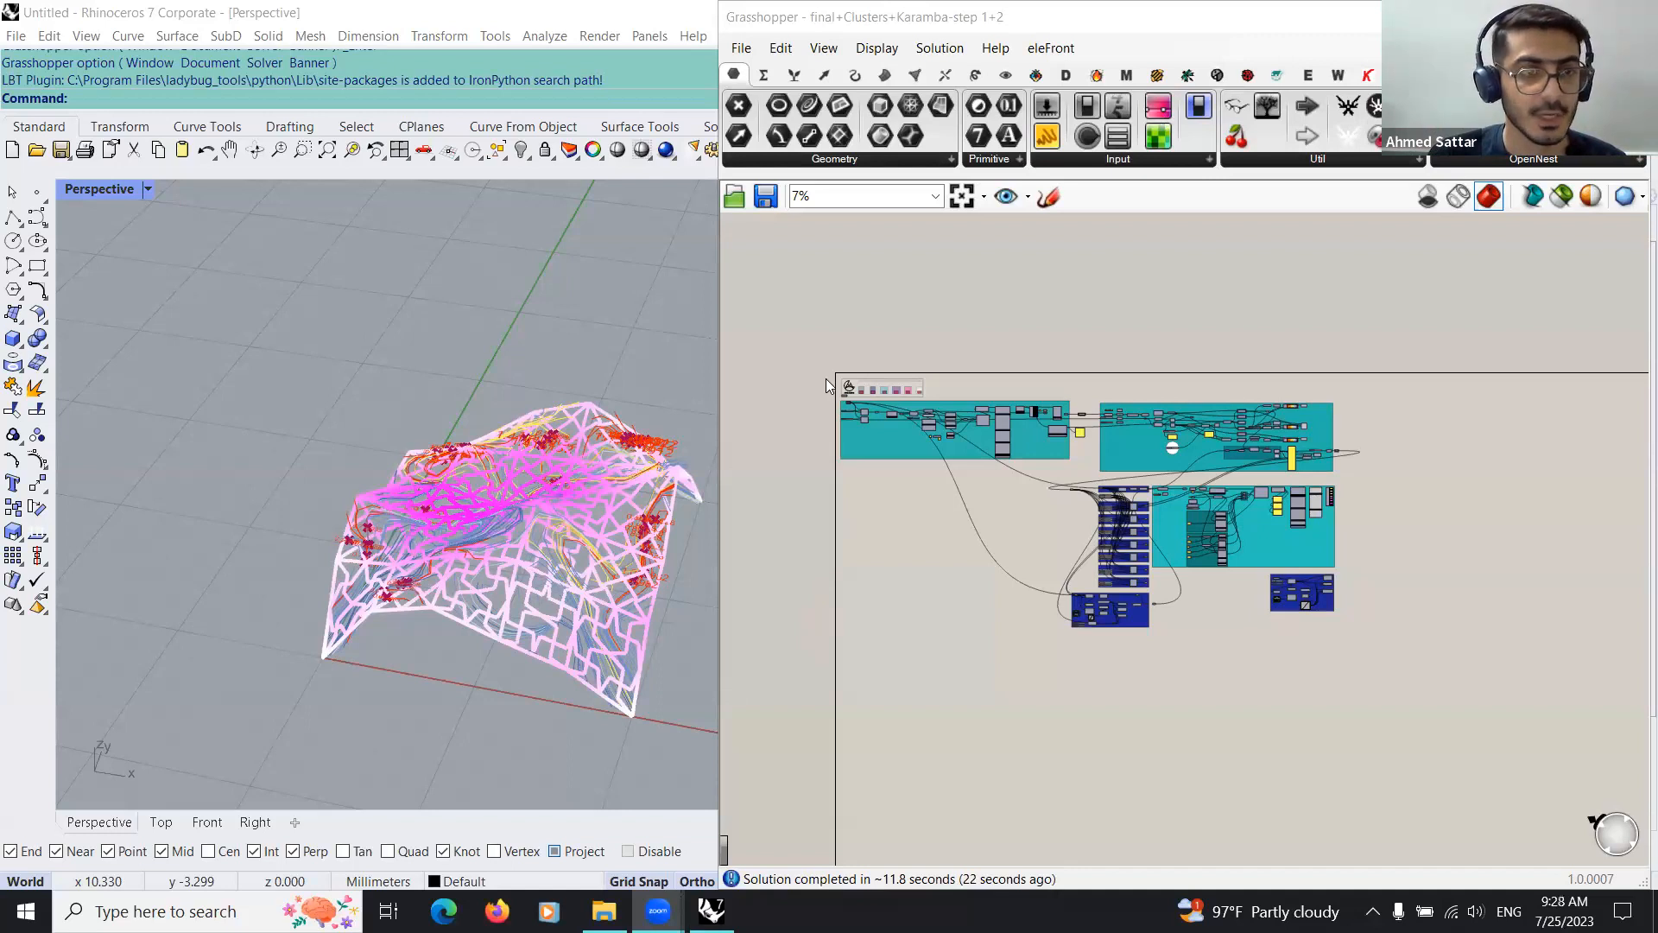
# Step: Examine the workshop title header and the first Karamba group on the Grasshopper canvas
pyautogui.scroll(5, 821, 372)
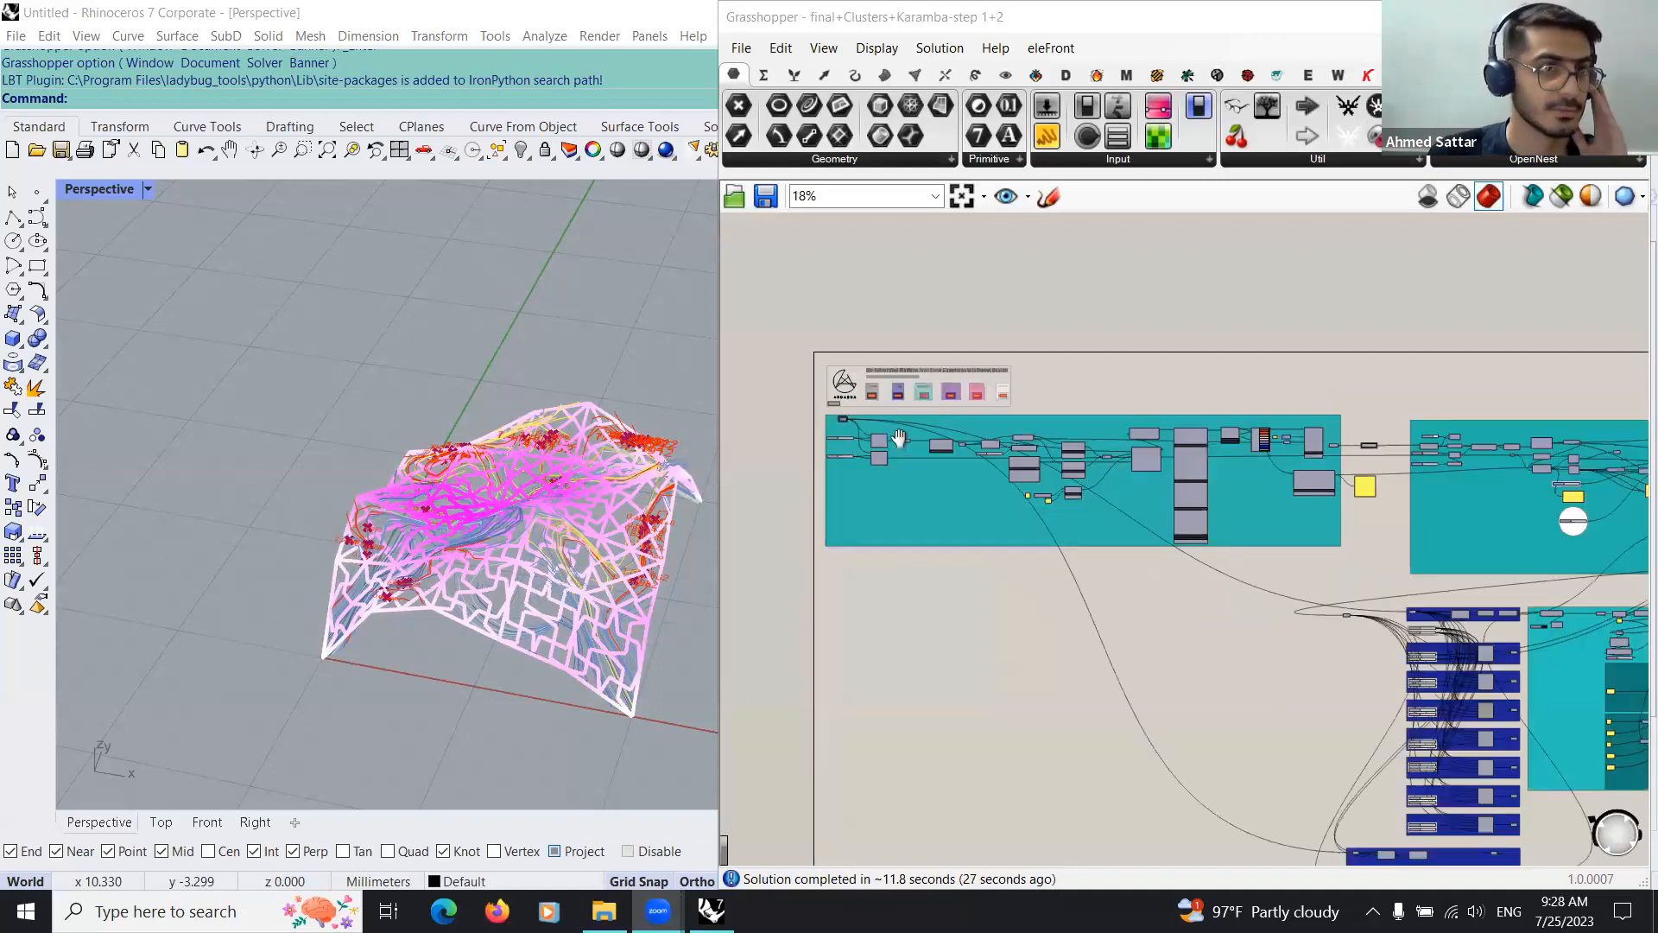
pyautogui.scroll(4, 924, 345)
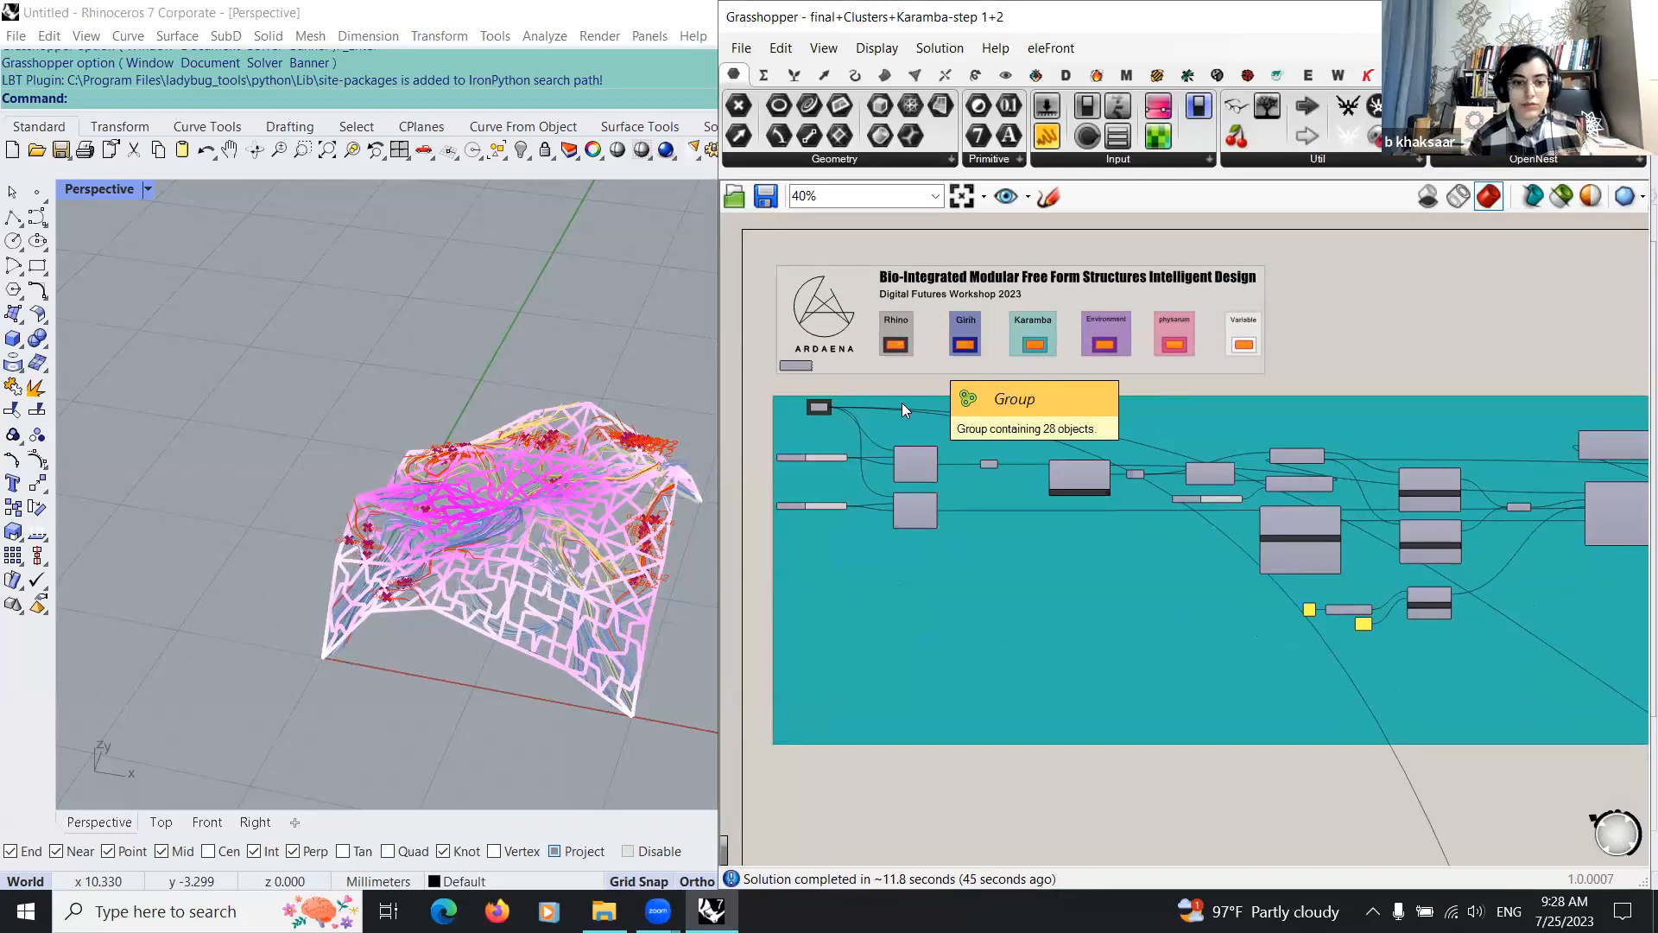
pyautogui.scroll(3, 915, 397)
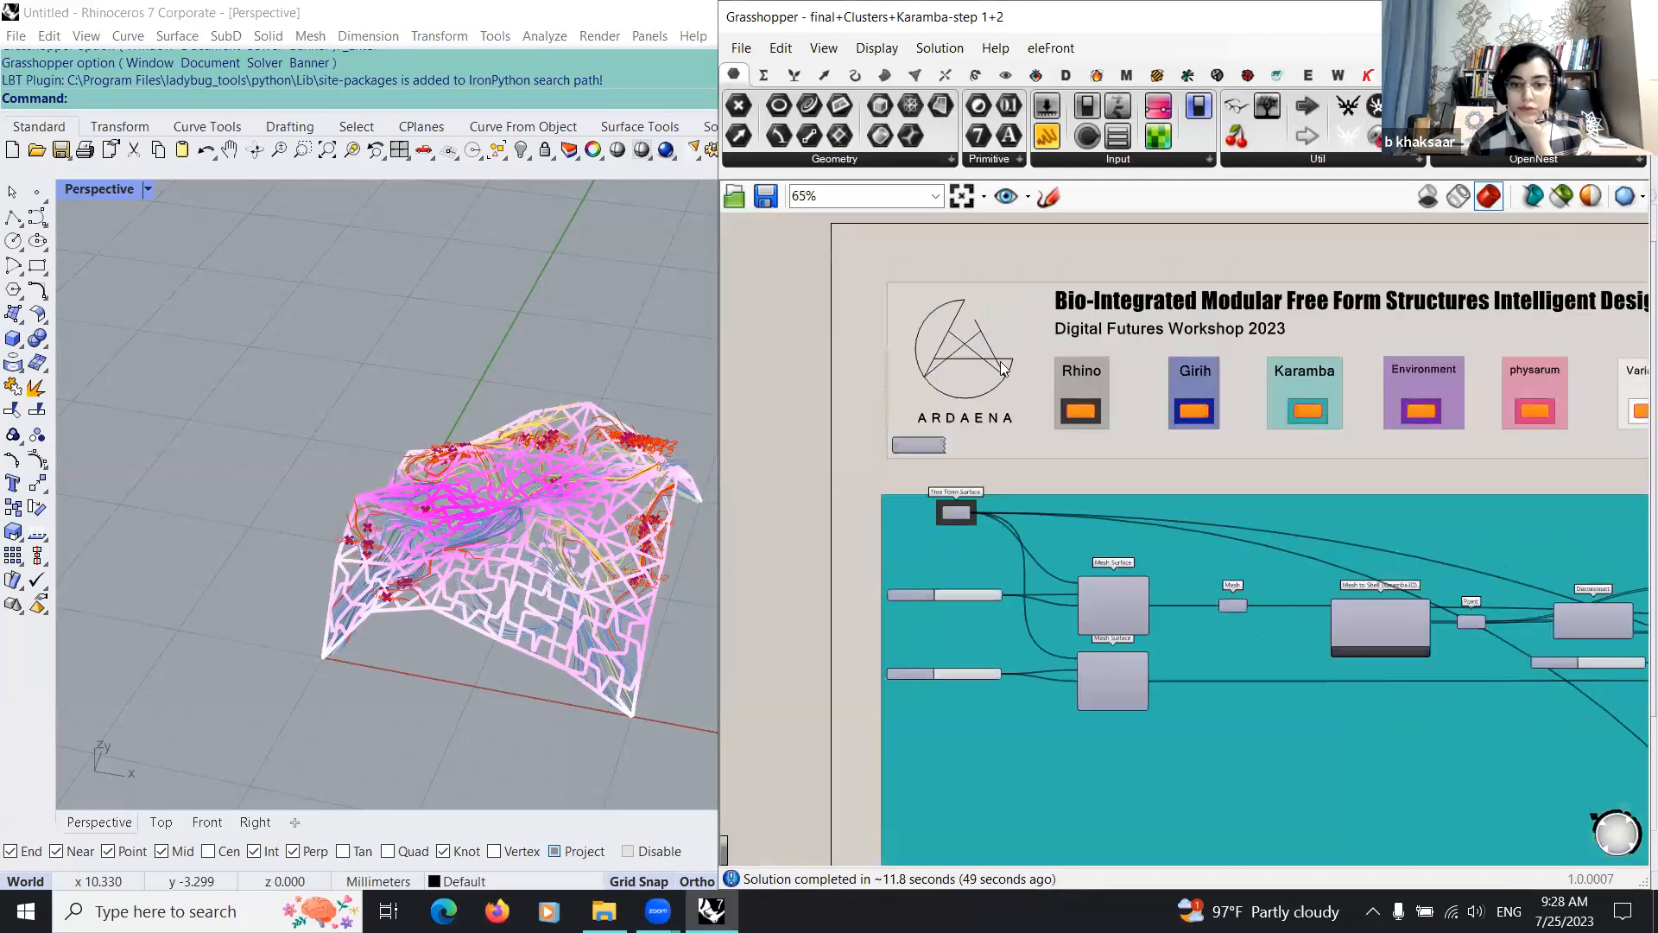
pyautogui.scroll(2, 954, 463)
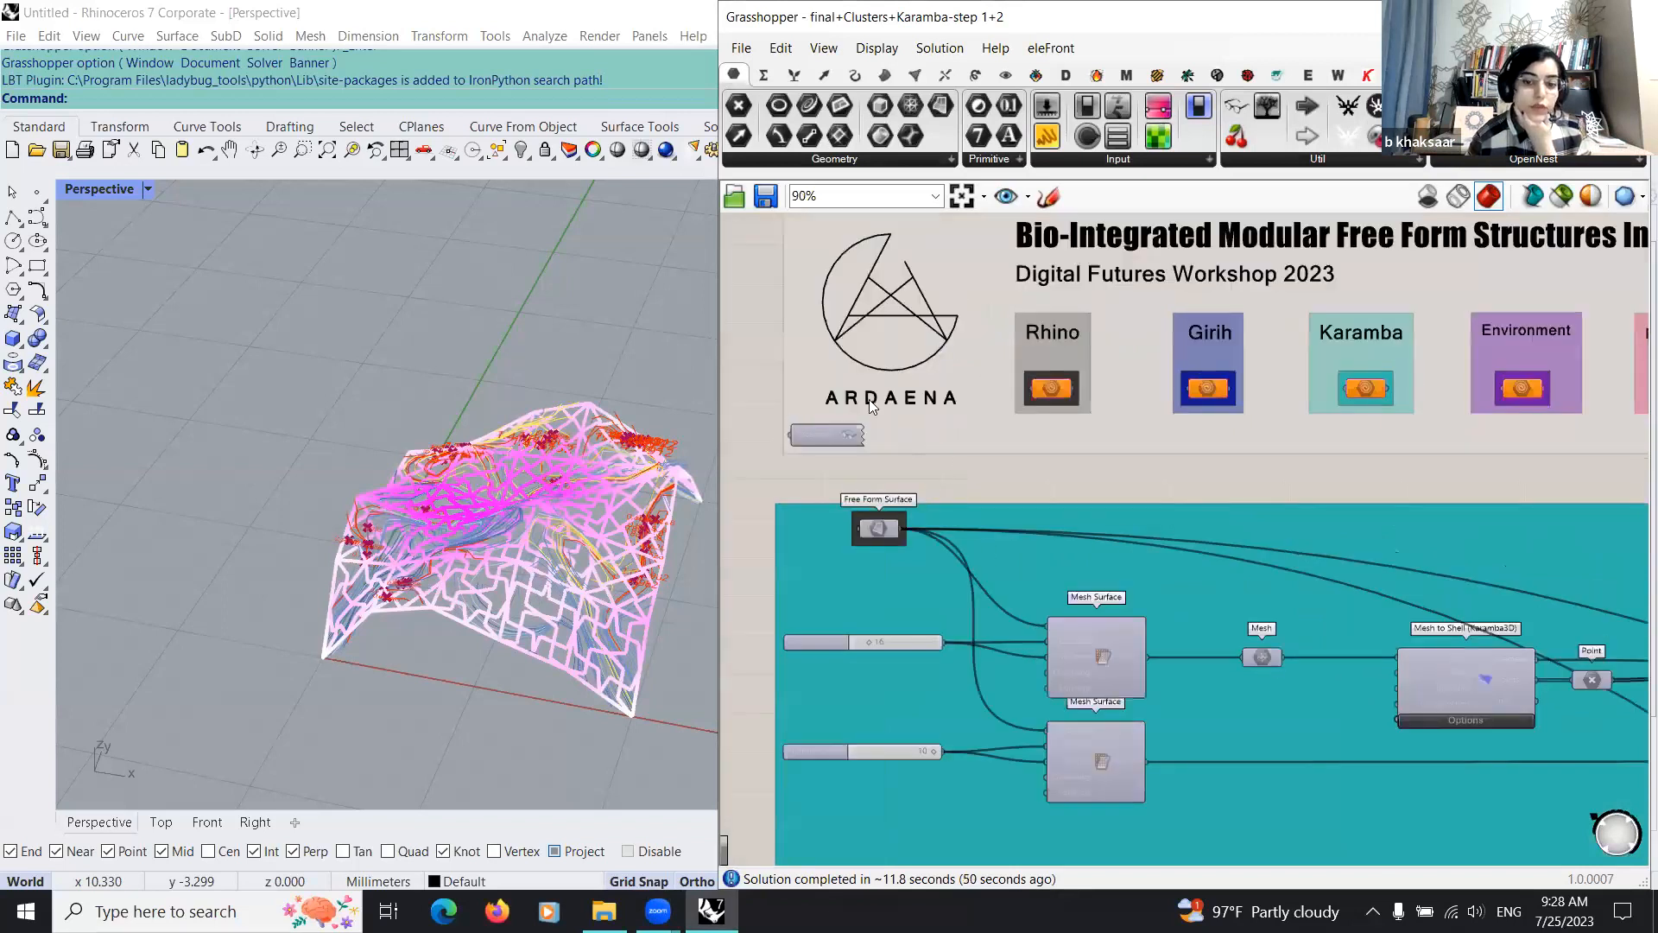
pyautogui.scroll(-3, 869, 399)
pyautogui.scroll(-2, 928, 443)
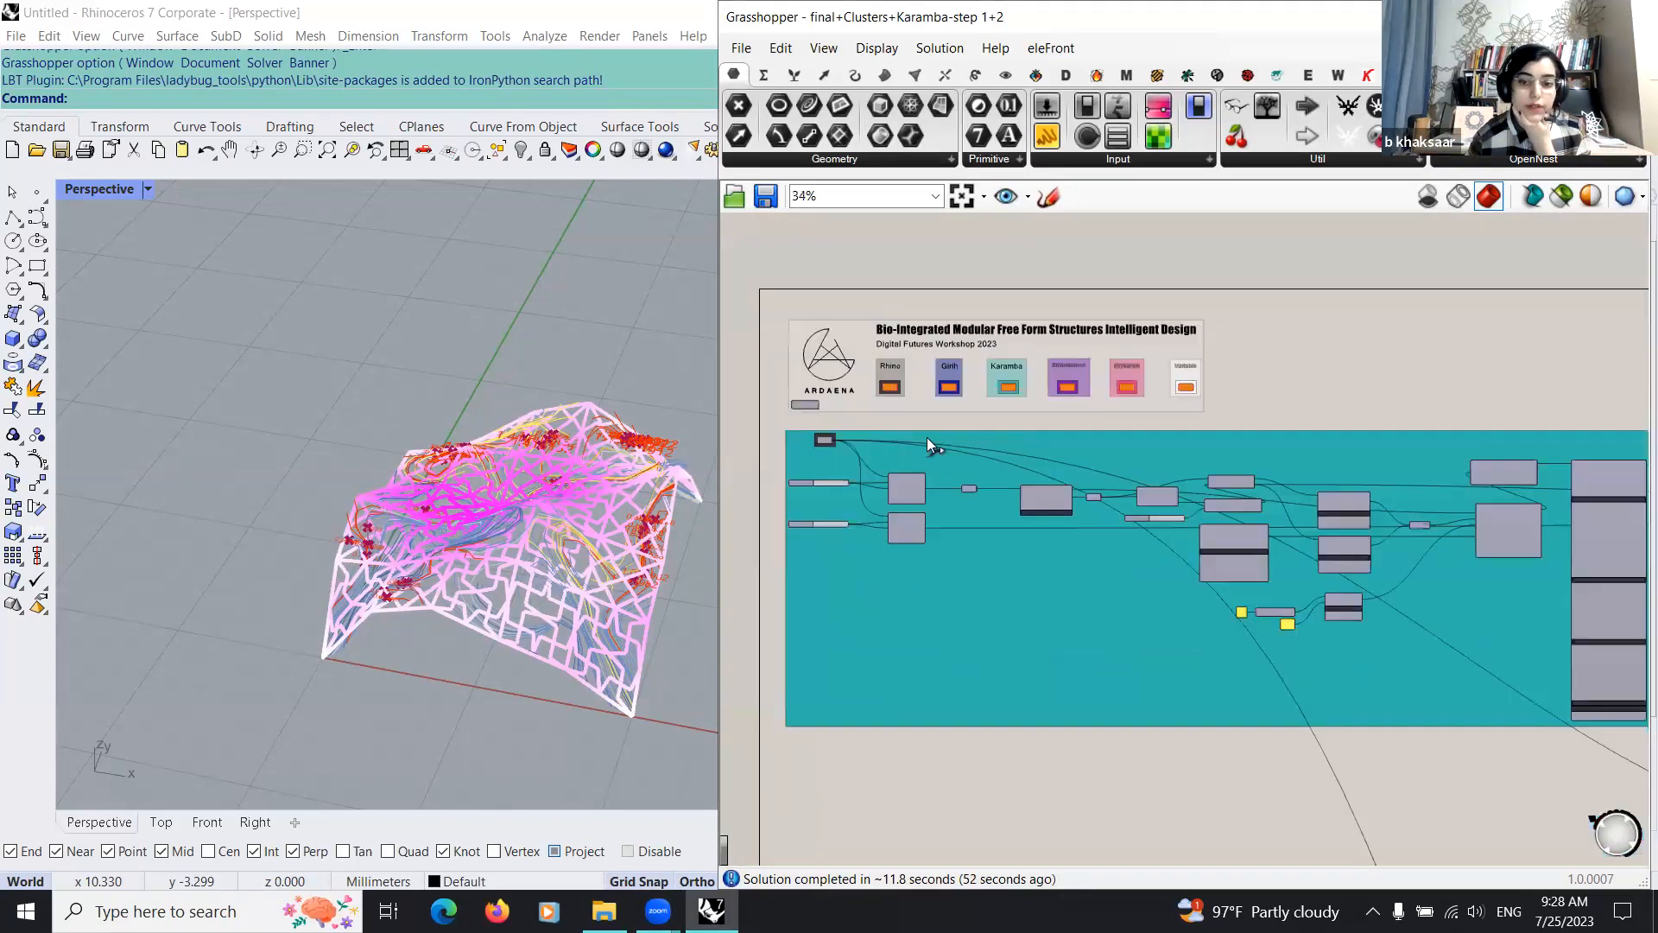
pyautogui.scroll(2, 926, 437)
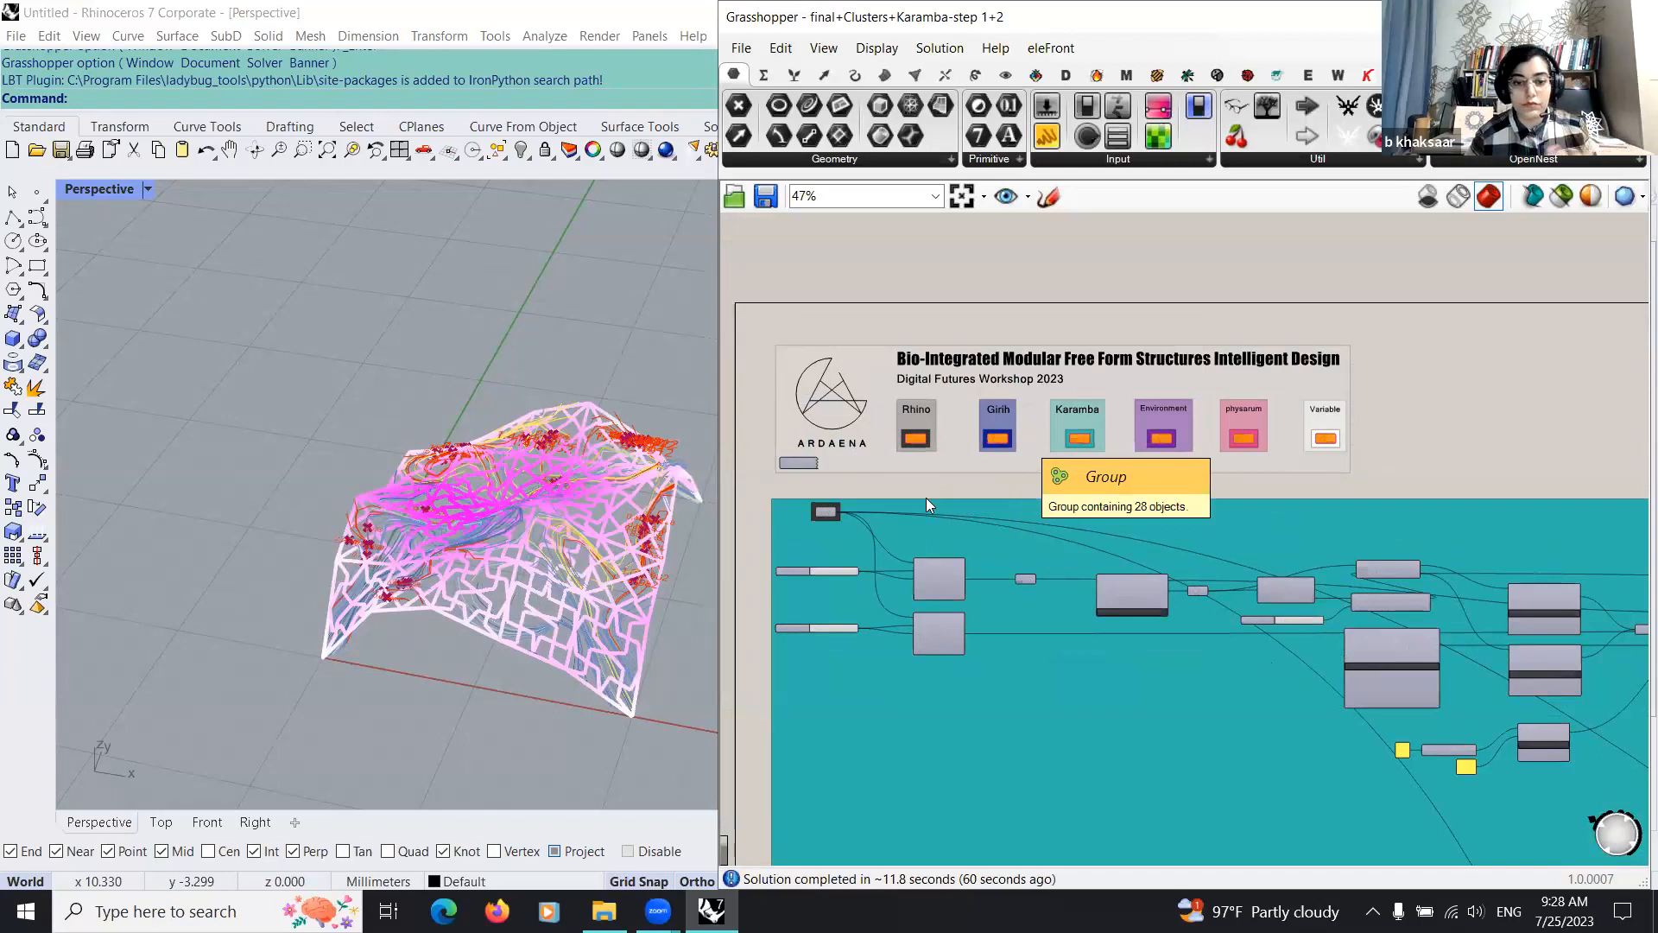
pyautogui.scroll(-5, 920, 473)
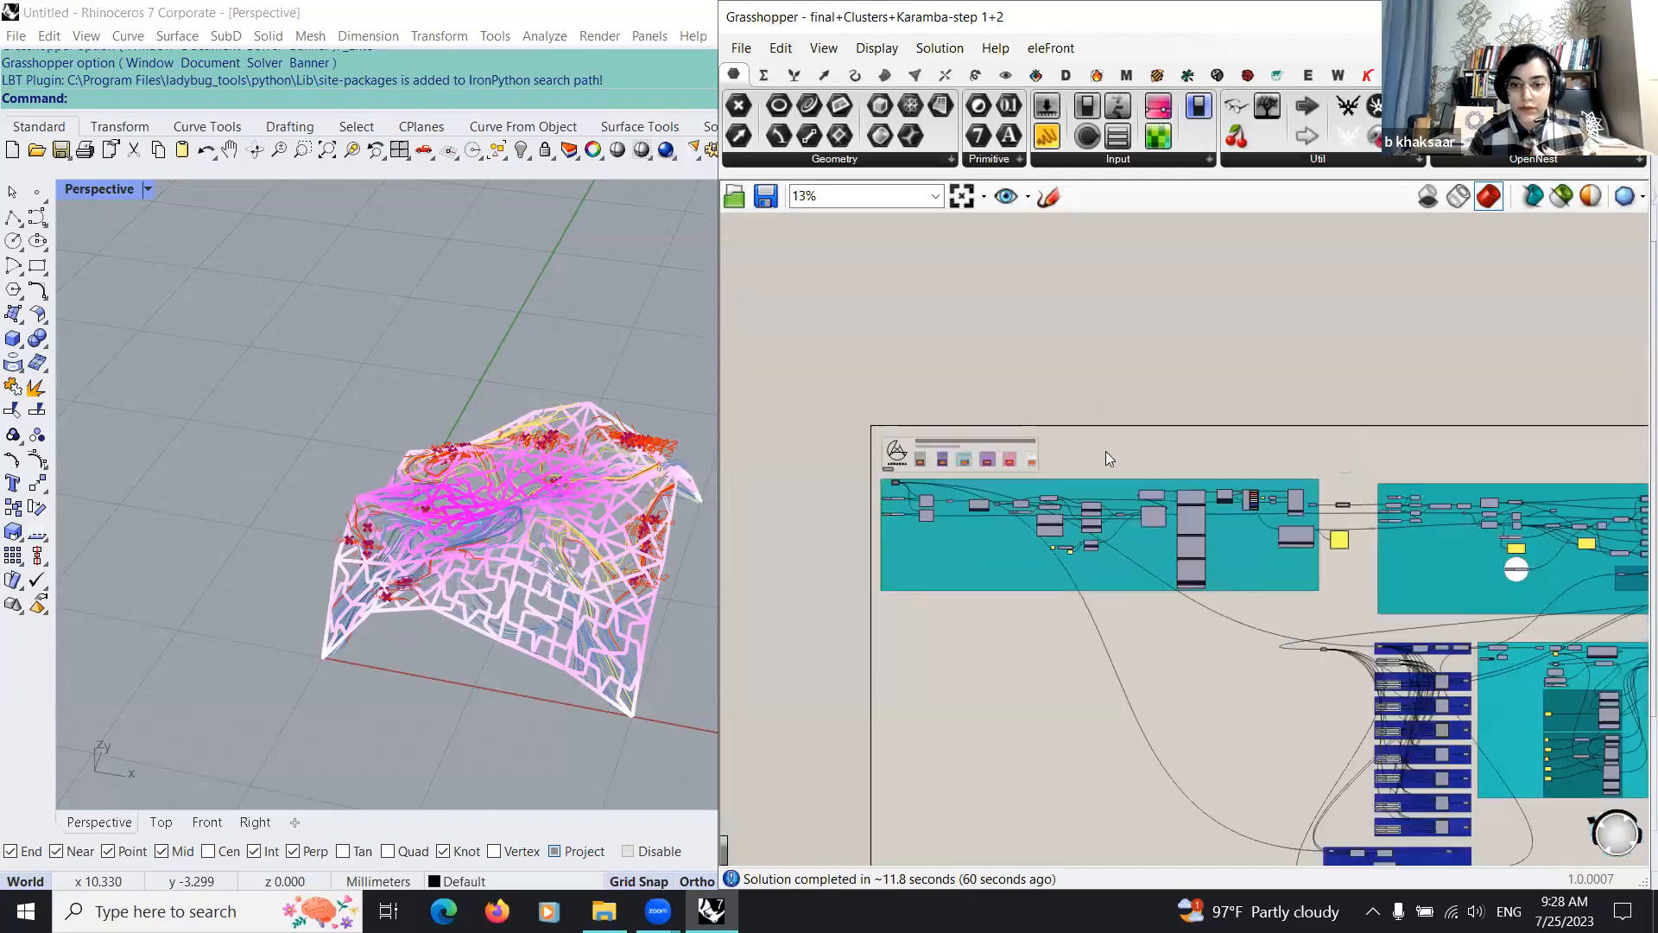
# Step: Read the header's colour legend for the Rhino, Girih, Karamba, Environment, physarum and Variable categories
pyautogui.scroll(8, 1068, 445)
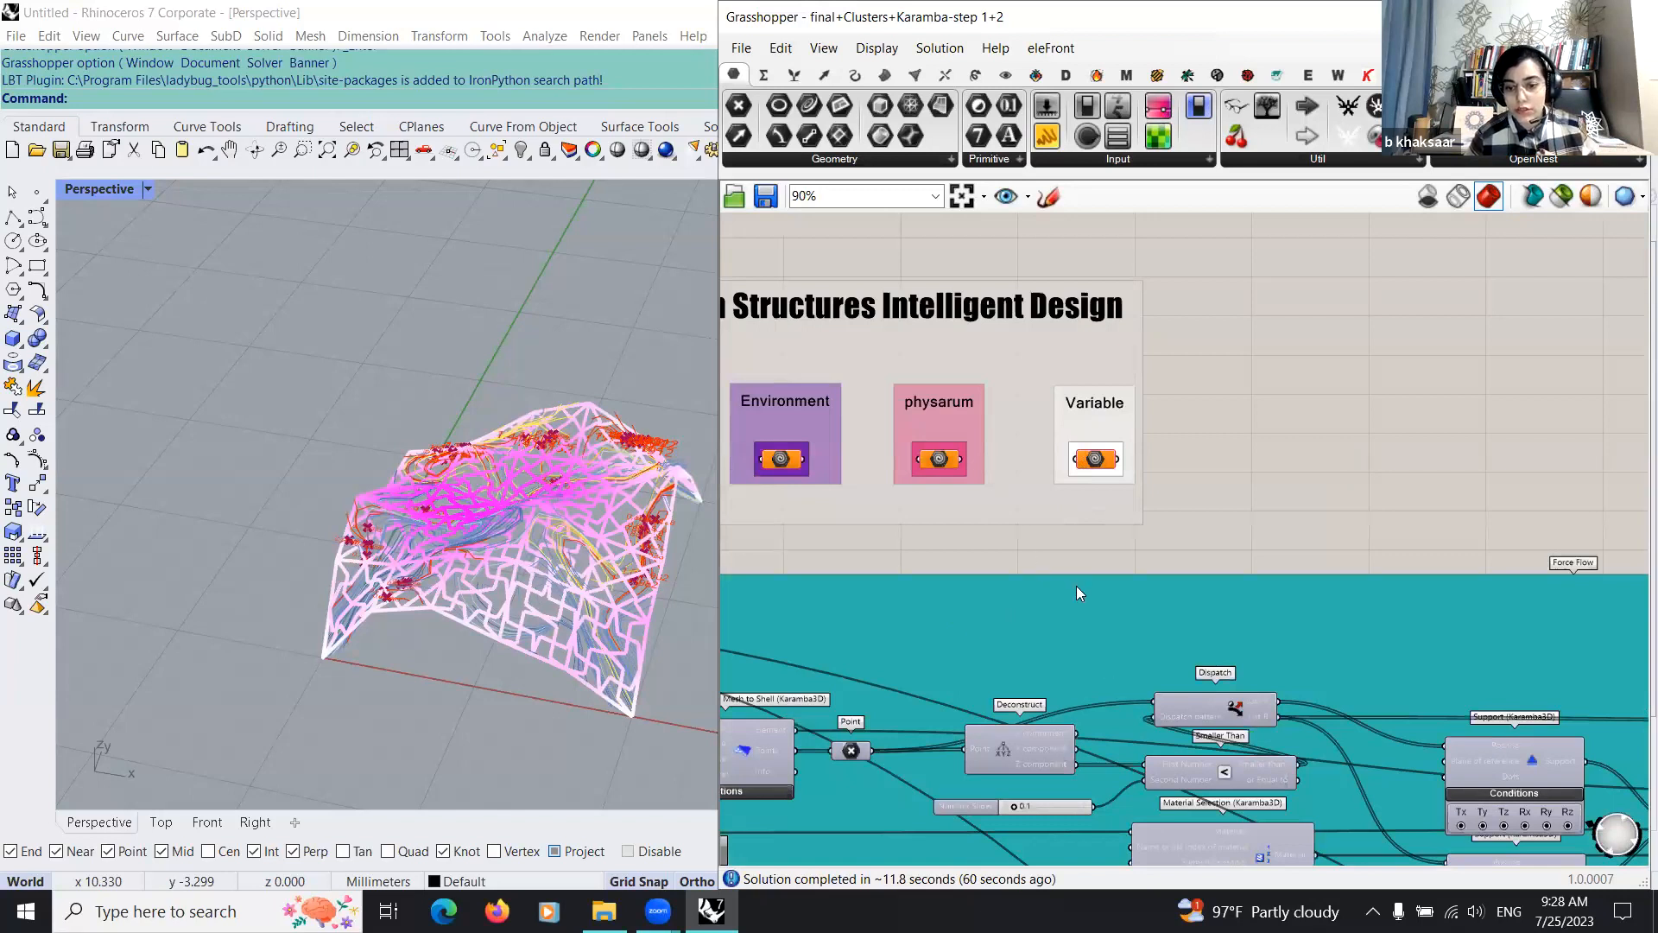
pyautogui.scroll(-5, 1076, 585)
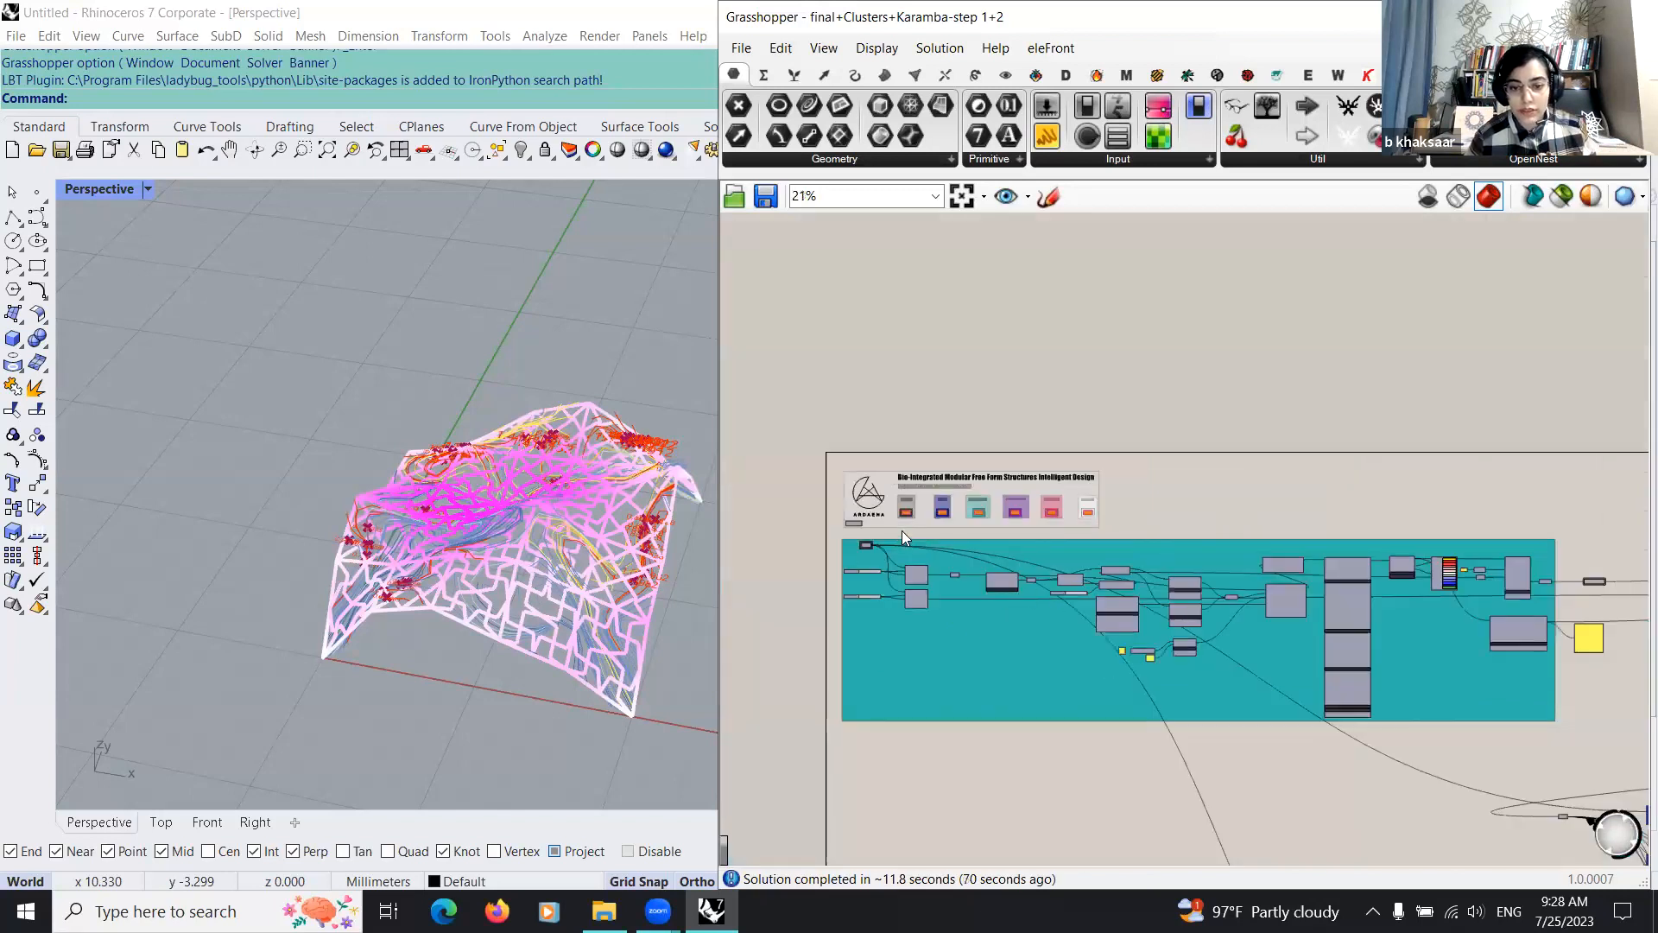
pyautogui.scroll(8, 902, 530)
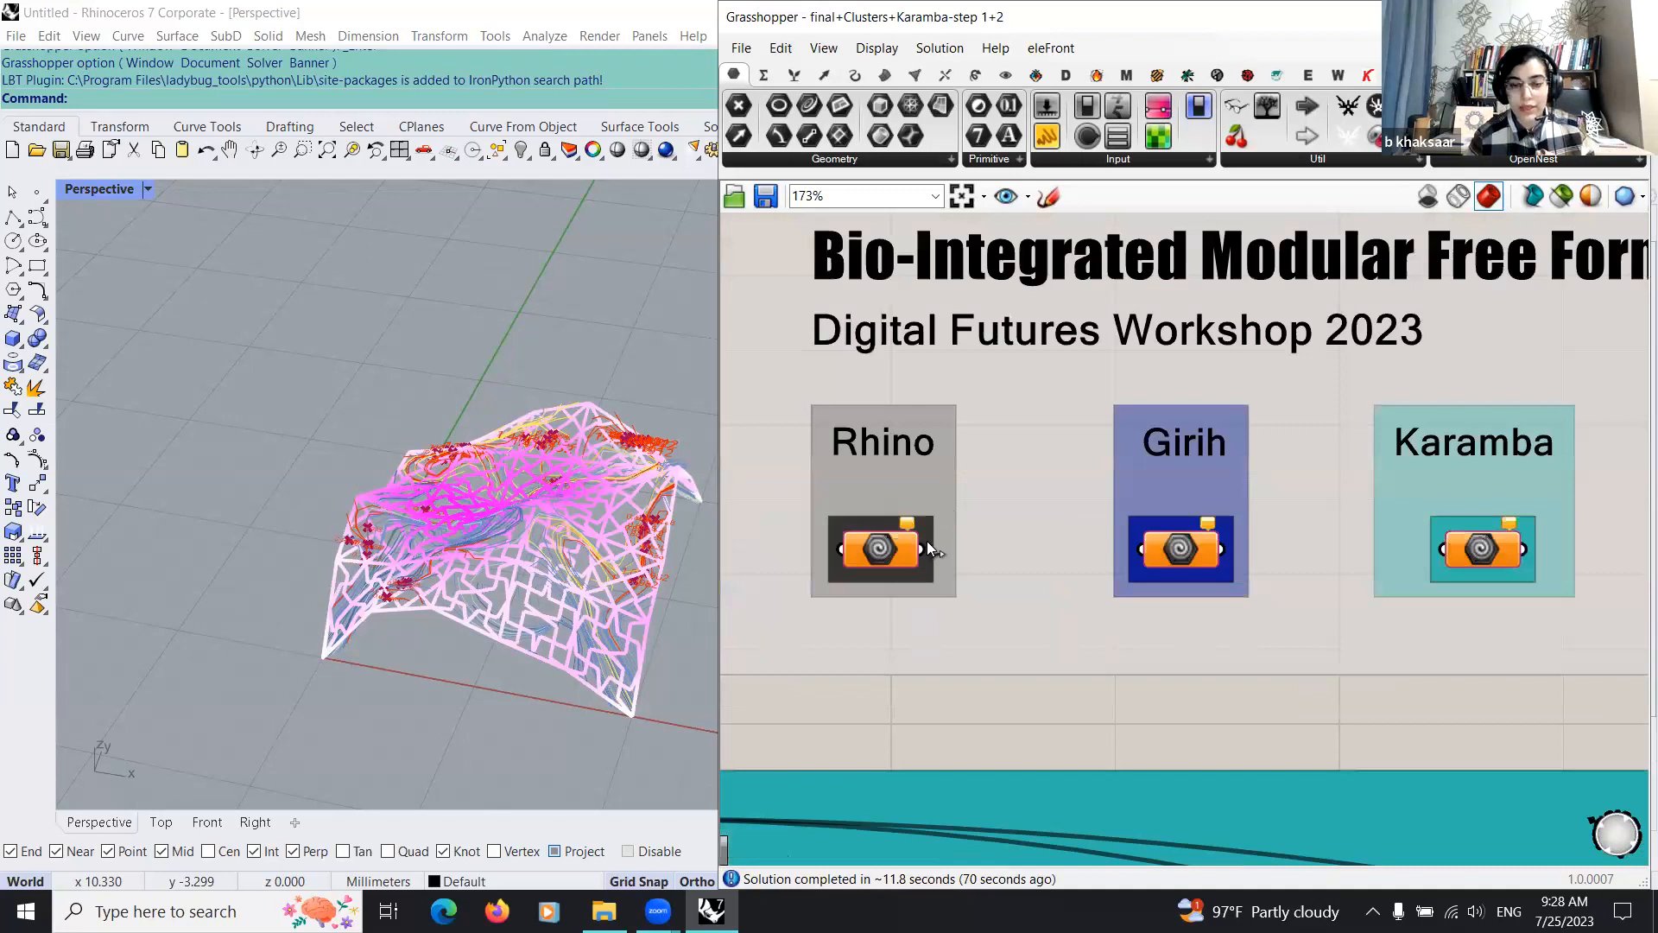
pyautogui.scroll(-2, 926, 540)
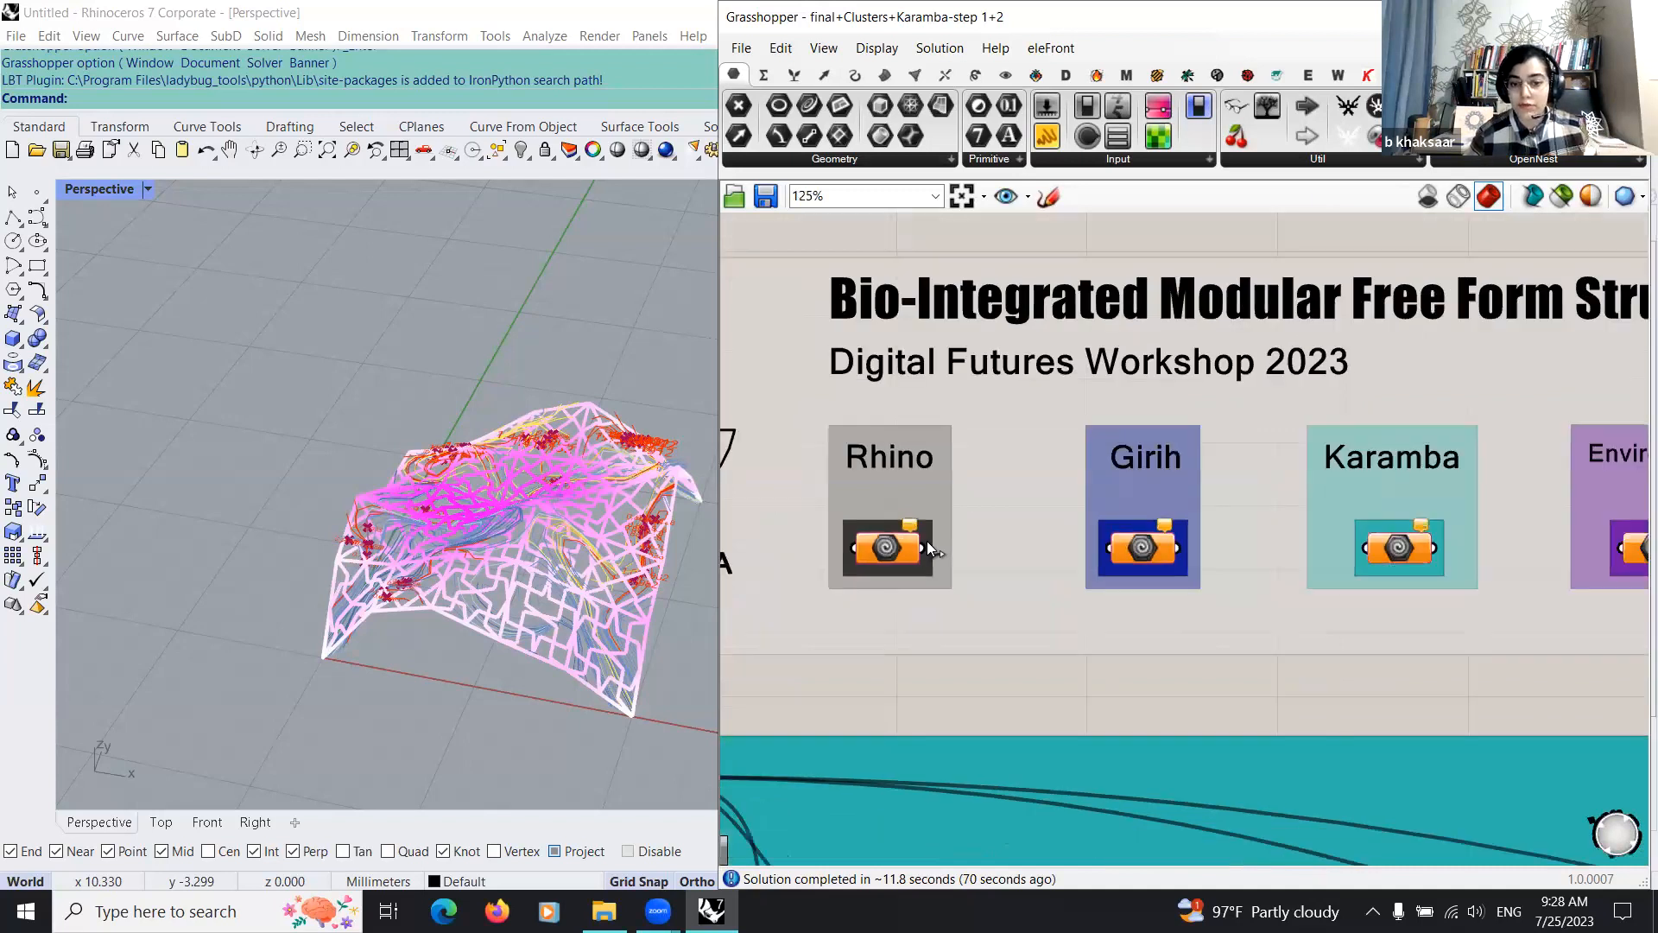
pyautogui.scroll(-2, 926, 541)
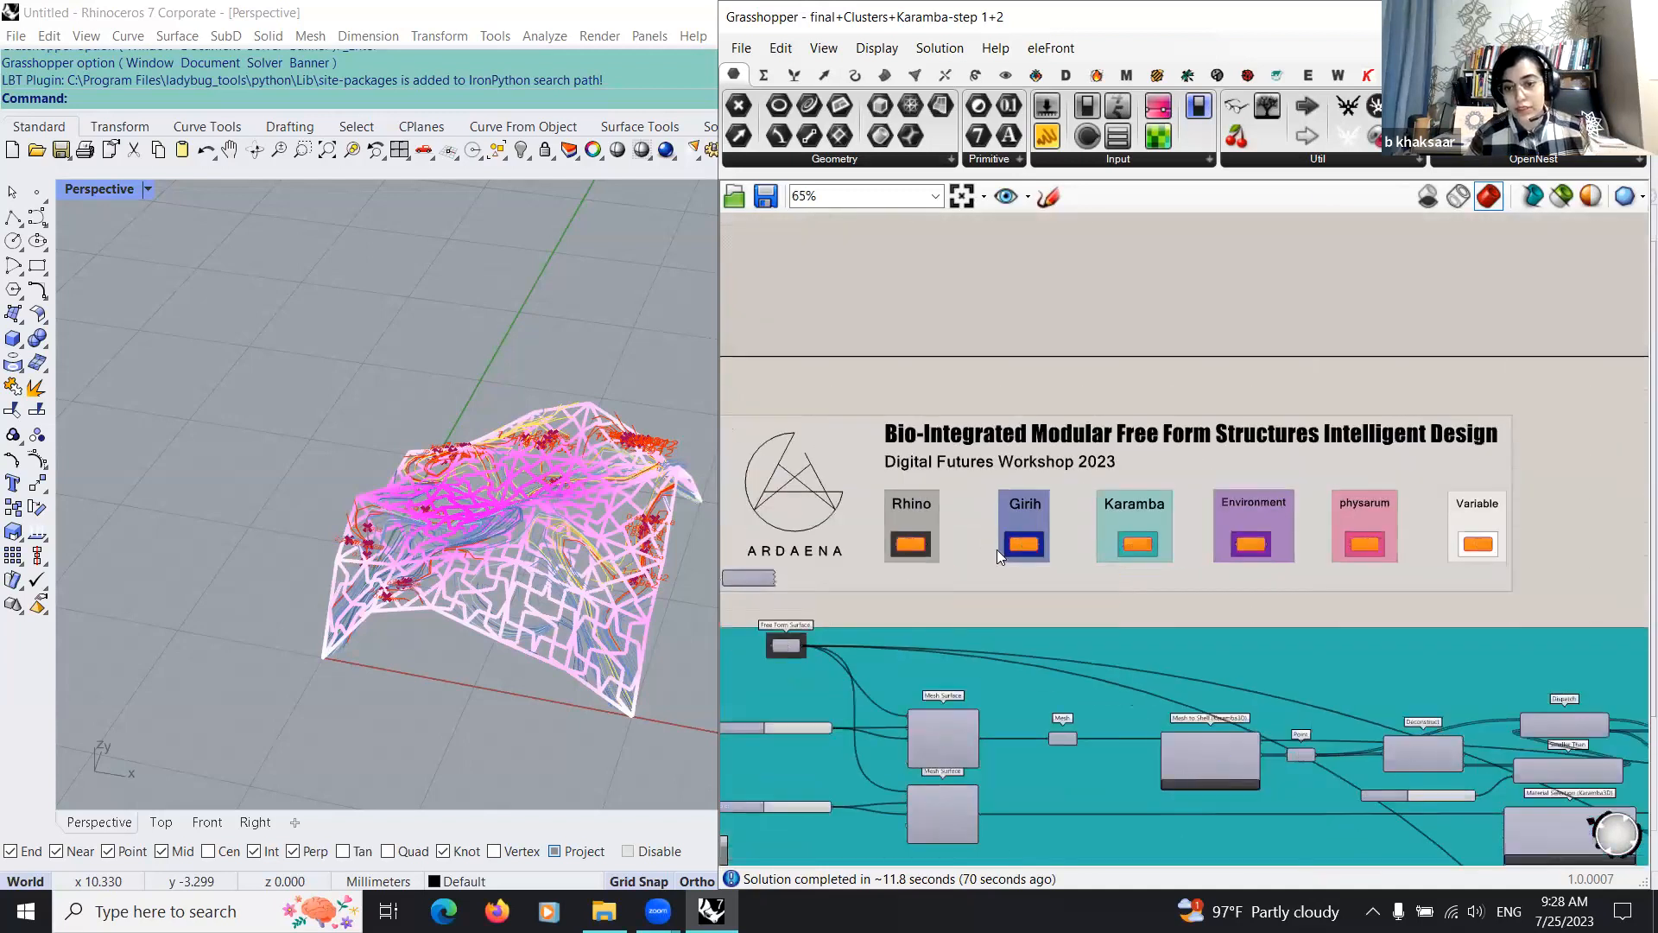
pyautogui.scroll(-1, 863, 445)
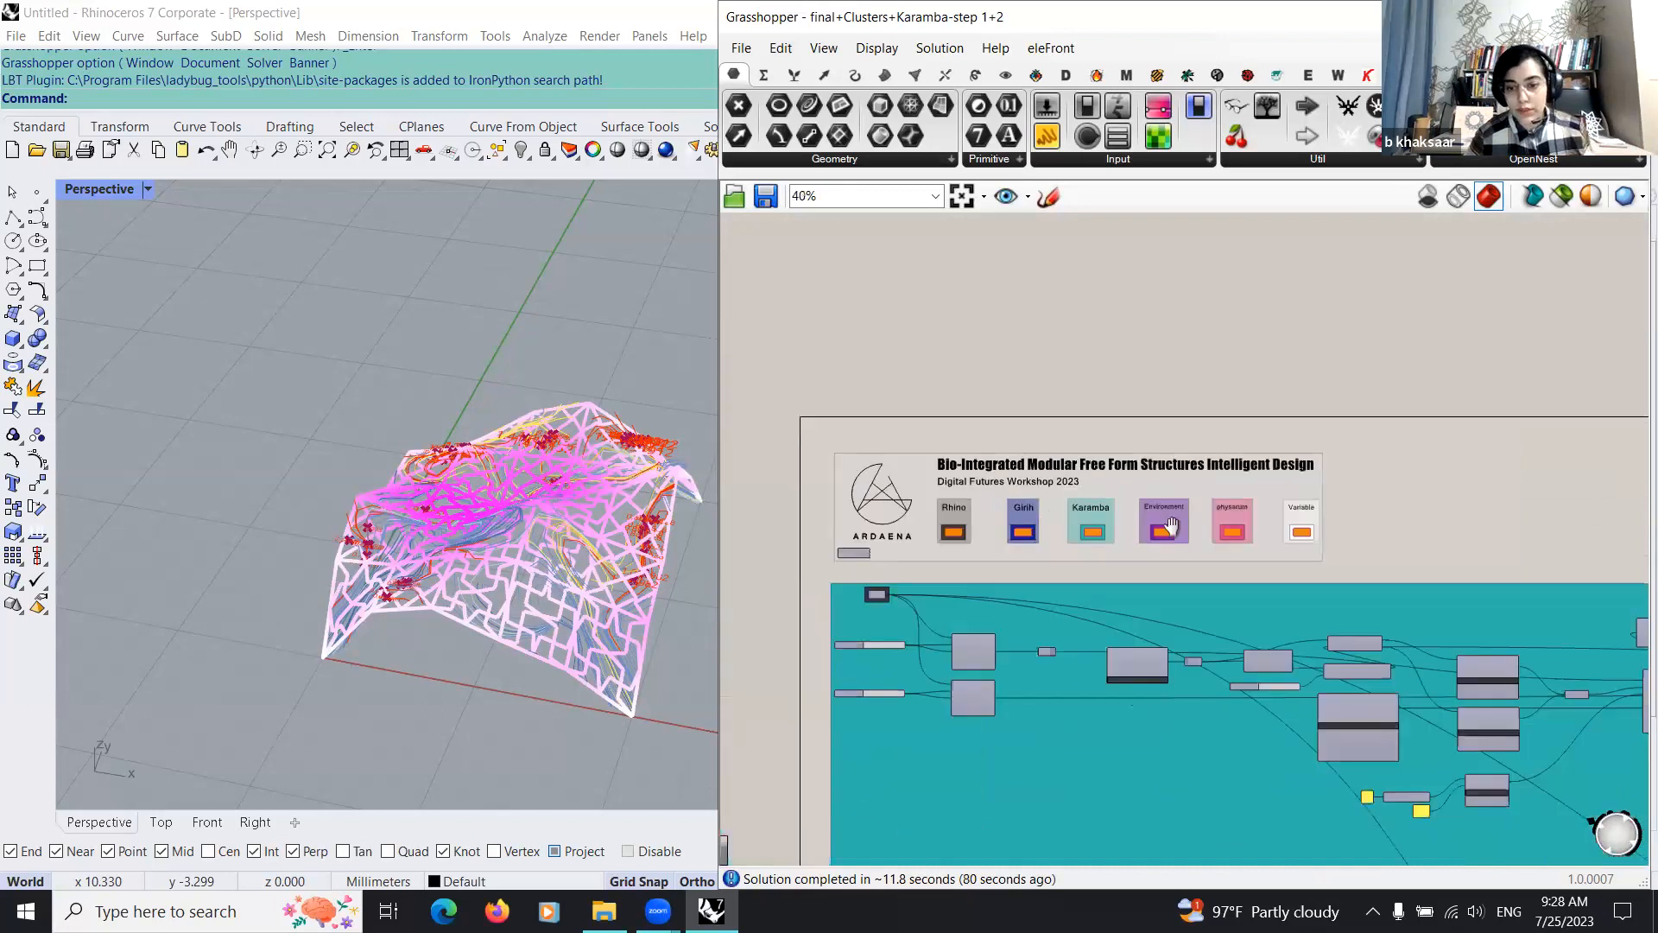
pyautogui.scroll(3, 943, 516)
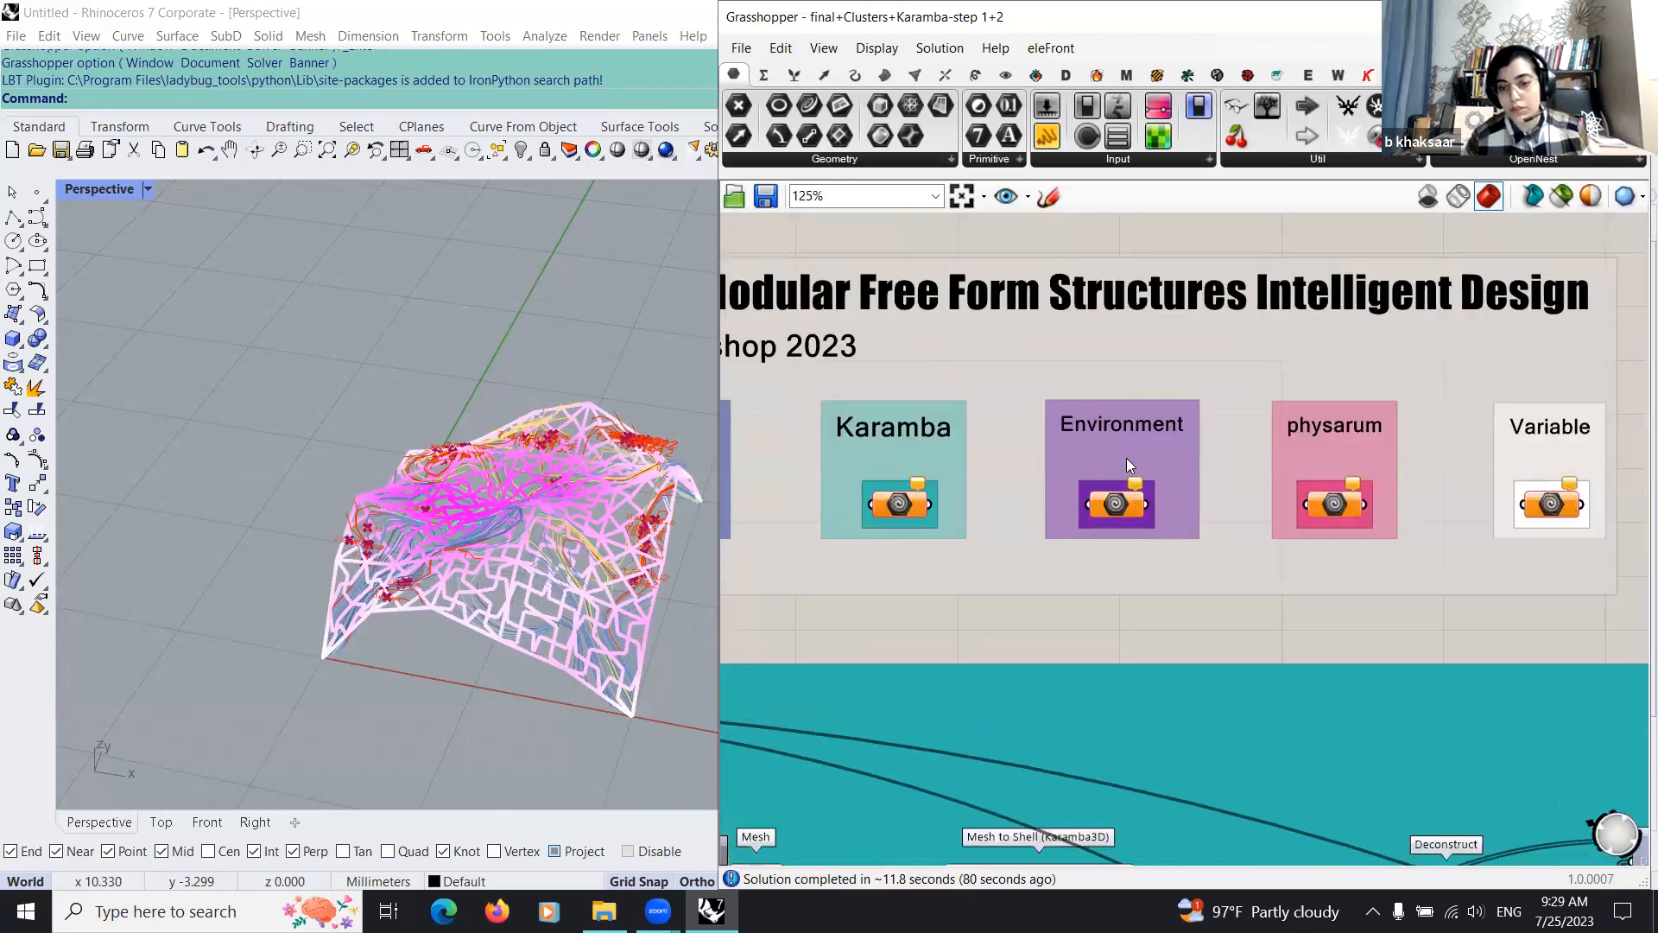
pyautogui.scroll(-2, 1012, 453)
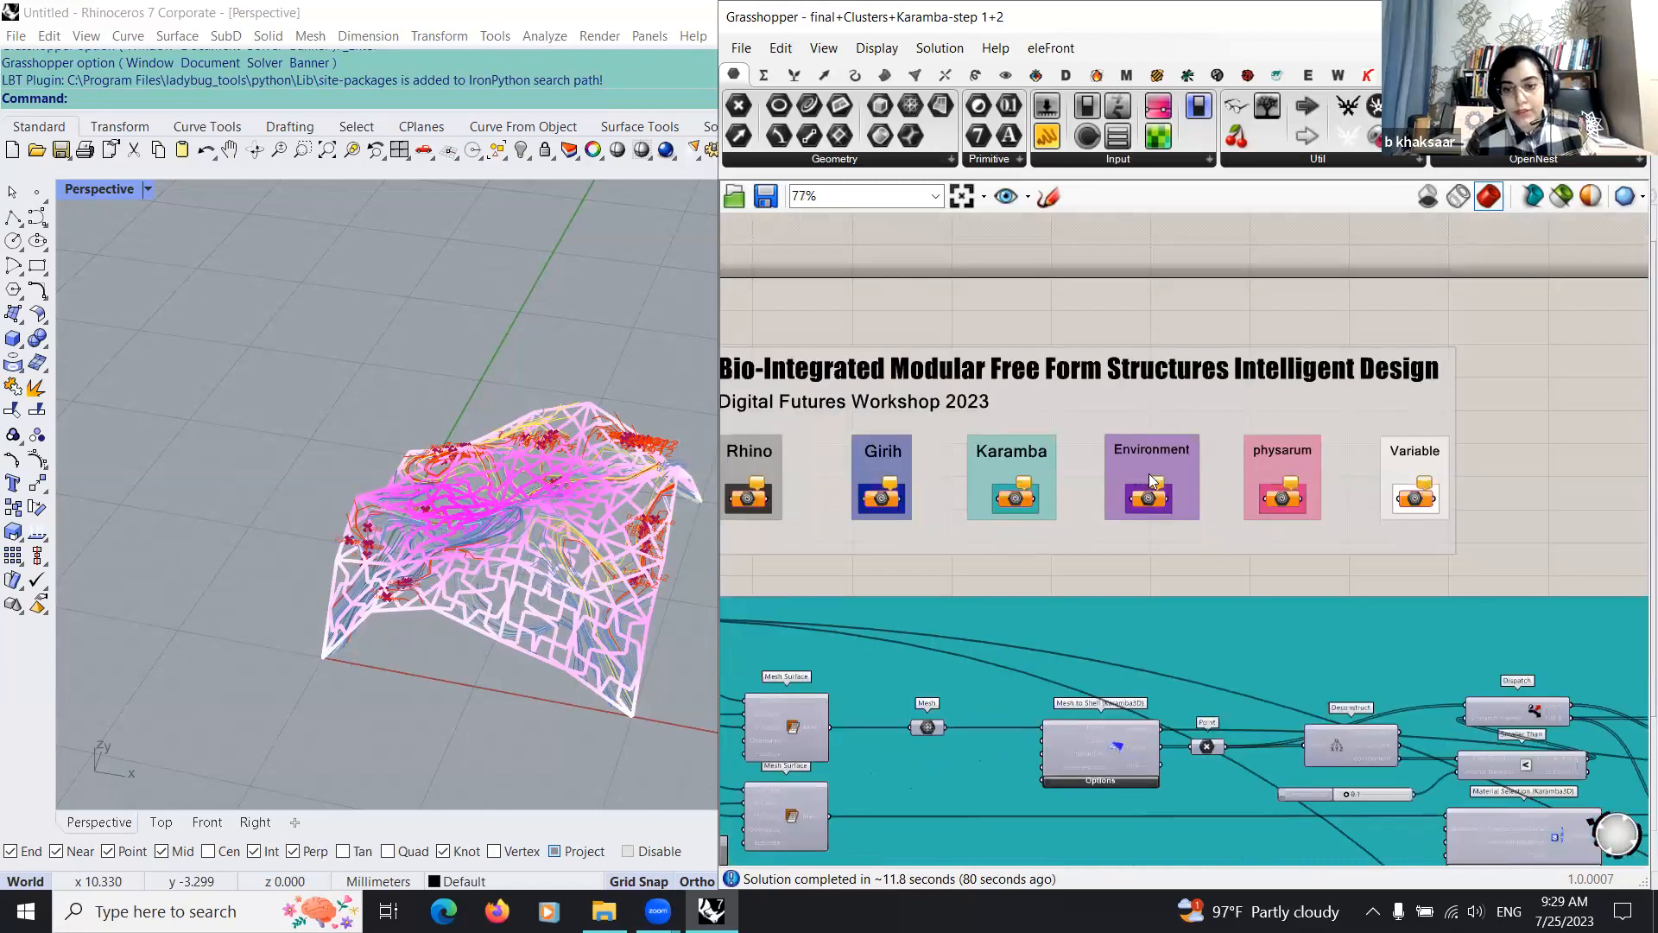
pyautogui.scroll(2, 1025, 446)
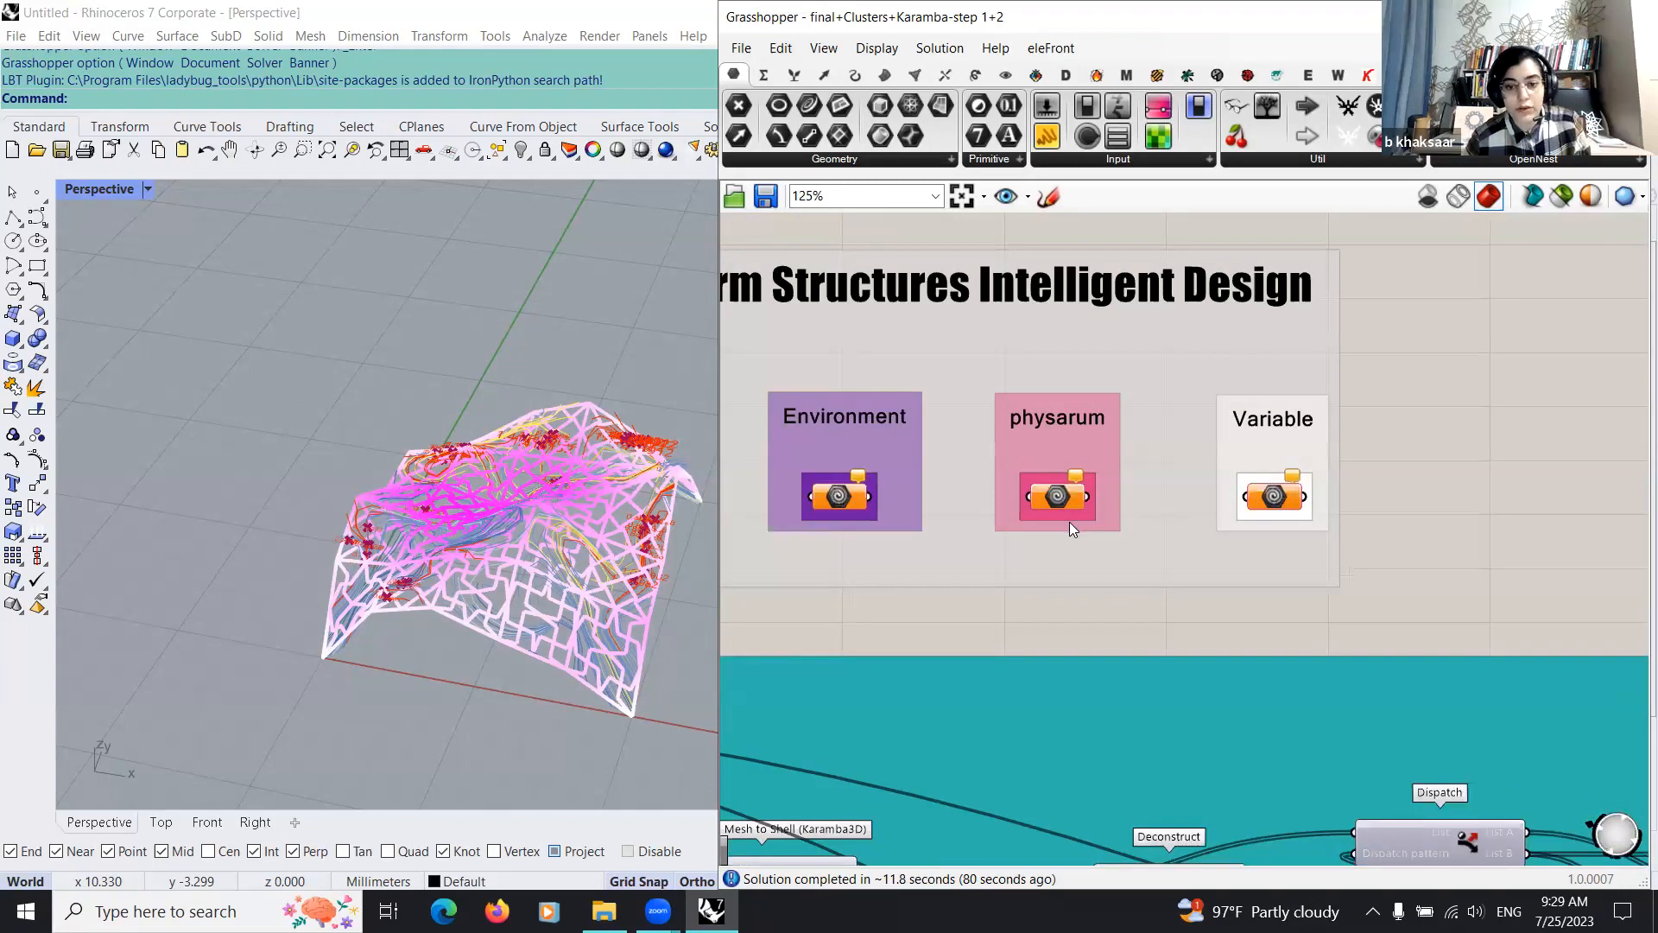
pyautogui.scroll(-2, 1047, 556)
pyautogui.scroll(-8, 915, 575)
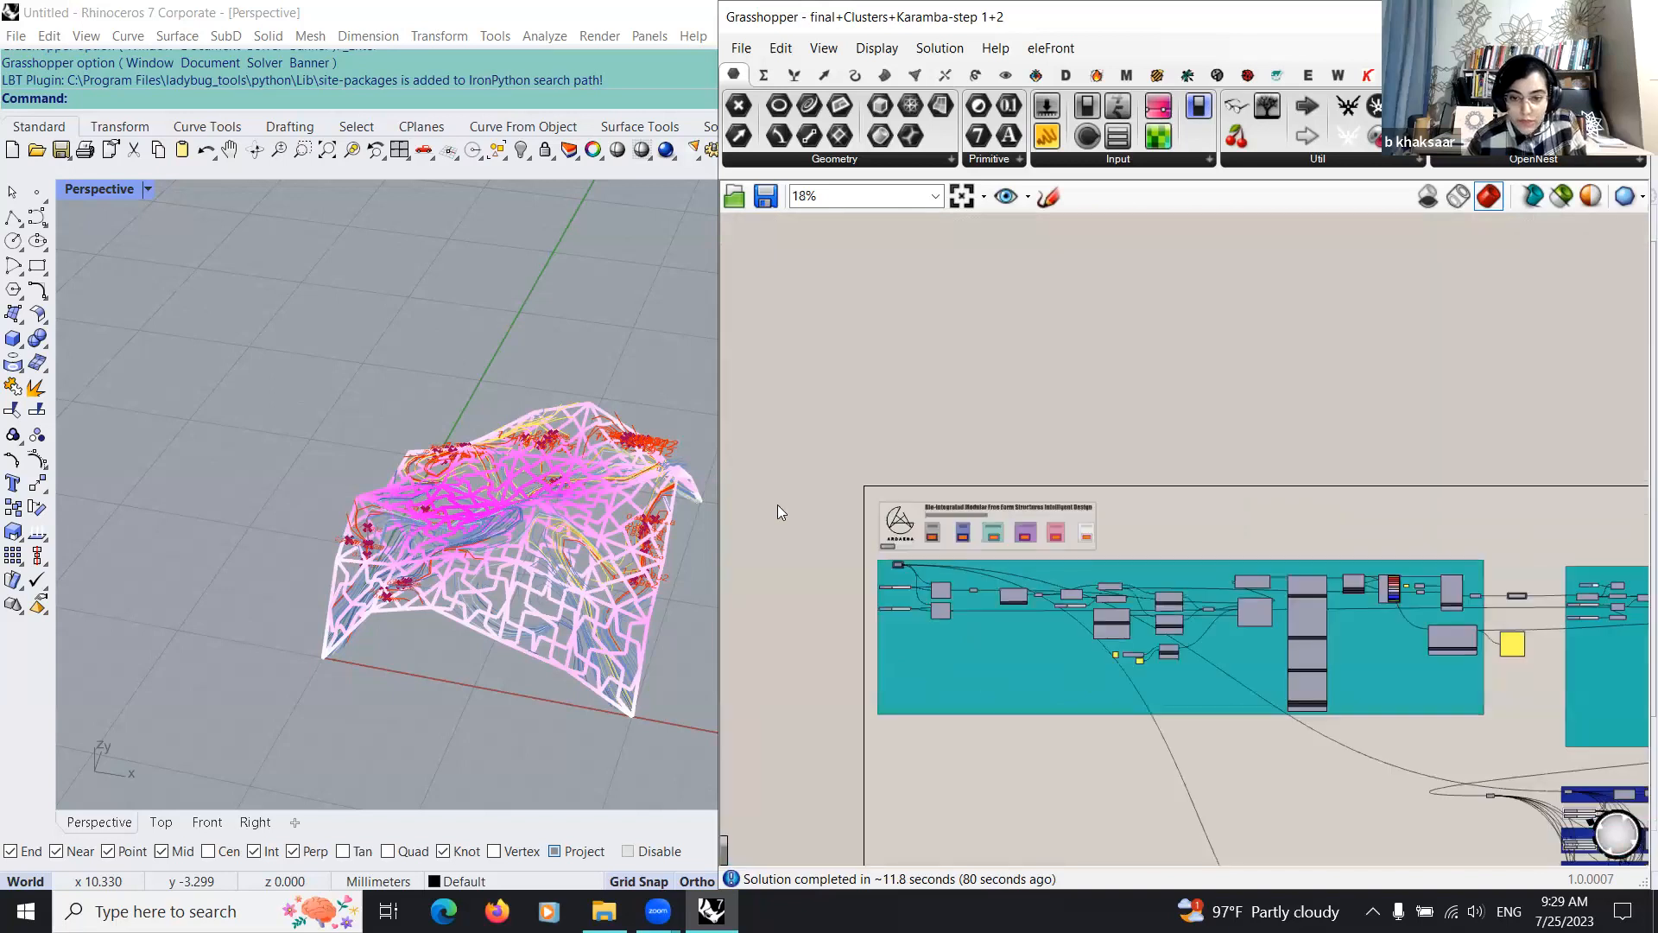
pyautogui.scroll(-2, 764, 483)
pyautogui.scroll(3, 803, 487)
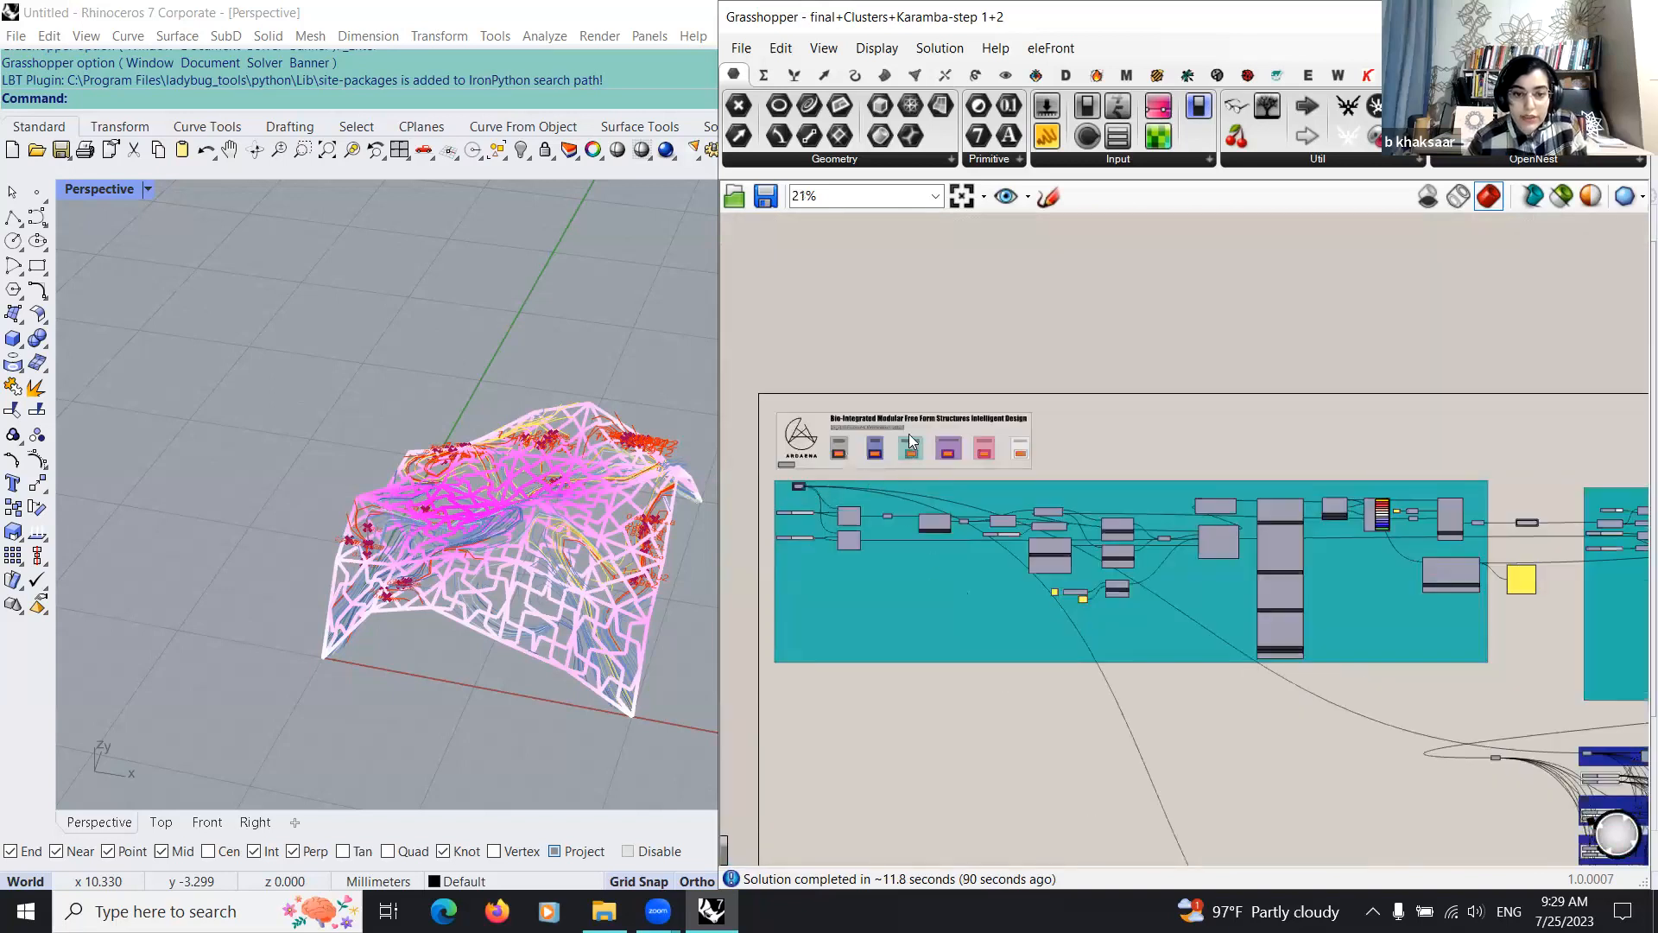
# Step: Preview the Free Form Surface parameter temporarily and orbit the Rhino model to inspect the surface
pyautogui.scroll(4, 1123, 444)
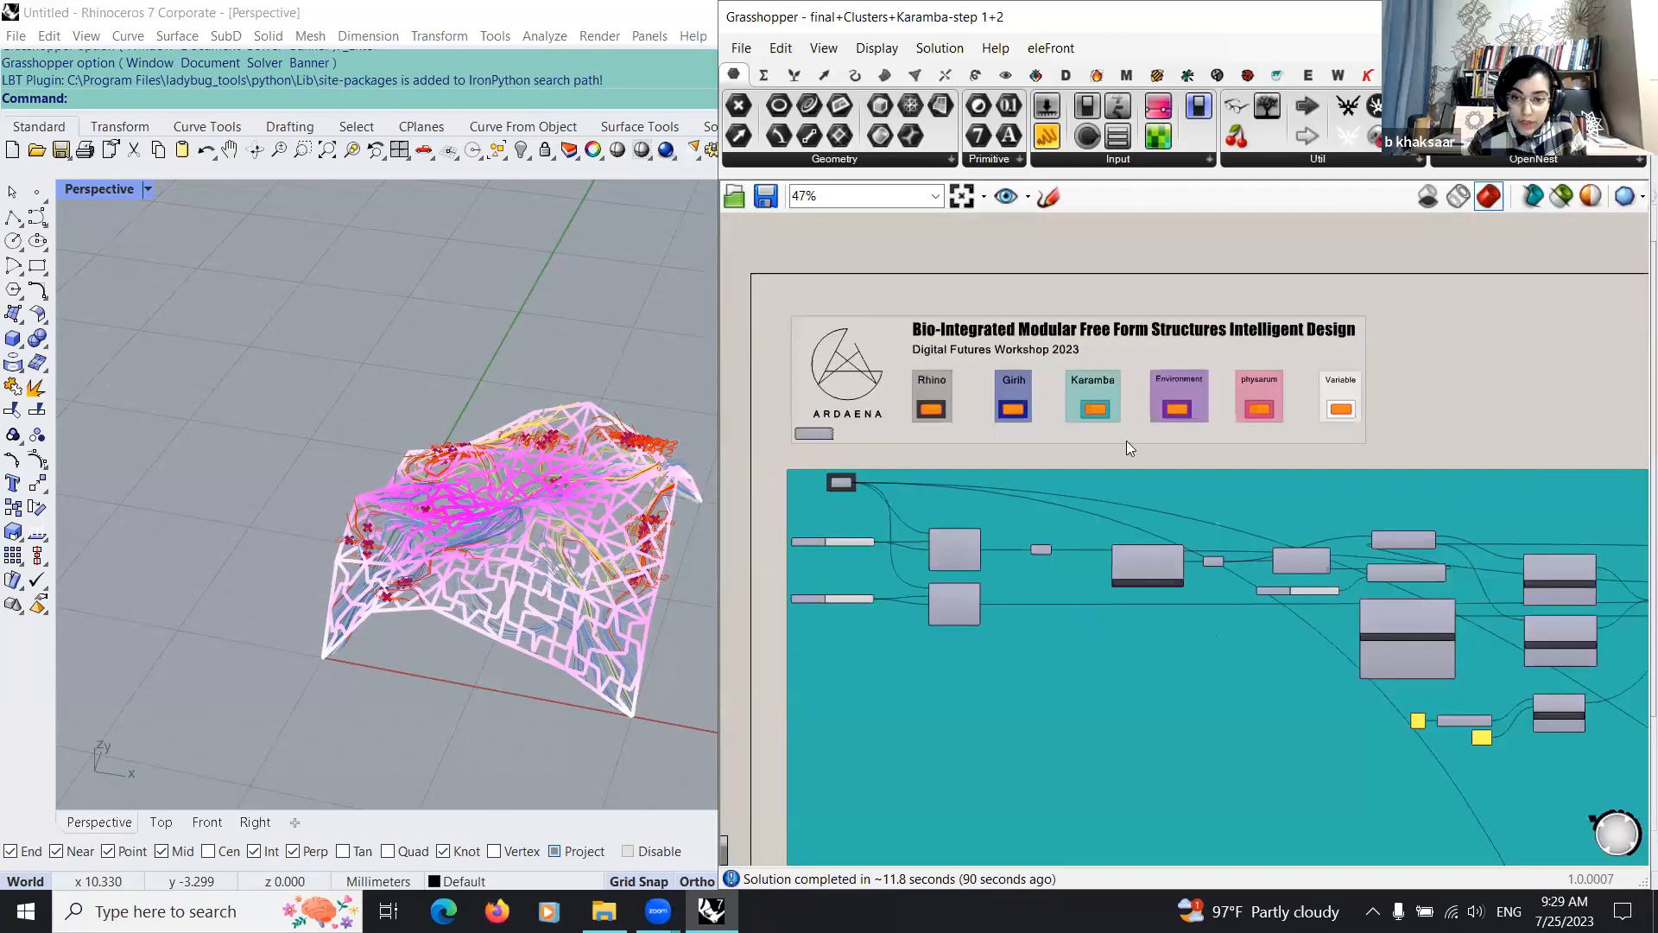
pyautogui.scroll(4, 814, 486)
pyautogui.click(874, 477)
pyautogui.hotkey('ctrl', 'q')
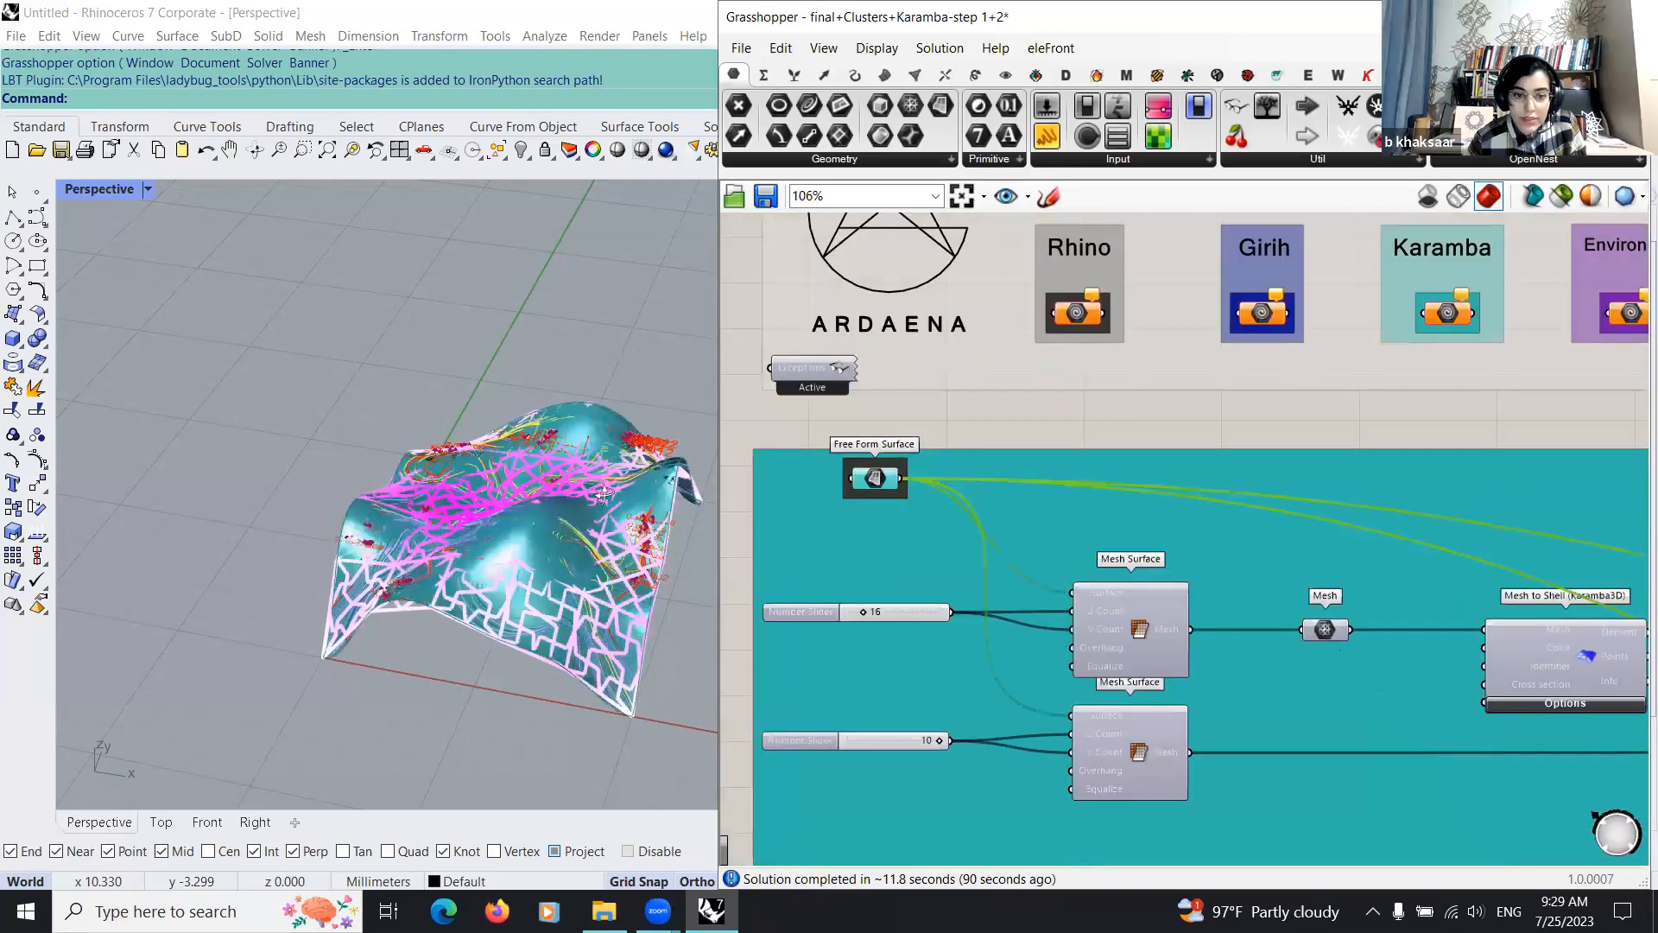
pyautogui.moveTo(547, 594); pyautogui.dragTo(843, 538, button='right')
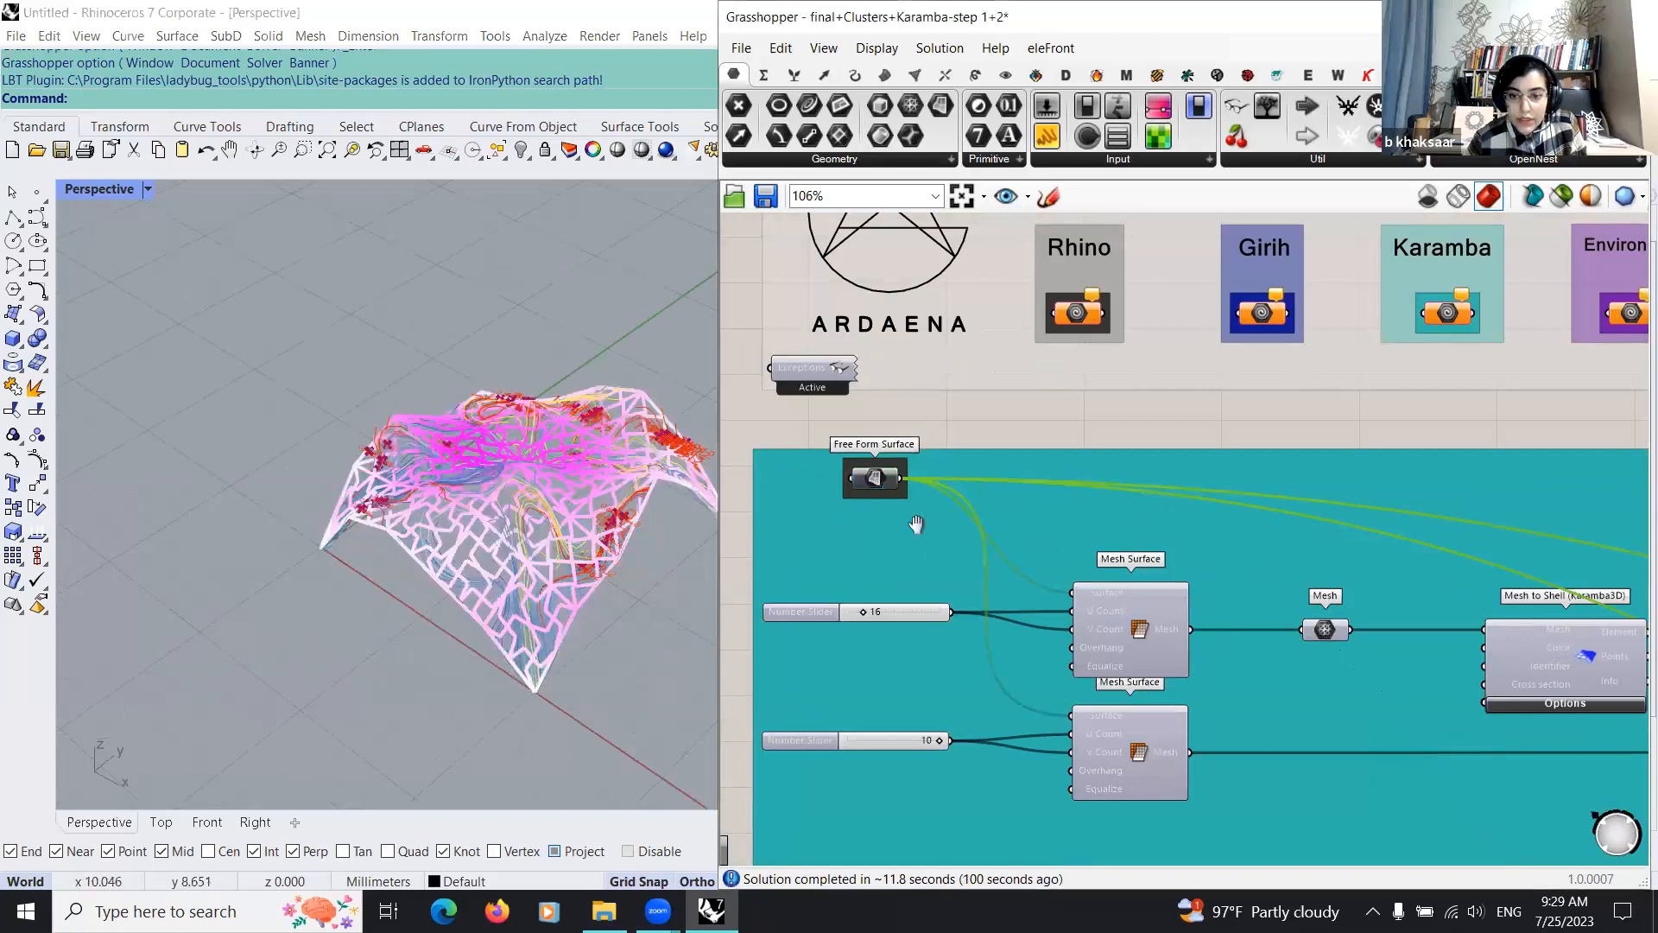
# Step: Preview the Shell View (Karamba3D) component's utilization result temporarily and orbit the Rhino model to inspect it
pyautogui.scroll(-7, 1054, 549)
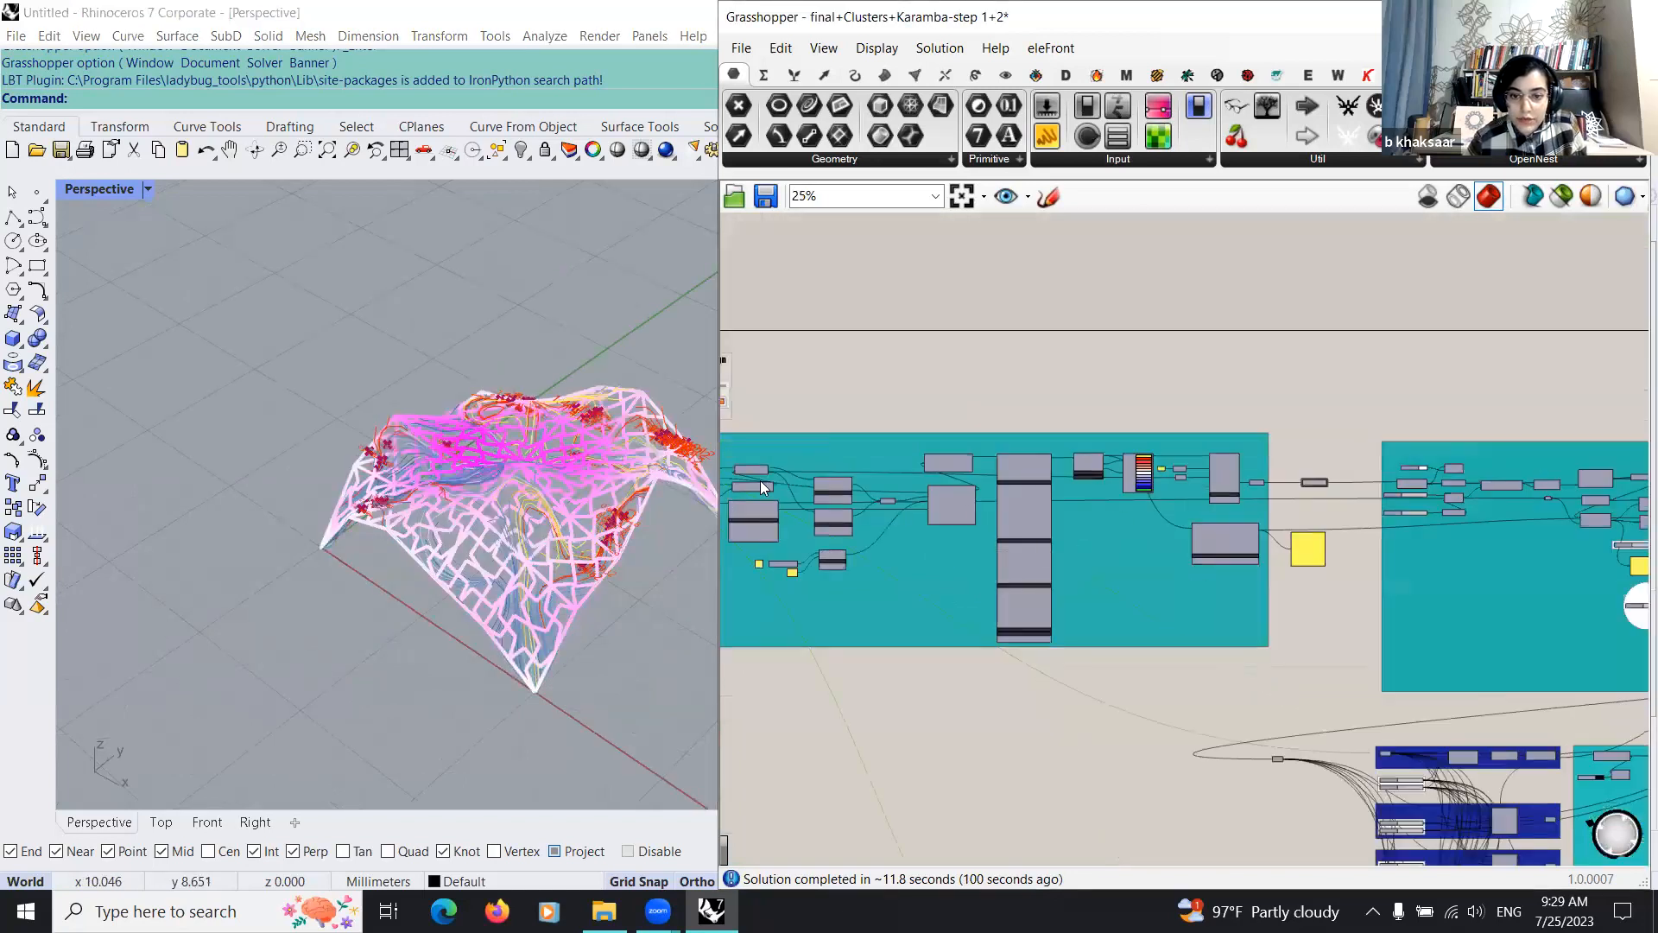
pyautogui.scroll(7, 1047, 481)
pyautogui.click(849, 435)
pyautogui.moveTo(850, 435); pyautogui.dragTo(1025, 455, button='right')
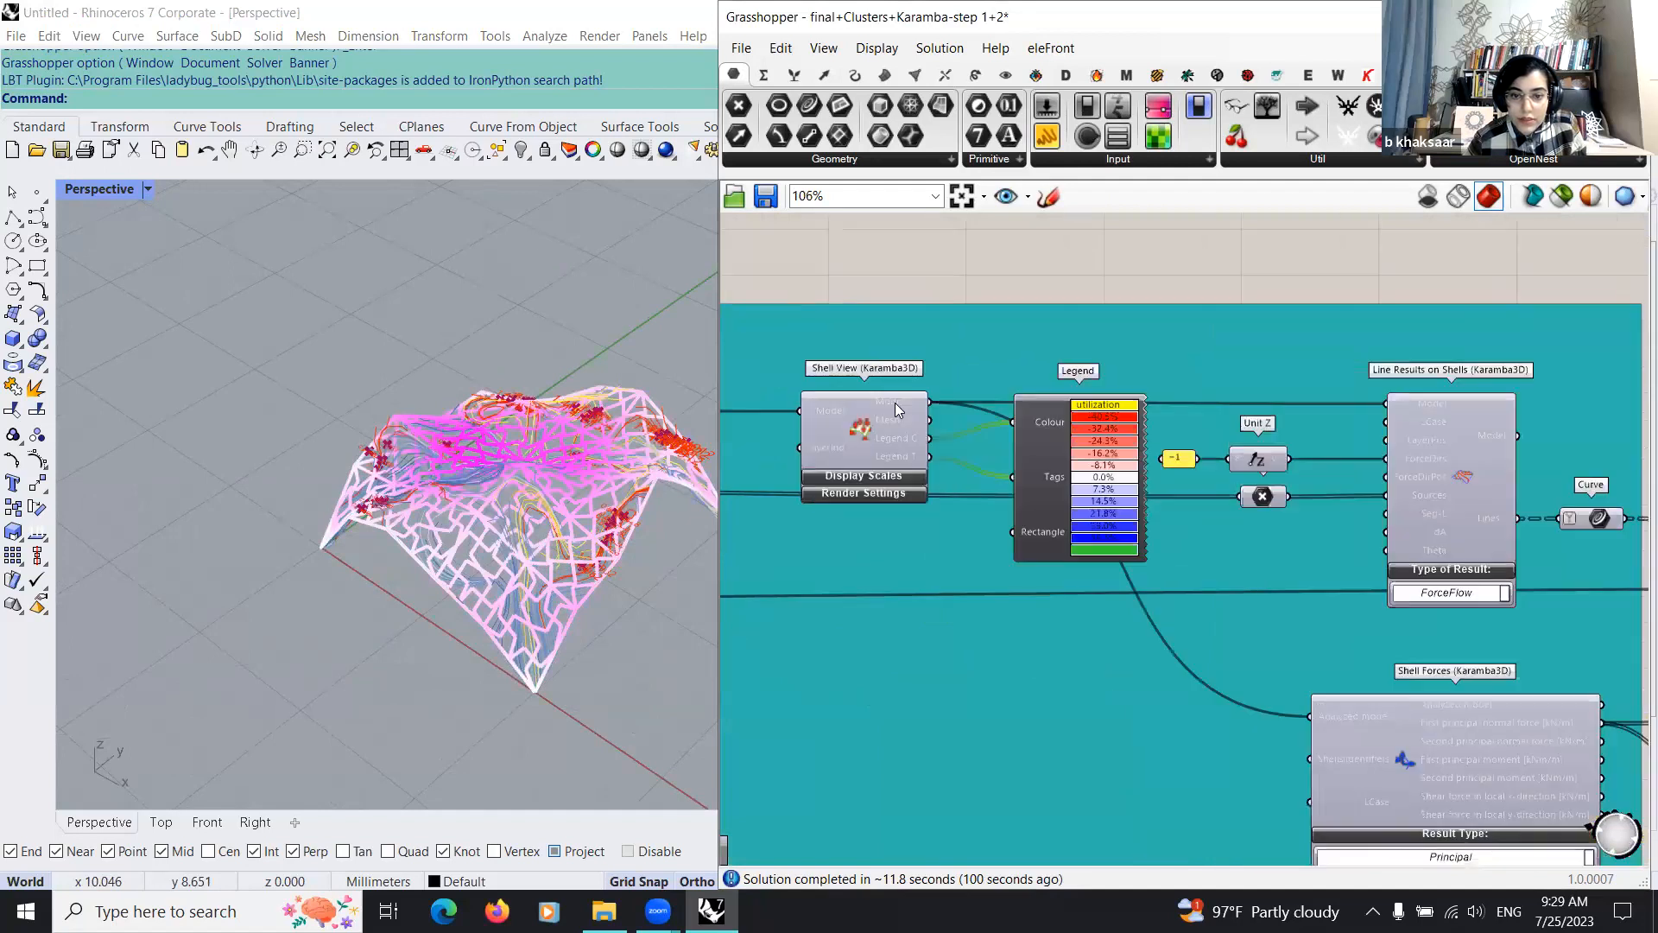
pyautogui.click(842, 430)
pyautogui.hotkey('ctrl', 'q')
pyautogui.moveTo(517, 507); pyautogui.dragTo(629, 520, button='right')
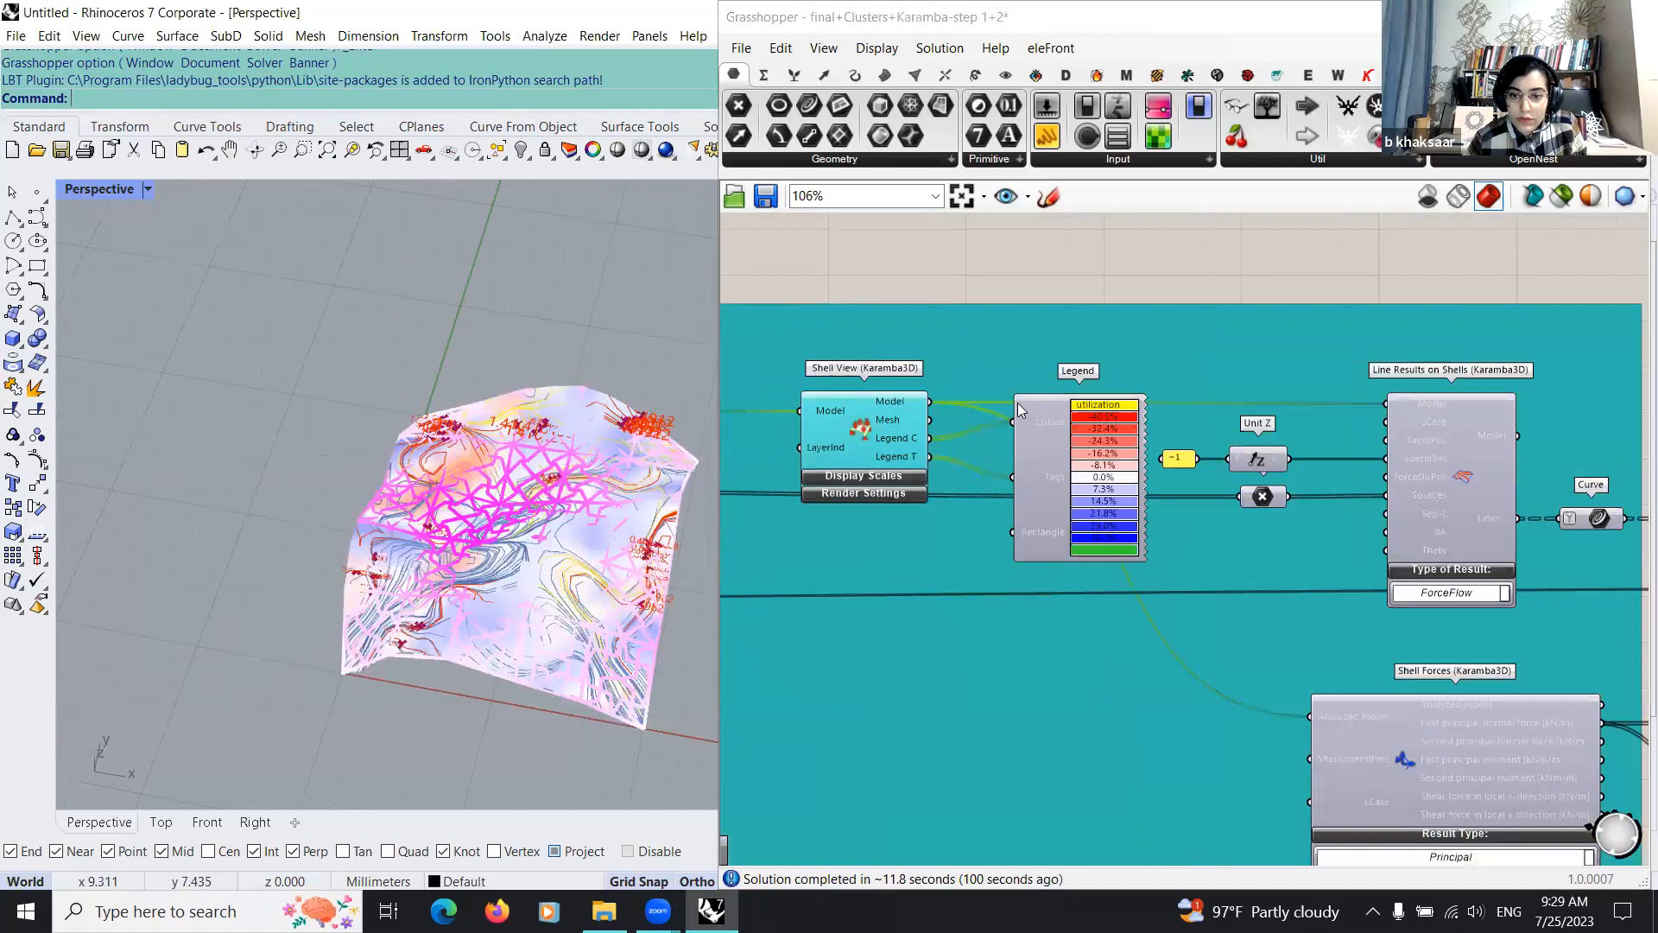
# Step: Examine the force-flow output and the second Karamba group, highlighting the Point parameter beside the gradient previews
pyautogui.scroll(-3, 1010, 494)
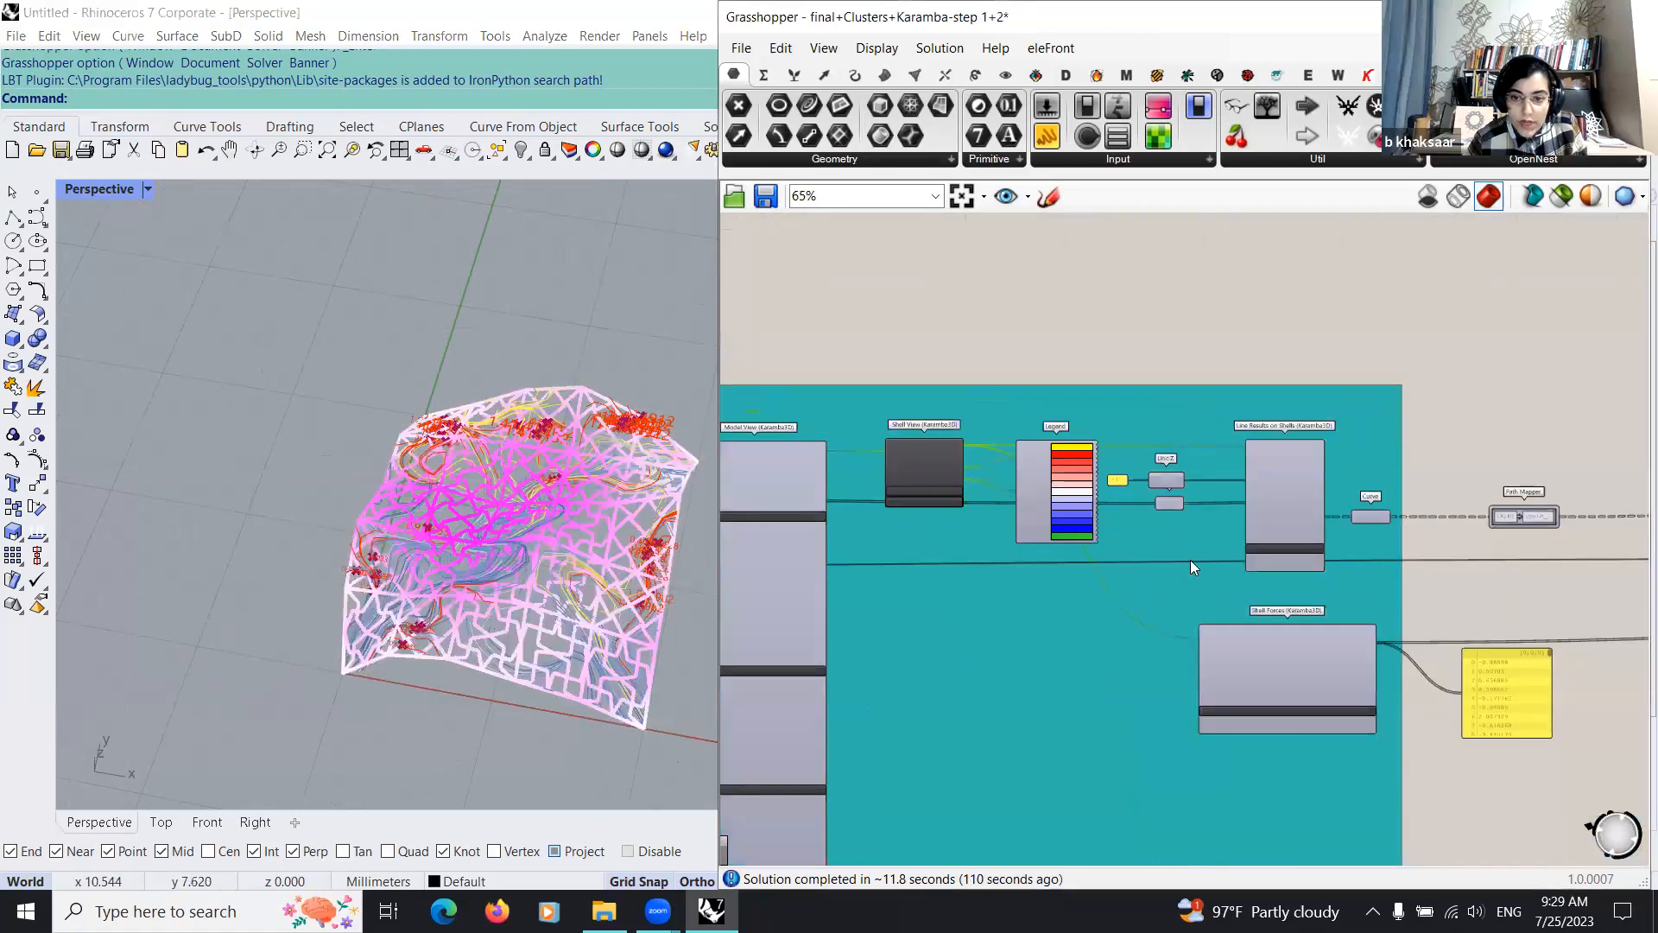
pyautogui.moveTo(1190, 566); pyautogui.dragTo(977, 560, button='right')
pyautogui.scroll(-3, 977, 560)
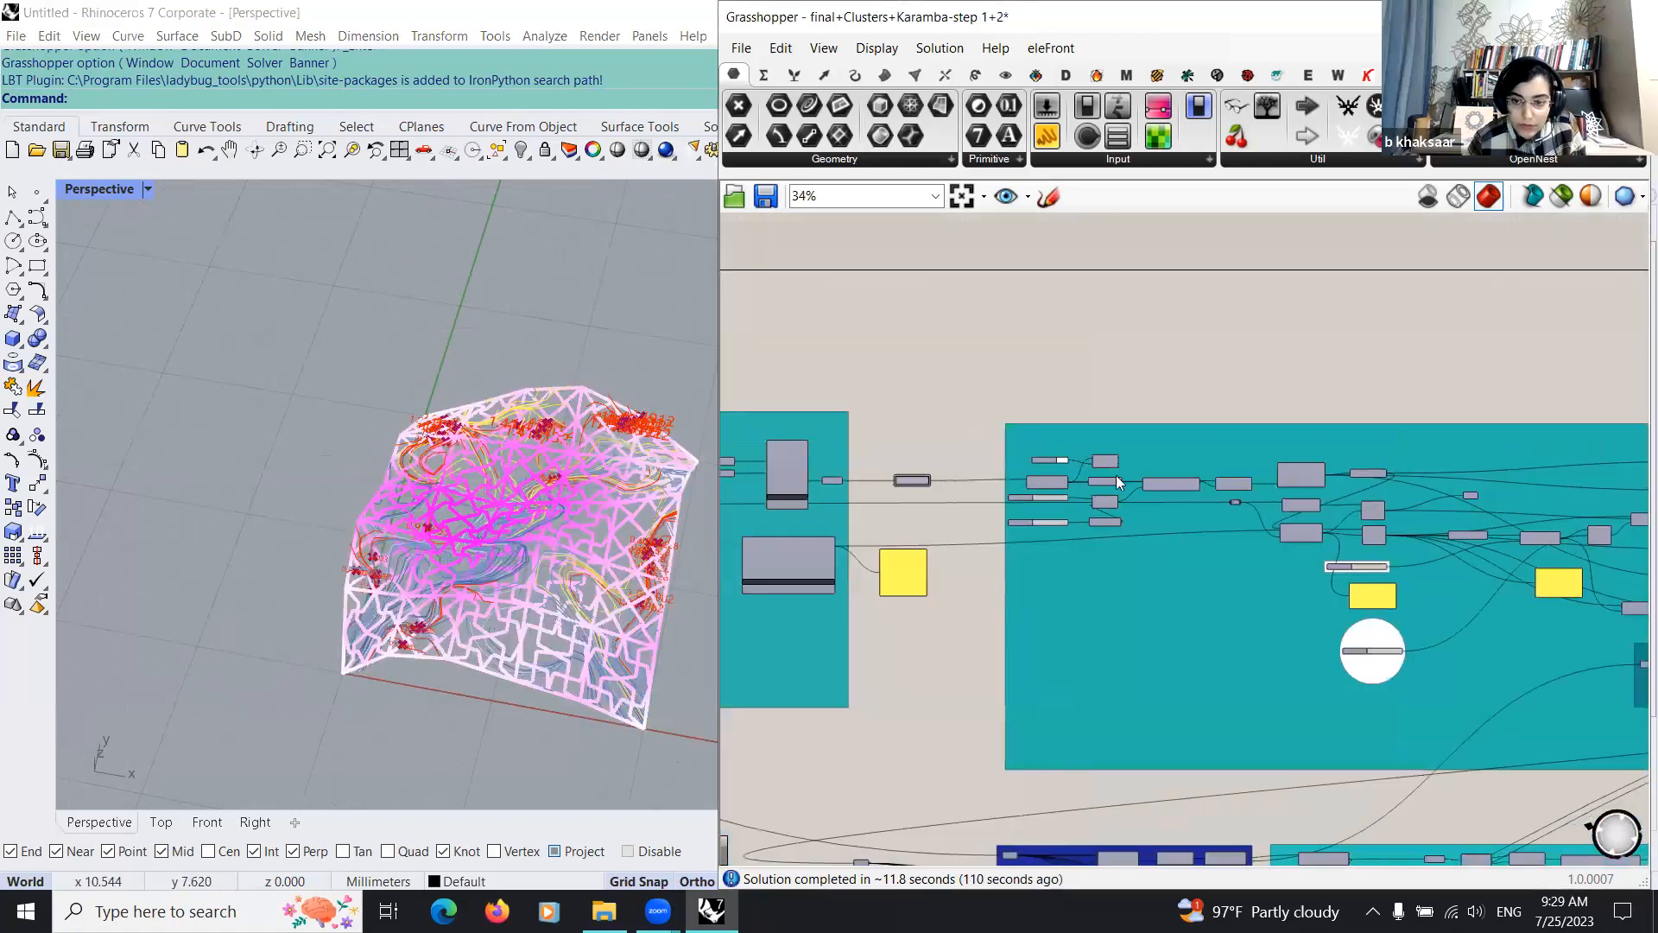
pyautogui.scroll(-2, 950, 411)
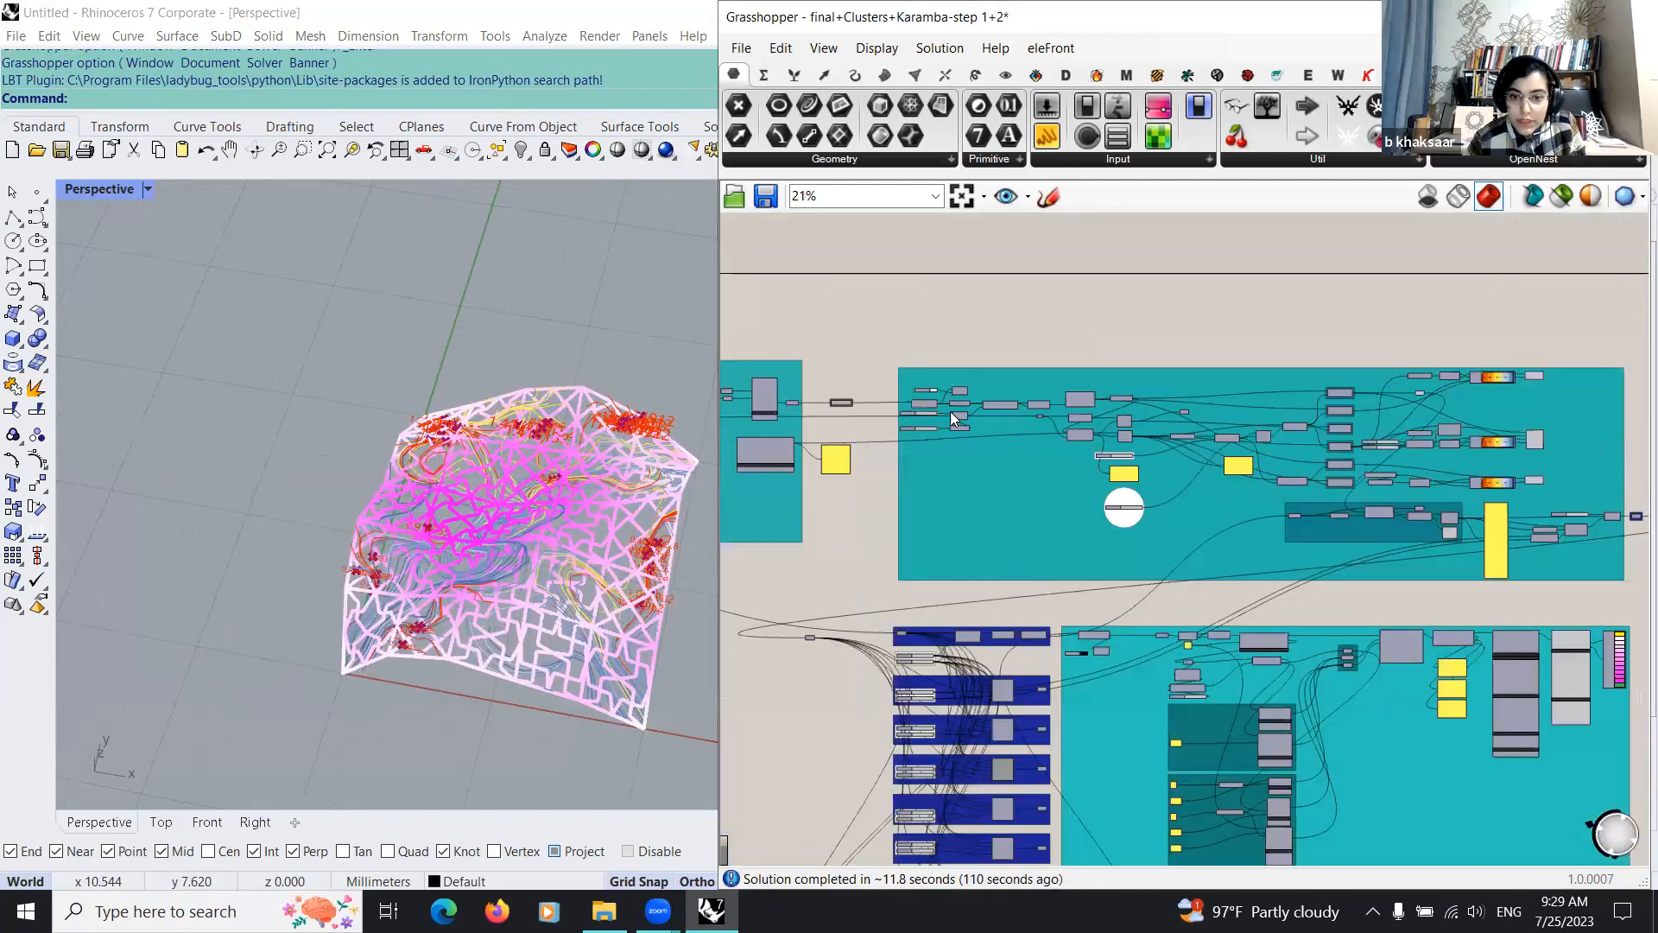
pyautogui.scroll(6, 1000, 373)
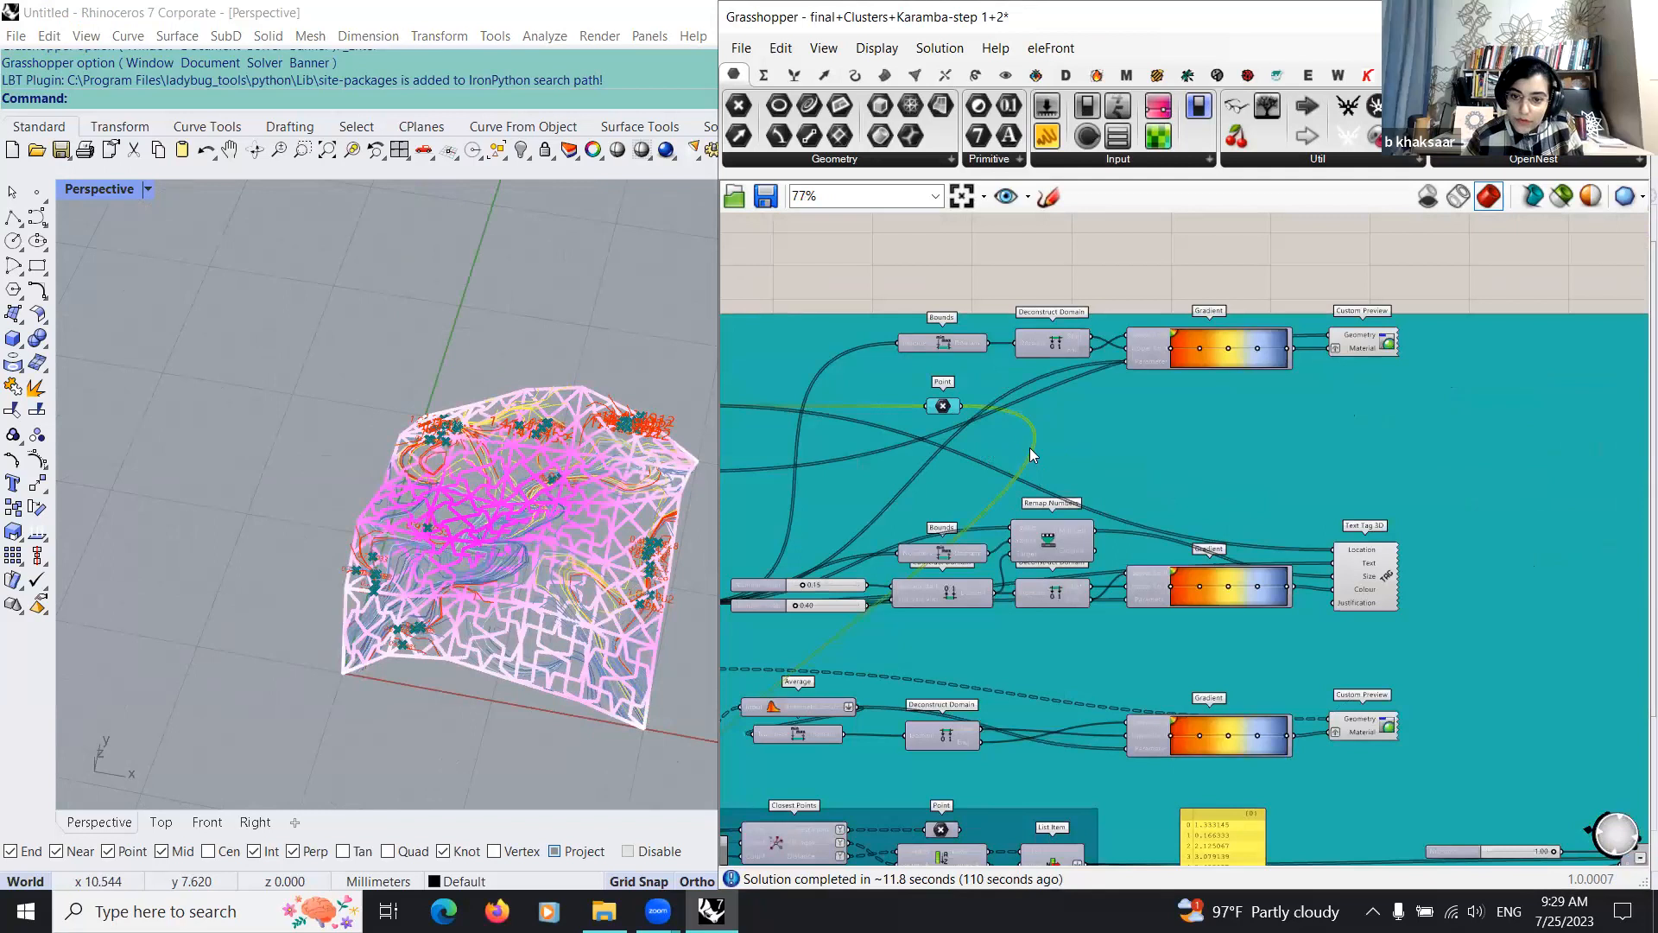
pyautogui.scroll(-2, 1029, 448)
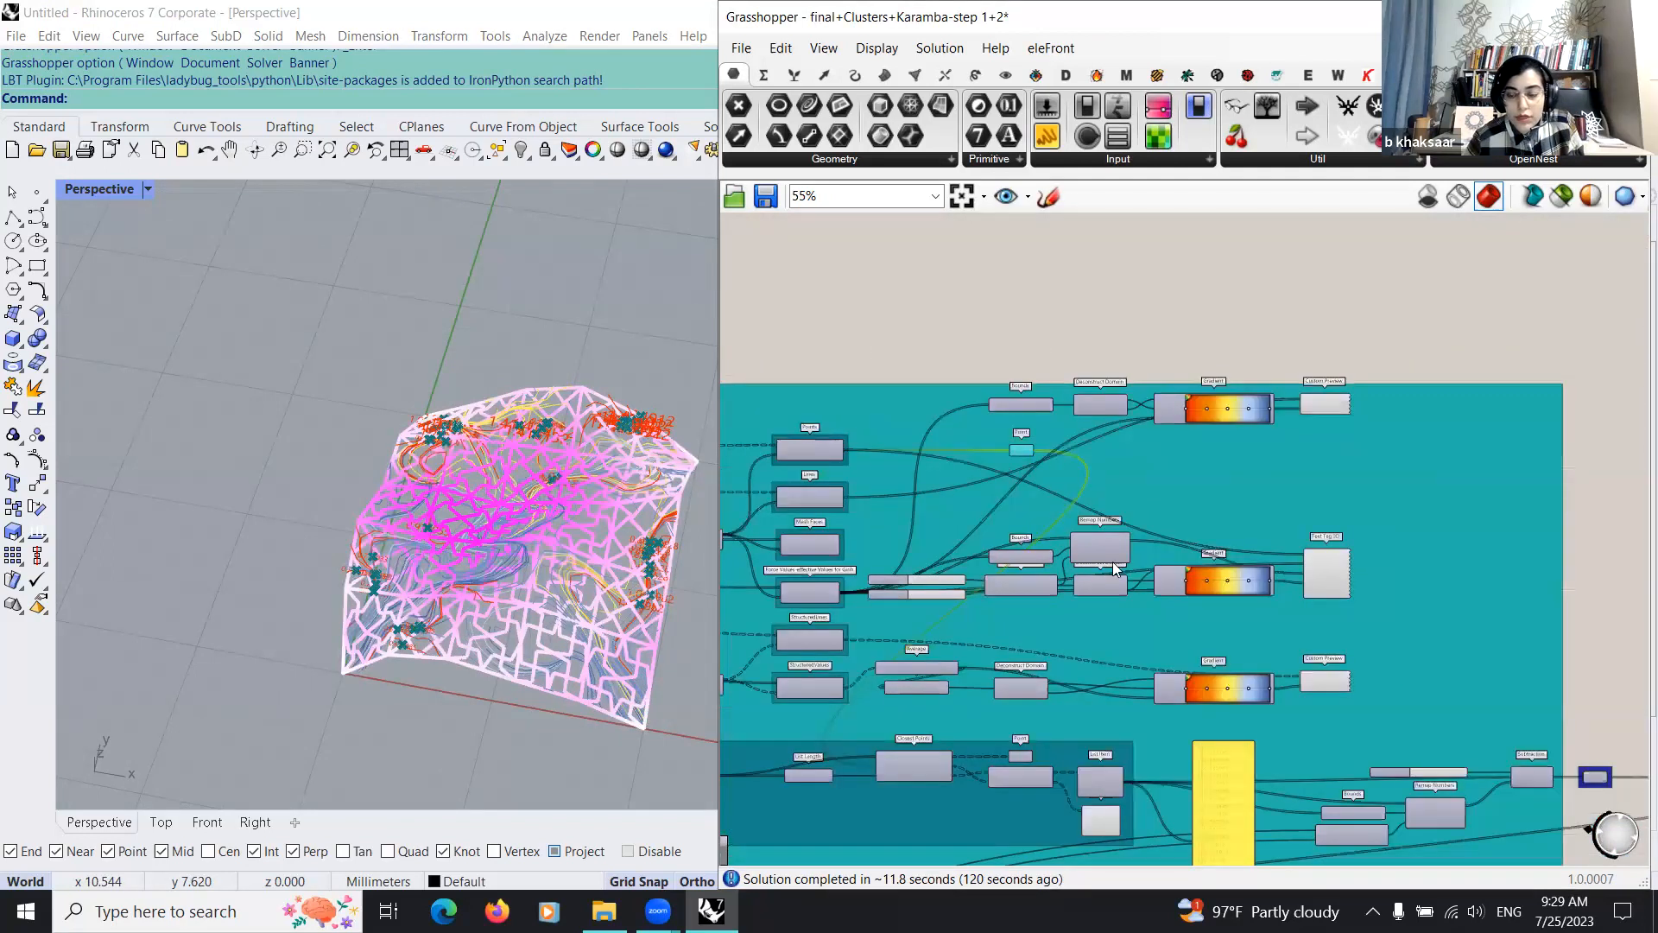
pyautogui.scroll(-3, 945, 594)
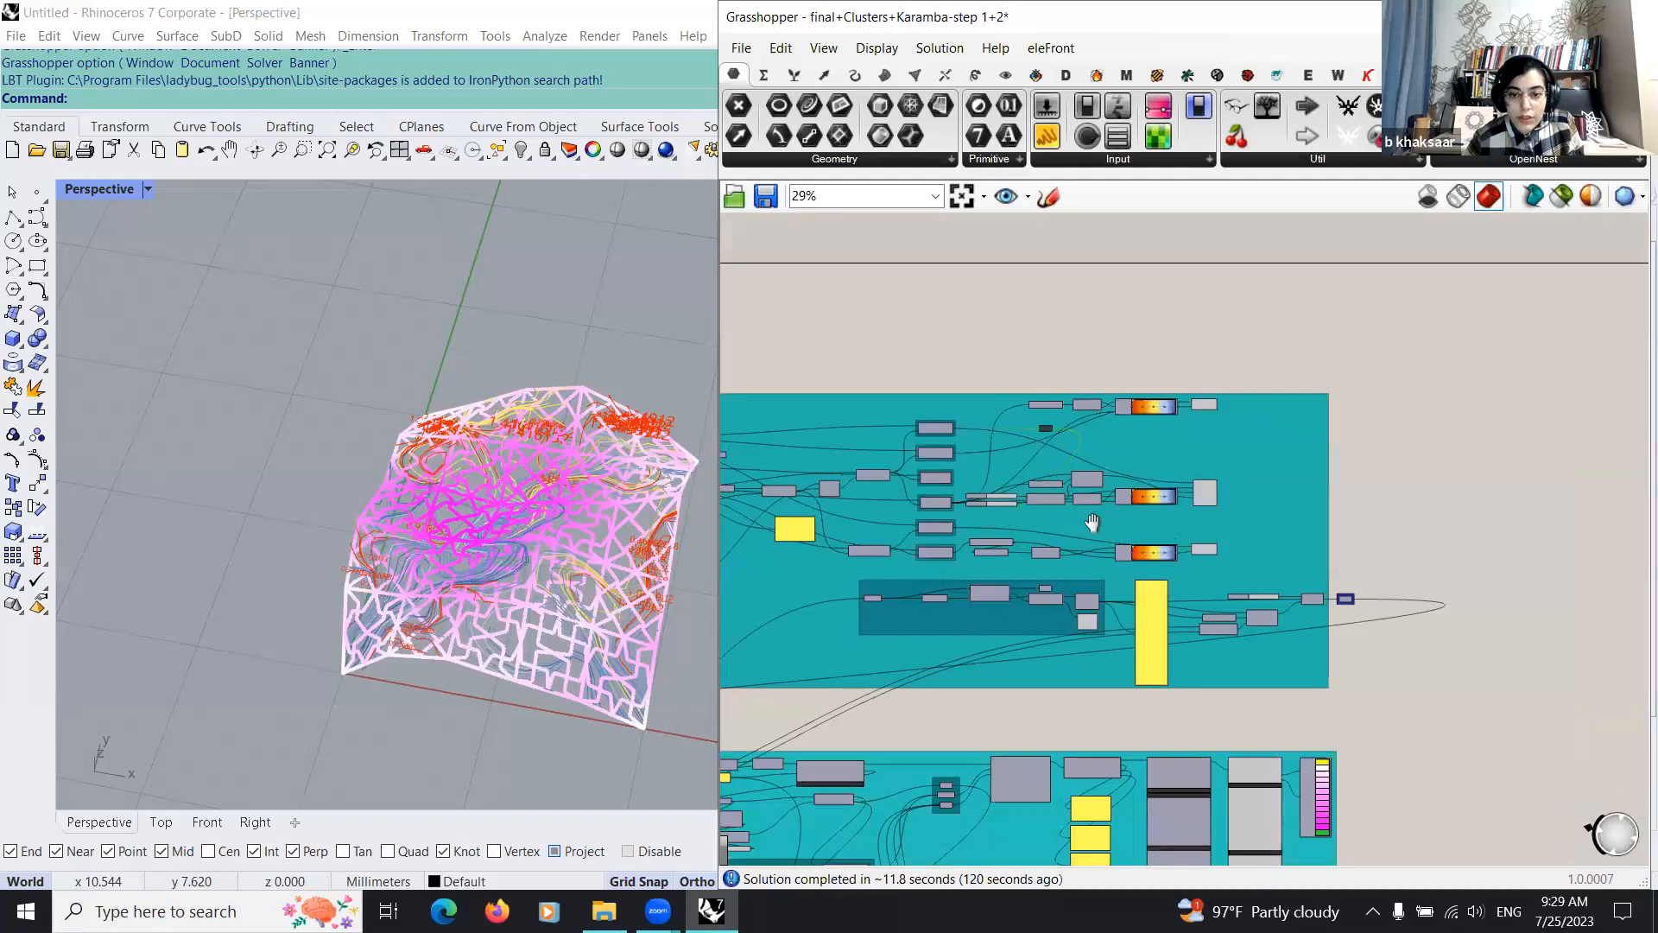
# Step: Connect the Curve parameter of the first Girih cluster to the removeDuplicateLines input, replacing its existing source
pyautogui.scroll(1, 1066, 551)
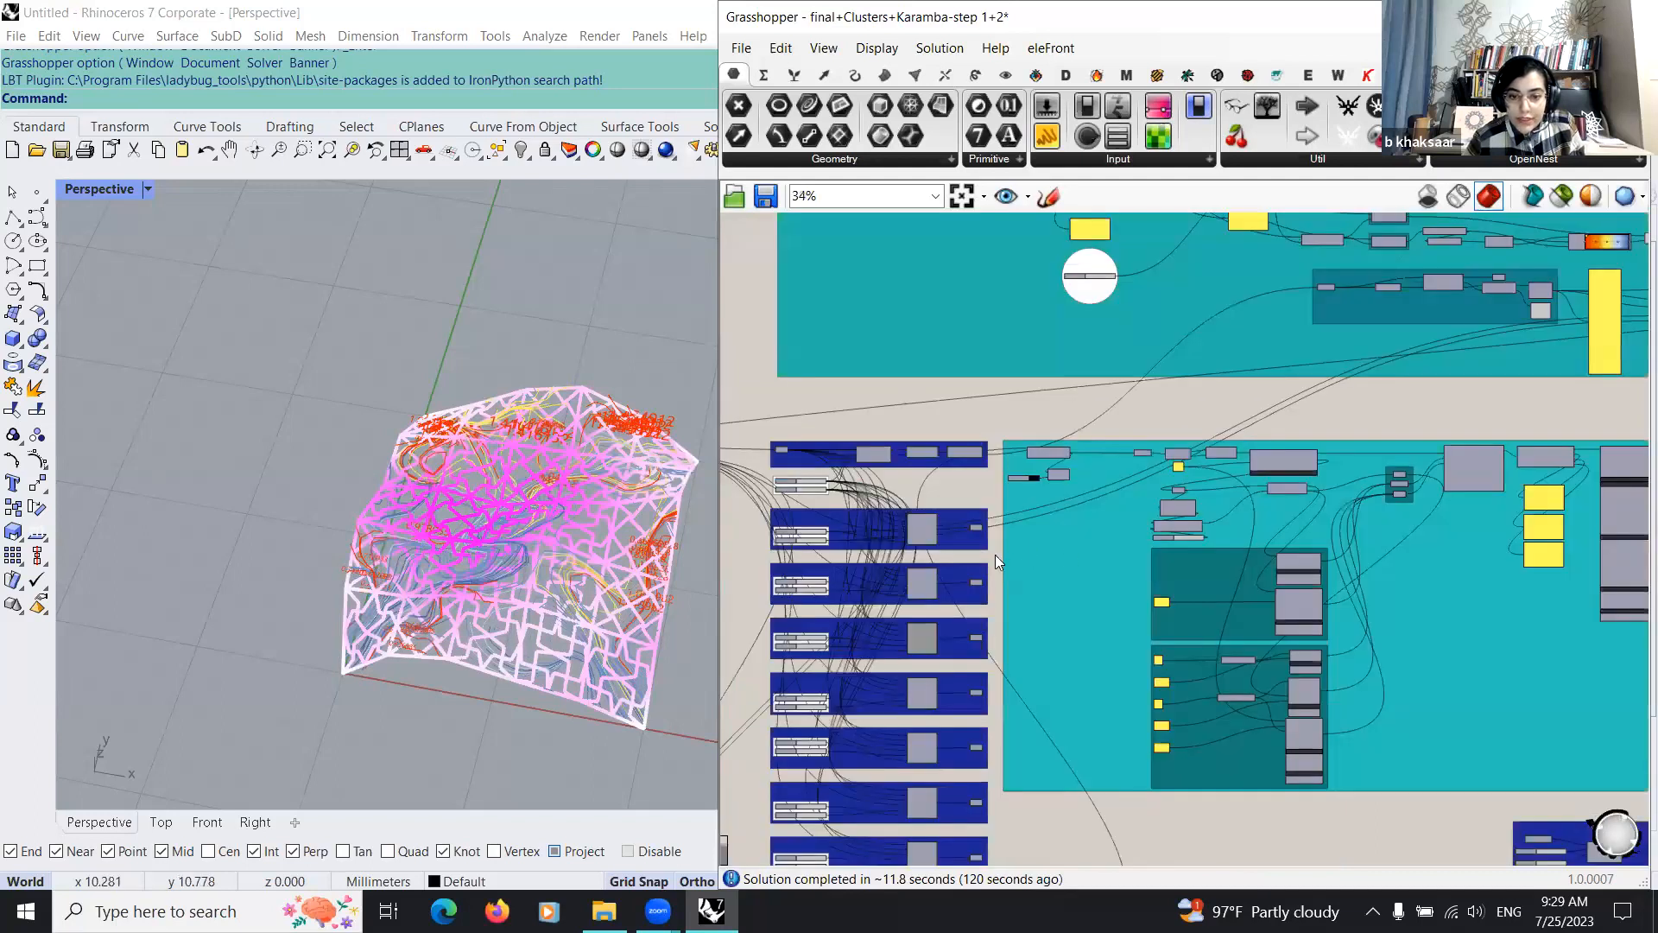
pyautogui.scroll(4, 1015, 625)
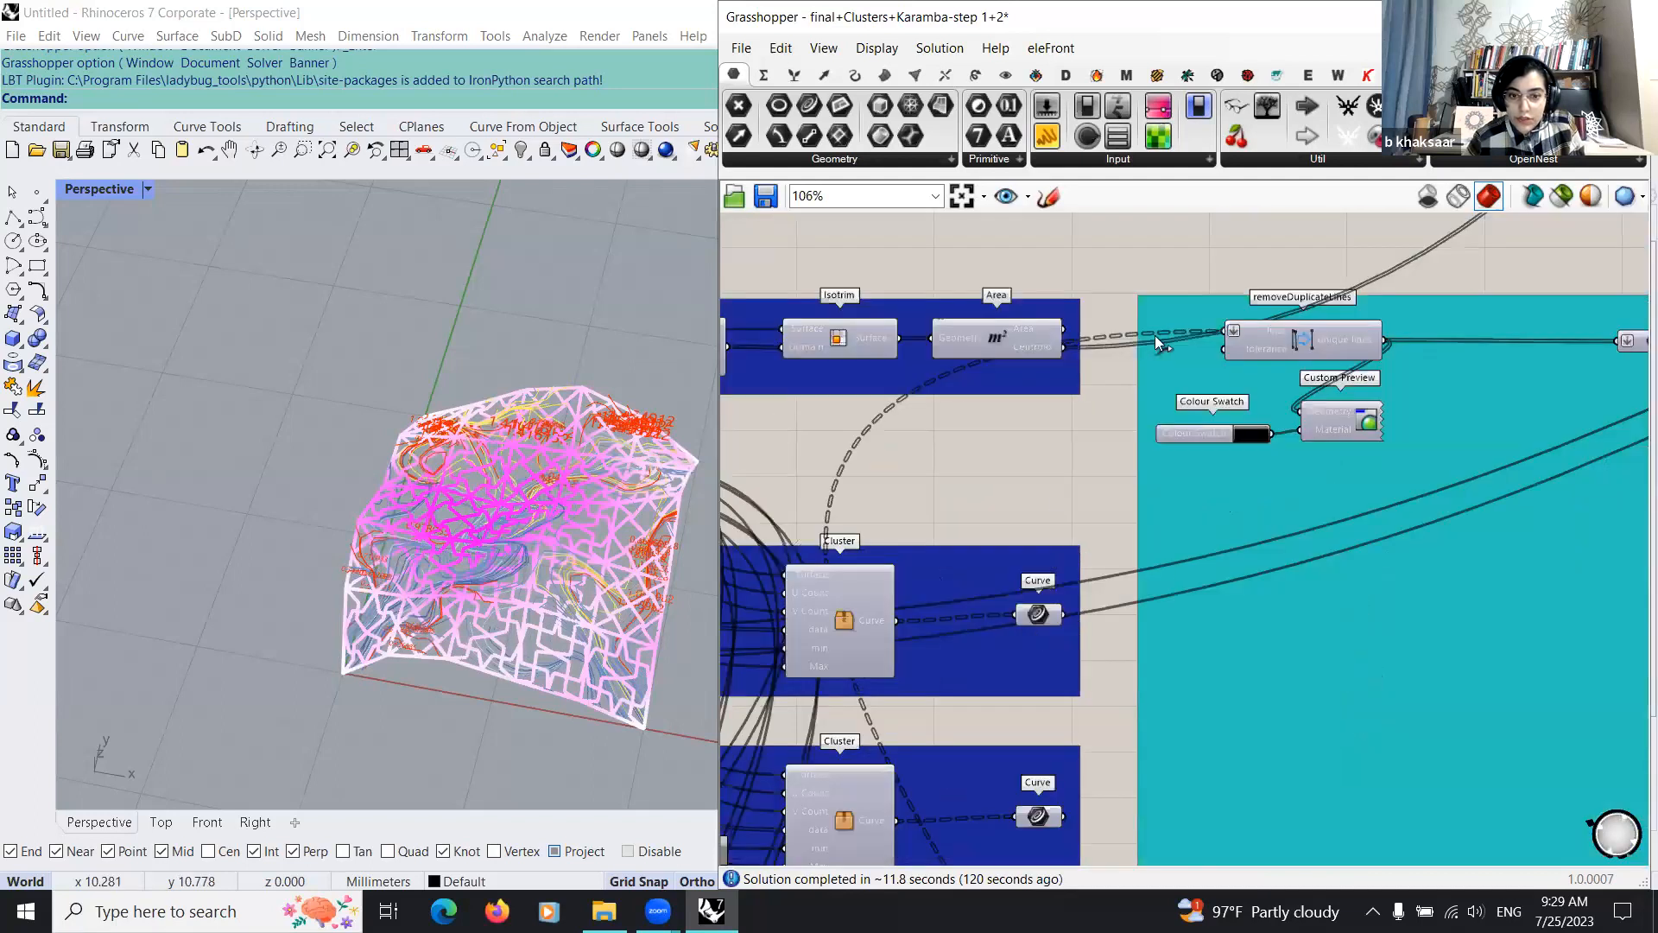
pyautogui.moveTo(1154, 335); pyautogui.dragTo(1126, 344, button='right')
pyautogui.keyDown('shift'); pyautogui.moveTo(1116, 345); pyautogui.dragTo(1001, 626); pyautogui.keyUp('shift')
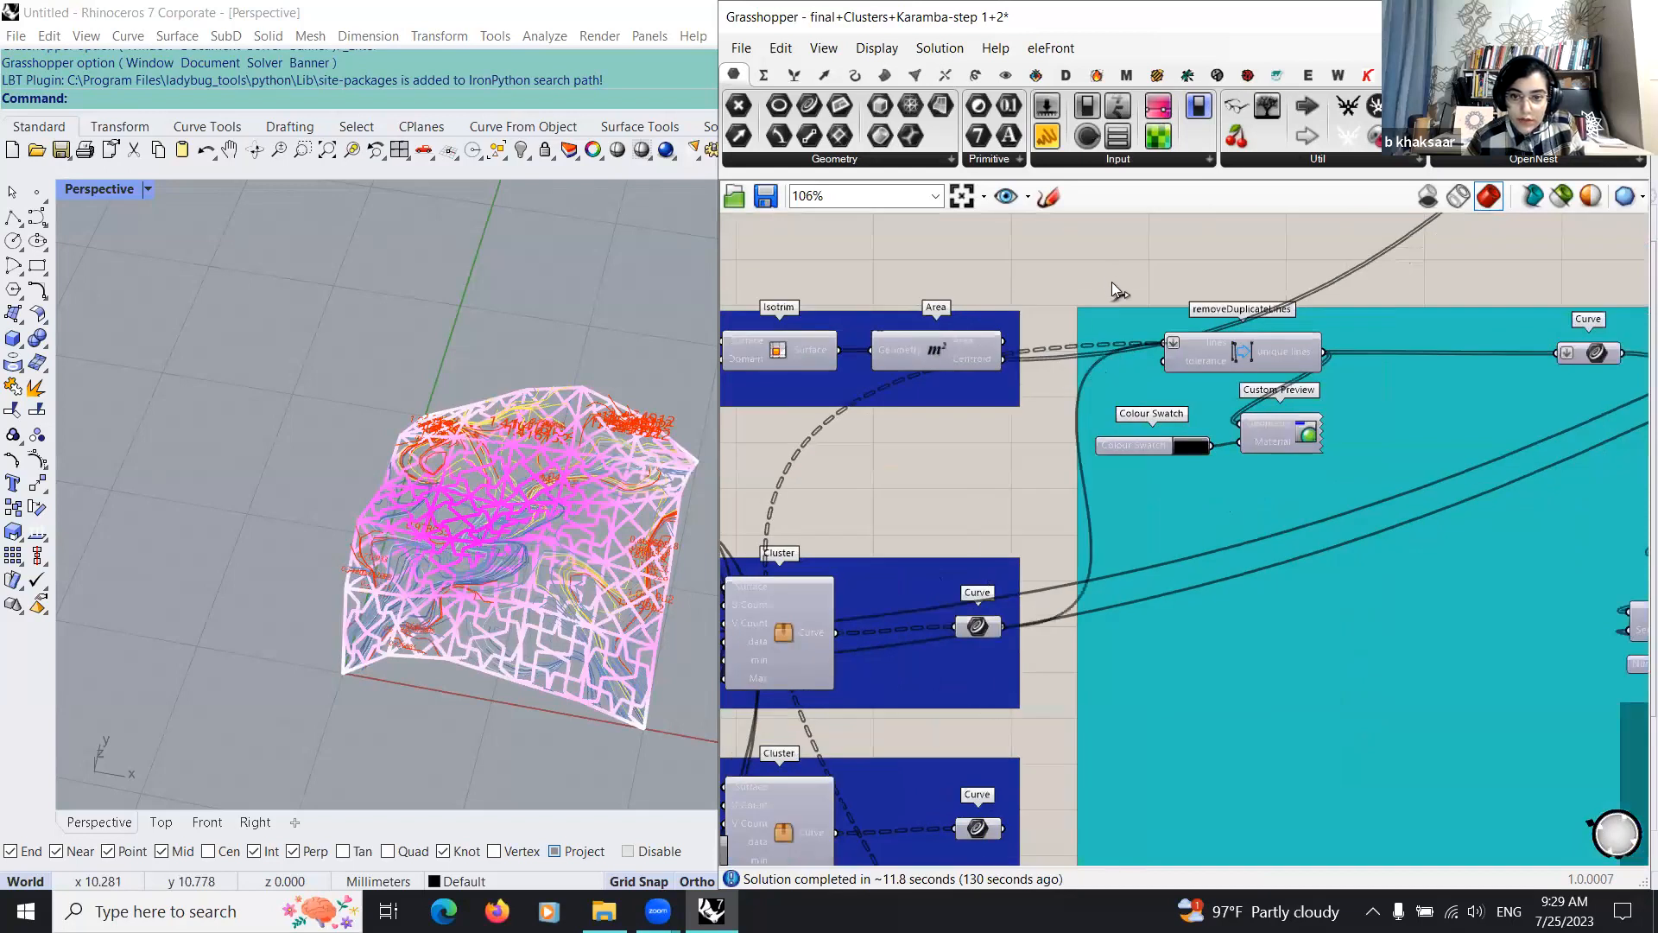
# Step: Switch the removeDuplicateLines input to the second Girih cluster's Curve parameter
pyautogui.scroll(-3, 967, 545)
pyautogui.scroll(2, 958, 691)
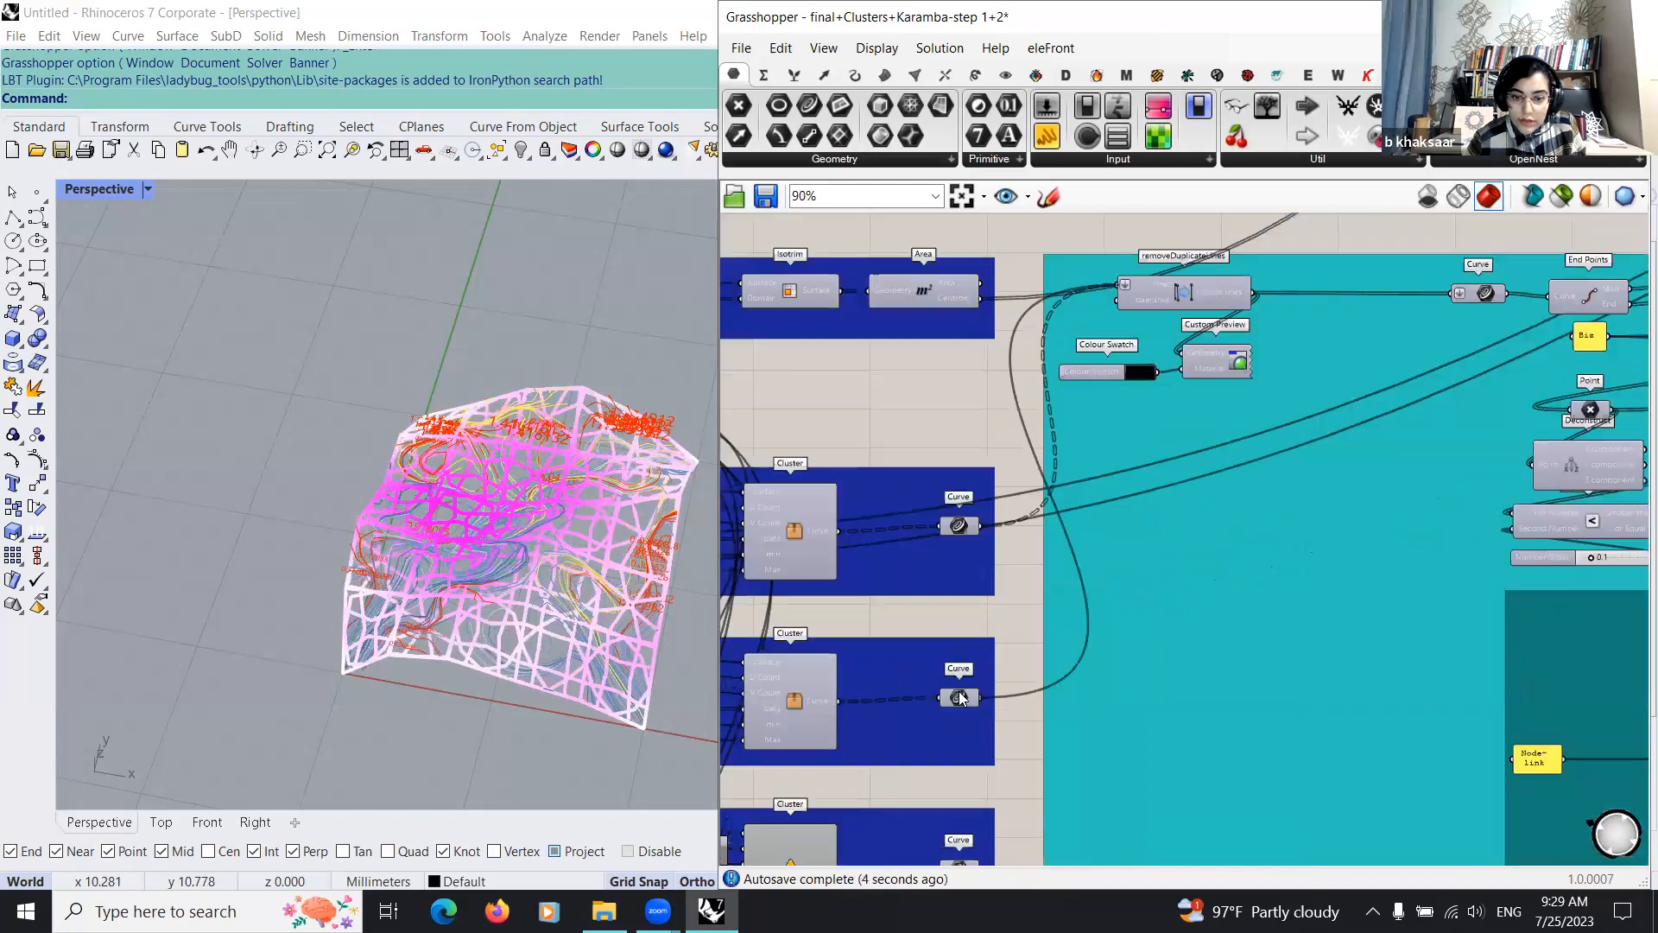
pyautogui.scroll(-2, 1045, 347)
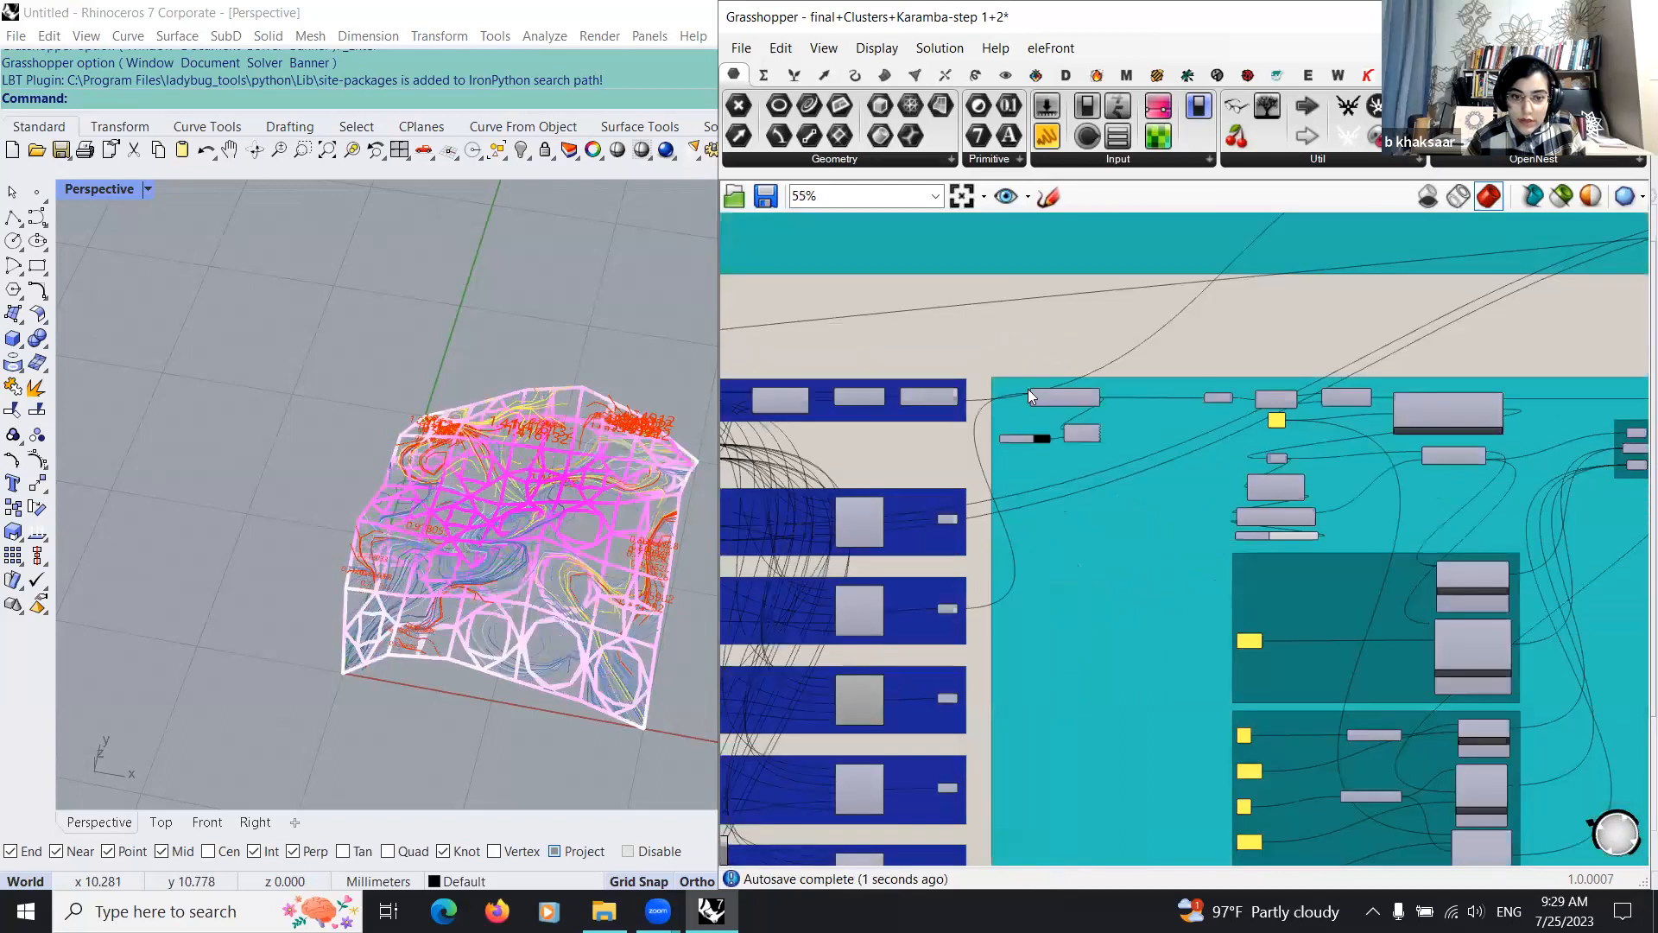
# Step: Switch the removeDuplicateLines input to the third Girih cluster's Curve parameter, and after that to the fourth cluster's
pyautogui.scroll(1, 999, 653)
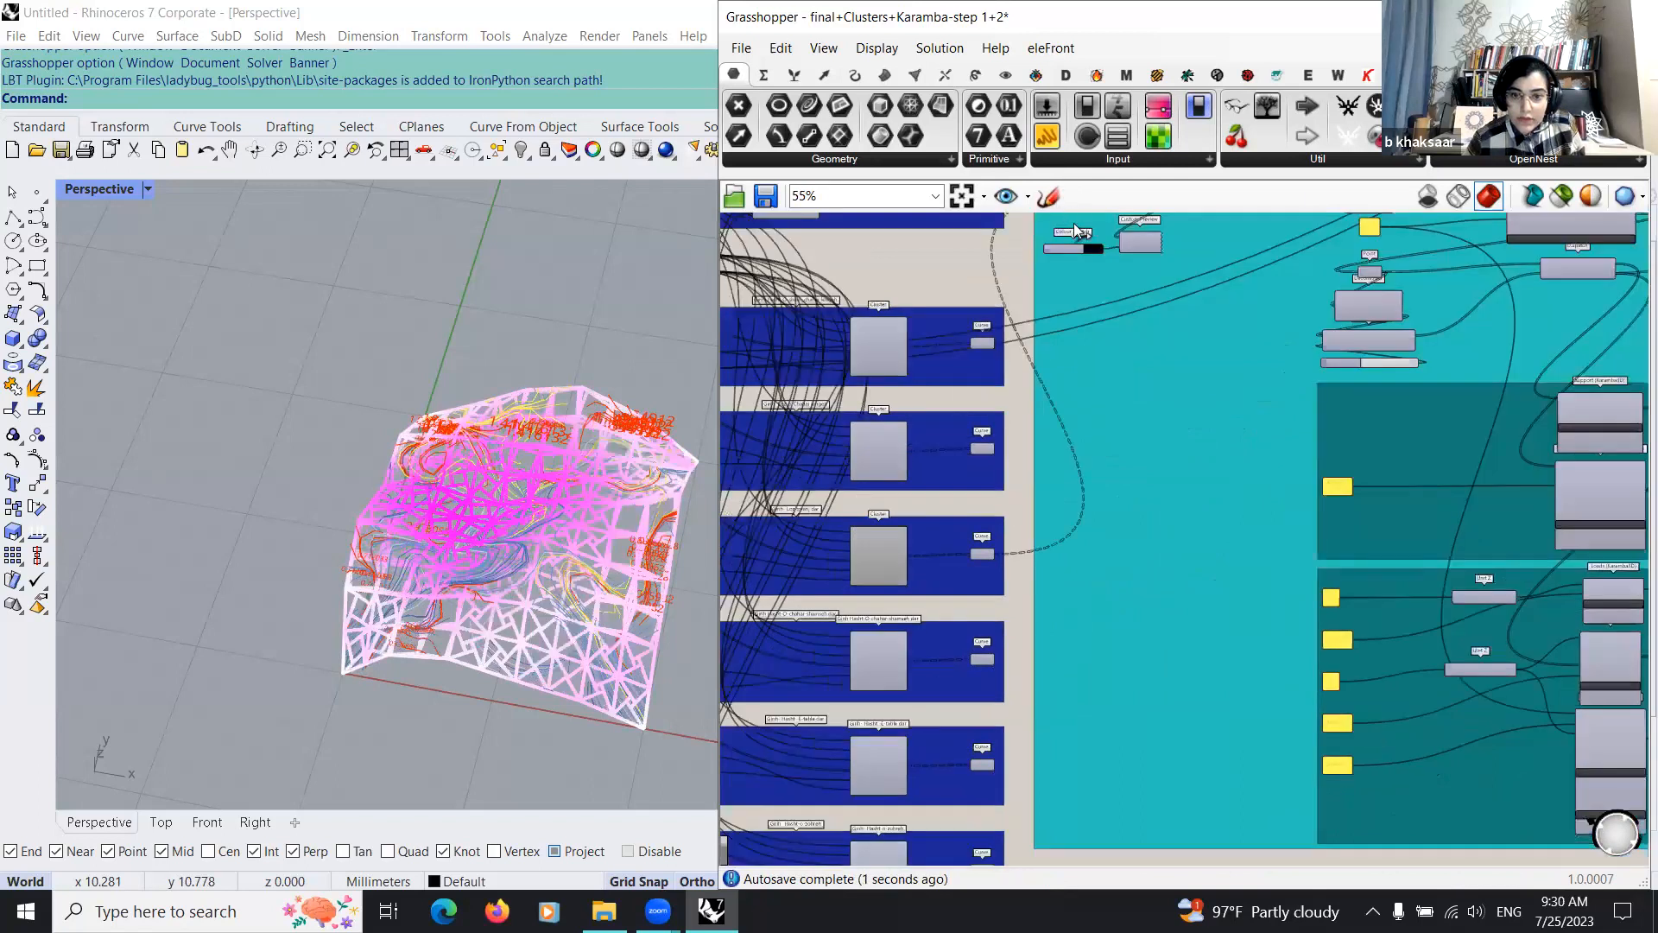
pyautogui.moveTo(1074, 223); pyautogui.dragTo(1076, 221)
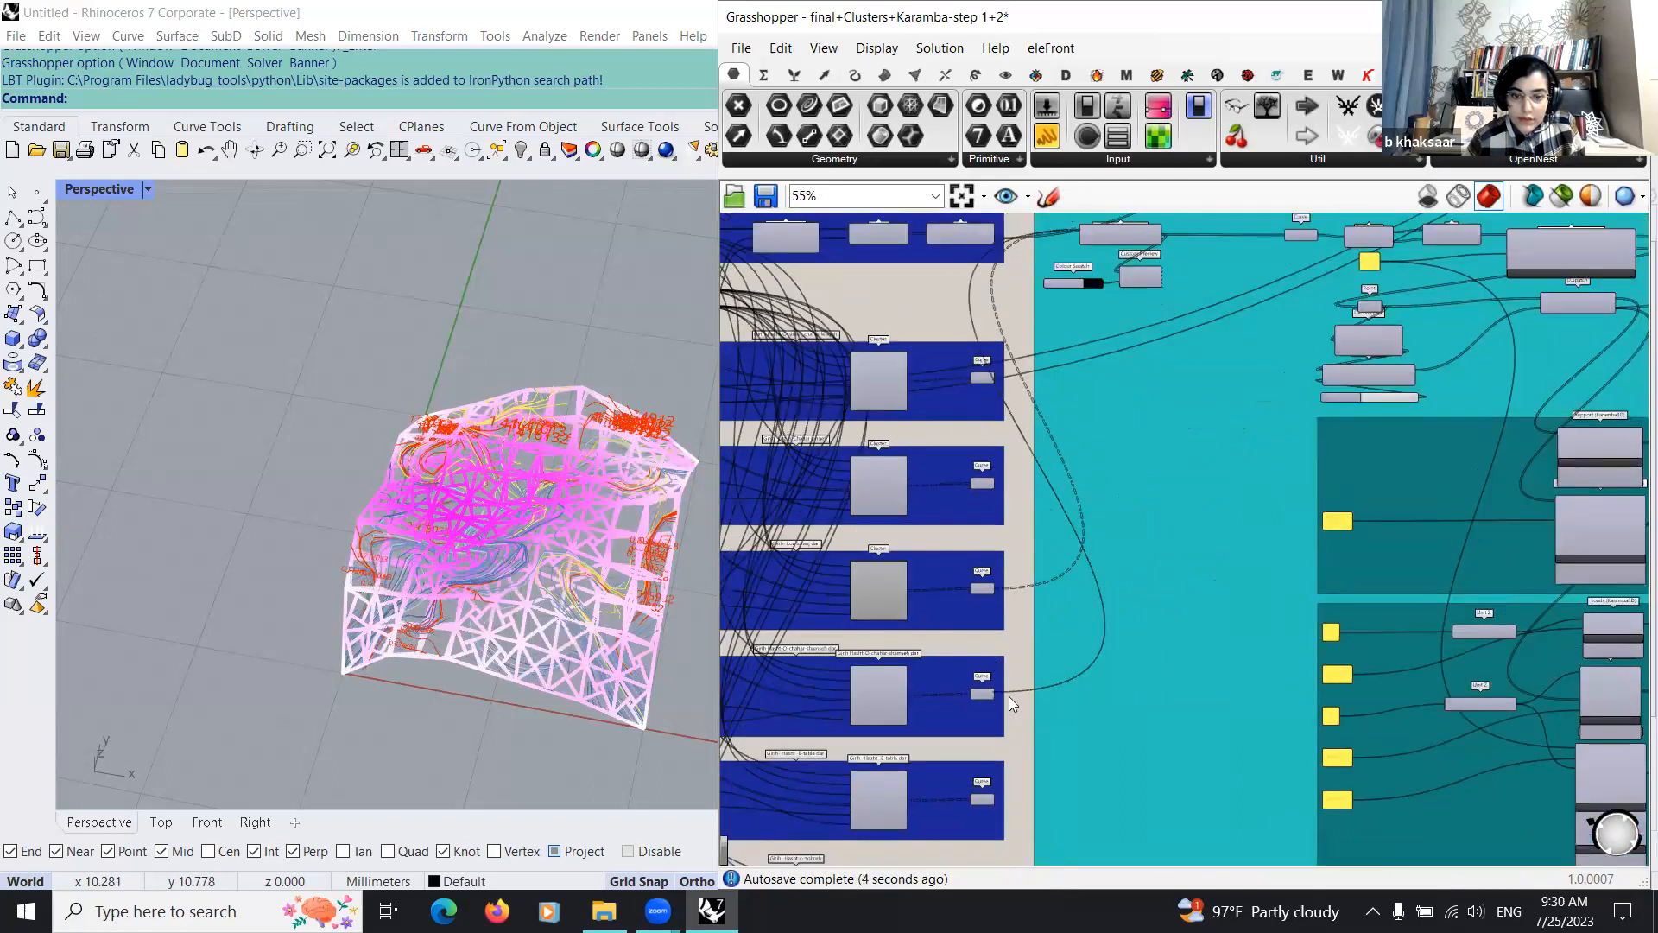
pyautogui.scroll(-2, 1014, 752)
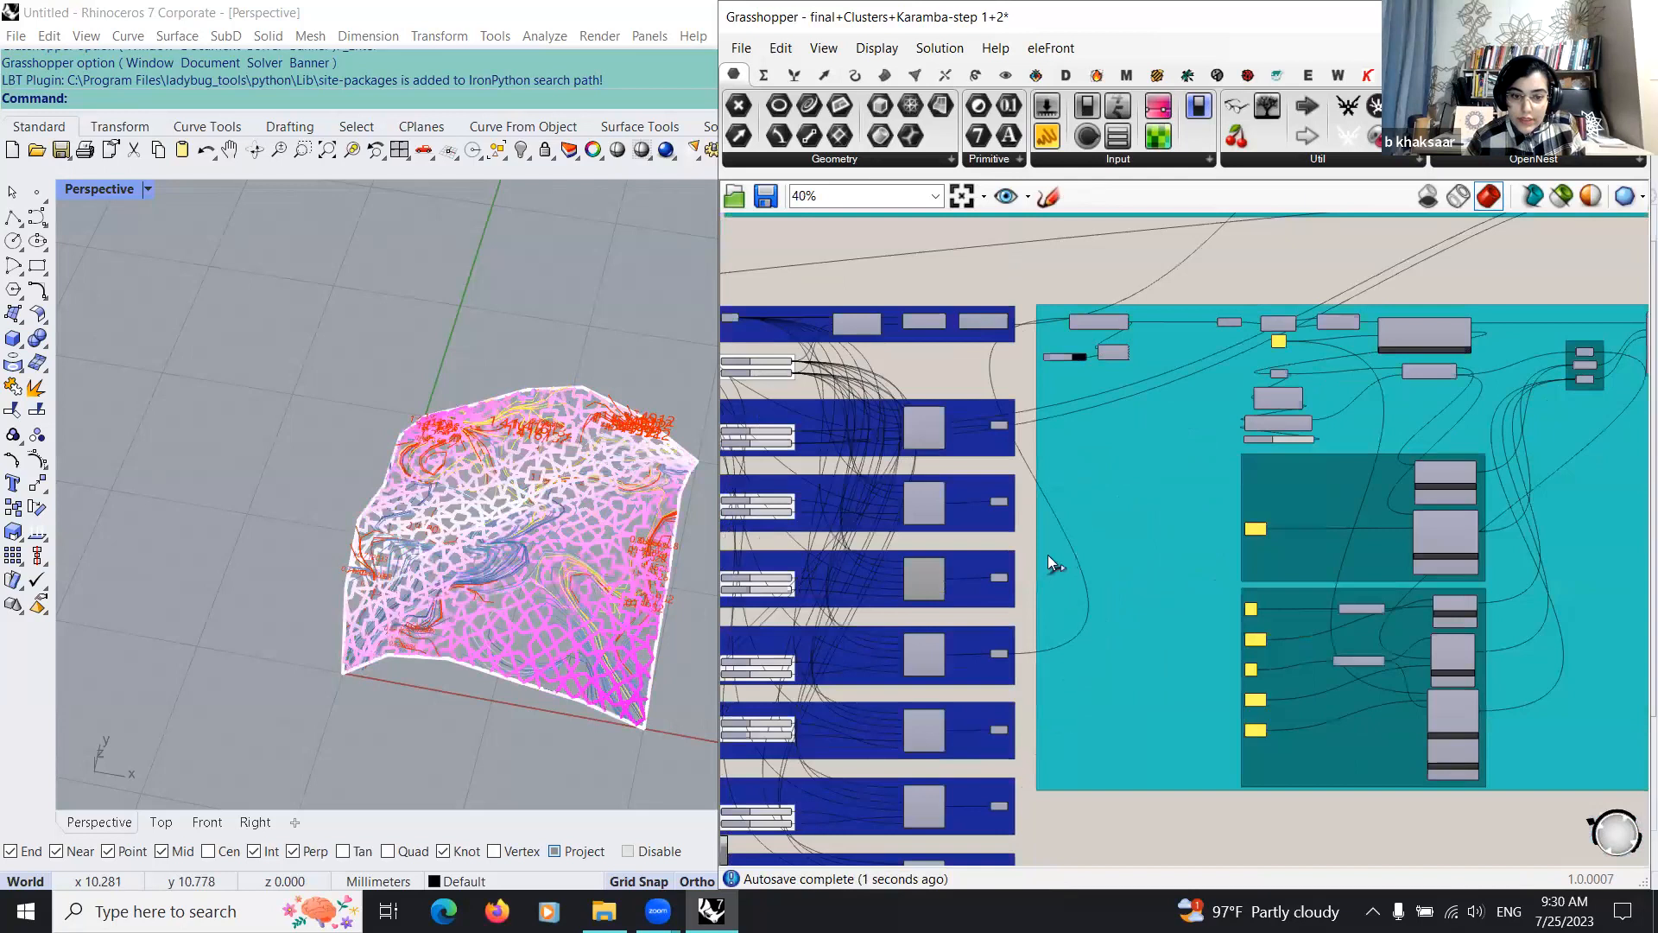
# Step: Feed the fifth Girih cluster's Curve parameter into removeDuplicateLines, and replace it with the sixth cluster's Curve
pyautogui.scroll(3, 1069, 480)
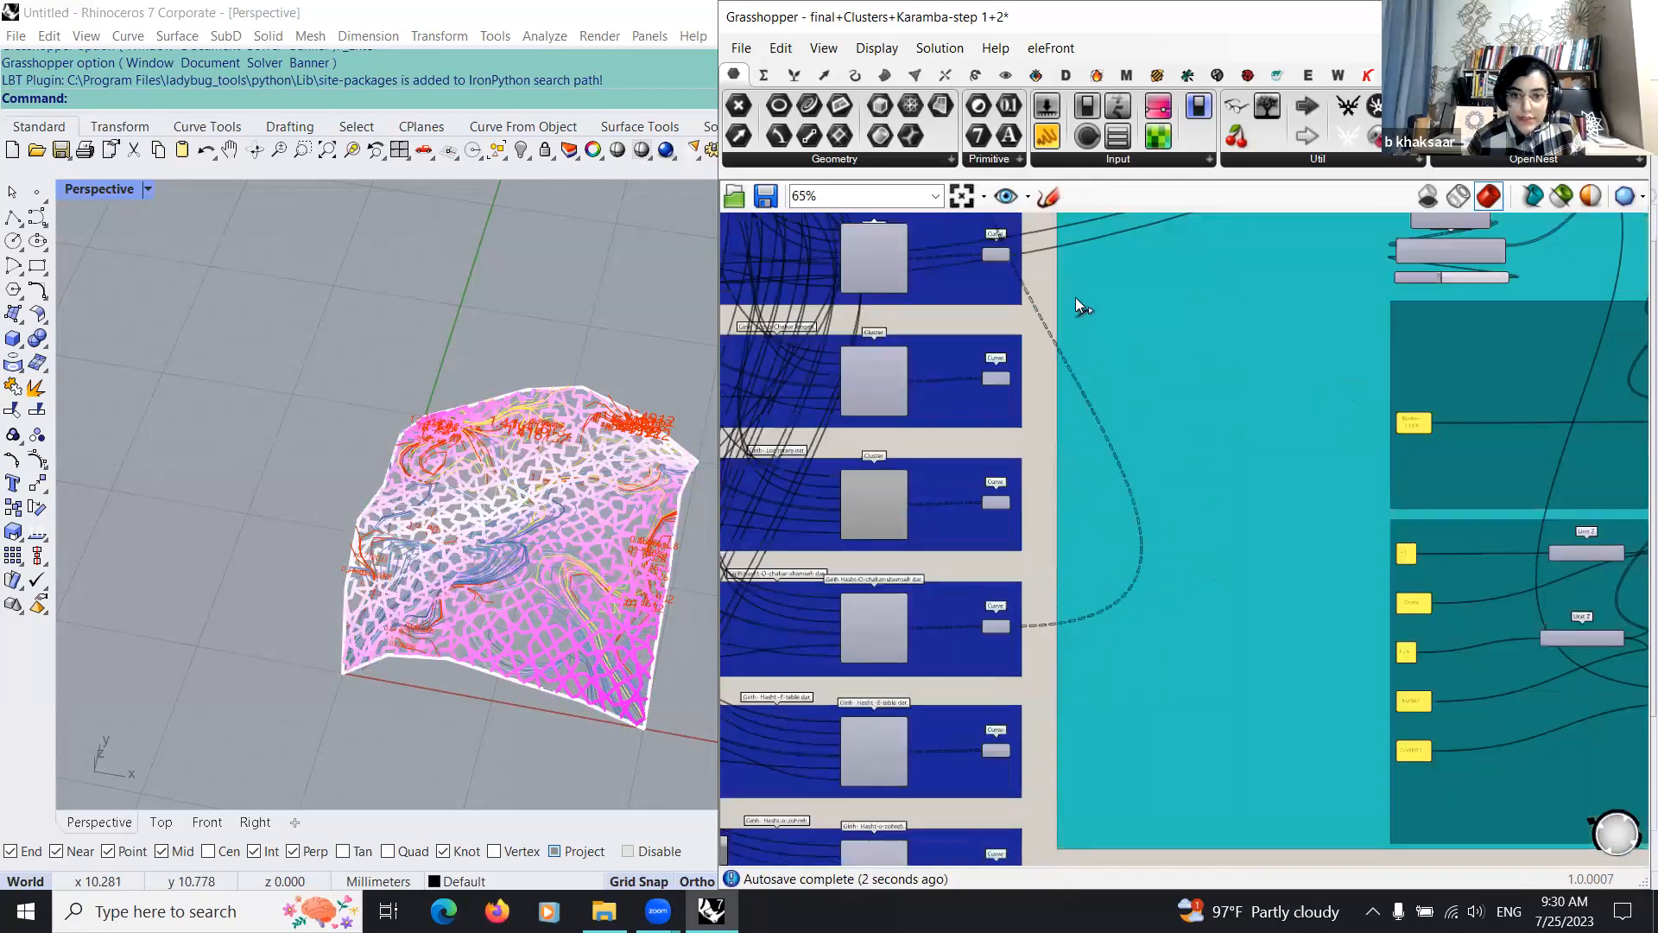
pyautogui.scroll(-2, 1077, 287)
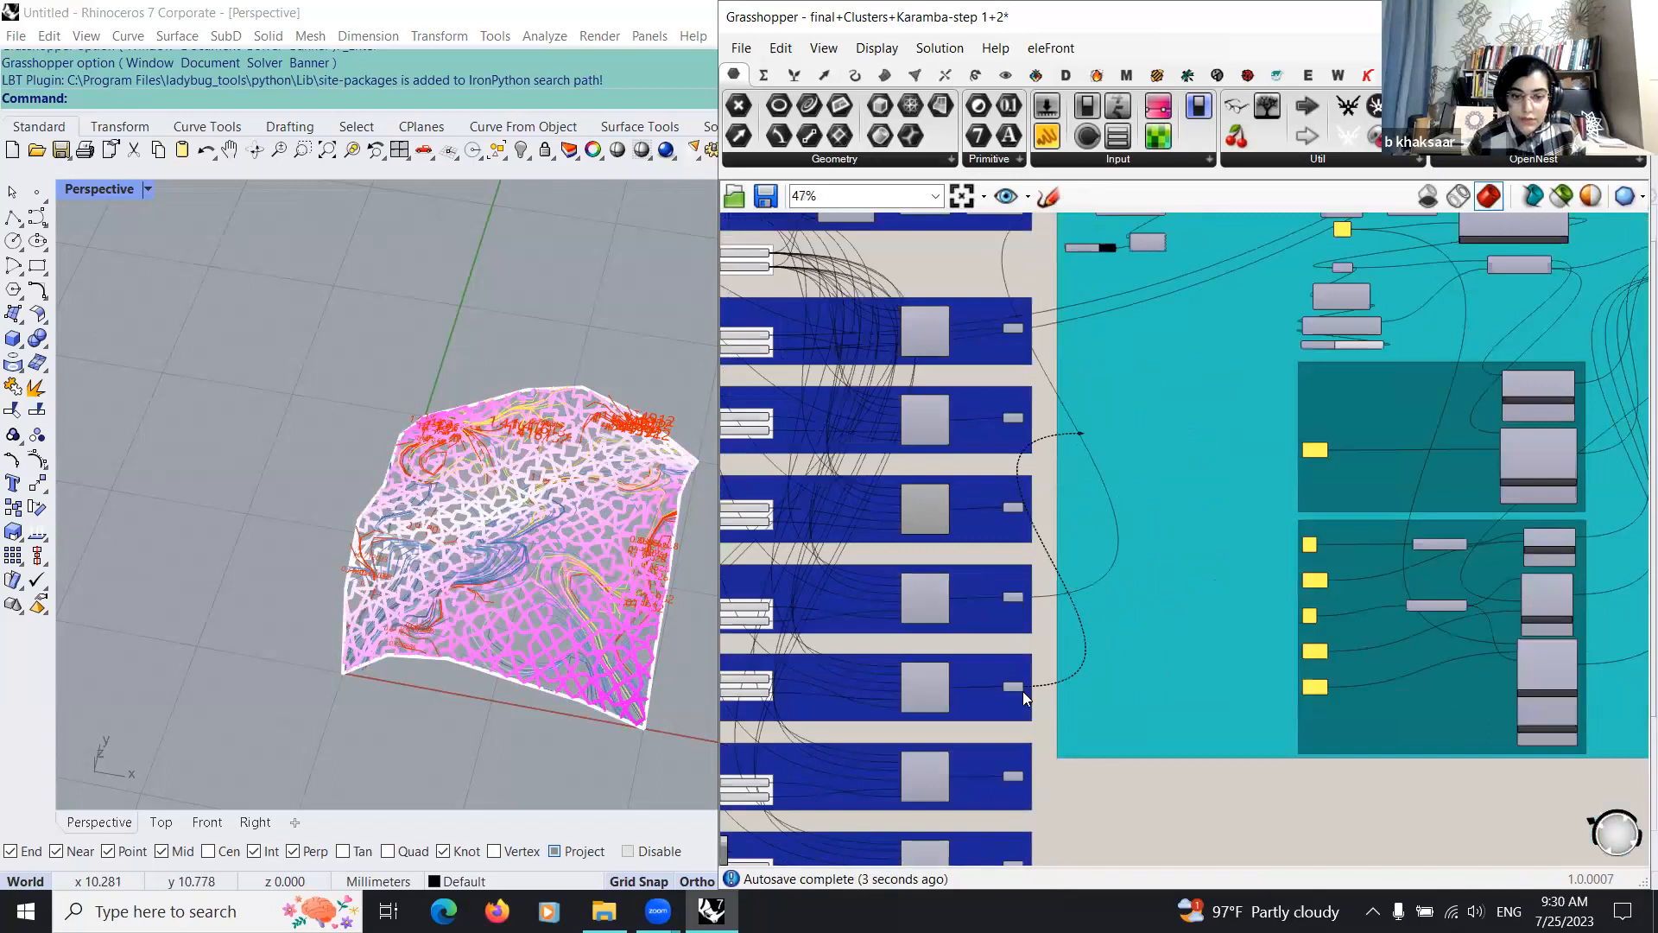
pyautogui.scroll(1, 1060, 403)
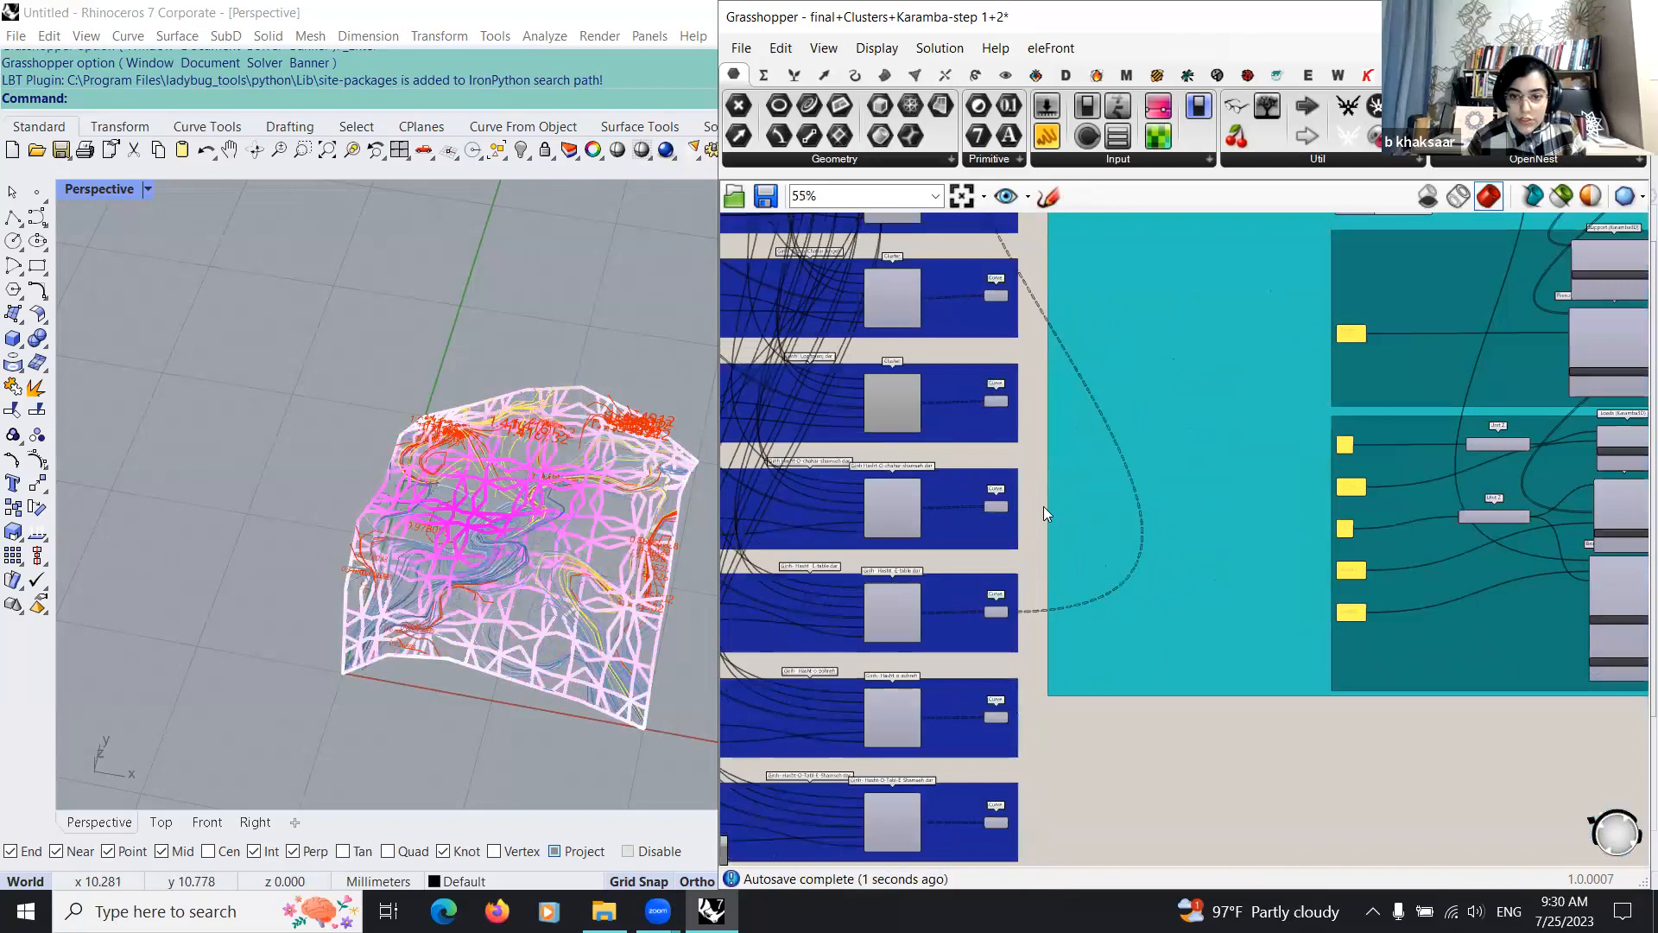
pyautogui.scroll(-6, 1006, 557)
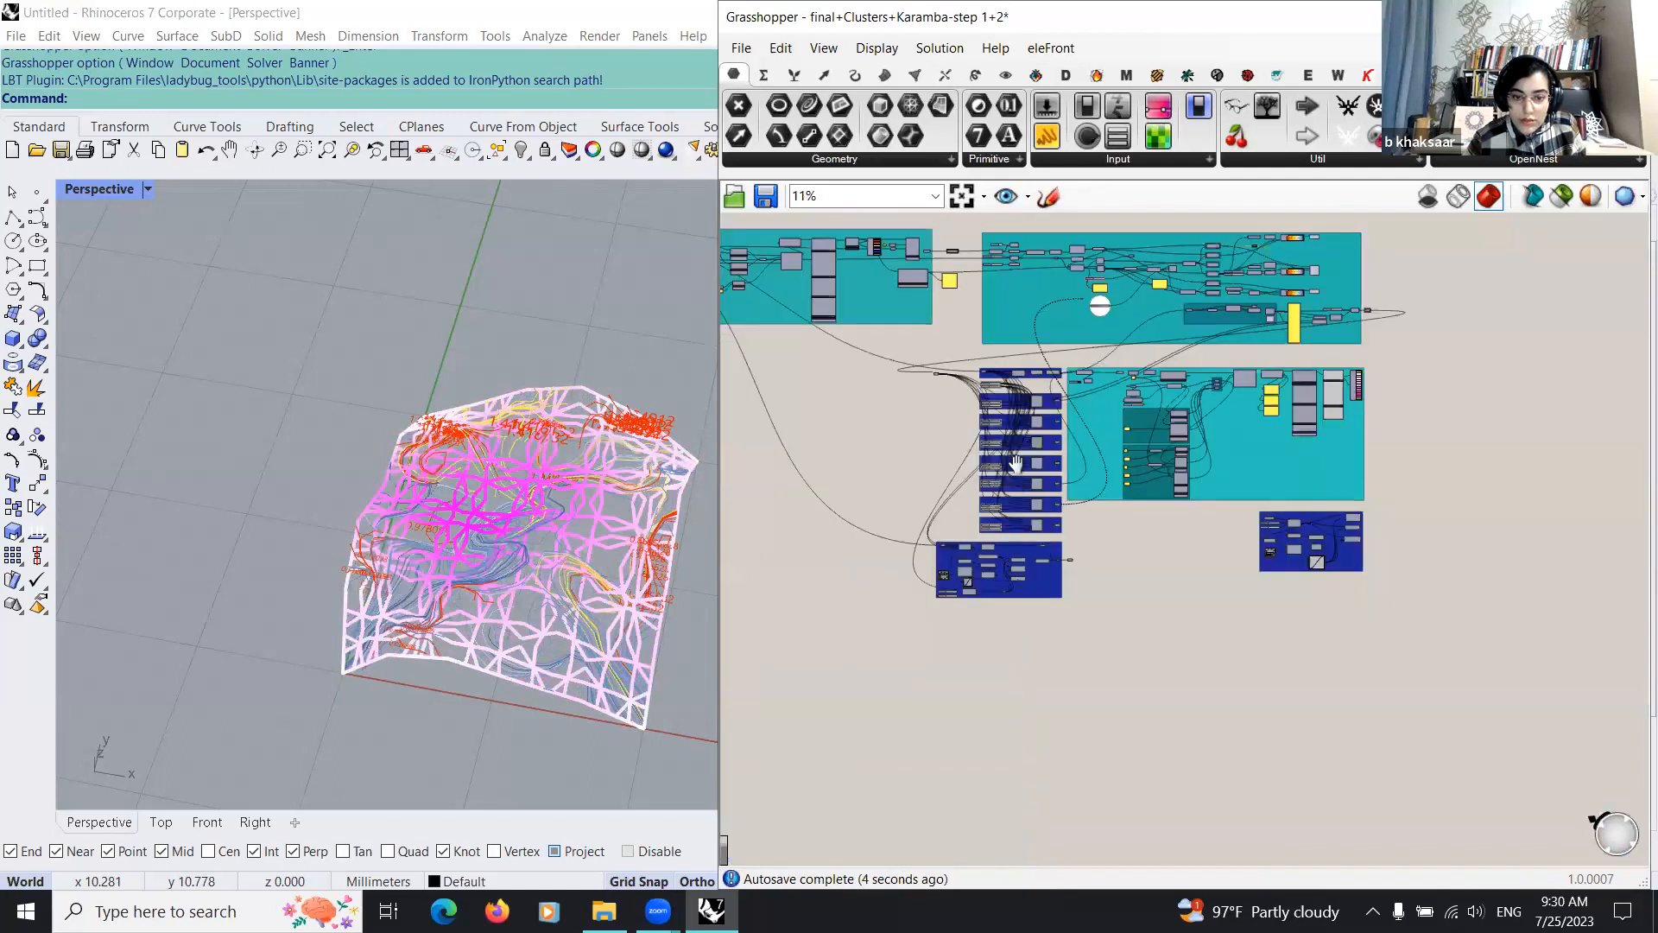
pyautogui.scroll(4, 1021, 640)
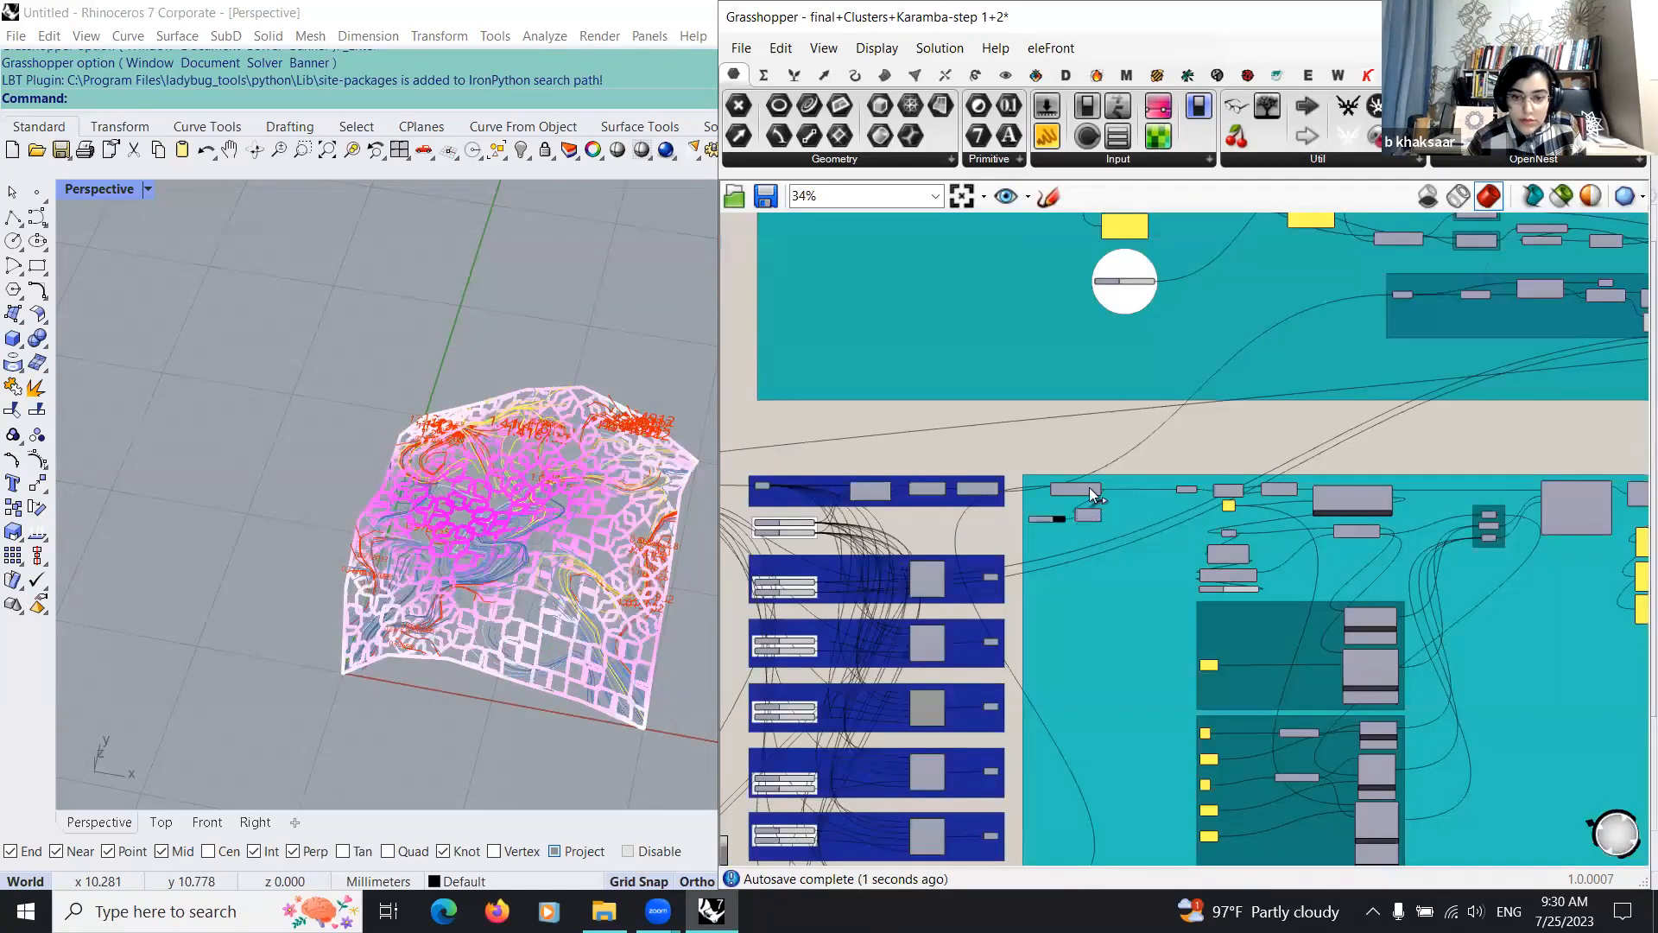
# Step: Replace the removeDuplicateLines source with the Curve parameter of the seventh, lowest Girih cluster
pyautogui.moveTo(1072, 816); pyautogui.dragTo(1116, 406, button='right')
pyautogui.scroll(2, 1116, 406)
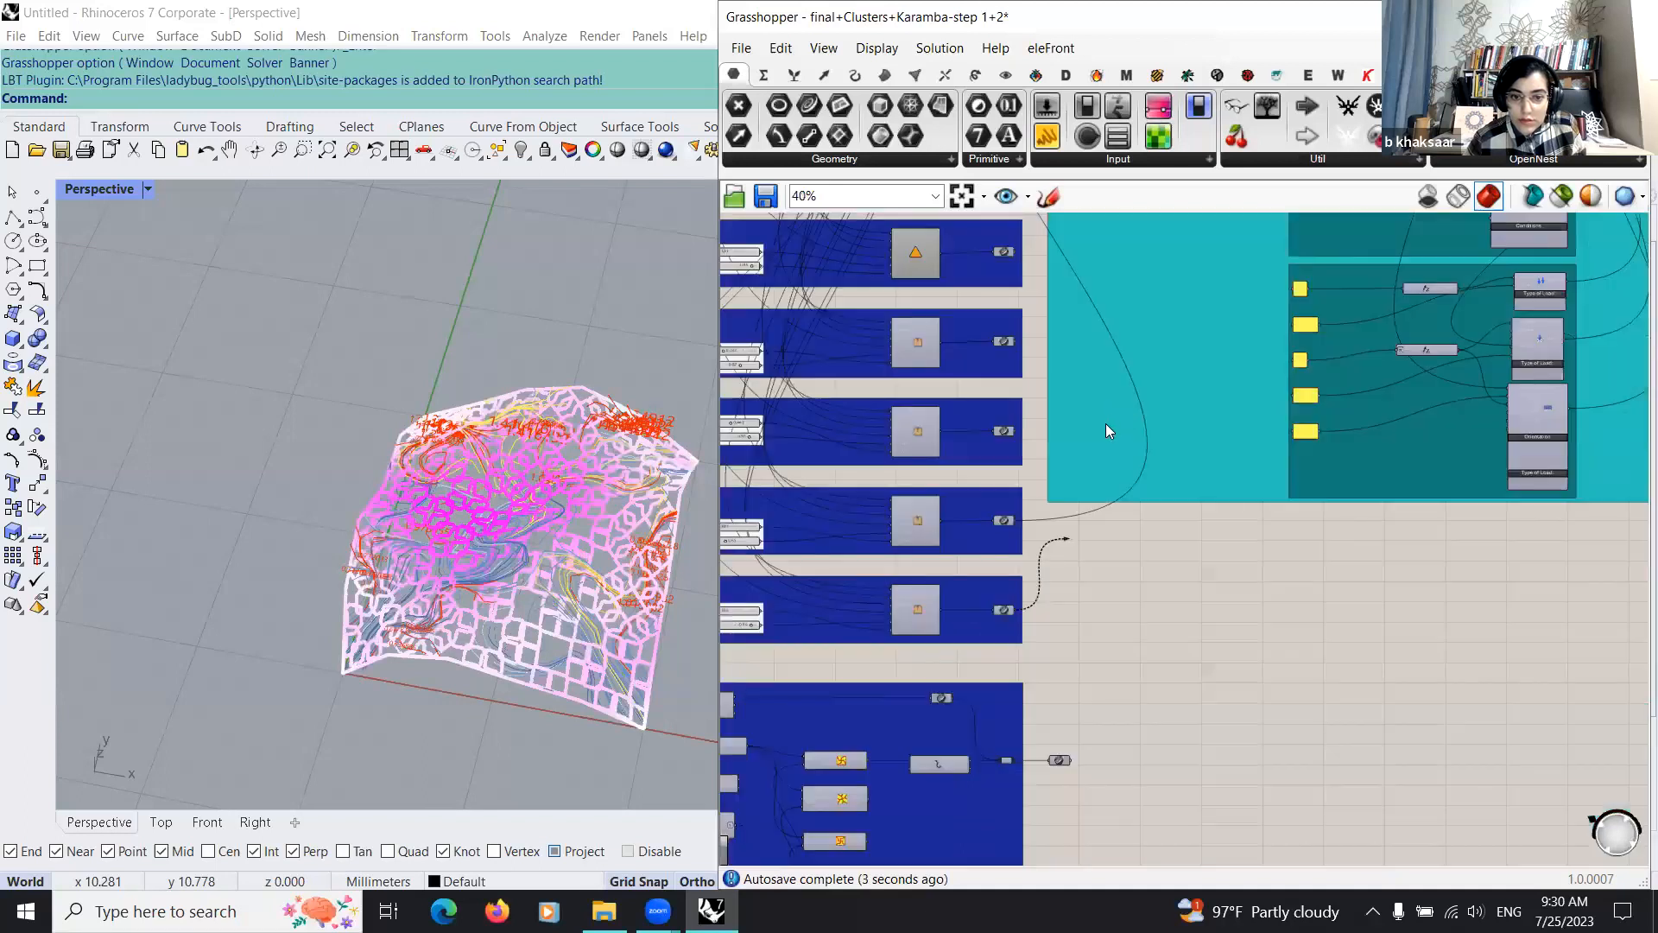
pyautogui.moveTo(943, 559); pyautogui.dragTo(1007, 609, button='right')
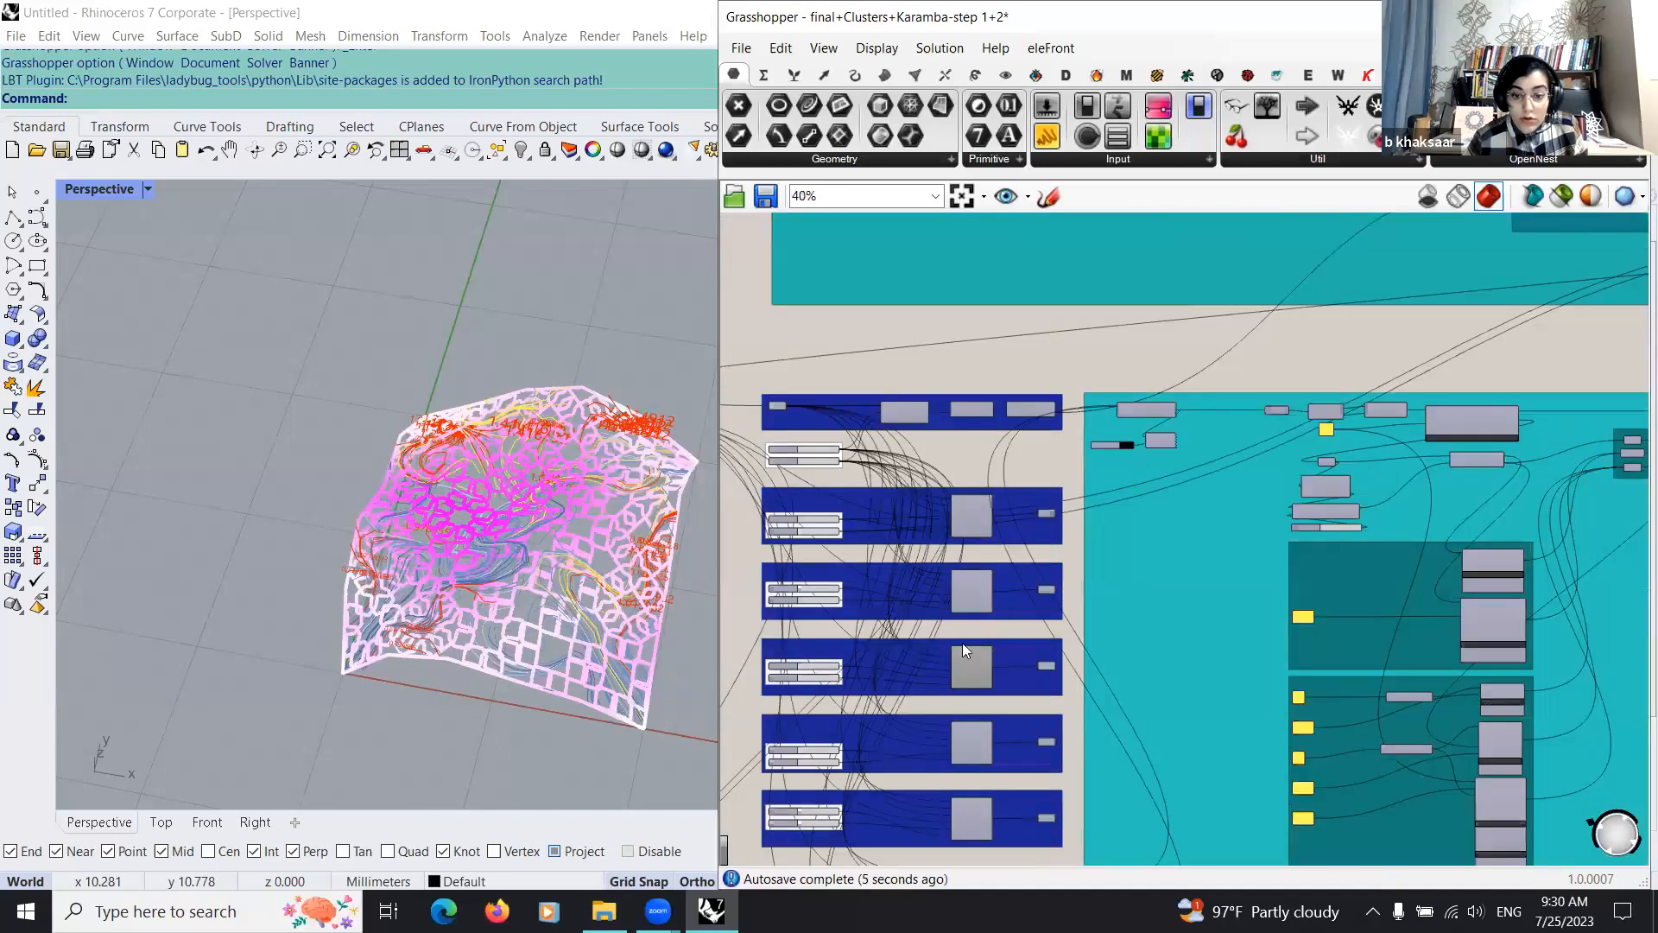
pyautogui.scroll(-3, 873, 464)
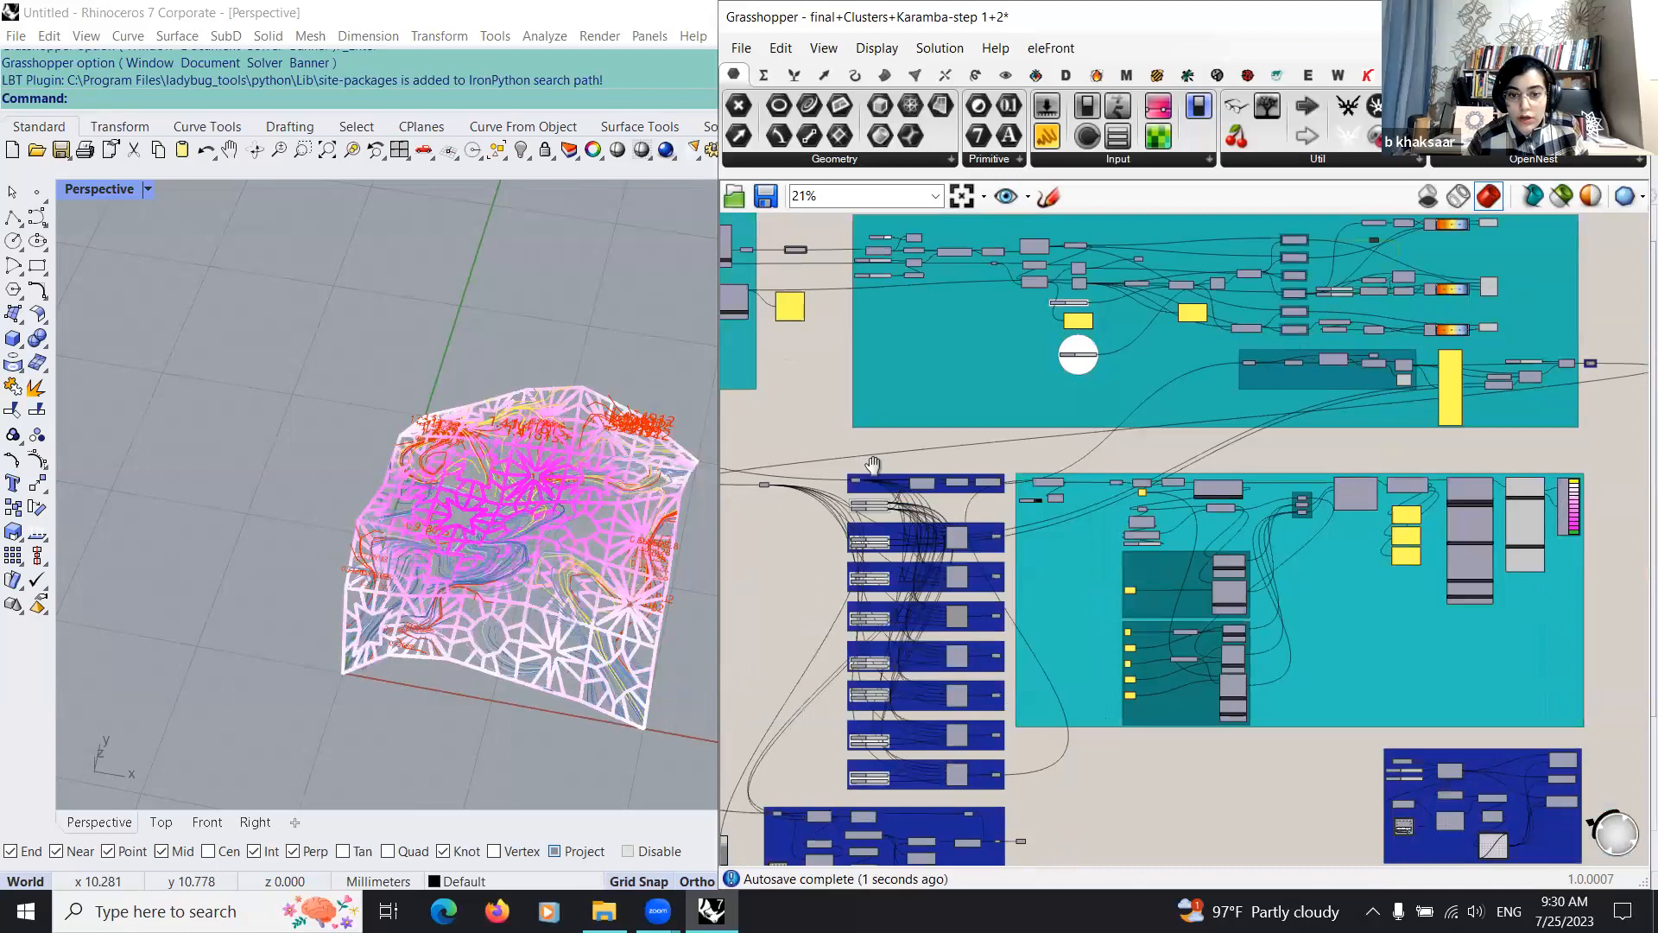
# Step: Move the whole parakeet group with its output Curve farther down the canvas, away from the Girih clusters
pyautogui.moveTo(989, 838); pyautogui.dragTo(1251, 464, button='right')
pyautogui.scroll(3, 1251, 464)
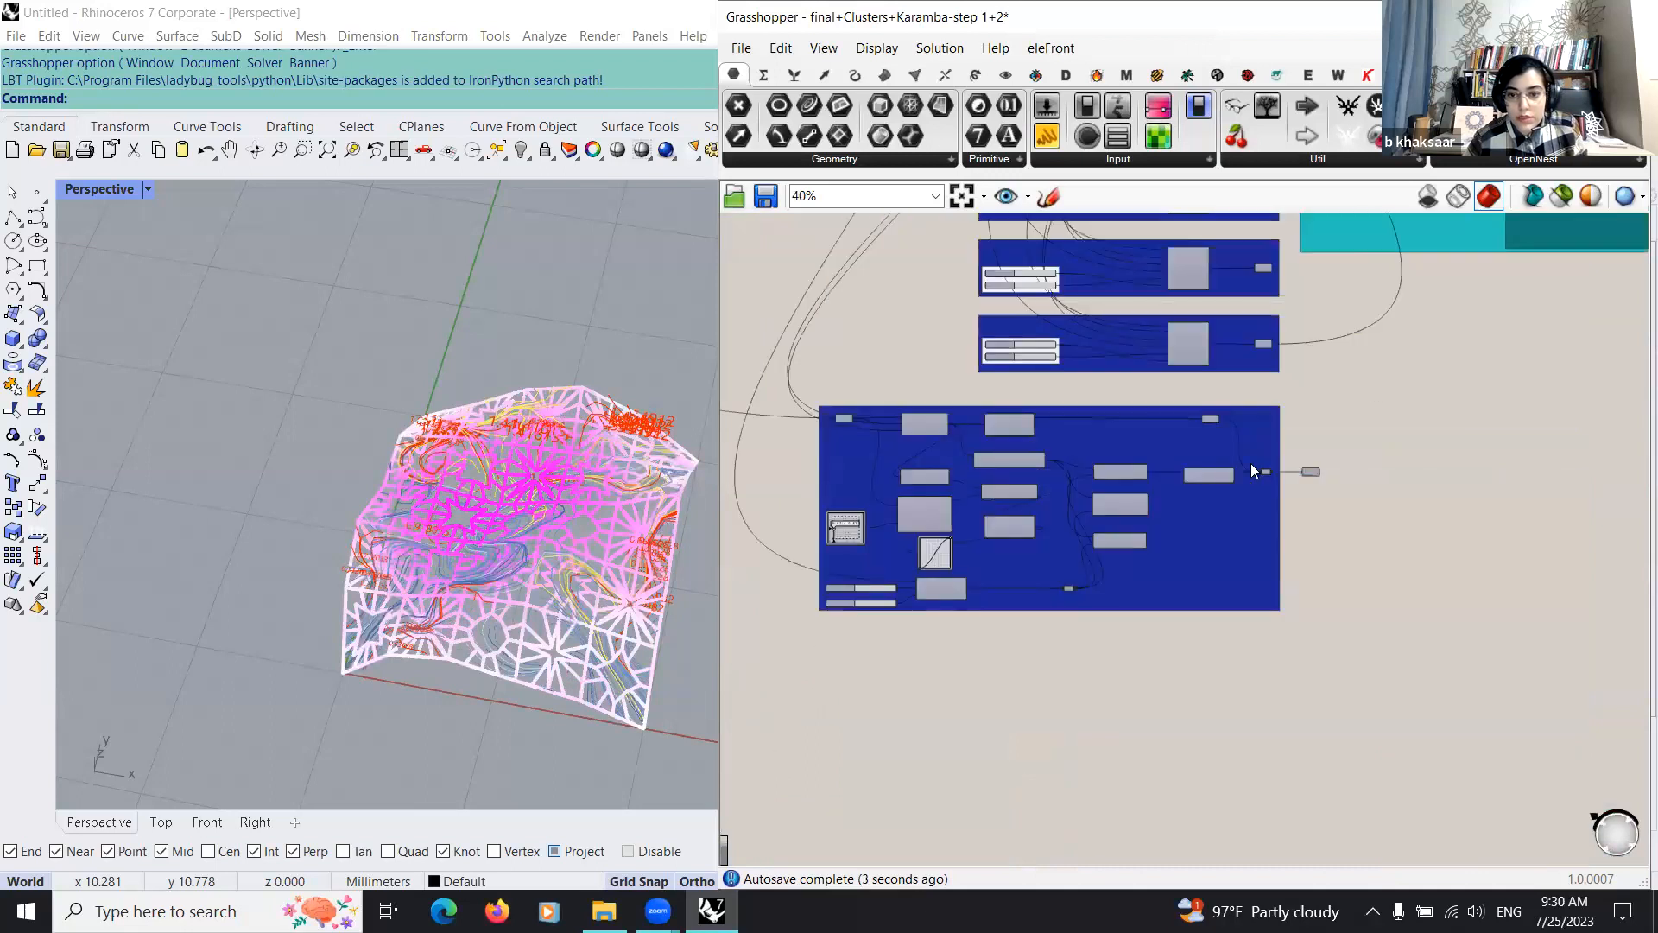
pyautogui.moveTo(813, 638); pyautogui.dragTo(1371, 383)
pyautogui.moveTo(1228, 497); pyautogui.dragTo(1210, 729)
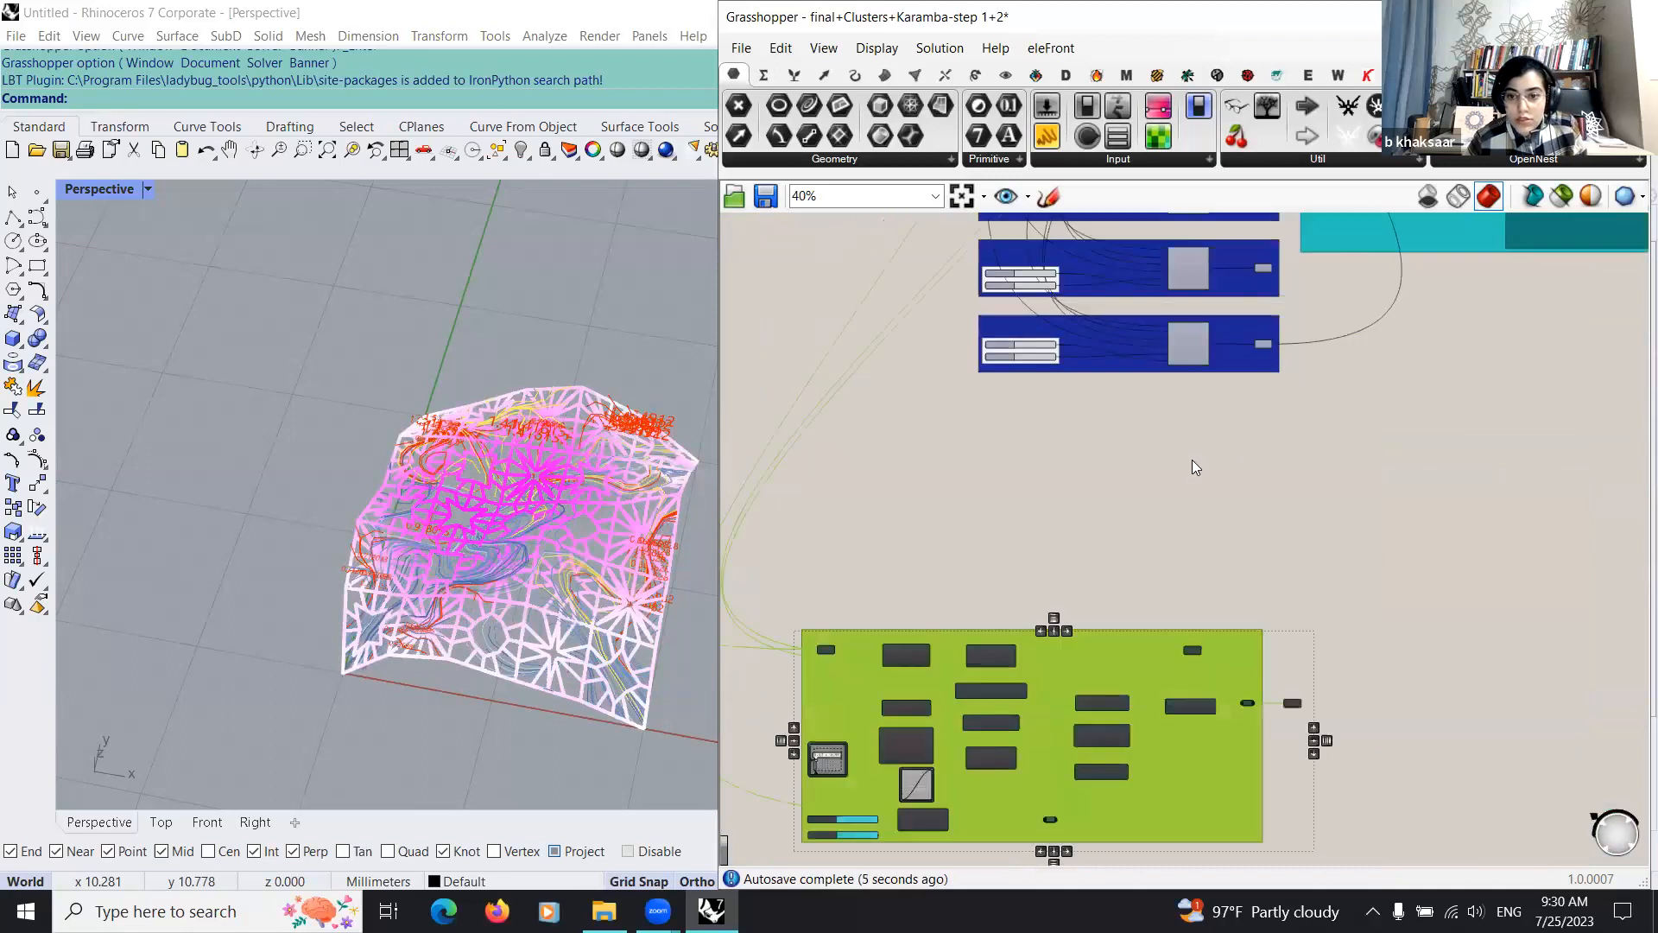
pyautogui.moveTo(1087, 470); pyautogui.dragTo(1093, 541, button='right')
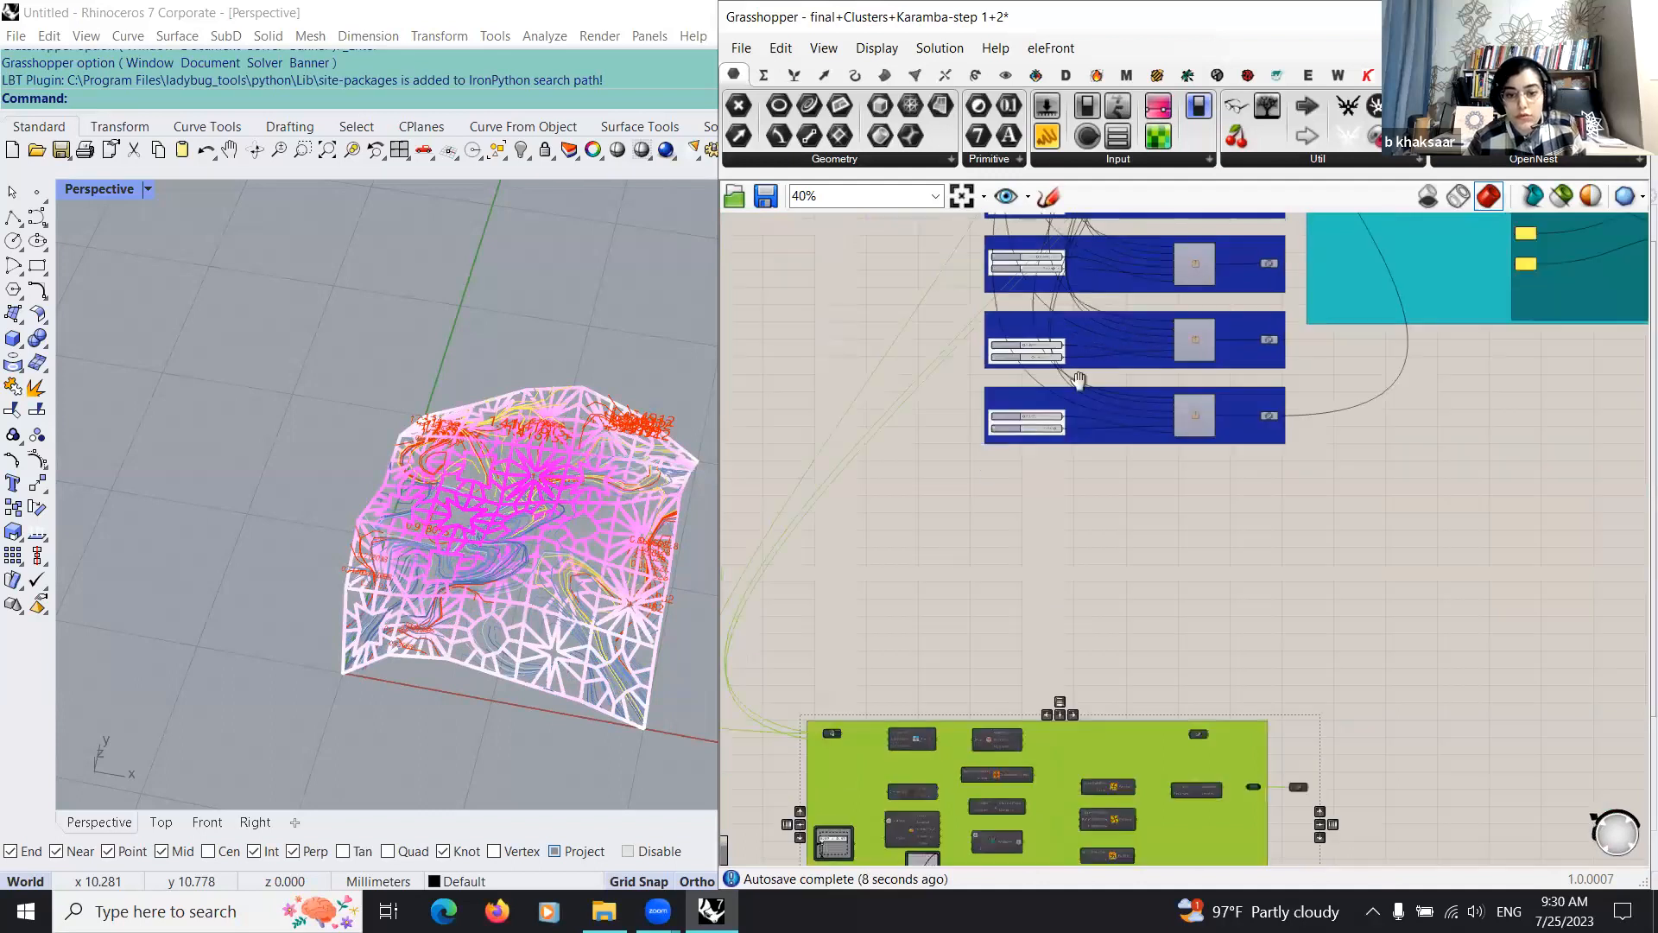
pyautogui.moveTo(959, 708); pyautogui.dragTo(1010, 480, button='right')
pyautogui.scroll(4, 1010, 480)
pyautogui.click(1010, 480)
# Step: Connect the parakeet group's output Curve parameter to the removeDuplicateLines input, replacing the Girih cluster source
pyautogui.scroll(-4, 1011, 480)
pyautogui.moveTo(1164, 576); pyautogui.dragTo(1066, 487, button='right')
pyautogui.scroll(3, 1065, 487)
pyautogui.scroll(3, 1071, 542)
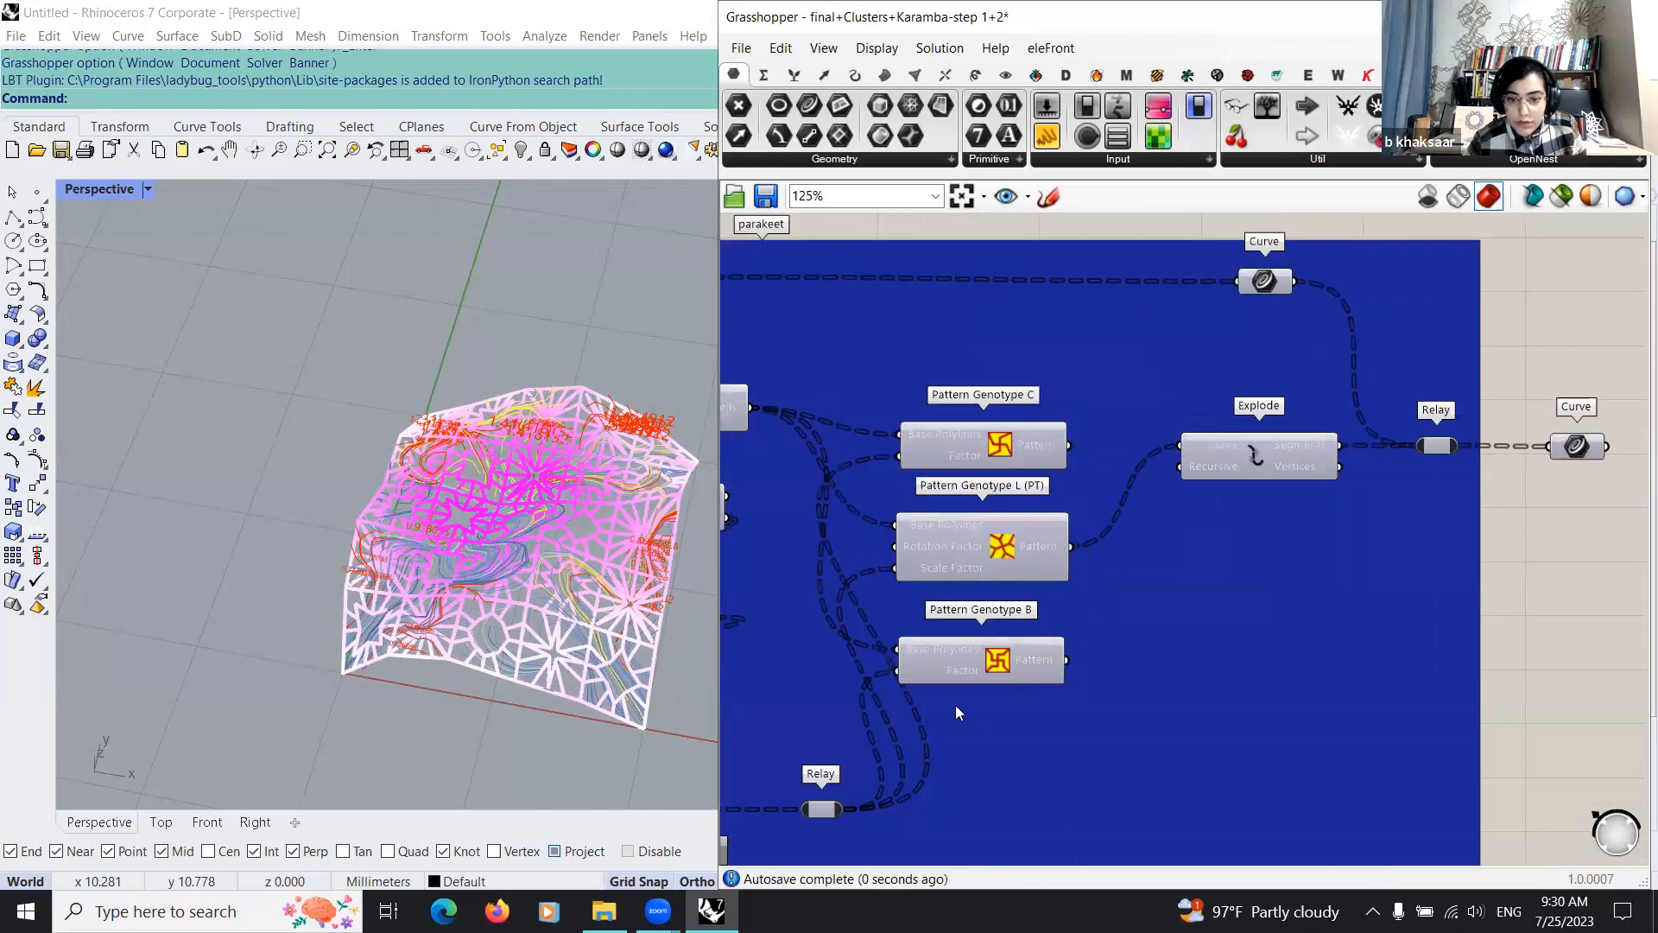
pyautogui.scroll(-10, 955, 705)
pyautogui.scroll(3, 1035, 299)
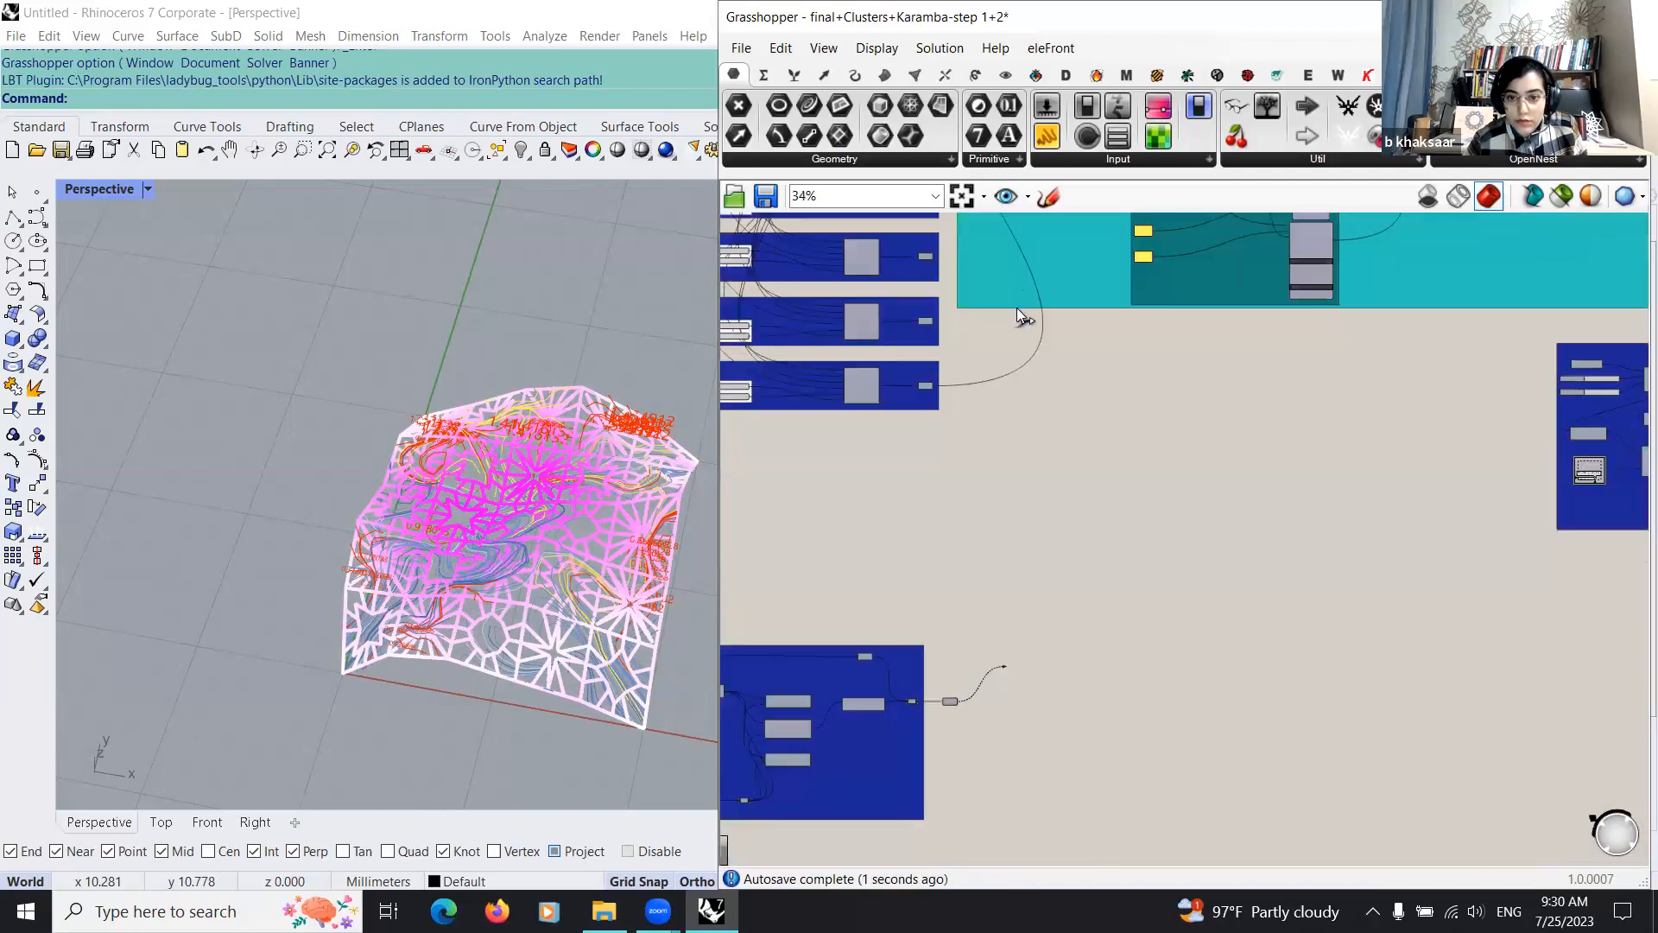
pyautogui.scroll(2, 1028, 477)
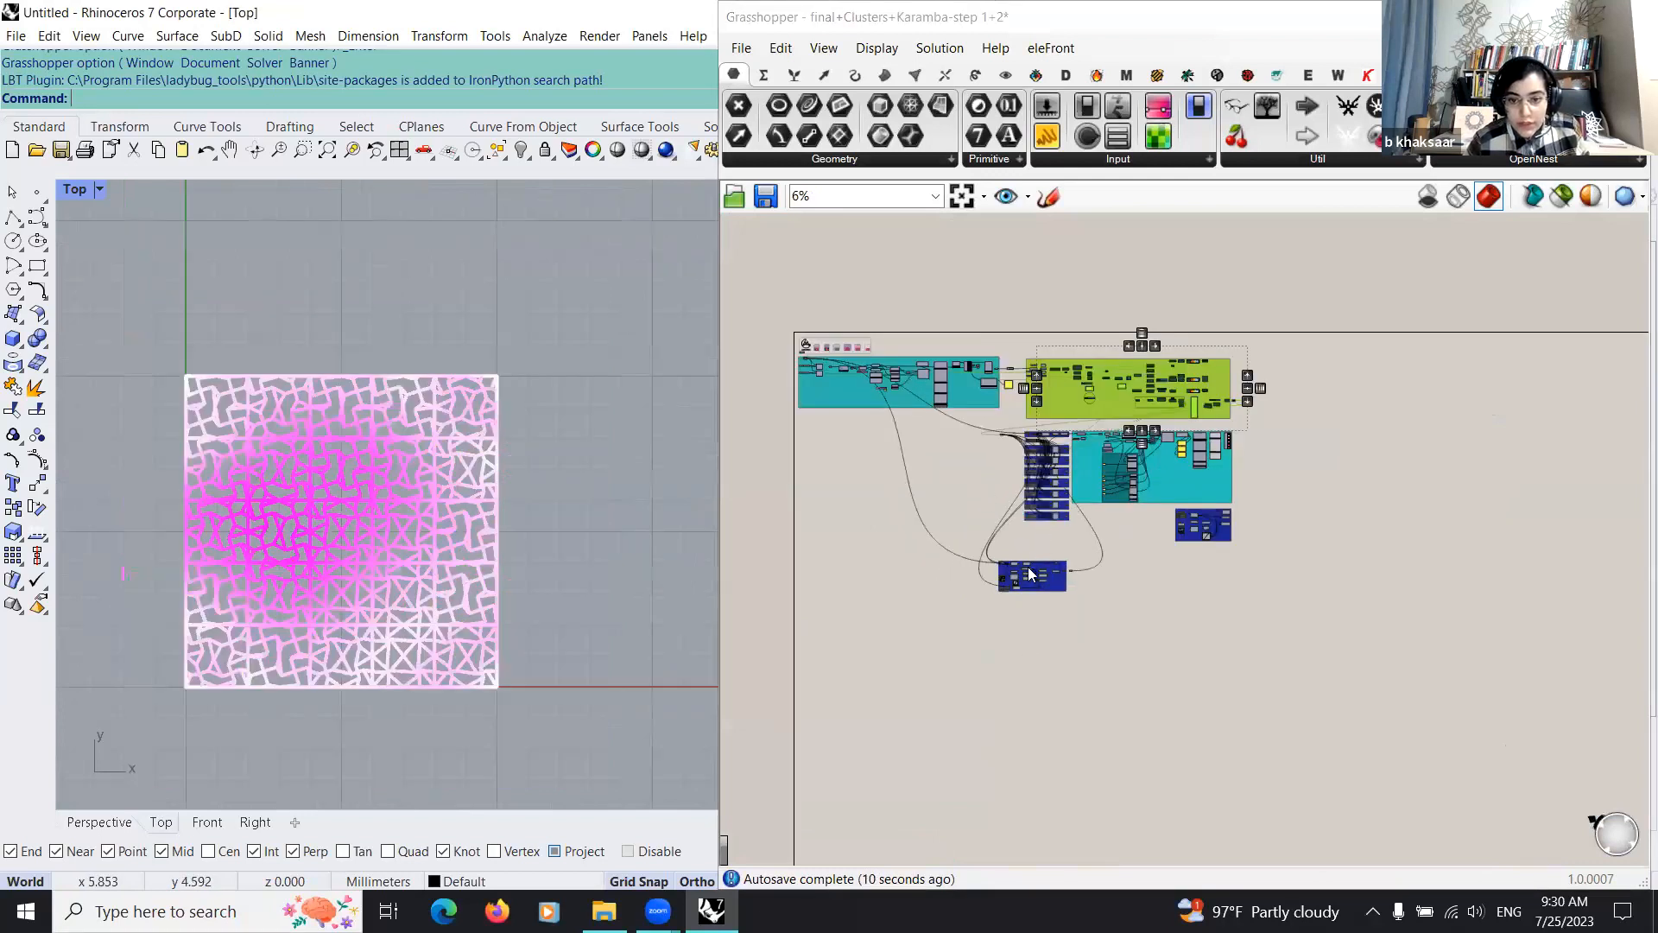
# Step: Switch the Explode component's input in the parakeet group to the Pattern Genotype B output
pyautogui.scroll(4, 228, 487)
pyautogui.scroll(8, 1049, 595)
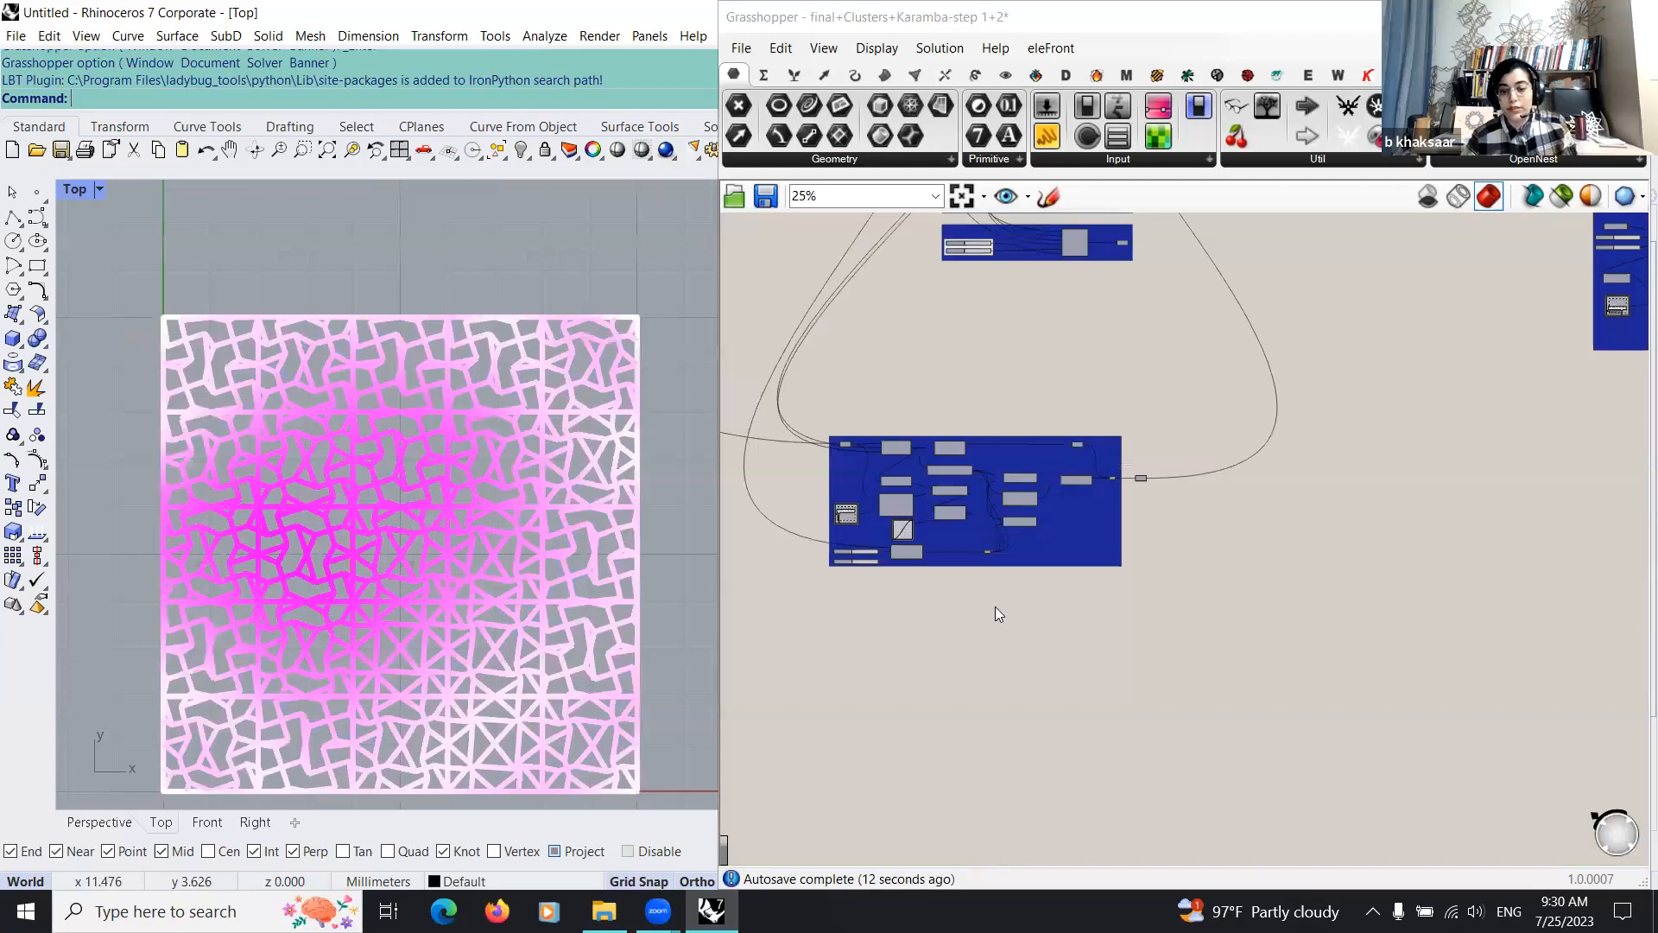
pyautogui.scroll(5, 1045, 587)
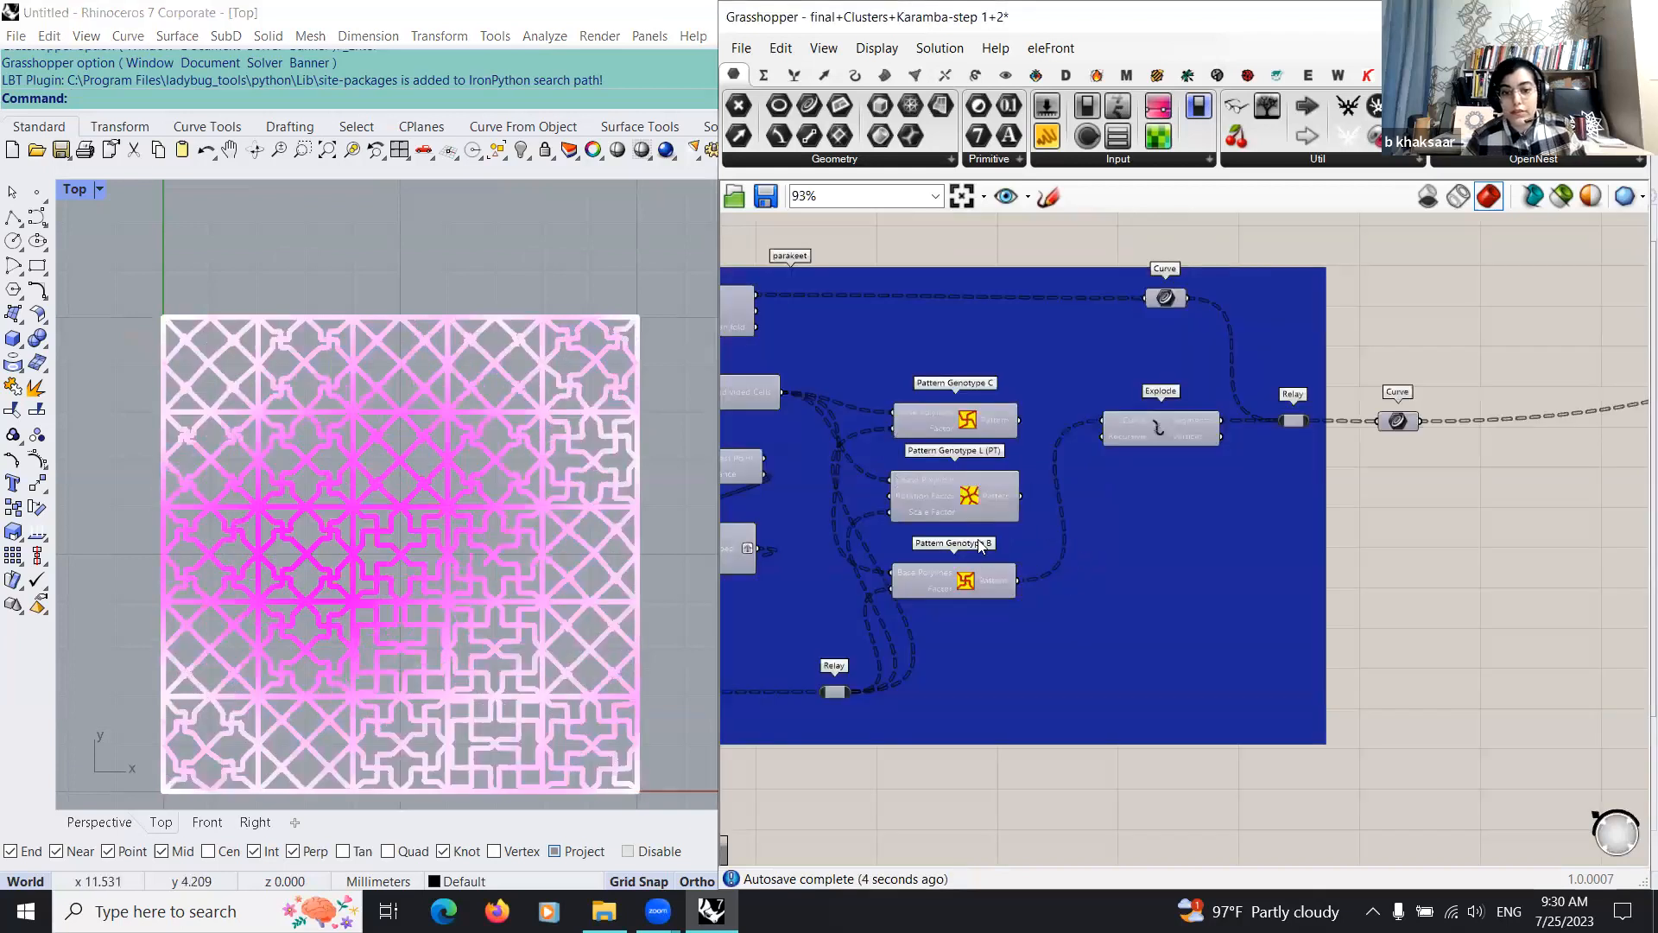
pyautogui.scroll(-2, 982, 500)
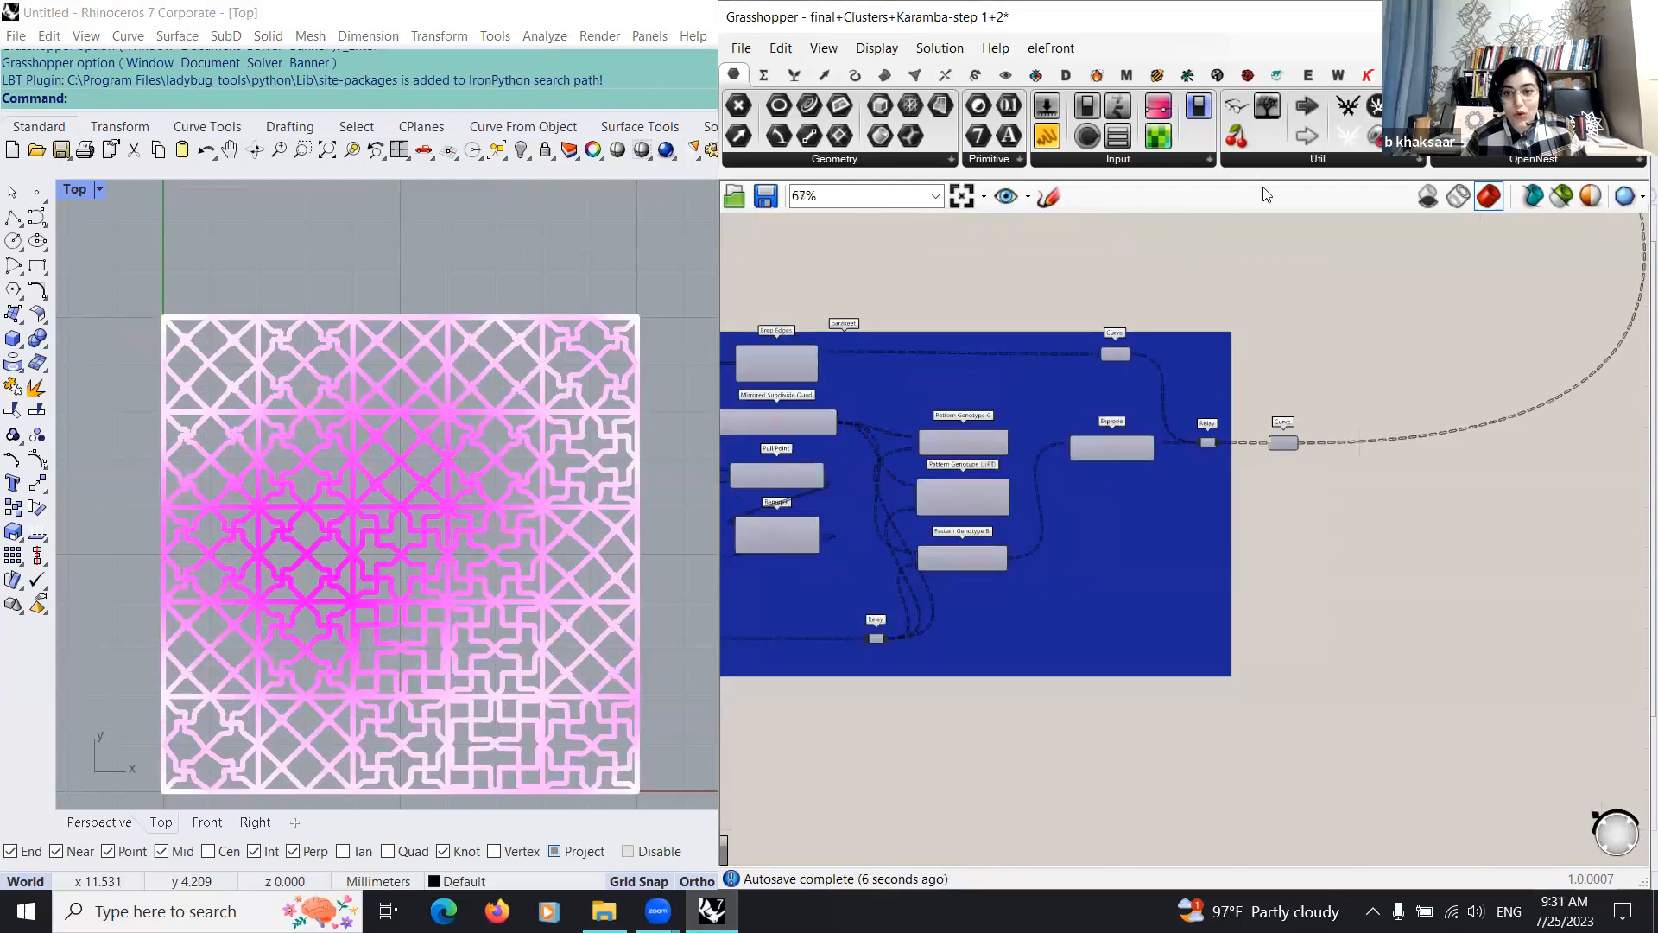
# Step: Display the Parakeet plug-in's components and move the separate tiling example group farther below the Karamba group
pyautogui.click(1216, 75)
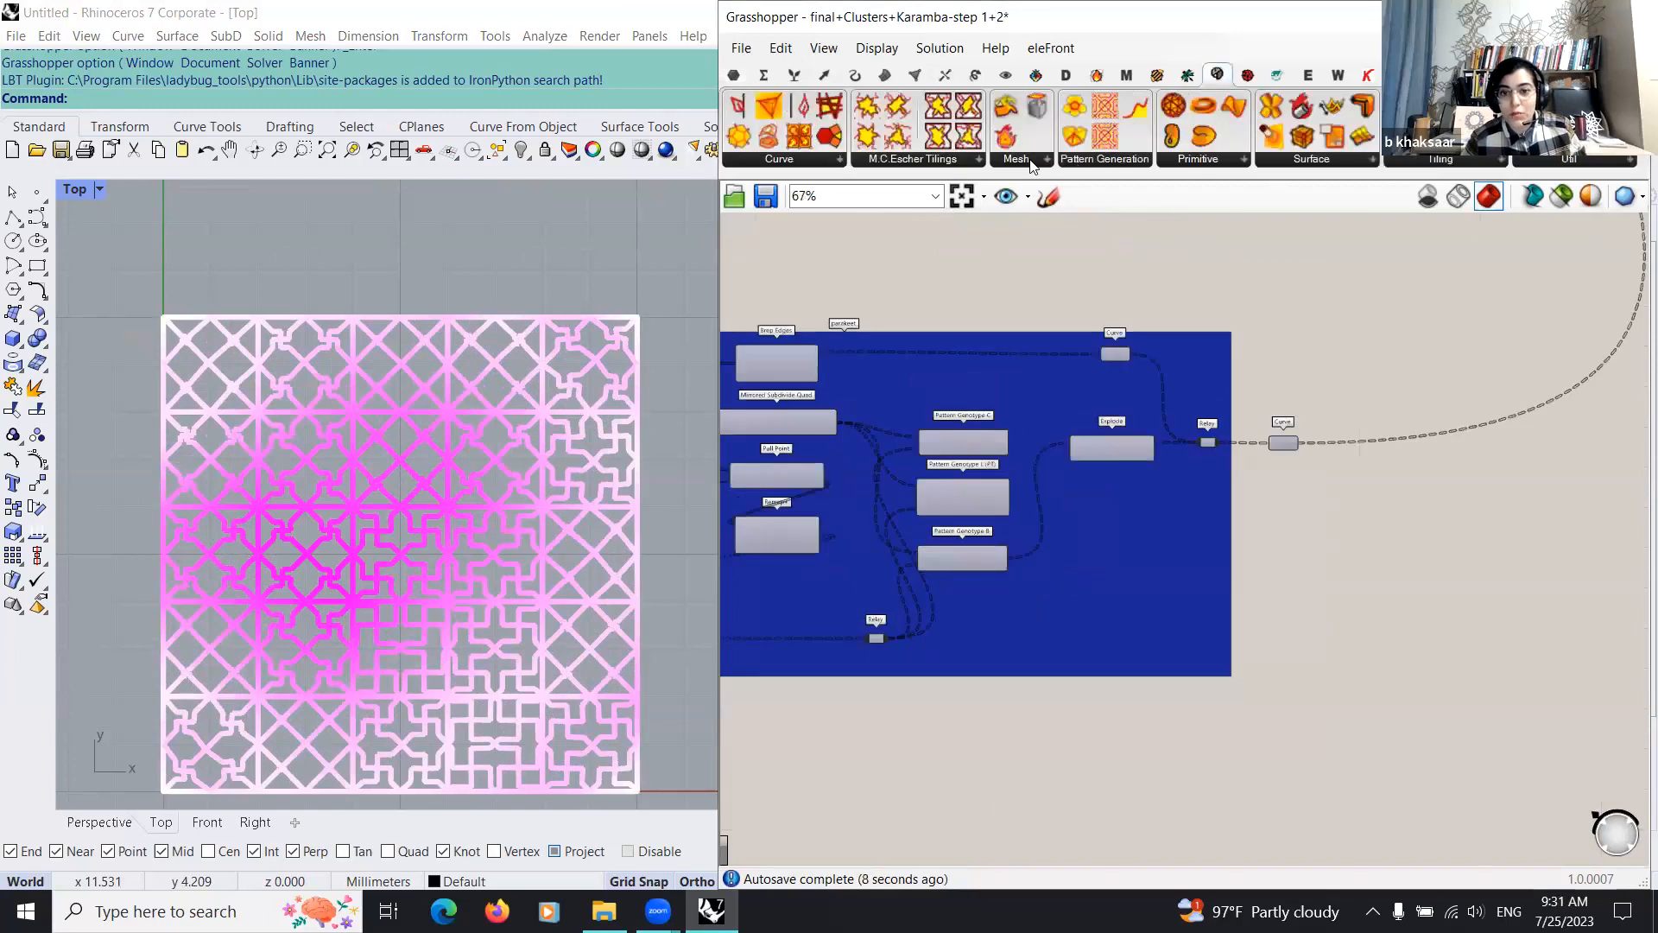
pyautogui.scroll(-8, 1107, 490)
pyautogui.moveTo(1348, 454); pyautogui.dragTo(1135, 499, button='right')
pyautogui.scroll(4, 1135, 500)
pyautogui.scroll(5, 1162, 527)
pyautogui.scroll(-5, 1178, 607)
pyautogui.moveTo(1272, 727); pyautogui.dragTo(863, 488)
pyautogui.moveTo(1132, 612); pyautogui.dragTo(1221, 745)
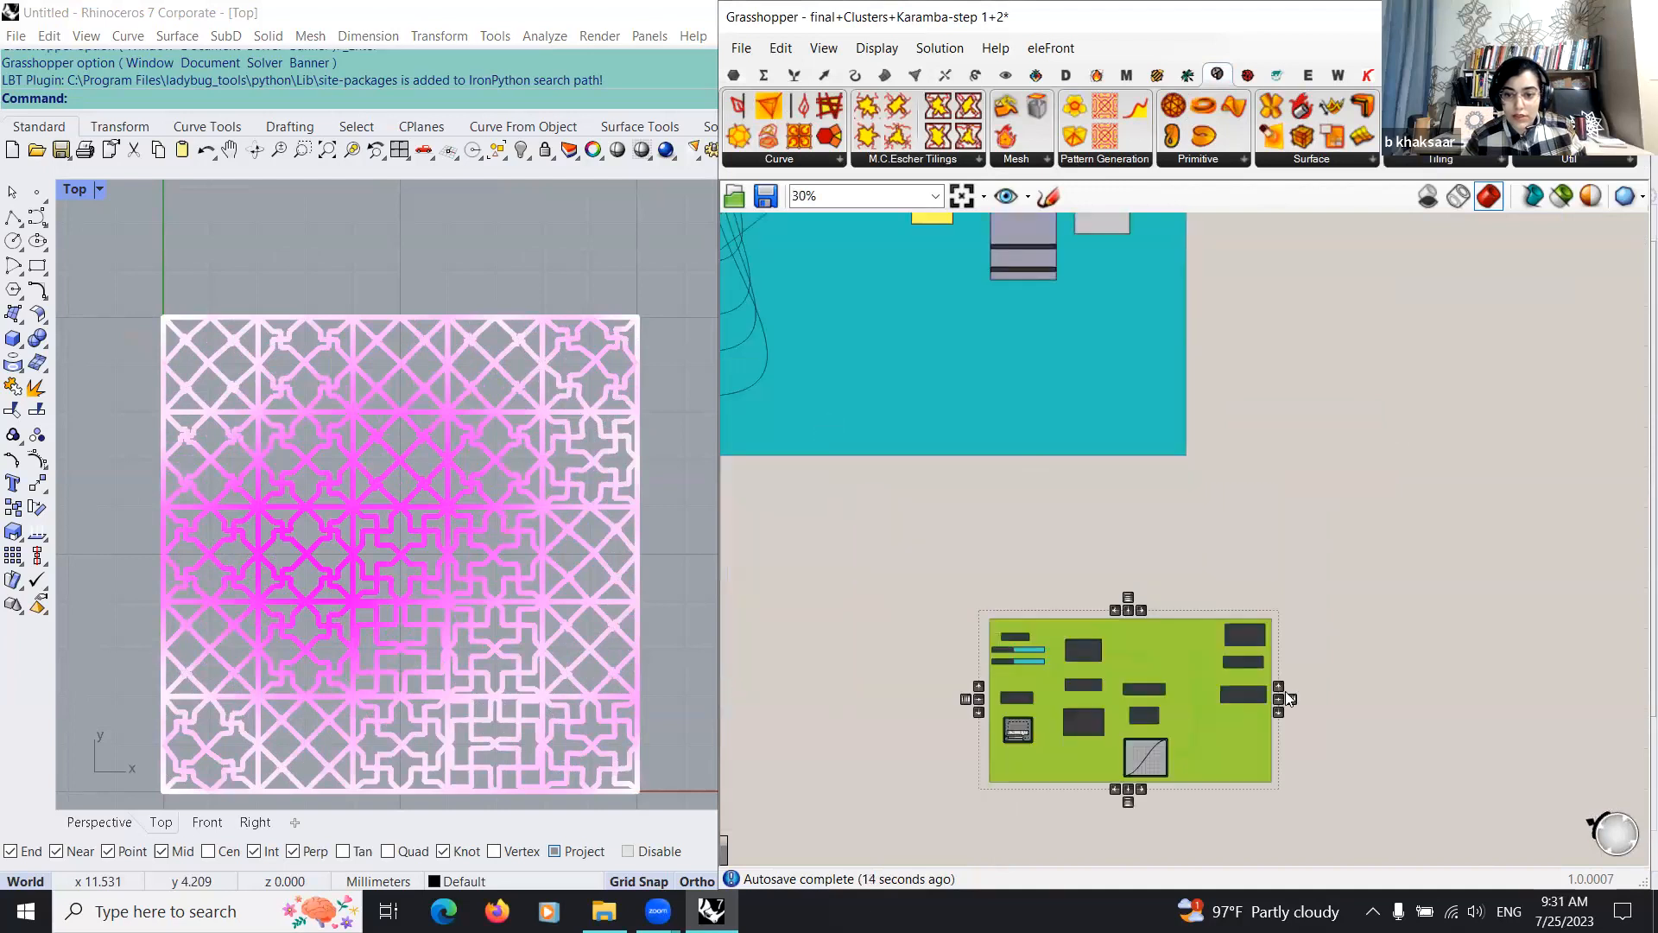
pyautogui.click(1285, 691)
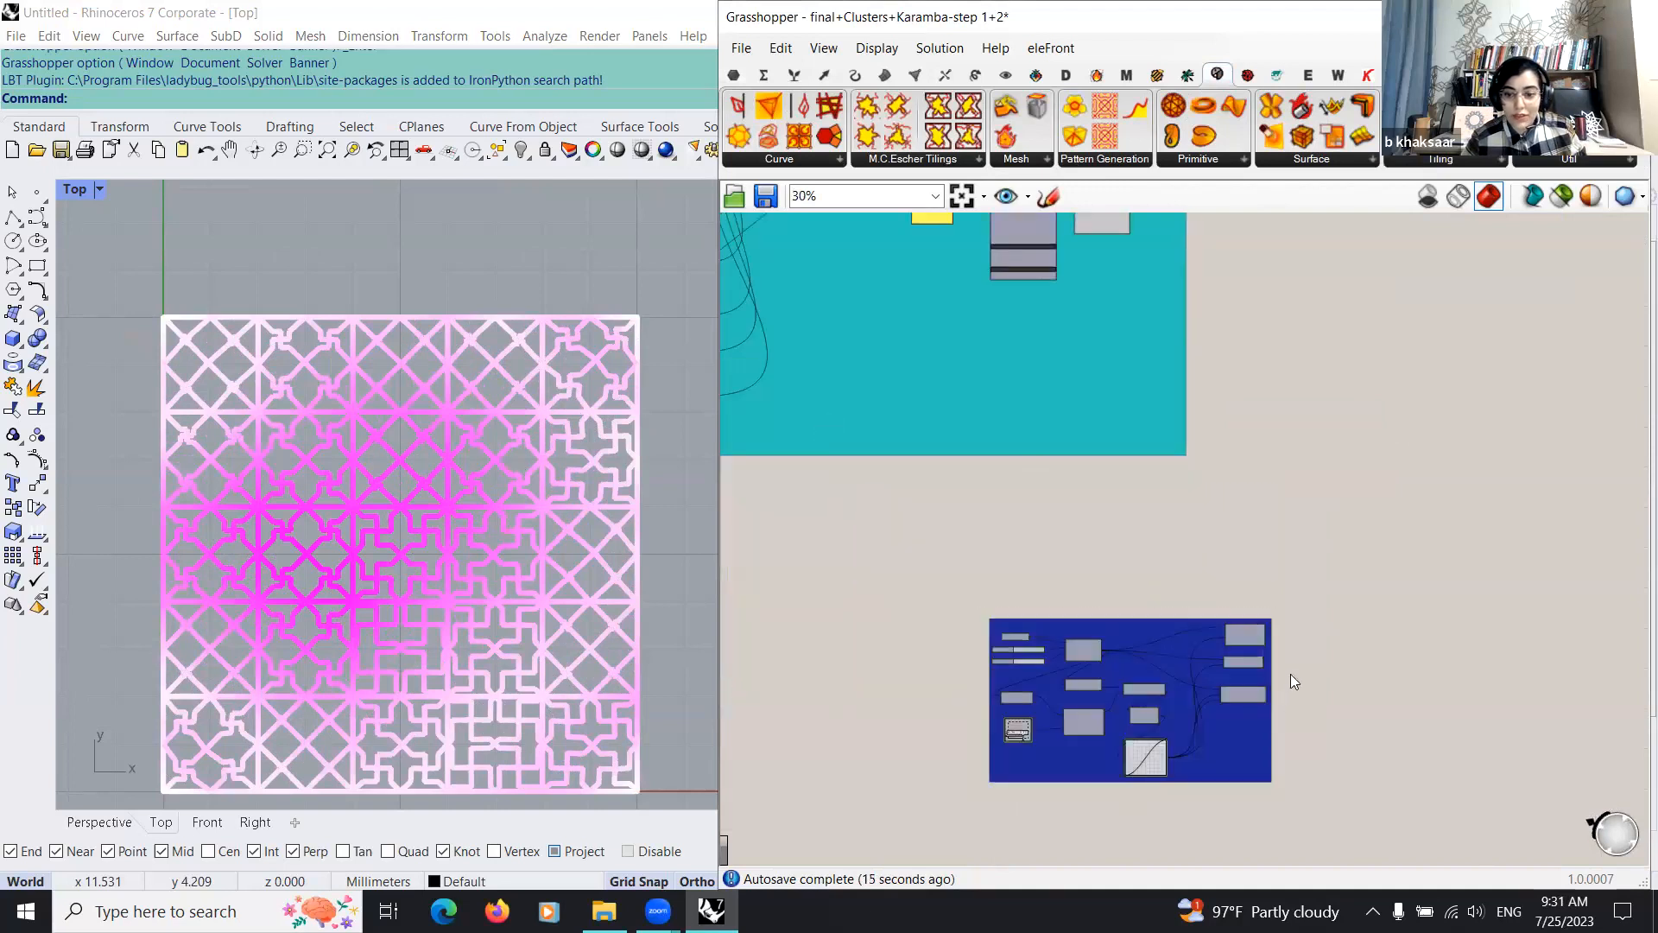
# Step: Preview the Star Pattern III component's output and inspect the pattern in the Top viewport
pyautogui.scroll(-10, 371, 433)
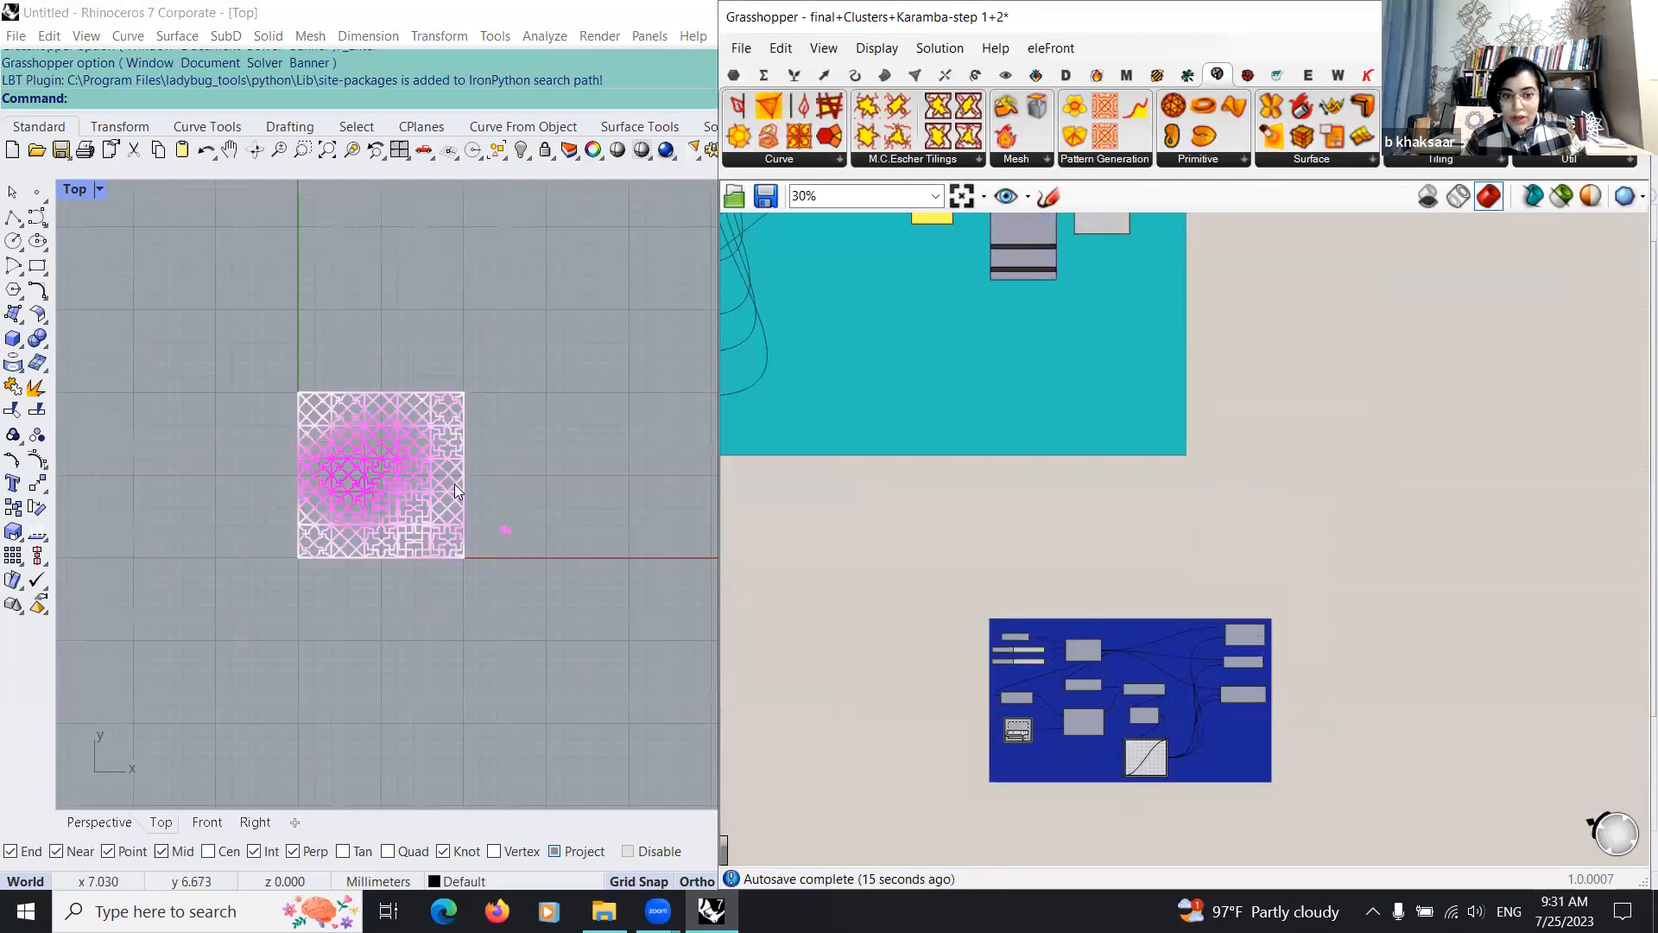
pyautogui.scroll(-8, 84, 668)
pyautogui.scroll(7, 1270, 676)
pyautogui.scroll(-6, 375, 544)
pyautogui.moveTo(374, 544); pyautogui.dragTo(656, 599, button='right')
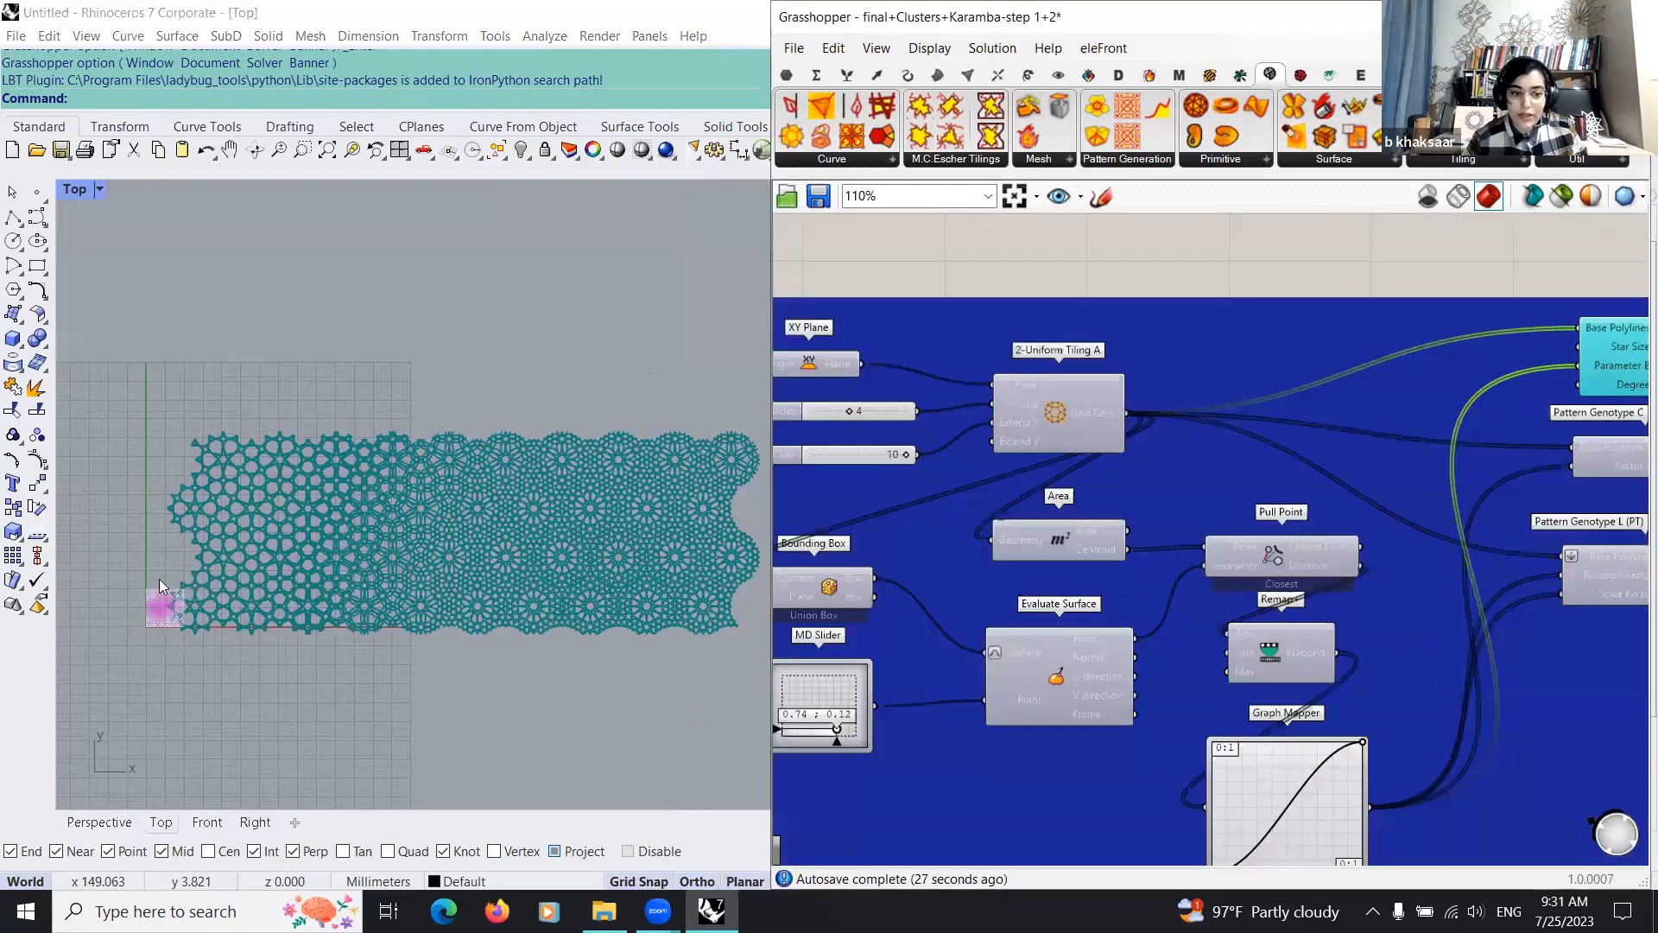
pyautogui.click(110, 823)
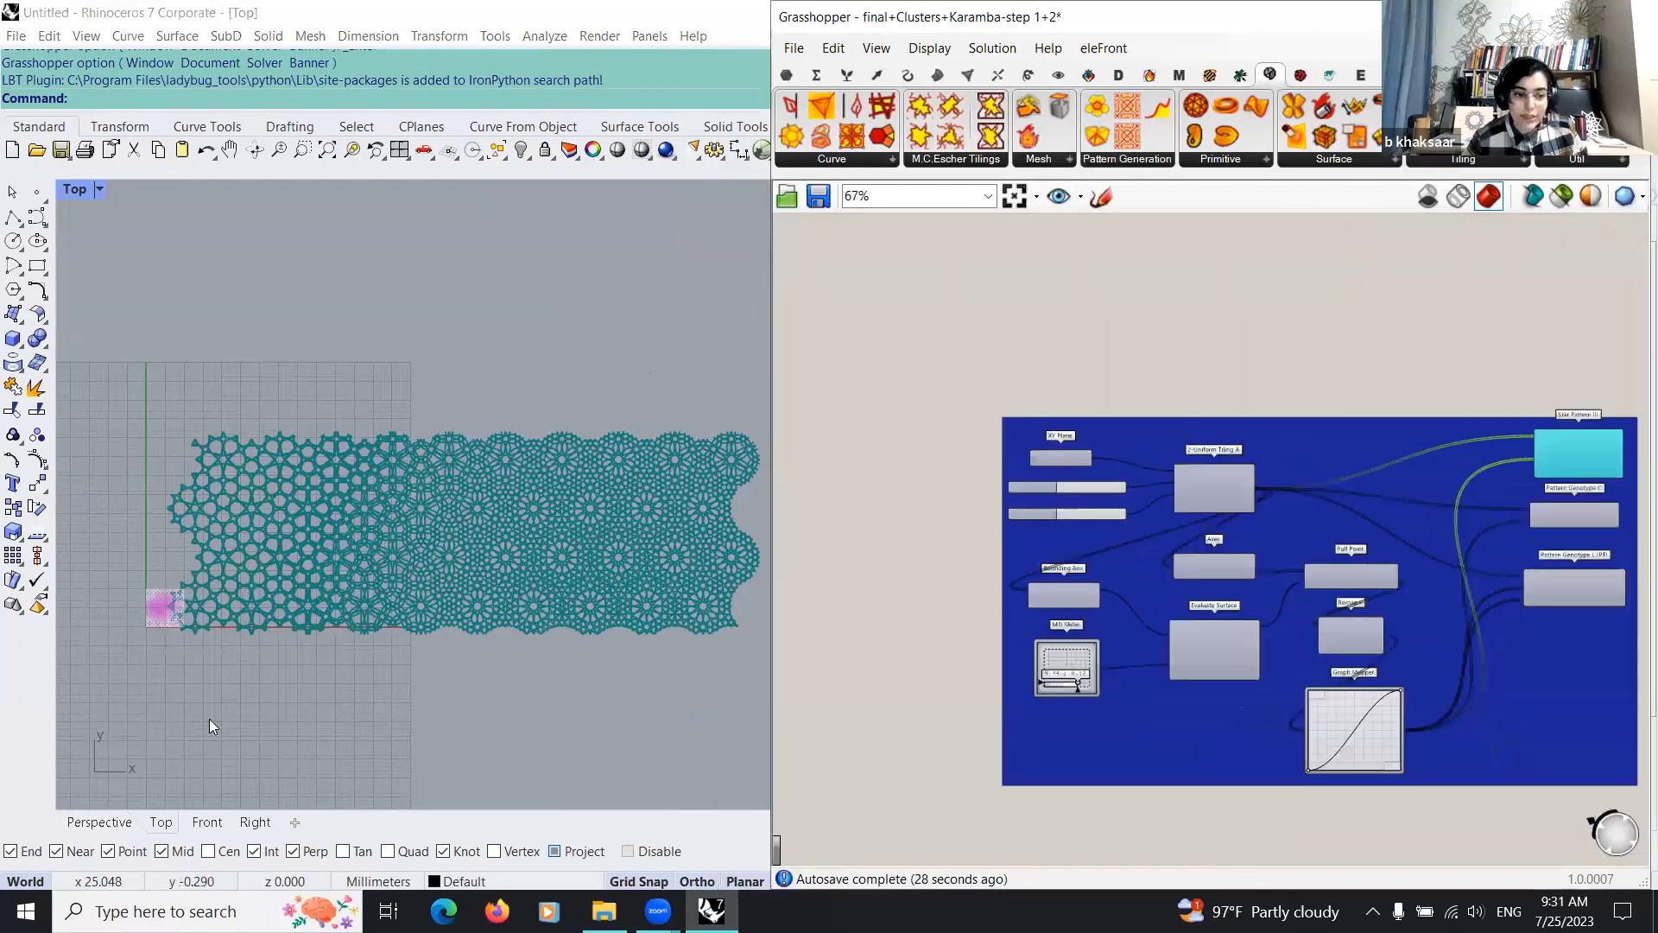
pyautogui.moveTo(280, 549); pyautogui.dragTo(365, 599, button='right')
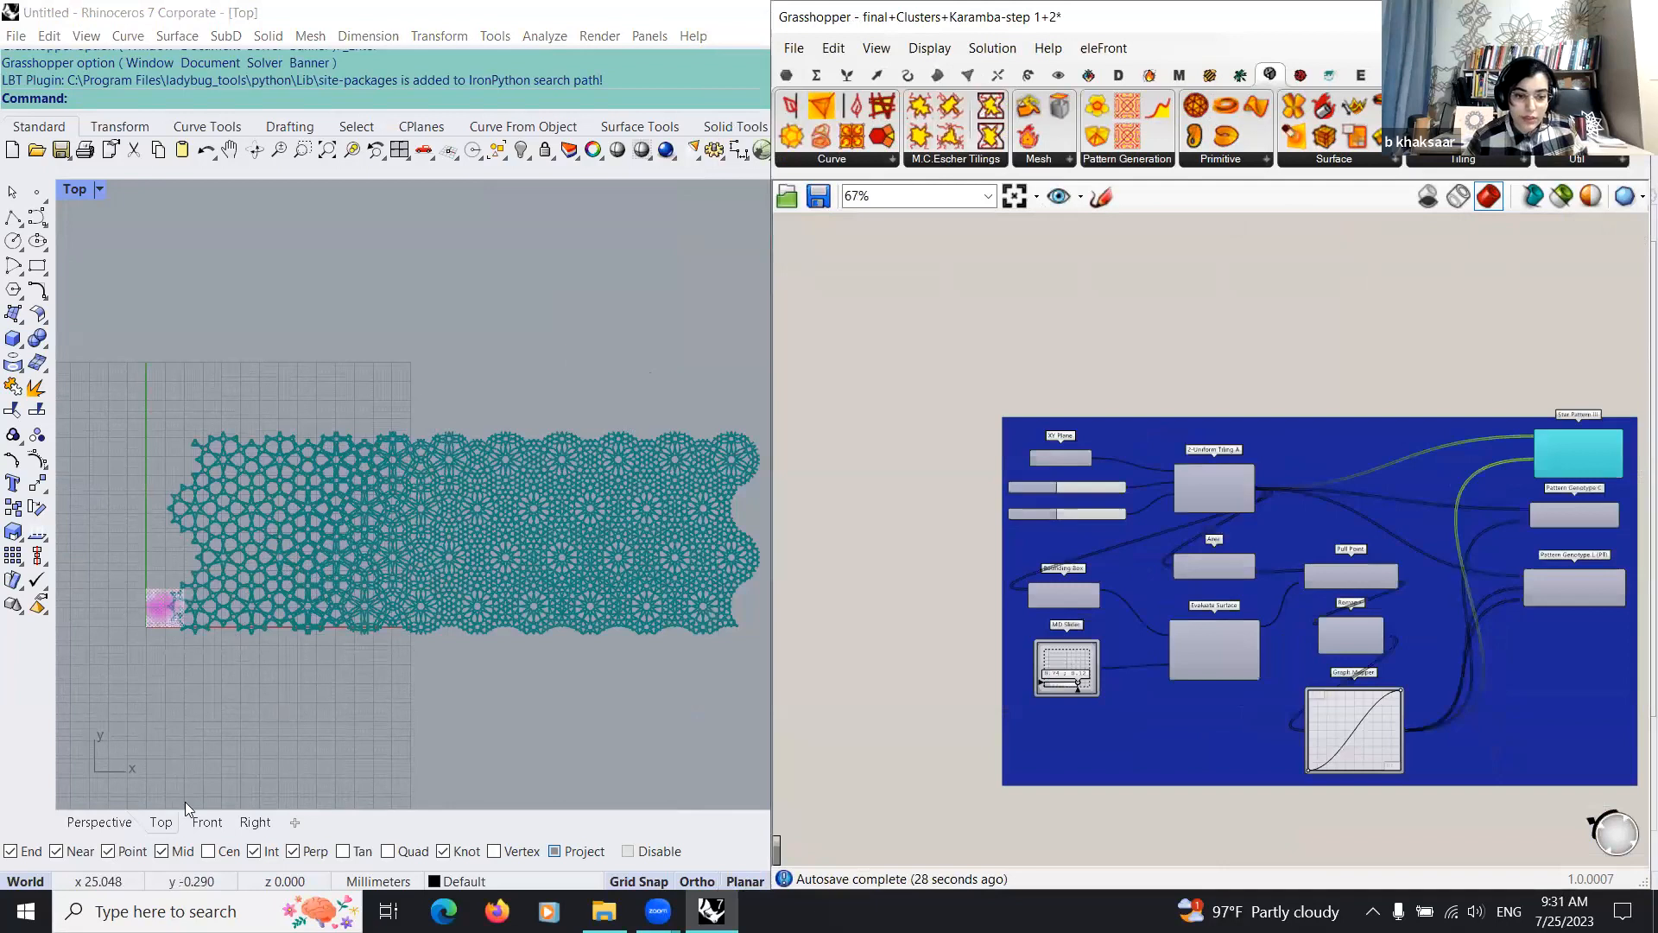
pyautogui.scroll(6, 137, 628)
pyautogui.scroll(-3, 1079, 567)
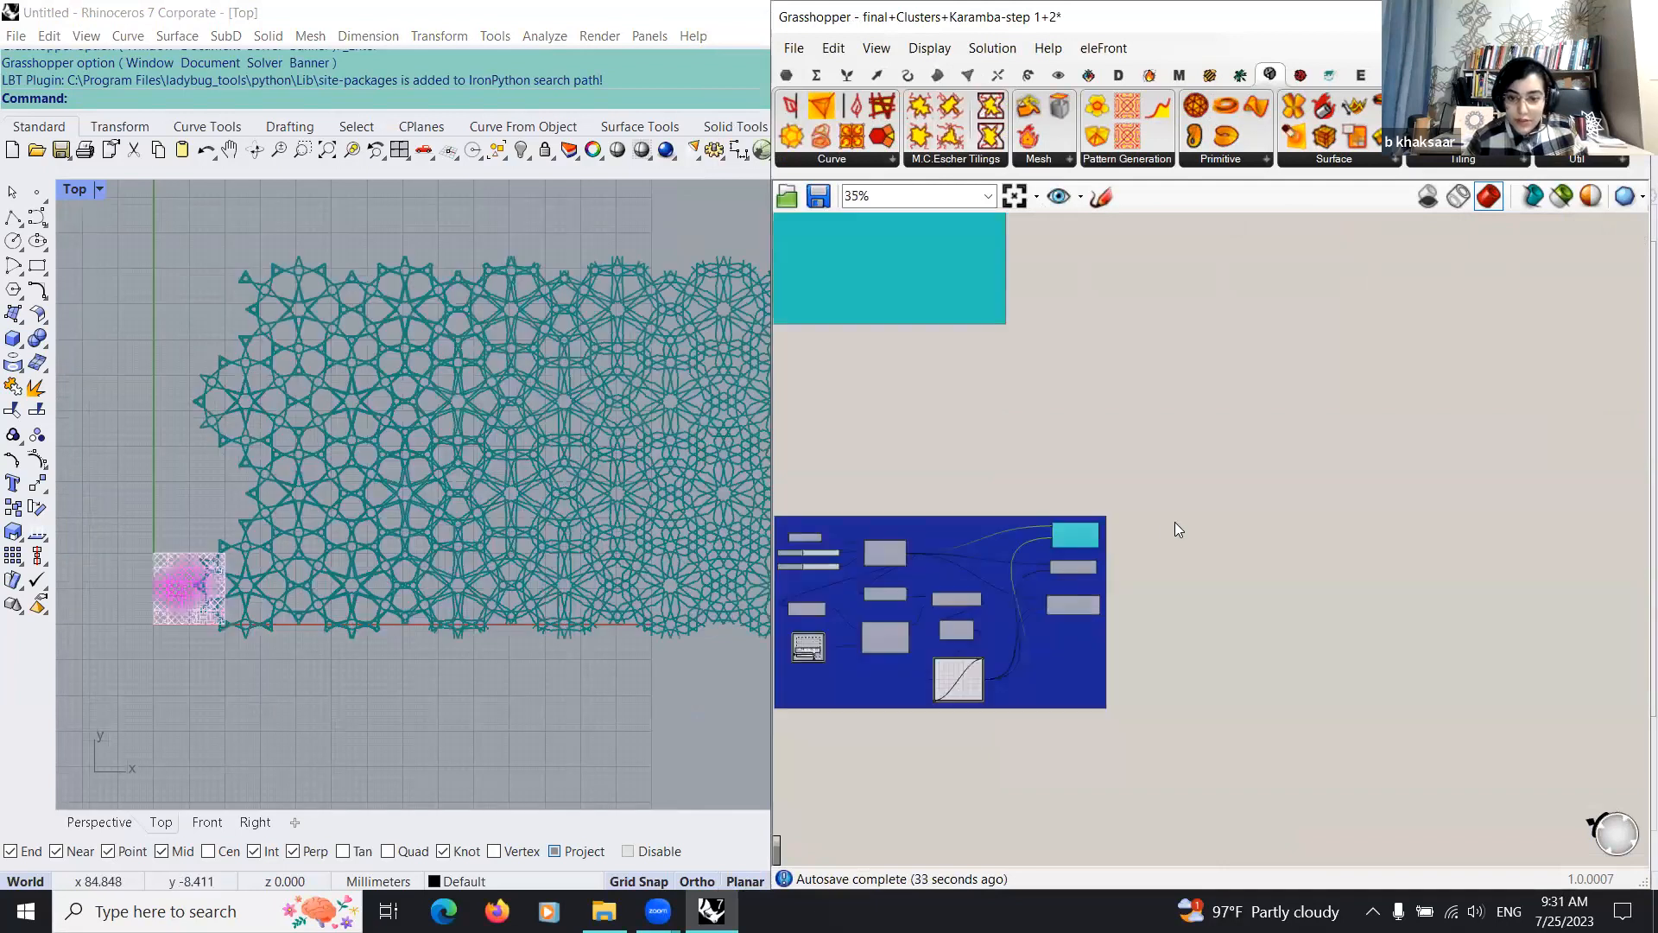
# Step: Enable the preview of the 2-Uniform Tiling A component and examine its inputs and its links to the pattern components
pyautogui.scroll(3, 1172, 518)
pyautogui.scroll(2, 1168, 464)
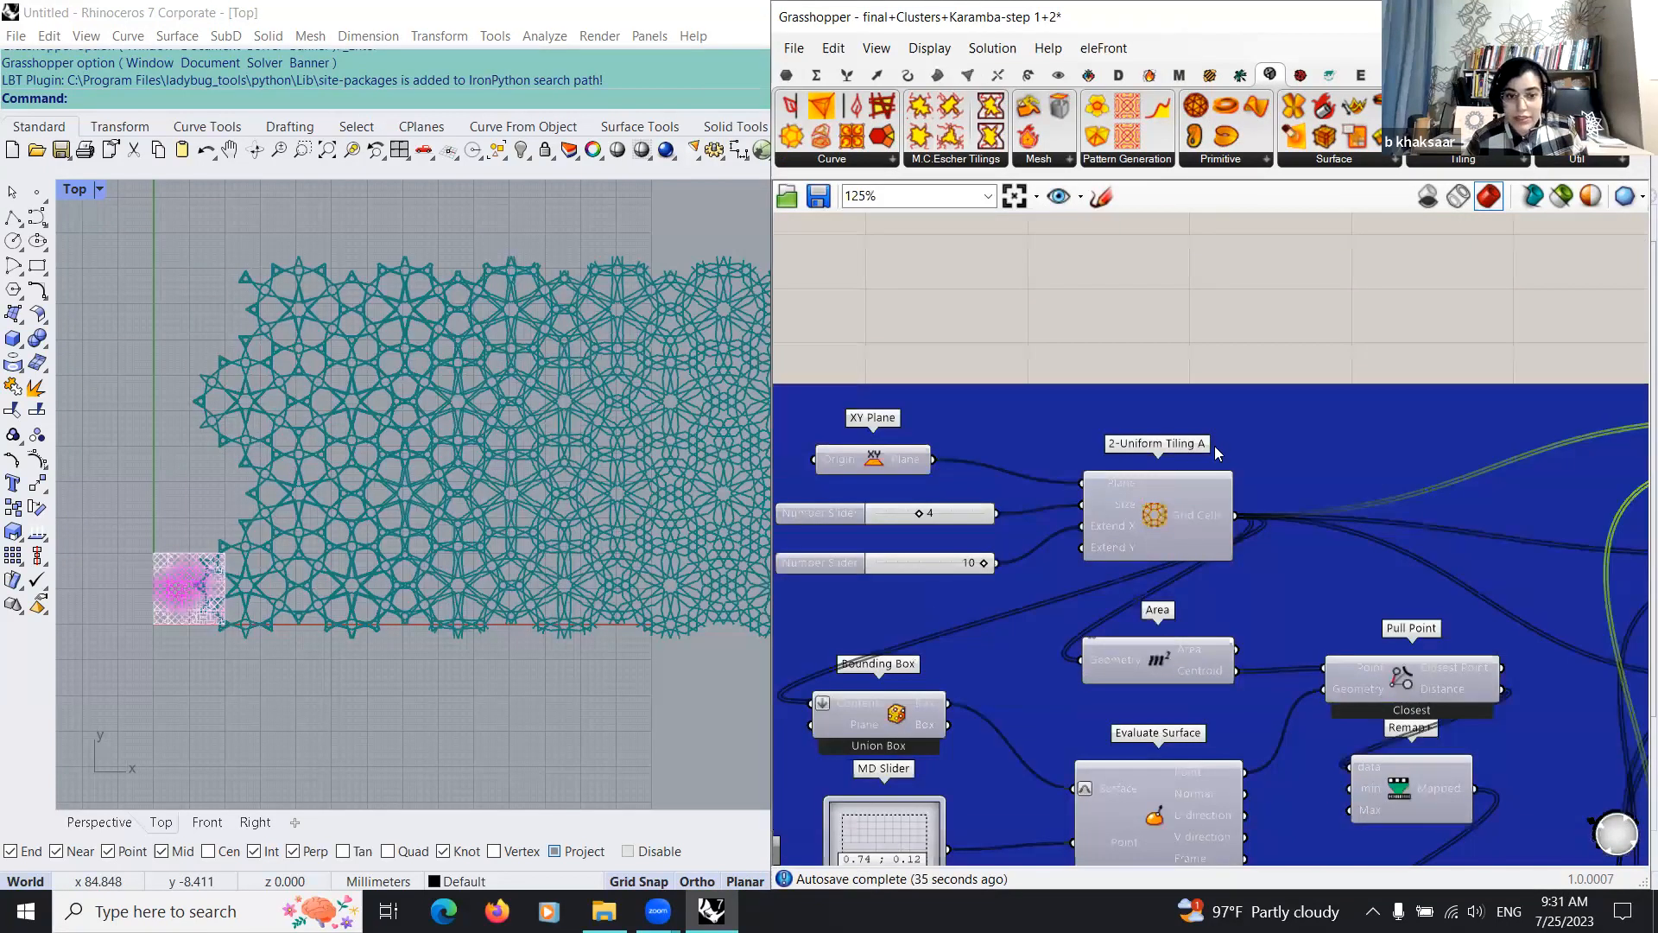
pyautogui.moveTo(1175, 523); pyautogui.dragTo(1166, 487)
pyautogui.middleClick(1167, 487)
pyautogui.click(1208, 445)
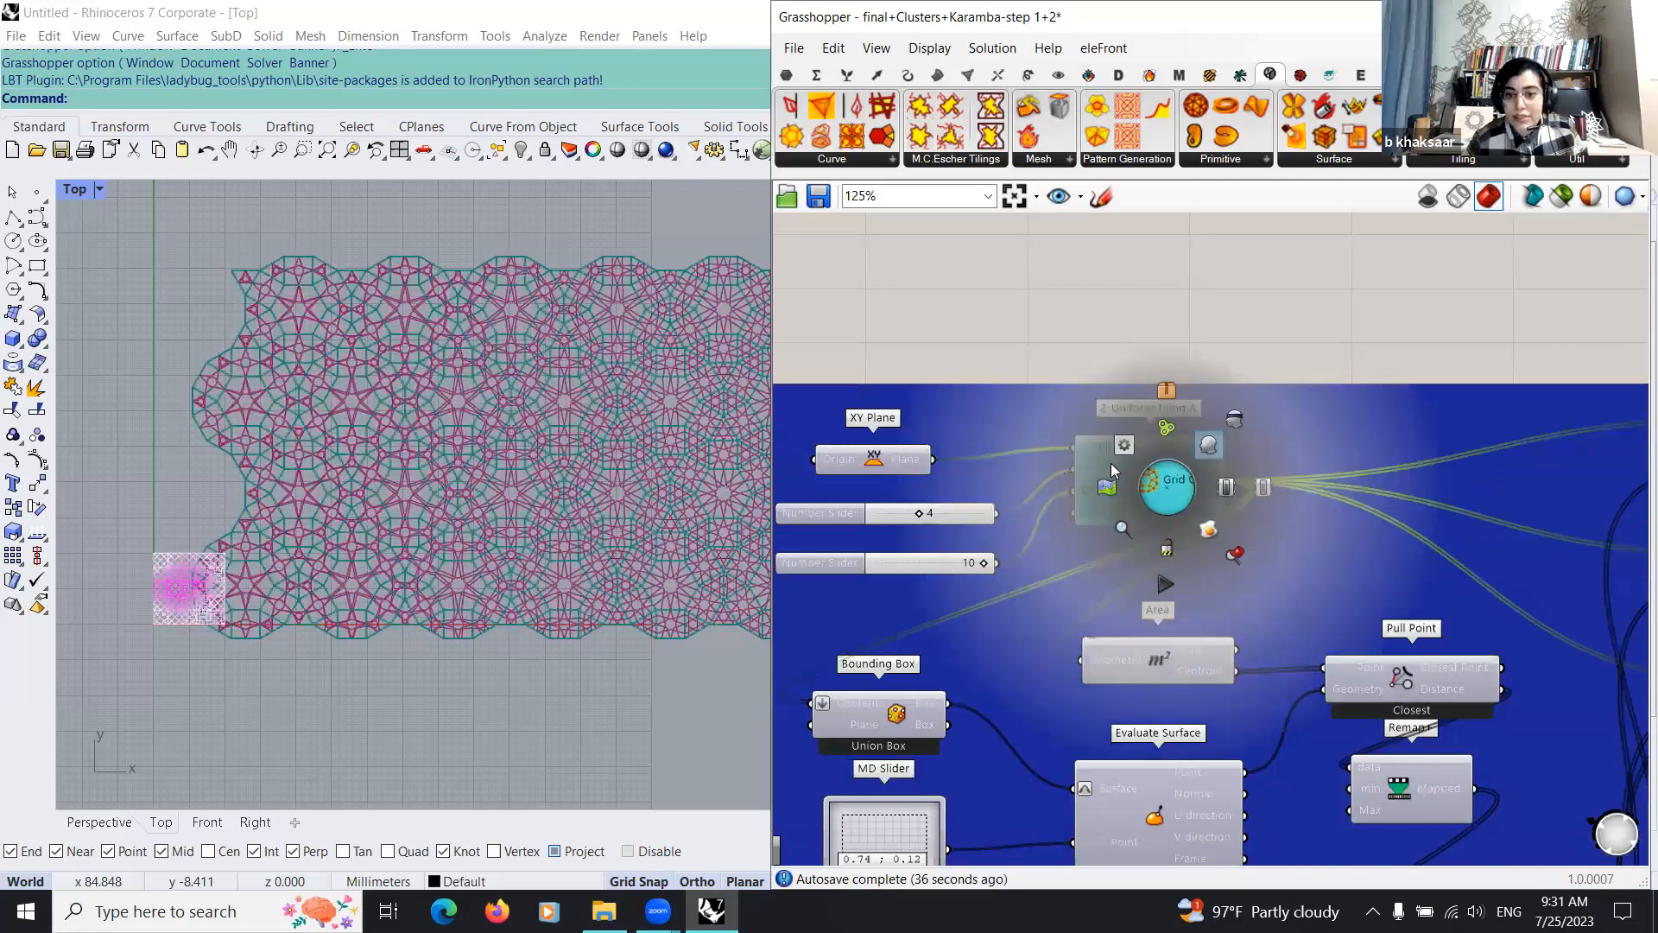
pyautogui.scroll(-4, 1121, 483)
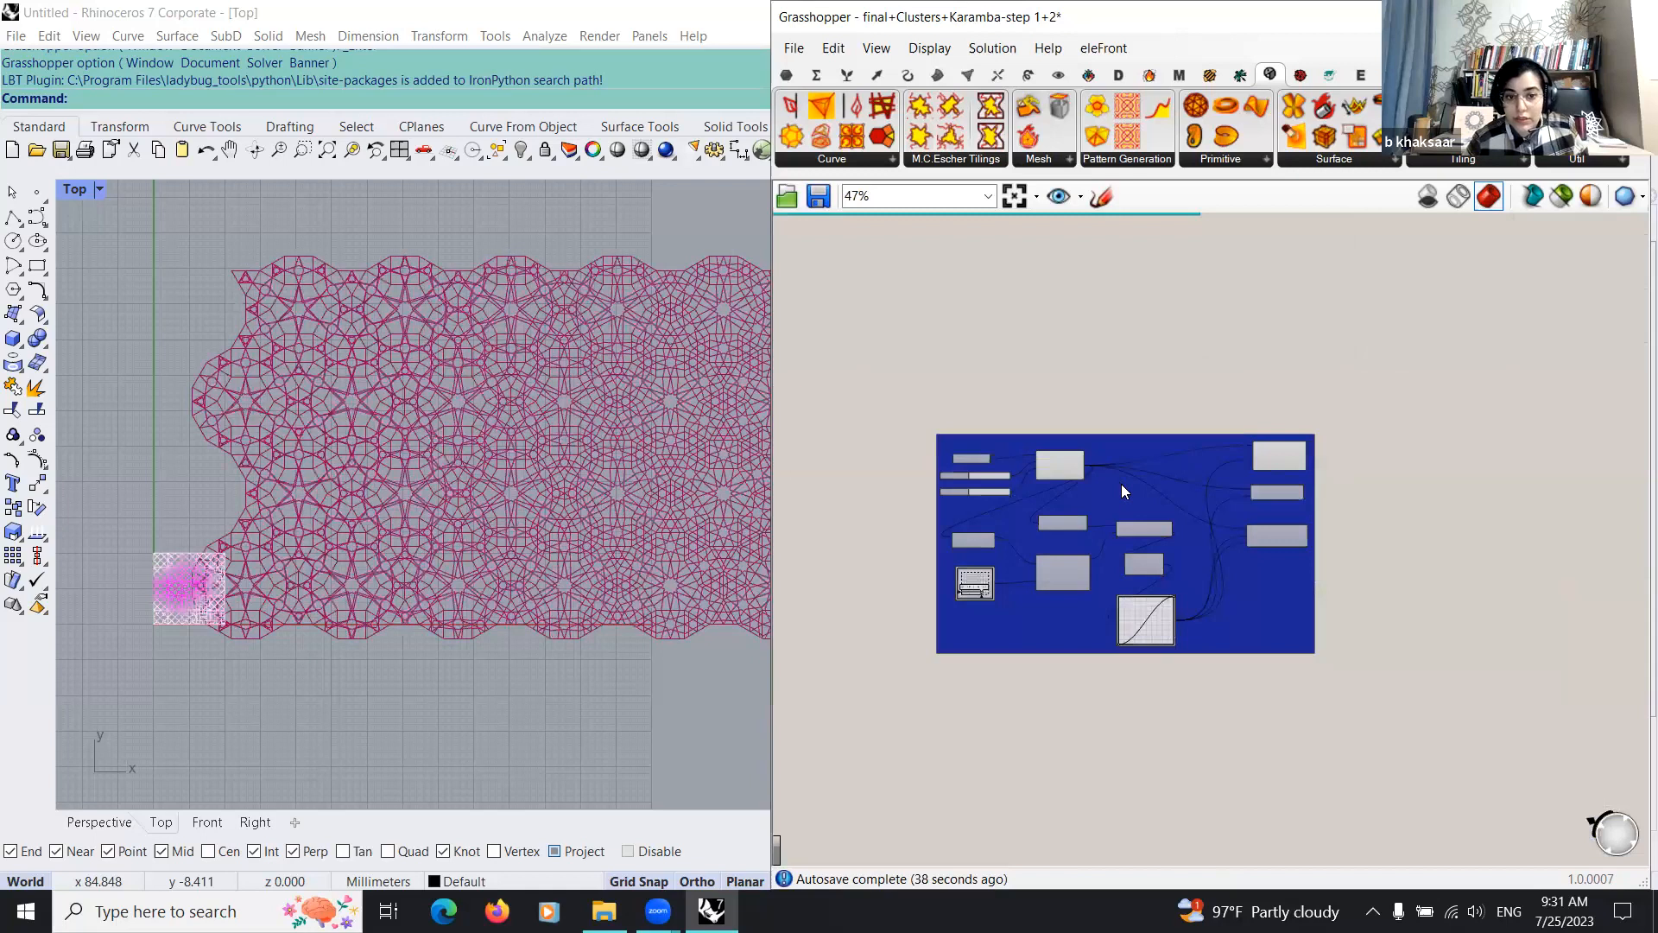
pyautogui.scroll(5, 1062, 492)
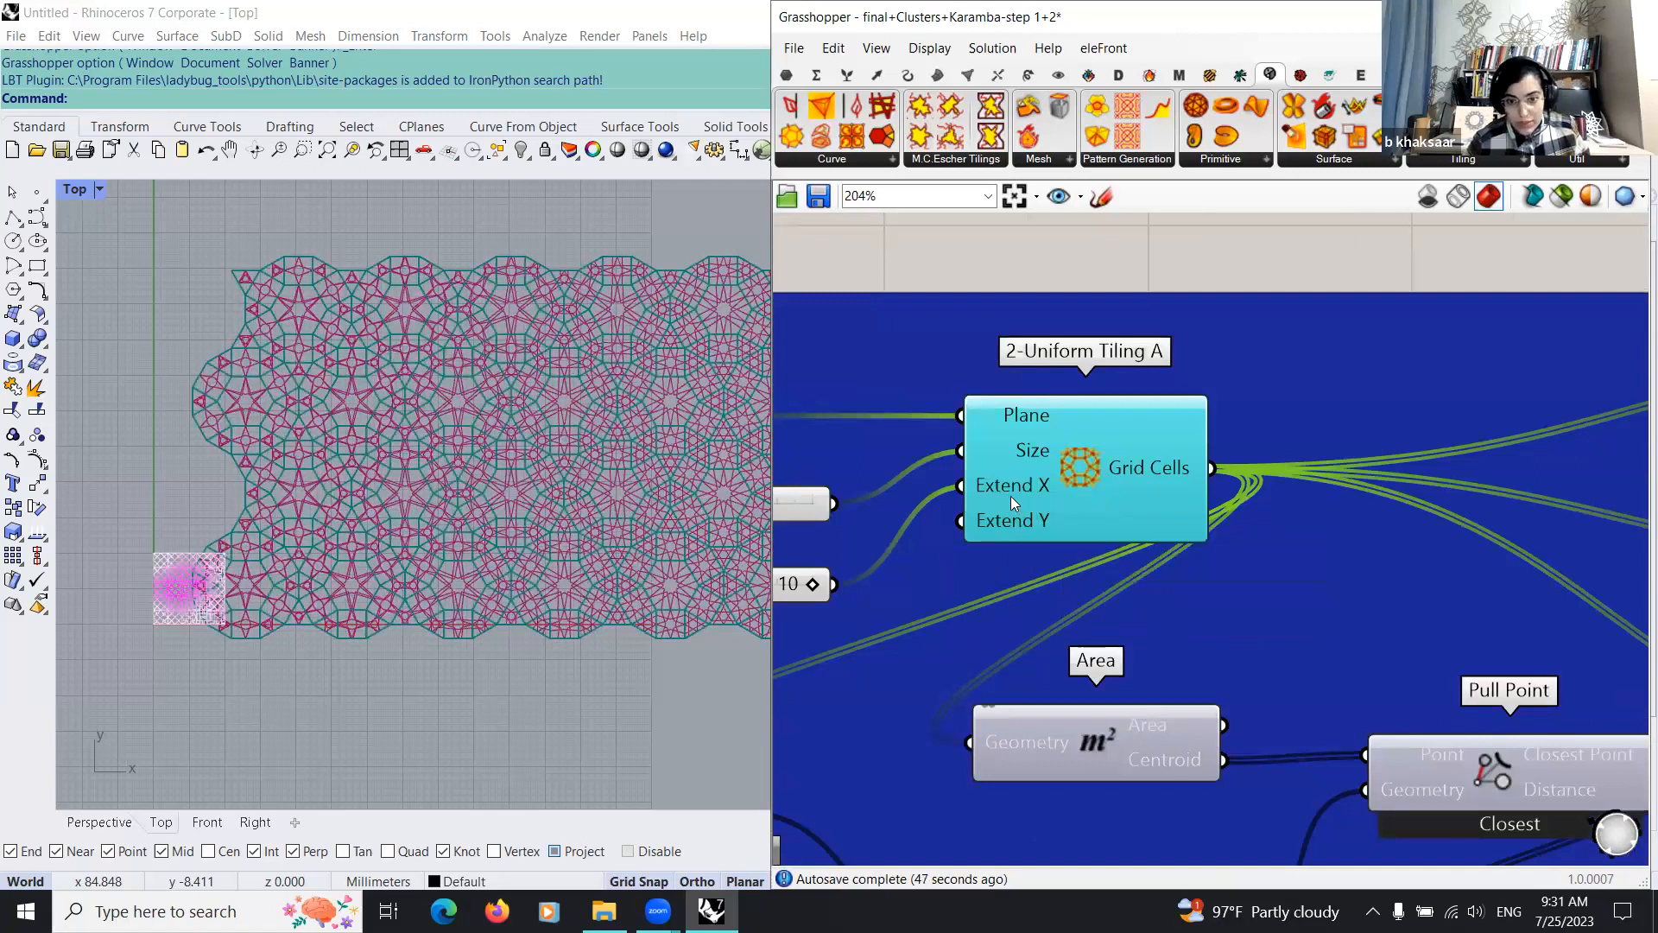
pyautogui.scroll(-3, 1079, 583)
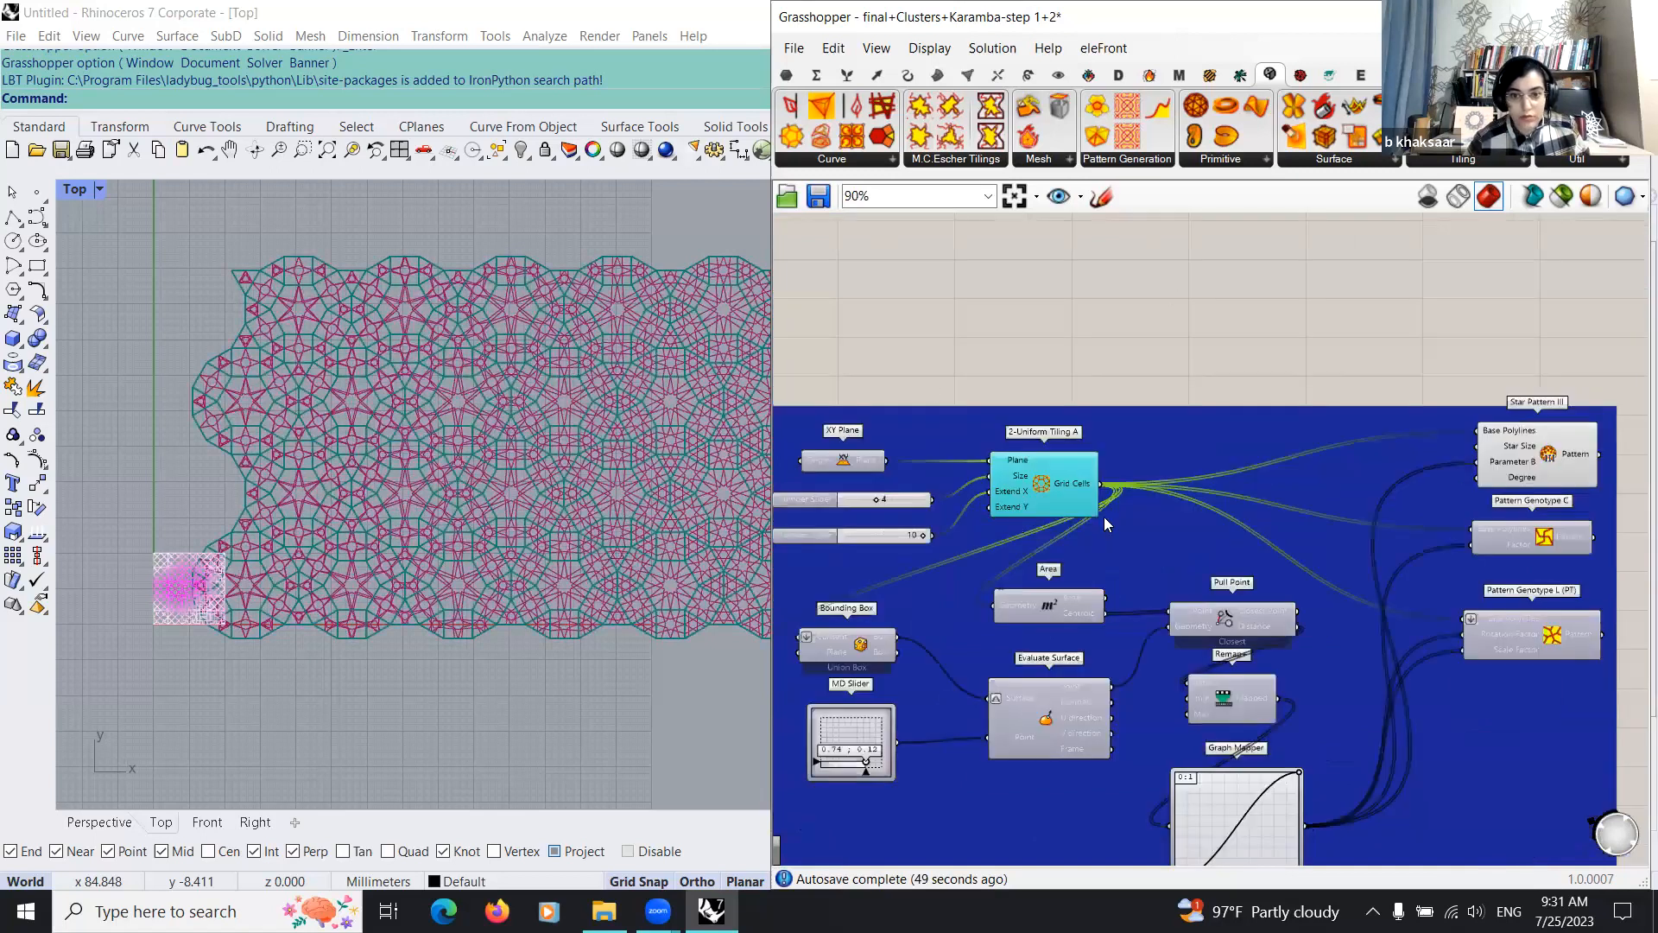
pyautogui.scroll(-3, 998, 658)
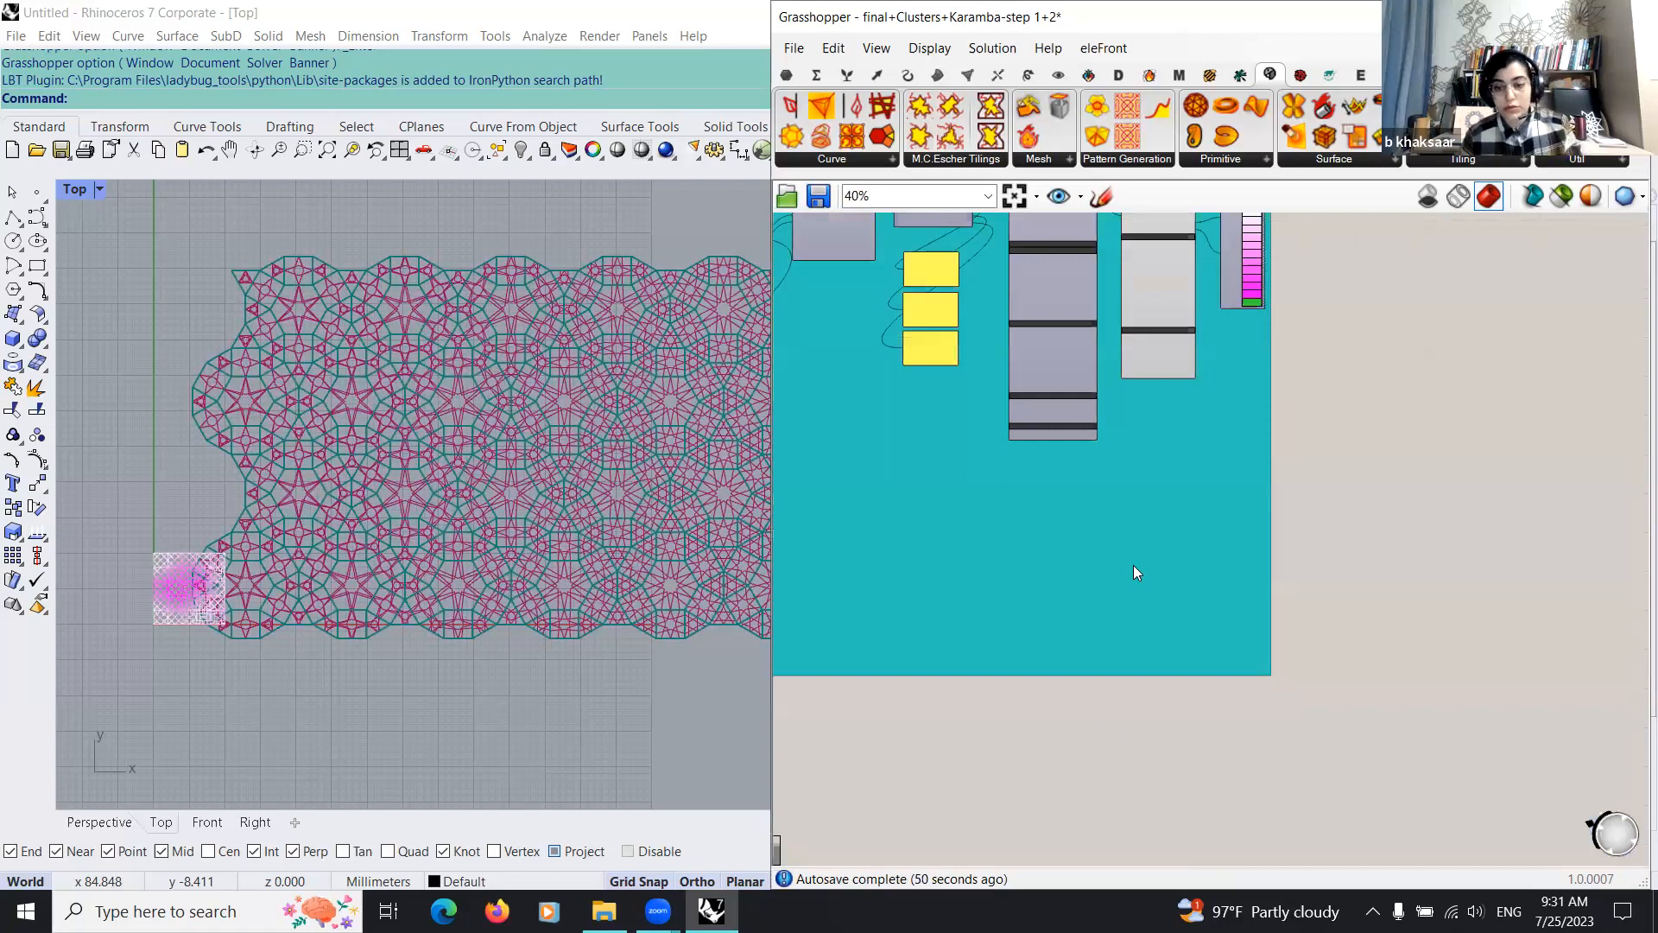
pyautogui.moveTo(1308, 515); pyautogui.dragTo(1322, 499, button='right')
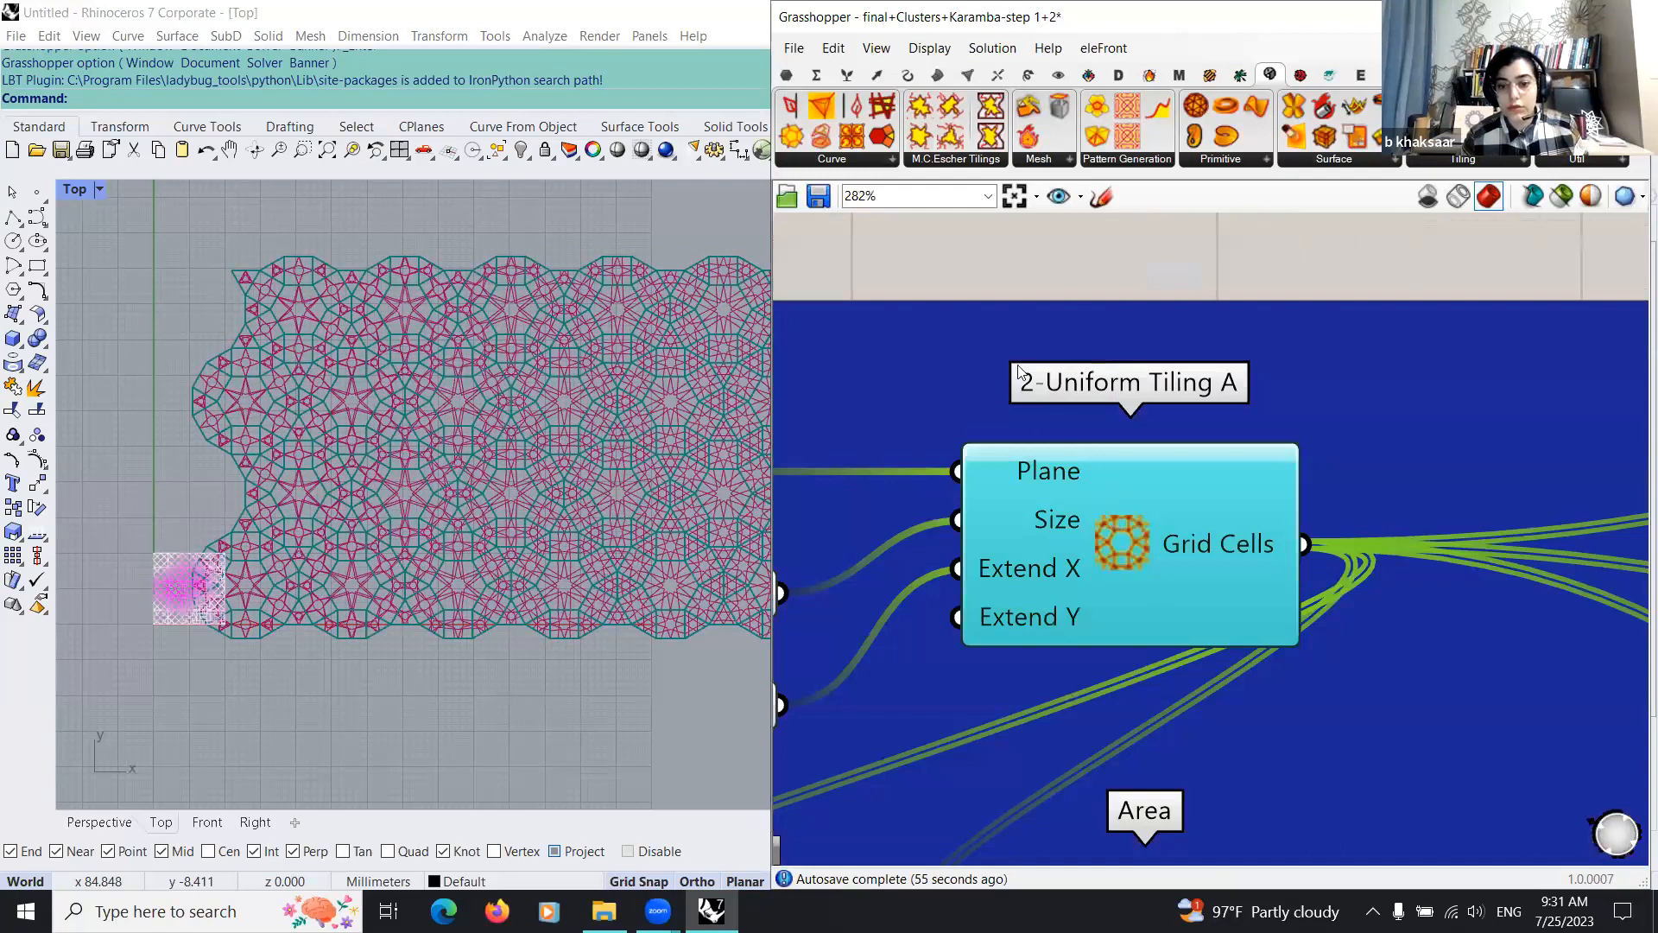
# Step: Browse Parakeet's tiling and pattern generation components, including the 2-Uniform Tilings, Star Patterns and Pattern Genotypes
pyautogui.scroll(-6, 1153, 490)
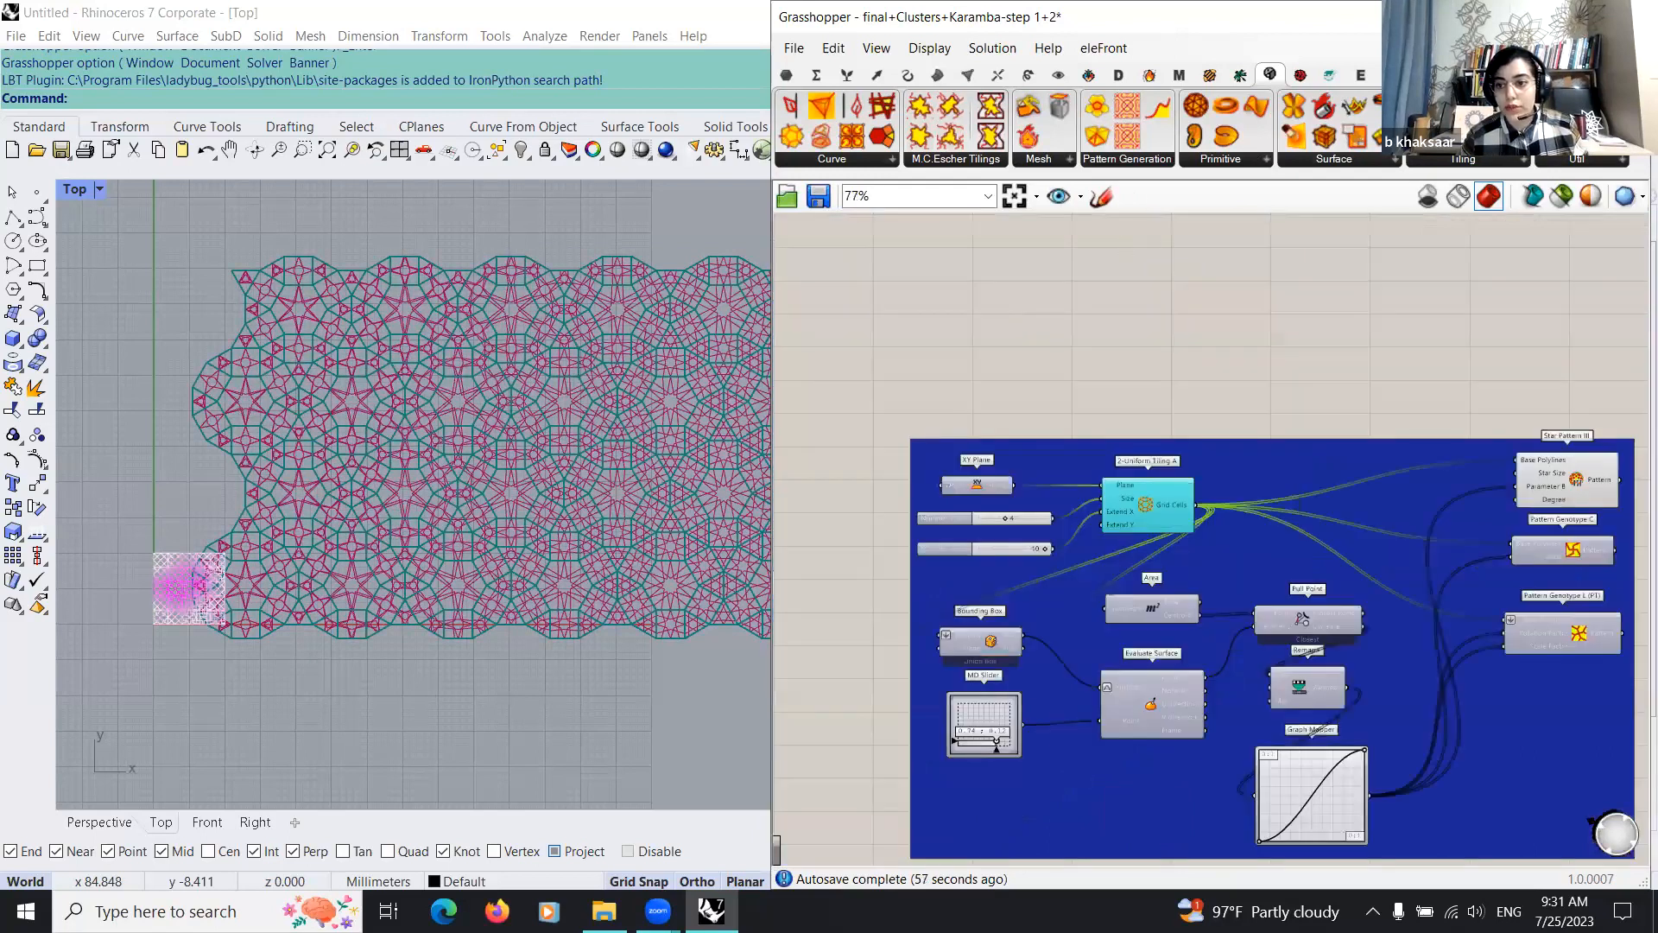
pyautogui.scroll(3, 1281, 551)
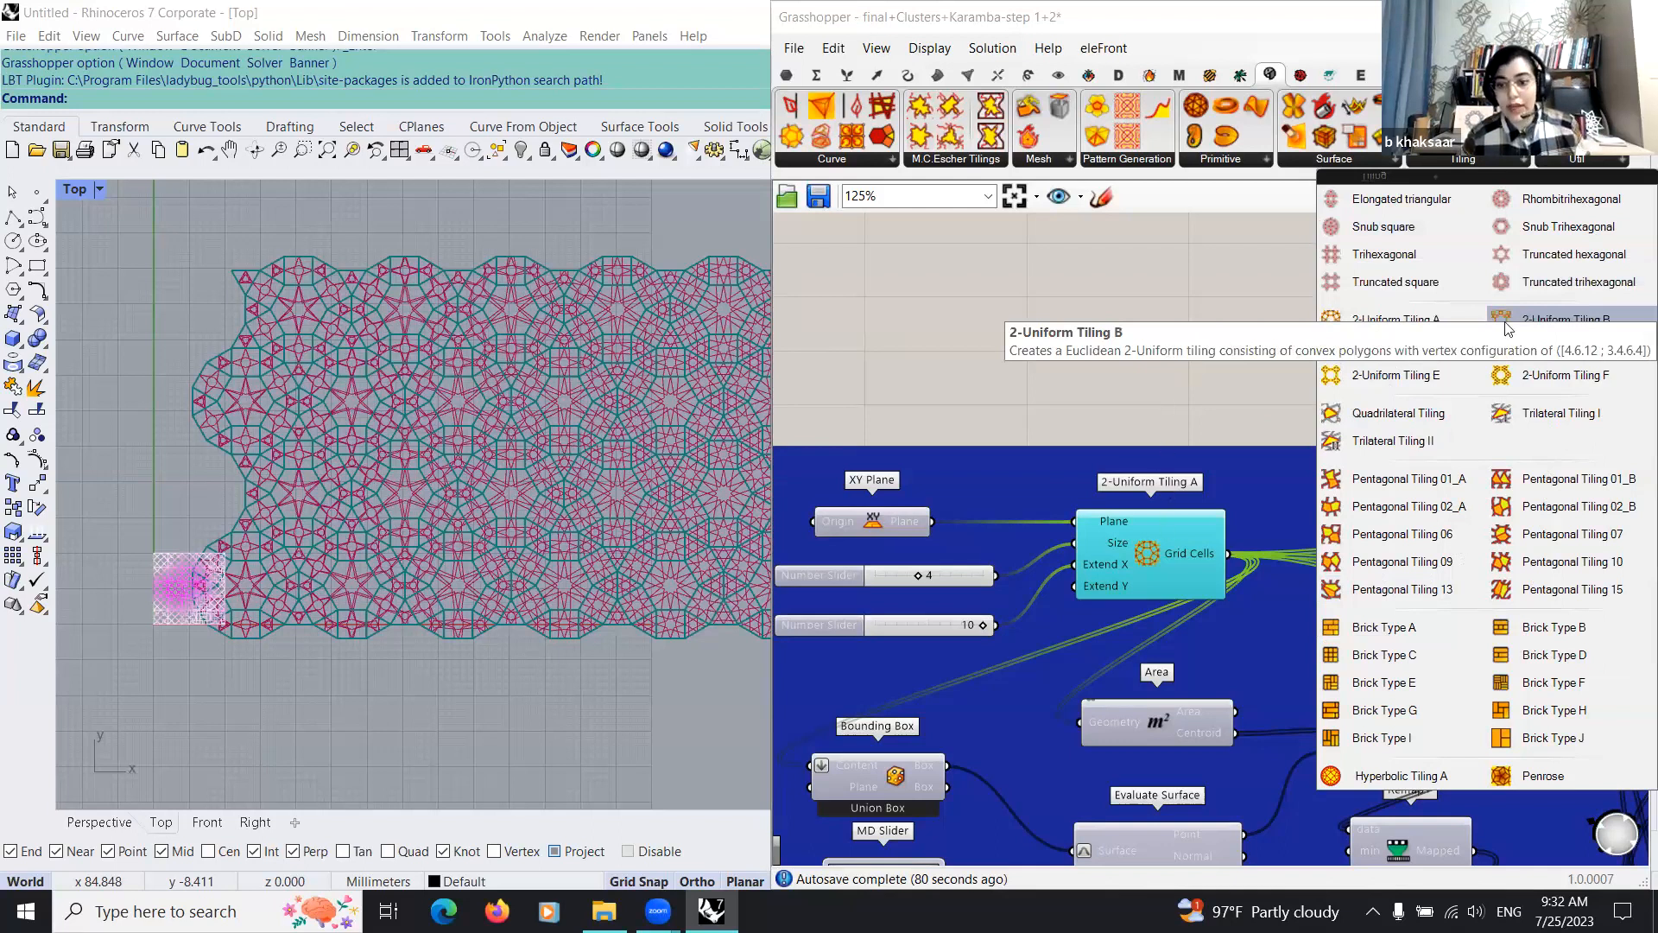
pyautogui.click(964, 164)
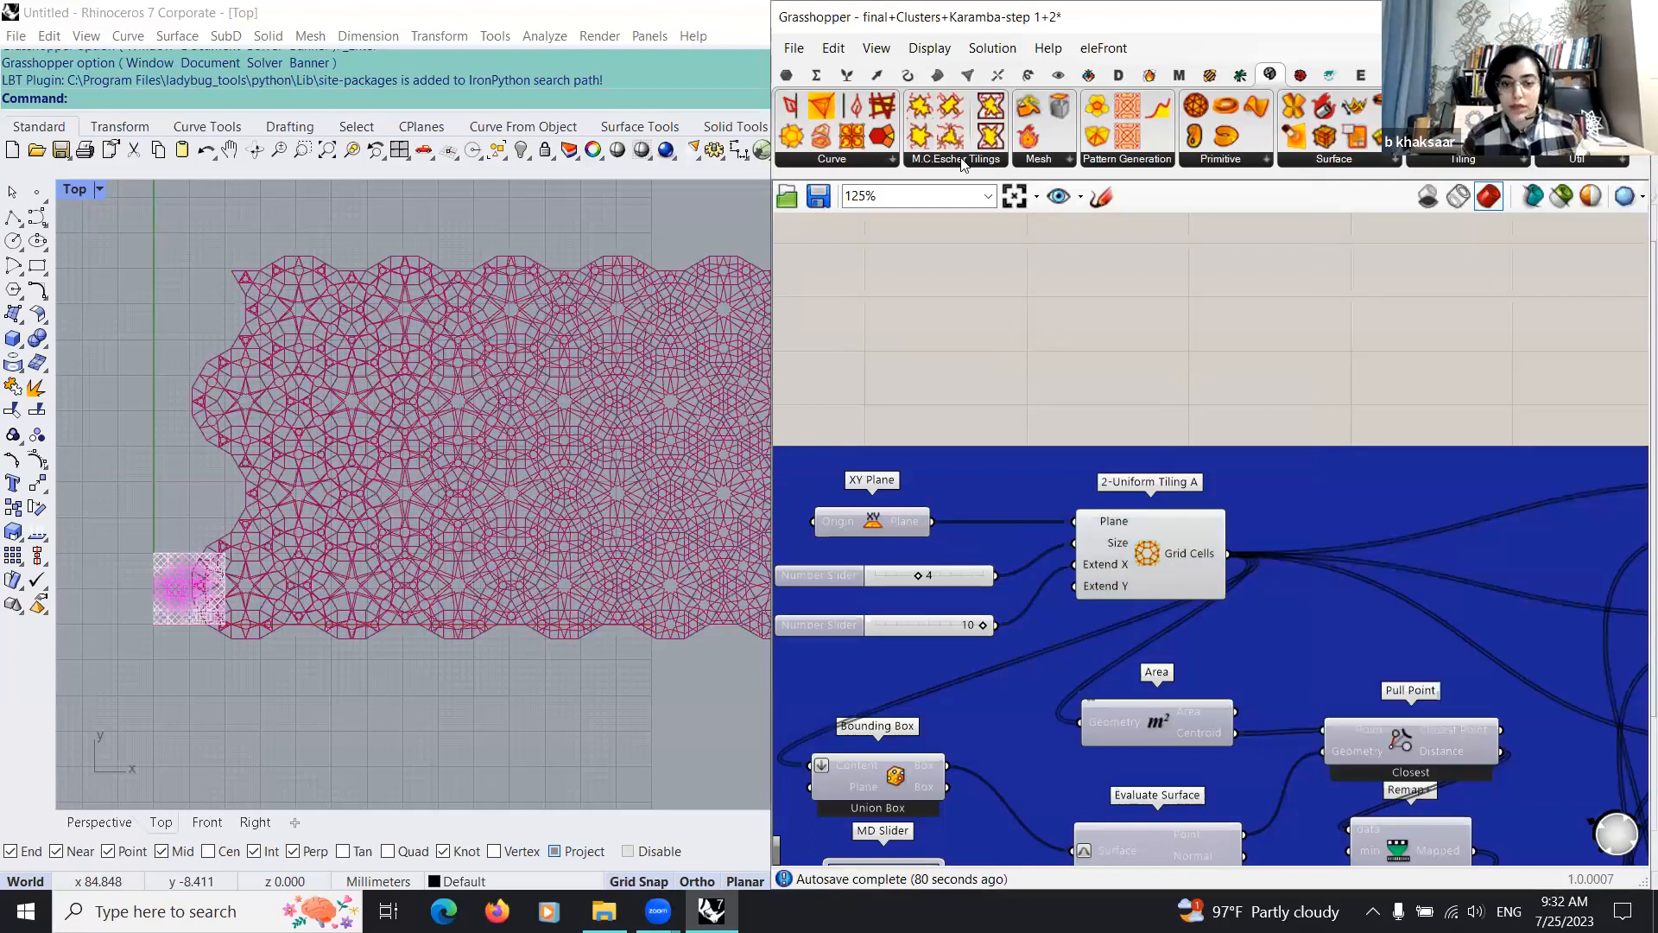
pyautogui.click(959, 160)
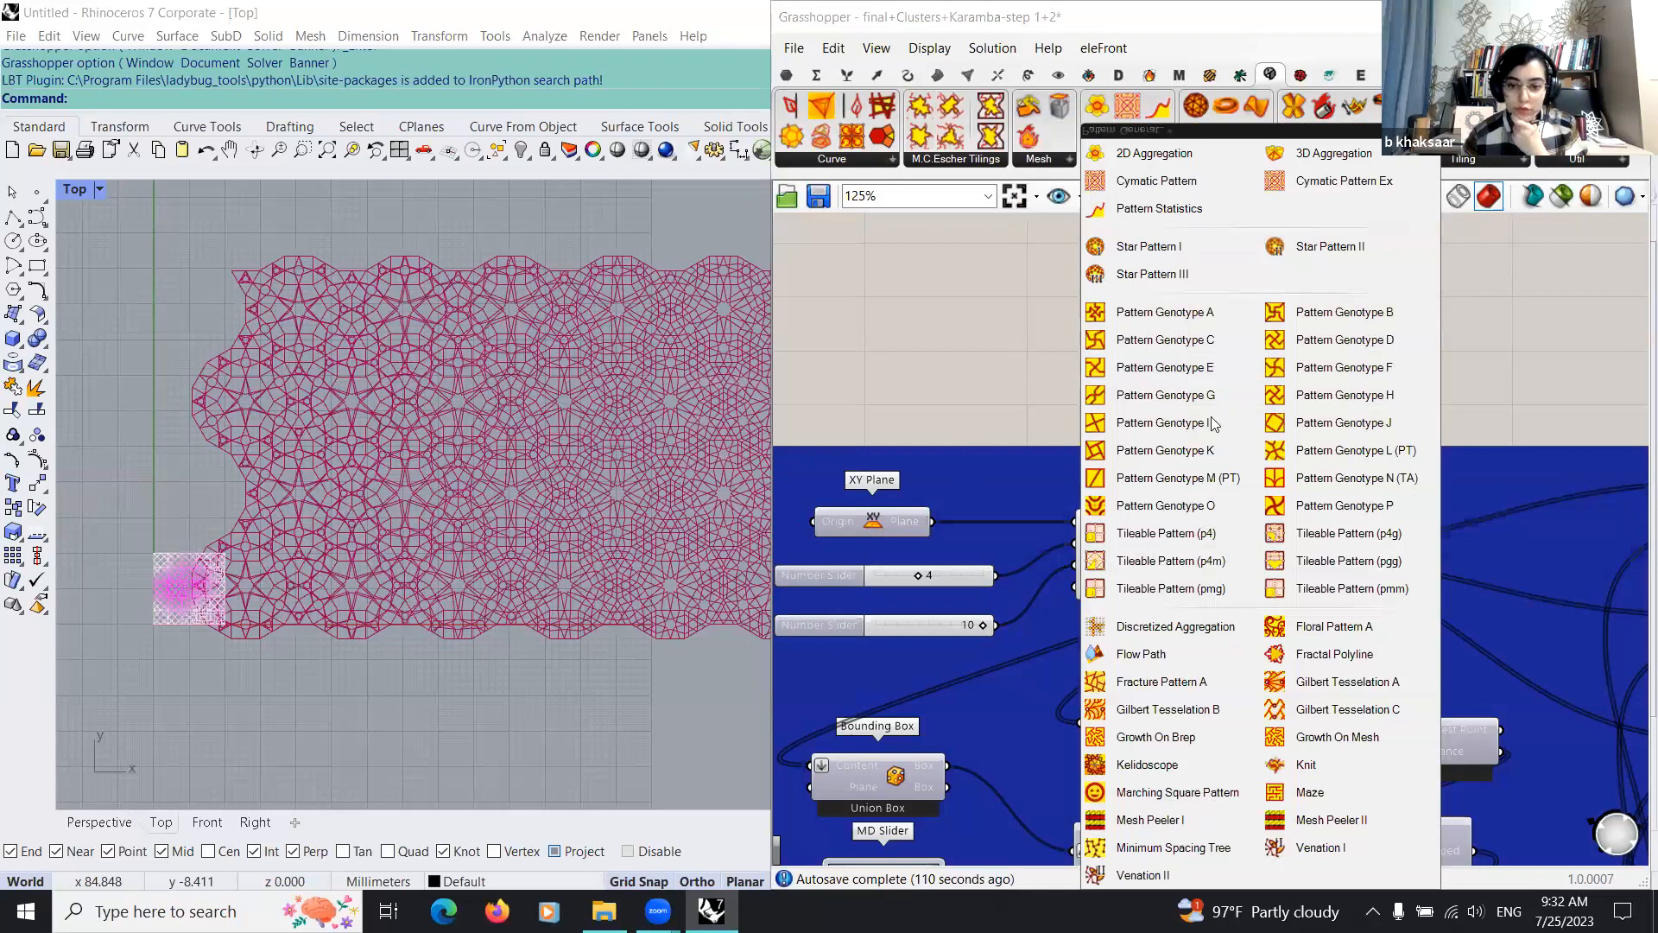
pyautogui.click(877, 290)
# Step: Turn off the preview of the separate tiling example group and move it up close below the Karamba group
pyautogui.scroll(-15, 1244, 380)
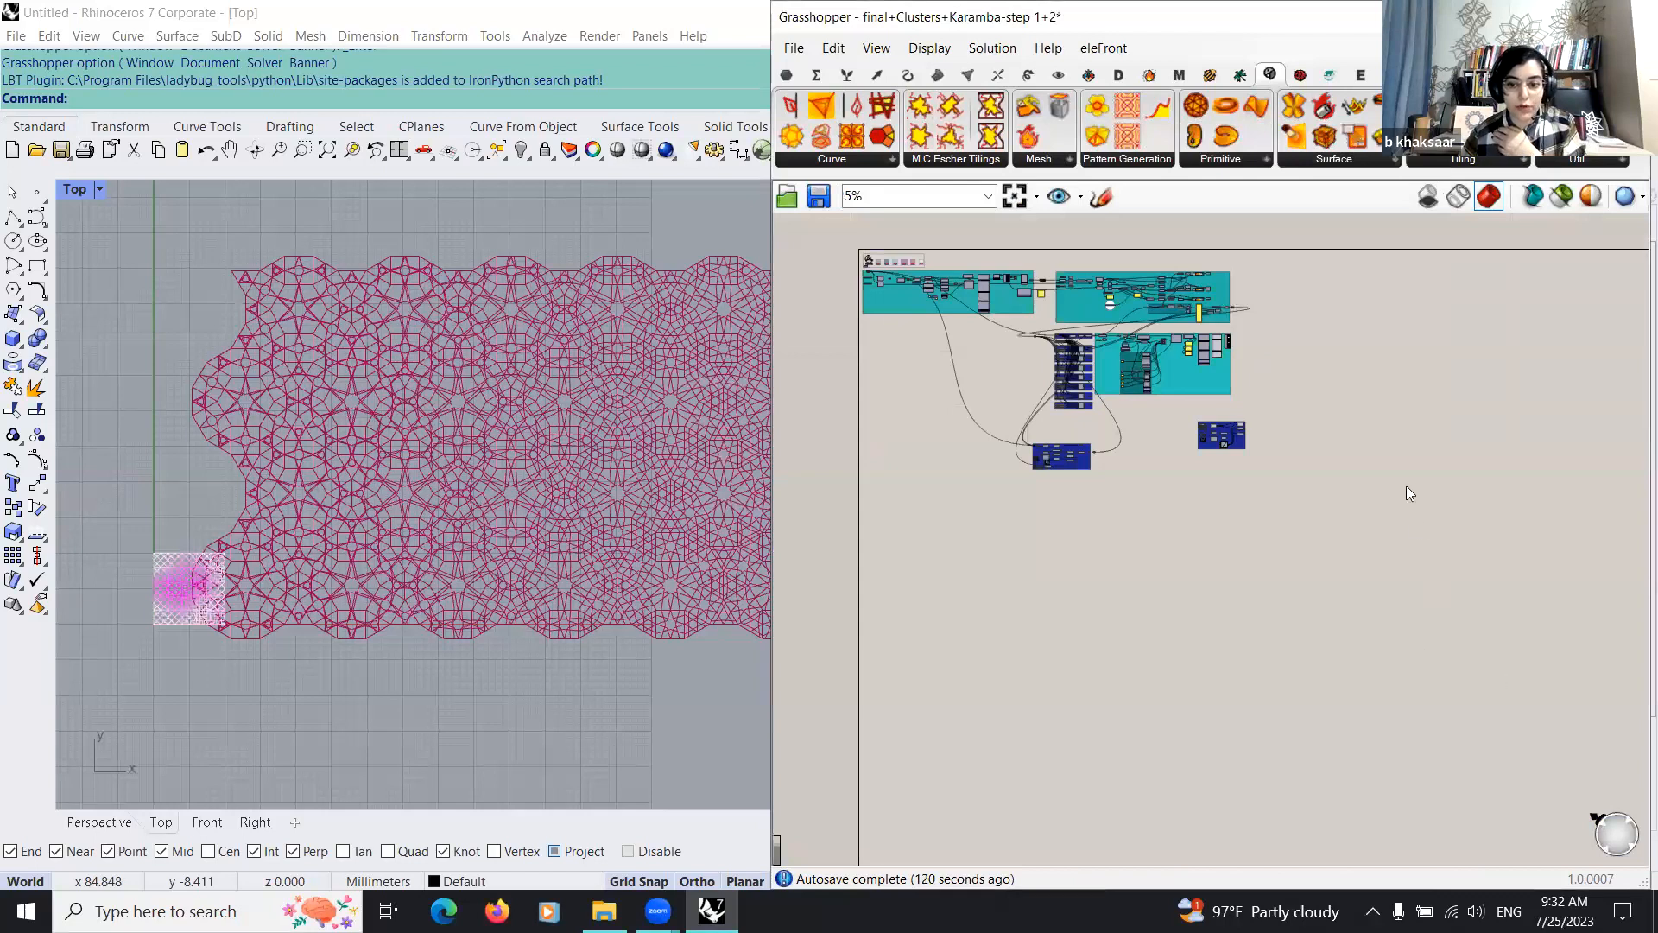
pyautogui.scroll(6, 1464, 418)
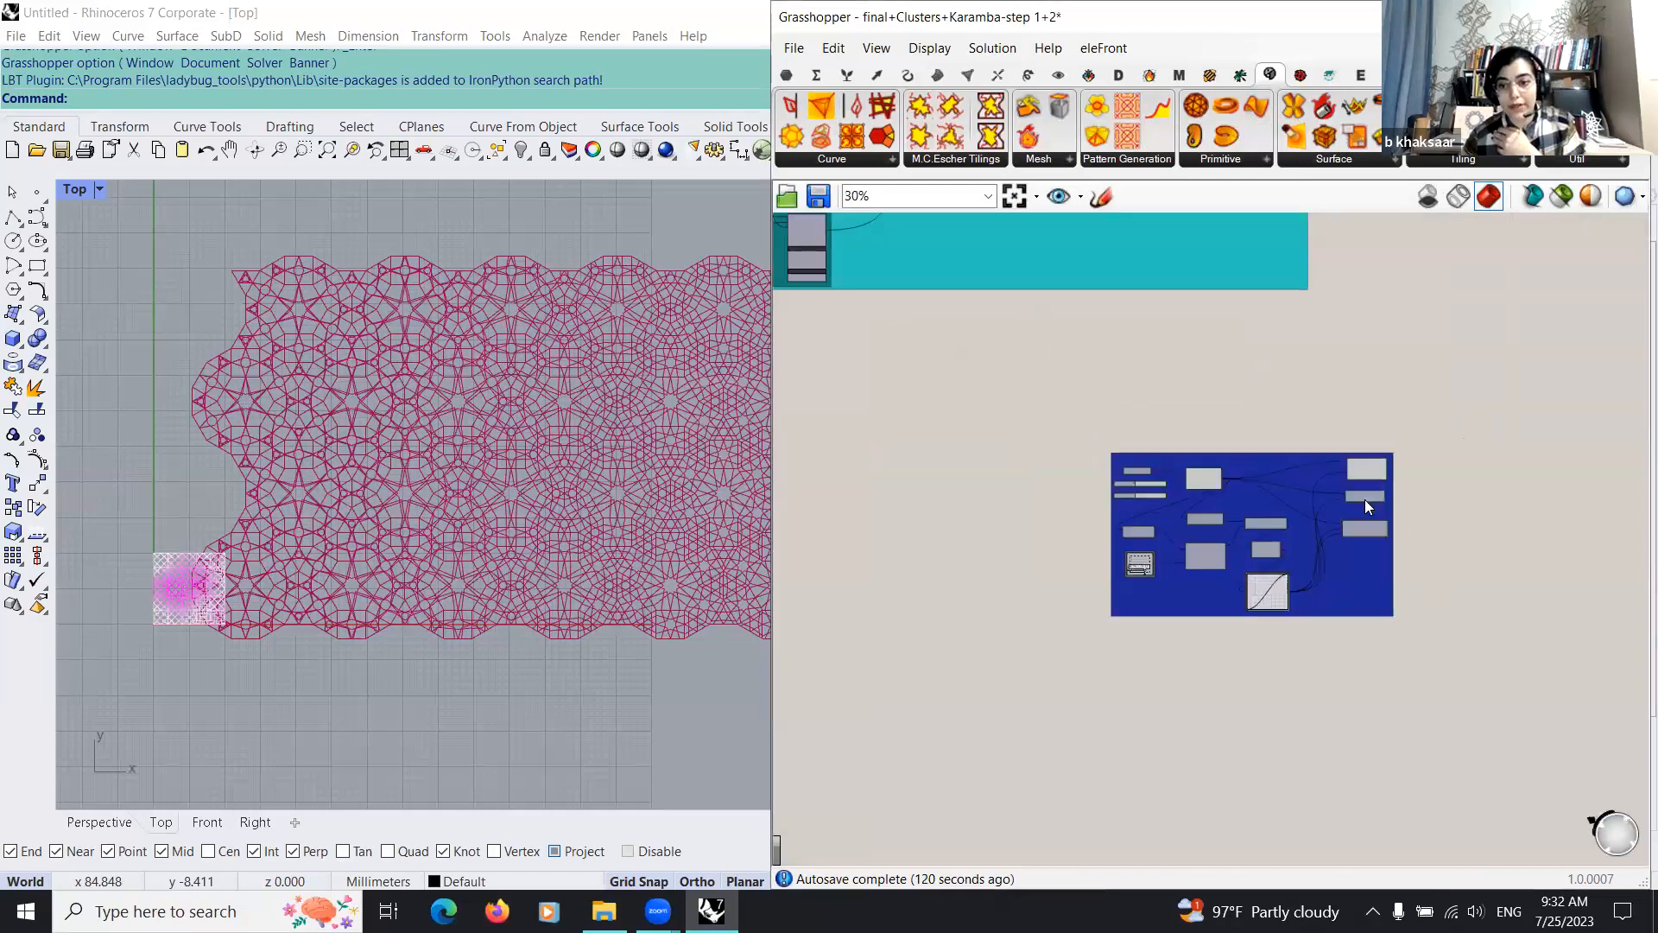
pyautogui.click(1364, 499)
pyautogui.scroll(-2, 1312, 413)
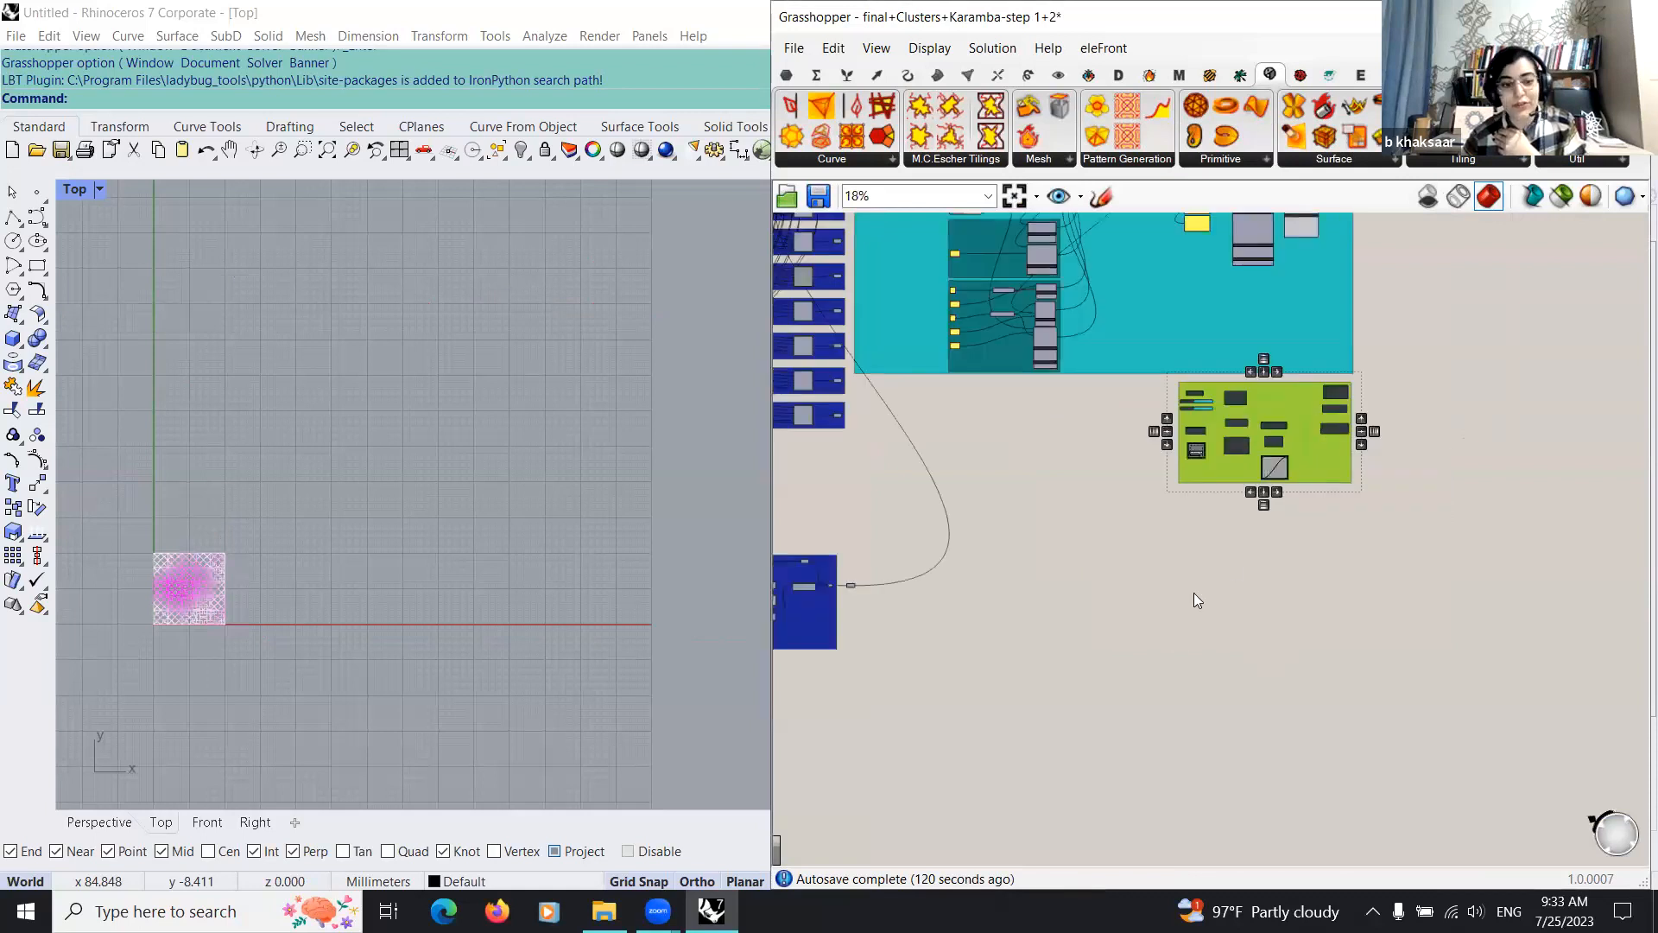
pyautogui.scroll(-3, 1039, 415)
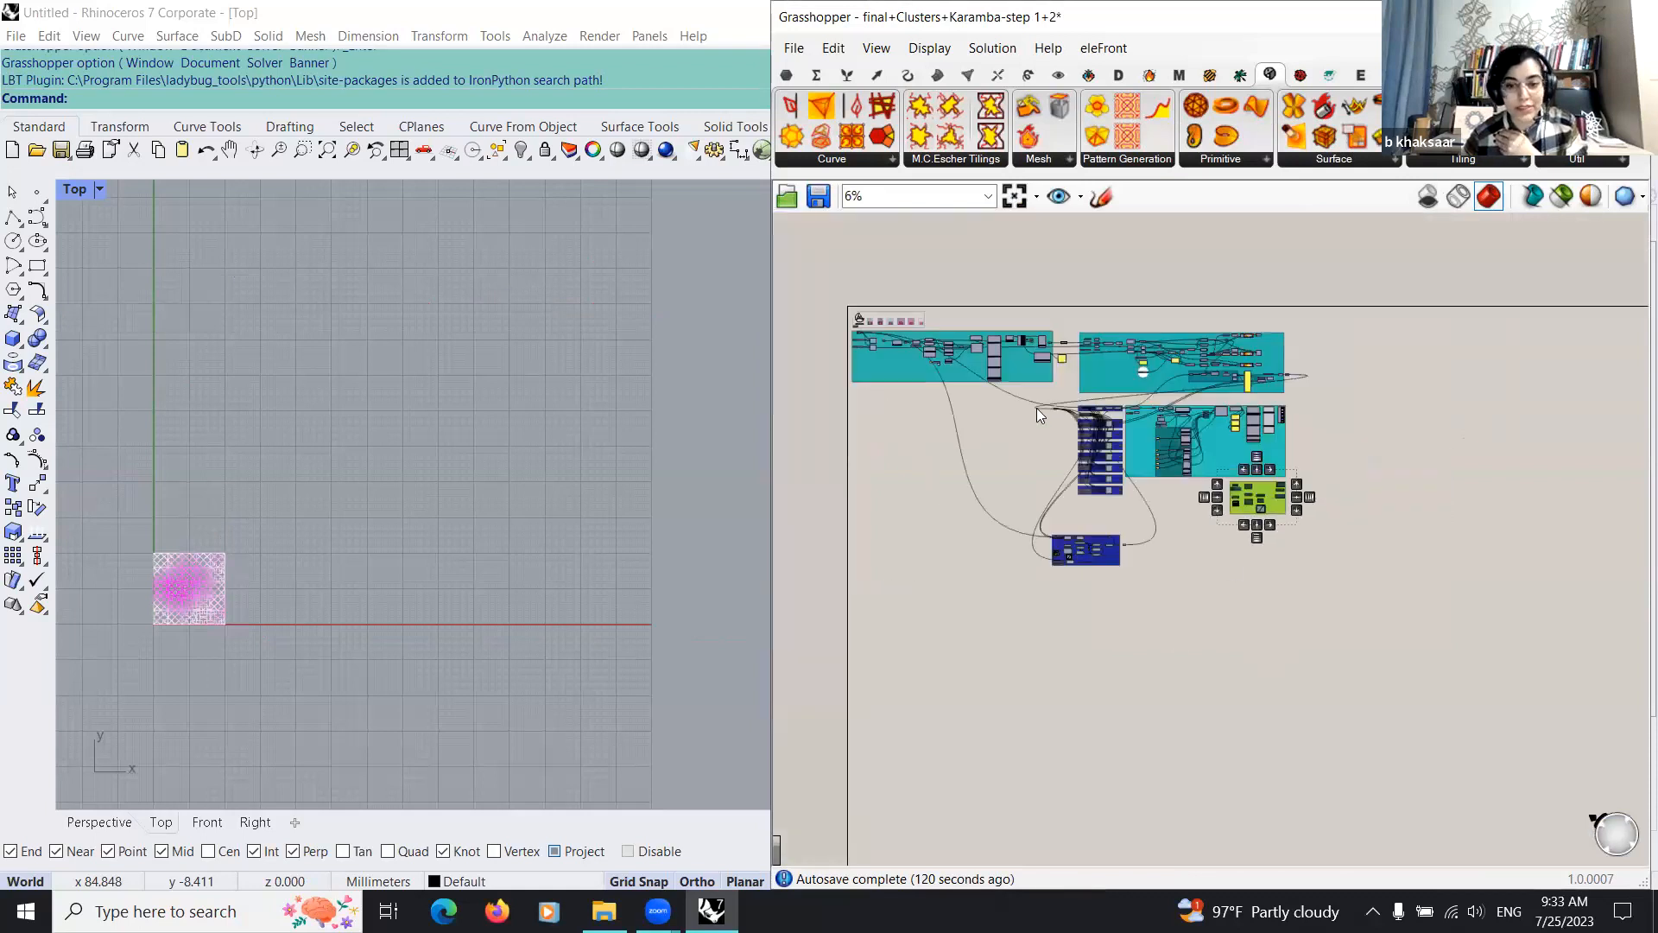
# Step: Move the parakeet group wired to the analysis up directly below the column of Girih cluster groups
pyautogui.moveTo(1061, 798); pyautogui.dragTo(1069, 679, button='right')
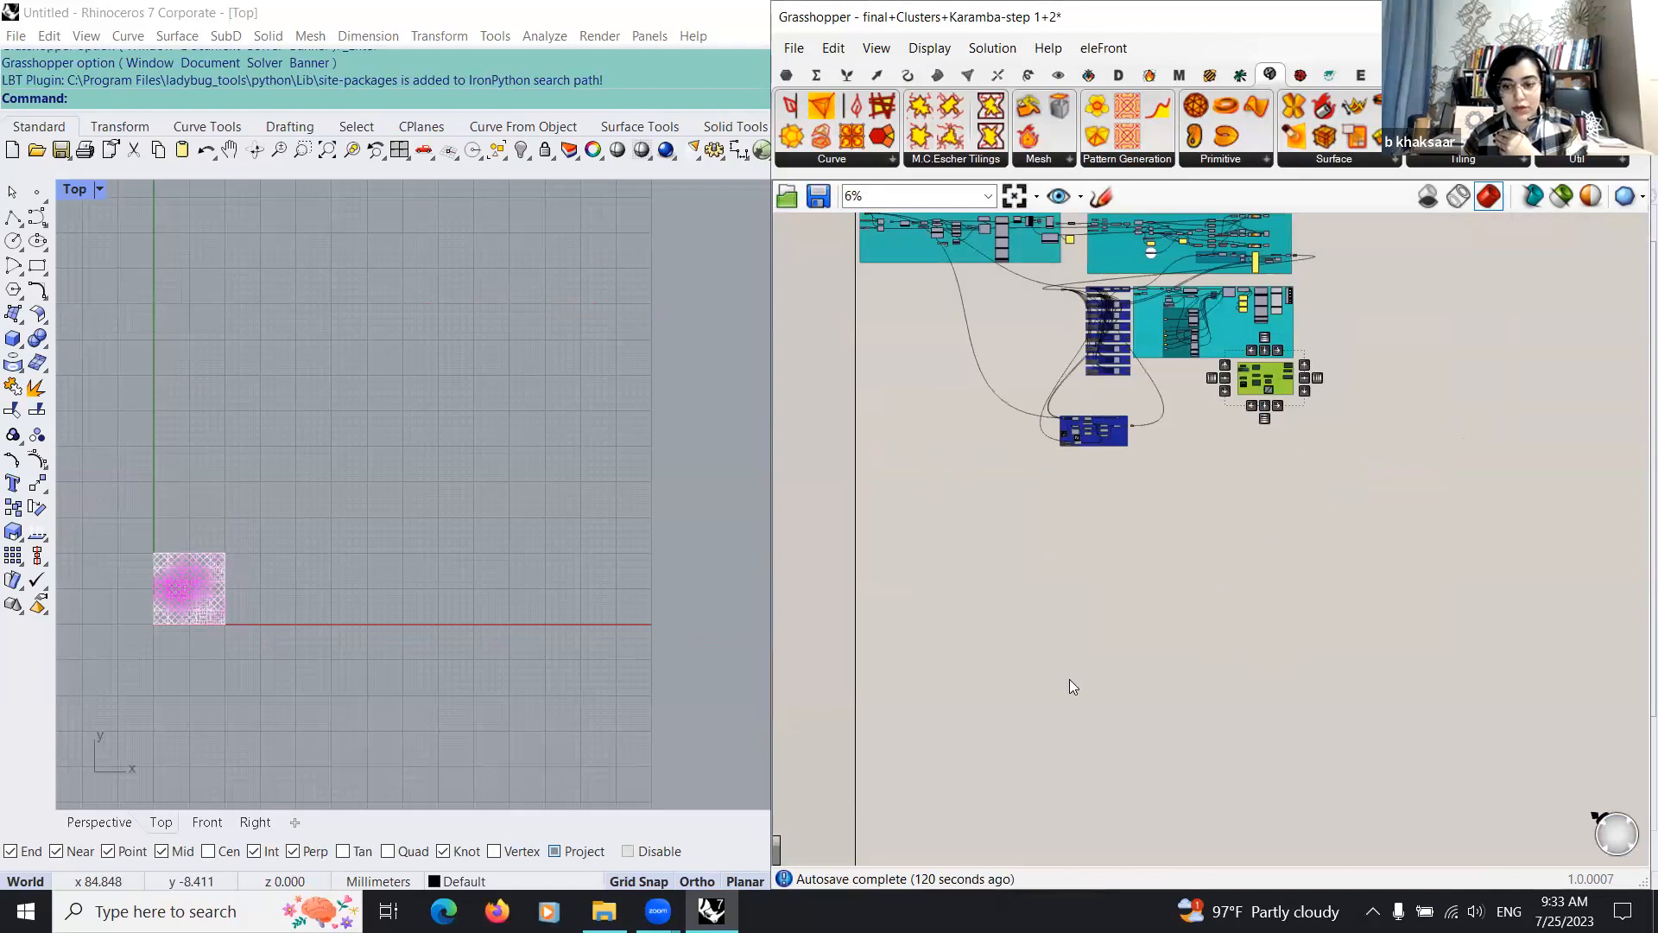
pyautogui.scroll(2, 1157, 580)
pyautogui.moveTo(1222, 575); pyautogui.dragTo(1225, 530)
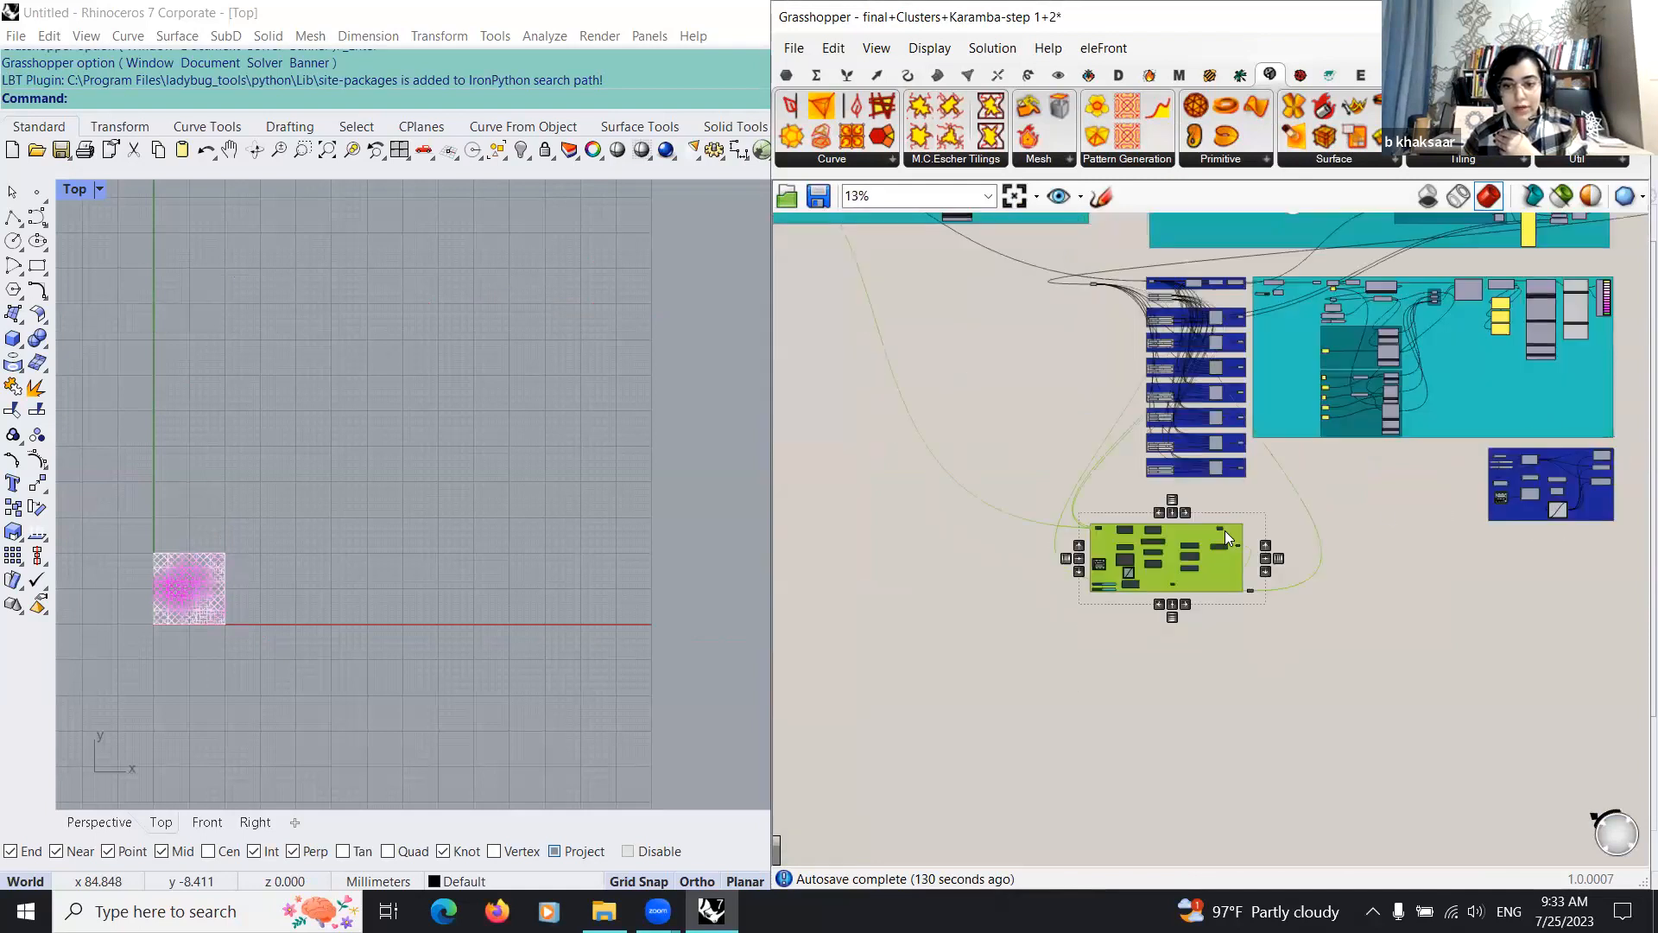
pyautogui.click(938, 727)
pyautogui.scroll(-2, 938, 727)
pyautogui.scroll(-1, 938, 735)
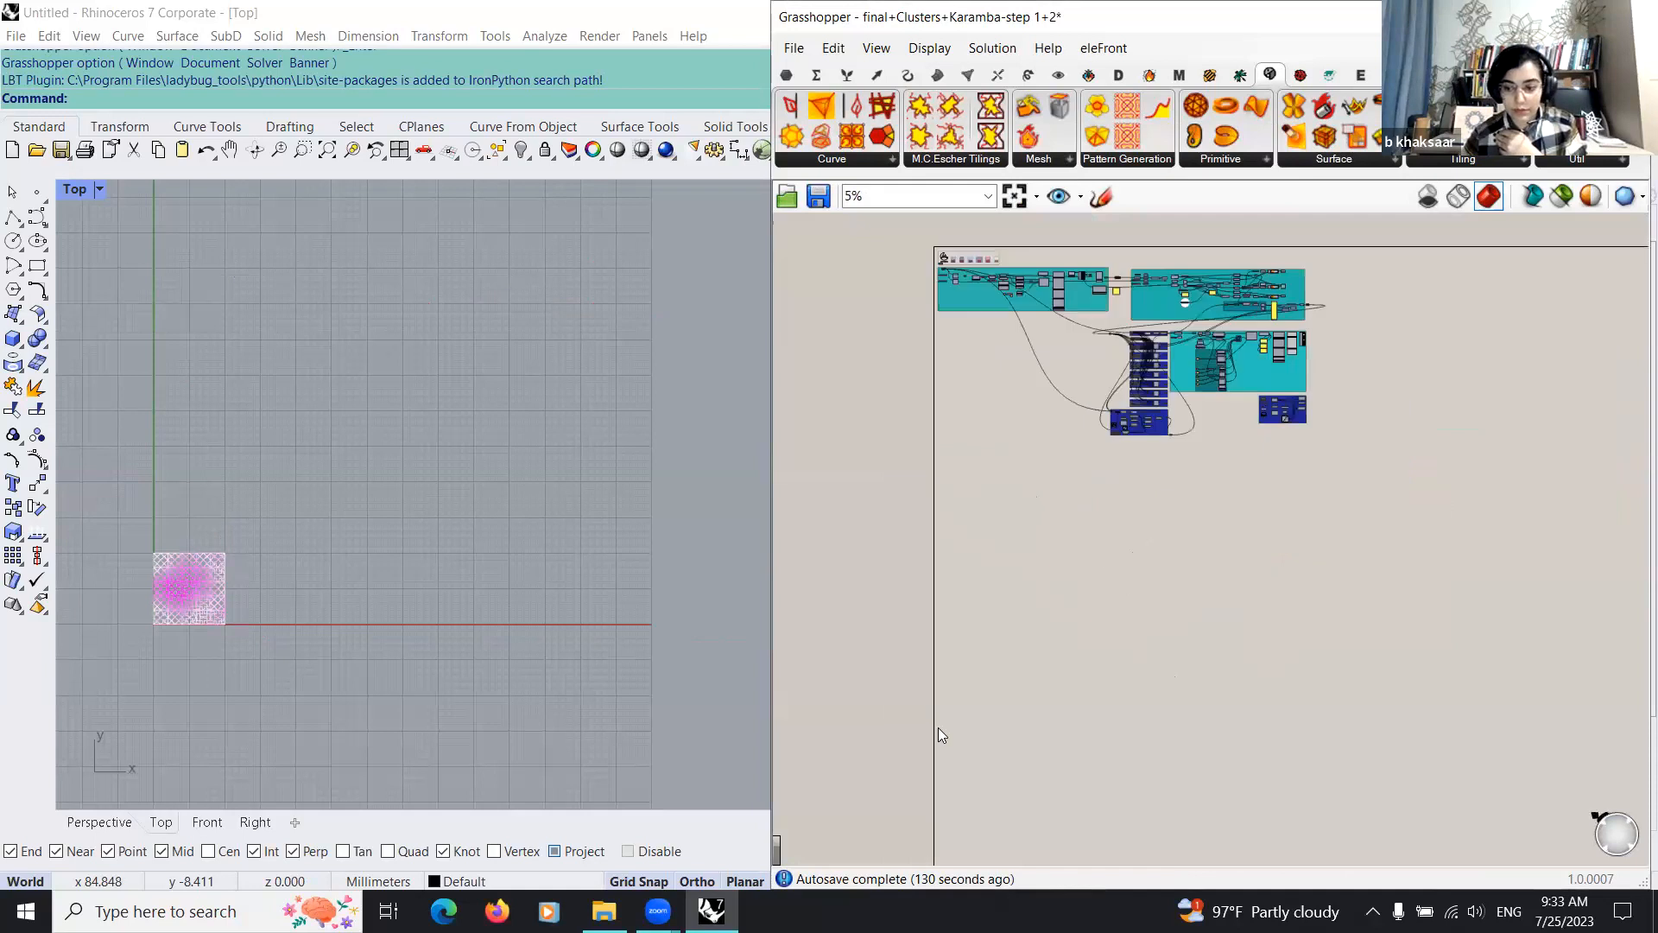
pyautogui.moveTo(1571, 695); pyautogui.dragTo(1571, 691, button='right')
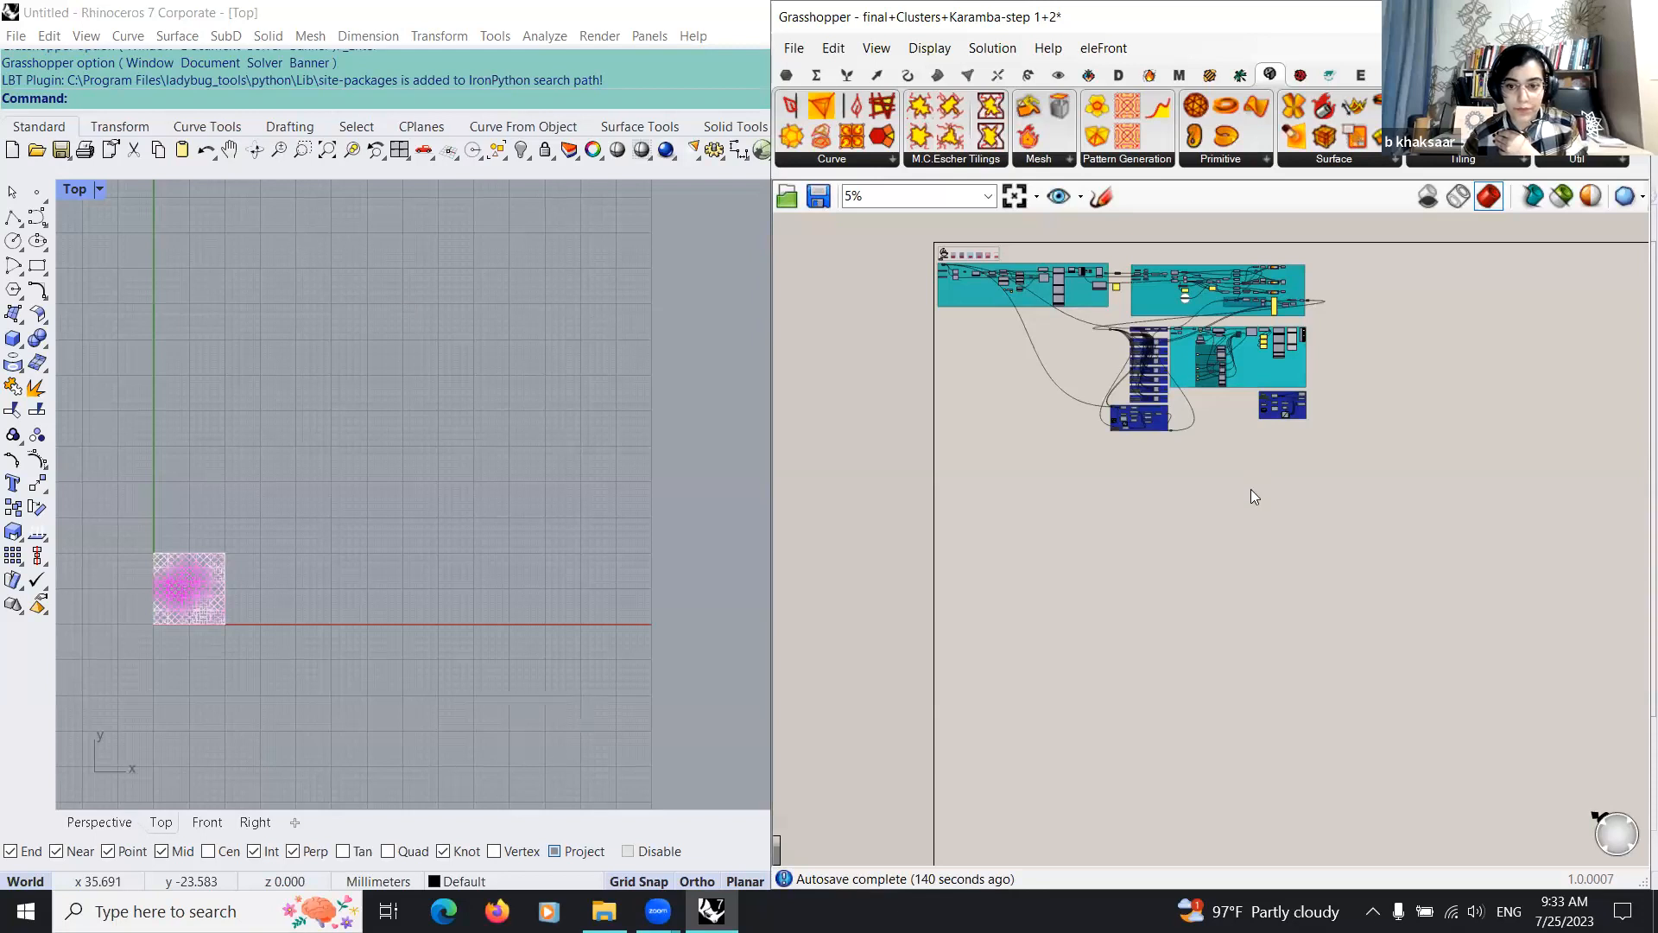
# Step: Open the 3d girih-Karamba form finding-step3+ definition from the optimized surface+3d Girih folder and orbit its surface in the Perspective viewport
pyautogui.hotkey('alt', 'Tab')
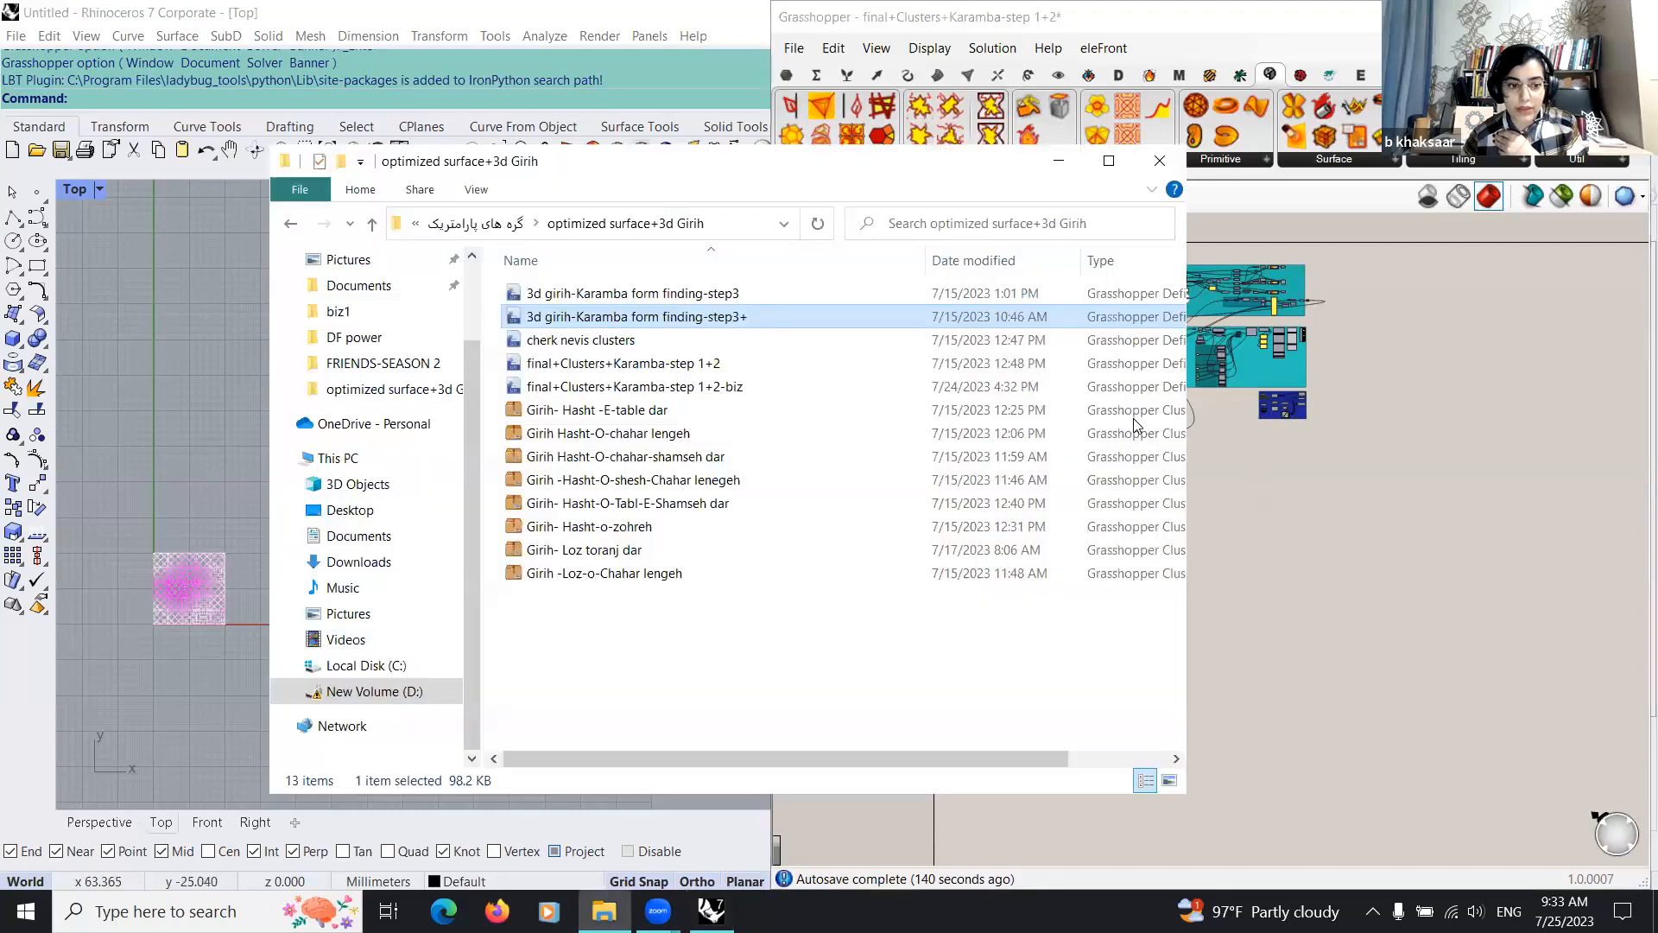
pyautogui.click(114, 816)
pyautogui.moveTo(646, 653); pyautogui.dragTo(361, 612, button='right')
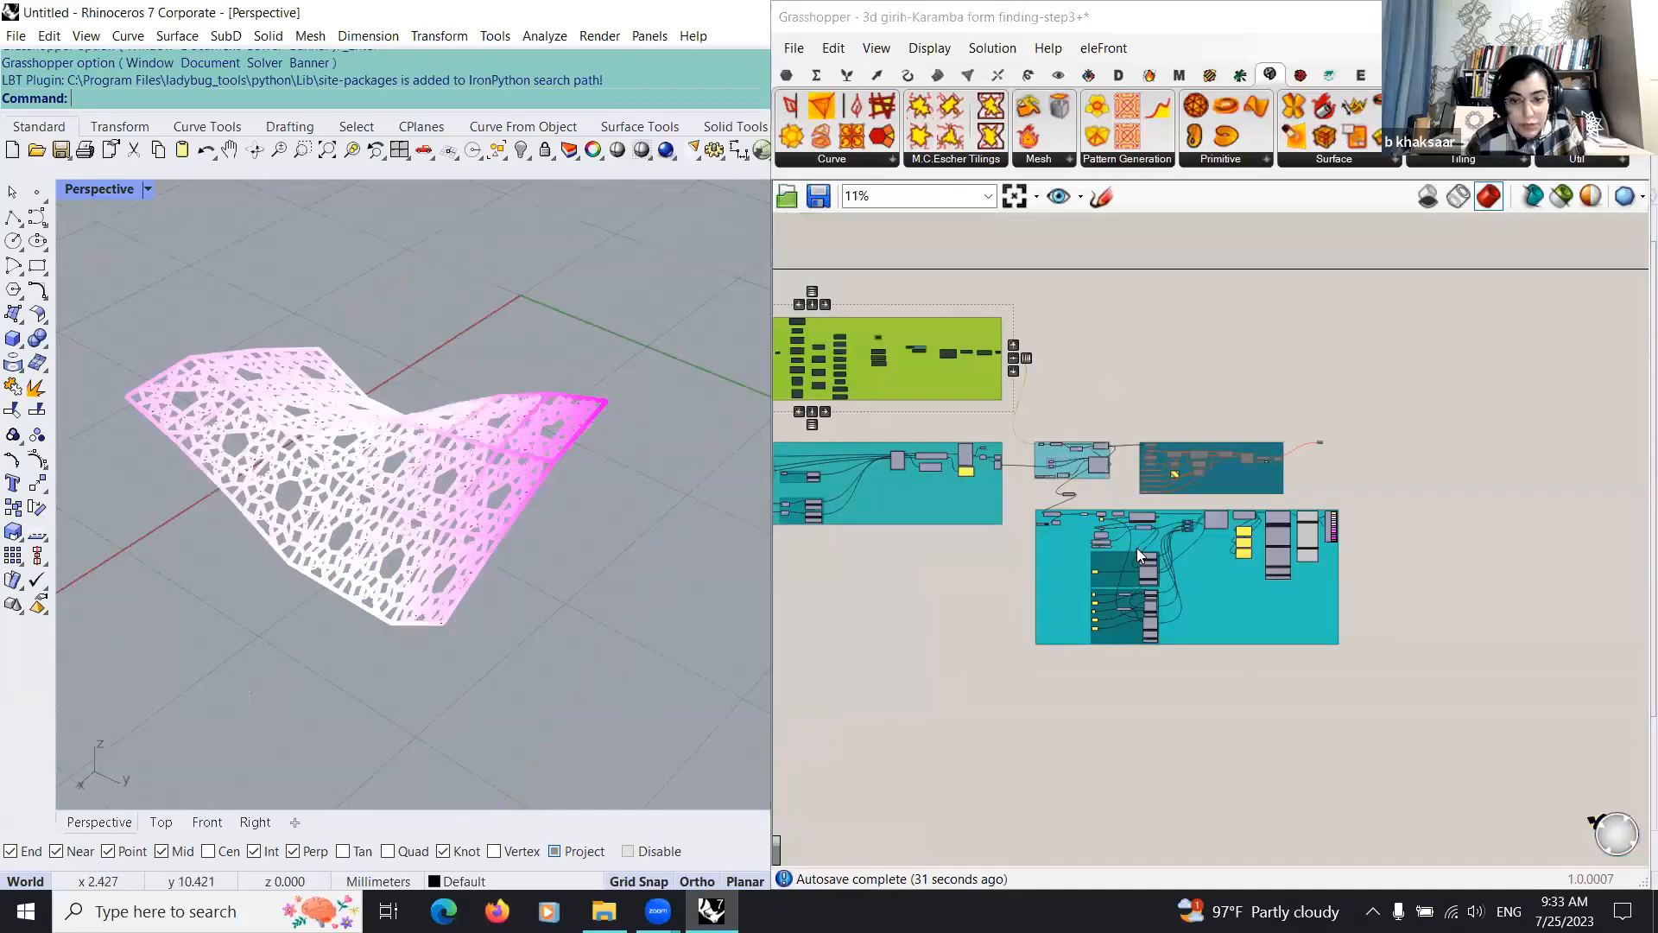
# Step: Examine the Girih group's input sliders, rectangle, line and curve intersection components that build the pattern
pyautogui.scroll(10, 1077, 610)
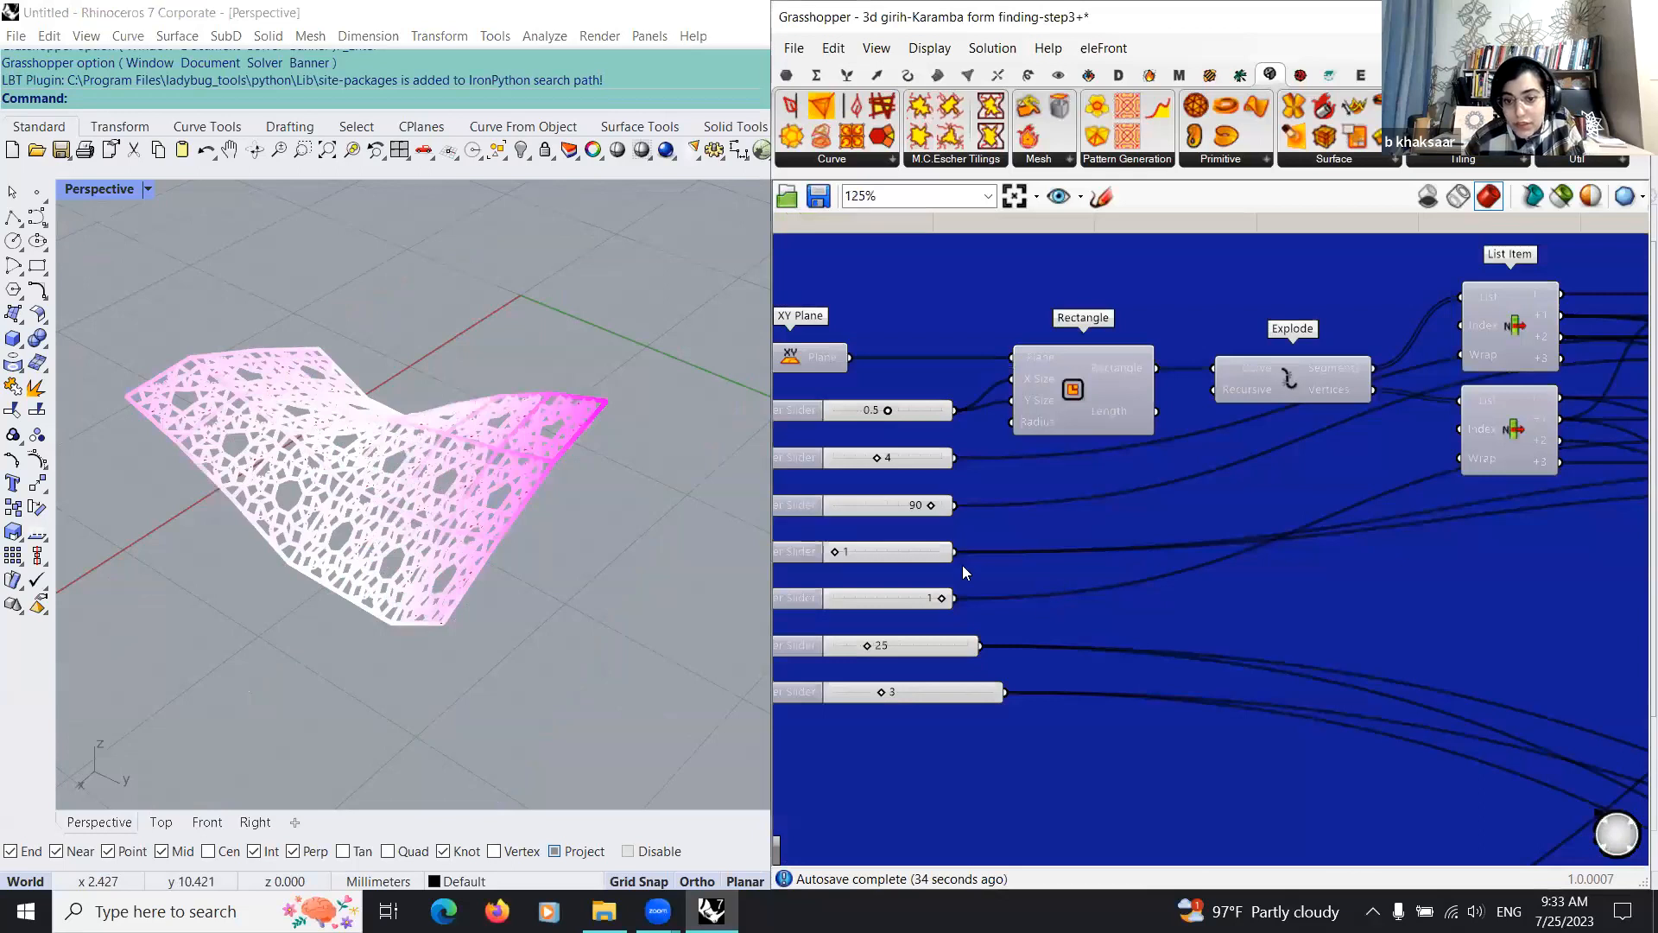
pyautogui.moveTo(1191, 592); pyautogui.dragTo(1036, 732, button='right')
pyautogui.scroll(-2, 1062, 727)
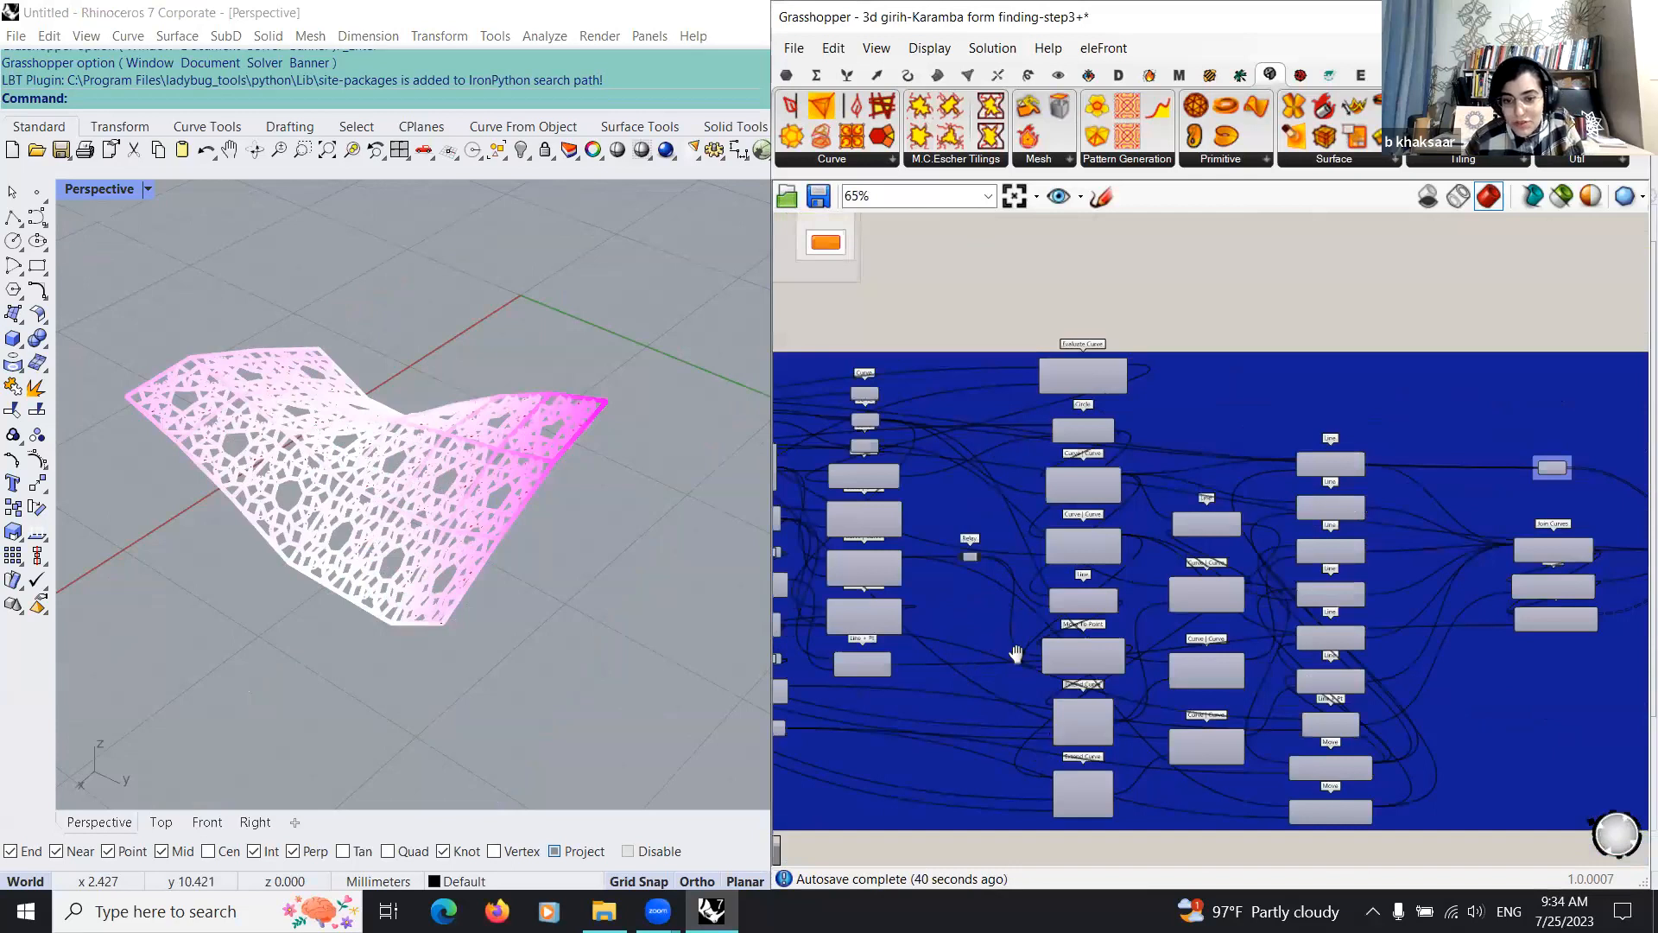
pyautogui.scroll(1, 1014, 643)
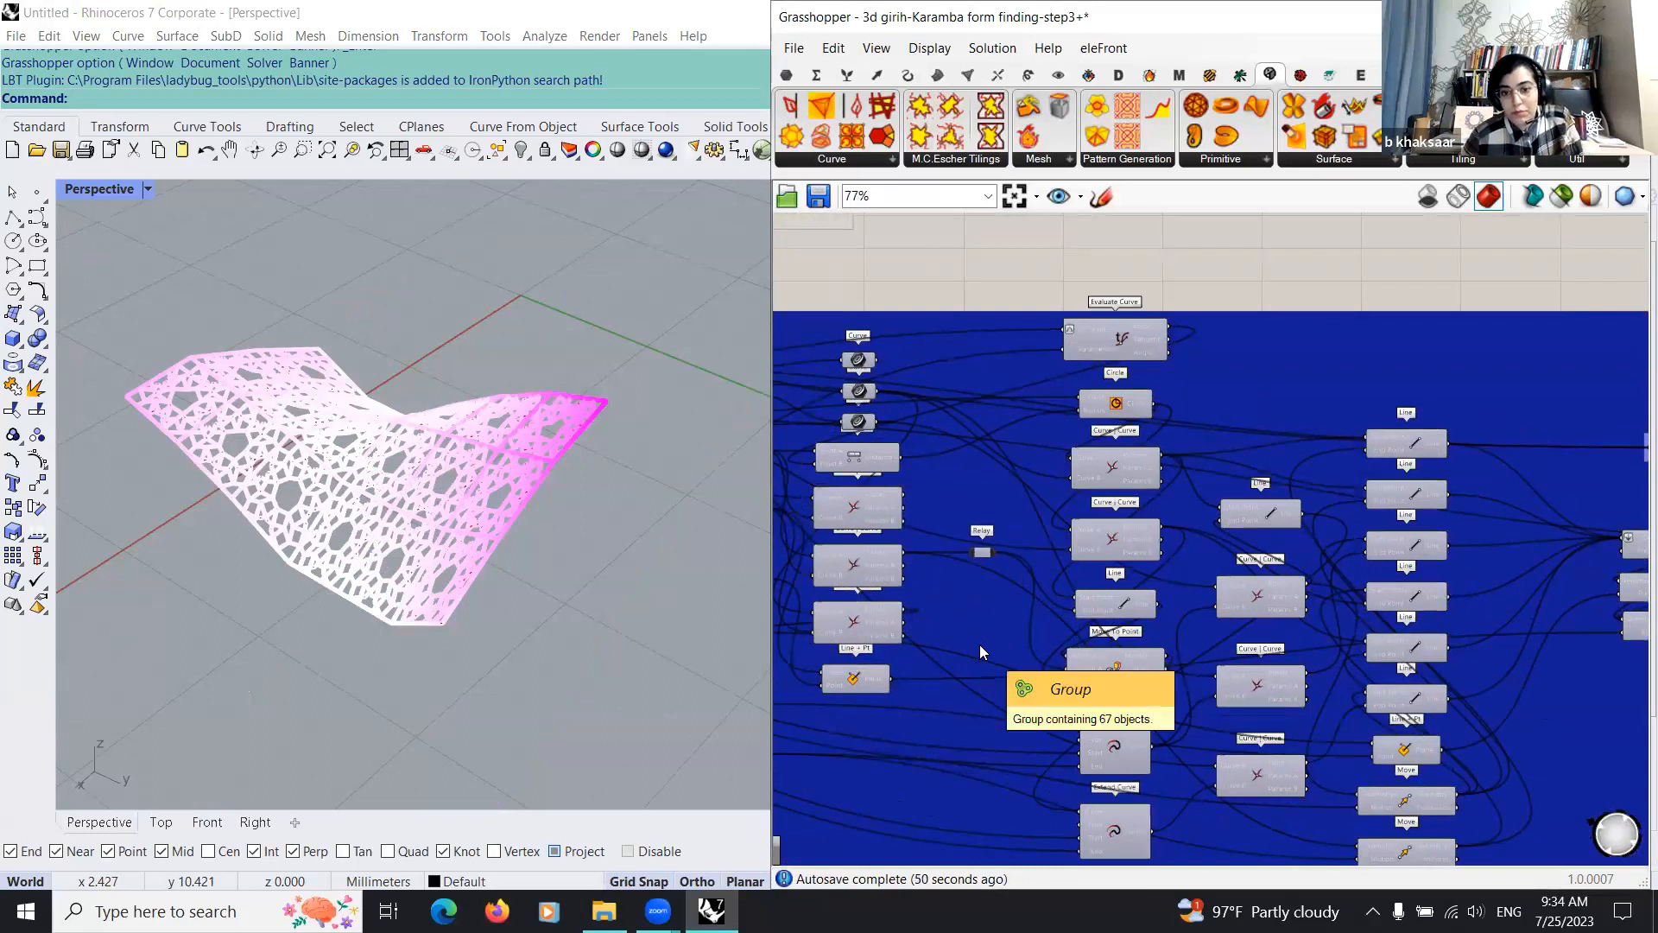
pyautogui.scroll(-2, 863, 643)
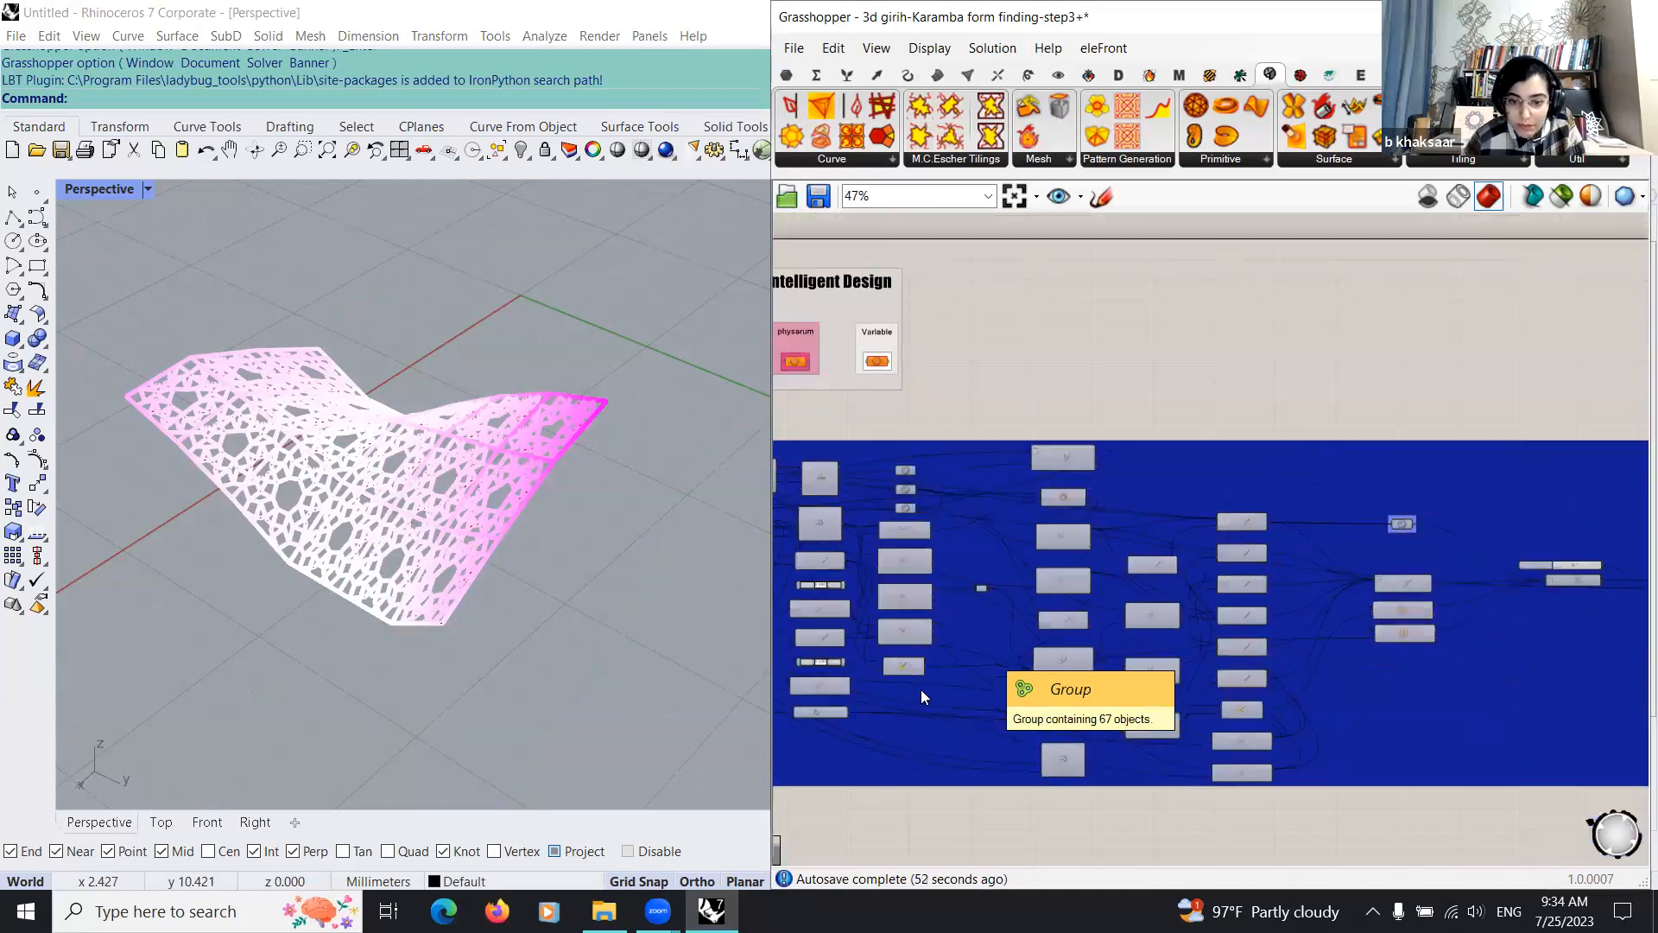
pyautogui.scroll(-2, 974, 744)
pyautogui.scroll(3, 905, 717)
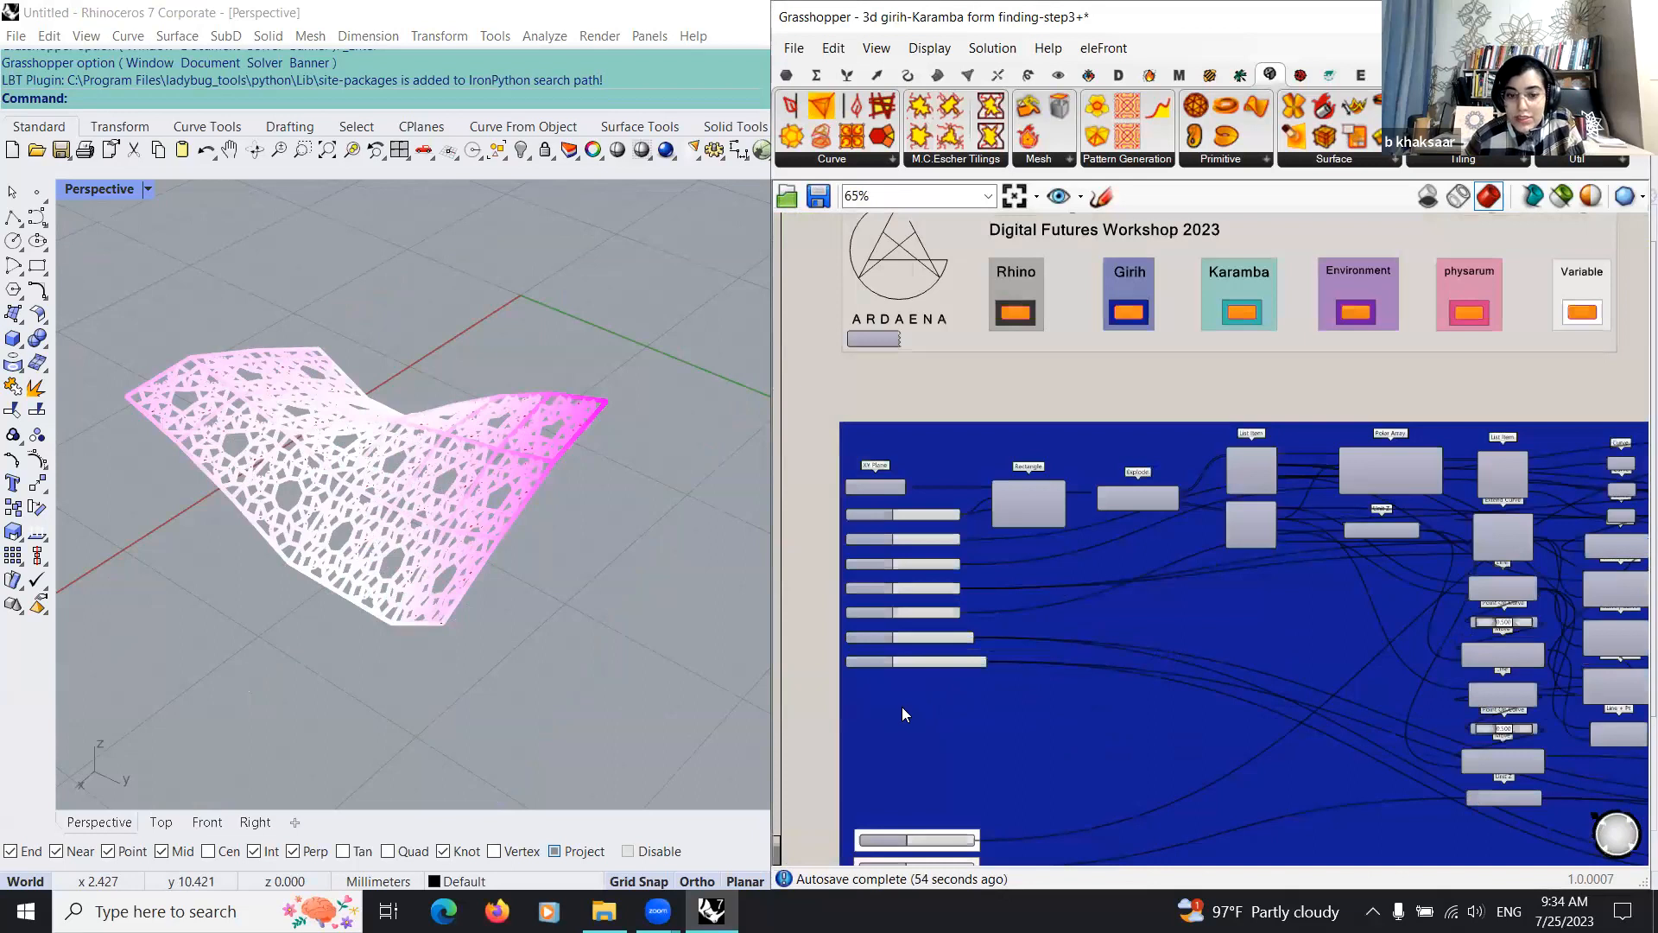
# Step: Set the upper of the two highlighted sliders in the Girih group to 0.482 and inspect the pattern in the Top viewport
pyautogui.scroll(-2, 899, 701)
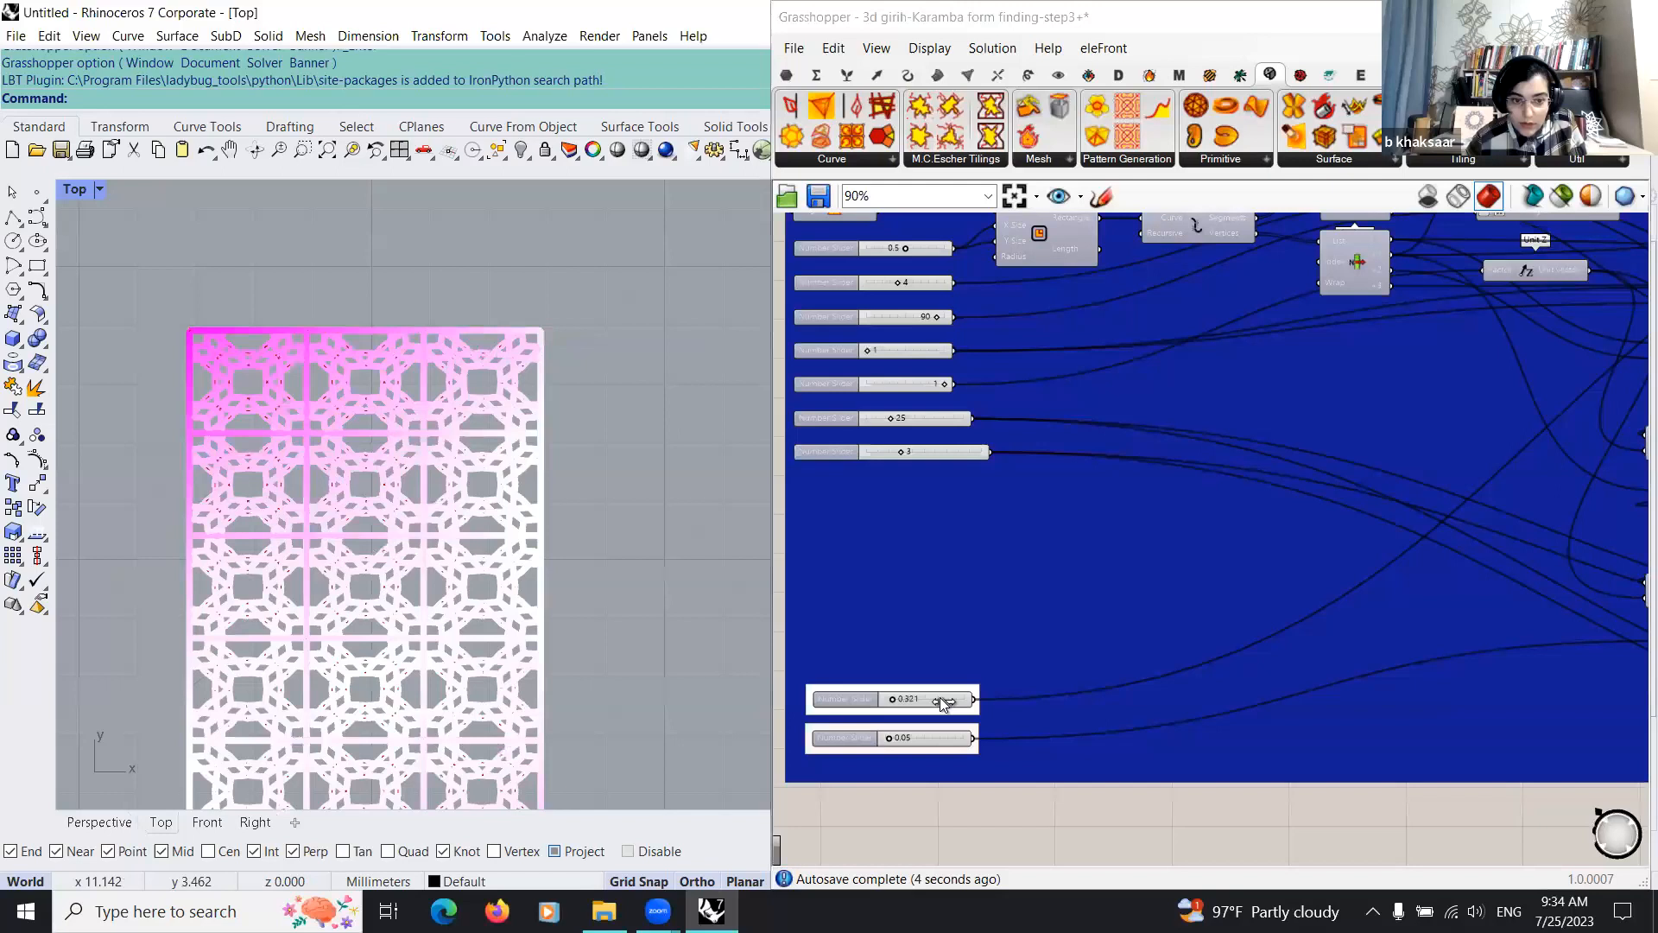
pyautogui.moveTo(939, 698); pyautogui.dragTo(945, 698)
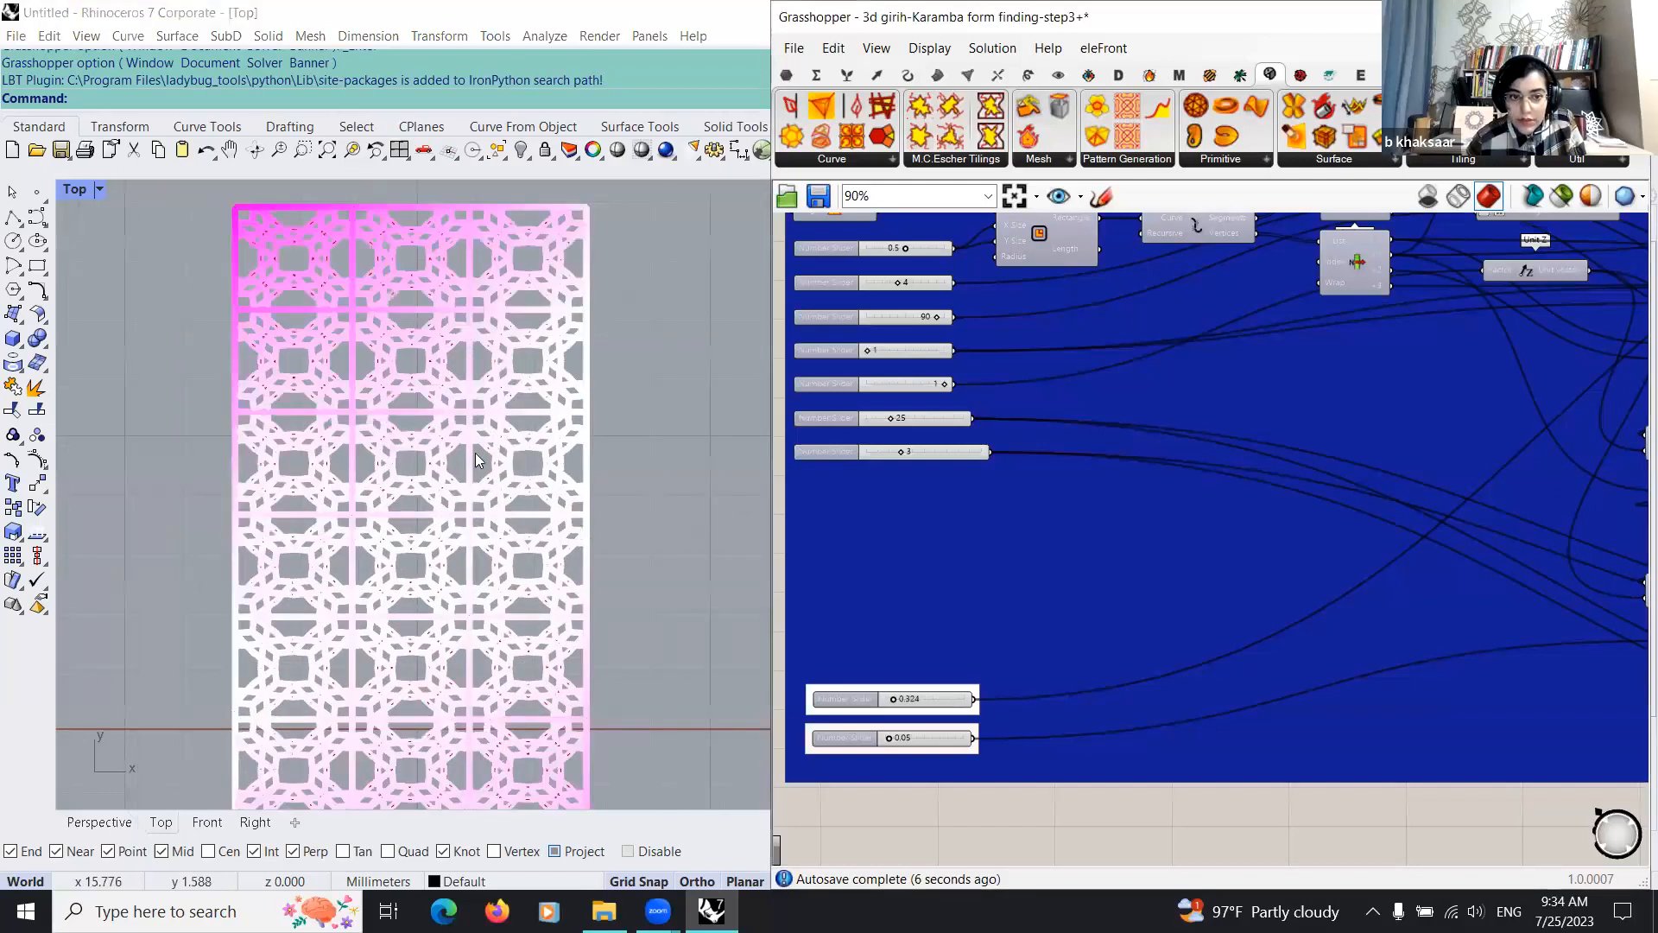
pyautogui.moveTo(534, 443); pyautogui.dragTo(534, 400, button='right')
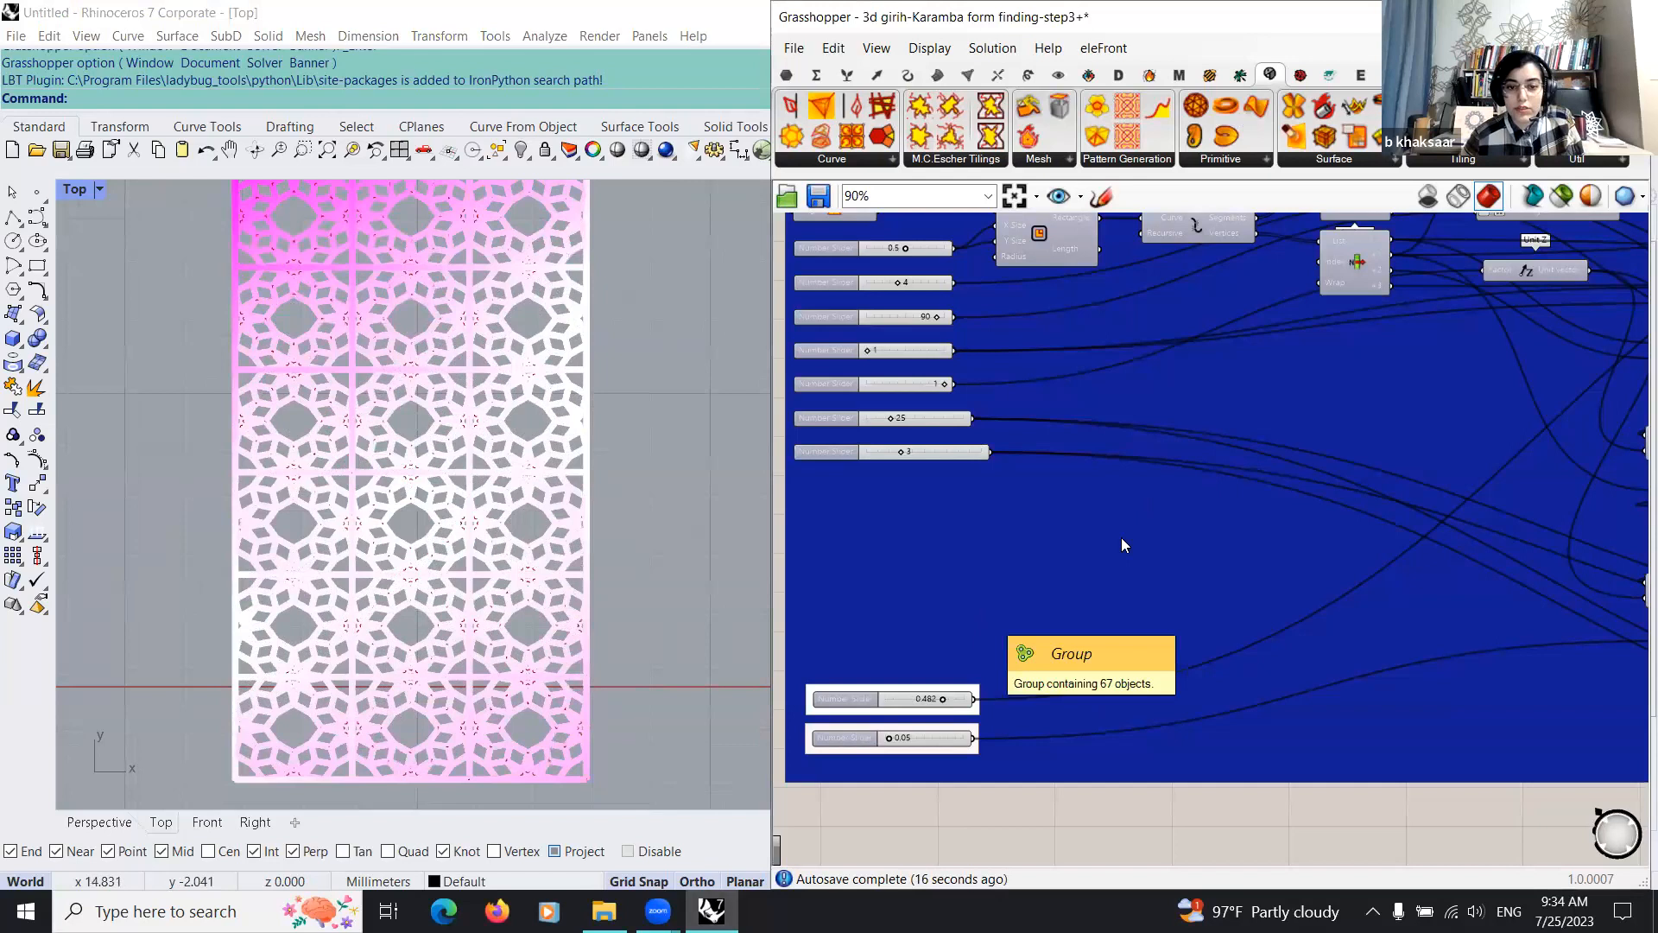
# Step: View the patterned surface in the Perspective viewport and examine how the Girih group connects to the Karamba form-finding groups
pyautogui.scroll(-4, 1121, 537)
pyautogui.click(112, 815)
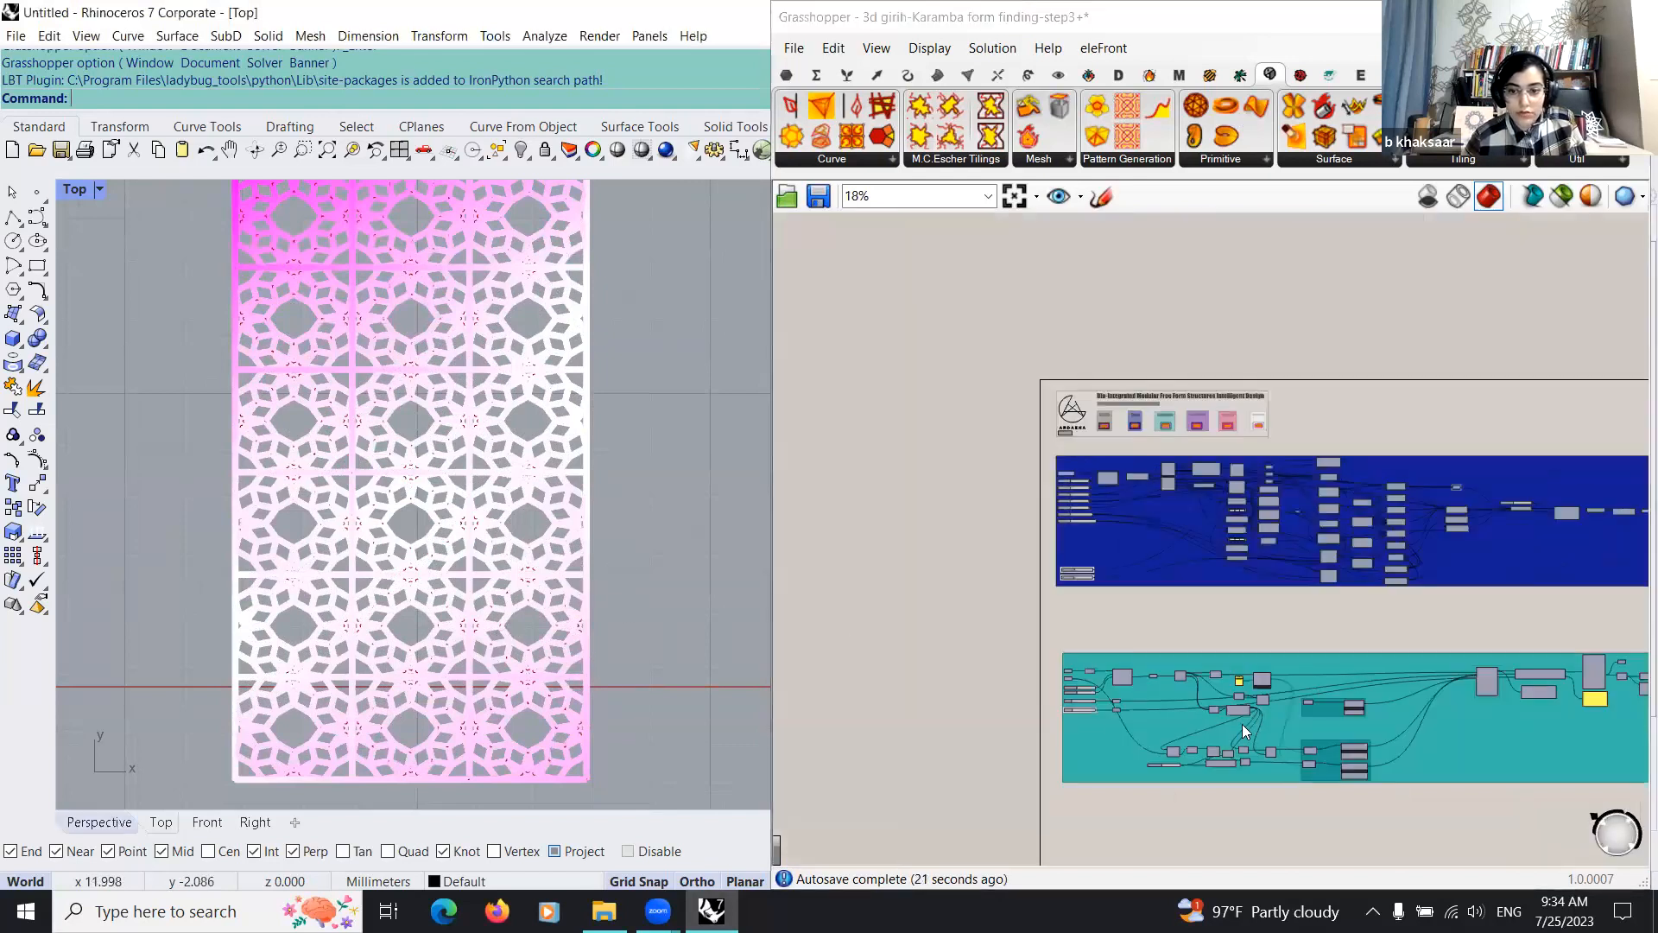
pyautogui.scroll(-7, 1042, 625)
pyautogui.moveTo(1041, 625); pyautogui.dragTo(948, 578, button='right')
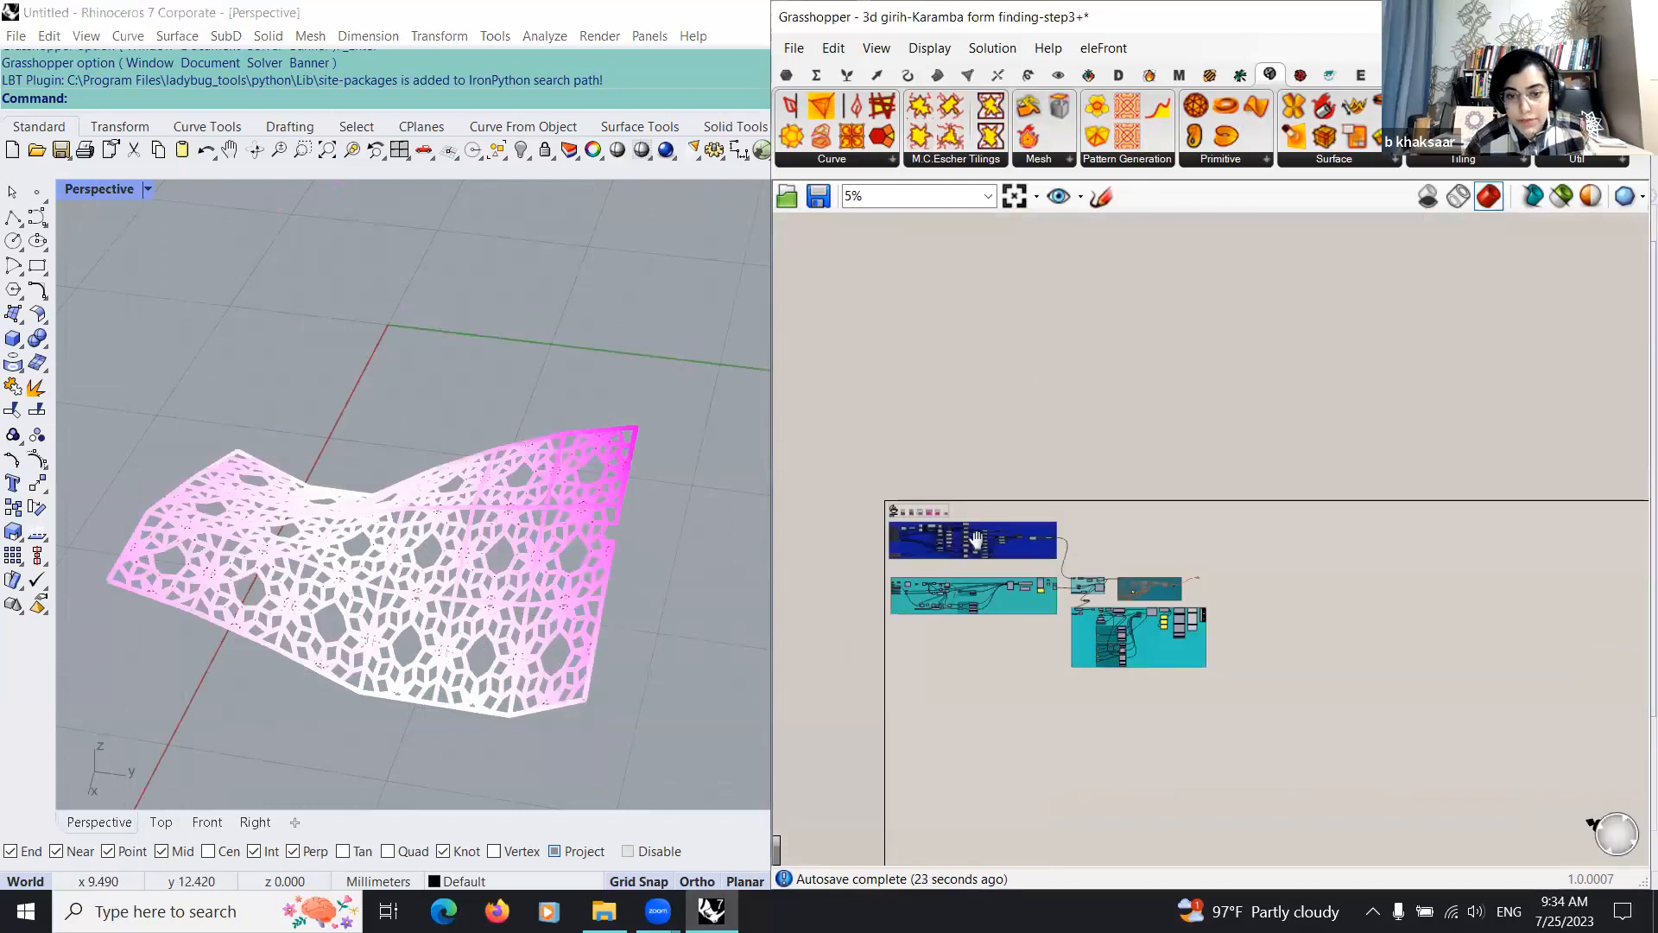
pyautogui.scroll(1, 1048, 385)
pyautogui.moveTo(821, 378); pyautogui.dragTo(914, 218, button='right')
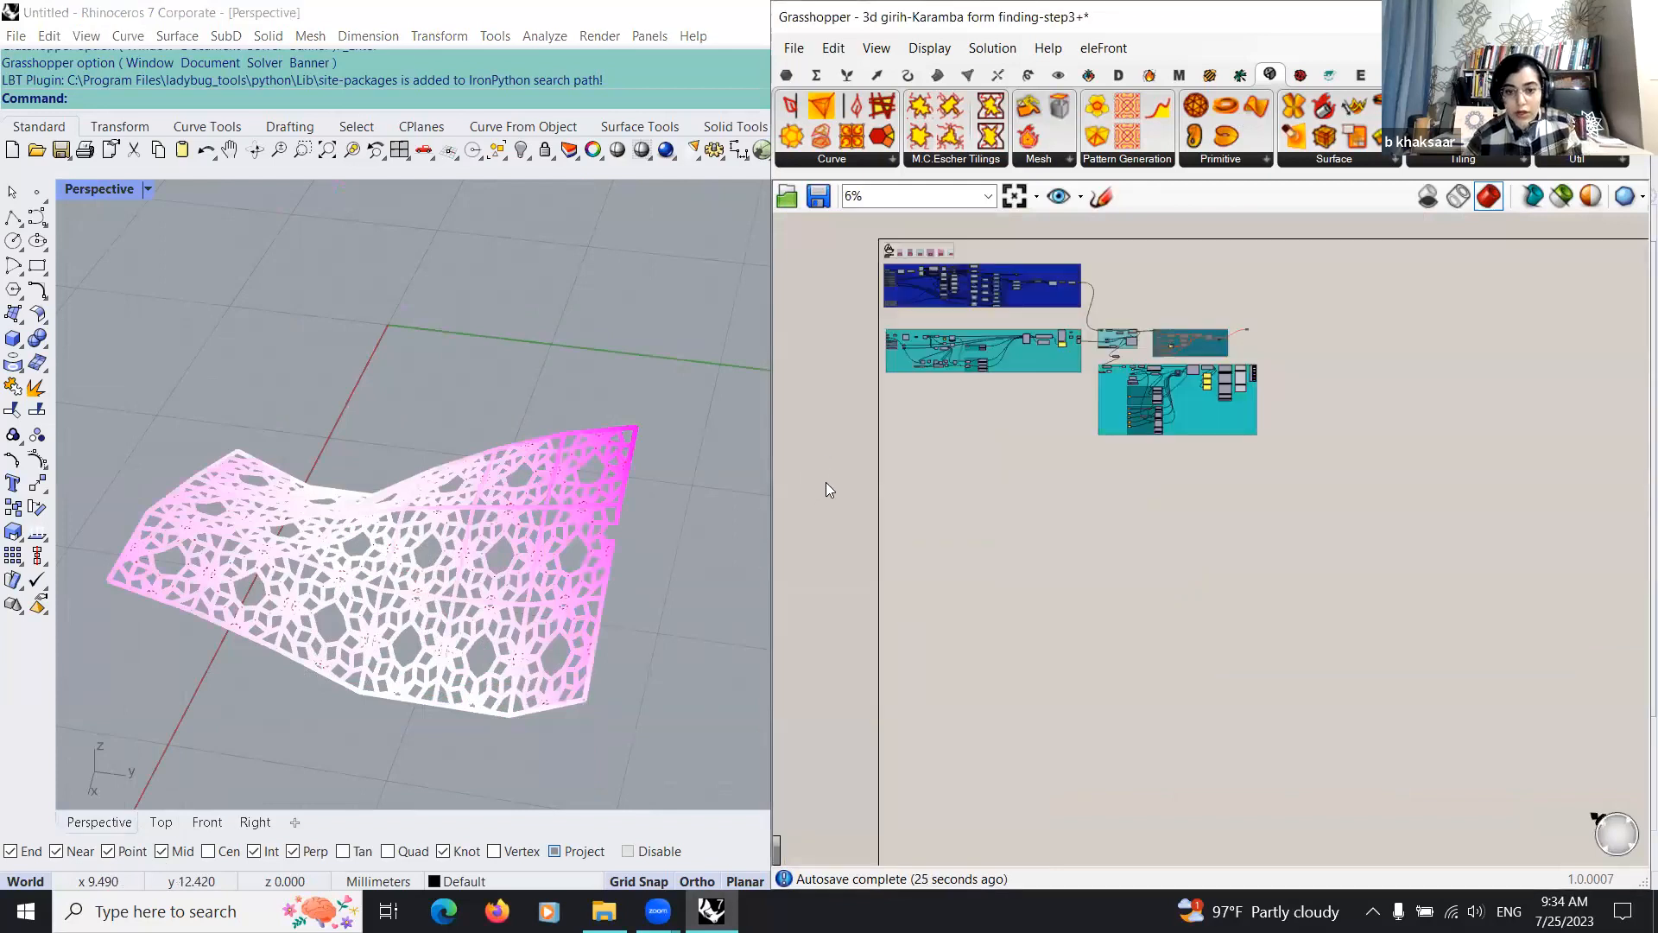
pyautogui.scroll(3, 827, 490)
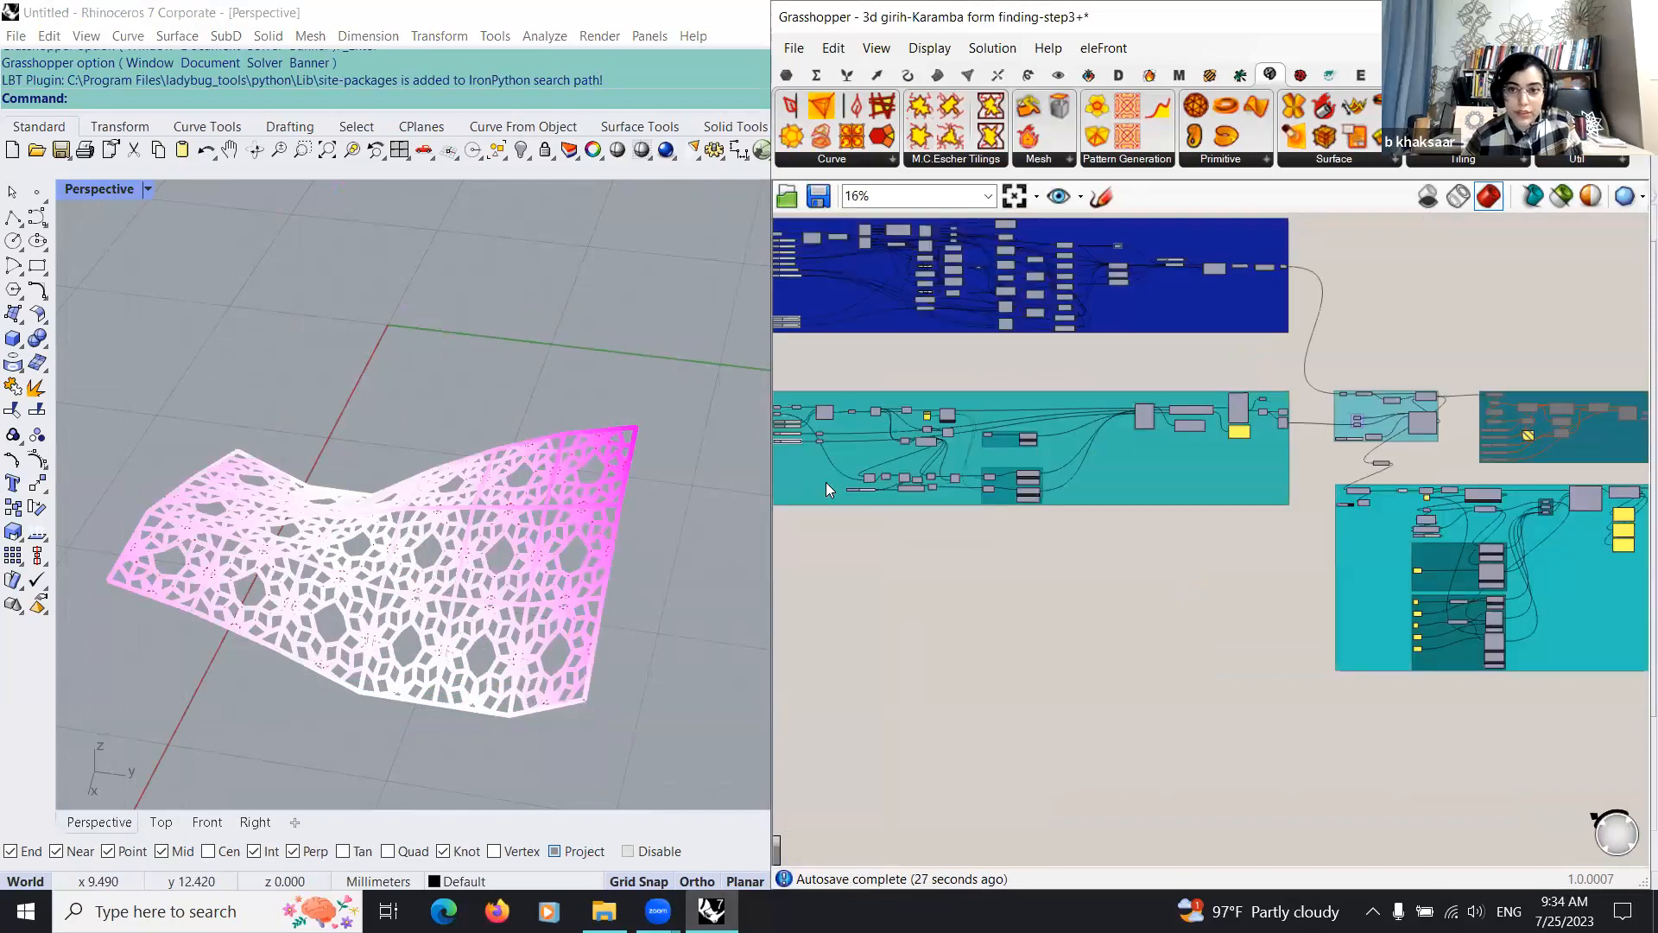
pyautogui.scroll(-2, 818, 473)
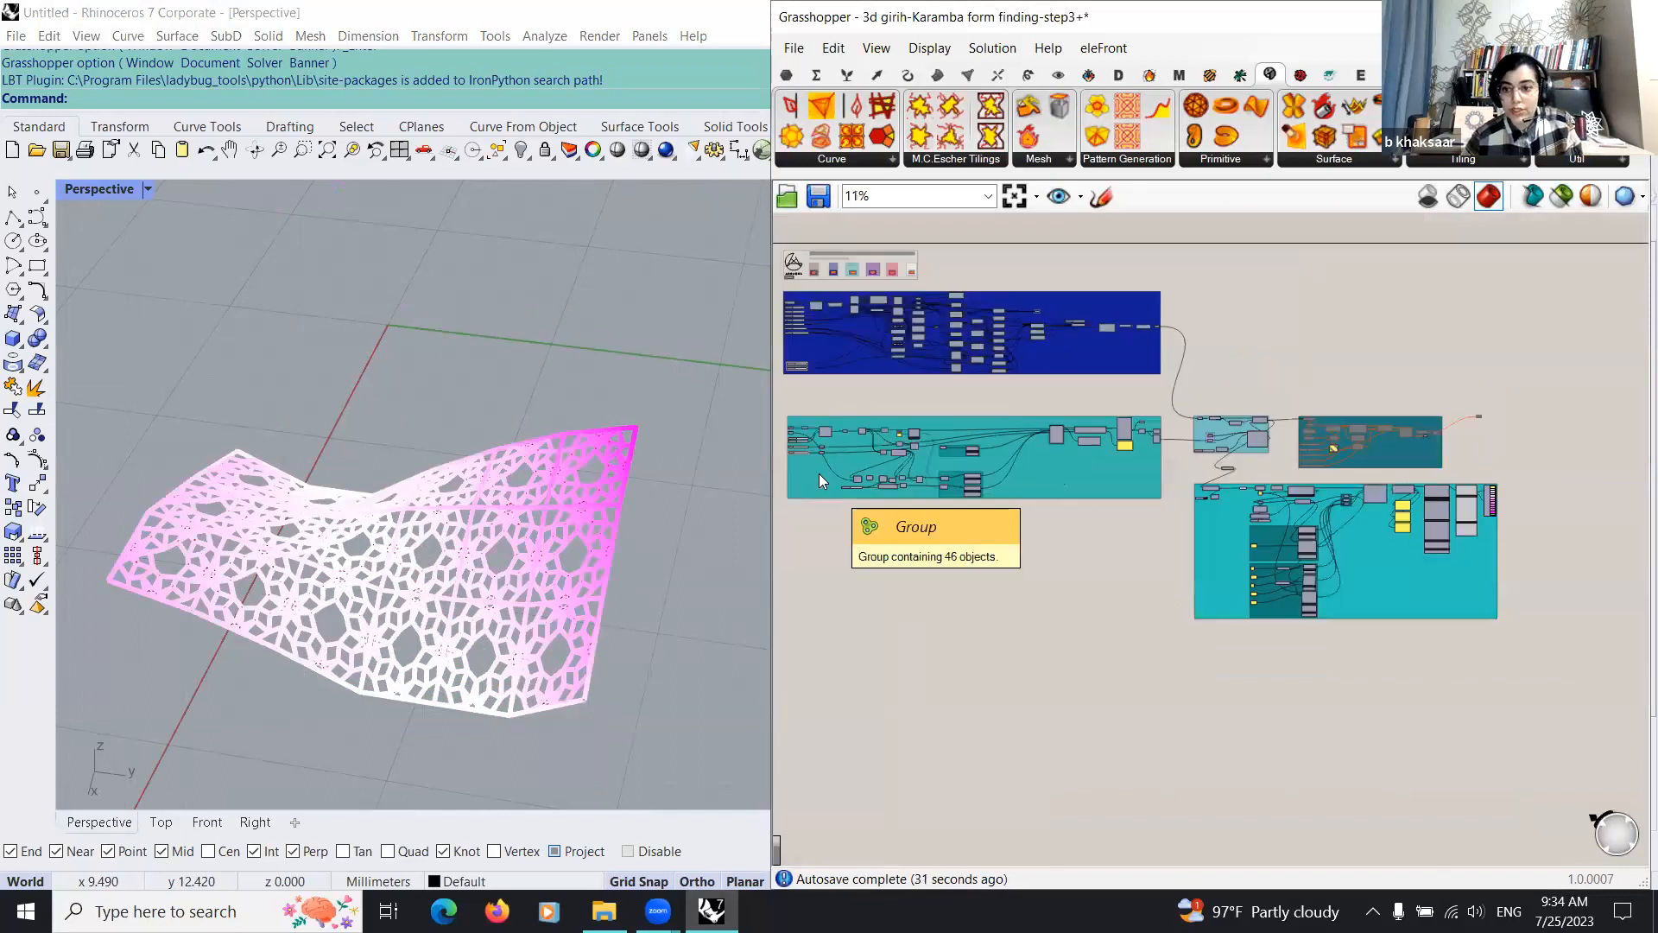
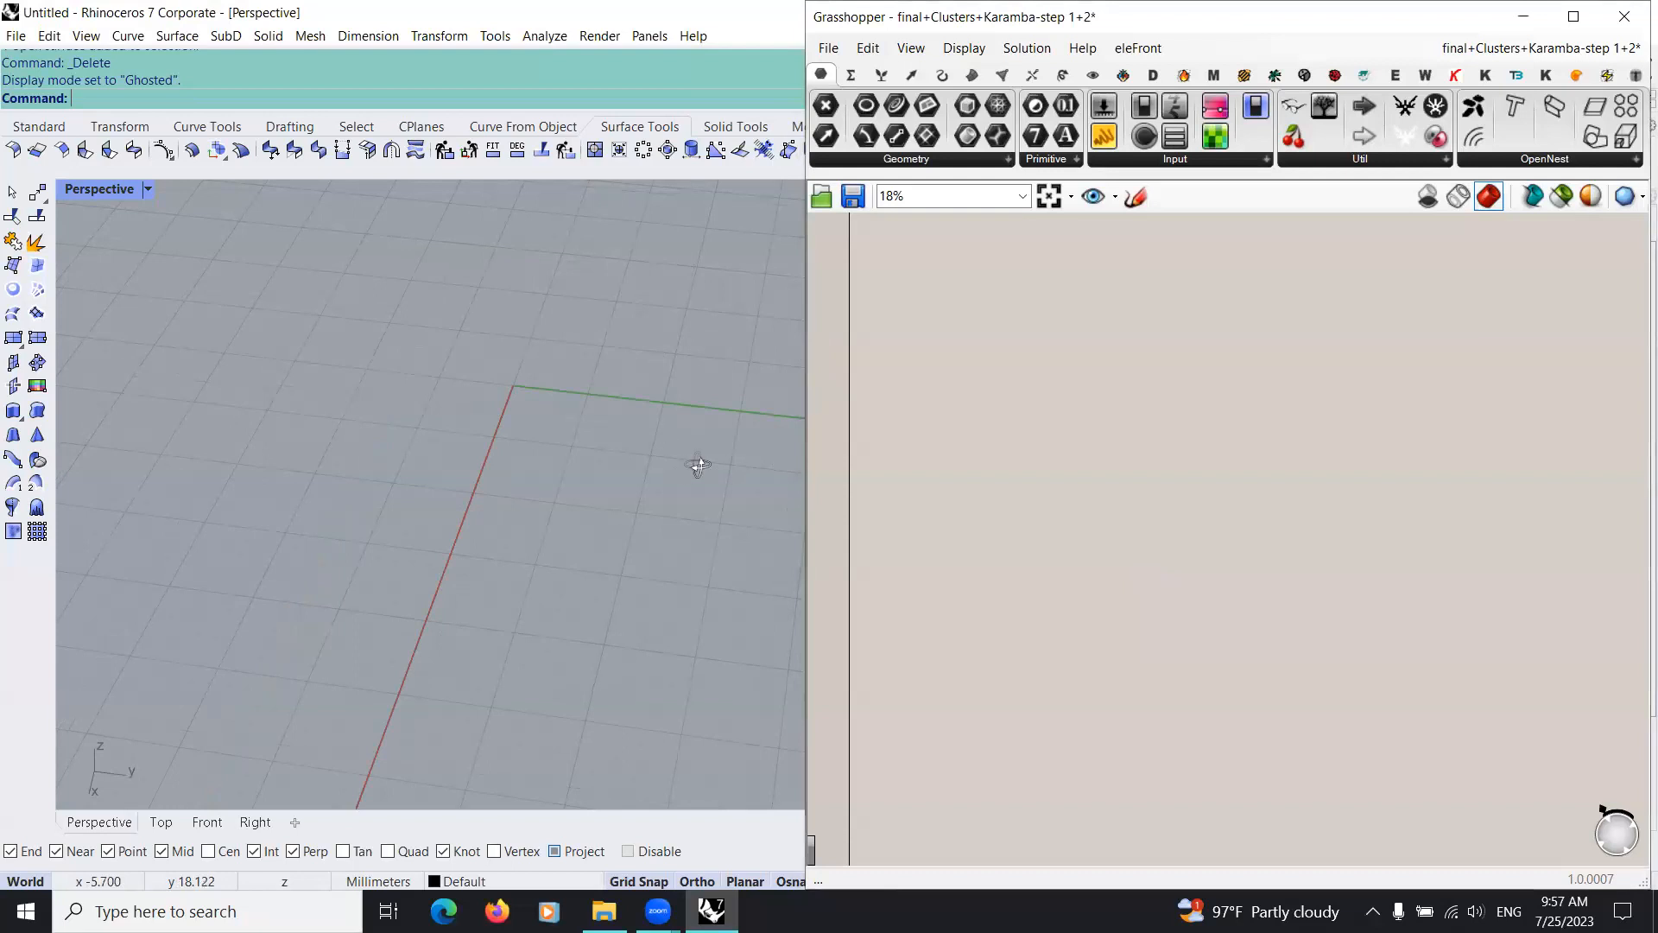
# Step: Enlarge the Rhino modelling area and set the model units to Meters without scaling the model
pyautogui.moveTo(806, 423); pyautogui.dragTo(1044, 432)
pyautogui.moveTo(606, 493); pyautogui.dragTo(523, 449, button='right')
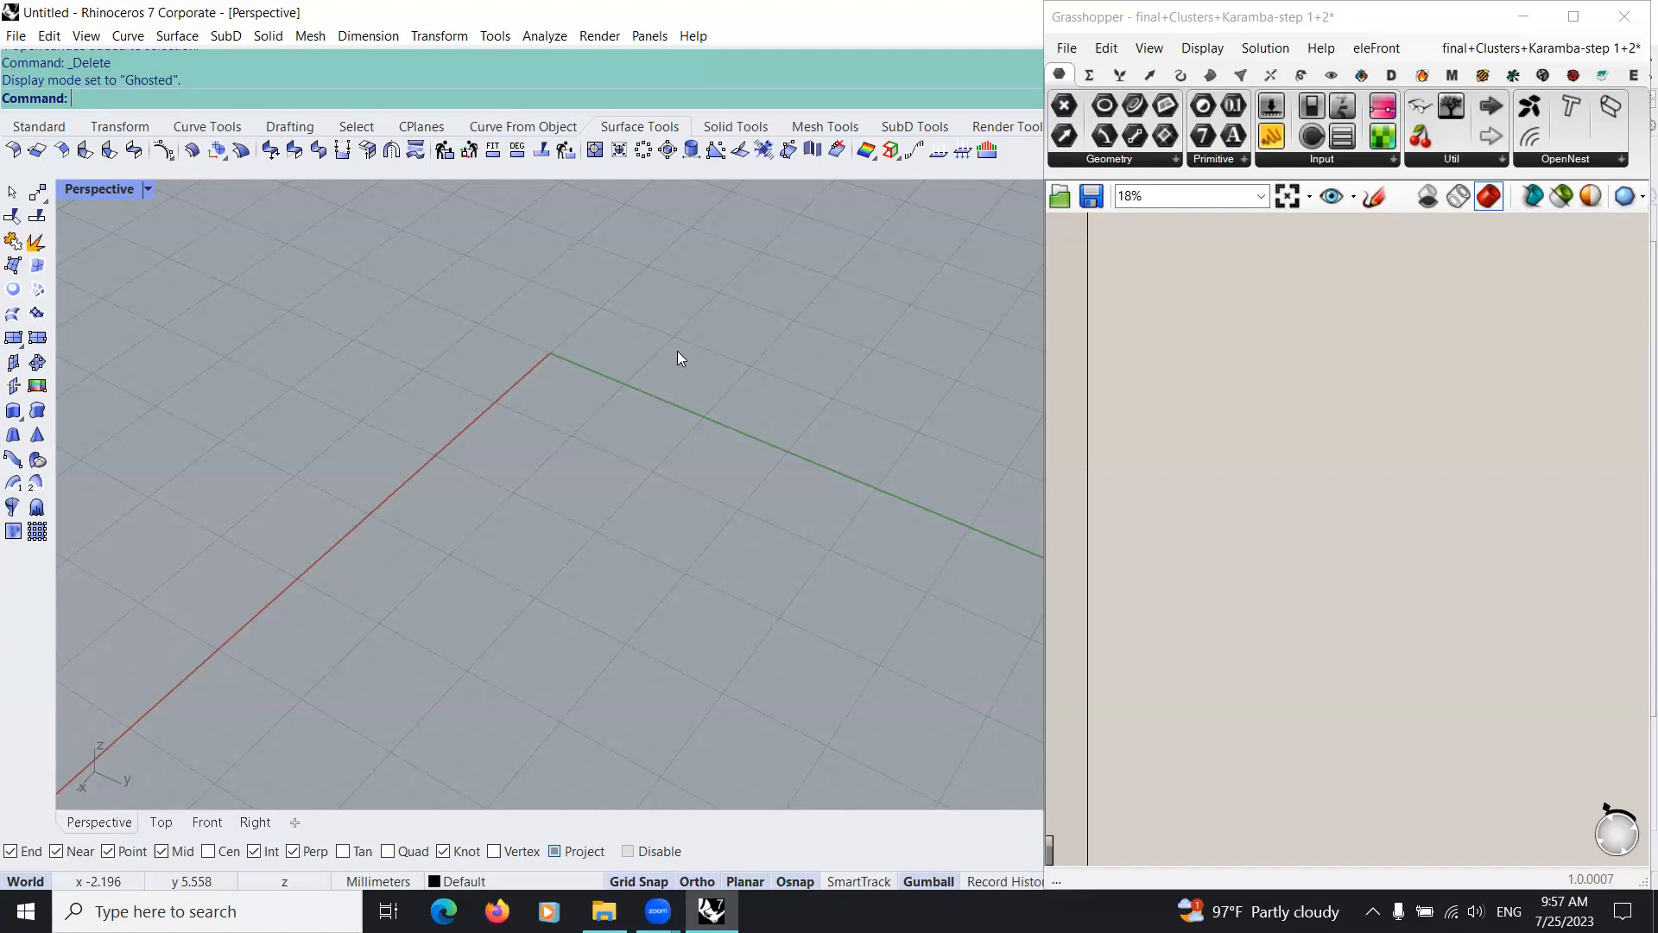
pyautogui.click(498, 36)
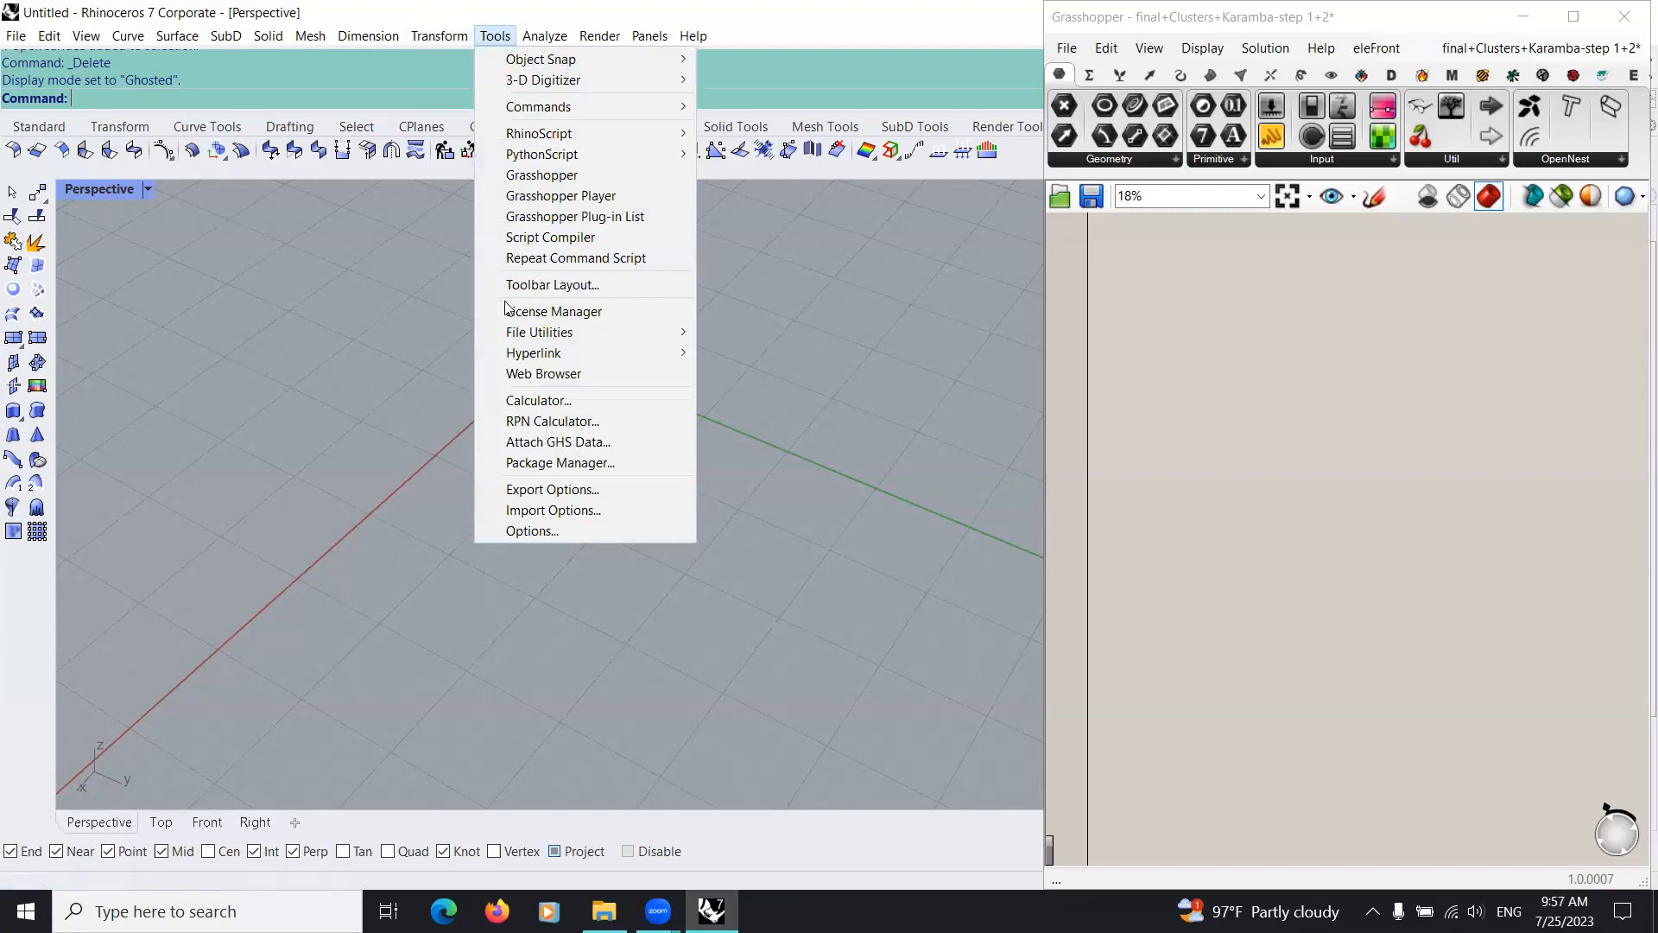
pyautogui.click(532, 531)
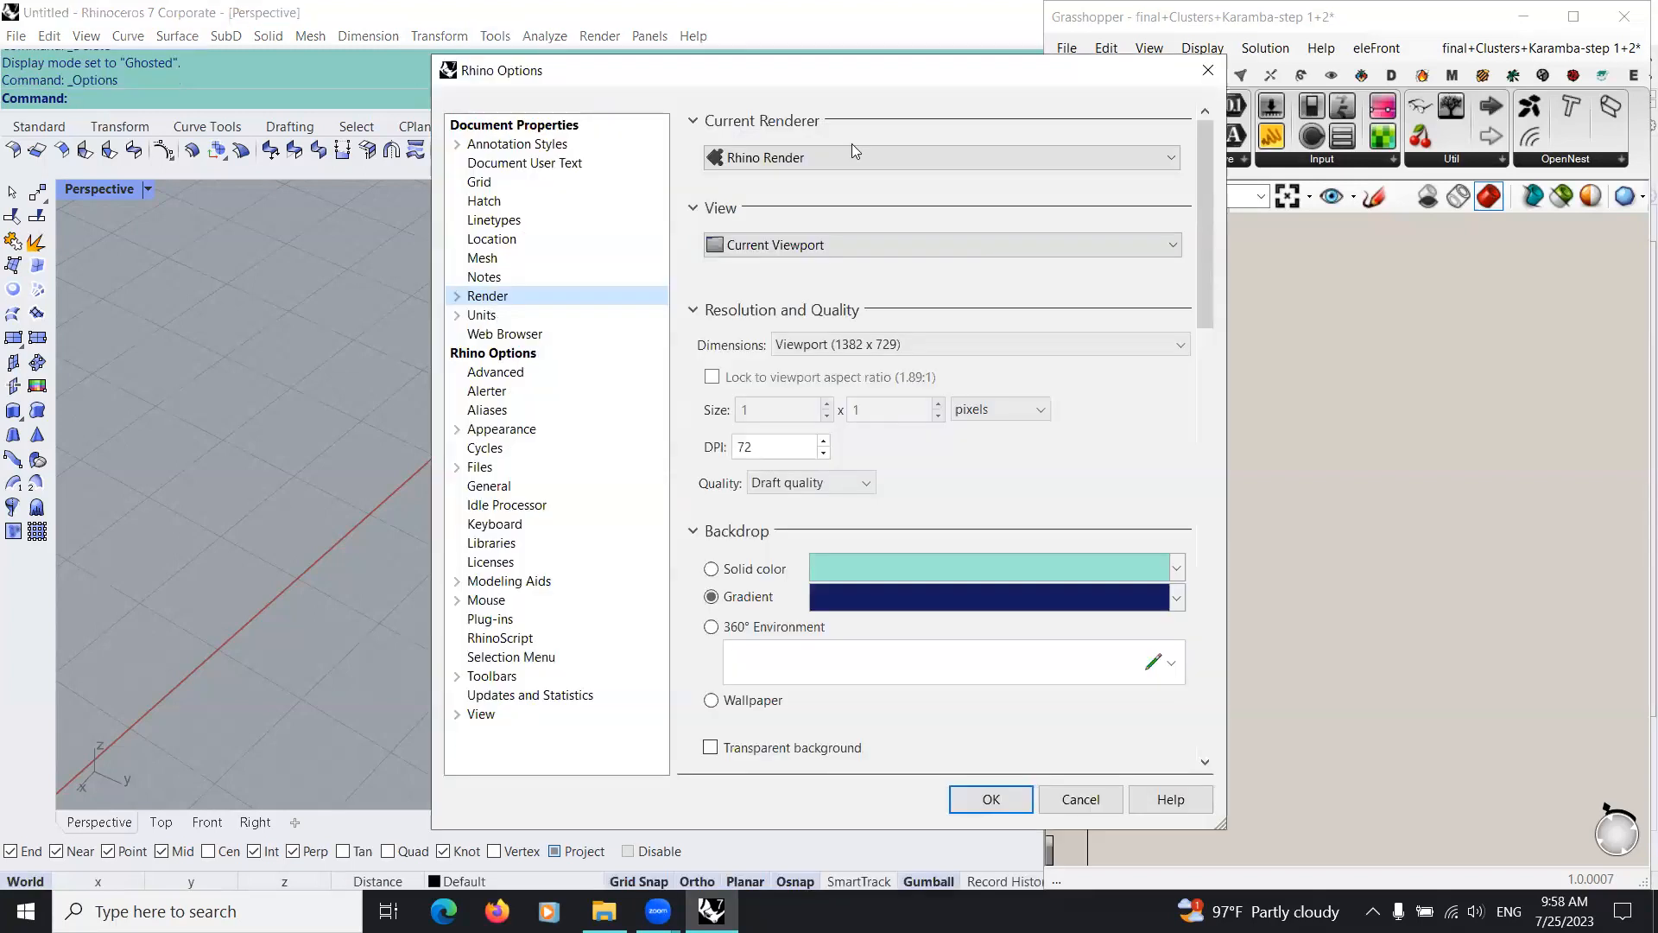
pyautogui.click(867, 158)
pyautogui.click(879, 228)
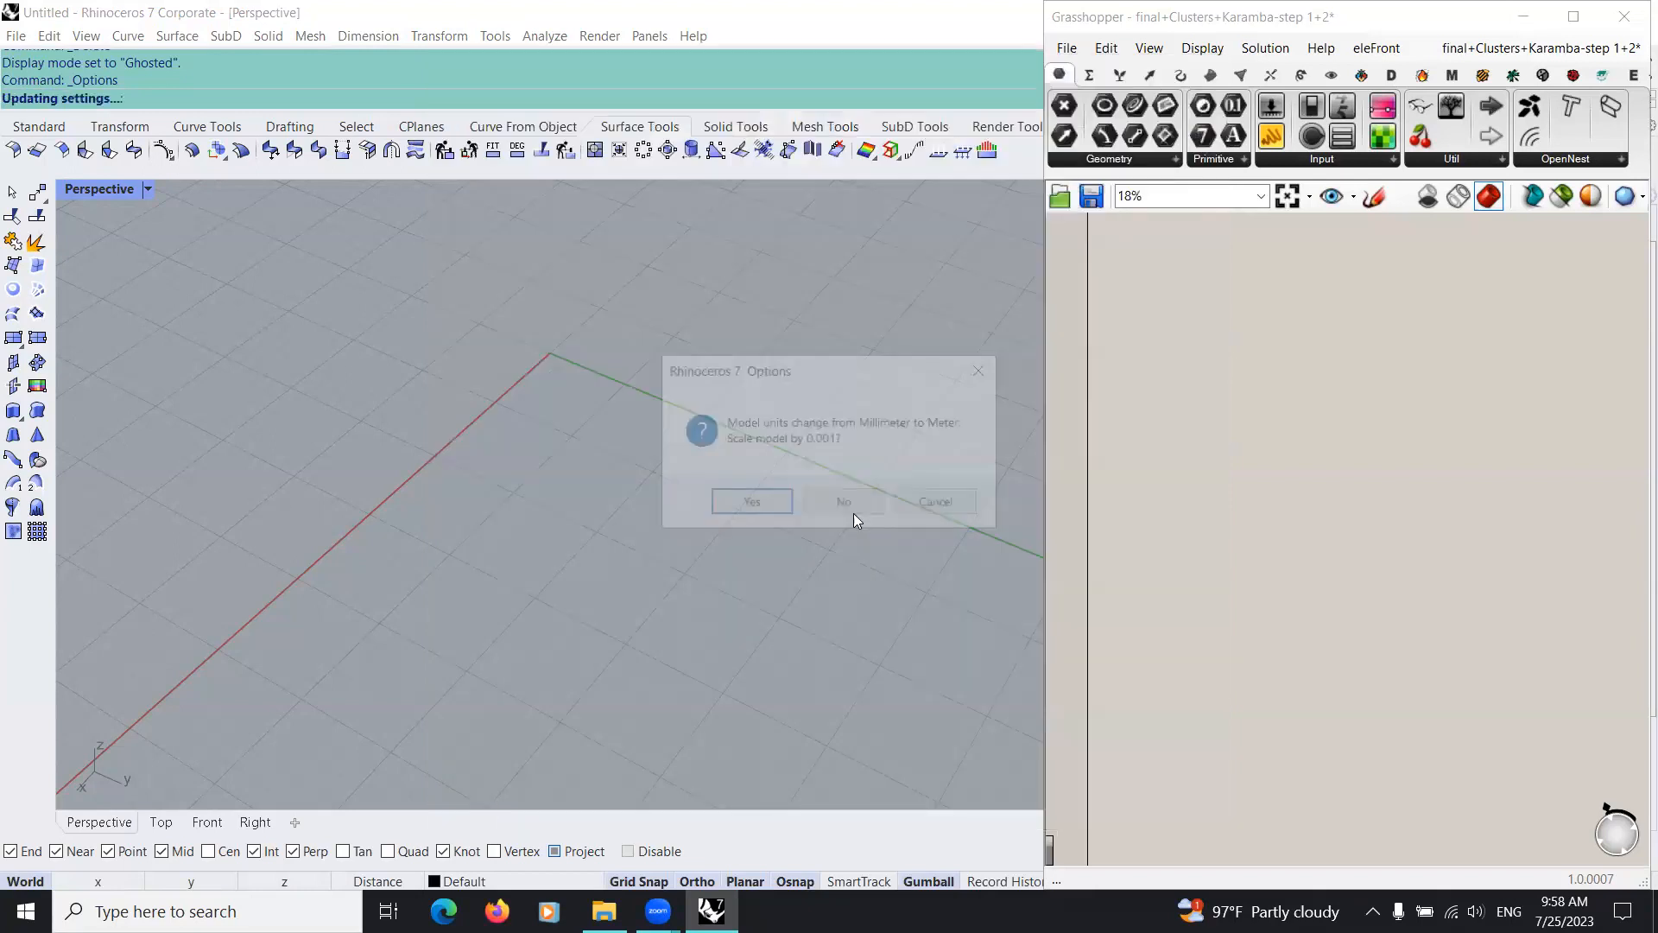
pyautogui.click(853, 512)
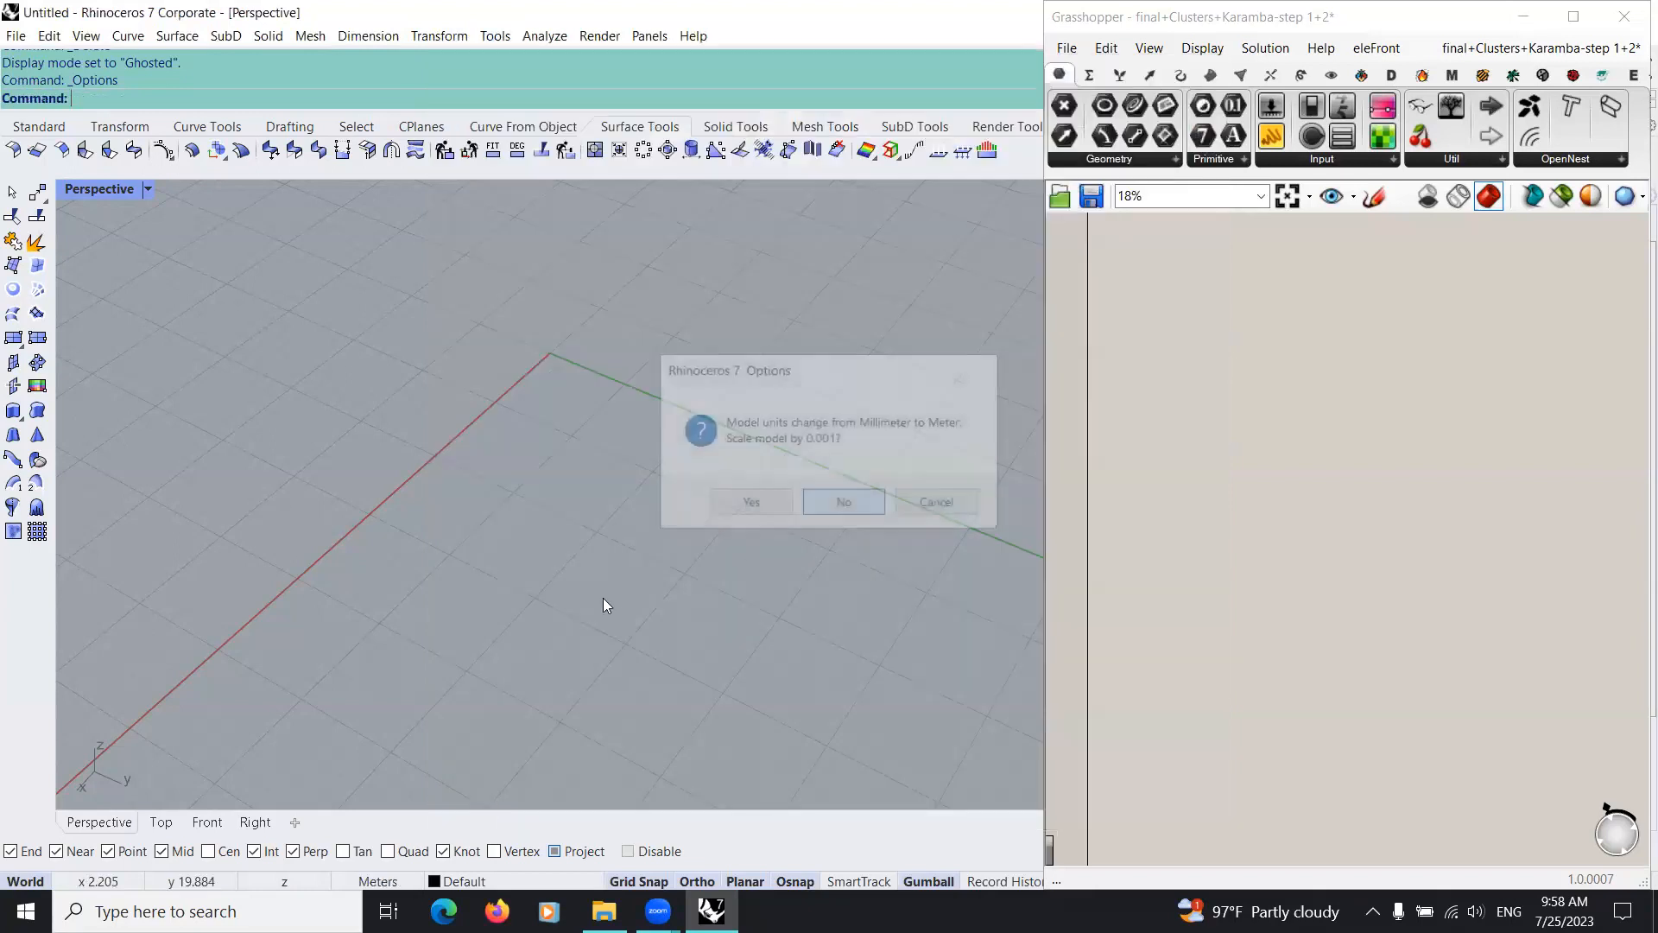
# Step: Create a 10 by 10 m flat surface from four corner points, with one corner at the origin along both axes
pyautogui.moveTo(519, 561); pyautogui.dragTo(374, 429, button='right')
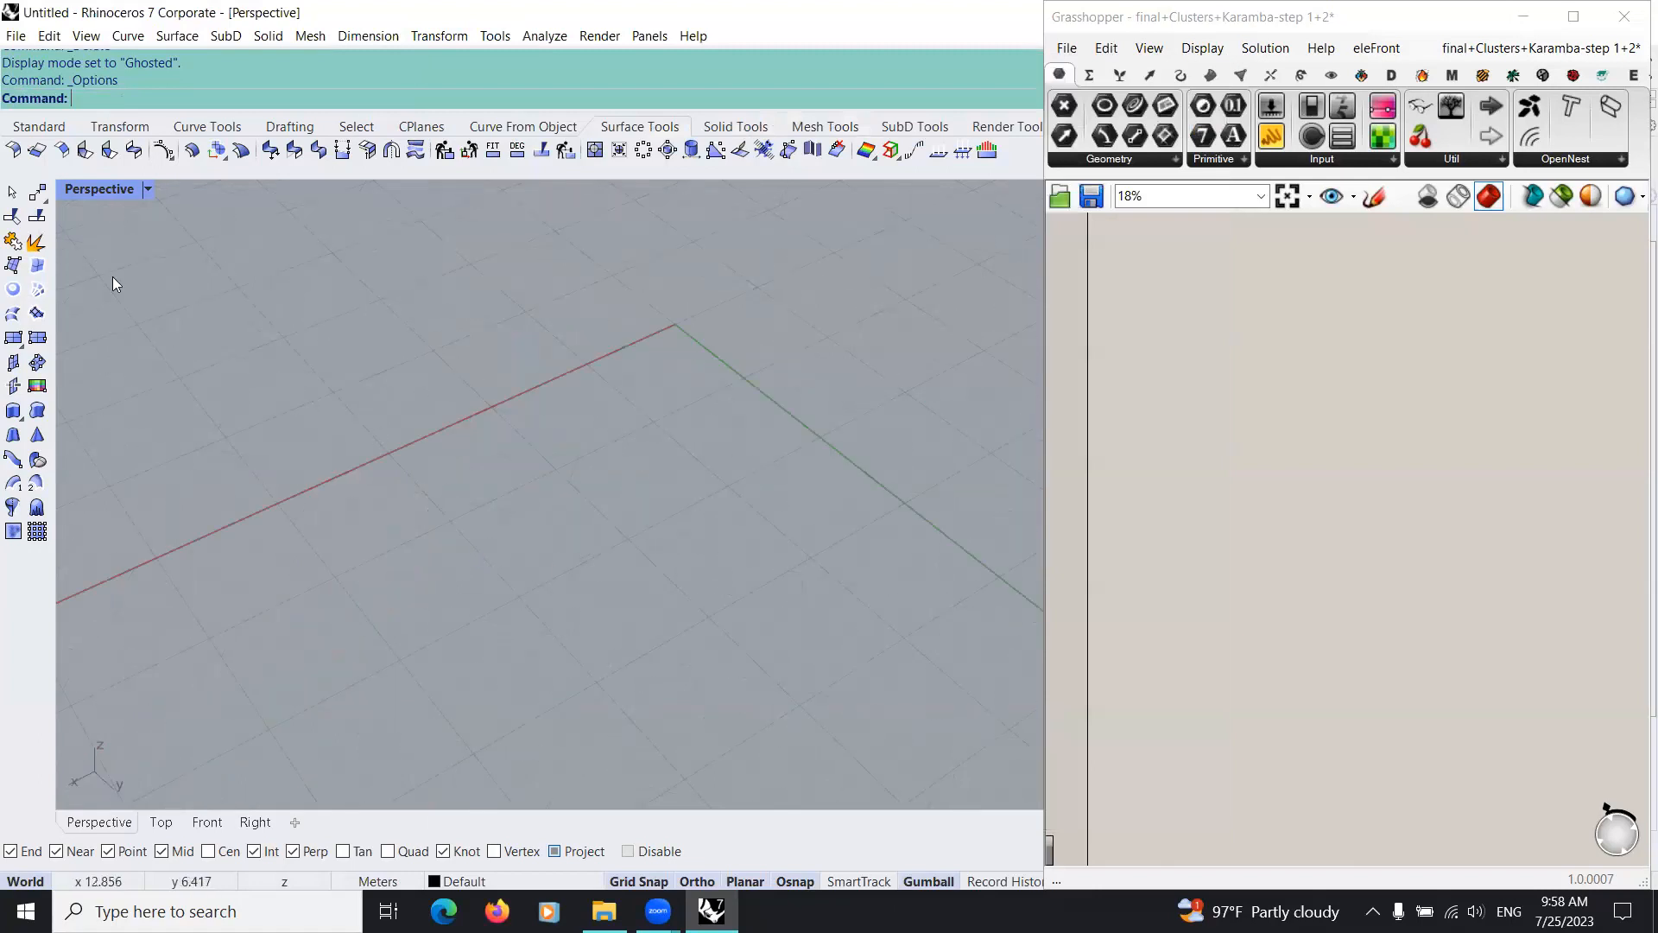
pyautogui.click(14, 266)
pyautogui.click(448, 454)
pyautogui.click(575, 314)
pyautogui.click(772, 390)
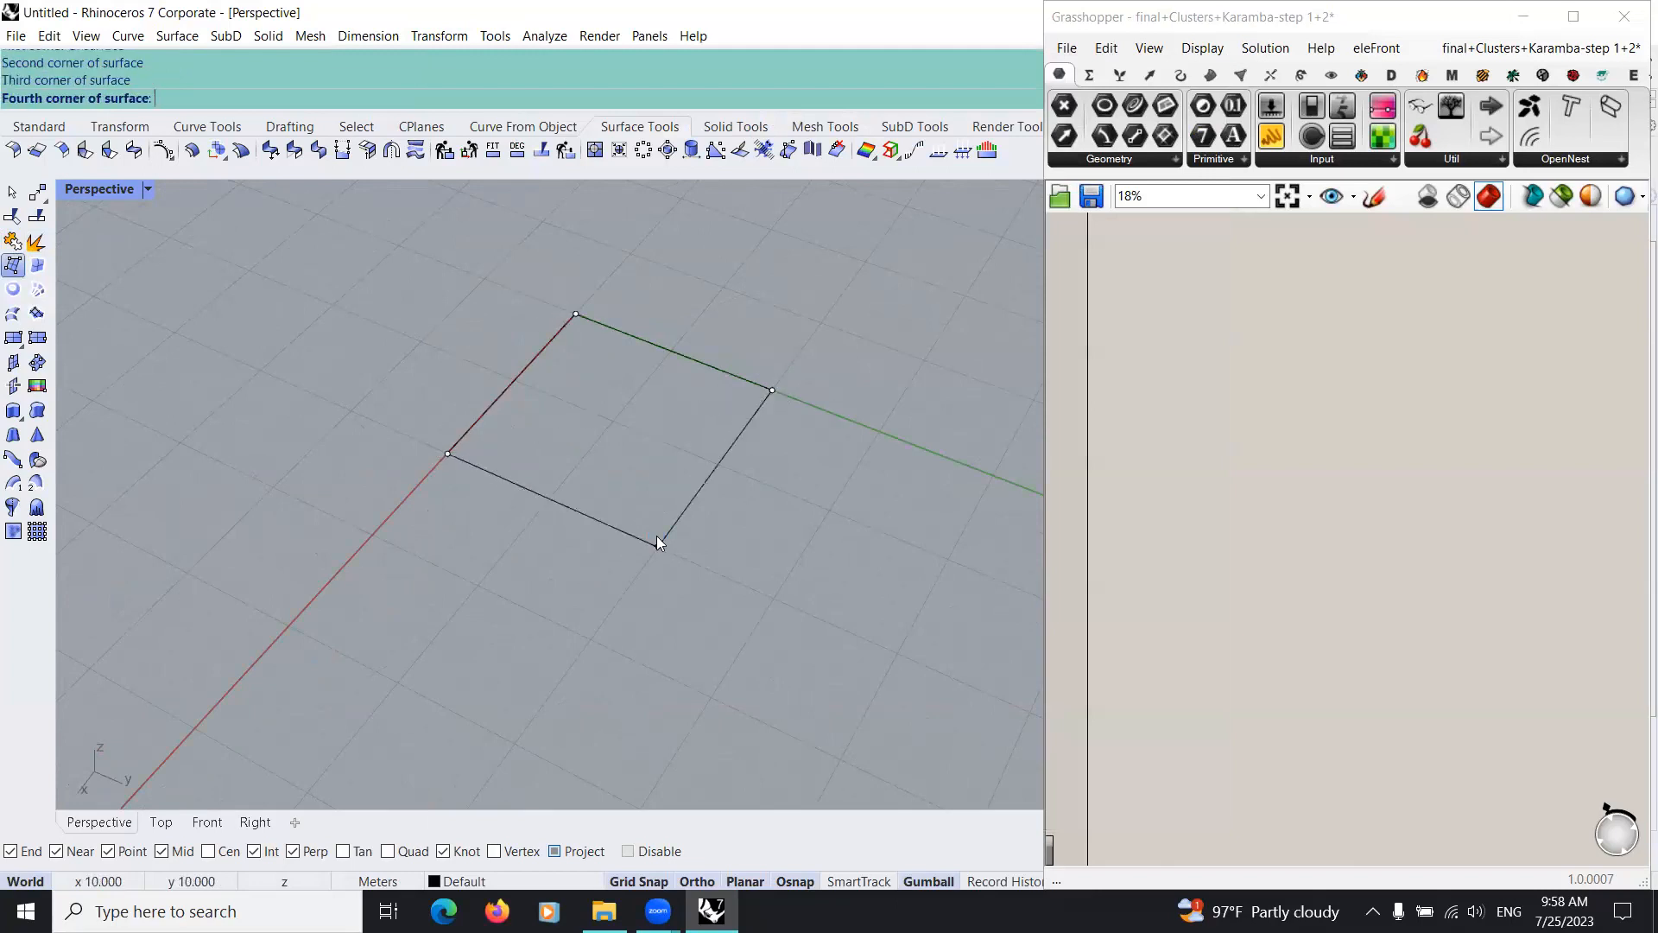
pyautogui.click(658, 542)
# Step: Rebuild the square surface with a point count of 6 and a degree of 5 in both U and V
pyautogui.moveTo(866, 395); pyautogui.dragTo(622, 421, button='right')
pyautogui.click(584, 421)
pyautogui.click(444, 150)
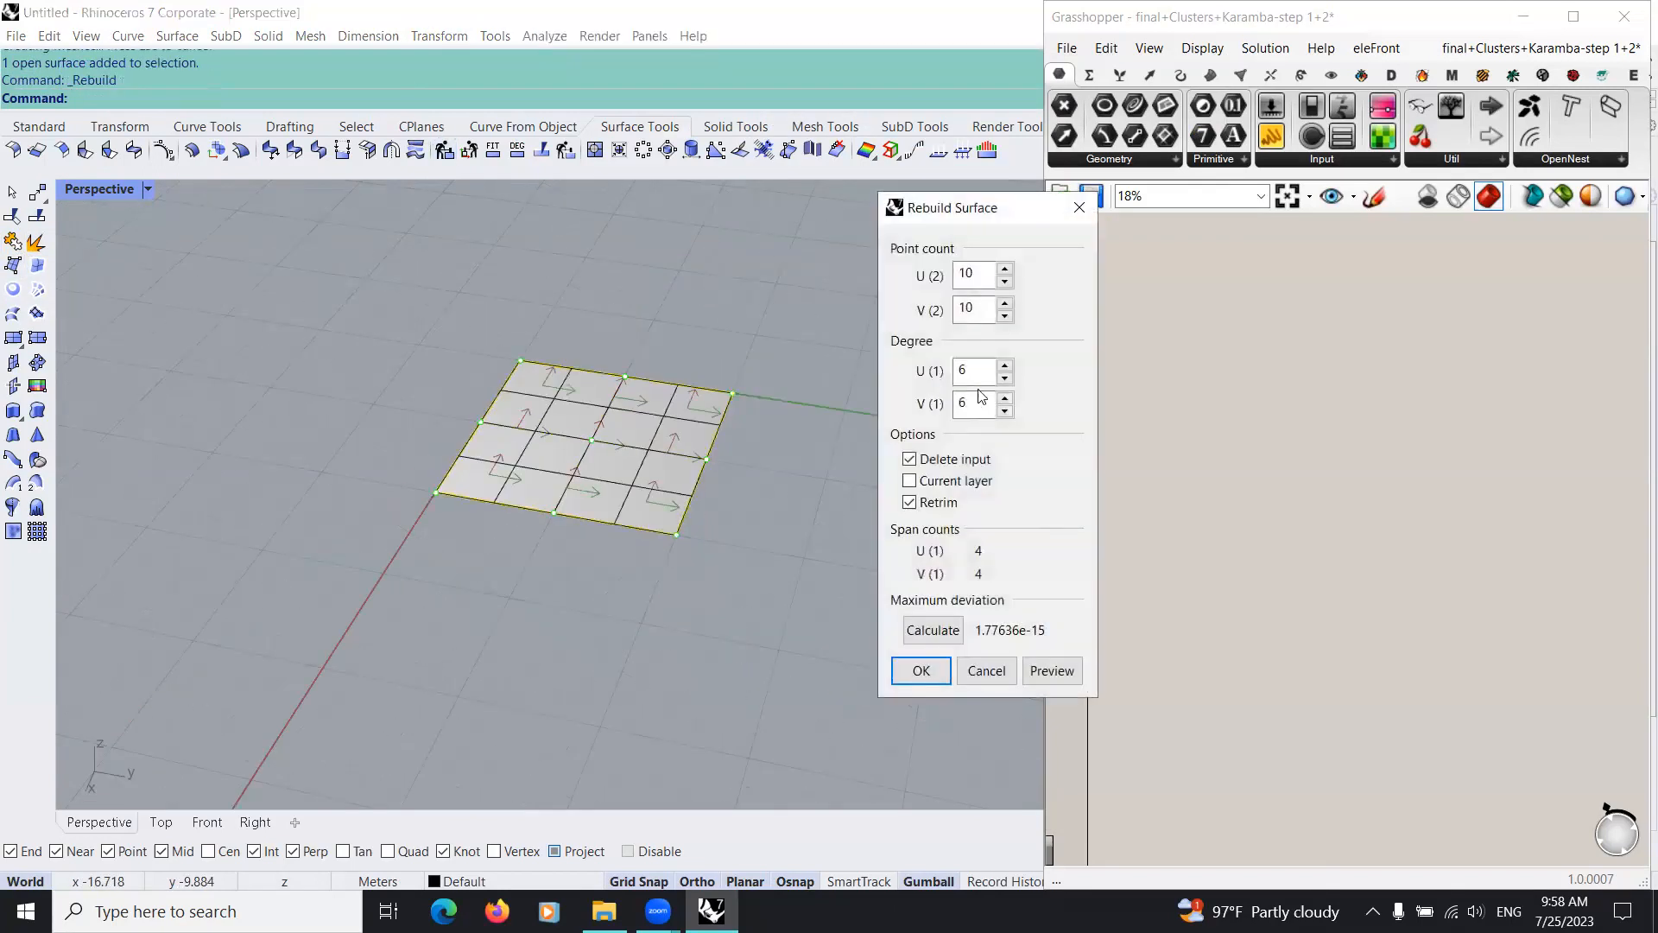
pyautogui.click(1004, 378)
pyautogui.click(1004, 378)
pyautogui.click(1005, 379)
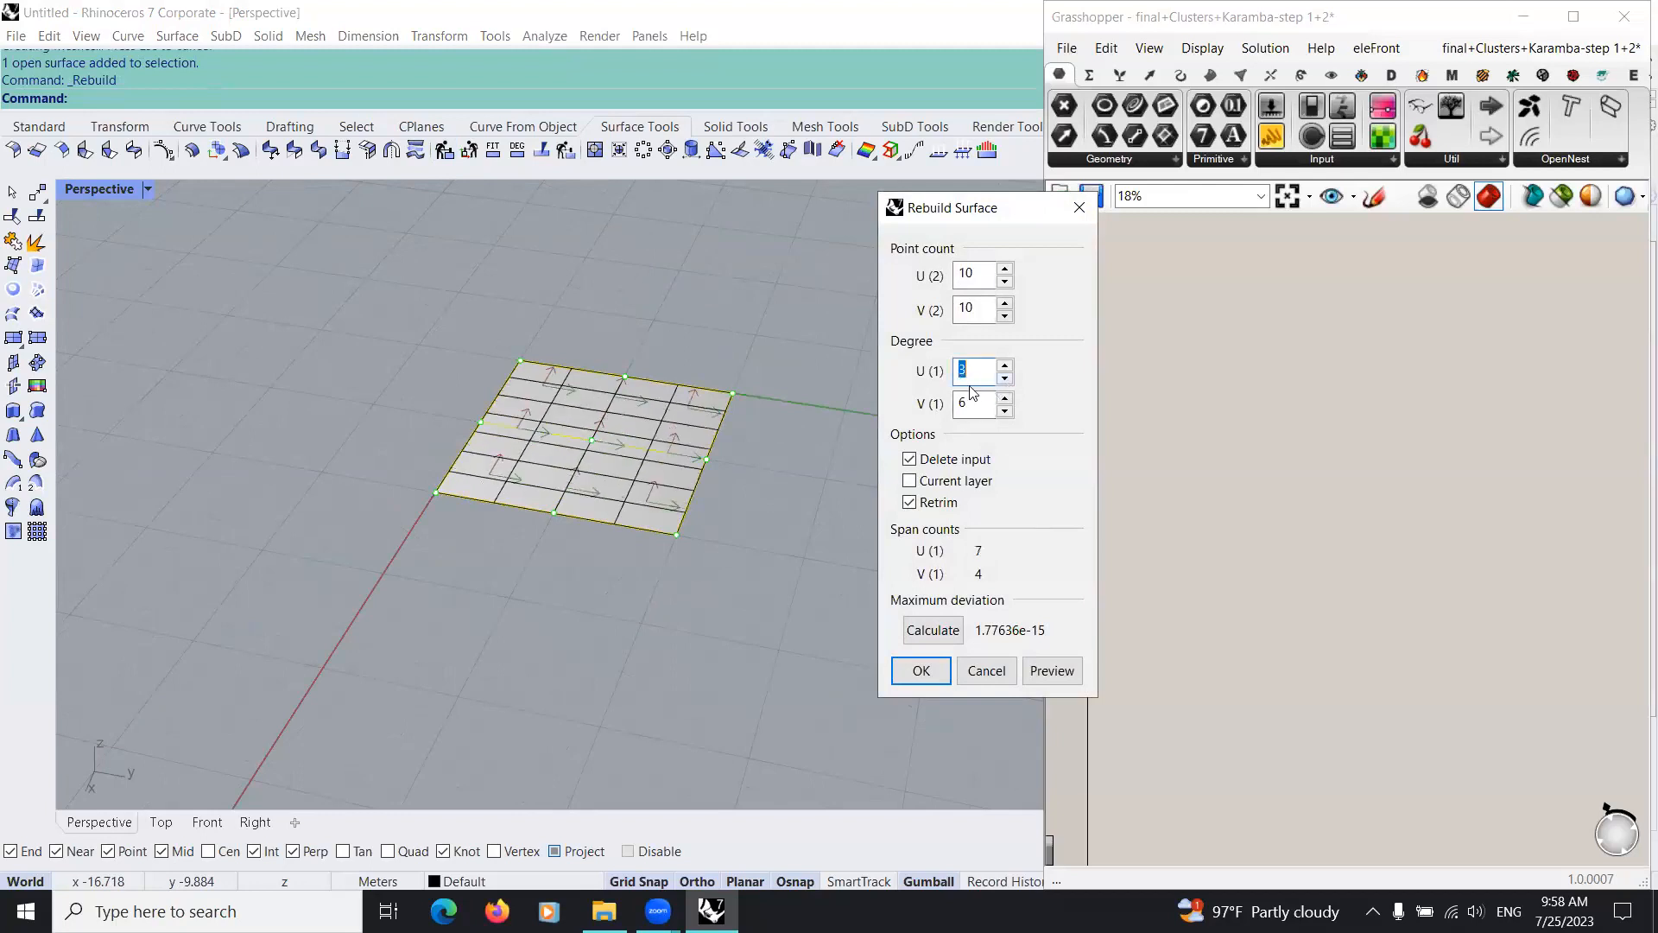
pyautogui.click(1005, 412)
pyautogui.click(1005, 412)
pyautogui.click(1005, 412)
pyautogui.click(1006, 282)
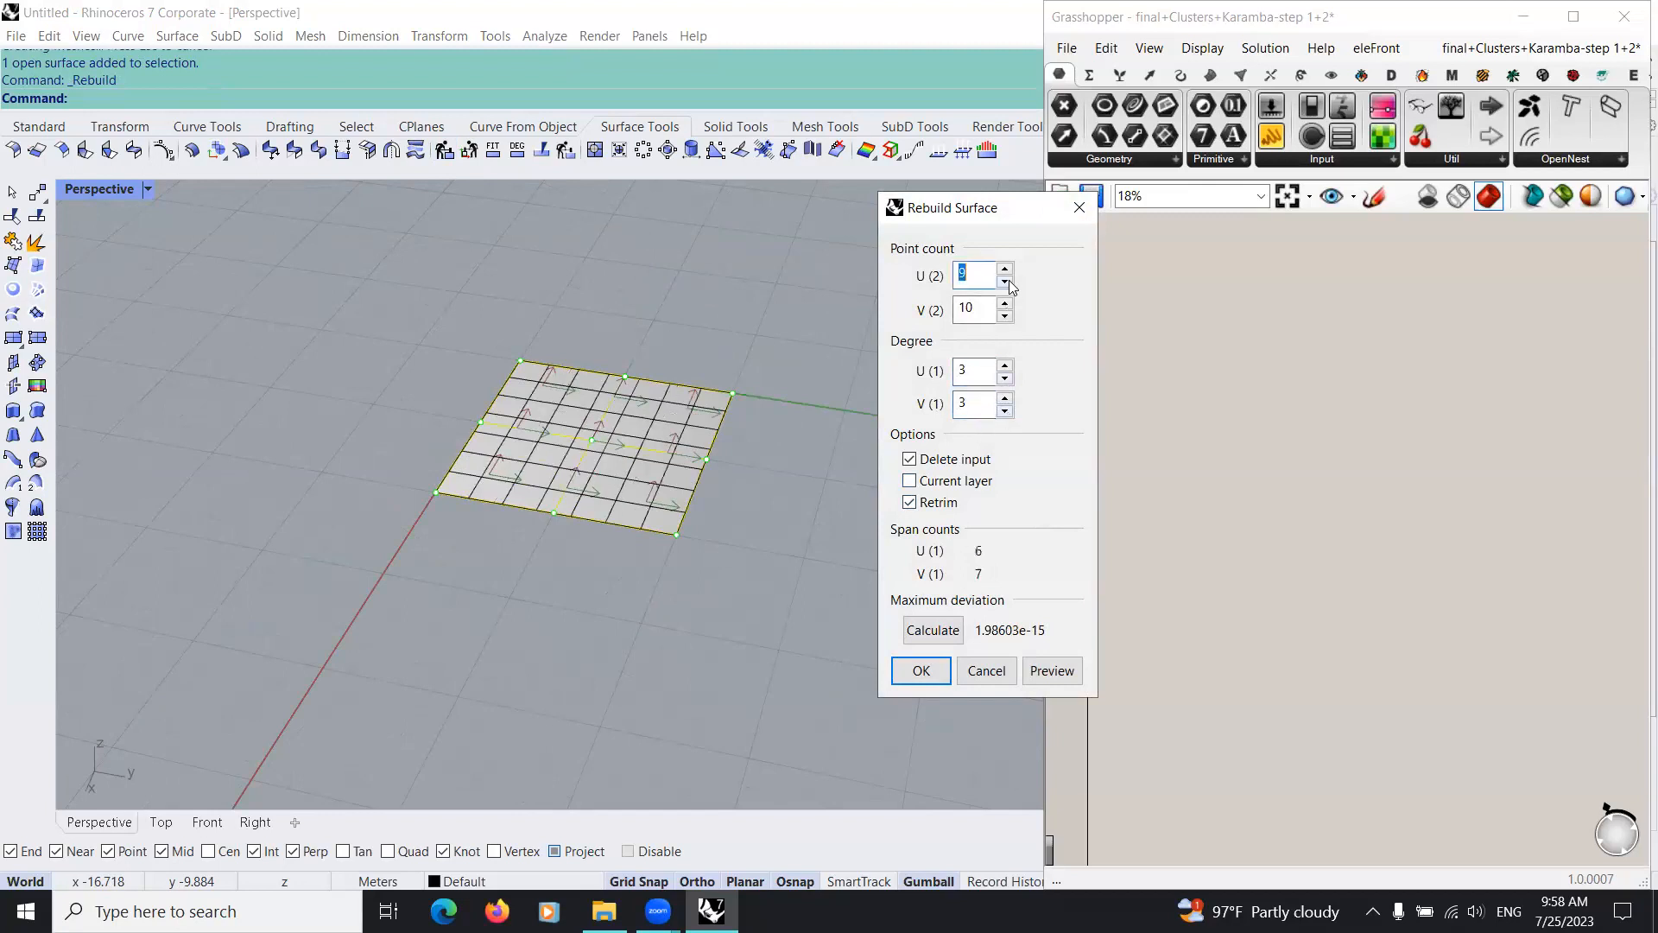
pyautogui.click(1005, 366)
pyautogui.click(1005, 366)
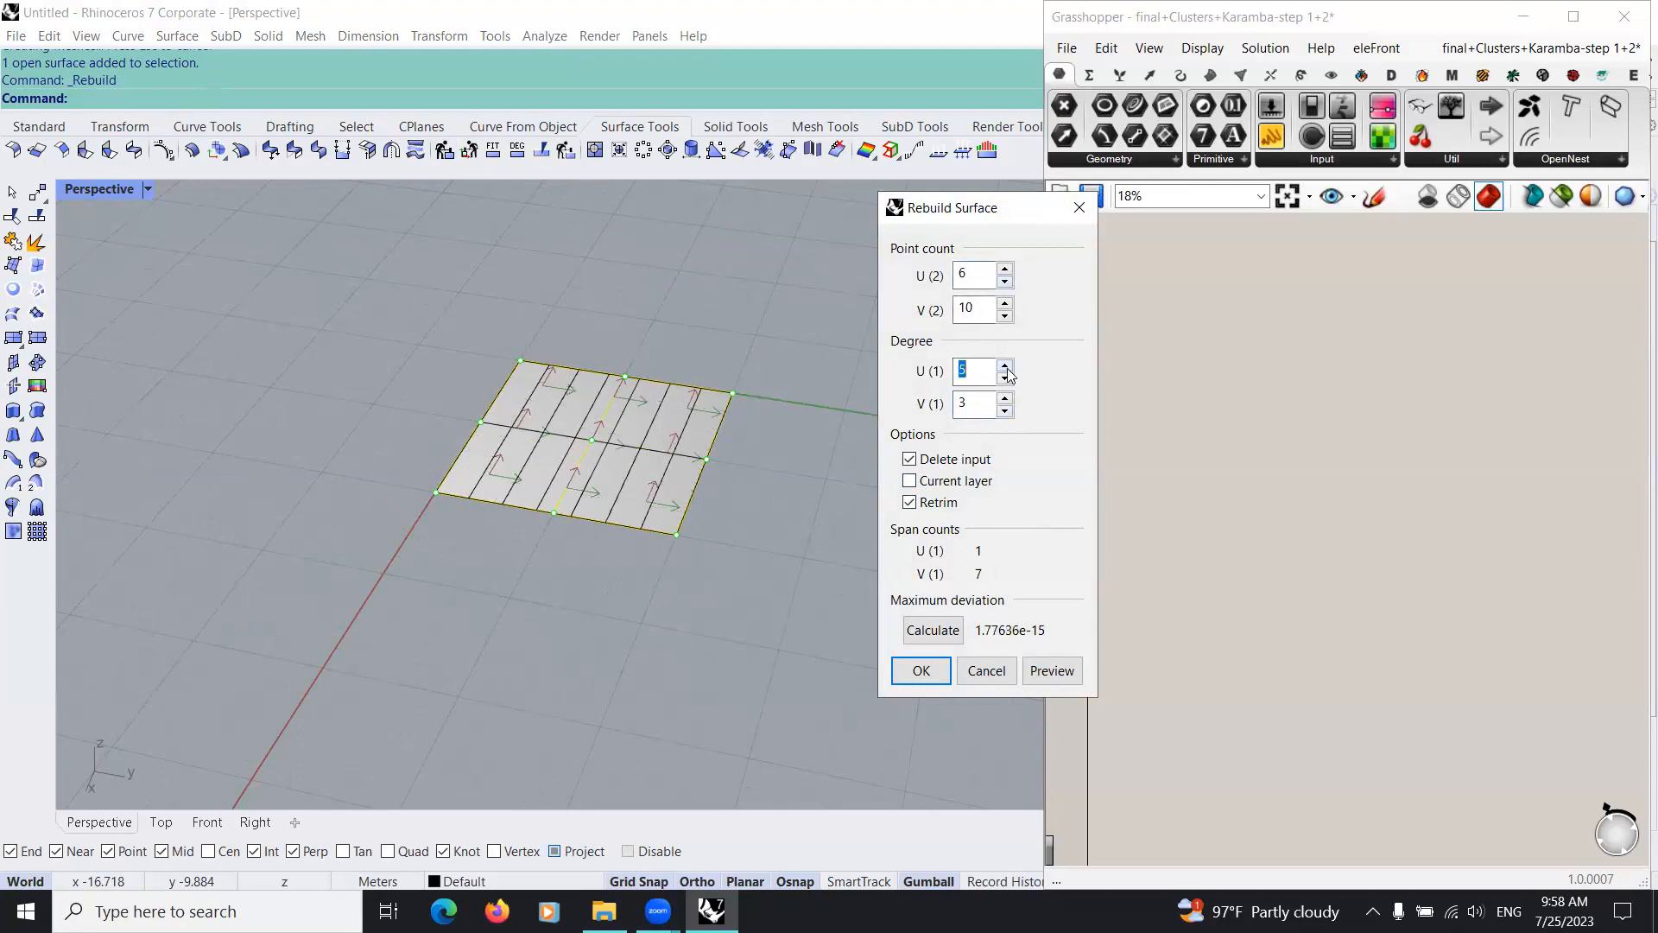
pyautogui.click(1005, 398)
pyautogui.click(1005, 398)
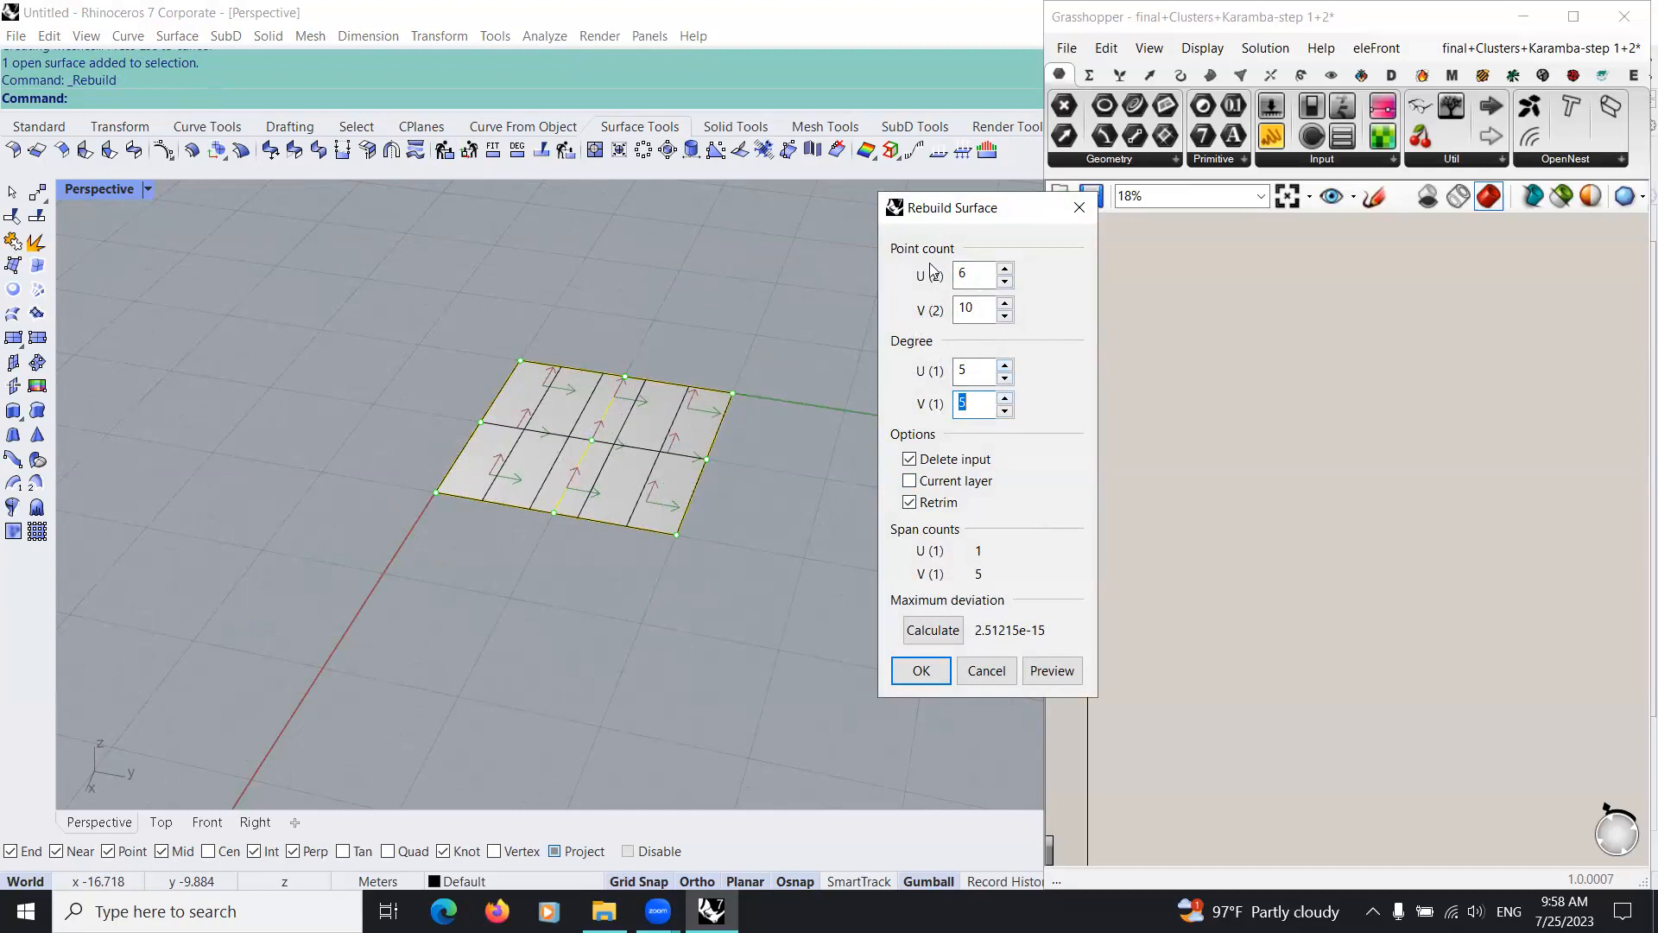
pyautogui.click(1005, 283)
pyautogui.click(1005, 282)
pyautogui.click(1006, 270)
pyautogui.click(1005, 316)
pyautogui.click(921, 670)
# Step: Show the surface's control points and raise the four middle columns vertically to form an arch
pyautogui.moveTo(546, 557); pyautogui.dragTo(432, 510, button='right')
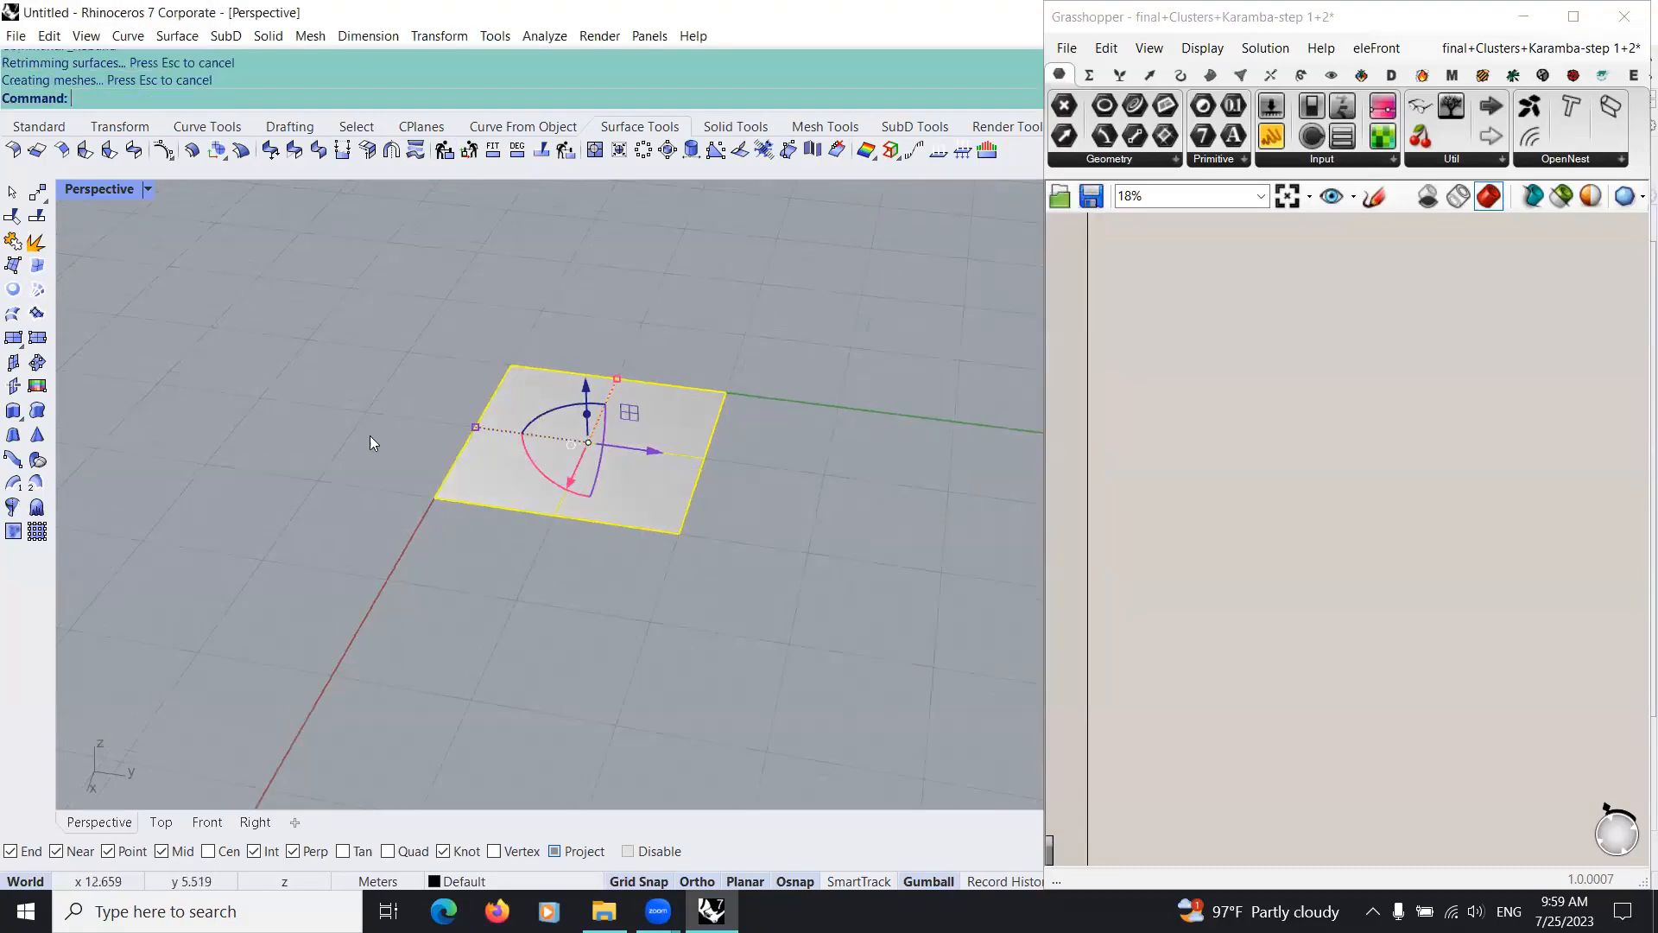
pyautogui.click(162, 149)
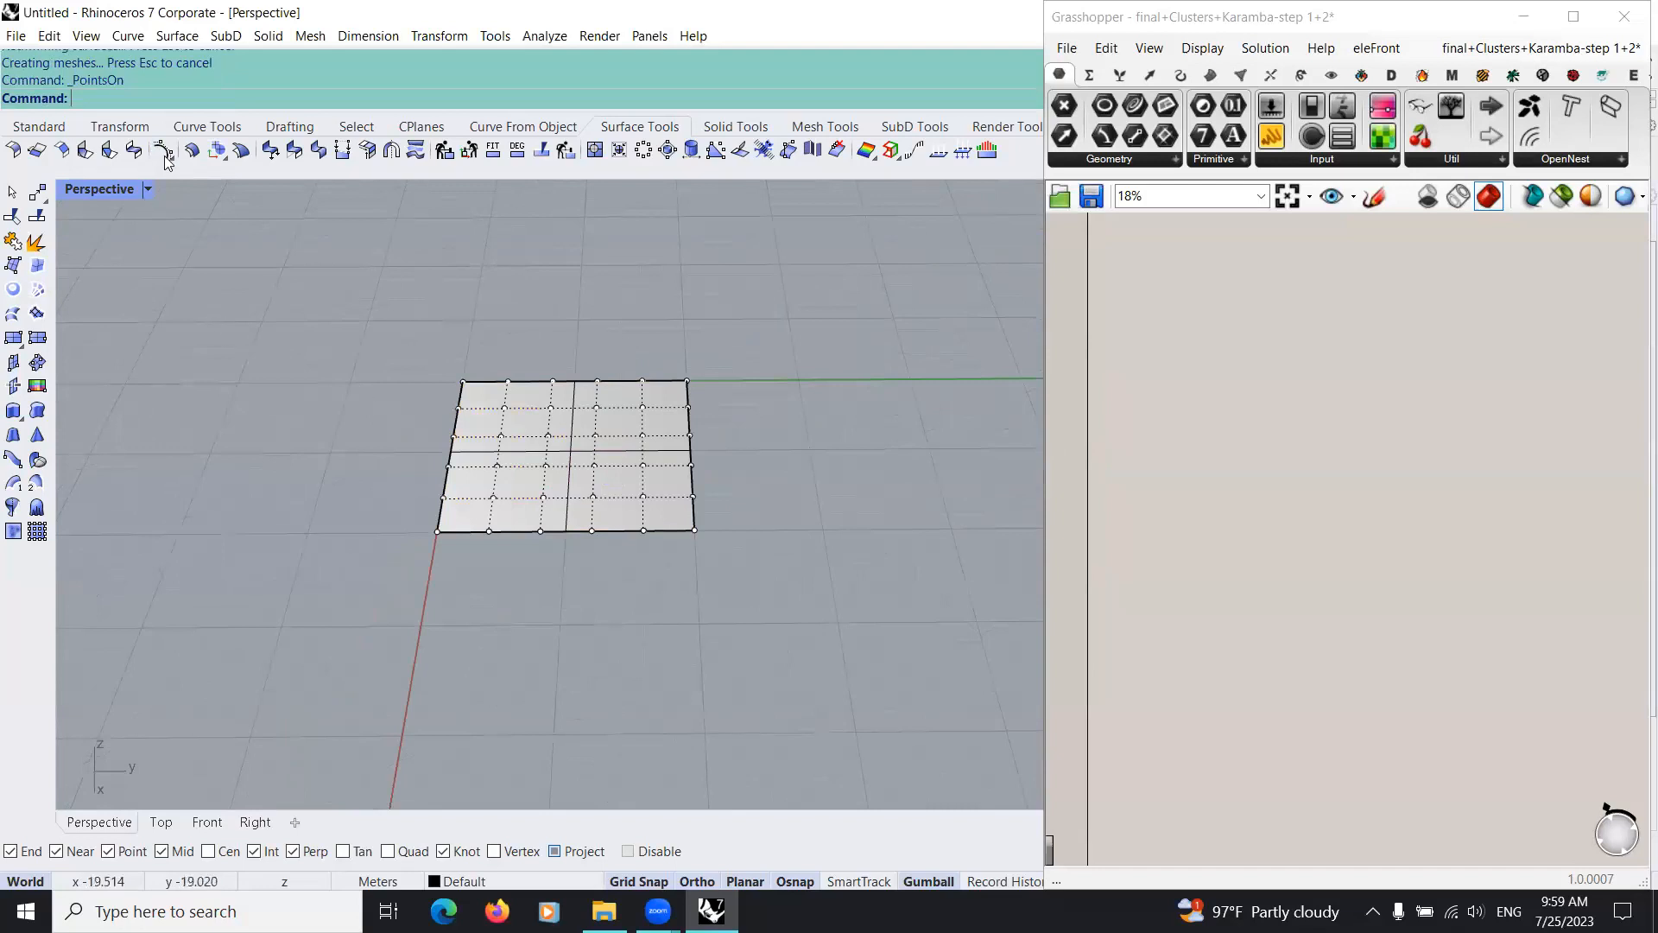
pyautogui.moveTo(832, 629); pyautogui.dragTo(469, 477, button='right')
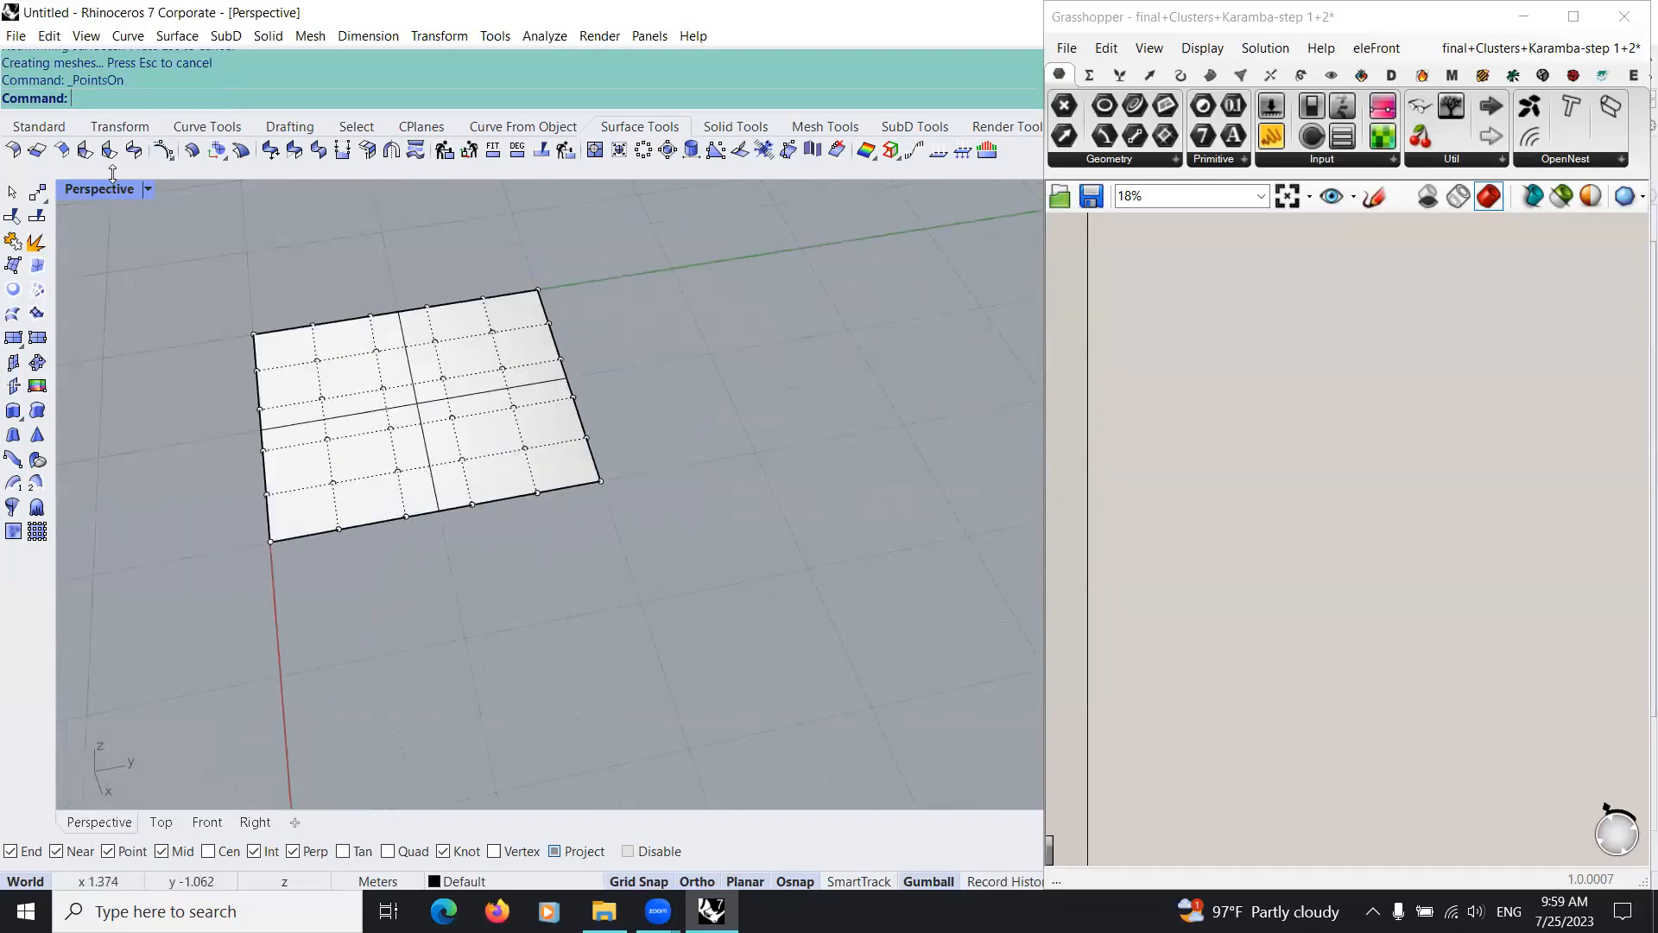
pyautogui.keyDown('shift'); pyautogui.moveTo(702, 449); pyautogui.dragTo(658, 508, button='right'); pyautogui.keyUp('shift')
pyautogui.moveTo(525, 430); pyautogui.dragTo(687, 487, button='right')
pyautogui.moveTo(526, 382); pyautogui.dragTo(745, 596)
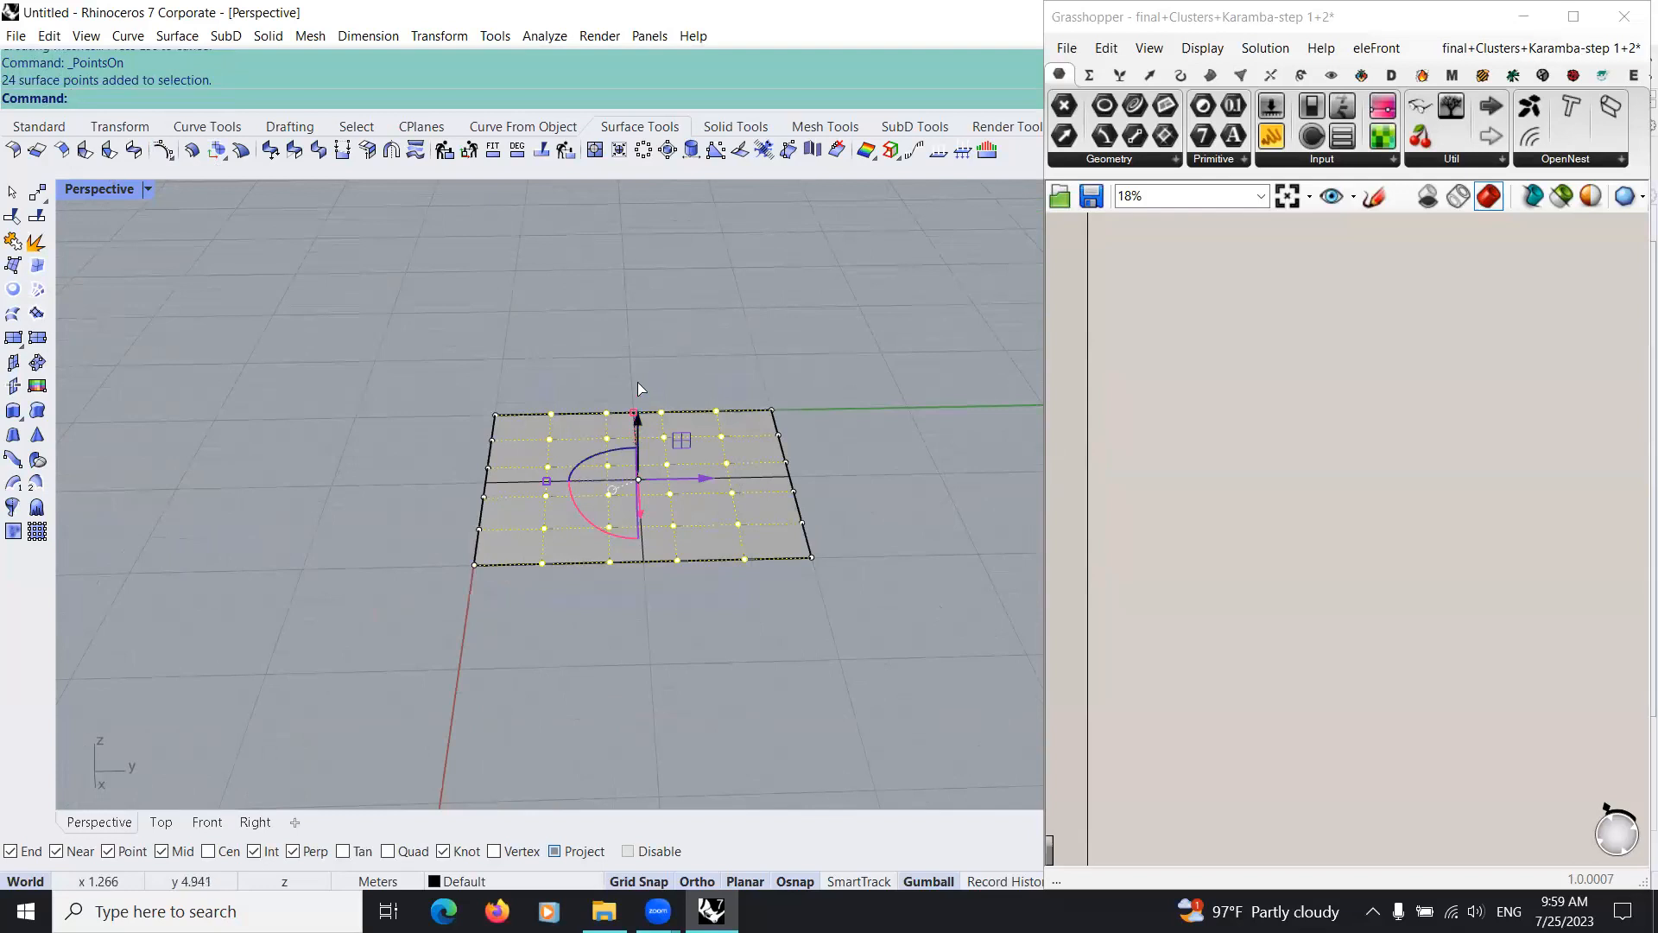
pyautogui.moveTo(637, 381); pyautogui.dragTo(452, 425)
pyautogui.moveTo(734, 483); pyautogui.dragTo(898, 540, button='right')
pyautogui.moveTo(672, 320); pyautogui.dragTo(670, 318, button='right')
pyautogui.moveTo(670, 319); pyautogui.dragTo(742, 419)
# Step: Raise two middle control points on the surface edge along the red X axis
pyautogui.moveTo(736, 338); pyautogui.dragTo(696, 366, button='right')
pyautogui.moveTo(739, 328); pyautogui.dragTo(740, 392)
pyautogui.moveTo(670, 477); pyautogui.dragTo(498, 557, button='right')
pyautogui.moveTo(497, 555); pyautogui.dragTo(557, 446)
pyautogui.hotkey('ctrl', 'z')
pyautogui.click(482, 548)
pyautogui.moveTo(473, 550); pyautogui.dragTo(536, 458)
pyautogui.moveTo(508, 396); pyautogui.dragTo(523, 259)
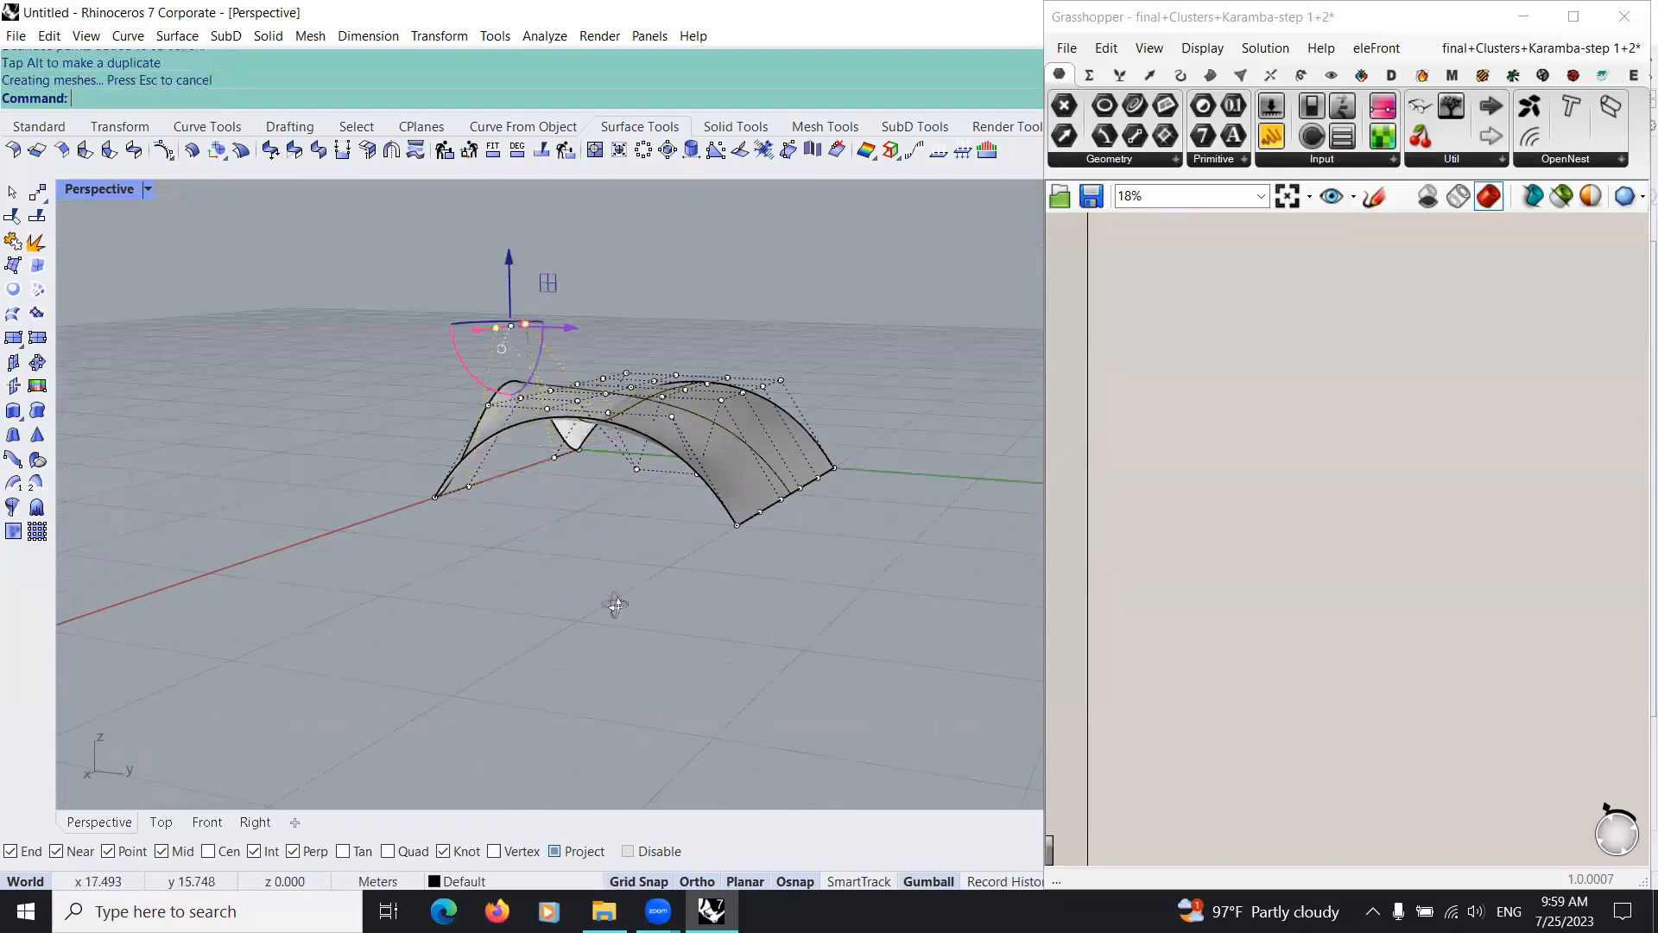
# Step: Raise a control point near the surface corner opposite the origin into a peak
pyautogui.moveTo(615, 605); pyautogui.dragTo(487, 544, button='right')
pyautogui.moveTo(544, 485); pyautogui.dragTo(501, 475, button='right')
pyautogui.click(519, 503)
pyautogui.moveTo(518, 436); pyautogui.dragTo(518, 278)
# Step: Lower a control point on the edge along the green Y axis and adjust a neighbouring point
pyautogui.moveTo(817, 544); pyautogui.dragTo(643, 661, button='right')
pyautogui.click(717, 519)
pyautogui.moveTo(720, 474); pyautogui.dragTo(666, 654)
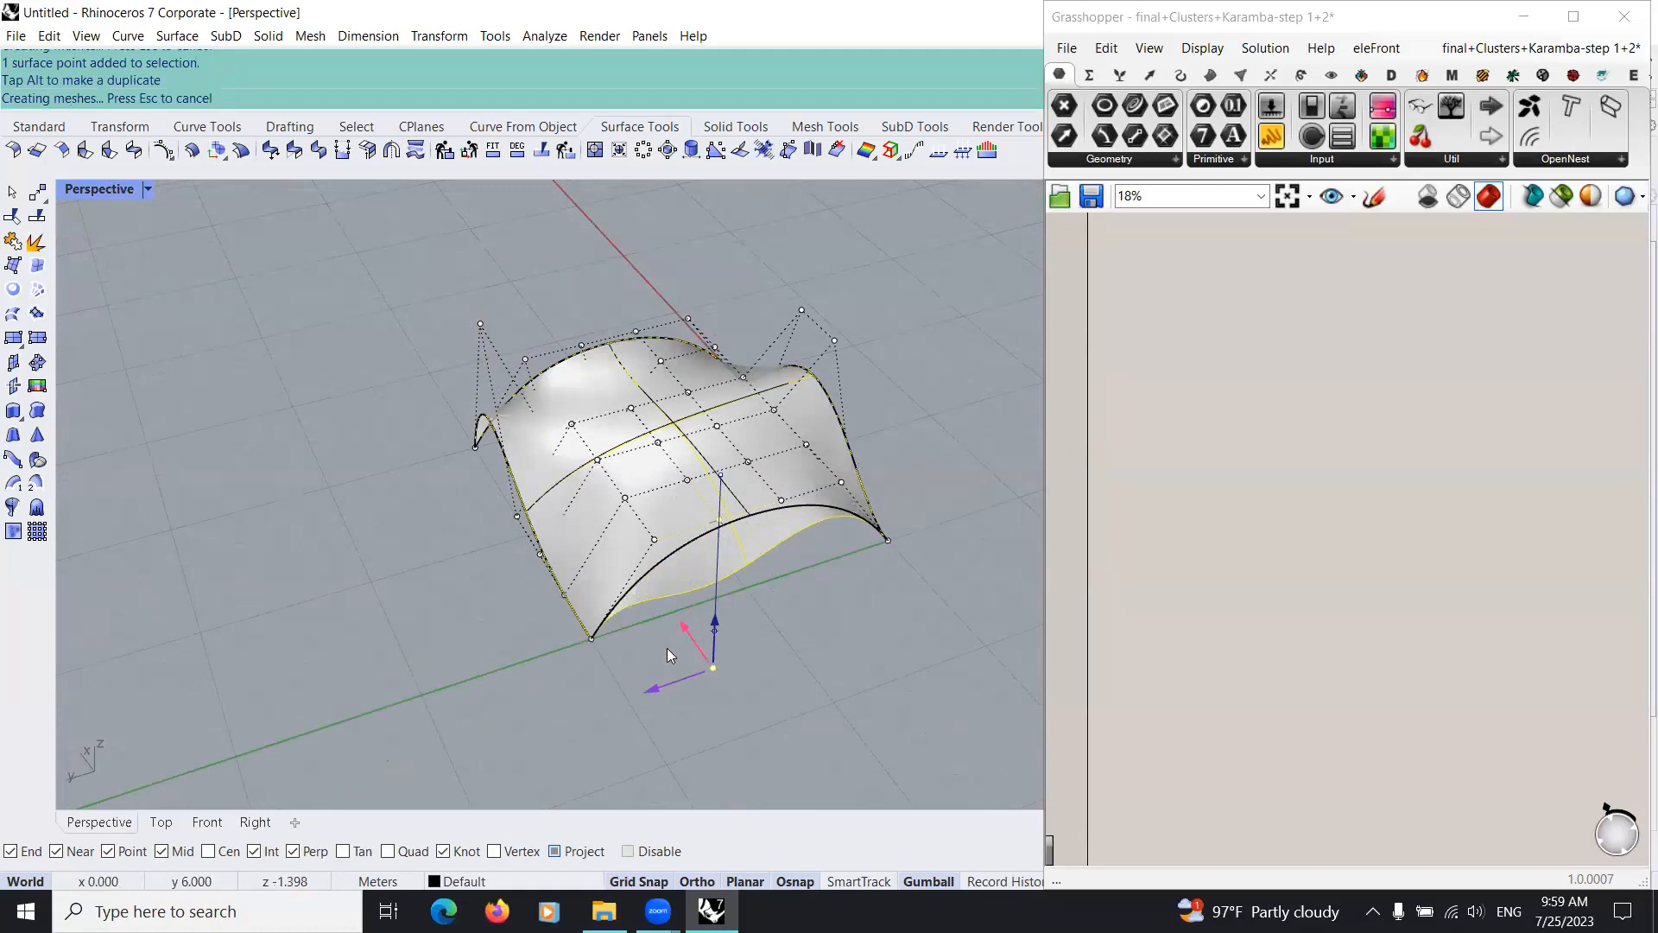
pyautogui.moveTo(668, 649); pyautogui.dragTo(553, 641, button='right')
pyautogui.click(723, 498)
pyautogui.moveTo(725, 456); pyautogui.dragTo(844, 579)
# Step: Raise an inner control point near the origin corner of the surface
pyautogui.moveTo(811, 583); pyautogui.dragTo(557, 596, button='right')
pyautogui.moveTo(544, 470); pyautogui.dragTo(558, 399, button='right')
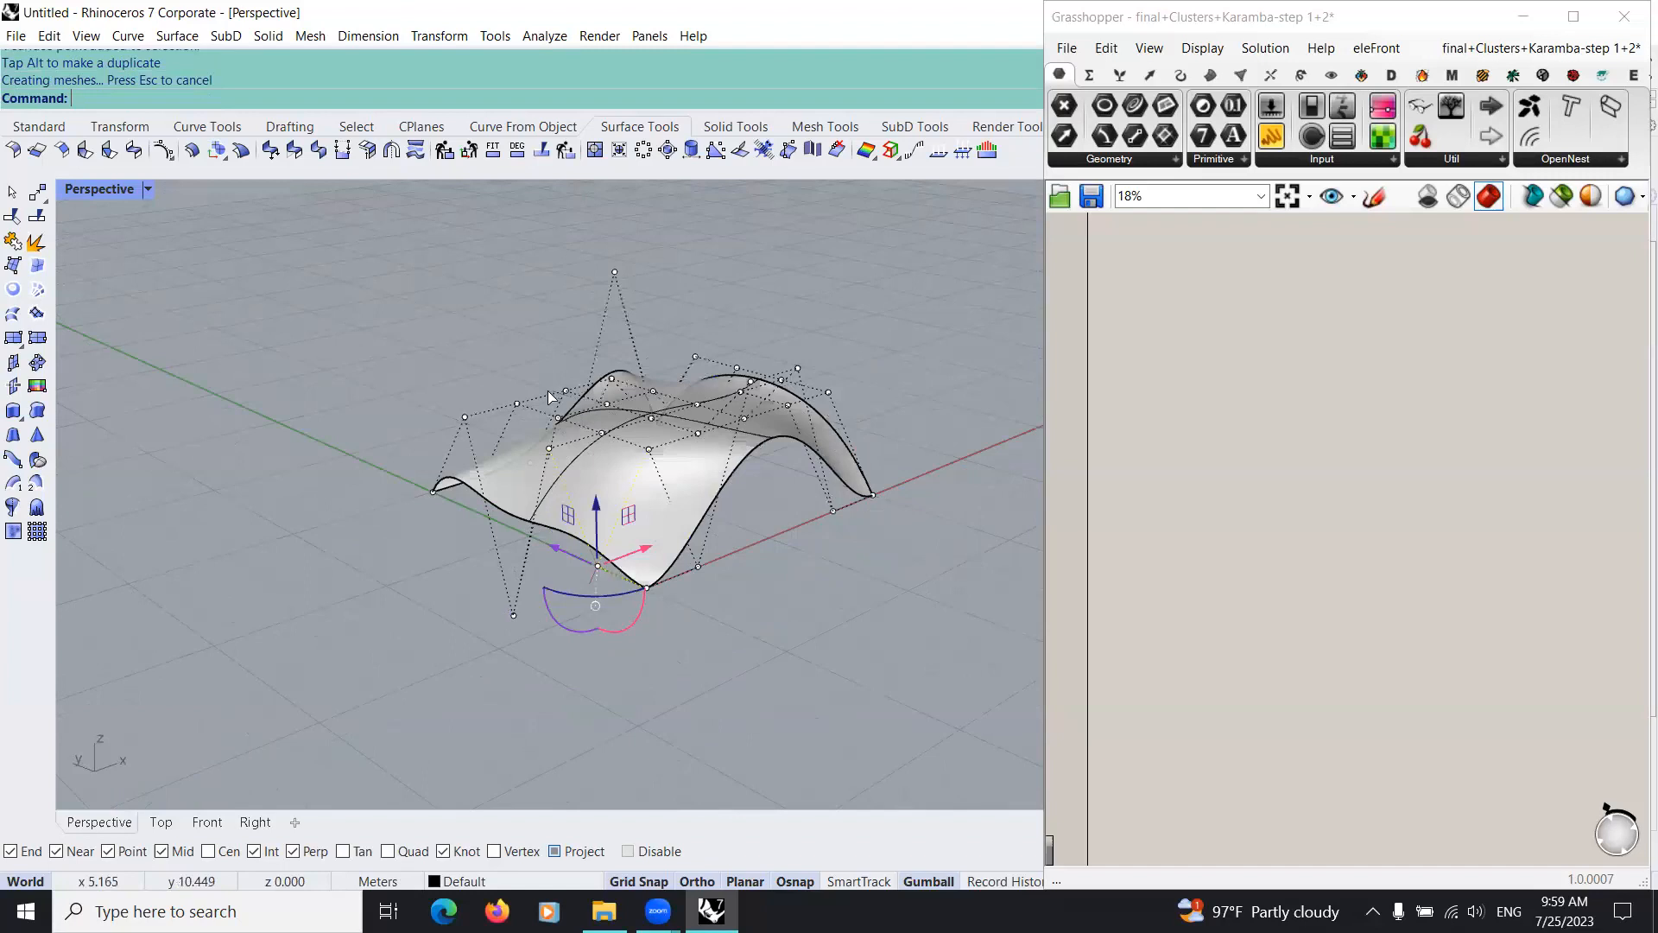
pyautogui.click(549, 448)
pyautogui.moveTo(547, 390); pyautogui.dragTo(530, 238)
pyautogui.moveTo(692, 426); pyautogui.dragTo(626, 476, button='right')
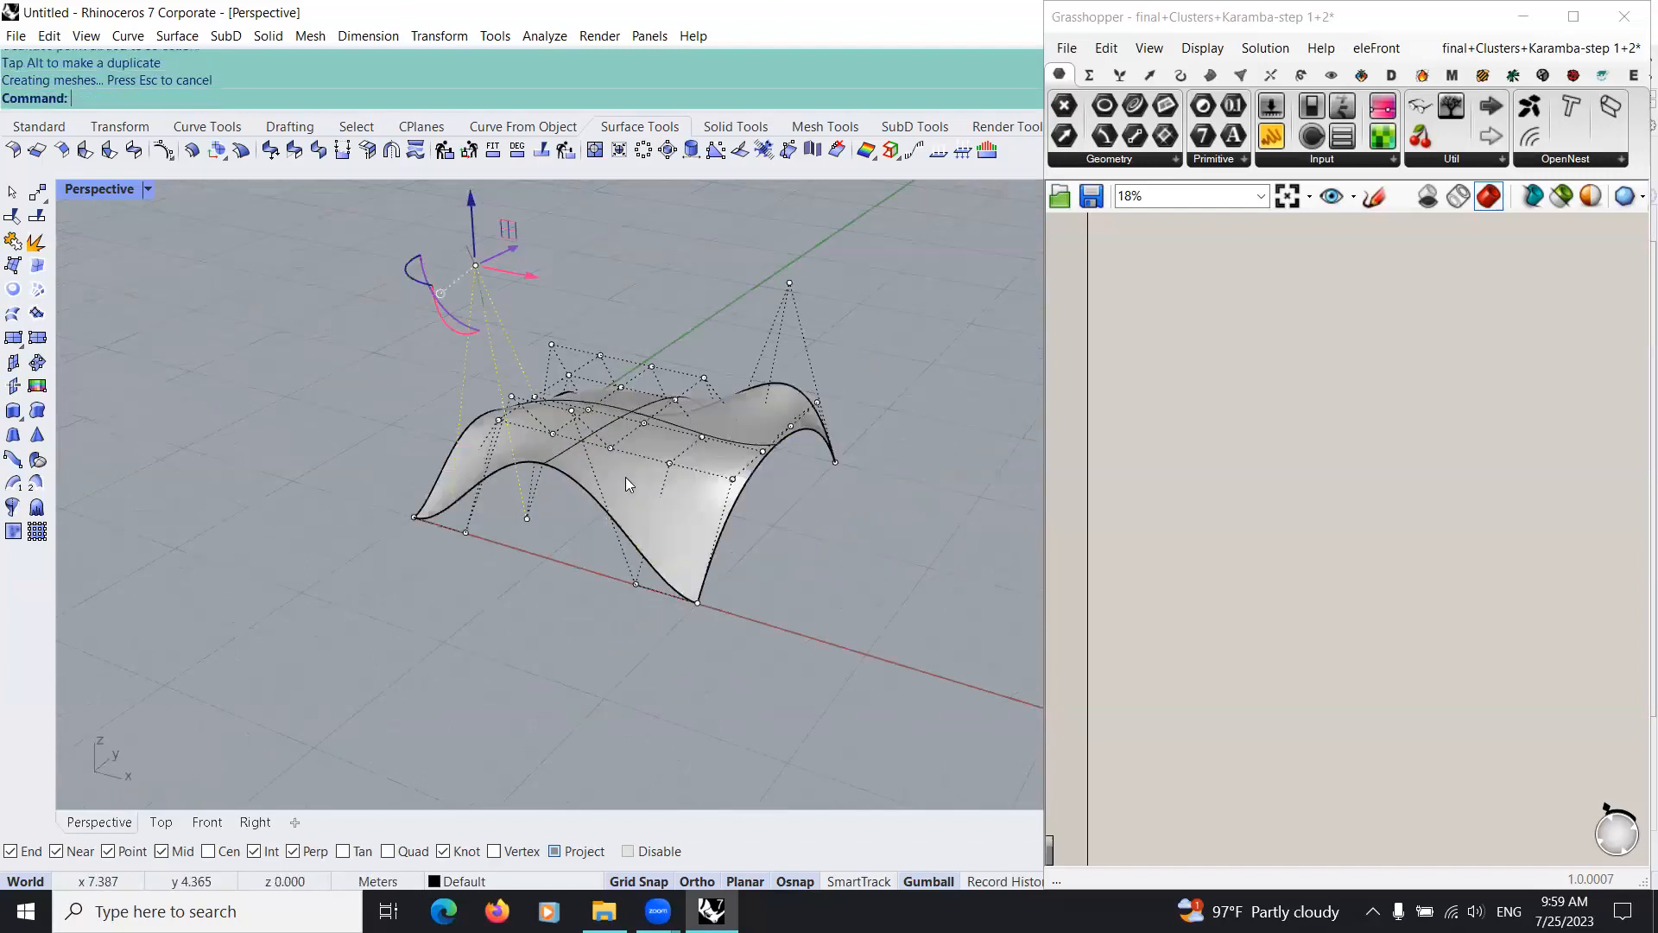
# Step: Pull the central control points far below the ground plane to sink the middle of the surface
pyautogui.scroll(3, 625, 476)
pyautogui.click(662, 402)
pyautogui.moveTo(651, 489); pyautogui.dragTo(608, 872)
pyautogui.scroll(-5, 532, 743)
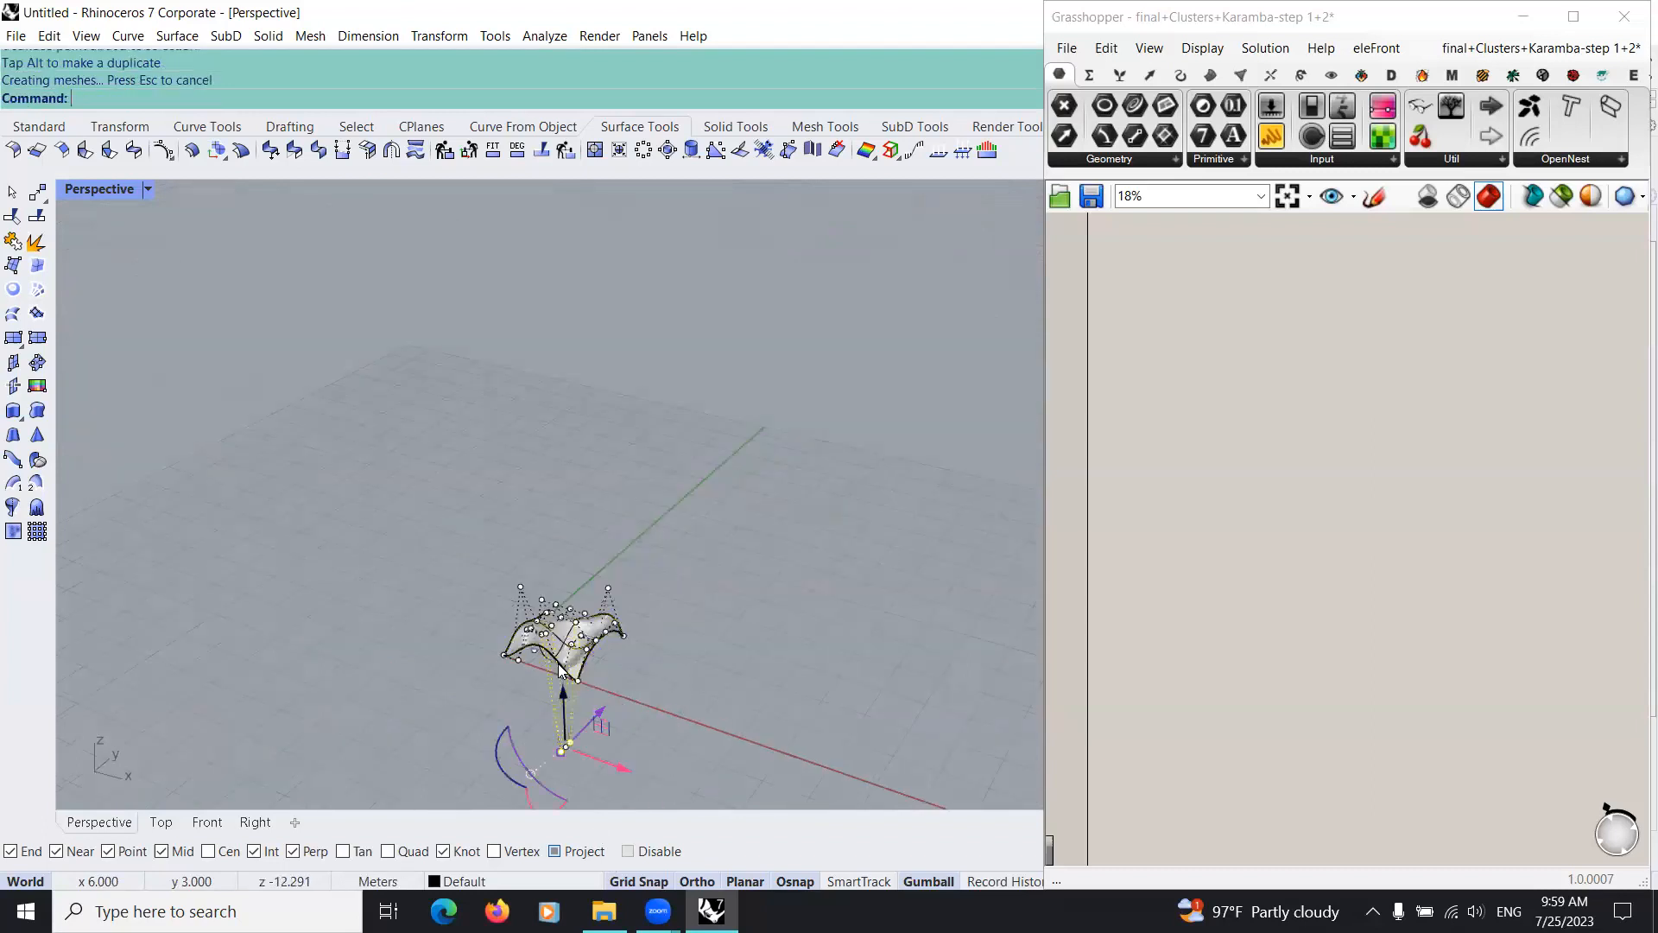
pyautogui.scroll(5, 558, 663)
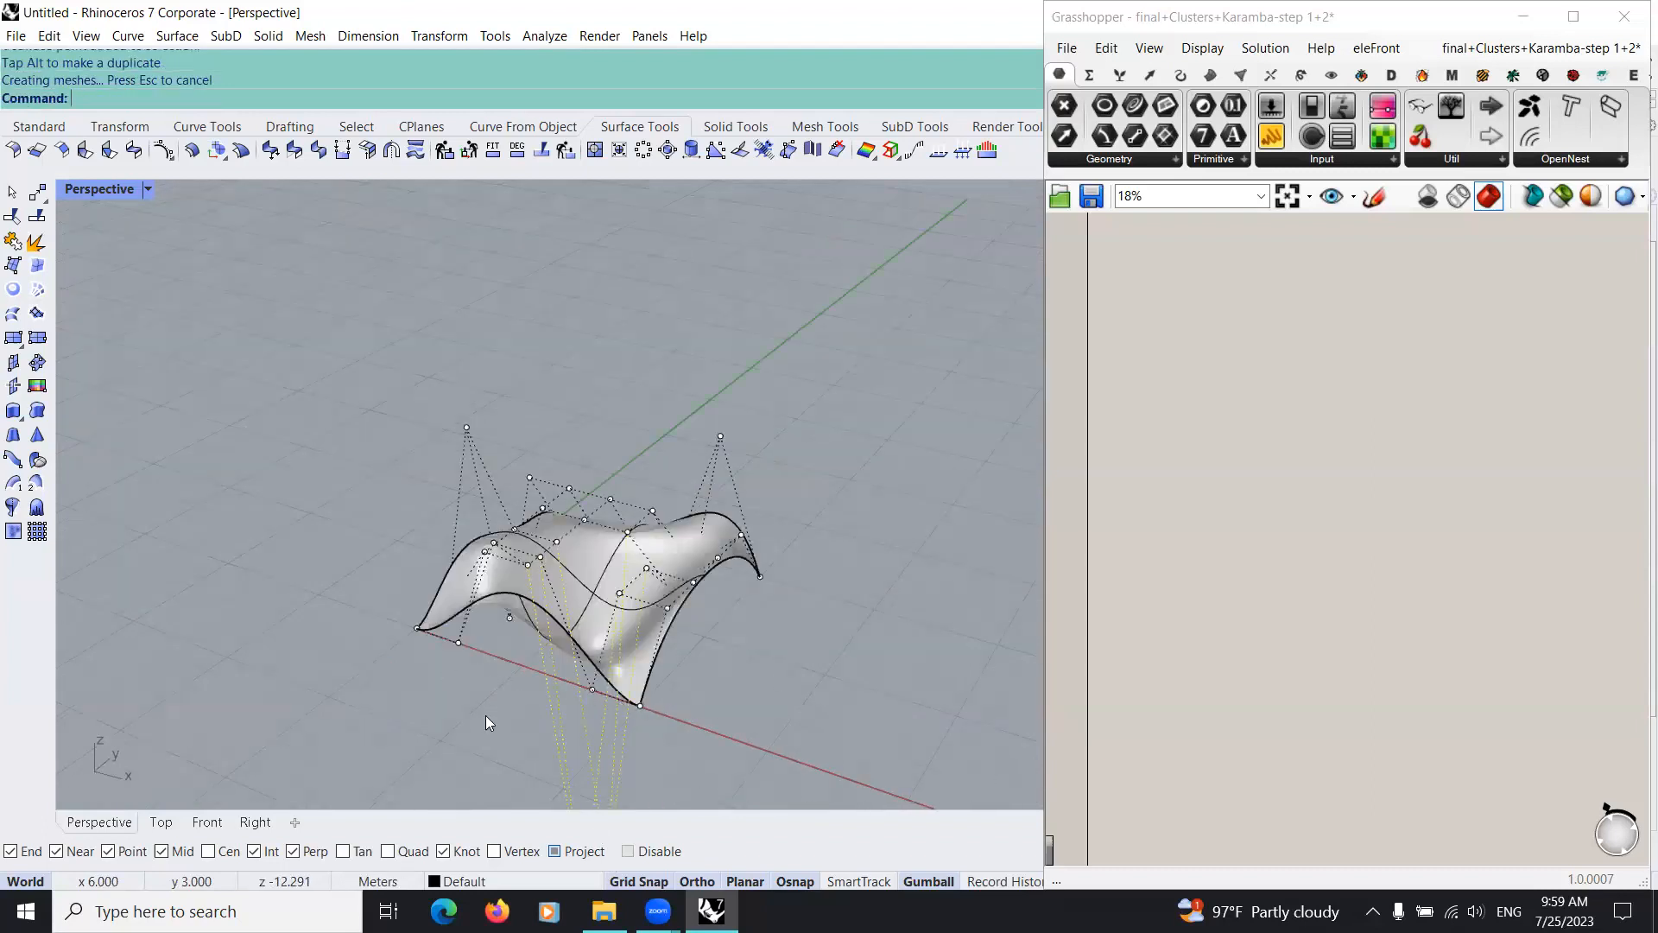
# Step: Hide the control points, inspect the sculpted surface from several sides and select it
pyautogui.click(453, 743)
pyautogui.scroll(-5, 453, 743)
pyautogui.moveTo(519, 753); pyautogui.dragTo(839, 762, button='right')
pyautogui.press('Escape')
pyautogui.moveTo(665, 689); pyautogui.dragTo(415, 648, button='right')
pyautogui.scroll(5, 441, 737)
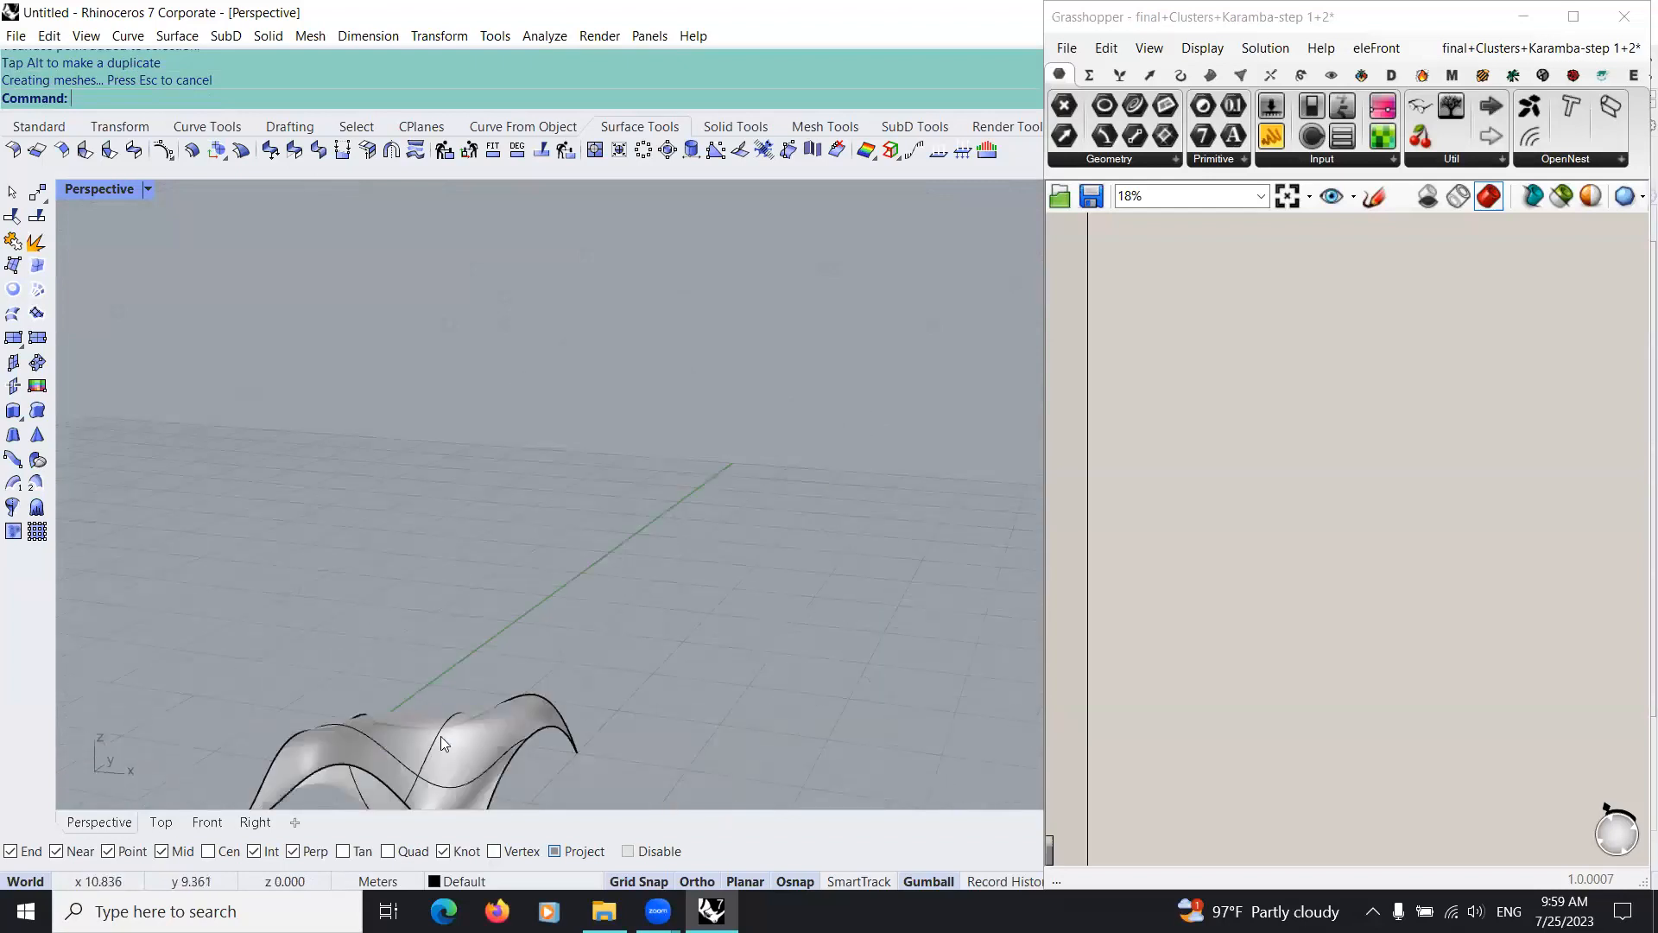
pyautogui.moveTo(596, 565); pyautogui.dragTo(365, 726, button='right')
pyautogui.keyDown('shift'); pyautogui.moveTo(365, 727); pyautogui.dragTo(637, 604, button='right'); pyautogui.keyUp('shift')
pyautogui.scroll(7, 761, 614)
pyautogui.scroll(-5, 637, 604)
pyautogui.click(638, 604)
pyautogui.scroll(2, 637, 604)
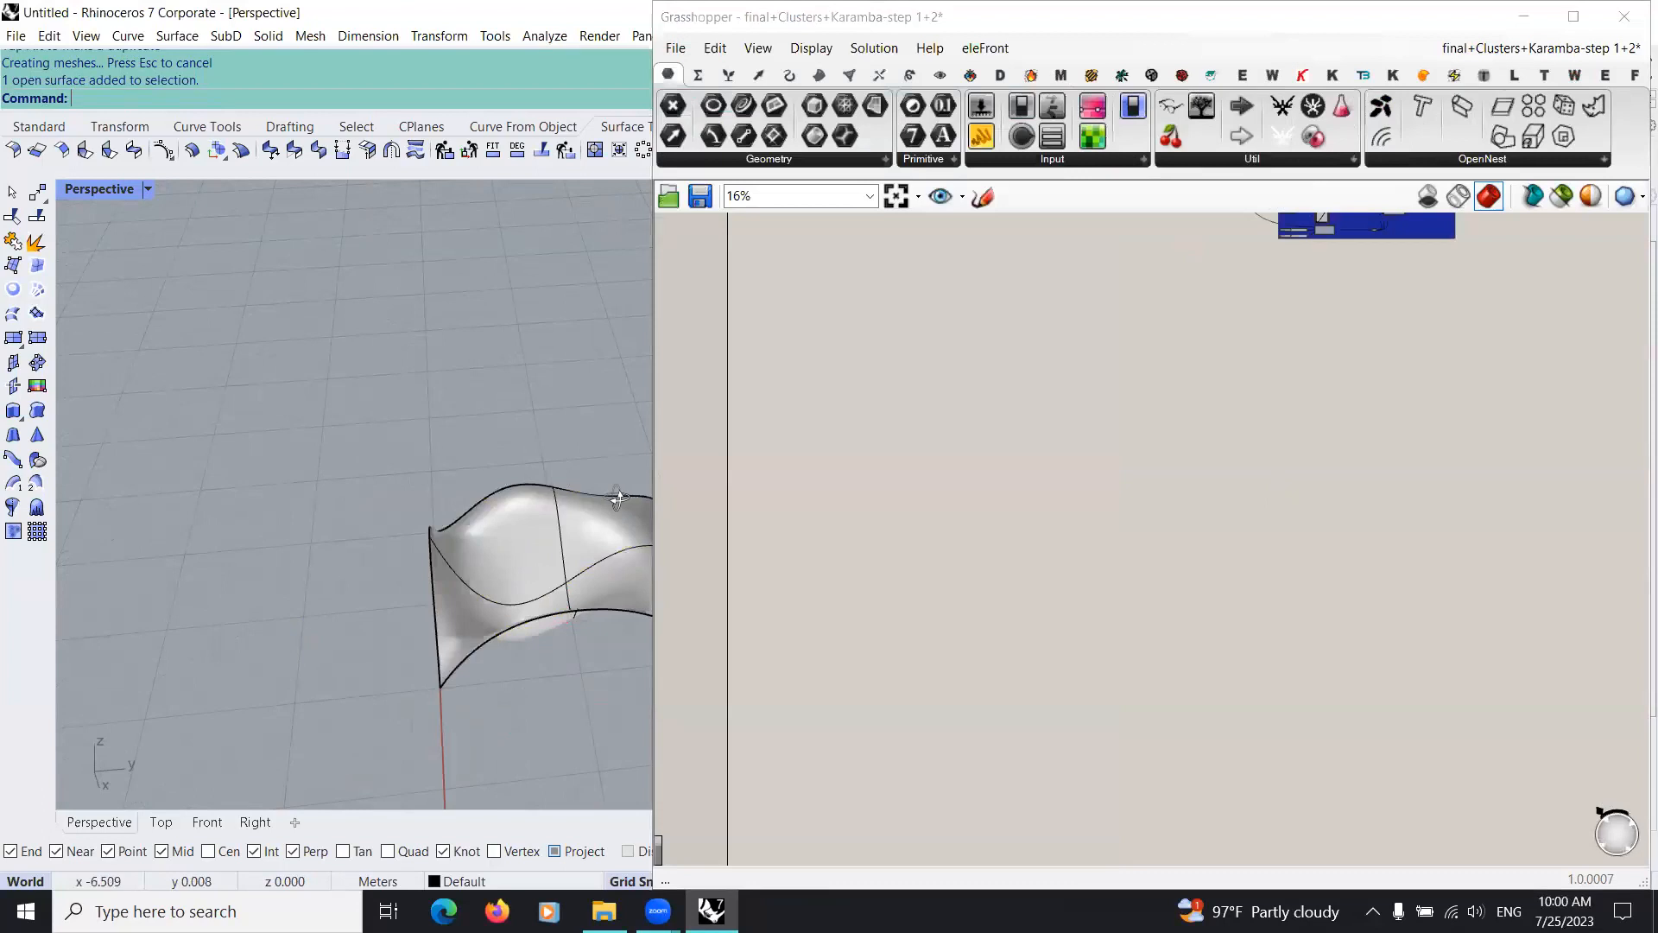
# Step: Preview the sculpted surface in Rendered display mode and return the Perspective viewport to Ghosted
pyautogui.moveTo(613, 496); pyautogui.dragTo(150, 214, button='right')
pyautogui.click(148, 190)
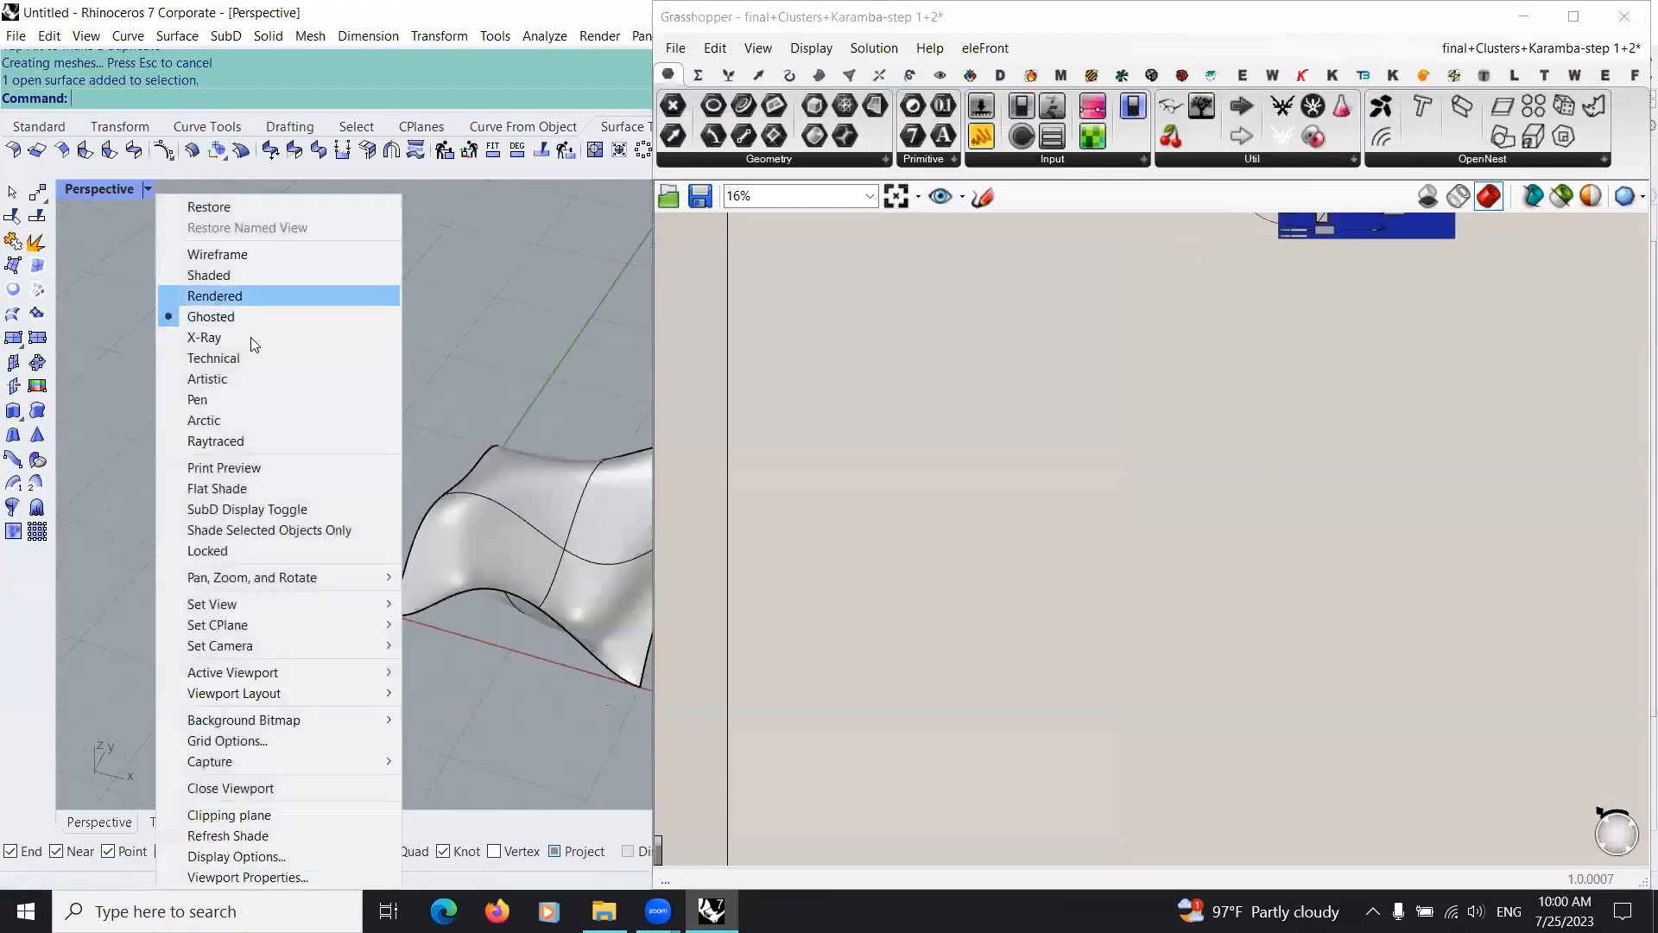
pyautogui.click(222, 298)
pyautogui.moveTo(404, 550); pyautogui.dragTo(150, 207, button='right')
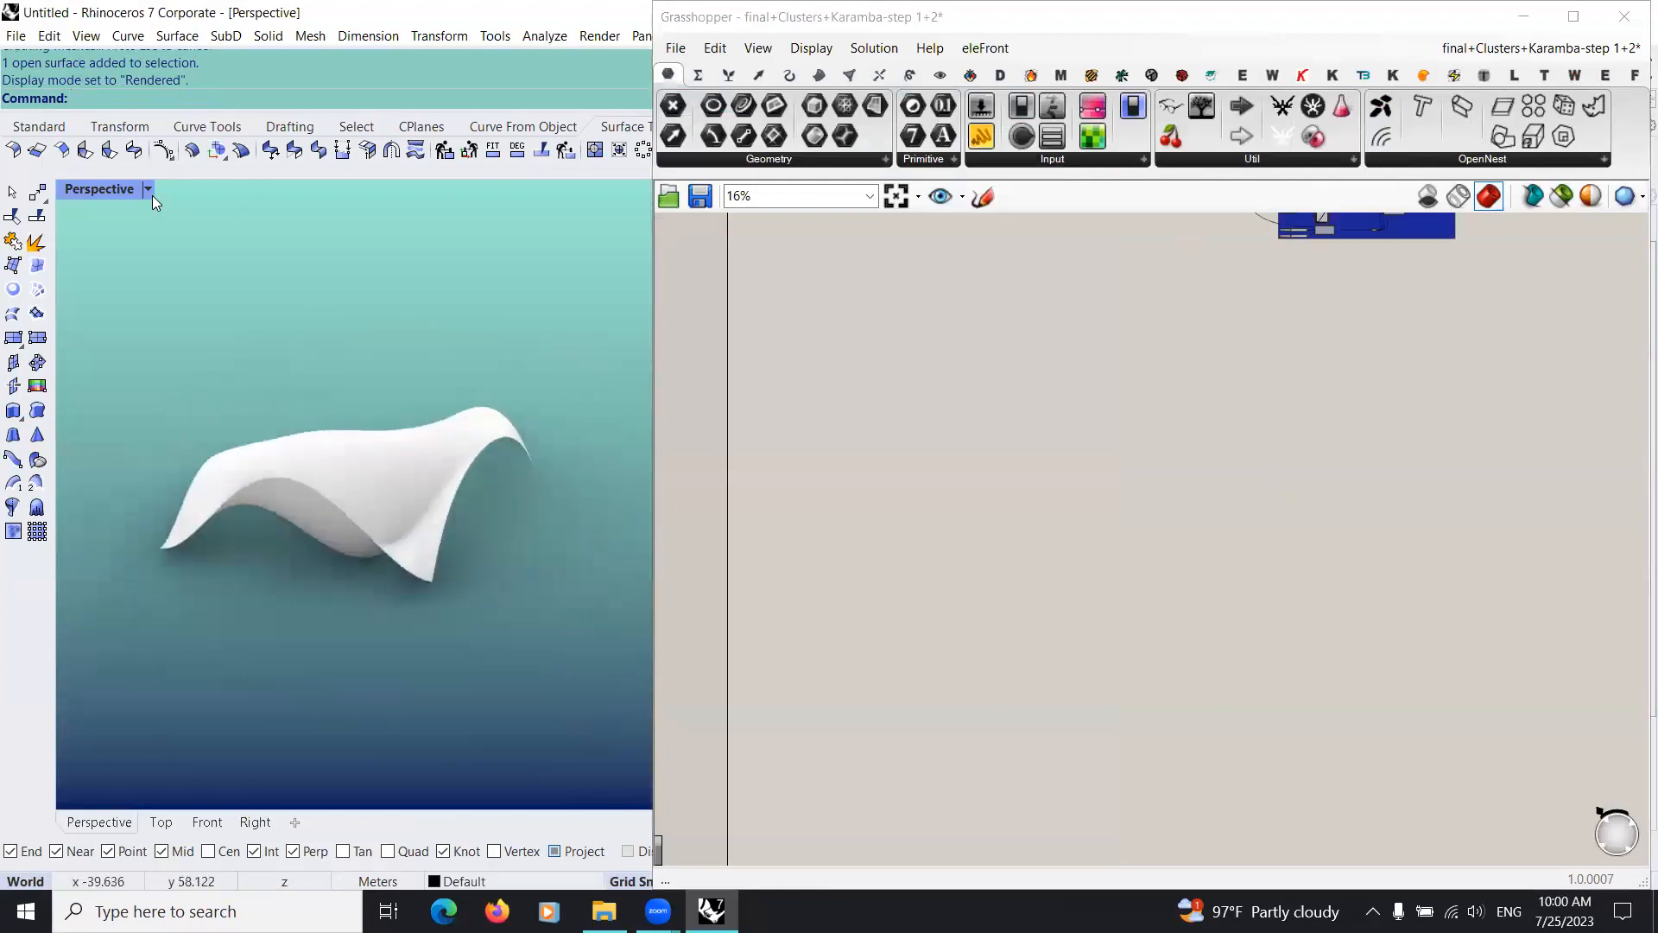
pyautogui.click(152, 192)
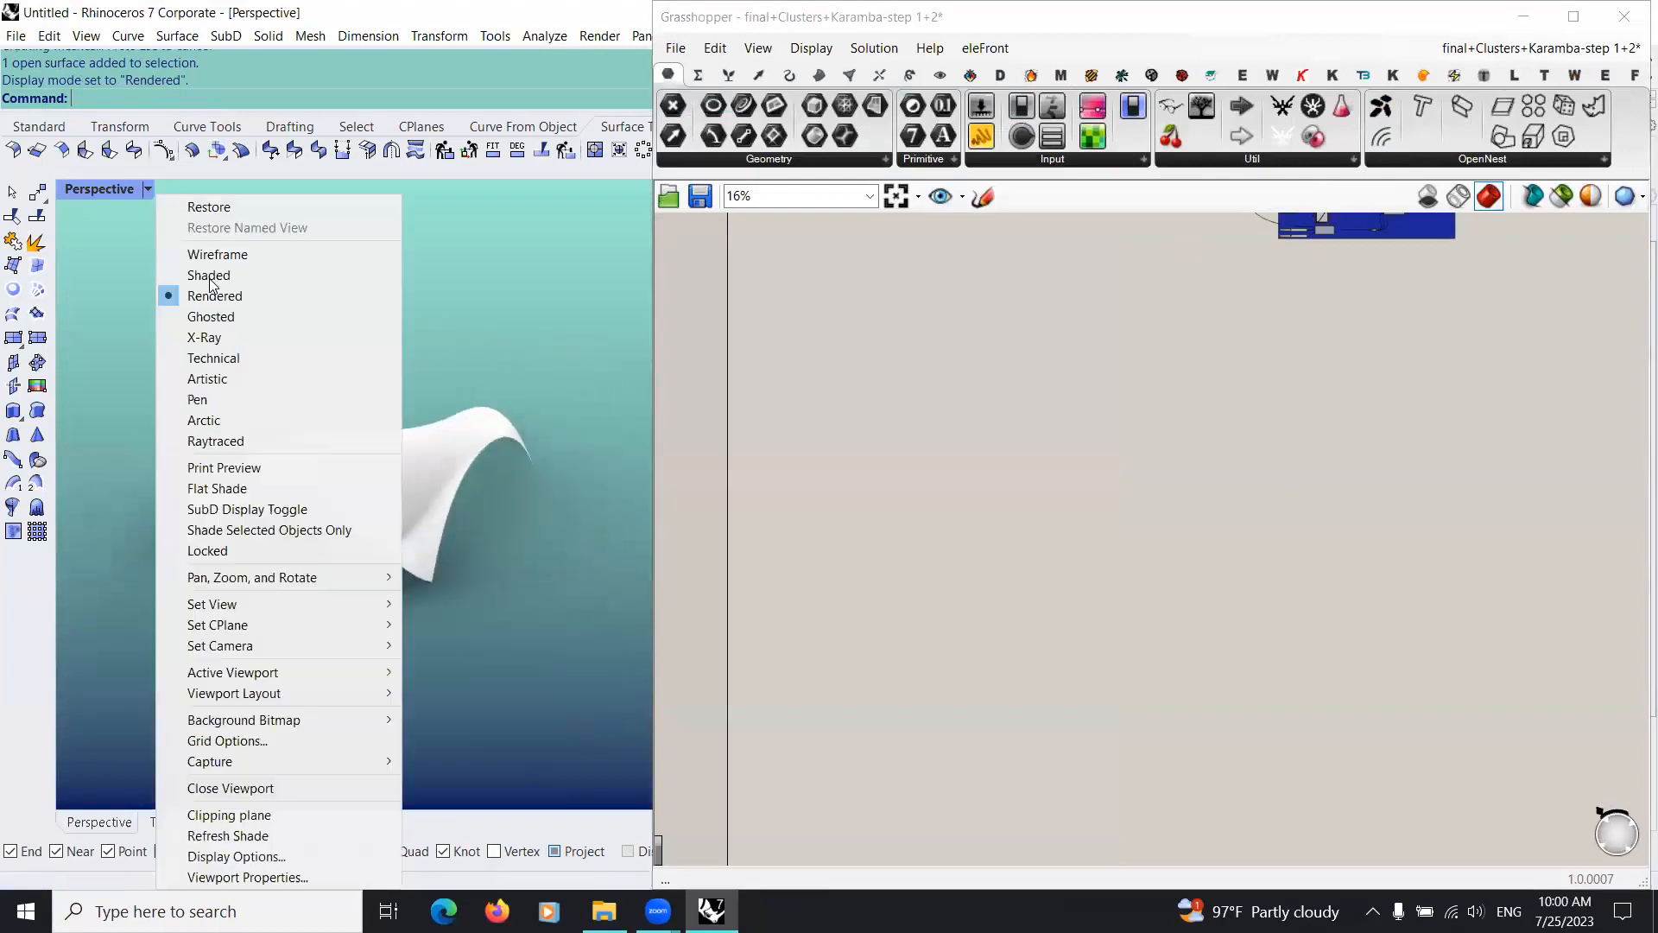
pyautogui.click(233, 316)
# Step: Place a Surface parameter in an empty area of the Grasshopper canvas
pyautogui.scroll(-5, 836, 461)
pyautogui.moveTo(818, 304); pyautogui.dragTo(822, 227, button='right')
pyautogui.scroll(5, 855, 356)
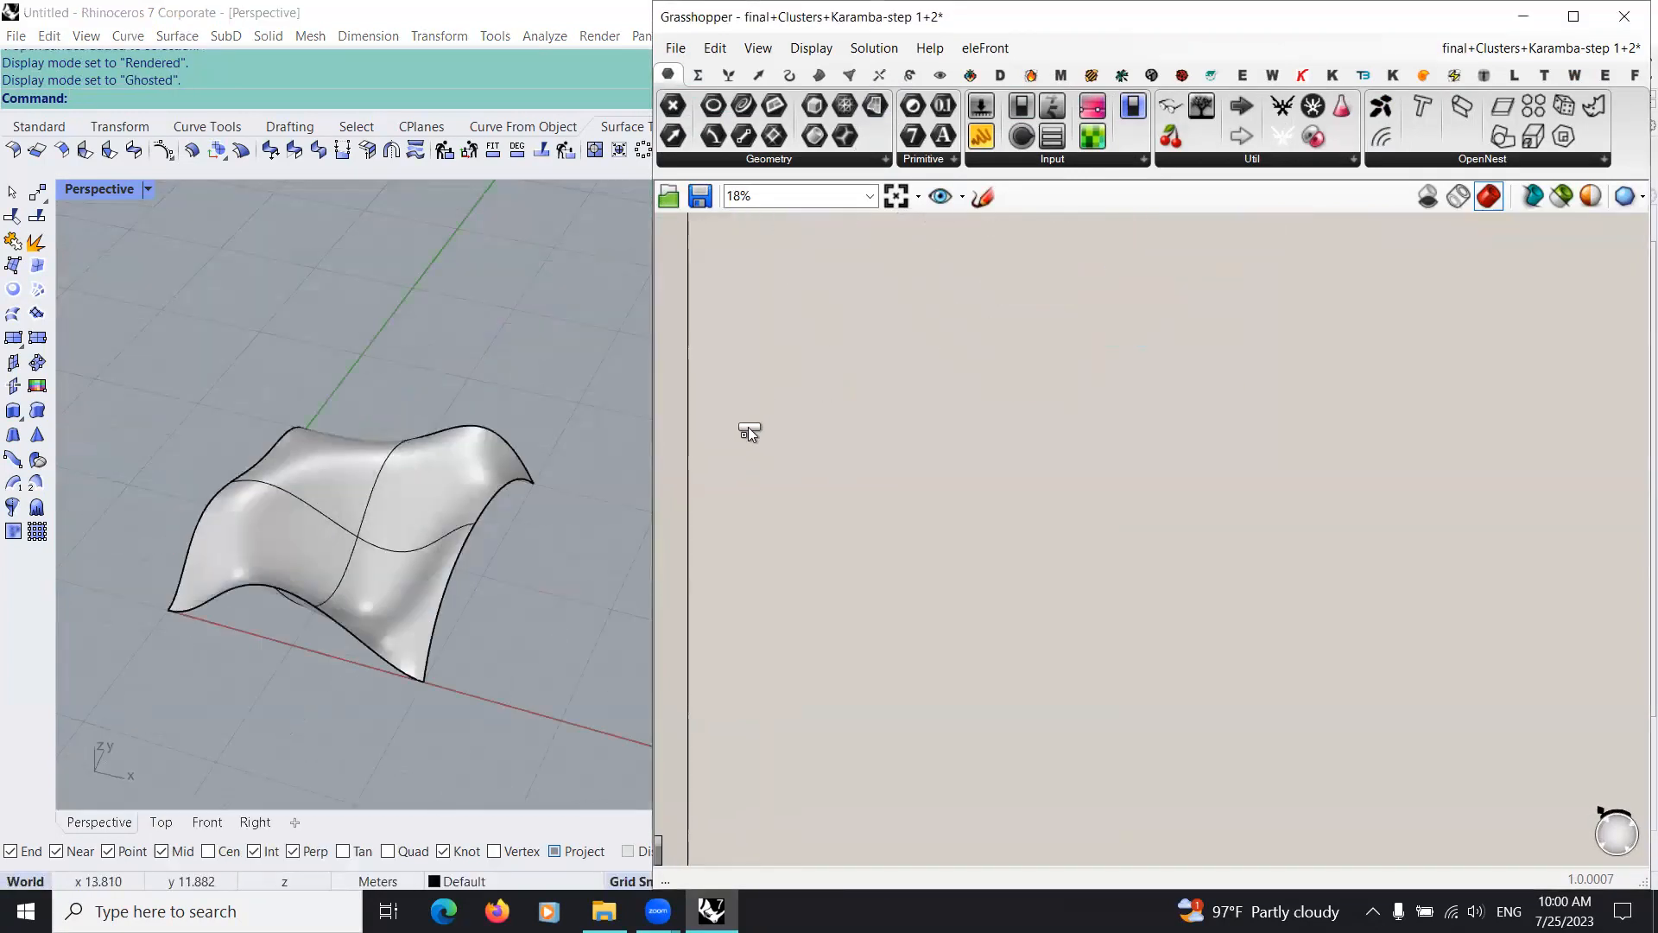
pyautogui.scroll(4, 746, 448)
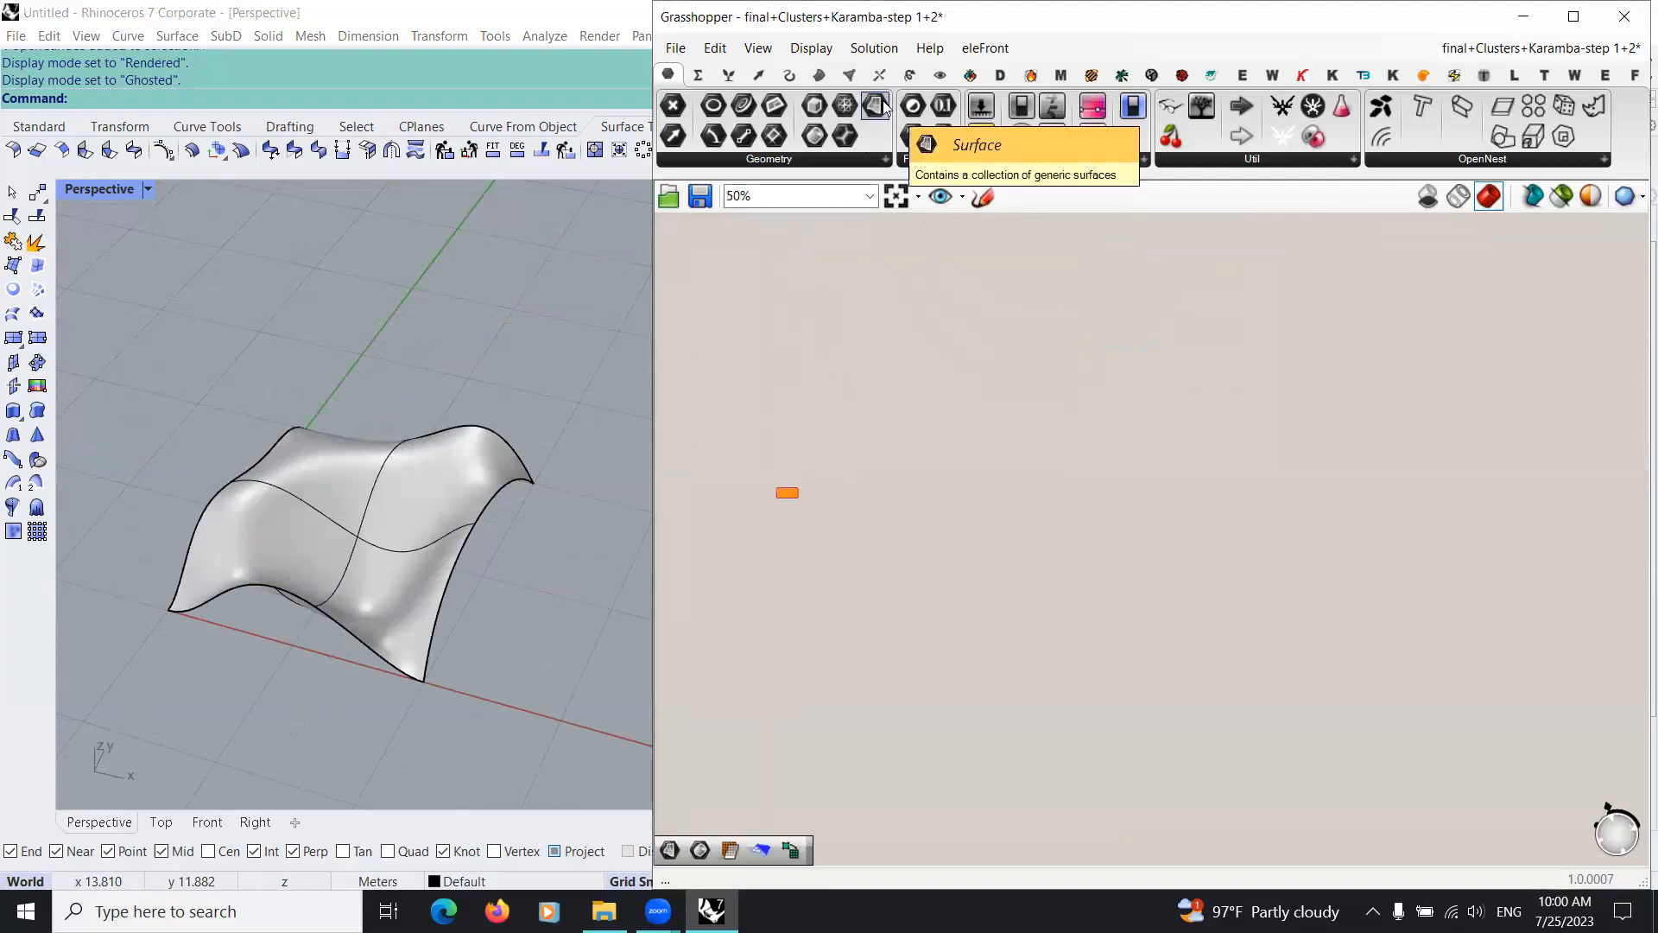
pyautogui.scroll(4, 807, 504)
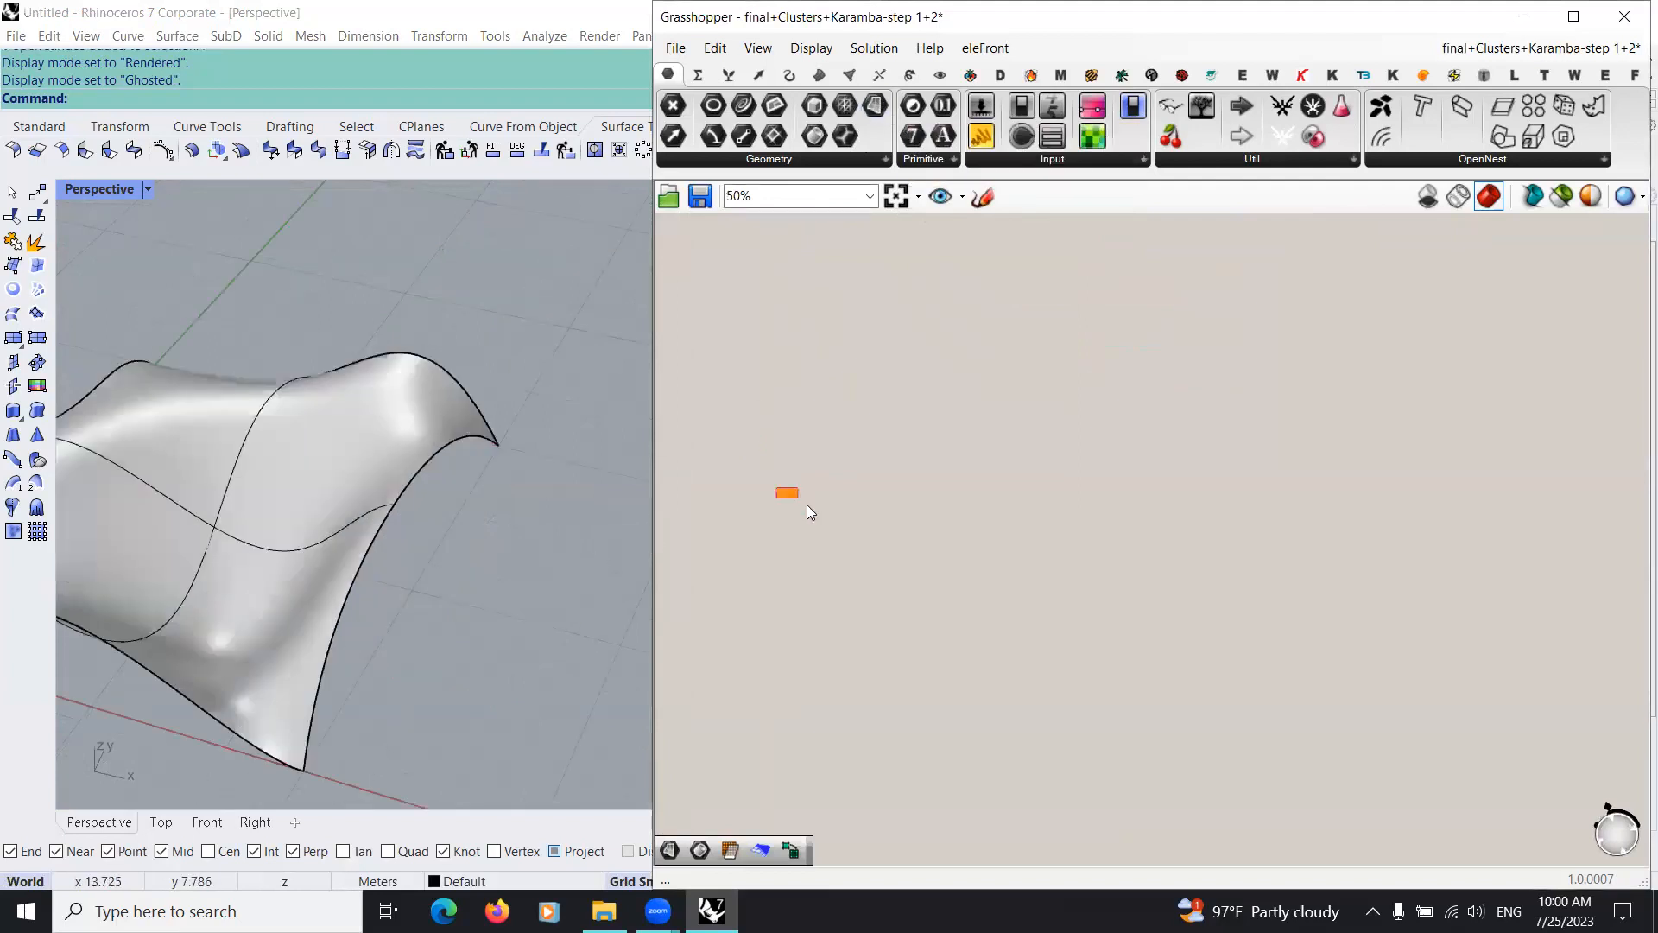
pyautogui.moveTo(363, 489); pyautogui.dragTo(394, 566, button='right')
pyautogui.scroll(-8, 393, 566)
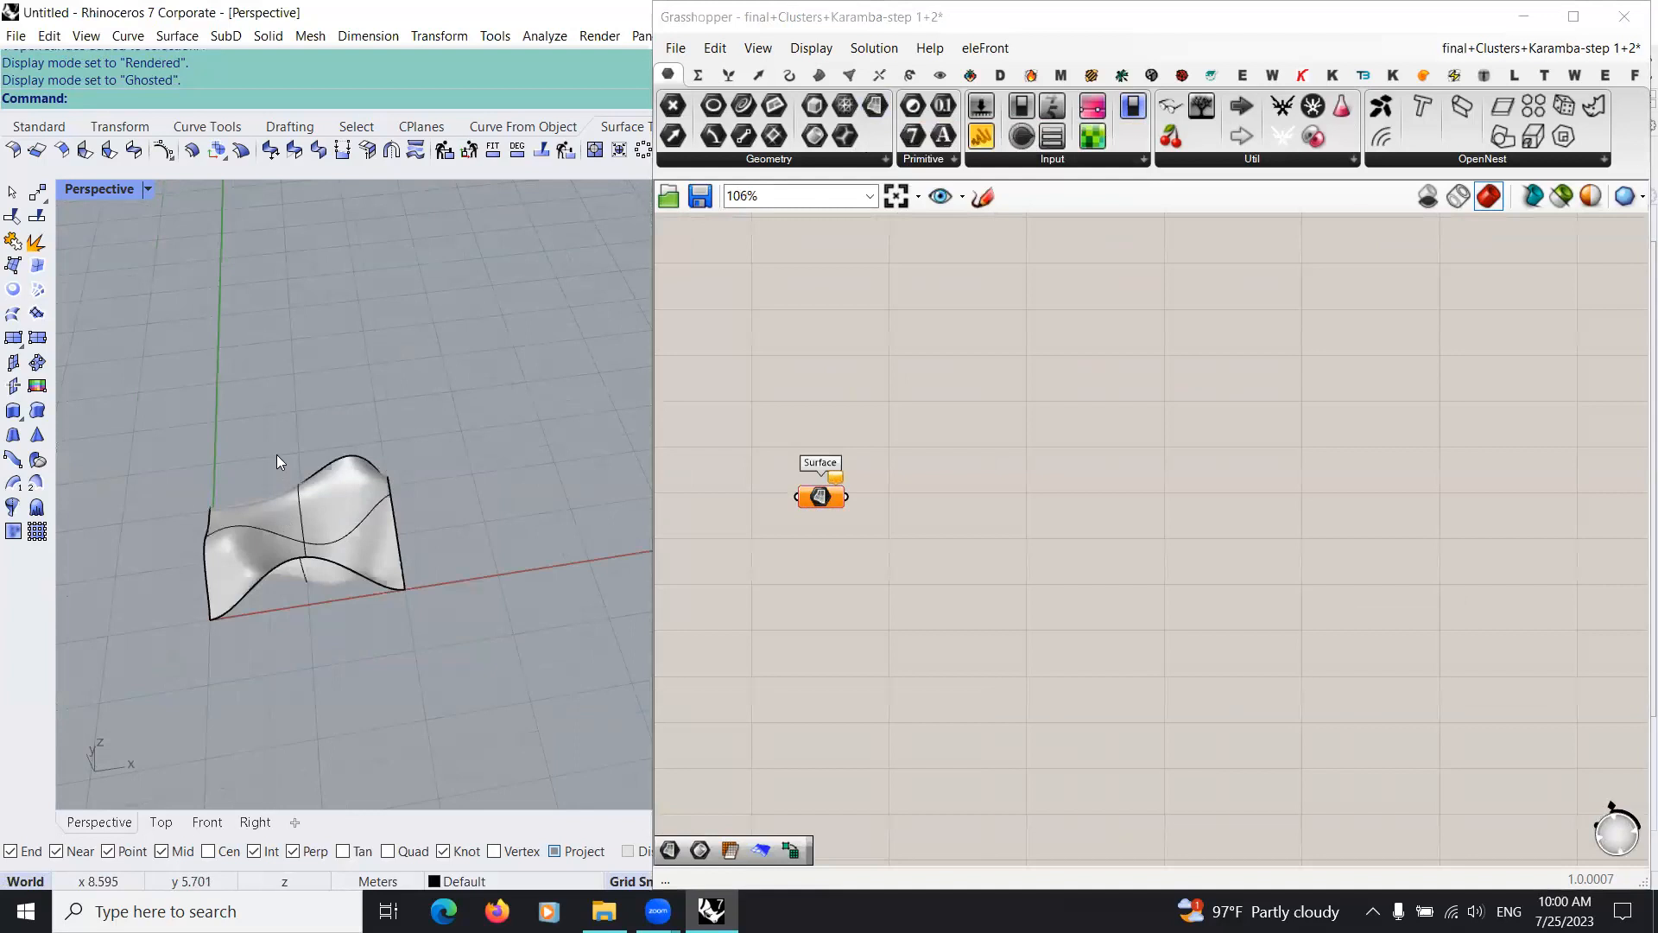
# Step: Reference the sculpted Rhino surface in the Surface parameter as one surface and internalise its data
pyautogui.moveTo(277, 454); pyautogui.dragTo(471, 446, button='right')
pyautogui.scroll(5, 469, 442)
pyautogui.click(470, 448)
pyautogui.scroll(3, 806, 471)
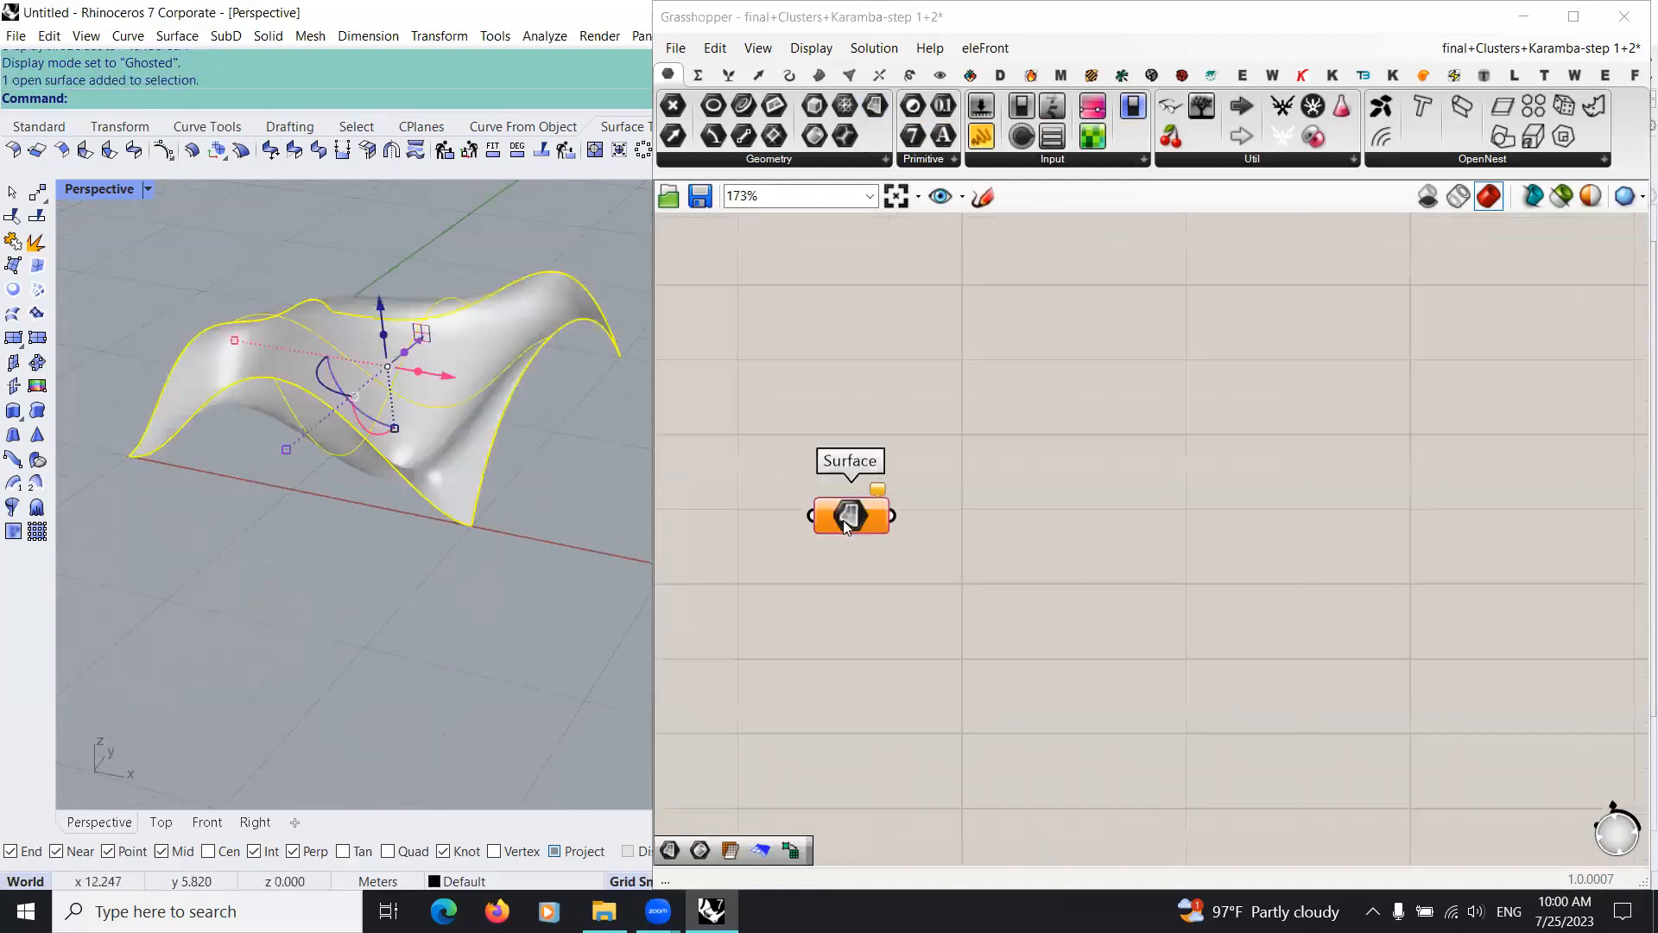
pyautogui.rightClick(846, 518)
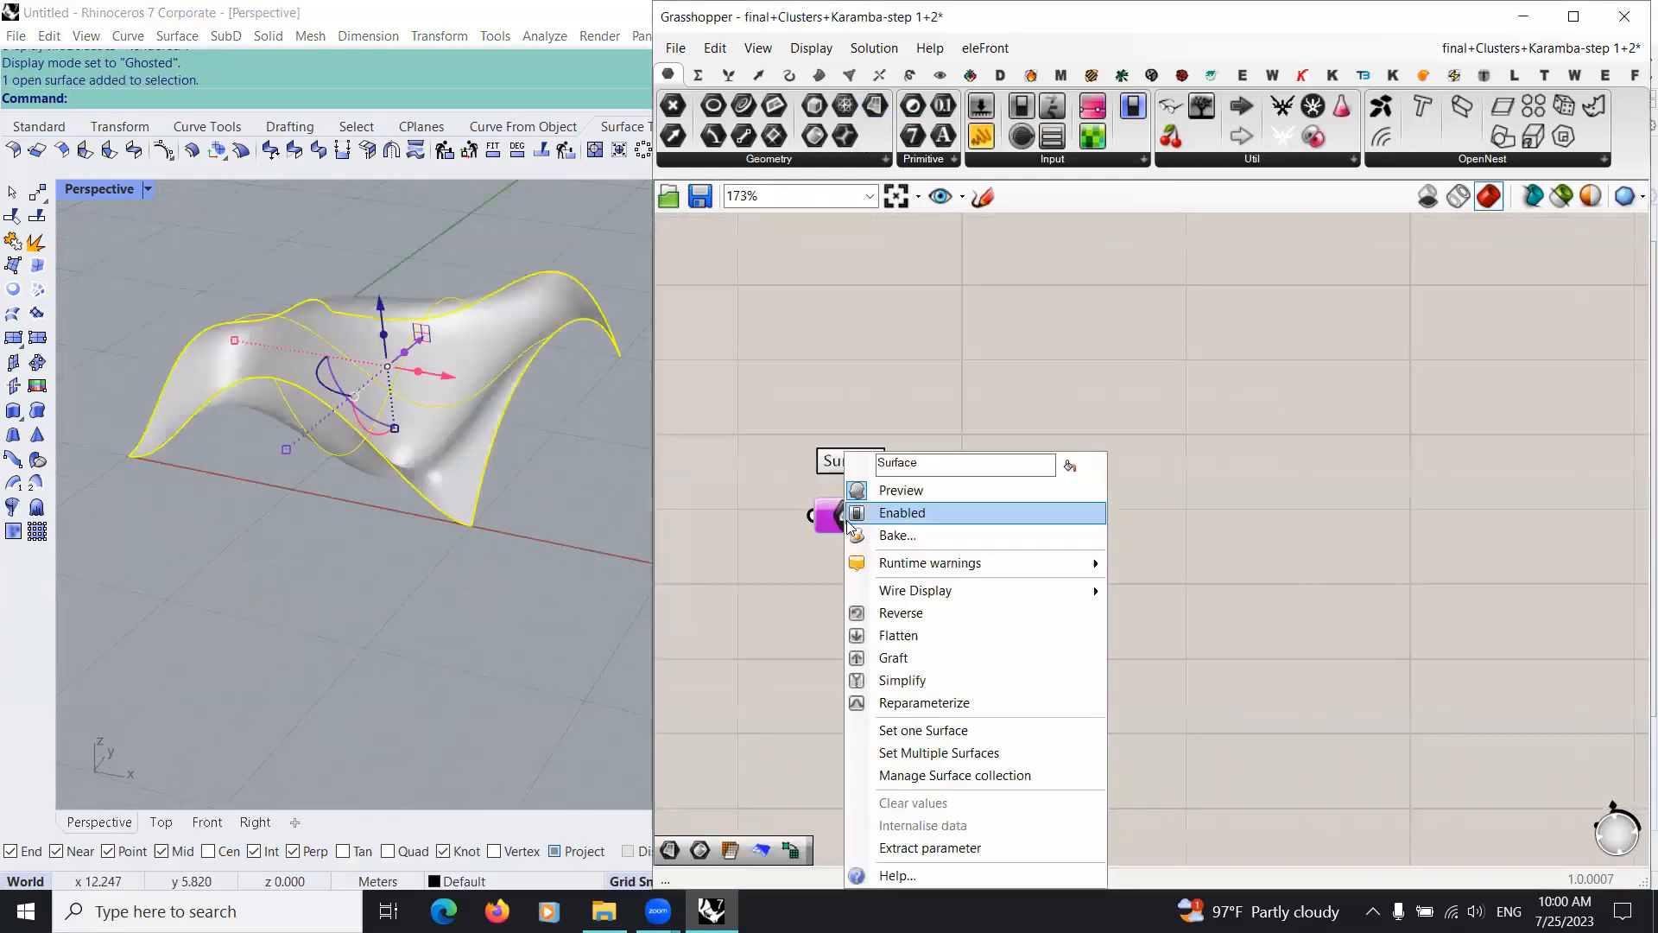
pyautogui.click(974, 728)
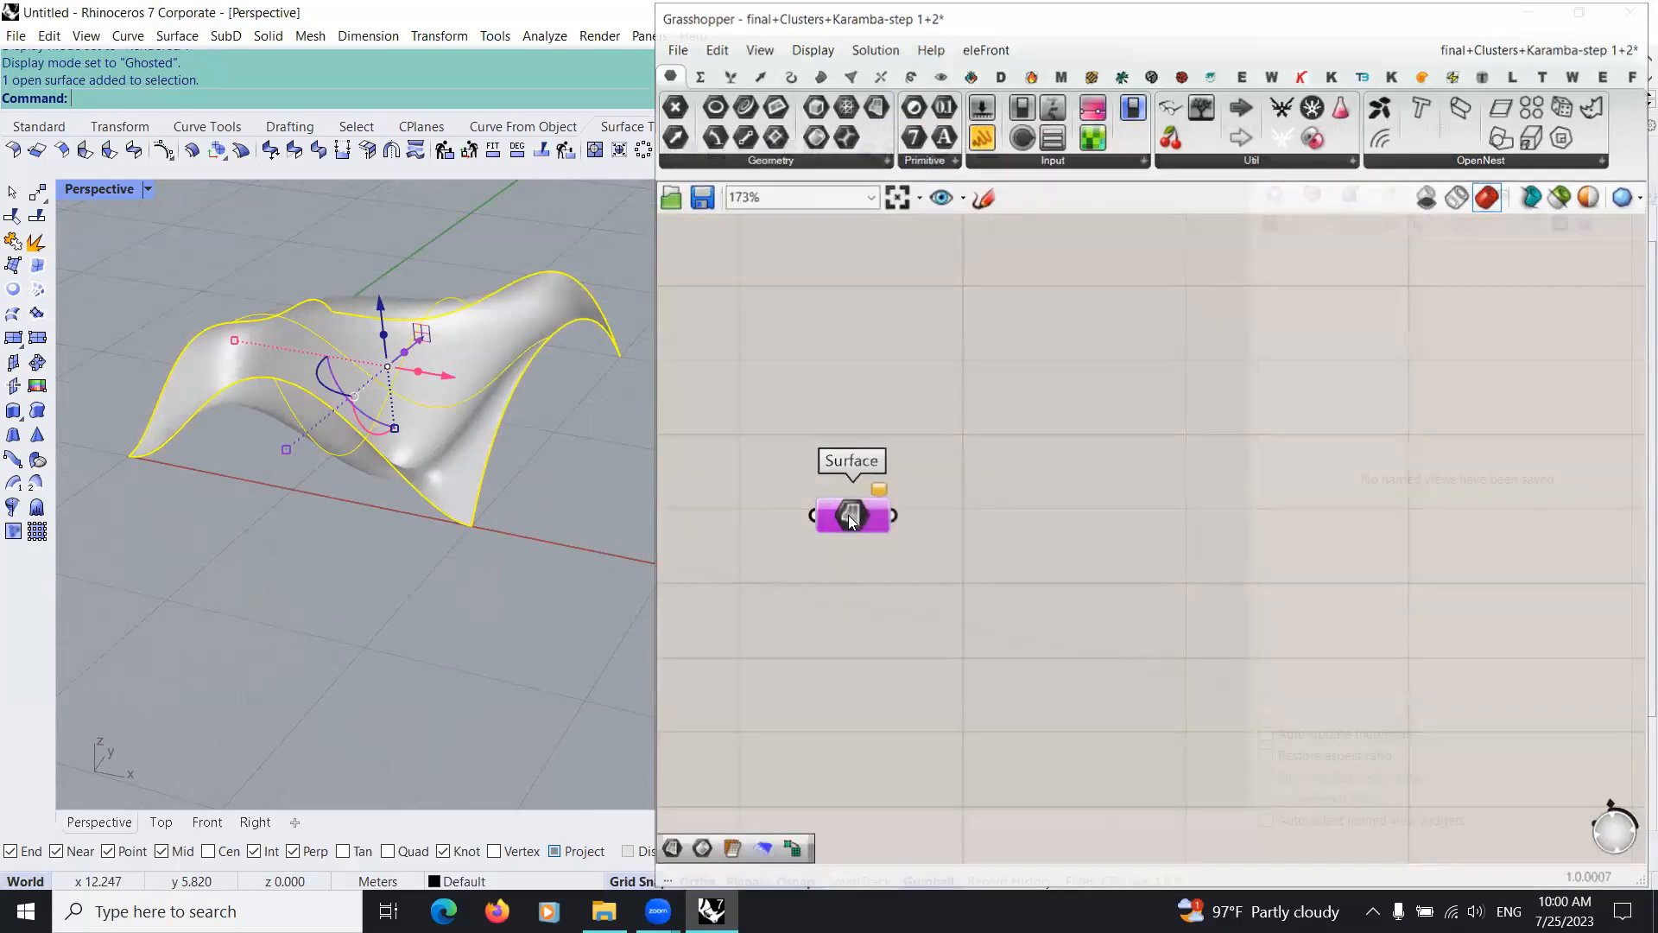
pyautogui.rightClick(848, 516)
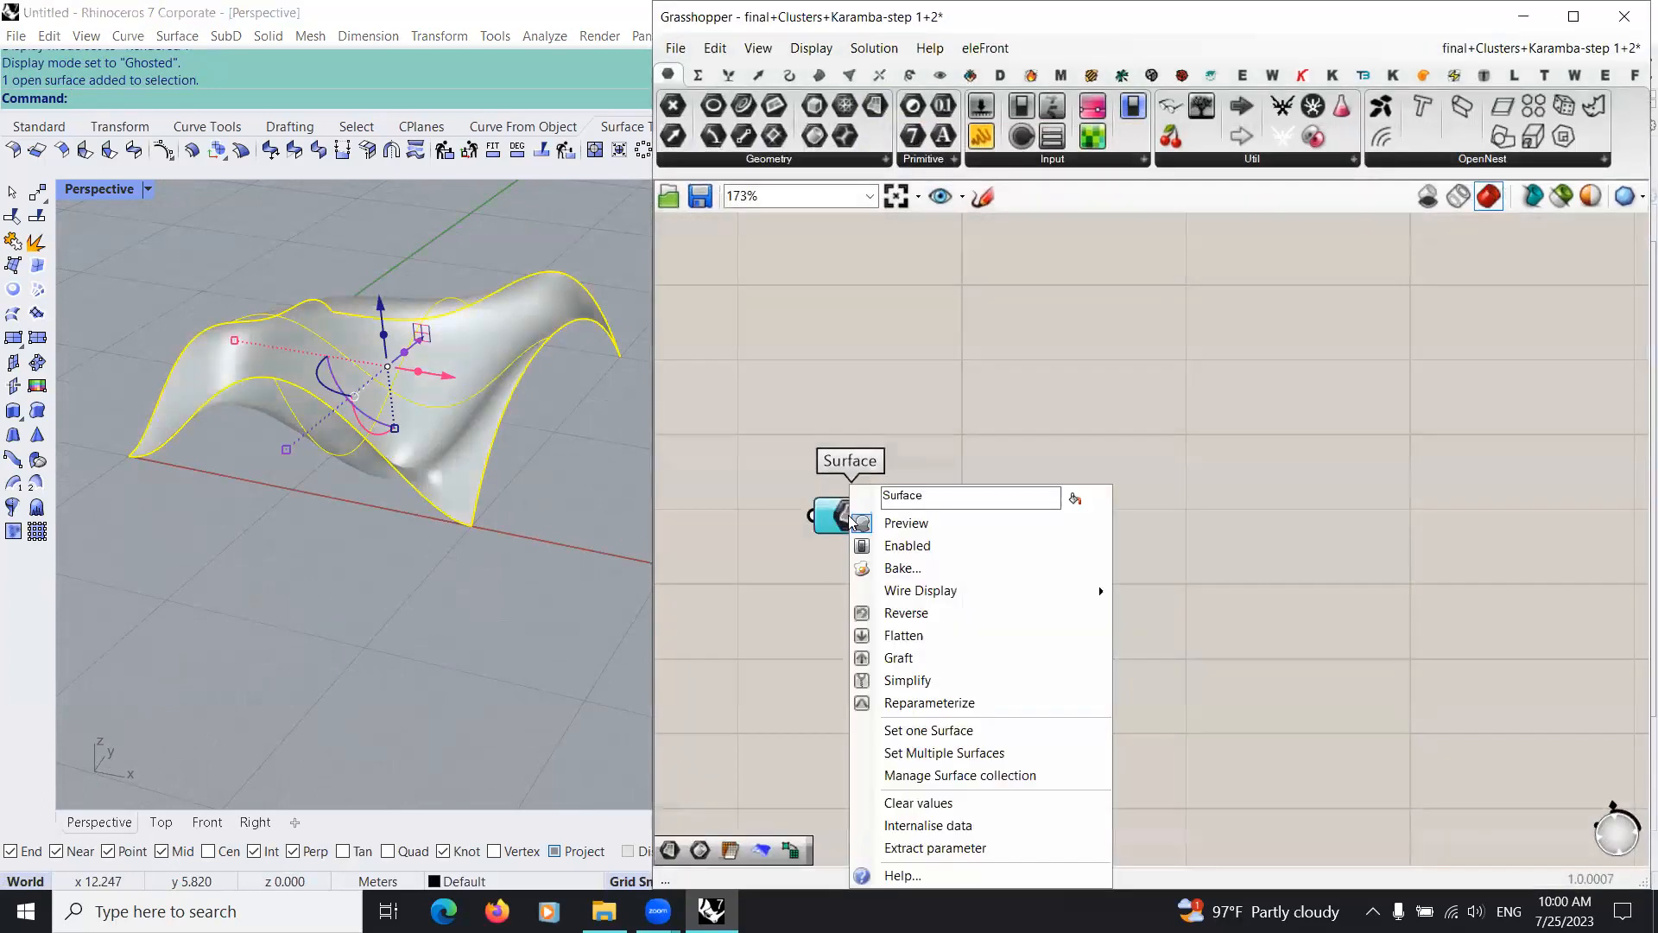
pyautogui.click(928, 825)
# Step: Hide the original surface in Rhino so only the Grasshopper preview is shown
pyautogui.middleClick(343, 423)
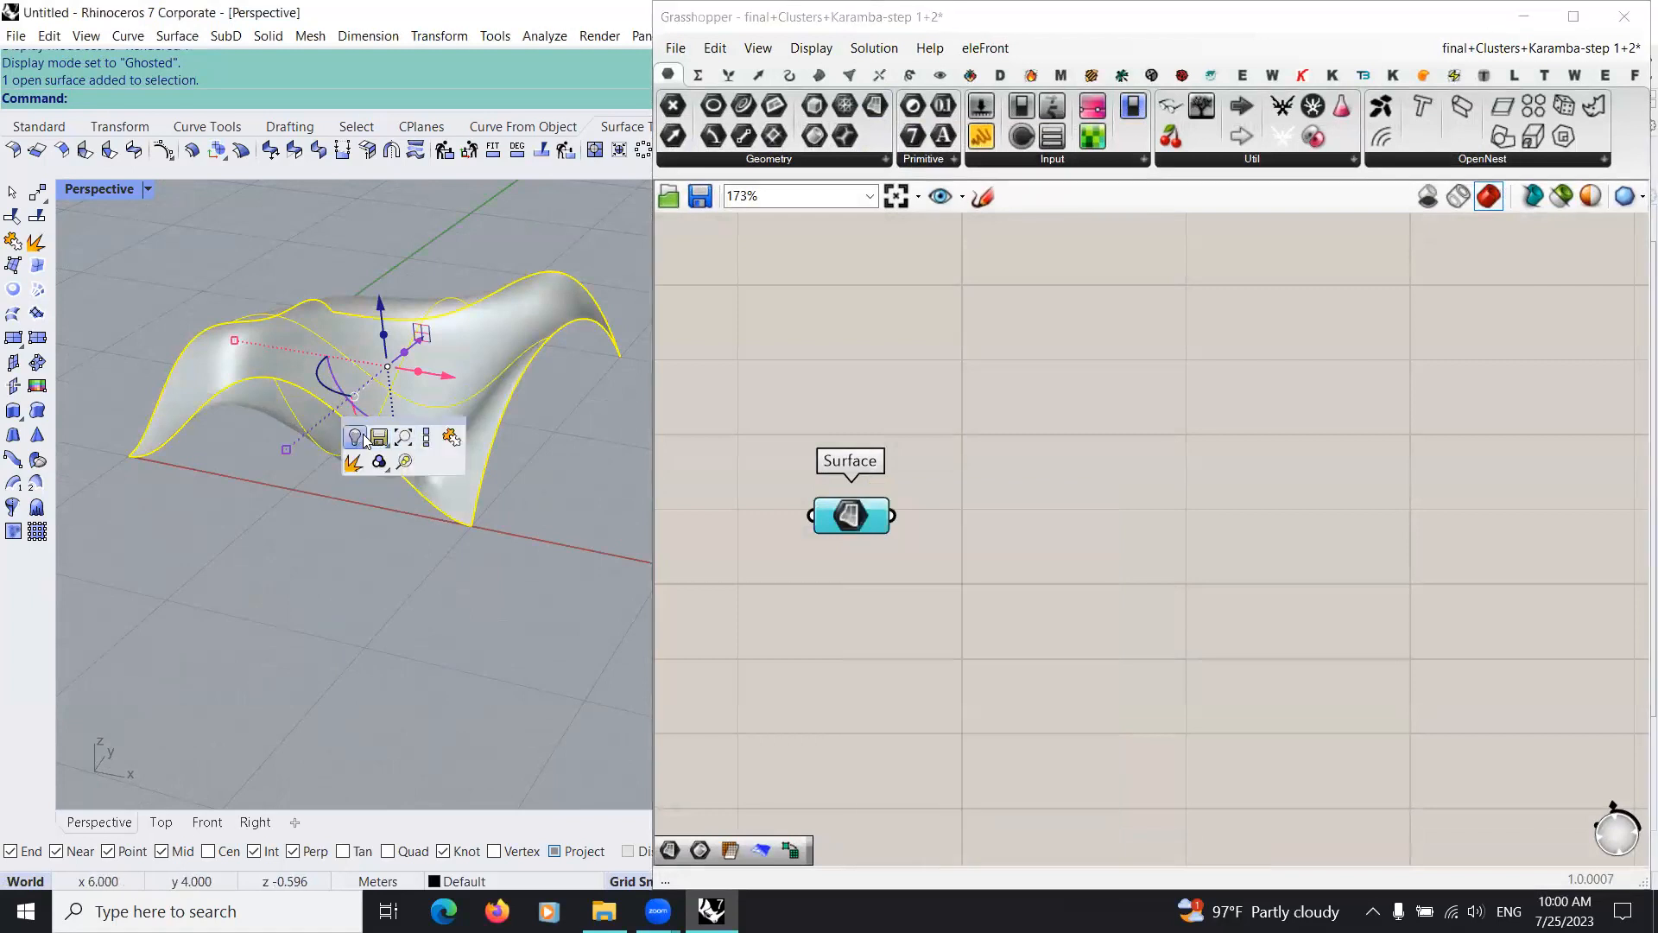
pyautogui.click(356, 437)
pyautogui.scroll(-4, 392, 483)
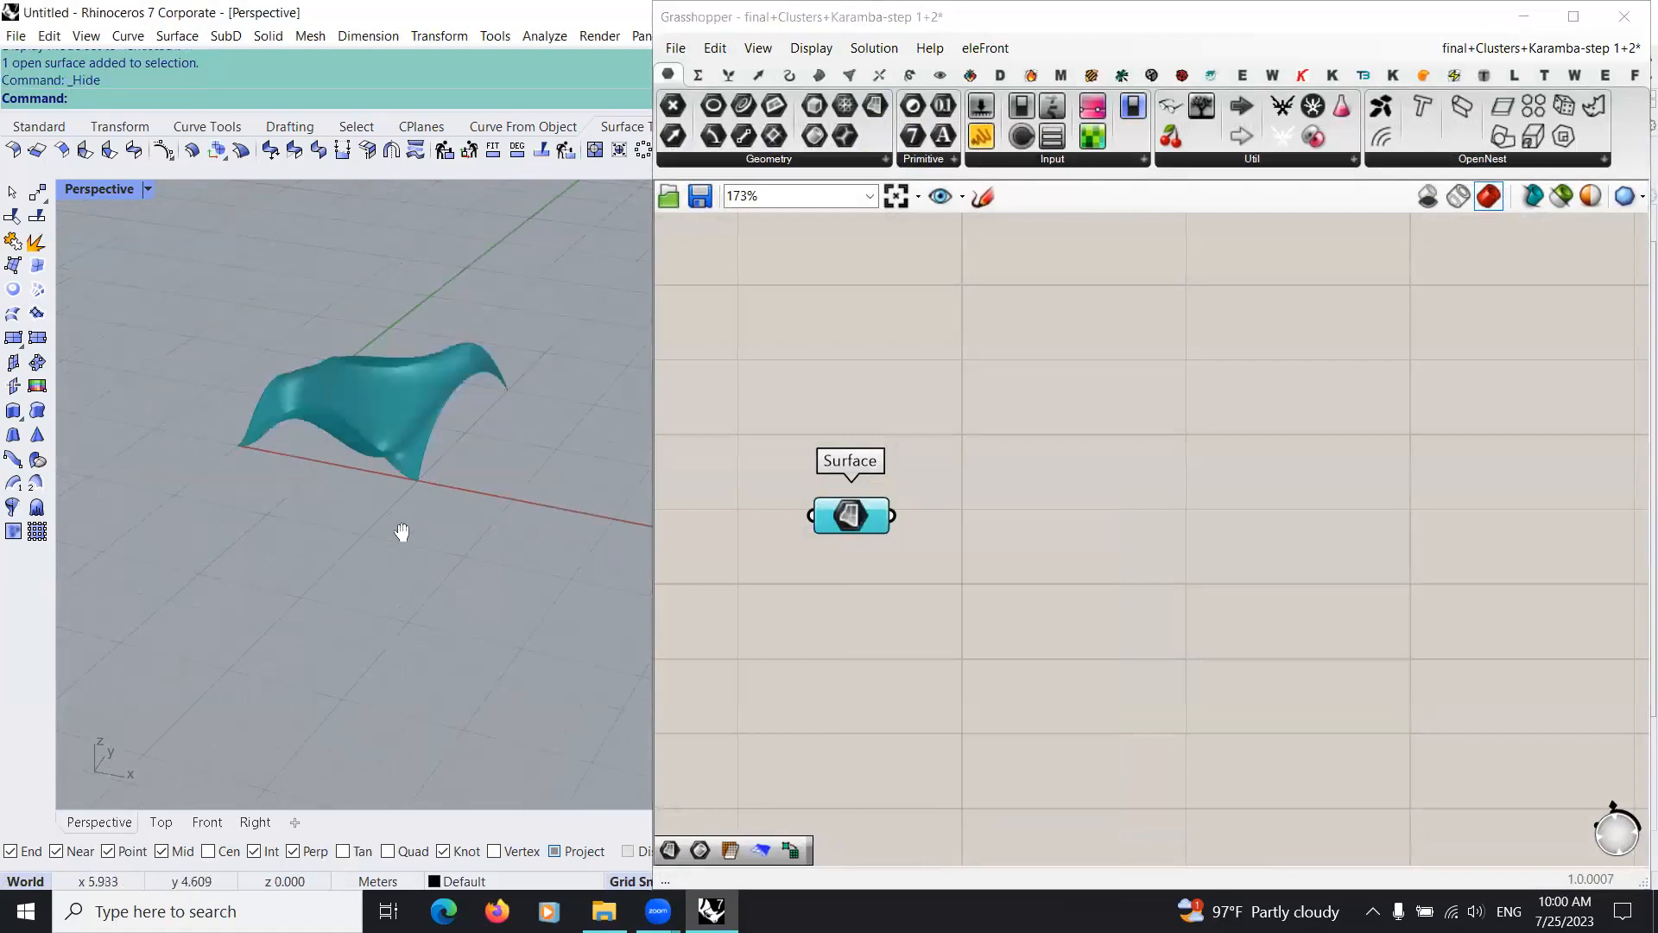
pyautogui.scroll(4, 393, 527)
pyautogui.scroll(-2, 1069, 648)
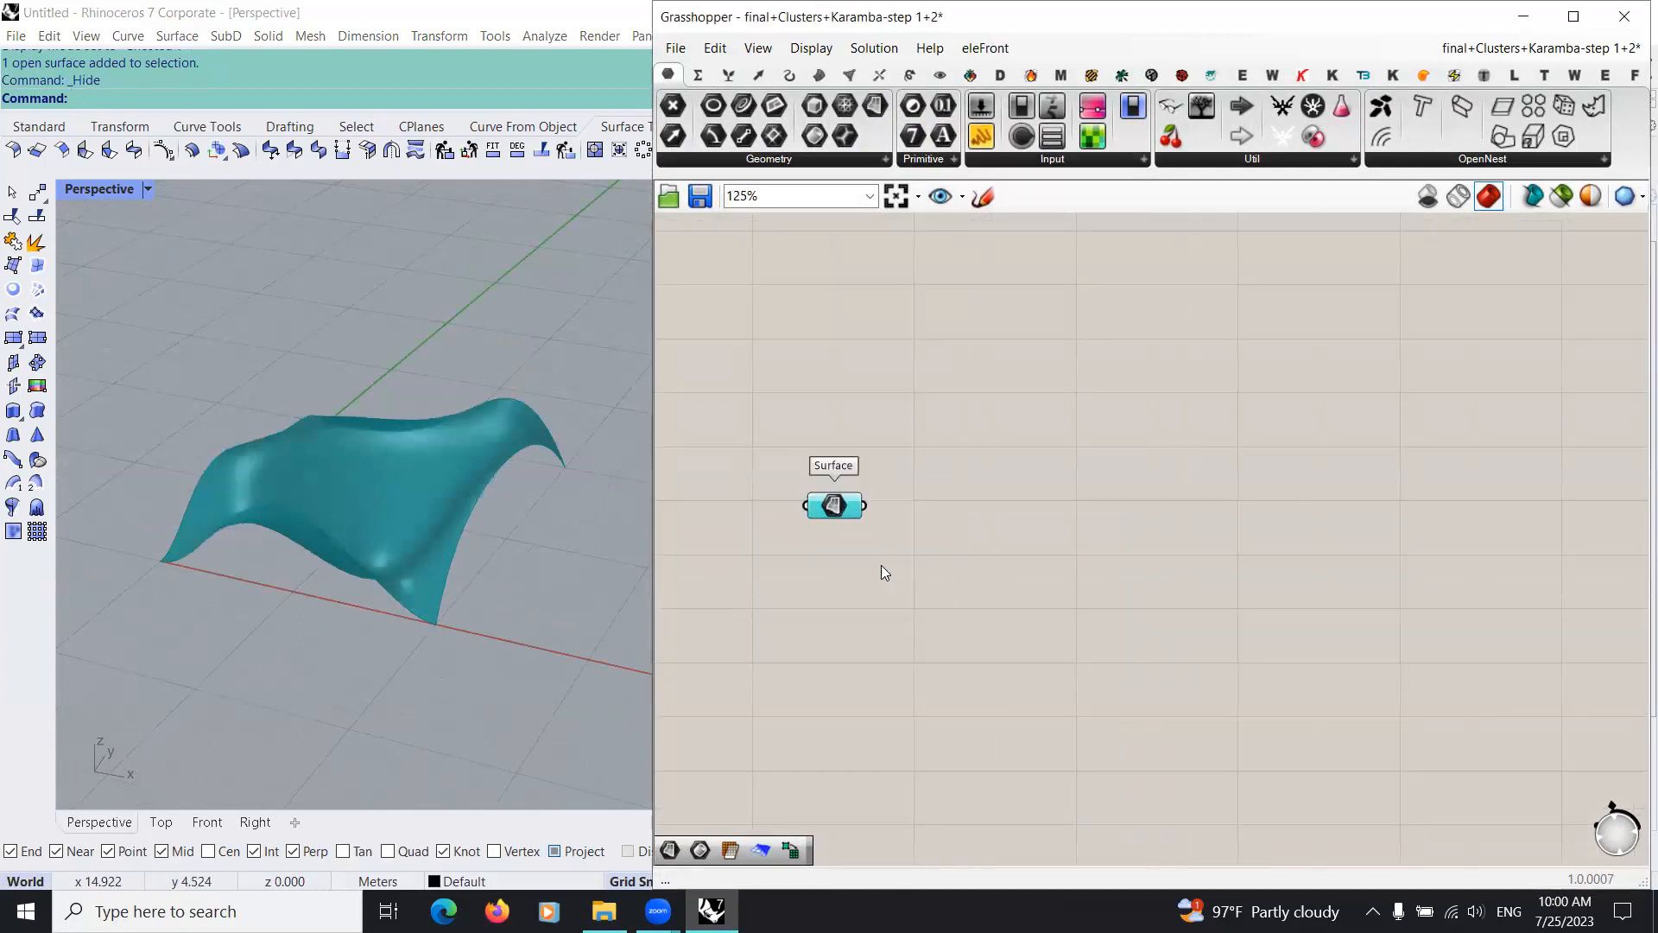
# Step: Add a Mesh Surface component beside the Surface parameter and connect the parameter to its Surface input
pyautogui.click(964, 564)
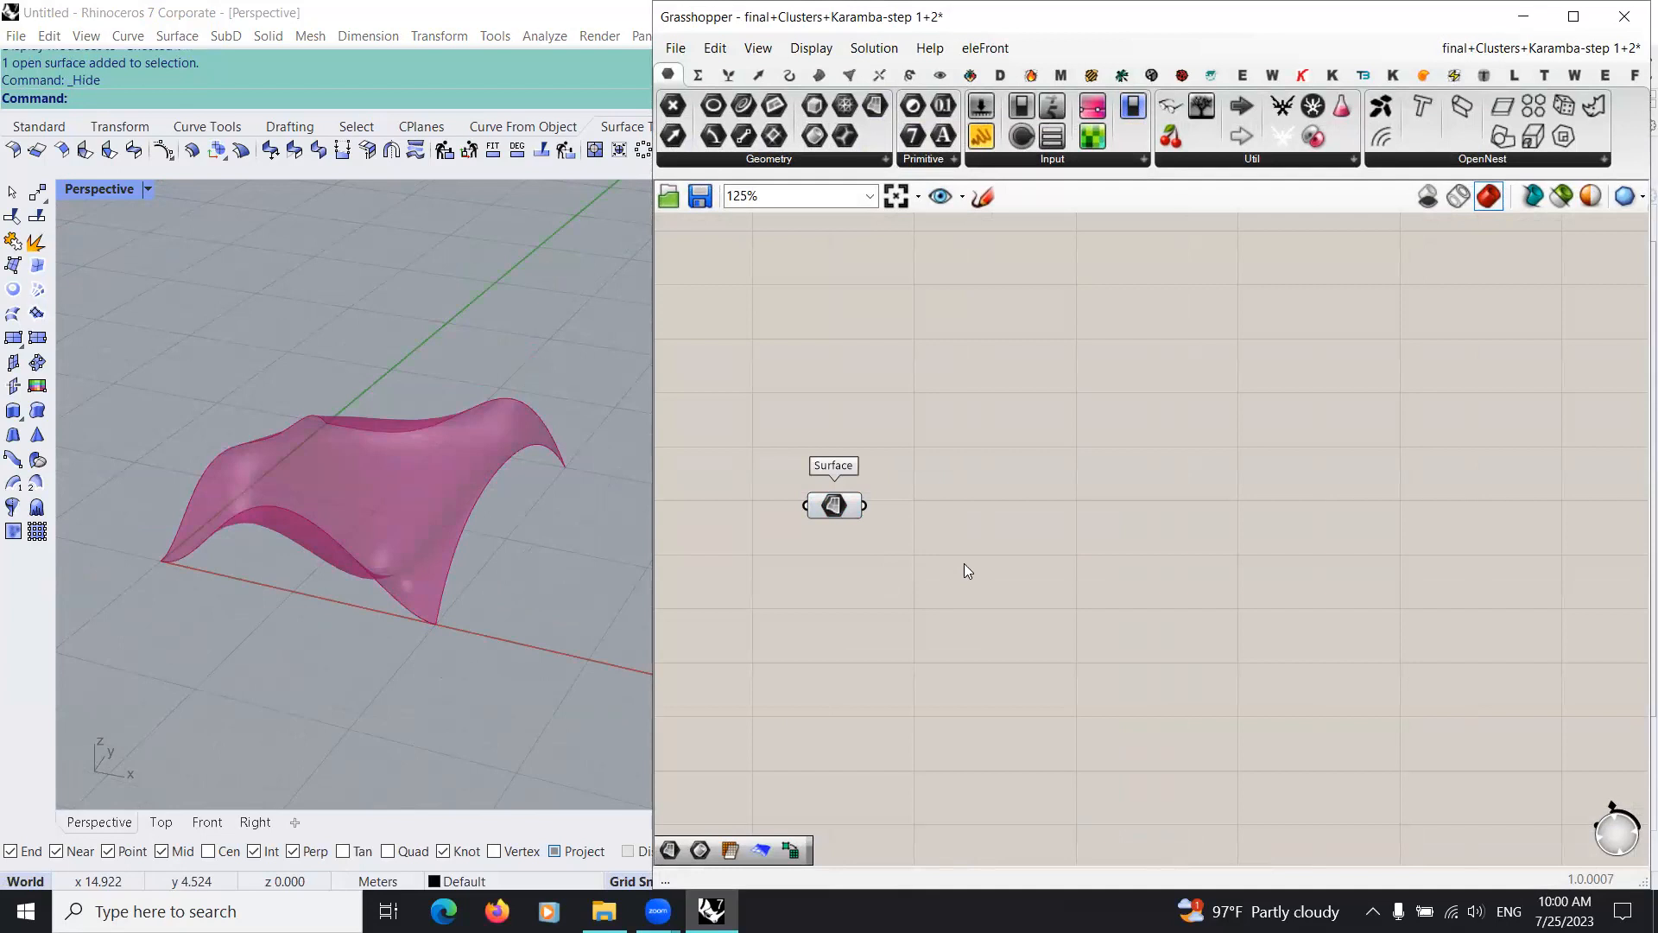
pyautogui.doubleClick(956, 561)
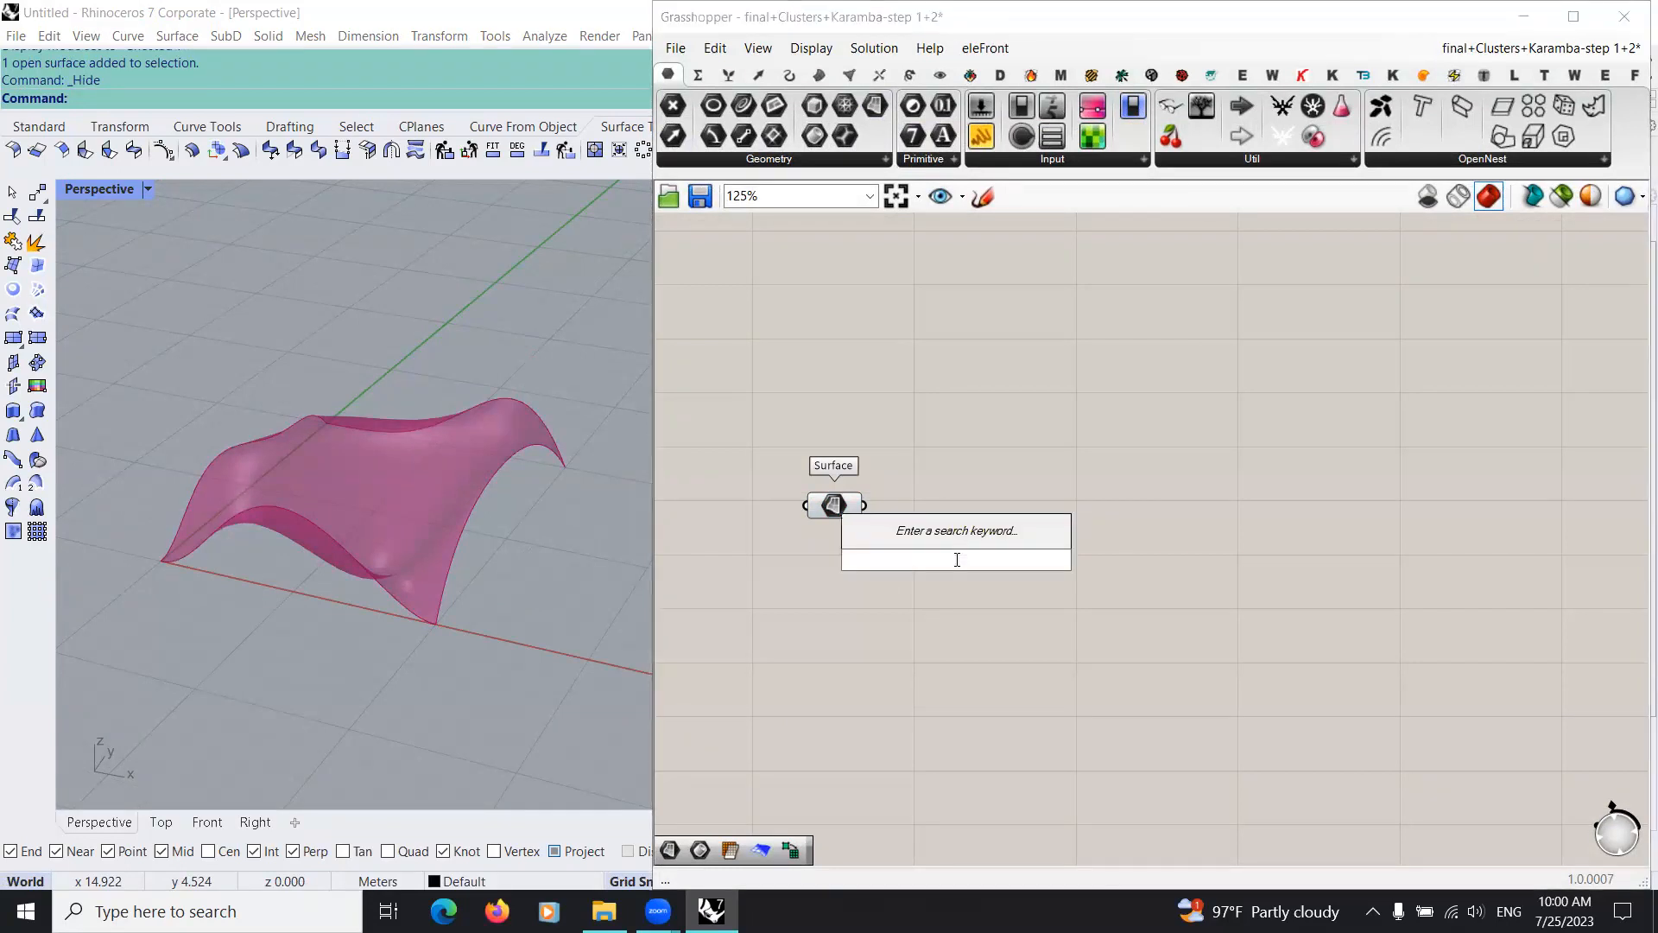
pyautogui.write('mesh ')
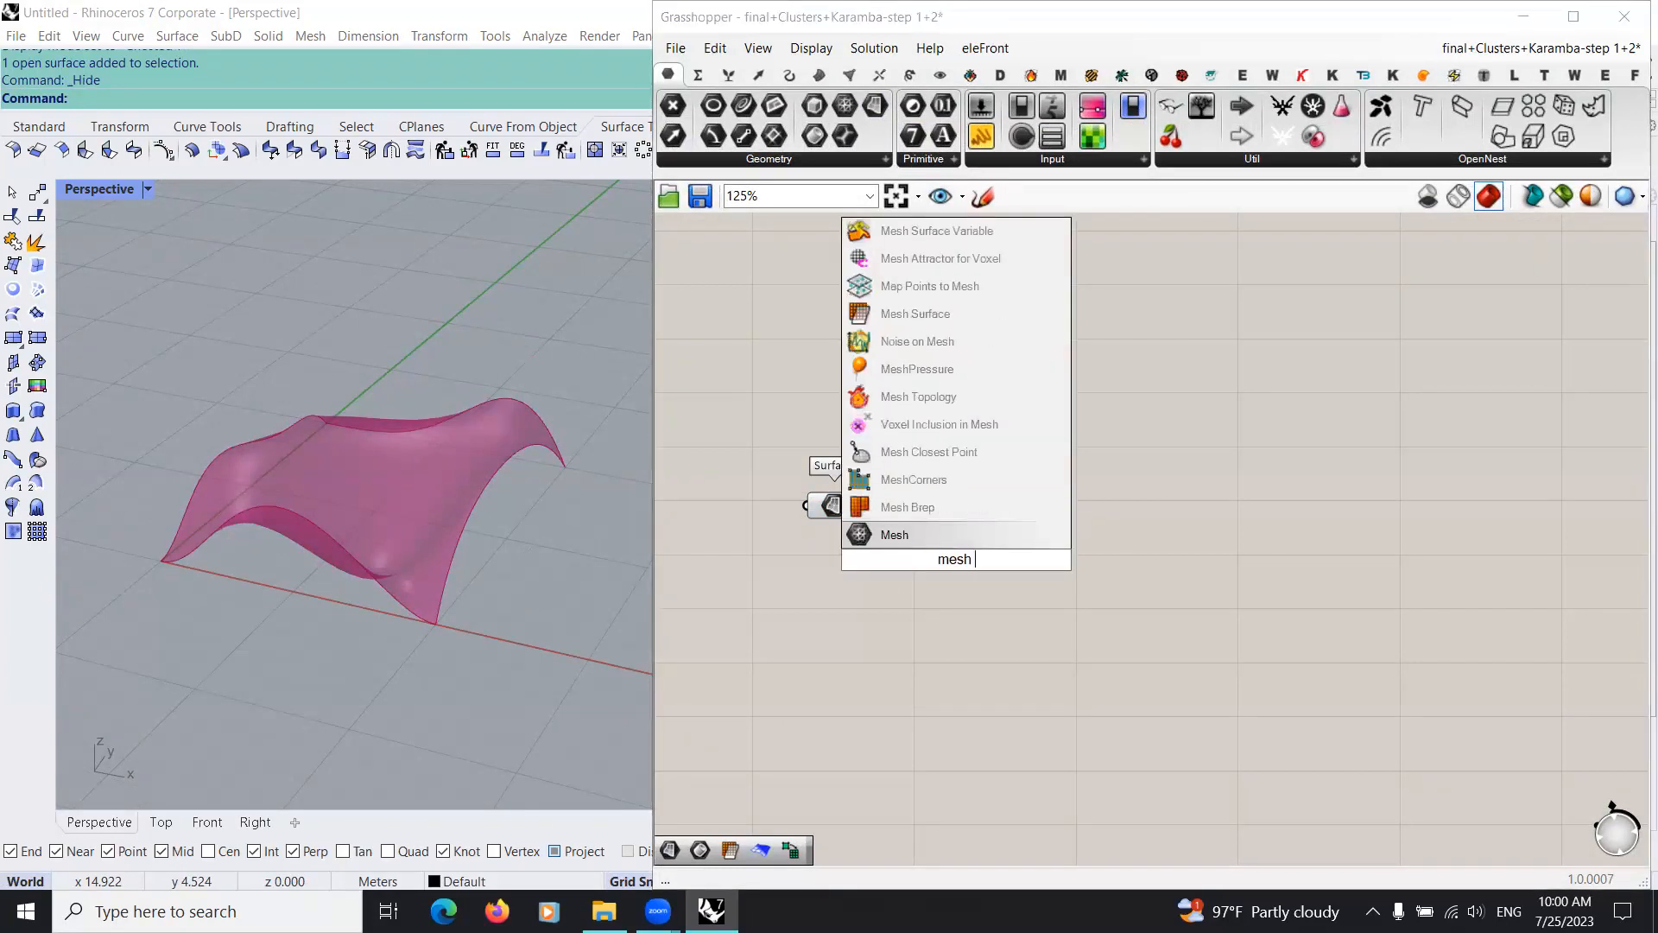
pyautogui.write('s')
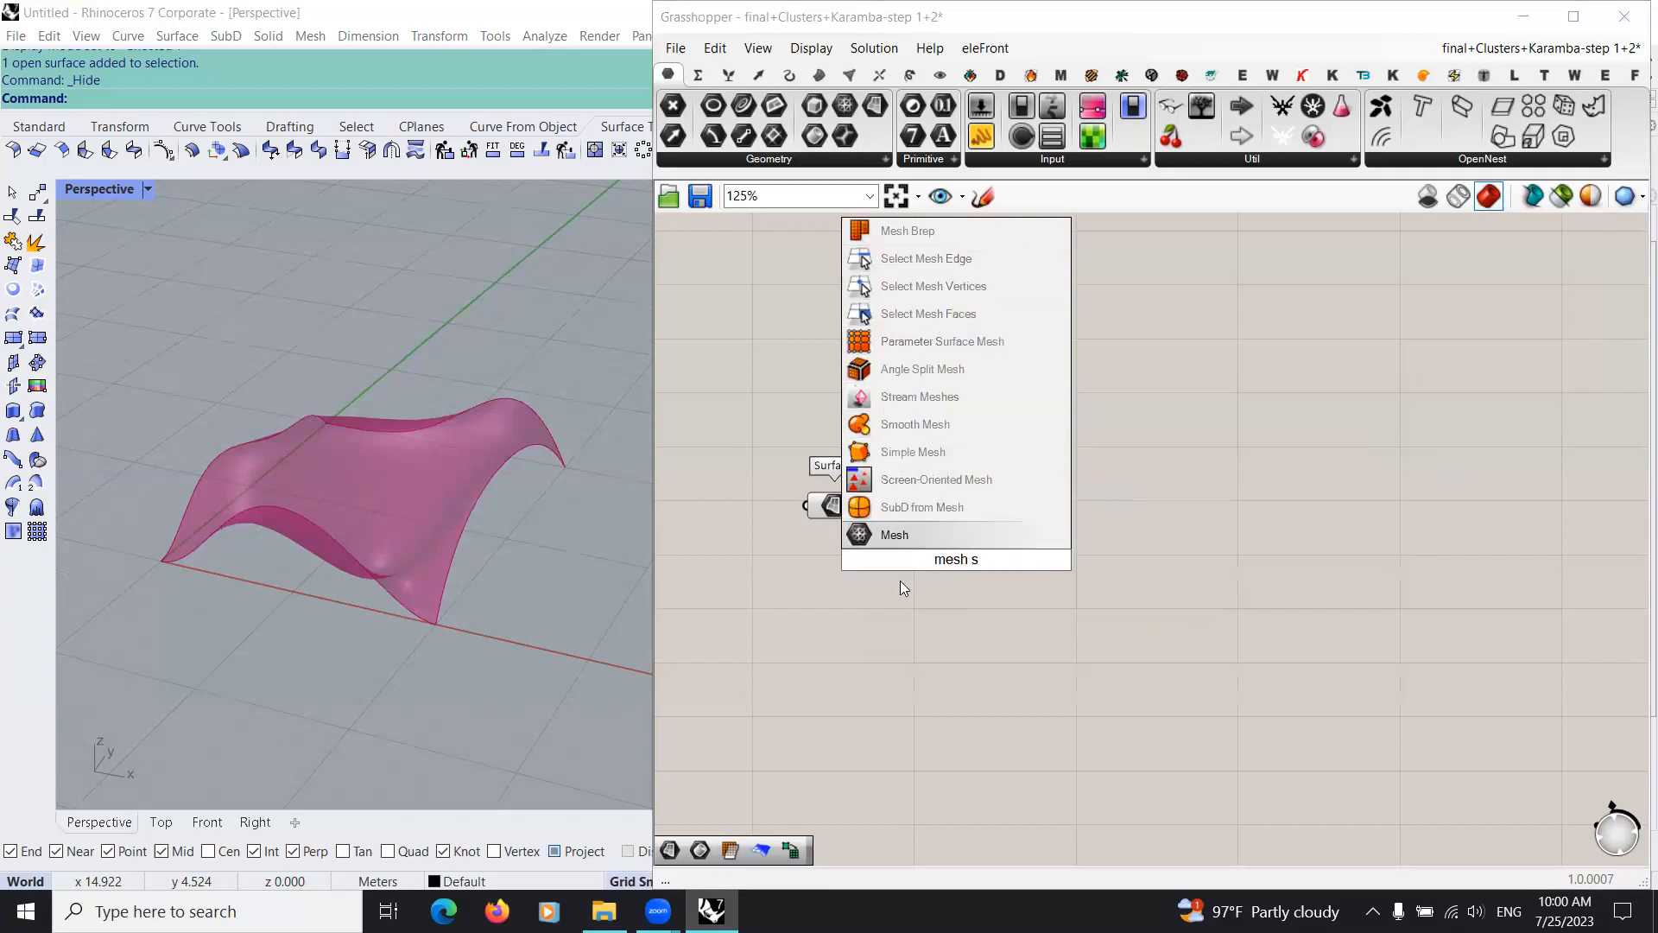
pyautogui.write('urf')
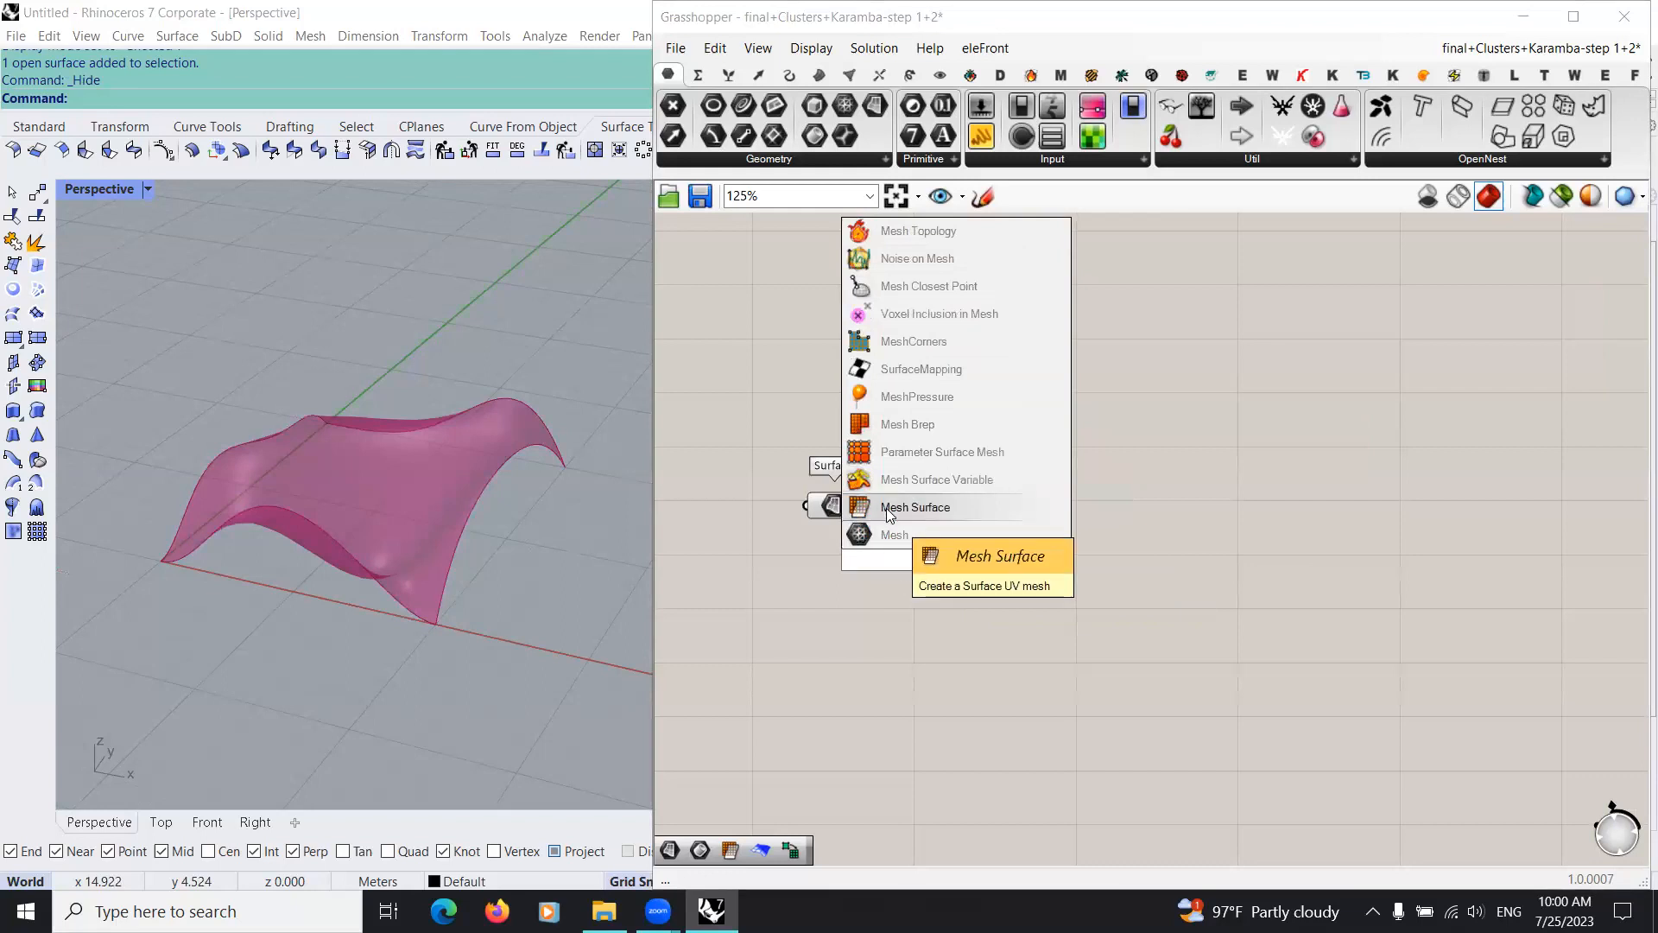
pyautogui.click(959, 577)
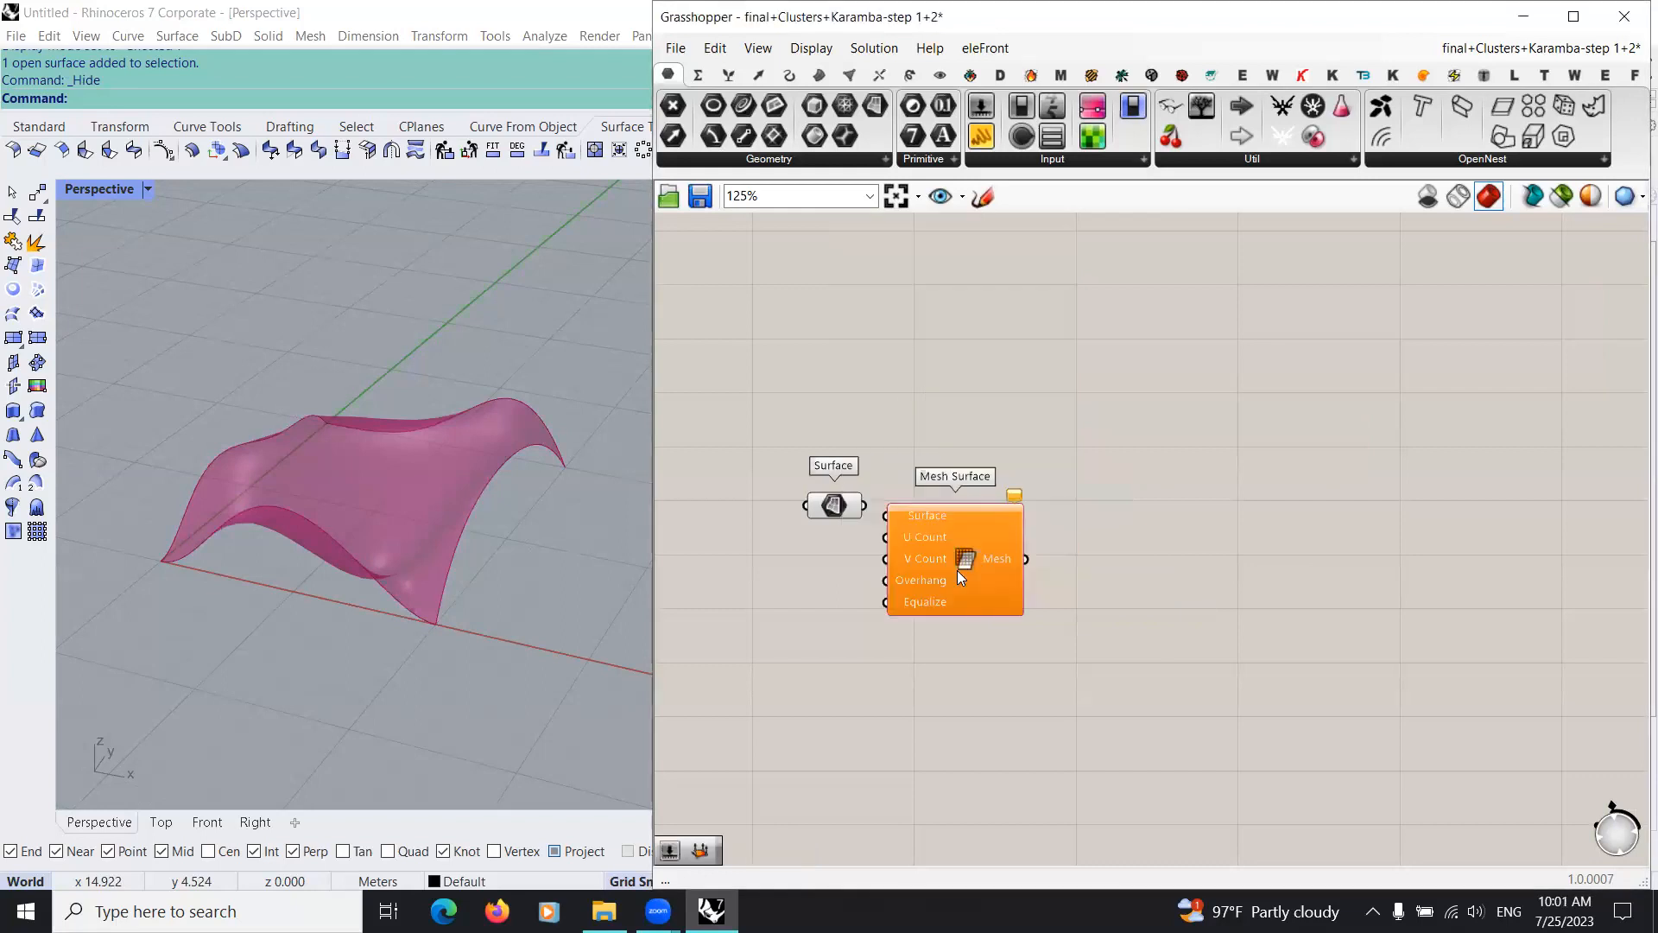
pyautogui.scroll(3, 957, 570)
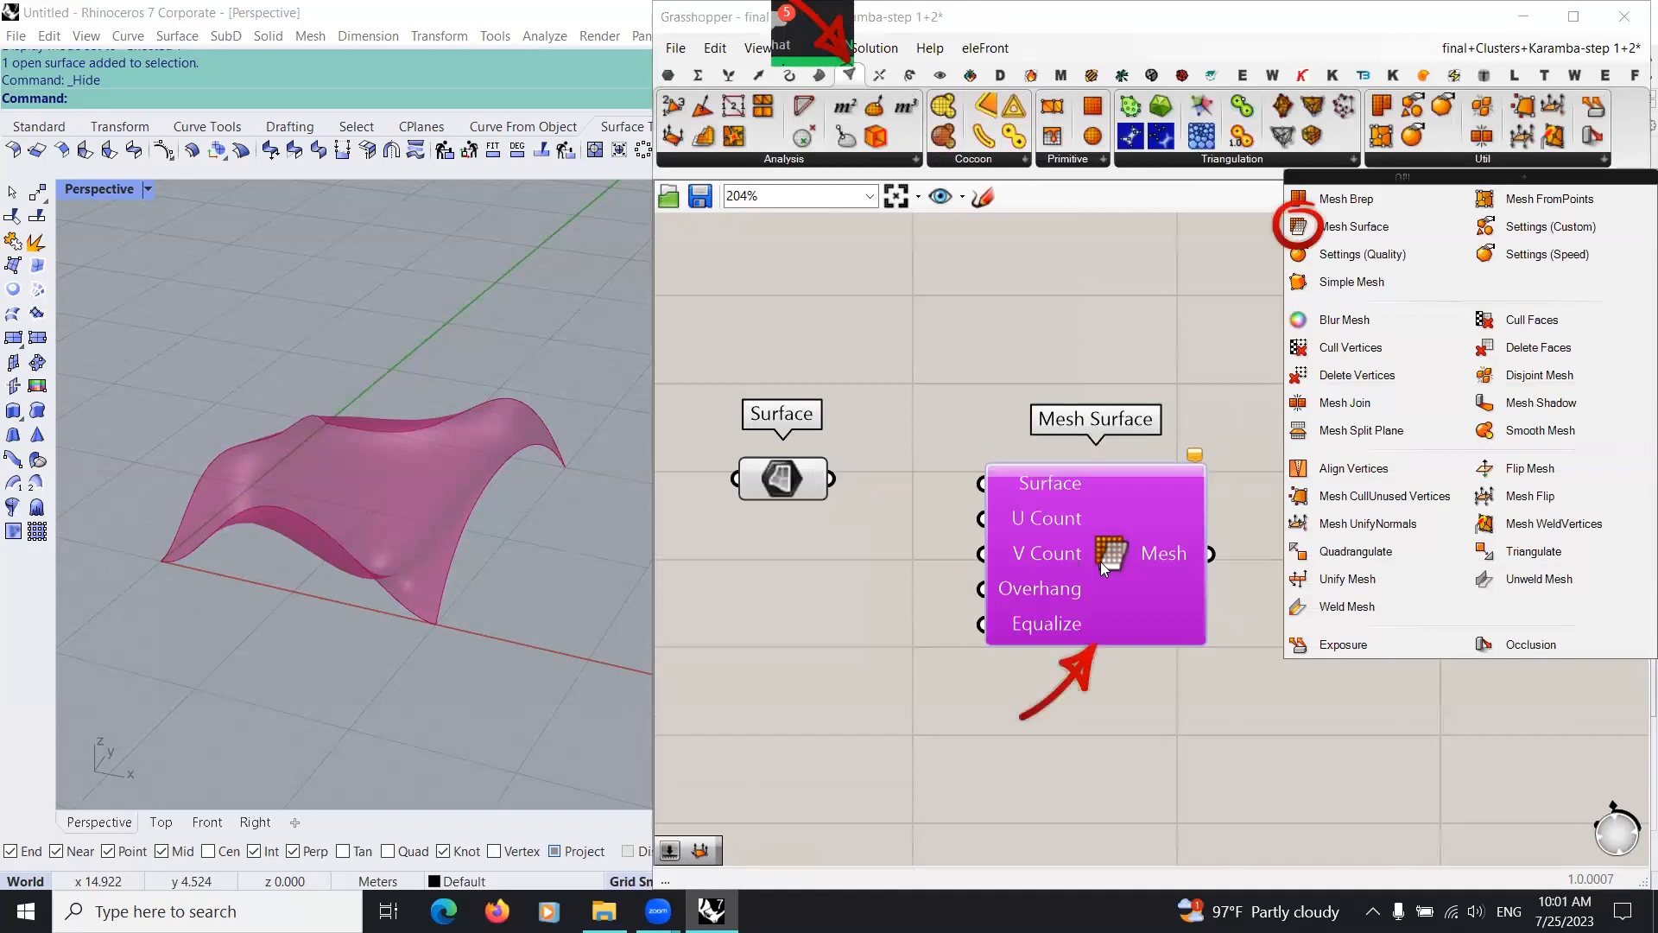
pyautogui.moveTo(830, 478); pyautogui.dragTo(1001, 482)
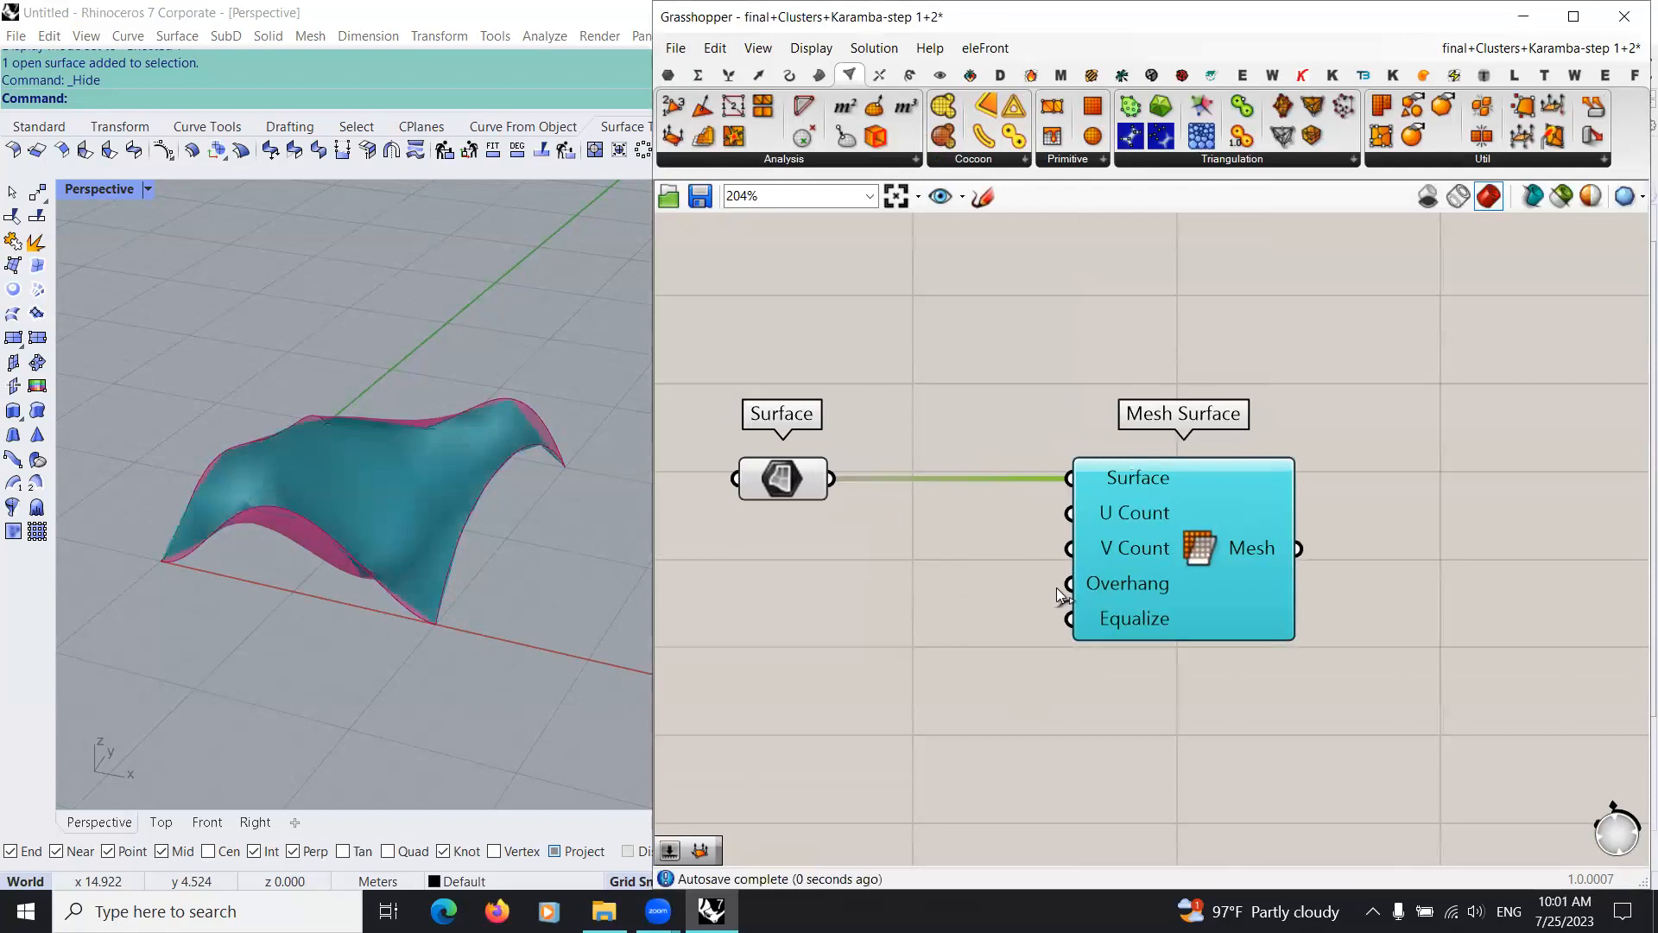
# Step: Add a number slider set to 16, wire it to the U Count and V Count inputs, and align it under the Surface parameter
pyautogui.doubleClick(908, 613)
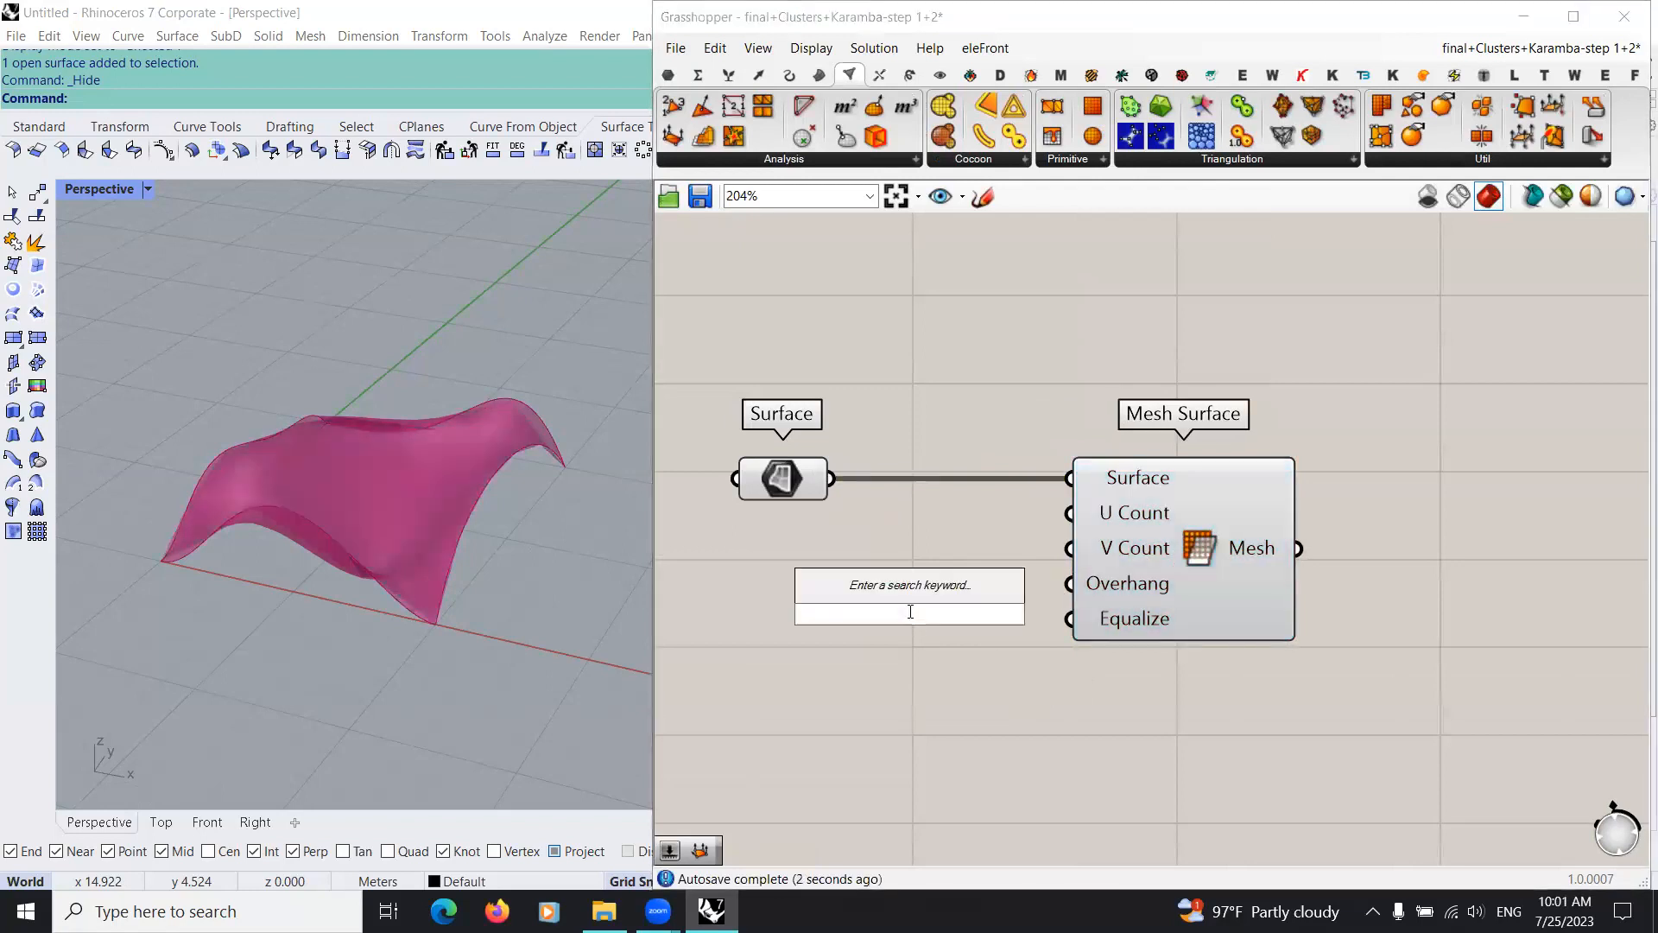
pyautogui.write('16')
pyautogui.press('Return')
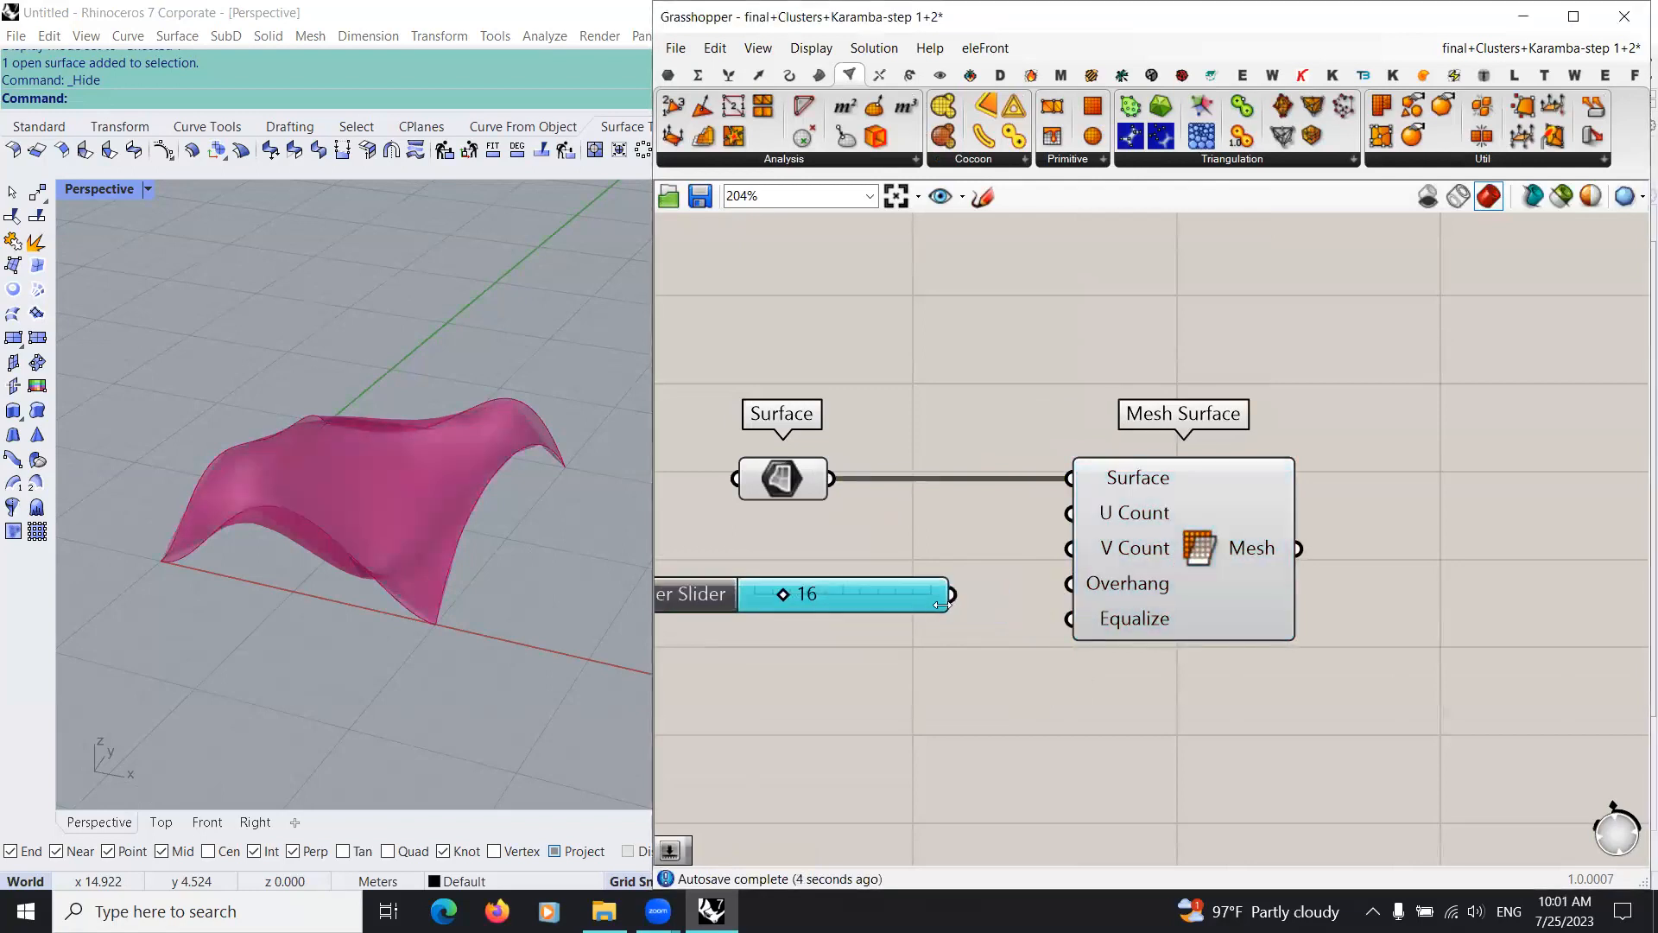
pyautogui.moveTo(954, 595); pyautogui.dragTo(1070, 513)
pyautogui.scroll(-2, 945, 582)
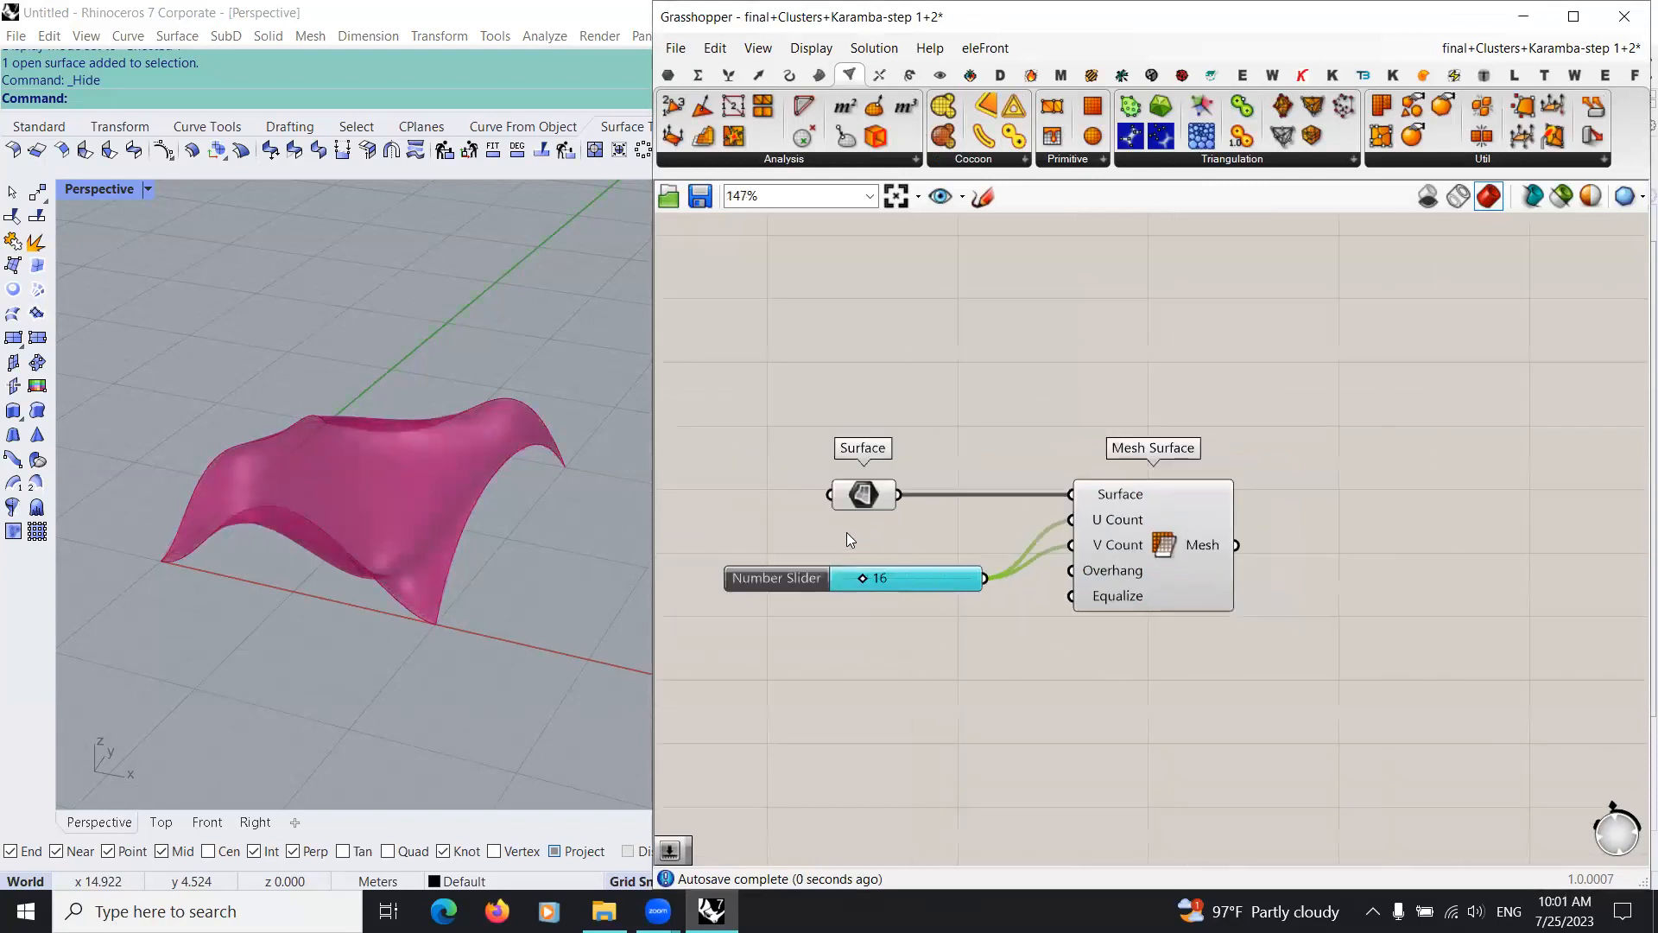
pyautogui.moveTo(945, 582); pyautogui.dragTo(858, 549)
# Step: Place a License (Karamba3D) component above the Mesh Surface component
pyautogui.moveTo(1199, 684); pyautogui.dragTo(933, 678, button='right')
pyautogui.scroll(-1, 1036, 674)
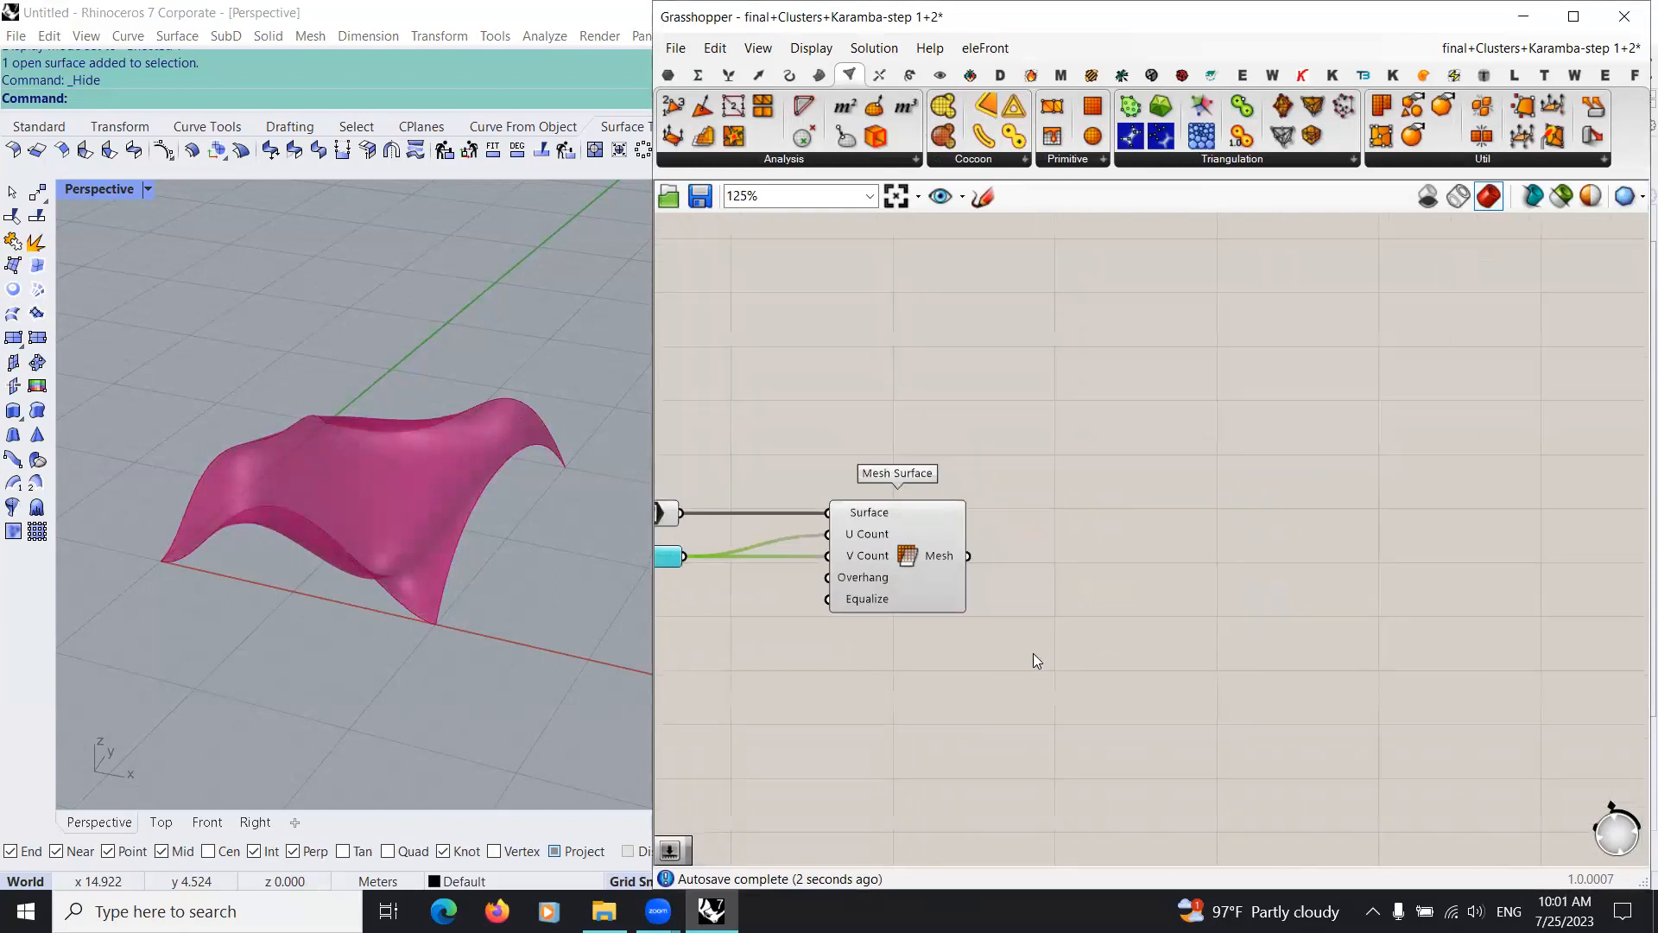
pyautogui.click(1300, 78)
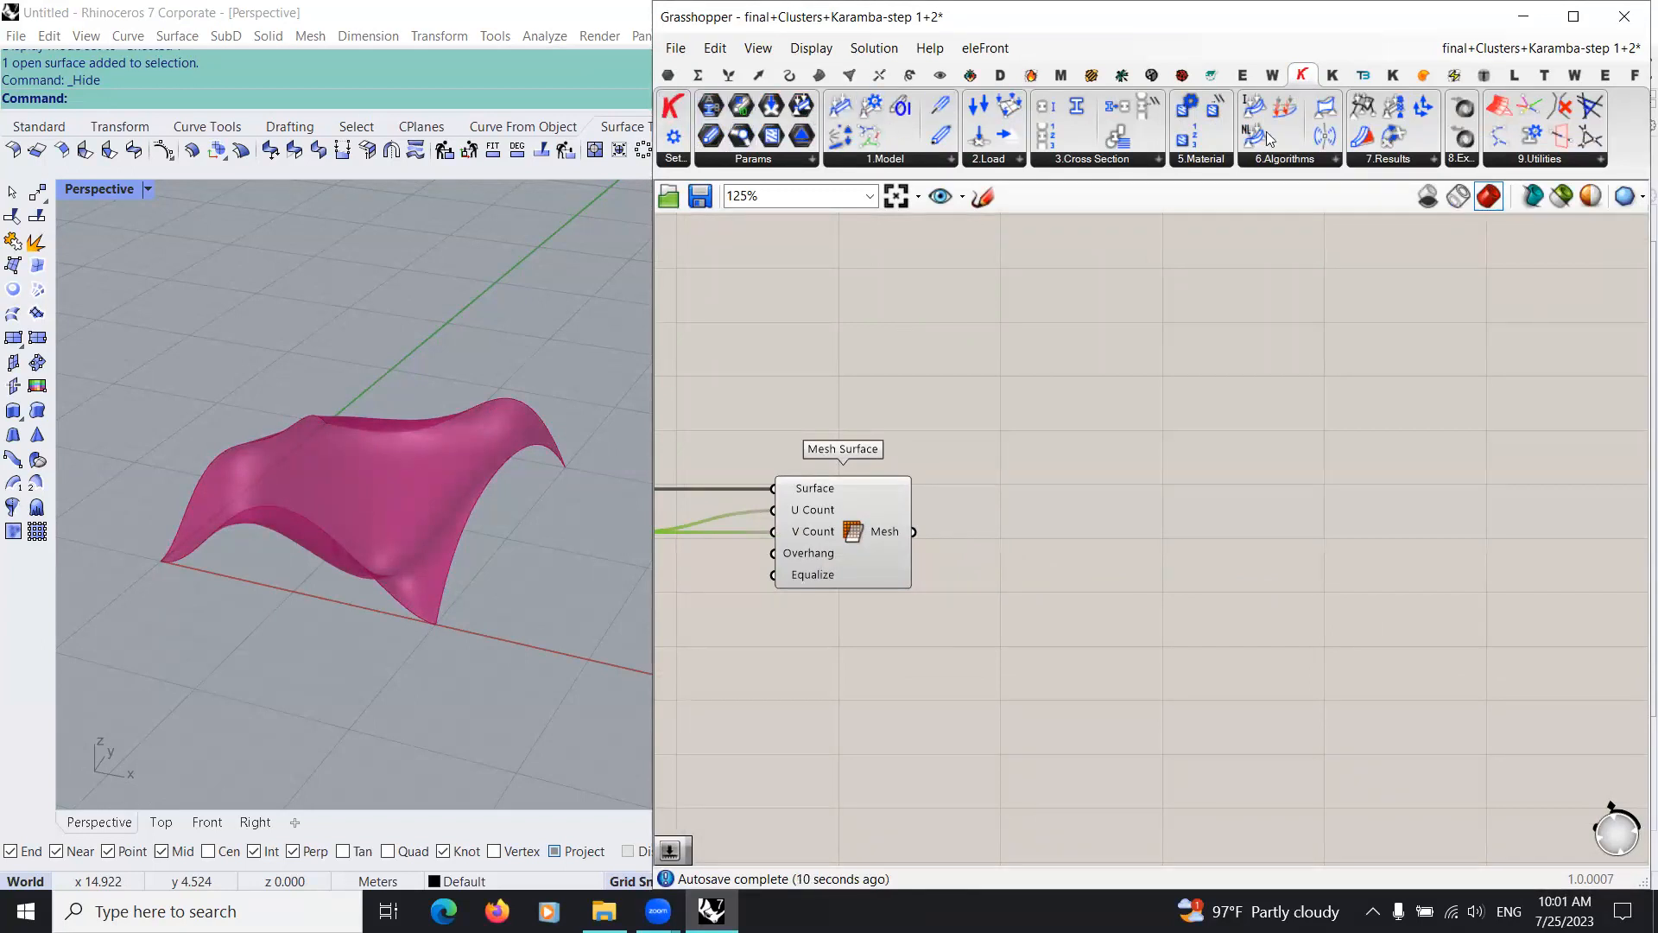
pyautogui.click(682, 161)
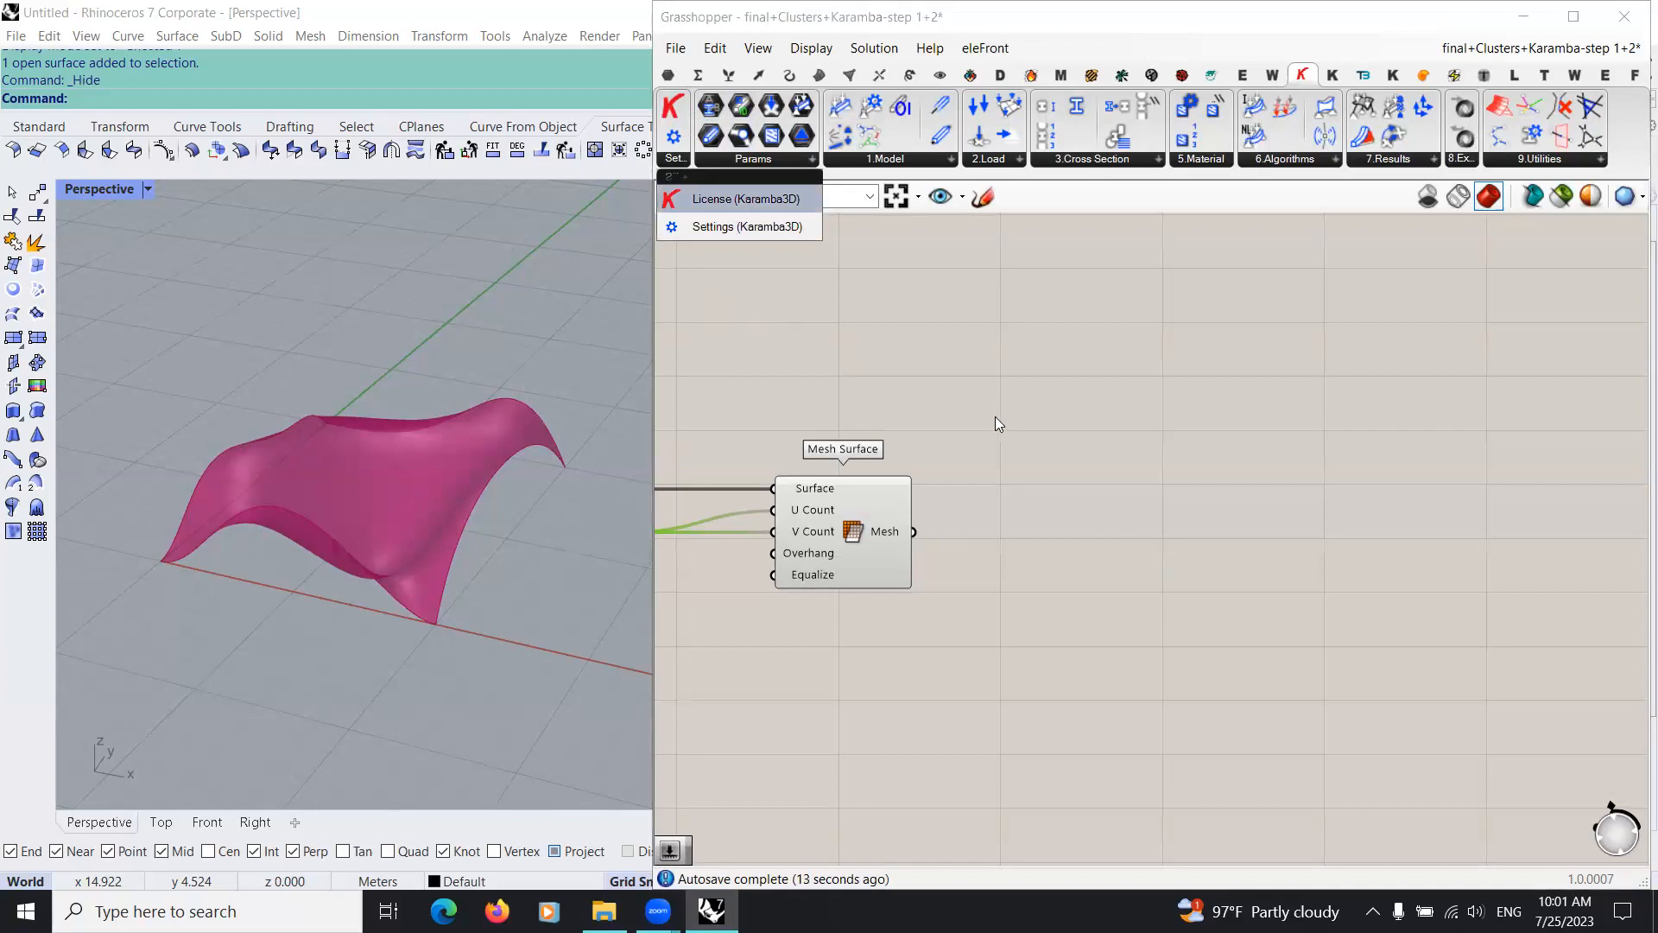
pyautogui.moveTo(995, 423); pyautogui.dragTo(901, 377)
pyautogui.scroll(4, 922, 371)
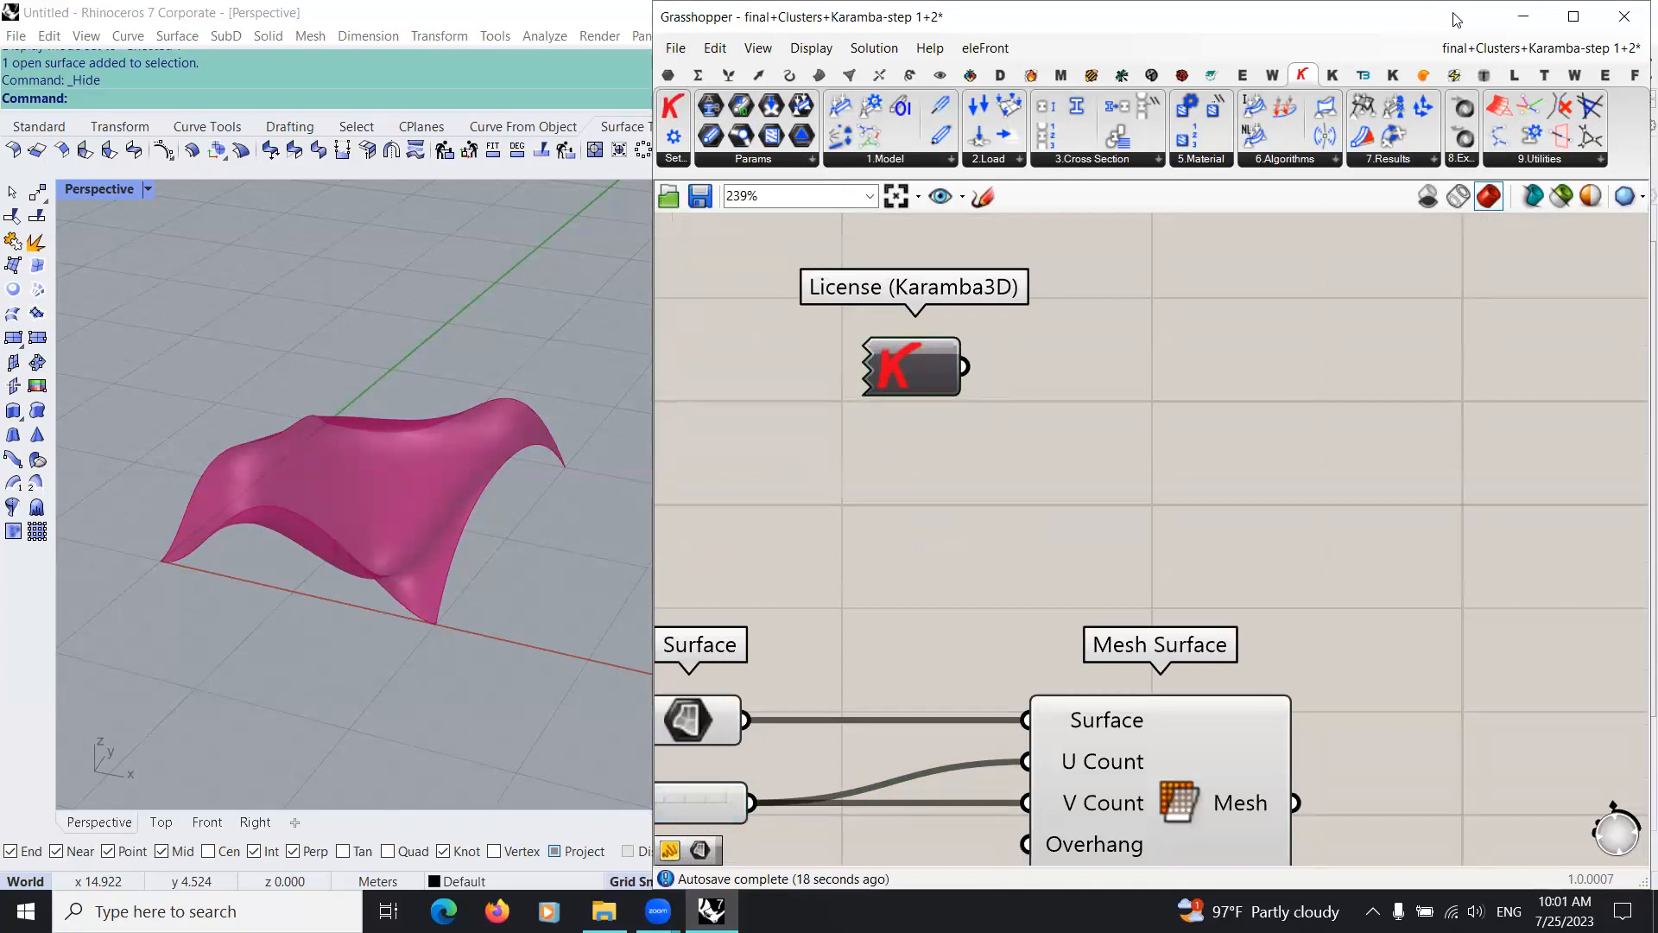
# Step: Connect the License (Karamba3D) output to a new Panel and read the Karamba3D version and license details
pyautogui.moveTo(1457, 23); pyautogui.dragTo(1453, 95)
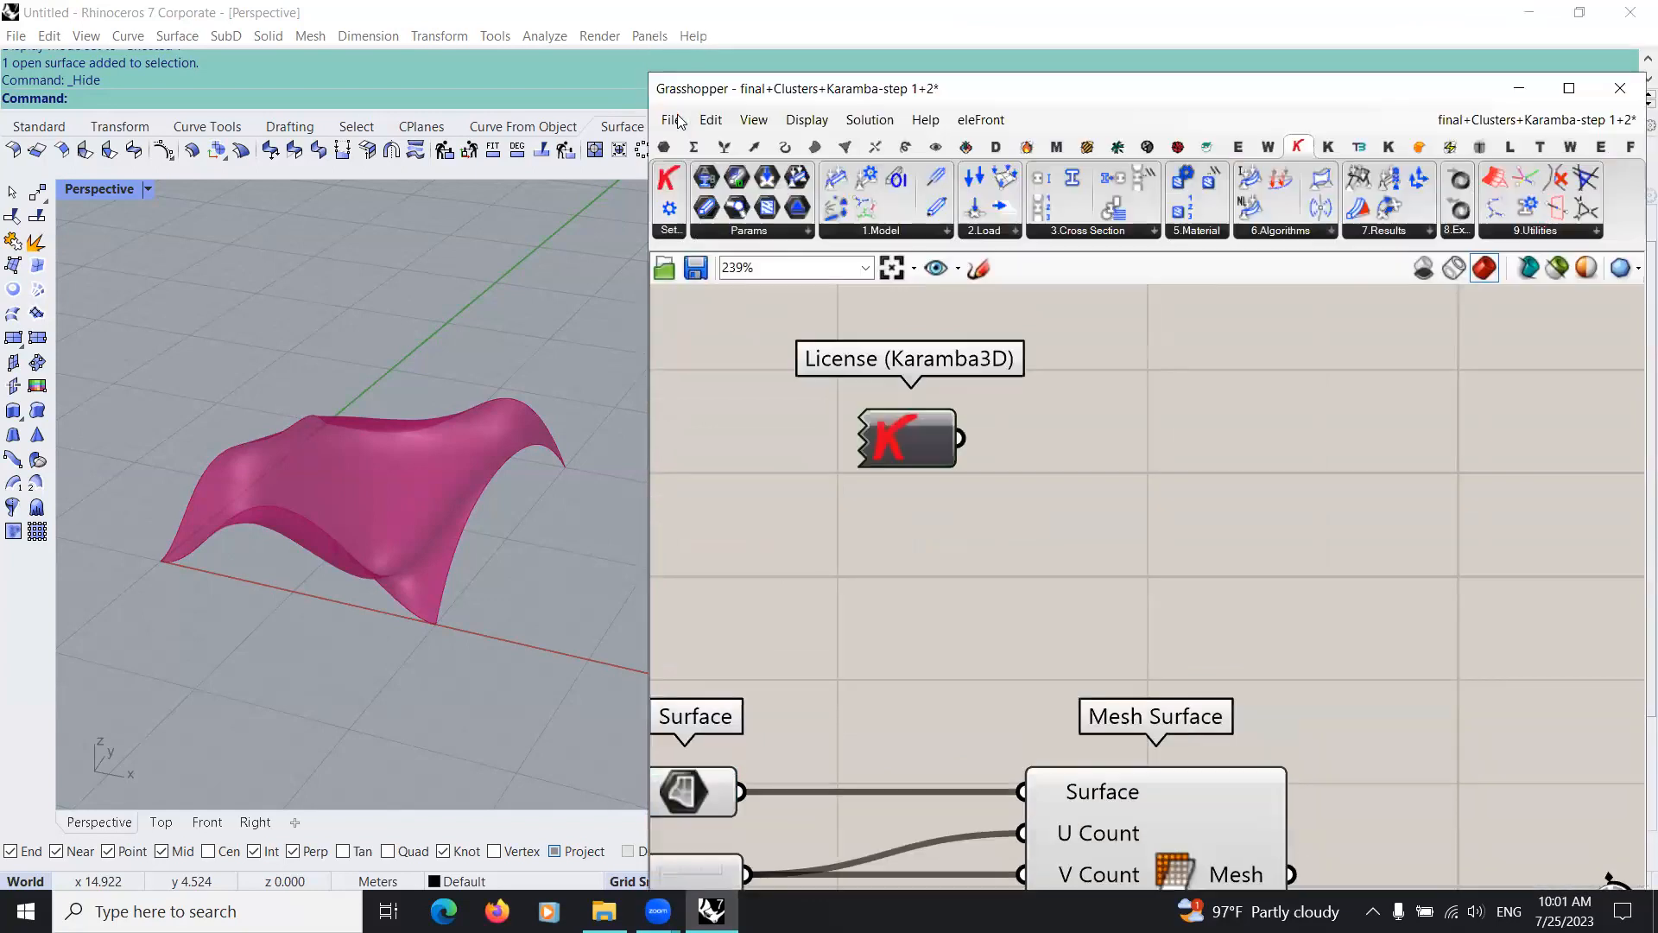
pyautogui.click(664, 147)
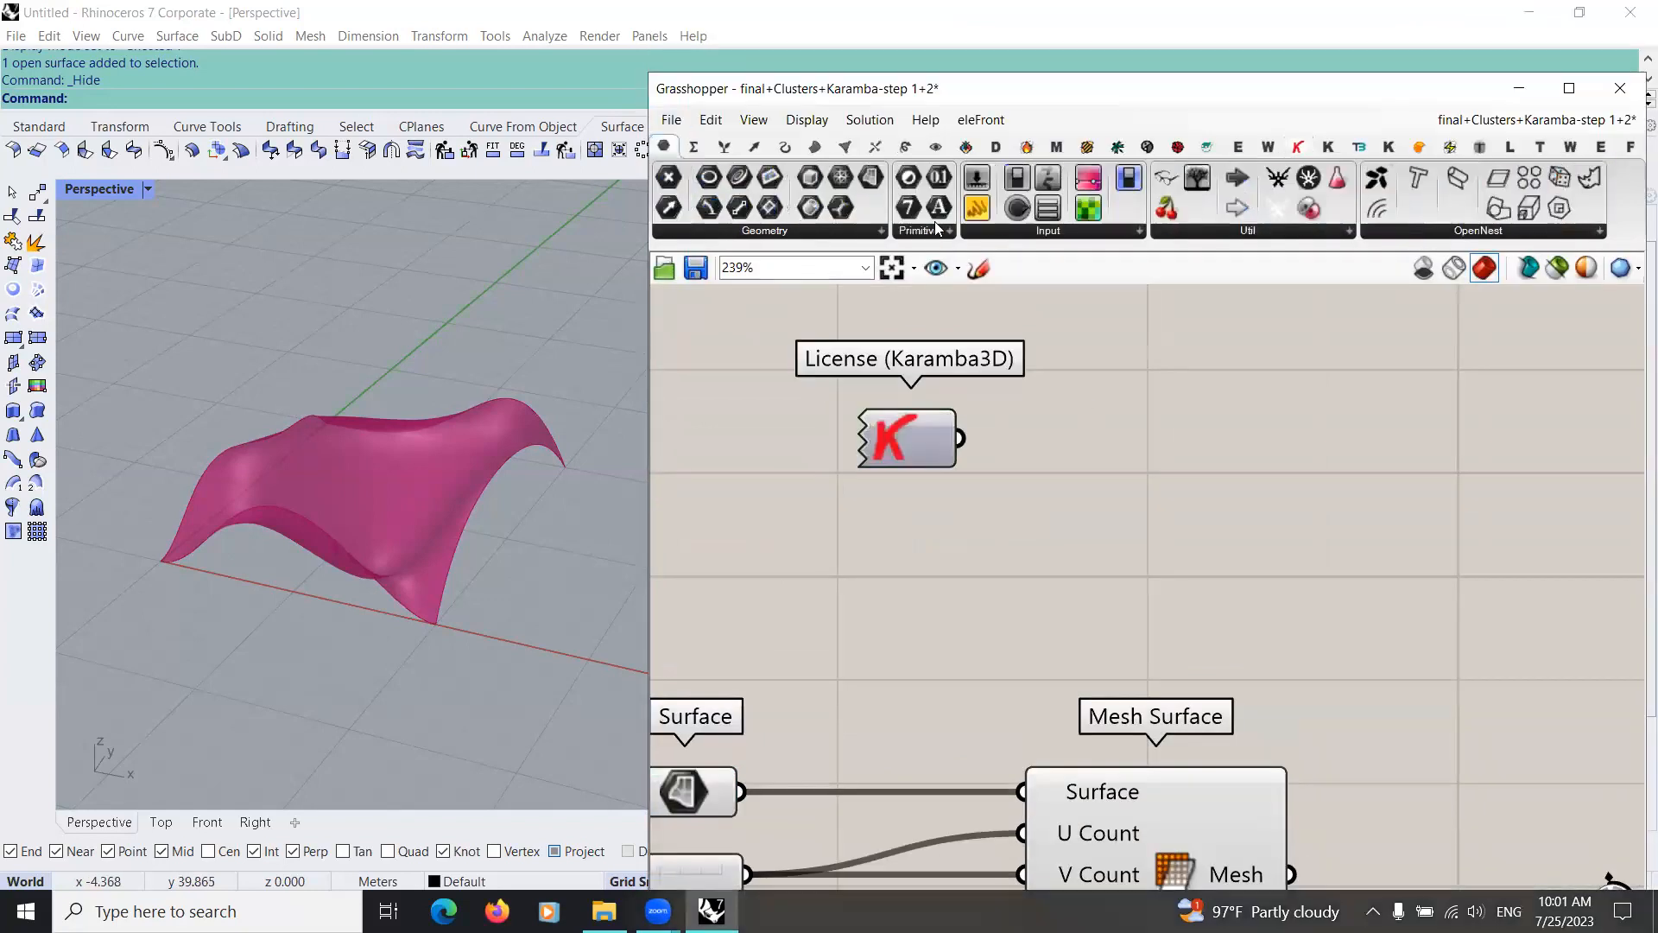
pyautogui.click(1204, 428)
pyautogui.moveTo(960, 438); pyautogui.dragTo(1213, 747)
pyautogui.moveTo(1382, 543); pyautogui.dragTo(1201, 404, button='right')
pyautogui.moveTo(1148, 502); pyautogui.dragTo(1371, 408)
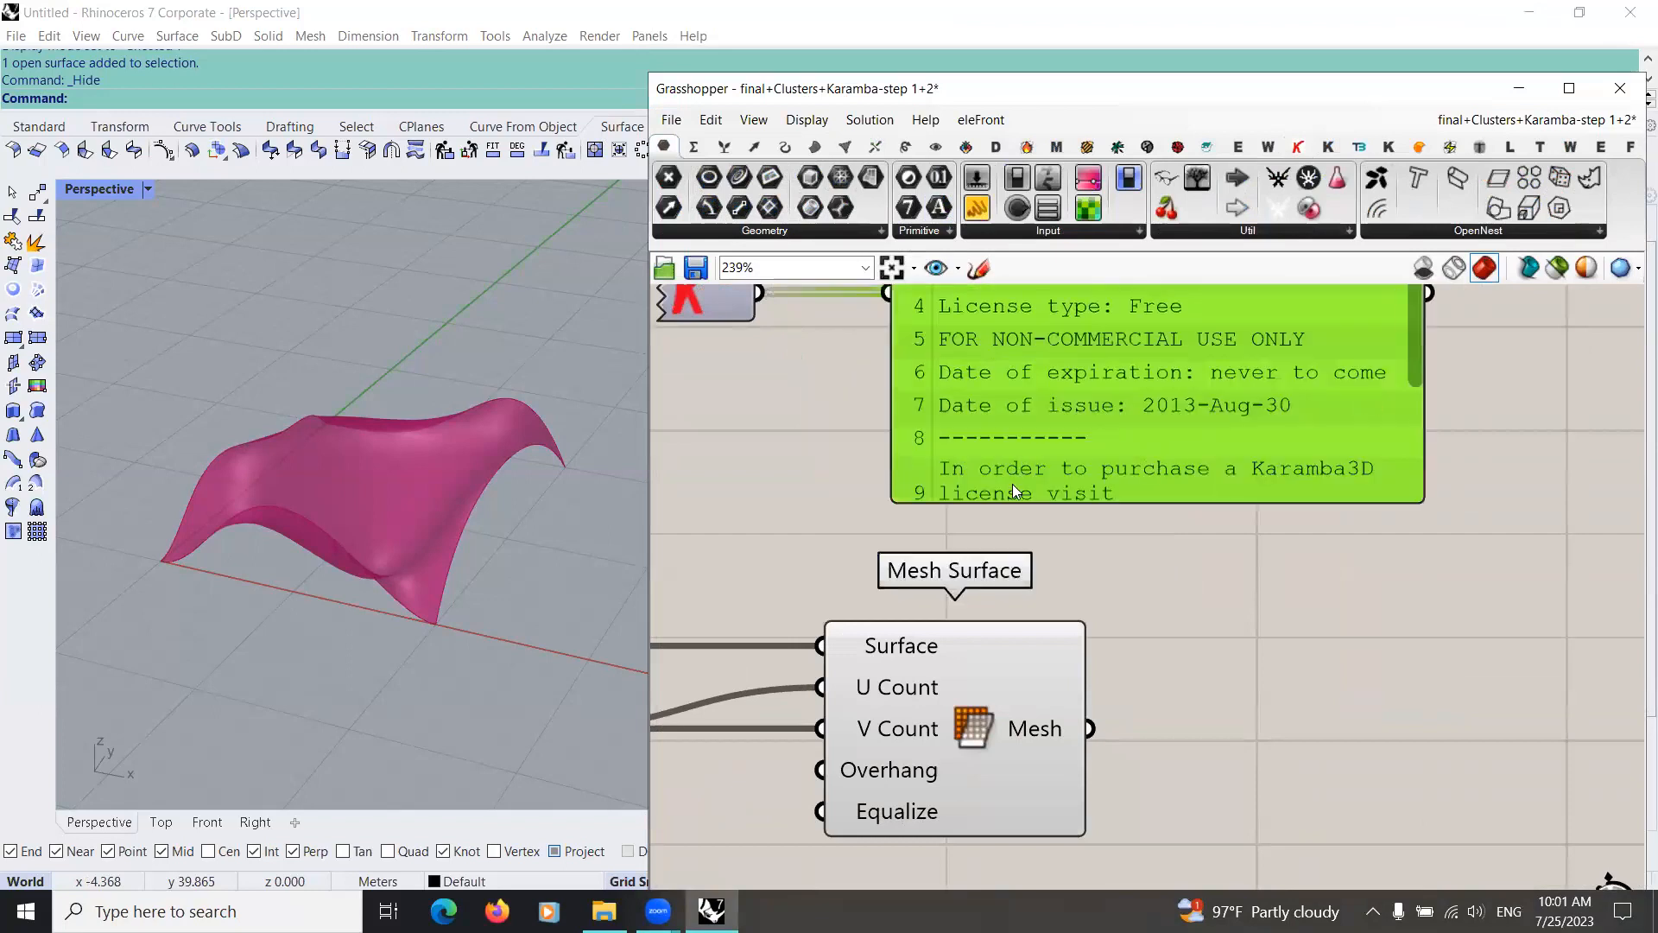
pyautogui.scroll(-3, 1085, 573)
pyautogui.scroll(2, 1002, 462)
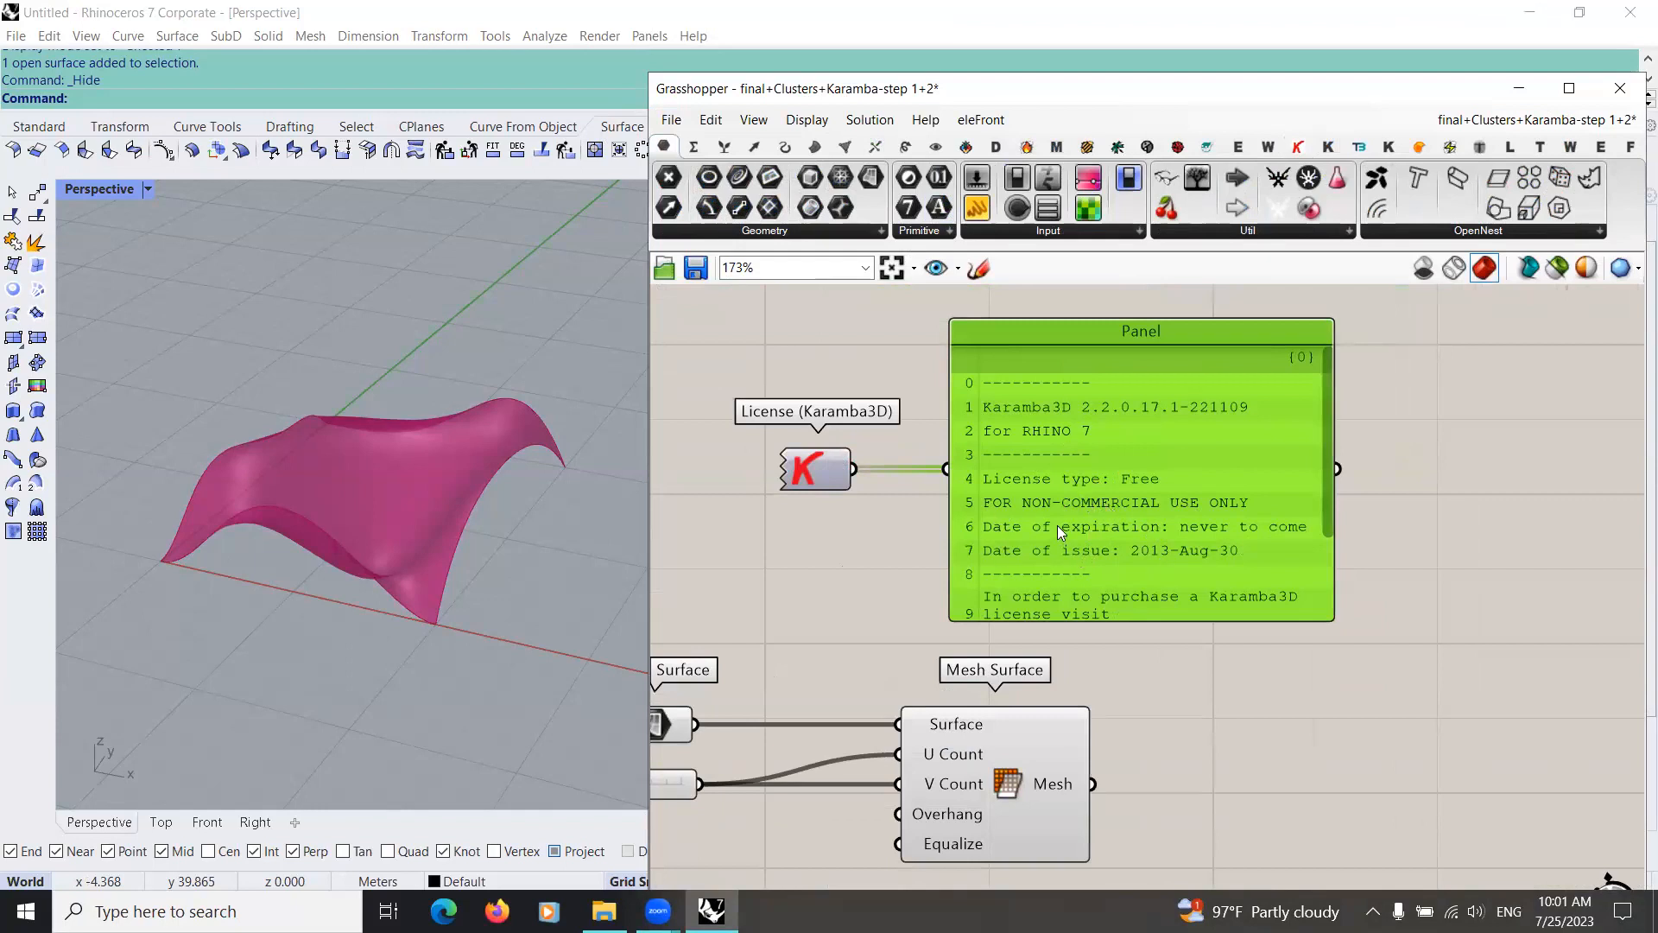
pyautogui.moveTo(1093, 526); pyautogui.dragTo(1089, 496)
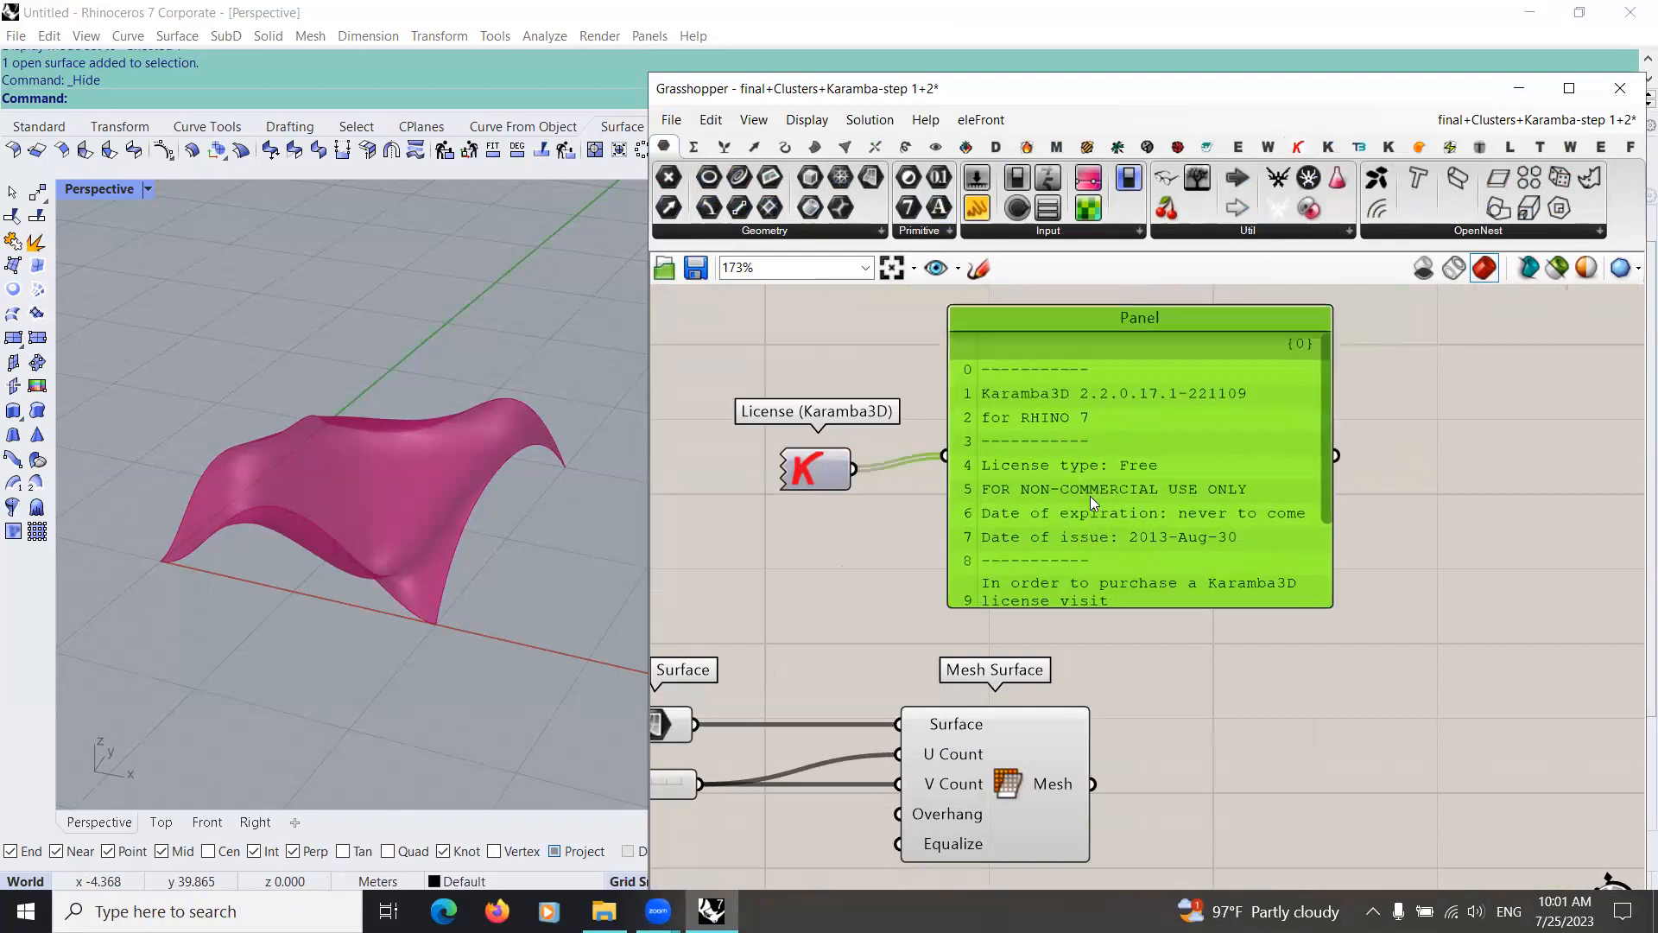
pyautogui.scroll(3, 1075, 443)
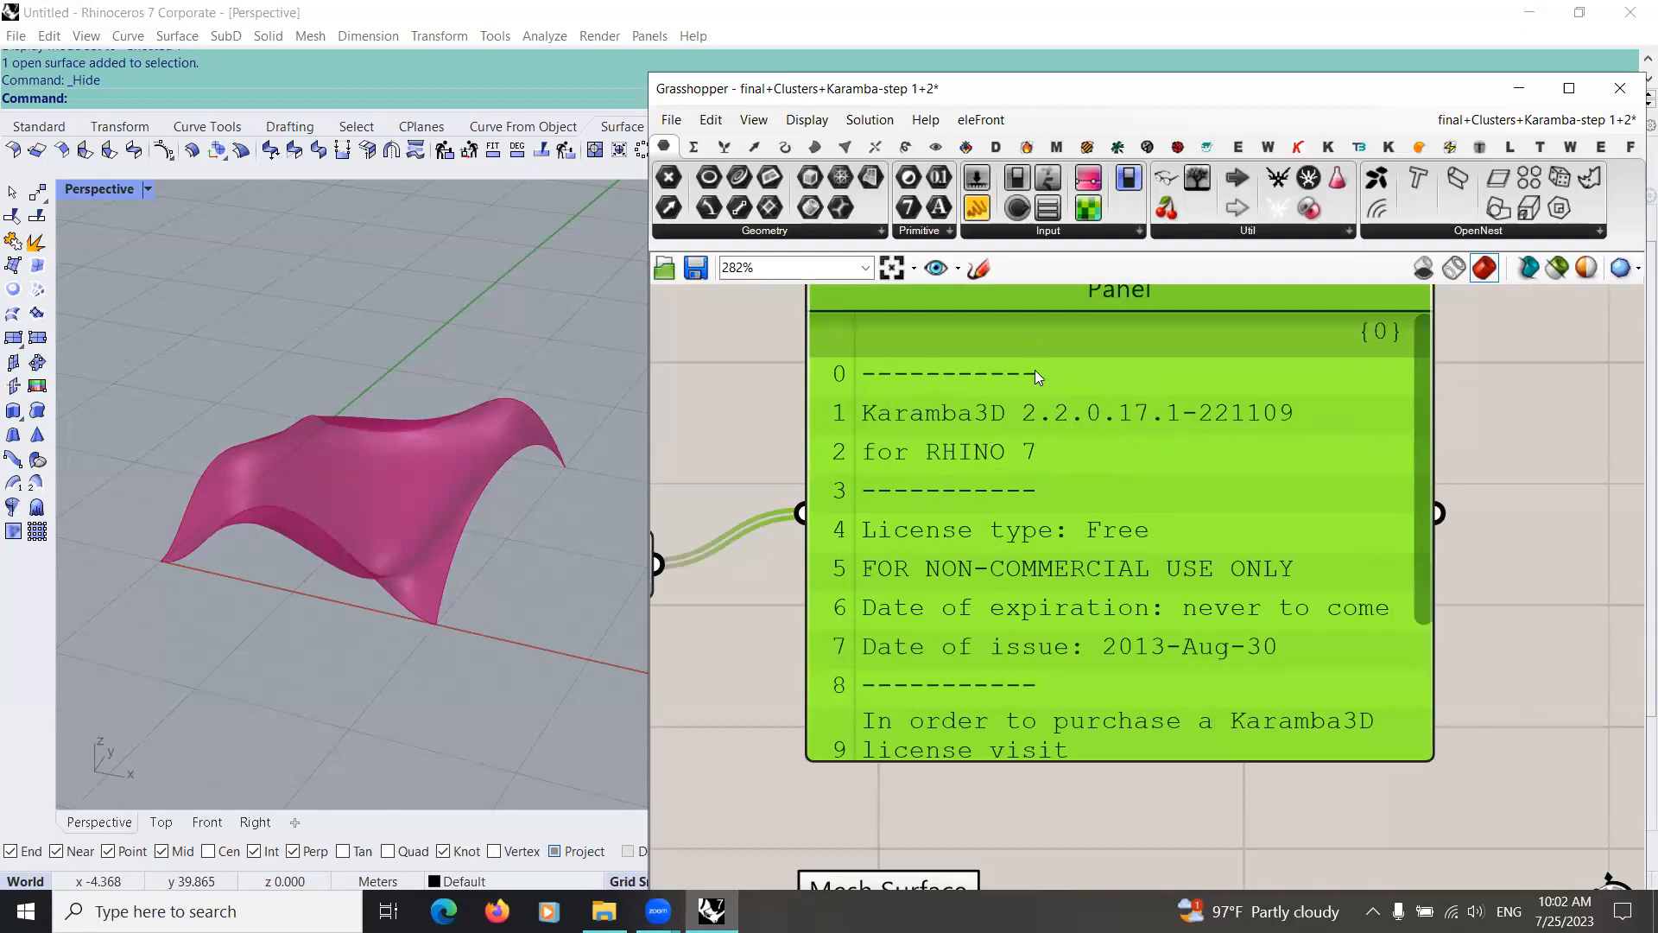
pyautogui.scroll(-4, 1036, 527)
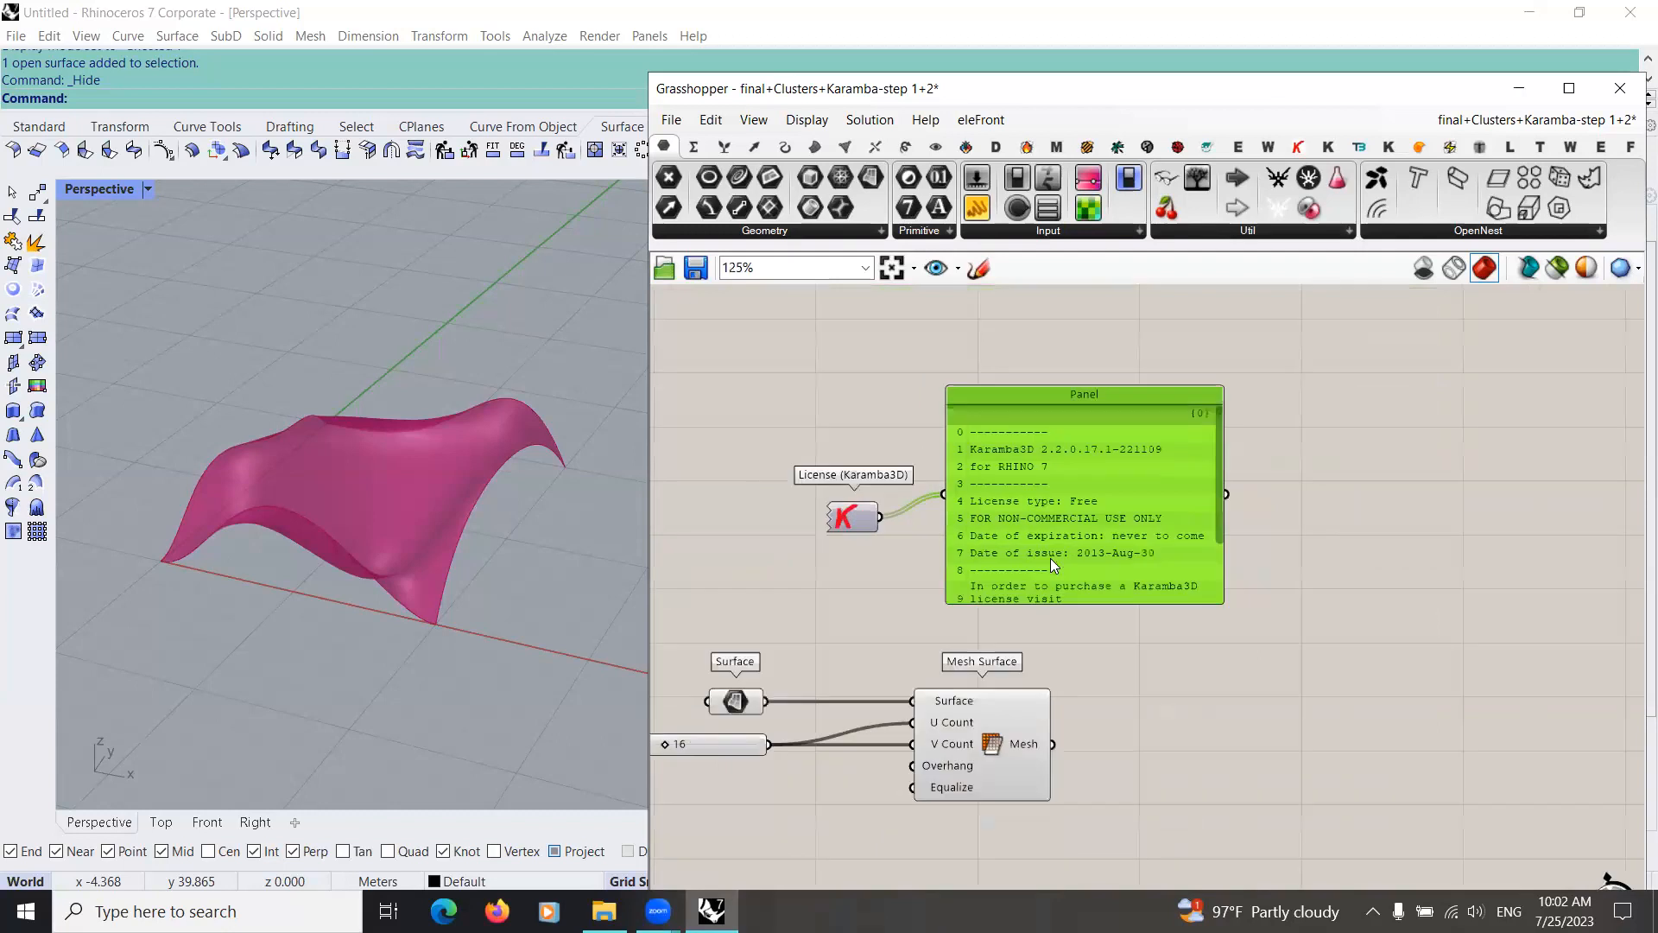
pyautogui.scroll(-3, 1225, 475)
pyautogui.moveTo(1225, 475); pyautogui.dragTo(760, 361)
pyautogui.scroll(4, 1026, 564)
pyautogui.moveTo(1057, 569); pyautogui.dragTo(990, 411, button='right')
pyautogui.moveTo(1088, 596); pyautogui.dragTo(1052, 518, button='right')
pyautogui.moveTo(1066, 518); pyautogui.dragTo(1180, 509)
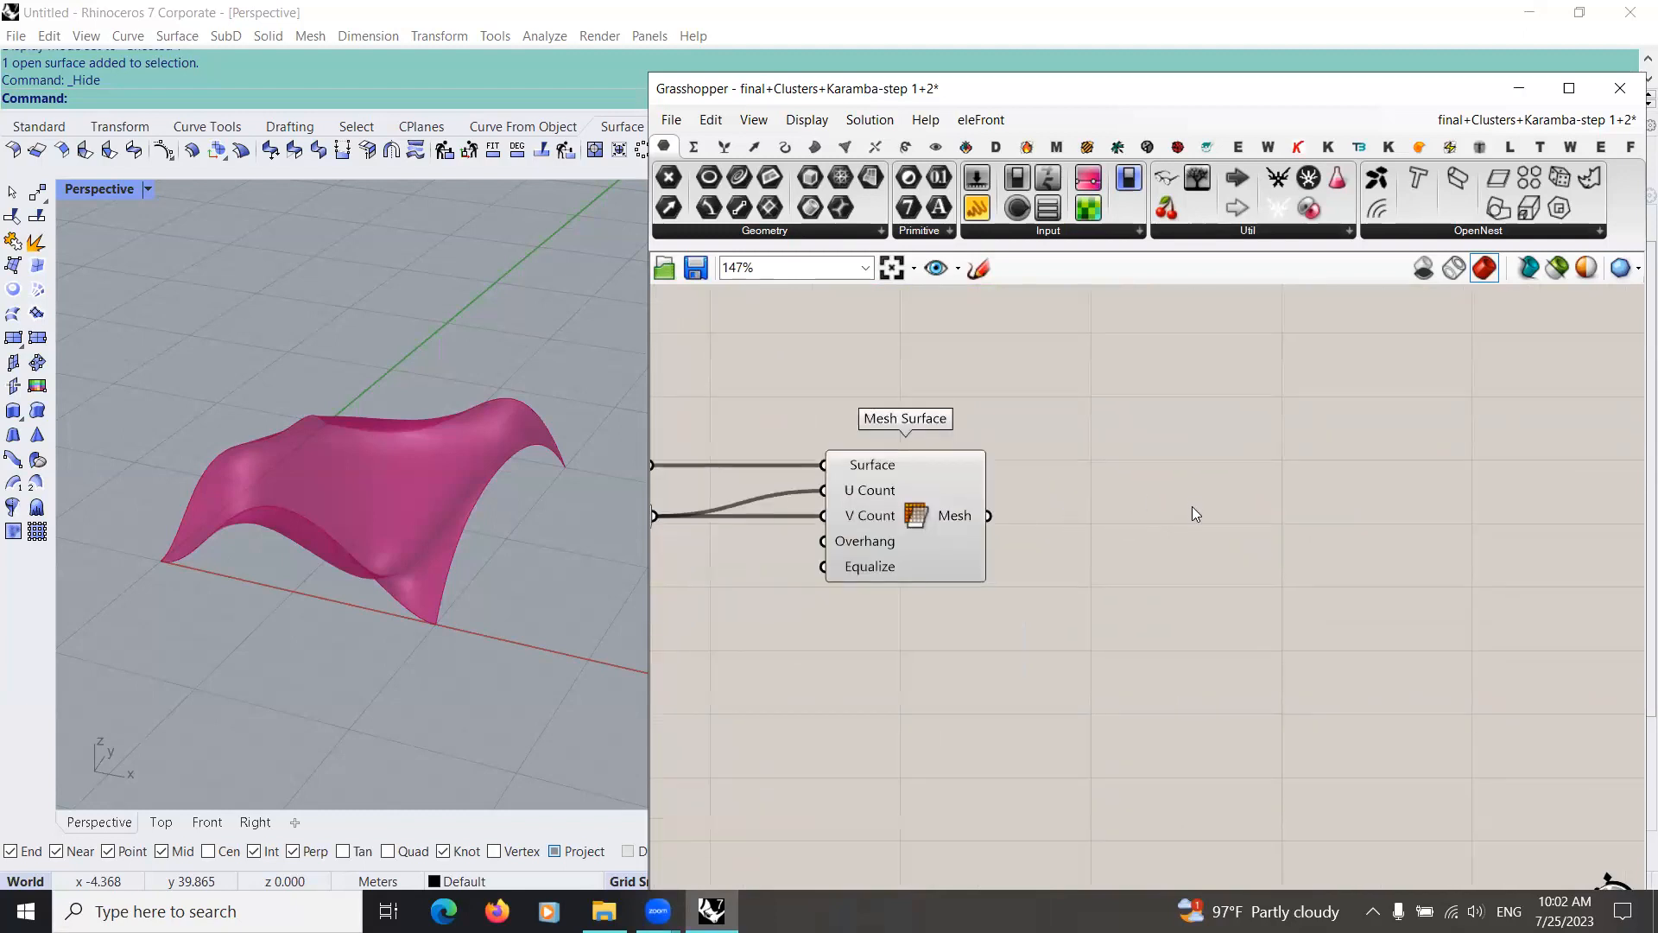
pyautogui.moveTo(1191, 506); pyautogui.dragTo(1300, 484, button='right')
pyautogui.moveTo(1110, 522); pyautogui.dragTo(1019, 457, button='right')
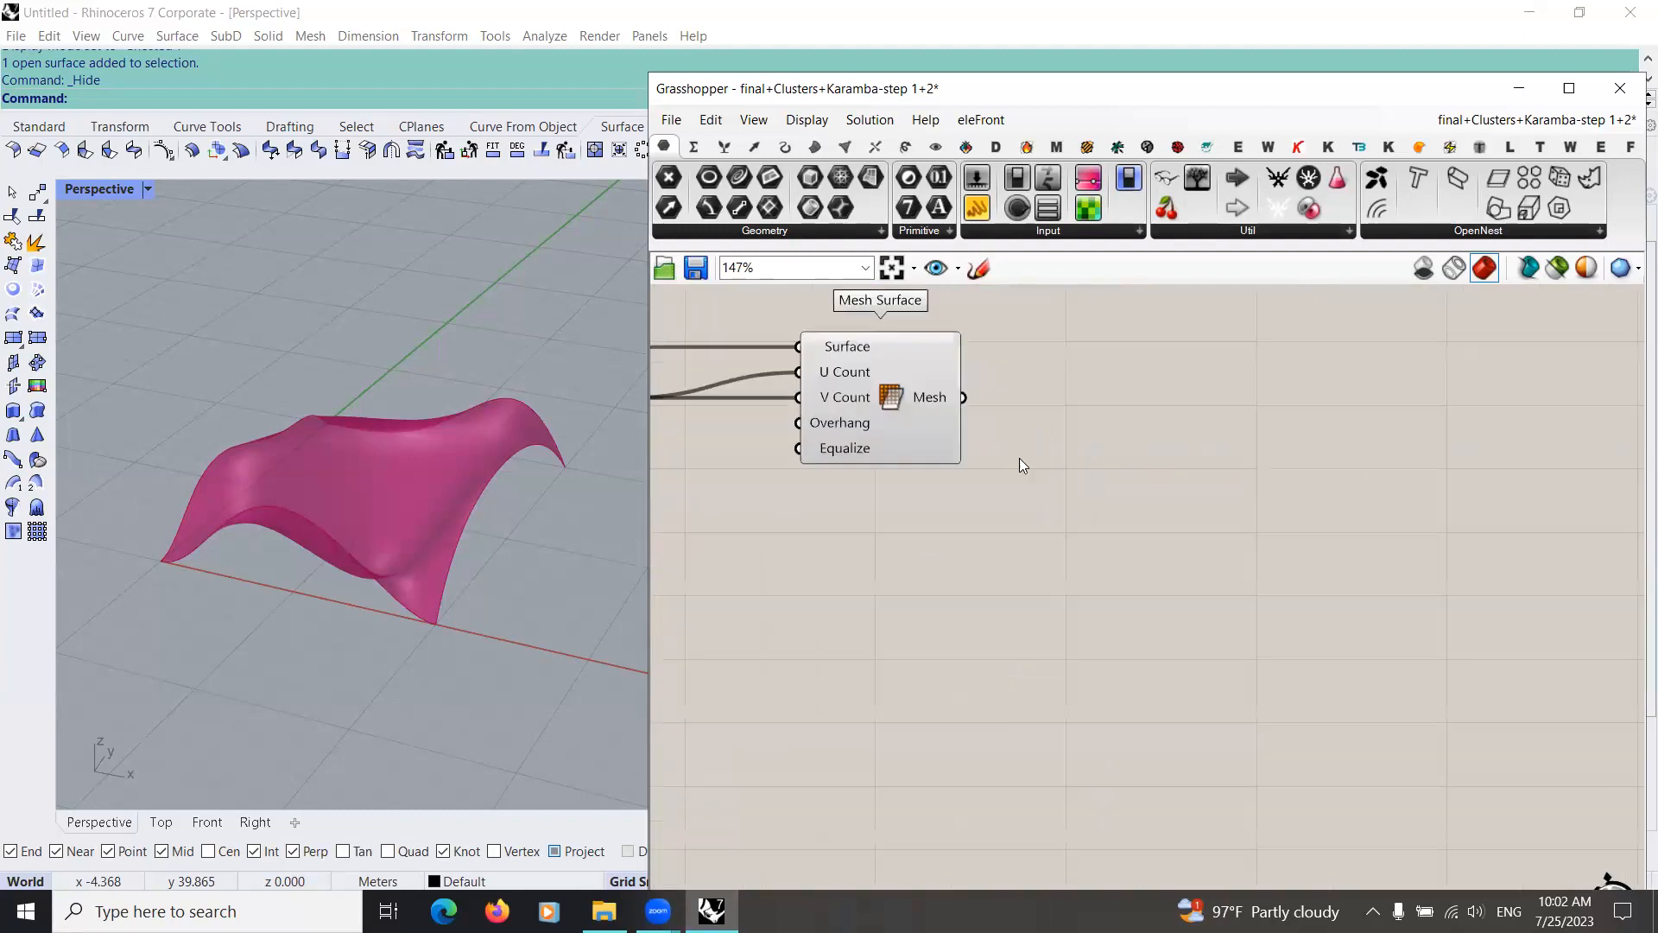
# Step: Place a Mesh to Shell (Karamba3D) component beside the Mesh Surface component
pyautogui.scroll(-3, 1019, 457)
pyautogui.click(1297, 147)
pyautogui.moveTo(1168, 490); pyautogui.dragTo(1199, 477, button='right')
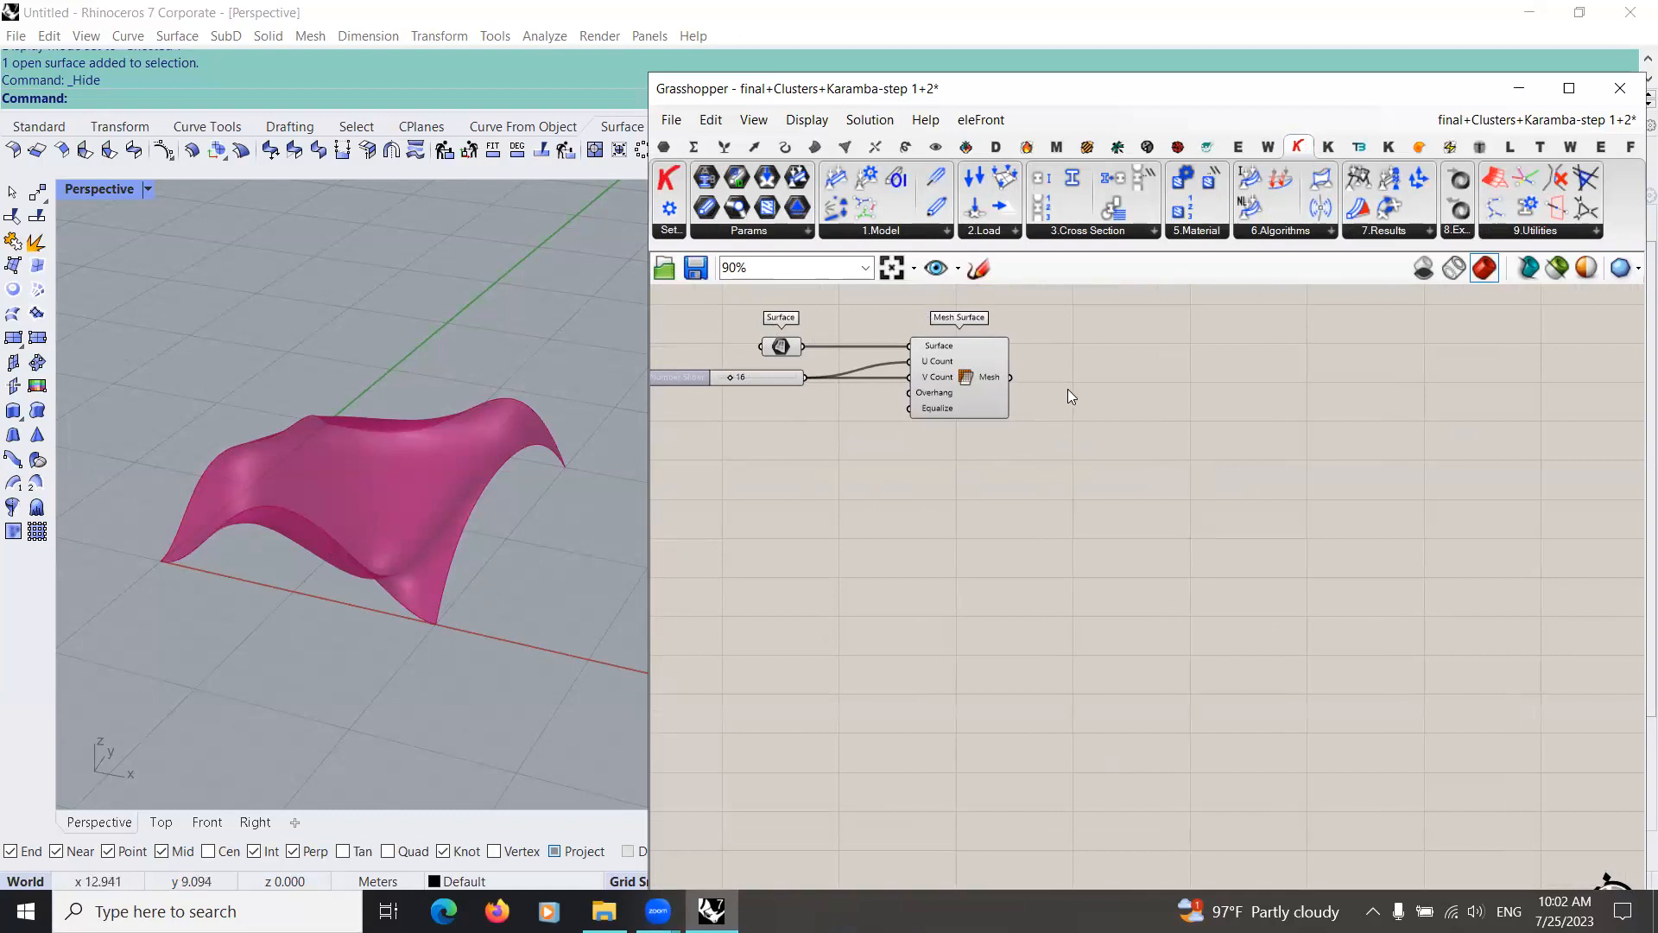
pyautogui.scroll(3, 1067, 389)
pyautogui.doubleClick(1088, 444)
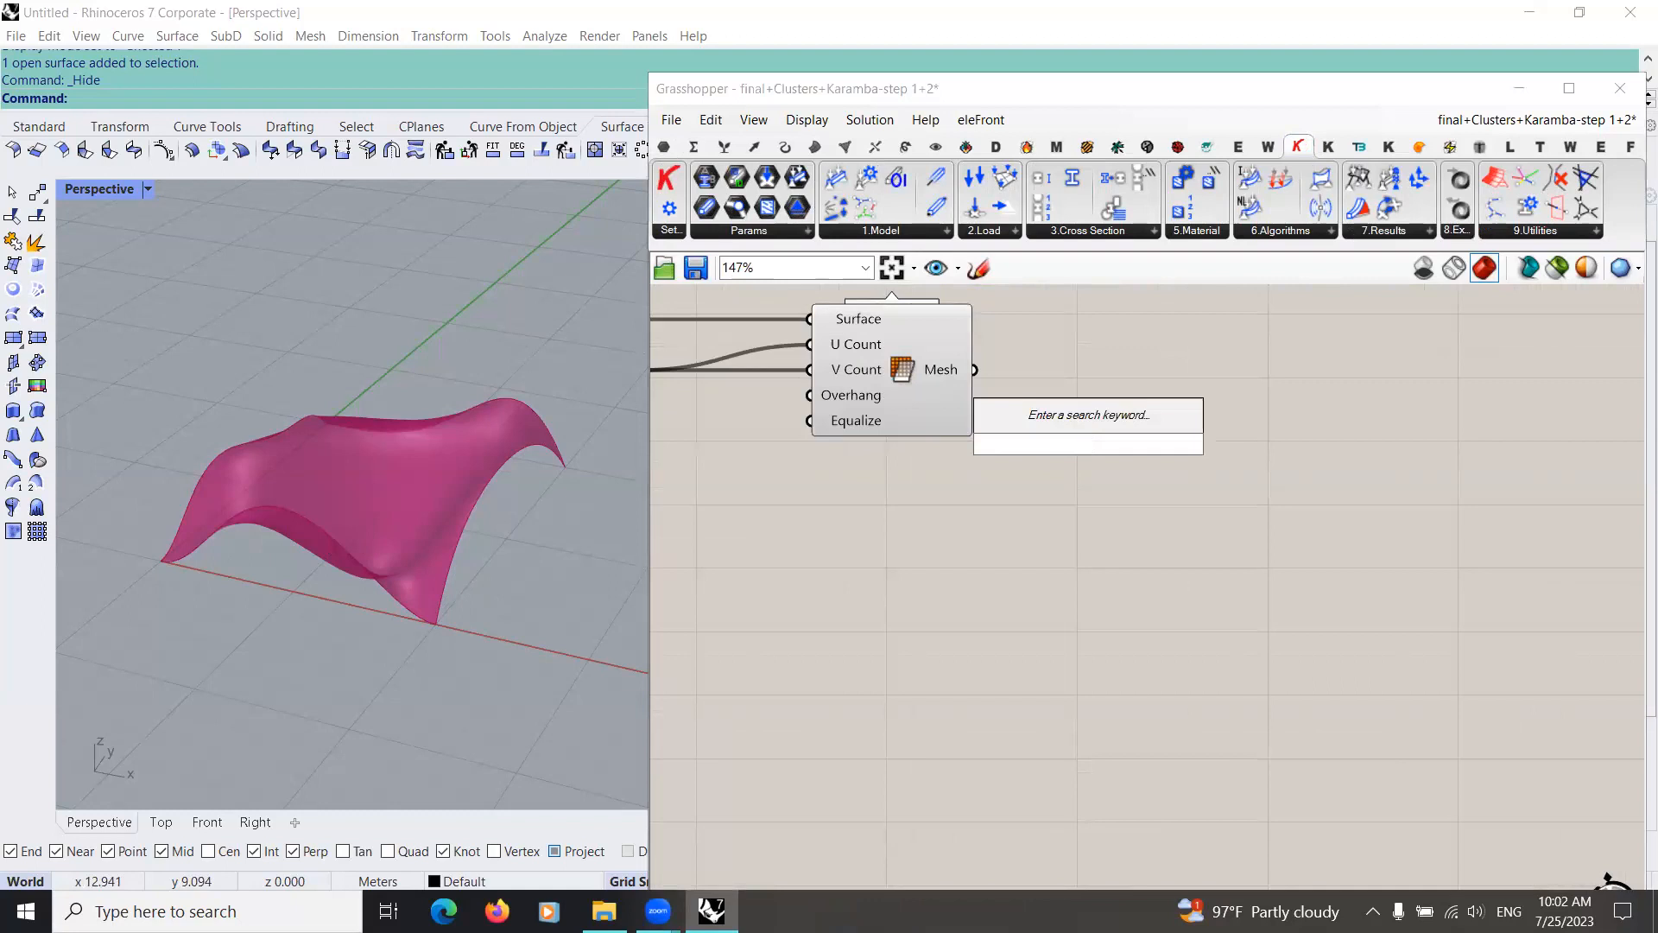
pyautogui.write('mesh t')
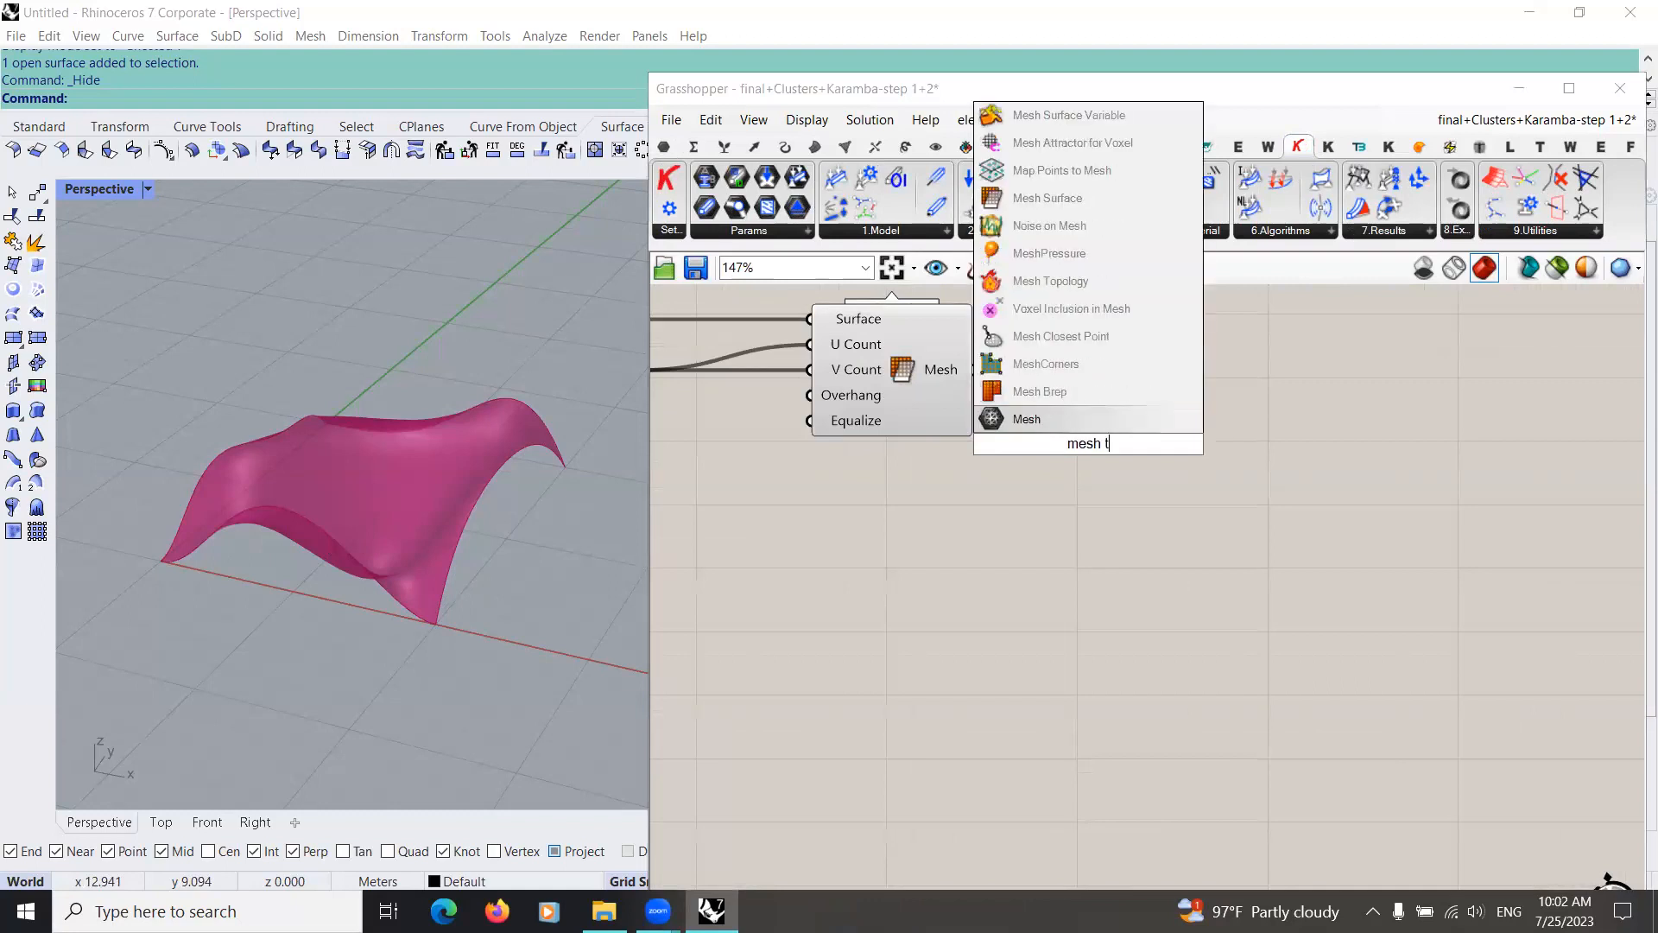
pyautogui.write('o shel')
pyautogui.press('Return')
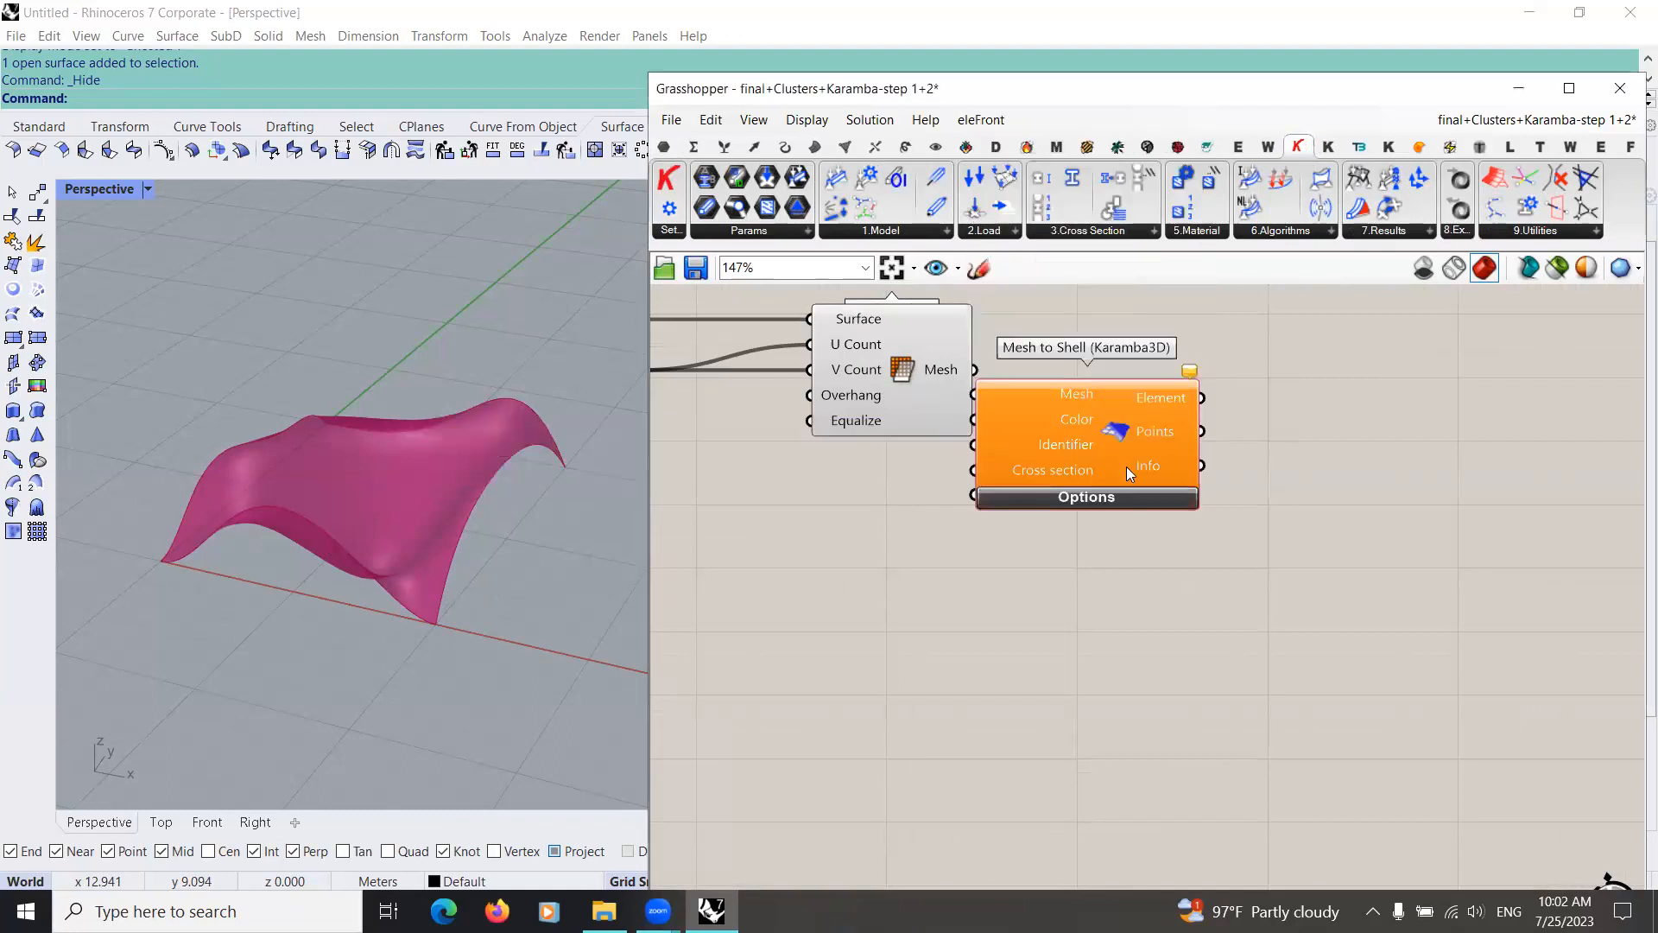
# Step: Move Mesh to Shell clear of Mesh Surface, connect the Mesh output to its Mesh input, and align both components
pyautogui.keyDown('ctrl'); pyautogui.keyDown('alt'); pyautogui.click(1129, 474); pyautogui.keyUp('alt'); pyautogui.keyUp('ctrl')
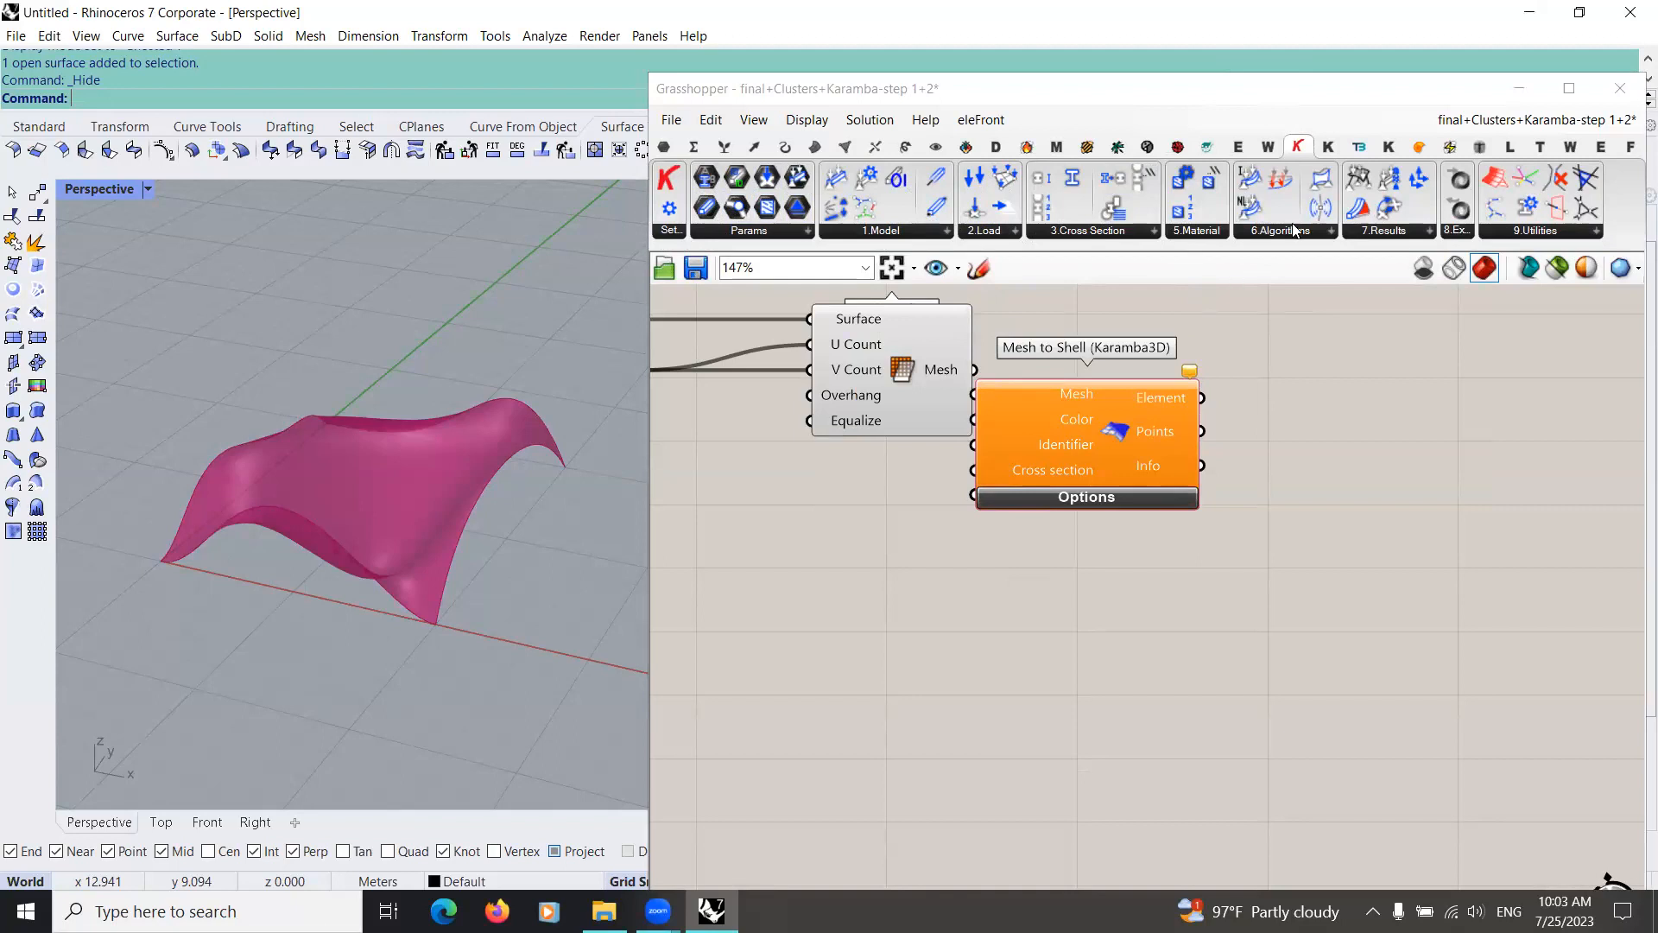
pyautogui.moveTo(1147, 444); pyautogui.dragTo(1244, 431)
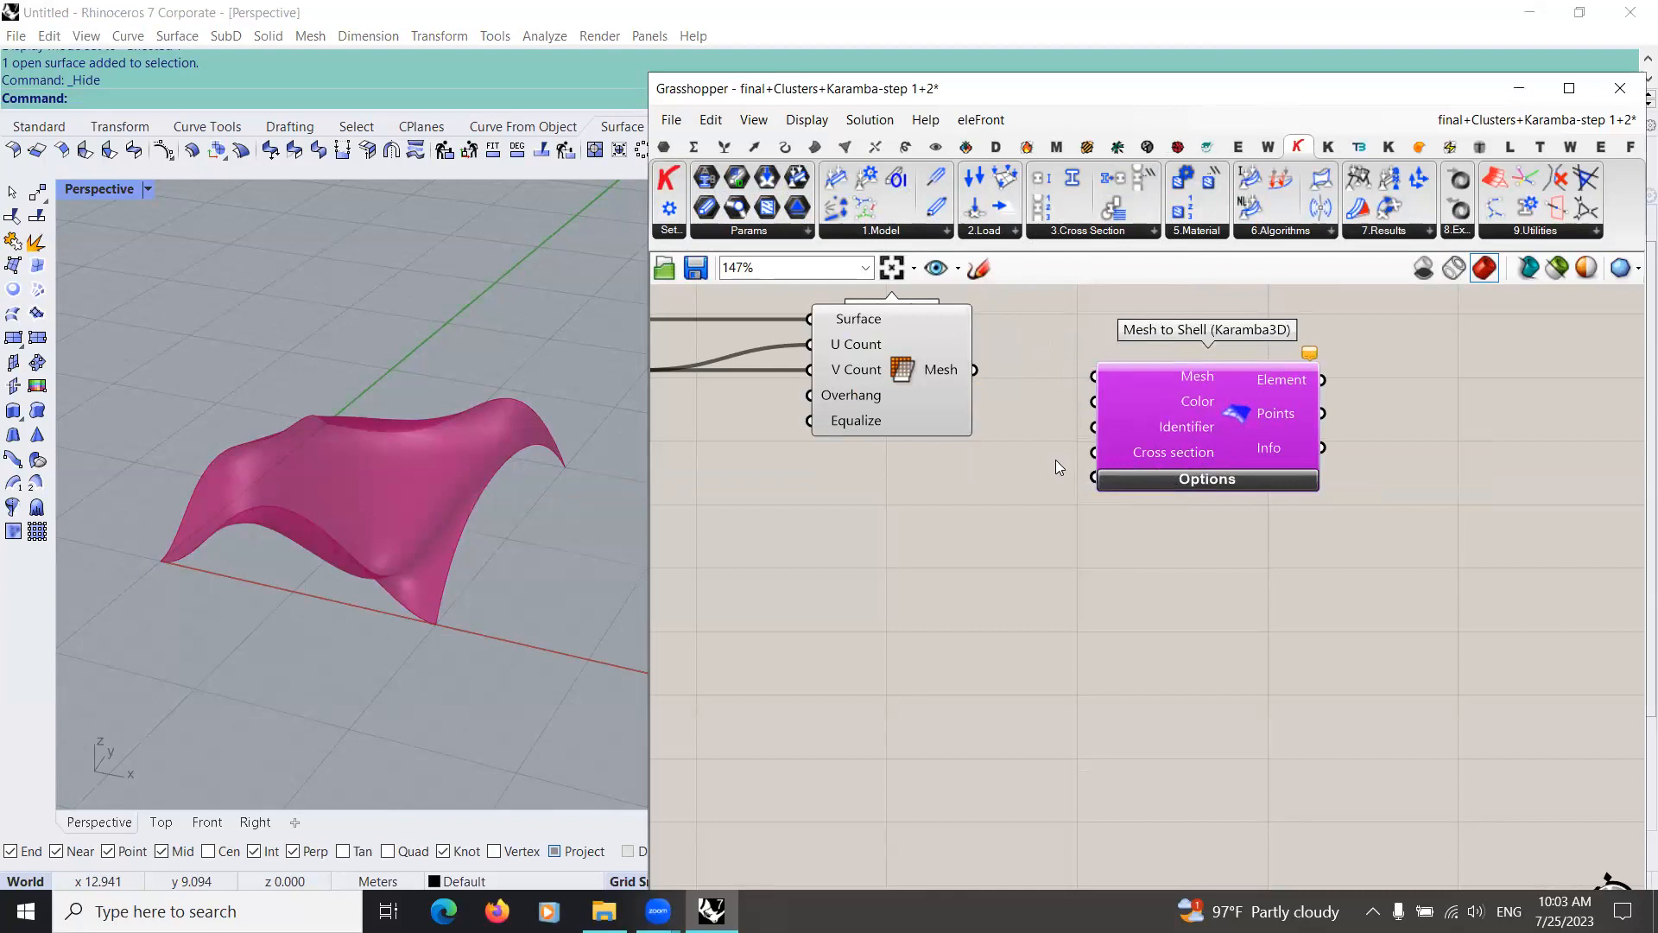
pyautogui.moveTo(974, 369); pyautogui.dragTo(1093, 376)
pyautogui.moveTo(1240, 413); pyautogui.dragTo(1242, 404)
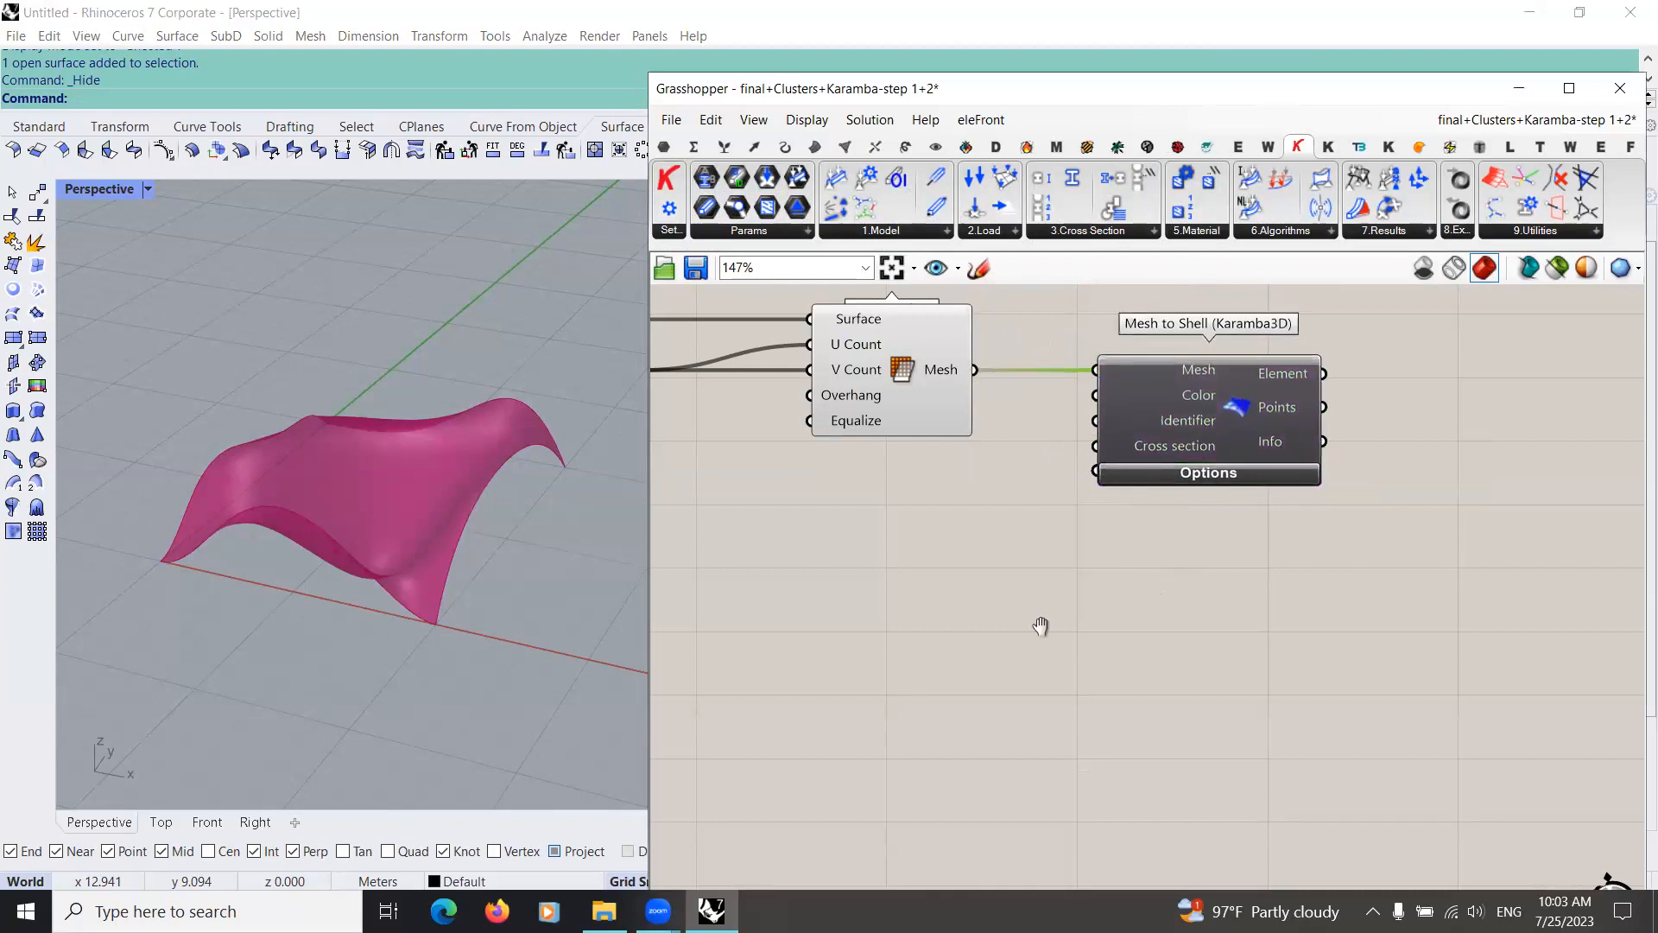
# Step: Place a Point parameter beside Mesh to Shell and connect the shell's Points output to it
pyautogui.scroll(-2, 1027, 592)
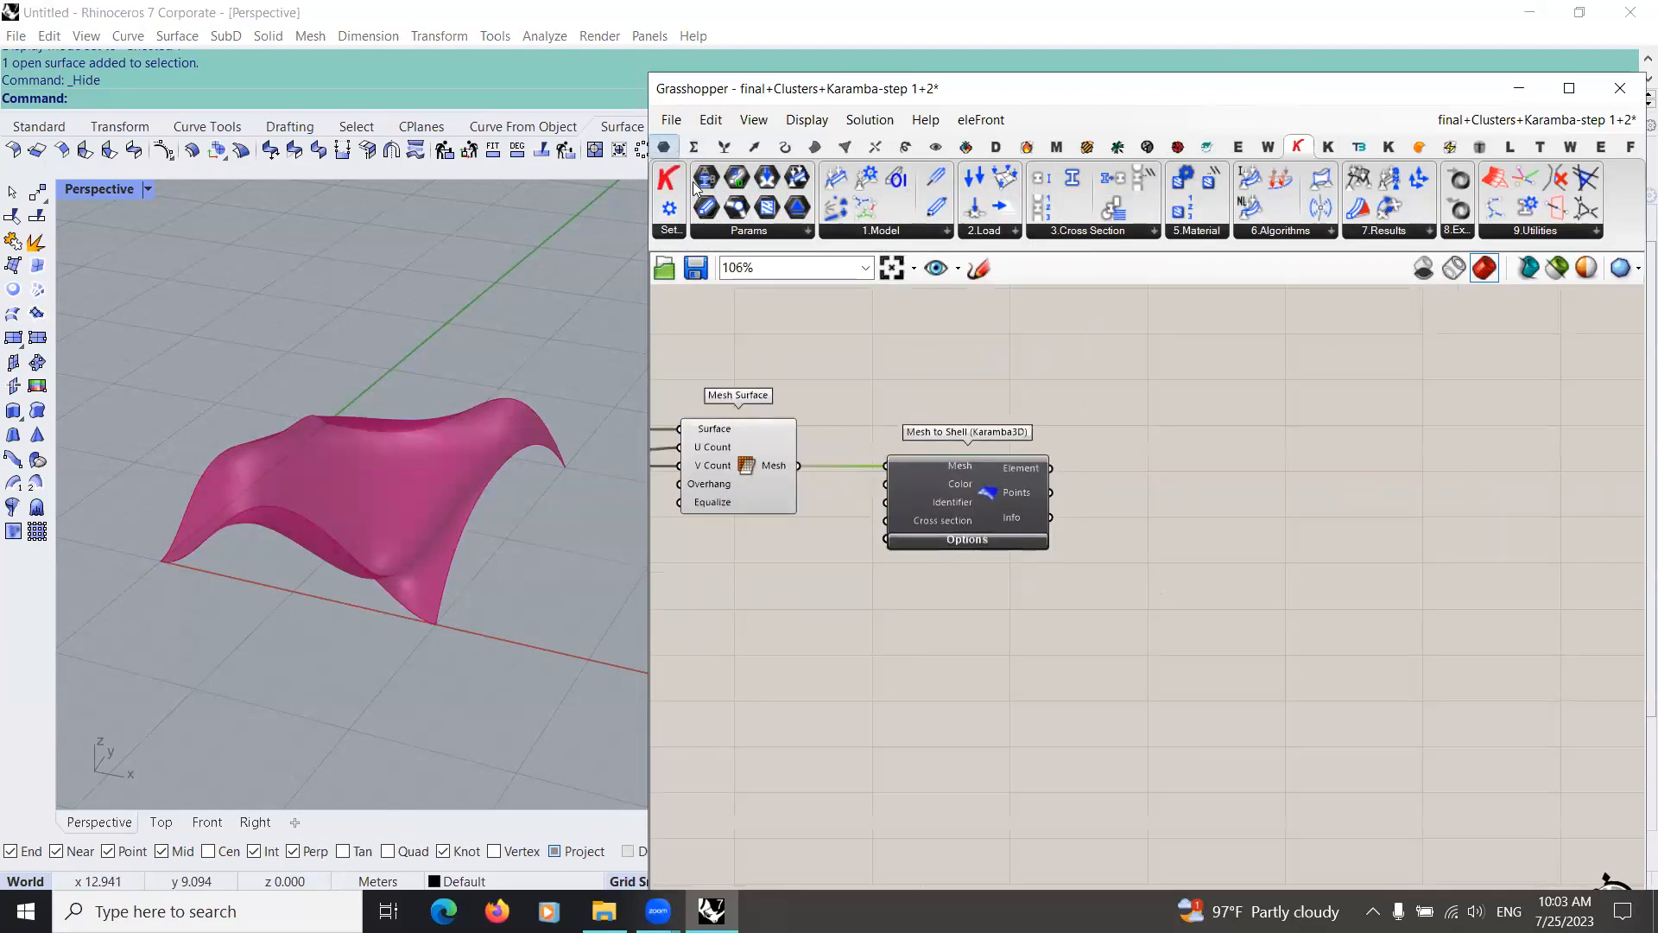
pyautogui.click(664, 147)
pyautogui.click(1093, 502)
pyautogui.click(668, 178)
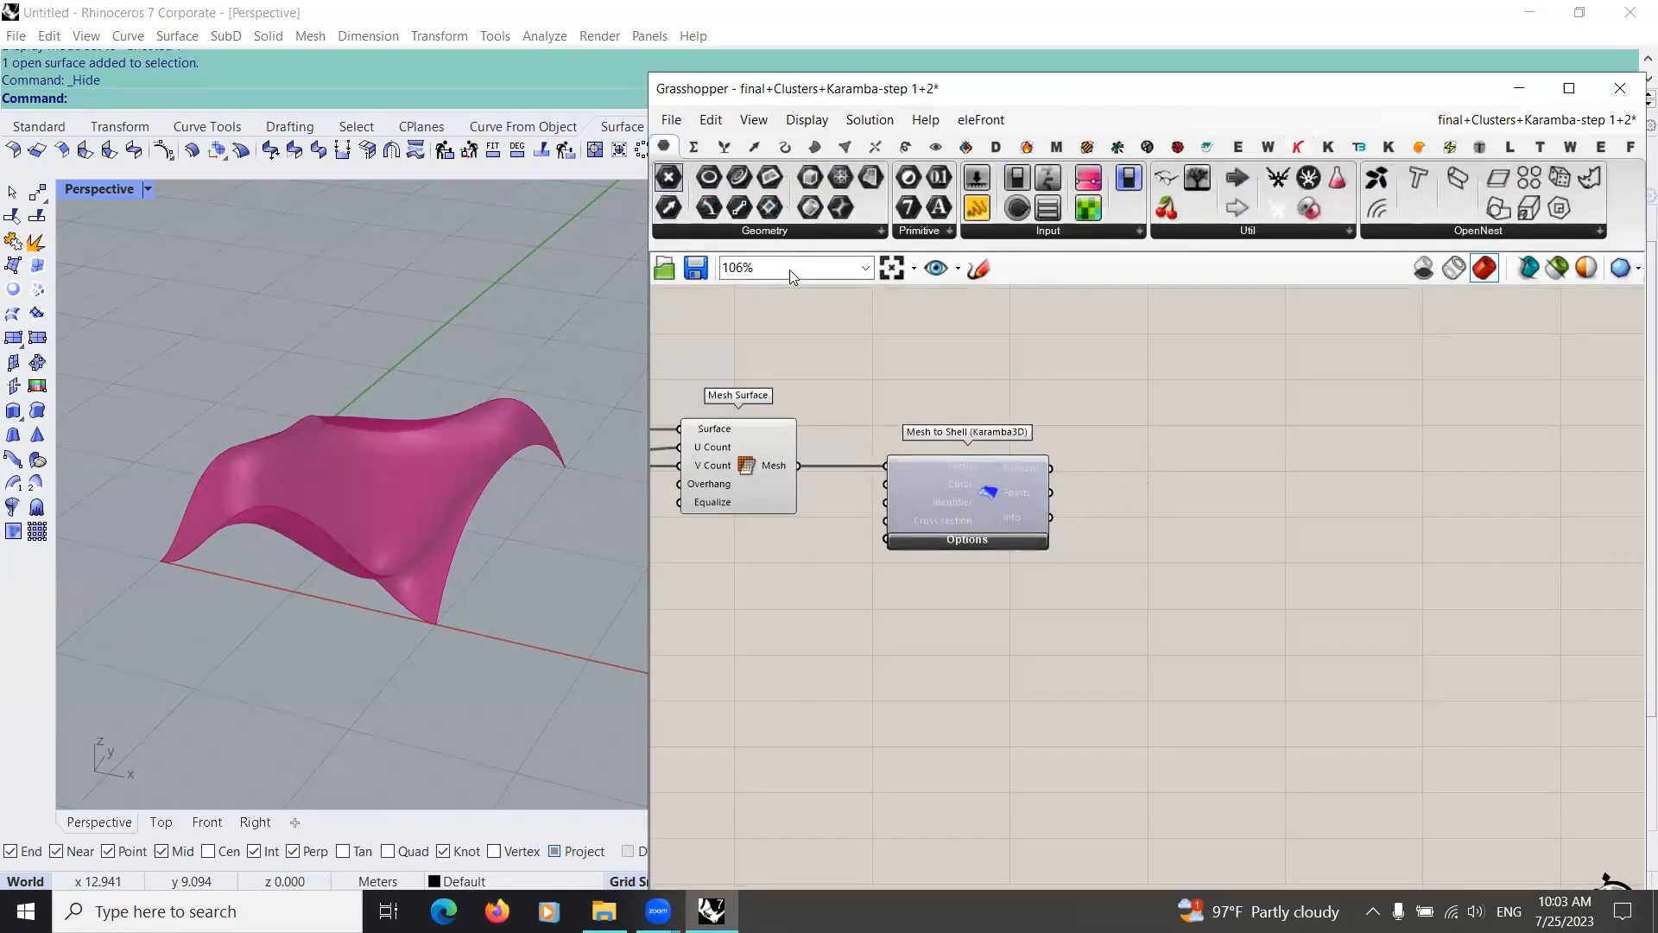
pyautogui.scroll(5, 1050, 480)
pyautogui.moveTo(1064, 480); pyautogui.dragTo(1244, 471)
# Step: Align the Point parameter beside the Points output and examine the shell points on the surface in the Rhino viewport
pyautogui.moveTo(380, 511); pyautogui.dragTo(605, 440, button='right')
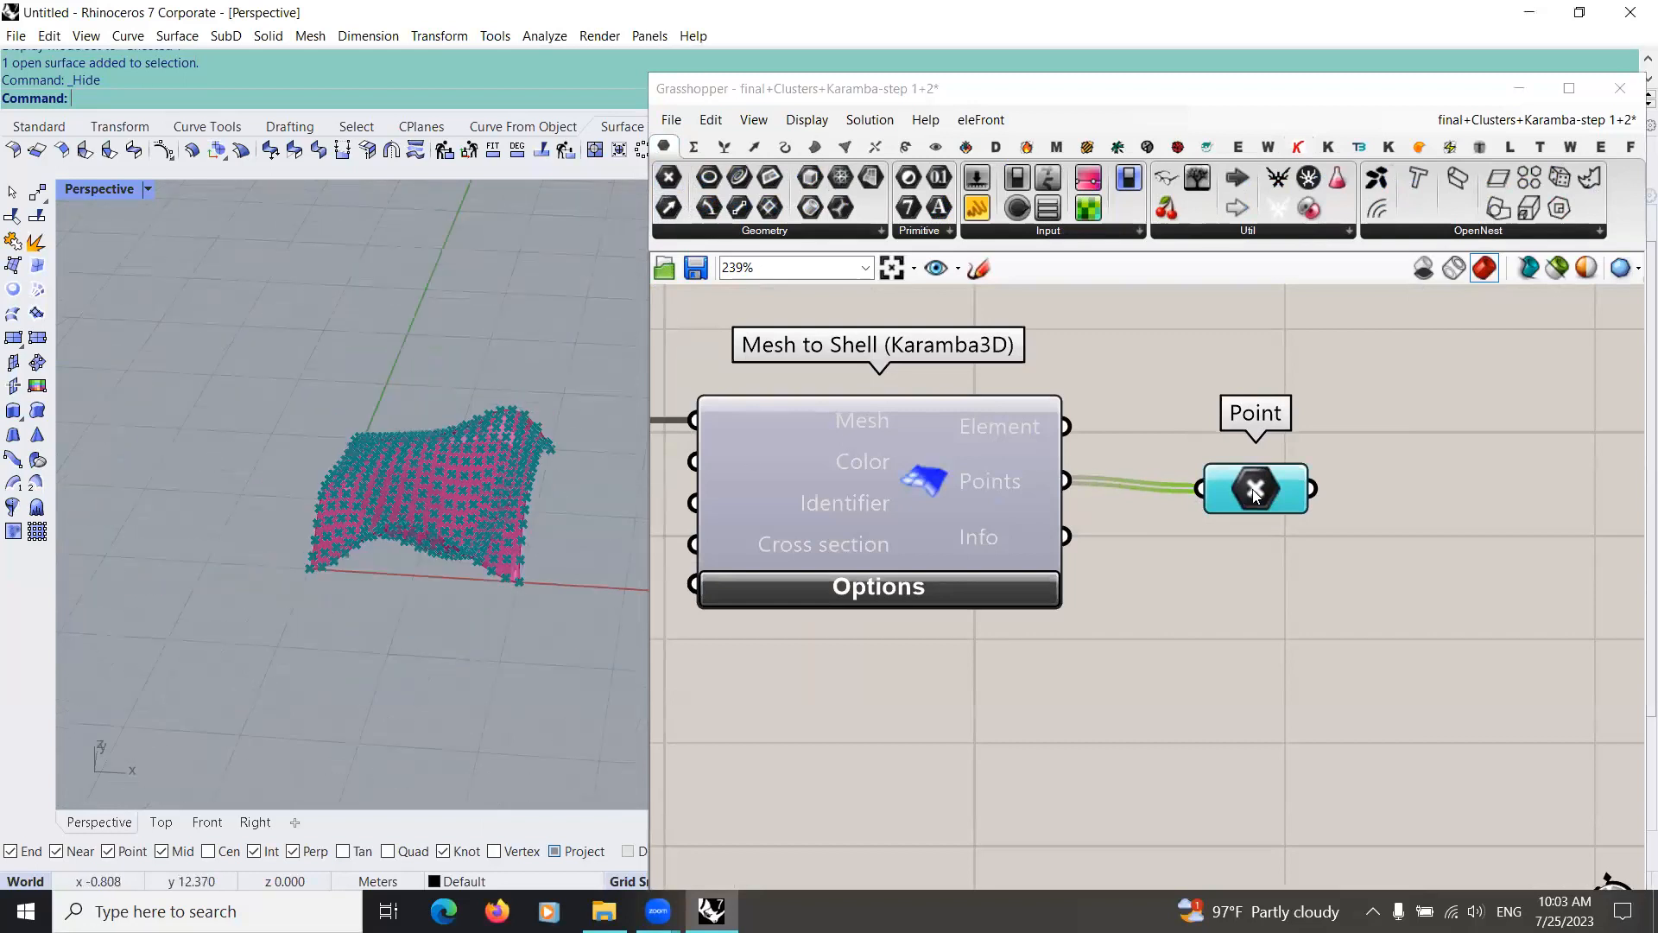
pyautogui.moveTo(436, 687); pyautogui.dragTo(461, 627, button='right')
pyautogui.scroll(-1, 1193, 473)
pyautogui.moveTo(1246, 488); pyautogui.dragTo(1244, 471)
pyautogui.scroll(6, 464, 573)
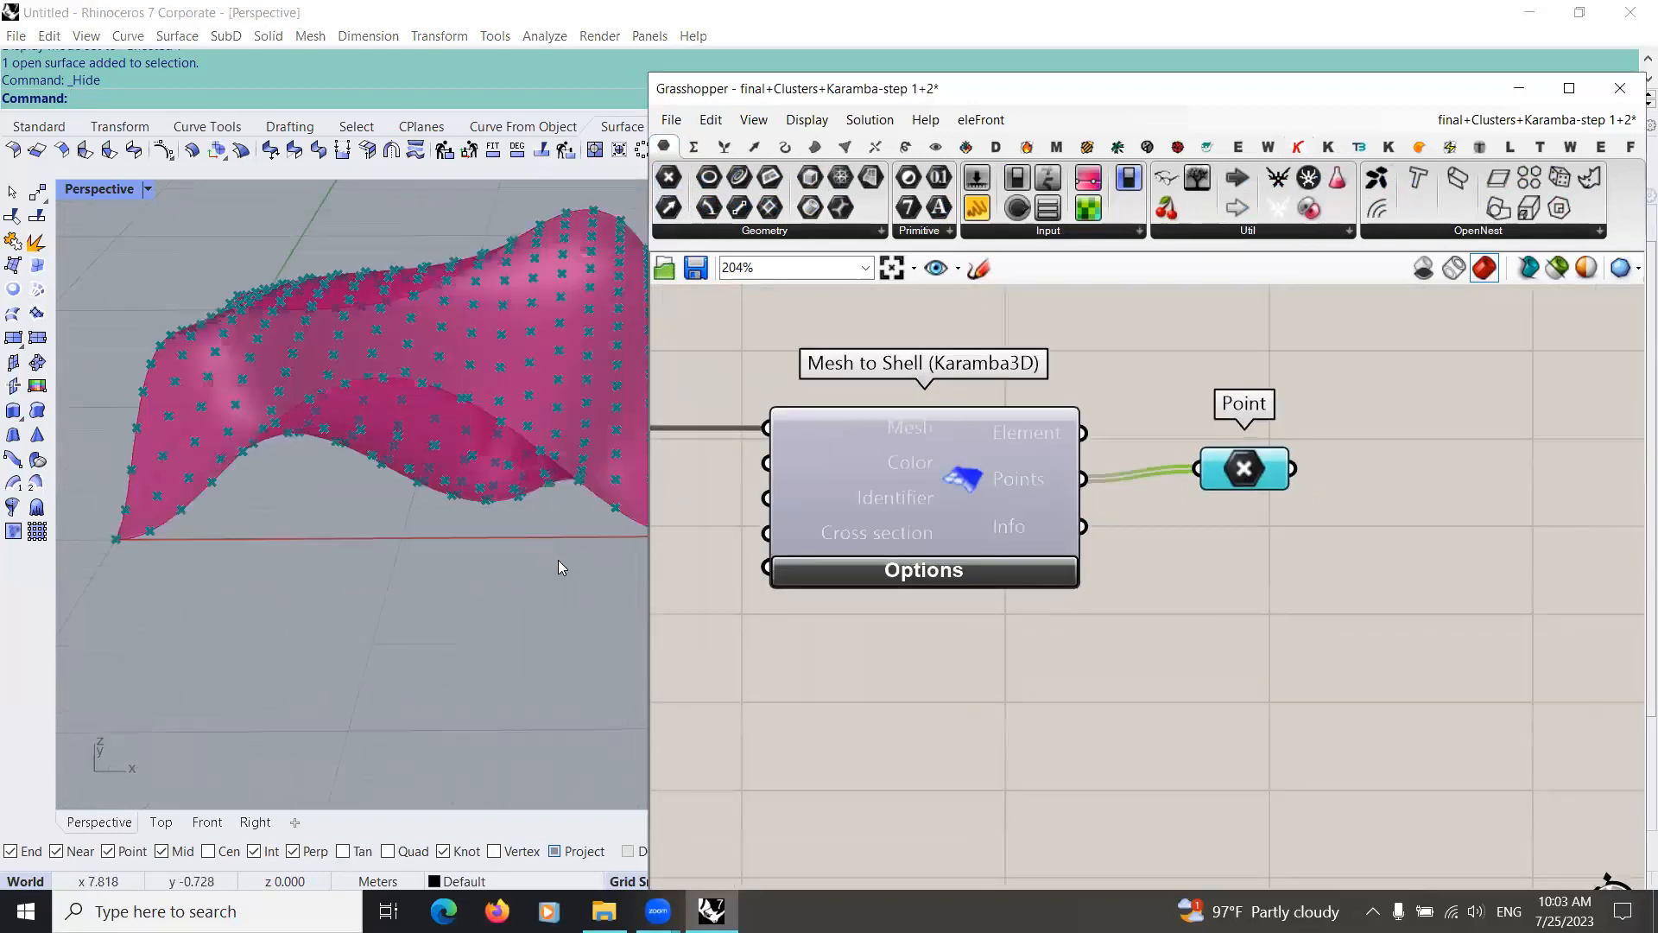
pyautogui.moveTo(557, 566); pyautogui.dragTo(349, 465, button='right')
pyautogui.moveTo(606, 377); pyautogui.dragTo(418, 653, button='right')
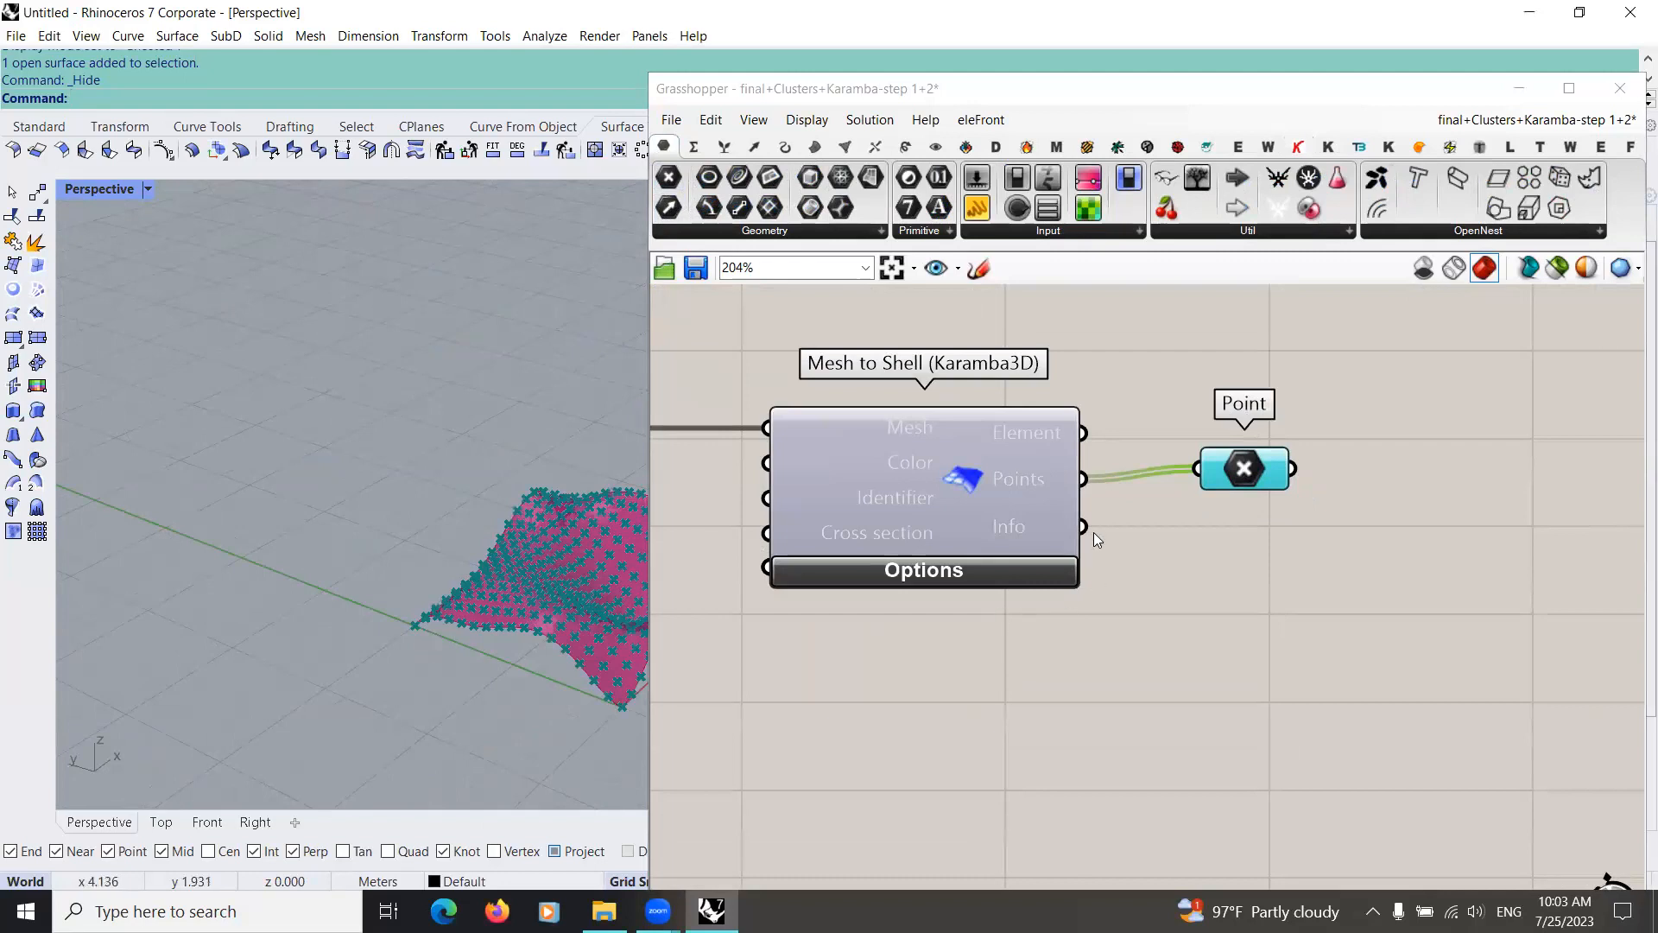
# Step: Add a Deconstruct component after the Point parameter and connect the points to its Point input
pyautogui.scroll(-3, 1093, 532)
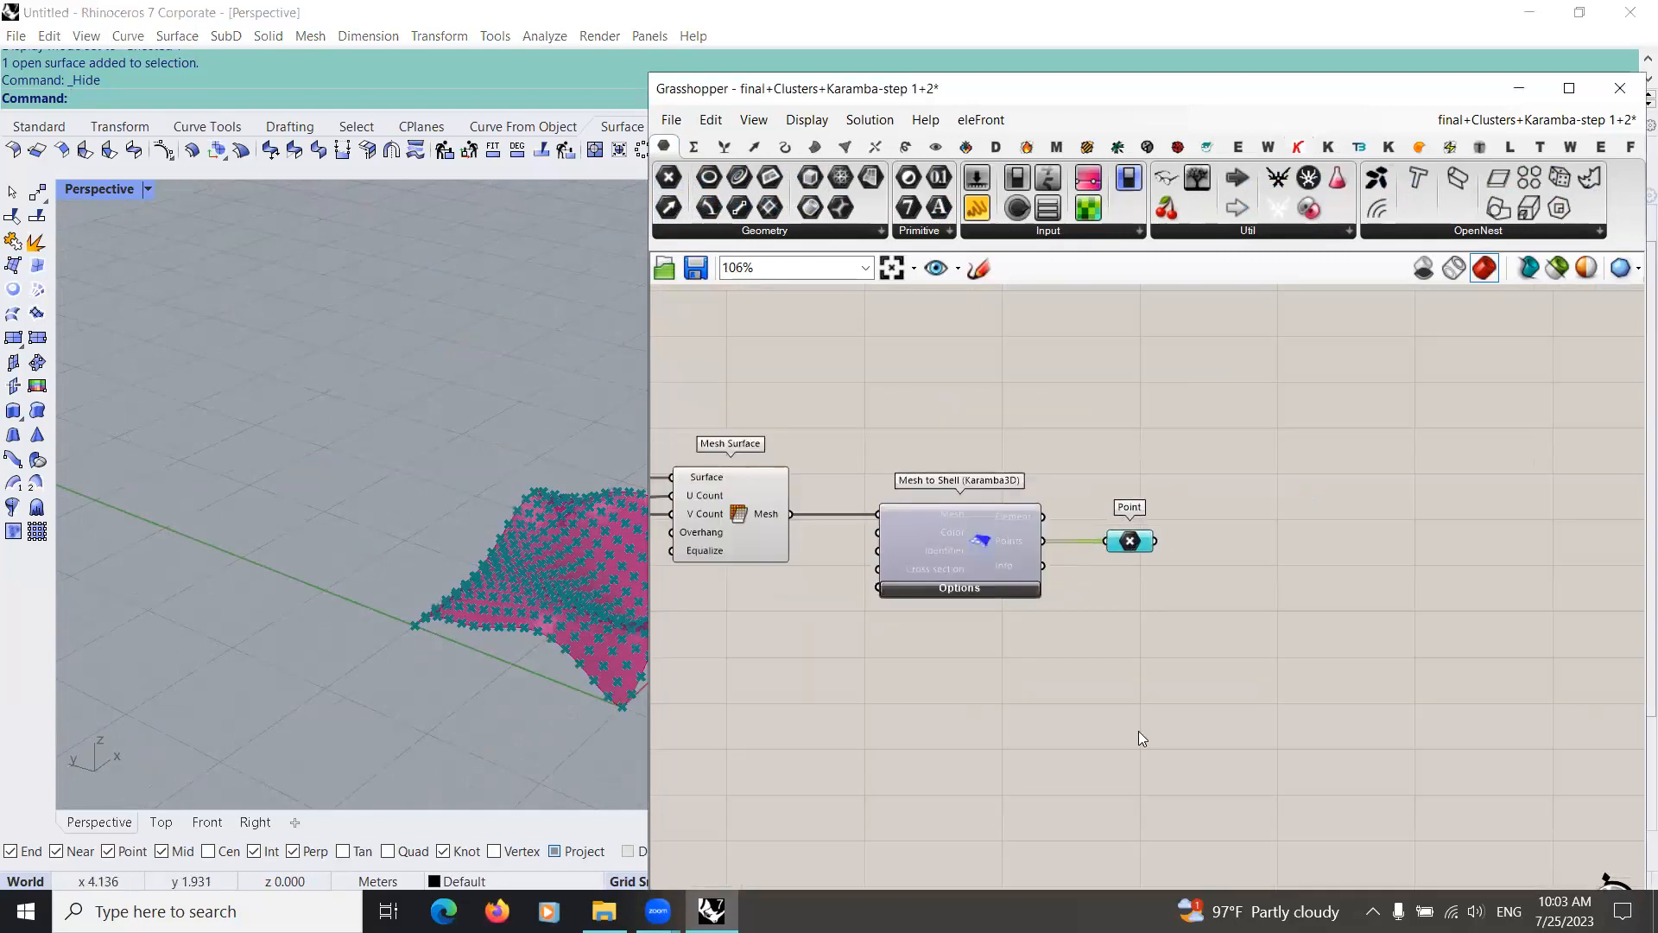
pyautogui.scroll(-5, 1142, 730)
pyautogui.scroll(5, 1147, 700)
pyautogui.moveTo(1147, 700); pyautogui.dragTo(860, 525, button='right')
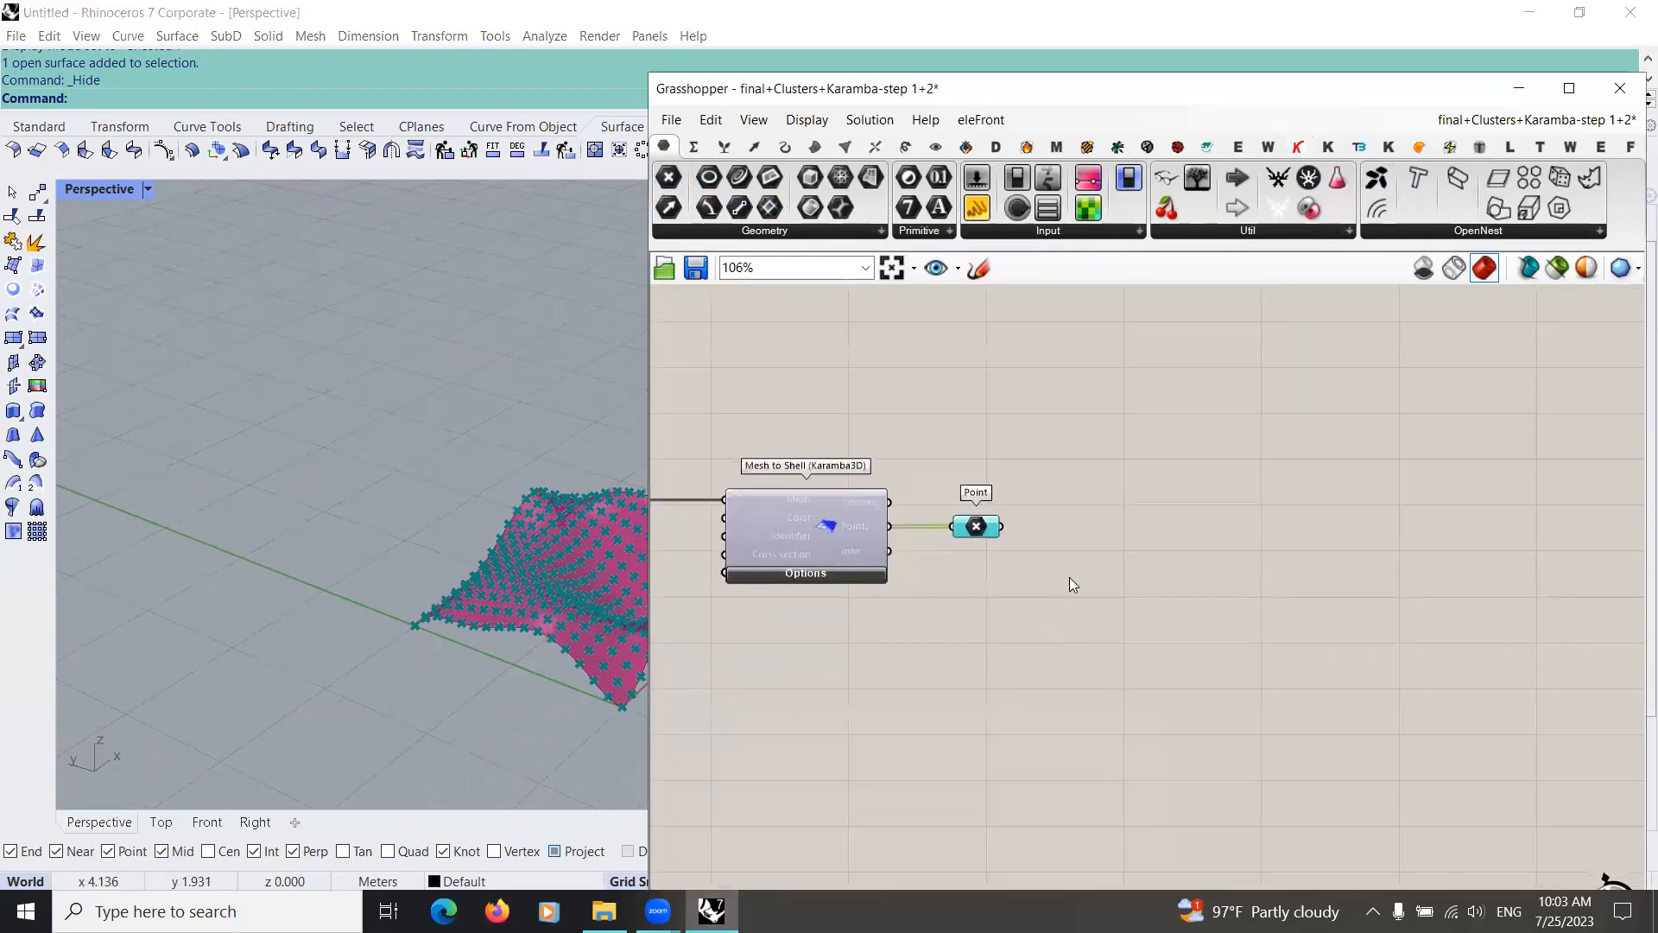
pyautogui.scroll(3, 1069, 577)
pyautogui.doubleClick(1069, 577)
pyautogui.write('deco')
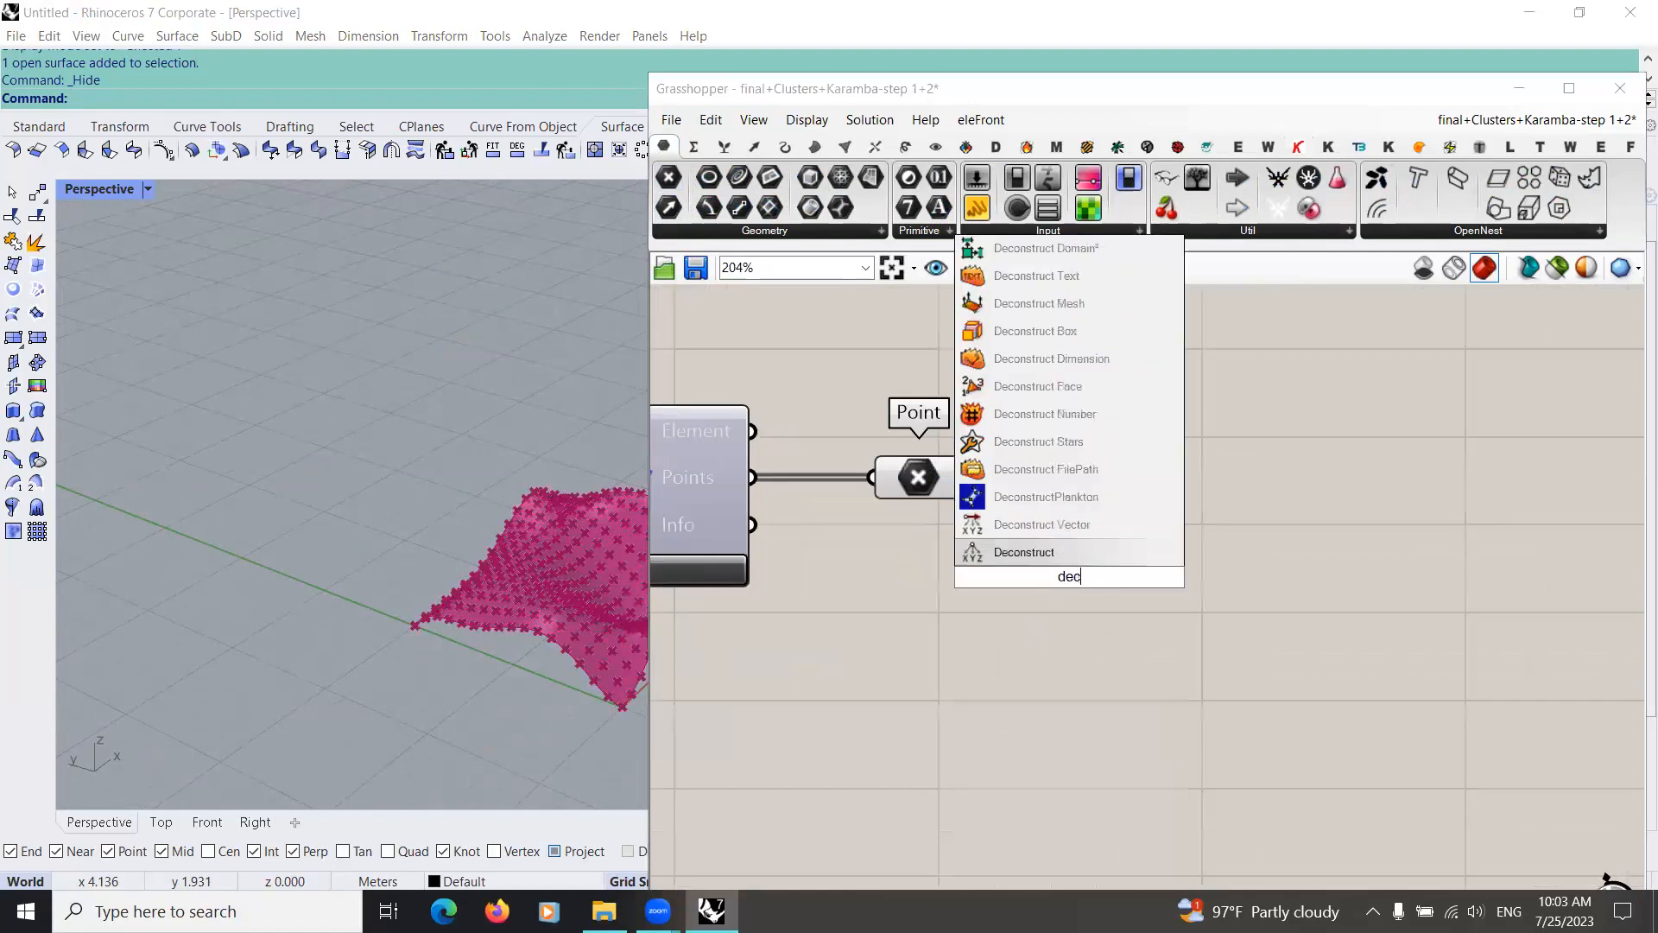
pyautogui.click(1059, 556)
pyautogui.moveTo(1104, 546); pyautogui.dragTo(1208, 518)
pyautogui.moveTo(969, 477); pyautogui.dragTo(1124, 508)
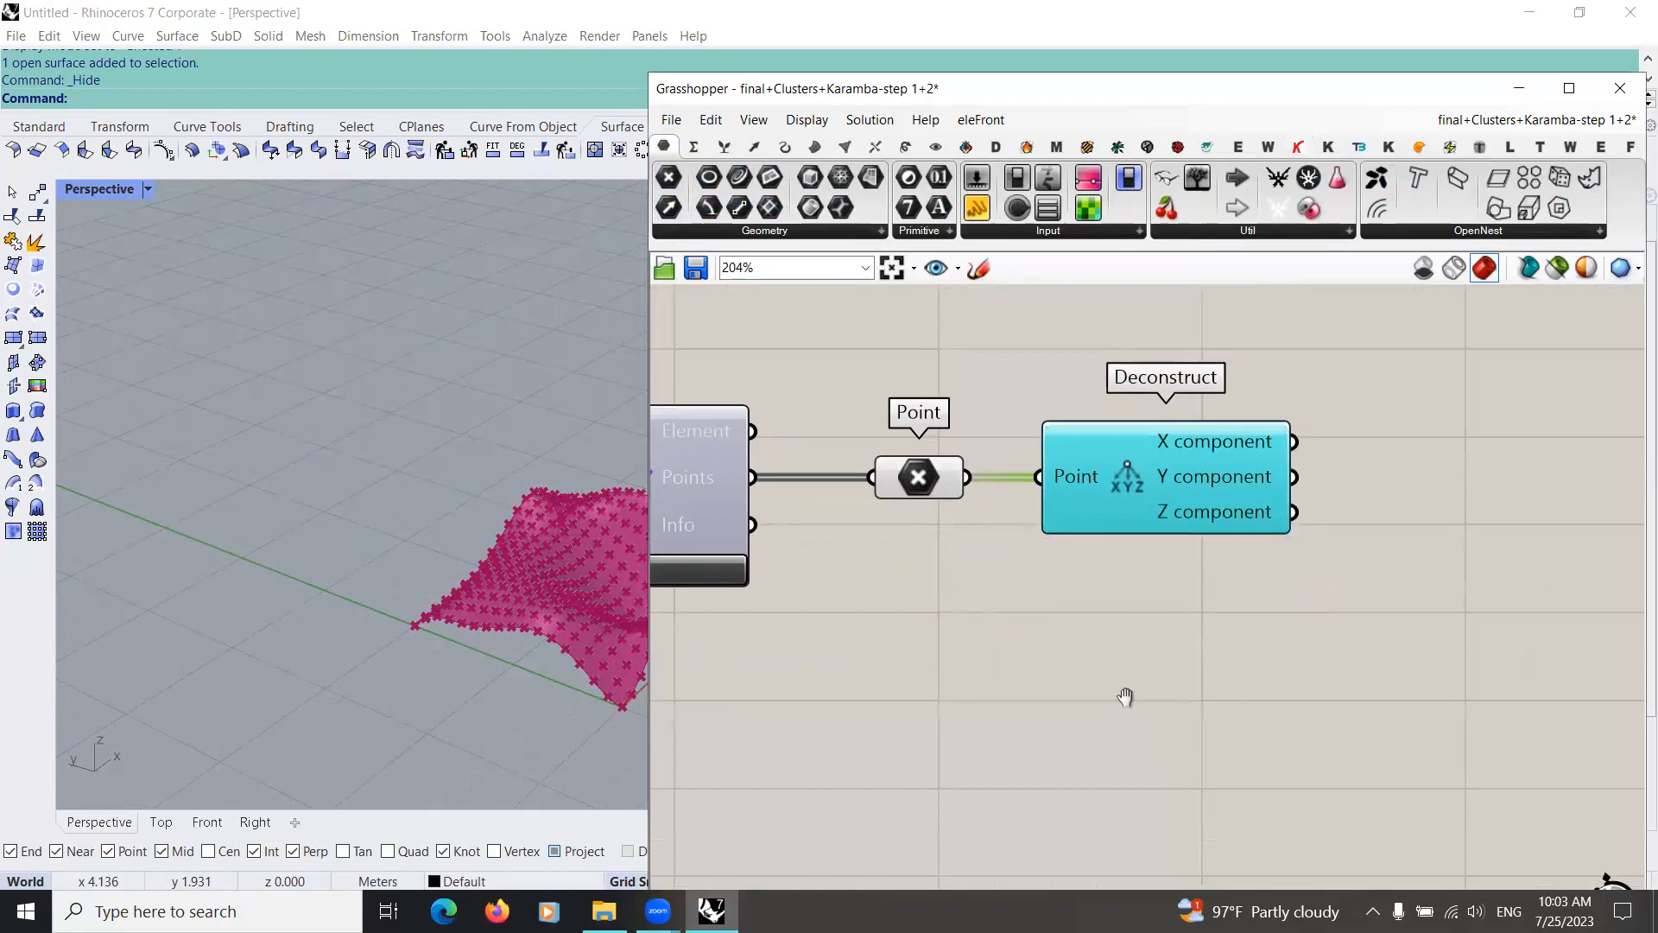
# Step: Place a Smaller Than component and connect the Deconstruct Z component output to its Second Number input
pyautogui.moveTo(1126, 696); pyautogui.dragTo(941, 680, button='right')
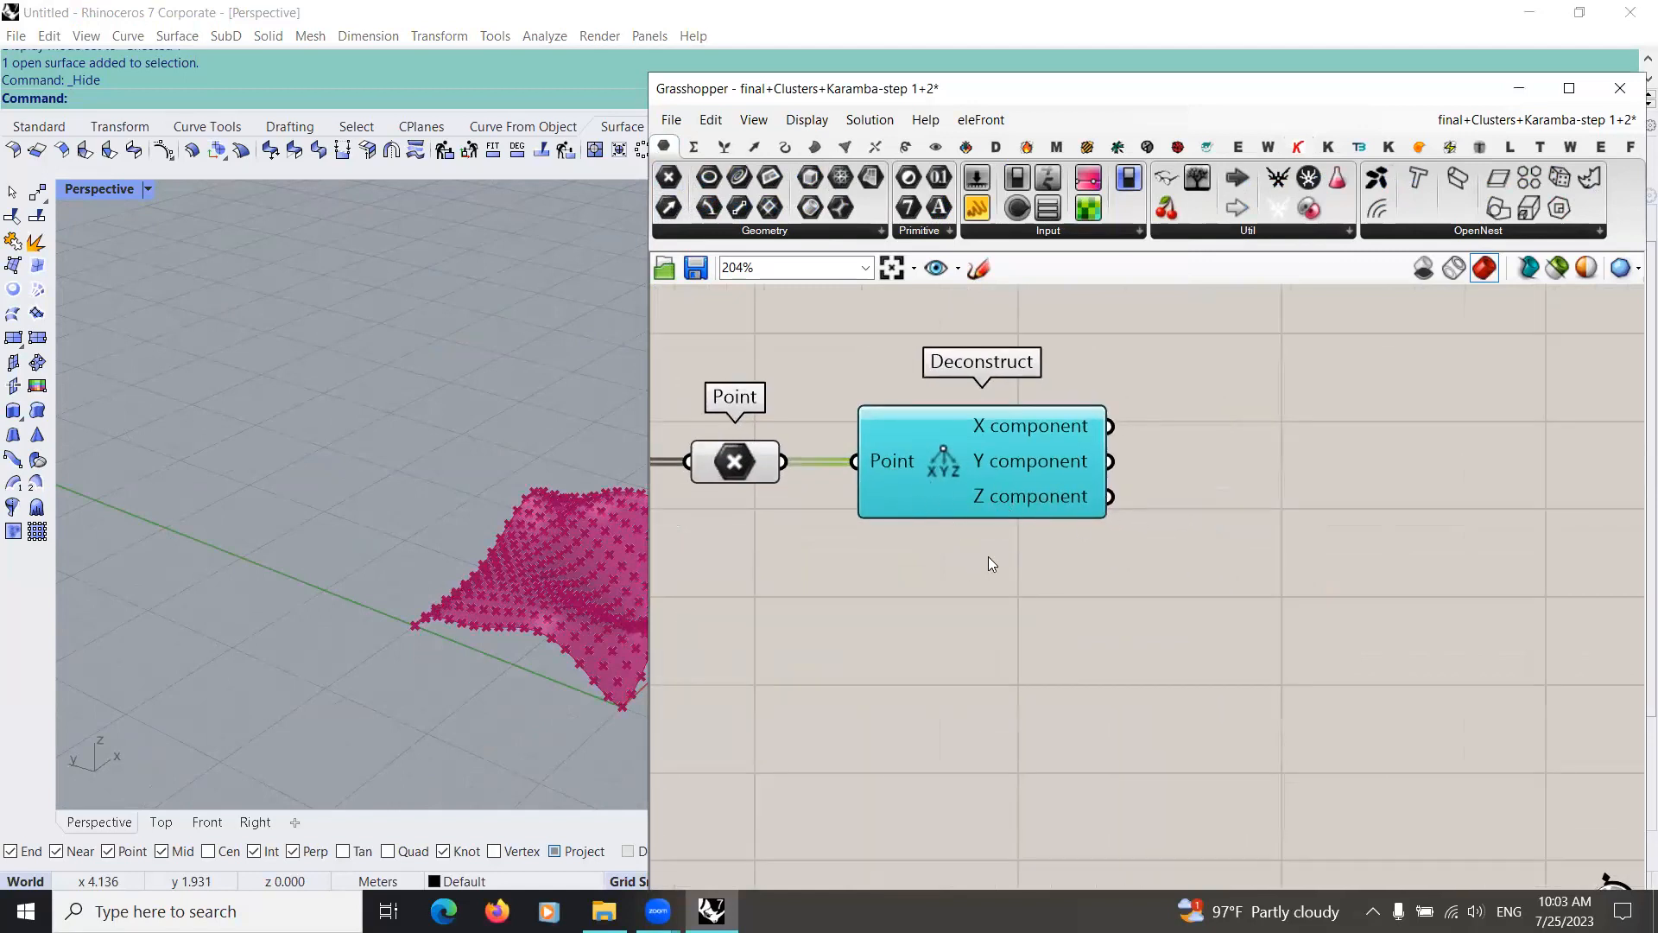
pyautogui.scroll(-2, 990, 563)
pyautogui.moveTo(967, 606); pyautogui.dragTo(908, 577, button='right')
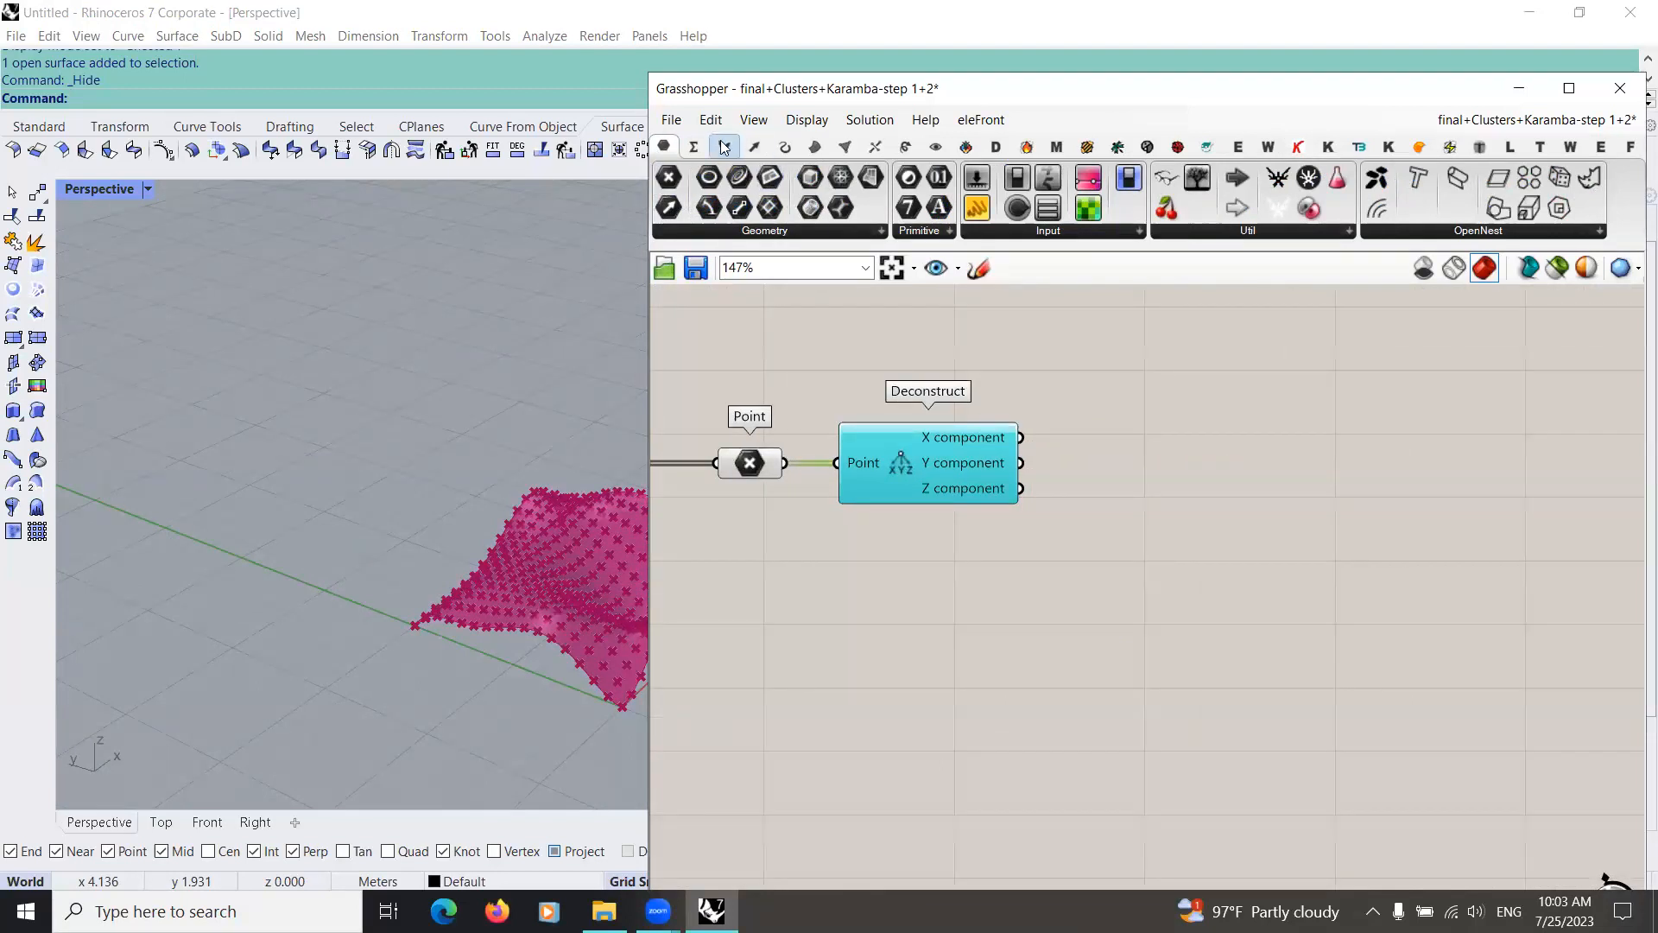
pyautogui.click(724, 147)
pyautogui.click(693, 147)
pyautogui.click(927, 207)
pyautogui.click(1149, 601)
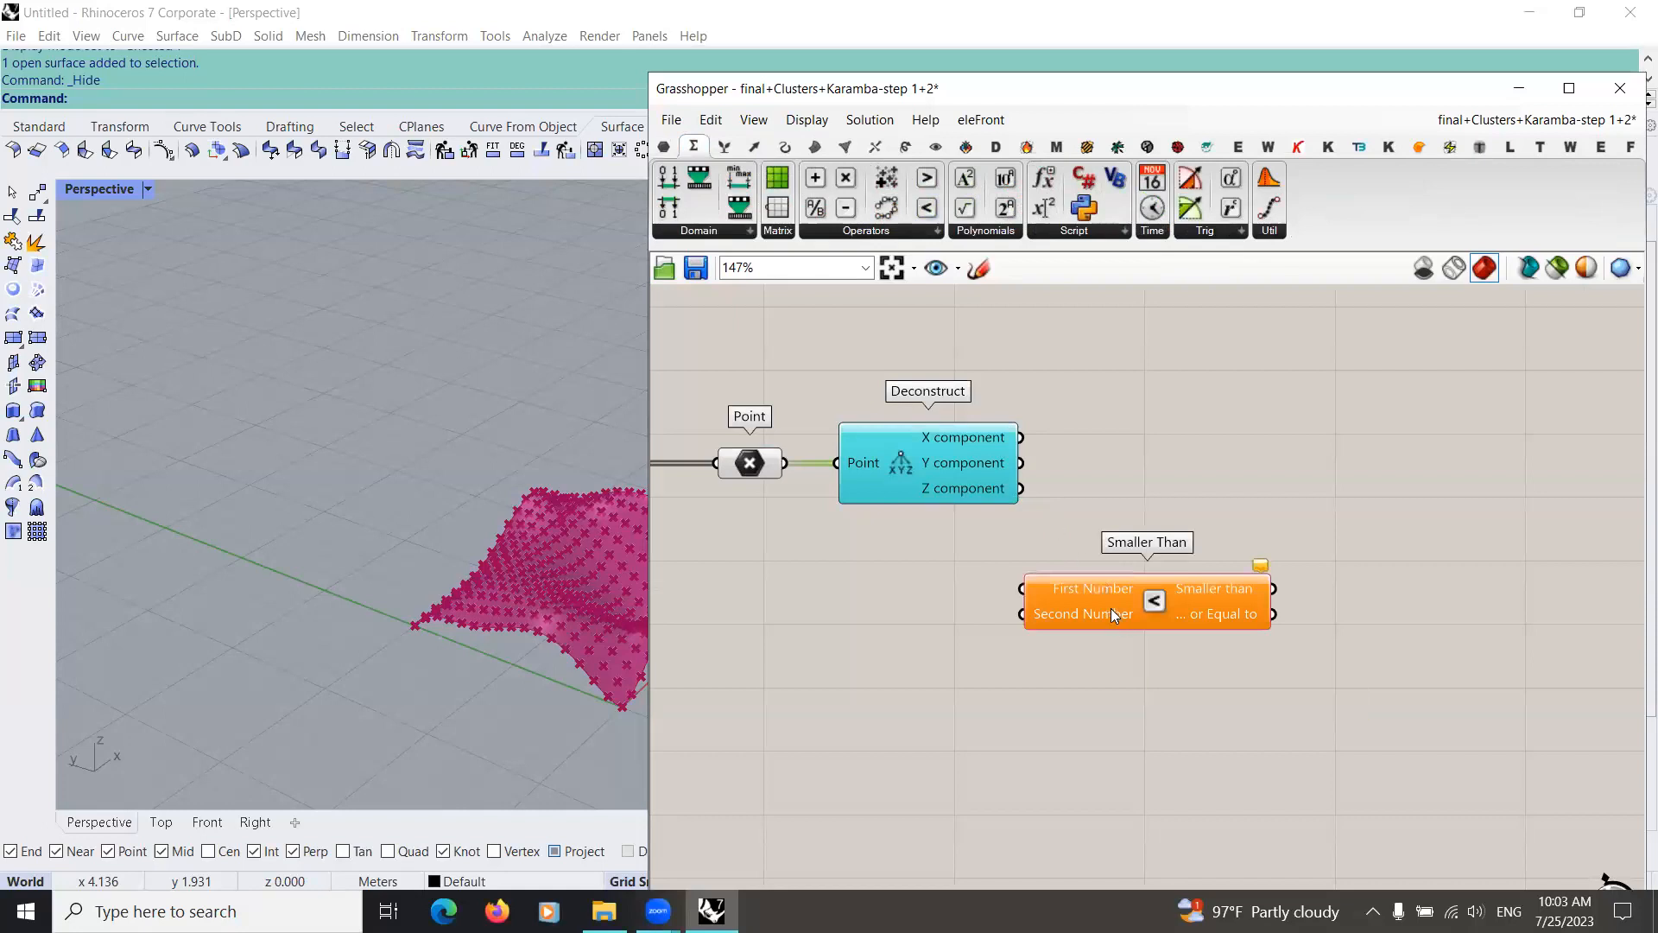
pyautogui.moveTo(1019, 488); pyautogui.dragTo(1011, 619)
pyautogui.moveTo(1107, 627); pyautogui.dragTo(1223, 470)
pyautogui.scroll(-1, 1137, 601)
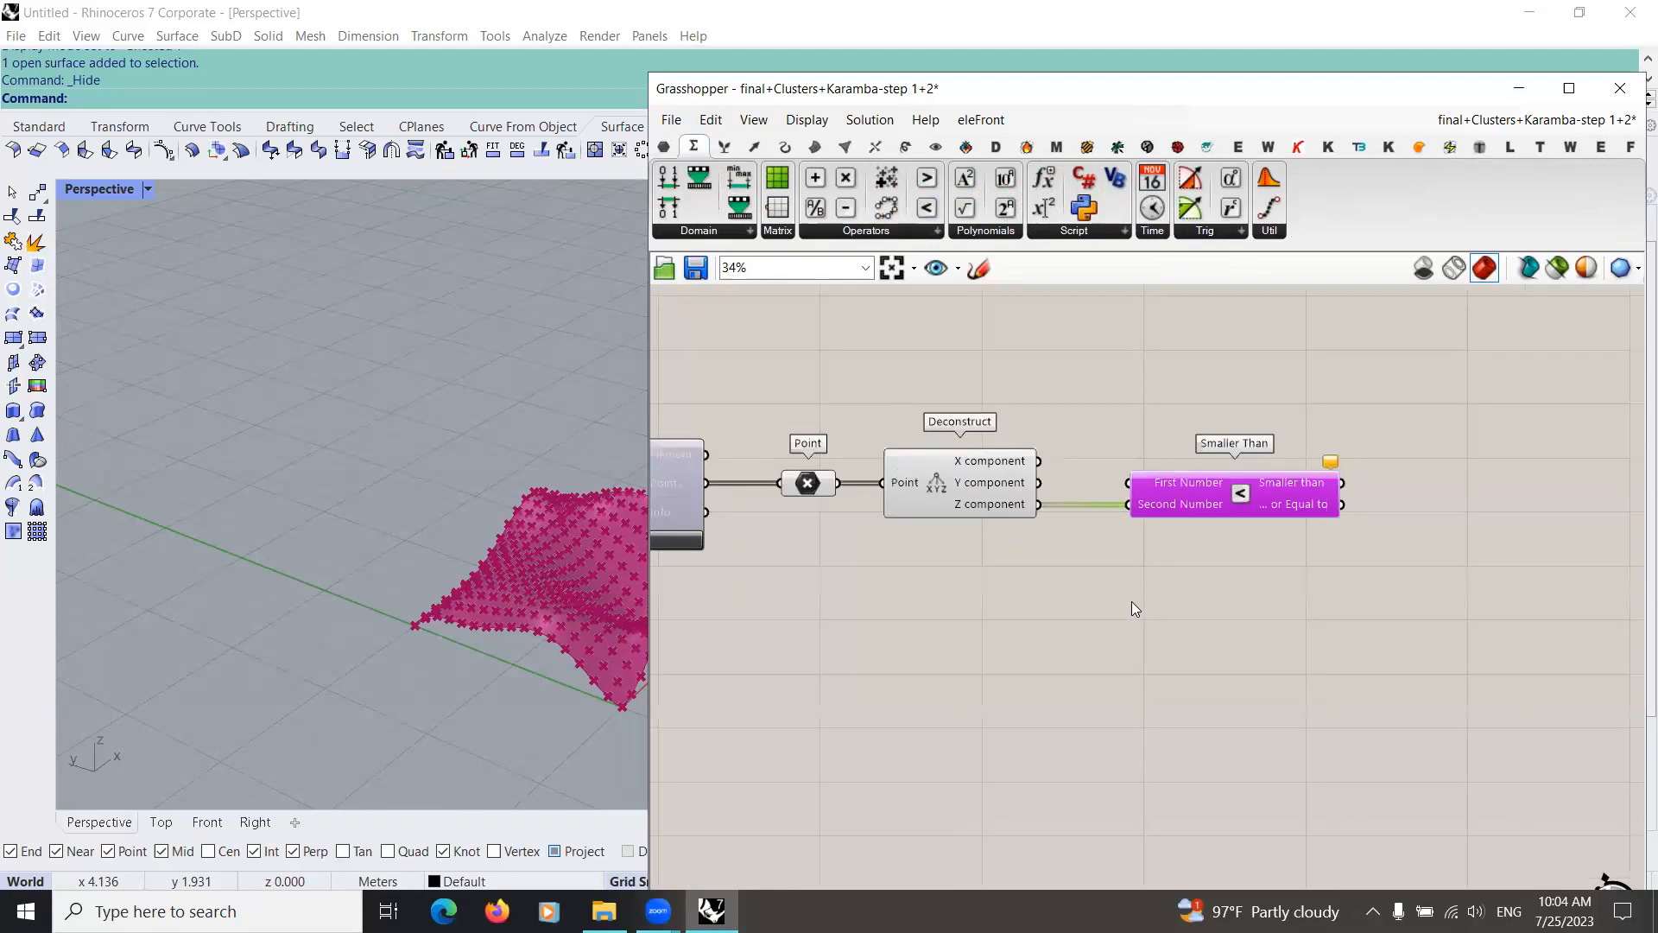
# Step: Rewire Smaller Than with Z component into First Number and Point into Second Number, and move it below Deconstruct
pyautogui.scroll(-1, 1134, 608)
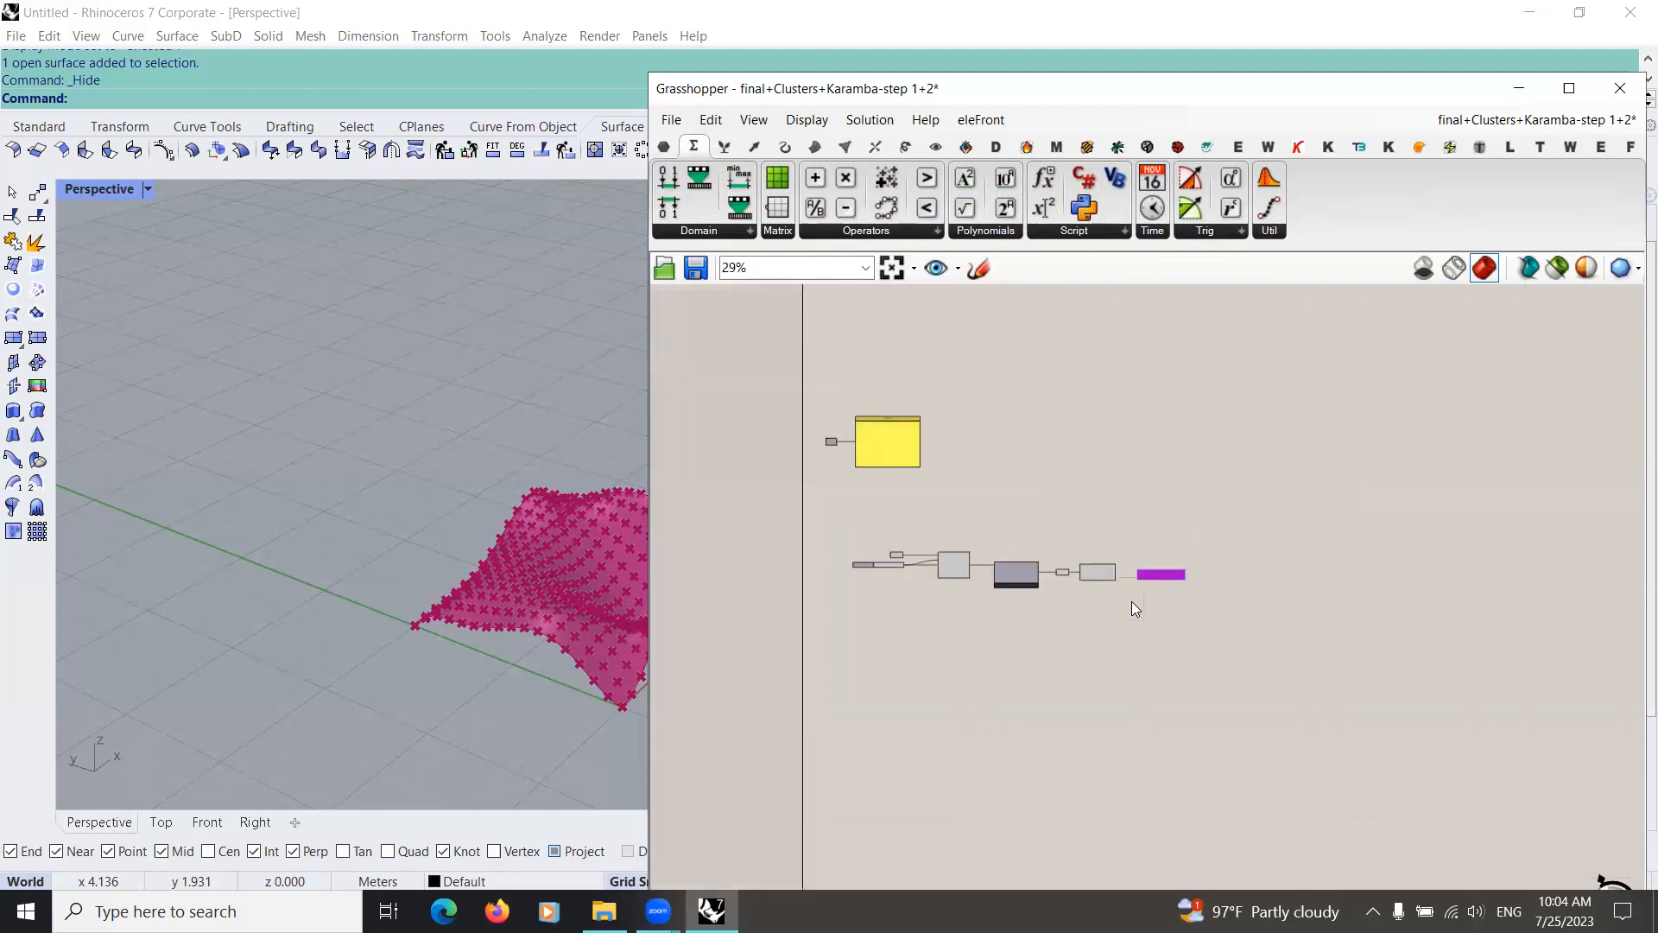
pyautogui.moveTo(1077, 591); pyautogui.dragTo(945, 596, button='right')
pyautogui.scroll(5, 974, 584)
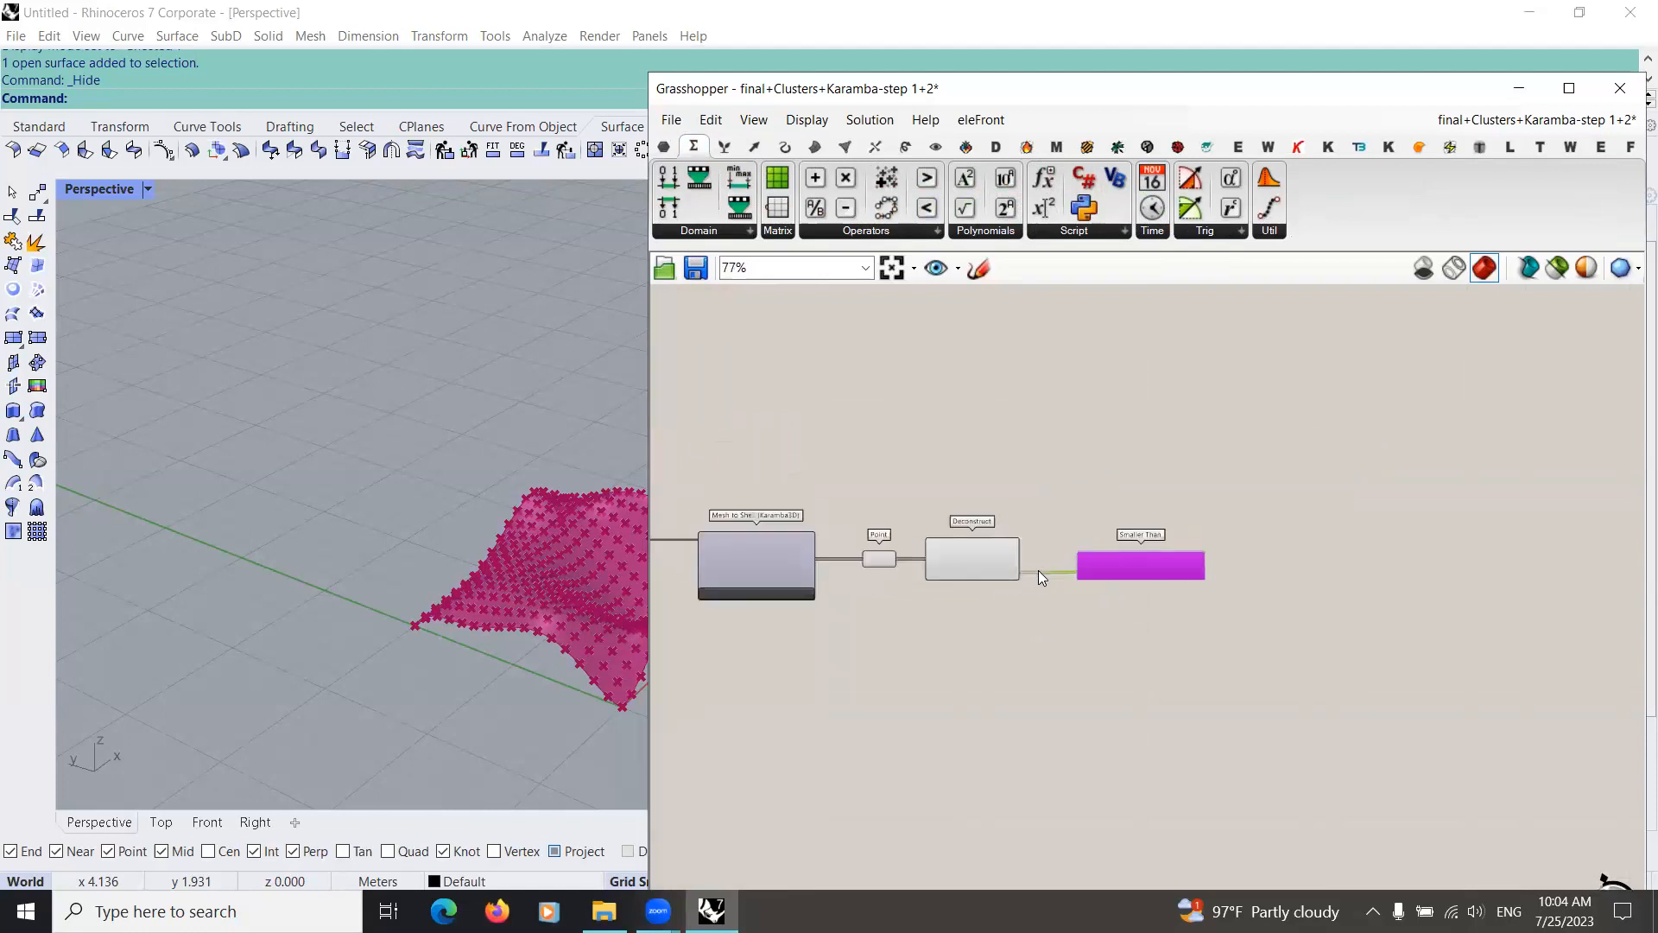
pyautogui.moveTo(724, 555); pyautogui.dragTo(809, 557, button='right')
pyautogui.moveTo(1316, 549); pyautogui.dragTo(1212, 663)
# Step: Add a Dispatch component, feeding its List from the Point parameter and its Dispatch pattern from the Smaller than output
pyautogui.doubleClick(1190, 542)
pyautogui.write('disp')
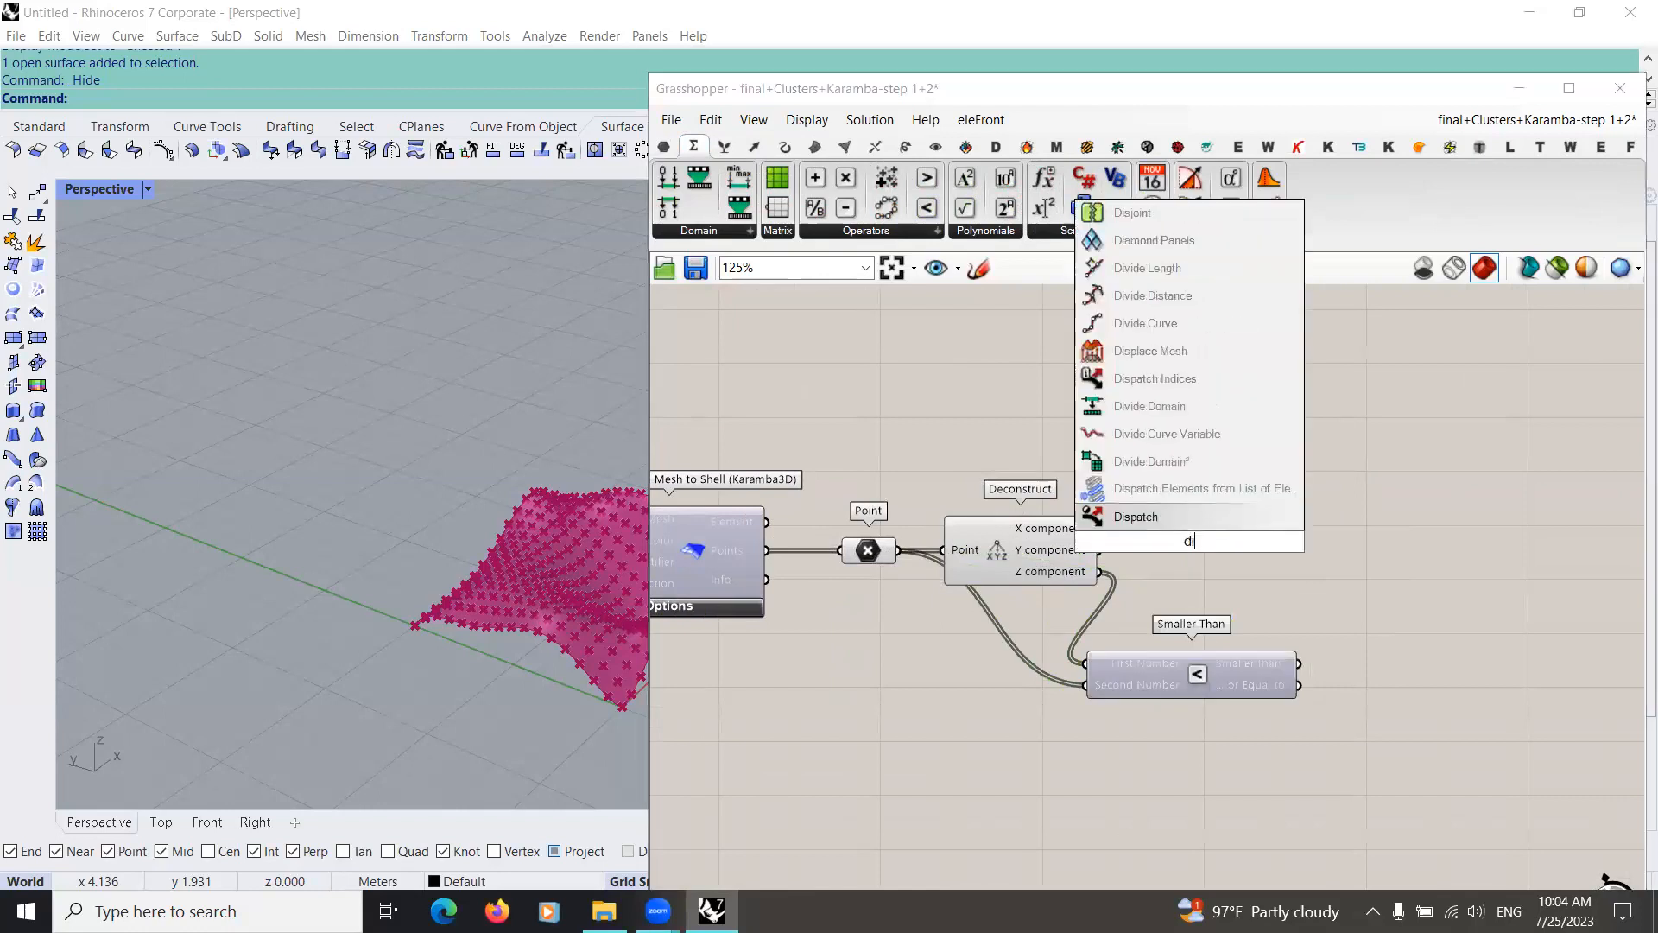
pyautogui.click(1166, 466)
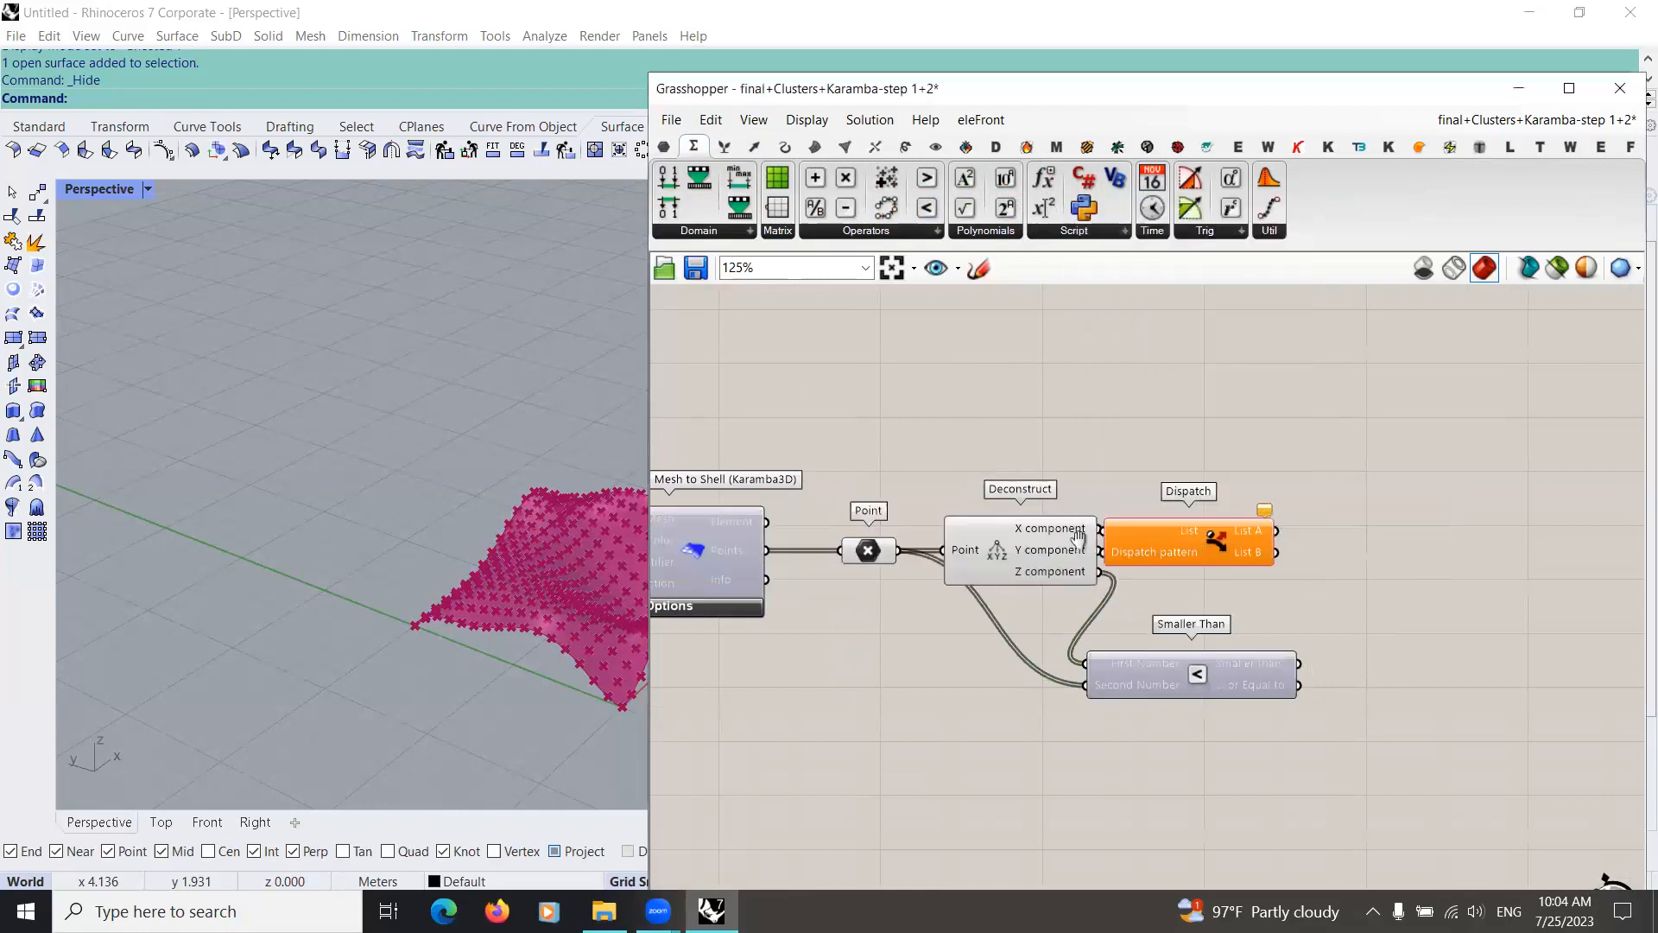
pyautogui.moveTo(1113, 529); pyautogui.dragTo(977, 521, button='right')
pyautogui.moveTo(980, 520); pyautogui.dragTo(1117, 514)
pyautogui.moveTo(764, 545); pyautogui.dragTo(1162, 656)
pyautogui.moveTo(1232, 496); pyautogui.dragTo(1122, 505, button='right')
pyautogui.moveTo(1125, 507); pyautogui.dragTo(1151, 477)
pyautogui.moveTo(782, 572); pyautogui.dragTo(930, 566, button='right')
# Step: Duplicate the Point parameter after Dispatch, connect List A to the copy, and inspect the dispatched points in the viewport
pyautogui.click(778, 546)
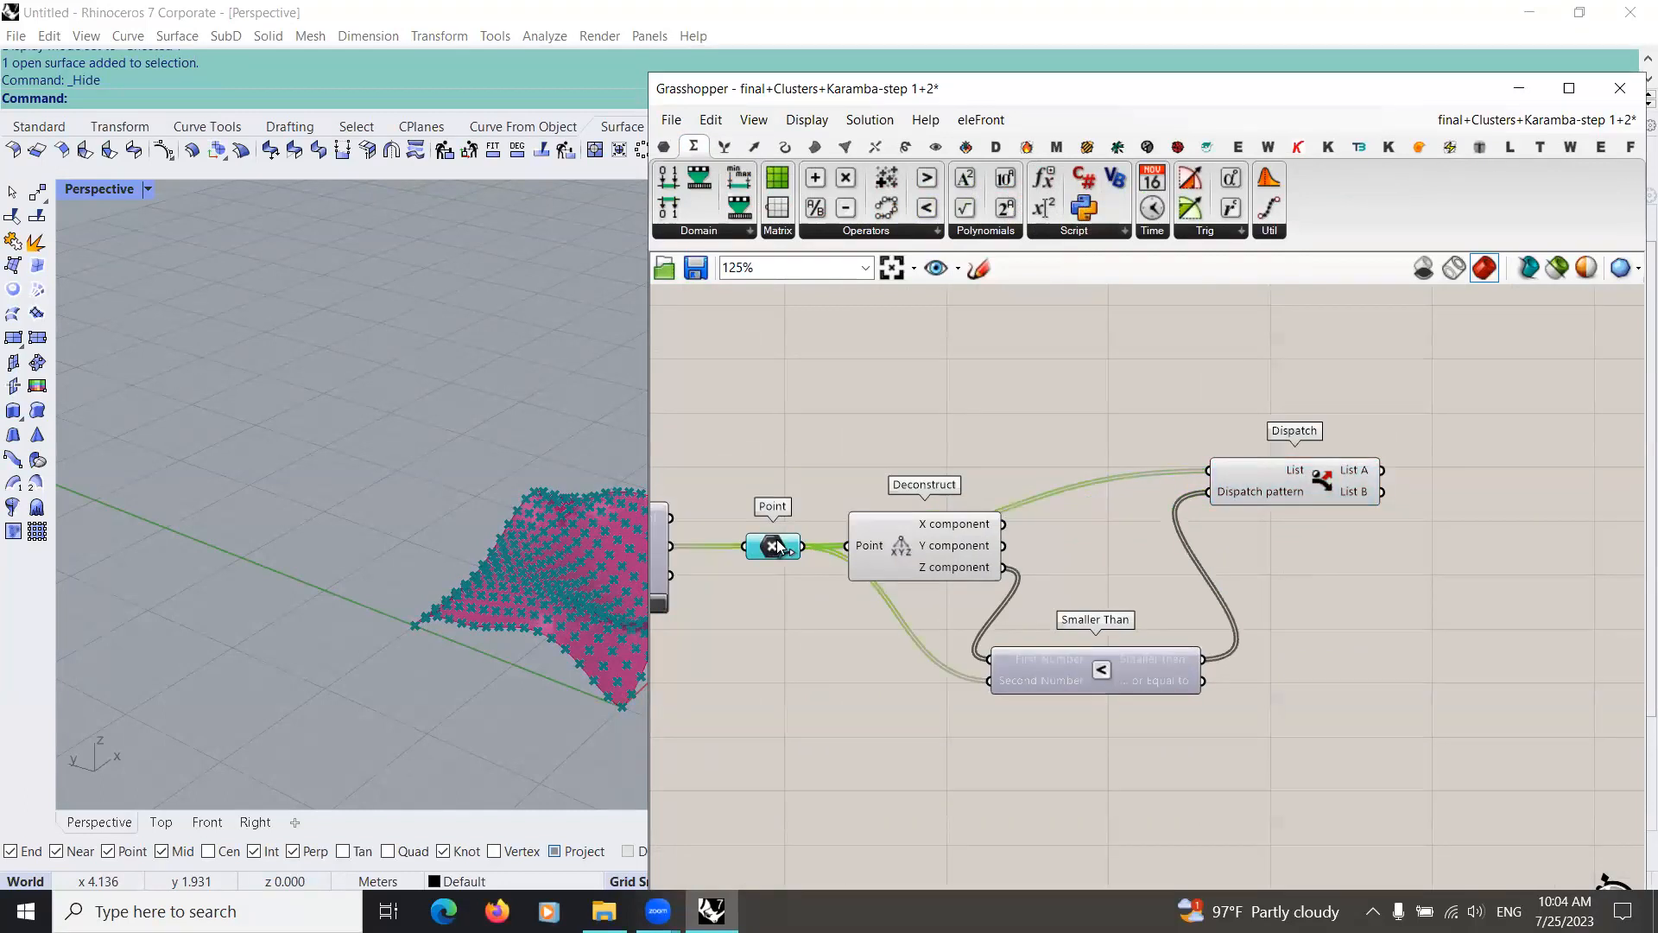
pyautogui.keyDown('alt'); pyautogui.moveTo(773, 545); pyautogui.dragTo(1254, 399); pyautogui.keyUp('alt')
pyautogui.moveTo(1090, 454); pyautogui.dragTo(753, 500, button='right')
pyautogui.moveTo(888, 446); pyautogui.dragTo(1044, 515)
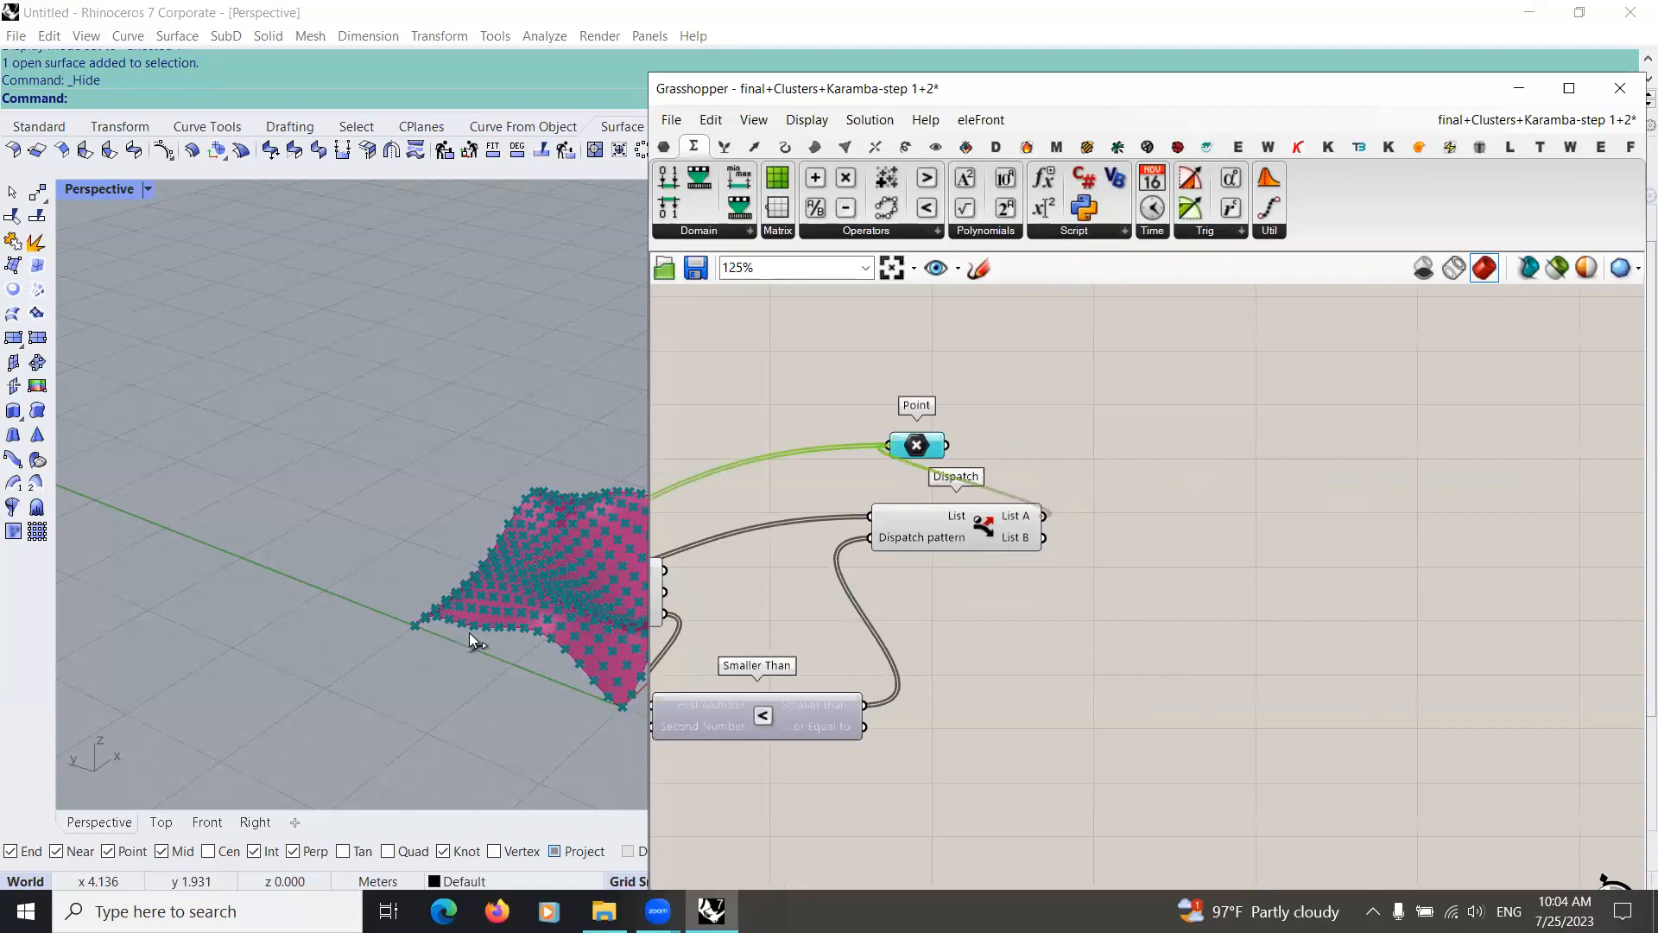
pyautogui.moveTo(482, 686); pyautogui.dragTo(386, 673, button='right')
pyautogui.scroll(-4, 406, 600)
pyautogui.moveTo(407, 599); pyautogui.dragTo(572, 641, button='right')
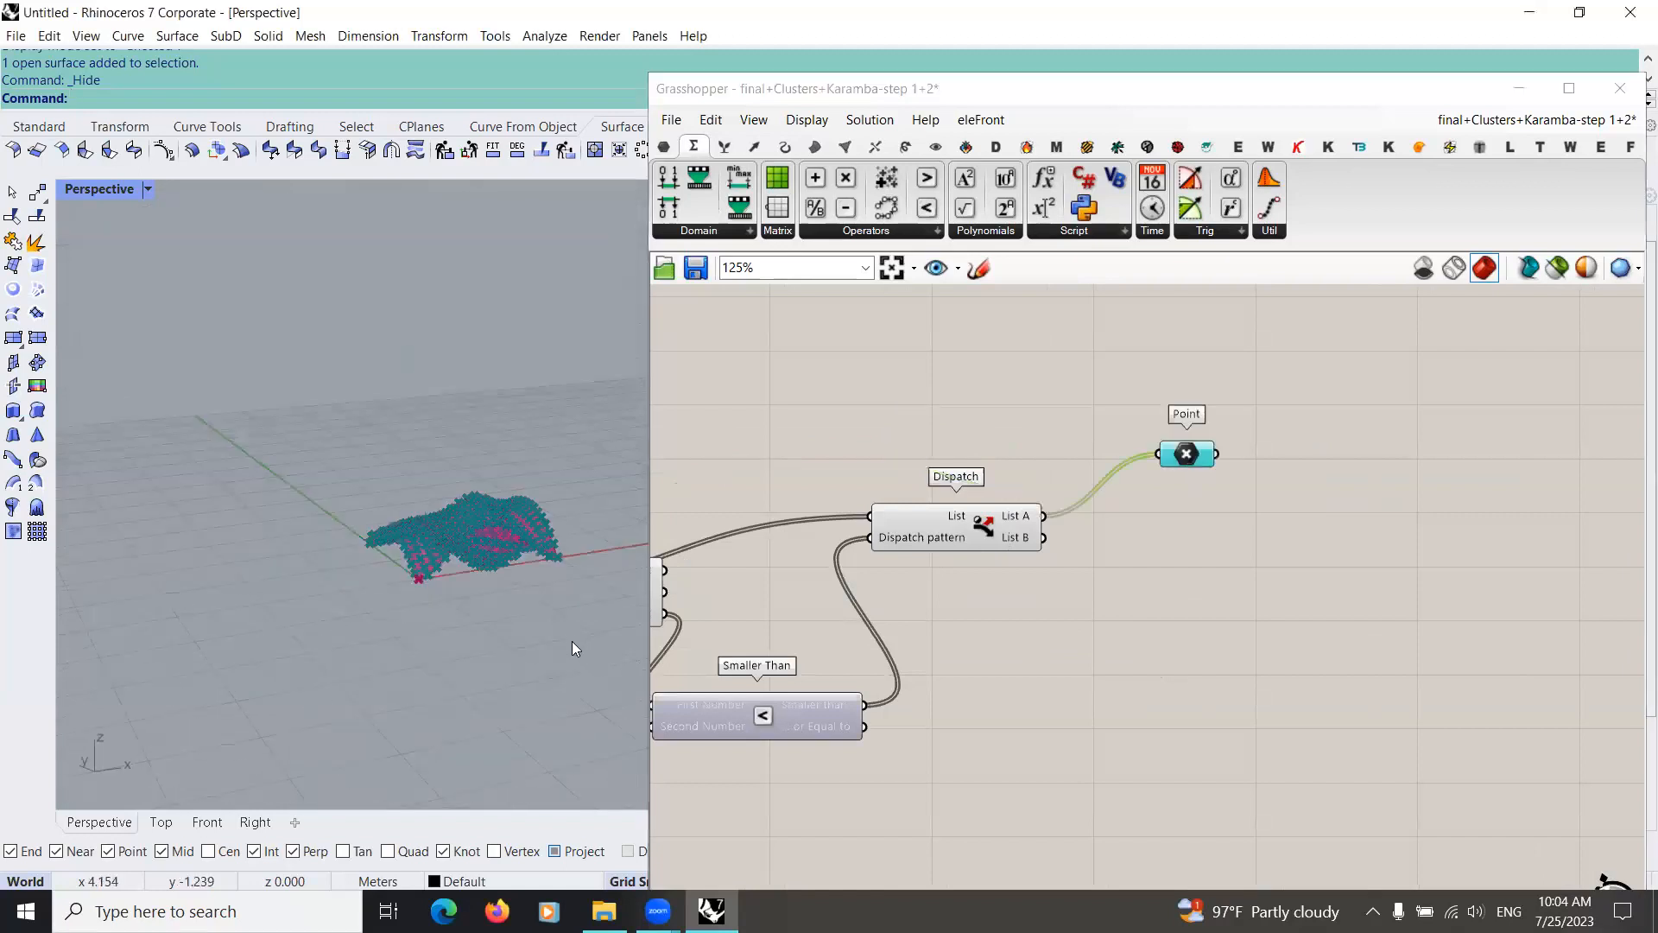
pyautogui.scroll(6, 518, 569)
# Step: Add a number slider set to 0.1 and connect it to the Second Number input of Smaller Than
pyautogui.moveTo(735, 741); pyautogui.dragTo(867, 709, button='right')
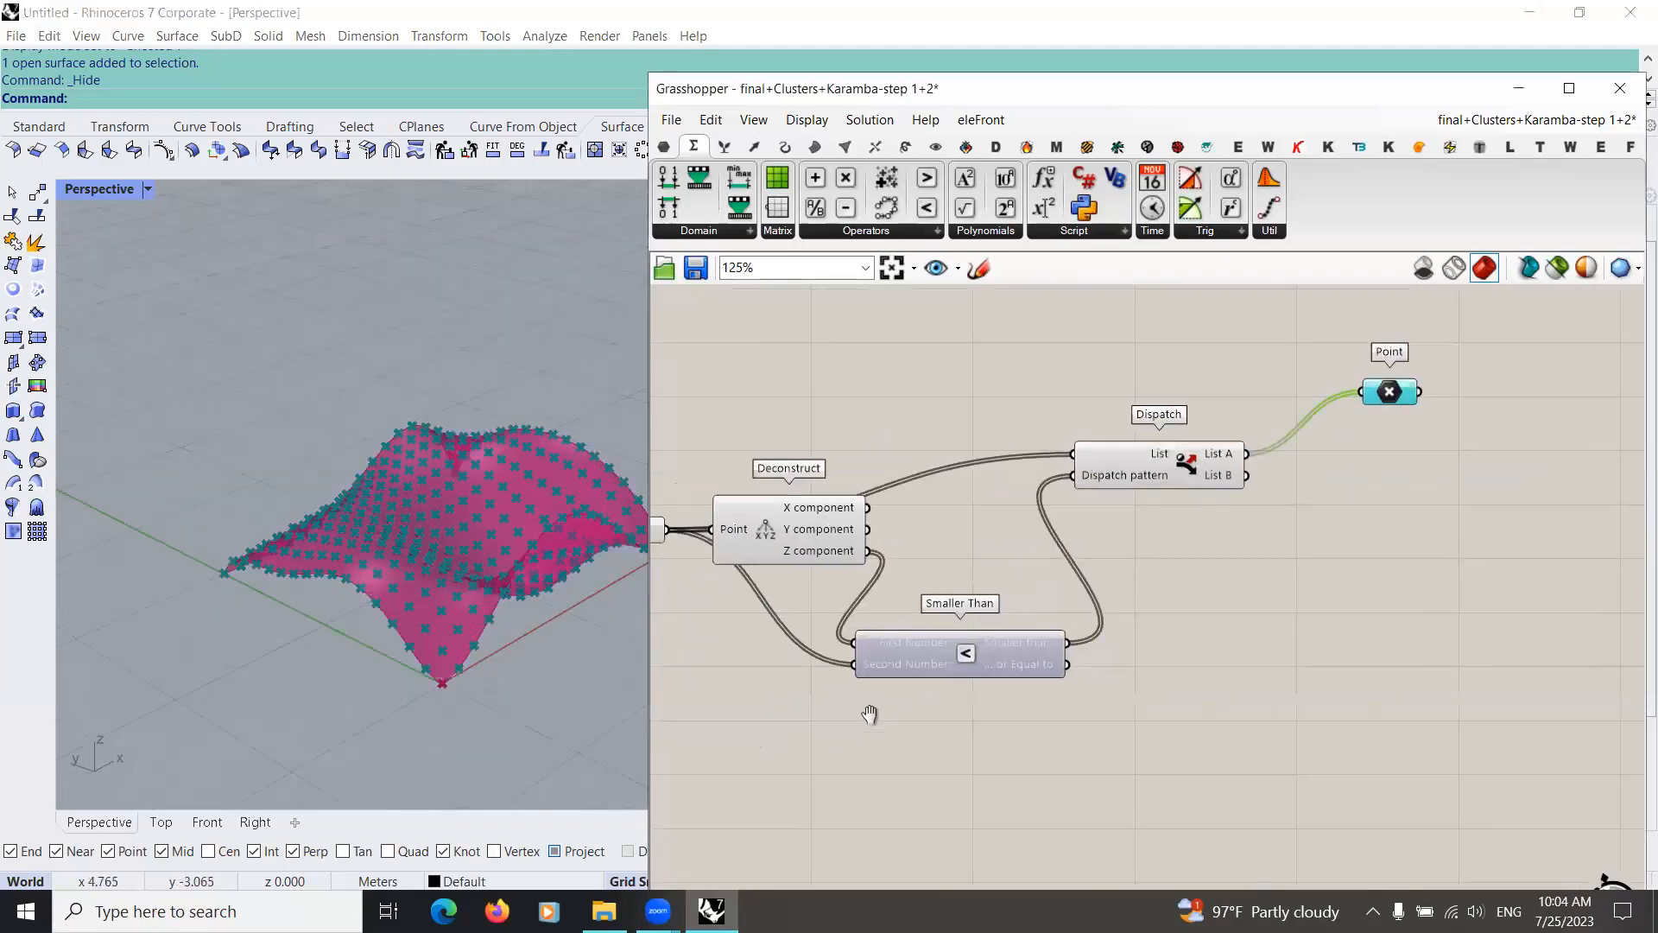
pyautogui.doubleClick(868, 710)
pyautogui.write('0.1')
pyautogui.press('Return')
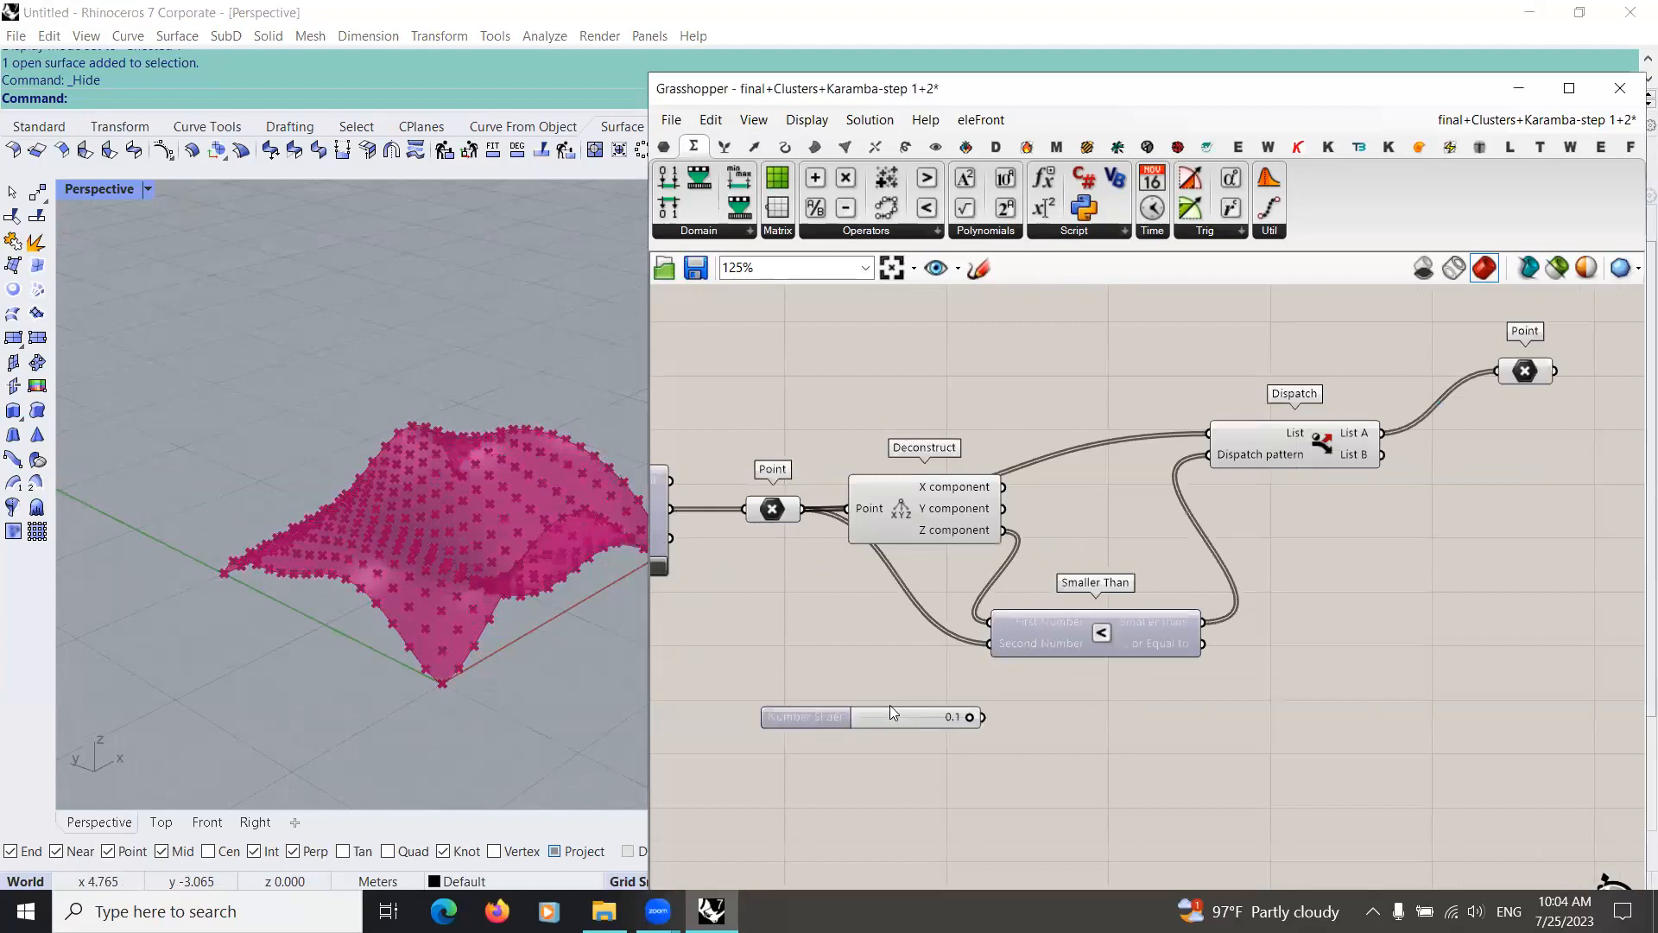
pyautogui.moveTo(983, 718); pyautogui.dragTo(991, 644)
# Step: Select the Point parameter after Dispatch and examine the points below the threshold on the surface in perspective
pyautogui.moveTo(1105, 528); pyautogui.dragTo(880, 561, button='right')
pyautogui.scroll(-3, 880, 560)
pyautogui.click(1182, 446)
pyautogui.moveTo(428, 615); pyautogui.dragTo(555, 540, button='right')
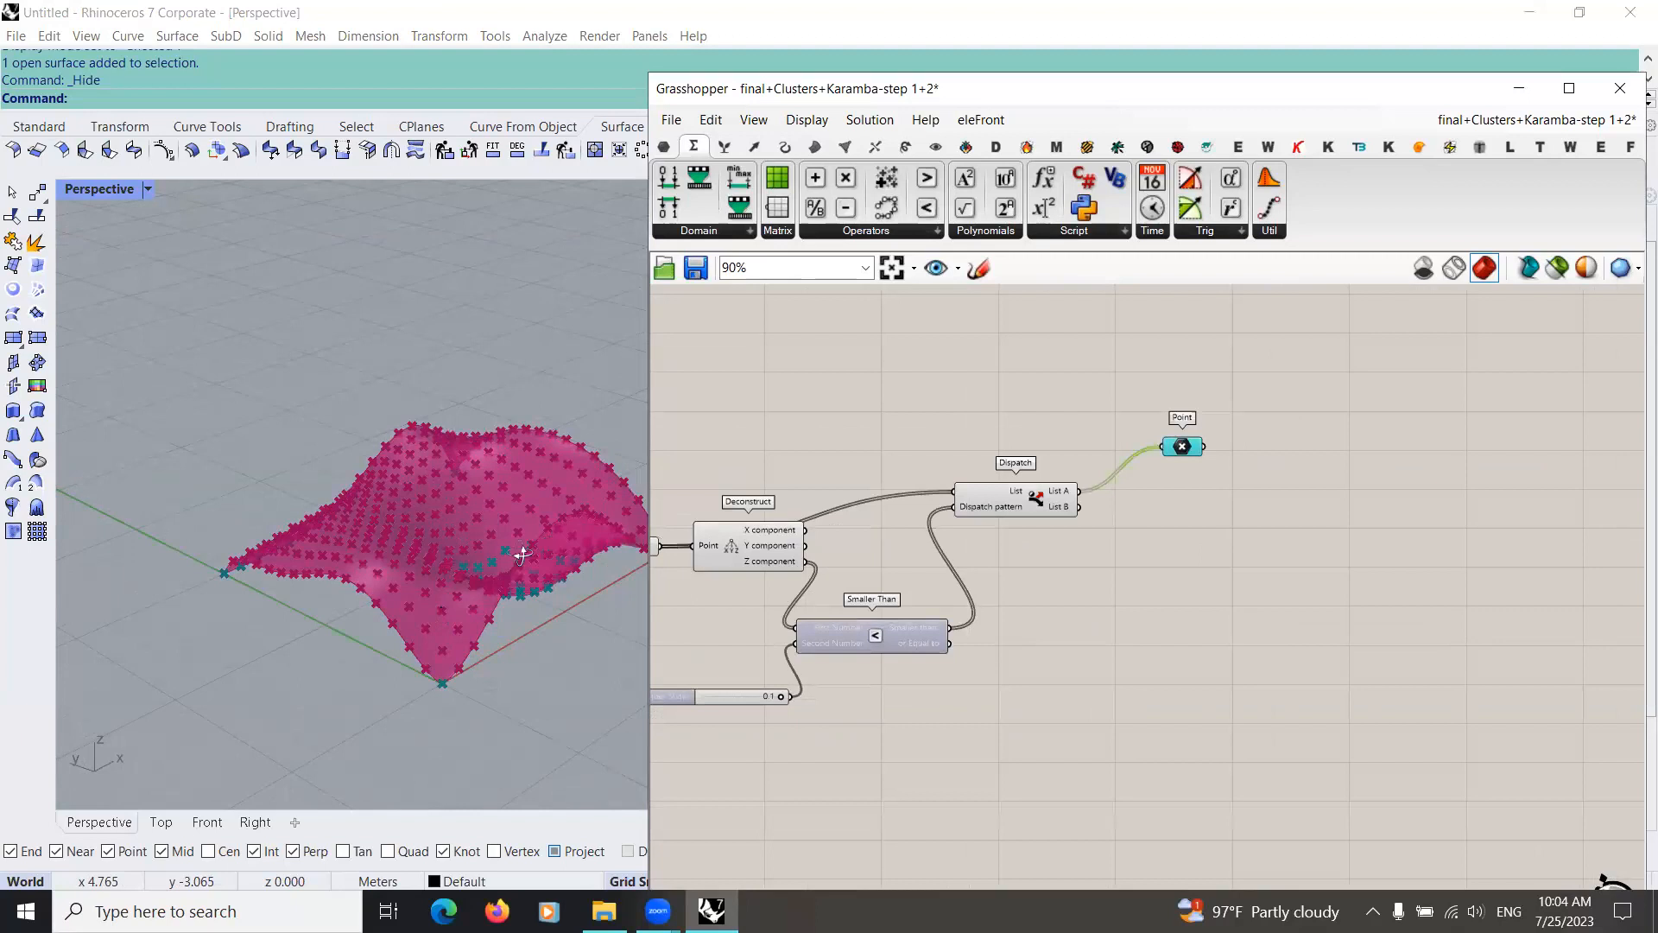
pyautogui.moveTo(456, 578); pyautogui.dragTo(192, 534, button='right')
# Step: Check in the Front view which surface points lie near or below the ground line, and return to the Perspective view
pyautogui.click(202, 823)
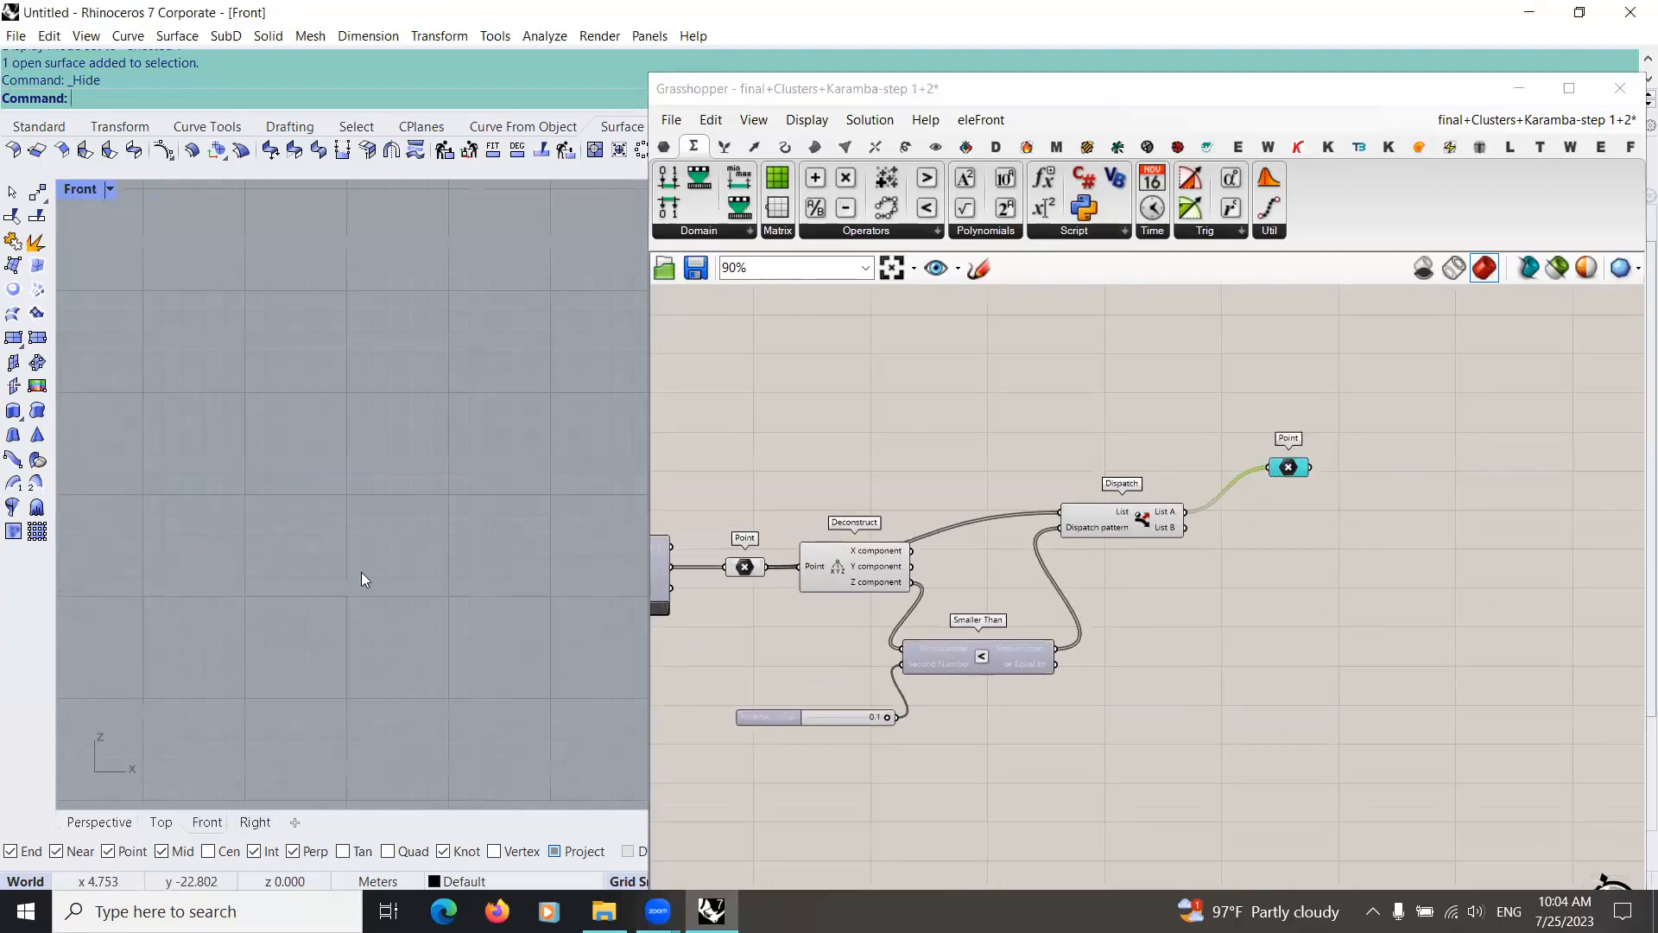
pyautogui.scroll(-2, 353, 573)
pyautogui.scroll(-5, 558, 598)
pyautogui.moveTo(561, 598); pyautogui.dragTo(477, 597, button='right')
pyautogui.scroll(15, 537, 552)
pyautogui.moveTo(538, 552); pyautogui.dragTo(379, 645, button='right')
pyautogui.scroll(-7, 385, 601)
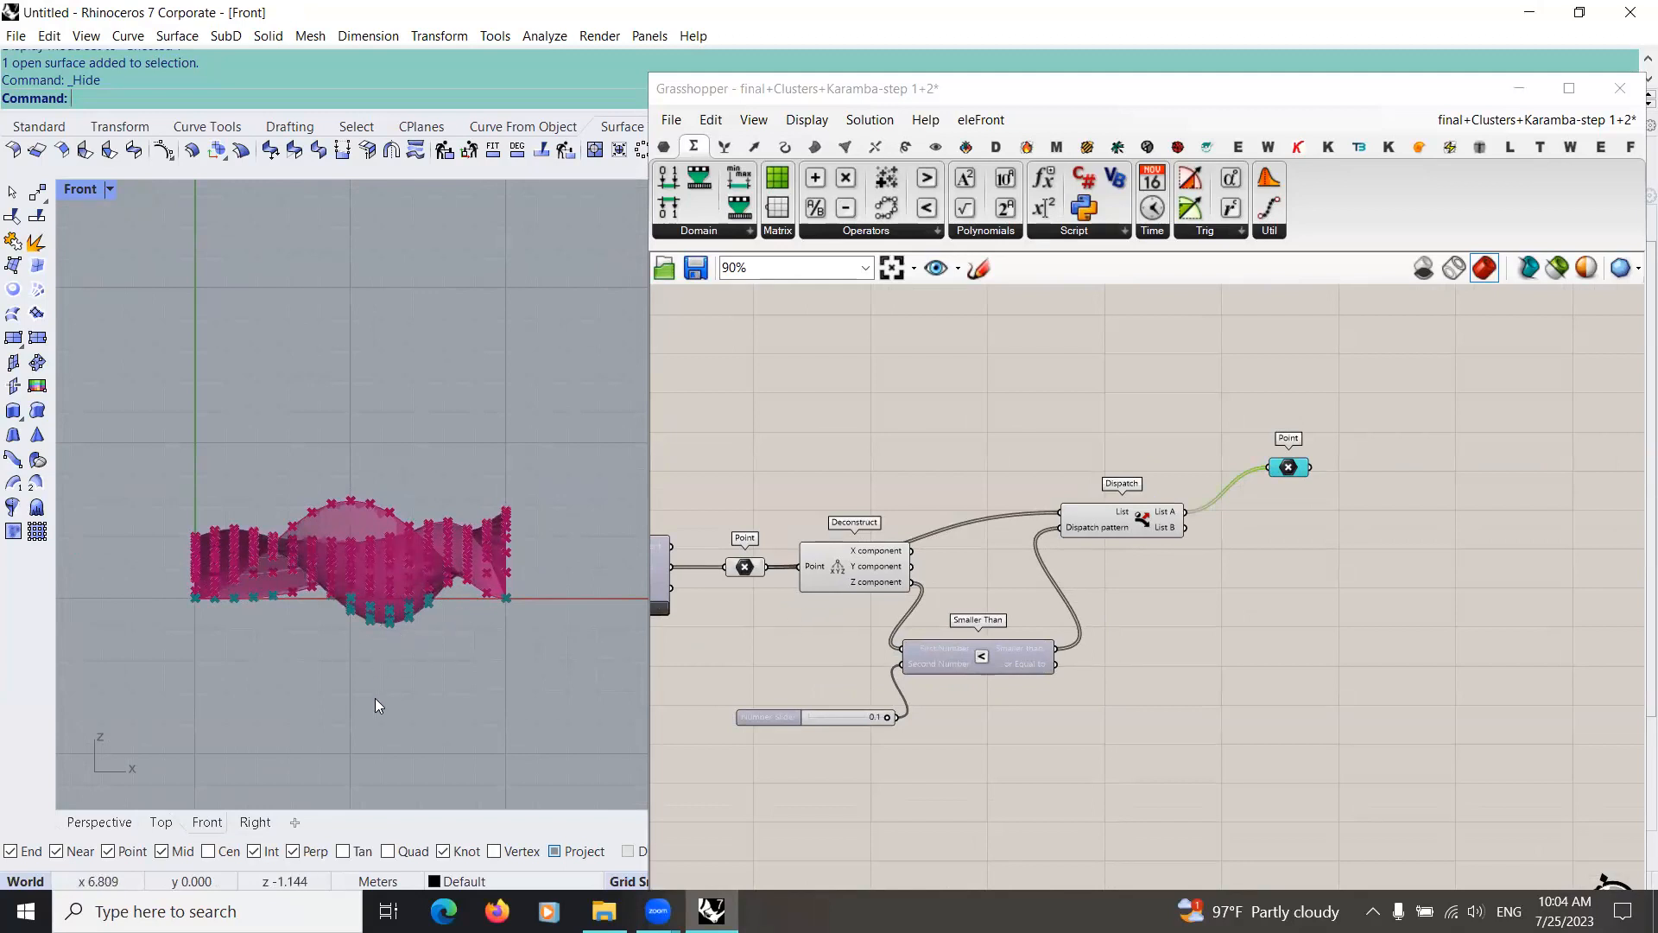
pyautogui.moveTo(431, 562); pyautogui.dragTo(497, 634, button='right')
pyautogui.scroll(-5, 437, 638)
pyautogui.scroll(3, 447, 598)
pyautogui.scroll(-2, 435, 599)
pyautogui.middleClick(426, 647)
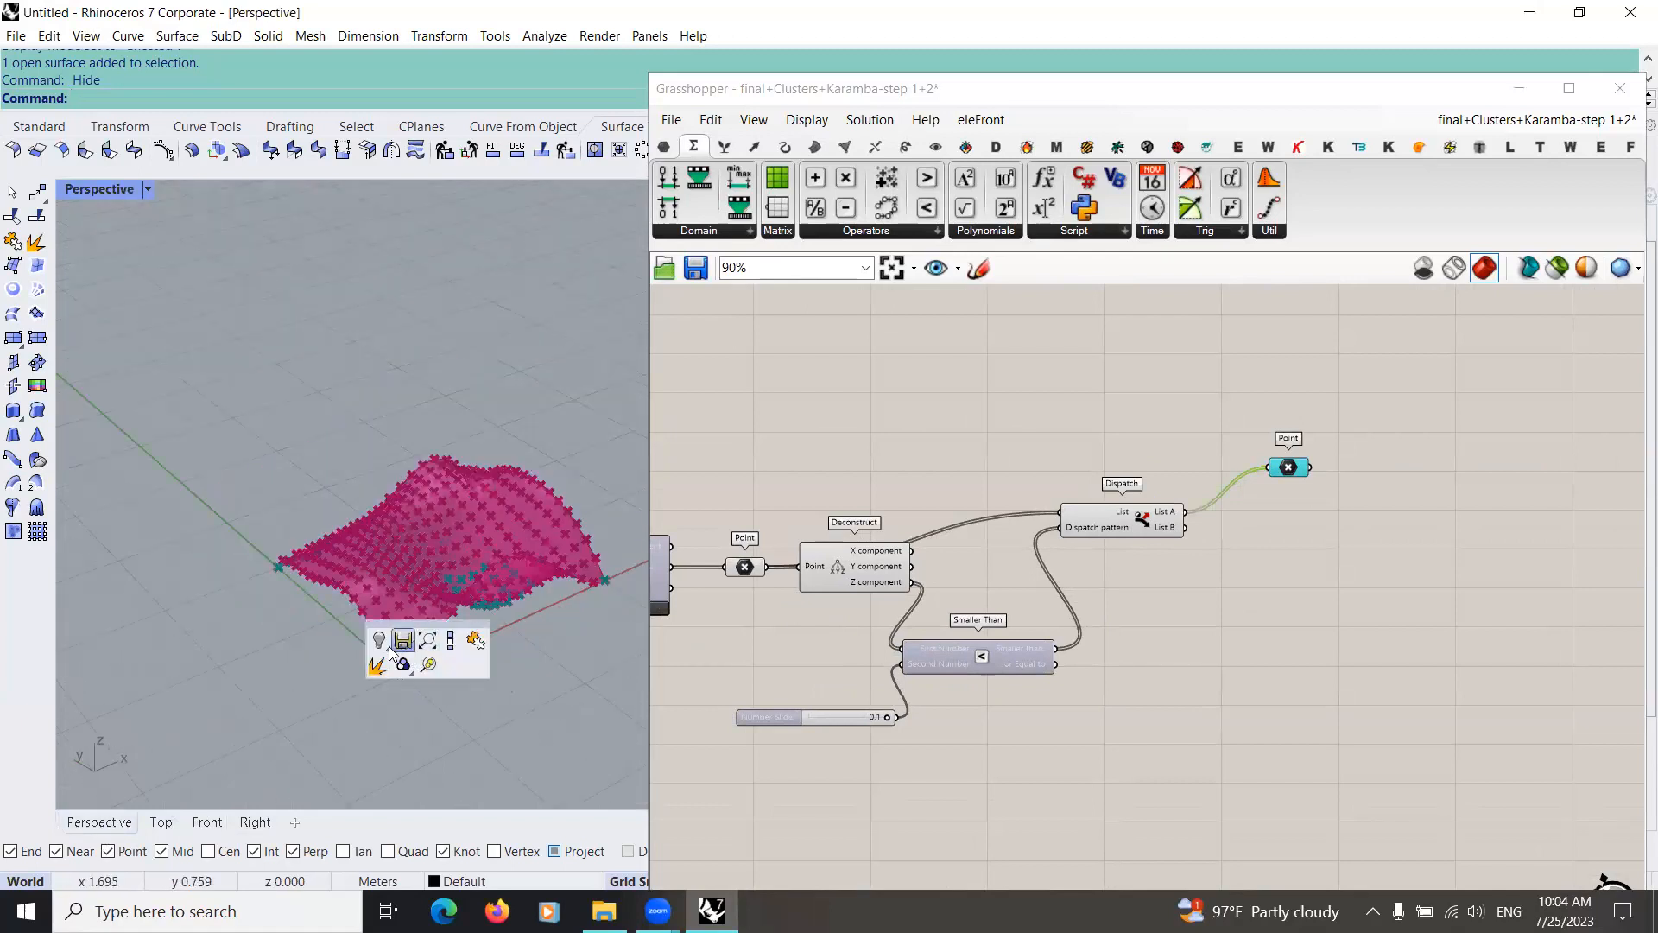
pyautogui.click(401, 662)
pyautogui.click(429, 672)
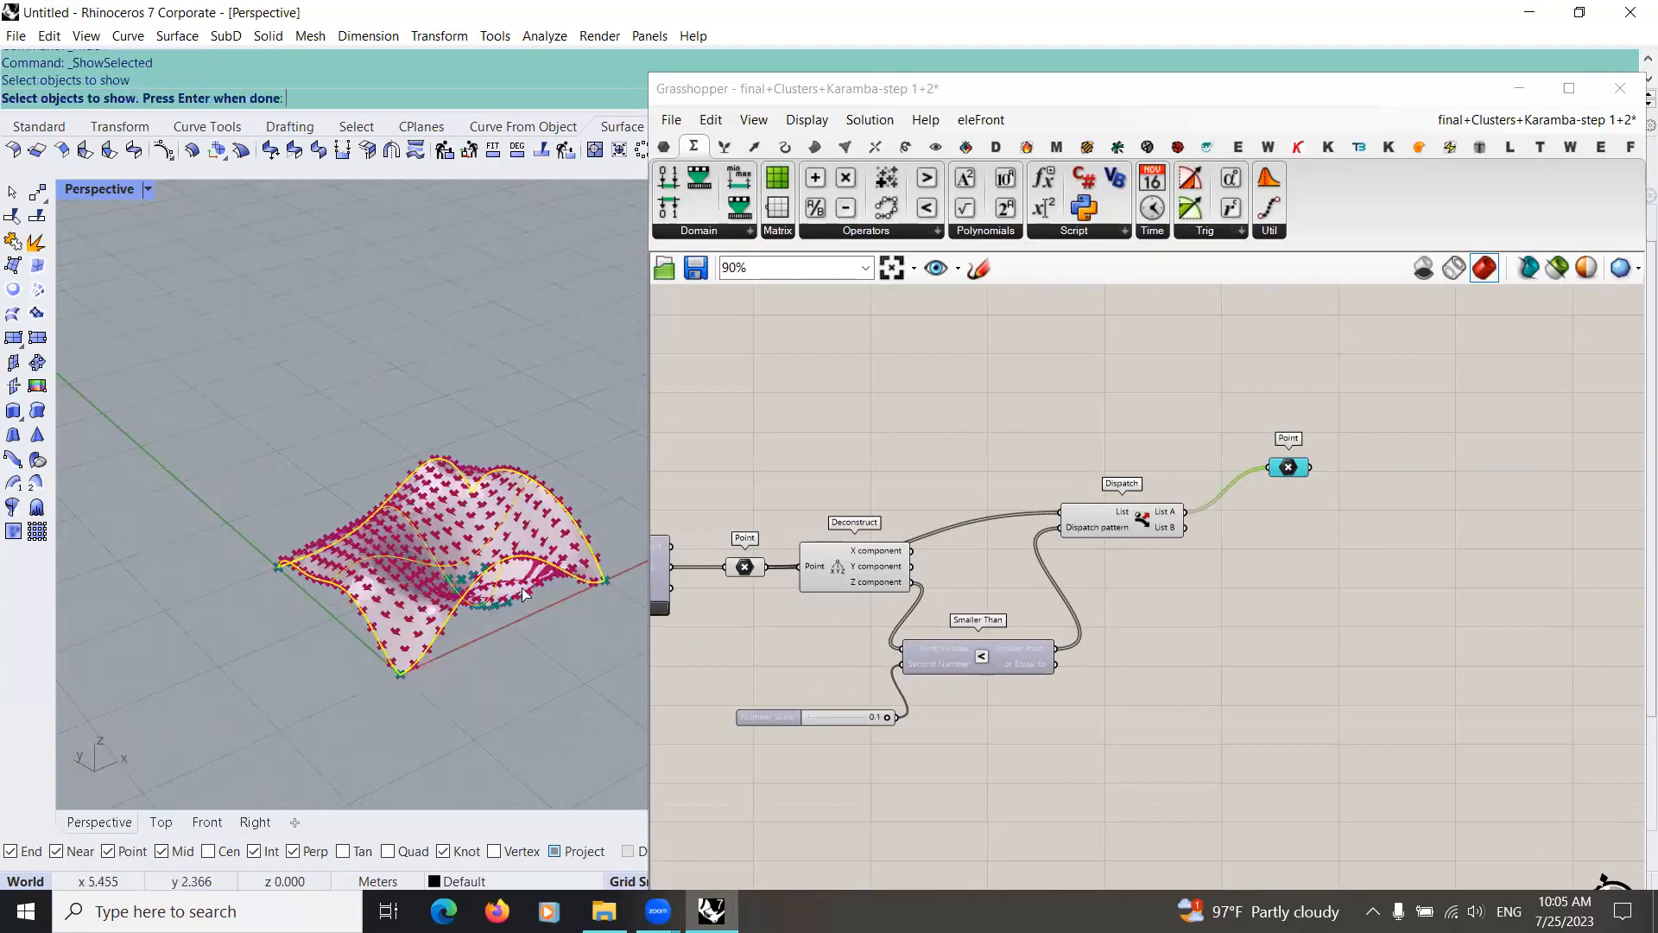
pyautogui.moveTo(464, 209); pyautogui.dragTo(637, 263, button='right')
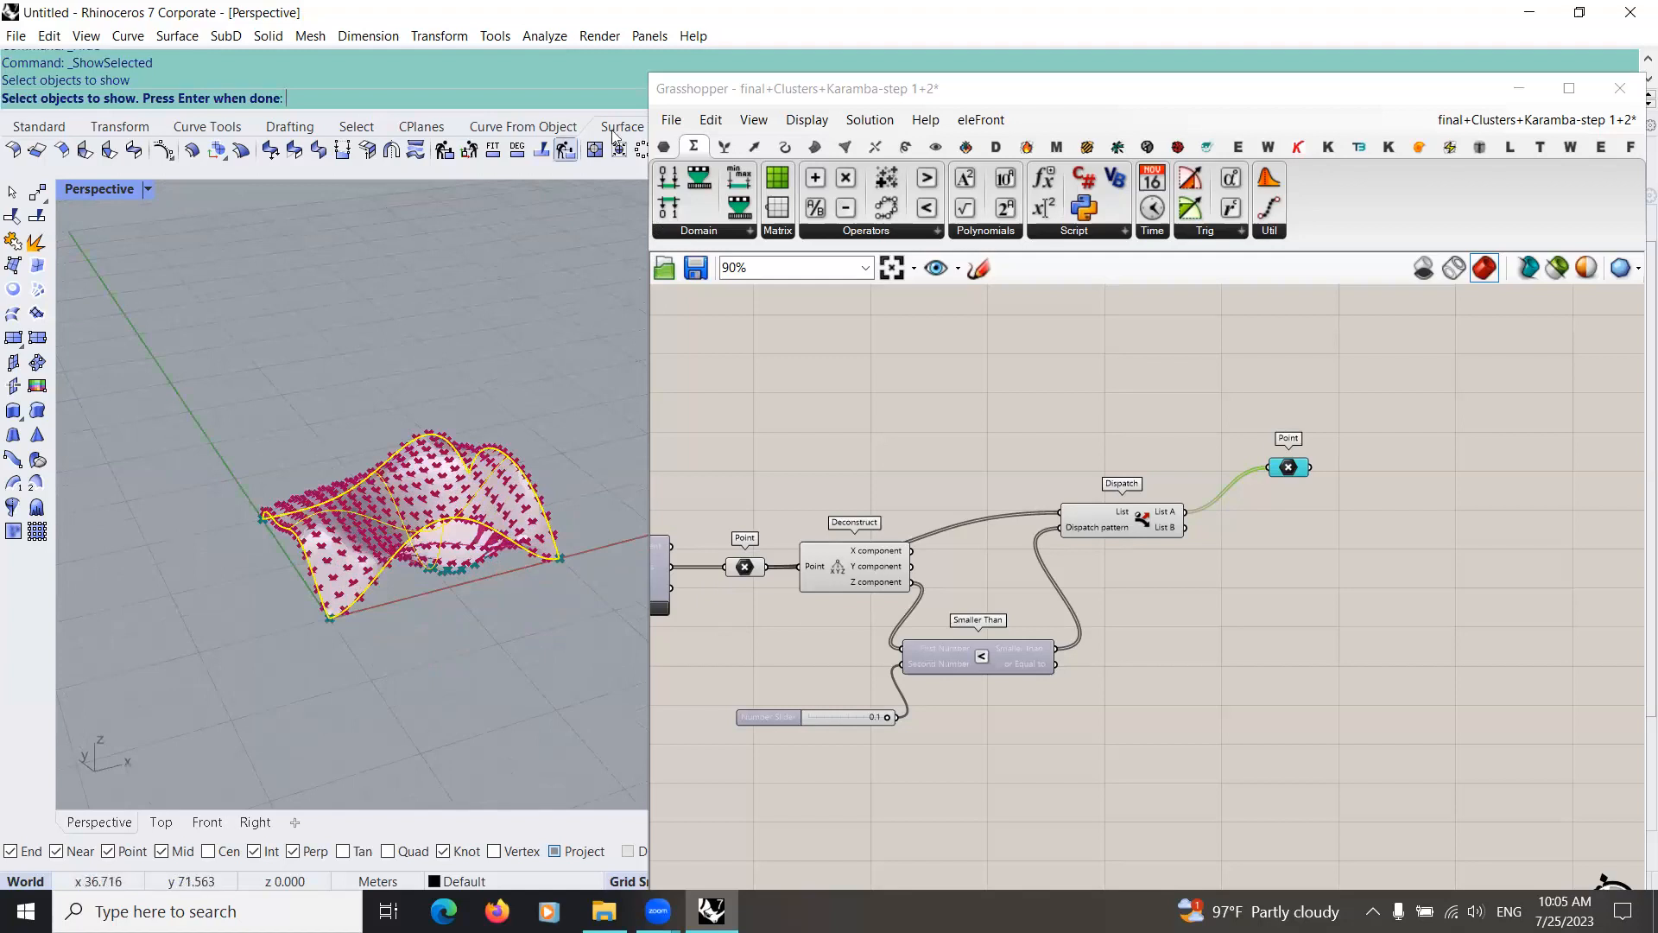
pyautogui.press('F10')
pyautogui.moveTo(410, 642); pyautogui.dragTo(433, 561, button='right')
pyautogui.hotkey('ctrl', 'z')
pyautogui.press('Escape')
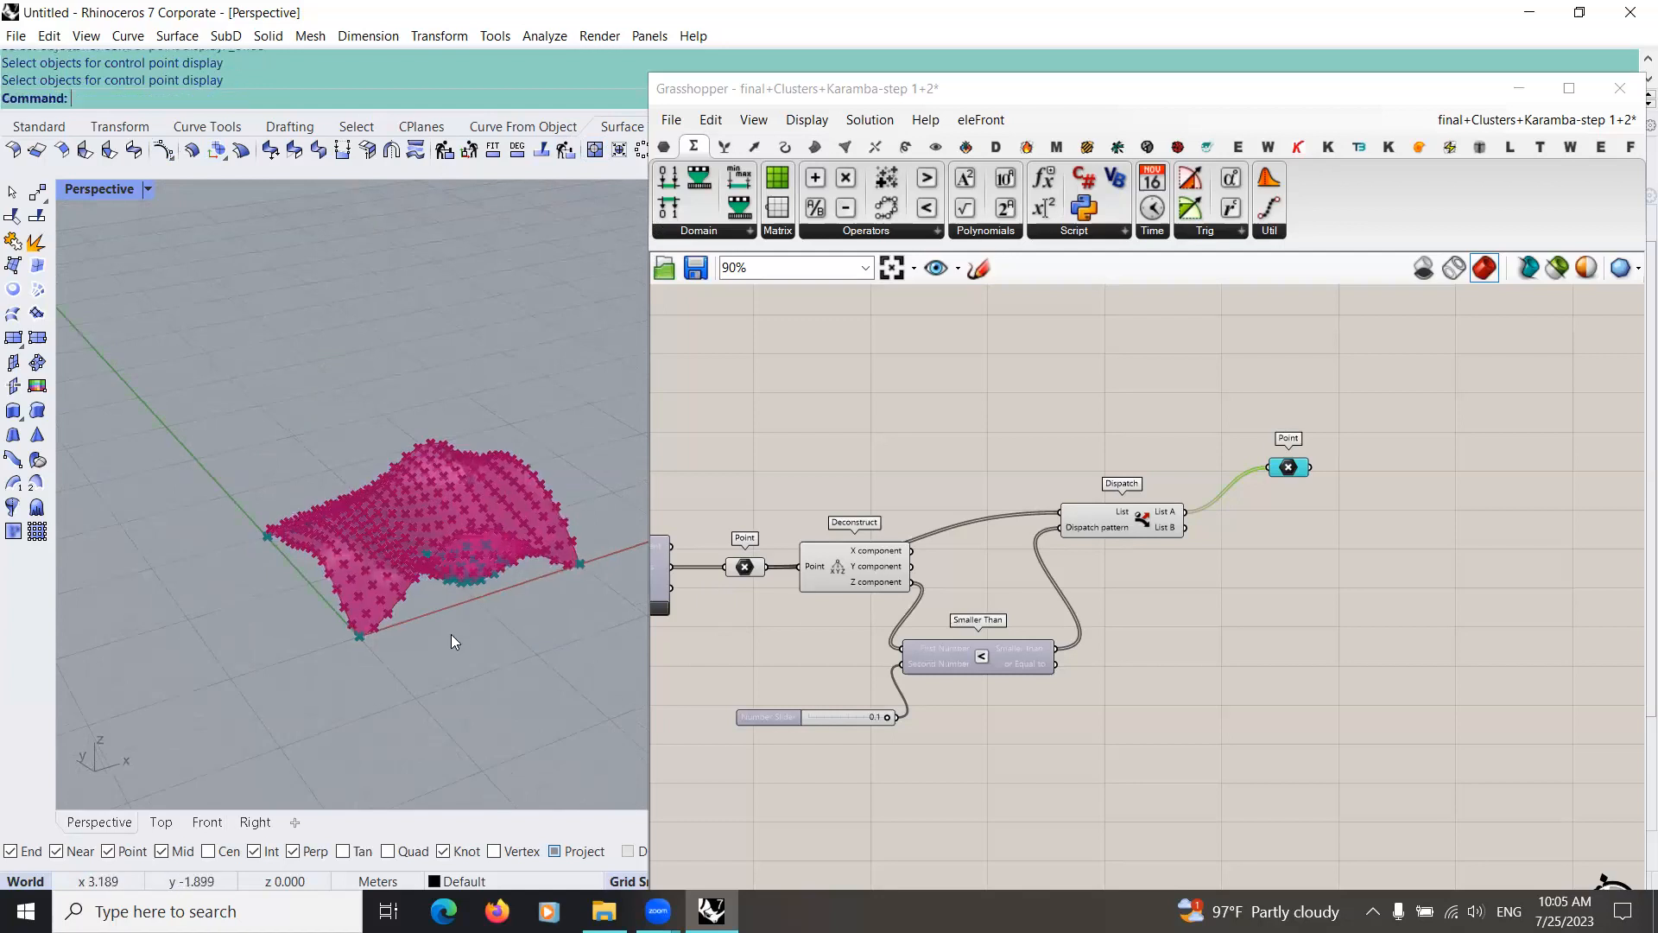
# Step: Try to show the hidden surface and its control points, and narrow the Grasshopper window to enlarge the Rhino viewport
pyautogui.middleClick(451, 634)
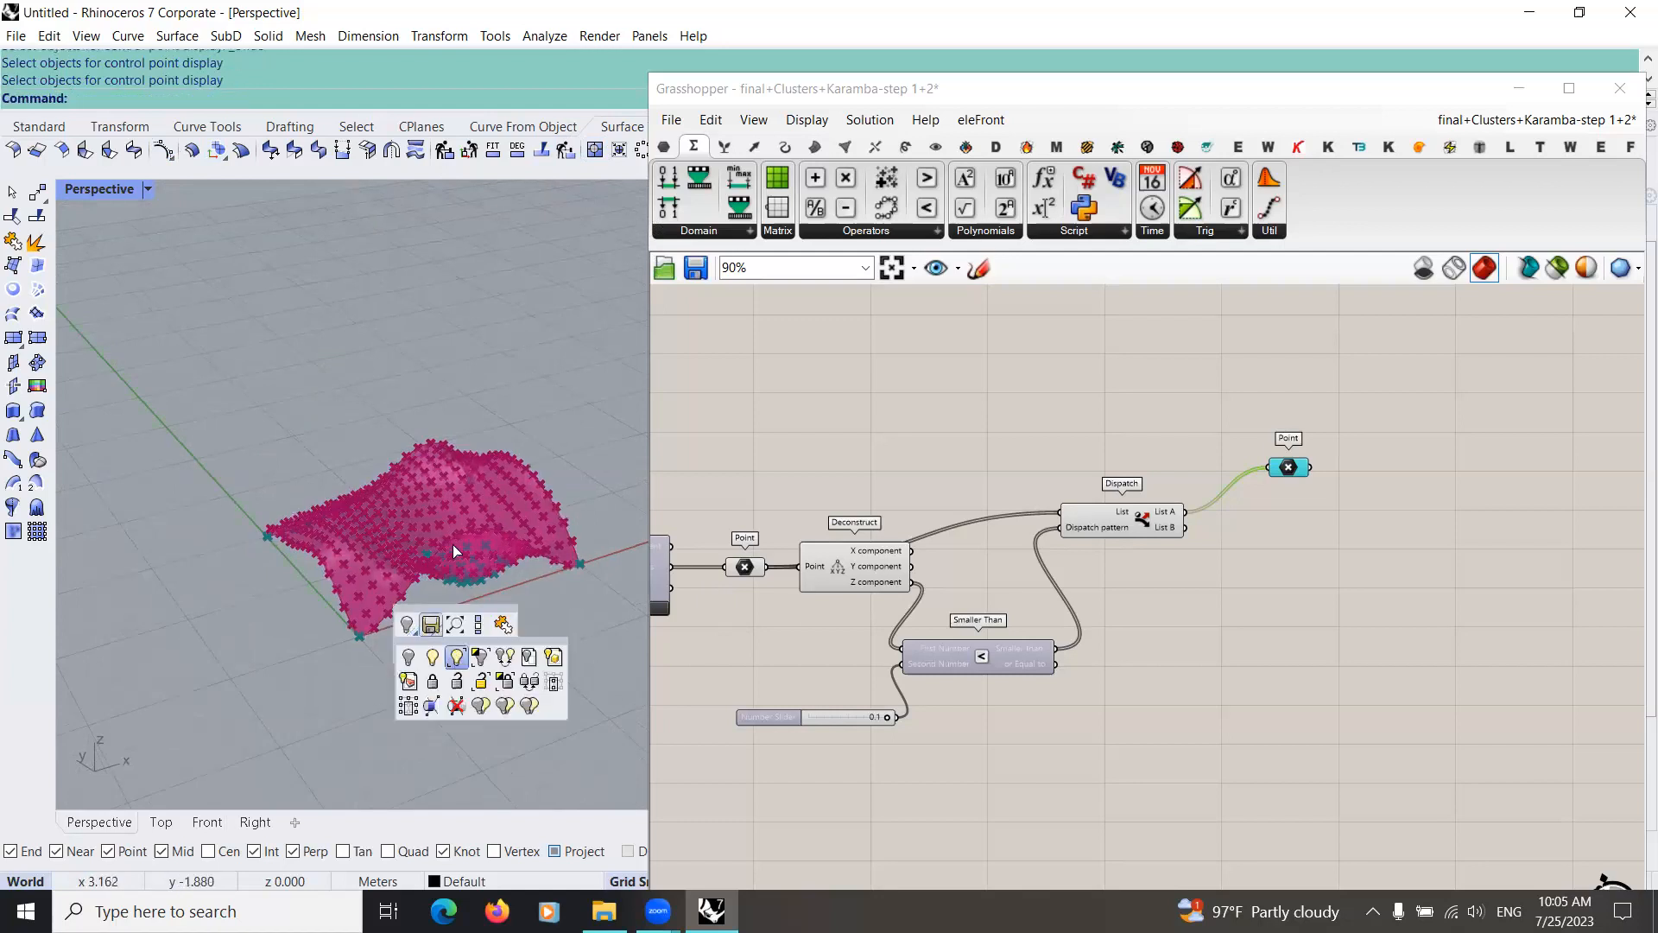
pyautogui.click(453, 649)
pyautogui.click(163, 150)
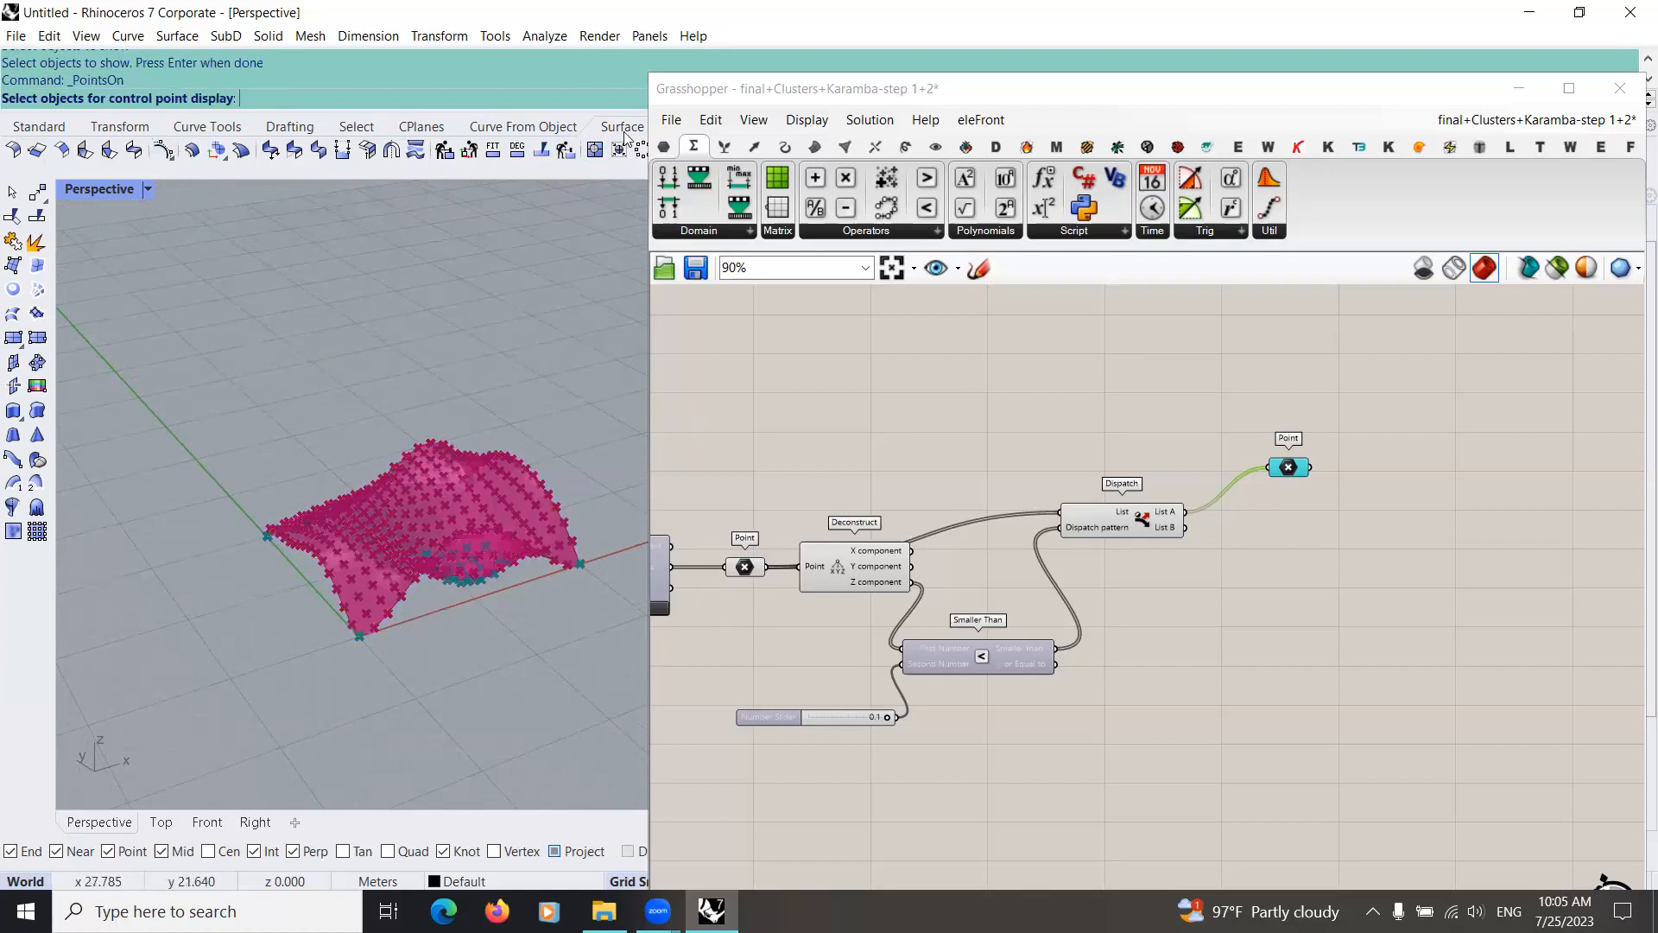
pyautogui.moveTo(648, 362); pyautogui.dragTo(1133, 371)
pyautogui.hotkey('ctrl', 'z')
pyautogui.moveTo(403, 626); pyautogui.dragTo(393, 637, button='right')
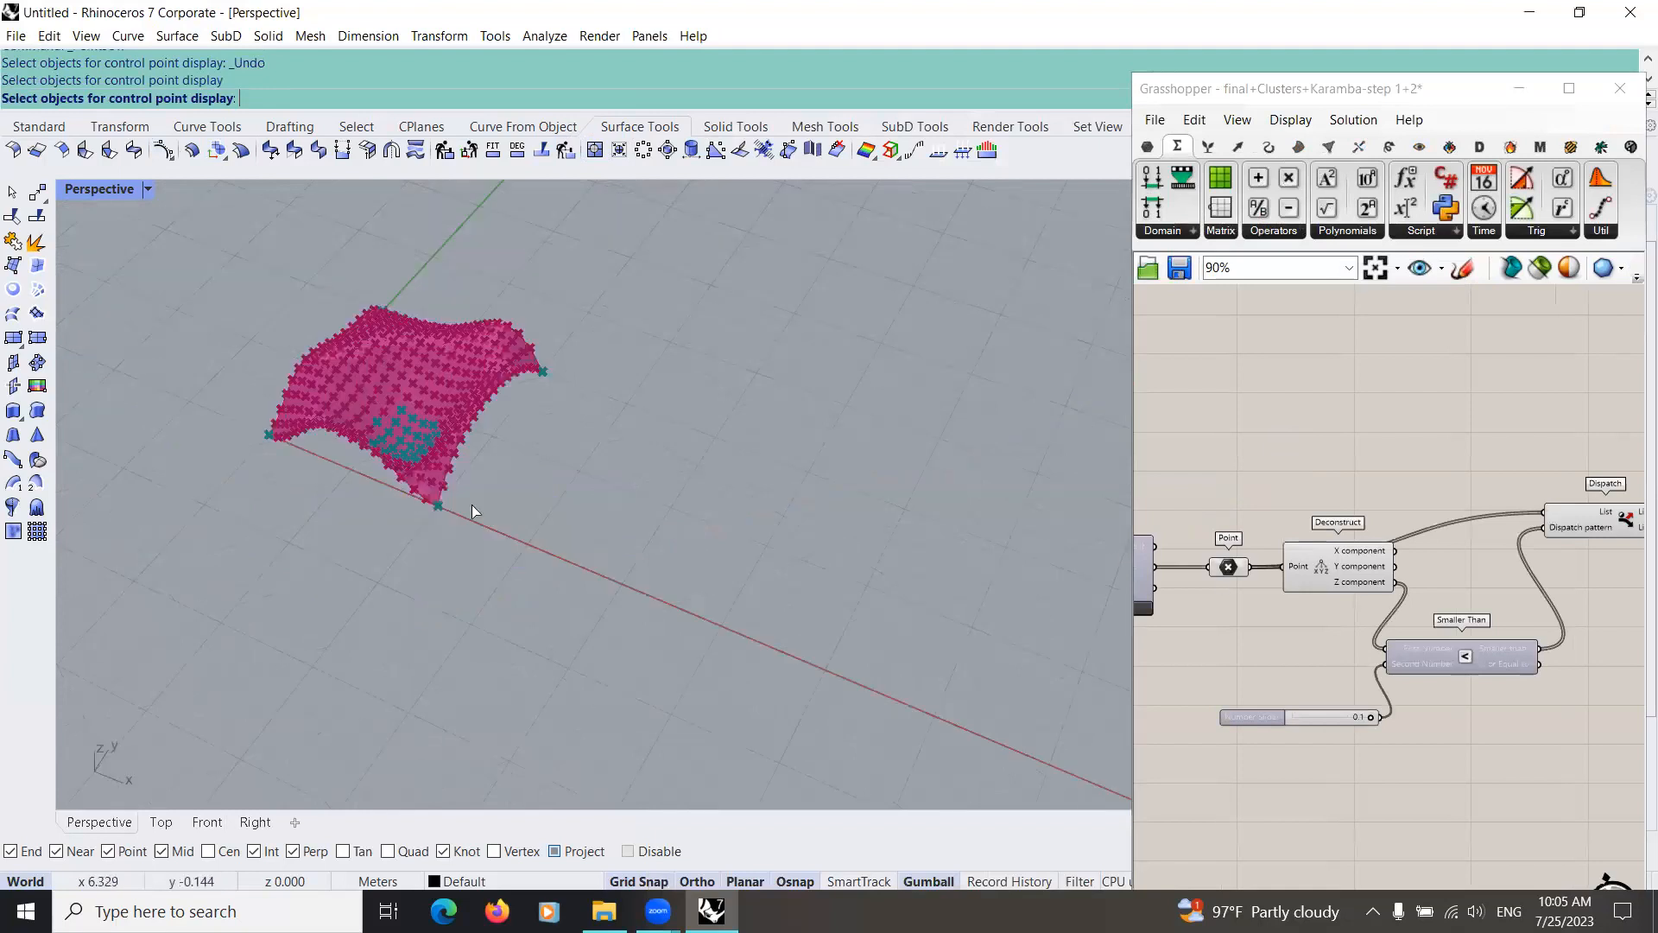
pyautogui.moveTo(643, 560); pyautogui.dragTo(626, 639, button='right')
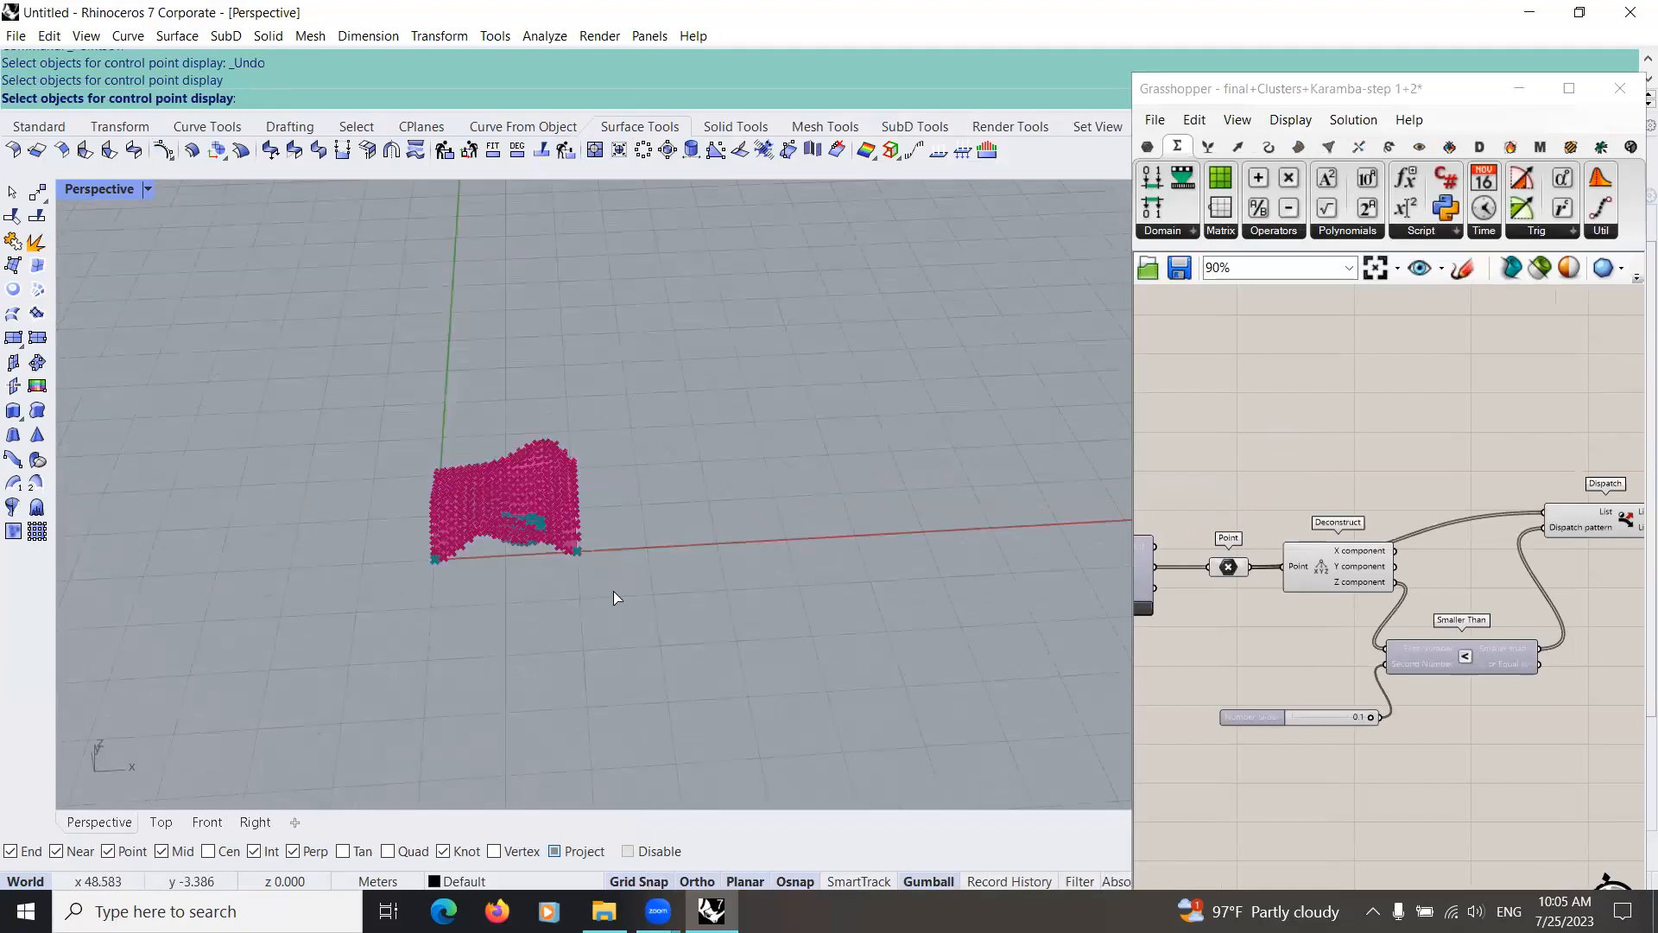
# Step: Show the hidden free-form surface in Rhino and select it
pyautogui.middleClick(567, 587)
pyautogui.click(570, 589)
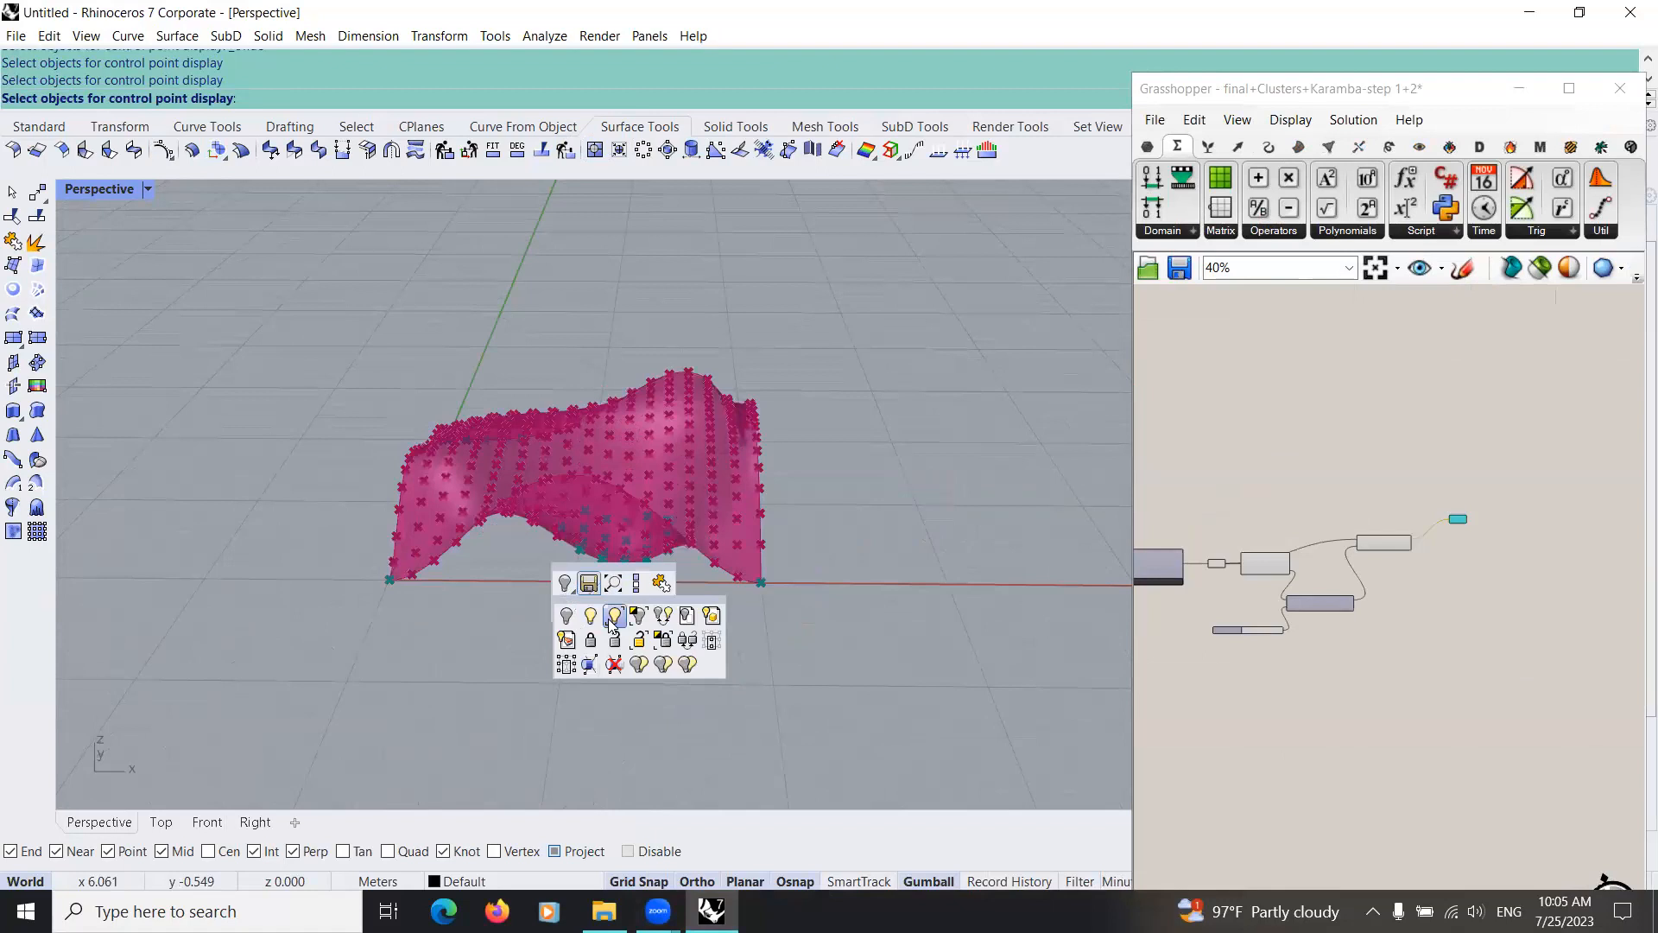
pyautogui.click(612, 619)
pyautogui.click(602, 524)
pyautogui.rightClick(602, 524)
pyautogui.click(598, 521)
# Step: Turn off the preview of the Grasshopper components that mesh the surface and filter its points
pyautogui.moveTo(318, 420); pyautogui.dragTo(435, 444, button='right')
pyautogui.click(1154, 640)
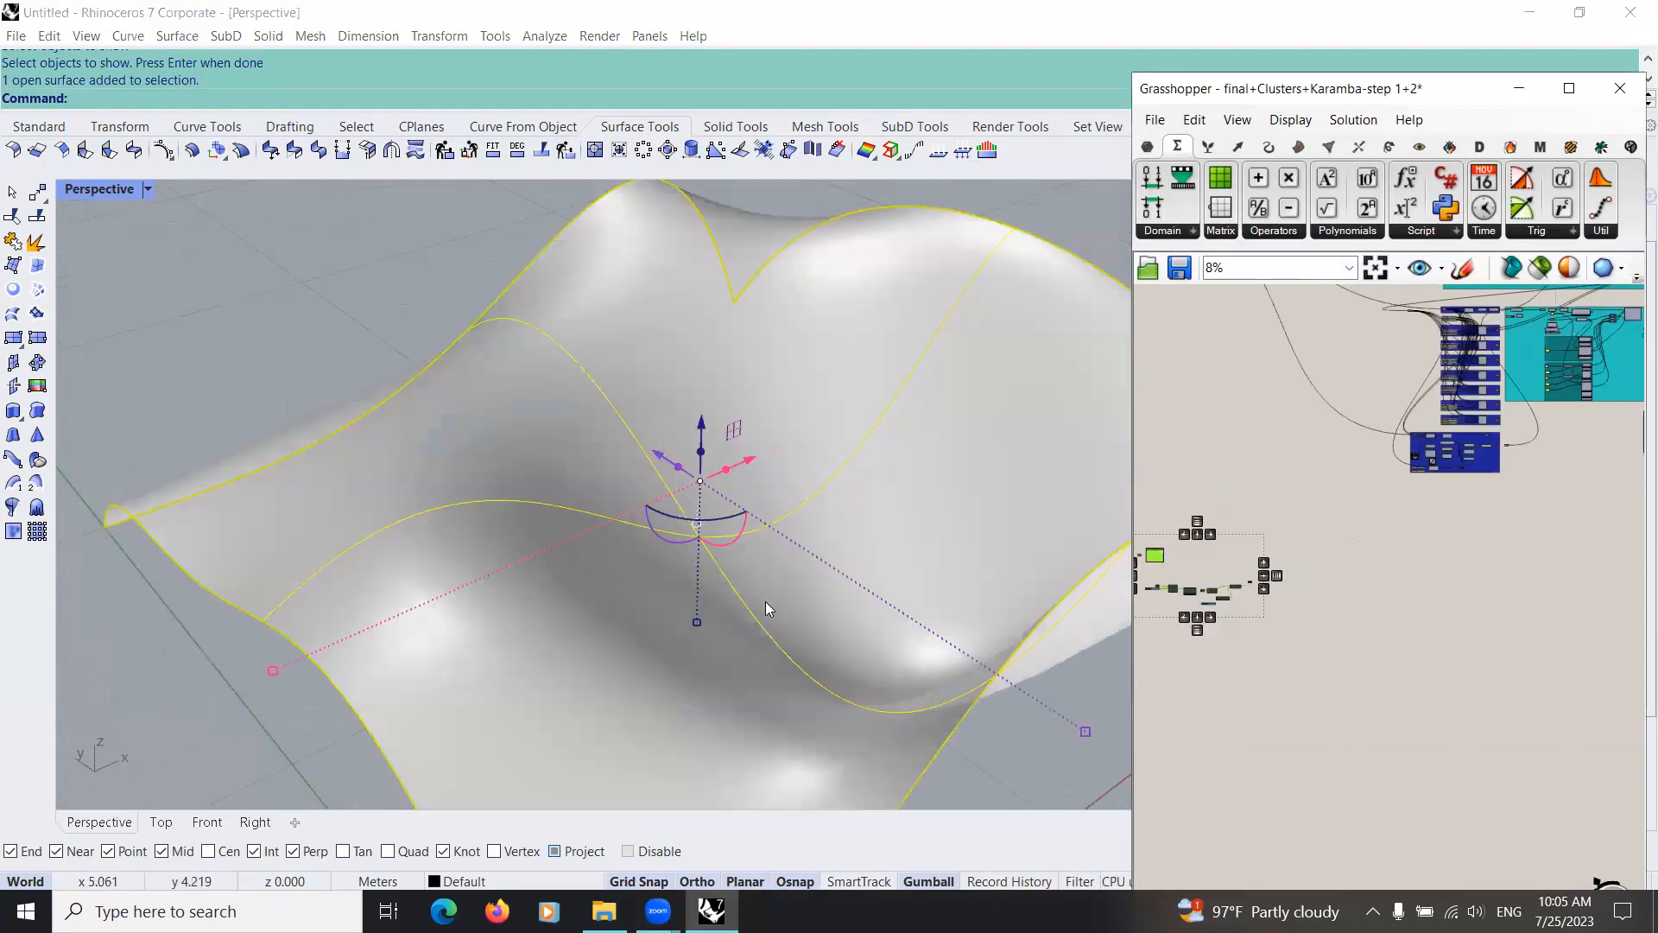
pyautogui.scroll(-10, 767, 606)
pyautogui.moveTo(766, 607); pyautogui.dragTo(784, 623, button='right')
pyautogui.scroll(8, 784, 623)
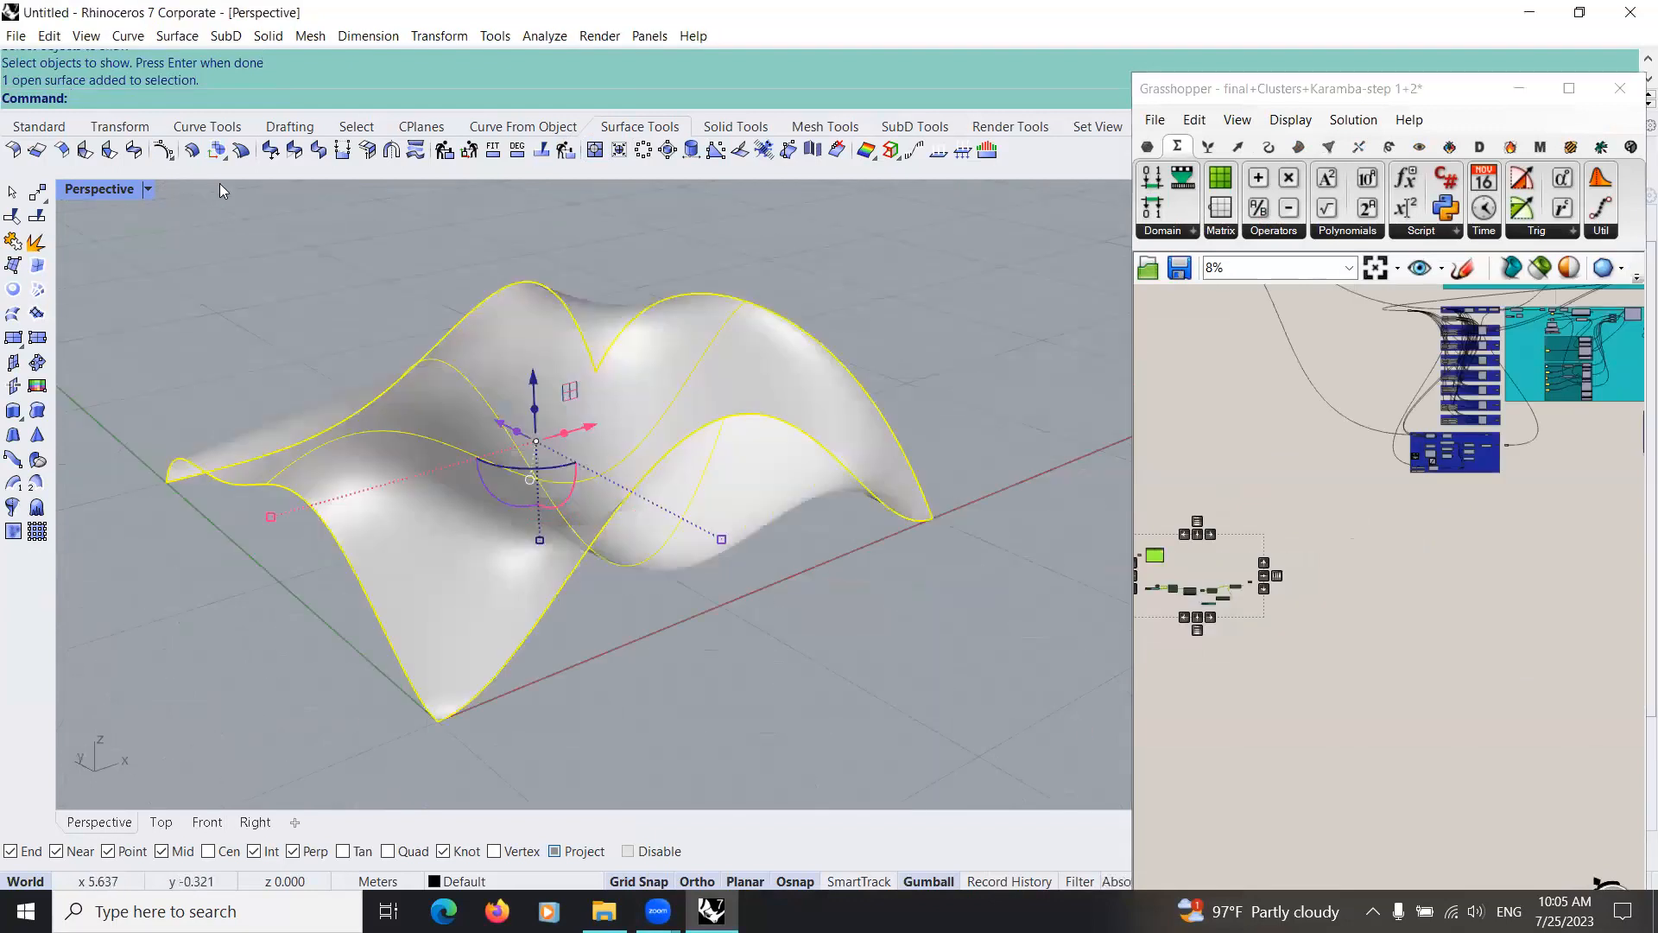
# Step: Turn on the surface's control points and start raising the two lowest ones in the perspective view
pyautogui.click(169, 158)
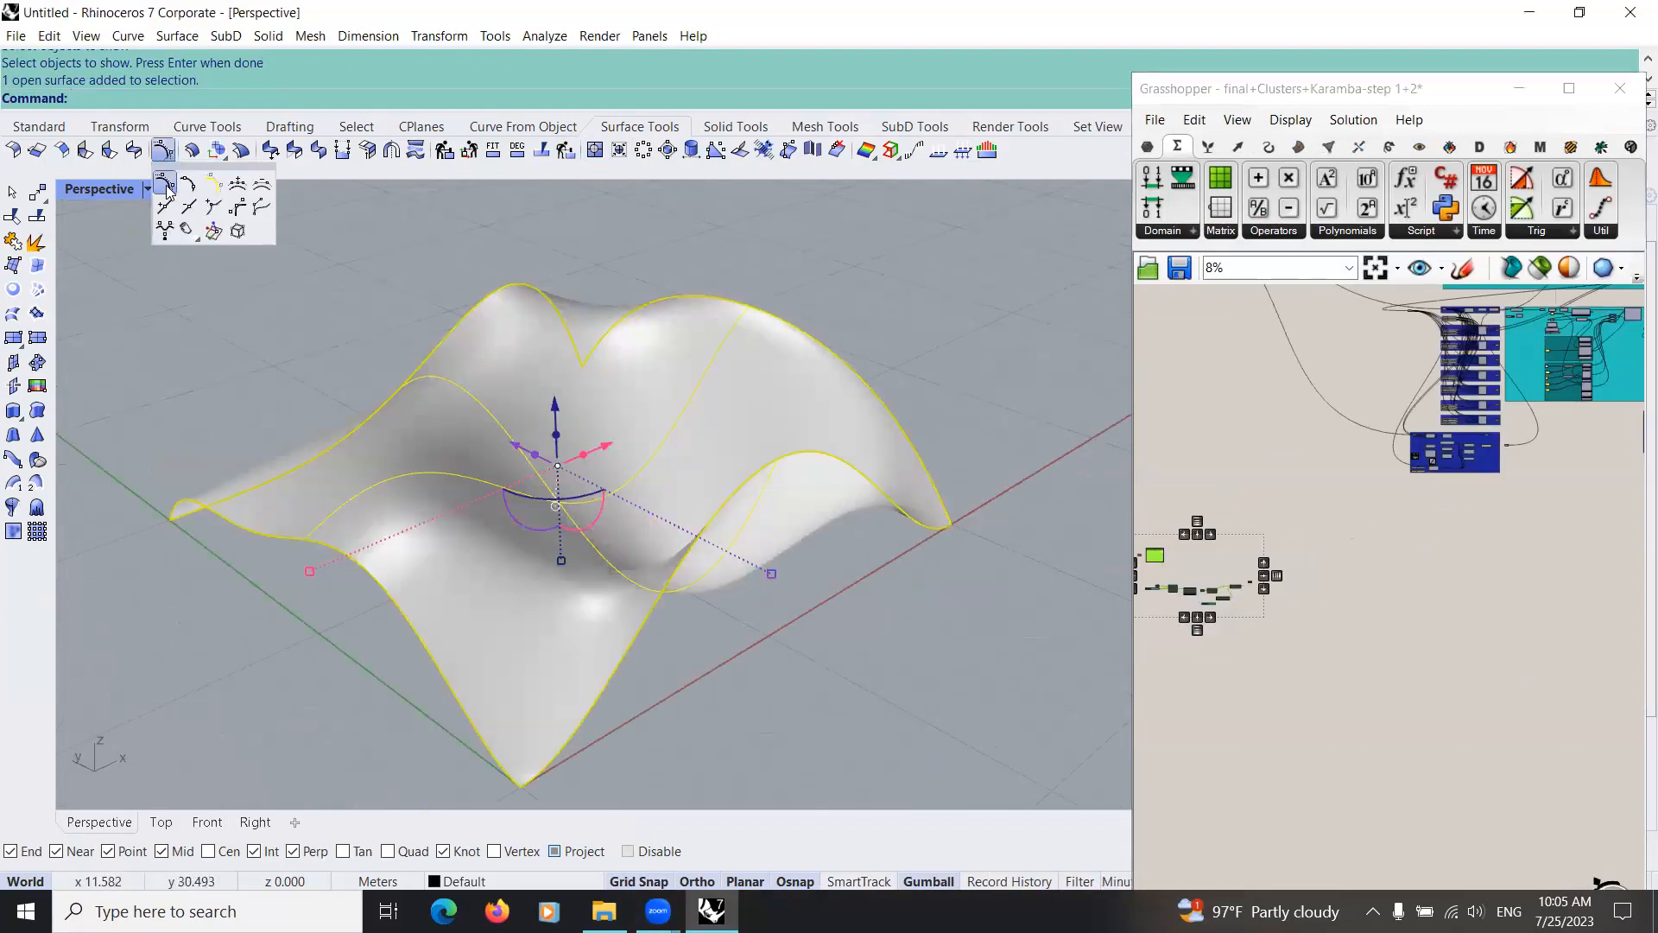
pyautogui.click(166, 189)
pyautogui.scroll(-3, 485, 497)
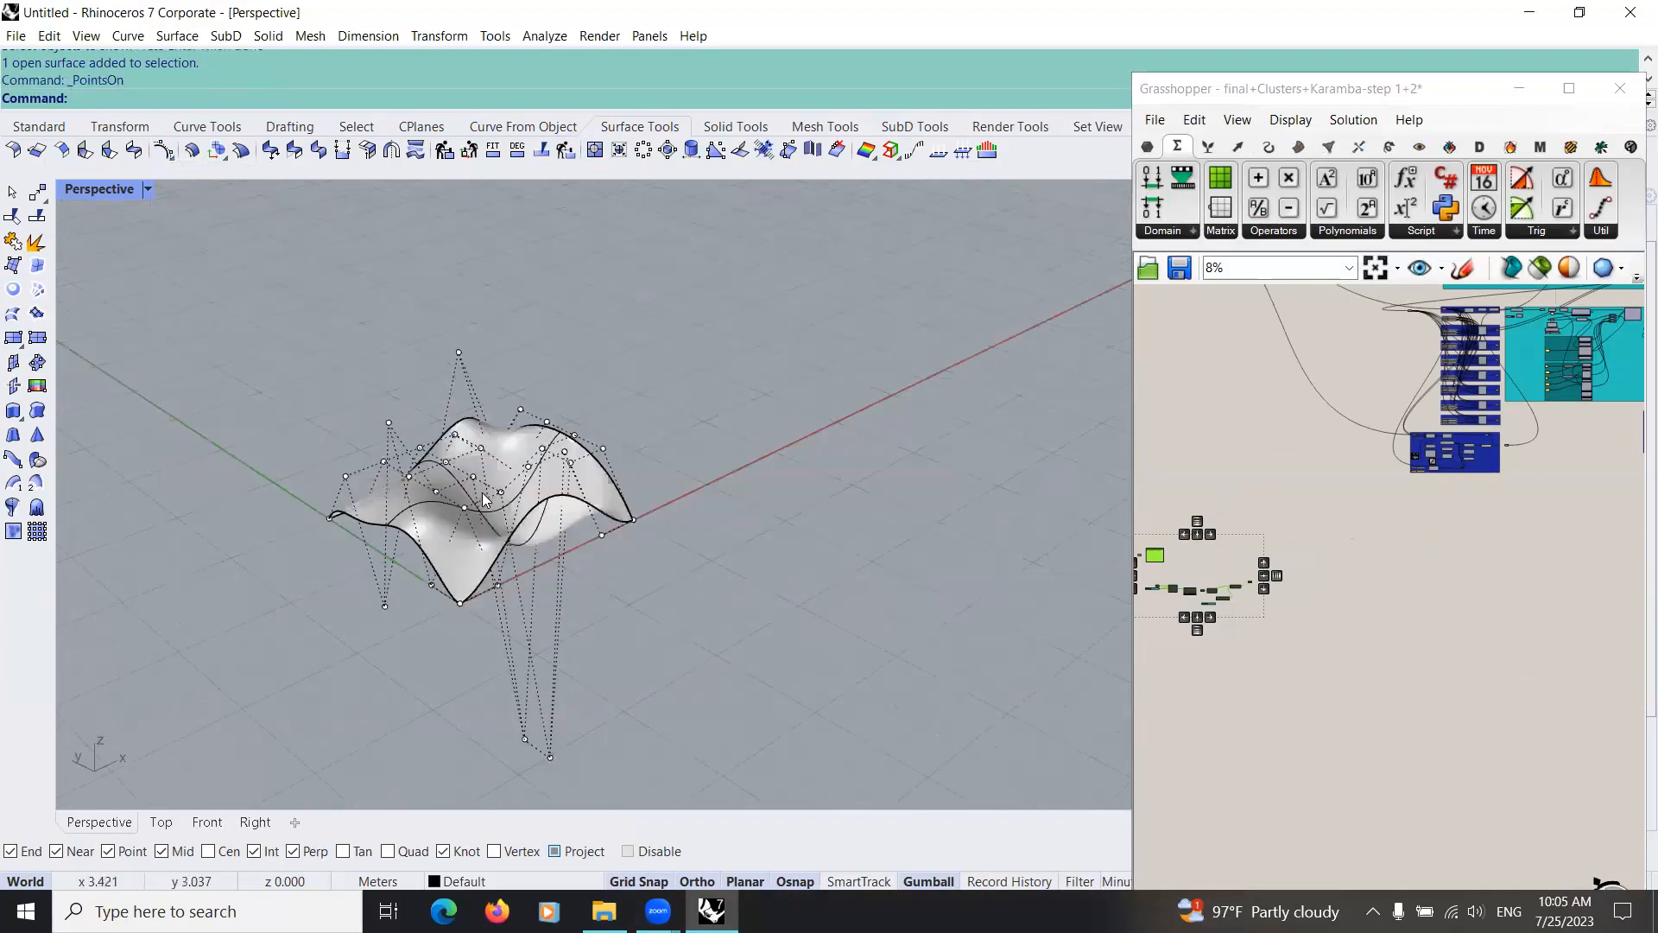
pyautogui.moveTo(473, 788); pyautogui.dragTo(469, 680, button='right')
pyautogui.moveTo(476, 692); pyautogui.dragTo(491, 534)
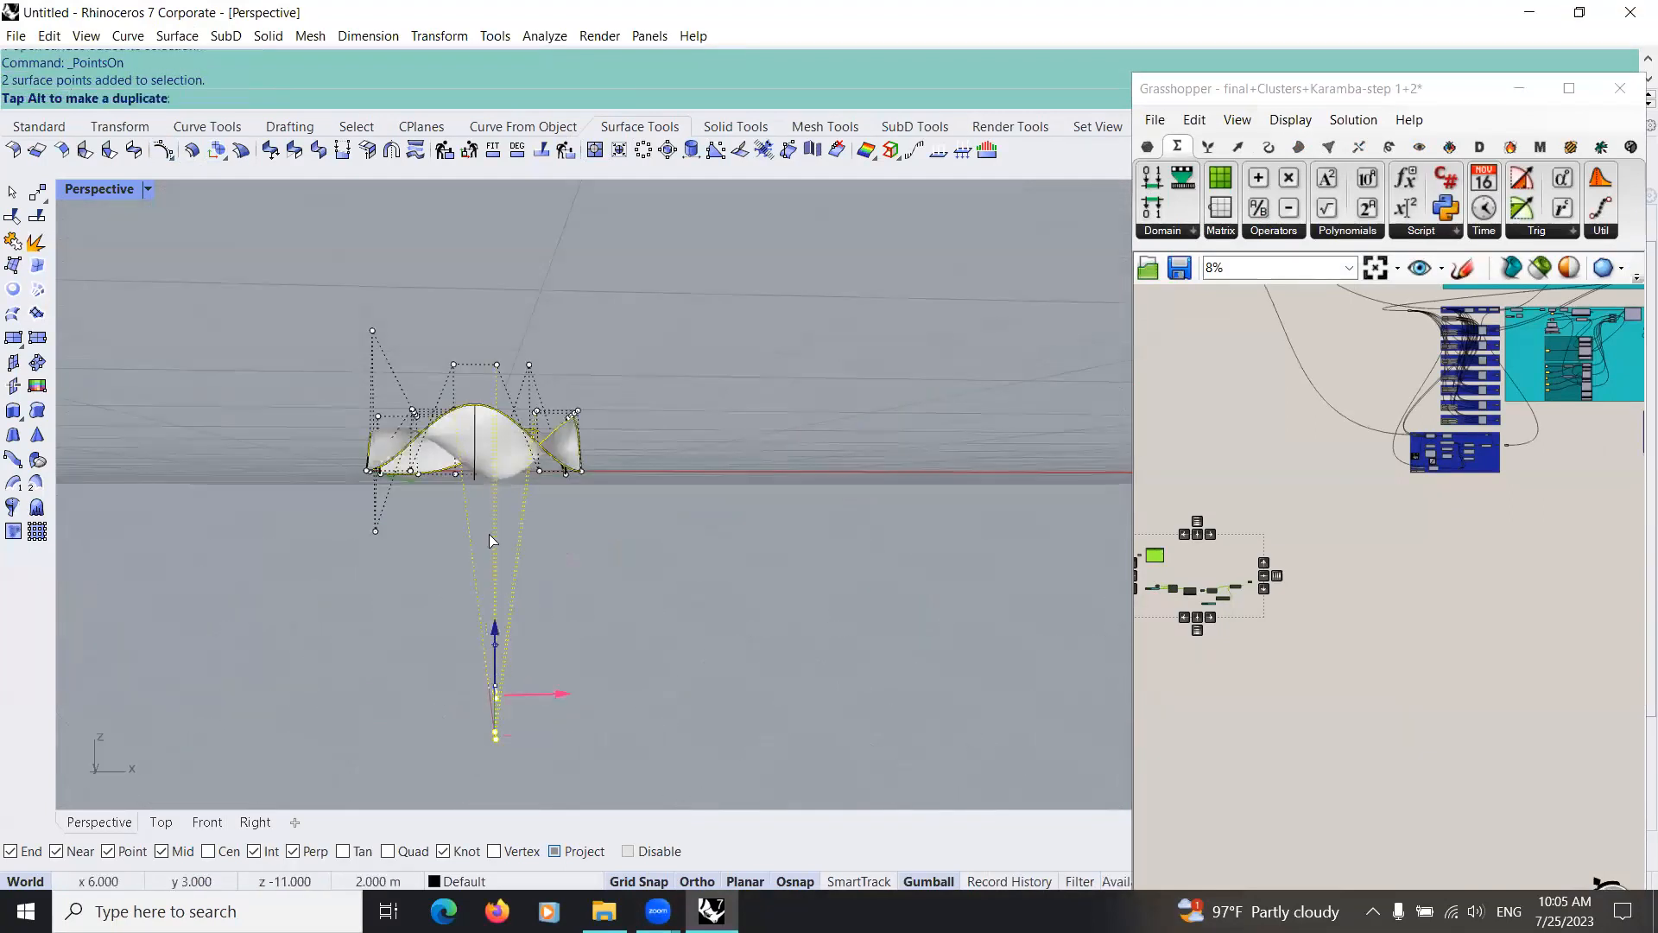
# Step: Switch to the Front view and raise the middle control points of the surface
pyautogui.click(208, 821)
pyautogui.moveTo(234, 620); pyautogui.dragTo(393, 626, button='right')
pyautogui.scroll(6, 402, 628)
pyautogui.moveTo(493, 696); pyautogui.dragTo(688, 559)
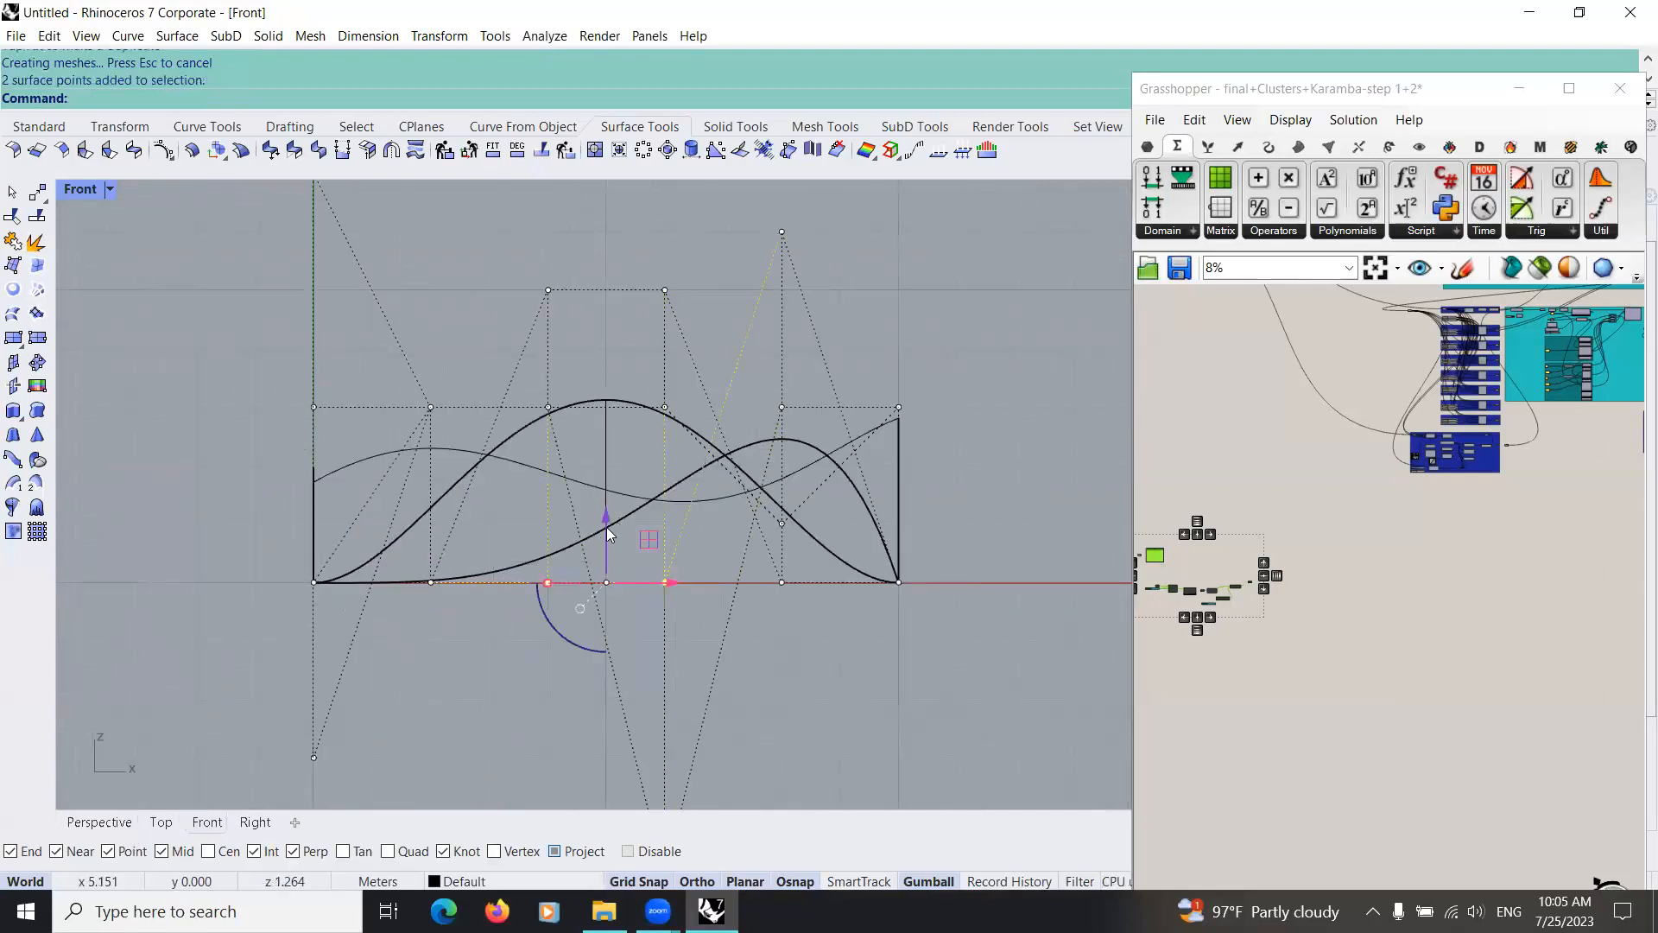
pyautogui.moveTo(606, 454); pyautogui.dragTo(546, 352)
pyautogui.moveTo(593, 441); pyautogui.dragTo(606, 454)
pyautogui.scroll(-6, 606, 454)
pyautogui.moveTo(604, 452); pyautogui.dragTo(577, 208)
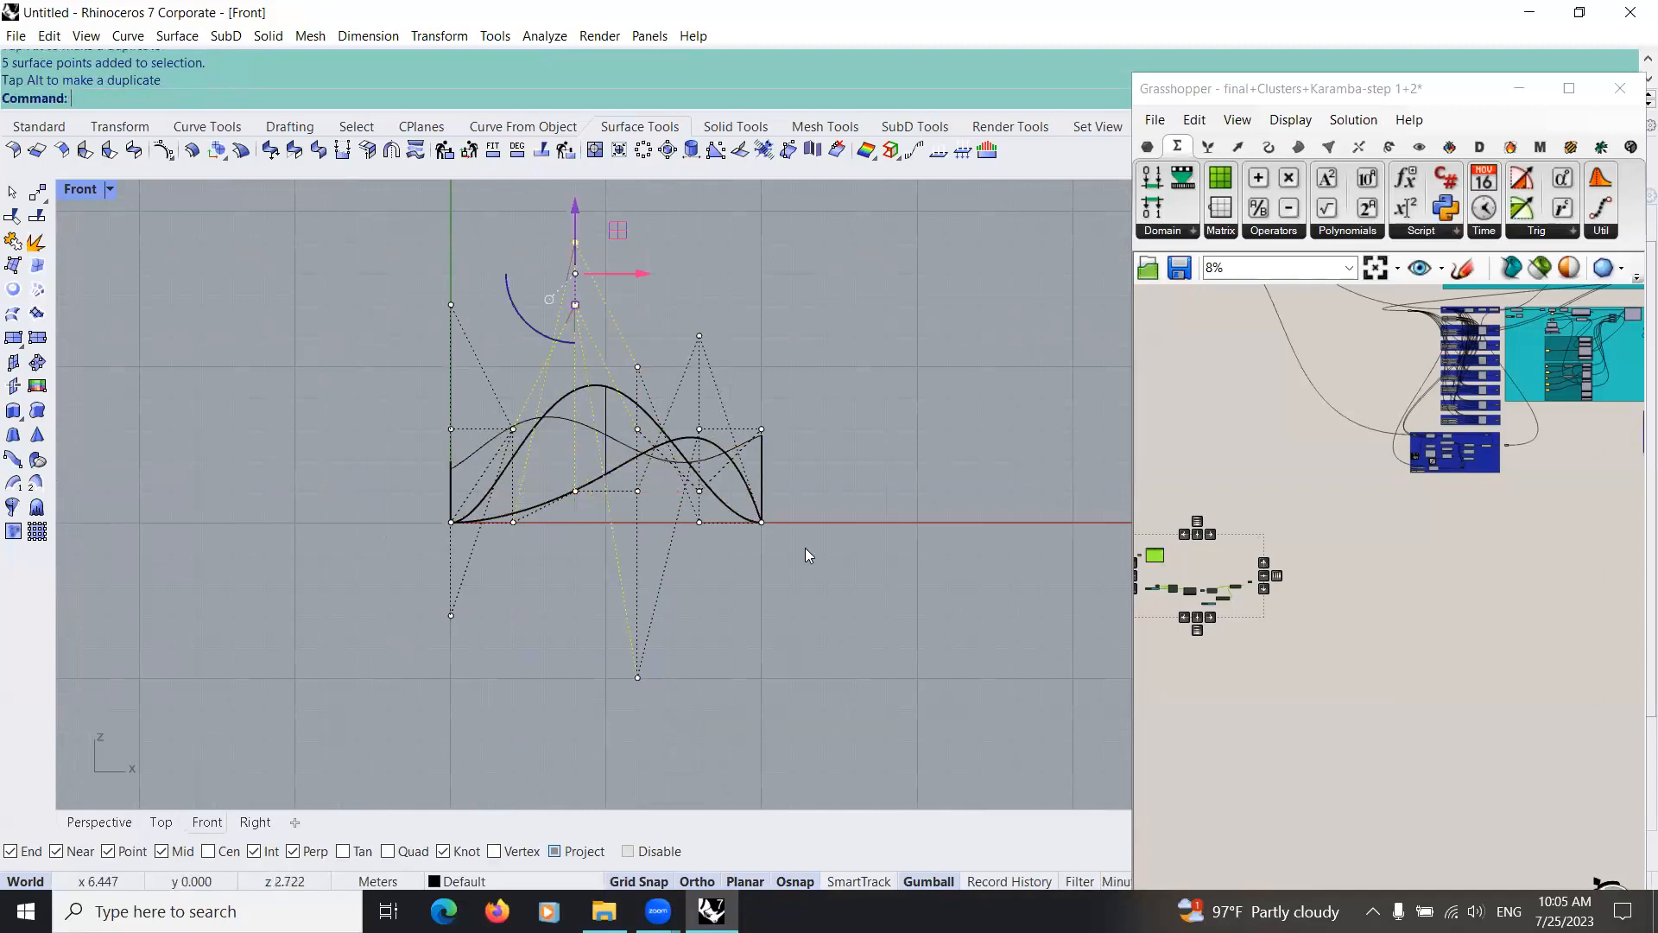
# Step: Select the control points hanging below the ground line and the remaining low ones, and move them upward in groups
pyautogui.moveTo(646, 591); pyautogui.dragTo(610, 682, button='right')
pyautogui.moveTo(652, 554); pyautogui.dragTo(633, 582, button='right')
pyautogui.click(623, 708)
pyautogui.moveTo(623, 710); pyautogui.dragTo(646, 432)
pyautogui.click(482, 703)
pyautogui.moveTo(482, 703); pyautogui.dragTo(616, 664, button='right')
pyautogui.scroll(2, 616, 664)
pyautogui.moveTo(563, 641); pyautogui.dragTo(609, 534)
pyautogui.moveTo(589, 533); pyautogui.dragTo(589, 419)
pyautogui.moveTo(603, 496); pyautogui.dragTo(603, 496)
pyautogui.moveTo(454, 426); pyautogui.dragTo(540, 504)
pyautogui.moveTo(513, 413); pyautogui.dragTo(513, 336)
# Step: Turn off the control points, select the reshaped surface and assign it to the Surface parameter feeding Mesh Surface
pyautogui.click(976, 520)
pyautogui.moveTo(938, 533); pyautogui.dragTo(772, 614, button='right')
pyautogui.press('Escape')
pyautogui.scroll(-2, 1252, 607)
pyautogui.moveTo(1145, 563); pyautogui.dragTo(1233, 526, button='right')
pyautogui.scroll(10, 1278, 548)
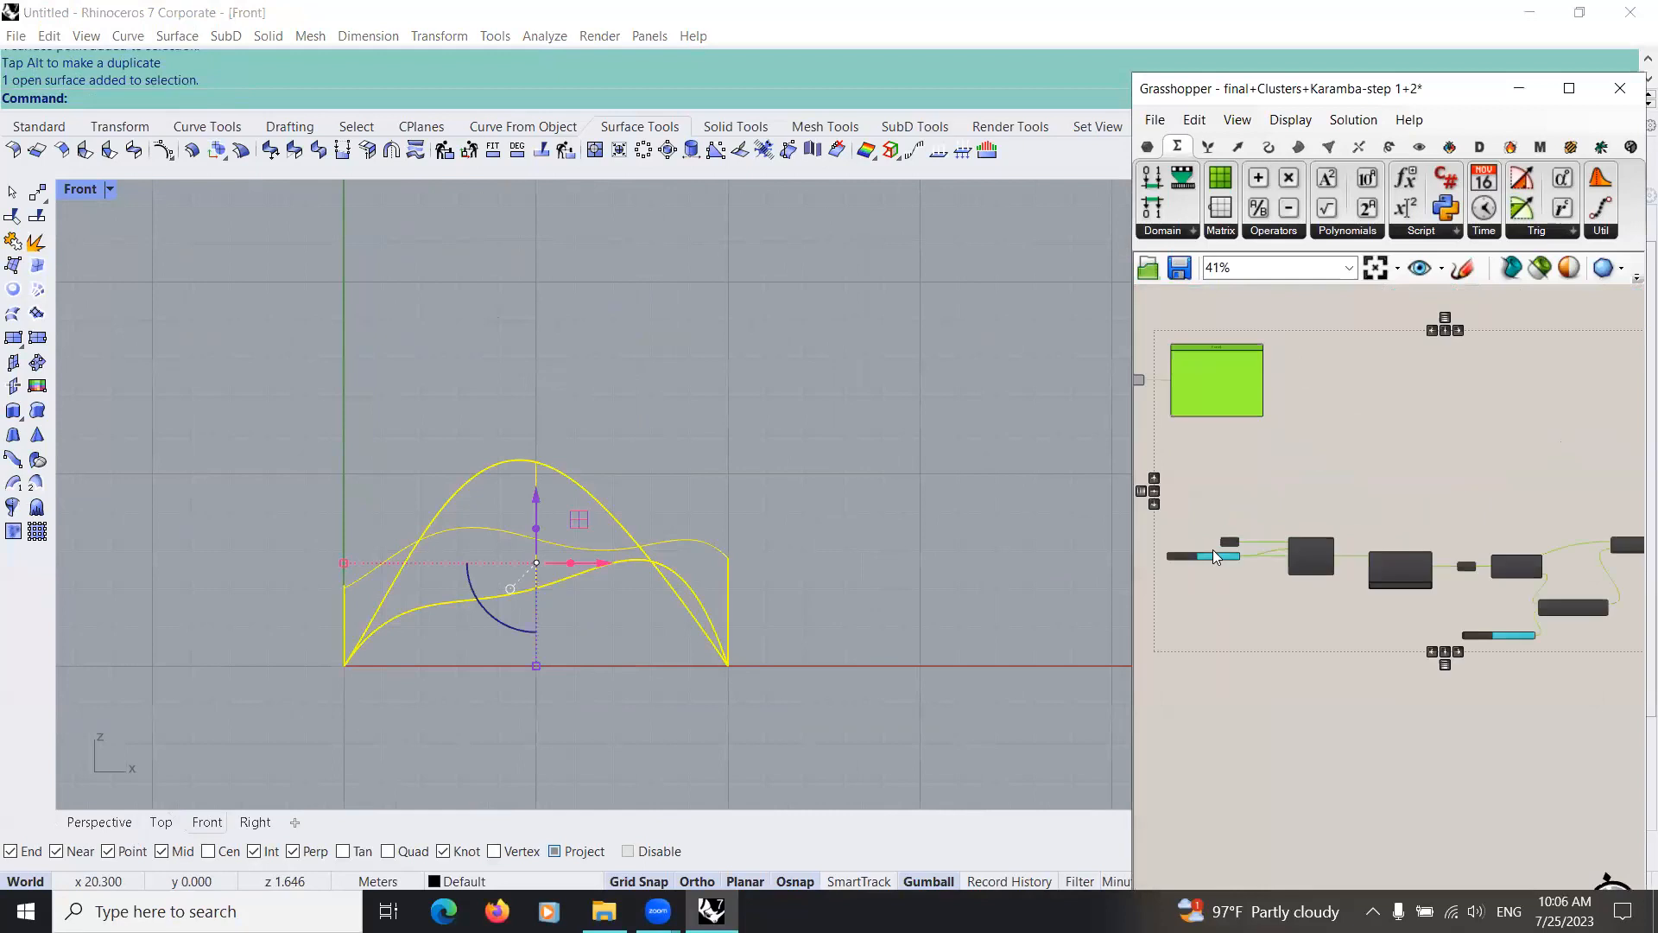
pyautogui.scroll(6, 1218, 546)
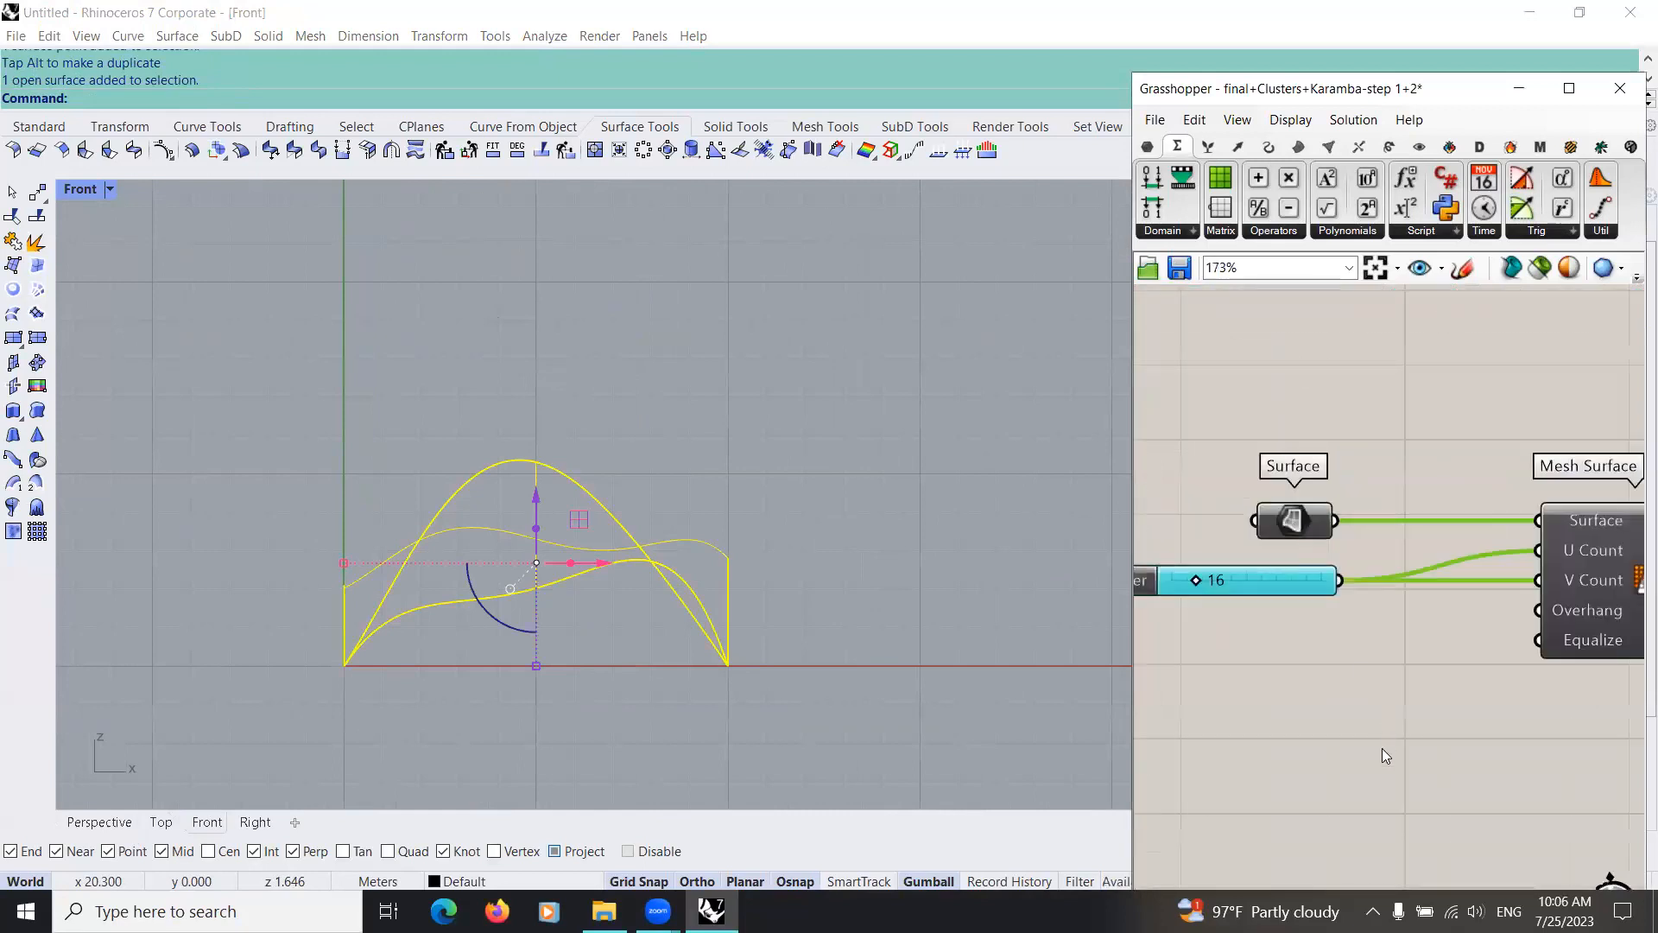
pyautogui.rightClick(1289, 520)
# Step: Hide the Rhino surface and return to the Perspective view
pyautogui.middleClick(539, 568)
pyautogui.click(525, 587)
pyautogui.click(108, 825)
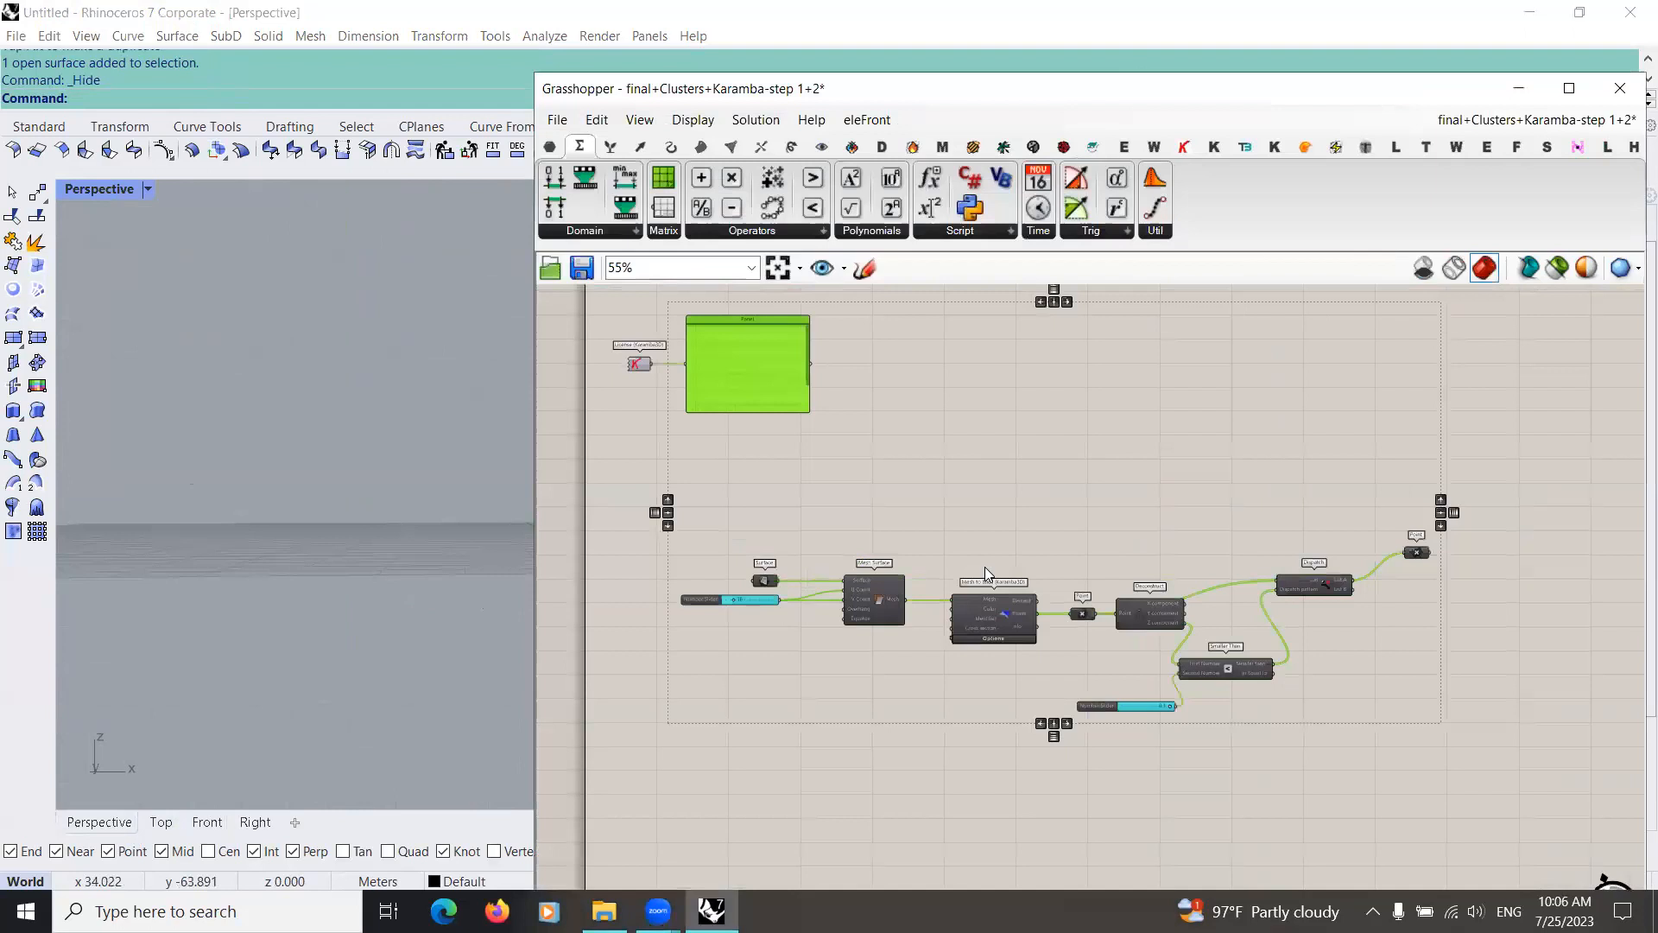
# Step: Widen the Grasshopper window, turn the preview of the surface and point components back on, and view the shape in perspective
pyautogui.moveTo(985, 567); pyautogui.dragTo(997, 583, button='right')
pyautogui.scroll(2, 1004, 596)
pyautogui.moveTo(1061, 493); pyautogui.dragTo(1089, 555, button='right')
pyautogui.moveTo(1093, 684); pyautogui.dragTo(1226, 530, button='right')
pyautogui.scroll(-2, 1226, 530)
pyautogui.moveTo(1256, 781); pyautogui.dragTo(682, 441)
pyautogui.middleClick(832, 540)
pyautogui.click(876, 499)
pyautogui.moveTo(390, 548)
pyautogui.mouseDown(button='right')
pyautogui.moveTo(411, 575)
pyautogui.moveTo(345, 515)
pyautogui.moveTo(395, 530)
pyautogui.mouseUp(button='right')
pyautogui.scroll(8, 361, 513)
pyautogui.keyDown('shift'); pyautogui.moveTo(501, 505); pyautogui.dragTo(420, 532, button='right'); pyautogui.keyUp('shift')
pyautogui.moveTo(624, 665); pyautogui.dragTo(709, 639, button='right')
# Step: Select Mesh to Shell, its Point parameter and Dispatch in turn to review the points they produce on the new surface
pyautogui.click(786, 549)
pyautogui.scroll(4, 787, 549)
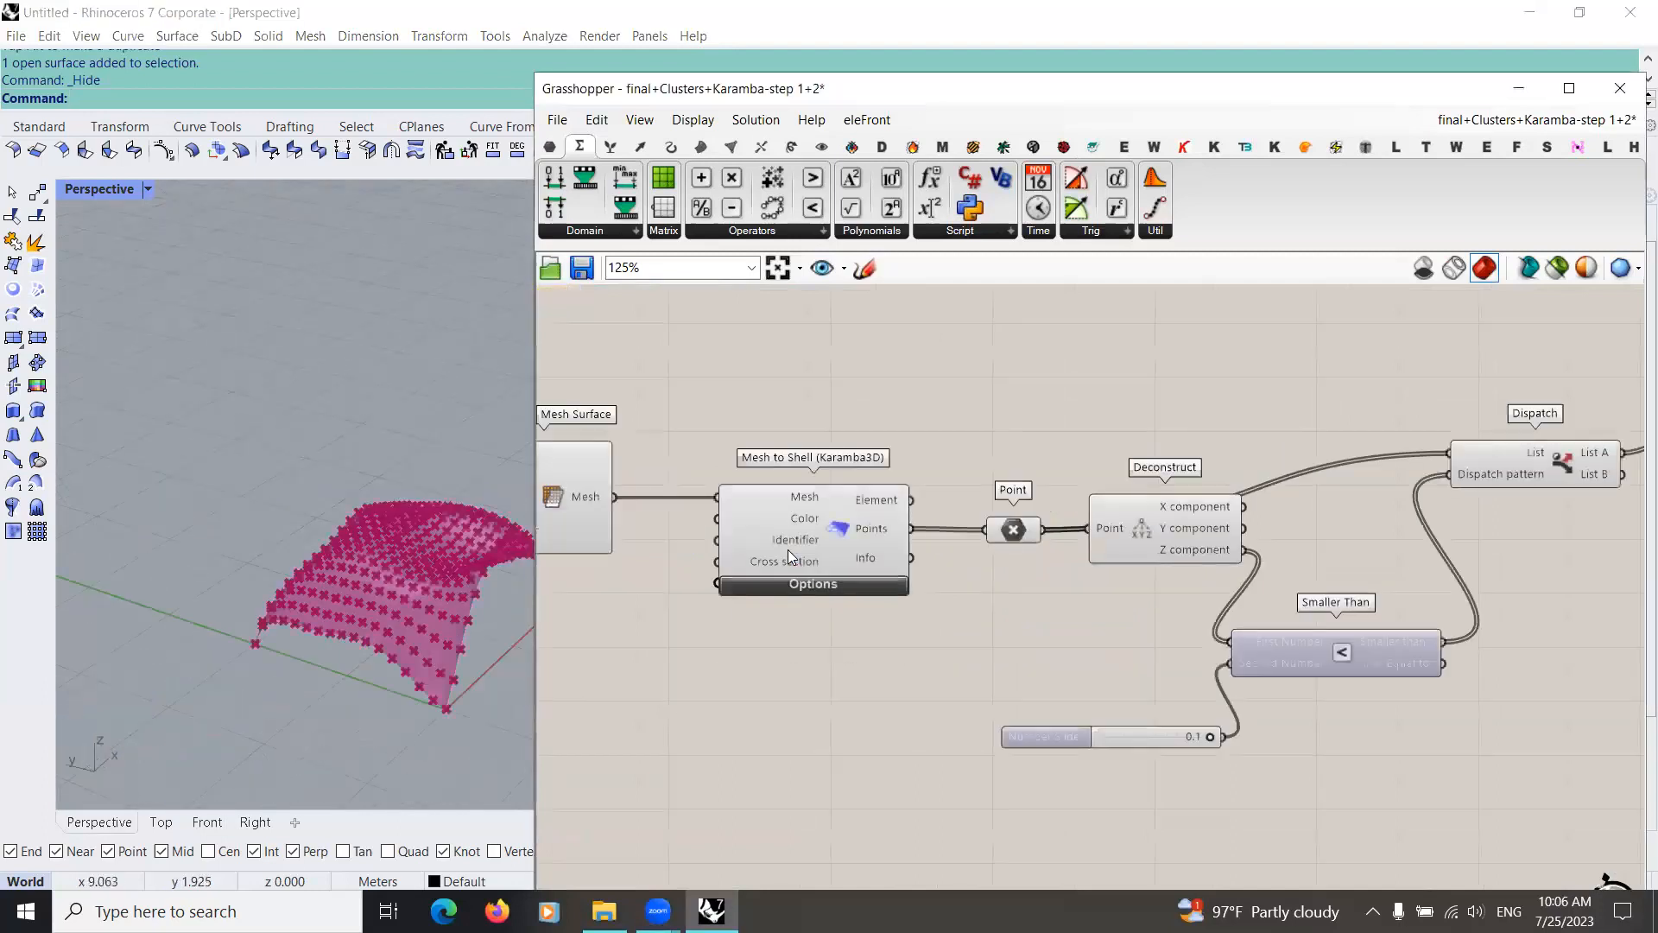
pyautogui.click(788, 549)
pyautogui.moveTo(806, 670); pyautogui.dragTo(669, 665, button='right')
pyautogui.moveTo(832, 523); pyautogui.dragTo(804, 510, button='right')
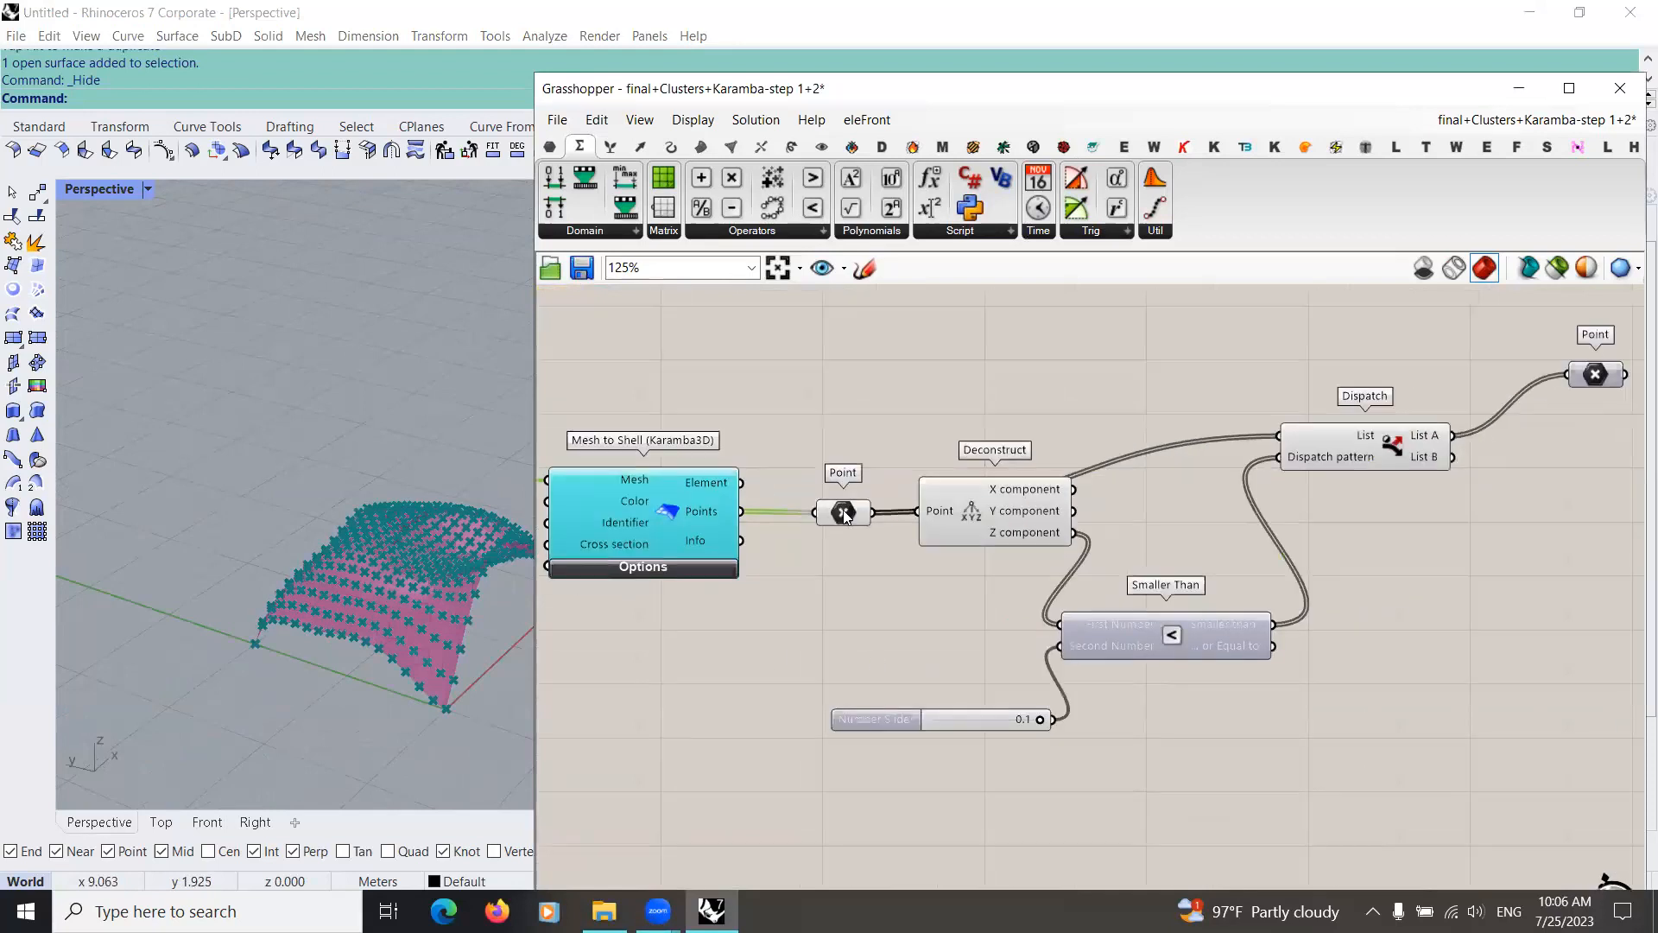
pyautogui.click(844, 515)
pyautogui.moveTo(791, 614); pyautogui.dragTo(738, 620, button='right')
pyautogui.click(1188, 447)
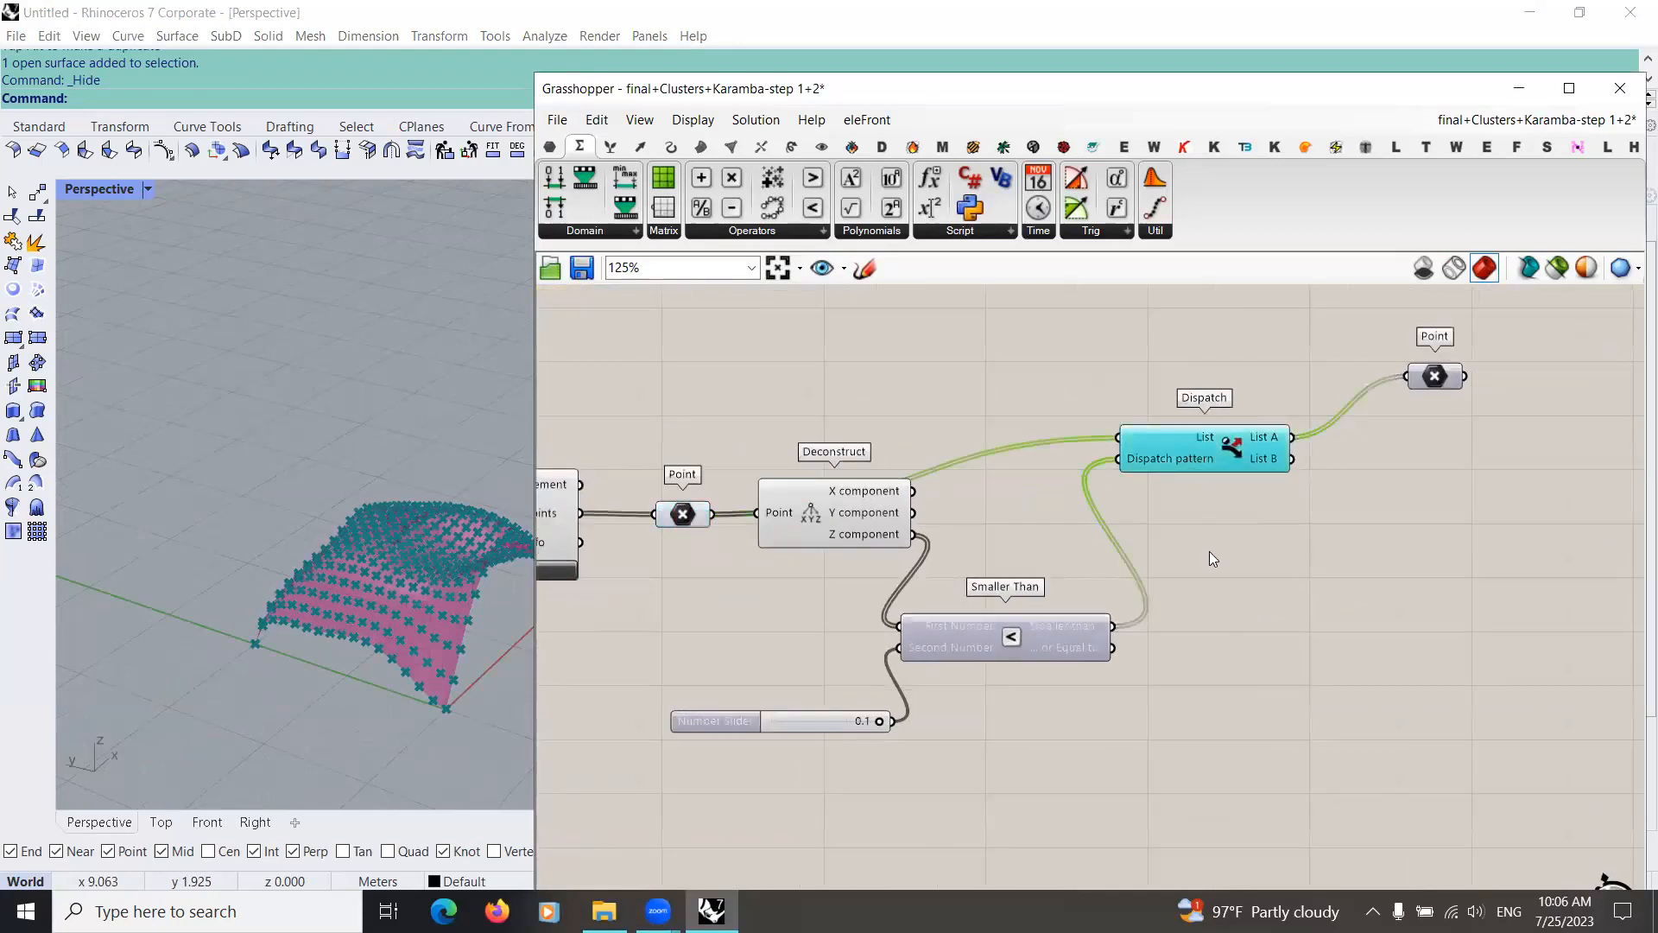
# Step: Select the Point parameter on Dispatch's List A and examine the filtered low points on the surface
pyautogui.click(1209, 550)
pyautogui.moveTo(1209, 551); pyautogui.dragTo(971, 598, button='right')
pyautogui.click(1197, 422)
pyautogui.moveTo(357, 589); pyautogui.dragTo(278, 593, button='right')
pyautogui.middleClick(1198, 436)
pyautogui.click(1159, 393)
pyautogui.moveTo(363, 561); pyautogui.dragTo(265, 570, button='right')
pyautogui.scroll(3, 264, 570)
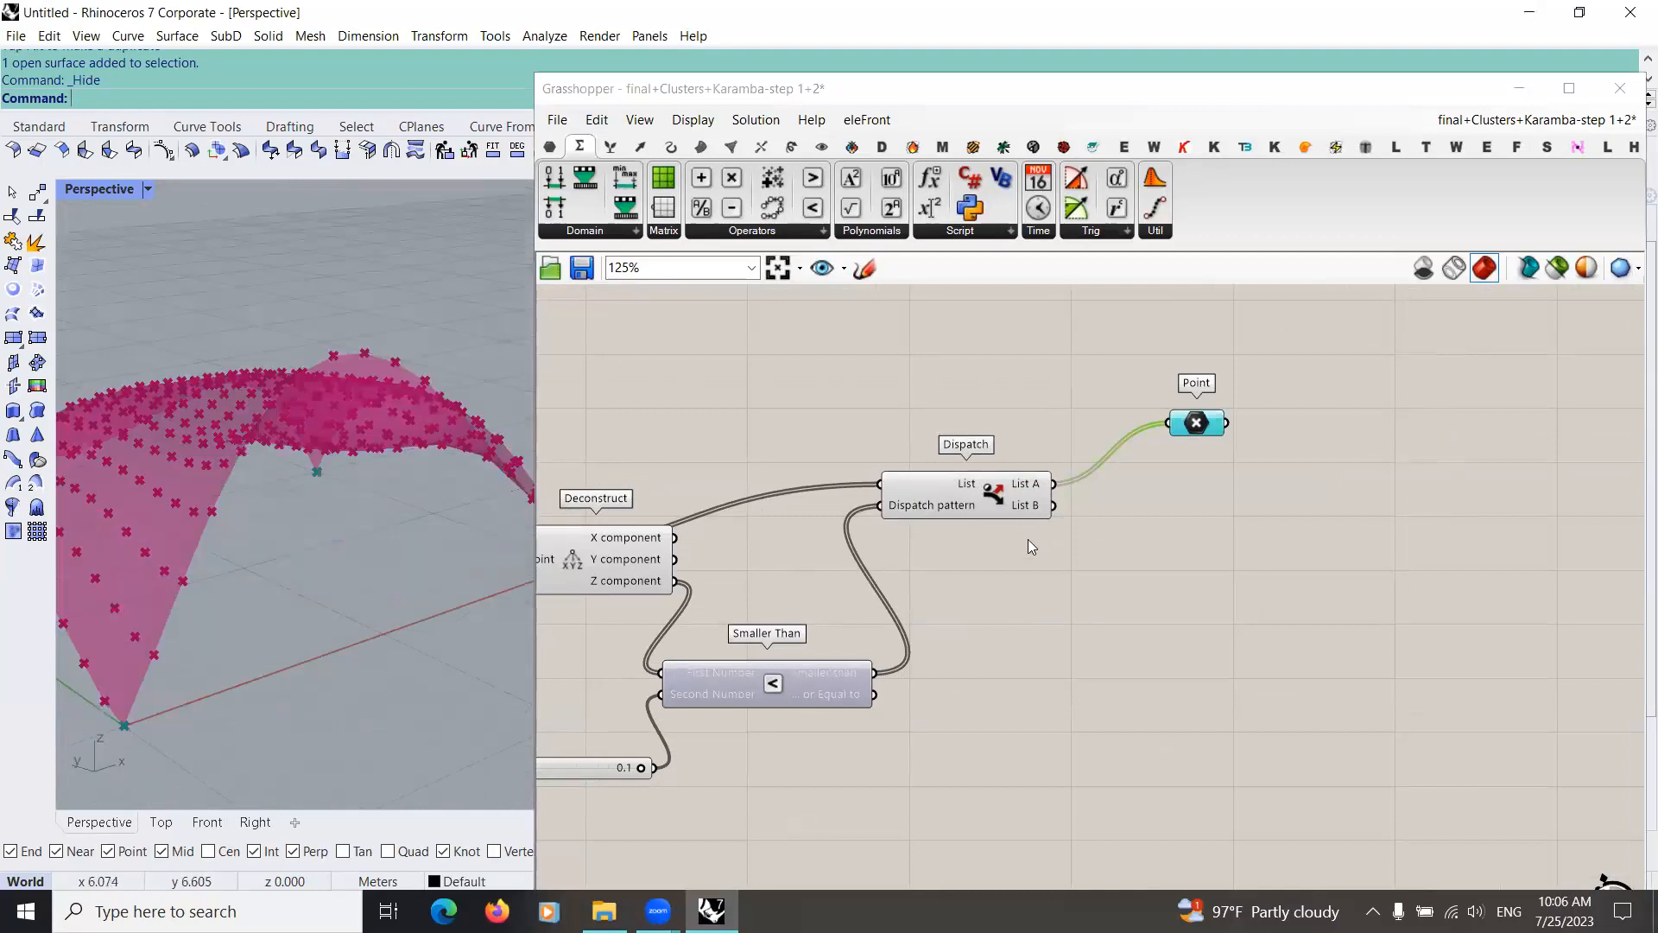
# Step: Duplicate the Point parameter after Dispatch, connect List B to the copy, and align the two parameters
pyautogui.moveTo(1198, 423); pyautogui.dragTo(1176, 552)
pyautogui.hotkey('ctrl', 'c')
pyautogui.hotkey('ctrl', 'v')
pyautogui.moveTo(1053, 506); pyautogui.dragTo(1177, 567)
pyautogui.moveTo(1055, 679); pyautogui.dragTo(1258, 403)
pyautogui.click(1193, 438)
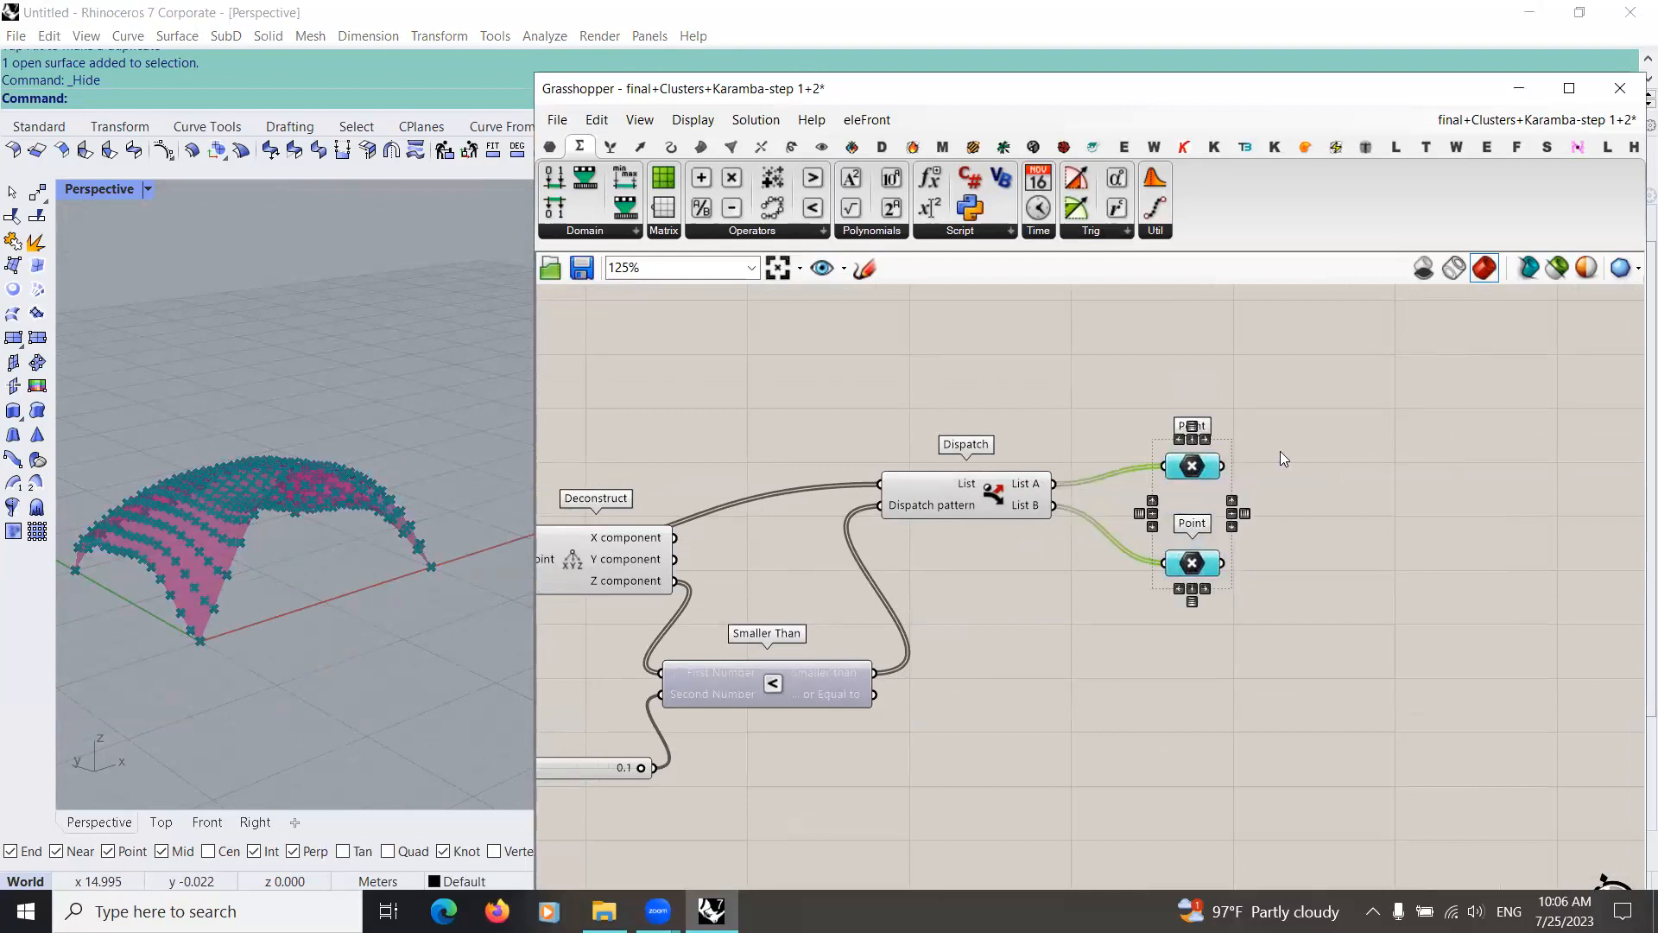
pyautogui.click(1278, 452)
# Step: Add a Karamba3D Support component and connect the List A Point parameter to its Pos|Ind input
pyautogui.moveTo(298, 619); pyautogui.dragTo(383, 577, button='right')
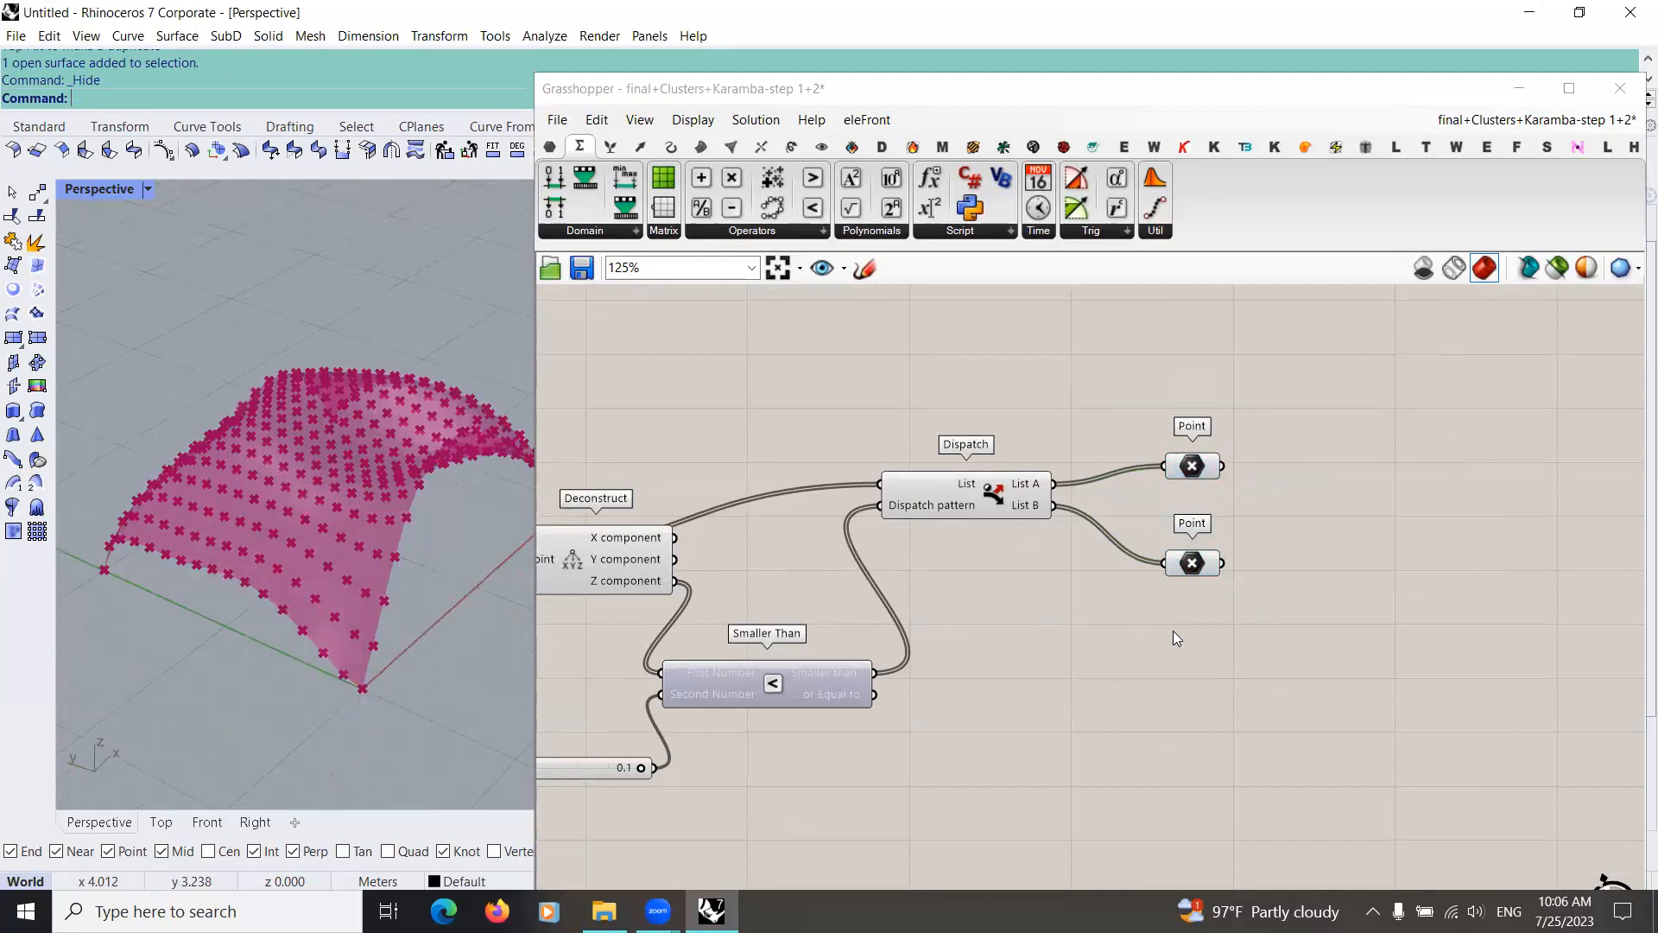
pyautogui.scroll(-2, 1173, 638)
pyautogui.click(1183, 530)
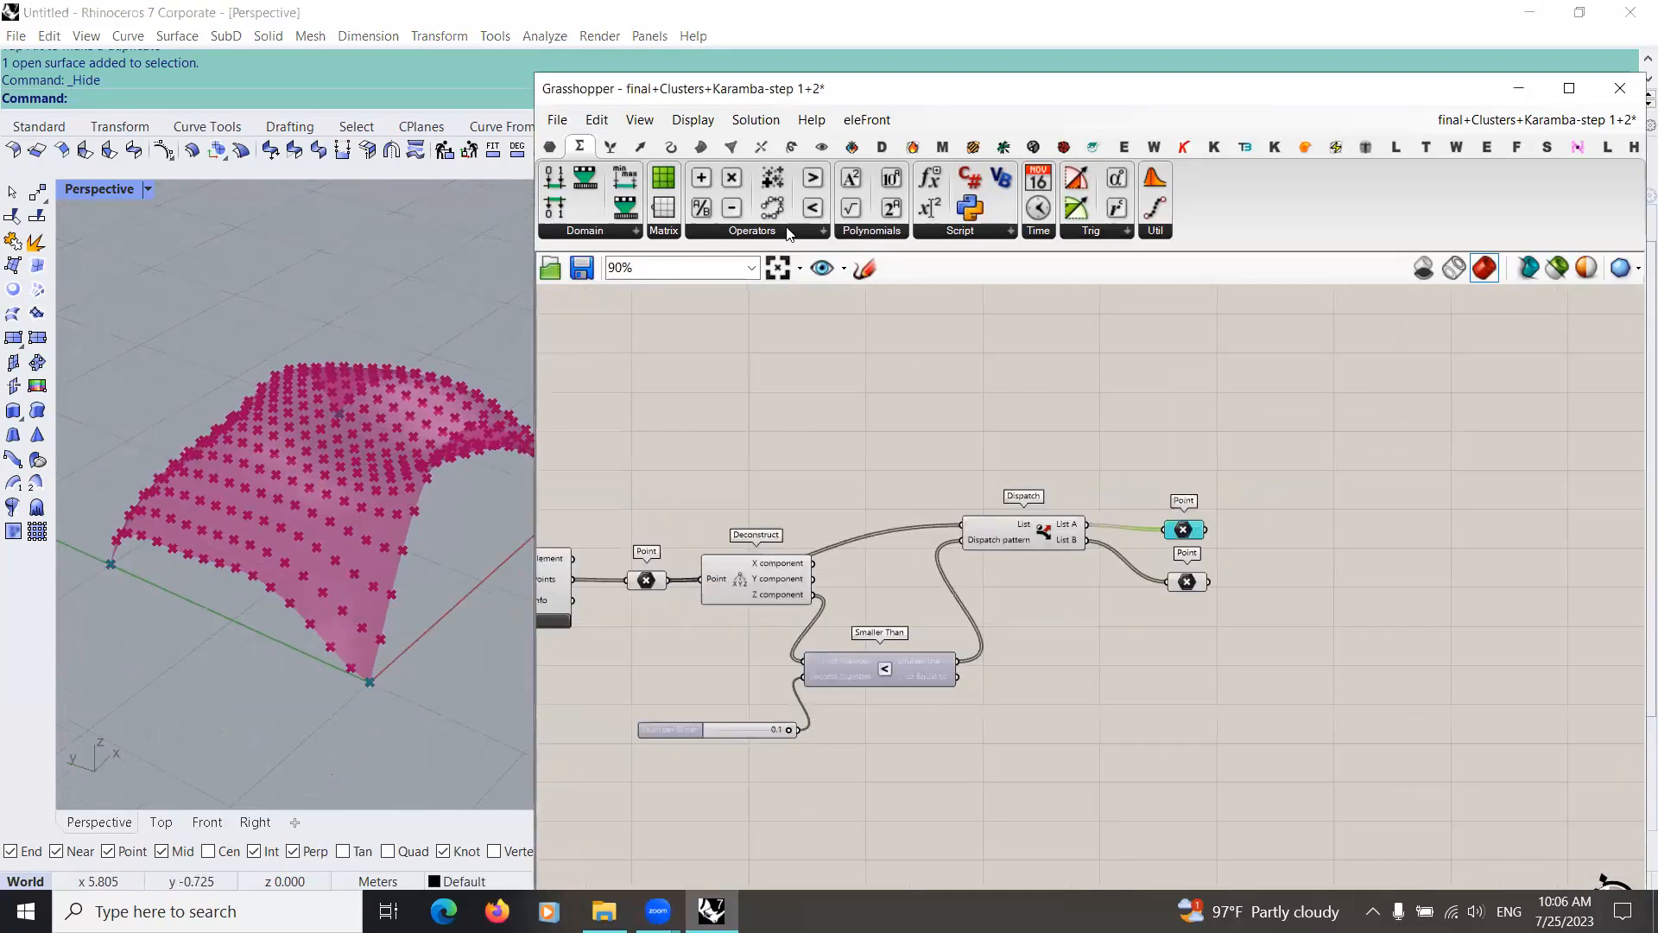
pyautogui.click(1183, 146)
pyautogui.click(862, 230)
pyautogui.moveTo(760, 530); pyautogui.dragTo(1319, 533)
pyautogui.moveTo(1185, 531); pyautogui.dragTo(833, 567, button='right')
pyautogui.scroll(1, 834, 566)
pyautogui.click(833, 567)
pyautogui.moveTo(855, 565); pyautogui.dragTo(1083, 596)
pyautogui.moveTo(956, 727); pyautogui.dragTo(941, 597, button='right')
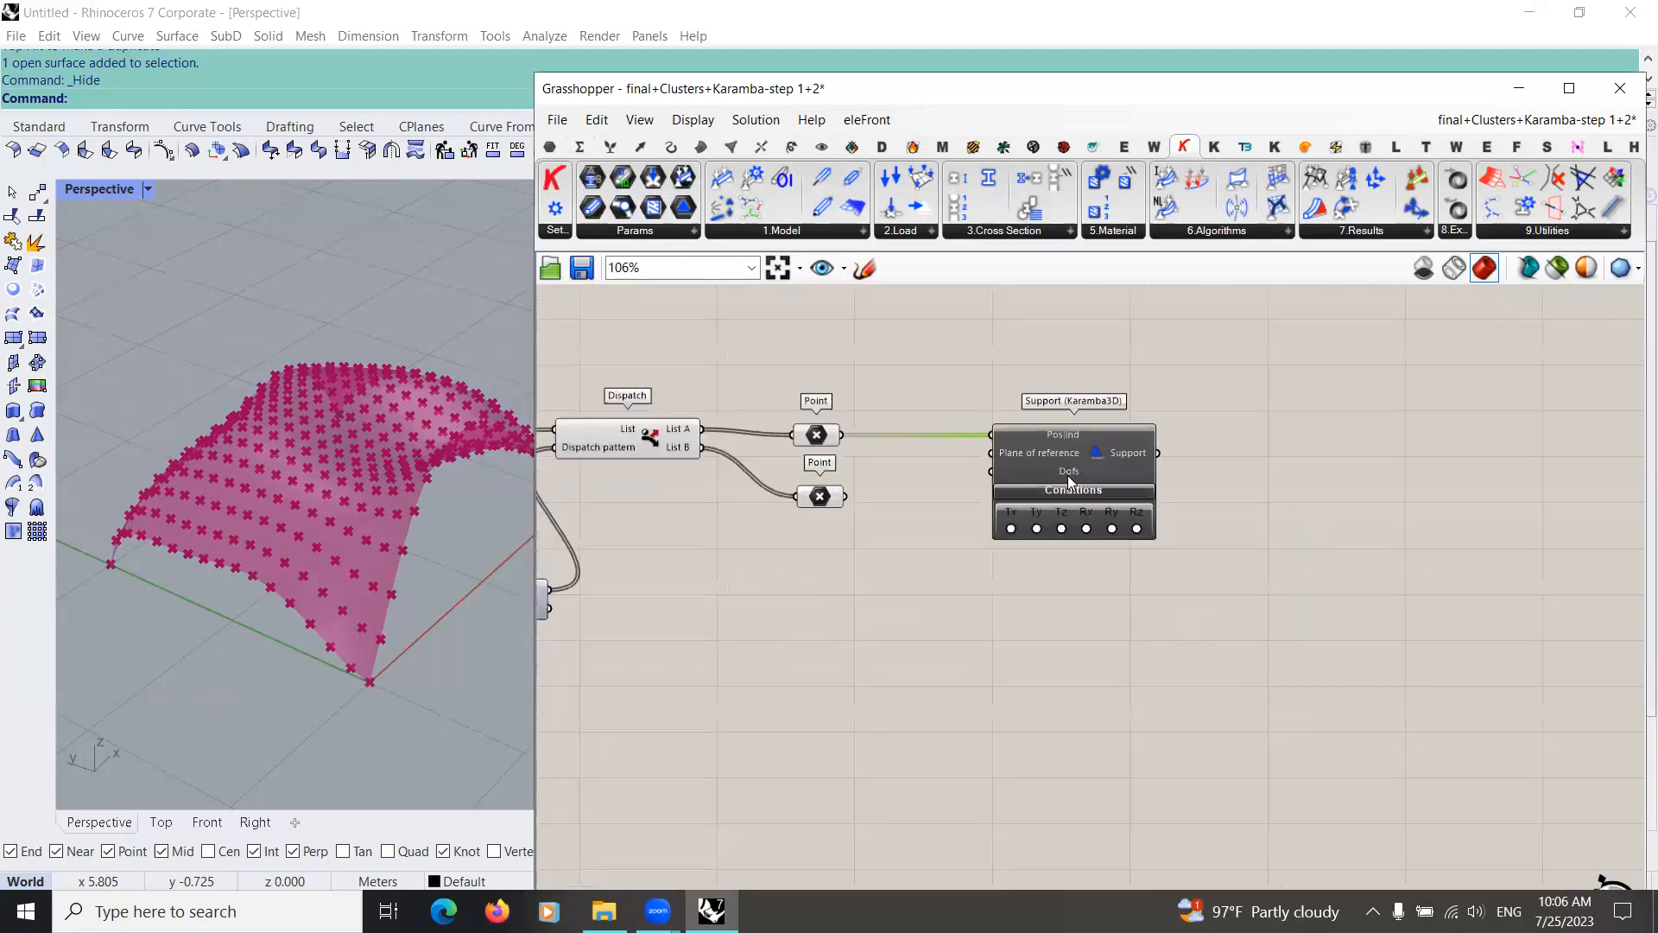
# Step: Duplicate the Support component below the first and connect the List B Point parameter to its Pos|Ind input
pyautogui.keyDown('alt'); pyautogui.moveTo(1067, 475); pyautogui.dragTo(1059, 617); pyautogui.keyUp('alt')
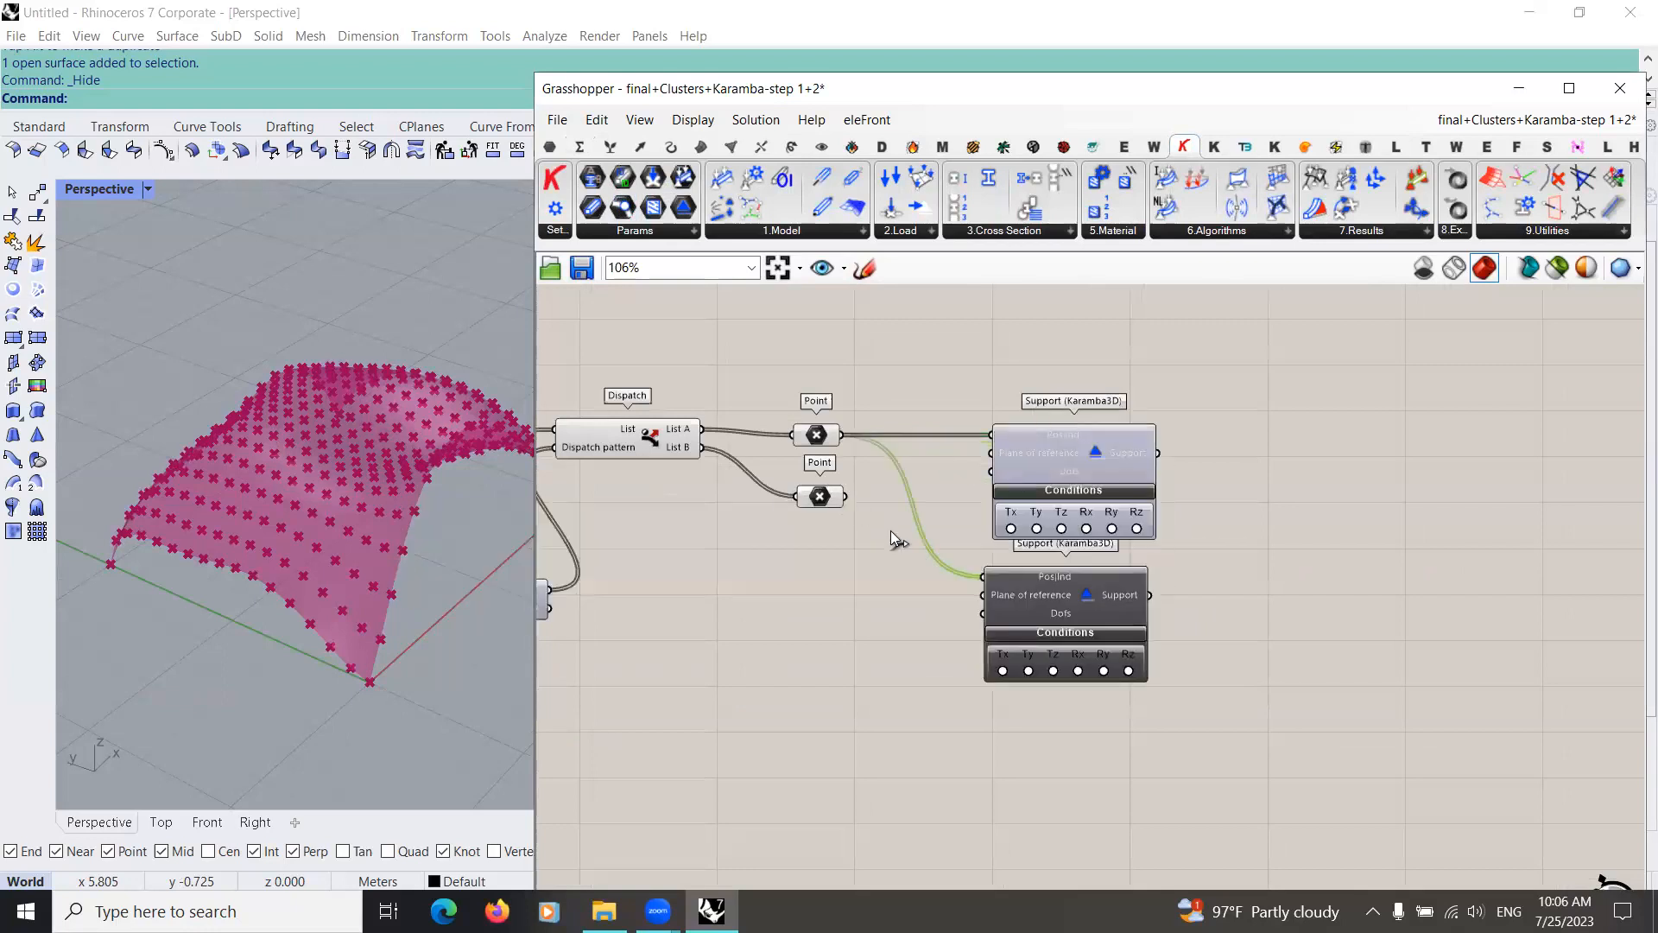
pyautogui.scroll(4, 1114, 562)
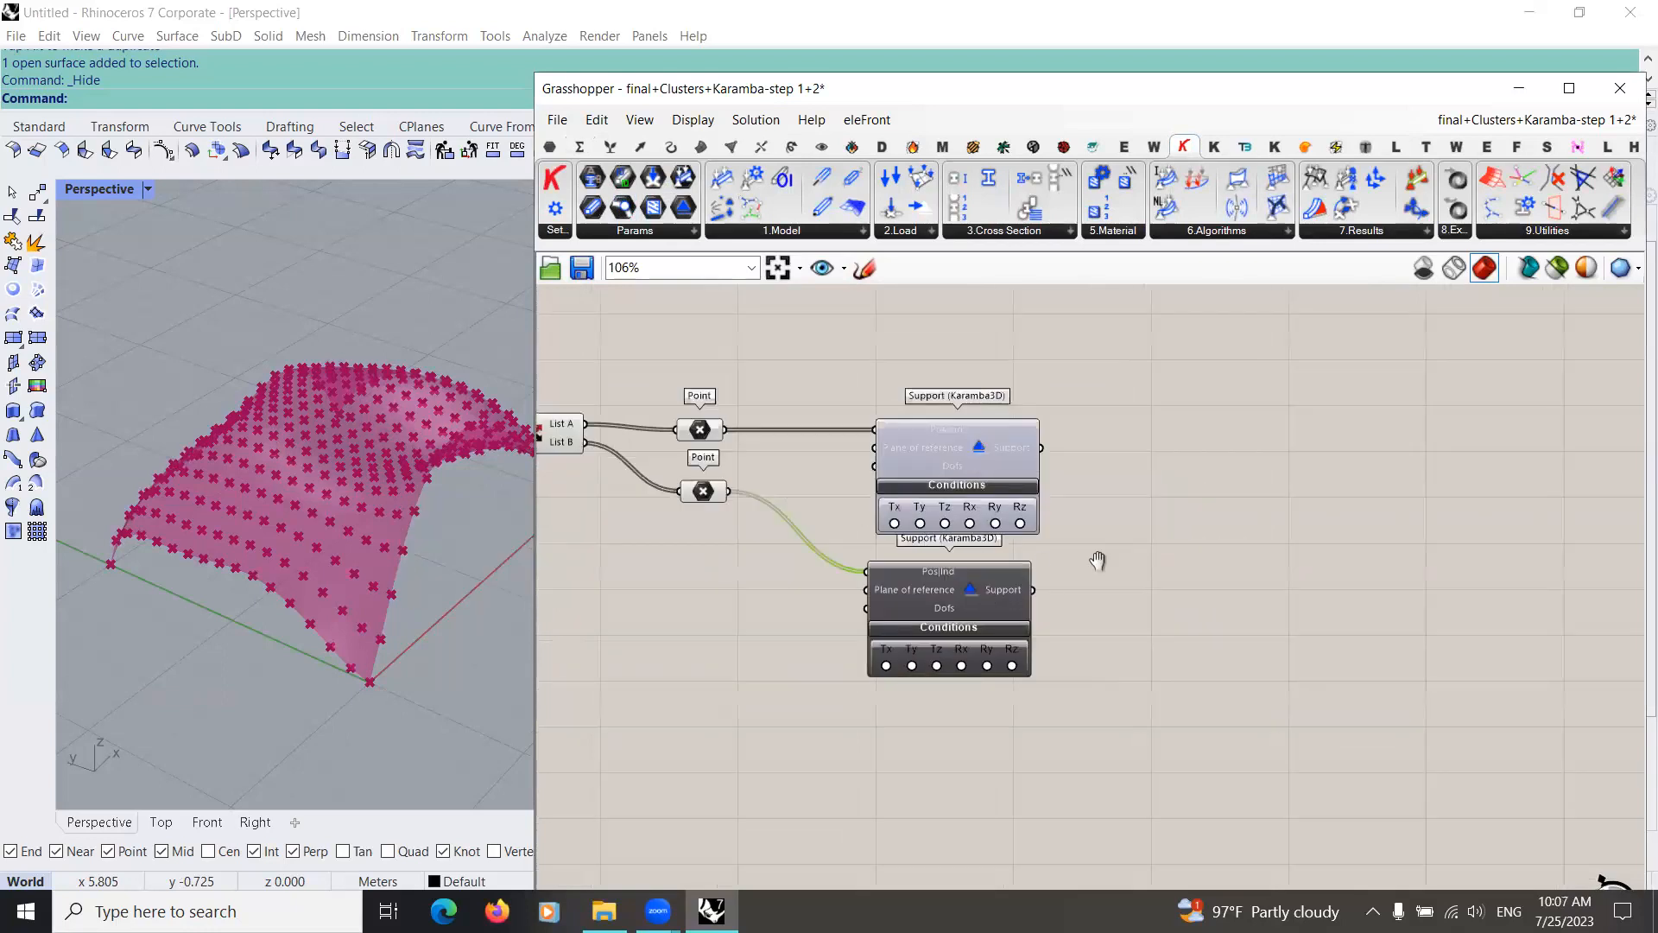
pyautogui.moveTo(998, 642); pyautogui.dragTo(1010, 699)
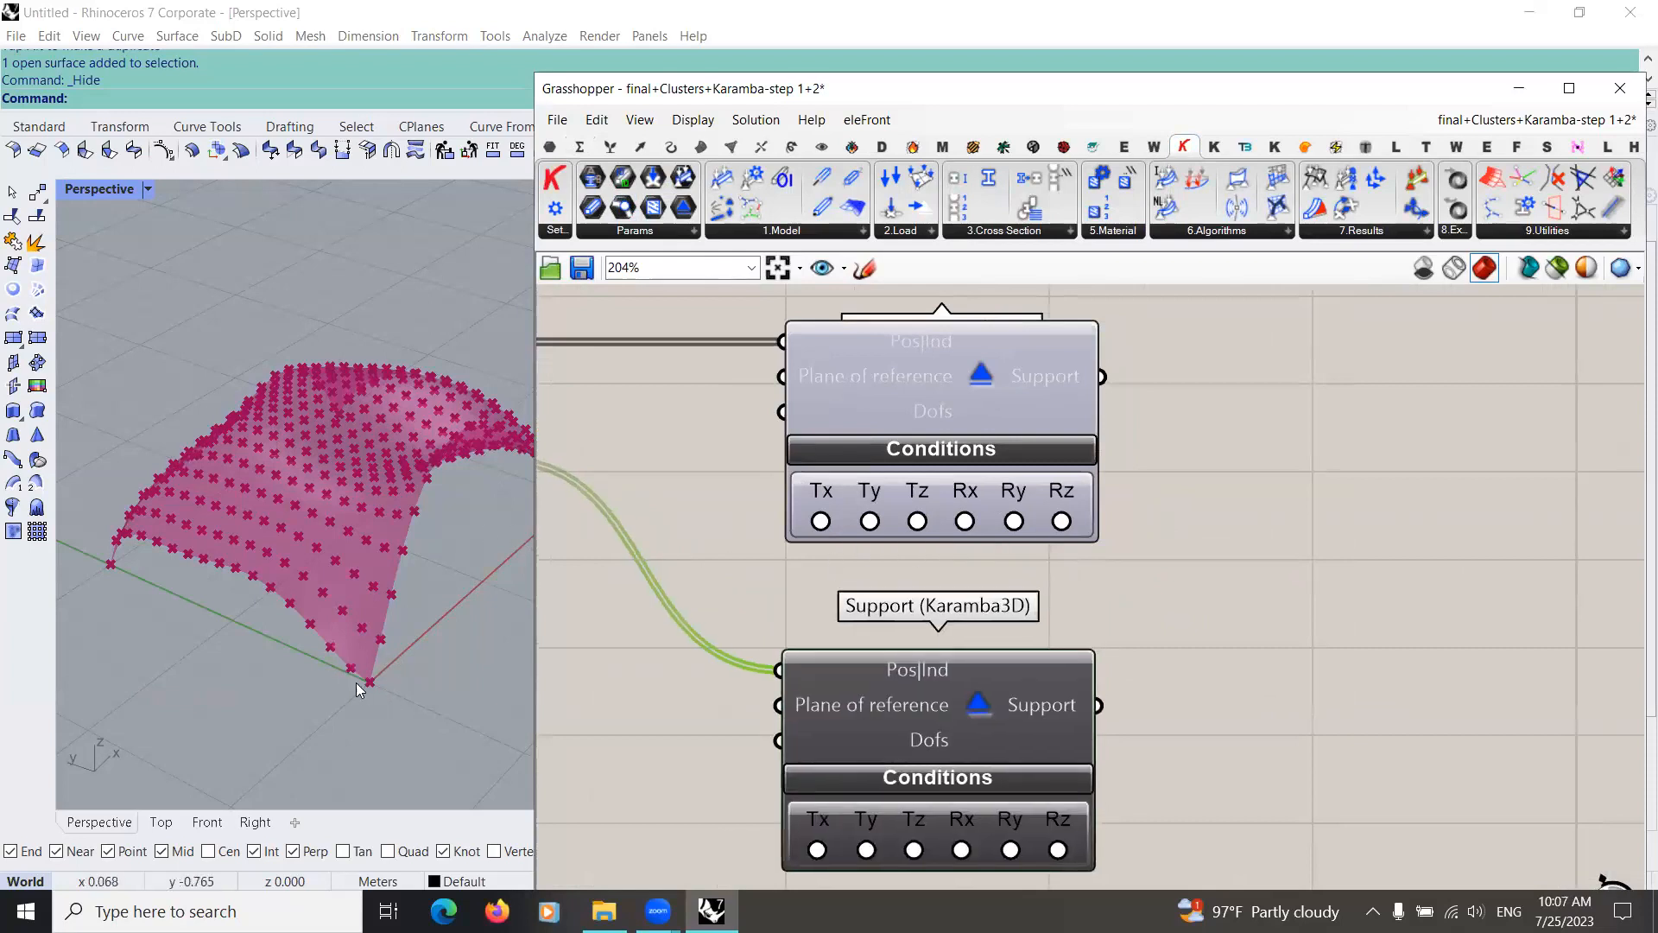
# Step: Enable the Tx, Ty, Tz, Rx, Ry and Rz conditions on the Support for the List A points
pyautogui.click(821, 521)
pyautogui.click(869, 521)
pyautogui.click(917, 520)
pyautogui.click(965, 521)
pyautogui.click(1014, 521)
pyautogui.click(1062, 521)
# Step: Enable only the Rz condition on the Support for the List B points
pyautogui.scroll(-3, 981, 542)
pyautogui.scroll(1, 898, 674)
pyautogui.moveTo(889, 669); pyautogui.dragTo(853, 605, button='right')
pyautogui.moveTo(836, 729)
pyautogui.mouseDown(button='right')
pyautogui.moveTo(829, 655)
pyautogui.moveTo(841, 700)
pyautogui.mouseUp(button='right')
pyautogui.scroll(2, 920, 609)
pyautogui.moveTo(846, 601); pyautogui.dragTo(897, 680, button='right')
pyautogui.scroll(-2, 847, 605)
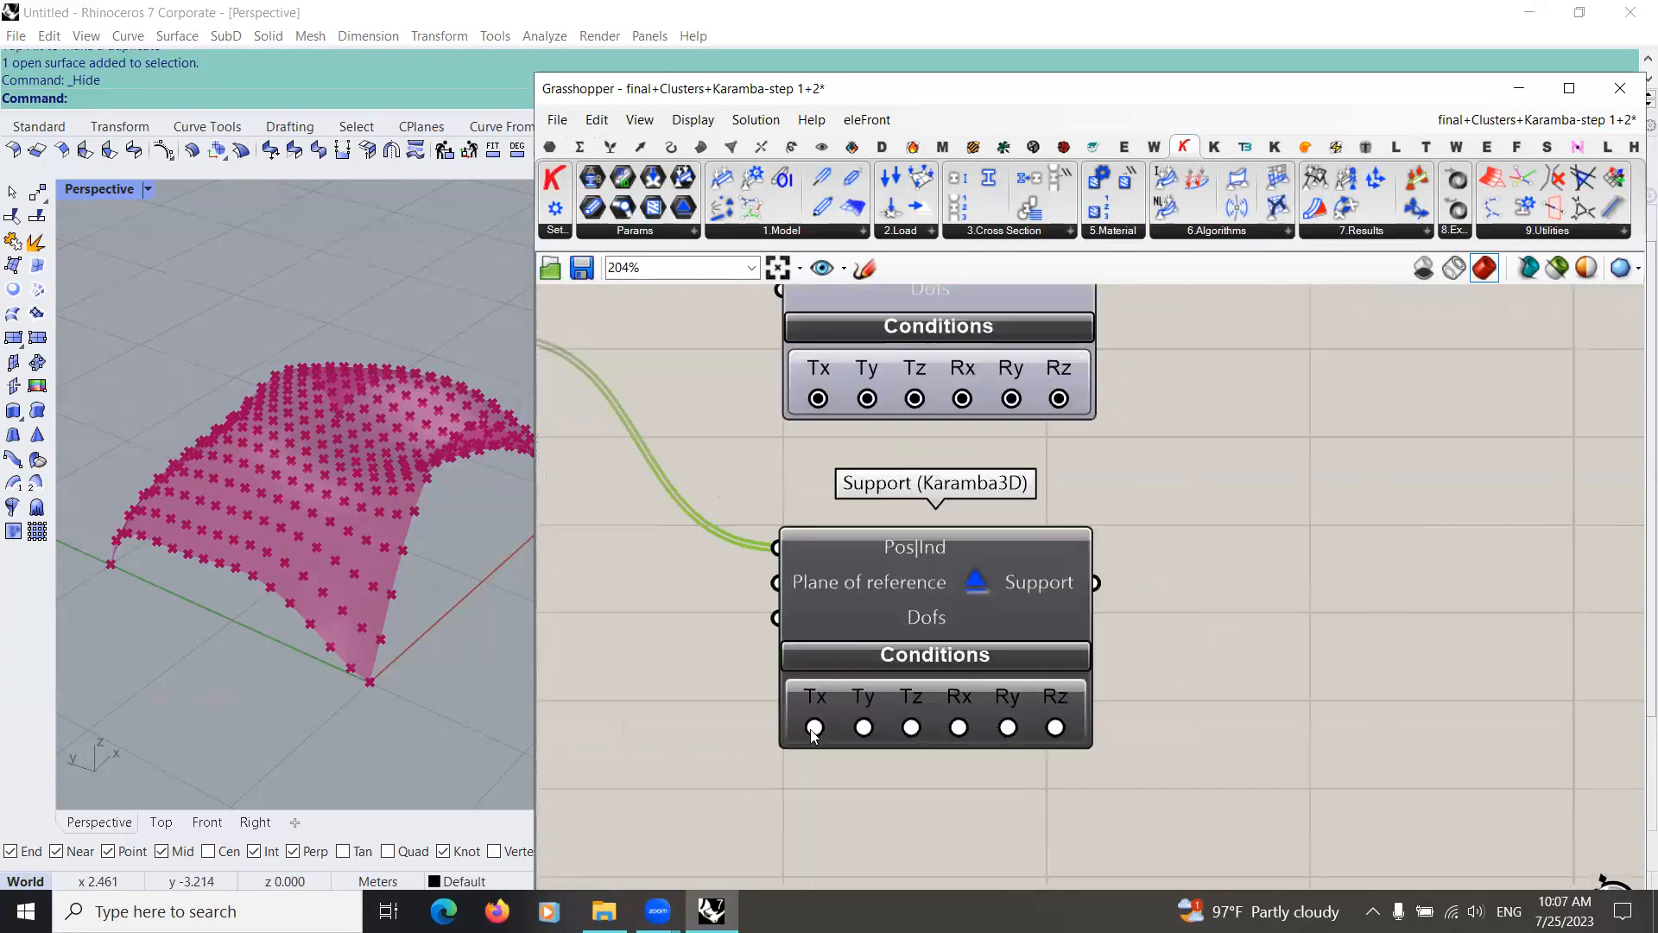
pyautogui.click(1055, 727)
pyautogui.moveTo(396, 590); pyautogui.dragTo(436, 677, button='right')
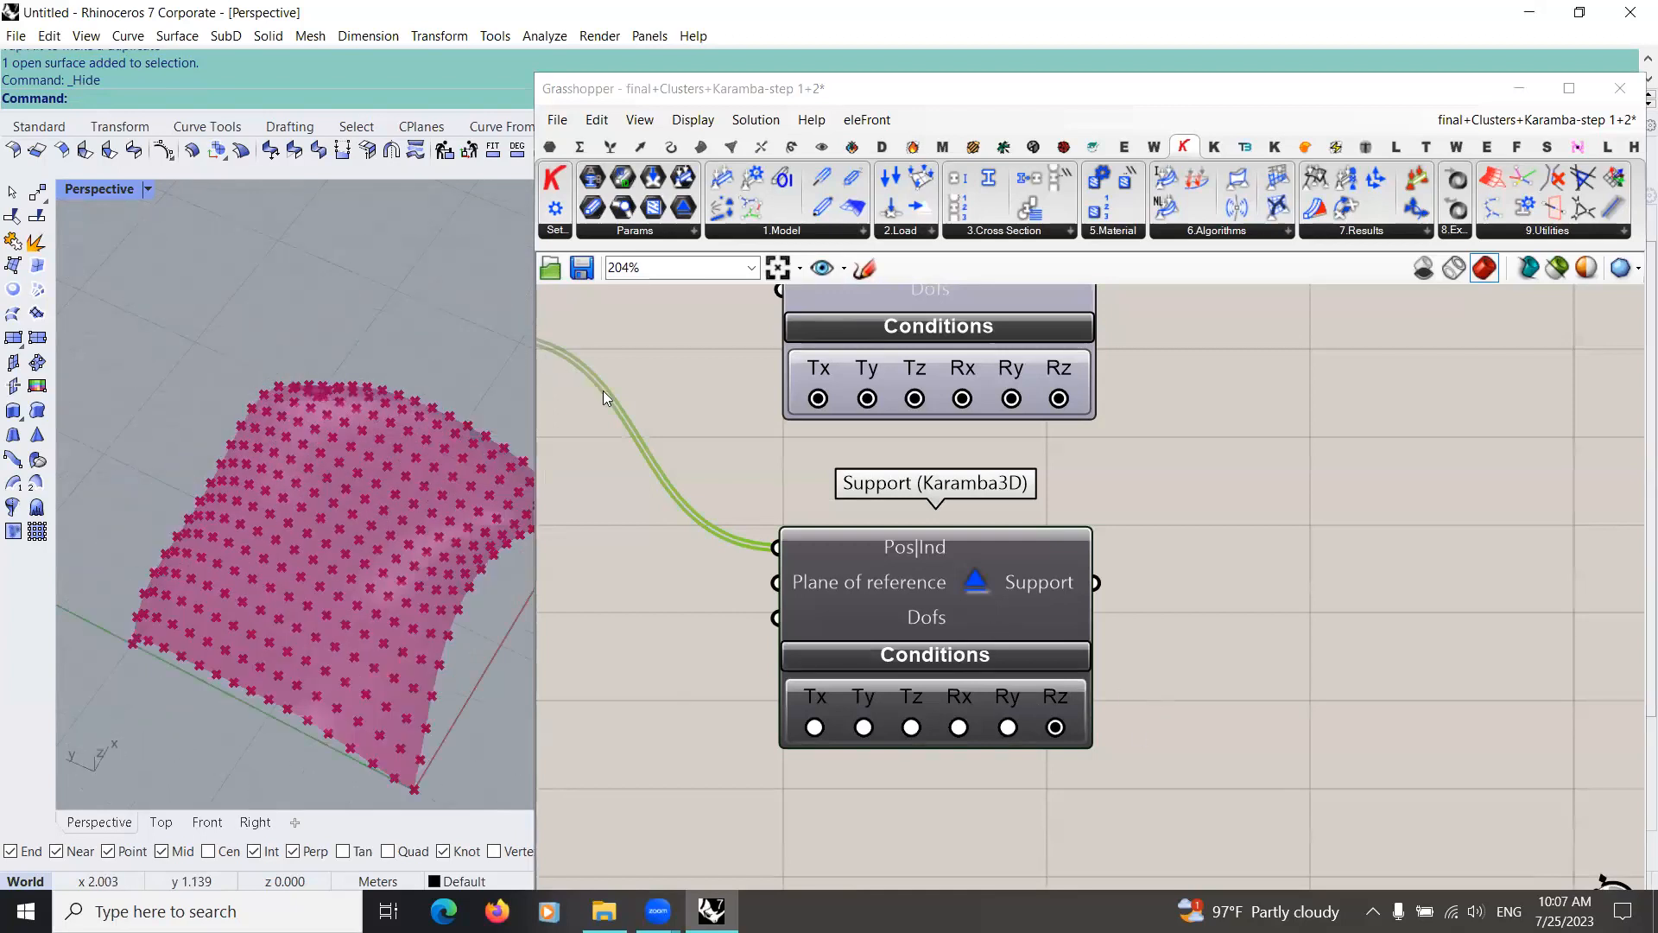
pyautogui.scroll(-3, 575, 371)
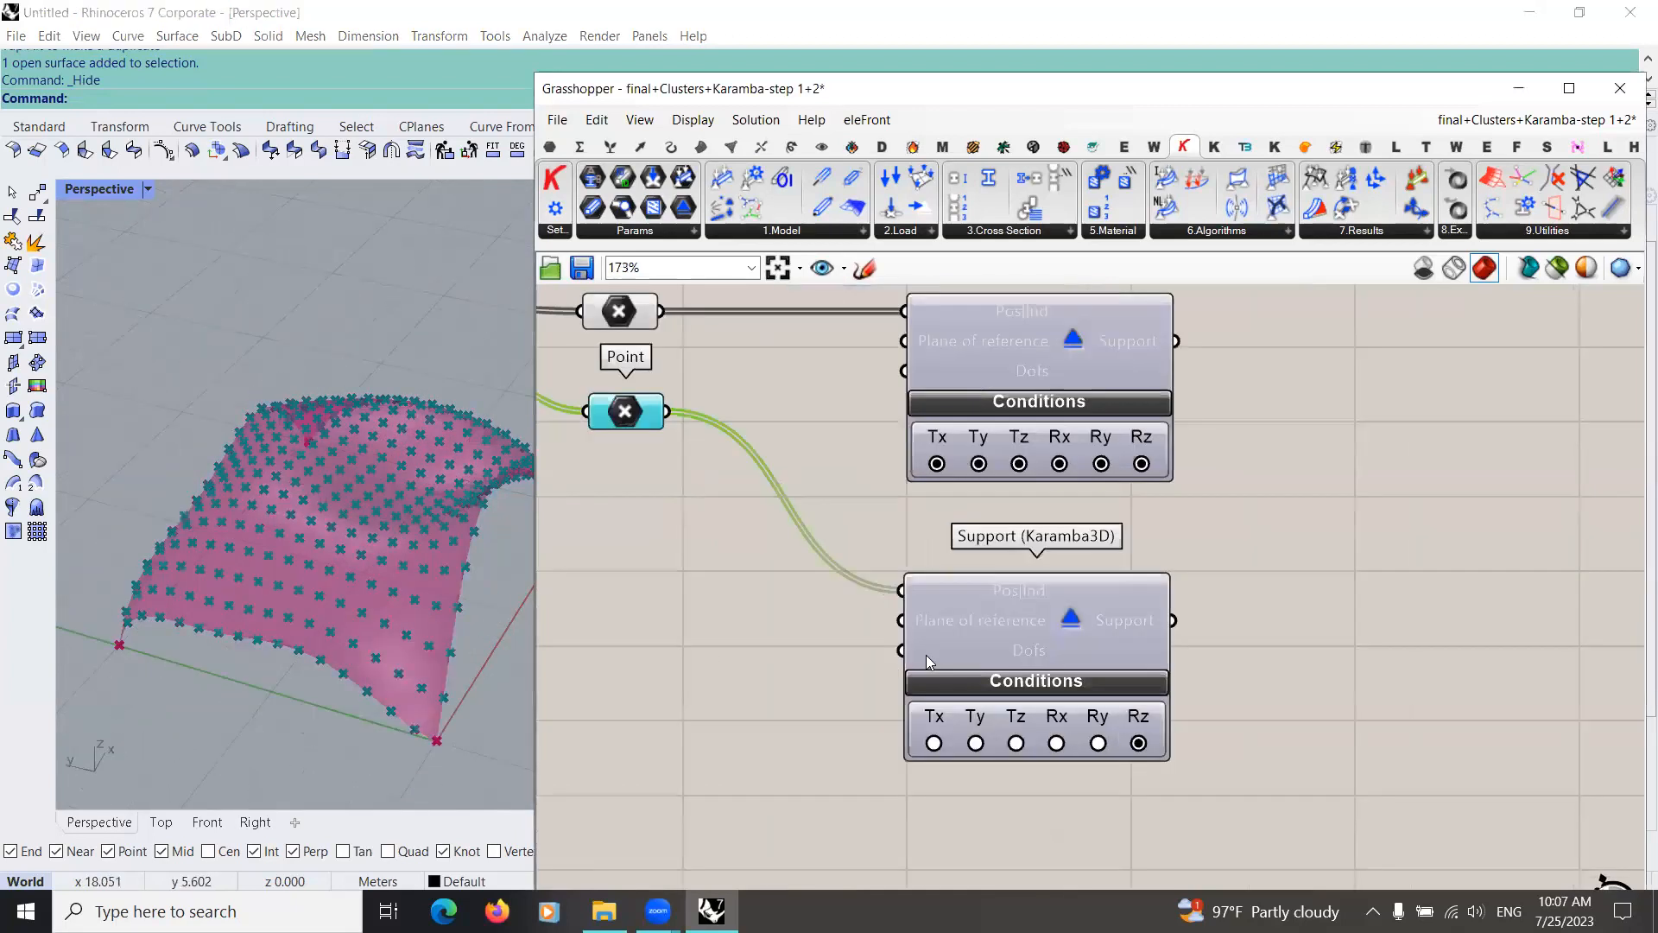
pyautogui.click(976, 697)
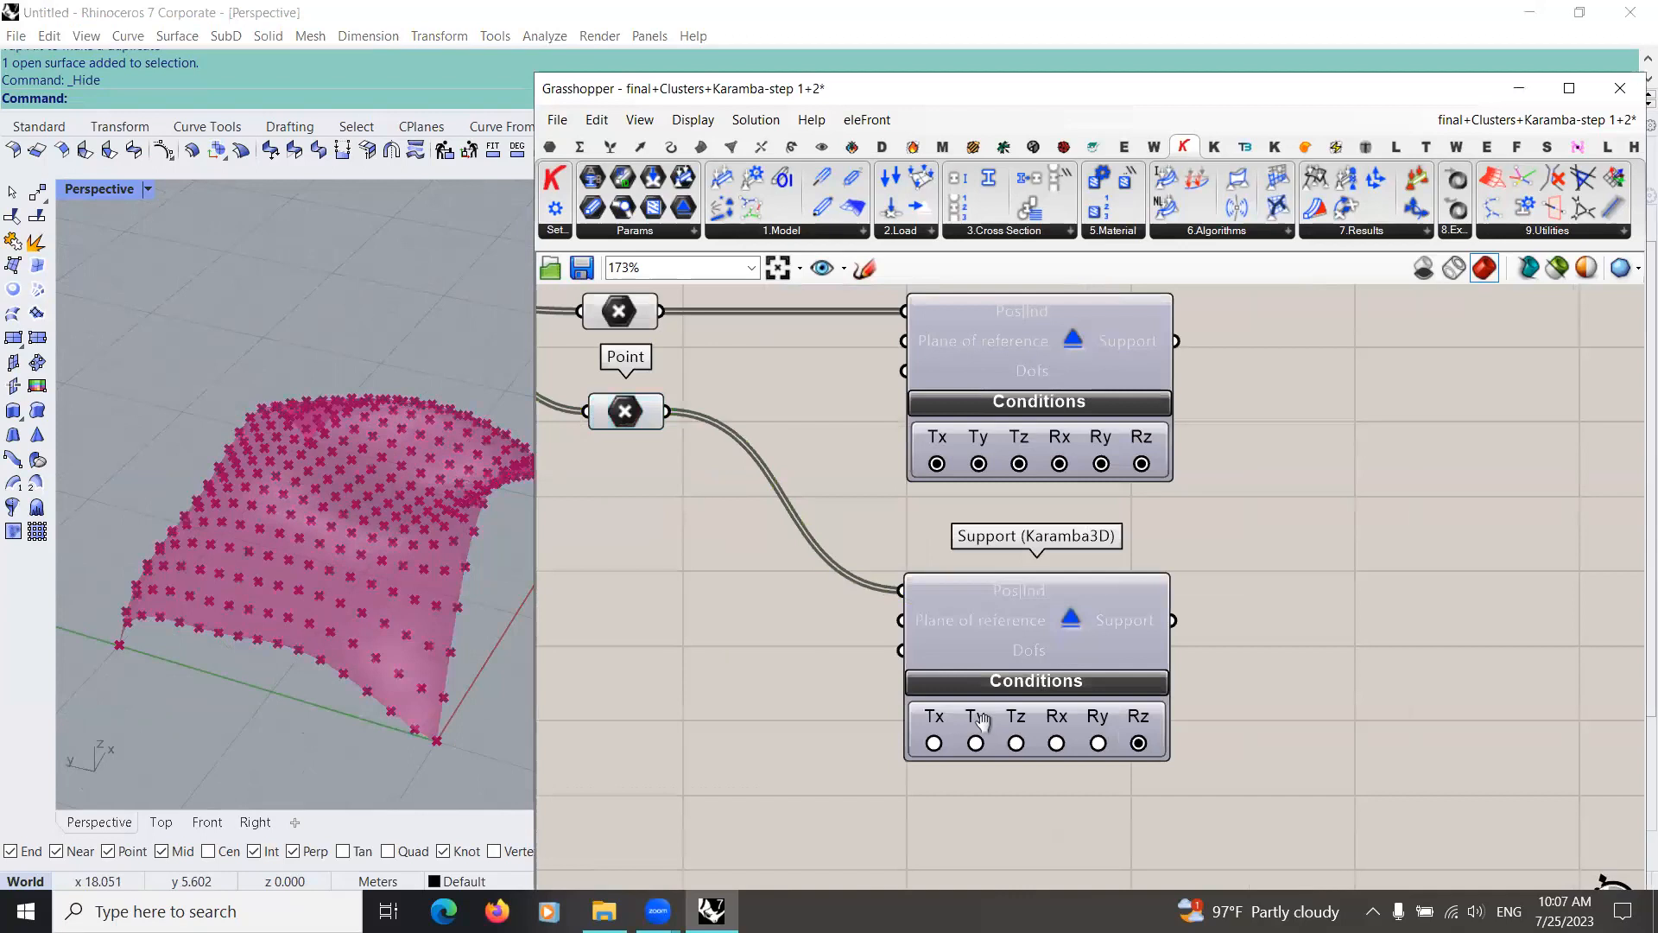
pyautogui.scroll(-3, 976, 698)
pyautogui.scroll(-2, 940, 756)
pyautogui.moveTo(940, 750); pyautogui.dragTo(942, 584, button='right')
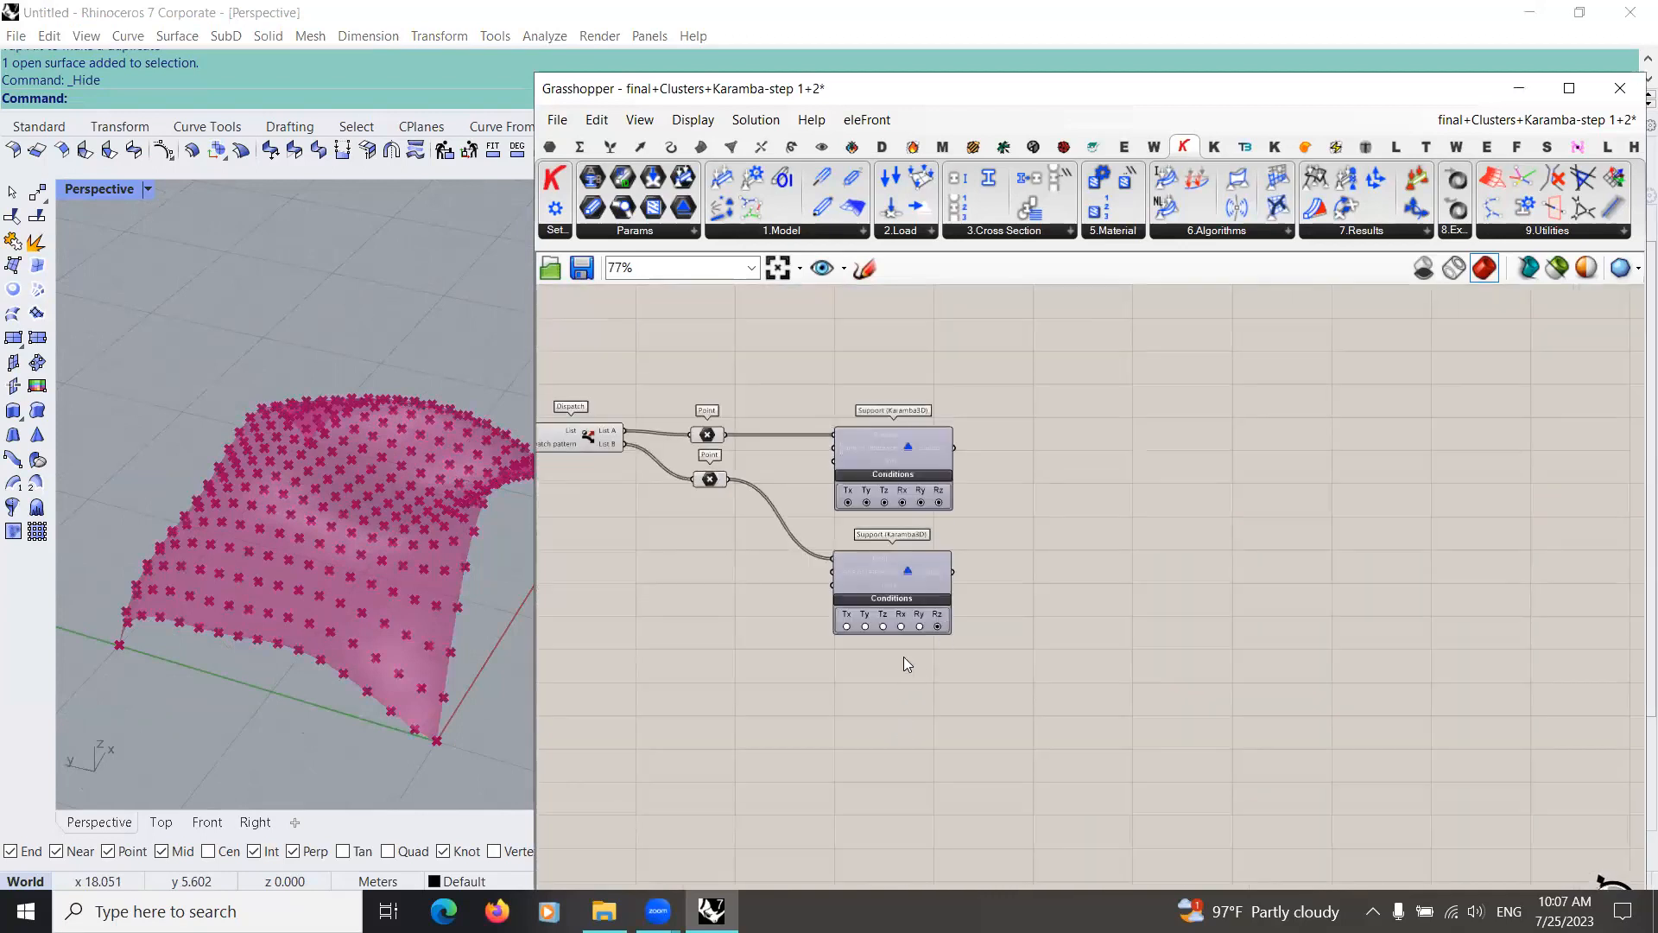
# Step: Add a Karamba3D Loads component of type Gravity below the Support components
pyautogui.moveTo(924, 644); pyautogui.dragTo(964, 551, button='right')
pyautogui.click(896, 230)
pyautogui.moveTo(968, 271); pyautogui.dragTo(929, 605)
pyautogui.scroll(2, 929, 605)
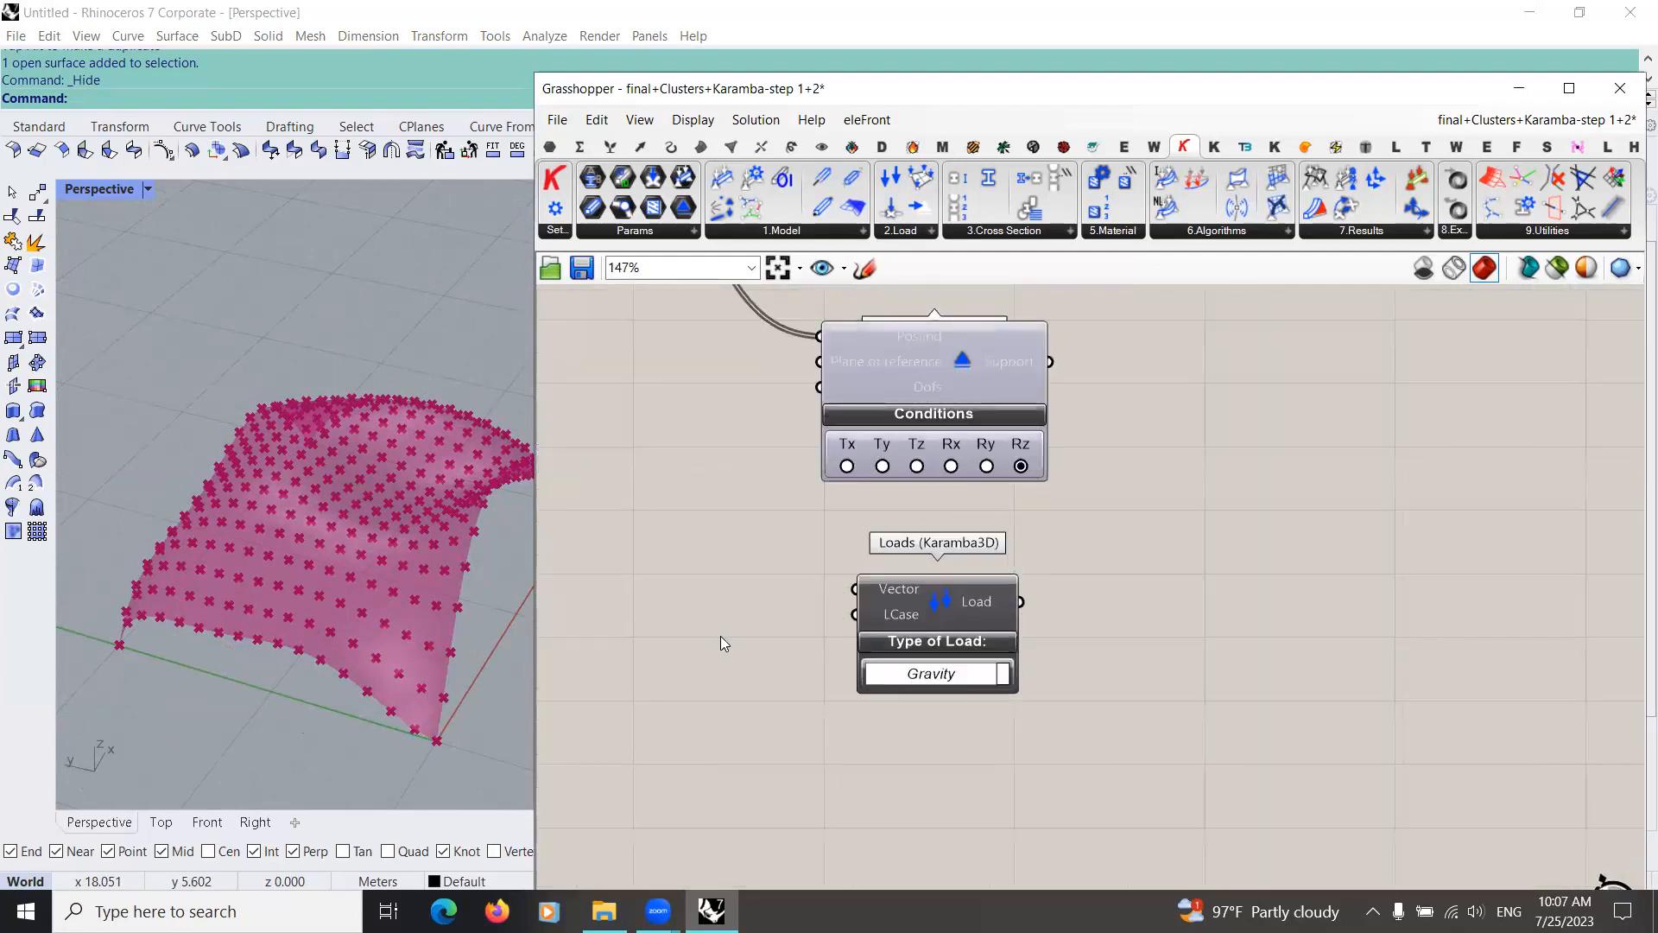
pyautogui.scroll(2, 856, 631)
# Step: Add a panel containing "Grav", connect it to the LCase input of Loads, and place it beside the component
pyautogui.doubleClick(858, 629)
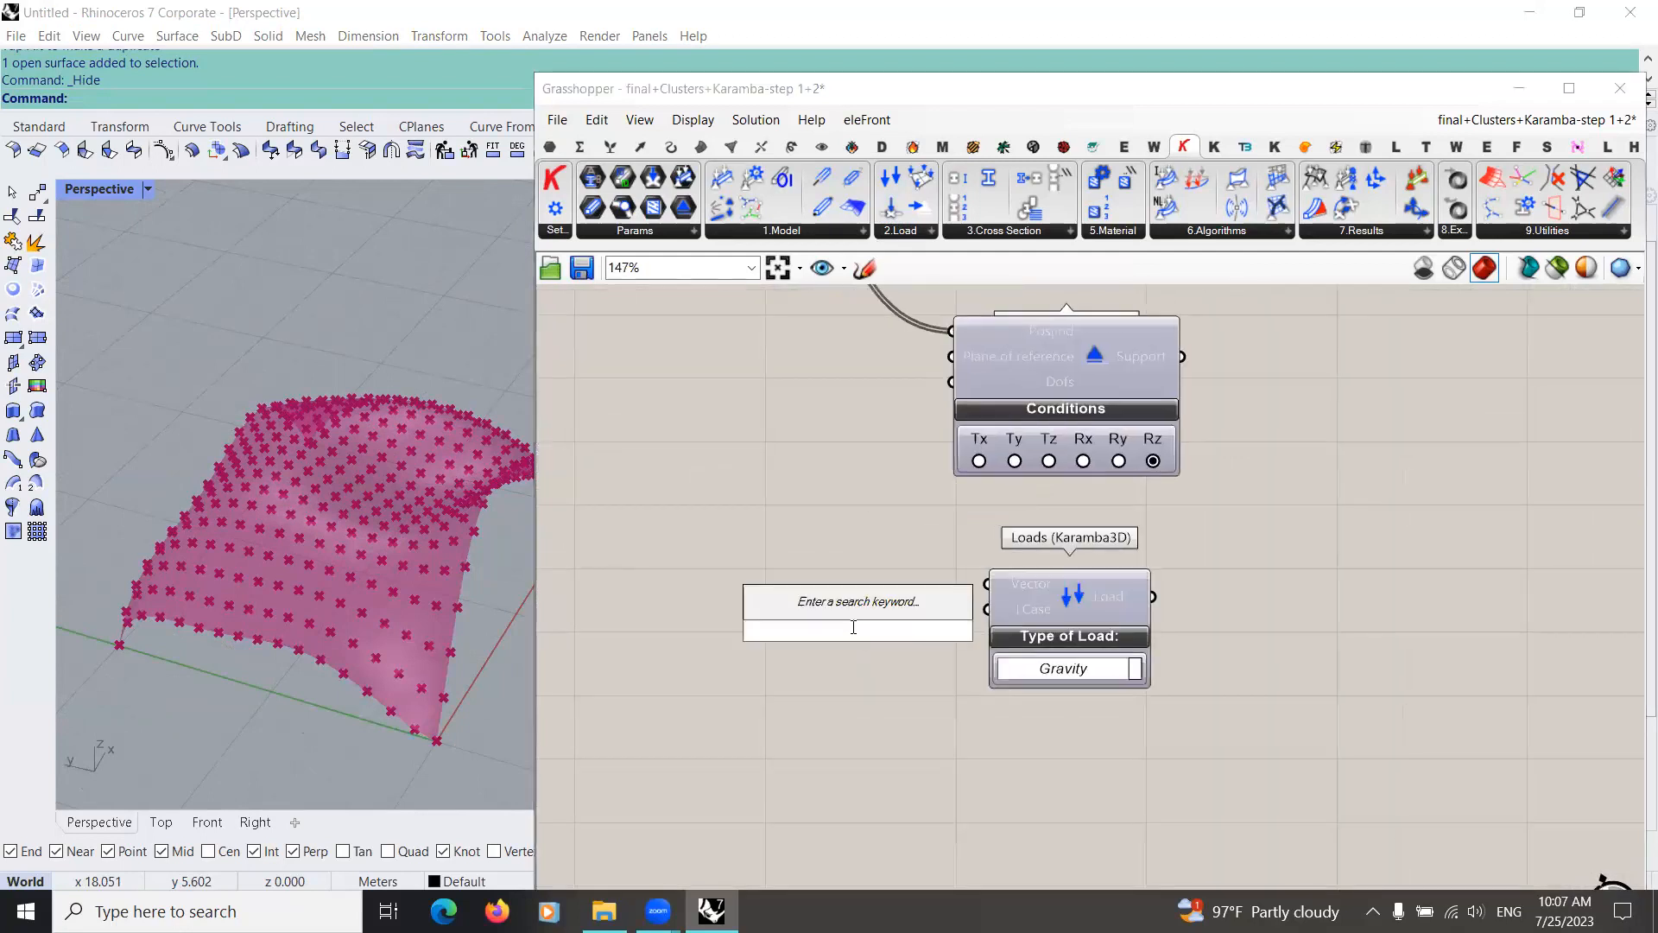
pyautogui.write('//Grav')
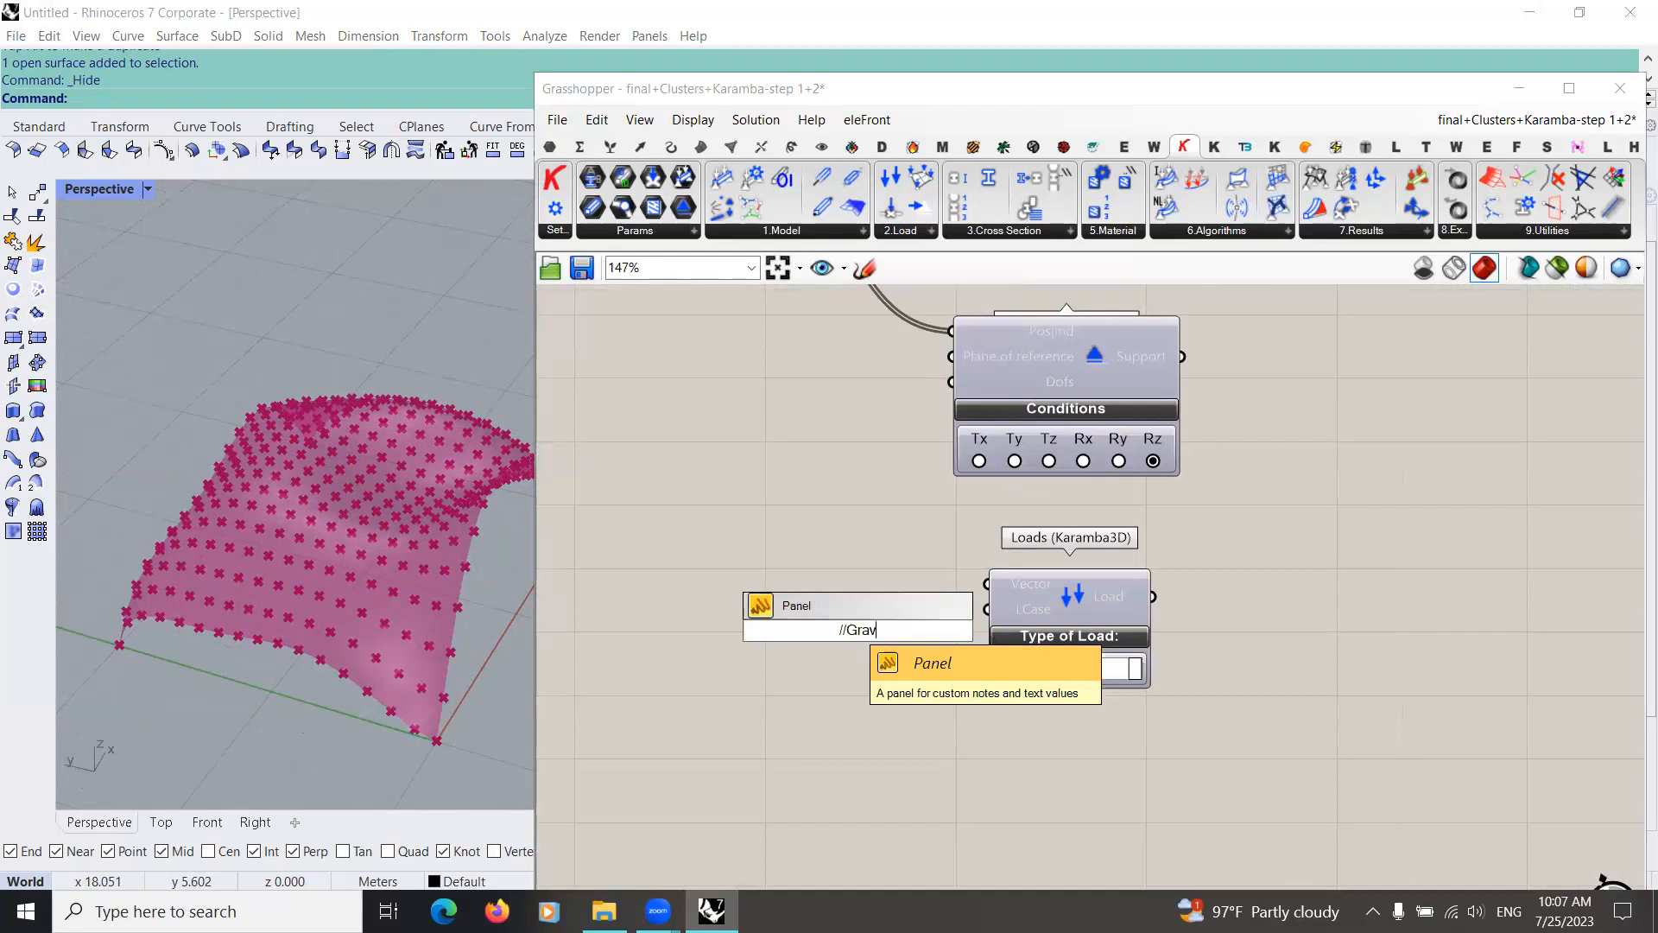
pyautogui.press('Return')
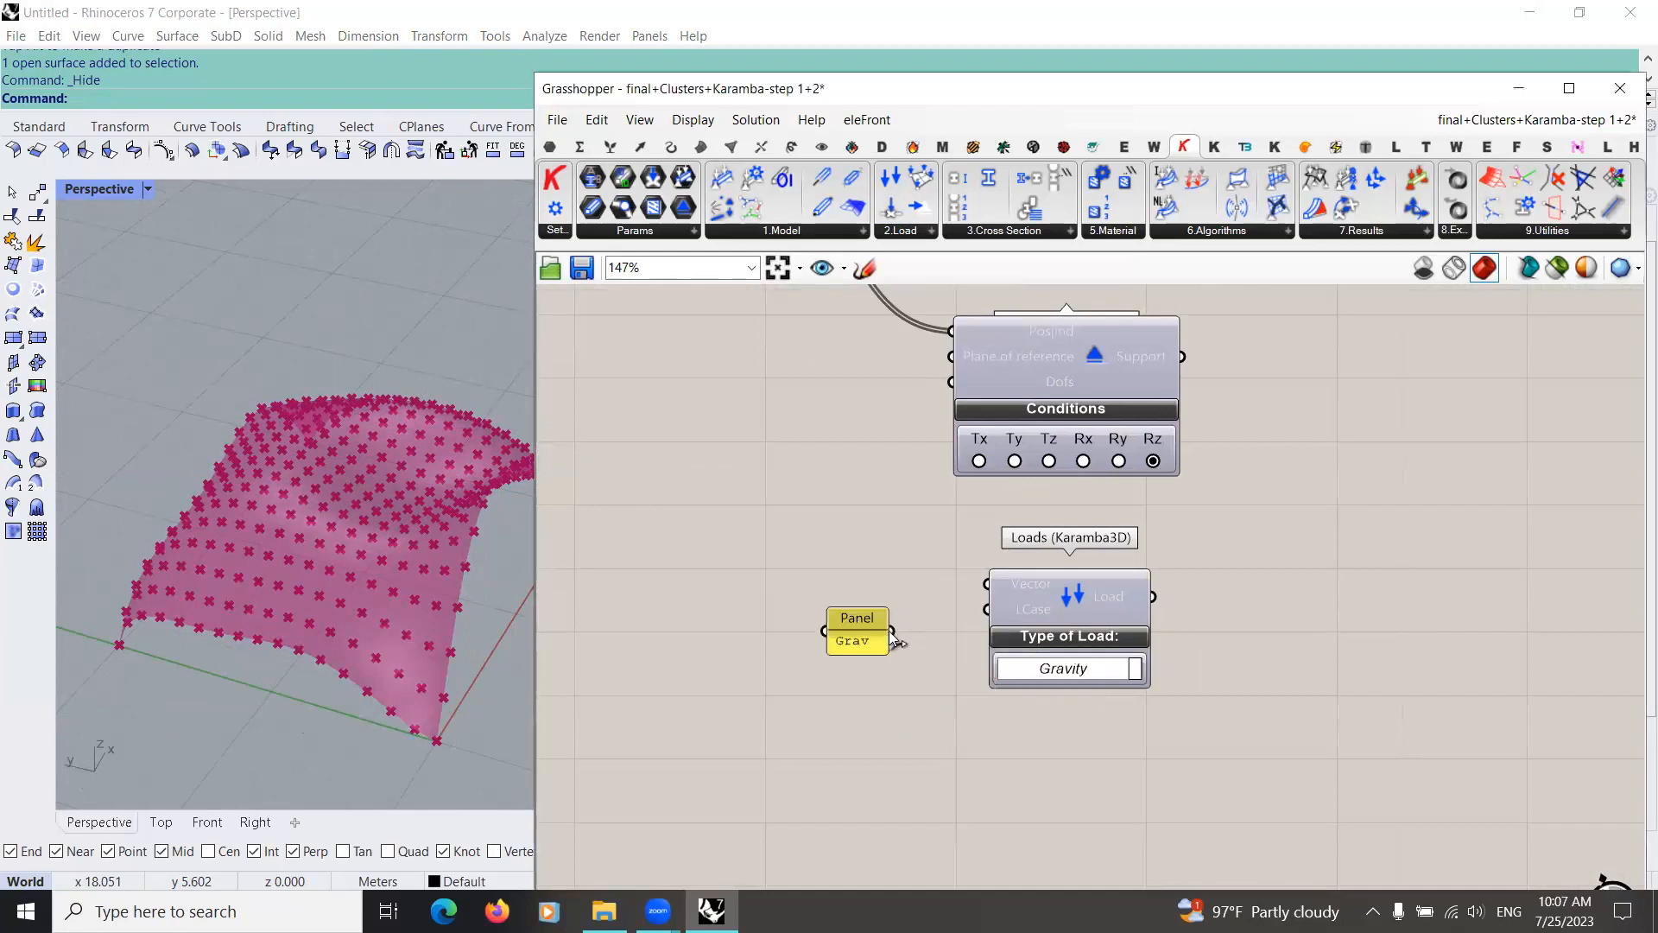
pyautogui.moveTo(974, 618); pyautogui.dragTo(987, 610)
pyautogui.moveTo(874, 672); pyautogui.dragTo(876, 601, button='right')
pyautogui.moveTo(874, 572); pyautogui.dragTo(892, 615)
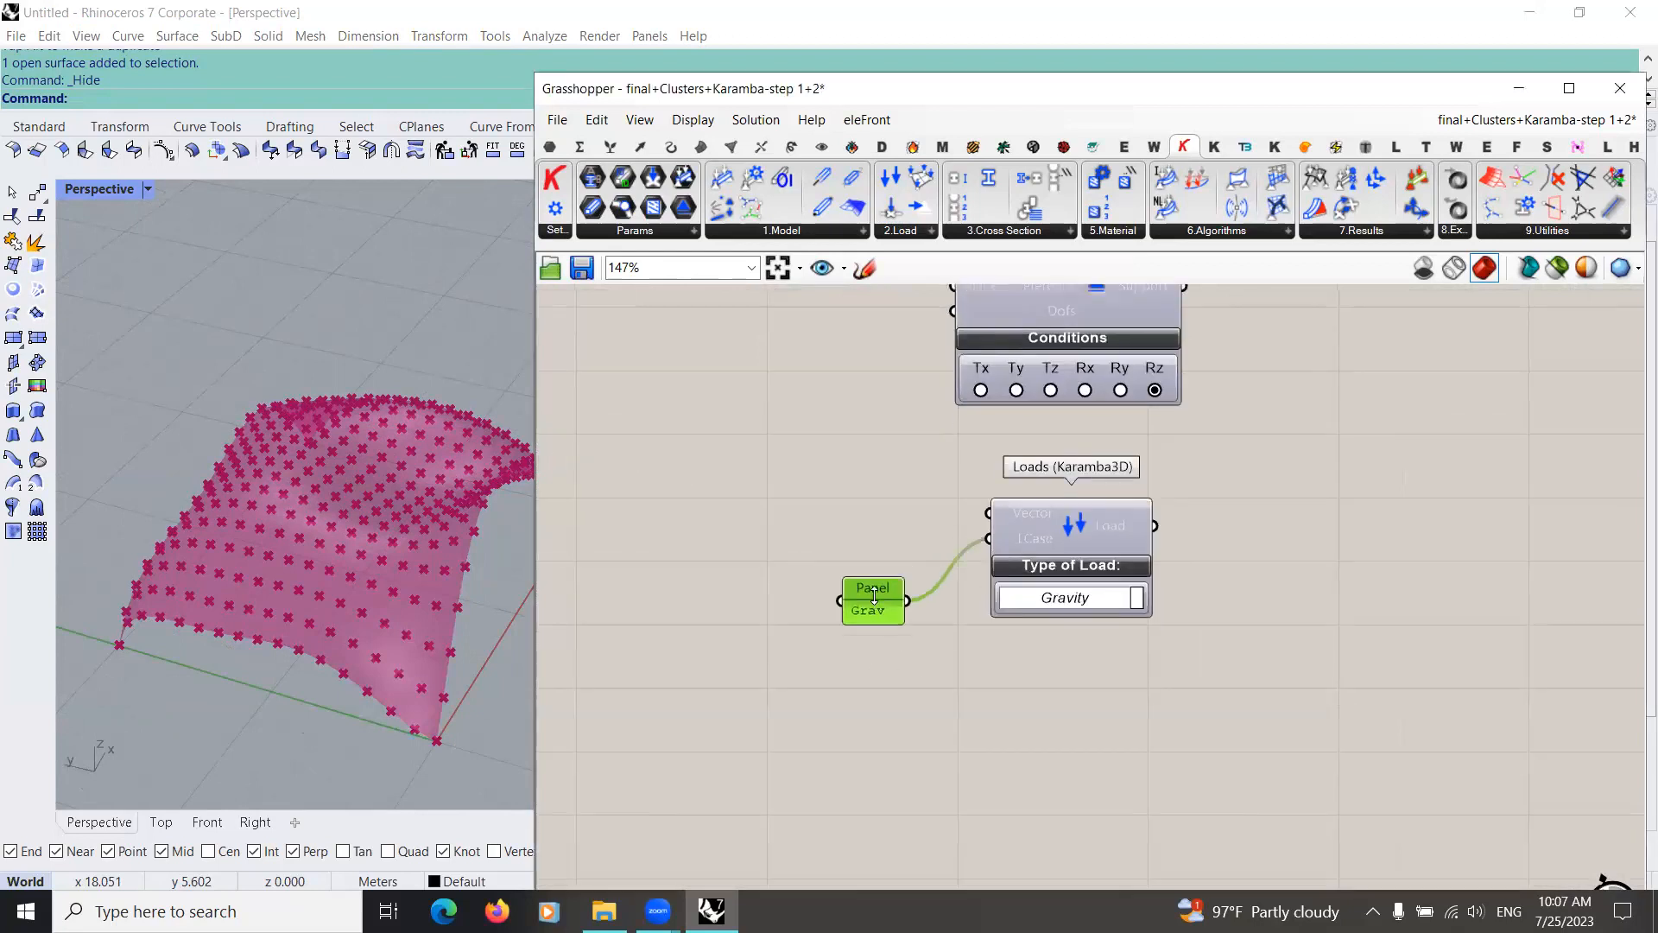
# Step: Add a Unit Z component, connect it to the Vector input of Loads, and place it beside that component
pyautogui.click(800, 568)
pyautogui.doubleClick(799, 567)
pyautogui.write('z')
pyautogui.press('Return')
pyautogui.moveTo(862, 555); pyautogui.dragTo(990, 513)
pyautogui.moveTo(858, 513); pyautogui.dragTo(897, 510)
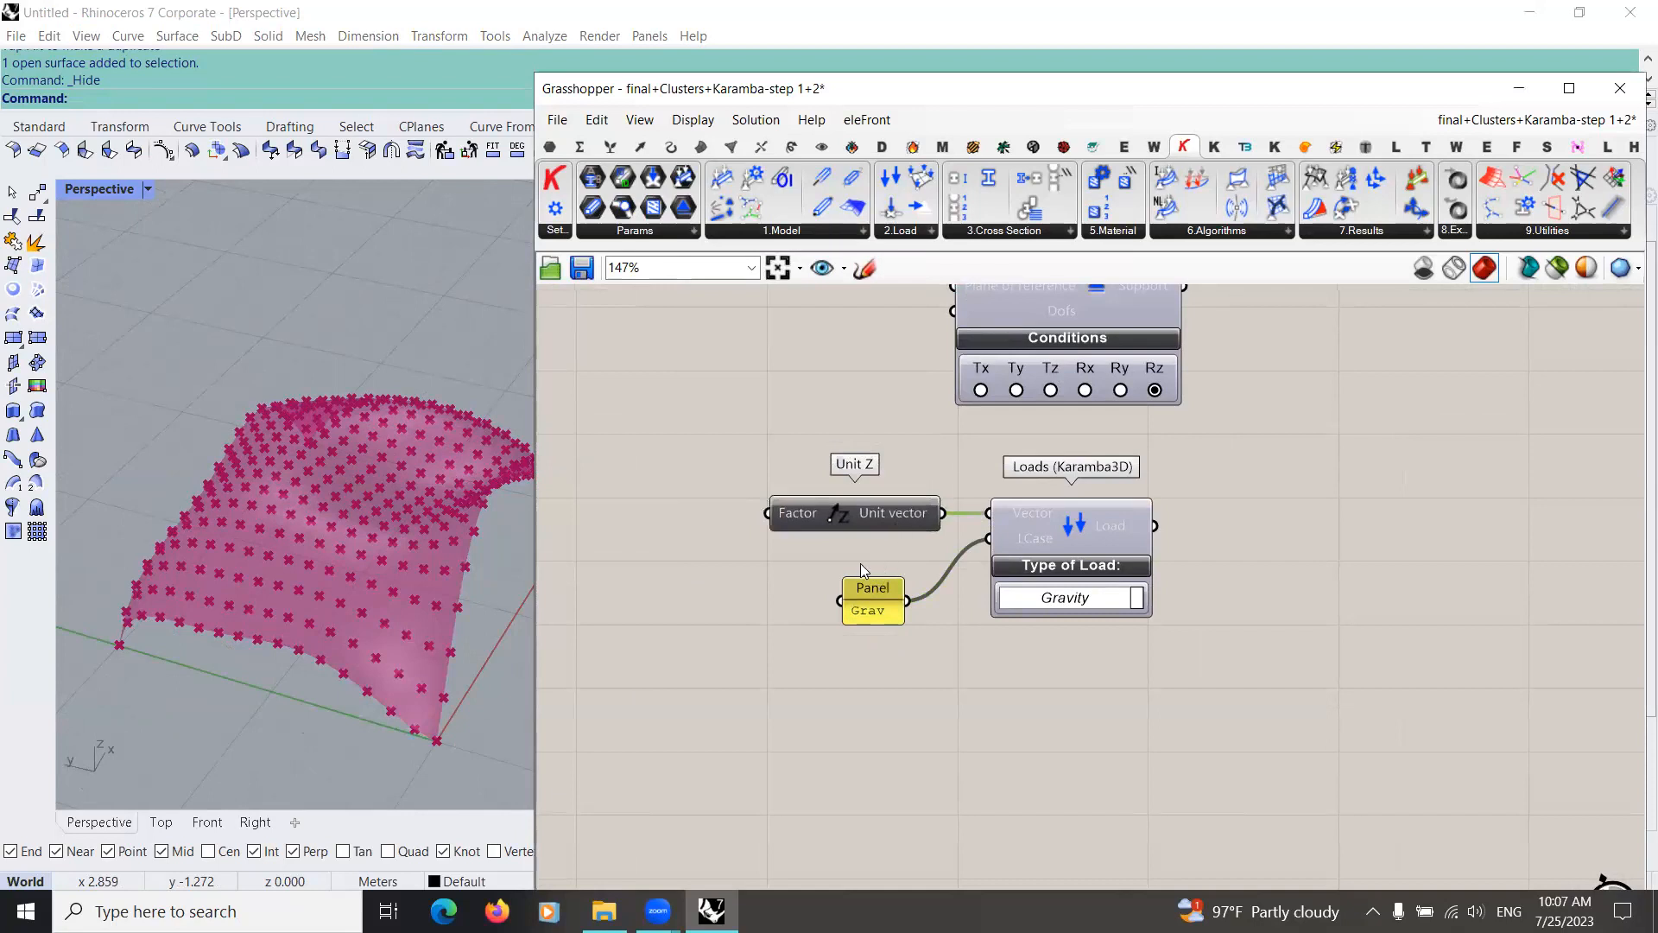
# Step: Add a panel containing -1, connect it to the Factor input of Unit Z, and align it beside the component
pyautogui.moveTo(634, 572); pyautogui.dragTo(786, 589, button='right')
pyautogui.doubleClick(786, 589)
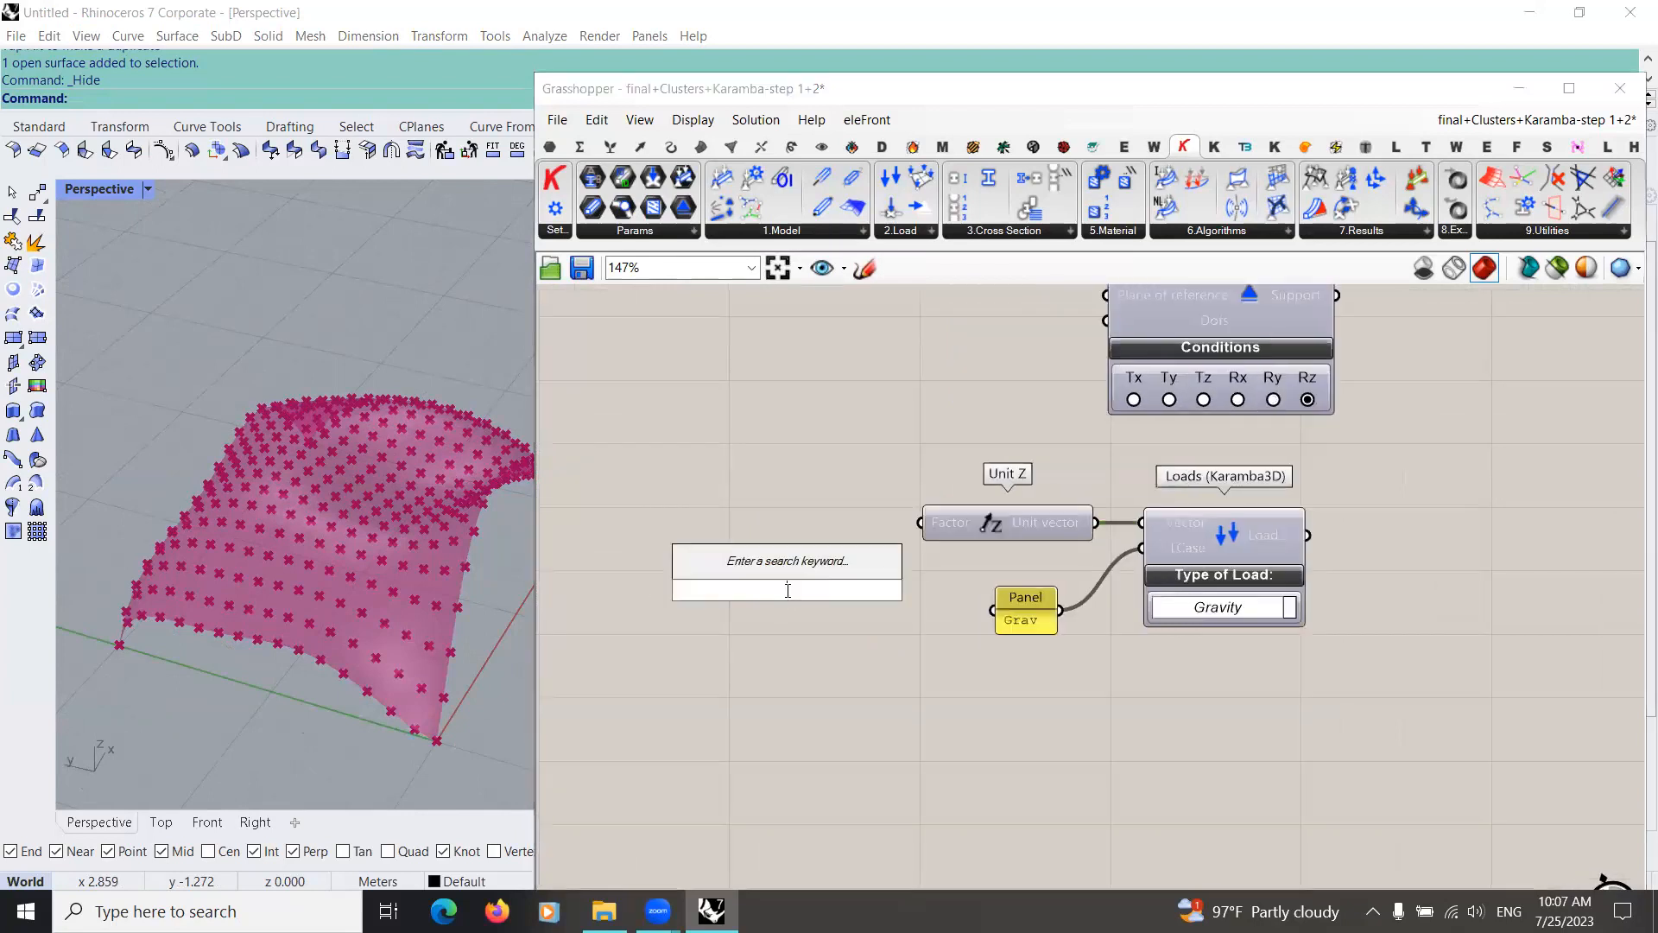
pyautogui.press('BackSpace')
pyautogui.doubleClick(908, 662)
pyautogui.write('//-')
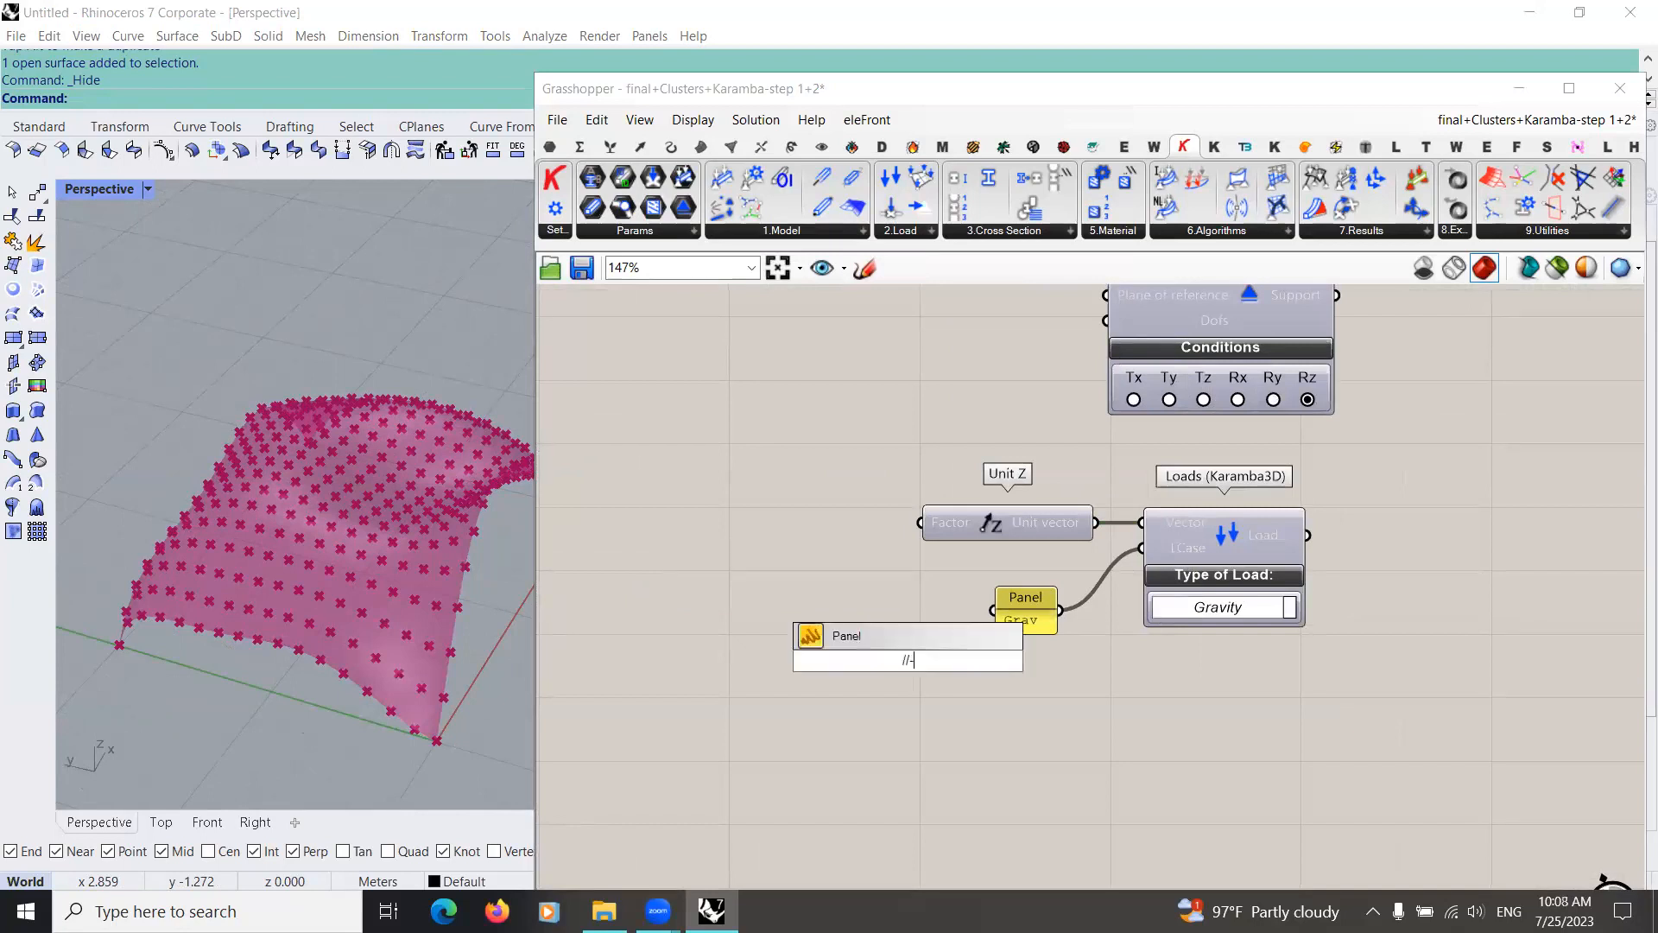
pyautogui.write('1')
pyautogui.press('Return')
pyautogui.moveTo(935, 662); pyautogui.dragTo(922, 525)
pyautogui.moveTo(905, 658); pyautogui.dragTo(840, 520)
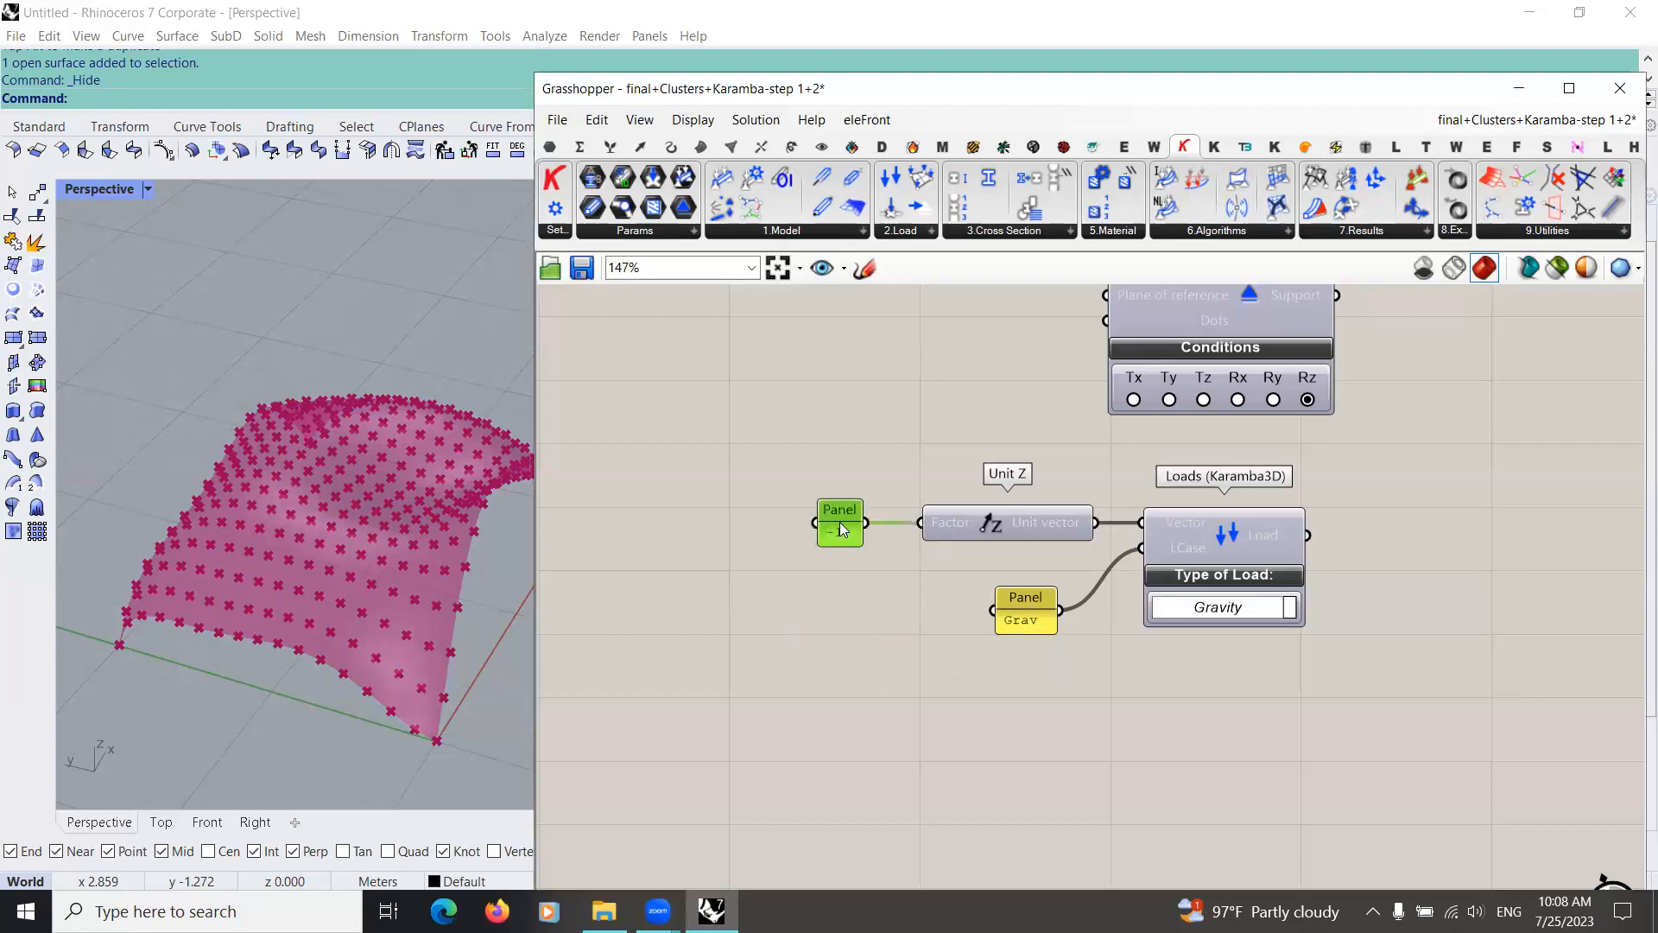
# Step: Add a Karamba3D Support parameter and connect the Support outputs of both Support components to it
pyautogui.scroll(-3, 876, 570)
pyautogui.moveTo(1038, 593); pyautogui.dragTo(907, 679, button='right')
pyautogui.click(635, 229)
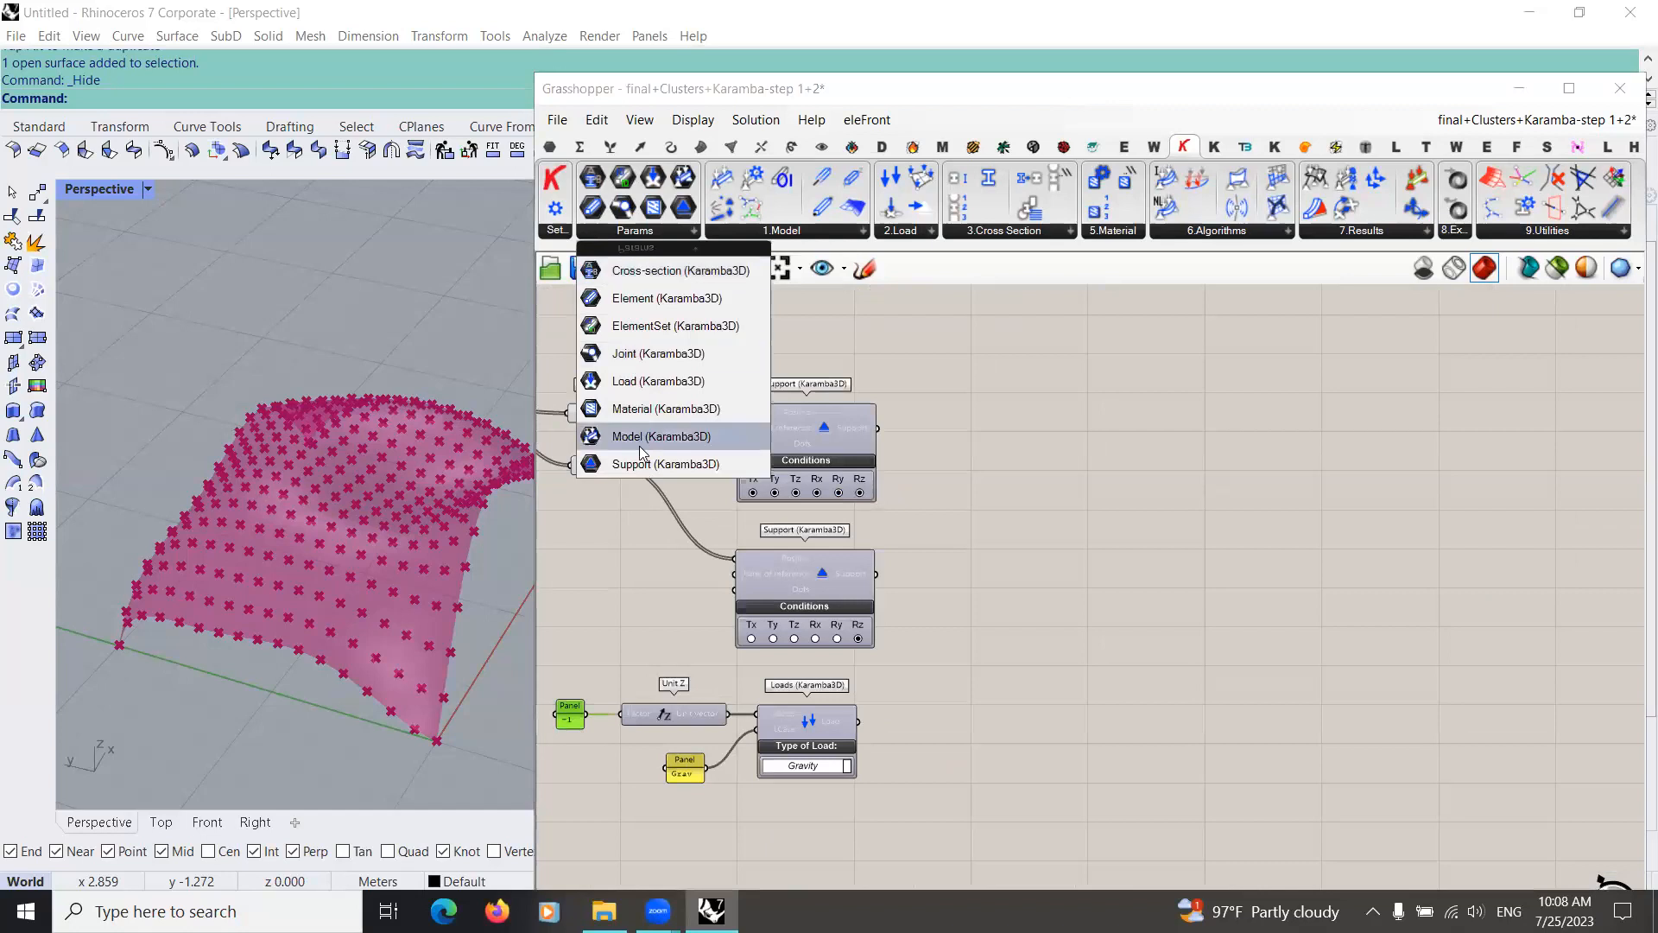
pyautogui.moveTo(665, 463); pyautogui.dragTo(898, 490)
pyautogui.scroll(3, 898, 491)
pyautogui.moveTo(855, 376); pyautogui.dragTo(1014, 491)
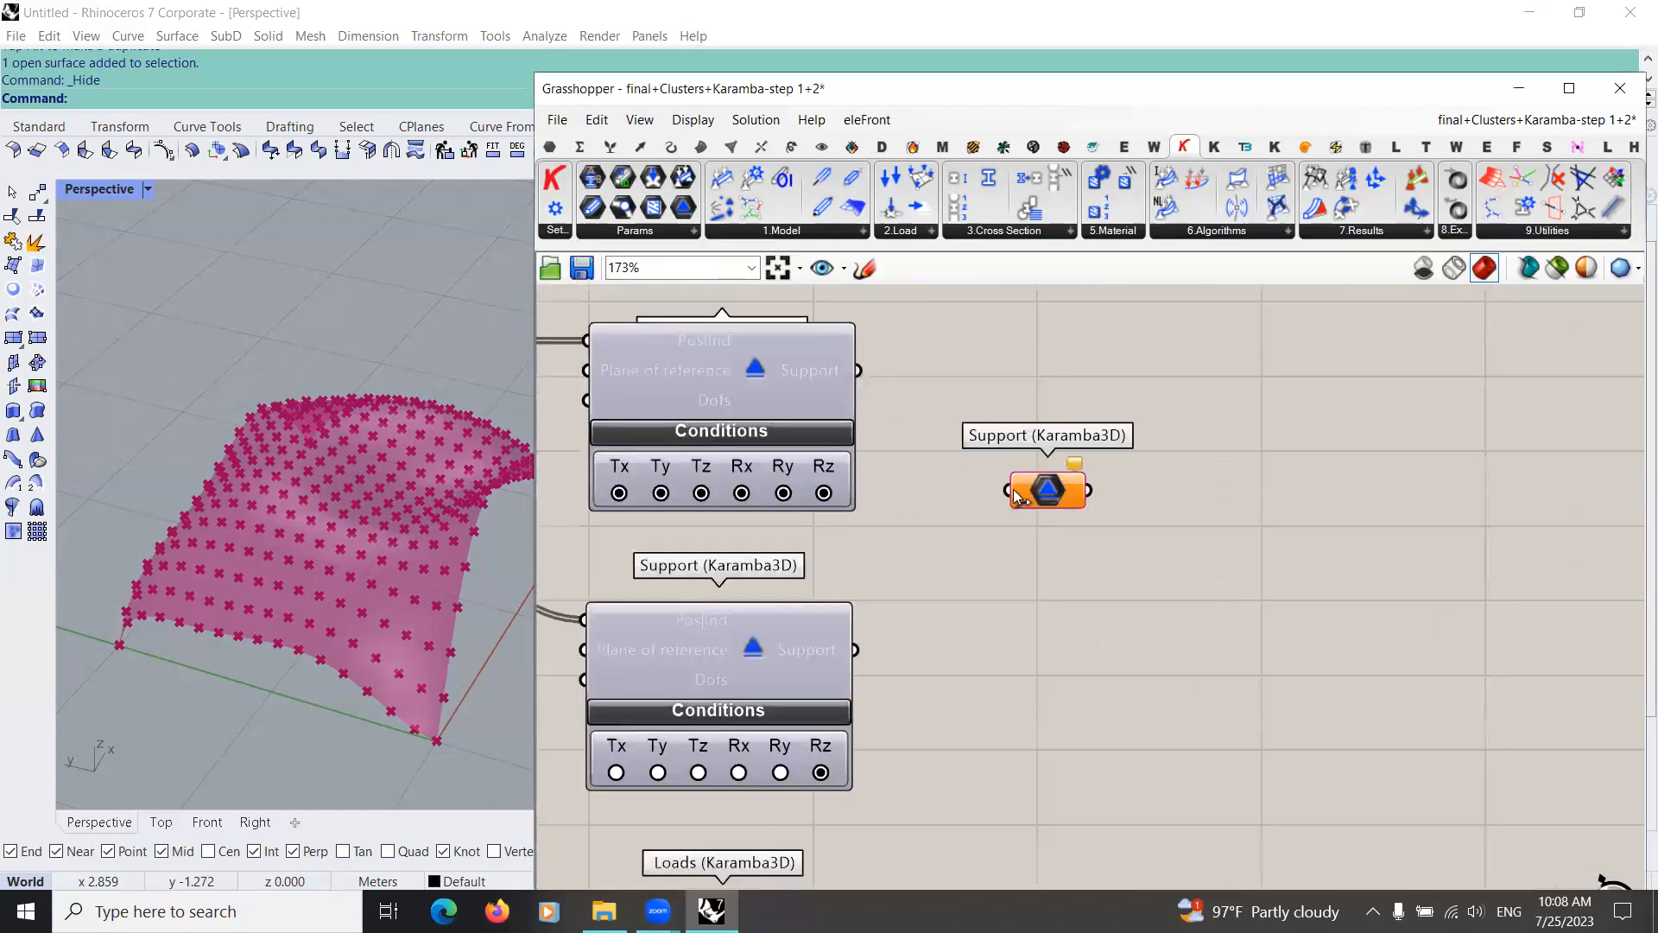
pyautogui.keyDown('shift'); pyautogui.moveTo(855, 650); pyautogui.dragTo(1019, 493); pyautogui.keyUp('shift')
# Step: Flatten the combined Support parameter and move it level with the upper Support component's output
pyautogui.rightClick(1025, 494)
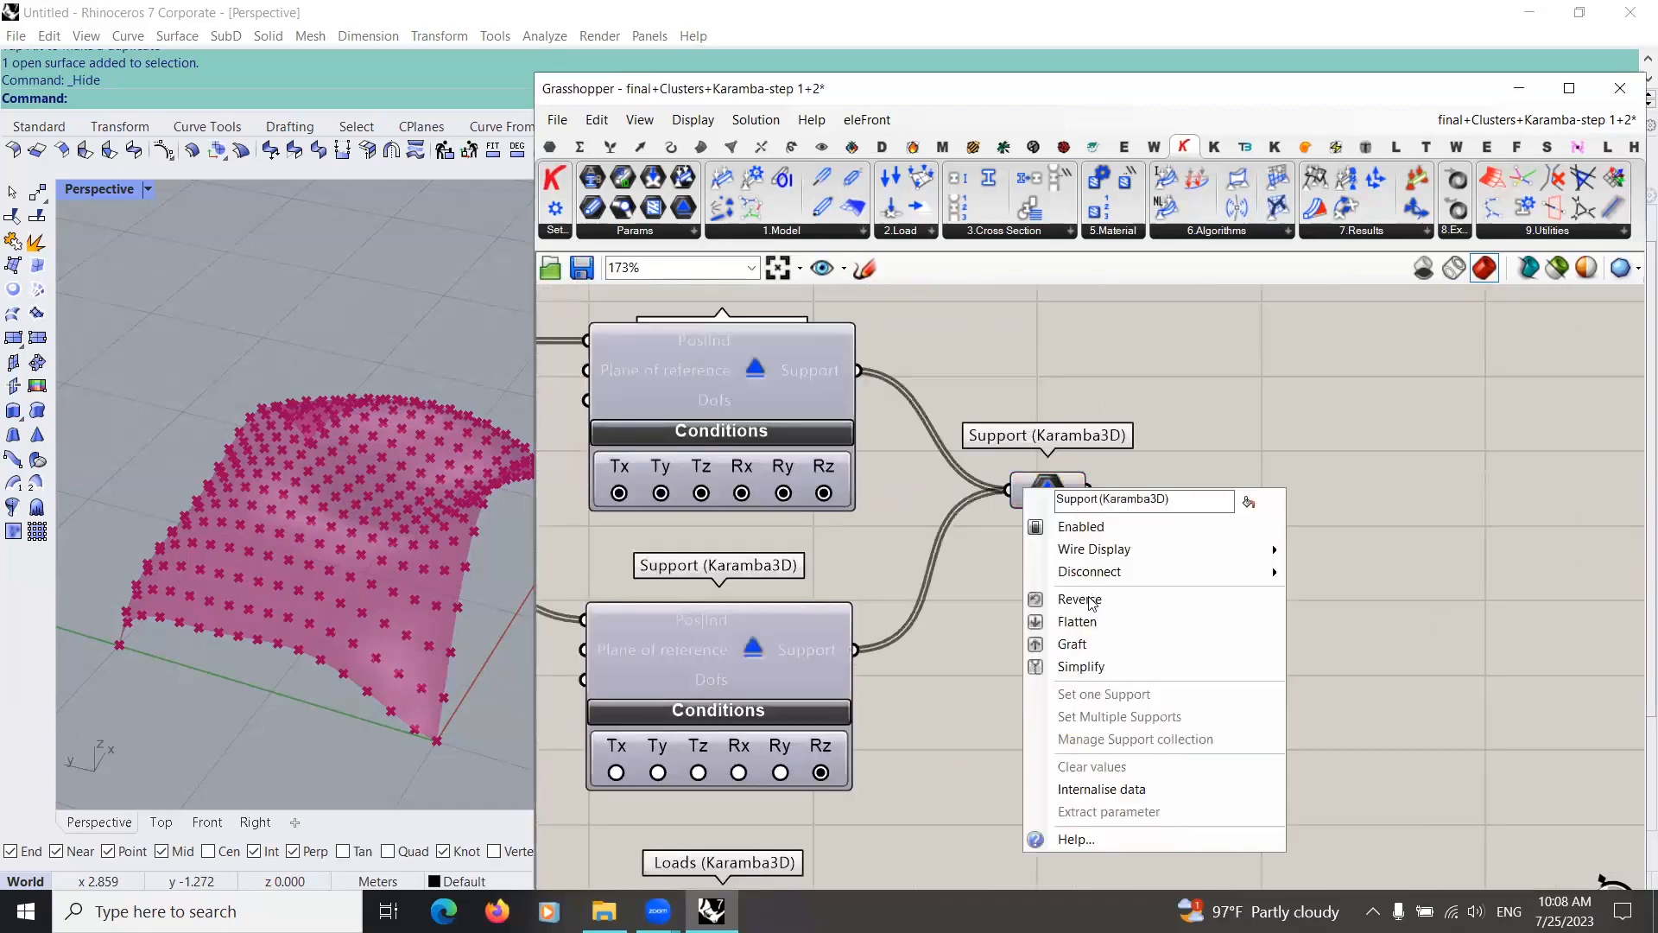
pyautogui.click(1083, 620)
pyautogui.scroll(-2, 977, 561)
pyautogui.scroll(2, 993, 518)
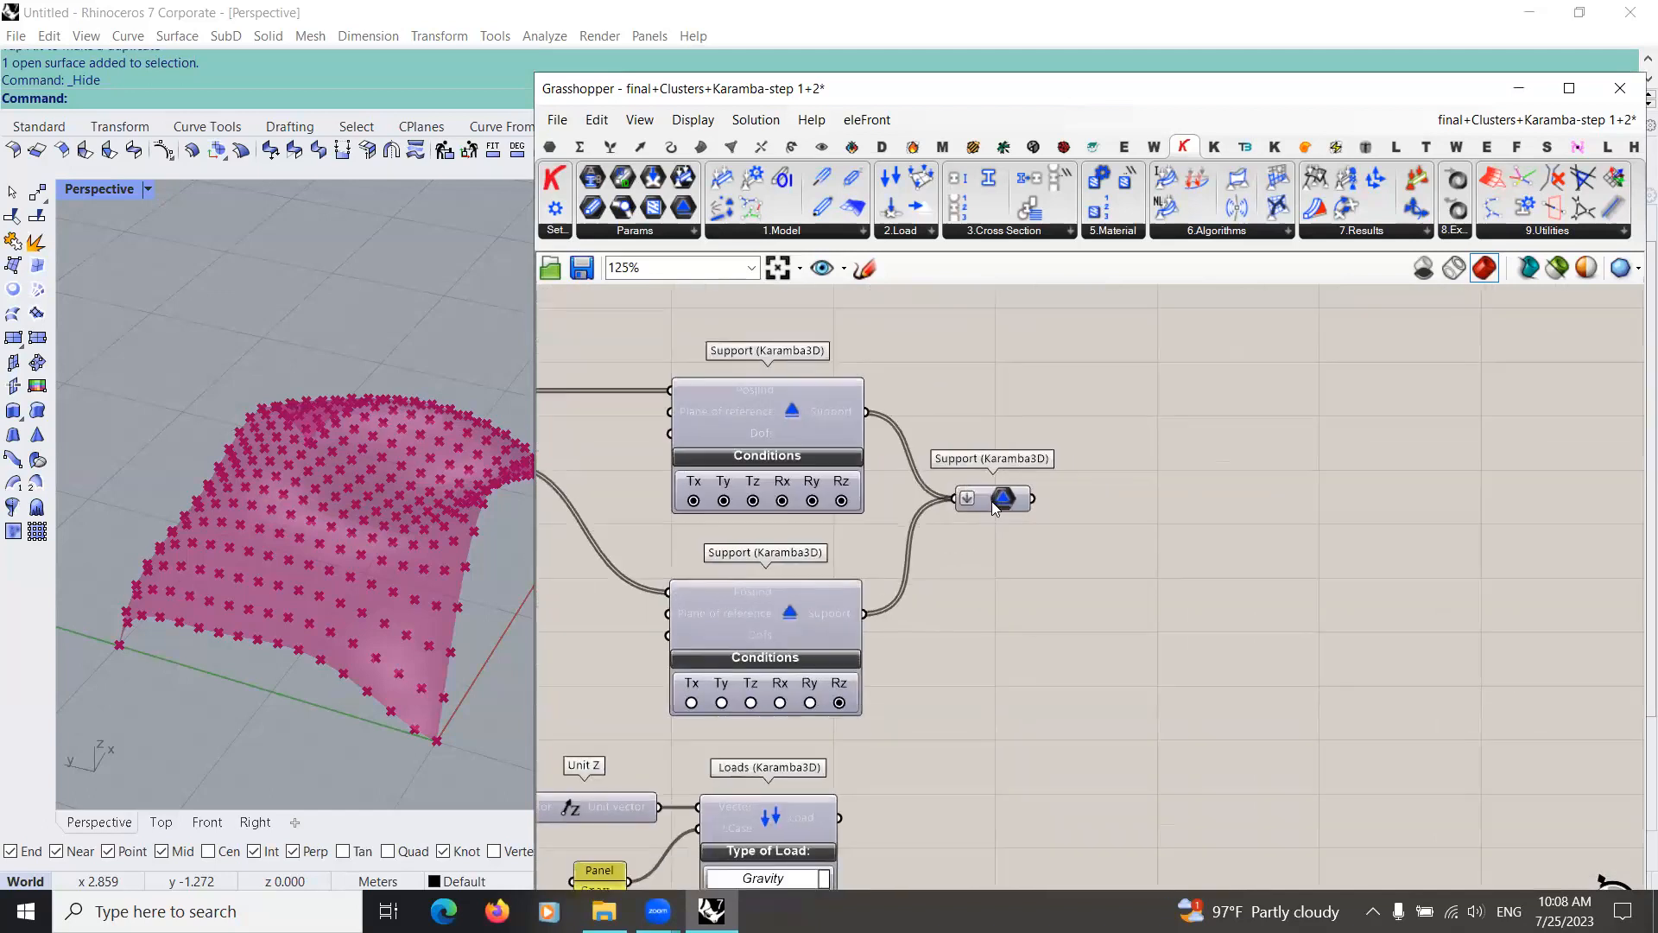
pyautogui.click(1023, 388)
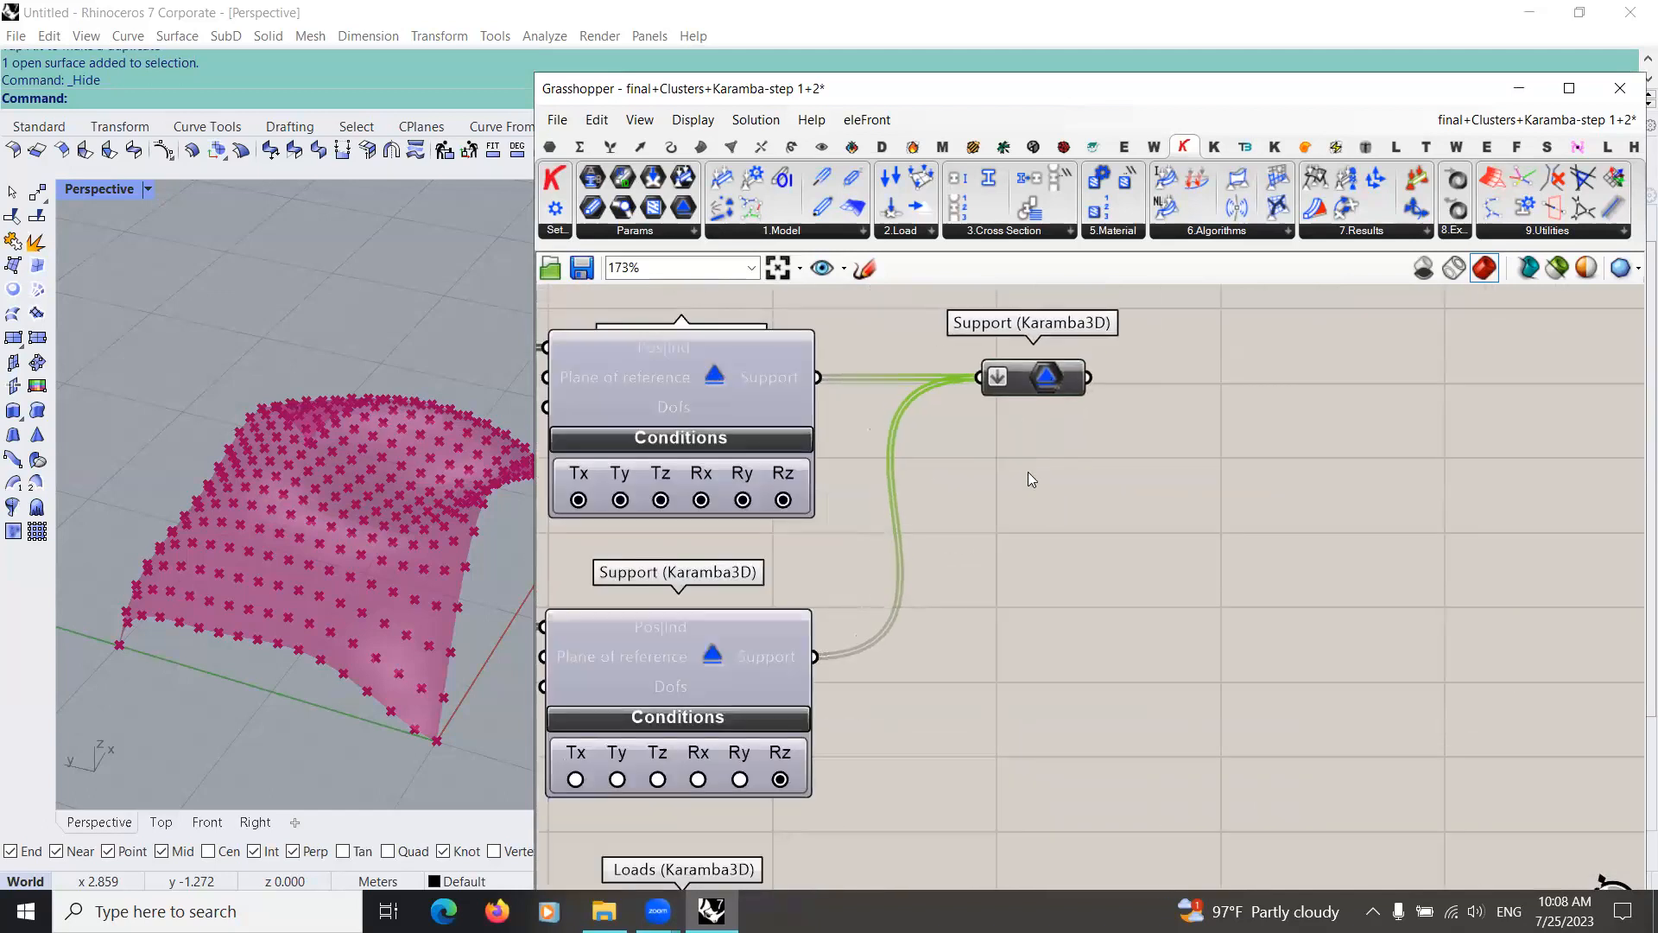
# Step: Add a Karamba3D Assemble Model component and place it beyond the combined Support parameter
pyautogui.scroll(-3, 953, 541)
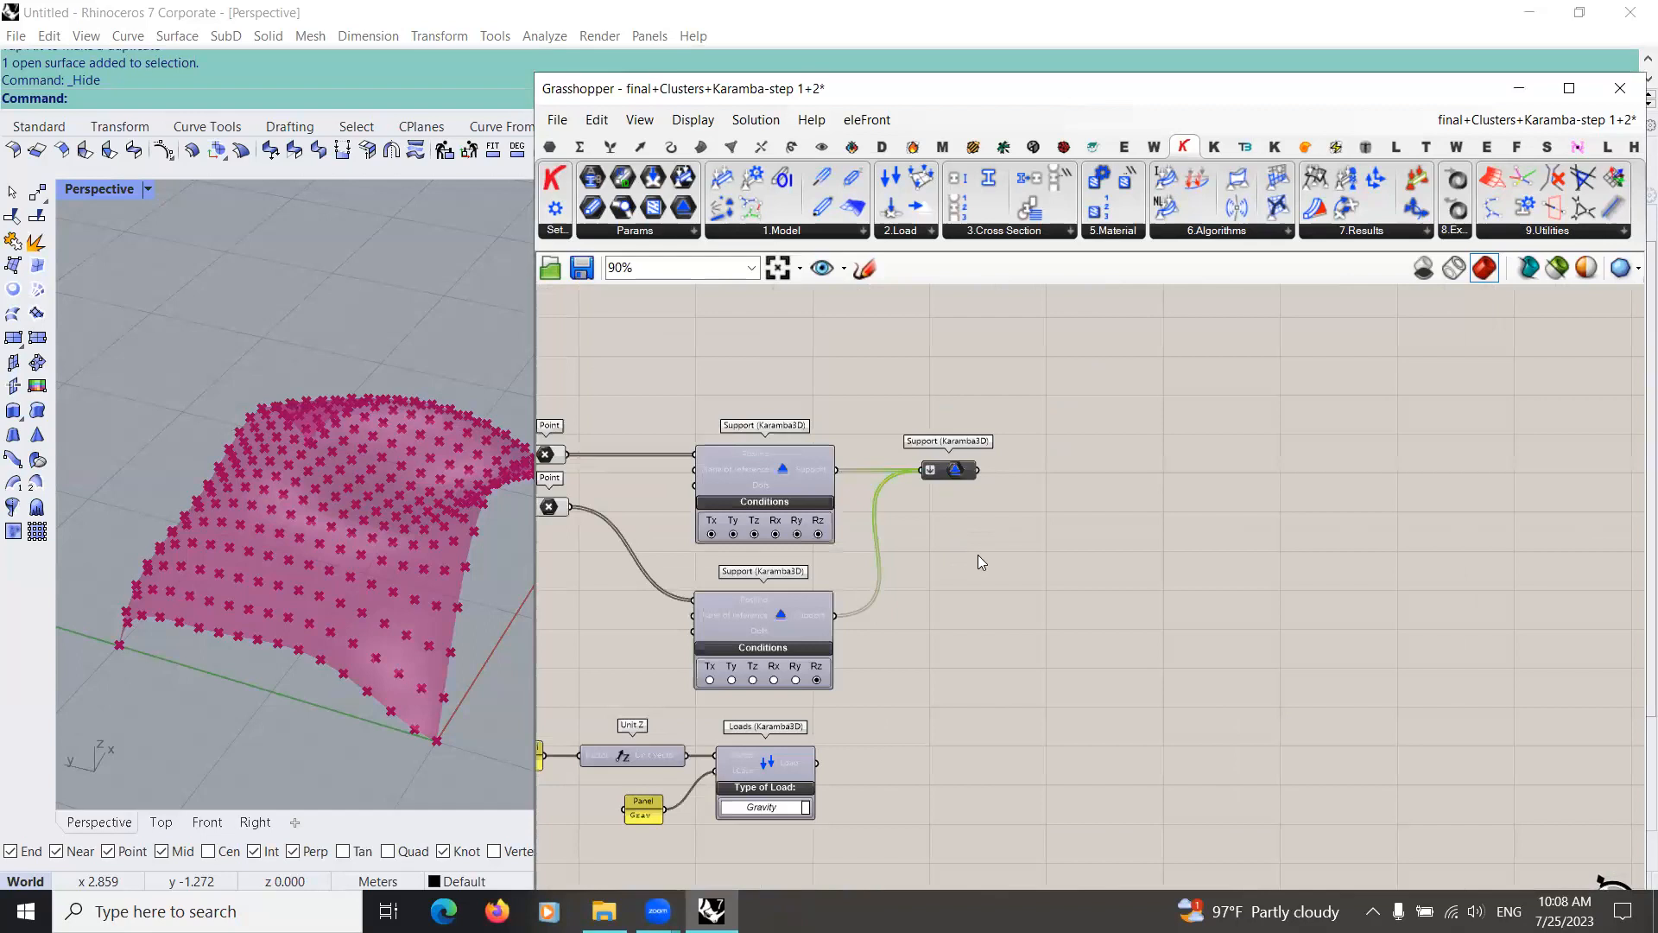
pyautogui.doubleClick(1055, 571)
pyautogui.write('ass')
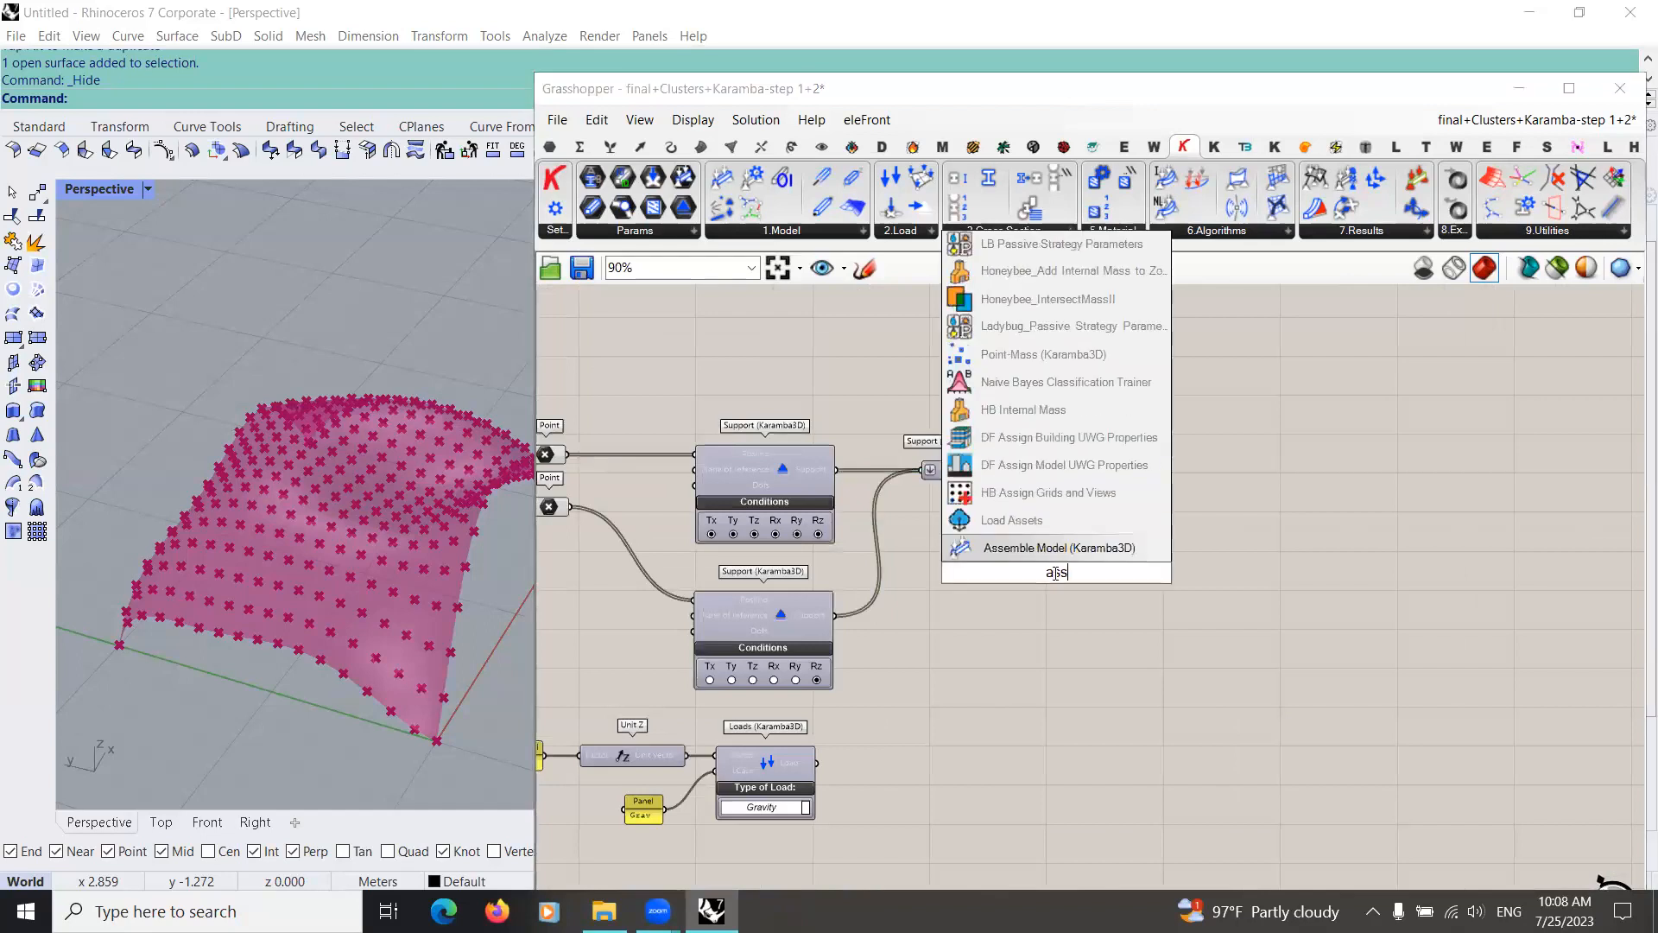
pyautogui.click(1043, 549)
pyautogui.moveTo(1132, 542); pyautogui.dragTo(1192, 500)
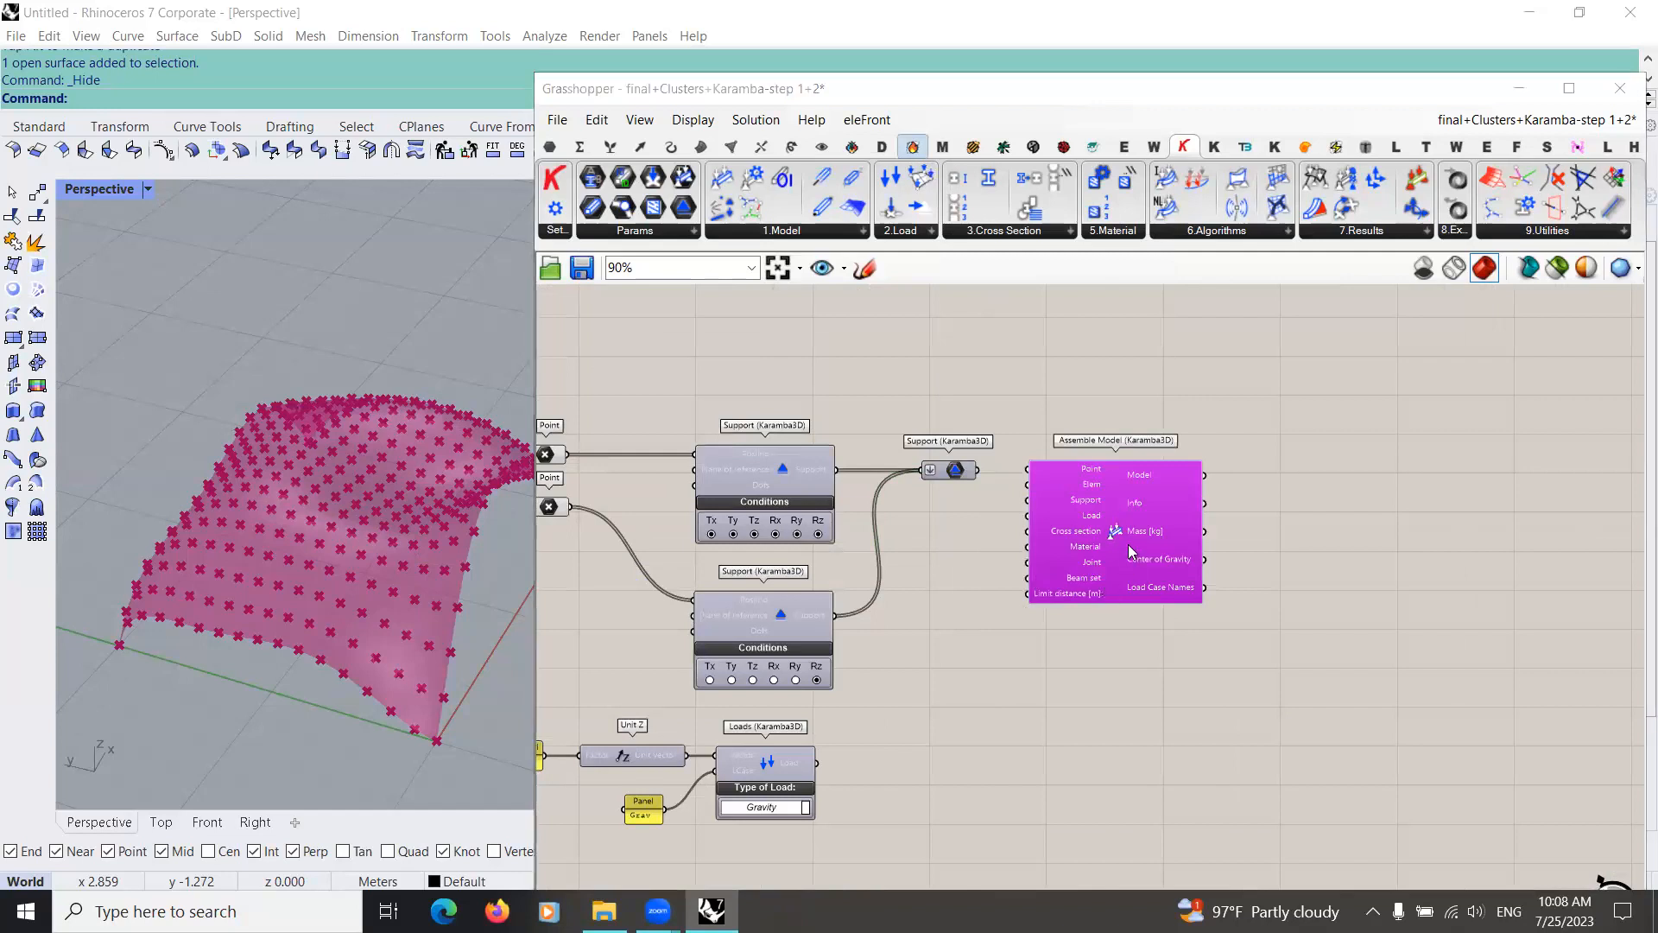
# Step: Connect the Element output of the Mesh to Shell component to the Elem input of Assemble Model
pyautogui.scroll(3, 1183, 518)
pyautogui.scroll(-4, 790, 485)
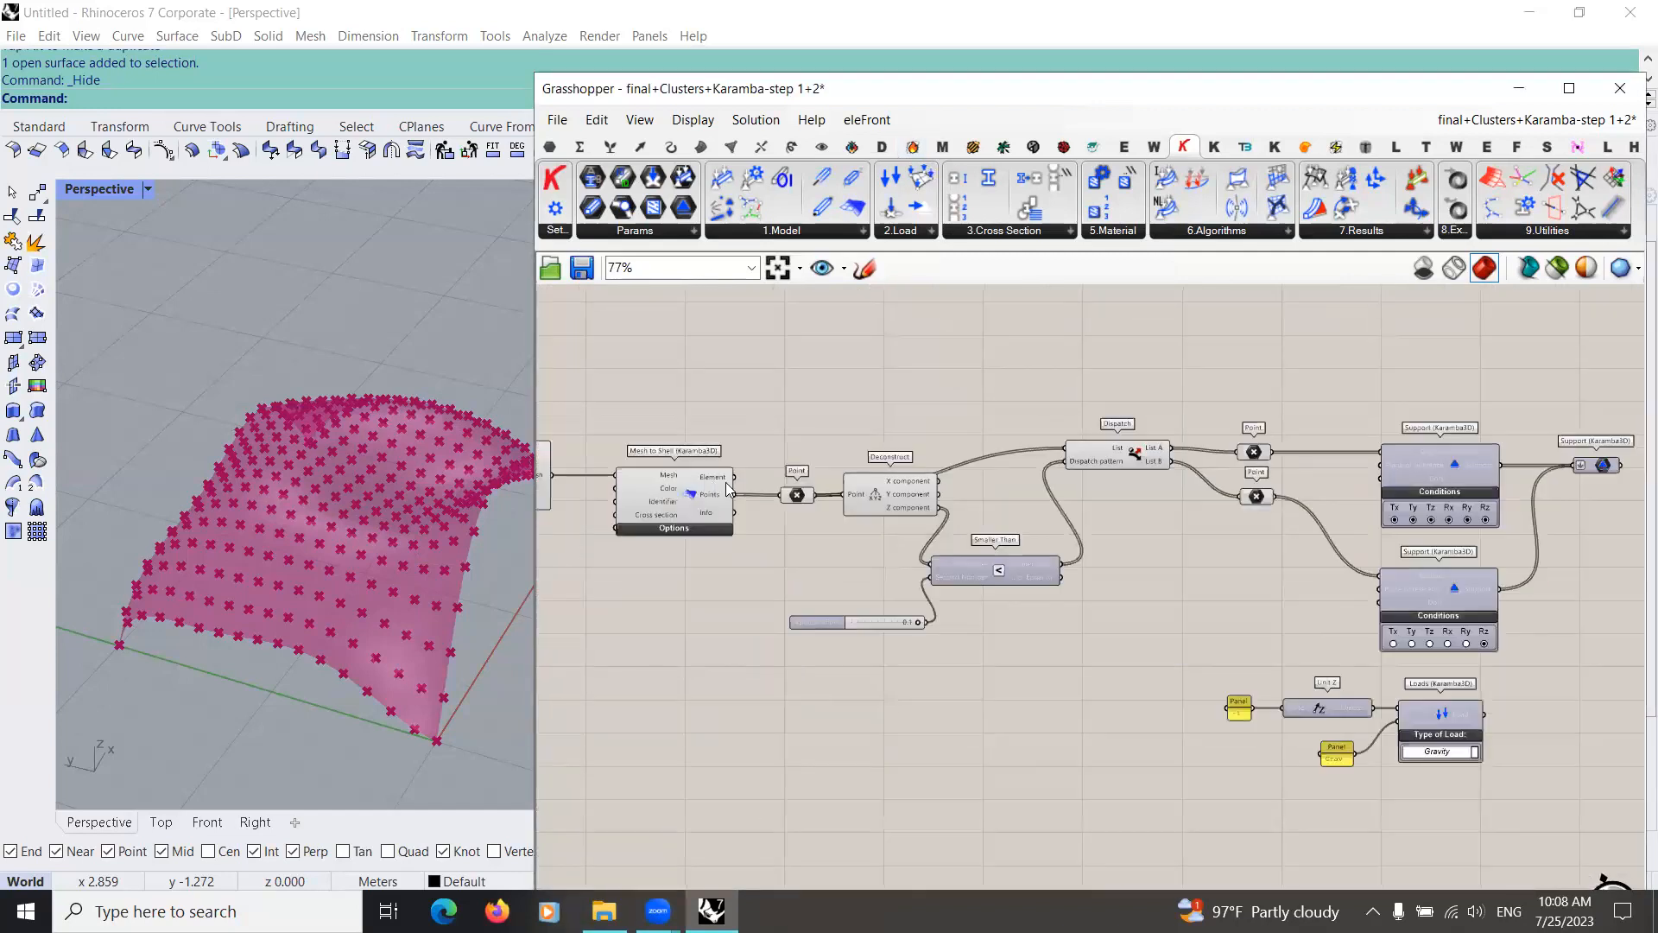
pyautogui.scroll(1, 777, 413)
pyautogui.moveTo(1298, 424); pyautogui.dragTo(1235, 444)
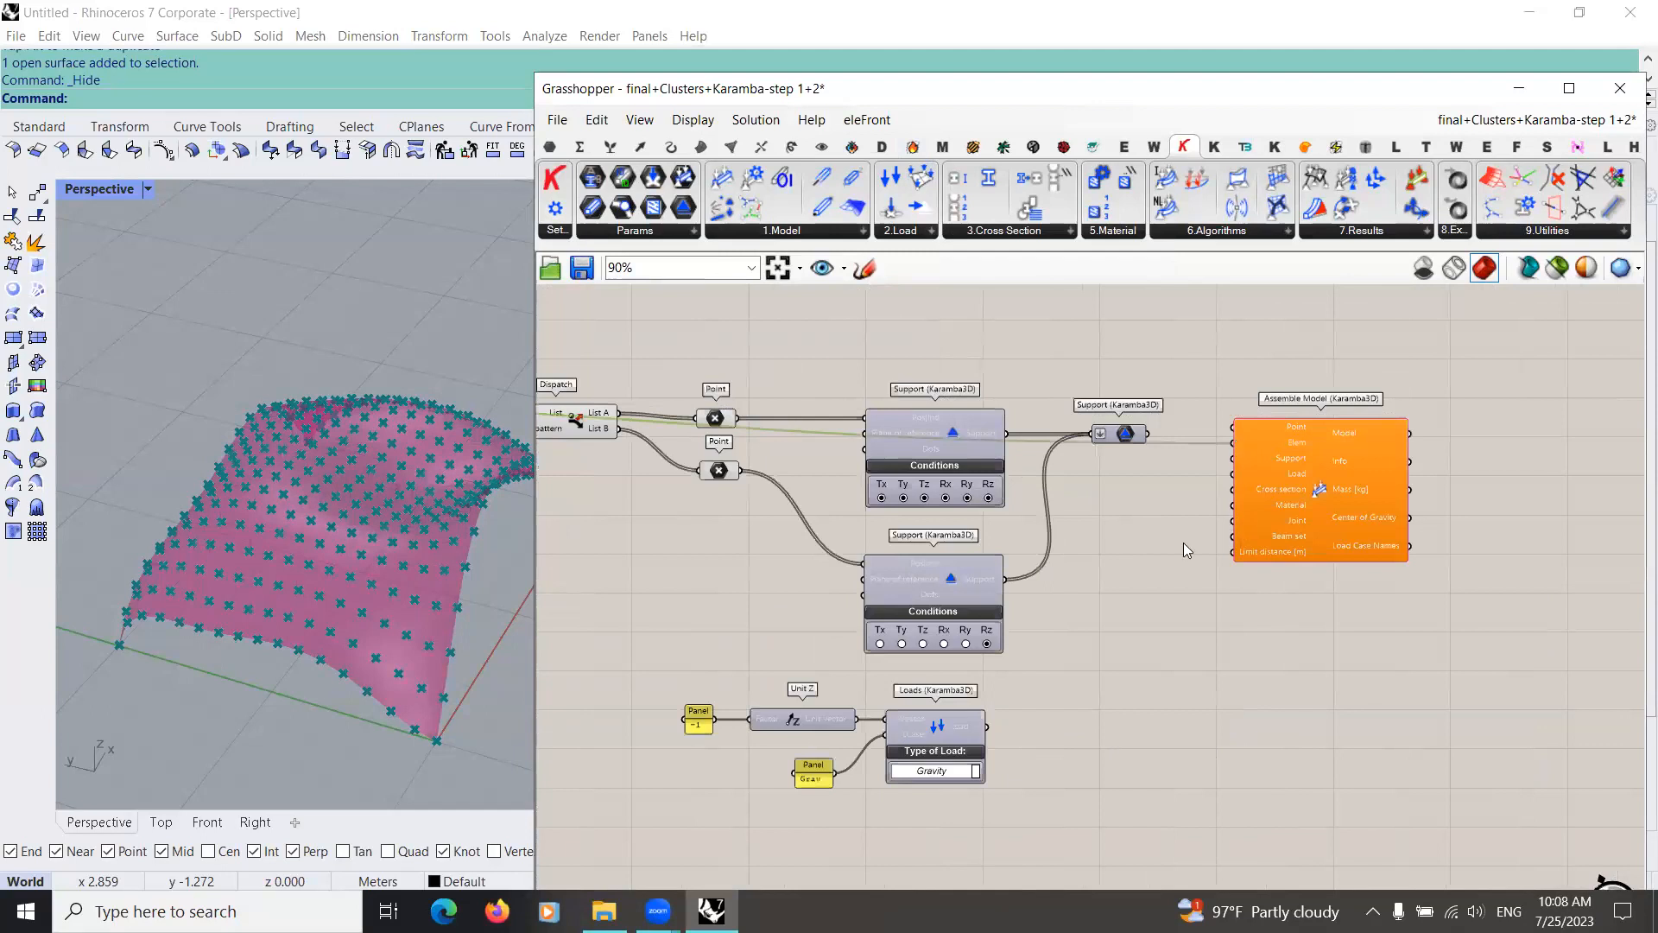
pyautogui.click(1027, 574)
# Step: Move the combined Support parameter lower and connect it to the Support input of Assemble Model
pyautogui.moveTo(1068, 407); pyautogui.dragTo(928, 459, button='right')
pyautogui.scroll(3, 1042, 525)
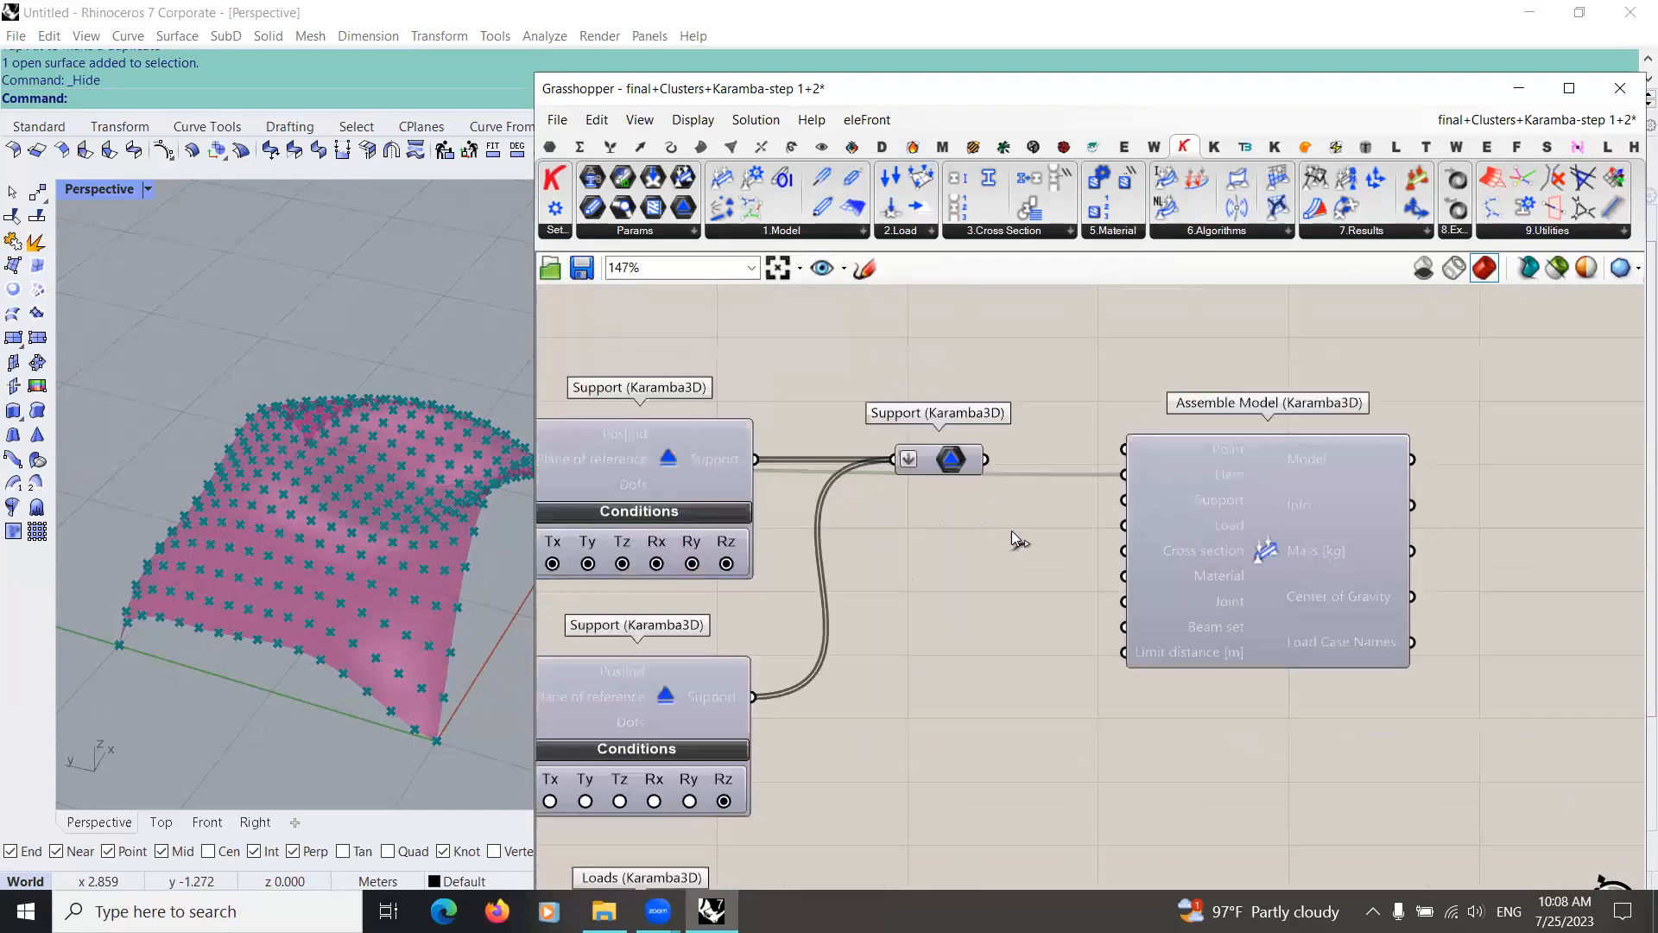
pyautogui.moveTo(965, 459); pyautogui.dragTo(964, 531)
pyautogui.moveTo(991, 530); pyautogui.dragTo(1125, 500)
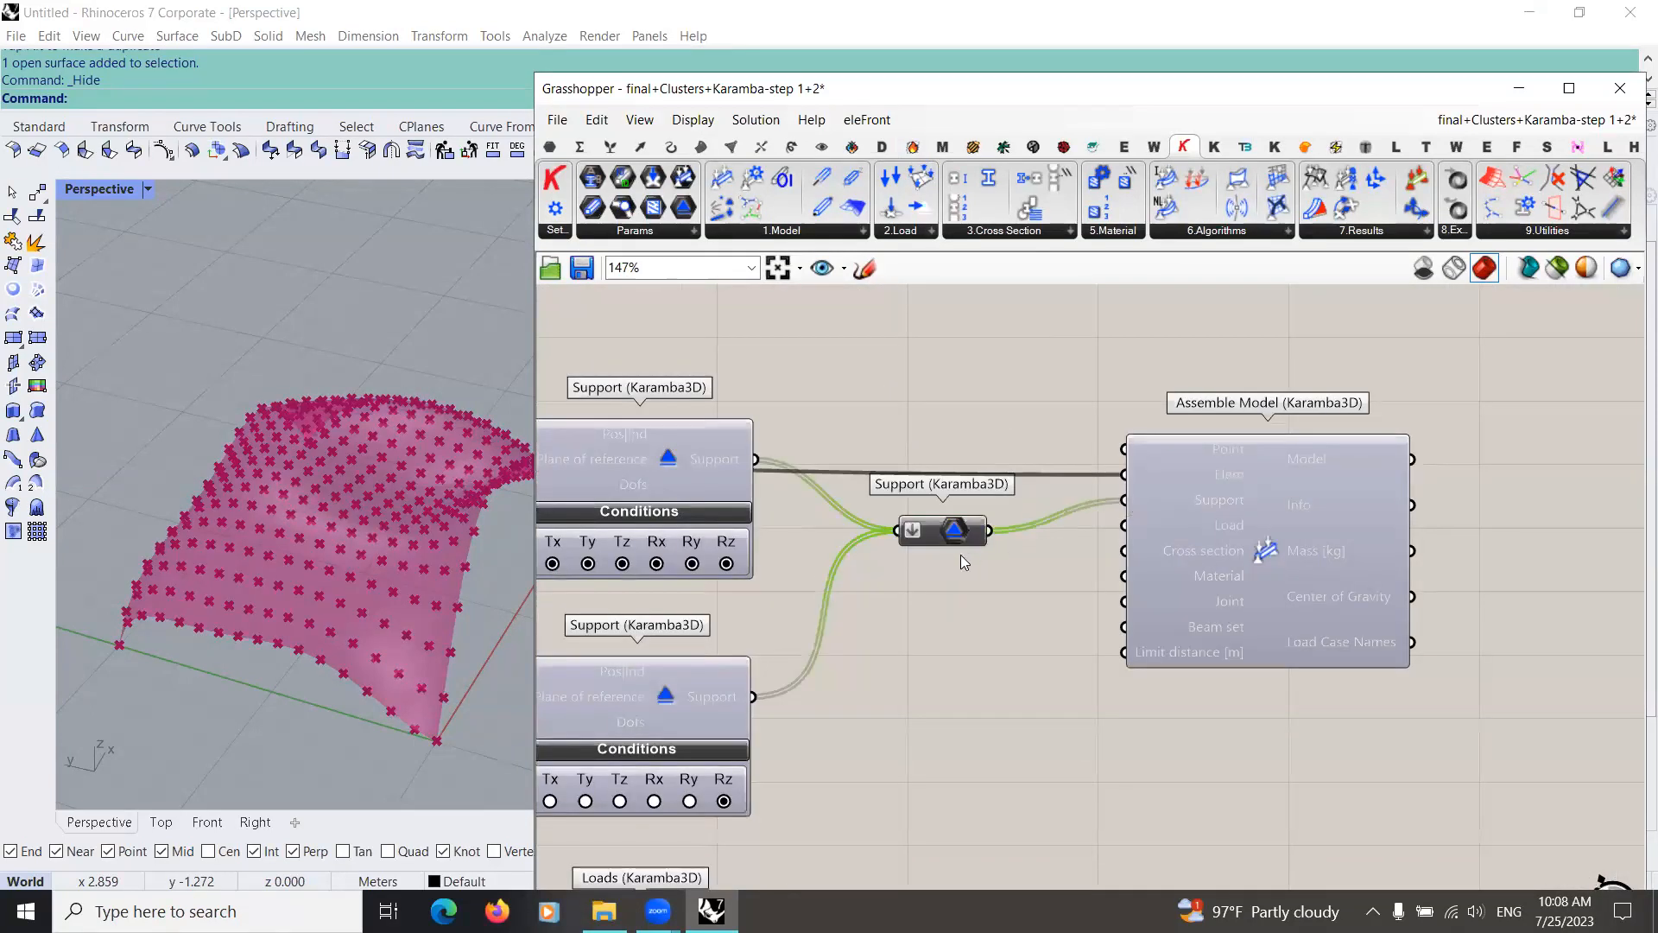
# Step: Align the Assemble Model component level with the combined Support parameter
pyautogui.scroll(-1, 961, 556)
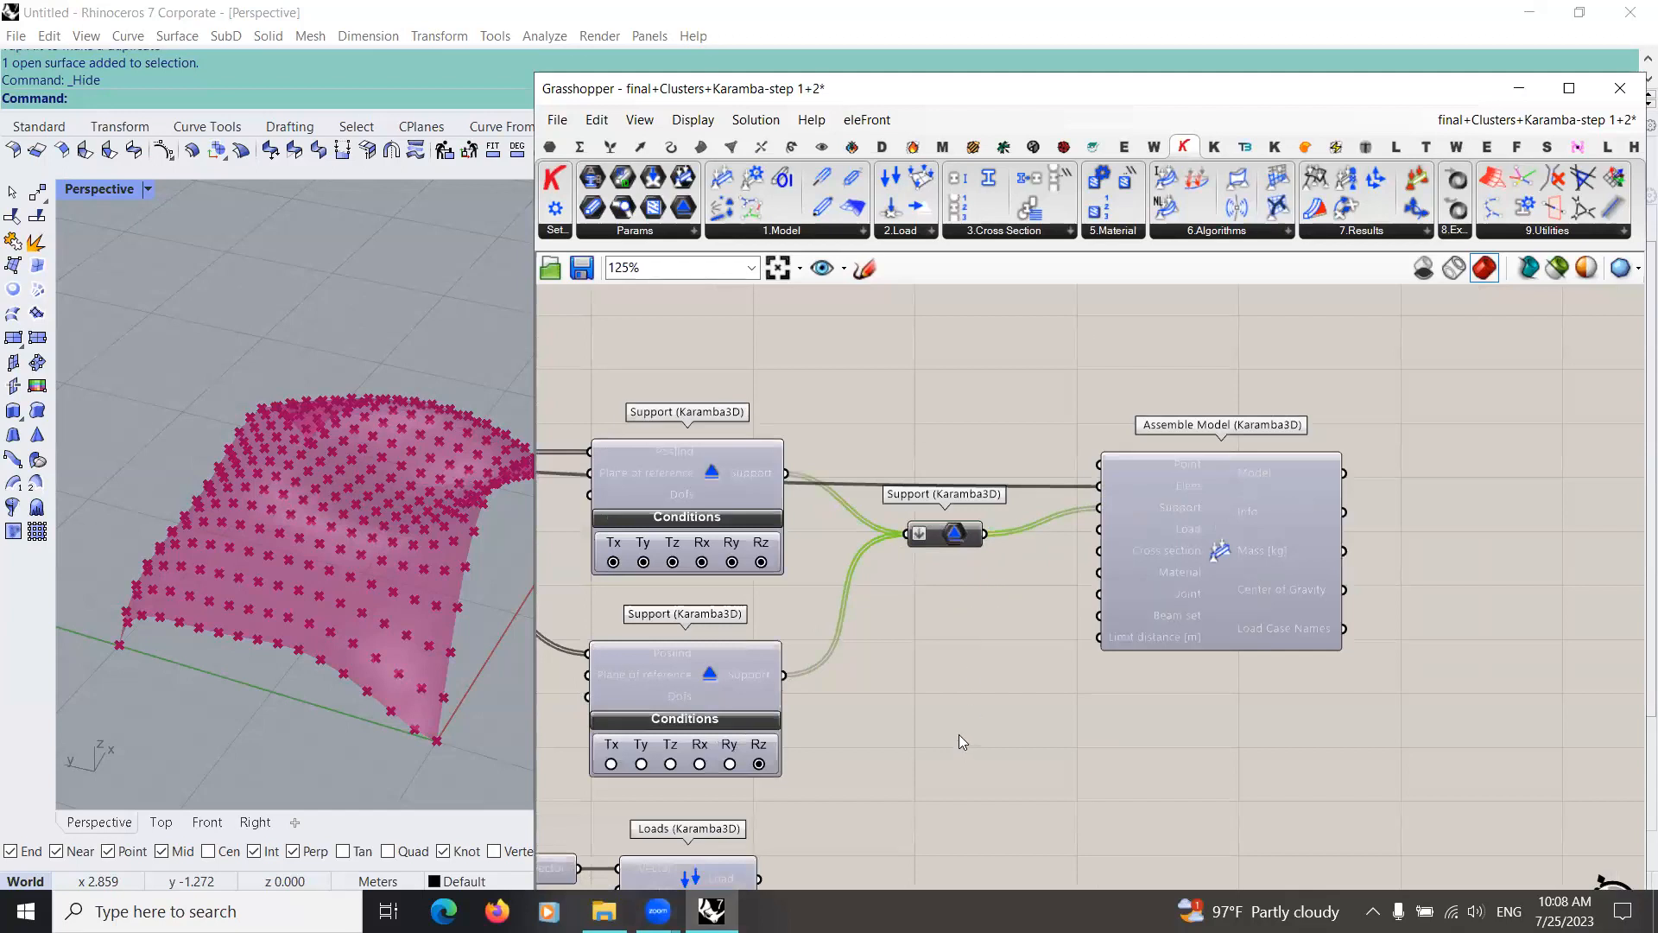
pyautogui.click(711, 911)
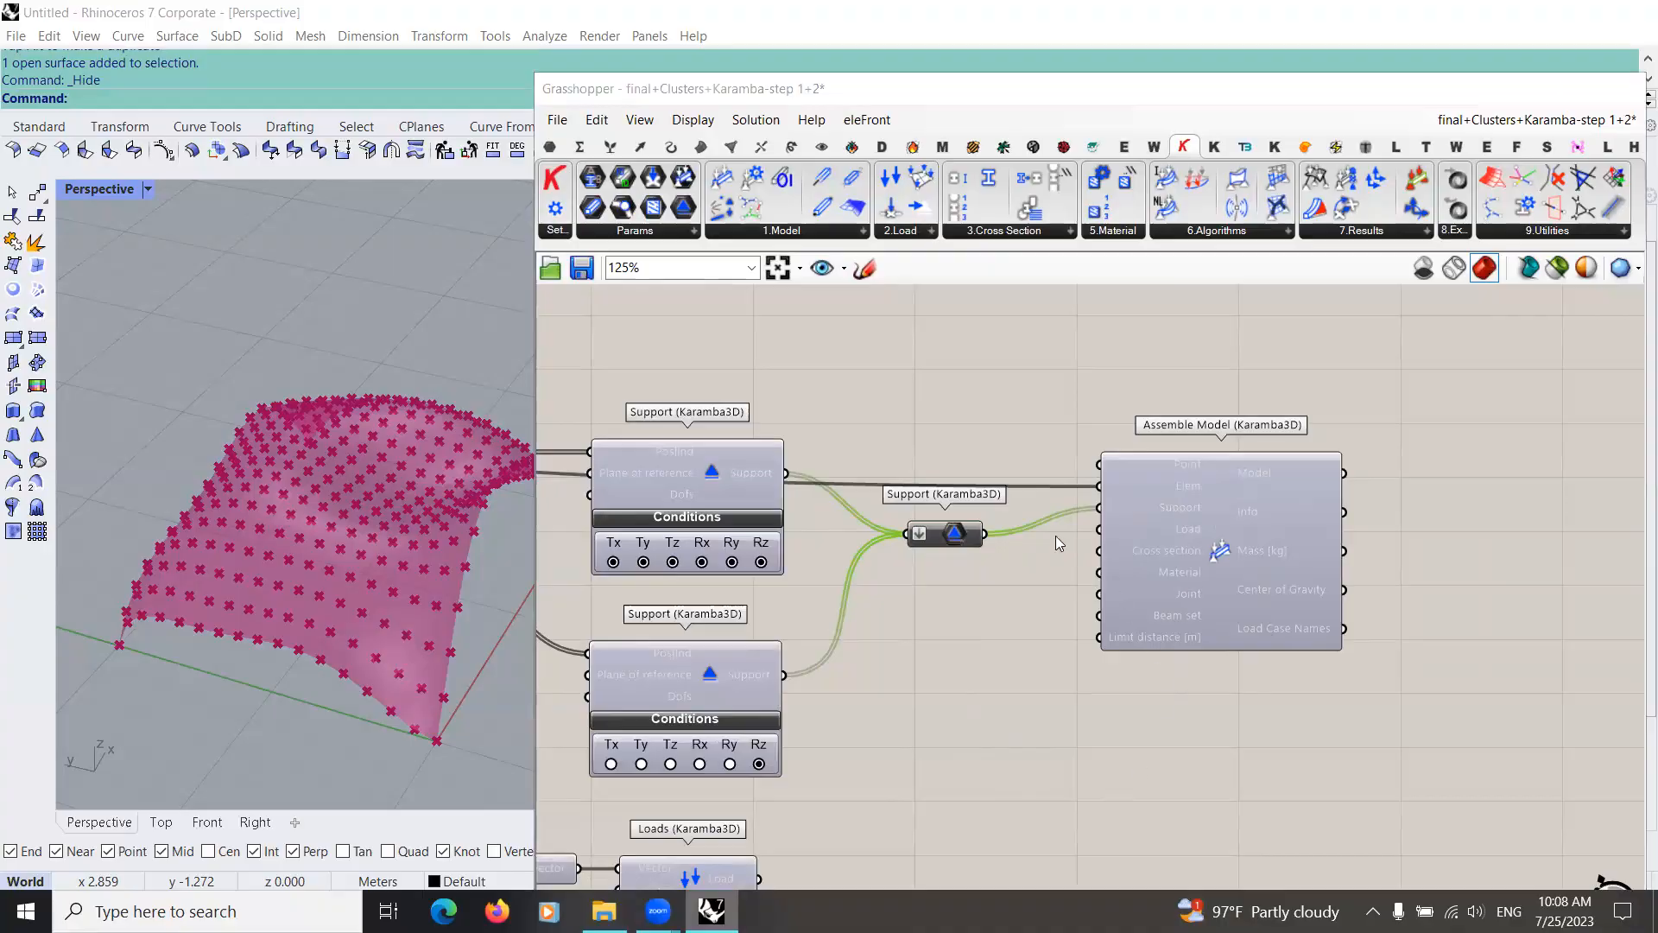
pyautogui.press('super+d')
pyautogui.scroll(-2, 1185, 404)
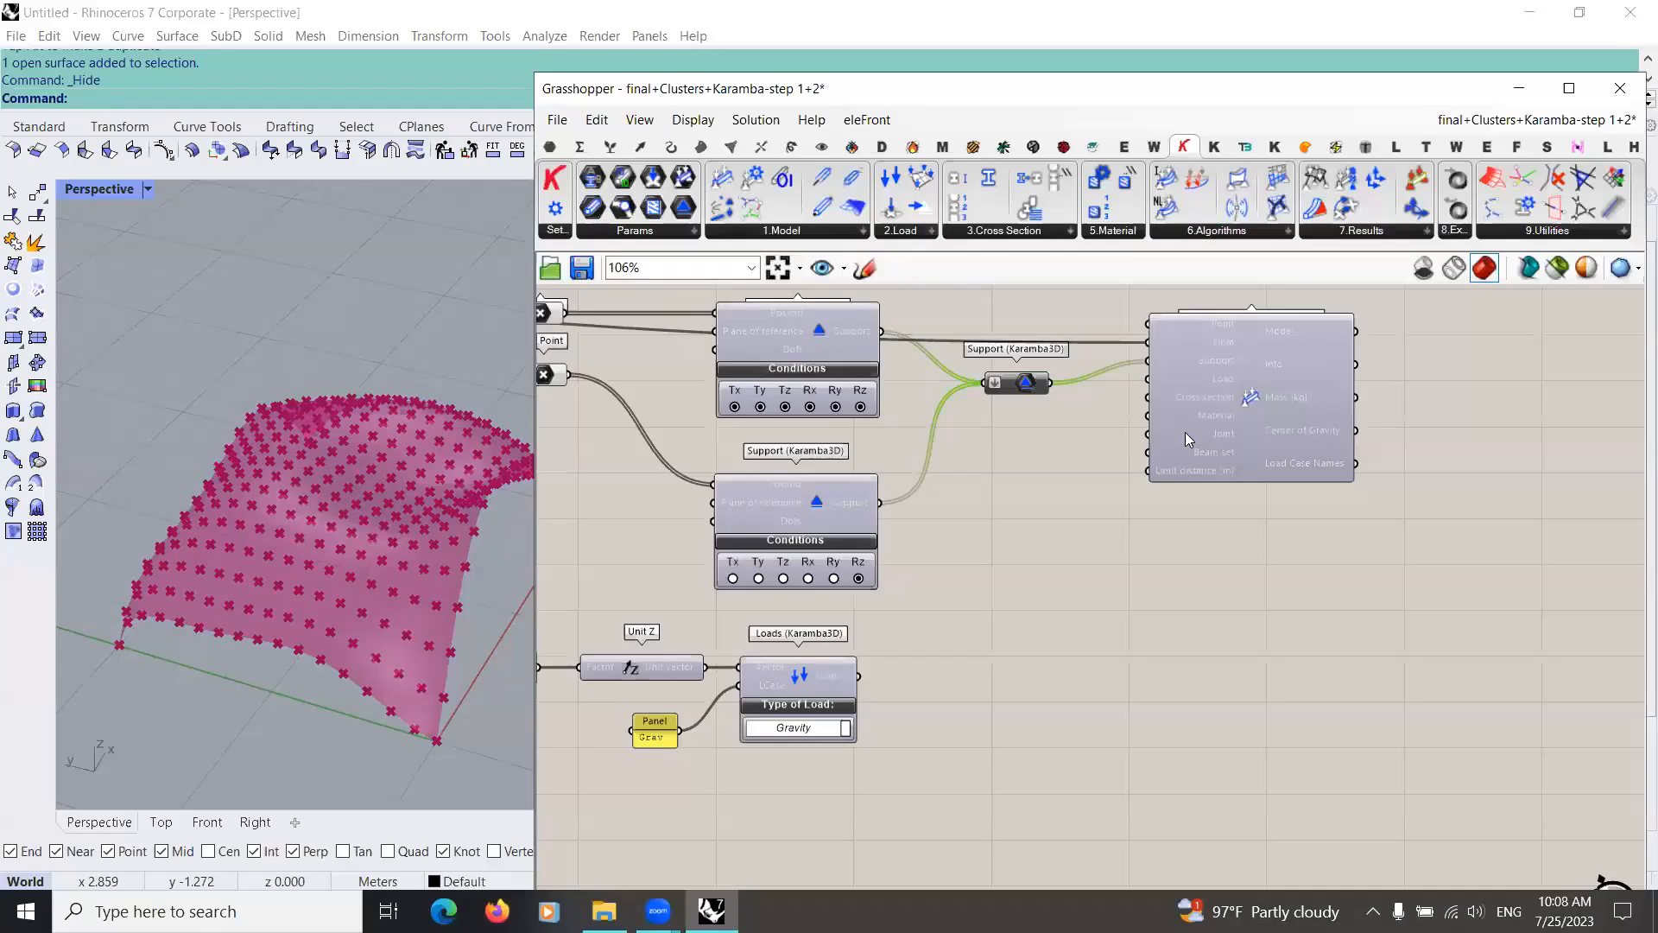
pyautogui.moveTo(1185, 404); pyautogui.dragTo(1134, 363, button='right')
pyautogui.moveTo(1134, 363)
pyautogui.mouseDown()
pyautogui.moveTo(1129, 428)
pyautogui.moveTo(1132, 365)
pyautogui.mouseUp()
pyautogui.moveTo(1034, 600)
pyautogui.mouseDown(button='right')
pyautogui.moveTo(1037, 539)
pyautogui.moveTo(1025, 570)
pyautogui.mouseUp(button='right')
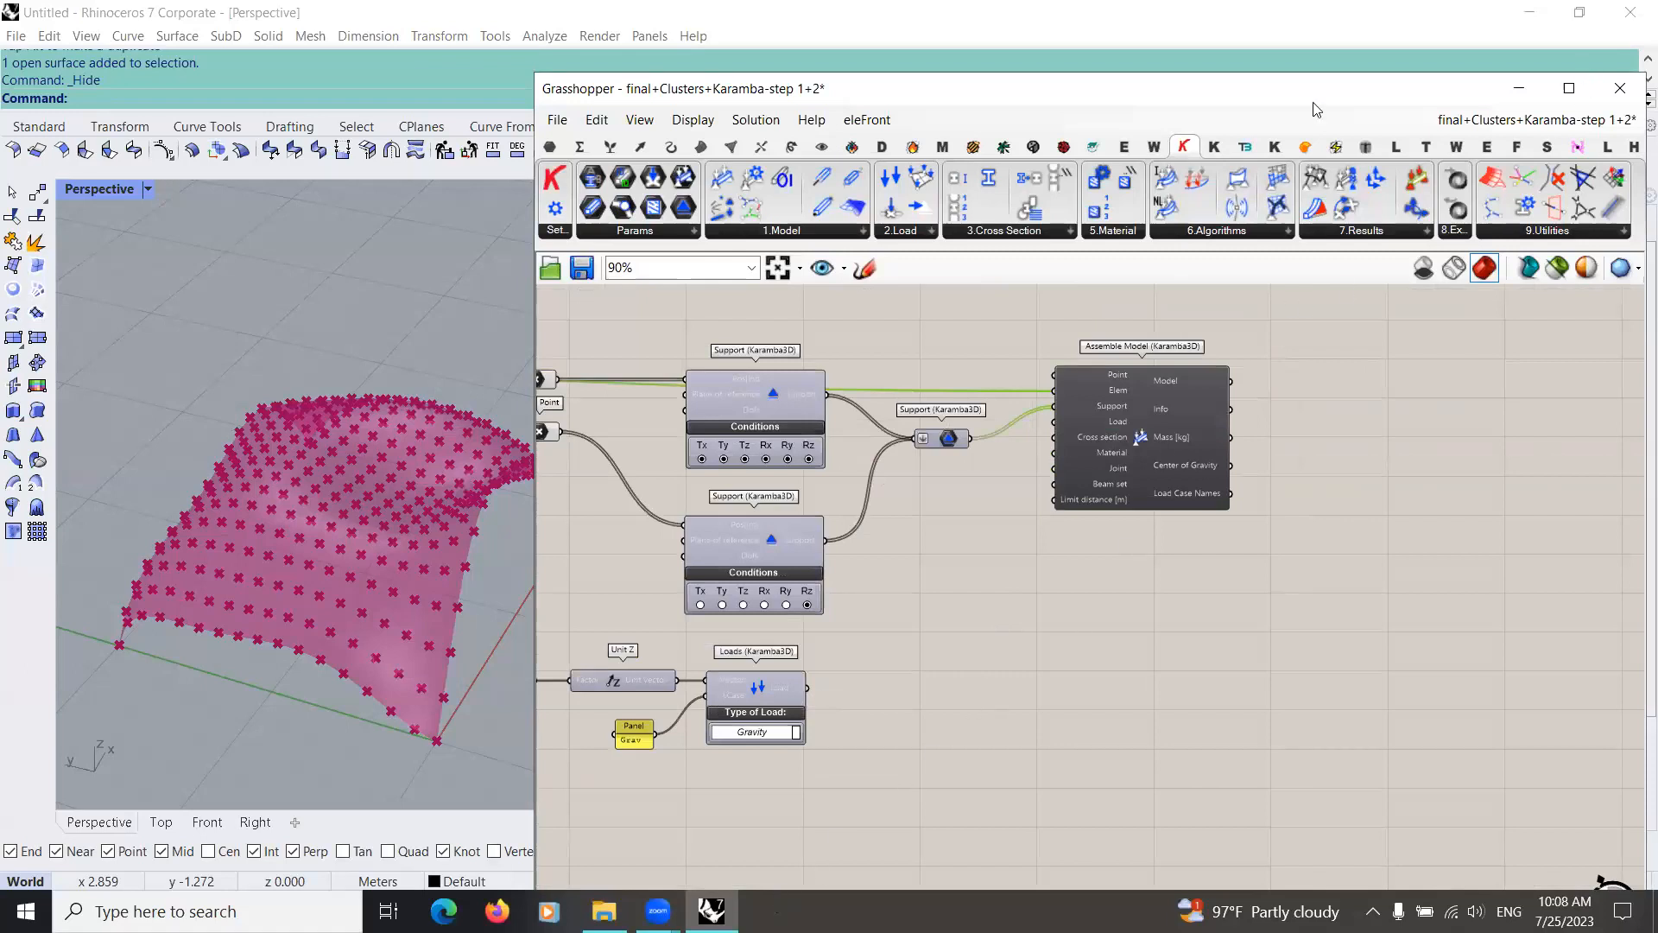
pyautogui.click(1036, 639)
pyautogui.moveTo(1037, 639); pyautogui.dragTo(1066, 624, button='right')
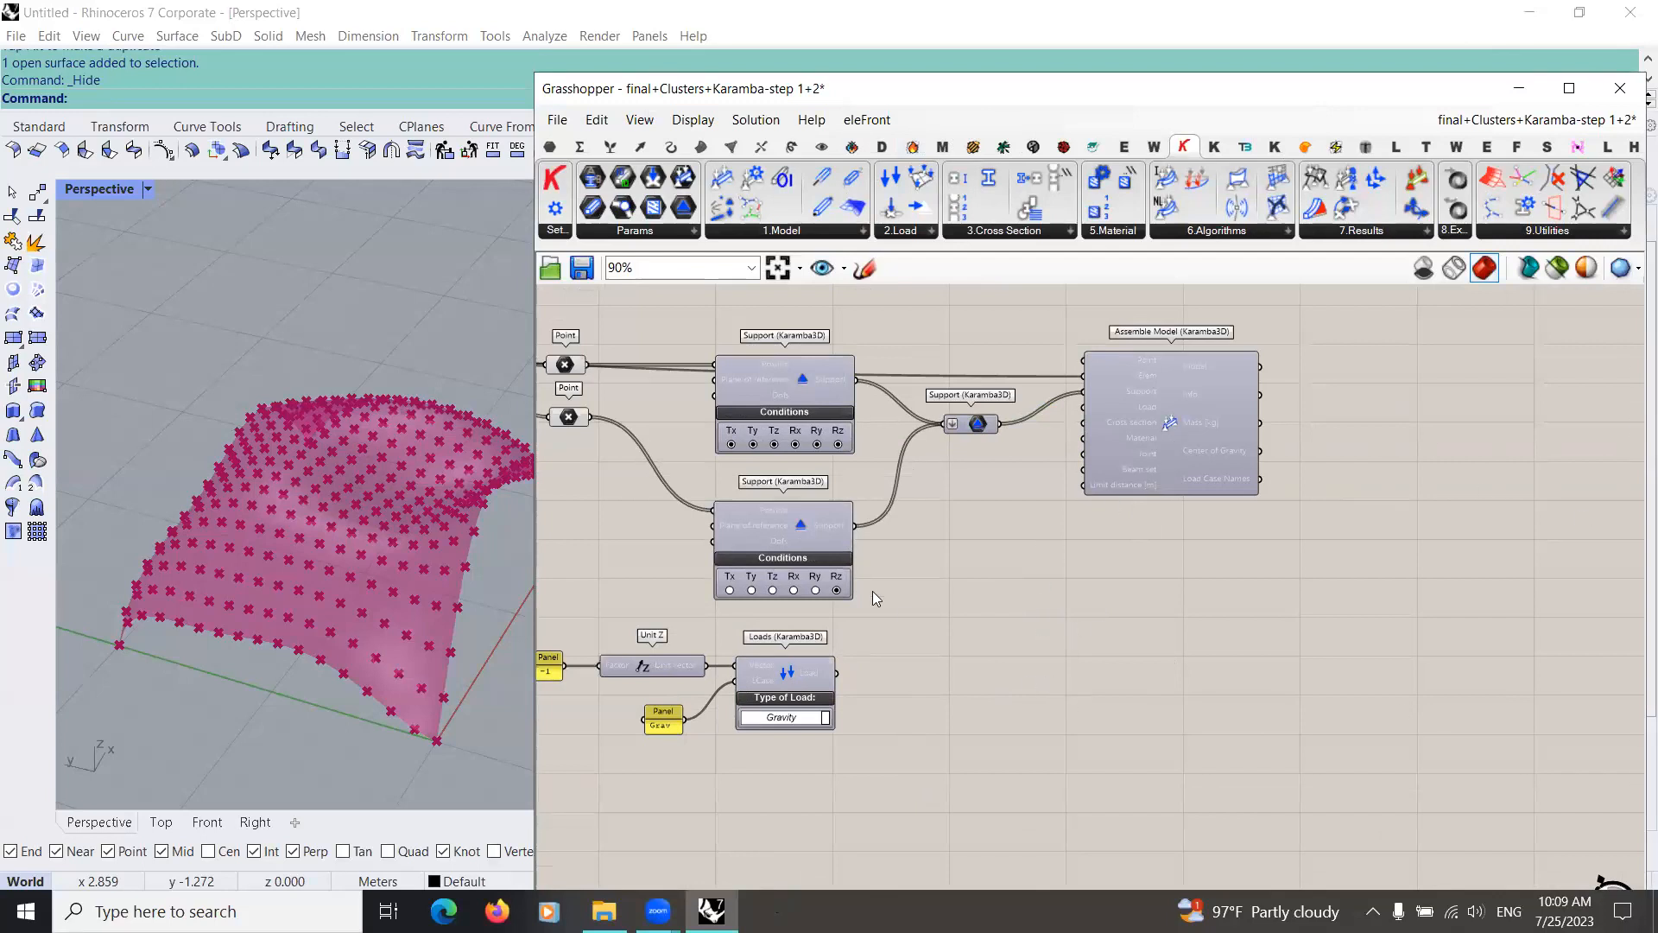
# Step: Connect the Load output of the gravity Loads component to the Load input of Assemble Model
pyautogui.scroll(3, 874, 696)
pyautogui.moveTo(802, 754); pyautogui.dragTo(1143, 386)
pyautogui.moveTo(1075, 707); pyautogui.dragTo(1012, 703, button='right')
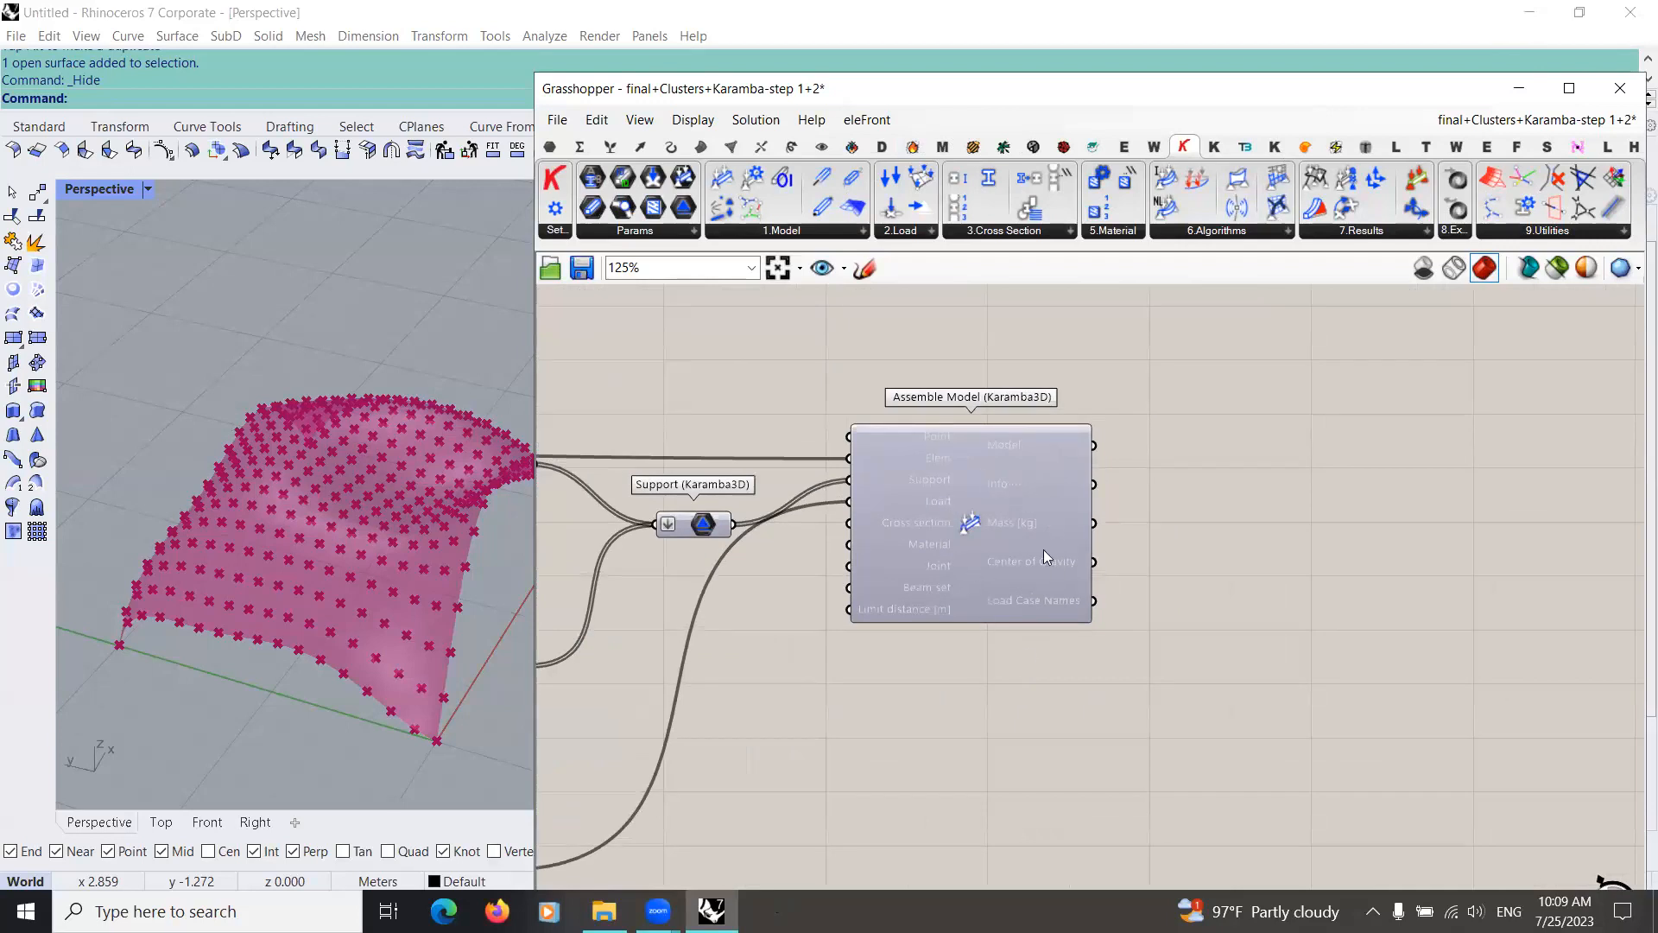
pyautogui.moveTo(950, 542); pyautogui.dragTo(945, 581)
pyautogui.moveTo(1300, 622); pyautogui.dragTo(1062, 589, button='right')
pyautogui.click(1062, 589)
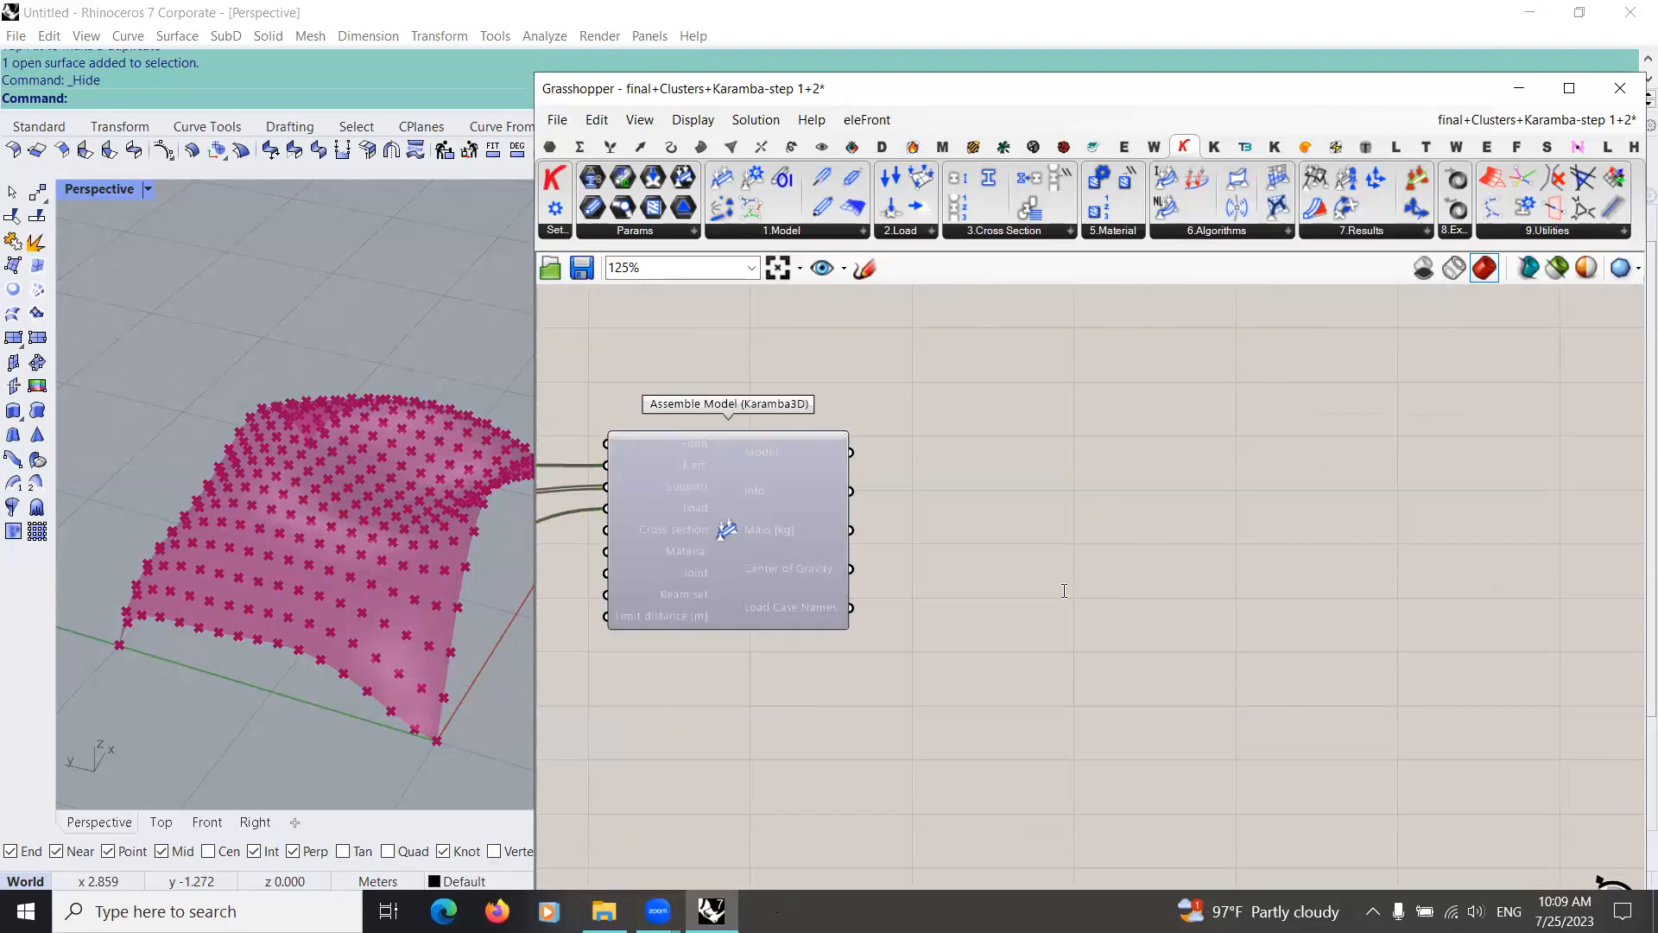
pyautogui.doubleClick(1062, 589)
pyautogui.write('ana')
pyautogui.click(1016, 544)
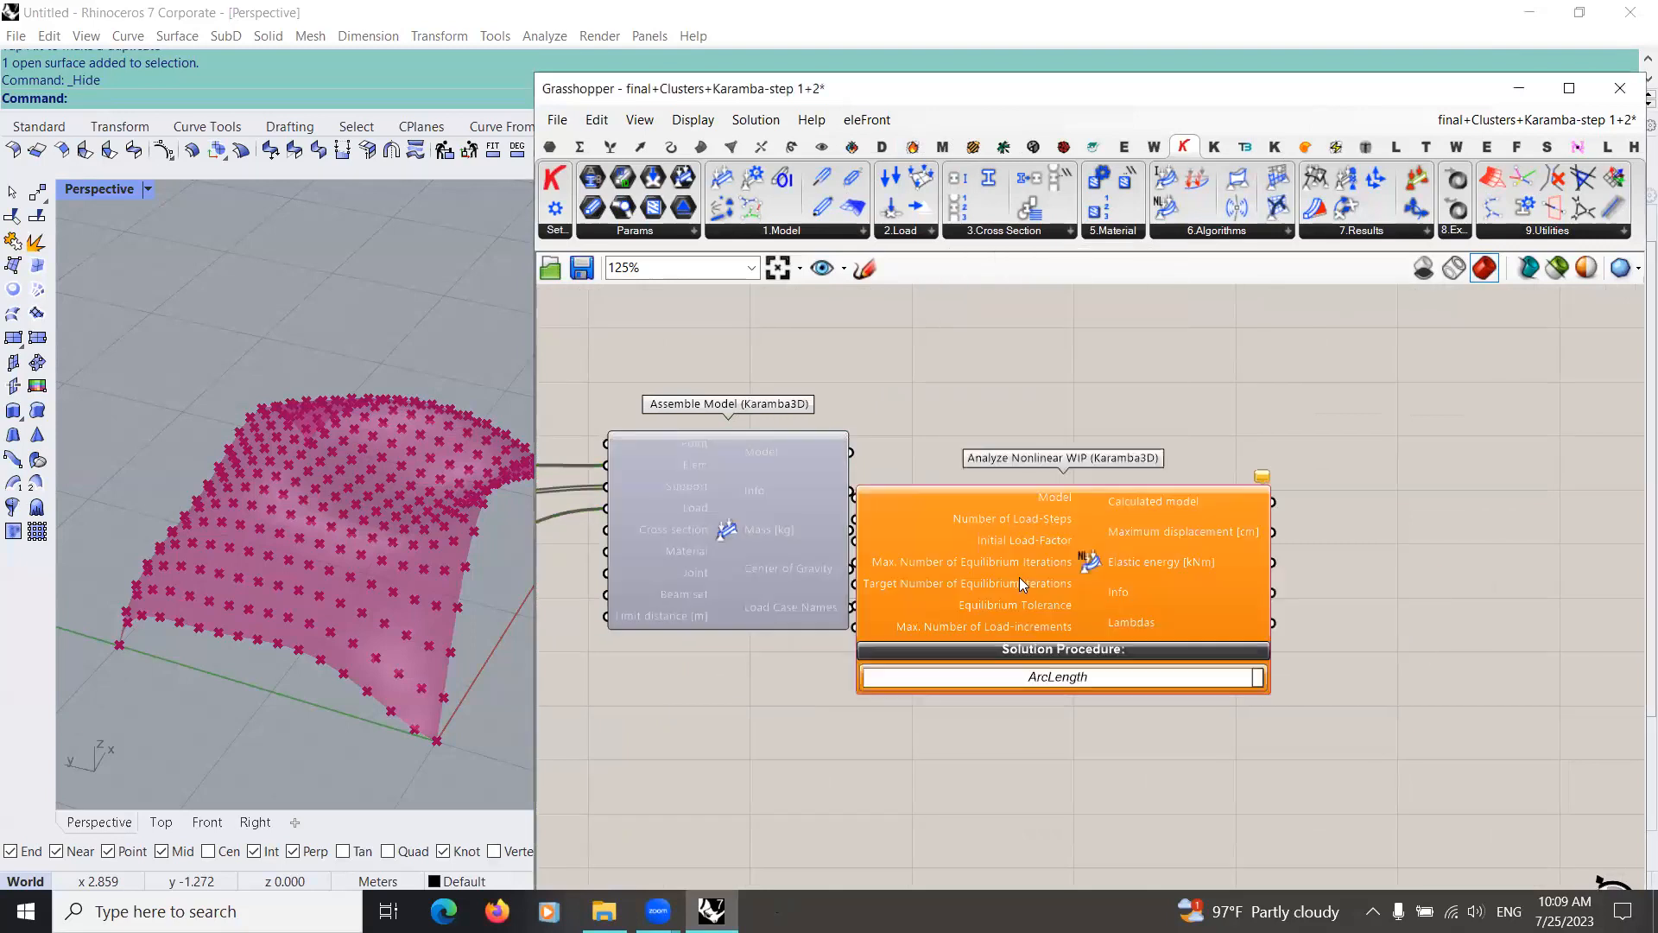
pyautogui.moveTo(1018, 575); pyautogui.dragTo(1087, 563)
pyautogui.press('Delete')
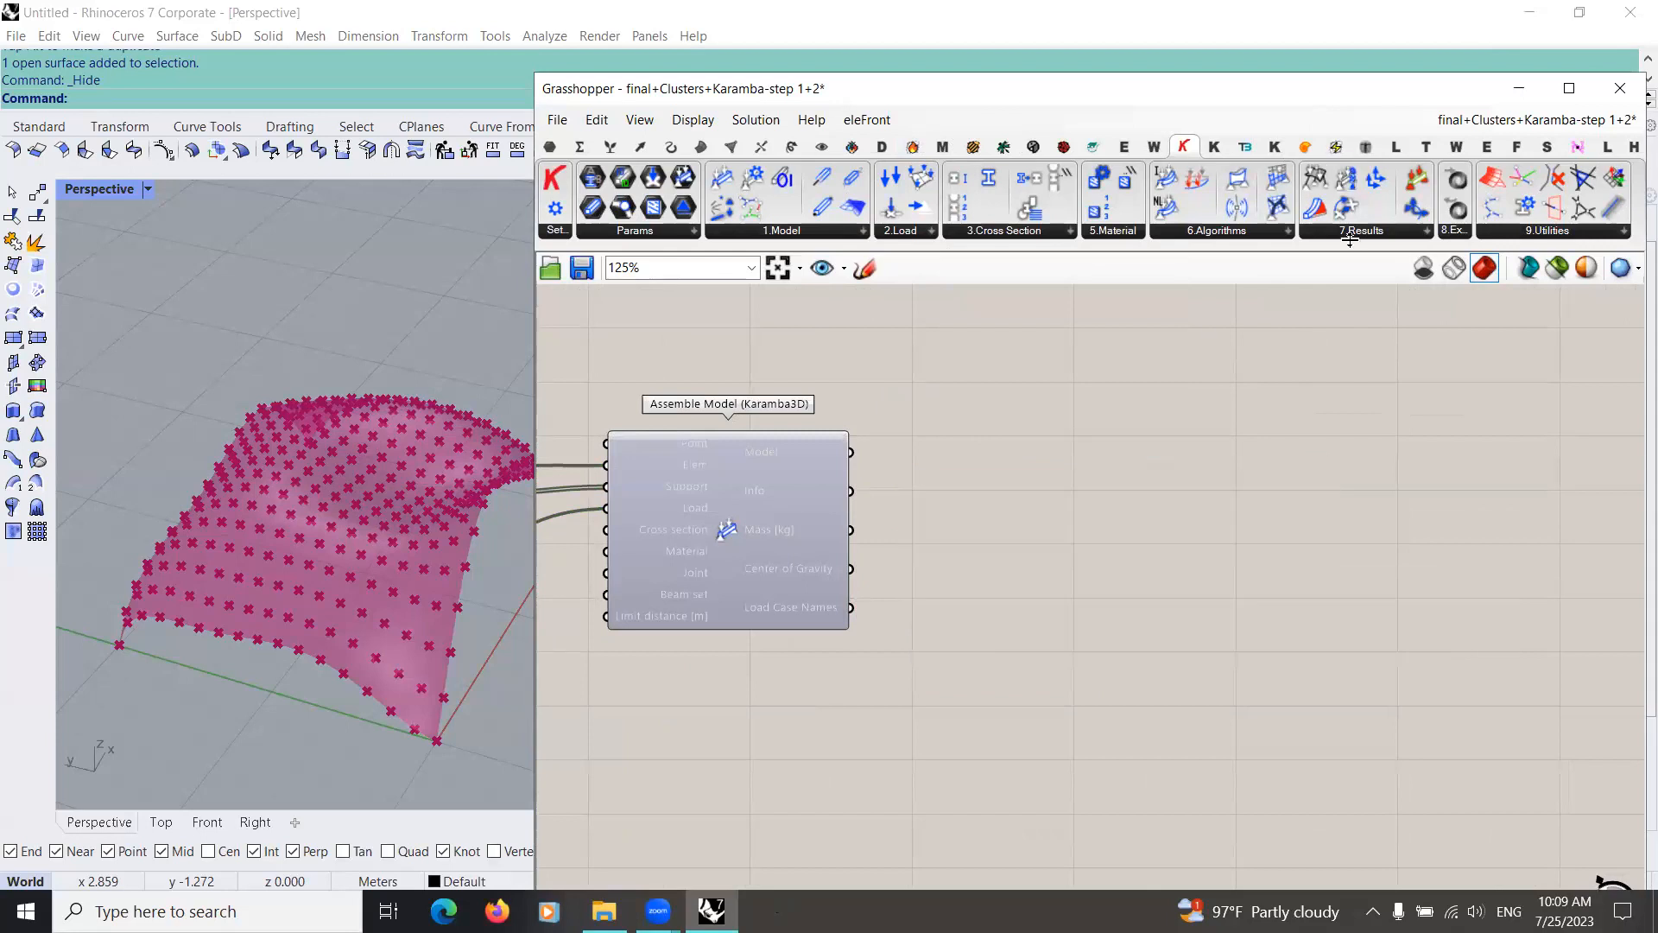
# Step: Add a Karamba3D Analyze component beside Assemble Model and connect the assembled Model output to its Model input
pyautogui.click(1353, 244)
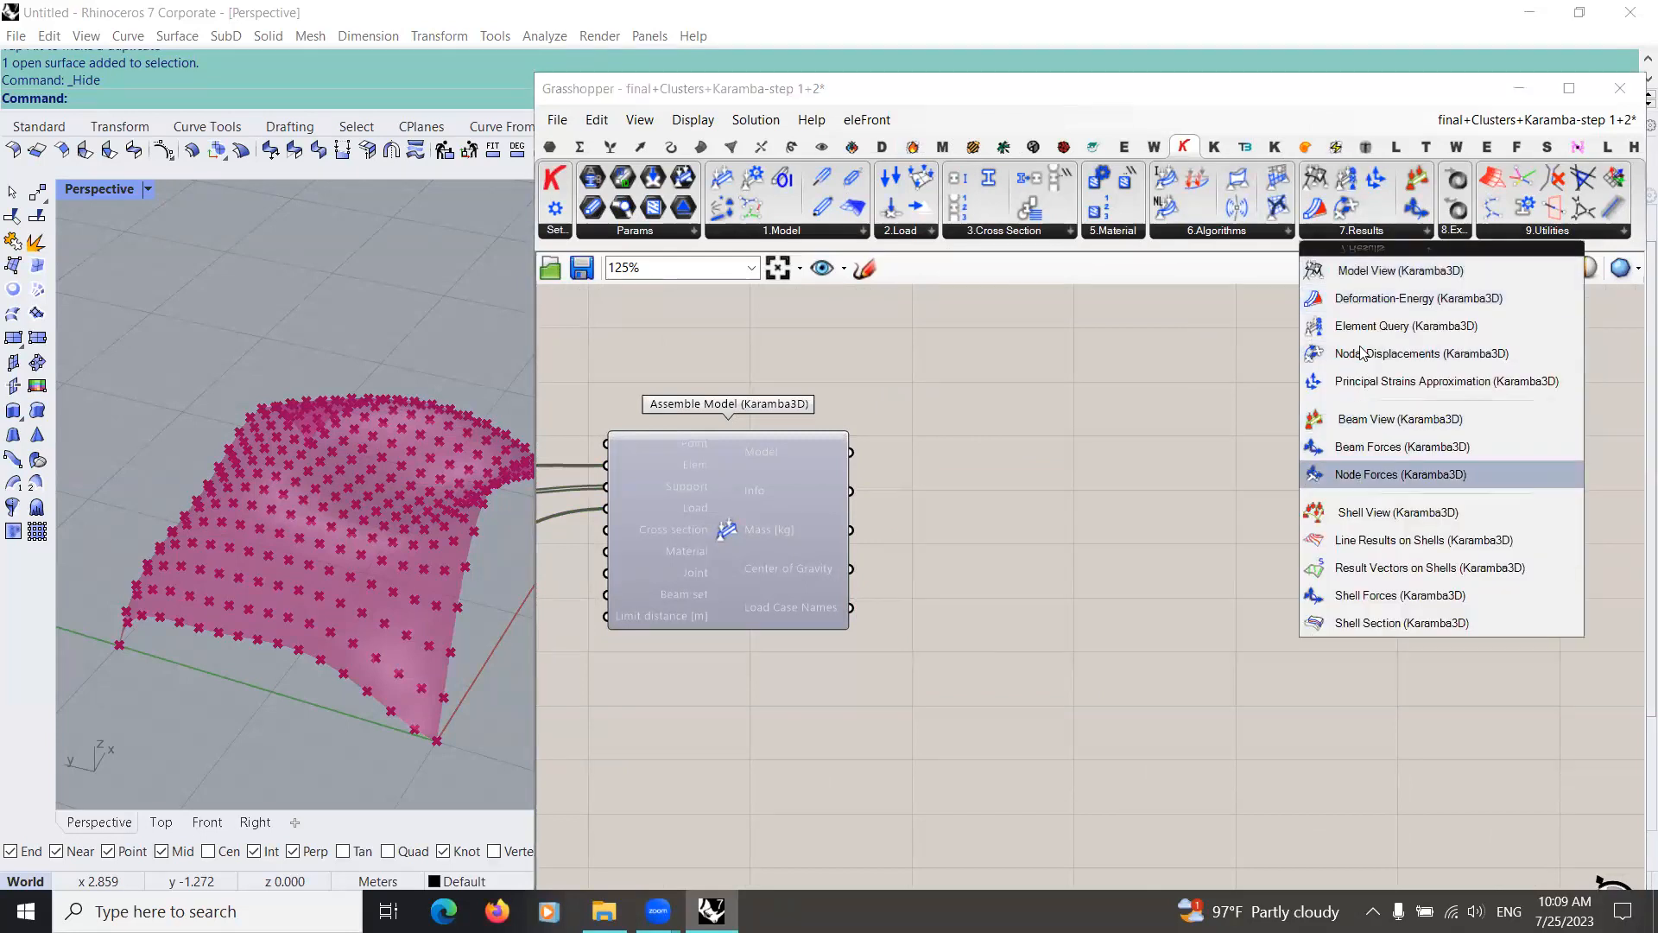
pyautogui.click(1202, 232)
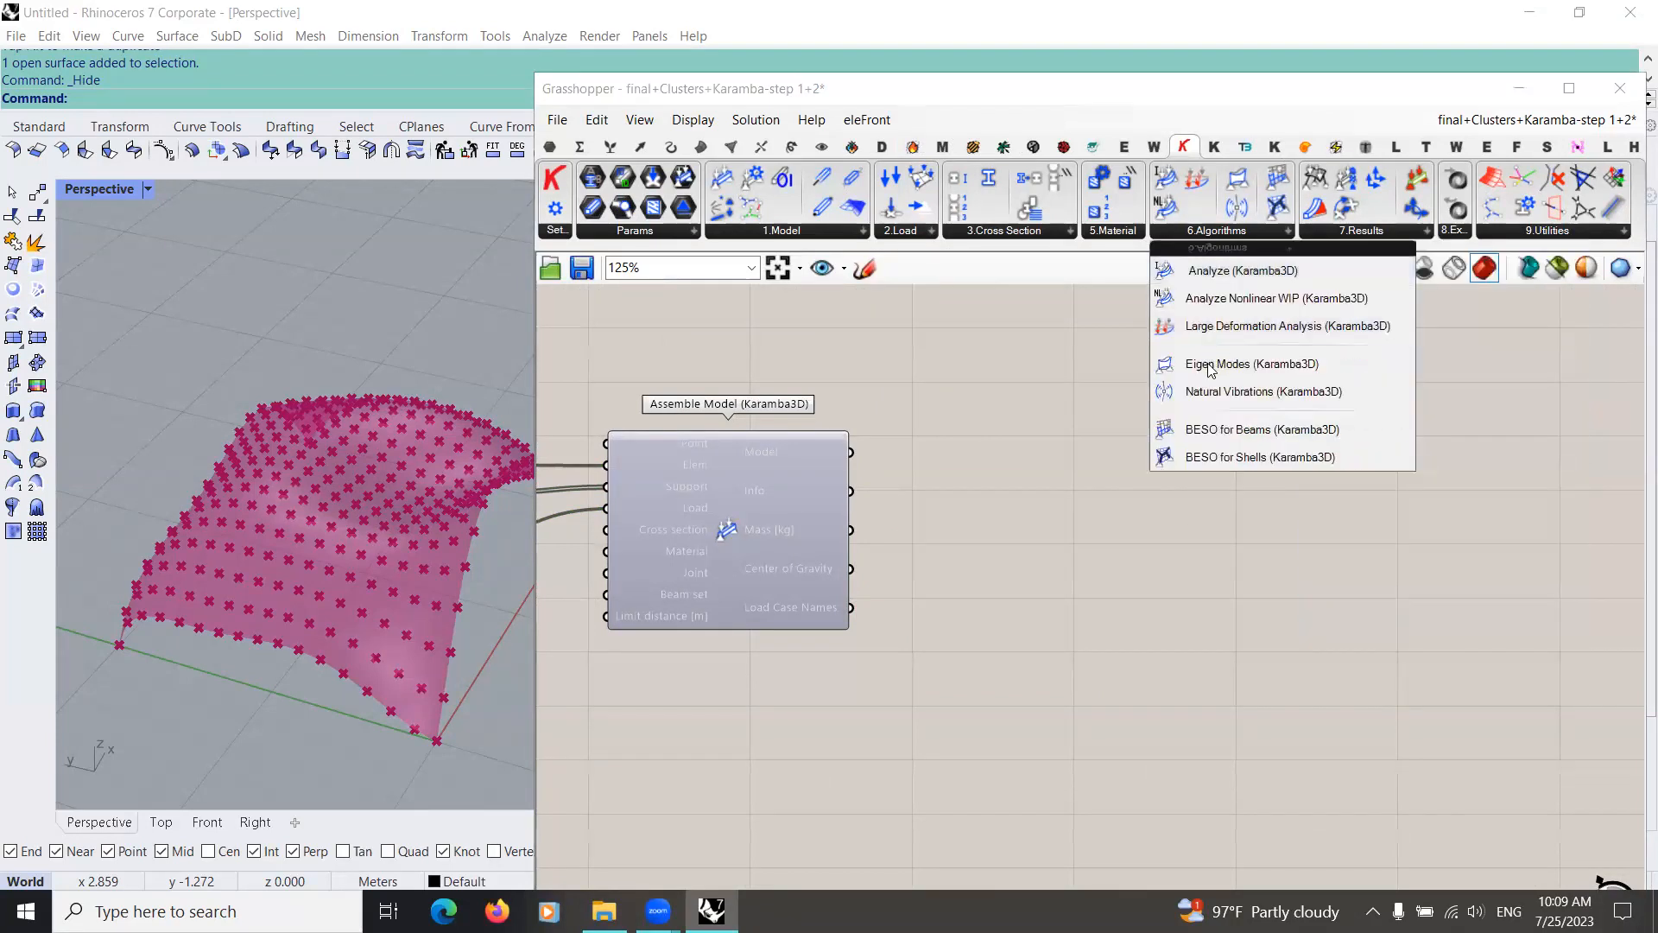
pyautogui.moveTo(1240, 276); pyautogui.dragTo(1108, 455)
pyautogui.moveTo(1048, 549); pyautogui.dragTo(1188, 551, button='right')
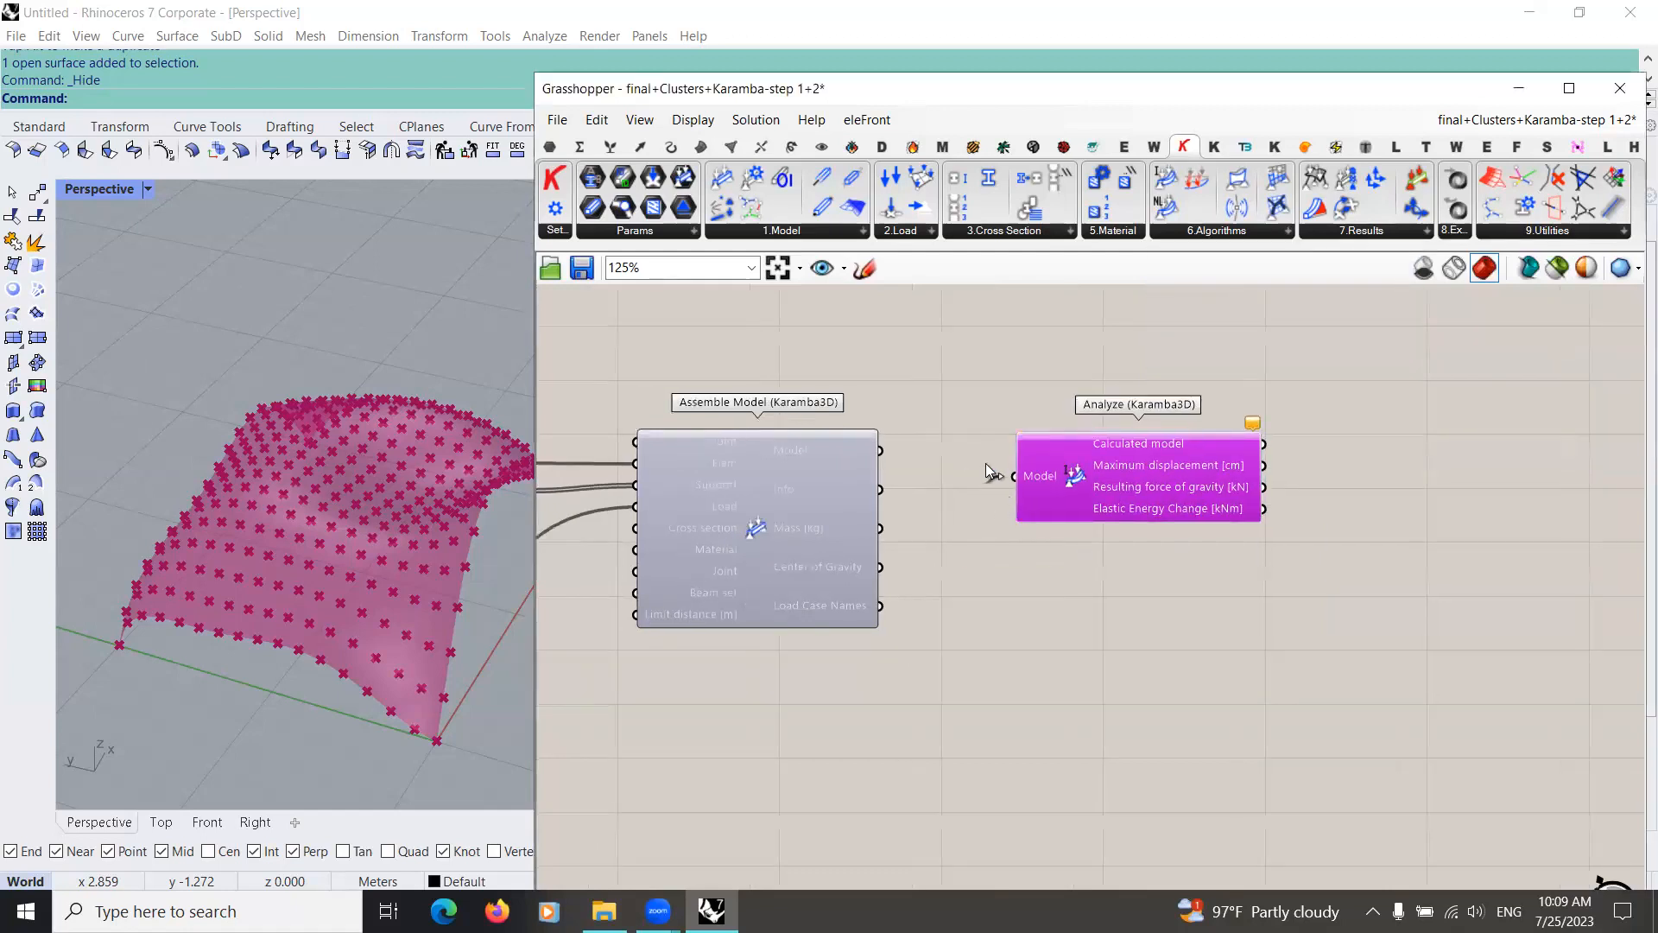
pyautogui.moveTo(992, 452); pyautogui.dragTo(1204, 447)
pyautogui.moveTo(1091, 419); pyautogui.dragTo(808, 419, button='right')
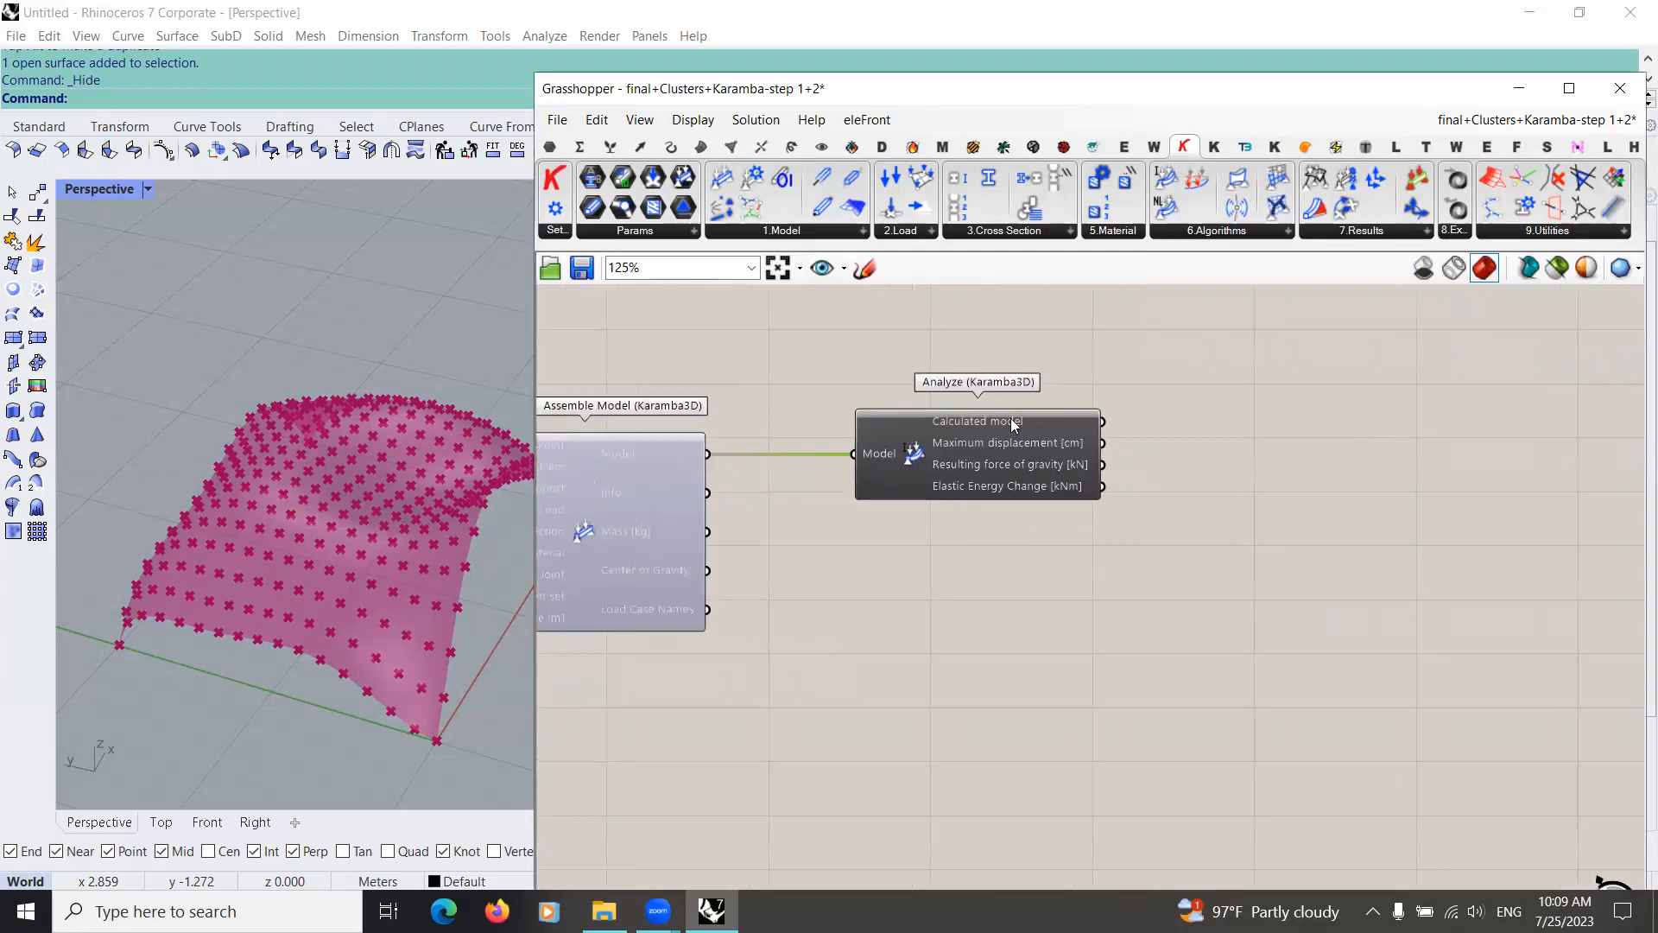
# Step: Add a Karamba3D Model View component beyond the Analyze component
pyautogui.scroll(-3, 1034, 639)
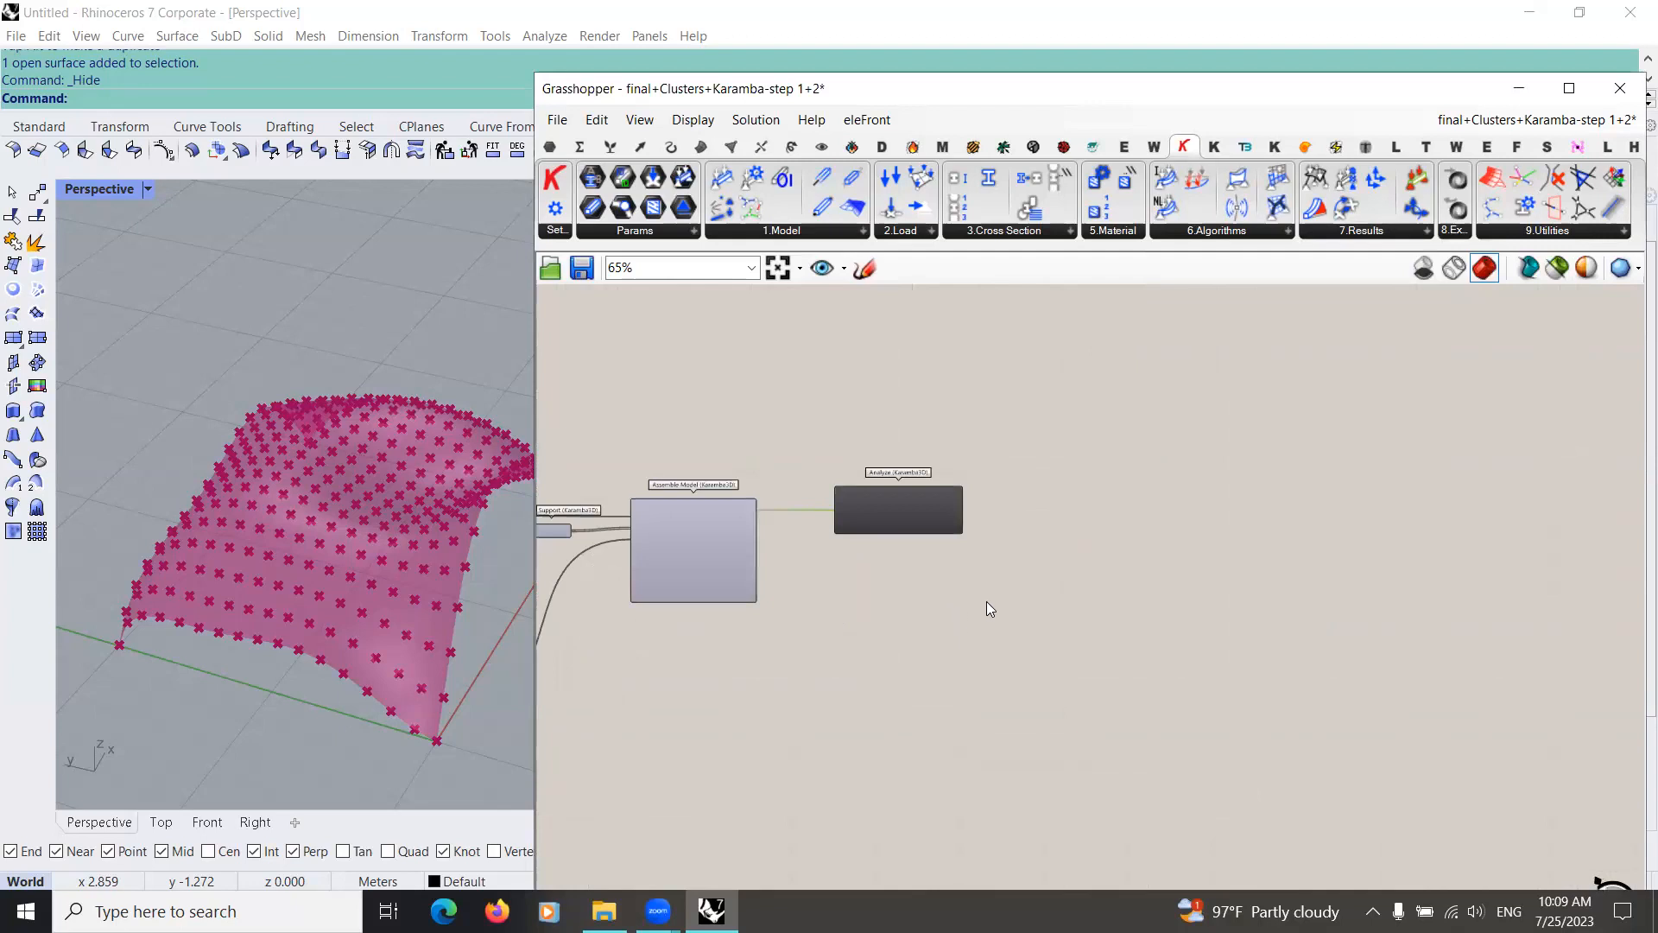
pyautogui.doubleClick(986, 601)
pyautogui.write('model')
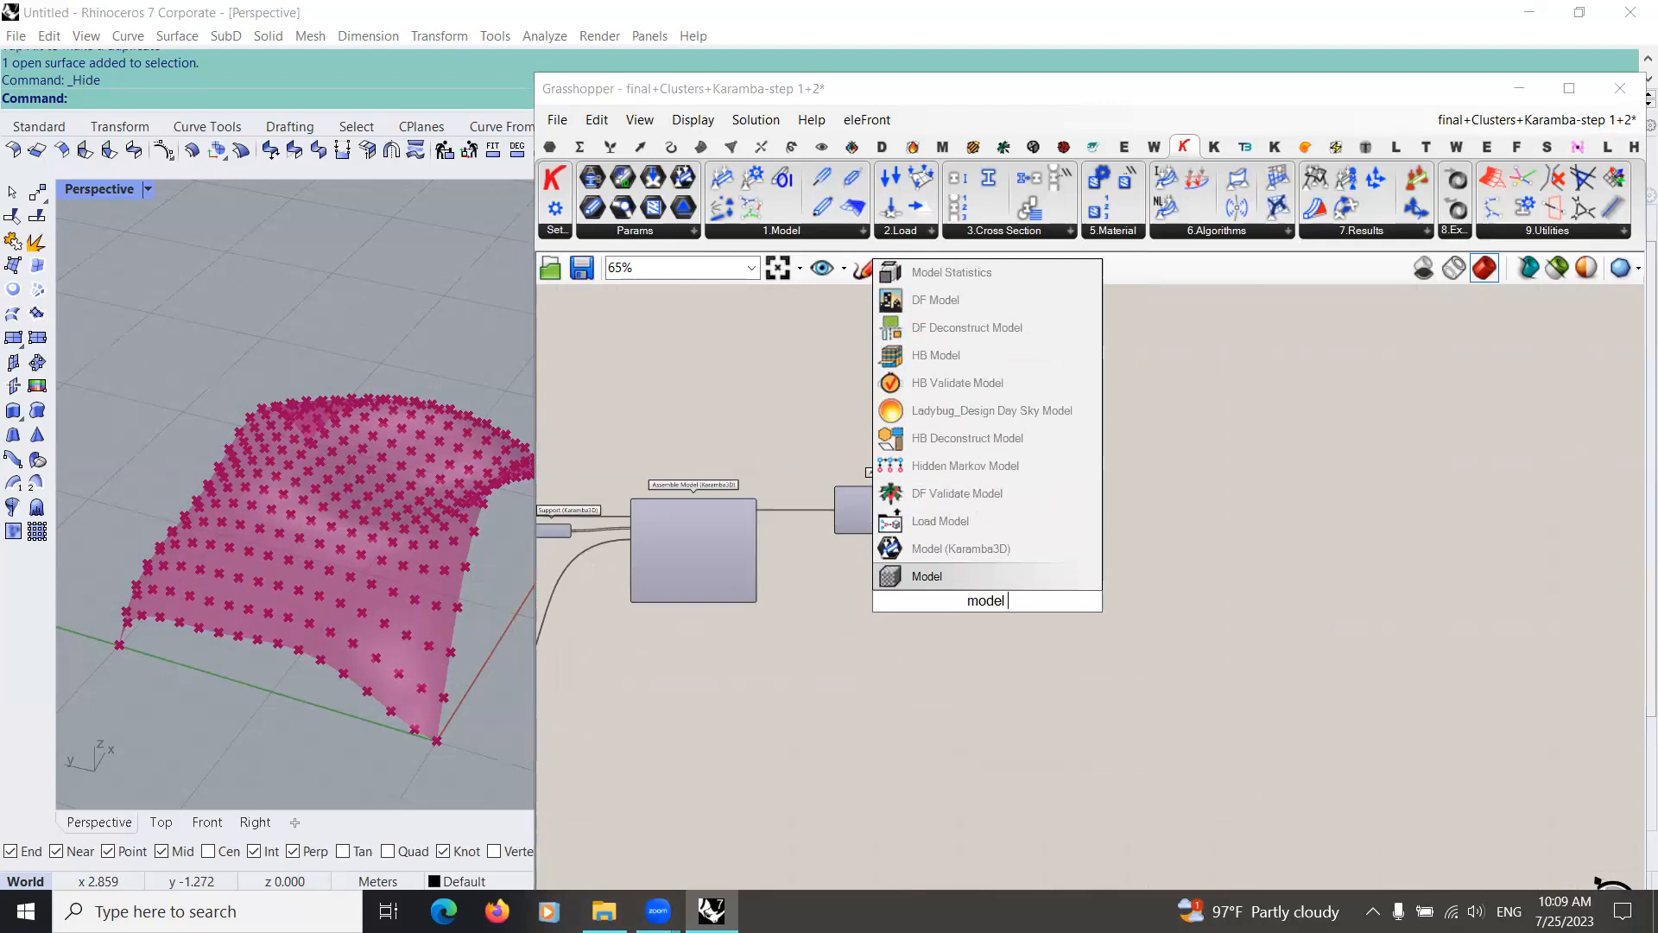
pyautogui.write(' view')
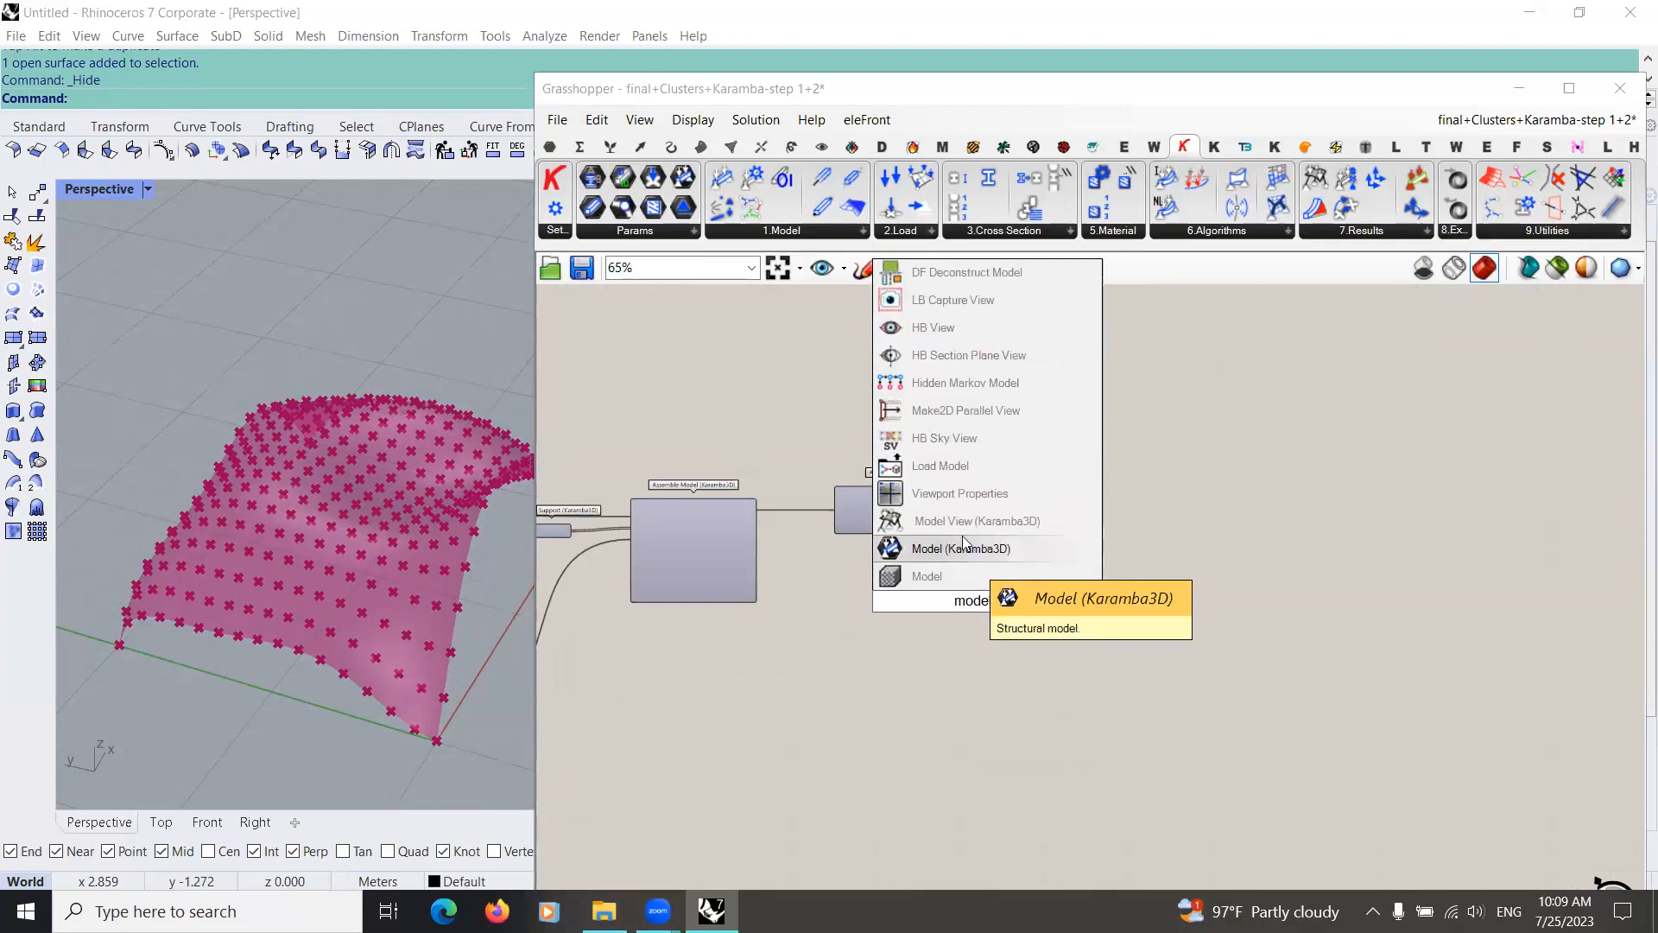
pyautogui.click(962, 522)
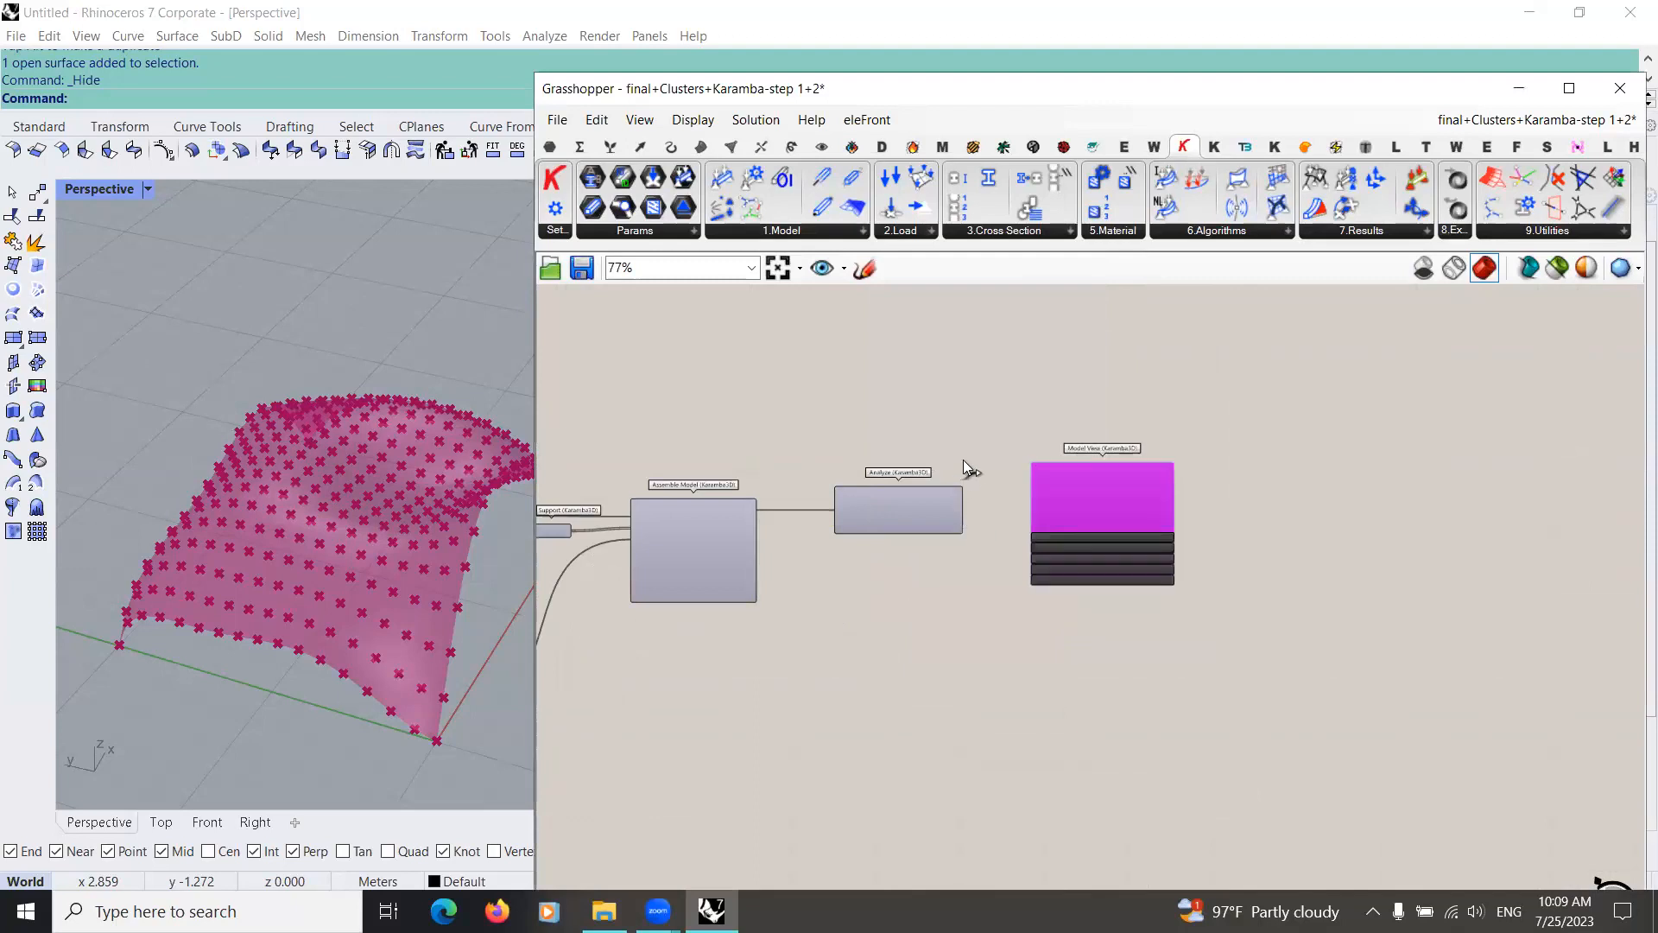
# Step: Connect the Calculated model output of Analyze to the Model input of Model View and move Model View slightly lower
pyautogui.scroll(3, 965, 466)
pyautogui.moveTo(956, 441); pyautogui.dragTo(1106, 387)
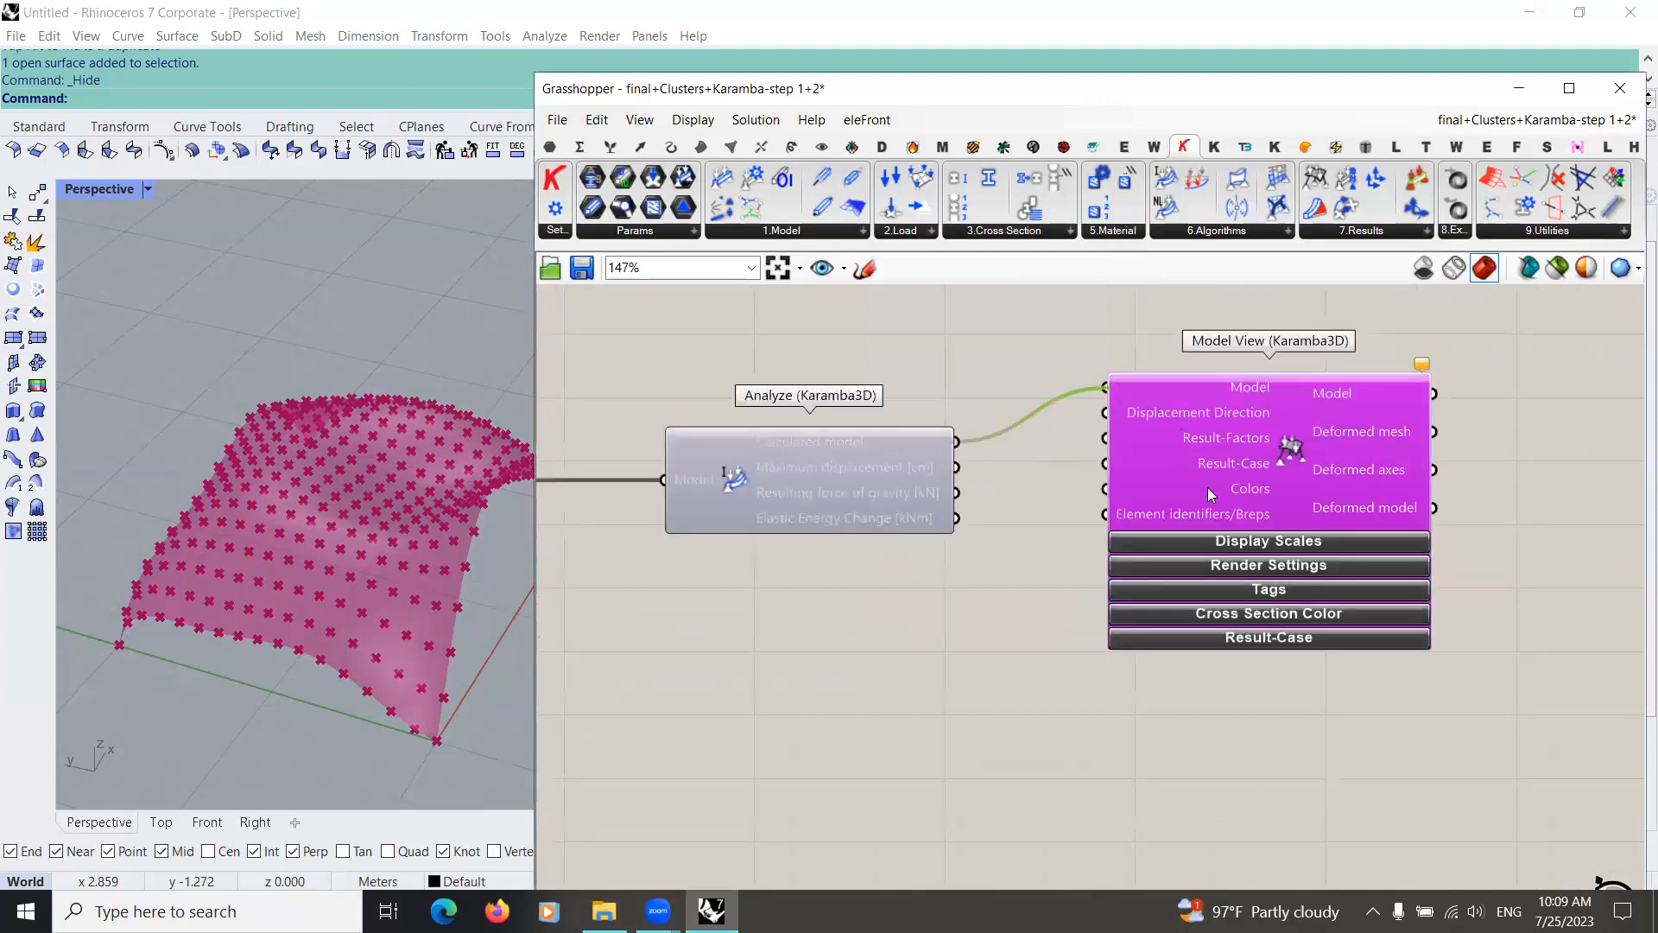
pyautogui.scroll(-2, 1009, 596)
pyautogui.moveTo(1112, 498); pyautogui.dragTo(1117, 551)
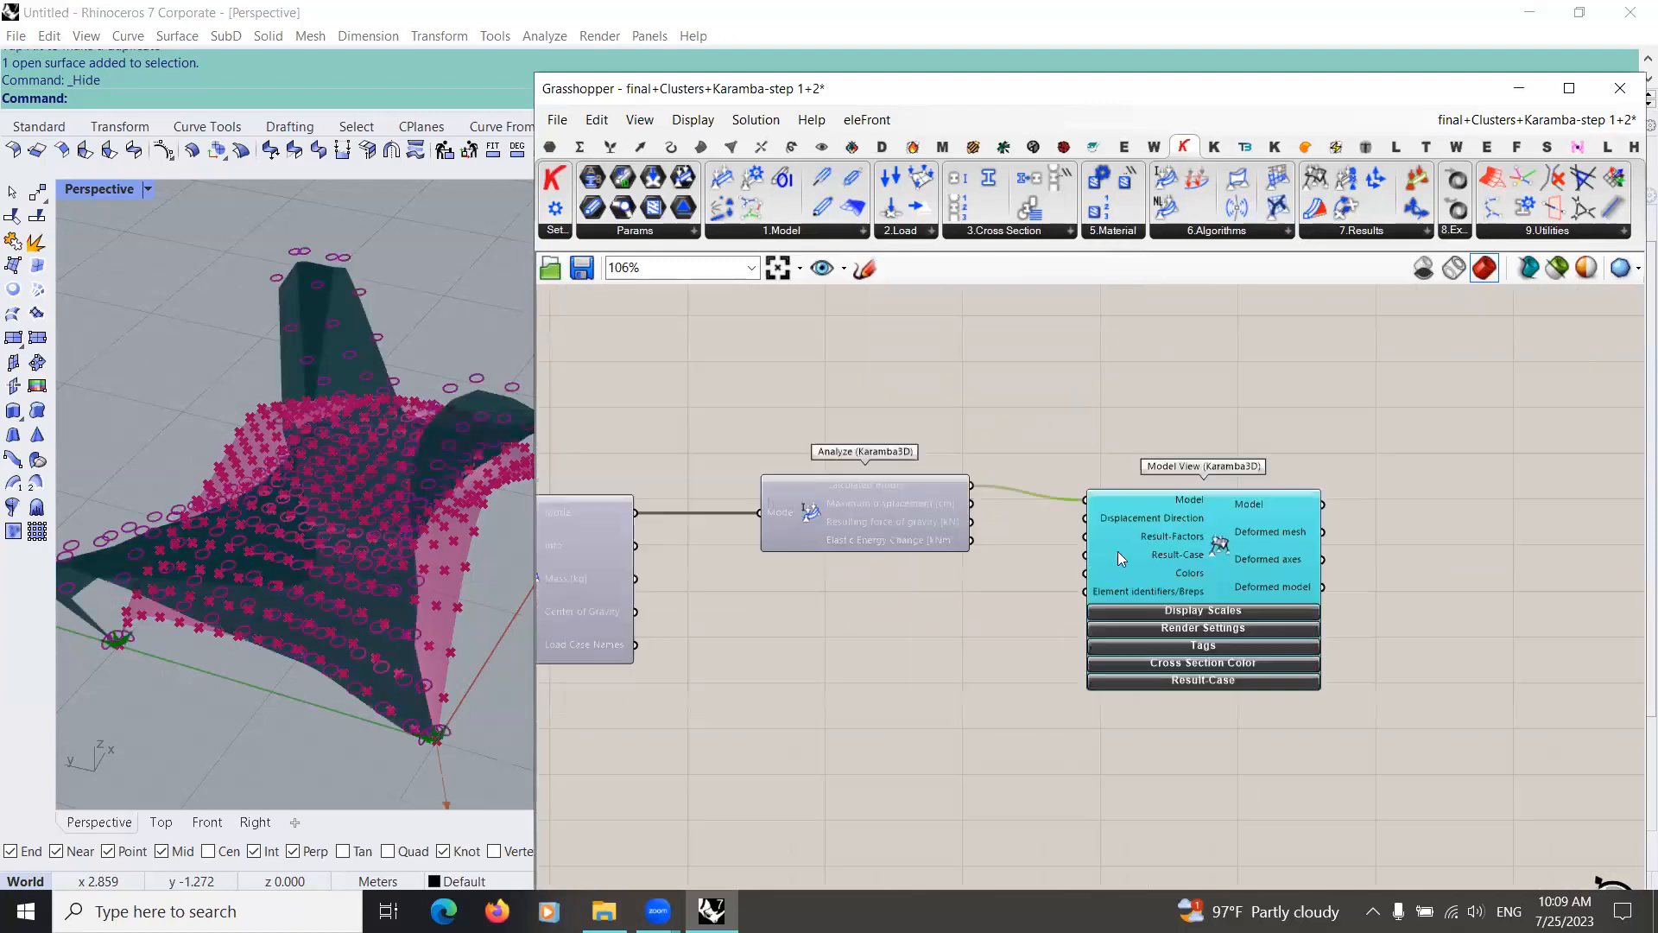
# Step: Expand the Display Scales of Model View and switch off the Deformation, Loads and Supports displays
pyautogui.moveTo(1246, 611); pyautogui.dragTo(1125, 564, button='right')
pyautogui.scroll(3, 890, 567)
pyautogui.click(1124, 564)
pyautogui.scroll(-1, 837, 645)
pyautogui.moveTo(837, 644); pyautogui.dragTo(743, 514, button='right')
pyautogui.scroll(-4, 350, 467)
pyautogui.moveTo(351, 464); pyautogui.dragTo(774, 518, button='right')
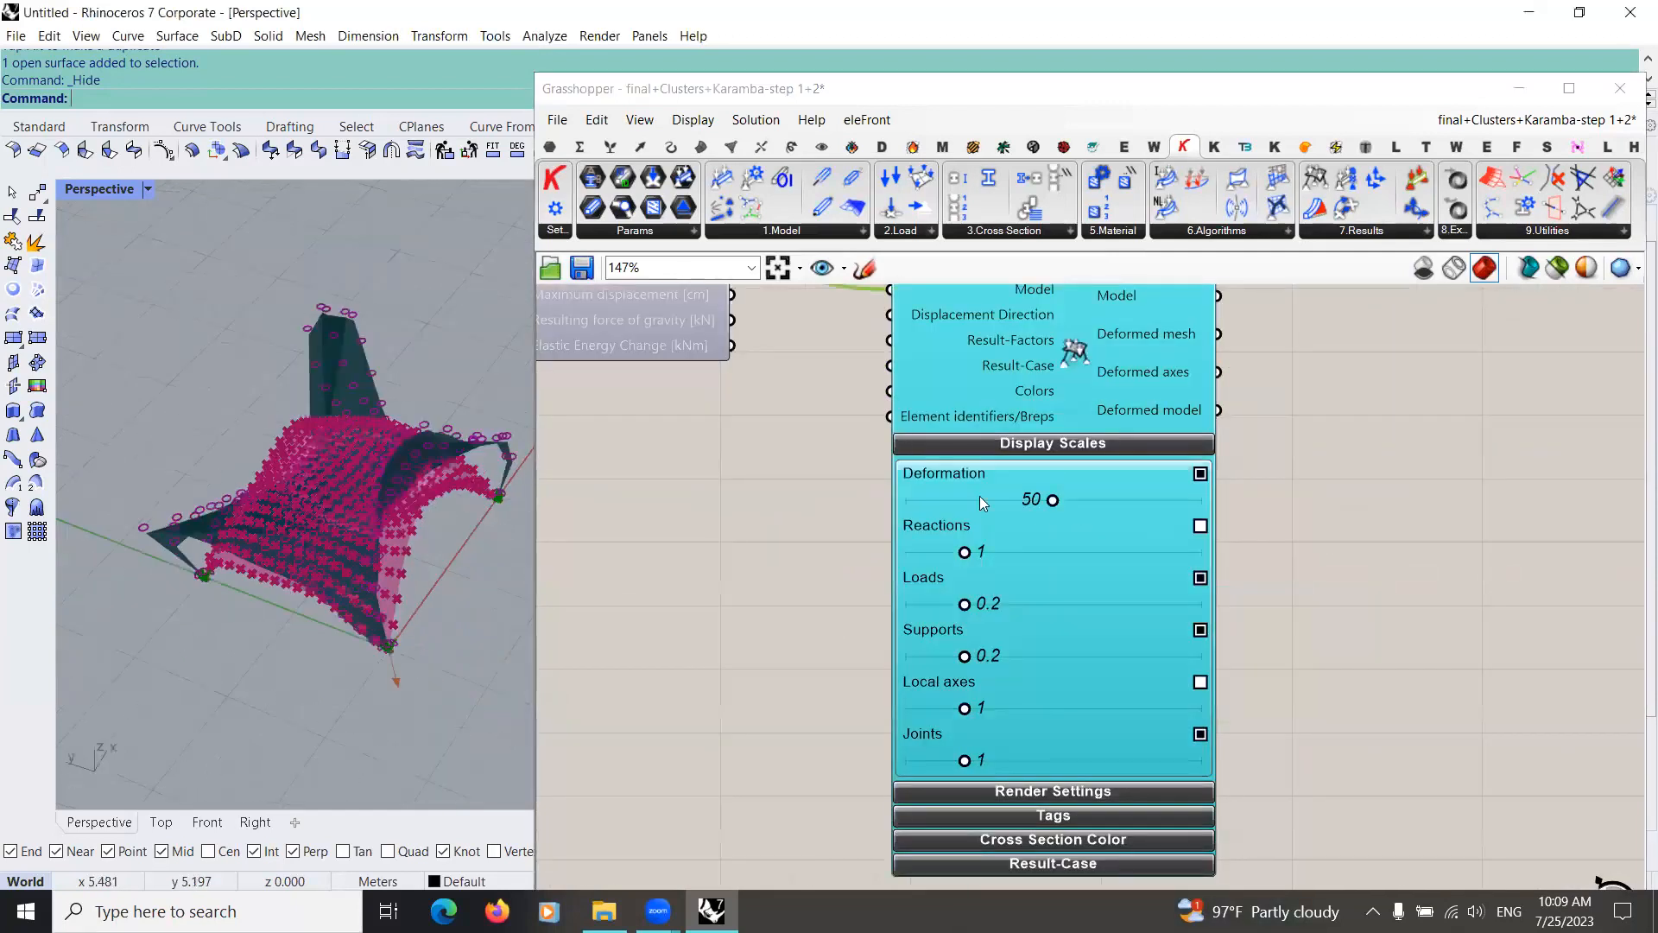
pyautogui.click(1201, 474)
pyautogui.click(1200, 577)
pyautogui.click(1200, 631)
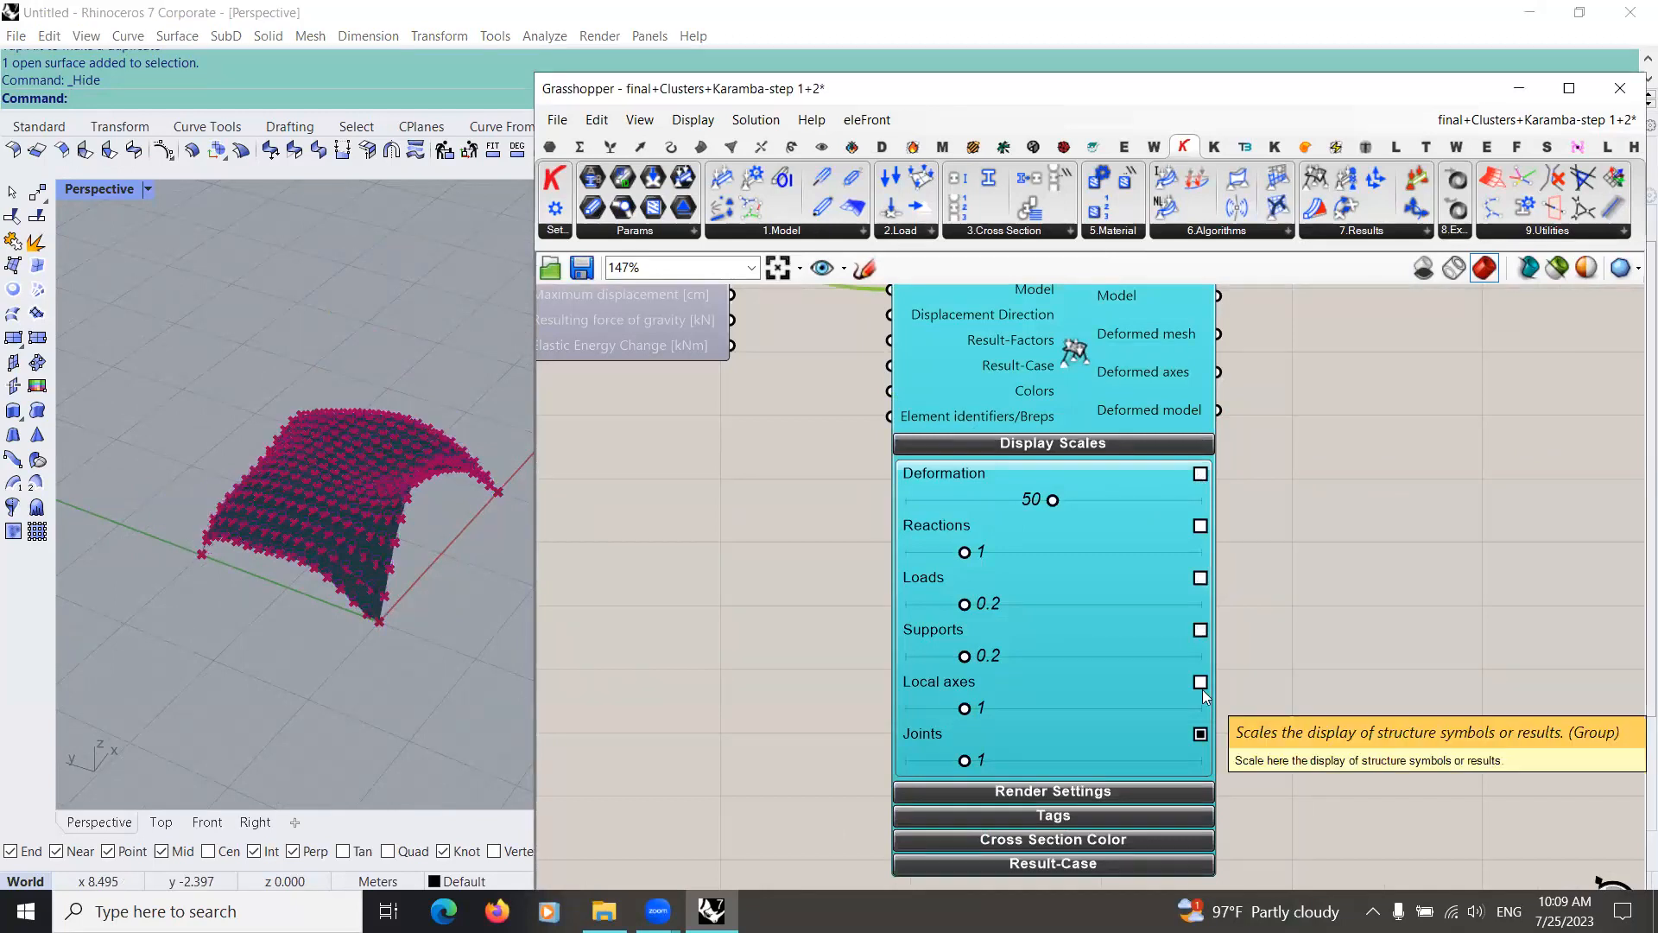
pyautogui.scroll(-4, 984, 454)
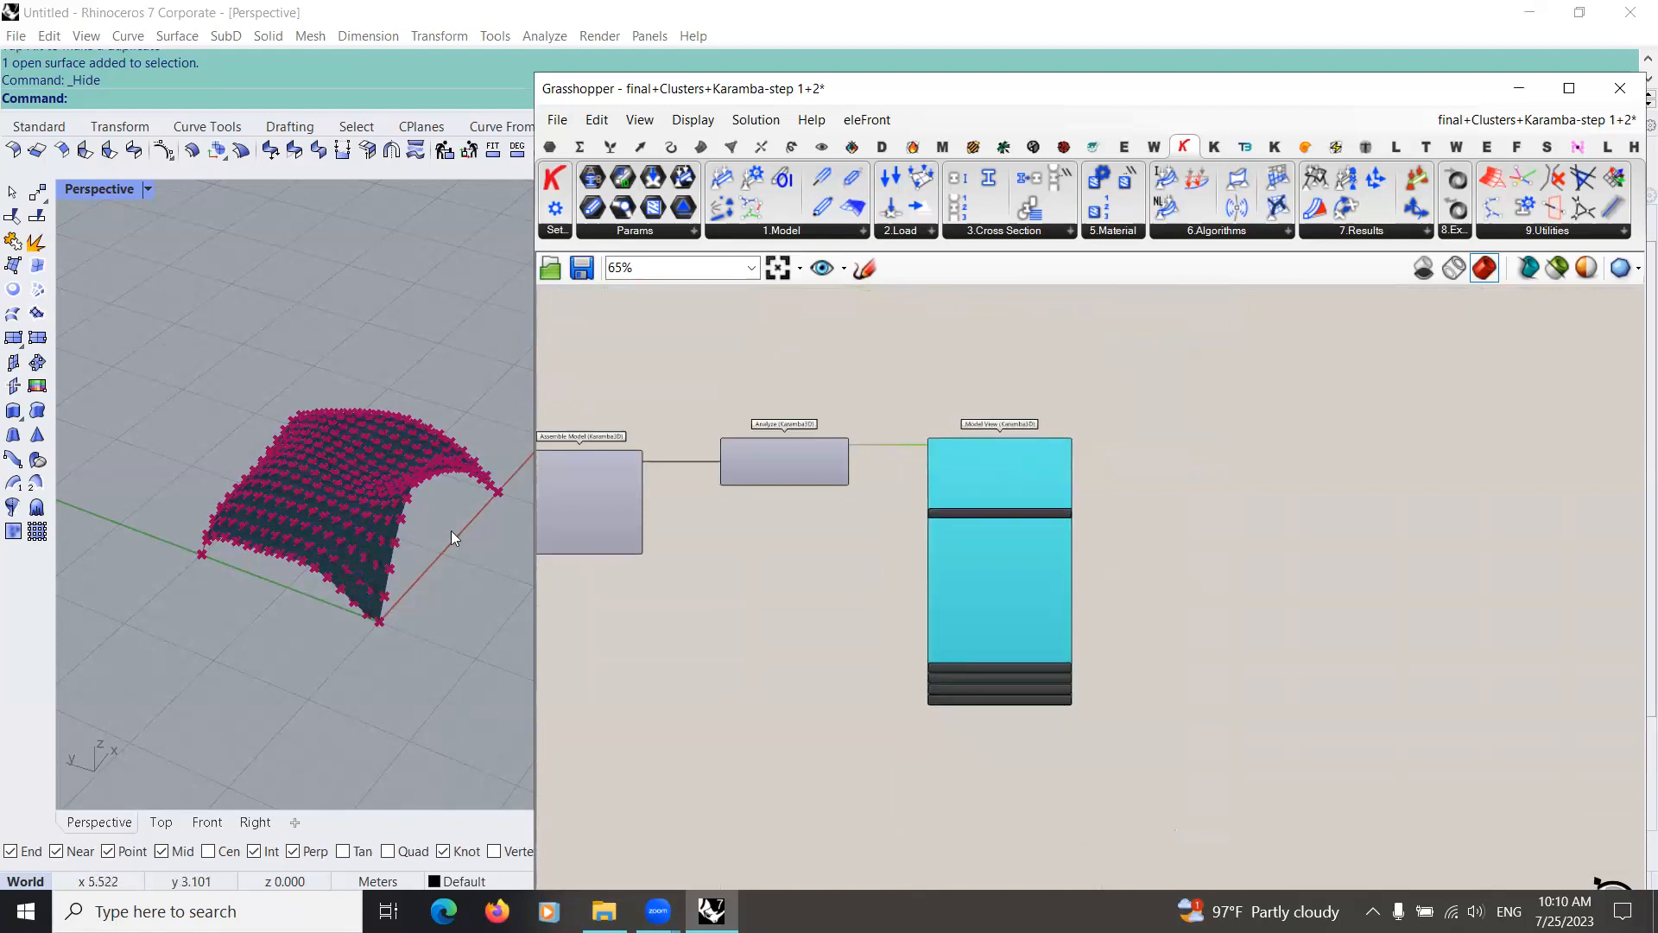
# Step: Add a Karamba3D Shell View component beyond the Model View component
pyautogui.moveTo(385, 513); pyautogui.dragTo(406, 577, button='right')
pyautogui.scroll(4, 409, 537)
pyautogui.moveTo(363, 522); pyautogui.dragTo(1150, 639, button='right')
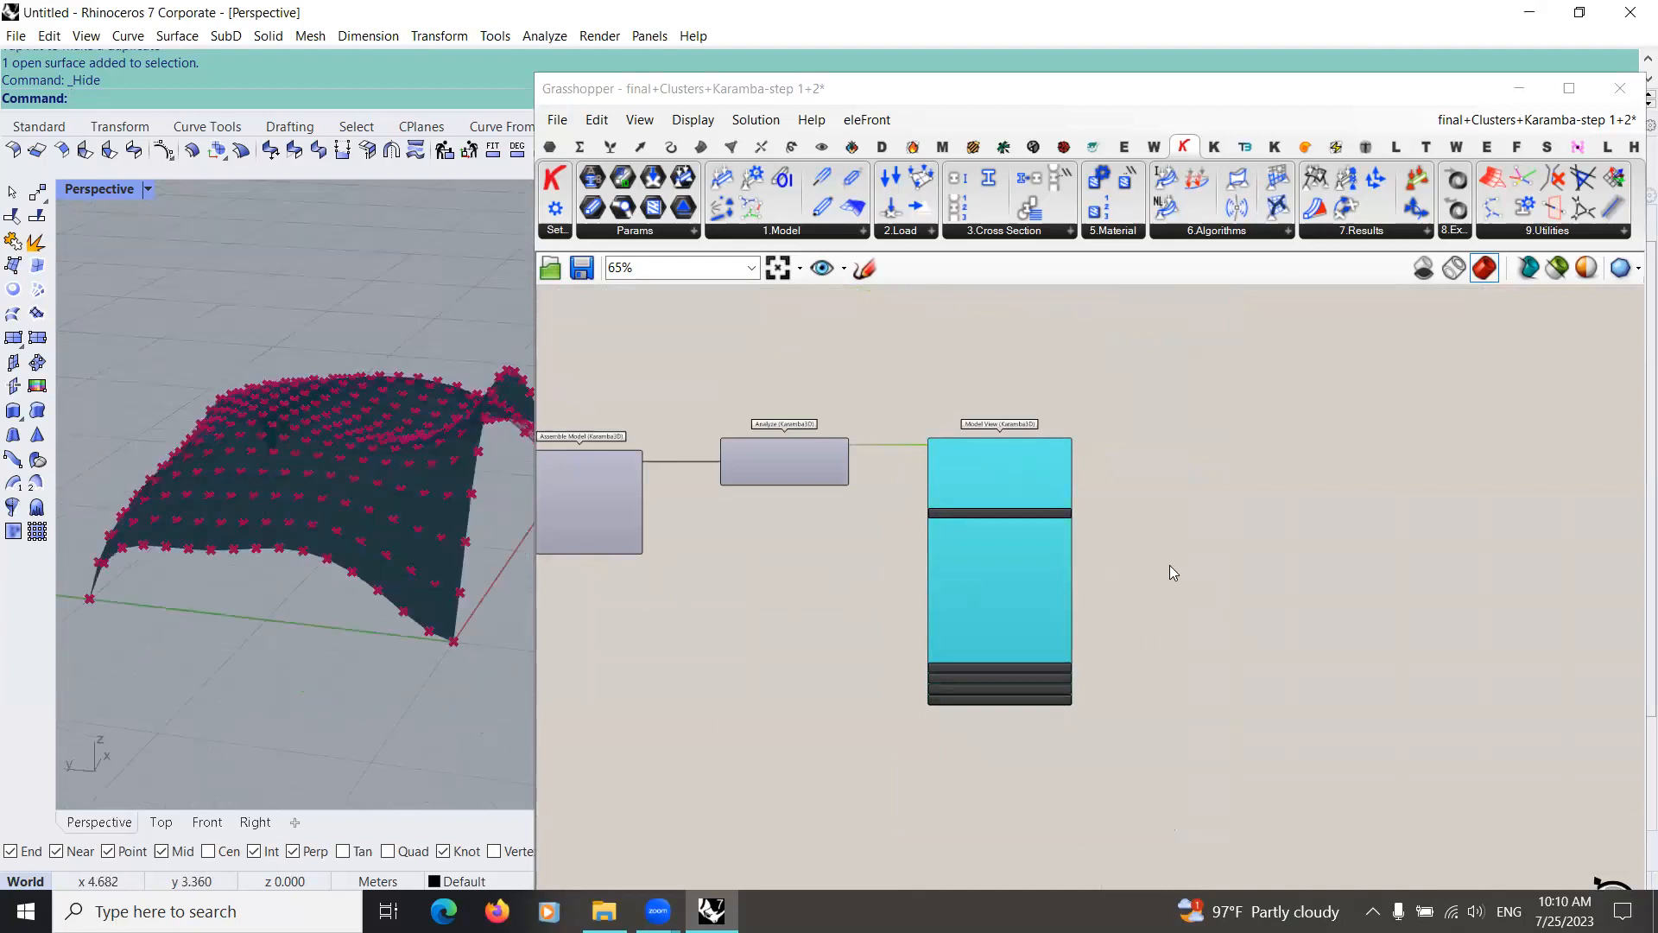
pyautogui.scroll(4, 1169, 573)
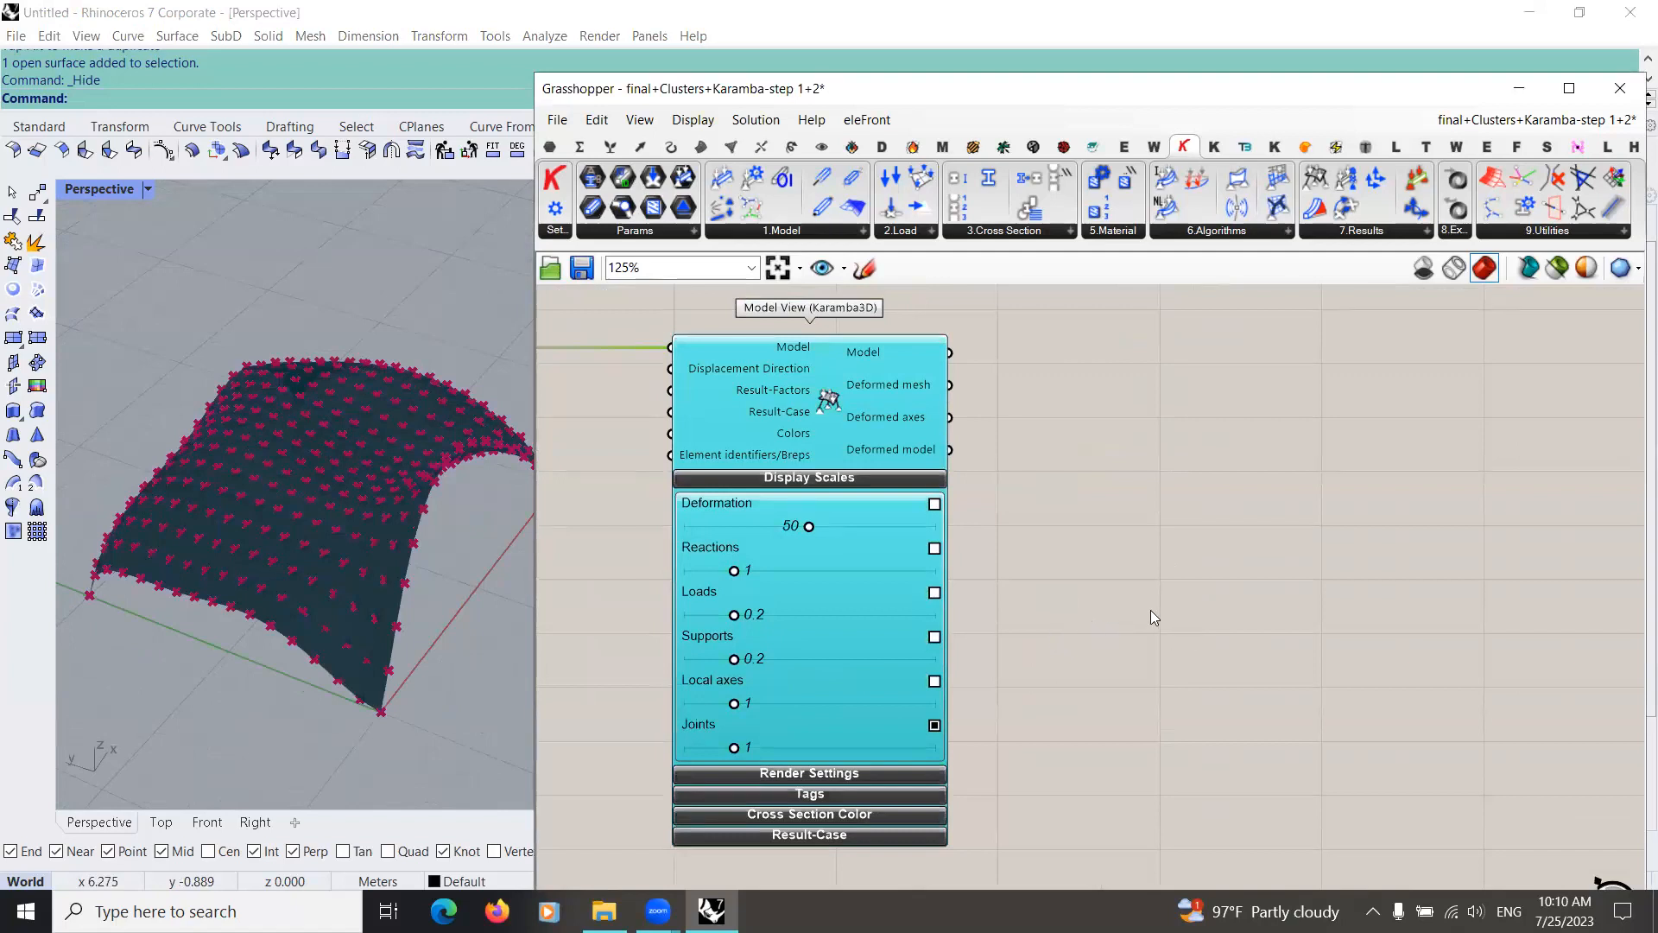
pyautogui.doubleClick(1141, 577)
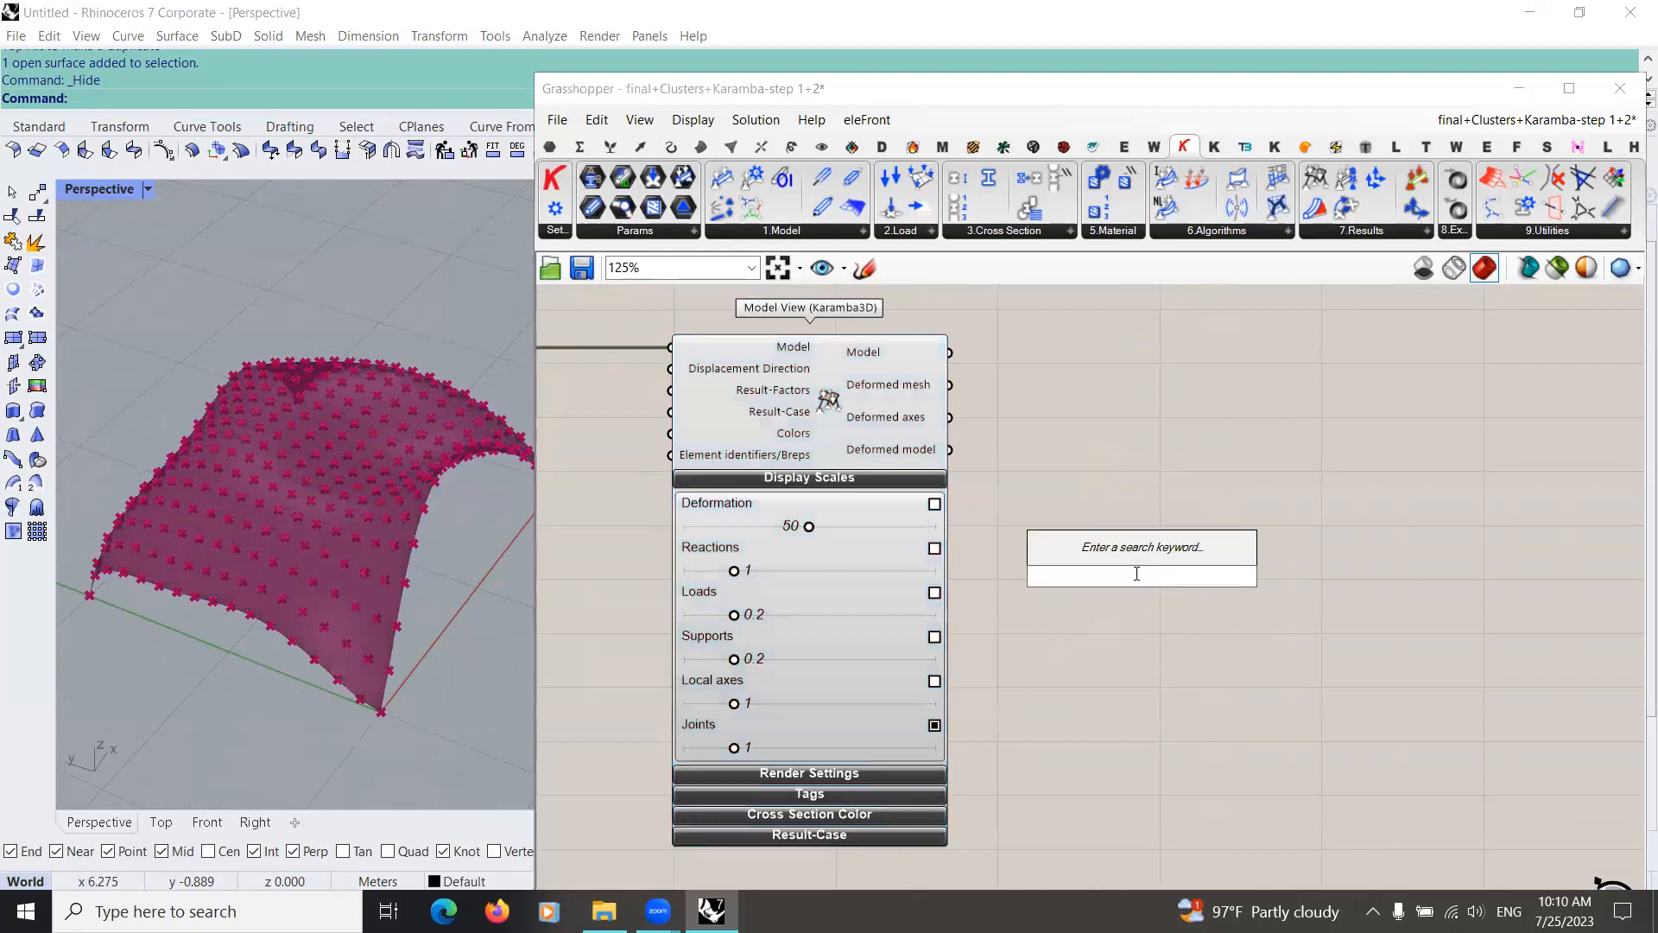
pyautogui.write('model shell')
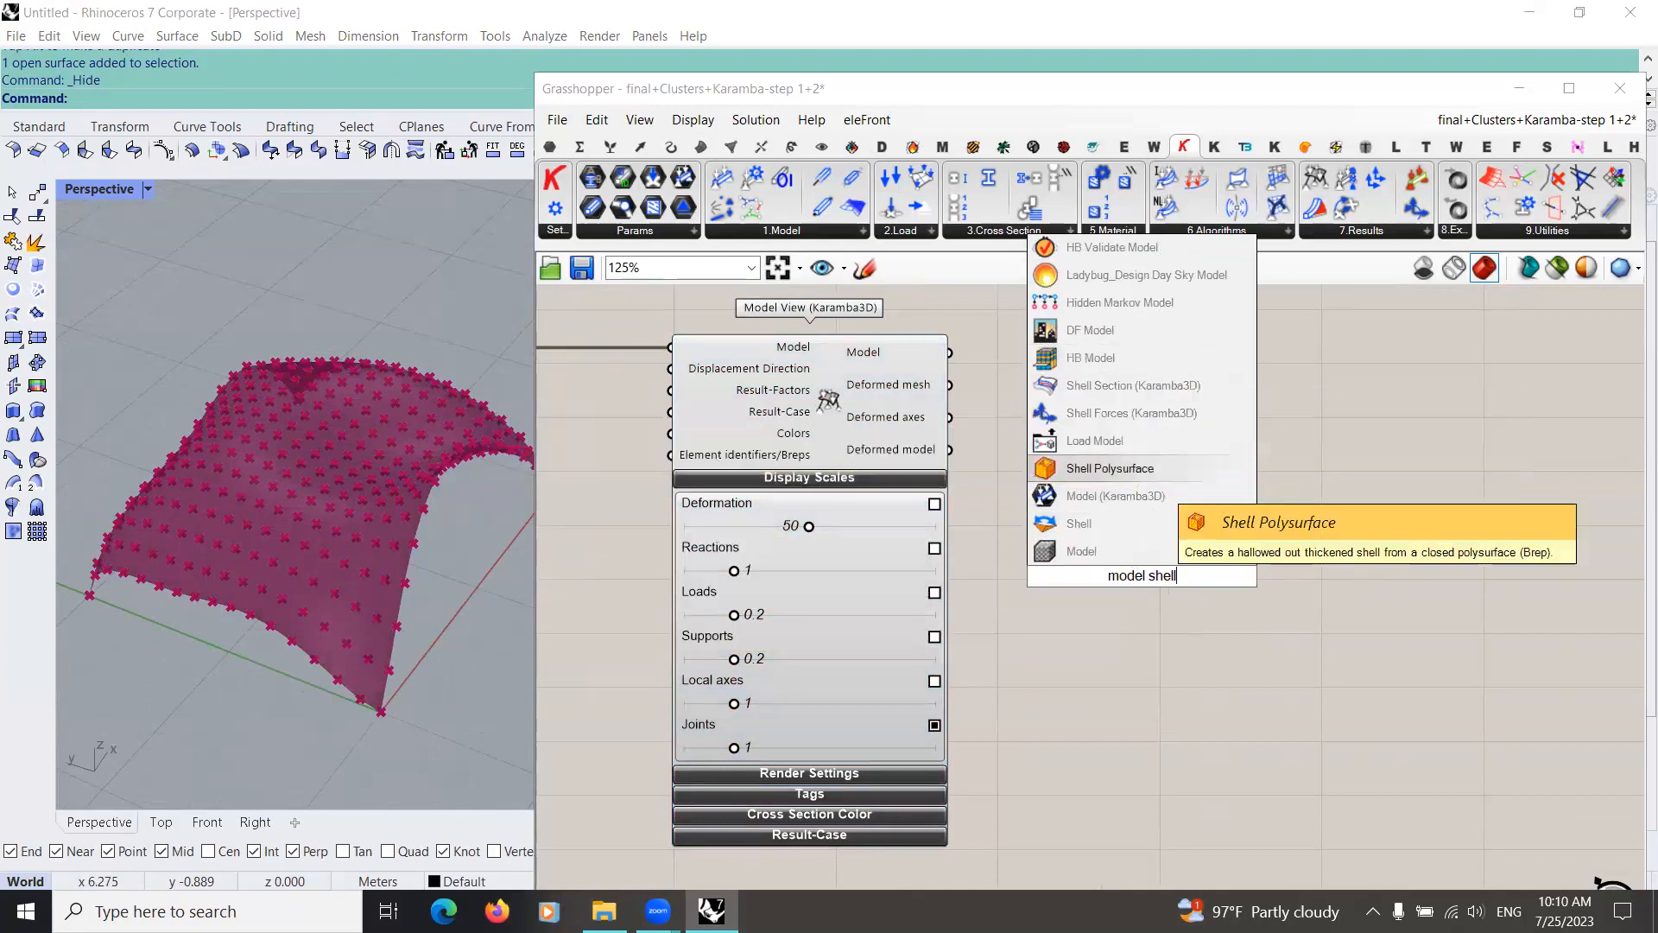
pyautogui.write('view')
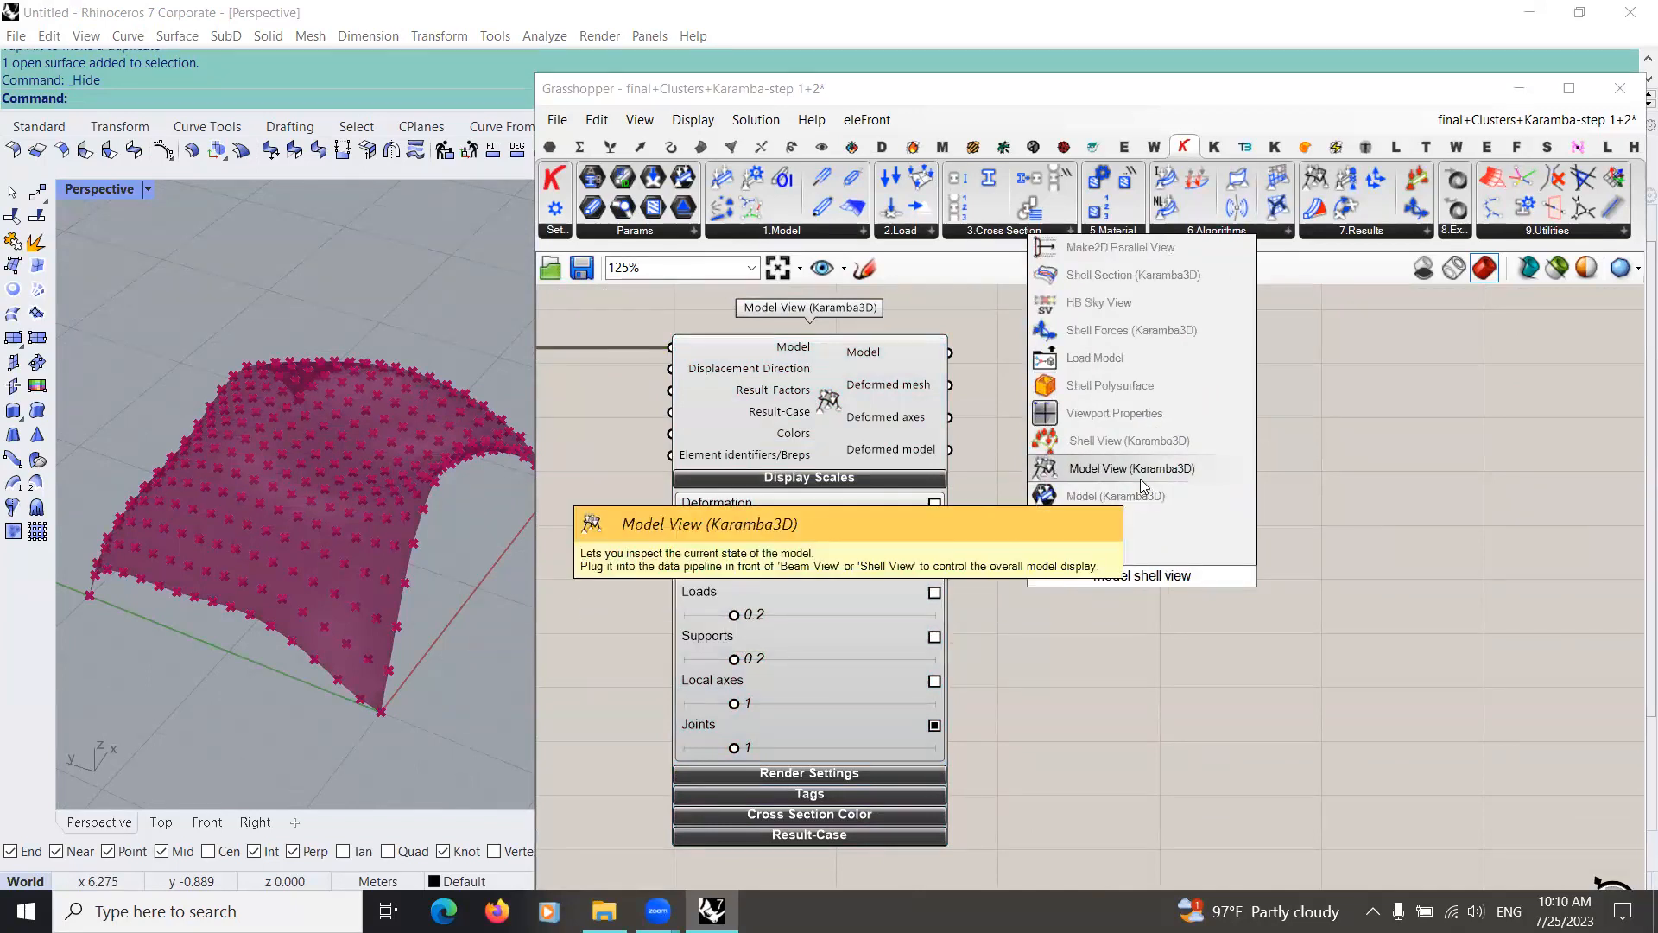
pyautogui.click(1138, 442)
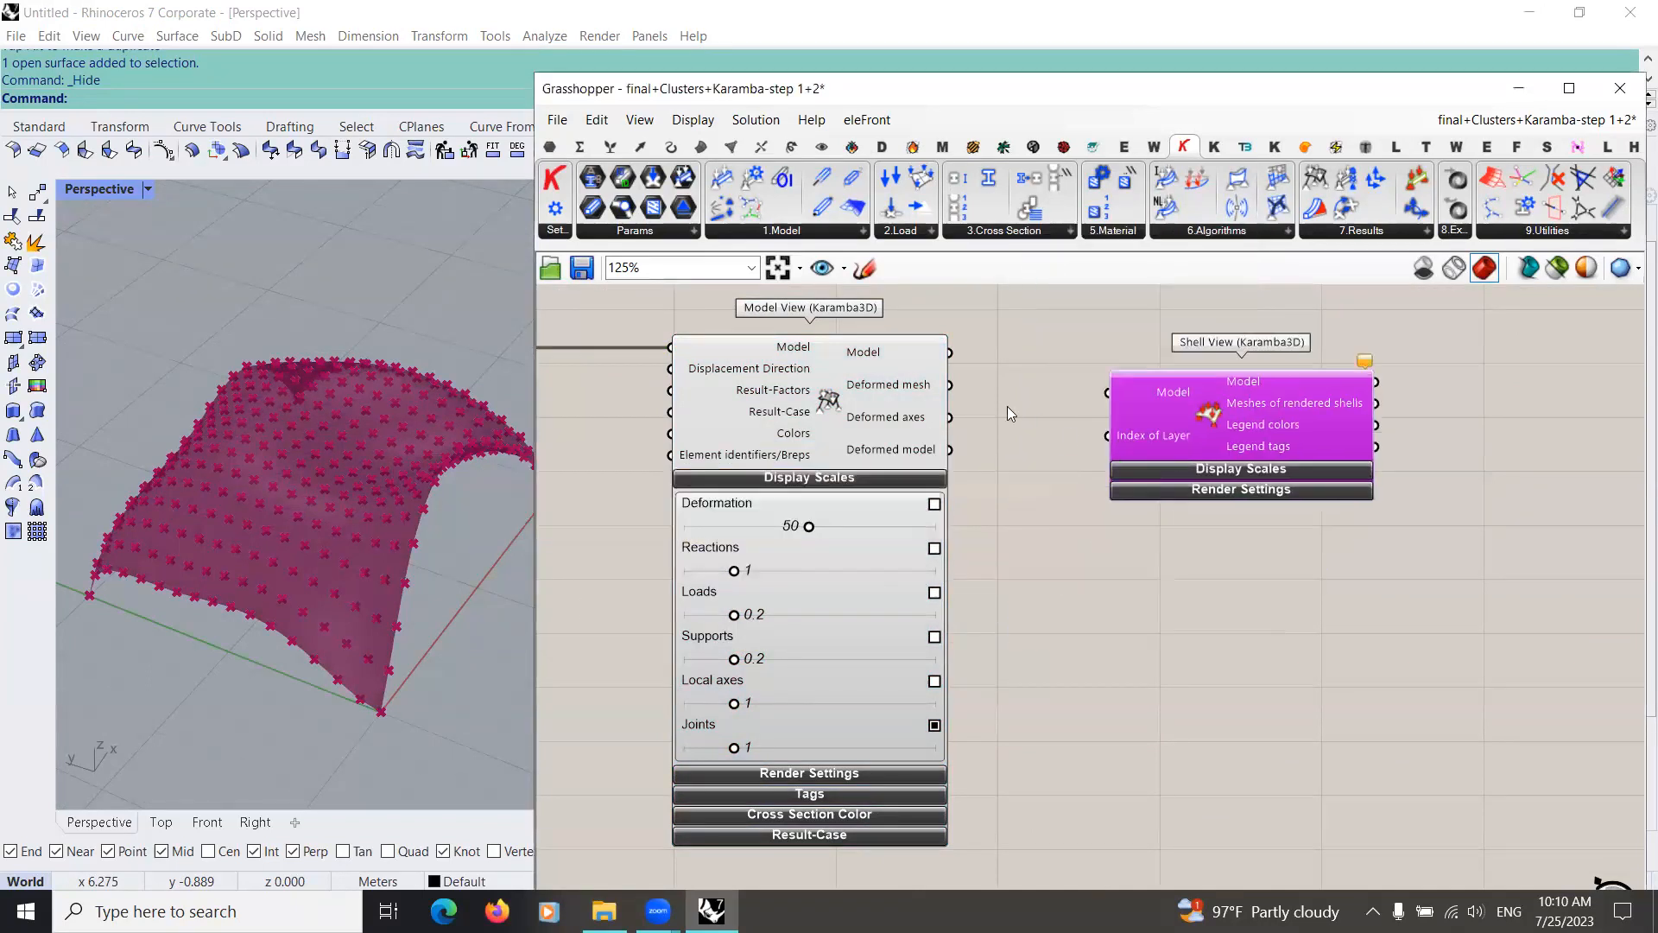
# Step: Connect the Model output of Model View to the Model input of Shell View and expand Shell View's Display Scales
pyautogui.moveTo(918, 380); pyautogui.dragTo(1117, 399)
pyautogui.click(1211, 475)
pyautogui.rightClick(929, 480)
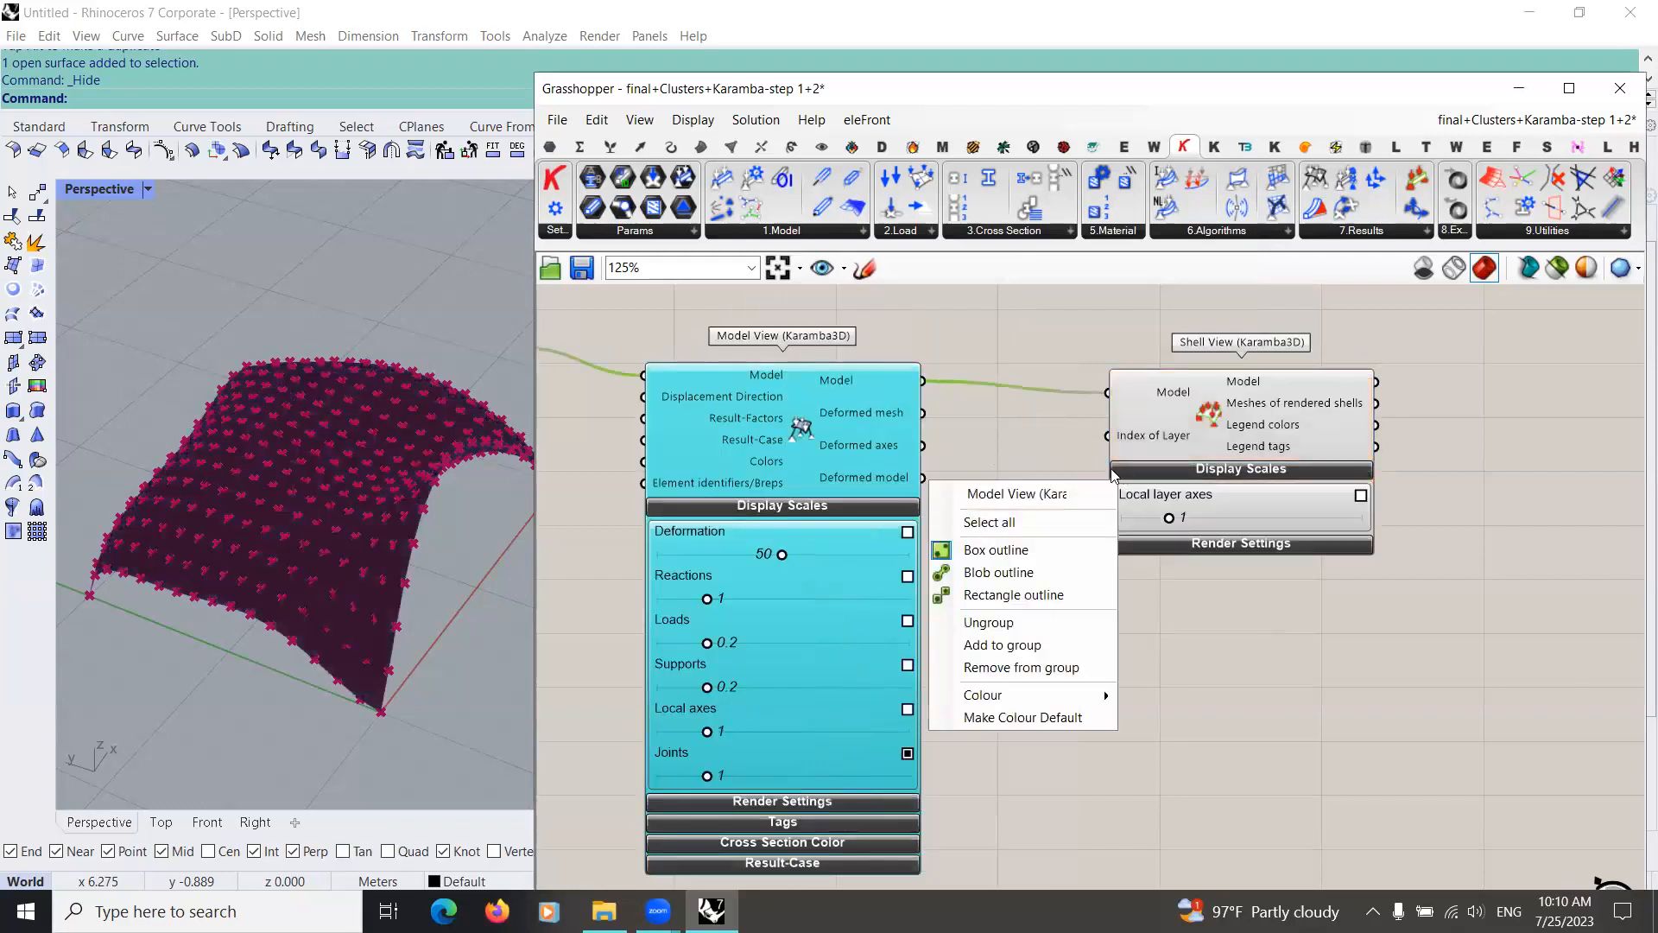
pyautogui.click(960, 510)
pyautogui.moveTo(993, 437); pyautogui.dragTo(770, 439, button='right')
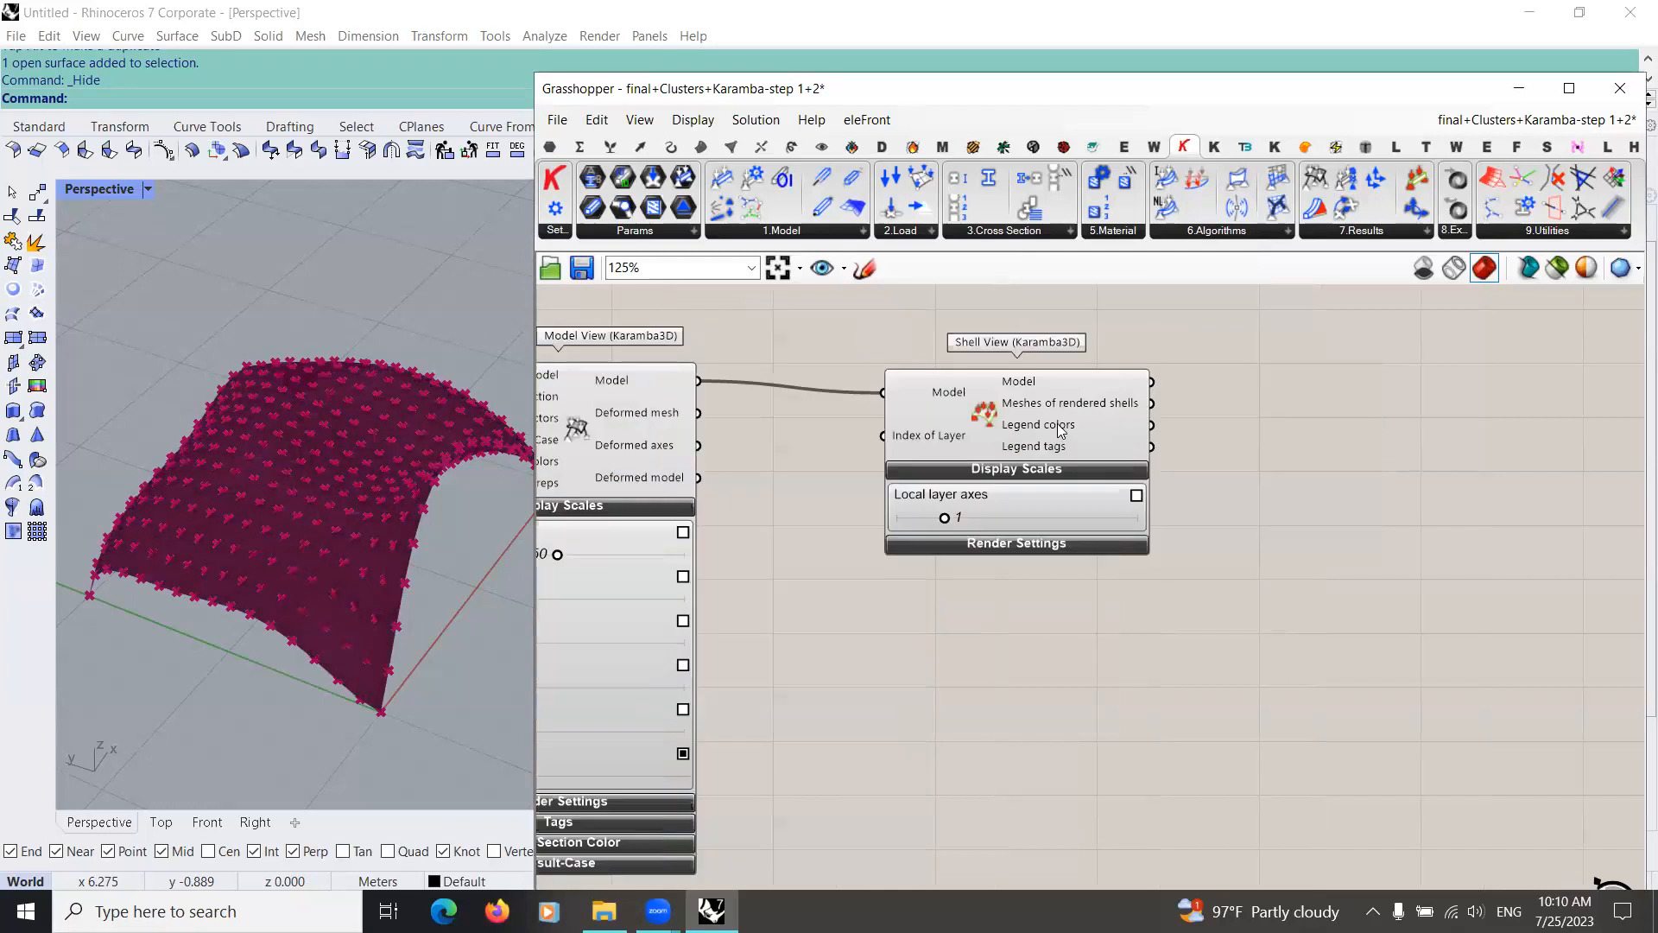
# Step: Turn off the preview of the Karamba components upstream of Shell View, including Model View
pyautogui.moveTo(1061, 427); pyautogui.dragTo(981, 429, button='right')
pyautogui.moveTo(829, 546); pyautogui.dragTo(892, 533)
pyautogui.scroll(-3, 891, 558)
pyautogui.moveTo(891, 557); pyautogui.dragTo(1209, 588, button='right')
pyautogui.scroll(-3, 1180, 488)
pyautogui.scroll(-2, 1200, 503)
pyautogui.moveTo(591, 732); pyautogui.dragTo(1166, 422)
pyautogui.middleClick(882, 583)
pyautogui.click(1258, 561)
pyautogui.moveTo(1255, 546); pyautogui.dragTo(1008, 630, button='right')
pyautogui.scroll(8, 993, 620)
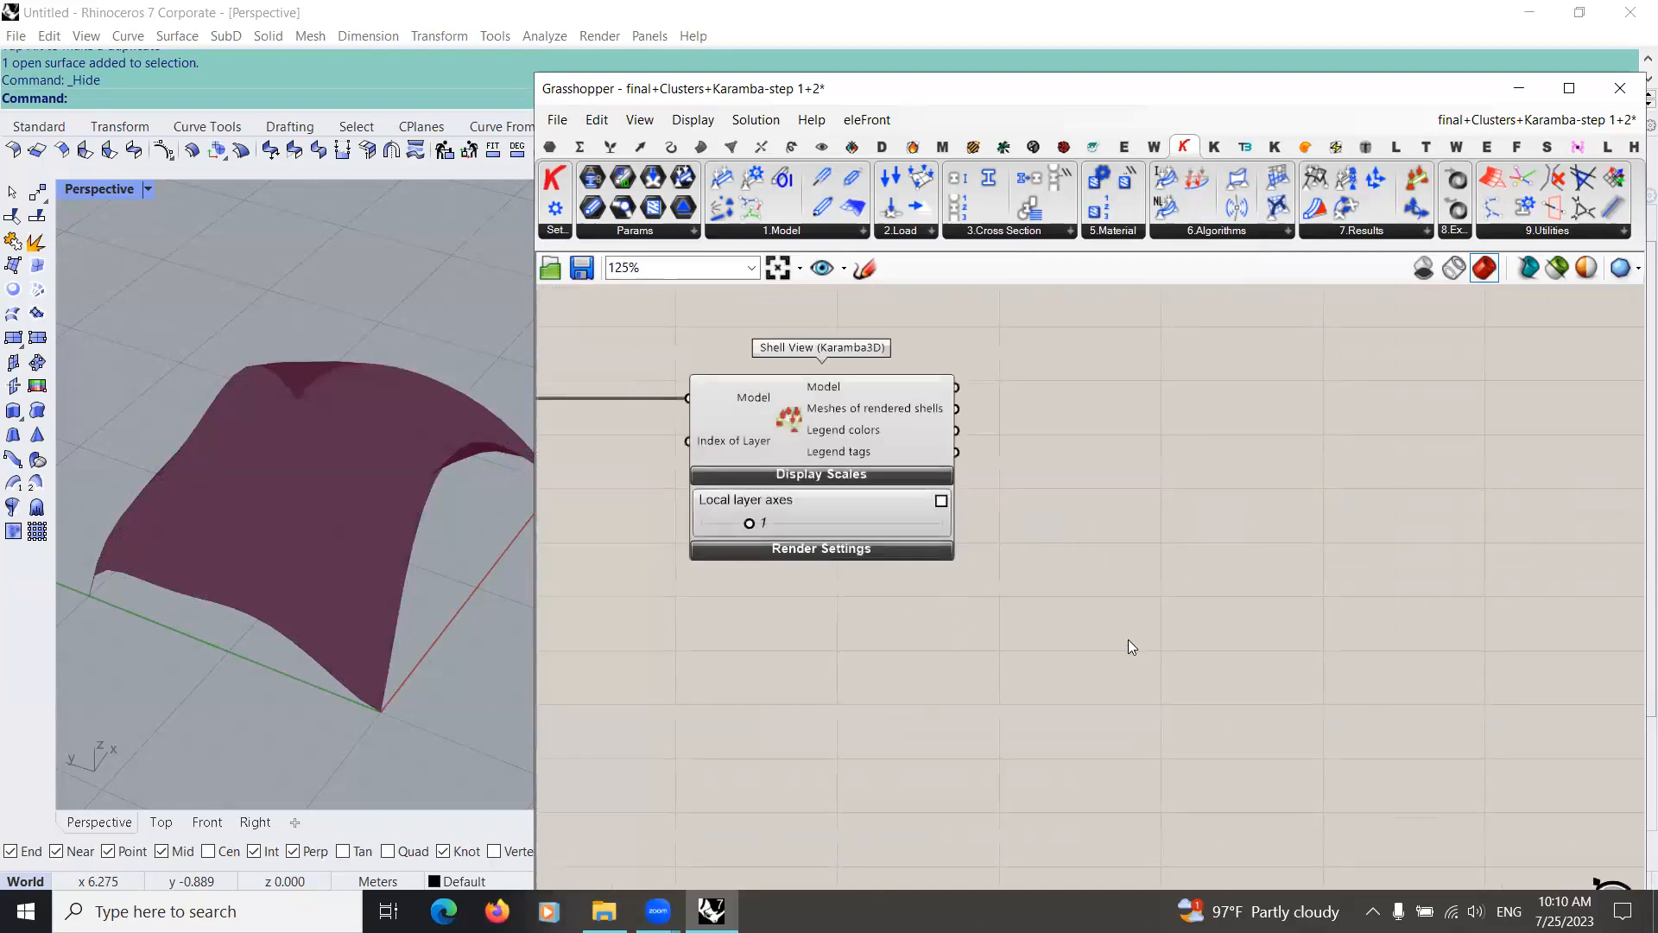
# Step: Add a Legend component beside Shell View and connect Legend colors and Legend tags to its Colour and Tags inputs
pyautogui.doubleClick(1149, 557)
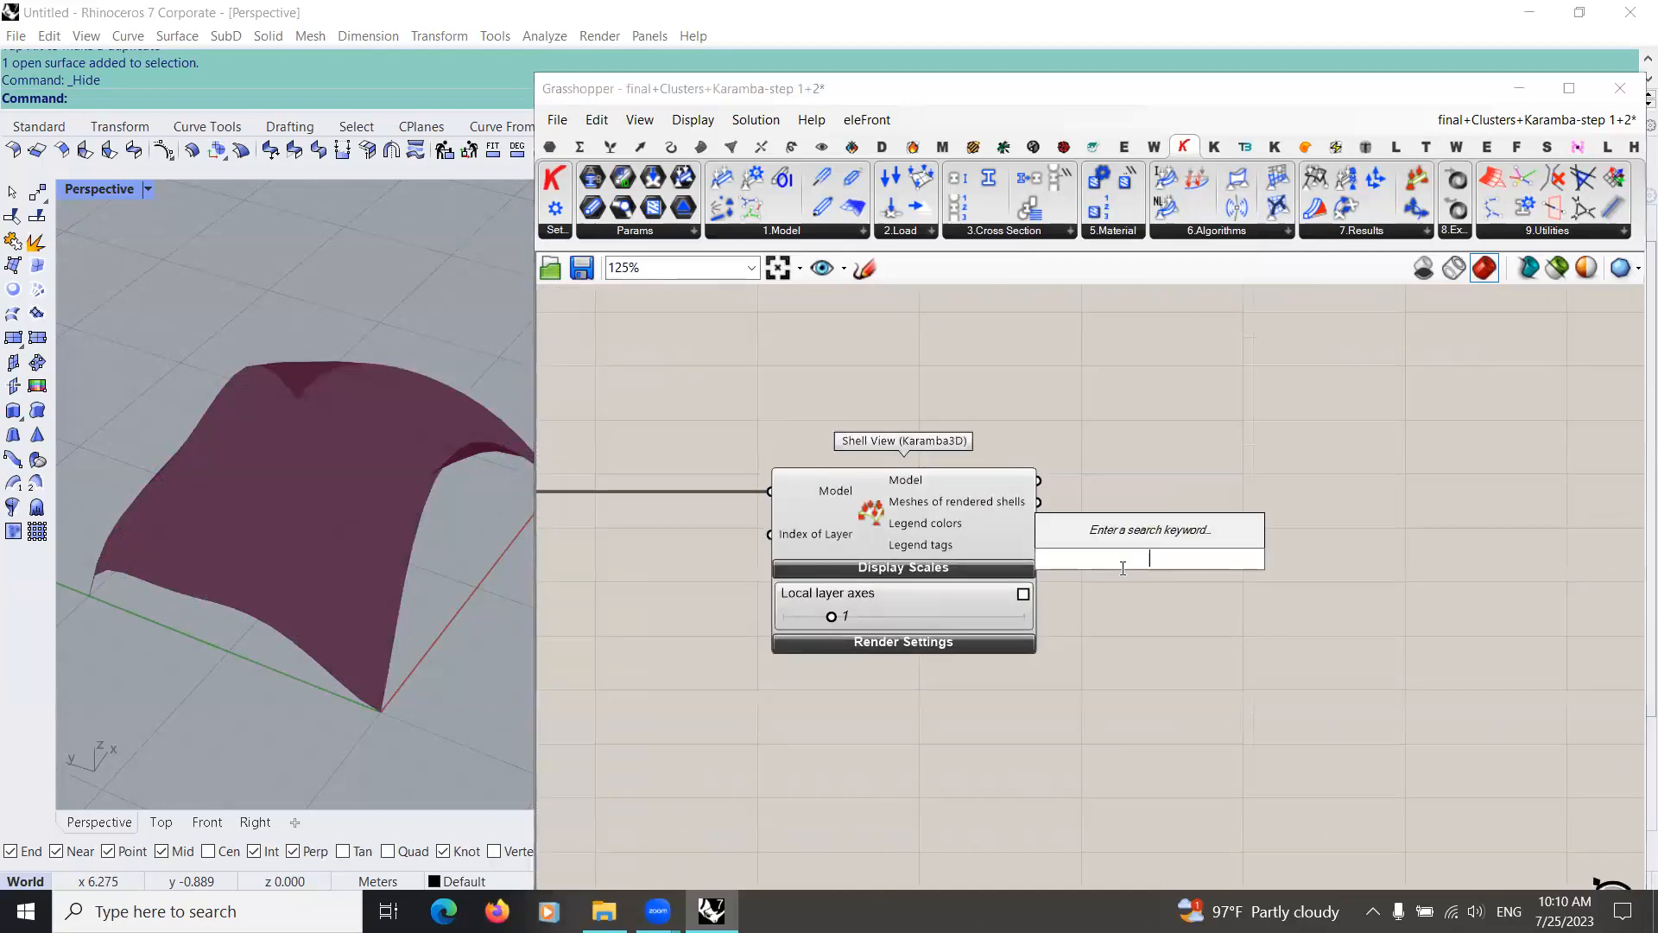
pyautogui.write('legend')
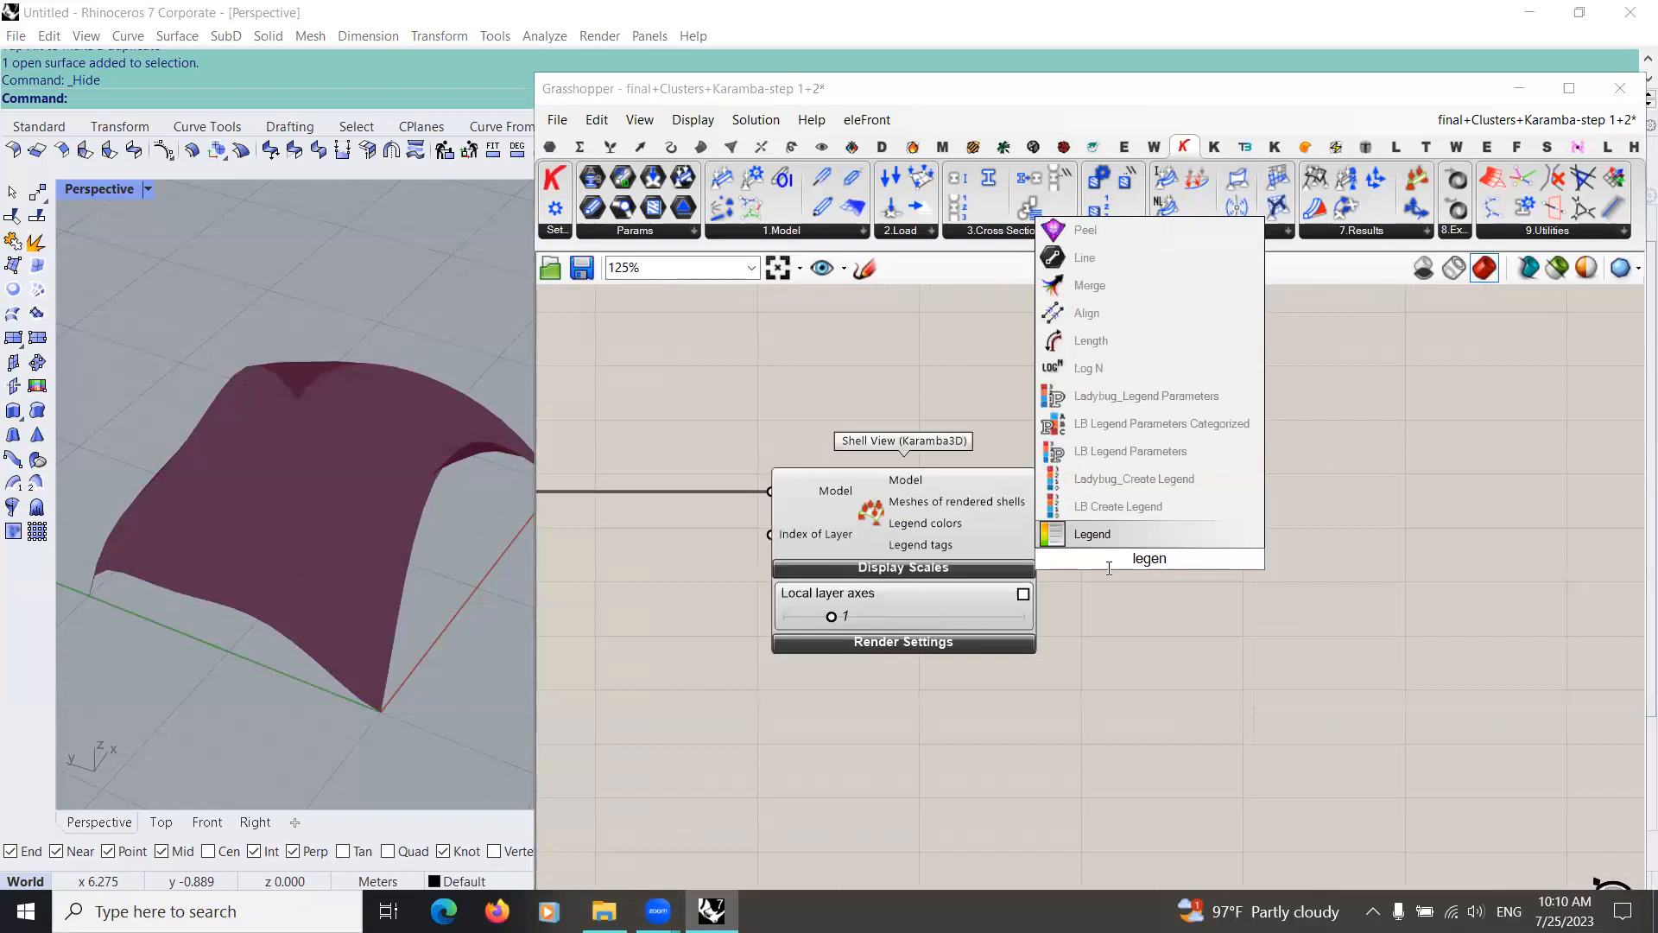
pyautogui.press('Return')
pyautogui.scroll(3, 1058, 570)
pyautogui.moveTo(1022, 487); pyautogui.dragTo(1114, 552)
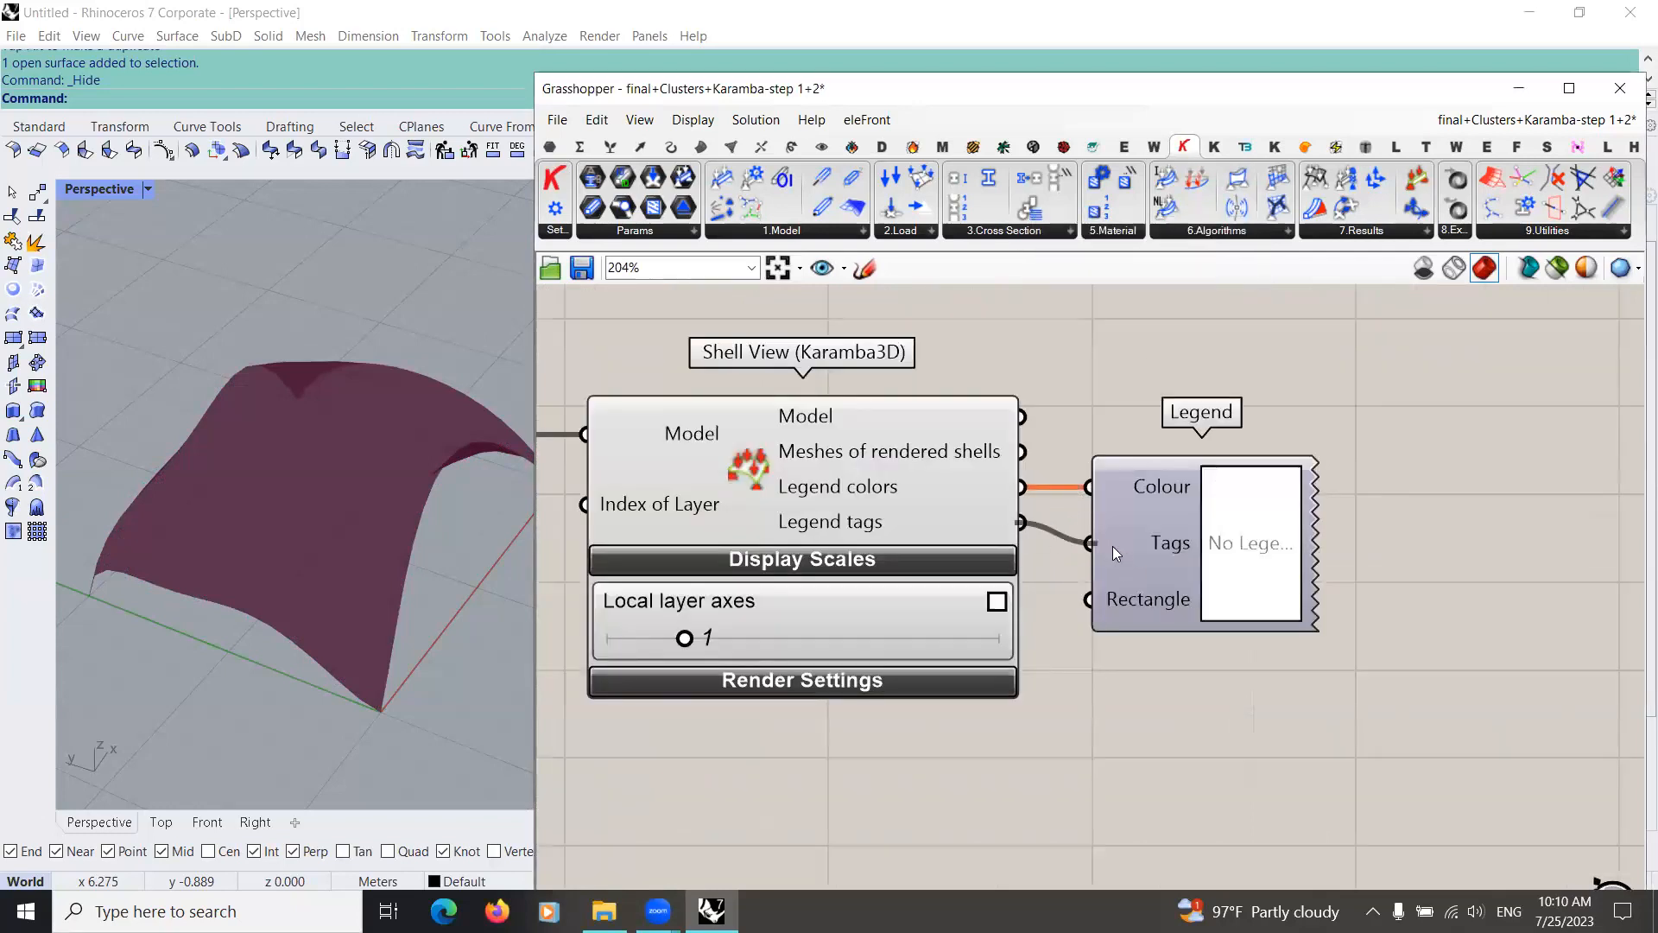
# Step: Expand Shell View's Render Settings and set the rendered result to Utilization
pyautogui.click(872, 683)
pyautogui.moveTo(720, 773); pyautogui.dragTo(758, 538, button='right')
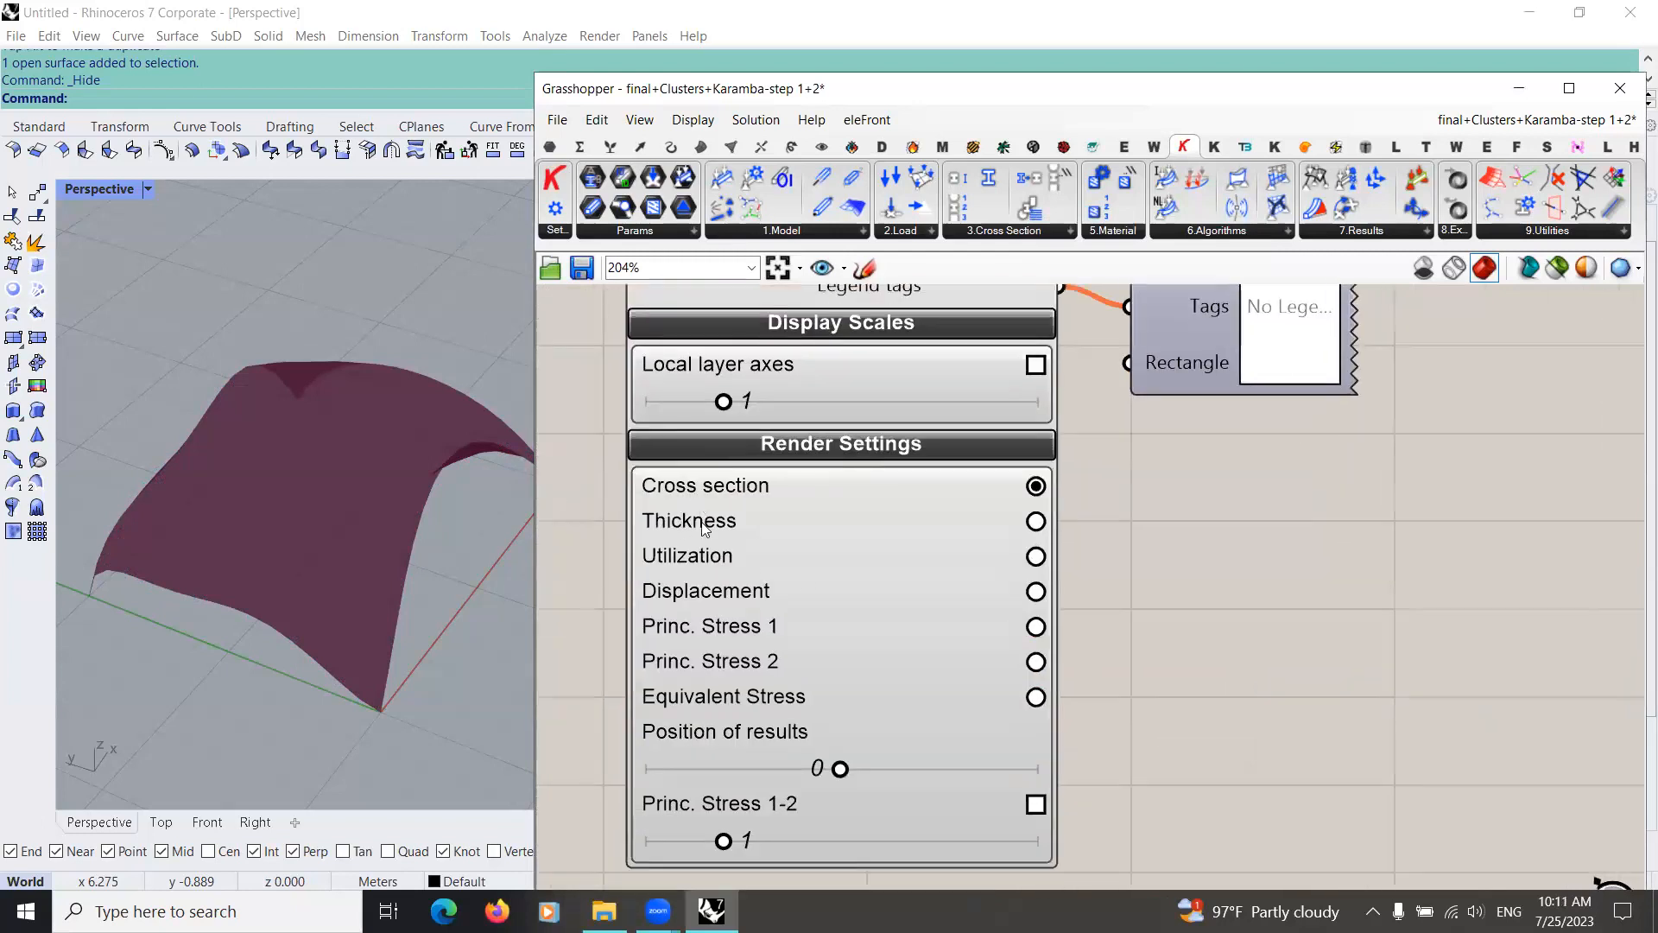
pyautogui.click(1036, 555)
pyautogui.scroll(-3, 1140, 691)
pyautogui.scroll(2, 883, 587)
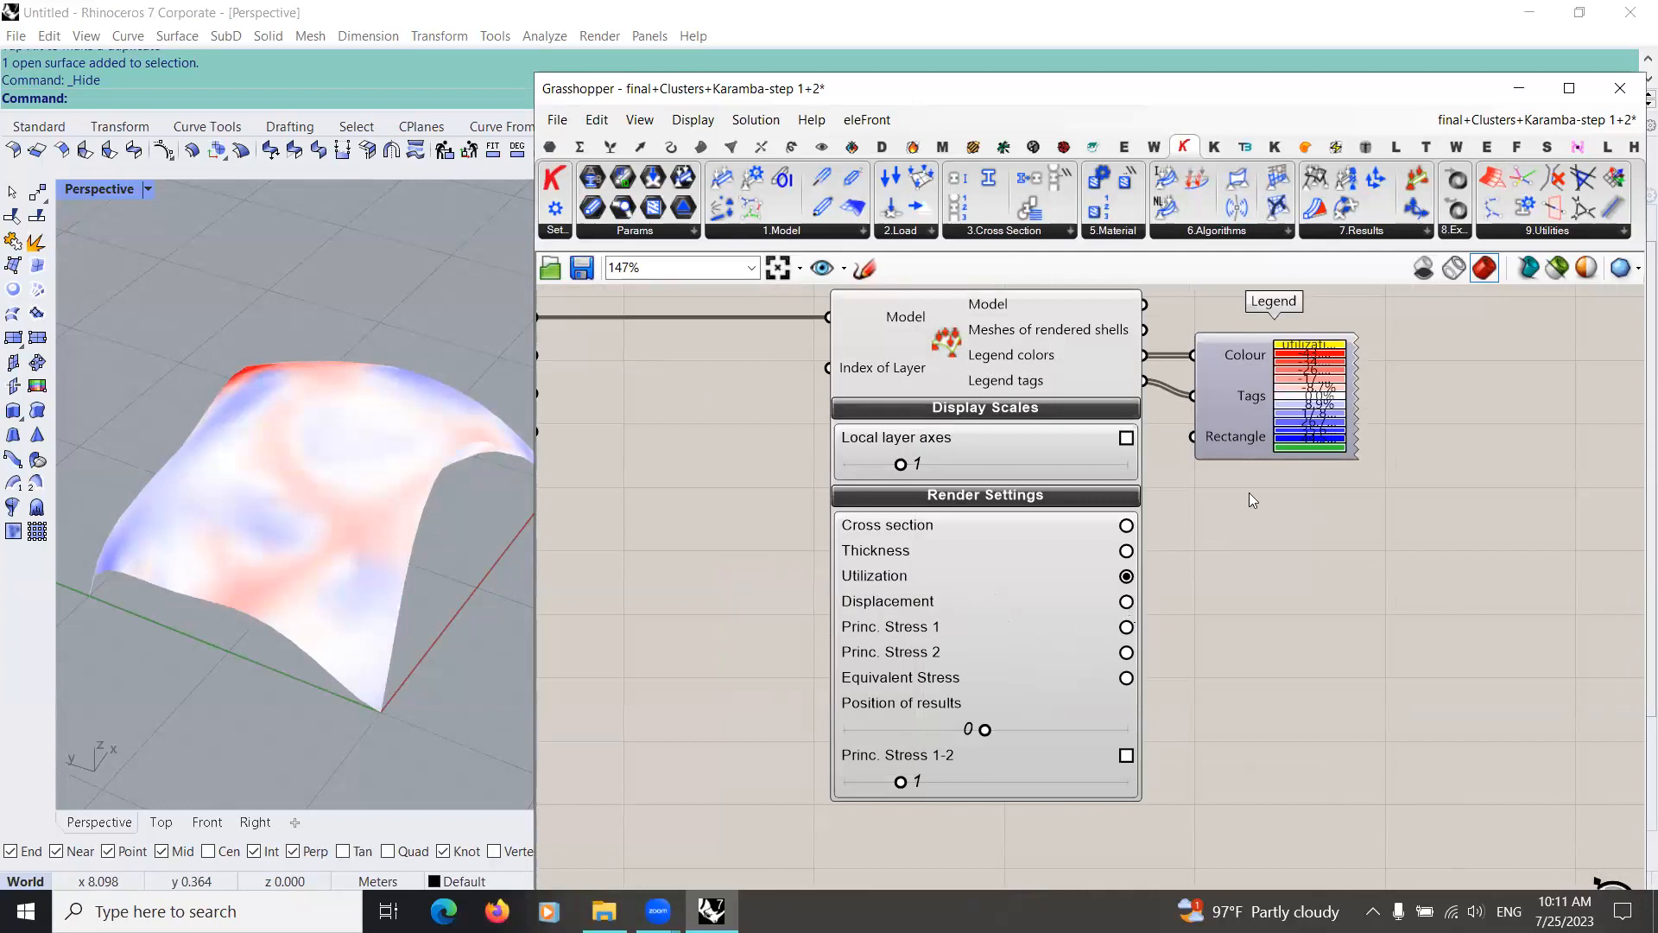
# Step: Stretch the Legend taller so its tags are legible and set Shell View's rendered result to Displacement
pyautogui.moveTo(1294, 458); pyautogui.dragTo(1257, 765)
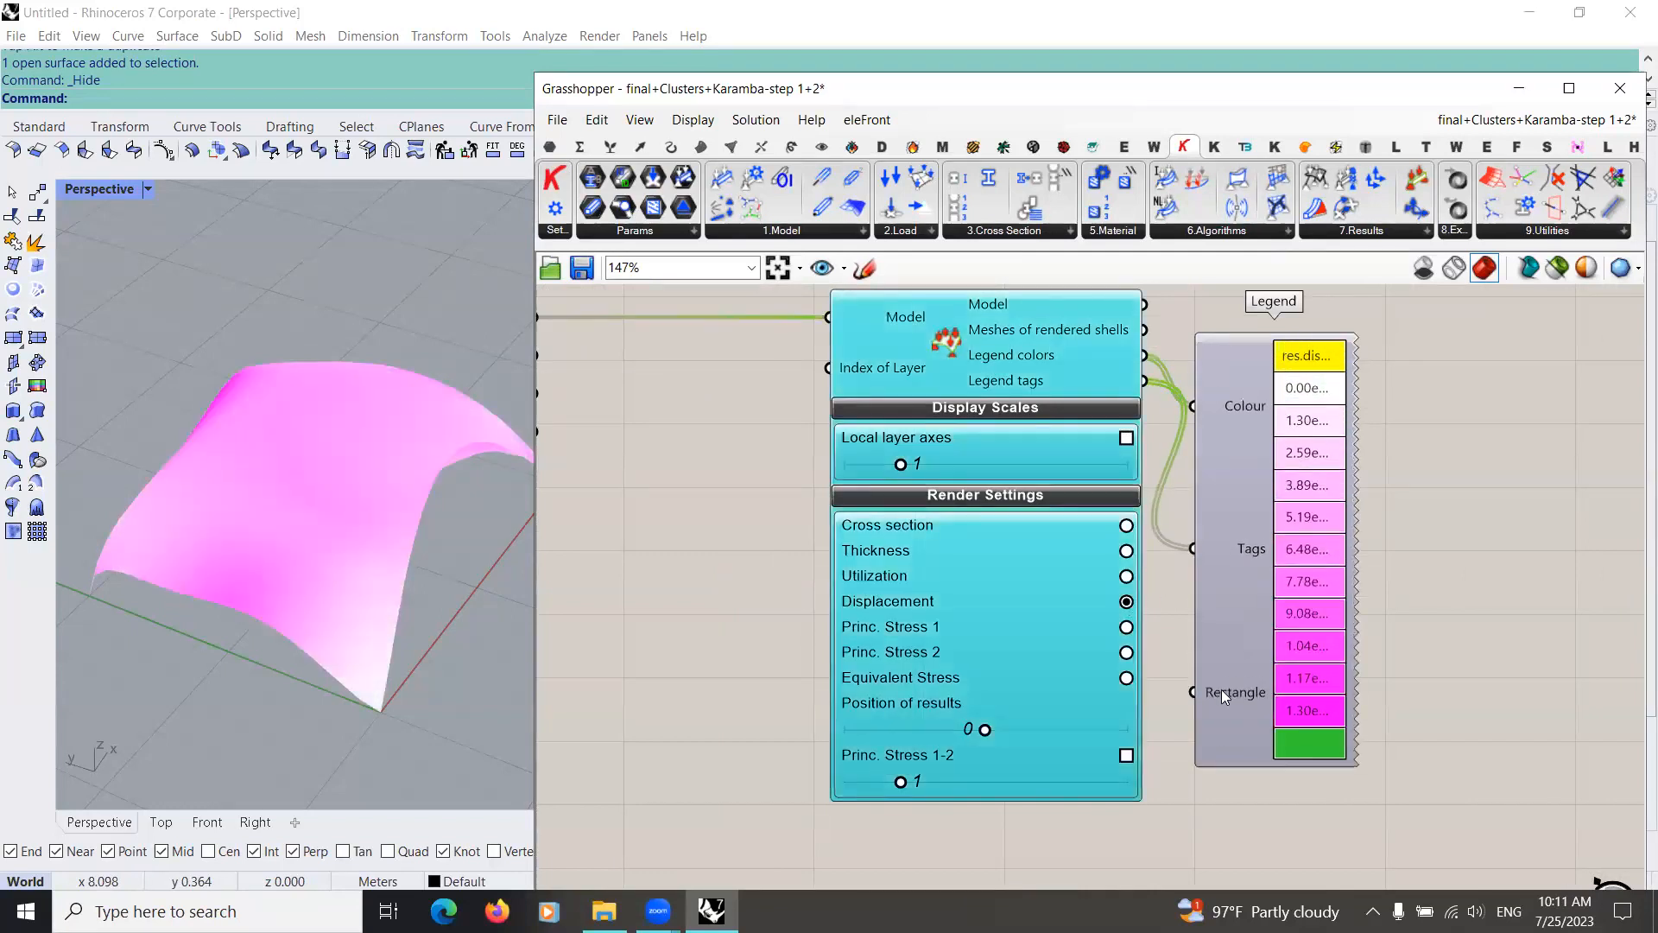
pyautogui.moveTo(1243, 635); pyautogui.dragTo(1247, 626)
# Step: Select the whole row of Karamba components from the start through the Legend and group them
pyautogui.scroll(-1, 1095, 696)
pyautogui.moveTo(1095, 696); pyautogui.dragTo(1240, 671, button='right')
pyautogui.scroll(-8, 1237, 717)
pyautogui.moveTo(1269, 651); pyautogui.dragTo(859, 786)
pyautogui.middleClick(1110, 707)
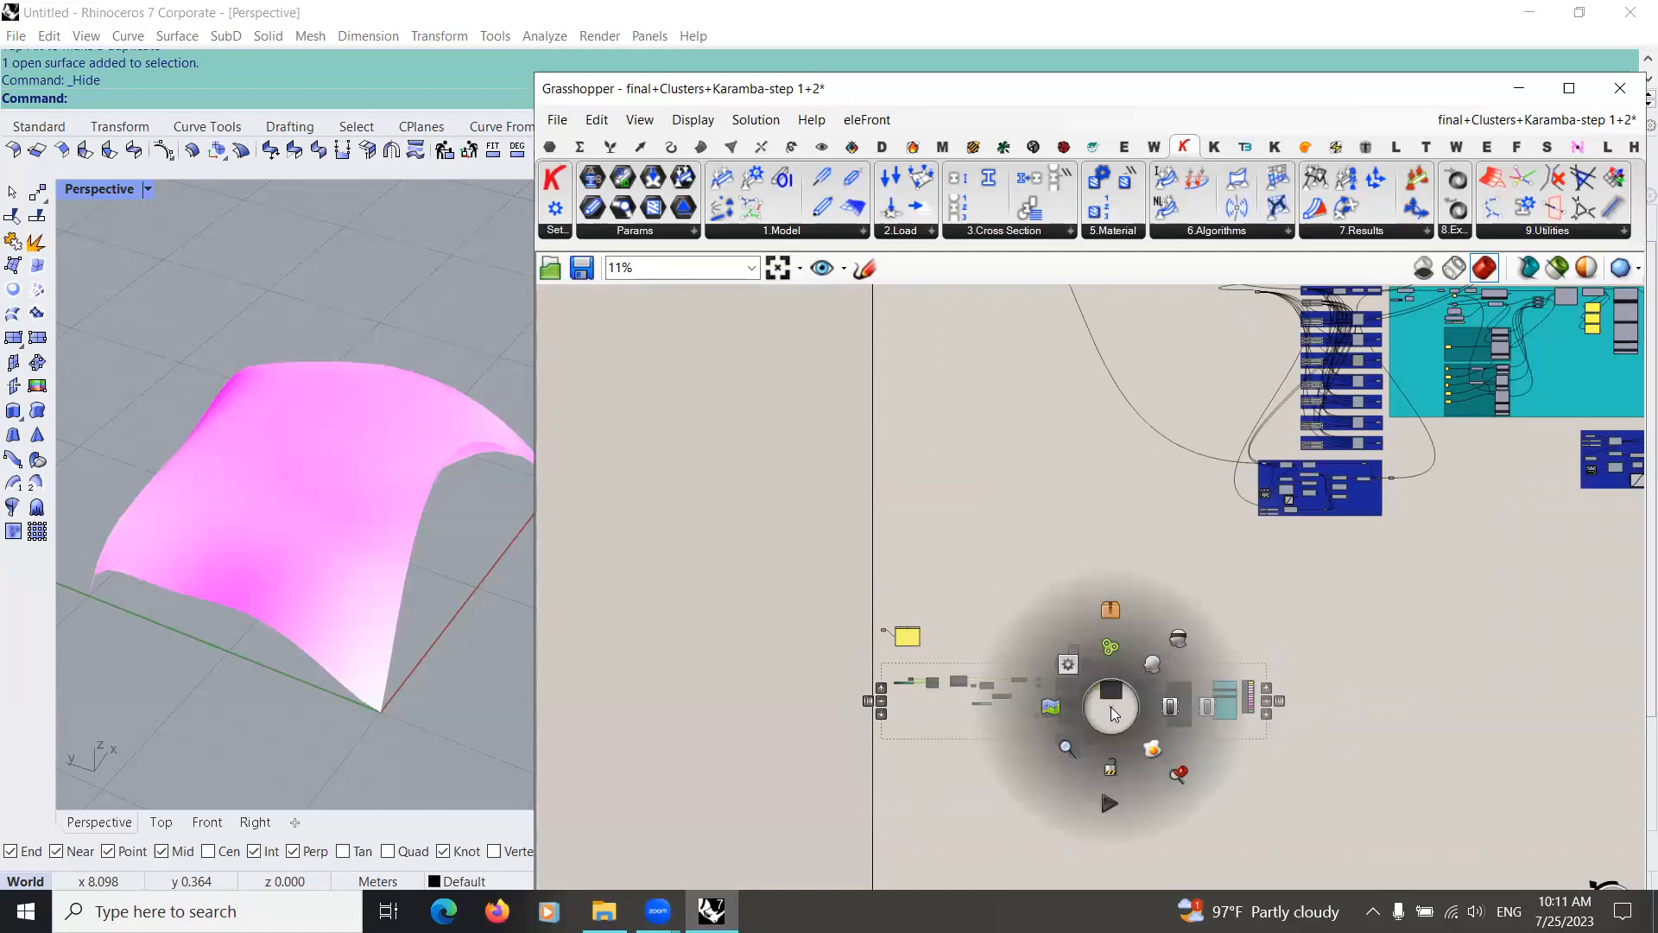
pyautogui.click(1111, 646)
# Step: Recolour the new Karamba group turquoise with hue 174°, saturation 77 and value 82
pyautogui.scroll(4, 1133, 704)
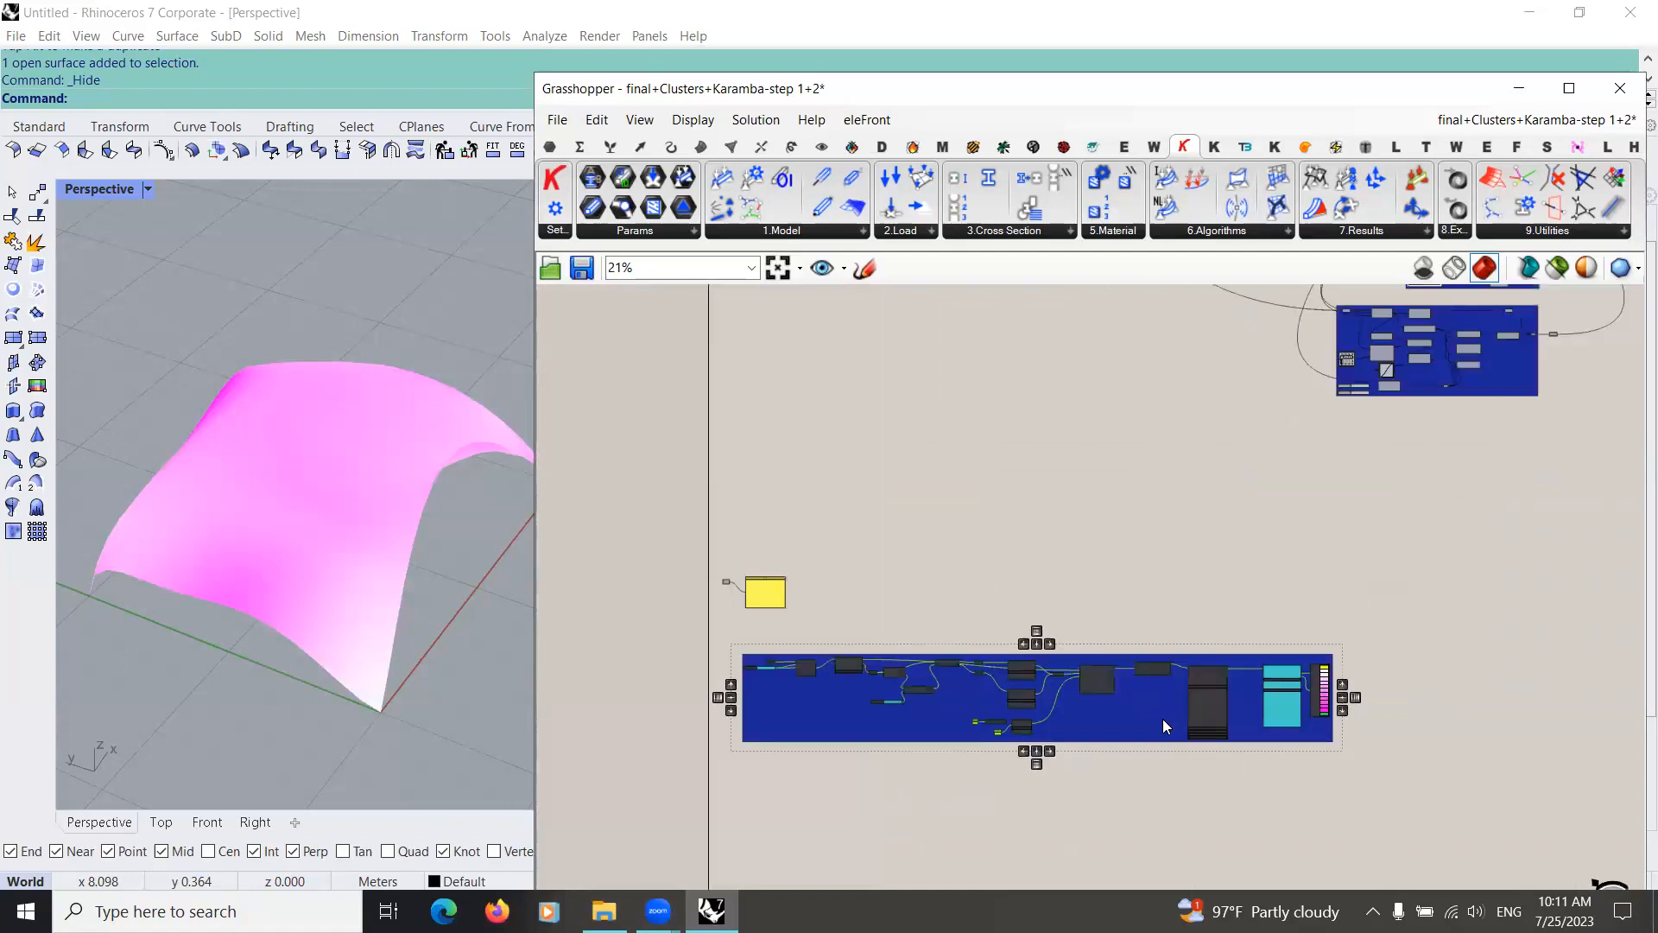
pyautogui.rightClick(1165, 721)
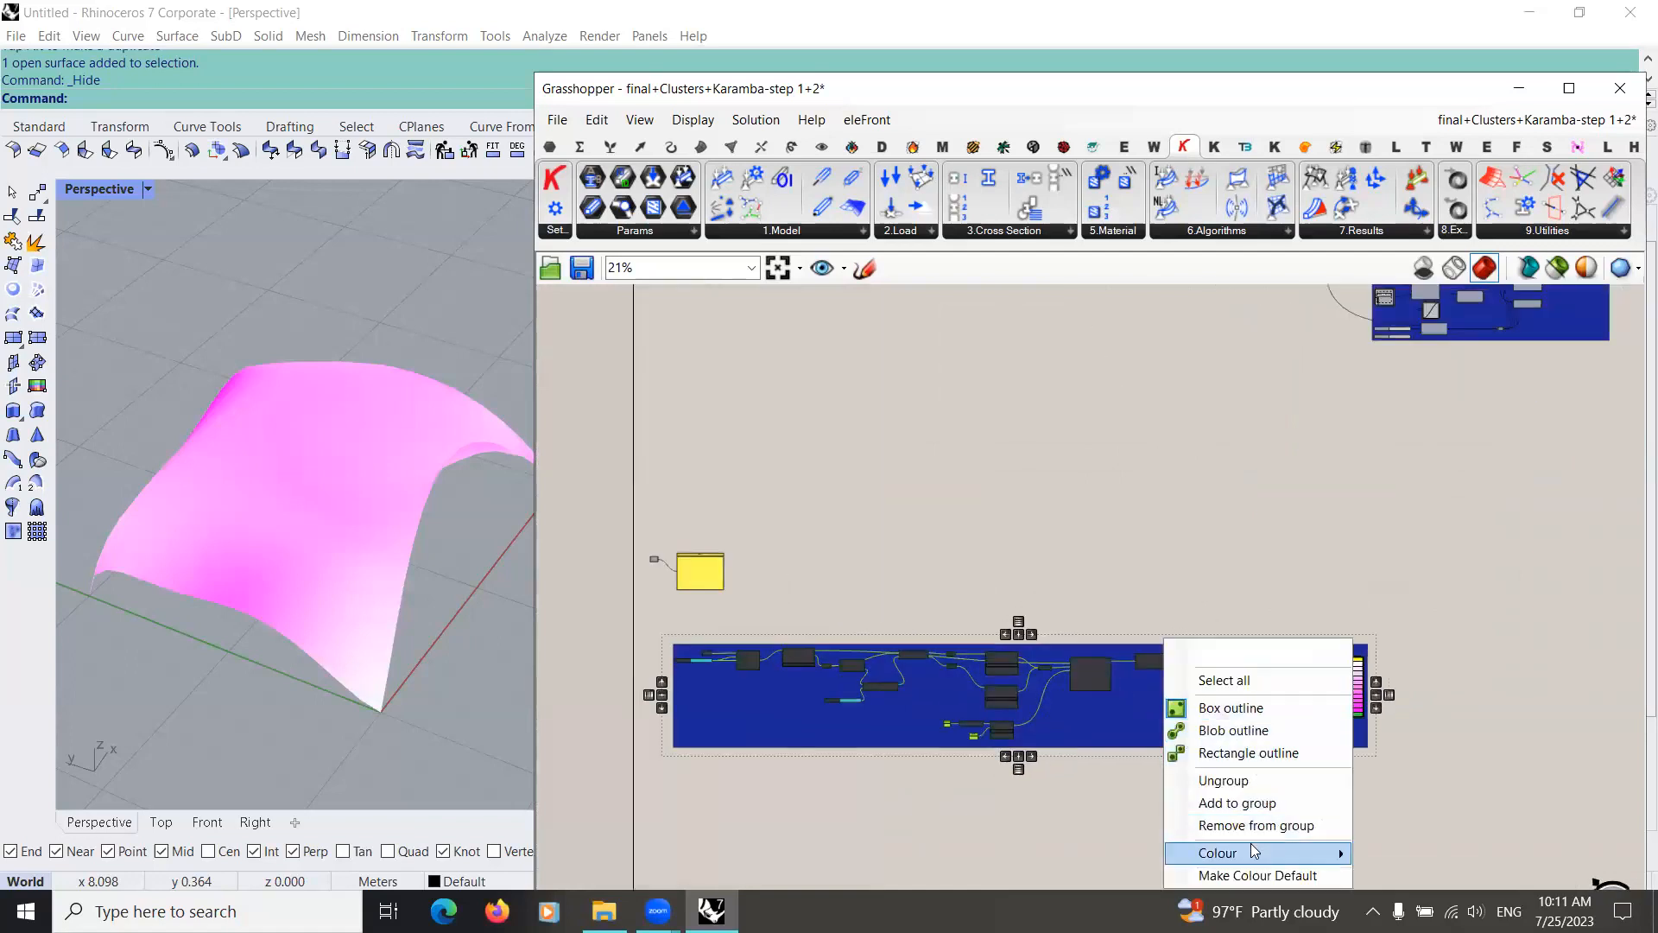
pyautogui.moveTo(1299, 850)
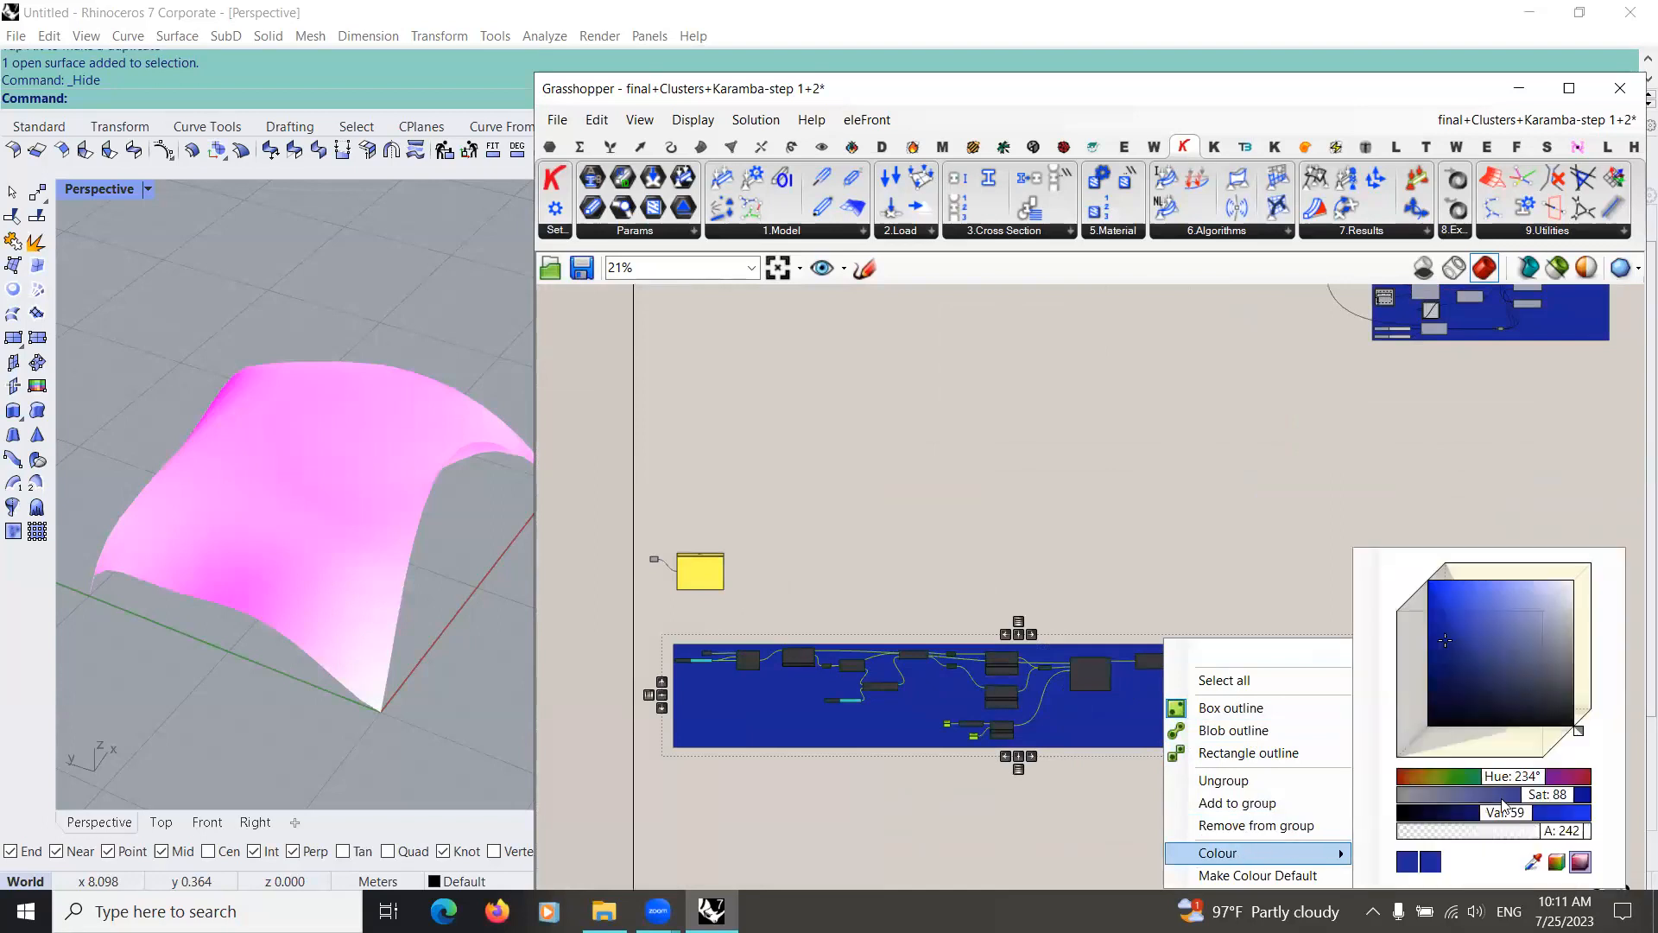
pyautogui.click(1499, 778)
pyautogui.moveTo(1498, 777); pyautogui.dragTo(1563, 834)
pyautogui.click(1502, 777)
pyautogui.click(1517, 813)
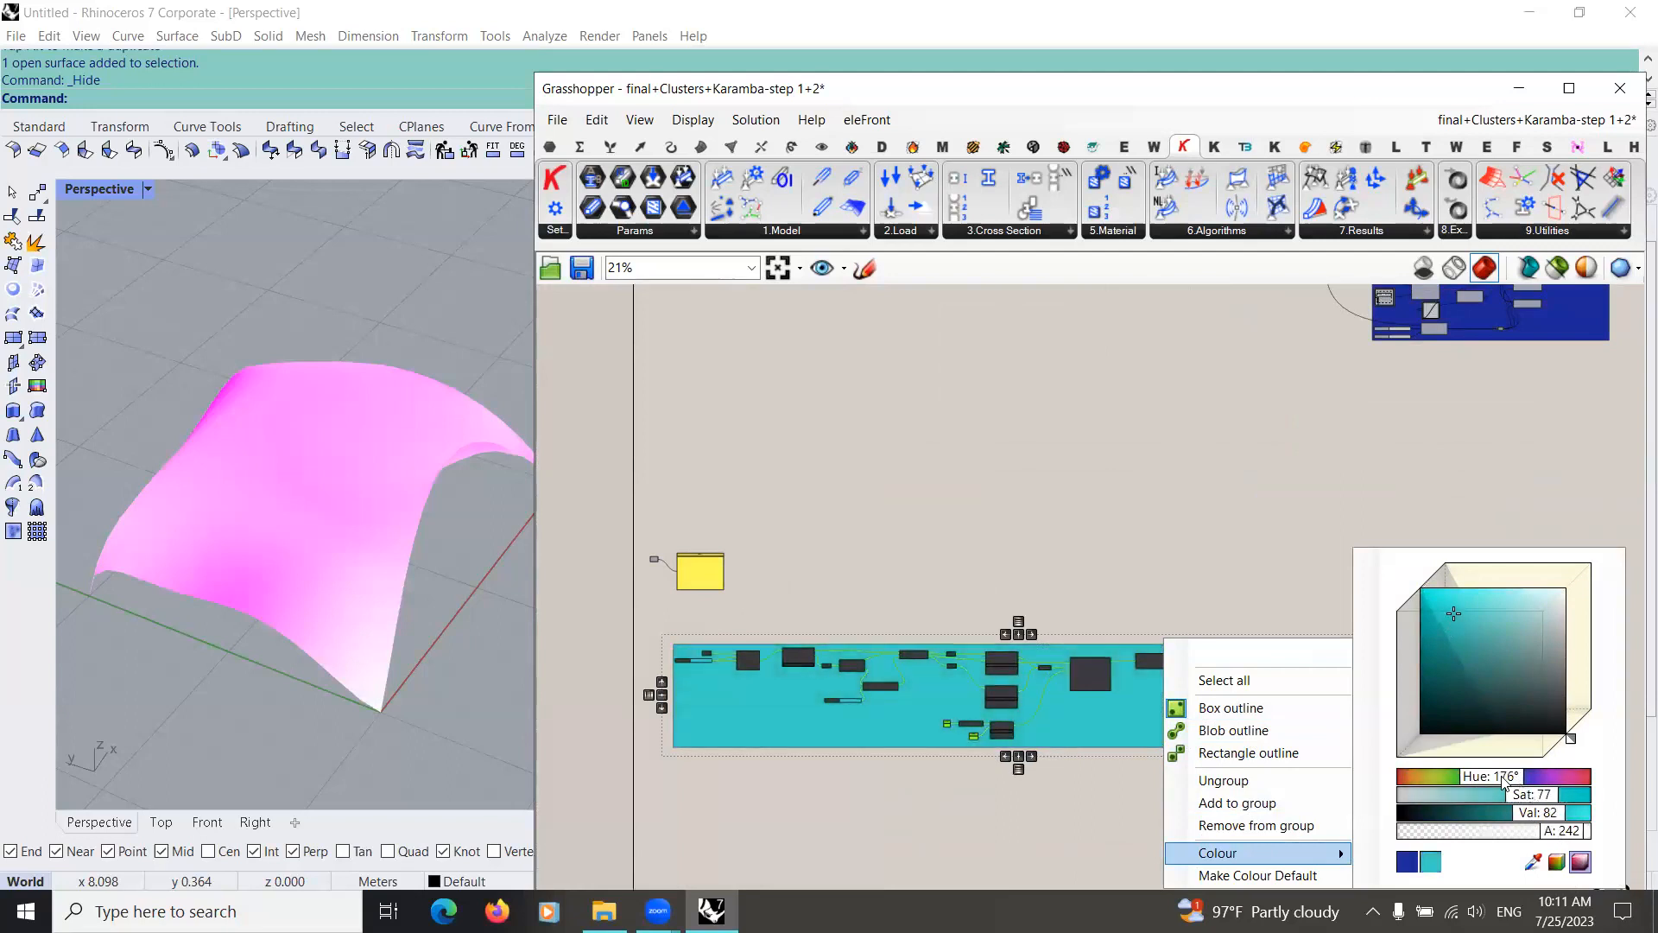
pyautogui.moveTo(1501, 778); pyautogui.dragTo(1498, 776)
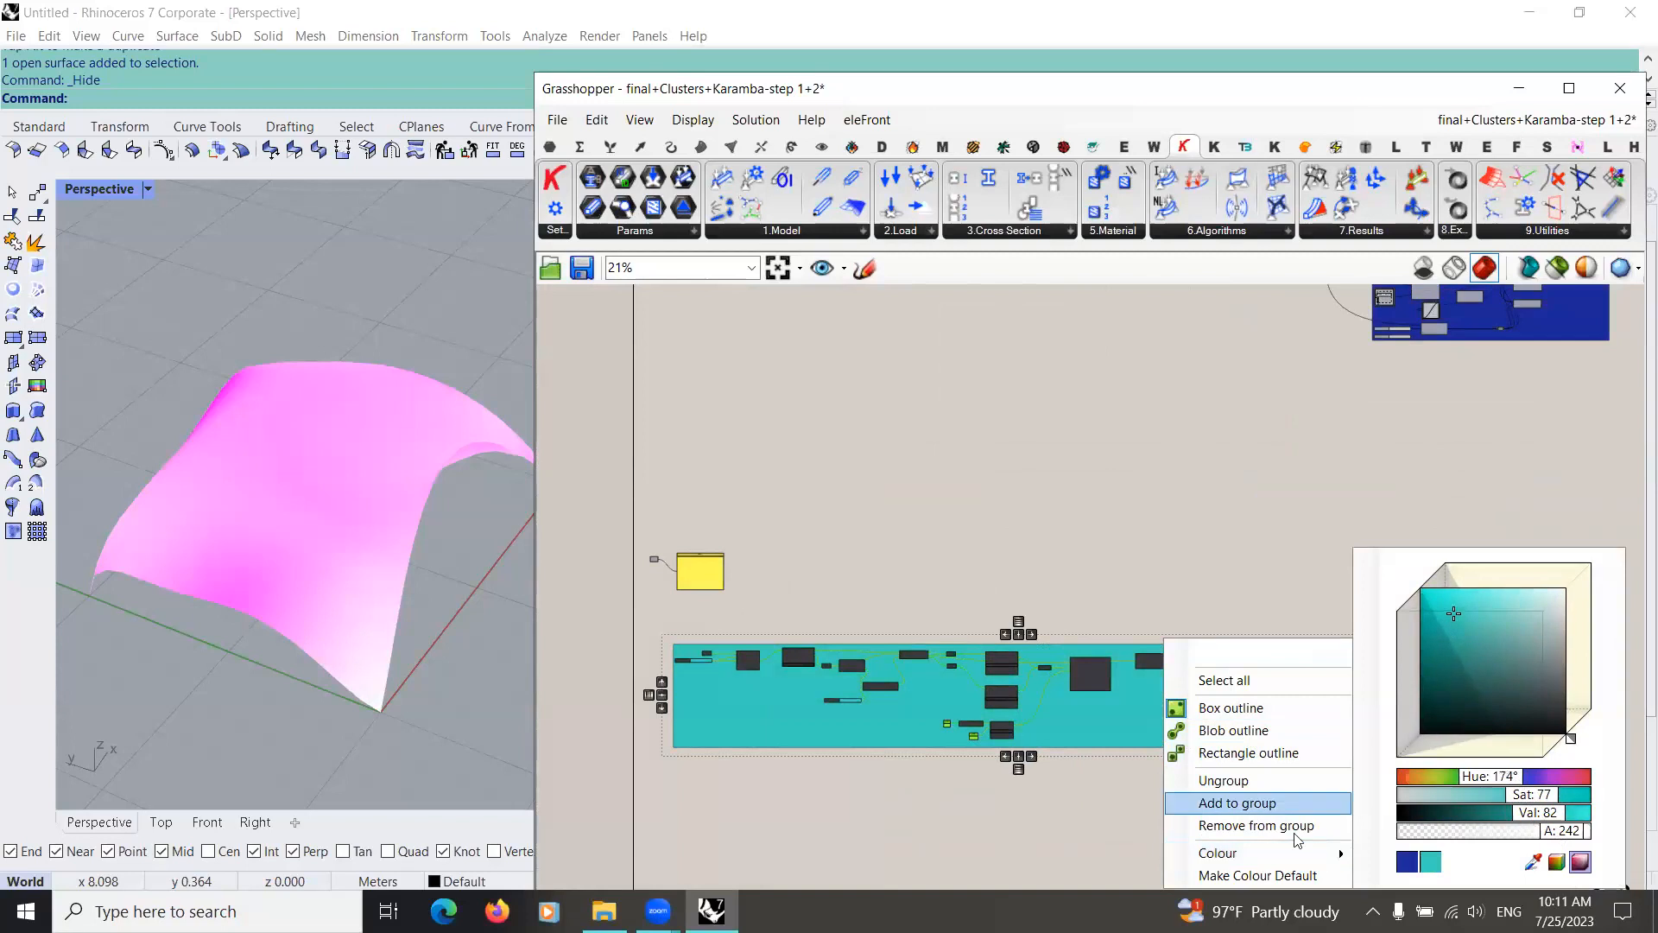
pyautogui.click(1067, 794)
# Step: Add a Karamba3D Line Results on Shells component on the empty canvas beyond the turquoise group
pyautogui.moveTo(1259, 712); pyautogui.dragTo(1055, 615, button='right')
pyautogui.scroll(3, 1055, 615)
pyautogui.scroll(1, 1192, 594)
pyautogui.moveTo(1190, 592); pyautogui.dragTo(1034, 522, button='right')
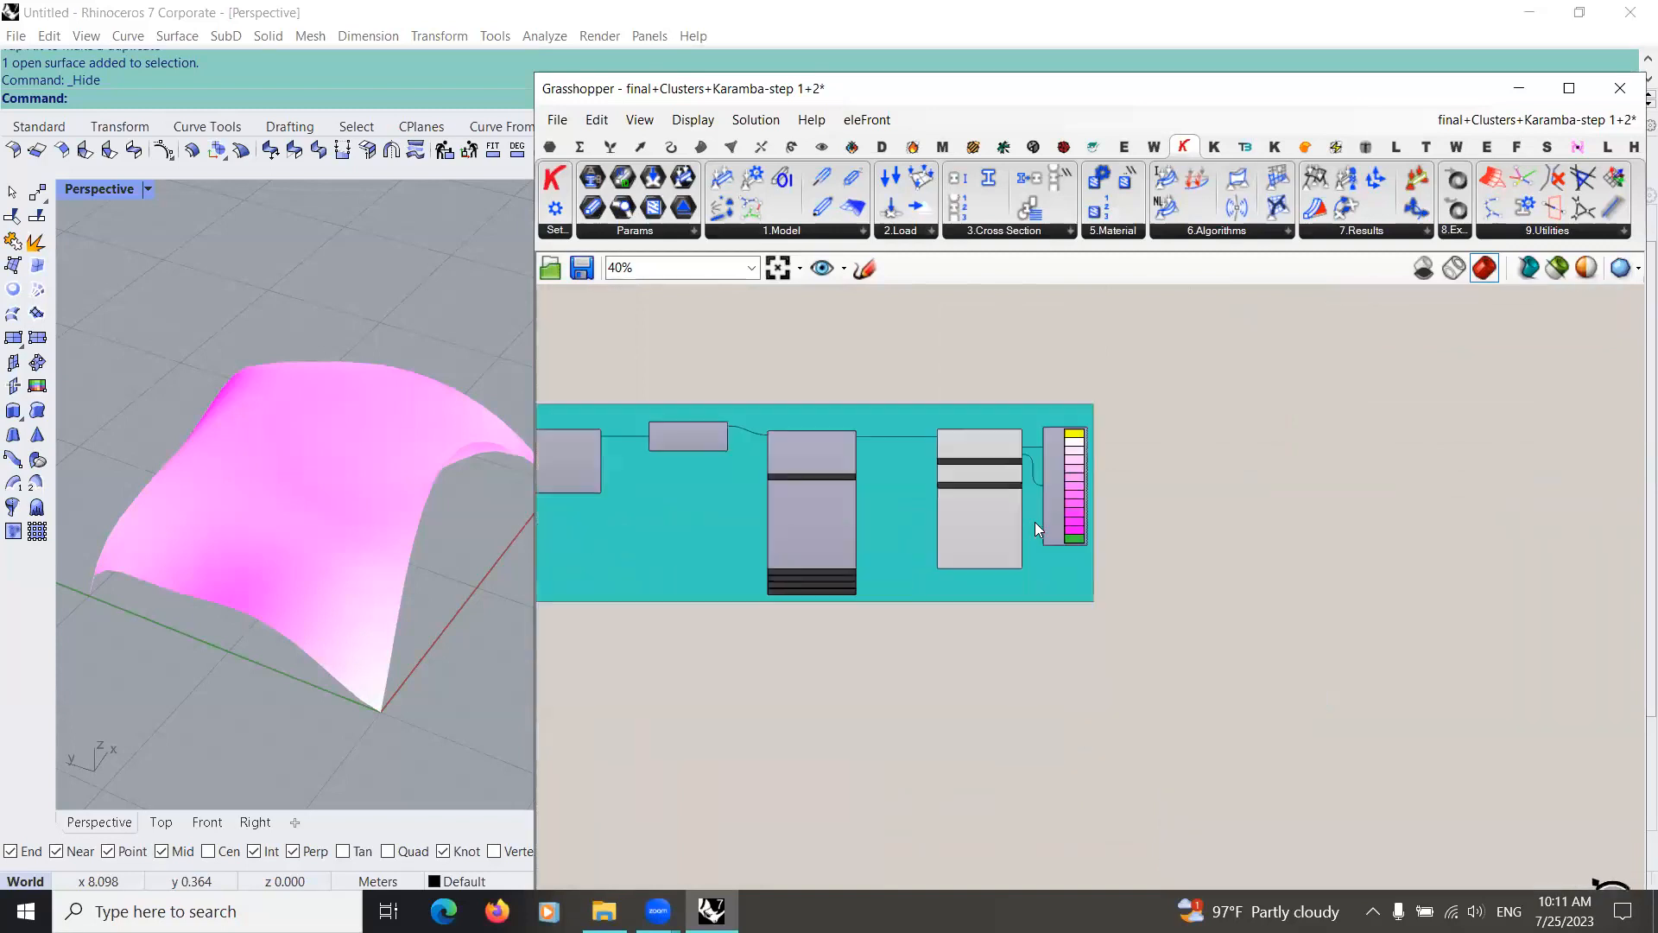
pyautogui.scroll(4, 1034, 522)
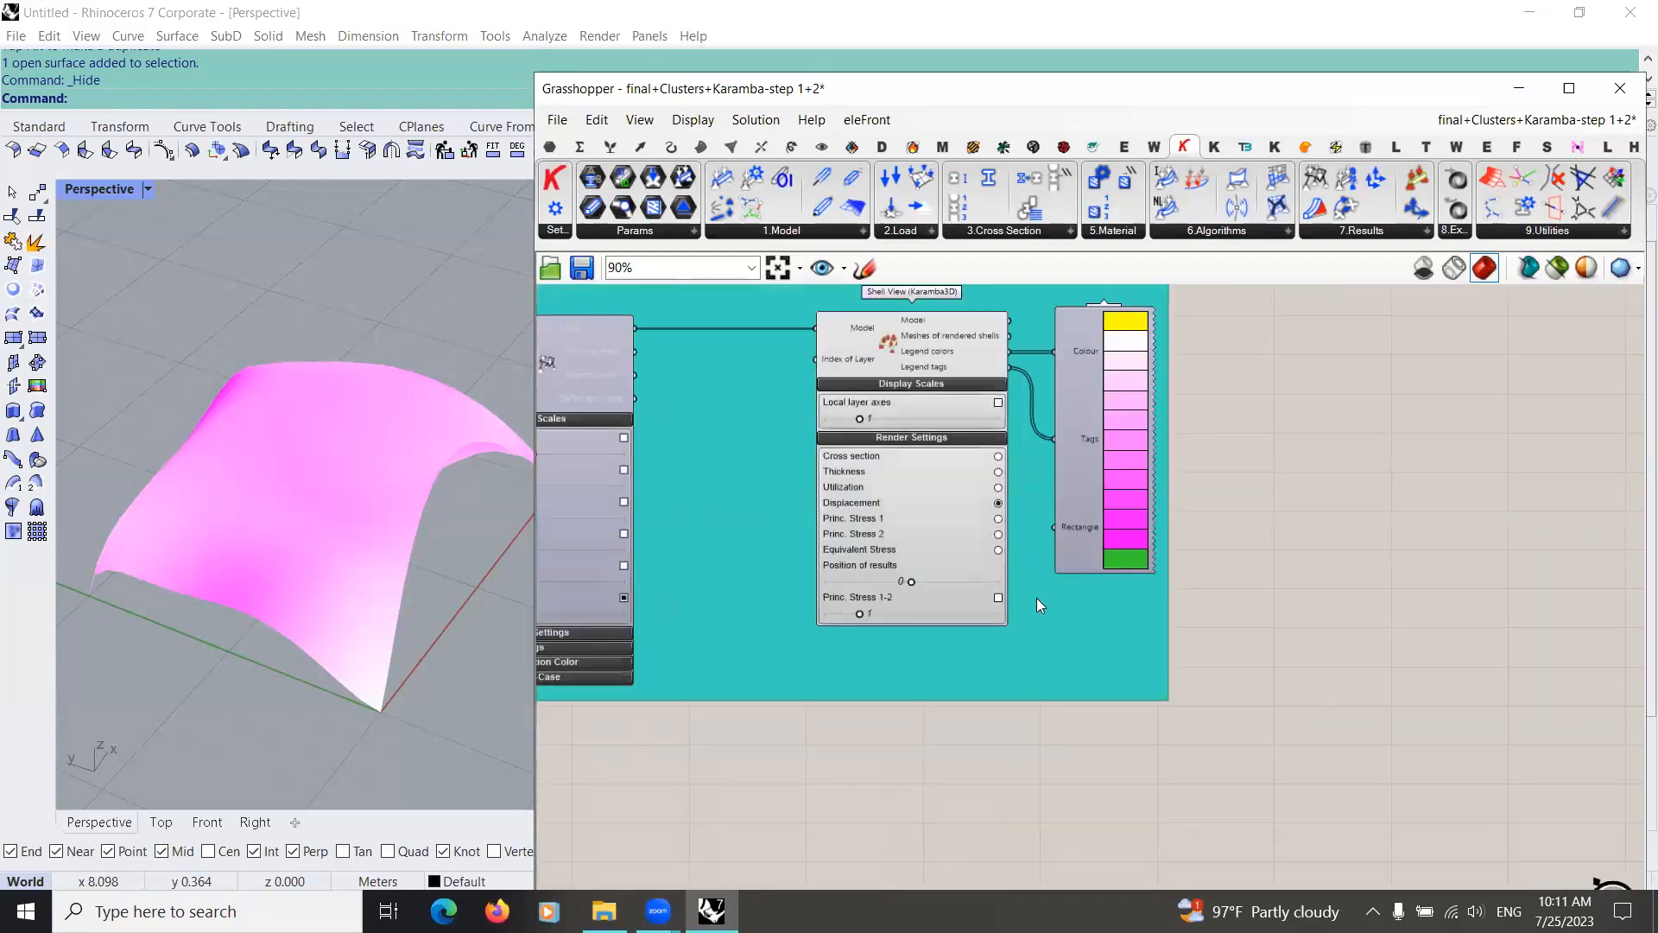
pyautogui.scroll(-3, 1126, 687)
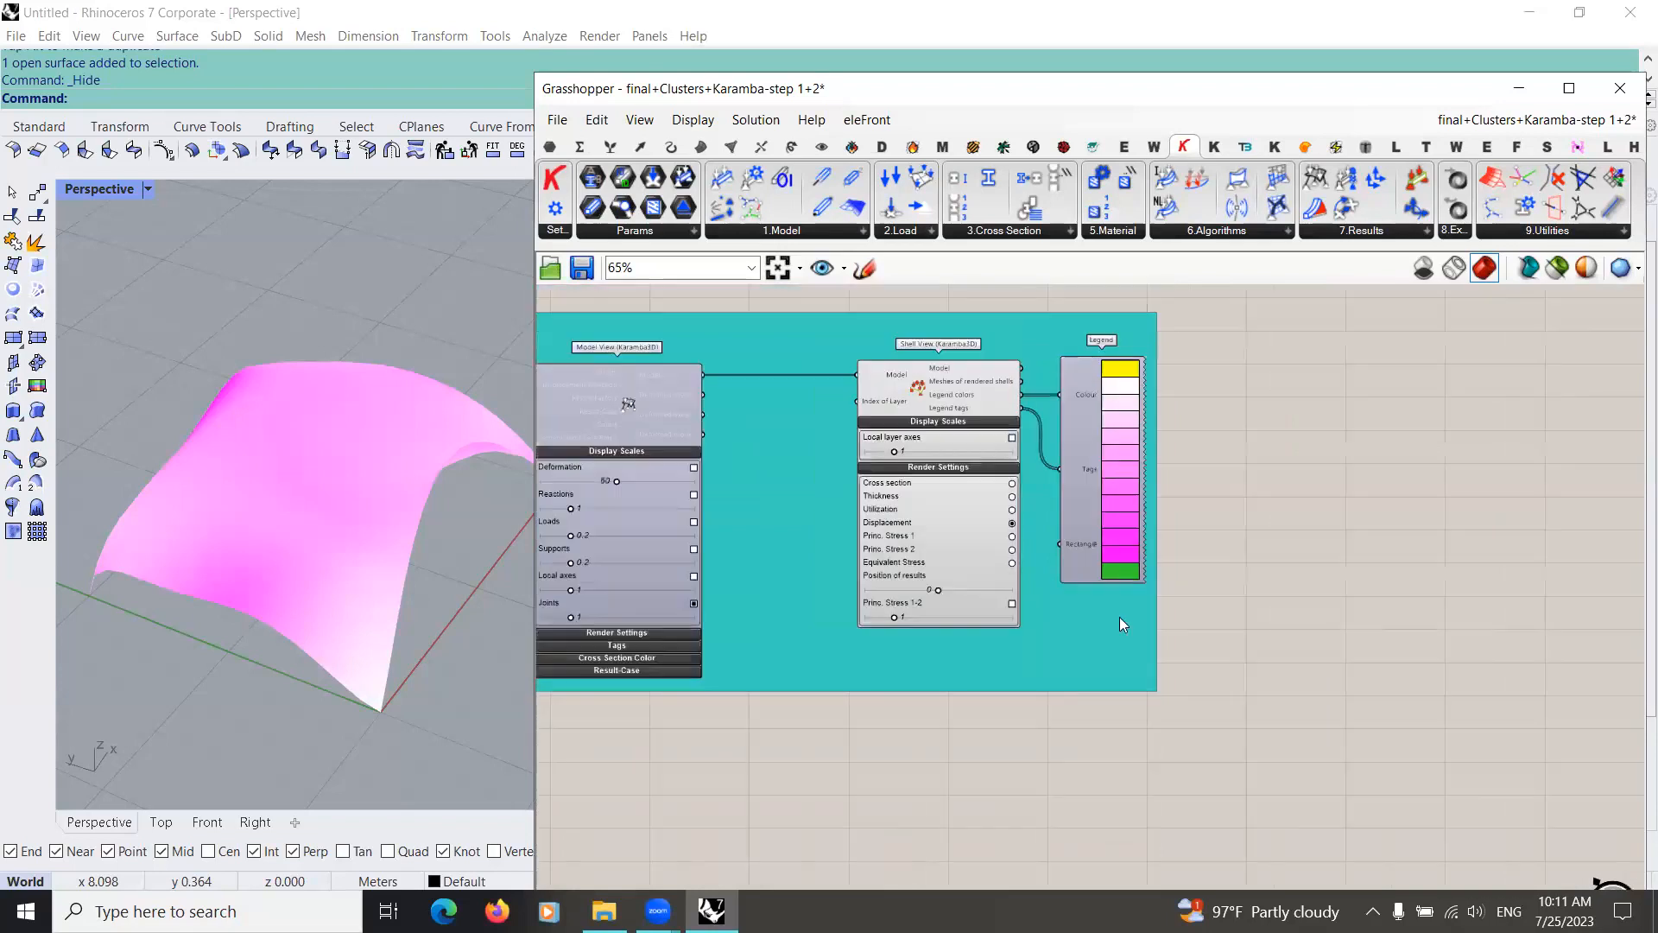
pyautogui.scroll(1, 1147, 666)
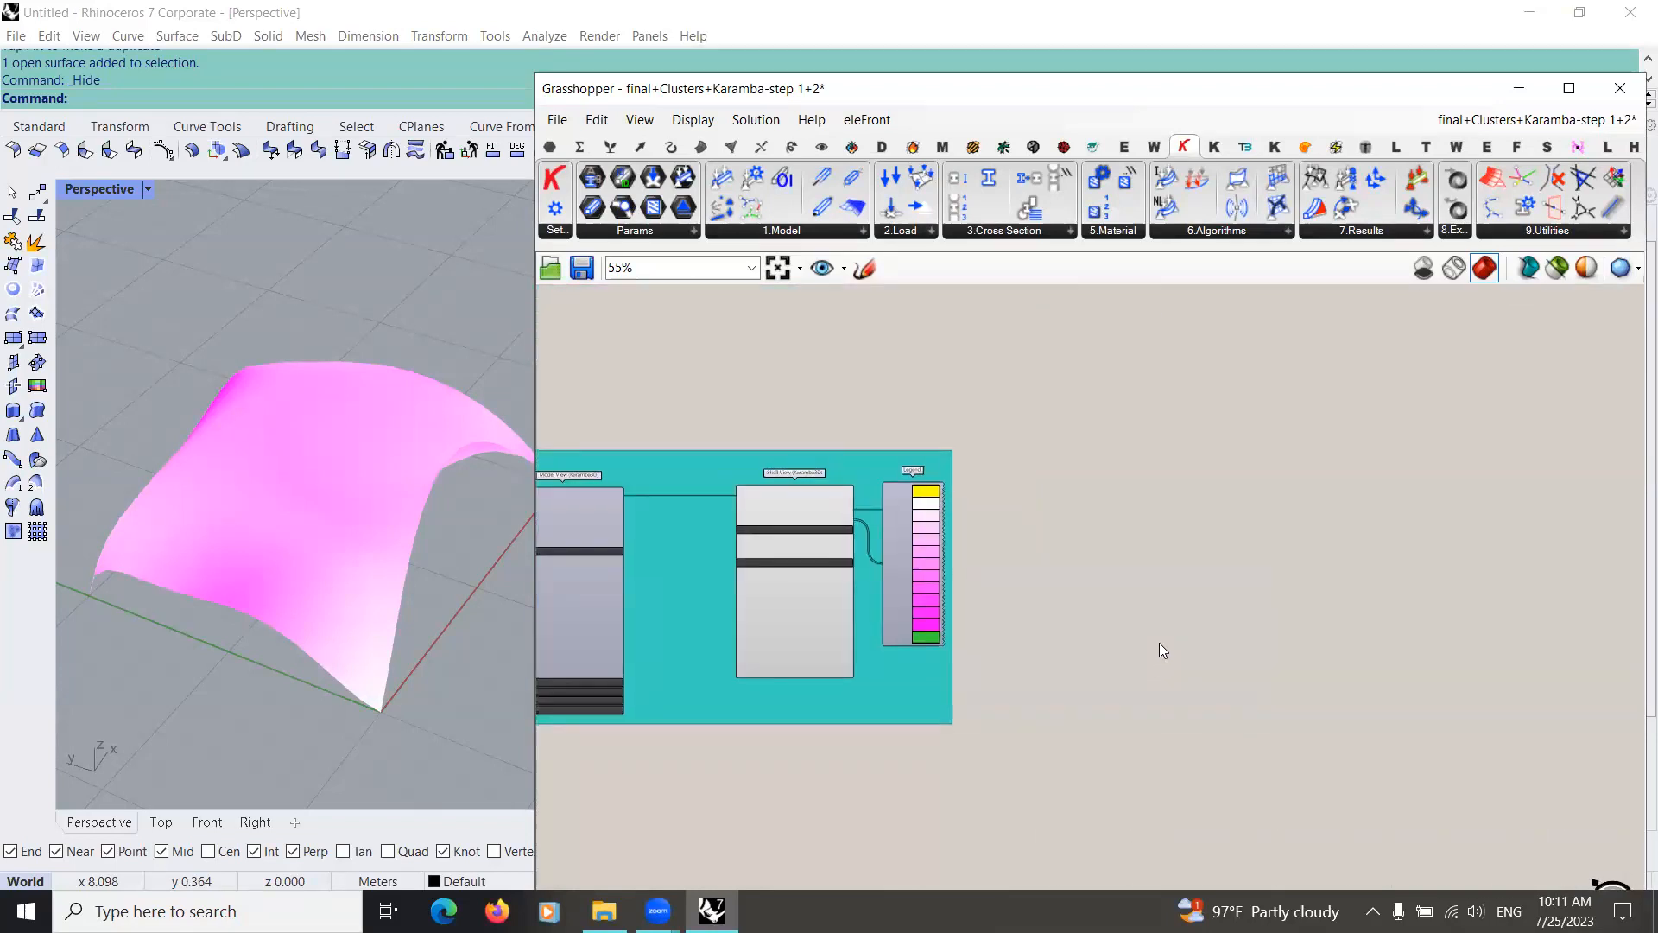
pyautogui.doubleClick(1185, 595)
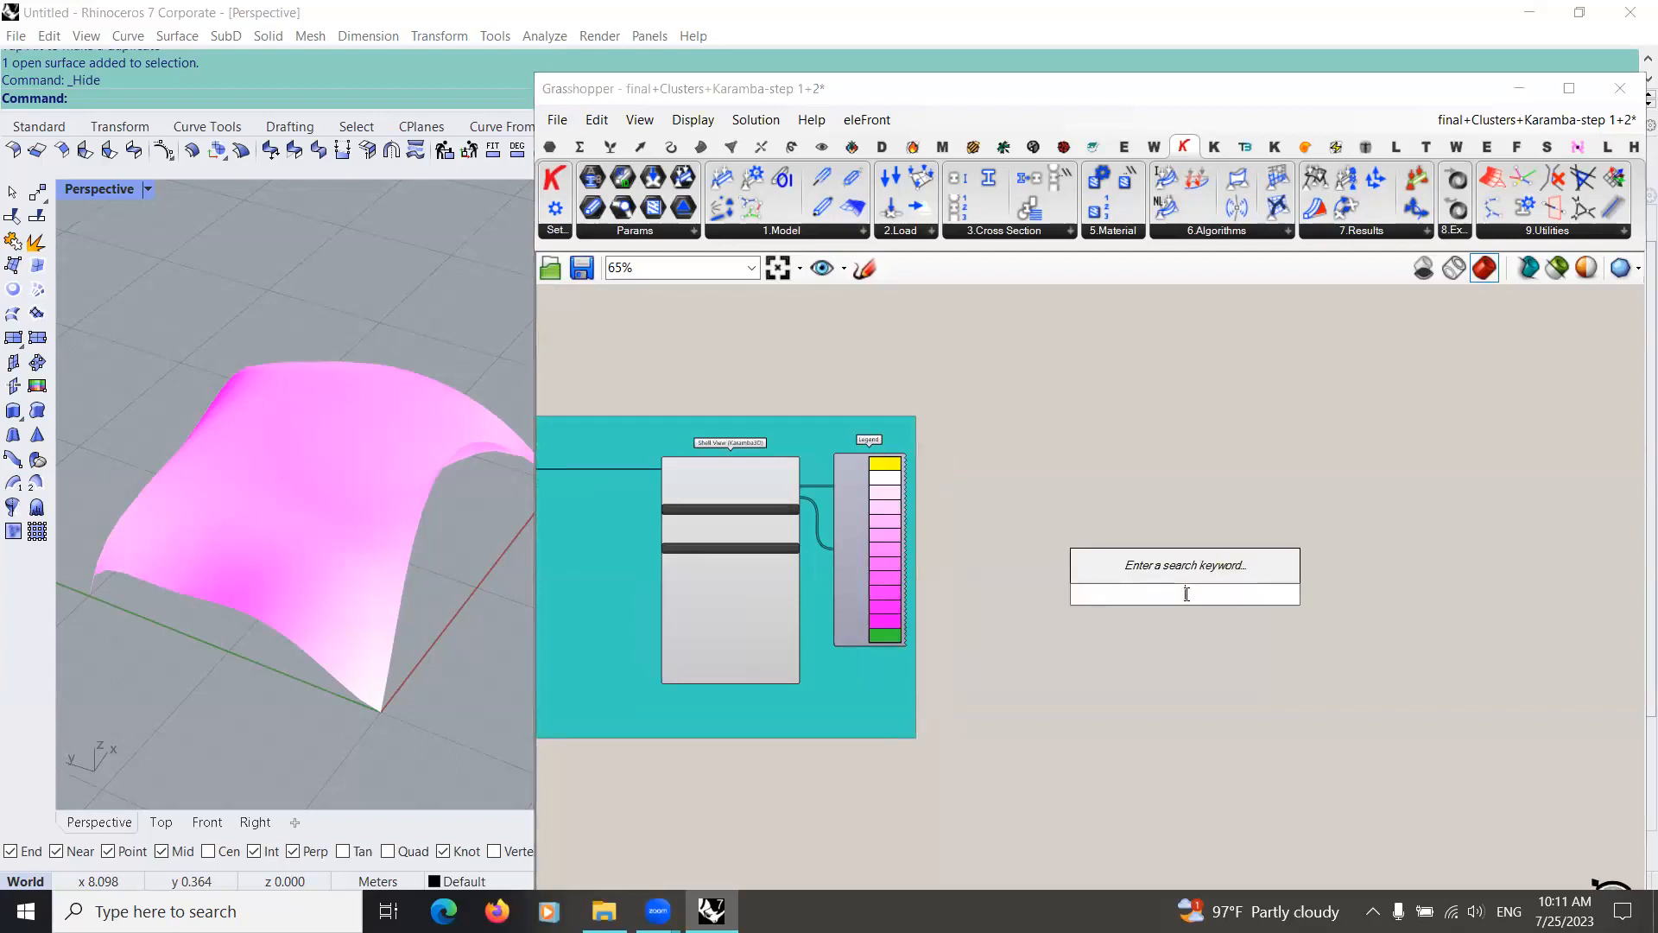
pyautogui.write('lin')
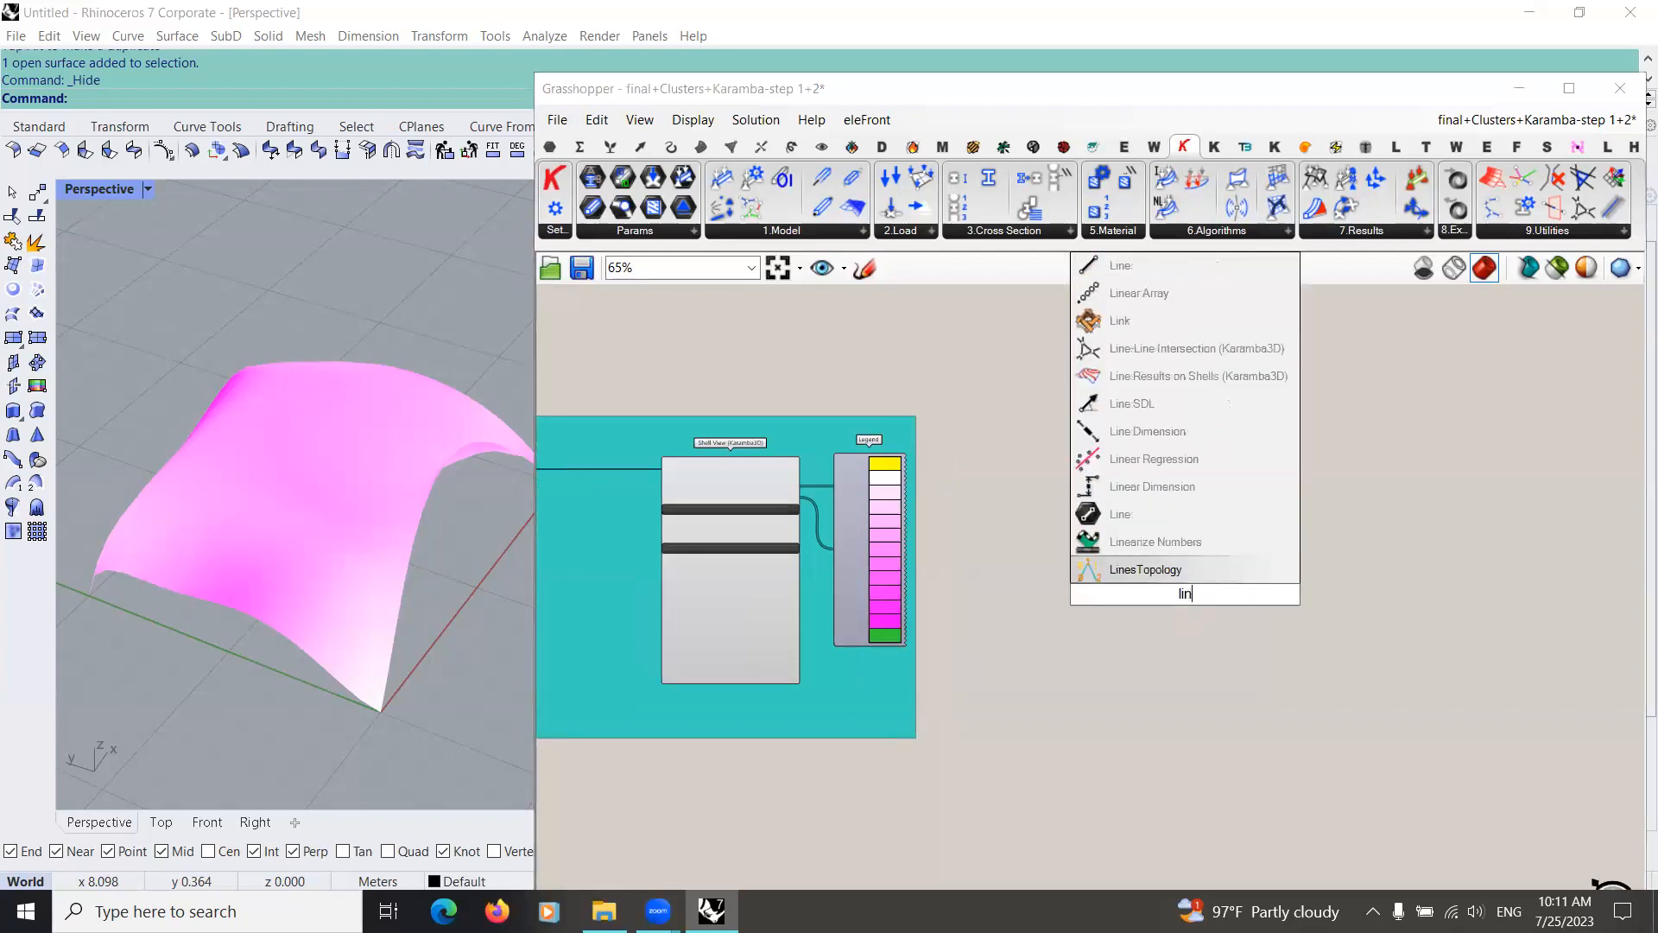
pyautogui.write('e resul on')
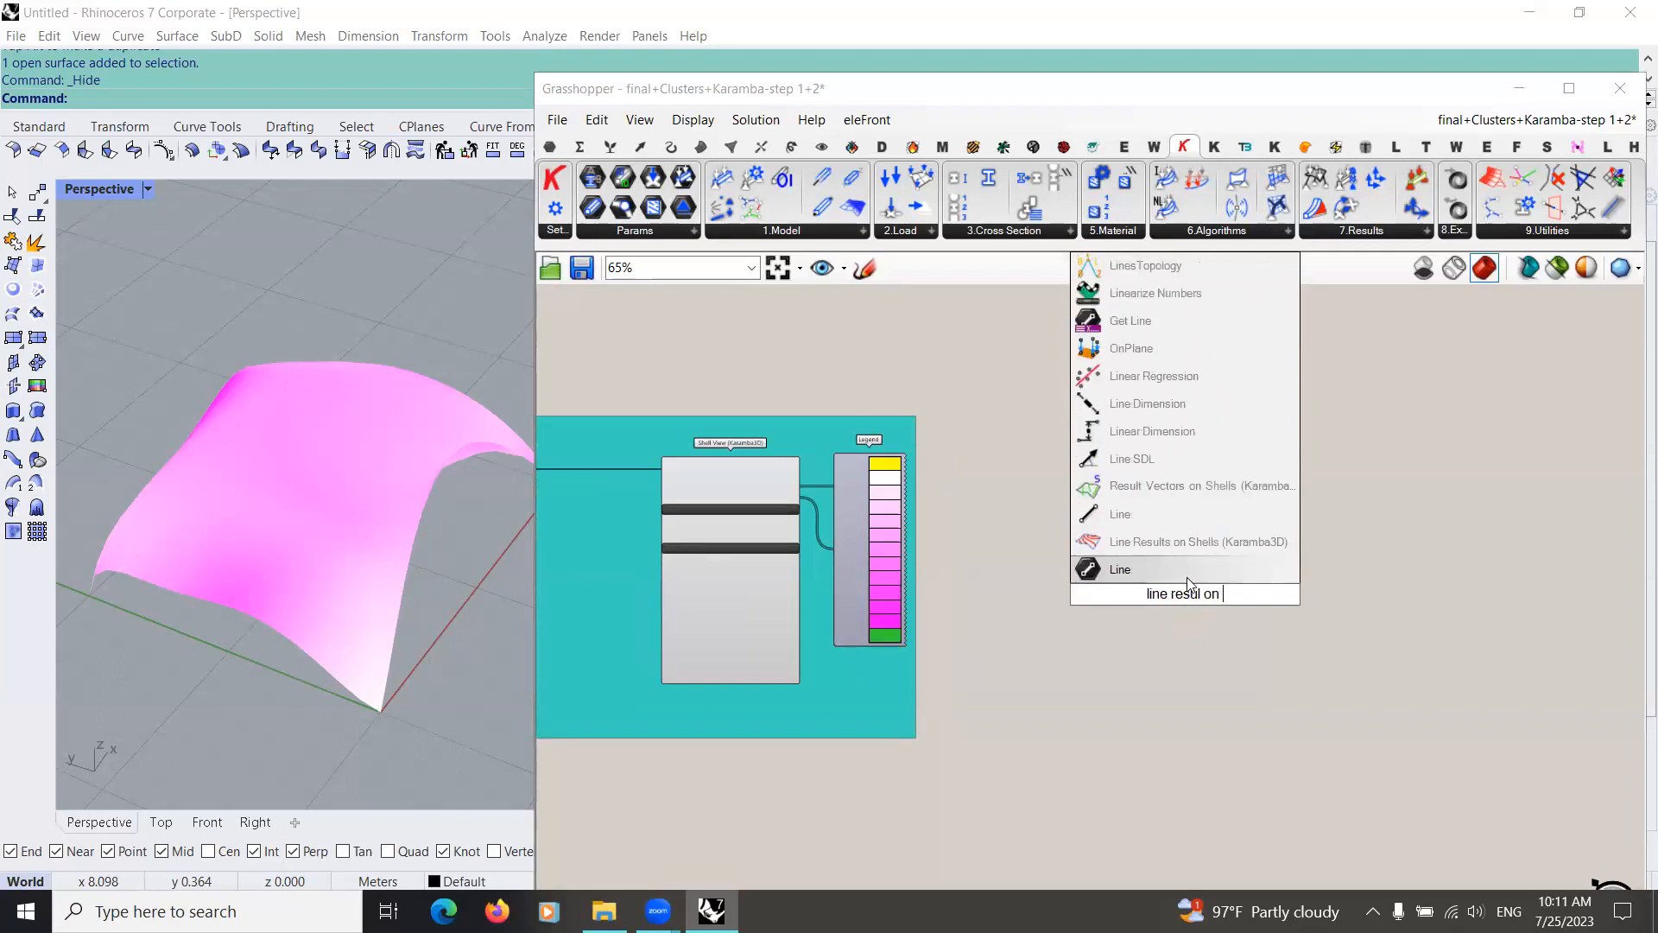
pyautogui.click(1191, 551)
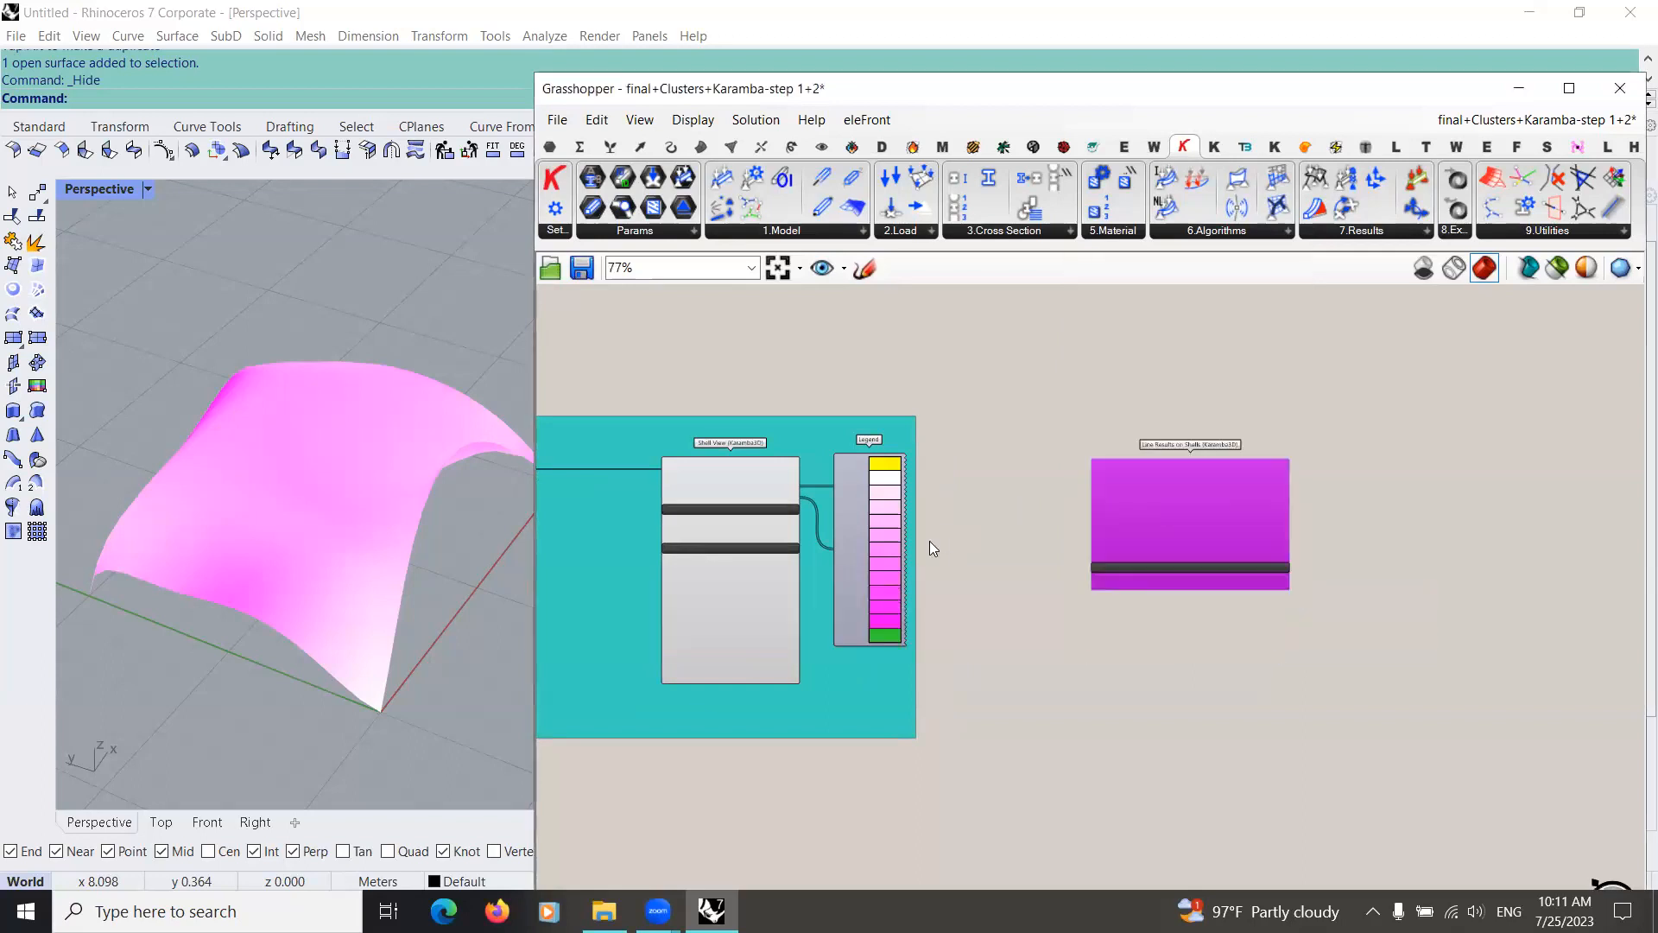
# Step: Connect Shell View's Model output to the Analyzed model input of Line Results on Shells and move that component farther from the group
pyautogui.scroll(3, 999, 544)
pyautogui.scroll(-2, 1059, 524)
pyautogui.scroll(2, 1156, 535)
pyautogui.moveTo(1195, 531); pyautogui.dragTo(1242, 540)
pyautogui.scroll(-2, 1002, 583)
pyautogui.scroll(1, 993, 560)
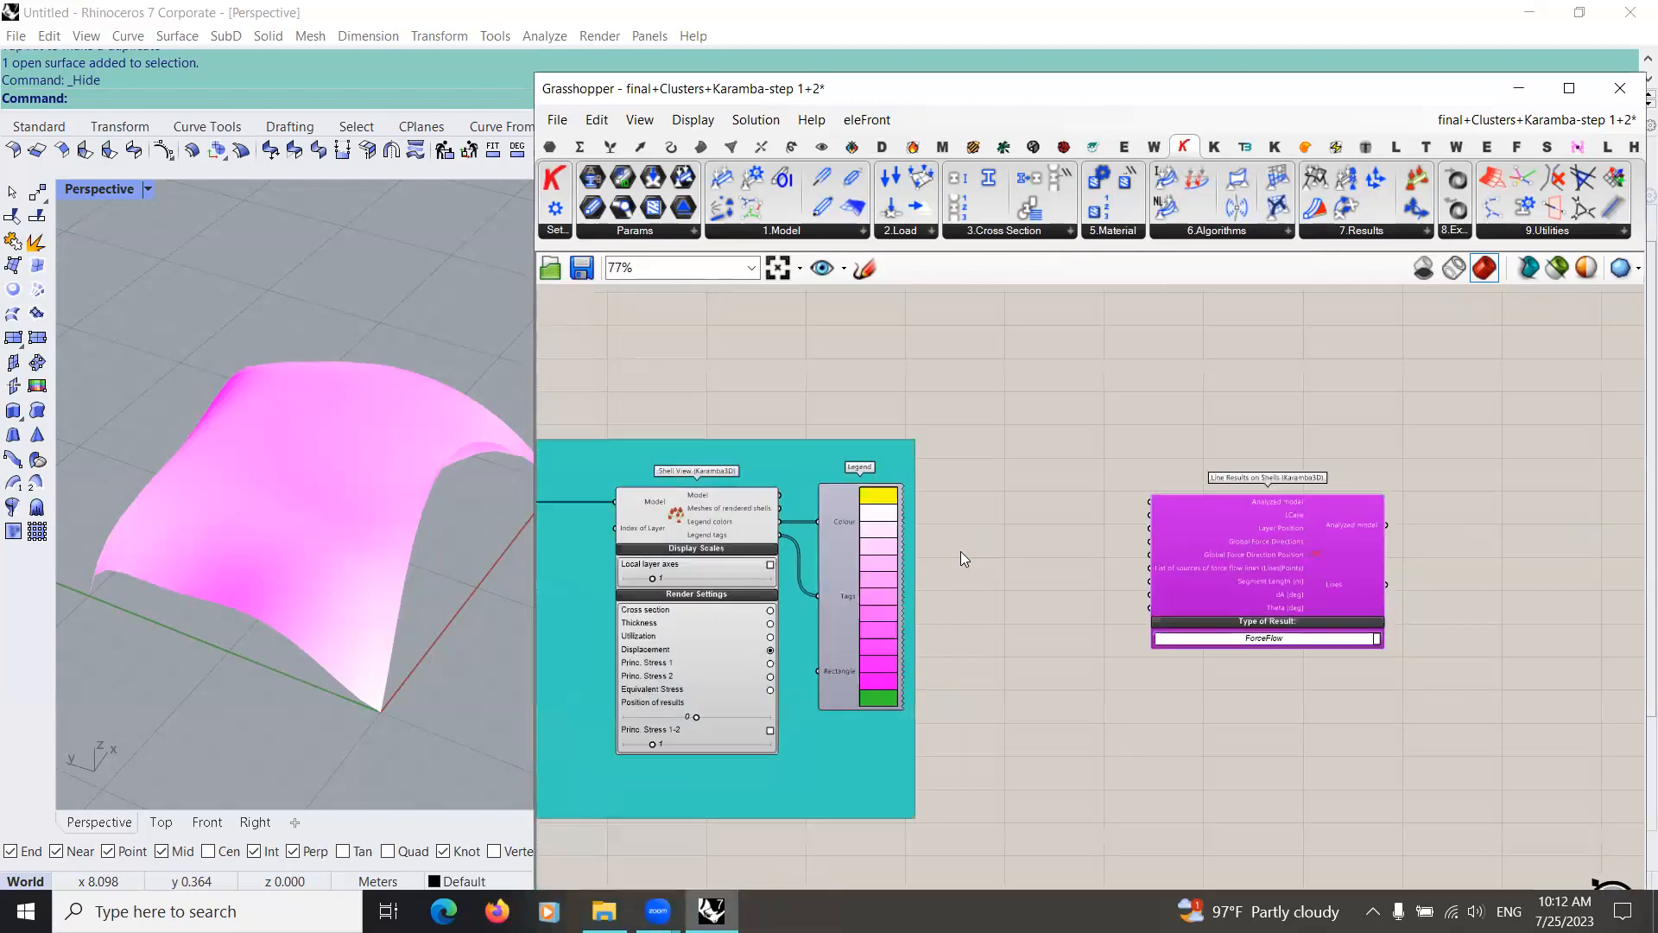
pyautogui.scroll(1, 960, 551)
pyautogui.moveTo(890, 510); pyautogui.dragTo(1183, 491)
pyautogui.moveTo(1076, 591); pyautogui.dragTo(855, 575, button='right')
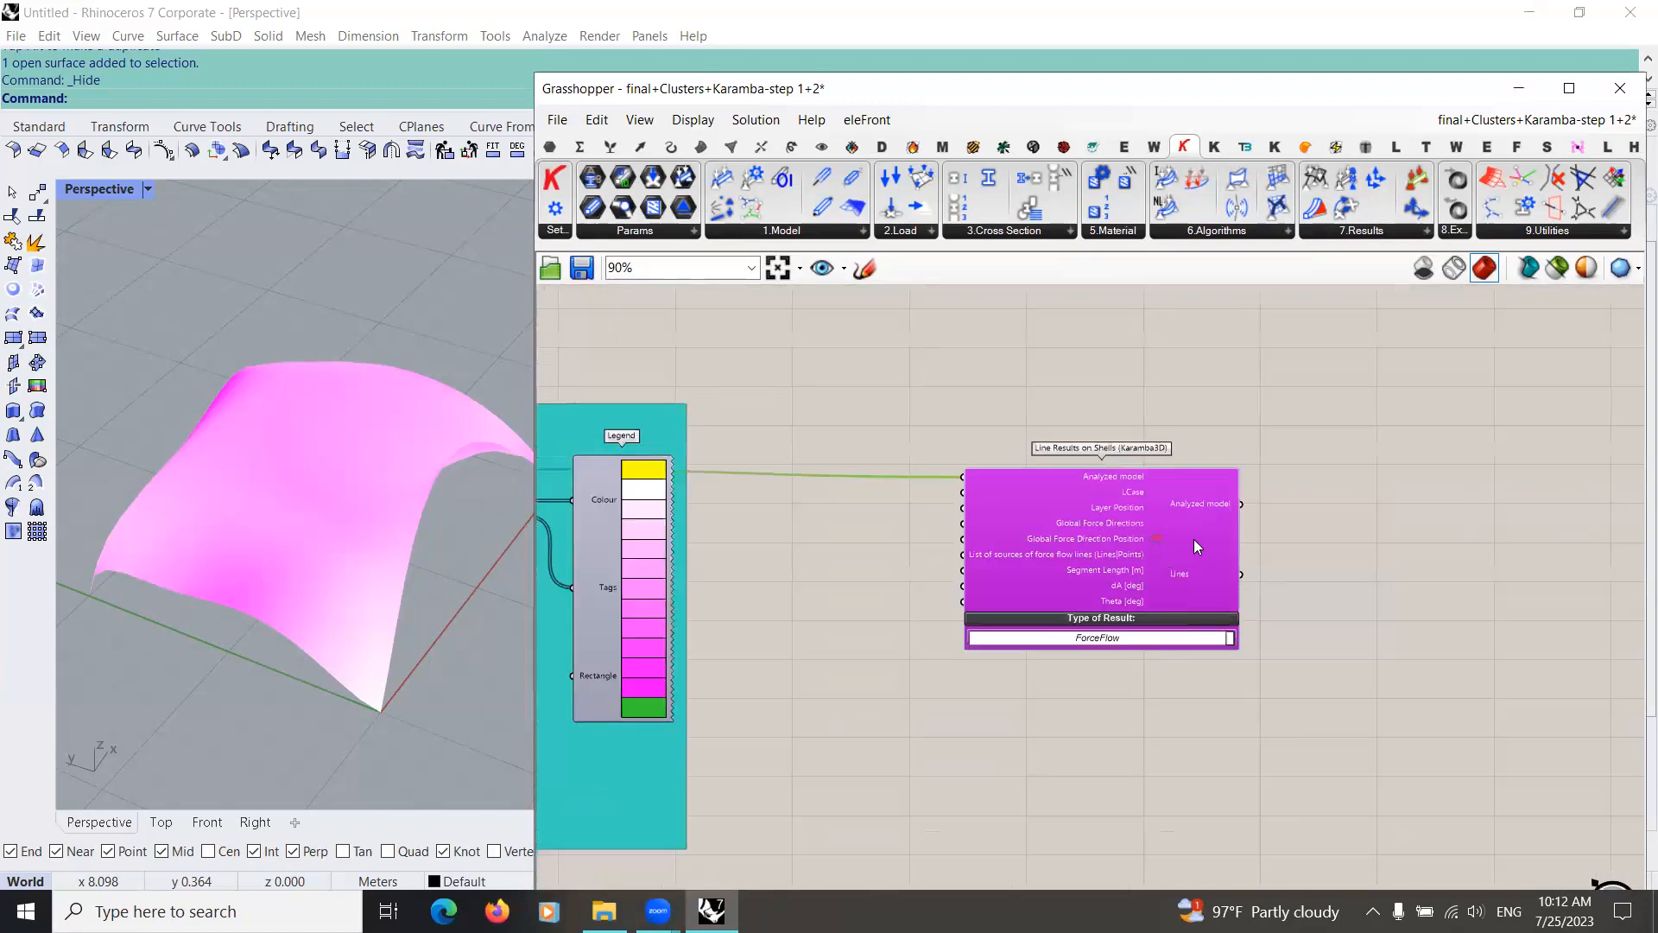
pyautogui.moveTo(1186, 544); pyautogui.dragTo(1254, 551)
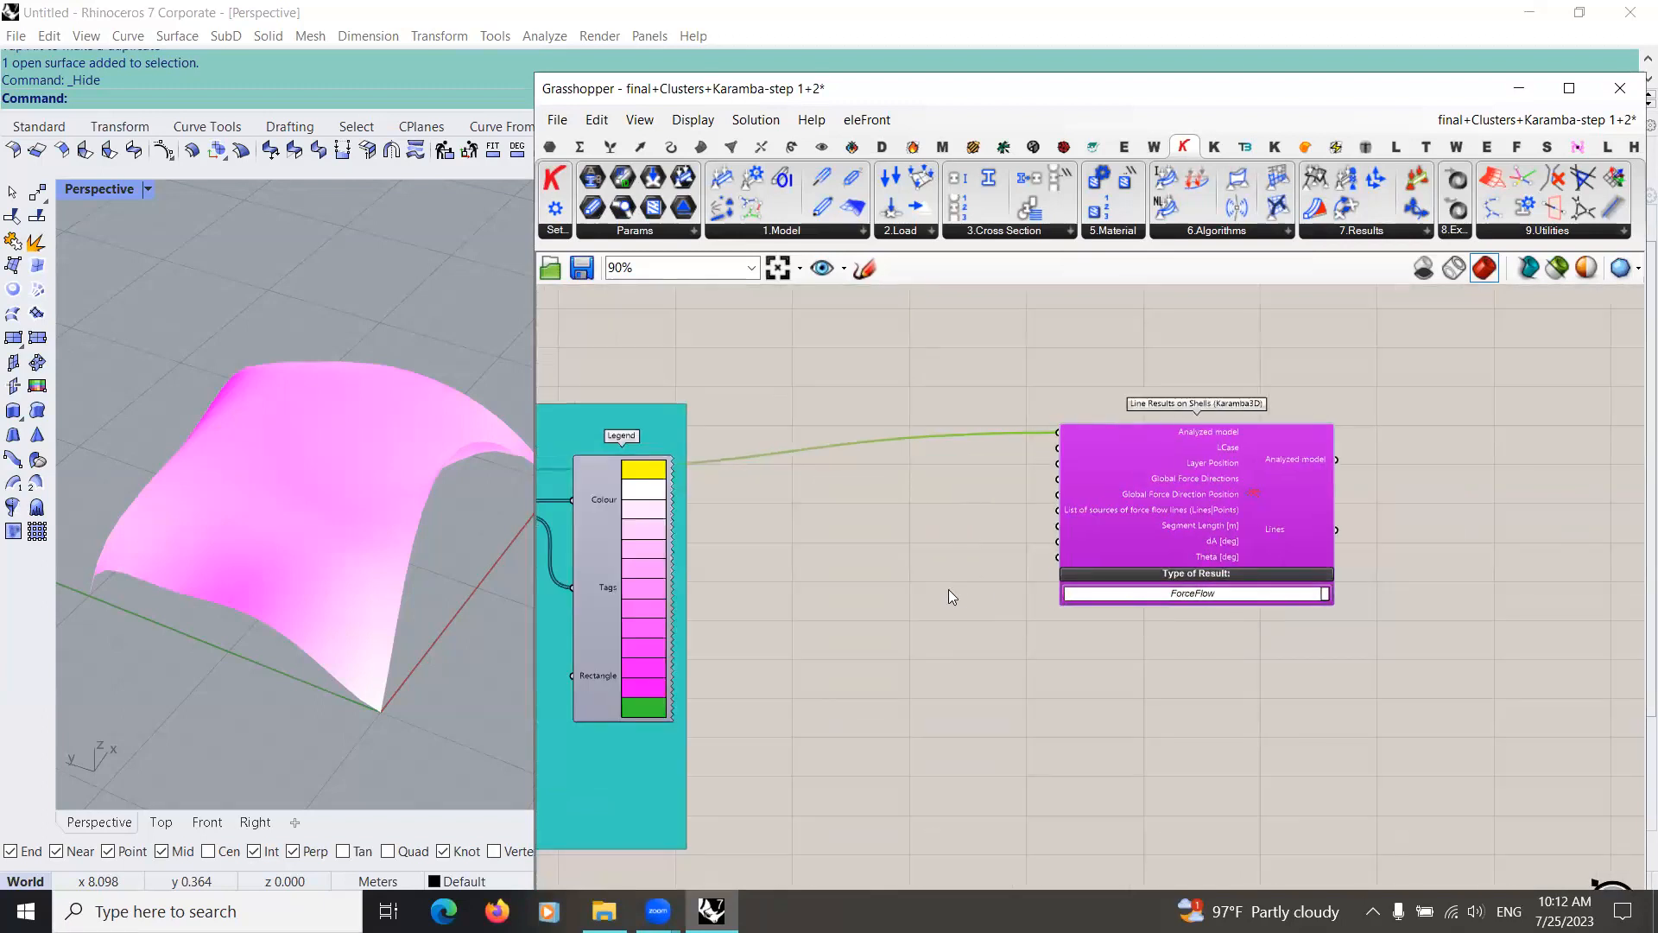
# Step: Add a Point parameter above the turquoise group and feed it from the lower Point parameter carrying Dispatch's List B
pyautogui.scroll(-4, 950, 658)
pyautogui.scroll(8, 850, 615)
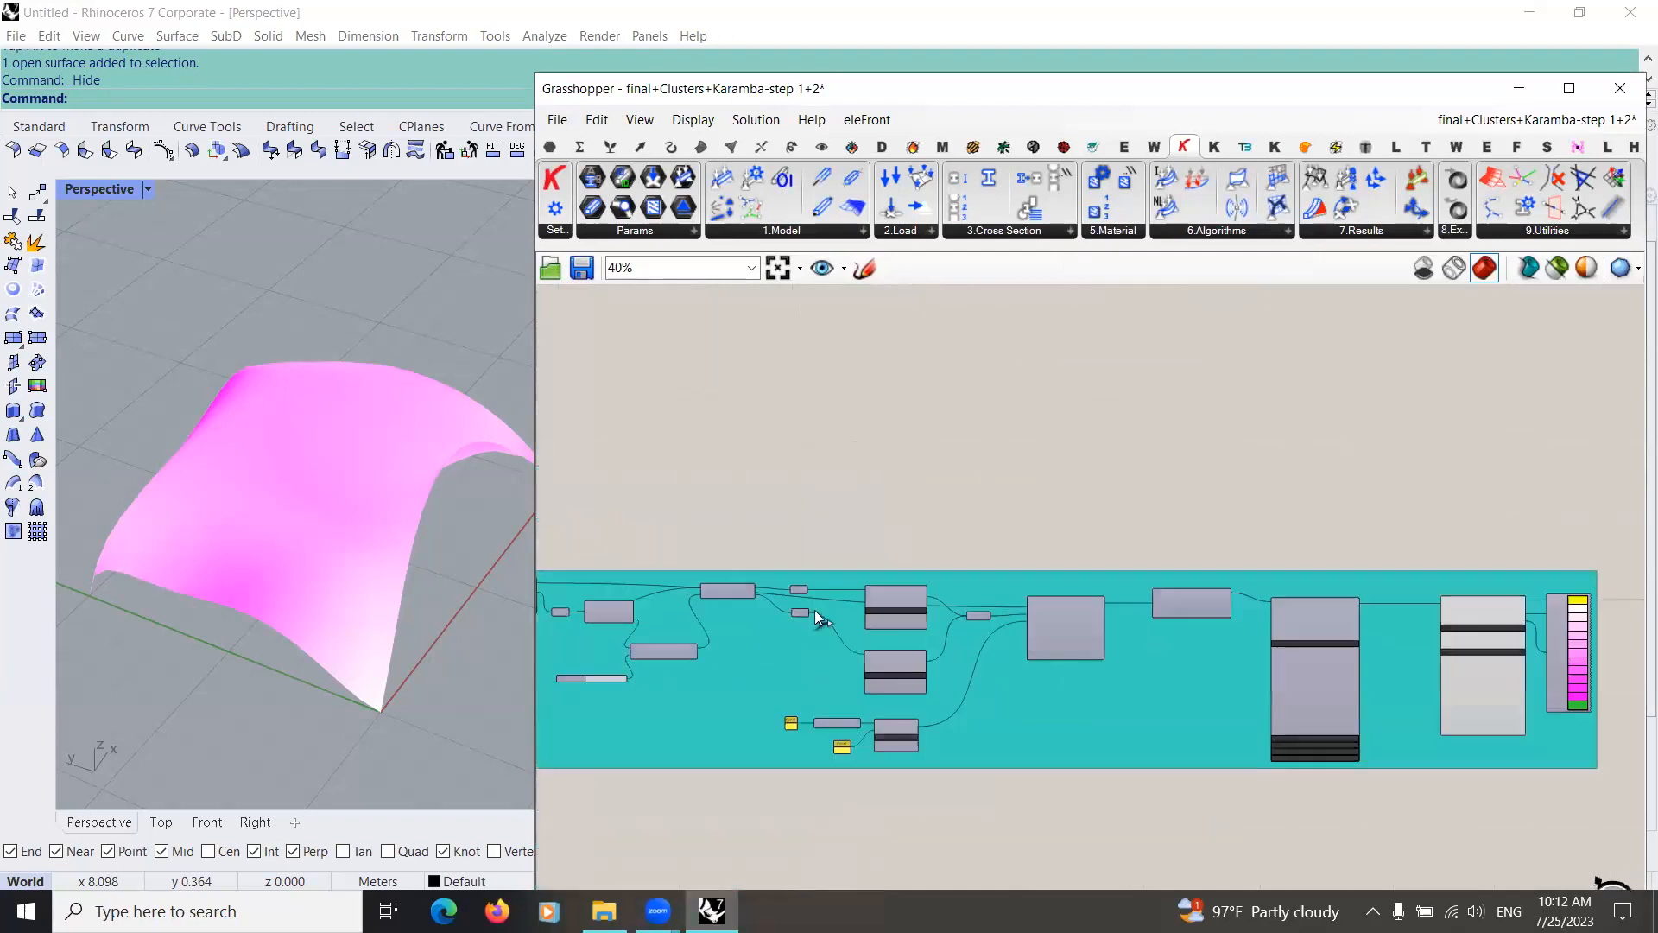
pyautogui.click(852, 620)
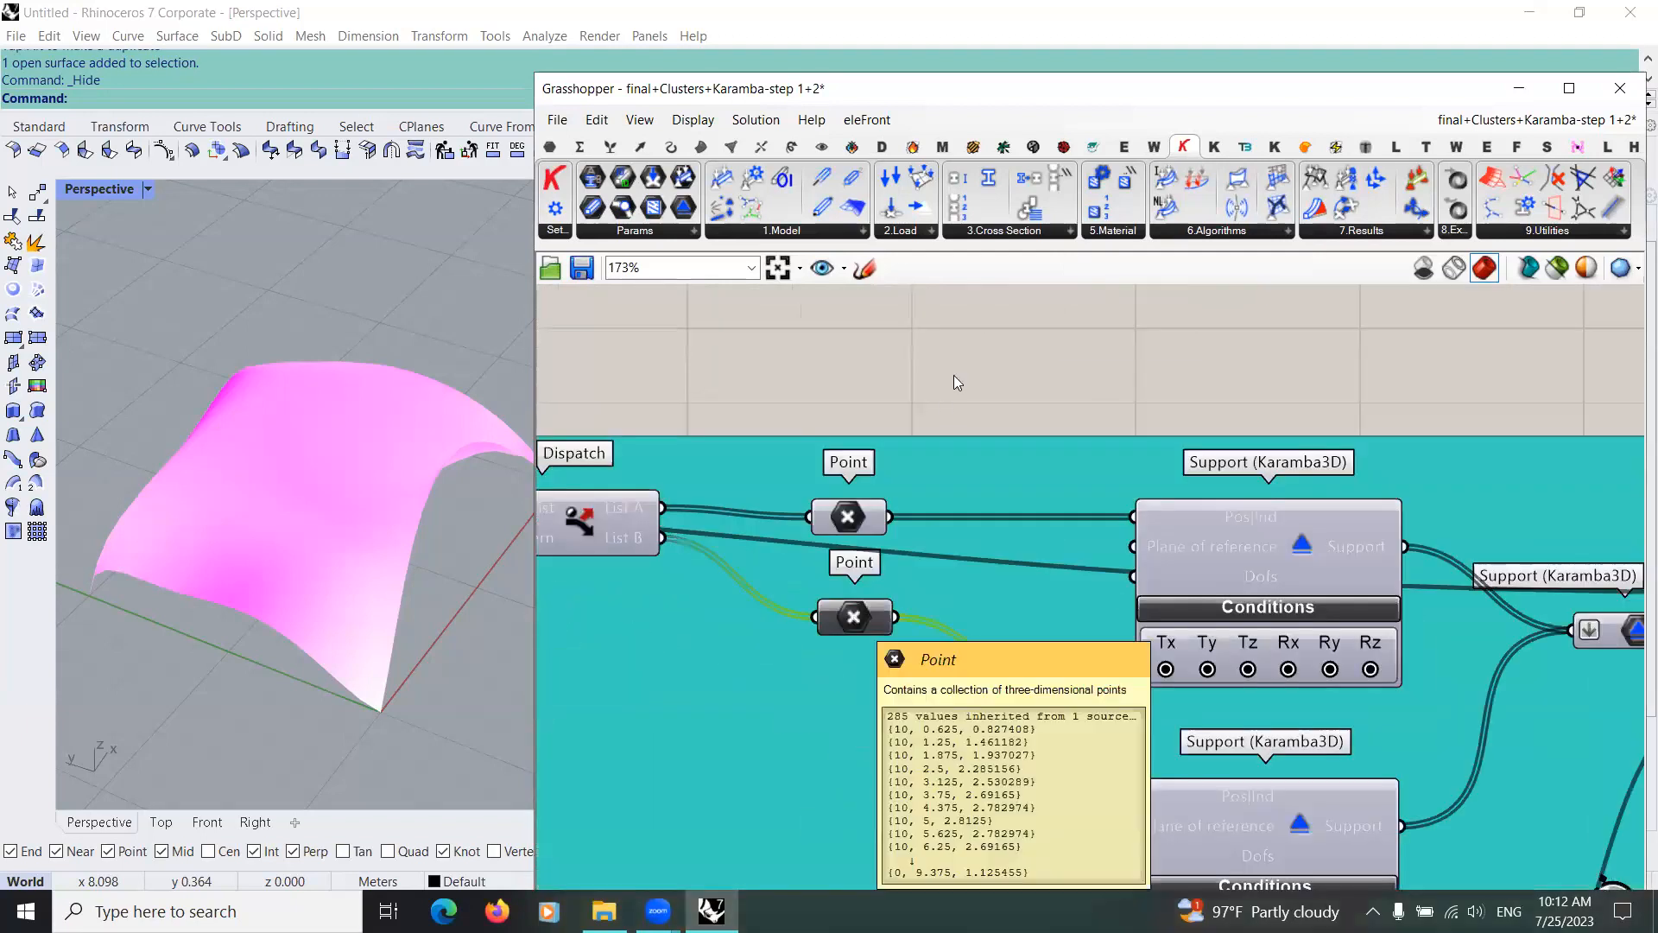
pyautogui.click(550, 146)
pyautogui.click(555, 177)
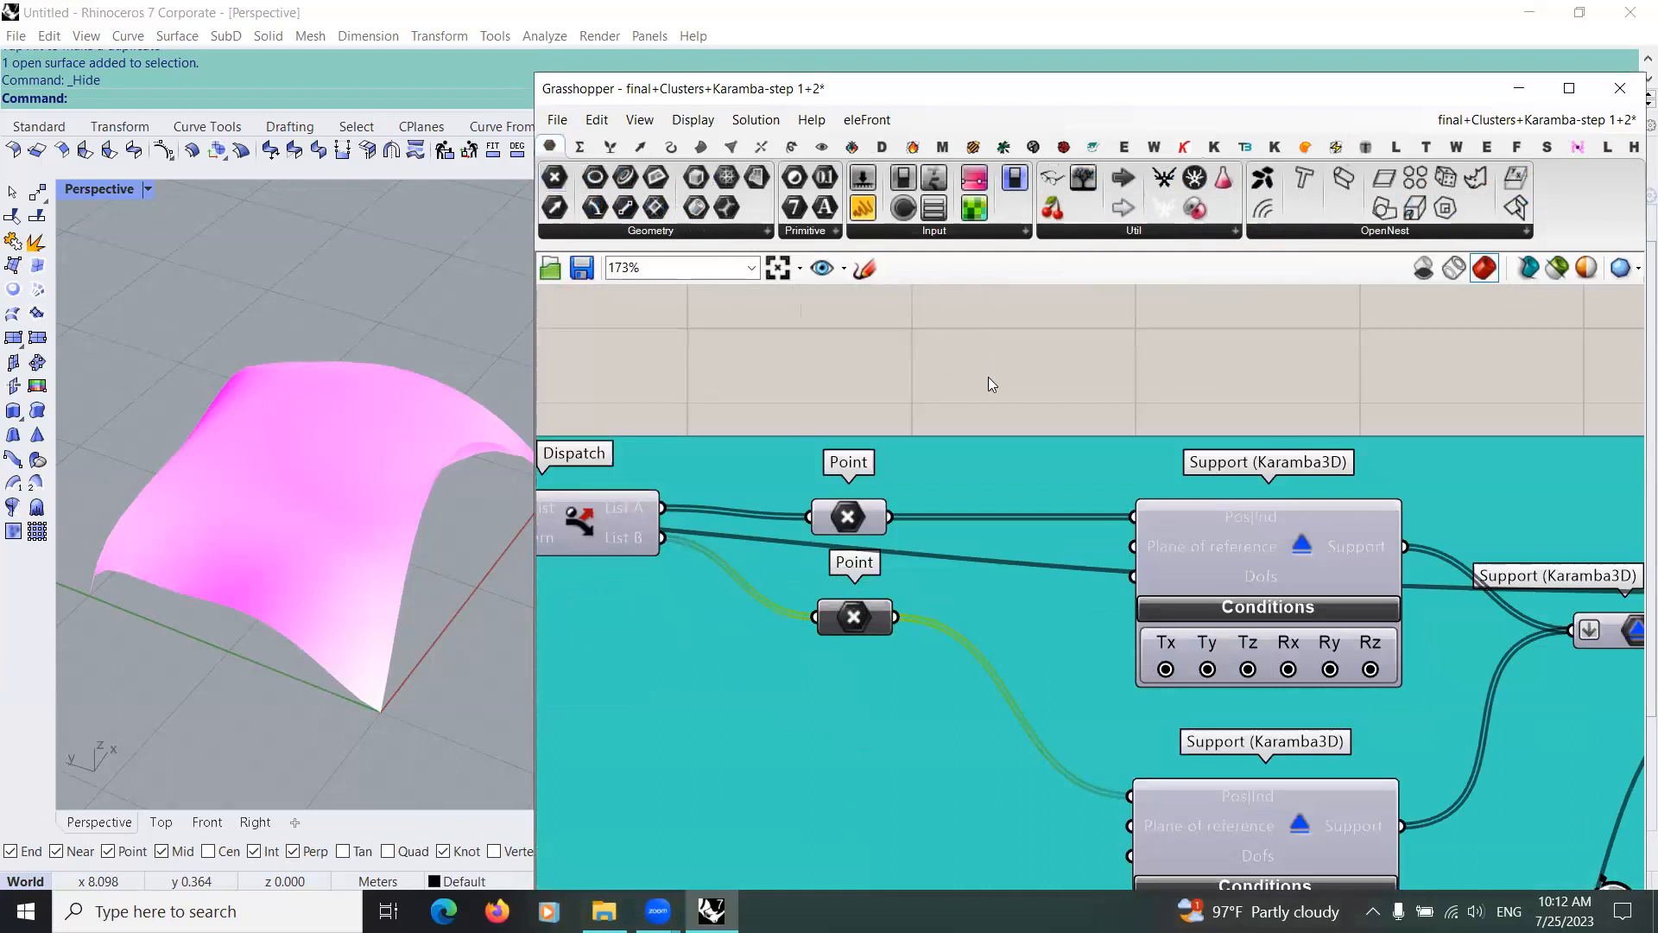
pyautogui.click(989, 360)
pyautogui.click(848, 518)
pyautogui.scroll(-4, 846, 575)
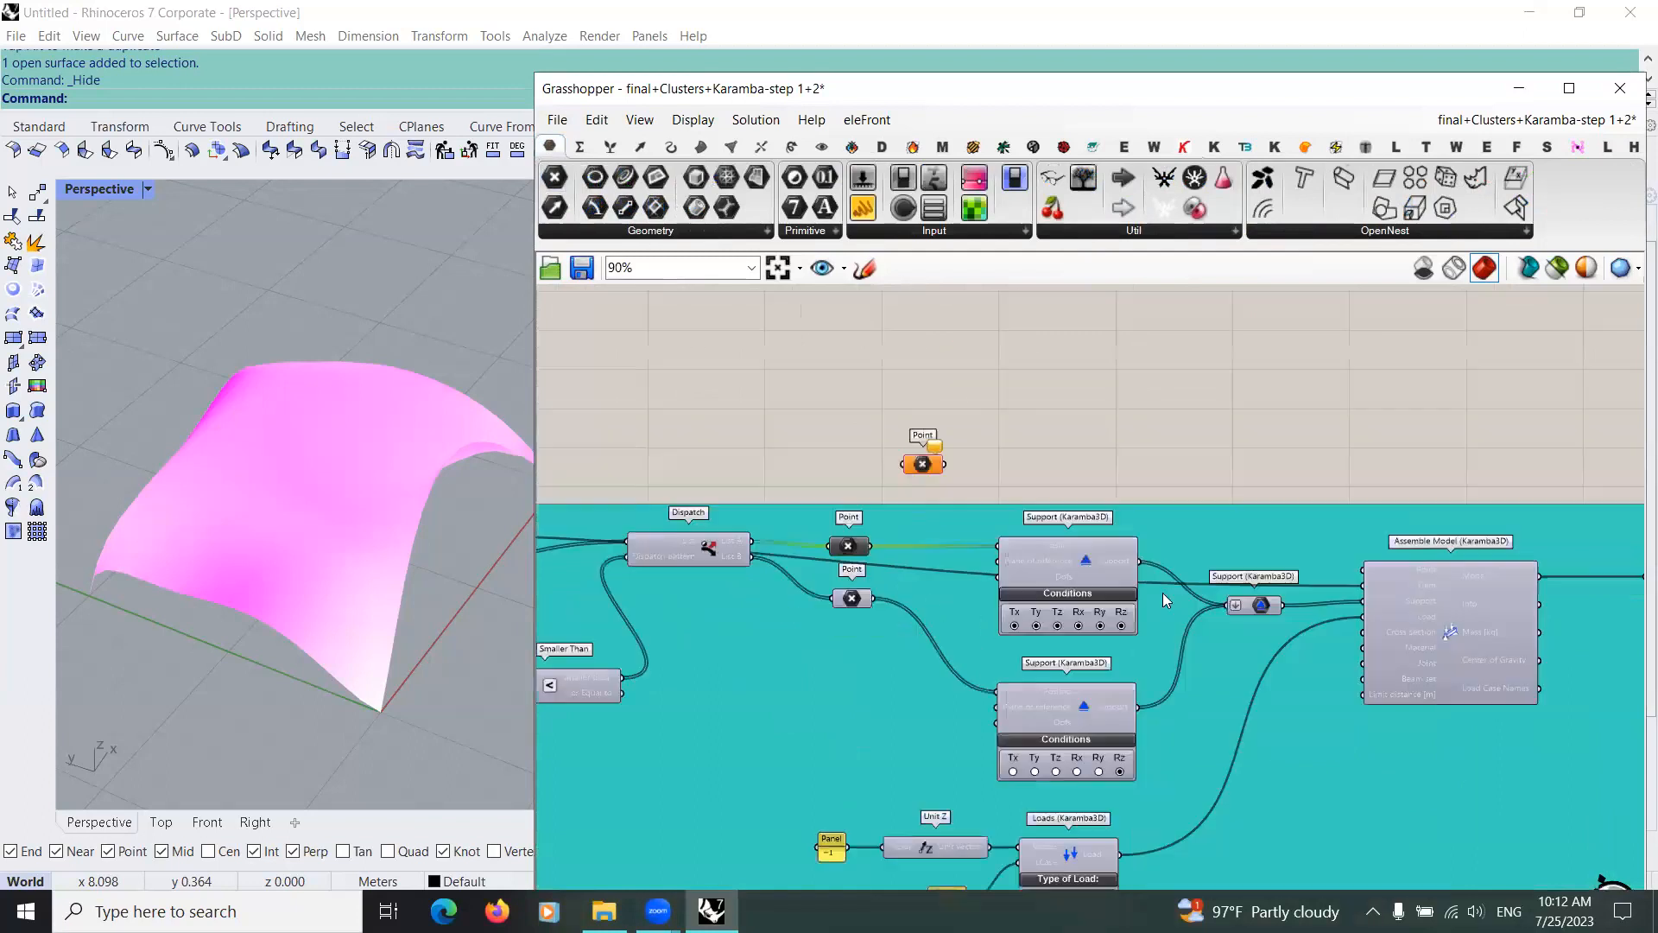
pyautogui.scroll(3, 851, 584)
pyautogui.moveTo(885, 605); pyautogui.dragTo(1335, 379)
# Step: Move the new Point parameter out past the Legend to just in front of Line Results on Shells
pyautogui.scroll(-1, 963, 393)
pyautogui.scroll(-4, 961, 390)
pyautogui.moveTo(1336, 379); pyautogui.dragTo(790, 385, button='right')
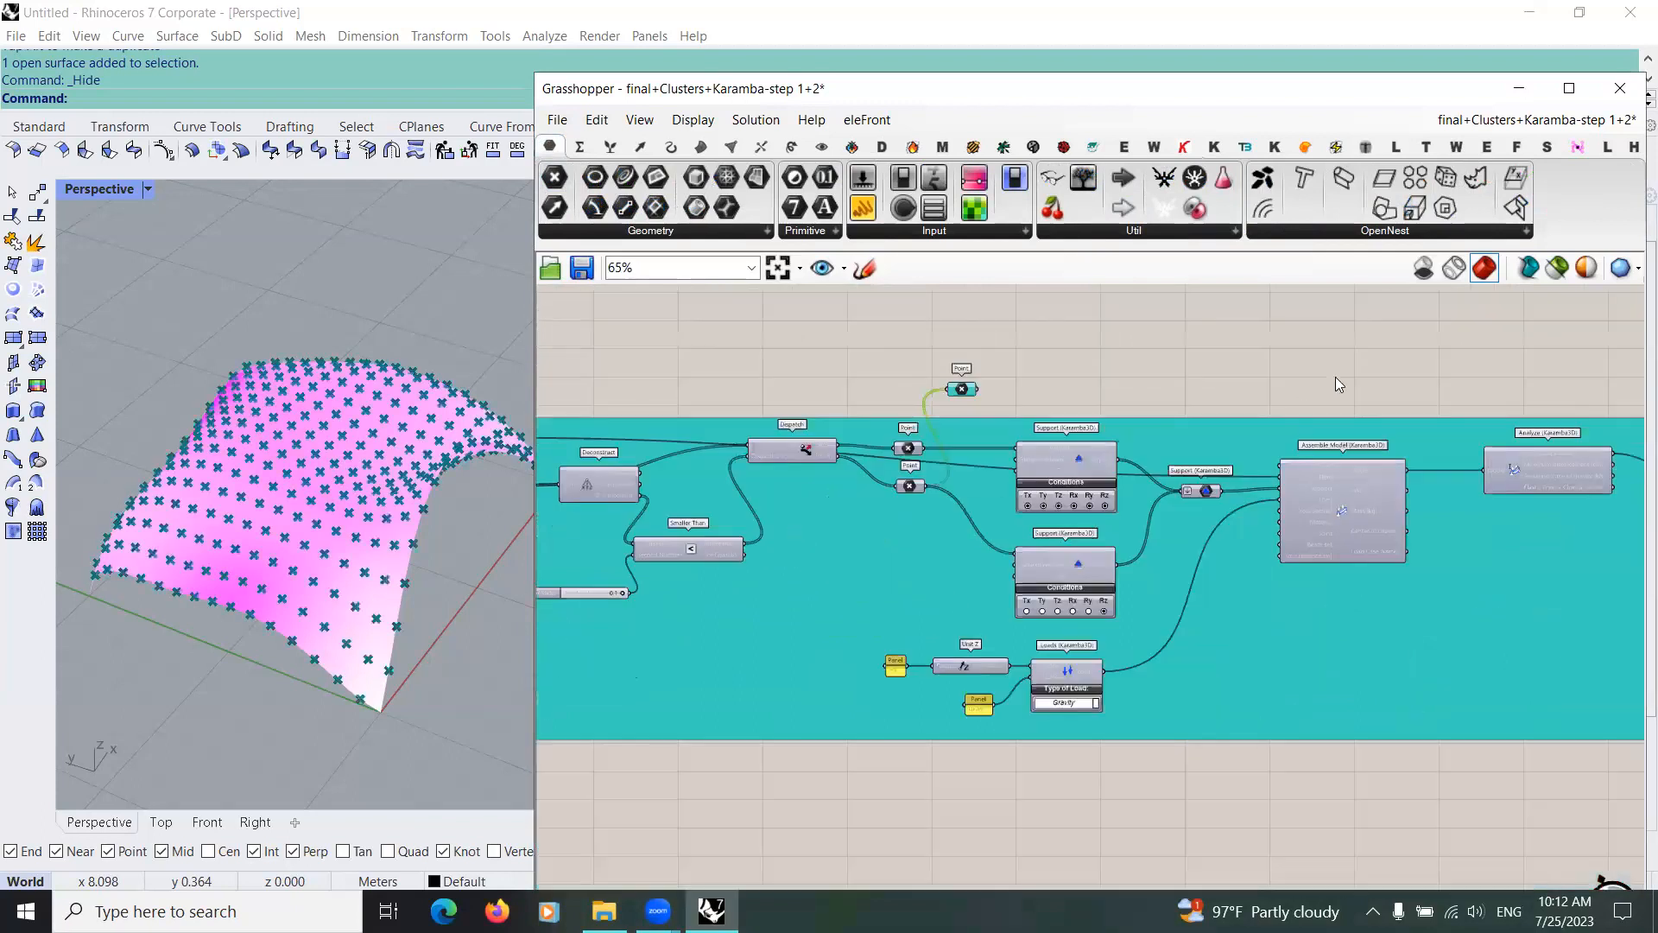
pyautogui.scroll(-4, 789, 383)
pyautogui.moveTo(794, 385); pyautogui.dragTo(1242, 430)
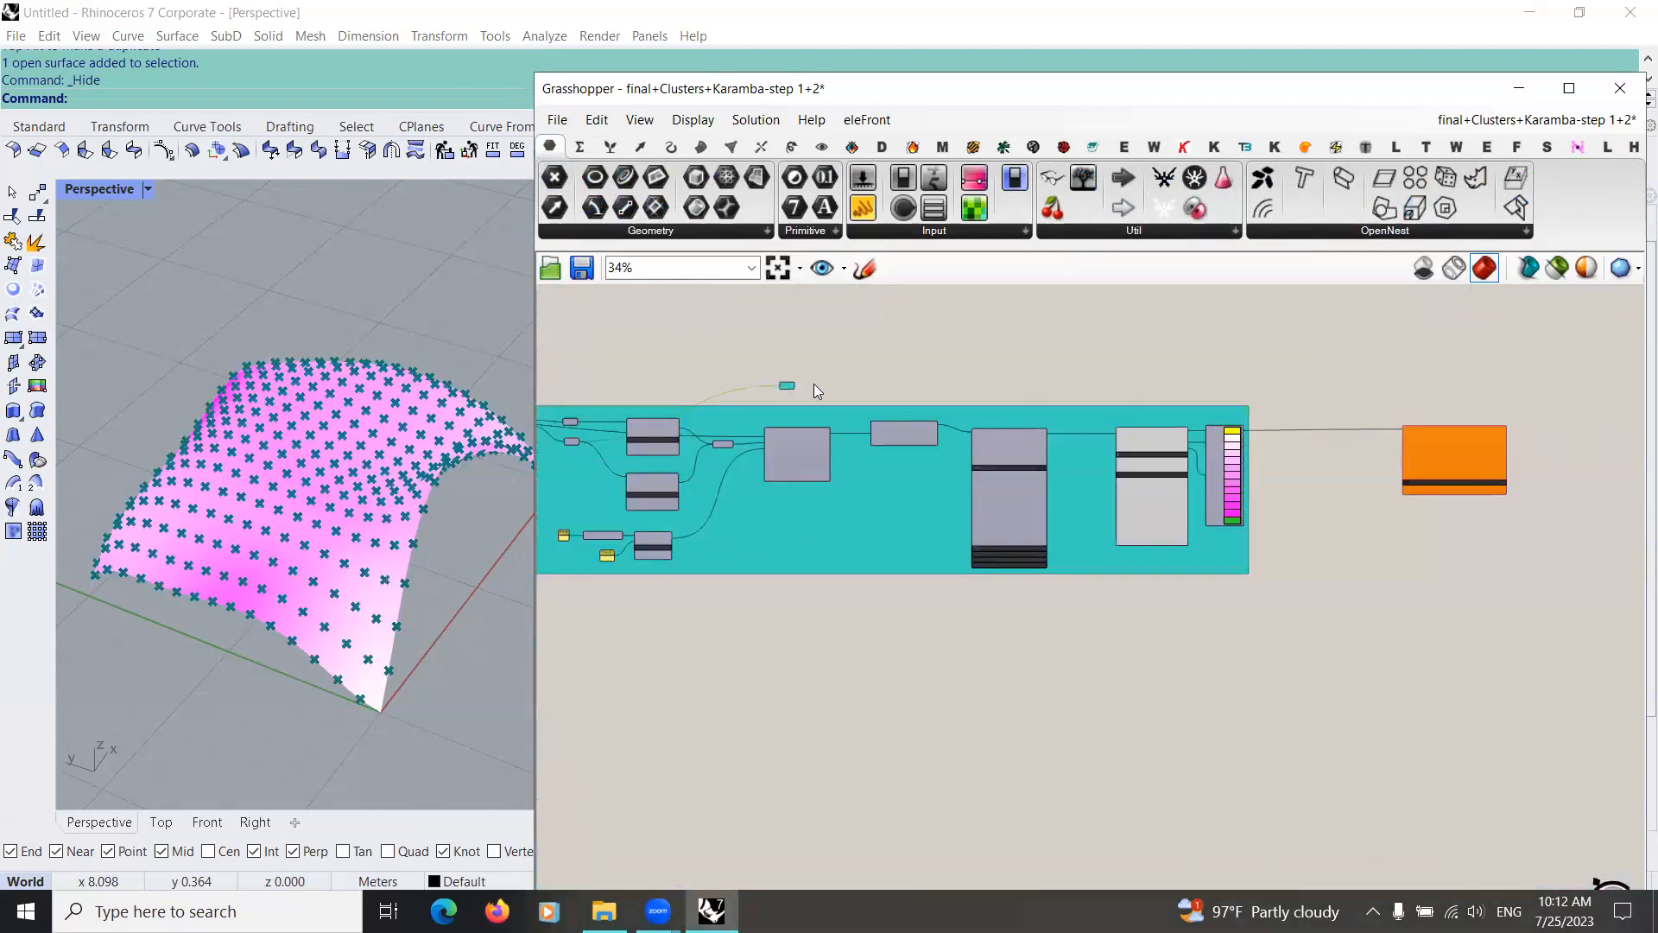
pyautogui.moveTo(794, 385); pyautogui.dragTo(1368, 446)
pyautogui.scroll(5, 1367, 446)
pyautogui.scroll(3, 1012, 496)
pyautogui.moveTo(1007, 490); pyautogui.dragTo(936, 501)
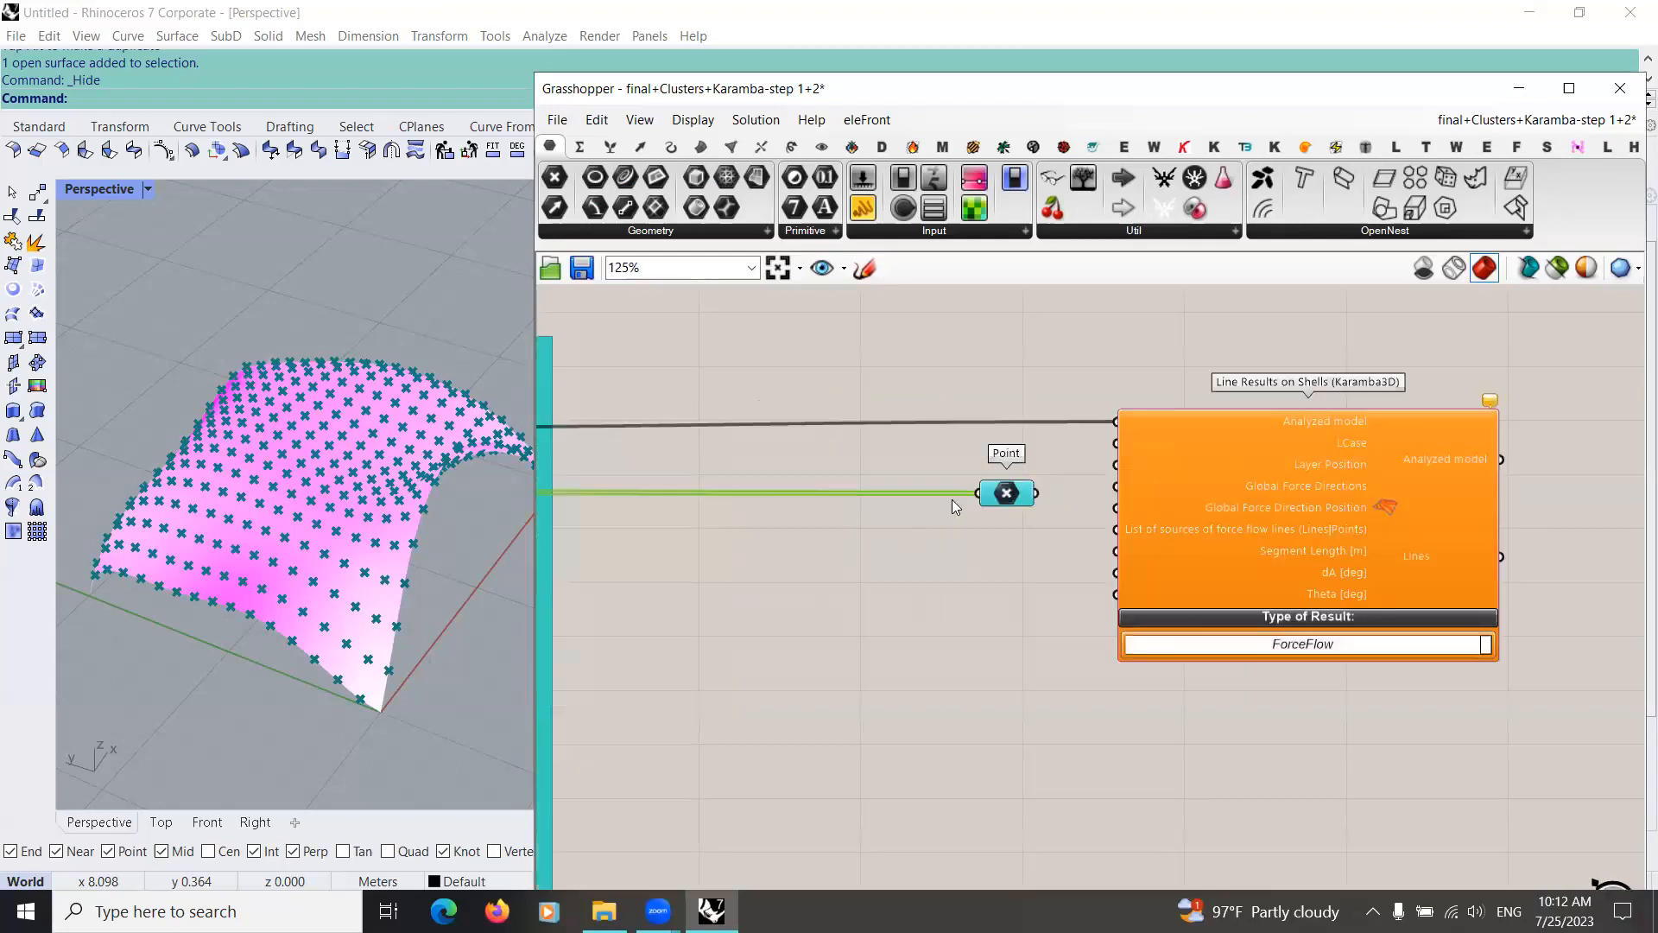
# Step: Align the Point parameter with the List of sources of force flow lines input of Line Results on Shells and connect them
pyautogui.scroll(2, 1195, 519)
pyautogui.moveTo(1253, 521); pyautogui.dragTo(1090, 512, button='right')
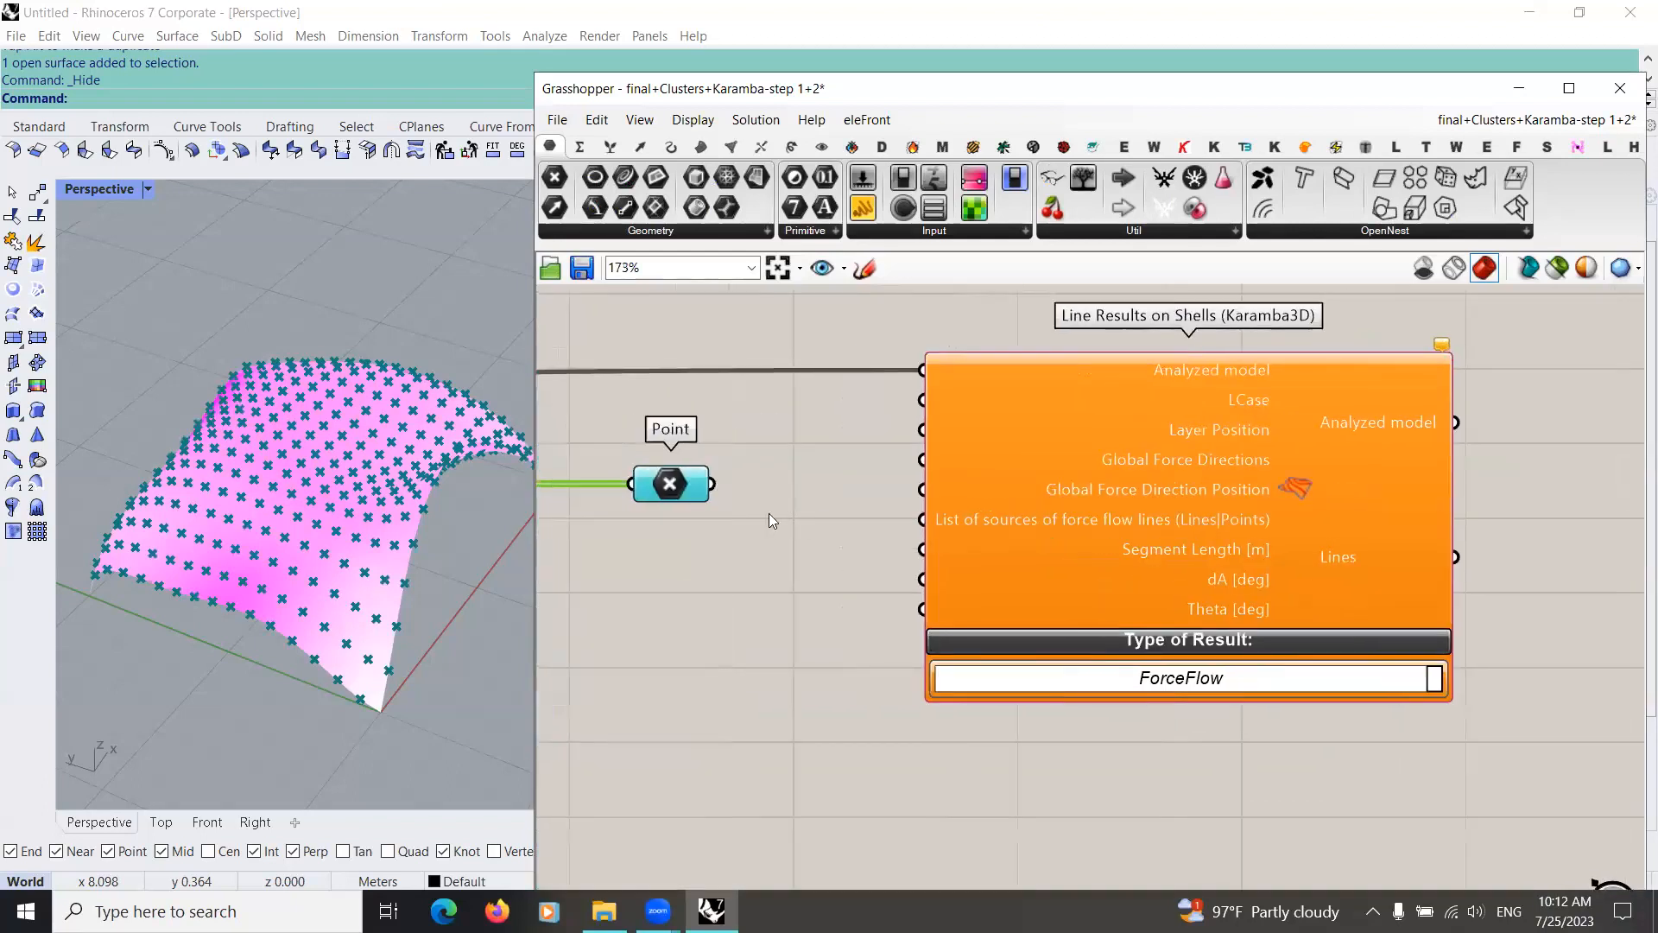
pyautogui.moveTo(672, 485); pyautogui.dragTo(753, 530)
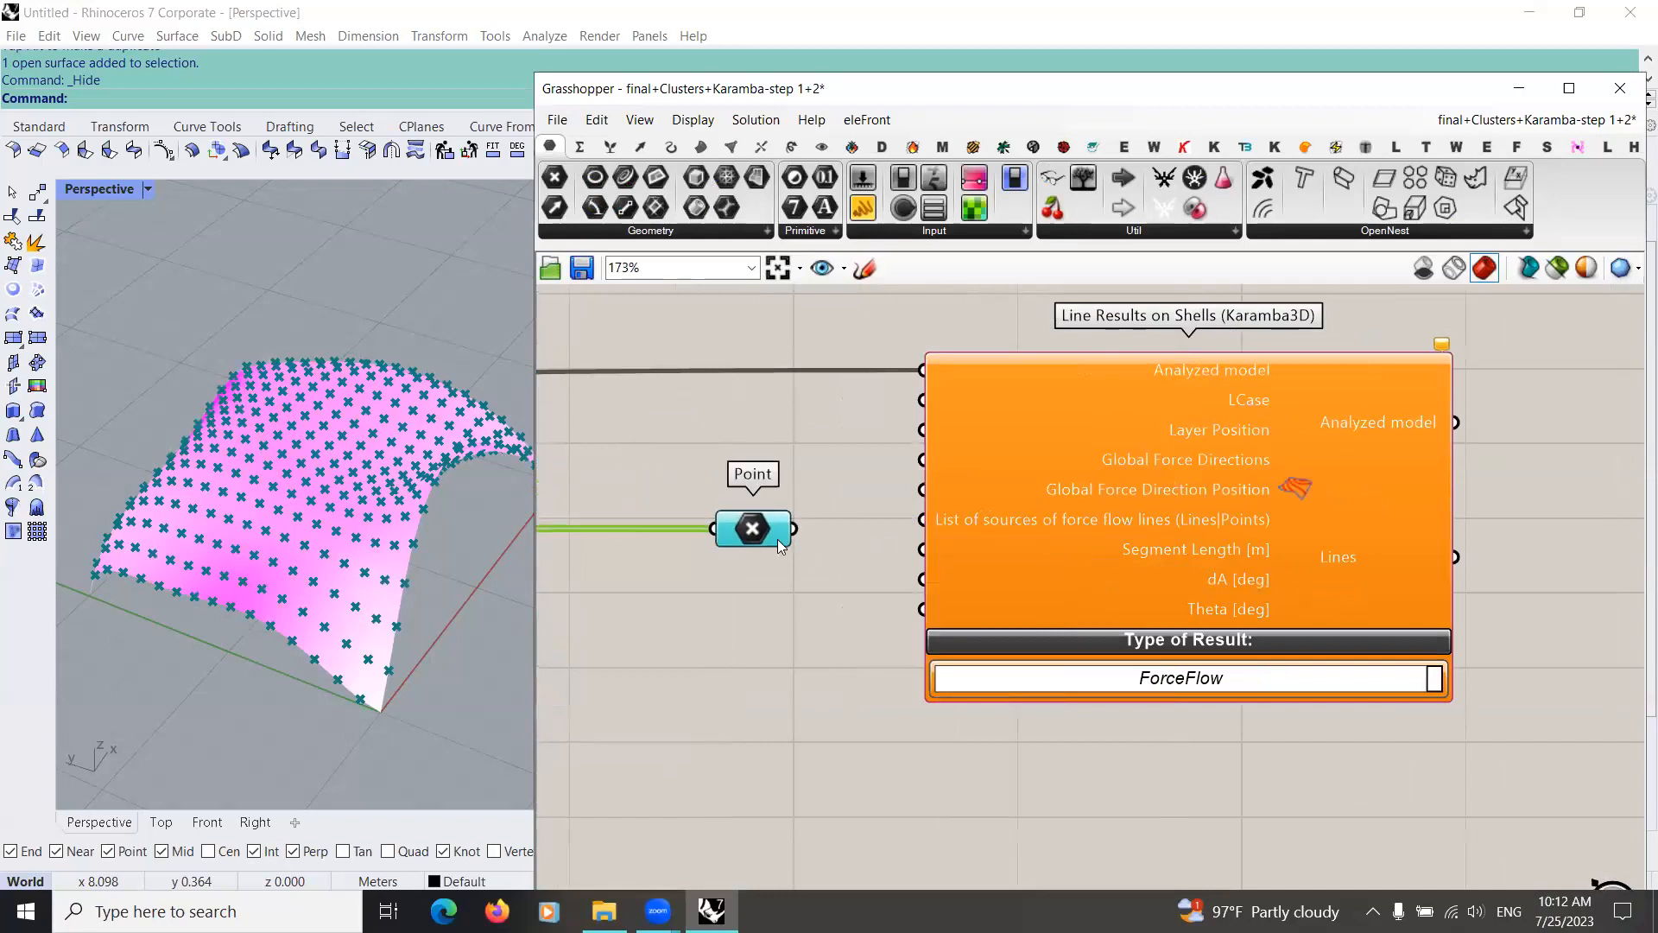
pyautogui.moveTo(924, 521); pyautogui.dragTo(737, 526)
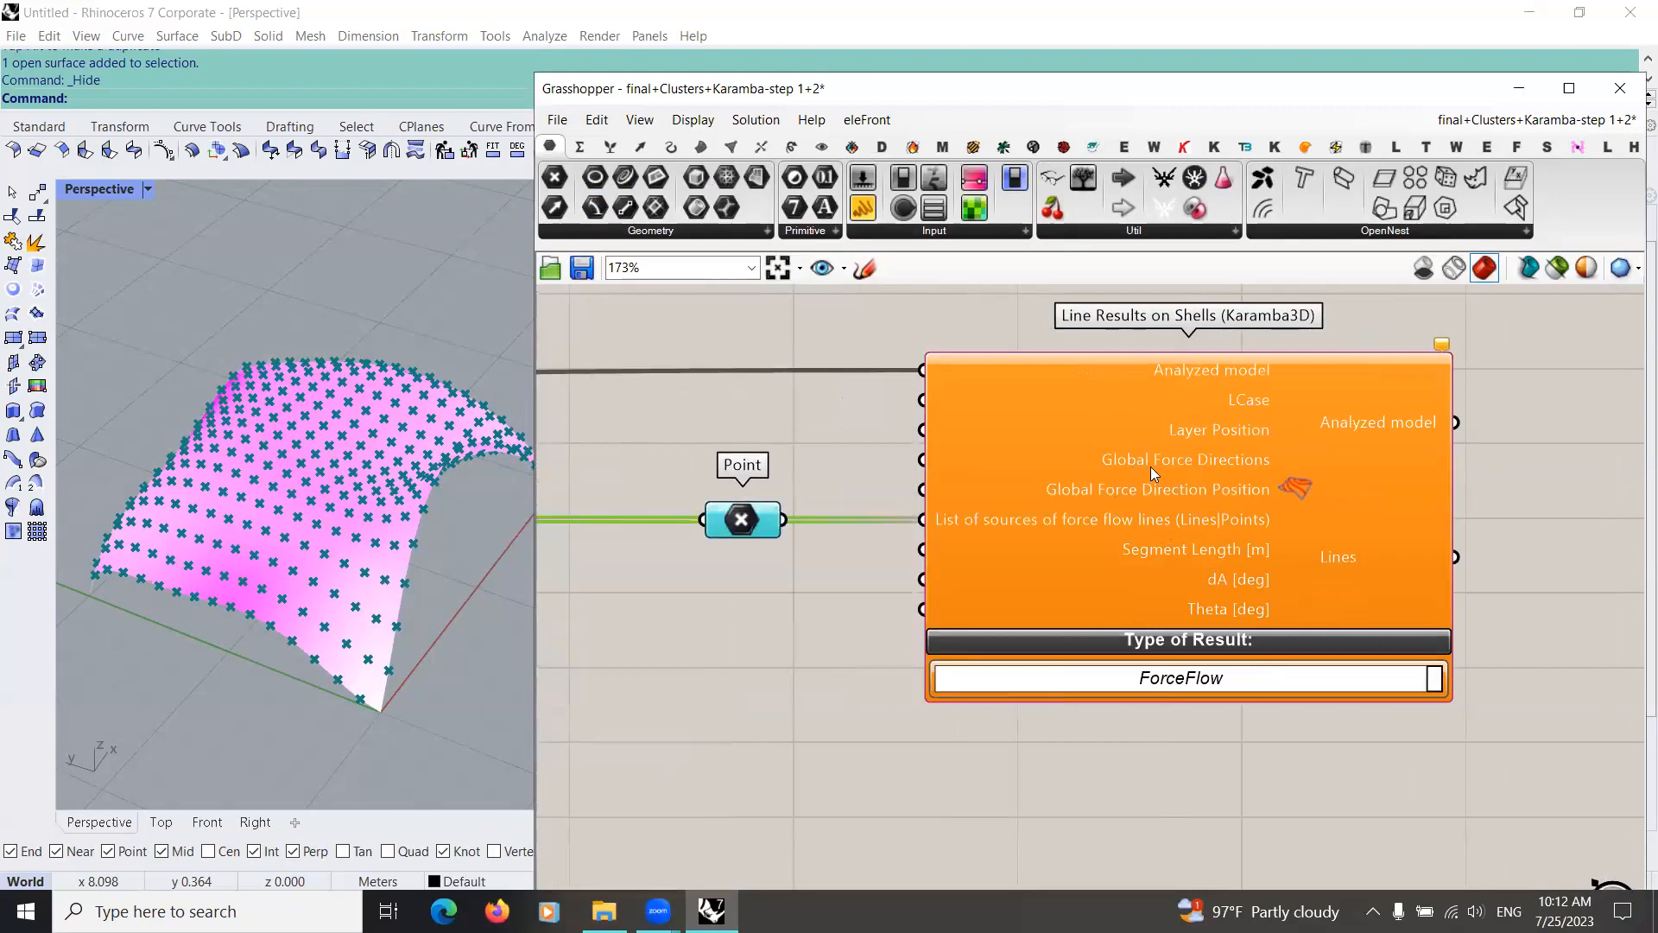
# Step: Add a panel containing -1 above the Point parameter near Line Results on Shells
pyautogui.scroll(-2, 1237, 467)
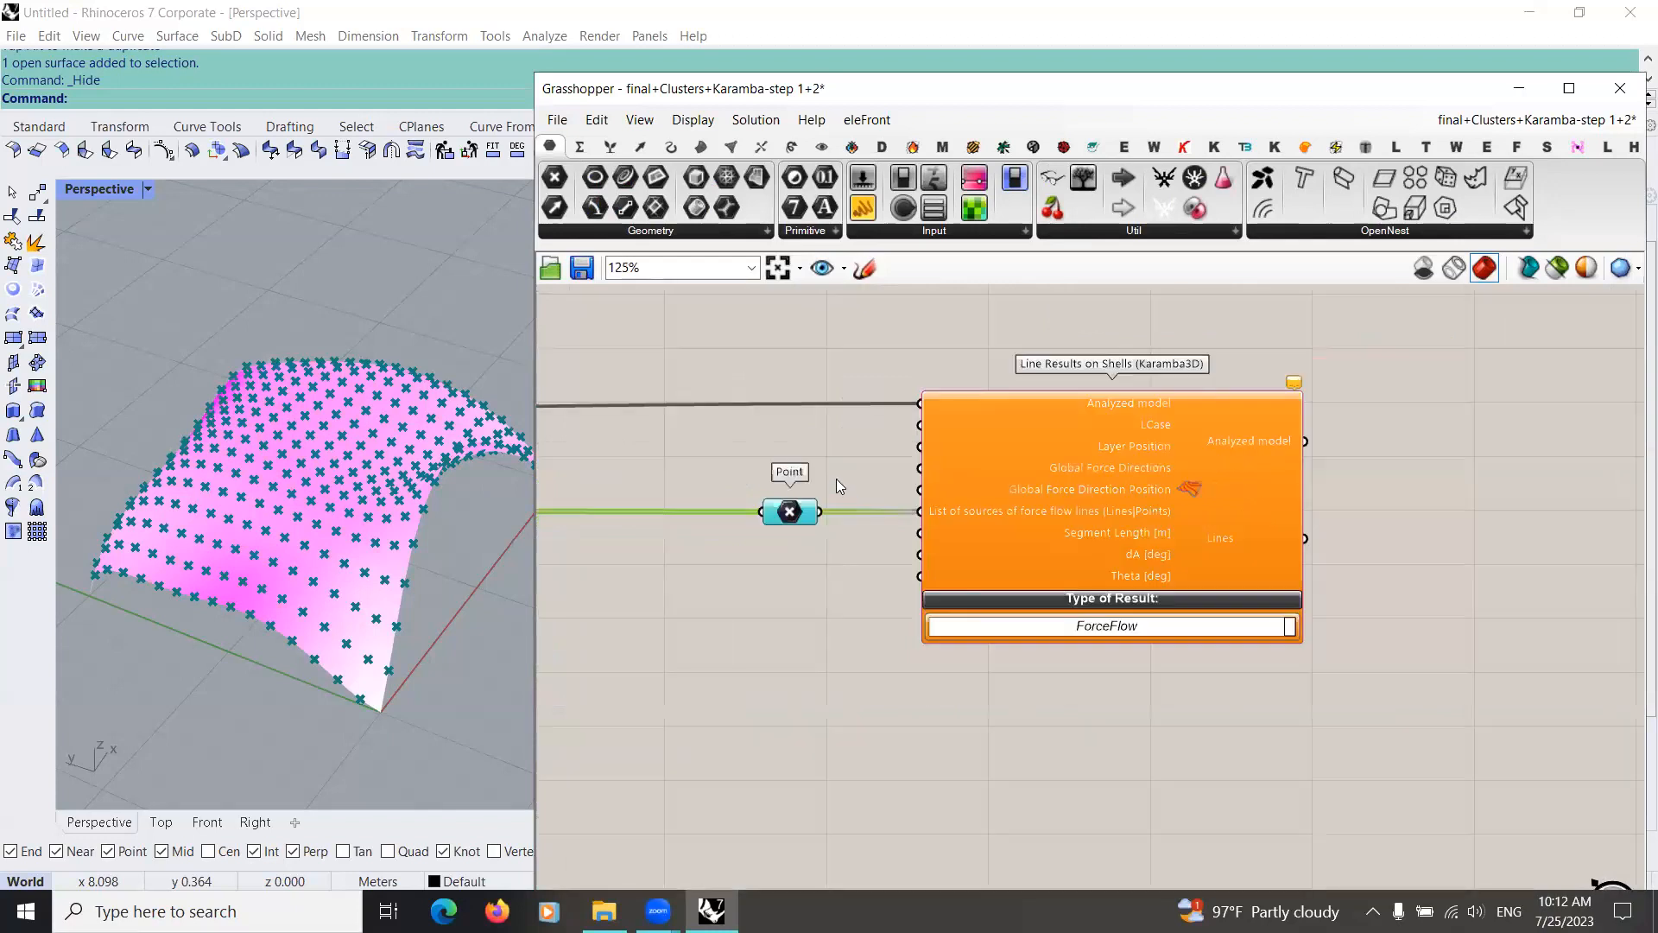
pyautogui.scroll(3, 927, 460)
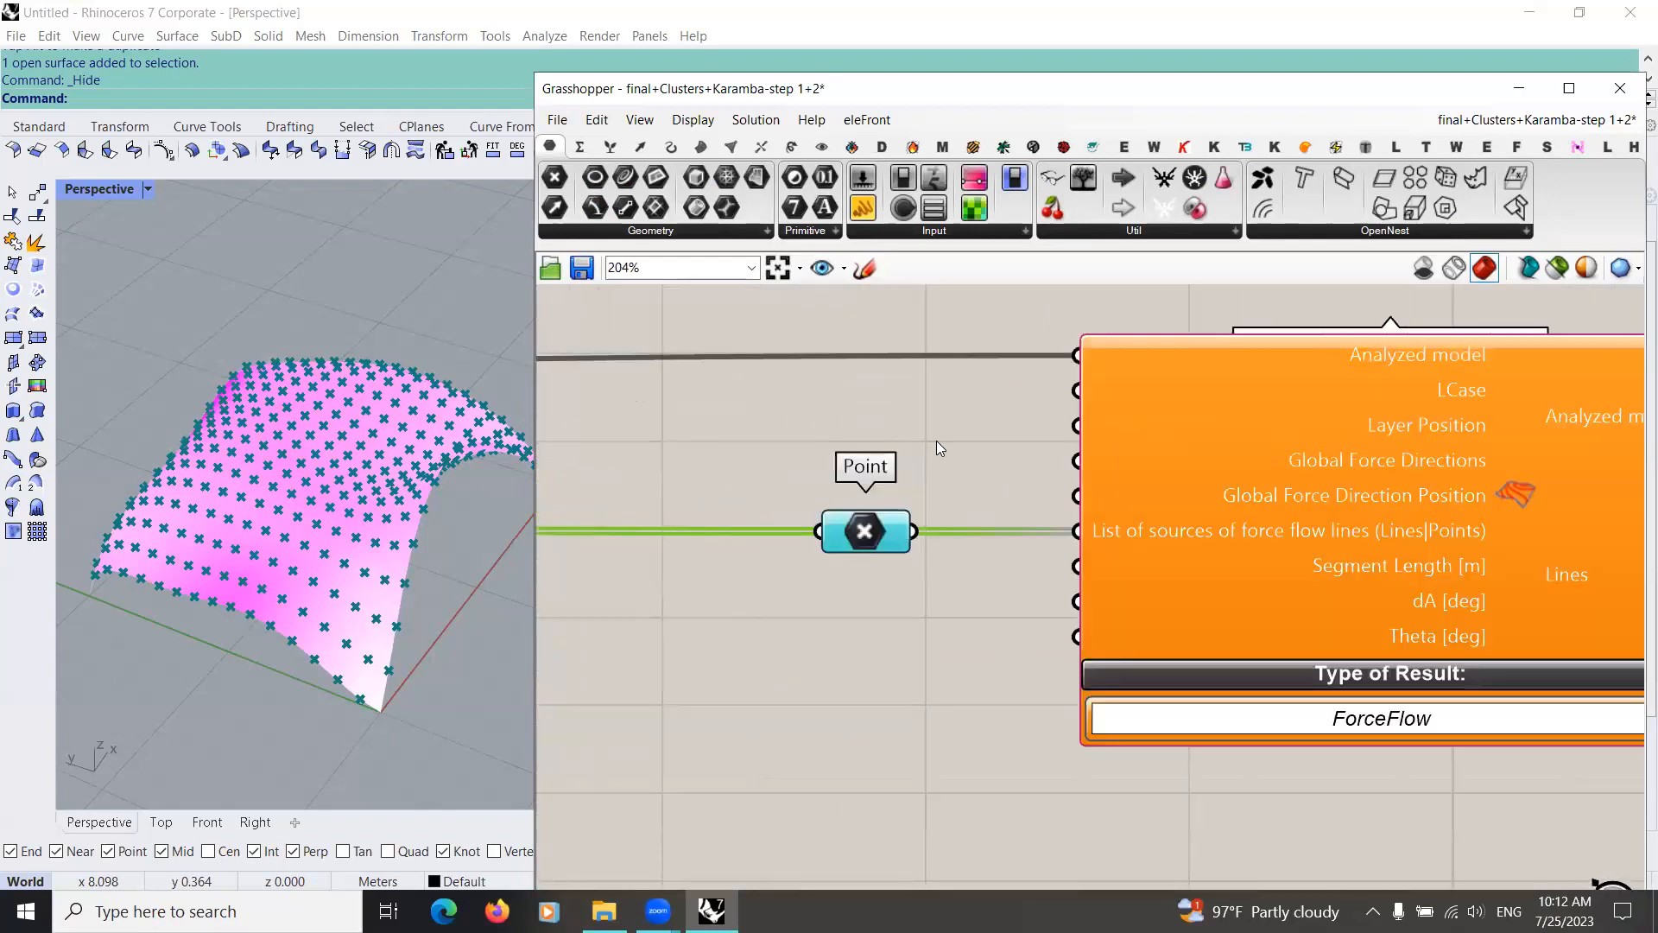
pyautogui.doubleClick(938, 446)
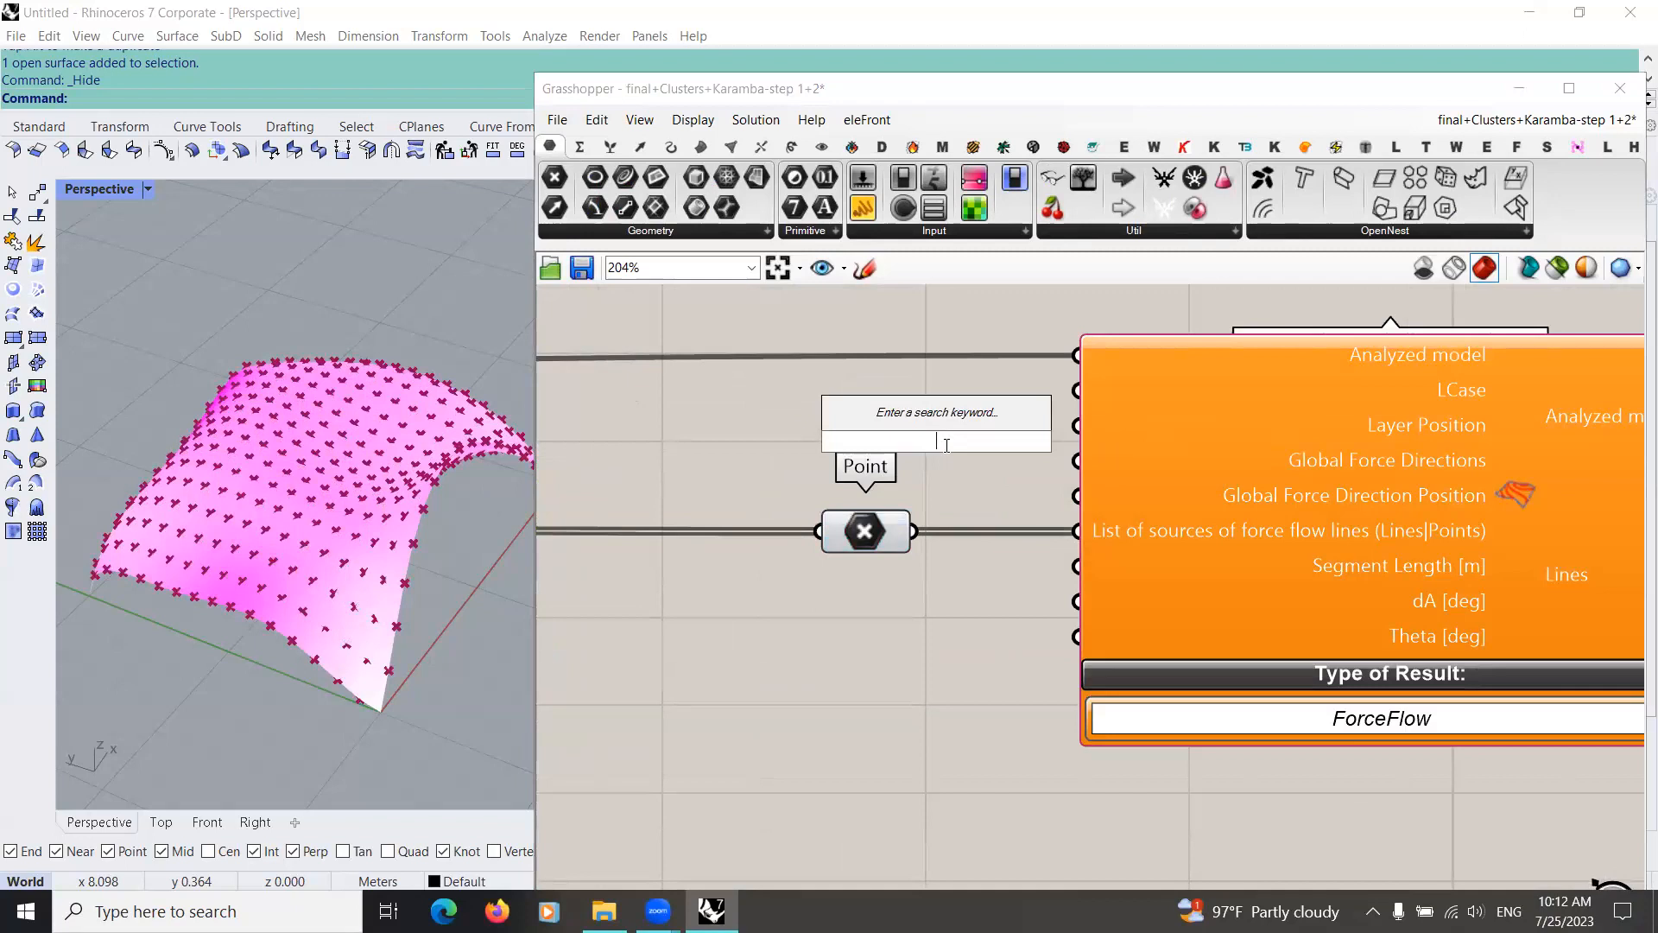
pyautogui.write('//')
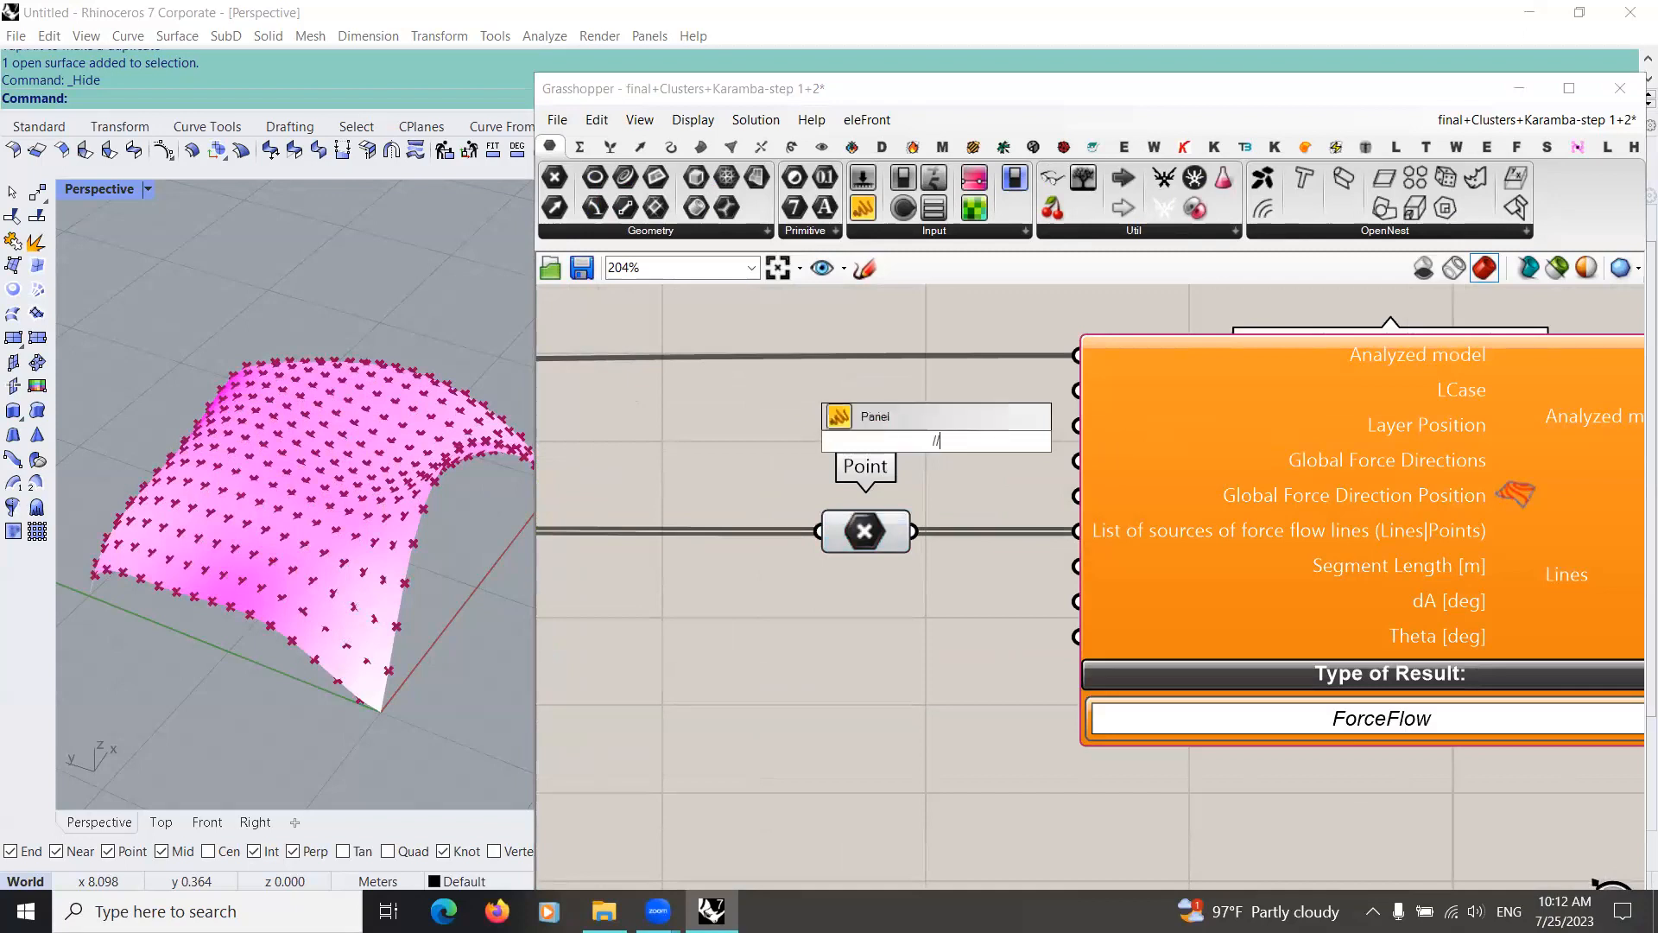
pyautogui.write('-1')
pyautogui.press('Return')
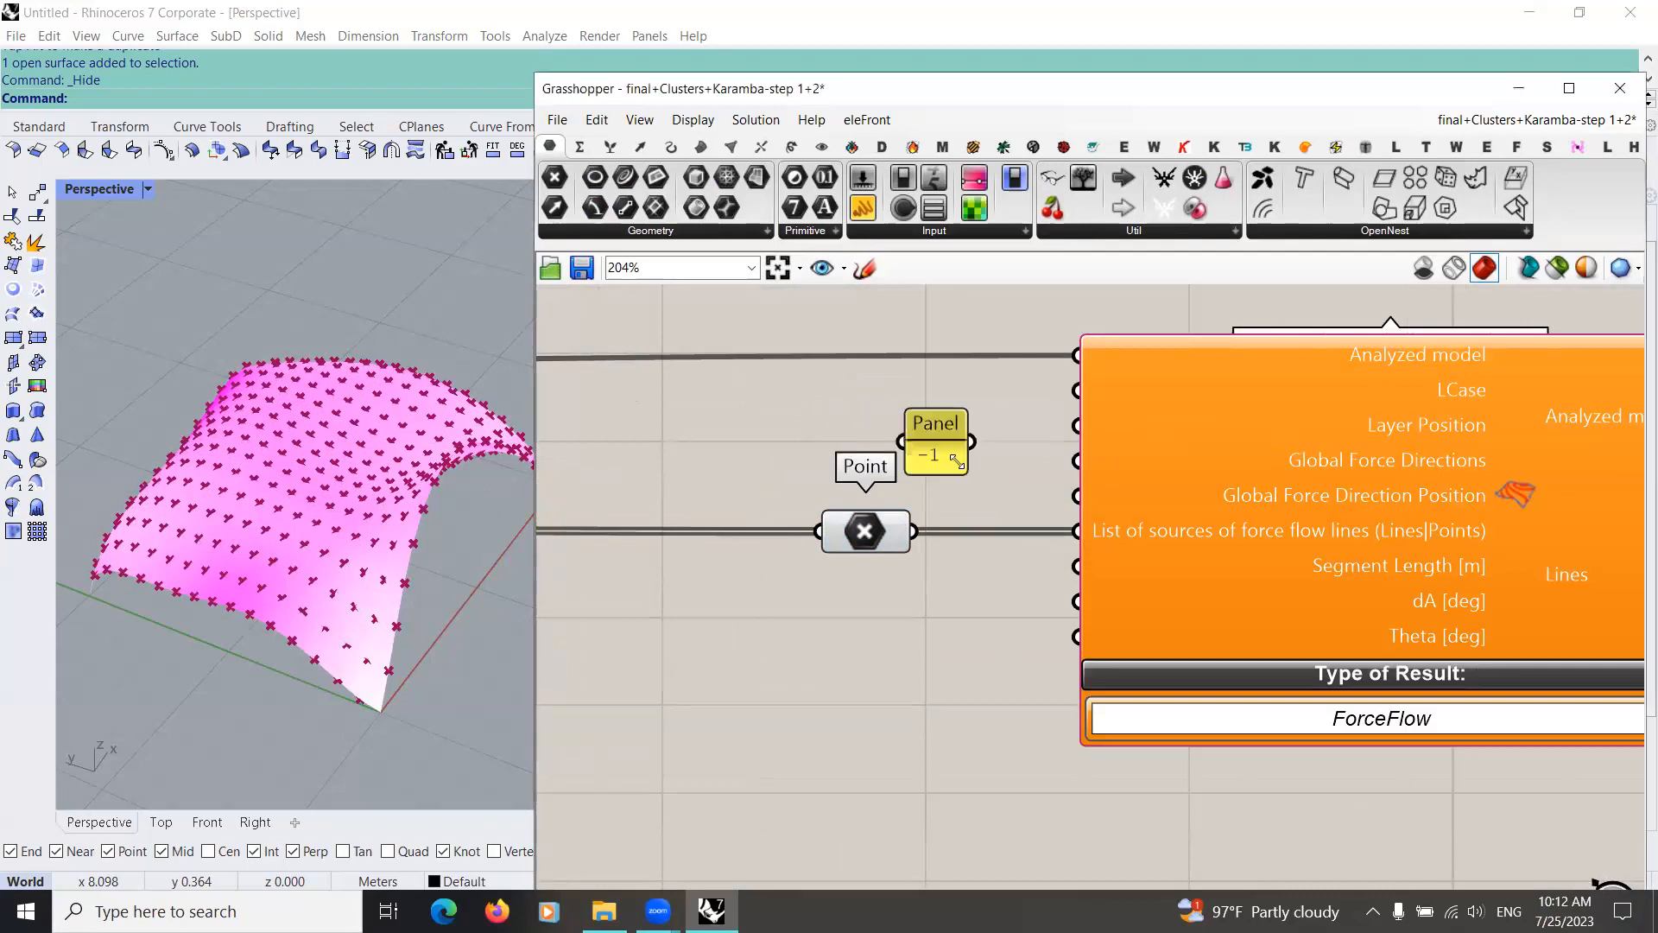
# Step: Add a Unit Z component, connect the -1 panel to its Factor input and place the panel in front of it
pyautogui.doubleClick(971, 603)
pyautogui.write('z')
pyautogui.press('Return')
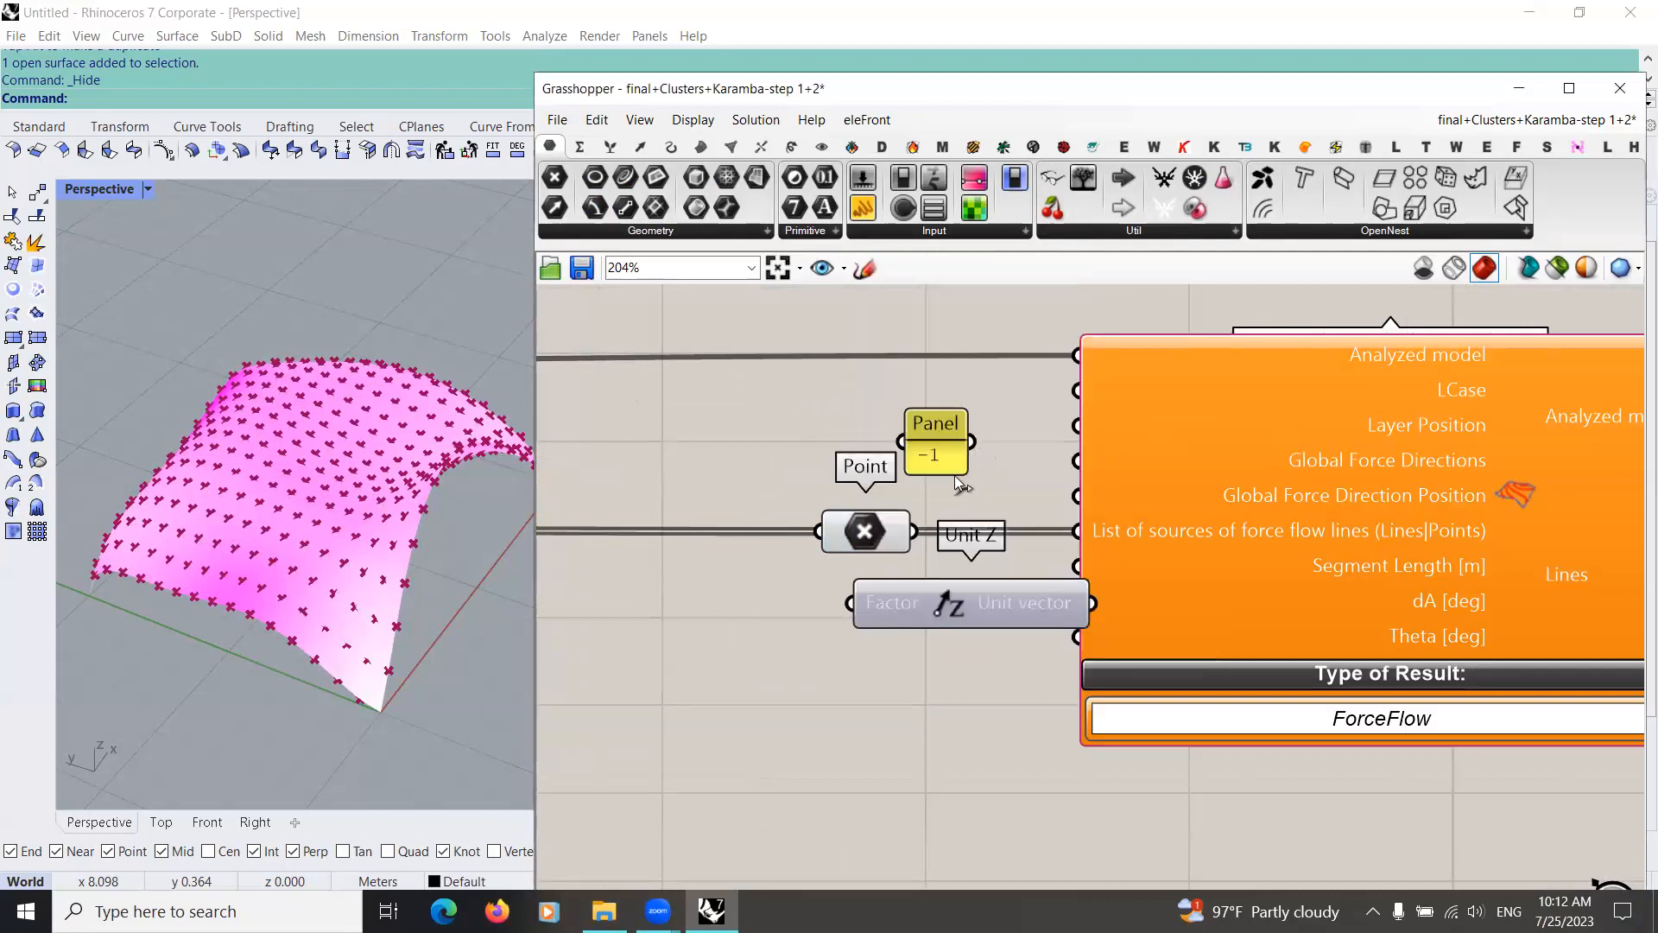
pyautogui.moveTo(972, 441); pyautogui.dragTo(852, 602)
pyautogui.moveTo(929, 461); pyautogui.dragTo(708, 617)
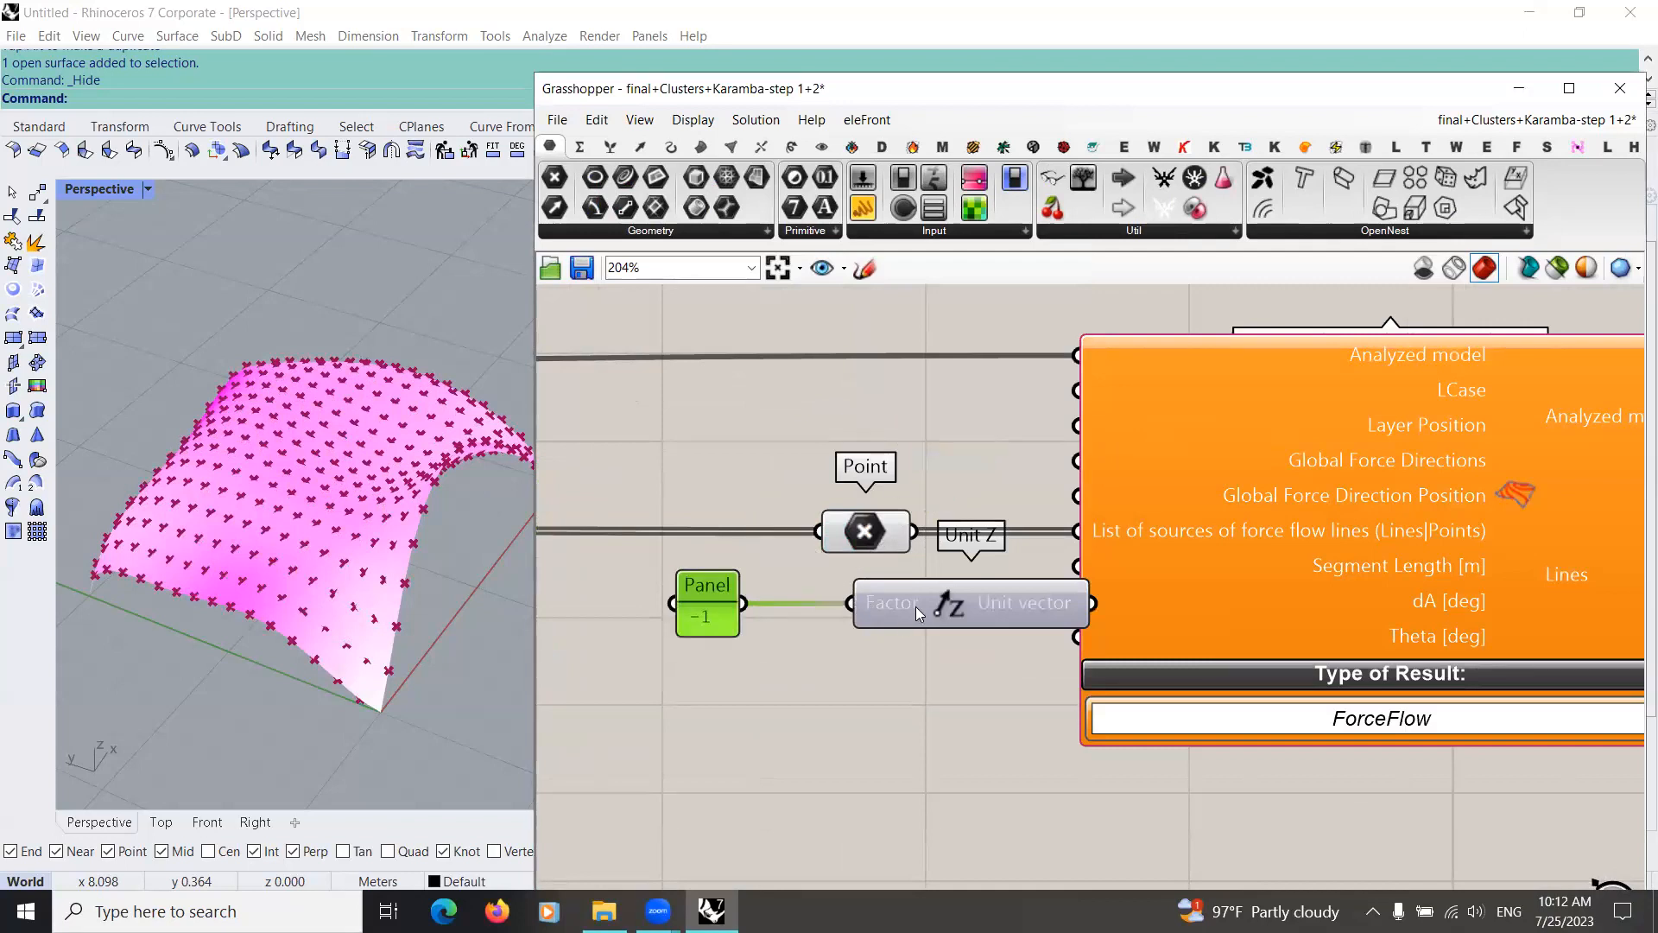
# Step: Move the panel and Unit Z above the Point parameter and connect Unit vector to the Global Force Directions input
pyautogui.keyDown('shift'); pyautogui.click(958, 601); pyautogui.keyUp('shift')
pyautogui.moveTo(1008, 606); pyautogui.dragTo(813, 449)
pyautogui.scroll(-2, 1142, 532)
pyautogui.moveTo(1089, 521); pyautogui.dragTo(958, 536, button='right')
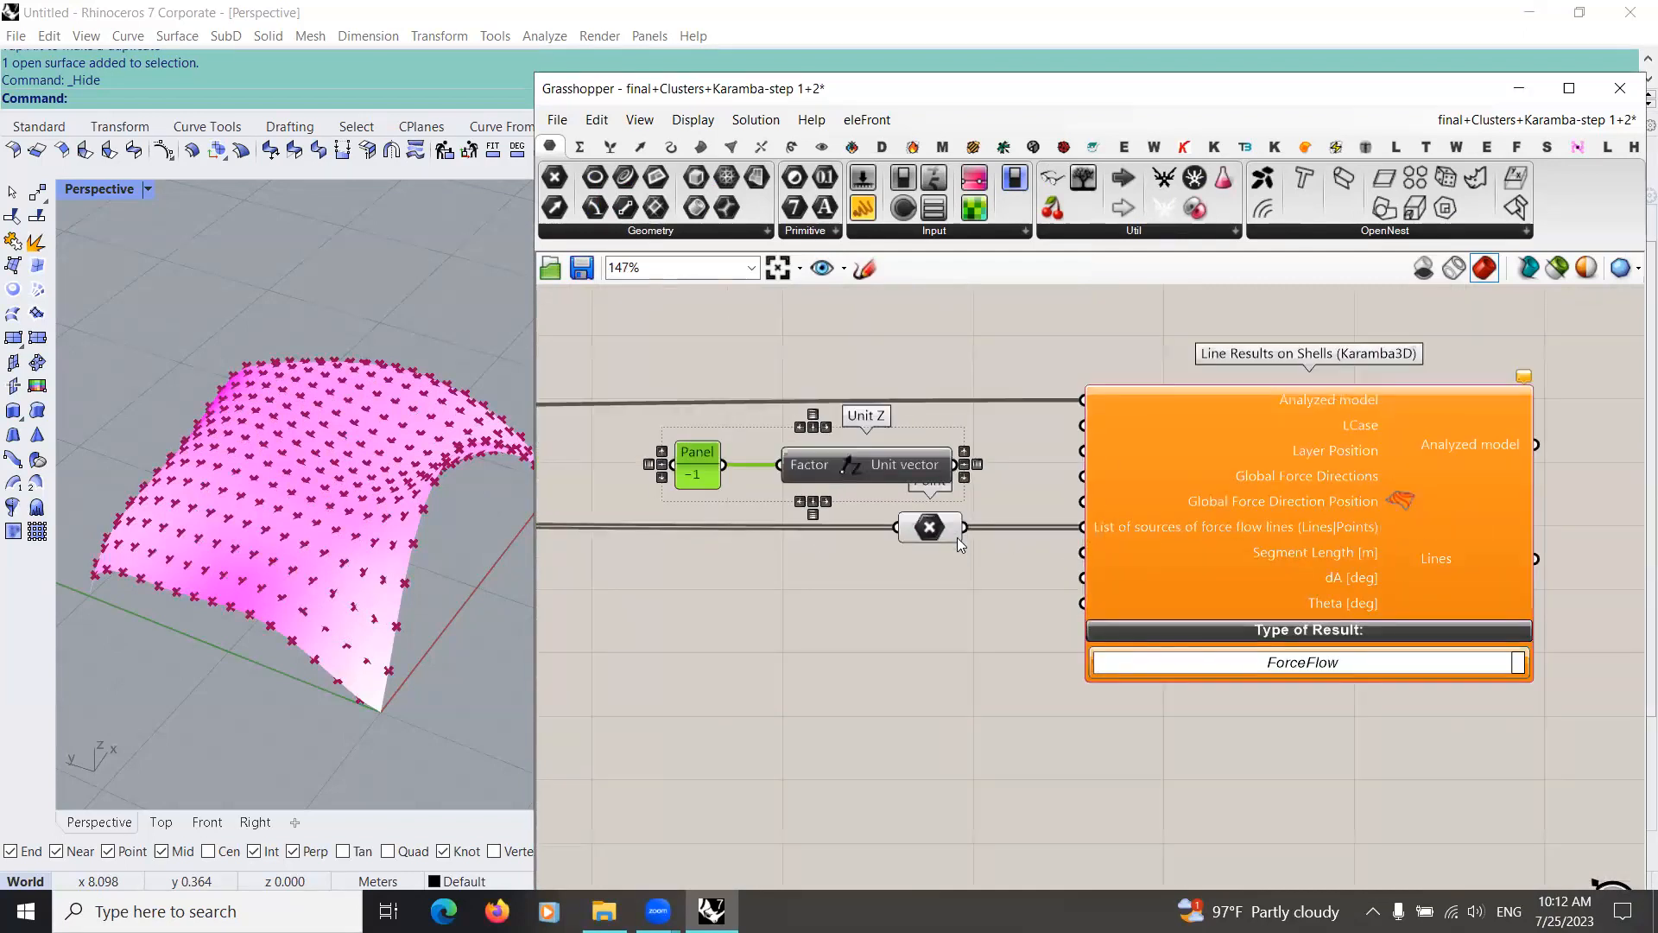
pyautogui.scroll(1, 957, 537)
pyautogui.moveTo(799, 465); pyautogui.dragTo(950, 477)
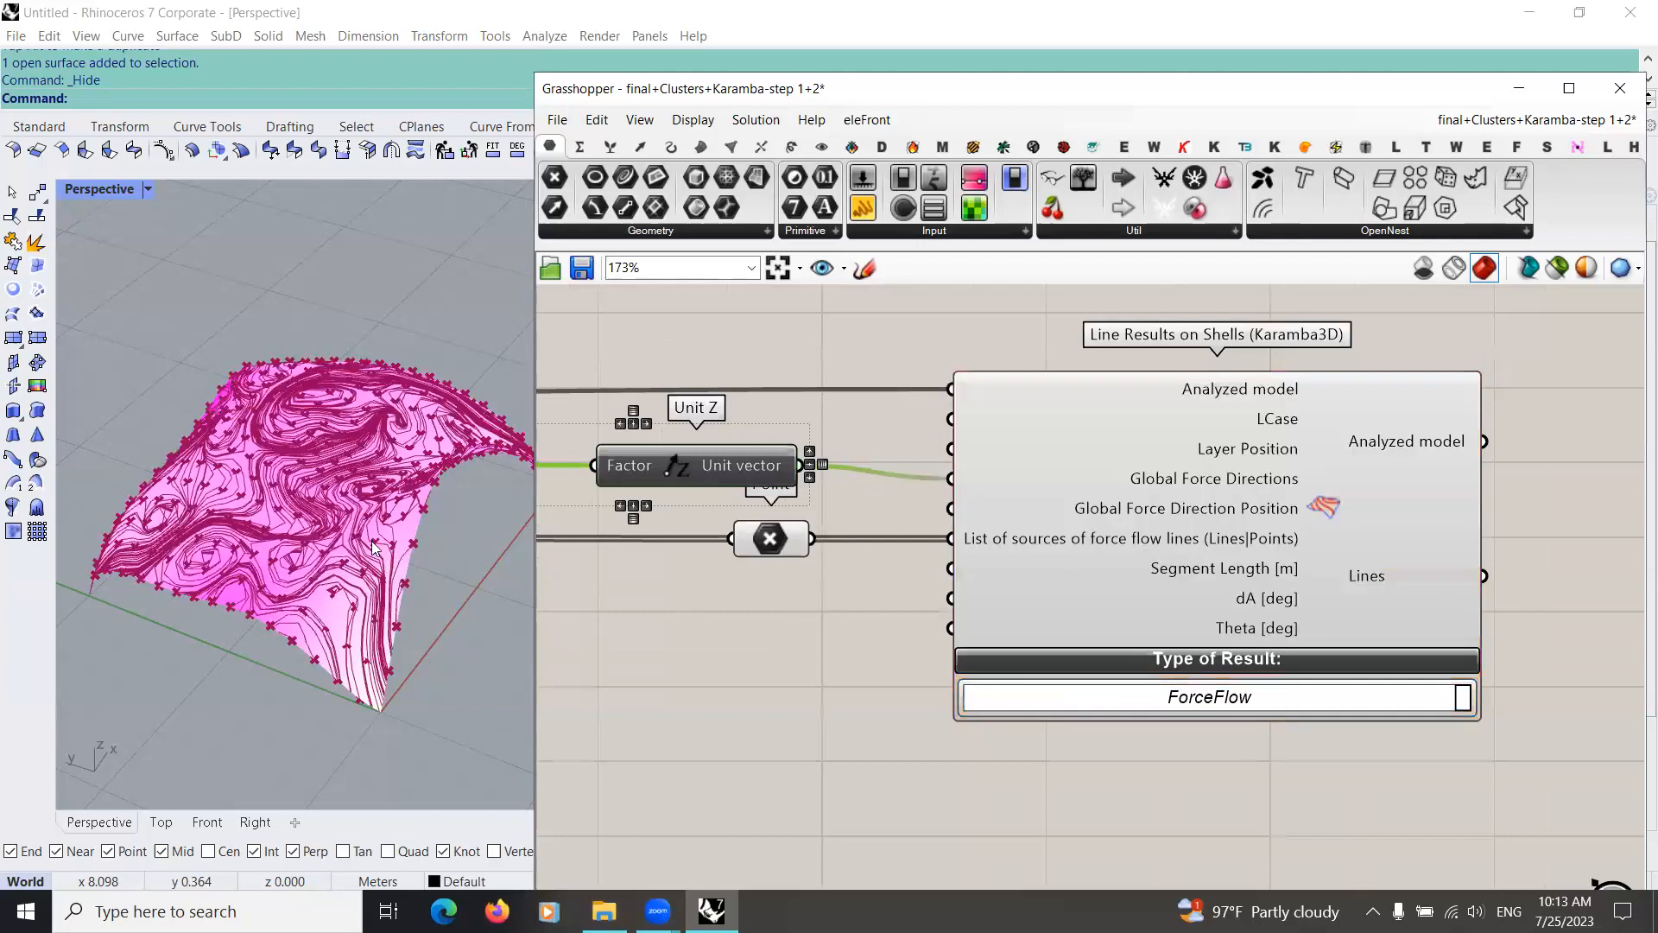
# Step: Narrow the Grasshopper window to enlarge the Rhino viewport and examine the force flow lines on the shell from several angles
pyautogui.moveTo(330, 577); pyautogui.dragTo(339, 519, button='right')
pyautogui.scroll(-4, 294, 397)
pyautogui.moveTo(293, 397); pyautogui.dragTo(455, 434, button='right')
pyautogui.scroll(5, 449, 439)
pyautogui.moveTo(348, 516); pyautogui.dragTo(324, 591, button='right')
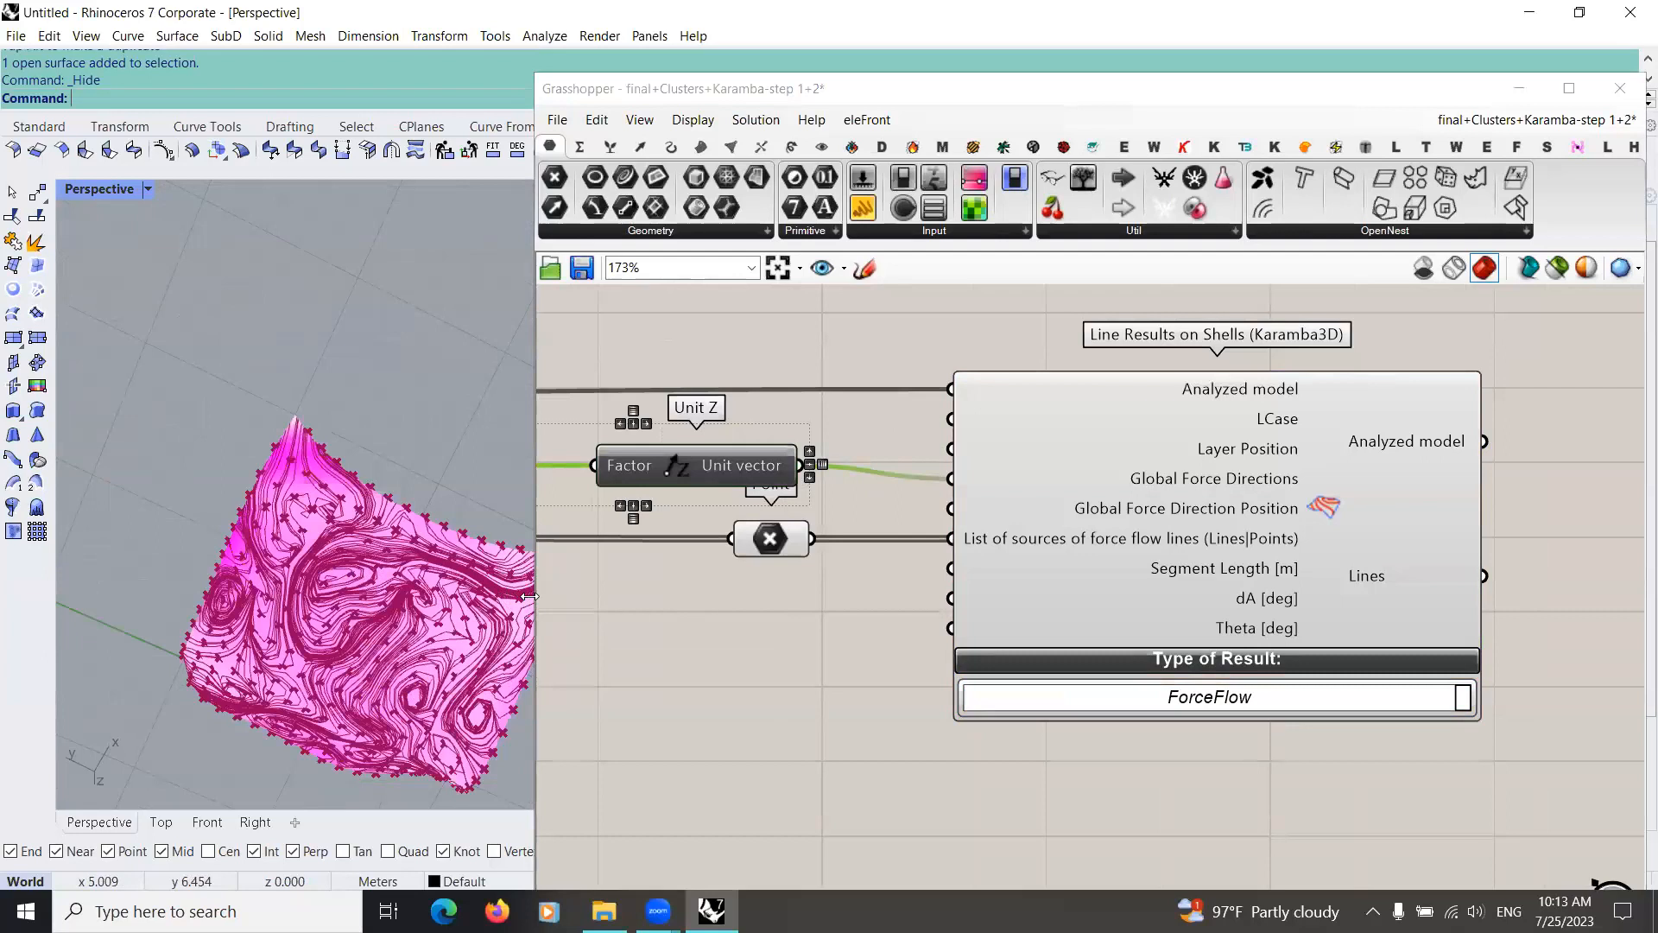
pyautogui.moveTo(530, 596); pyautogui.dragTo(884, 600)
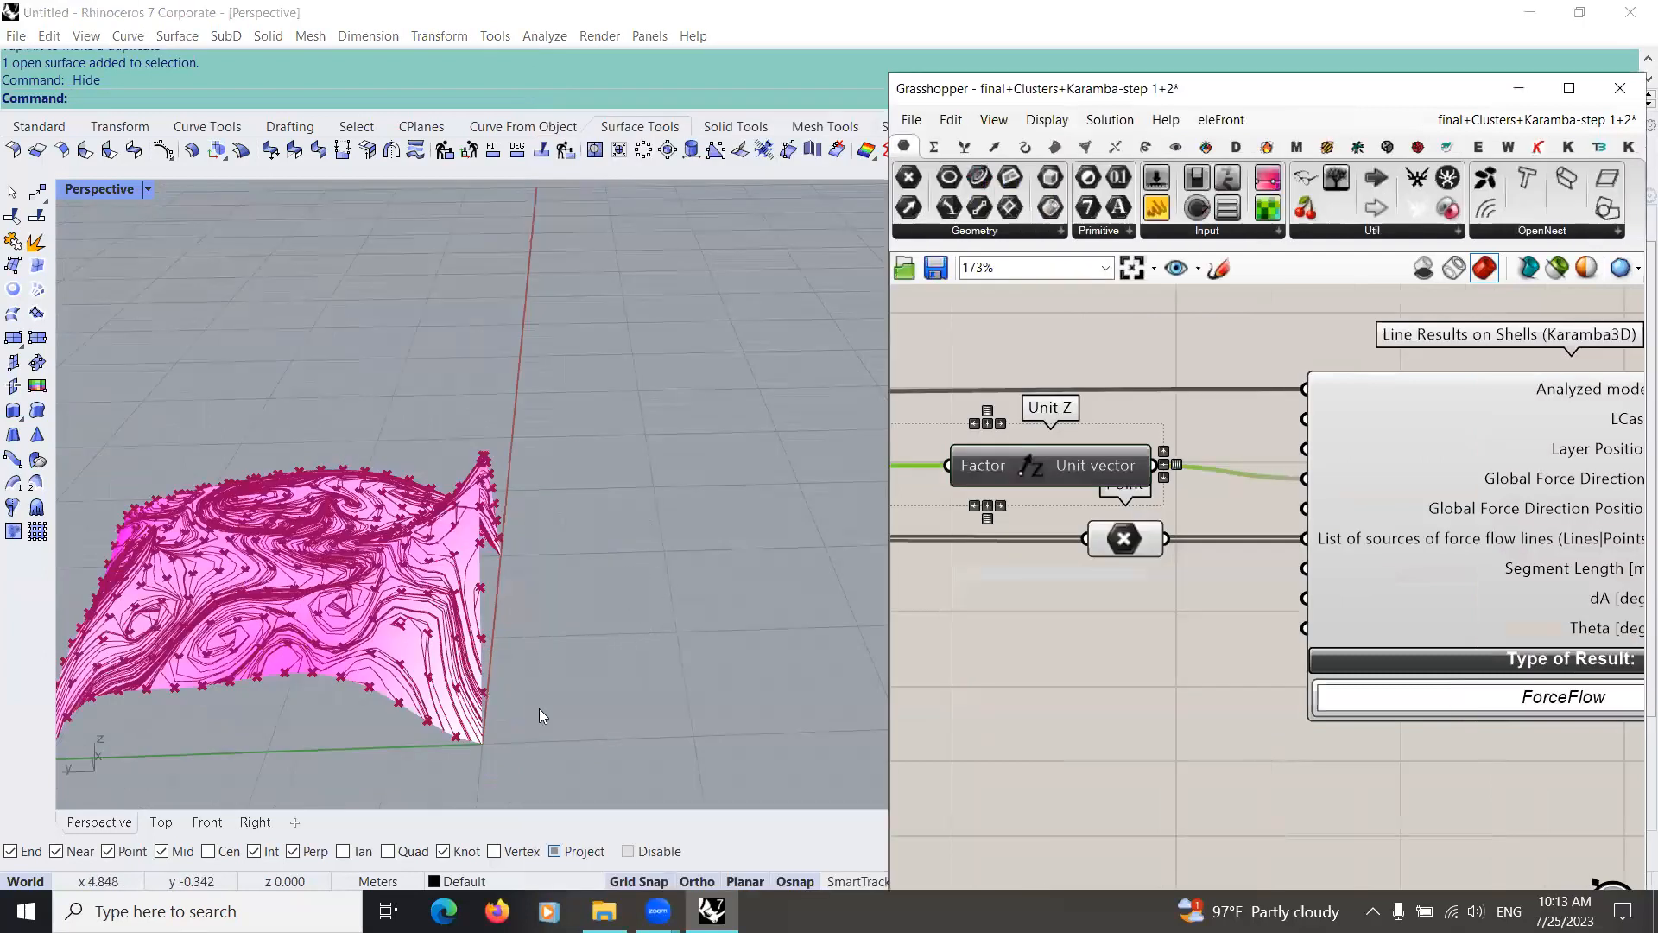
pyautogui.moveTo(549, 695); pyautogui.dragTo(542, 708, button='right')
pyautogui.moveTo(471, 606); pyautogui.dragTo(571, 596, button='right')
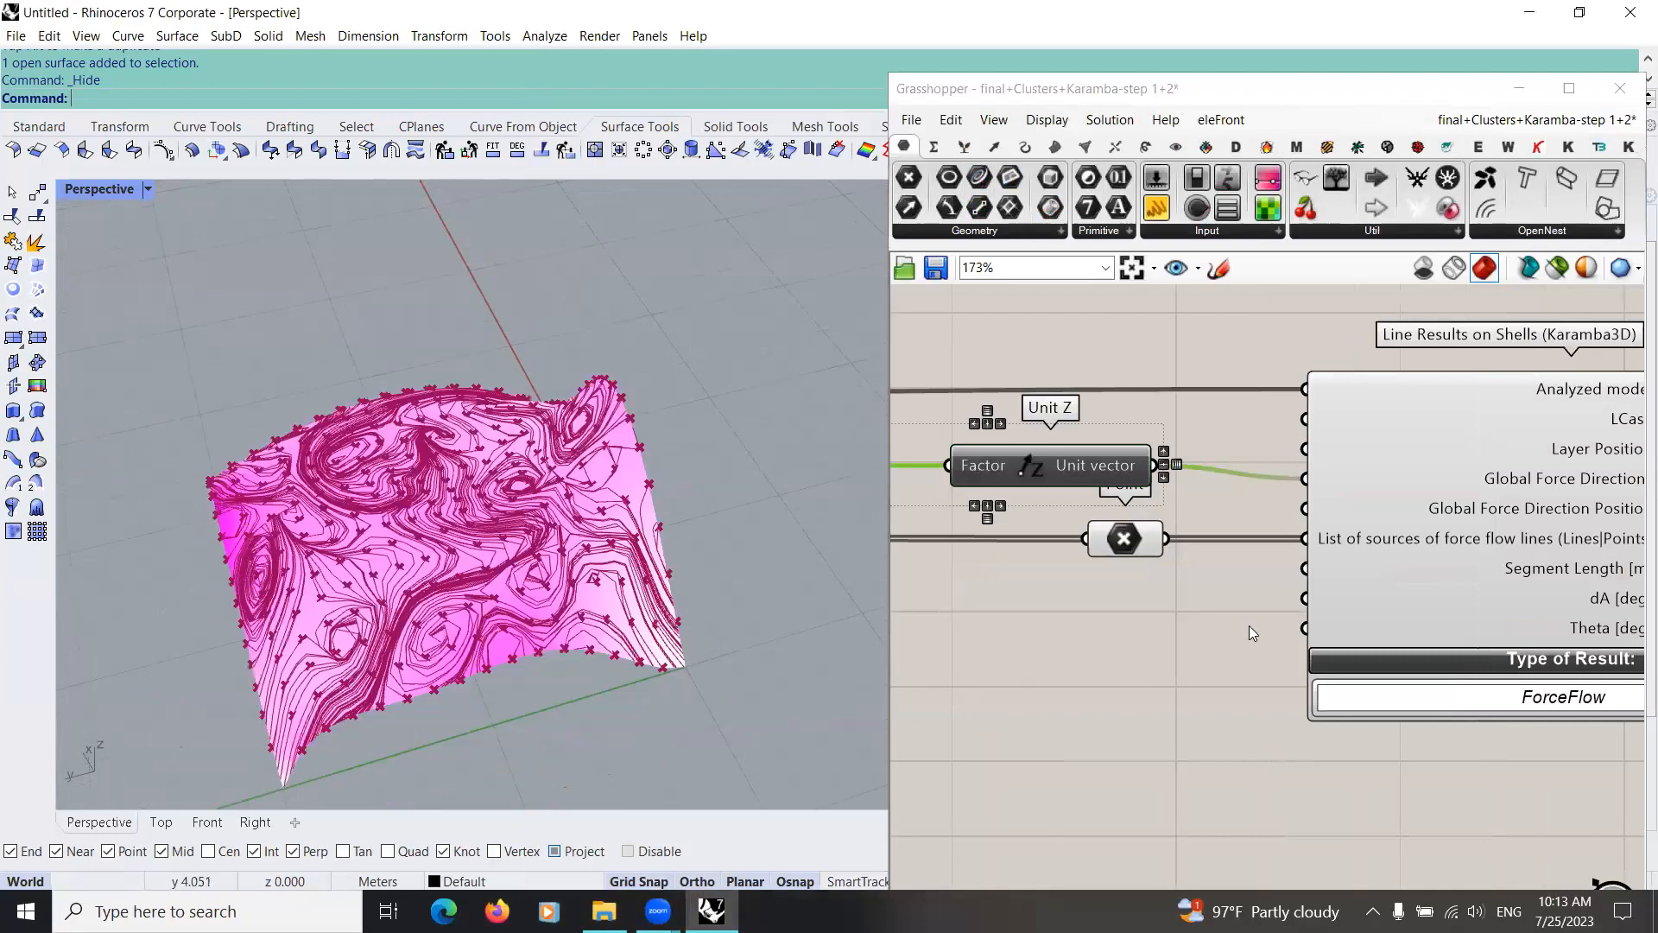
# Step: Examine the inputs of Line Results on Shells, including the description of Global Force Direction Position
pyautogui.moveTo(1282, 708); pyautogui.dragTo(1031, 692, button='right')
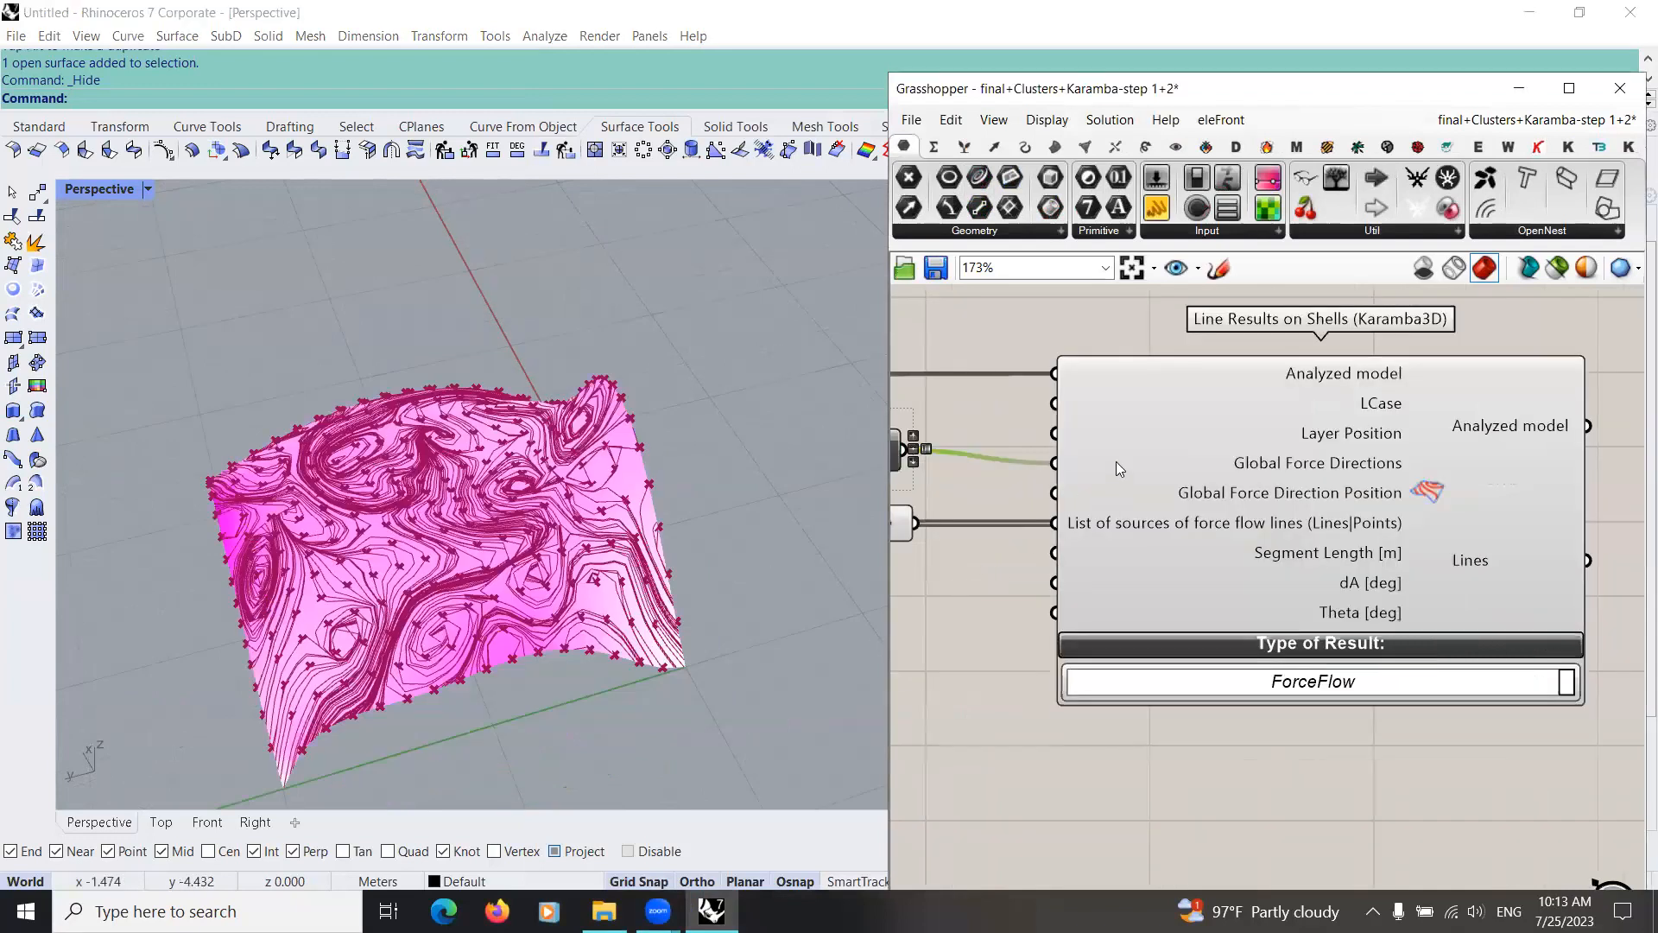
pyautogui.moveTo(1302, 506); pyautogui.dragTo(1115, 461, button='right')
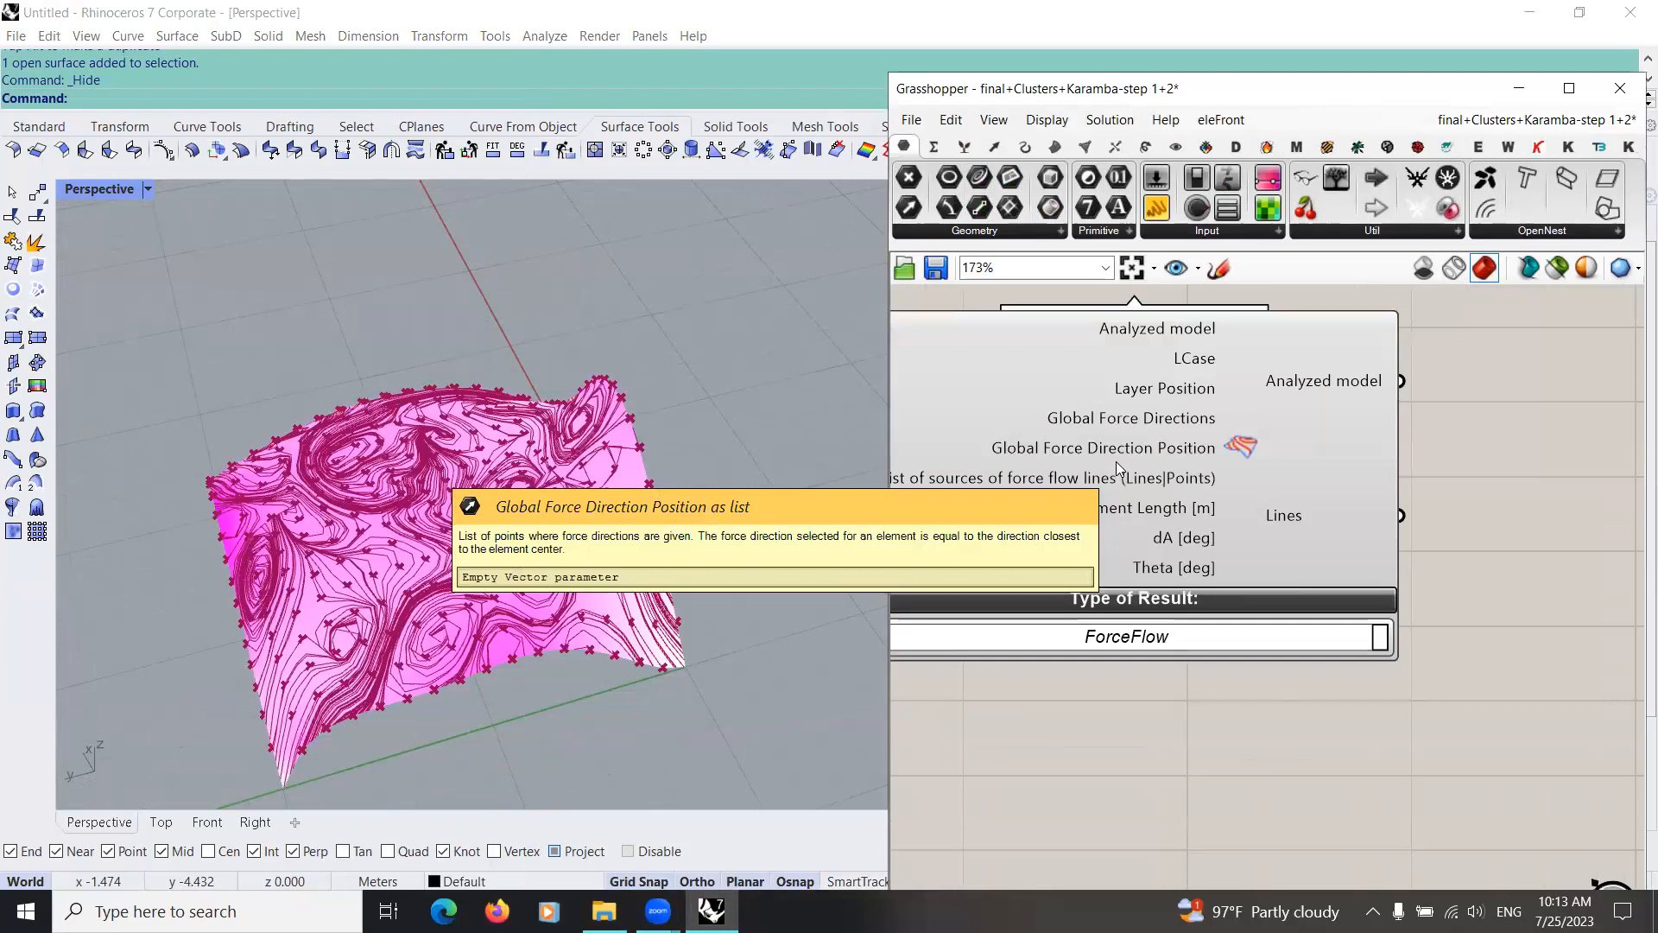
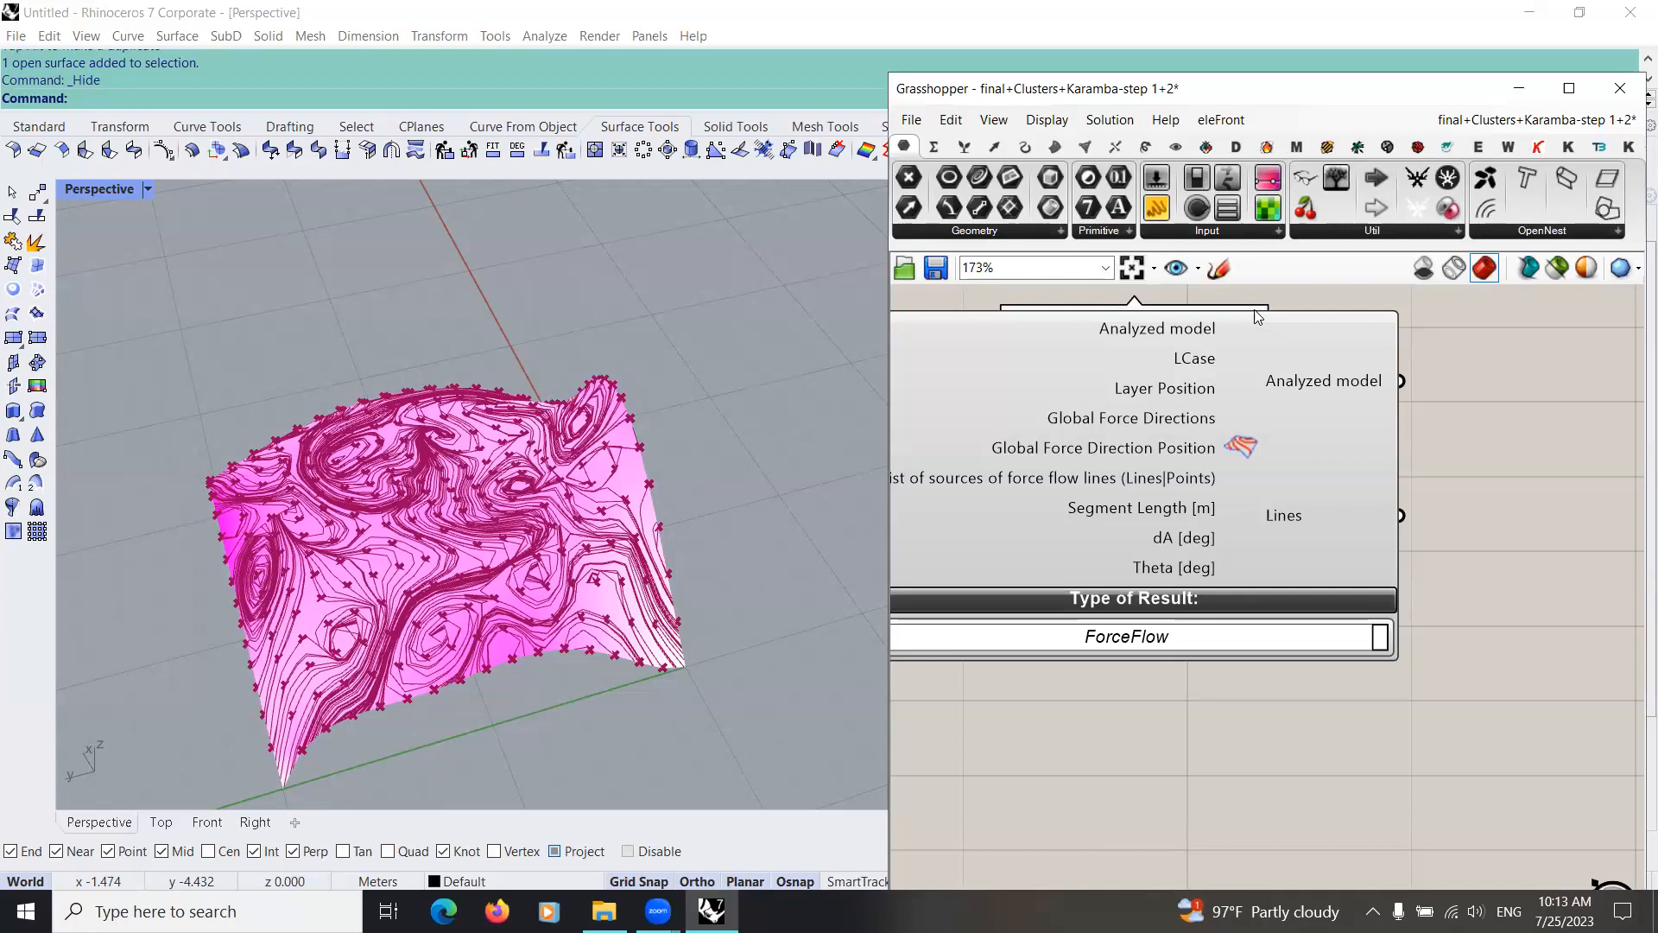
# Step: Examine the remaining inputs of Line Results on Shells, including the description of dA [deg], and the attached Unit Z and Point inputs
pyautogui.scroll(-3, 1000, 535)
pyautogui.moveTo(997, 492); pyautogui.dragTo(1498, 467, button='right')
pyautogui.scroll(2, 1329, 459)
pyautogui.scroll(1, 1069, 469)
pyautogui.scroll(-3, 1239, 472)
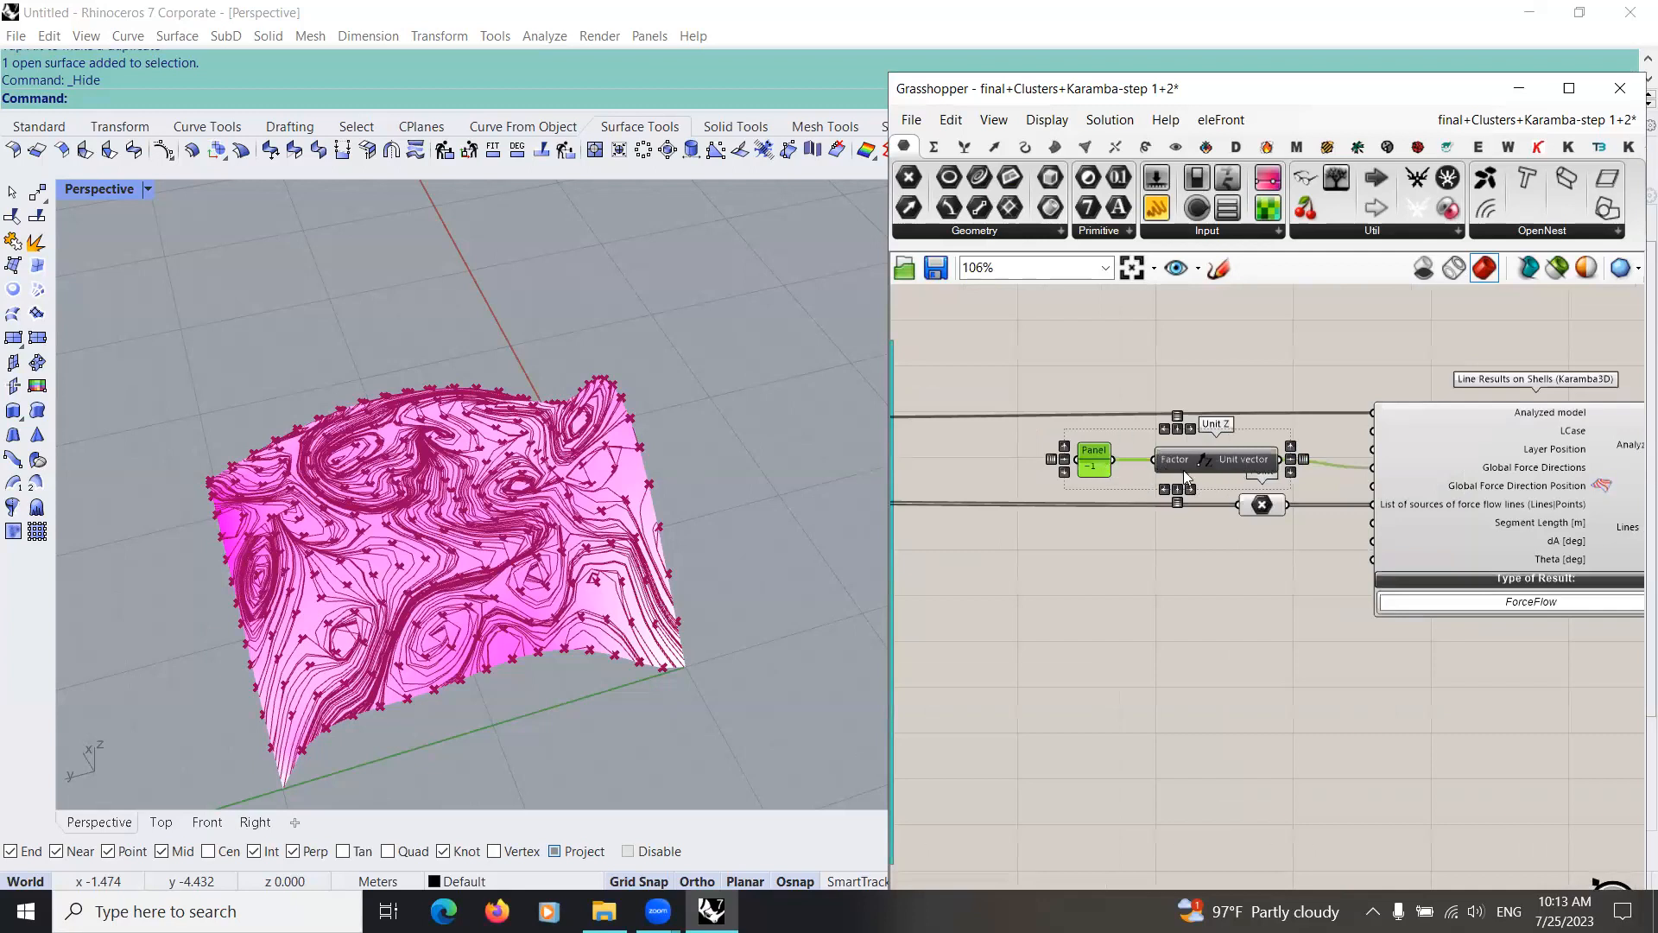
pyautogui.moveTo(1223, 479); pyautogui.dragTo(1089, 470, button='right')
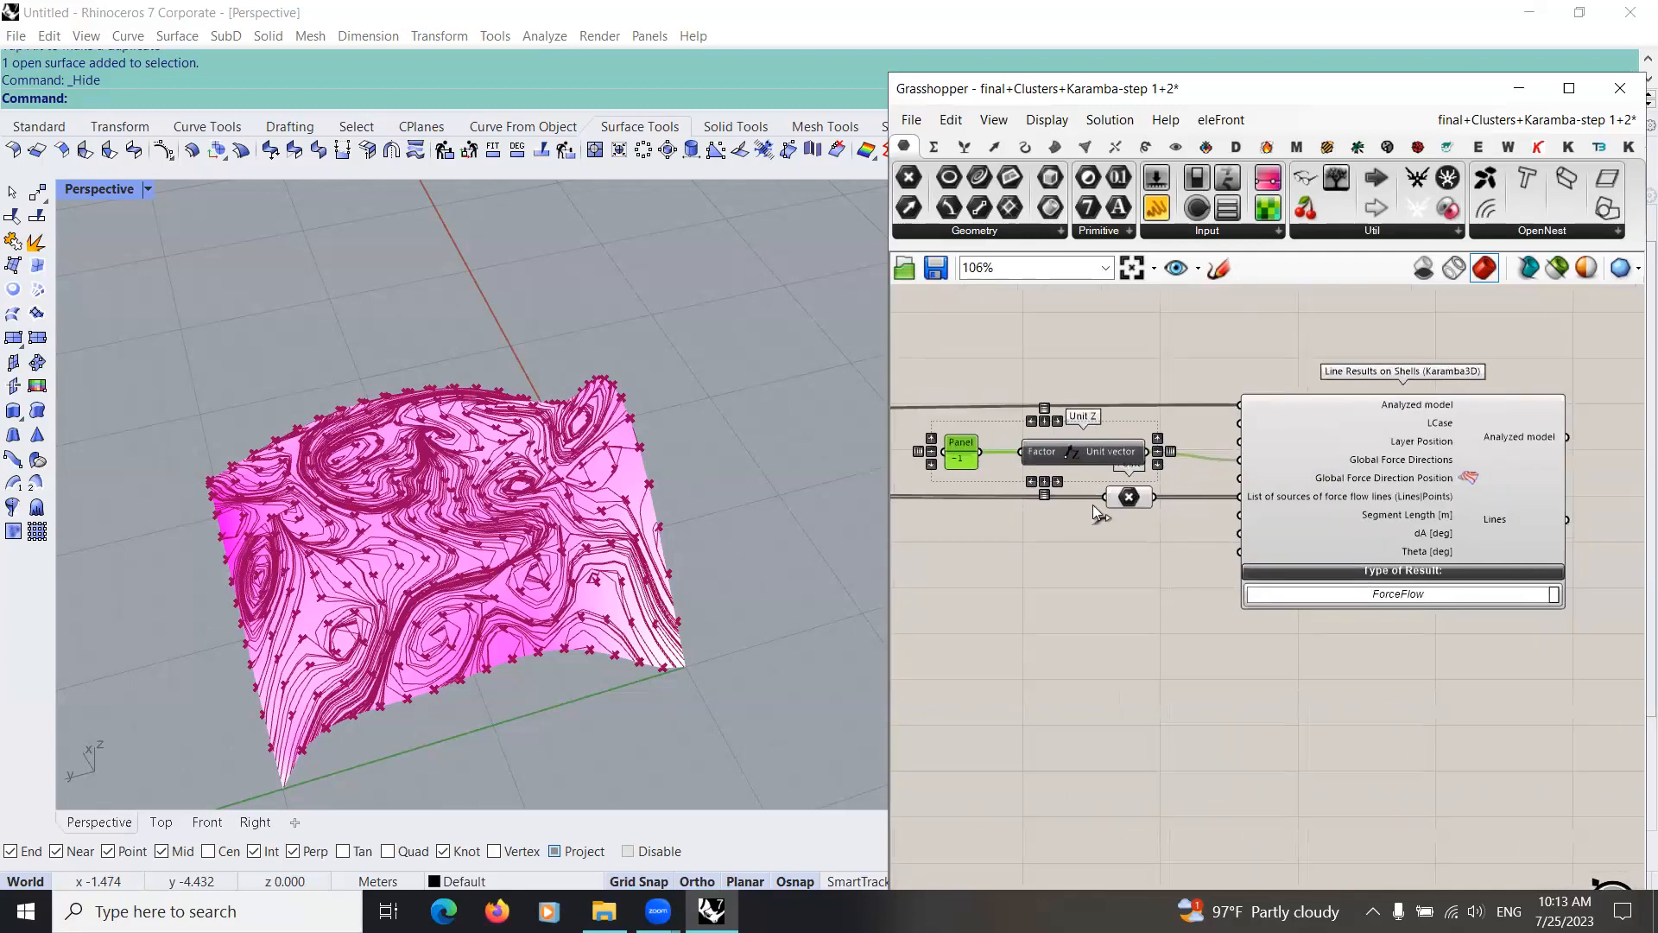
pyautogui.moveTo(1305, 532); pyautogui.dragTo(1093, 517, button='right')
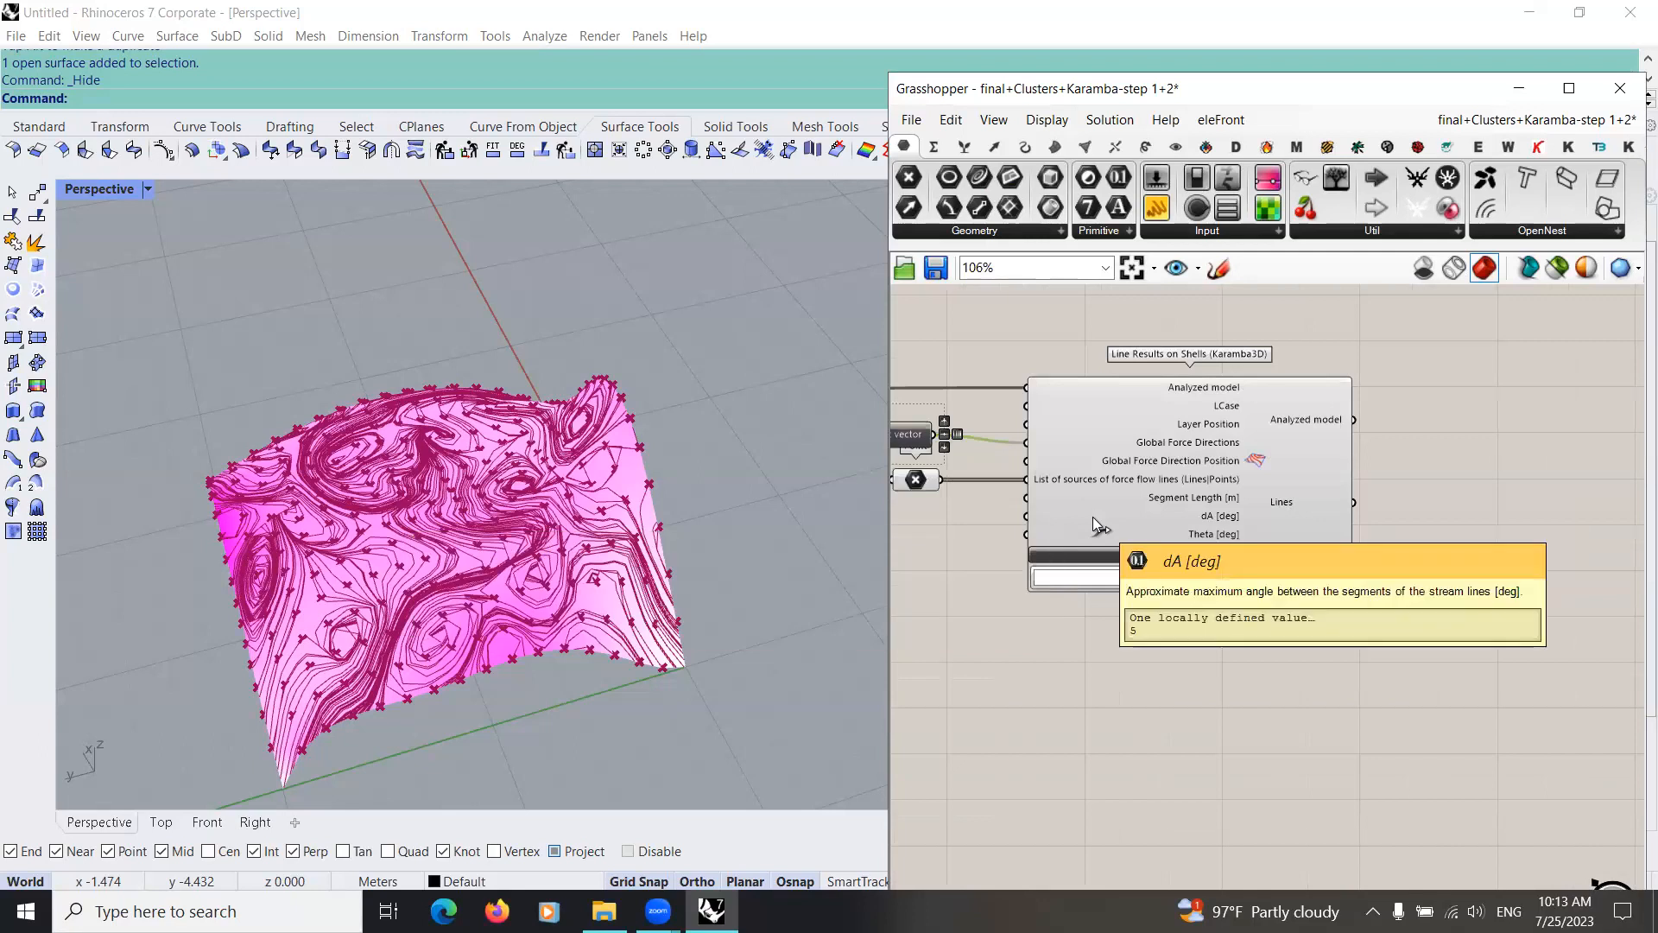
pyautogui.moveTo(1200, 670); pyautogui.dragTo(1100, 648, button='right')
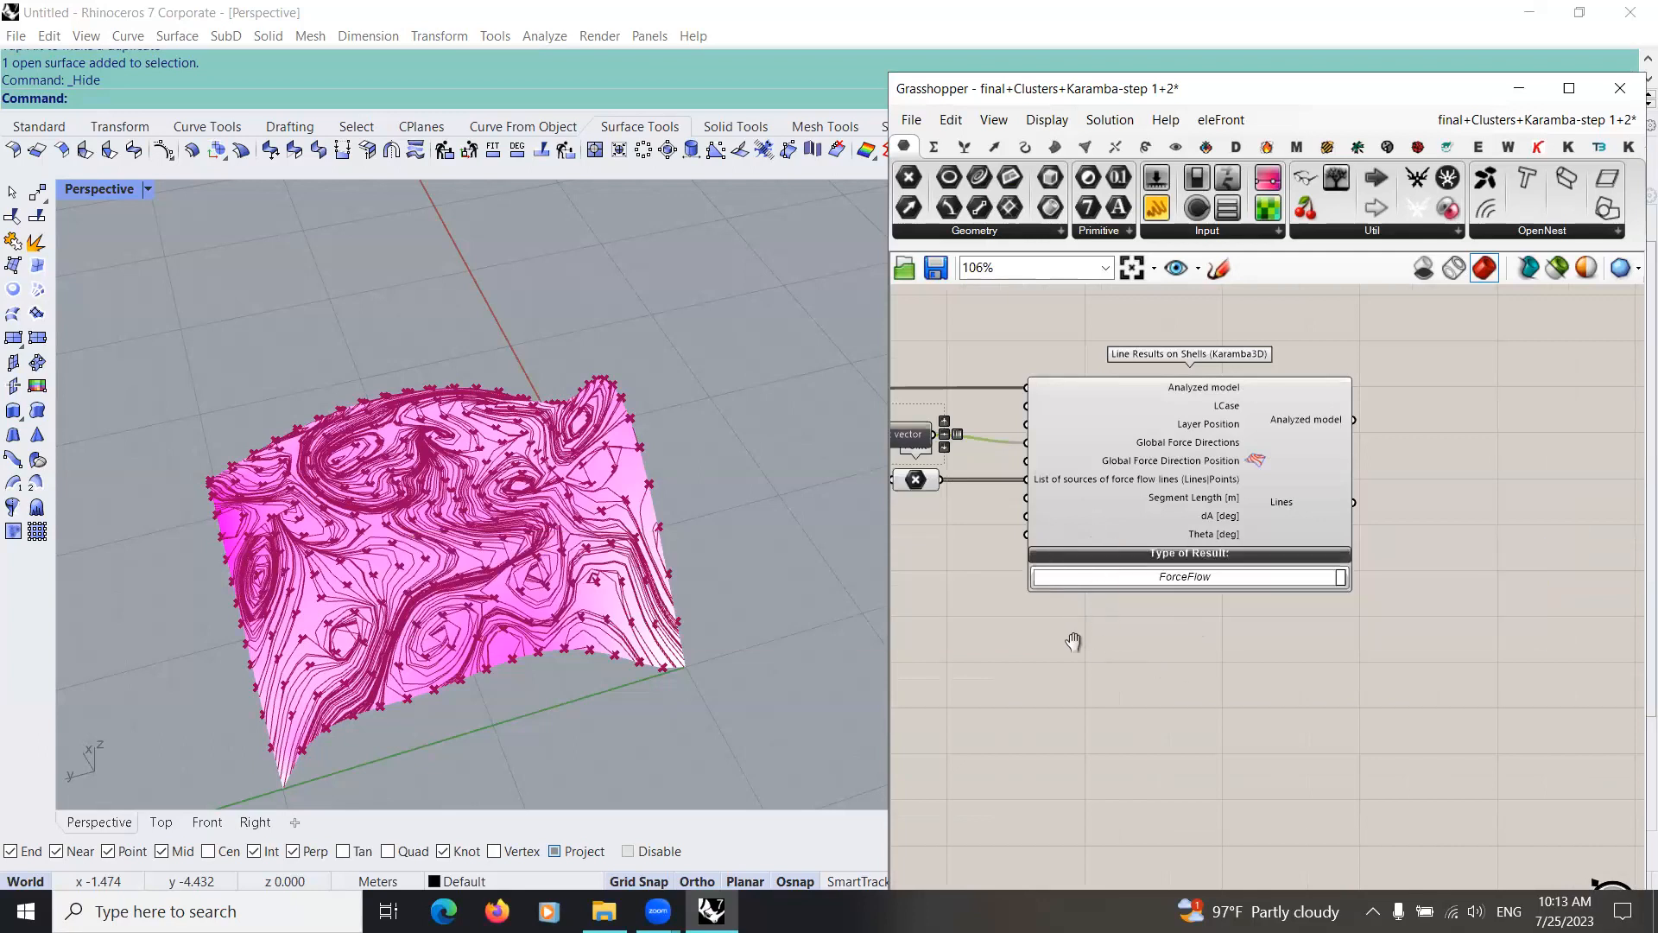
pyautogui.scroll(3, 1089, 587)
# Step: Check the available result types of Line Results on Shells, keeping ForceFlow
pyautogui.click(1136, 529)
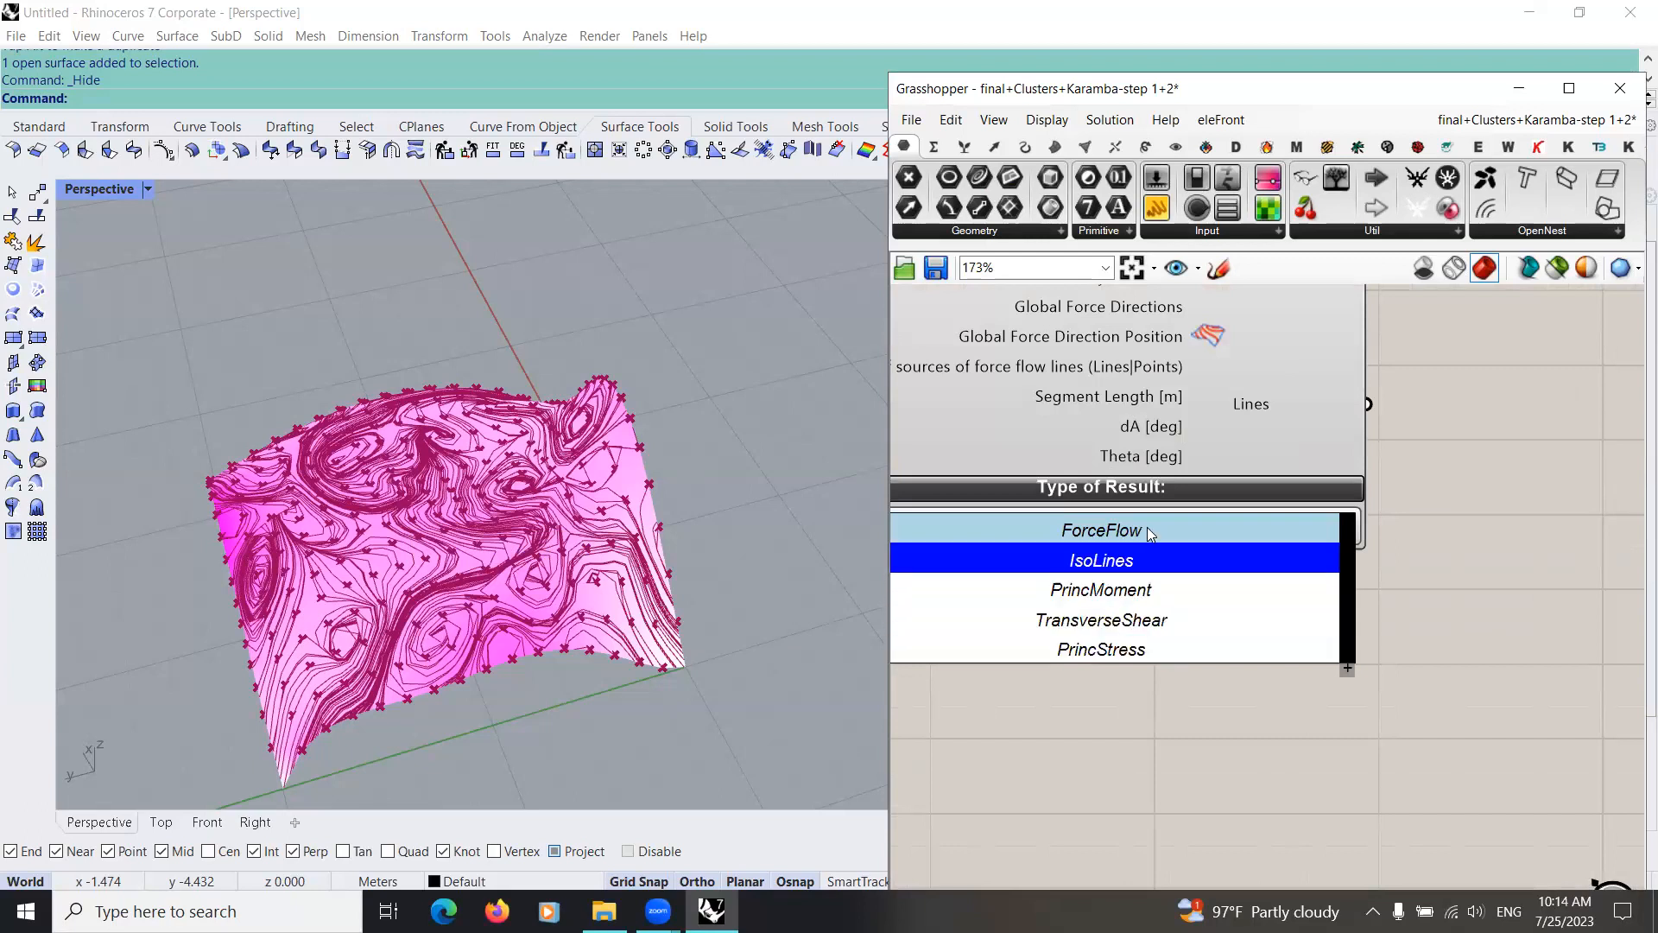
pyautogui.click(1072, 778)
pyautogui.scroll(-2, 1085, 580)
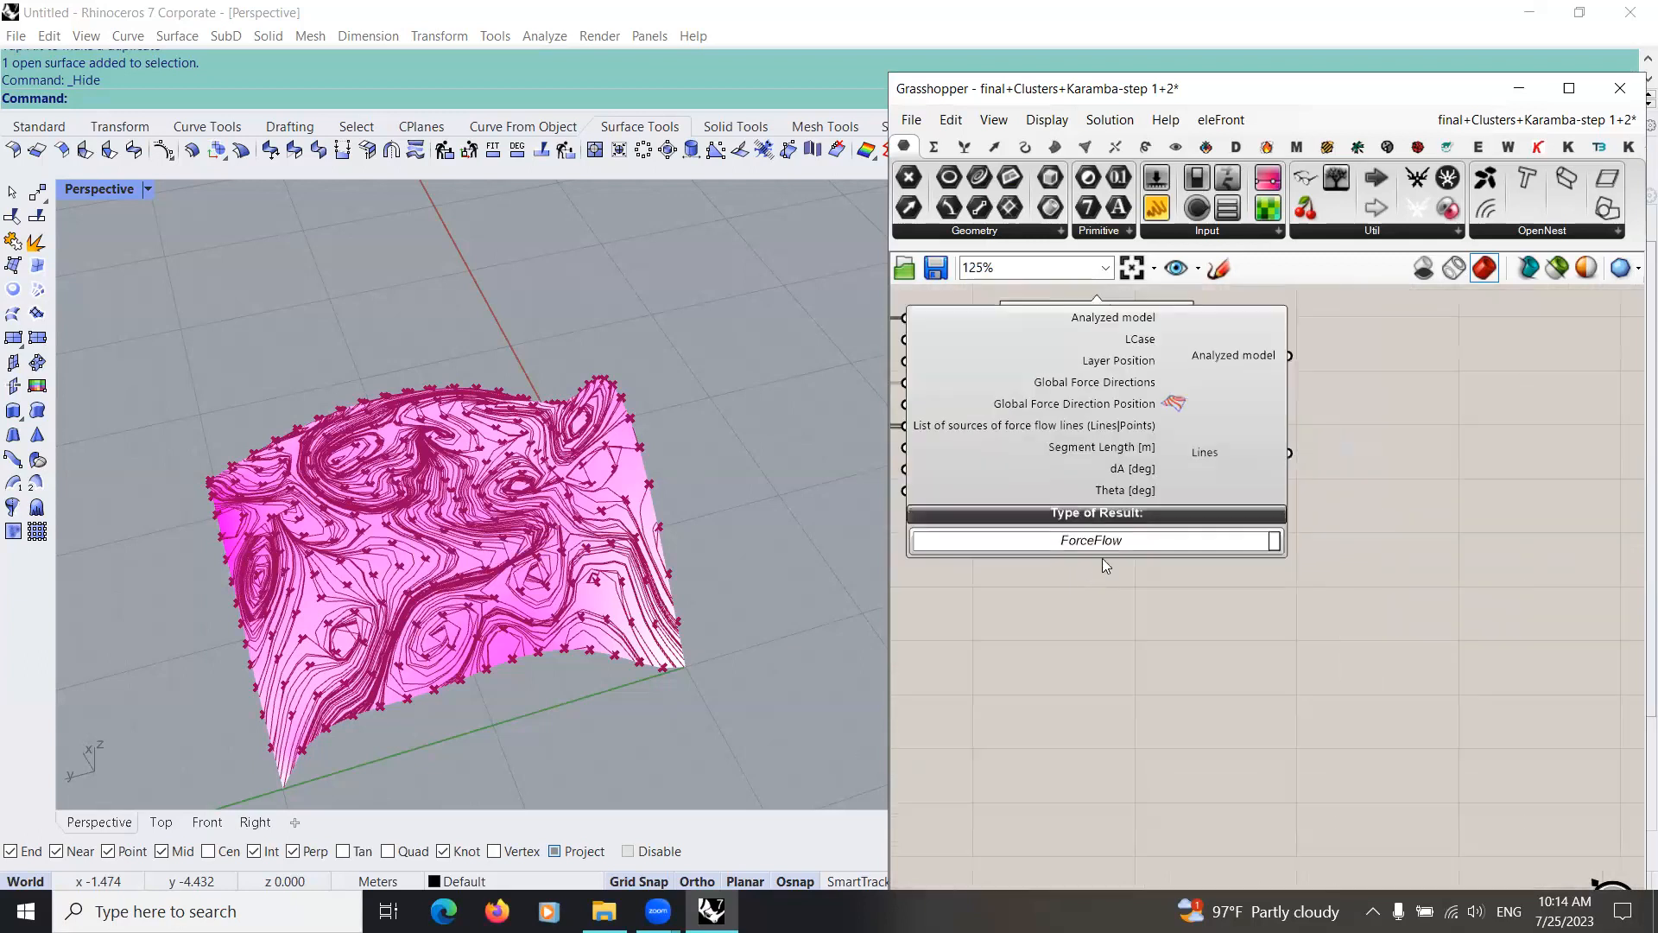
pyautogui.click(1142, 541)
pyautogui.click(1172, 647)
# Step: Highlight the flow-line components in the viewport and examine the force flow lines on the shell up close and from several angles
pyautogui.scroll(-6, 1191, 690)
pyautogui.moveTo(1274, 533); pyautogui.dragTo(1028, 743)
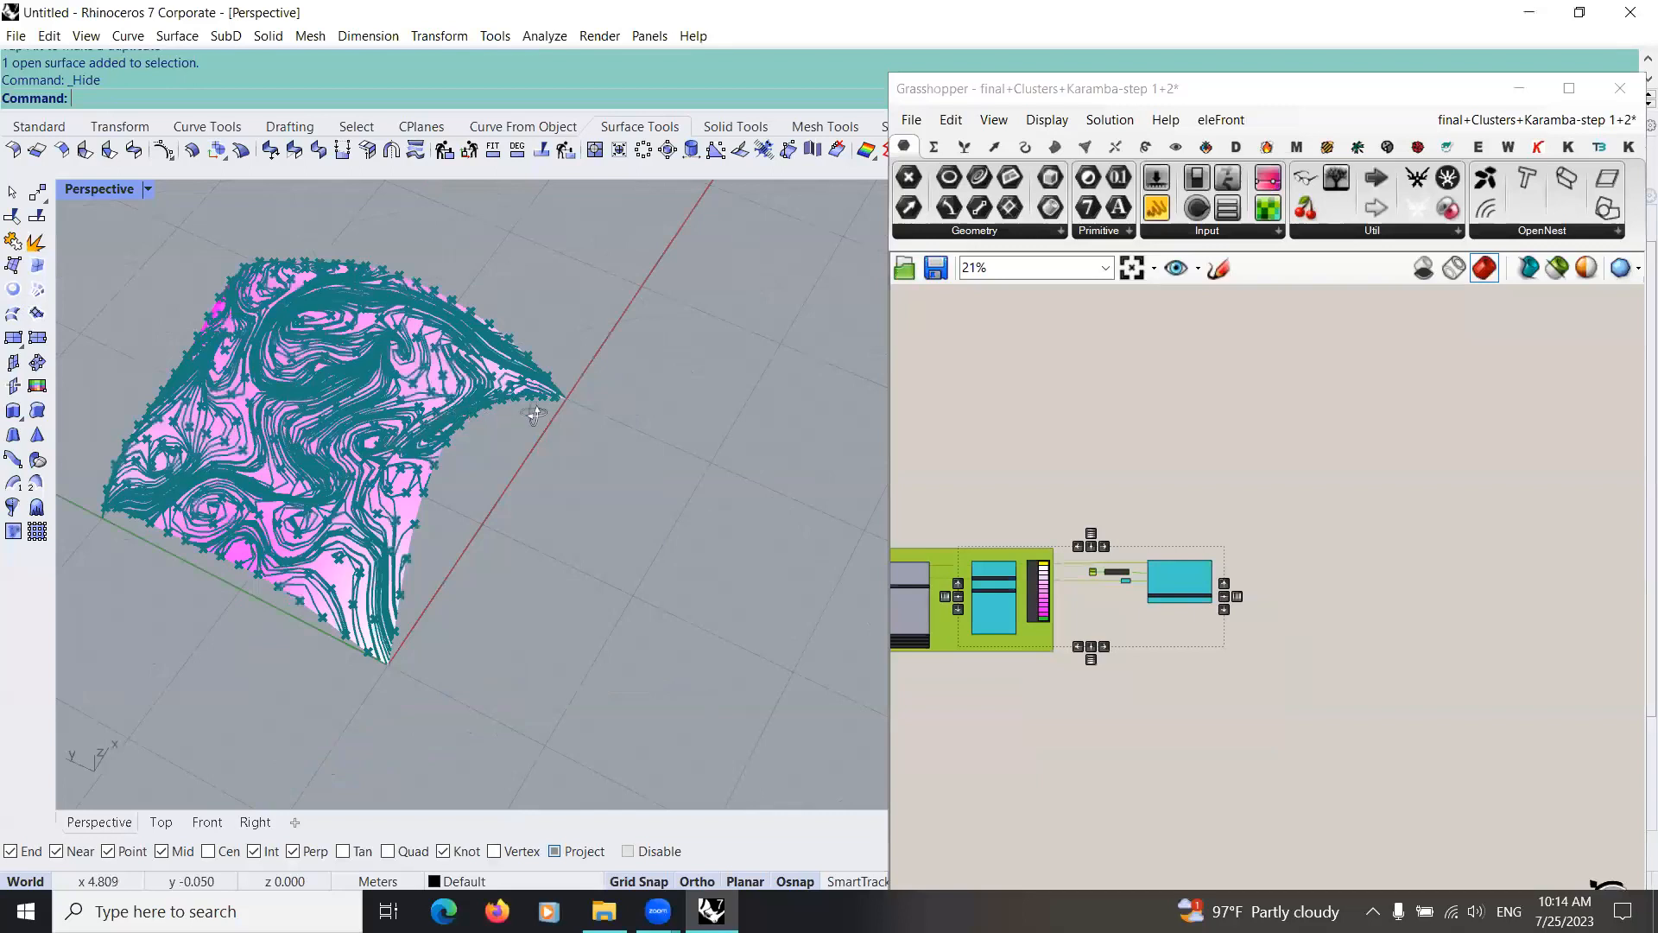
pyautogui.scroll(7, 632, 449)
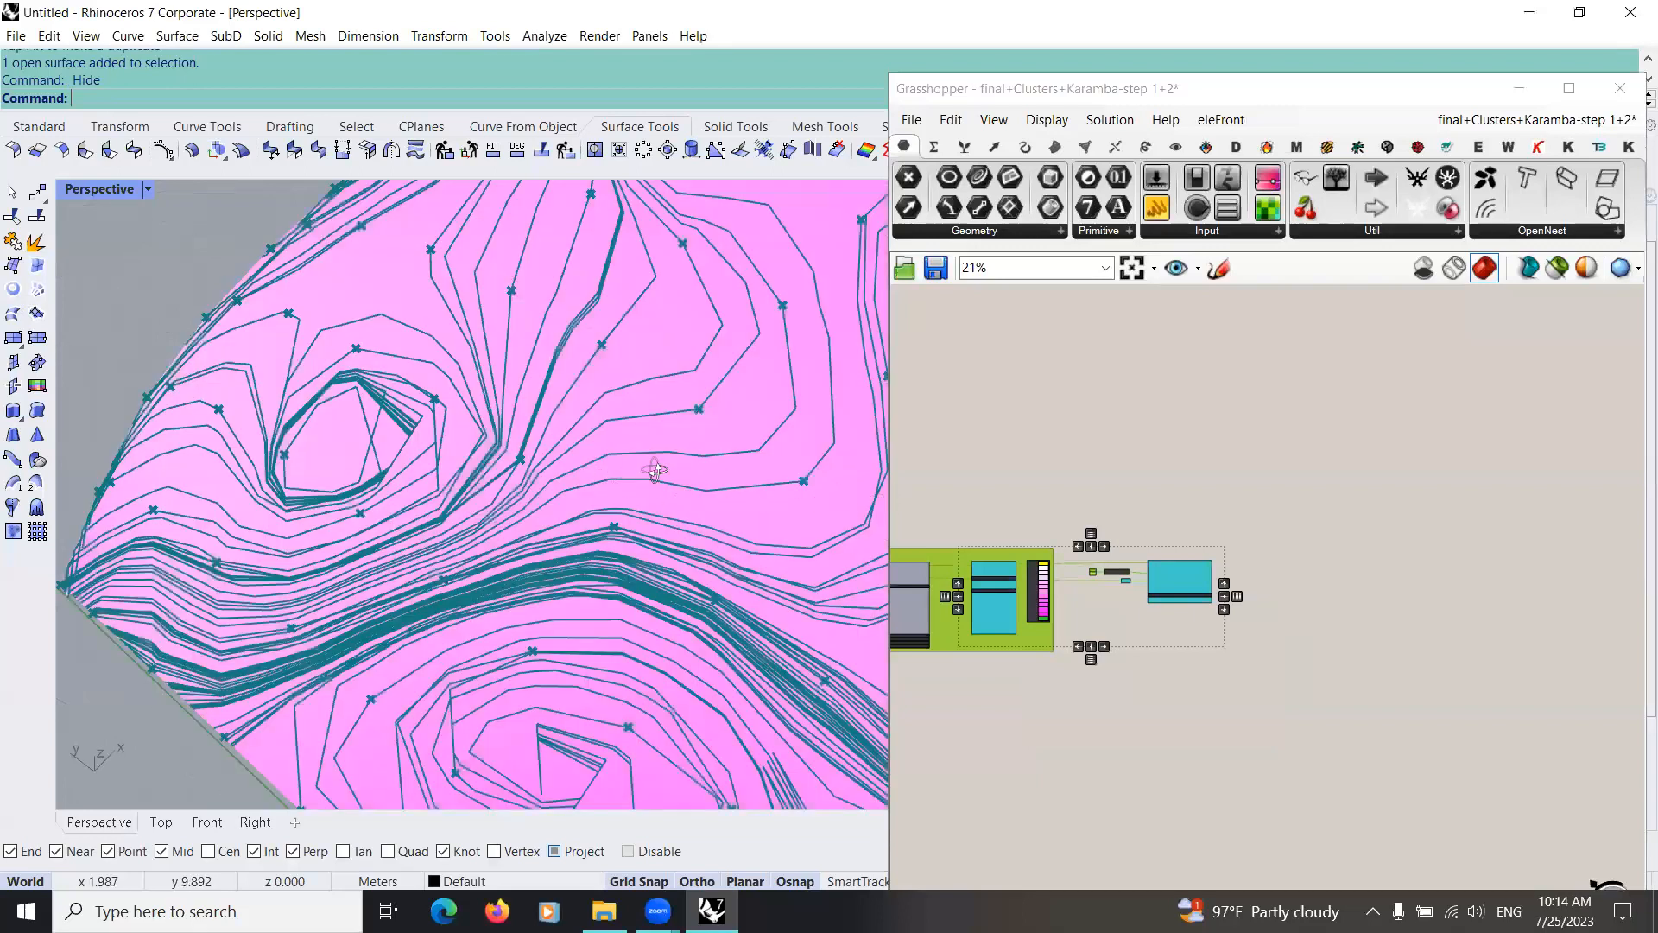
pyautogui.moveTo(459, 475); pyautogui.dragTo(483, 476, button='right')
pyautogui.scroll(-7, 484, 475)
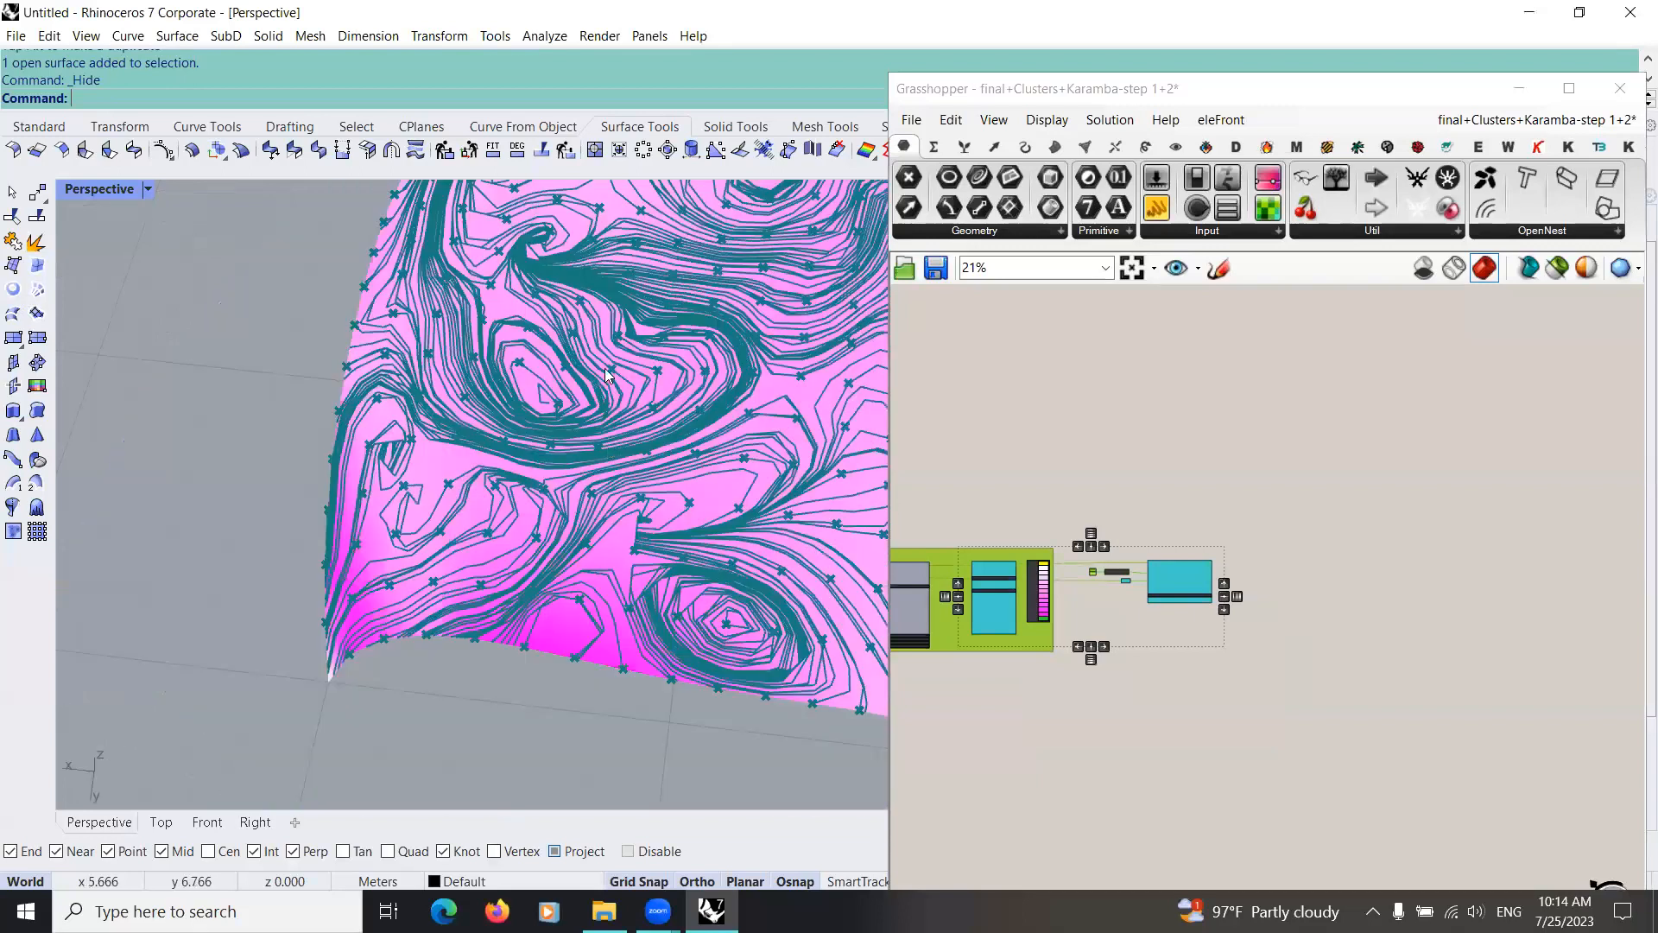
pyautogui.moveTo(473, 353); pyautogui.dragTo(447, 410, button='right')
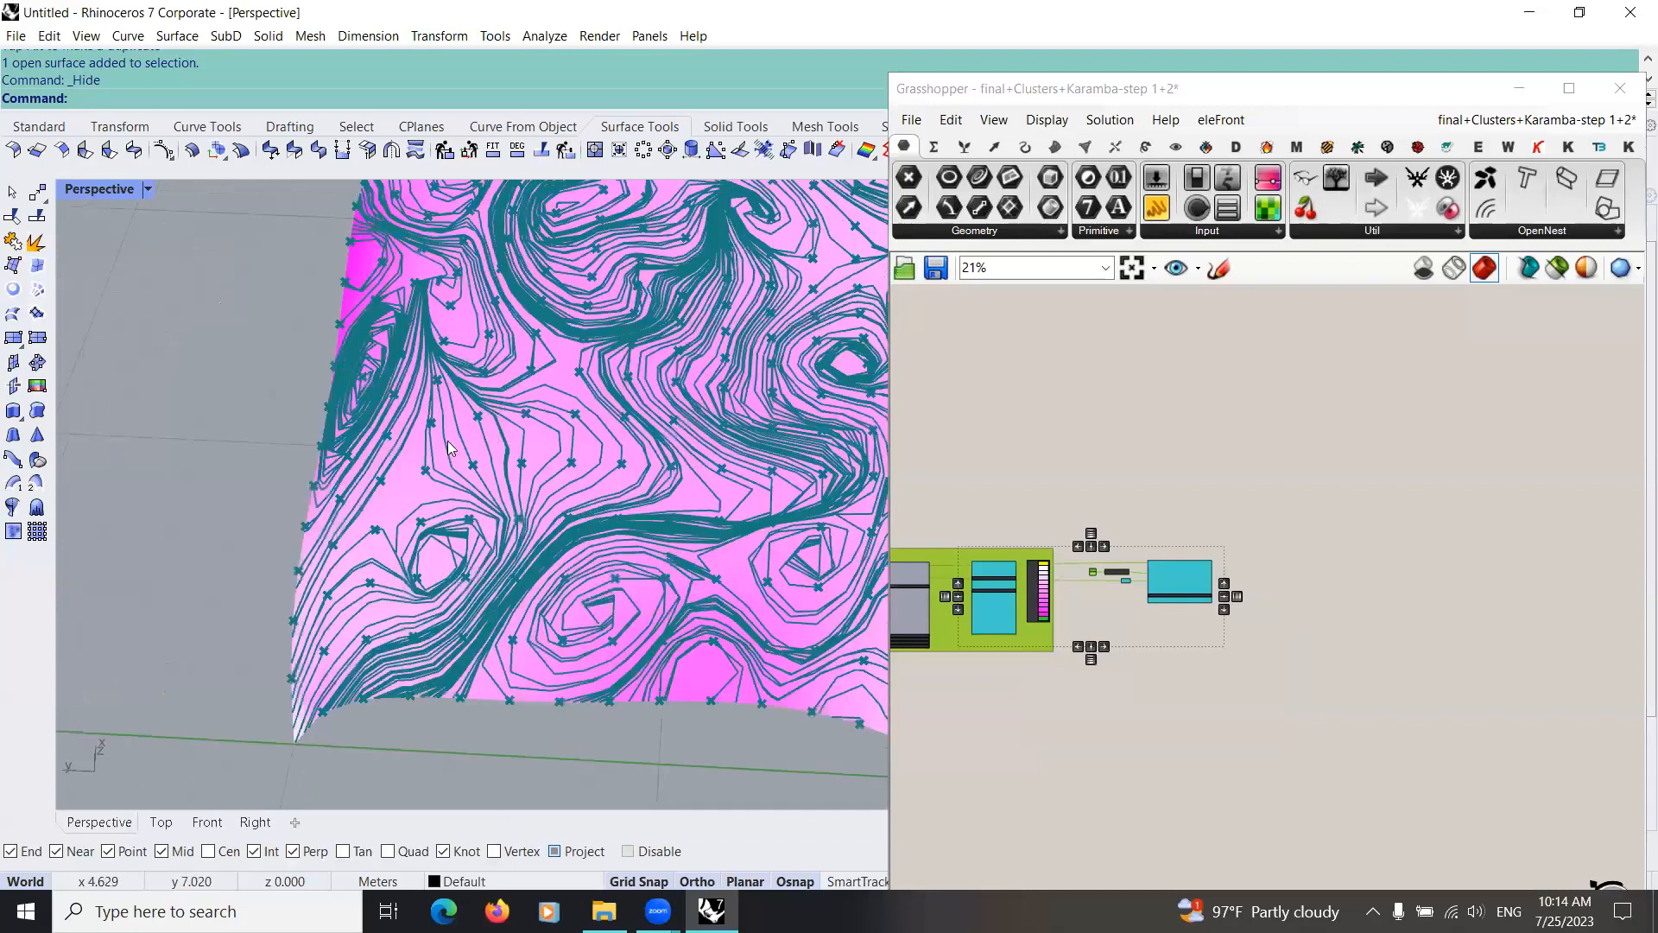
pyautogui.moveTo(373, 672); pyautogui.dragTo(498, 600, button='right')
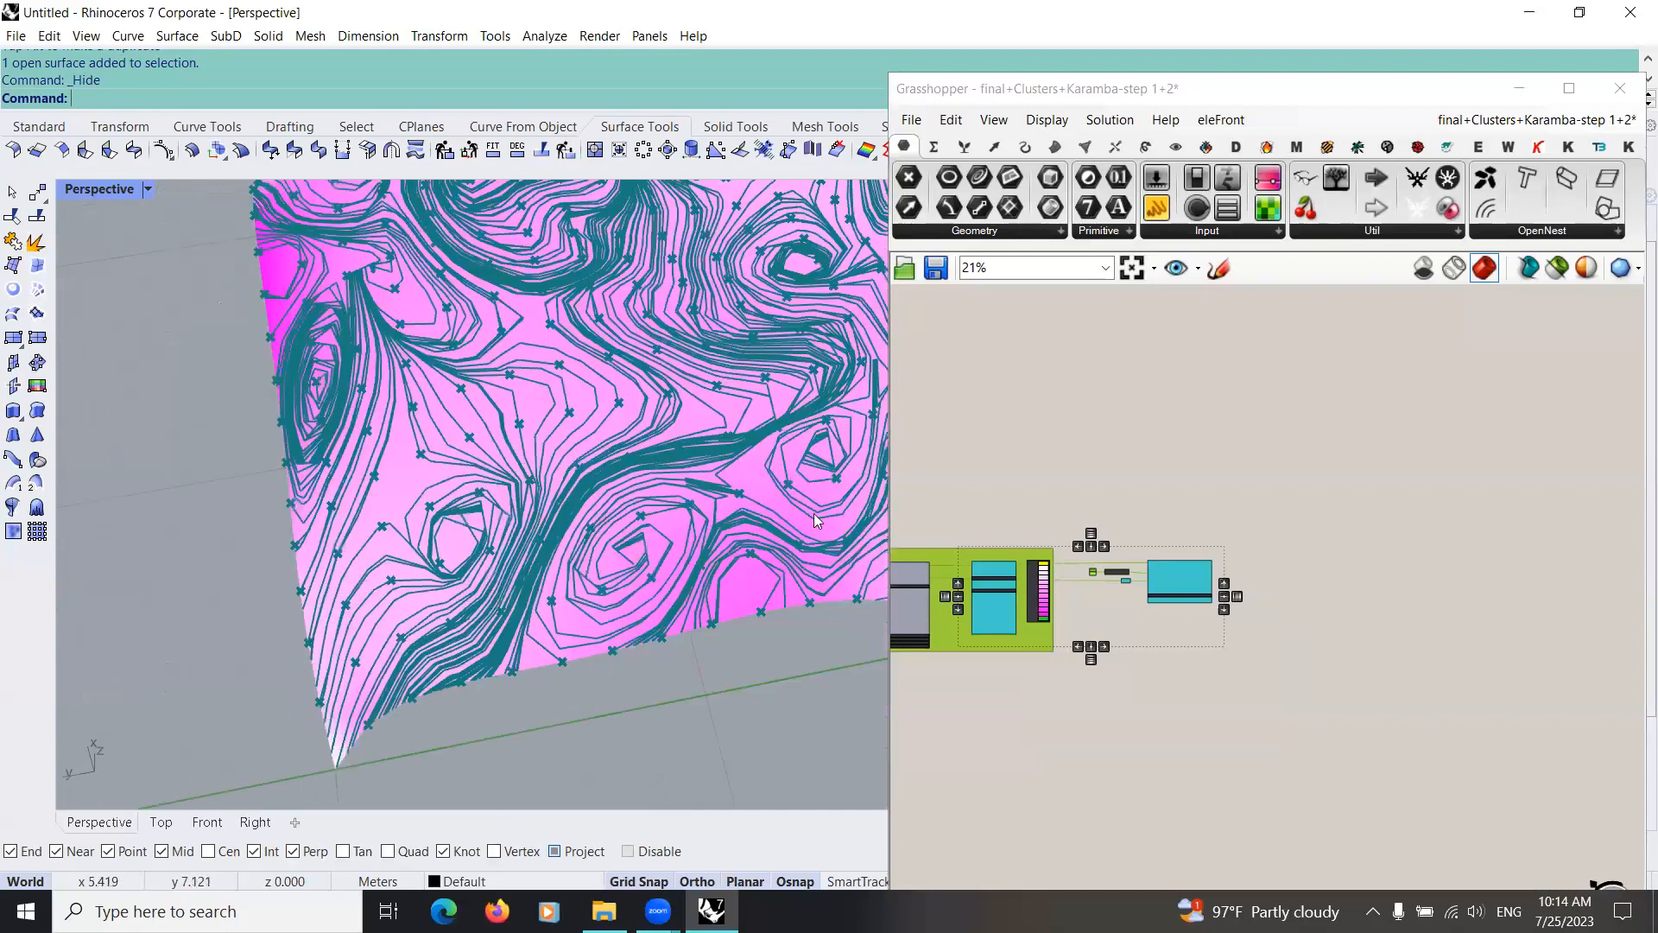
pyautogui.scroll(3, 527, 518)
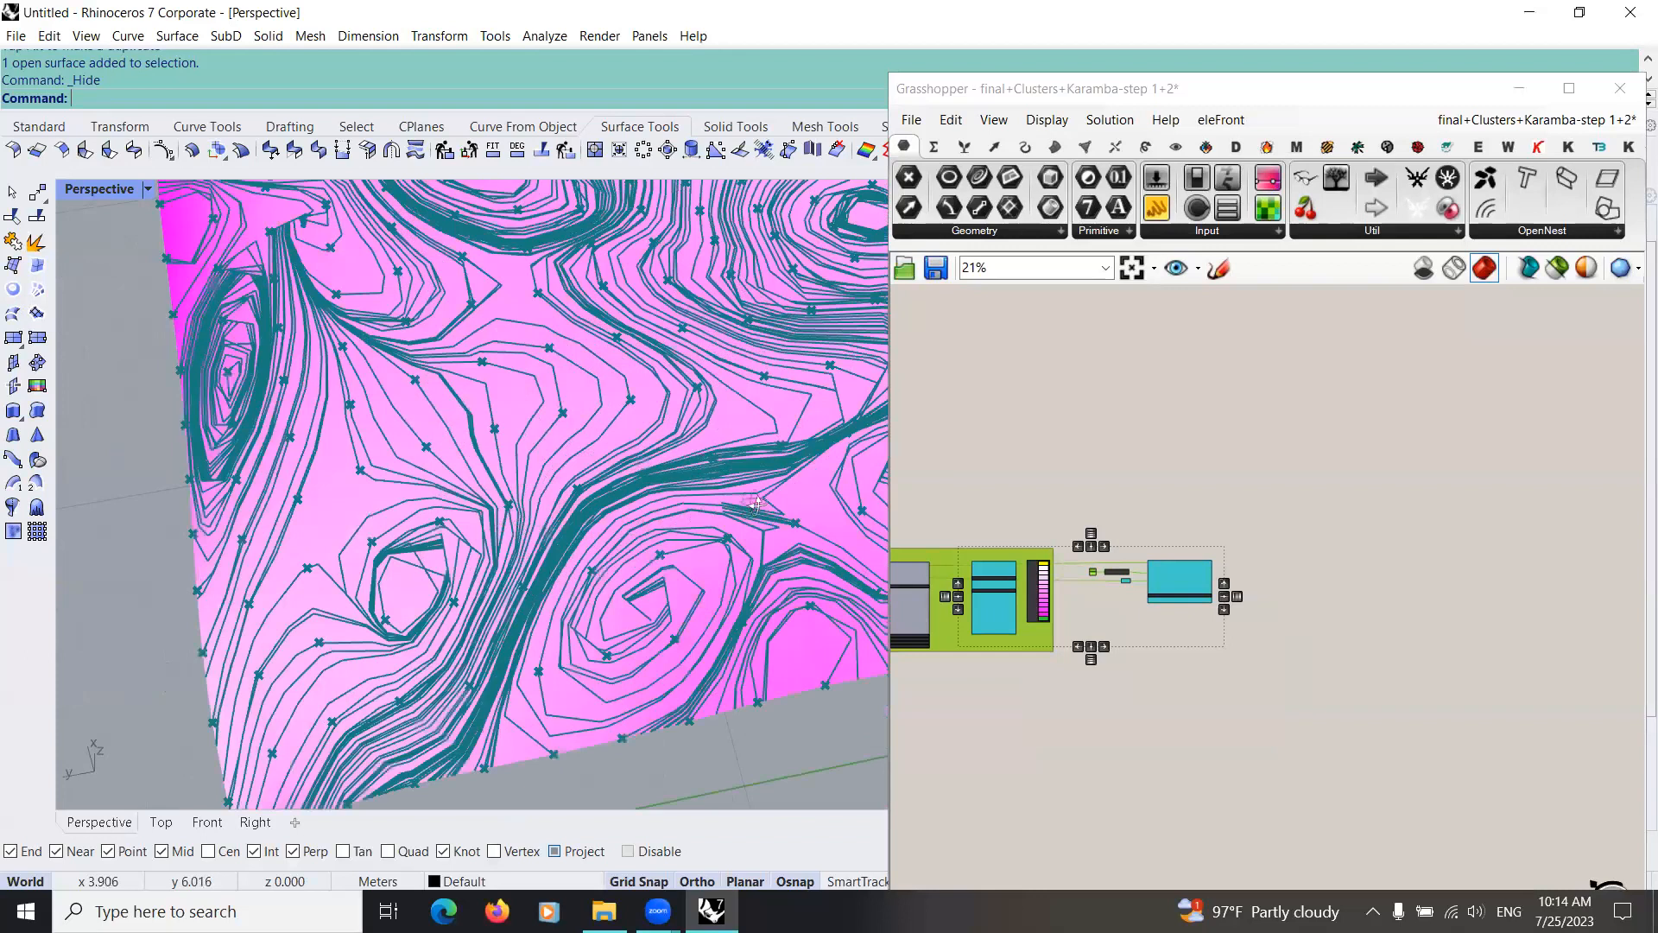
pyautogui.scroll(-5, 866, 493)
pyautogui.moveTo(864, 493); pyautogui.dragTo(700, 491, button='right')
pyautogui.moveTo(466, 514); pyautogui.dragTo(423, 516, button='right')
pyautogui.scroll(-5, 697, 486)
pyautogui.moveTo(698, 486); pyautogui.dragTo(502, 500, button='right')
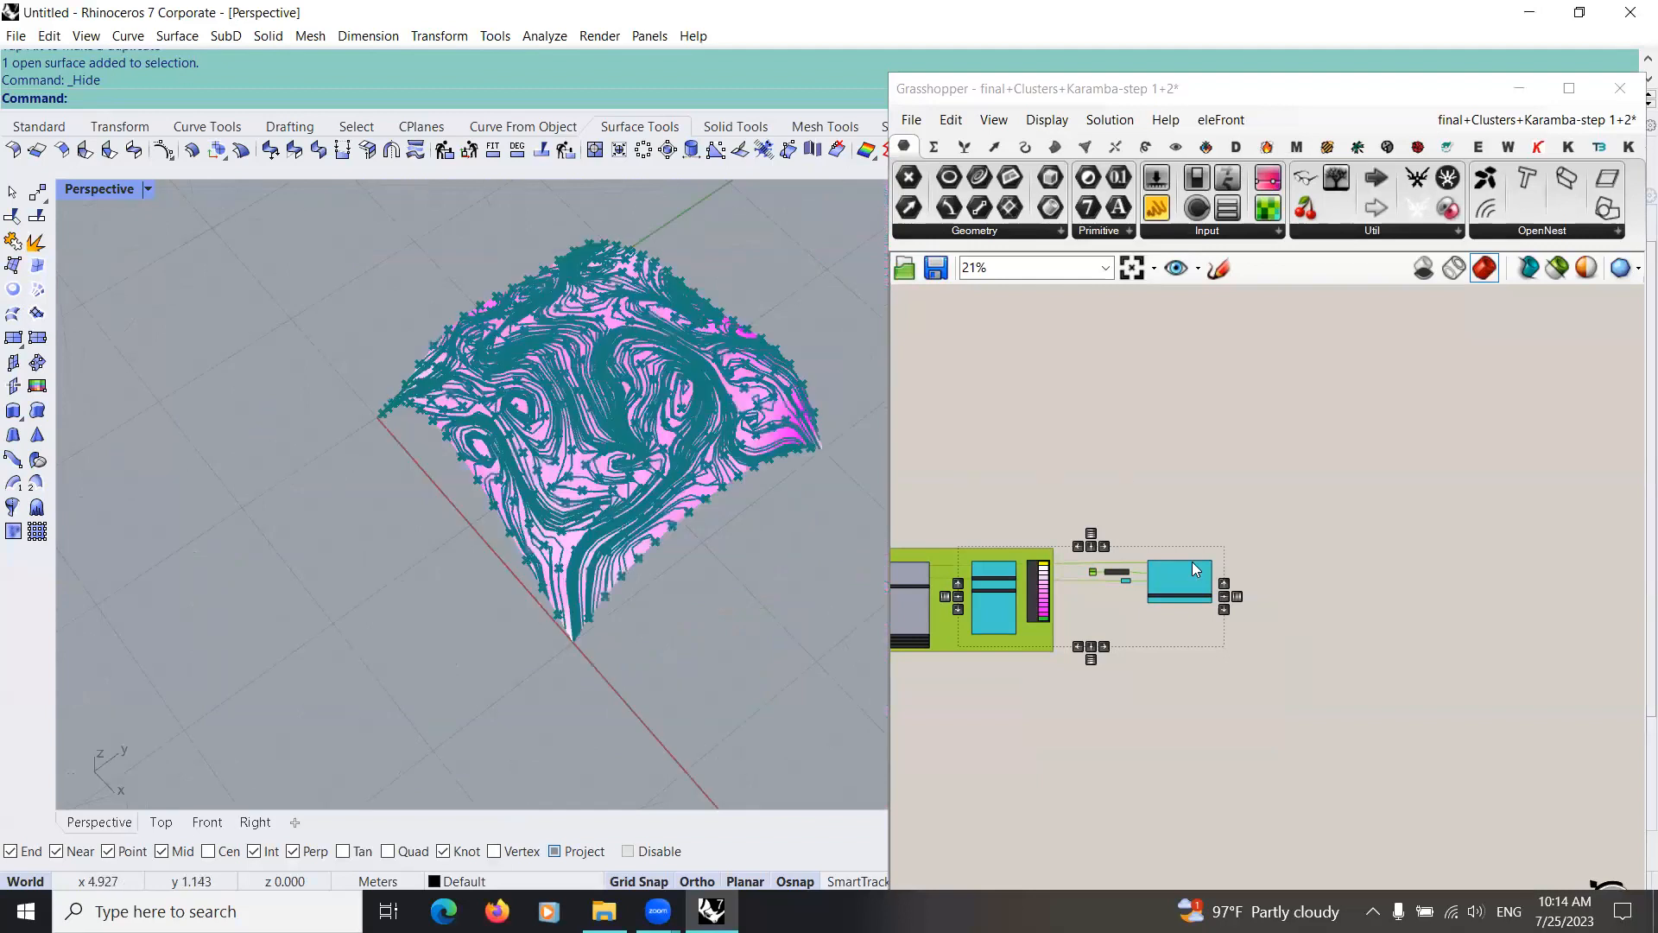
pyautogui.scroll(6, 1203, 589)
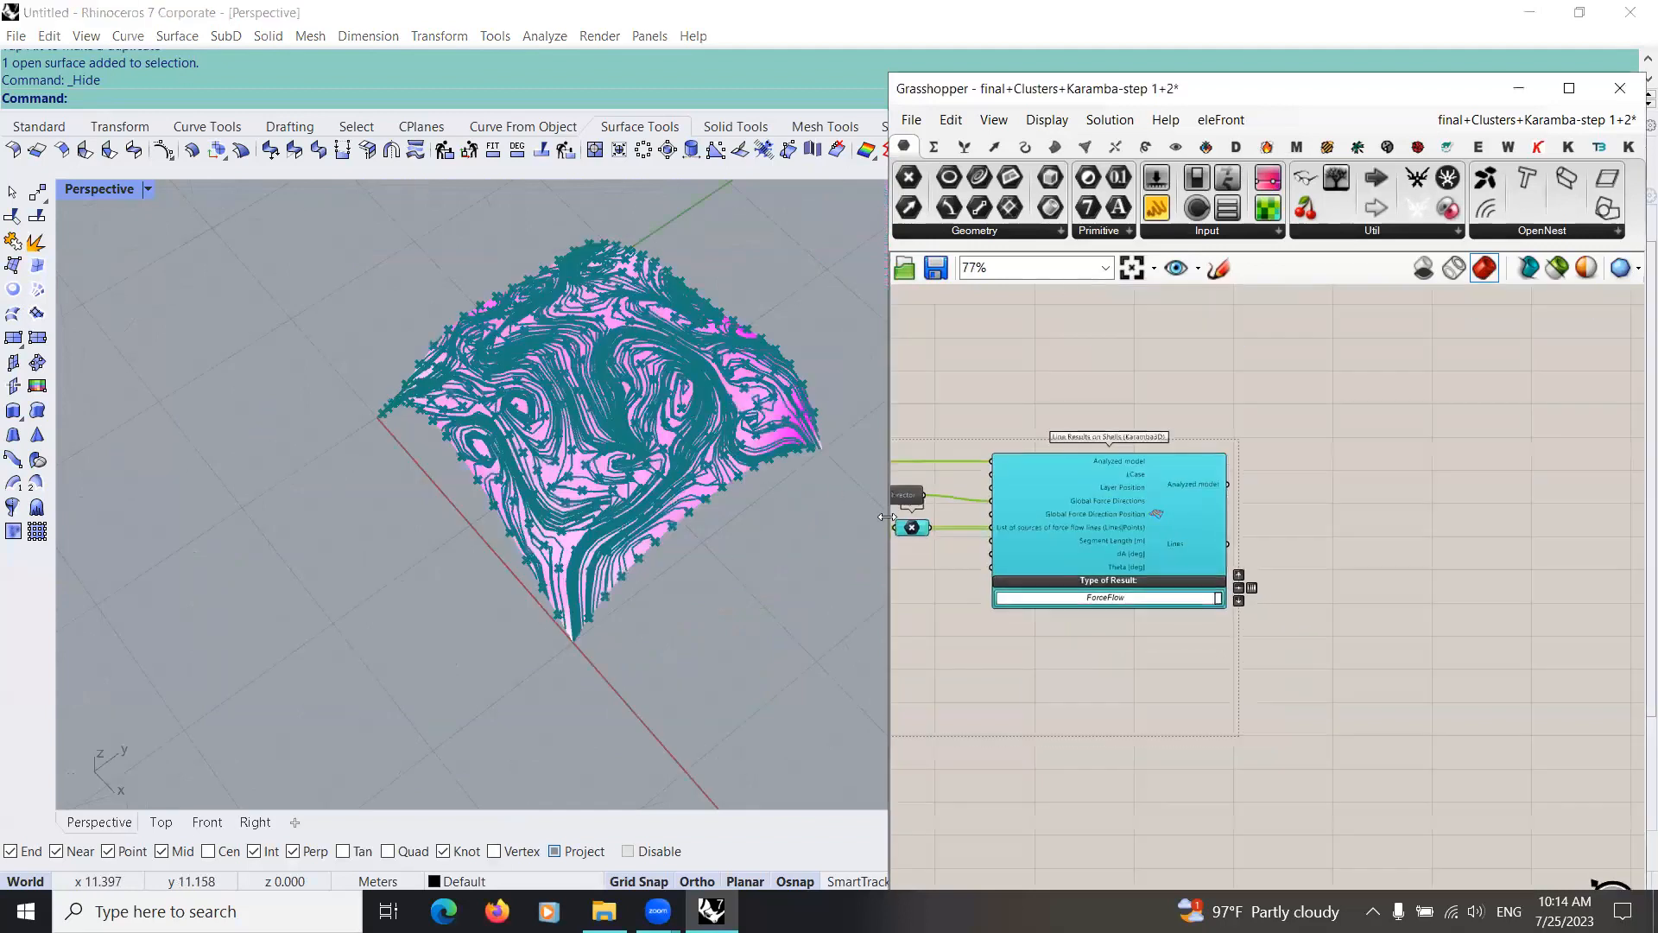
pyautogui.click(949, 565)
# Step: Add a Curve parameter after Line Results on Shells, connect the Lines output to it and simplify its data
pyautogui.moveTo(1199, 541); pyautogui.dragTo(1053, 591, button='right')
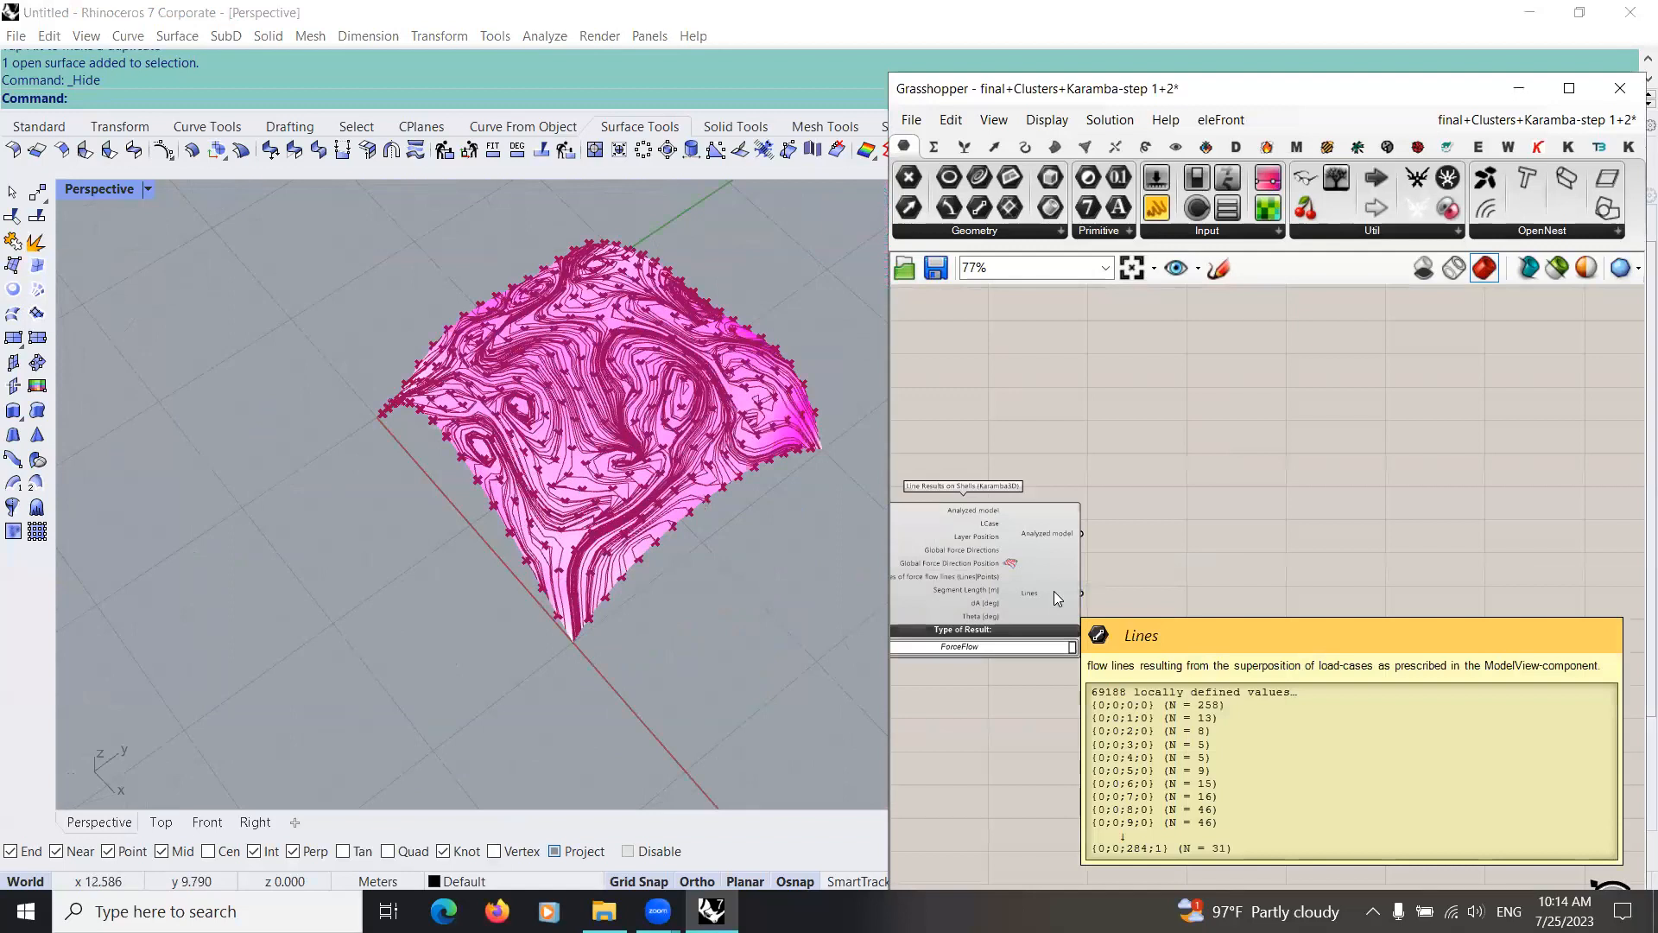
pyautogui.scroll(3, 1045, 531)
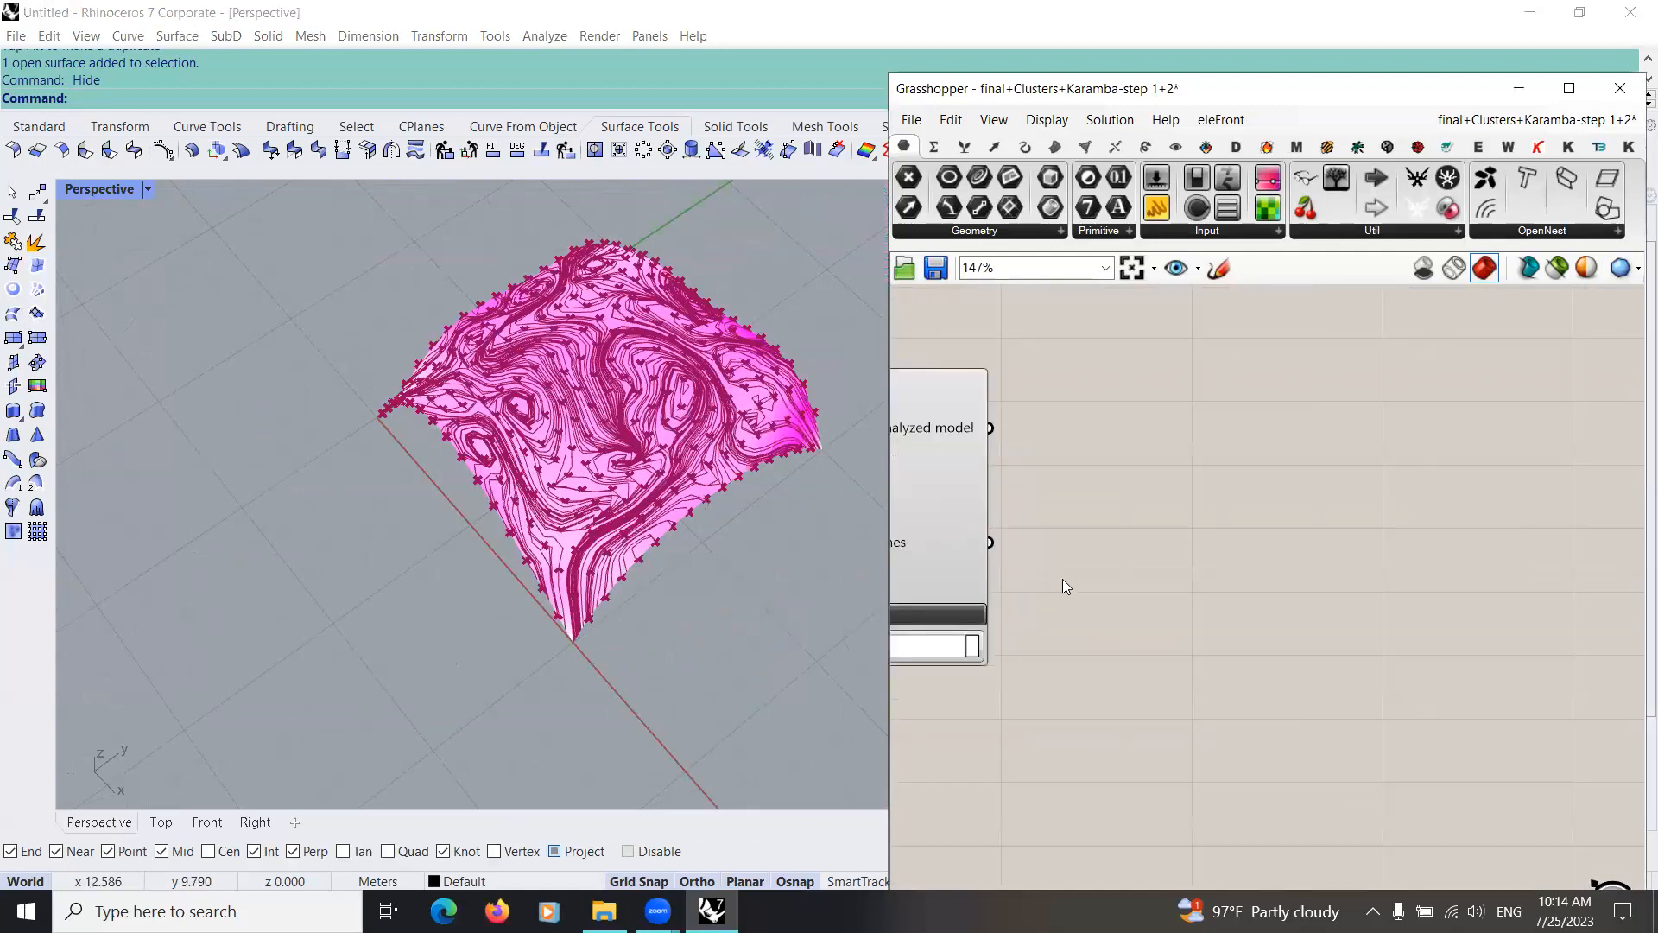
pyautogui.moveTo(979, 177); pyautogui.dragTo(1166, 540)
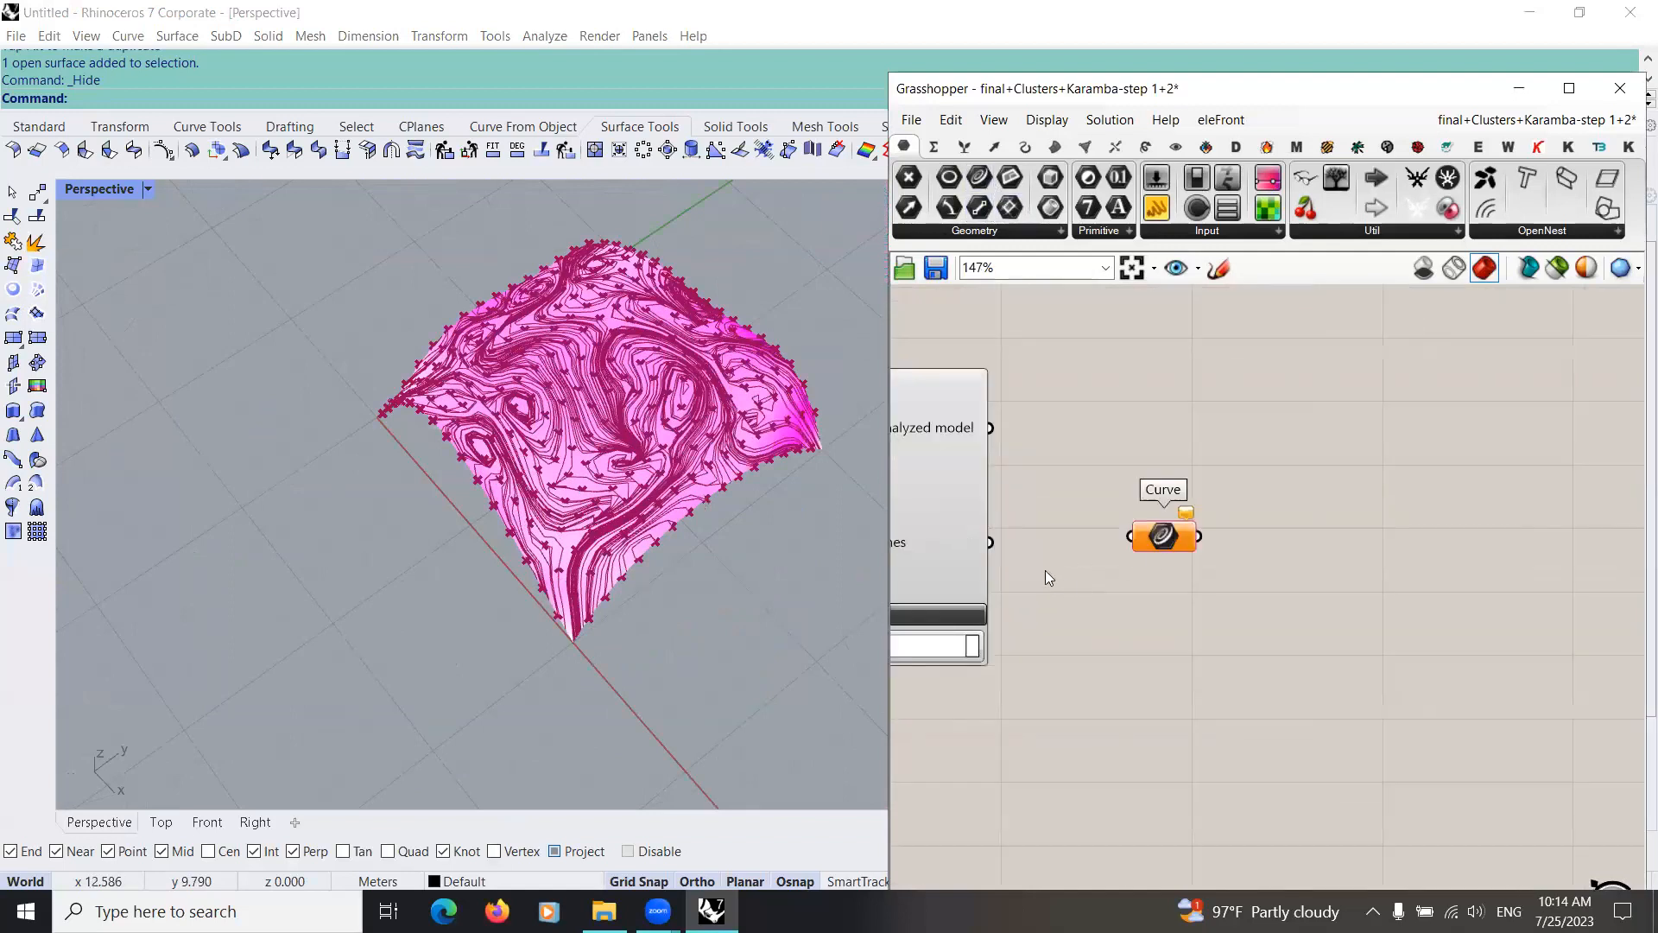
pyautogui.moveTo(990, 541); pyautogui.dragTo(1163, 540)
pyautogui.rightClick(1169, 544)
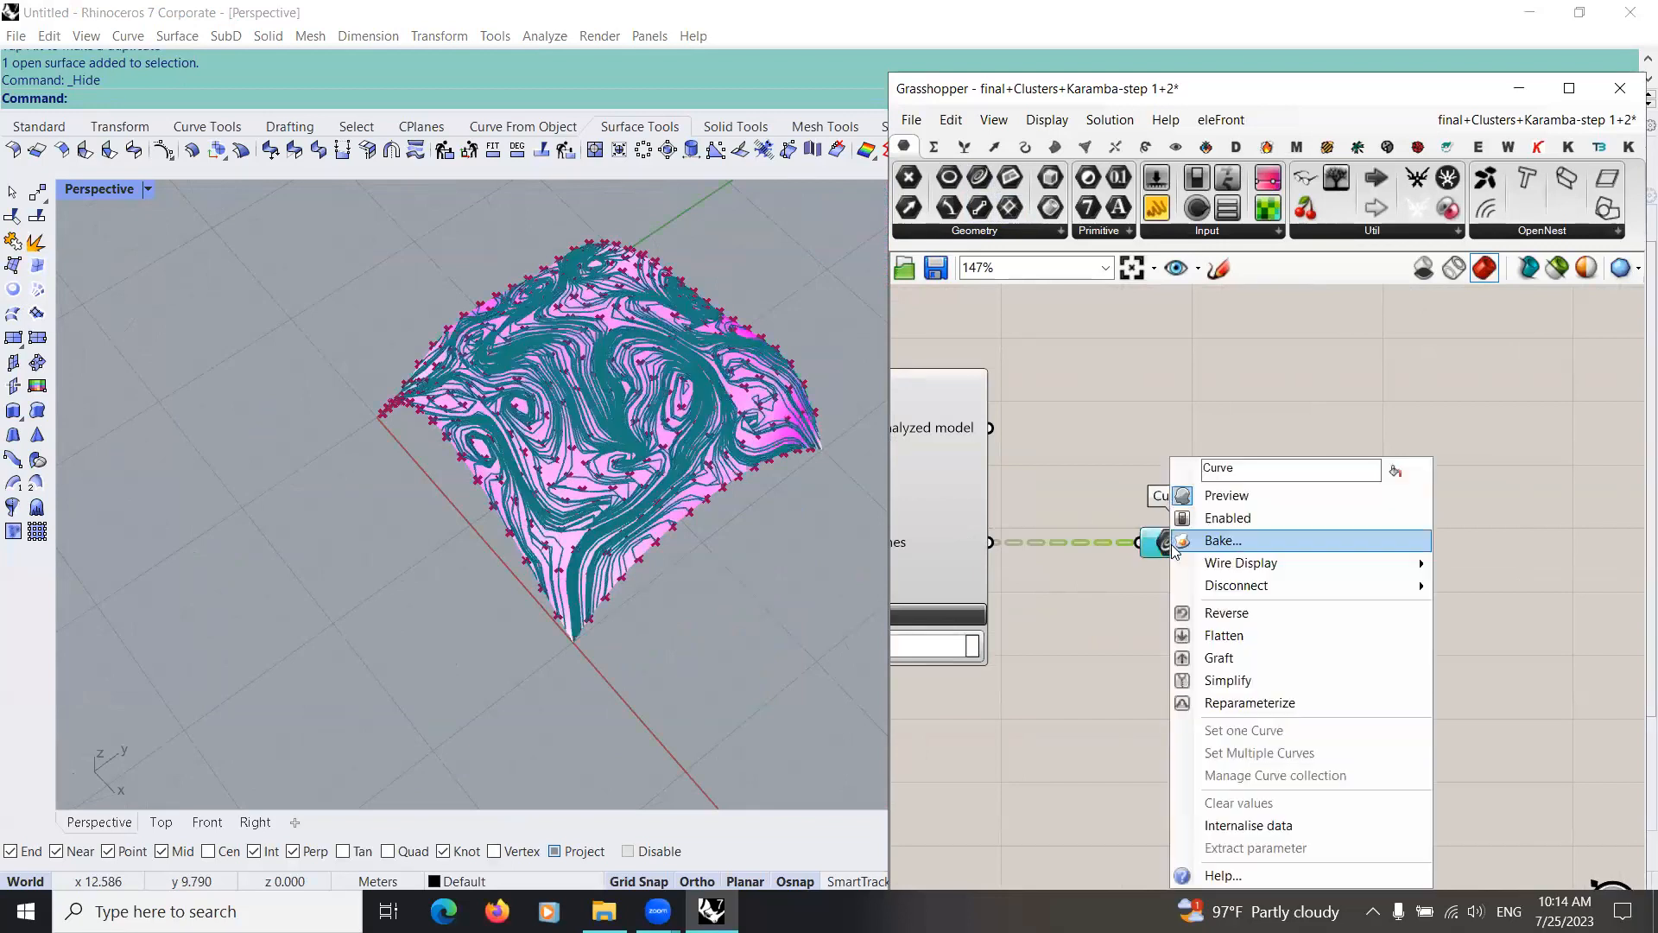
pyautogui.click(1201, 671)
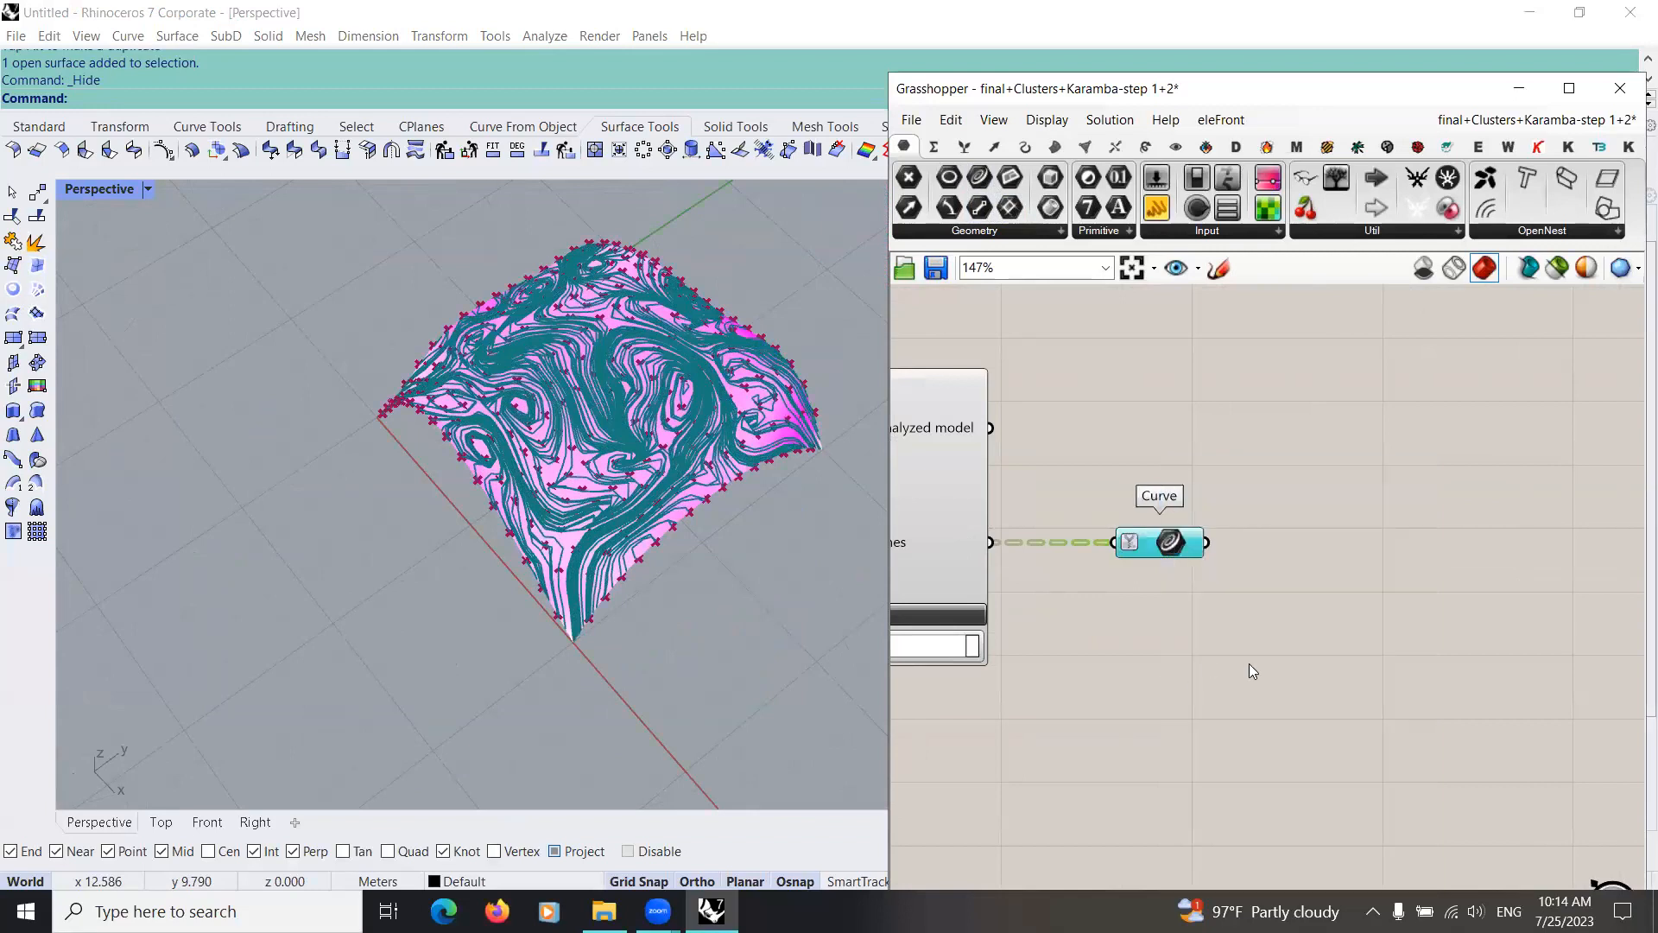
# Step: Add a Path Mapper next to the Curve parameter and connect the Curve output to it
pyautogui.moveTo(1249, 665); pyautogui.dragTo(1063, 616, button='right')
pyautogui.click(1129, 593)
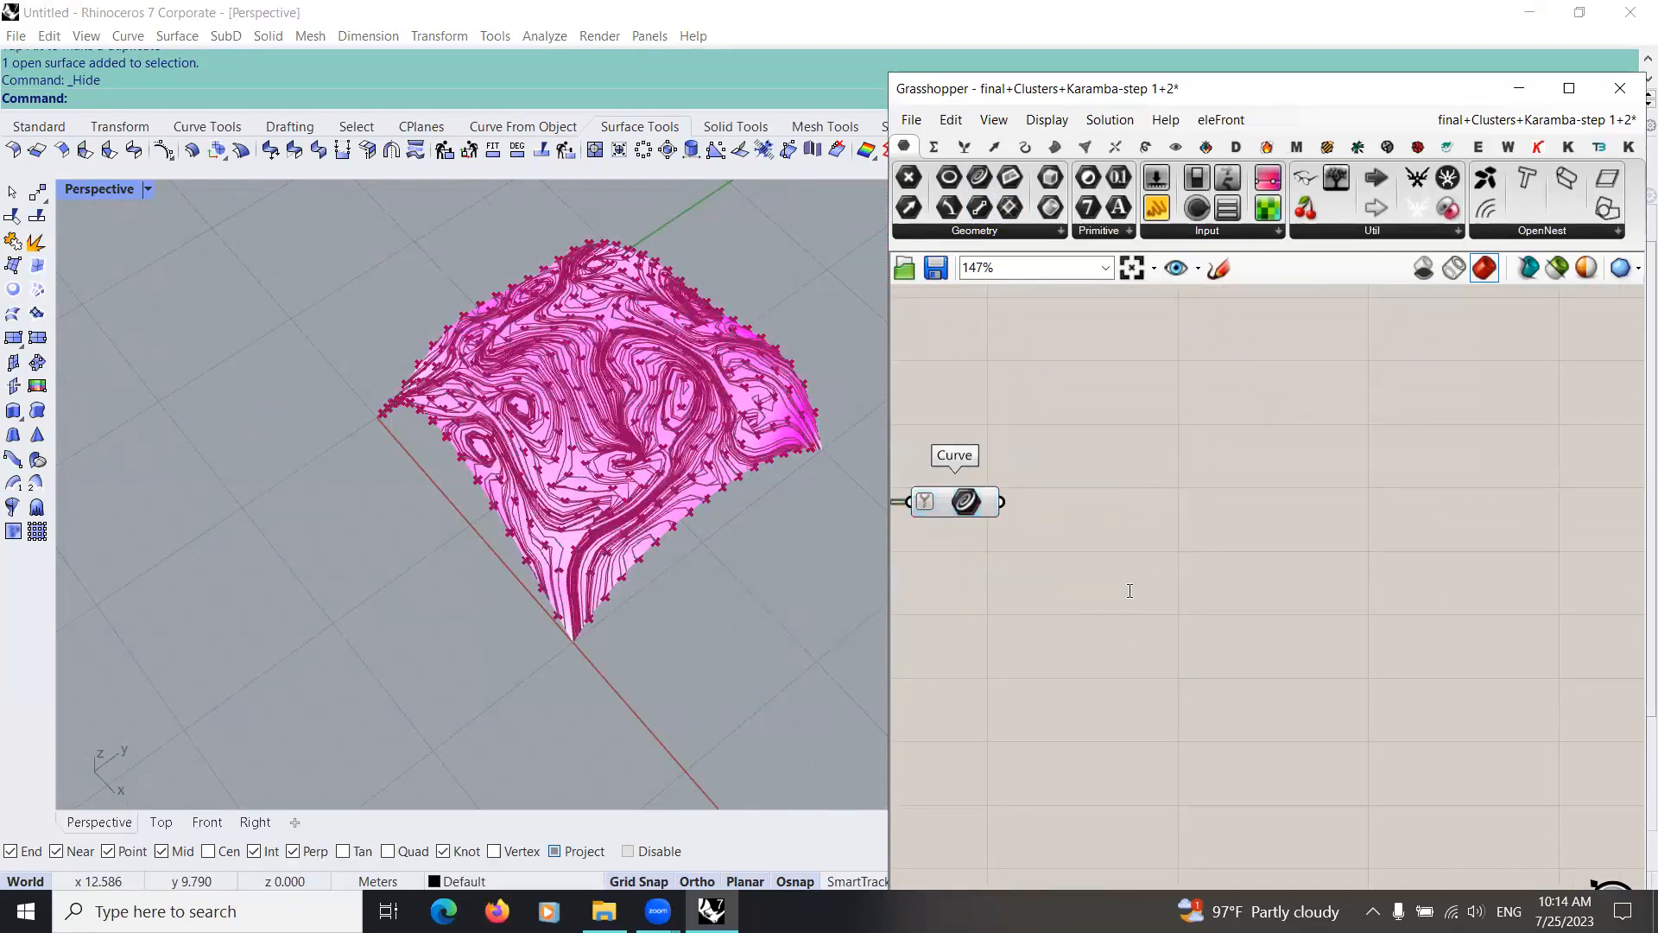
pyautogui.doubleClick(1129, 591)
pyautogui.write('path')
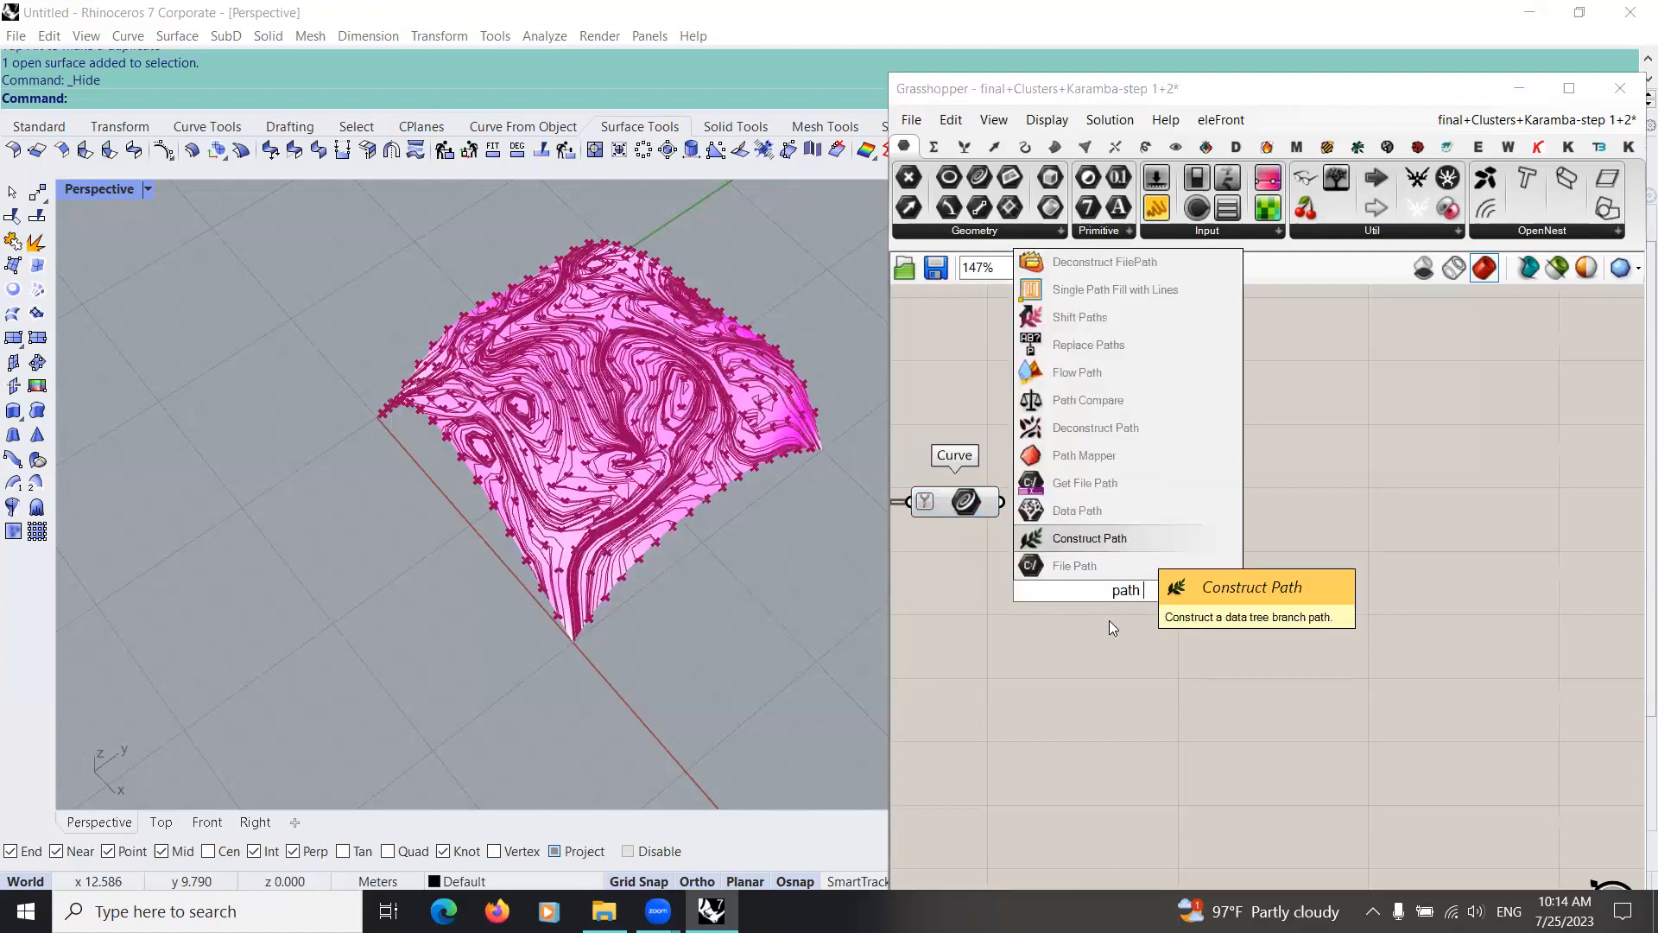
pyautogui.write(' map')
pyautogui.press('Return')
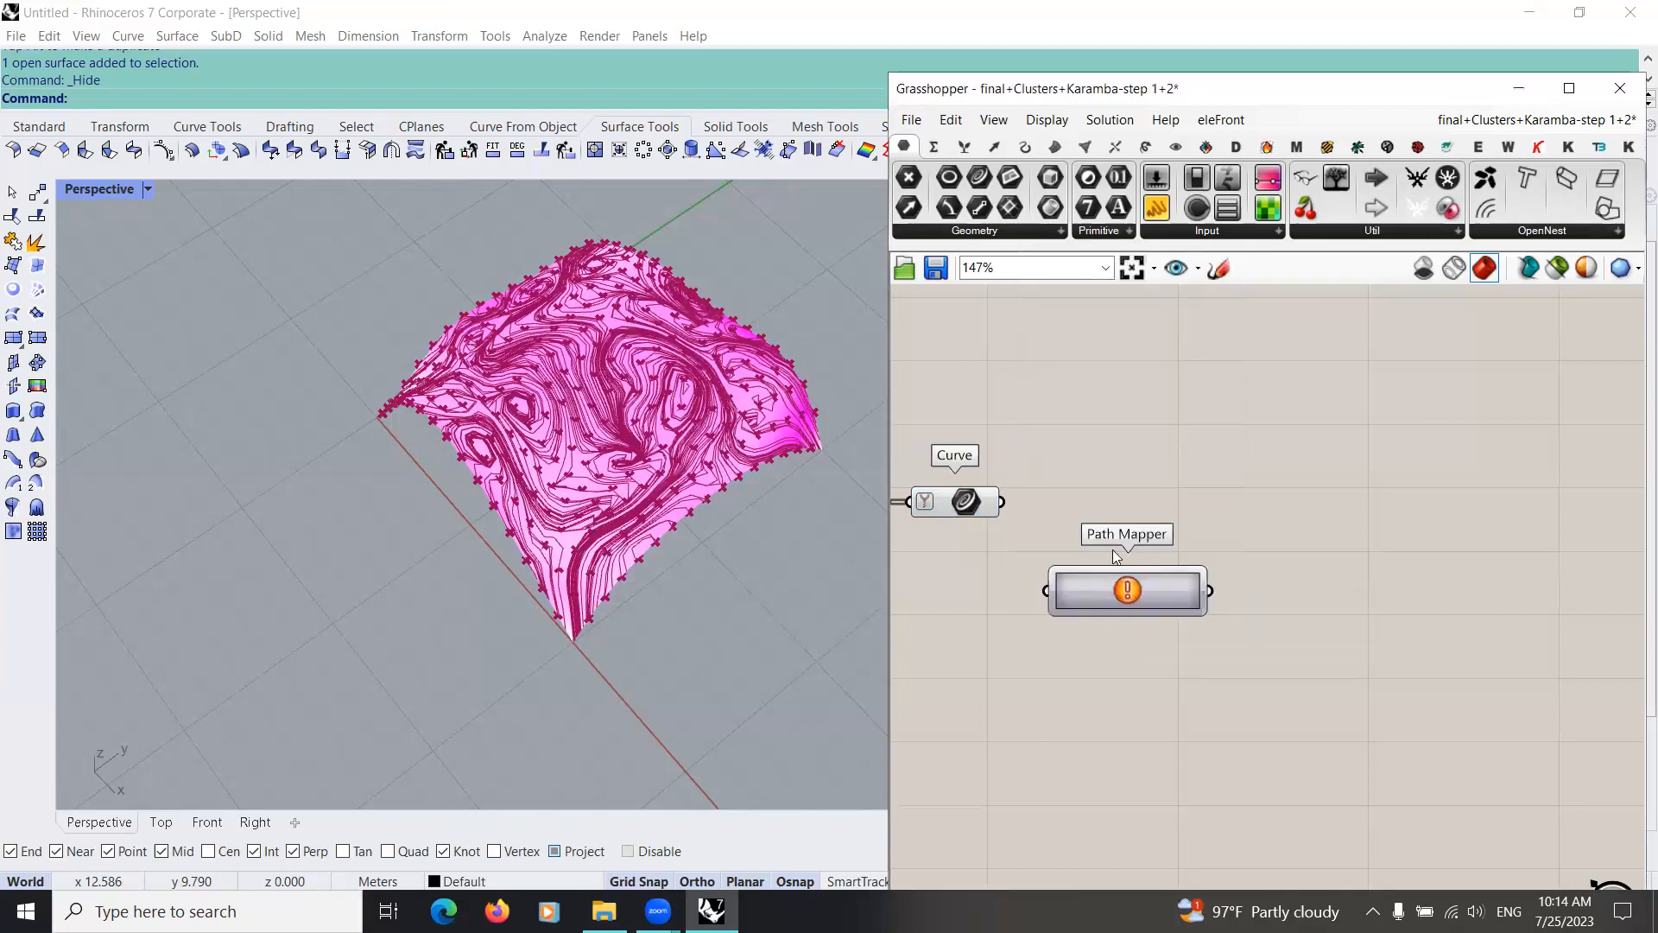
pyautogui.moveTo(1002, 501); pyautogui.dragTo(1069, 518)
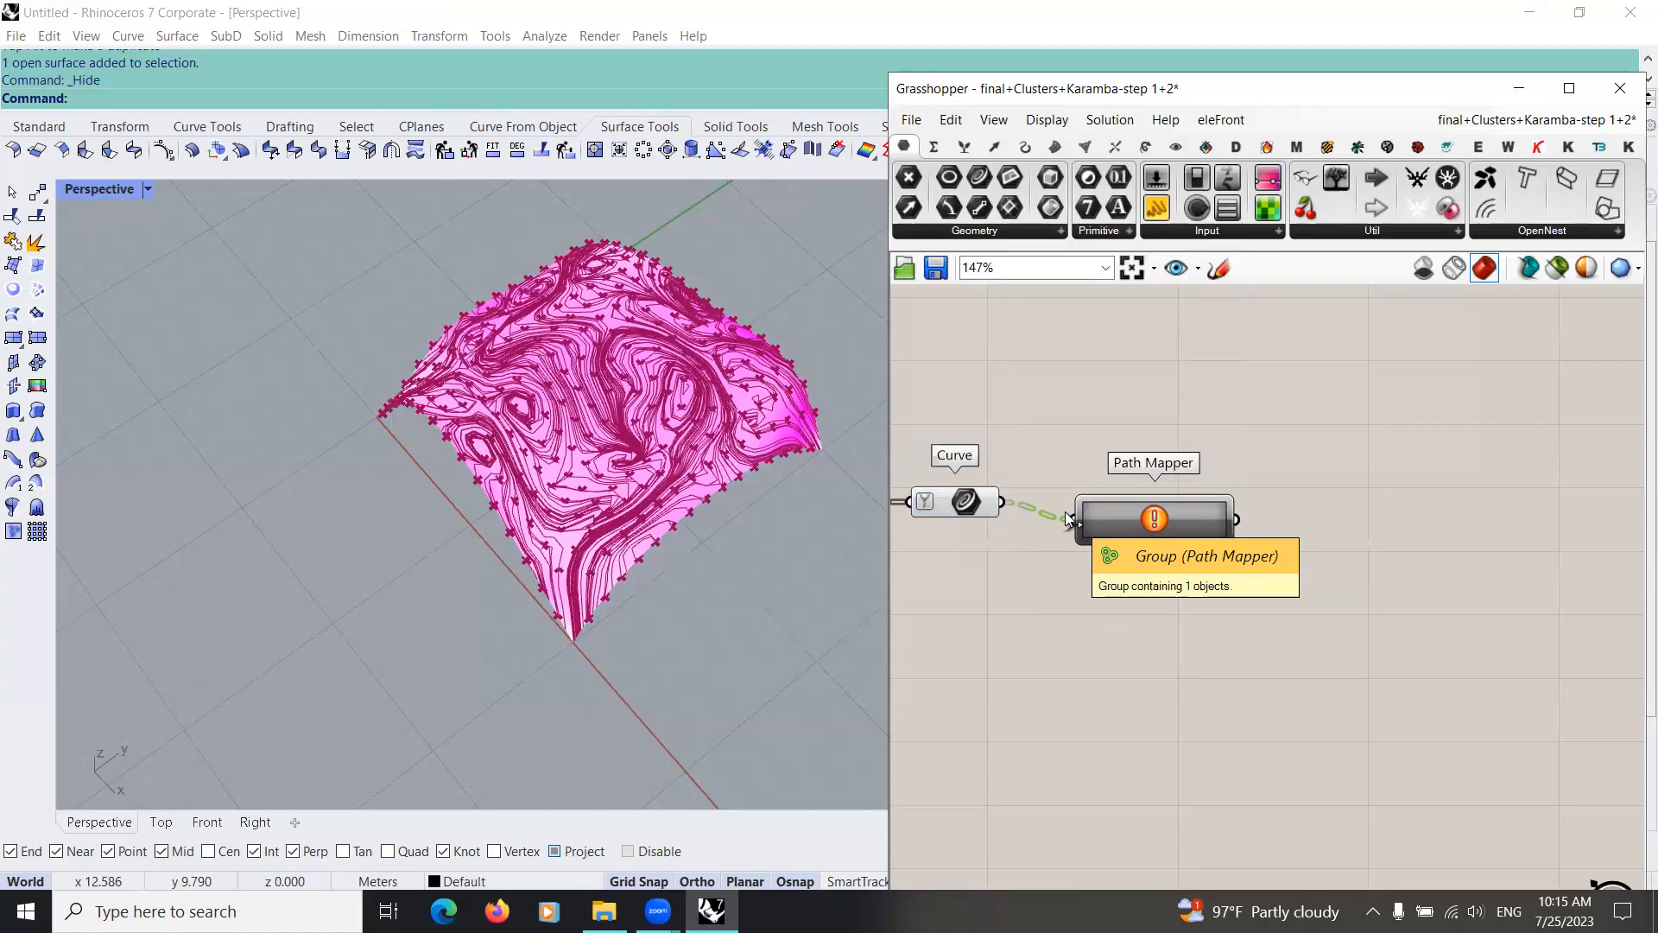
# Step: Create a renumber mapping in the Path Mapper and widen the component to fit the mapping text
pyautogui.rightClick(1194, 531)
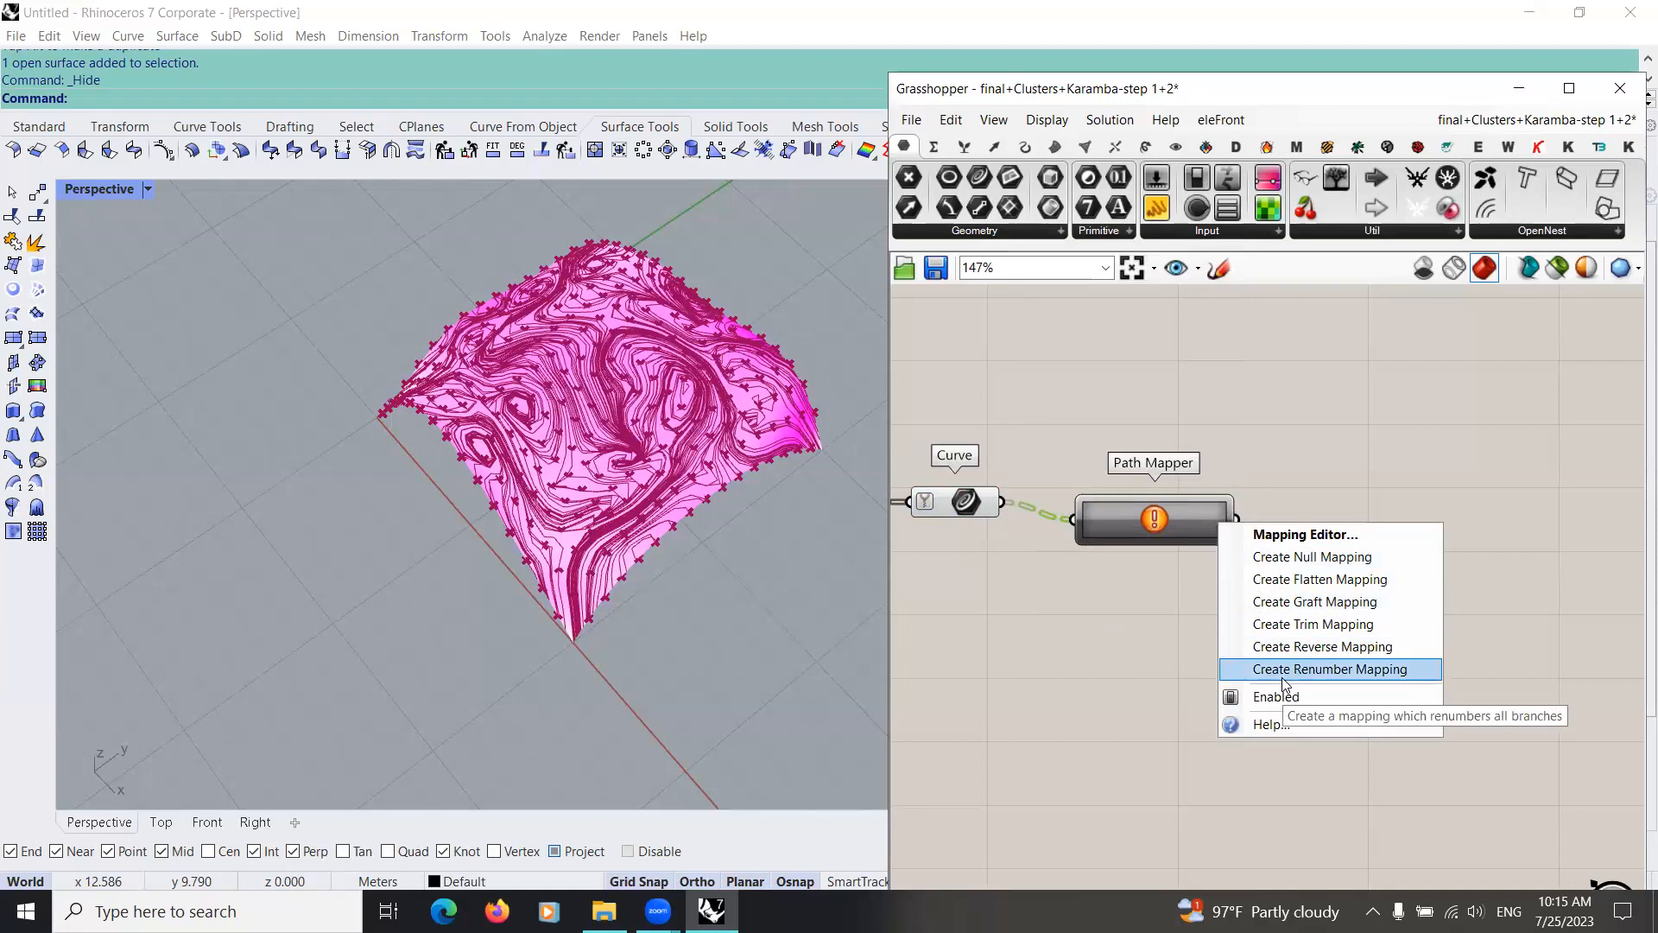
pyautogui.click(1282, 678)
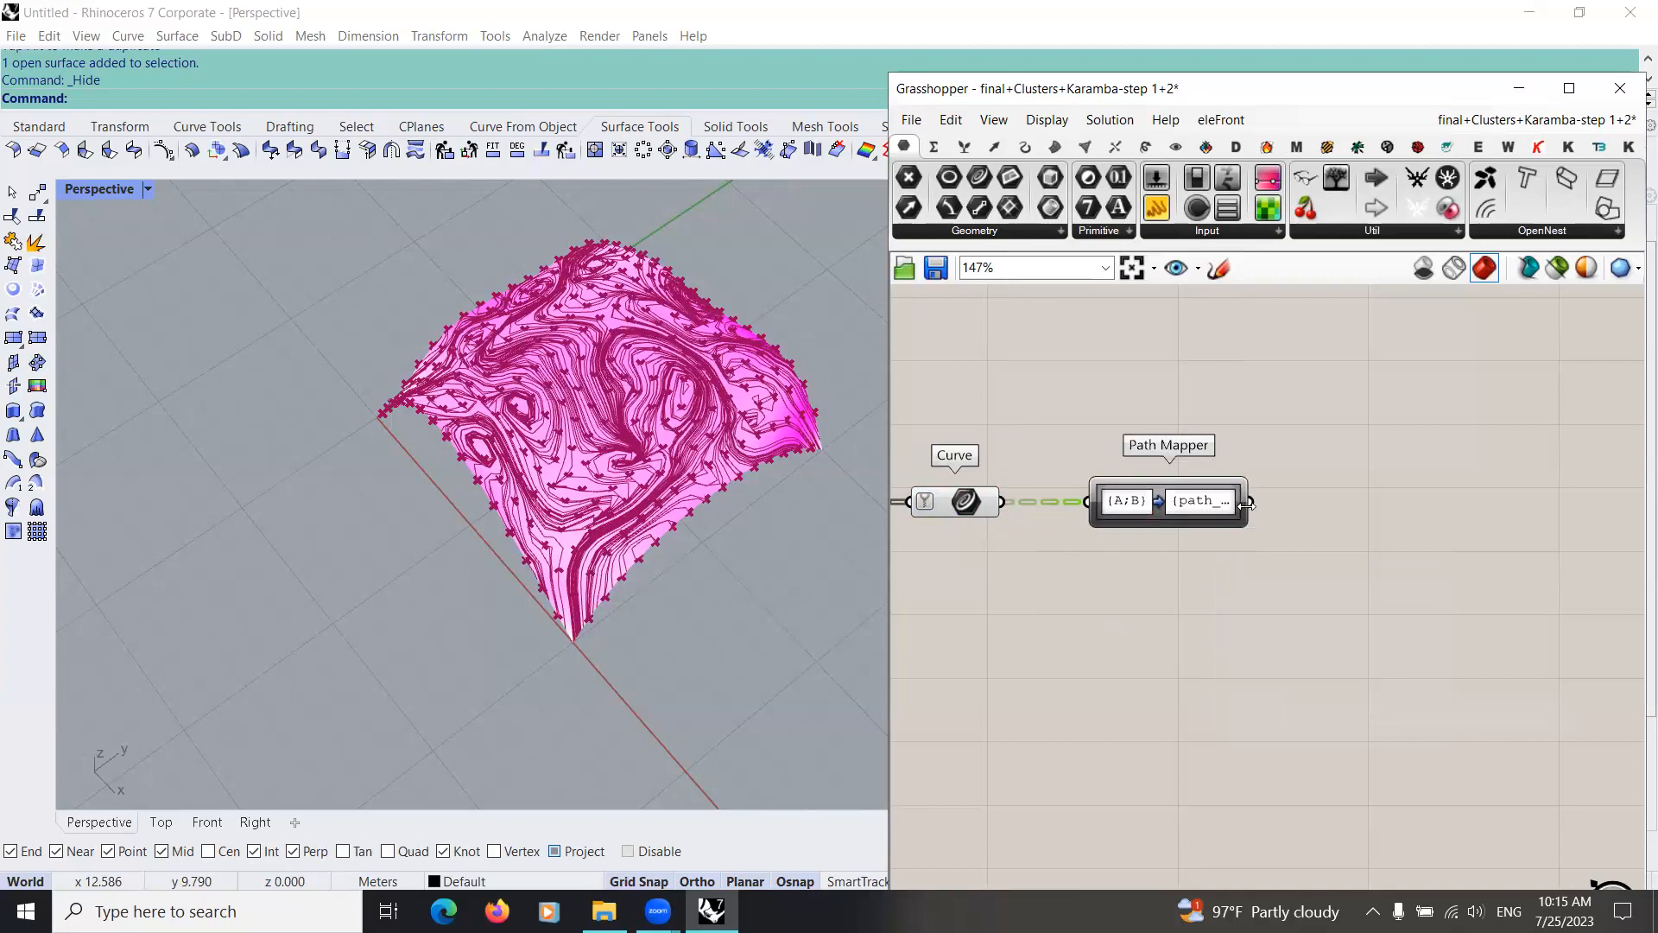
pyautogui.moveTo(1285, 509); pyautogui.dragTo(1306, 513)
# Step: Review the component chain from the shell analysis group through Line Results on Shells to the Path Mapper
pyautogui.moveTo(1267, 652); pyautogui.dragTo(887, 563, button='right')
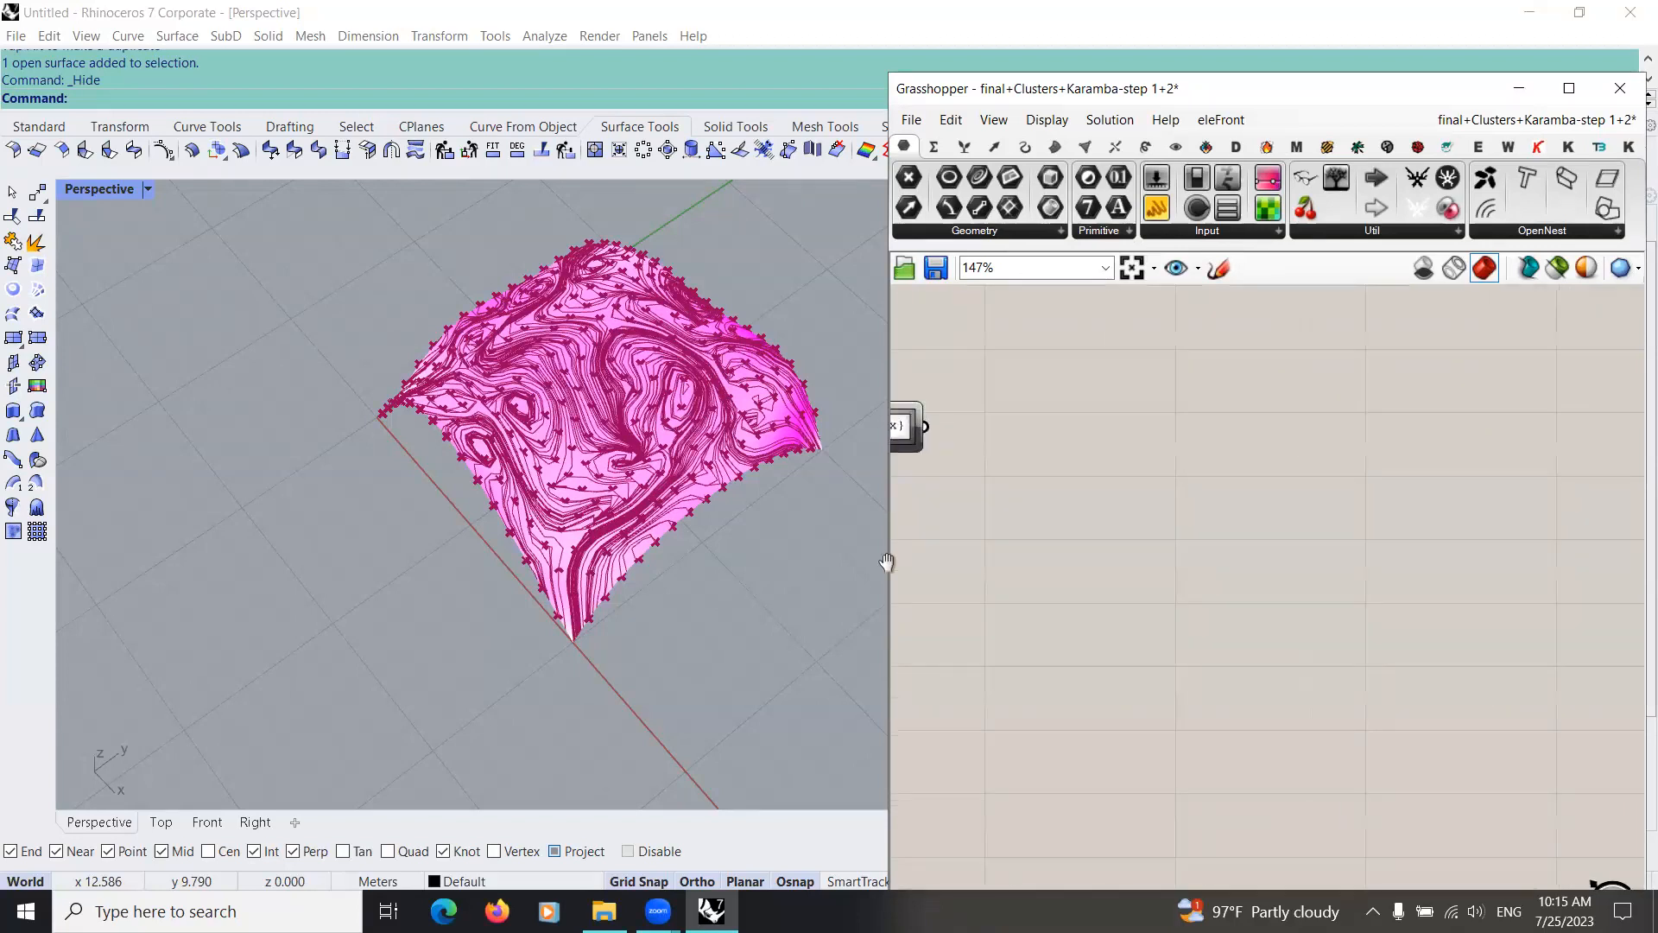
pyautogui.scroll(-5, 1148, 548)
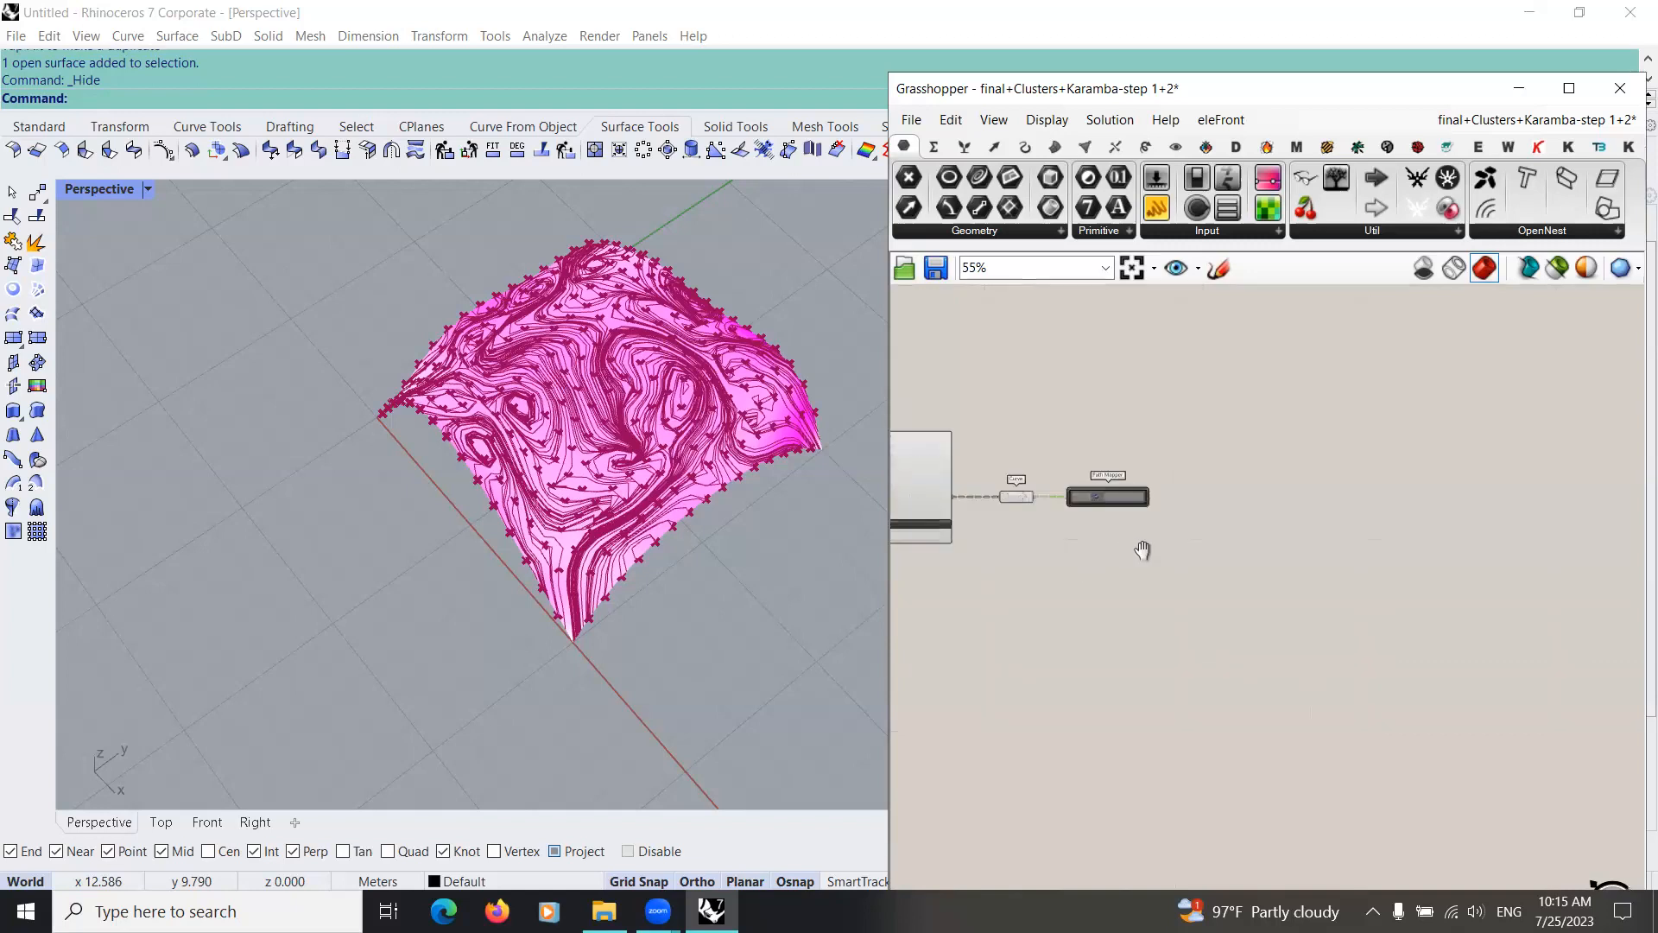
pyautogui.scroll(3, 1212, 508)
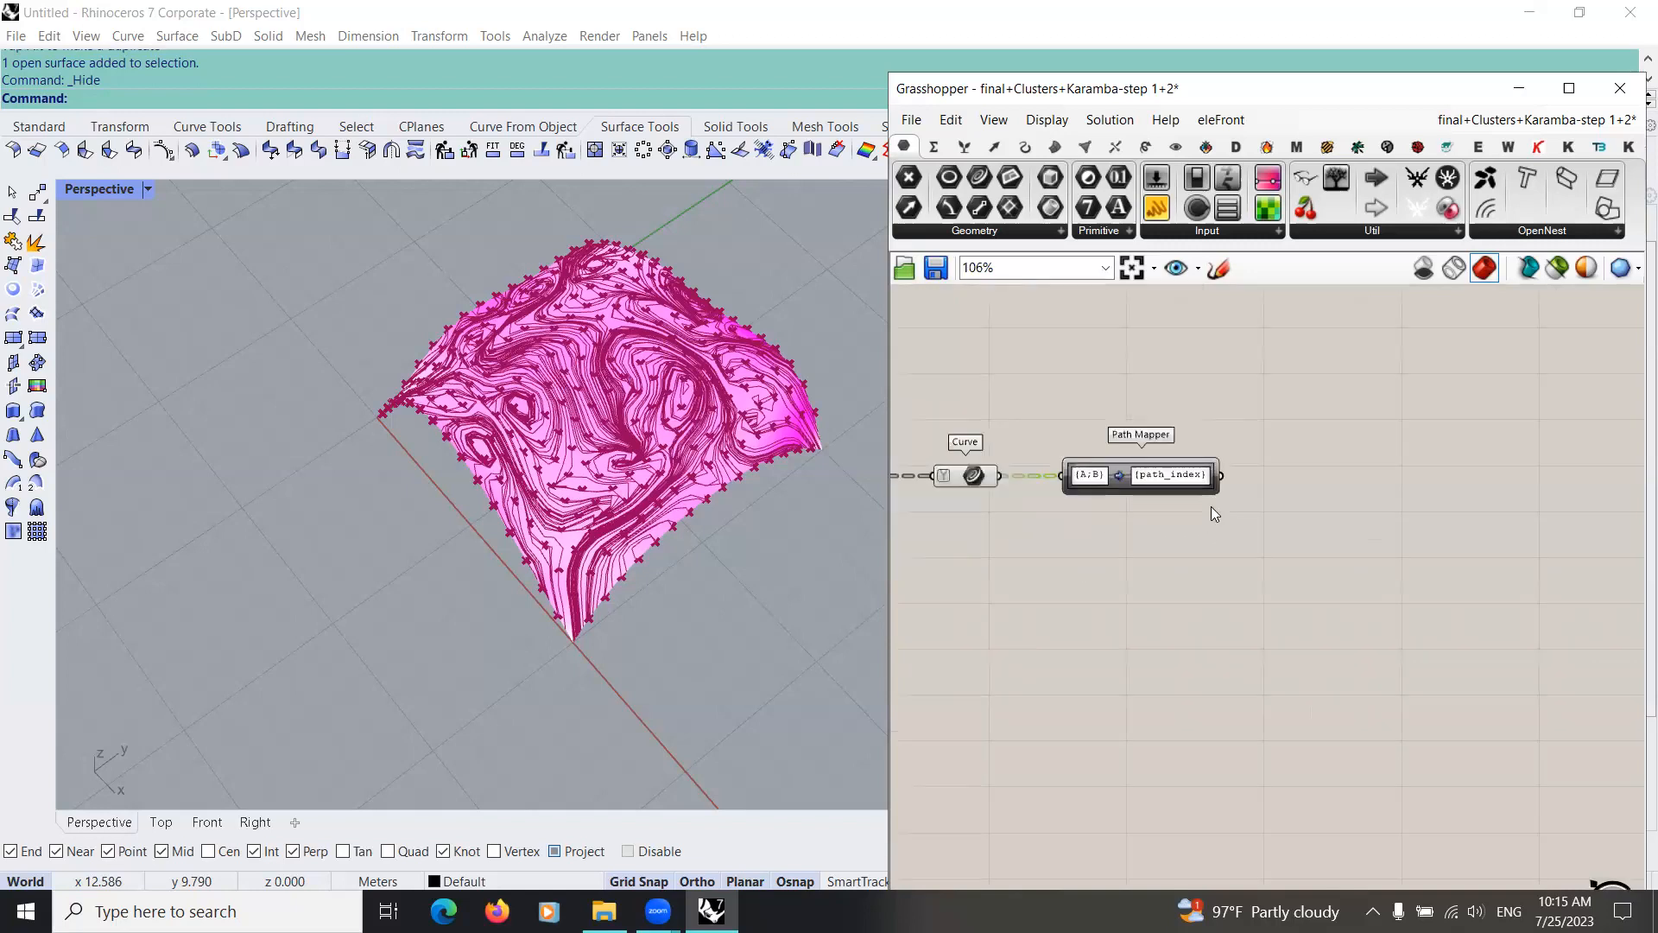
pyautogui.scroll(-5, 1210, 506)
pyautogui.scroll(2, 1030, 529)
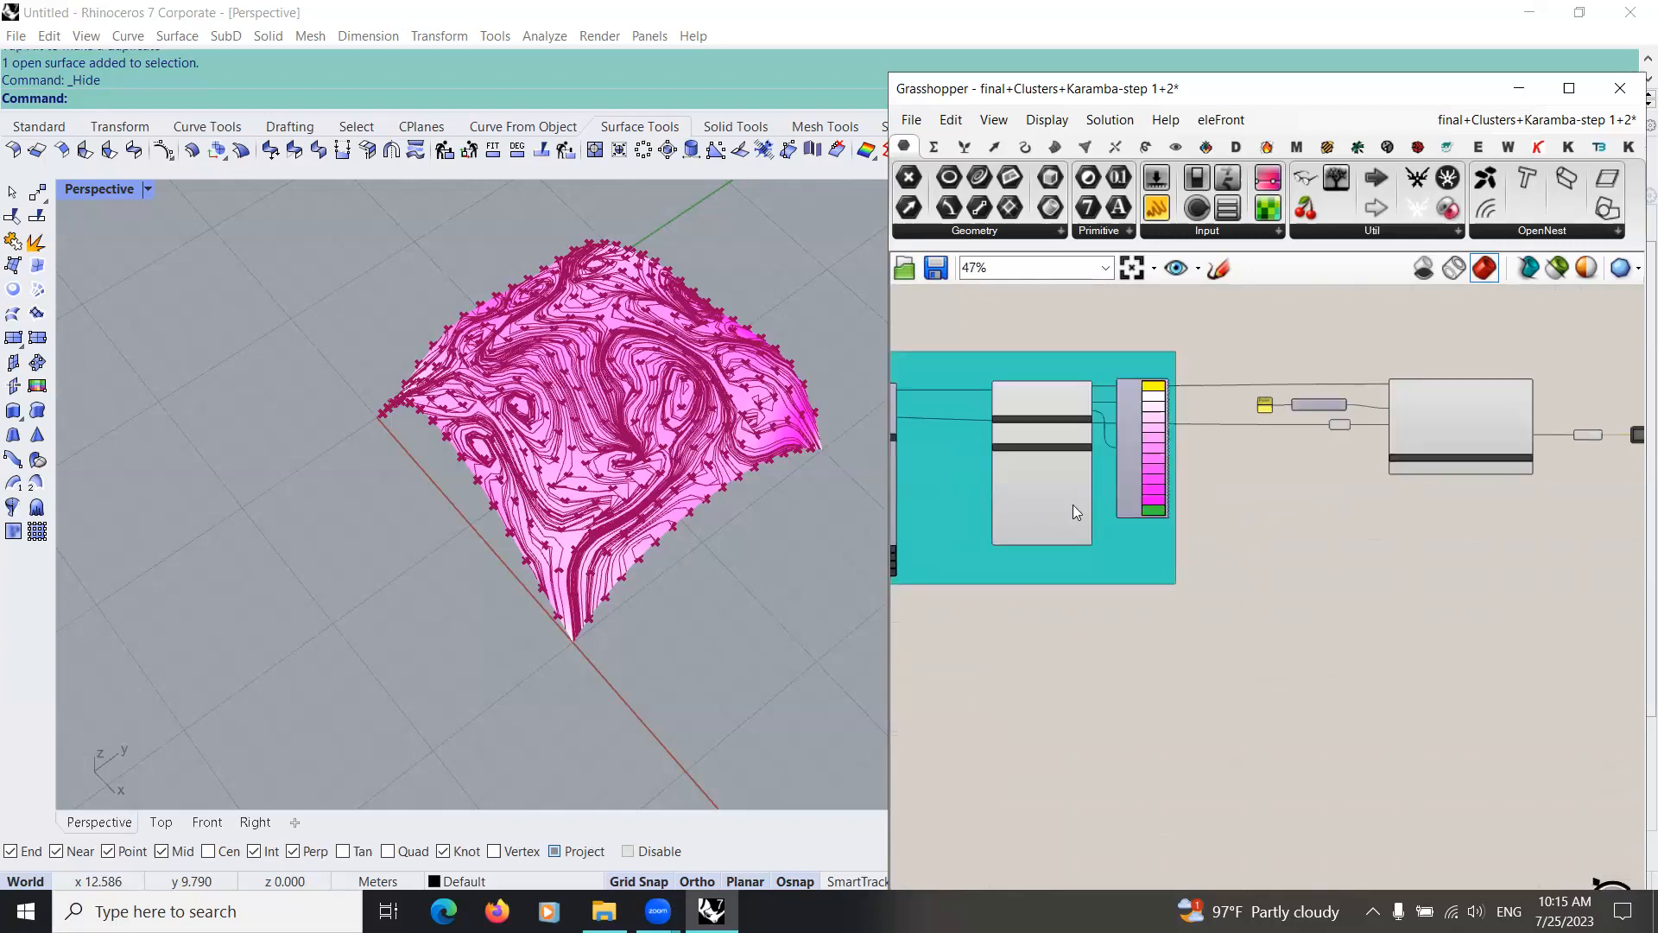
pyautogui.scroll(3, 1070, 451)
pyautogui.scroll(-4, 1237, 530)
pyautogui.moveTo(1237, 530); pyautogui.dragTo(1014, 518, button='right')
pyautogui.scroll(-2, 1015, 518)
pyautogui.scroll(1, 1191, 475)
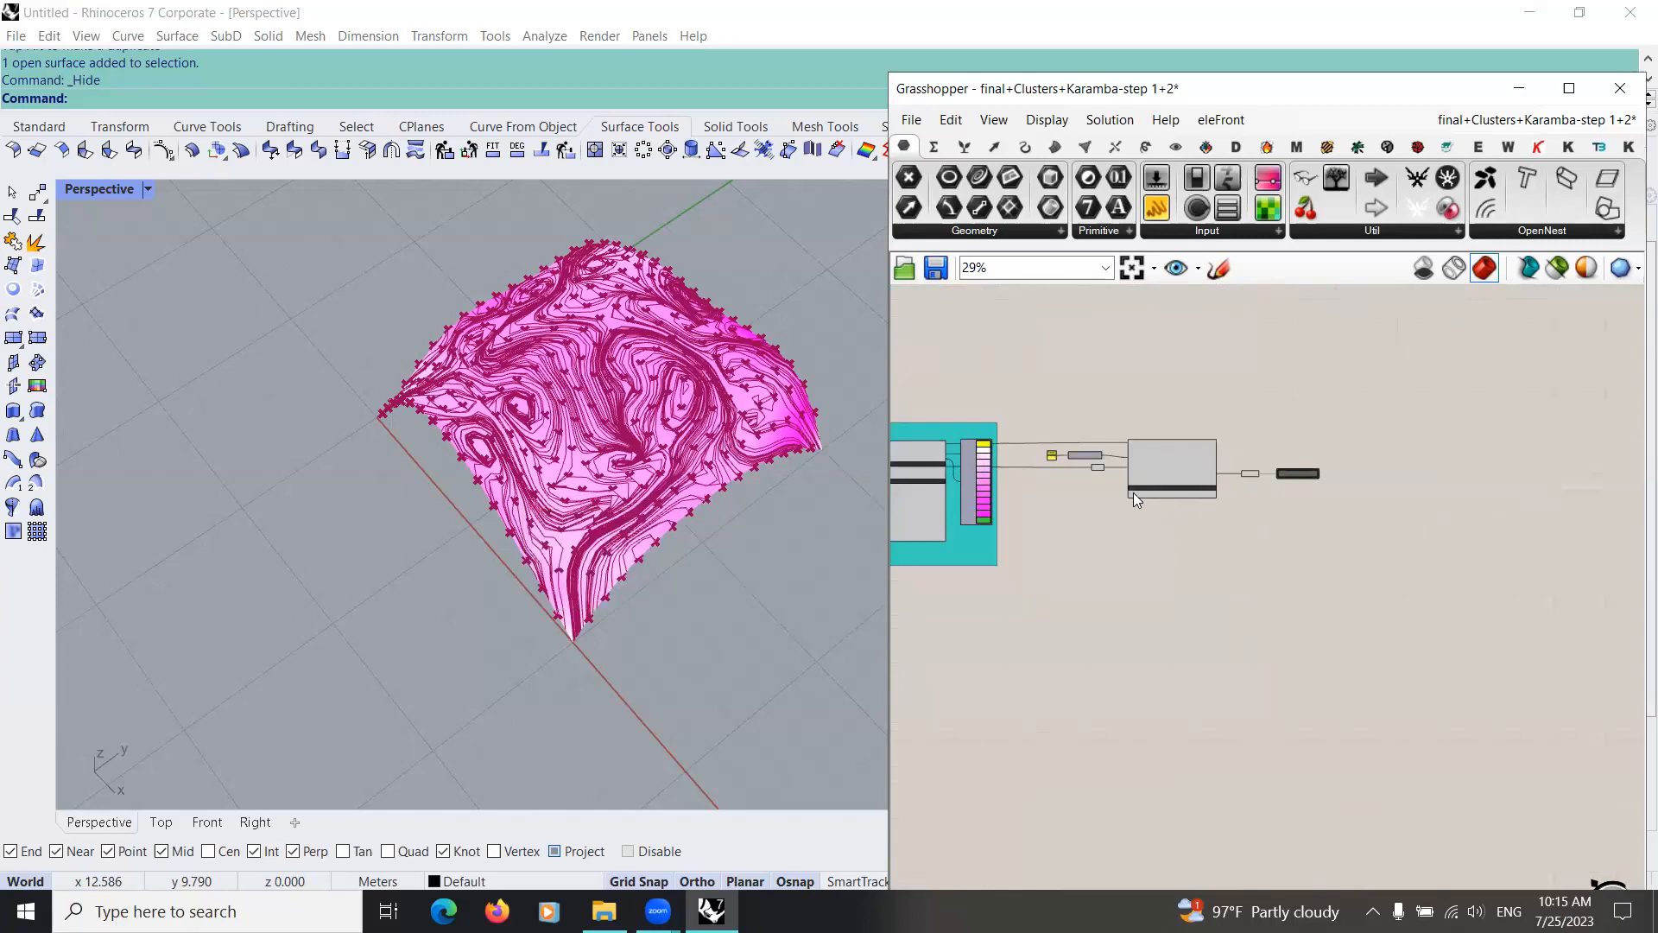
pyautogui.scroll(3, 1133, 492)
pyautogui.scroll(-2, 1114, 585)
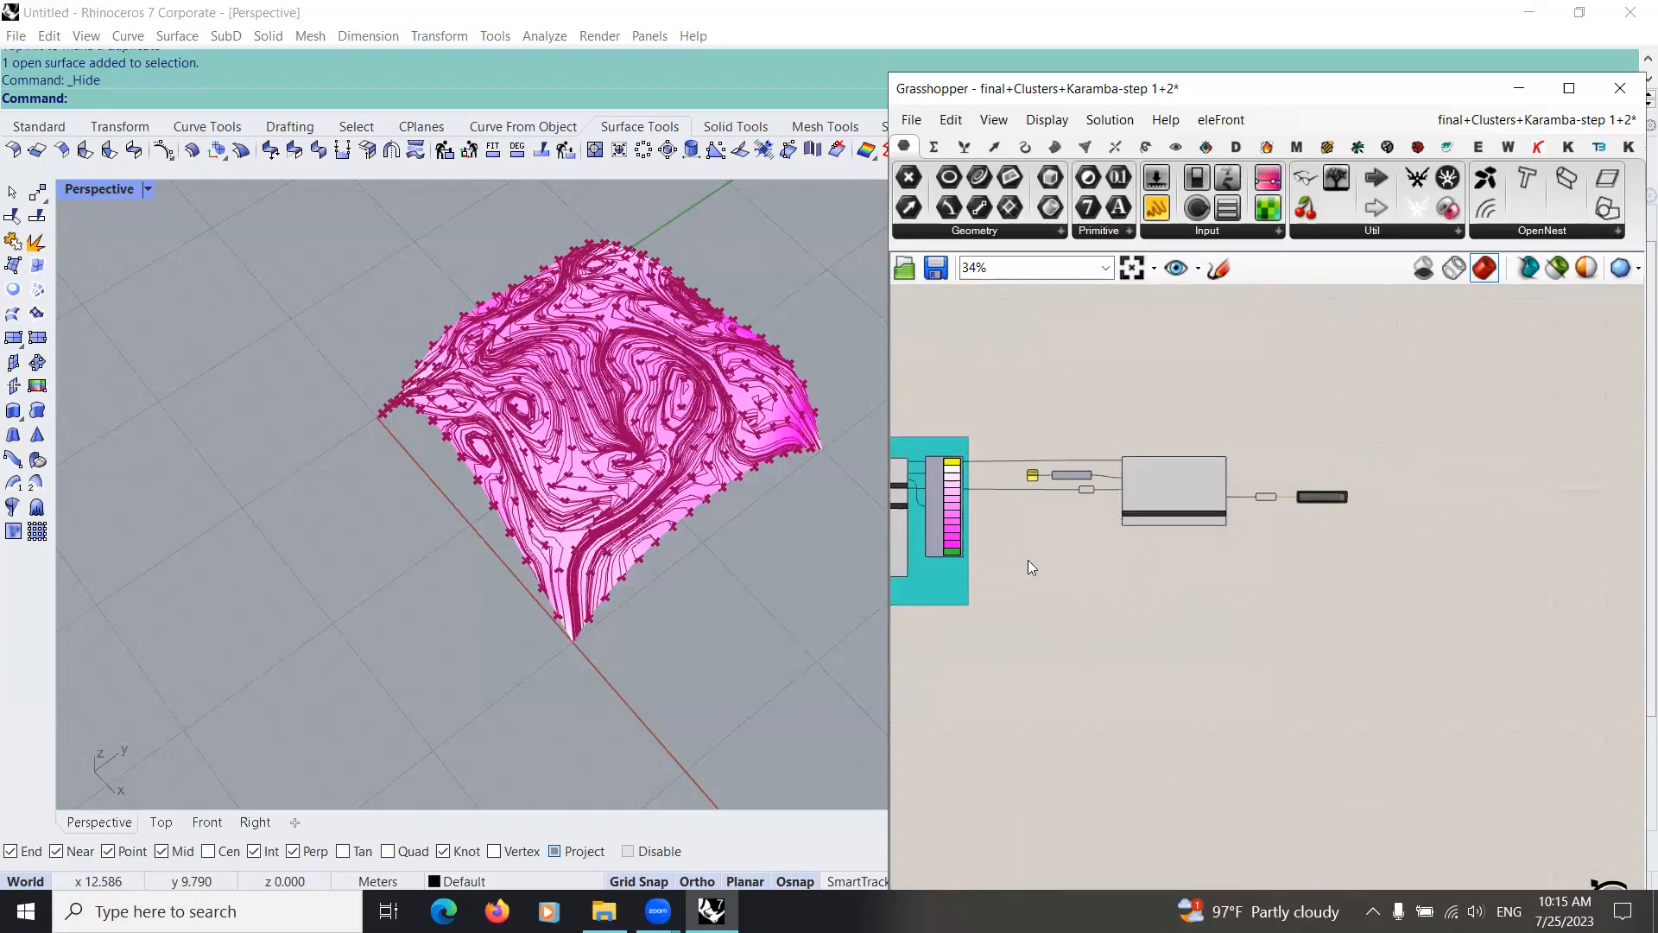
# Step: Add a Shell Forces (Karamba3D) component below Line Results on Shells
pyautogui.scroll(3, 1015, 566)
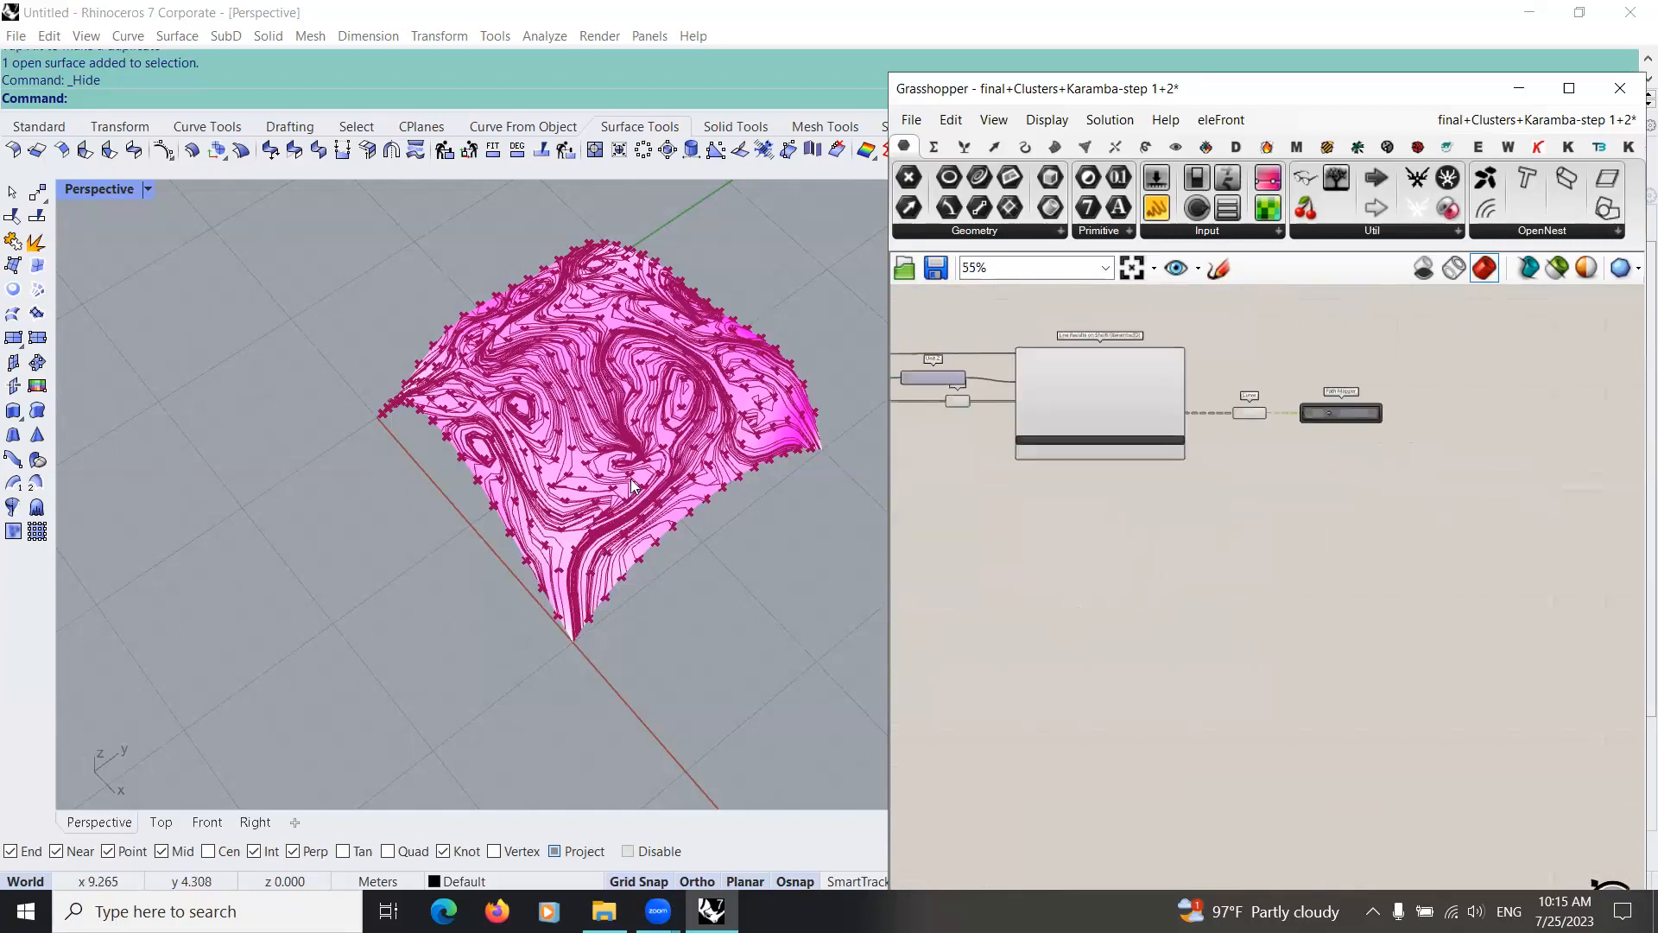
pyautogui.doubleClick(1059, 583)
pyautogui.write('sh')
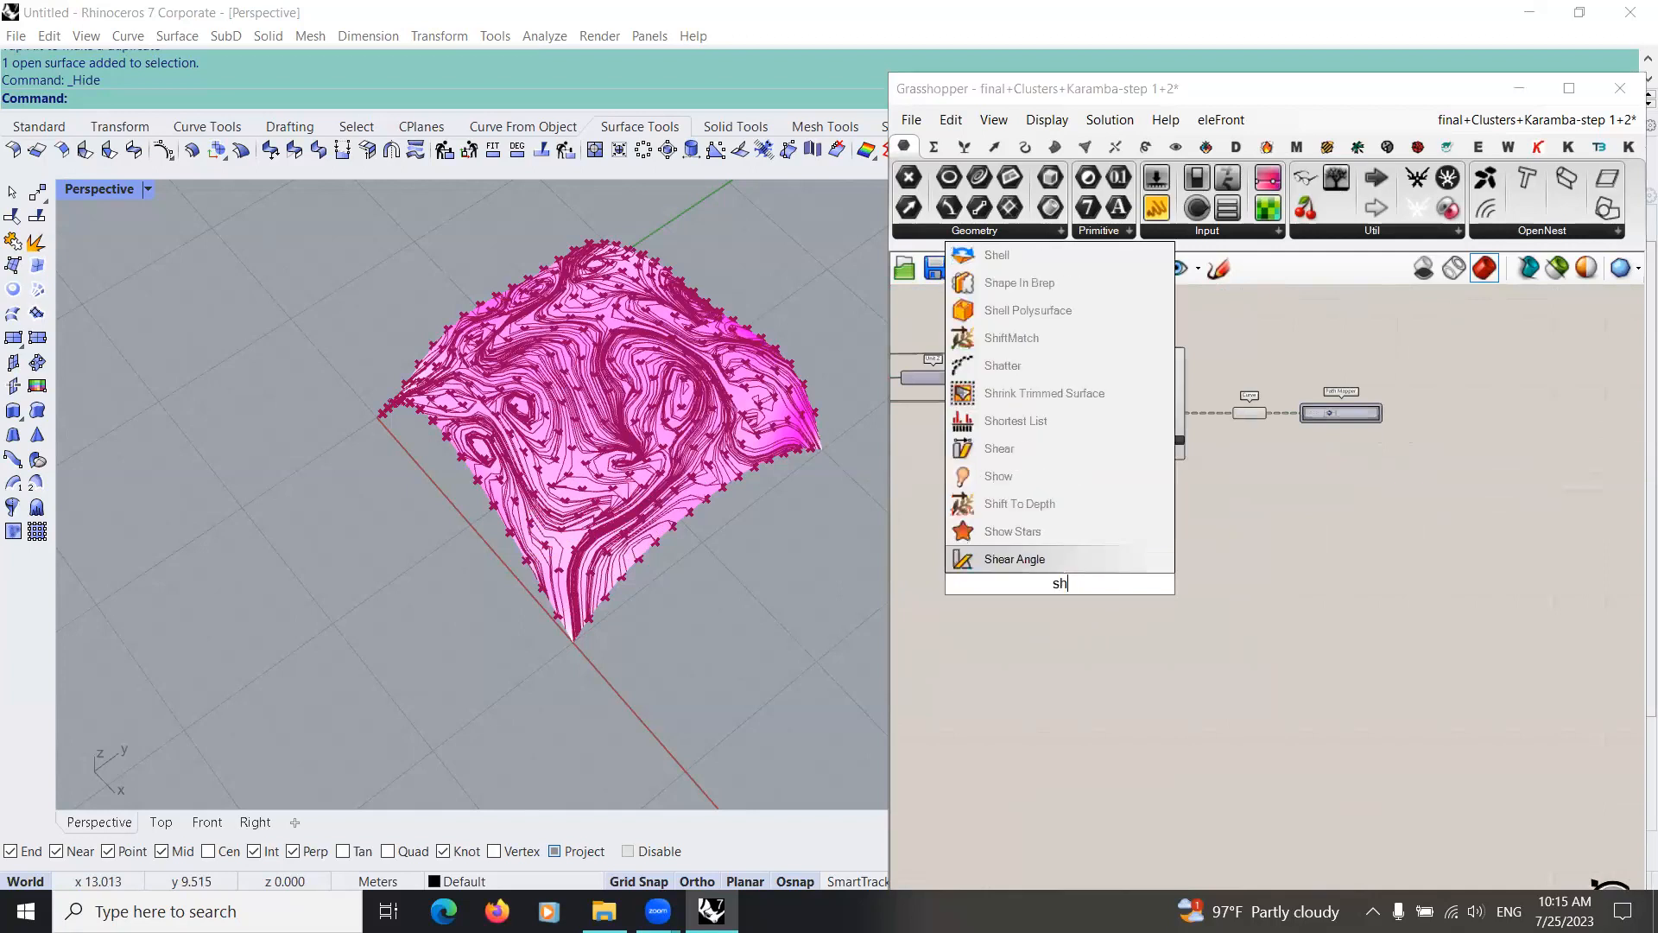
pyautogui.write('ell f')
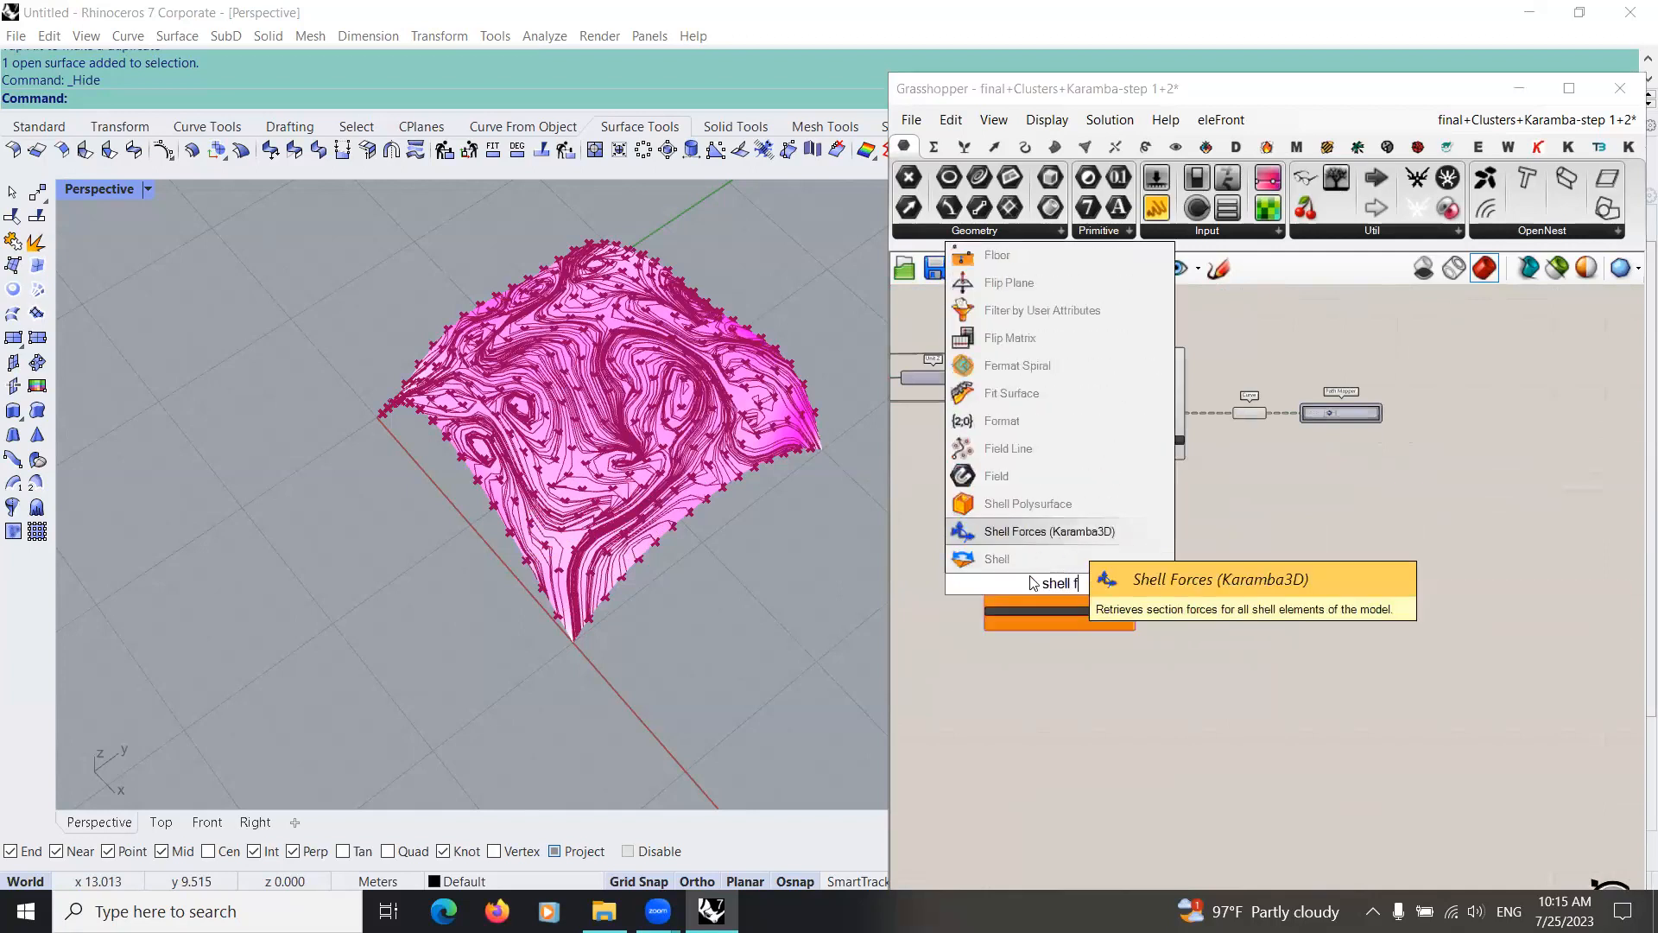
pyautogui.click(1062, 532)
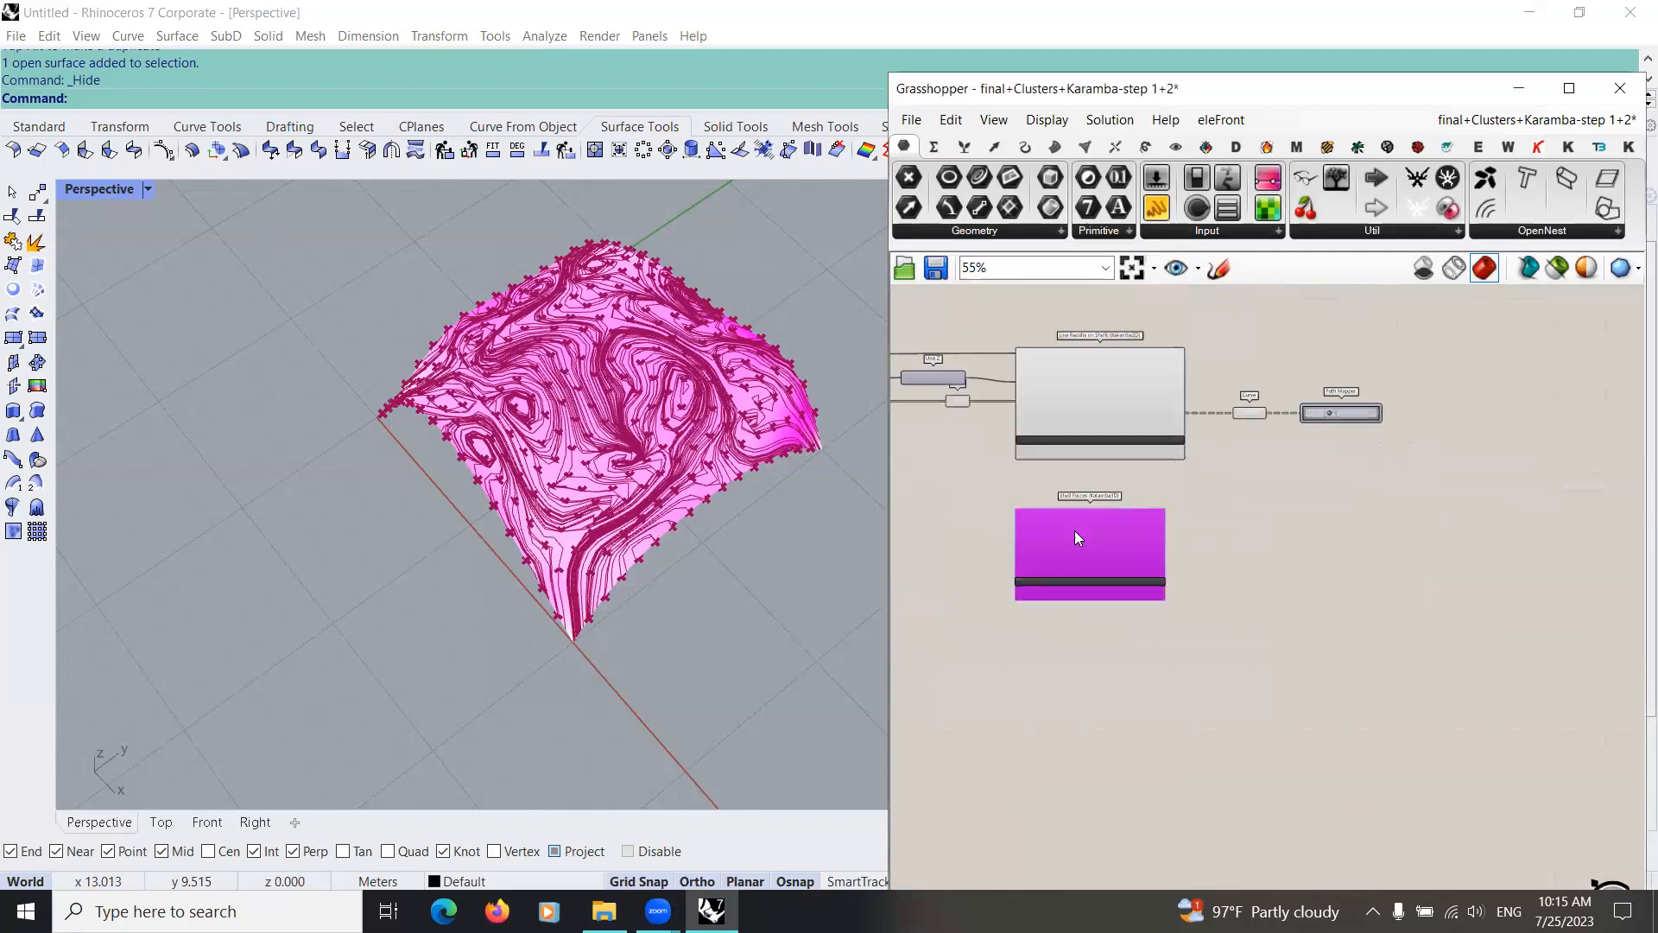
# Step: Connect the analyzed model to the Analyzed model input of the Shell Forces (Karamba3D) component
pyautogui.moveTo(924, 510); pyautogui.dragTo(1324, 584, button='right')
pyautogui.moveTo(1062, 444); pyautogui.dragTo(1249, 546)
pyautogui.scroll(5, 1294, 561)
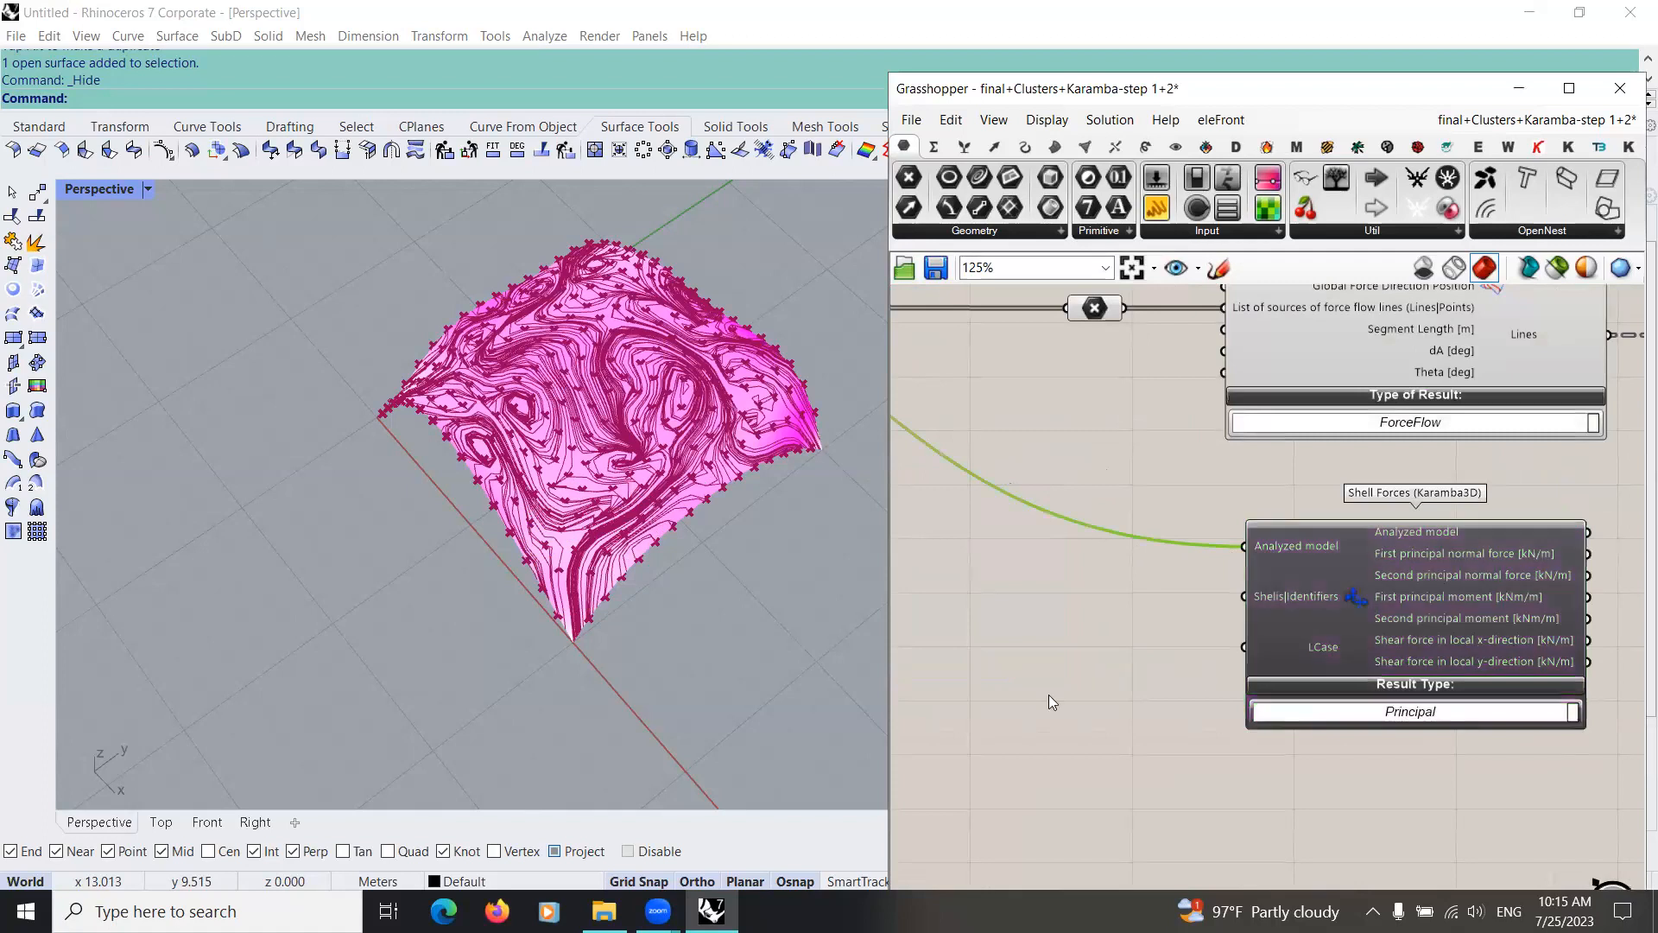
pyautogui.scroll(-3, 976, 656)
pyautogui.scroll(-1, 1066, 637)
pyautogui.moveTo(1096, 645); pyautogui.dragTo(1192, 645, button='right')
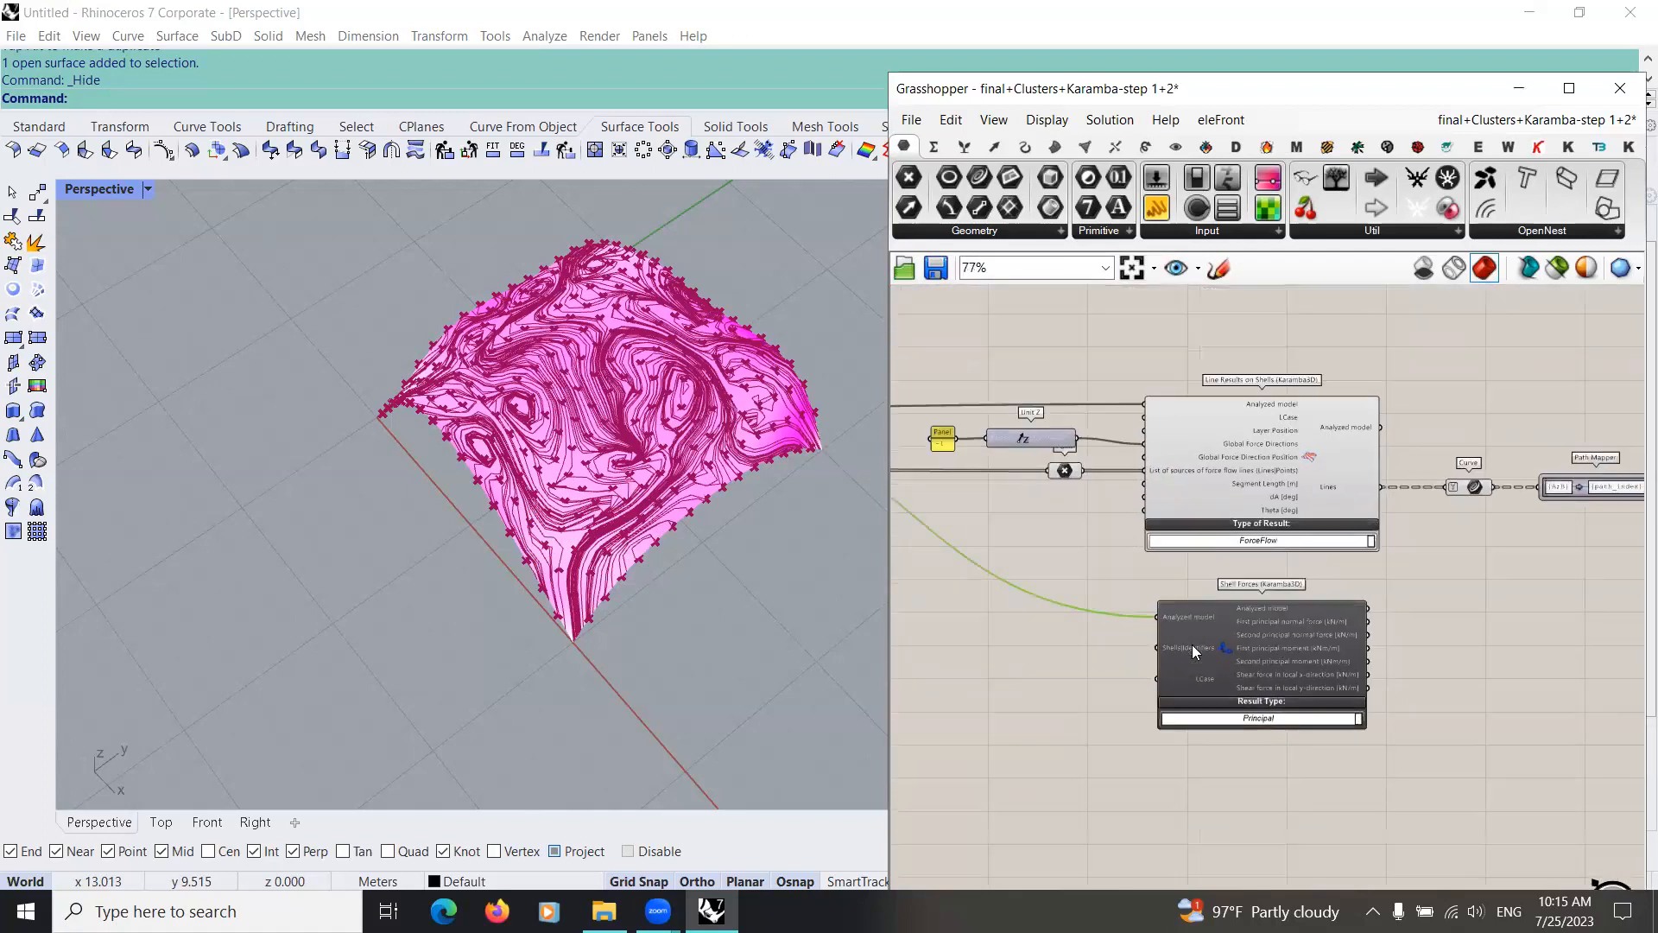
pyautogui.scroll(3, 1191, 646)
pyautogui.scroll(-2, 1176, 682)
pyautogui.moveTo(1176, 682); pyautogui.dragTo(1034, 639, button='right')
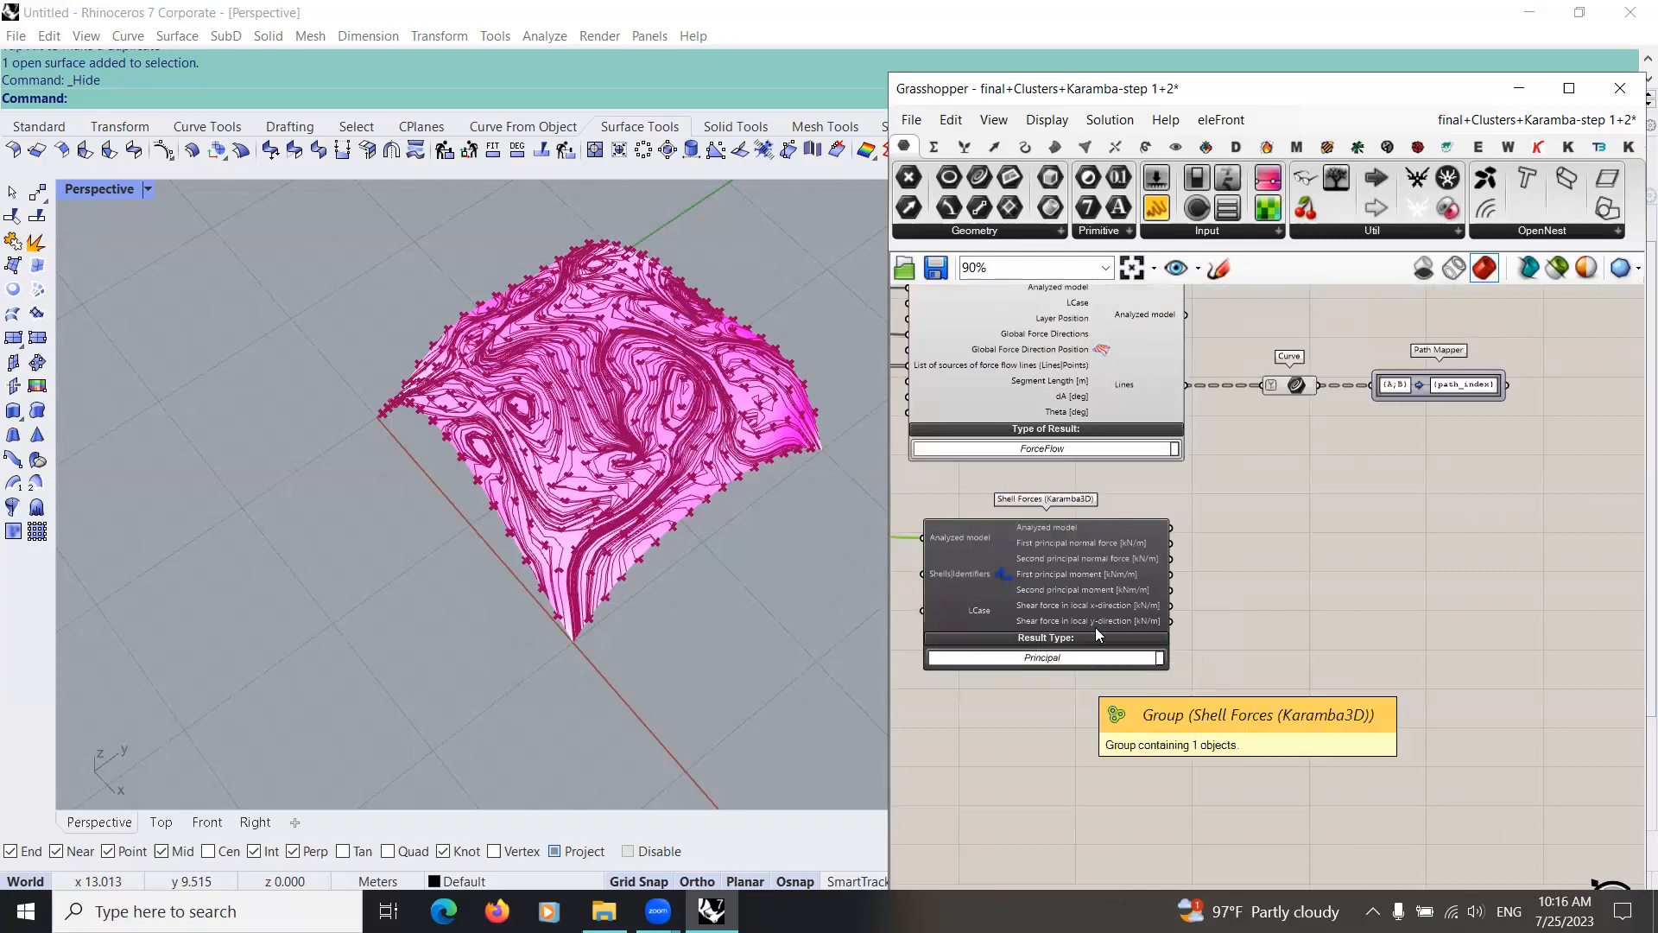
# Step: Add a Join Curves component after the Path Mapper and connect the Path Mapper output to its Curves input
pyautogui.scroll(-4, 1107, 491)
pyautogui.scroll(4, 1129, 537)
pyautogui.moveTo(1331, 447); pyautogui.dragTo(1075, 560, button='right')
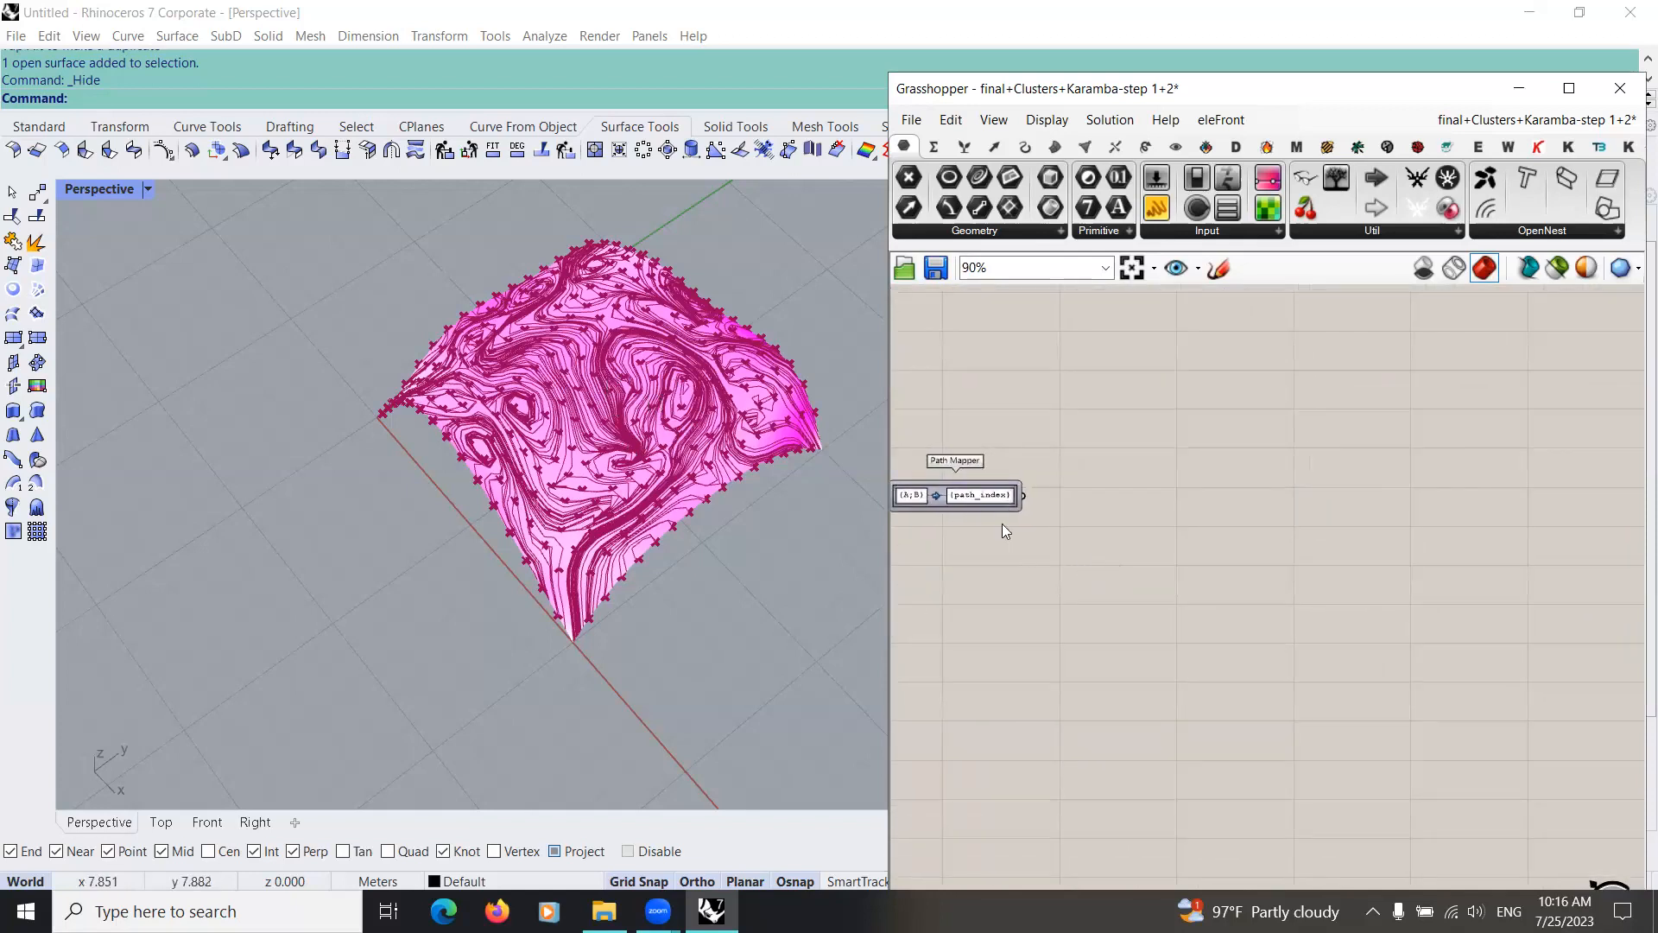
pyautogui.doubleClick(1097, 554)
pyautogui.write('join')
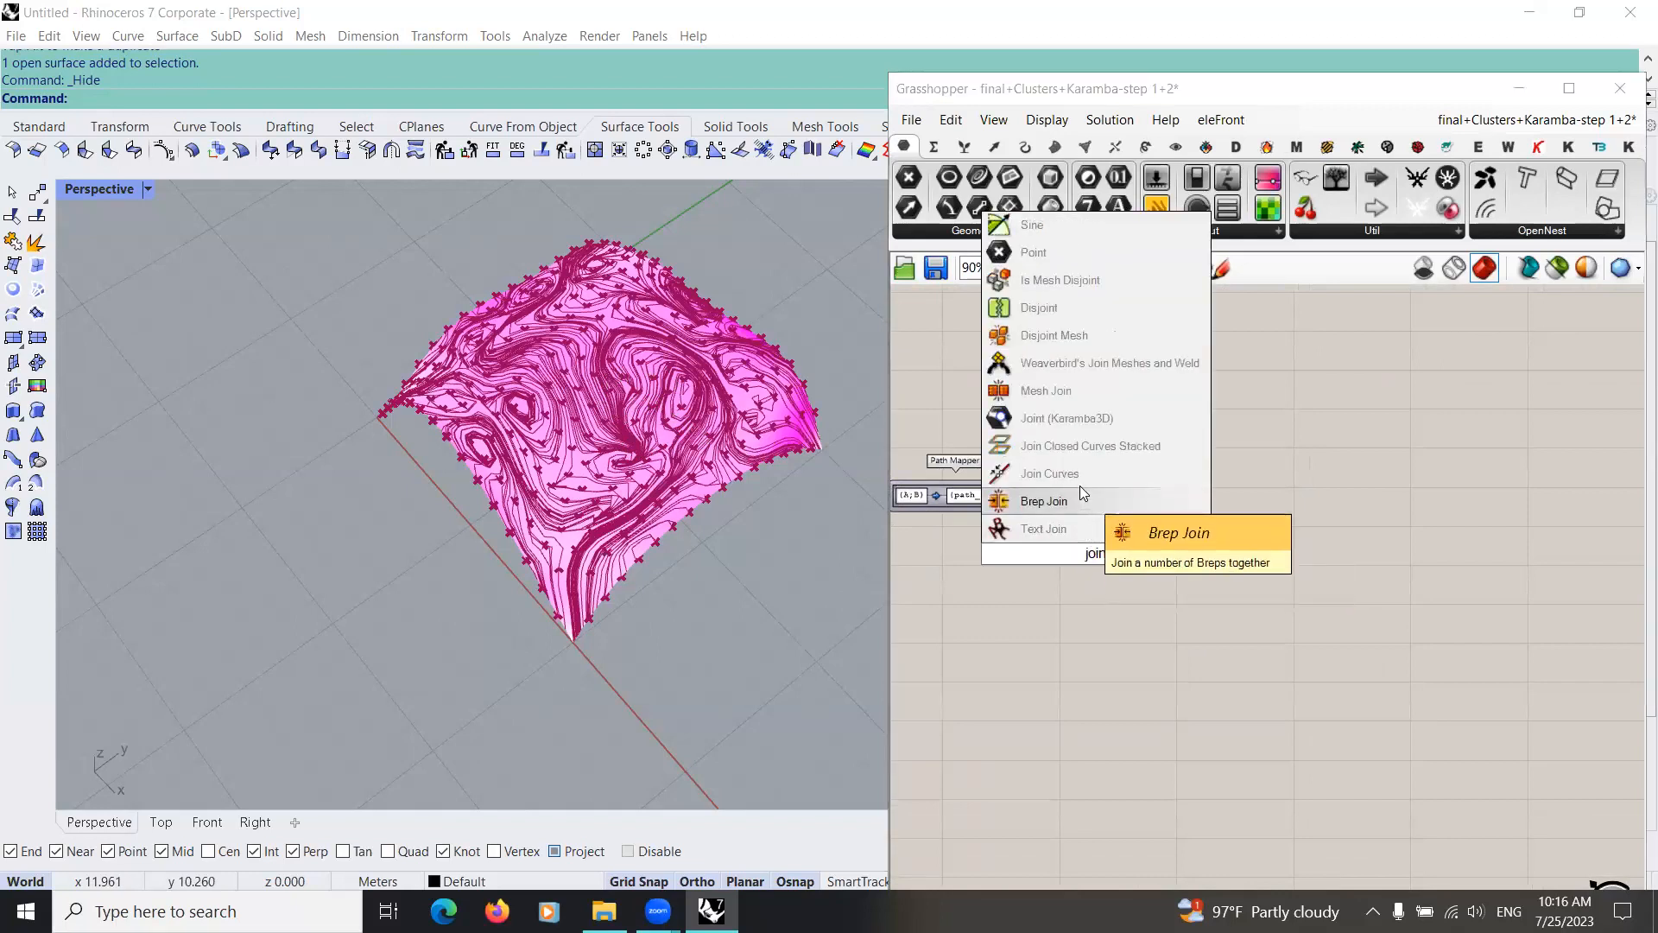
pyautogui.click(1079, 483)
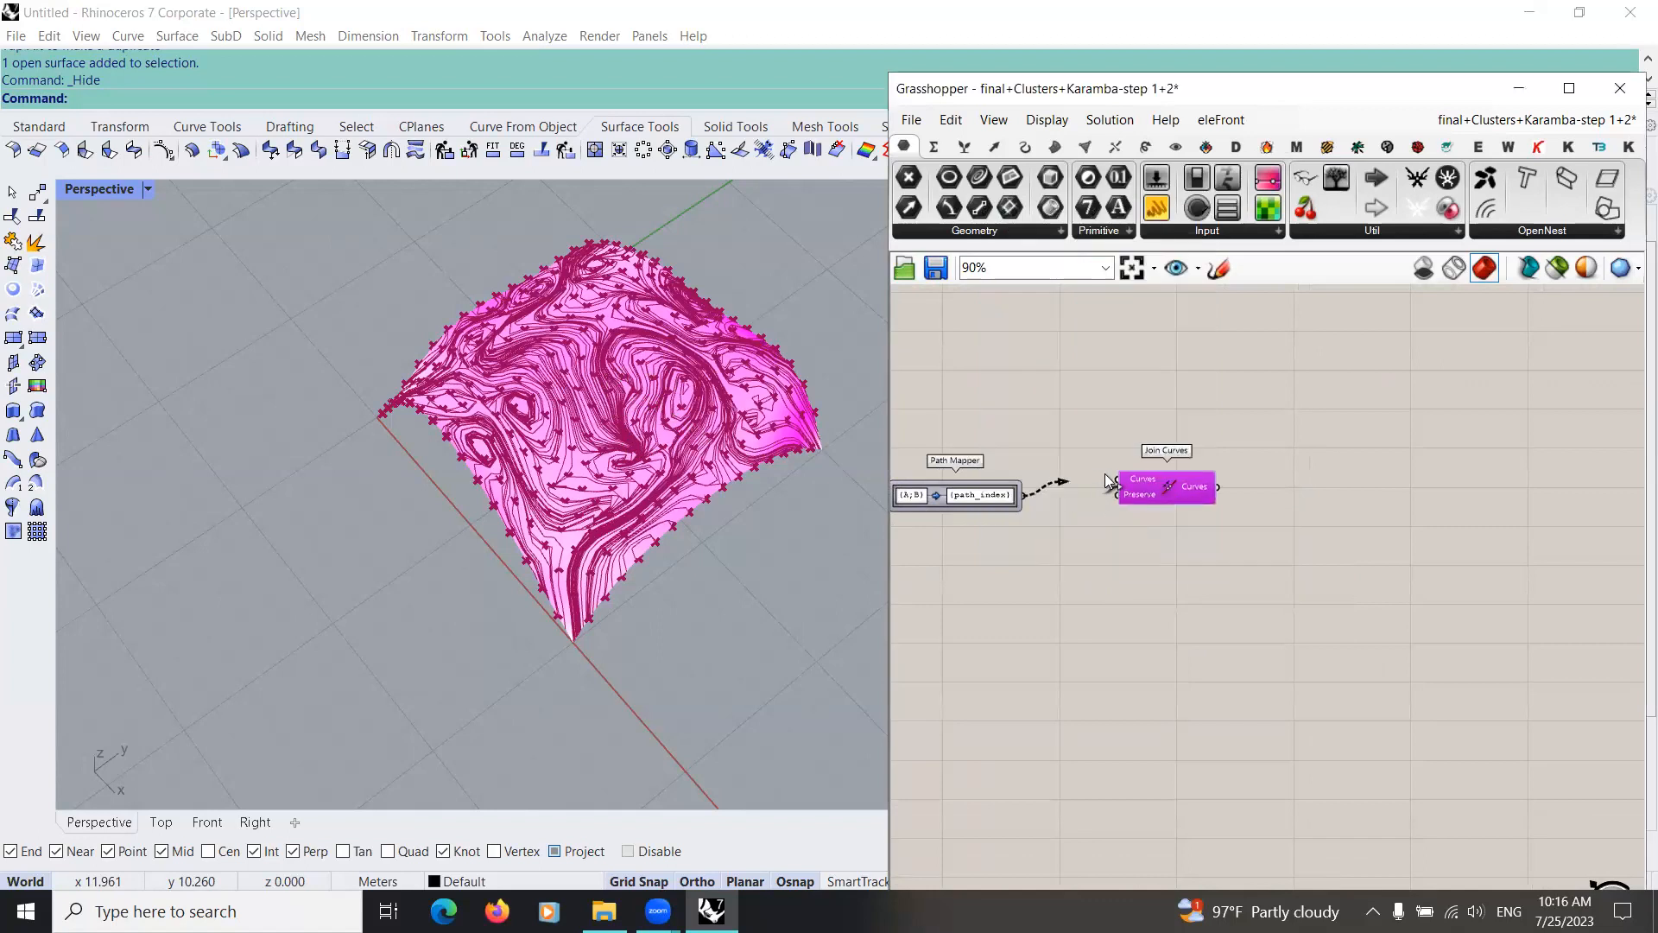
pyautogui.click(1173, 513)
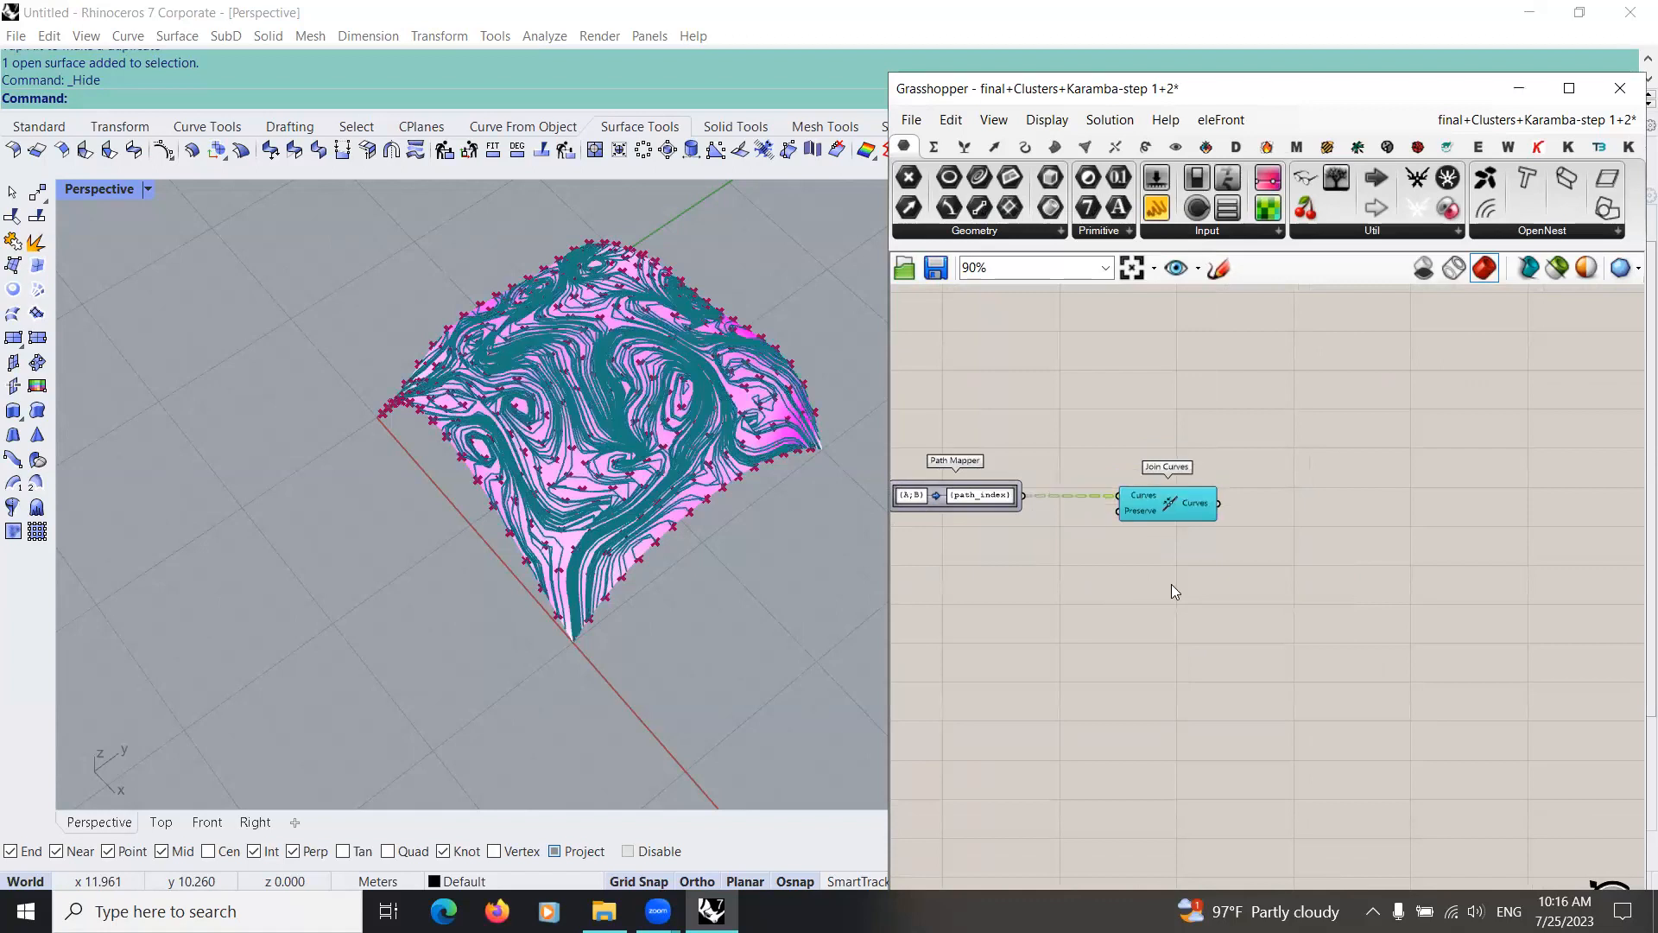
# Step: Simplify the Curves output of Join Curves and inspect the joined force flow lines on the shell
pyautogui.scroll(3, 1071, 537)
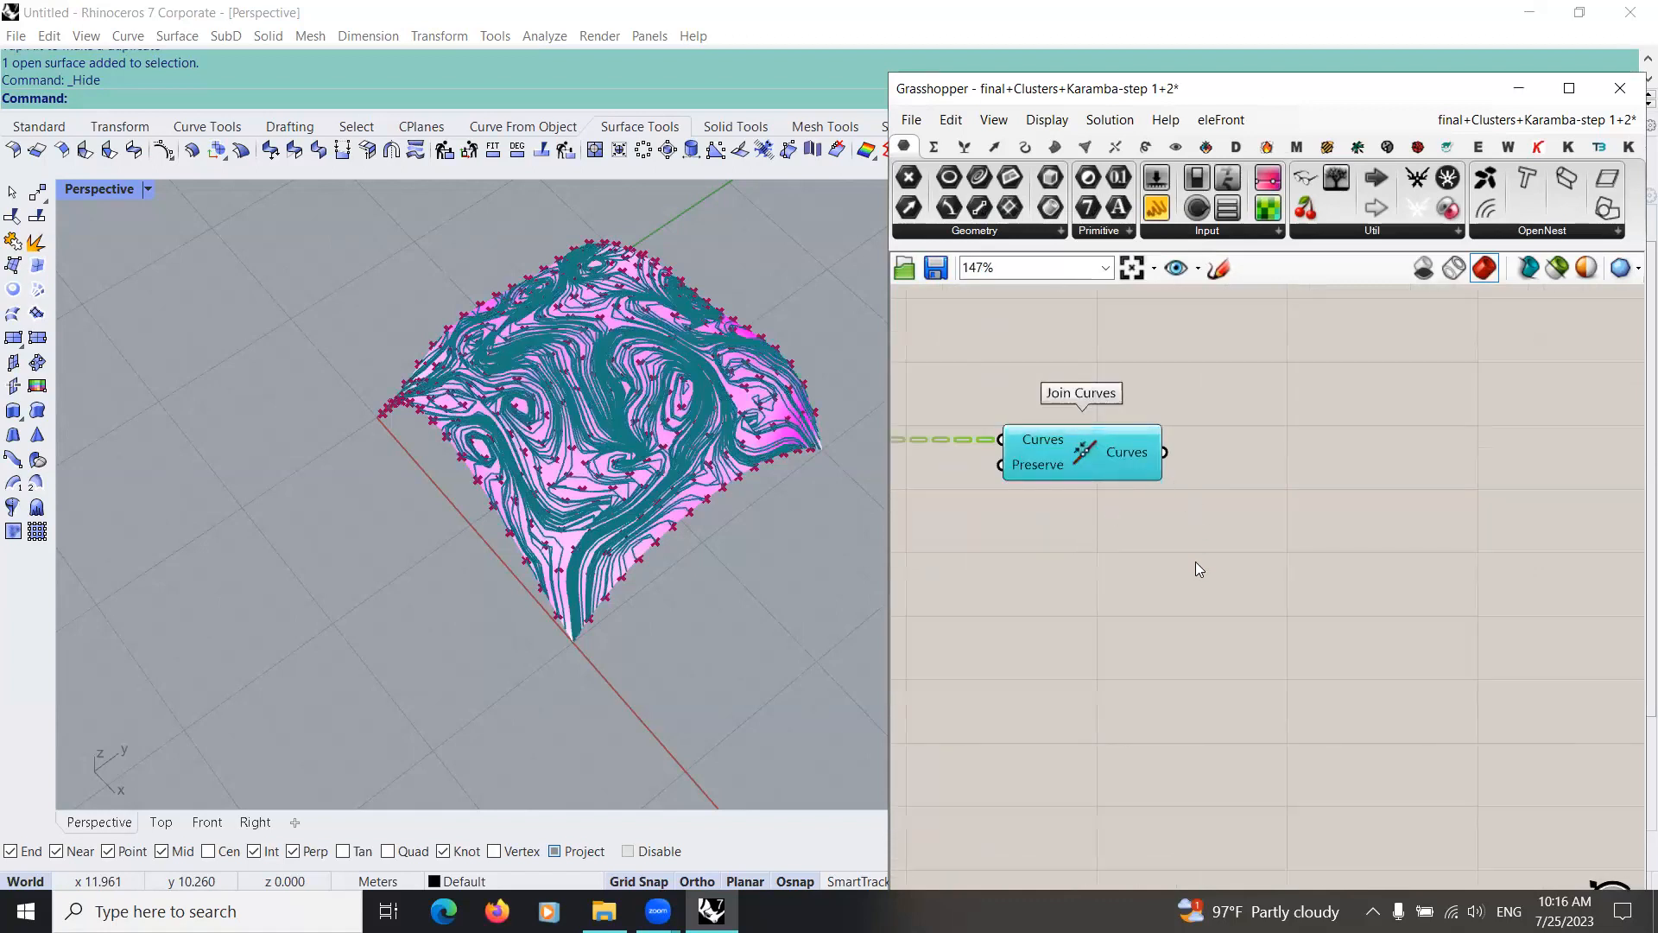
pyautogui.rightClick(1140, 456)
pyautogui.click(1199, 587)
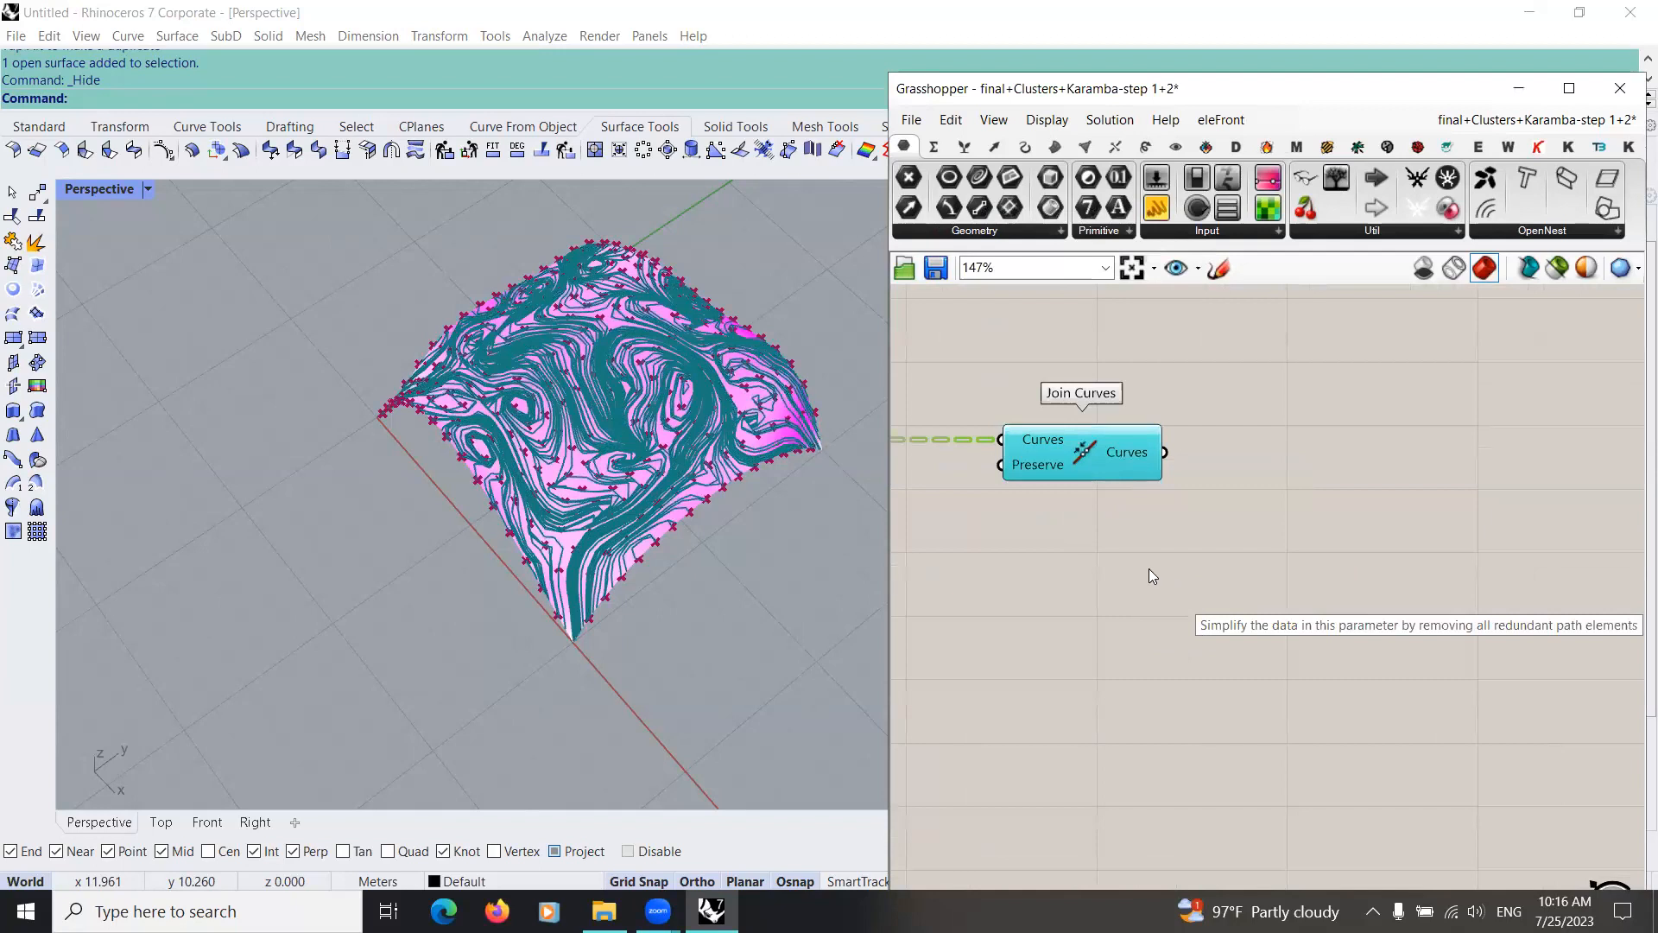
pyautogui.scroll(-4, 1143, 553)
pyautogui.moveTo(665, 438); pyautogui.dragTo(589, 541, button='right')
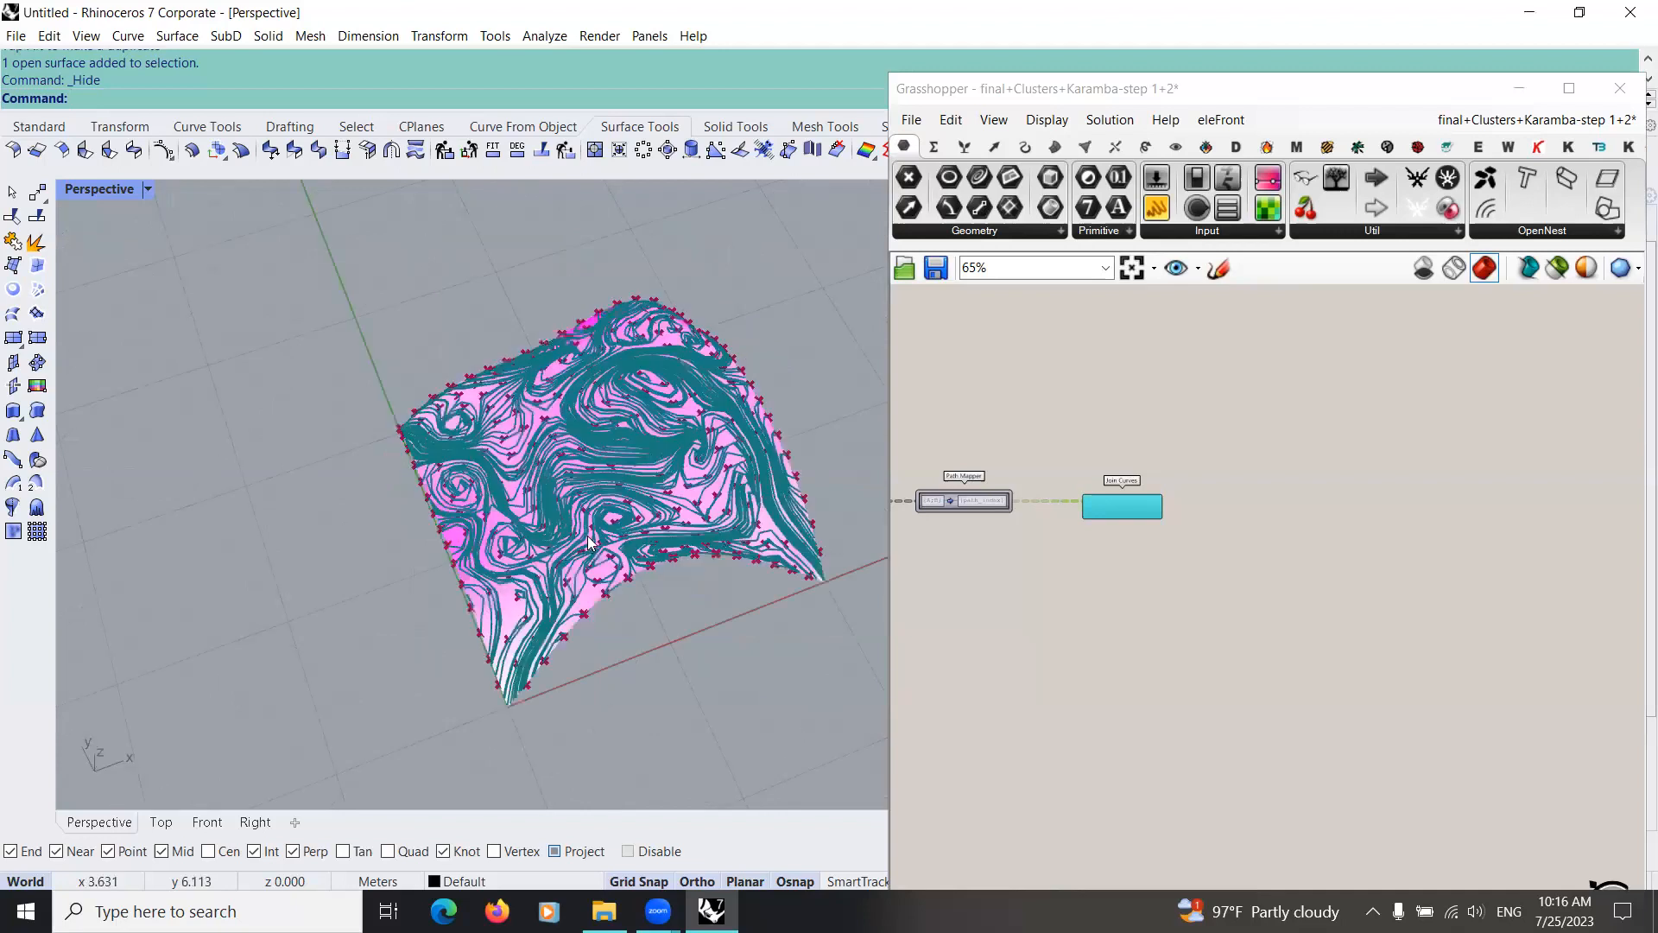
pyautogui.scroll(4, 623, 537)
pyautogui.scroll(-4, 753, 582)
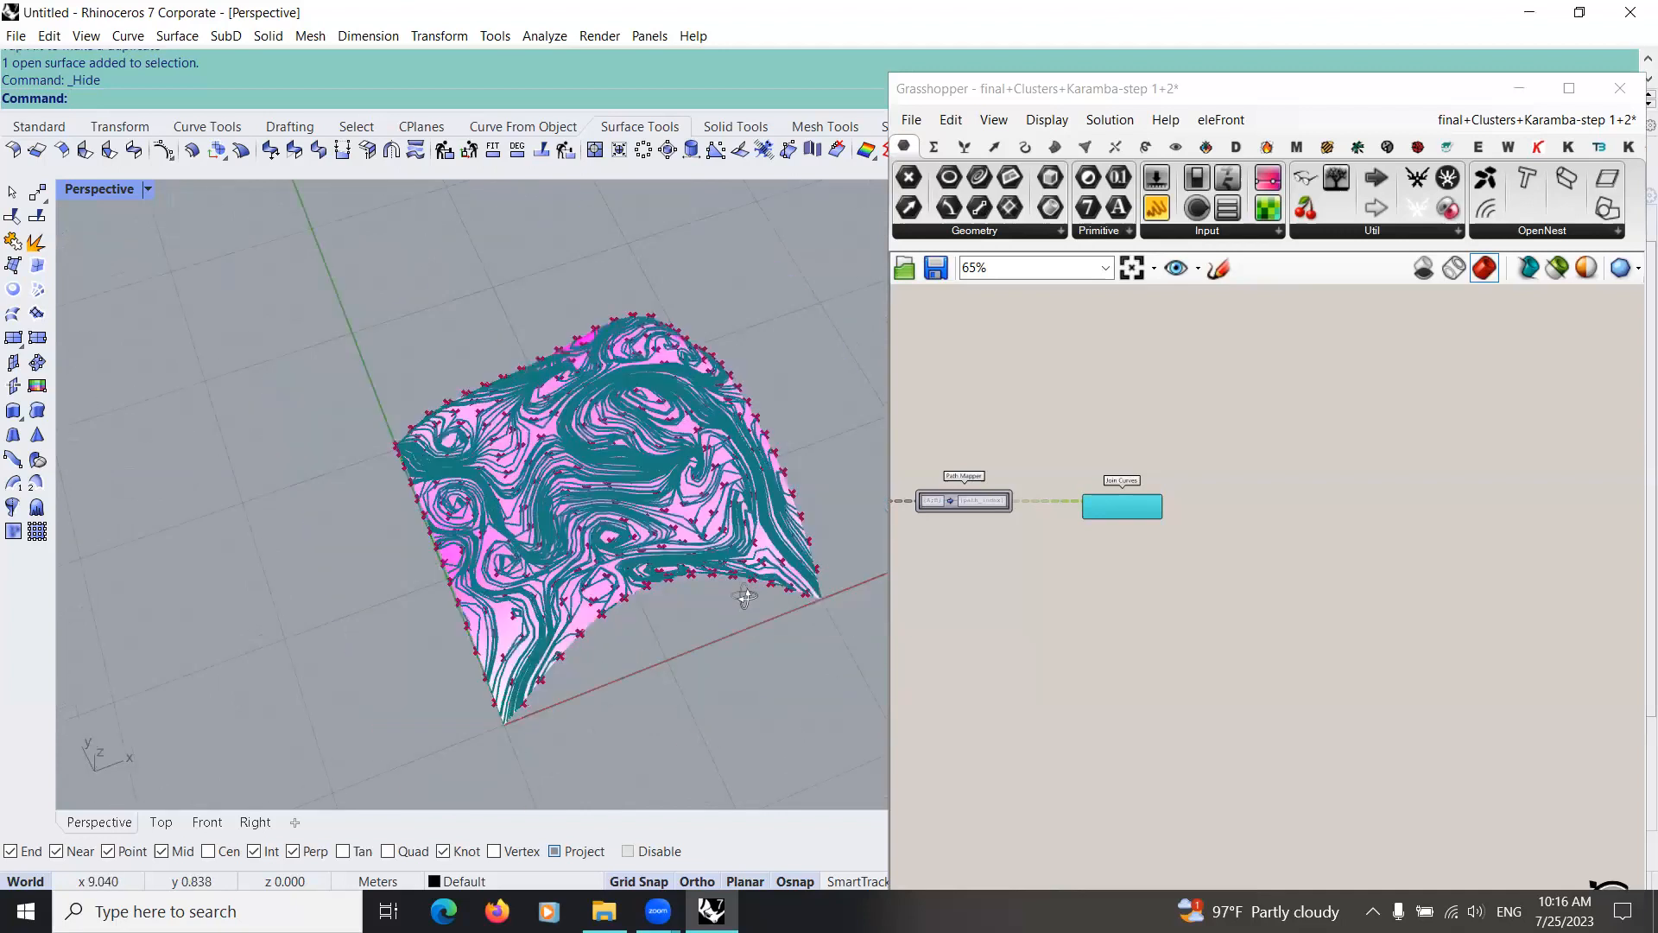
pyautogui.moveTo(672, 553); pyautogui.dragTo(516, 472, button='right')
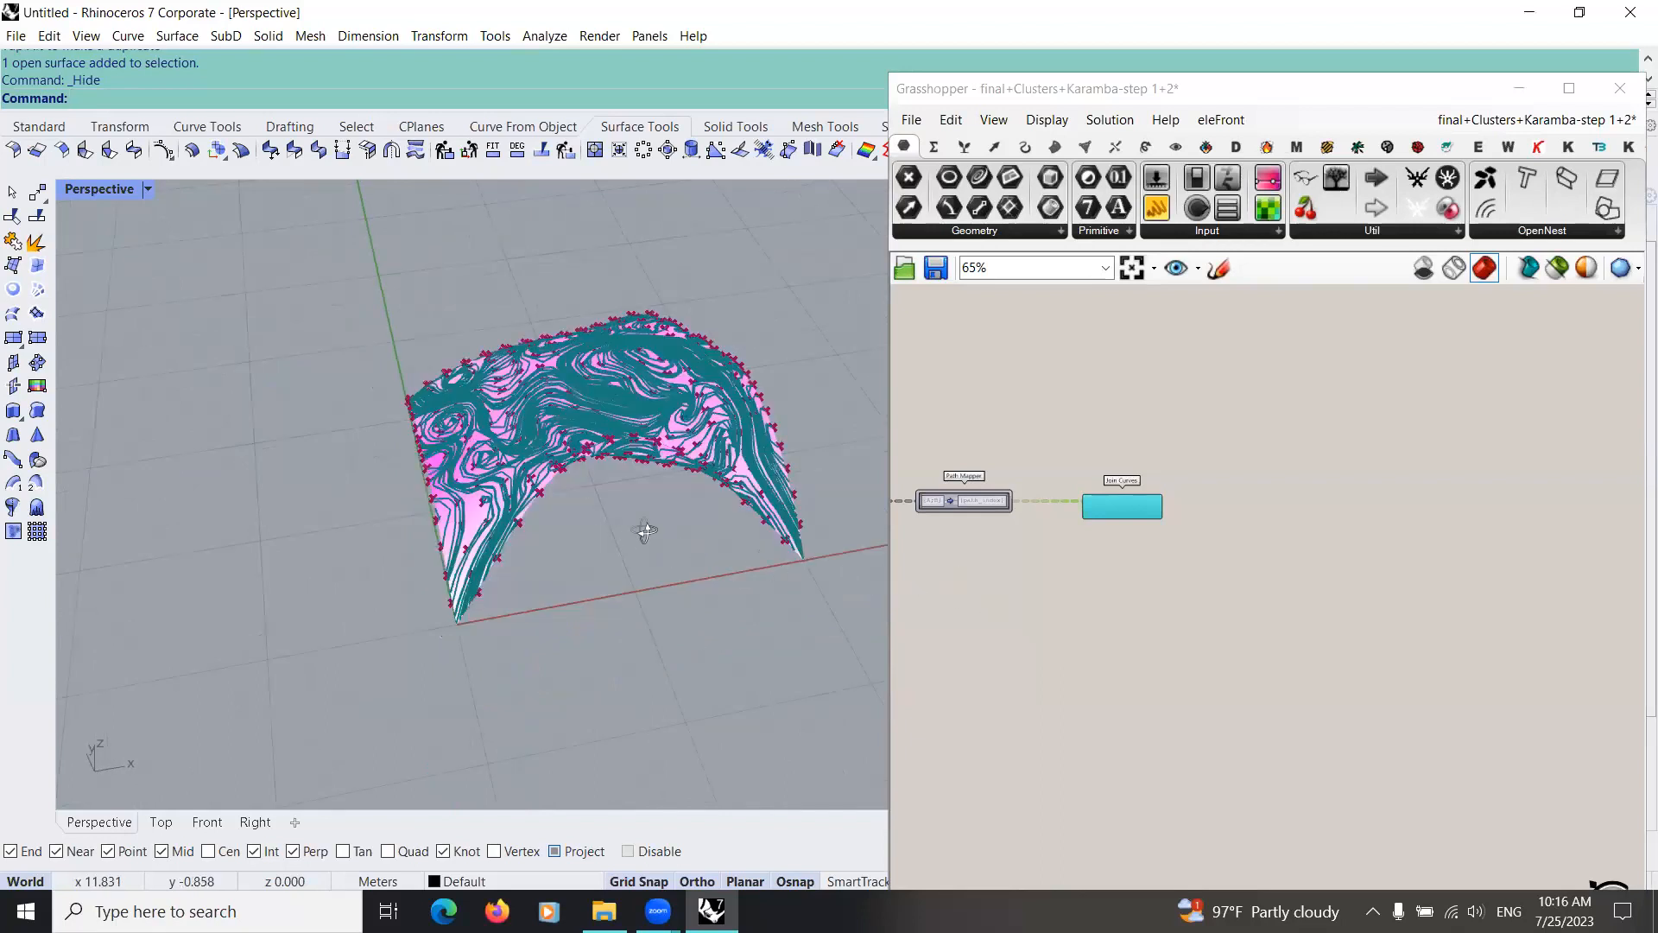
pyautogui.moveTo(695, 534)
pyautogui.mouseDown(button='right')
pyautogui.moveTo(727, 539)
pyautogui.moveTo(685, 472)
pyautogui.moveTo(555, 442)
pyautogui.moveTo(630, 452)
pyautogui.moveTo(389, 493)
pyautogui.moveTo(682, 518)
pyautogui.mouseUp(button='right')
# Step: Add a Length component beside Join Curves and connect the joined Curves output to its Curve input
pyautogui.scroll(3, 1114, 535)
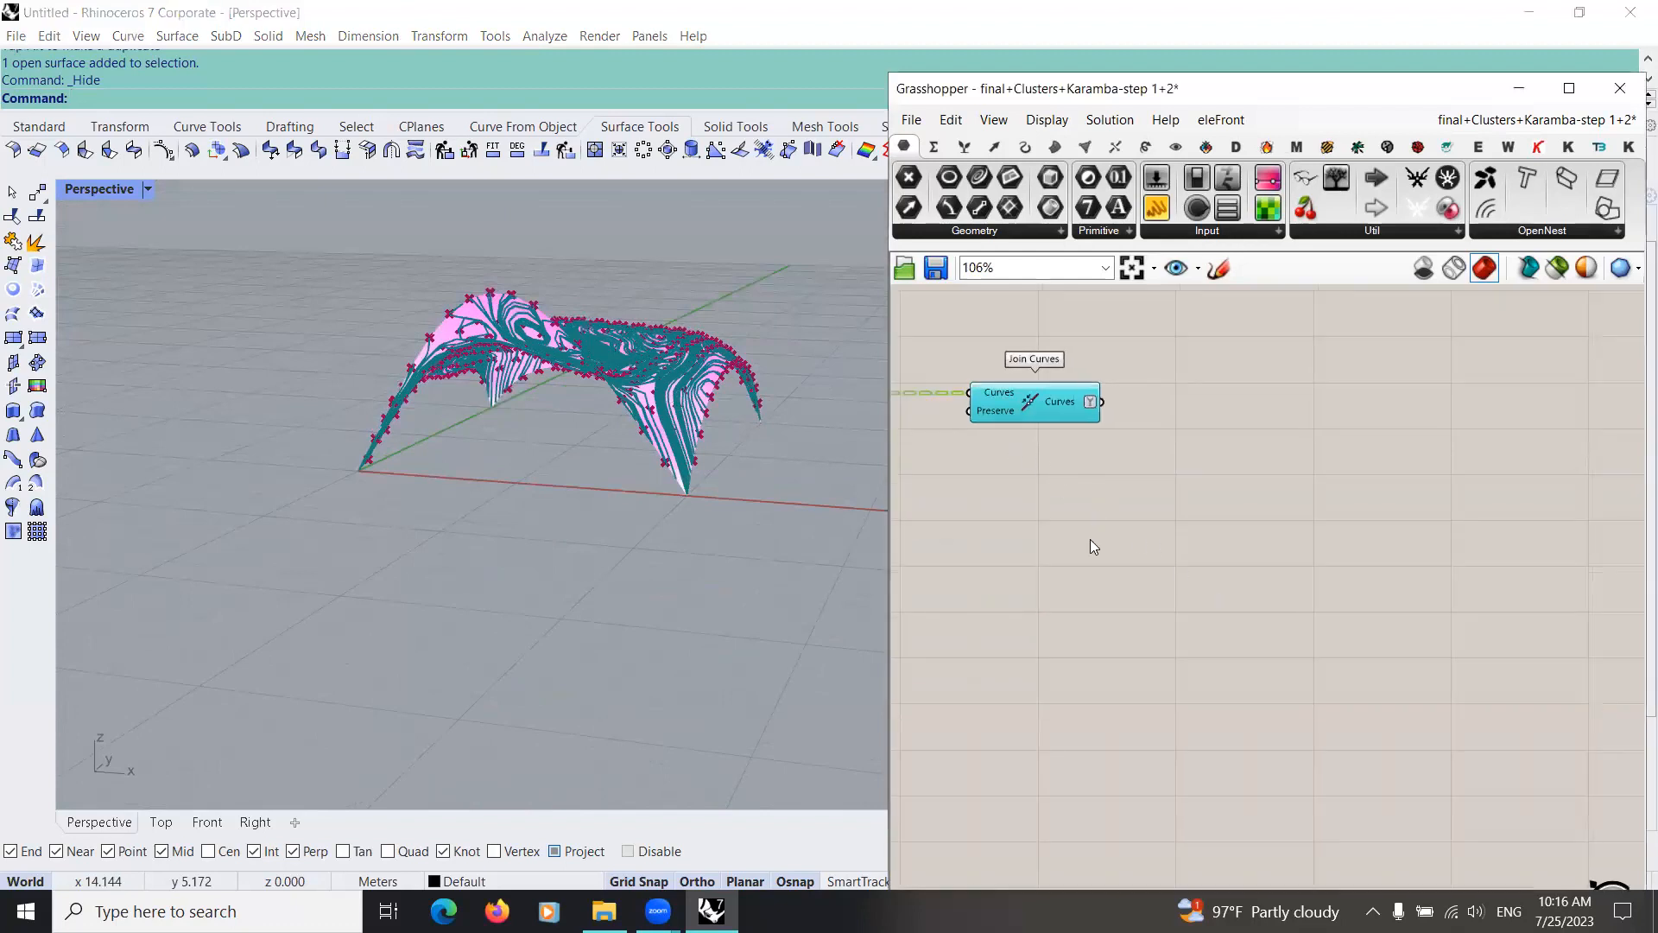
pyautogui.doubleClick(1079, 496)
pyautogui.write('len')
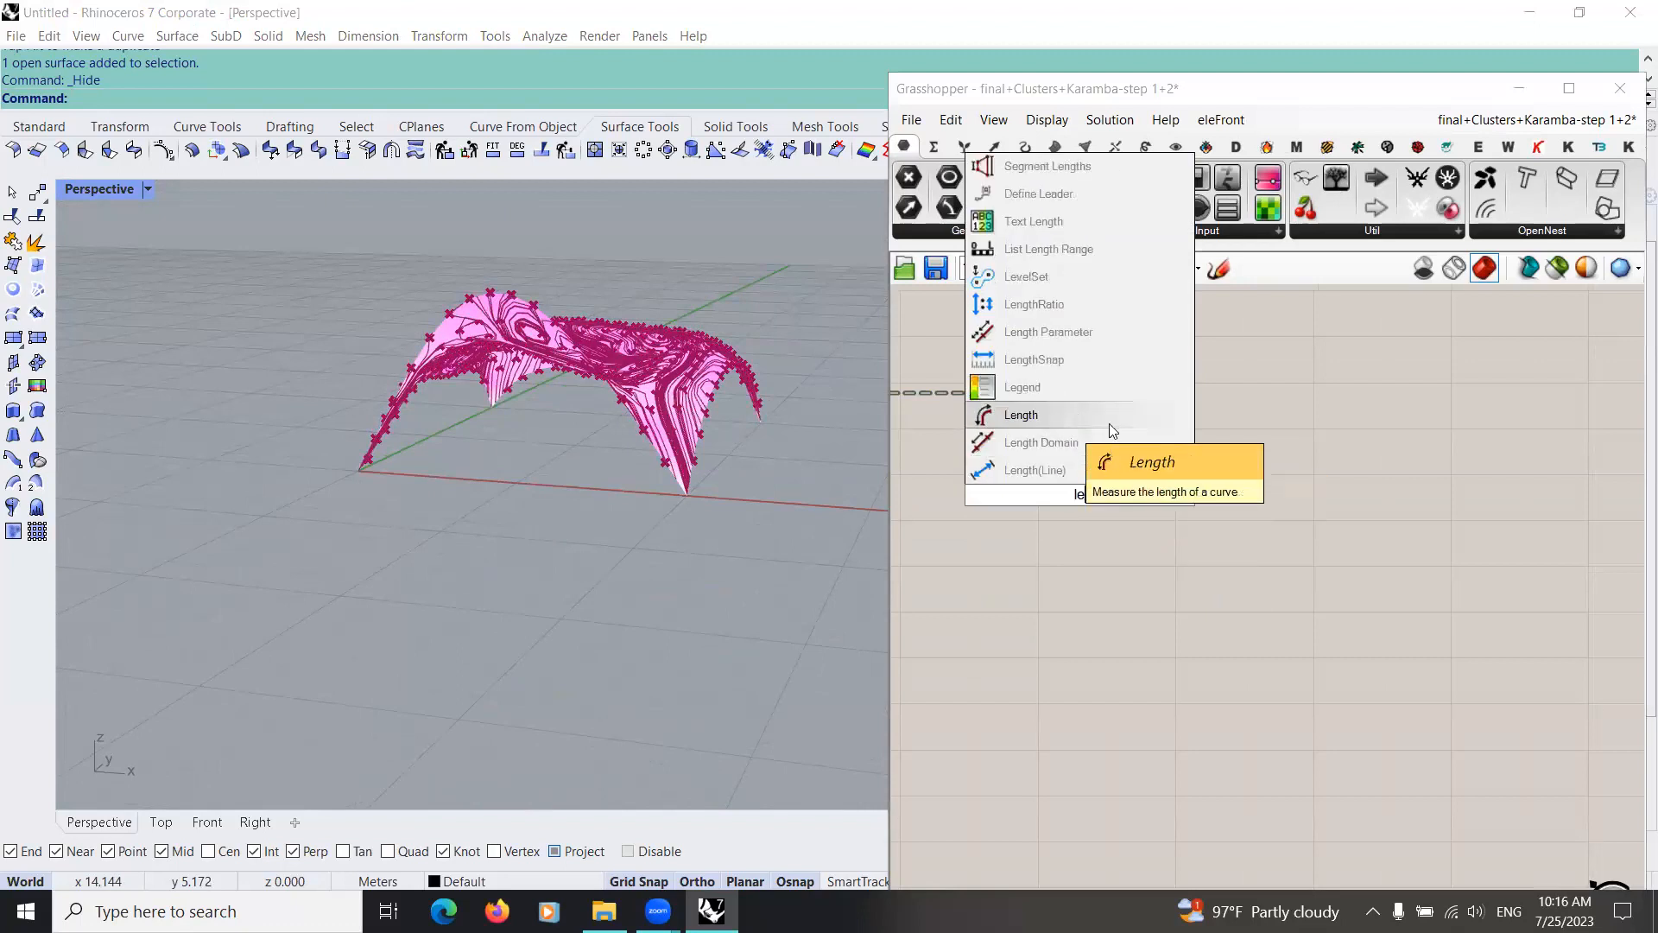
pyautogui.click(1064, 423)
pyautogui.moveTo(1032, 406); pyautogui.dragTo(1020, 389)
pyautogui.moveTo(1026, 494); pyautogui.dragTo(1092, 384)
pyautogui.moveTo(1090, 495); pyautogui.dragTo(1303, 394)
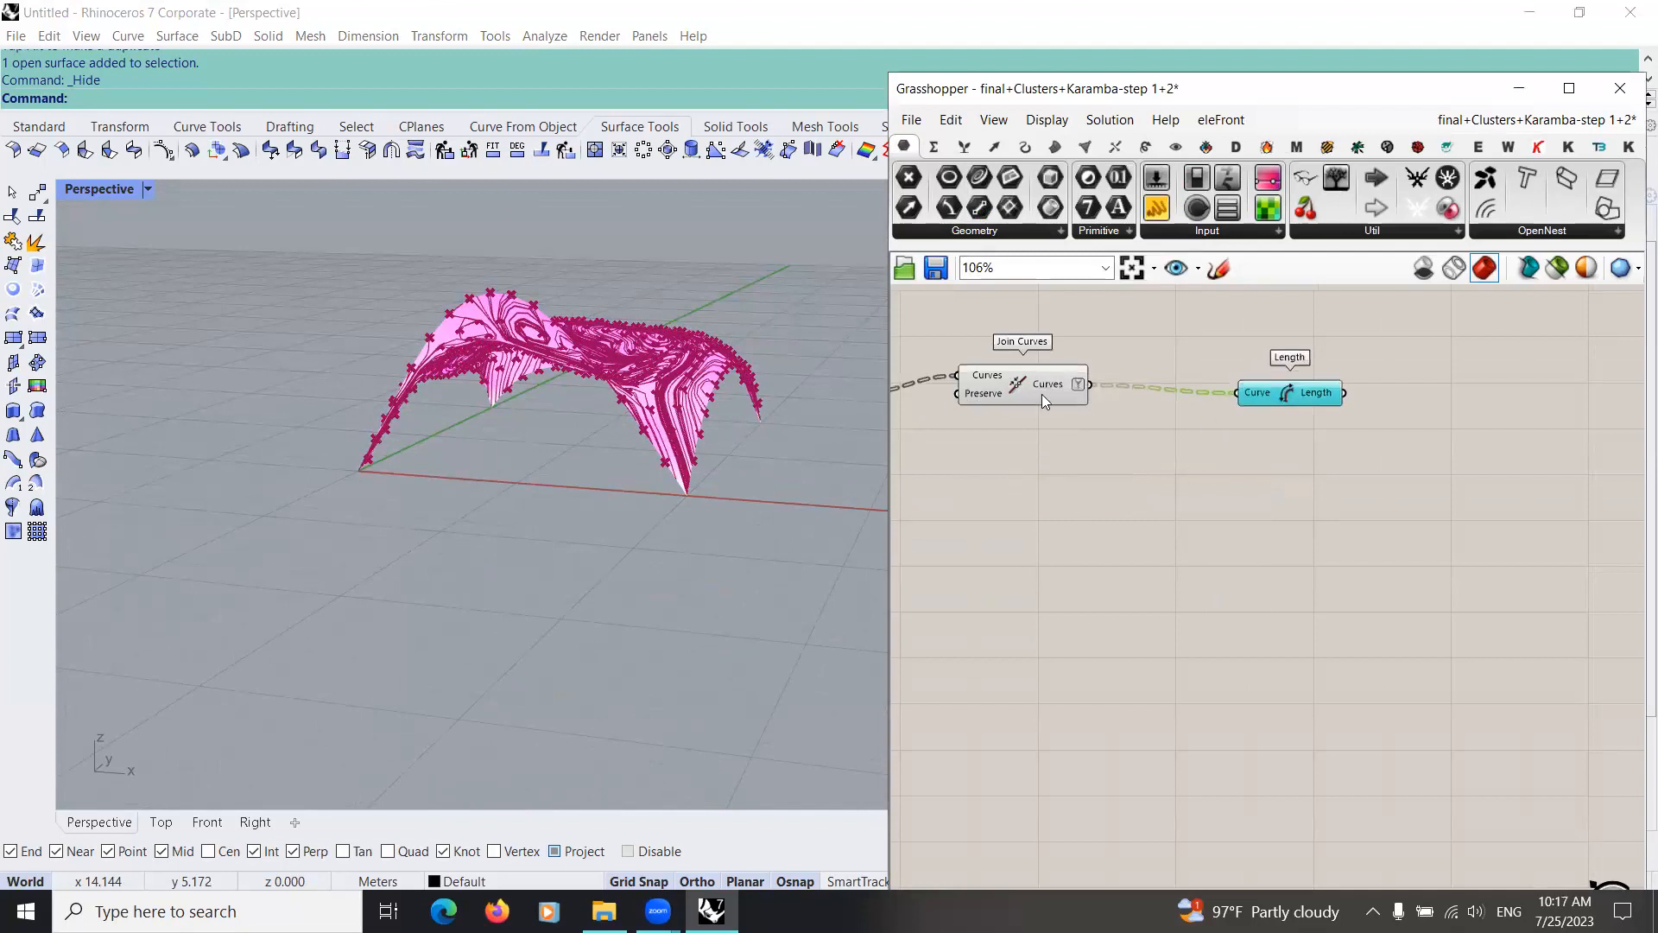
pyautogui.moveTo(1042, 395); pyautogui.dragTo(1059, 411)
pyautogui.click(1313, 399)
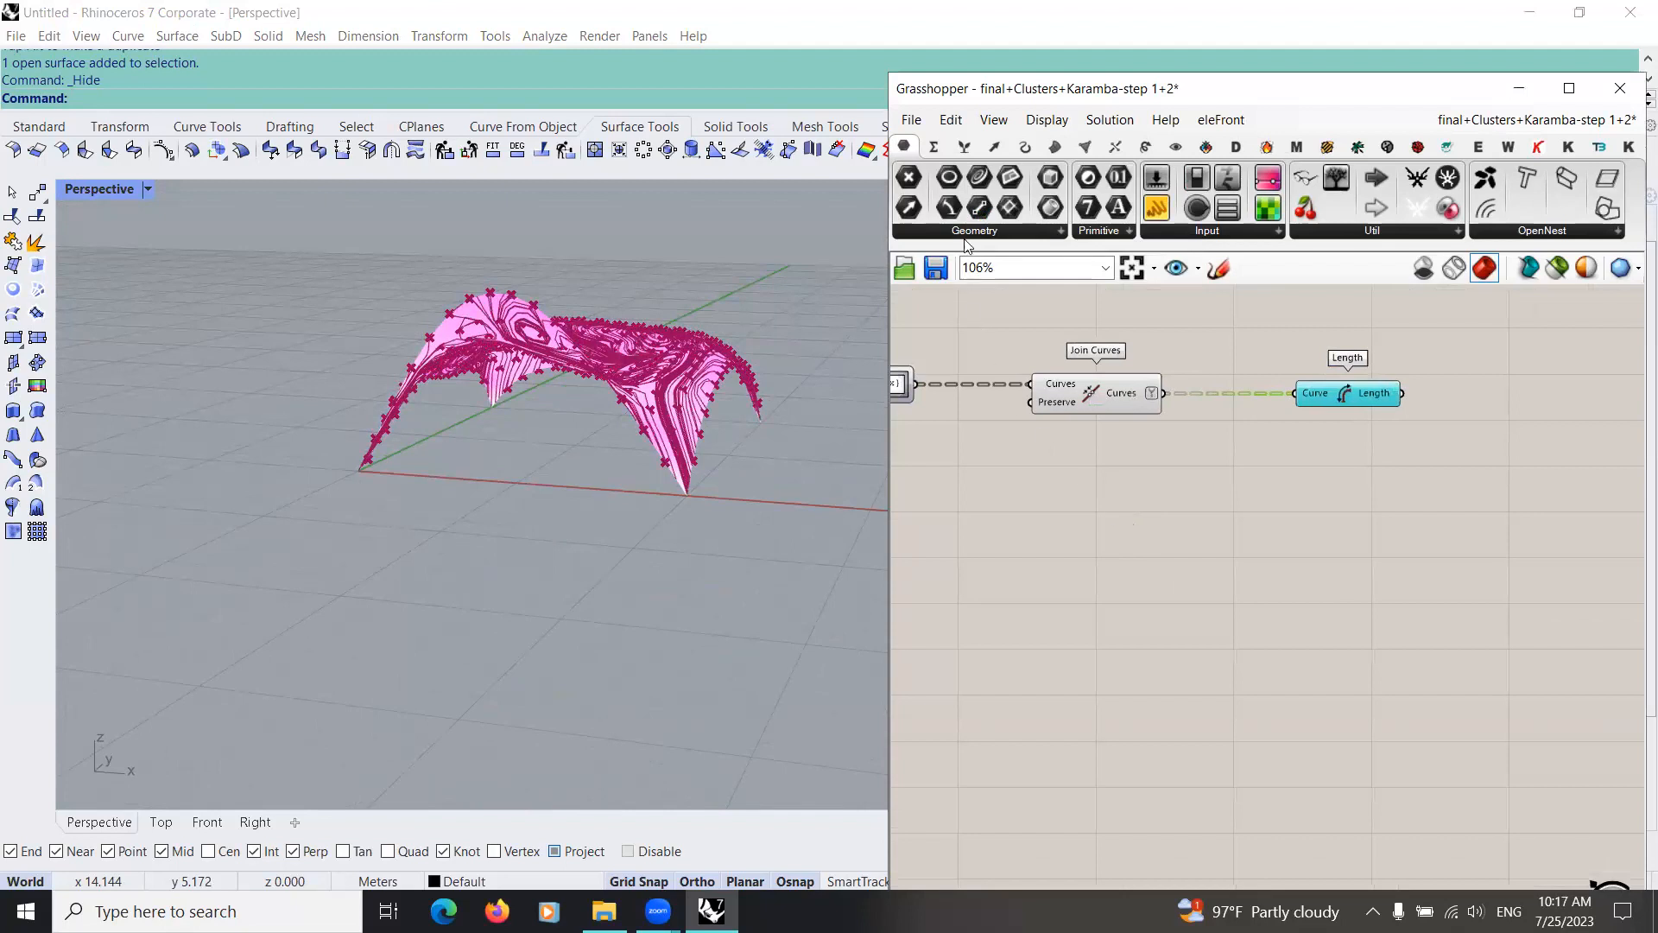
# Step: Add a number slider set to 10, a Square Root and a Multiplication component, and feed the slider into Multiplication's A input
pyautogui.click(933, 147)
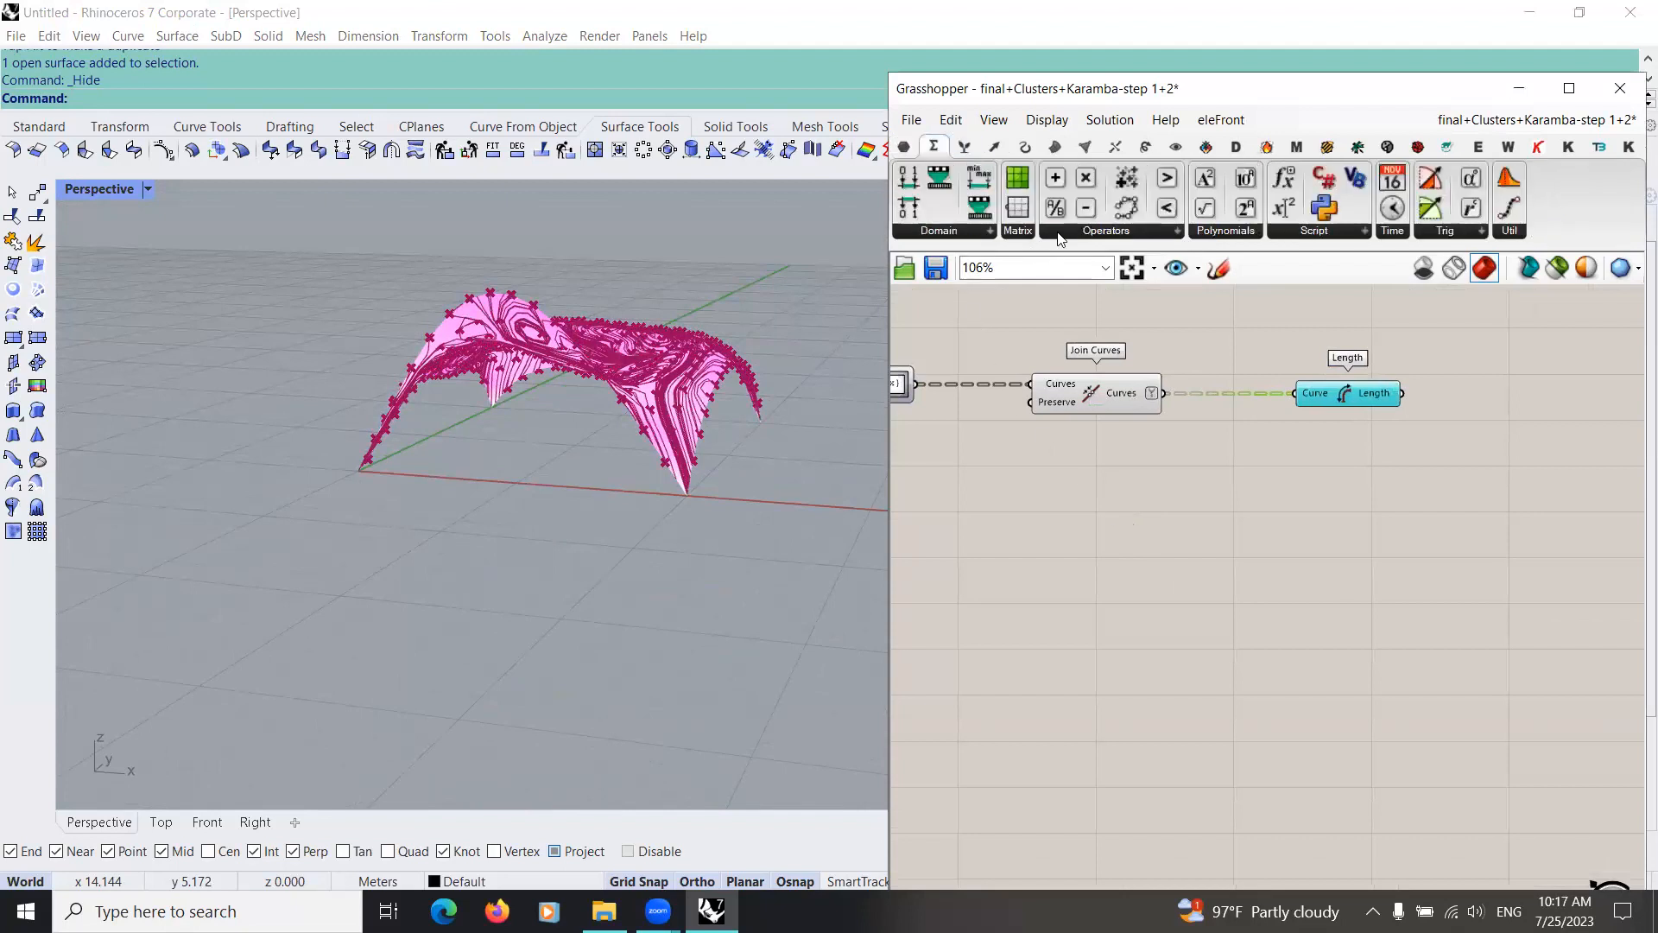
pyautogui.doubleClick(1119, 502)
pyautogui.write('10')
pyautogui.press('Return')
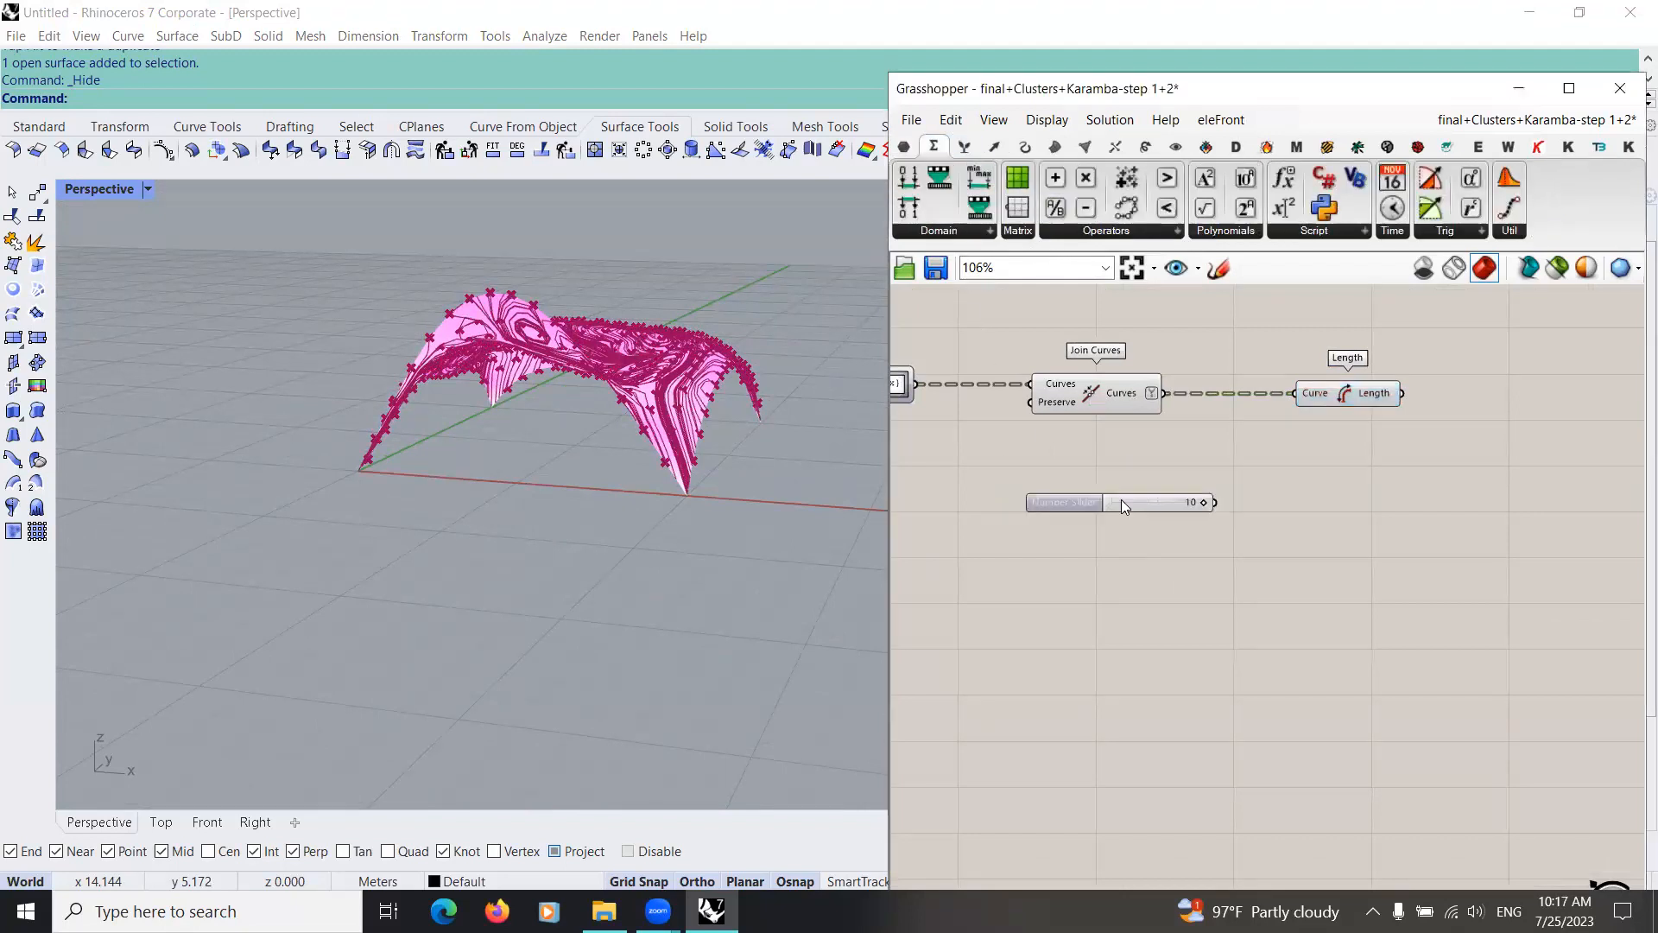
pyautogui.moveTo(1215, 576); pyautogui.dragTo(1095, 511, button='right')
pyautogui.moveTo(1215, 210); pyautogui.dragTo(1157, 491)
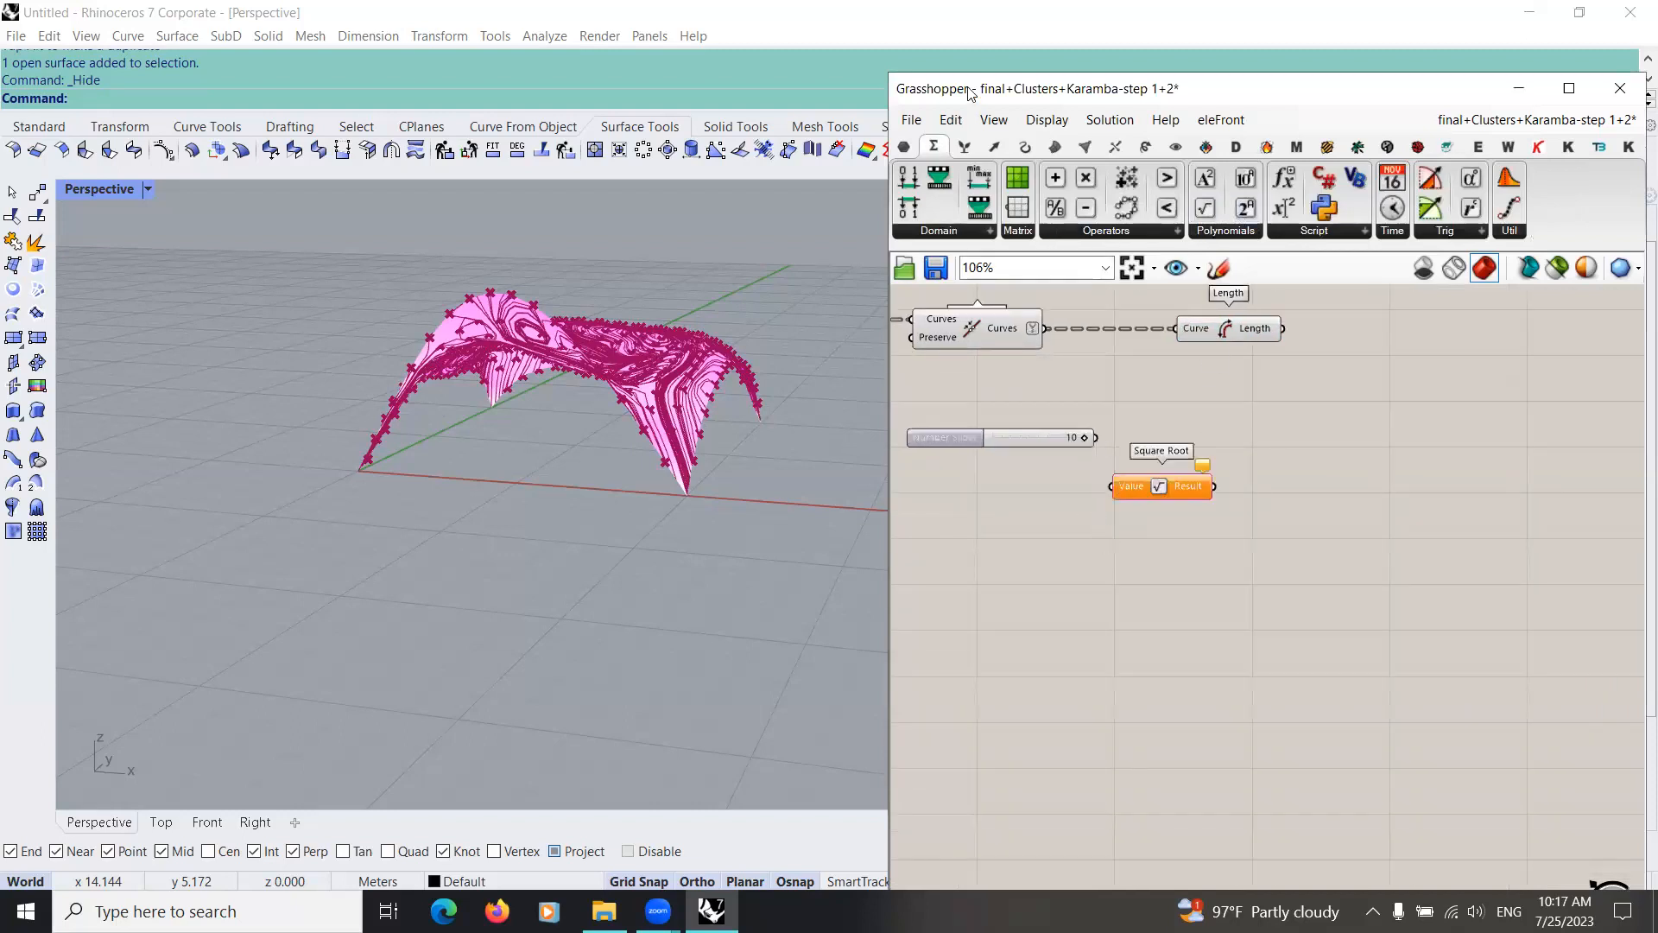
pyautogui.moveTo(1085, 177)
pyautogui.mouseDown()
pyautogui.moveTo(1195, 412)
pyautogui.moveTo(1154, 403)
pyautogui.mouseUp()
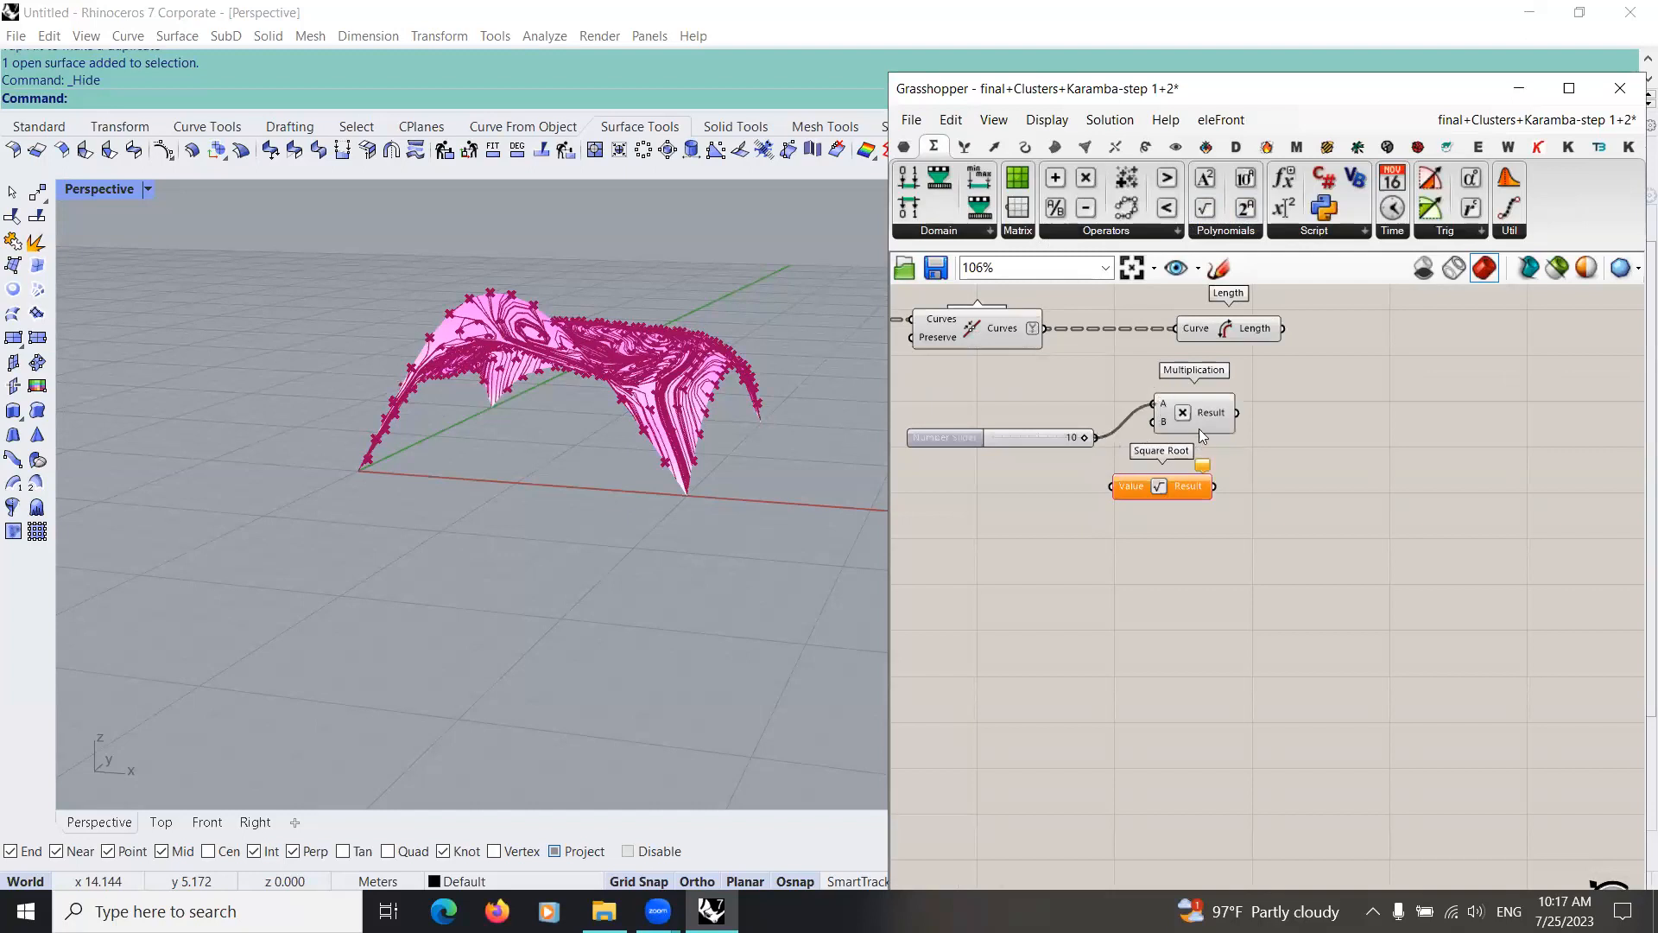
# Step: Add a number slider set to 2, feed it into Square Root, and connect the root's Result to Multiplication's B input
pyautogui.doubleClick(1067, 534)
pyautogui.write('2')
pyautogui.press('Return')
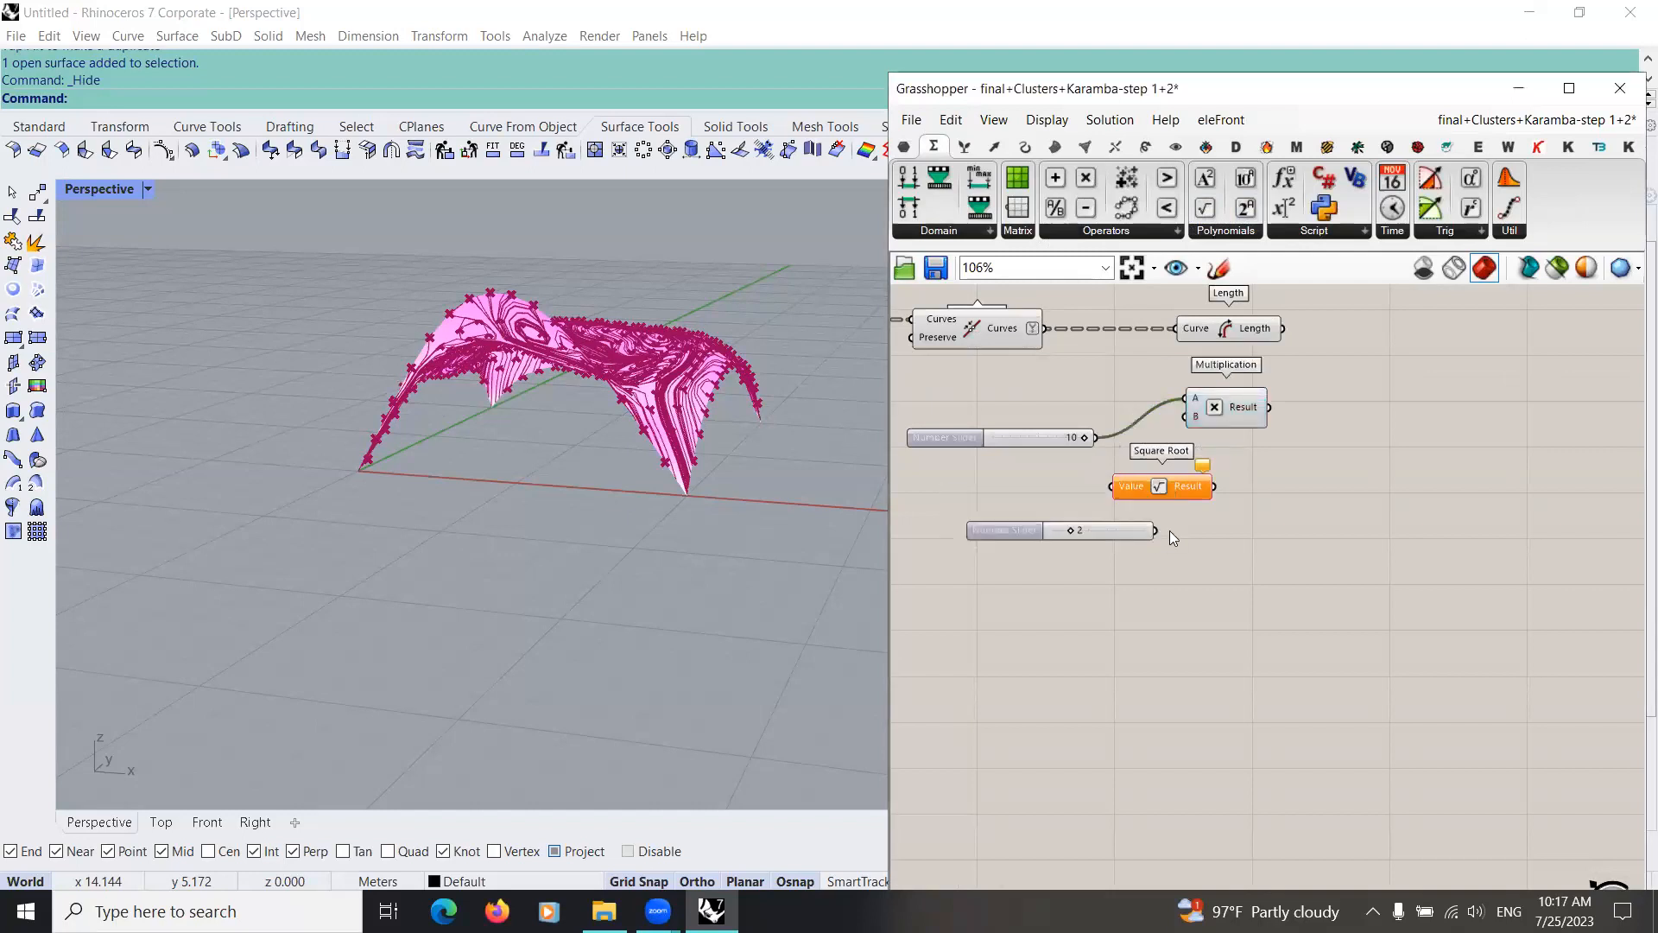
pyautogui.moveTo(1108, 498); pyautogui.dragTo(1111, 487)
pyautogui.moveTo(1214, 486); pyautogui.dragTo(1240, 442)
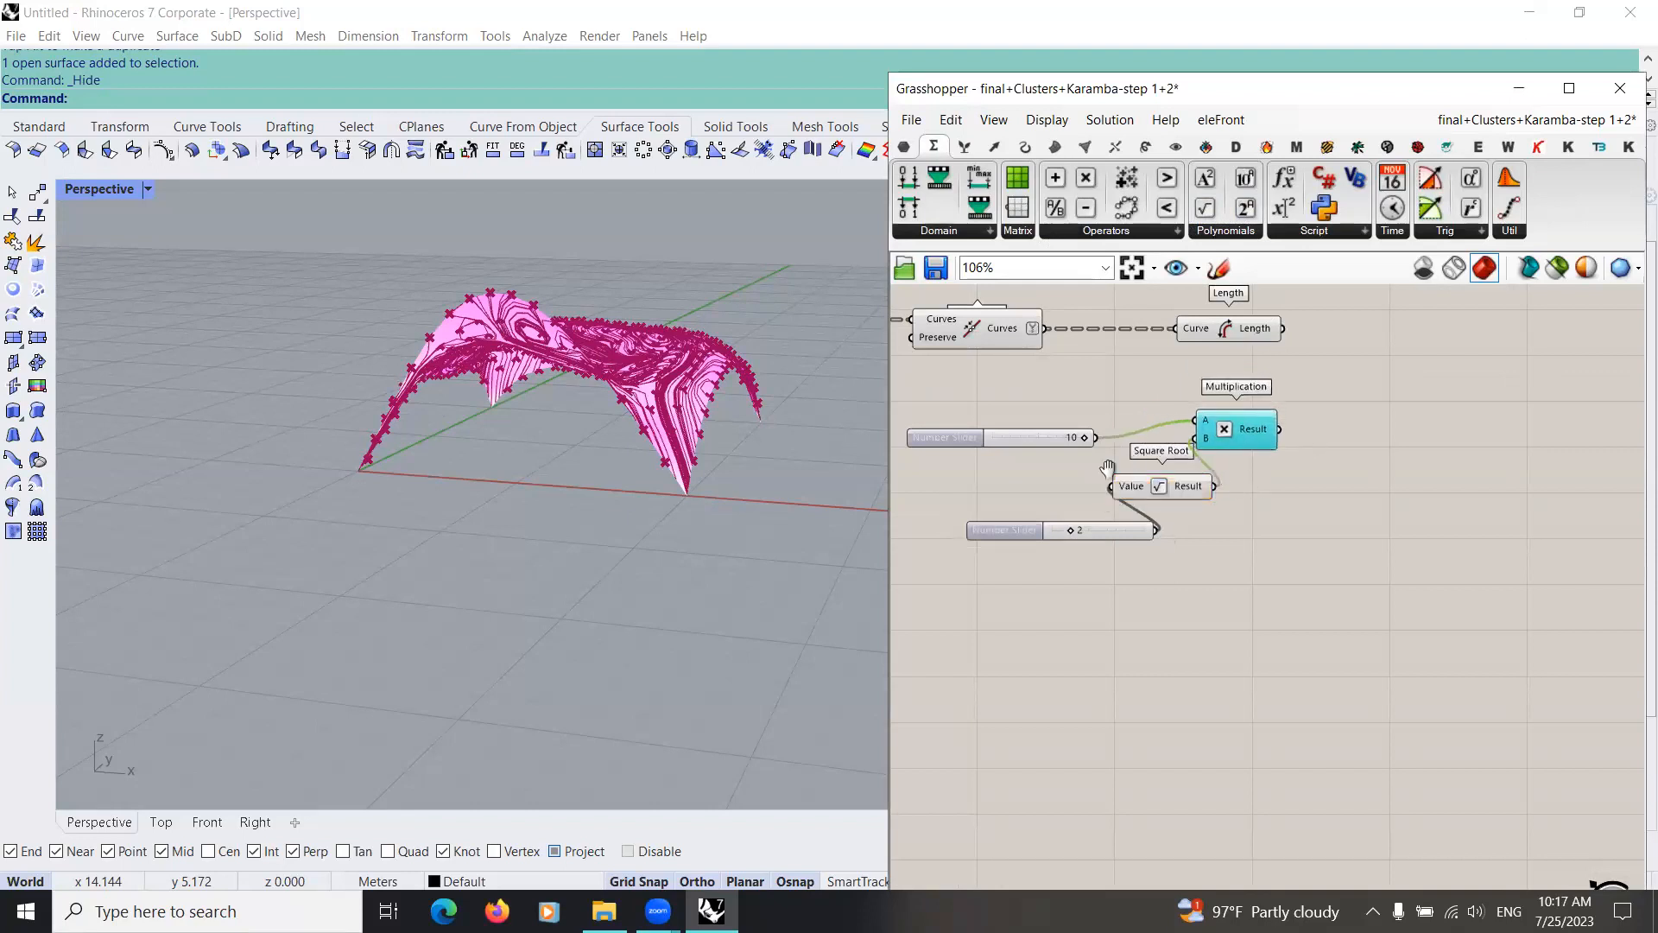
pyautogui.moveTo(1107, 464); pyautogui.dragTo(910, 498, button='right')
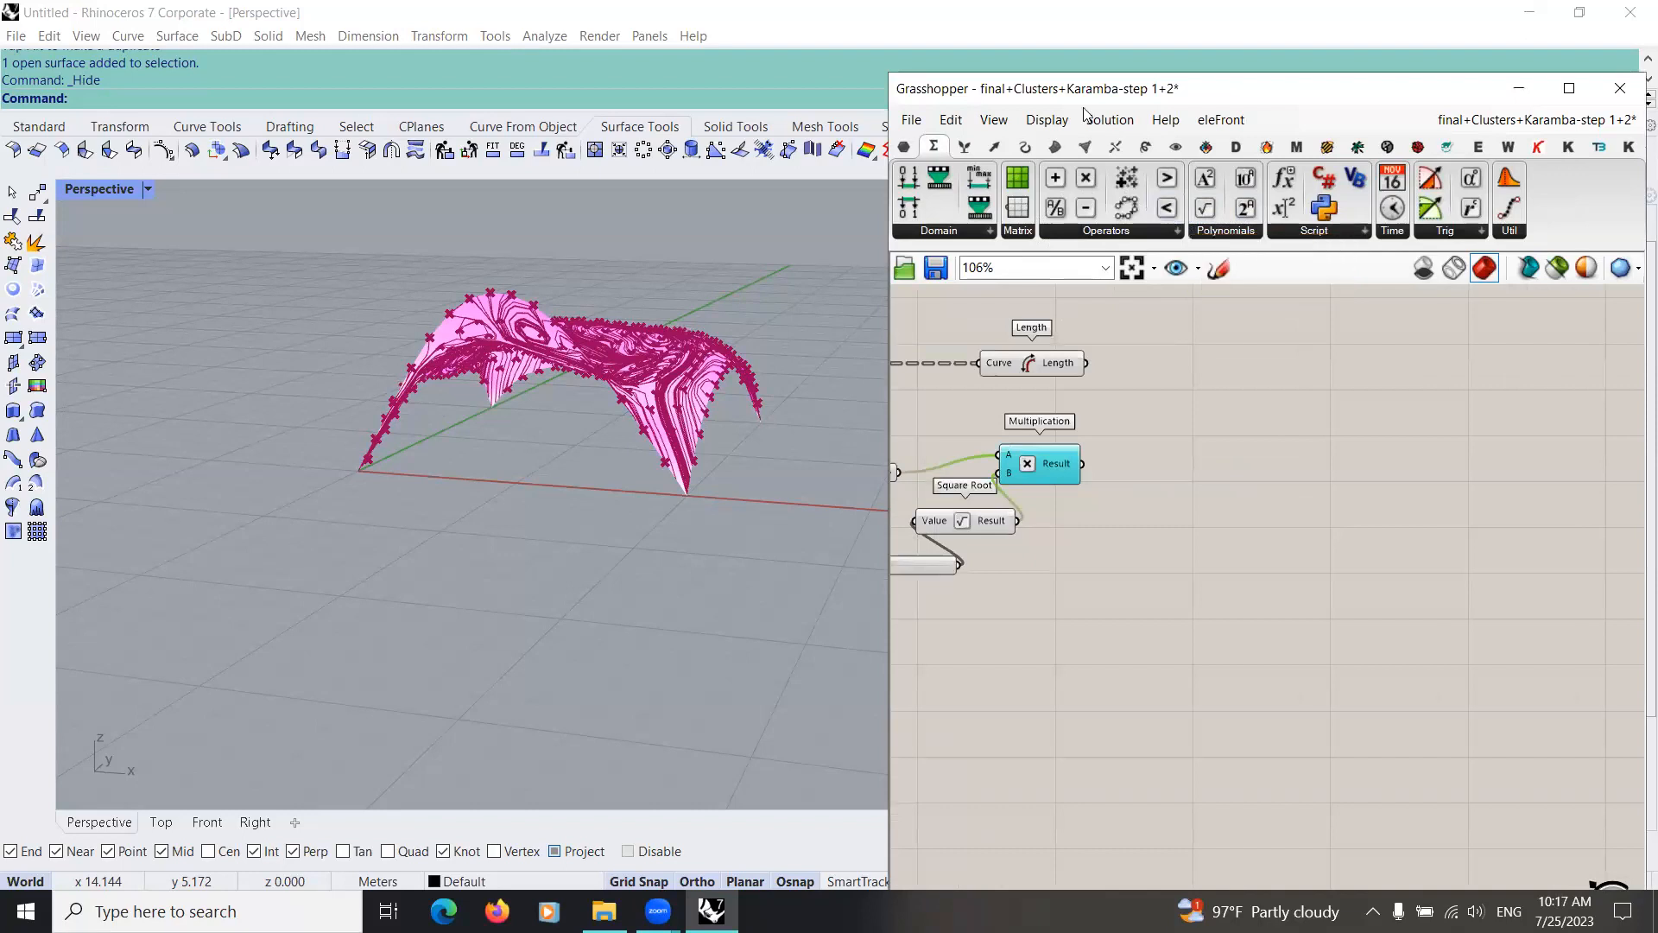
pyautogui.doubleClick(1180, 415)
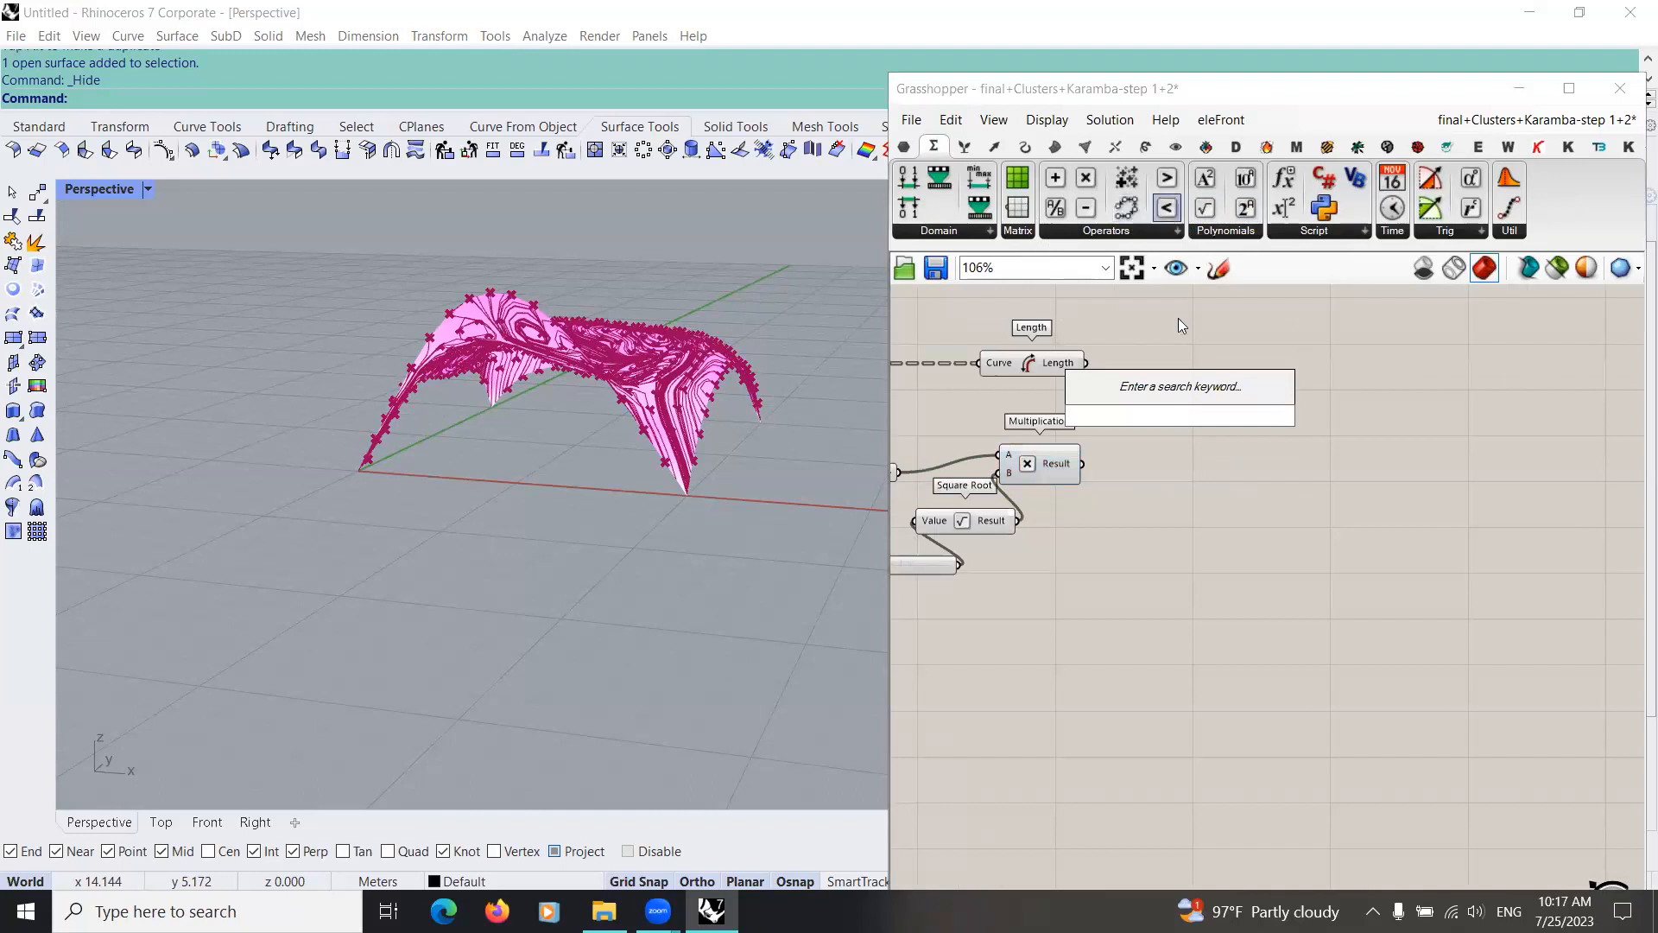
pyautogui.write('smaler')
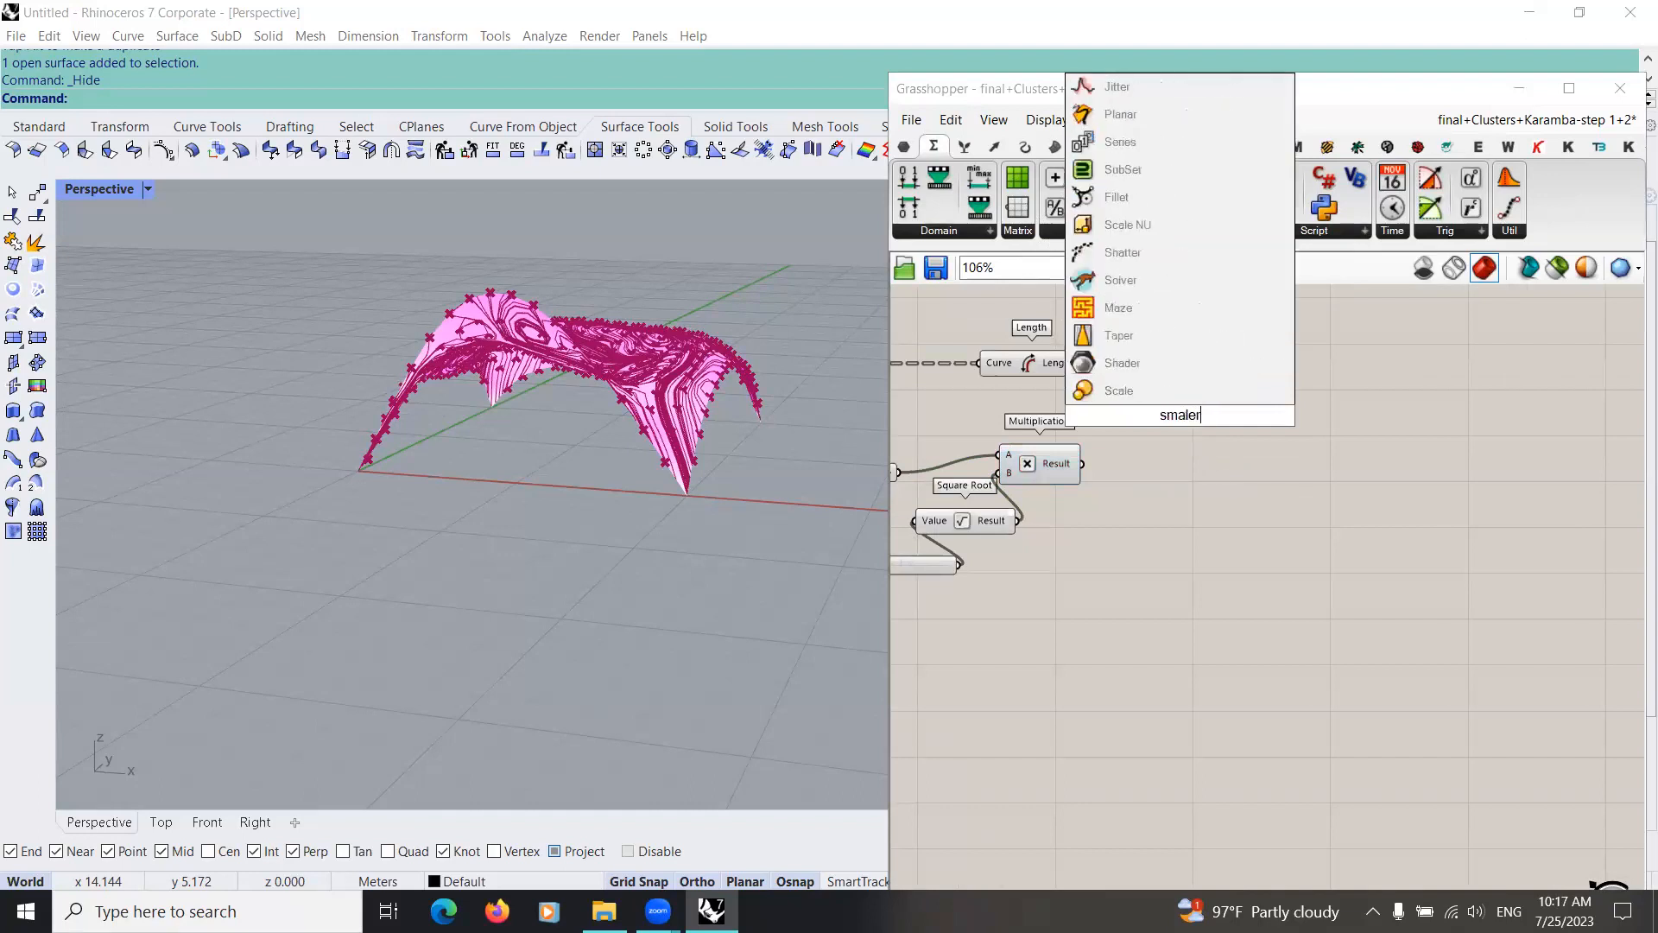
pyautogui.press('Escape')
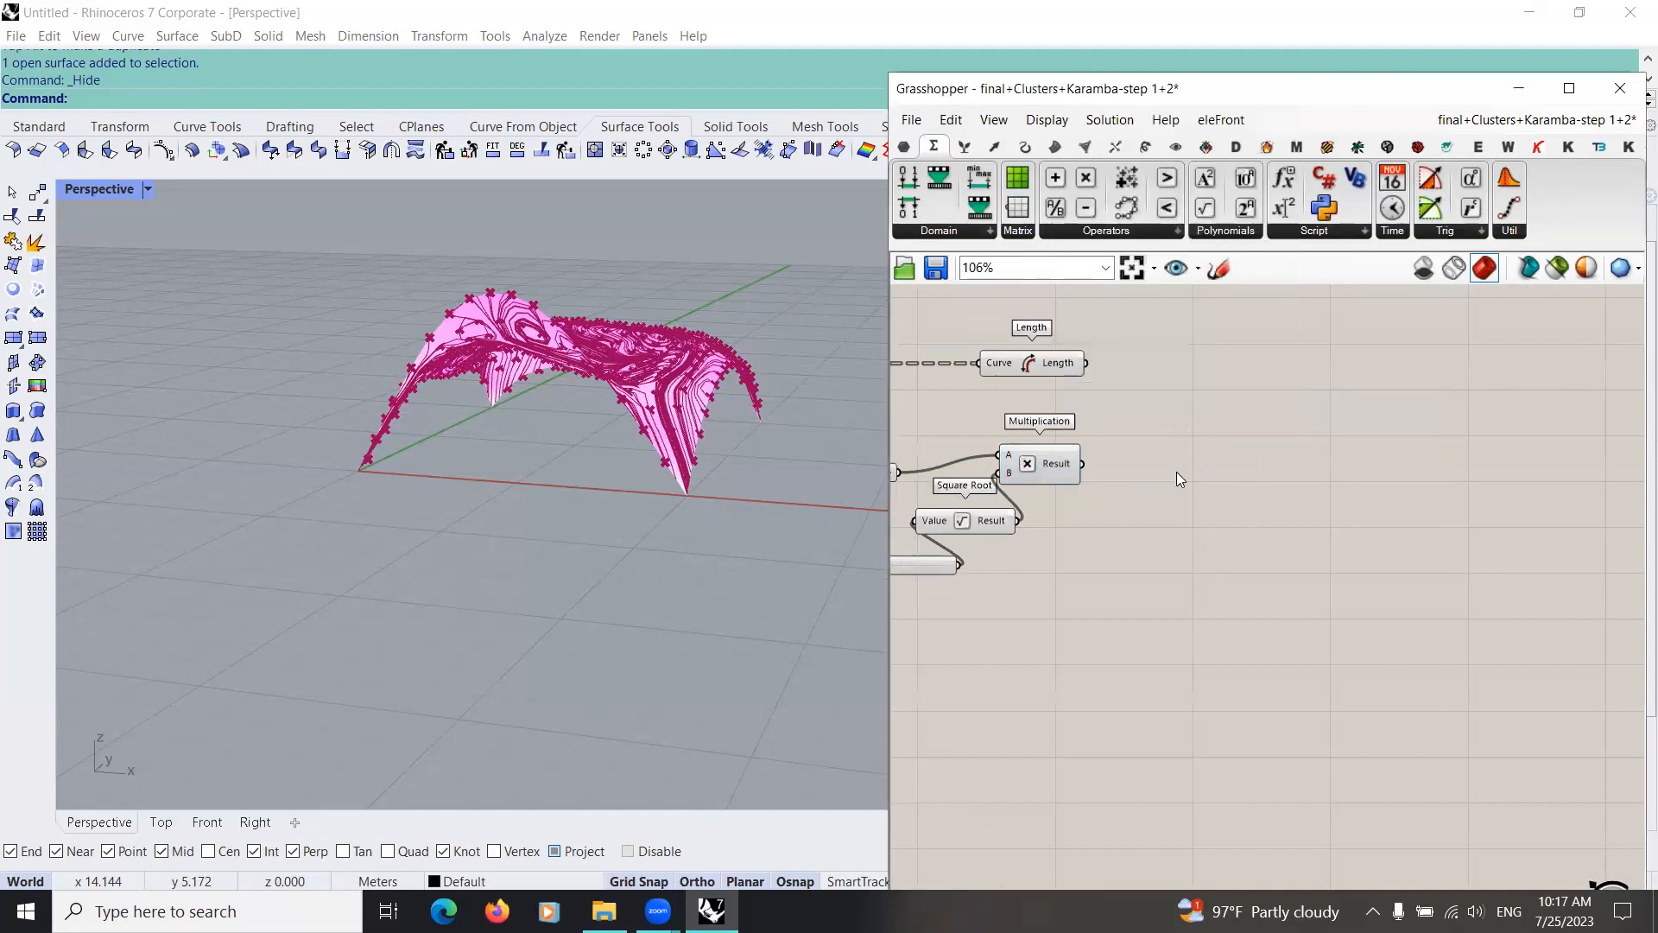
# Step: Add a Smaller Than component with Length as its First Number and the Multiplication Result as its Second Number
pyautogui.doubleClick(1177, 472)
pyautogui.write('sm')
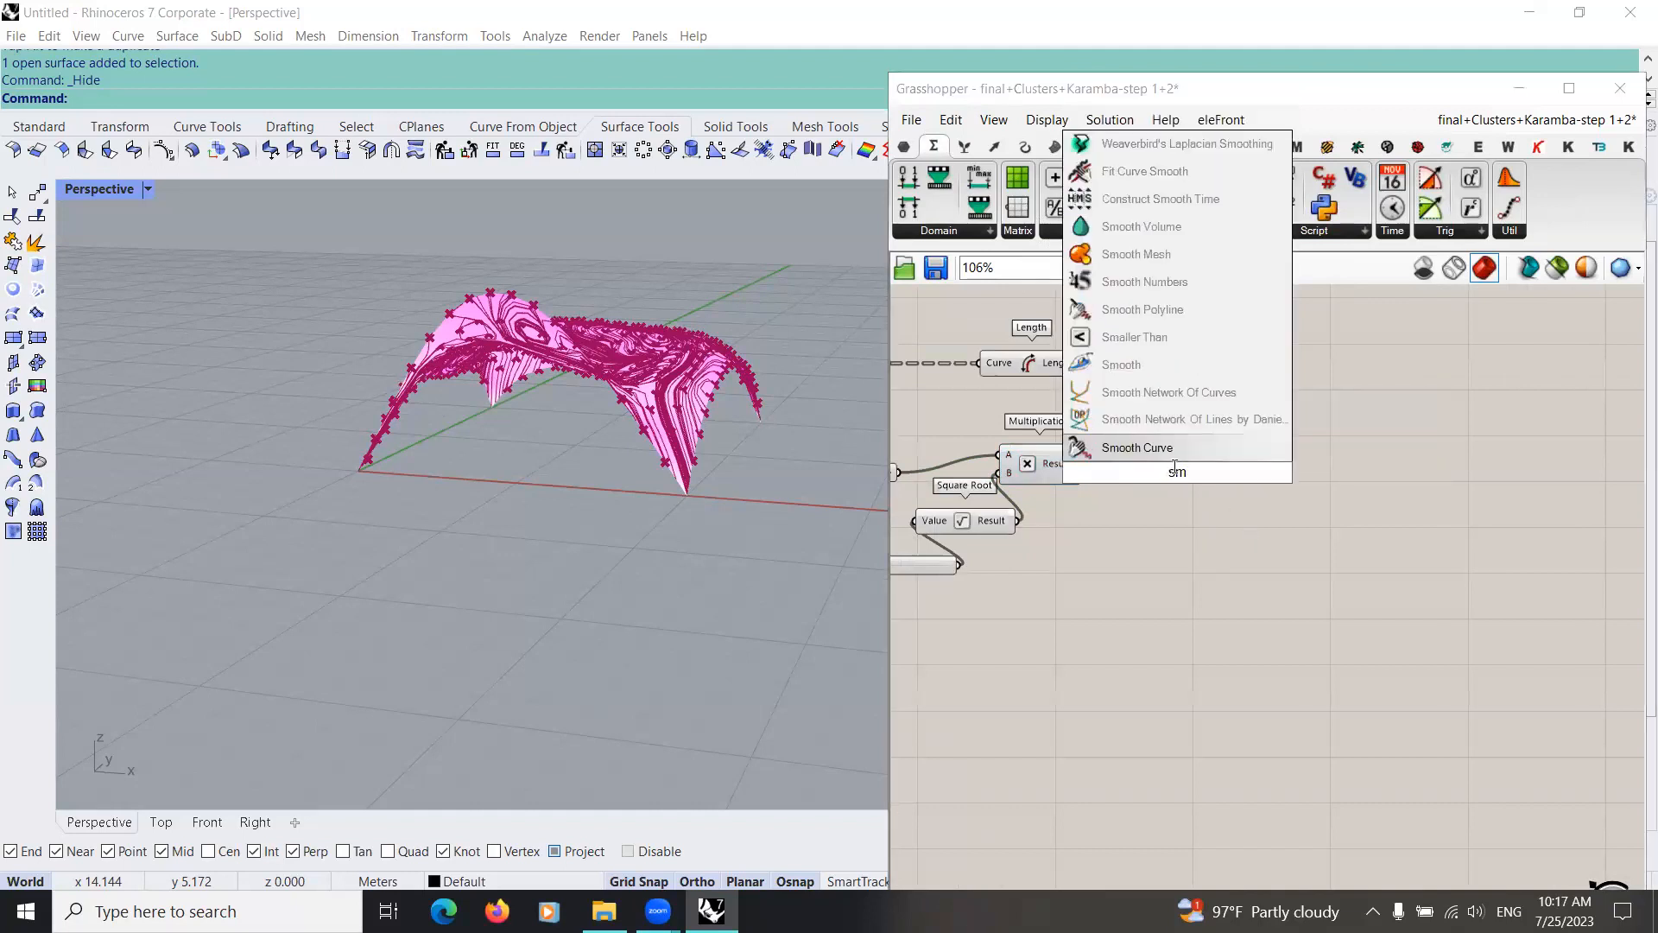
pyautogui.write('s')
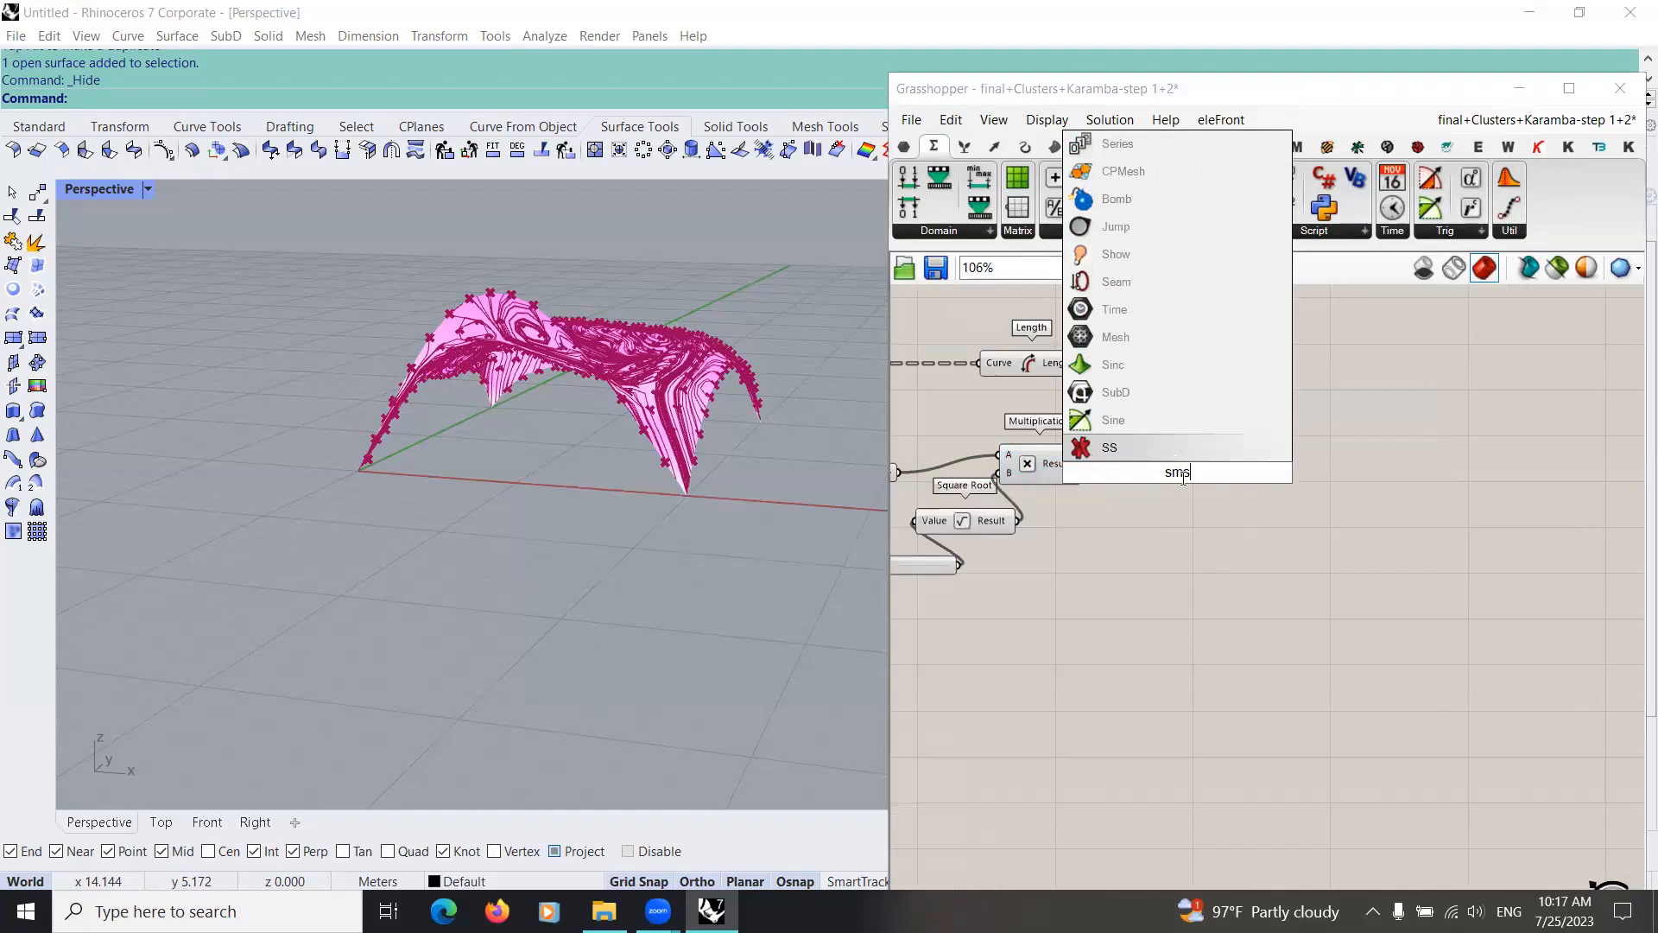
pyautogui.press('BackSpace')
pyautogui.write('all')
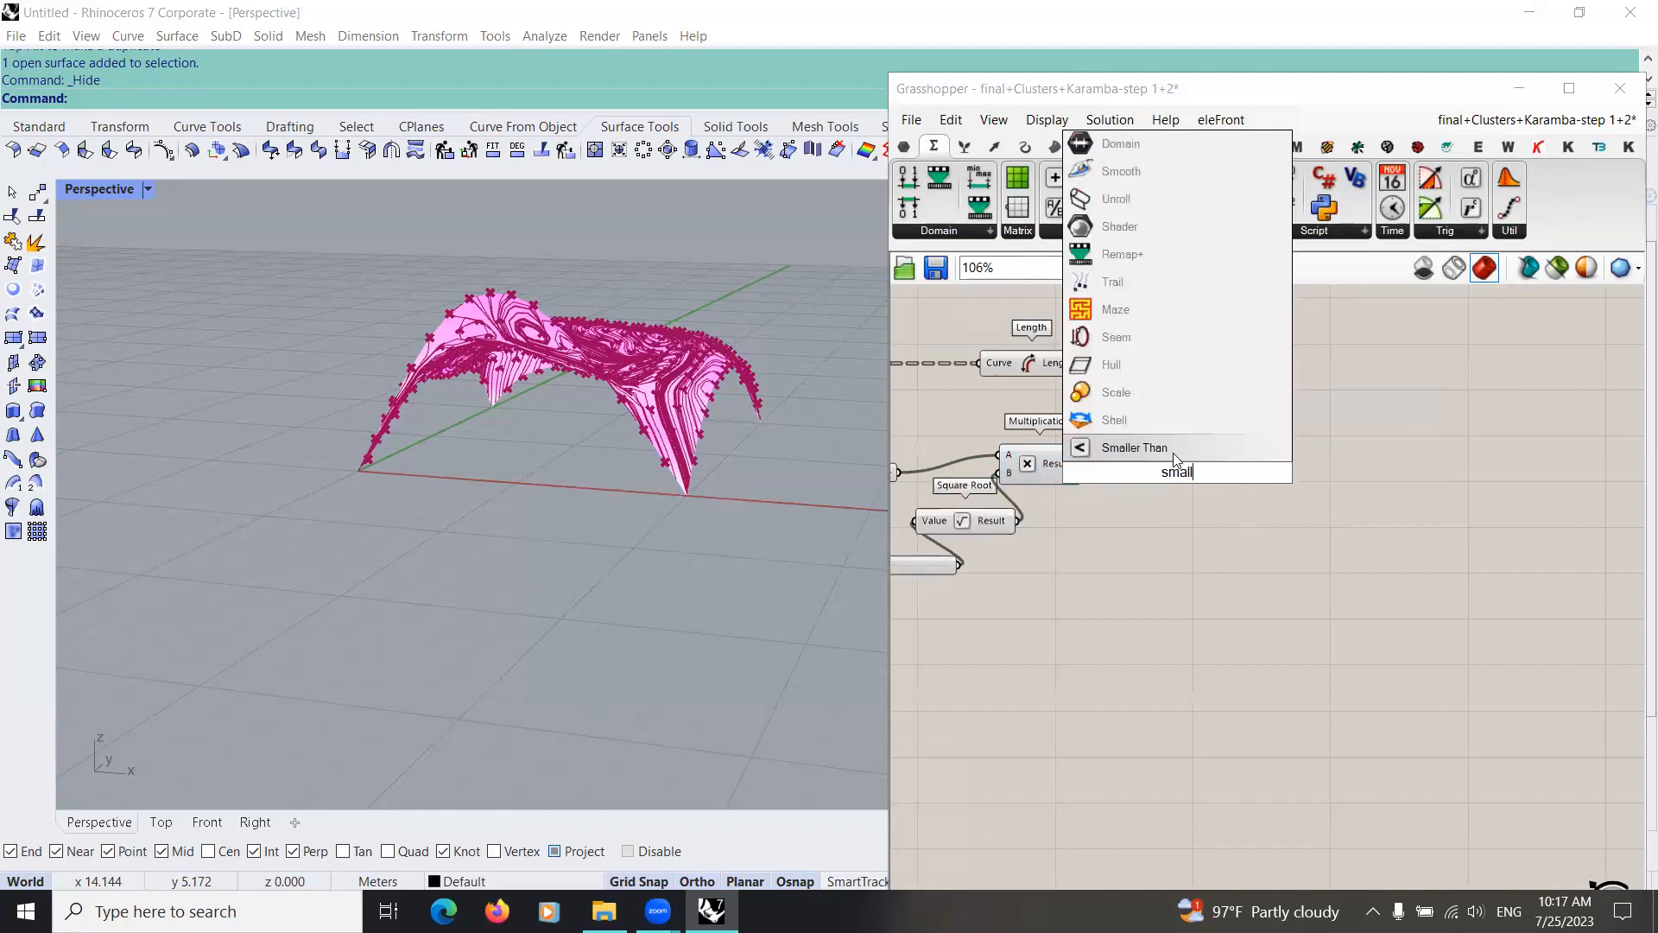
pyautogui.press('Return')
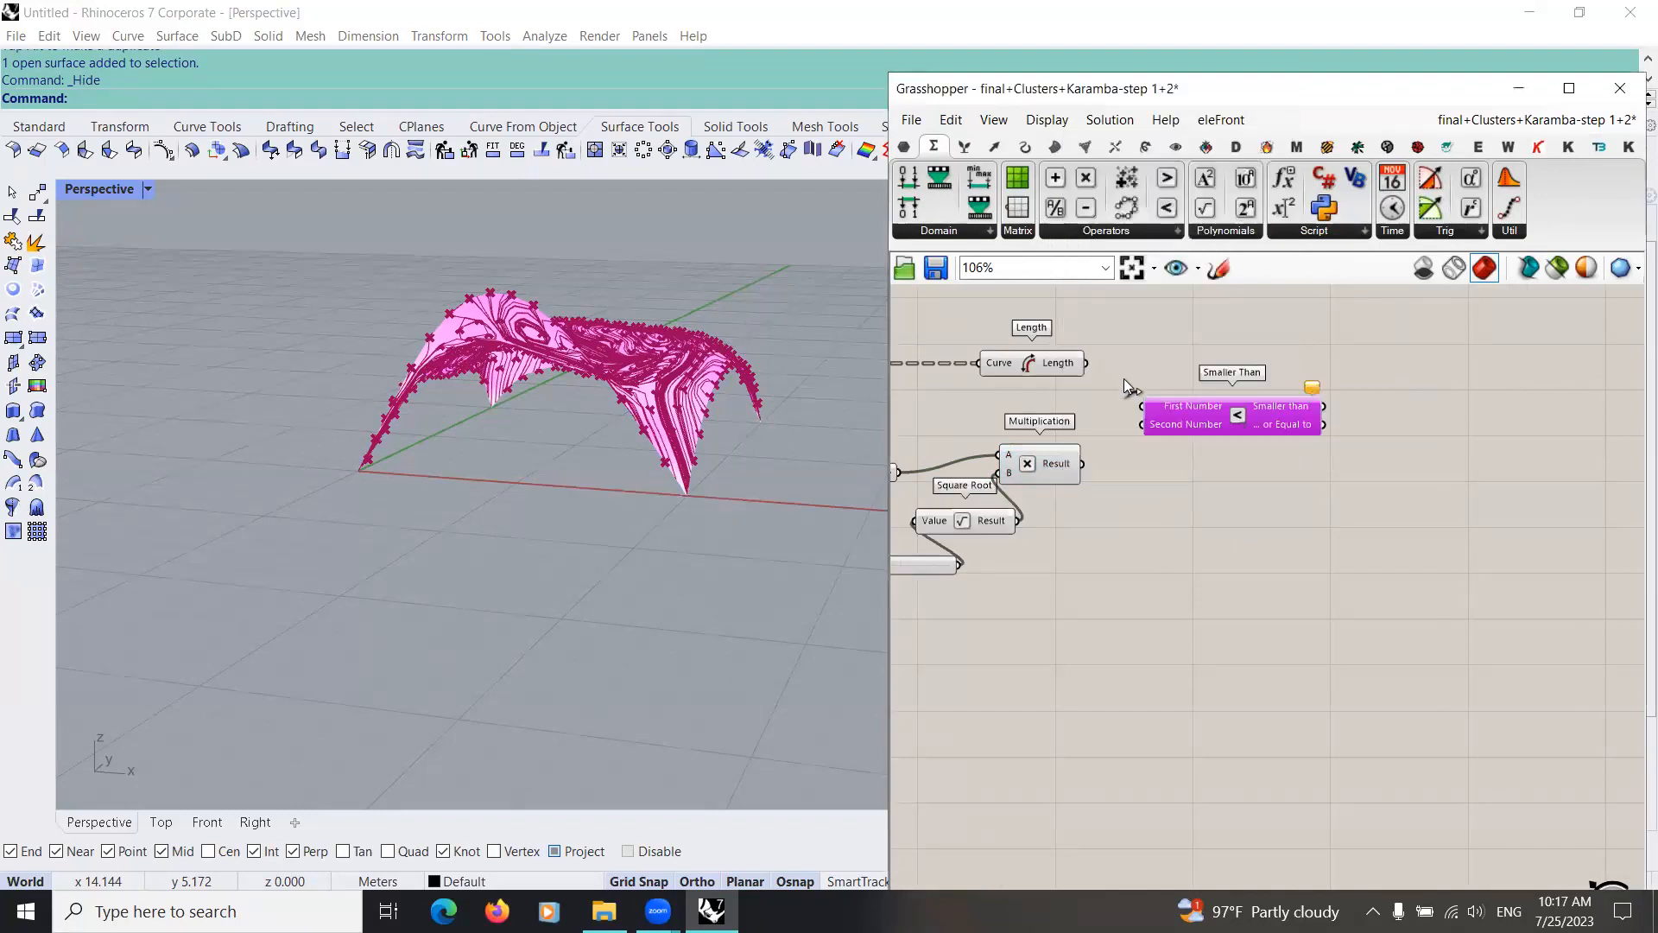
pyautogui.moveTo(1083, 464); pyautogui.dragTo(1142, 425)
# Step: Add a Cull Pattern component to the canvas above the Smaller Than component
pyautogui.moveTo(1252, 492); pyautogui.dragTo(1021, 584, button='right')
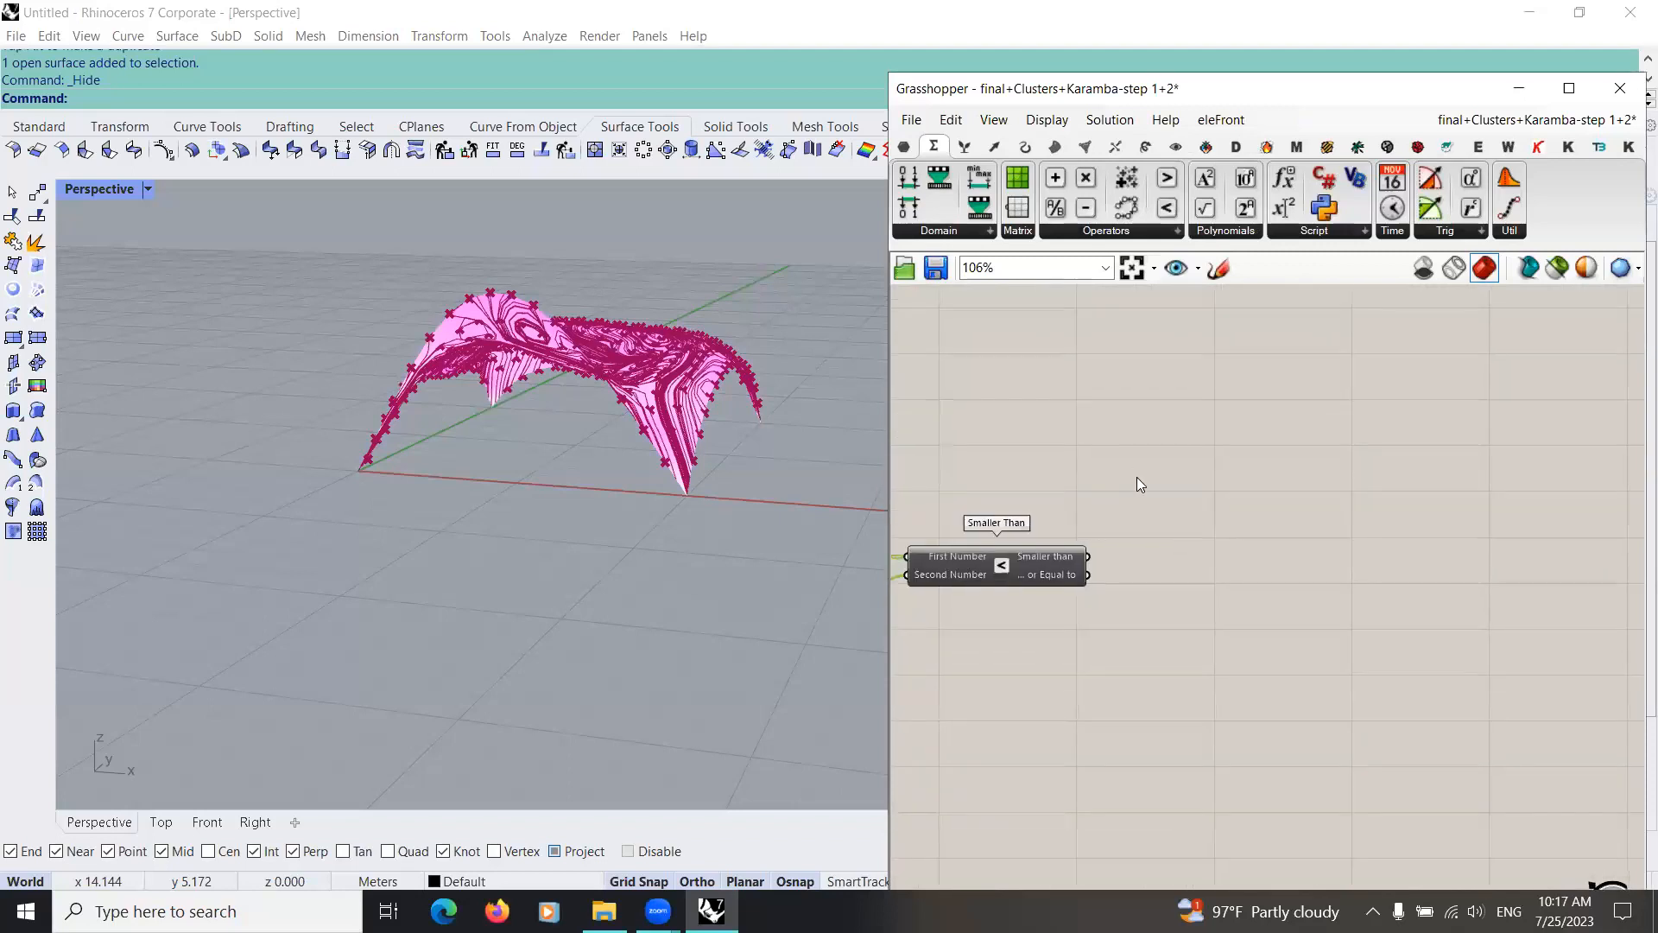
pyautogui.doubleClick(1138, 477)
pyautogui.write('c')
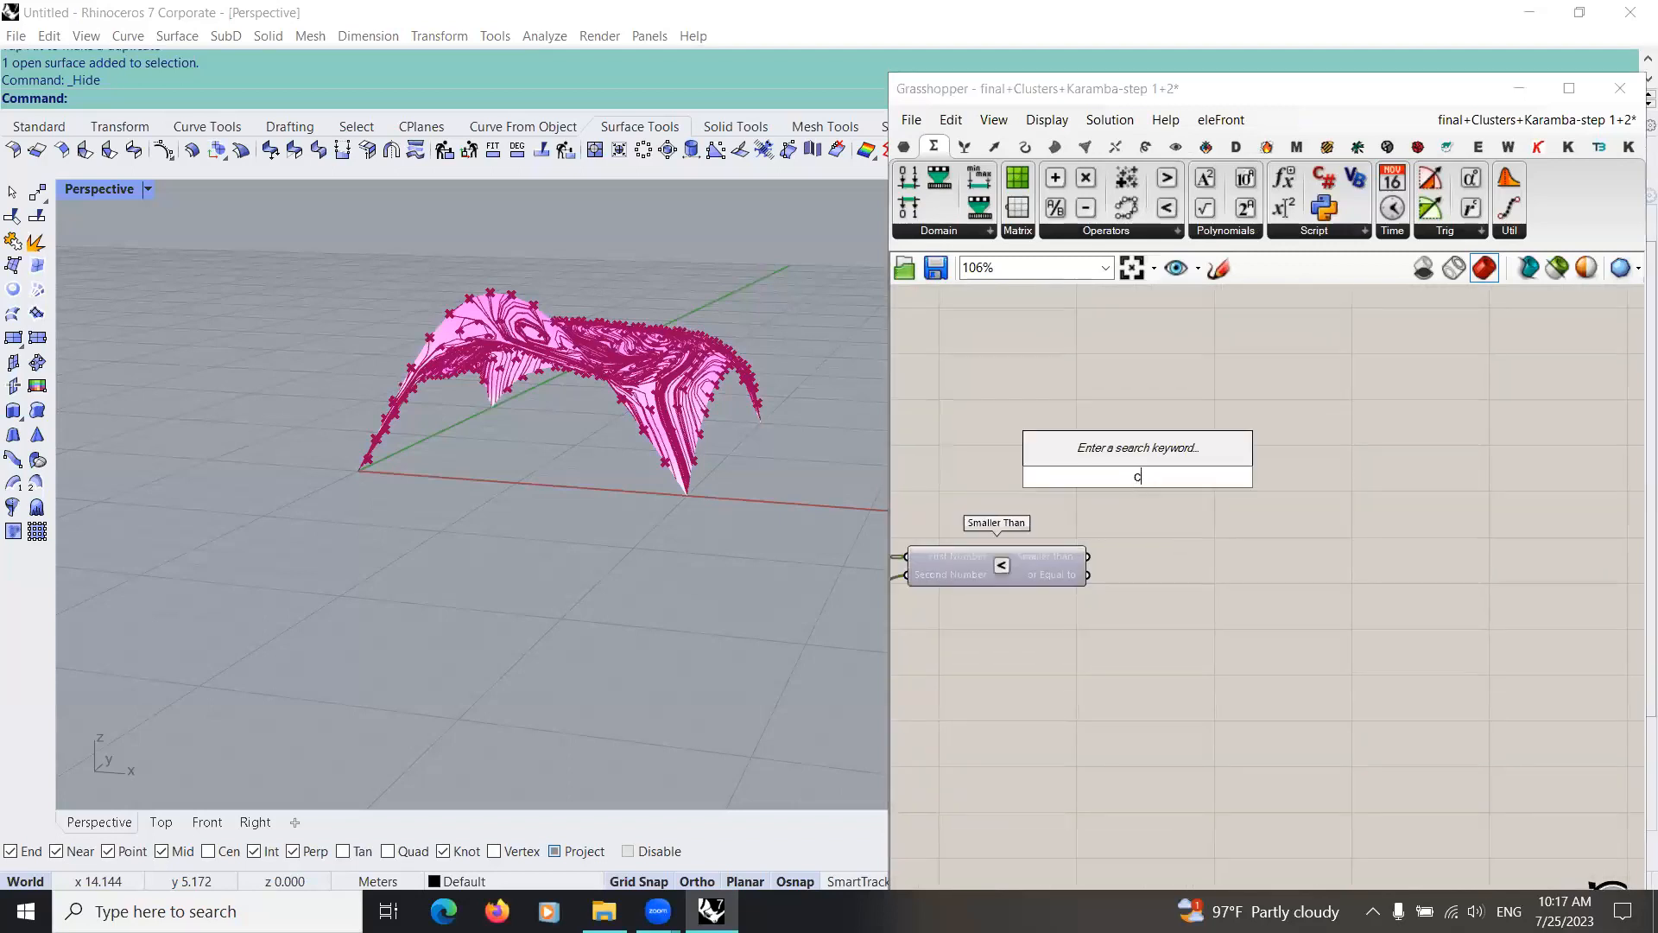
pyautogui.write('ull')
pyautogui.click(1123, 449)
pyautogui.moveTo(1171, 476); pyautogui.dragTo(1216, 483)
pyautogui.moveTo(1231, 484); pyautogui.dragTo(1383, 468, button='right')
# Step: Connect the joined curves to Cull Pattern's List input and the Smaller than output to its Cull Pattern input
pyautogui.scroll(-3, 1209, 476)
pyautogui.scroll(3, 1003, 515)
pyautogui.moveTo(1003, 519); pyautogui.dragTo(1279, 438)
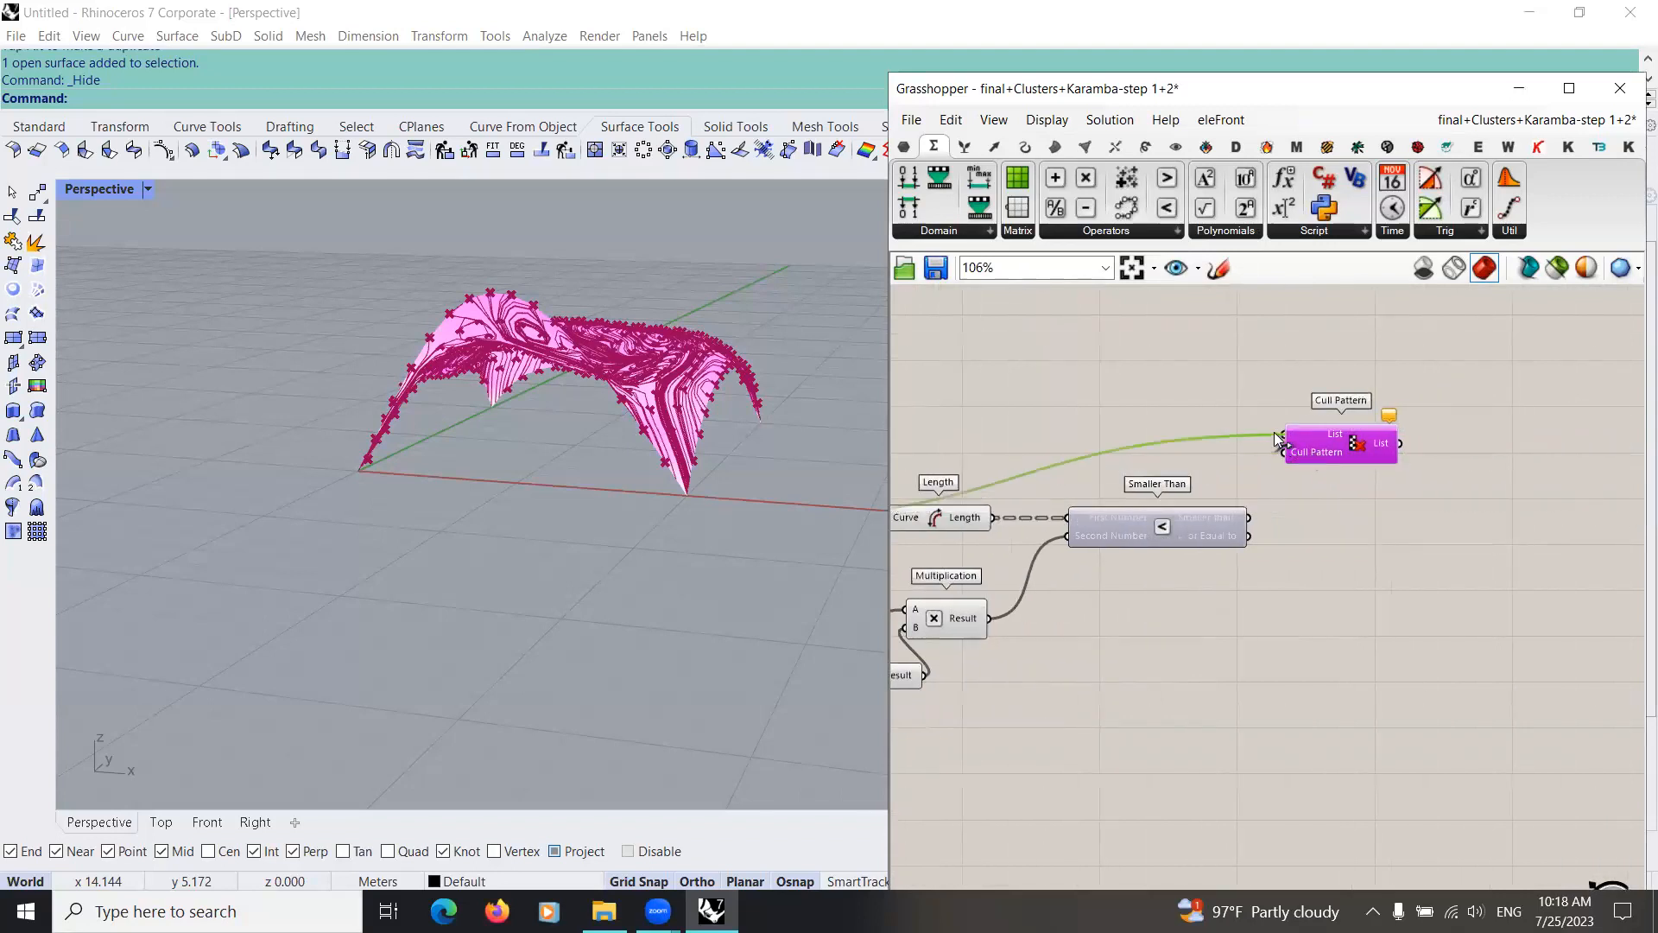
pyautogui.moveTo(1252, 519); pyautogui.dragTo(1282, 453)
pyautogui.moveTo(1314, 562); pyautogui.dragTo(996, 648, button='right')
pyautogui.moveTo(580, 573); pyautogui.dragTo(578, 573, button='right')
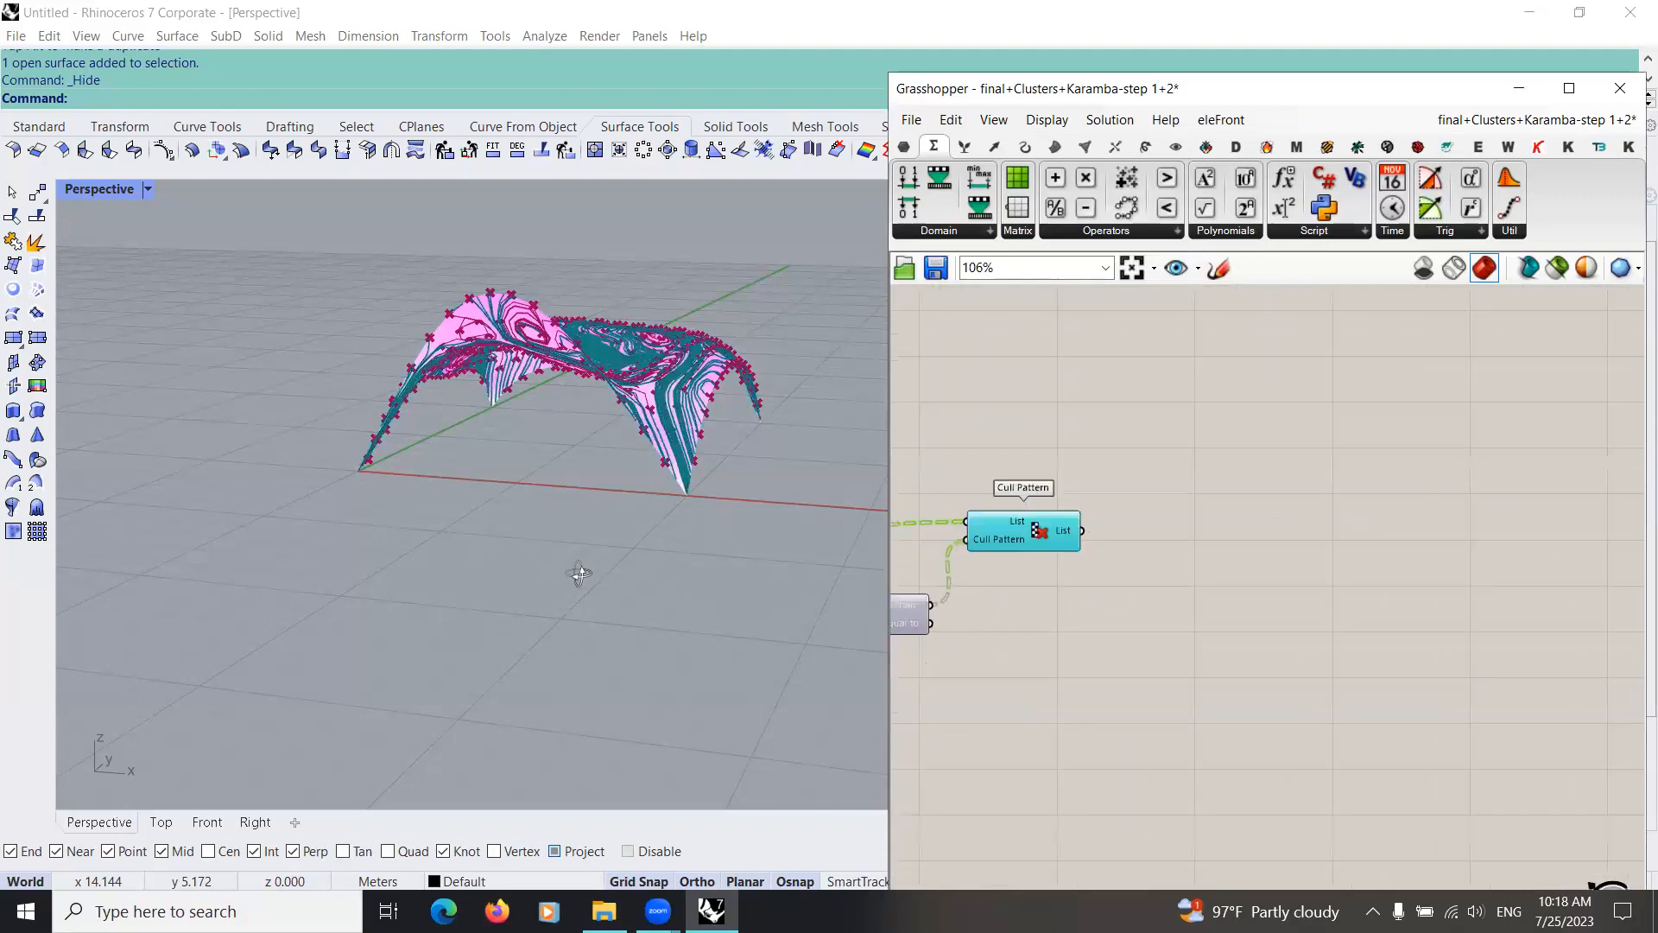
pyautogui.moveTo(630, 524); pyautogui.dragTo(518, 613, button='right')
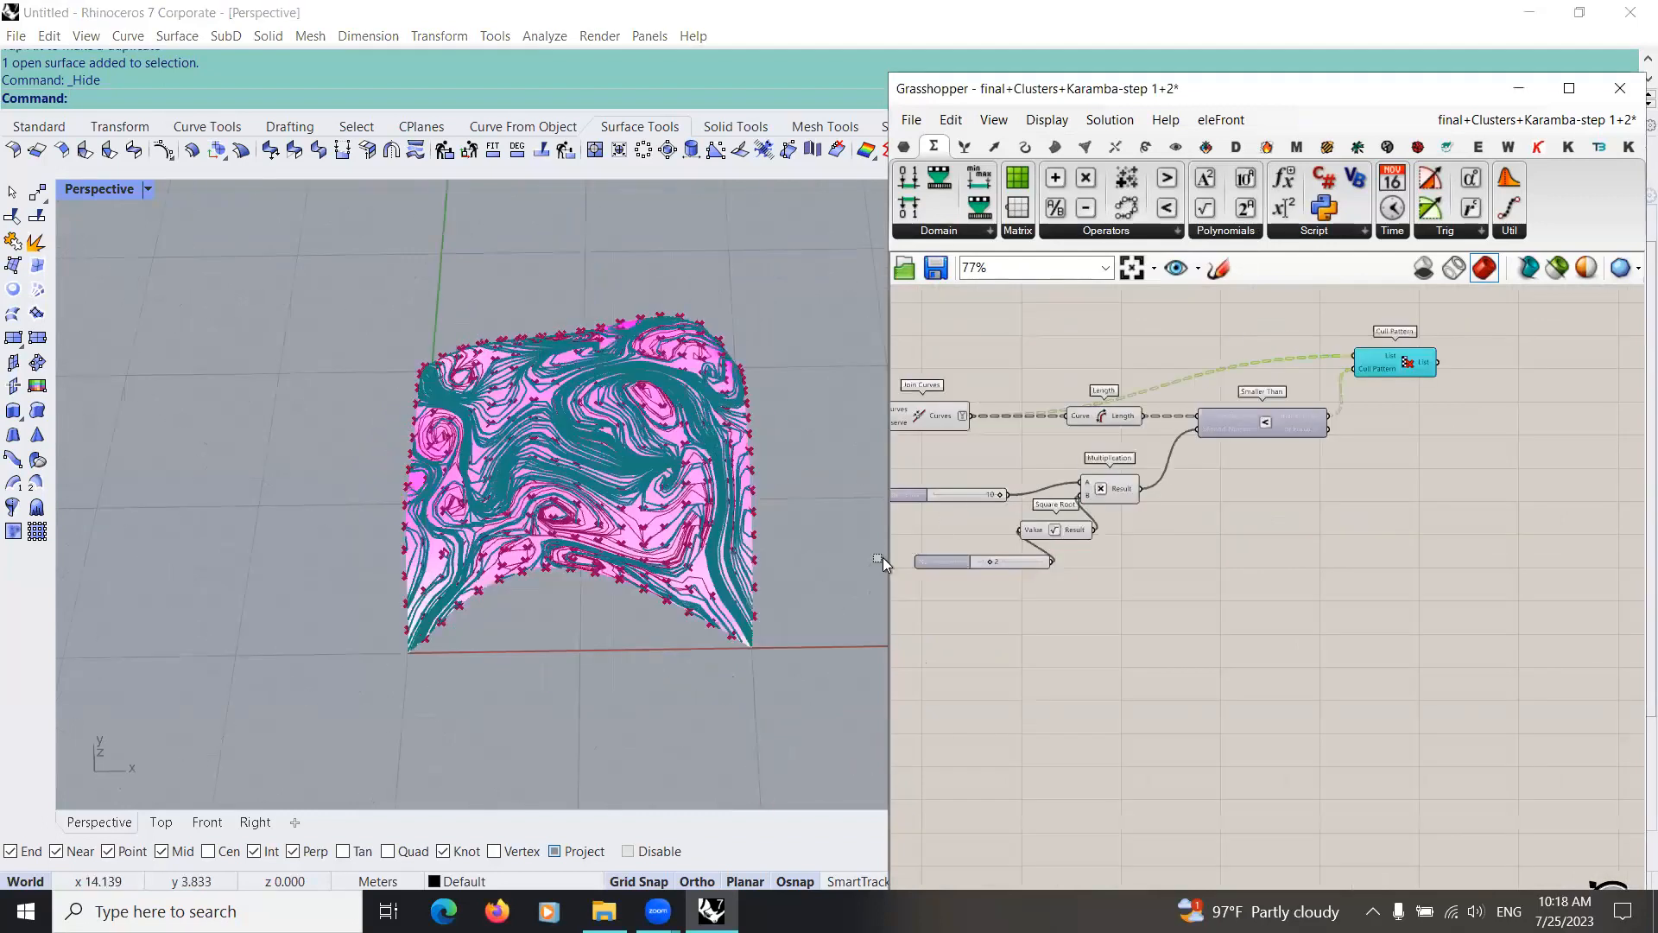
# Step: Turn off the preview of the selected upstream components that feed Cull Pattern
pyautogui.moveTo(1234, 329); pyautogui.dragTo(933, 527)
pyautogui.middleClick(1064, 452)
pyautogui.click(1124, 494)
pyautogui.scroll(4, 1175, 435)
pyautogui.moveTo(1364, 310); pyautogui.dragTo(1123, 385, button='right')
pyautogui.scroll(-3, 1122, 384)
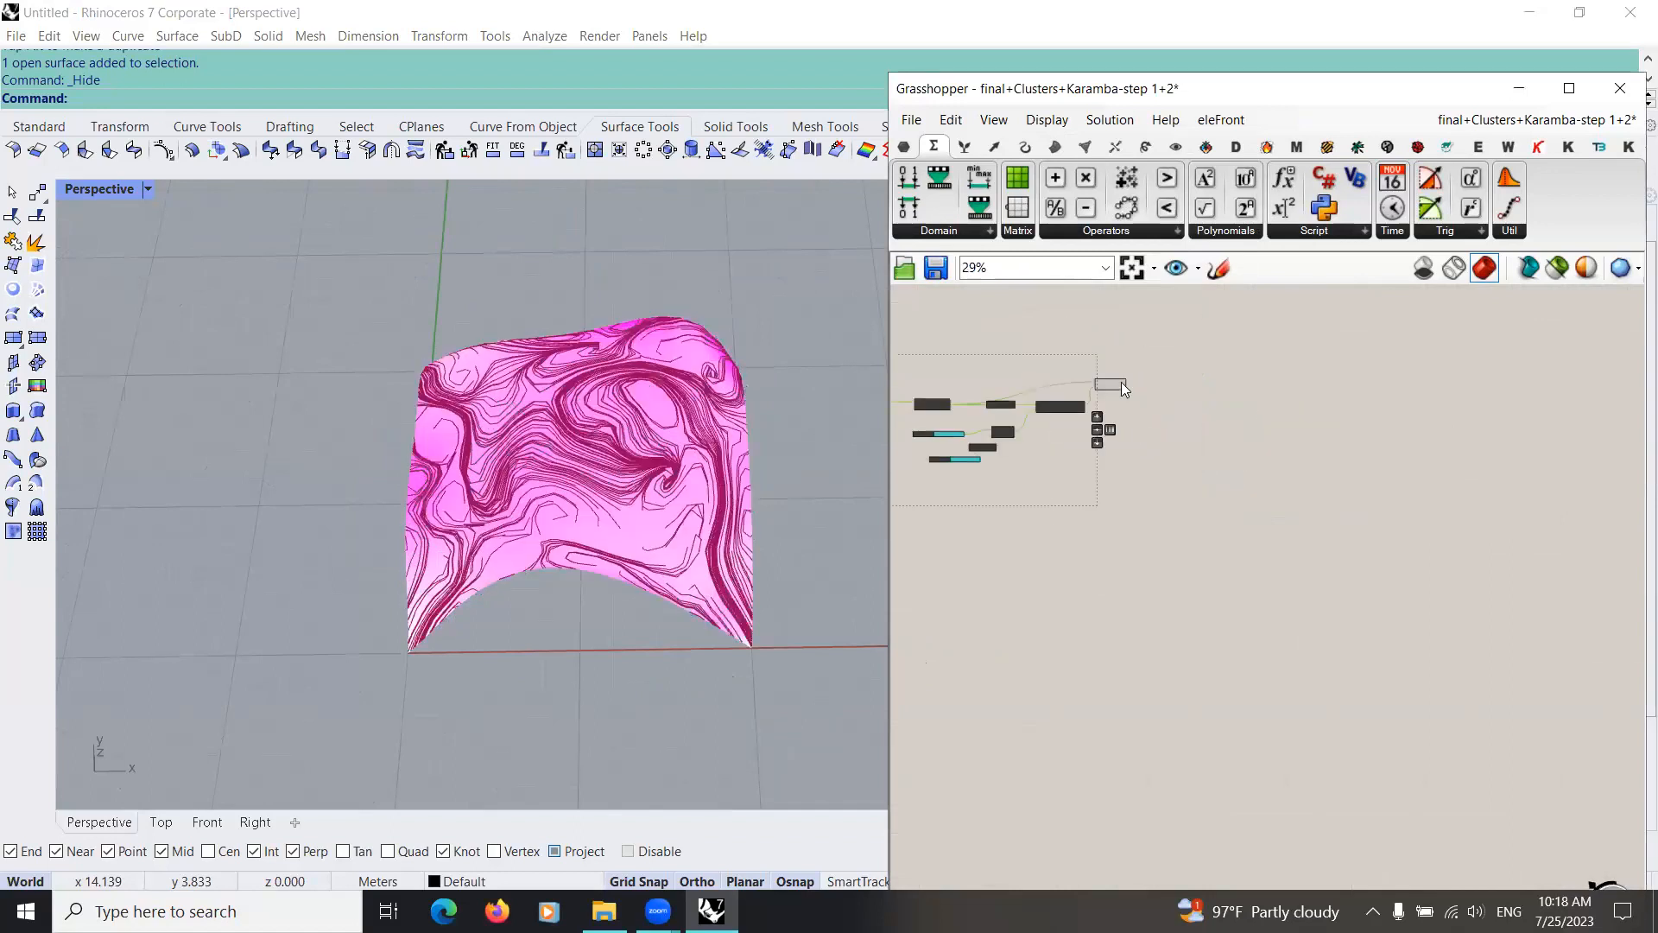
pyautogui.scroll(2, 1122, 387)
pyautogui.scroll(5, 1185, 453)
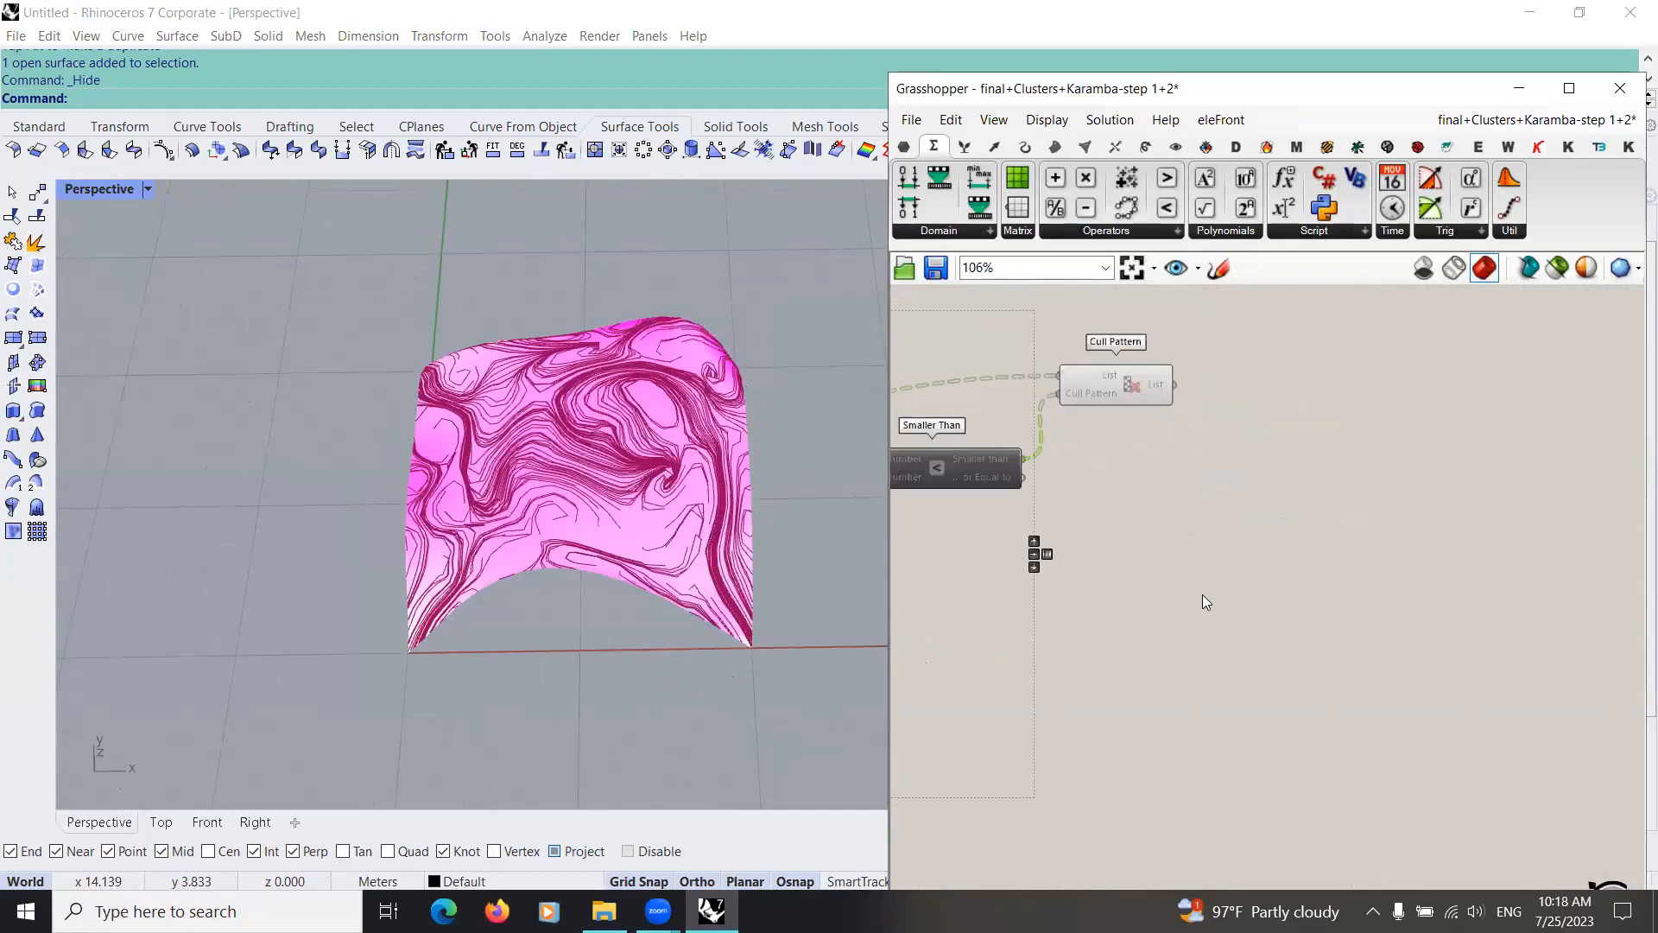
# Step: Reposition Cull Pattern farther from the Smaller Than component and roughly level with it
pyautogui.scroll(-4, 1103, 580)
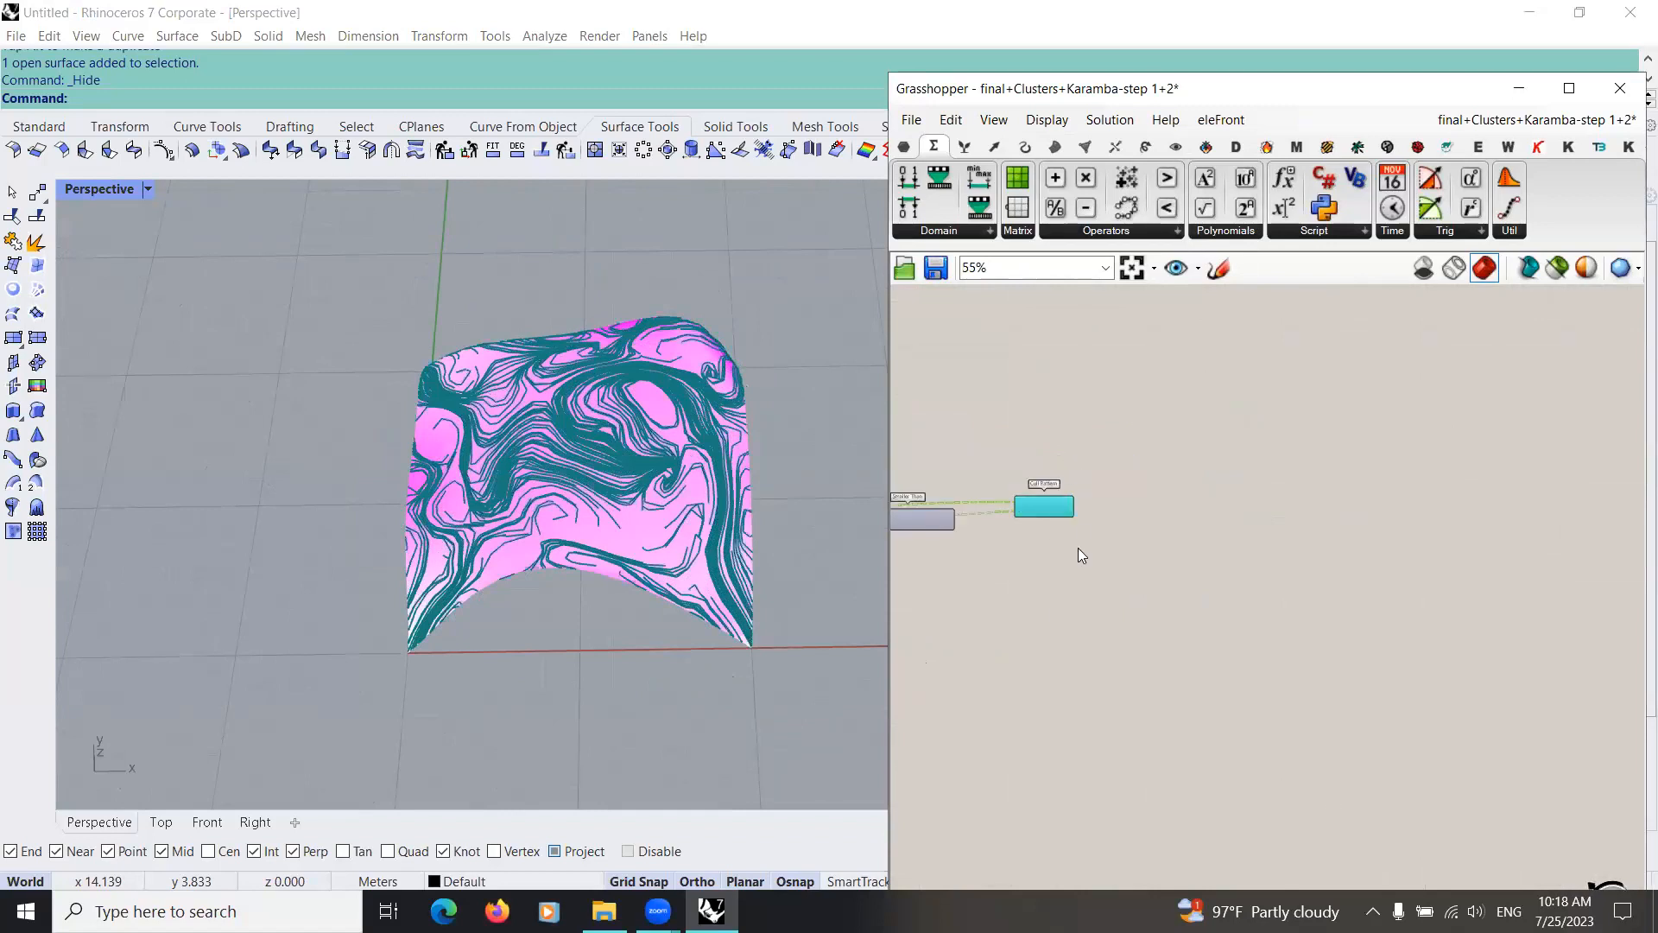
pyautogui.scroll(8, 1078, 528)
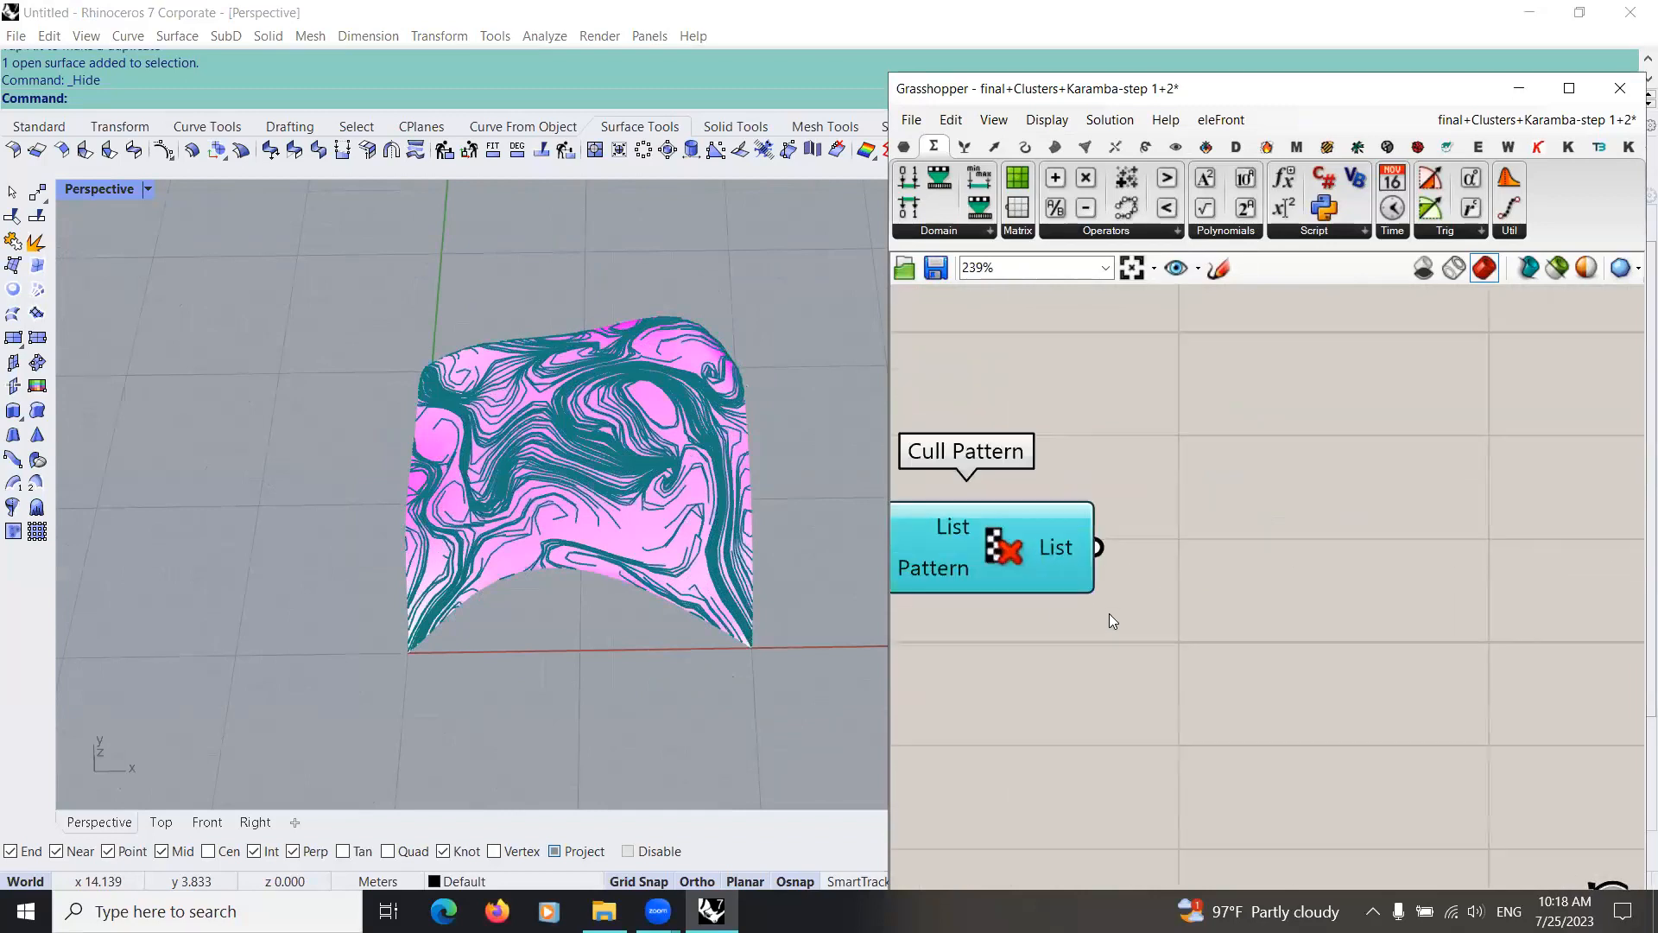
pyautogui.moveTo(1161, 606); pyautogui.dragTo(1105, 555, button='right')
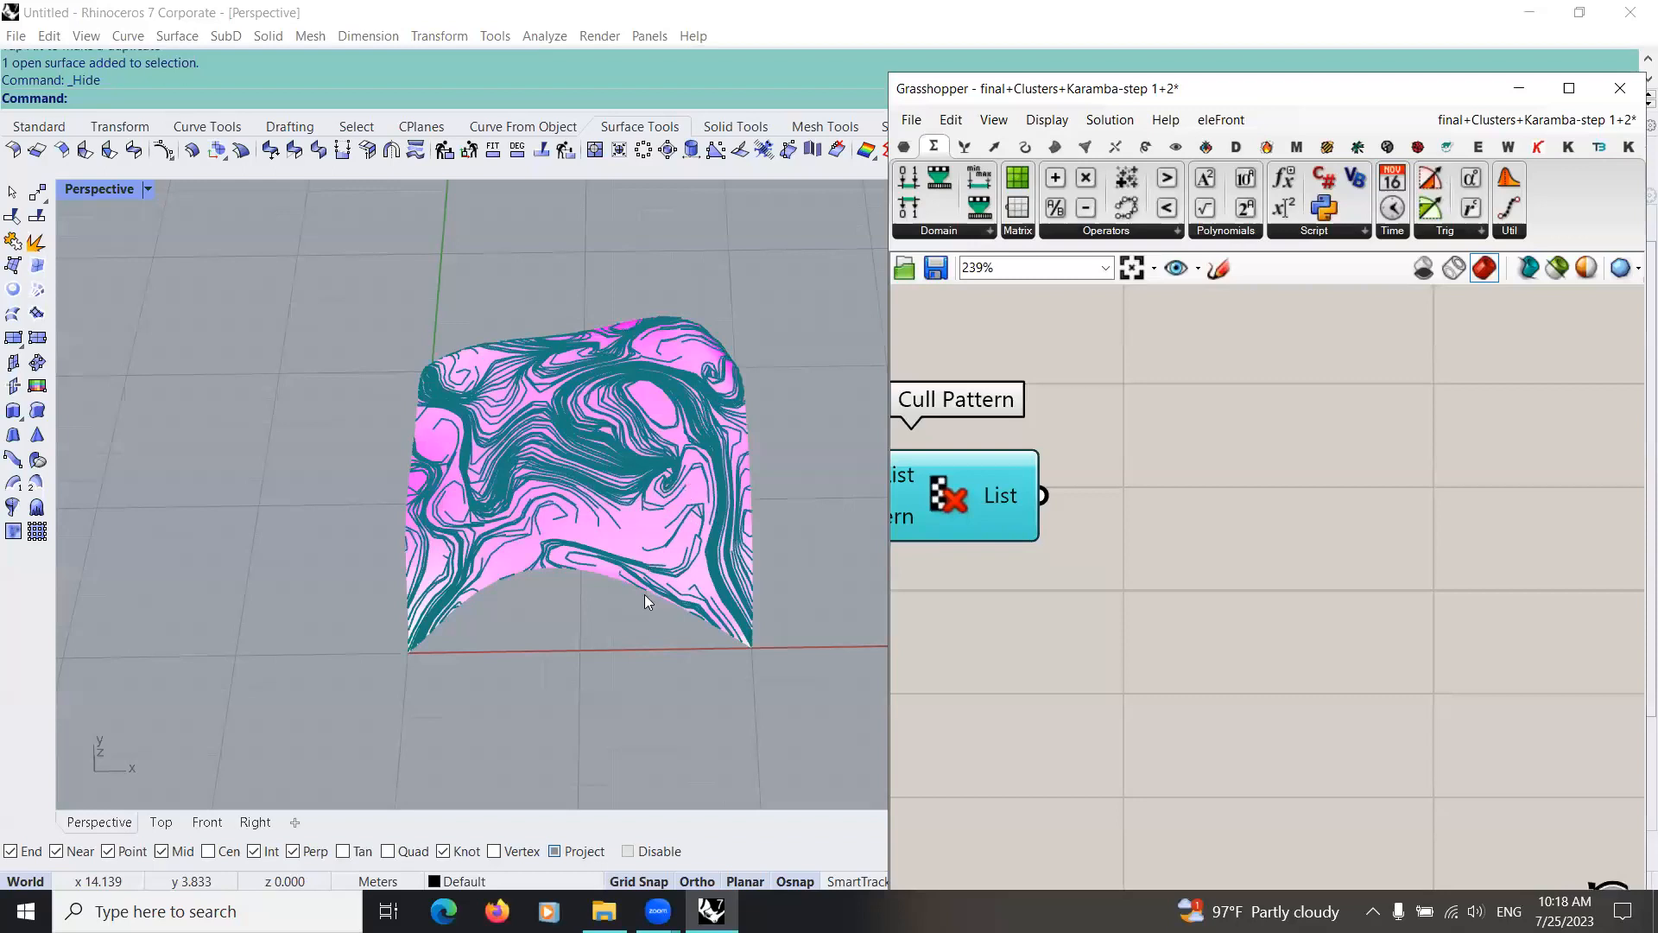
pyautogui.moveTo(753, 434); pyautogui.dragTo(734, 437, button='right')
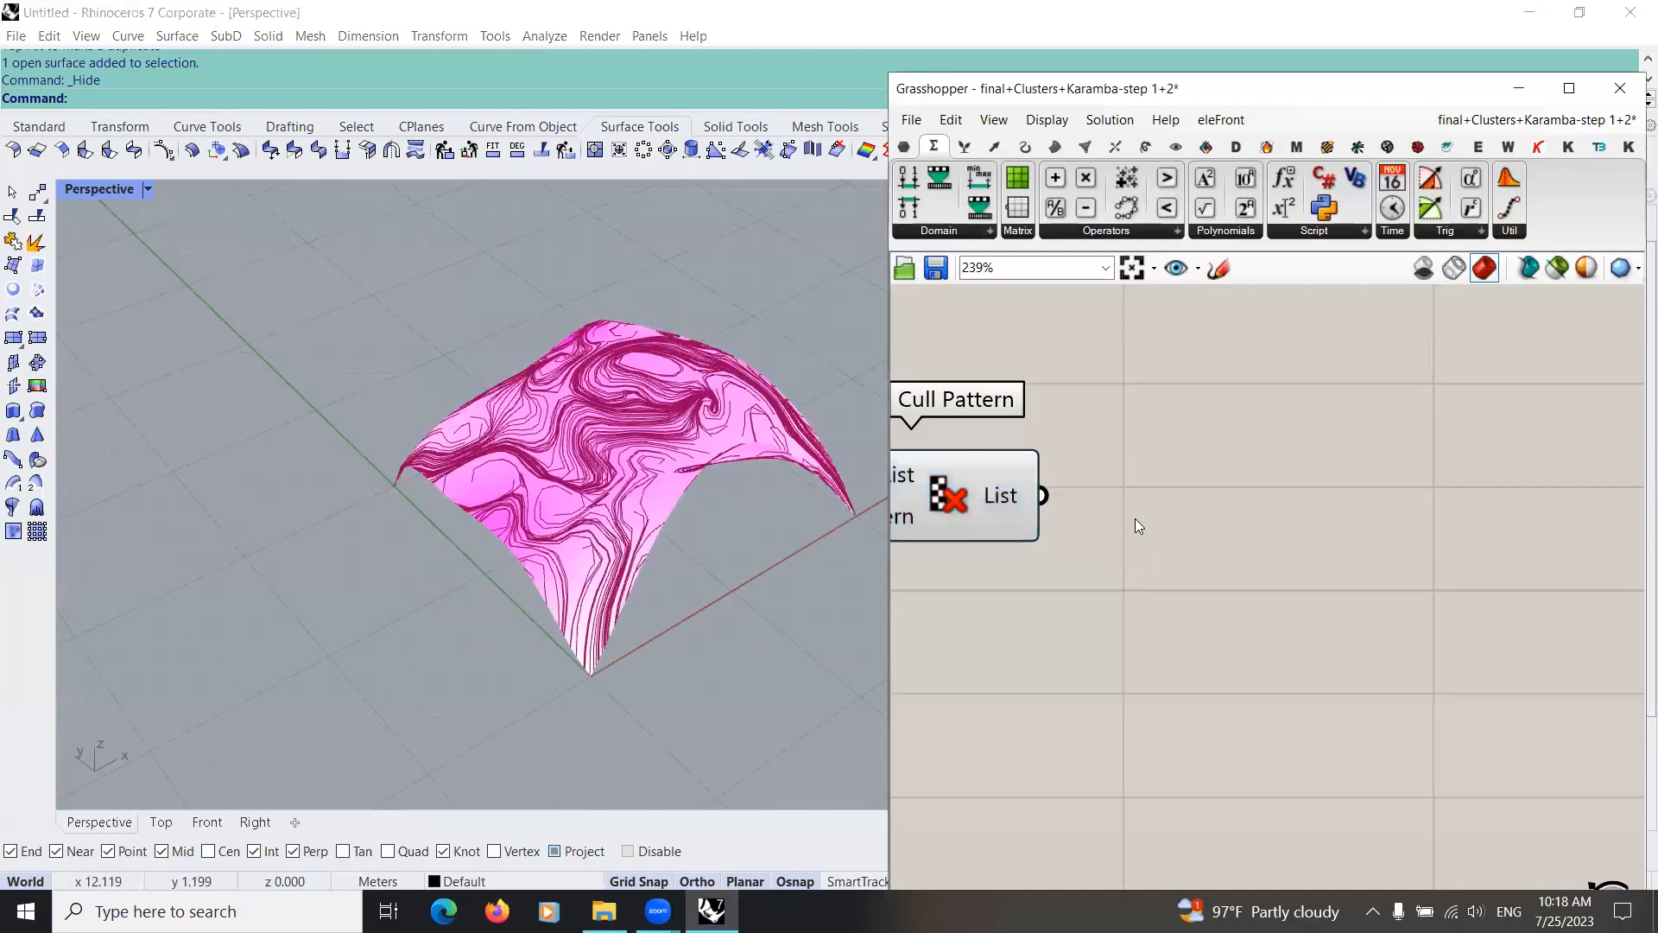
# Step: Add a Clean Tree component after Cull Pattern and connect Cull Pattern's List output to its Tree input
pyautogui.doubleClick(1135, 519)
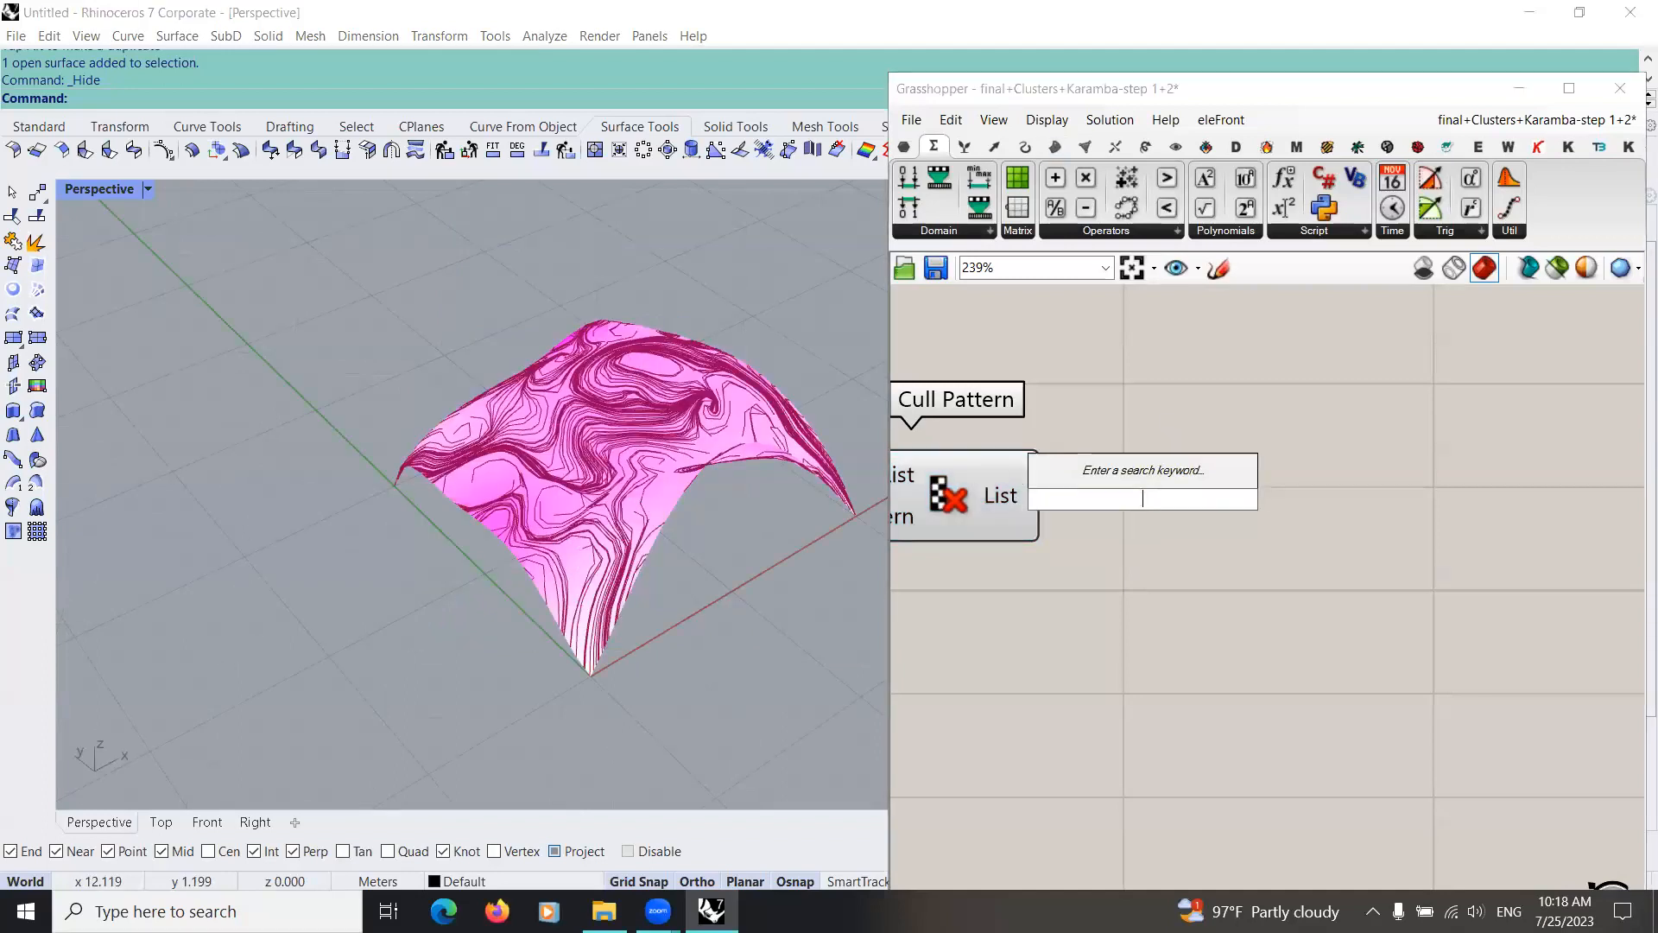
pyautogui.write('clean')
pyautogui.click(1114, 481)
pyautogui.moveTo(1071, 486); pyautogui.dragTo(1261, 453)
pyautogui.moveTo(1186, 523); pyautogui.dragTo(1224, 482)
pyautogui.moveTo(1063, 601); pyautogui.dragTo(837, 599, button='right')
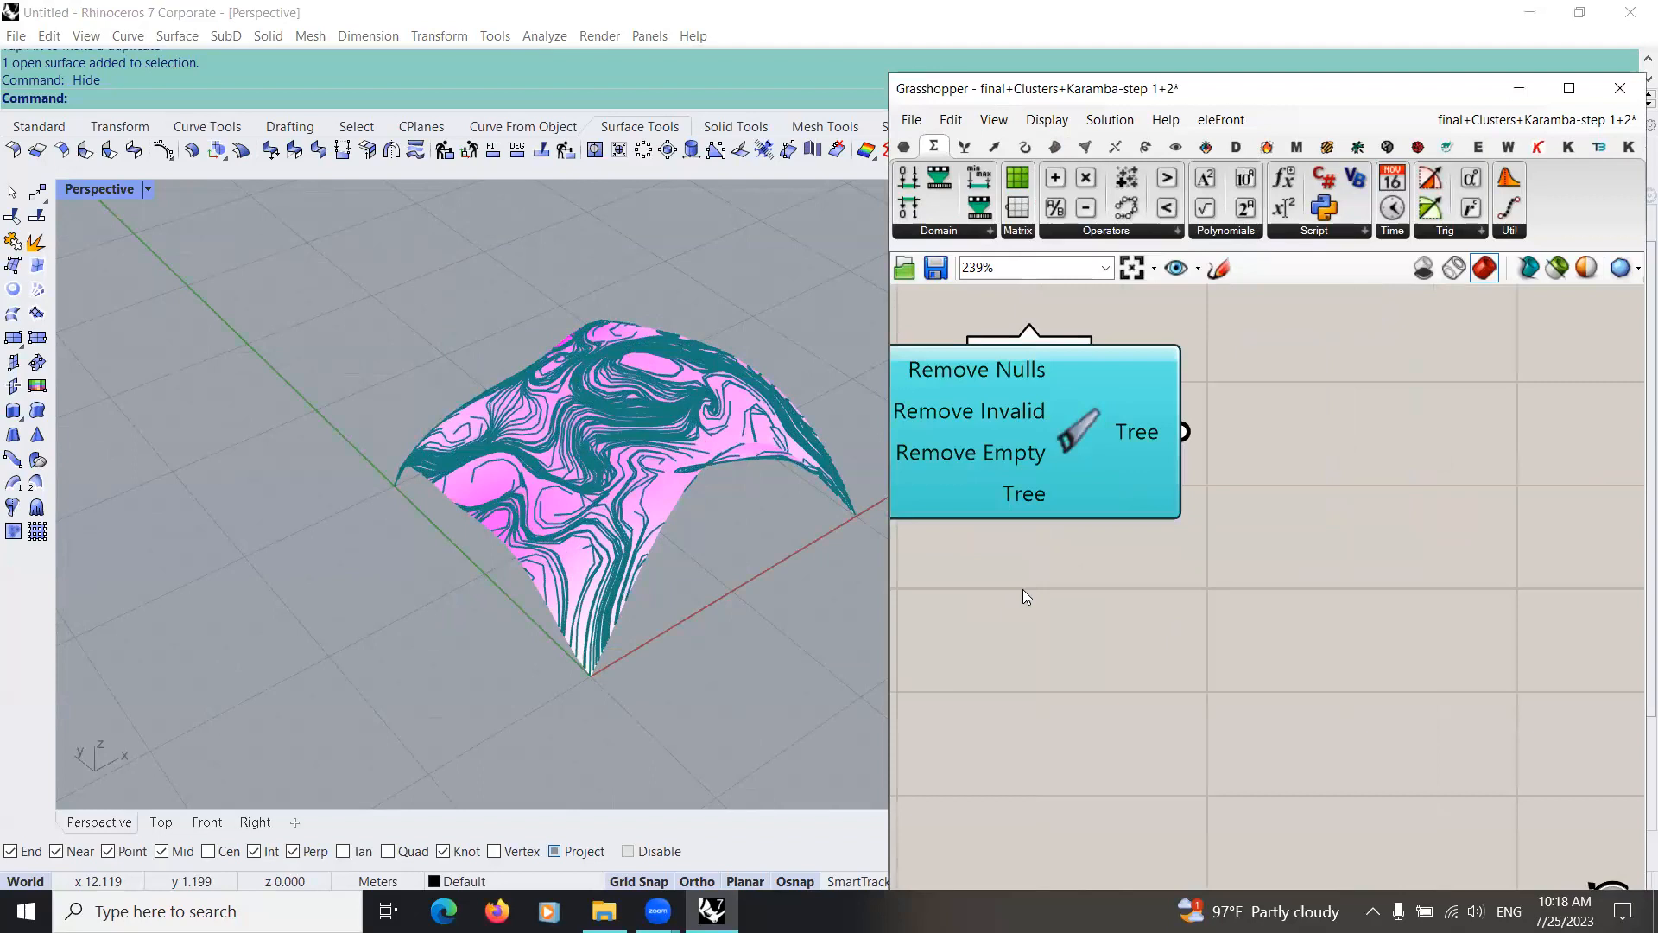
# Step: Simplify Clean Tree's Tree output and check the remaining flow lines on the shell
pyautogui.scroll(-3, 1027, 604)
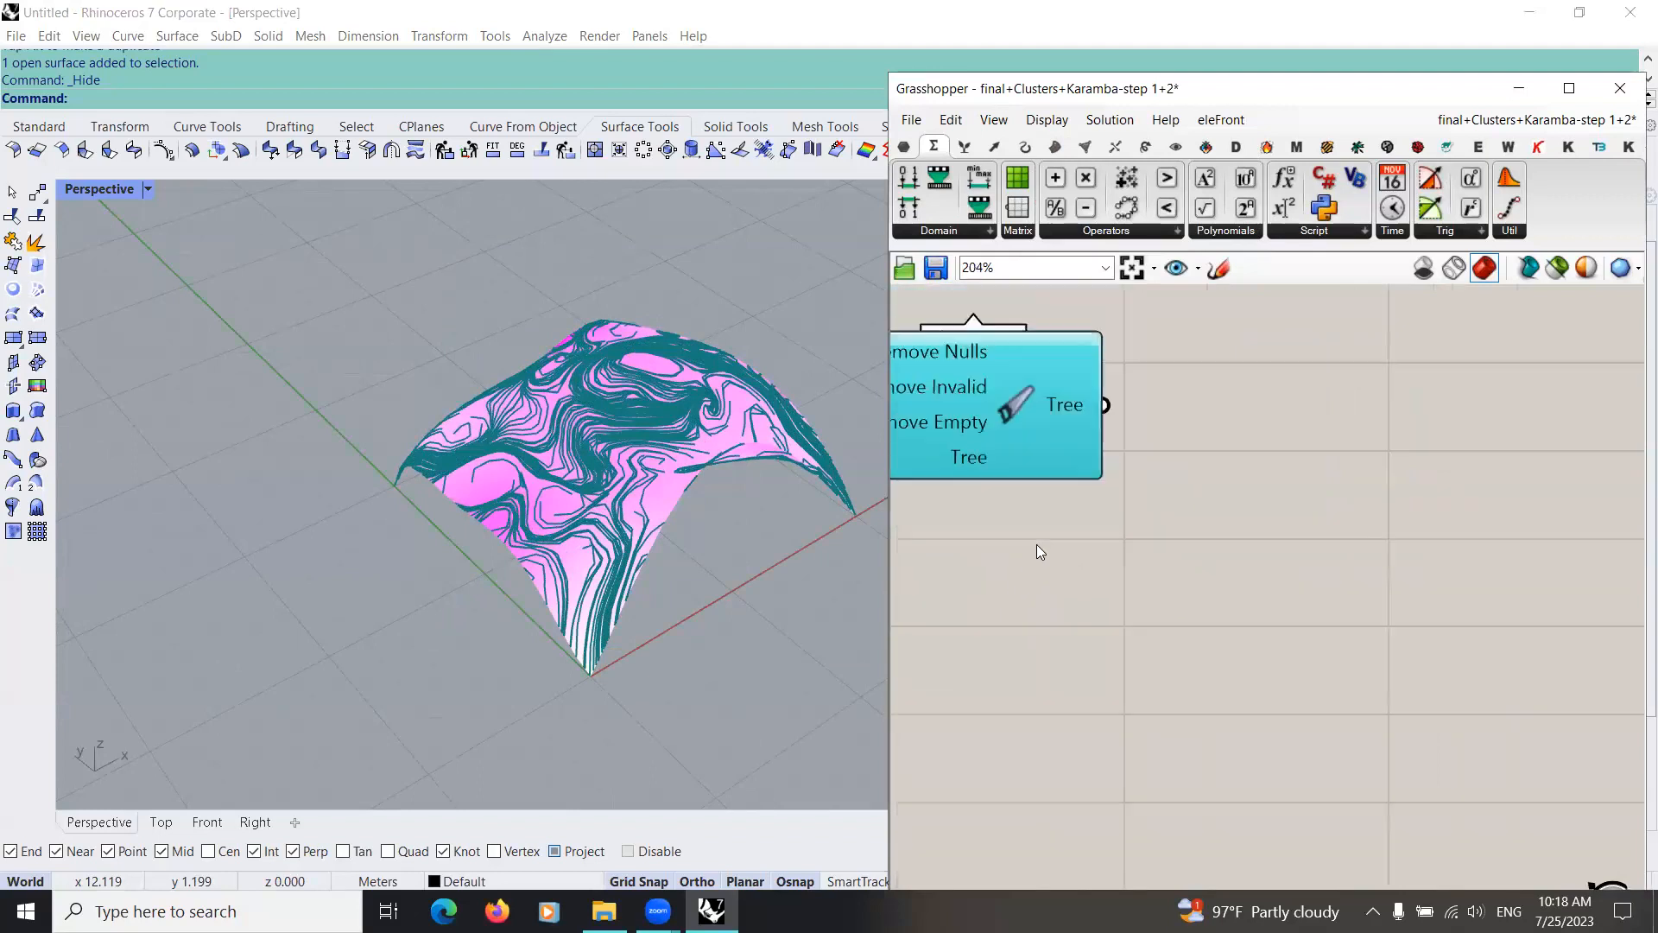
pyautogui.rightClick(1133, 451)
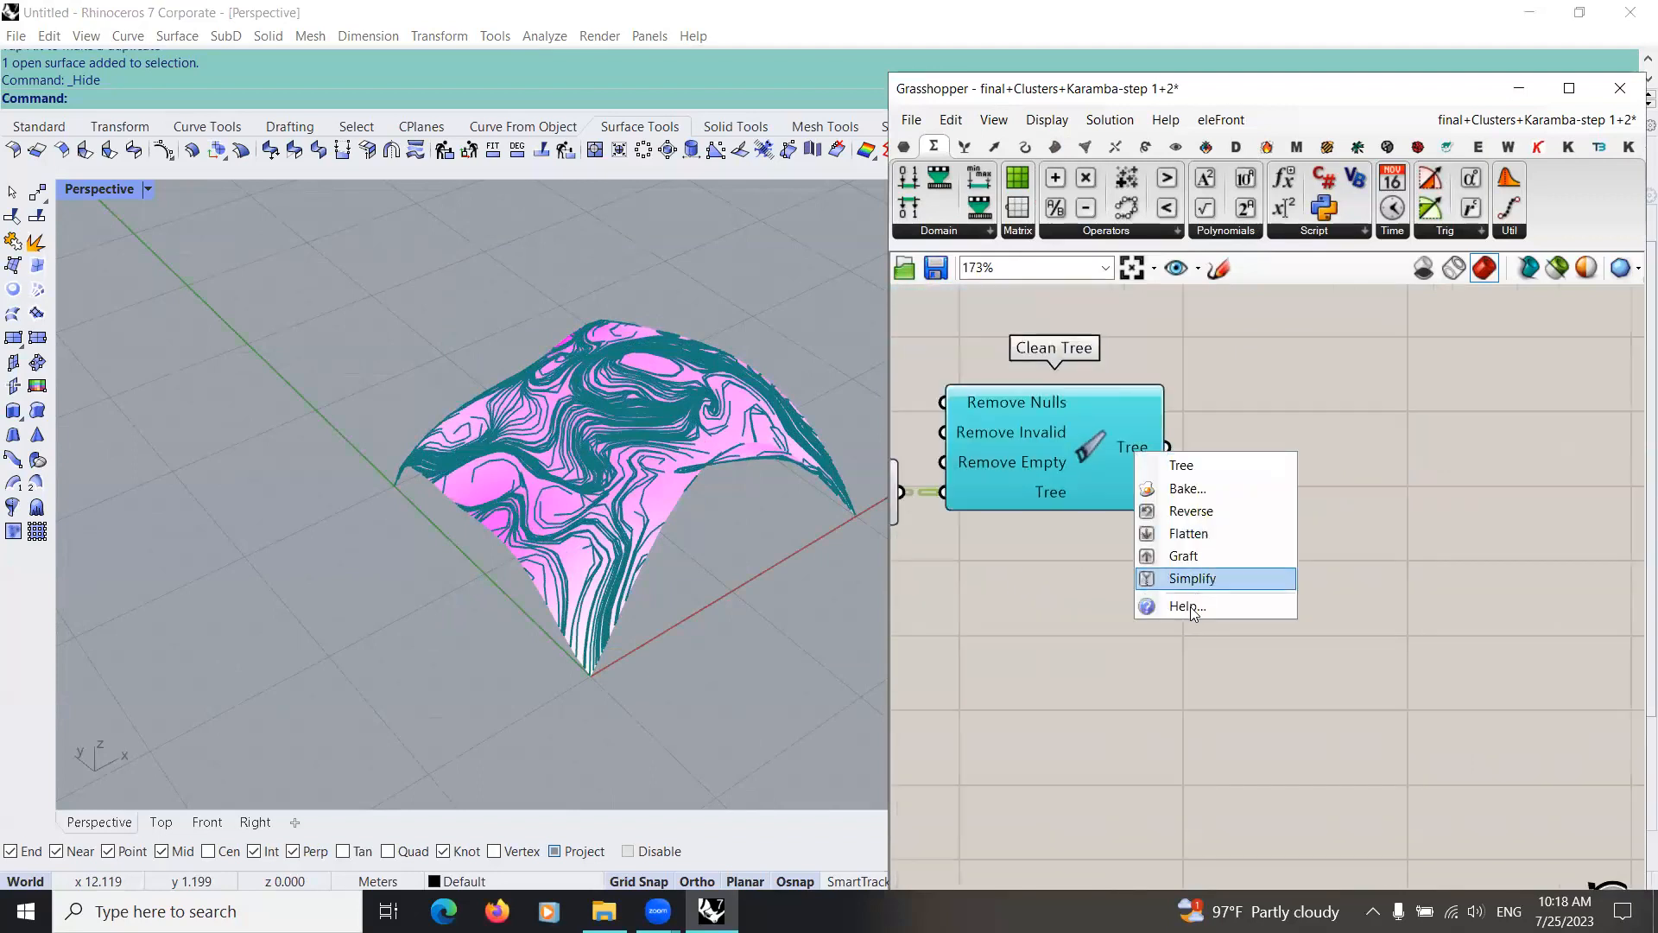
pyautogui.click(1202, 579)
pyautogui.moveTo(1210, 568); pyautogui.dragTo(1144, 575, button='right')
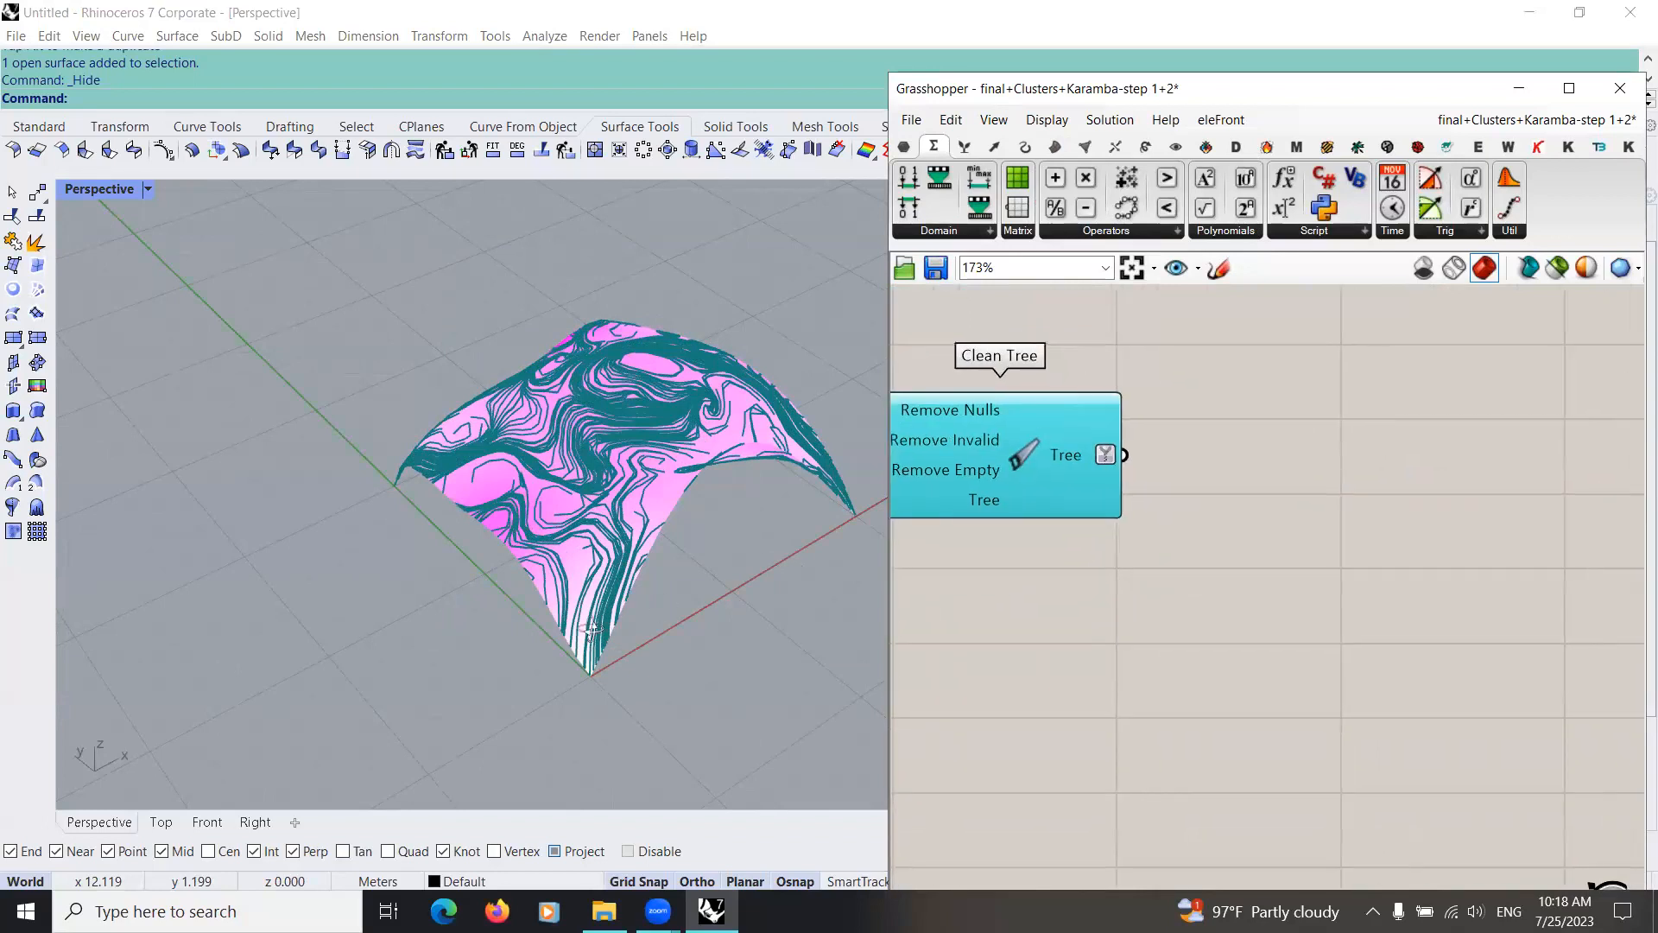
pyautogui.moveTo(464, 567); pyautogui.dragTo(607, 559, button='right')
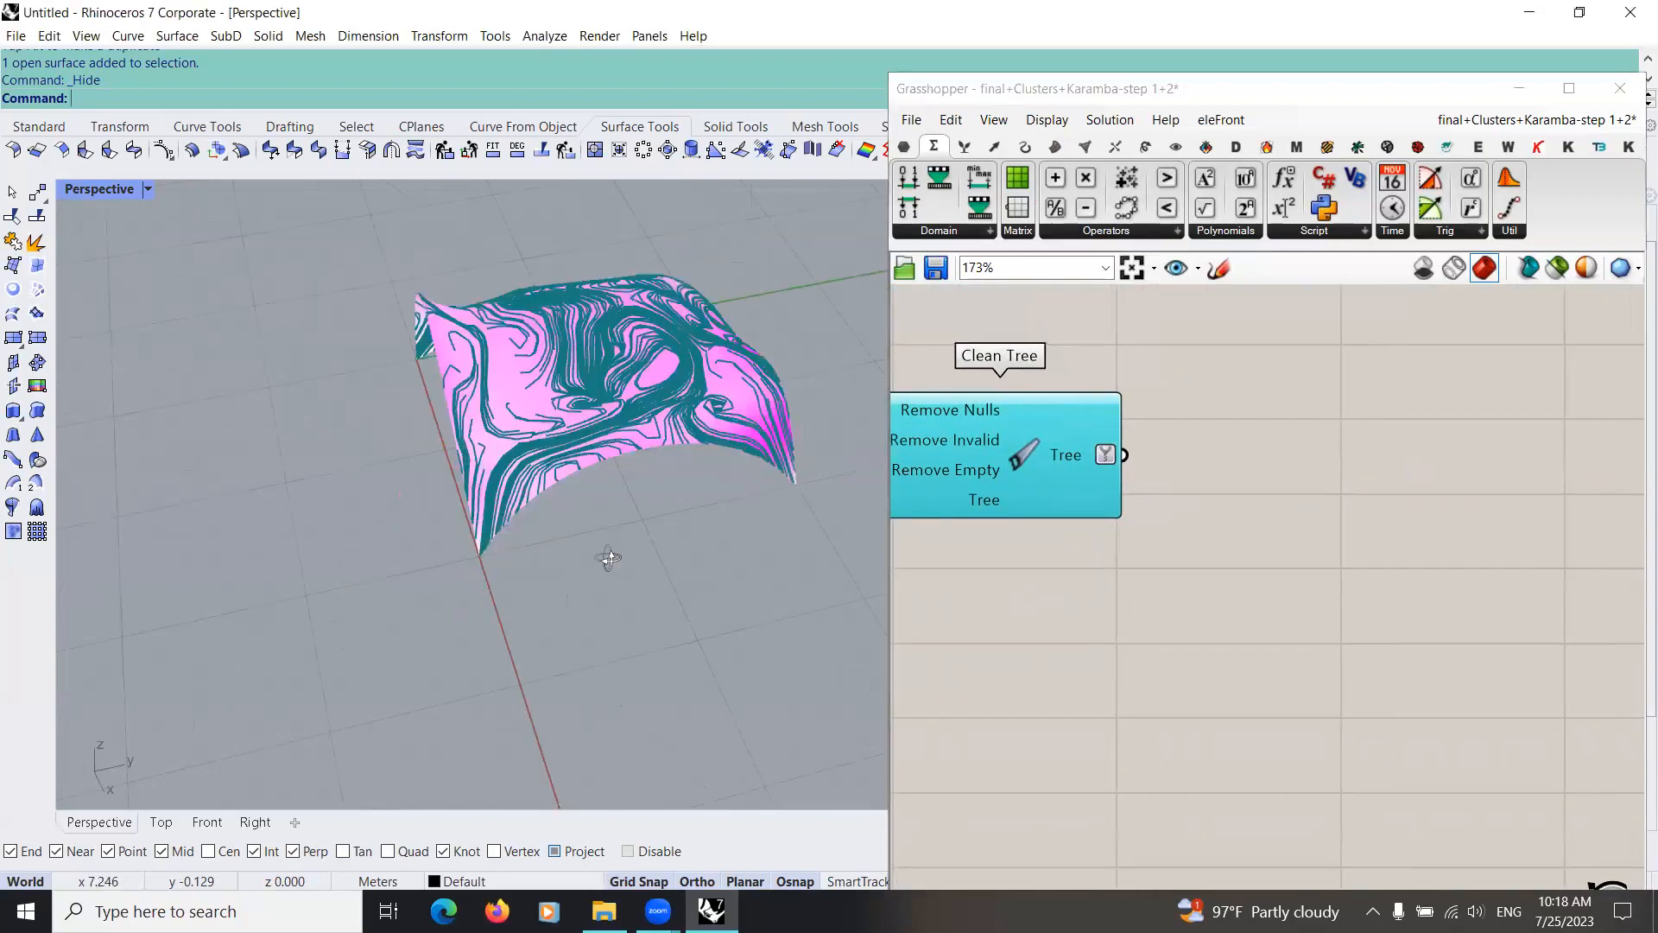
pyautogui.moveTo(578, 418); pyautogui.dragTo(620, 442, button='right')
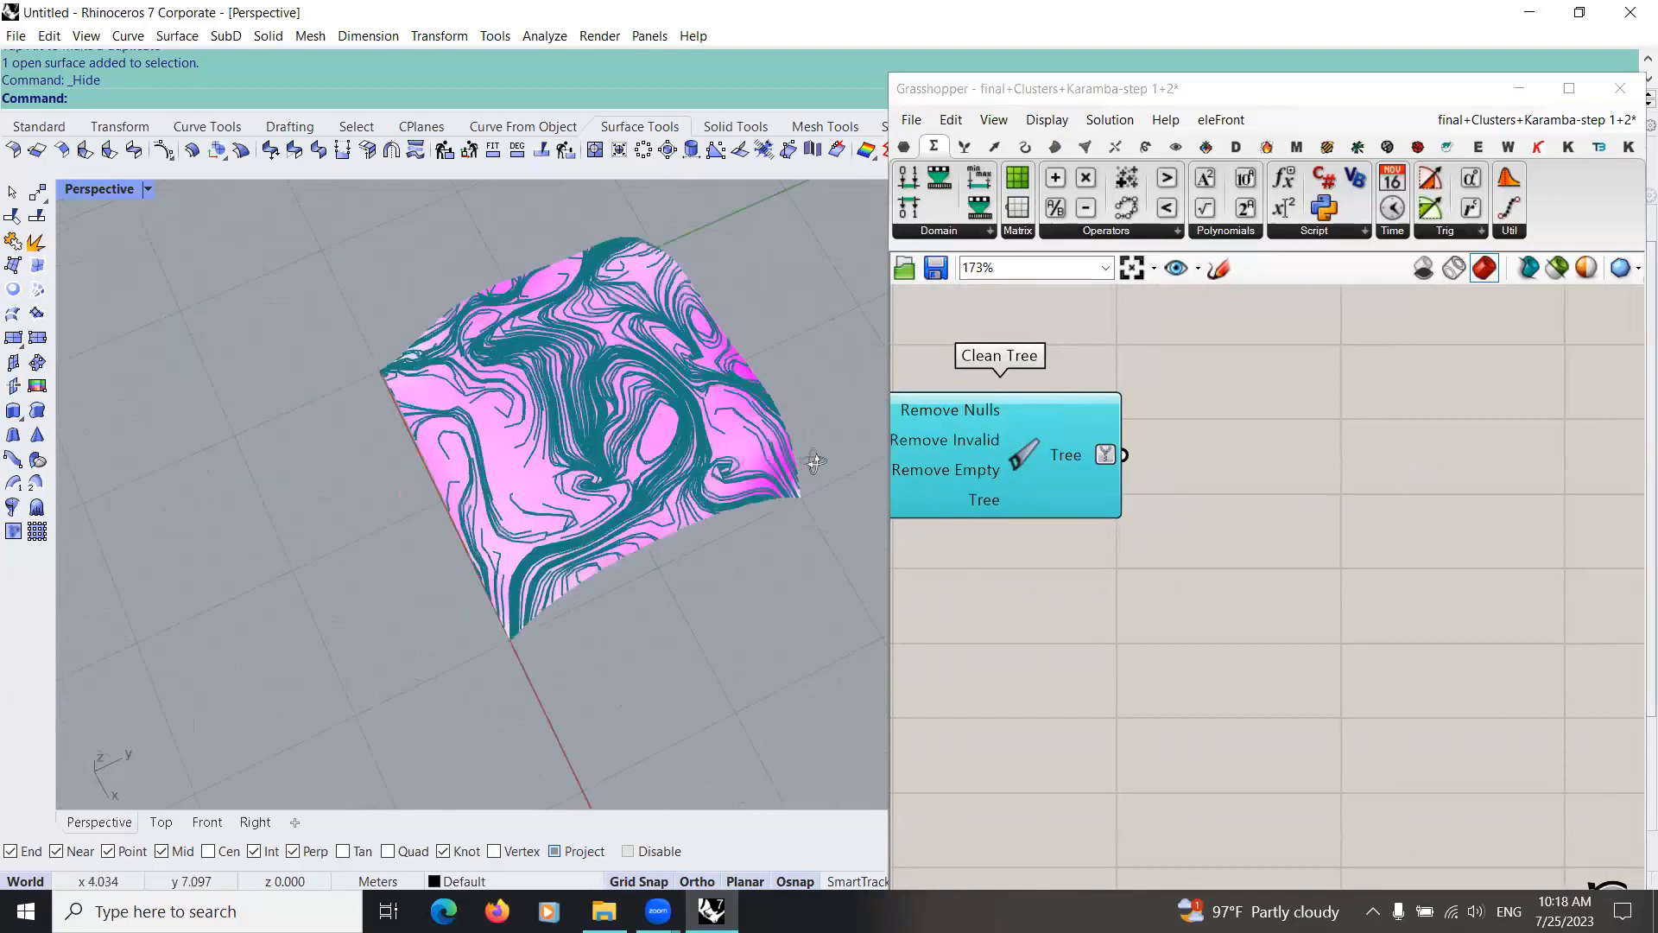
pyautogui.scroll(5, 860, 473)
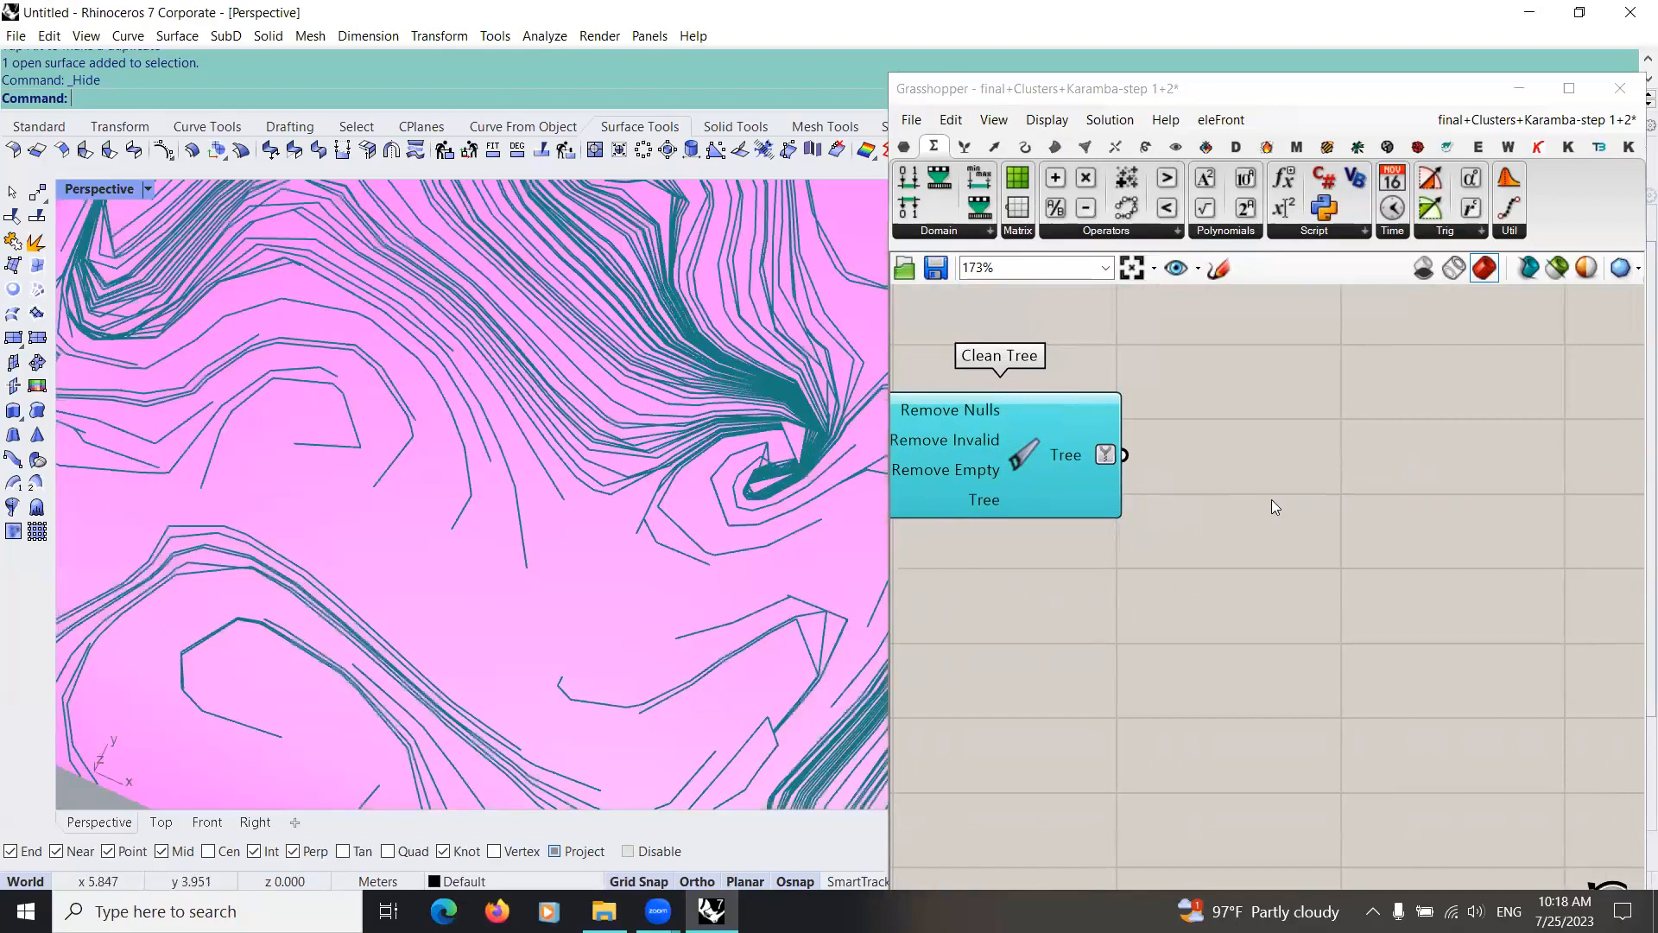
# Step: Add a Curve Middle component and connect Clean Tree's Tree output to its Curve input
pyautogui.doubleClick(1253, 494)
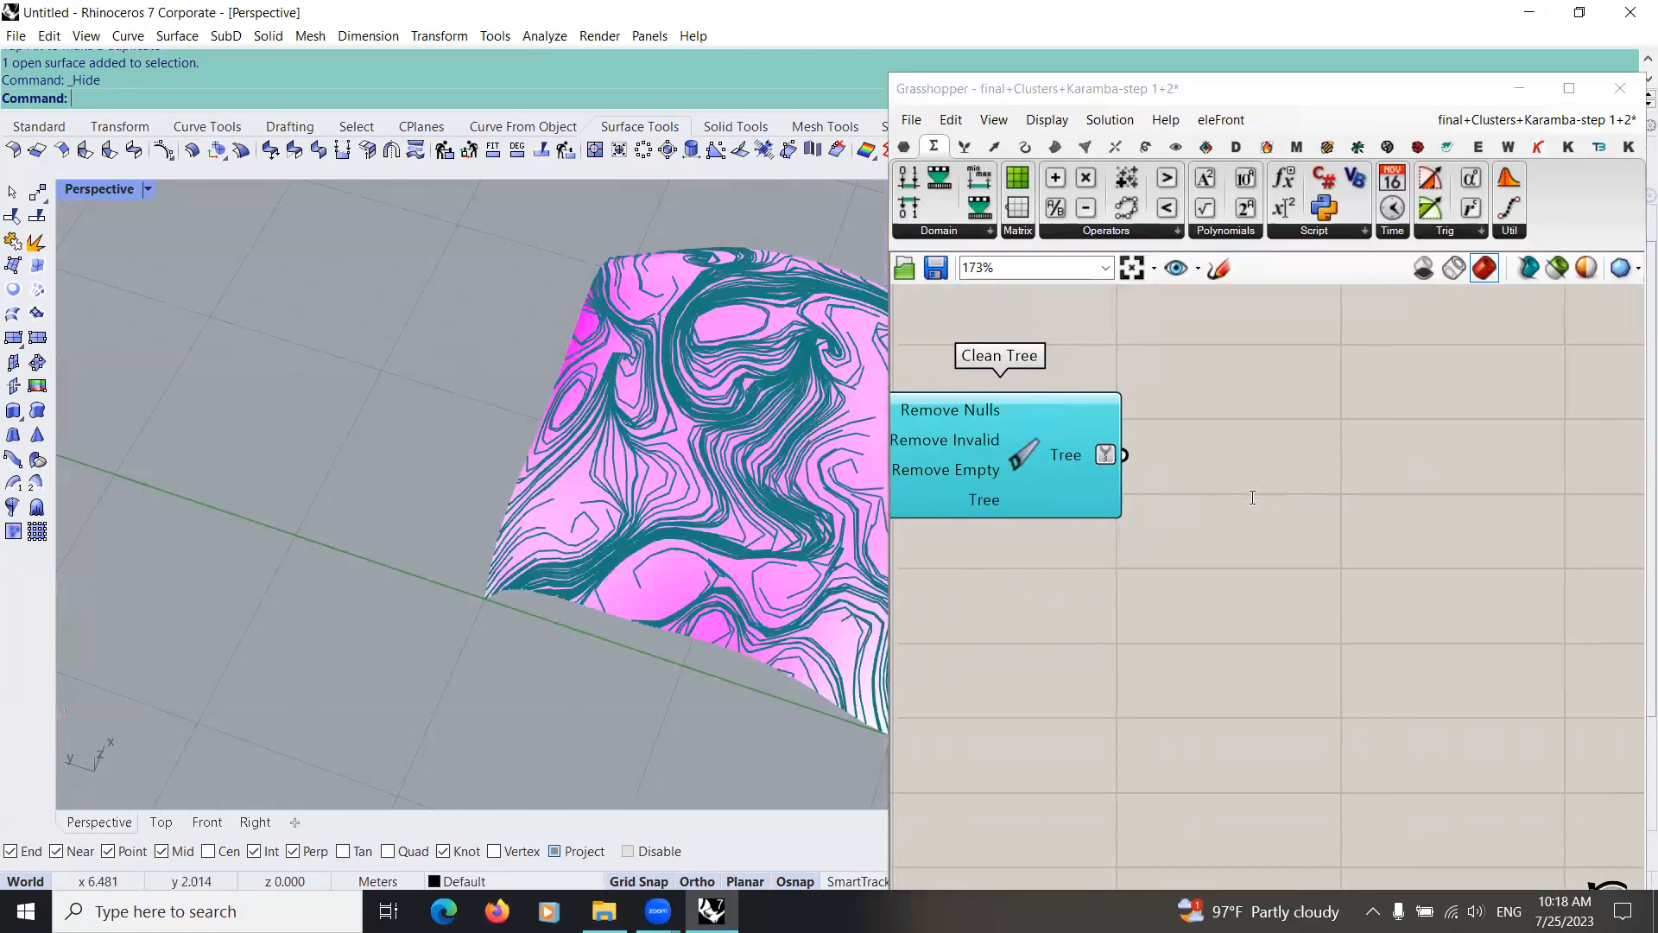
pyautogui.doubleClick(1252, 497)
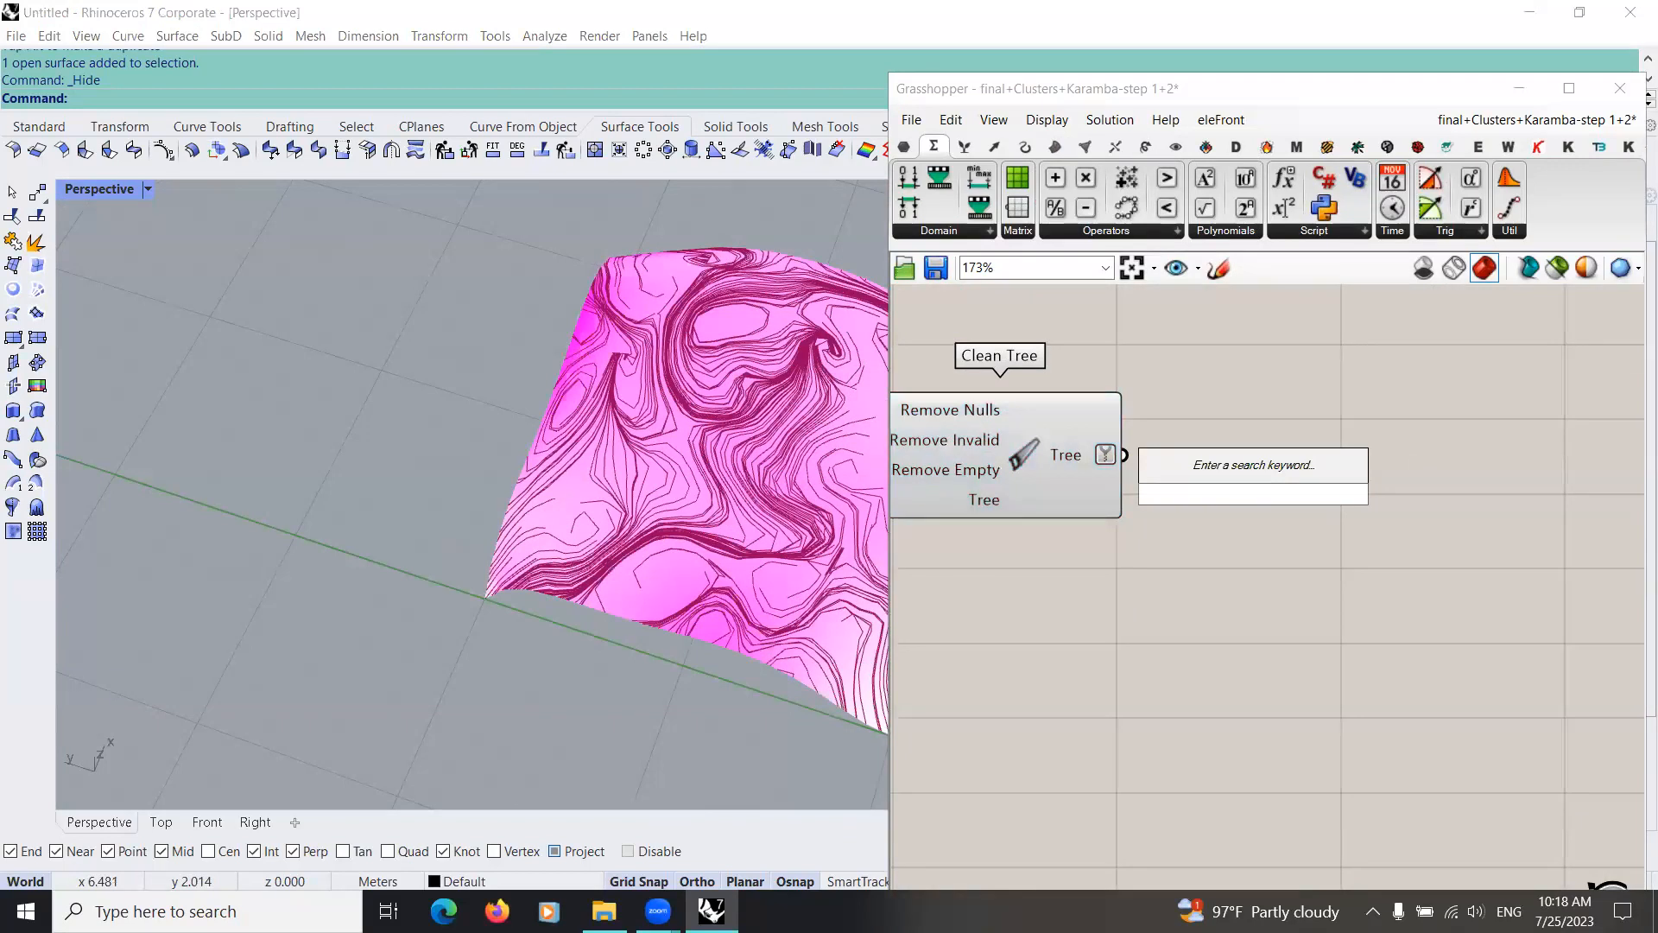
pyautogui.write('curve')
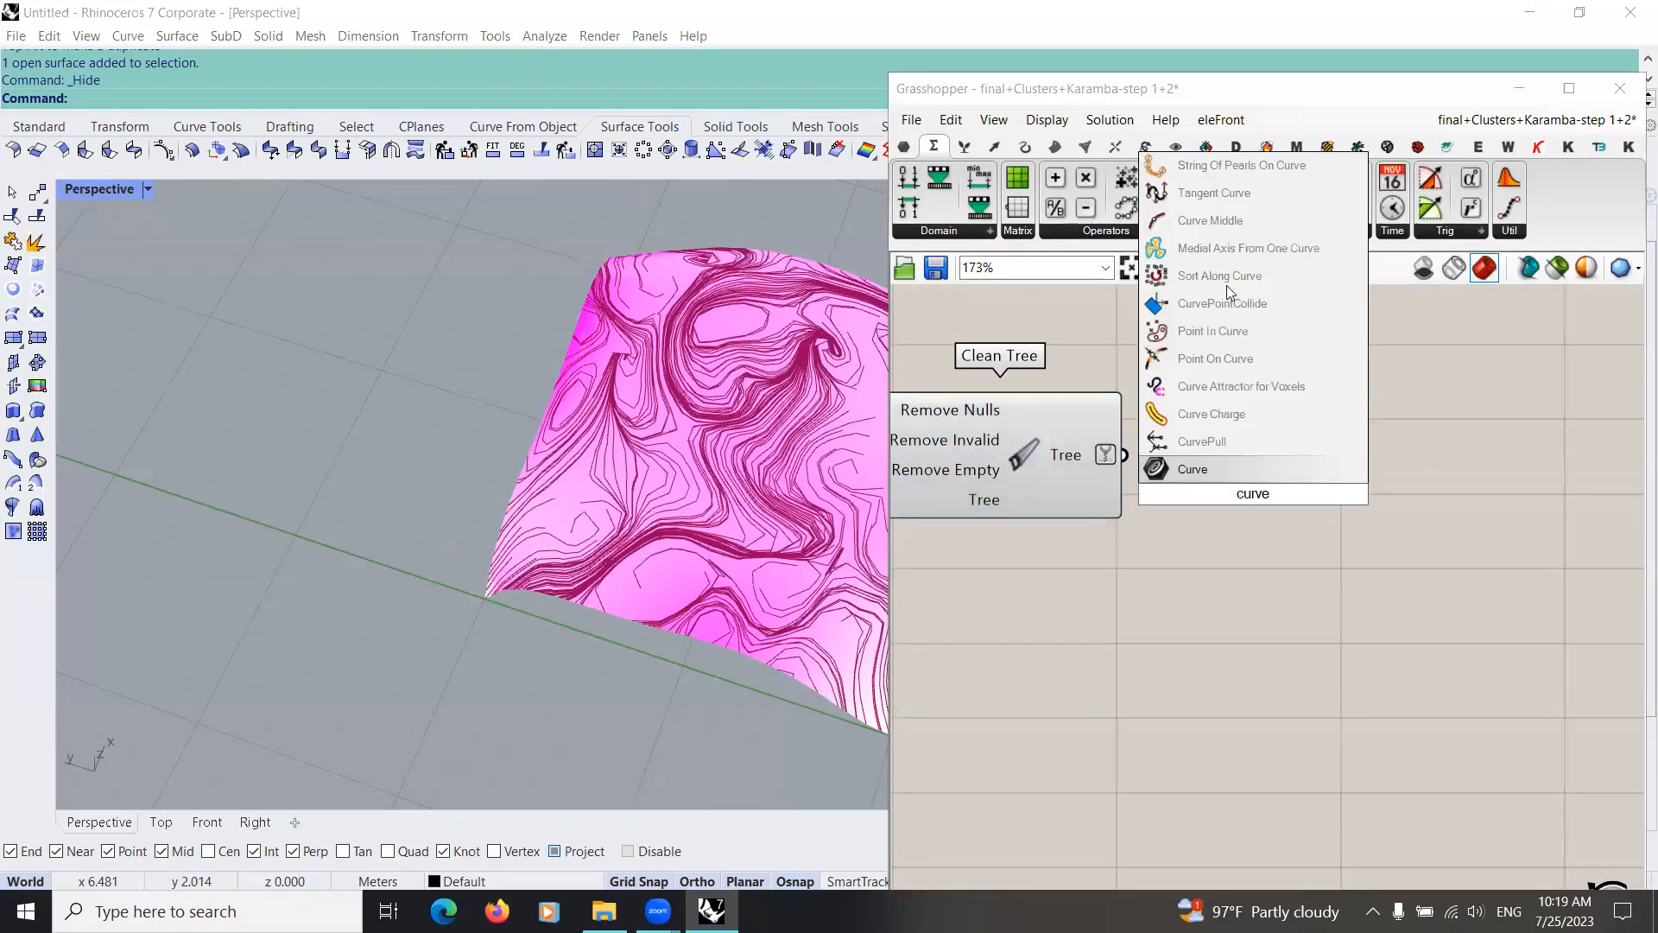
pyautogui.click(1250, 224)
pyautogui.moveTo(1160, 493); pyautogui.dragTo(1124, 454)
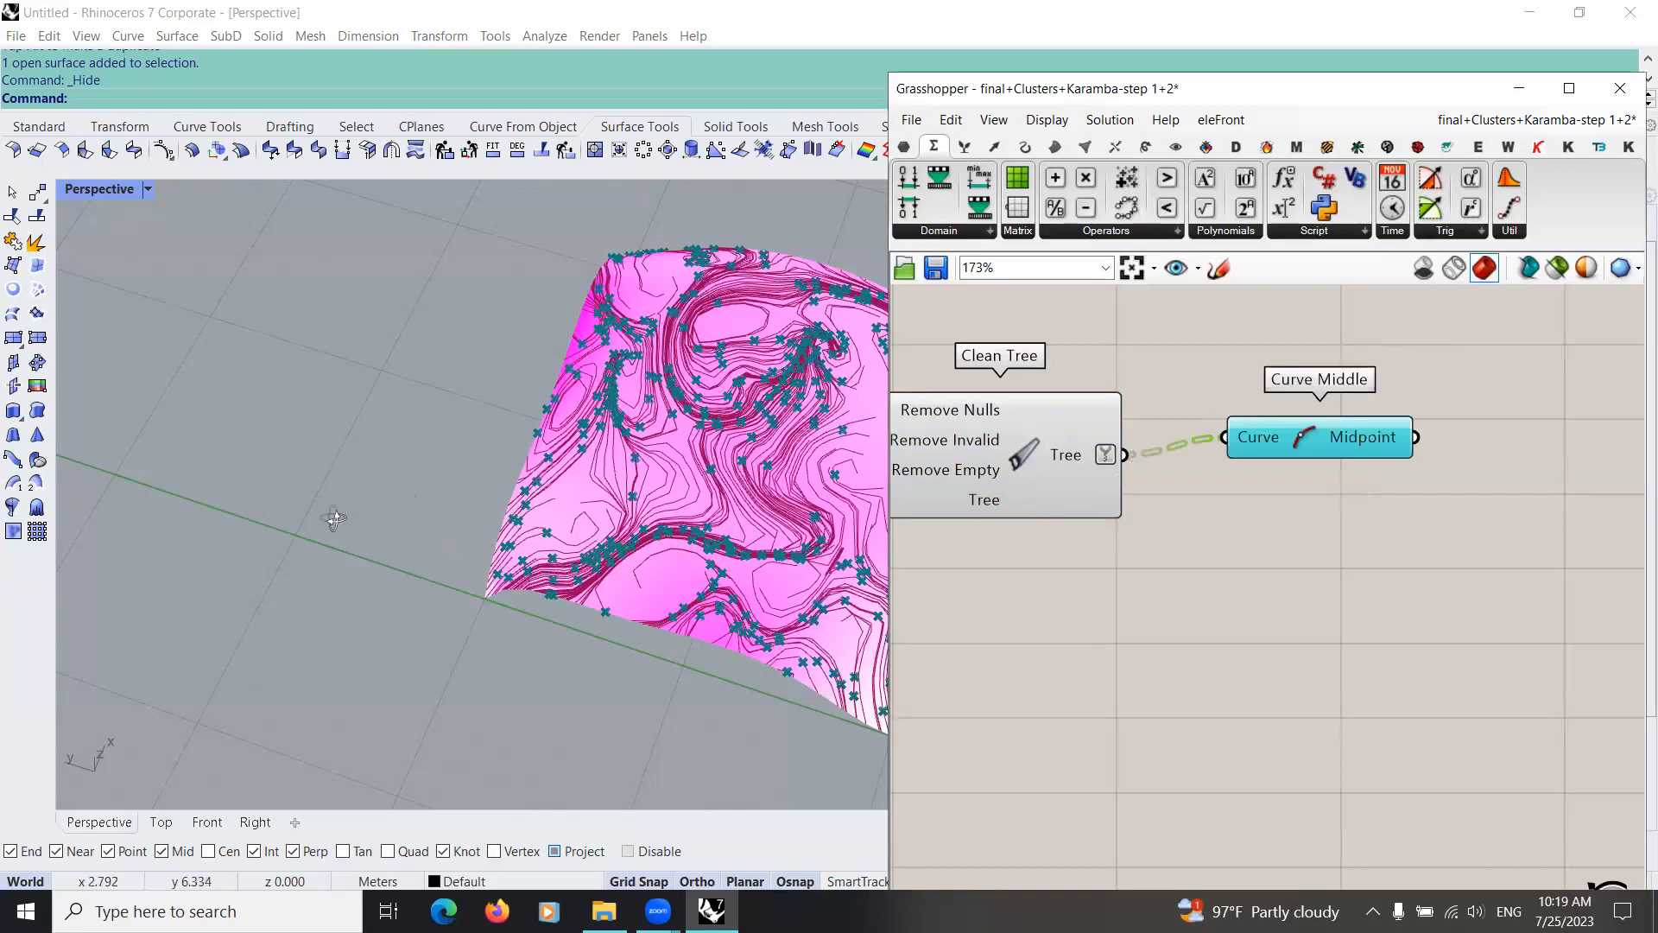
# Step: Examine the distribution of the flow line midpoints across the shell from several angles and close up
pyautogui.moveTo(138, 522); pyautogui.dragTo(344, 516, button='right')
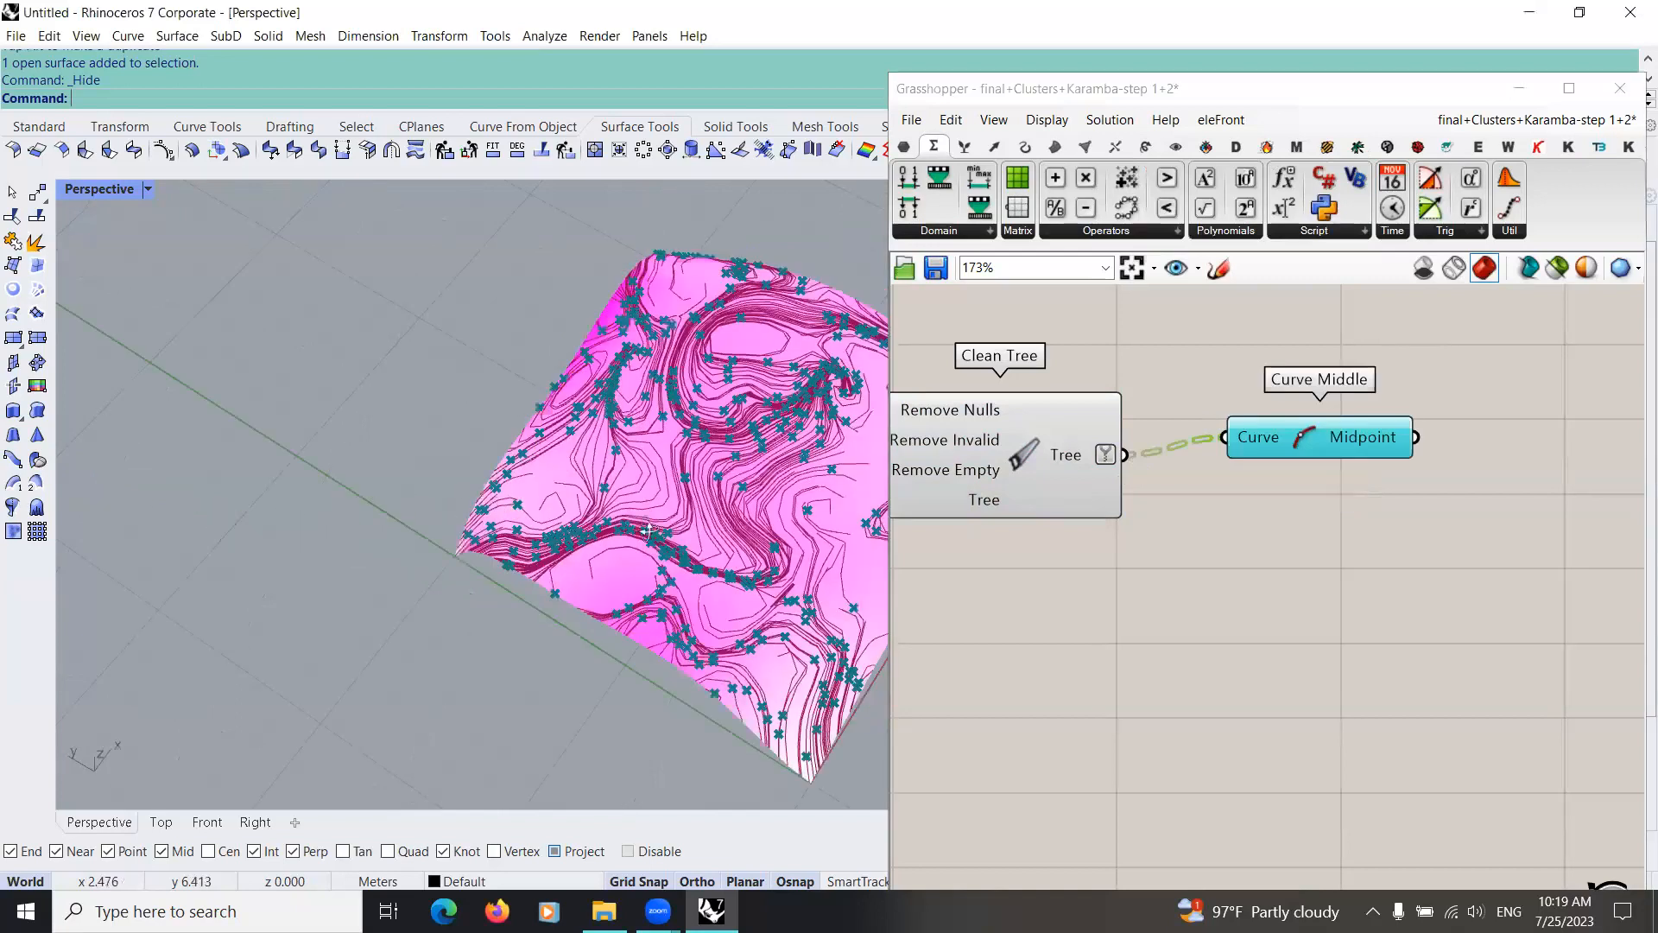
pyautogui.moveTo(654, 498); pyautogui.dragTo(319, 398, button='right')
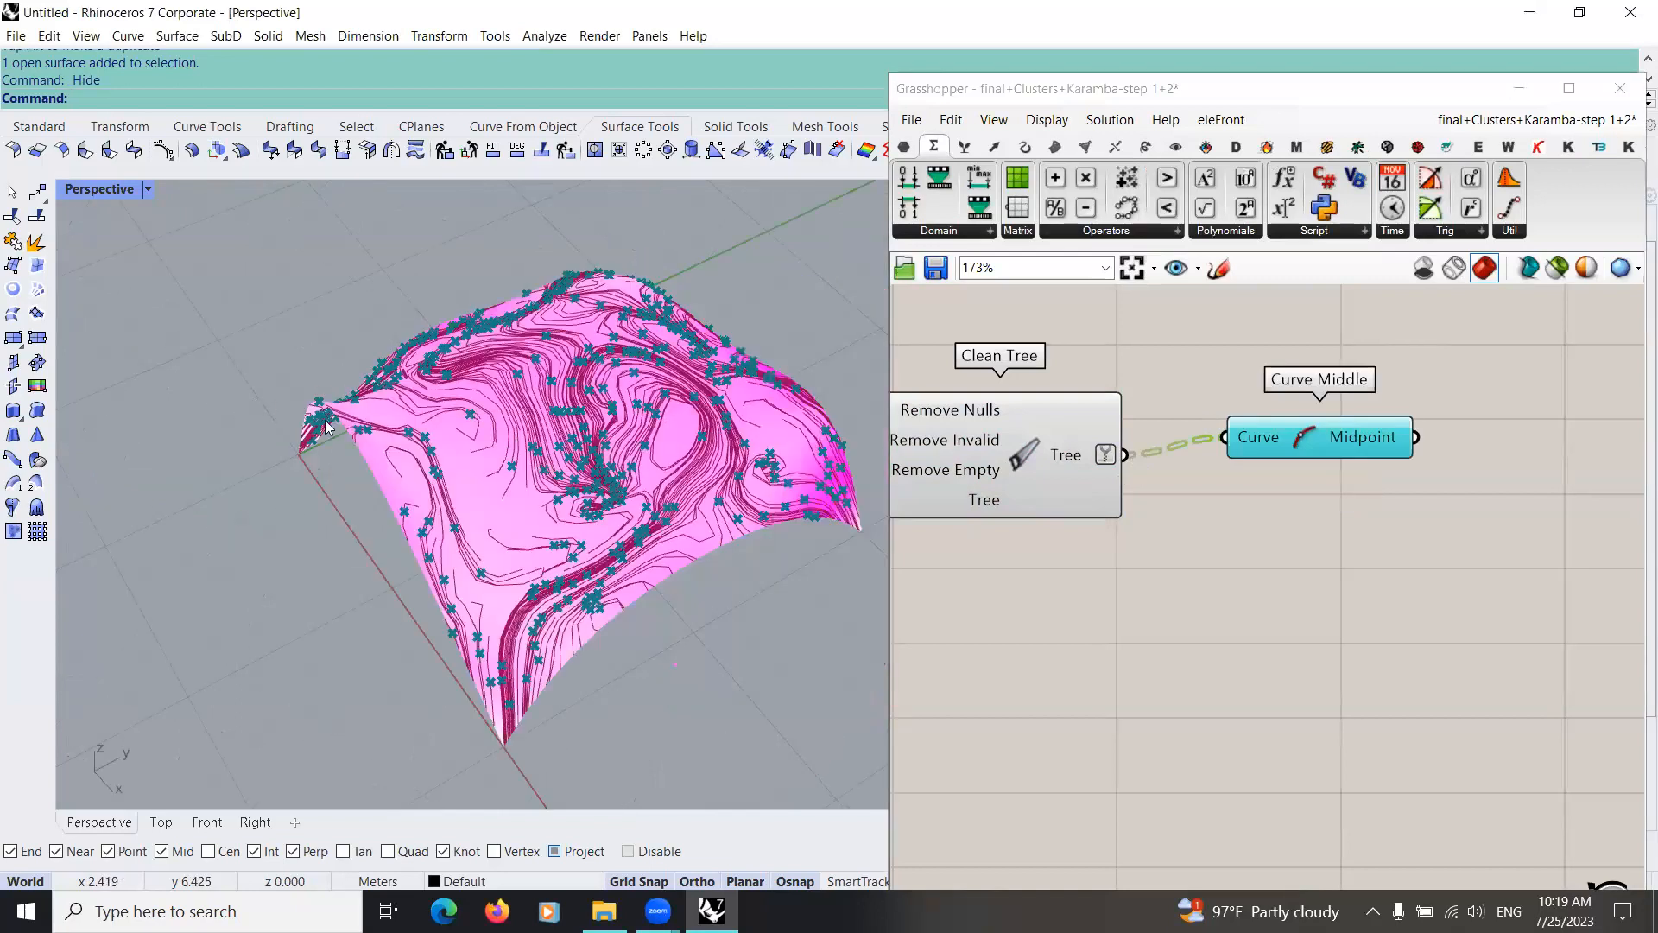
pyautogui.moveTo(456, 530); pyautogui.dragTo(363, 524, button='right')
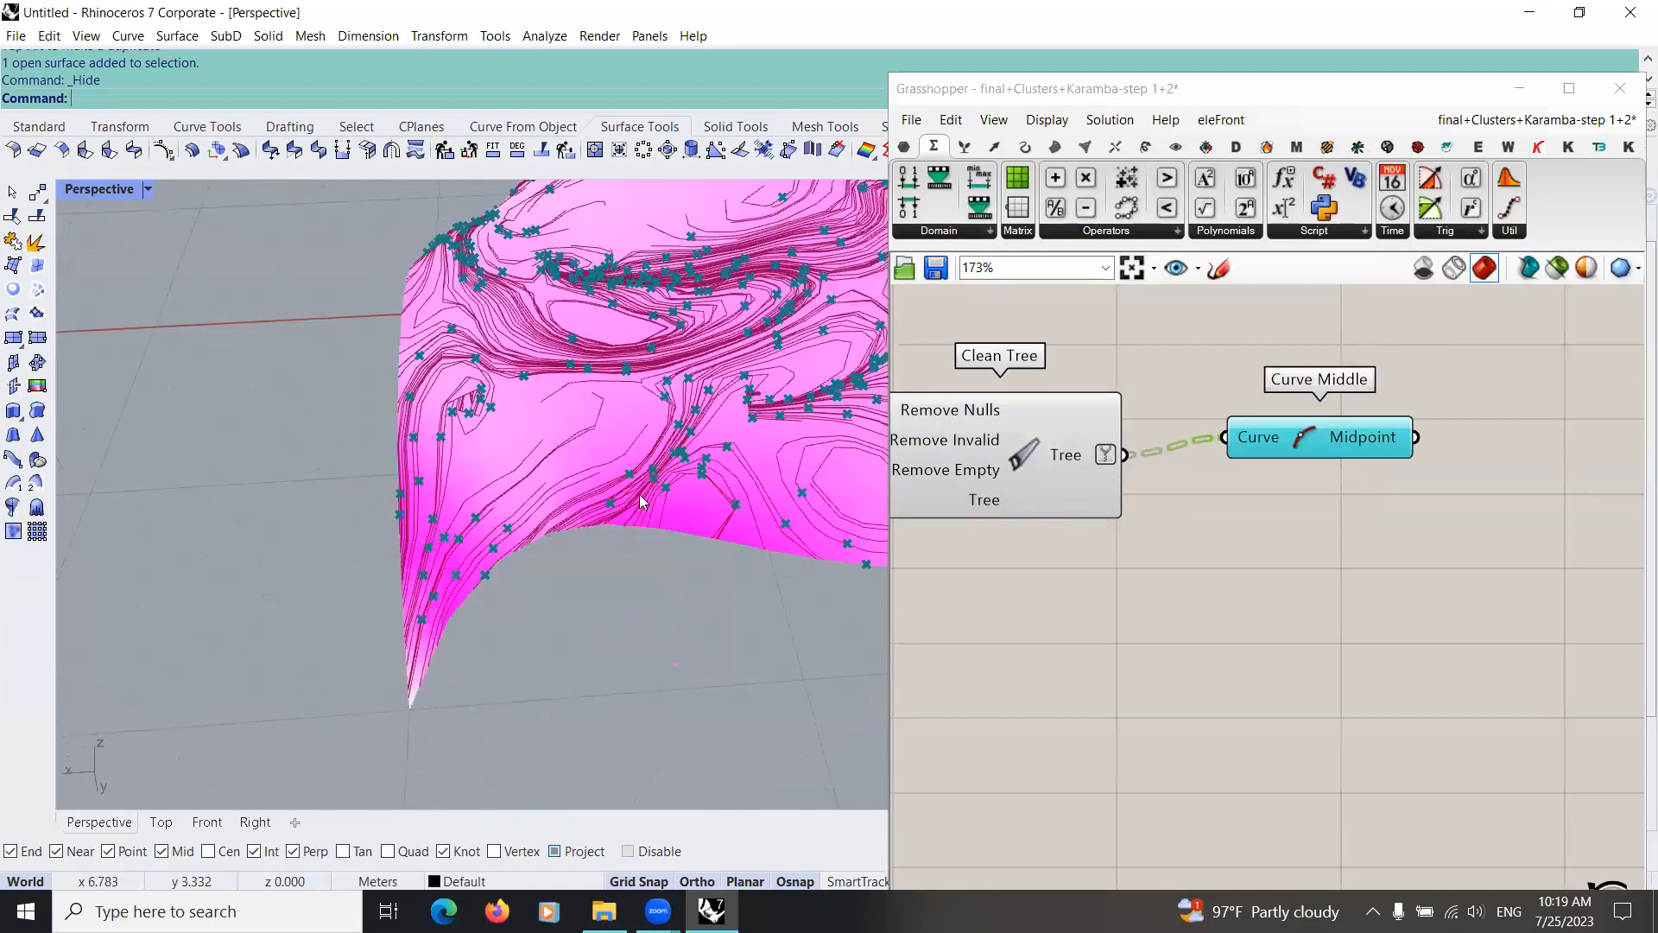
pyautogui.moveTo(735, 410); pyautogui.dragTo(516, 530, button='right')
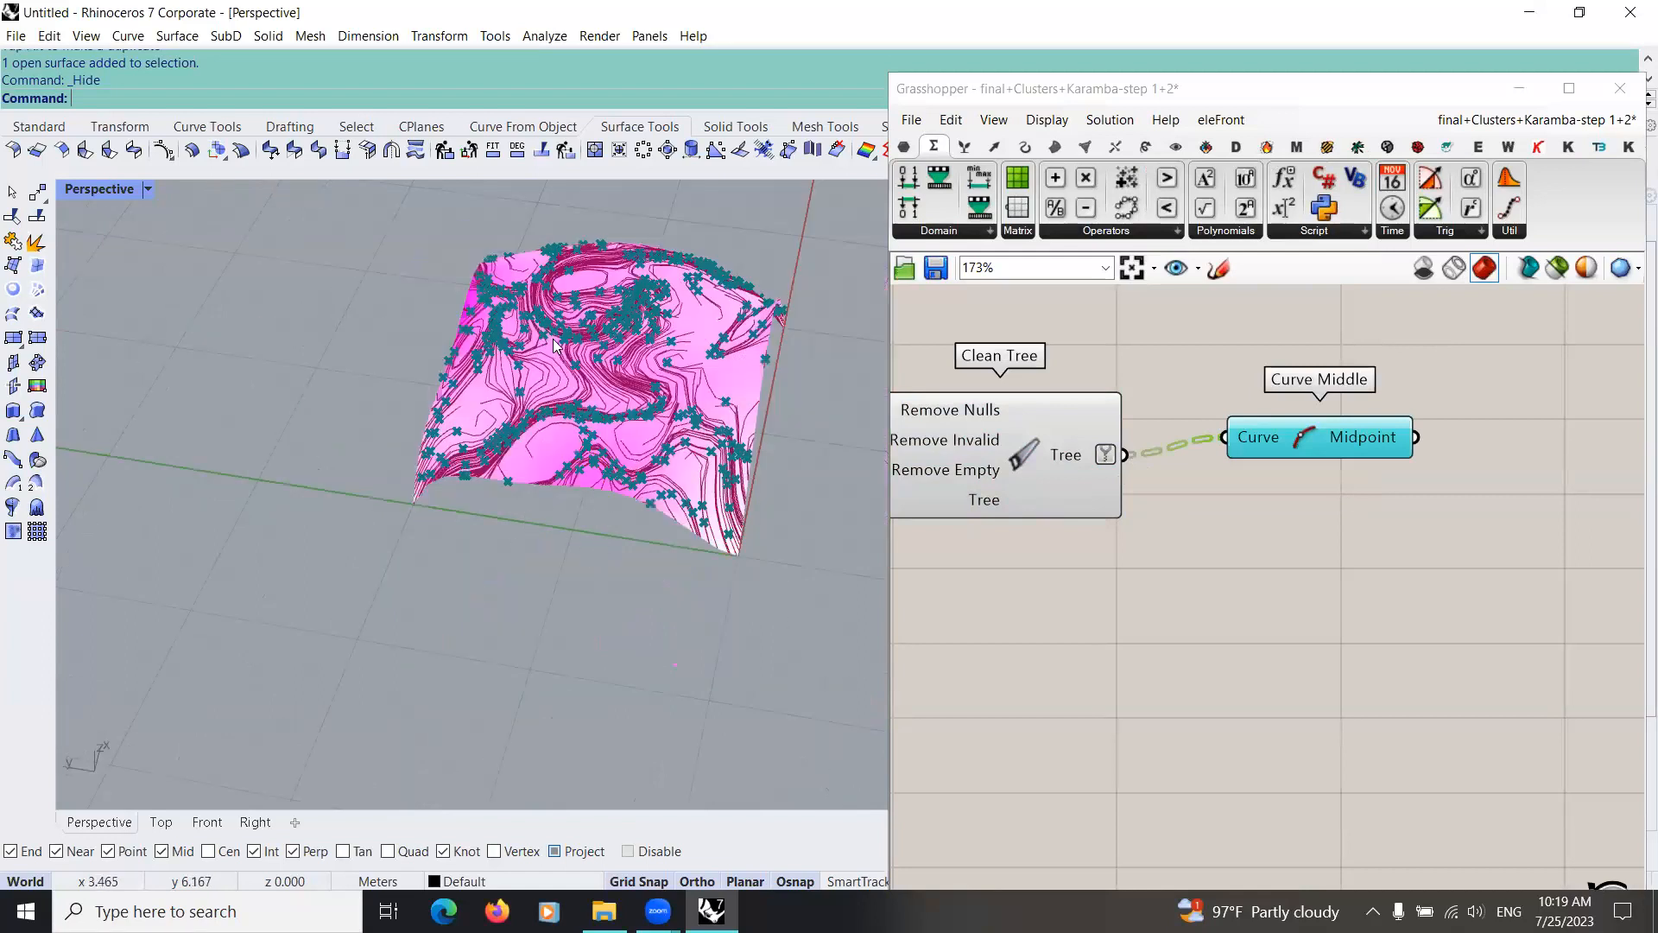
pyautogui.scroll(3, 521, 442)
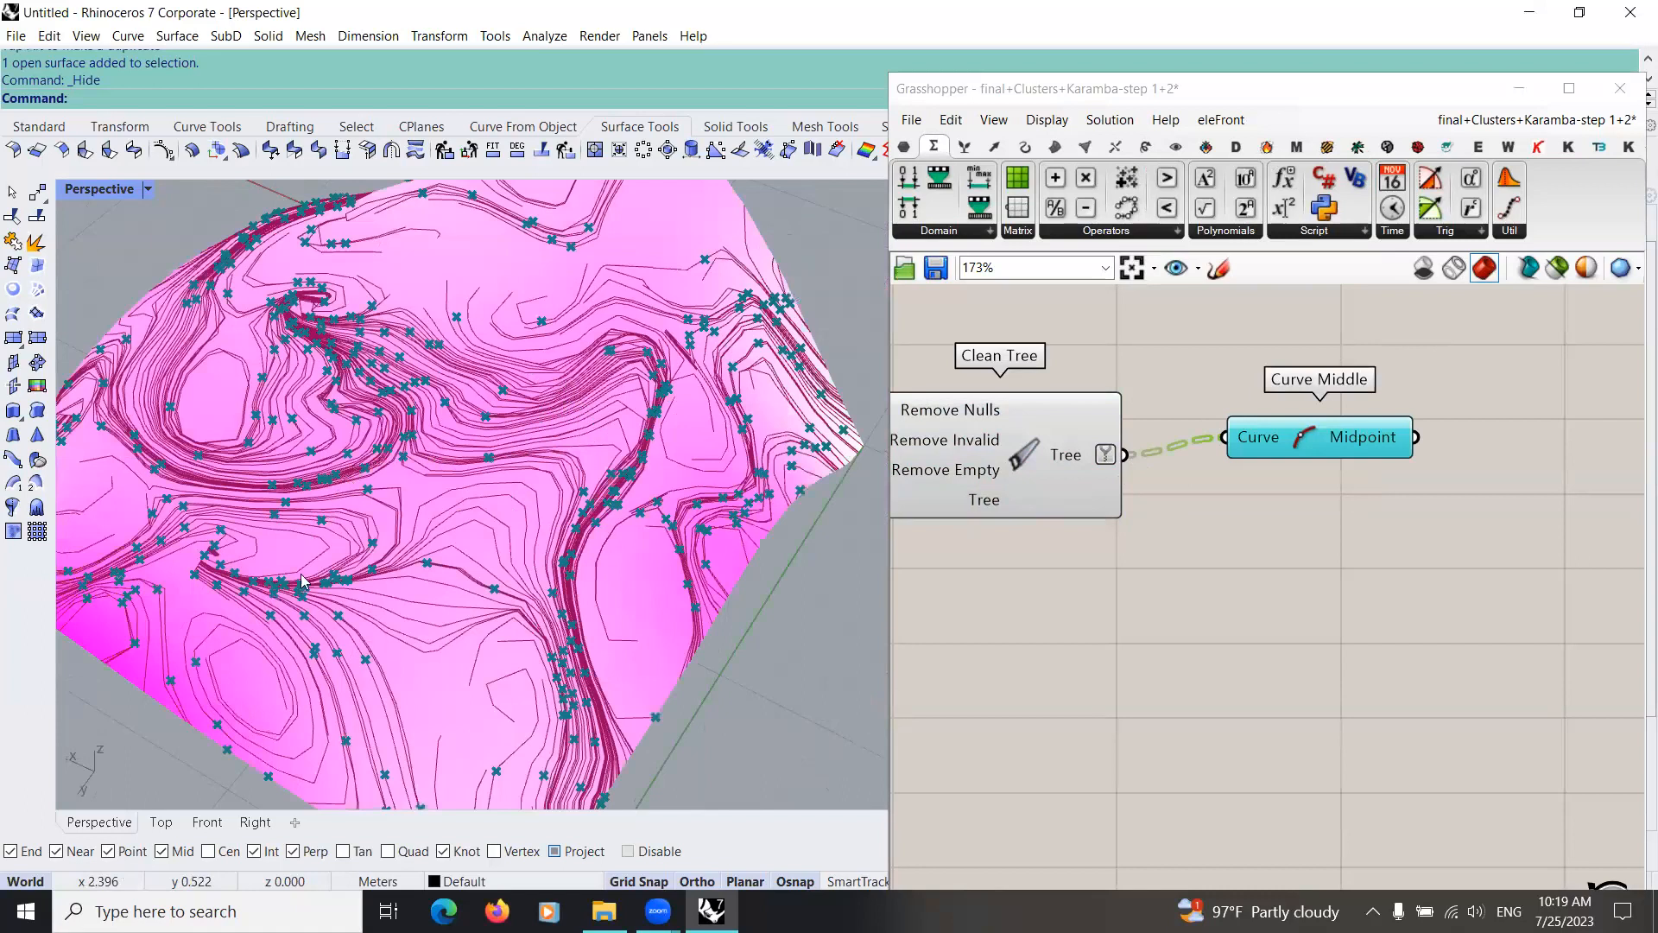
pyautogui.moveTo(544, 453); pyautogui.dragTo(810, 522, button='right')
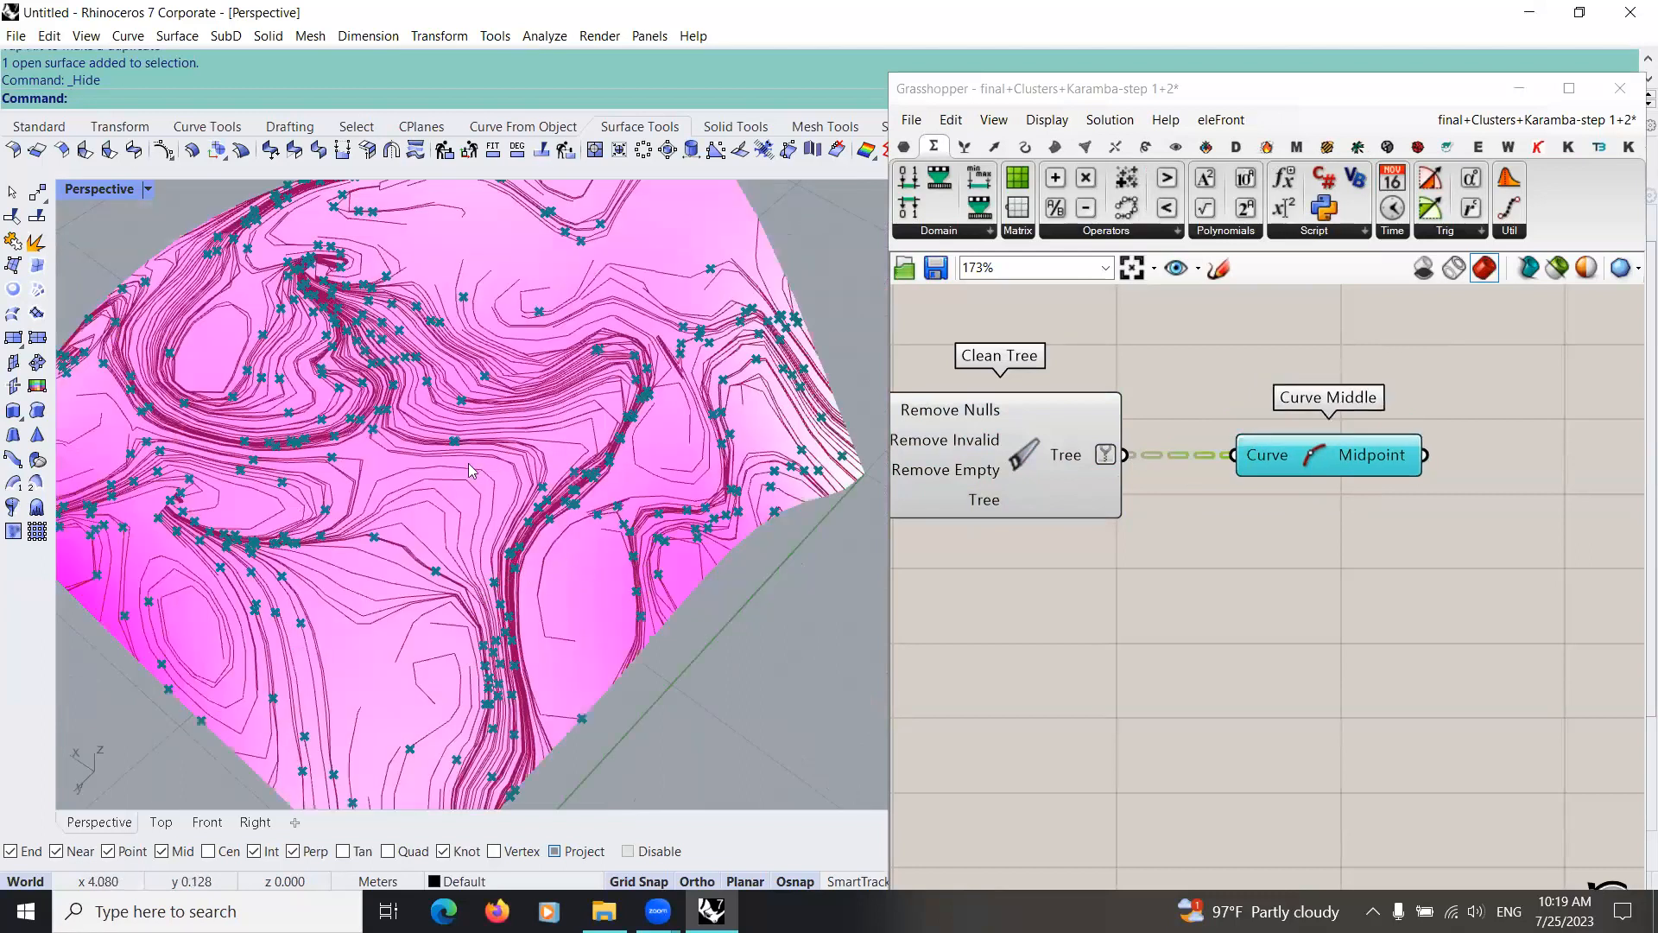
pyautogui.moveTo(464, 485); pyautogui.dragTo(377, 573, button='right')
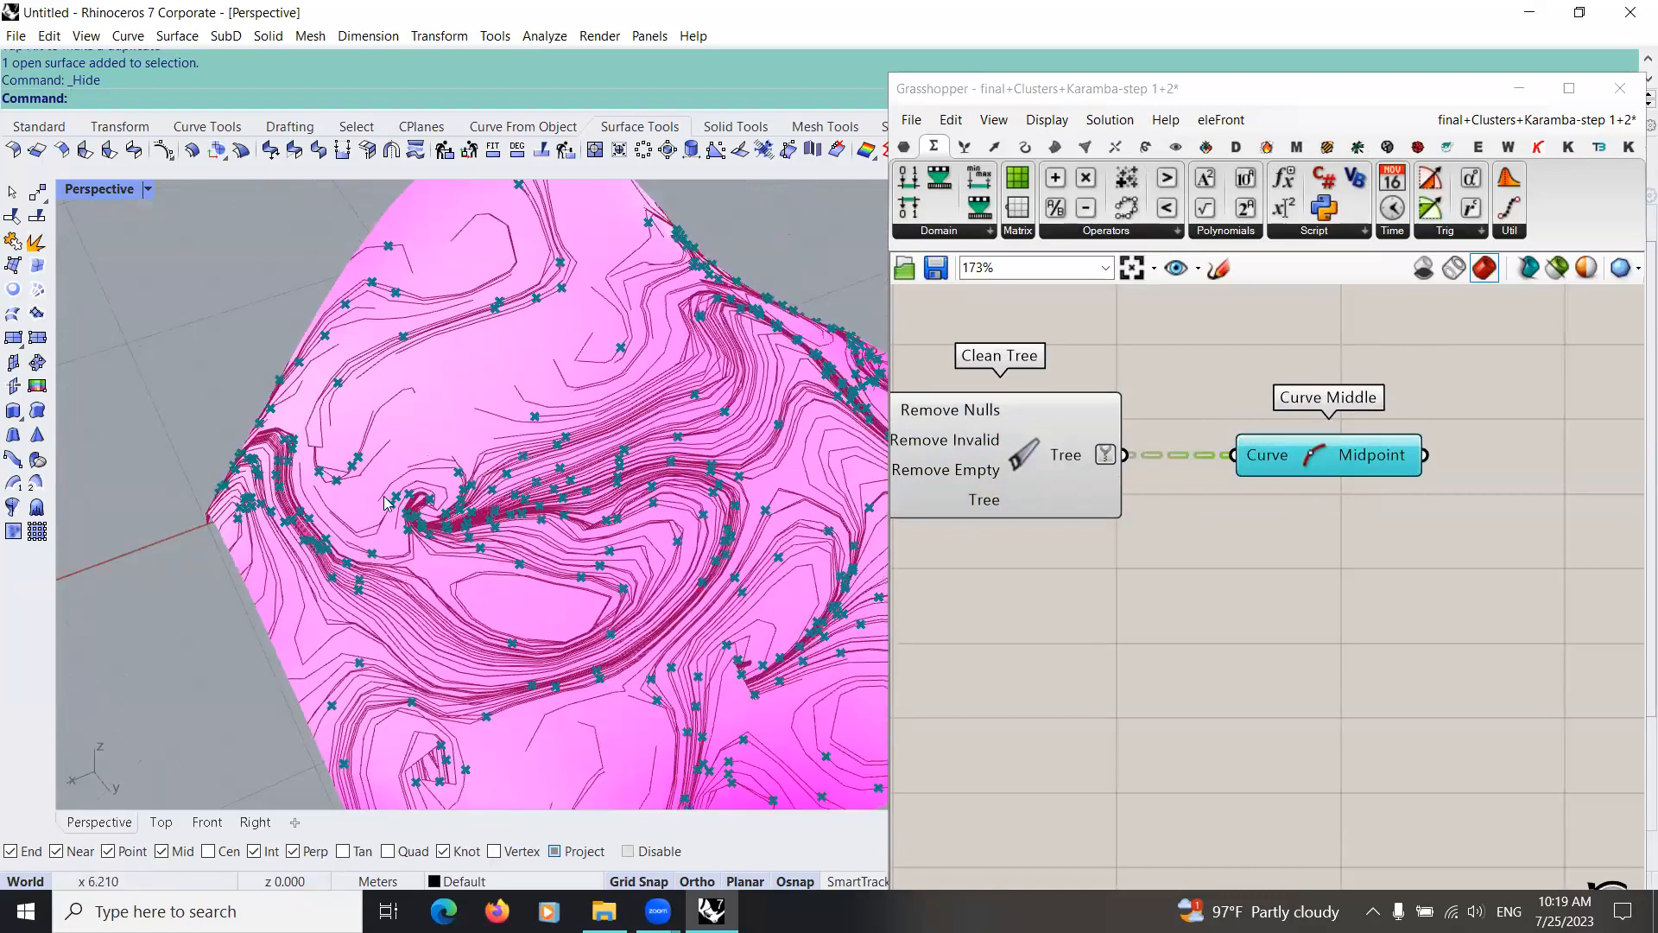
pyautogui.moveTo(364, 521); pyautogui.dragTo(439, 542, button='right')
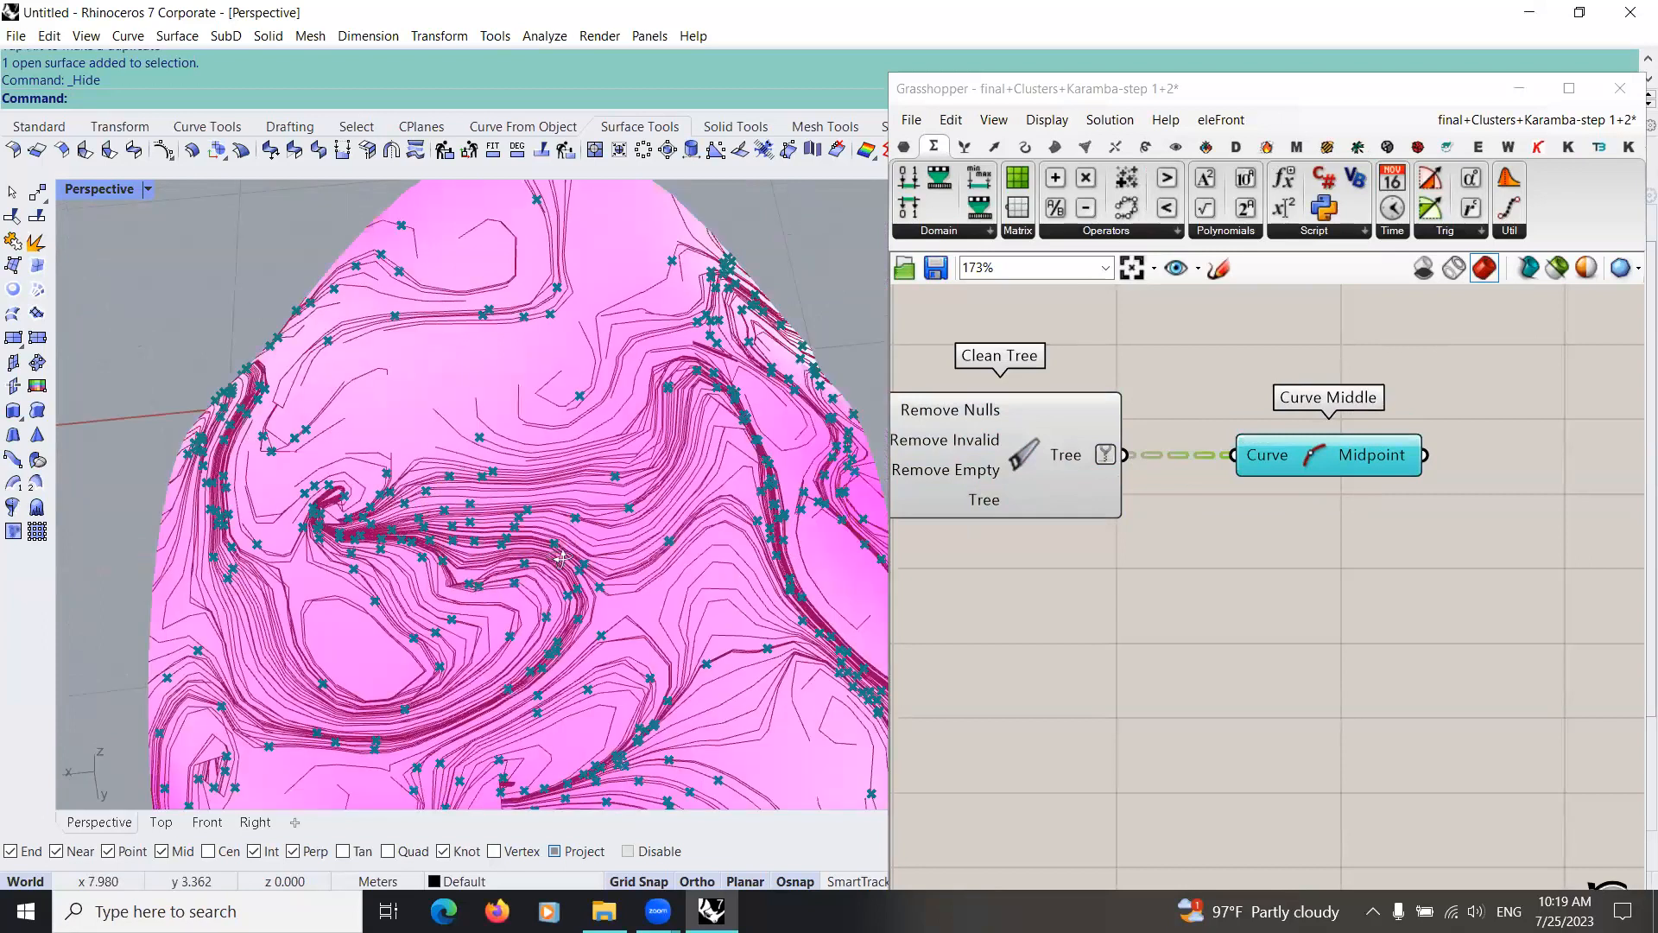
pyautogui.moveTo(561, 557); pyautogui.dragTo(679, 615, button='right')
pyautogui.scroll(-6, 328, 600)
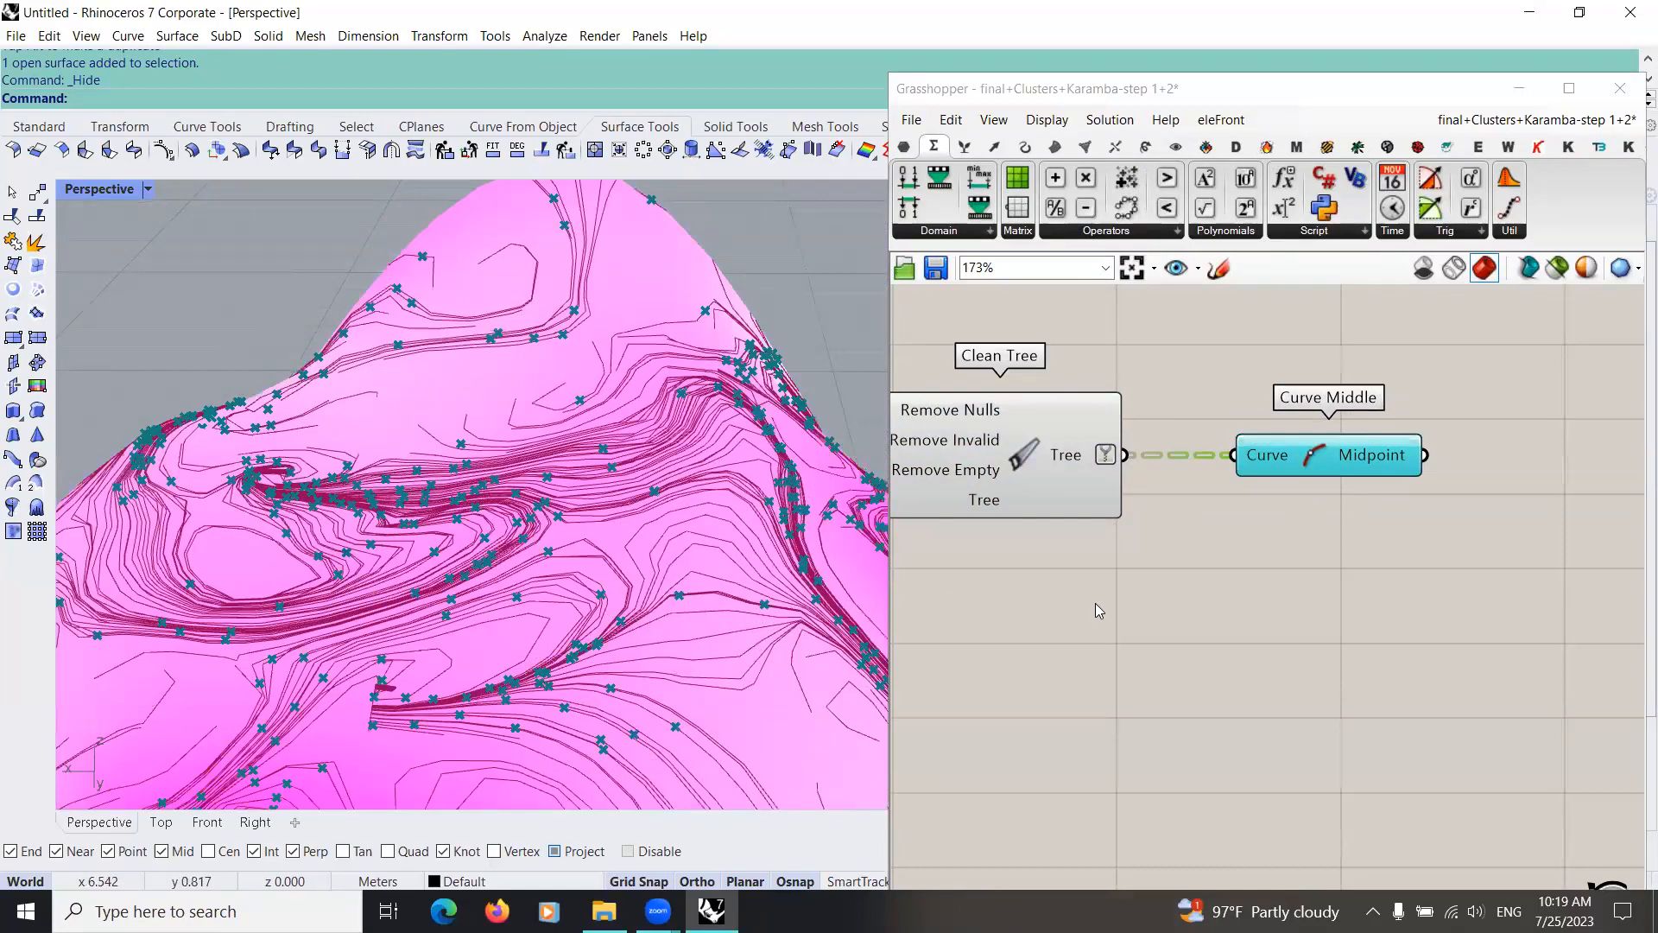
pyautogui.scroll(-3, 1079, 570)
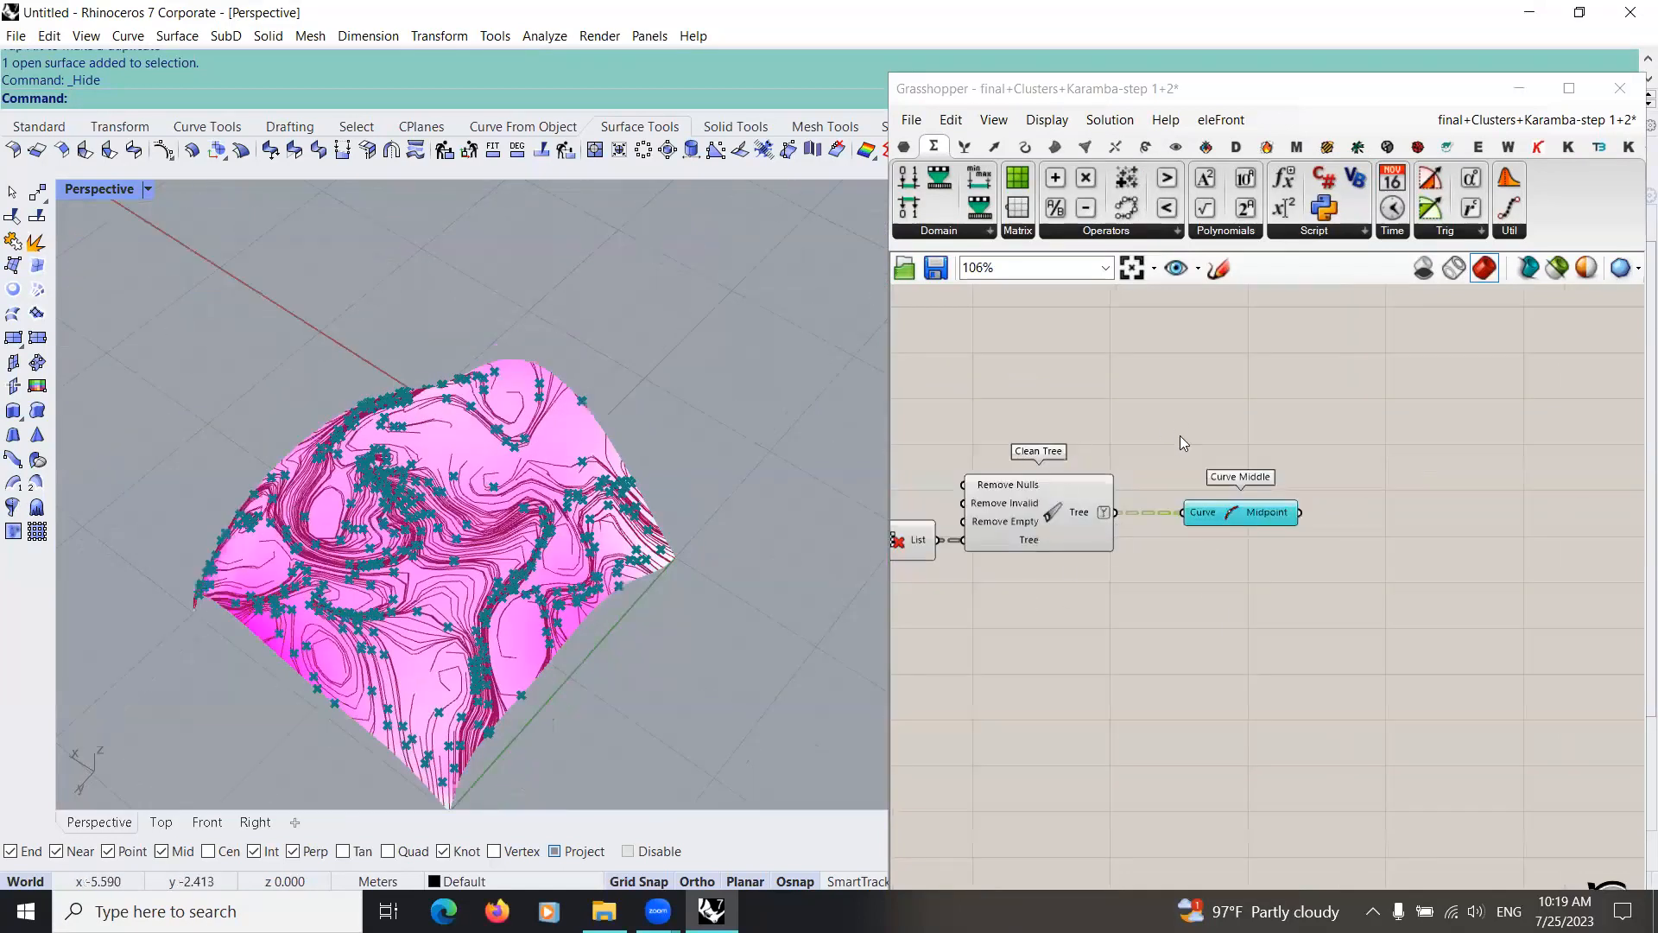
# Step: Adjust the positions of Clean Tree and Curve Middle so they line up after Cull Pattern
pyautogui.scroll(-2, 1180, 436)
pyautogui.hotkey('ctrl', 'z')
pyautogui.hotkey('ctrl', 'z')
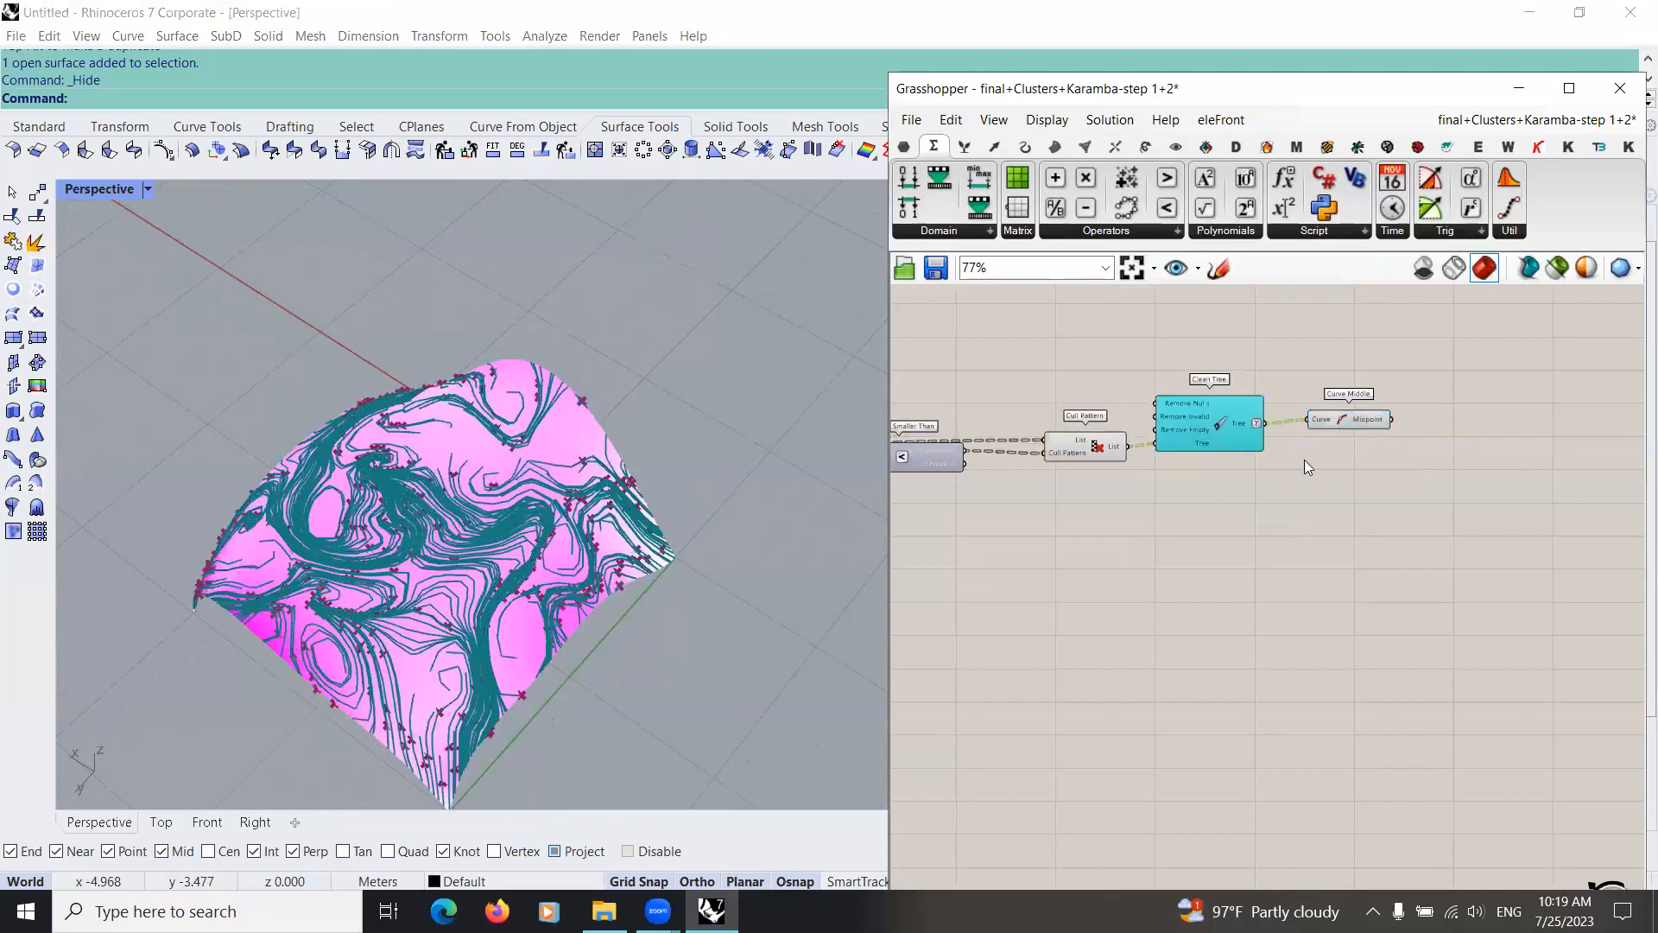
pyautogui.hotkey('ctrl', 'z')
pyautogui.scroll(-2, 1081, 585)
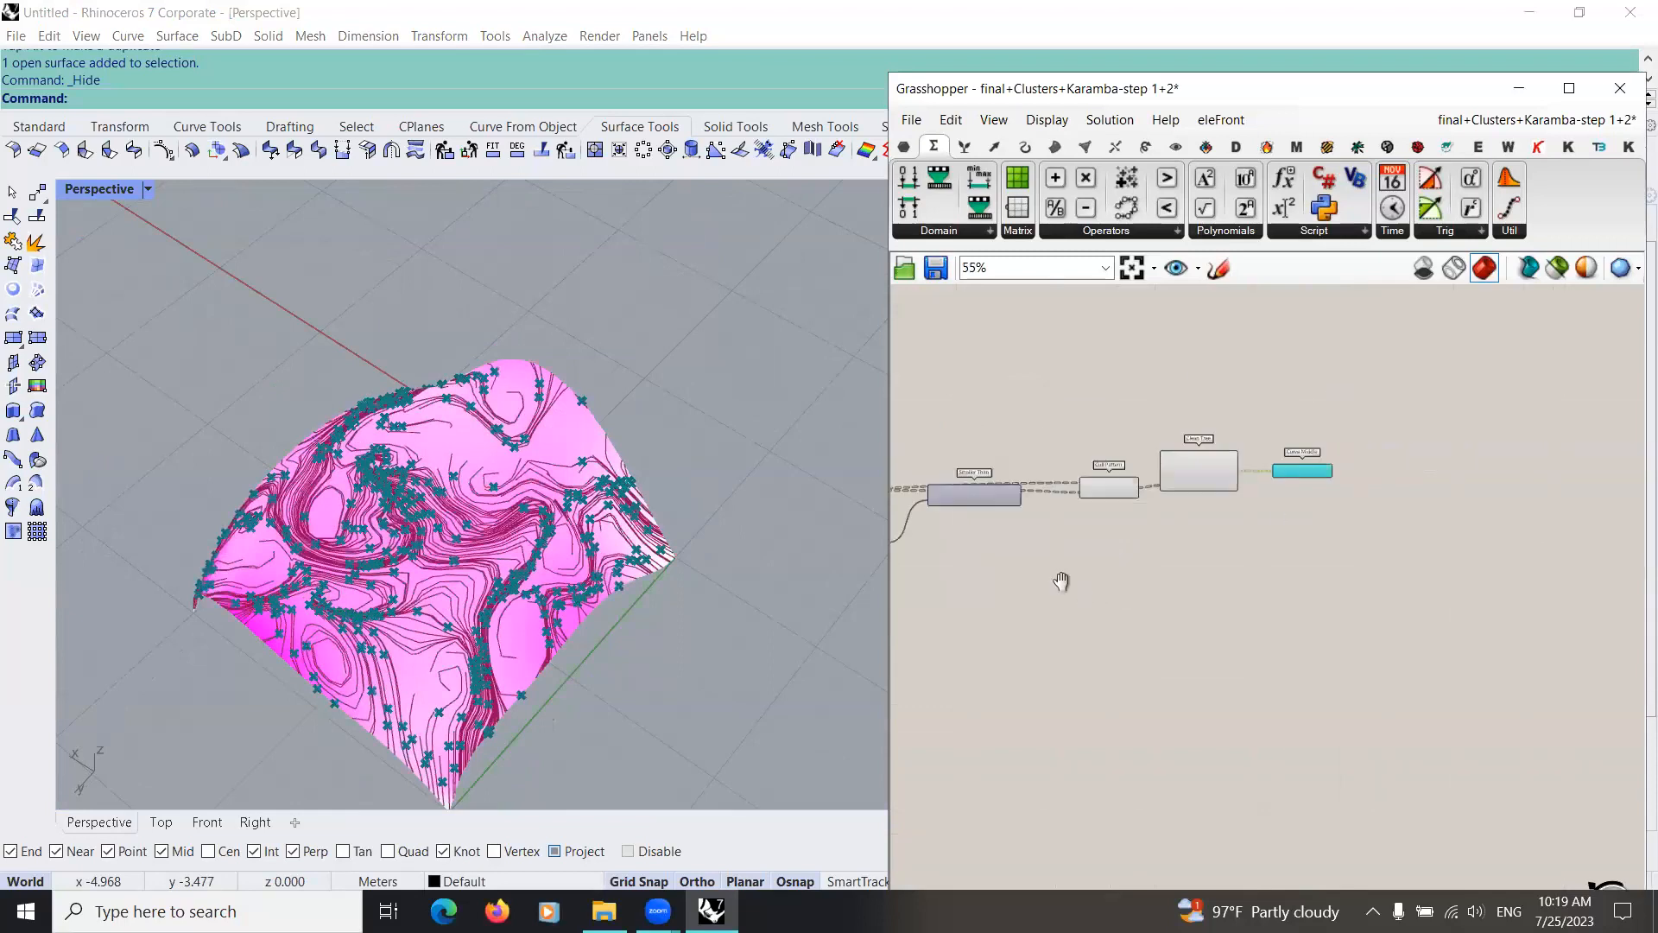
# Step: Move the Smaller Than component slightly lower on the canvas, clear of the curve wire above it
pyautogui.moveTo(1071, 584); pyautogui.dragTo(977, 559, button='right')
pyautogui.scroll(-2, 977, 560)
pyautogui.moveTo(978, 560); pyautogui.dragTo(1172, 536, button='right')
pyautogui.scroll(3, 1172, 535)
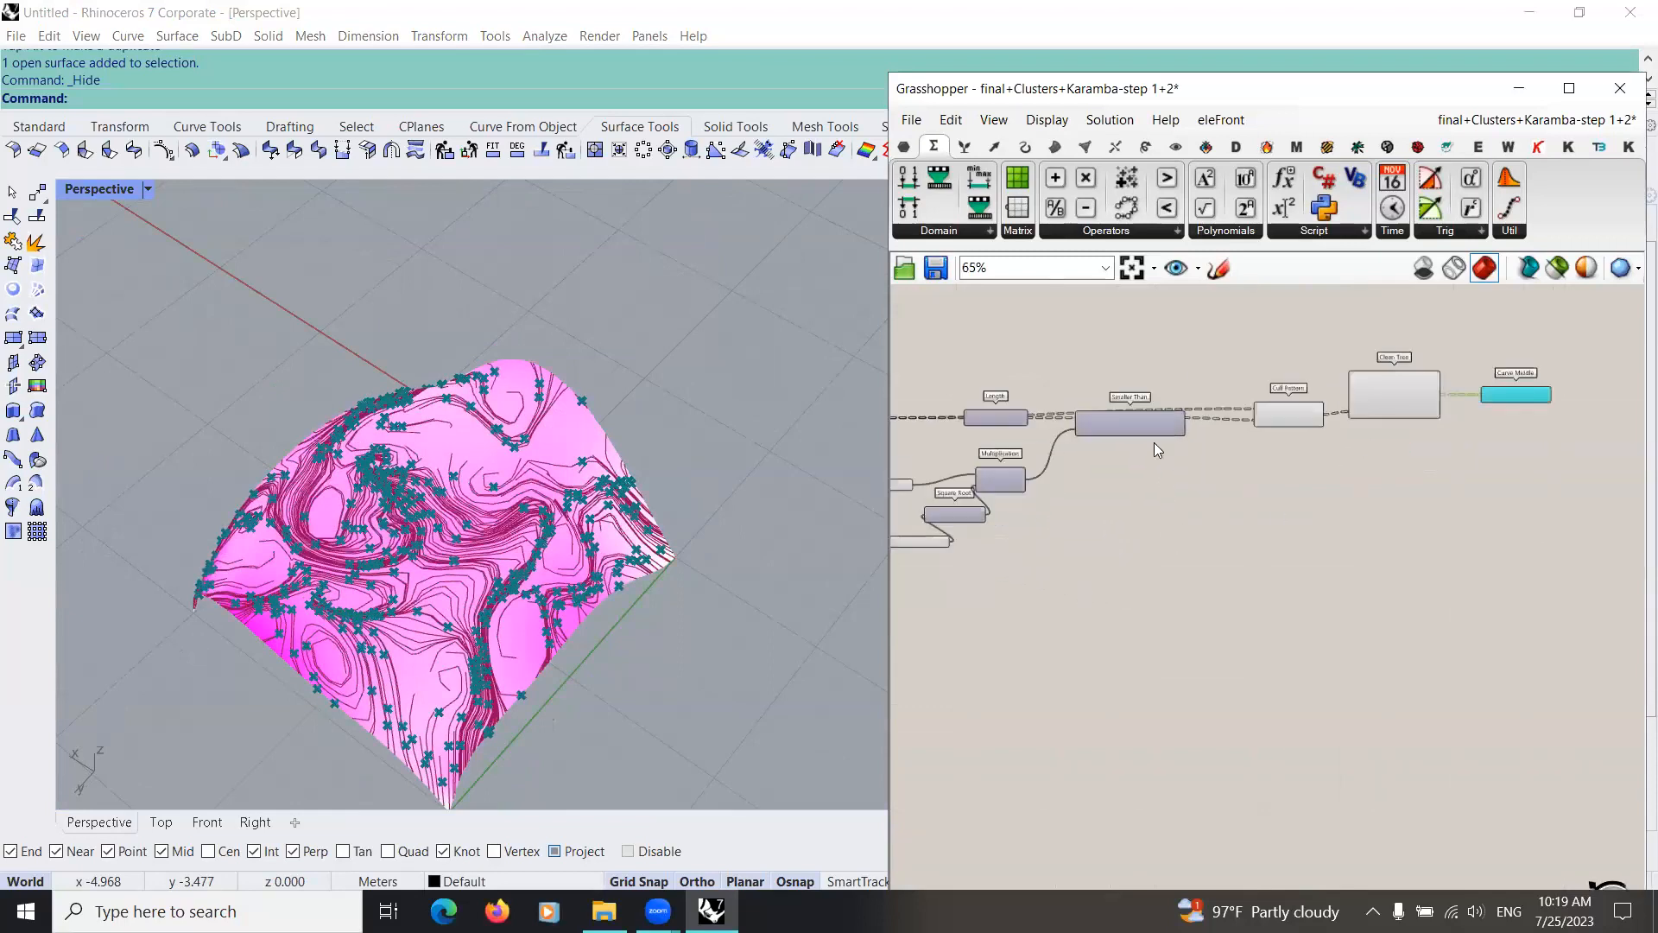
pyautogui.moveTo(1142, 426); pyautogui.dragTo(1142, 438)
pyautogui.moveTo(1146, 599); pyautogui.dragTo(1066, 579, button='right')
pyautogui.scroll(-1, 1065, 578)
# Step: Inspect the filtered flow lines and their midpoints around the shell's swirls and edges
pyautogui.moveTo(649, 599); pyautogui.dragTo(502, 534, button='right')
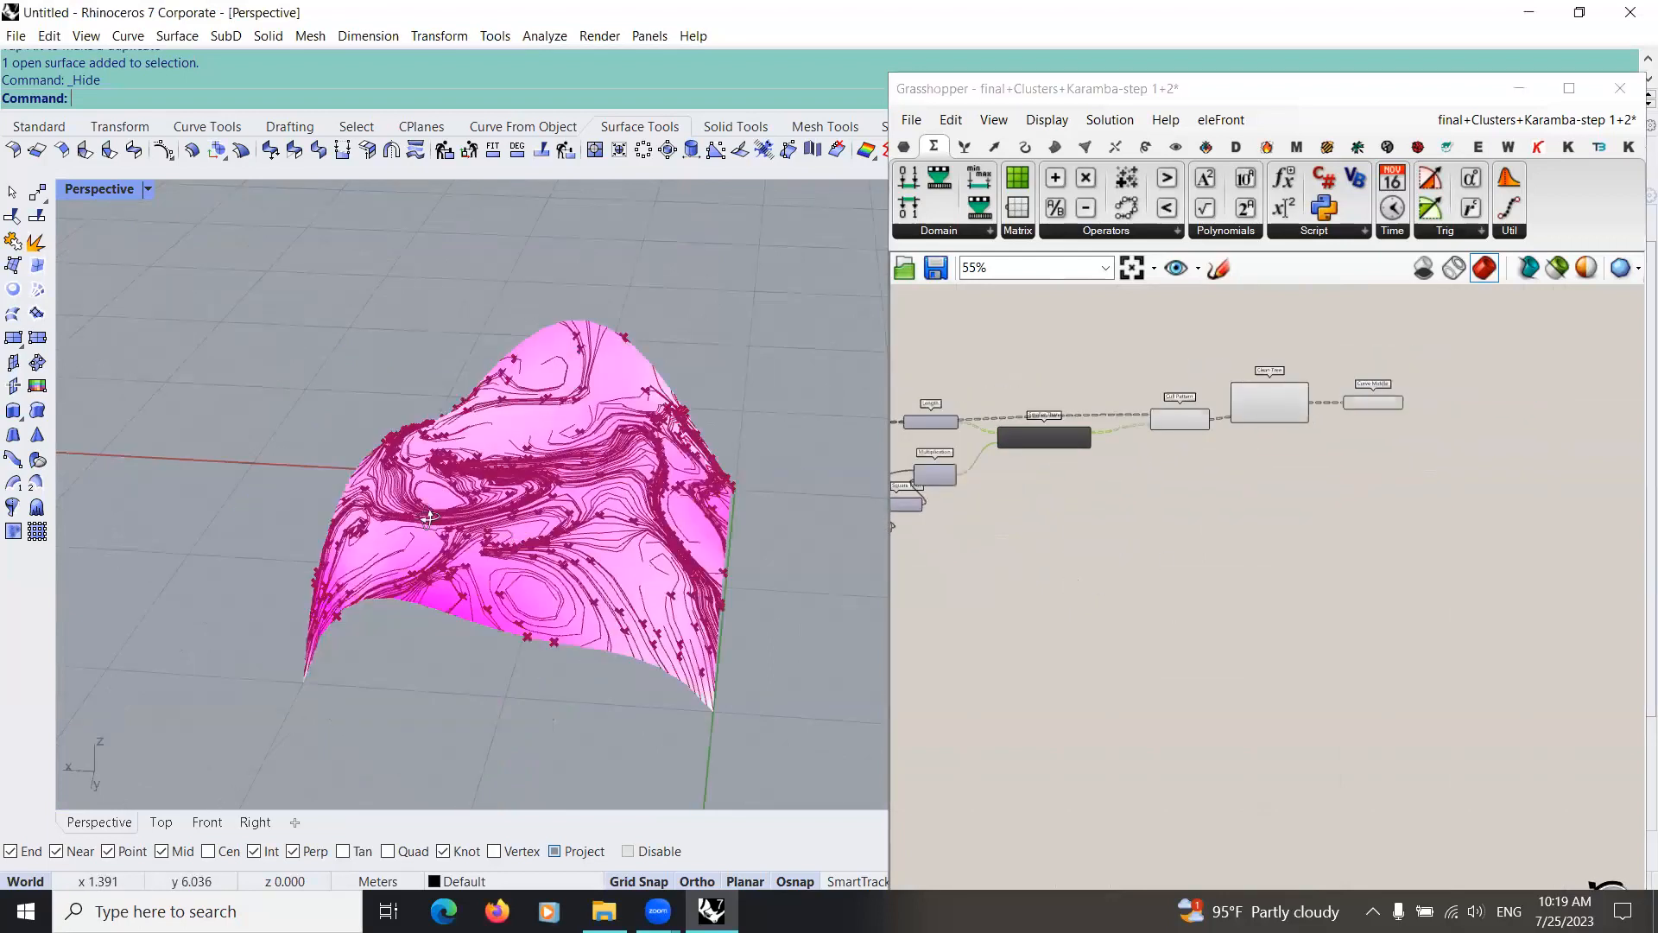
pyautogui.scroll(3, 561, 363)
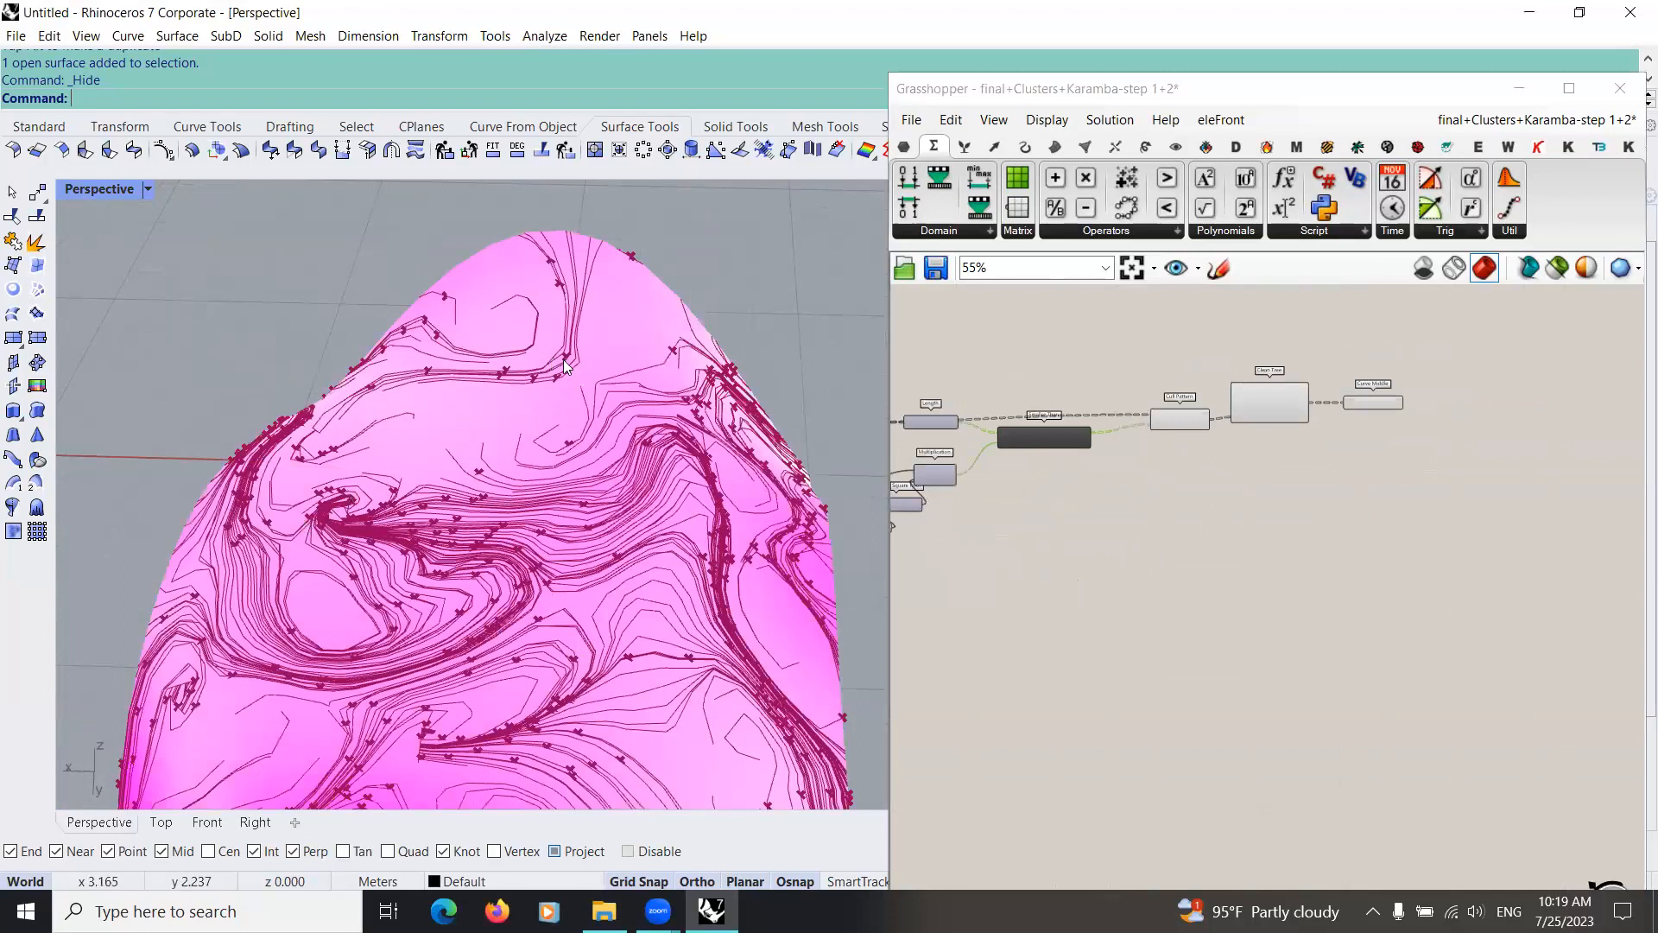
pyautogui.moveTo(370, 474); pyautogui.dragTo(595, 509, button='right')
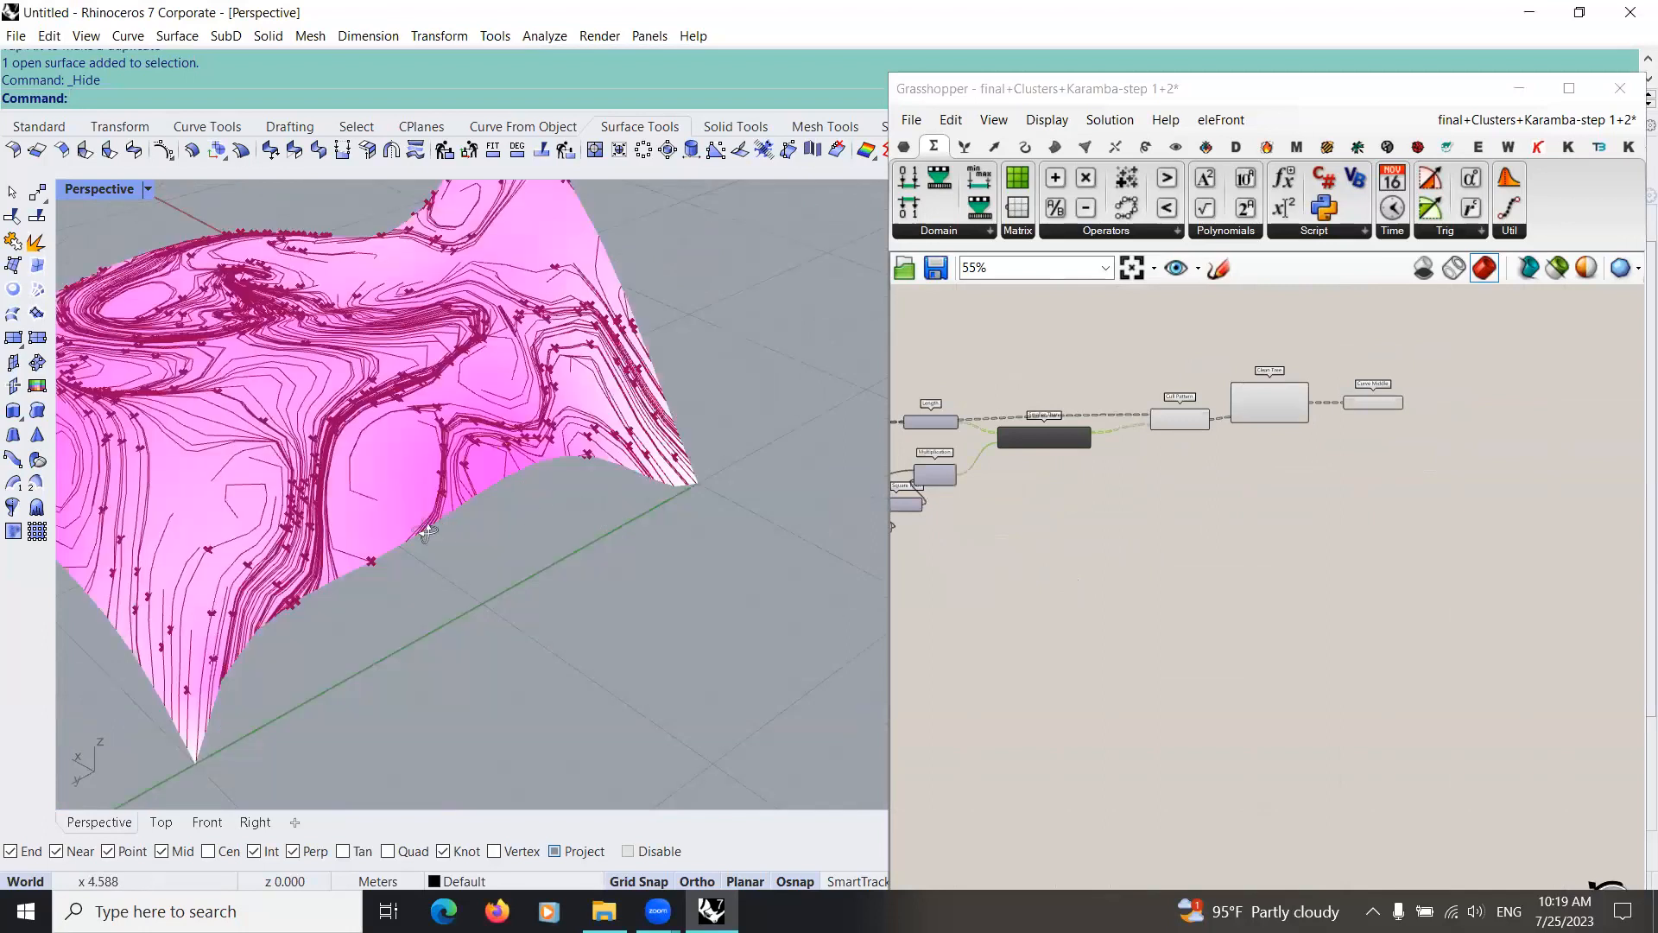
pyautogui.moveTo(406, 506); pyautogui.dragTo(479, 527, button='right')
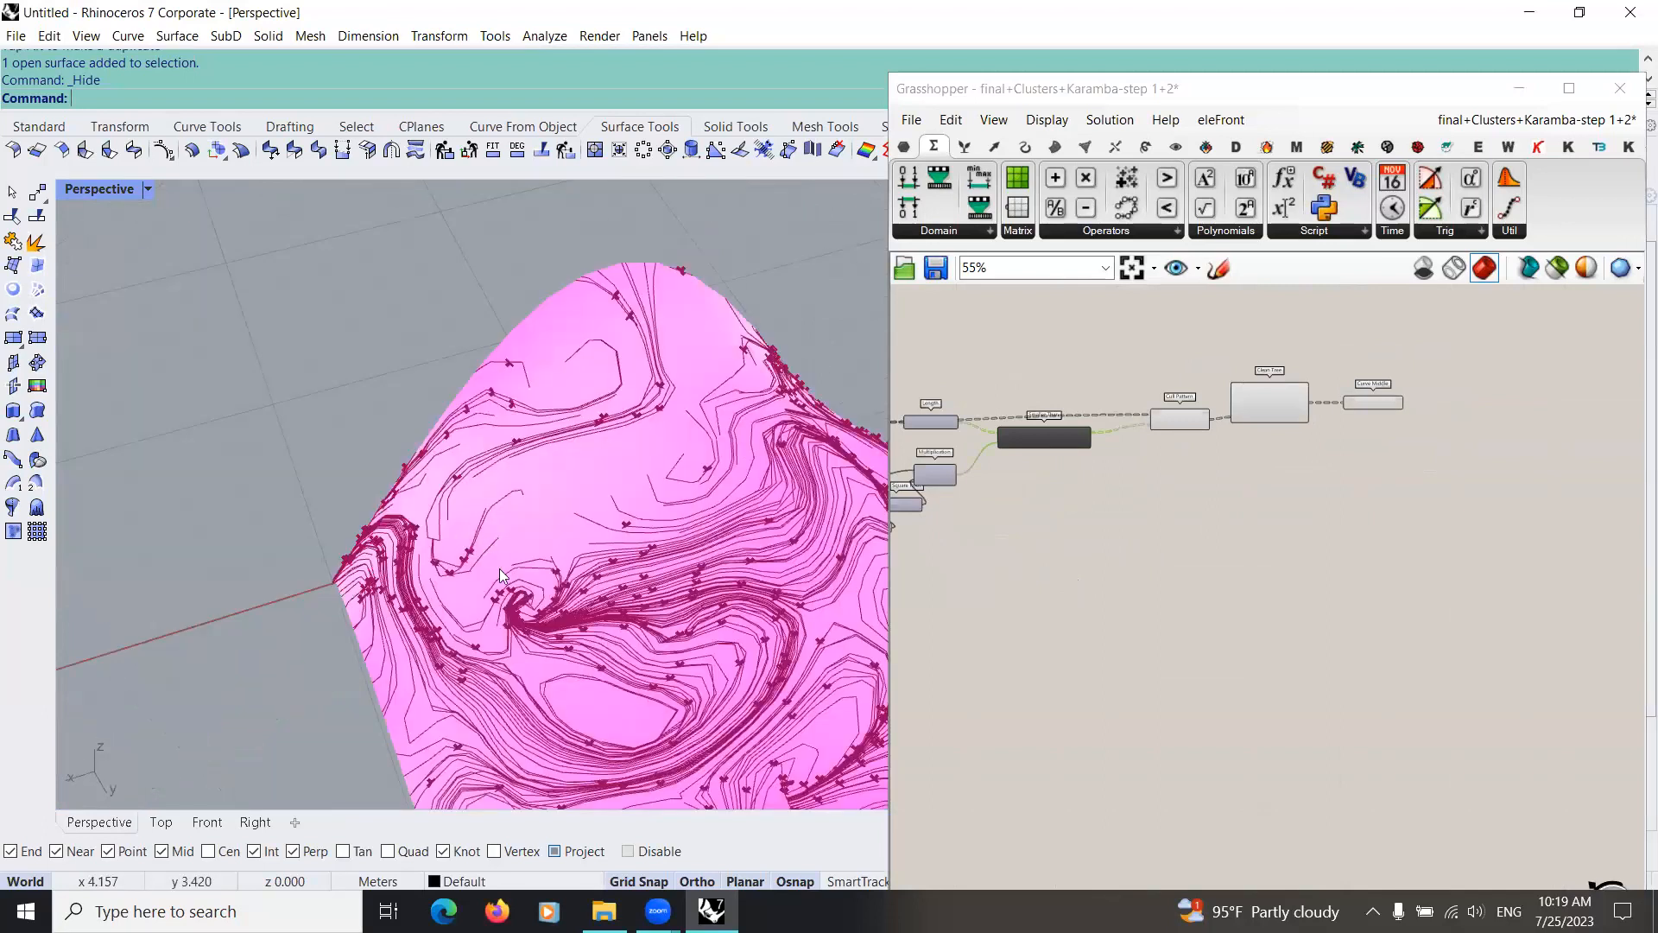
# Step: Add a Mesh Explode component in the empty canvas area below the flow line filtering chain
pyautogui.moveTo(540, 625); pyautogui.dragTo(423, 675, button='right')
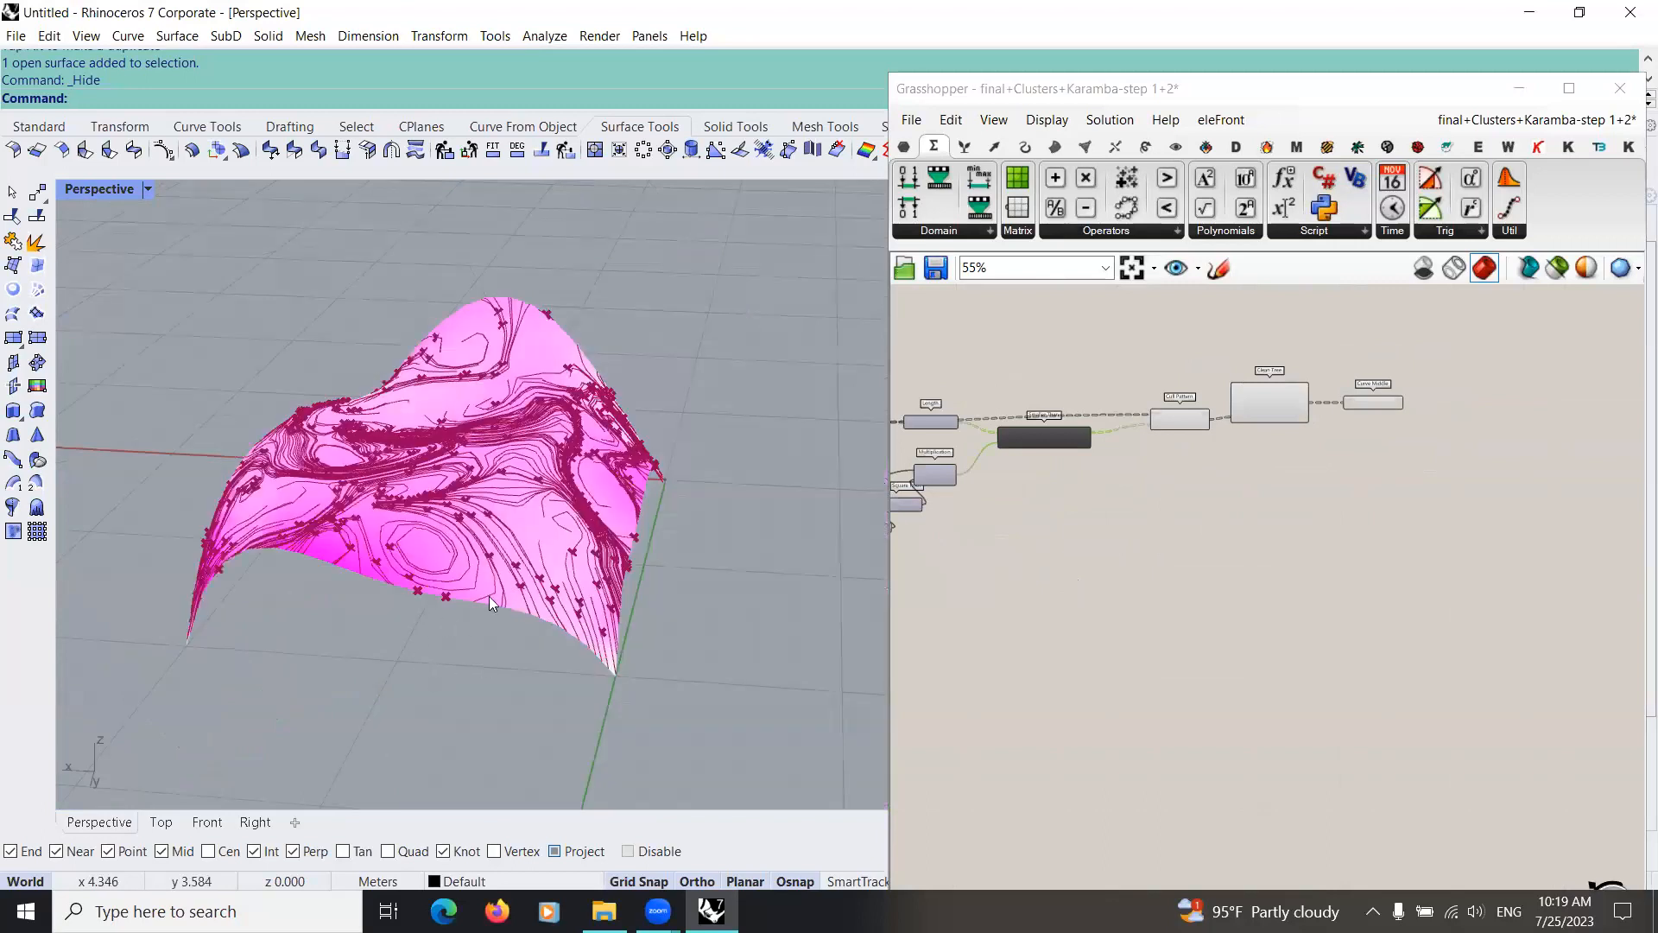
pyautogui.moveTo(487, 601); pyautogui.dragTo(601, 597, button='right')
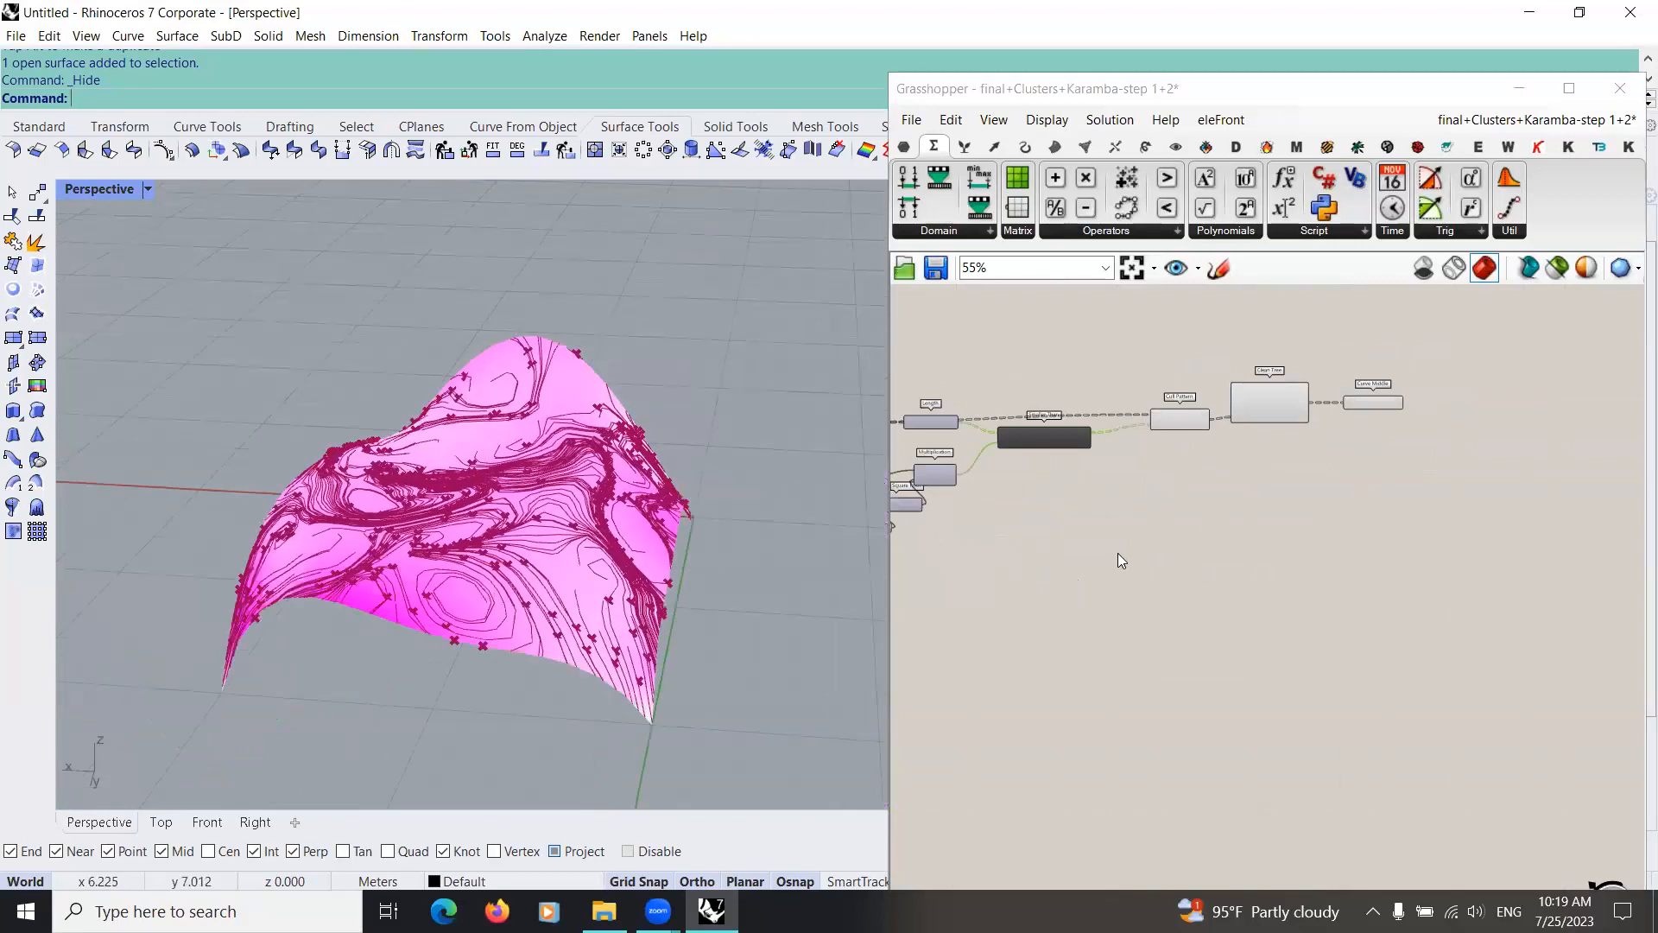
pyautogui.moveTo(1116, 552); pyautogui.dragTo(1049, 553, button='right')
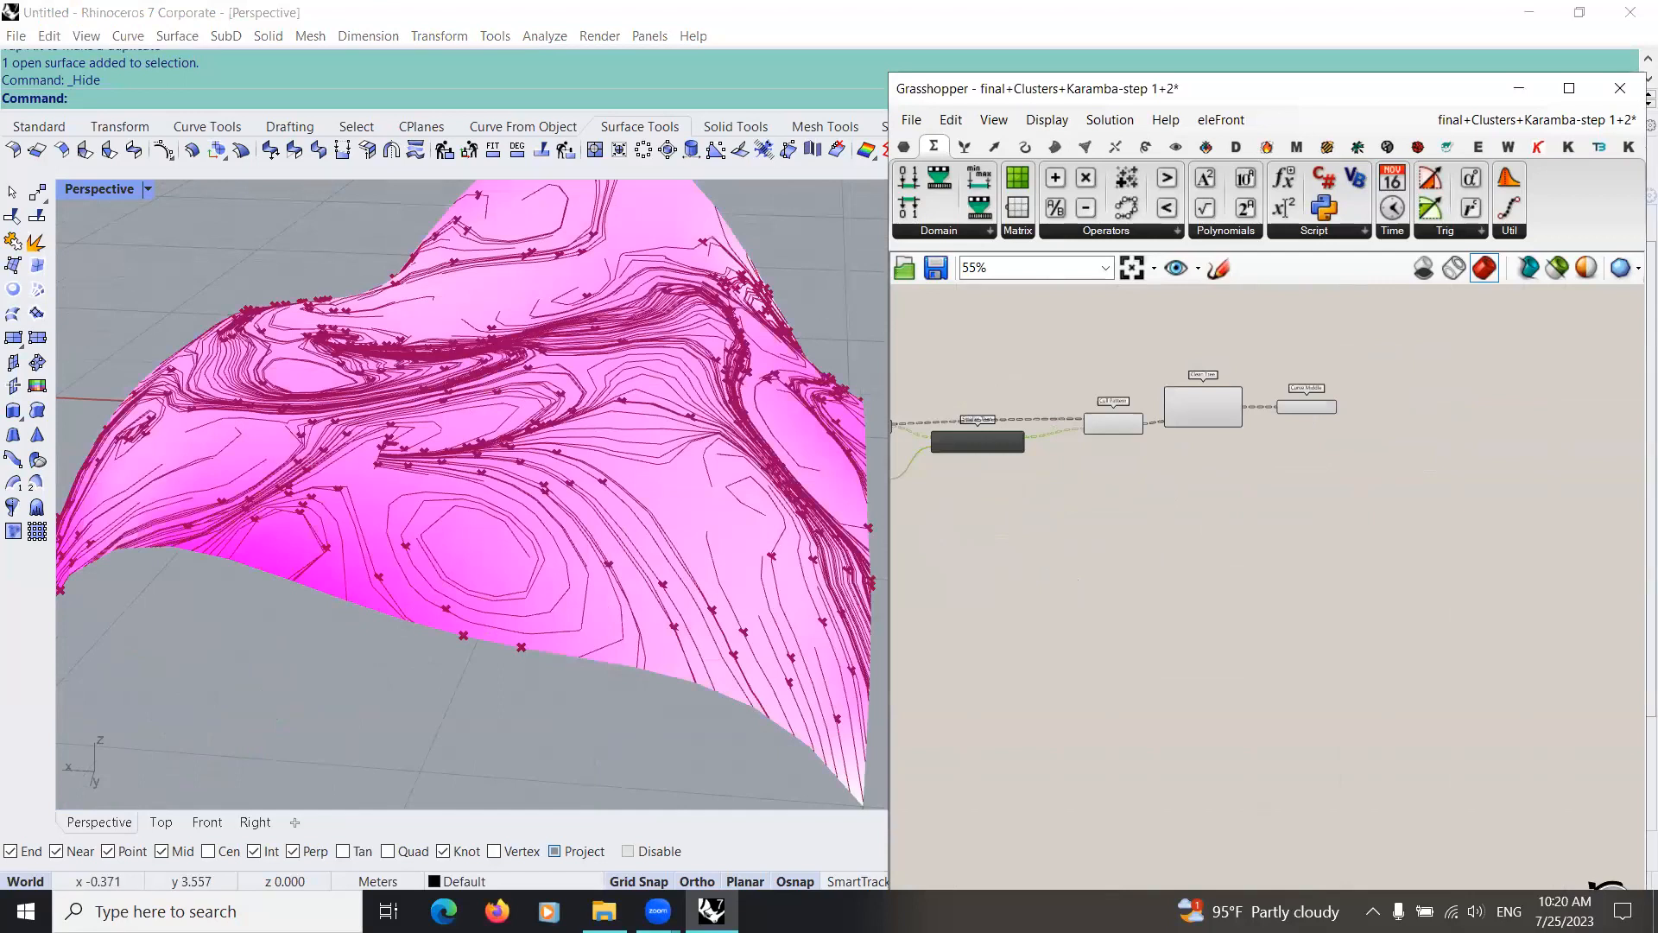
pyautogui.doubleClick(1043, 526)
pyautogui.write('mesh')
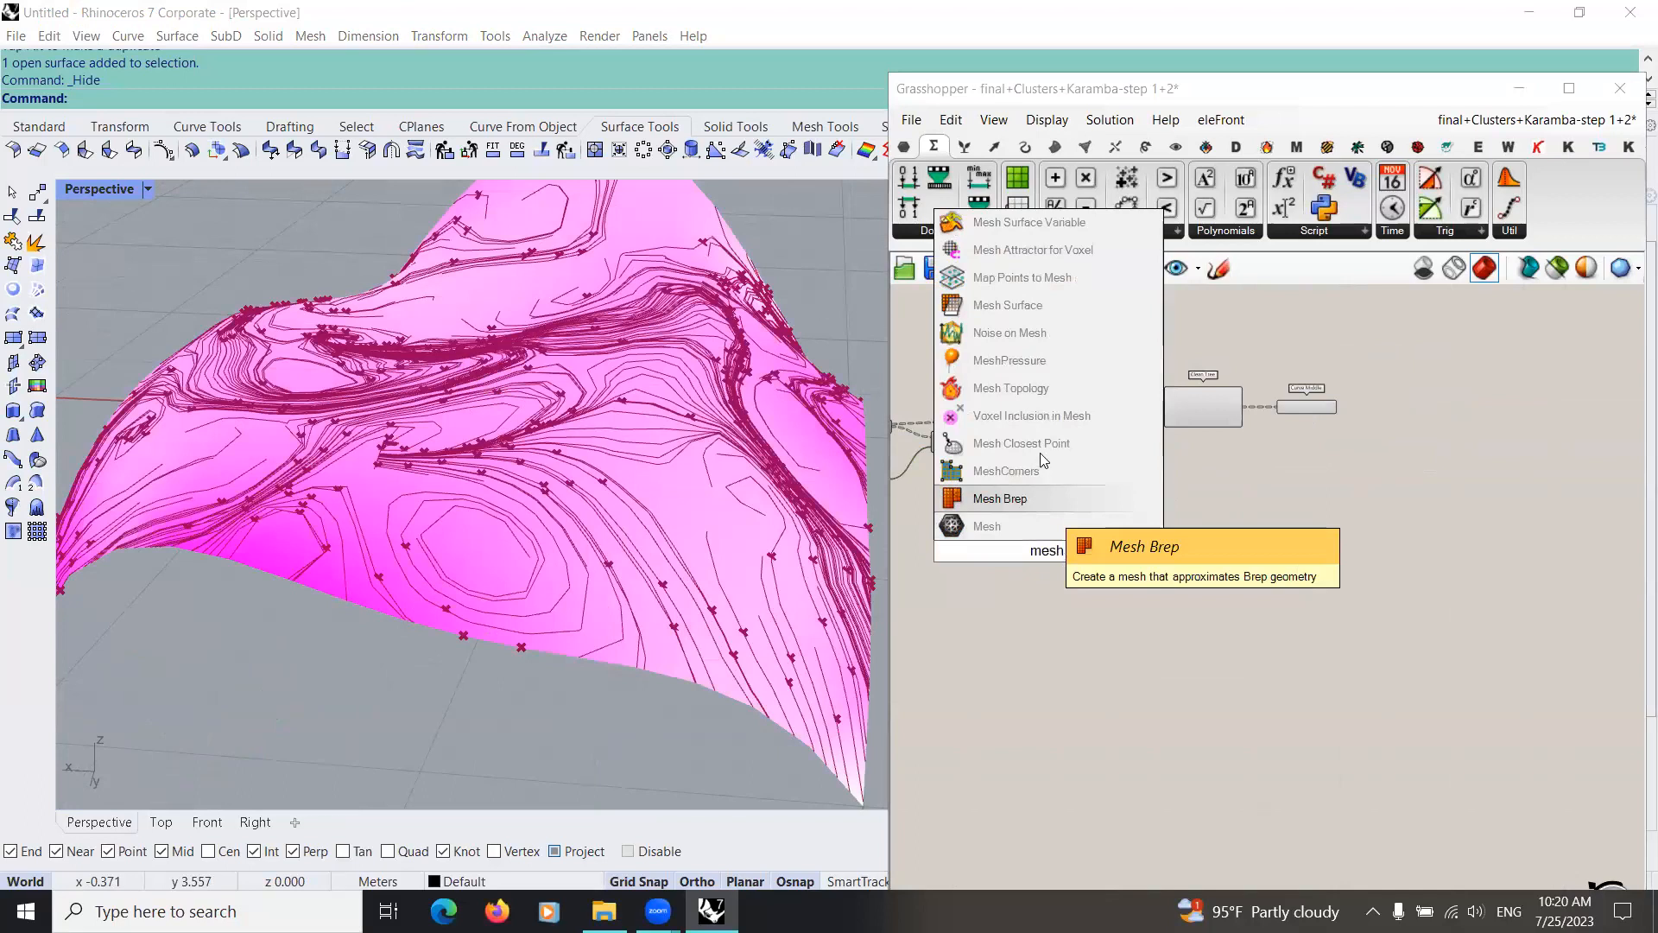
pyautogui.press('Return')
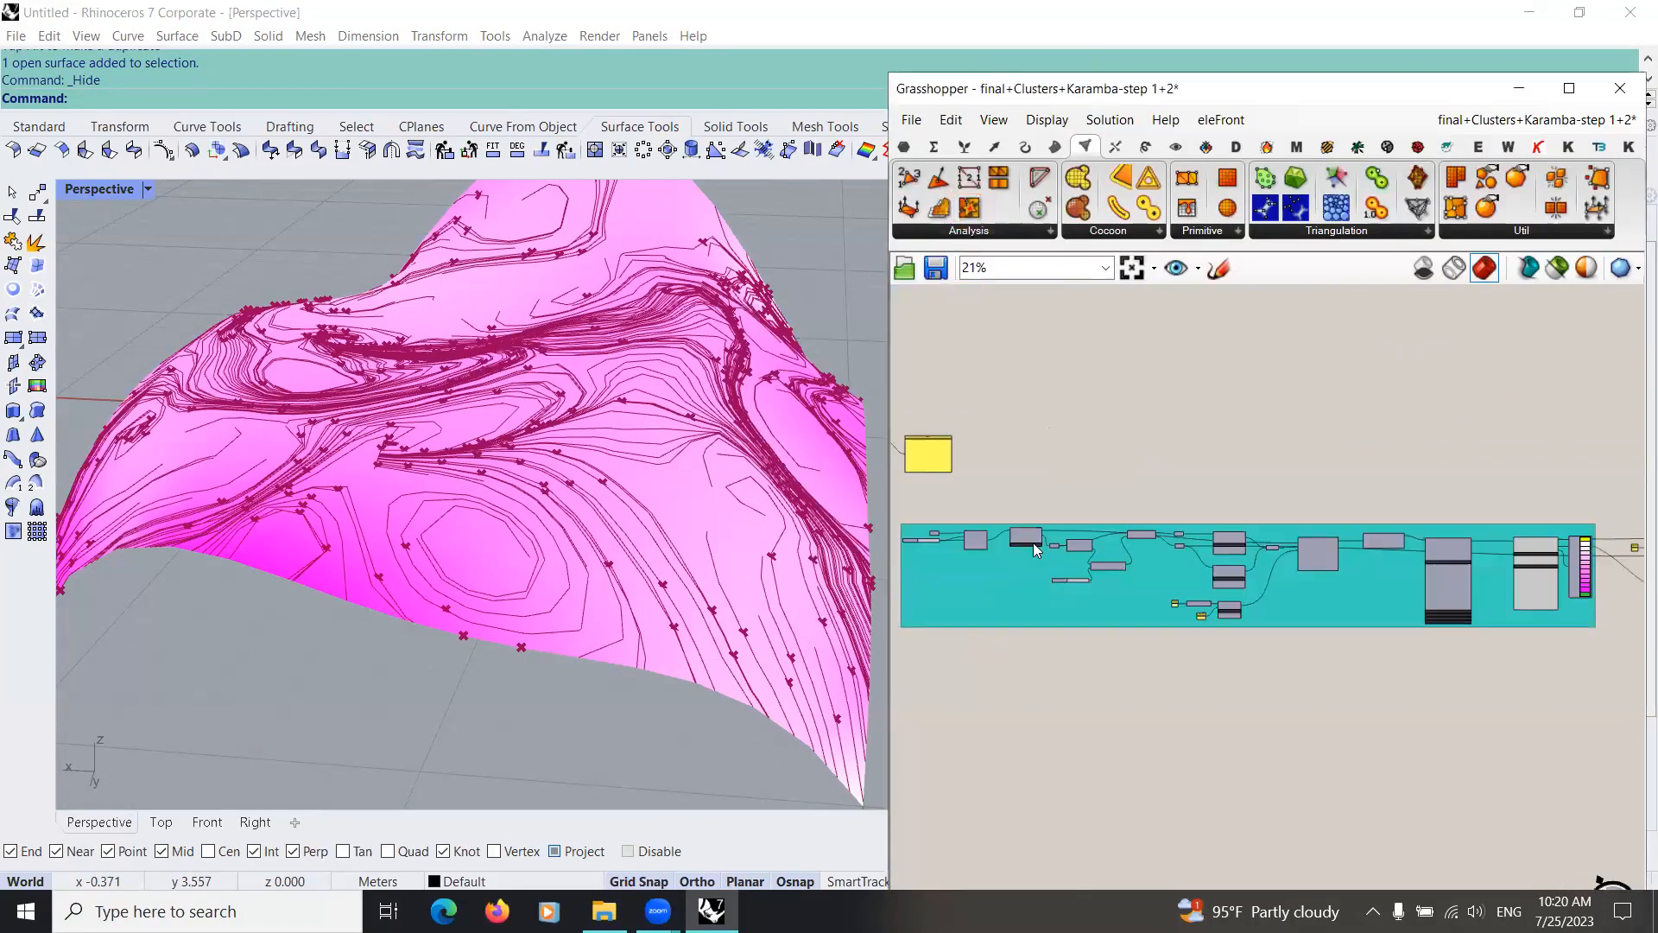
# Step: Connect the mesh output near the start of the teal group to the Mesh input of Mesh Explode and check the faces on the shell
pyautogui.scroll(3, 1001, 546)
pyautogui.scroll(3, 1010, 545)
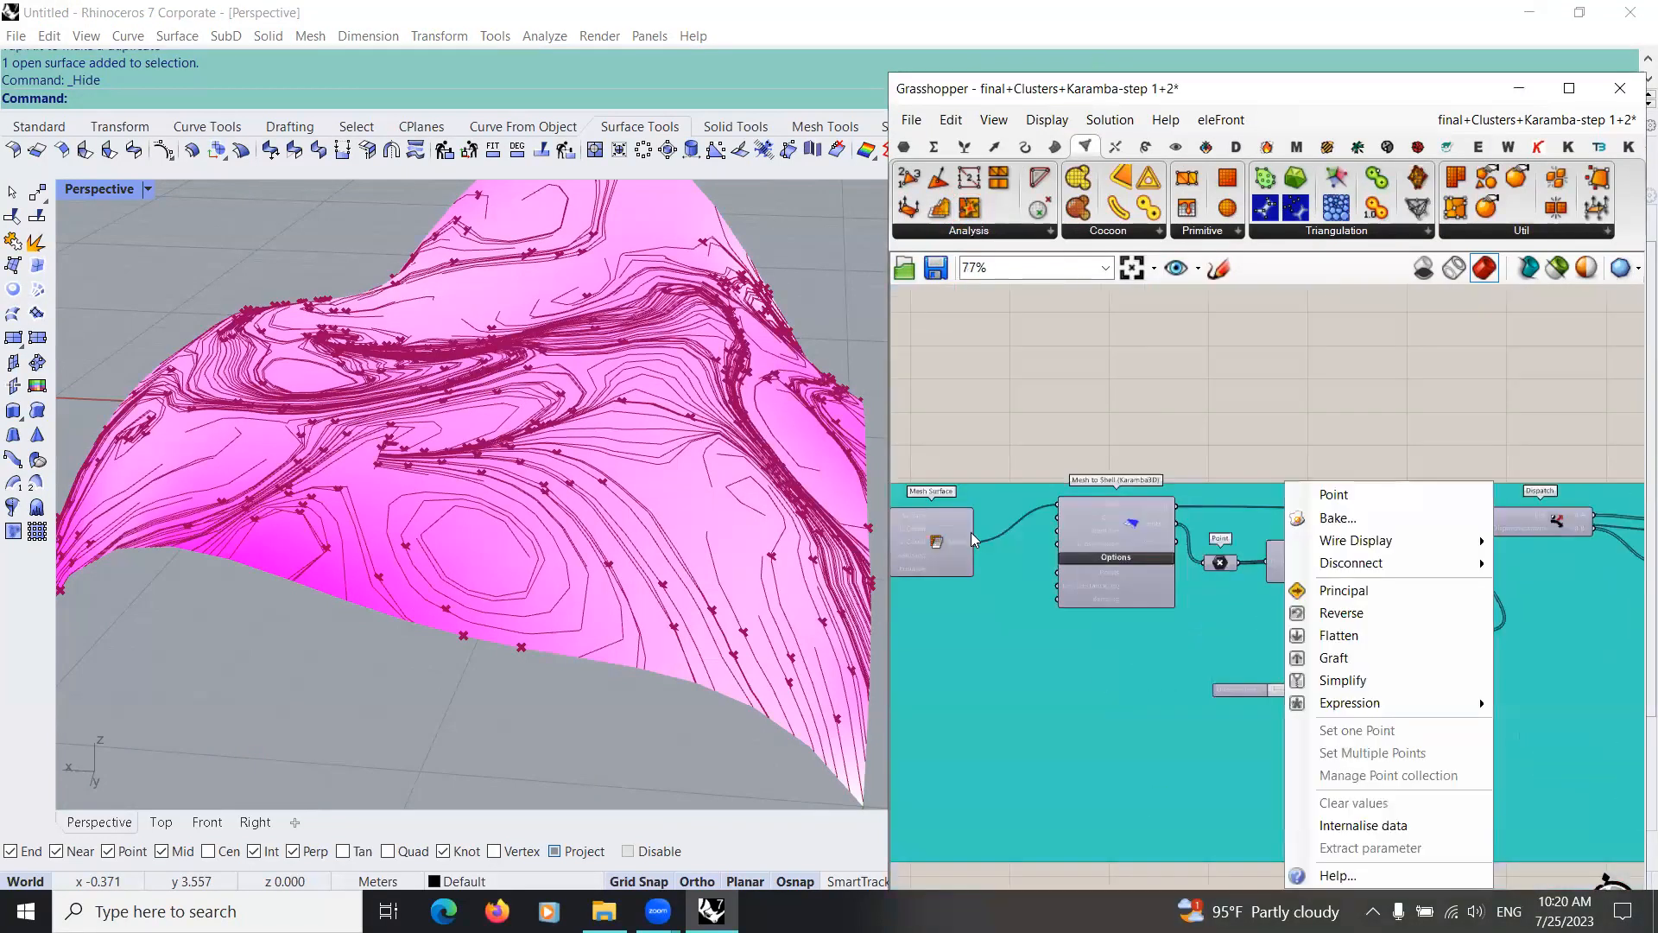
pyautogui.moveTo(976, 542); pyautogui.dragTo(1375, 637)
pyautogui.scroll(-2, 1314, 641)
pyautogui.scroll(-2, 1374, 643)
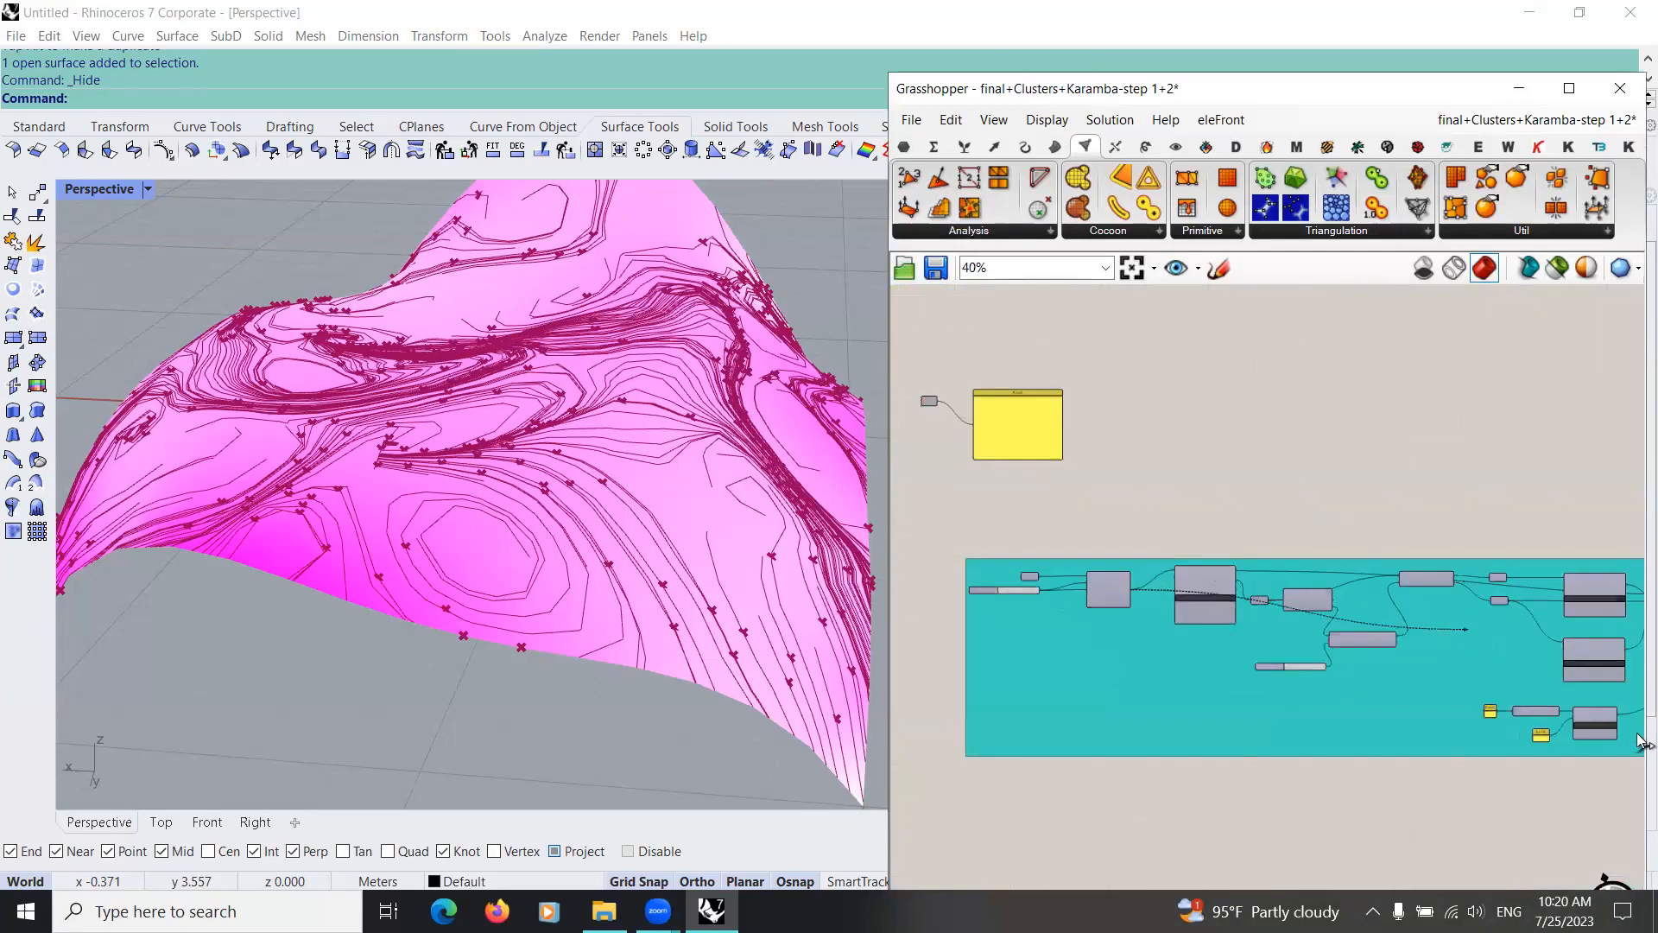
pyautogui.moveTo(1640, 796); pyautogui.dragTo(1258, 720)
pyautogui.scroll(5, 1258, 719)
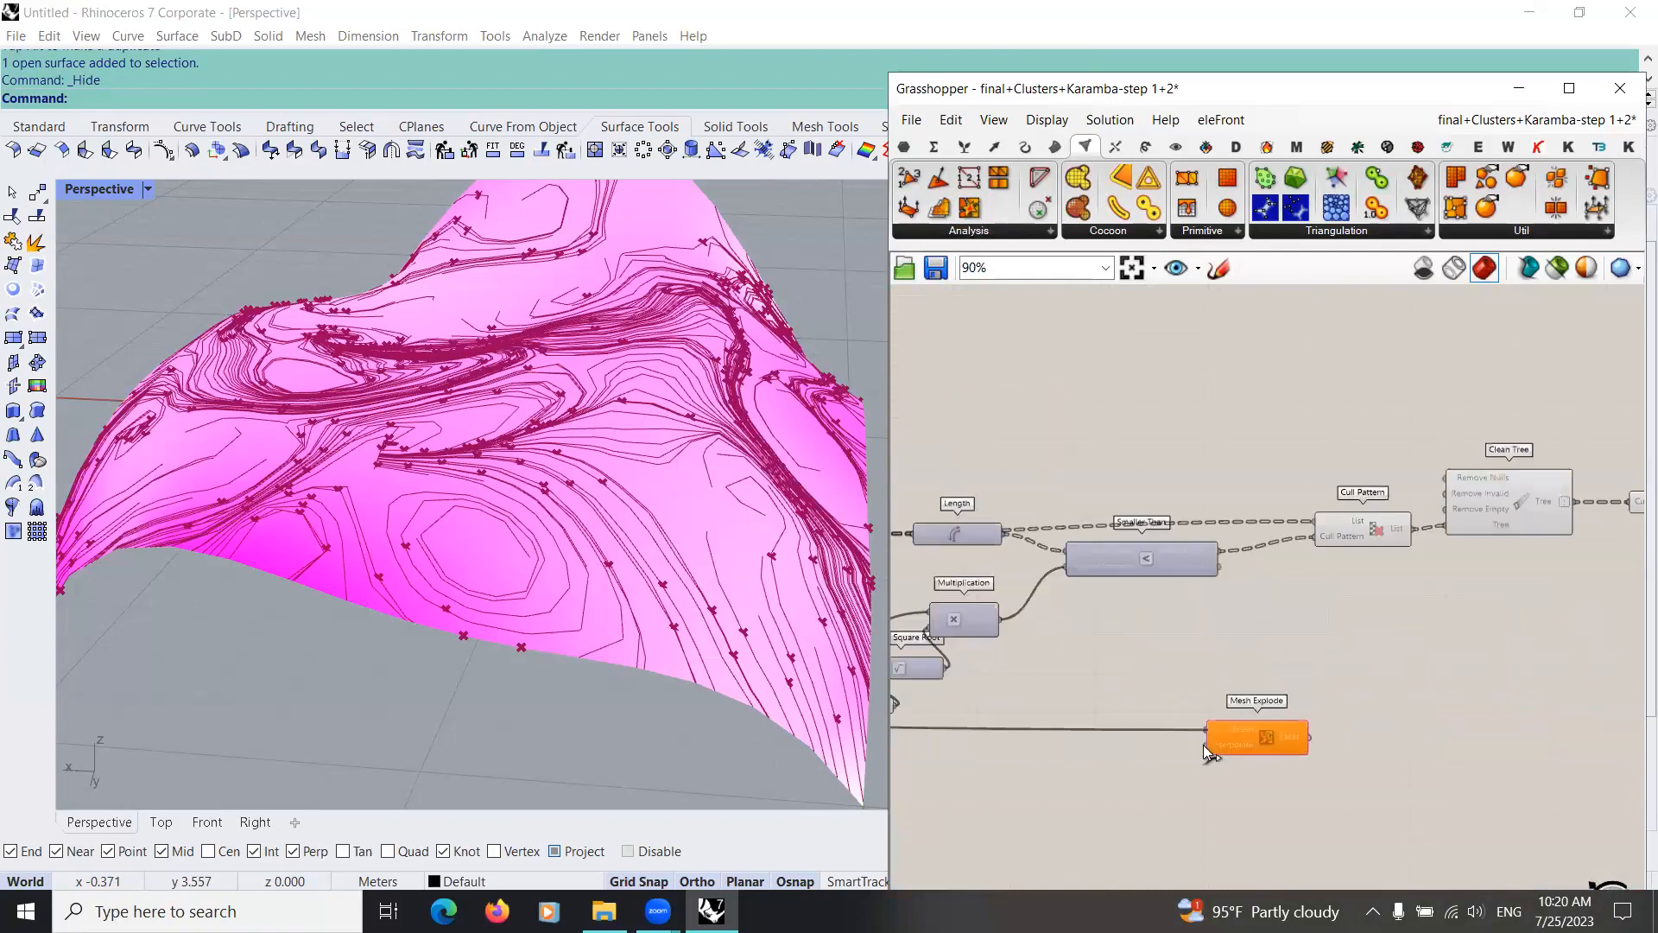
pyautogui.scroll(3, 1195, 713)
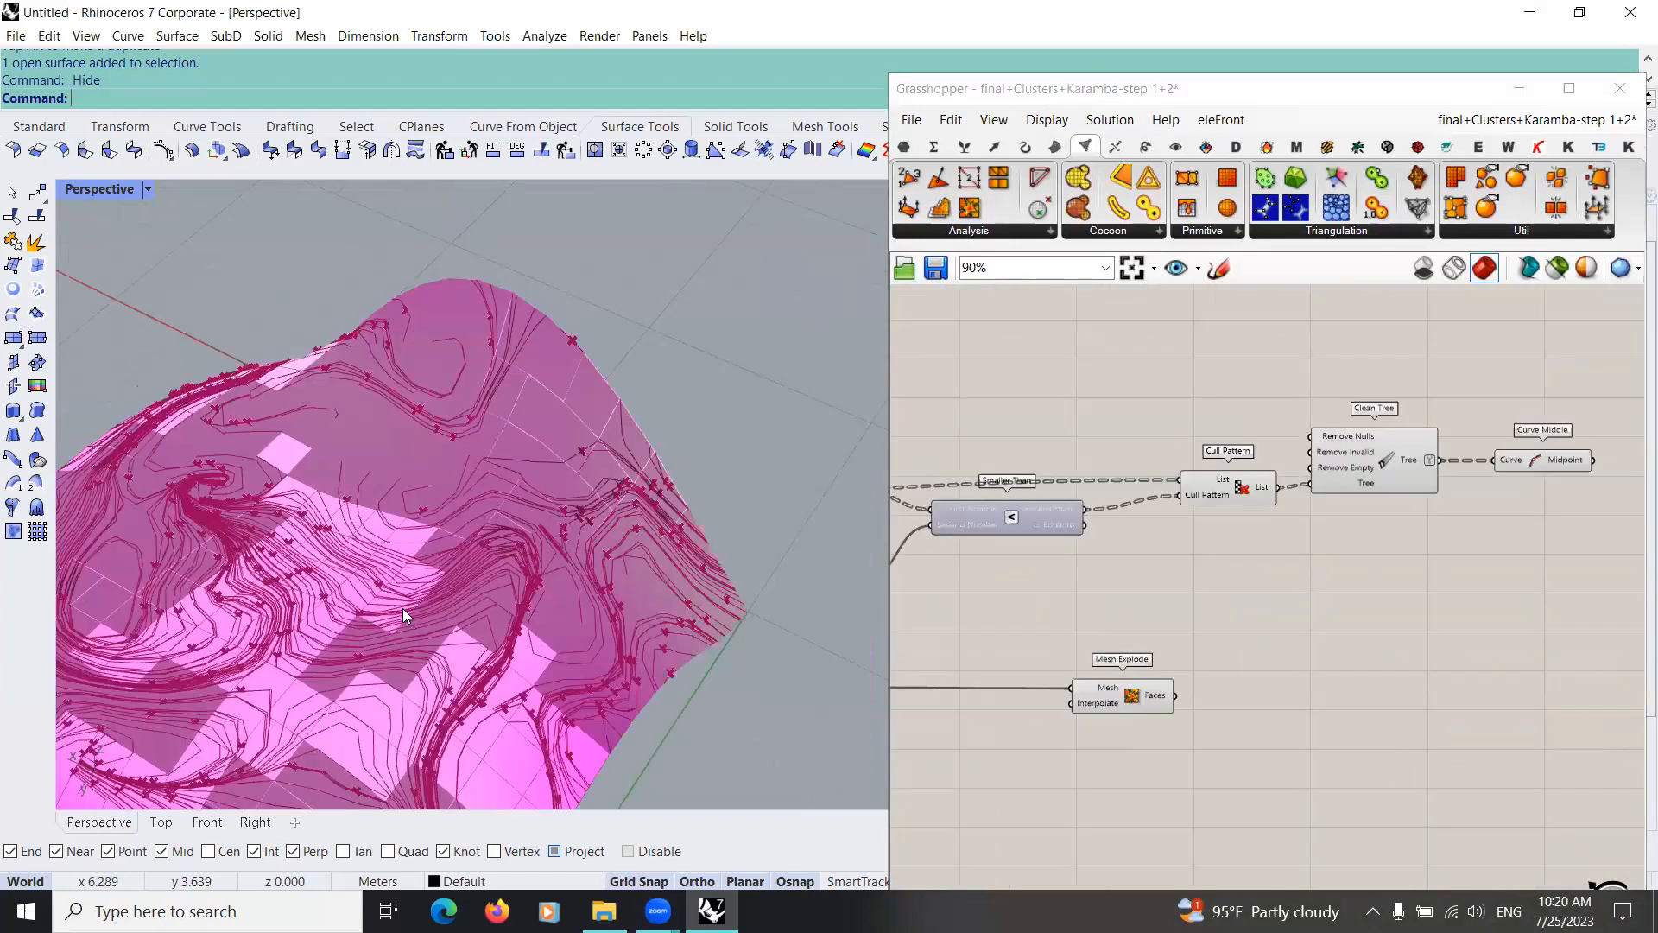
pyautogui.moveTo(384, 563); pyautogui.dragTo(413, 511, button='right')
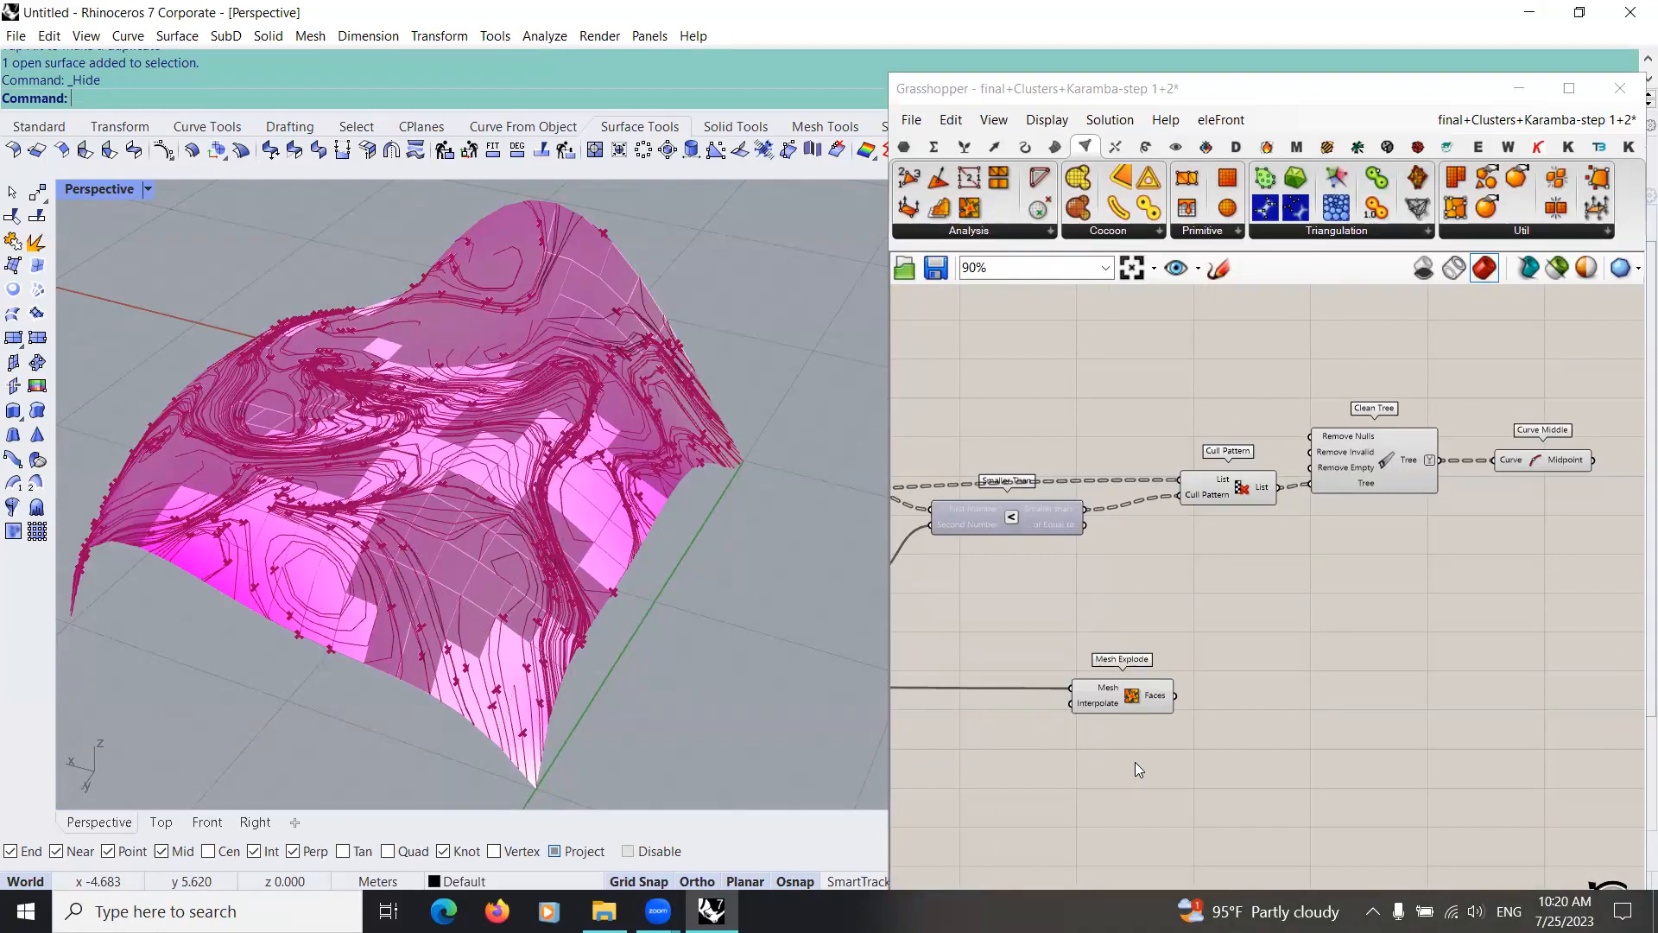
# Step: Add a Mesh Closest Point component directly below Mesh Explode
pyautogui.moveTo(1148, 776); pyautogui.dragTo(1116, 620, button='right')
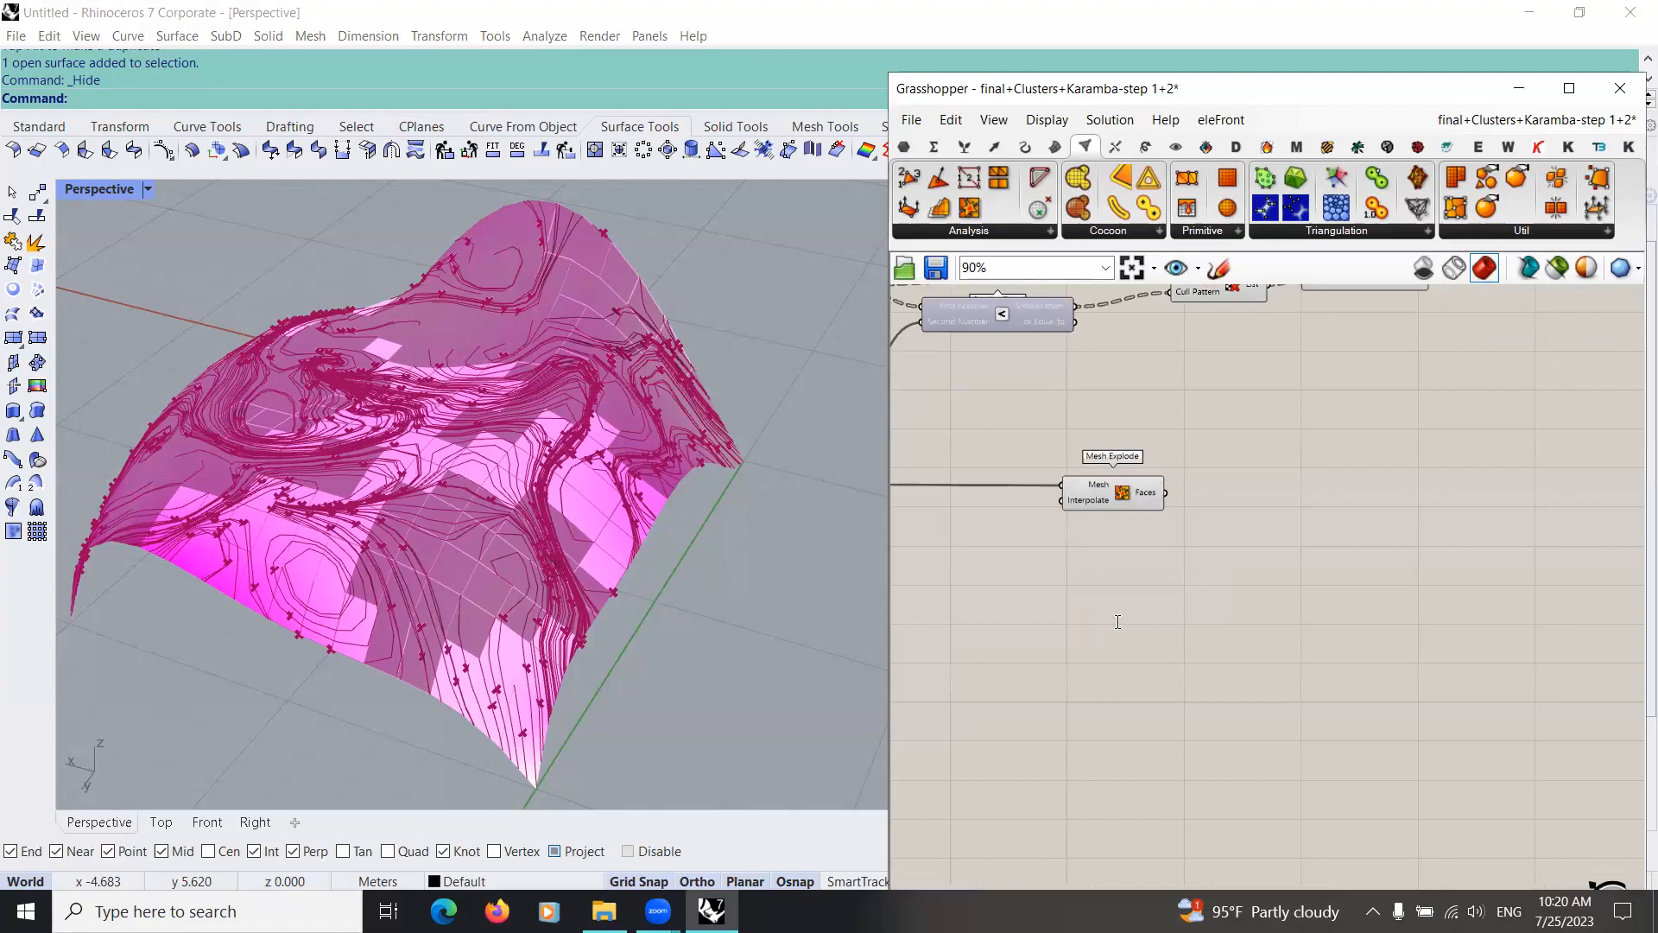
pyautogui.doubleClick(1116, 620)
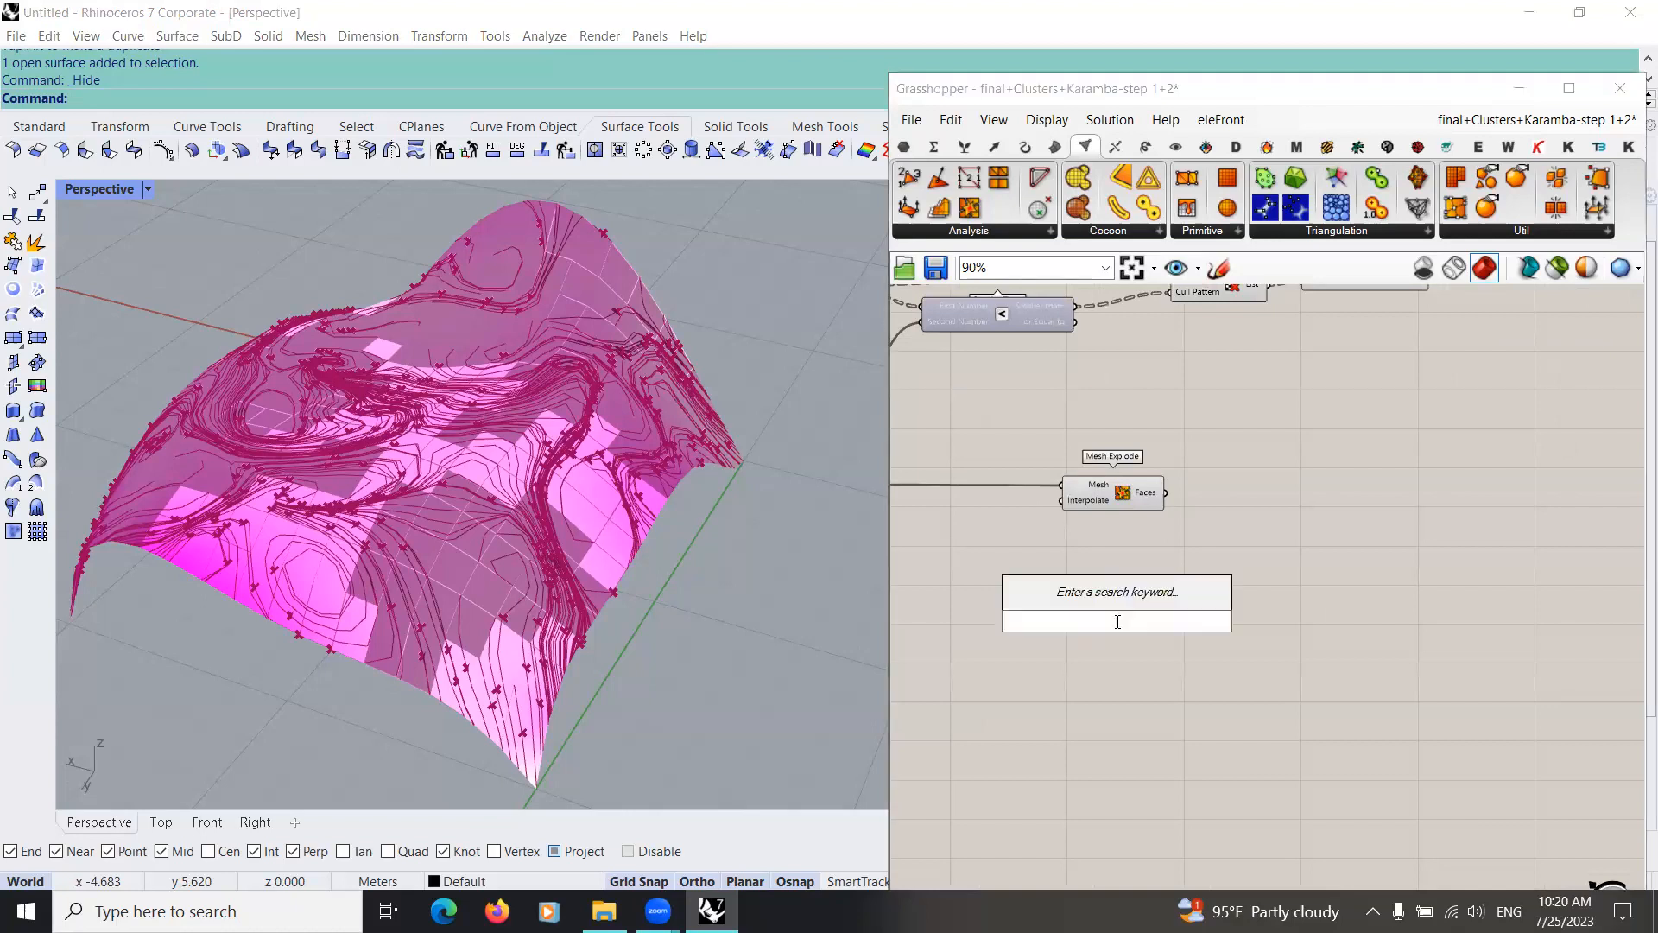
pyautogui.write('mesh')
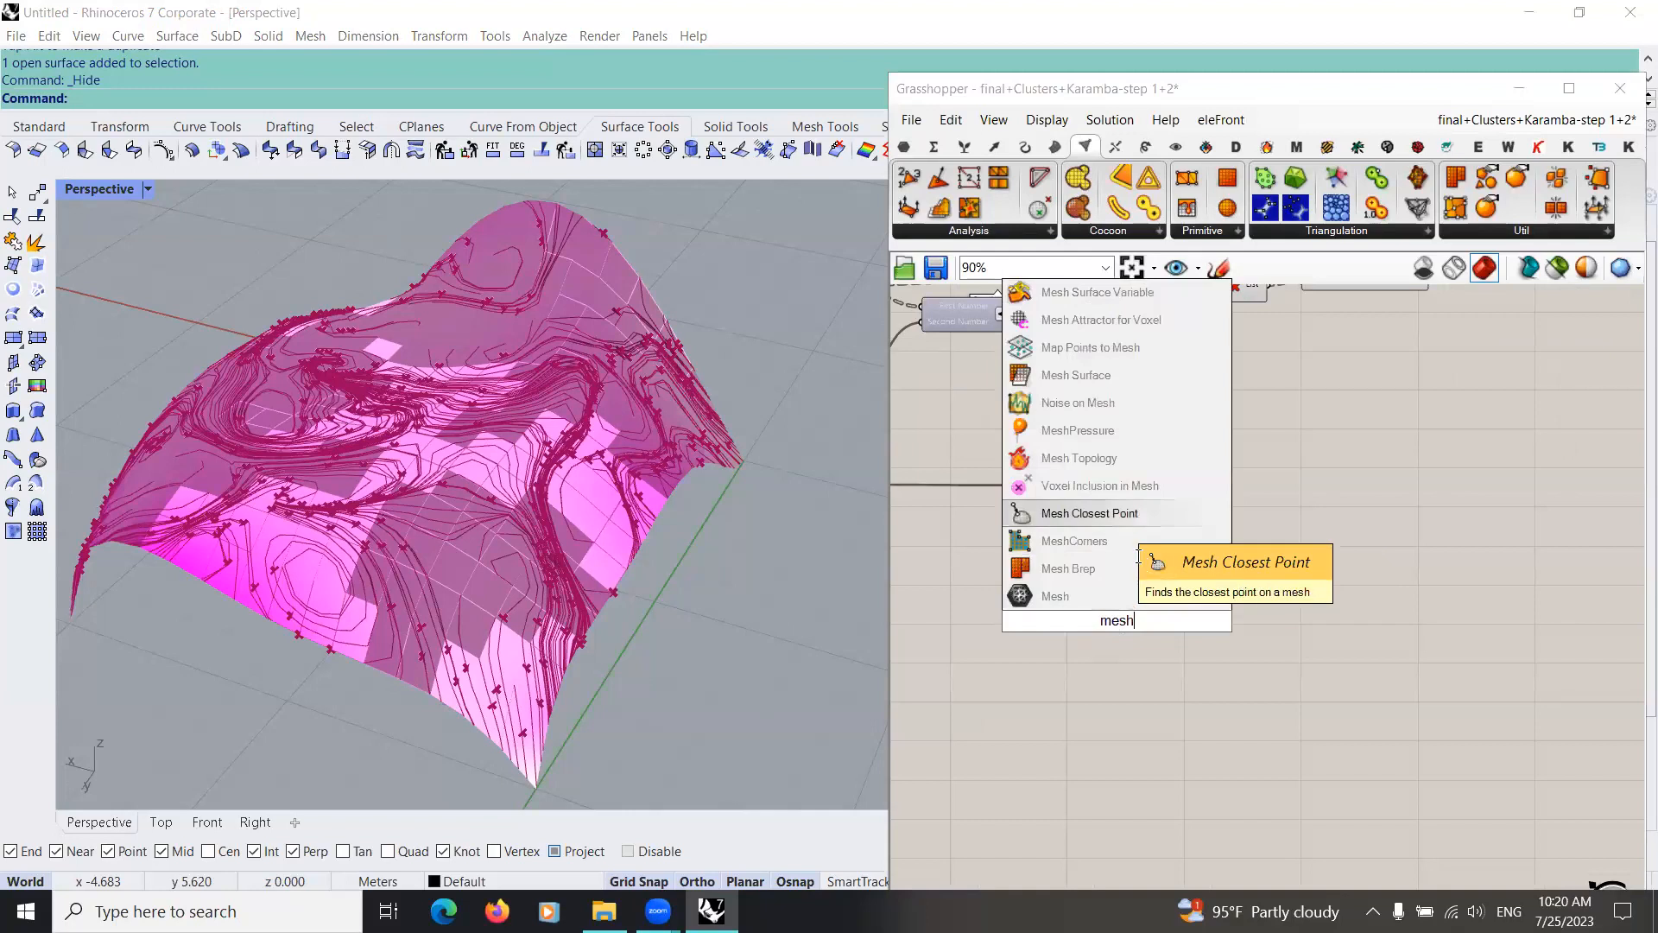
pyautogui.click(1126, 517)
pyautogui.scroll(4, 1092, 596)
pyautogui.scroll(-6, 1120, 572)
pyautogui.moveTo(1078, 570); pyautogui.dragTo(1072, 621, button='right')
pyautogui.scroll(1, 1131, 604)
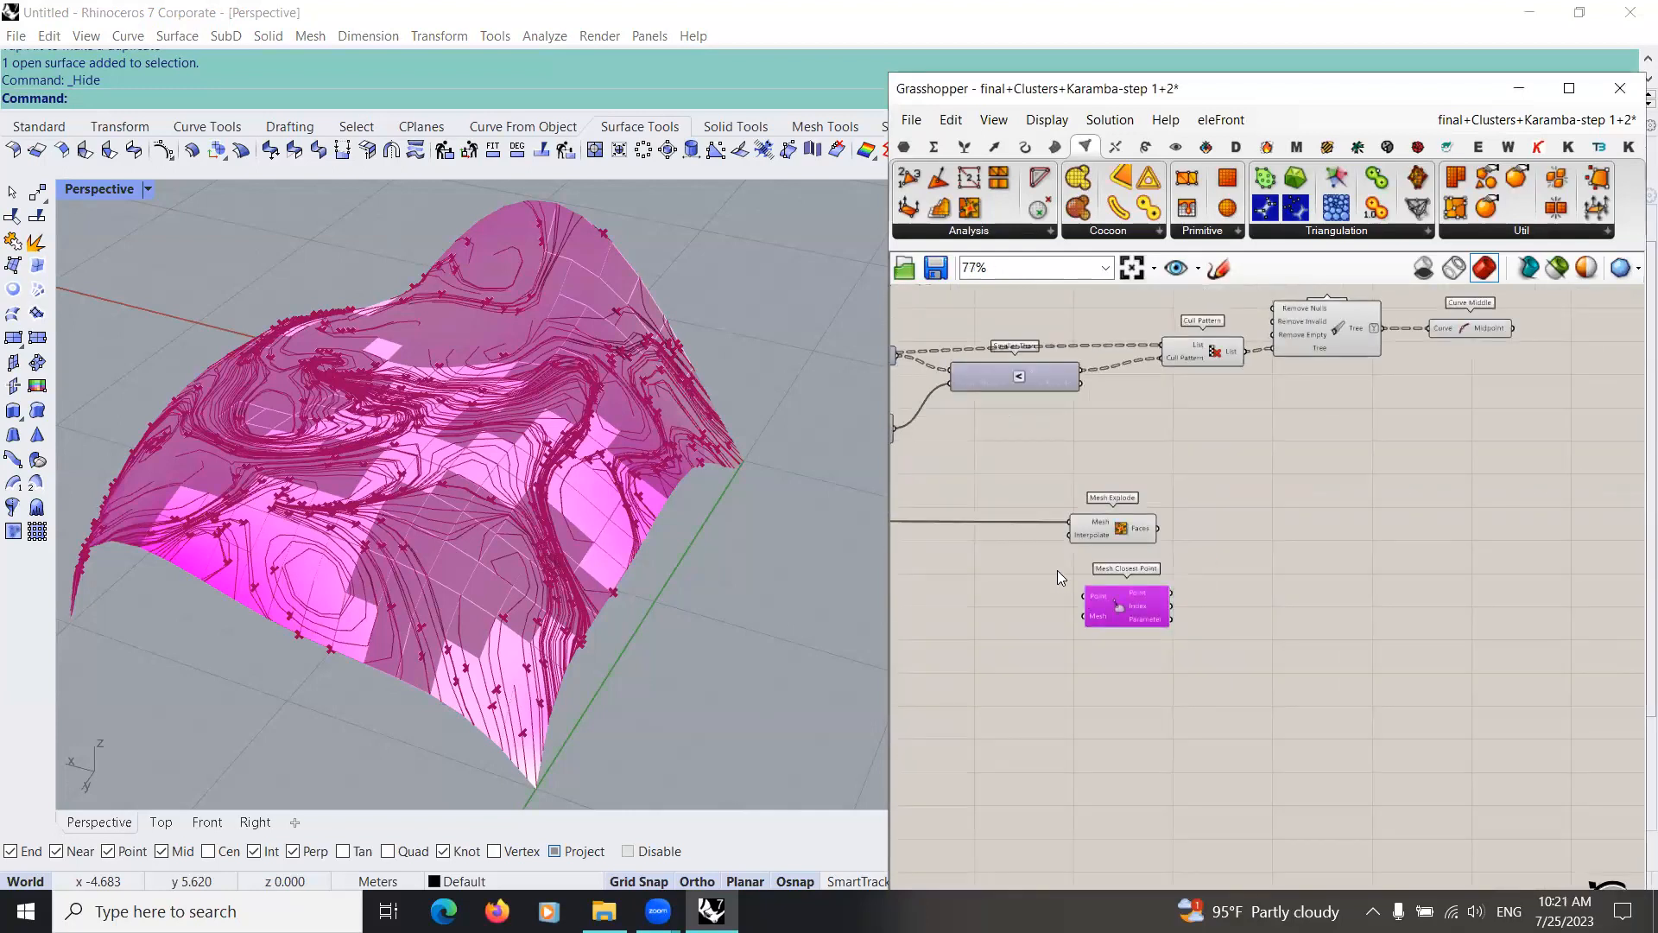
pyautogui.scroll(-3, 1057, 576)
pyautogui.scroll(3, 1090, 567)
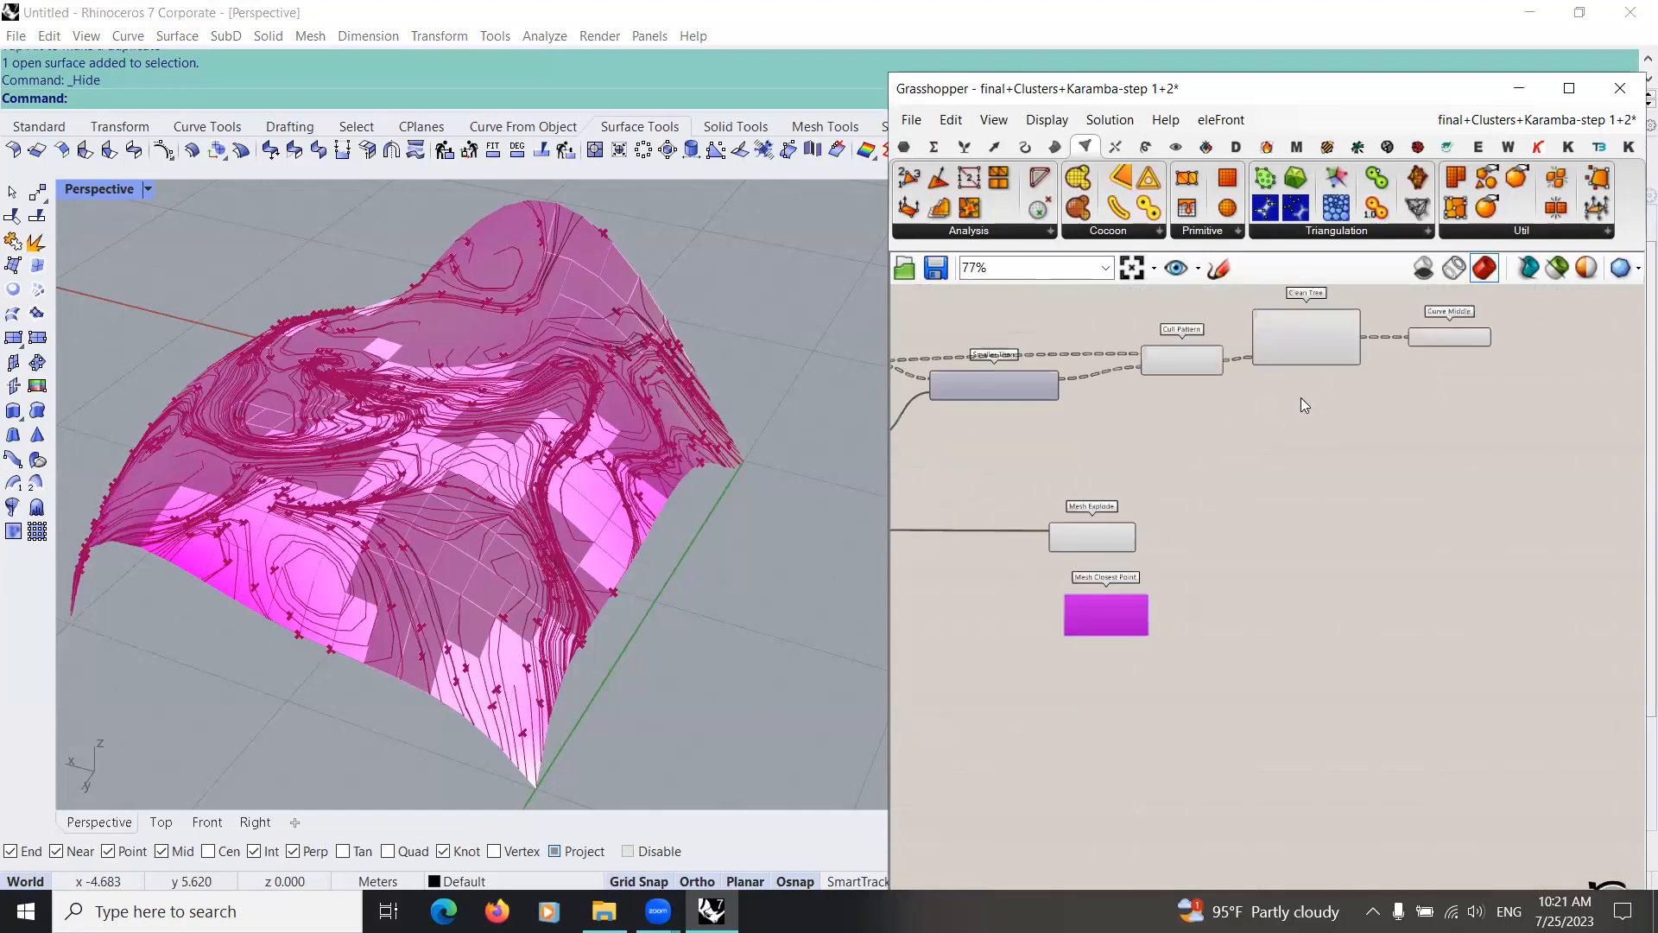
# Step: Wire Curve Middle's Midpoint into Mesh Closest Point's Point input and Mesh Explode's Faces into its Mesh input, aligning the component below Mesh Explode
pyautogui.moveTo(1490, 337); pyautogui.dragTo(1103, 667)
pyautogui.scroll(3, 1176, 594)
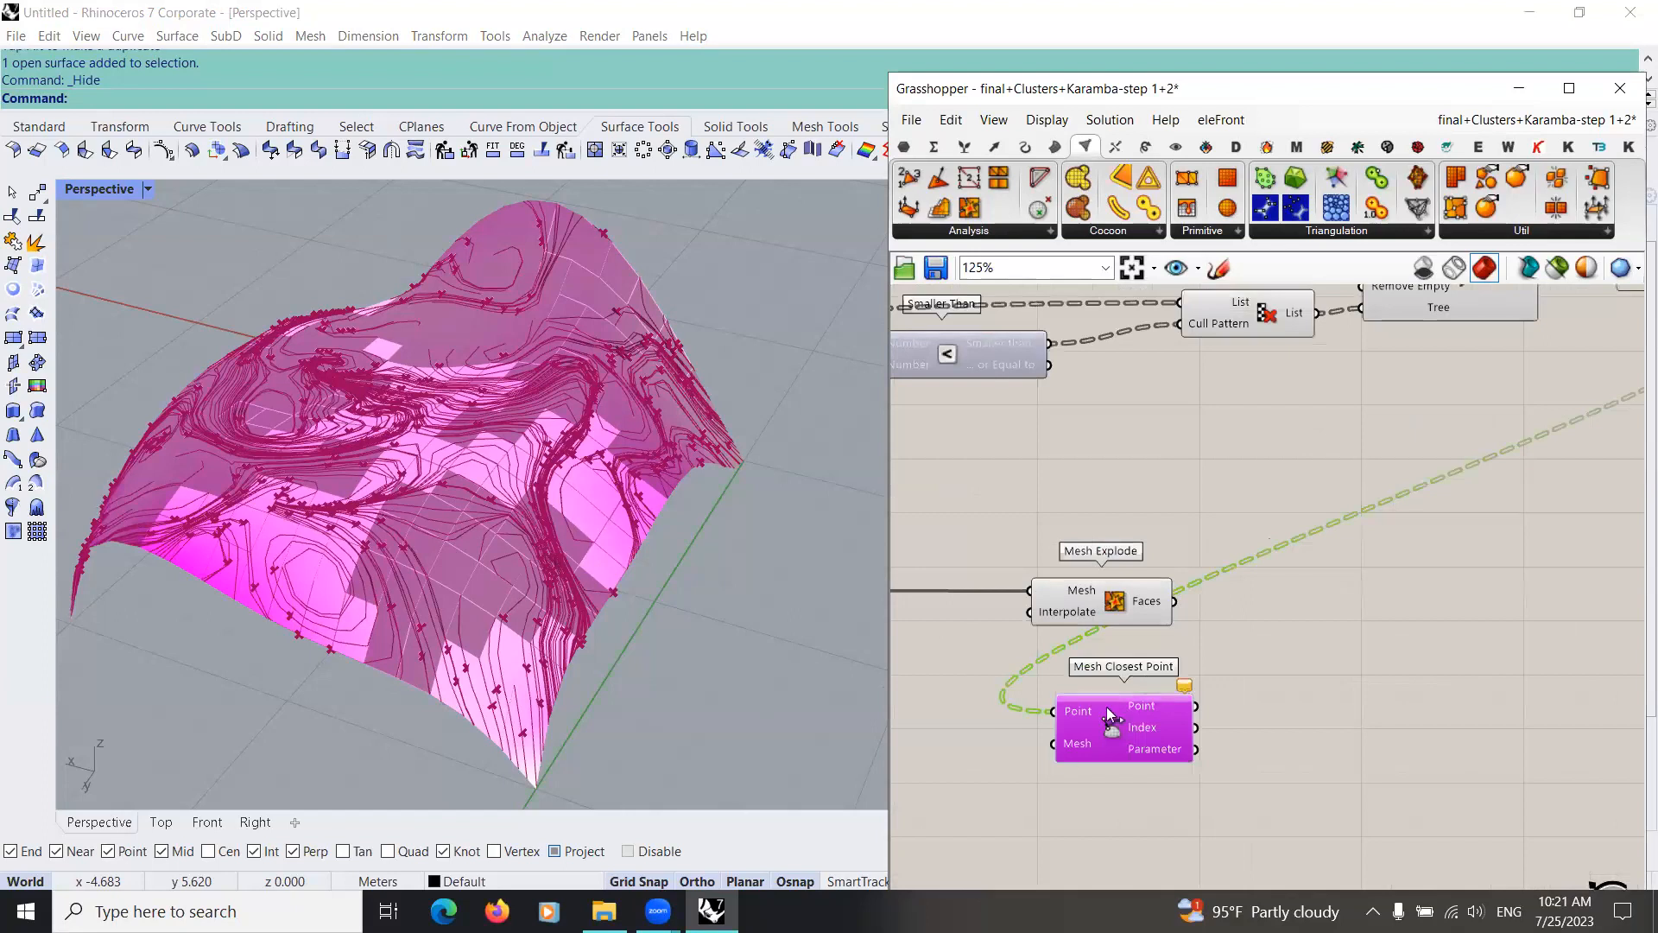
pyautogui.moveTo(1054, 744); pyautogui.dragTo(1175, 601)
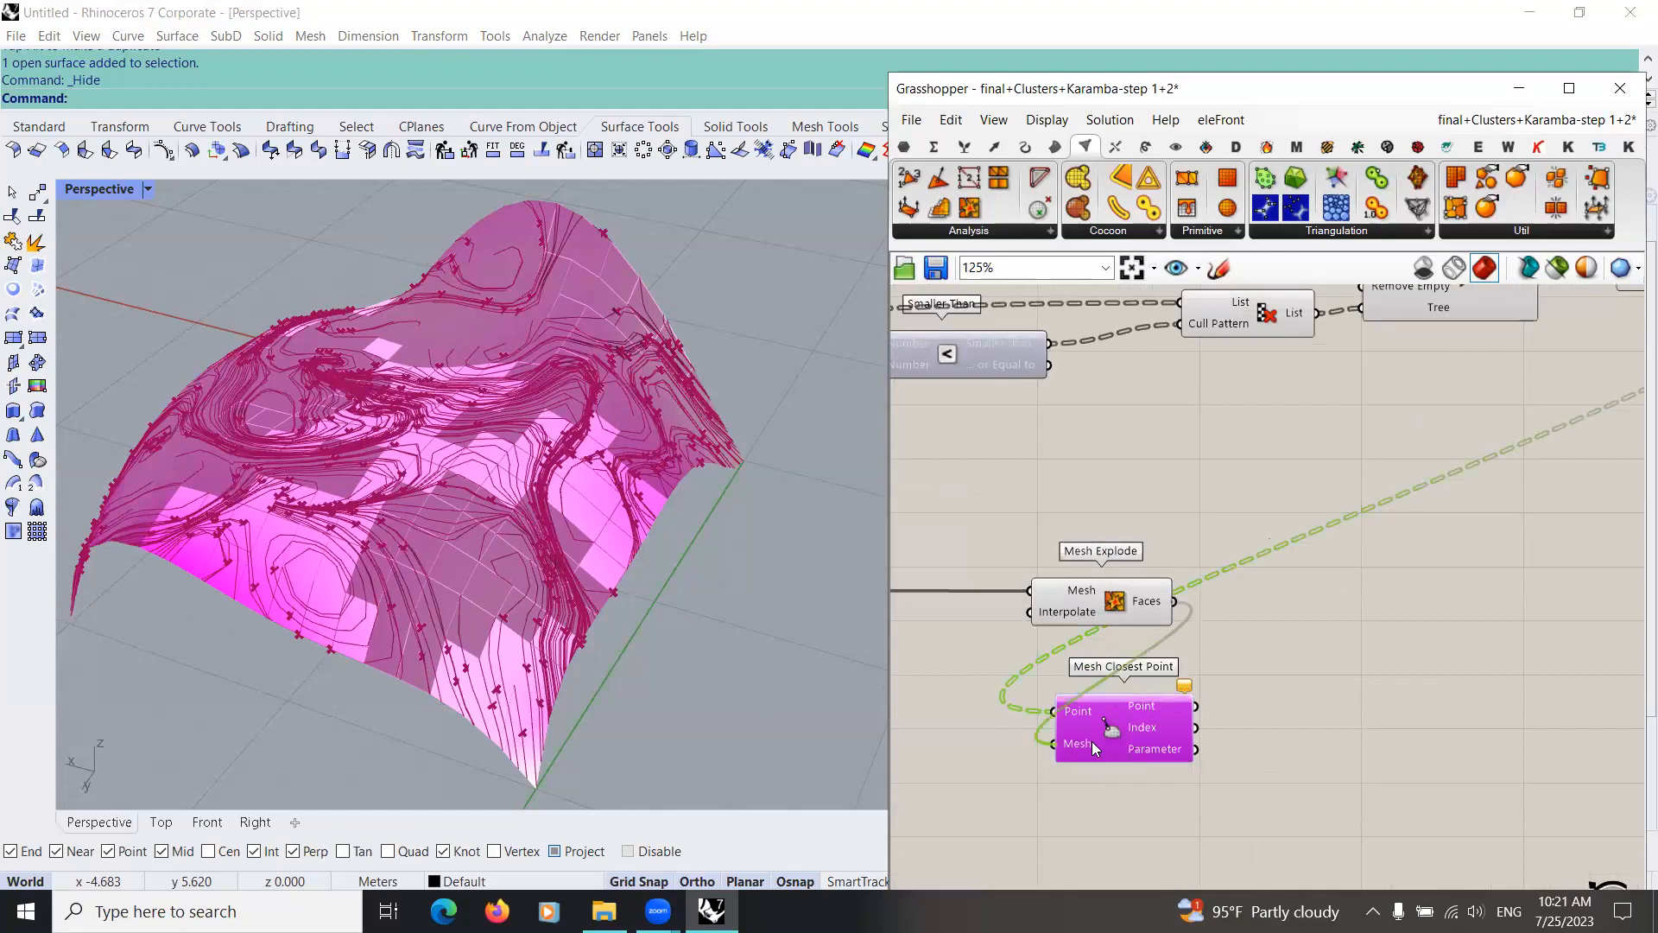
pyautogui.moveTo(1176, 755); pyautogui.dragTo(1150, 754)
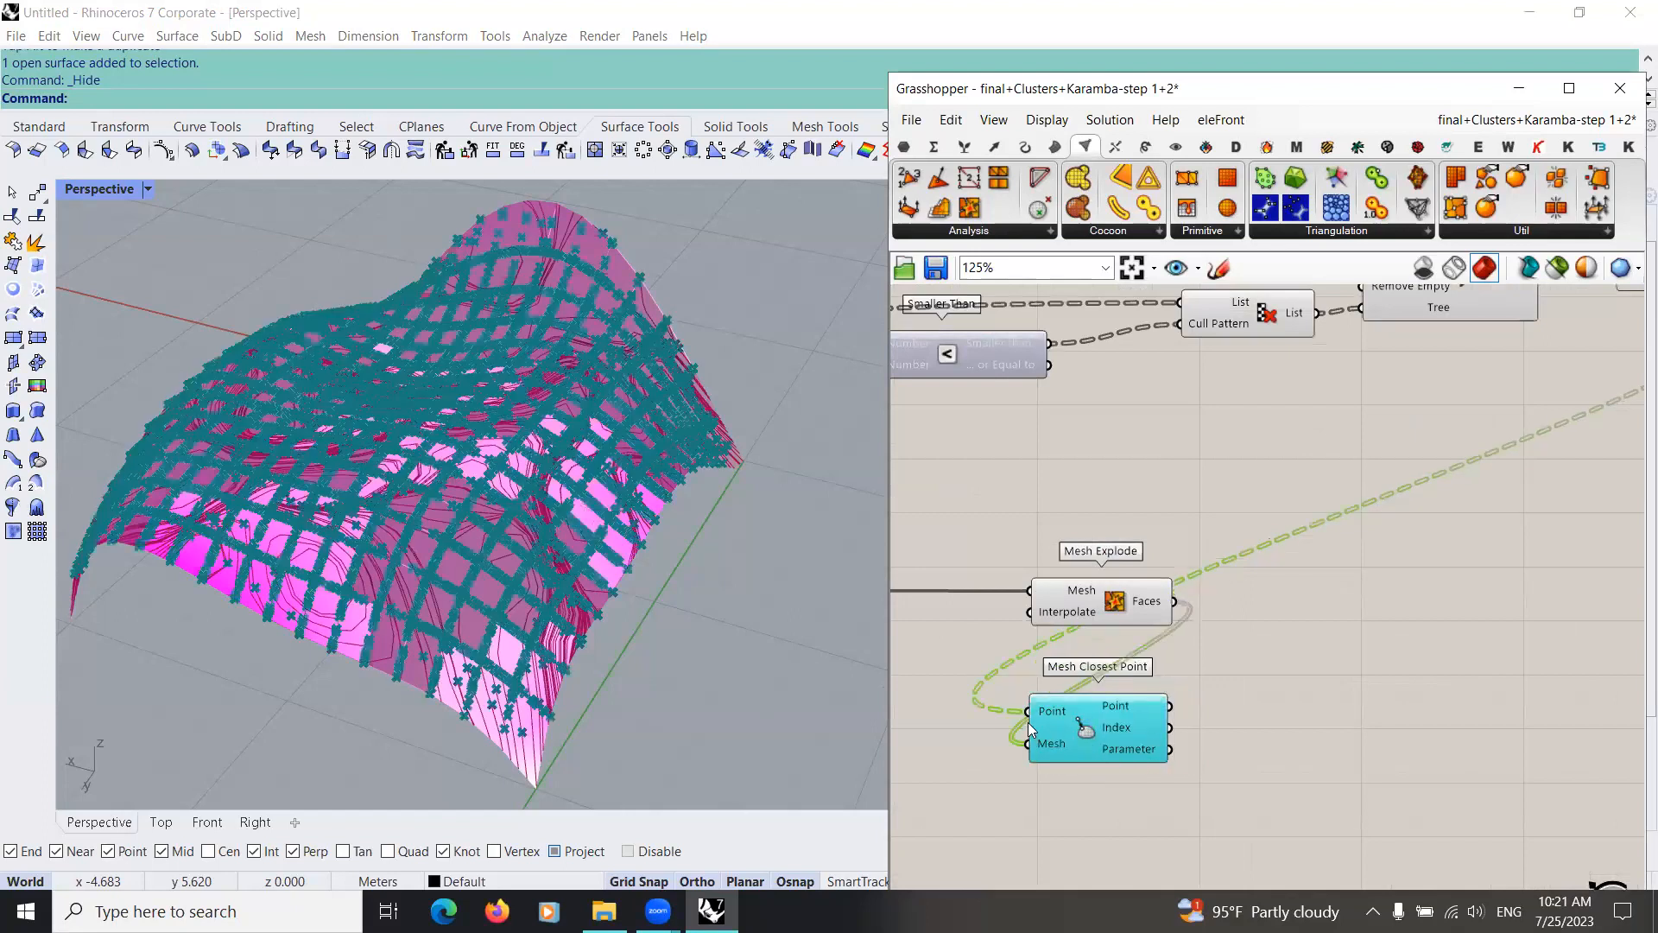
# Step: Turn off the viewport preview of the Mesh Closest Point component
pyautogui.scroll(-2, 1023, 741)
pyautogui.moveTo(1120, 759); pyautogui.dragTo(990, 699, button='right')
pyautogui.scroll(4, 1164, 714)
pyautogui.scroll(-2, 1164, 713)
pyautogui.scroll(-2, 1045, 546)
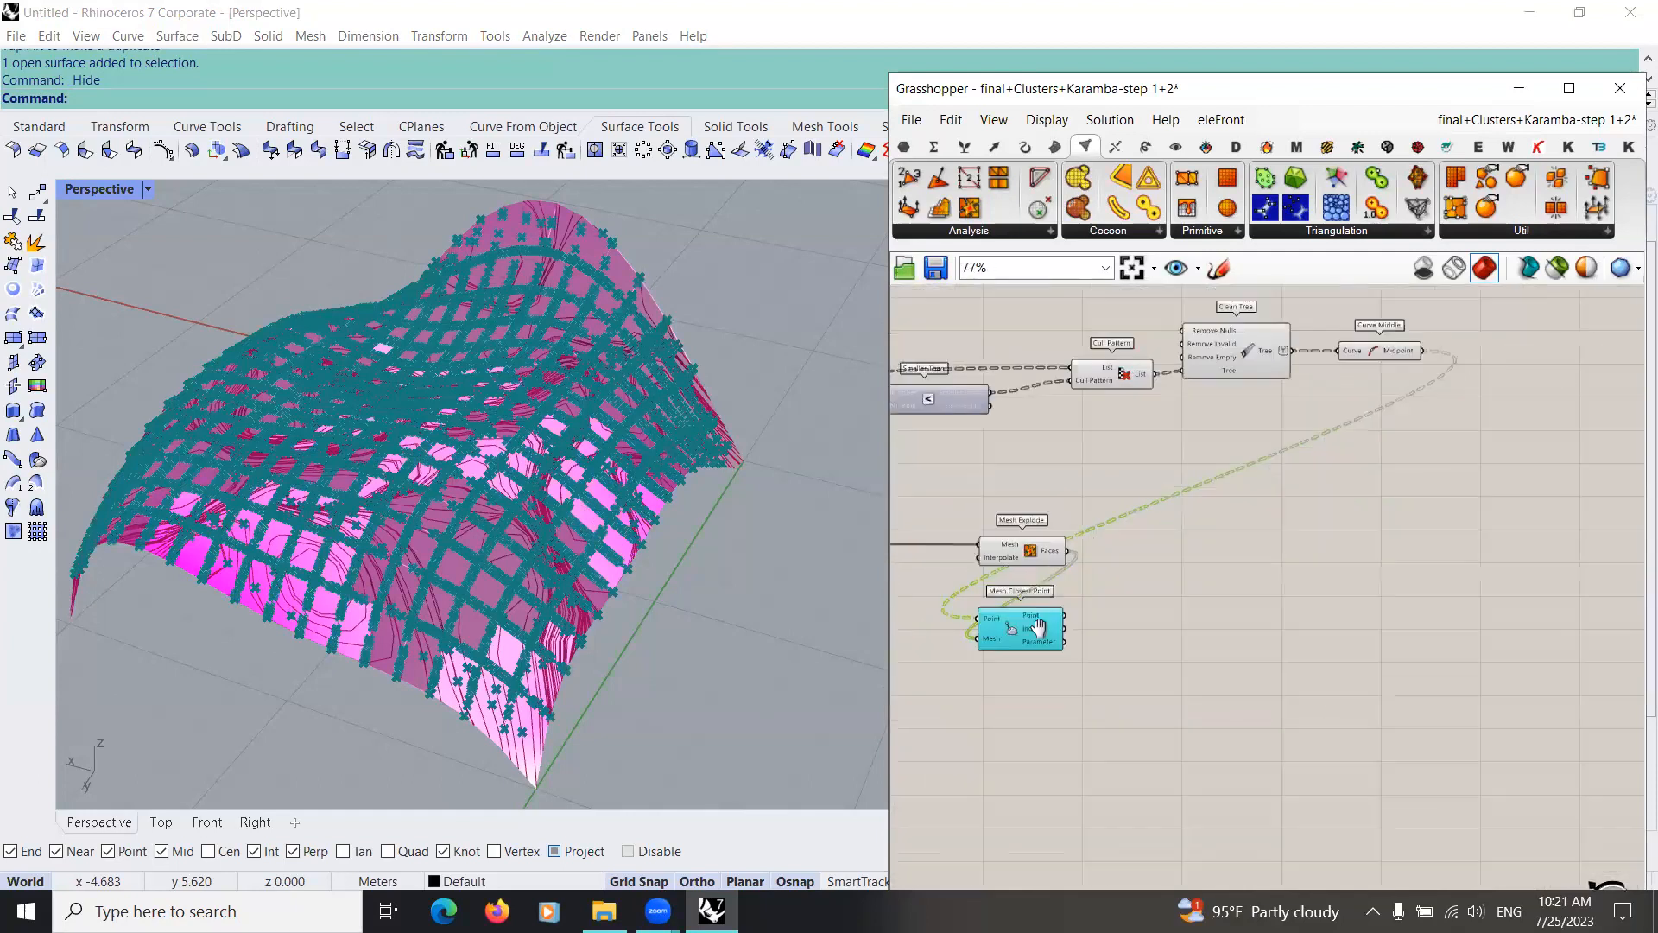
pyautogui.moveTo(1015, 631); pyautogui.dragTo(859, 664, button='right')
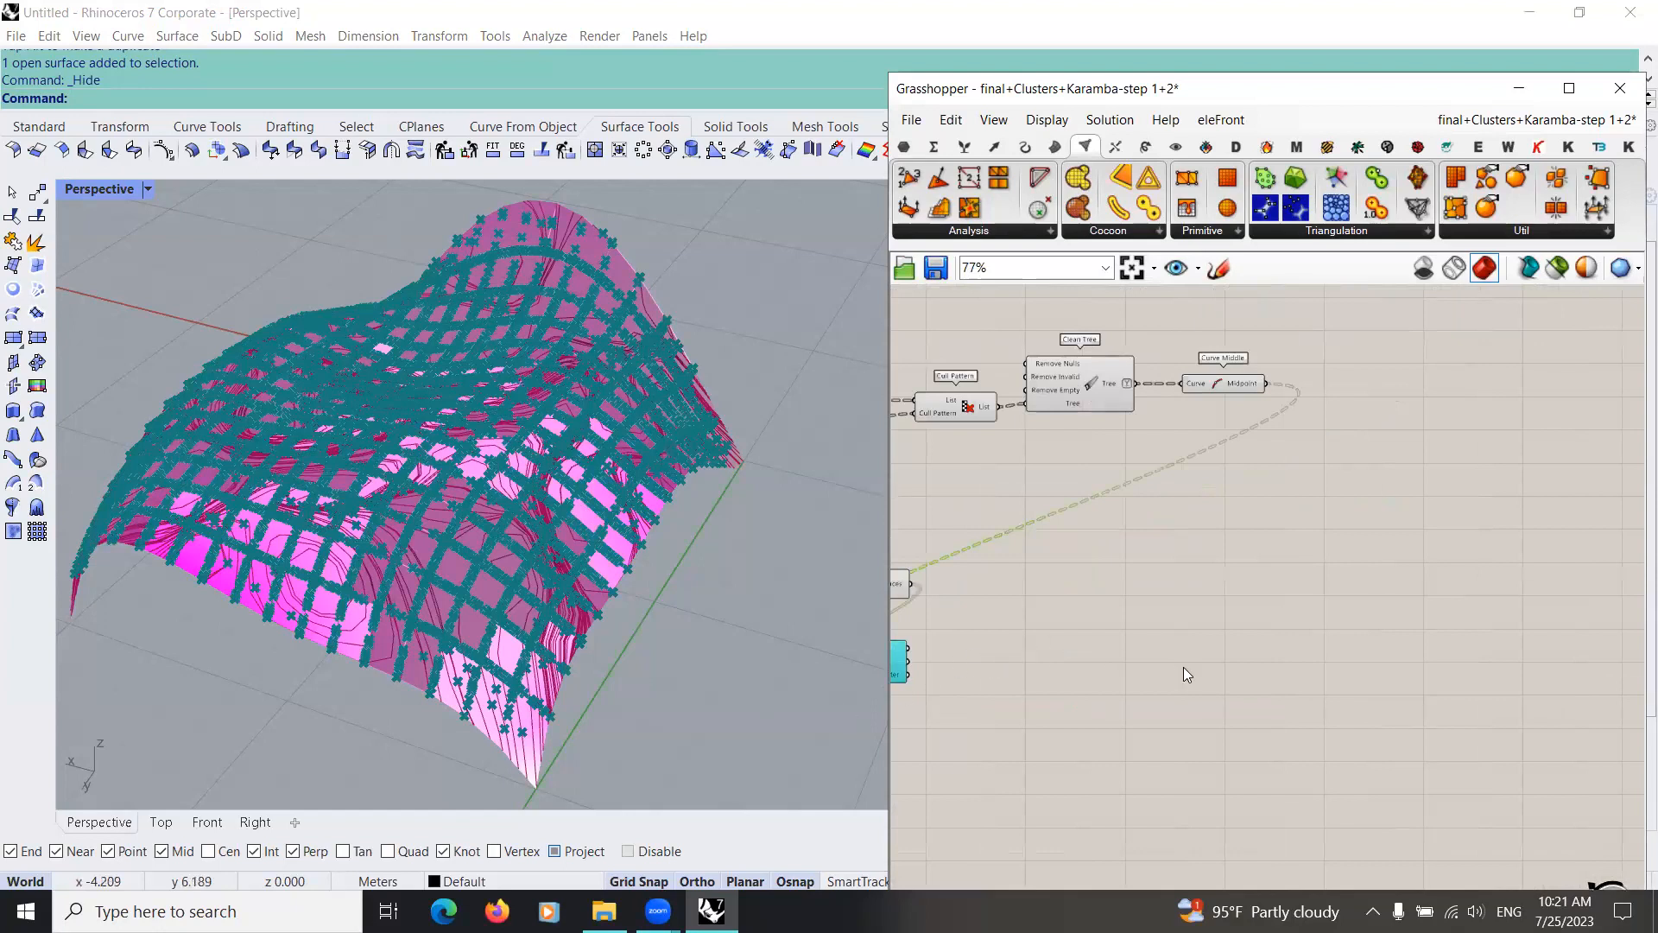
pyautogui.scroll(3, 839, 703)
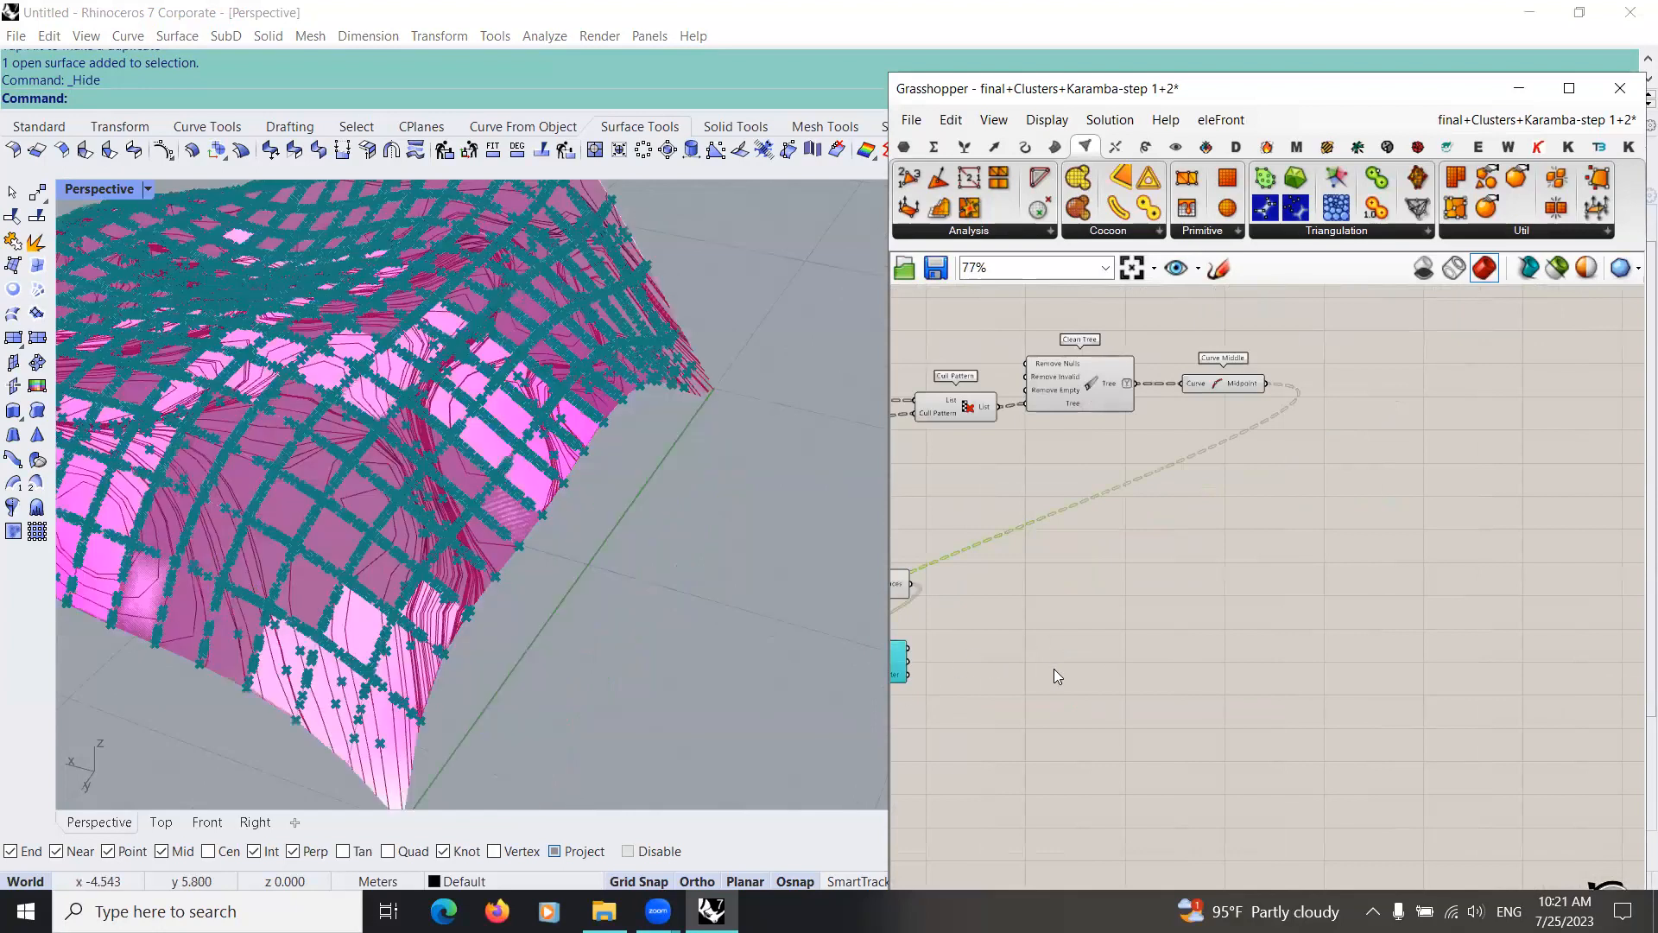
pyautogui.scroll(3, 1036, 694)
pyautogui.middleClick(1036, 694)
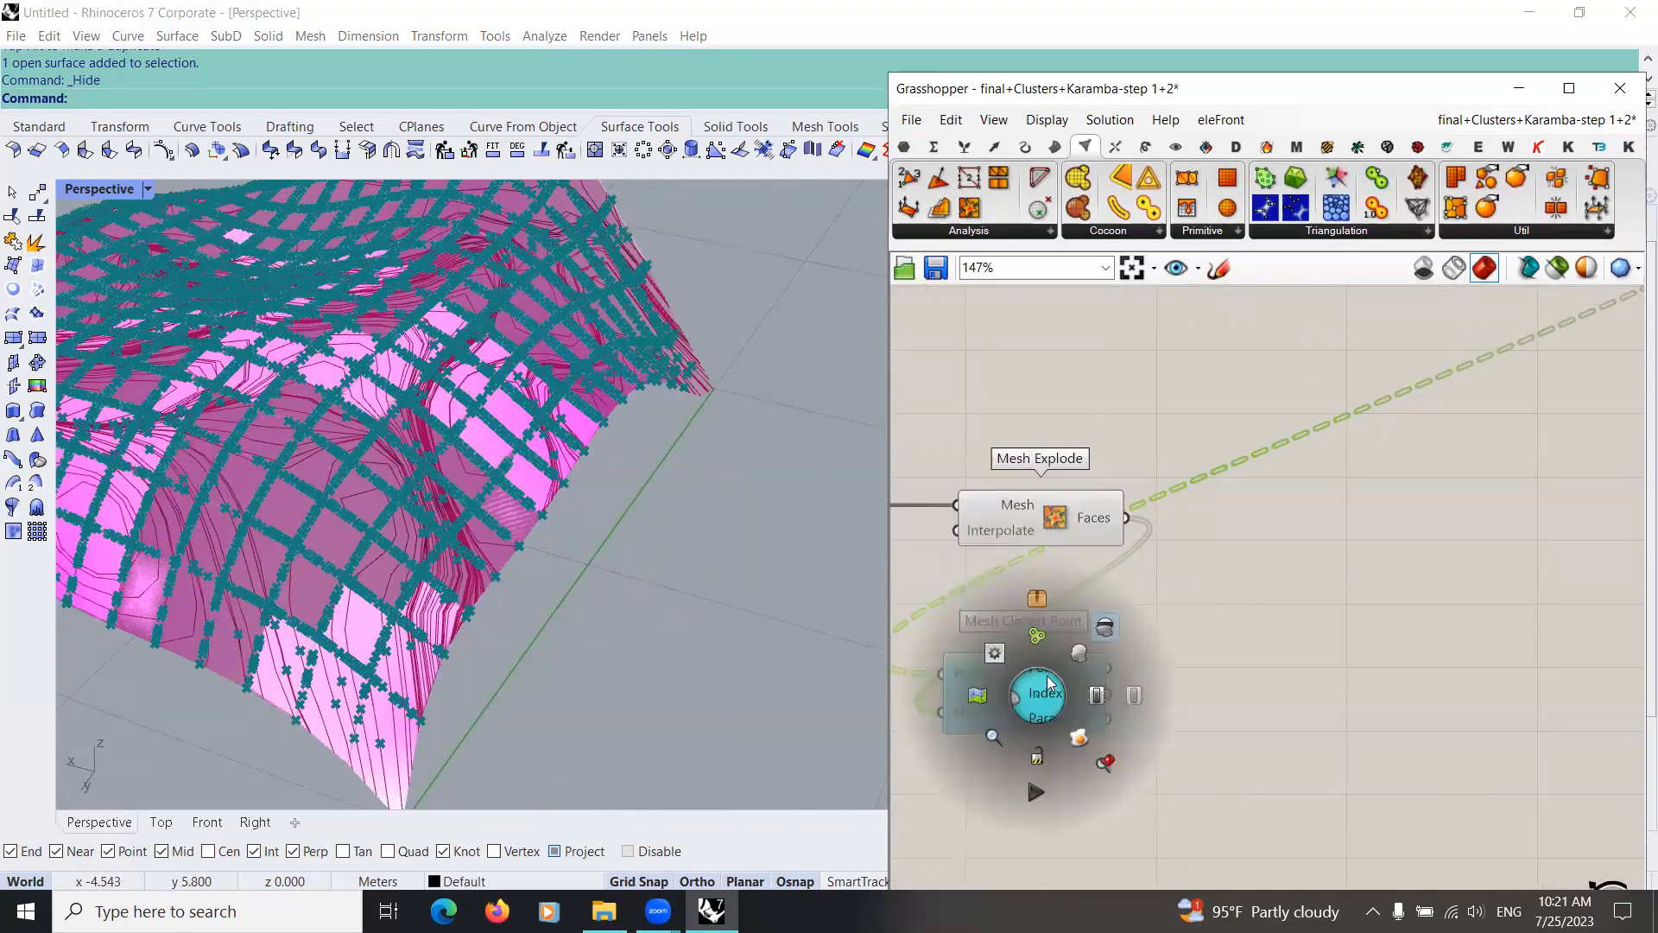
pyautogui.click(1097, 687)
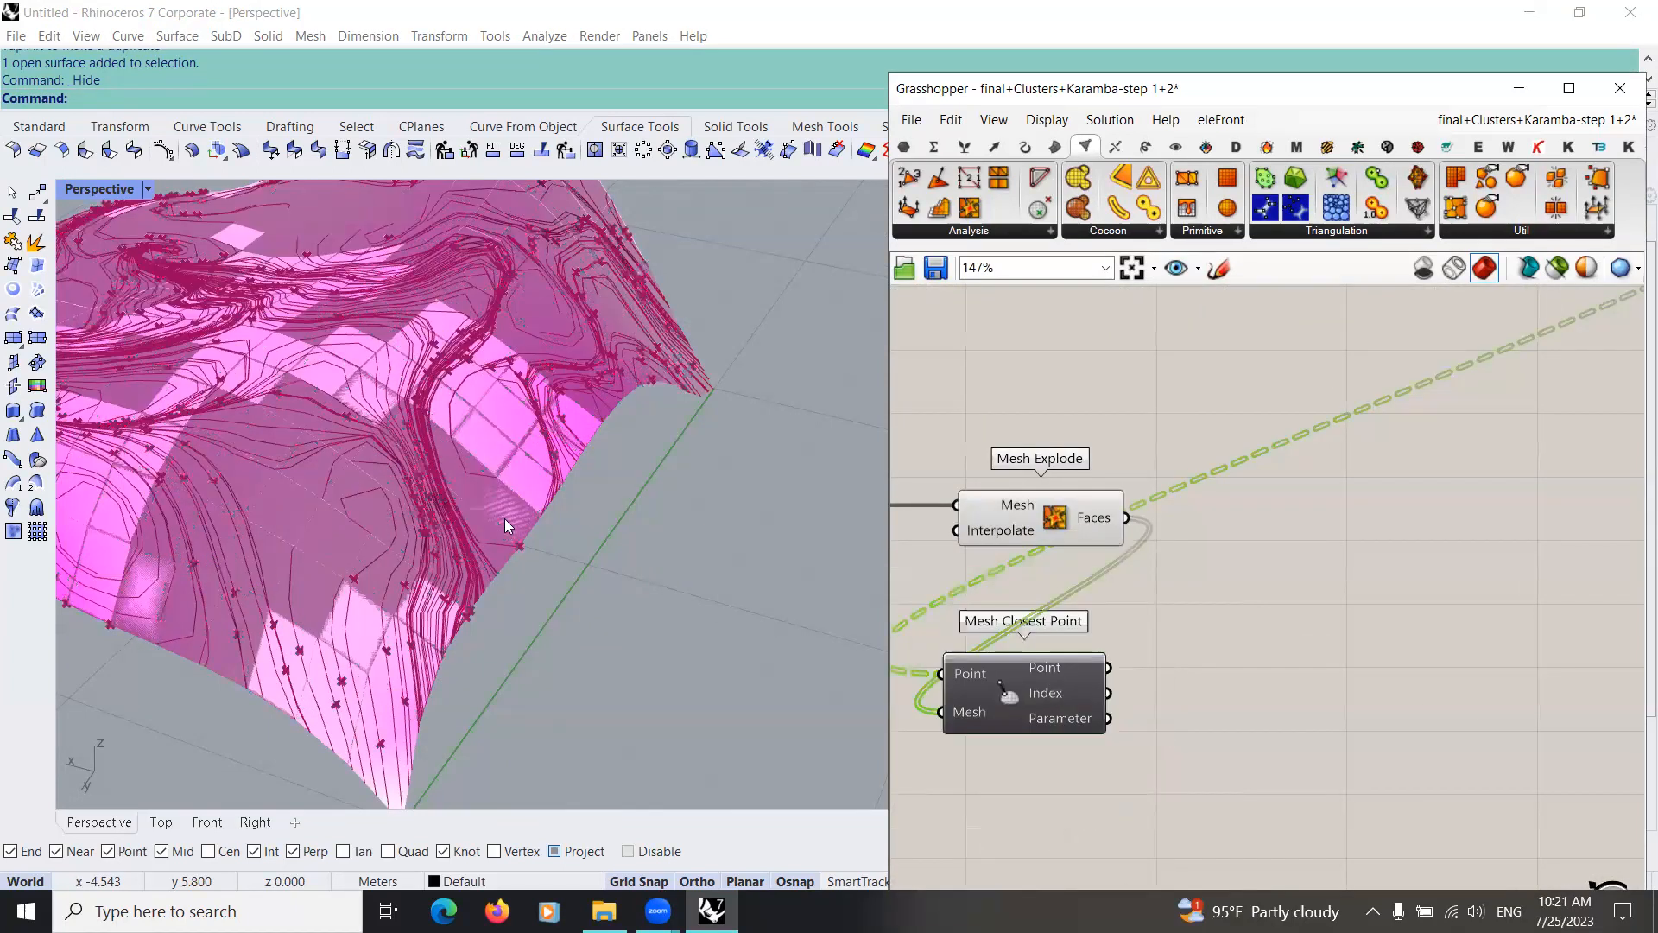
# Step: Add a List Item component beside Mesh Closest Point and connect the Index output to its List input
pyautogui.scroll(-2, 1126, 629)
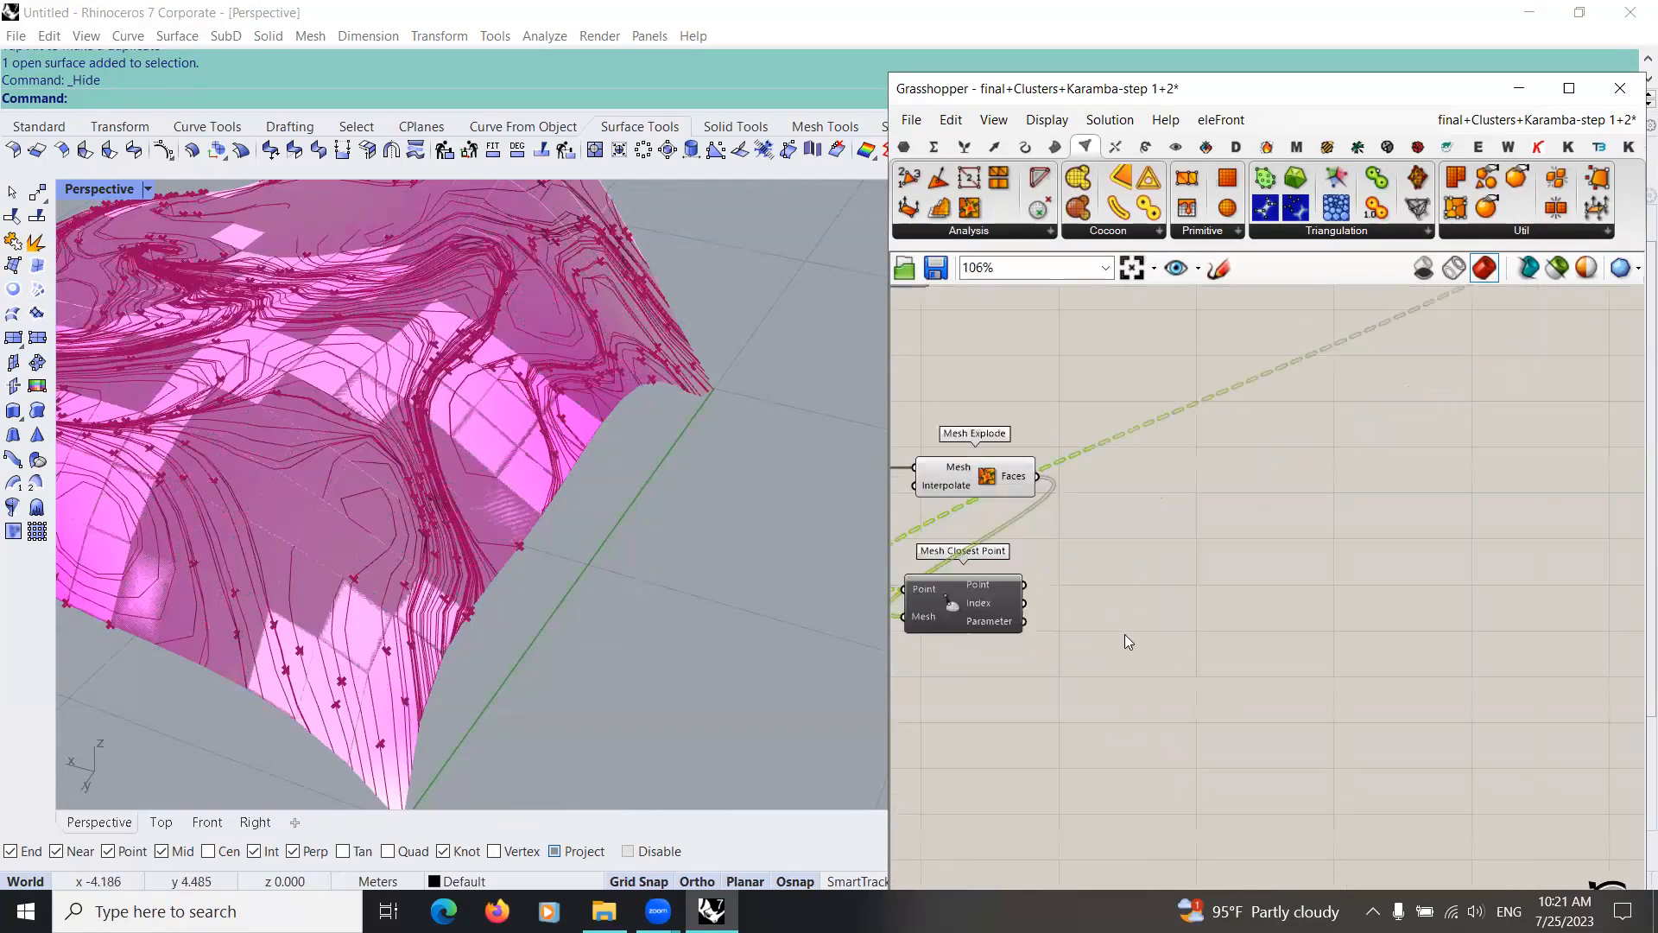
pyautogui.scroll(2, 1125, 634)
pyautogui.doubleClick(1125, 634)
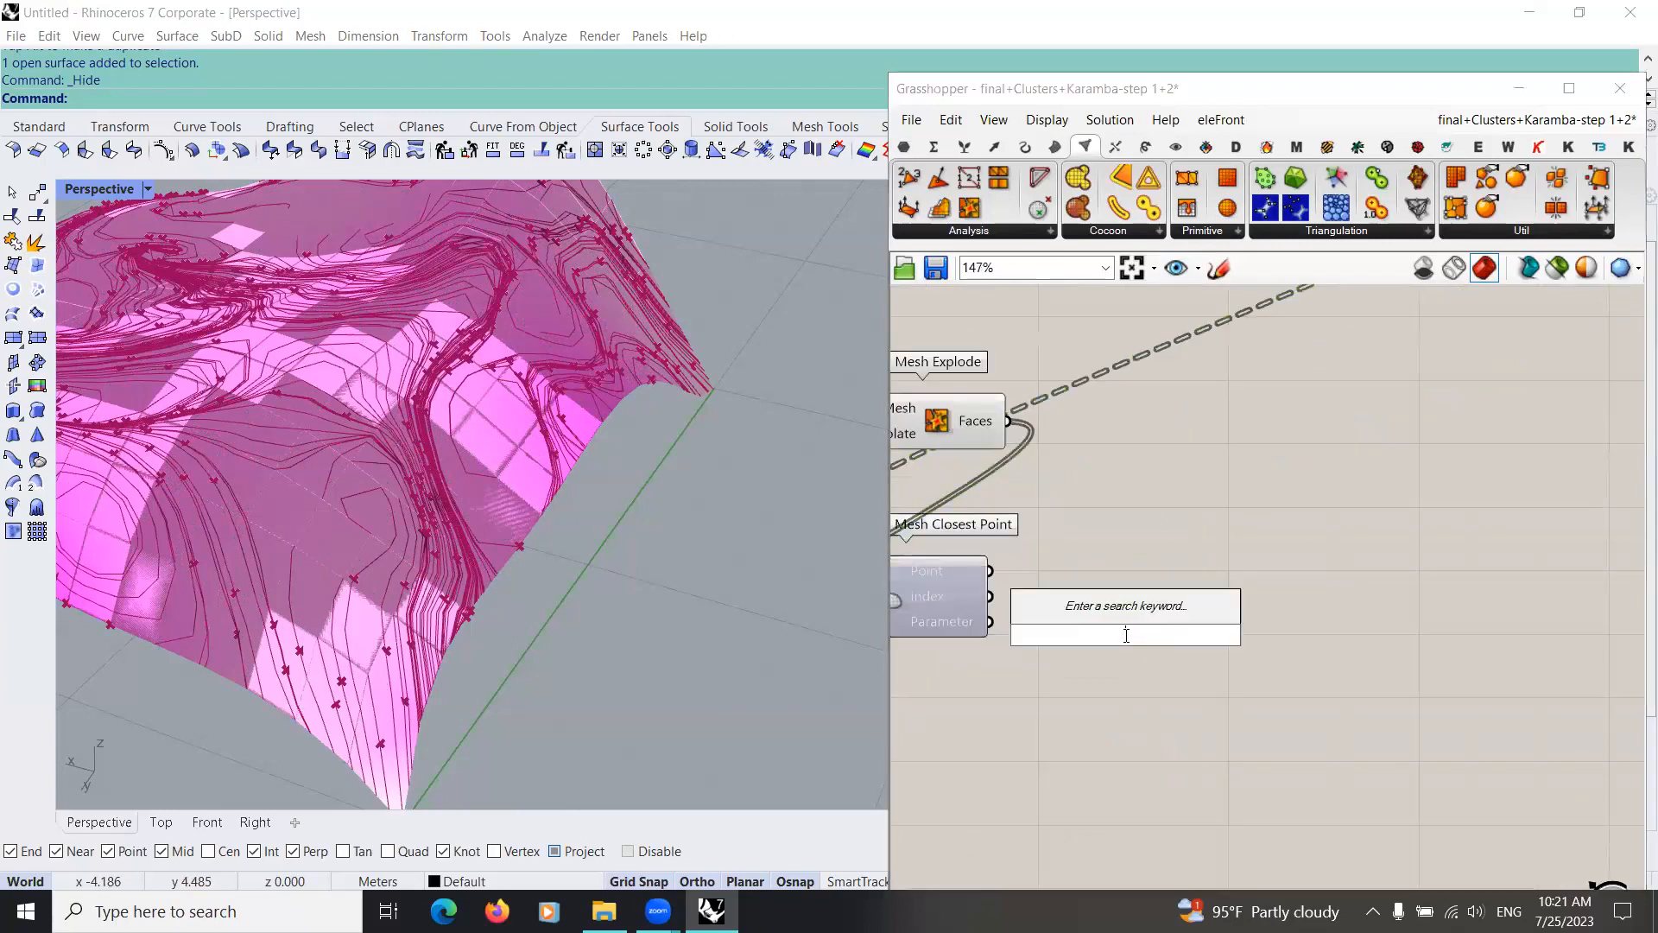
pyautogui.write('list')
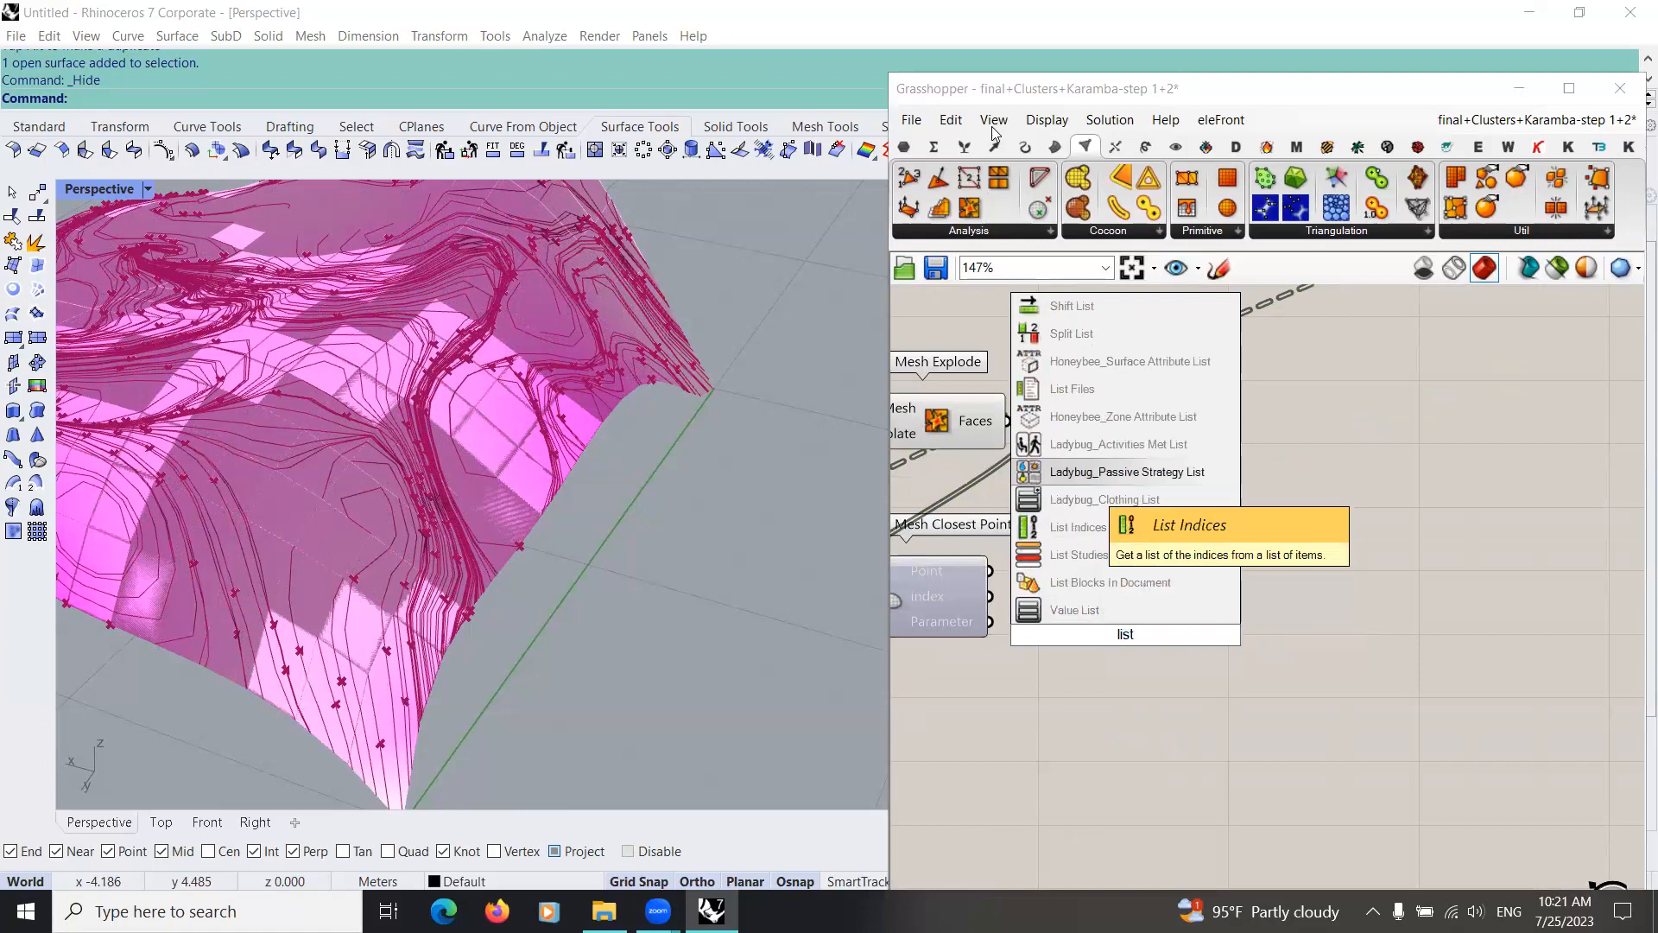
pyautogui.click(1165, 623)
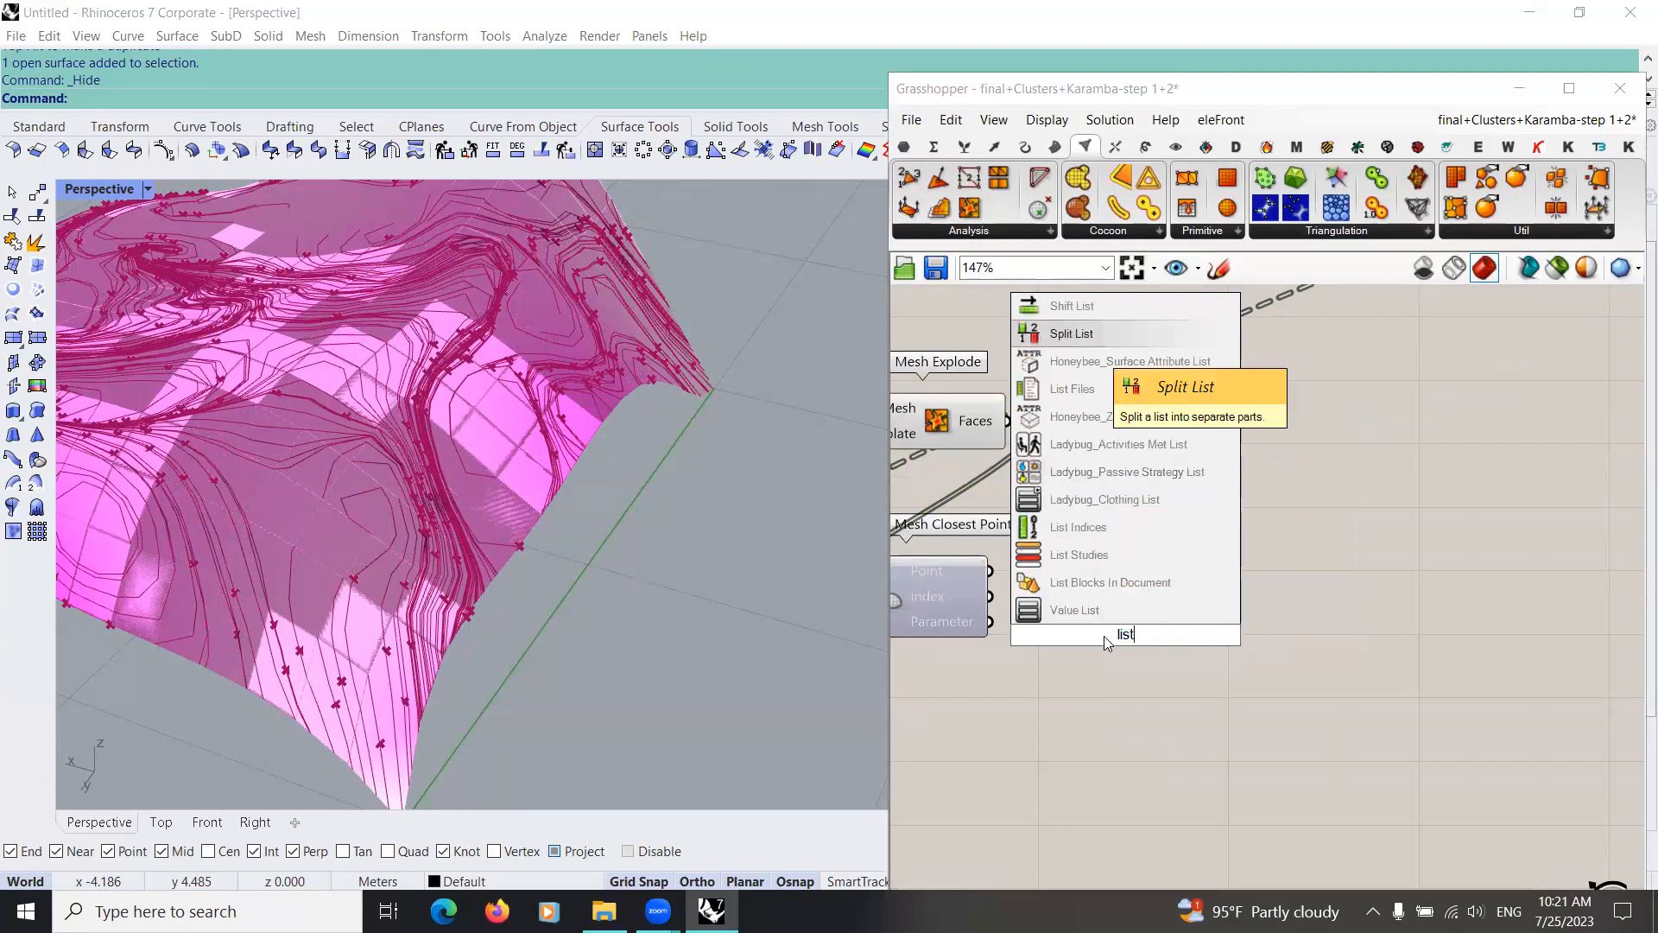
pyautogui.moveTo(991, 596); pyautogui.dragTo(1228, 626)
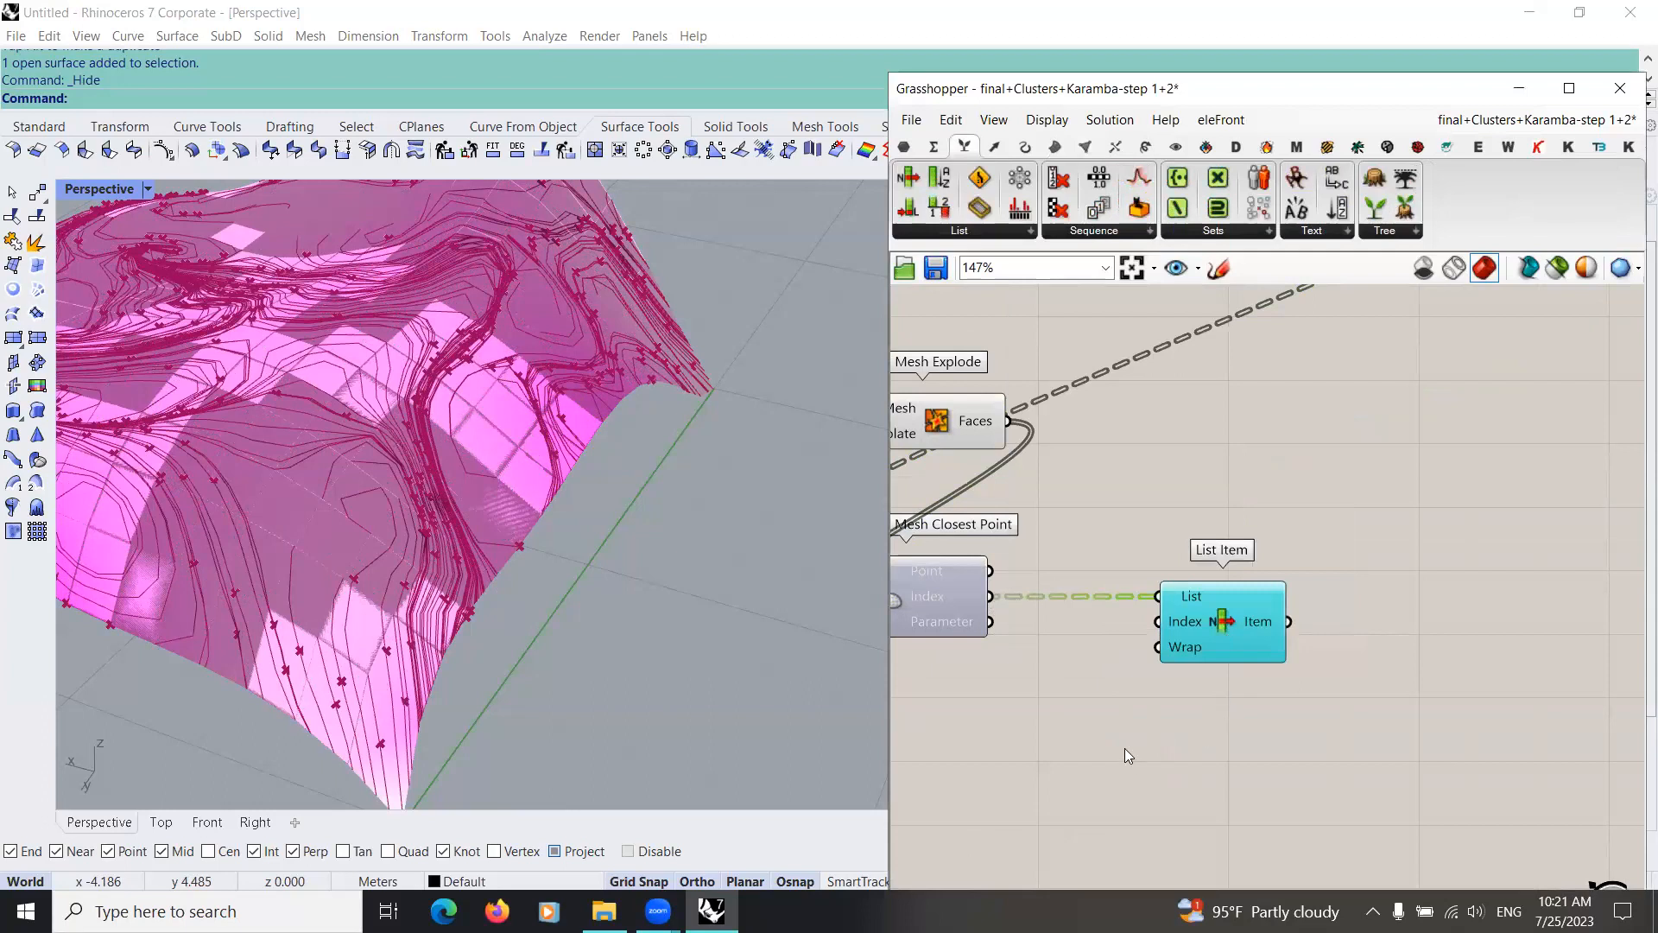
# Step: Add a second List Item above the first, taking Mesh Explode's Faces as List and Mesh Closest Point's Index as Index
pyautogui.scroll(-4, 1124, 748)
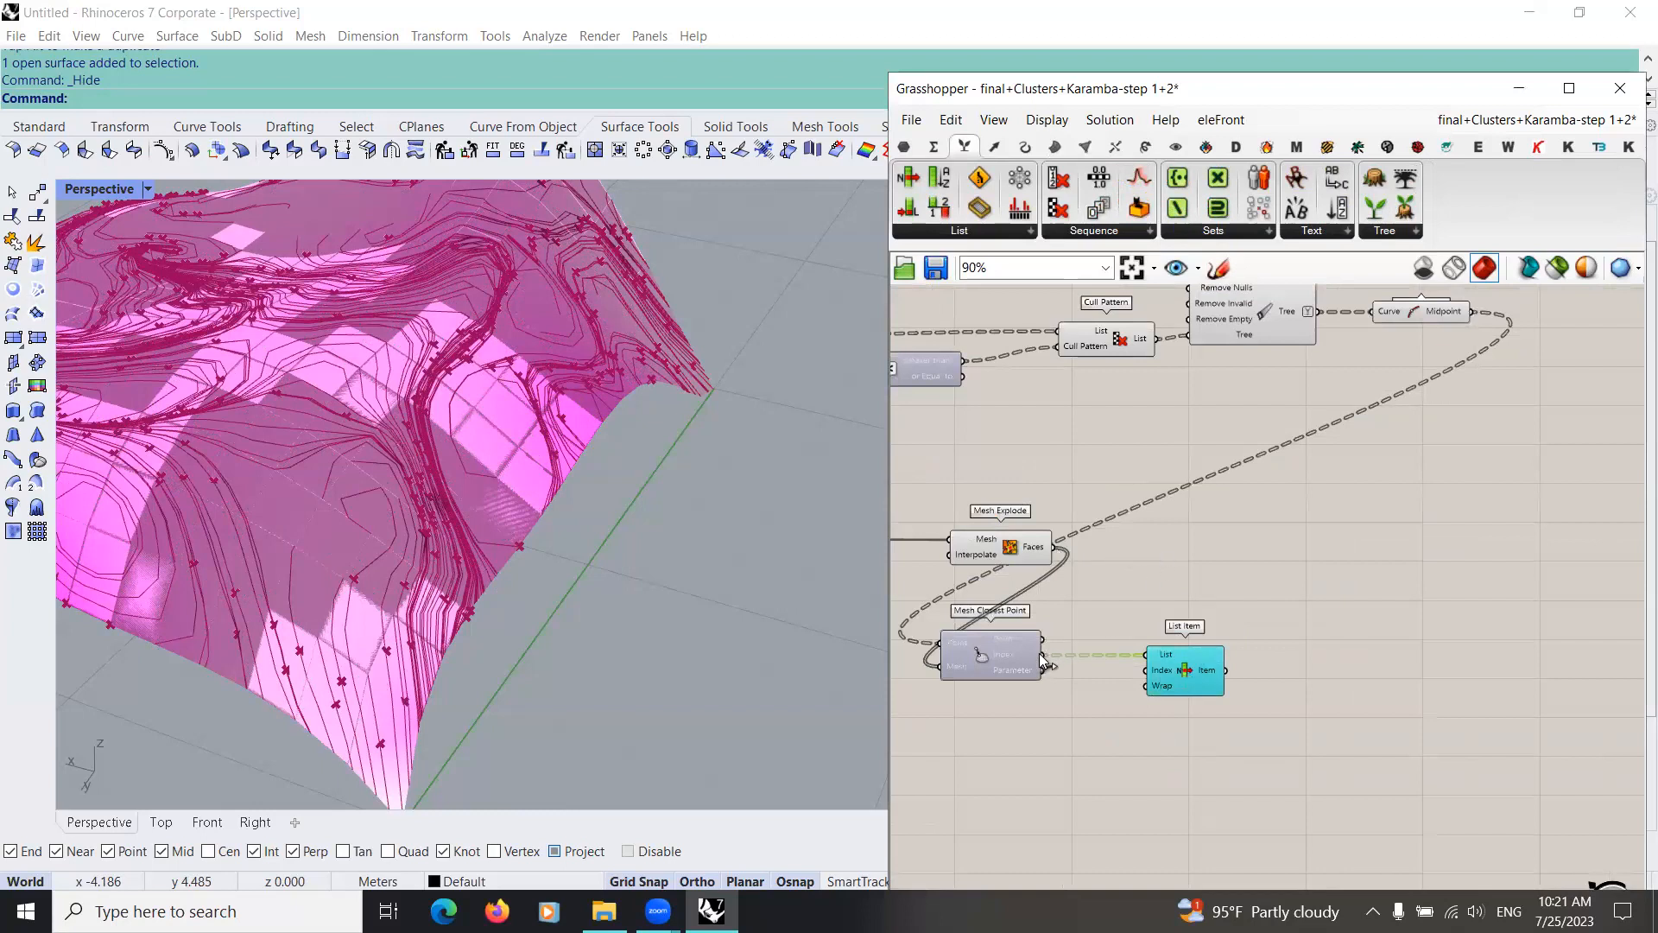
pyautogui.moveTo(1157, 553); pyautogui.dragTo(1190, 565)
pyautogui.scroll(-1, 1035, 648)
pyautogui.scroll(3, 941, 691)
# Step: Examine how Mesh Explode, Mesh Closest Point and the List Items are wired in the finished teal reference group
pyautogui.scroll(-4, 1071, 650)
pyautogui.scroll(-1, 1226, 604)
pyautogui.scroll(3, 1101, 580)
pyautogui.scroll(-6, 1107, 580)
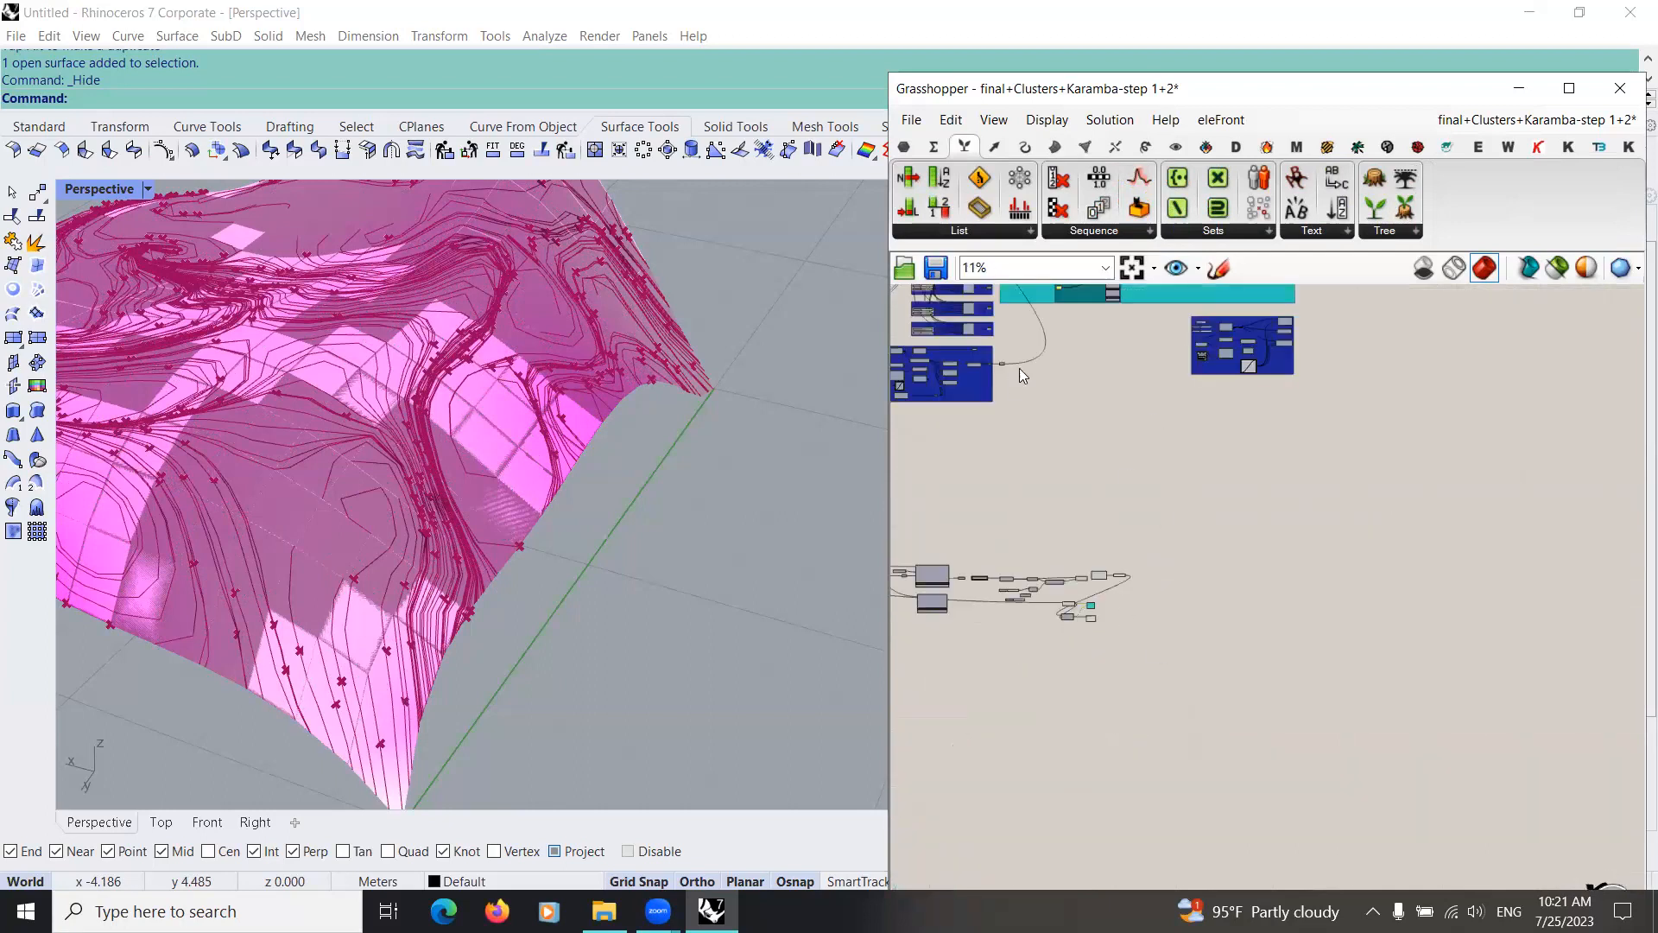
pyautogui.scroll(2, 1010, 377)
pyautogui.scroll(2, 1134, 515)
pyautogui.scroll(5, 1175, 536)
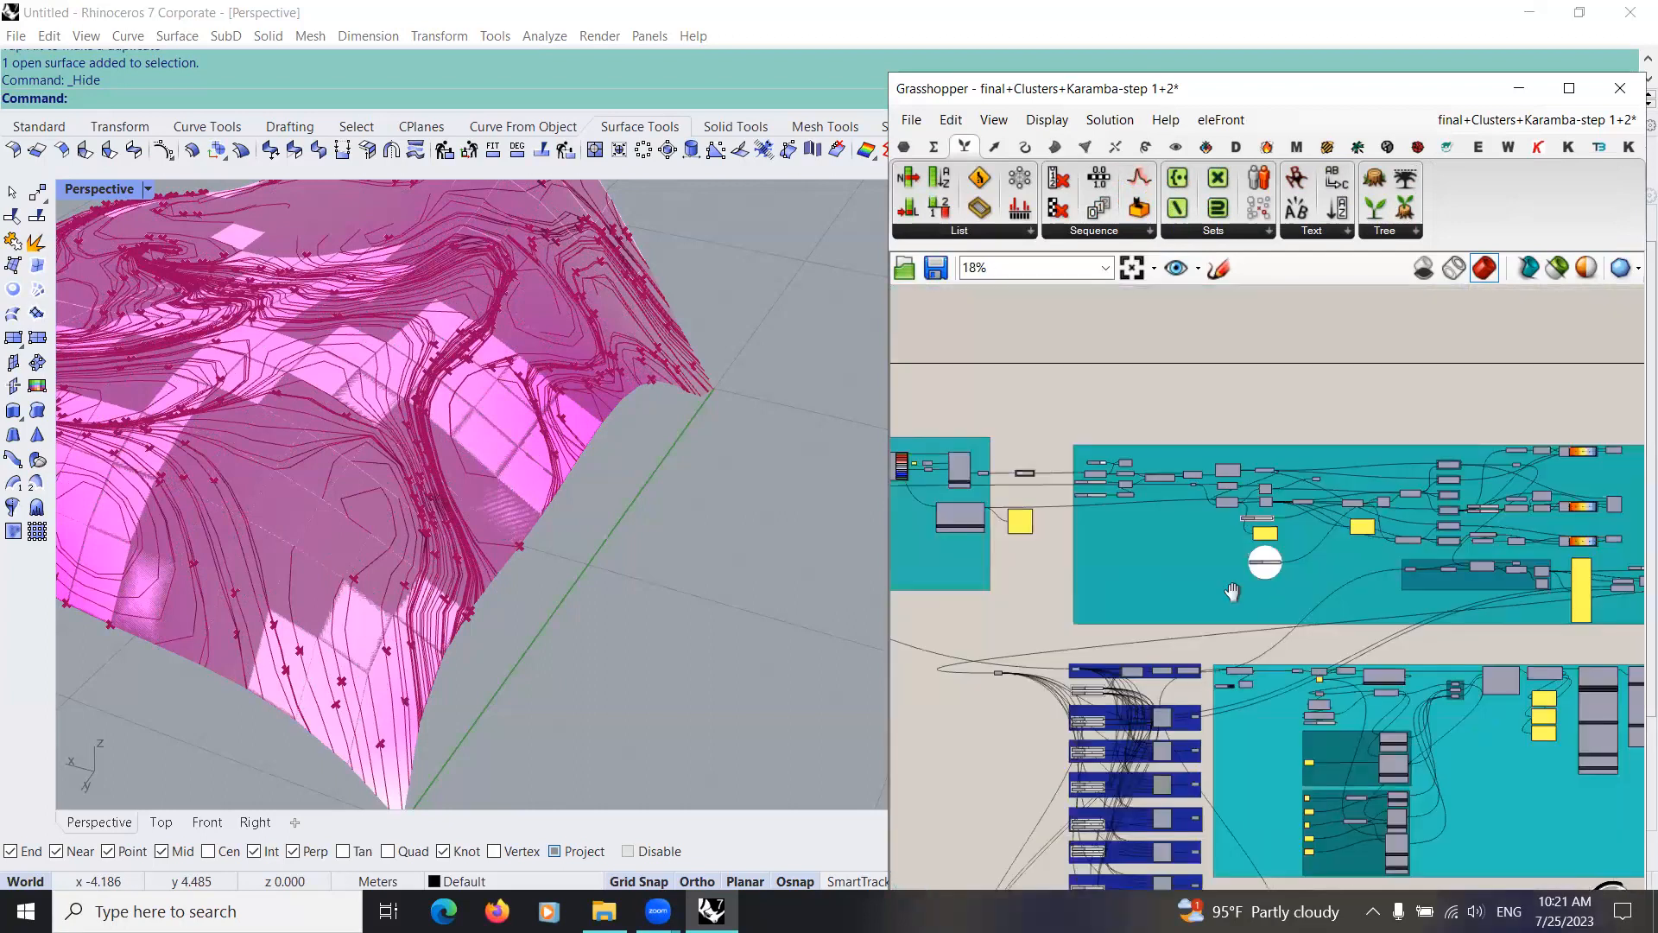
pyautogui.scroll(5, 1036, 609)
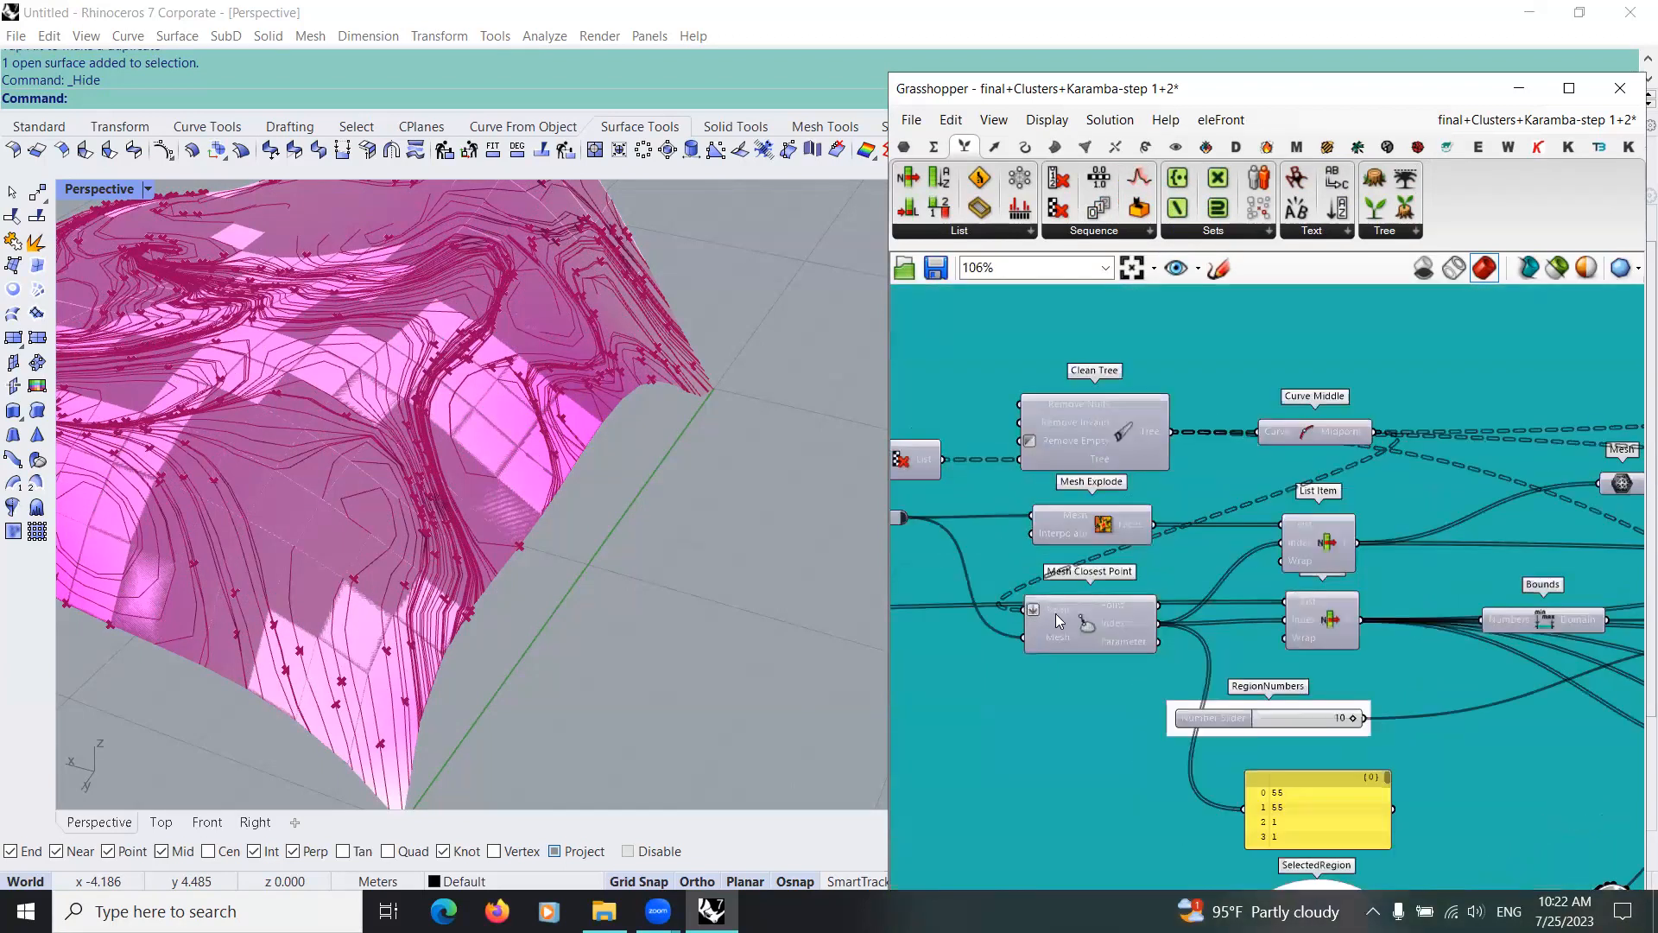
pyautogui.scroll(-3, 974, 618)
pyautogui.scroll(-5, 978, 744)
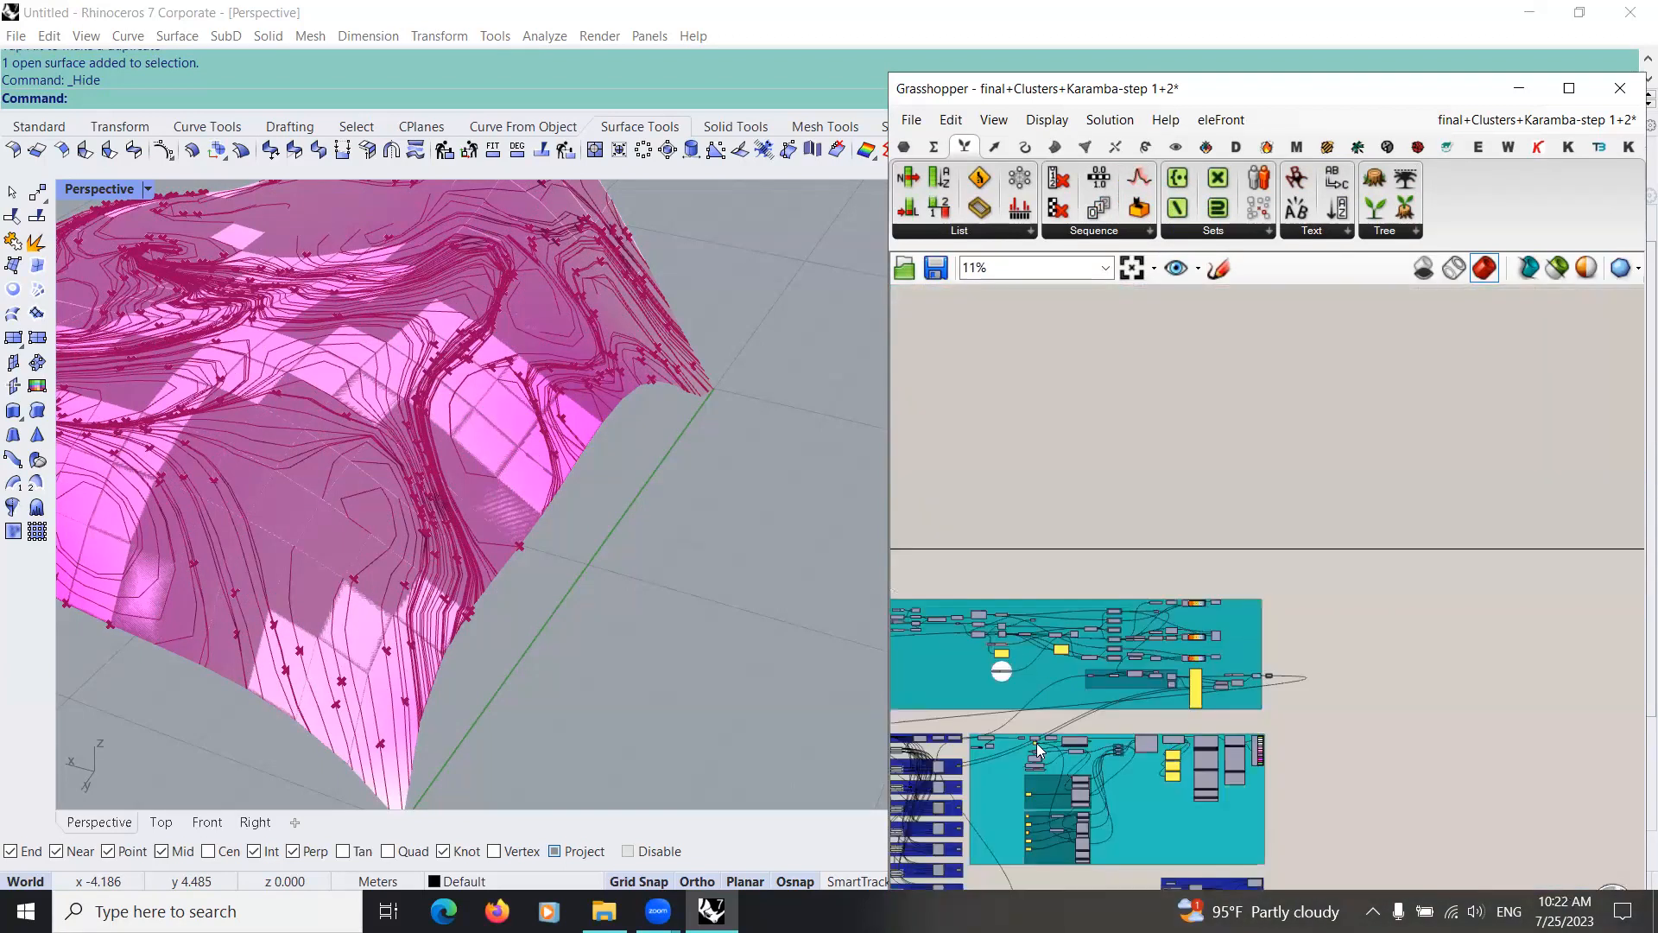
# Step: Flatten the Point input of the new Mesh Closest Point component
pyautogui.scroll(10, 1001, 633)
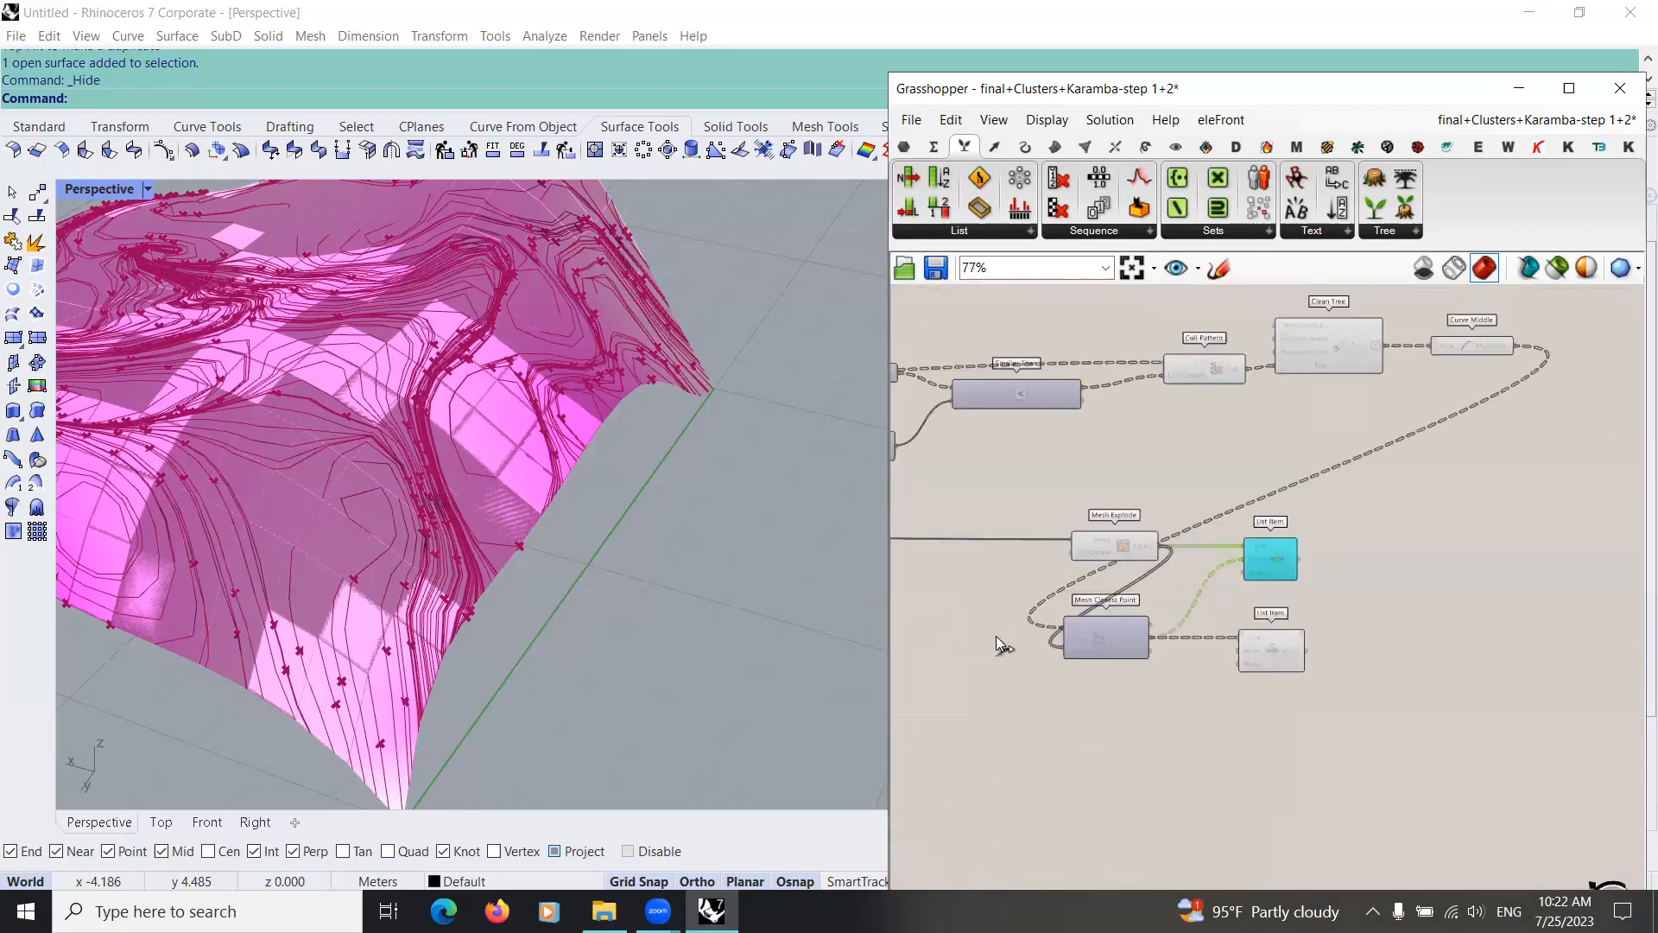
pyautogui.rightClick(1010, 635)
pyautogui.click(1077, 694)
pyautogui.rightClick(1019, 637)
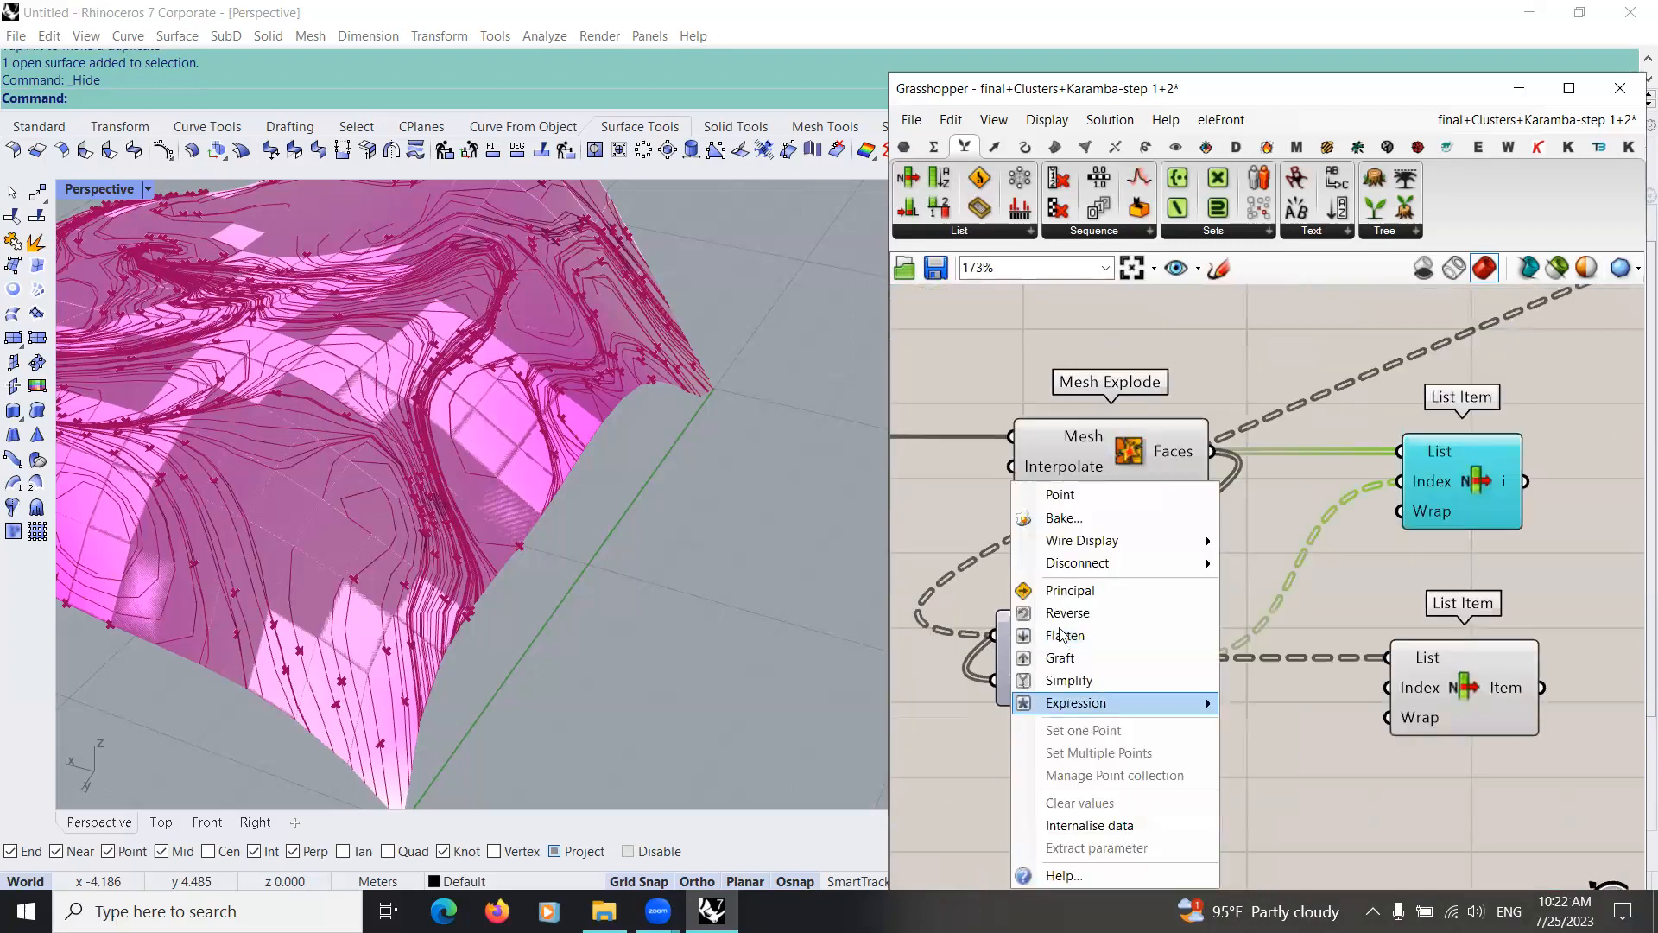
pyautogui.click(1046, 639)
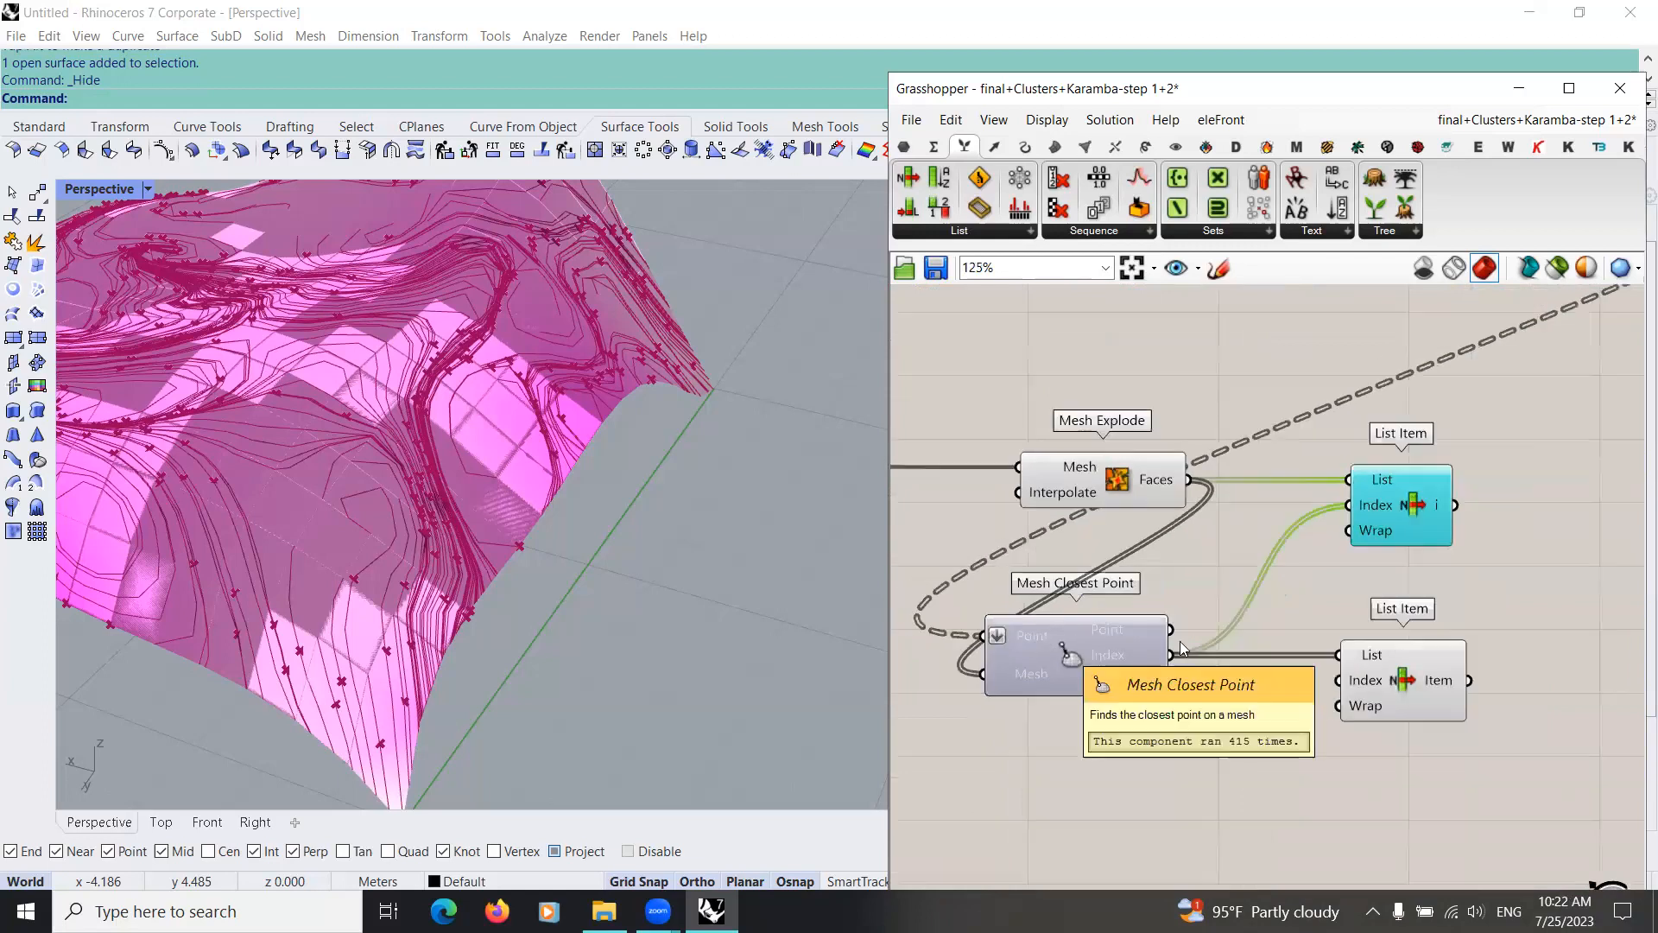
# Step: Turn off the preview of the new Mesh Explode component
pyautogui.scroll(-4, 1049, 644)
pyautogui.scroll(2, 1196, 587)
pyautogui.moveTo(1157, 598); pyautogui.dragTo(1259, 577, button='right')
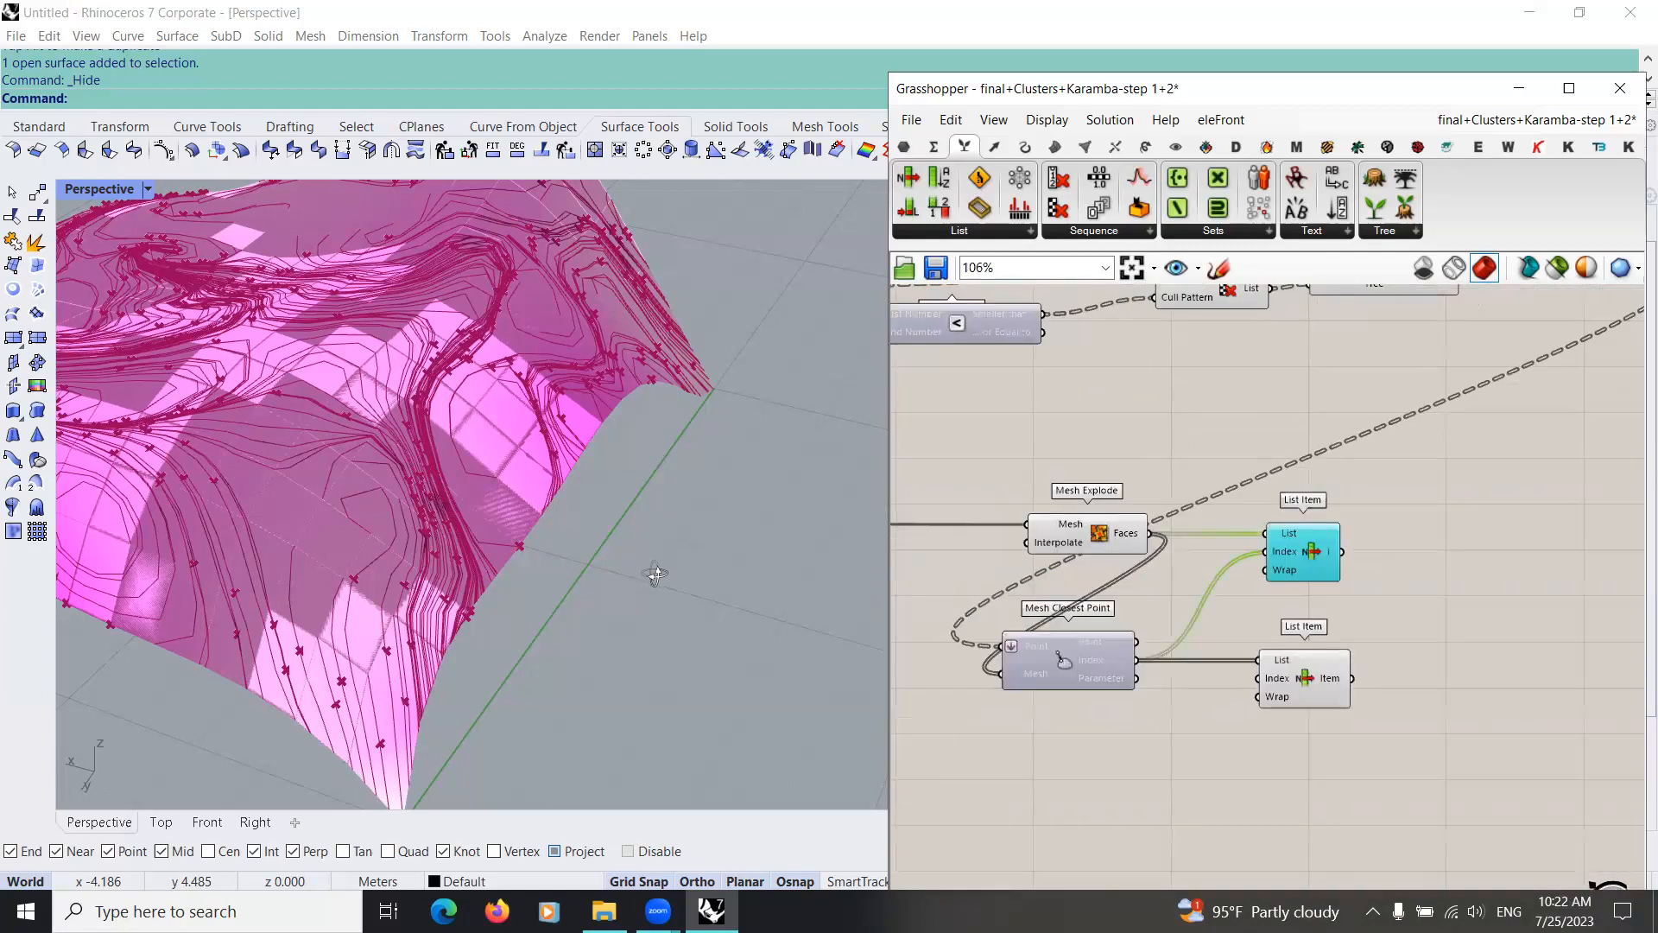
pyautogui.click(1066, 539)
pyautogui.scroll(-1, 1049, 562)
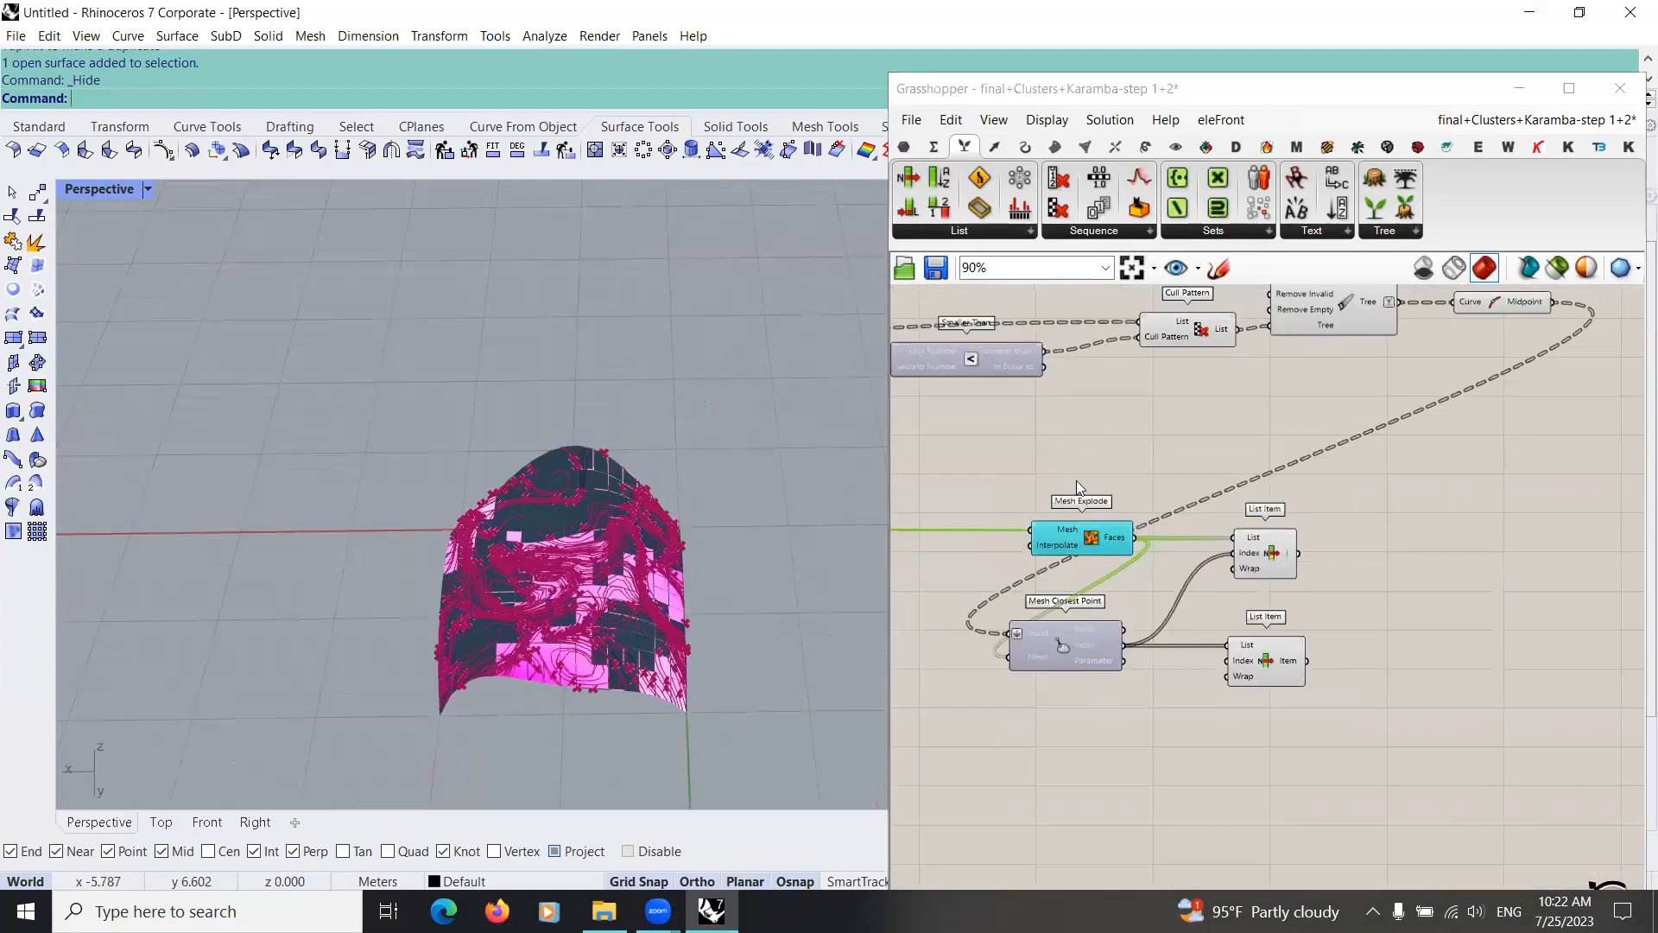
pyautogui.scroll(-1, 1078, 488)
pyautogui.middleClick(1015, 548)
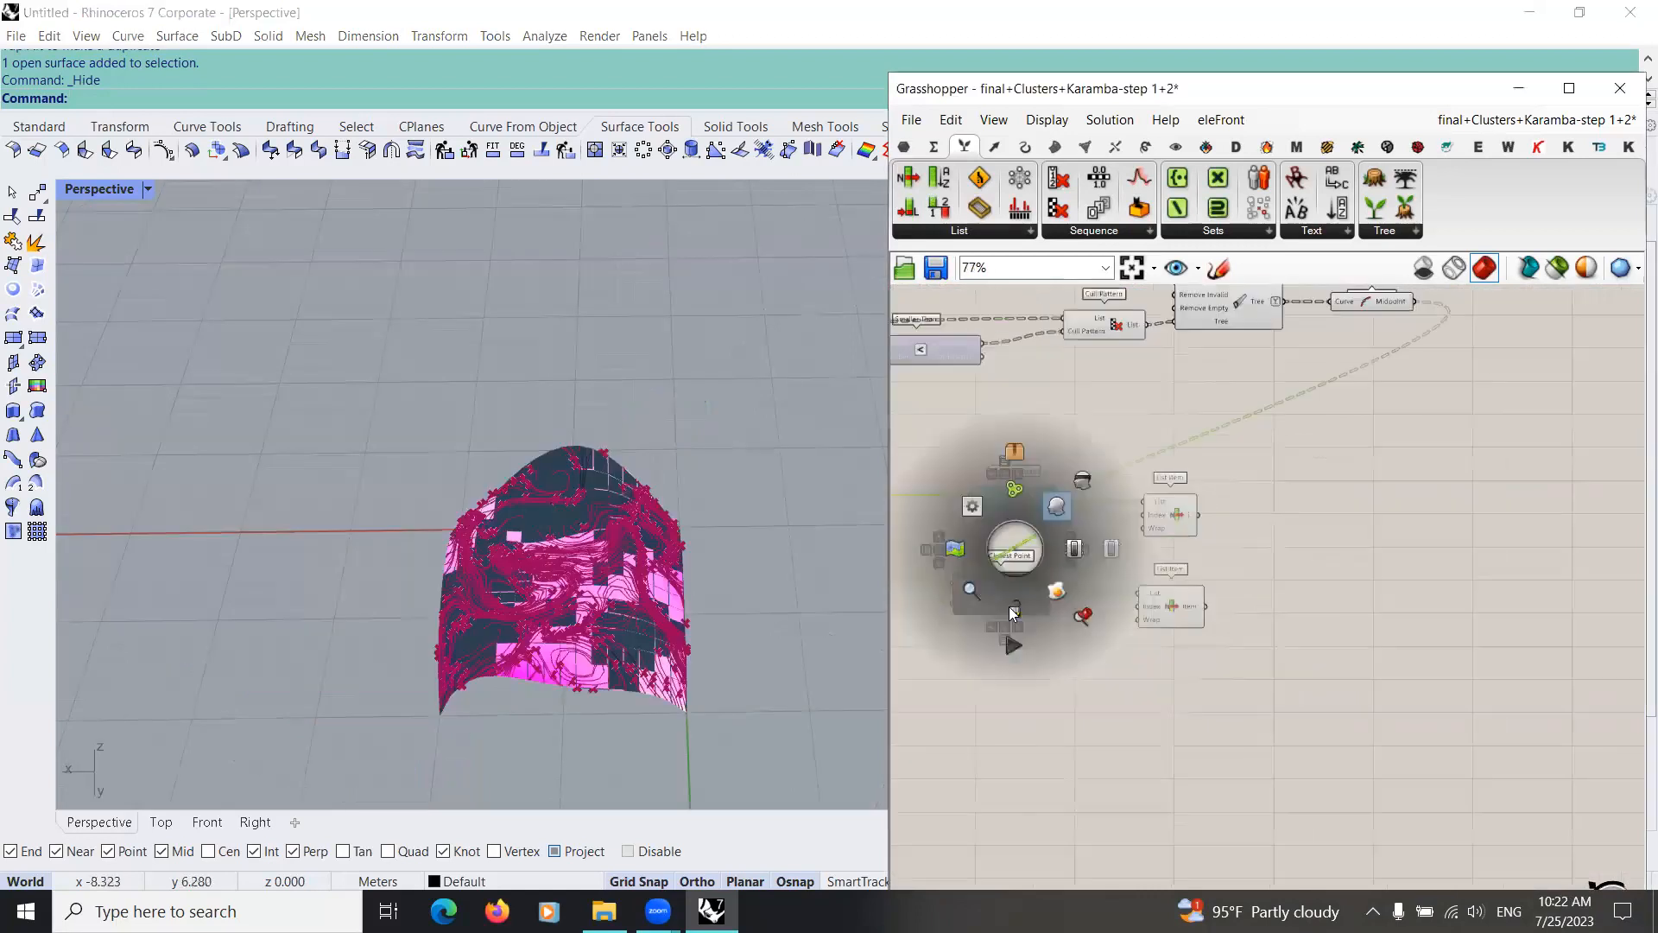
pyautogui.click(1056, 506)
# Step: Turn off the preview of the grouped analysis components that feed the new force flow chain
pyautogui.scroll(-8, 1019, 598)
pyautogui.moveTo(1019, 597); pyautogui.dragTo(1481, 565, button='right')
pyautogui.moveTo(1096, 386); pyautogui.dragTo(958, 587)
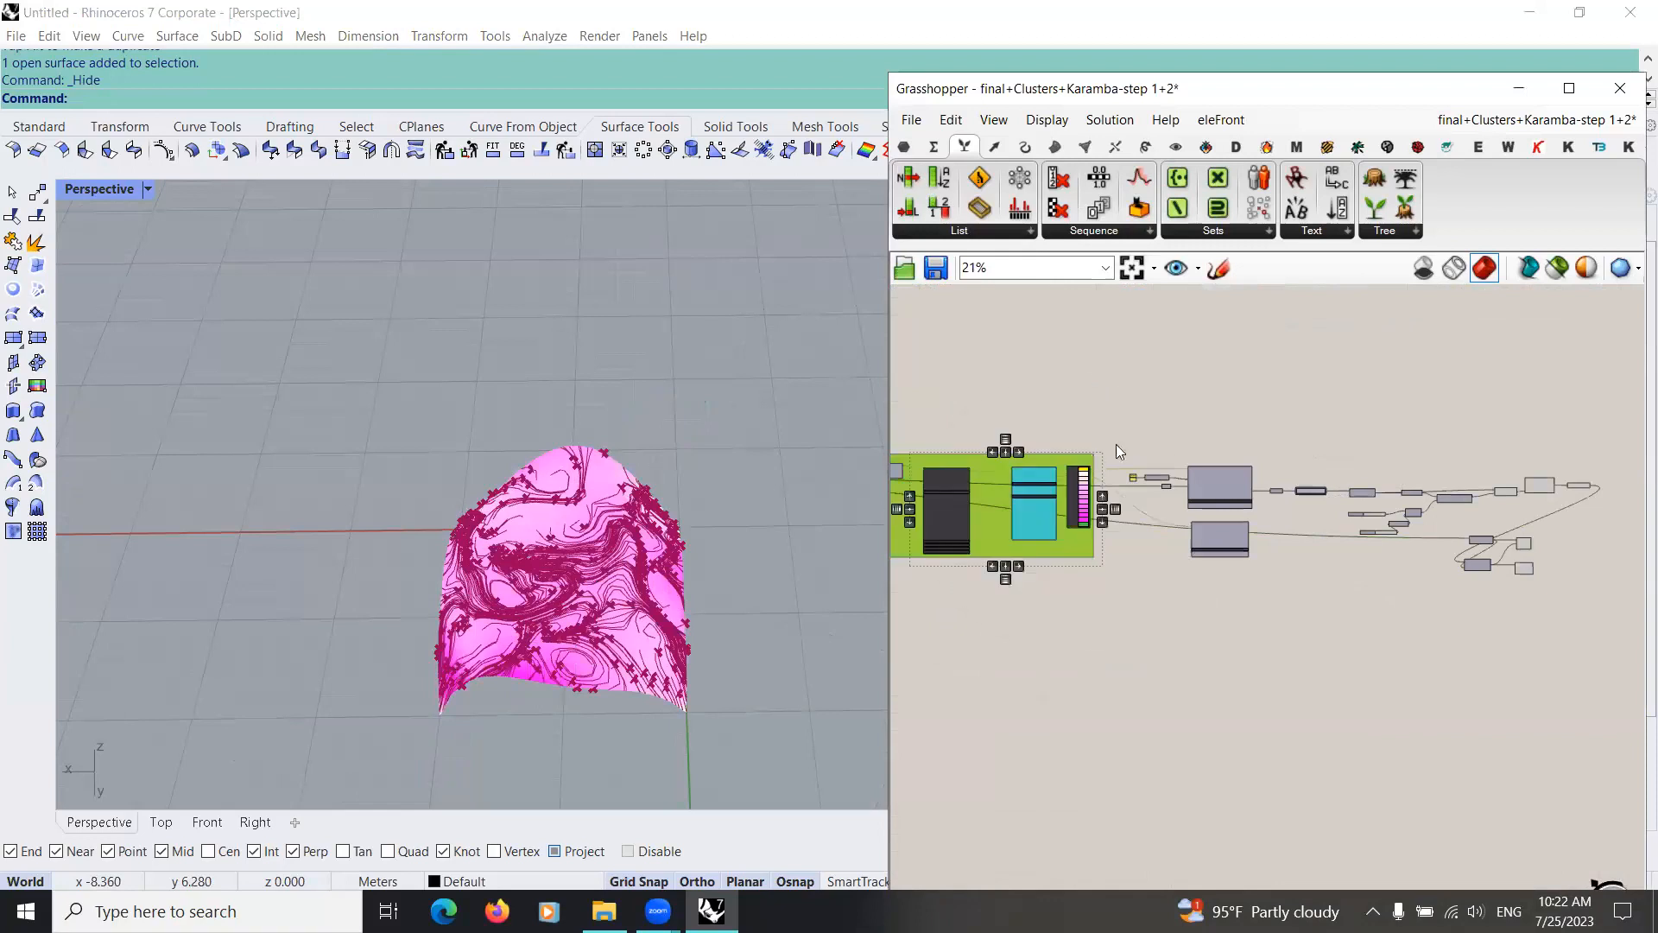
pyautogui.middleClick(1051, 511)
pyautogui.click(1112, 616)
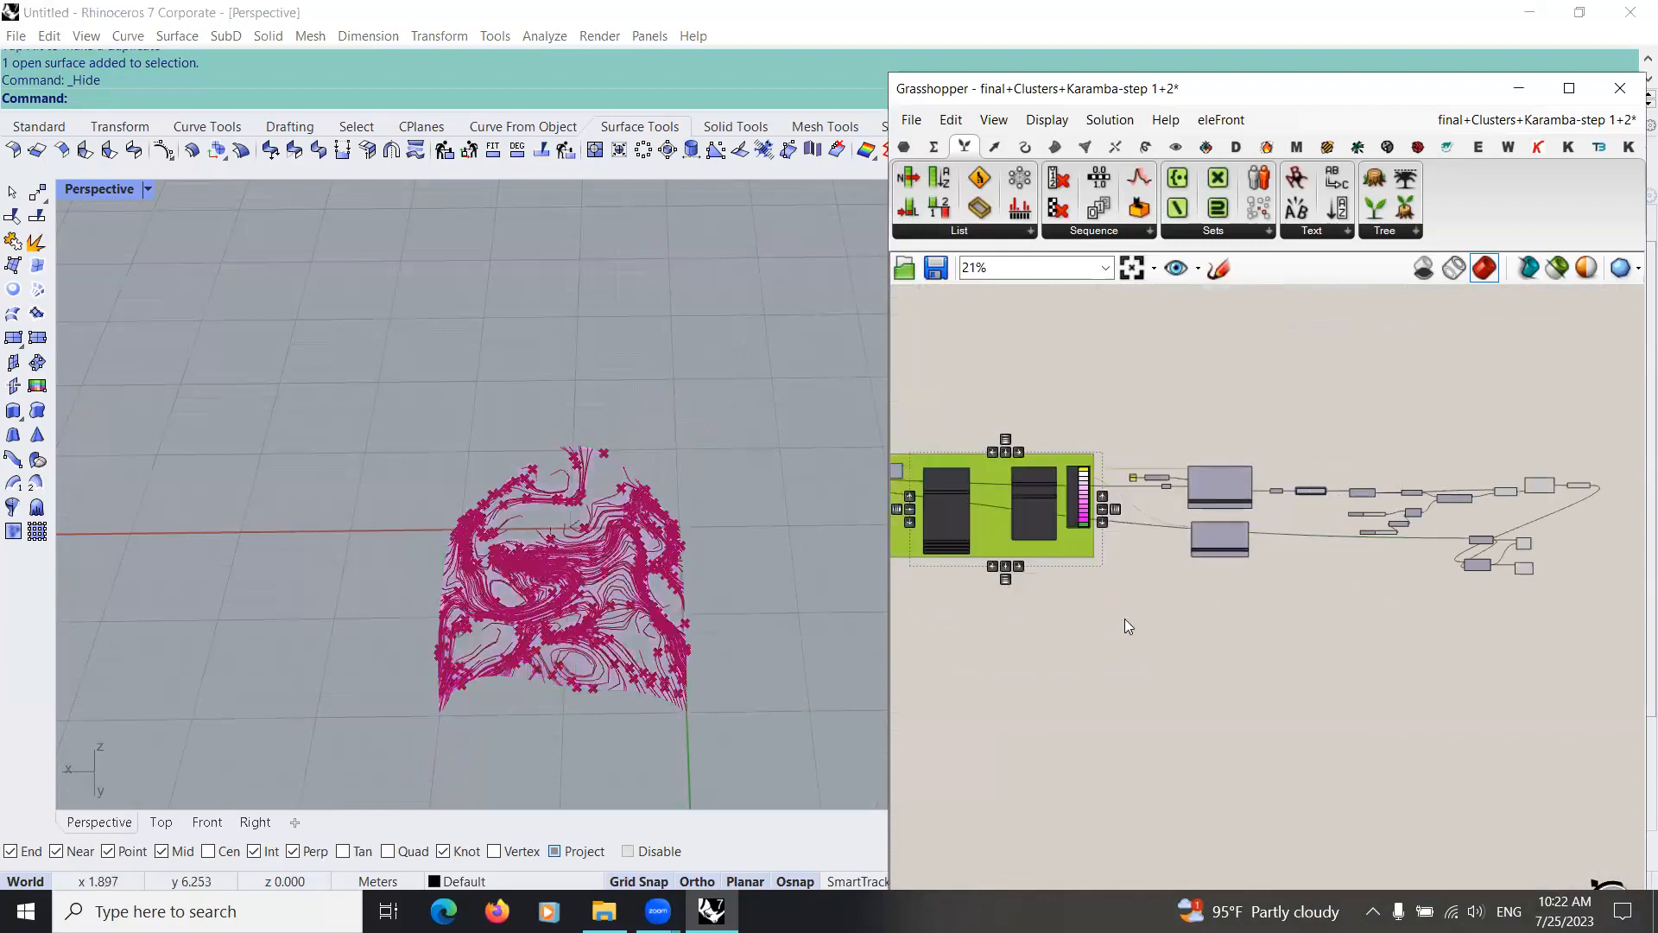
# Step: Compare the new List Items with the finished teal reference group and highlight the reference List Item fed by Mesh Explode
pyautogui.moveTo(592, 632); pyautogui.dragTo(436, 574, button='right')
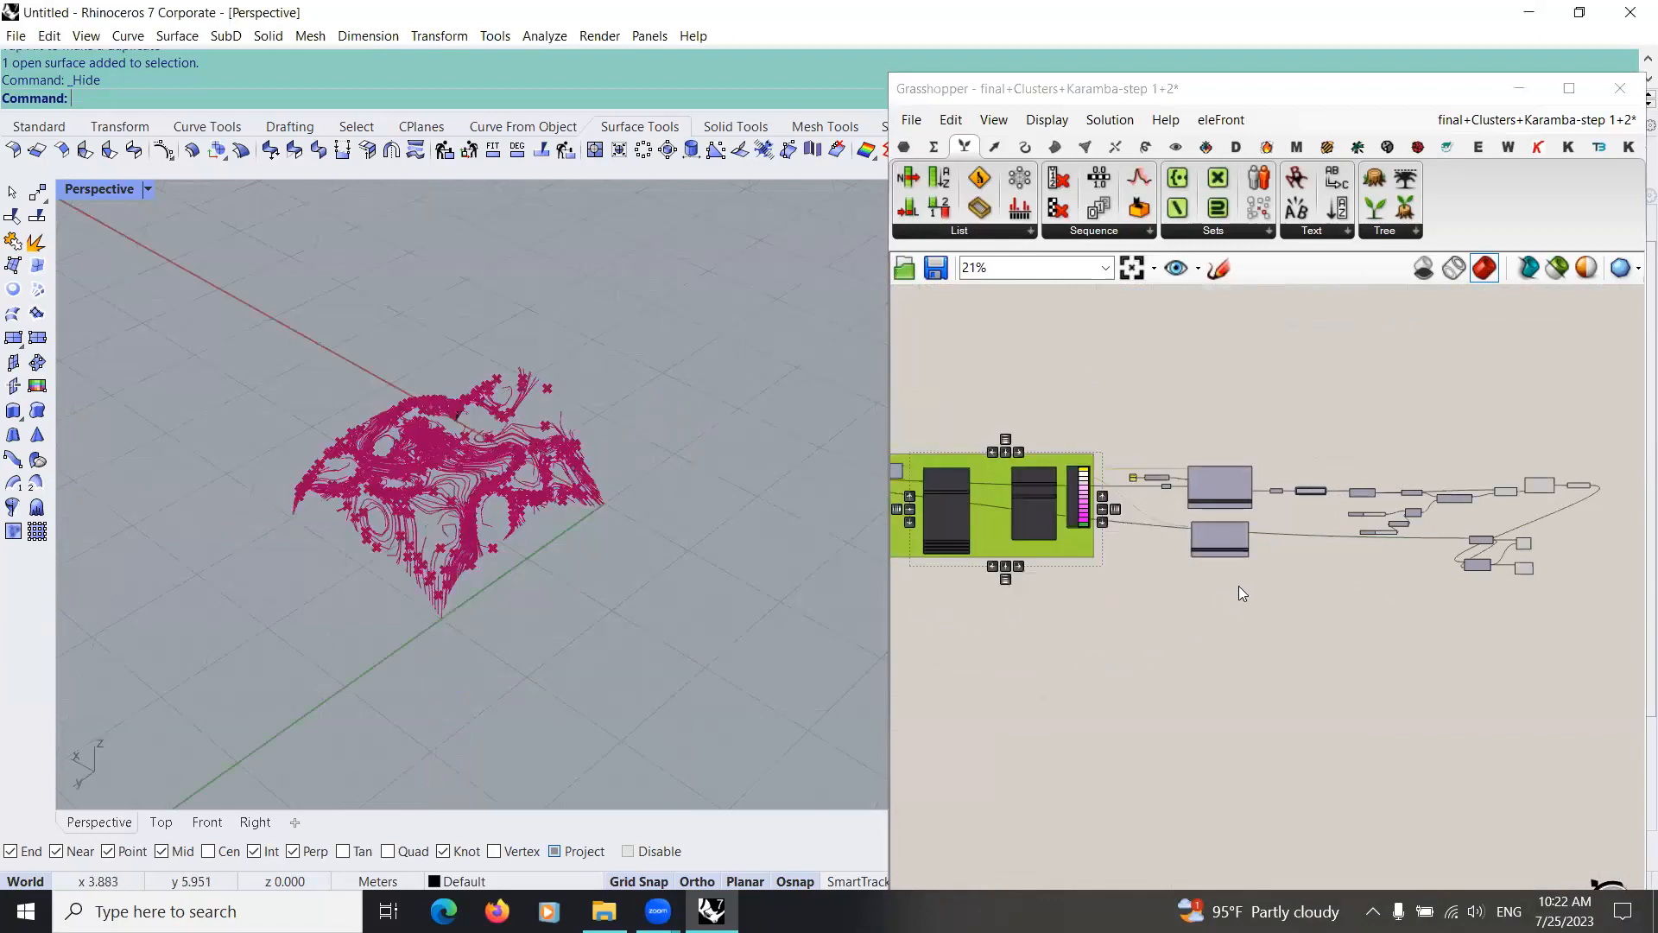
pyautogui.moveTo(1545, 535); pyautogui.dragTo(1244, 587, button='right')
pyautogui.scroll(-3, 1276, 575)
pyautogui.scroll(10, 1187, 601)
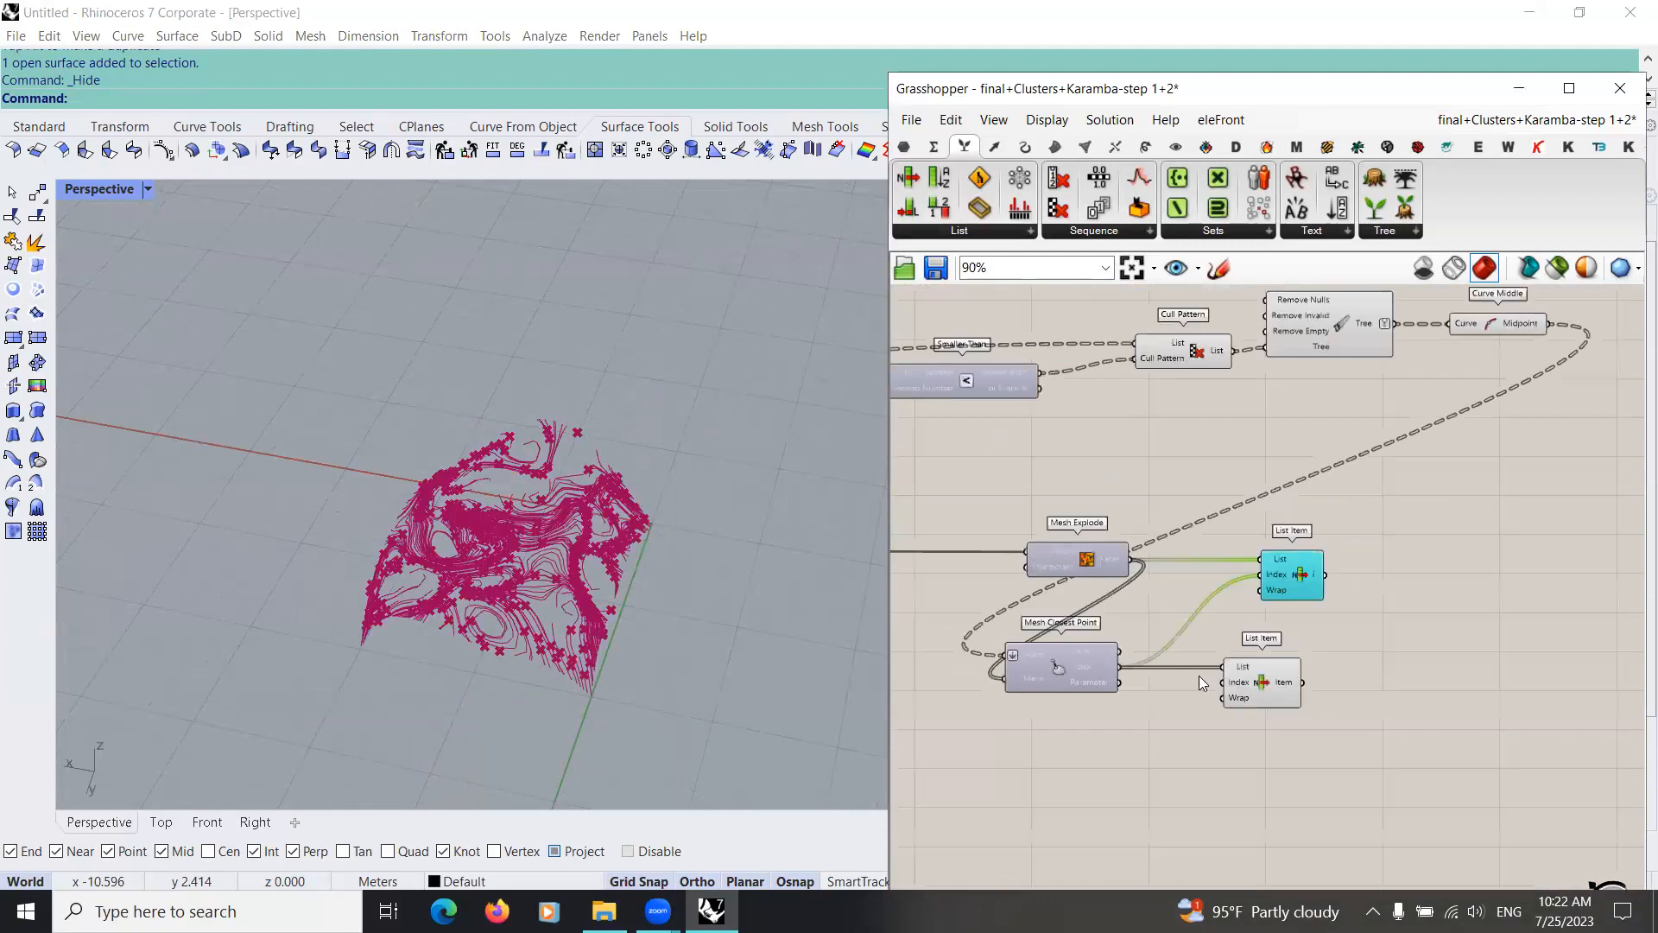
pyautogui.scroll(-8, 1097, 708)
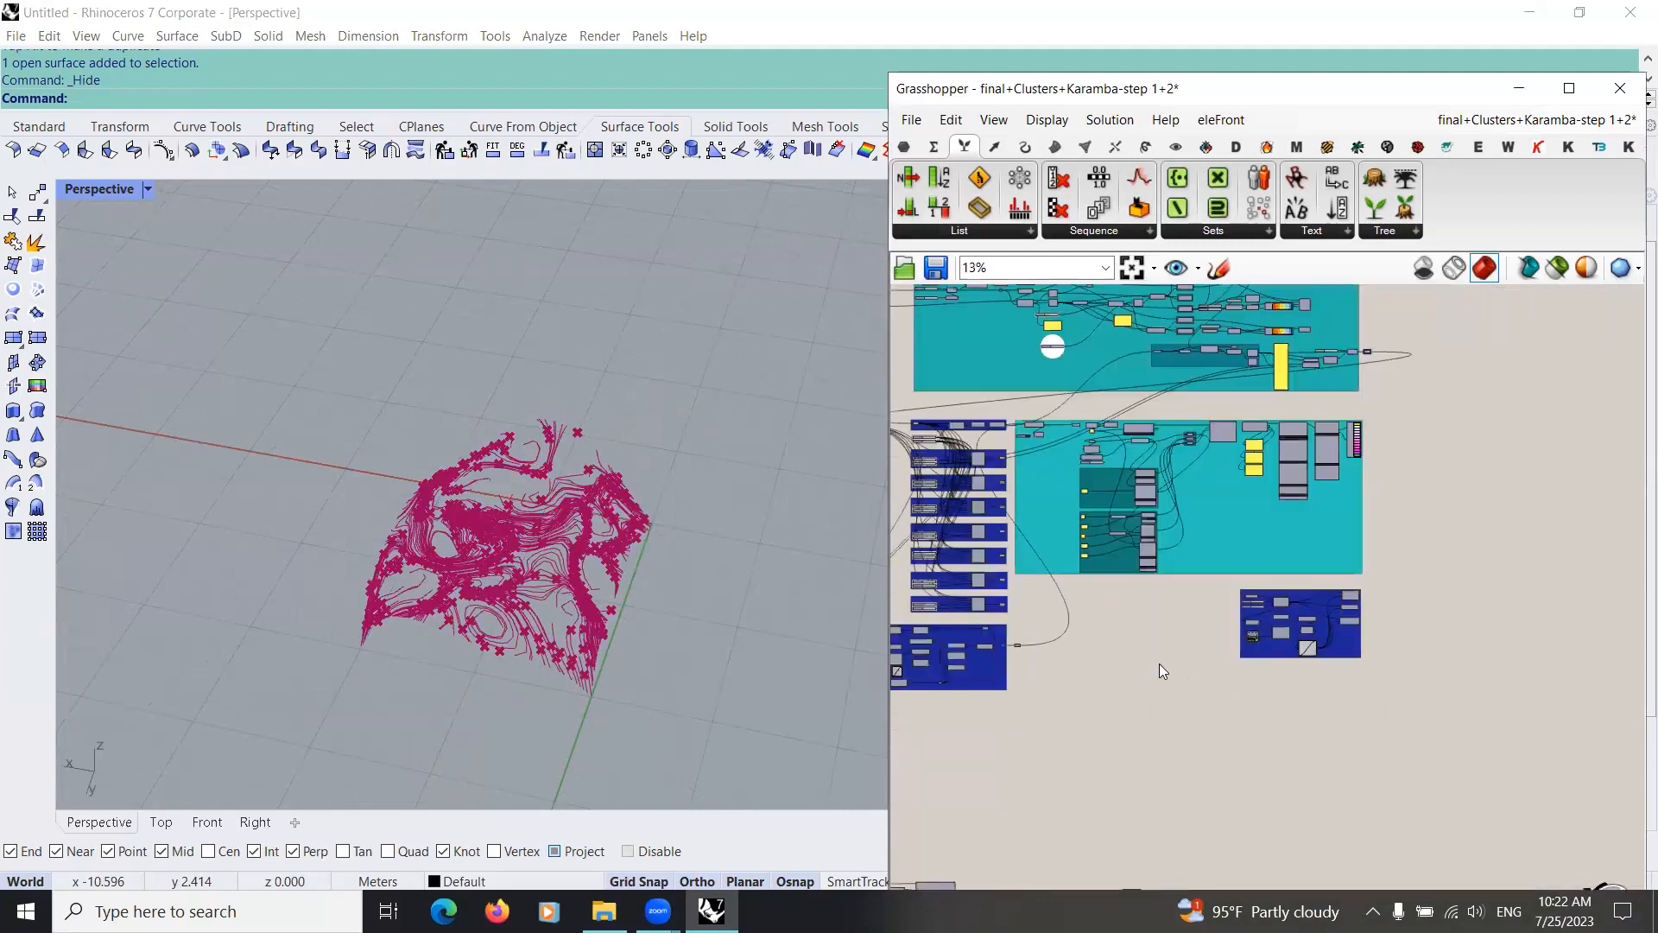
pyautogui.scroll(10, 1169, 679)
pyautogui.scroll(2, 1258, 631)
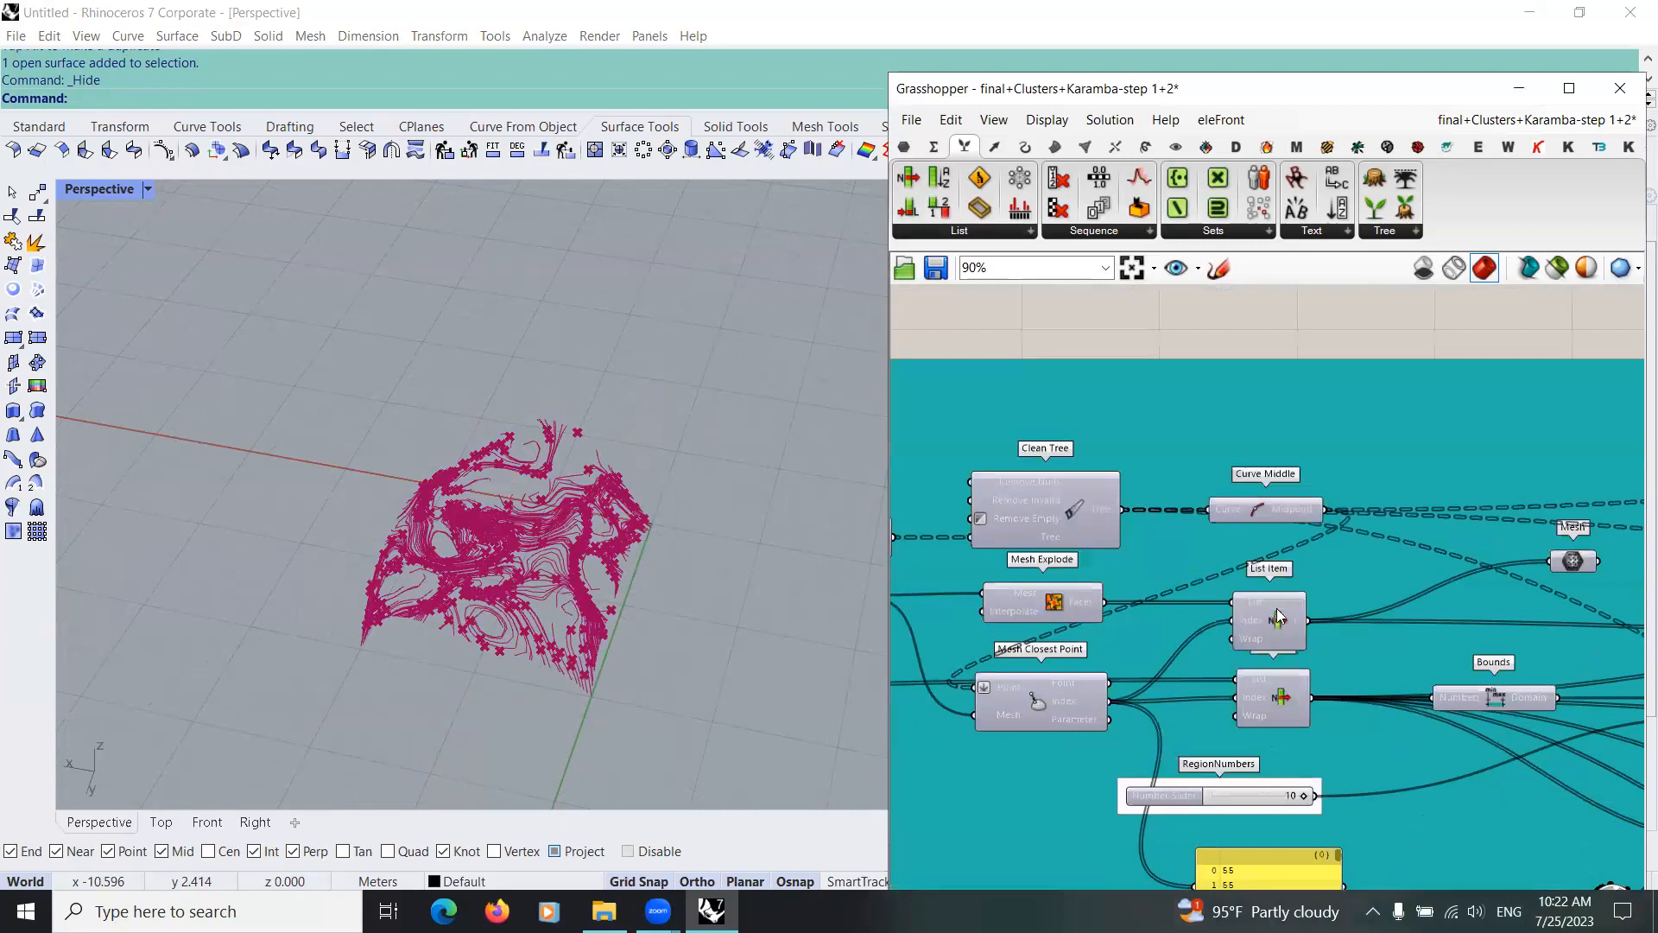
pyautogui.scroll(-1, 1290, 597)
pyautogui.click(1269, 612)
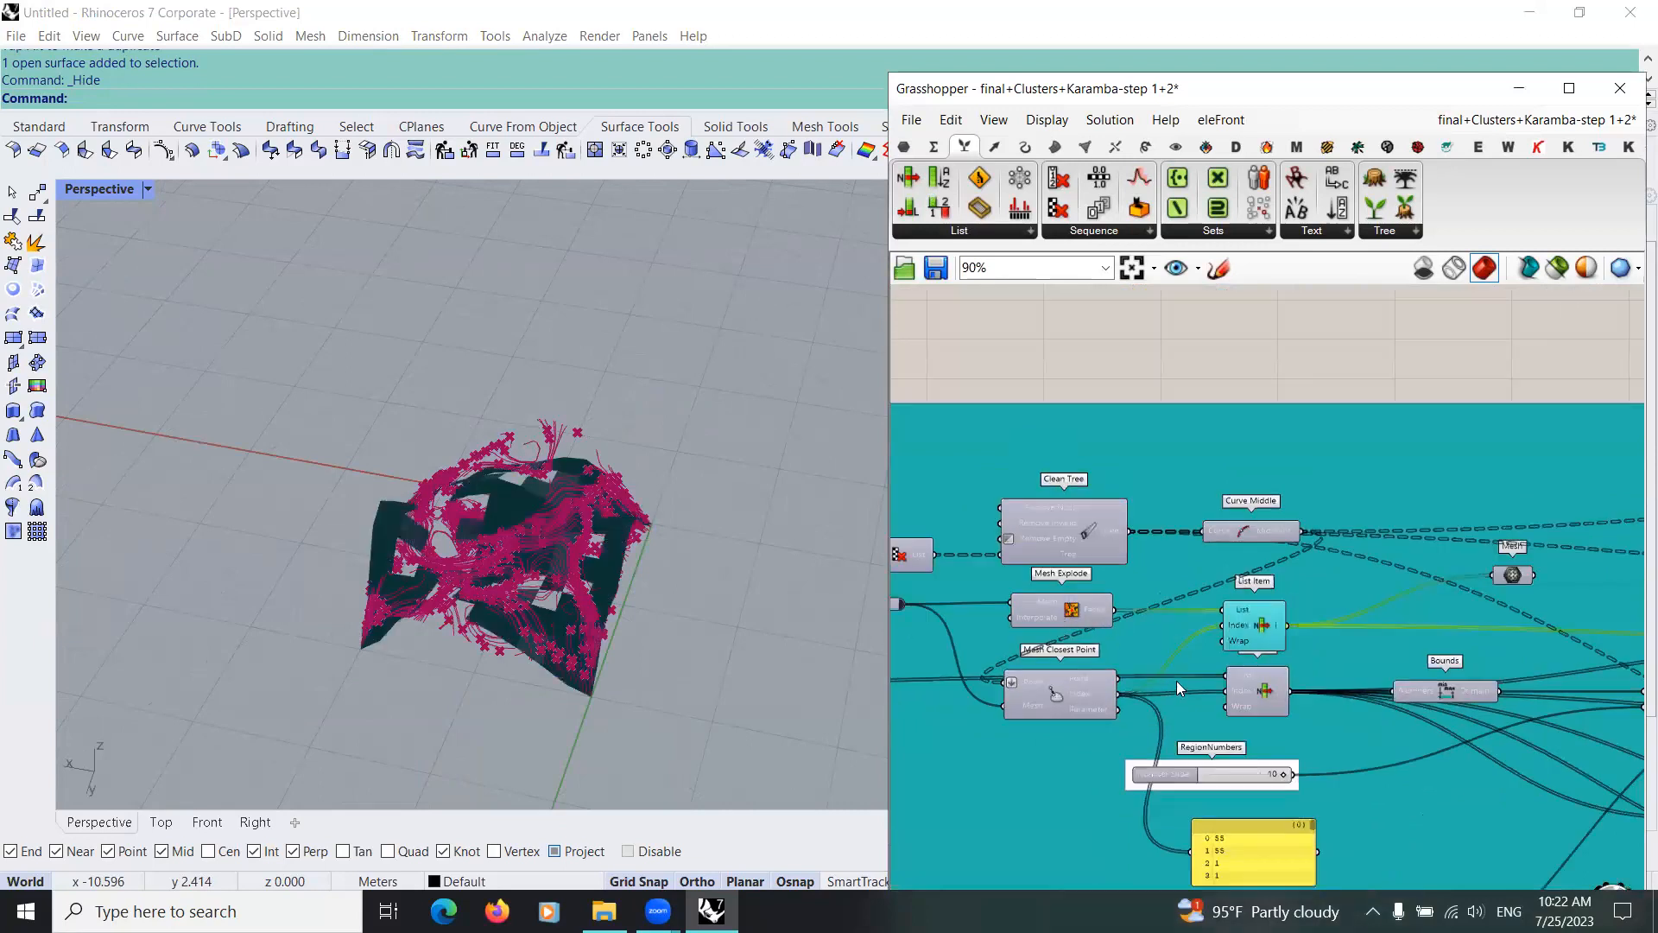
# Step: Trace the wires feeding the lower List Item in the teal reference group back through the chain to its start
pyautogui.scroll(1, 1071, 629)
pyautogui.scroll(1, 1252, 615)
pyautogui.scroll(-2, 1204, 615)
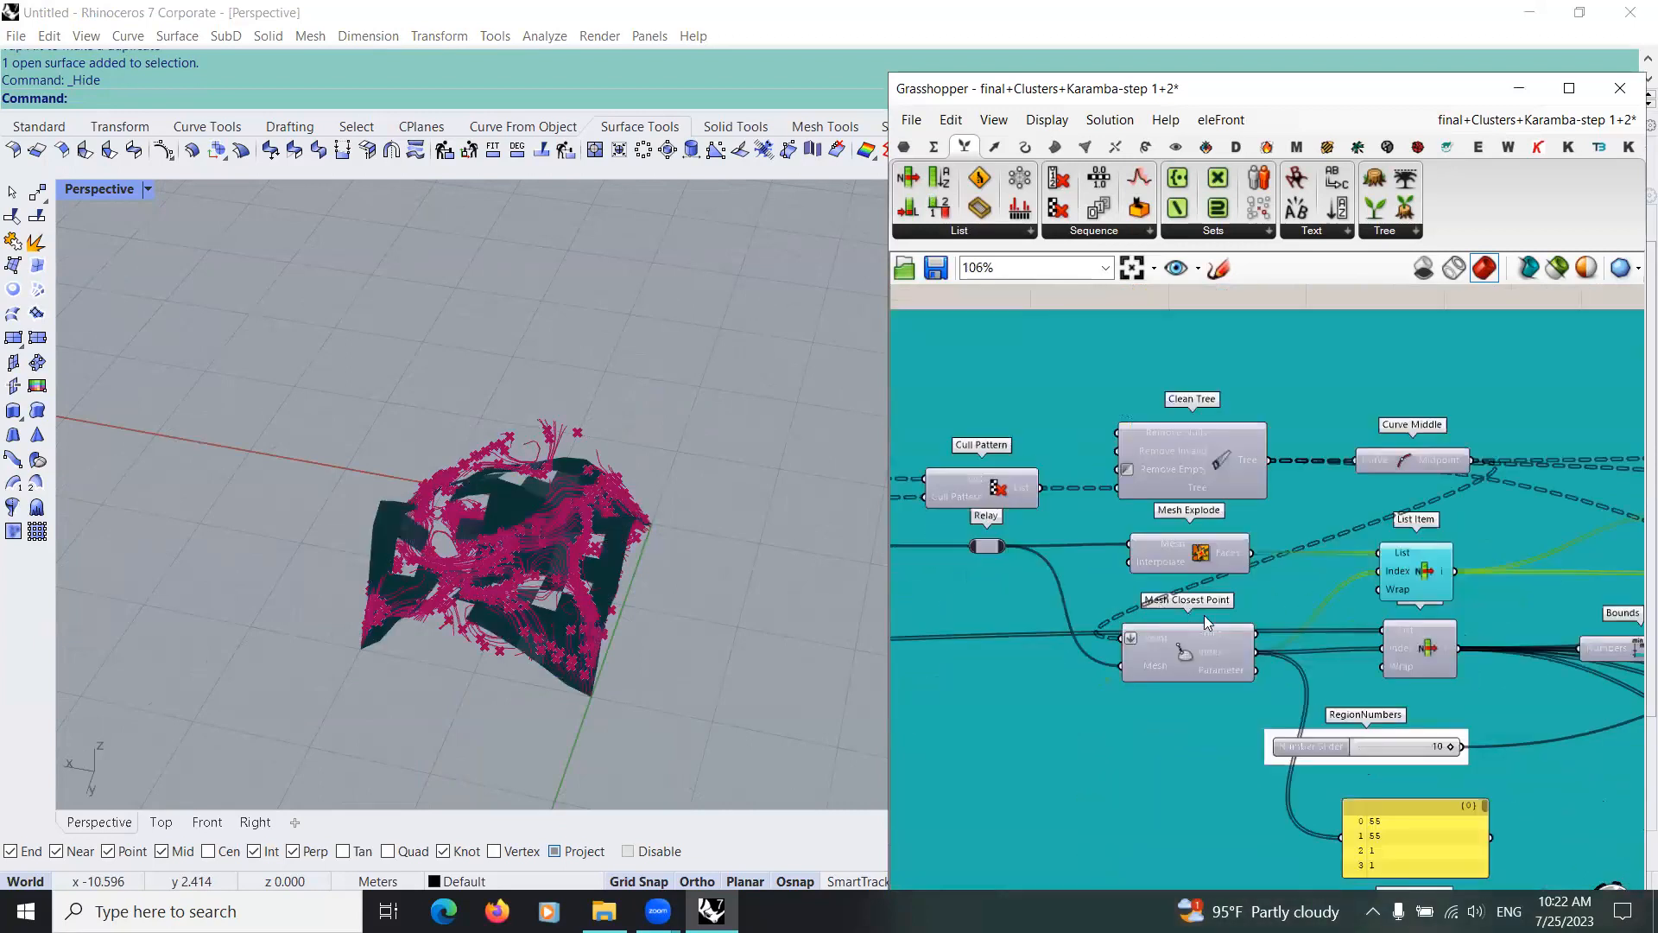
pyautogui.scroll(-1, 968, 627)
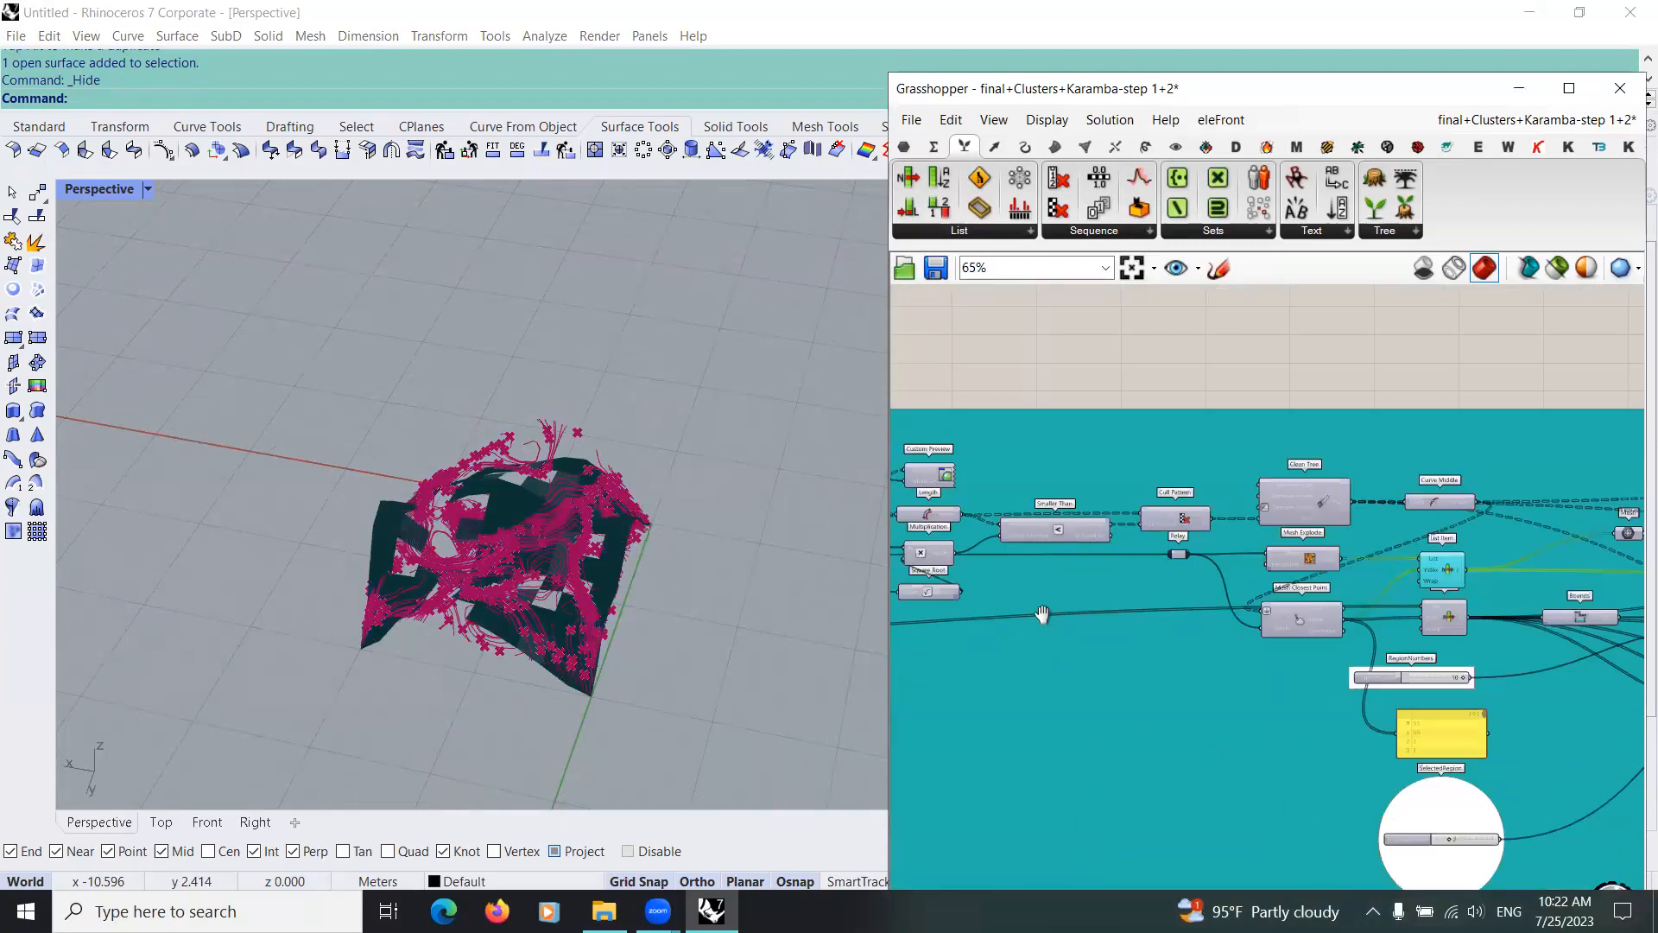
pyautogui.scroll(3, 1054, 615)
pyautogui.scroll(-2, 1155, 587)
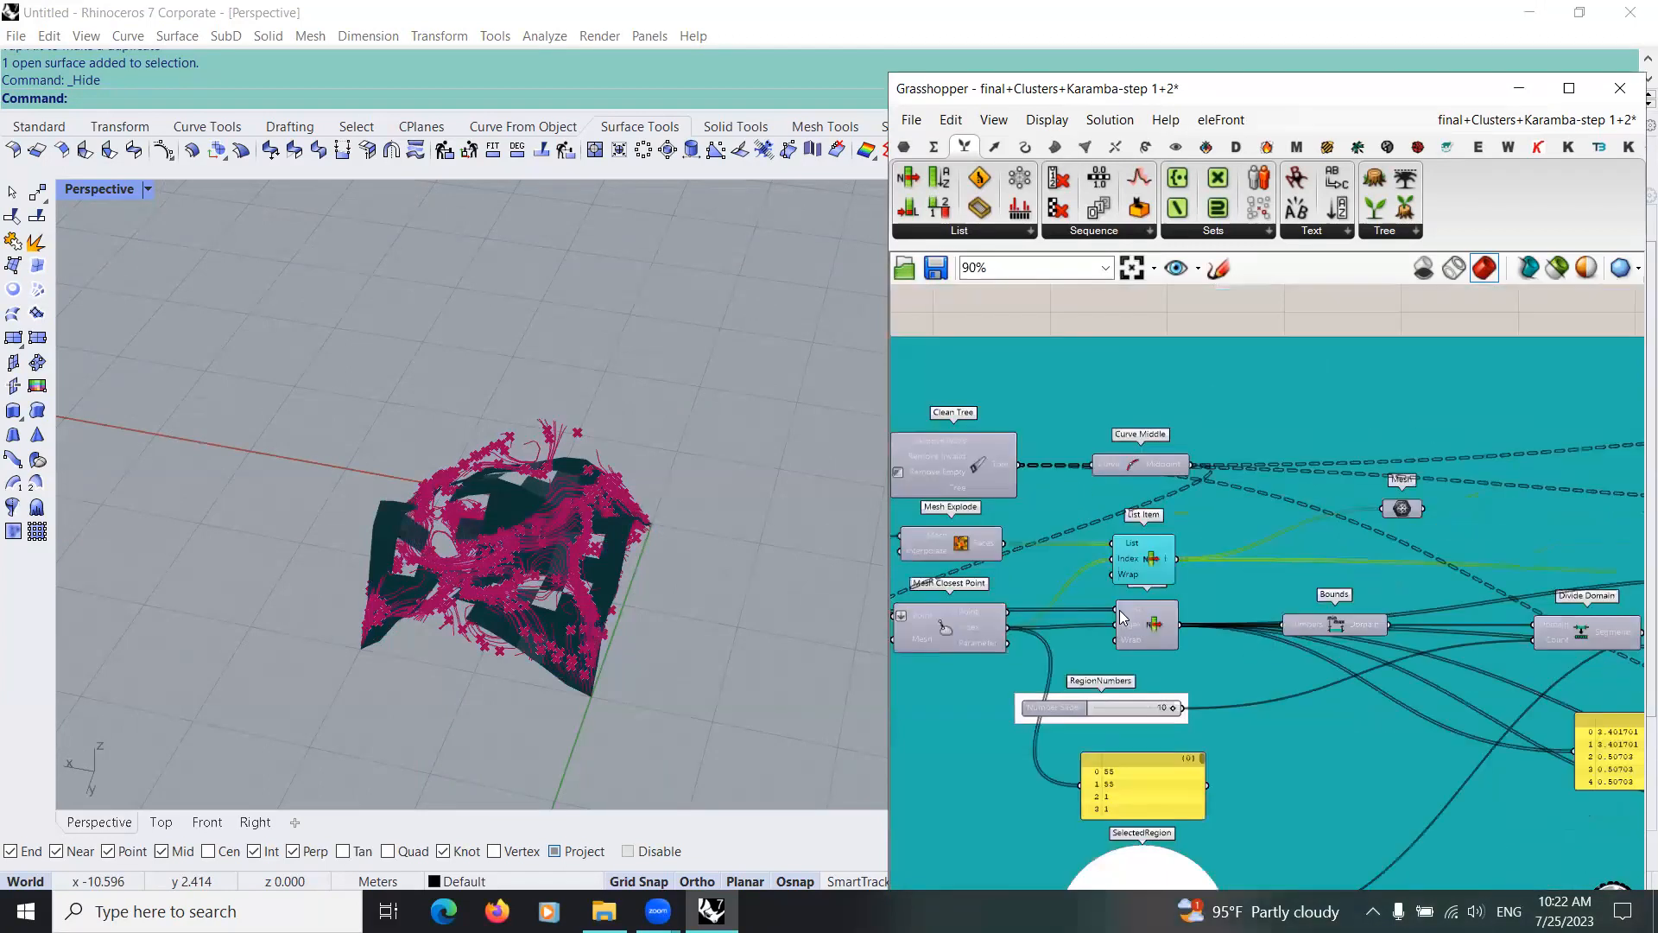
pyautogui.scroll(-1, 1080, 599)
pyautogui.moveTo(965, 556); pyautogui.dragTo(1158, 582, button='right')
pyautogui.scroll(3, 1157, 582)
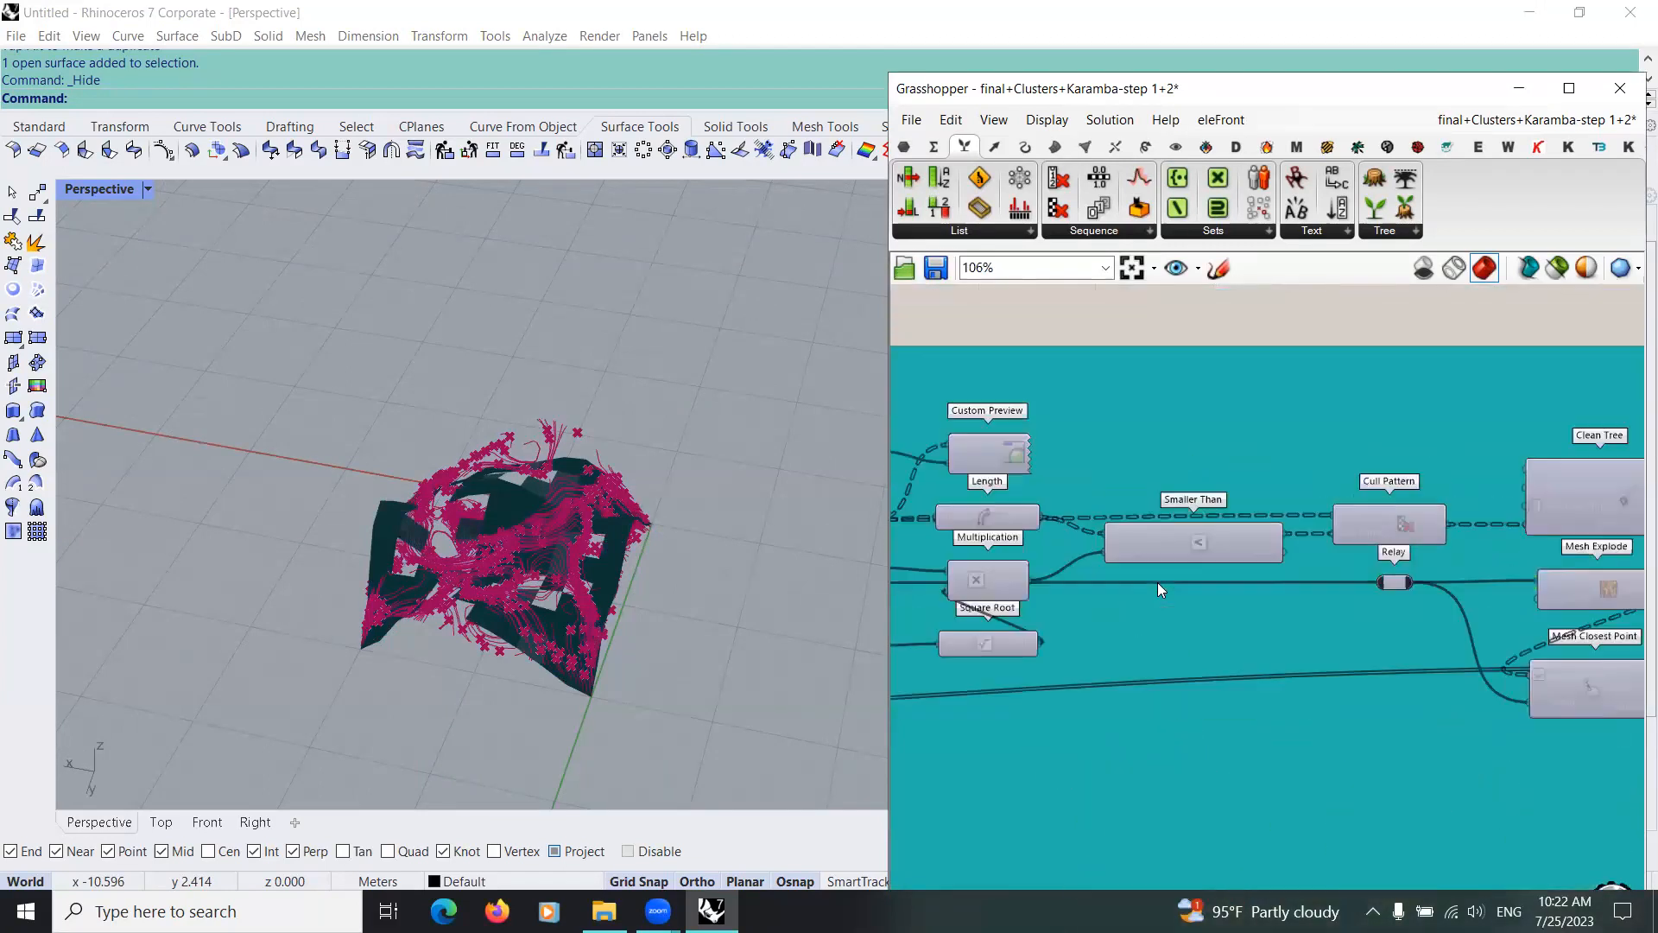
pyautogui.scroll(-2, 1157, 622)
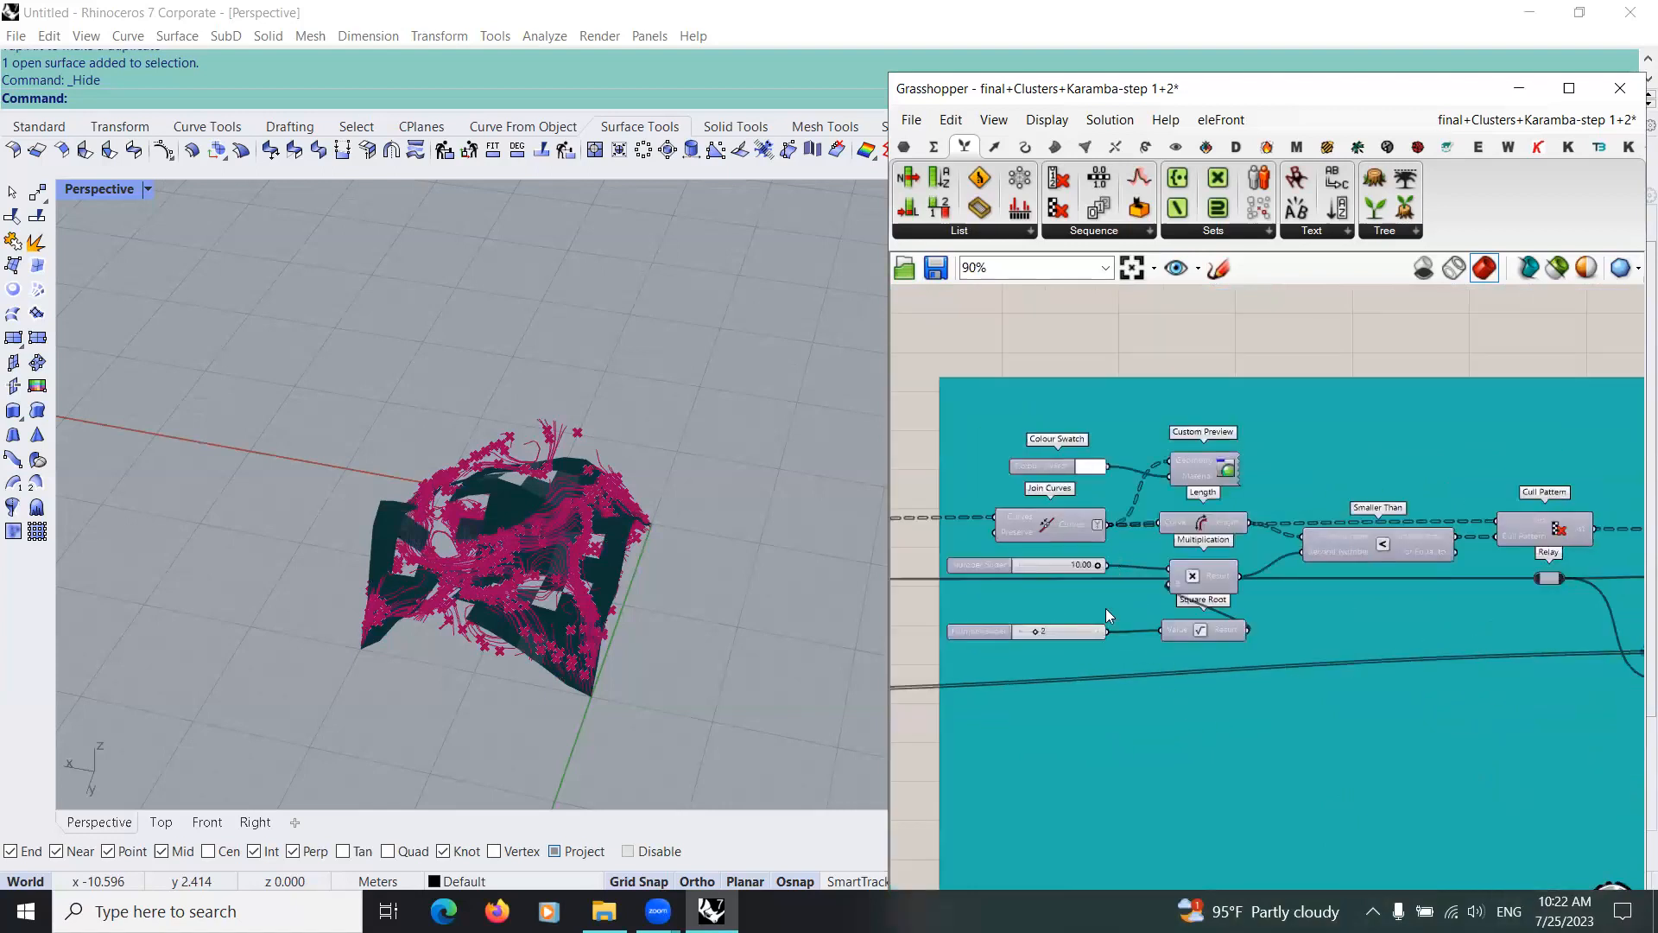
pyautogui.scroll(-3, 1081, 547)
pyautogui.scroll(-1, 1127, 756)
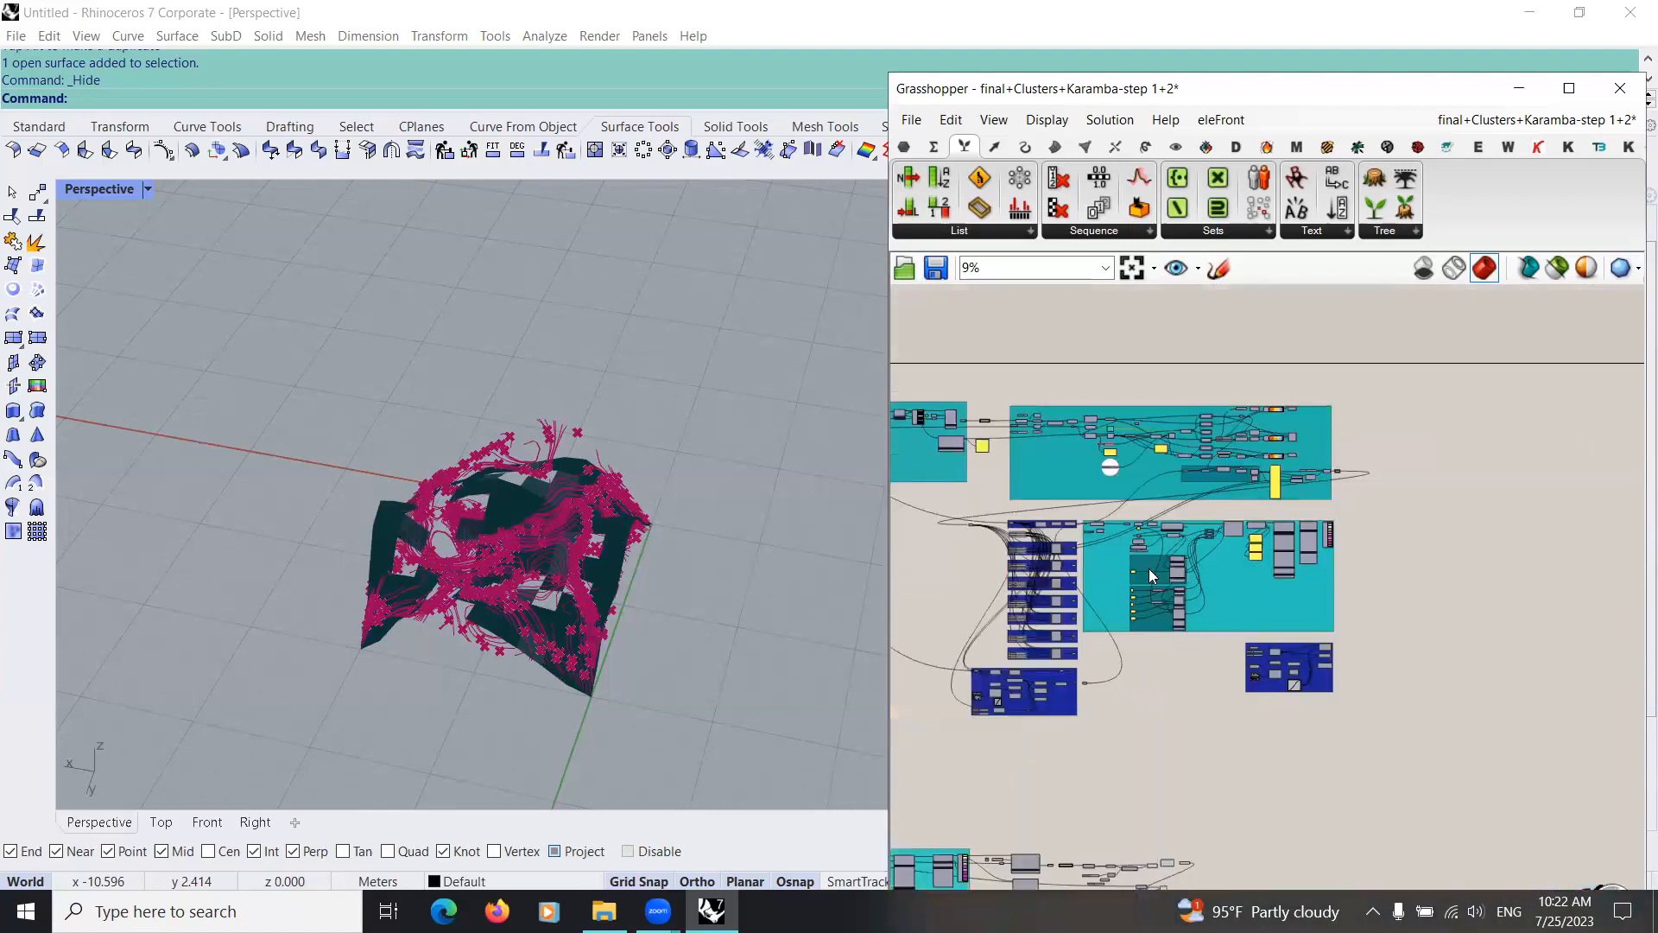
# Step: Turn off the preview of the finished teal and blue reference groups above the new definition
pyautogui.scroll(6, 1148, 569)
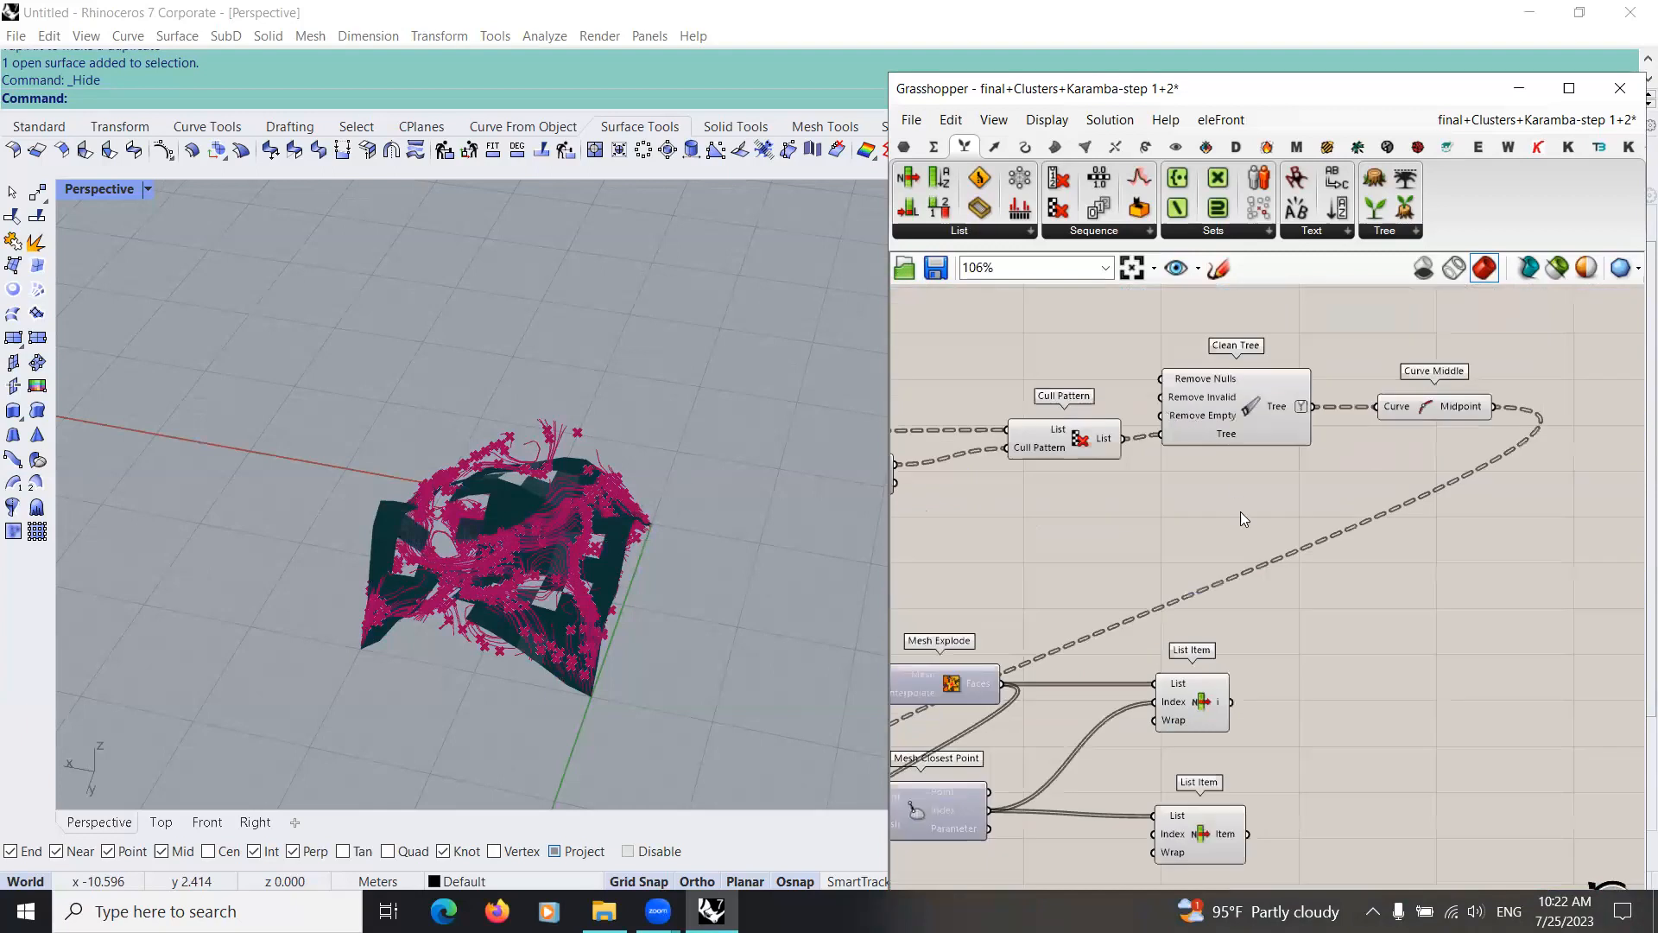
pyautogui.moveTo(1220, 571); pyautogui.dragTo(1010, 479, button='right')
pyautogui.click(1055, 587)
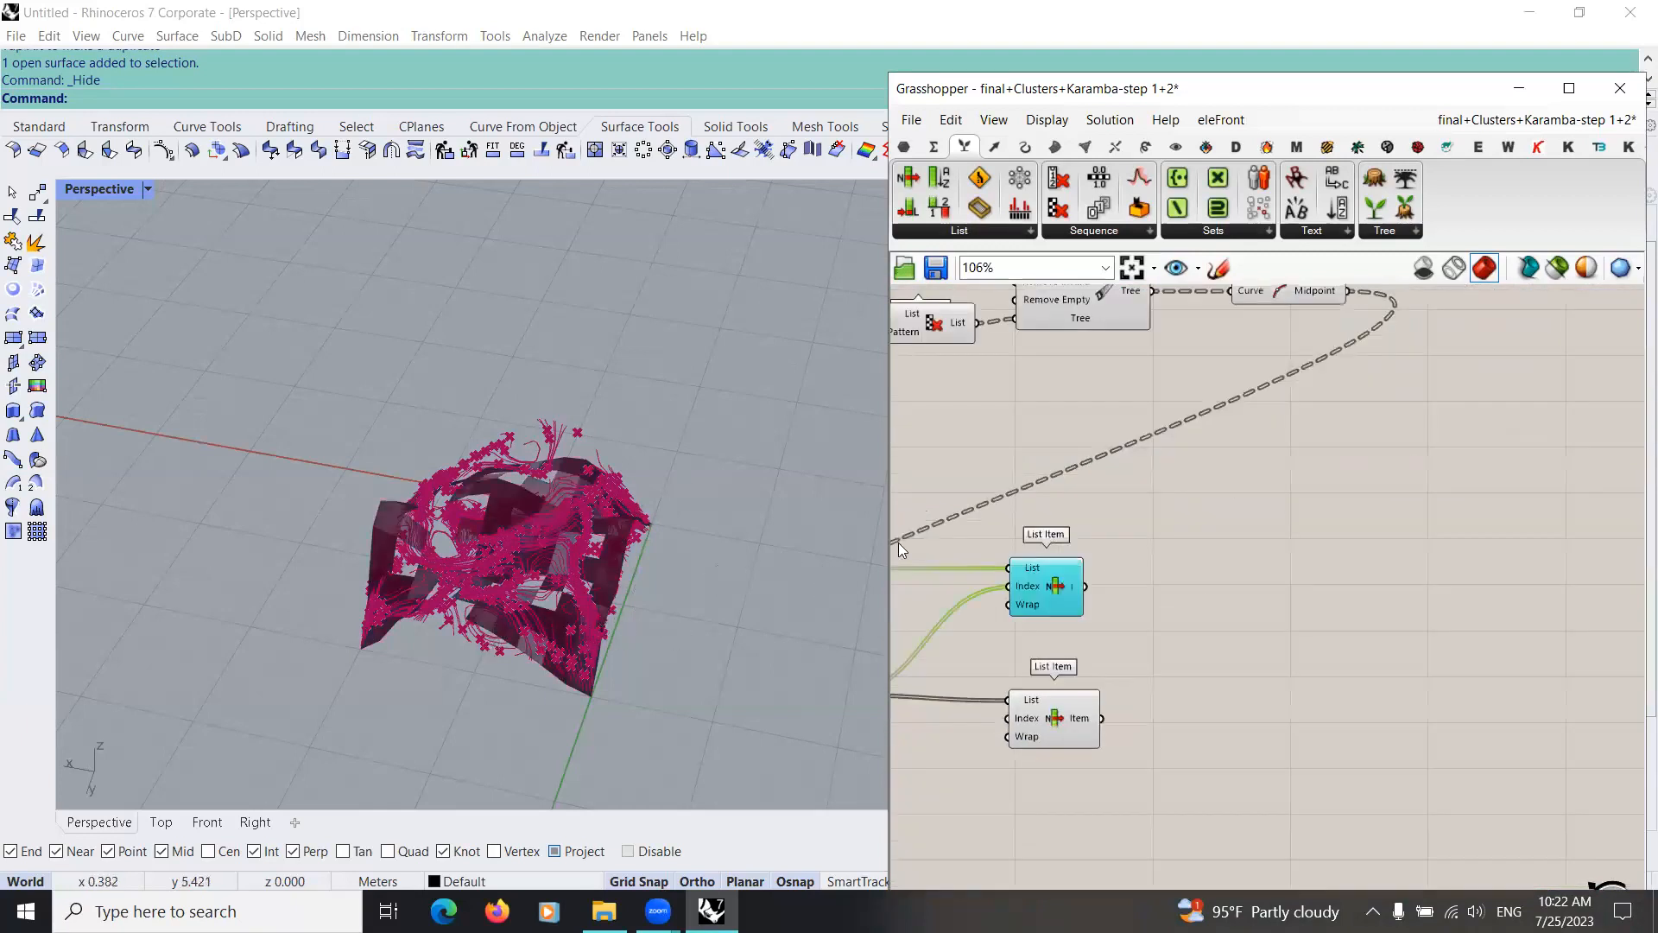
pyautogui.moveTo(763, 559); pyautogui.dragTo(709, 561, button='right')
pyautogui.scroll(-4, 1090, 561)
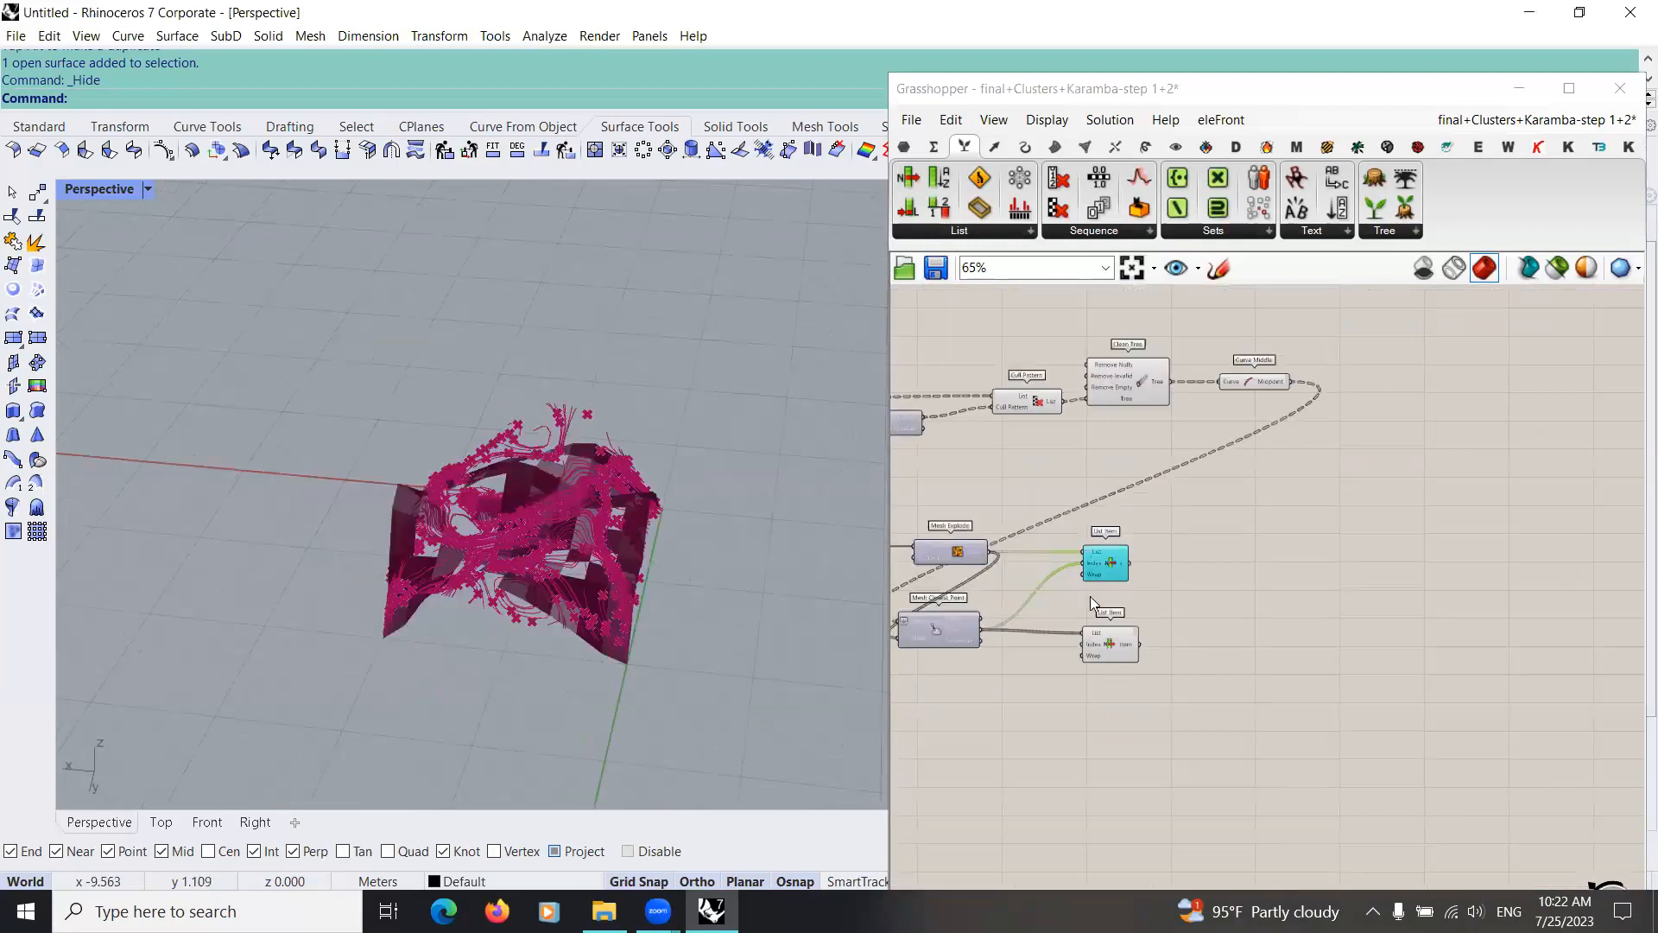
pyautogui.scroll(-10, 1123, 577)
pyautogui.moveTo(981, 625); pyautogui.dragTo(1124, 357)
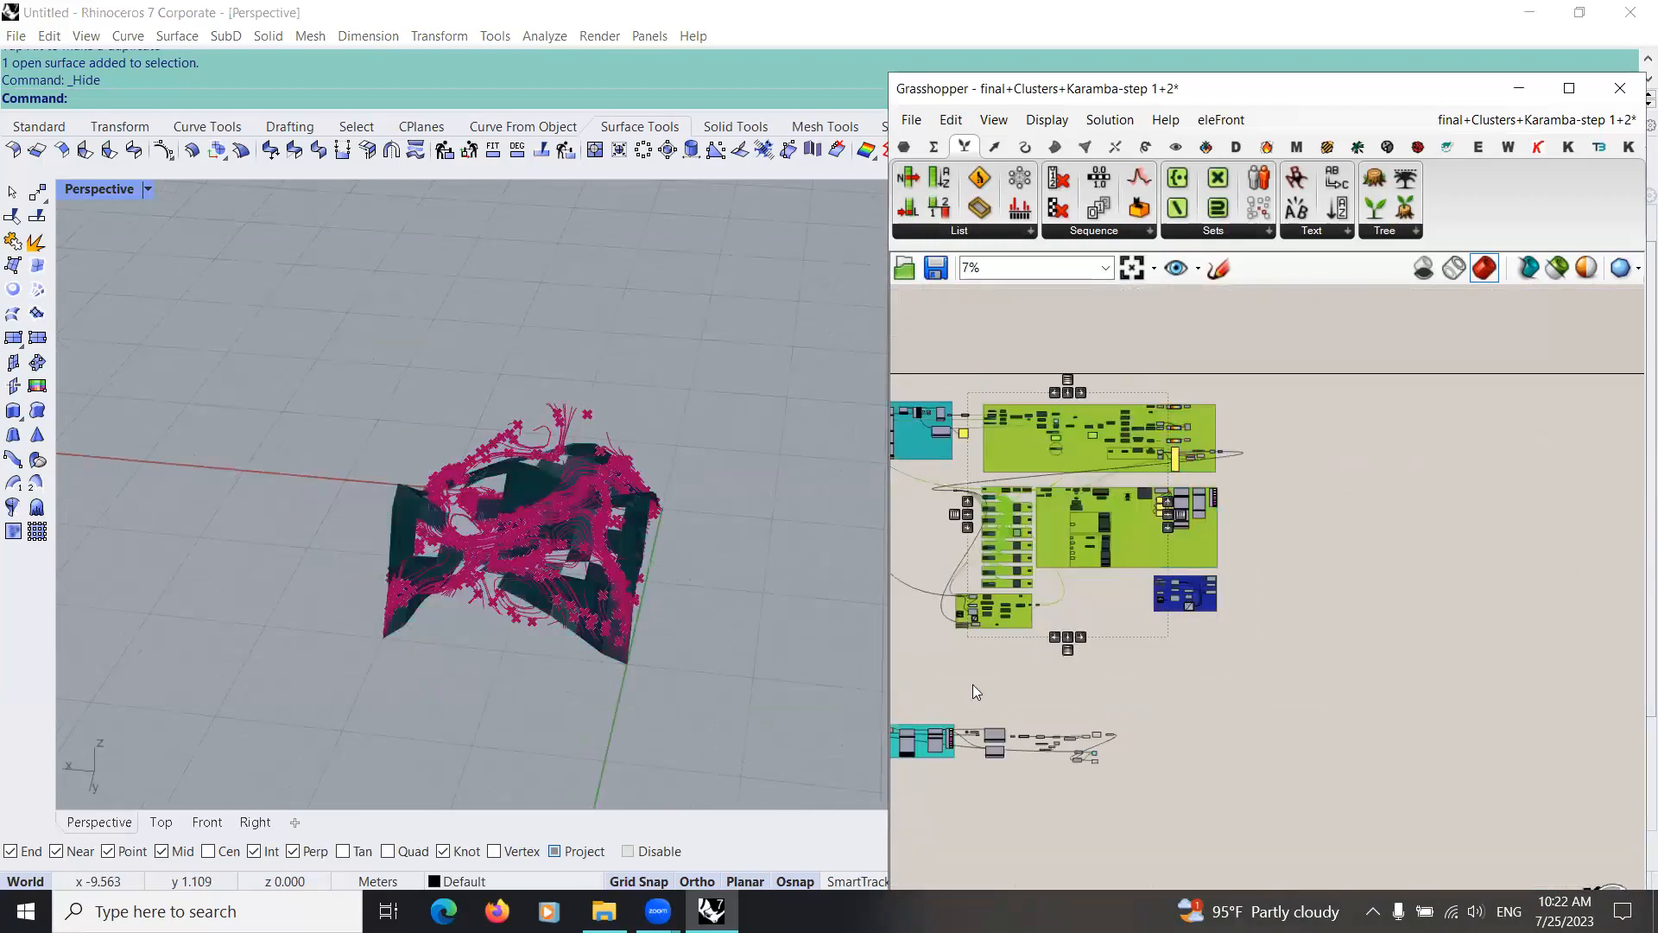
pyautogui.scroll(10, 1101, 759)
pyautogui.click(1046, 717)
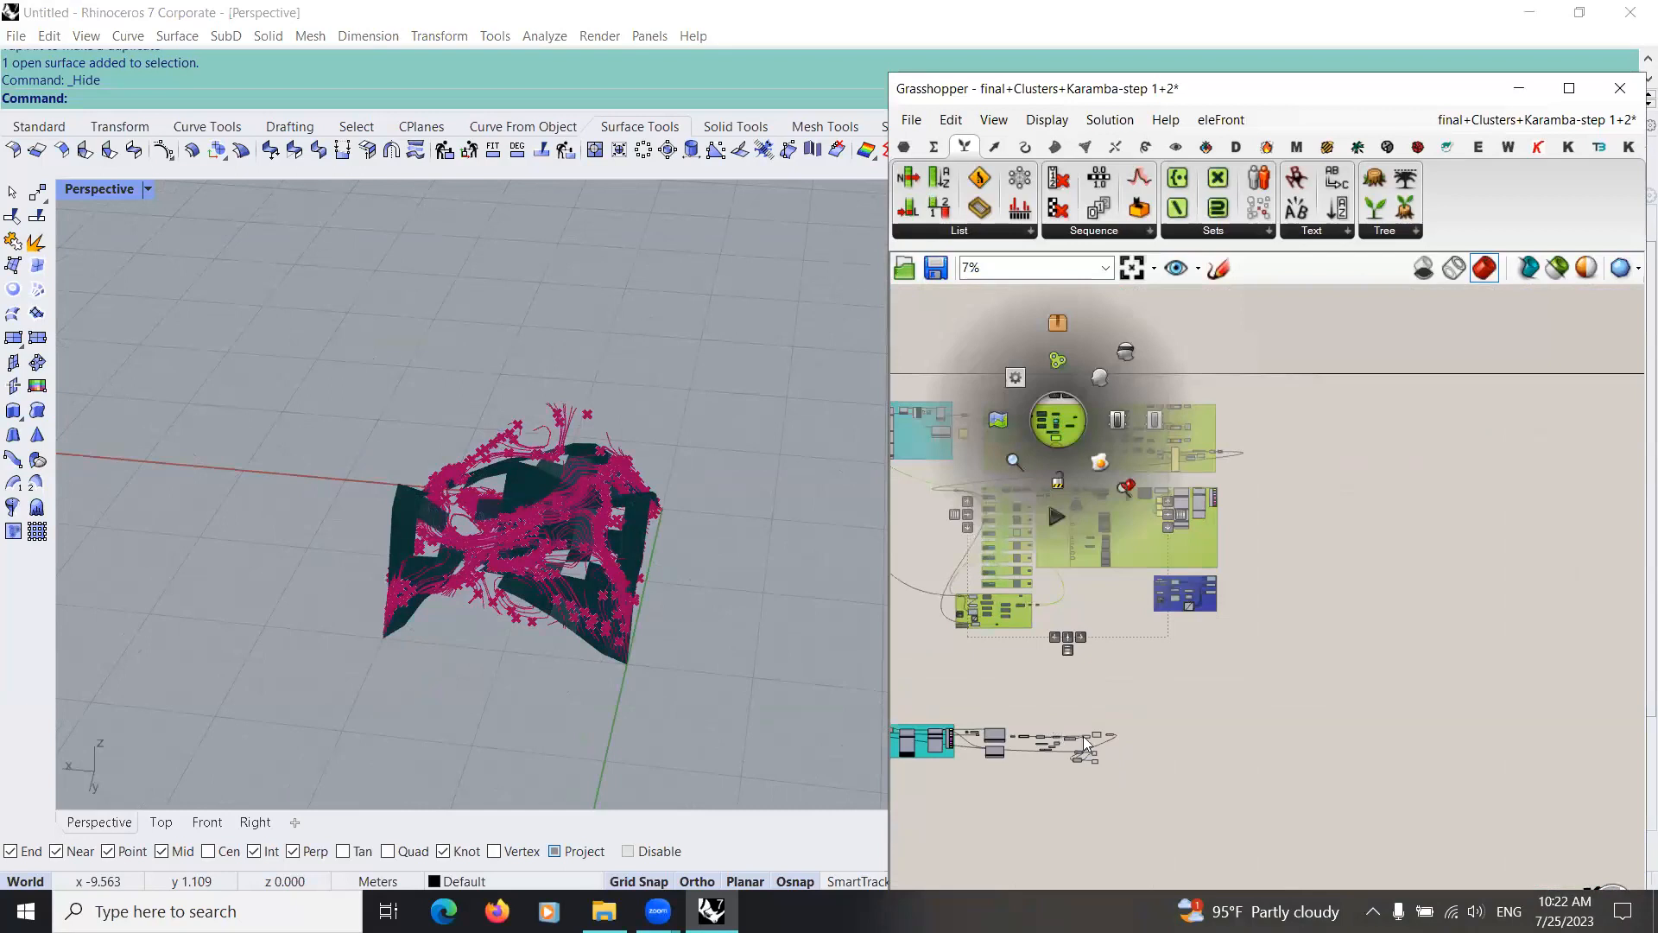
pyautogui.scroll(3, 1095, 734)
pyautogui.click(1079, 733)
pyautogui.moveTo(395, 489); pyautogui.dragTo(665, 478, button='right')
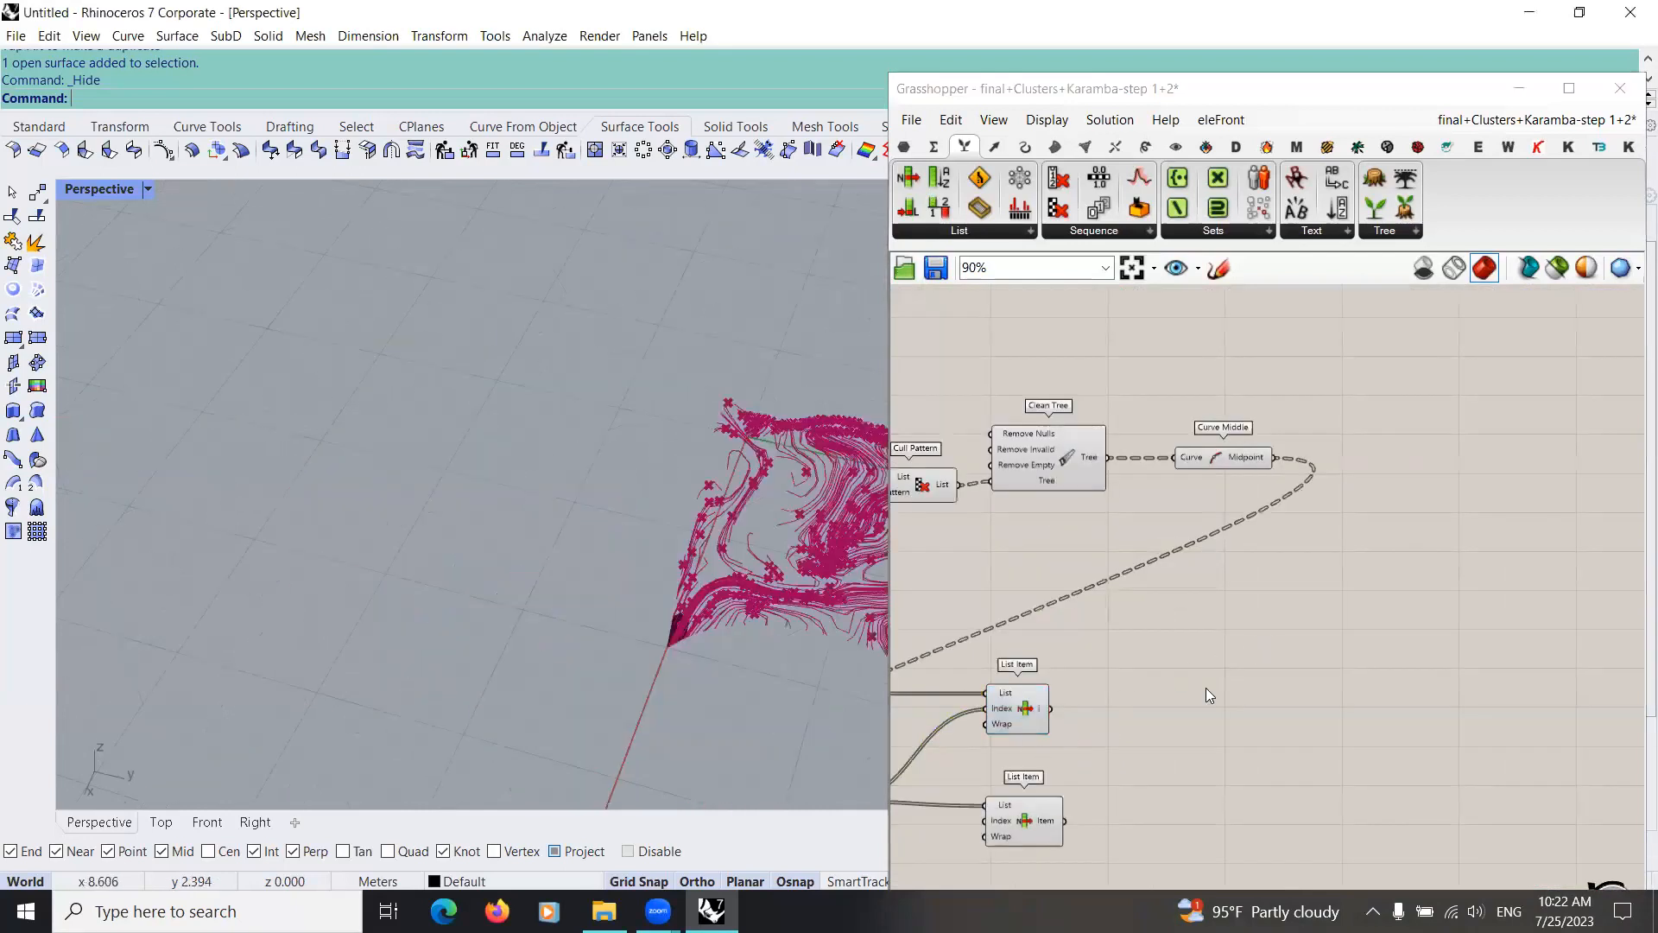
# Step: Connect Mesh Closest Point's Index output to the Index input of the lower List Item
pyautogui.scroll(4, 1226, 793)
pyautogui.click(1148, 777)
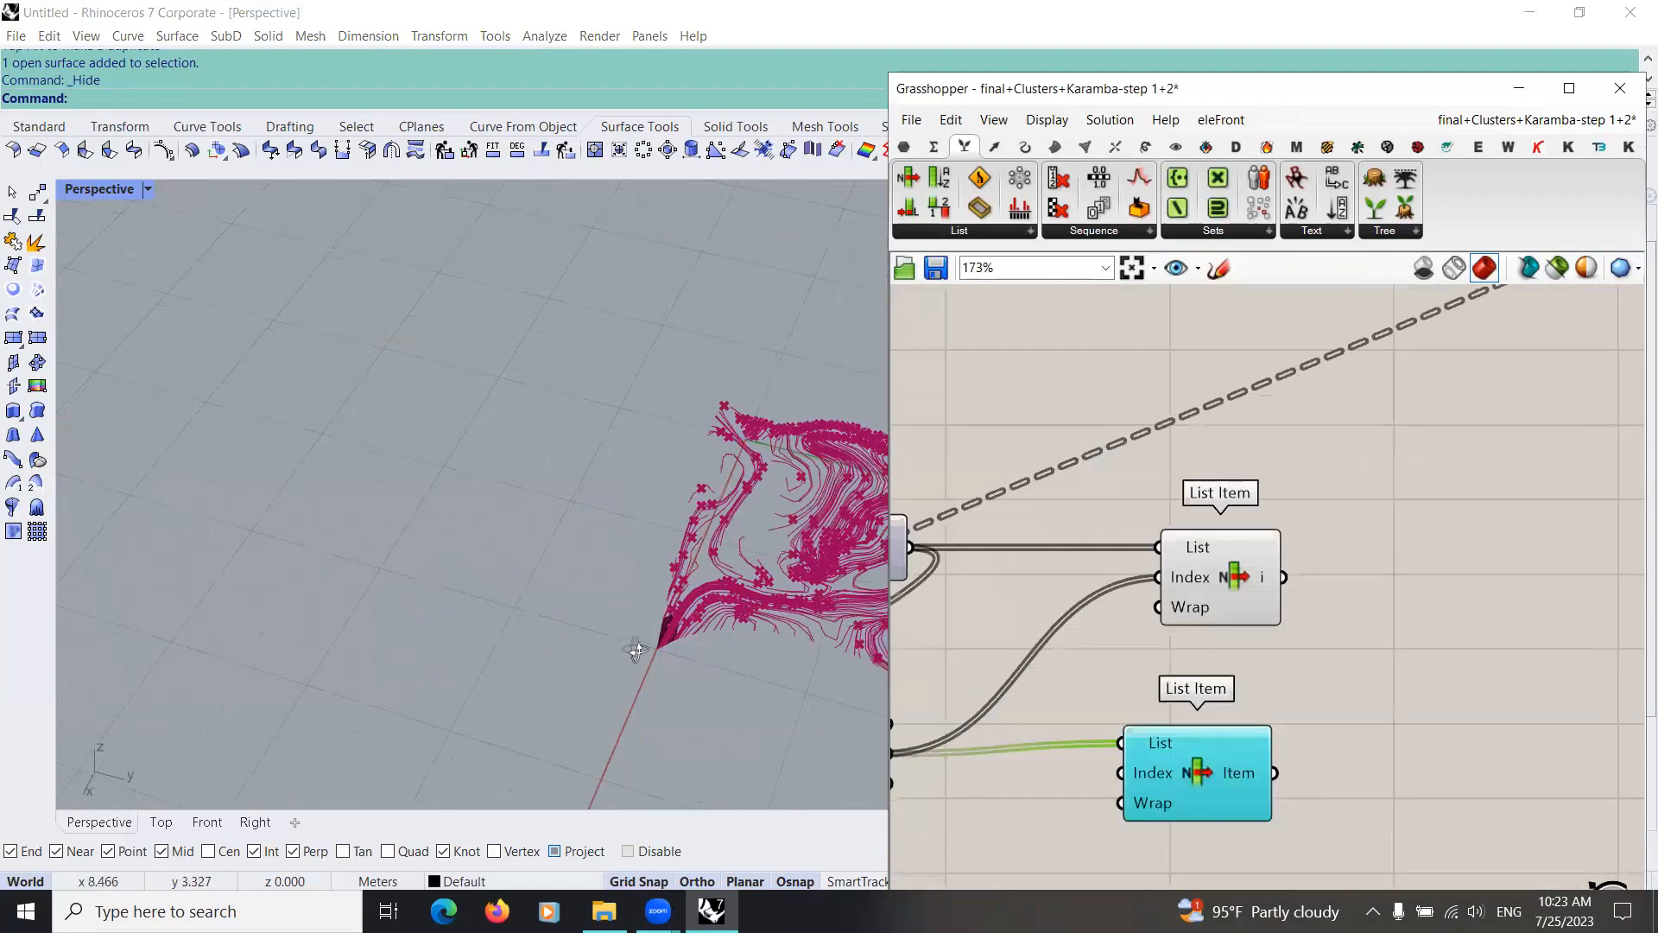
pyautogui.moveTo(764, 579); pyautogui.dragTo(698, 602, button='right')
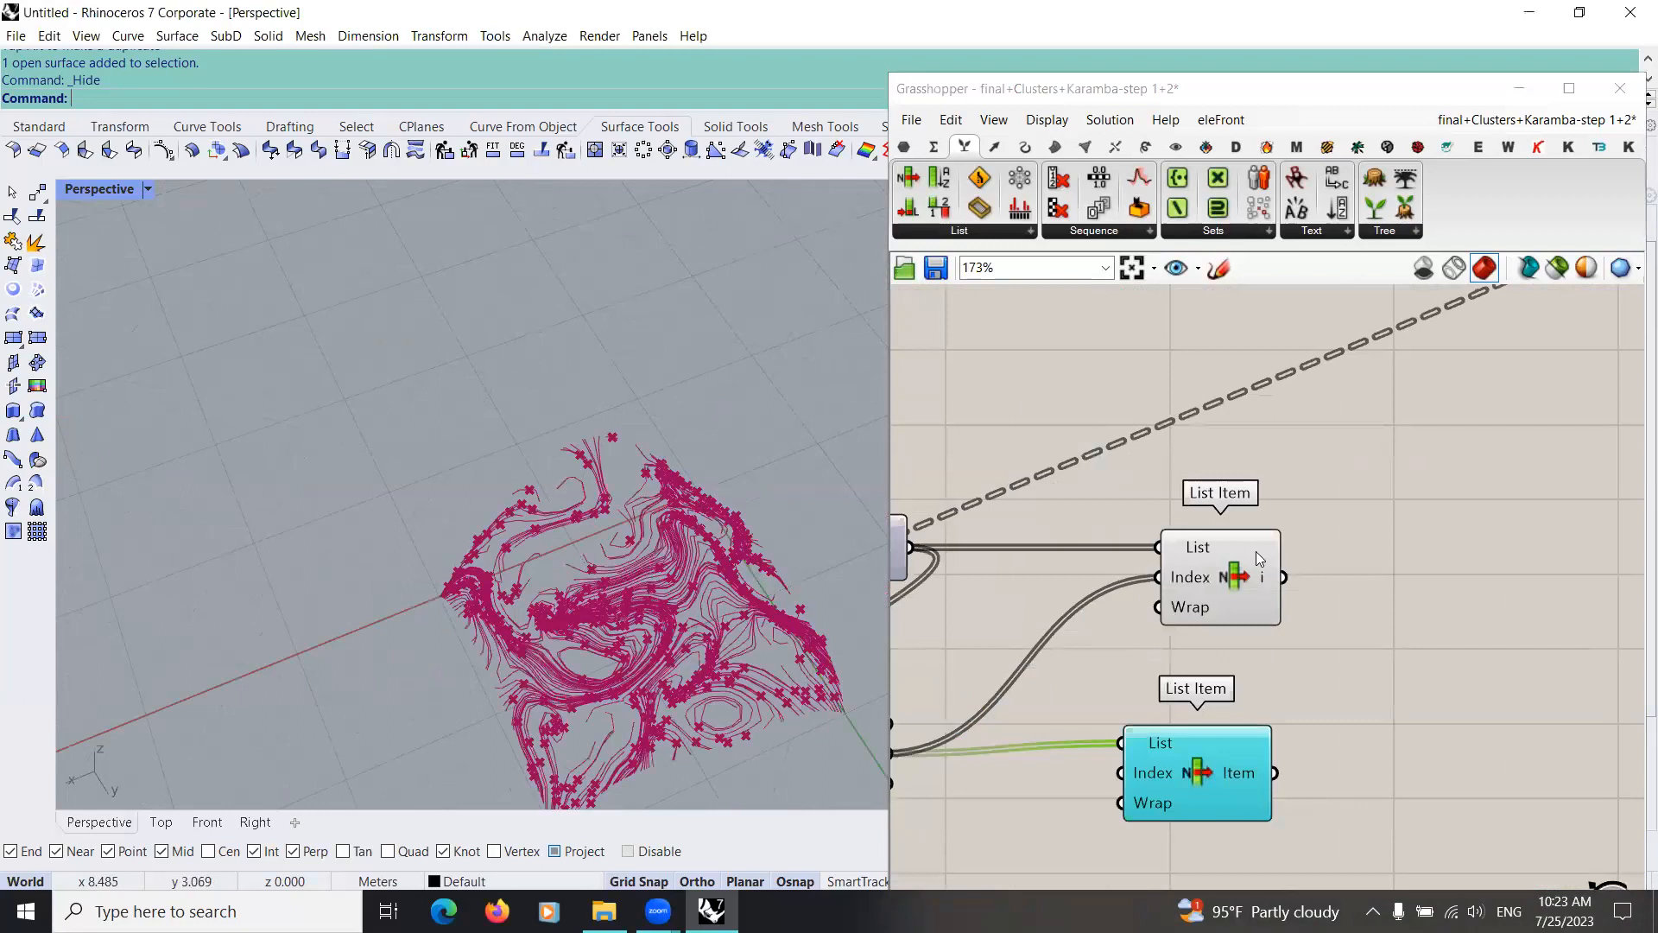
pyautogui.scroll(-4, 1256, 551)
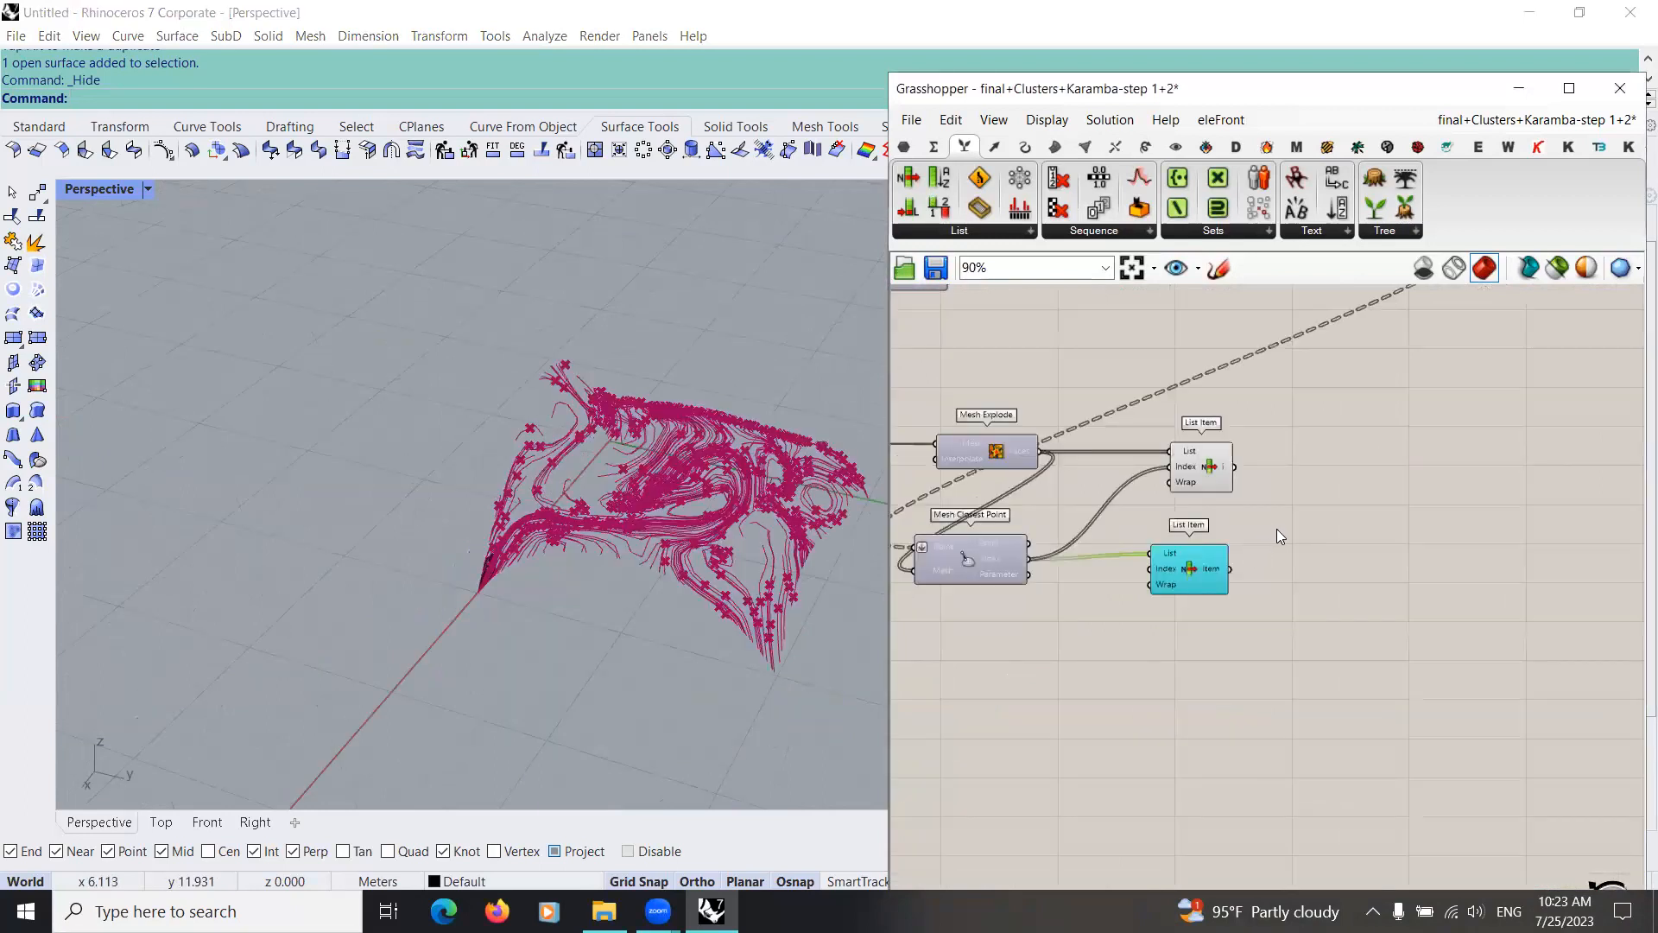
pyautogui.scroll(2, 1222, 567)
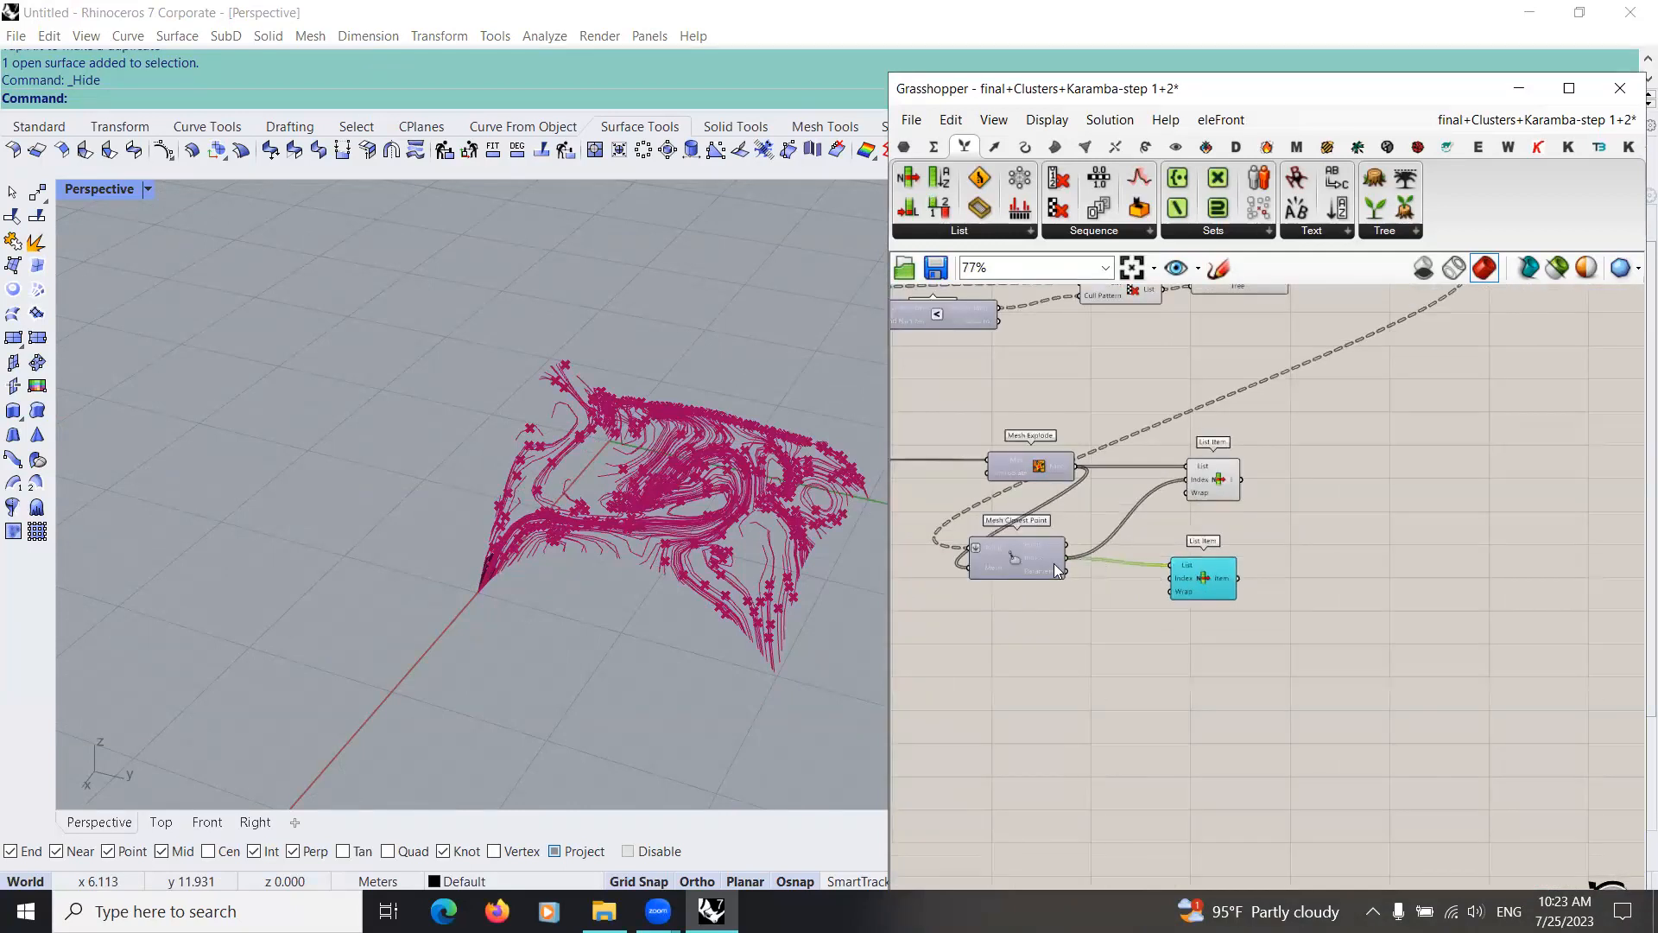
pyautogui.scroll(-8, 1214, 593)
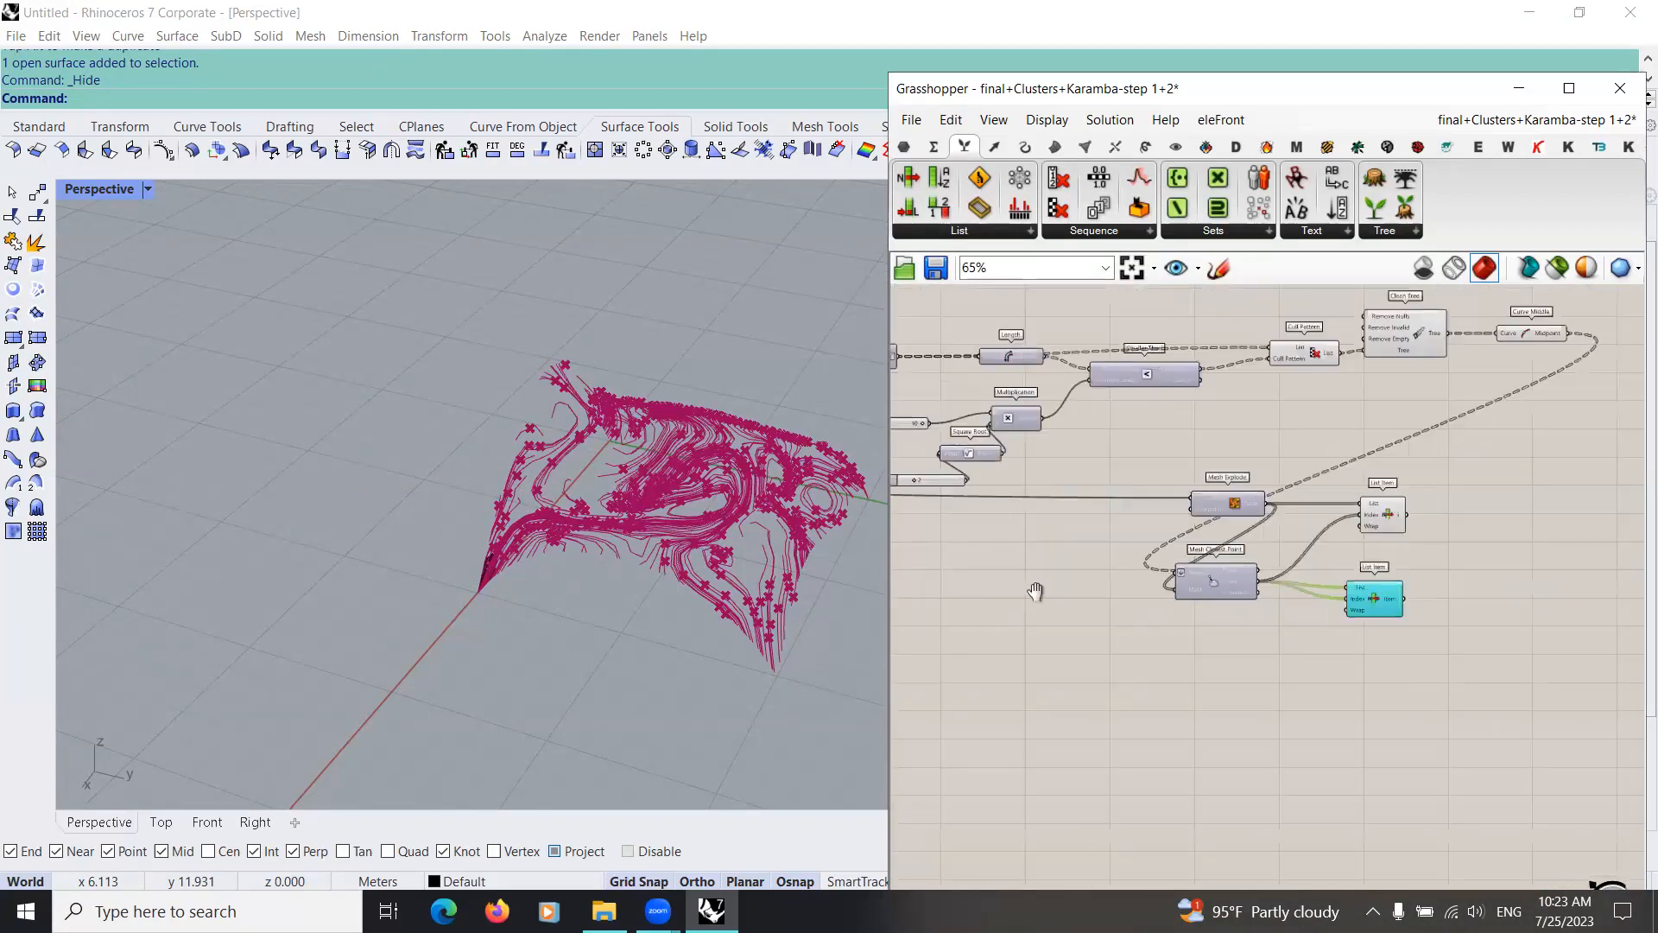
# Step: Replace the lower List Item's List source with a Shell Forces output and align the component beside Mesh Closest Point
pyautogui.moveTo(1228, 504); pyautogui.dragTo(1022, 522, button='right')
pyautogui.moveTo(1039, 523); pyautogui.dragTo(1305, 576)
pyautogui.scroll(1, 1286, 597)
pyautogui.scroll(4, 1236, 587)
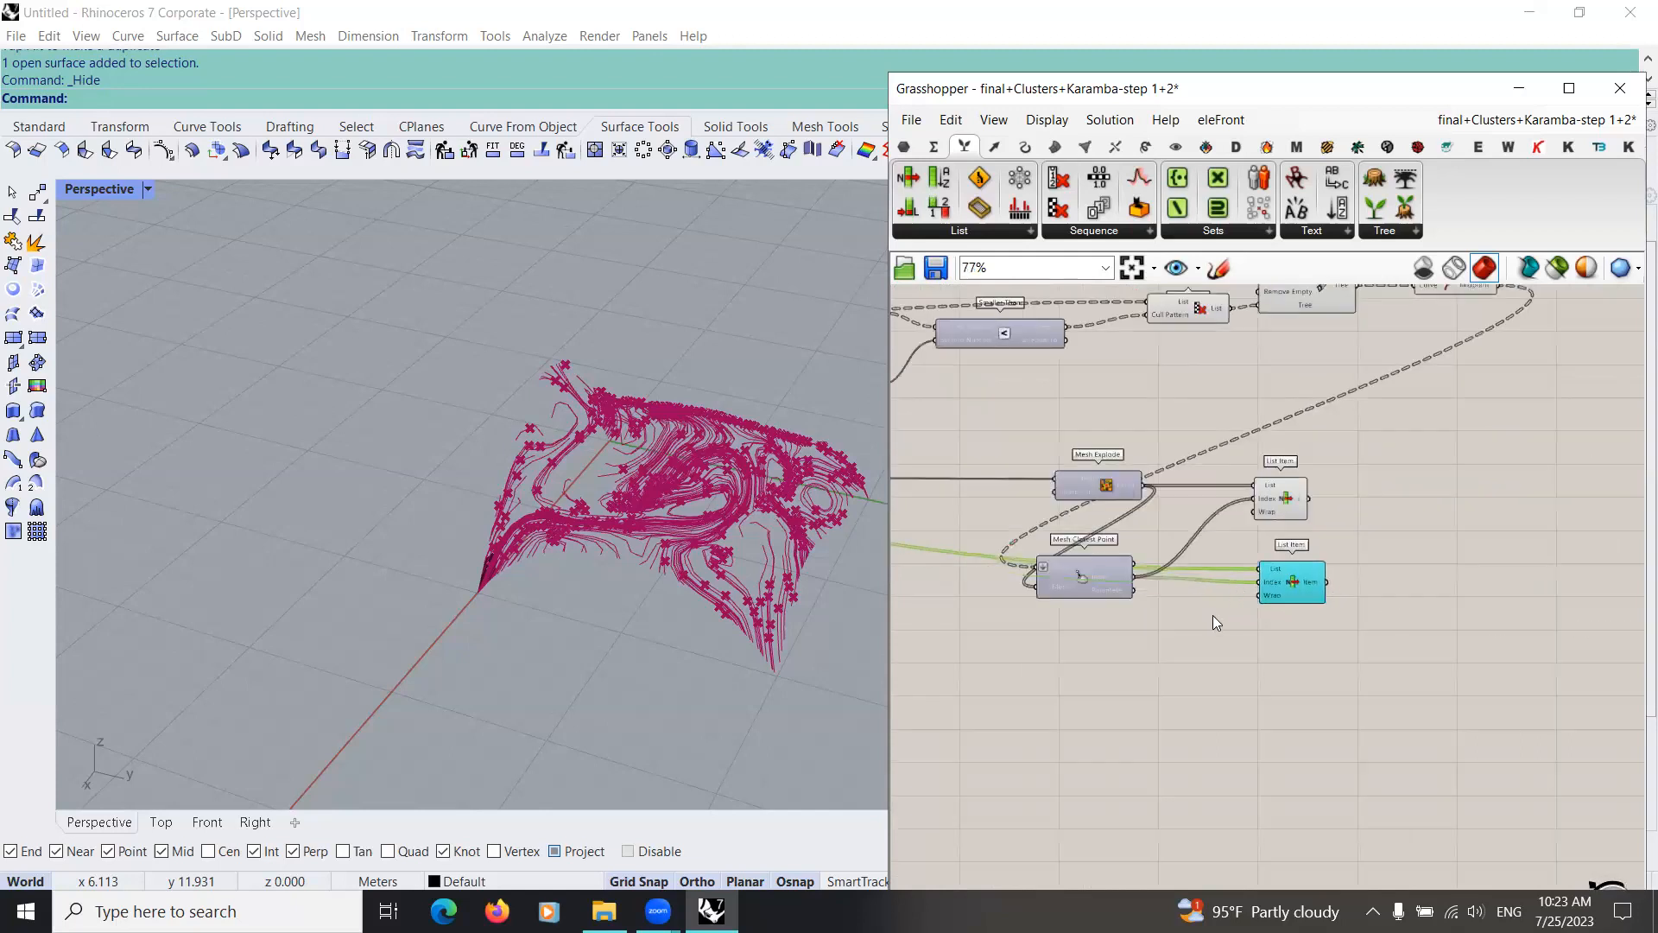
pyautogui.scroll(3, 1214, 611)
pyautogui.moveTo(1214, 611); pyautogui.dragTo(1141, 615, button='right')
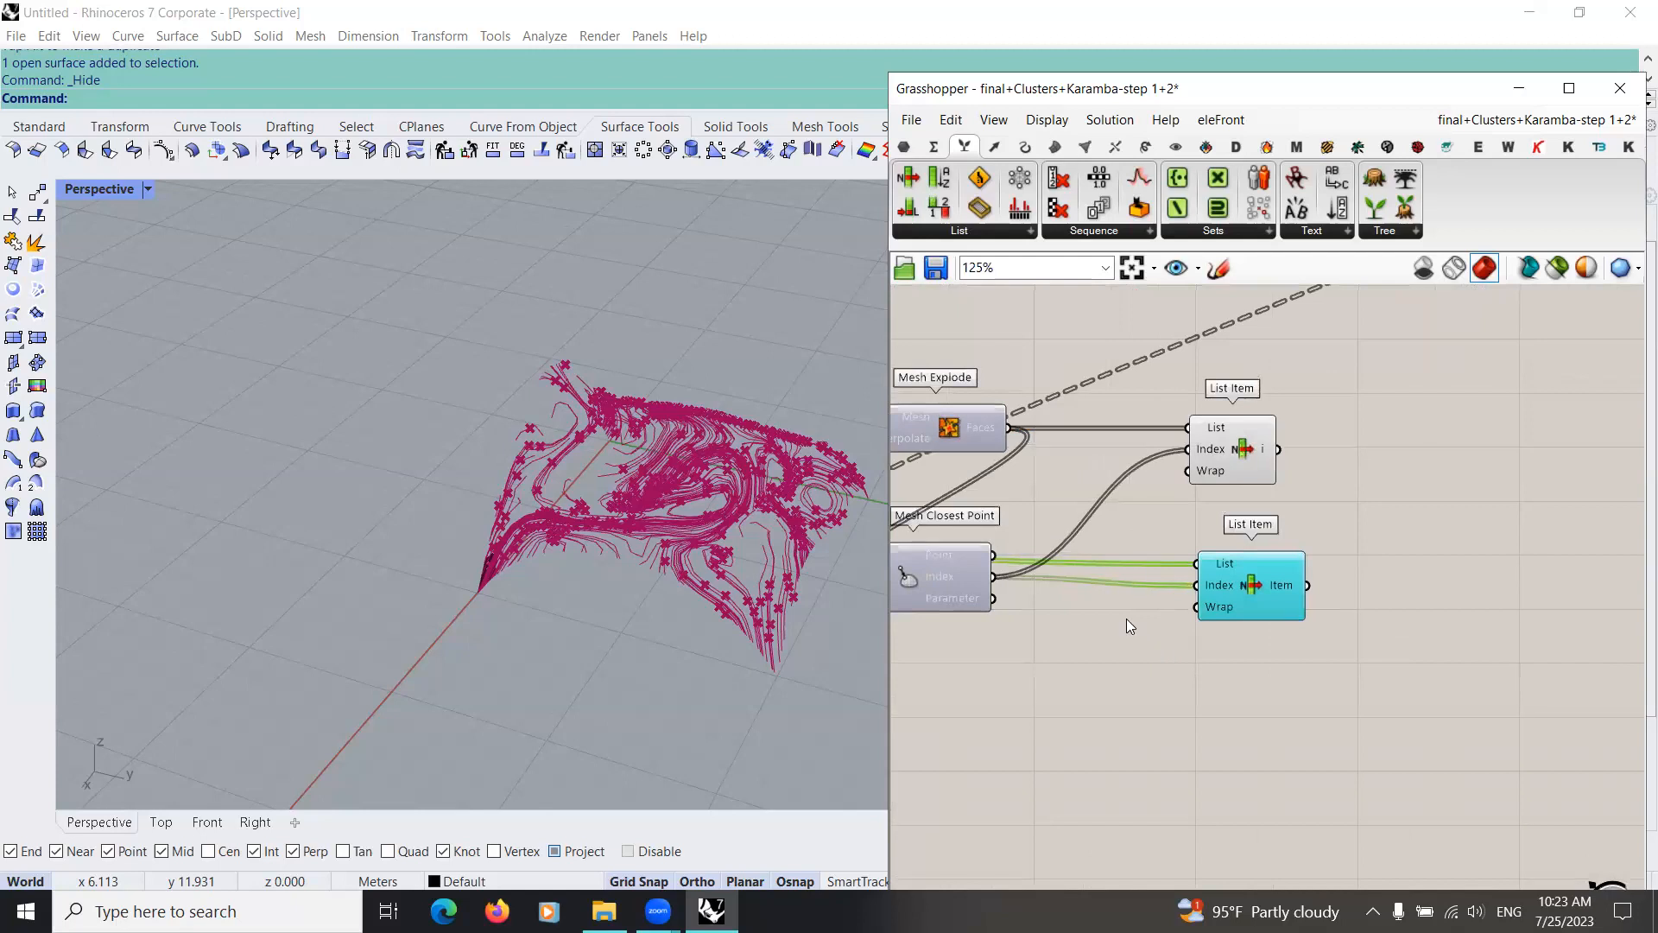
pyautogui.moveTo(1243, 598); pyautogui.dragTo(1213, 589)
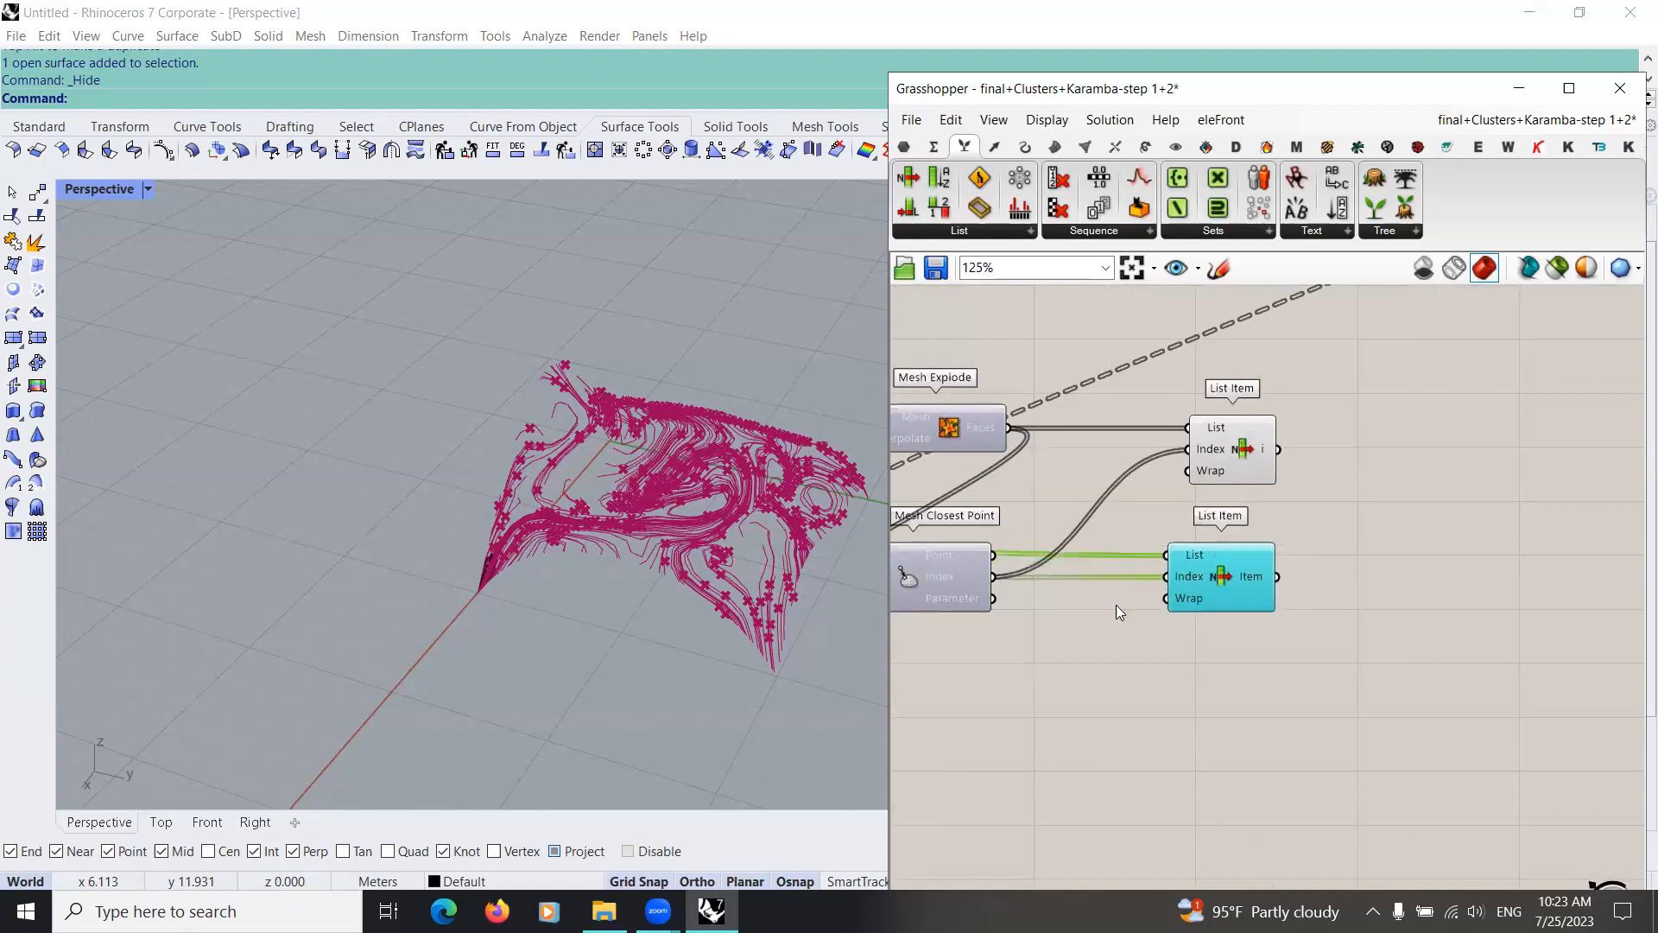
# Step: Add a Panel beside the lower List Item and connect the Item output to it
pyautogui.click(904, 145)
pyautogui.scroll(-1, 1100, 332)
pyautogui.click(1154, 210)
pyautogui.click(1316, 642)
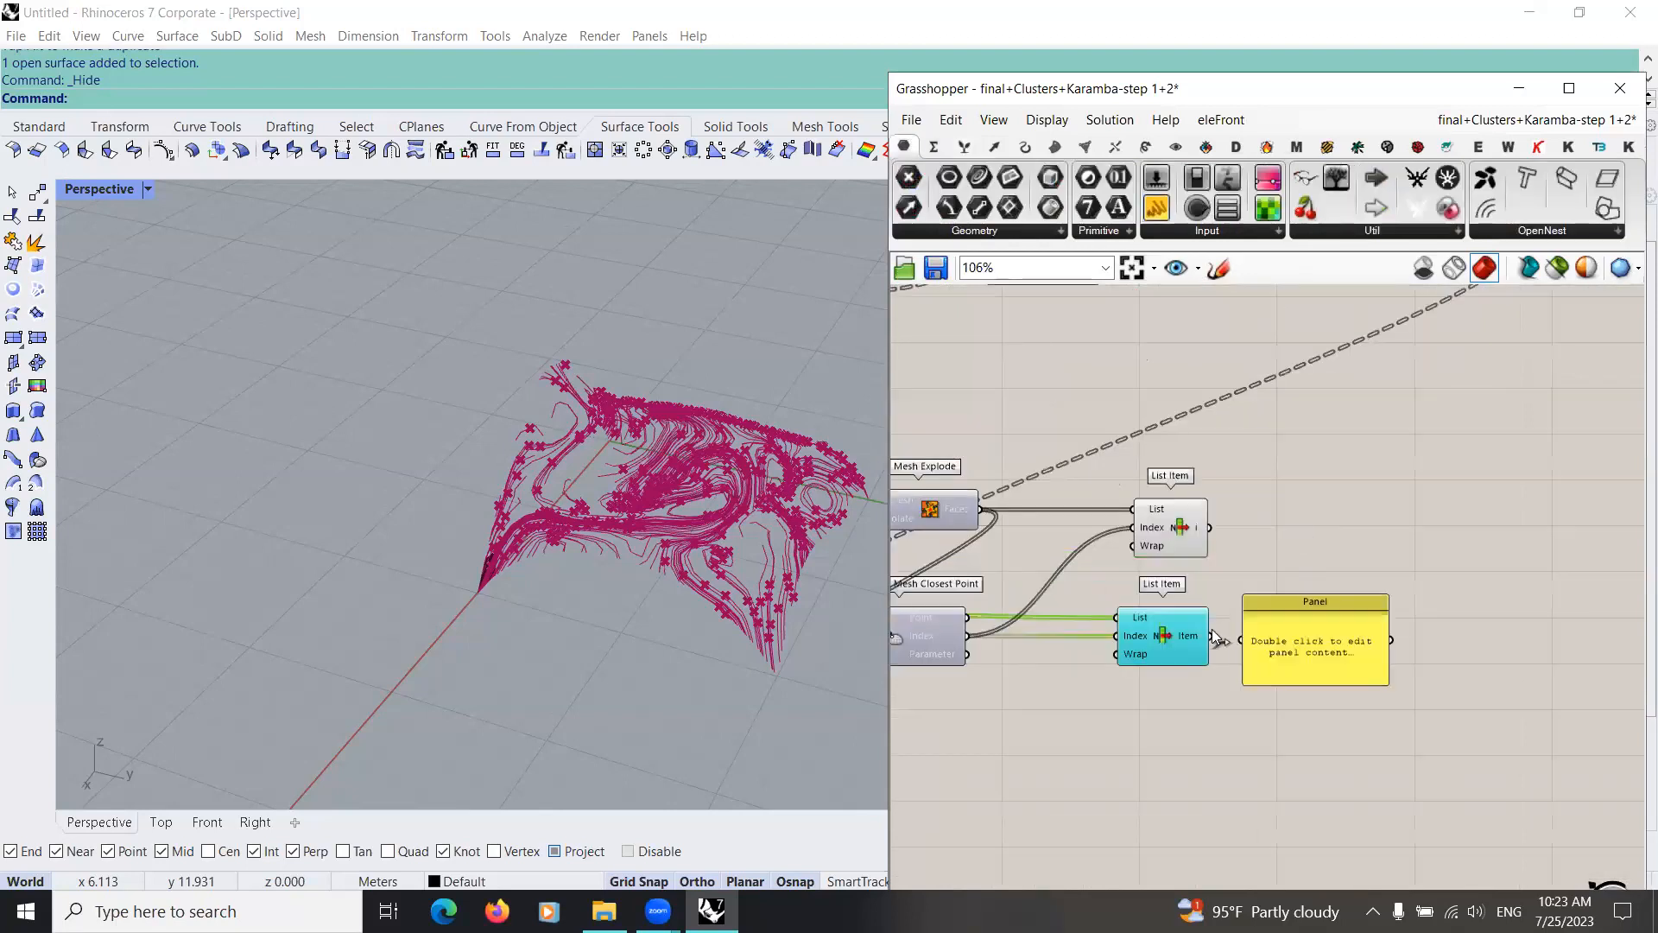
# Step: Reposition and stretch the Panel into a tall column that shows a long run of the List Item values
pyautogui.moveTo(1297, 682); pyautogui.dragTo(1294, 890)
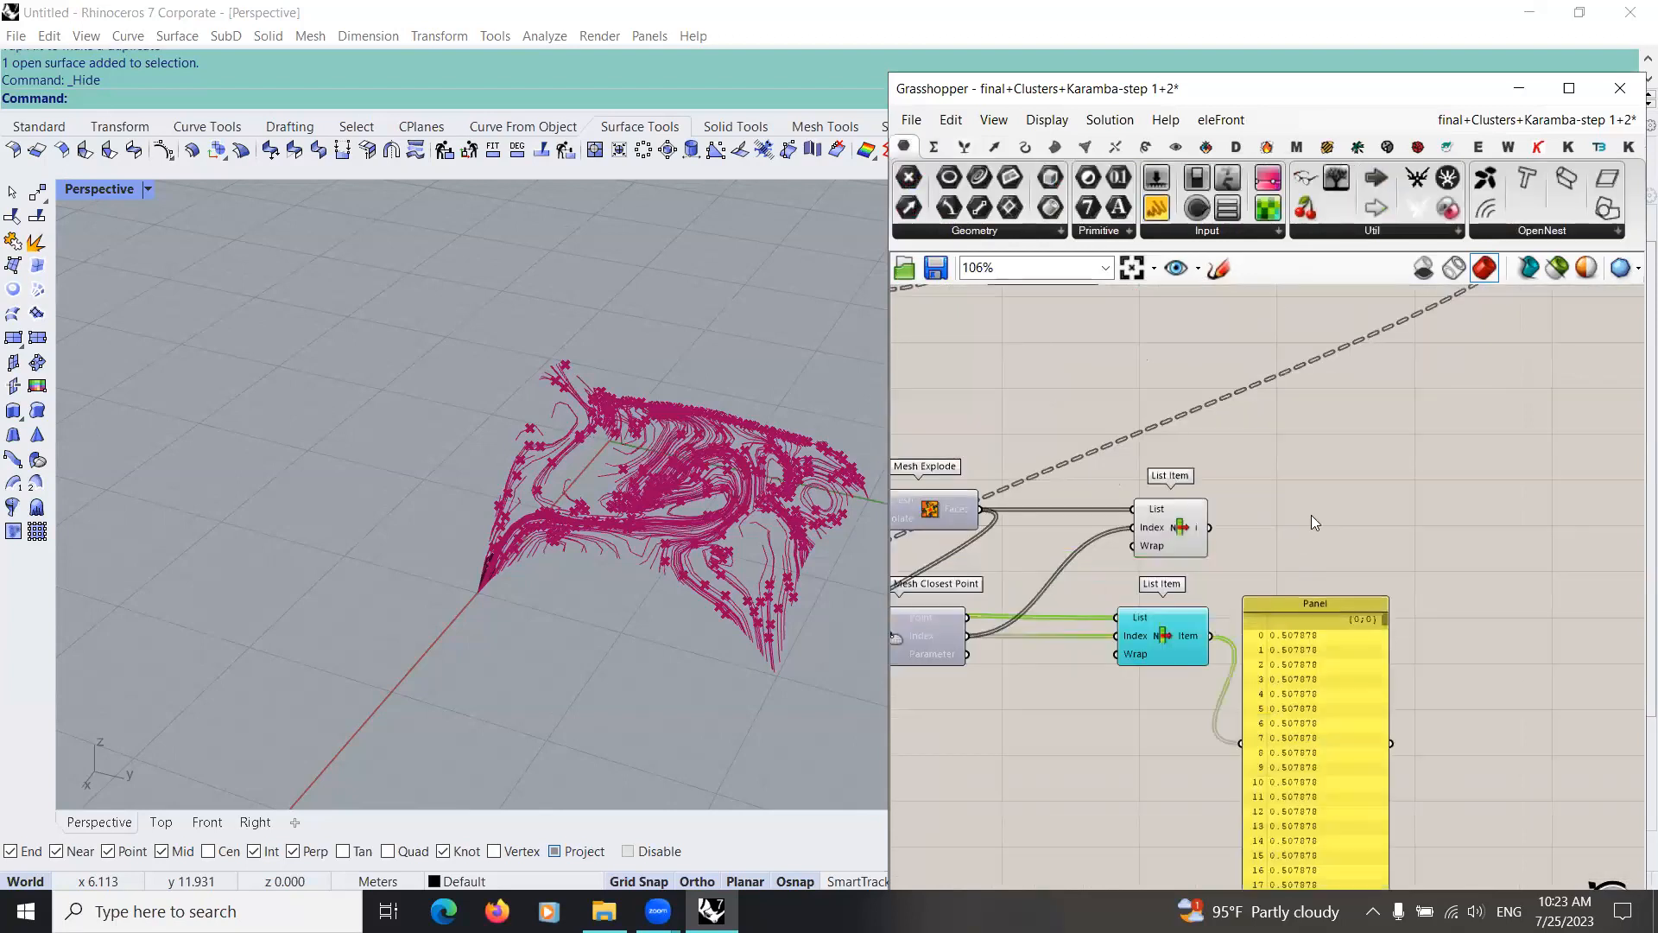
pyautogui.moveTo(1314, 600); pyautogui.dragTo(1323, 245)
pyautogui.moveTo(1321, 540); pyautogui.dragTo(1308, 874)
pyautogui.moveTo(1359, 765); pyautogui.dragTo(1415, 753)
pyautogui.moveTo(1188, 686); pyautogui.dragTo(1023, 592, button='right')
pyautogui.moveTo(1191, 768); pyautogui.dragTo(1192, 899)
# Step: Trace the lower List Item's List wire back to the outputs of the Shell Forces component
pyautogui.scroll(-3, 1120, 619)
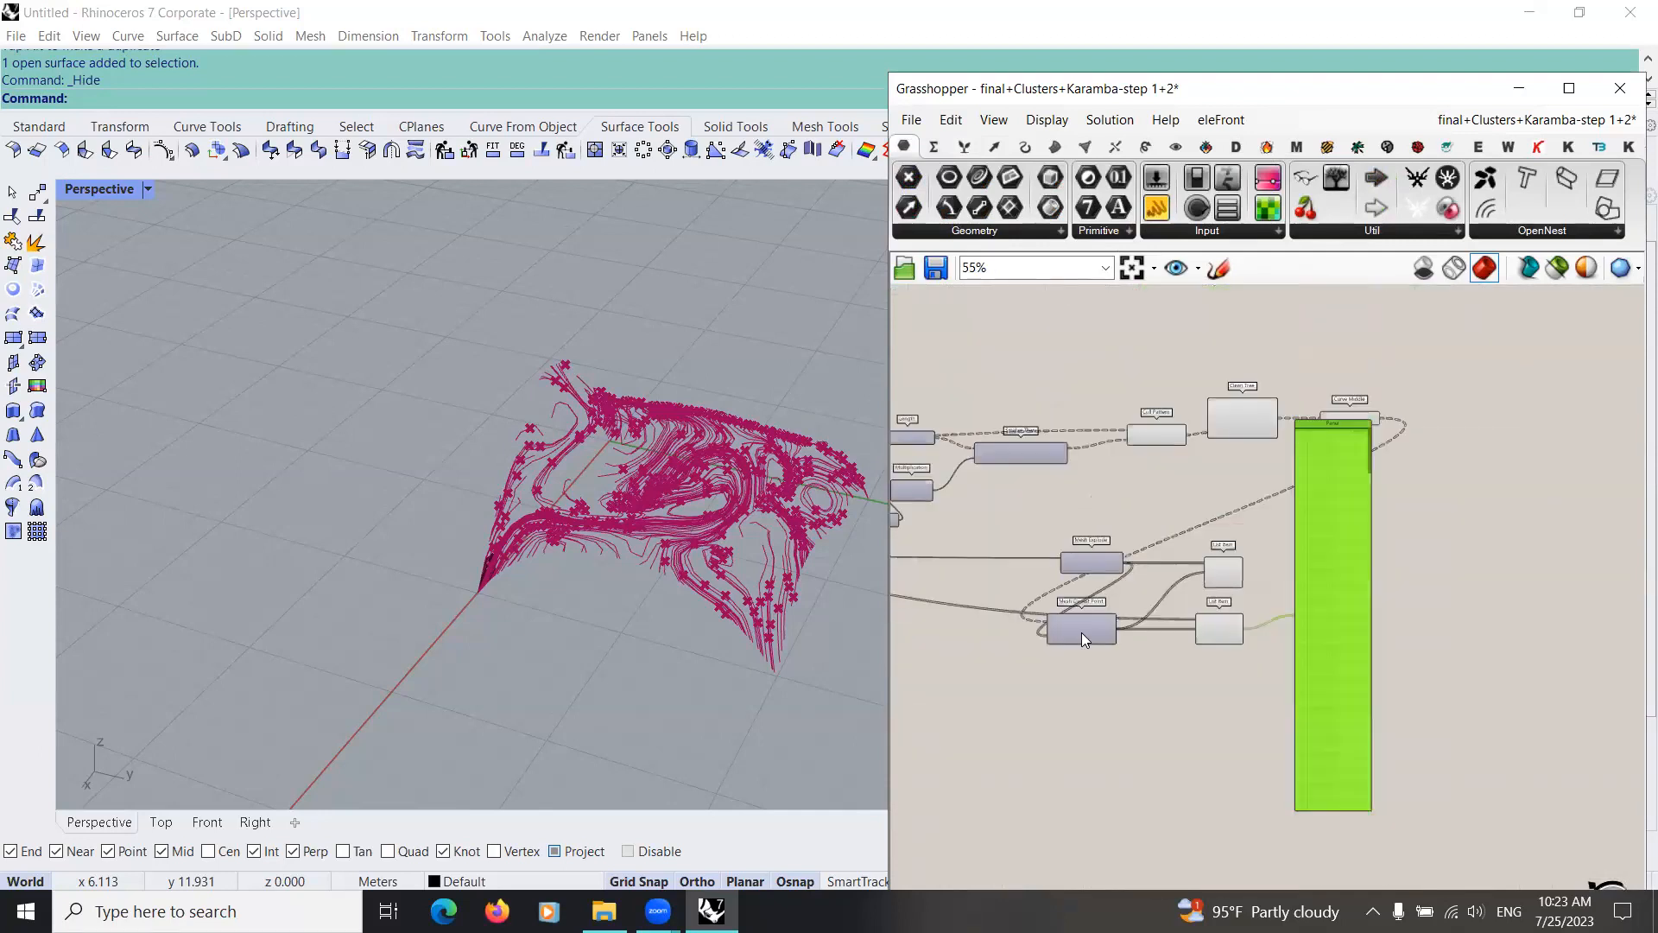
pyautogui.scroll(4, 1109, 626)
pyautogui.moveTo(1157, 651); pyautogui.dragTo(948, 656, button='right')
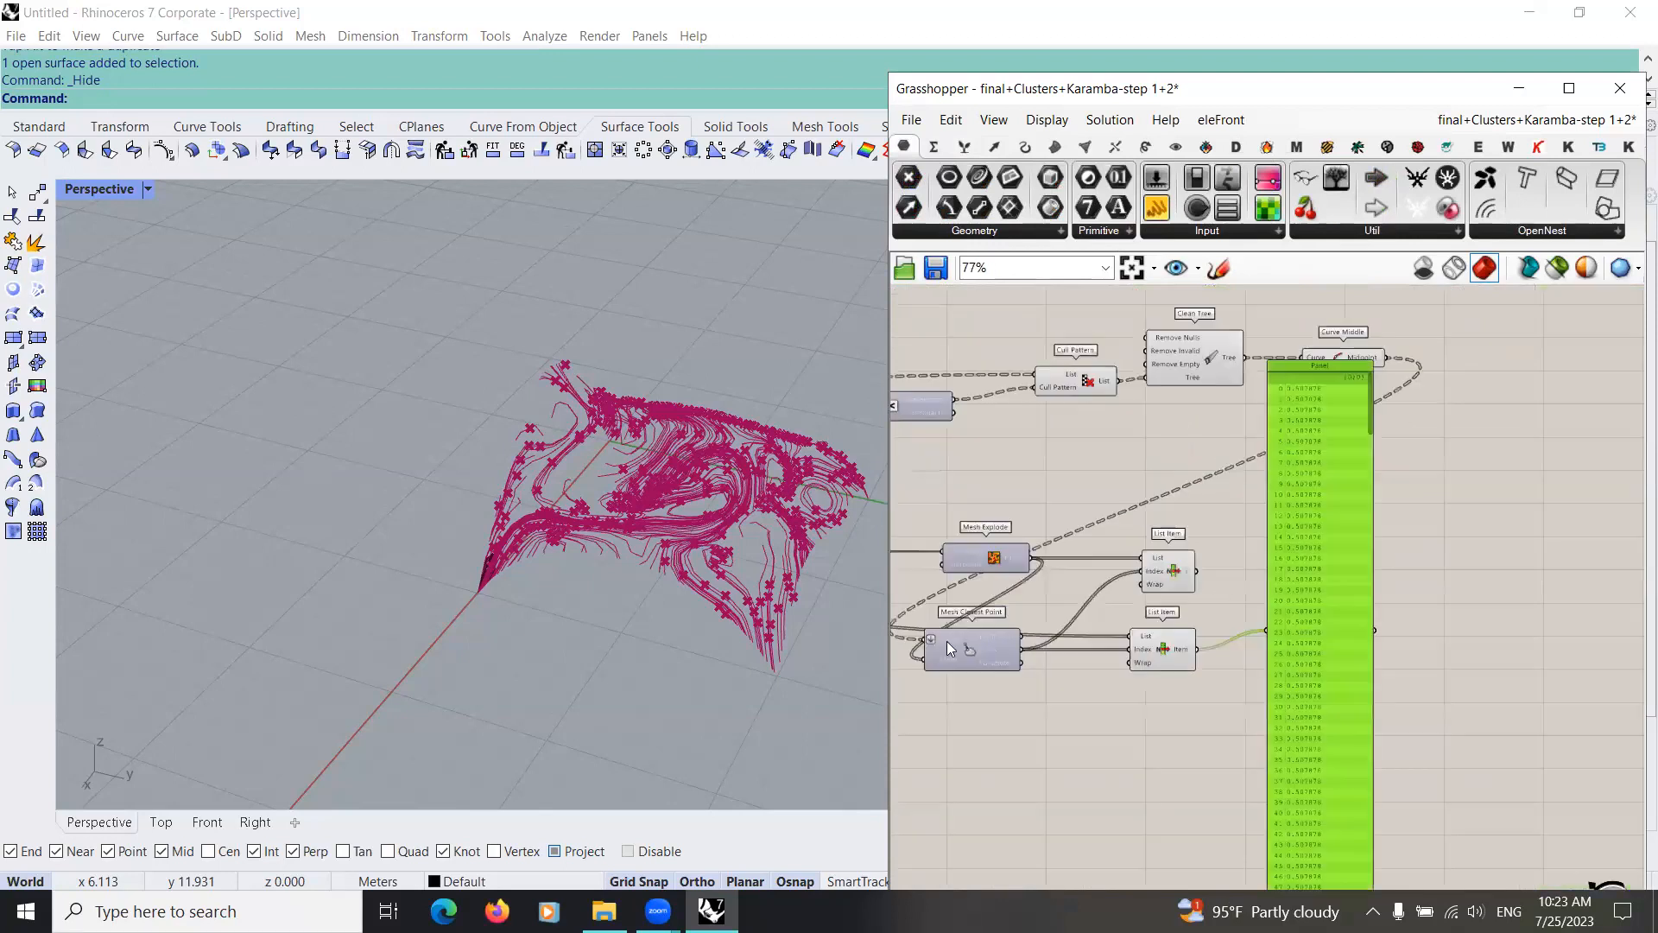
pyautogui.moveTo(1183, 639); pyautogui.dragTo(1191, 629)
pyautogui.scroll(-4, 1200, 618)
pyautogui.scroll(3, 1145, 620)
pyautogui.scroll(4, 1135, 669)
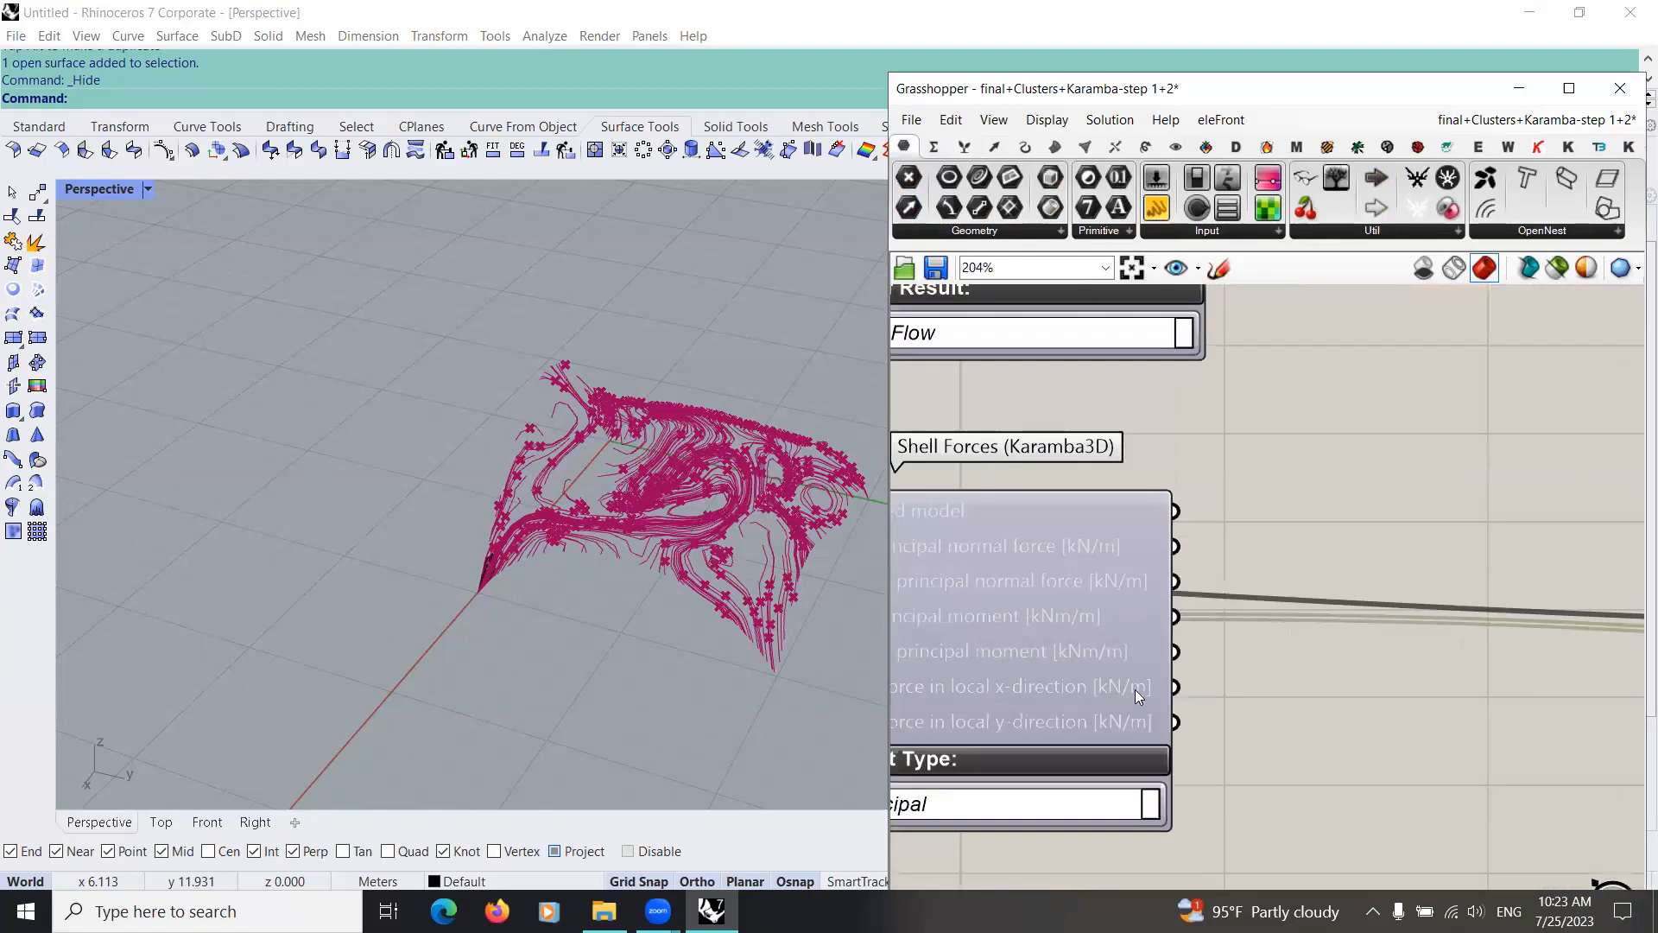
# Step: Replace the lower List Item's List source with the Shell Forces output for the first principal normal force
pyautogui.moveTo(906, 557); pyautogui.dragTo(1039, 530, button='right')
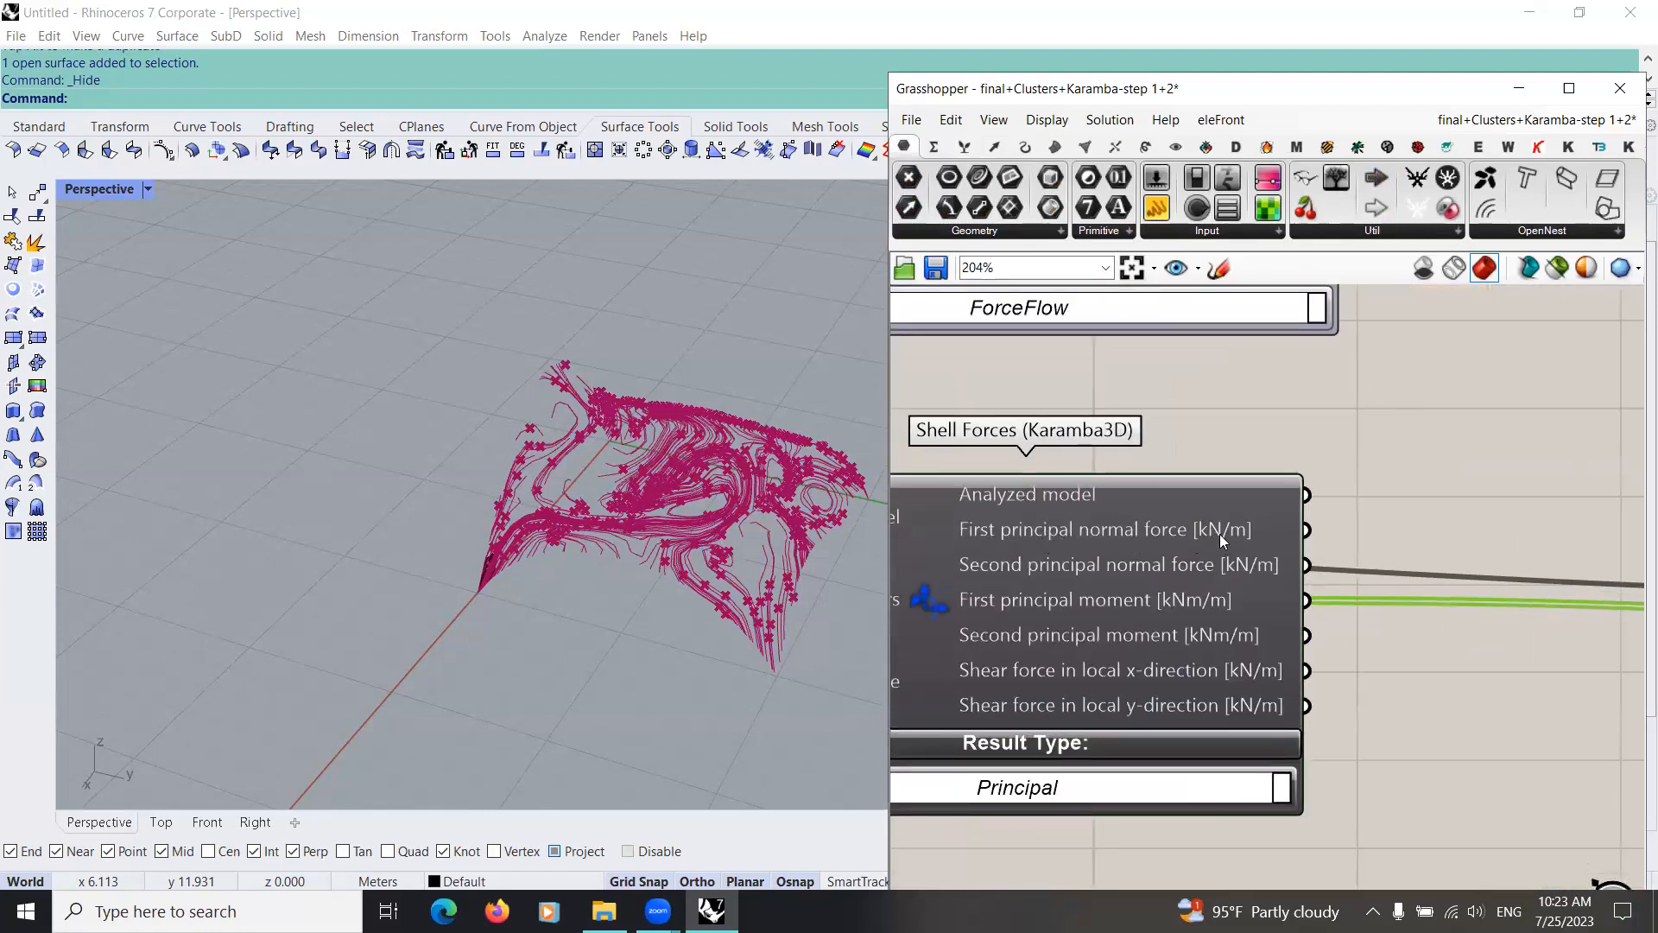
pyautogui.moveTo(1309, 537); pyautogui.dragTo(1106, 525, button='right')
pyautogui.moveTo(1104, 518); pyautogui.dragTo(1141, 701)
pyautogui.scroll(-5, 759, 518)
pyautogui.scroll(-13, 1230, 605)
pyautogui.scroll(8, 1335, 589)
pyautogui.scroll(5, 1201, 679)
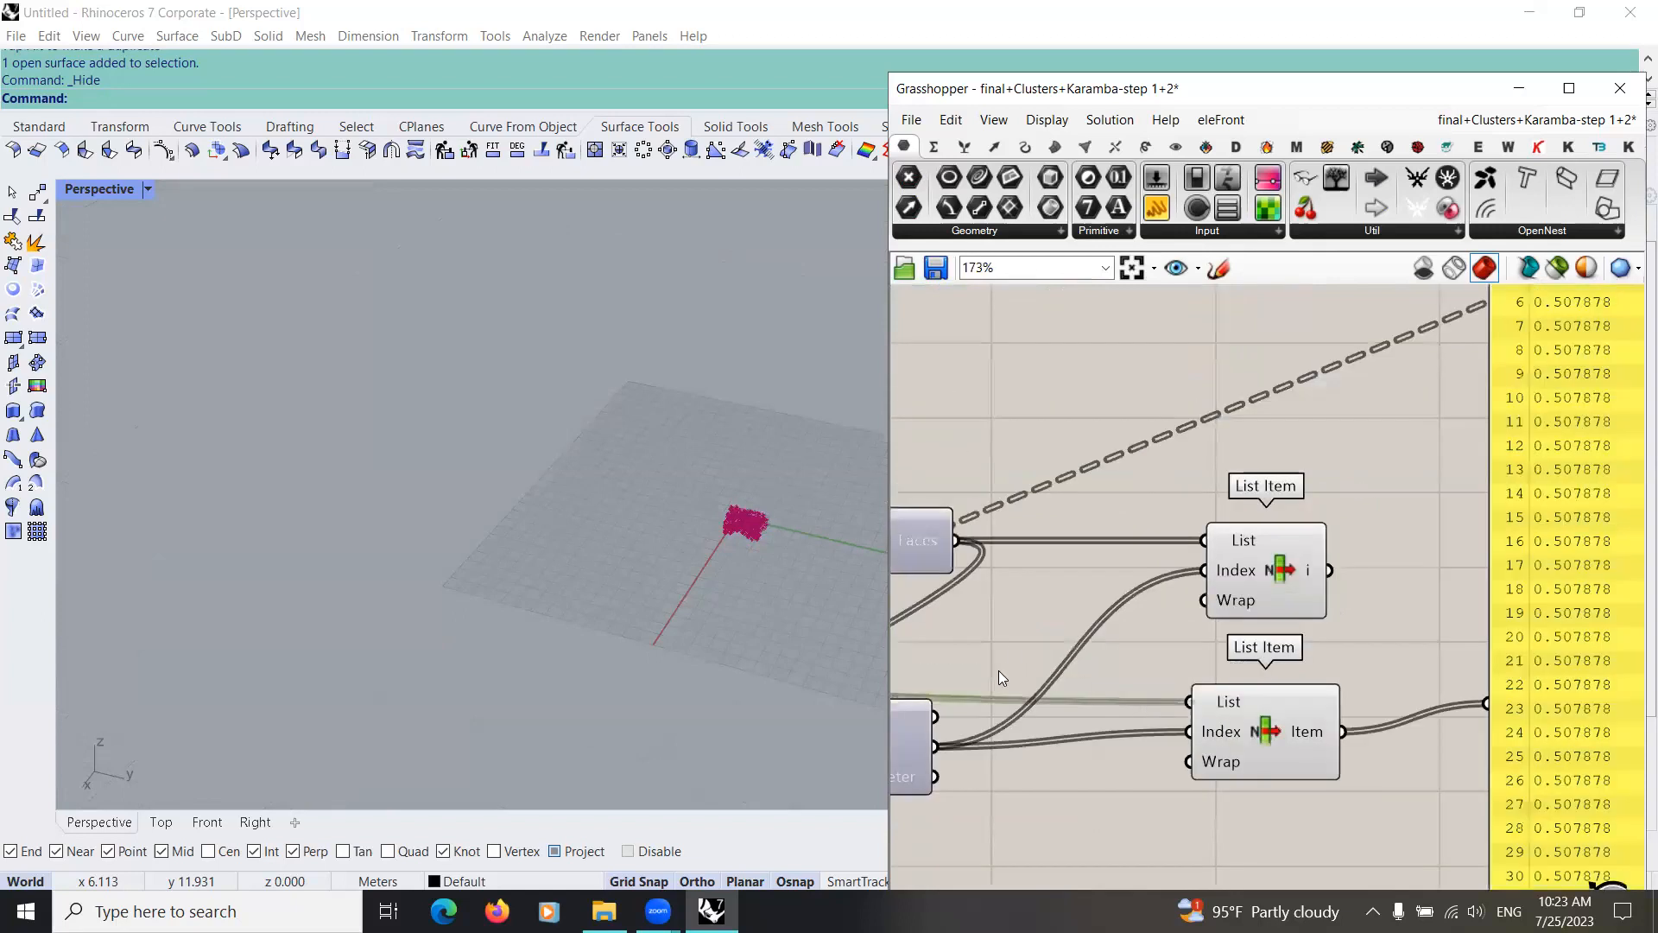
pyautogui.scroll(-3, 1168, 678)
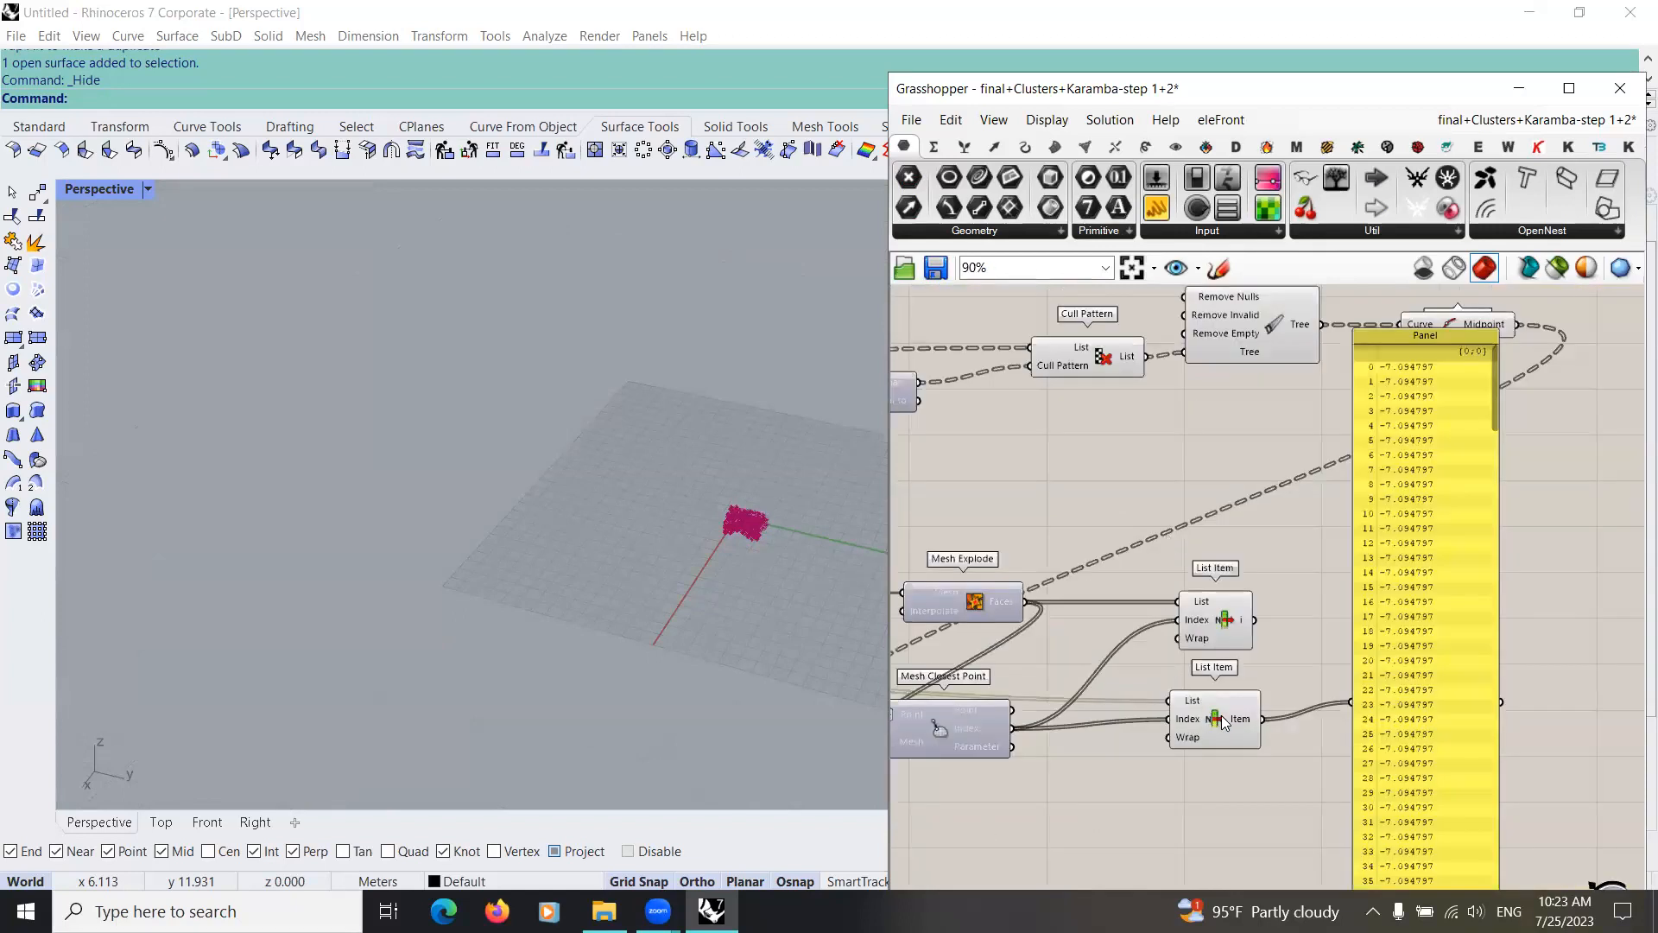
# Step: Move the Panel farther from the lower List Item, and select and reposition Curve Middle to highlight its midpoints in the viewport
pyautogui.scroll(-1, 1220, 715)
pyautogui.moveTo(1220, 715); pyautogui.dragTo(983, 556, button='right')
pyautogui.moveTo(1220, 744); pyautogui.dragTo(1373, 751)
pyautogui.scroll(-4, 1027, 638)
pyautogui.moveTo(1027, 638); pyautogui.dragTo(903, 702, button='right')
pyautogui.scroll(4, 1029, 654)
pyautogui.scroll(2, 1083, 680)
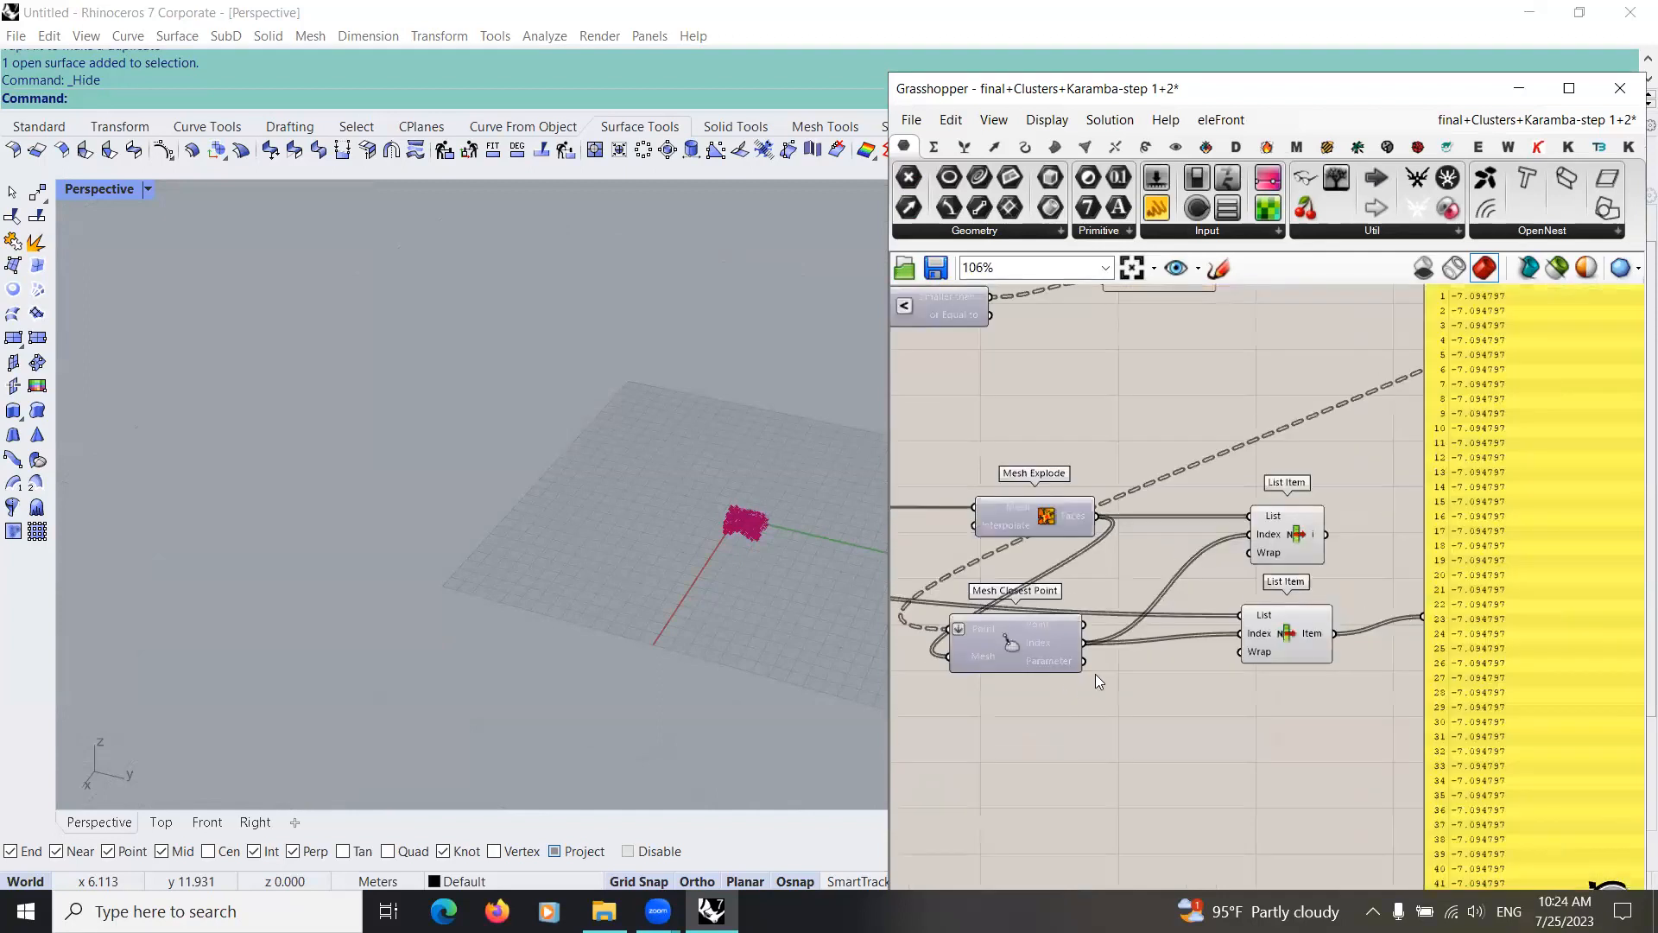
pyautogui.scroll(-1, 1084, 681)
pyautogui.moveTo(1085, 681); pyautogui.dragTo(1151, 716, button='right')
pyautogui.scroll(3, 1122, 662)
pyautogui.moveTo(1434, 594); pyautogui.dragTo(1349, 634, button='right')
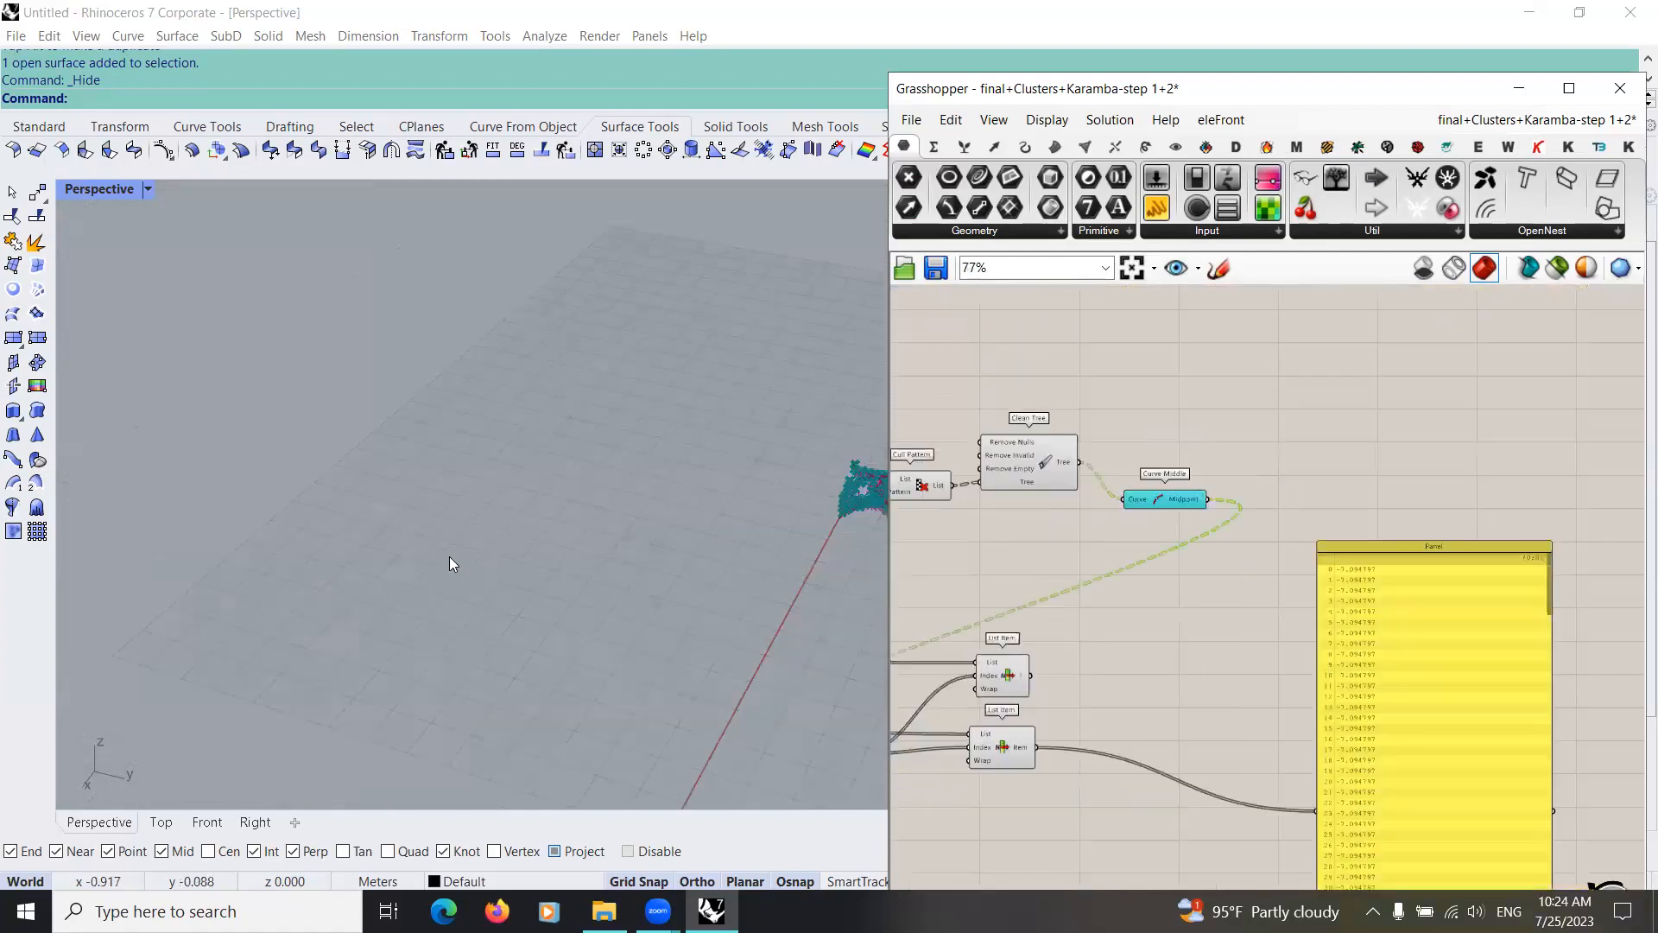
pyautogui.scroll(1, 736, 611)
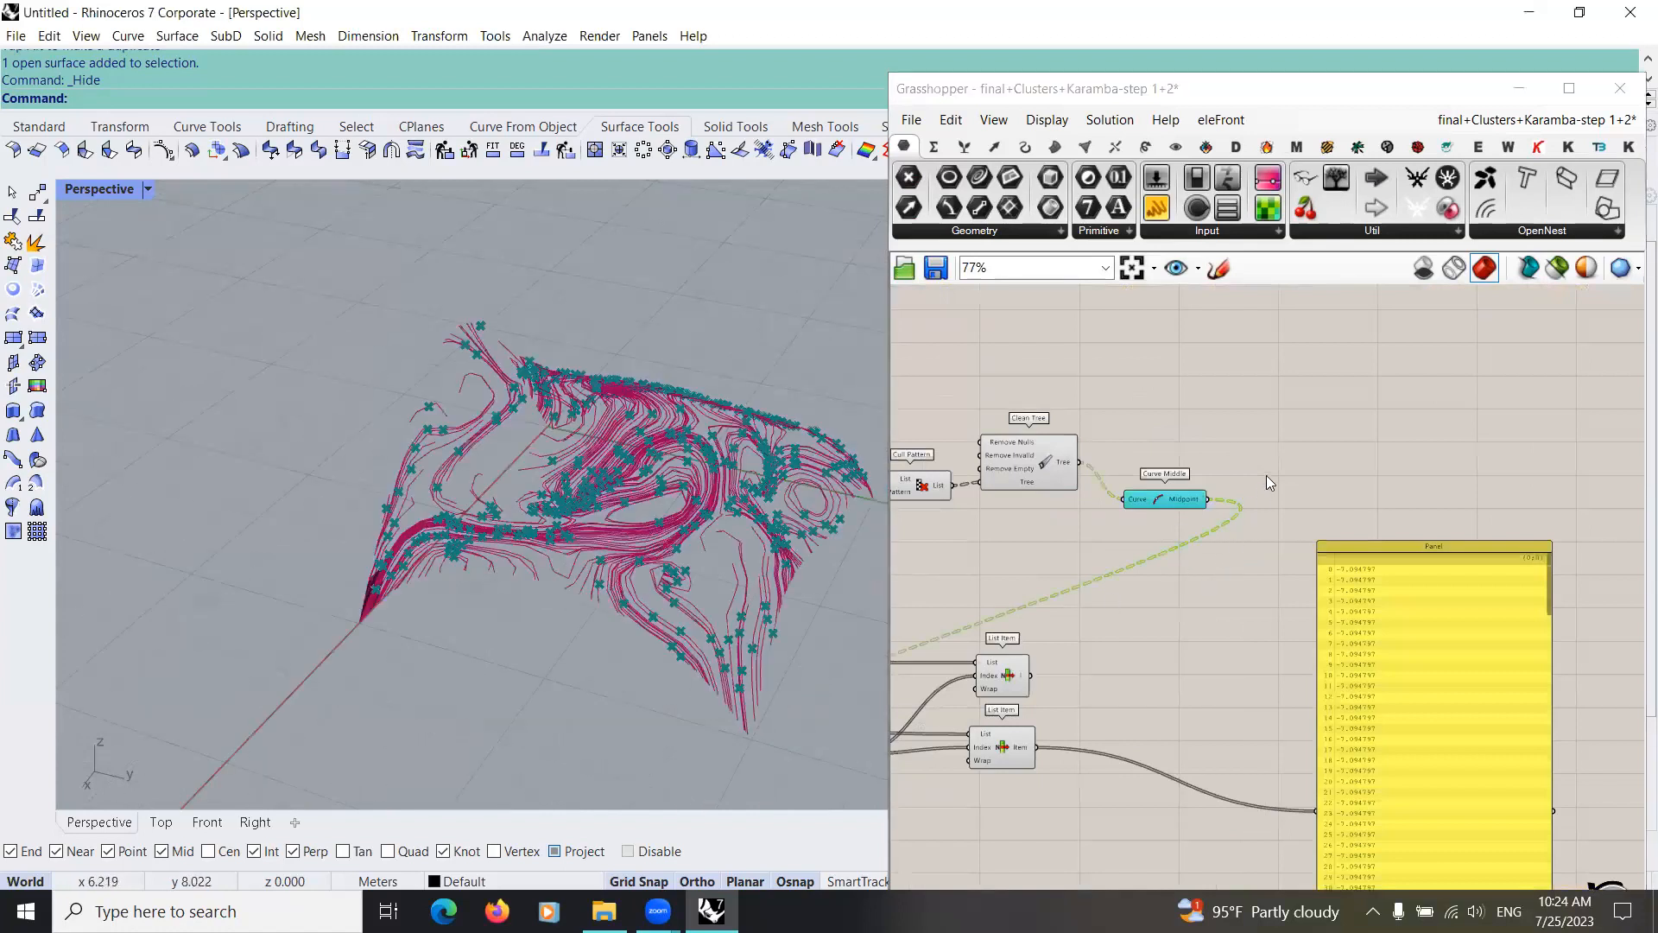
pyautogui.scroll(-3, 1110, 598)
pyautogui.scroll(4, 1114, 444)
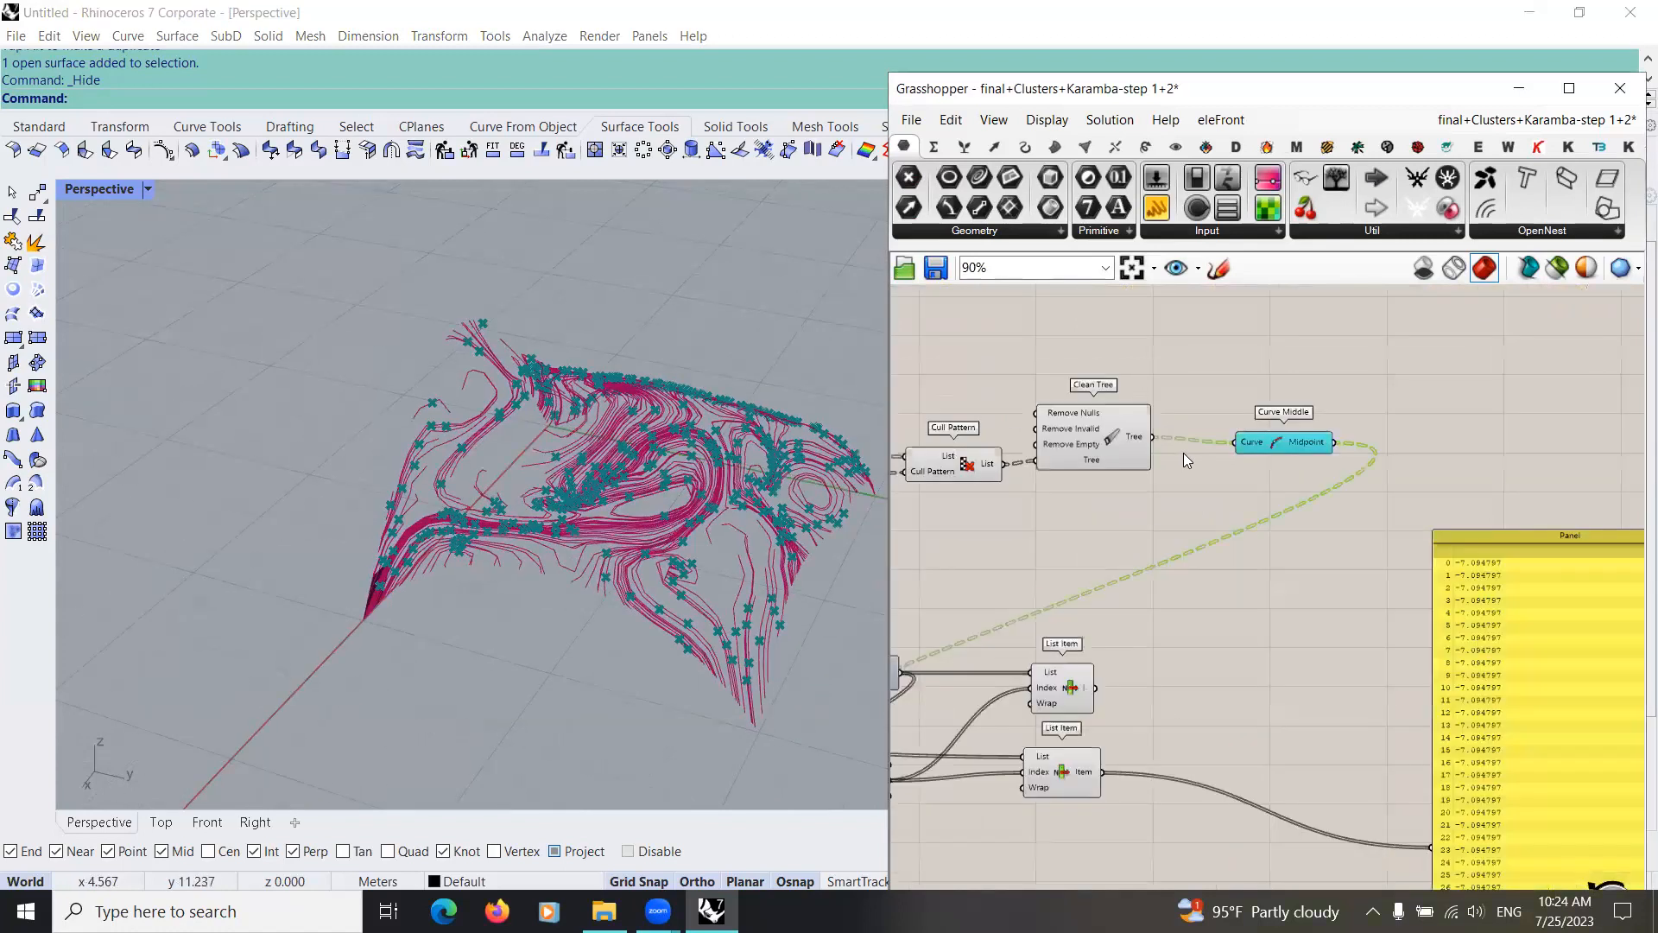
# Step: Select Cull Pattern to highlight its force flow lines, and inspect the connections around Mesh Closest Point and the lower List Item
pyautogui.click(1045, 465)
pyautogui.moveTo(941, 471); pyautogui.dragTo(1083, 507, button='right')
pyautogui.click(1016, 481)
pyautogui.scroll(-3, 1084, 508)
pyautogui.moveTo(906, 611); pyautogui.dragTo(974, 594, button='right')
pyautogui.scroll(3, 1055, 620)
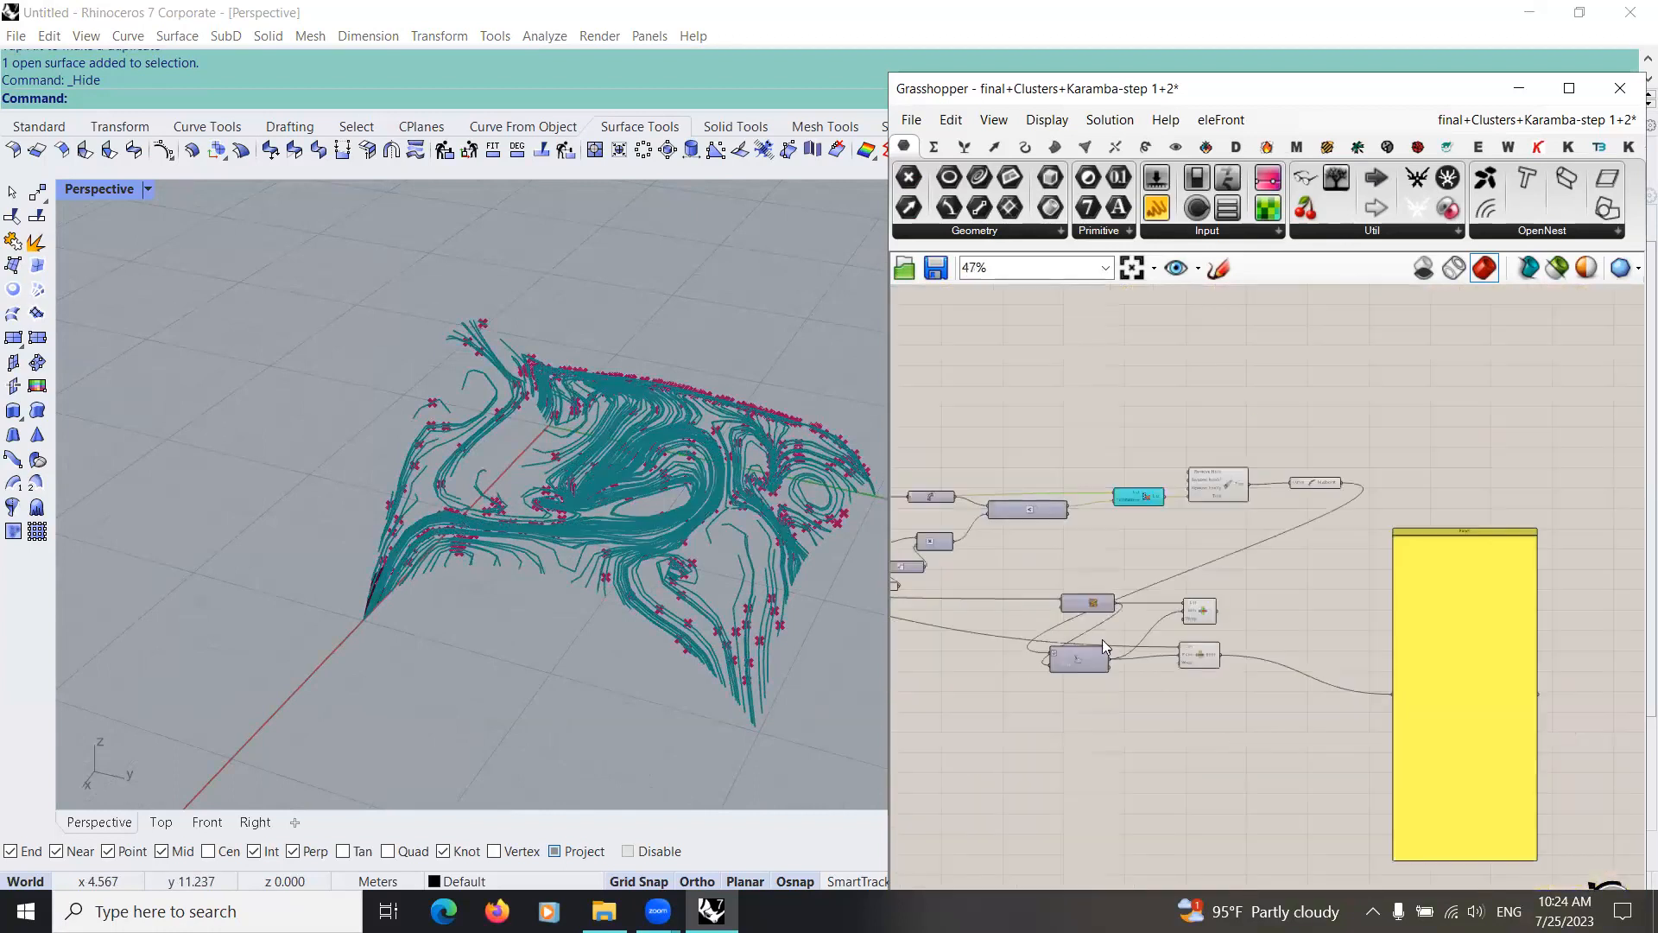
pyautogui.click(1025, 622)
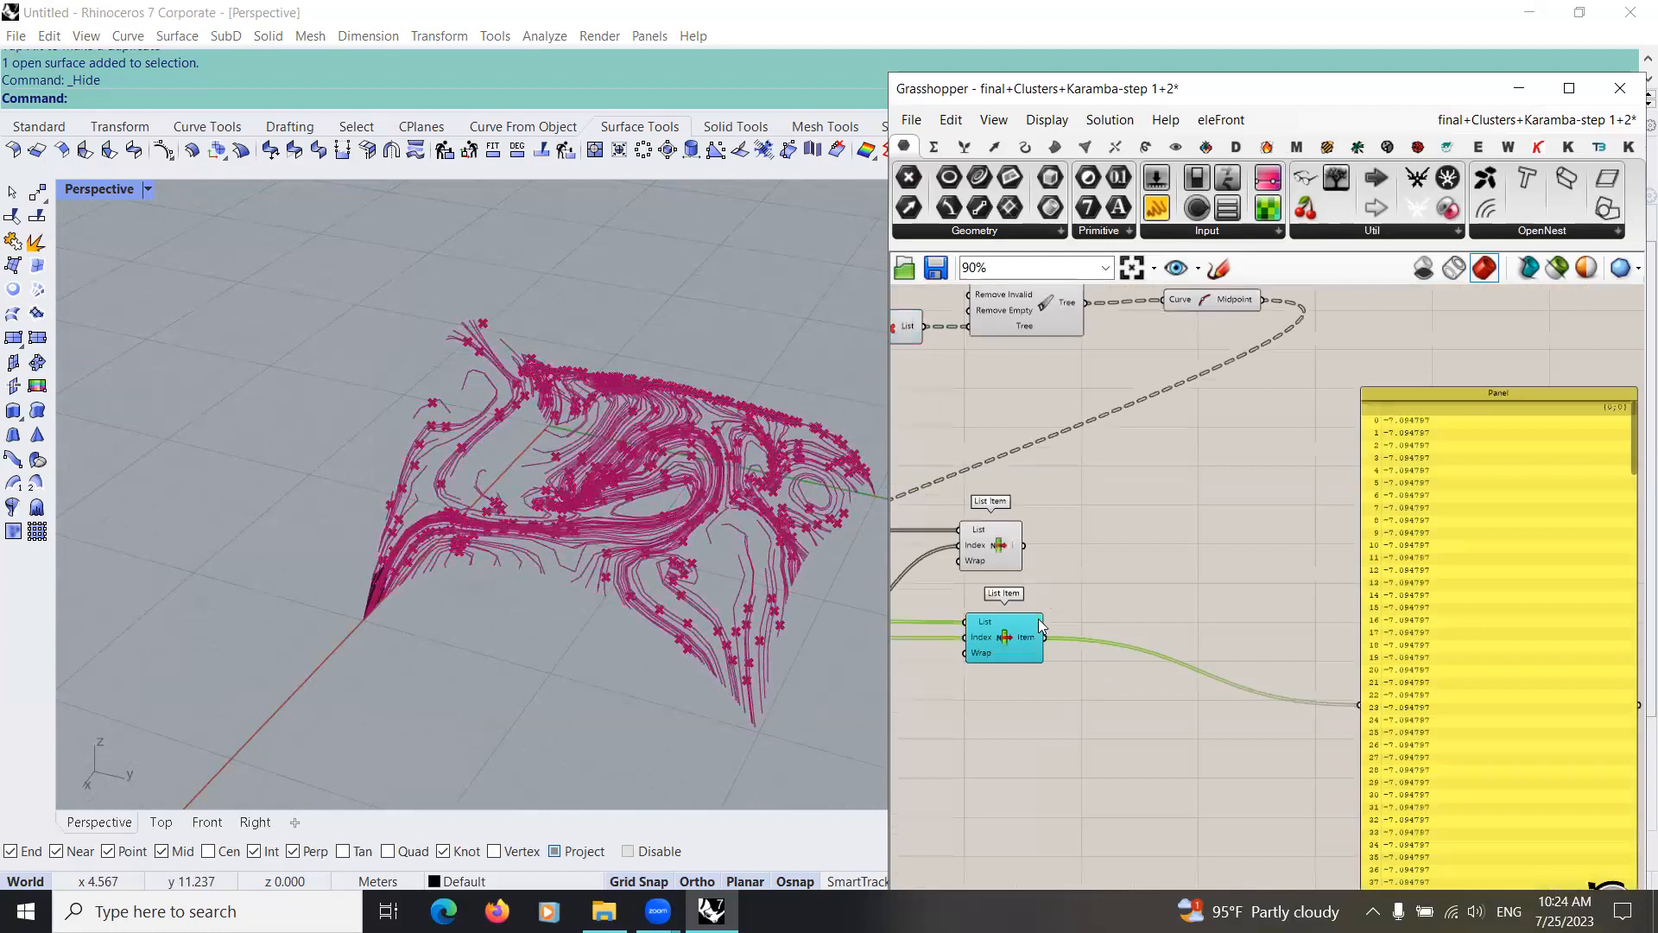
# Step: Examine the matching Mesh Closest Point and lower List Item wiring in the finished teal reference group
pyautogui.scroll(-8, 1037, 623)
pyautogui.scroll(-4, 1031, 465)
pyautogui.scroll(1, 1120, 554)
pyautogui.moveTo(1049, 468); pyautogui.dragTo(999, 585, button='right')
pyautogui.scroll(10, 1122, 557)
pyautogui.scroll(-1, 1097, 639)
pyautogui.moveTo(1083, 541); pyautogui.dragTo(1052, 548, button='right')
pyautogui.scroll(-3, 1040, 557)
pyautogui.moveTo(1226, 546); pyautogui.dragTo(1054, 551, button='right')
pyautogui.moveTo(1038, 550); pyautogui.dragTo(1036, 570)
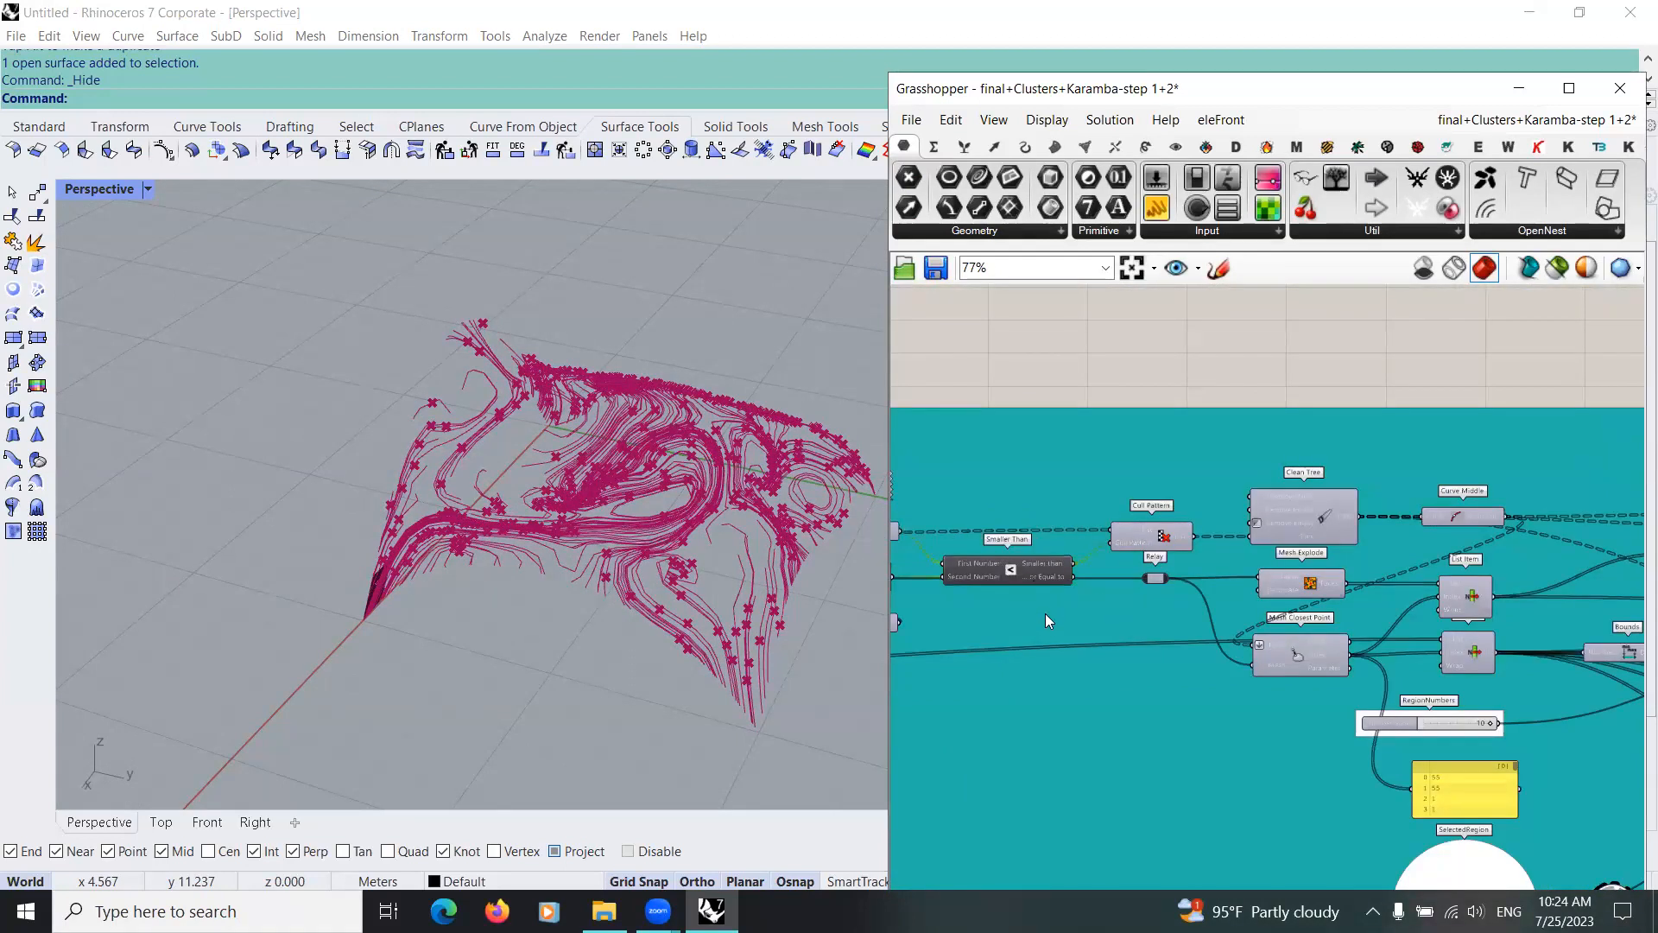
pyautogui.moveTo(1302, 618); pyautogui.dragTo(1043, 587, button='right')
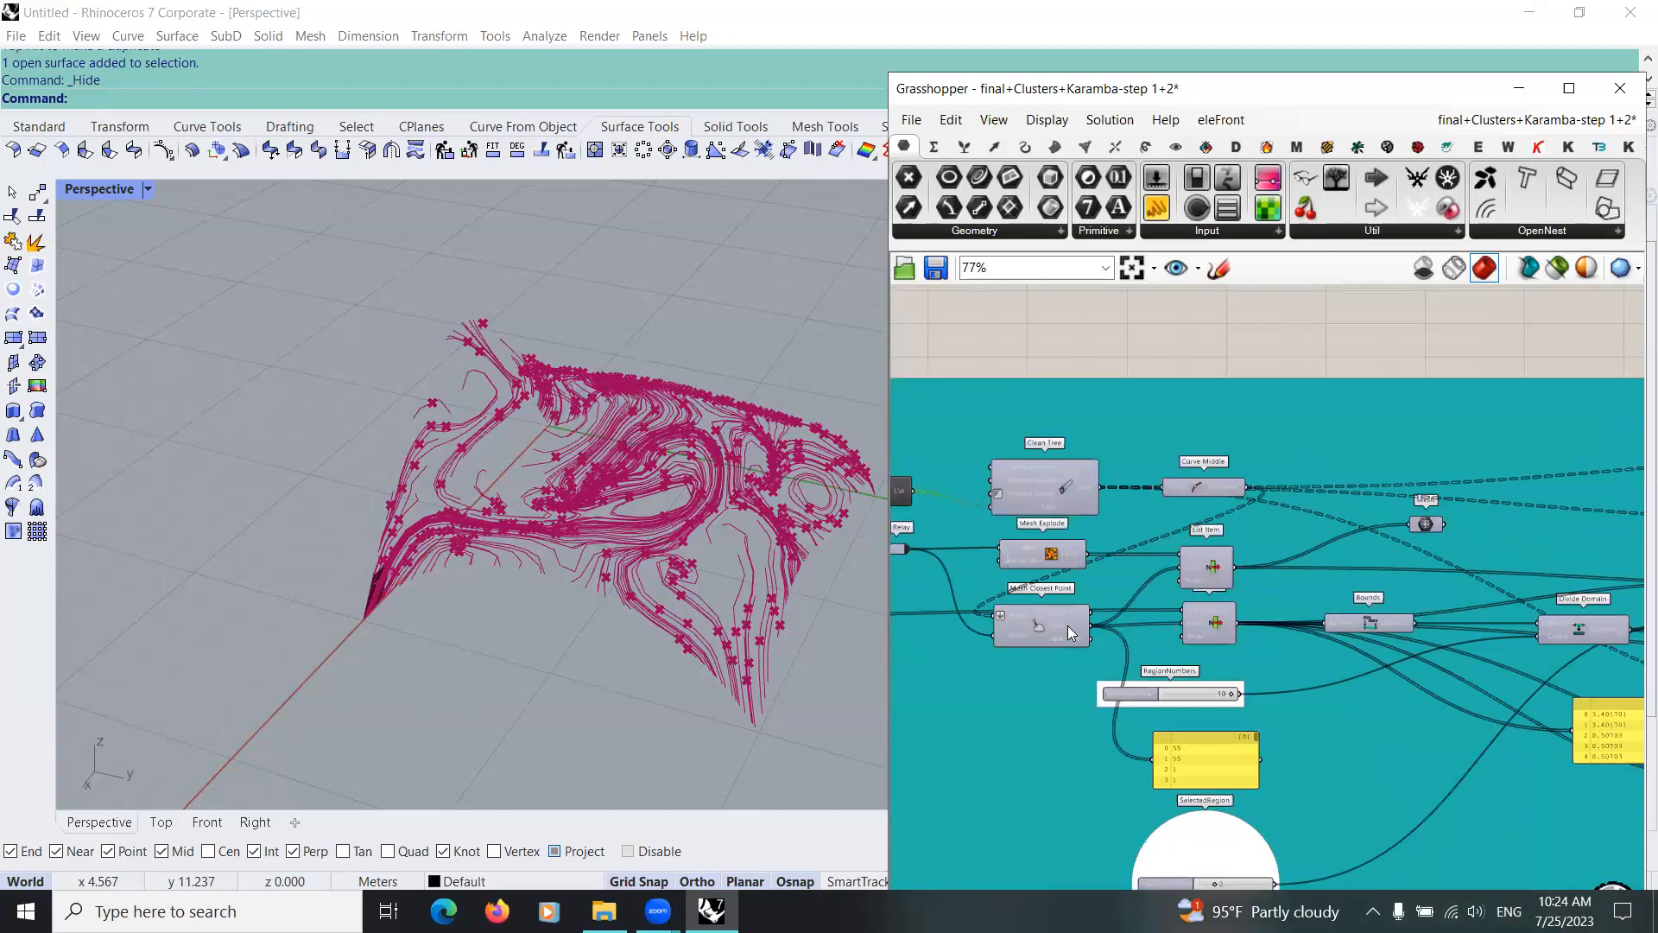
pyautogui.click(1059, 630)
pyautogui.moveTo(1235, 657); pyautogui.dragTo(1096, 647, button='right')
pyautogui.click(1093, 625)
pyautogui.scroll(2, 1062, 635)
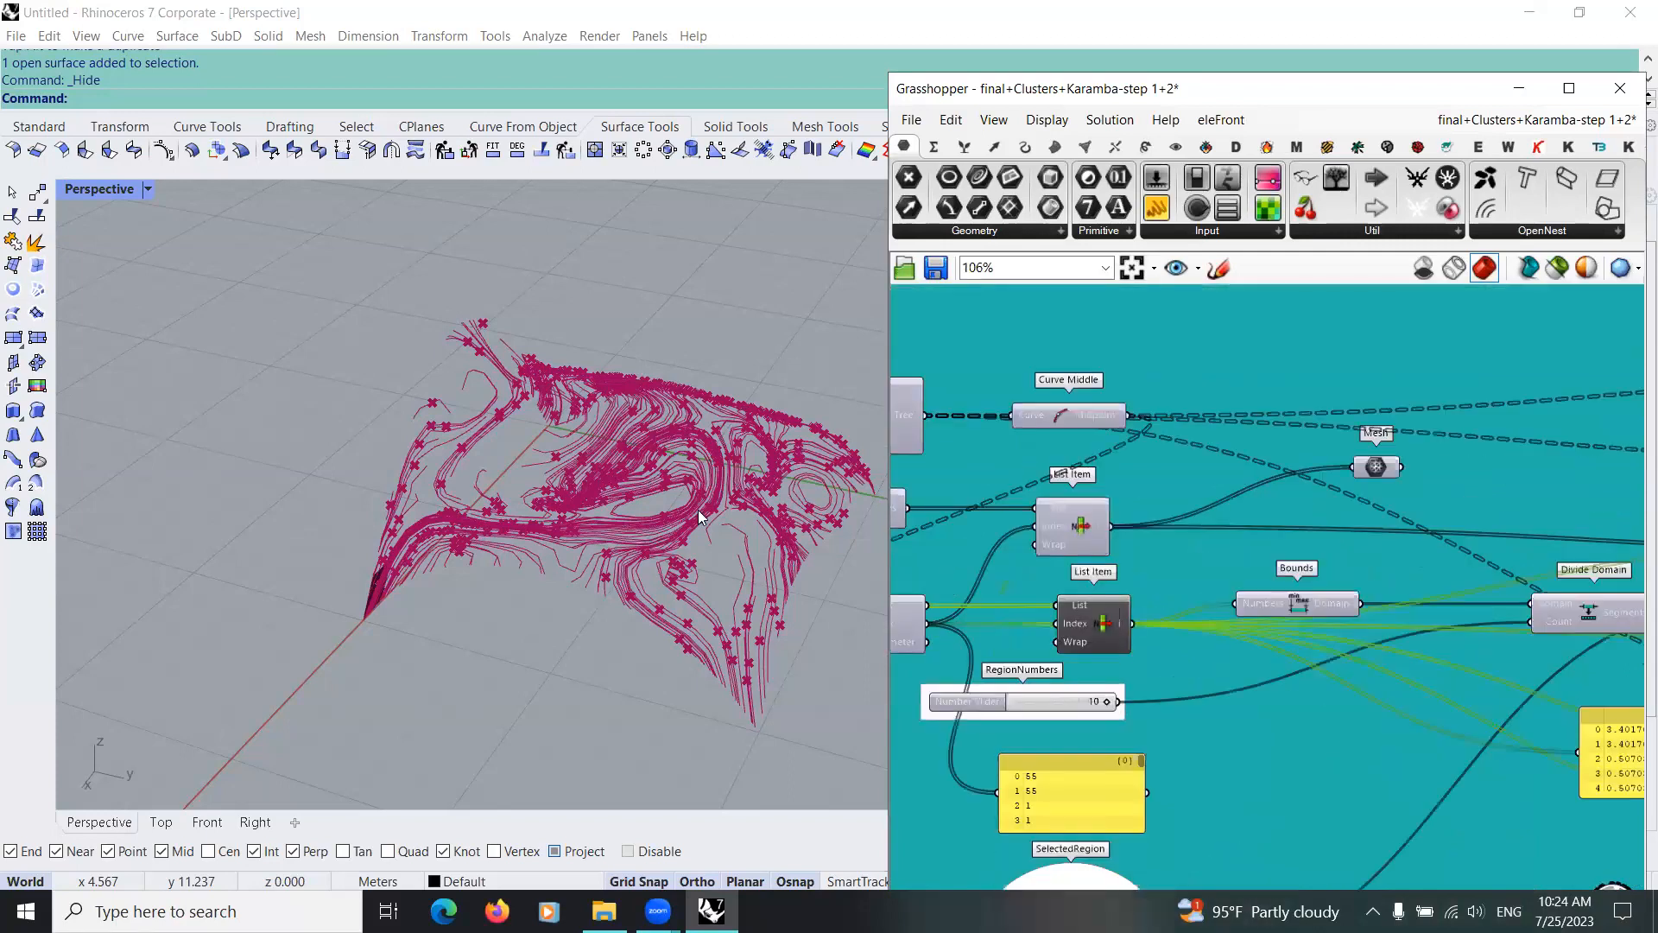
# Step: Select the reference group's upper List Item and inspect its highlighted mesh faces in the Rhino viewport from another angle
pyautogui.moveTo(673, 579); pyautogui.dragTo(855, 592, button='right')
pyautogui.moveTo(1109, 635); pyautogui.dragTo(1105, 623)
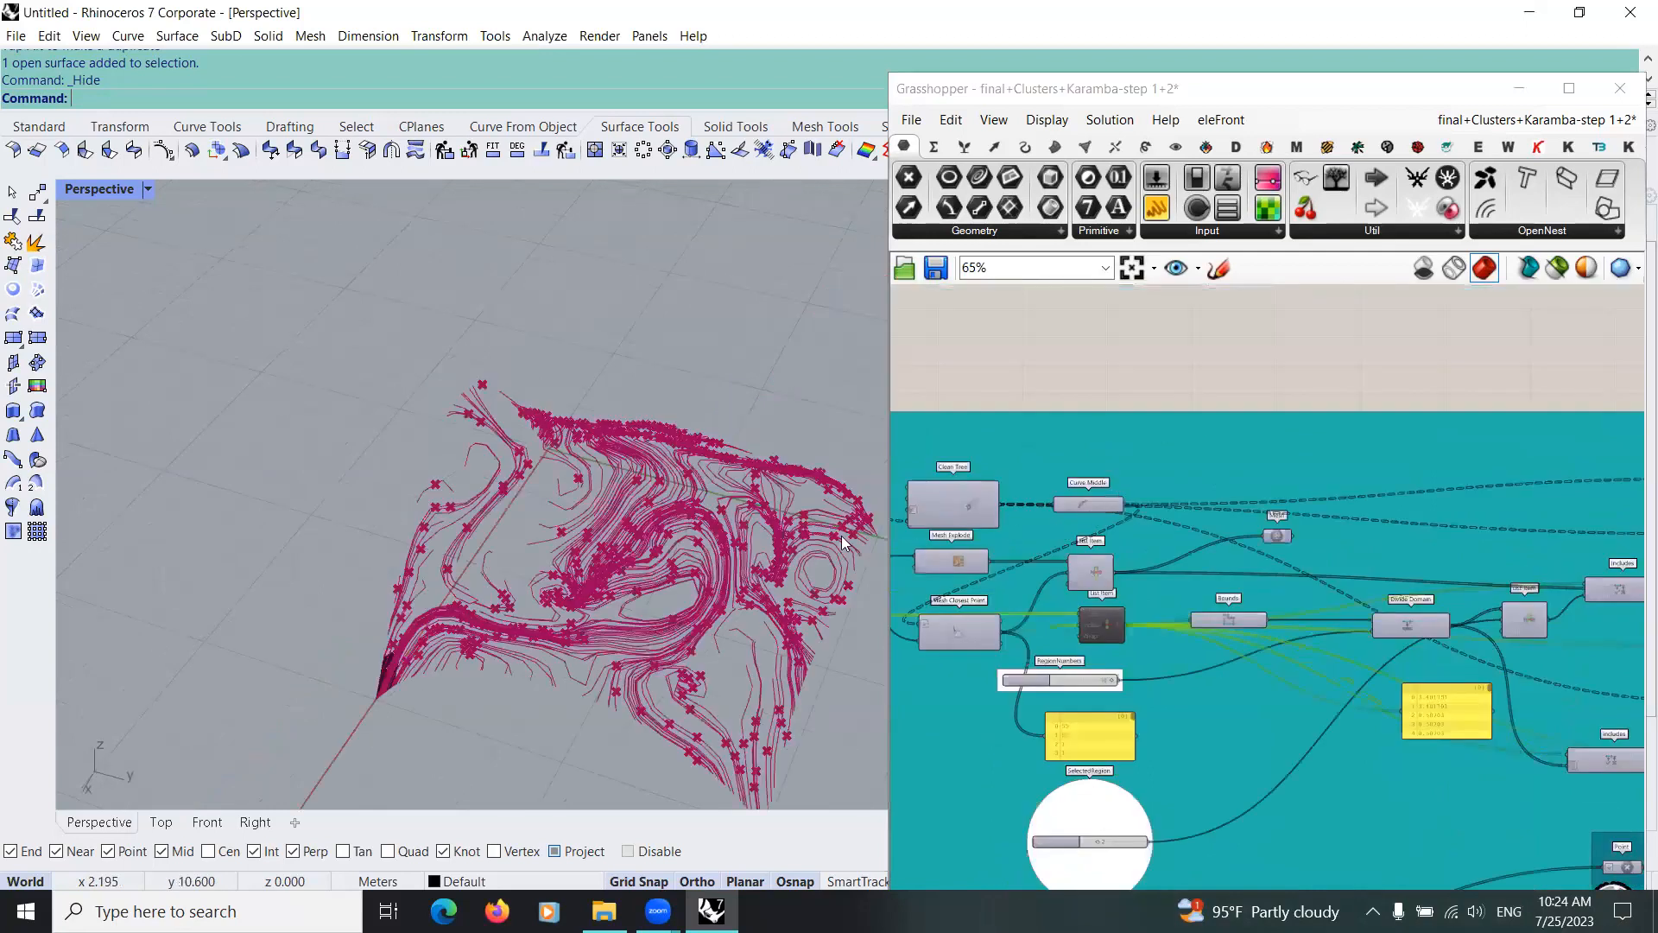
pyautogui.scroll(4, 1127, 615)
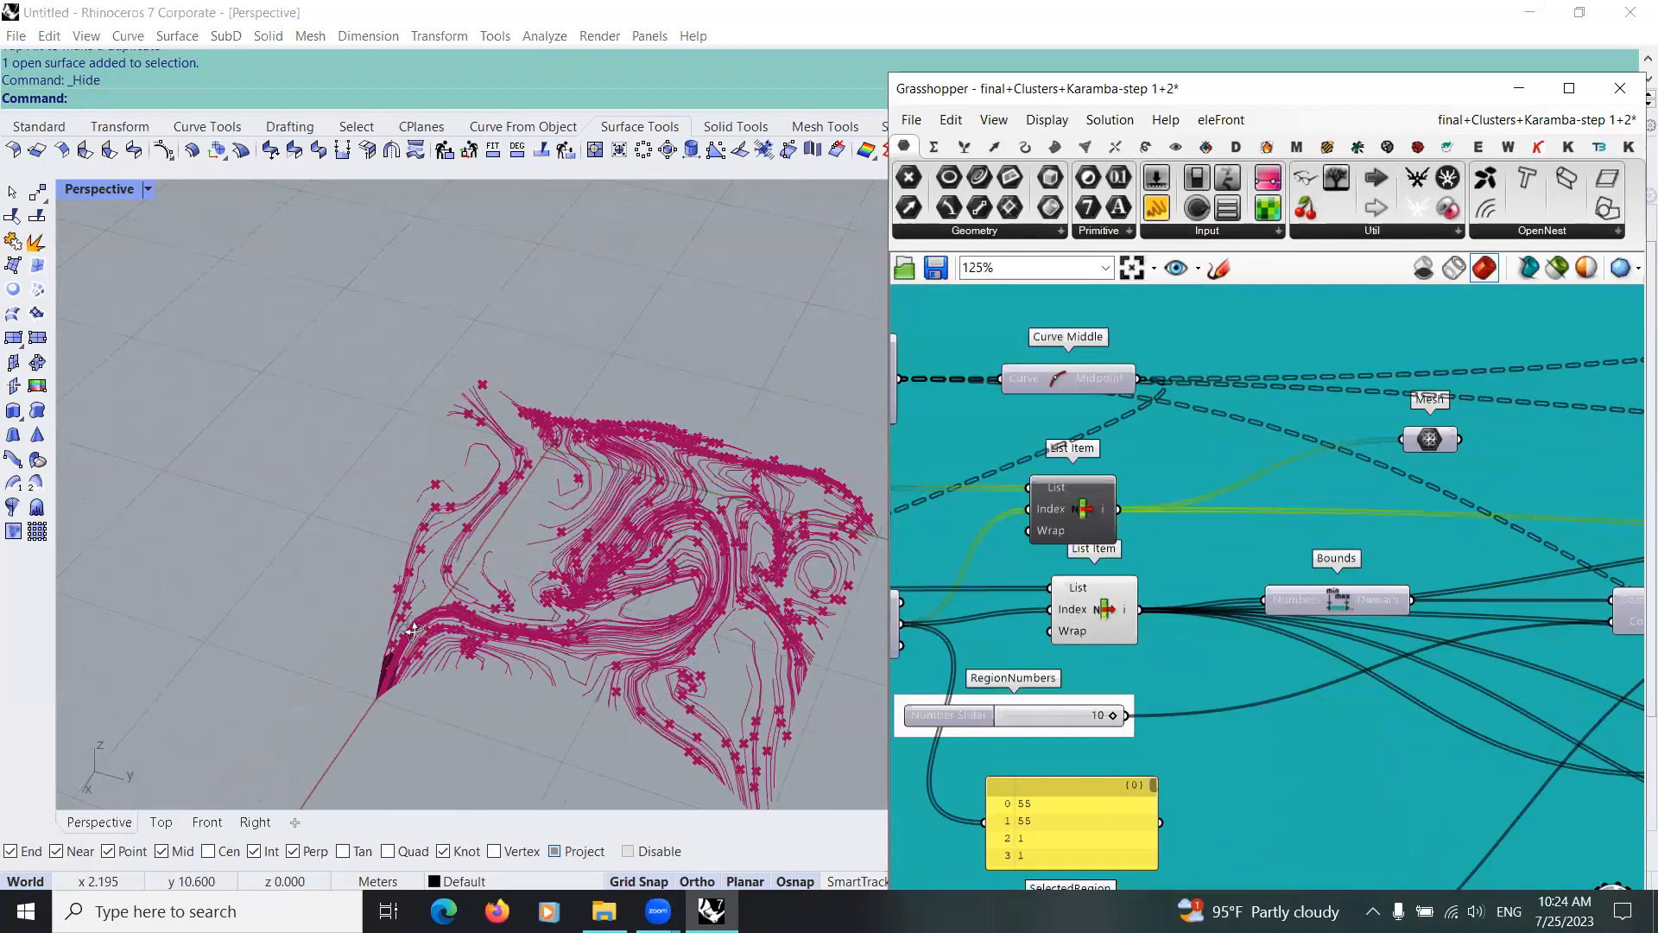
pyautogui.click(1073, 497)
pyautogui.moveTo(746, 610); pyautogui.dragTo(340, 536, button='right')
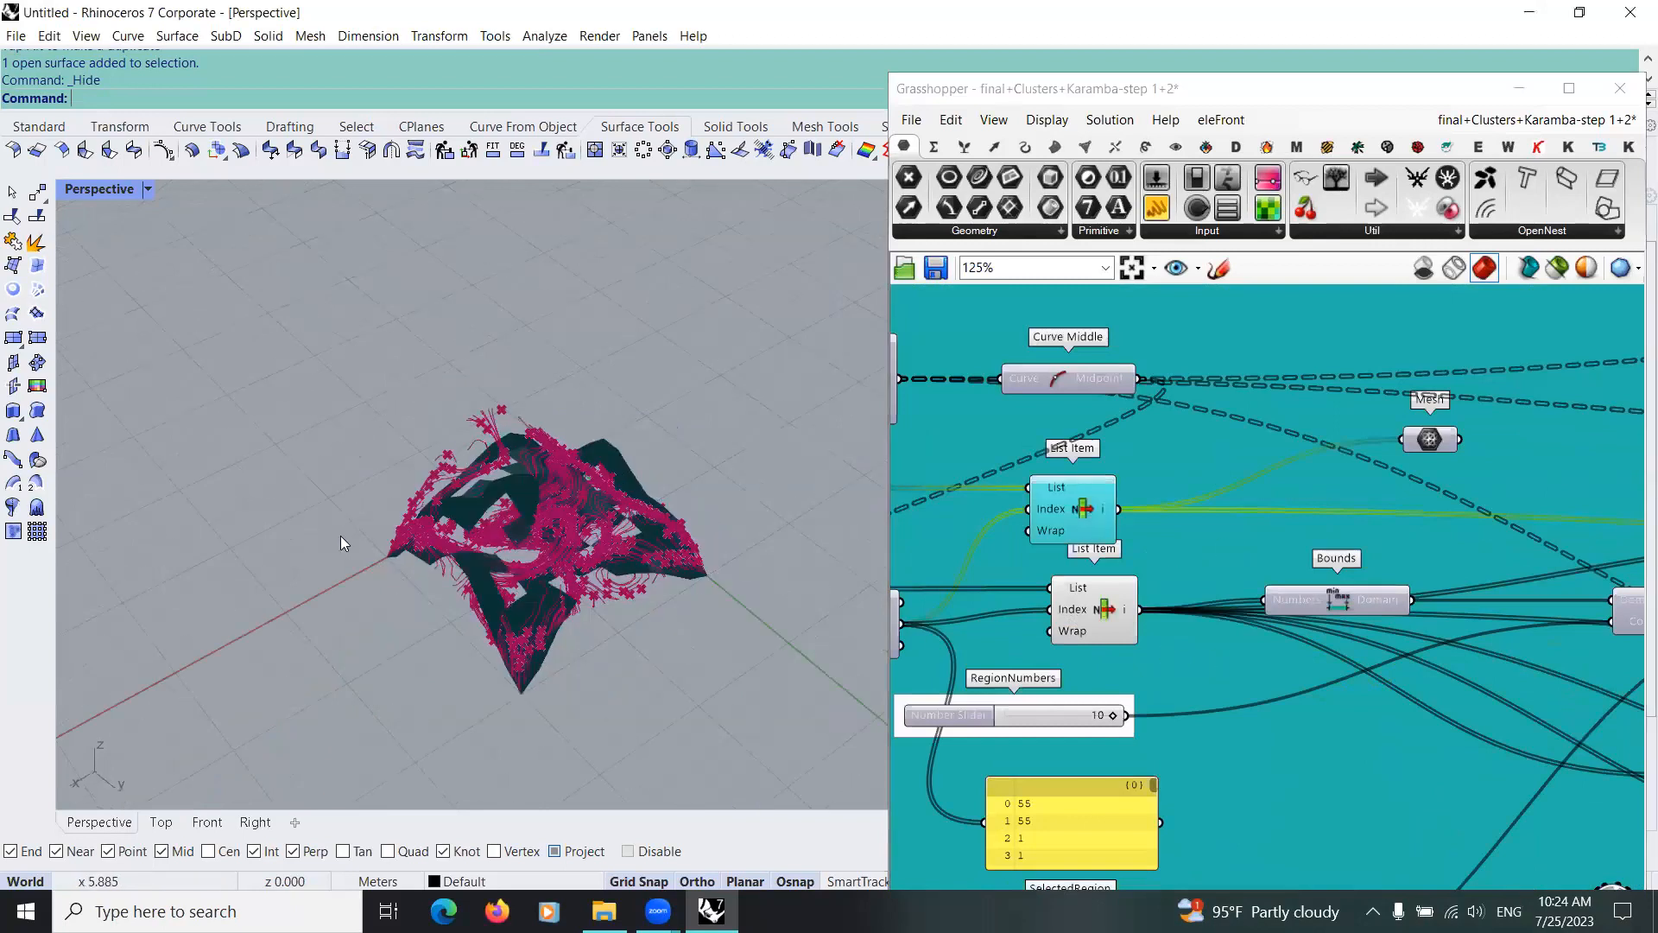
# Step: Move the reference group's upper List Item slightly upward, clear of the lower List Item
pyautogui.scroll(-1, 1178, 528)
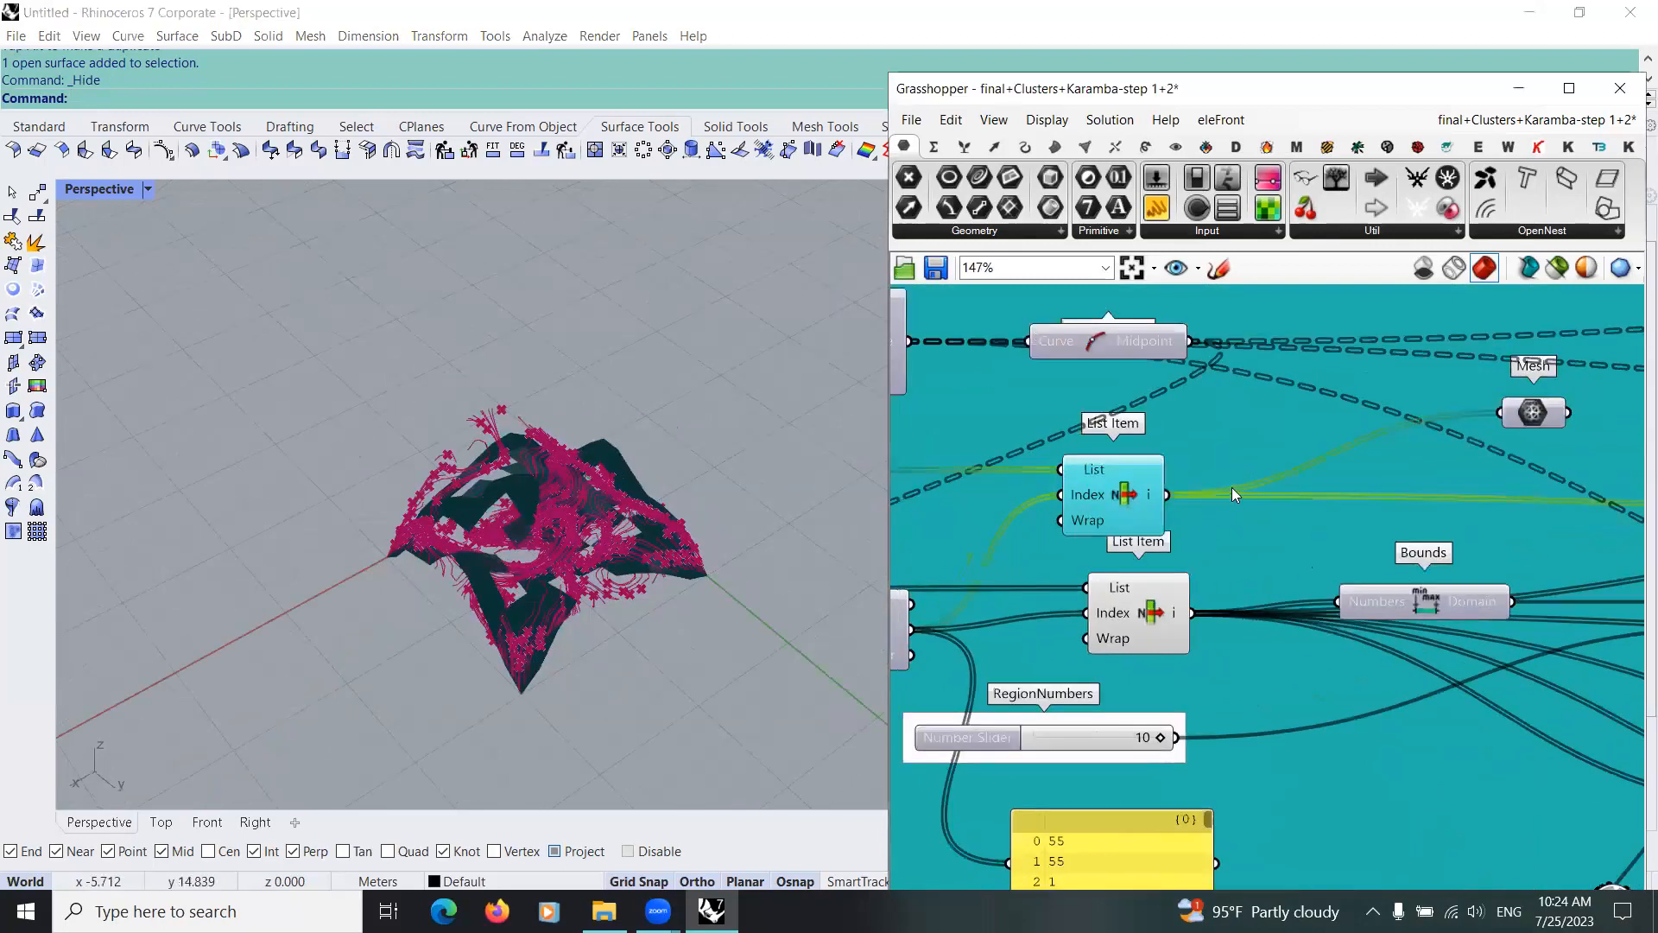
pyautogui.scroll(-1, 1242, 467)
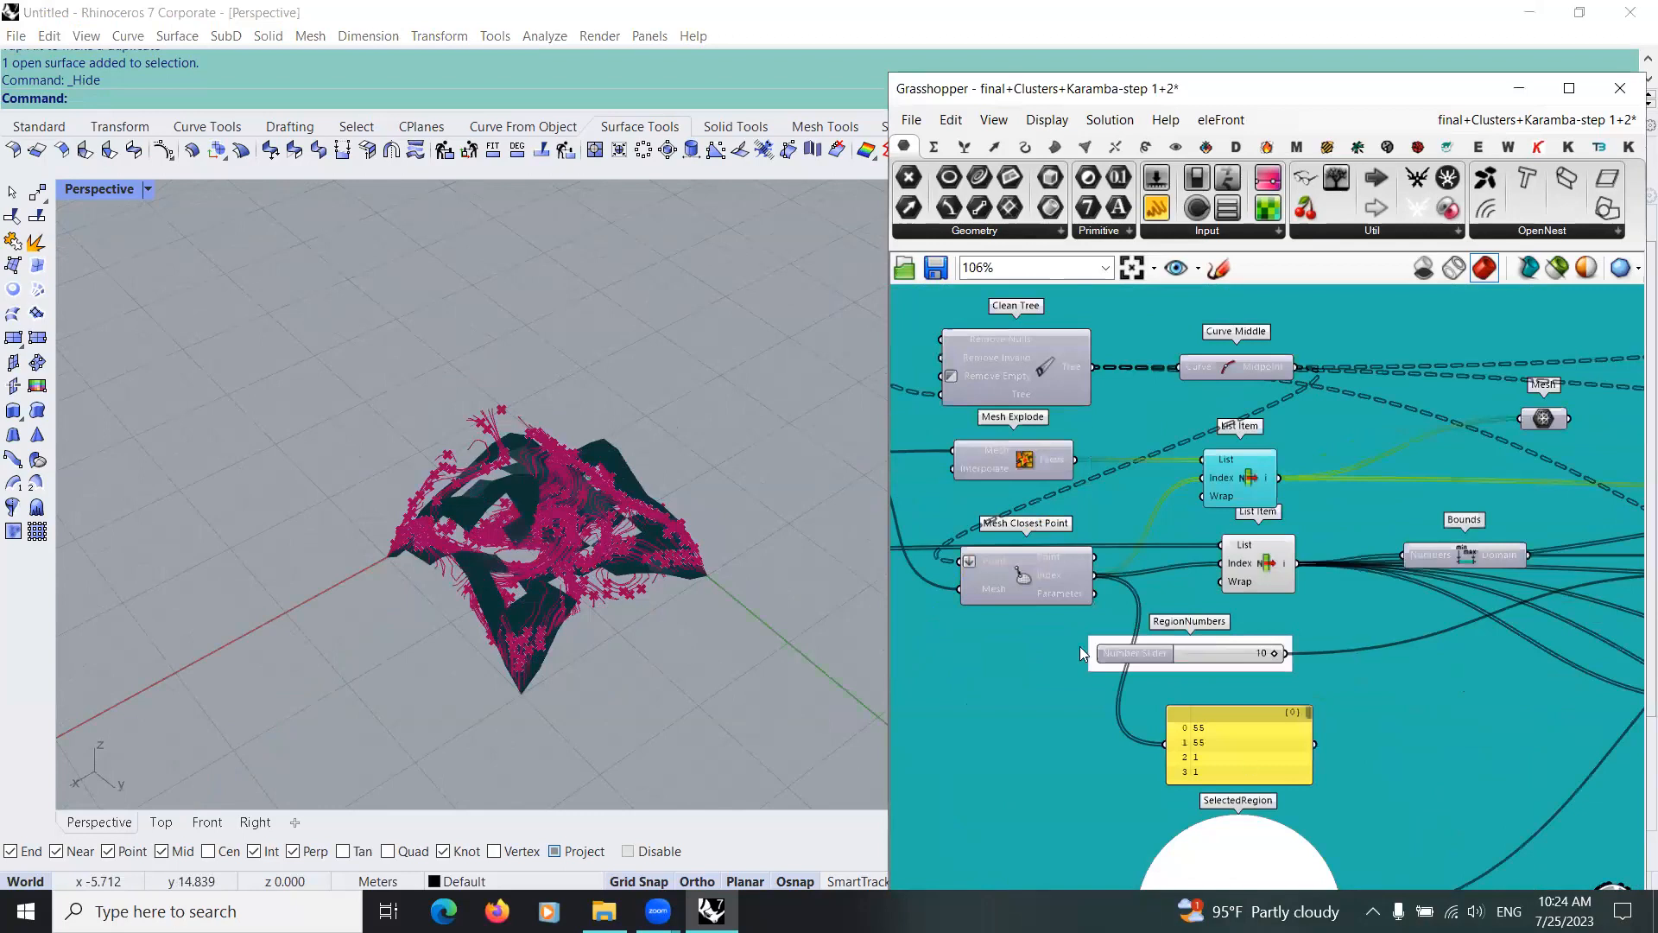
pyautogui.moveTo(1244, 480); pyautogui.dragTo(1255, 457)
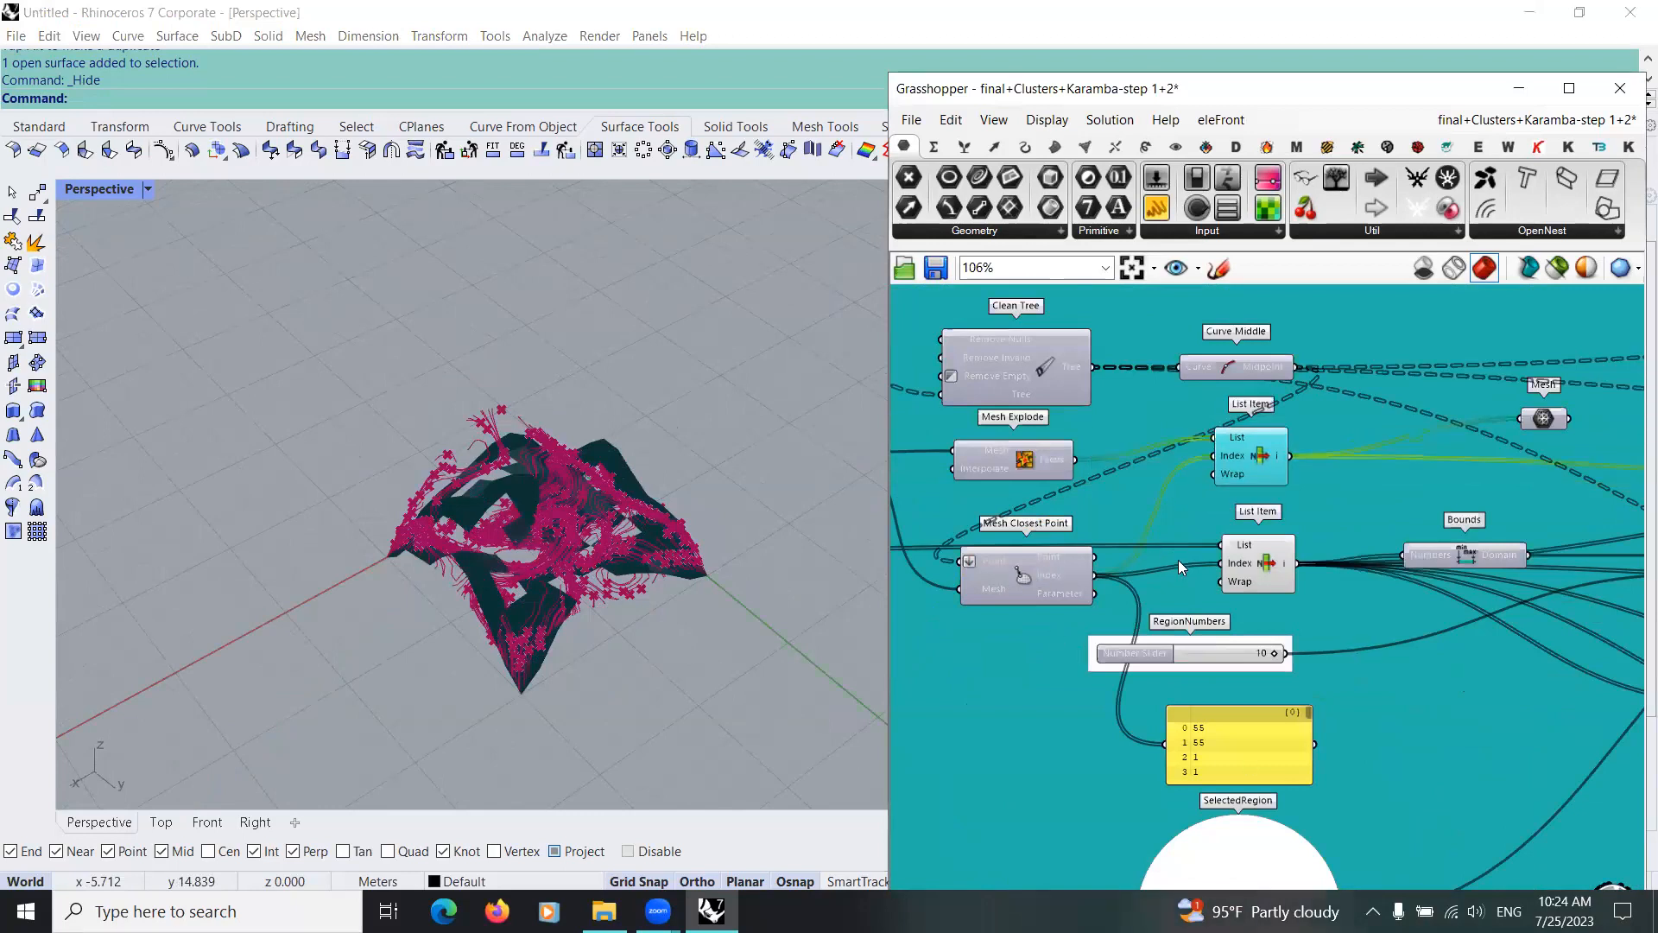
# Step: Examine the face index Panel connected to Mesh Closest Point in the reference group
pyautogui.scroll(-2, 1138, 537)
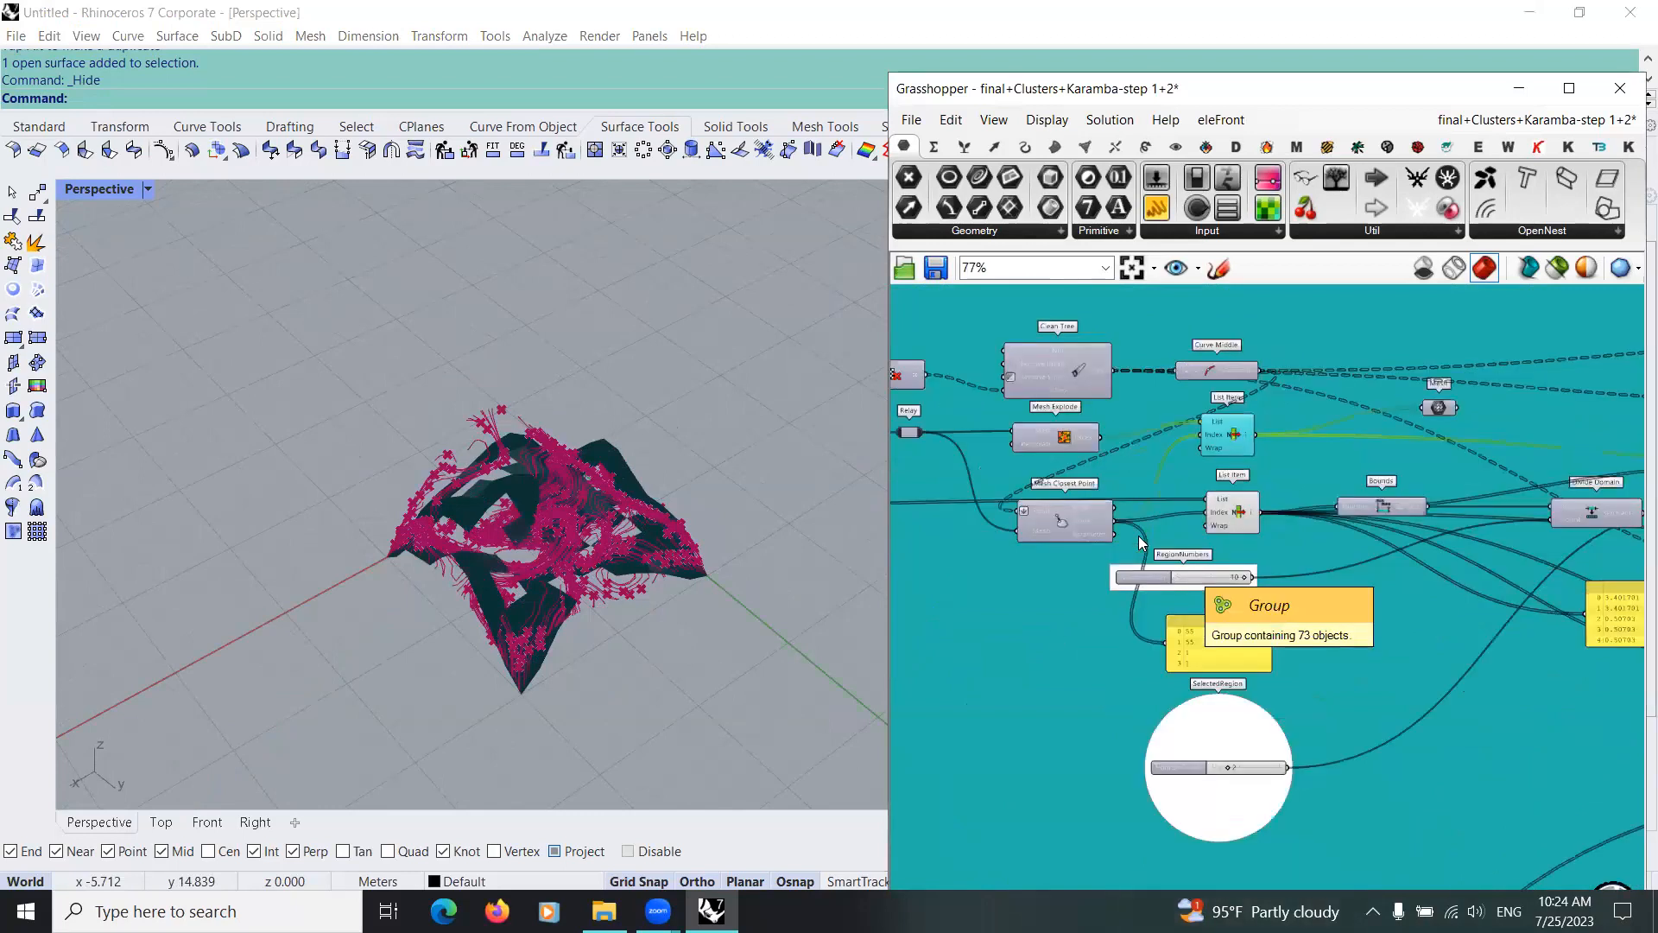
pyautogui.scroll(2, 1138, 535)
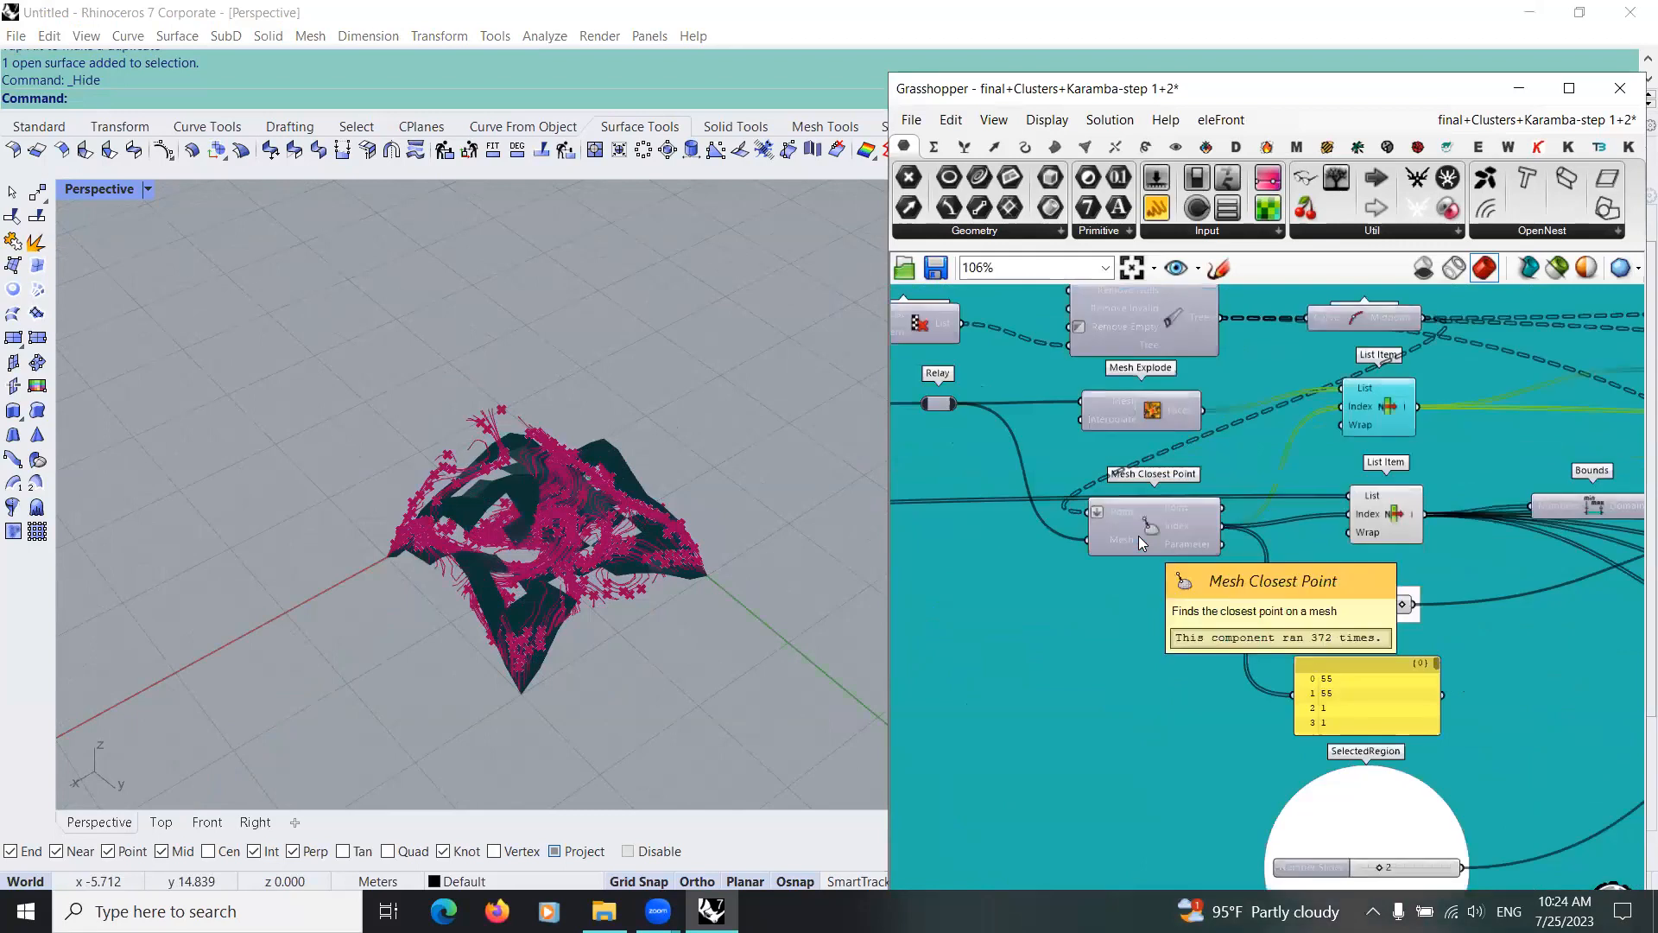
pyautogui.scroll(-6, 1148, 551)
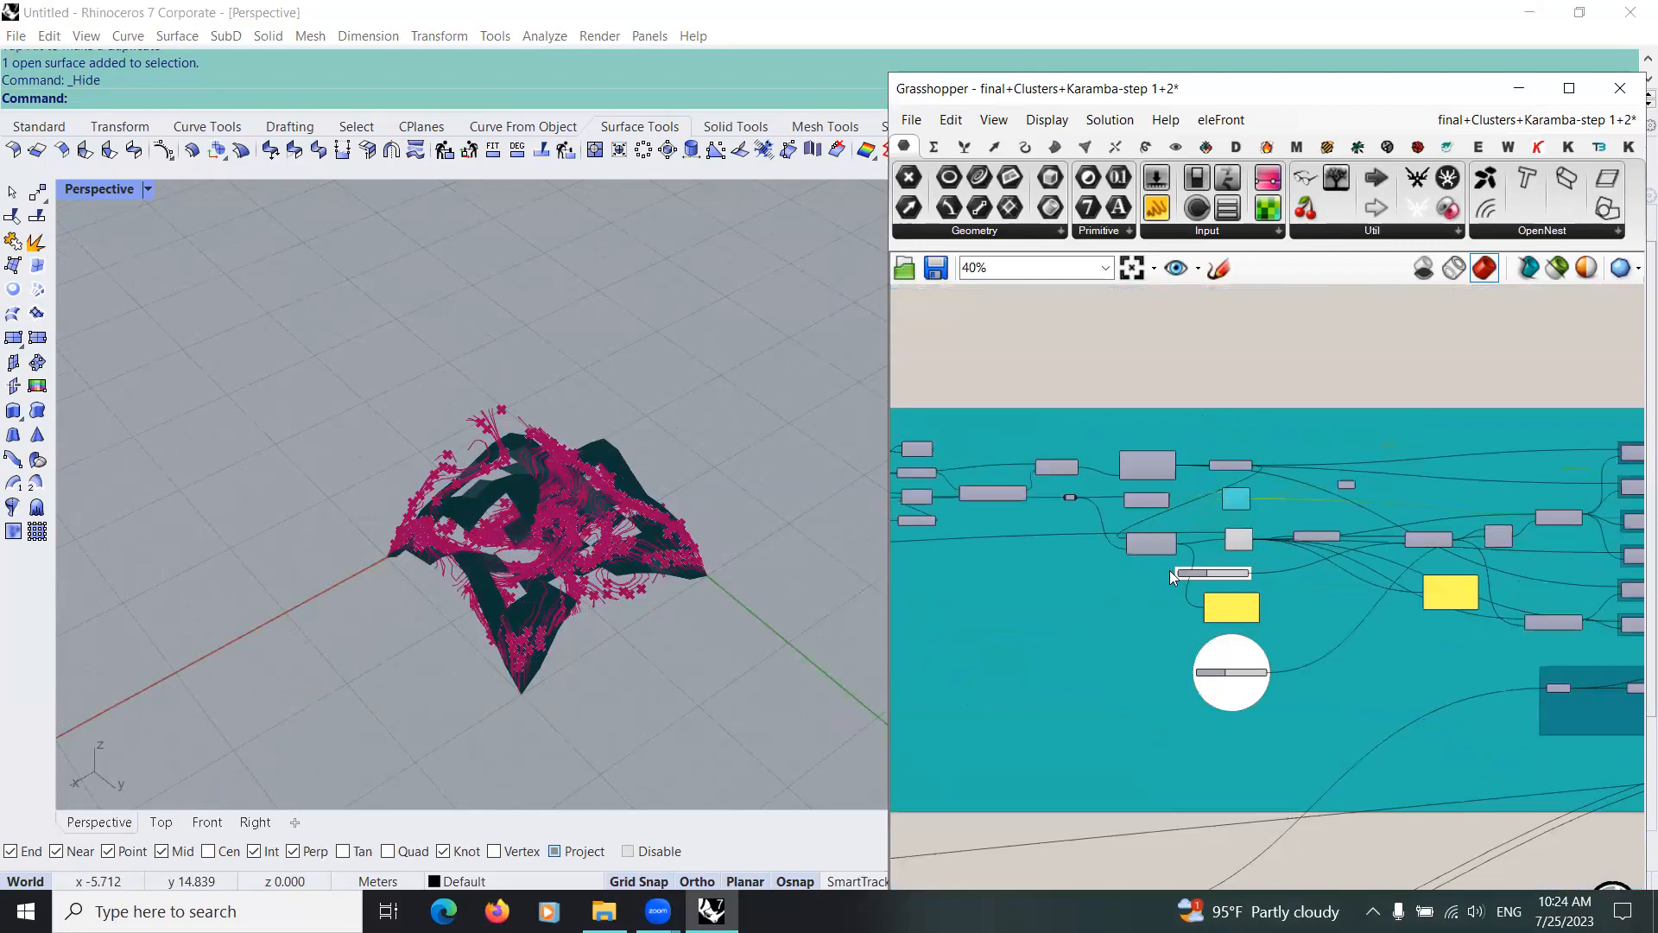
pyautogui.moveTo(1231, 612); pyautogui.dragTo(1169, 570, button='right')
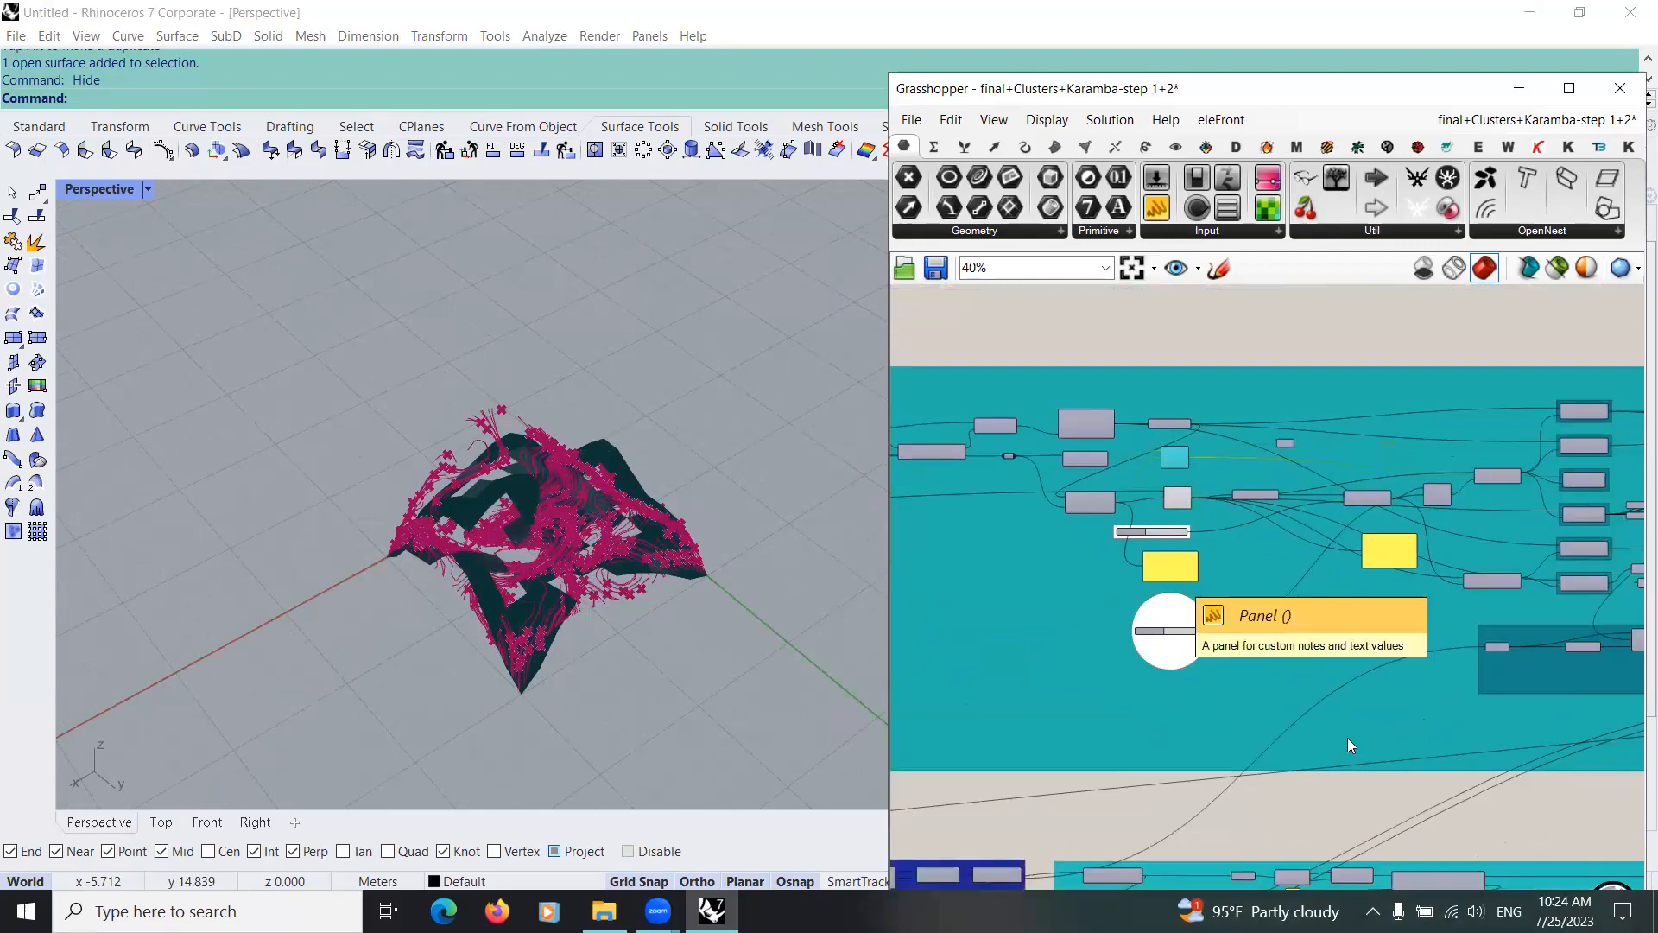
pyautogui.scroll(11, 1171, 572)
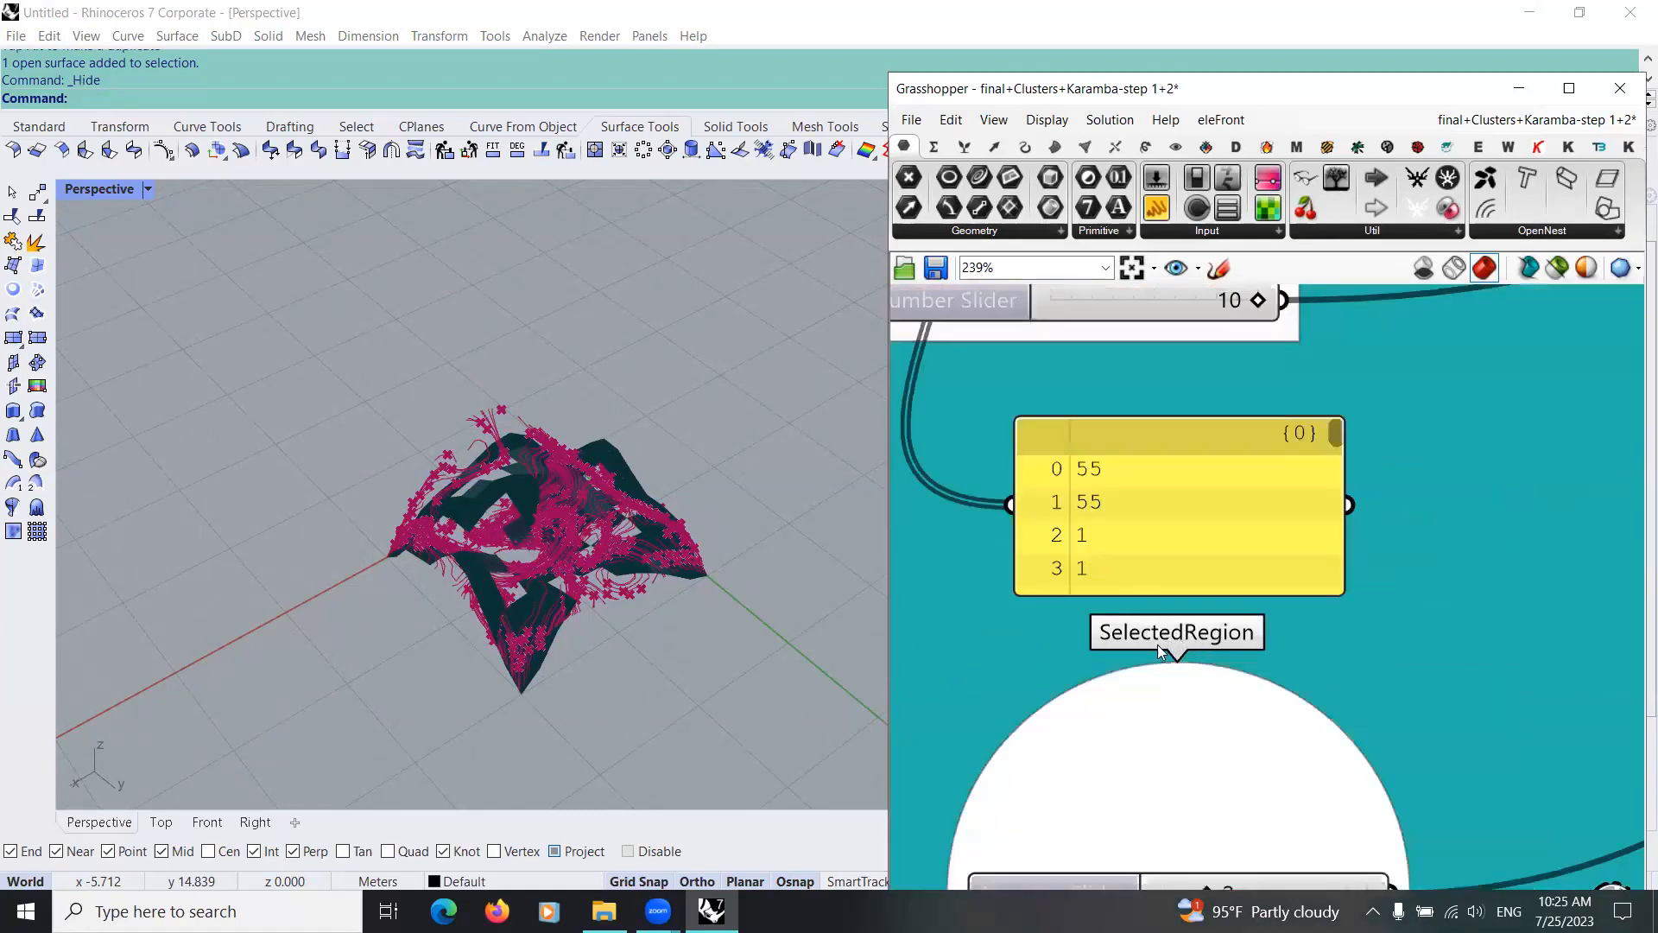
pyautogui.scroll(-1, 1169, 645)
pyautogui.scroll(-6, 1149, 460)
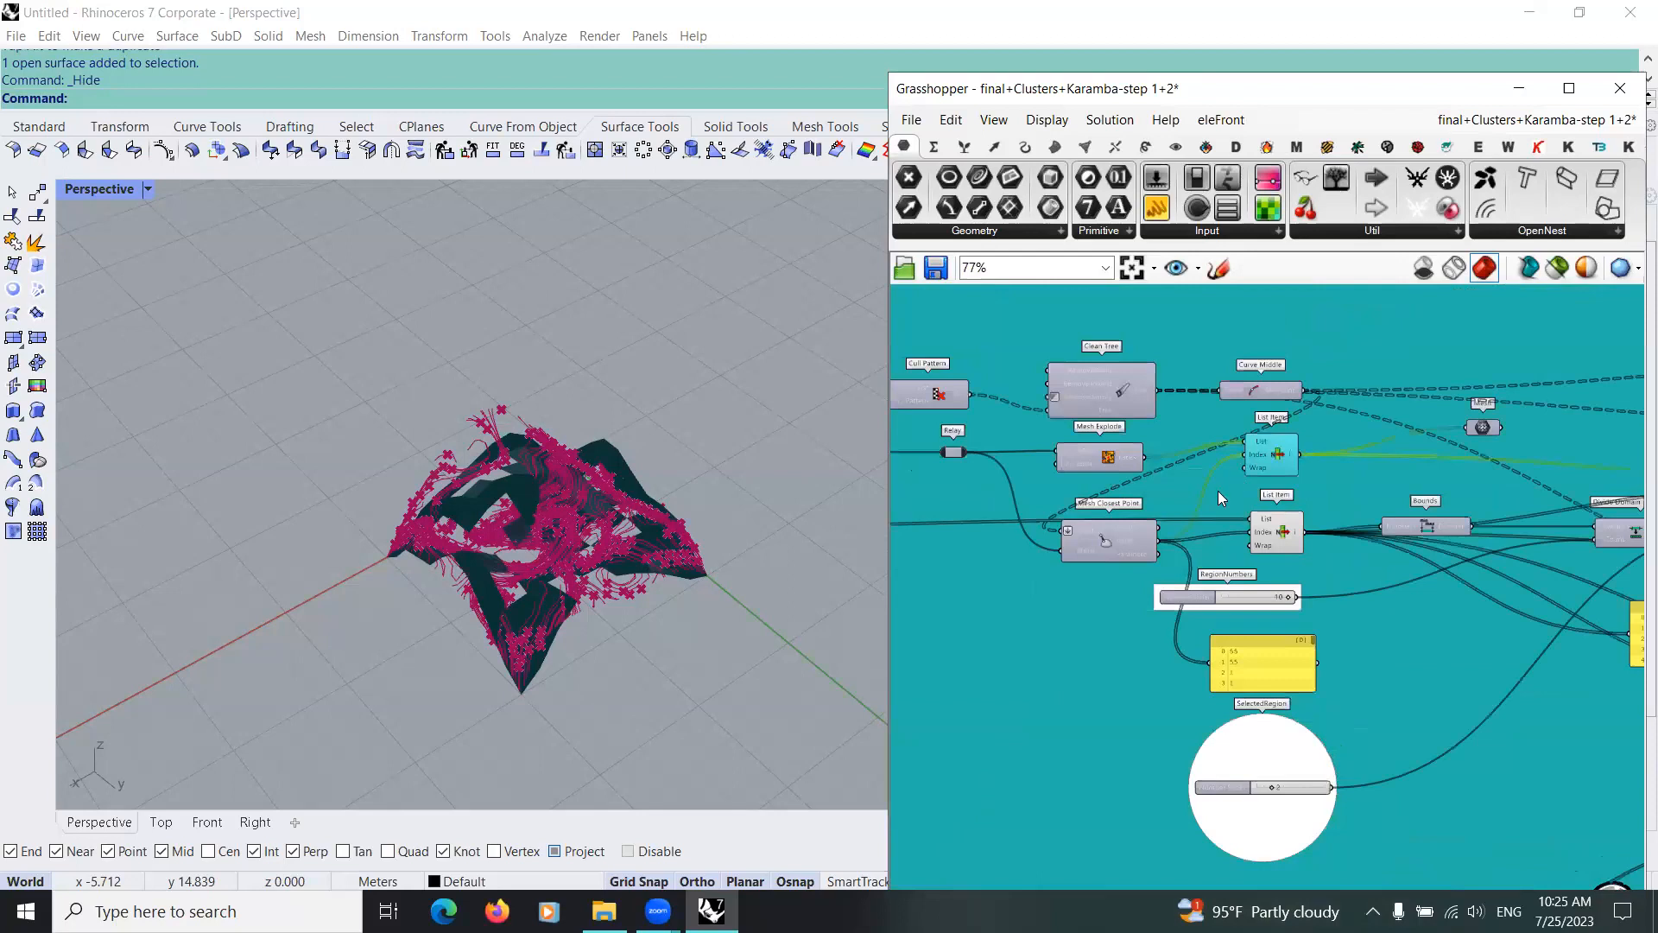
pyautogui.scroll(-8, 1140, 669)
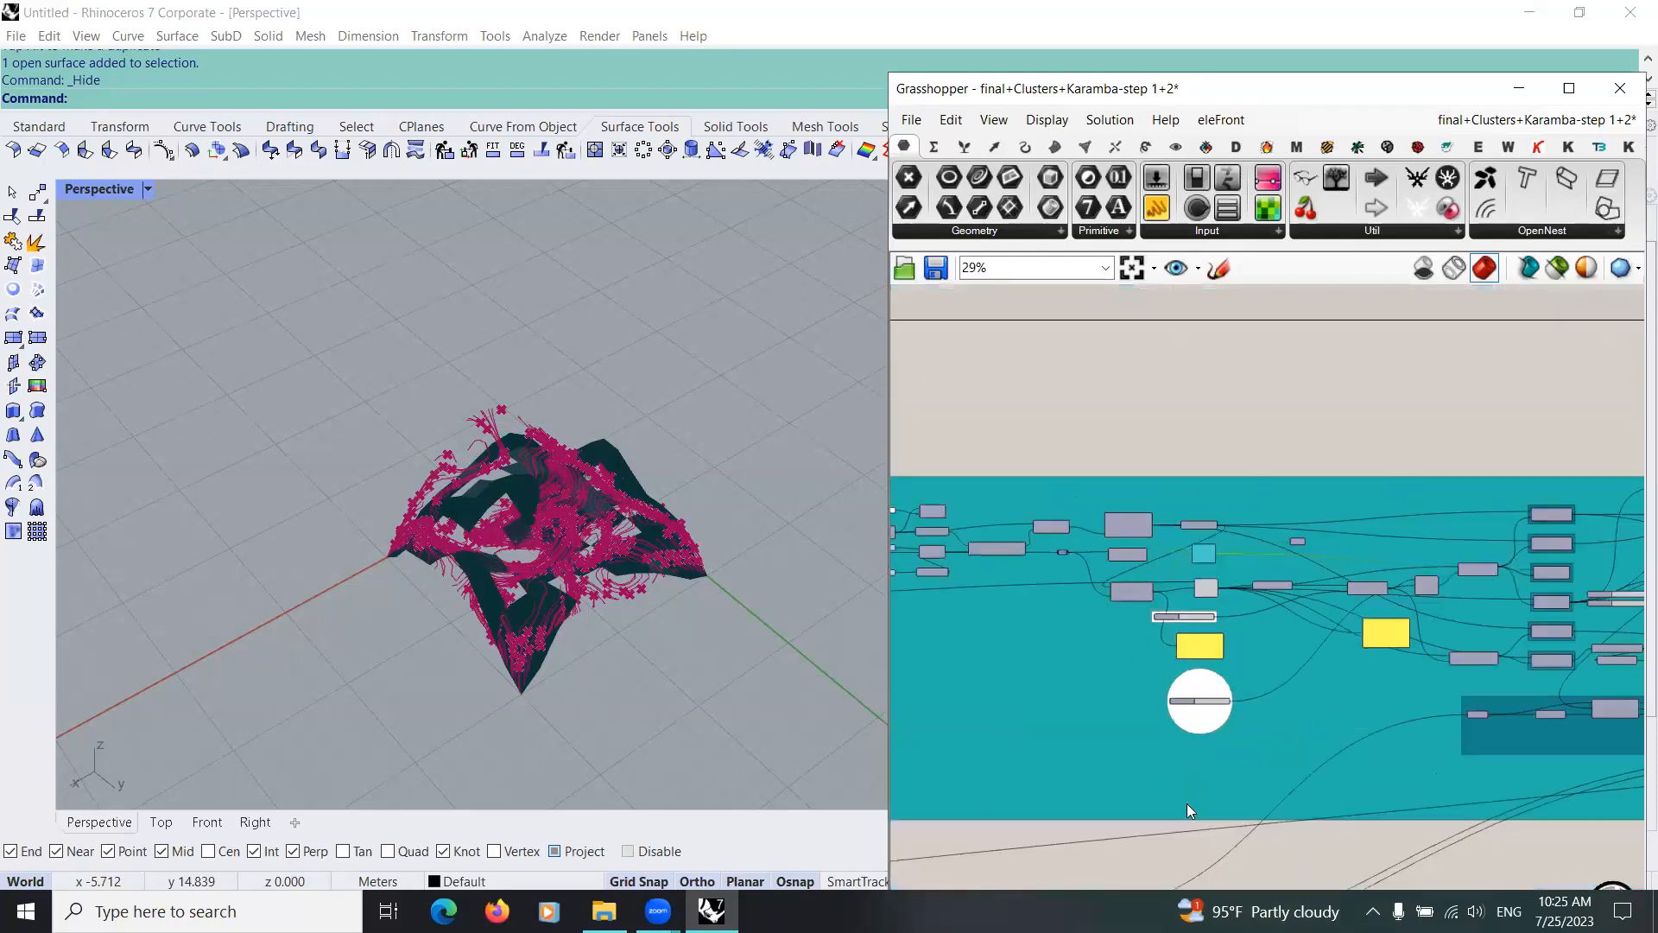
# Step: Reposition the upper List Item connected to Mesh Explode in the working definition
pyautogui.scroll(8, 1130, 629)
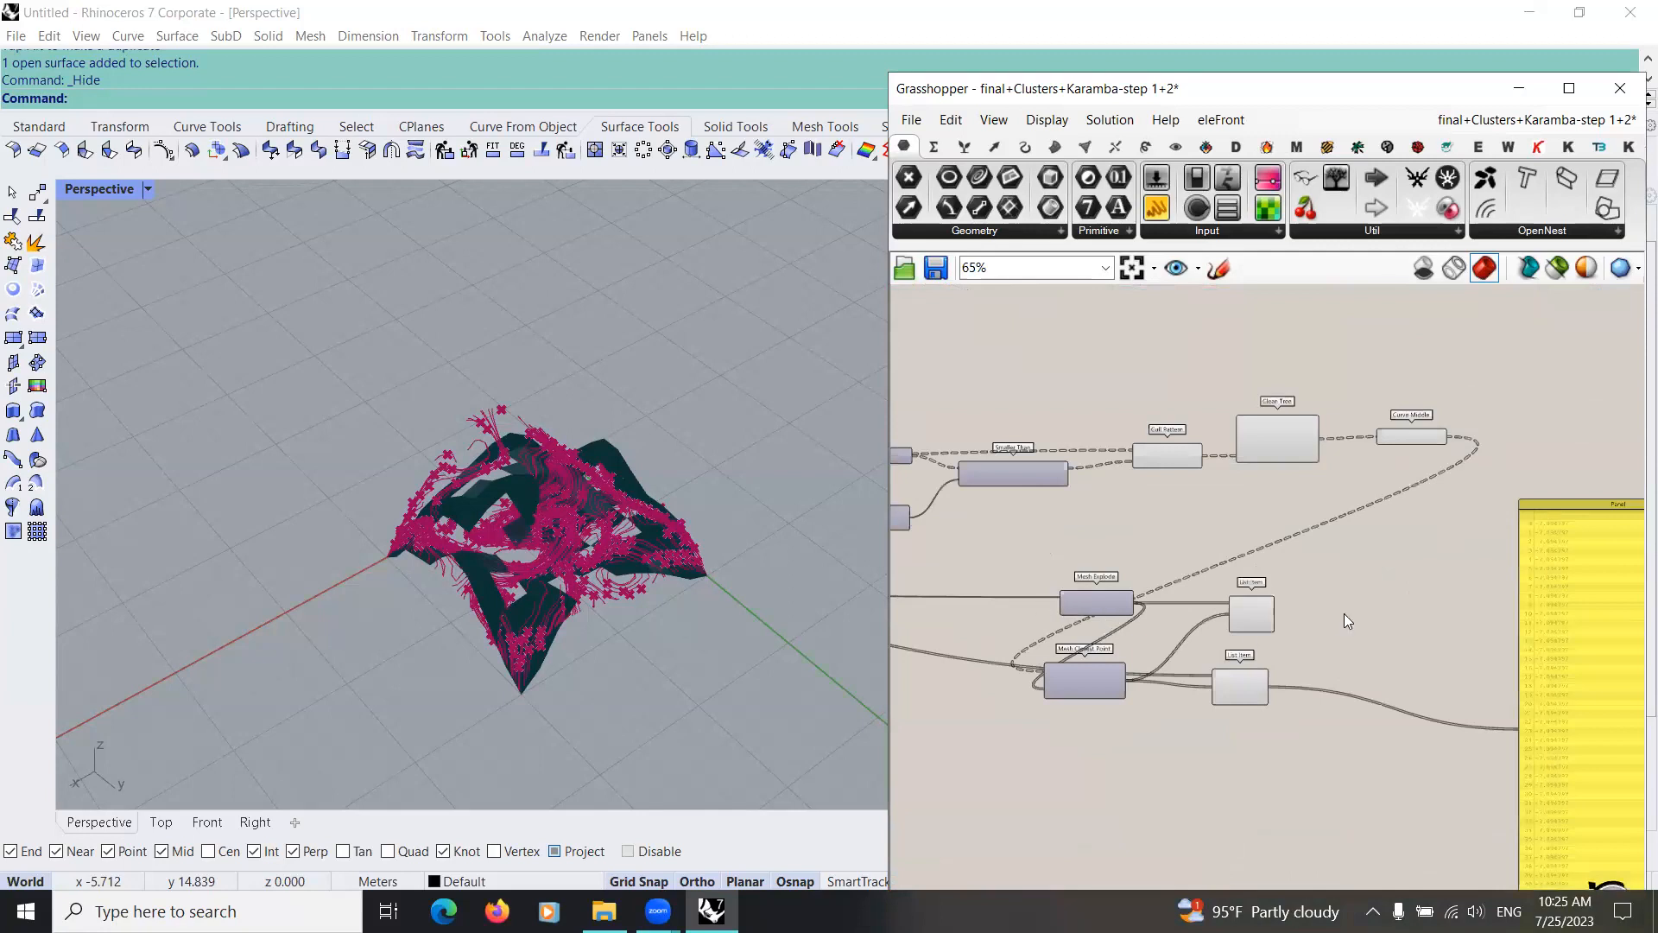
pyautogui.scroll(3, 1110, 609)
pyautogui.moveTo(1254, 638); pyautogui.dragTo(1202, 631, button='right')
pyautogui.moveTo(1328, 611); pyautogui.dragTo(1301, 591)
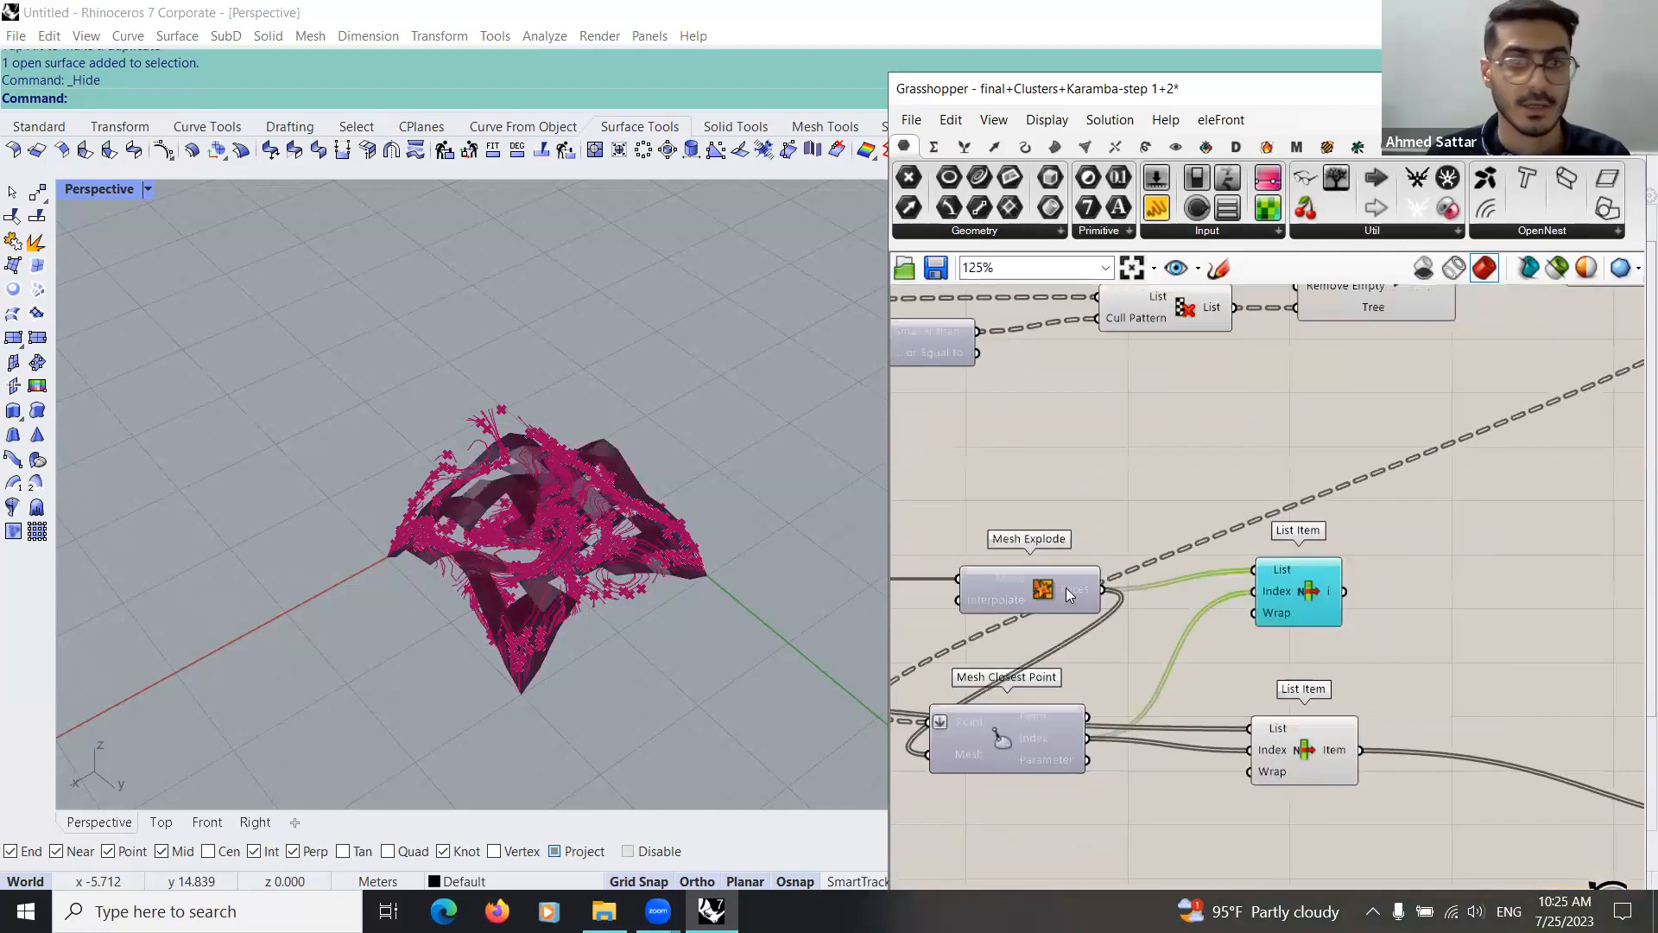
pyautogui.click(1050, 590)
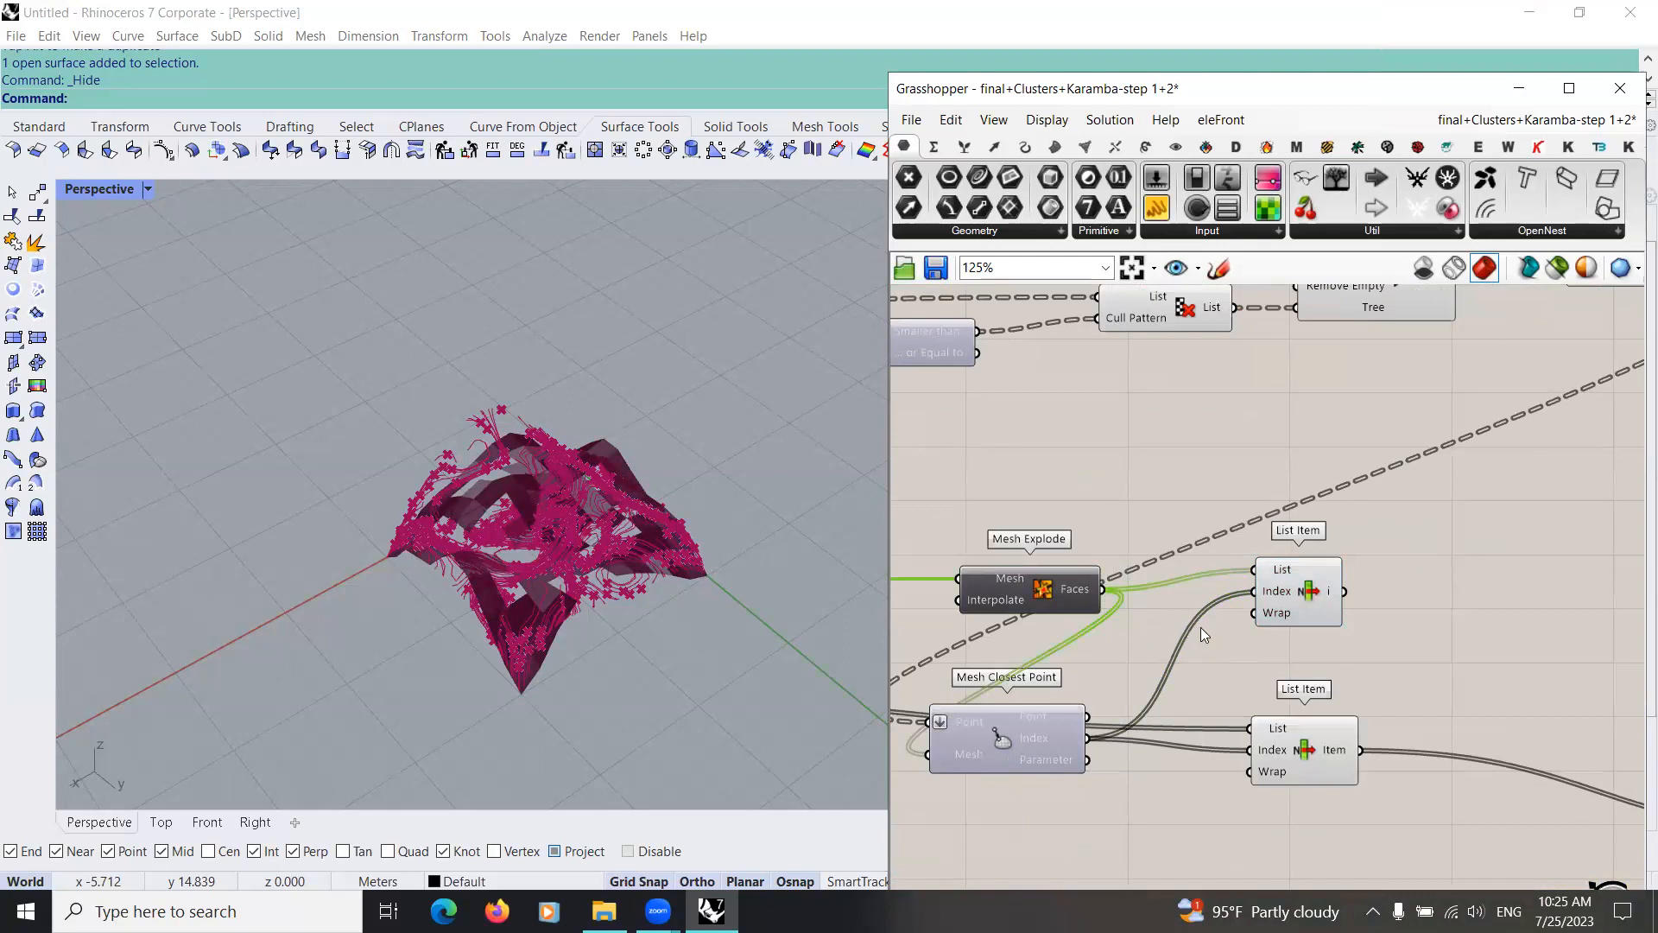
pyautogui.moveTo(1191, 629); pyautogui.dragTo(1074, 651, button='right')
pyautogui.moveTo(1161, 635); pyautogui.dragTo(1226, 668)
# Step: Enable the preview of the Mesh Explode component in the working definition to display the exploded mesh faces
pyautogui.moveTo(951, 609); pyautogui.dragTo(938, 600)
pyautogui.moveTo(1010, 521); pyautogui.dragTo(1090, 477, button='right')
pyautogui.click(1086, 480)
pyautogui.scroll(-2, 1049, 539)
pyautogui.scroll(2, 1025, 549)
pyautogui.middleClick(1026, 550)
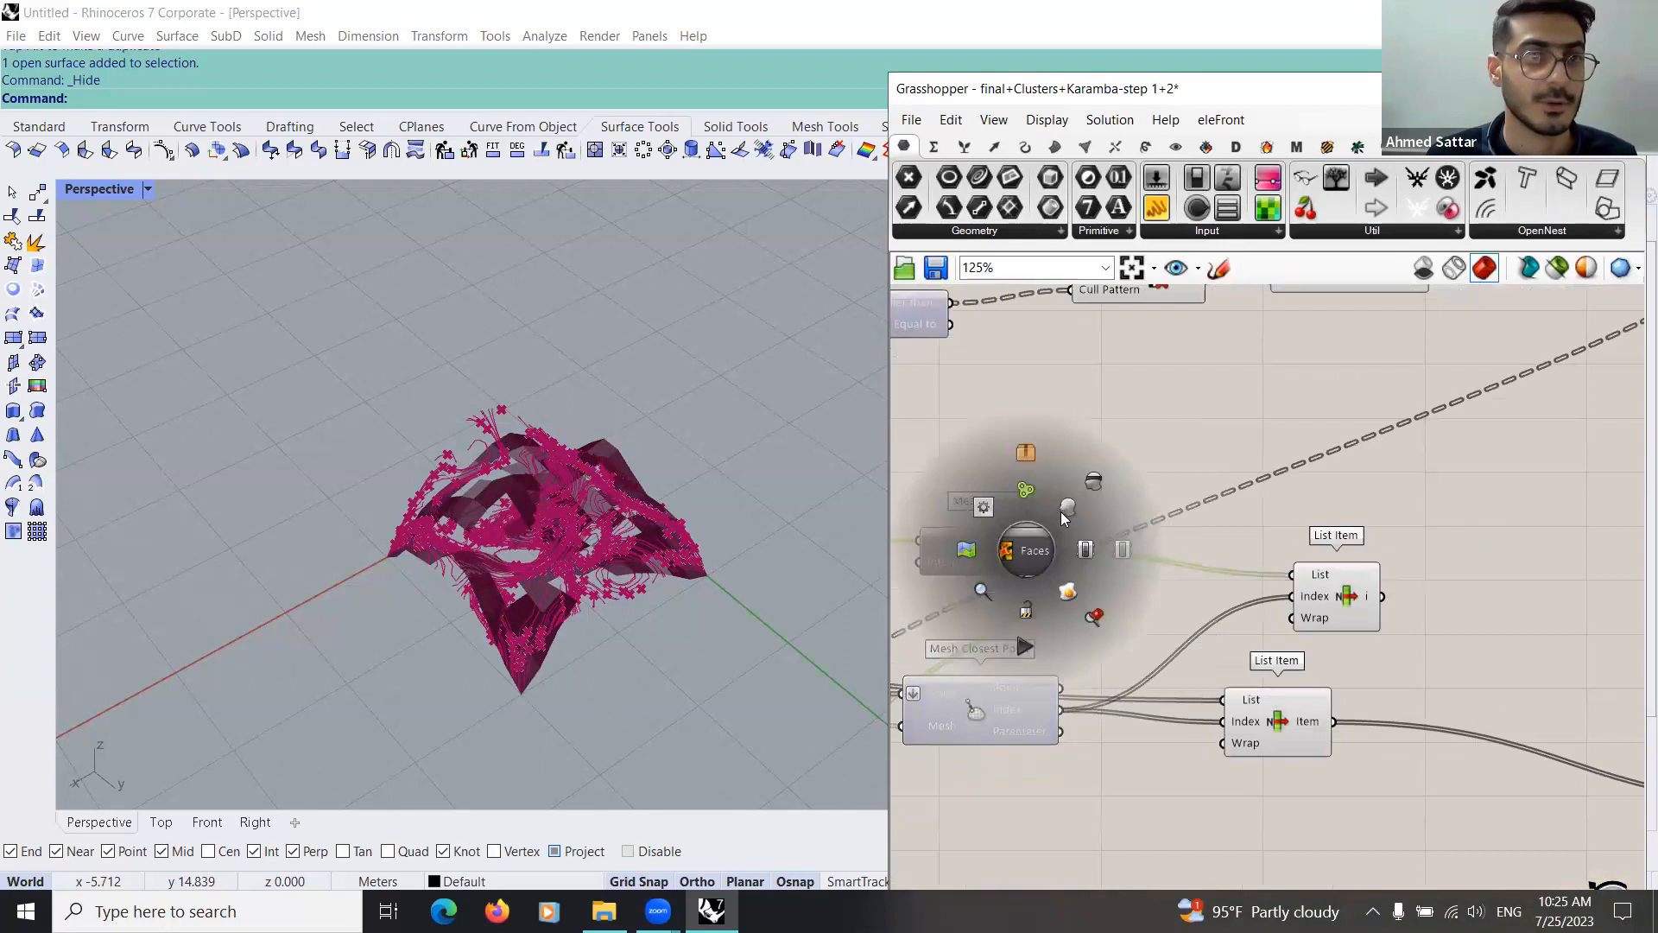
pyautogui.click(1067, 511)
pyautogui.moveTo(1331, 566); pyautogui.dragTo(1270, 594, button='right')
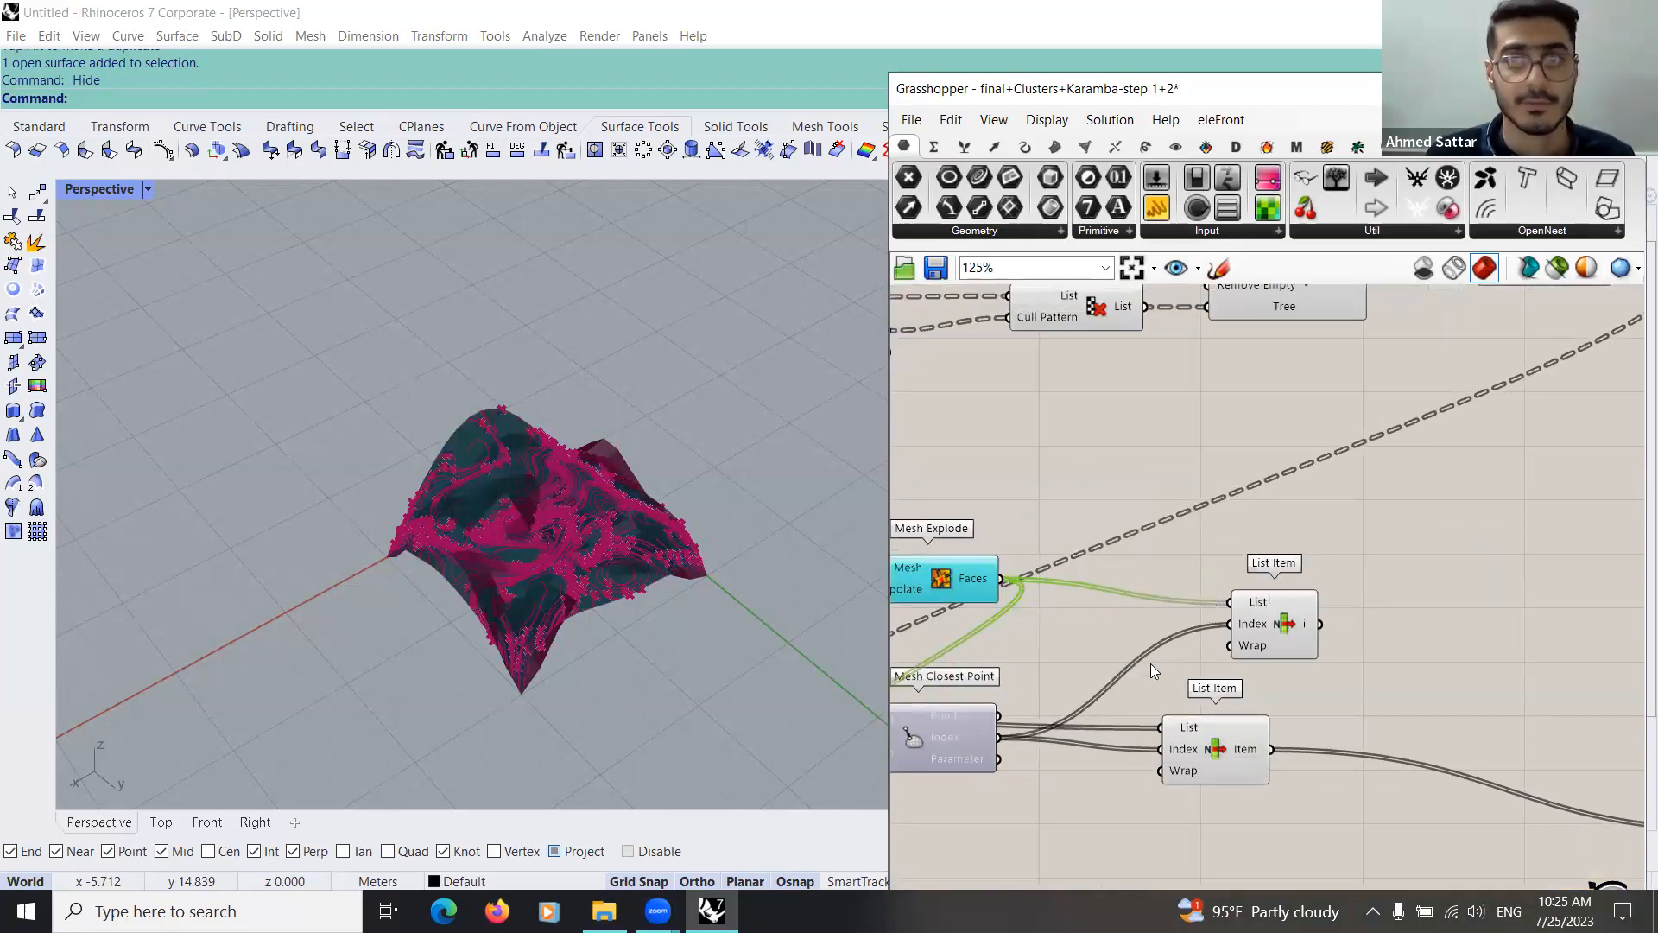
# Step: Return to the List Item, Bounds and Divide Domain components in the reference group and widen the Grasshopper window over the viewport
pyautogui.scroll(-10, 1131, 661)
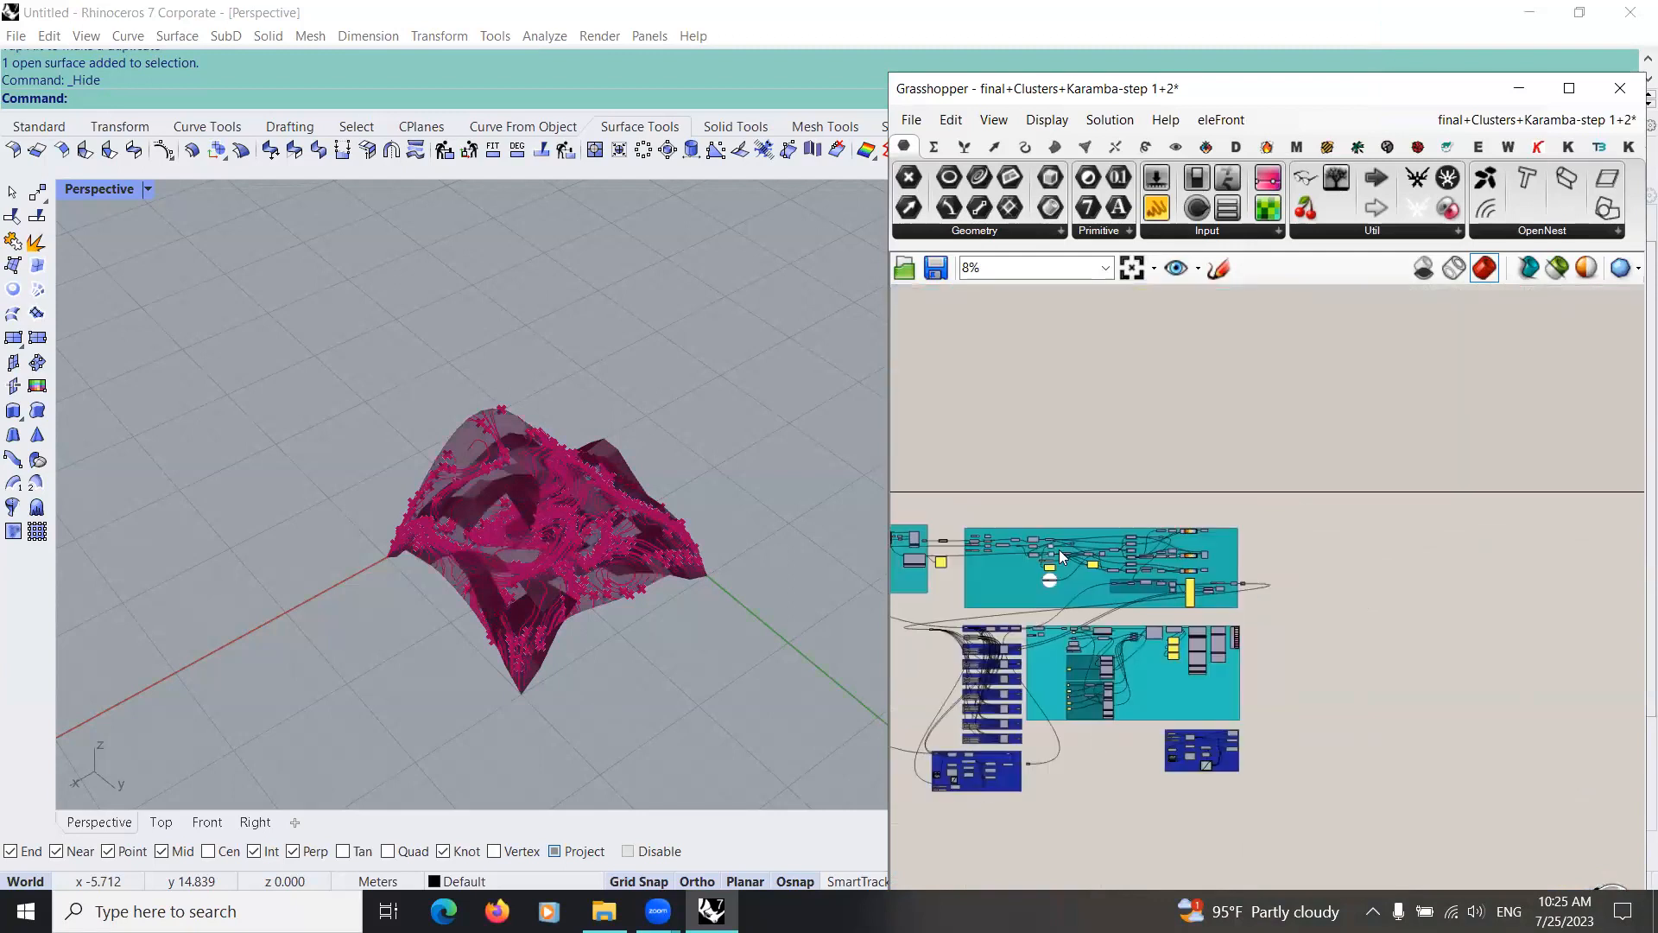
pyautogui.scroll(8, 1058, 668)
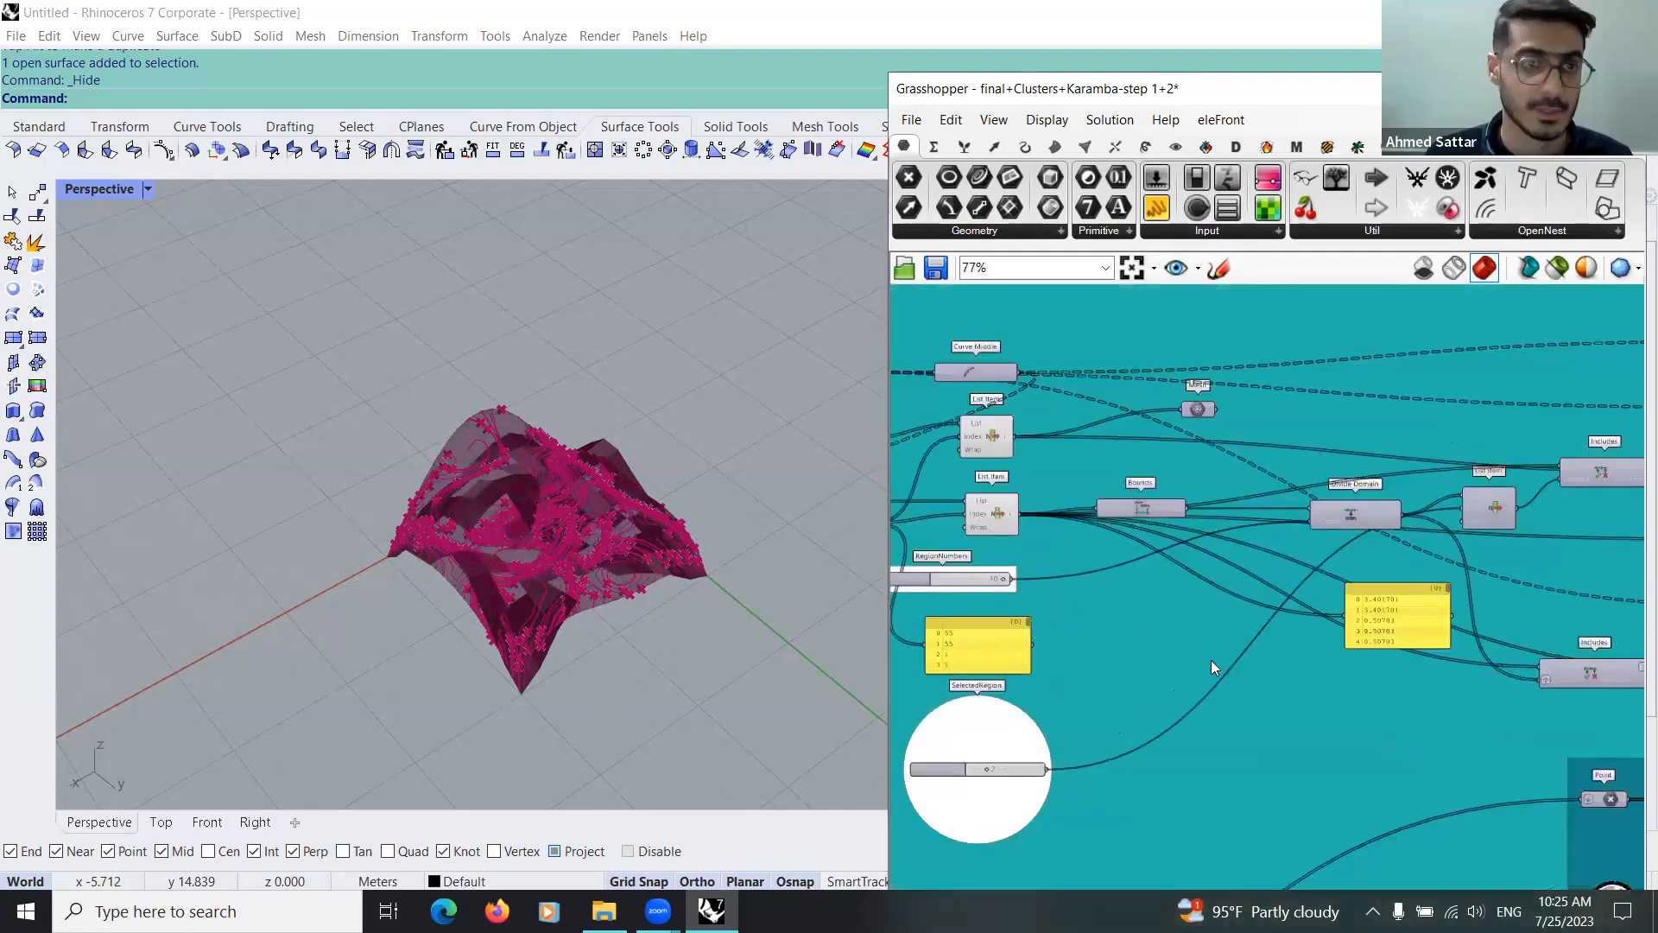
pyautogui.scroll(2, 1128, 596)
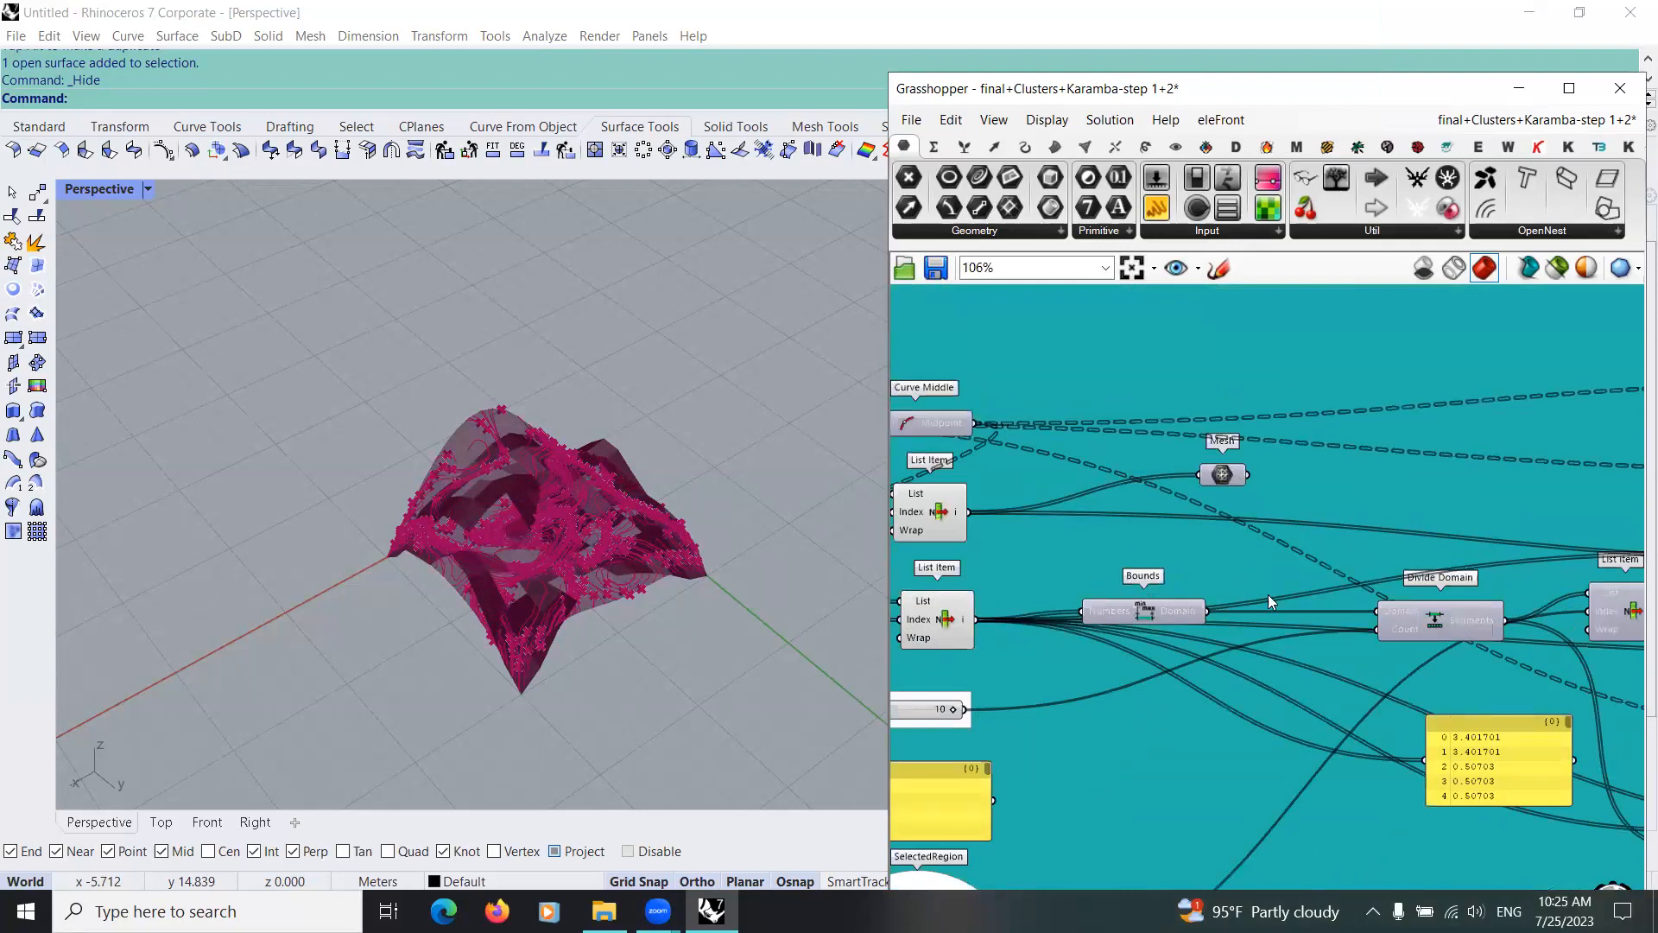
pyautogui.moveTo(1268, 594); pyautogui.dragTo(1644, 617, button='right')
pyautogui.moveTo(1197, 650); pyautogui.dragTo(1035, 632, button='right')
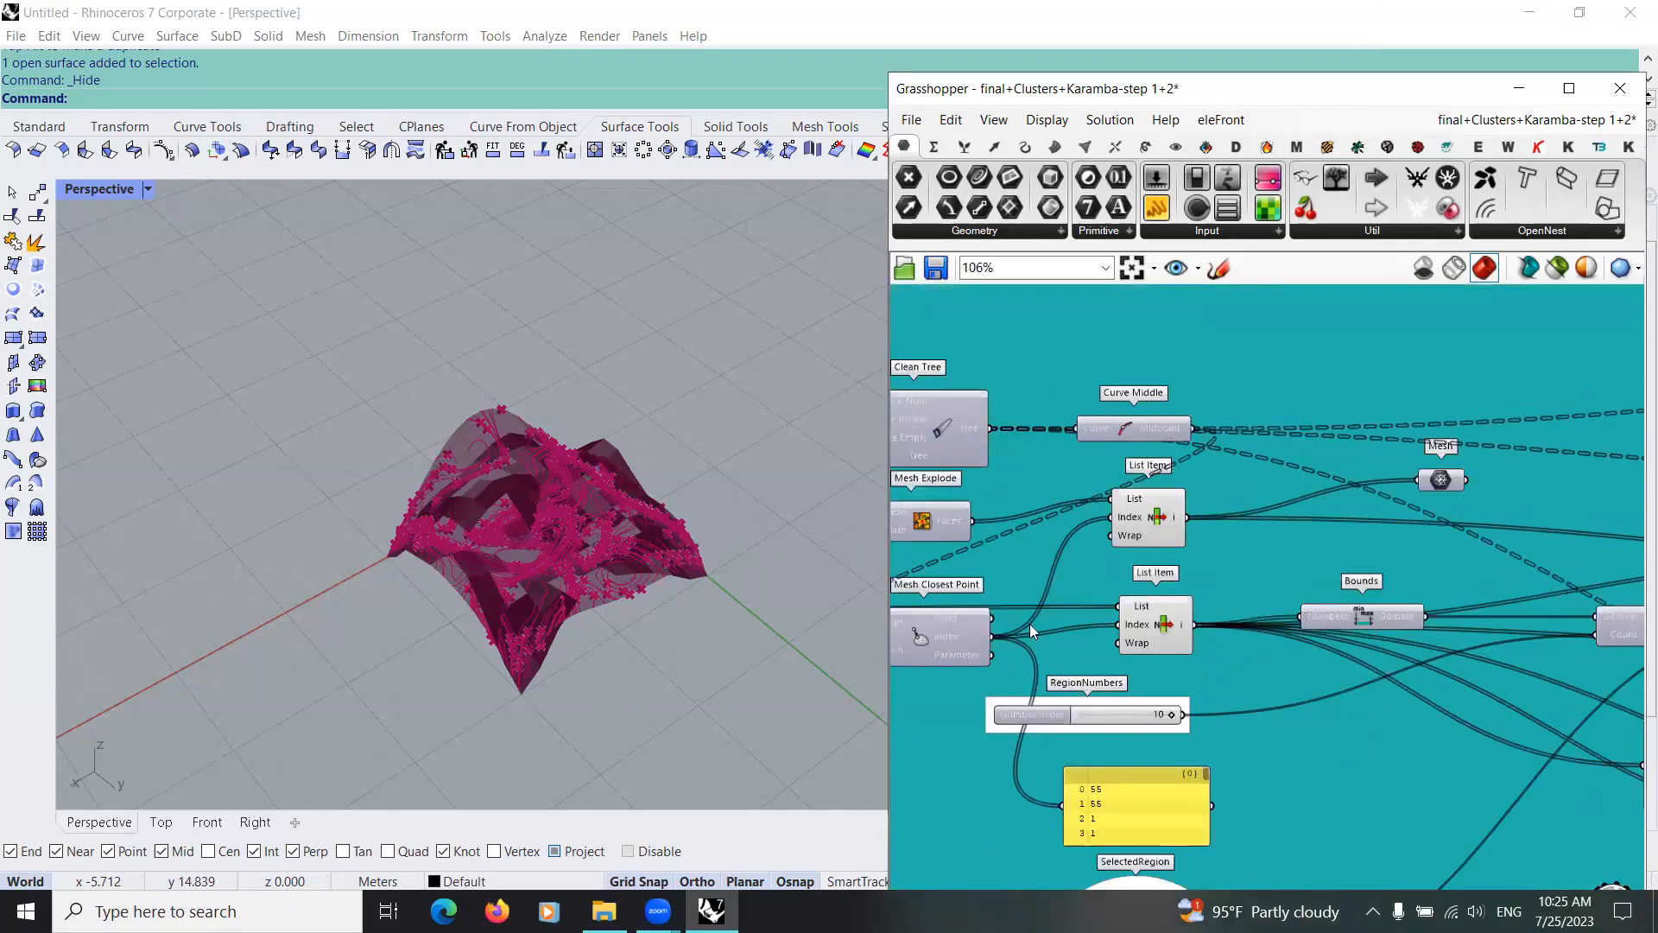
pyautogui.moveTo(889, 557); pyautogui.dragTo(563, 561)
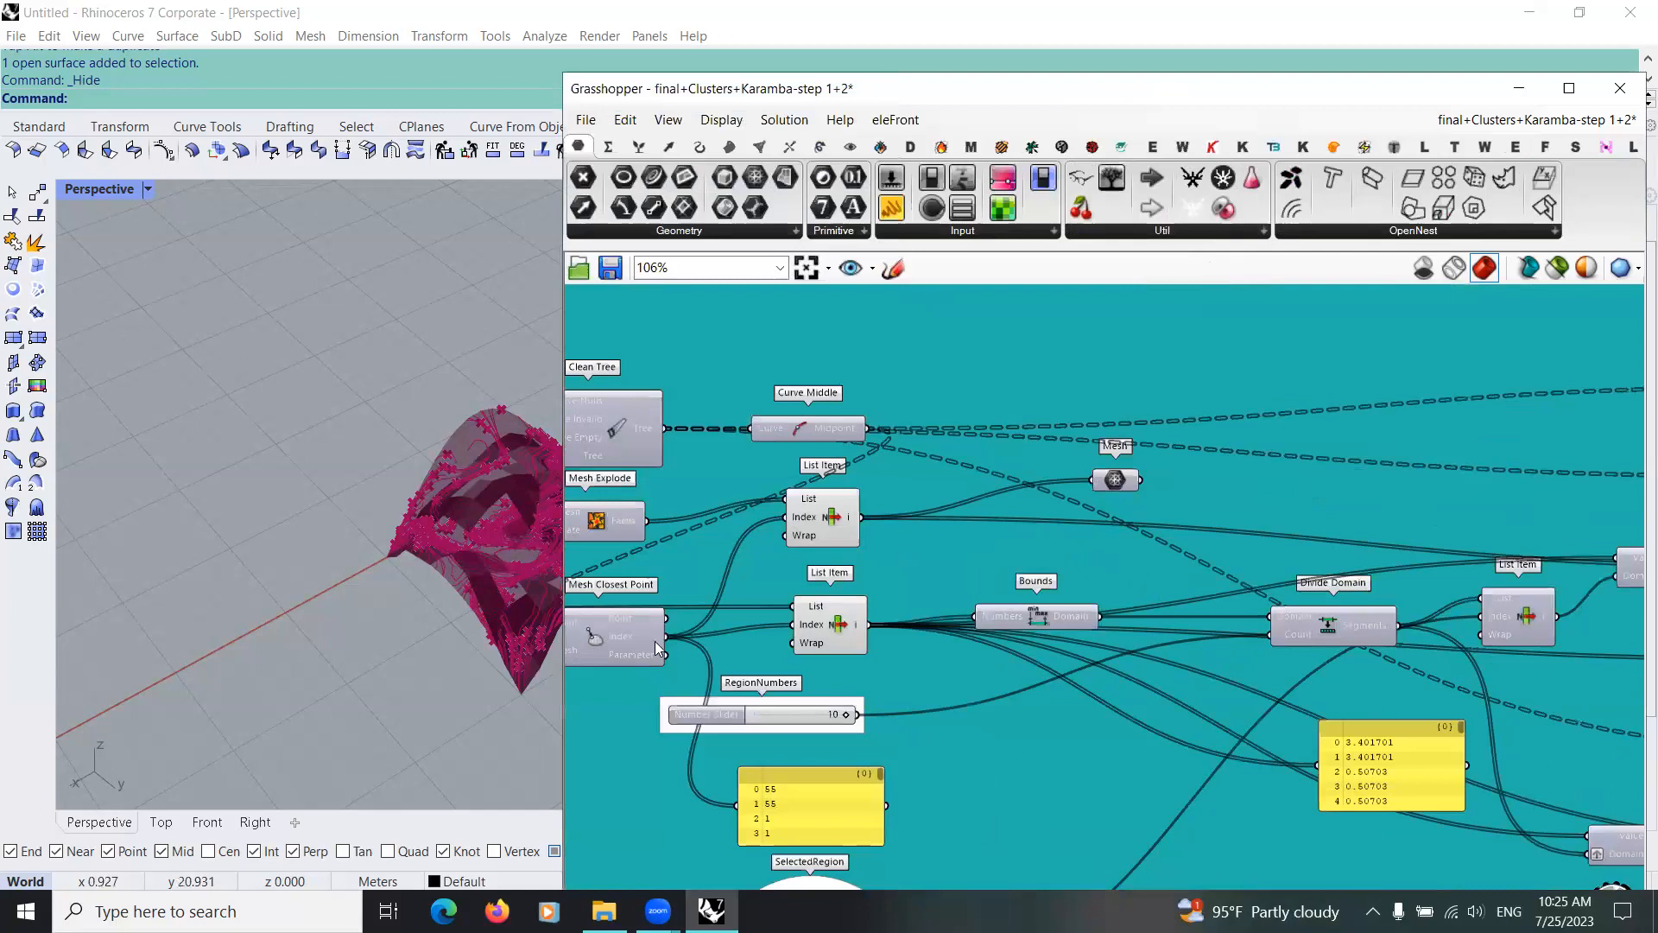
# Step: Disable the preview of the working definition's components and narrow the Grasshopper window to uncover the viewport
pyautogui.scroll(-2, 998, 657)
pyautogui.scroll(-3, 1095, 527)
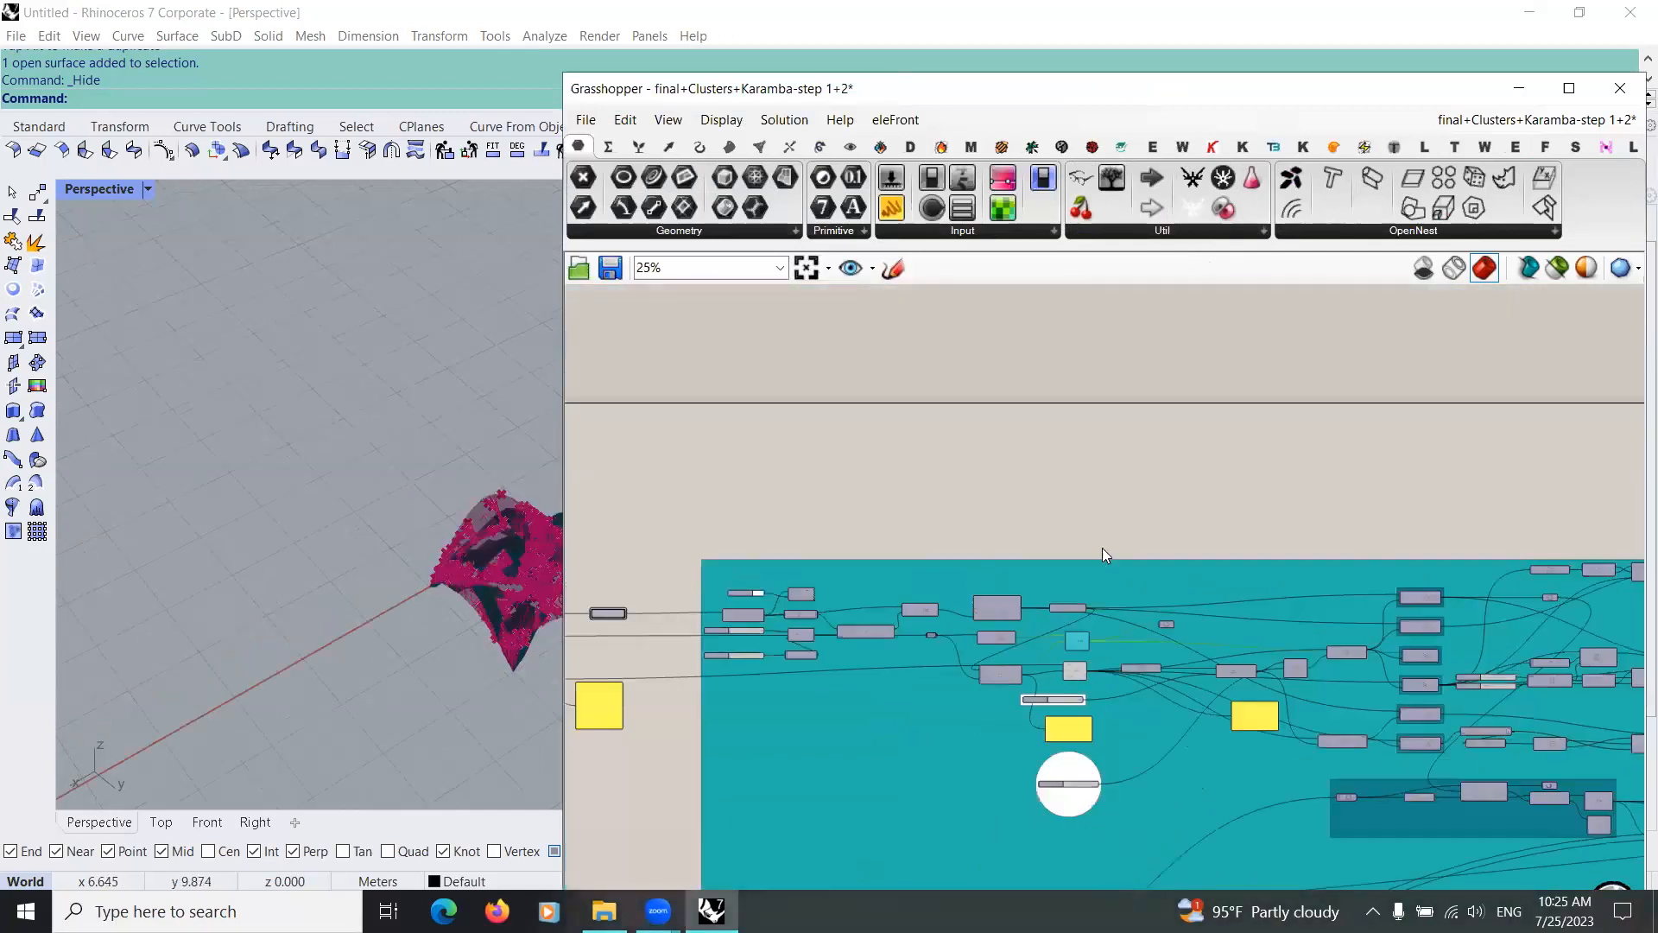
pyautogui.scroll(-4, 1263, 691)
pyautogui.moveTo(833, 477); pyautogui.dragTo(790, 474)
pyautogui.middleClick(1007, 525)
pyautogui.click(1058, 472)
pyautogui.moveTo(743, 602); pyautogui.dragTo(736, 692, button='right')
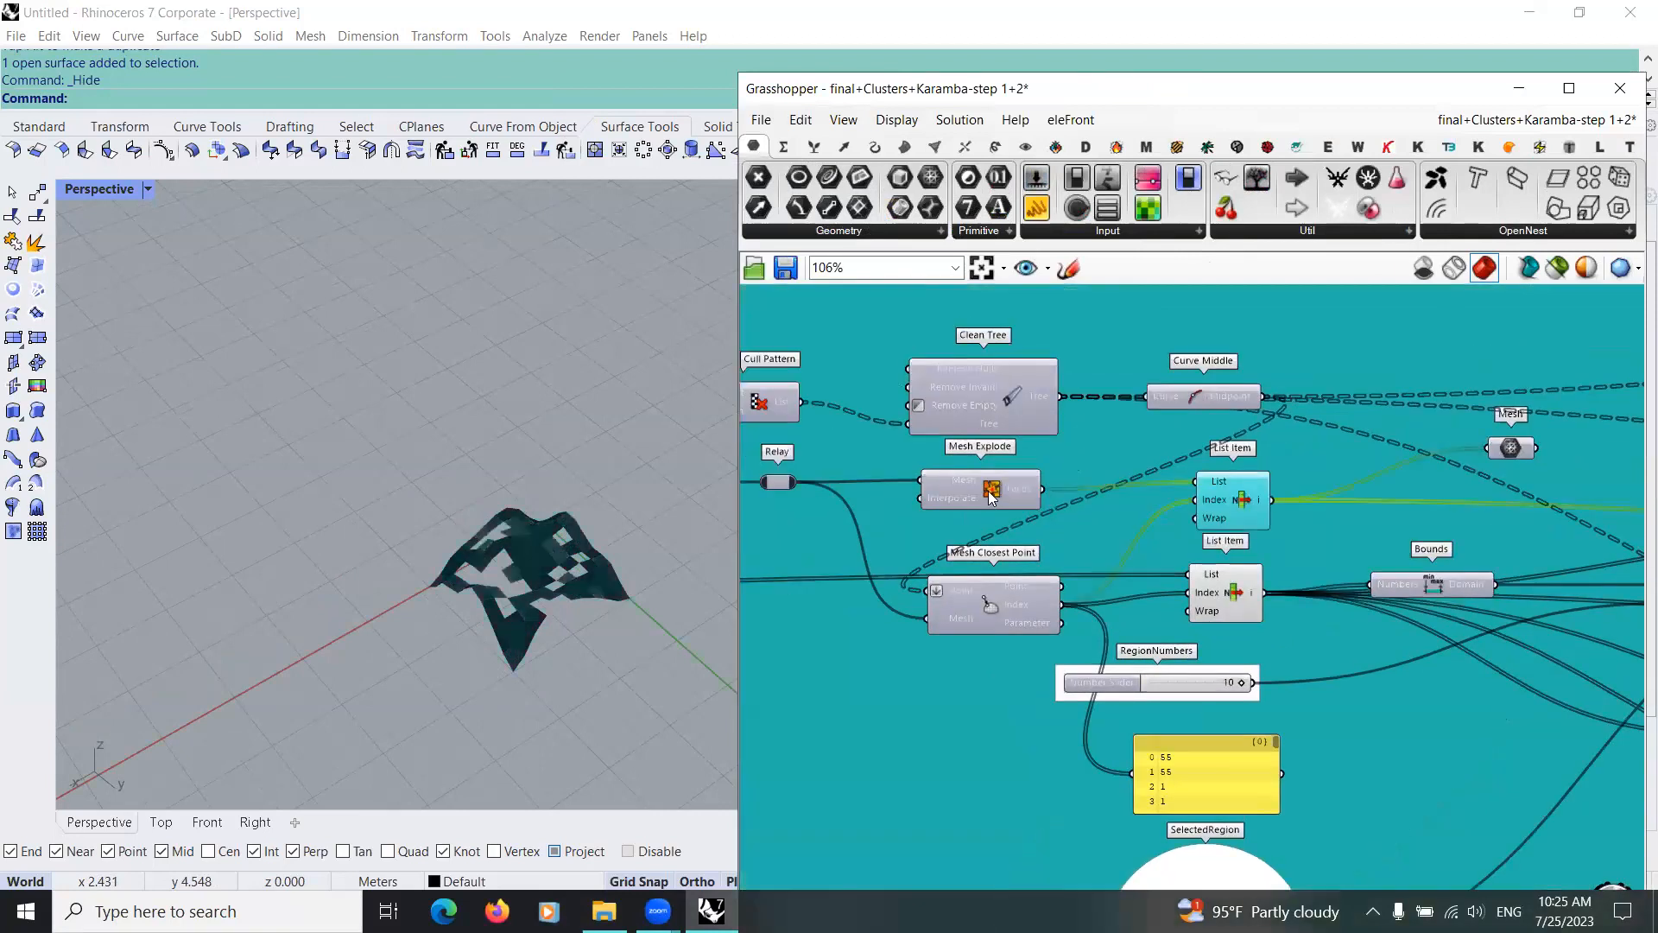
# Step: Align the upper List Item connected to Mesh Explode with the List Item below it and inspect its selected faces in the viewport
pyautogui.click(997, 494)
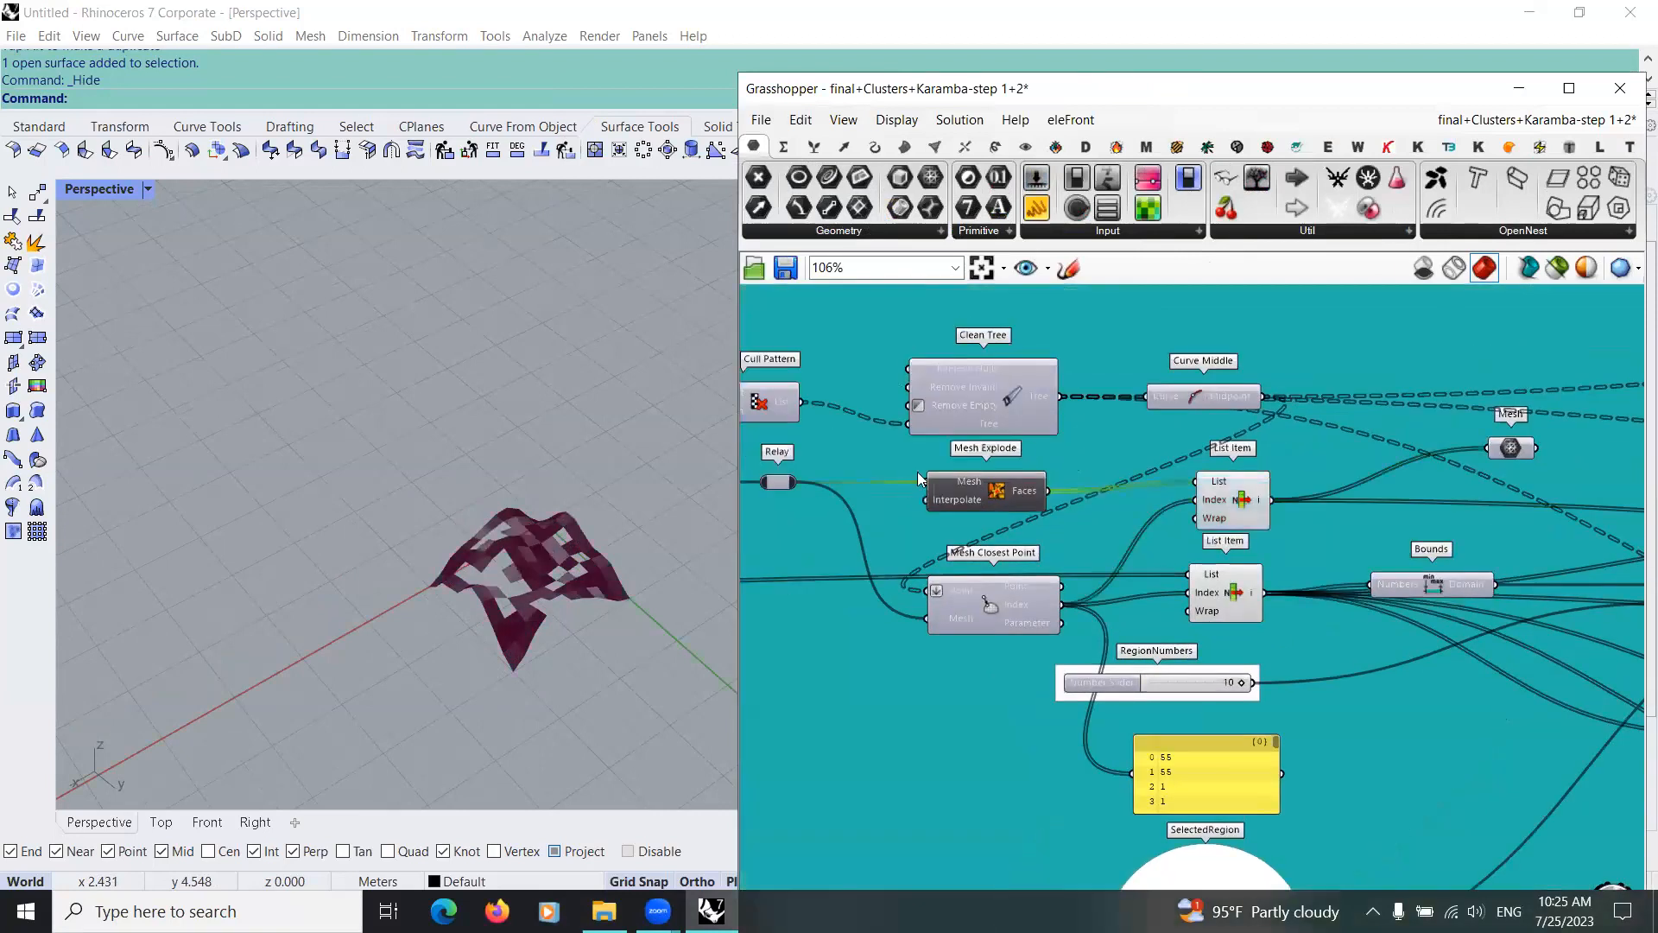
pyautogui.click(1217, 510)
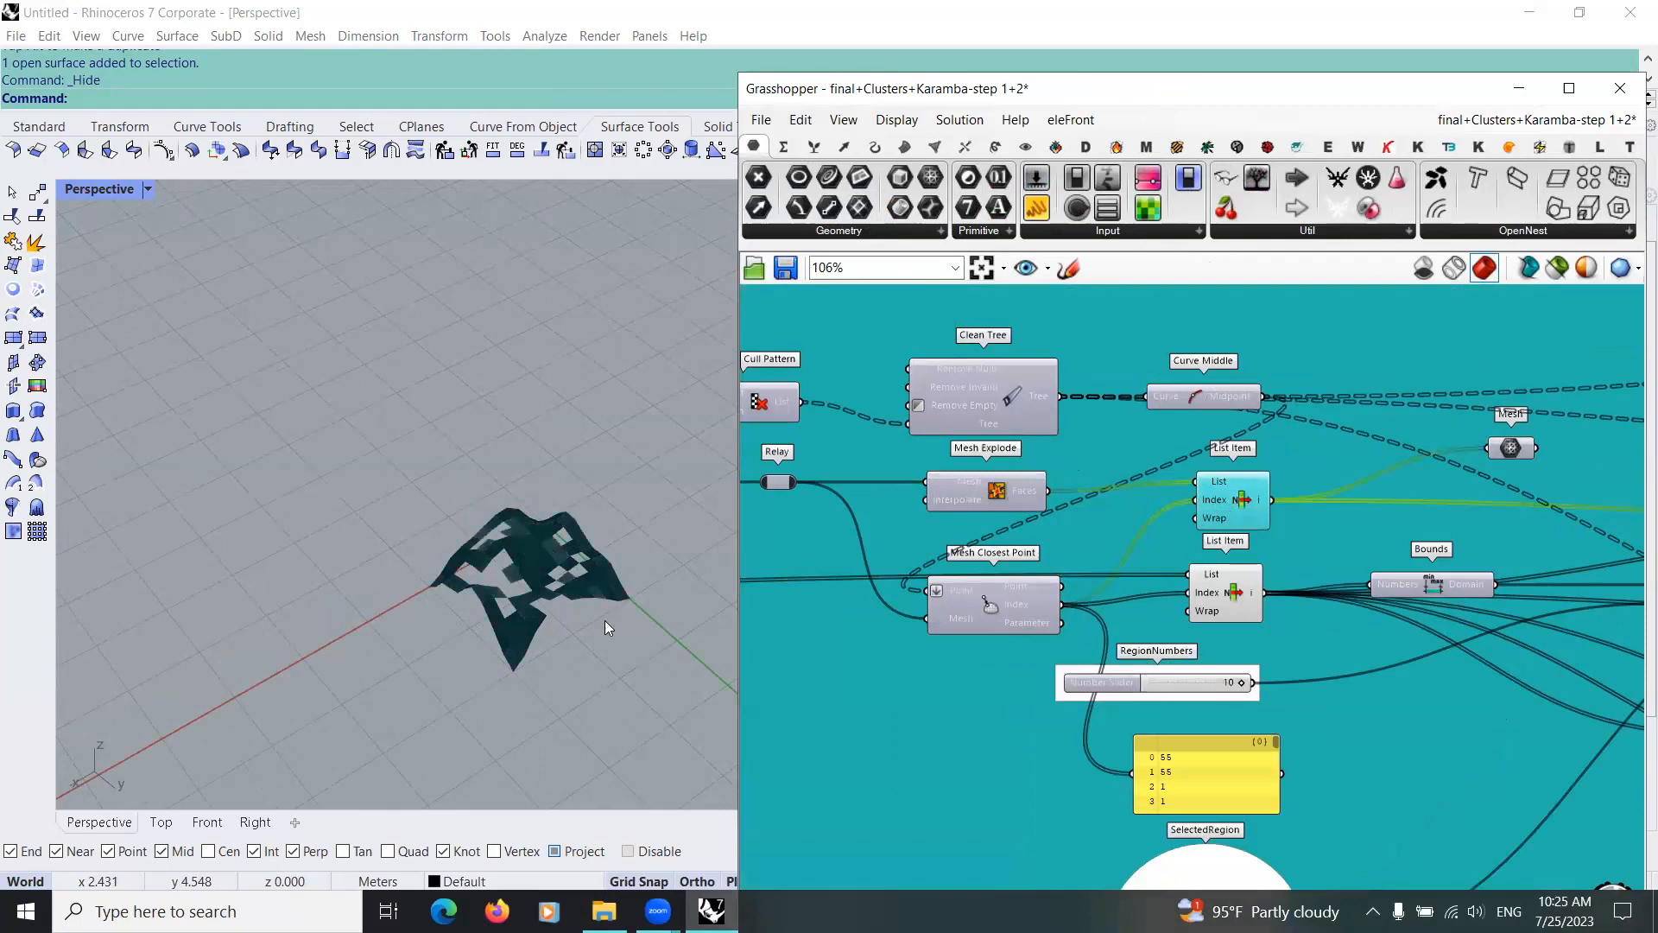
pyautogui.moveTo(1236, 506); pyautogui.dragTo(1230, 509)
pyautogui.scroll(1, 990, 607)
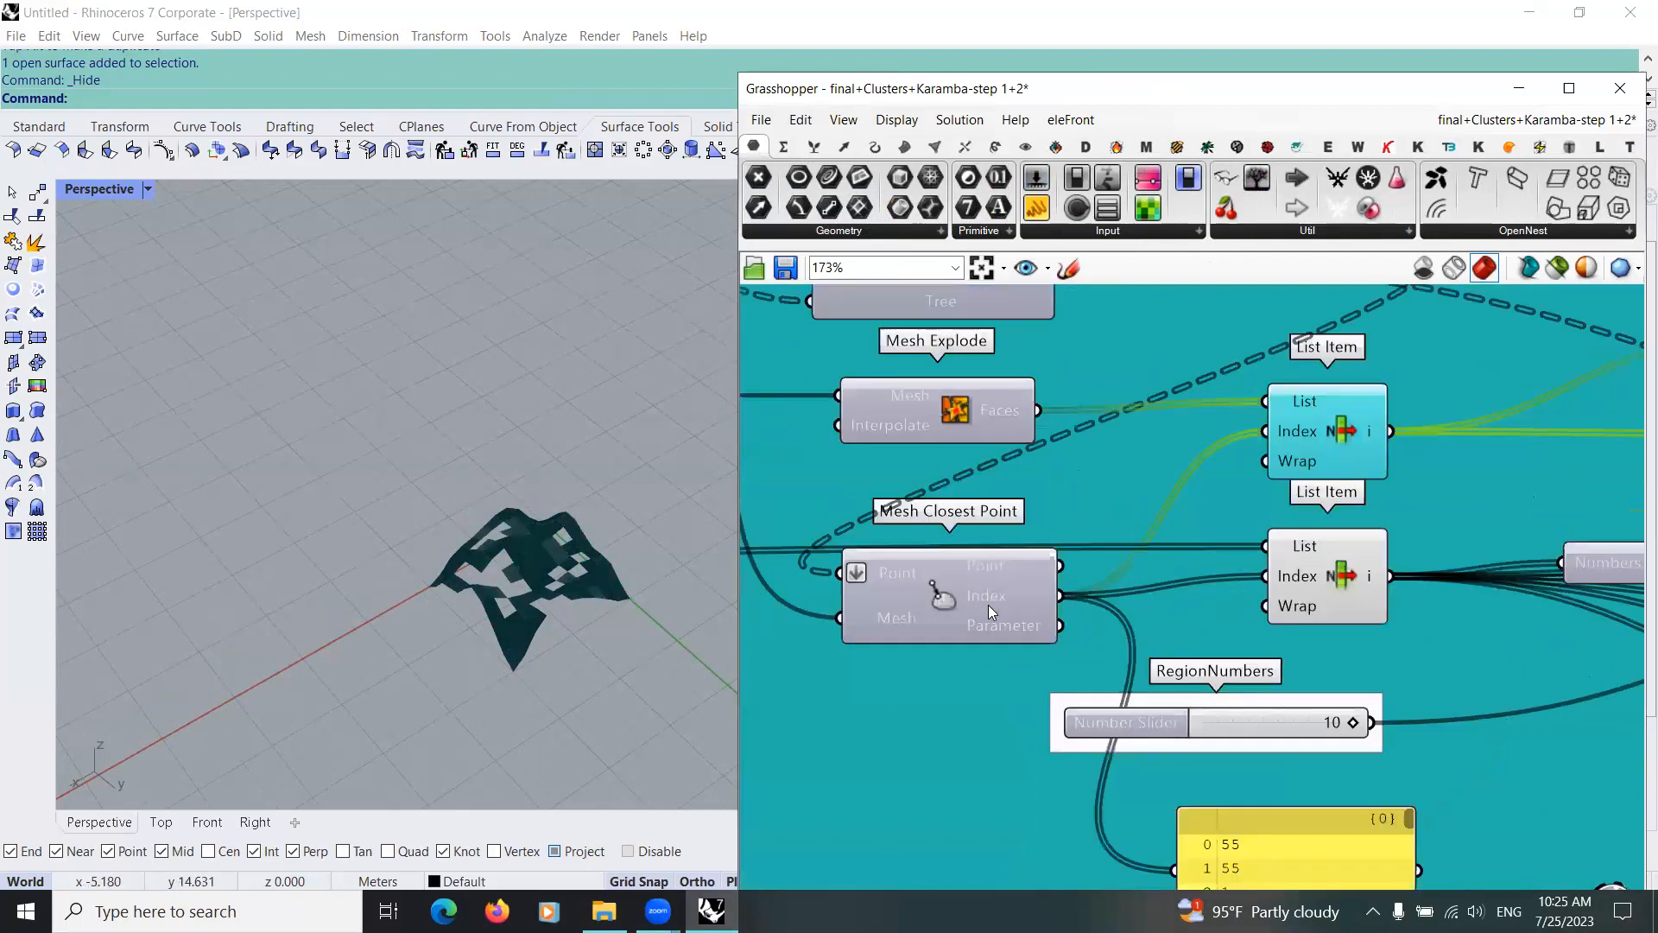
pyautogui.scroll(2, 1004, 604)
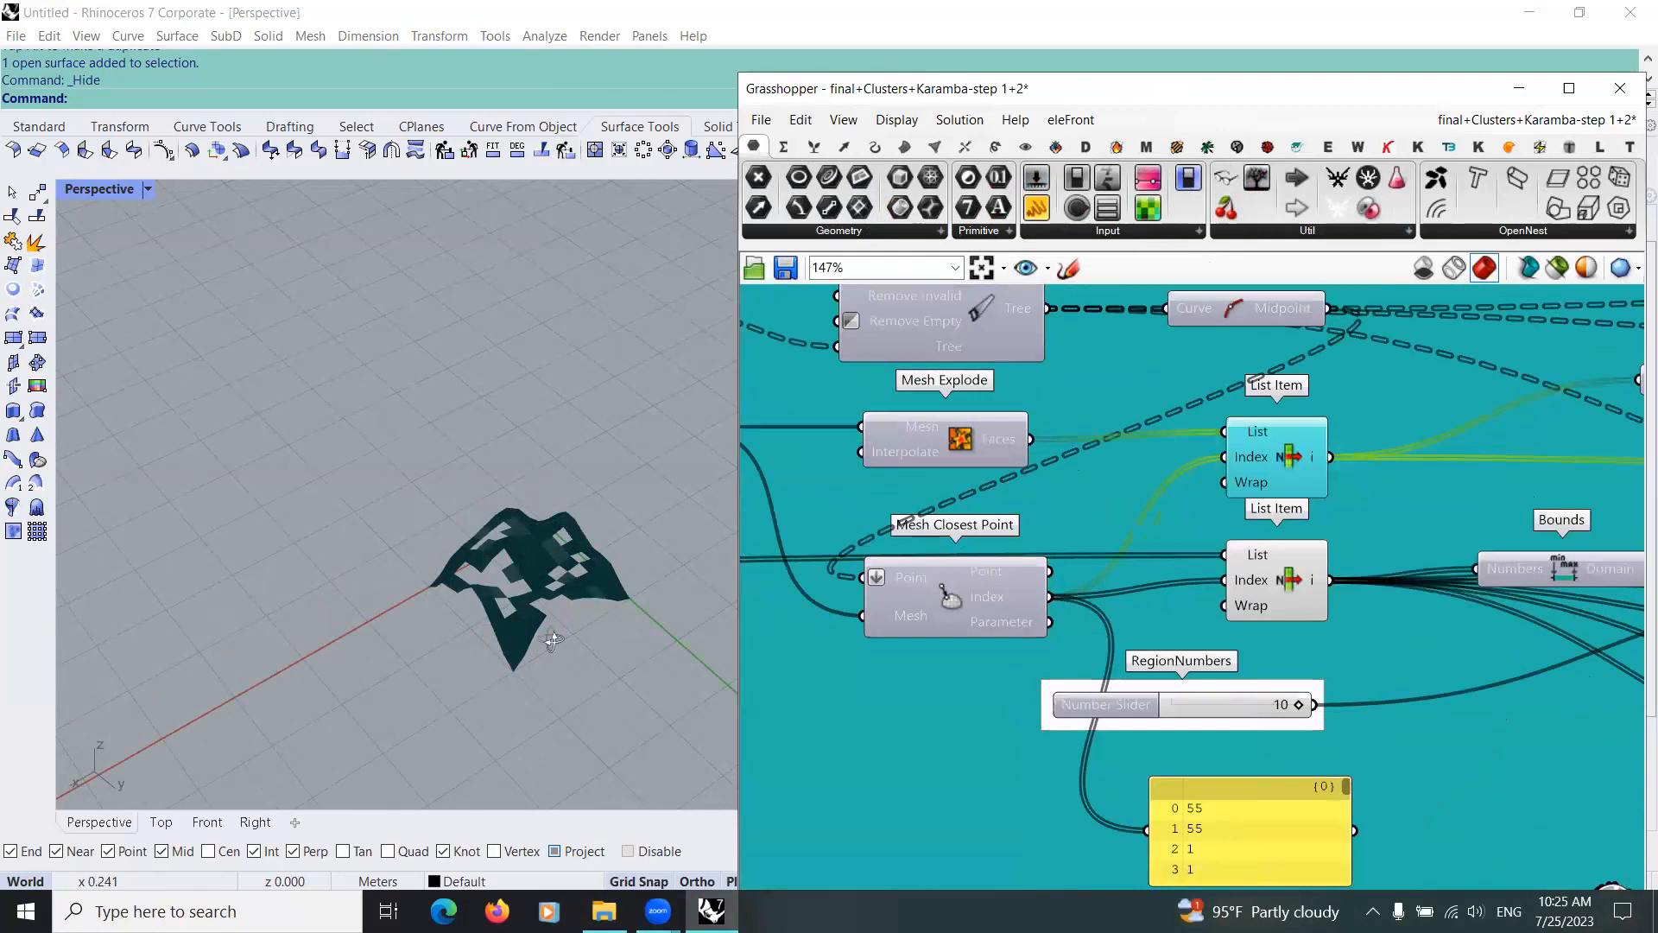
pyautogui.scroll(5, 552, 622)
pyautogui.scroll(-3, 1153, 465)
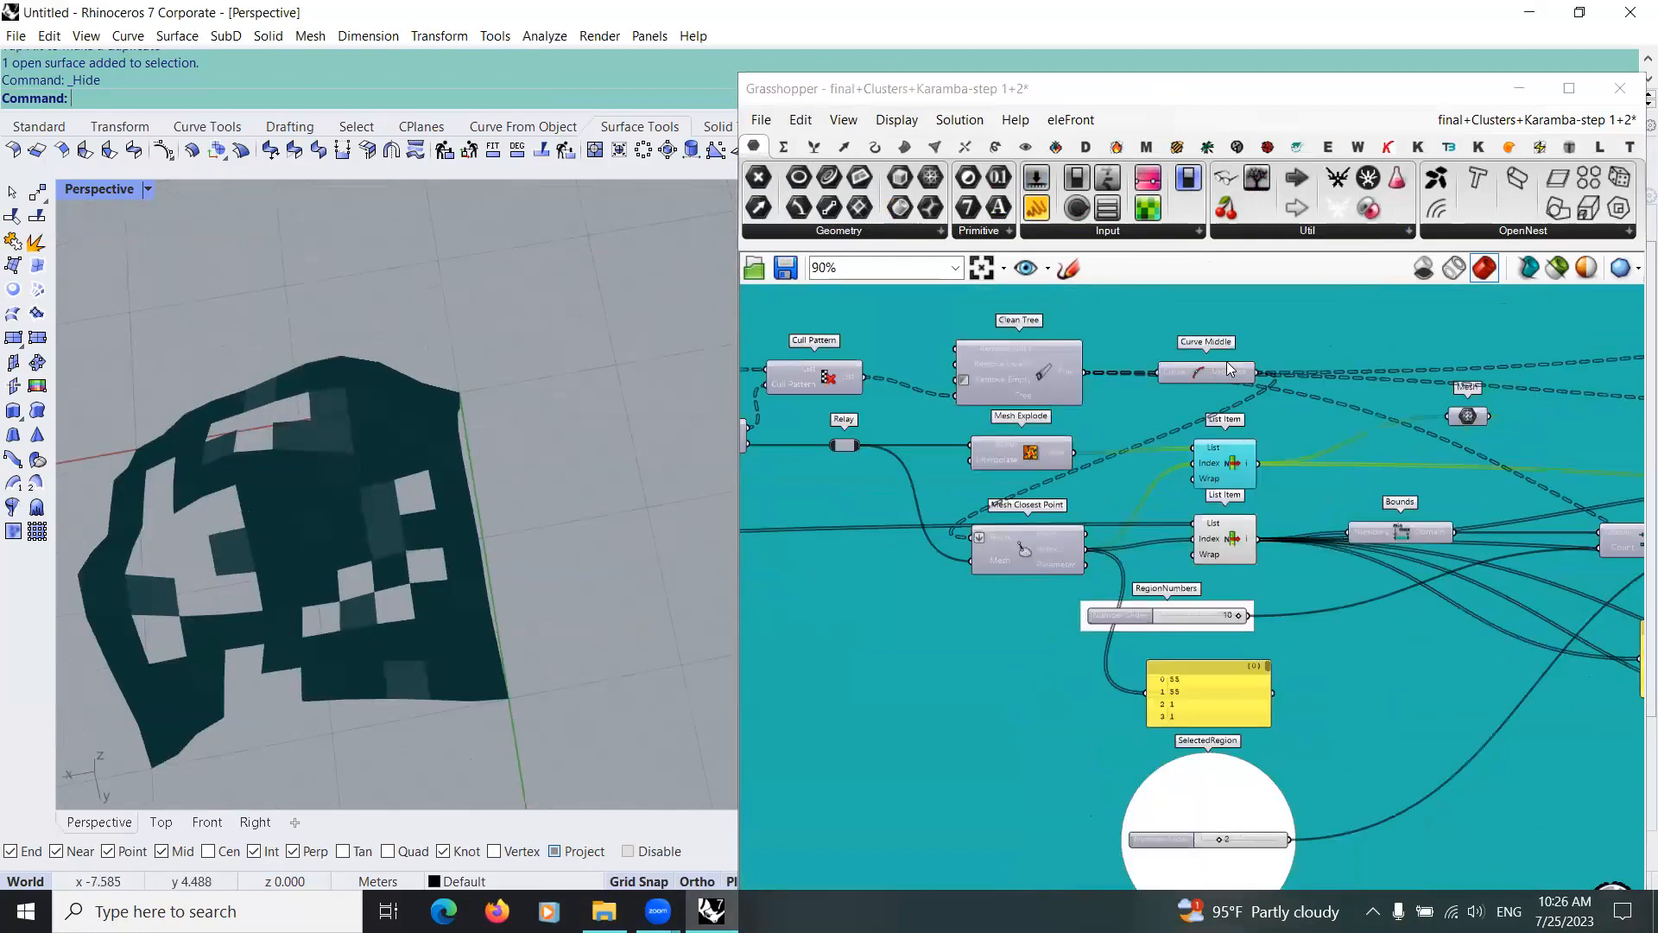
# Step: Enable the preview of Curve Middle in the reference group to display the line midpoints on the mesh faces
pyautogui.scroll(2, 1171, 418)
pyautogui.click(1228, 354)
pyautogui.middleClick(1228, 354)
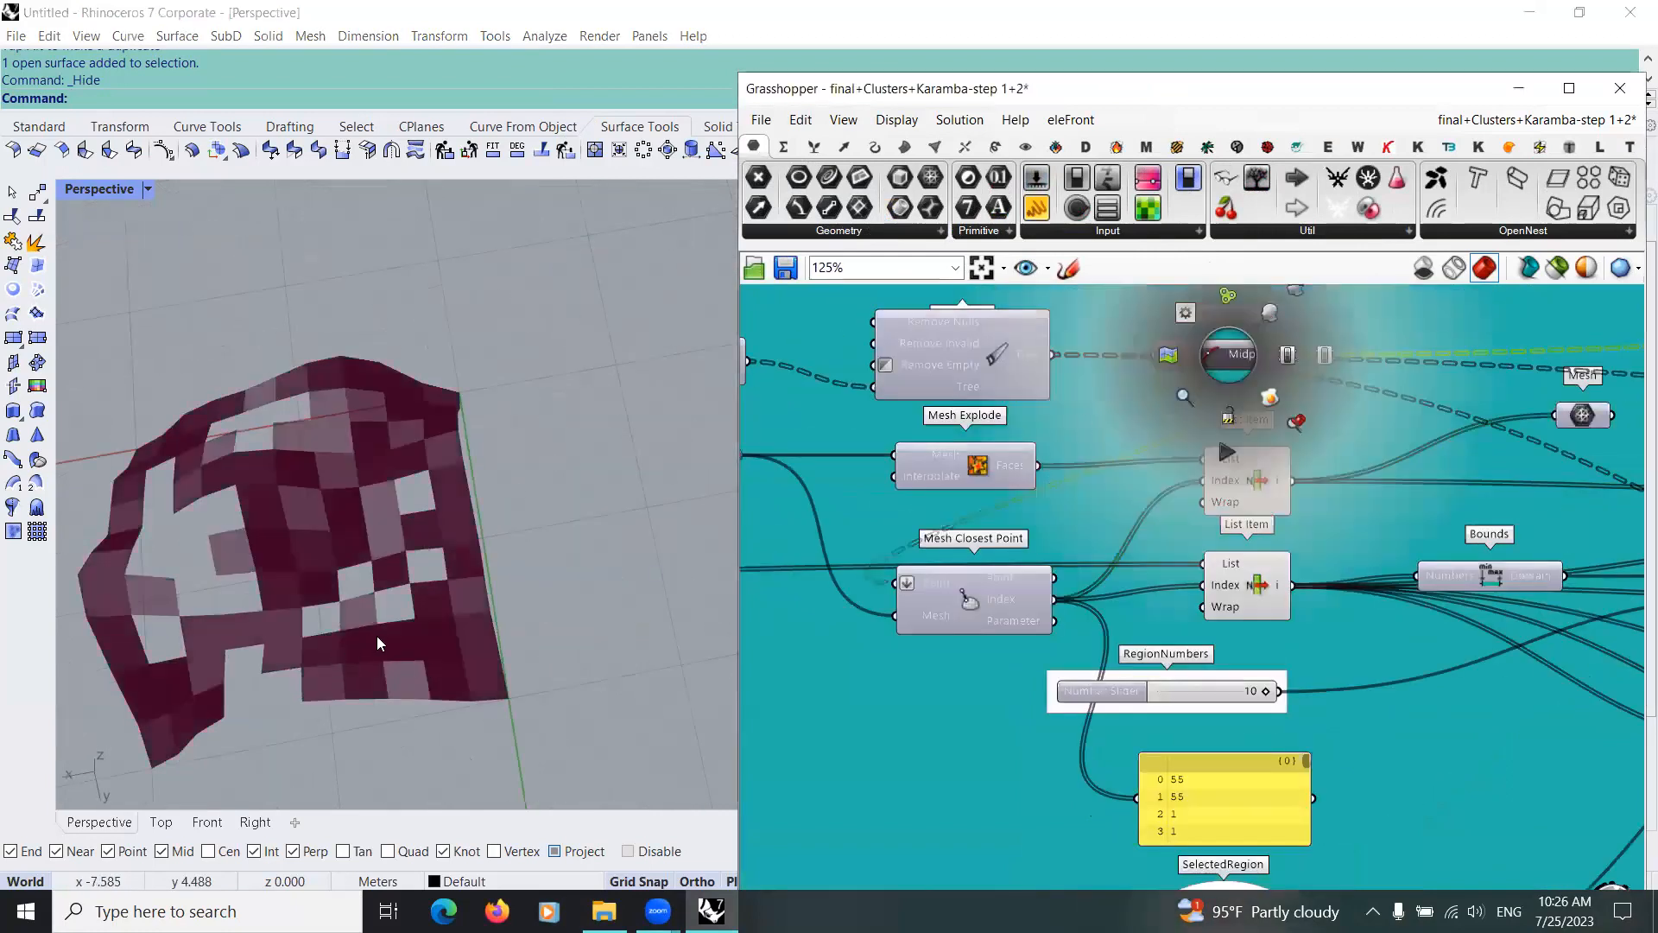
pyautogui.keyDown('shift'); pyautogui.moveTo(220, 516); pyautogui.dragTo(250, 494, button='right'); pyautogui.keyUp('shift')
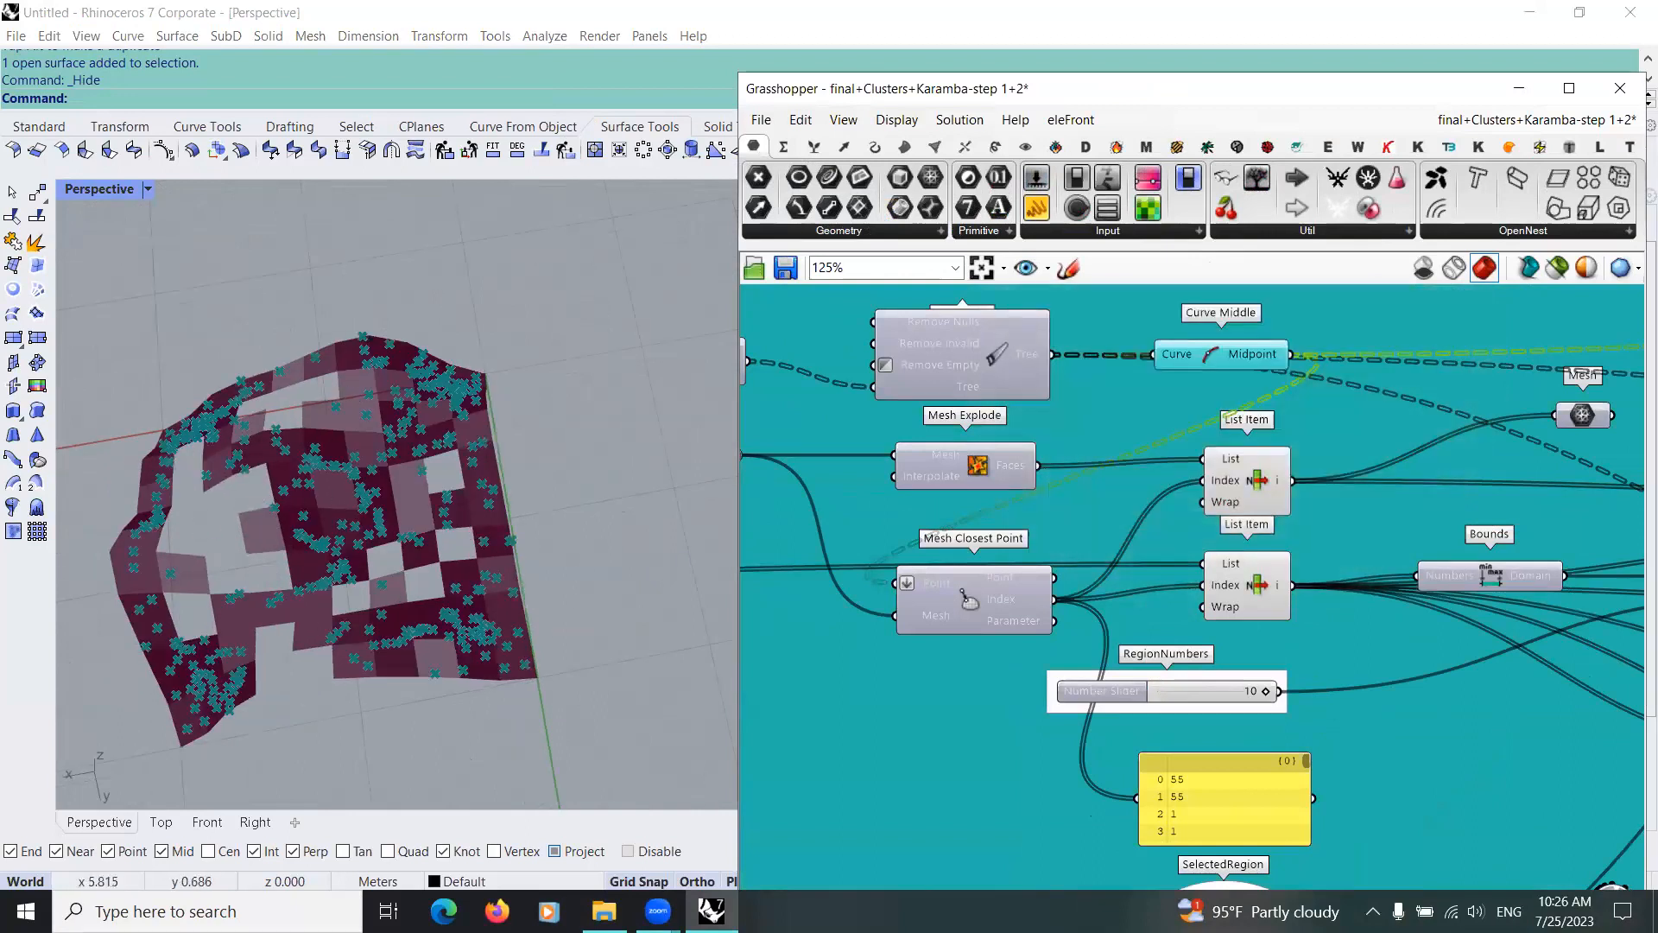
pyautogui.scroll(-1, 1068, 605)
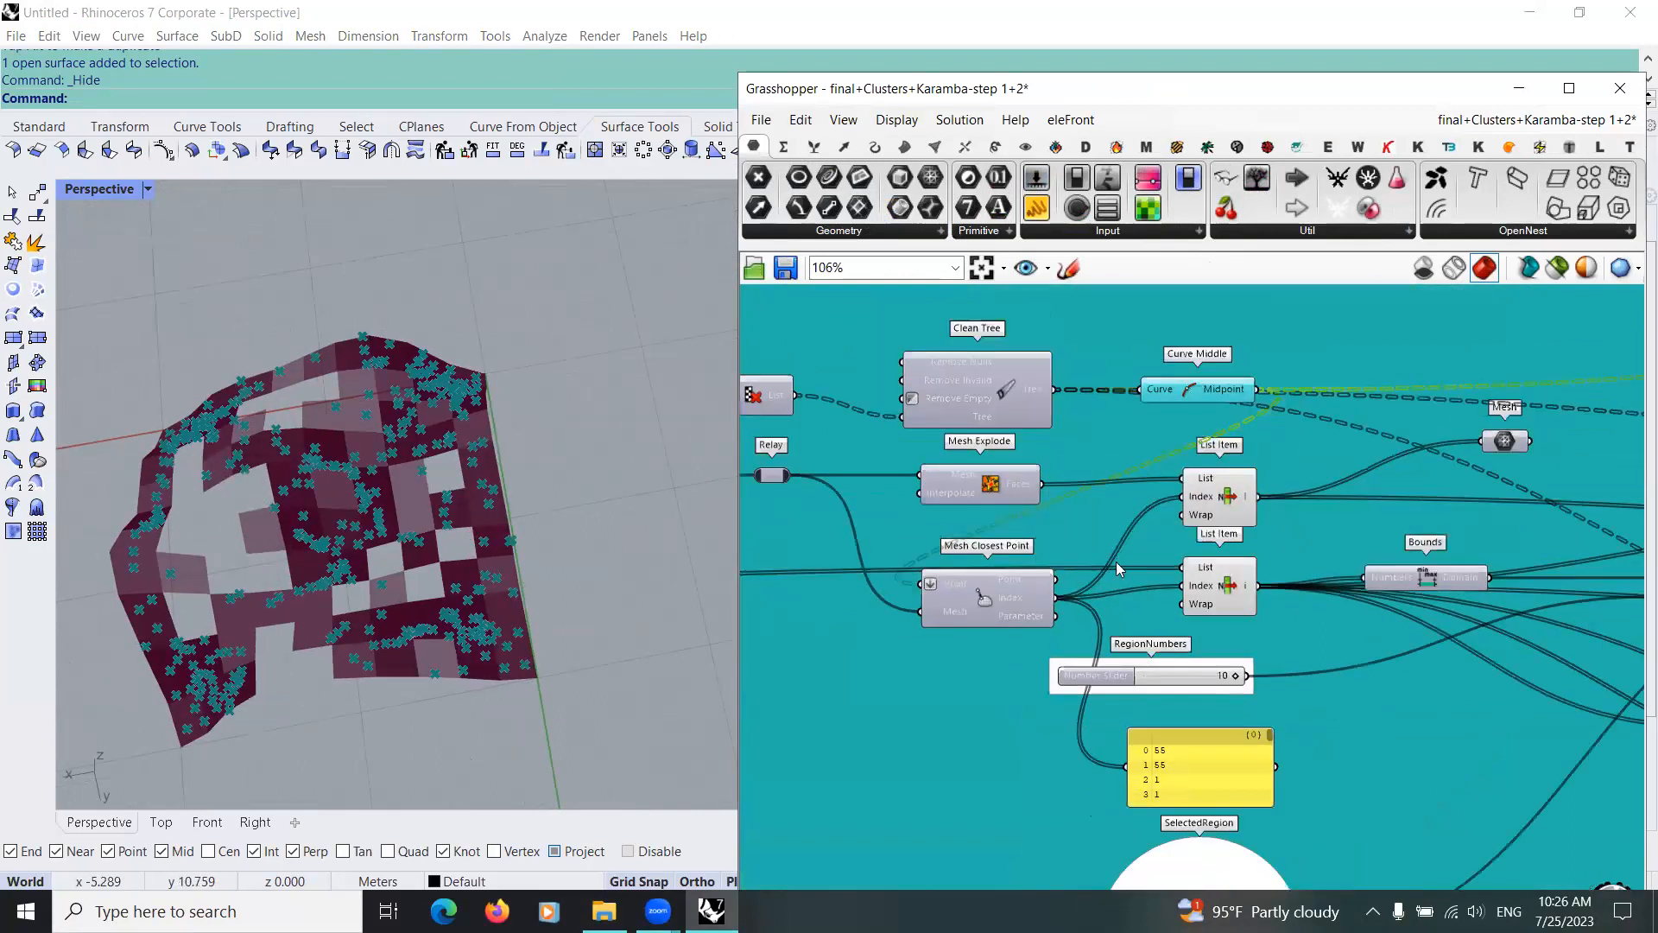
# Step: Examine the lower List Item and its connections to Bounds and Divide Domain in the reference group
pyautogui.scroll(-1, 1106, 597)
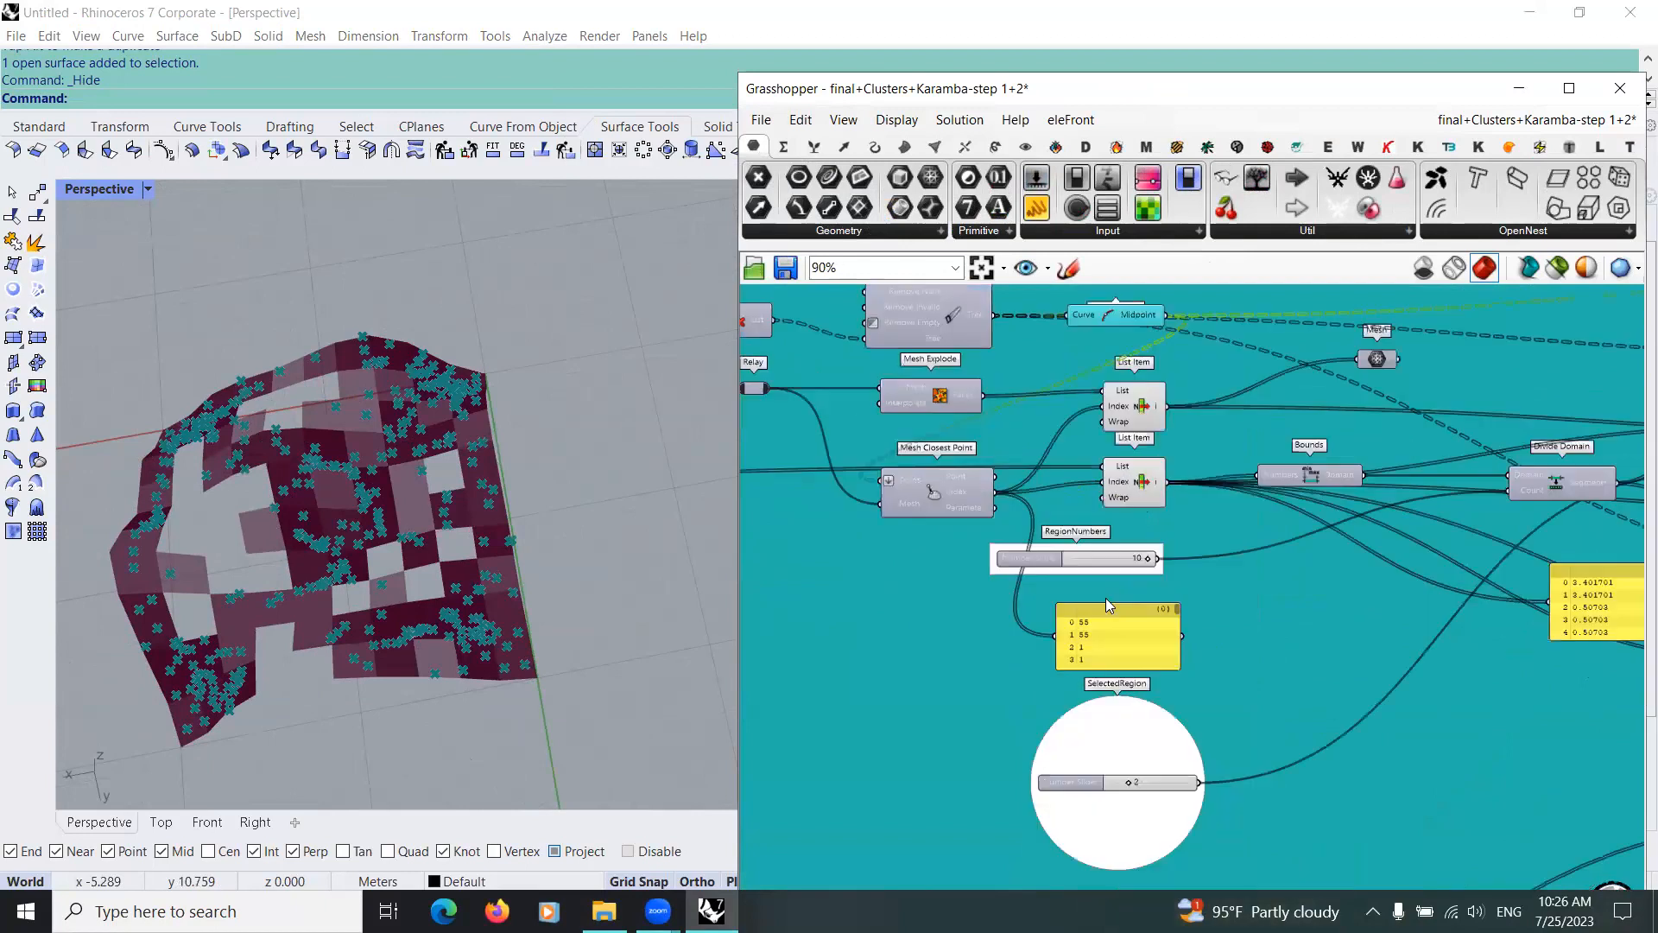
pyautogui.scroll(2, 1171, 556)
pyautogui.scroll(-2, 1171, 556)
pyautogui.click(1171, 553)
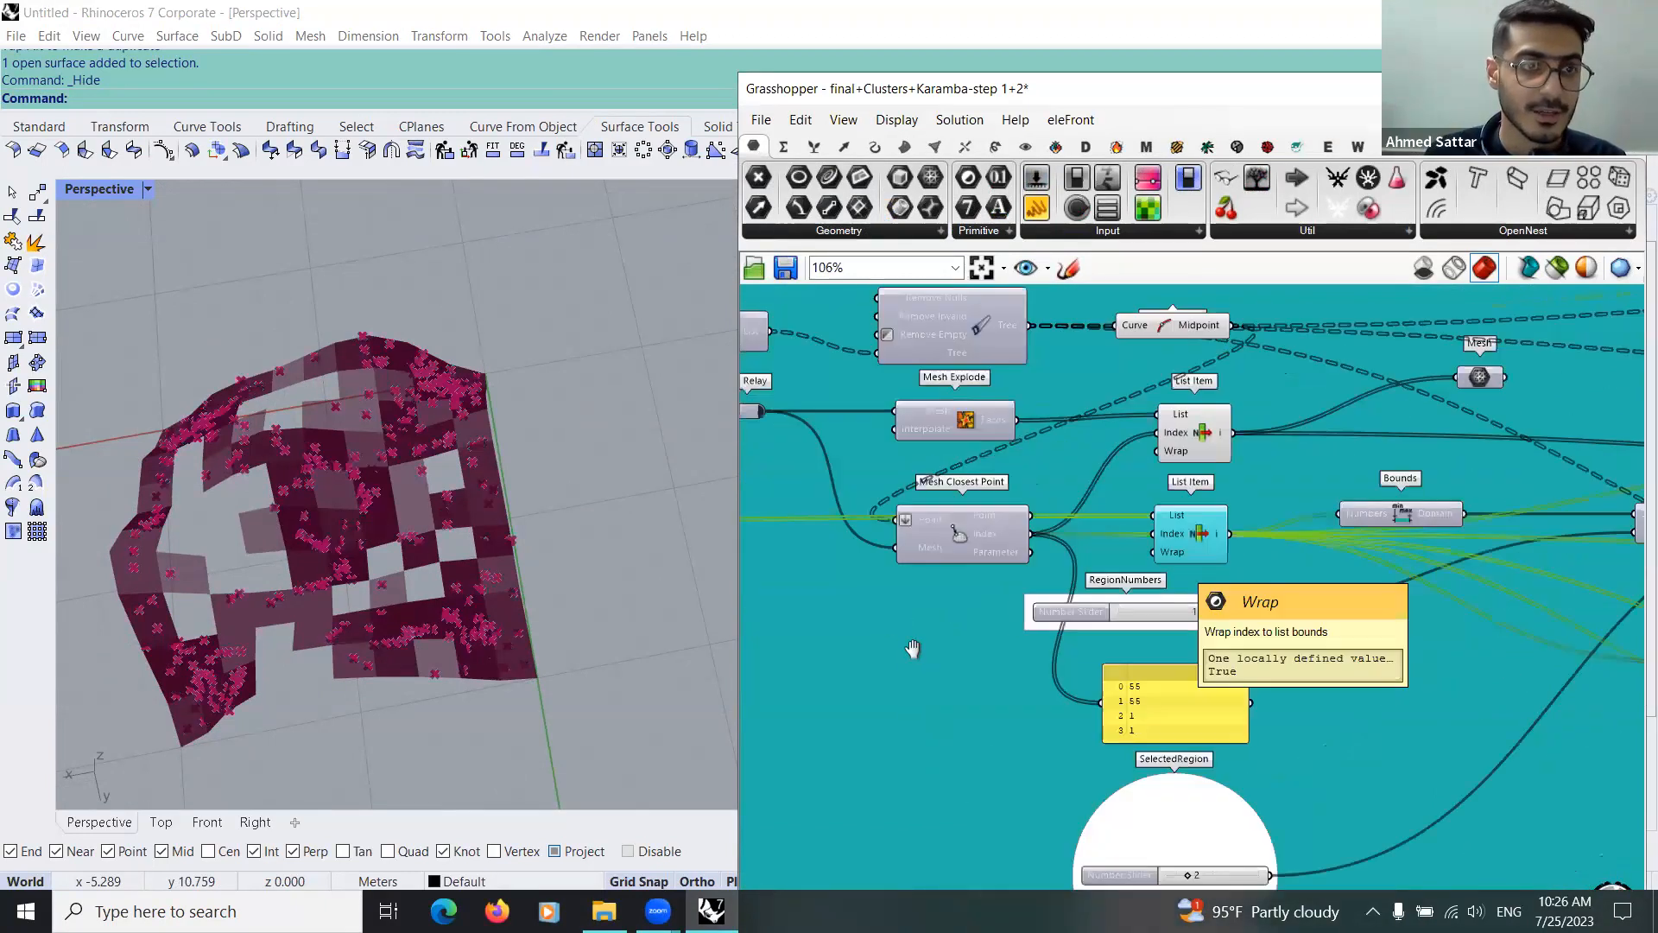
pyautogui.moveTo(993, 639); pyautogui.dragTo(895, 643, button='right')
pyautogui.scroll(-2, 895, 643)
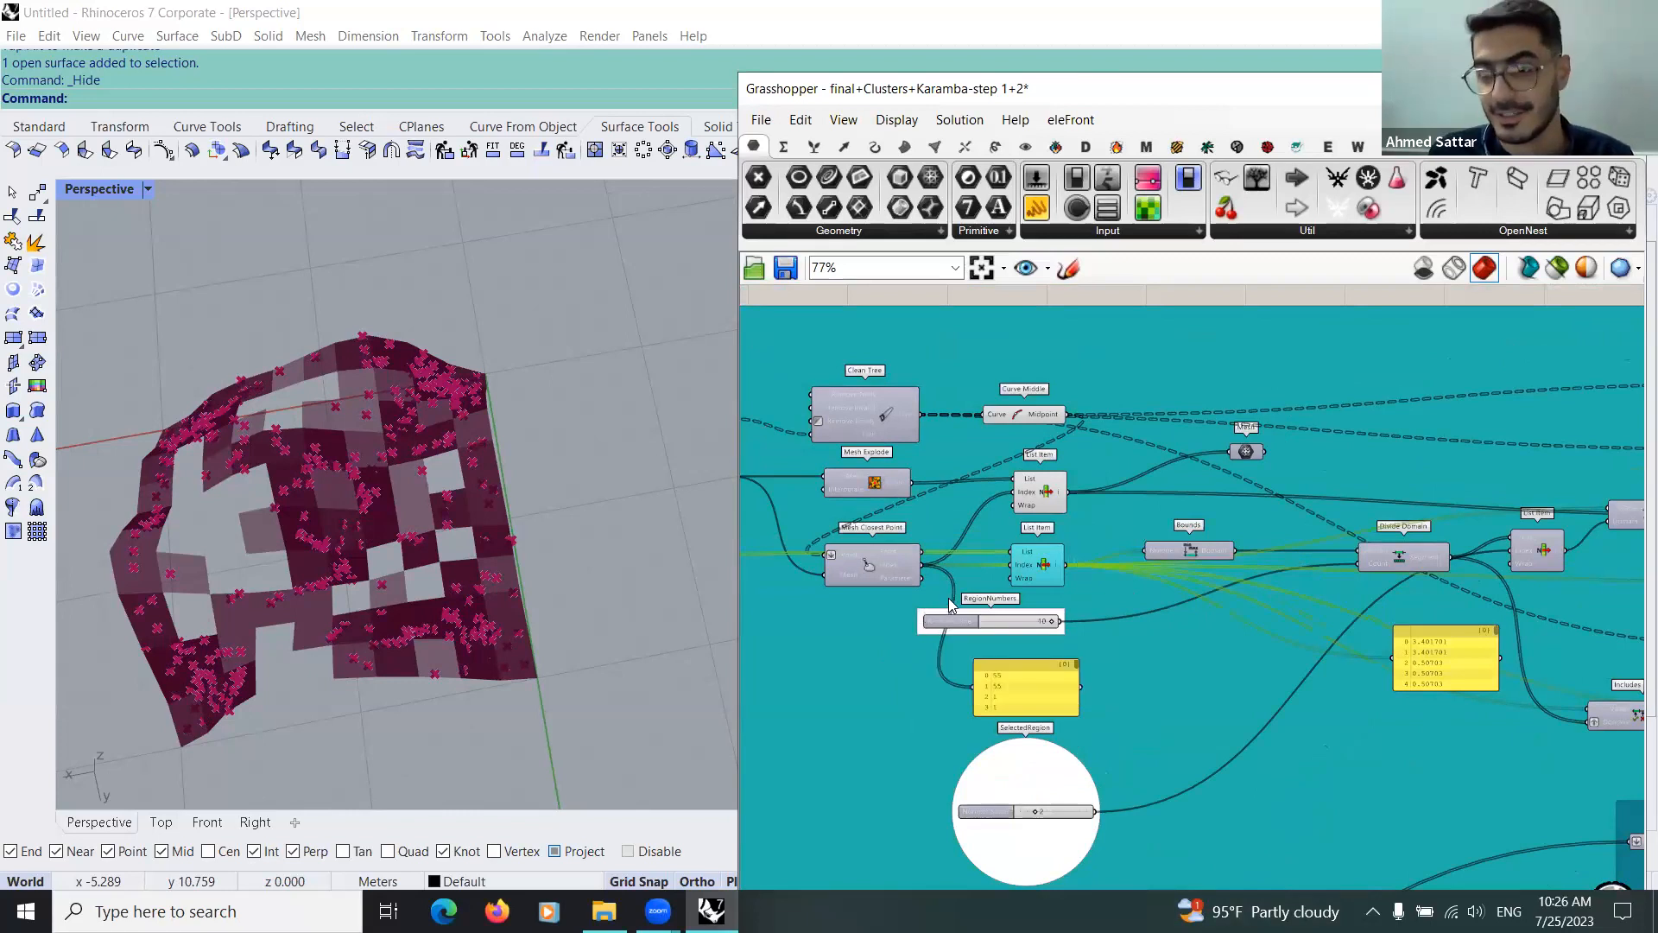
pyautogui.scroll(-5, 945, 600)
pyautogui.scroll(1, 1046, 572)
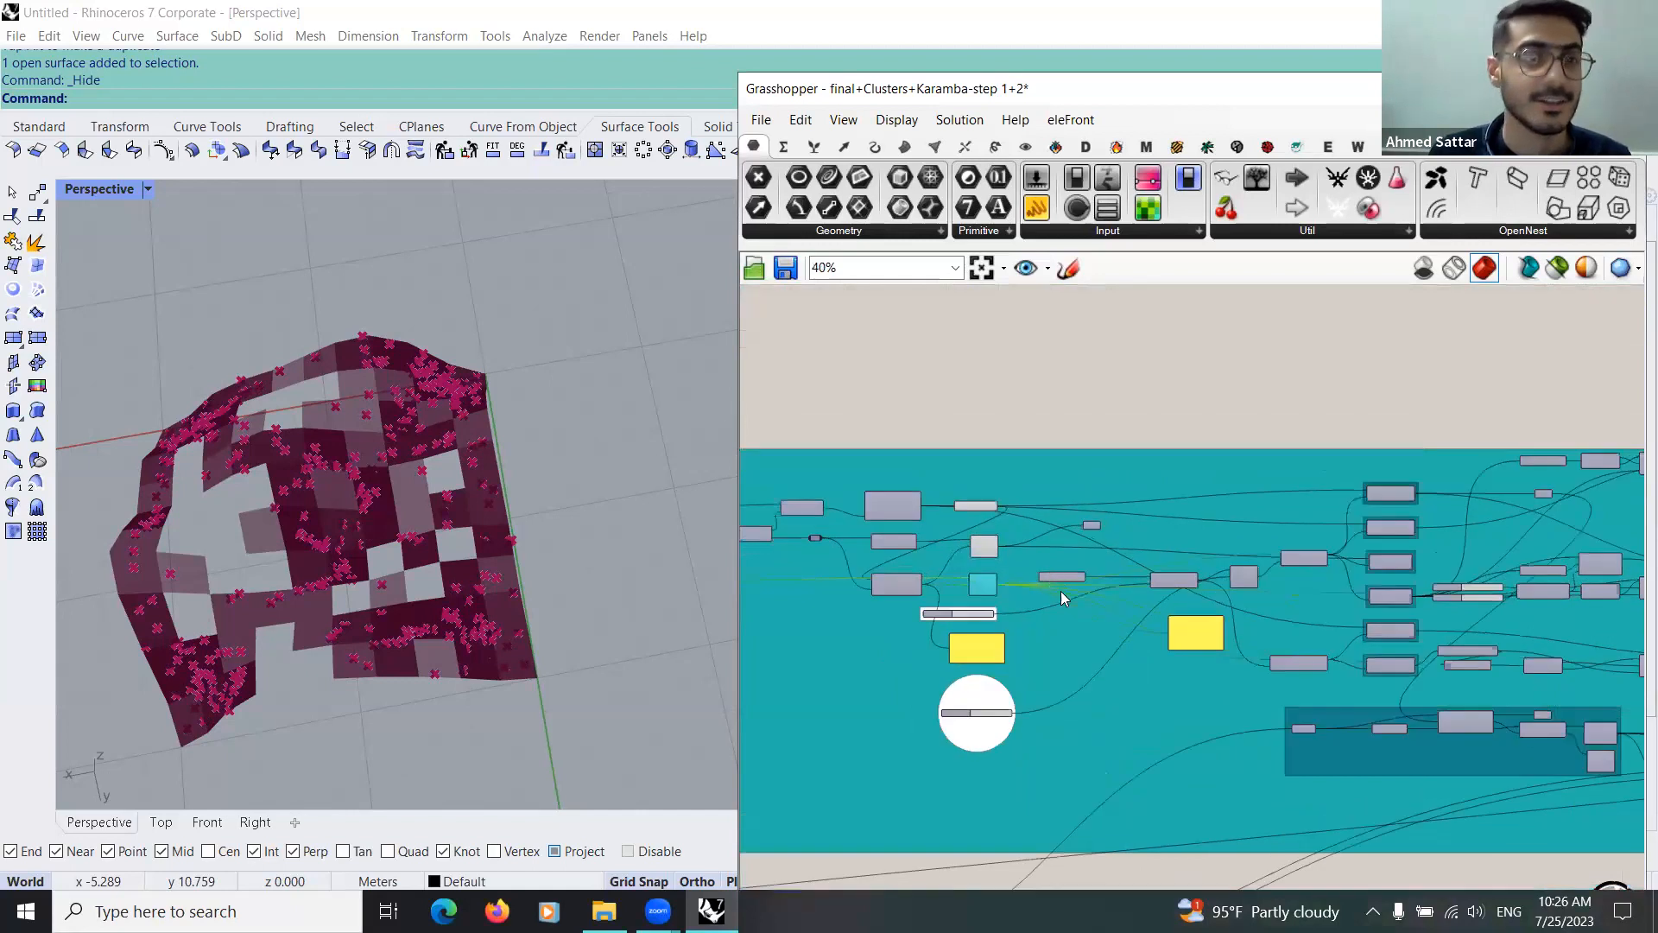
# Step: Review the overall layout of the reference groups, from the region division components to the groups below them
pyautogui.scroll(-5, 976, 482)
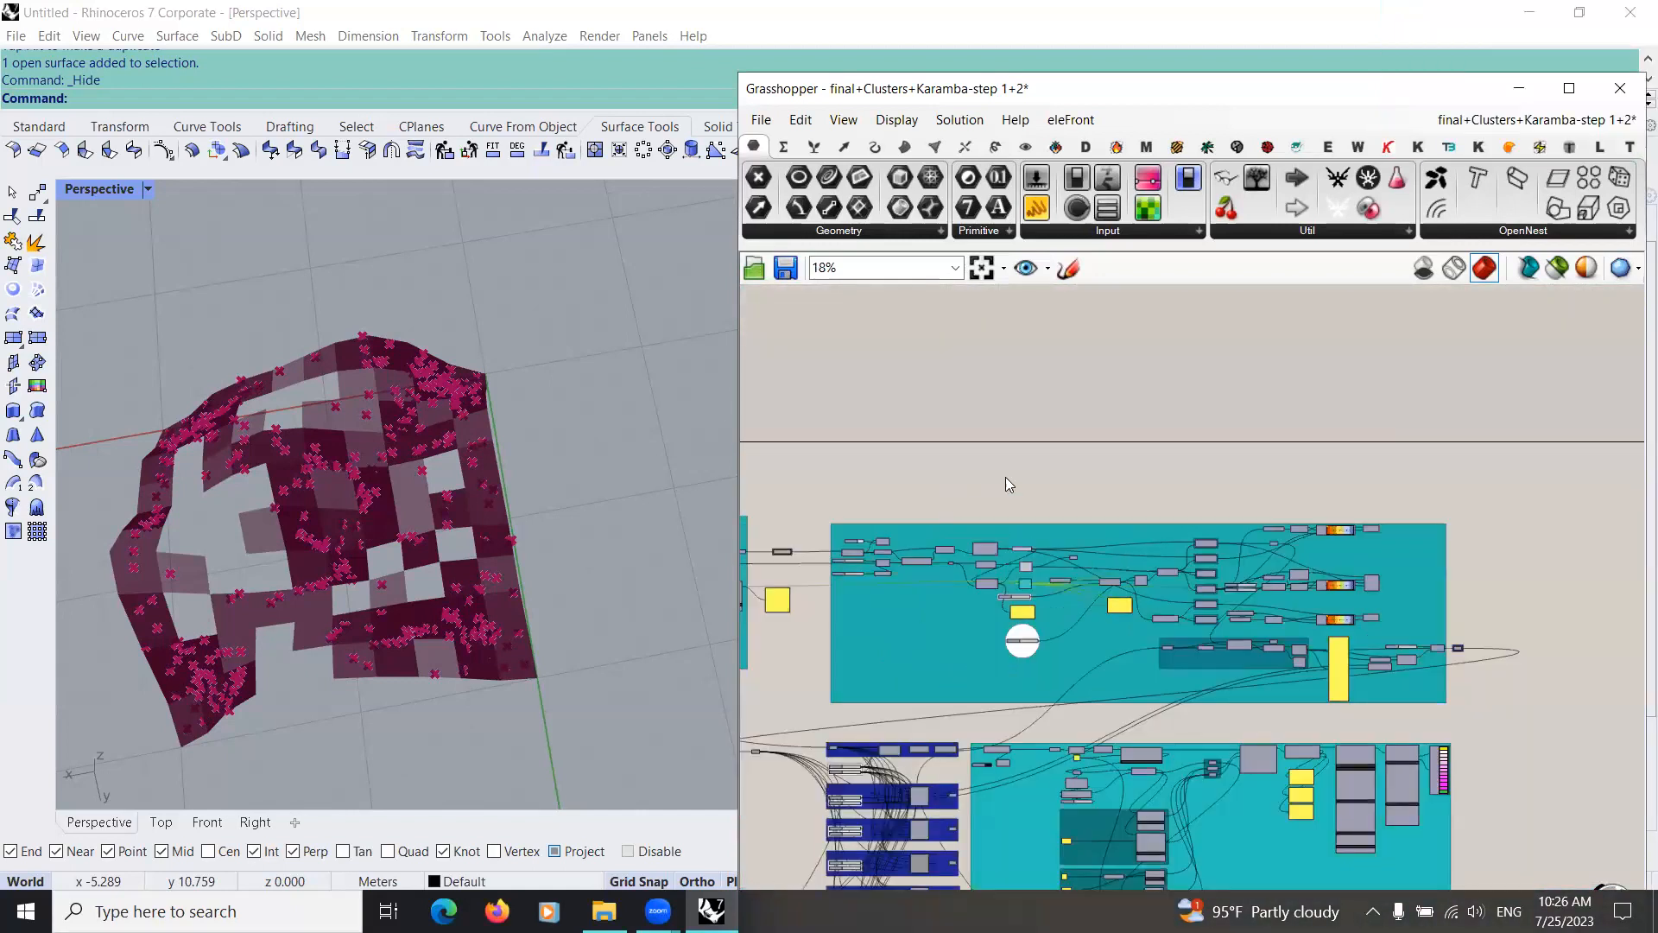
pyautogui.scroll(-1, 1183, 524)
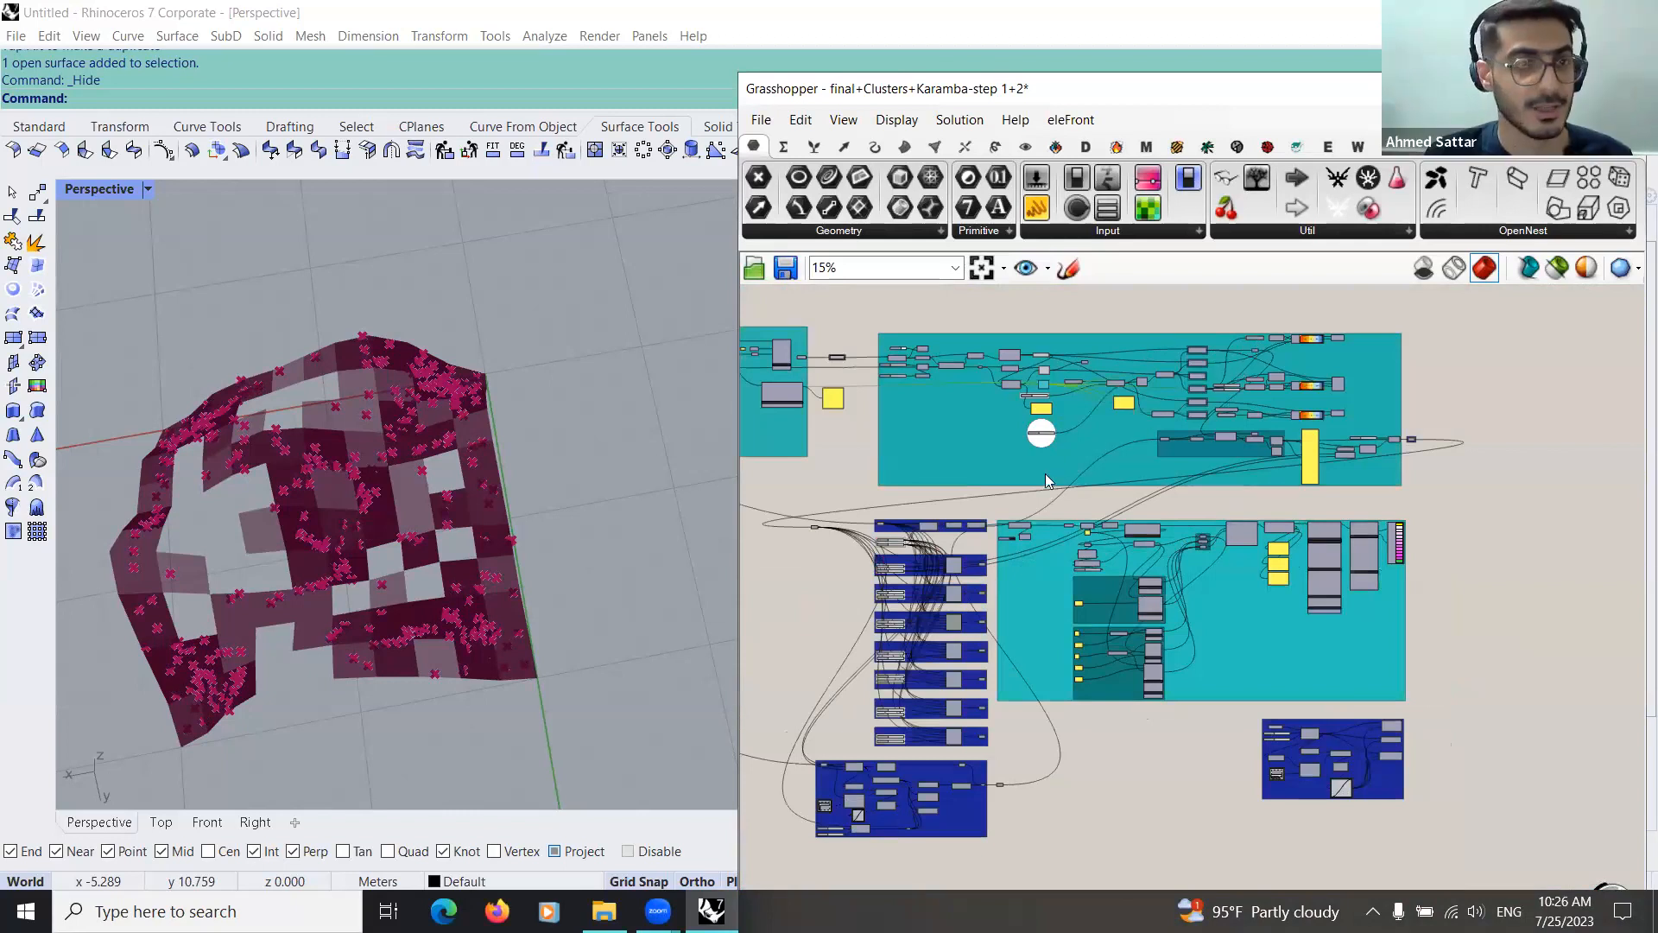
pyautogui.scroll(3, 1044, 473)
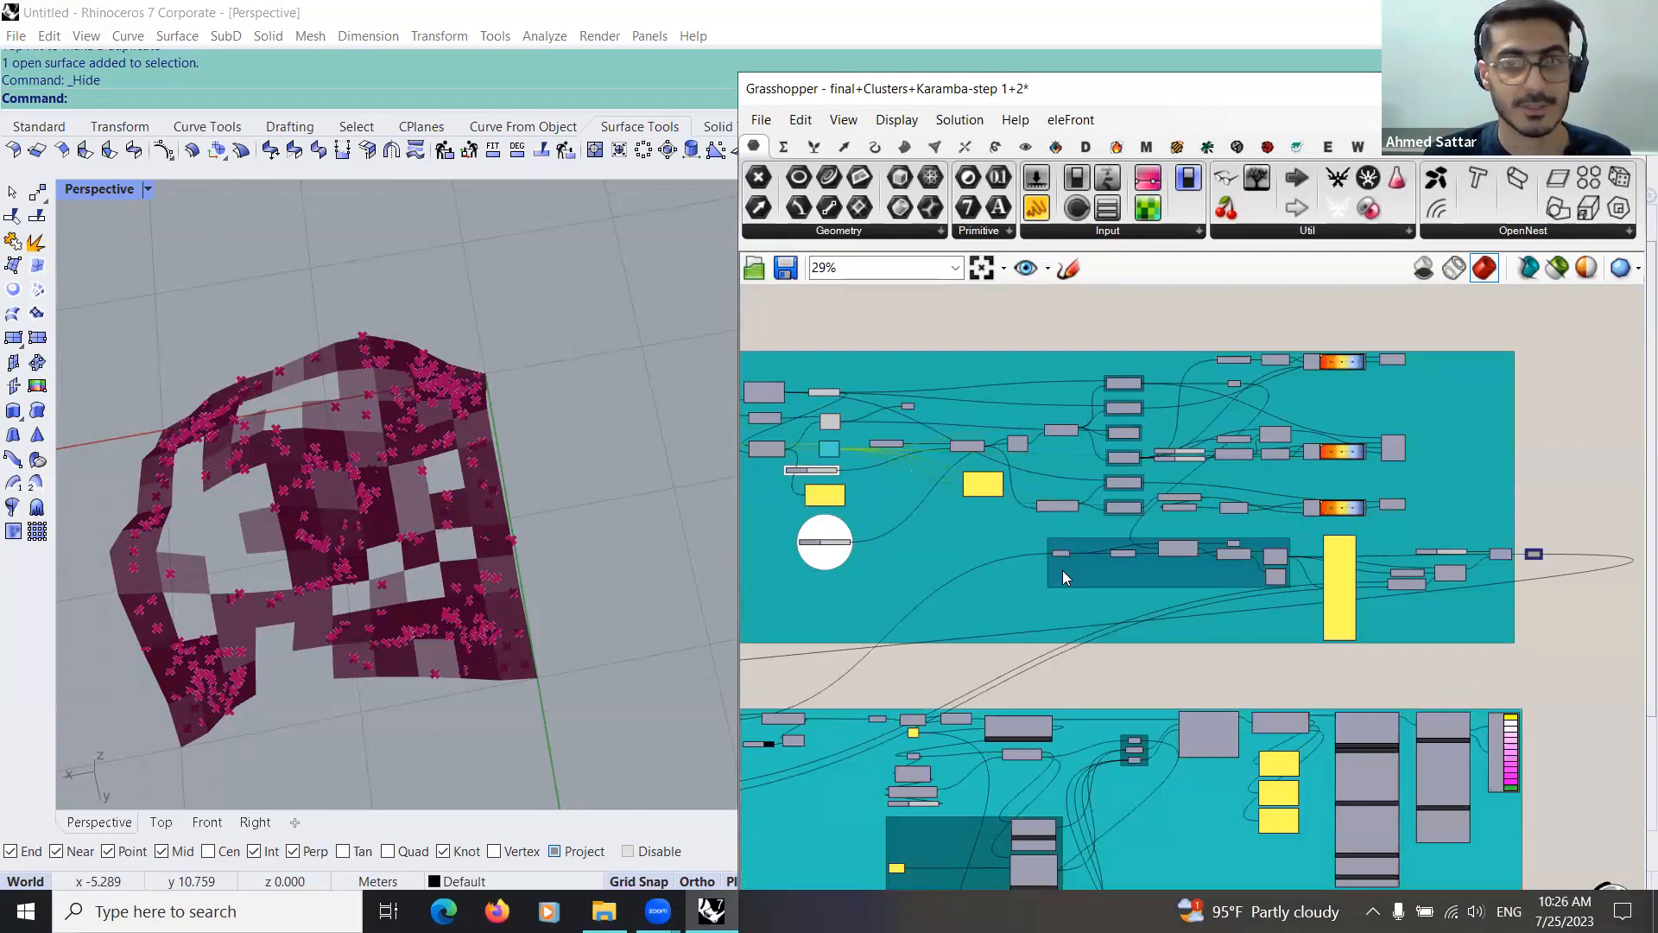
pyautogui.scroll(-1, 1058, 596)
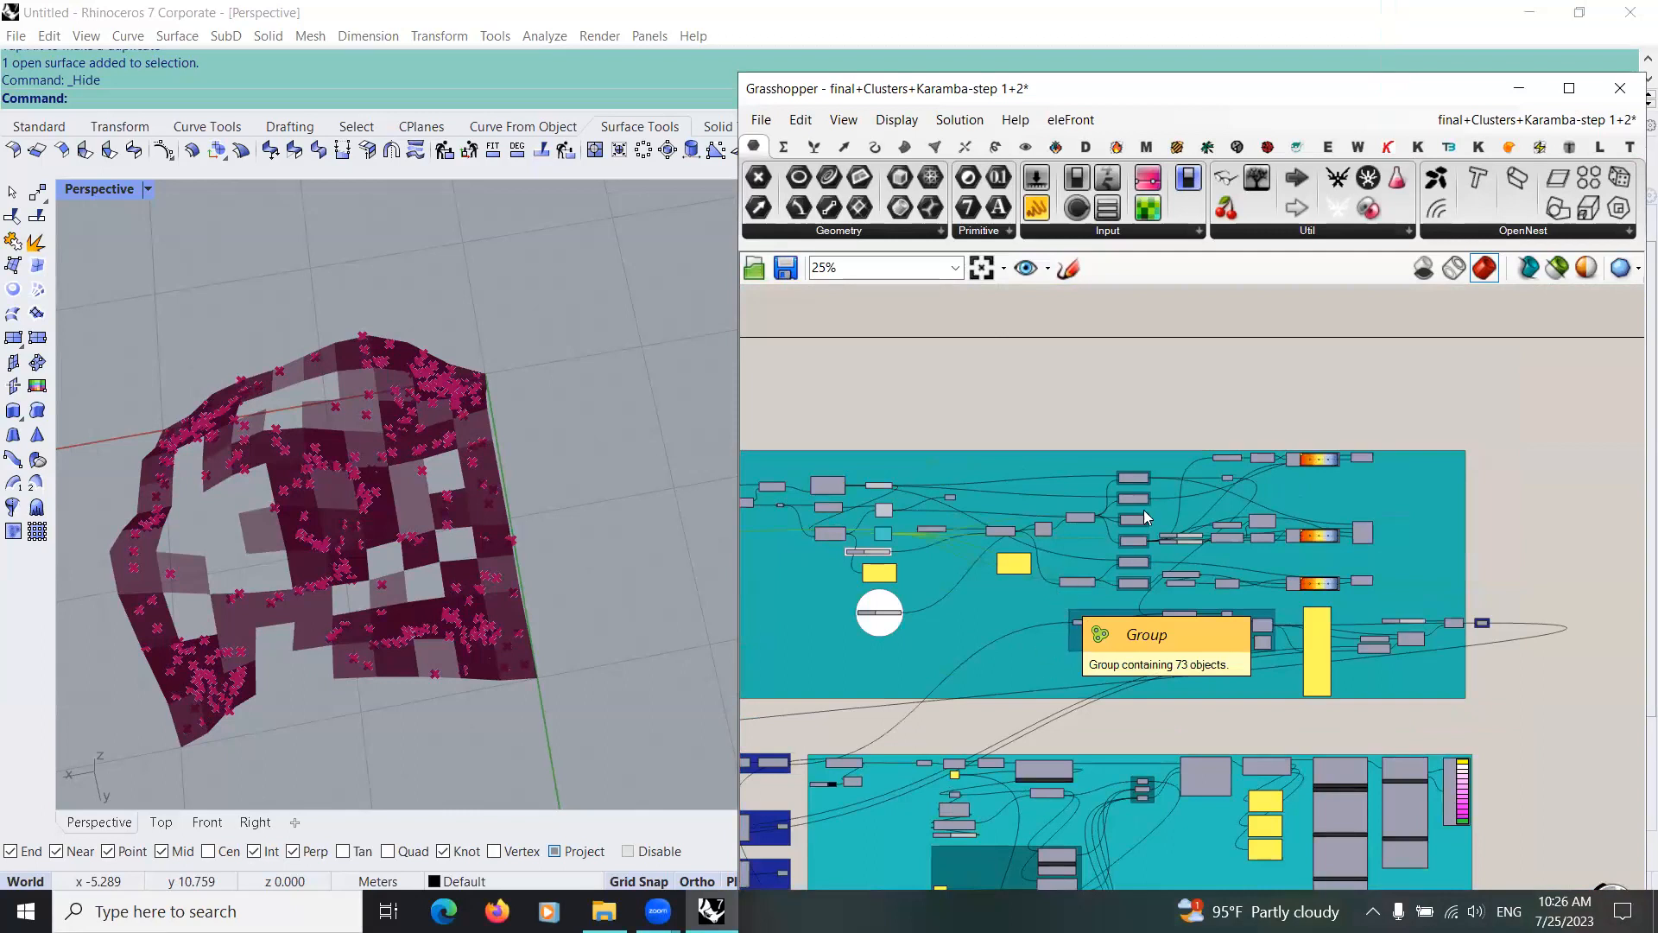
pyautogui.scroll(-3, 1055, 589)
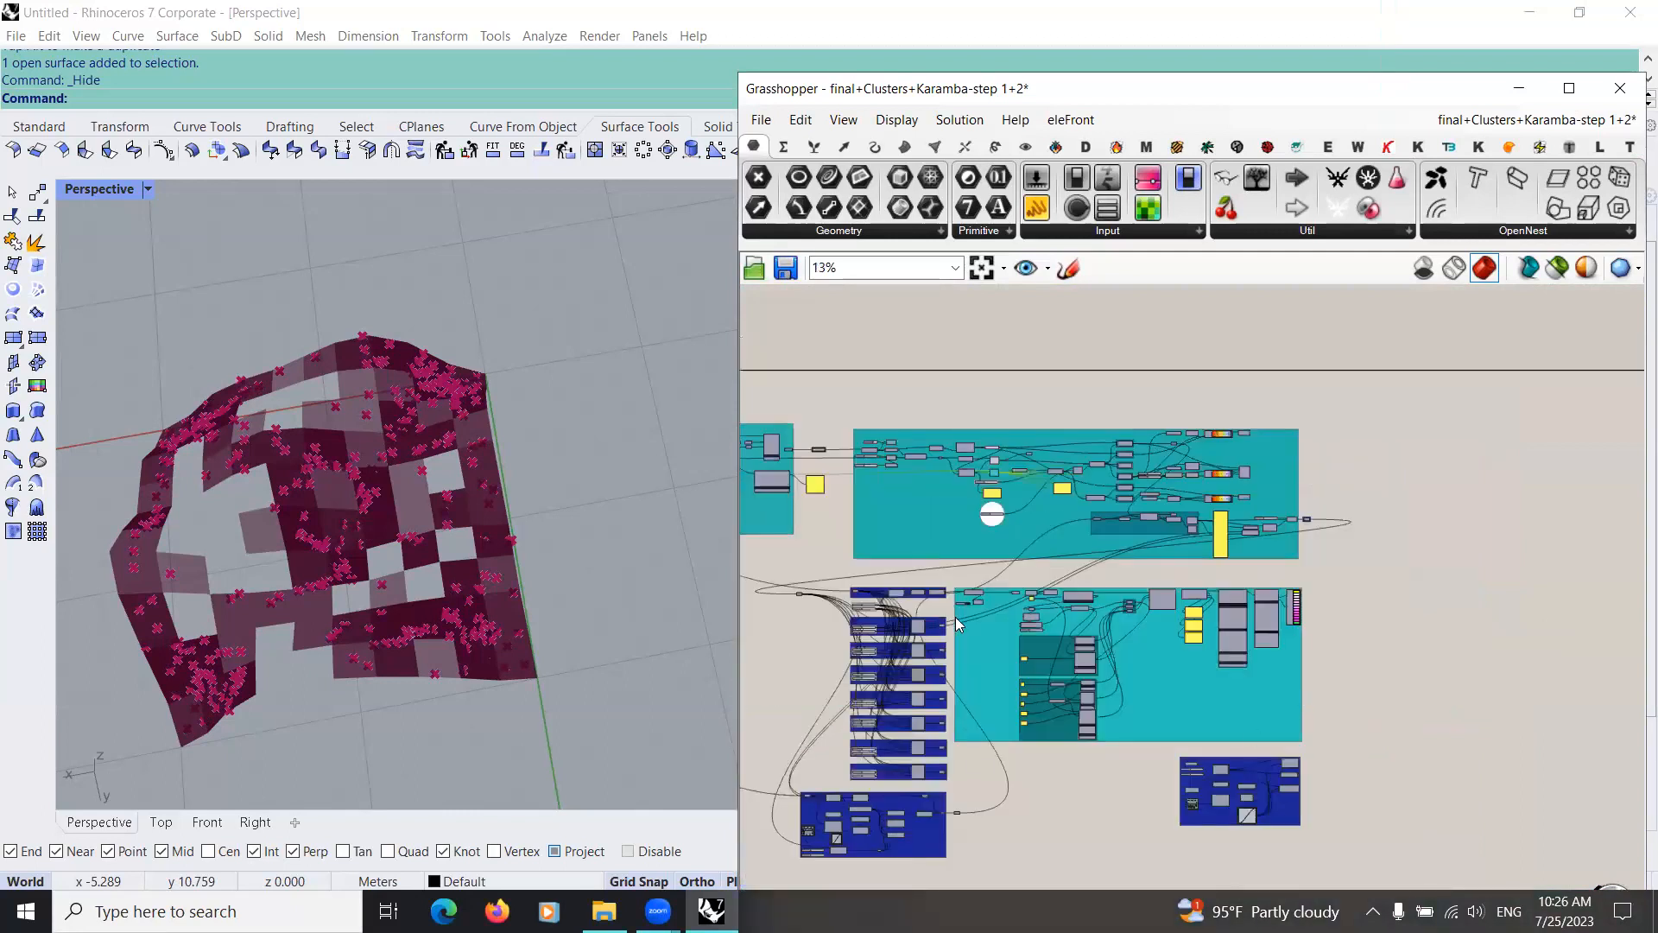
pyautogui.moveTo(915, 669); pyautogui.dragTo(965, 622, button='right')
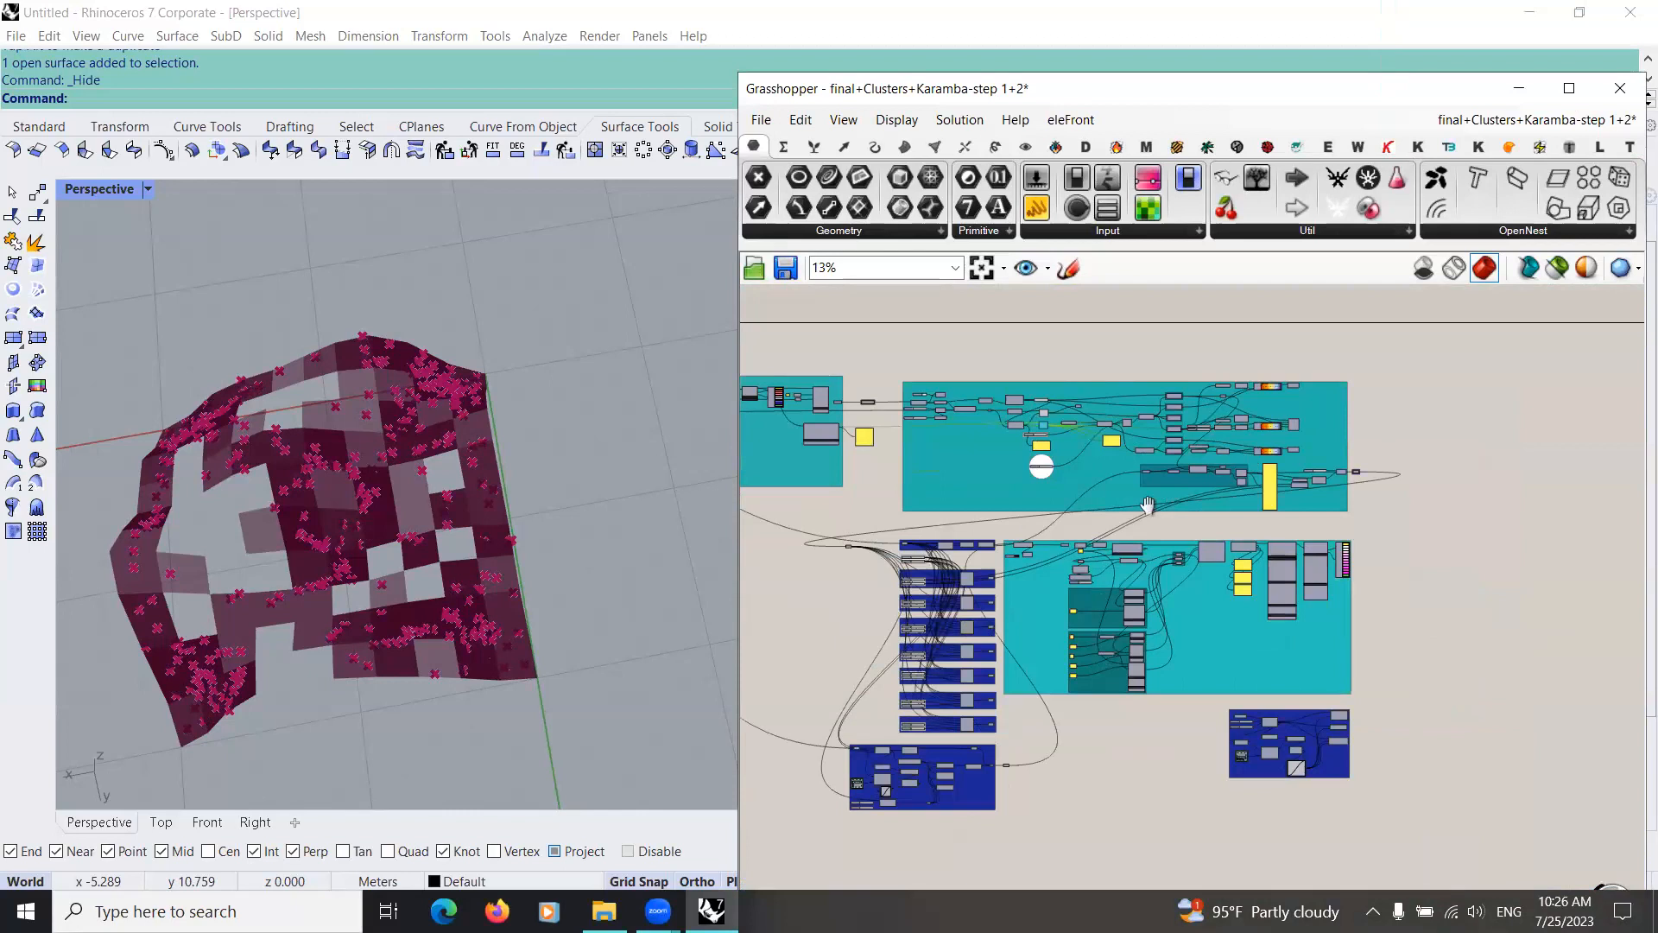
pyautogui.scroll(2, 1226, 406)
pyautogui.moveTo(1006, 492); pyautogui.dragTo(805, 570, button='right')
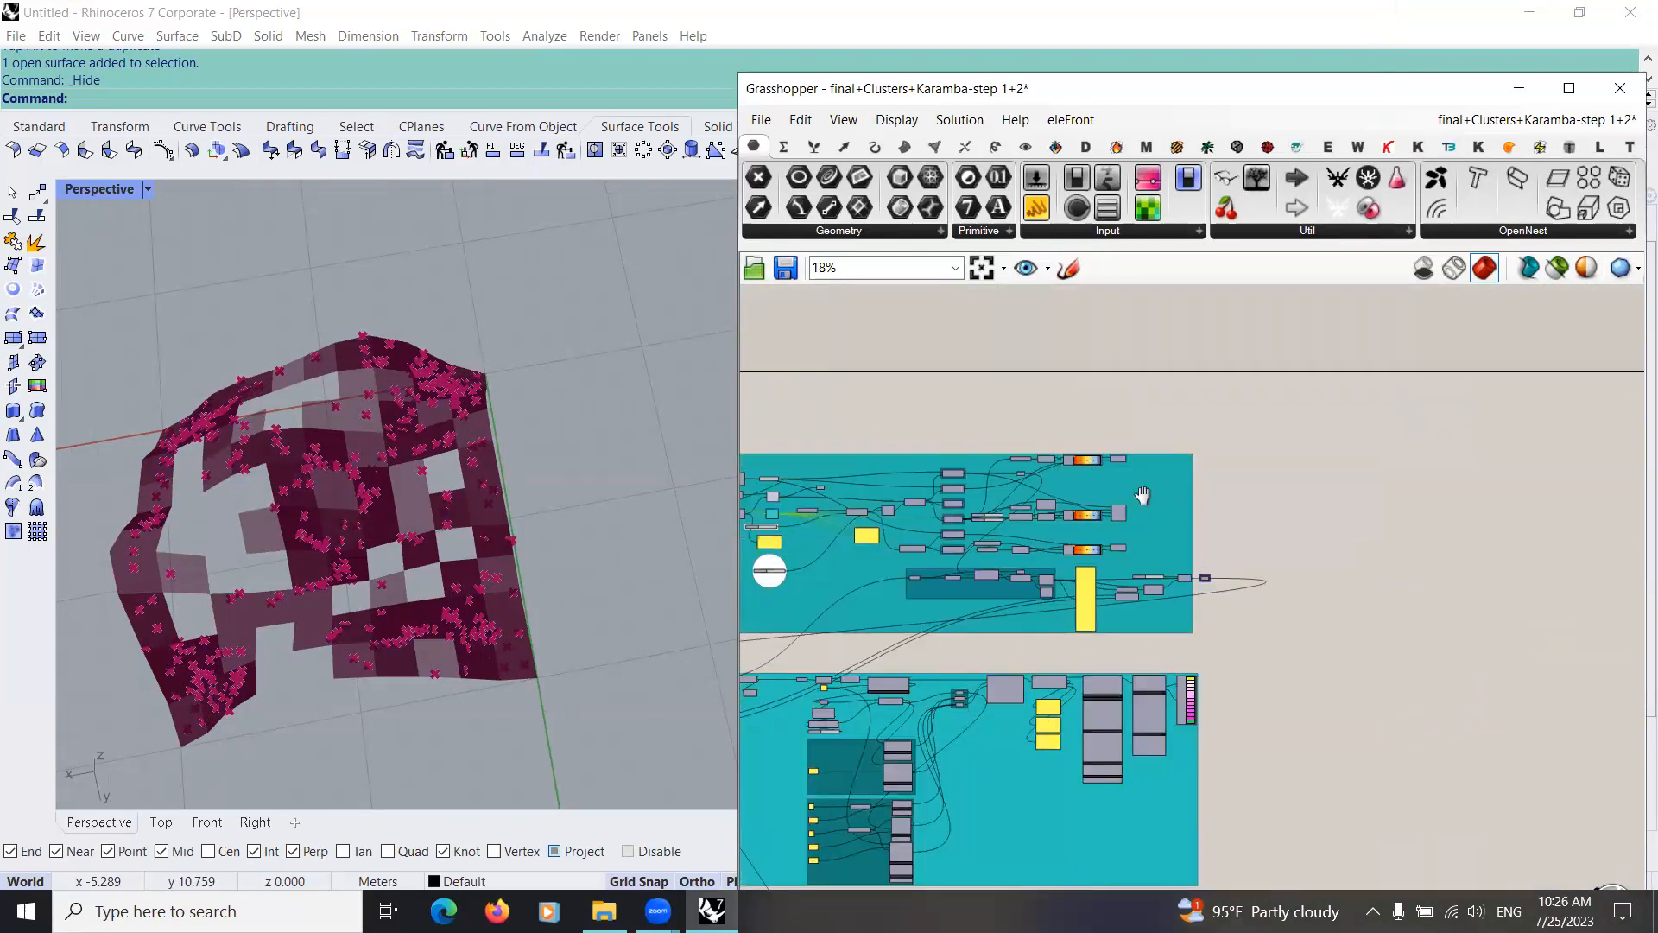
pyautogui.scroll(-5, 1167, 484)
pyautogui.scroll(2, 1200, 403)
pyautogui.scroll(2, 1200, 402)
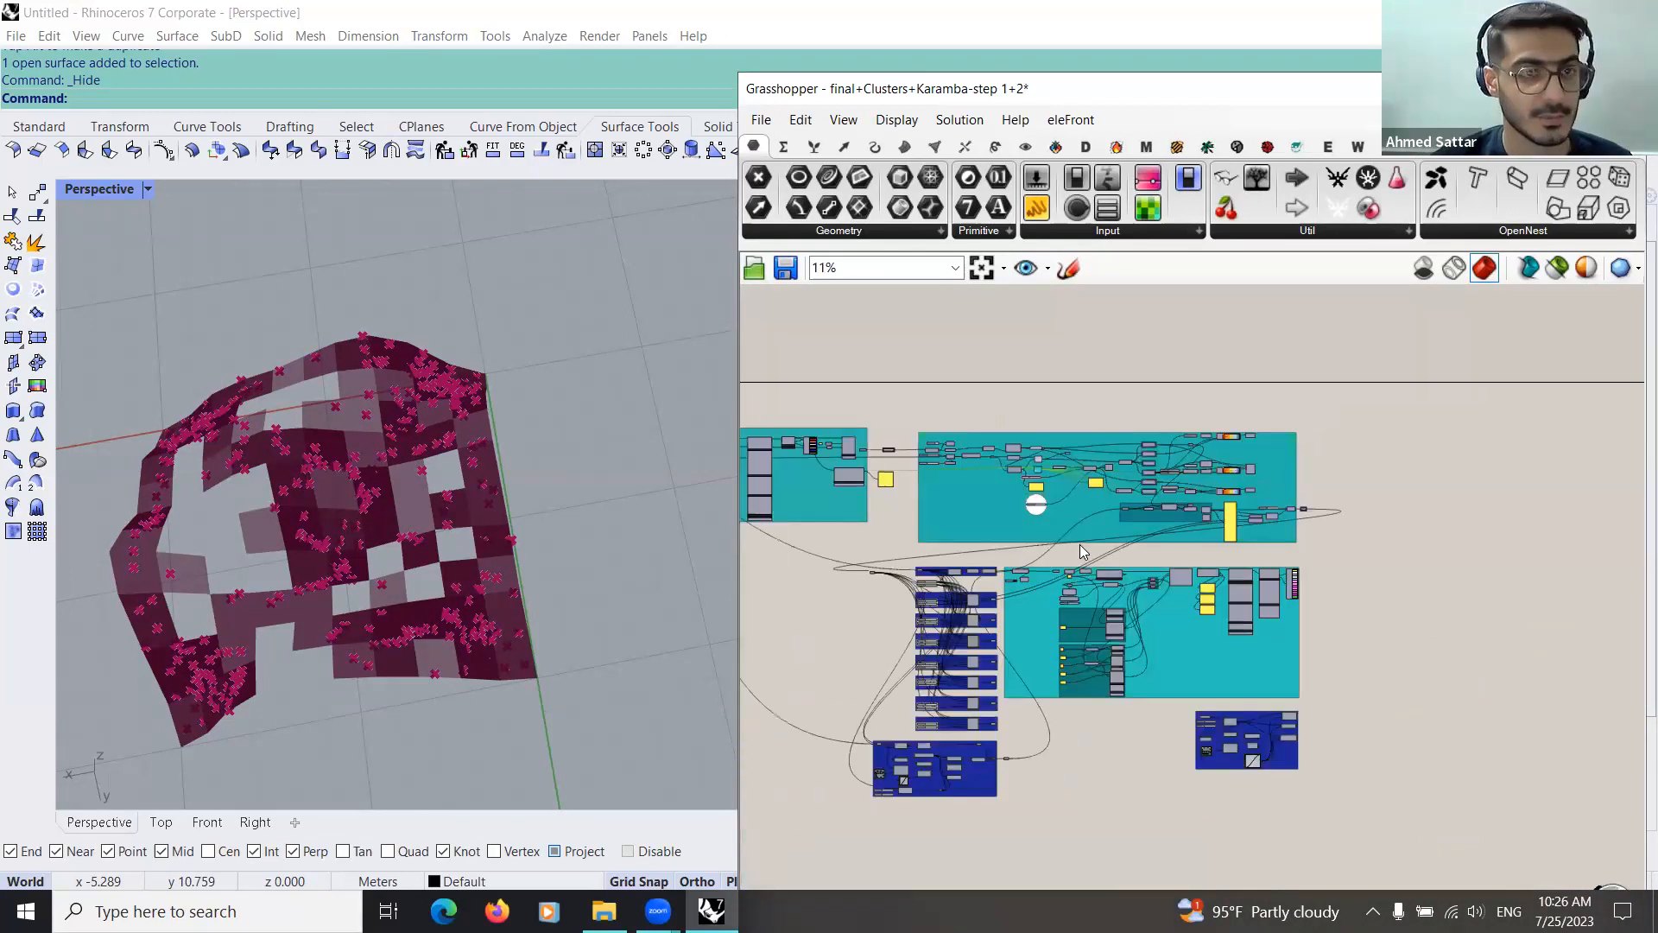
pyautogui.scroll(2, 1080, 544)
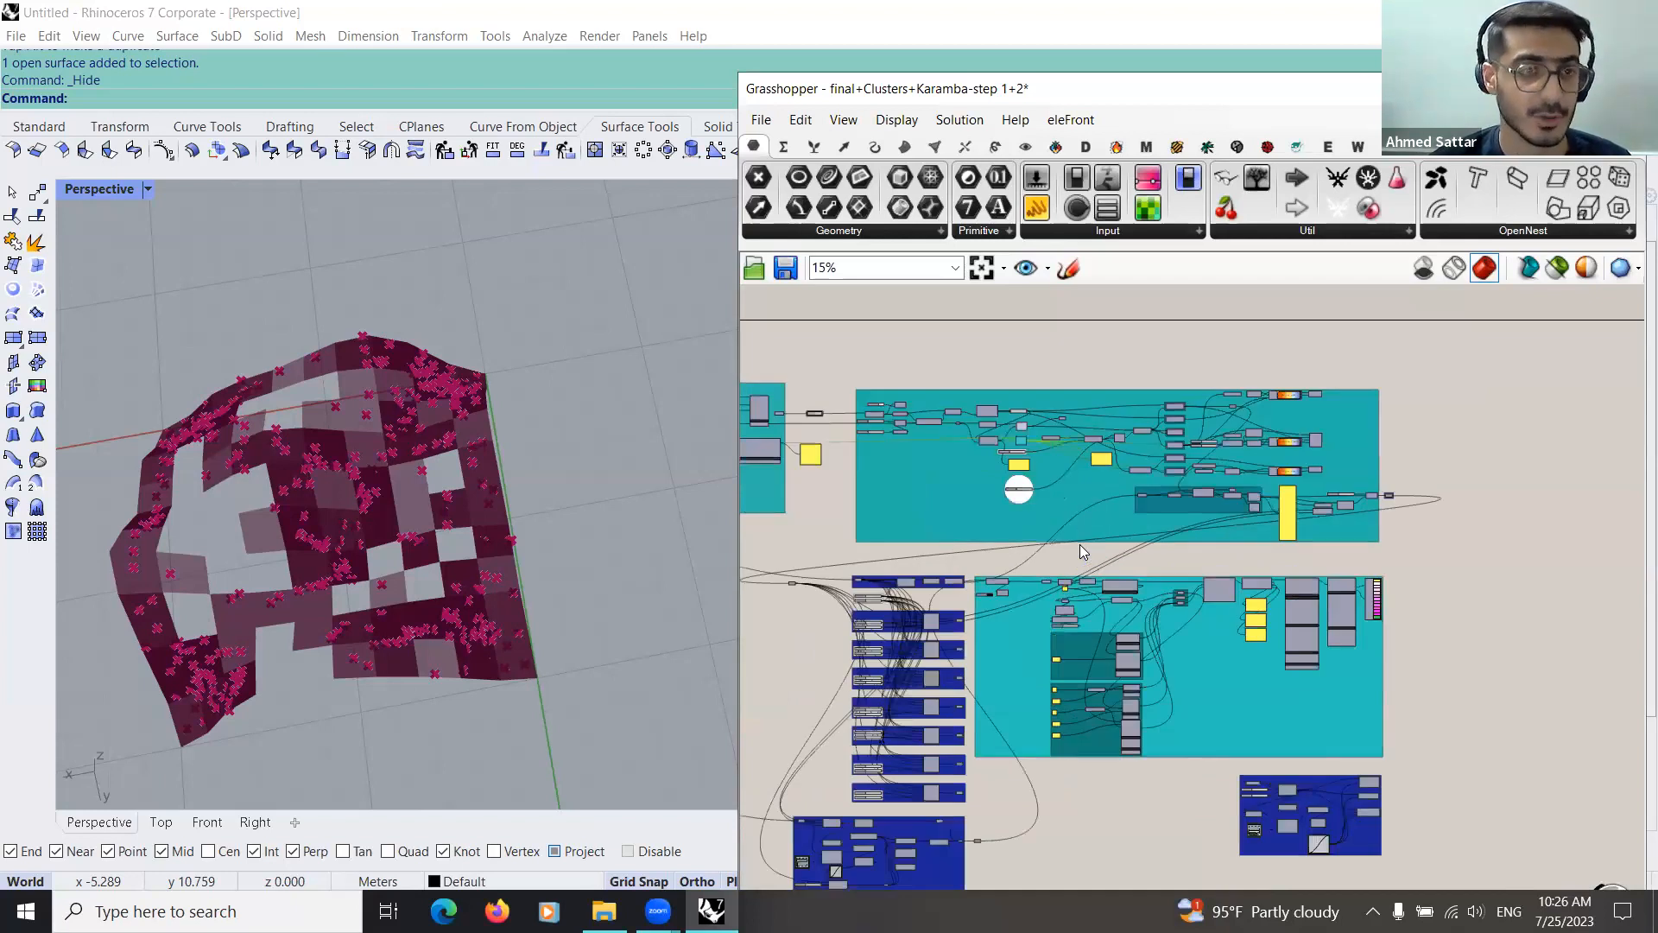
pyautogui.scroll(4, 1051, 544)
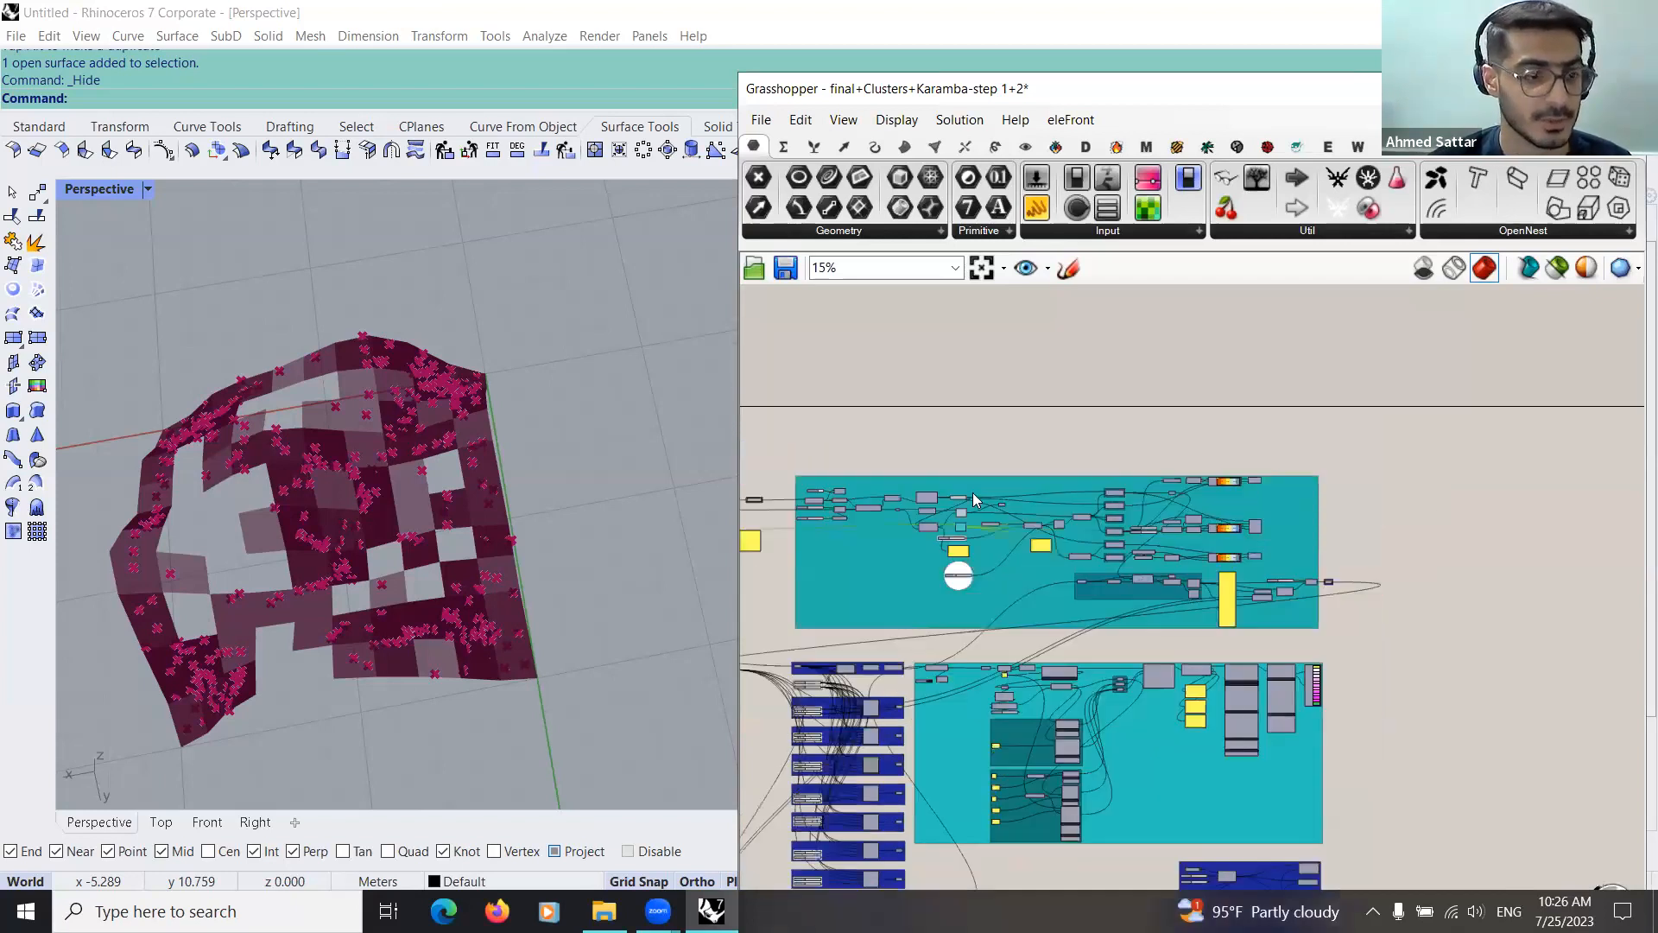
pyautogui.scroll(2, 1031, 596)
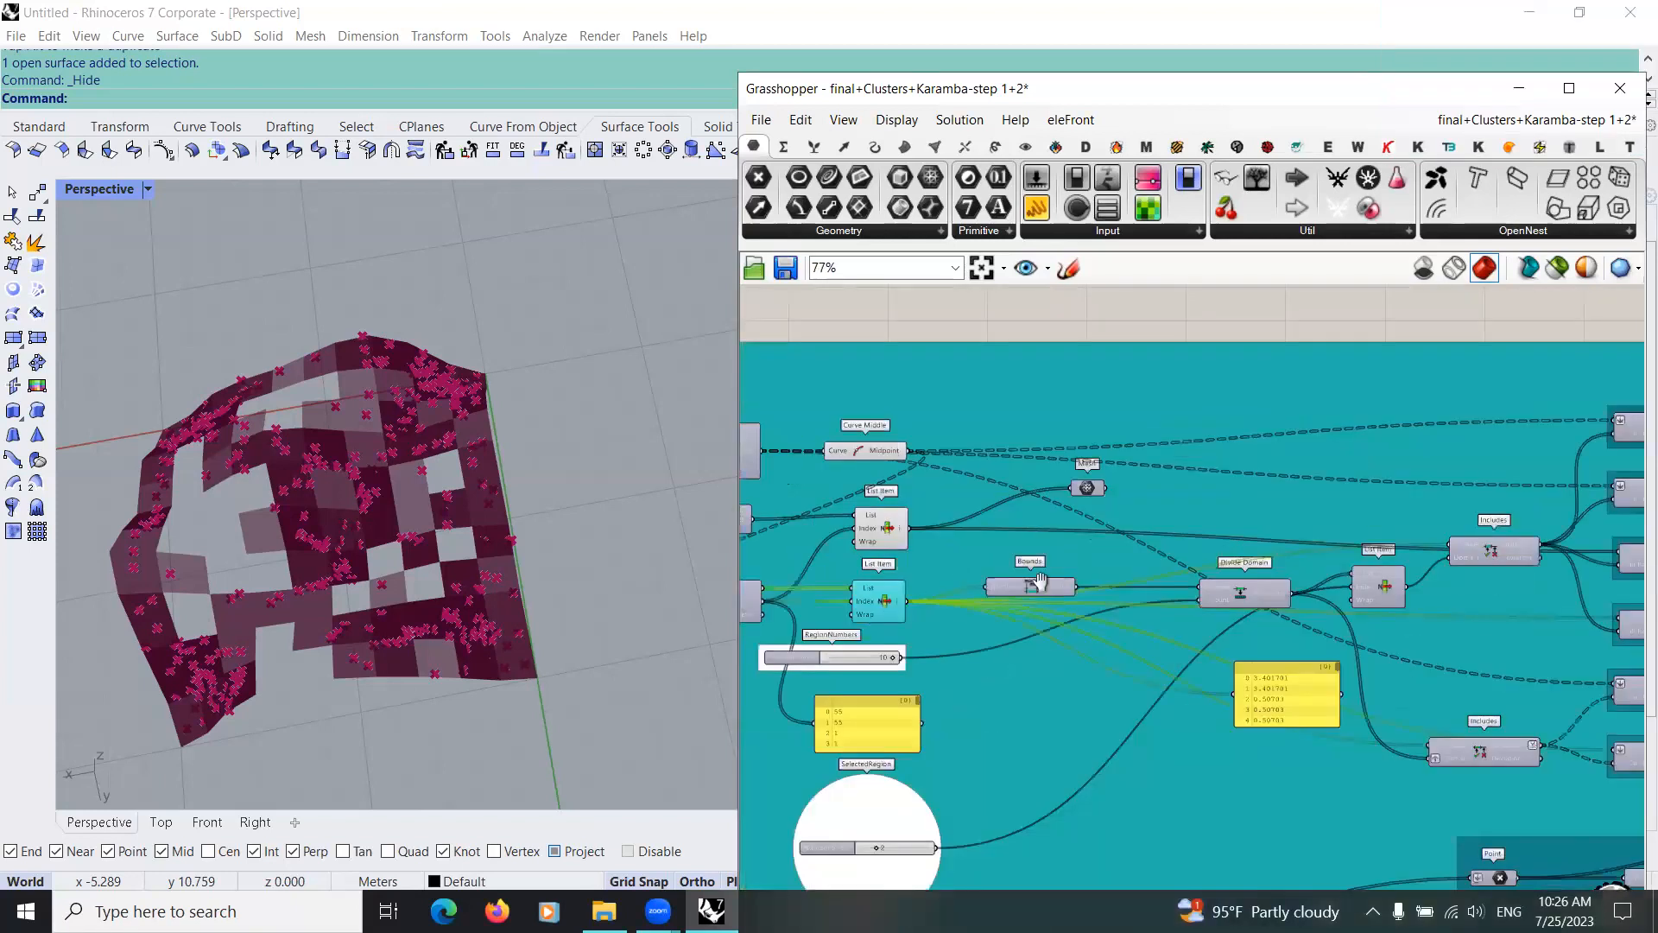
pyautogui.scroll(-1, 1030, 579)
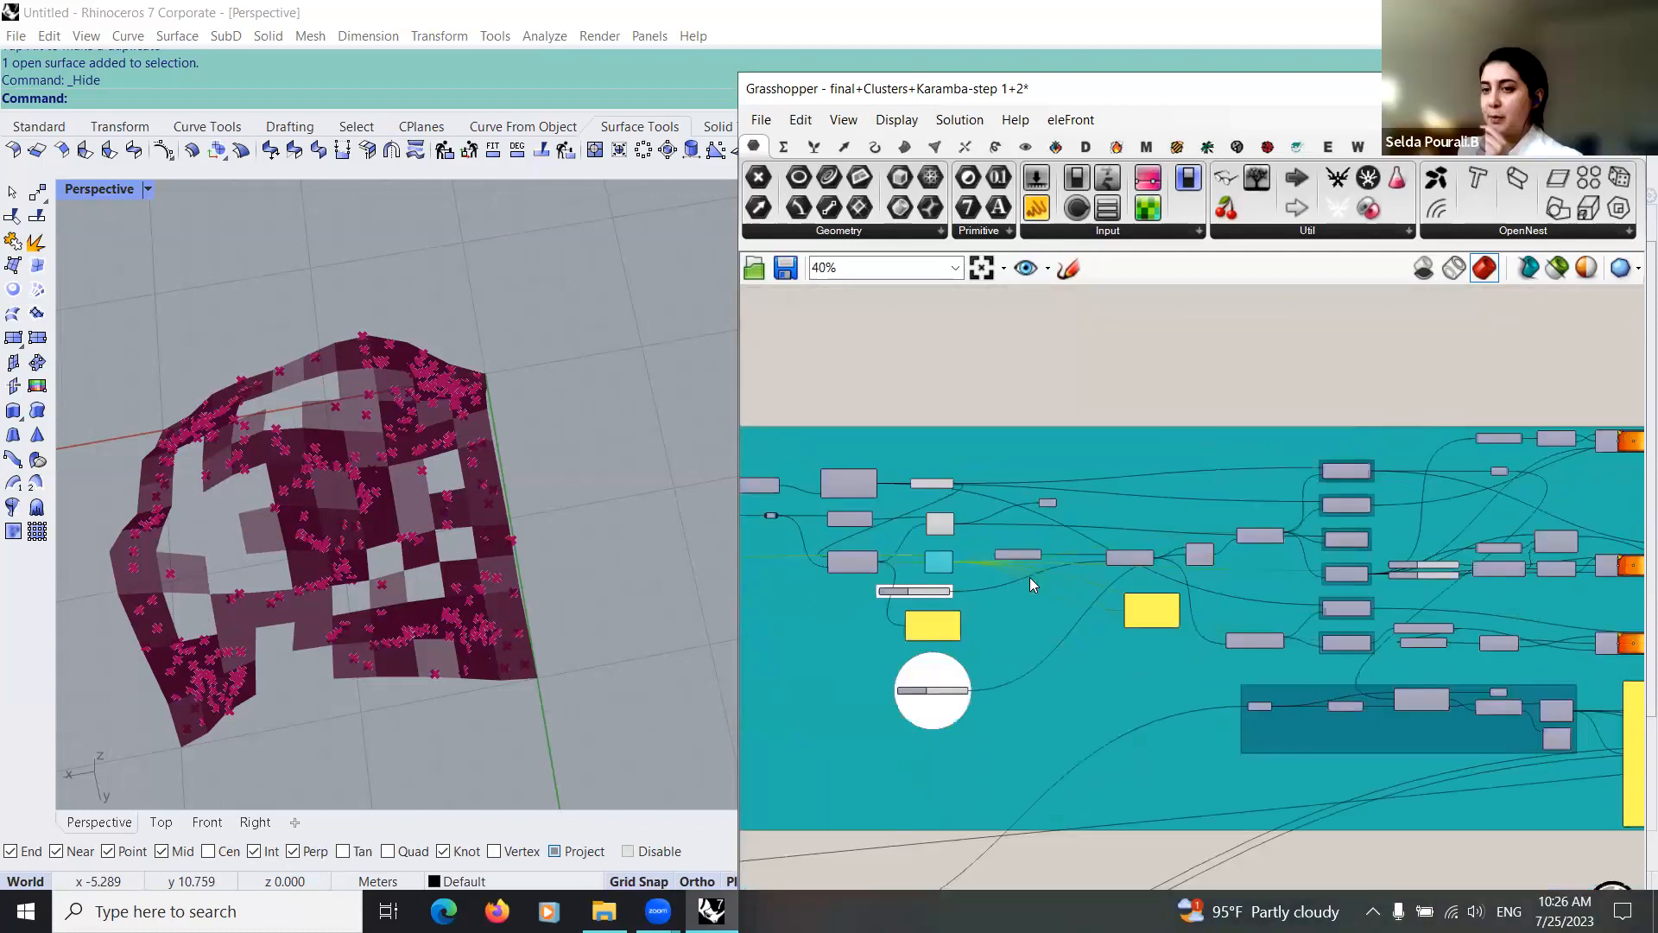
pyautogui.moveTo(1029, 577); pyautogui.dragTo(973, 545, button='right')
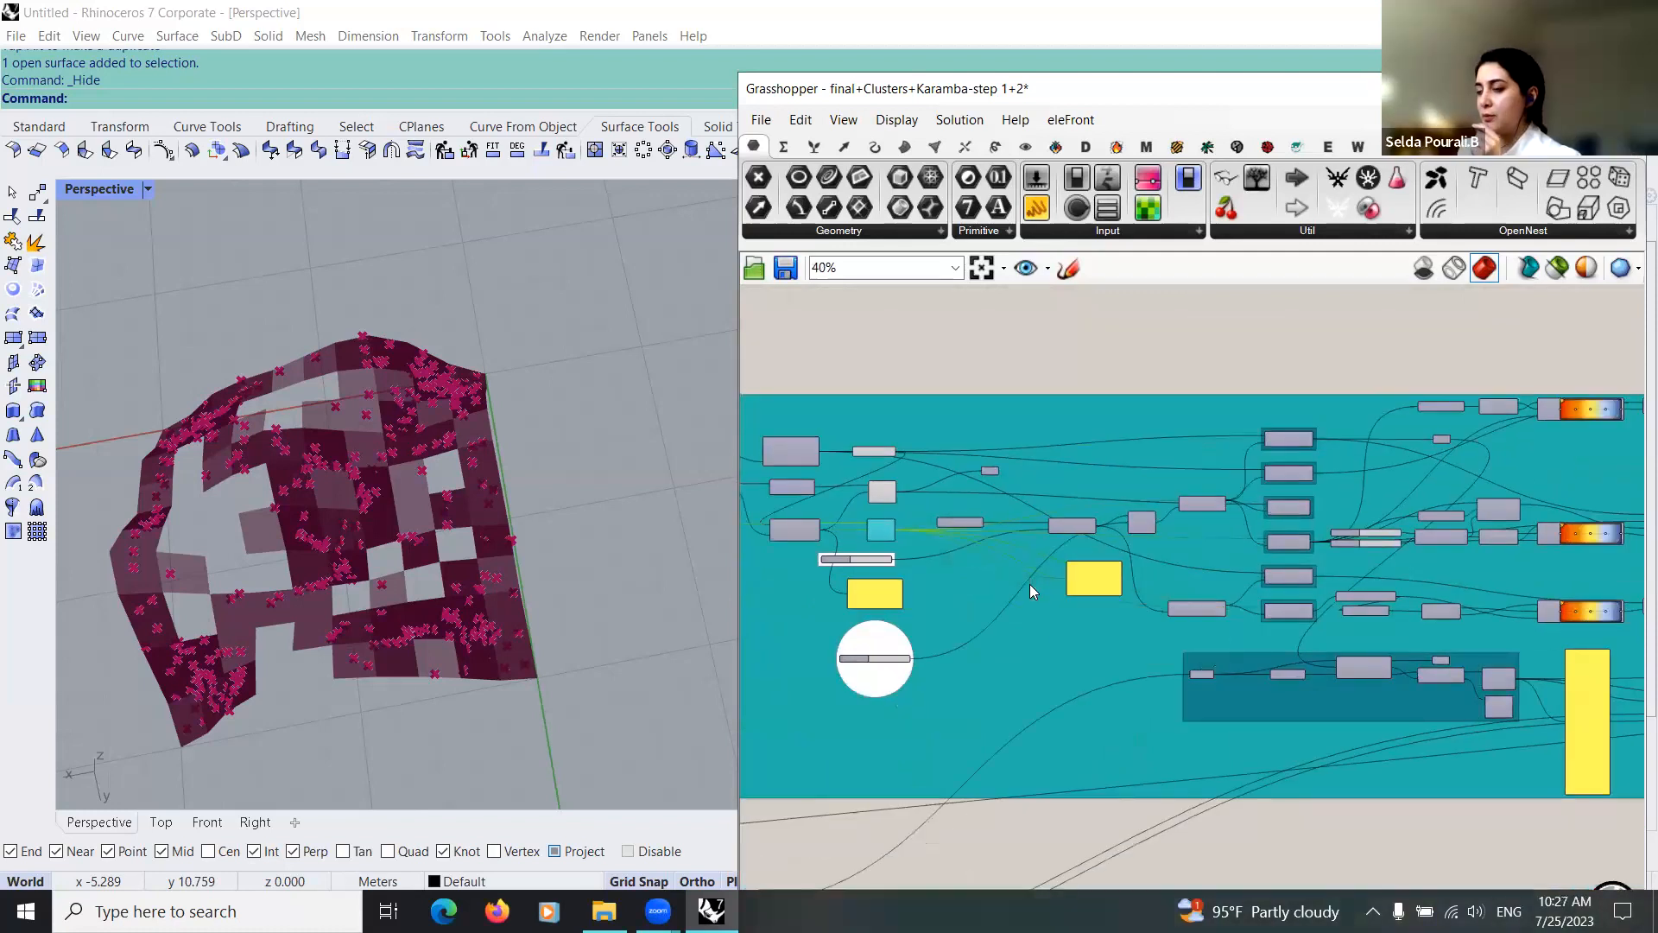
pyautogui.scroll(-3, 1030, 585)
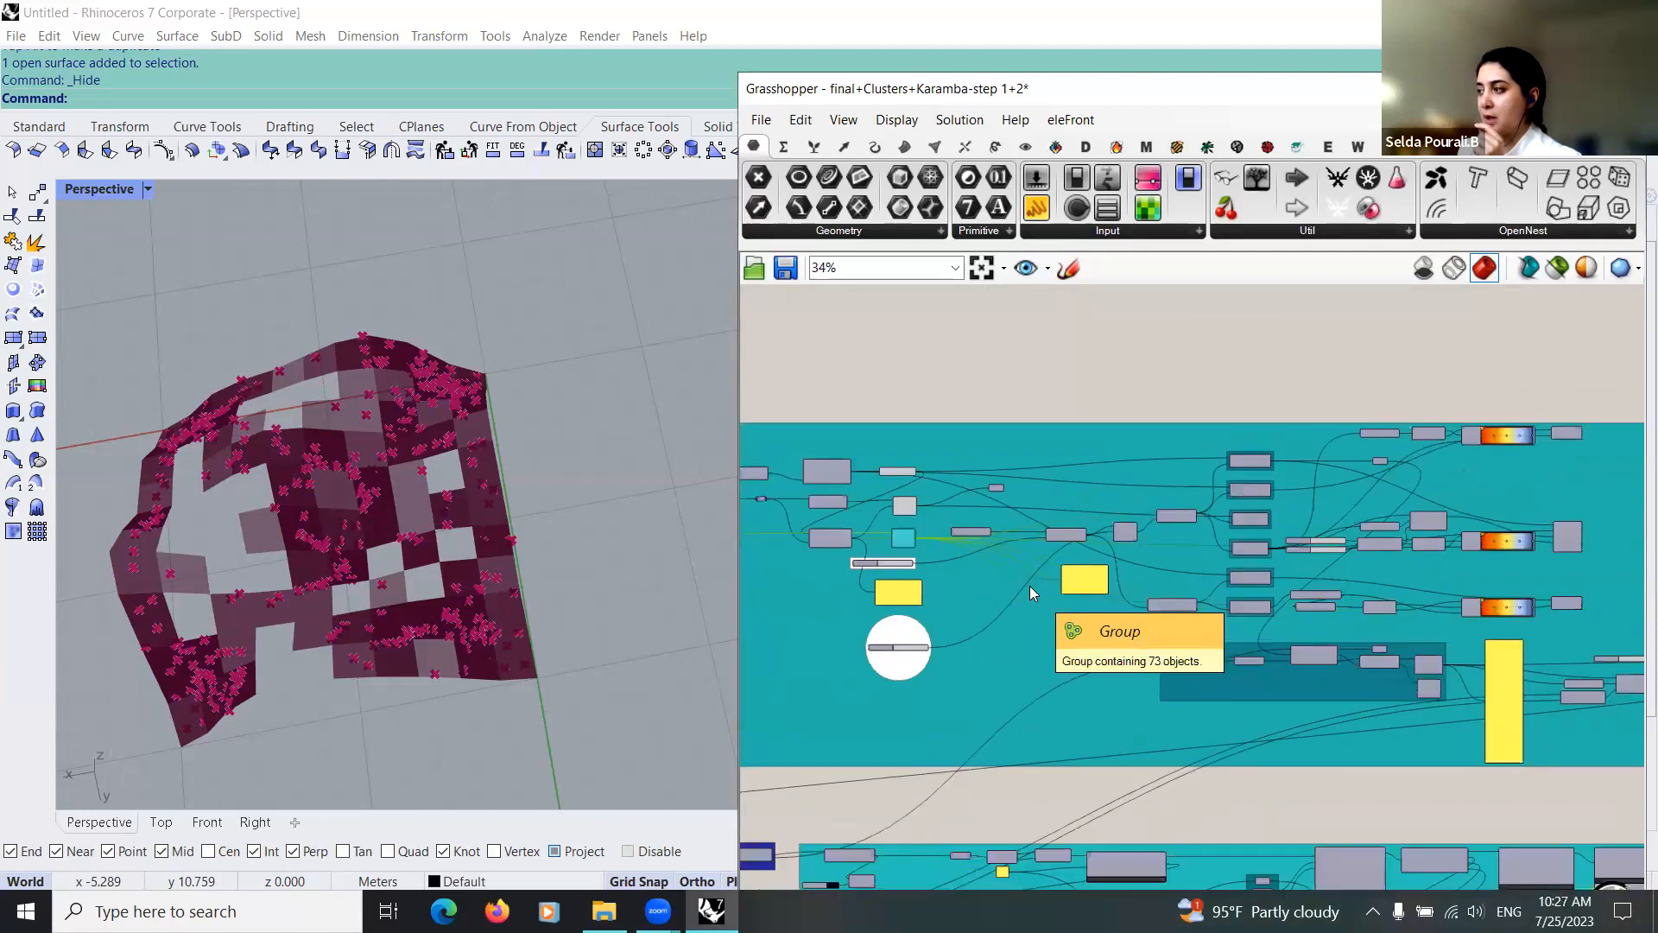
pyautogui.scroll(-1, 1030, 588)
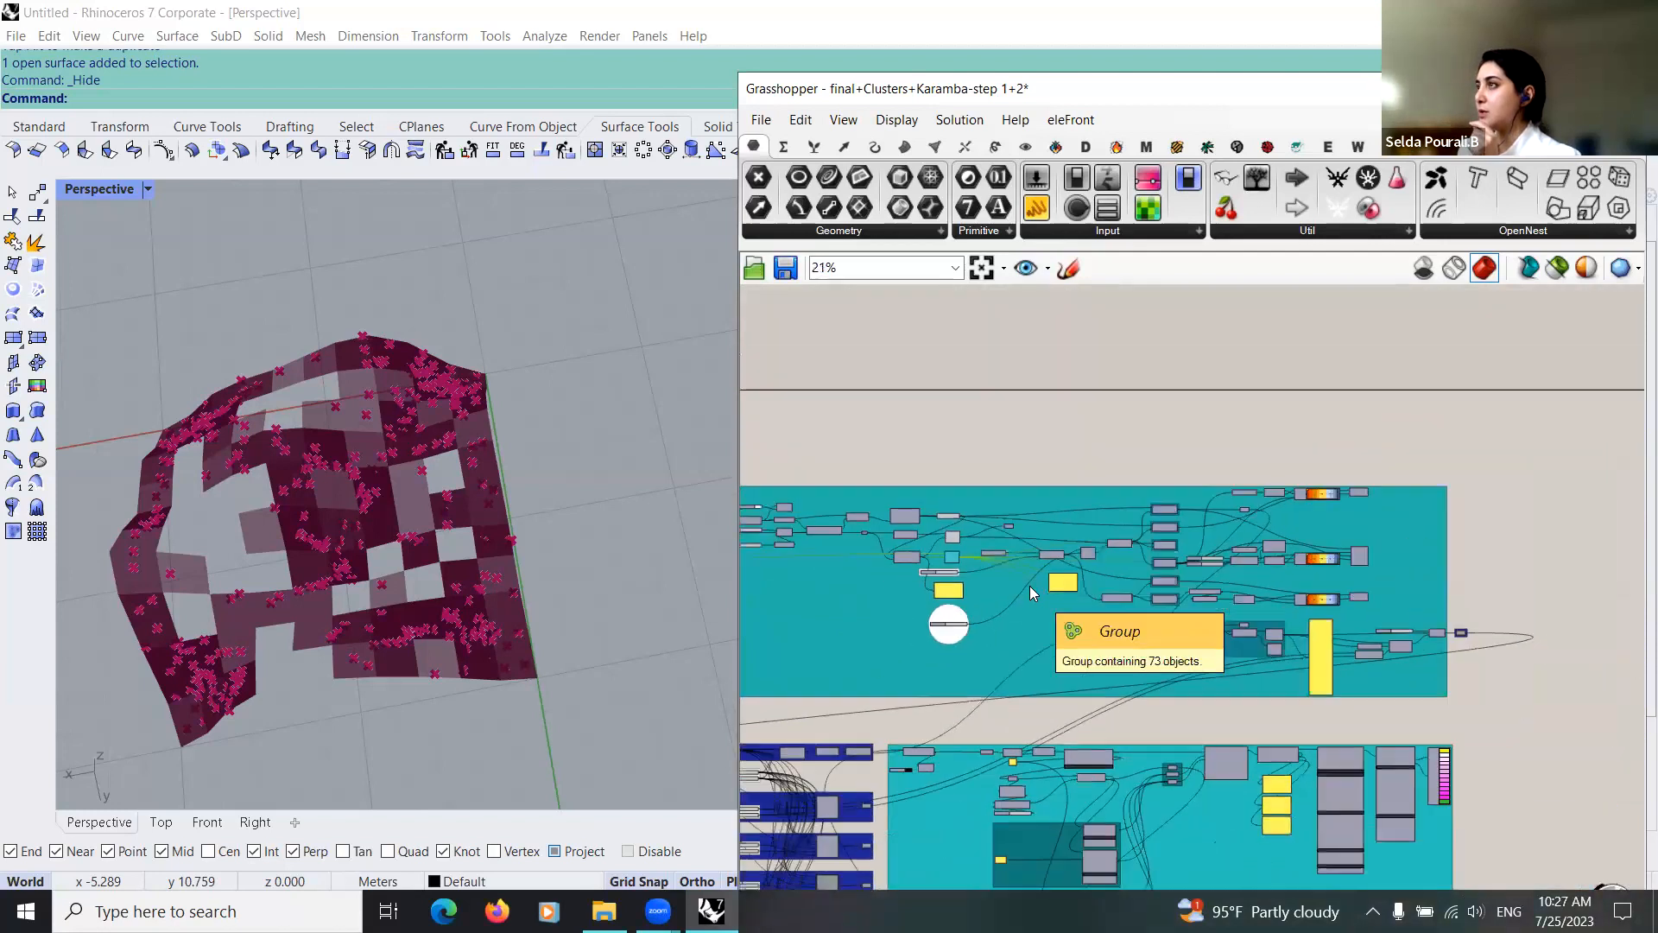
pyautogui.scroll(7, 993, 553)
pyautogui.scroll(3, 1017, 572)
# Step: Trace the Relay that feeds the mesh to Mesh Explode and Mesh Closest Point in the reference group
pyautogui.moveTo(1046, 594); pyautogui.dragTo(1252, 658, button='right')
pyautogui.scroll(-2, 1226, 652)
pyautogui.moveTo(960, 501); pyautogui.dragTo(927, 537)
pyautogui.scroll(3, 912, 522)
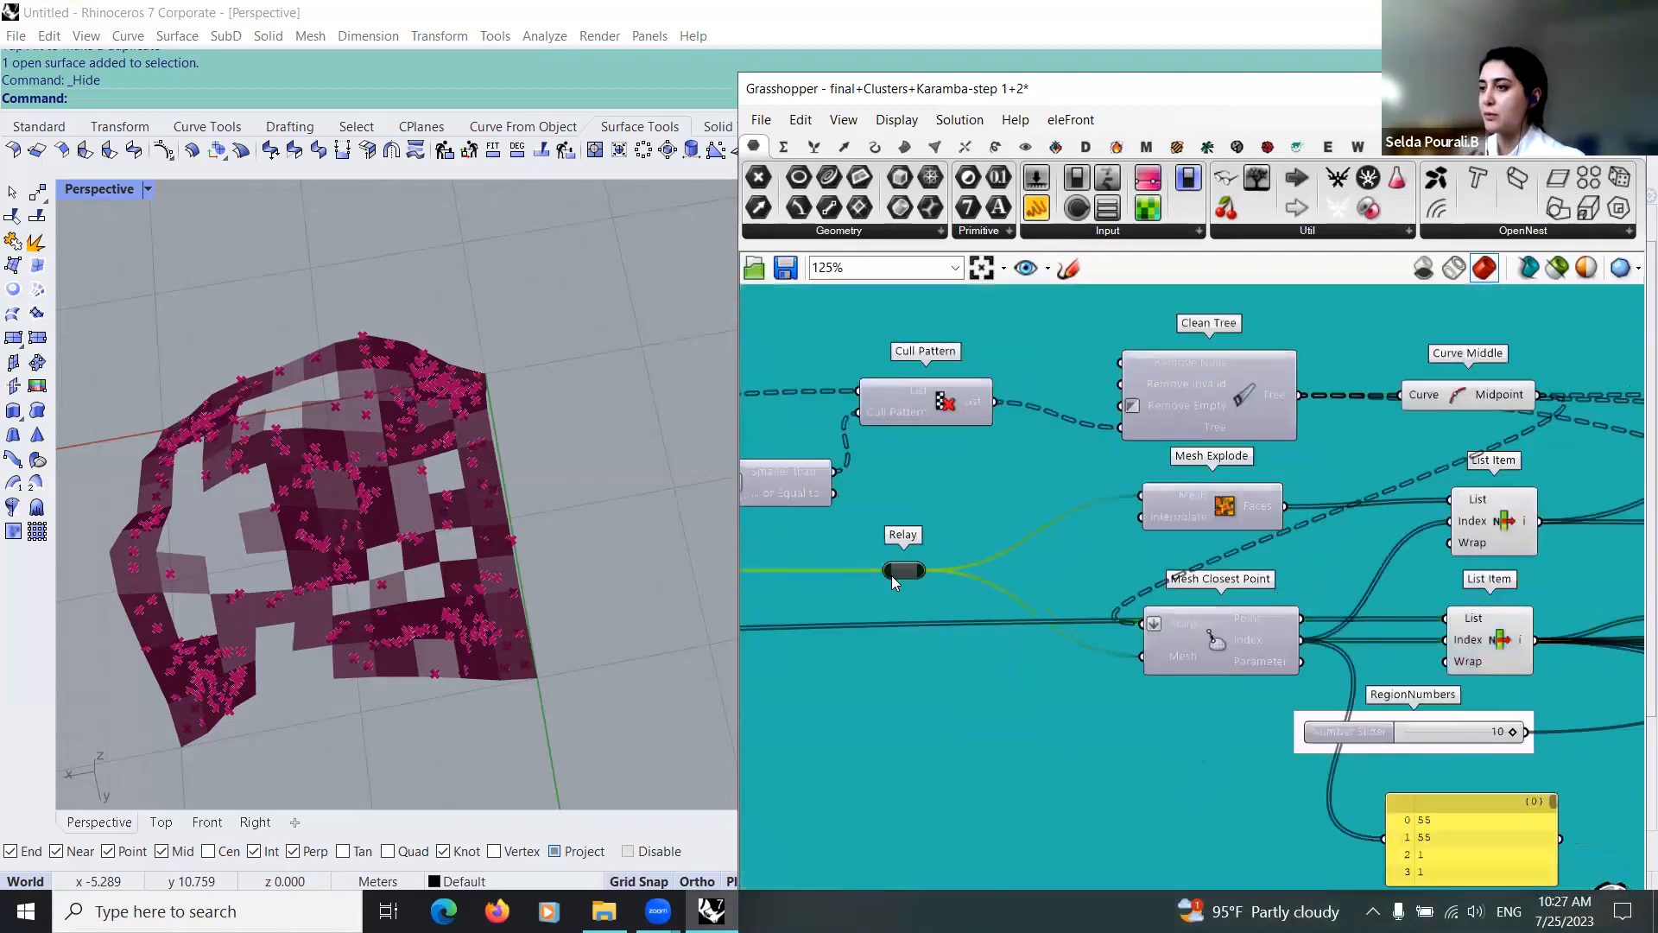
pyautogui.scroll(-10, 1050, 577)
pyautogui.moveTo(984, 773); pyautogui.dragTo(1180, 737, button='right')
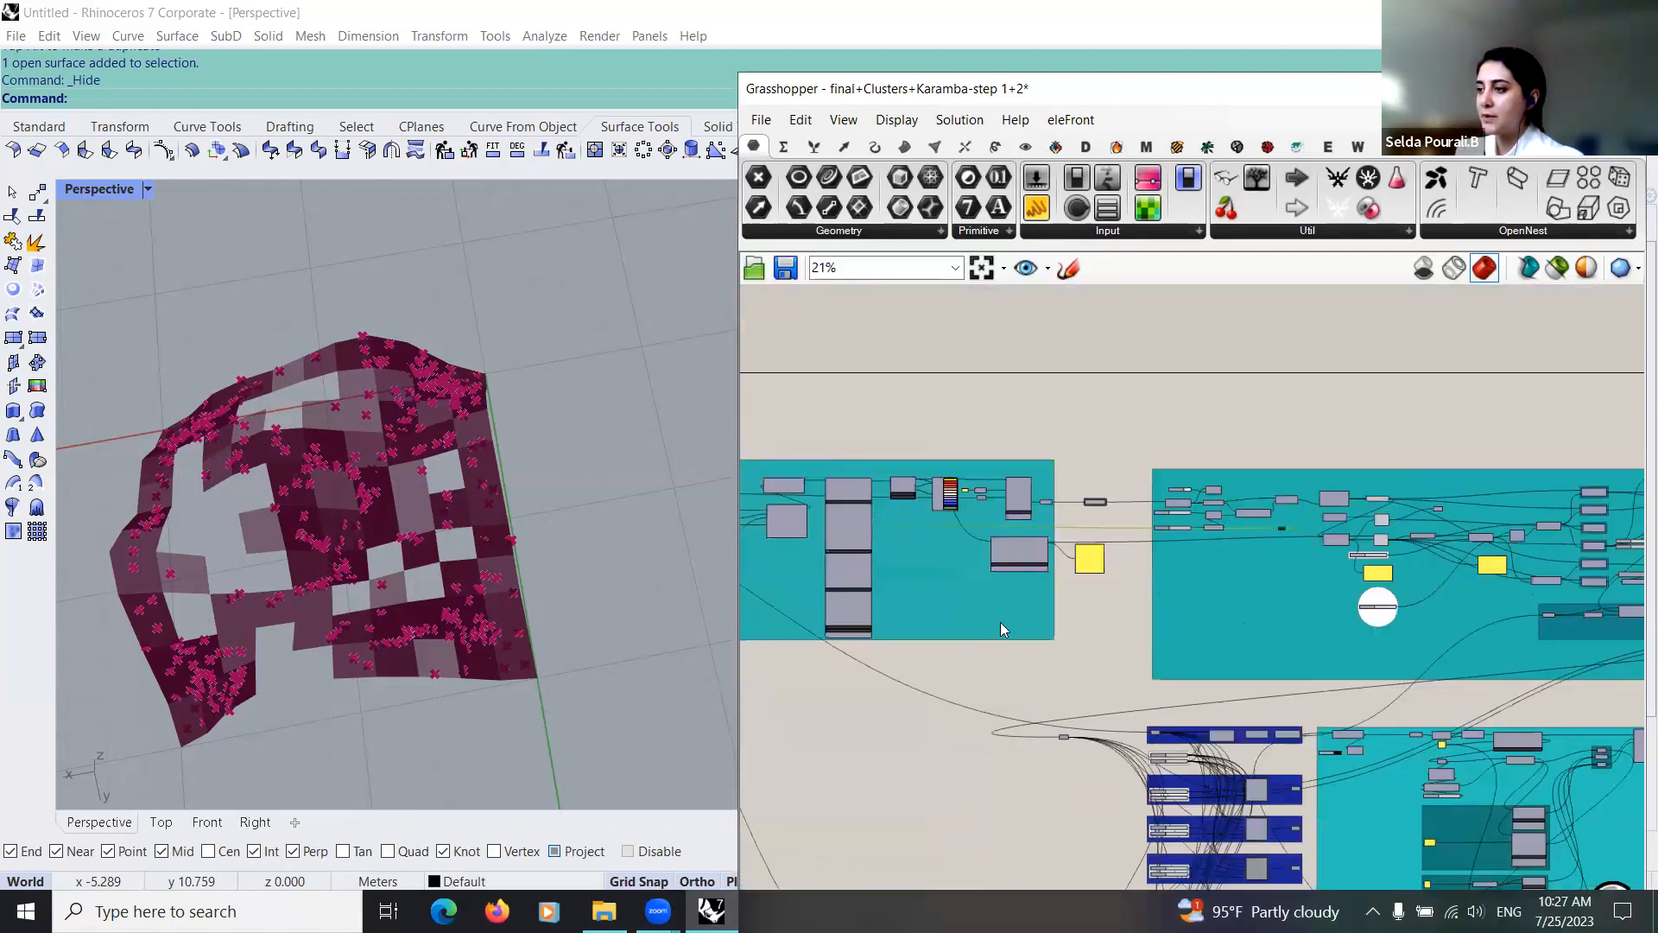
# Step: Insert a Relay on the mesh wire into Mesh Explode in the working definition and connect it to Mesh Closest Point's Mesh input
pyautogui.moveTo(1000, 622); pyautogui.dragTo(1019, 368, button='right')
pyautogui.scroll(7, 1087, 622)
pyautogui.scroll(-7, 1169, 546)
pyautogui.moveTo(1168, 545); pyautogui.dragTo(1640, 809)
pyautogui.moveTo(1639, 812); pyautogui.dragTo(1305, 524)
pyautogui.scroll(3, 827, 673)
pyautogui.scroll(4, 1189, 603)
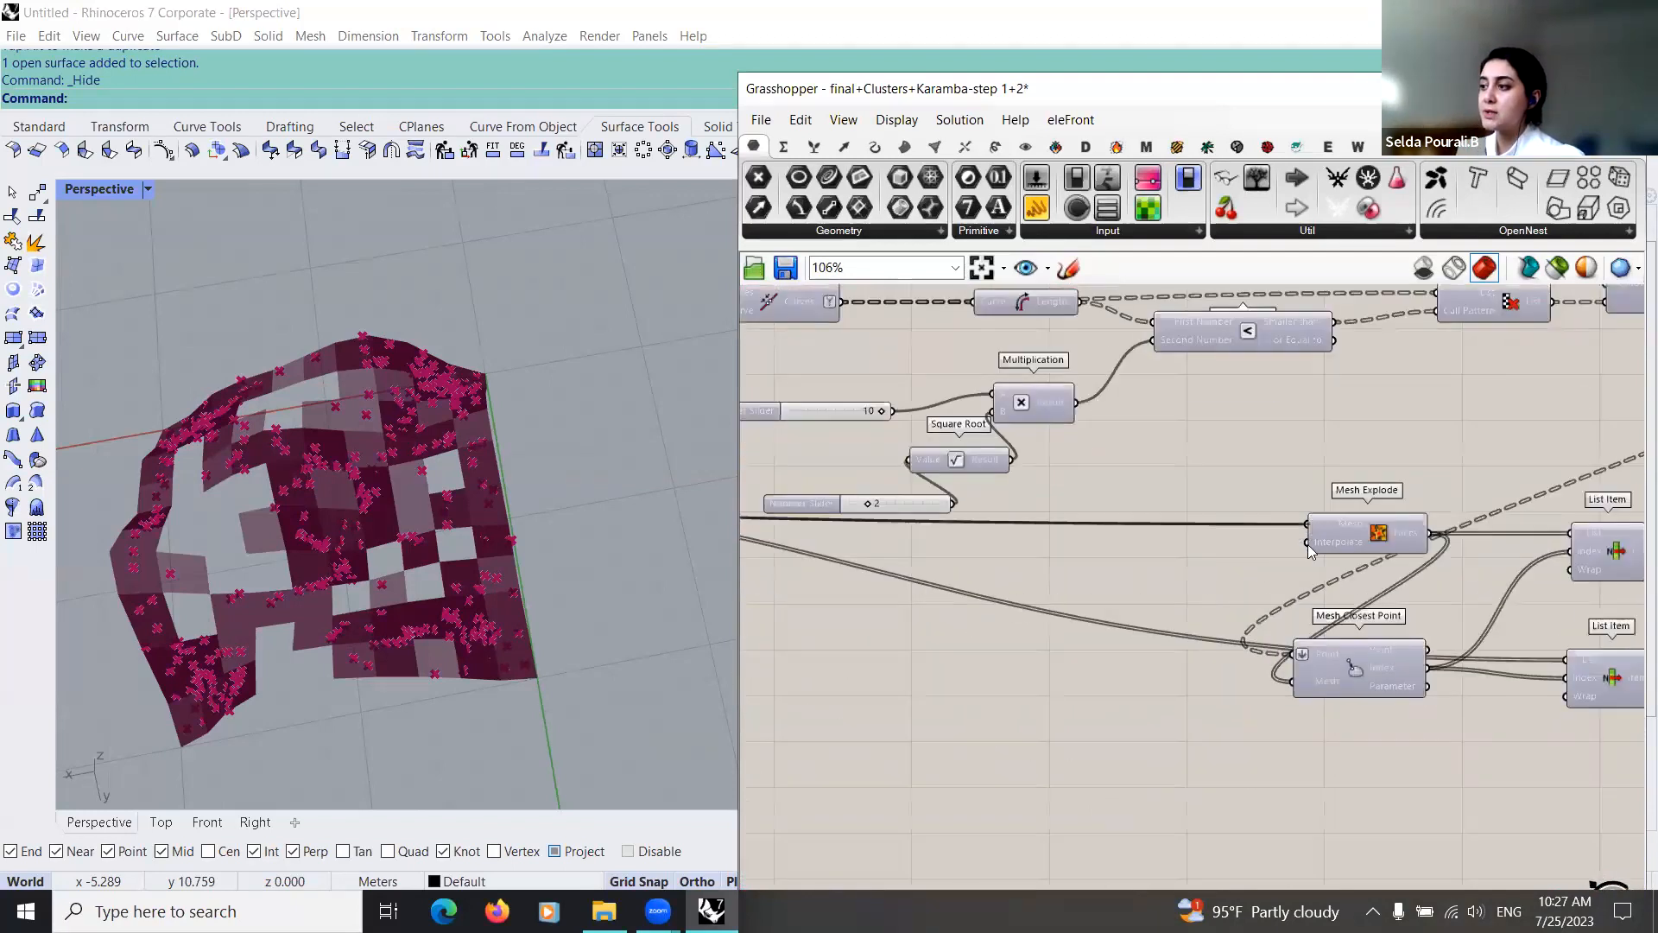
pyautogui.doubleClick(1166, 523)
pyautogui.moveTo(1179, 524); pyautogui.dragTo(1277, 713)
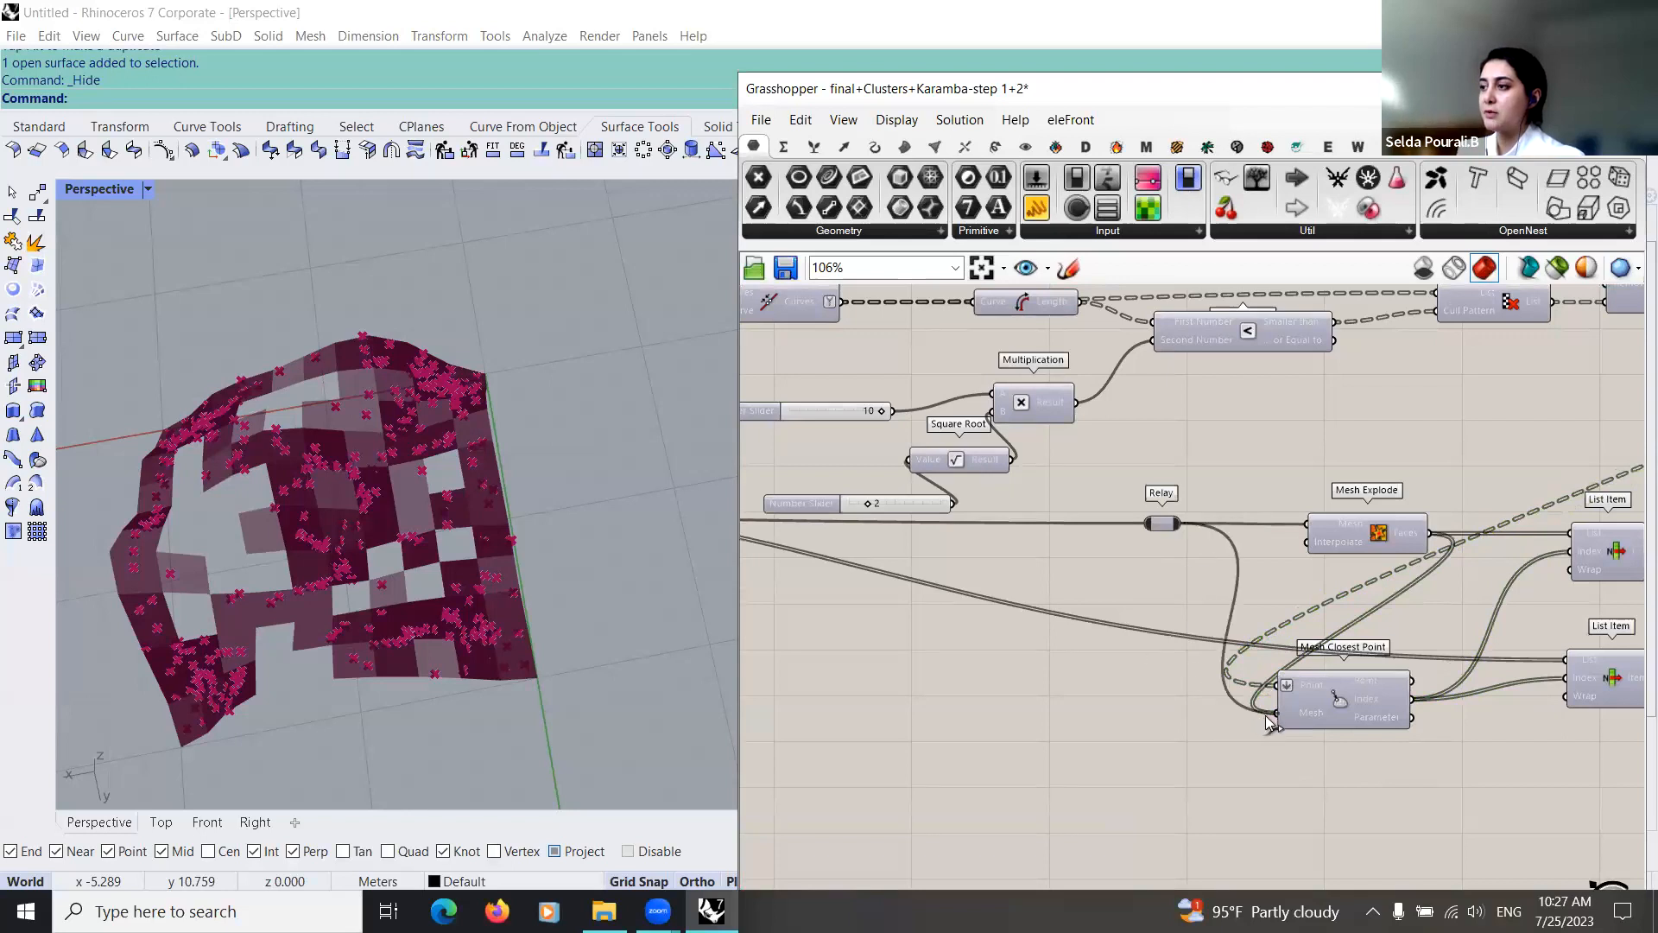
# Step: Enable the preview of the two List Item components in the working definition
pyautogui.moveTo(1496, 608); pyautogui.dragTo(1165, 591, button='right')
pyautogui.click(1235, 551)
pyautogui.scroll(-5, 1180, 616)
pyautogui.scroll(2, 1206, 672)
pyautogui.moveTo(1207, 670); pyautogui.dragTo(1145, 519)
pyautogui.middleClick(1173, 522)
pyautogui.click(1212, 489)
# Step: Select all the reference groups above the working definition and disable their preview
pyautogui.scroll(-3, 1107, 665)
pyautogui.moveTo(1136, 700); pyautogui.dragTo(1068, 818, button='right')
pyautogui.scroll(-3, 1113, 710)
pyautogui.moveTo(1093, 679); pyautogui.dragTo(1081, 734, button='right')
pyautogui.scroll(-6, 1074, 734)
pyautogui.moveTo(1295, 636); pyautogui.dragTo(886, 417)
pyautogui.middleClick(1022, 470)
pyautogui.click(1023, 566)
# Step: Return to the List Items in the working definition and select the Mesh Closest Point component
pyautogui.scroll(8, 993, 777)
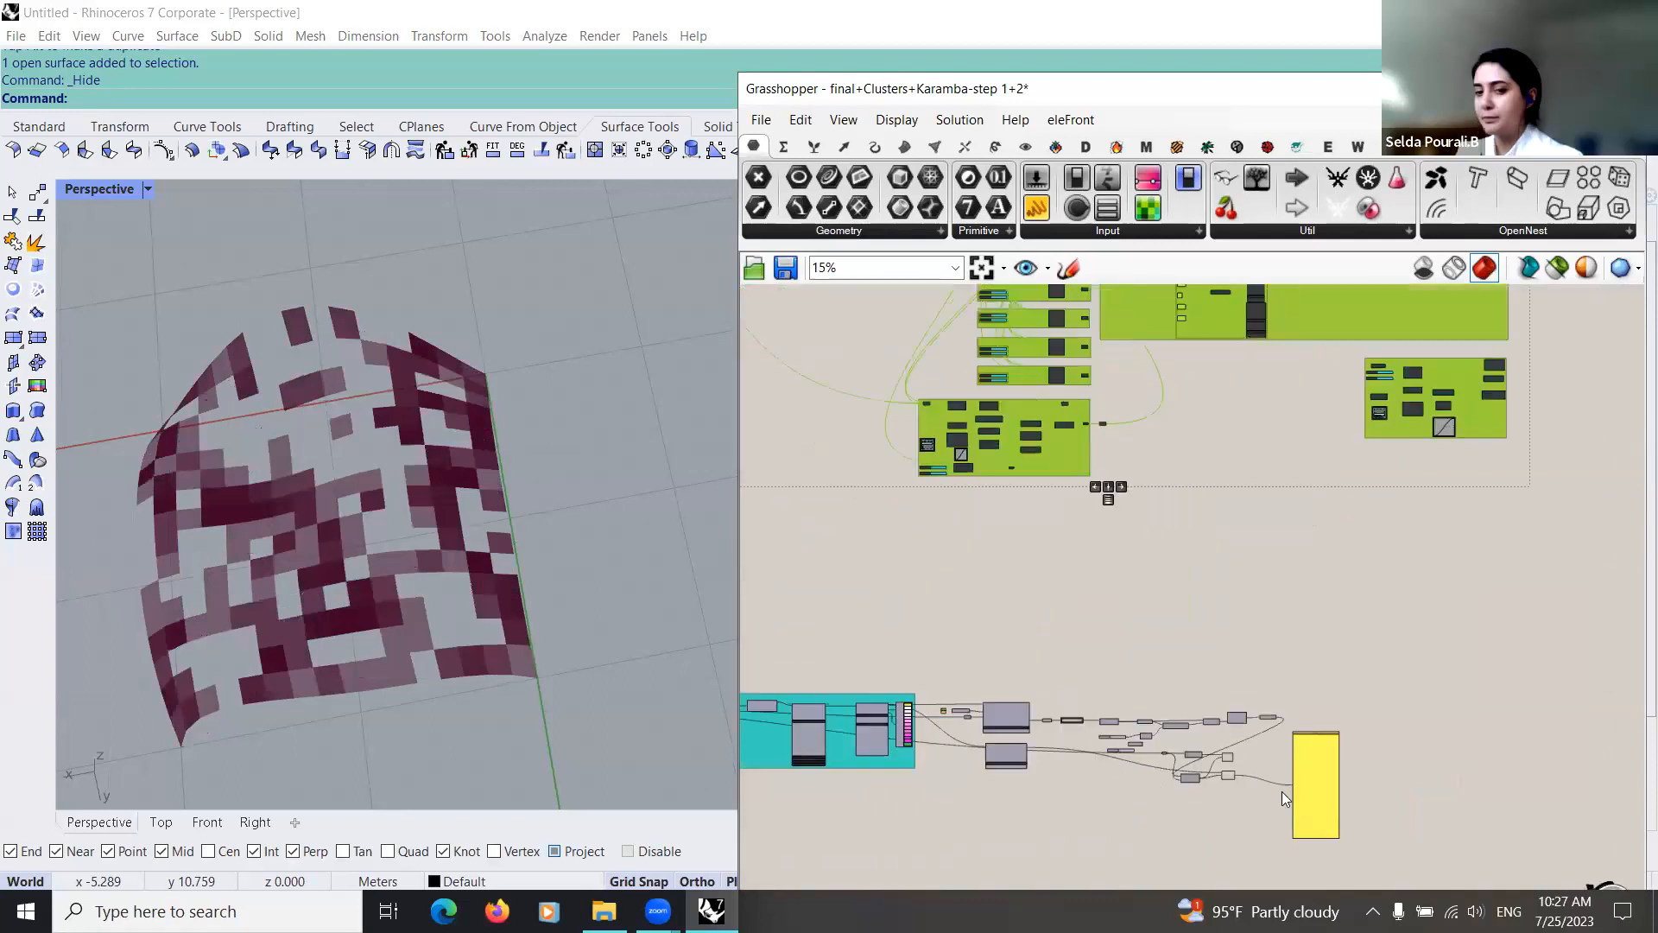
pyautogui.moveTo(992, 758); pyautogui.dragTo(1013, 697, button='right')
pyautogui.scroll(3, 855, 751)
pyautogui.click(899, 751)
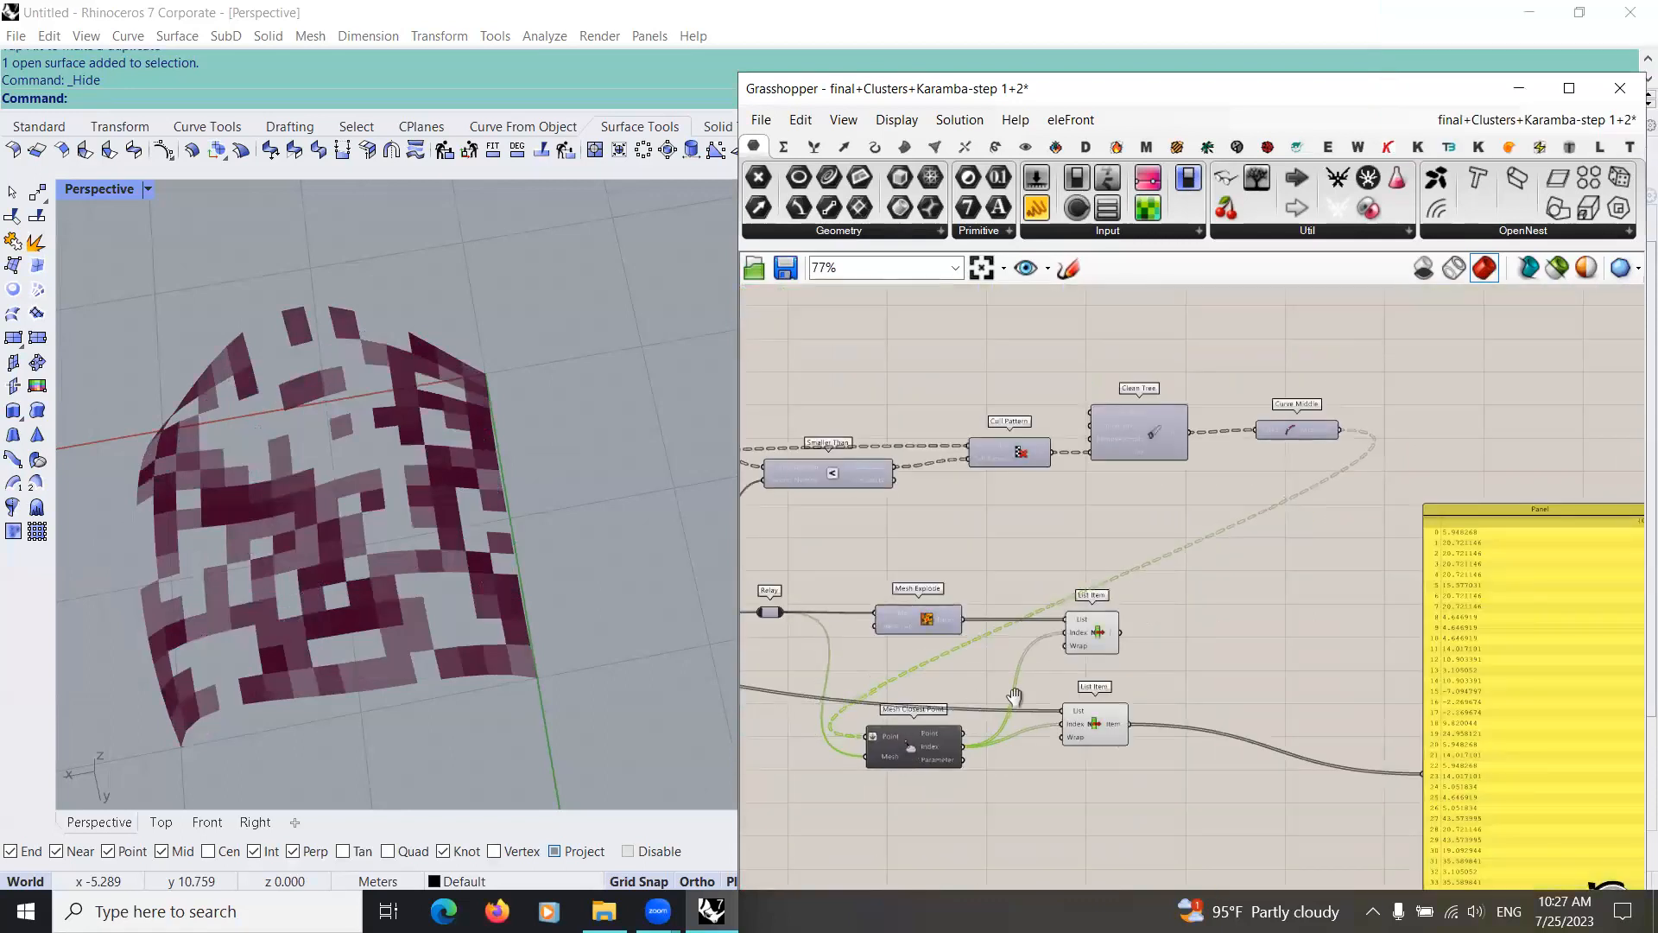
# Step: Examine how the Relay, Mesh Explode, Mesh Closest Point and two List Item components are wired in the working definition
pyautogui.scroll(3, 966, 639)
pyautogui.scroll(-5, 922, 596)
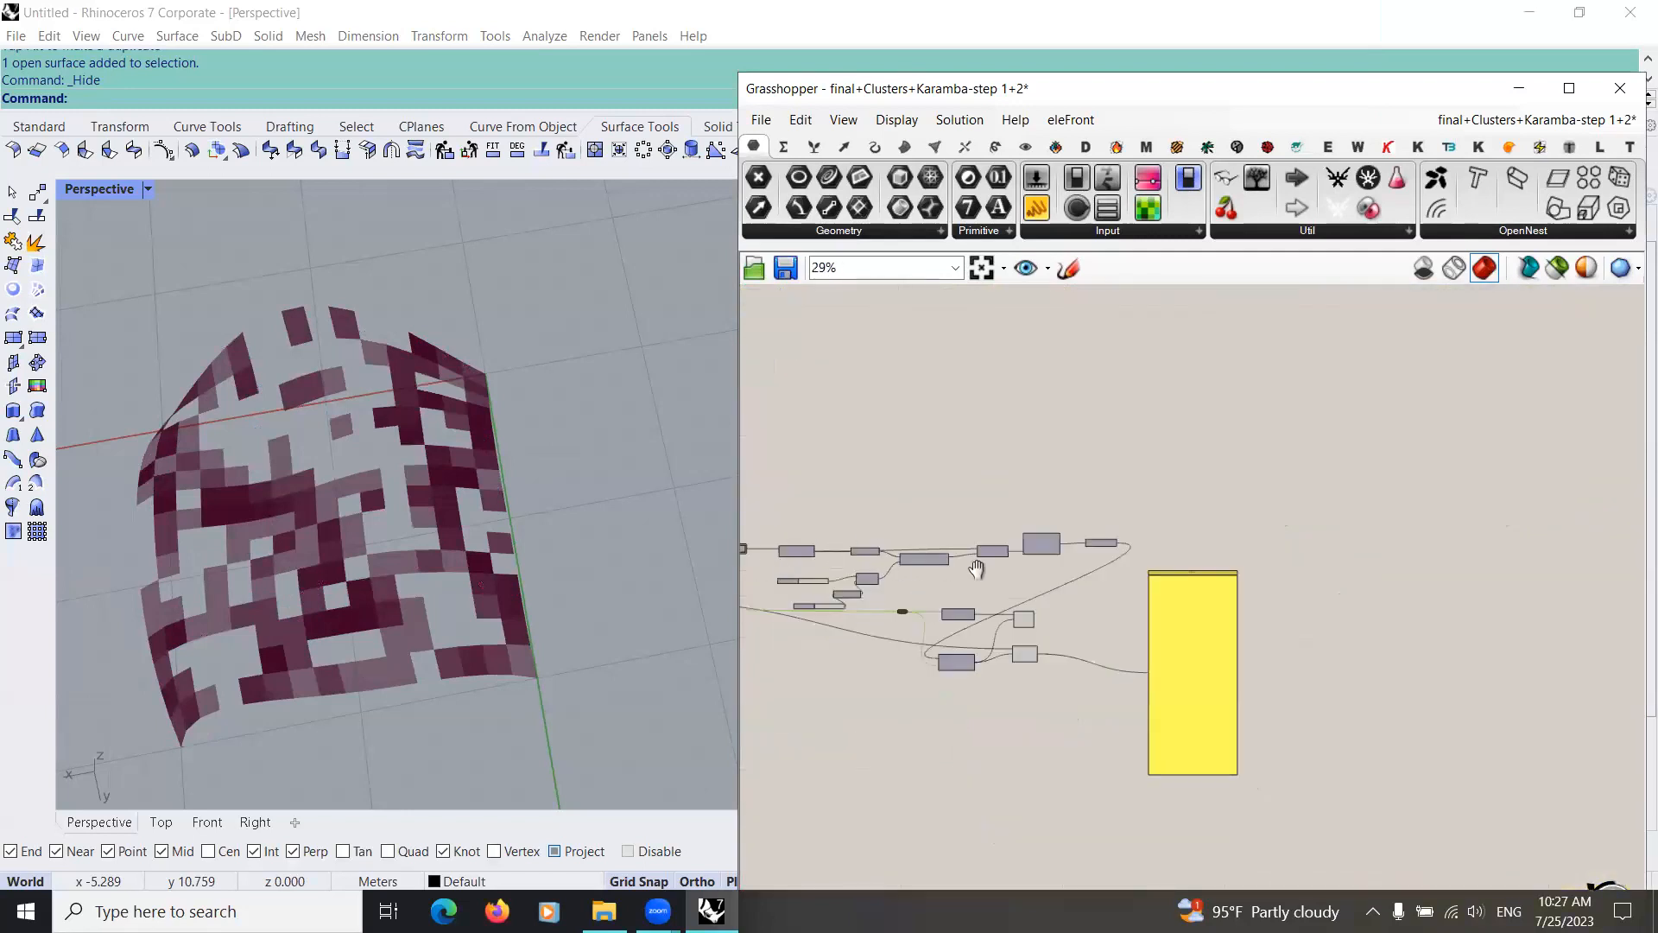
pyautogui.moveTo(975, 569); pyautogui.dragTo(1103, 604, button='right')
pyautogui.scroll(-4, 1103, 604)
pyautogui.scroll(8, 816, 589)
pyautogui.scroll(-7, 1139, 622)
pyautogui.scroll(-2, 1223, 673)
pyautogui.moveTo(1222, 673); pyautogui.dragTo(1053, 659, button='right')
pyautogui.scroll(10, 1028, 574)
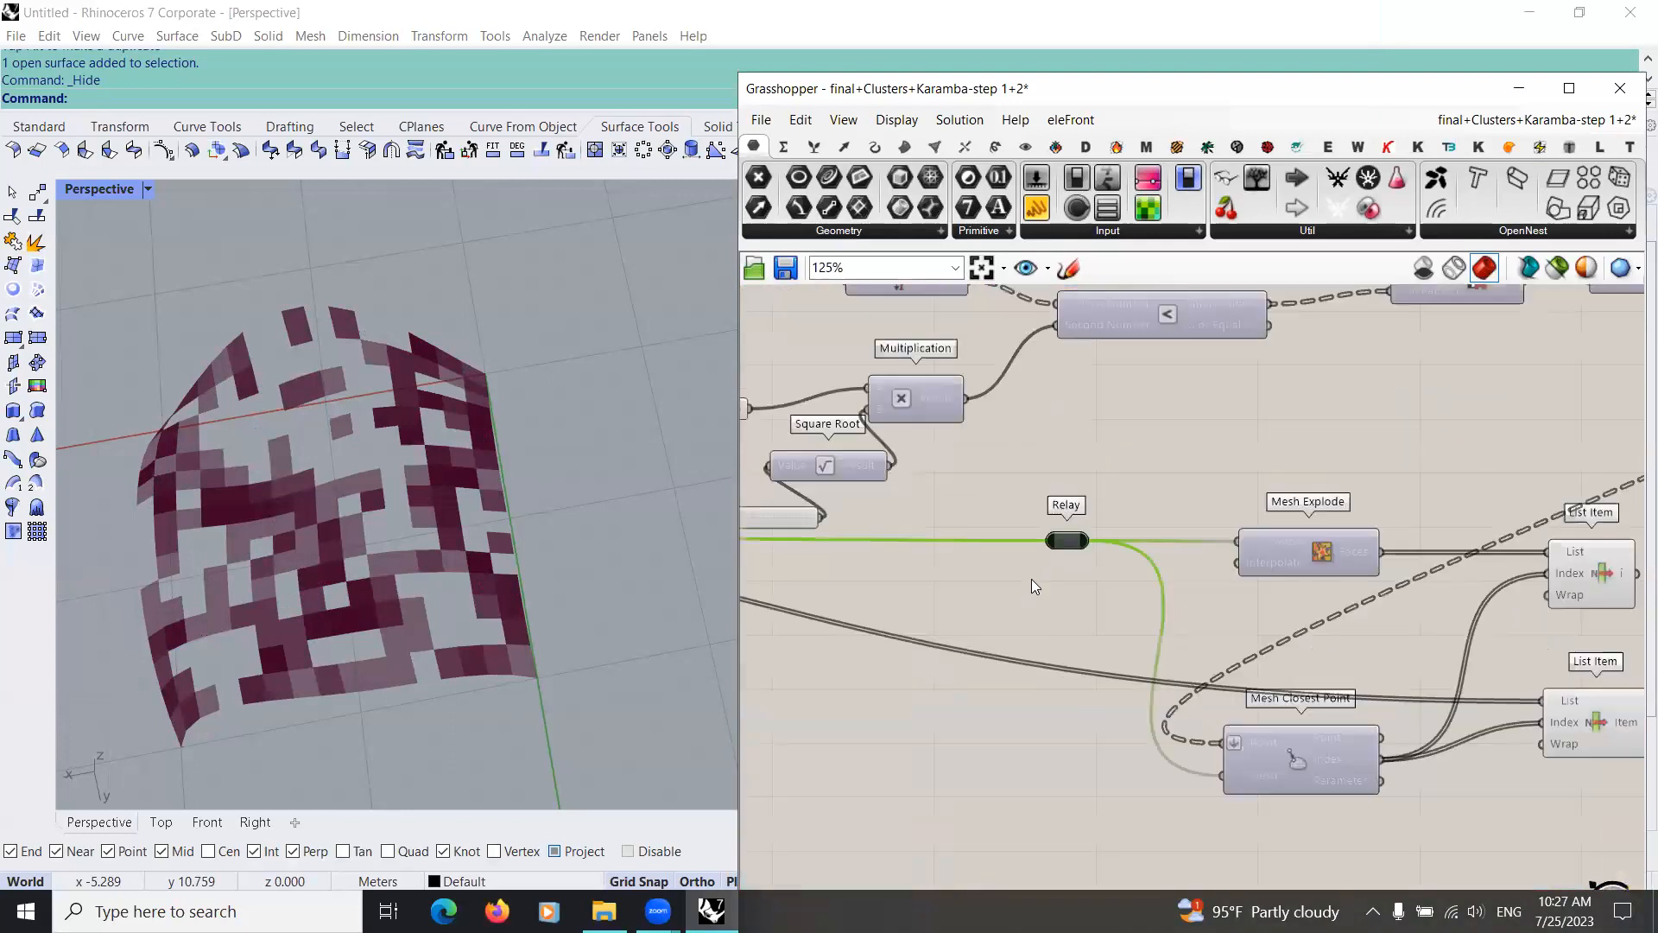
pyautogui.moveTo(1285, 639); pyautogui.dragTo(1017, 660, button='right')
pyautogui.moveTo(1012, 576); pyautogui.dragTo(1019, 556)
pyautogui.moveTo(1085, 568); pyautogui.dragTo(1087, 470, button='right')
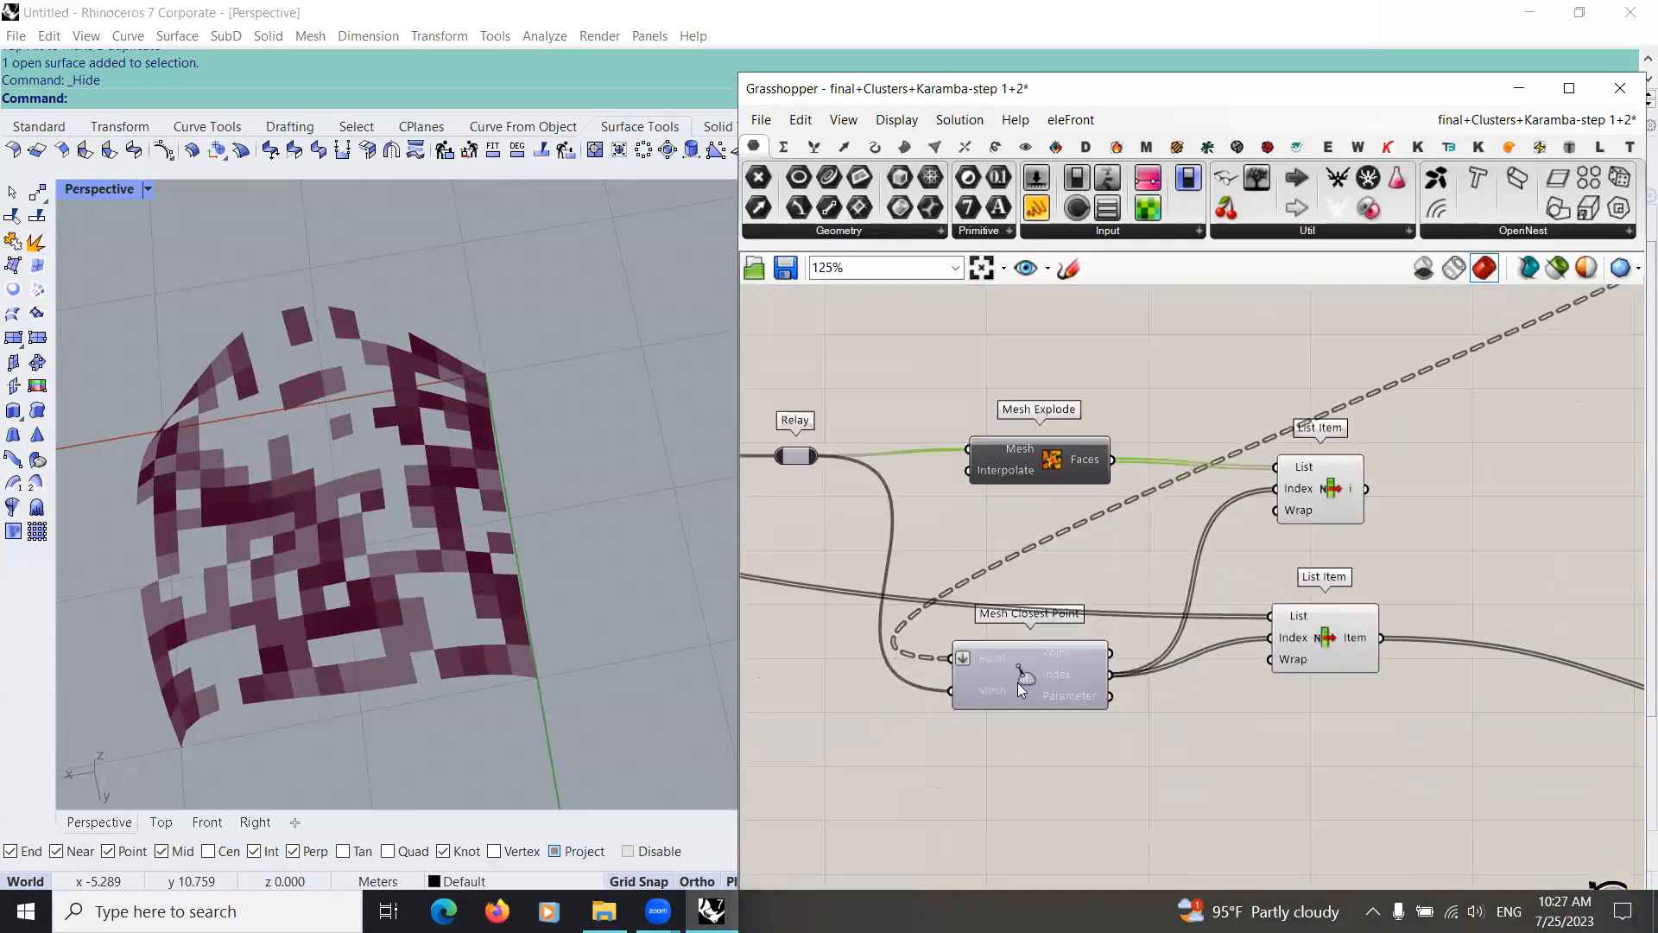
pyautogui.scroll(-1, 1015, 732)
pyautogui.moveTo(1009, 752); pyautogui.dragTo(1014, 734)
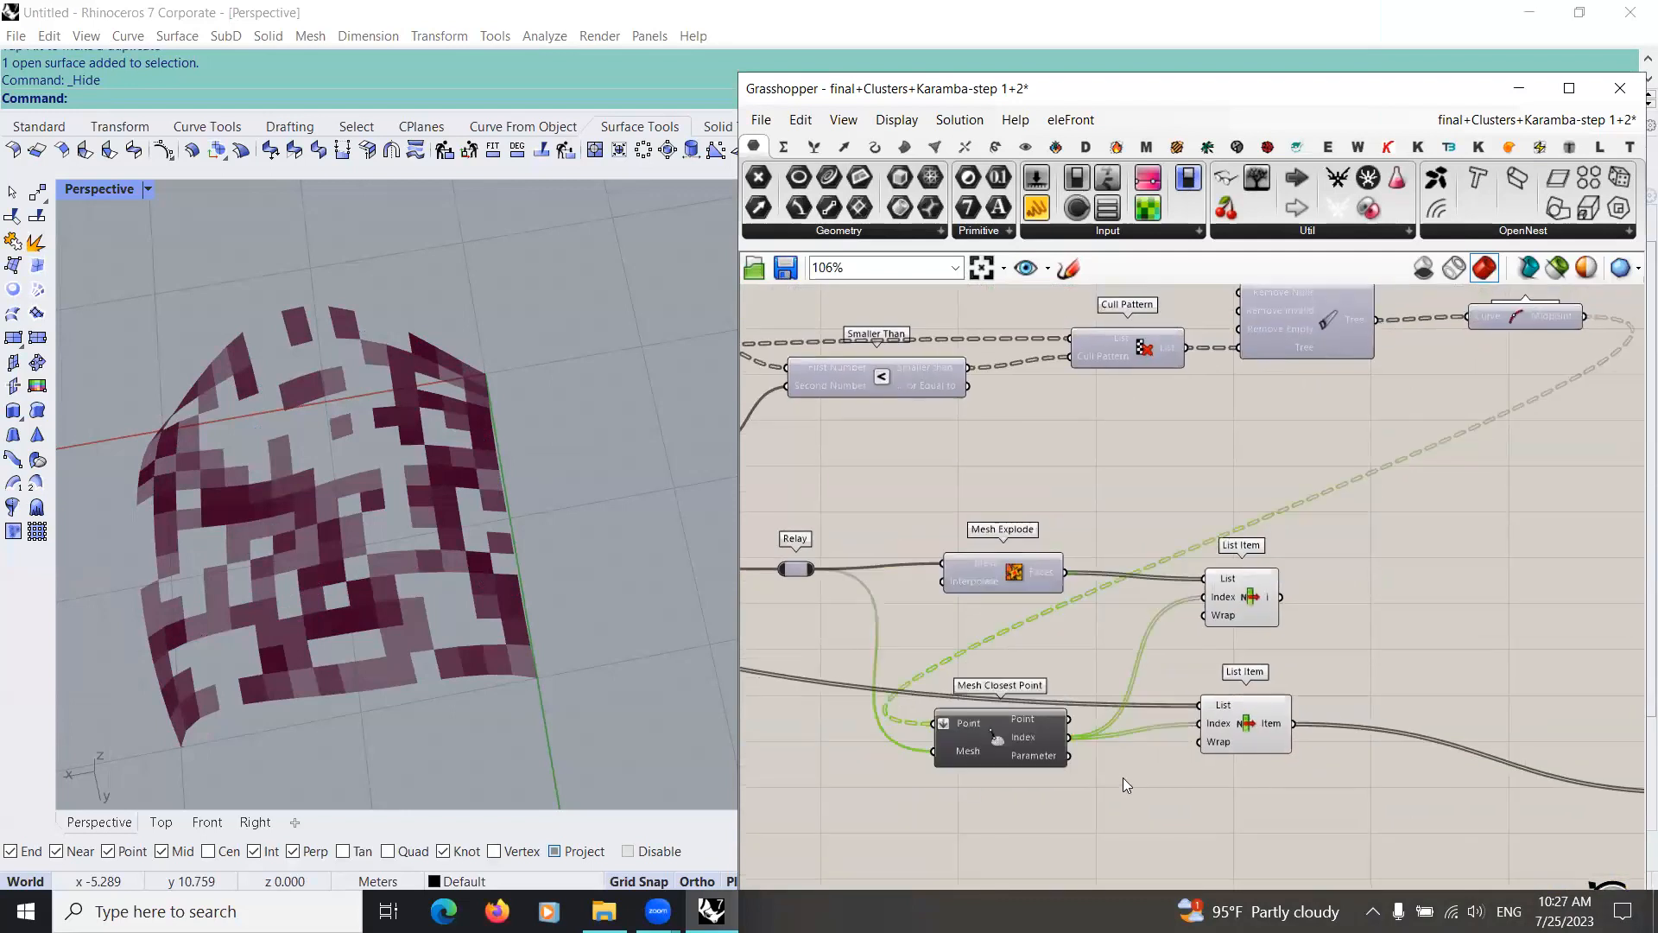
pyautogui.moveTo(1234, 749); pyautogui.dragTo(1122, 778, button='right')
pyautogui.moveTo(1122, 754); pyautogui.dragTo(1121, 768)
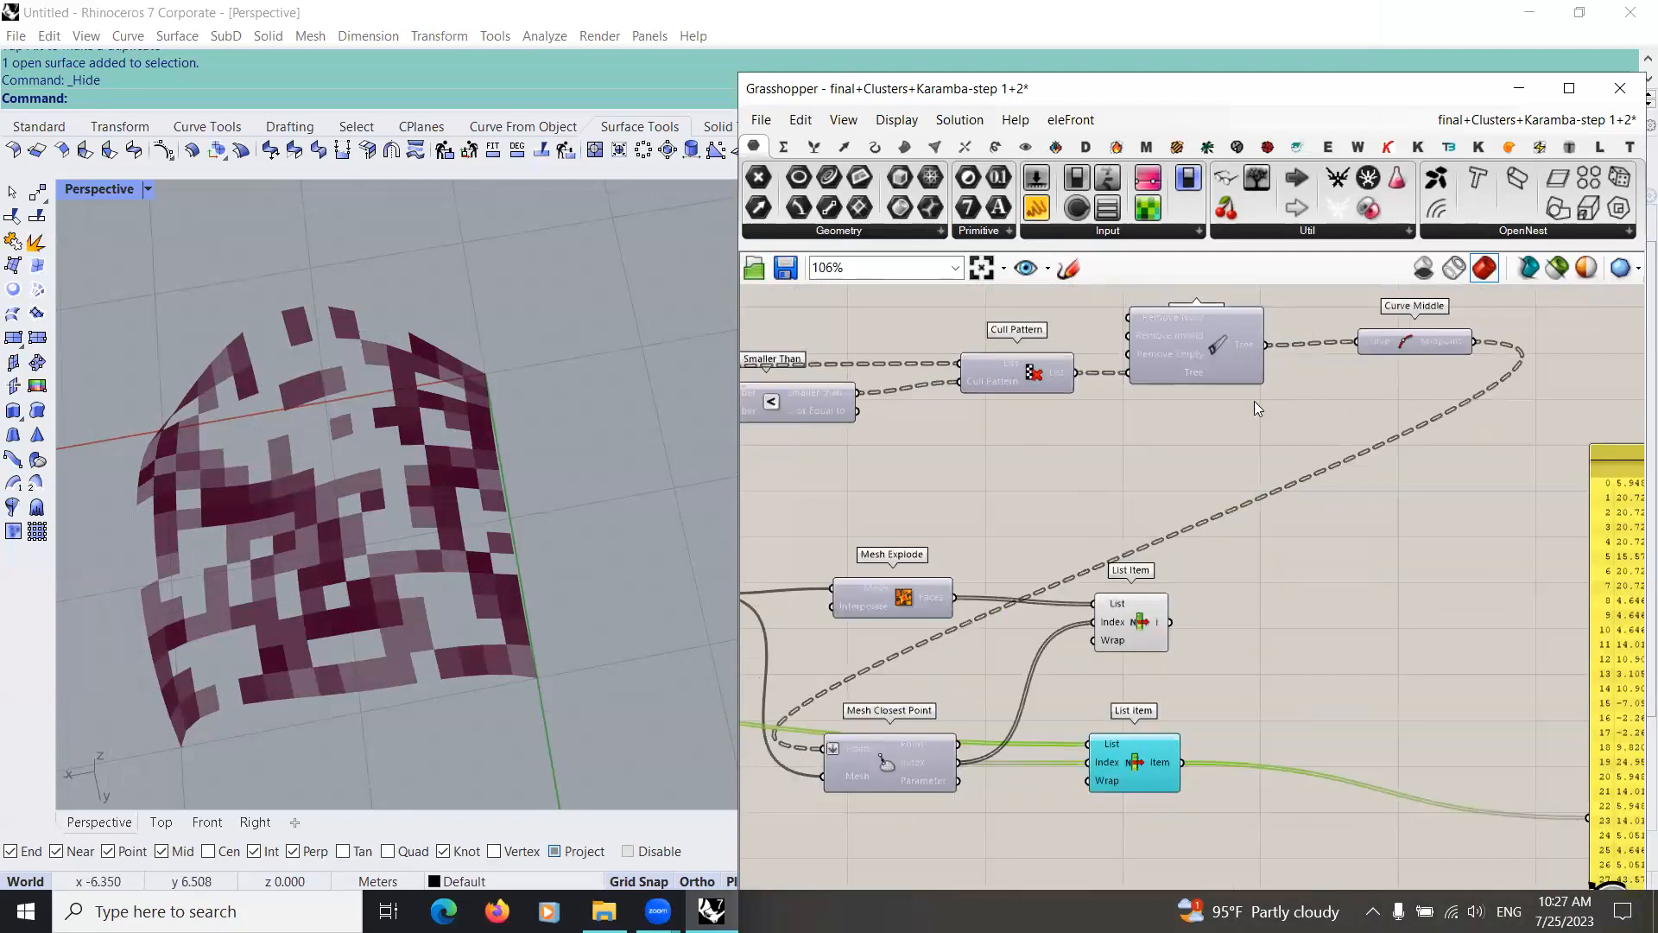
# Step: Select the List Item fed by Mesh Explode and examine its highlighted mesh faces on the shell from another angle
pyautogui.moveTo(1414, 358); pyautogui.dragTo(1238, 409, button='right')
pyautogui.moveTo(1238, 401); pyautogui.dragTo(1228, 408)
pyautogui.moveTo(1043, 626); pyautogui.dragTo(1142, 550, button='right')
pyautogui.moveTo(1048, 611)
pyautogui.mouseDown()
pyautogui.moveTo(1075, 594)
pyautogui.moveTo(1049, 606)
pyautogui.mouseUp()
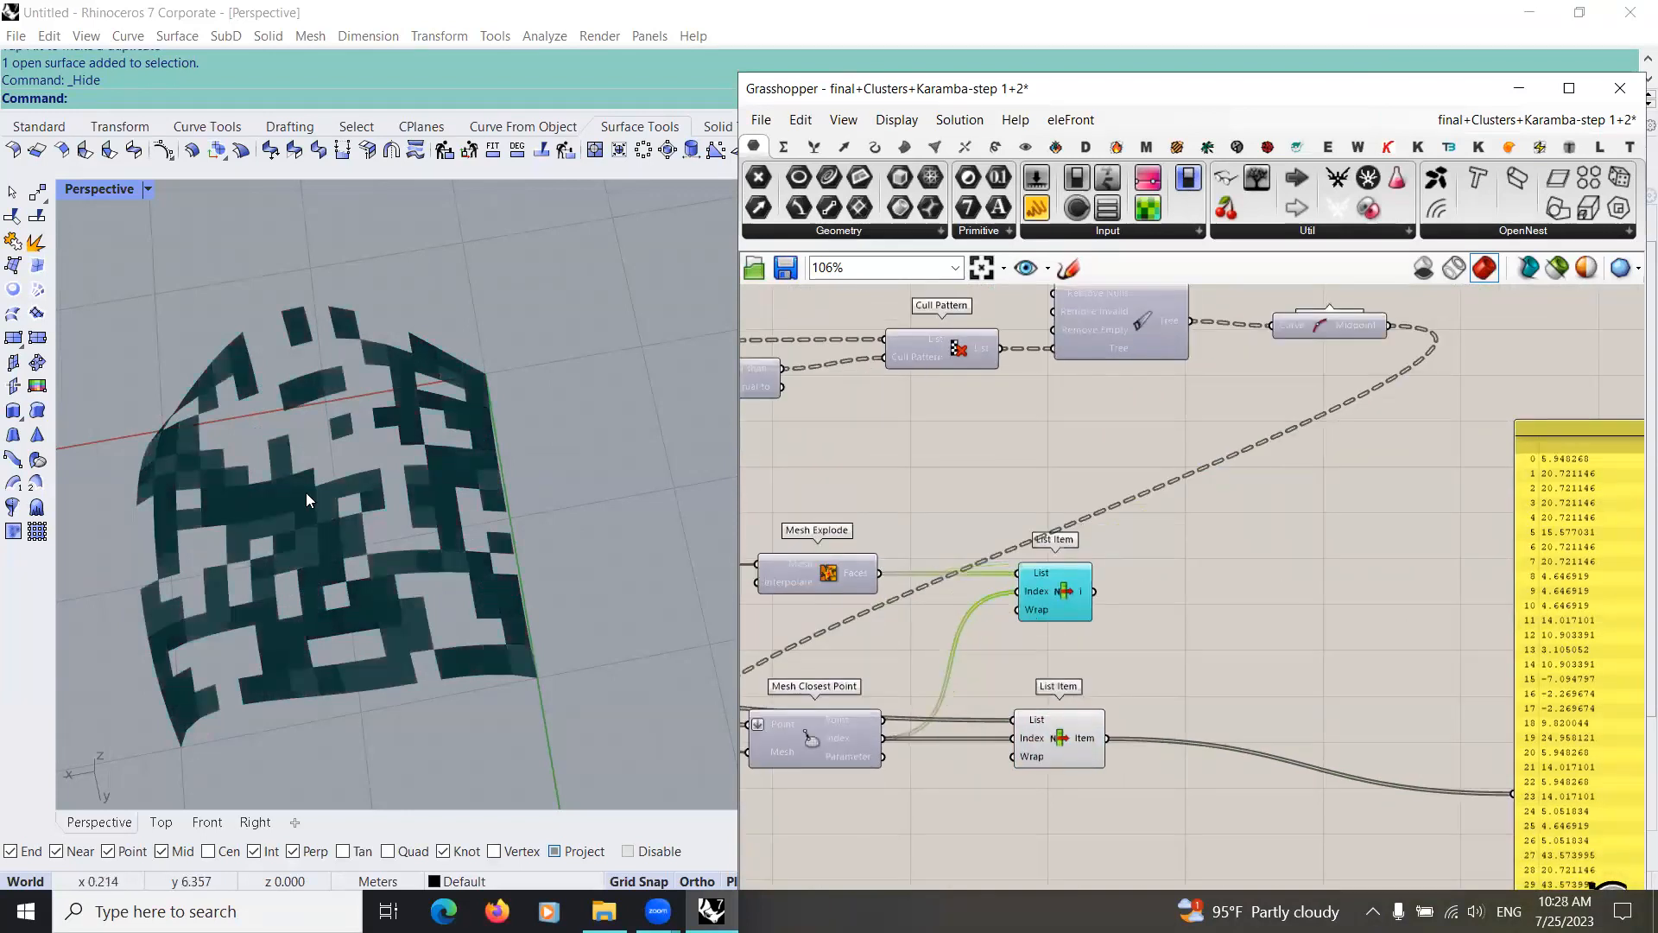
pyautogui.moveTo(388, 477); pyautogui.dragTo(494, 527, button='right')
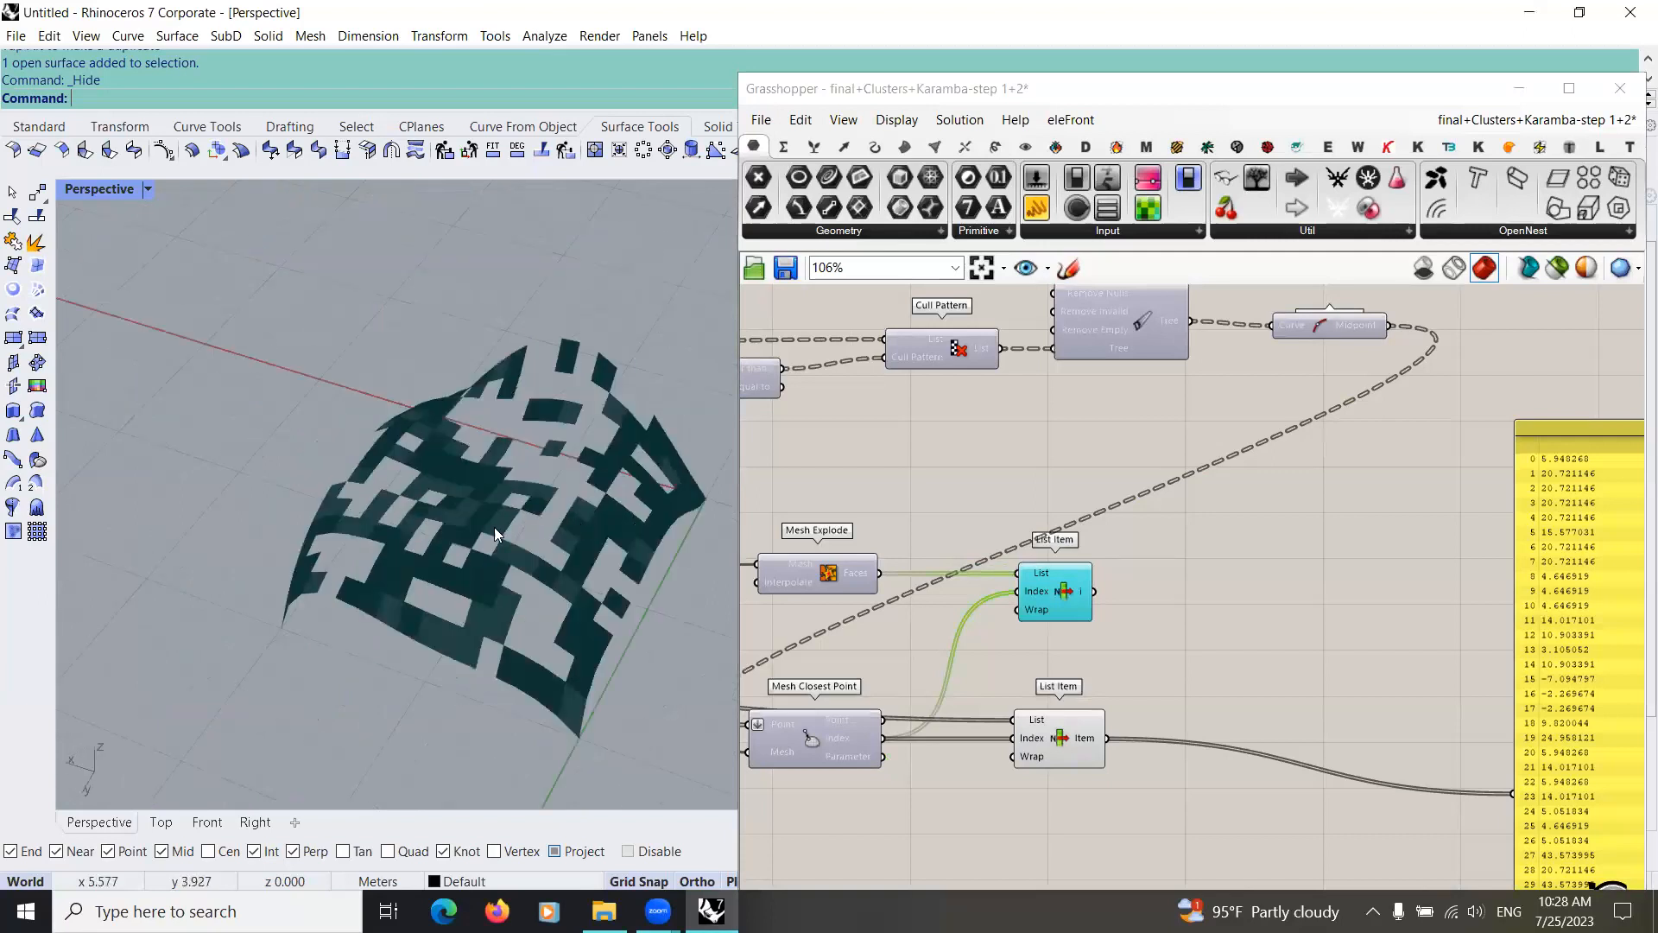
pyautogui.scroll(3, 494, 526)
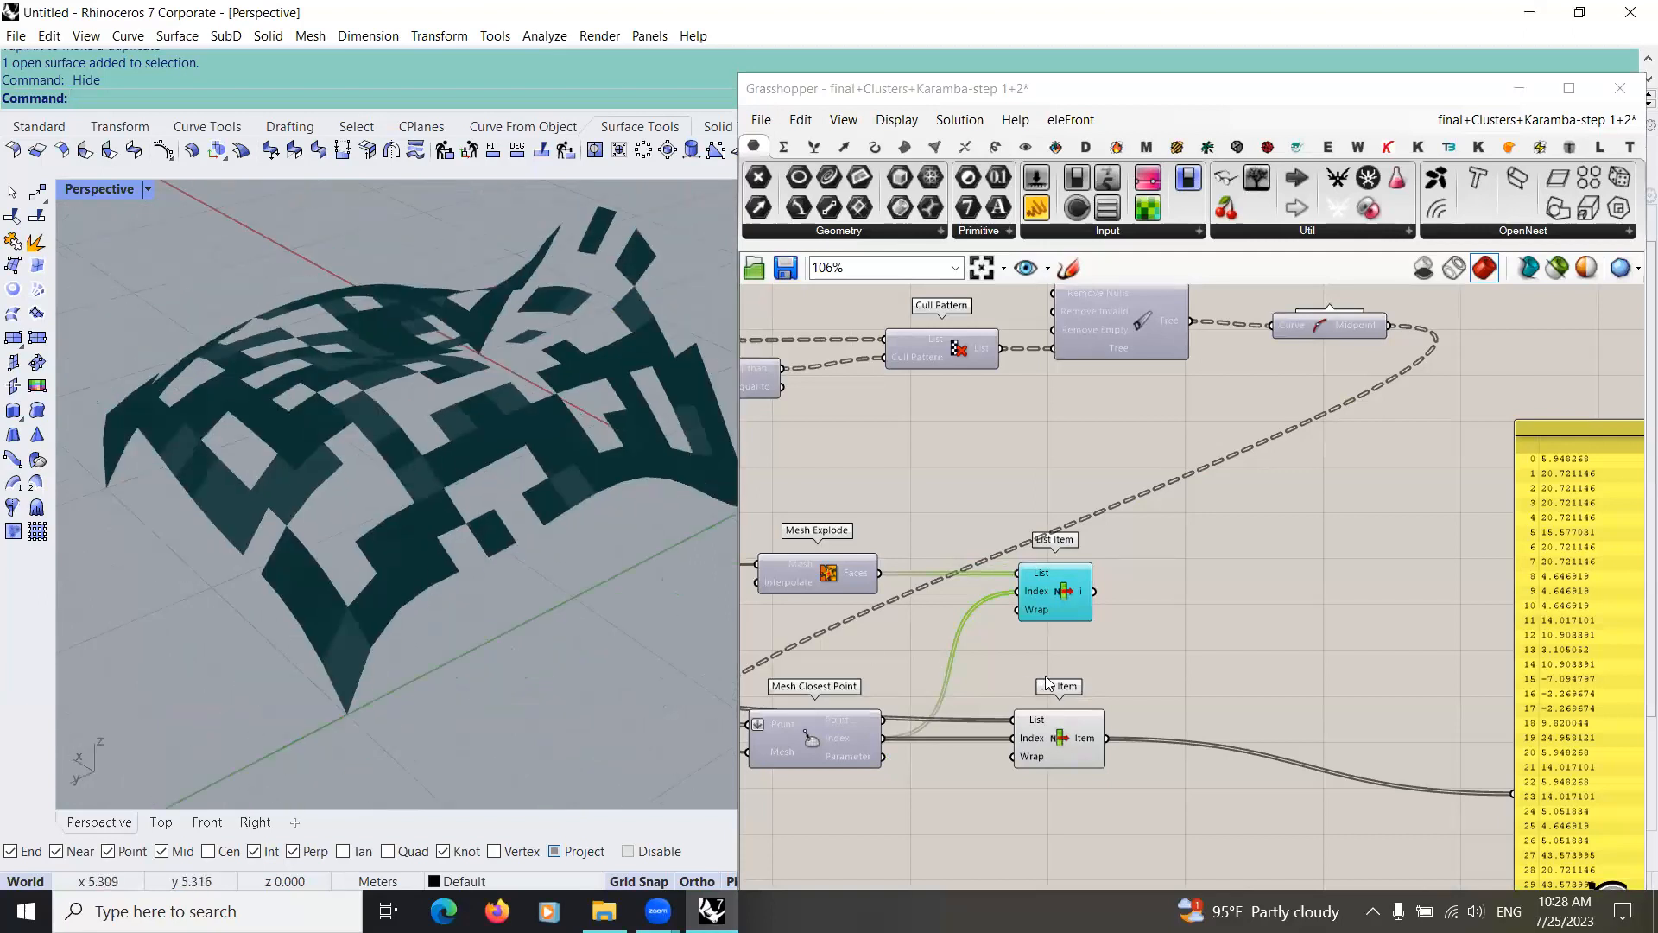
# Step: Select the lower List Item and examine the force values it sends to the Panel
pyautogui.click(1079, 707)
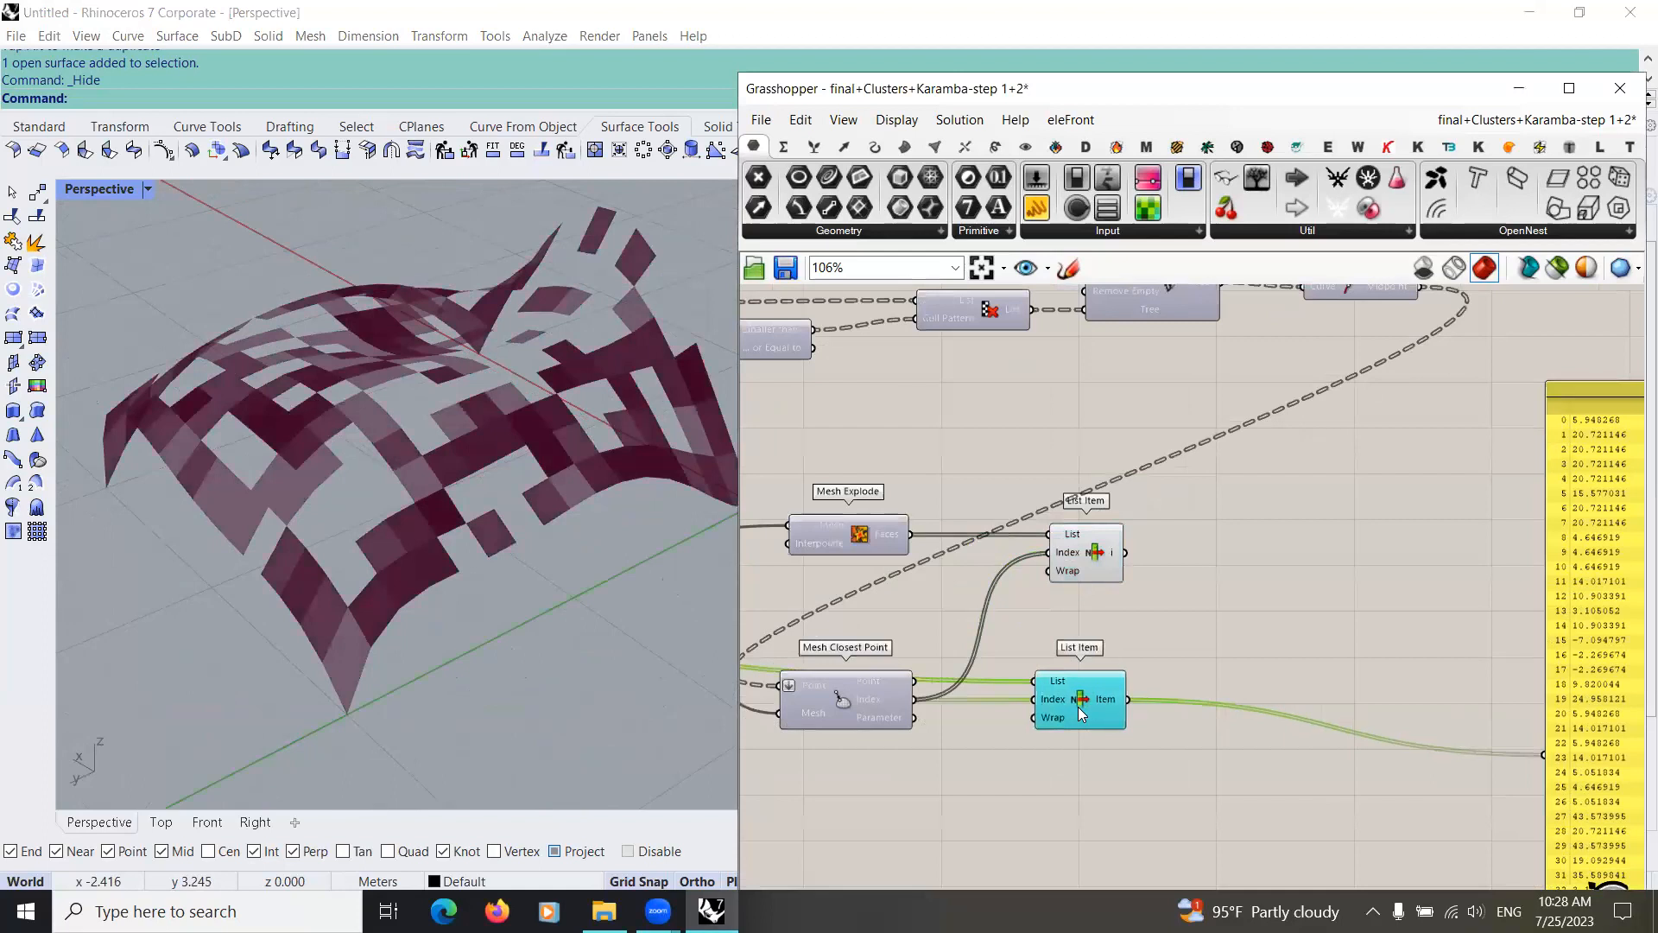
pyautogui.scroll(-4, 1096, 696)
pyautogui.scroll(3, 1347, 654)
pyautogui.moveTo(1347, 654); pyautogui.dragTo(1133, 534, button='right')
pyautogui.scroll(-1, 1133, 534)
pyautogui.scroll(2, 1112, 416)
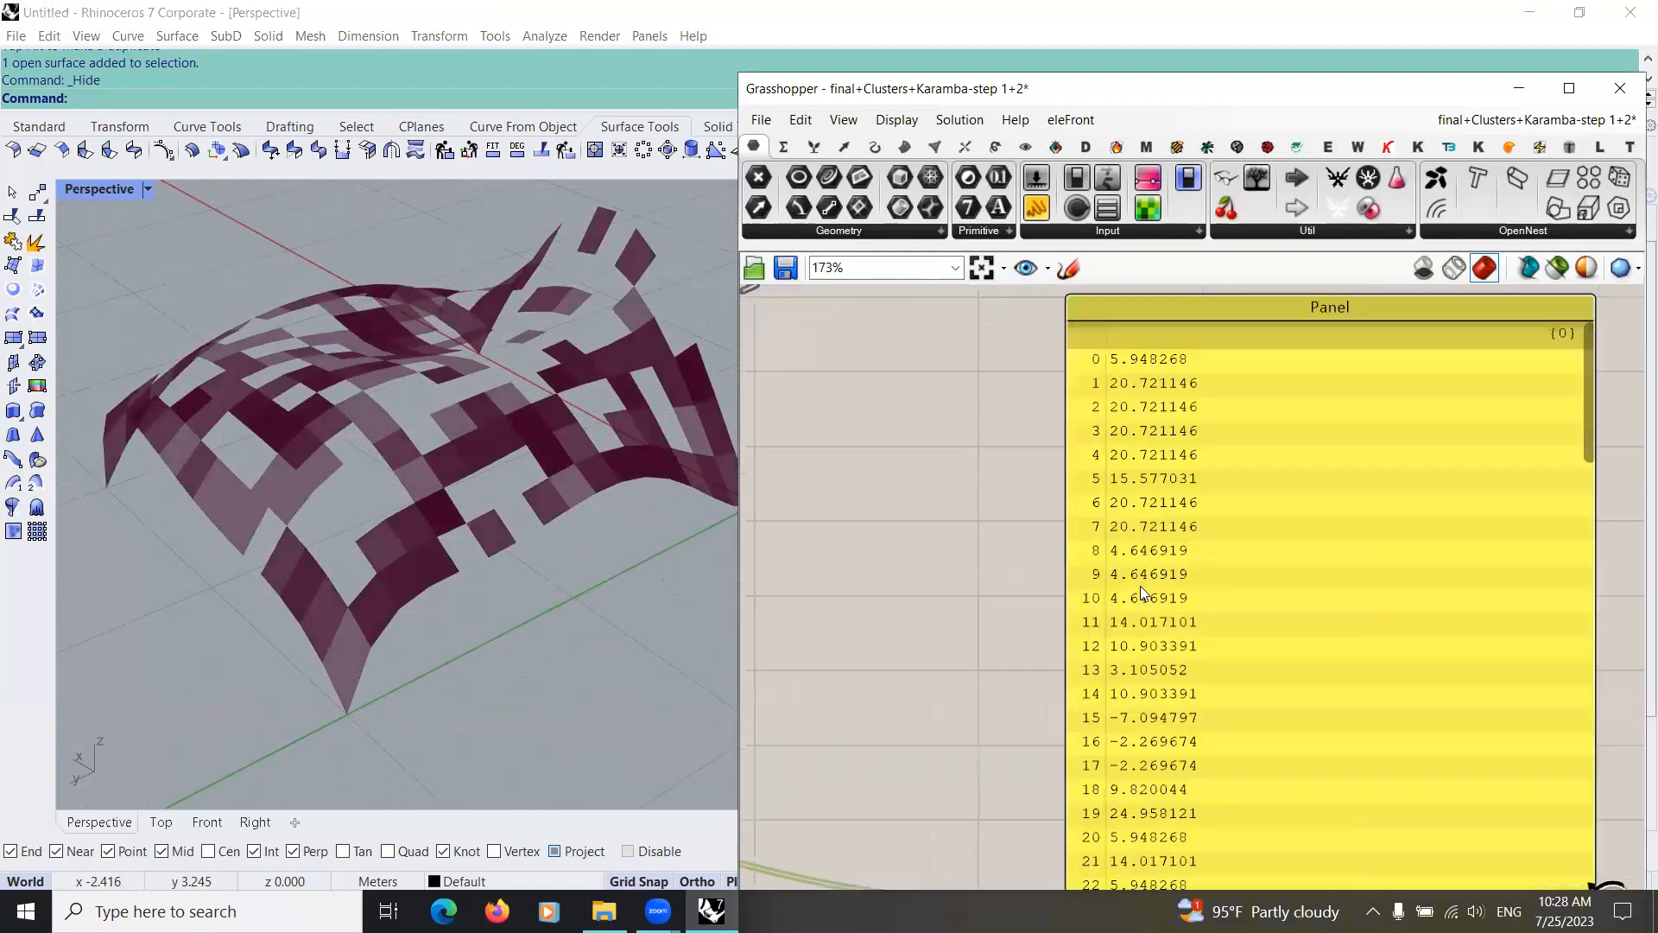
pyautogui.moveTo(1120, 692); pyautogui.dragTo(1087, 514, button='right')
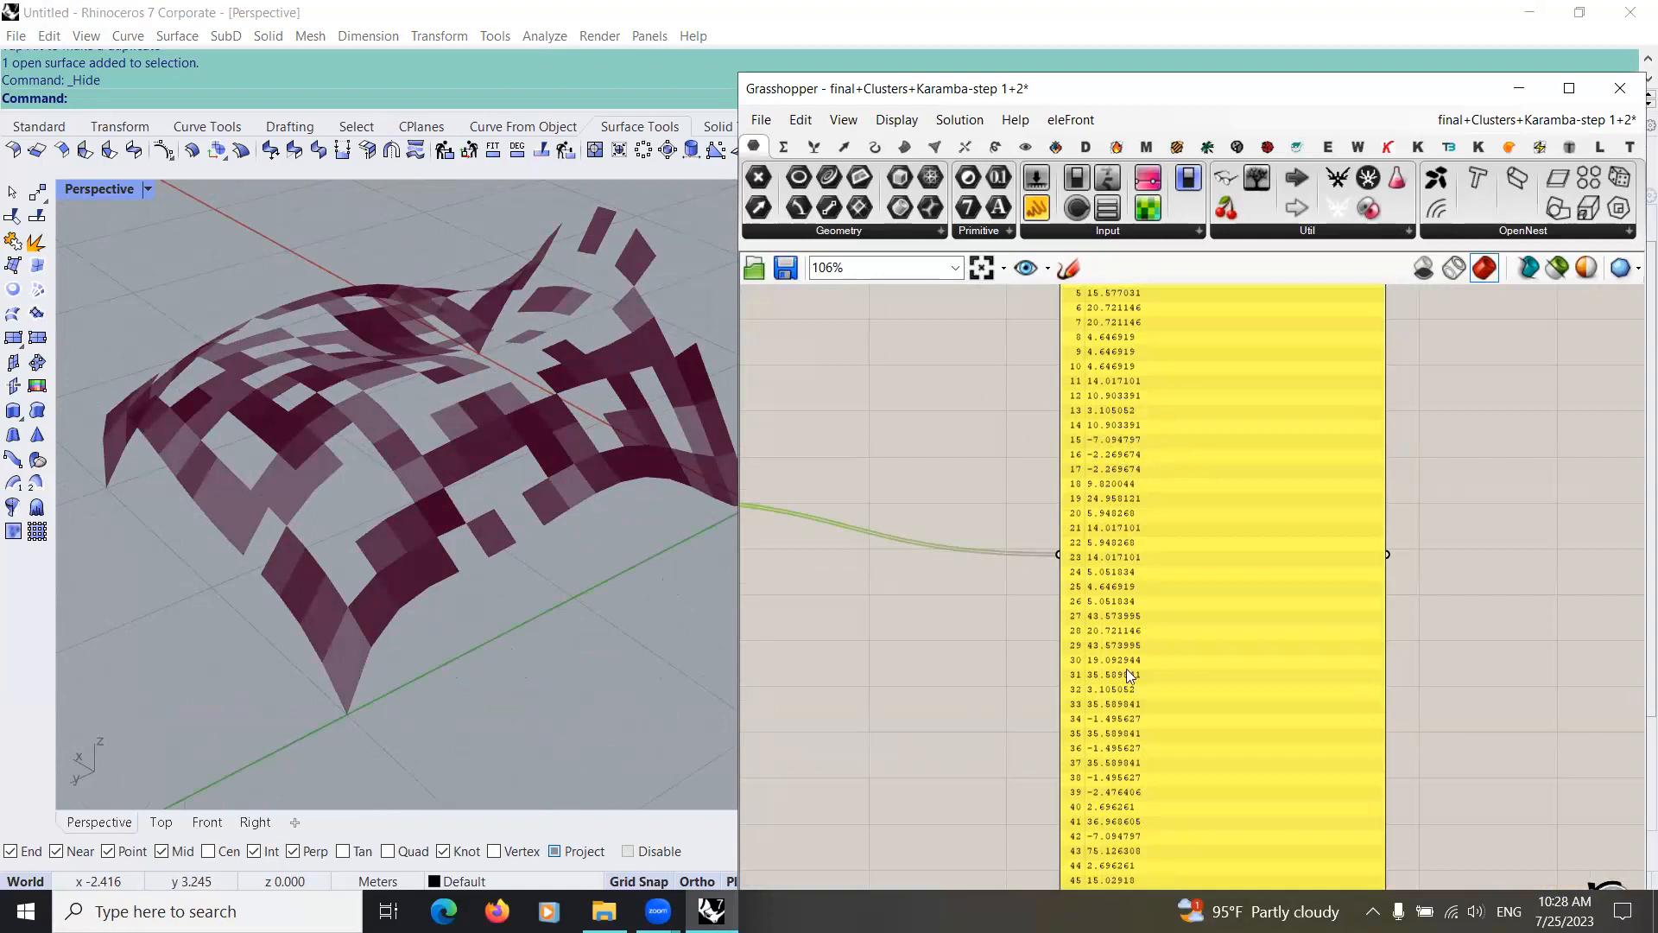
pyautogui.scroll(-4, 1142, 518)
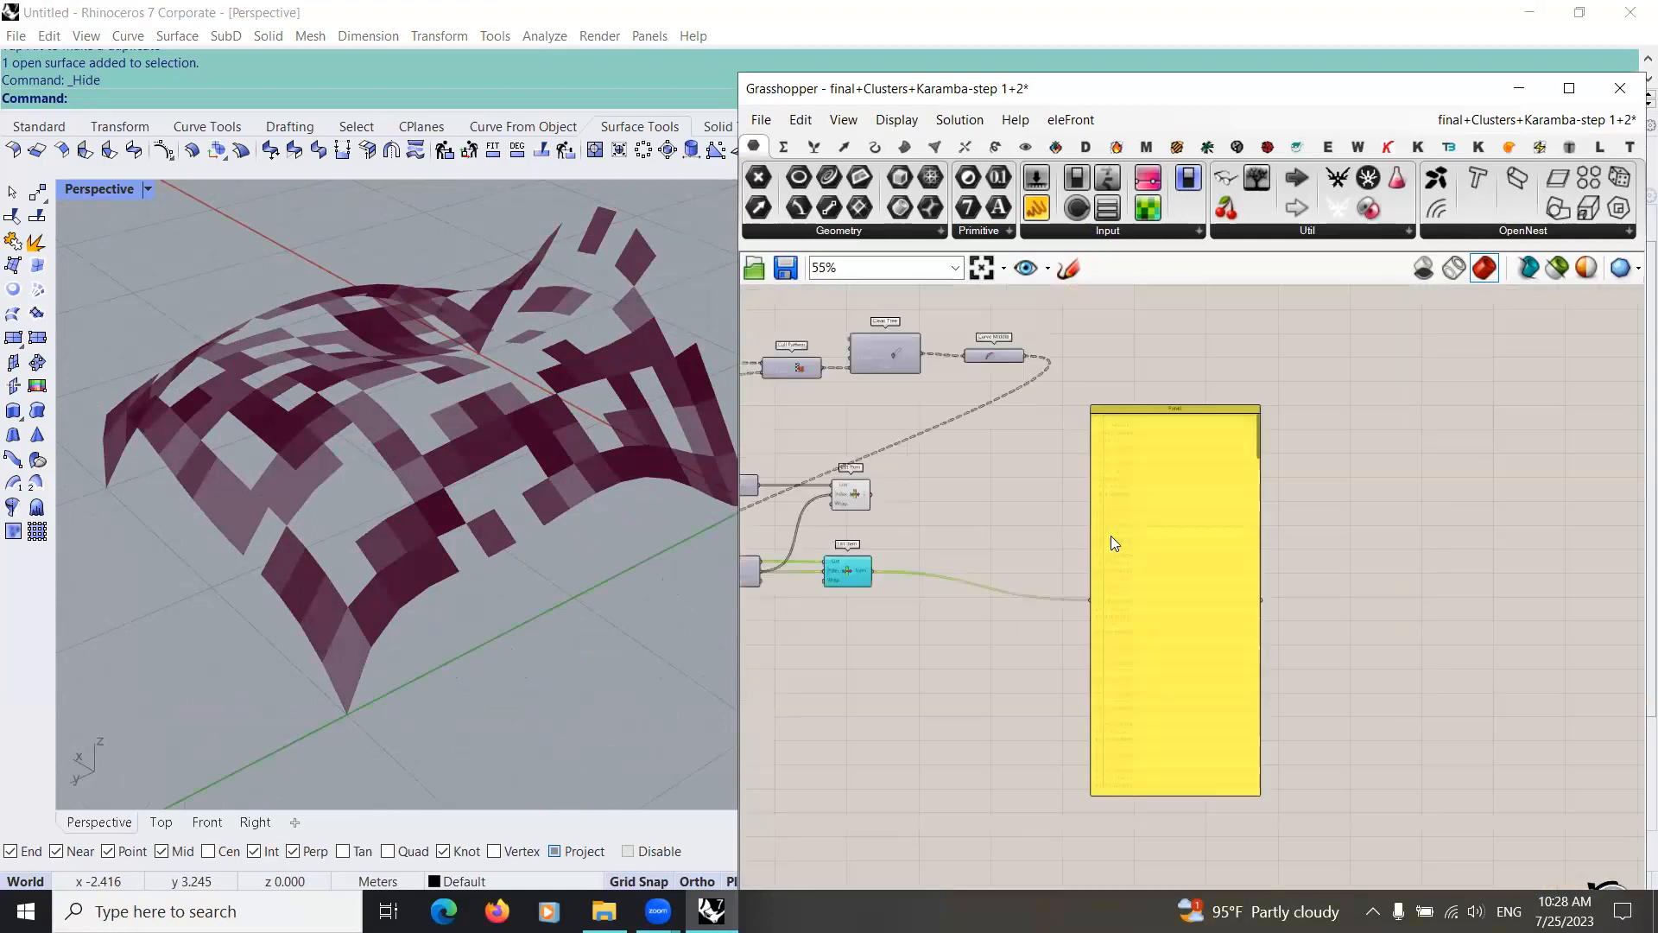
# Step: Shorten the force values Panel and move it below the lower List Item
pyautogui.scroll(1, 1138, 743)
pyautogui.moveTo(1139, 799); pyautogui.dragTo(1136, 711, button='right')
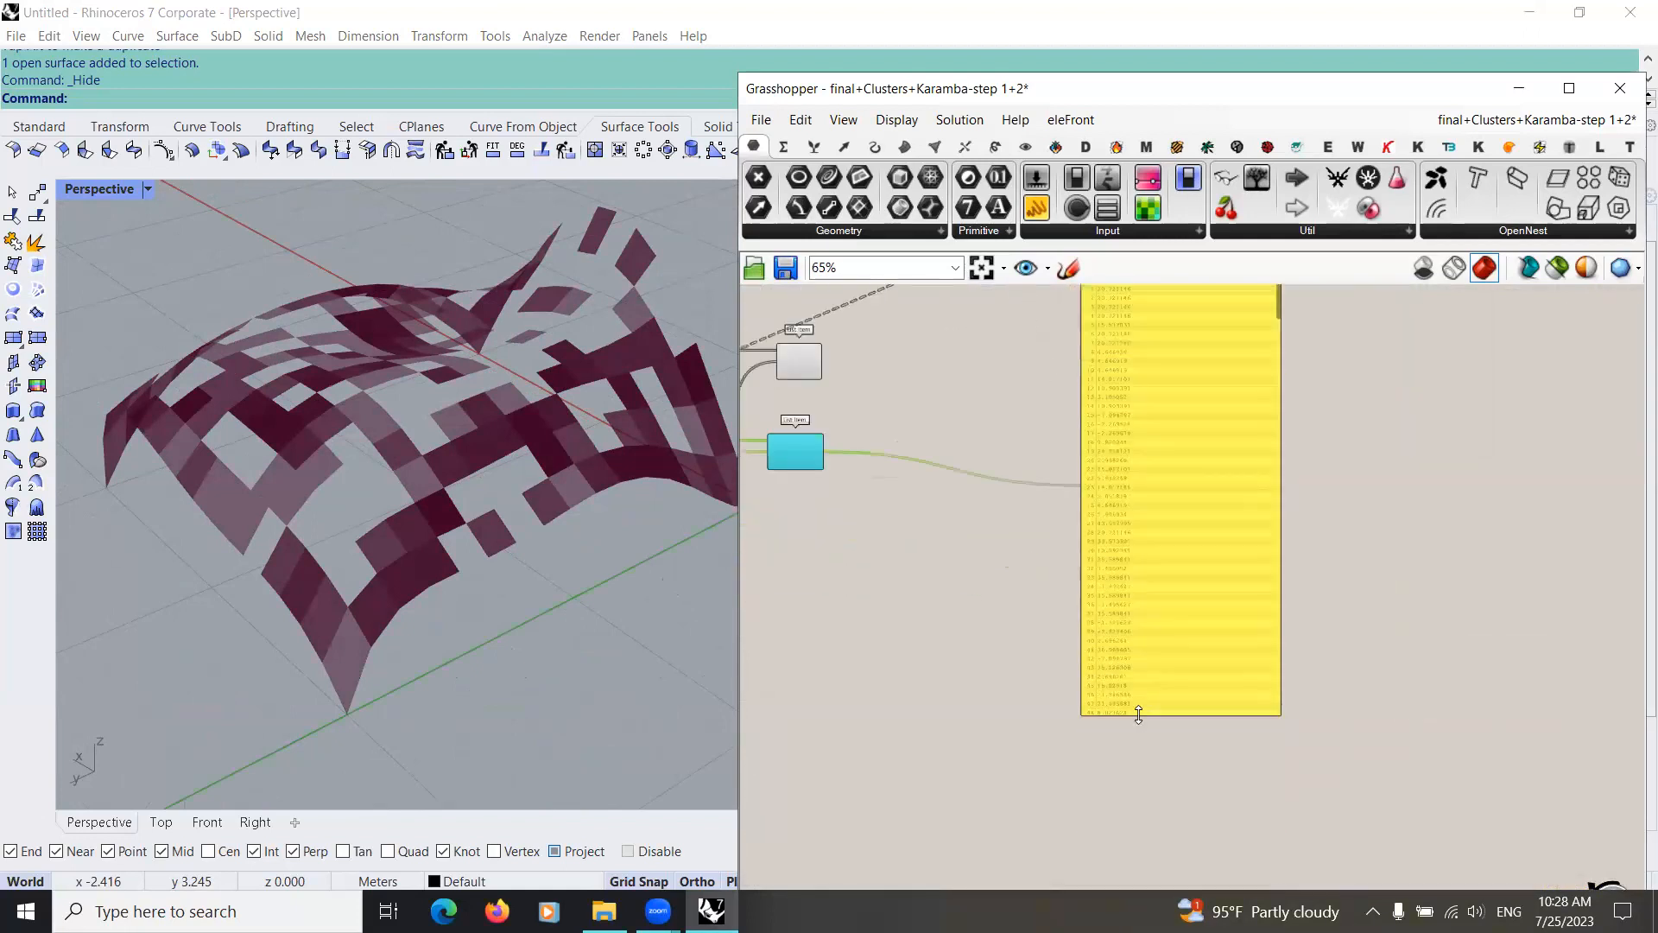
pyautogui.click(1143, 729)
pyautogui.moveTo(1145, 715); pyautogui.dragTo(1145, 511)
pyautogui.moveTo(1129, 652); pyautogui.dragTo(1128, 665, button='right')
pyautogui.moveTo(1138, 619); pyautogui.dragTo(881, 817)
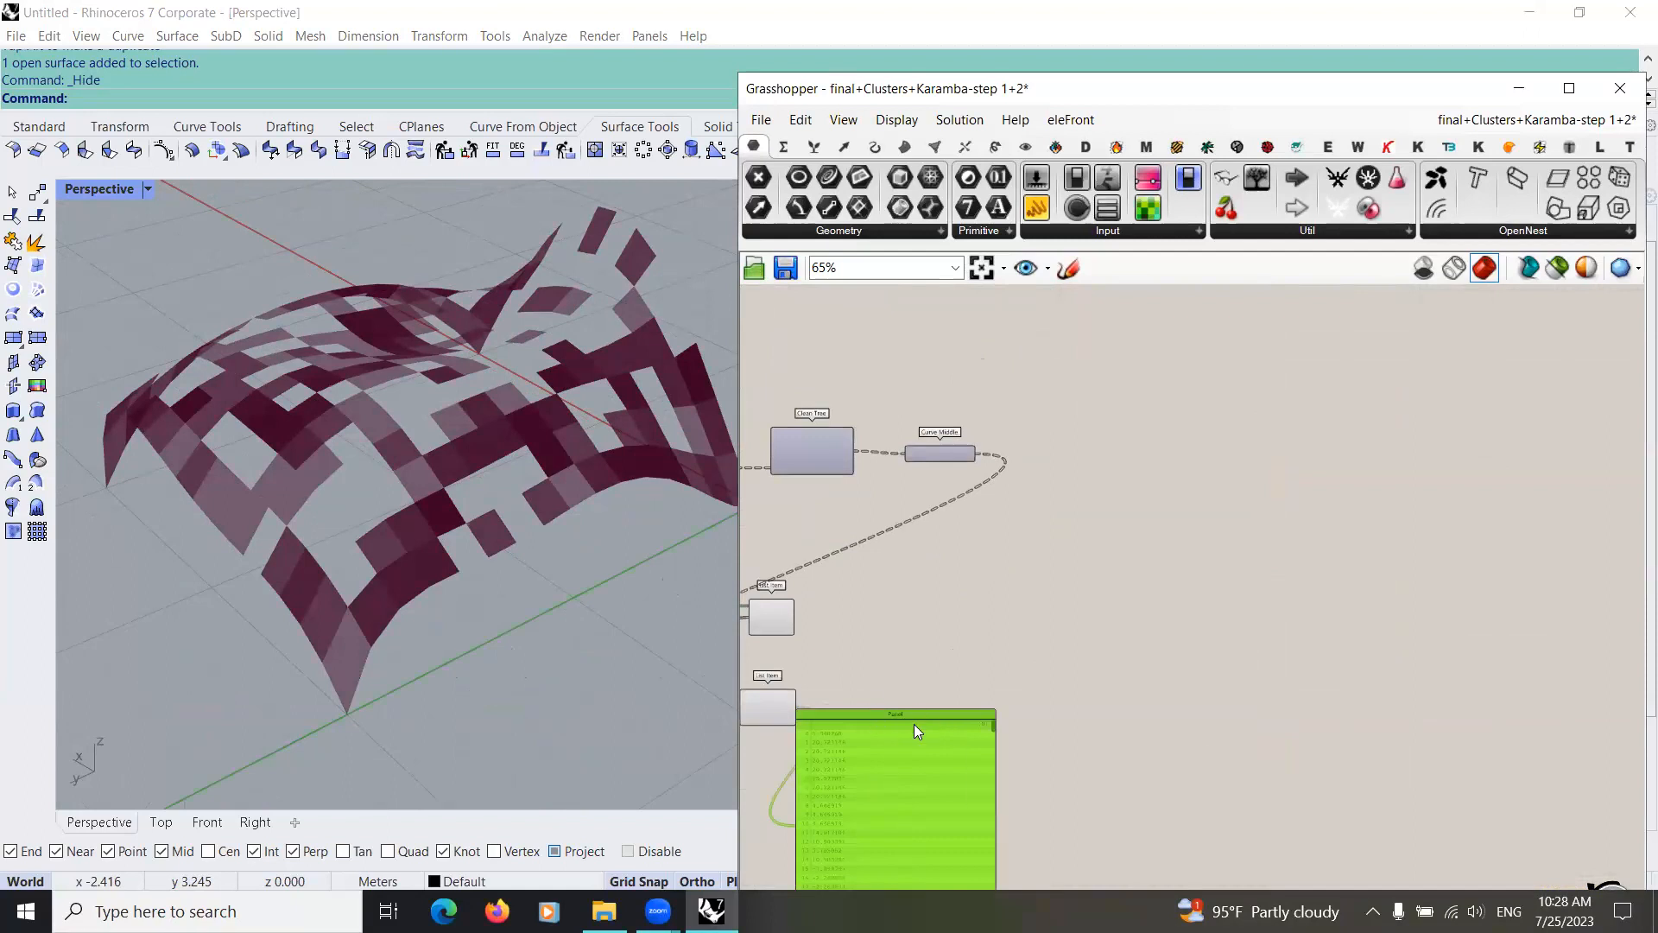
pyautogui.scroll(1, 904, 738)
pyautogui.moveTo(983, 580); pyautogui.dragTo(1007, 574, button='right')
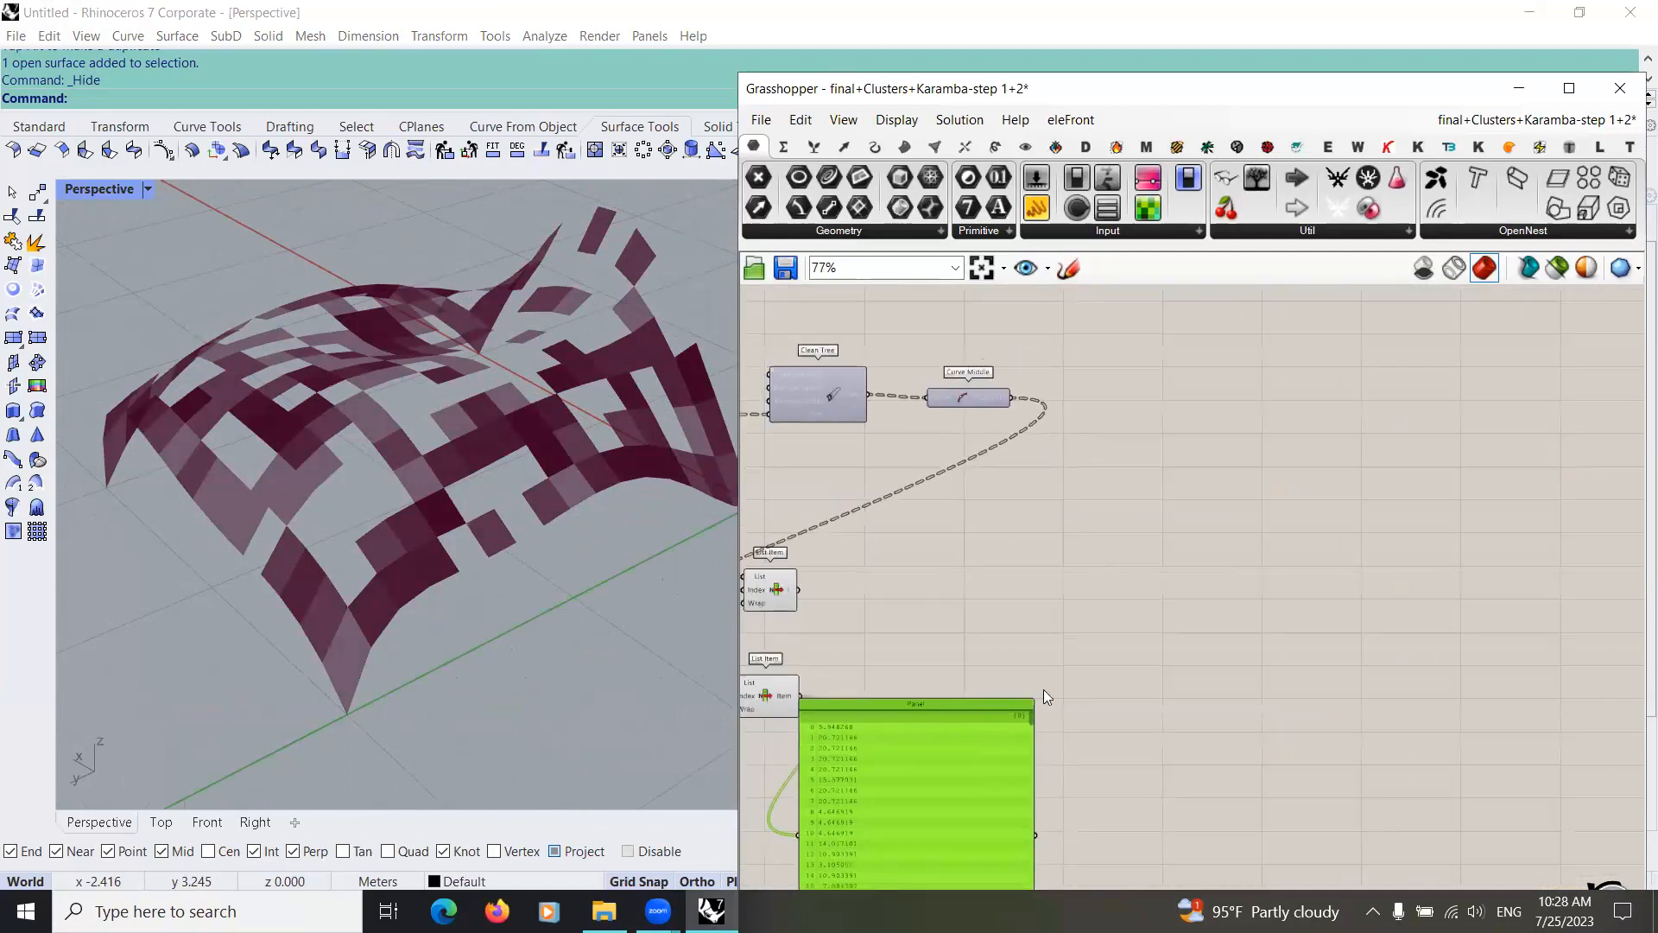
pyautogui.moveTo(1026, 698); pyautogui.dragTo(1019, 862)
pyautogui.moveTo(932, 734); pyautogui.dragTo(1134, 653, button='right')
# Step: Add a Bounds component to the open canvas area beside the two List Items
pyautogui.scroll(2, 981, 632)
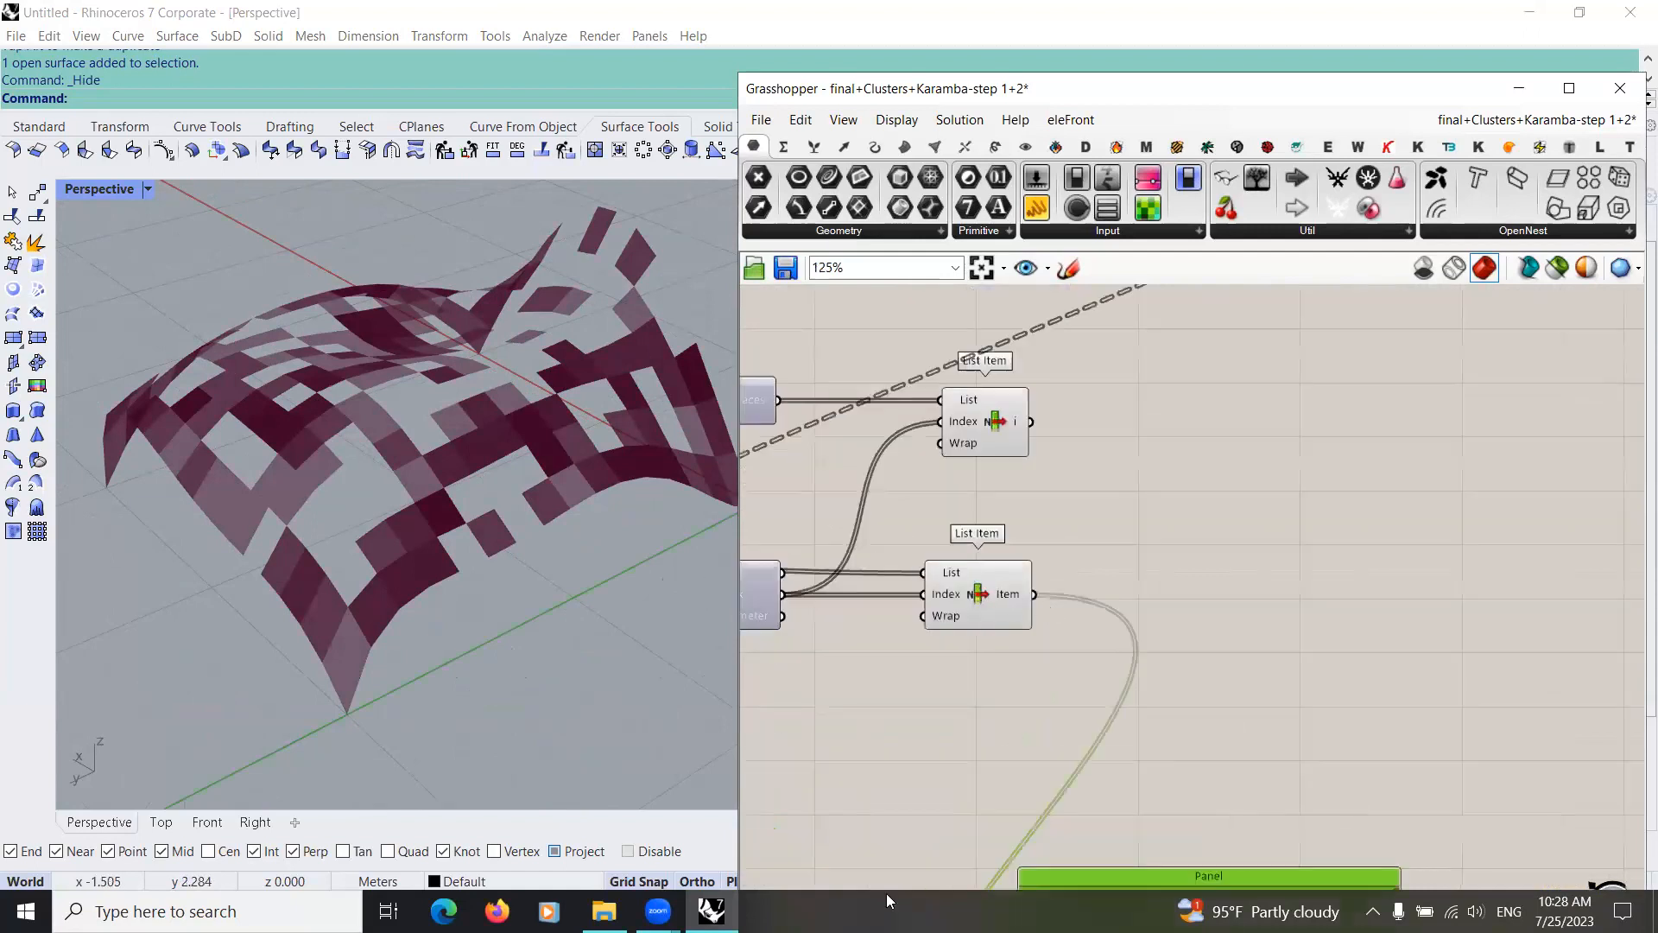
pyautogui.moveTo(1042, 603); pyautogui.dragTo(968, 572, button='right')
pyautogui.moveTo(1003, 410); pyautogui.dragTo(1000, 608, button='right')
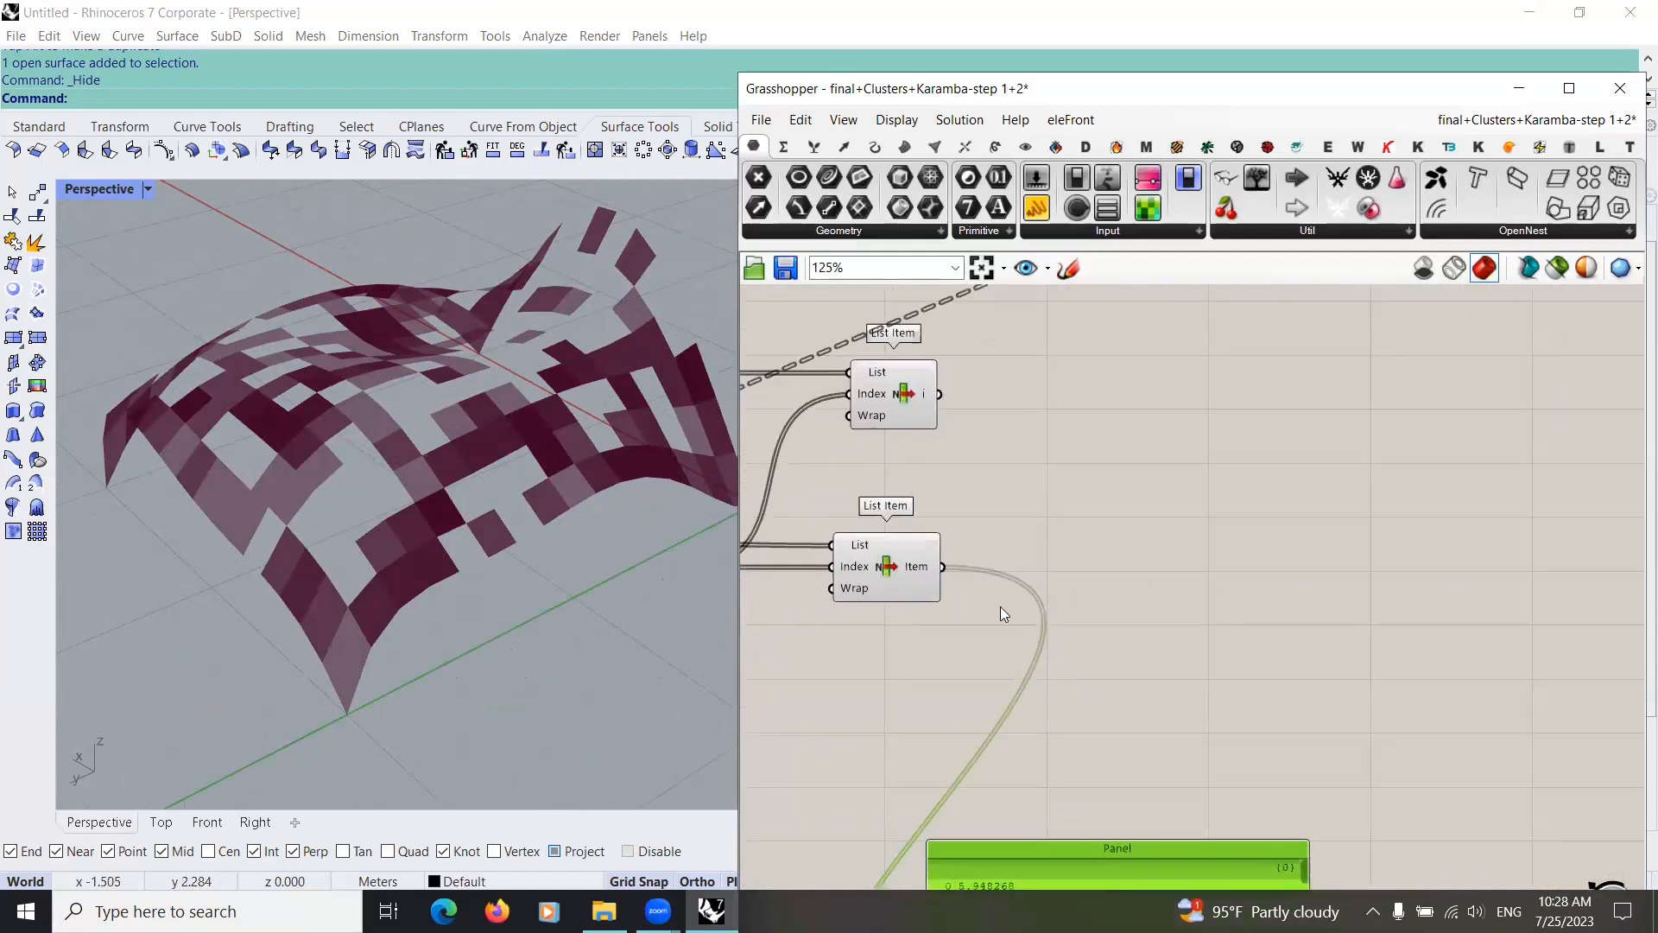
pyautogui.scroll(-2, 1000, 606)
pyautogui.moveTo(1153, 675); pyautogui.dragTo(1077, 670, button='right')
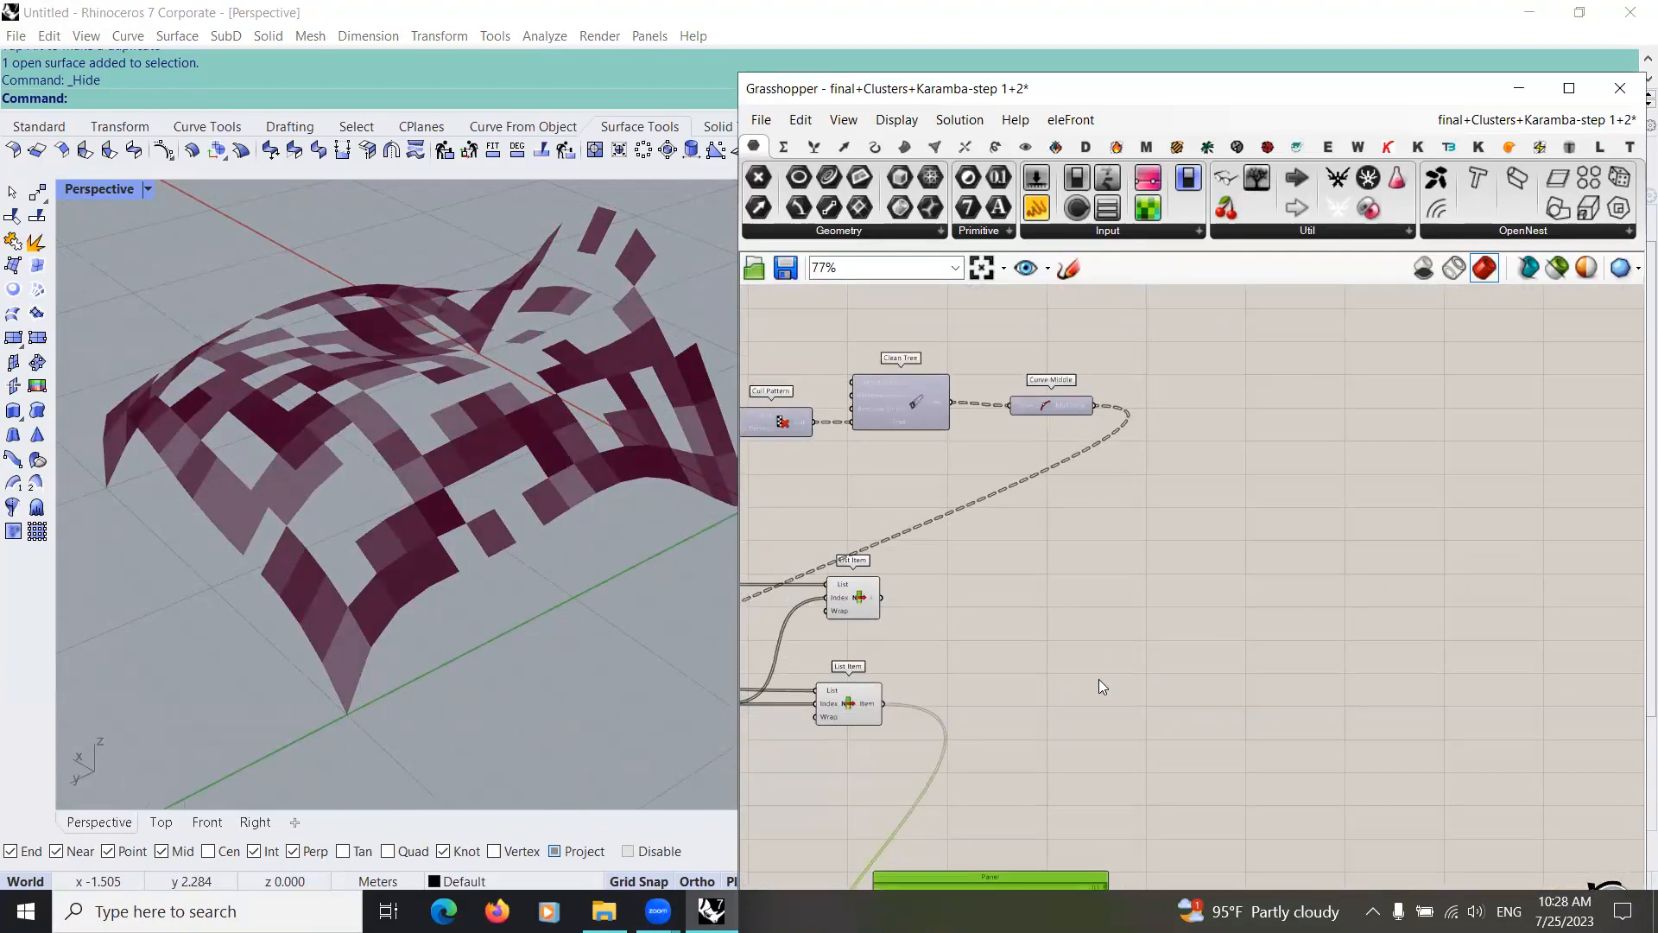
pyautogui.doubleClick(1035, 649)
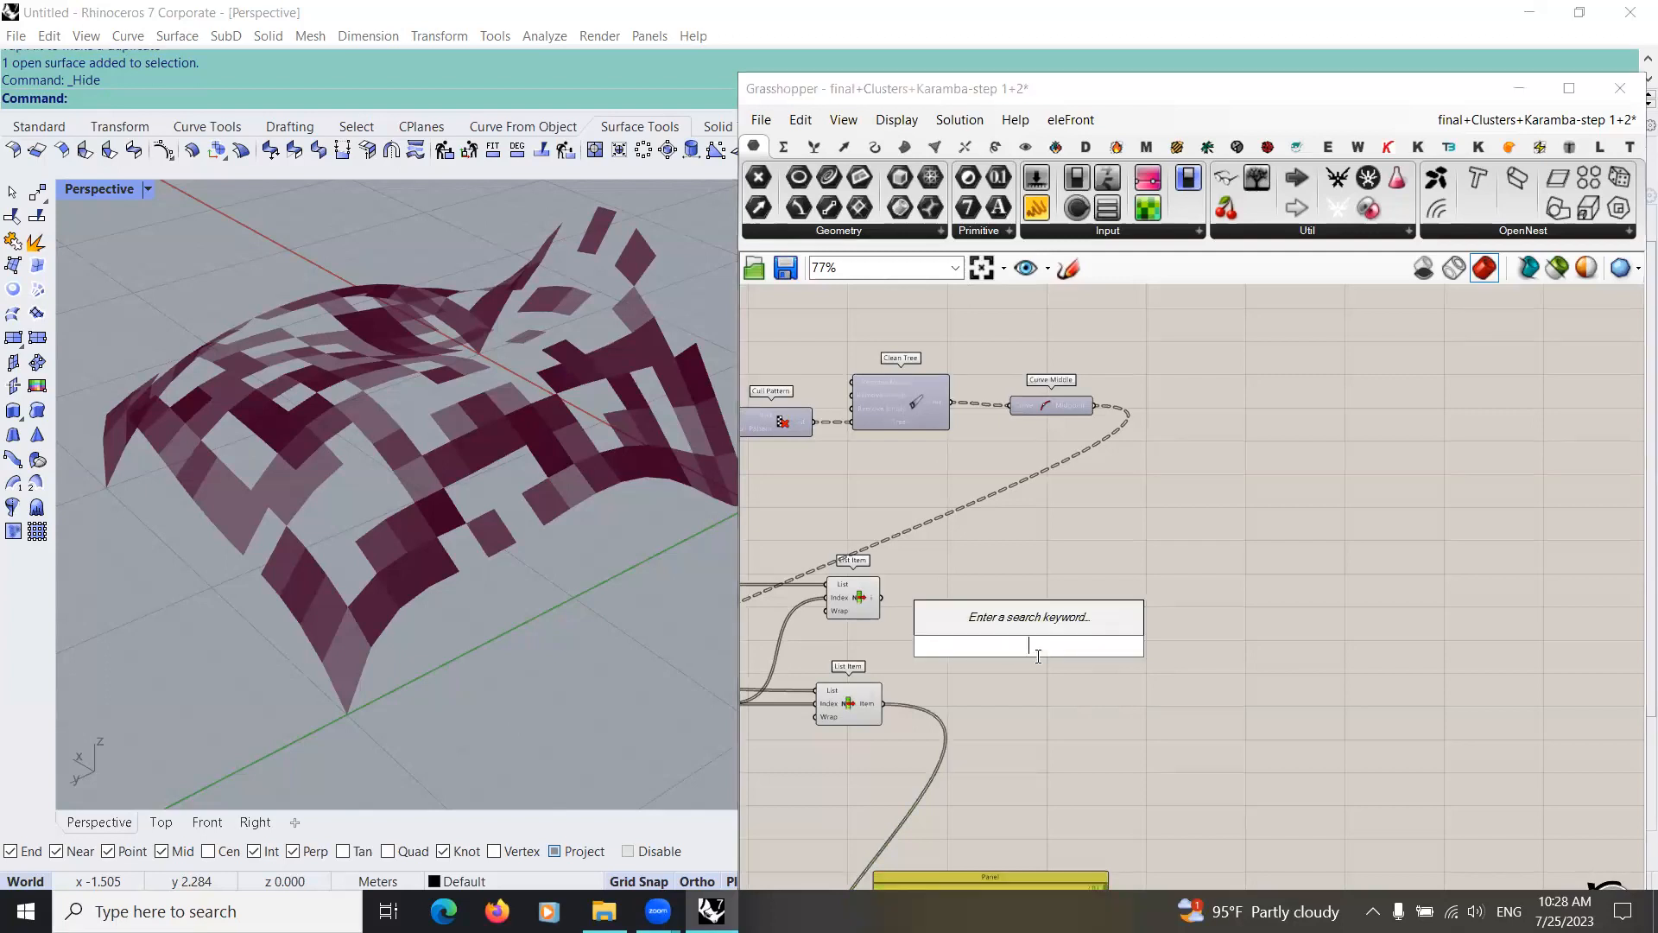
pyautogui.write('boun')
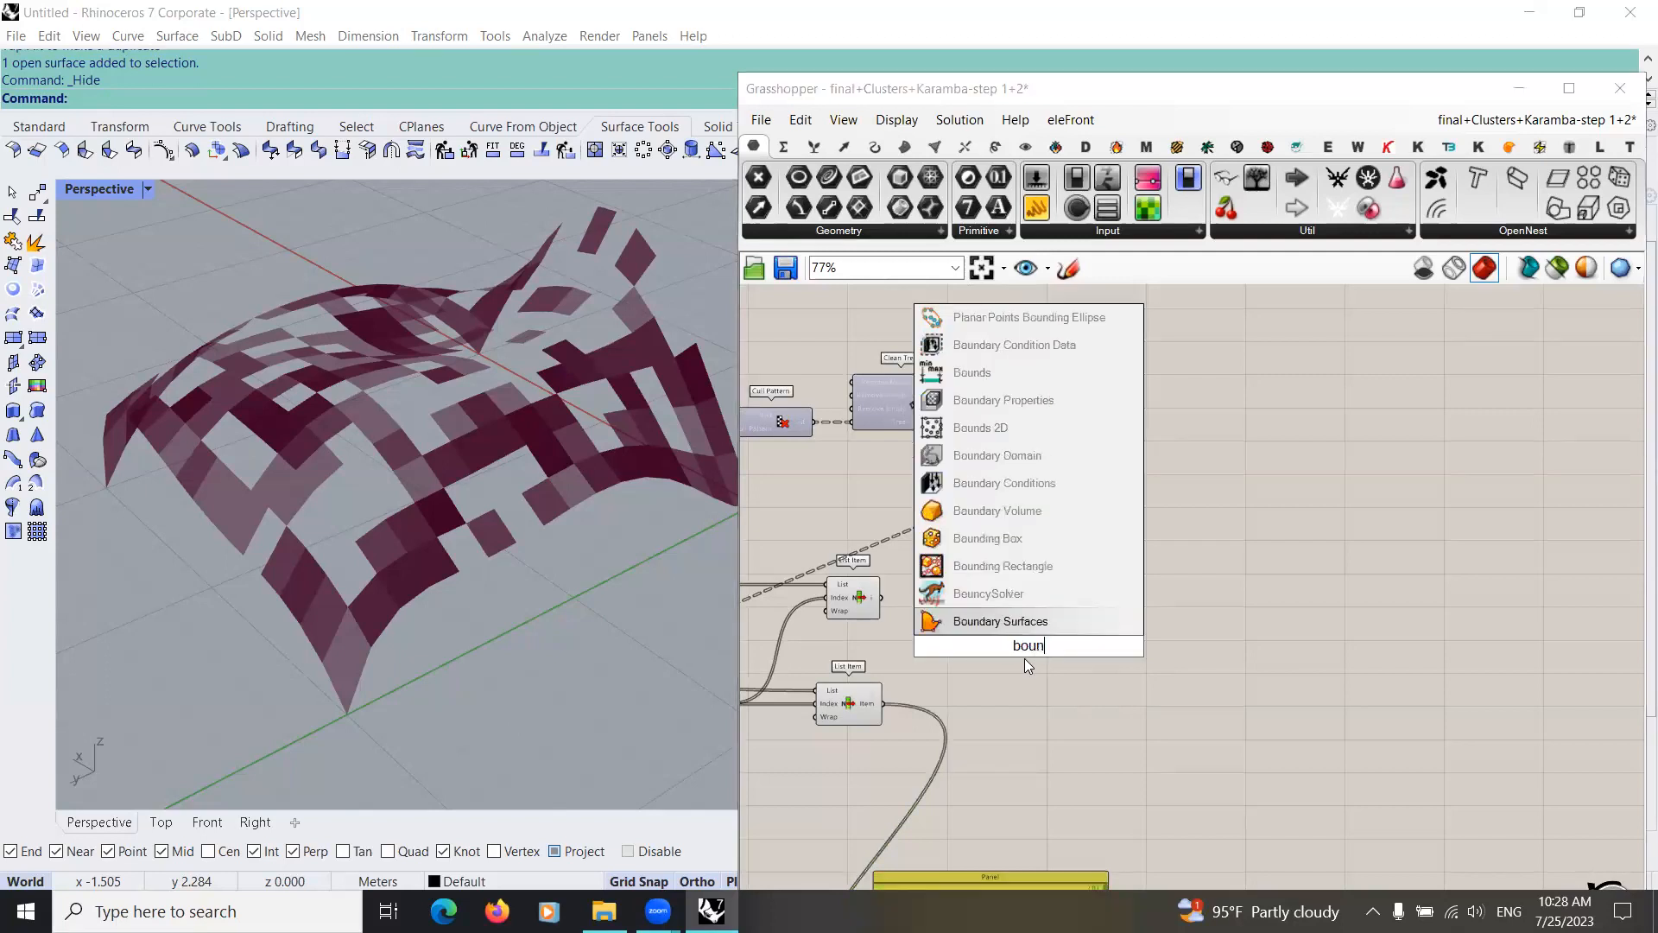
pyautogui.write('ds')
pyautogui.press('Return')
# Step: Connect the lower List Item's Item output to Bounds' Numbers input and line the component up with it
pyautogui.scroll(2, 917, 690)
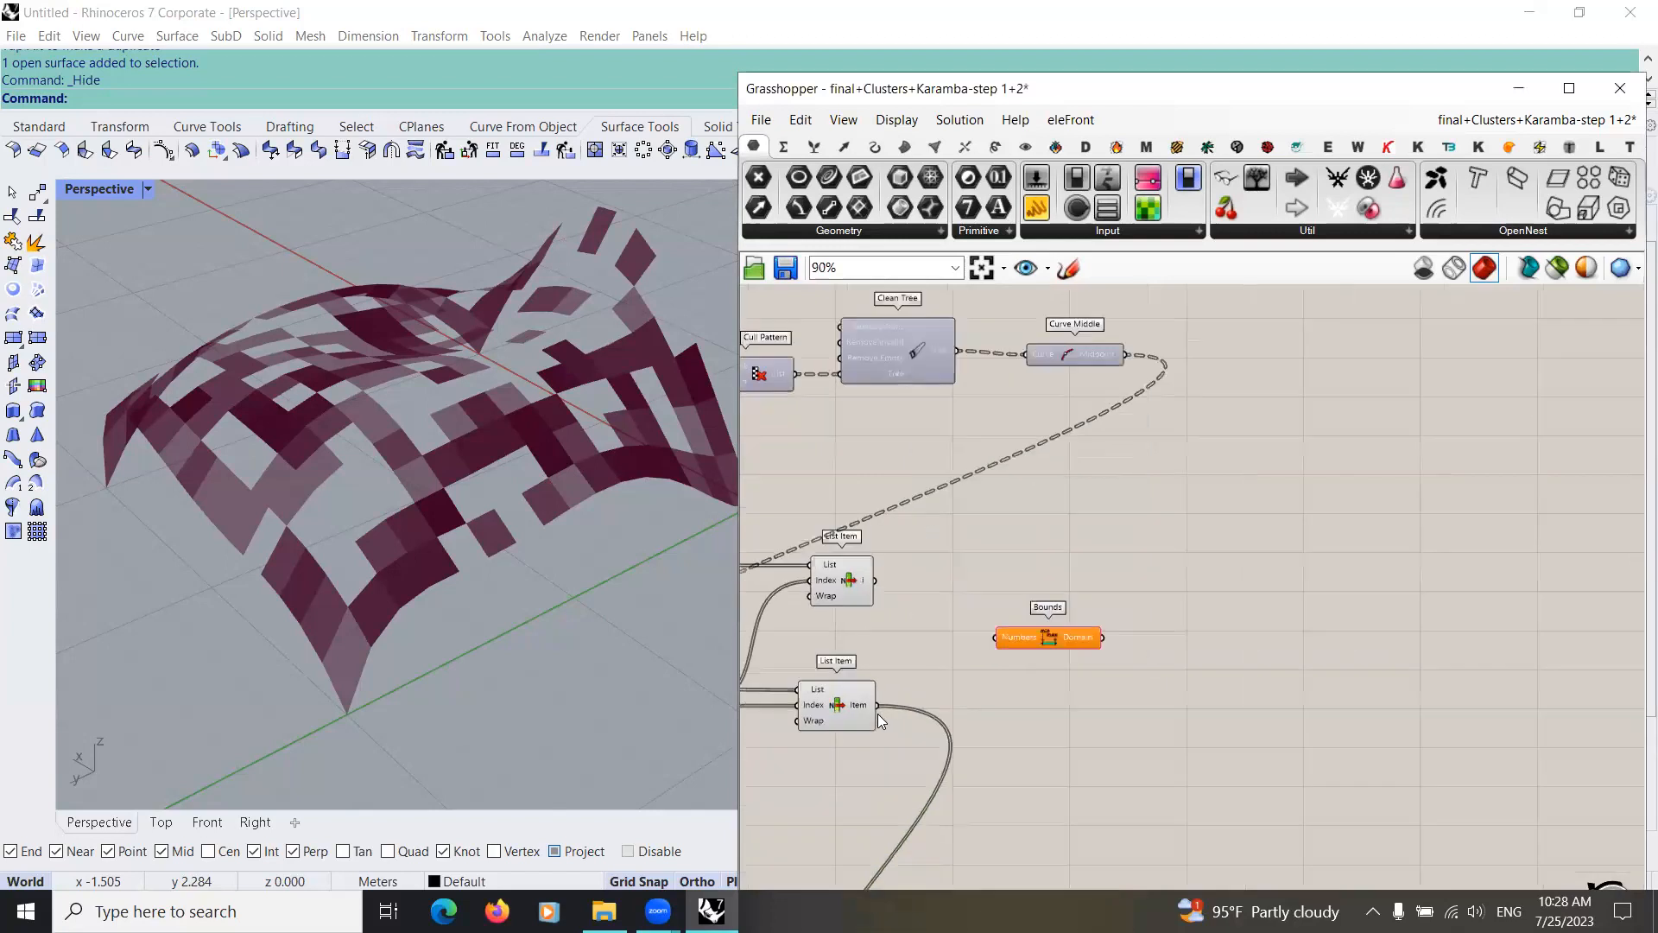
pyautogui.moveTo(861, 712); pyautogui.dragTo(890, 707)
pyautogui.moveTo(902, 701); pyautogui.dragTo(1202, 680)
pyautogui.moveTo(1202, 681); pyautogui.dragTo(1057, 622, button='right')
pyautogui.moveTo(1052, 610); pyautogui.dragTo(1033, 643)
# Step: Add a Divide Domain component after Bounds and connect the Bounds domain to its Domain input
pyautogui.doubleClick(1022, 734)
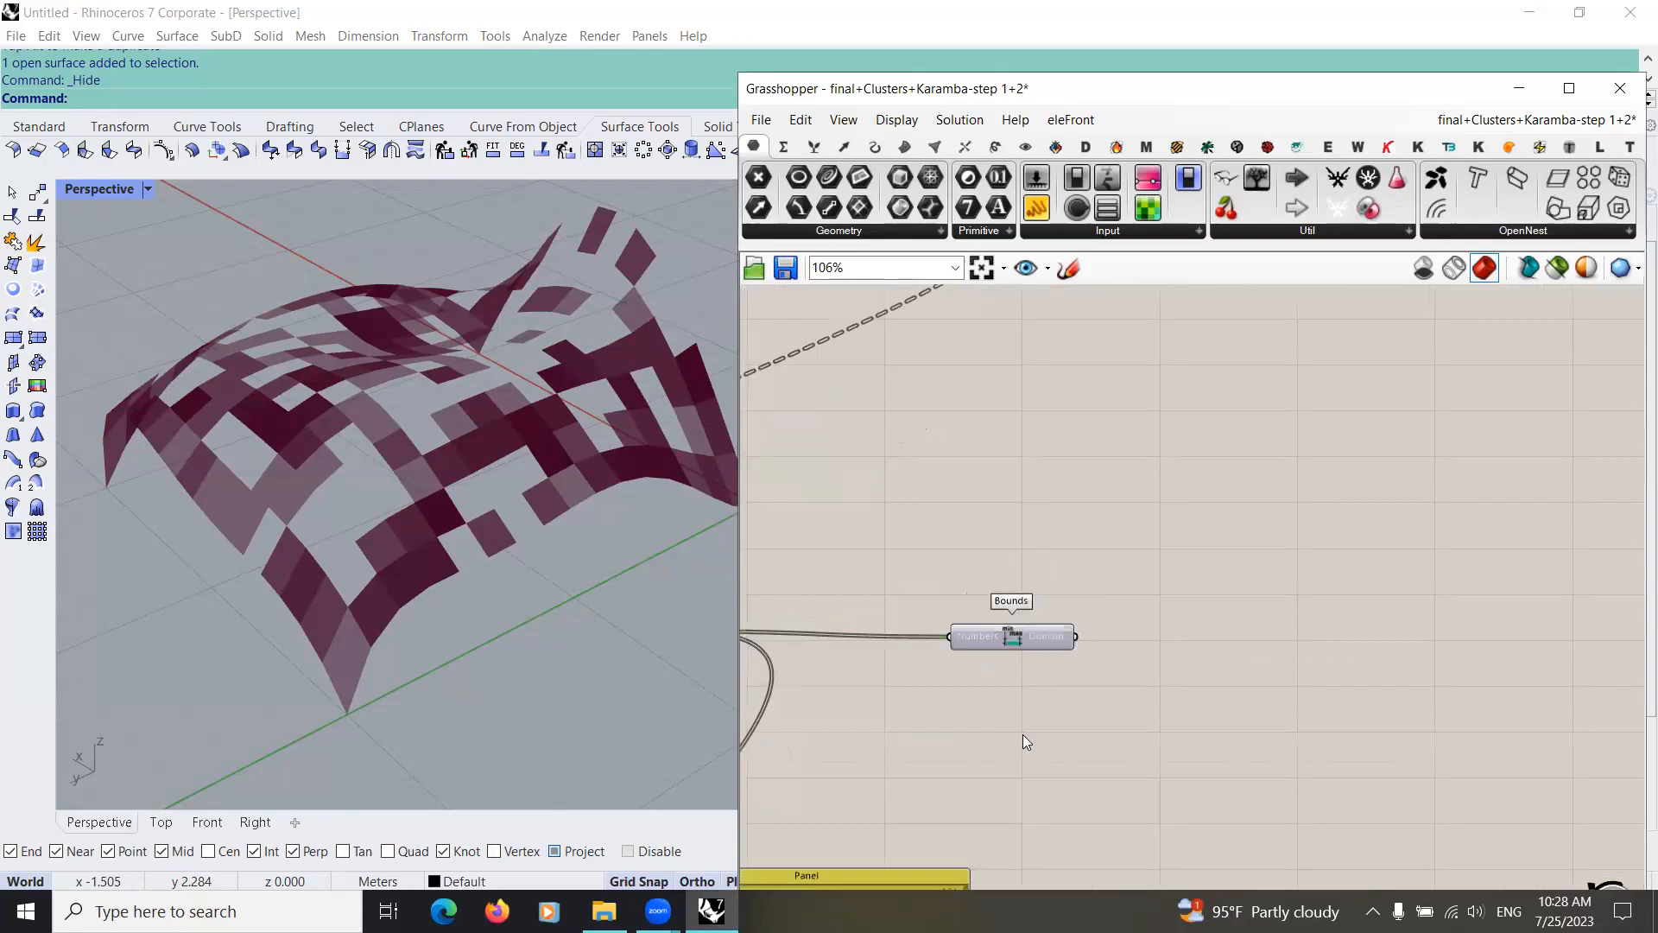
pyautogui.write('div')
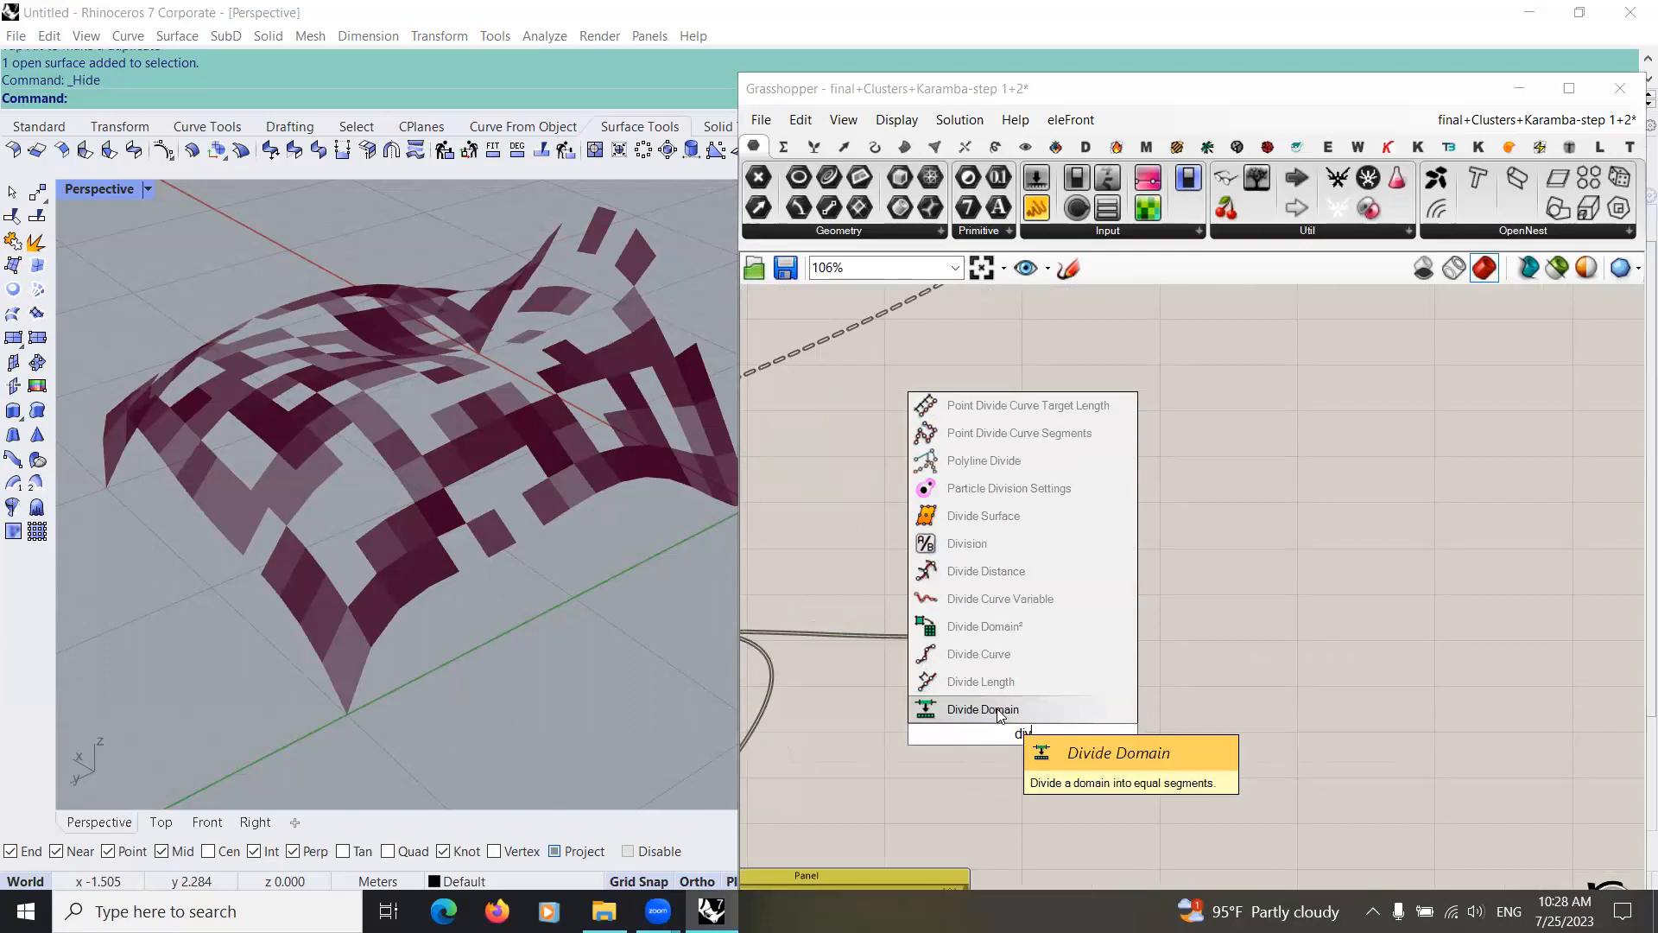
pyautogui.click(1039, 706)
pyautogui.moveTo(1019, 734); pyautogui.dragTo(1191, 675)
pyautogui.moveTo(1075, 637); pyautogui.dragTo(1216, 653)
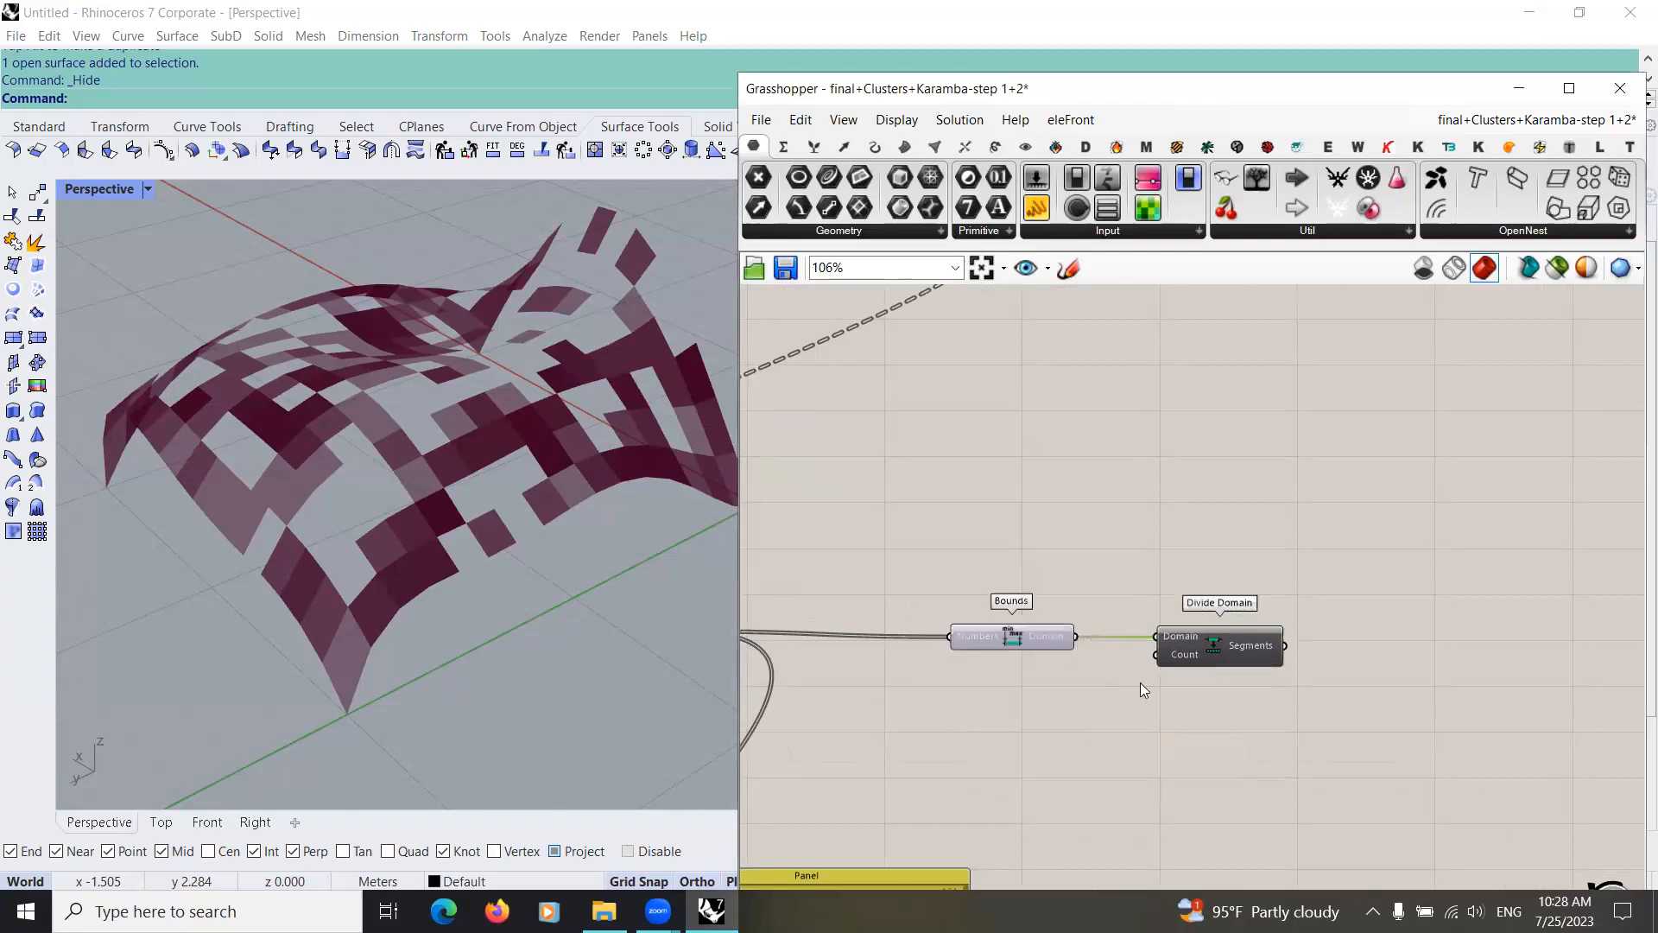
# Step: Add a number slider with value 10 and connect it to Divide Domain's Count input
pyautogui.doubleClick(1000, 716)
pyautogui.write('10')
pyautogui.press('Return')
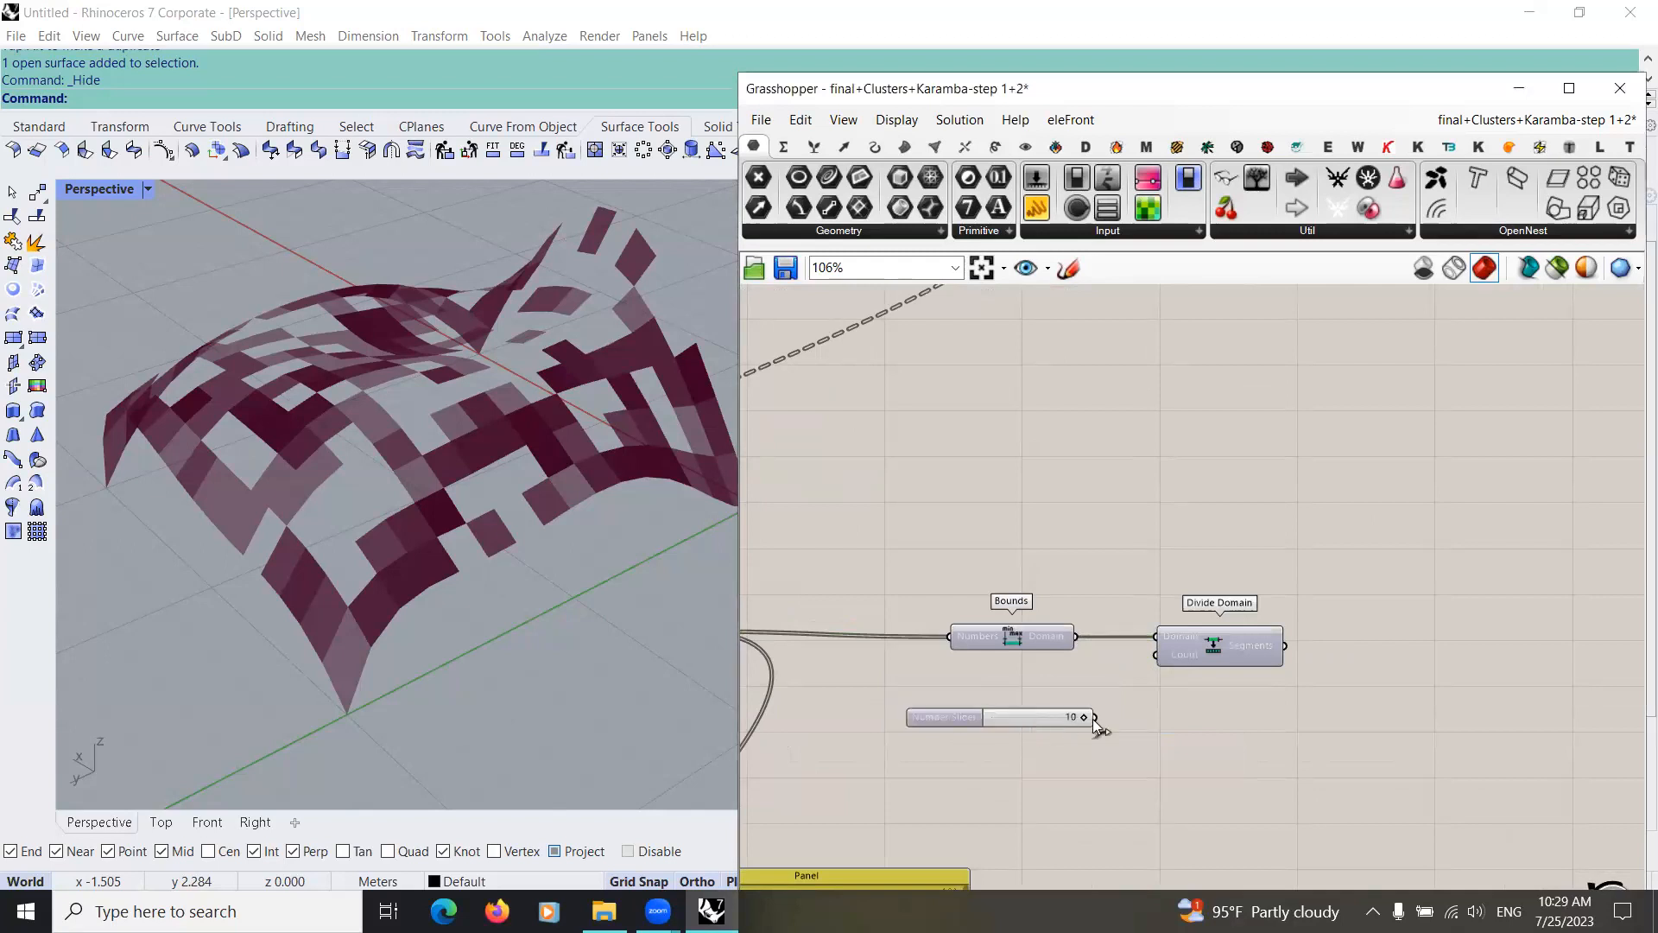
pyautogui.moveTo(1147, 656); pyautogui.dragTo(915, 599)
pyautogui.scroll(-3, 1047, 635)
pyautogui.click(1050, 687)
pyautogui.scroll(3, 1076, 642)
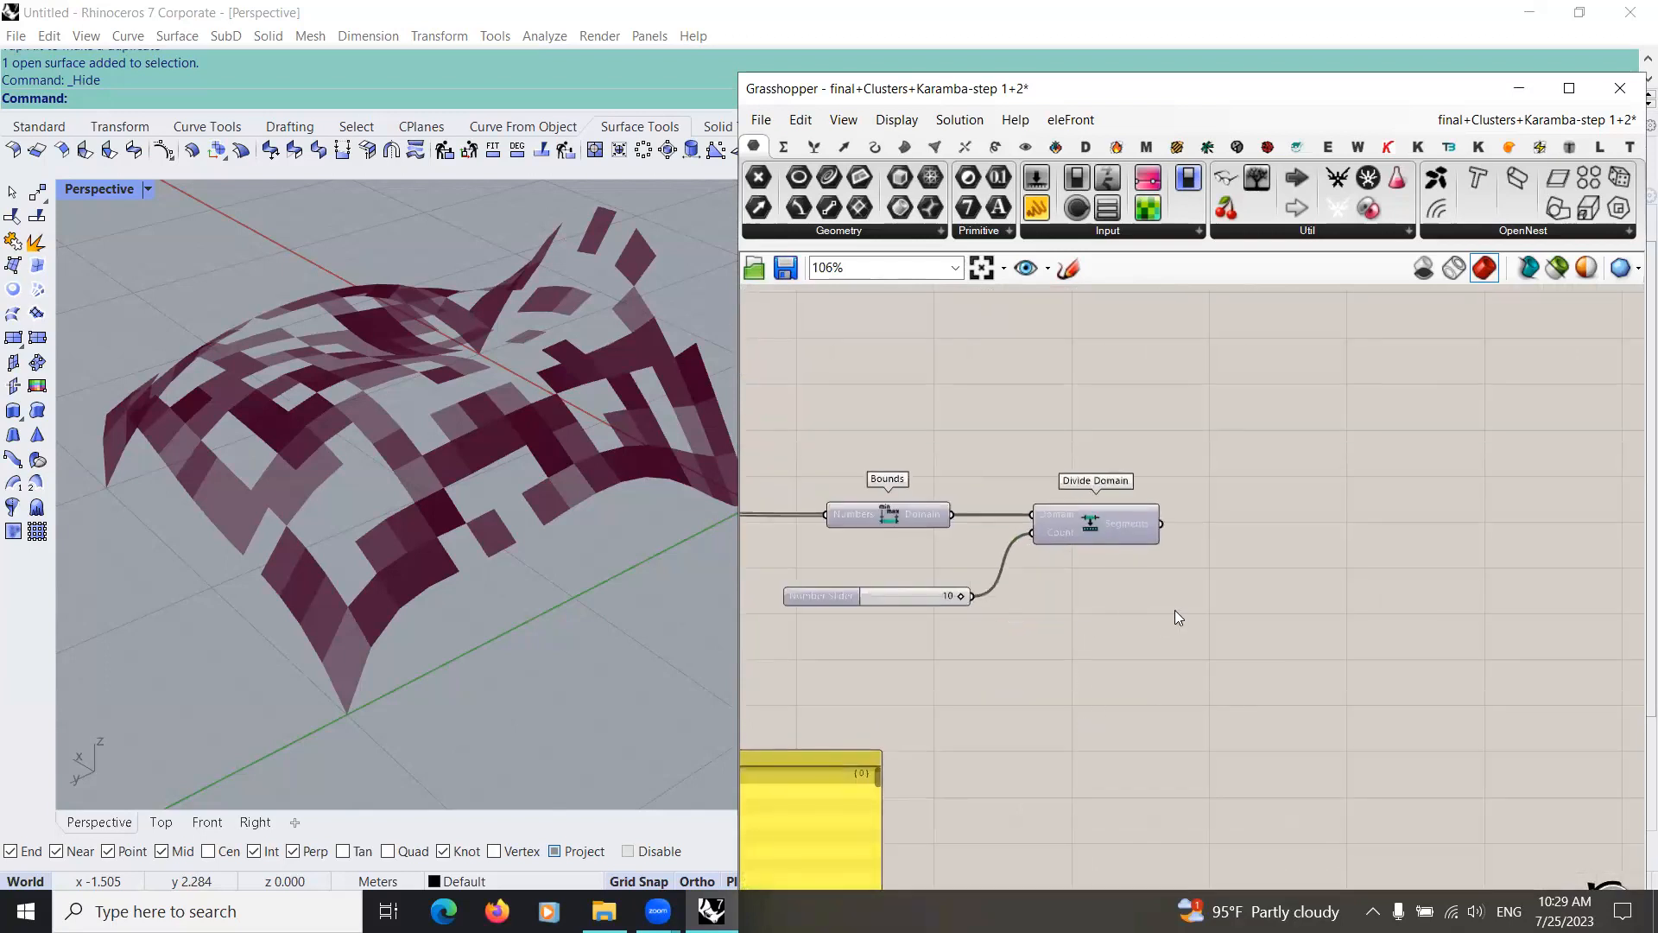
pyautogui.moveTo(1174, 596); pyautogui.dragTo(1074, 560, button='right')
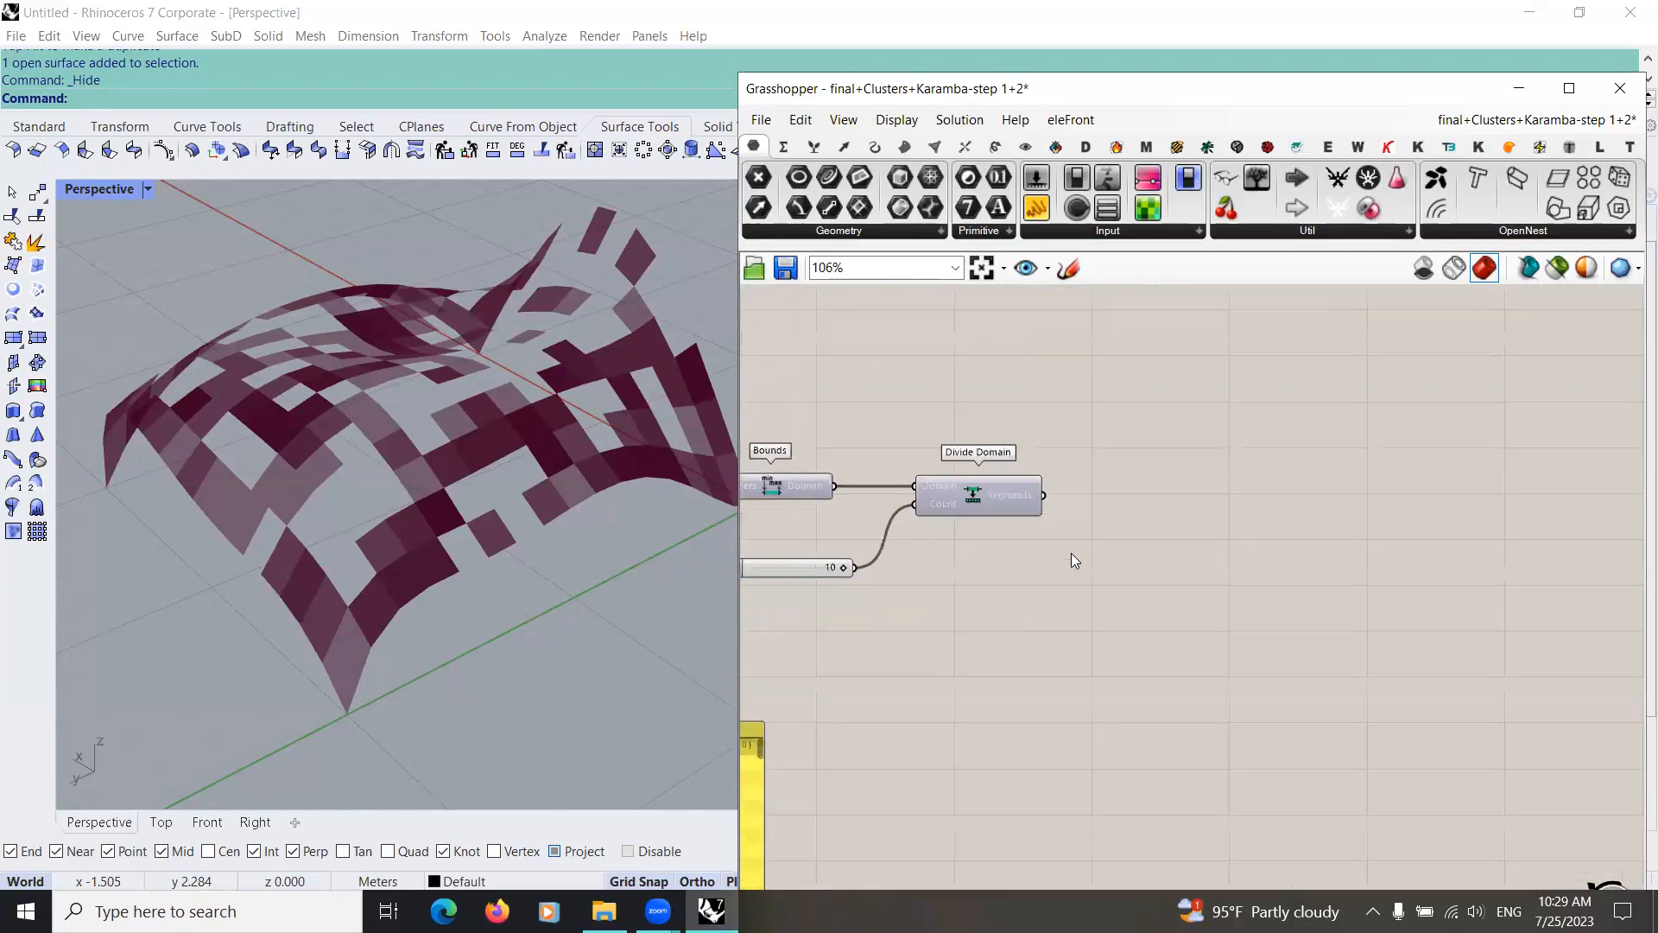
pyautogui.doubleClick(1074, 560)
pyautogui.write('li')
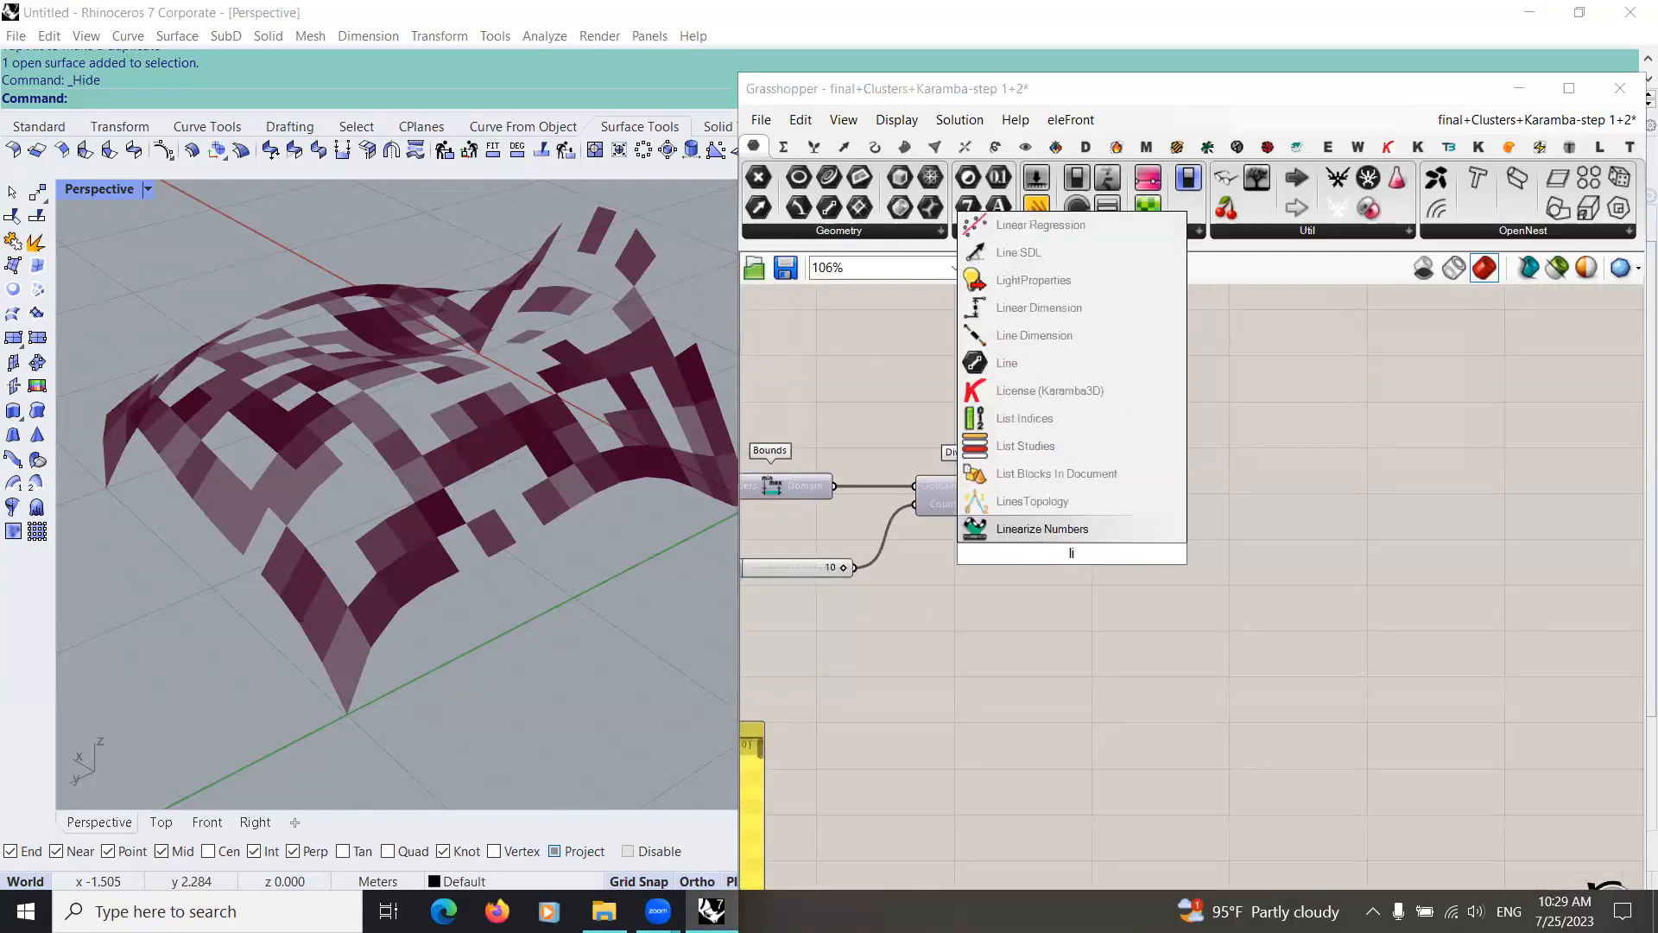
pyautogui.write('st')
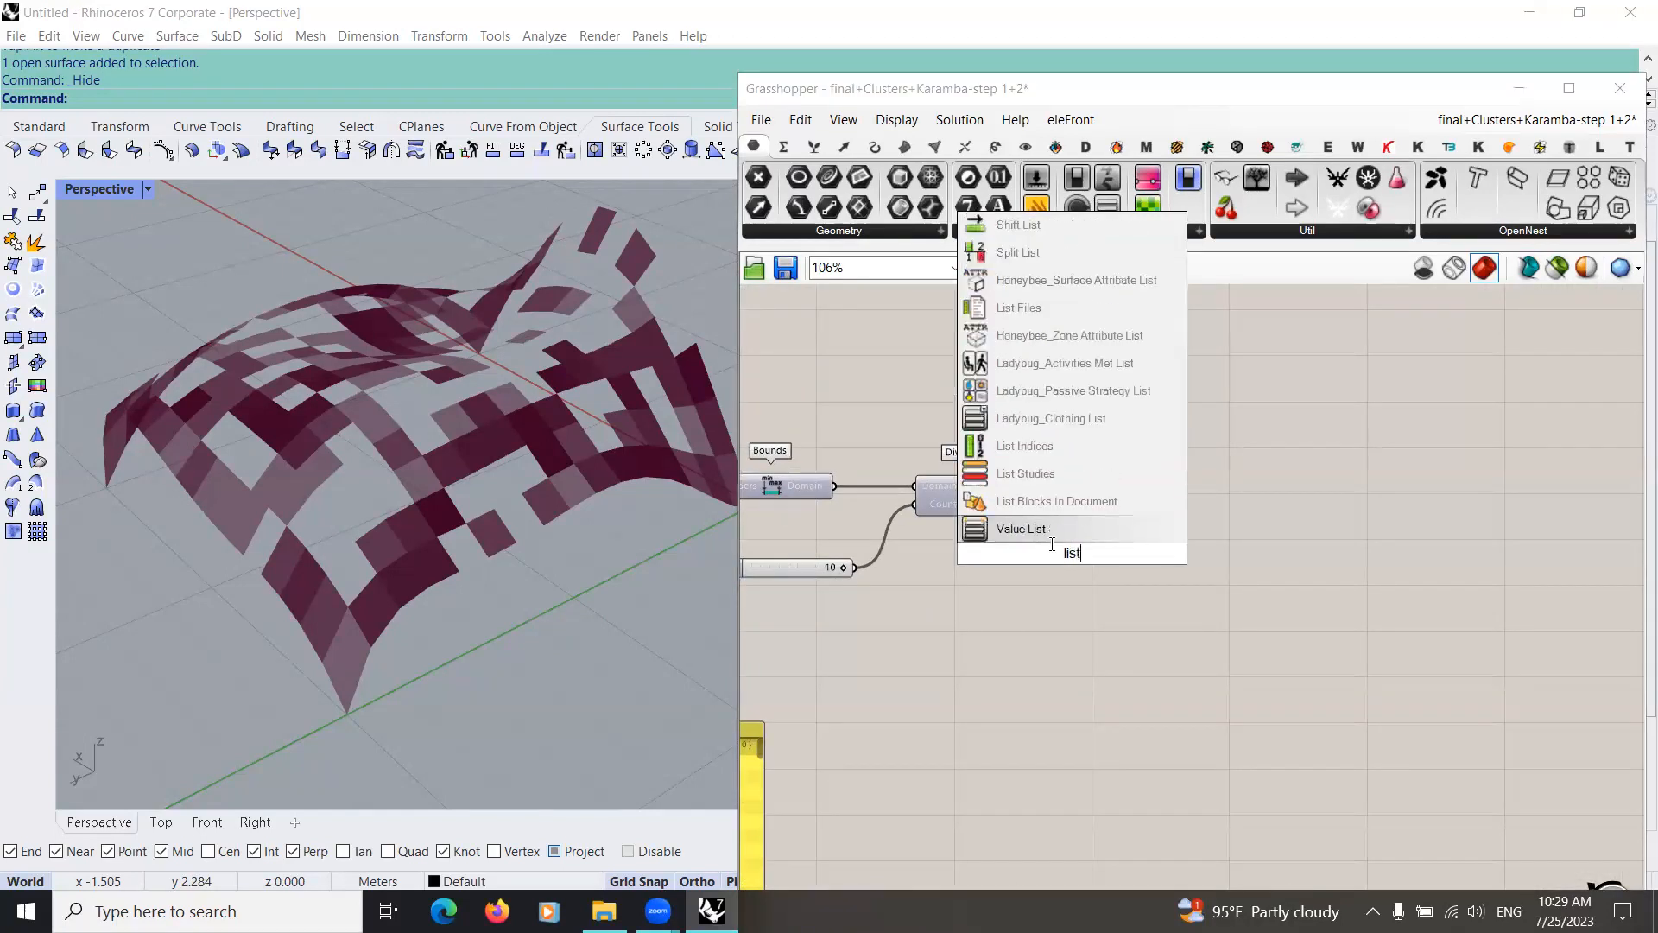
pyautogui.click(1067, 627)
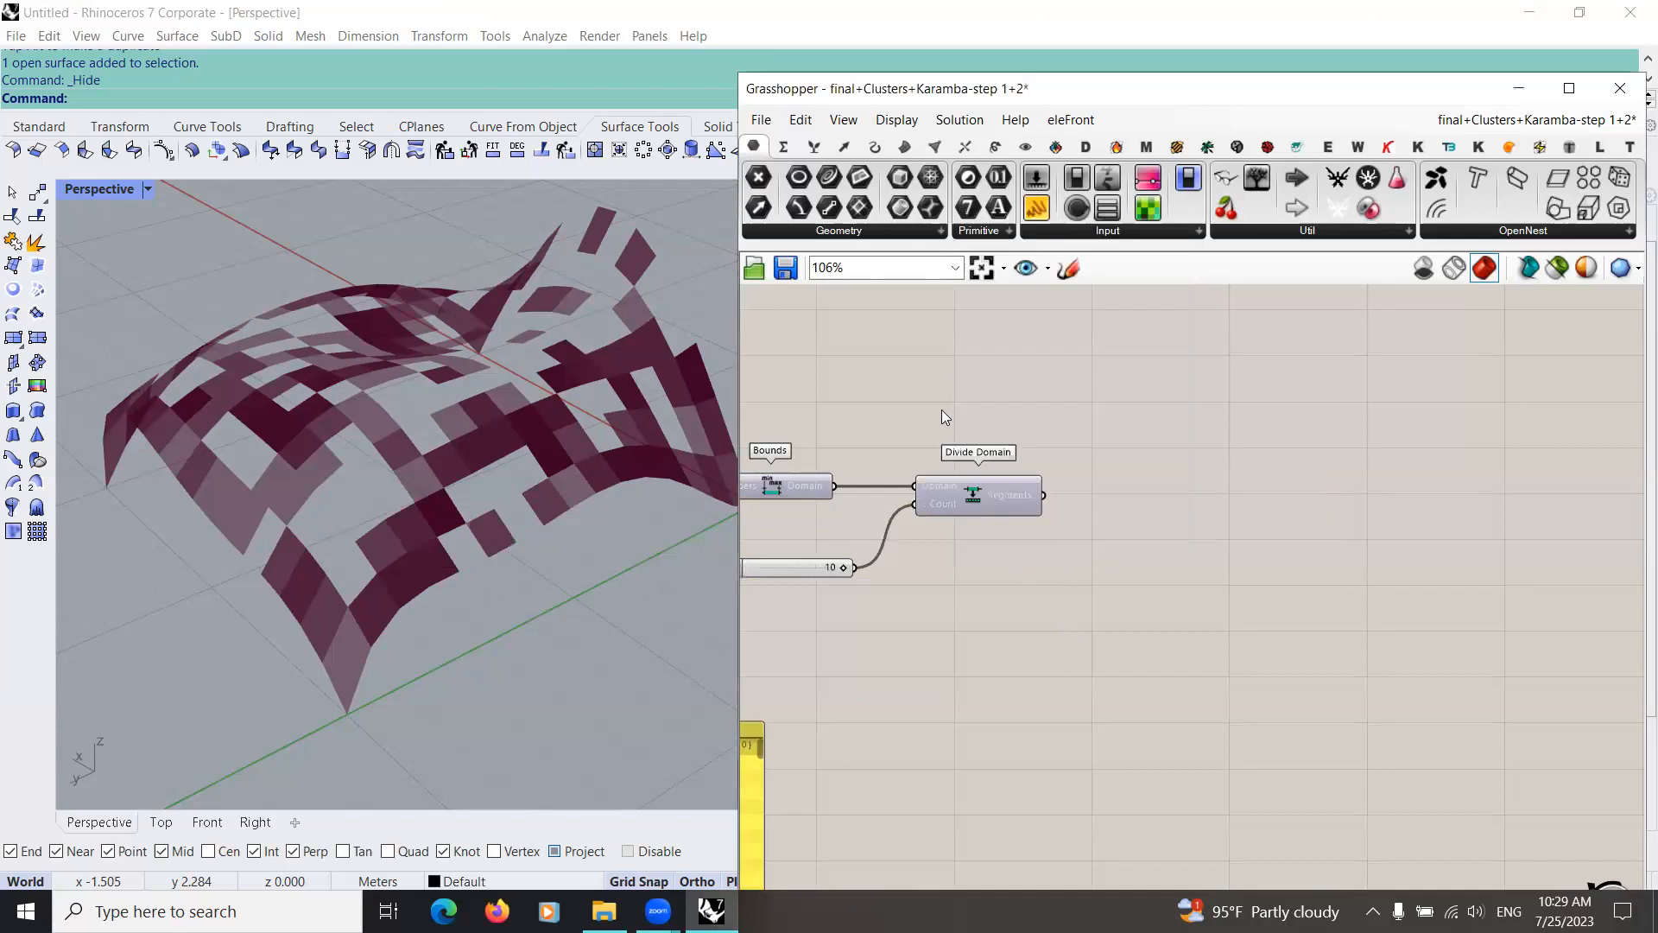
# Step: Add a List Item component after Divide Domain and connect the Segments output to its List input
pyautogui.doubleClick(1063, 673)
pyautogui.write('l')
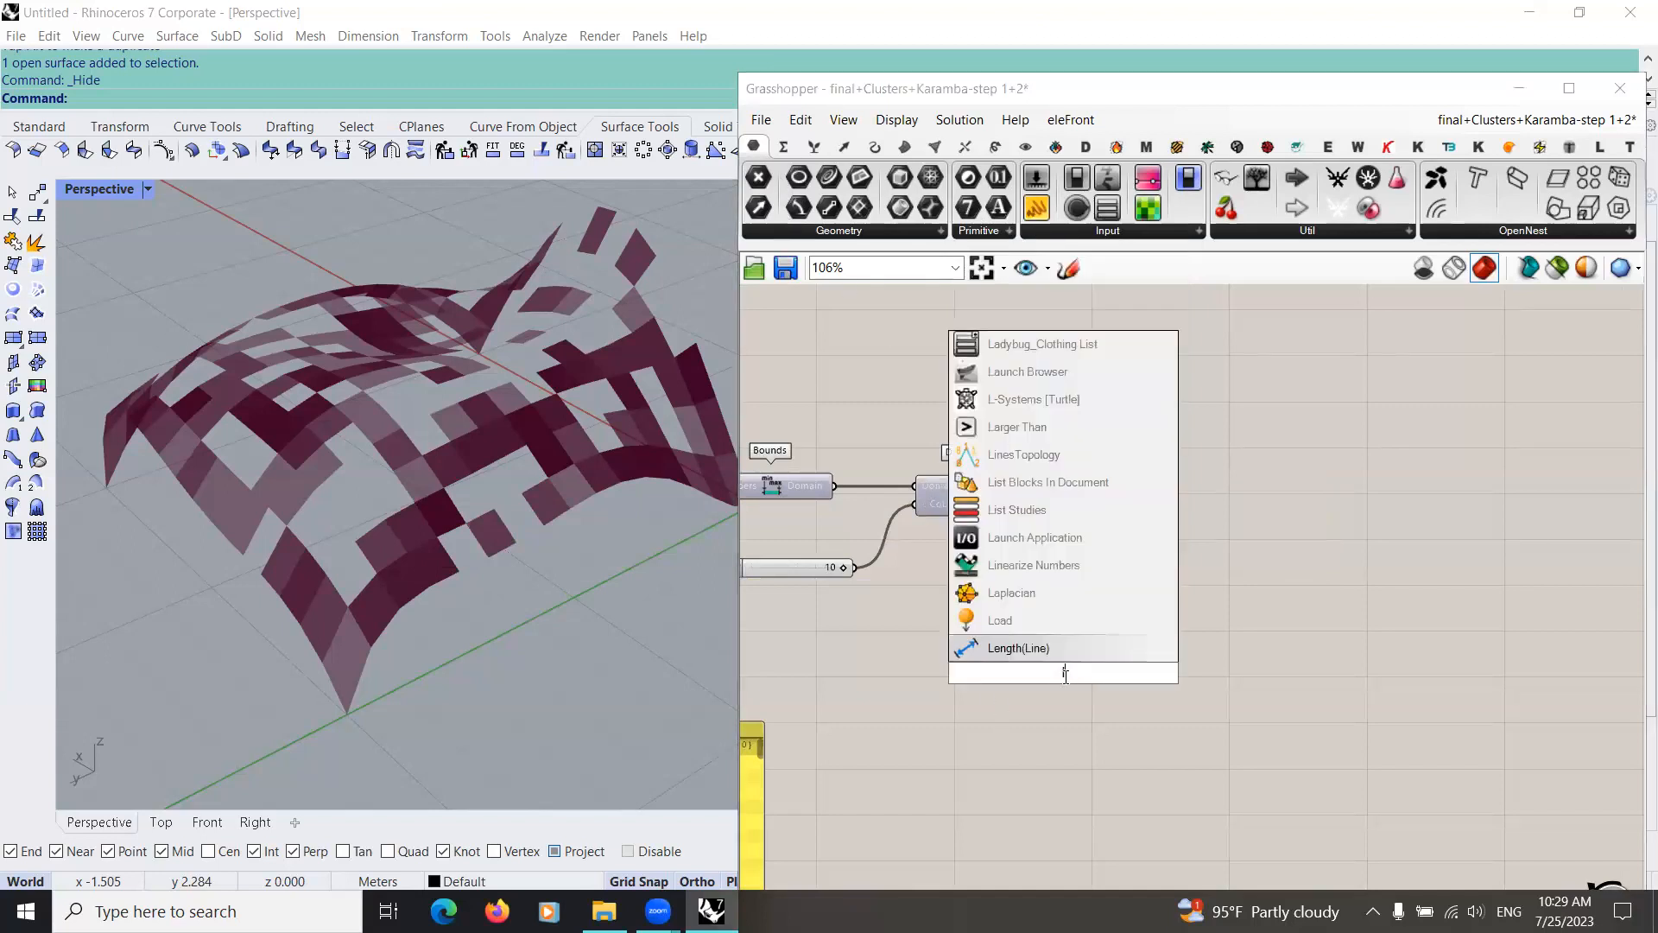
pyautogui.write('ist')
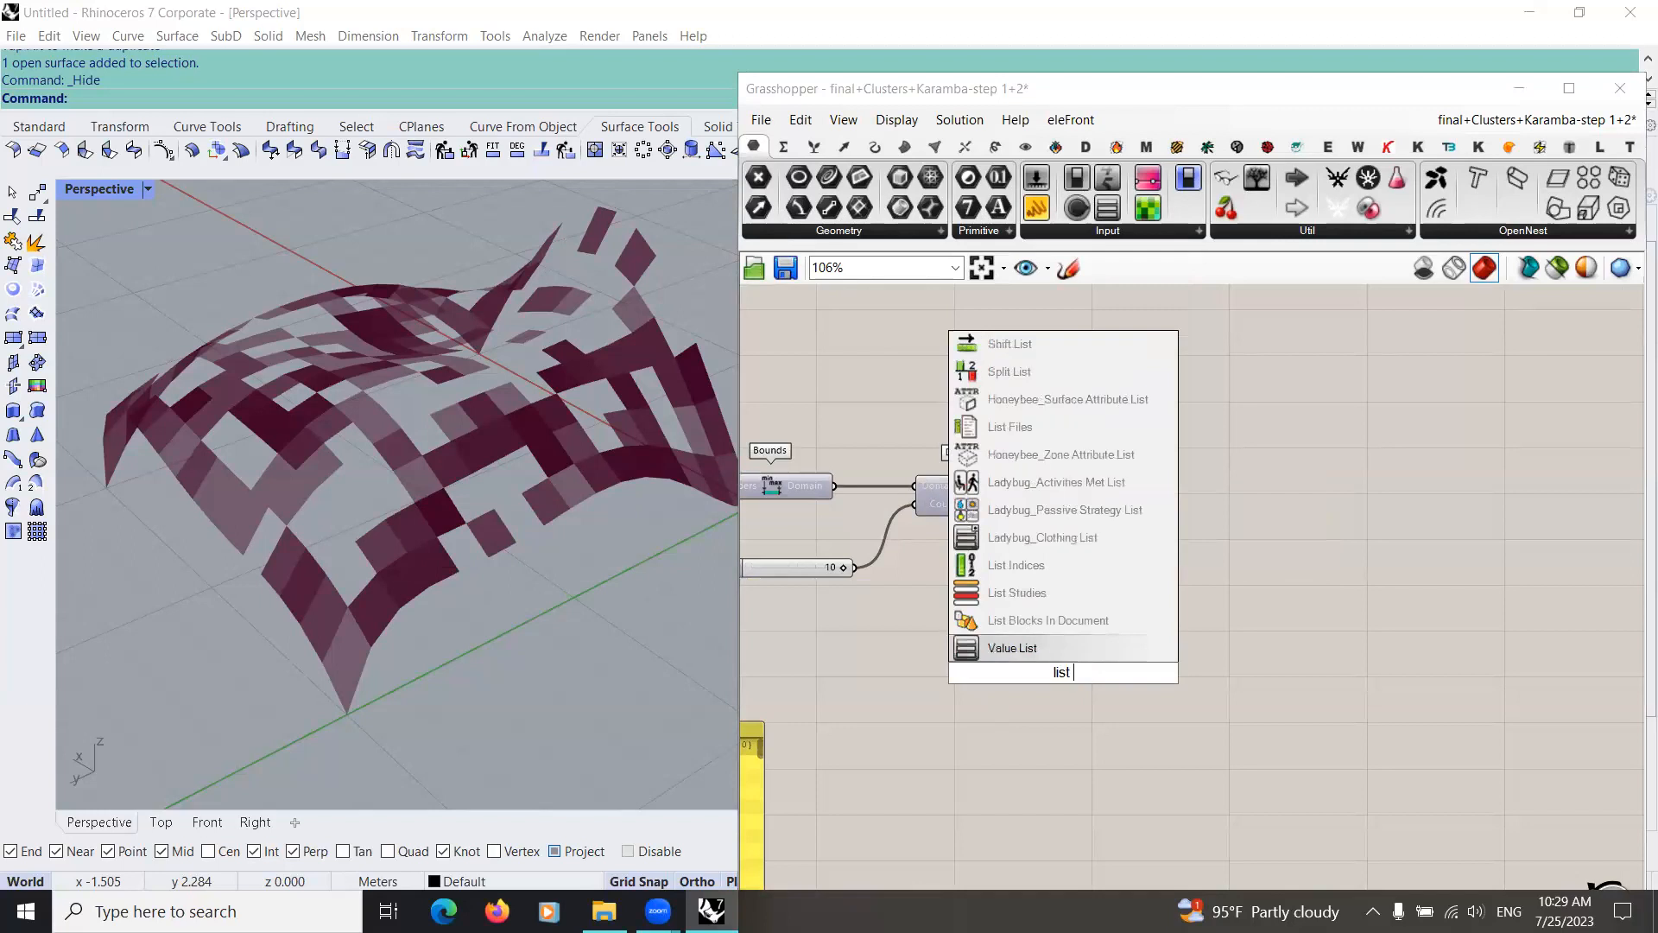
pyautogui.write(' ite')
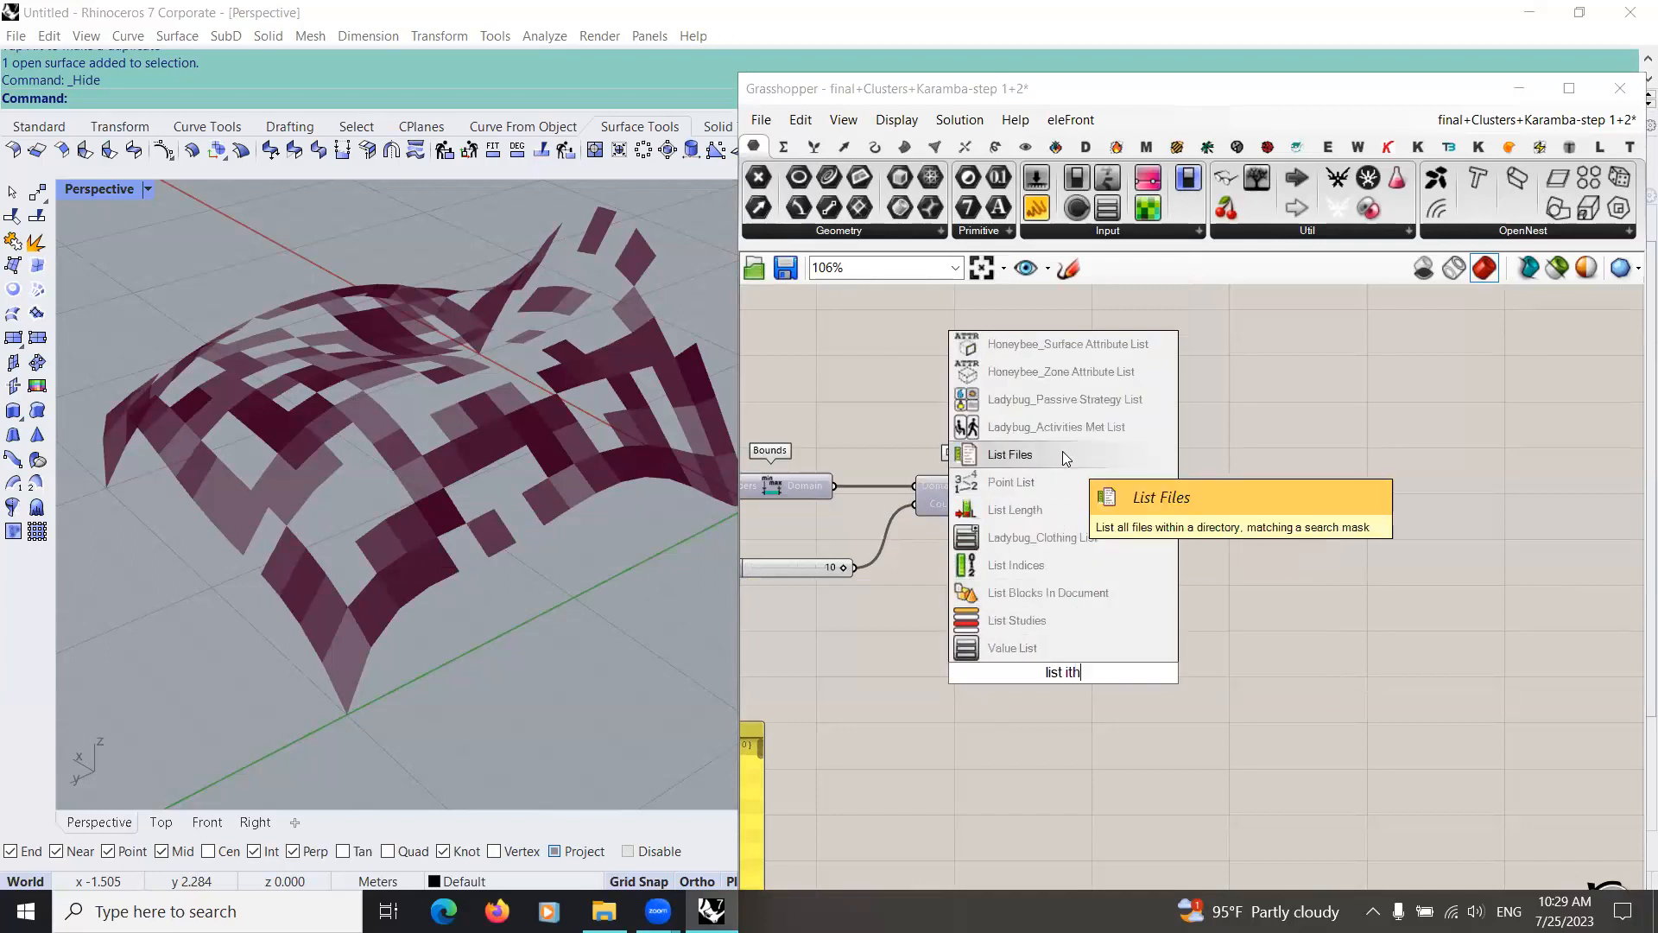
pyautogui.press('BackSpace')
pyautogui.click(1042, 648)
pyautogui.moveTo(1083, 656); pyautogui.dragTo(1149, 524)
pyautogui.moveTo(1044, 496); pyautogui.dragTo(1089, 539)
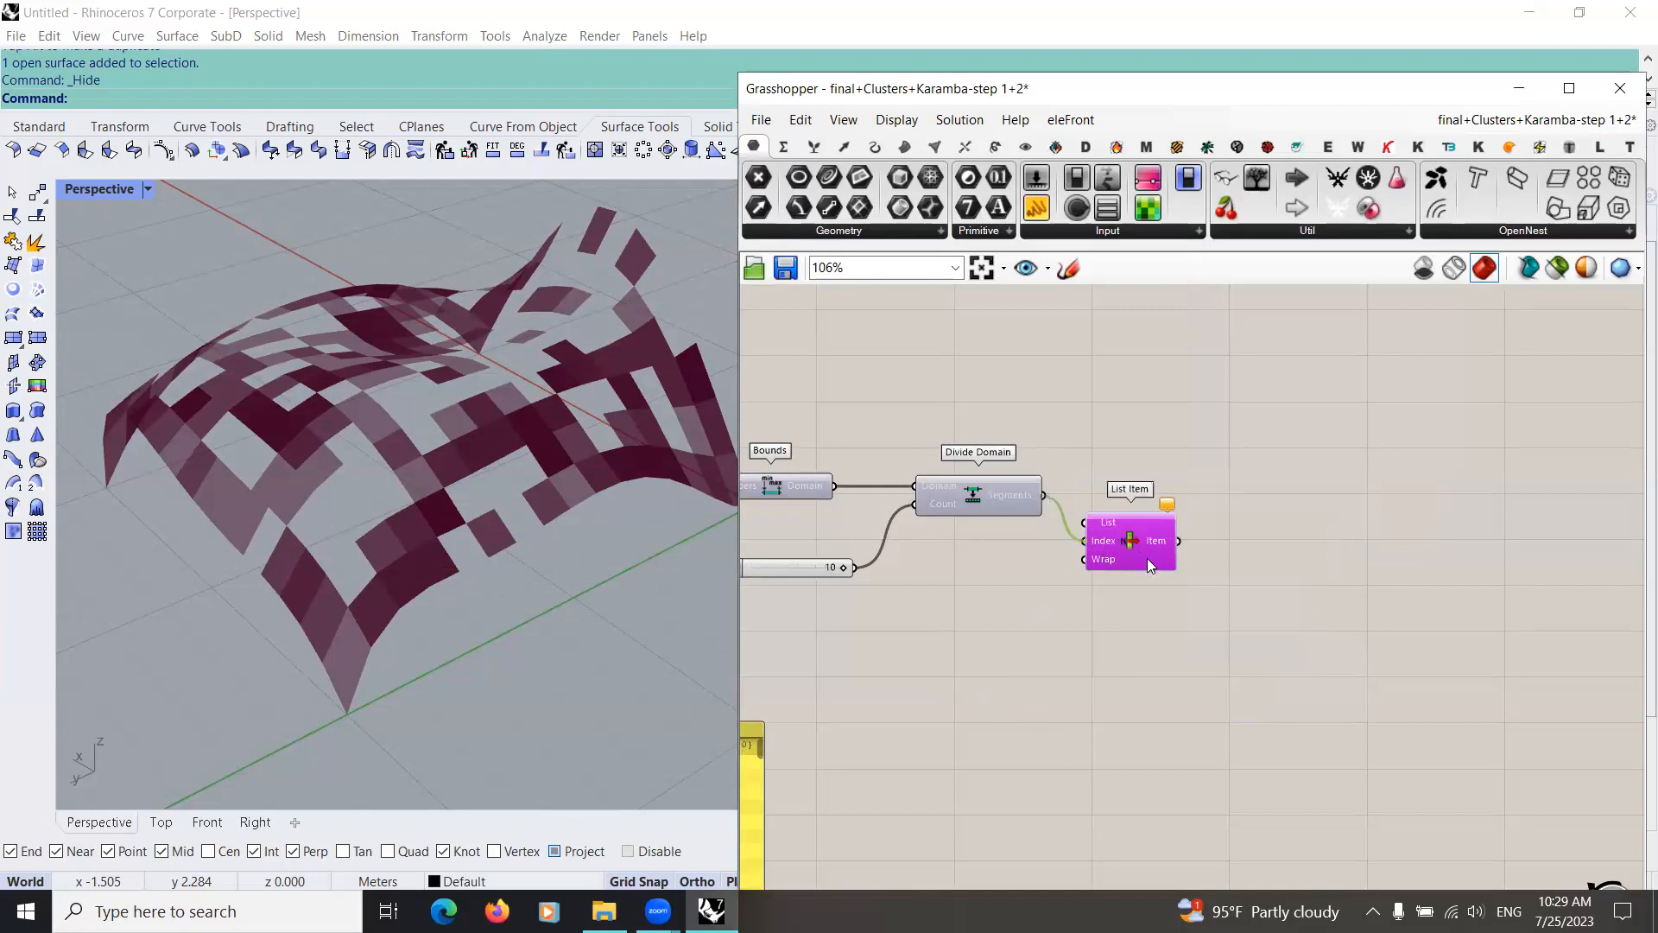
# Step: Add a number slider with value 2 and connect it to the new List Item's Index input
pyautogui.scroll(-3, 1066, 619)
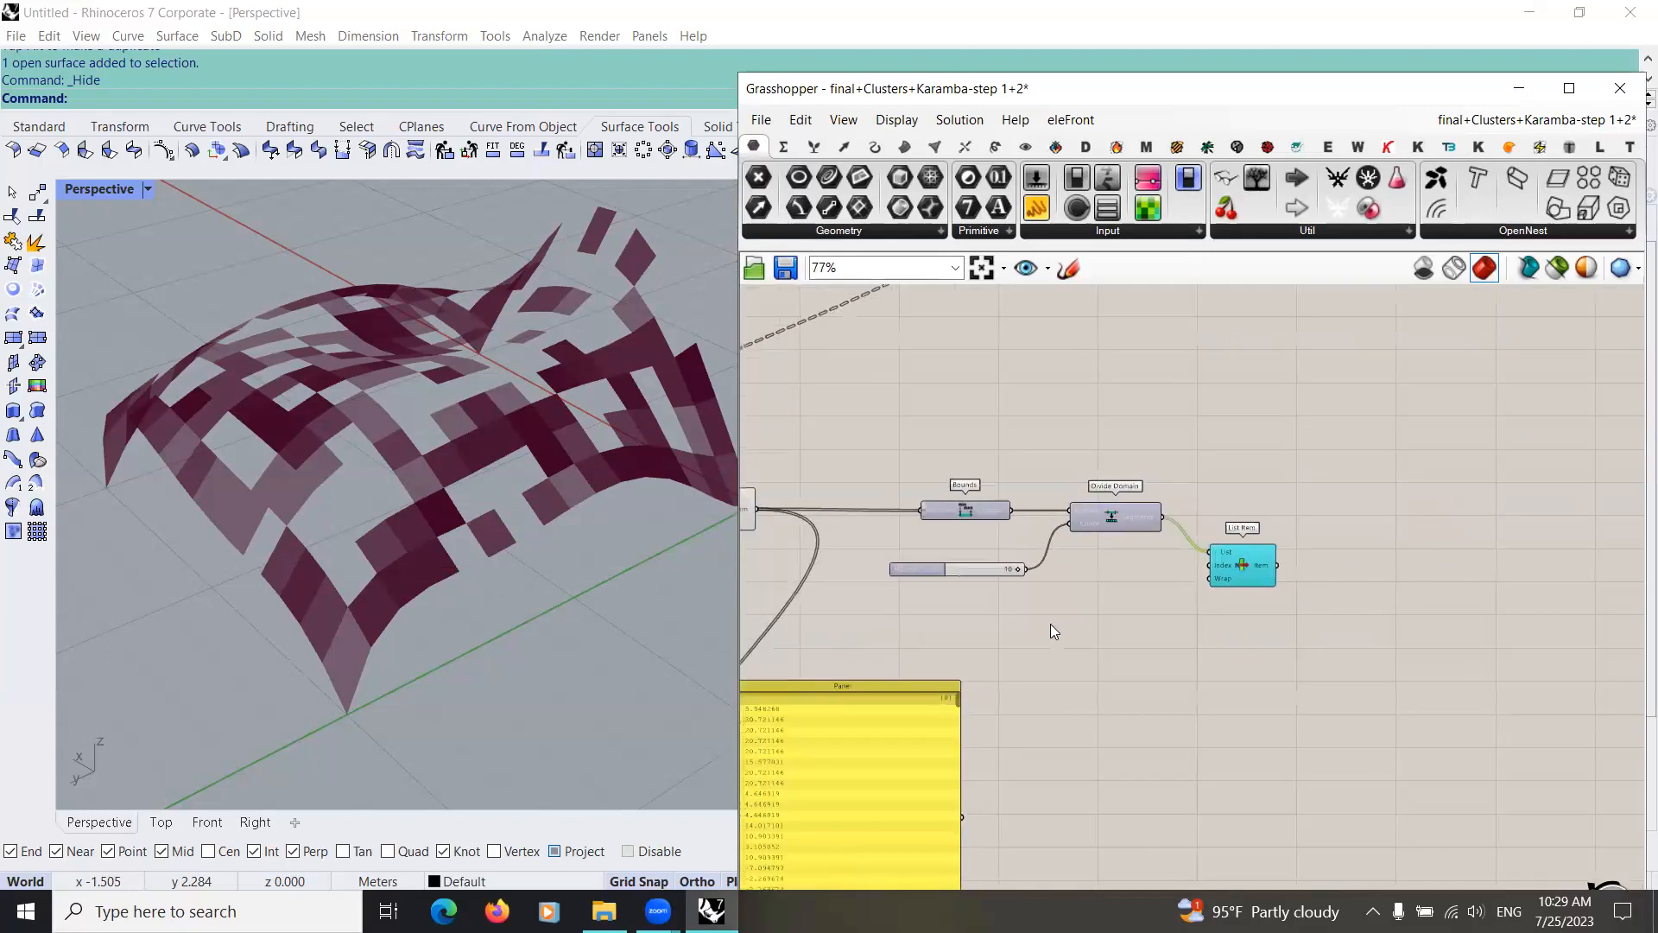
pyautogui.doubleClick(1051, 625)
pyautogui.write('2')
pyautogui.press('Return')
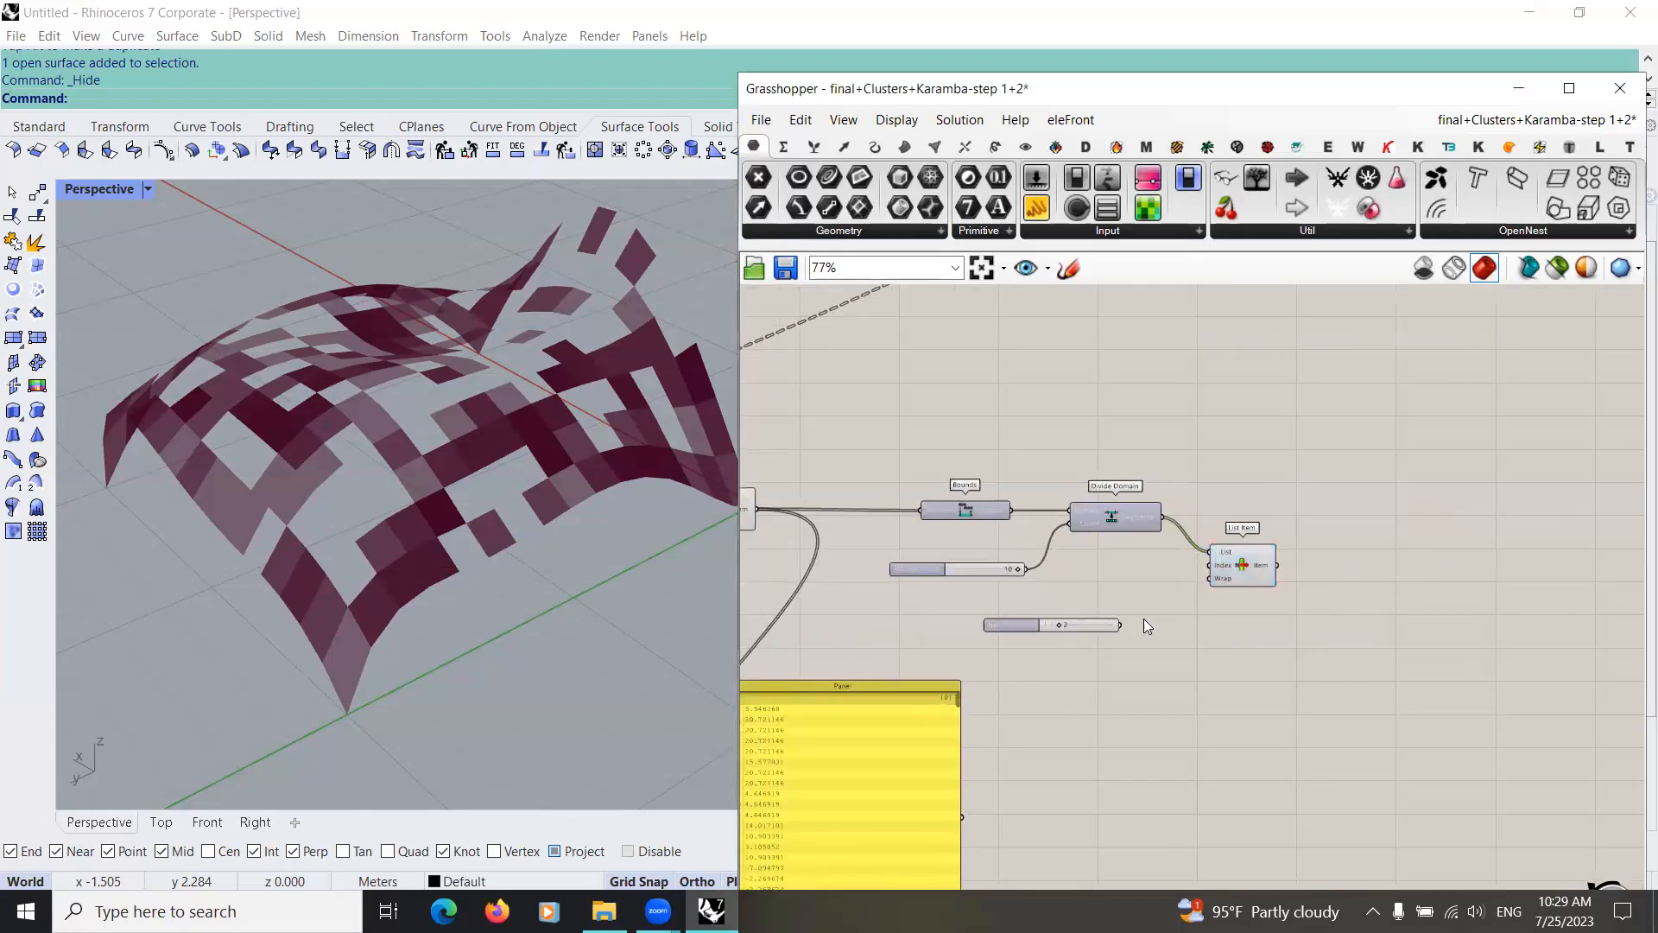
pyautogui.moveTo(1120, 625); pyautogui.dragTo(1207, 565)
# Step: Place the Panel beside the new List Item and connect the Item output to it to show the chosen subdomain
pyautogui.scroll(-3, 1069, 556)
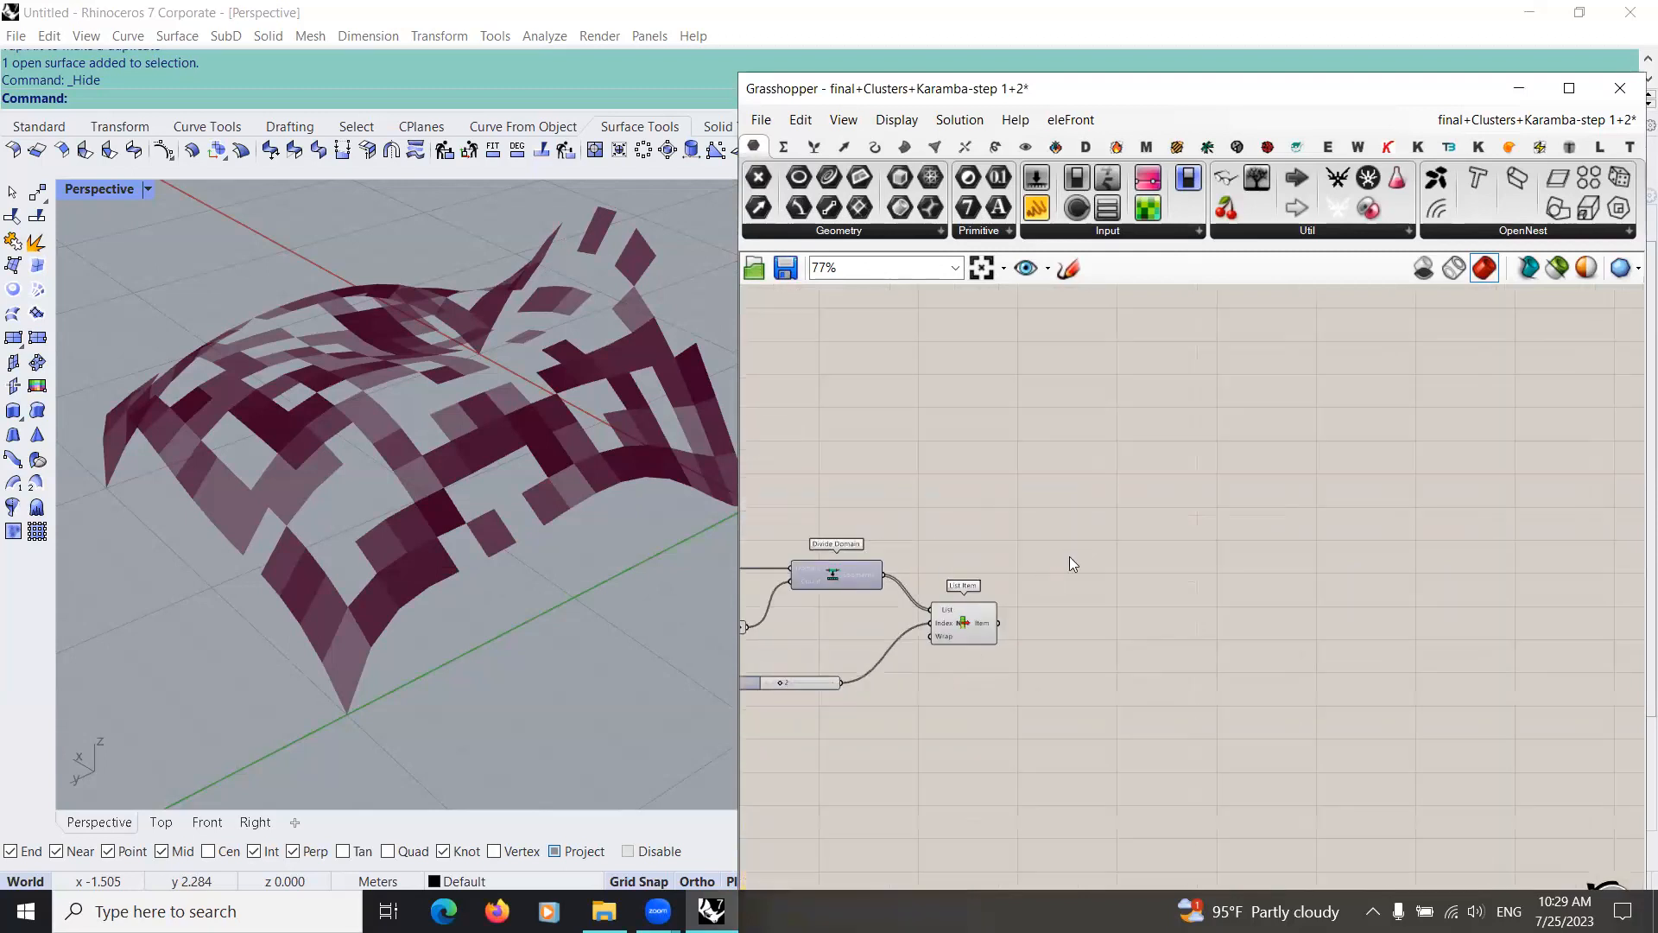
pyautogui.click(834, 684)
pyautogui.moveTo(834, 684); pyautogui.dragTo(1266, 568)
pyautogui.scroll(4, 1094, 554)
pyautogui.moveTo(1045, 533); pyautogui.dragTo(1107, 658)
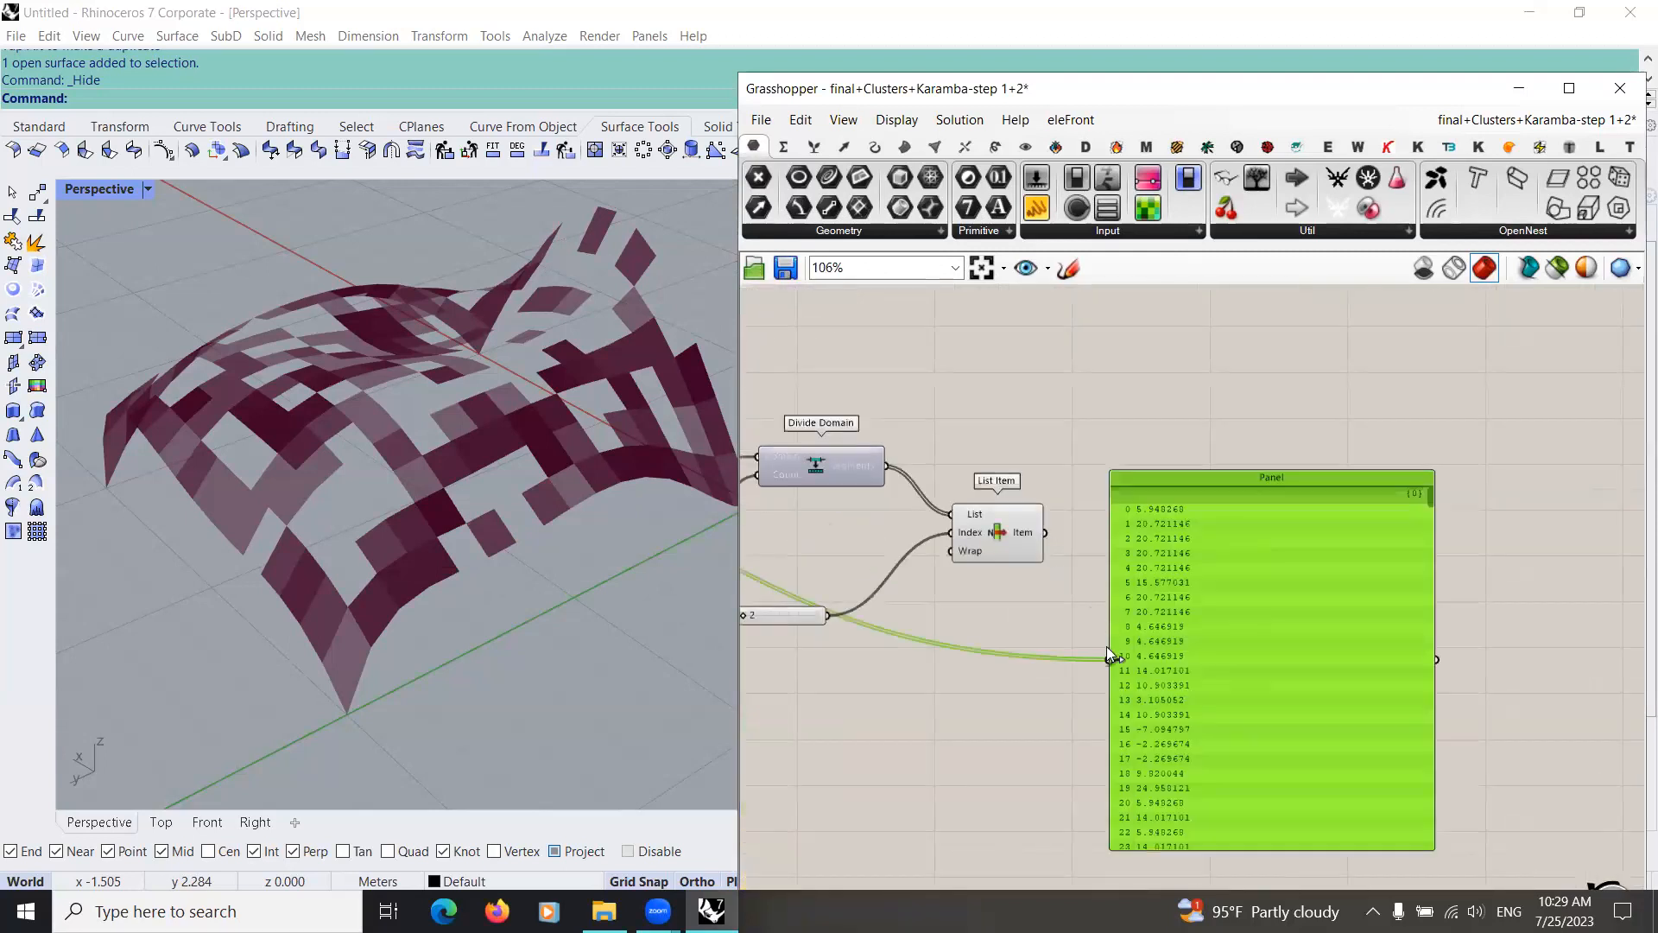
pyautogui.moveTo(1212, 658); pyautogui.dragTo(1225, 520)
pyautogui.moveTo(1204, 525); pyautogui.dragTo(1157, 582, button='right')
pyautogui.moveTo(1016, 638); pyautogui.dragTo(1150, 642, button='right')
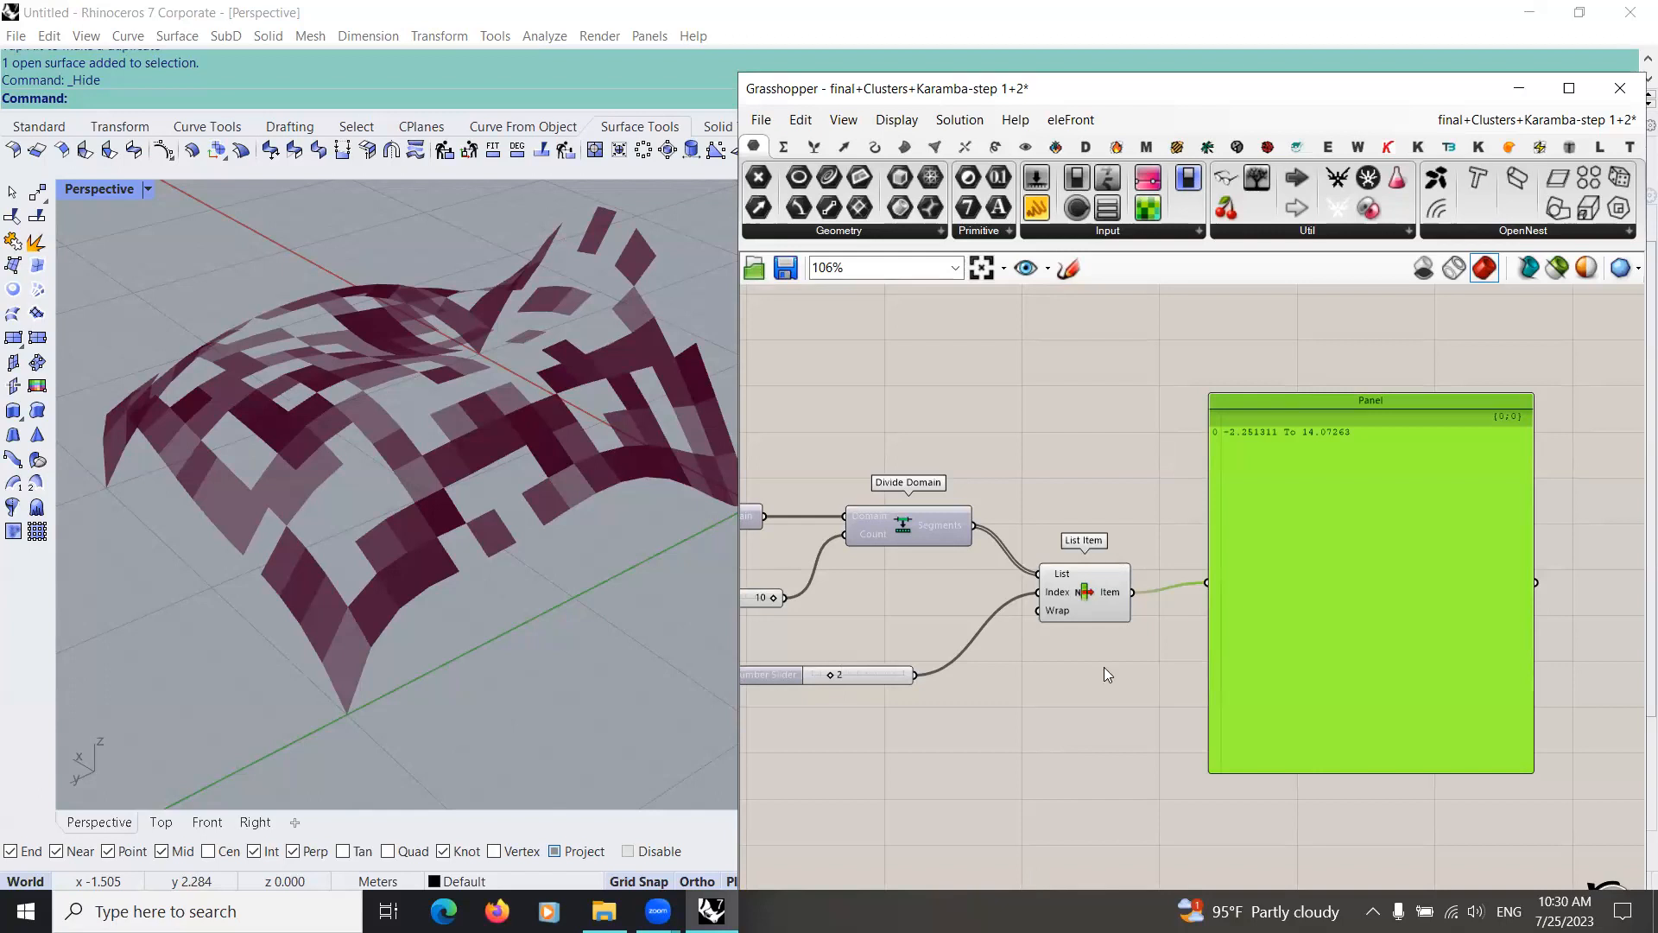
# Step: Set the List Item's Index slider to 1 and back to 2 to compare the subdomains in the Panel
pyautogui.scroll(-1, 906, 794)
pyautogui.scroll(2, 1116, 411)
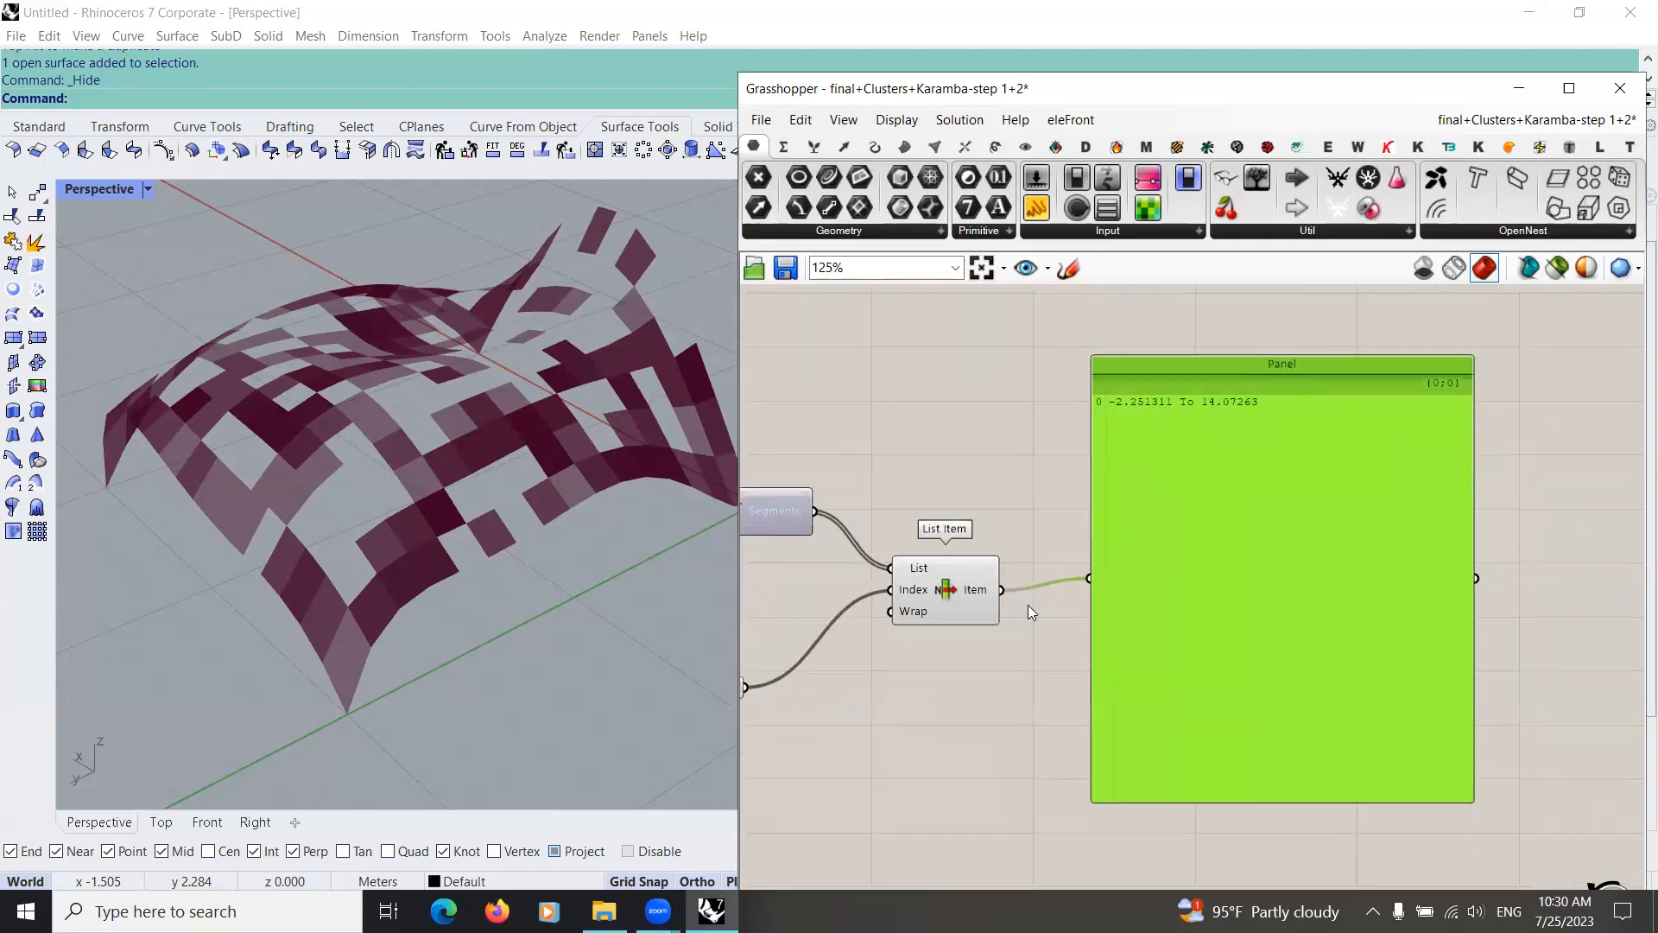
pyautogui.moveTo(952, 697); pyautogui.dragTo(1135, 677, button='right')
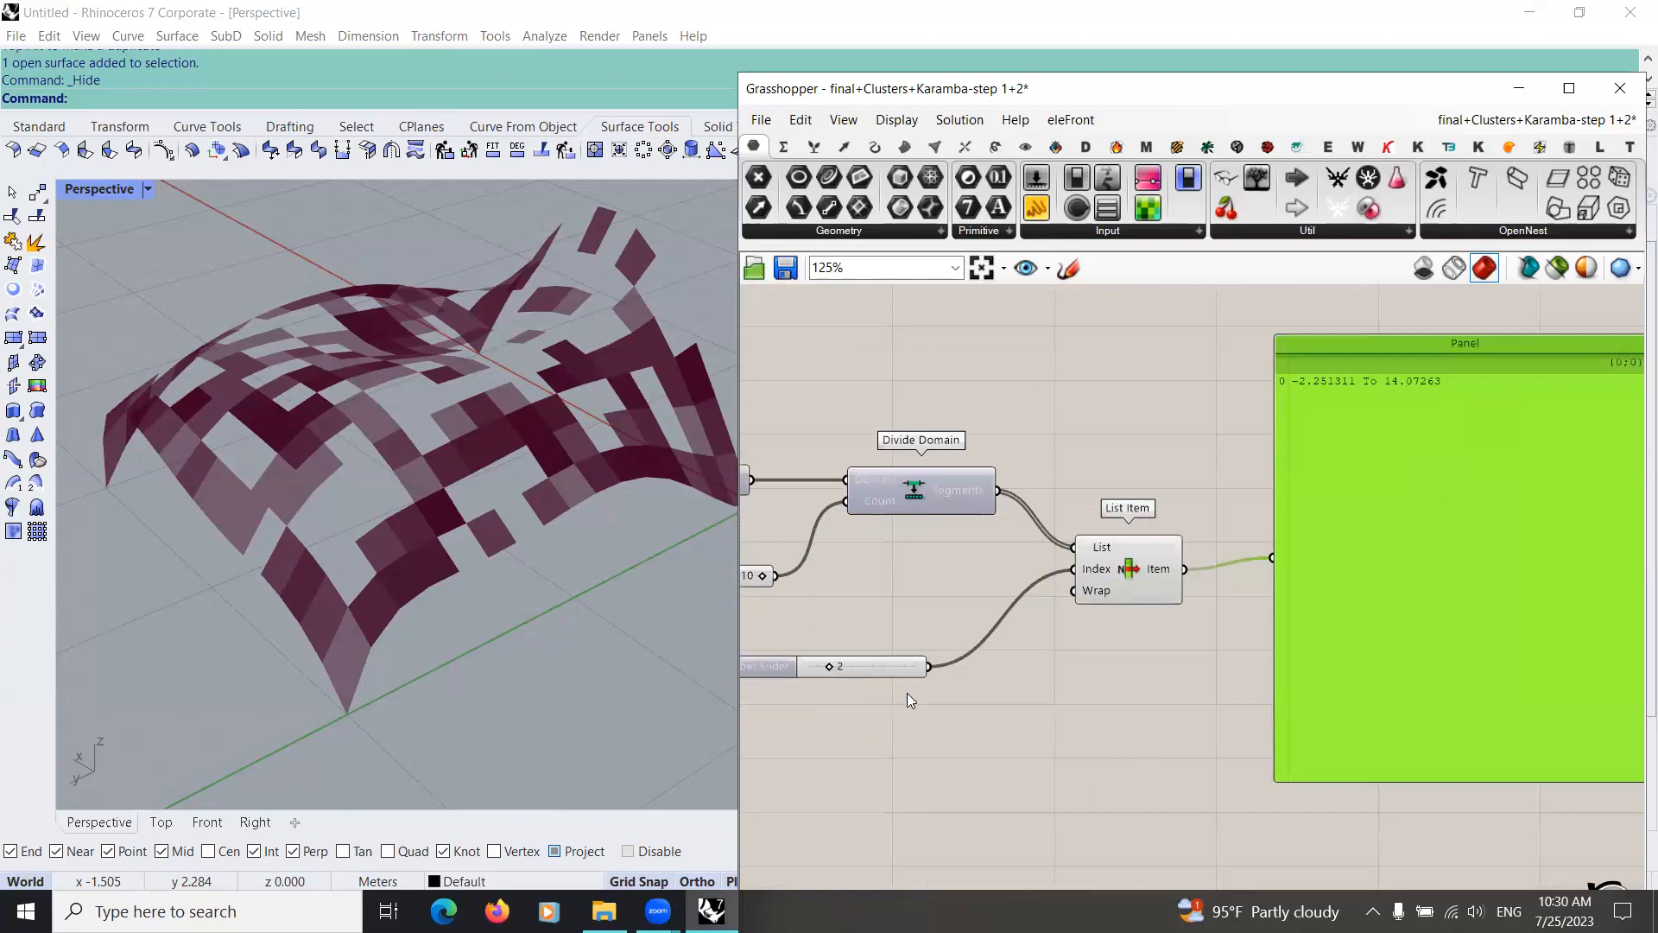
pyautogui.scroll(-2, 907, 691)
pyautogui.scroll(3, 853, 646)
pyautogui.moveTo(828, 656); pyautogui.dragTo(816, 657)
pyautogui.scroll(-1, 882, 696)
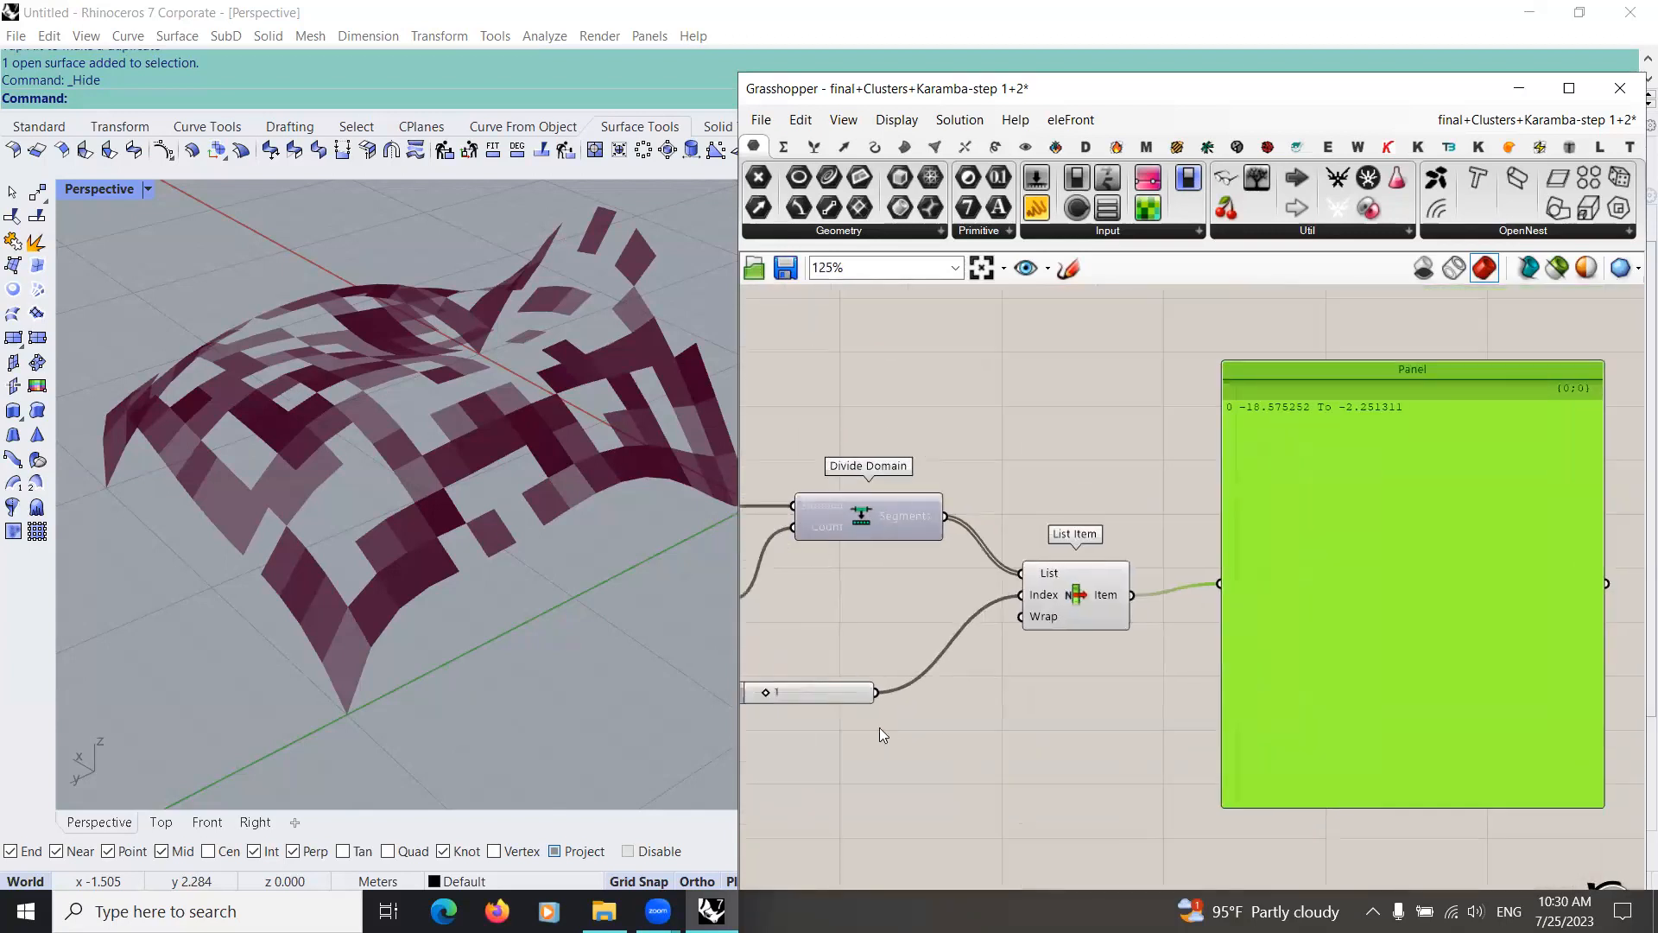
pyautogui.click(803, 697)
pyautogui.moveTo(805, 696); pyautogui.dragTo(768, 703)
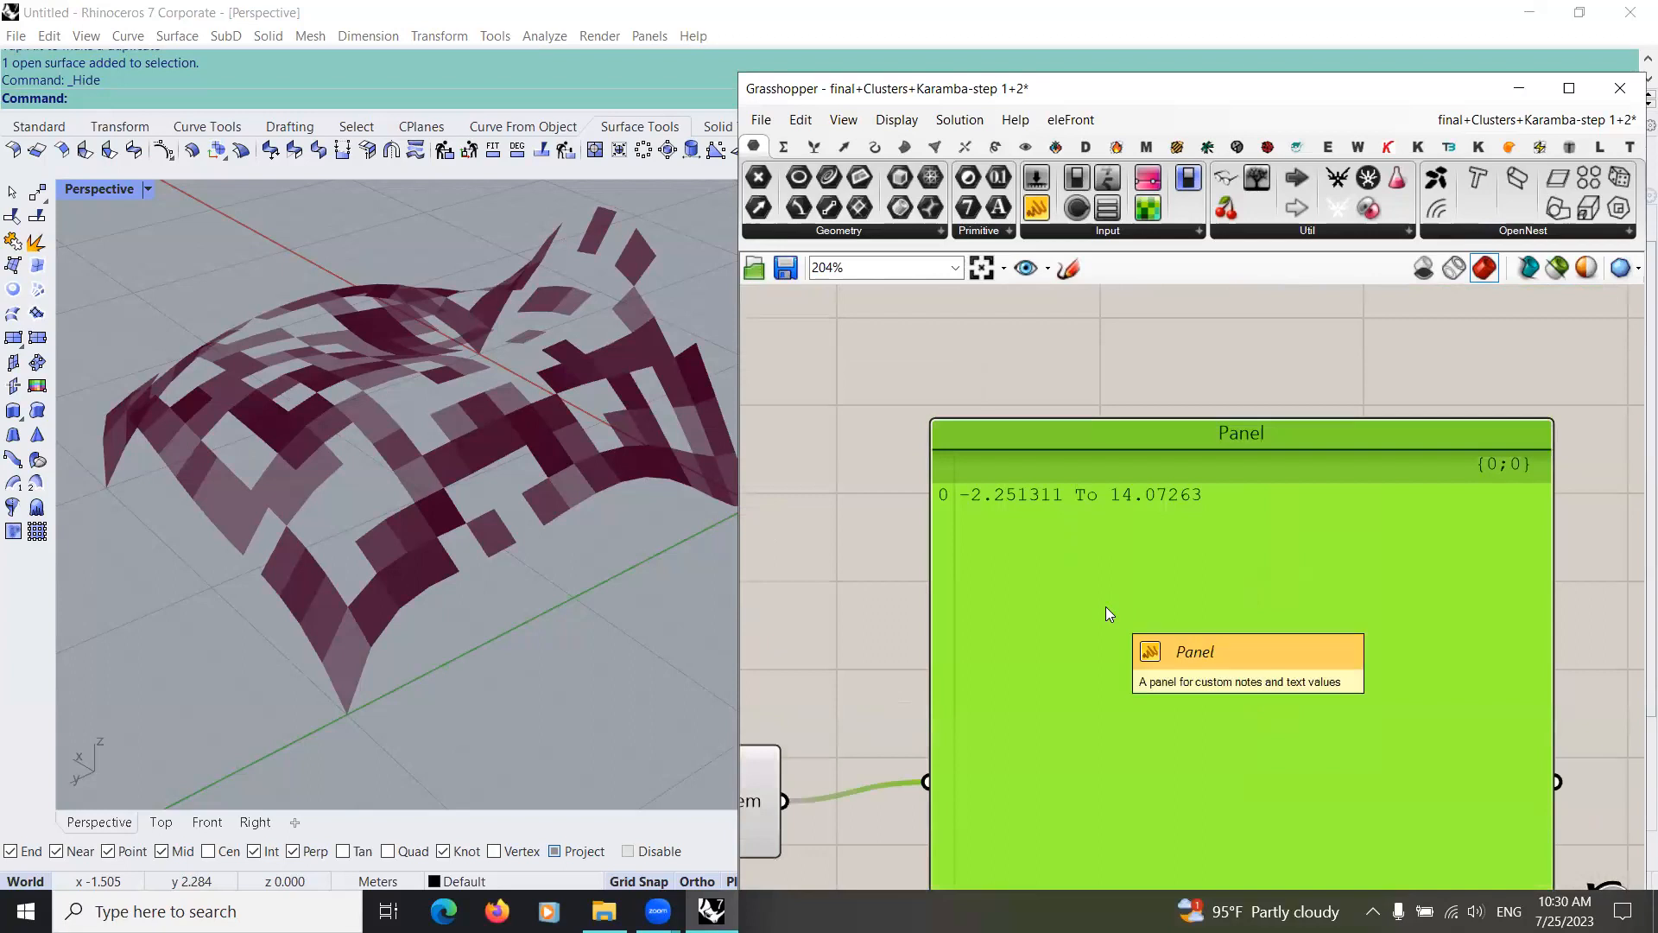
# Step: Delete the Panel after the List Item and add an Includes component
pyautogui.scroll(-5, 1107, 608)
pyautogui.scroll(-2, 1006, 738)
pyautogui.scroll(1, 1111, 836)
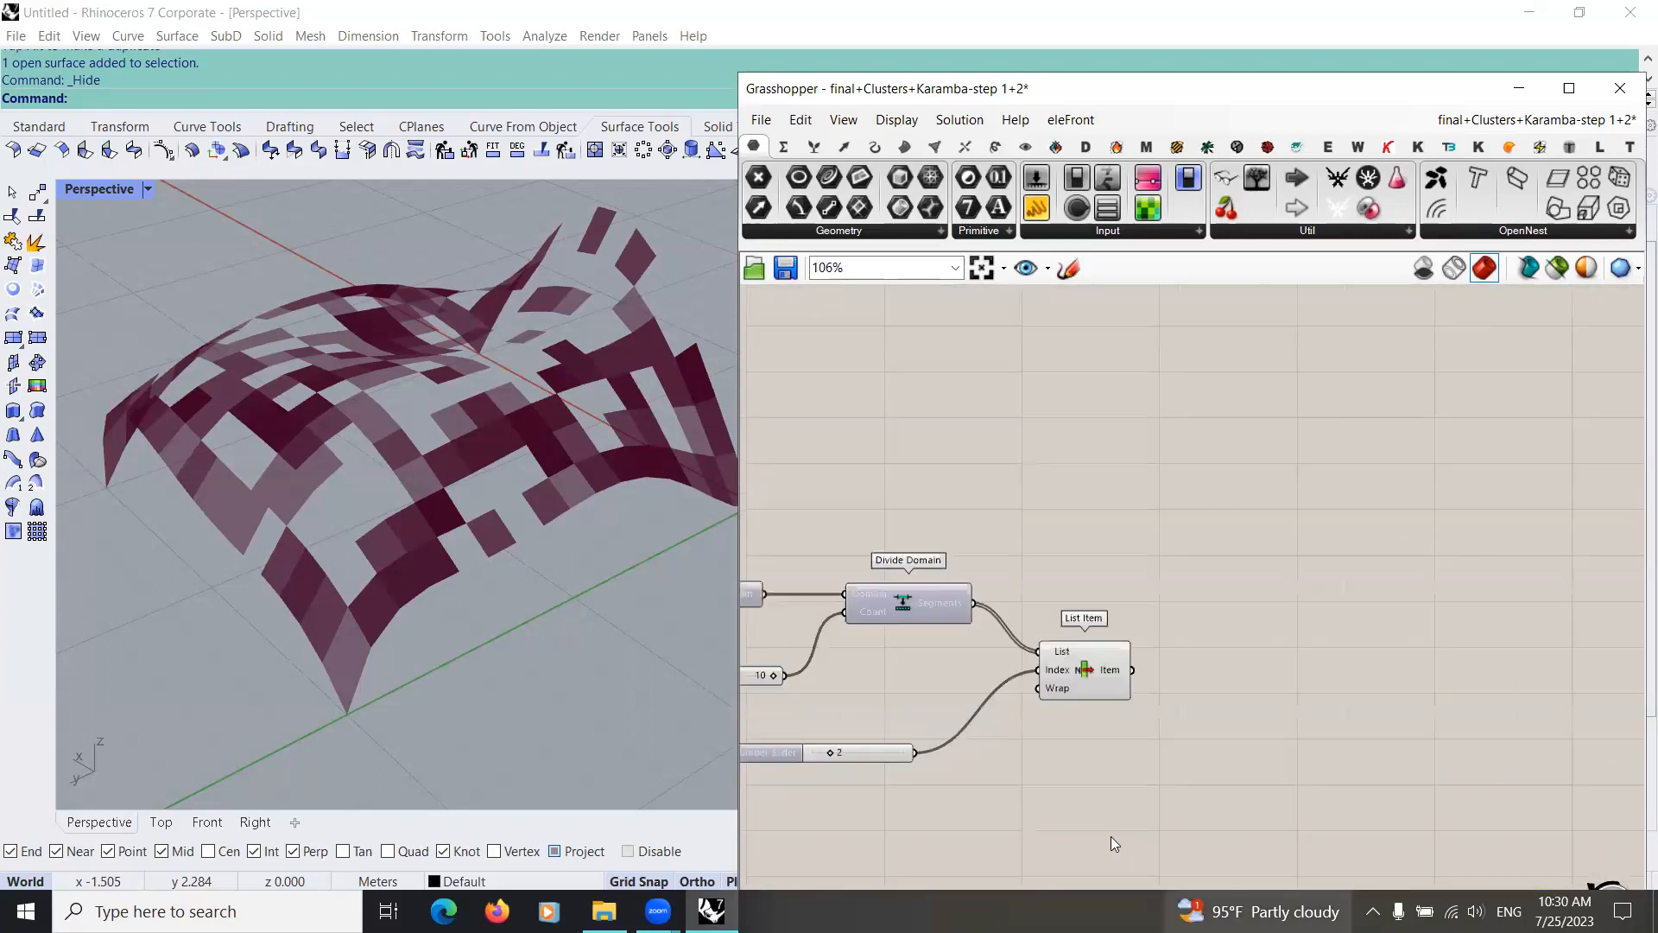
pyautogui.scroll(2, 1114, 769)
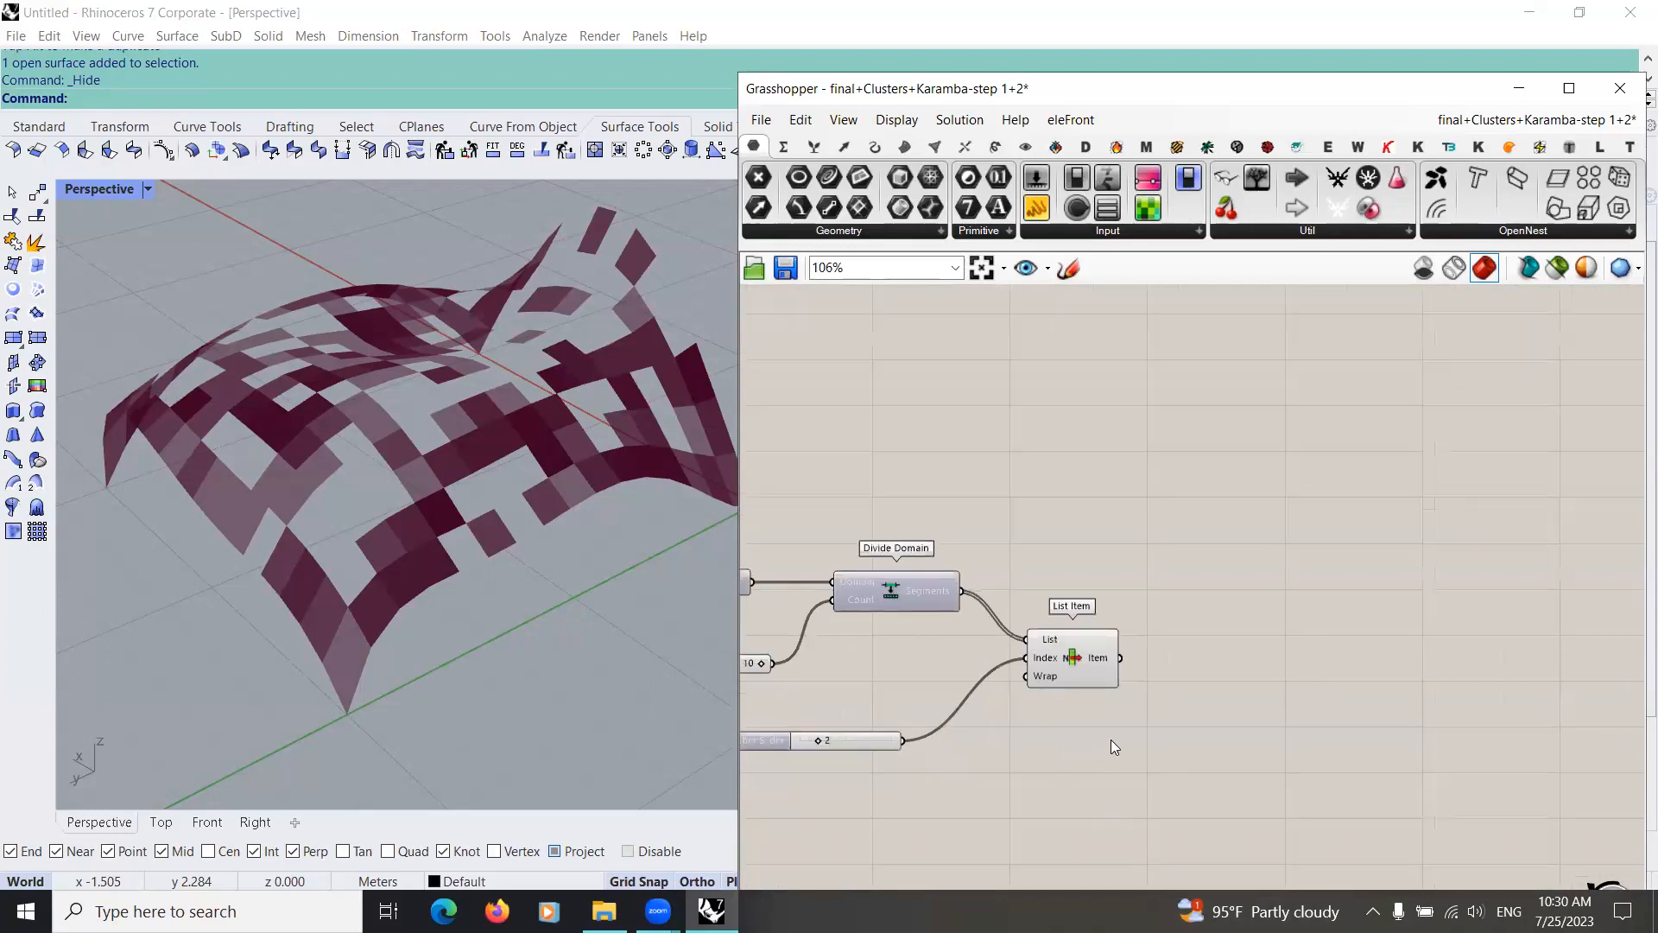
pyautogui.doubleClick(1153, 715)
pyautogui.write('in')
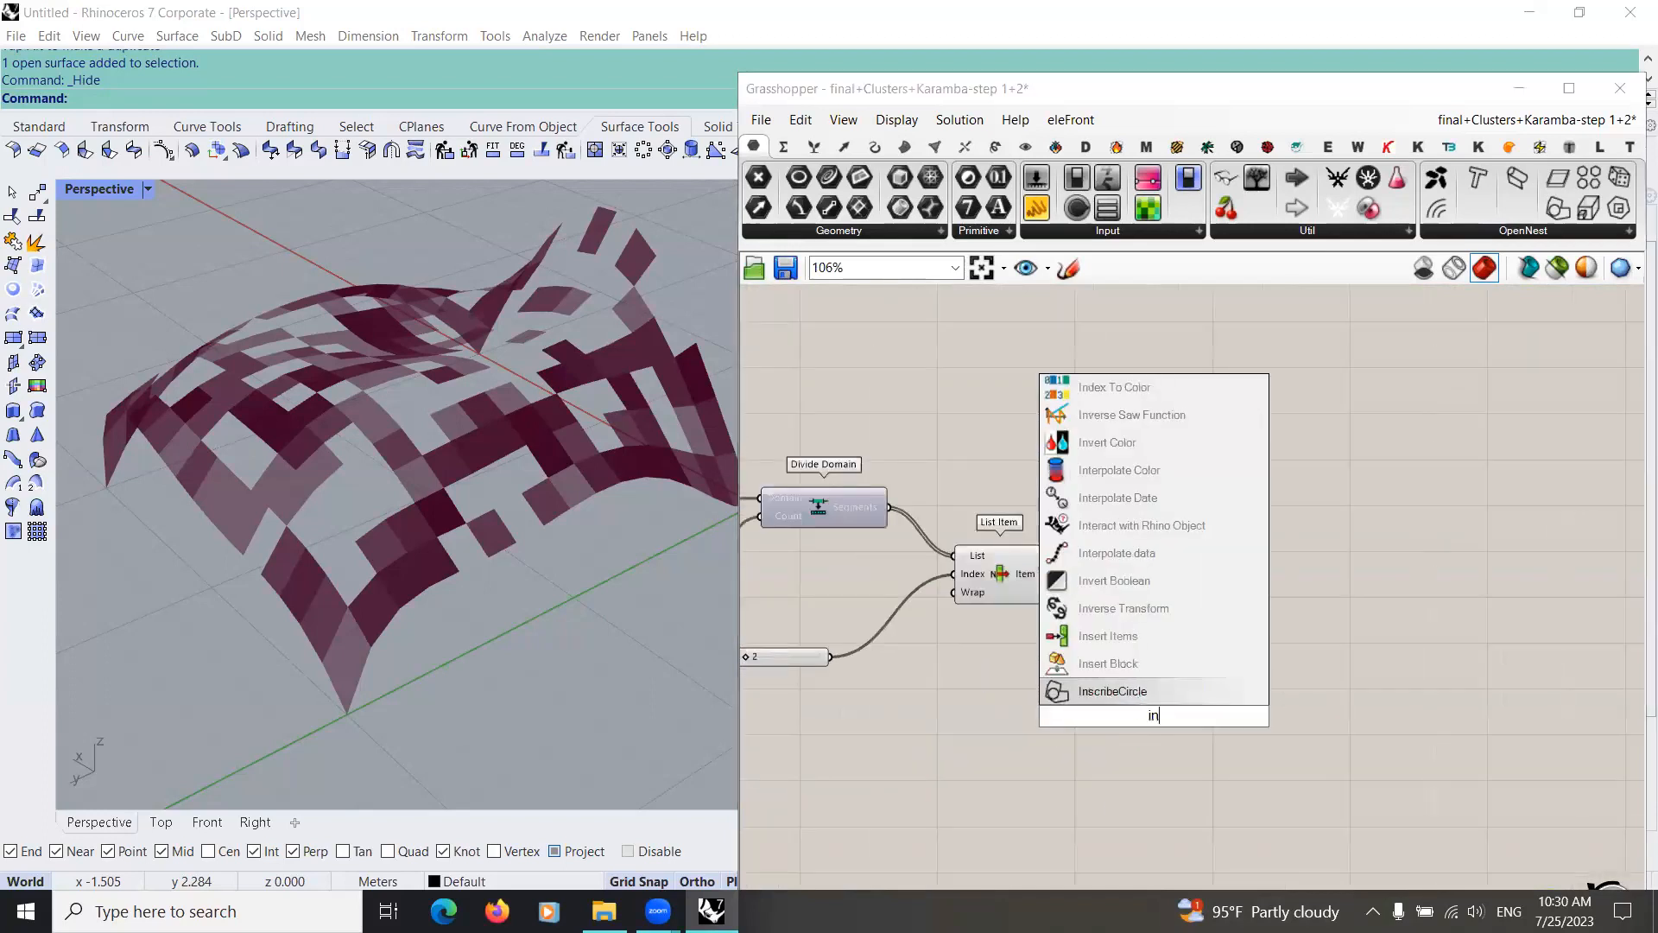
pyautogui.write('cl')
pyautogui.press('Return')
# Step: Place Includes after the List Item, connecting the force values to its Value input and the chosen subdomain to its Domain input
pyautogui.moveTo(1129, 727); pyautogui.dragTo(1145, 547)
pyautogui.moveTo(950, 591); pyautogui.dragTo(1036, 692, button='right')
pyautogui.scroll(-3, 1071, 689)
pyautogui.moveTo(941, 669); pyautogui.dragTo(1212, 614, button='right')
pyautogui.moveTo(873, 566); pyautogui.dragTo(1287, 600)
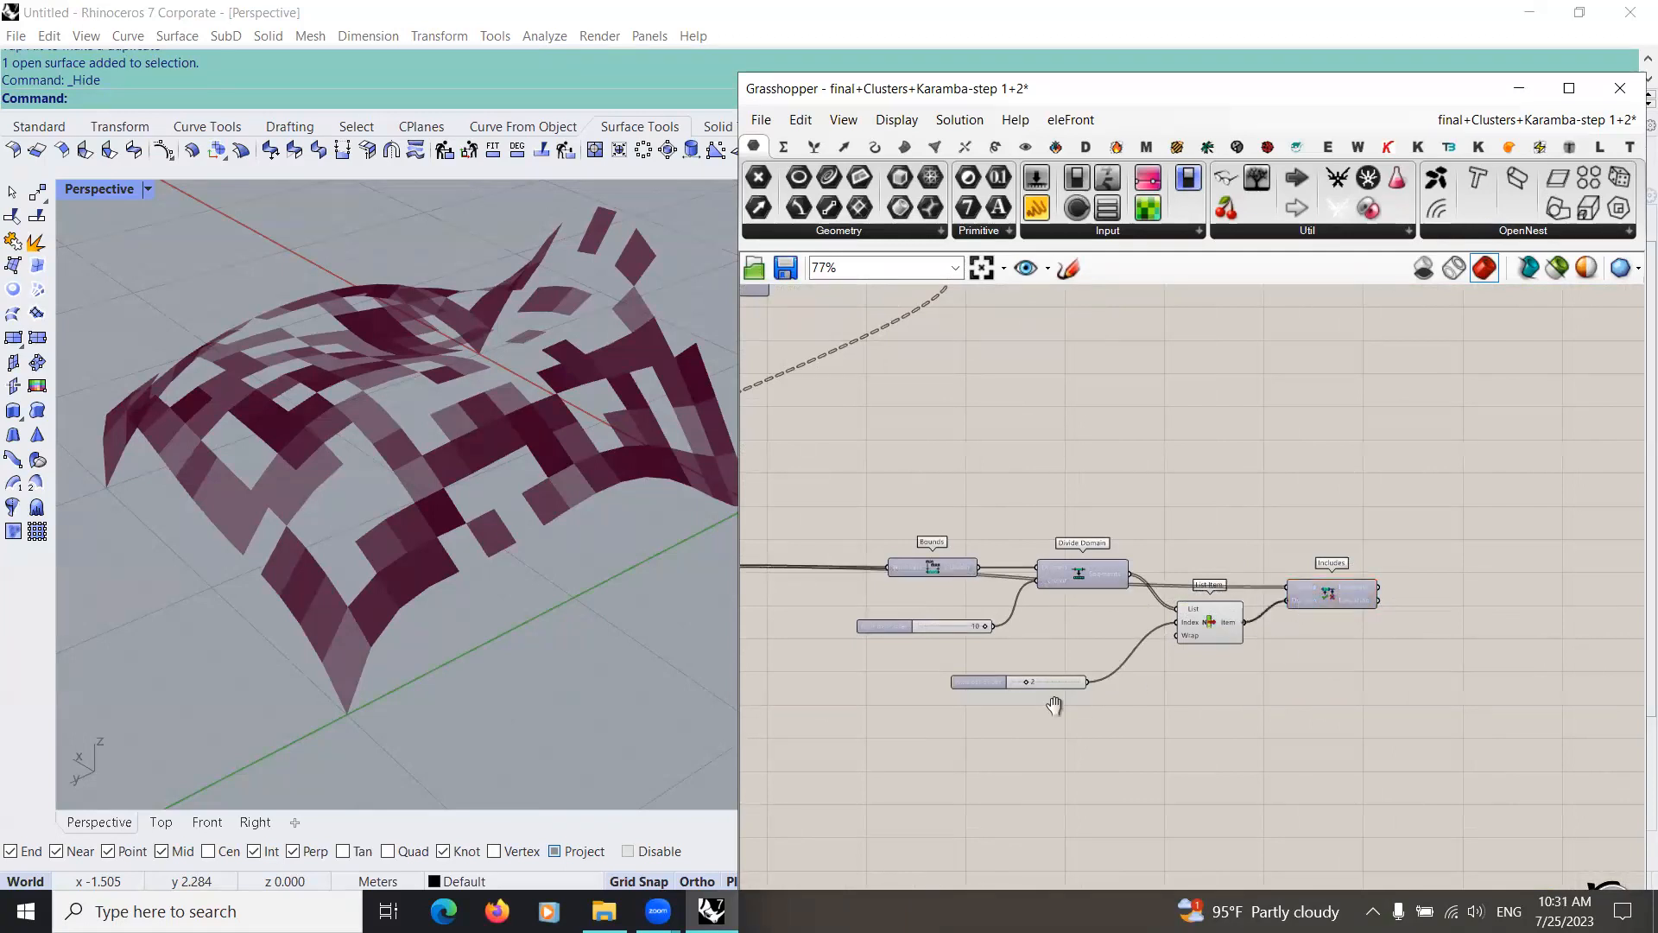
pyautogui.moveTo(1336, 655); pyautogui.dragTo(1074, 701, button='right')
pyautogui.scroll(3, 1171, 680)
pyautogui.moveTo(984, 595); pyautogui.dragTo(1022, 596)
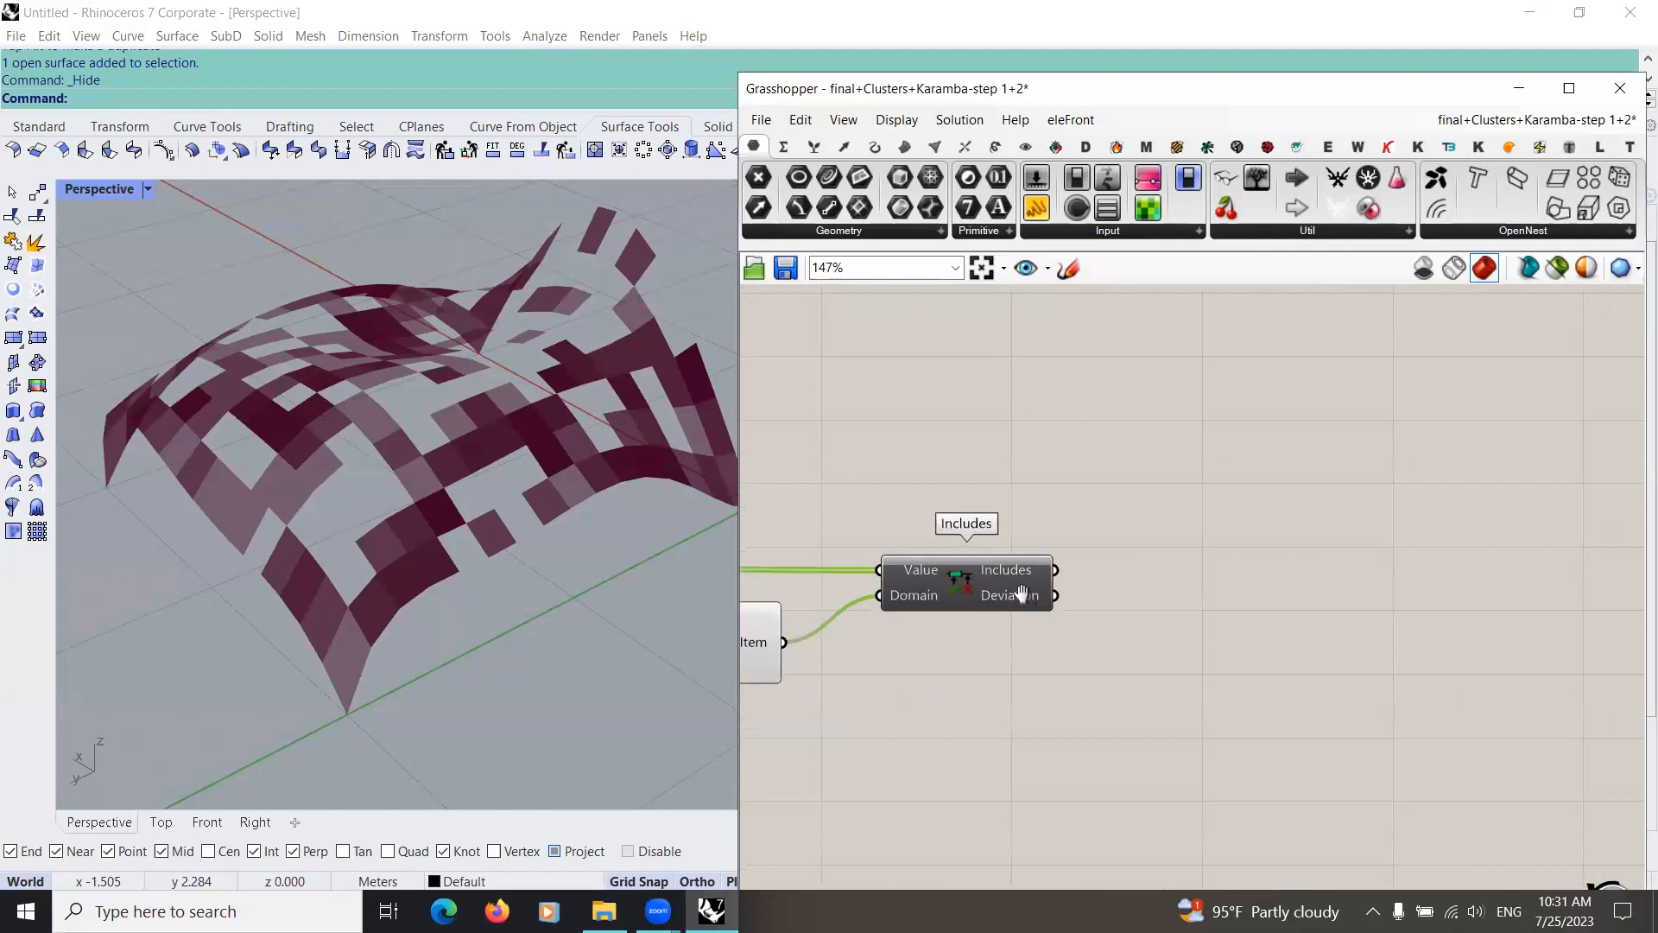
pyautogui.moveTo(1022, 596); pyautogui.dragTo(990, 573, button='right')
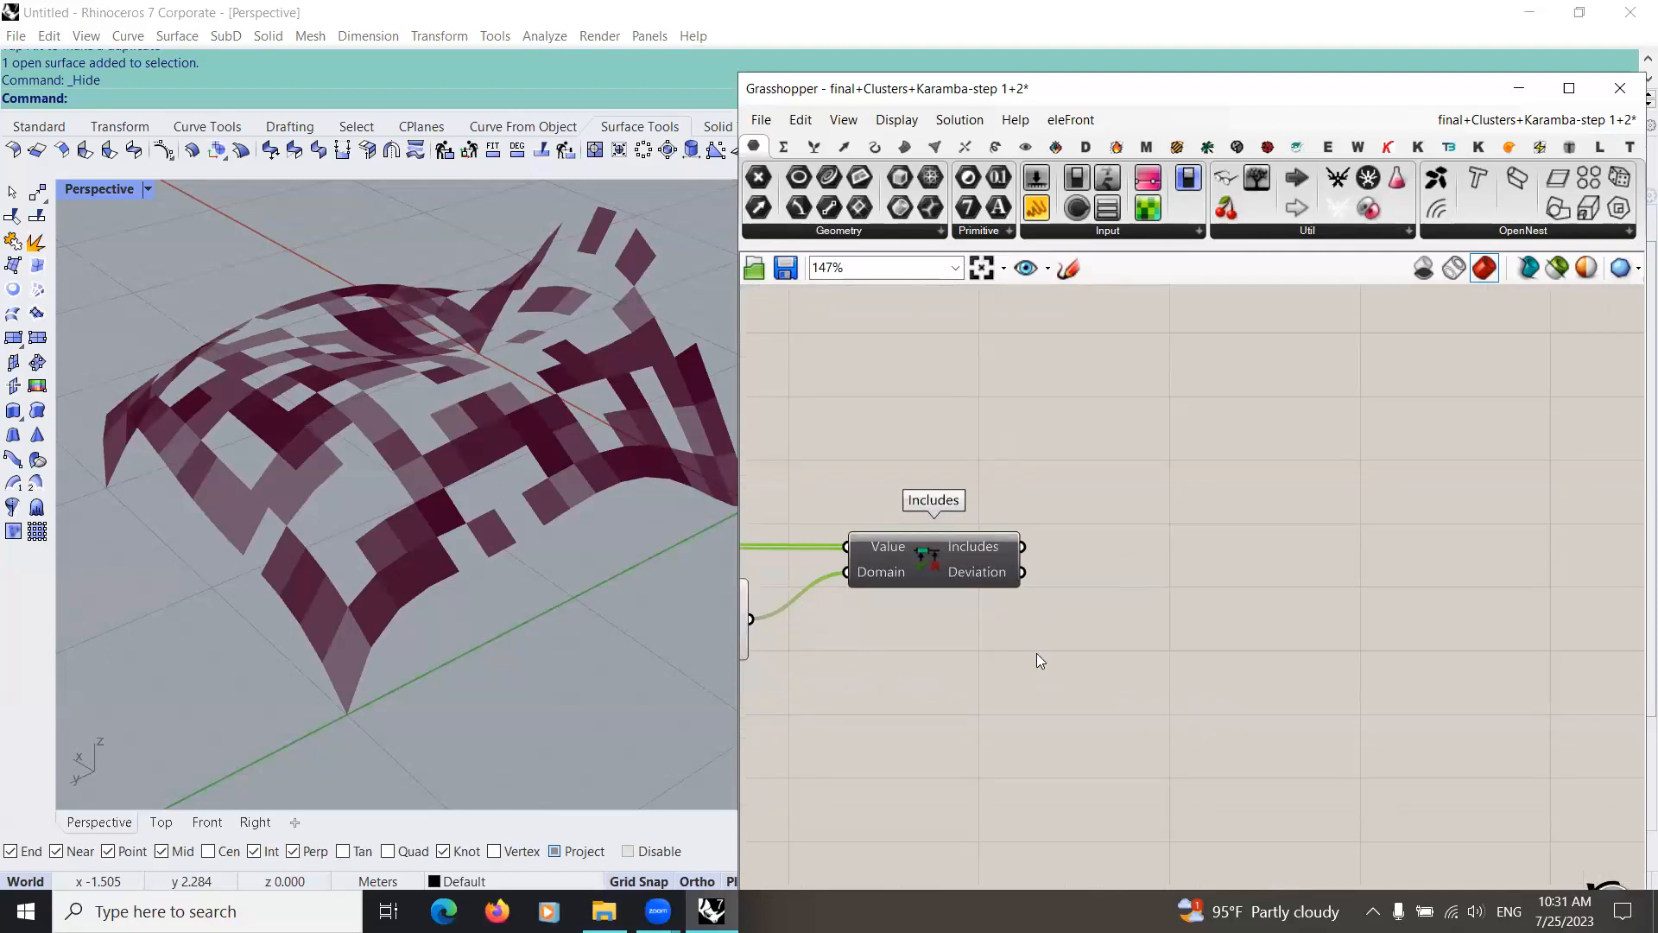
# Step: Add four Cull Pattern components beyond Includes and arrange them in an aligned, evenly spaced column
pyautogui.scroll(-3, 995, 628)
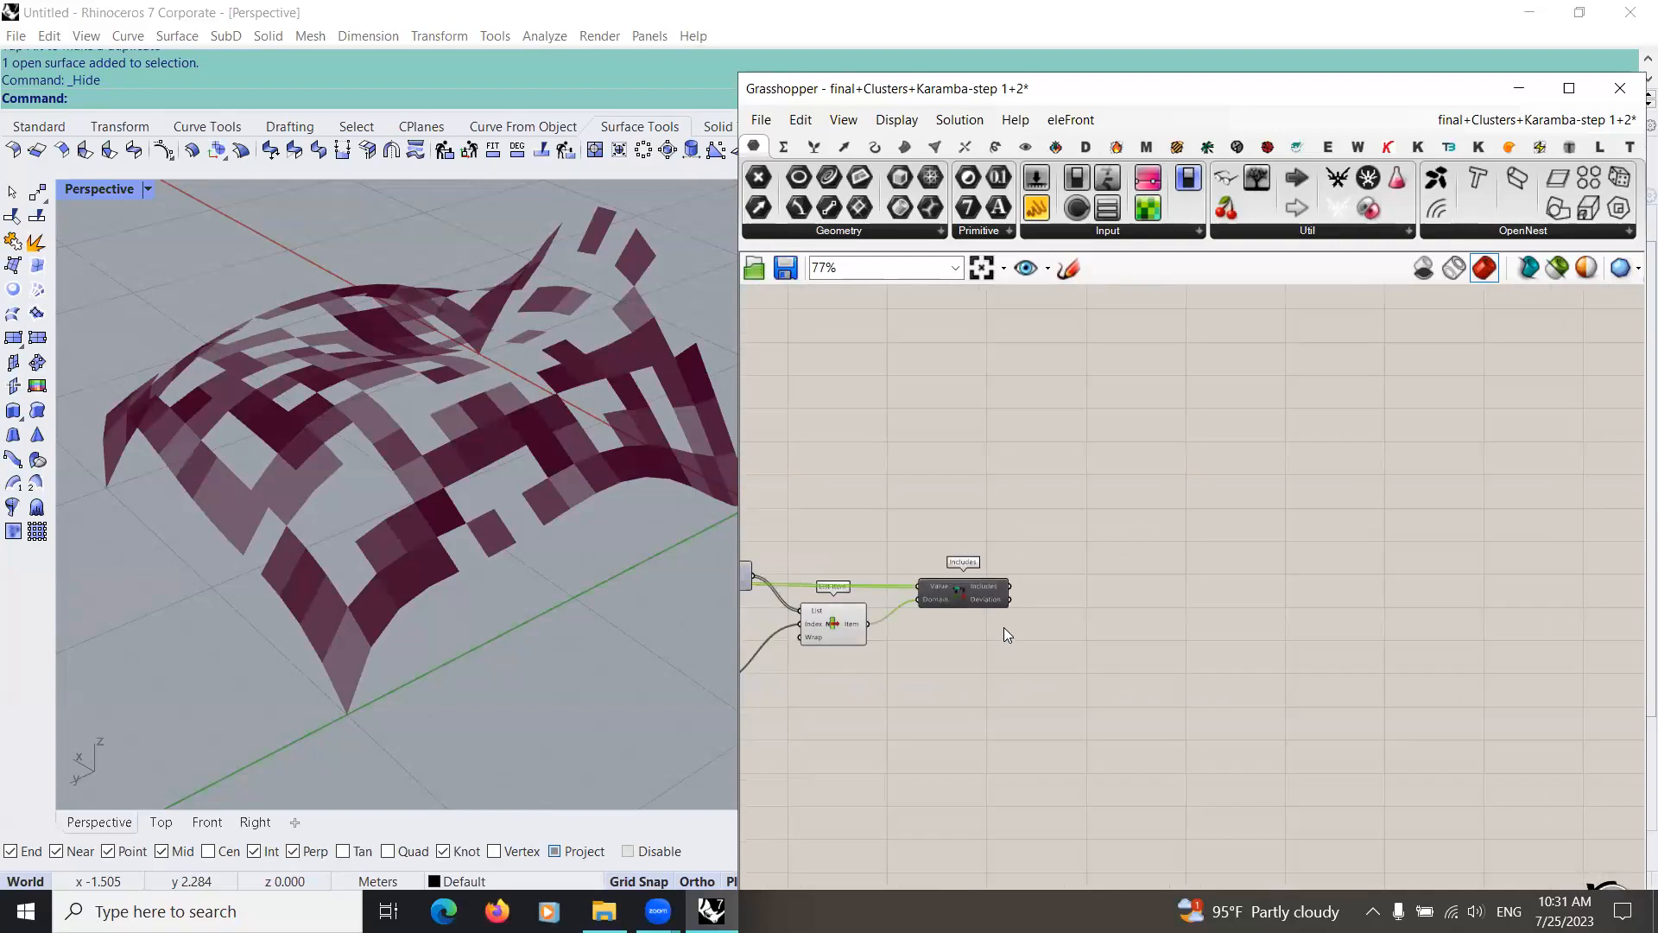
pyautogui.scroll(-2, 1003, 636)
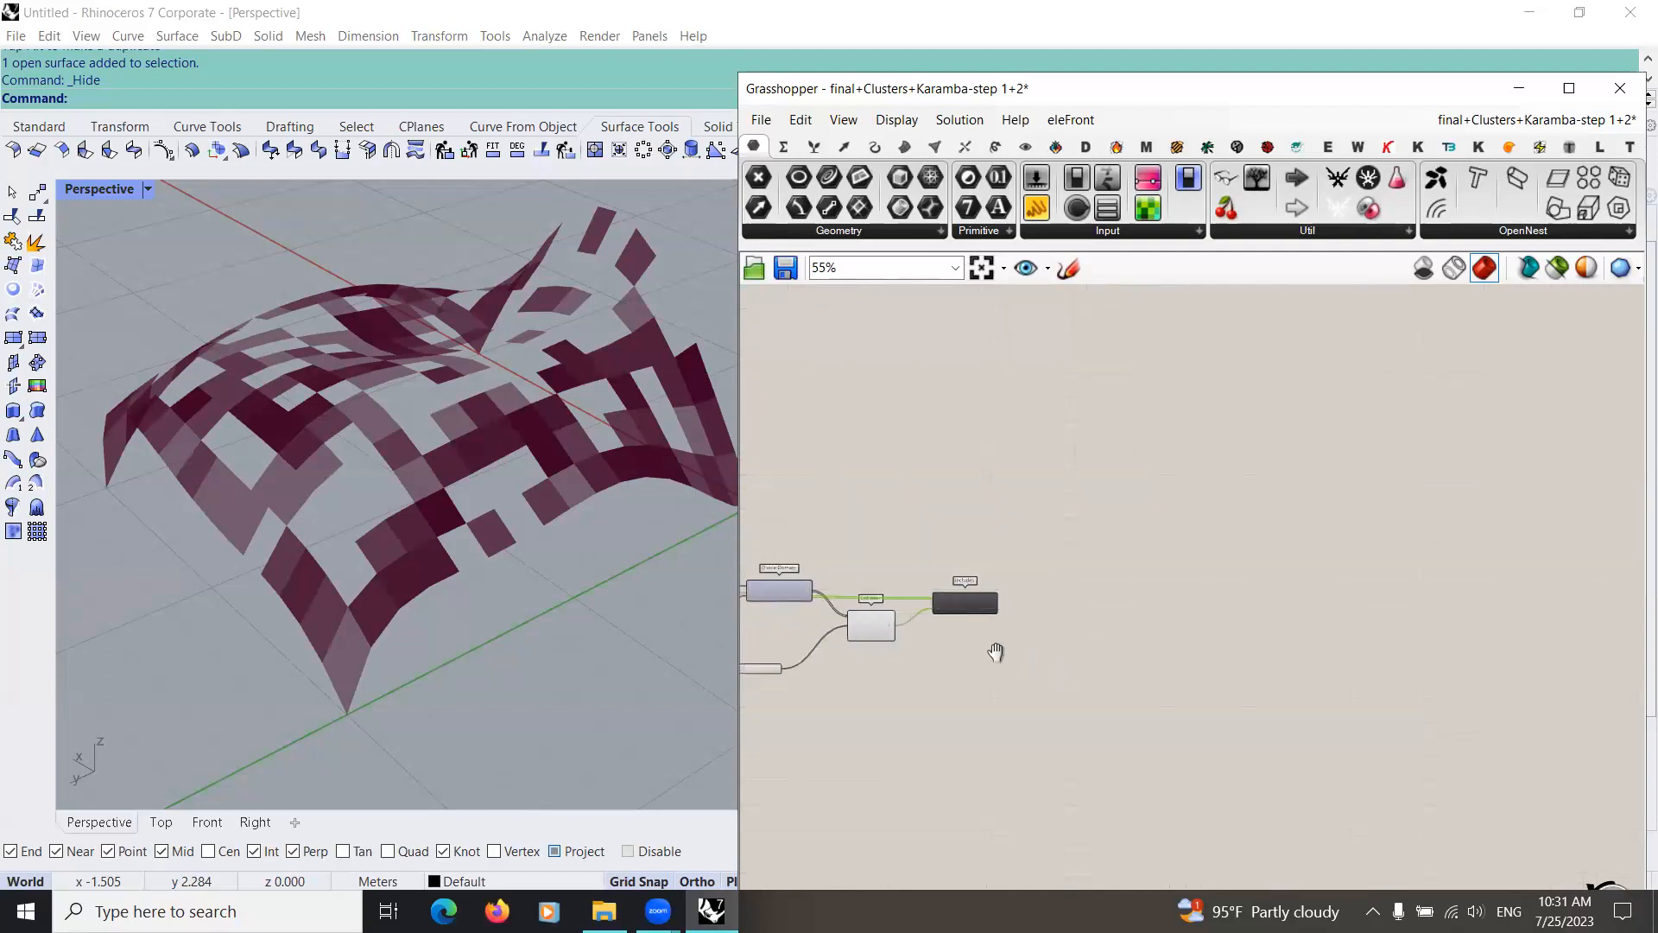
pyautogui.doubleClick(1041, 521)
pyautogui.write('c')
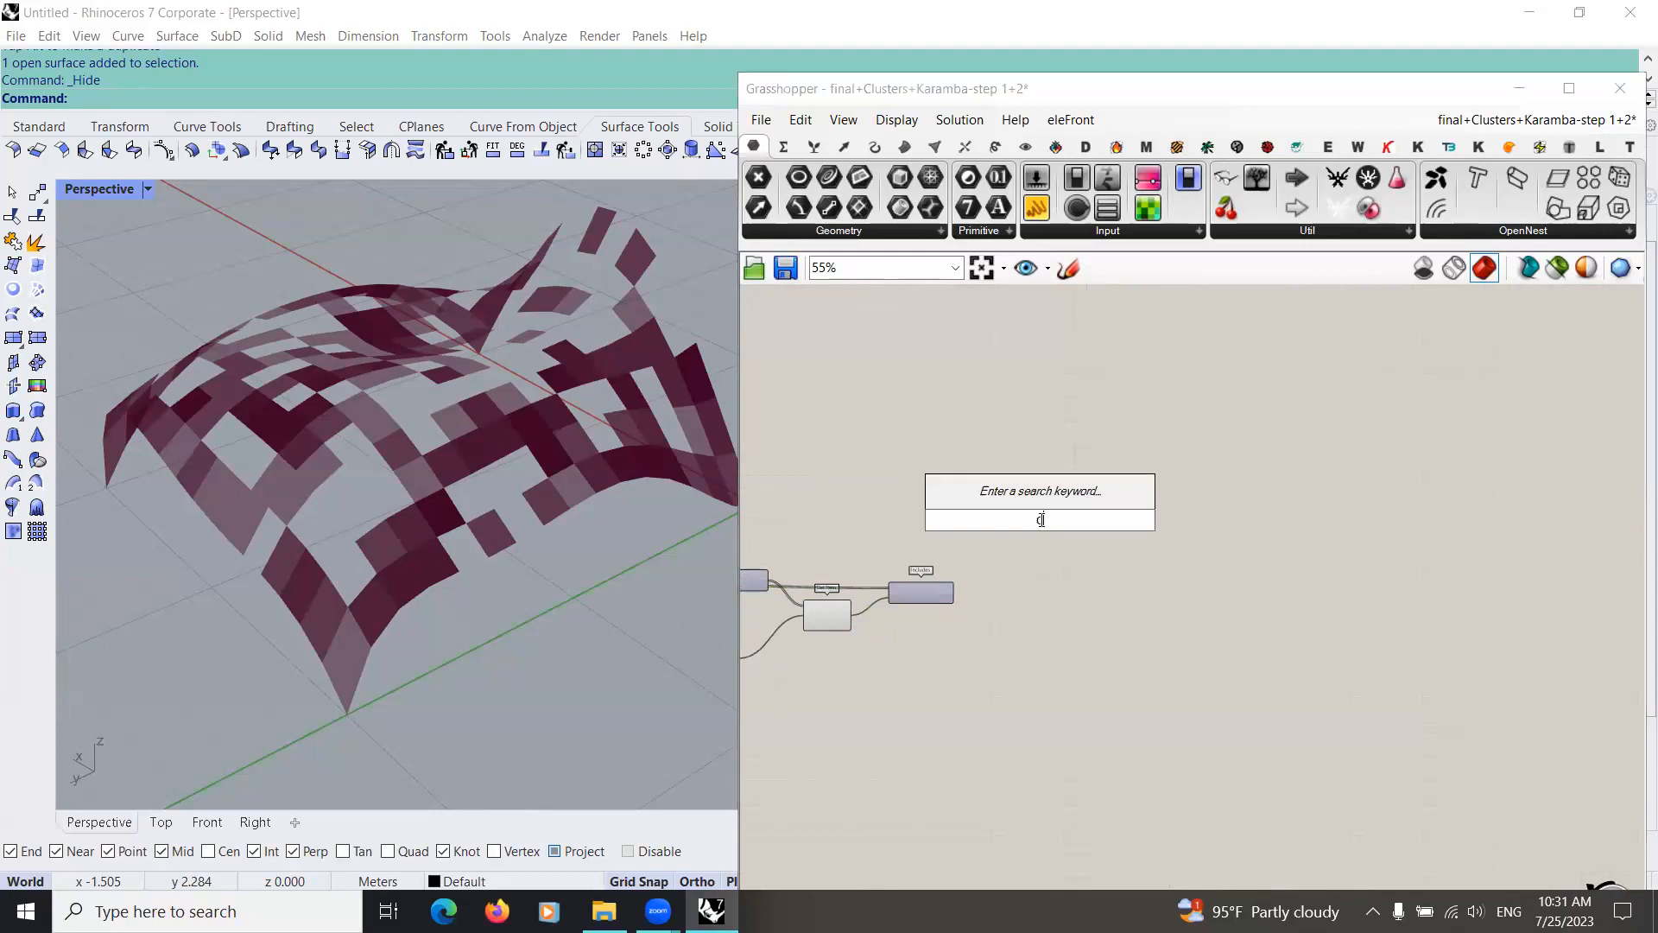
pyautogui.write('ull')
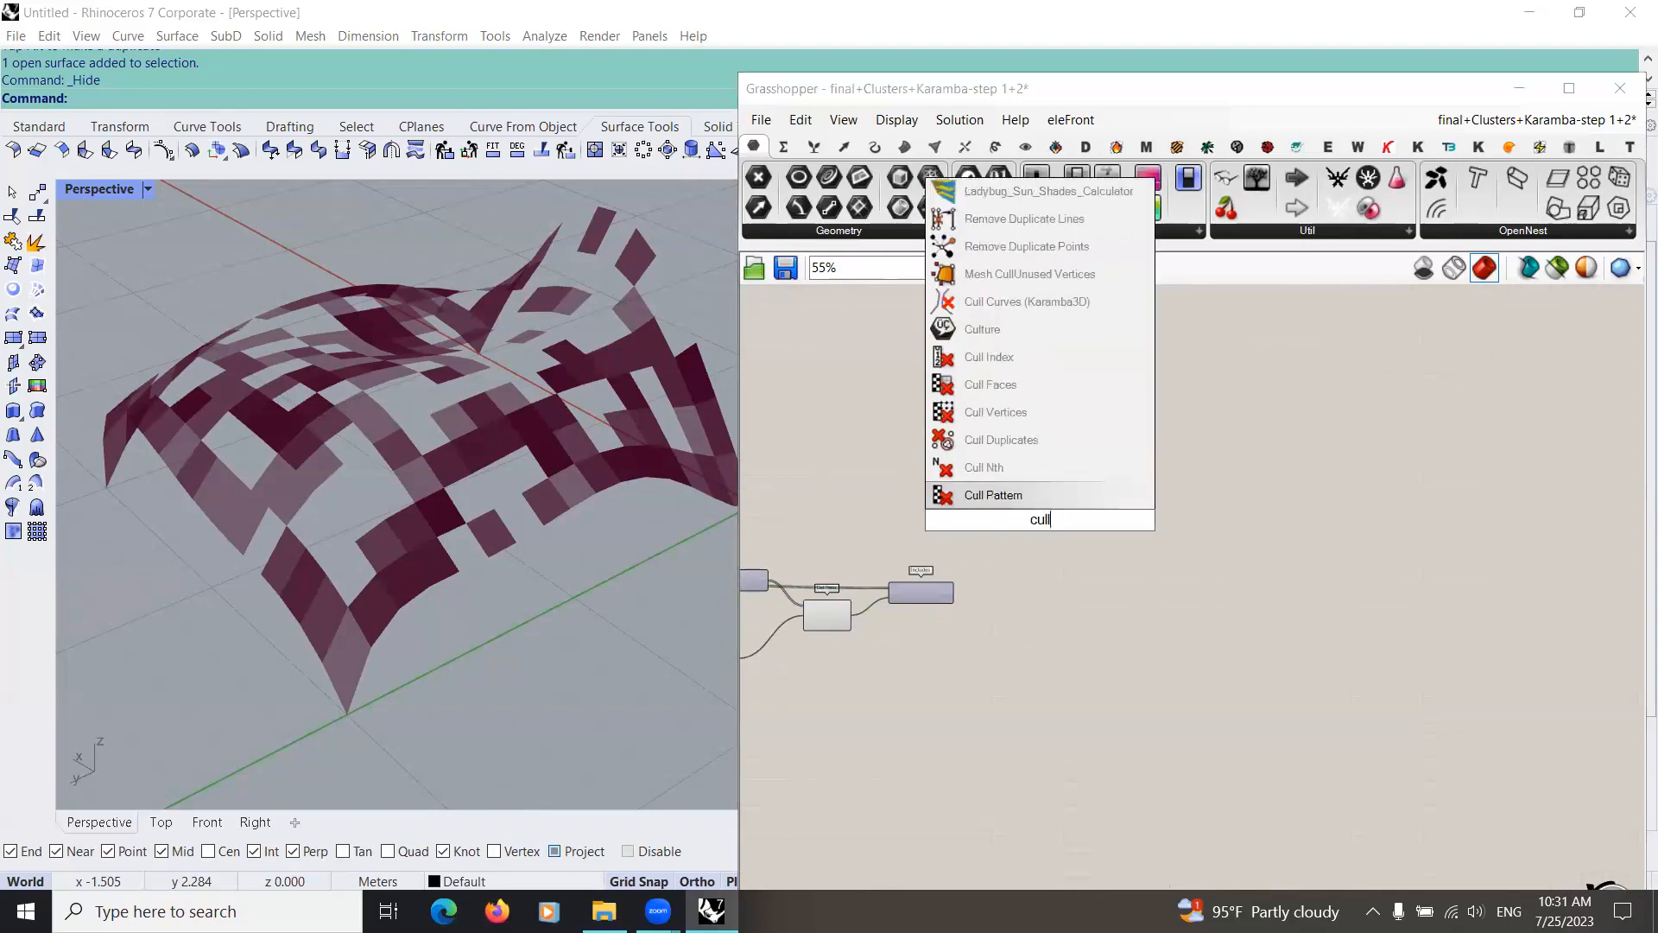
pyautogui.click(1036, 494)
pyautogui.scroll(3, 1037, 544)
pyautogui.moveTo(1059, 500); pyautogui.dragTo(1150, 664)
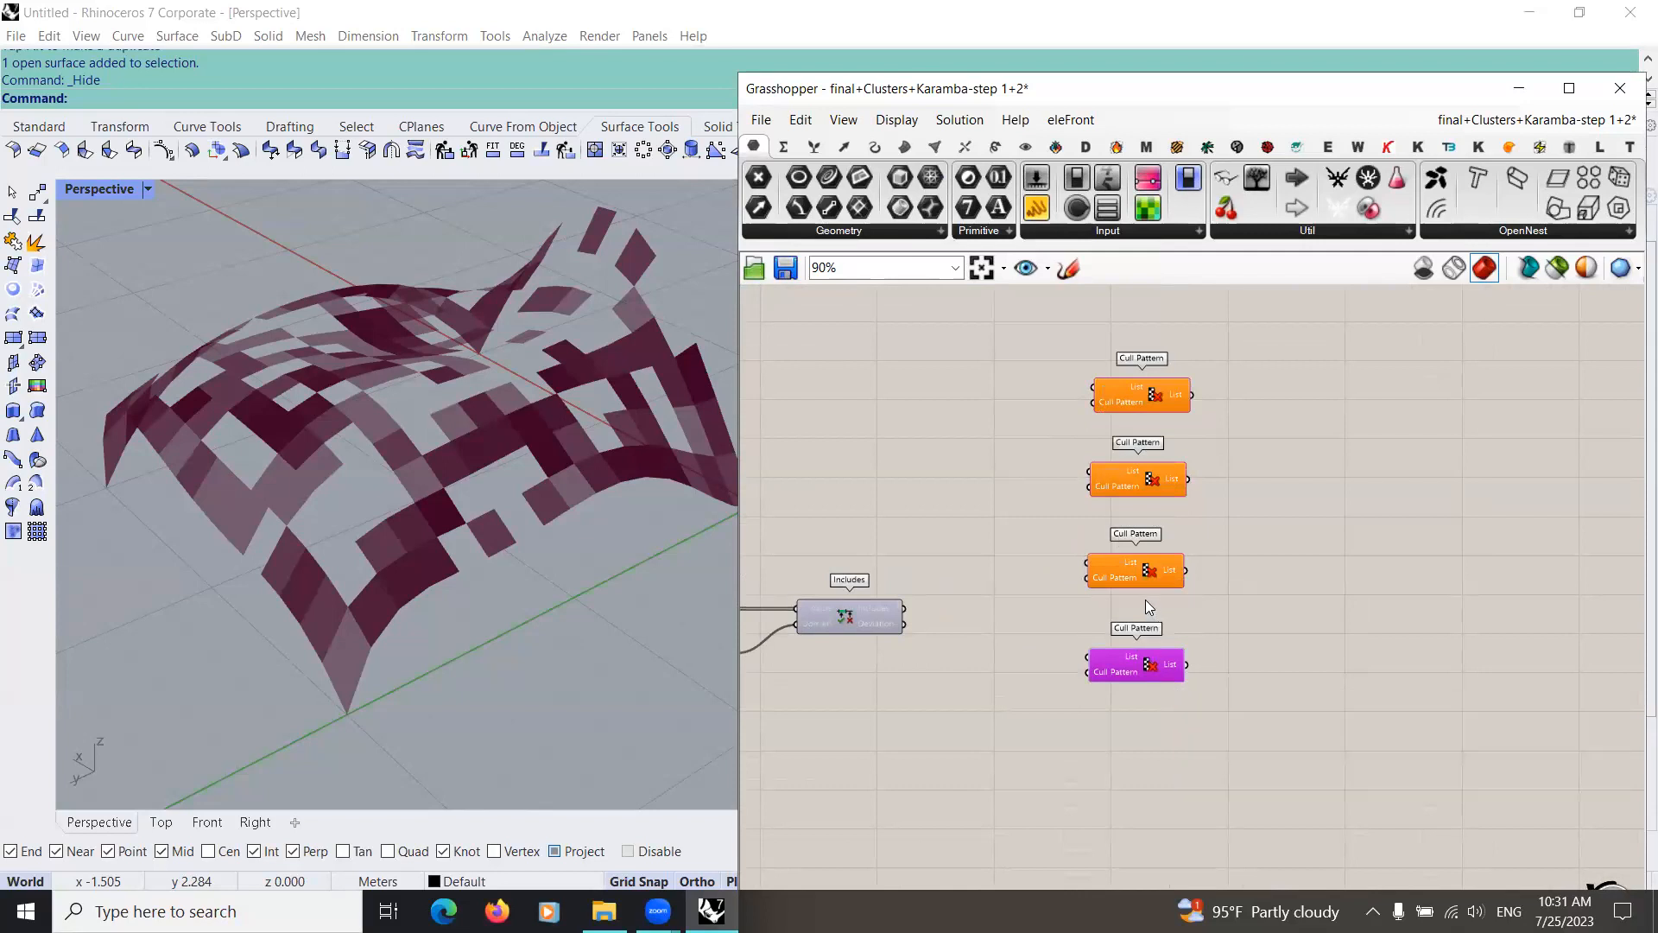
pyautogui.moveTo(1023, 323); pyautogui.dragTo(1227, 736)
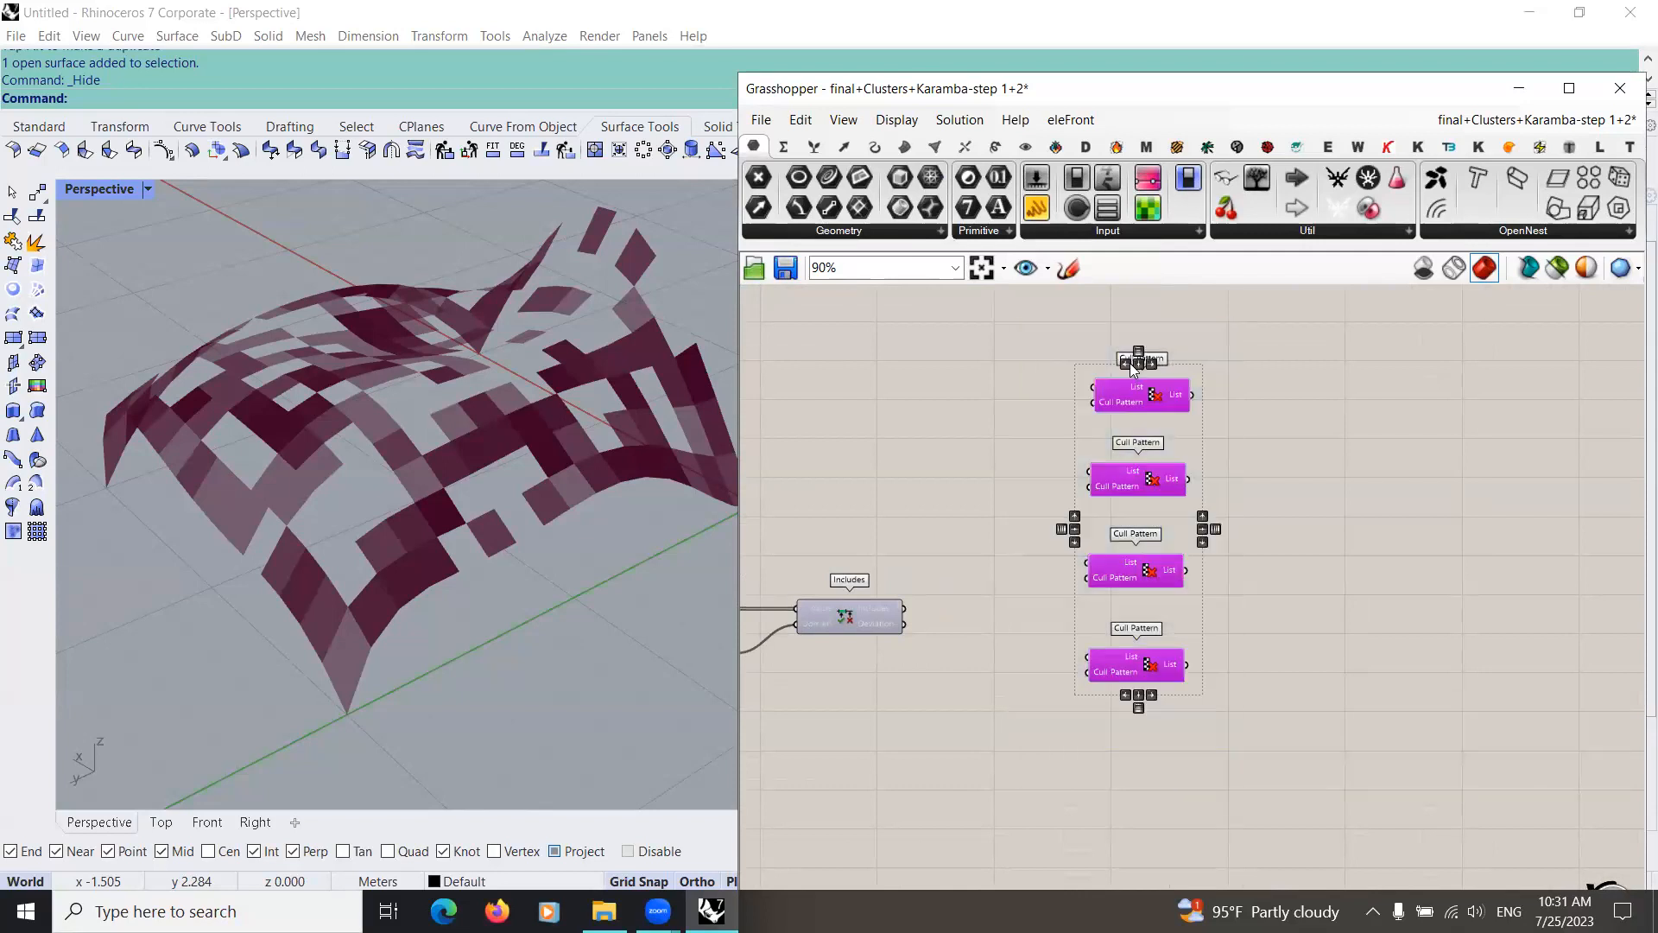
pyautogui.click(1139, 364)
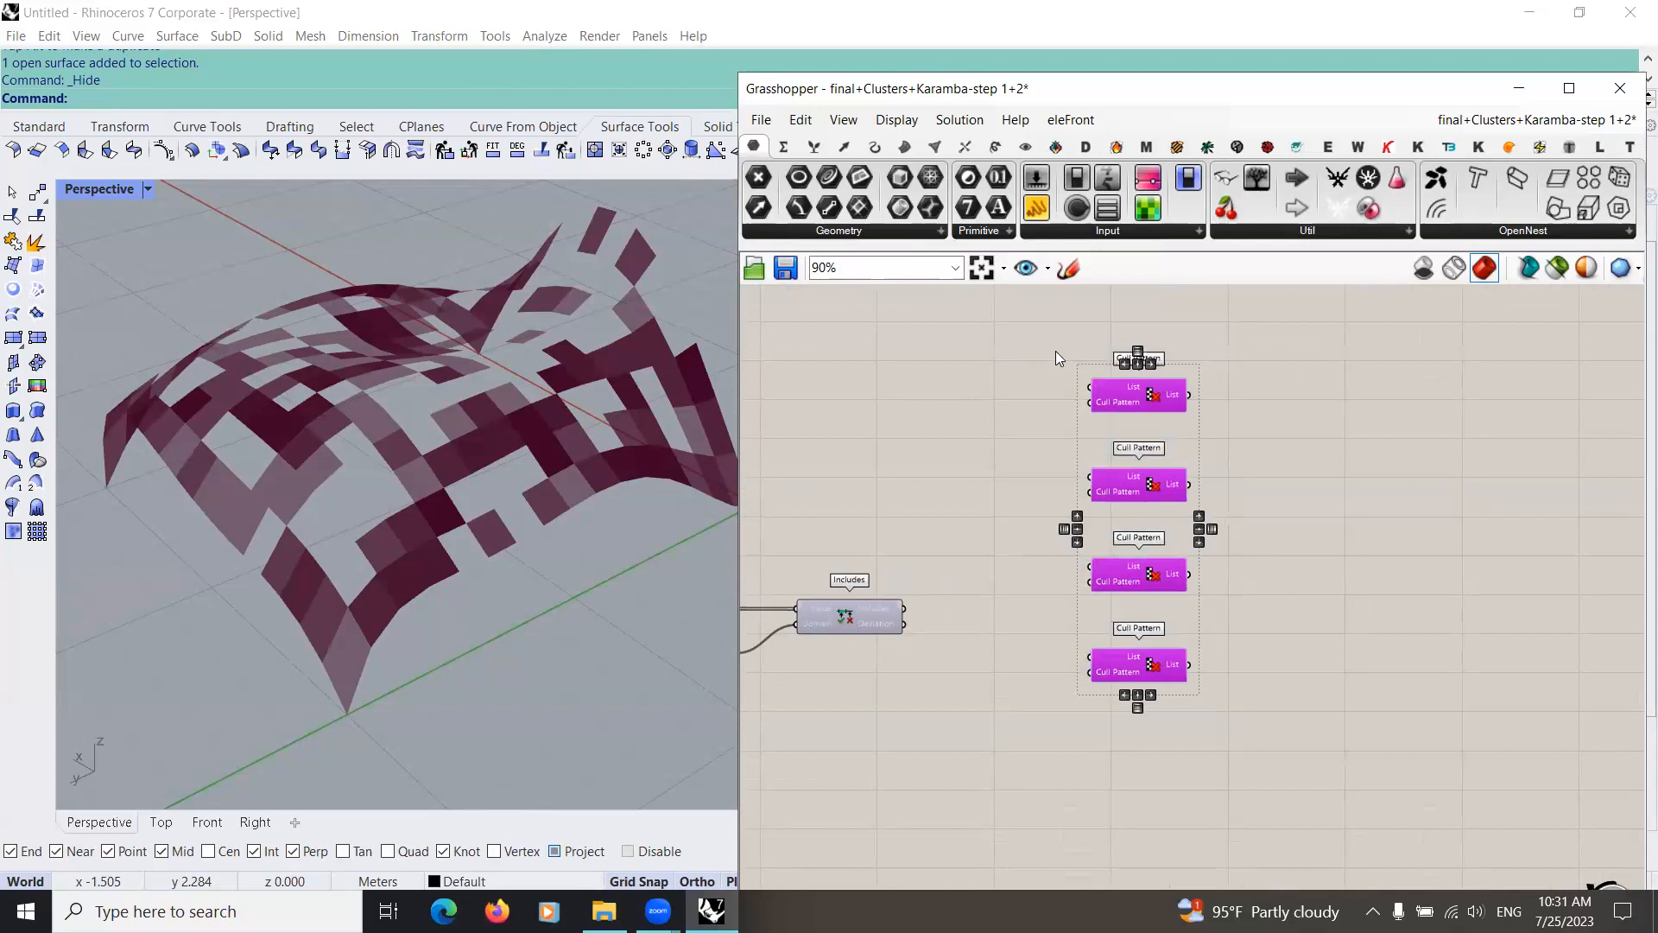
# Step: Put each of the four Cull Pattern components into its own group
pyautogui.click(1120, 388)
pyautogui.middleClick(1119, 377)
pyautogui.click(1133, 478)
pyautogui.click(1136, 483)
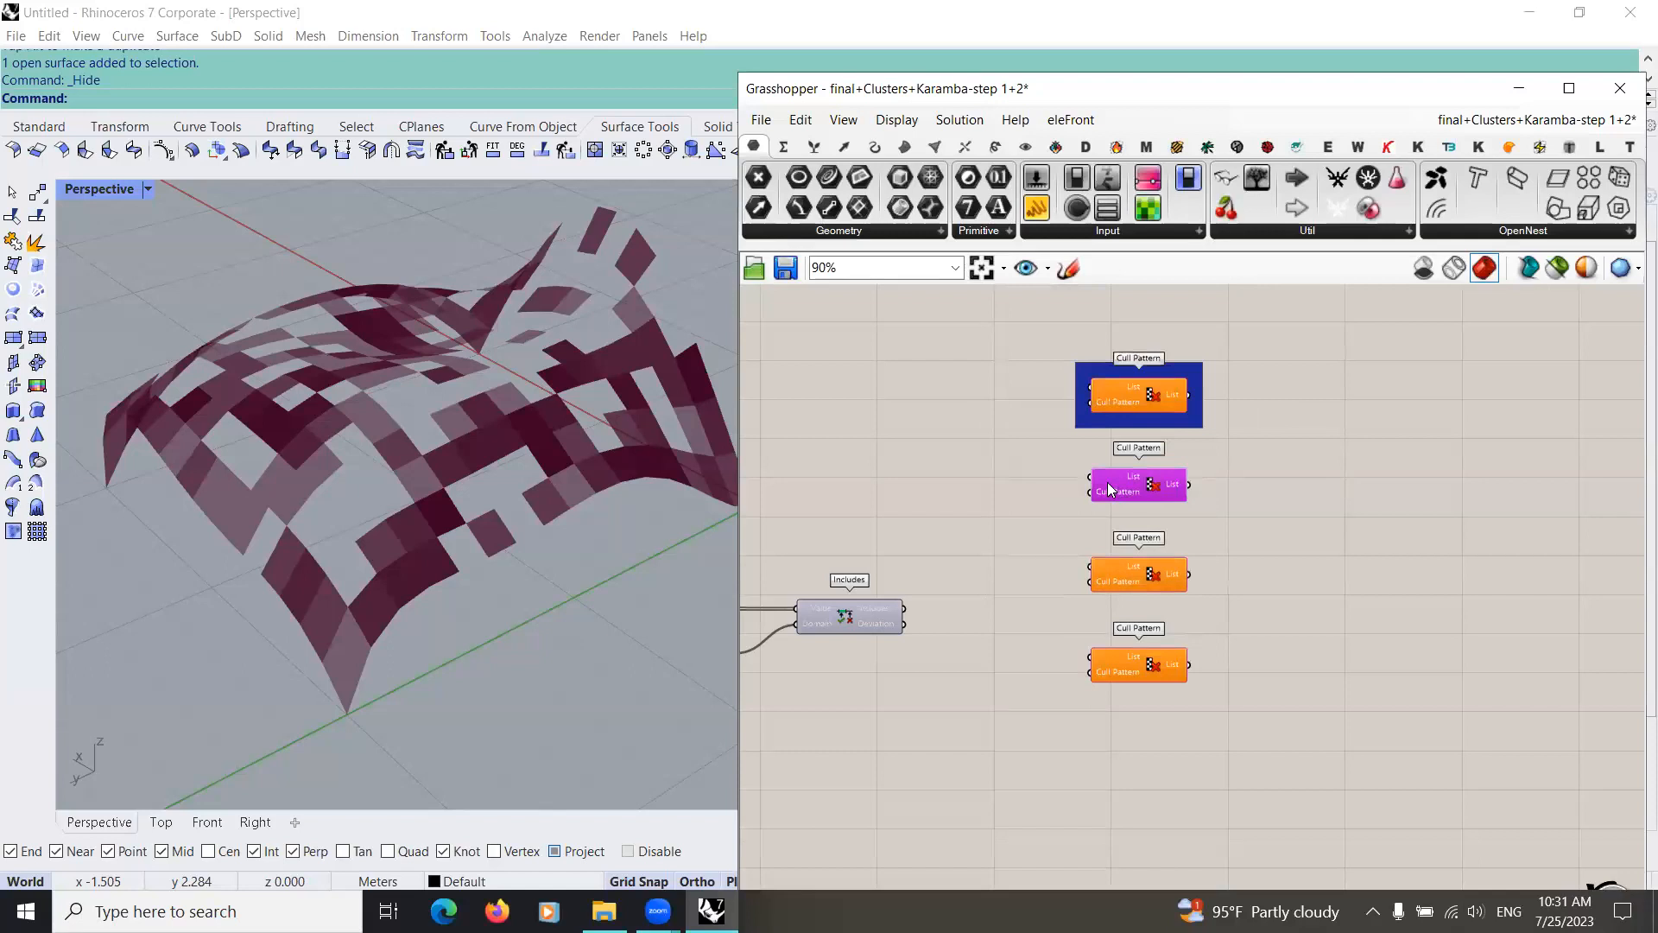
pyautogui.hotkey('ctrl', 'g')
pyautogui.middleClick(1148, 575)
pyautogui.click(1147, 519)
pyautogui.click(1145, 672)
pyautogui.middleClick(1145, 672)
pyautogui.click(1151, 616)
pyautogui.scroll(1, 1191, 596)
pyautogui.click(1218, 570)
# Step: Name the group around the topmost Cull Pattern "points"
pyautogui.moveTo(1138, 370); pyautogui.dragTo(1100, 555, button='right')
pyautogui.rightClick(1100, 563)
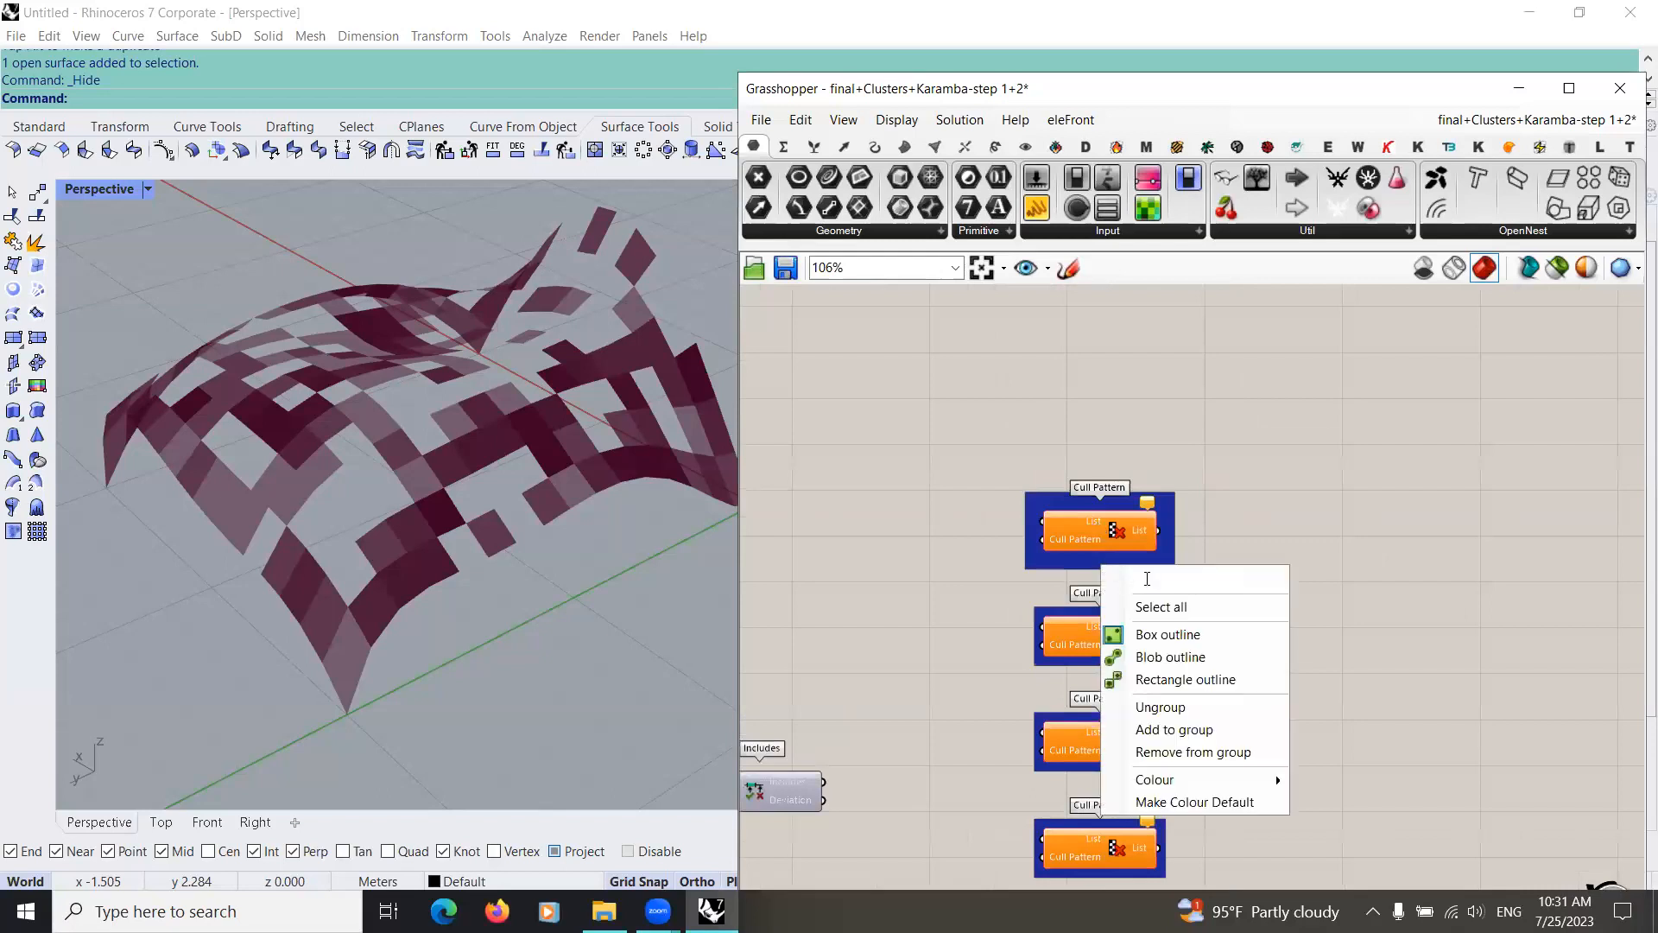
pyautogui.write('paoits')
pyautogui.press('Return')
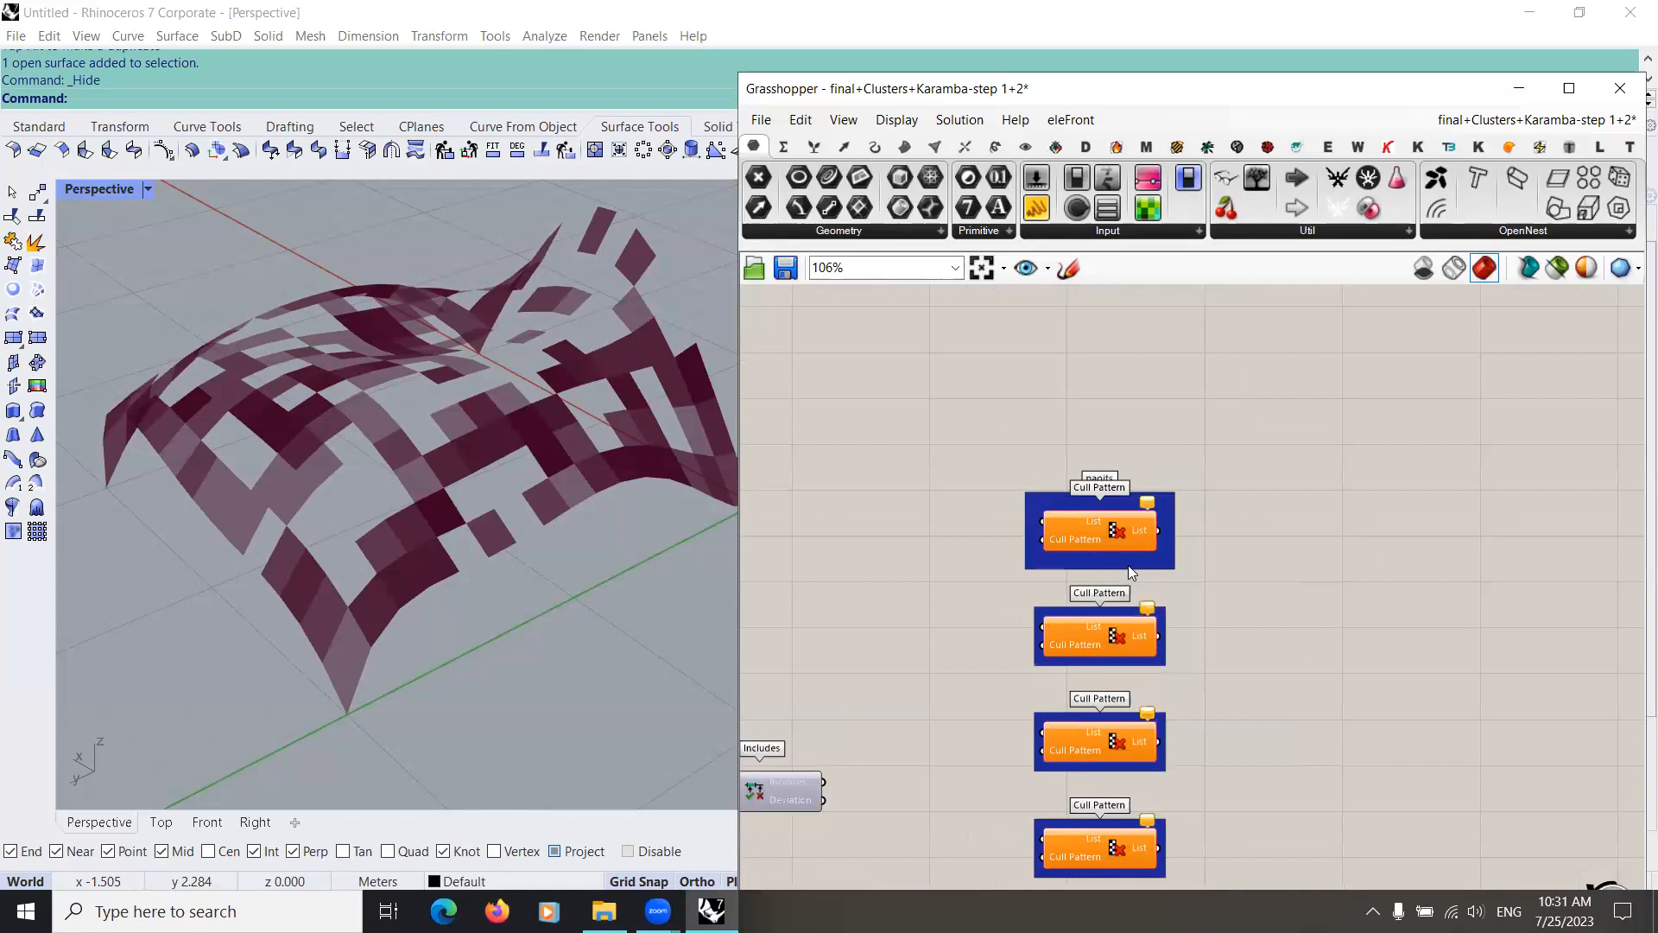
pyautogui.rightClick(1086, 554)
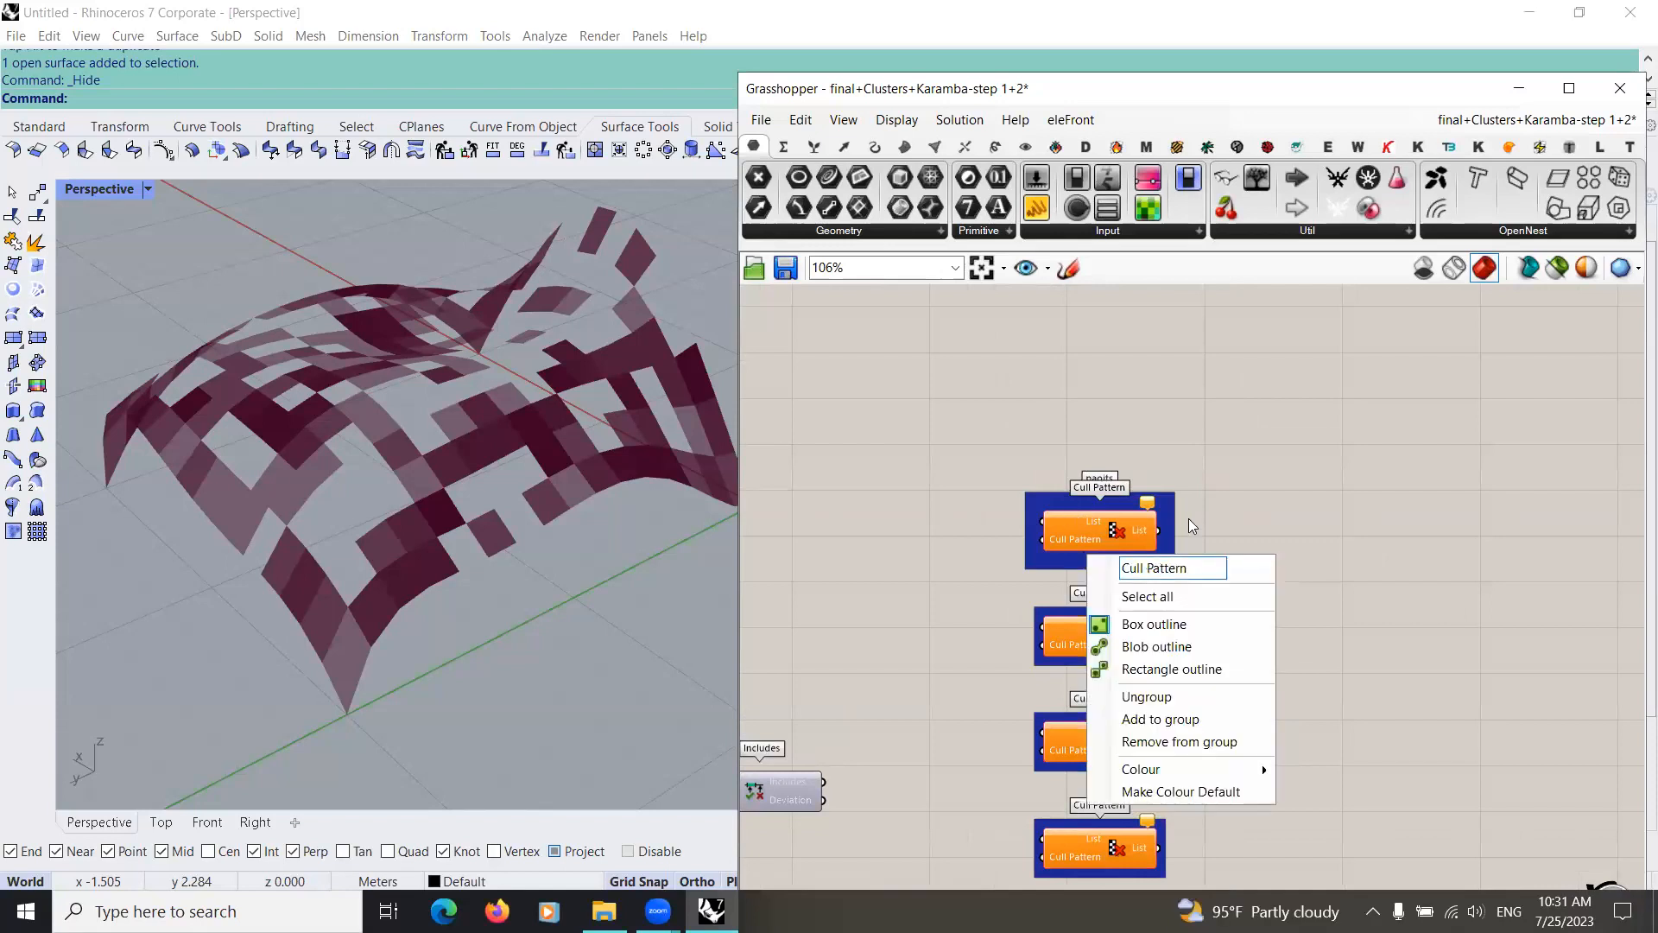
pyautogui.rightClick(1172, 501)
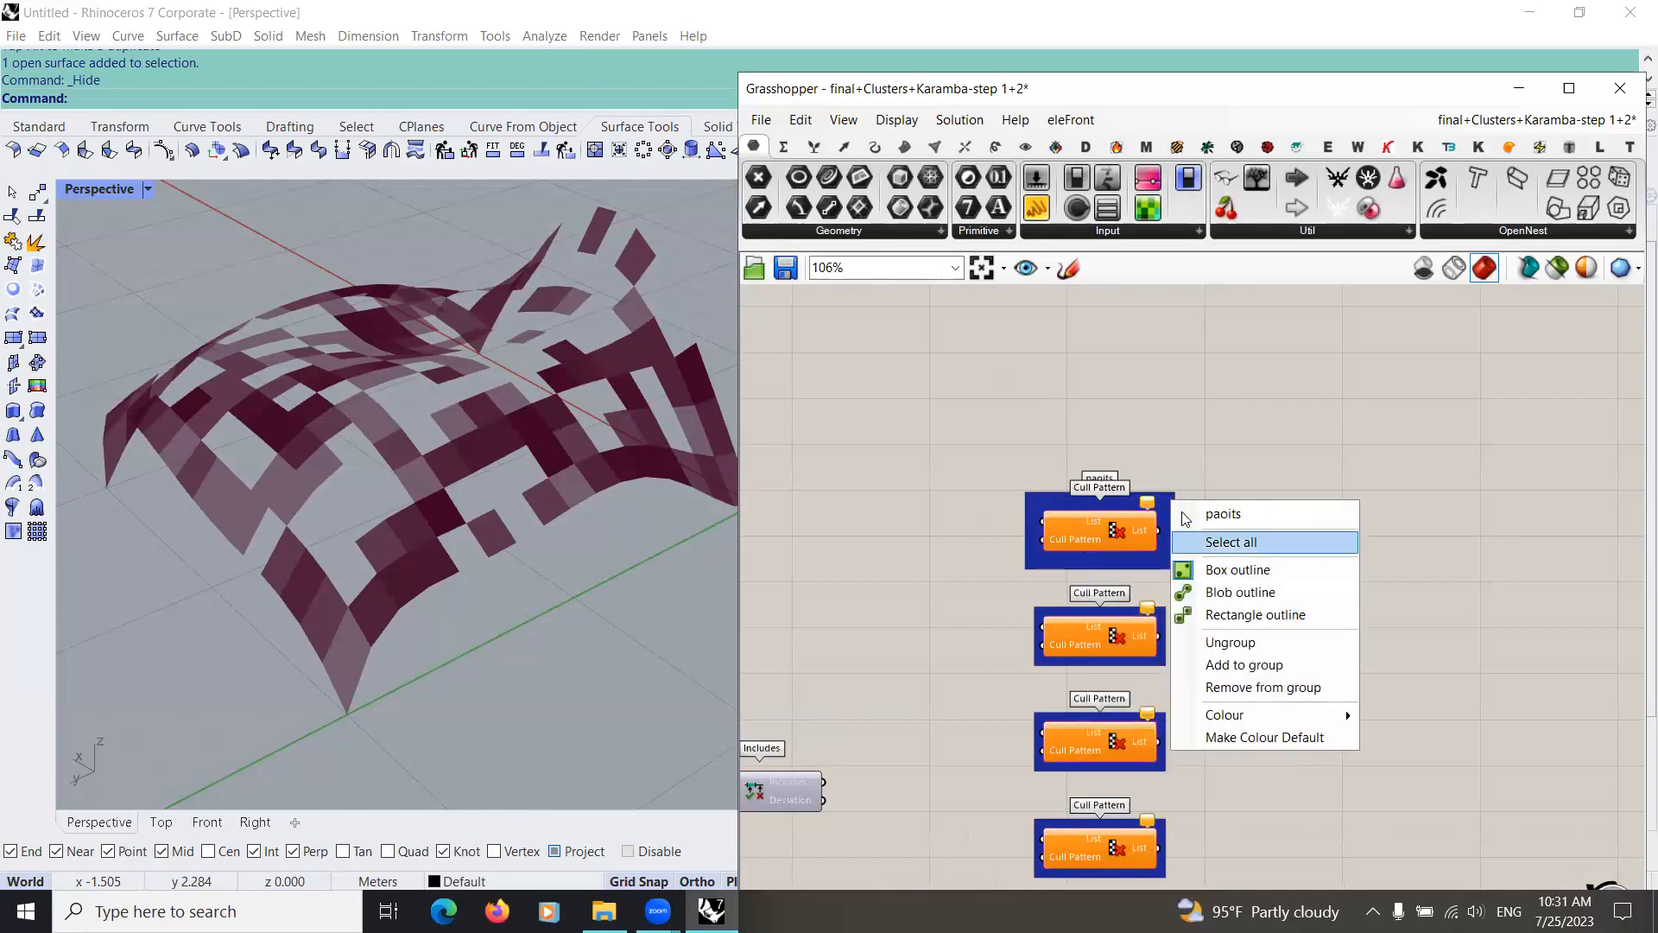
pyautogui.click(1188, 514)
pyautogui.write('points')
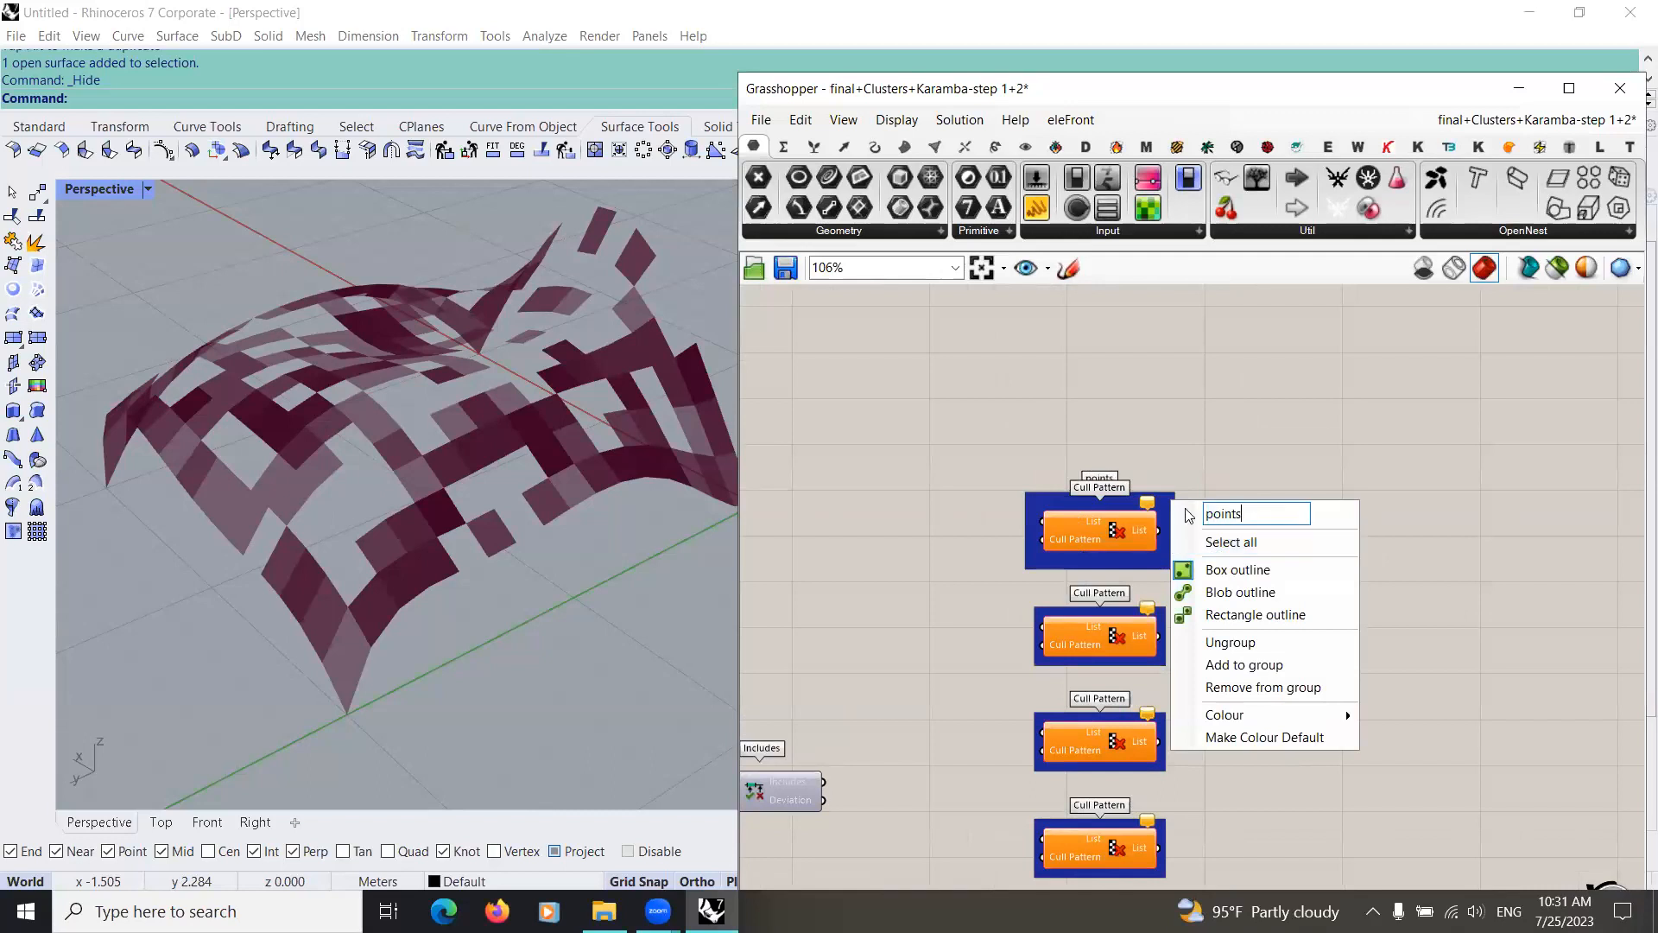
pyautogui.press('Return')
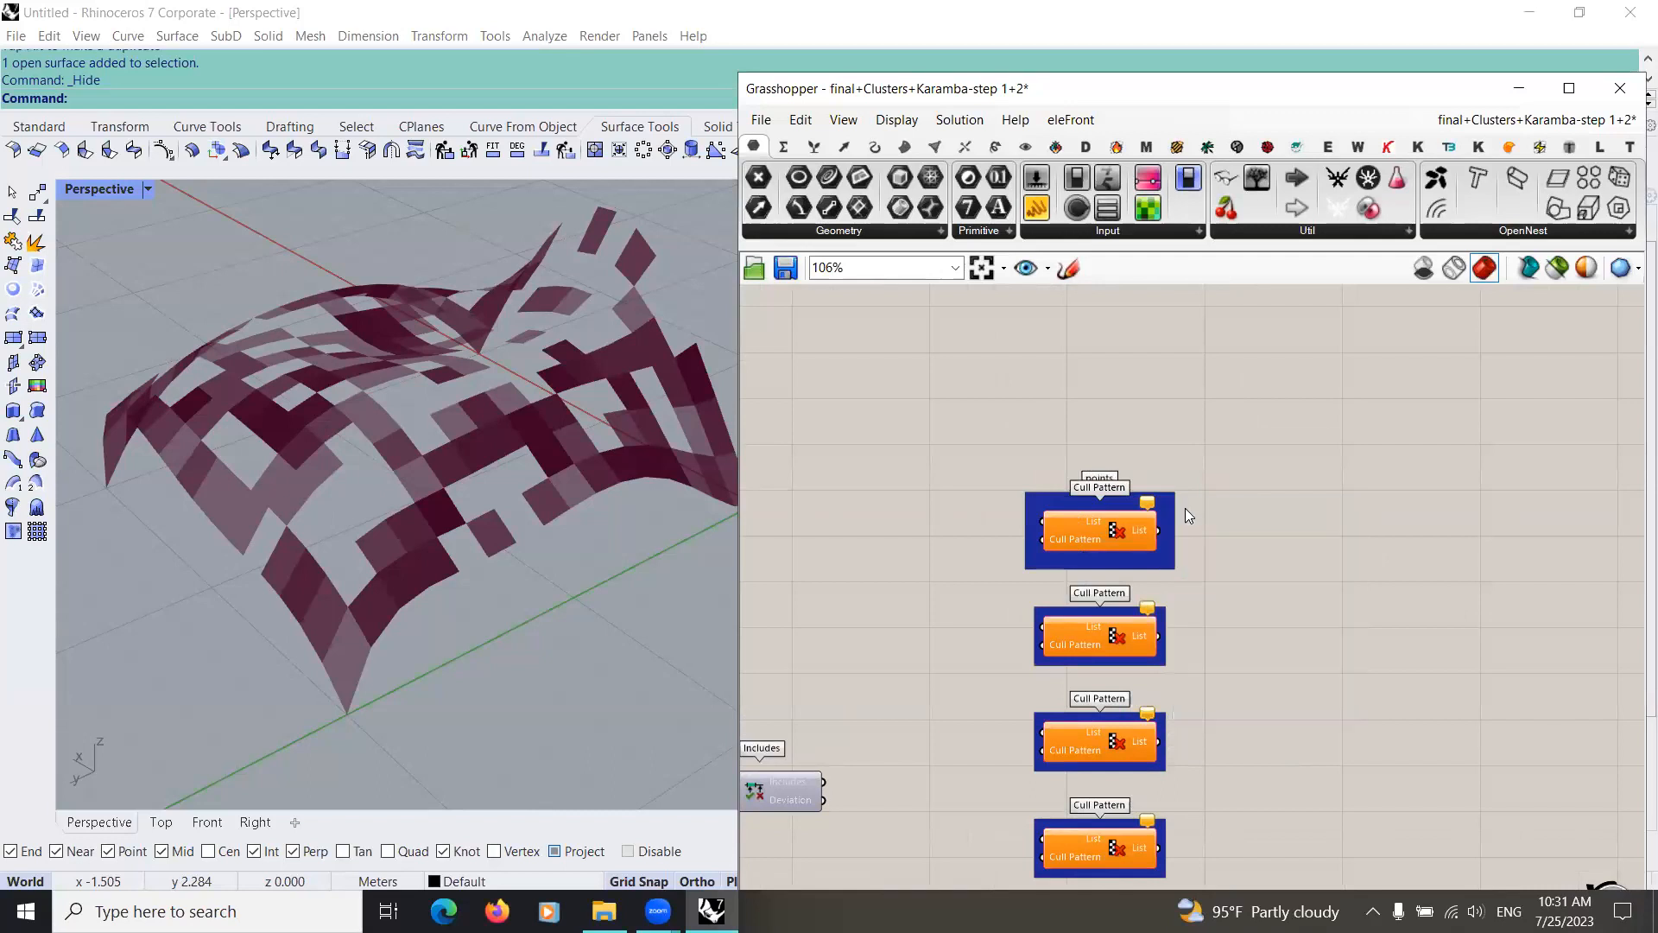
# Step: Name the group around the second Cull Pattern "curves" and the third one "meshes"
pyautogui.rightClick(1163, 616)
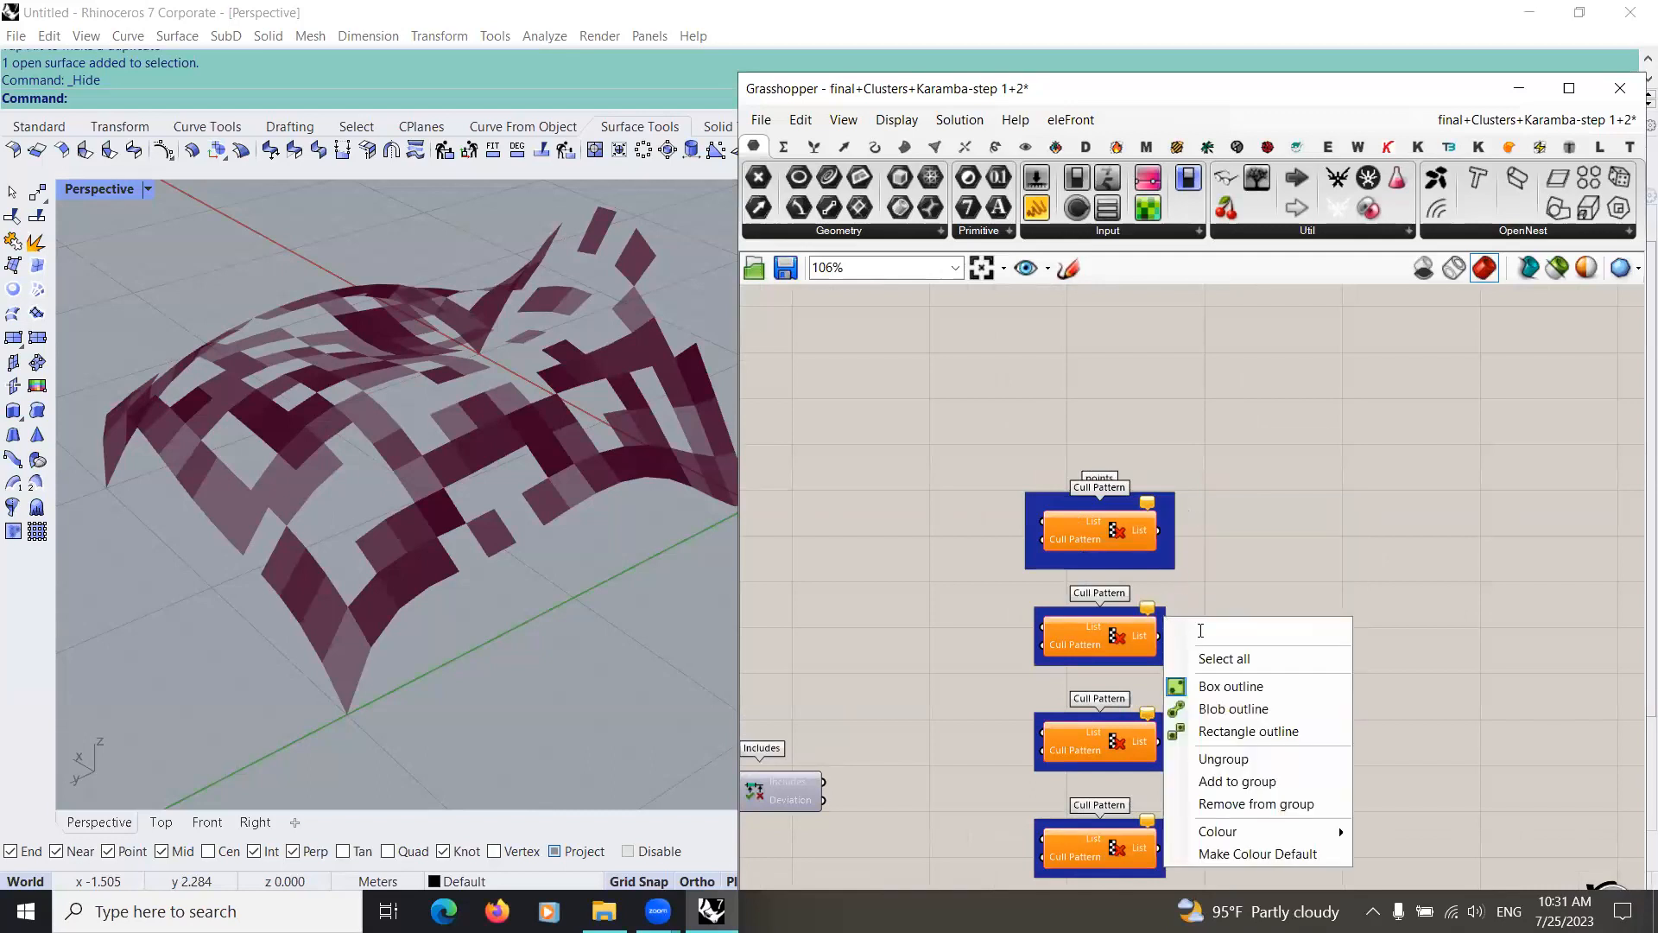
pyautogui.write('curves')
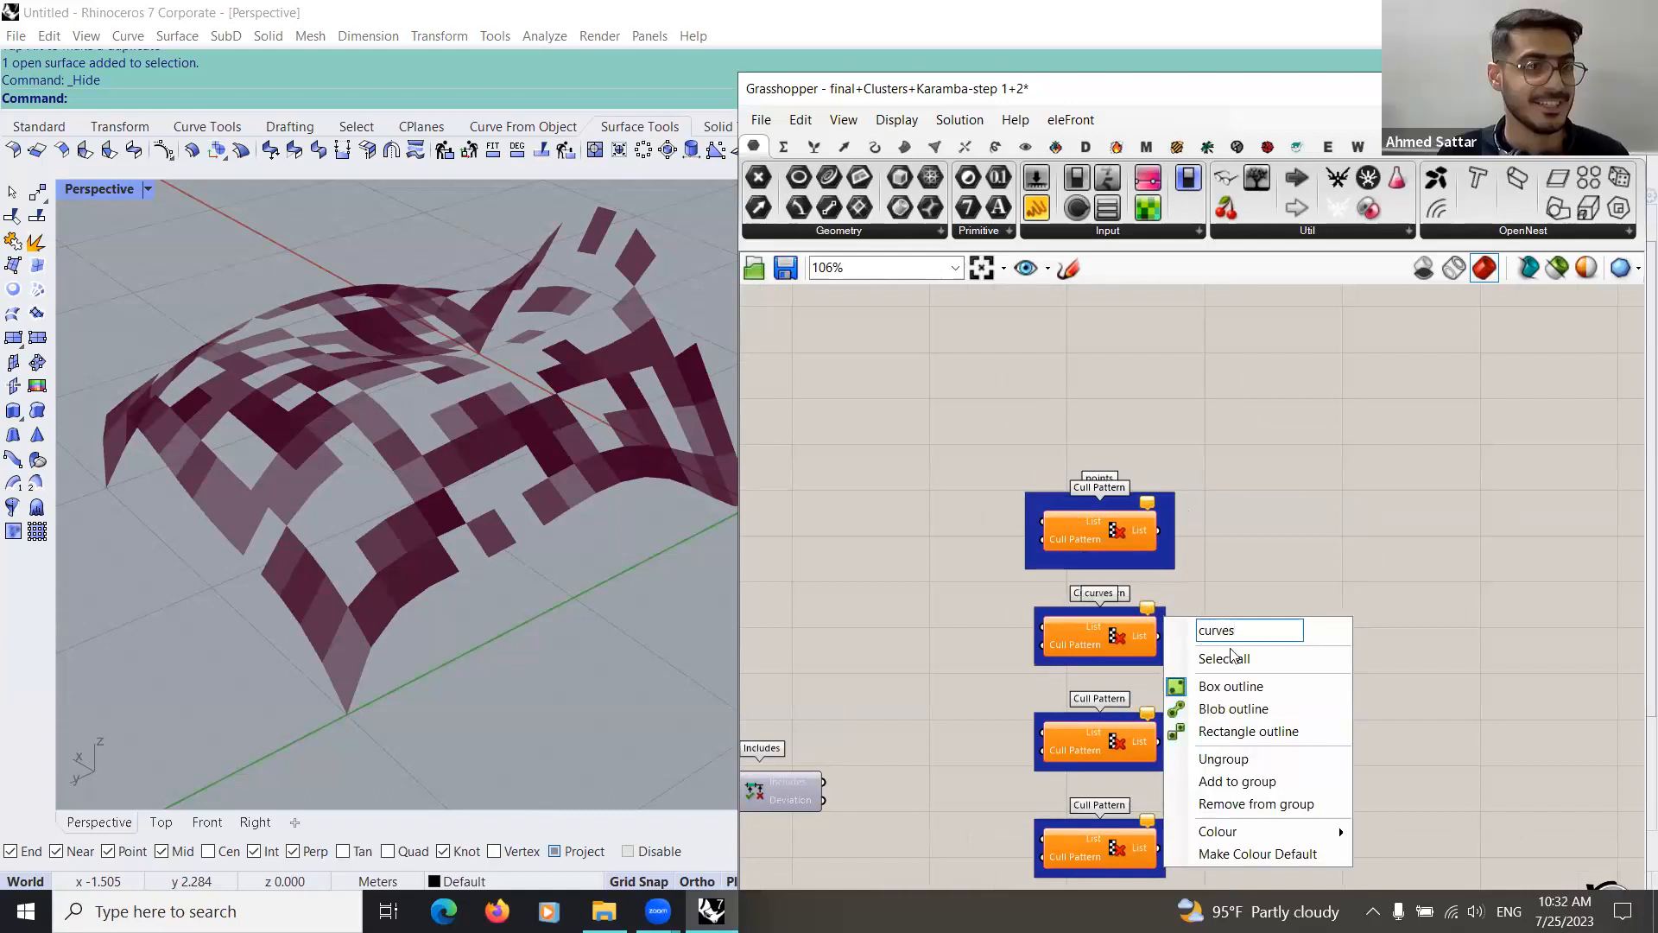
pyautogui.press('Return')
pyautogui.scroll(3, 1122, 615)
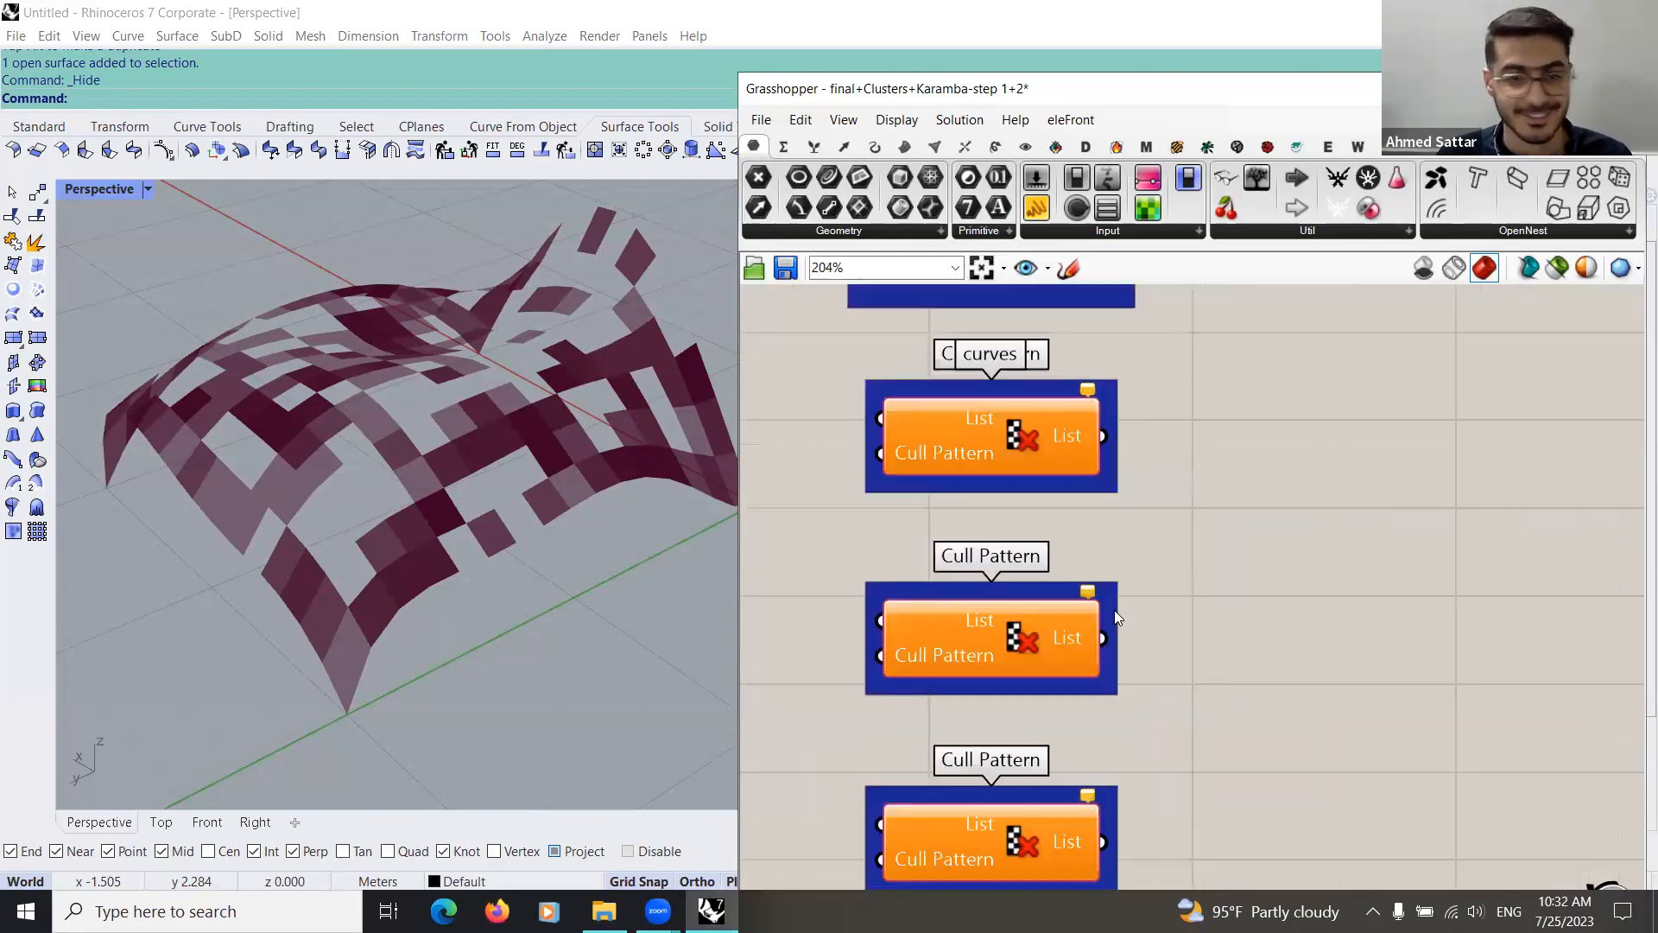
pyautogui.rightClick(1116, 612)
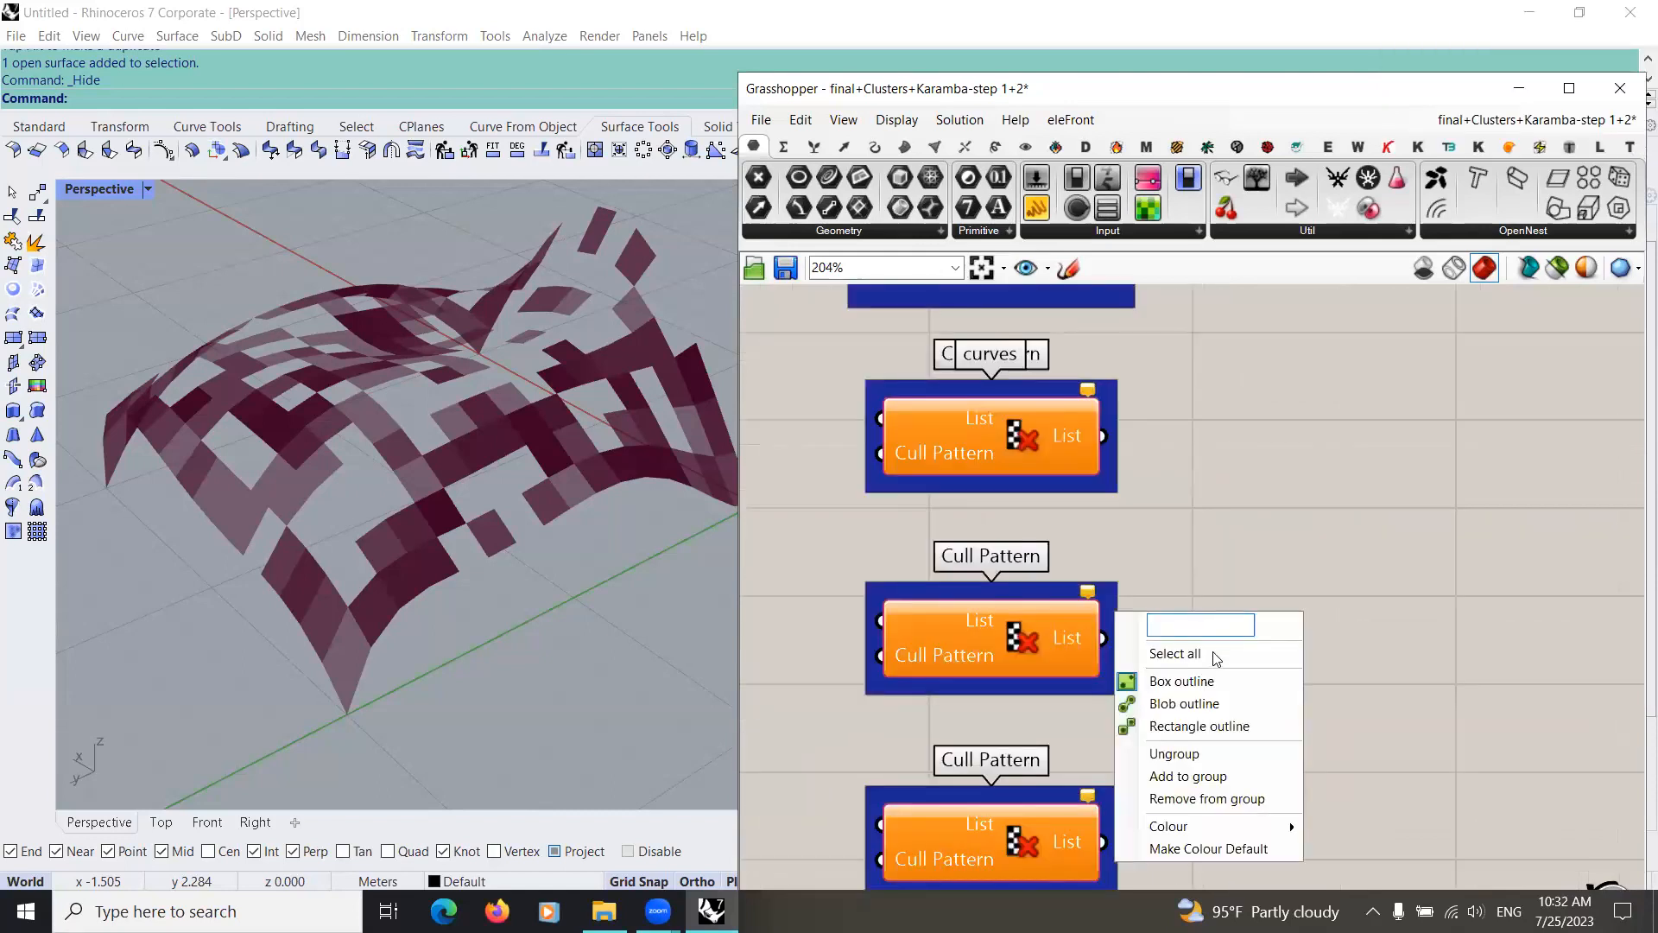
pyautogui.write('meshes')
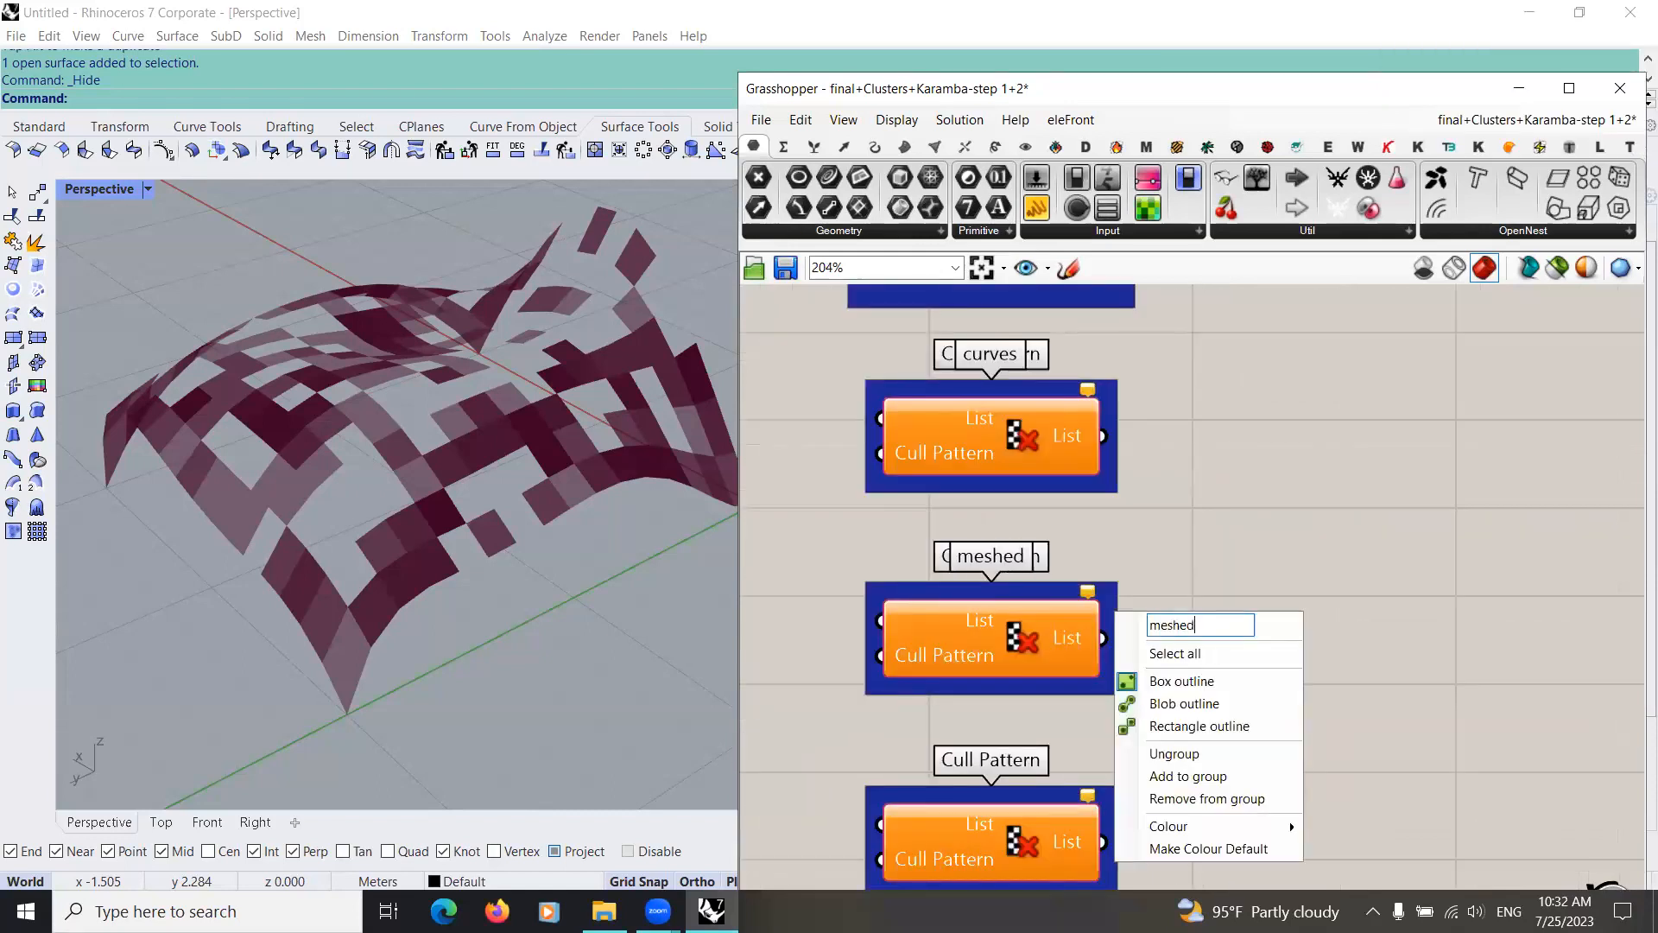
pyautogui.press('Return')
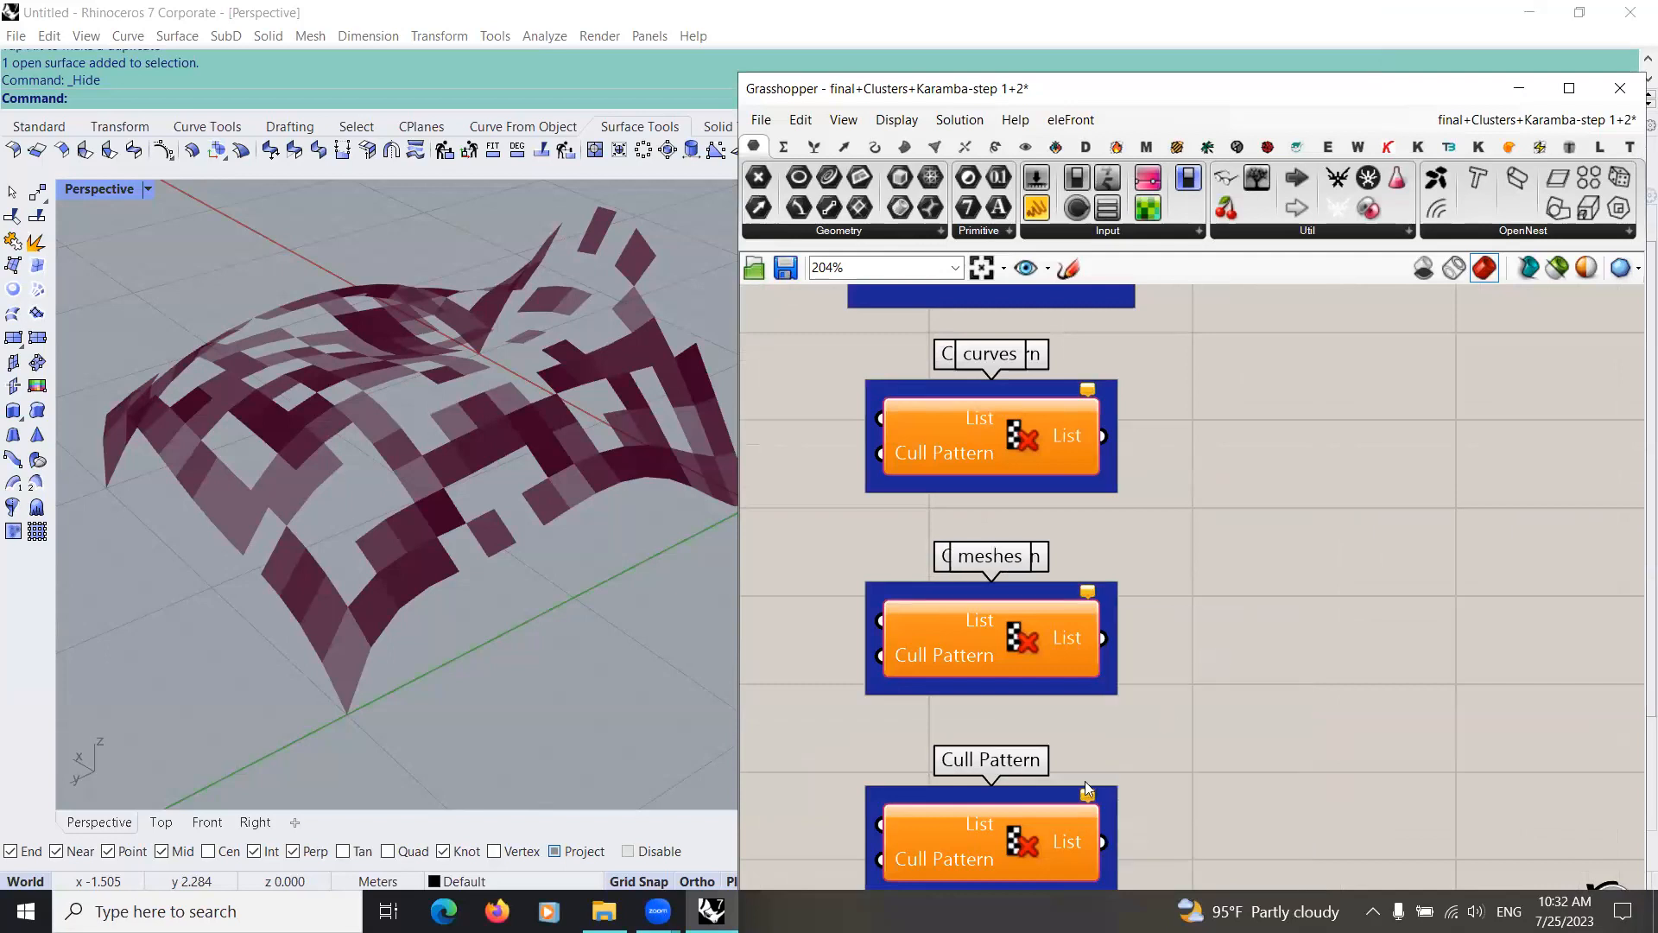
# Step: Name the group around the lowest Cull Pattern "force value"
pyautogui.rightClick(1109, 814)
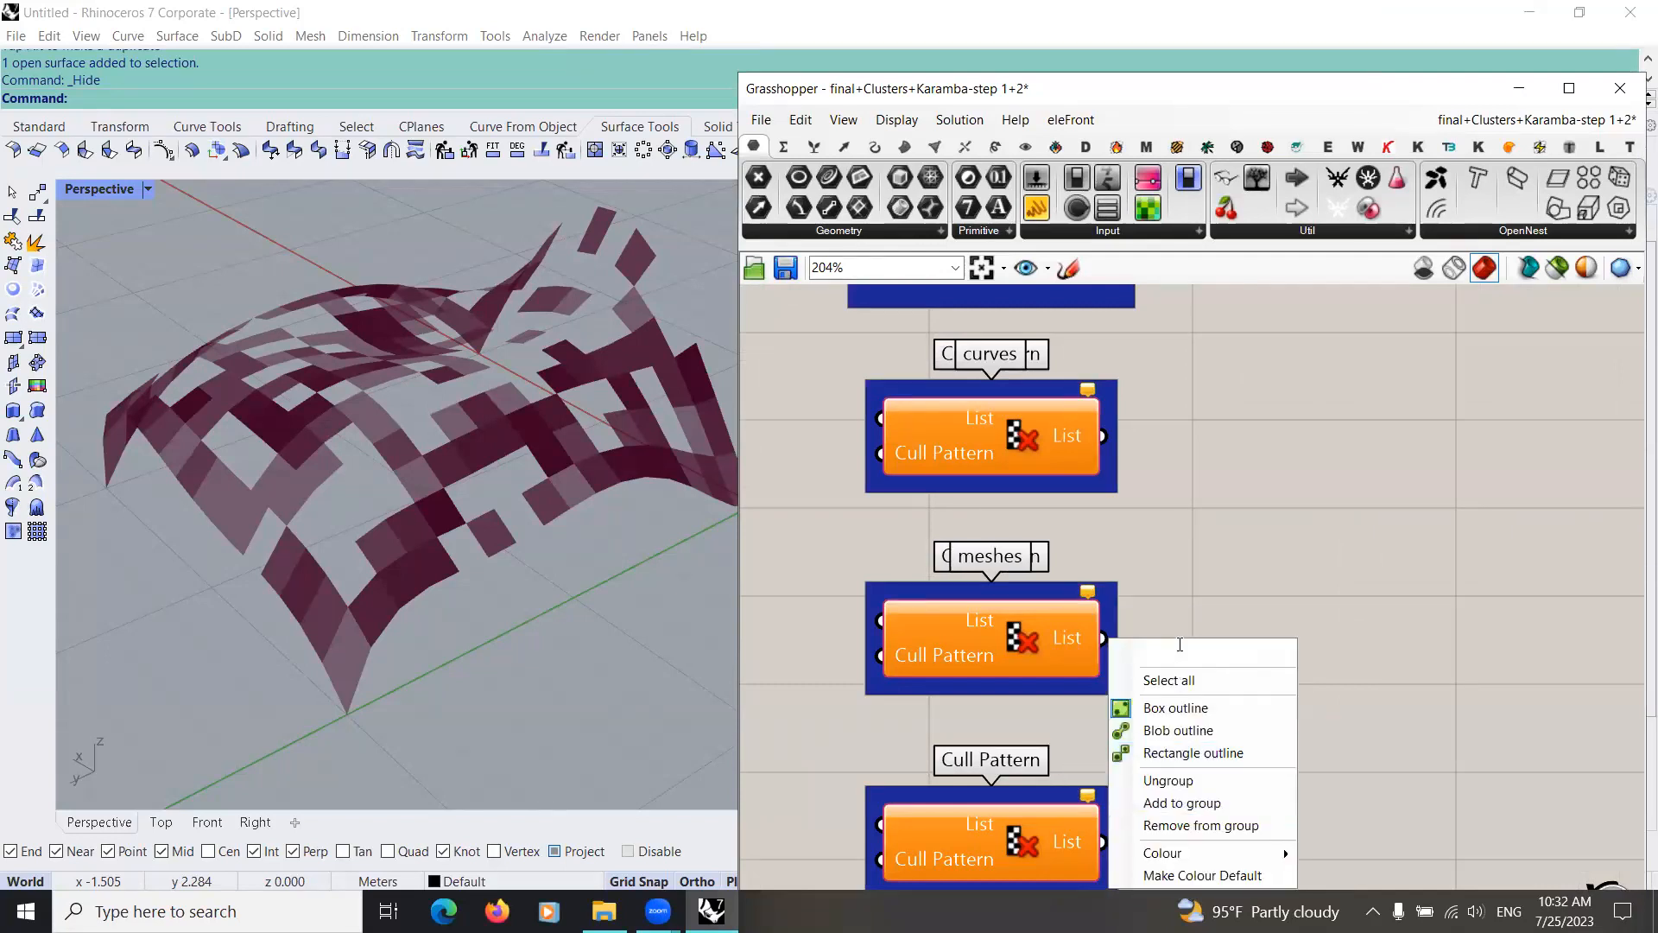
pyautogui.write('force value')
pyautogui.press('Return')
pyautogui.scroll(-3, 1257, 570)
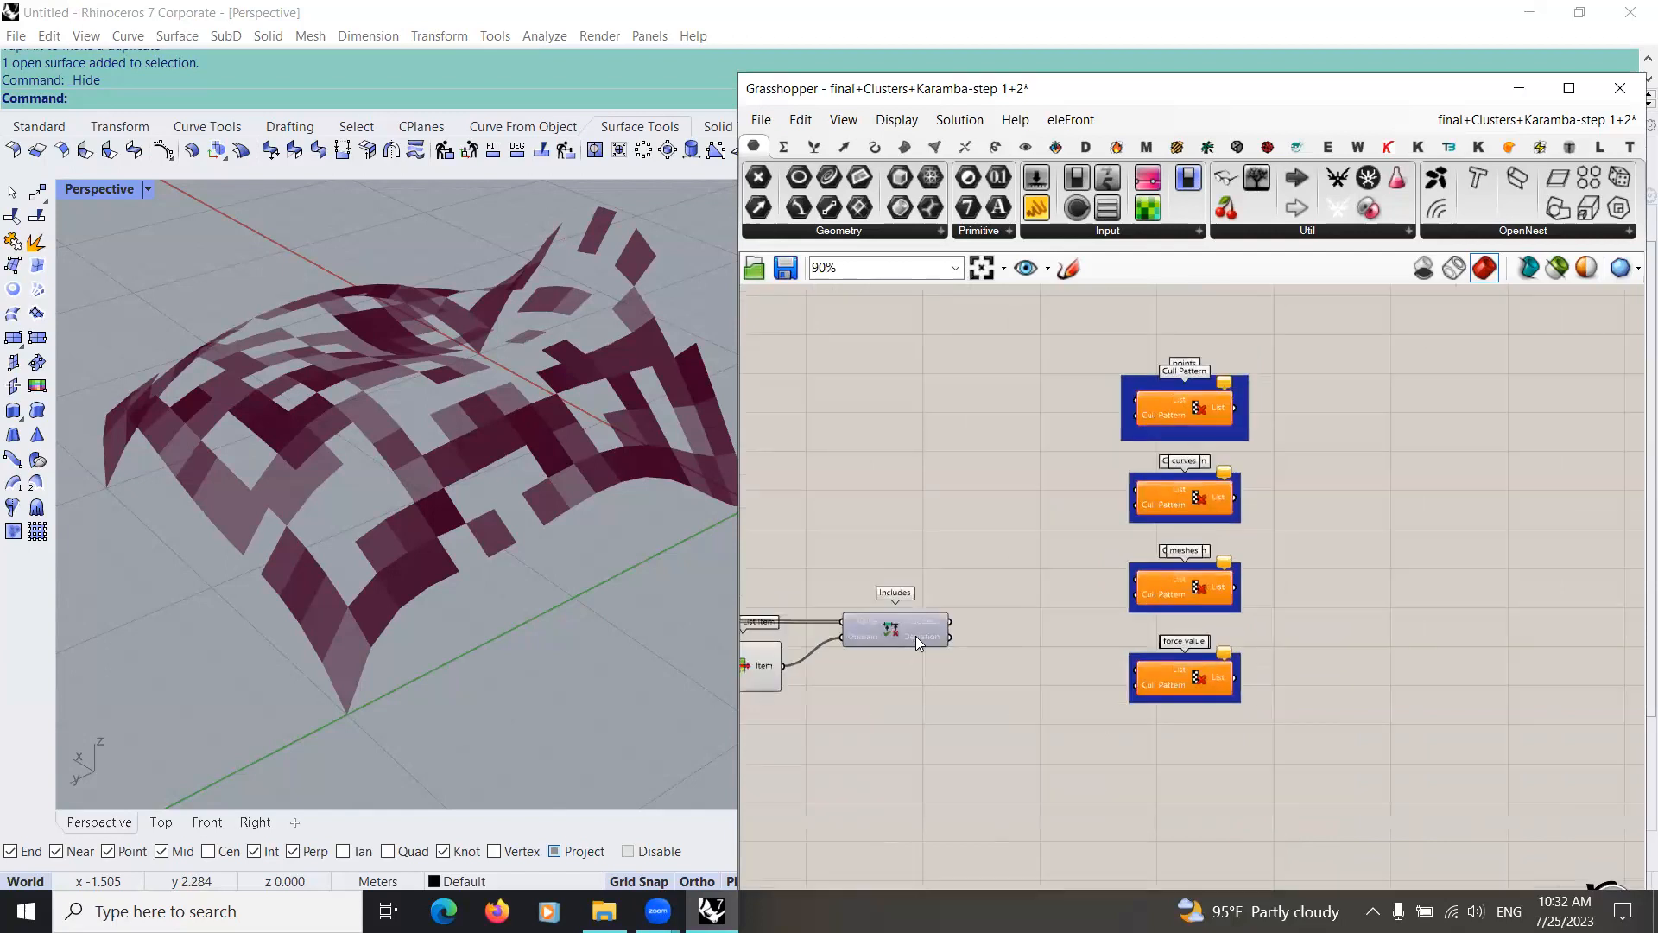
pyautogui.scroll(1, 1143, 609)
pyautogui.moveTo(915, 624); pyautogui.dragTo(923, 632)
pyautogui.moveTo(1003, 633)
pyautogui.mouseDown(button='right')
pyautogui.moveTo(872, 632)
pyautogui.moveTo(982, 622)
pyautogui.mouseUp(button='right')
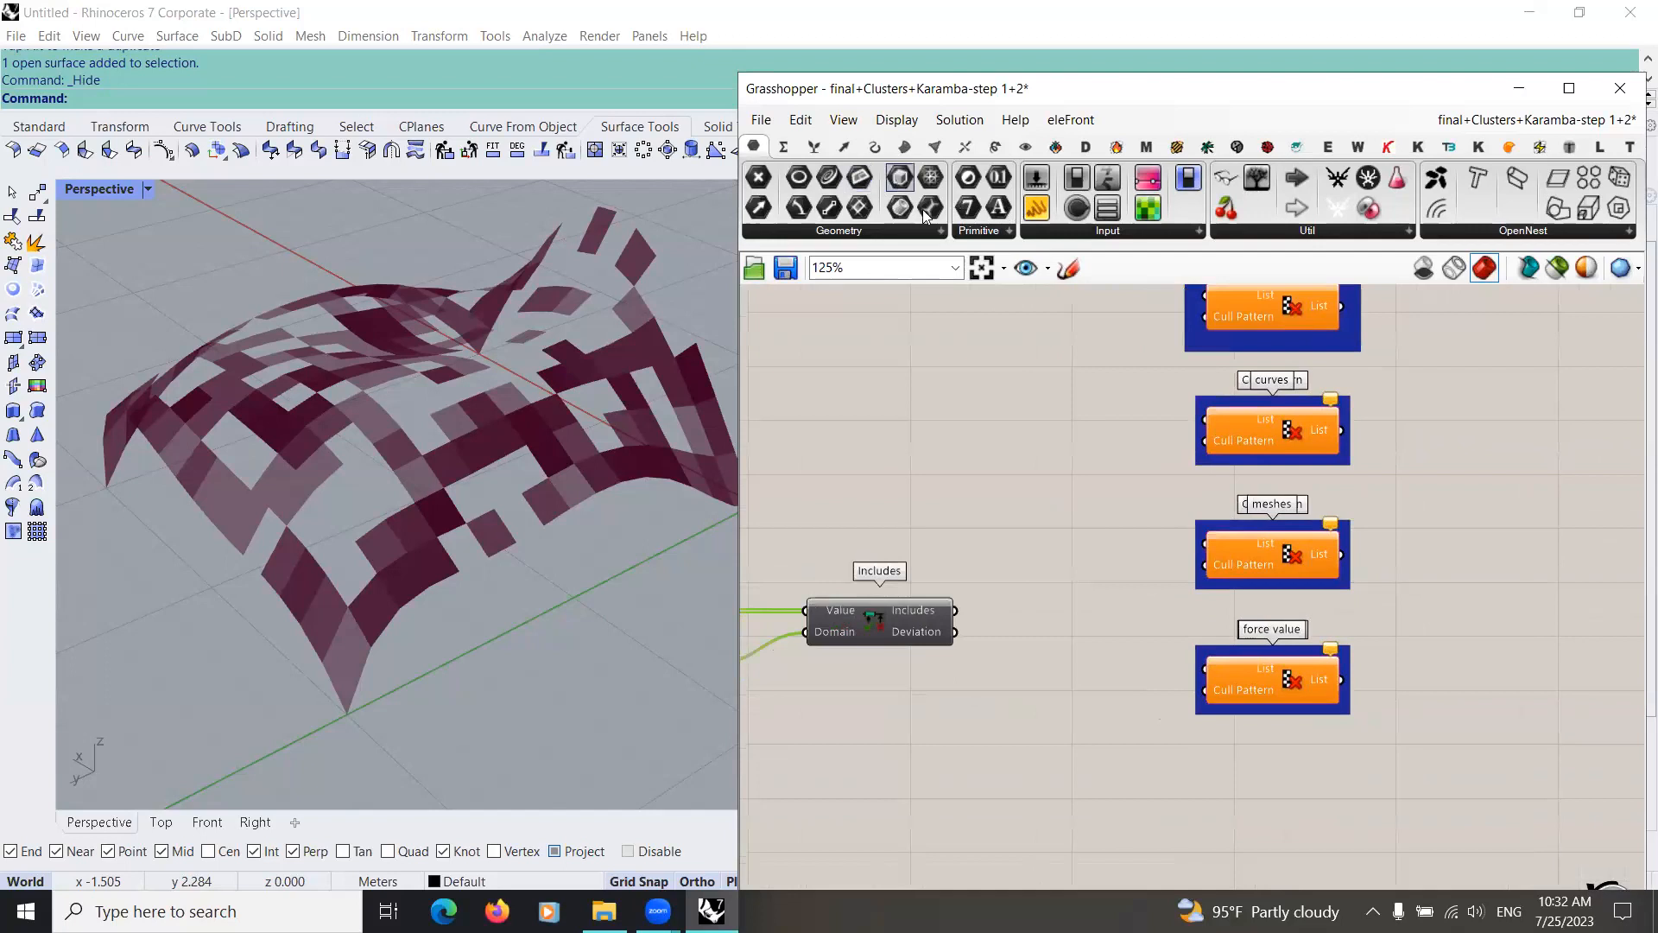
pyautogui.click(964, 615)
pyautogui.moveTo(967, 614); pyautogui.dragTo(1017, 641)
pyautogui.moveTo(1122, 695); pyautogui.dragTo(1062, 793)
pyautogui.press('Delete')
# Step: Connect the upstream point data to the List input of the Cull Pattern in the "points" group
pyautogui.scroll(-5, 1064, 775)
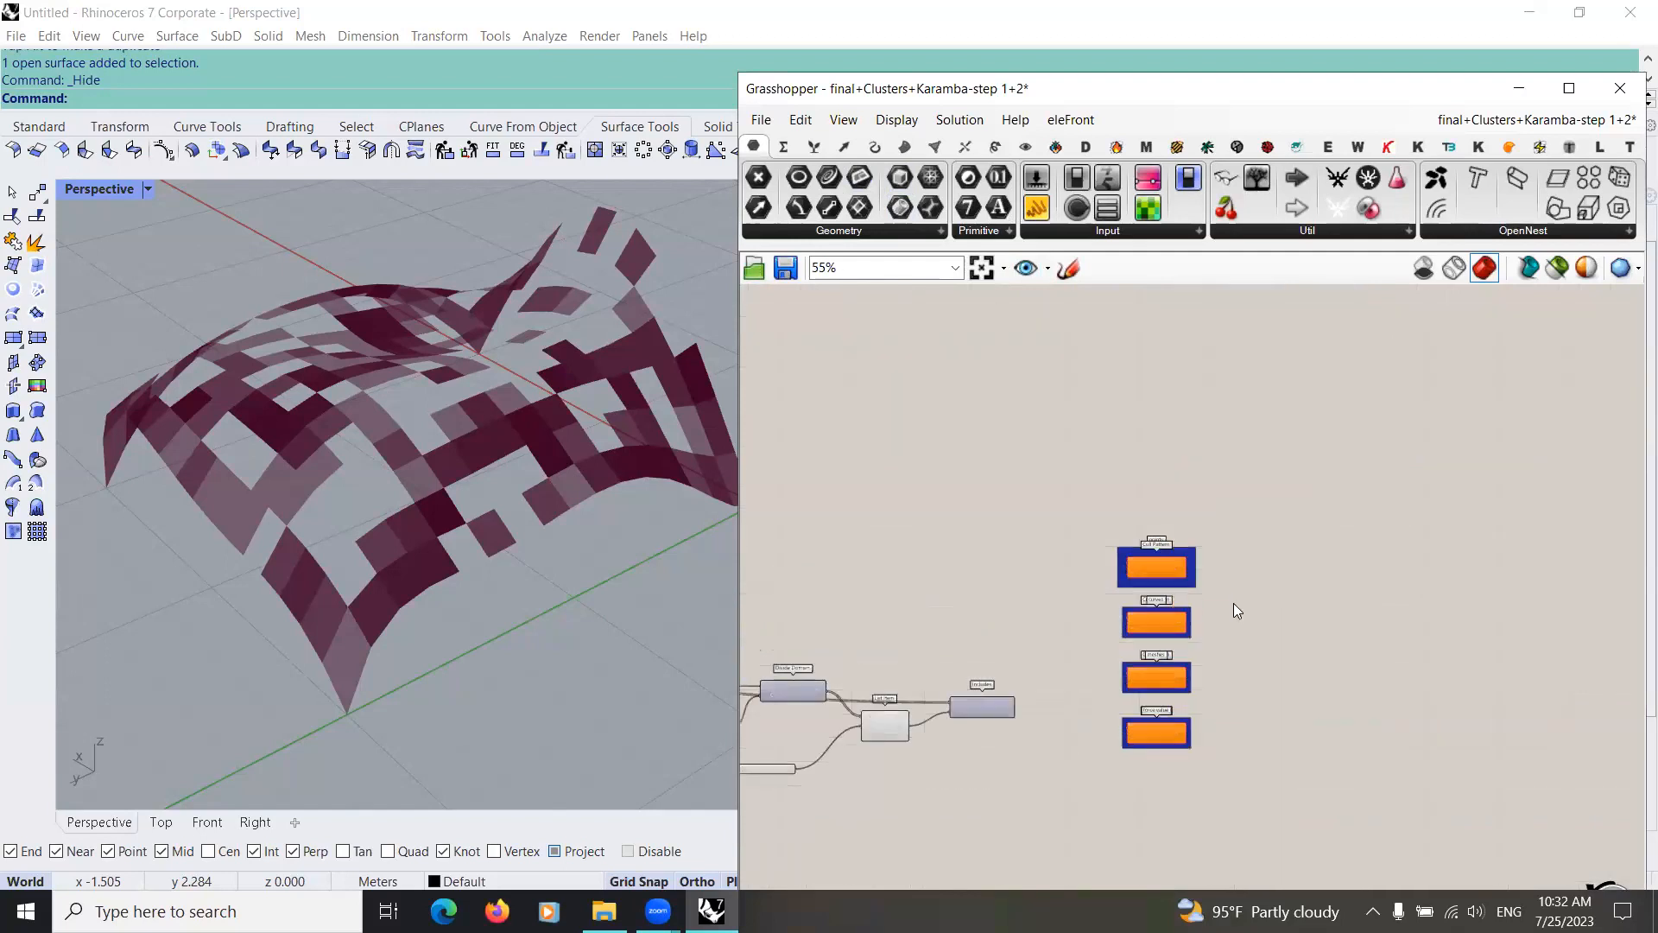
pyautogui.scroll(-3, 1122, 588)
pyautogui.scroll(3, 944, 481)
pyautogui.moveTo(824, 407); pyautogui.dragTo(832, 407)
pyautogui.moveTo(1074, 479); pyautogui.dragTo(1284, 471)
pyautogui.scroll(5, 1340, 513)
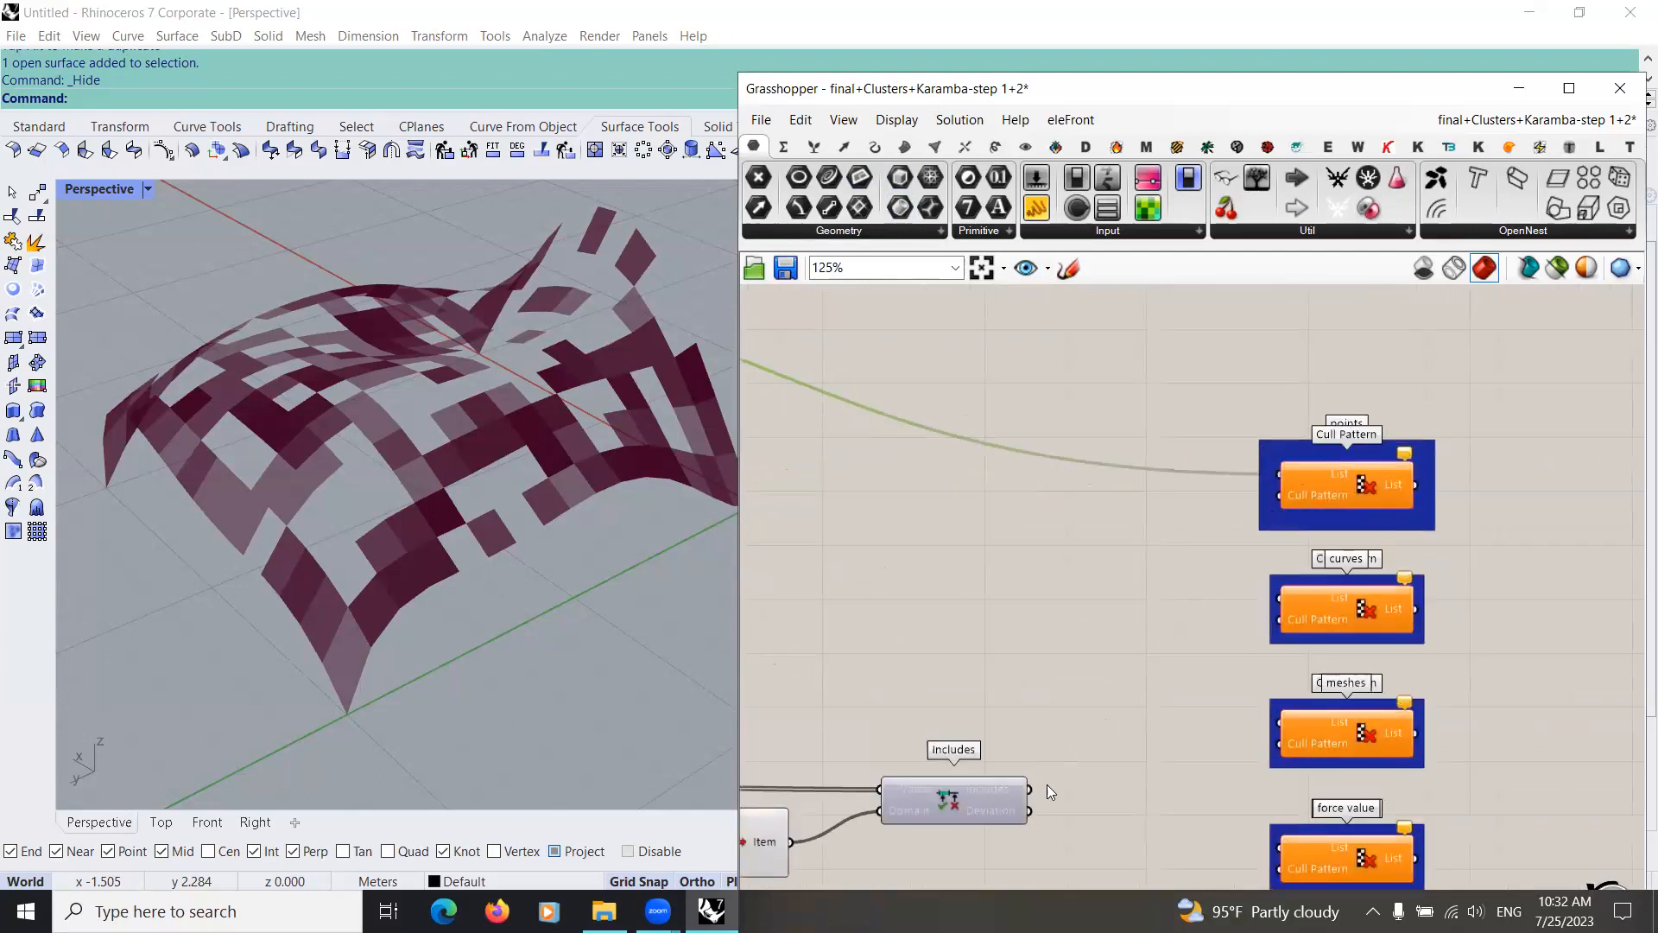
# Step: Connect the Includes result to the Cull Pattern input in the "points" group and preview the culled points
pyautogui.moveTo(1028, 789); pyautogui.dragTo(1280, 495)
pyautogui.moveTo(898, 648); pyautogui.dragTo(860, 556, button='right')
pyautogui.moveTo(521, 511); pyautogui.dragTo(501, 565, button='right')
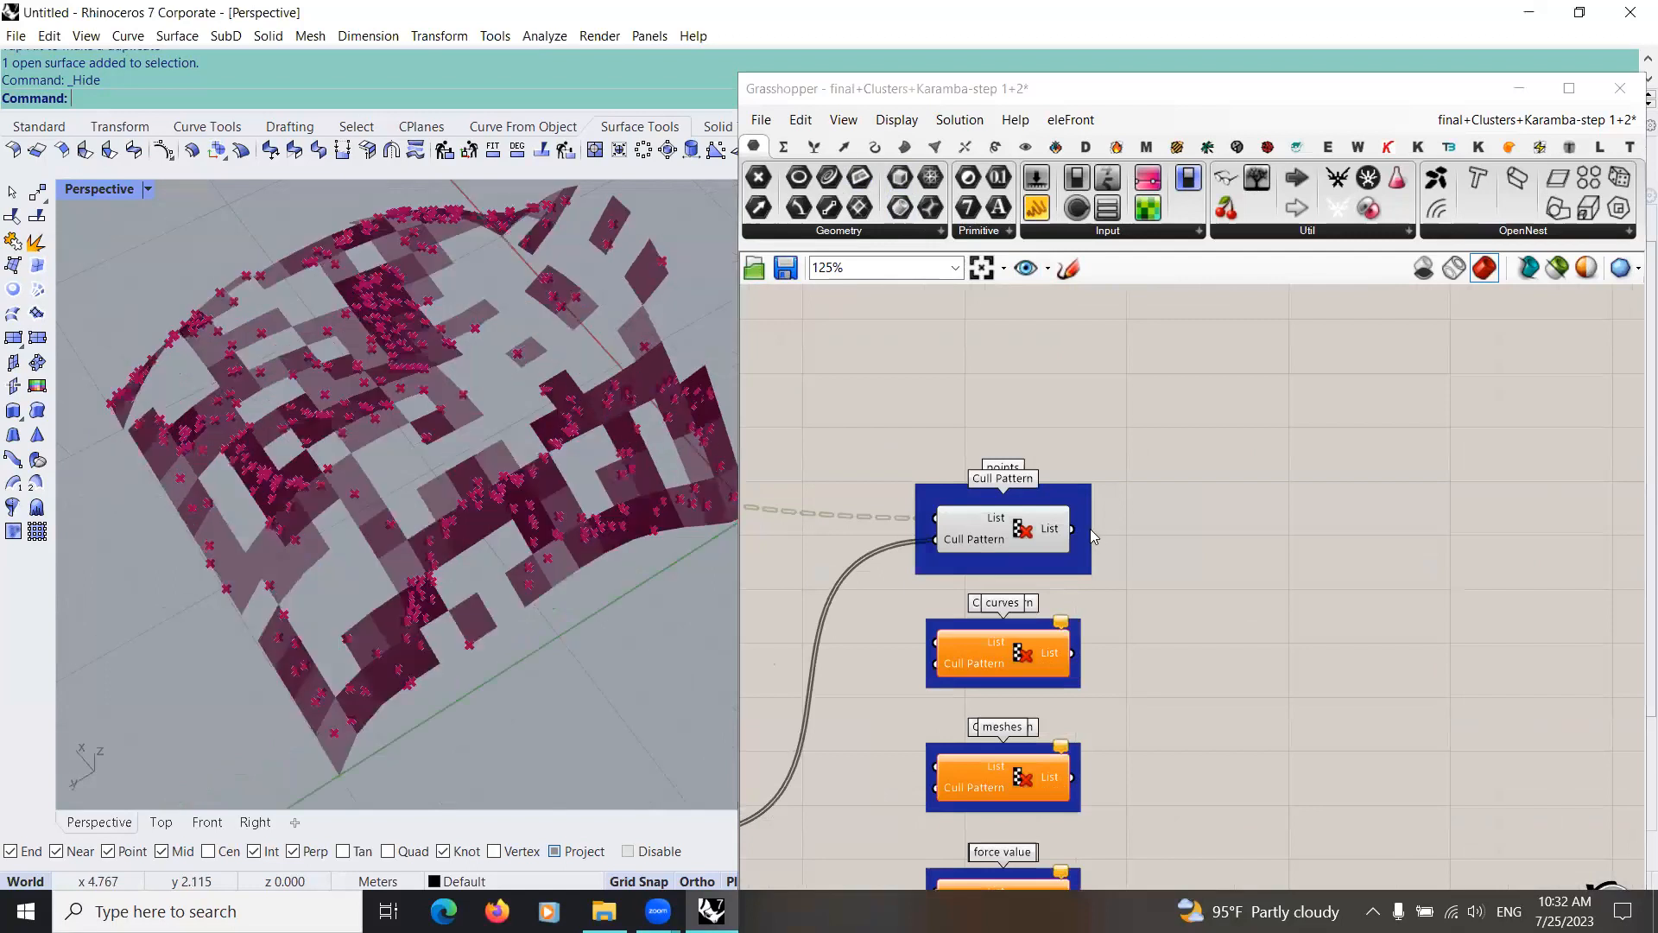
pyautogui.click(1035, 537)
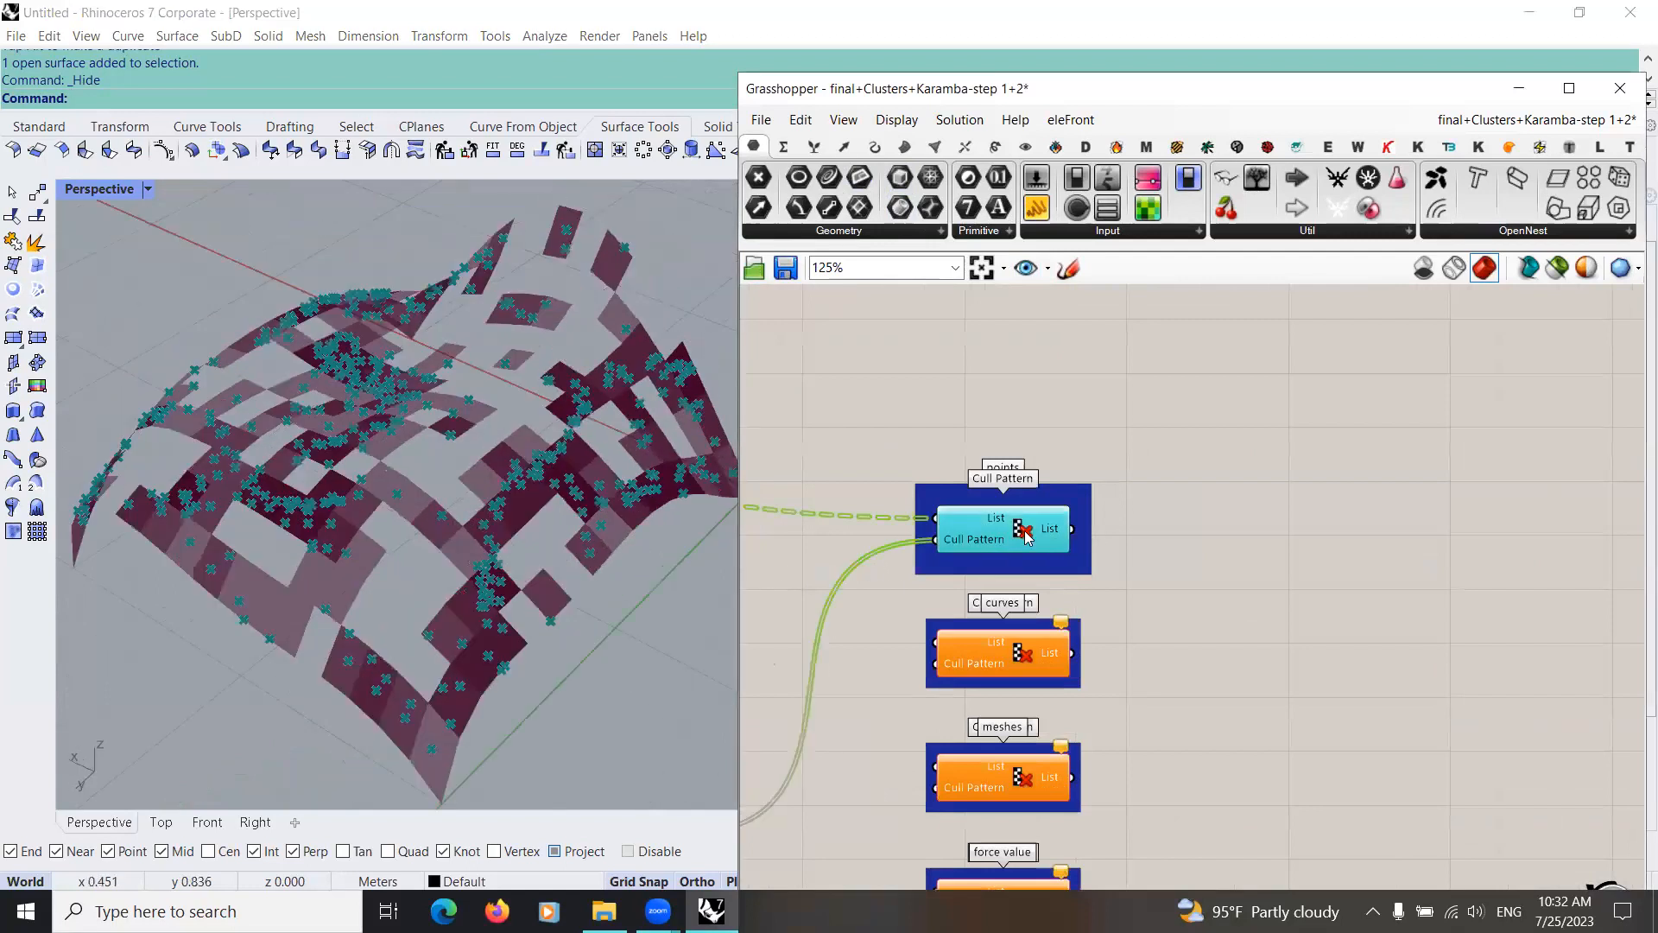
# Step: Add a Point parameter beside the "points" group and feed it from that Cull Pattern's List output
pyautogui.moveTo(1026, 536); pyautogui.dragTo(1347, 430)
pyautogui.click(752, 177)
pyautogui.click(1209, 516)
pyautogui.scroll(-4, 1044, 534)
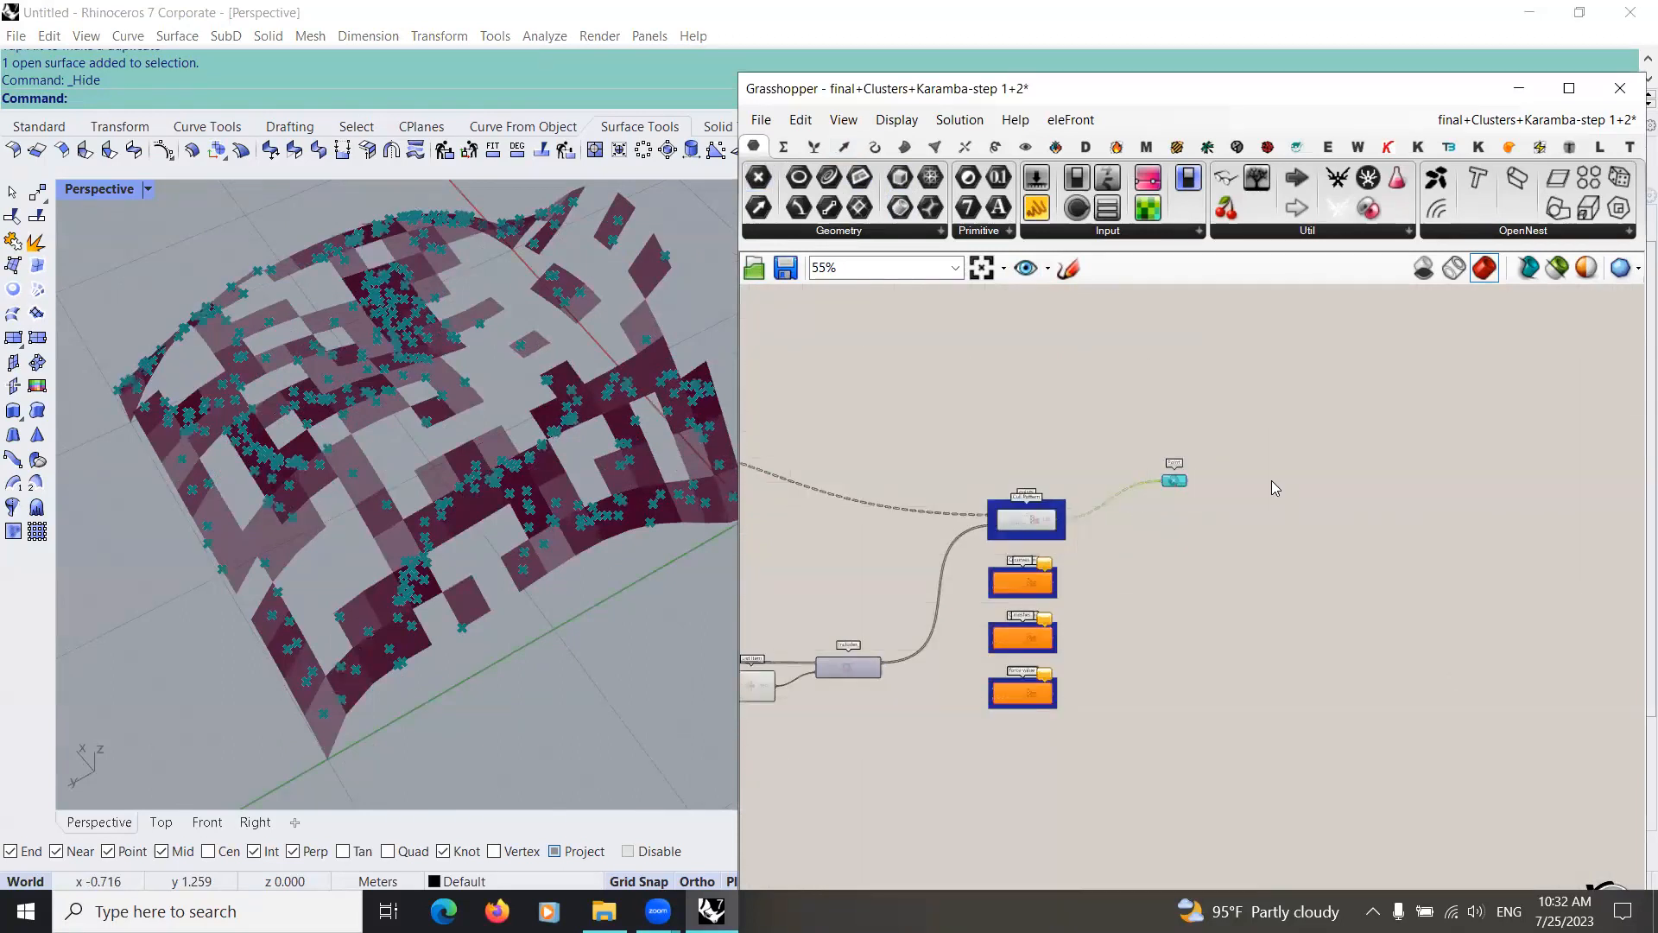
pyautogui.moveTo(1174, 480); pyautogui.dragTo(1195, 490)
# Step: Connect the upstream curve data to the List input of the Cull Pattern in the "curves" group
pyautogui.moveTo(930, 602); pyautogui.dragTo(1125, 615, button='right')
pyautogui.scroll(-3, 1124, 613)
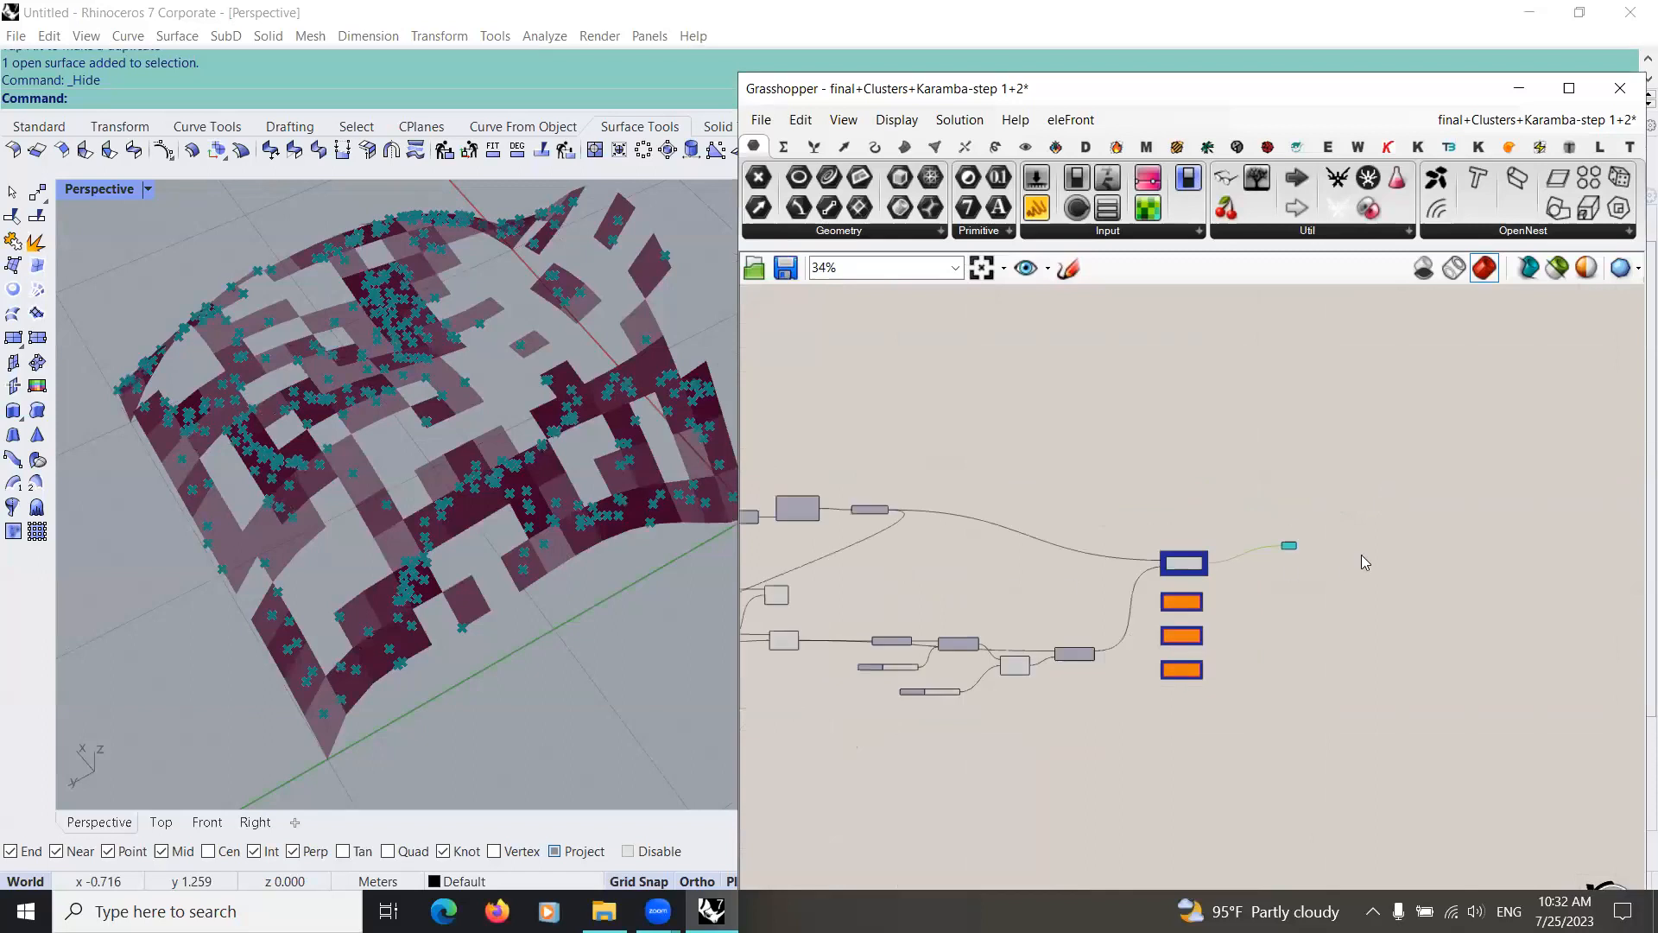
pyautogui.scroll(3, 1148, 527)
pyautogui.moveTo(1192, 575); pyautogui.dragTo(914, 484, button='right')
pyautogui.scroll(2, 913, 484)
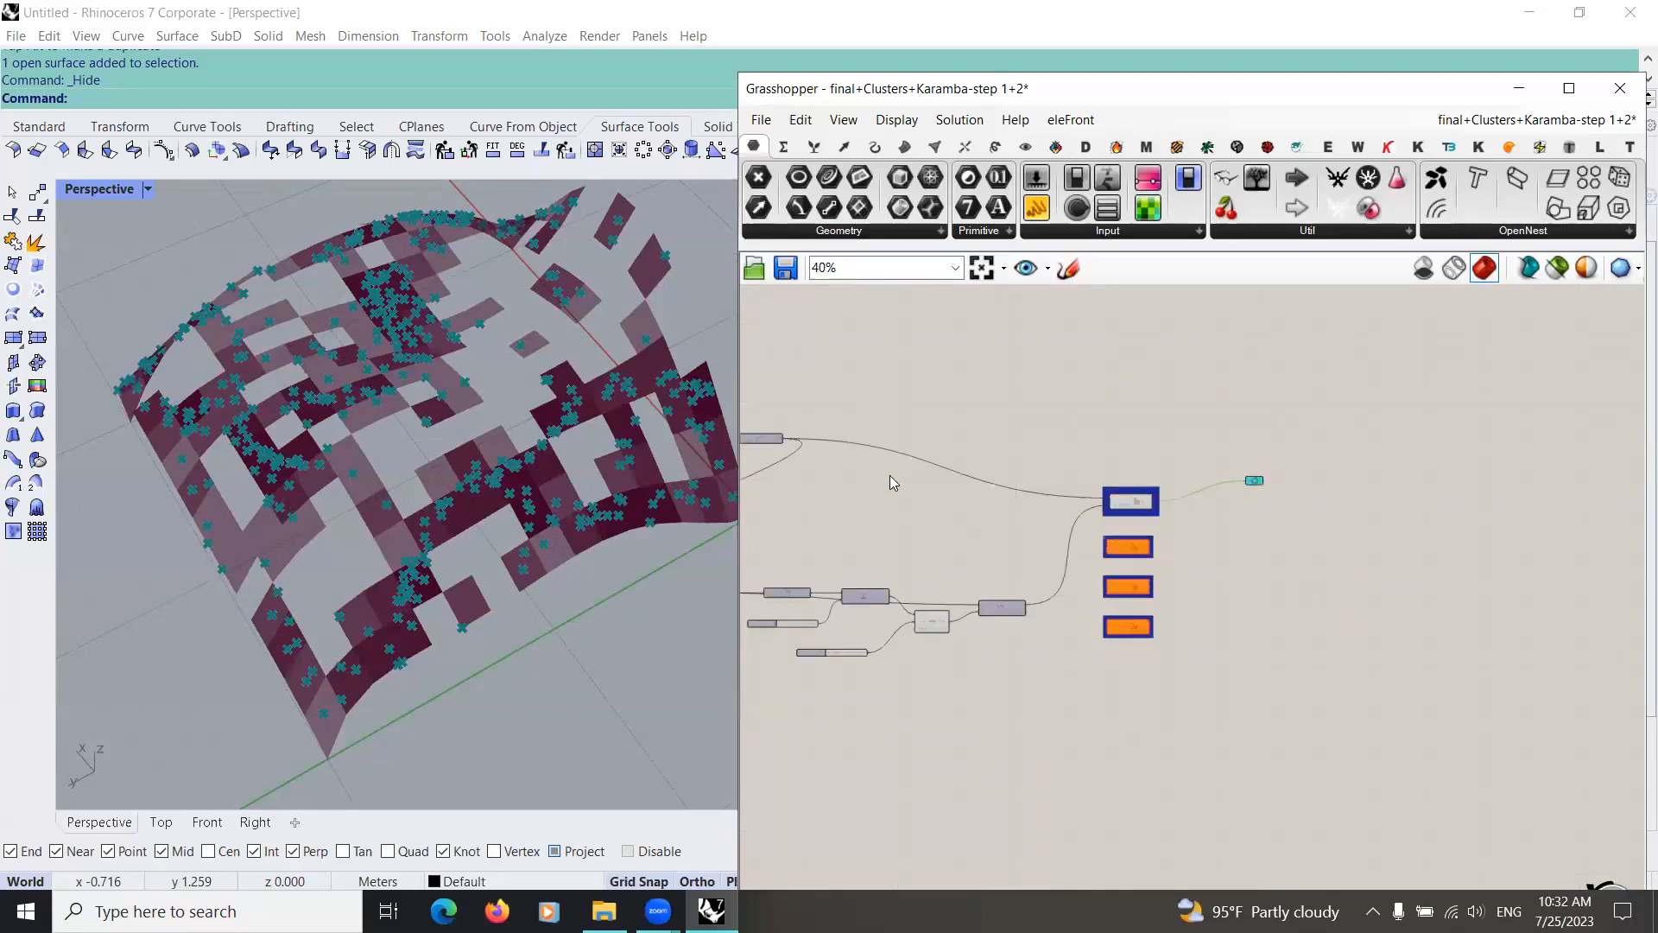
pyautogui.scroll(-4, 914, 483)
pyautogui.scroll(4, 926, 399)
pyautogui.moveTo(956, 383); pyautogui.dragTo(1282, 653)
pyautogui.scroll(1, 1209, 615)
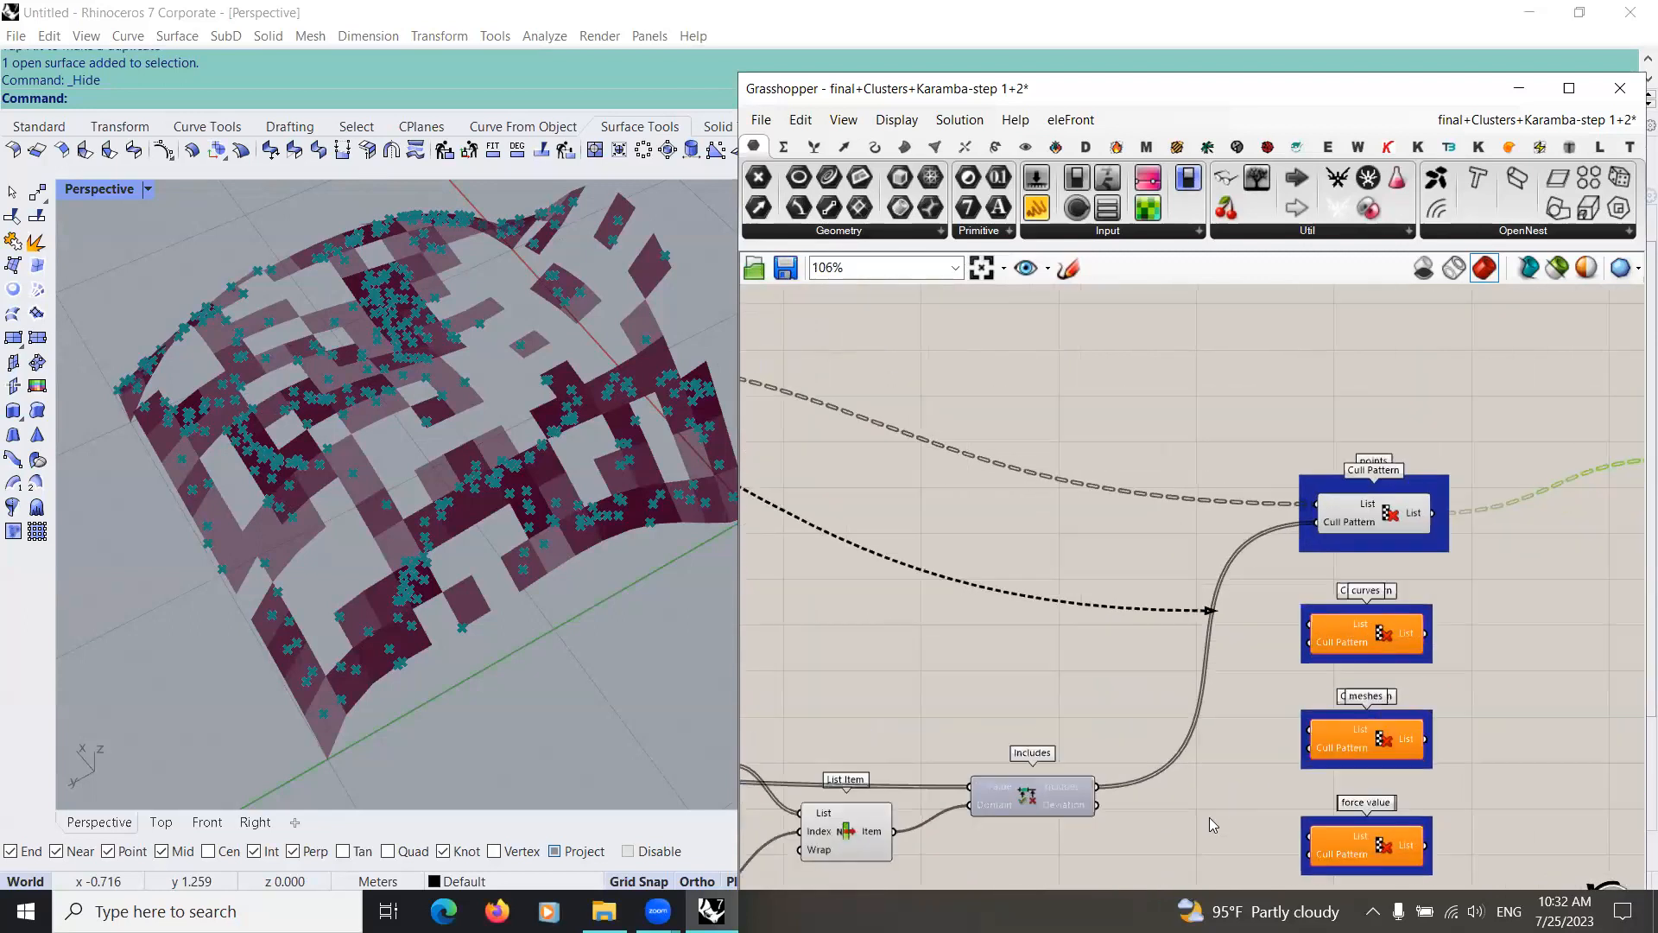
pyautogui.moveTo(1058, 764); pyautogui.dragTo(976, 737, button='right')
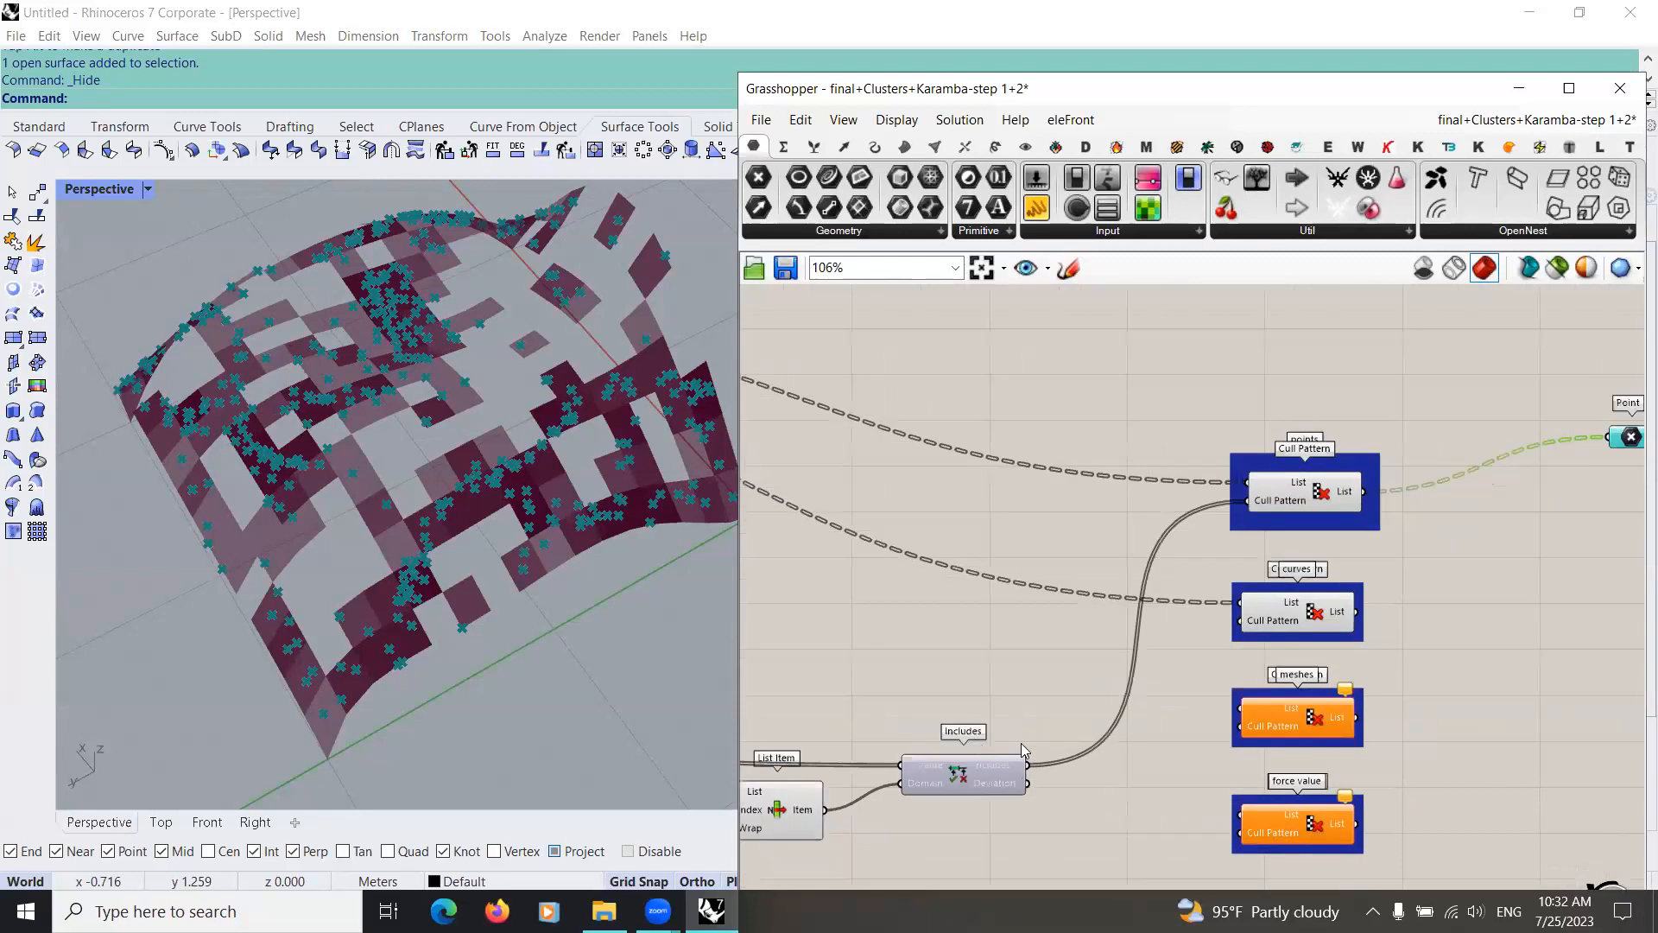
# Step: Connect the Includes result to the Cull Pattern input in the "curves" group and preview the culled curves
pyautogui.scroll(1, 1022, 749)
pyautogui.moveTo(1015, 762); pyautogui.dragTo(1227, 618)
pyautogui.moveTo(1199, 667); pyautogui.dragTo(1013, 656, button='right')
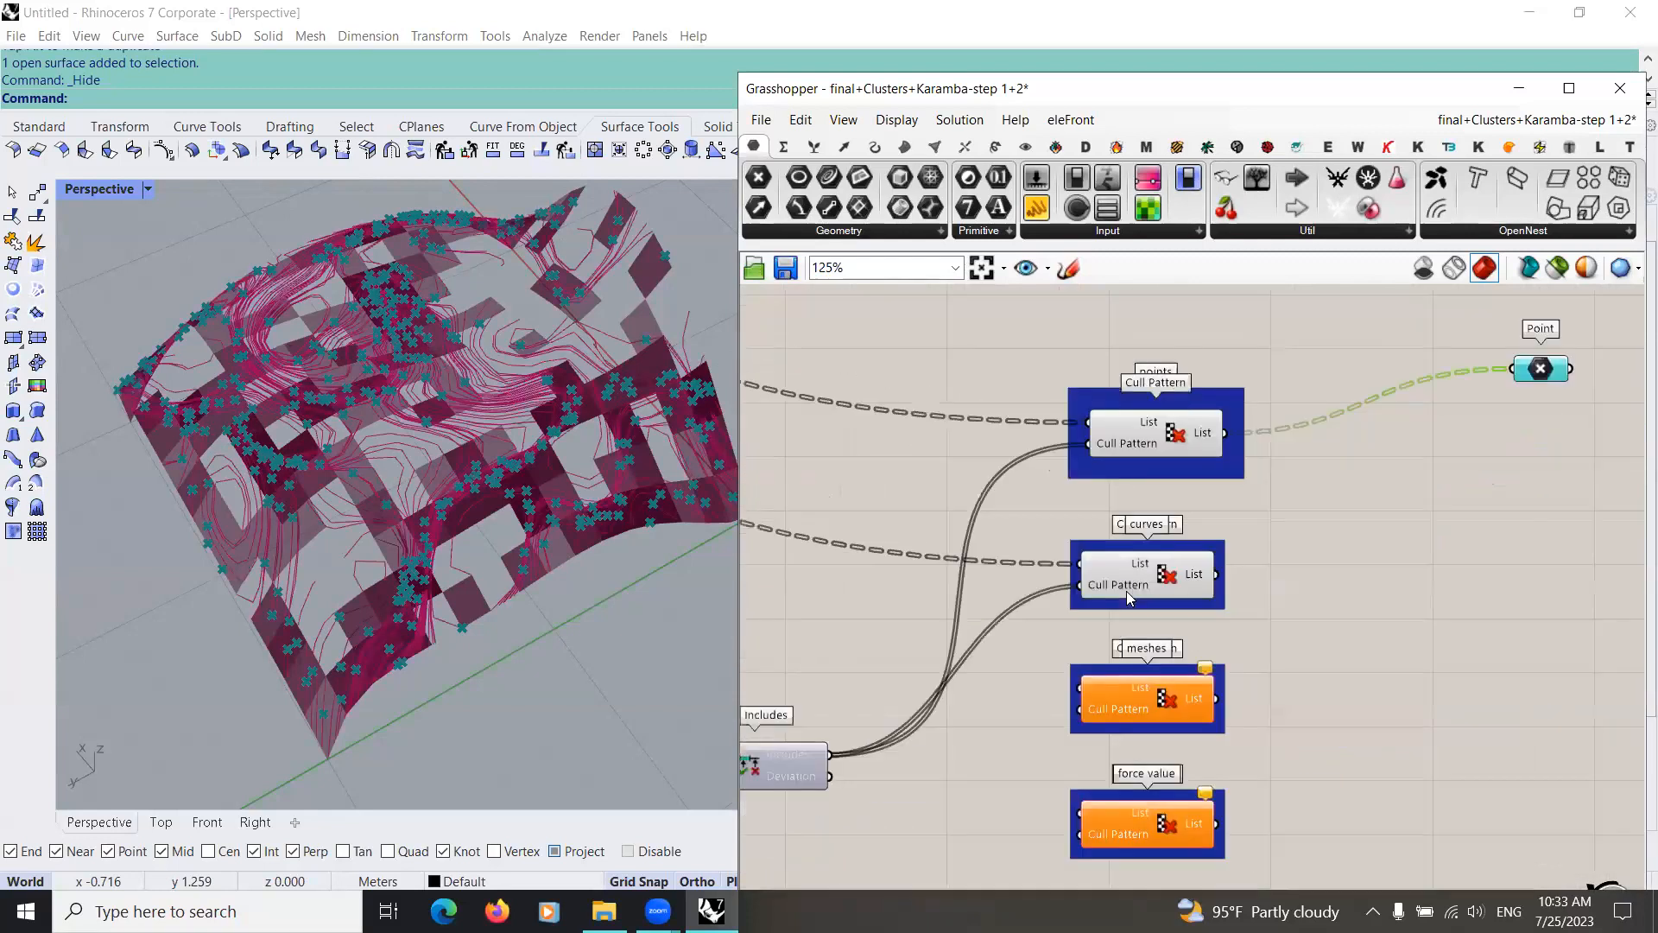
pyautogui.click(1152, 581)
pyautogui.moveTo(1113, 621); pyautogui.dragTo(1098, 622, button='right')
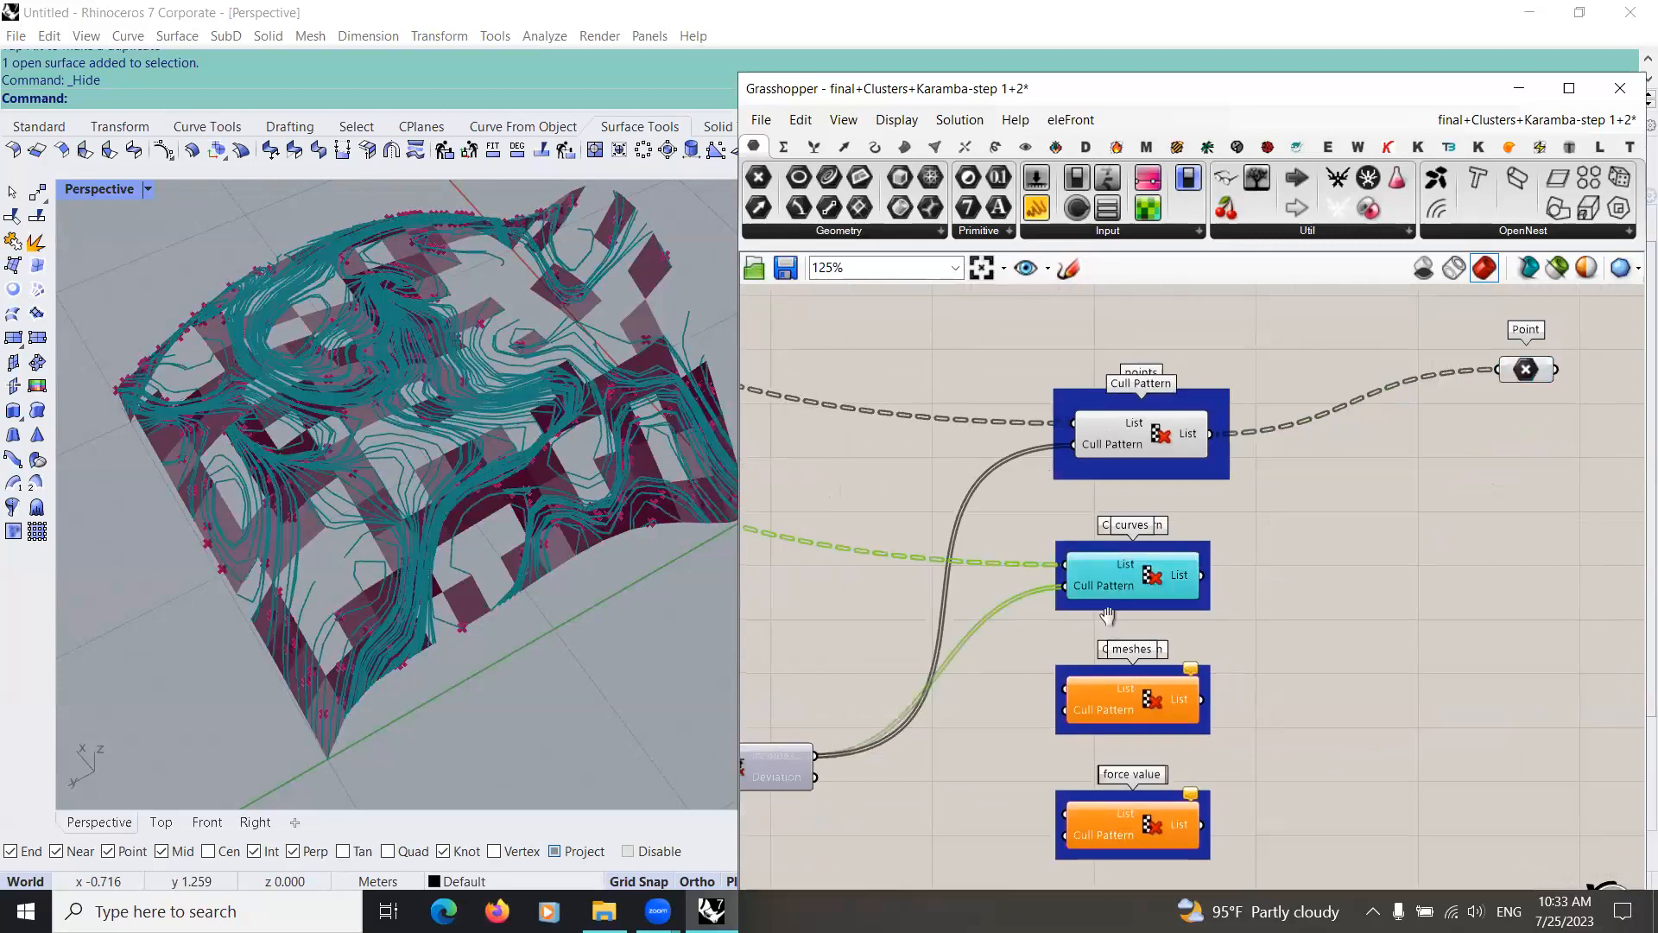
# Step: Examine the wires feeding the "curves" Cull Pattern and the open inputs of the "meshes" Cull Pattern
pyautogui.moveTo(967, 751); pyautogui.dragTo(1045, 684, button='right')
pyautogui.click(1045, 684)
pyautogui.scroll(-3, 1045, 684)
pyautogui.moveTo(893, 609); pyautogui.dragTo(936, 691, button='right')
pyautogui.click(1270, 550)
pyautogui.scroll(4, 941, 690)
pyautogui.moveTo(1021, 590); pyautogui.dragTo(986, 586, button='right')
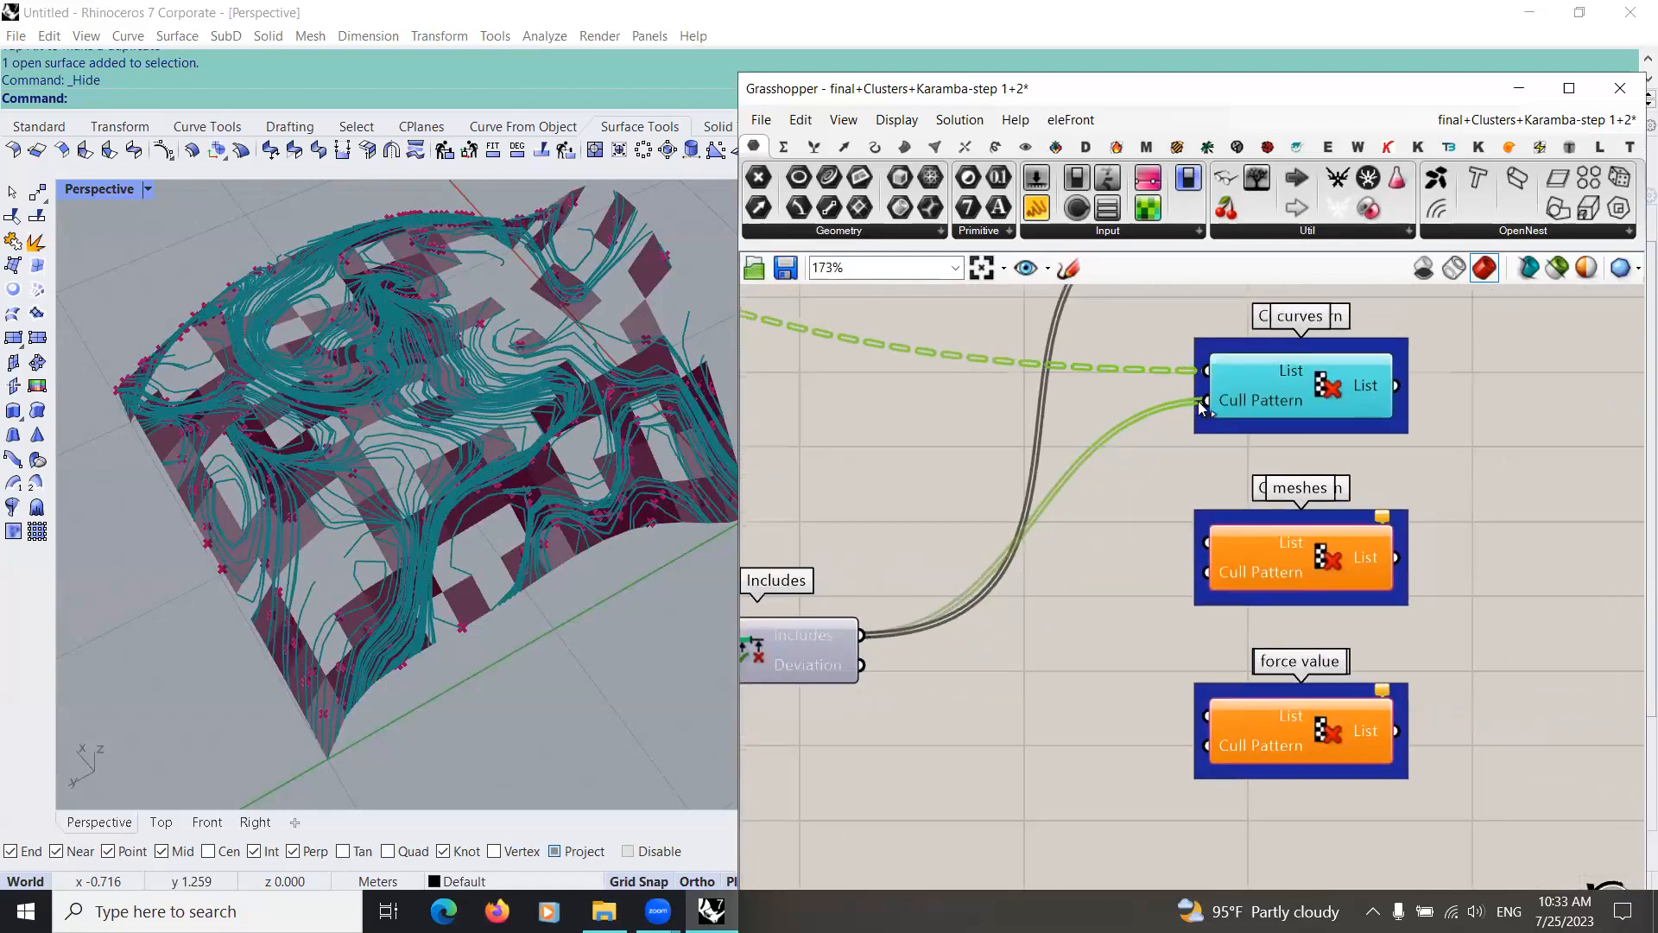
pyautogui.moveTo(862, 663); pyautogui.dragTo(1075, 552)
pyautogui.scroll(-3, 1097, 571)
pyautogui.scroll(5, 1272, 529)
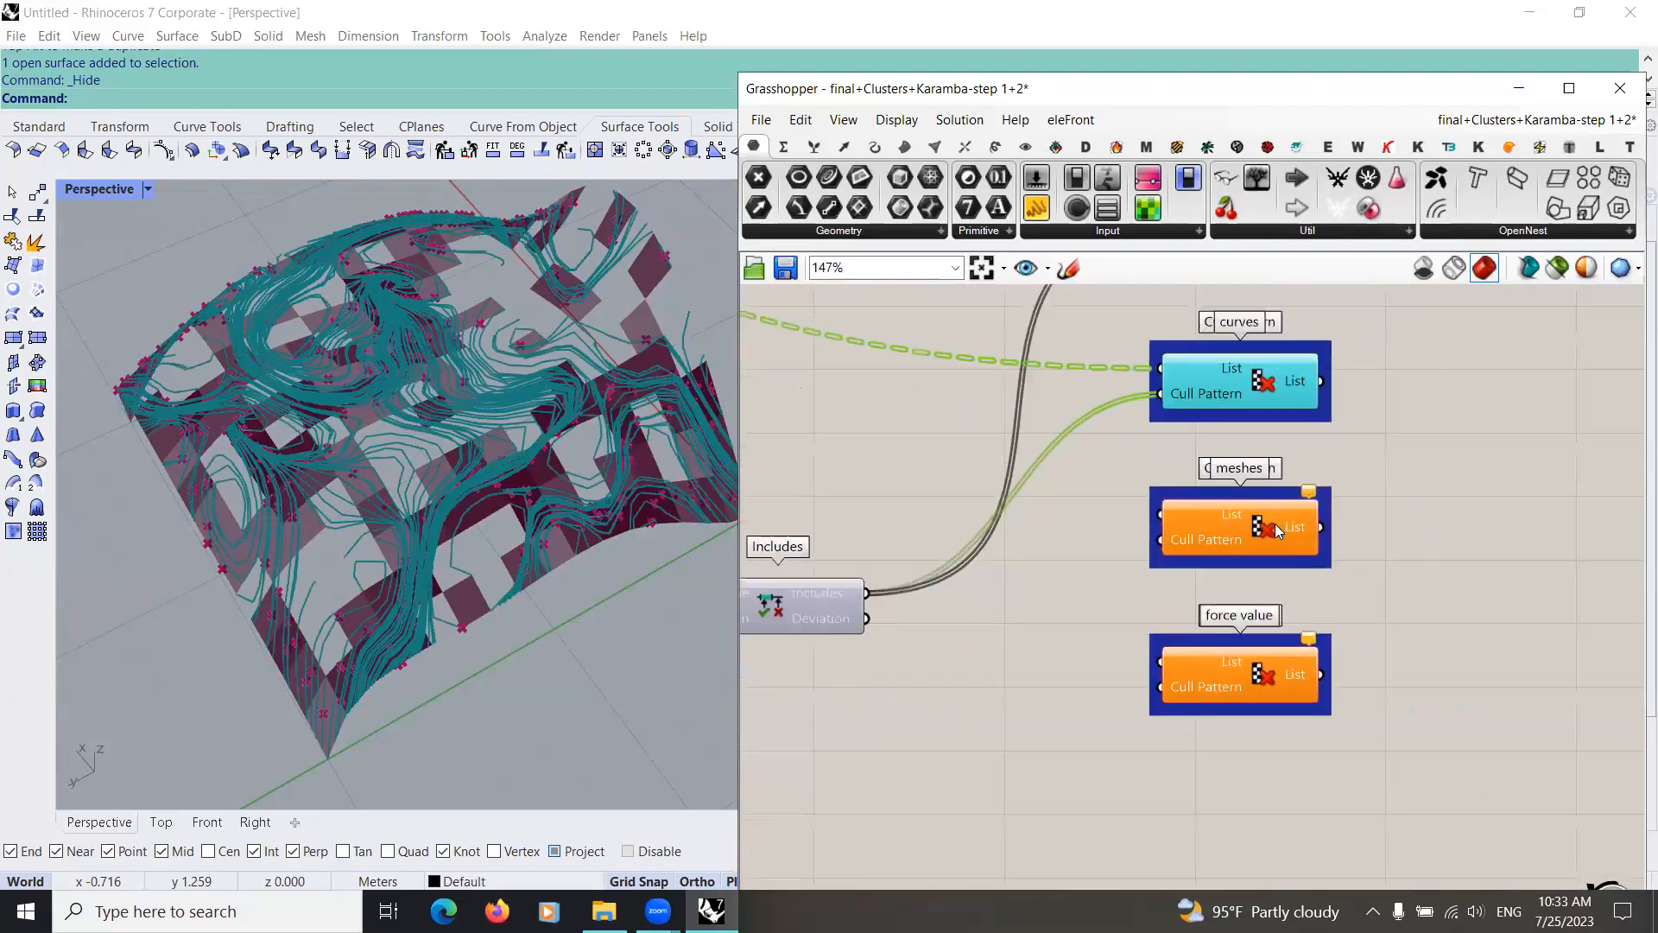
pyautogui.moveTo(1311, 531); pyautogui.dragTo(1173, 534, button='right')
pyautogui.scroll(-3, 1175, 542)
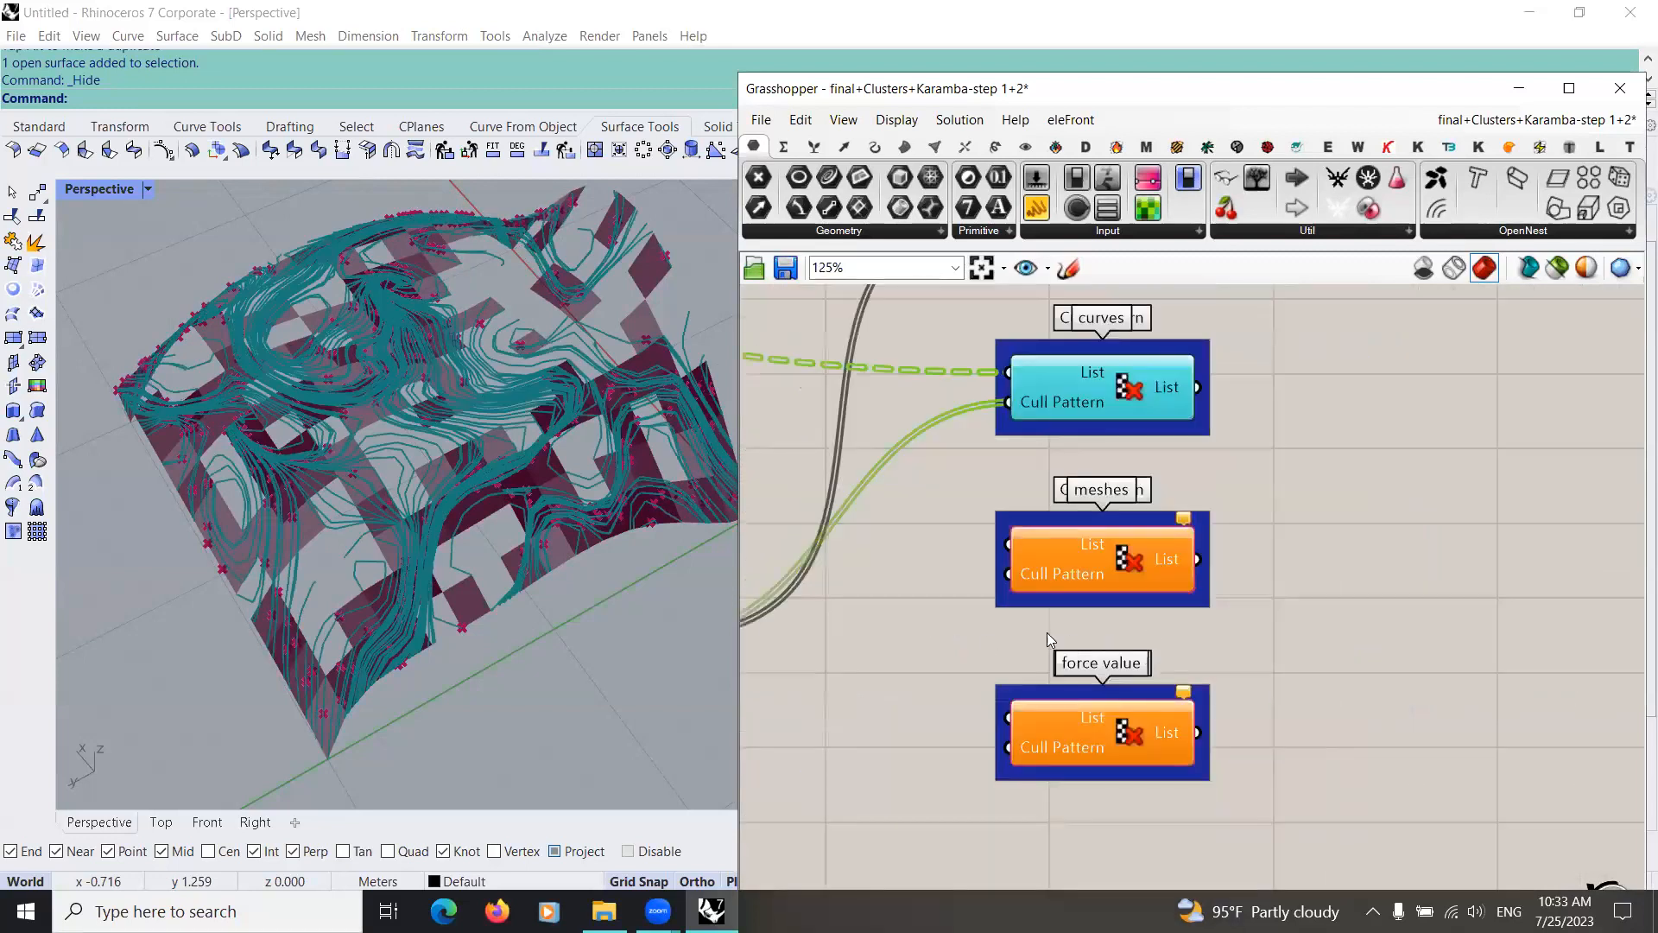
# Step: Connect the output of the List Item after Mesh Explode to the List input in the "meshes" group
pyautogui.scroll(-5, 1154, 669)
pyautogui.moveTo(1154, 669); pyautogui.dragTo(1391, 679, button='right')
pyautogui.moveTo(878, 528); pyautogui.dragTo(1192, 543, button='right')
pyautogui.moveTo(1026, 596); pyautogui.dragTo(1157, 600, button='right')
pyautogui.scroll(3, 985, 571)
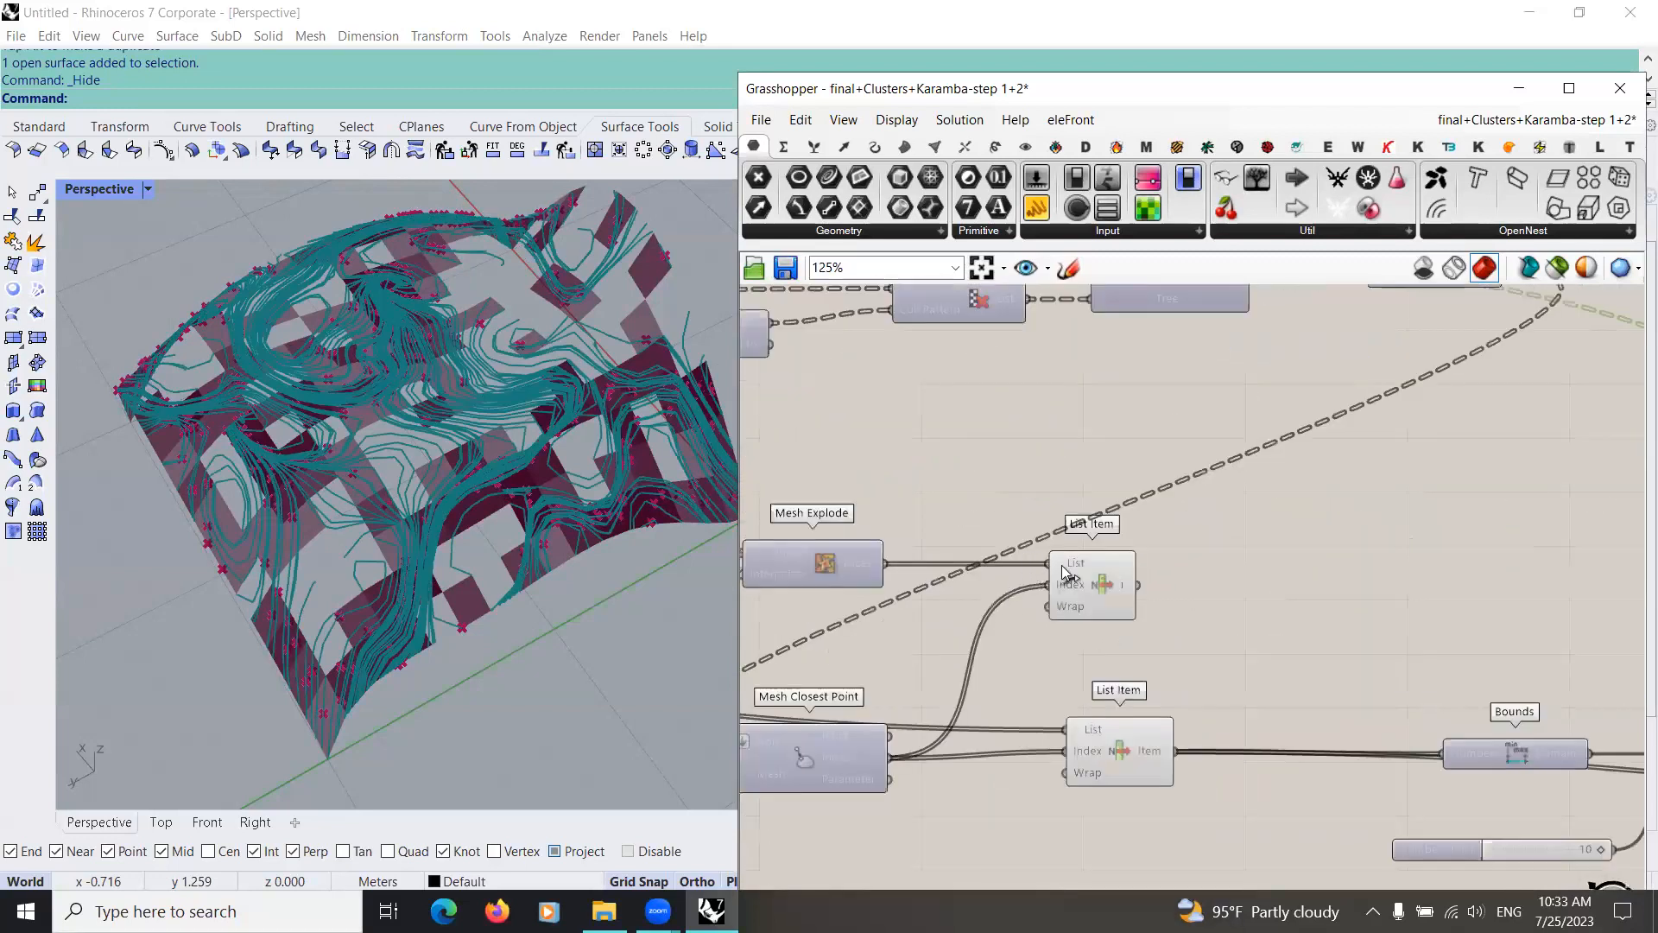
pyautogui.moveTo(898, 569); pyautogui.dragTo(808, 548, button='right')
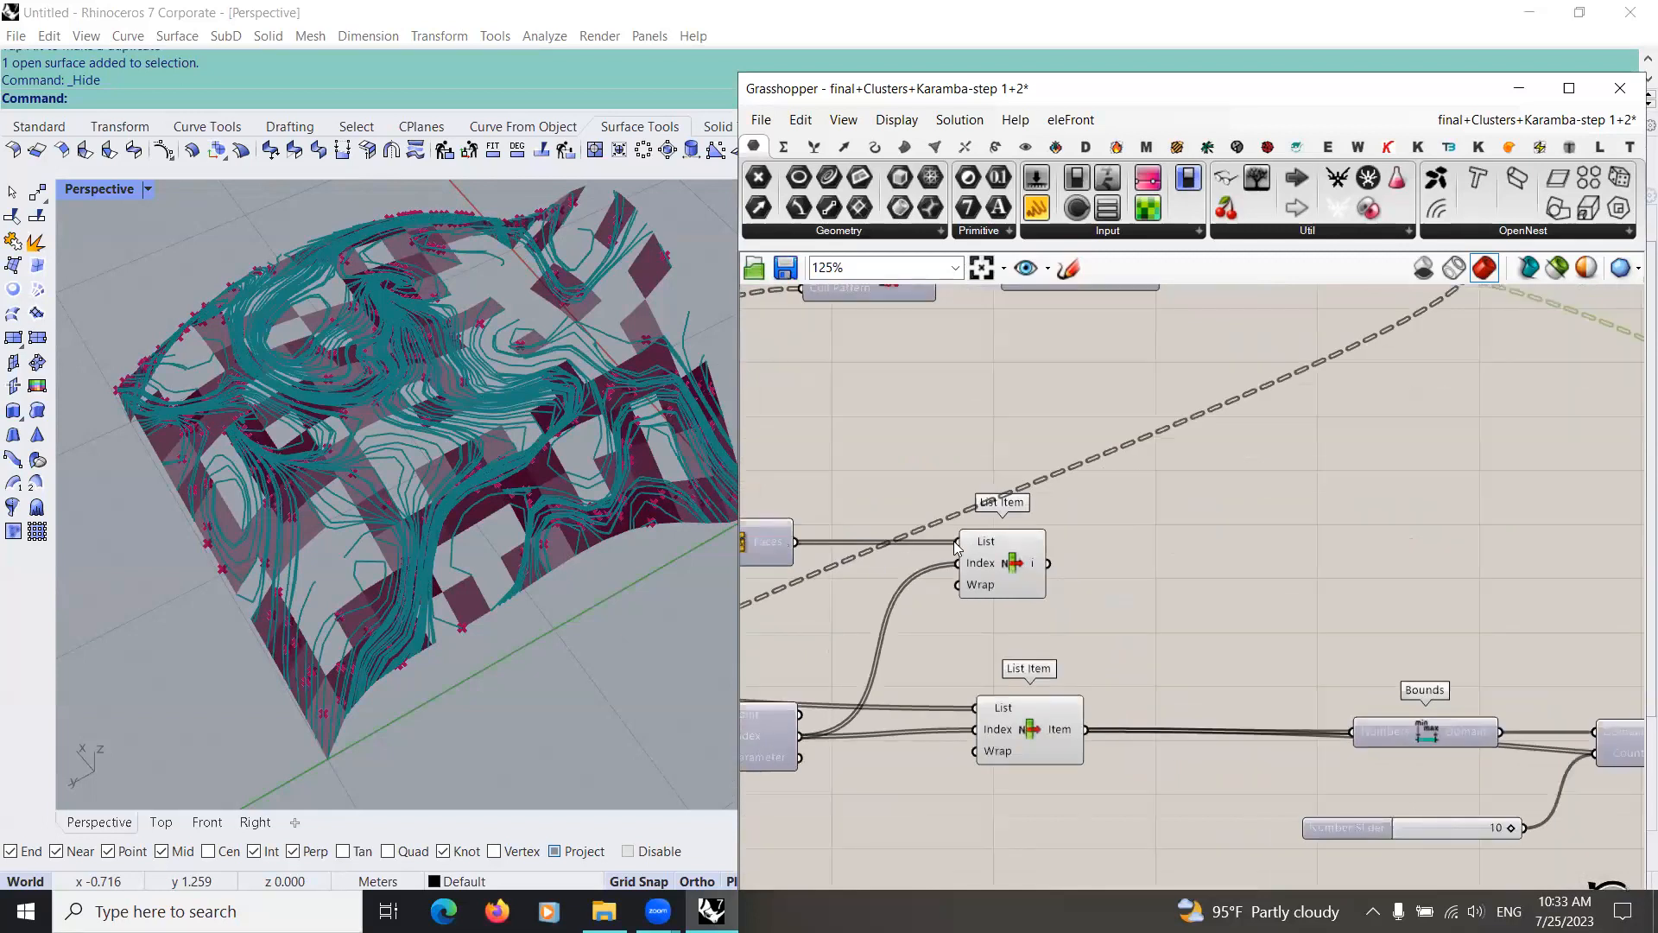
pyautogui.scroll(-3, 955, 548)
pyautogui.moveTo(1637, 637); pyautogui.dragTo(1291, 641)
# Step: Connect the Includes result to the Cull Pattern input in the "meshes" group and preview the culled meshes
pyautogui.moveTo(1132, 677); pyautogui.dragTo(1285, 649)
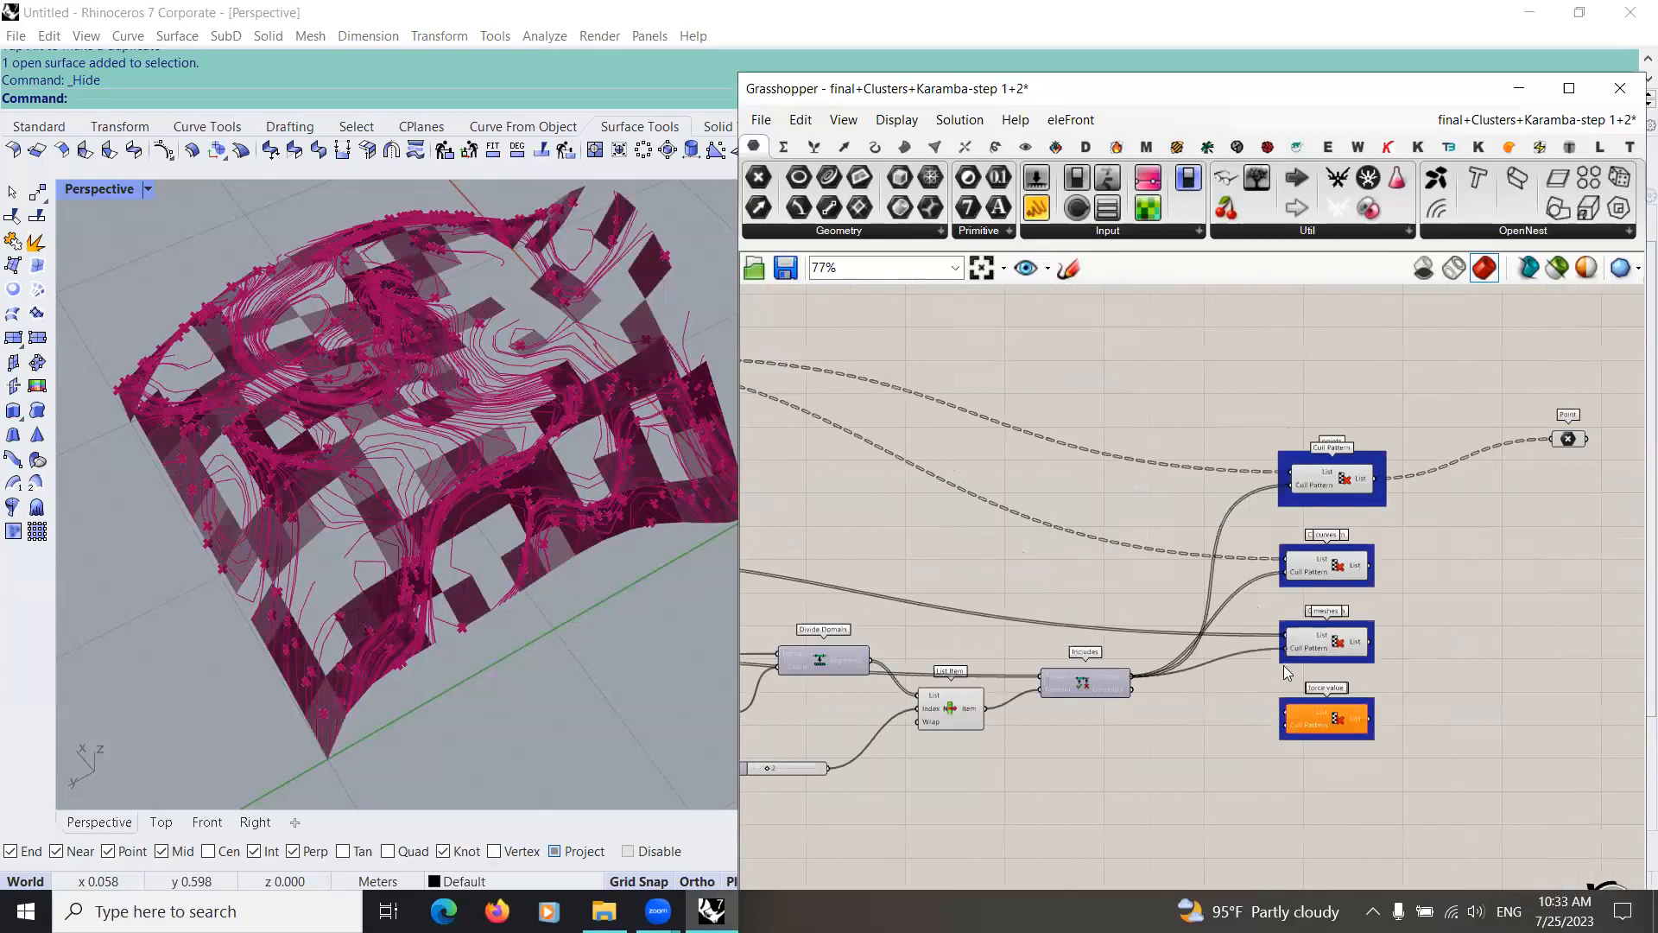
pyautogui.moveTo(1077, 648); pyautogui.dragTo(864, 640, button='right')
pyautogui.click(1101, 637)
pyautogui.moveTo(551, 546); pyautogui.dragTo(488, 647, button='right')
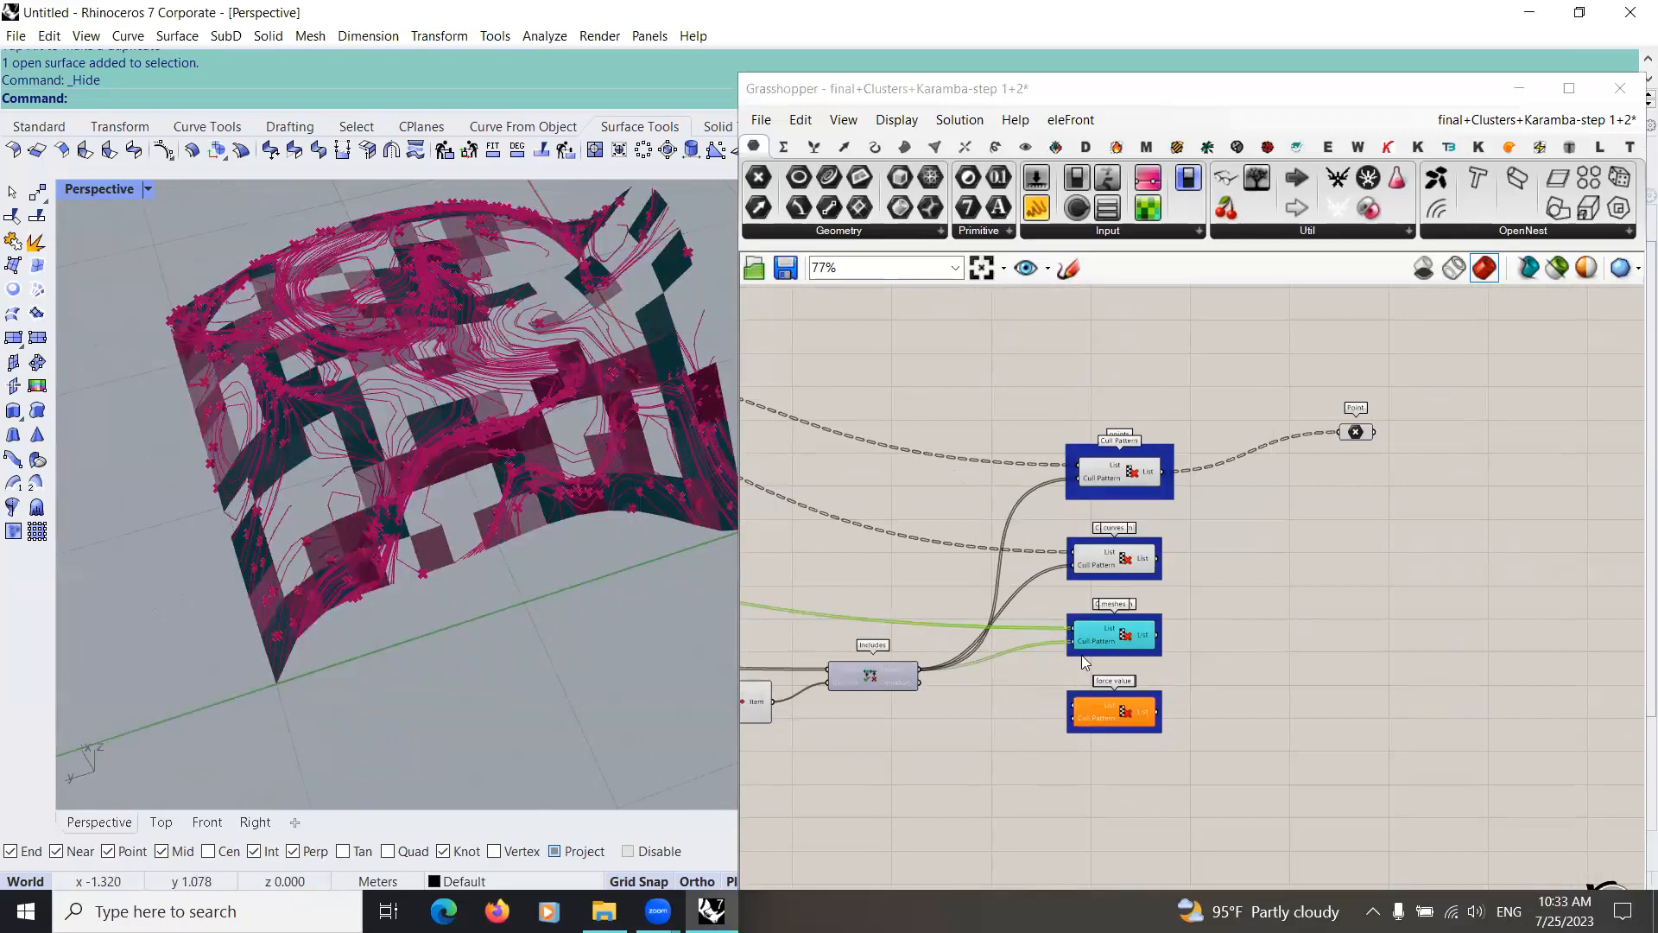
# Step: Wire the upstream force values to the List input and the Includes result to the Cull Pattern input in the "force value" group
pyautogui.scroll(-3, 1085, 655)
pyautogui.scroll(5, 919, 641)
pyautogui.scroll(-5, 919, 637)
pyautogui.scroll(3, 943, 600)
pyautogui.moveTo(944, 611); pyautogui.dragTo(1233, 680)
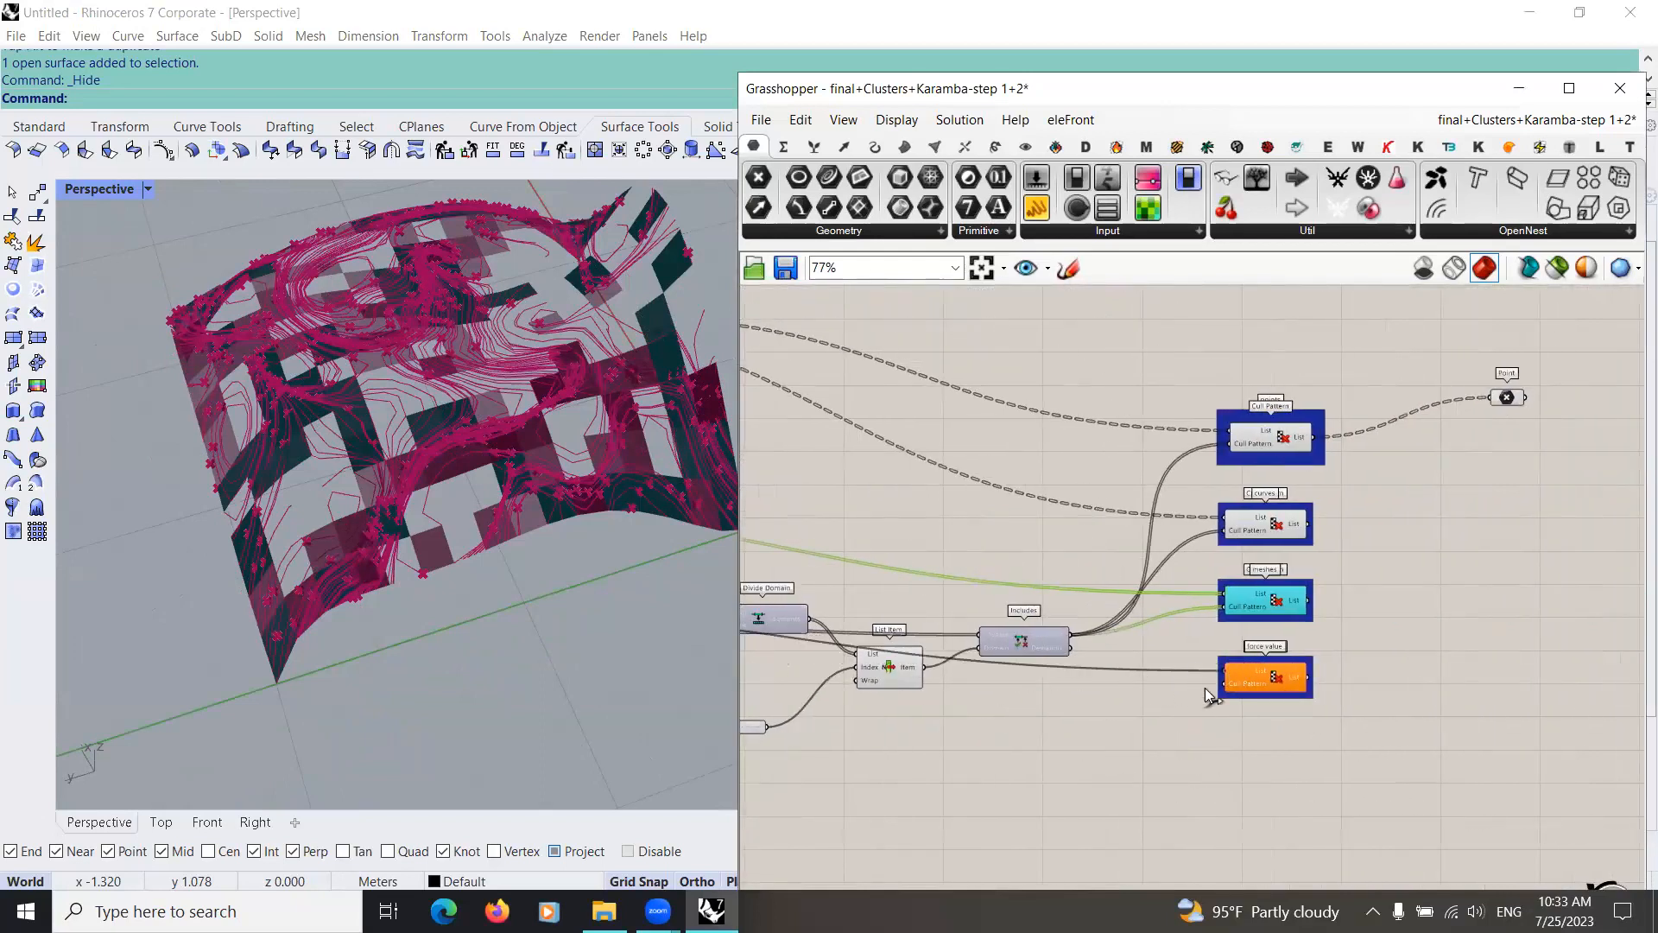
pyautogui.scroll(-2, 879, 399)
pyautogui.moveTo(972, 737); pyautogui.dragTo(1069, 733)
# Step: Preview all four Cull Pattern components together and move the Point parameter level with the "points" group
pyautogui.moveTo(998, 603); pyautogui.dragTo(1019, 799, button='right')
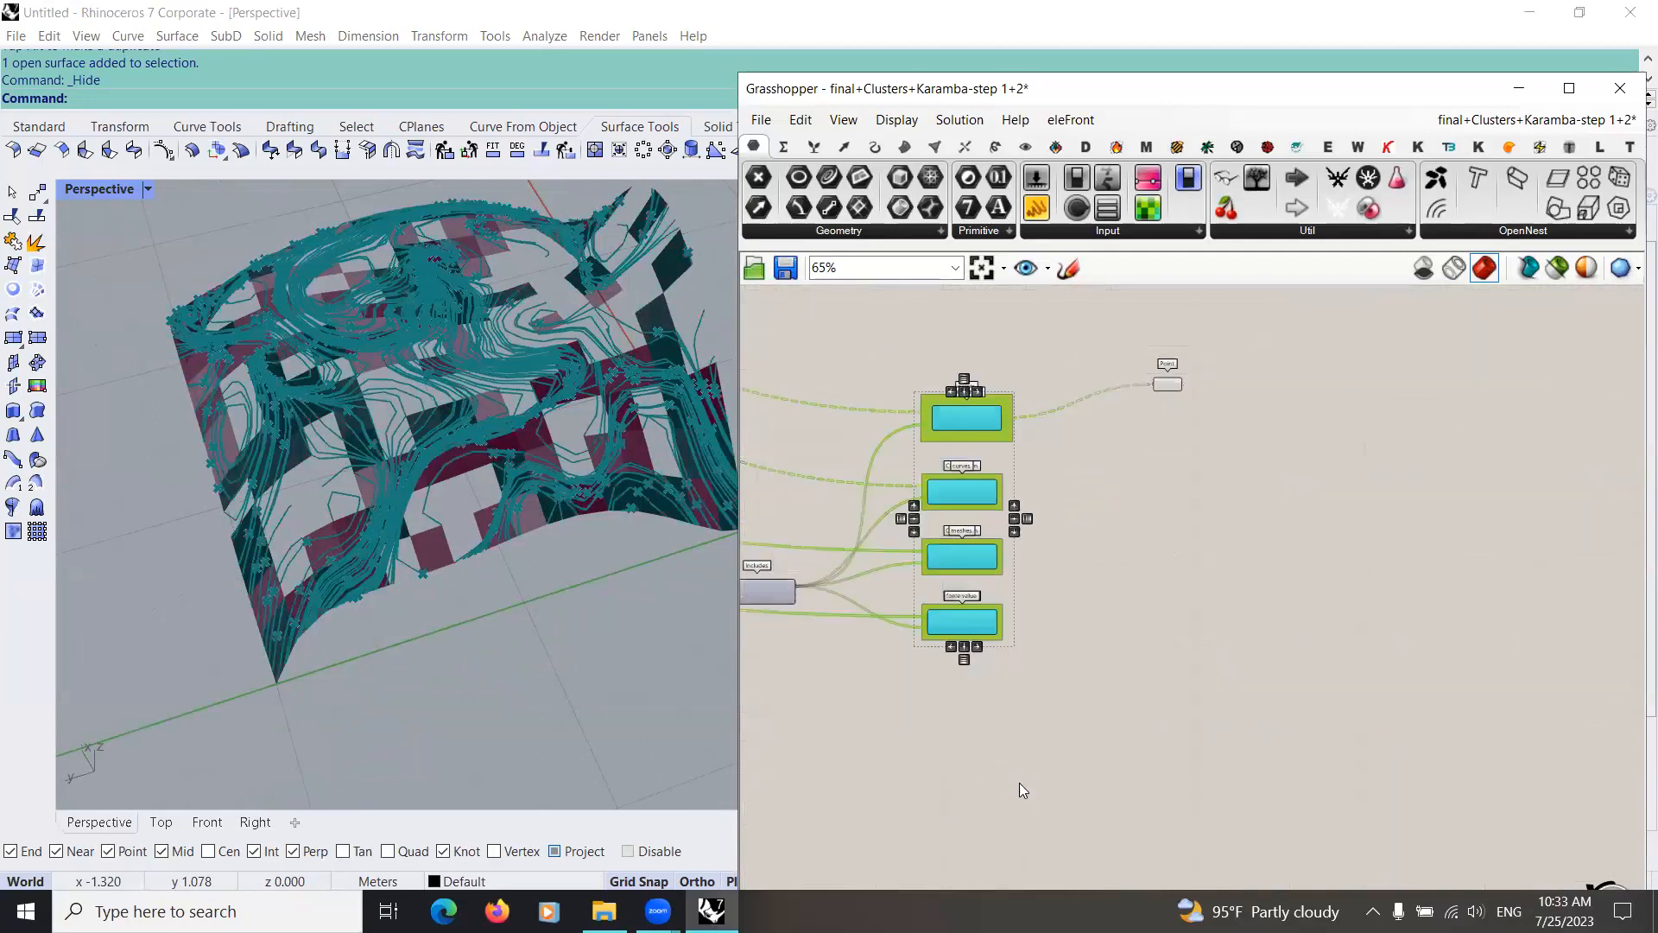
pyautogui.moveTo(1016, 617); pyautogui.dragTo(991, 493, button='right')
pyautogui.click(1138, 472)
pyautogui.moveTo(1167, 467); pyautogui.dragTo(1150, 495)
pyautogui.moveTo(993, 643)
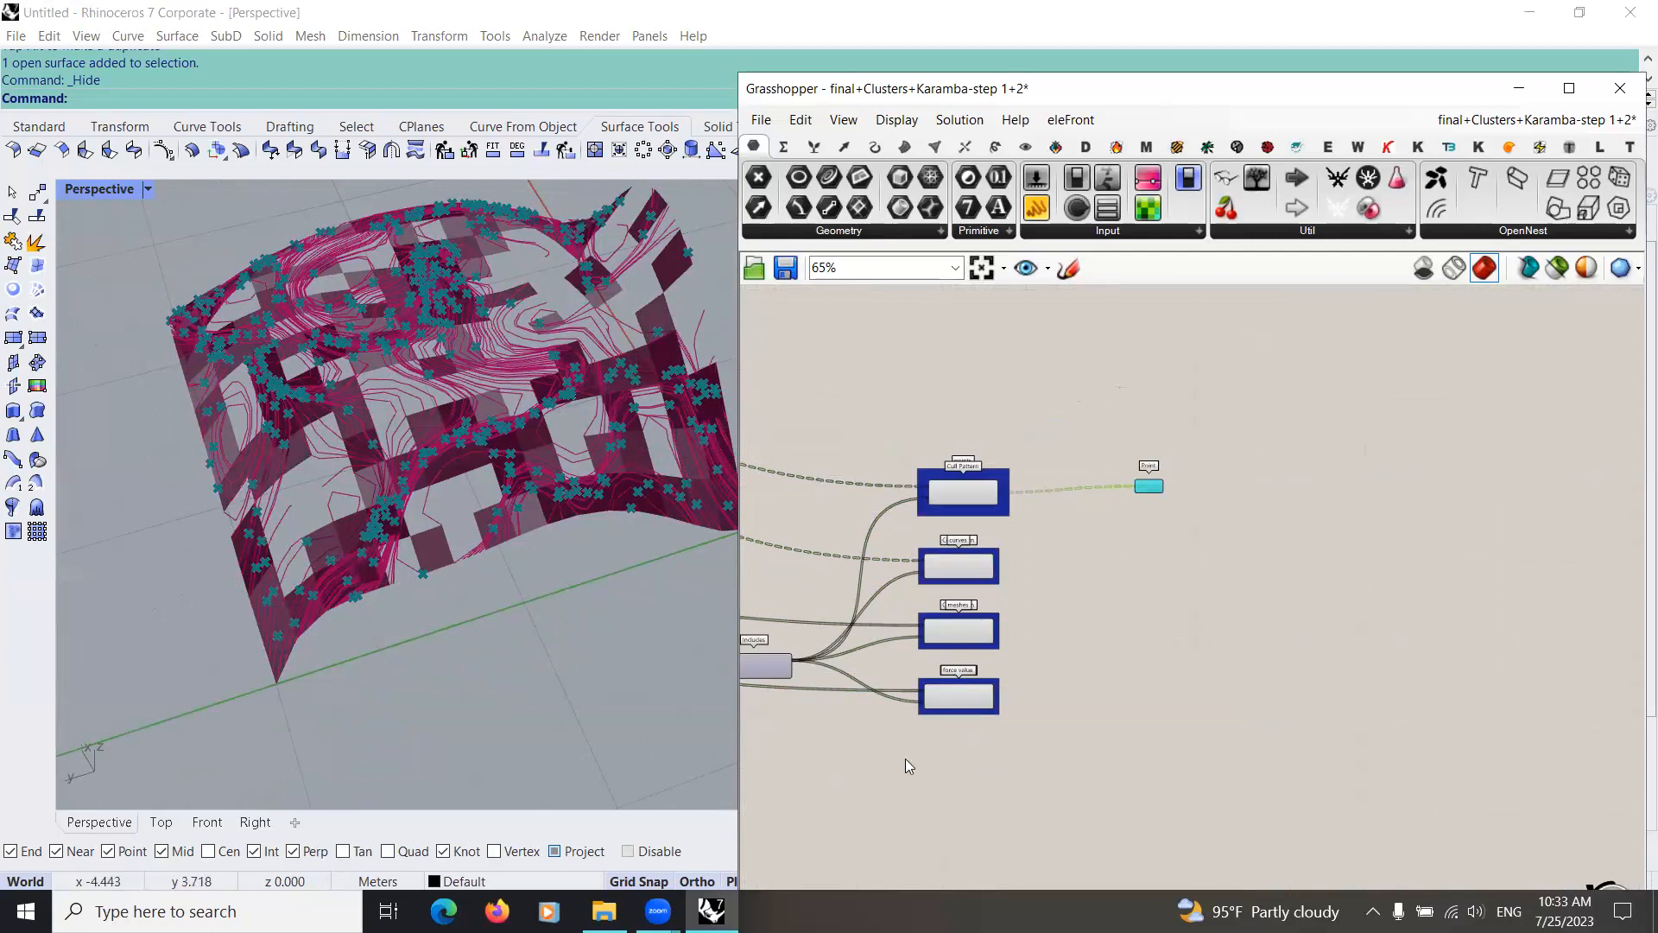
# Step: Preview the curves kept by the Cull Pattern in the "curves" group
pyautogui.scroll(3, 1019, 758)
pyautogui.moveTo(1111, 627); pyautogui.dragTo(980, 710, button='right')
pyautogui.scroll(-1, 888, 530)
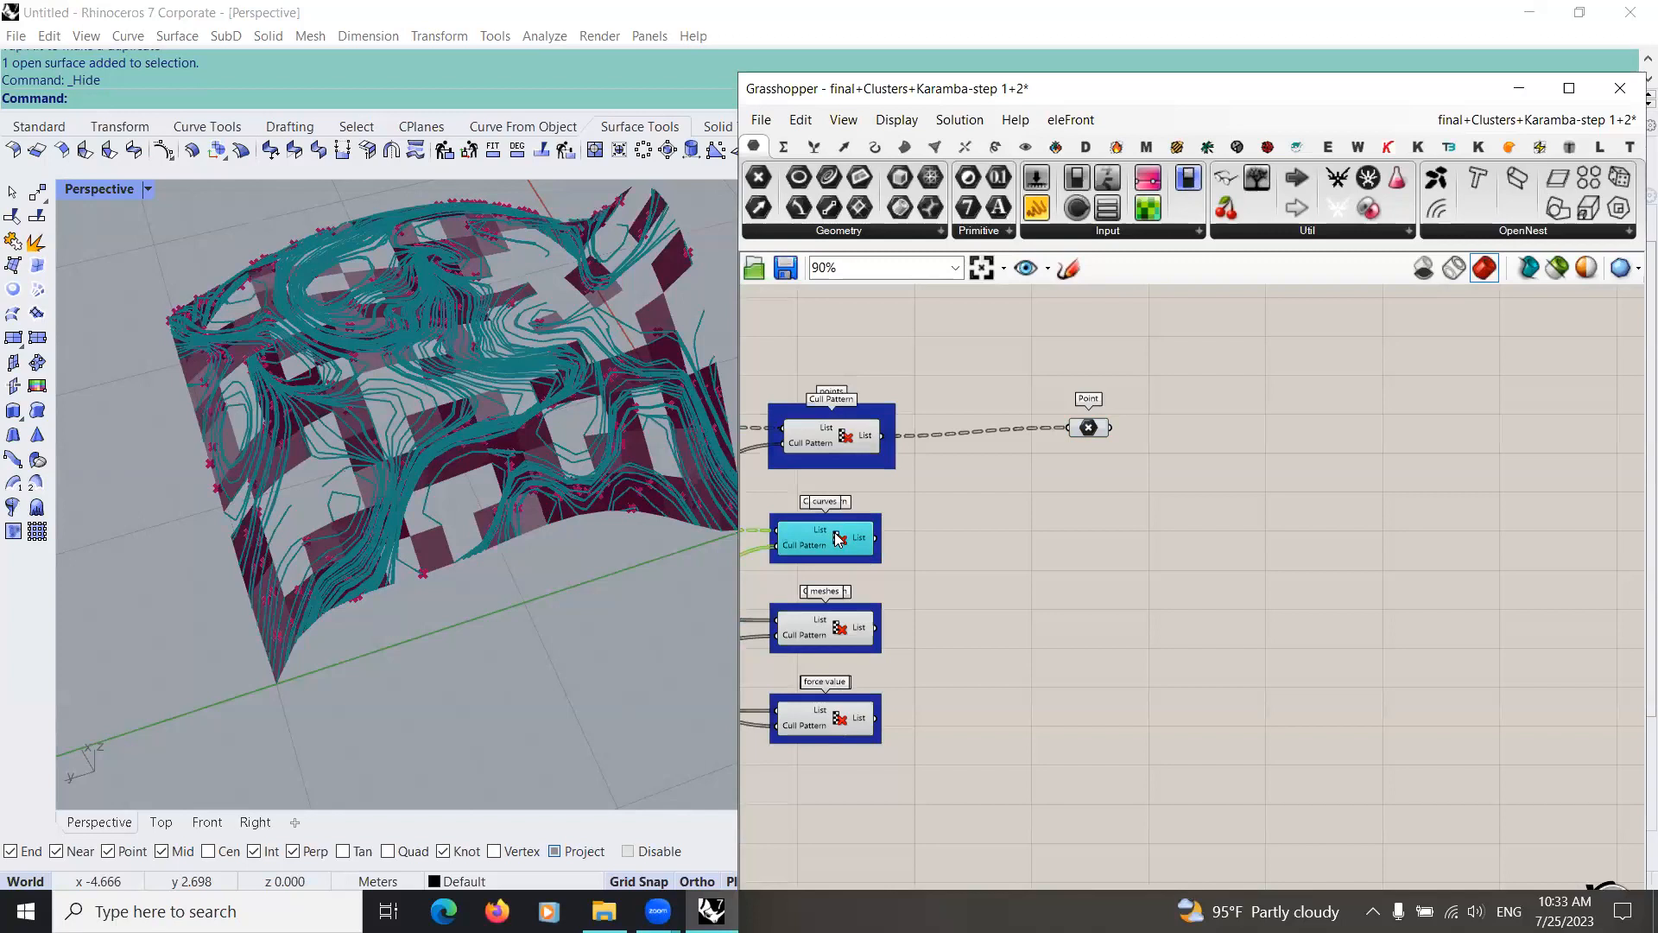
pyautogui.click(1028, 569)
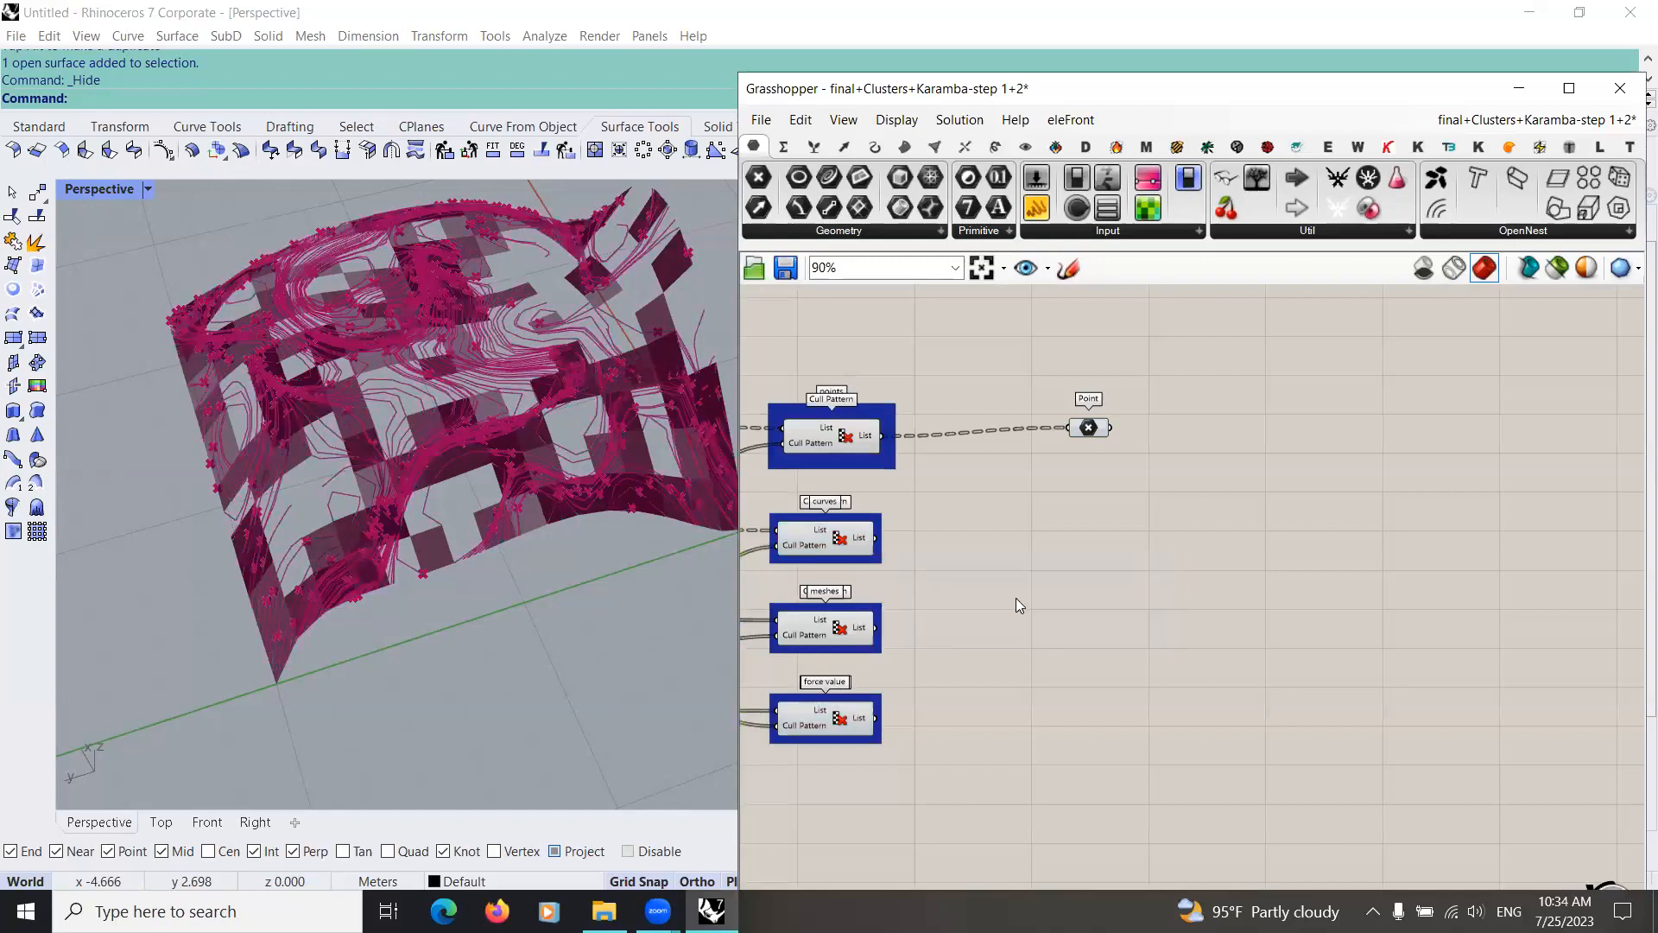
# Step: Add a Bounds component and feed its Numbers input from the "force value" Cull Pattern's List output
pyautogui.doubleClick(1015, 598)
pyautogui.write('boun')
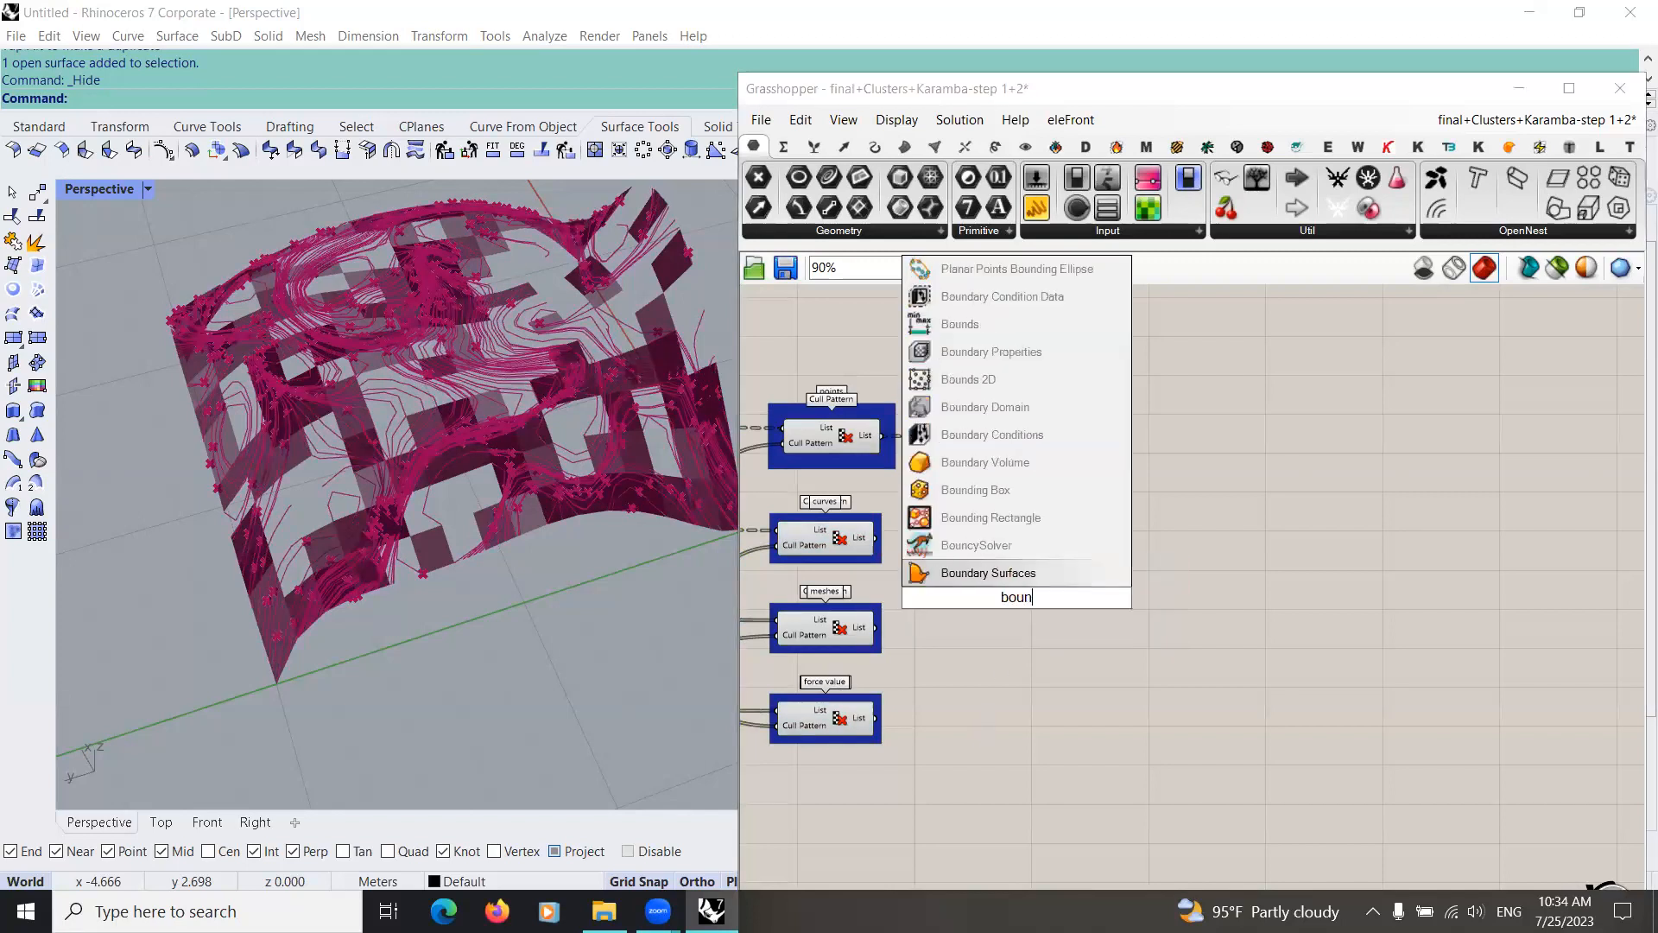
pyautogui.write('ds')
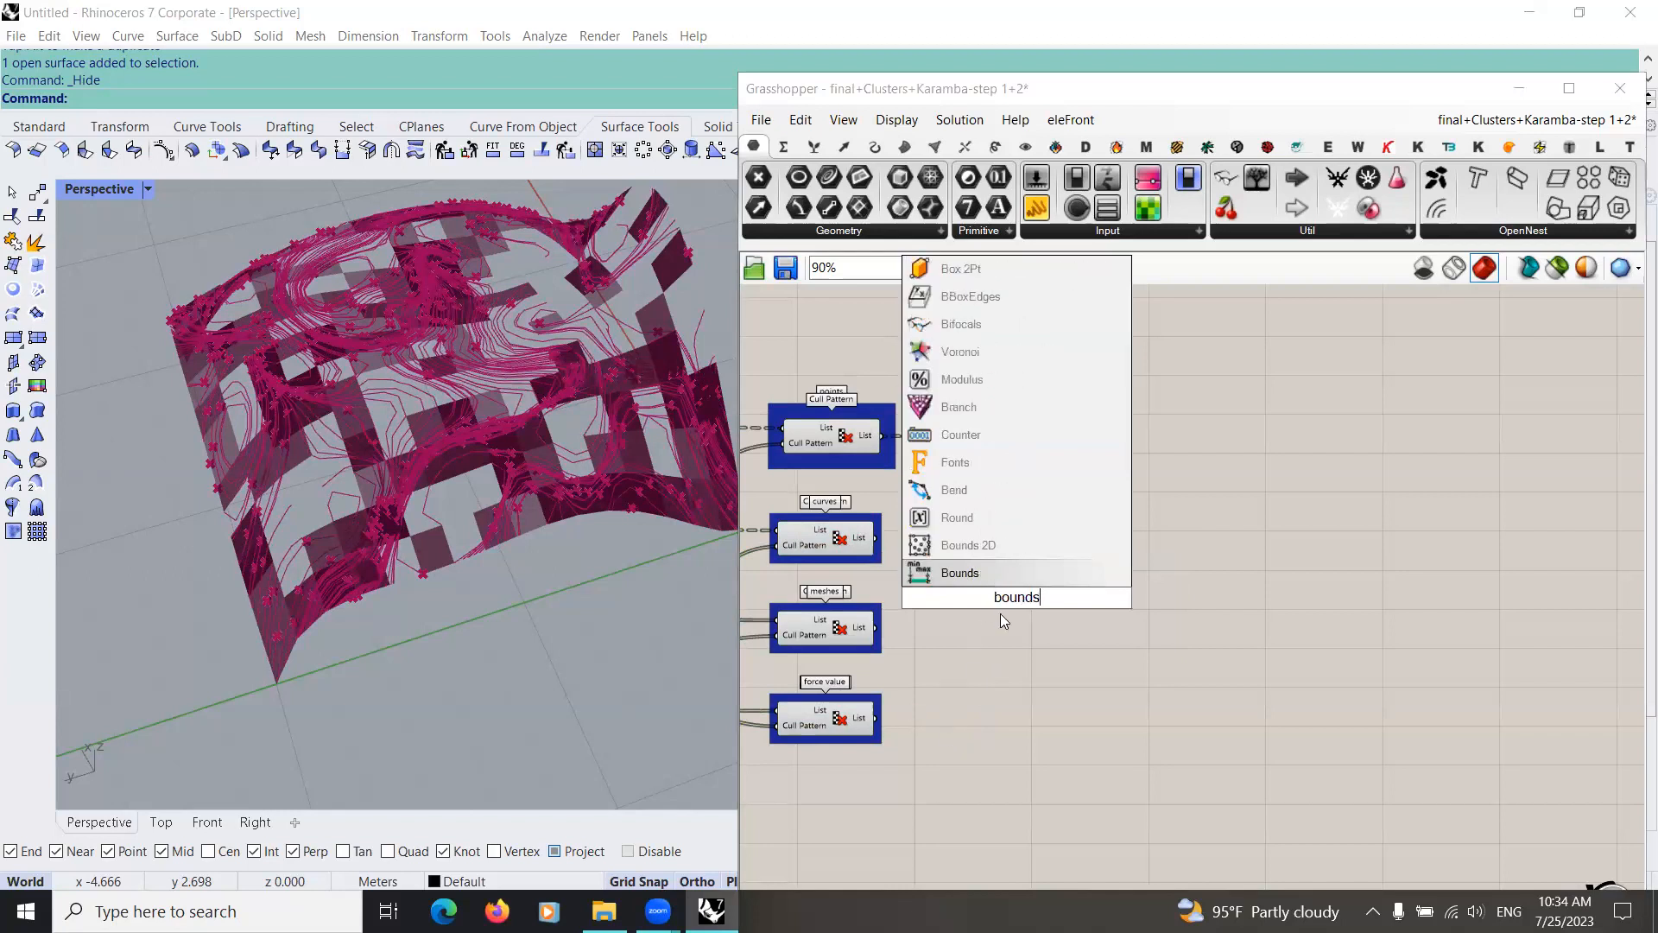
pyautogui.press('Return')
pyautogui.moveTo(877, 717); pyautogui.dragTo(1131, 746)
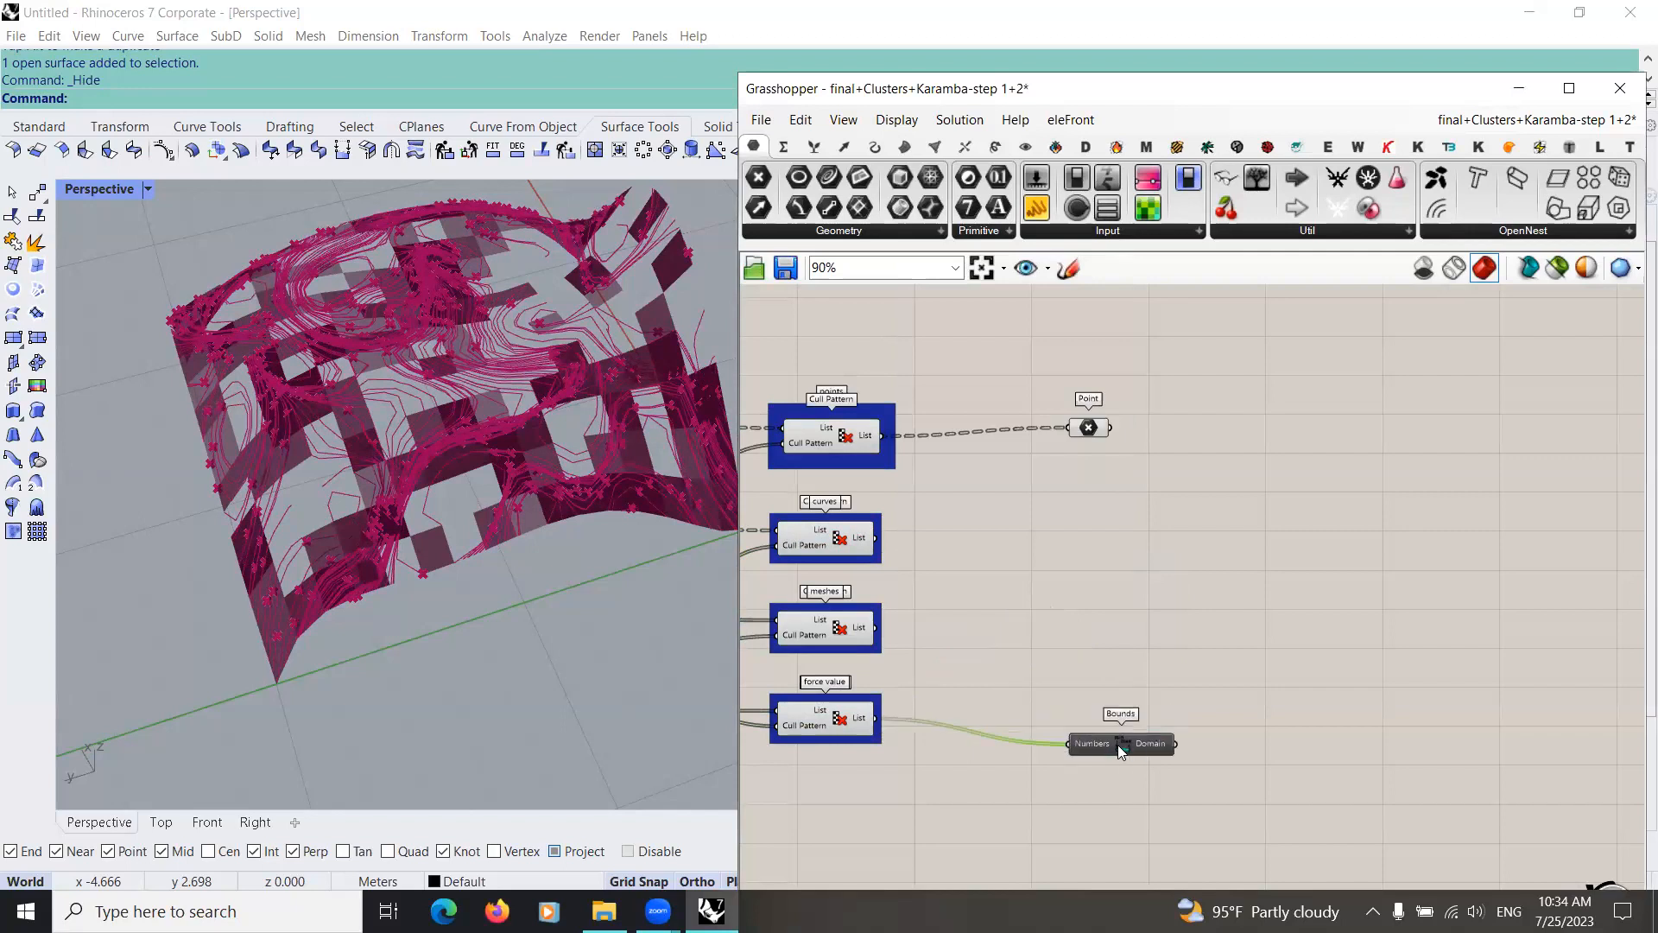
# Step: Add a Deconstruct Domain² component after Bounds and connect the Bounds Domain output to it
pyautogui.doubleClick(1194, 633)
pyautogui.write('de')
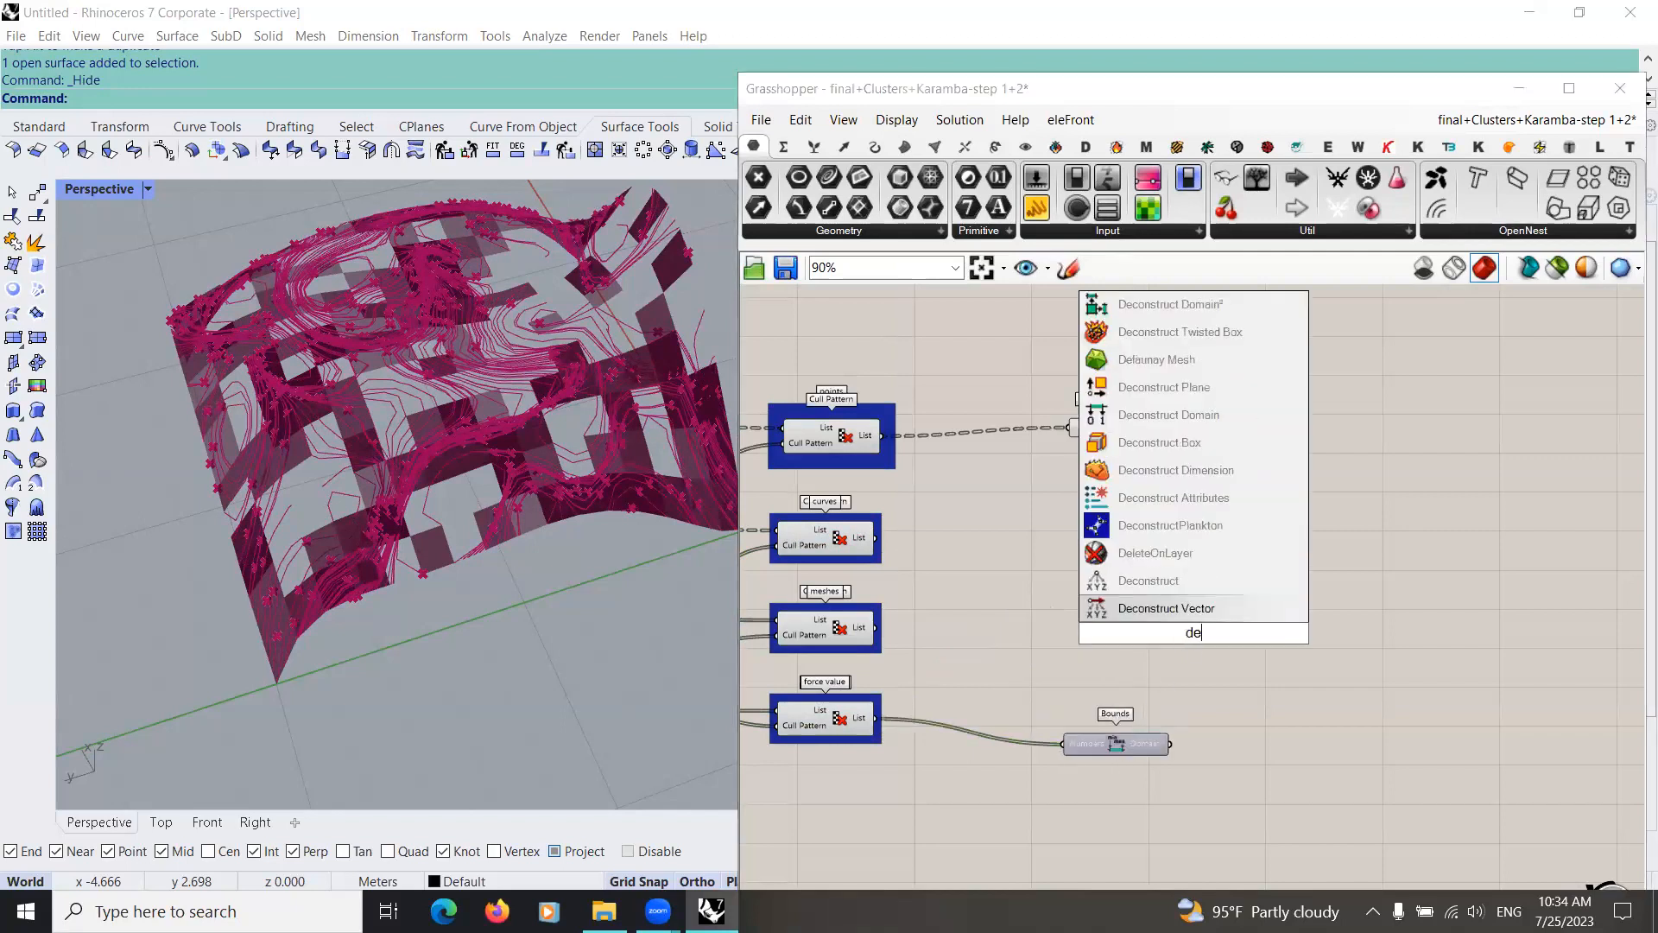
pyautogui.write('c')
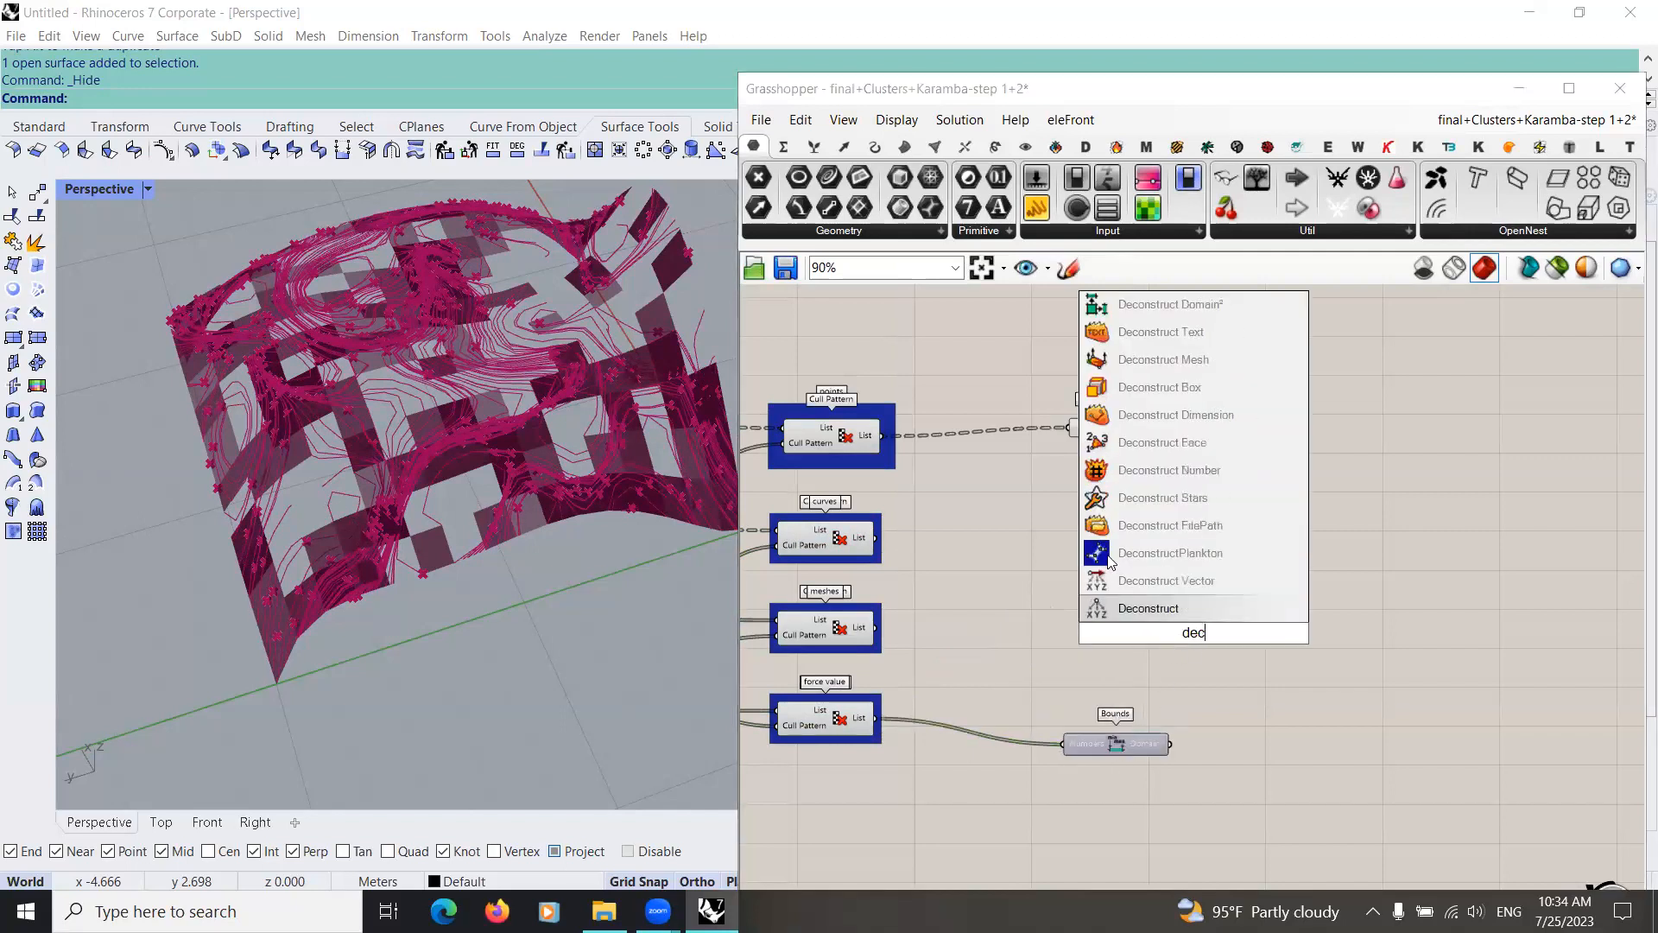
pyautogui.click(1167, 304)
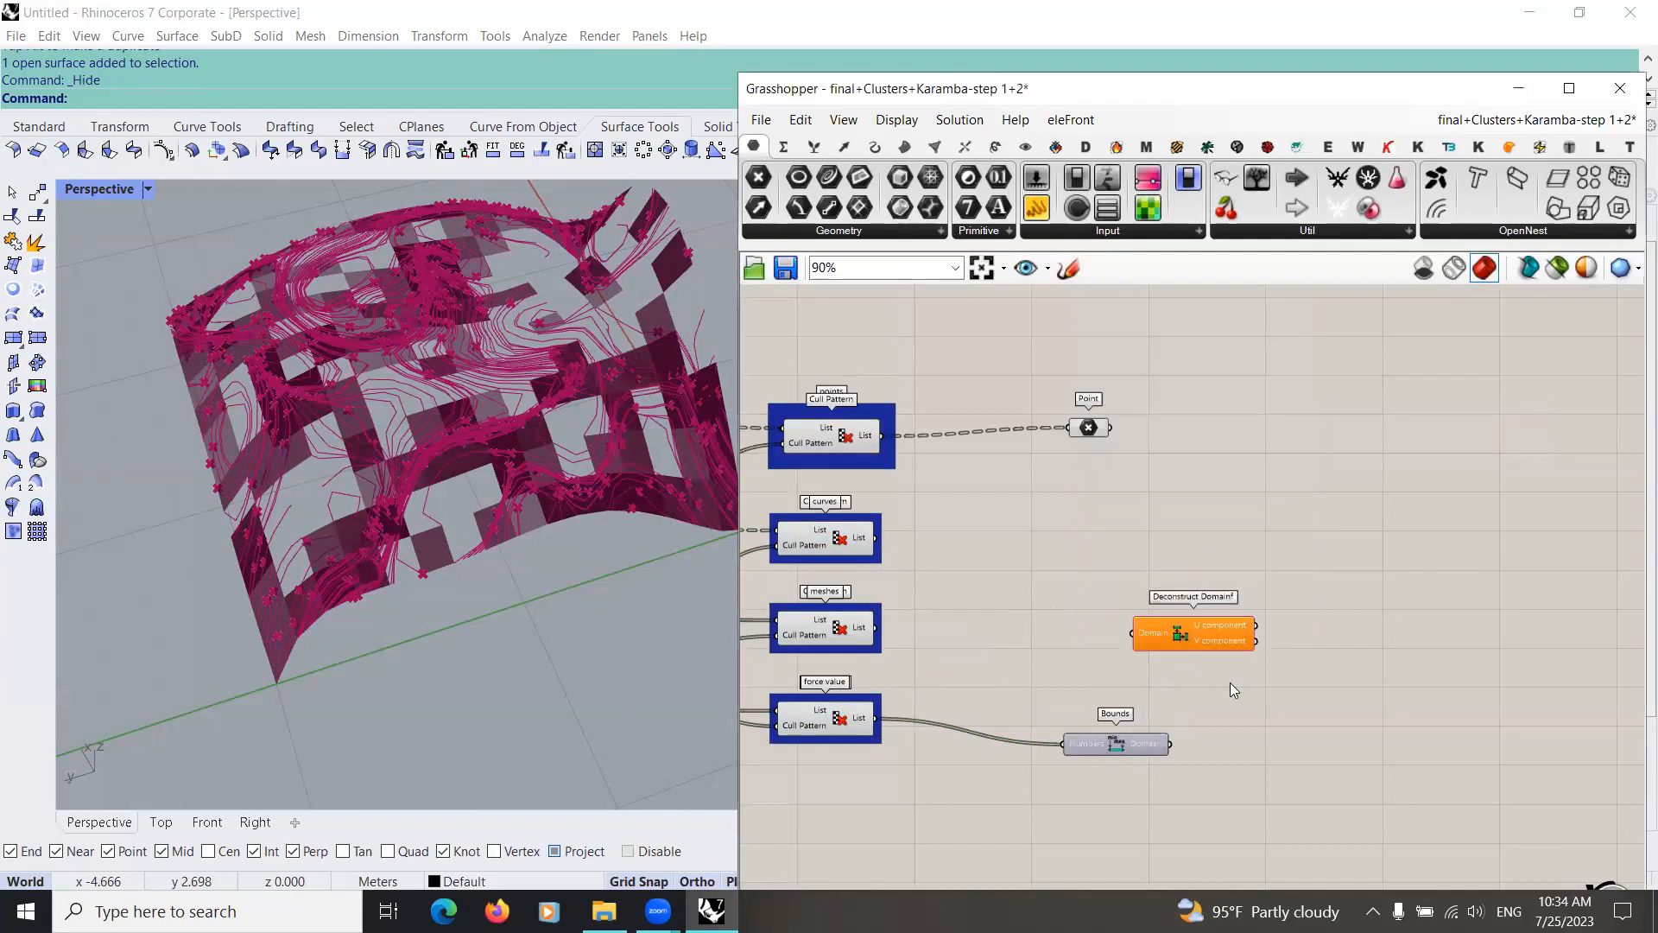
pyautogui.moveTo(1187, 637); pyautogui.dragTo(1238, 680)
pyautogui.moveTo(1170, 744); pyautogui.dragTo(1278, 744)
pyautogui.moveTo(1076, 771); pyautogui.dragTo(870, 681, button='right')
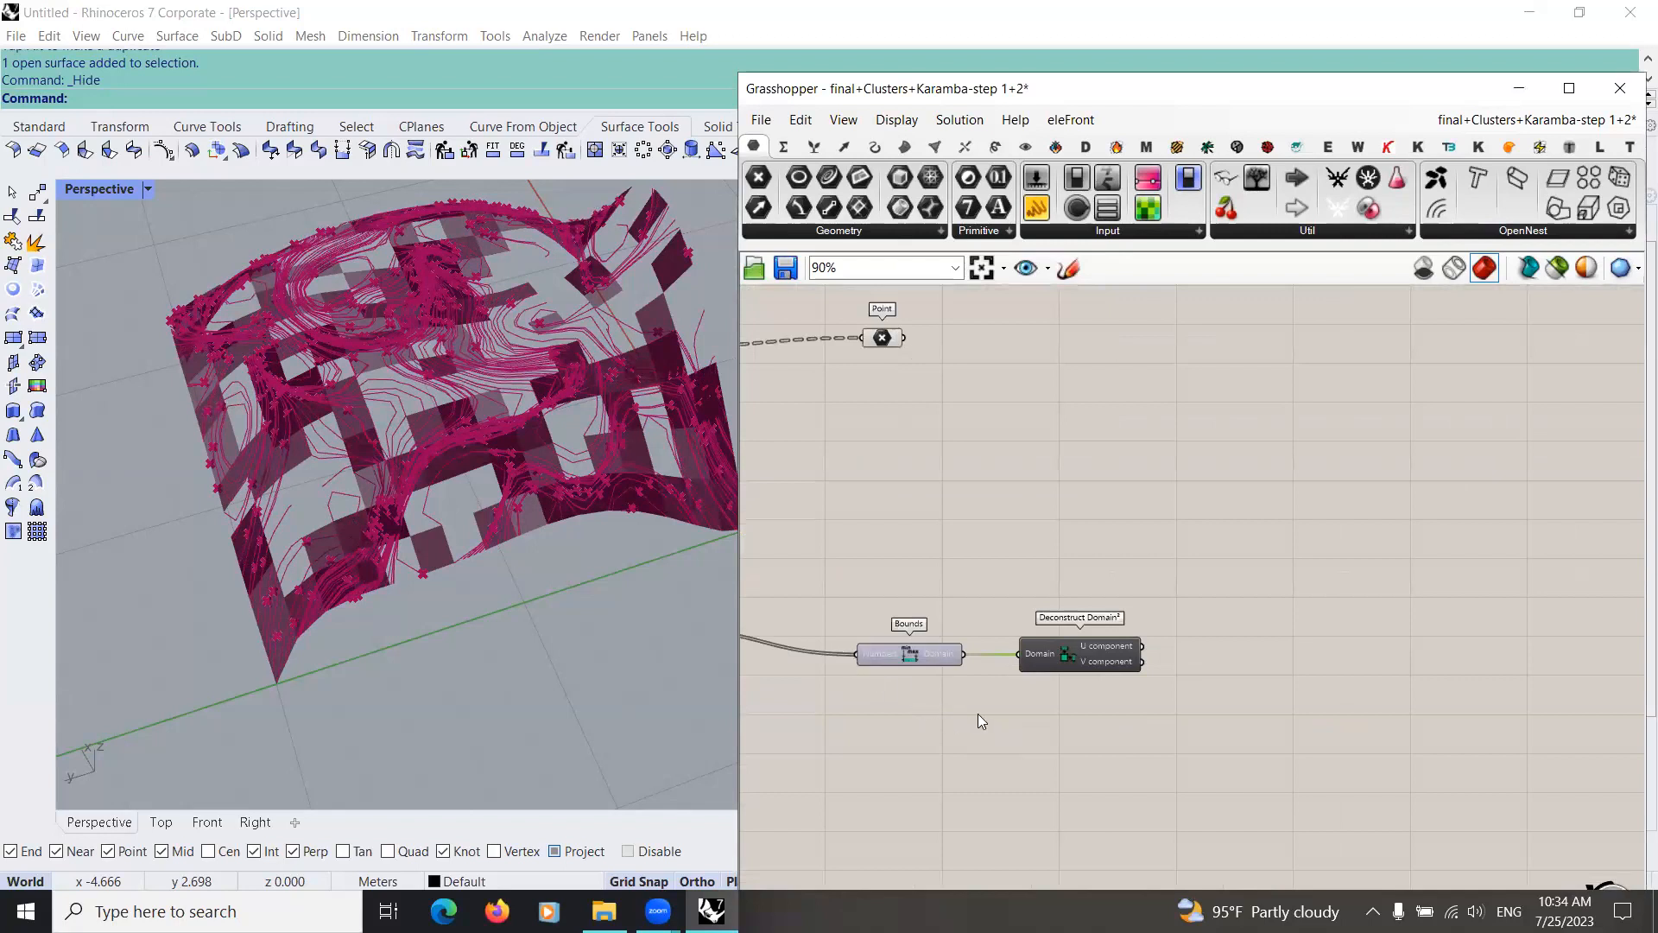
# Step: Add a Gradient component after Deconstruct Domain² and apply the orange-yellow-blue preset to it
pyautogui.click(1150, 180)
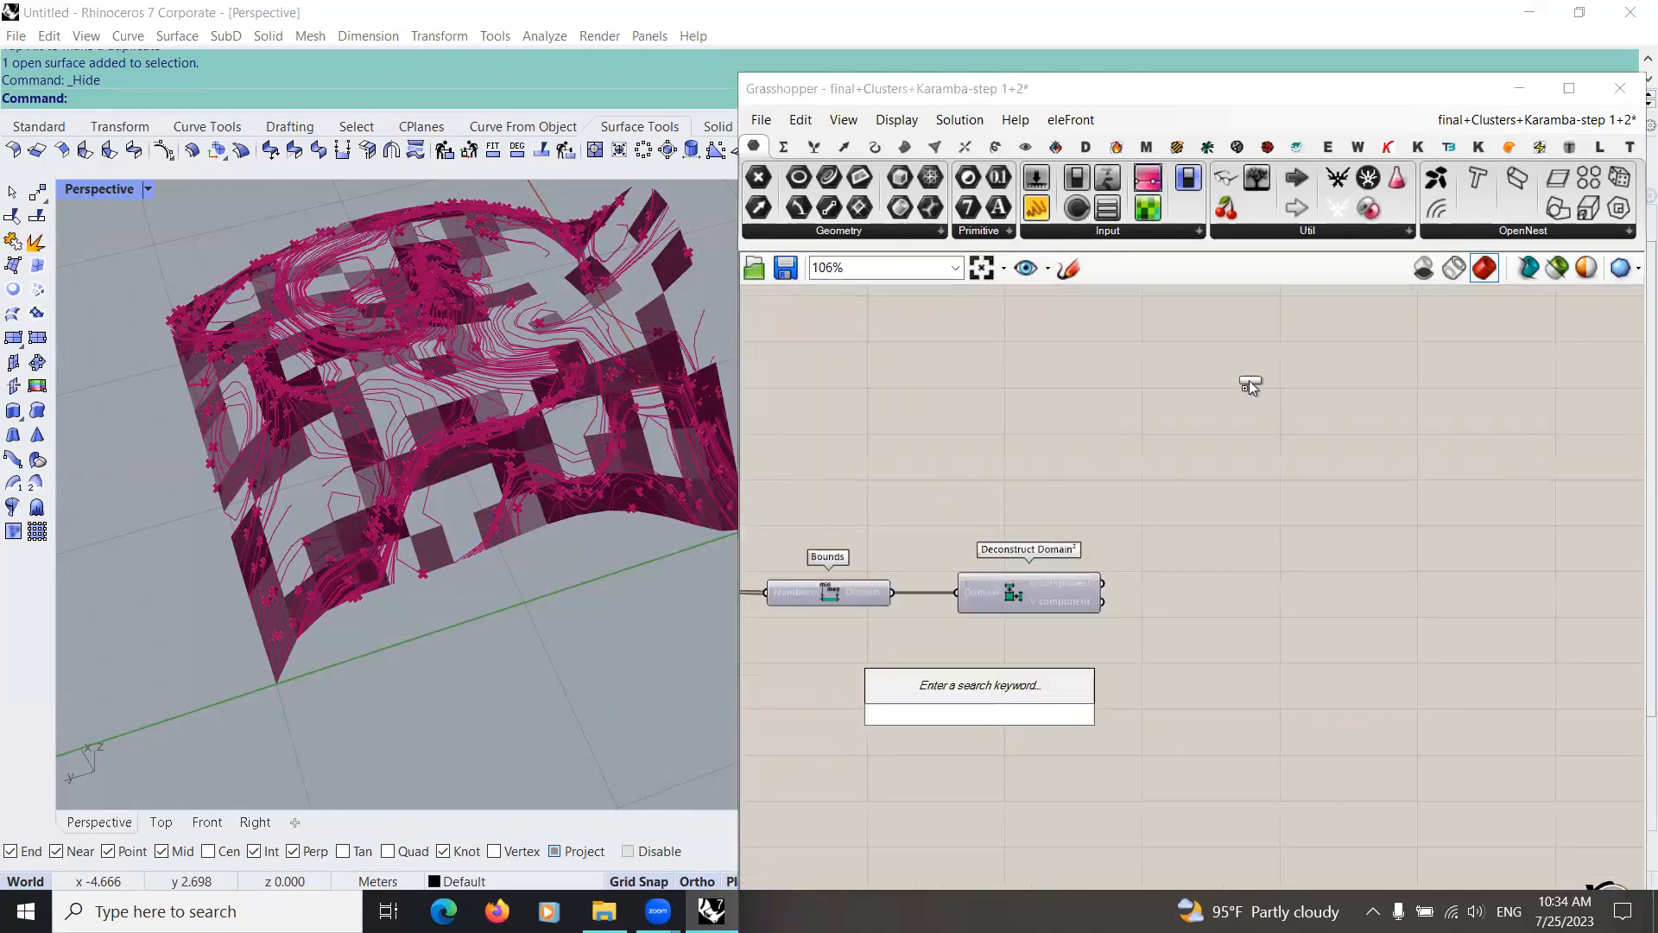
pyautogui.click(1257, 561)
pyautogui.rightClick(1263, 558)
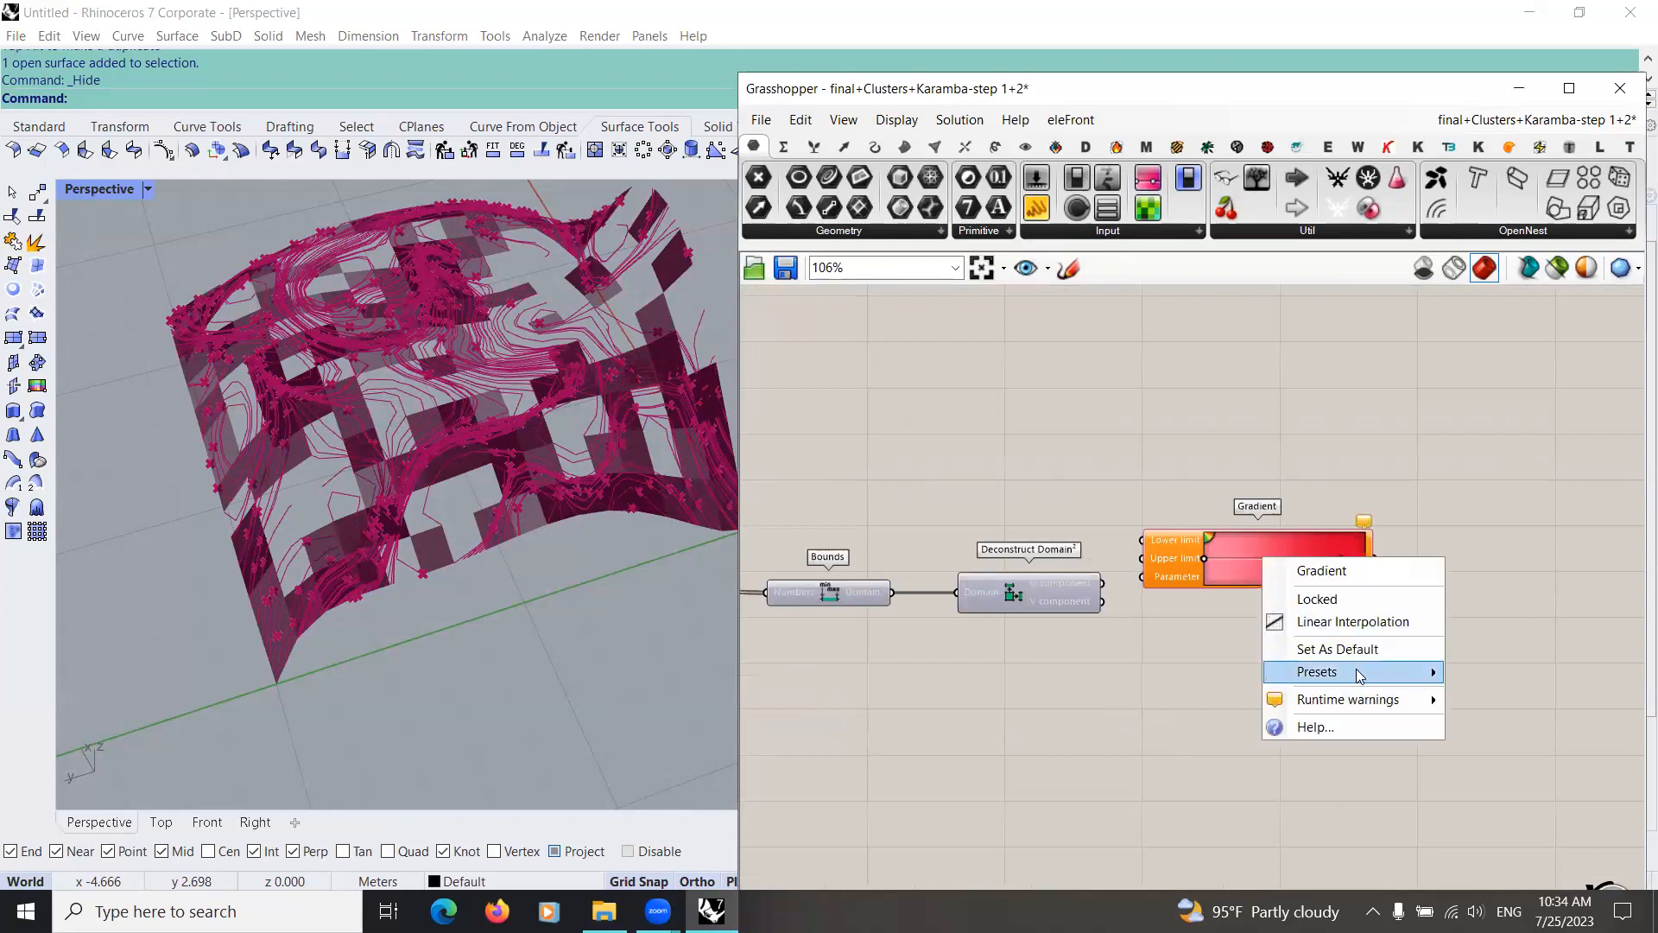
pyautogui.moveTo(1349, 672)
pyautogui.click(1529, 732)
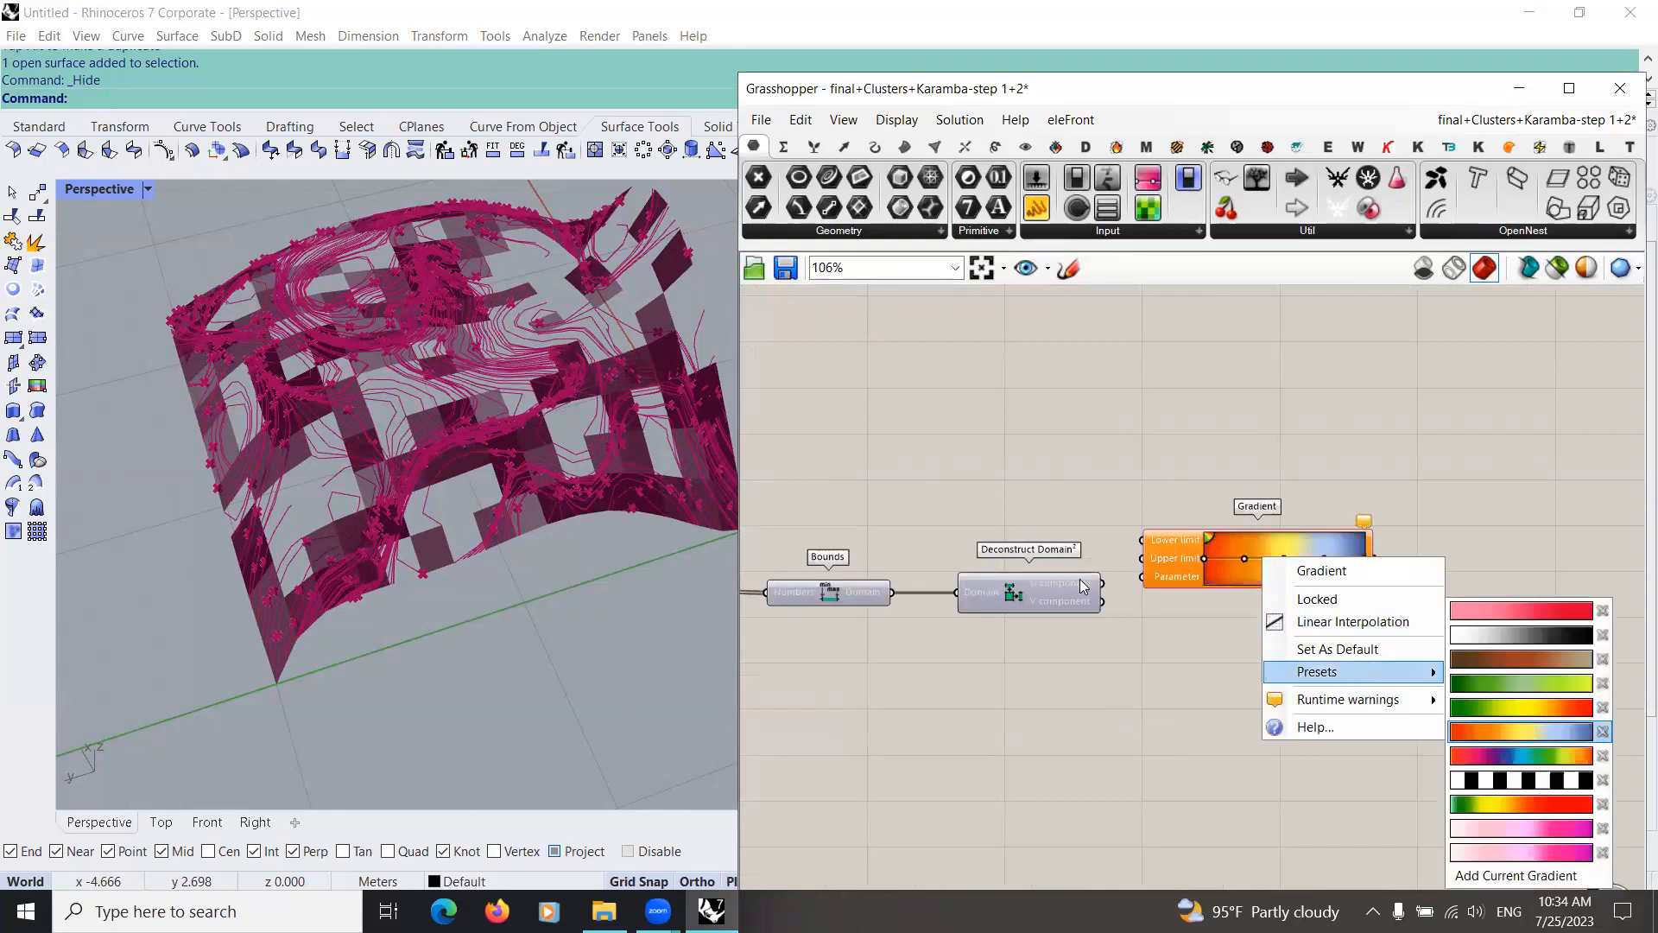
pyautogui.moveTo(1168, 574); pyautogui.dragTo(1190, 603)
pyautogui.moveTo(1213, 644); pyautogui.dragTo(1273, 691, button='right')
# Step: Connect the Deconstruct Domain² V component to the Gradient's Lower limit and the U component to its Upper limit
pyautogui.moveTo(1161, 658); pyautogui.dragTo(1002, 658, button='right')
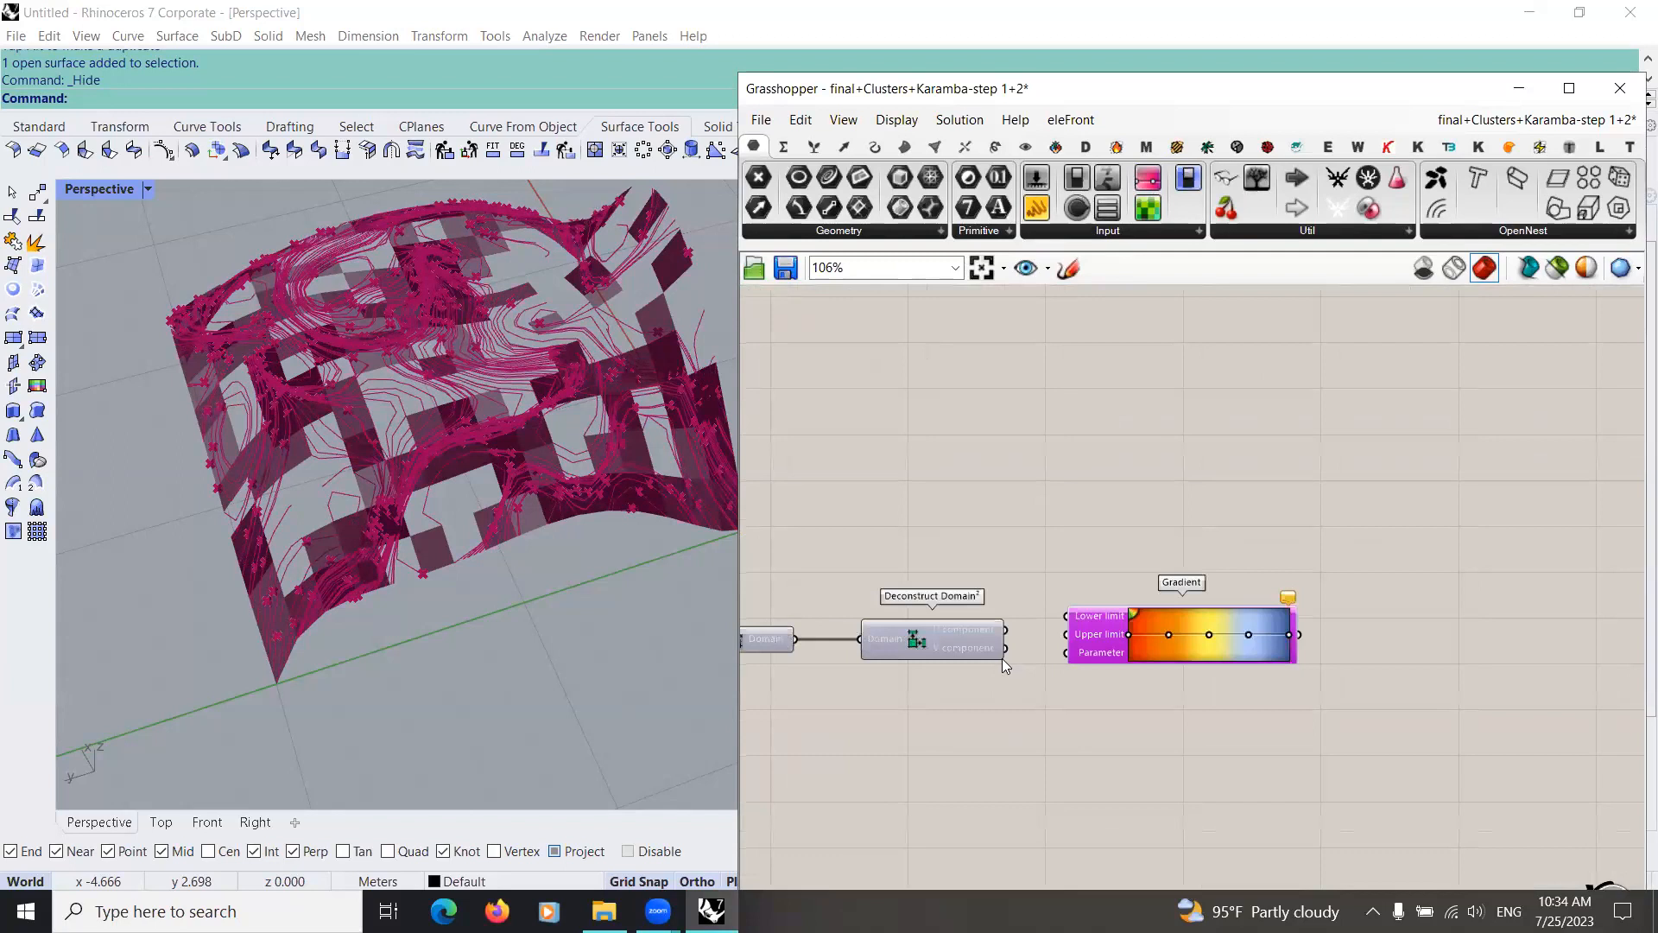
pyautogui.scroll(4, 1002, 658)
pyautogui.moveTo(994, 633); pyautogui.dragTo(1092, 581)
pyautogui.moveTo(994, 602); pyautogui.dragTo(1143, 665)
pyautogui.scroll(-5, 1073, 685)
pyautogui.moveTo(1070, 686); pyautogui.dragTo(1326, 631, button='right')
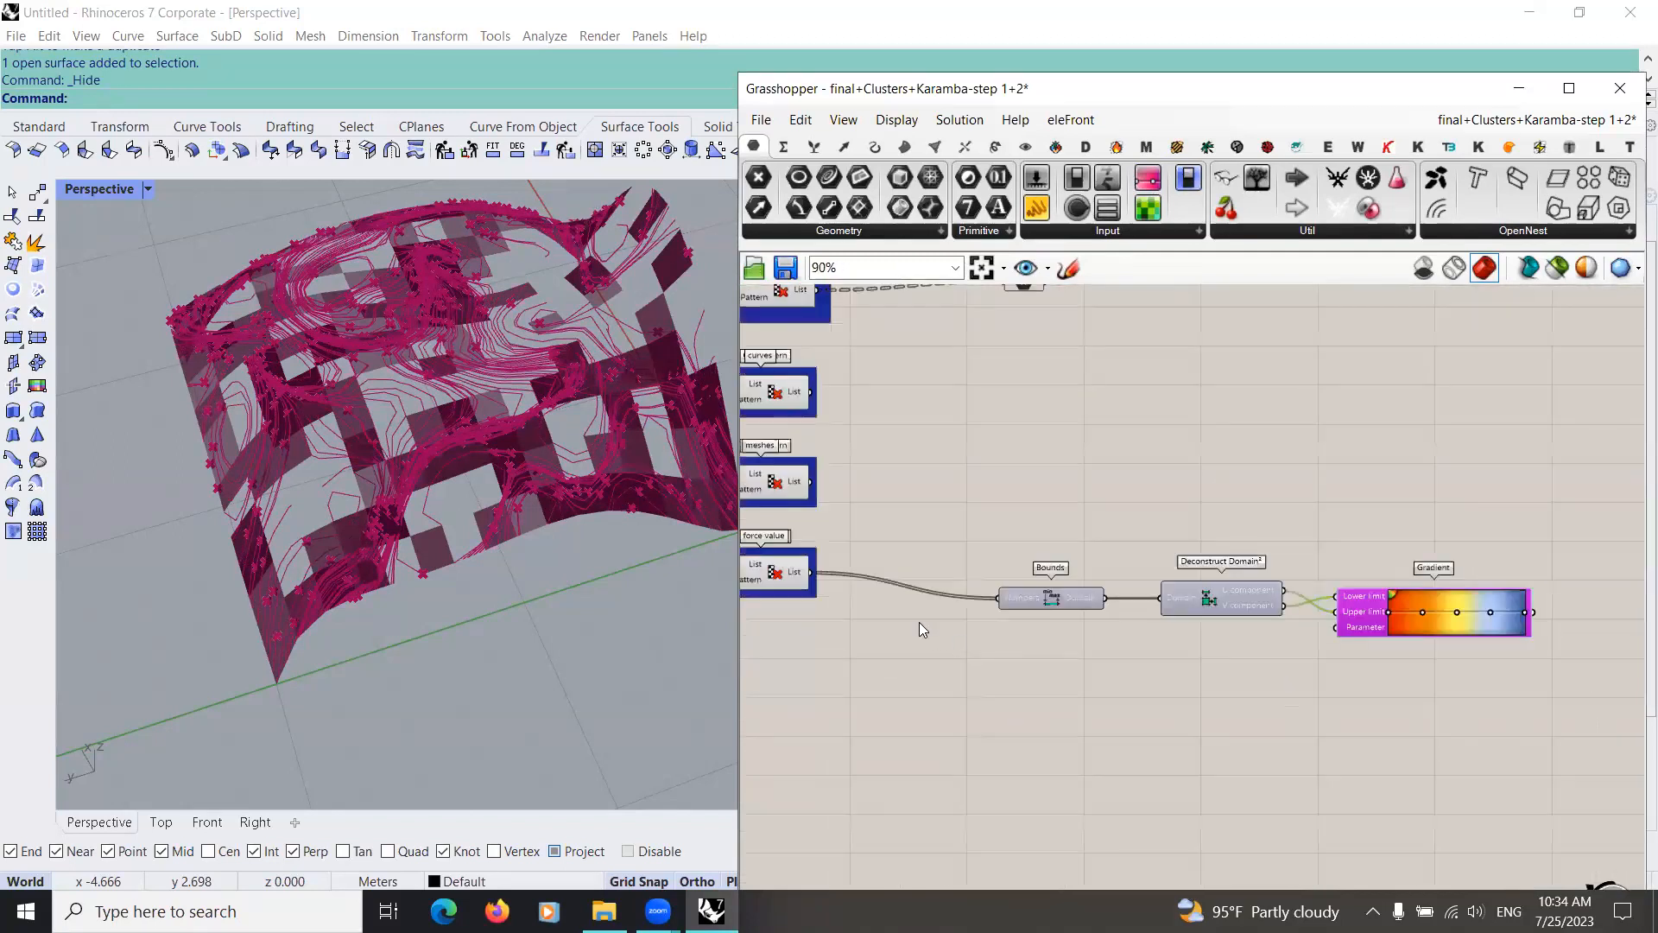
# Step: Connect the "force value" Cull Pattern's List output to the Gradient's Parameter input
pyautogui.moveTo(915, 606); pyautogui.dragTo(1023, 631, button='right')
pyautogui.moveTo(924, 599); pyautogui.dragTo(1246, 658)
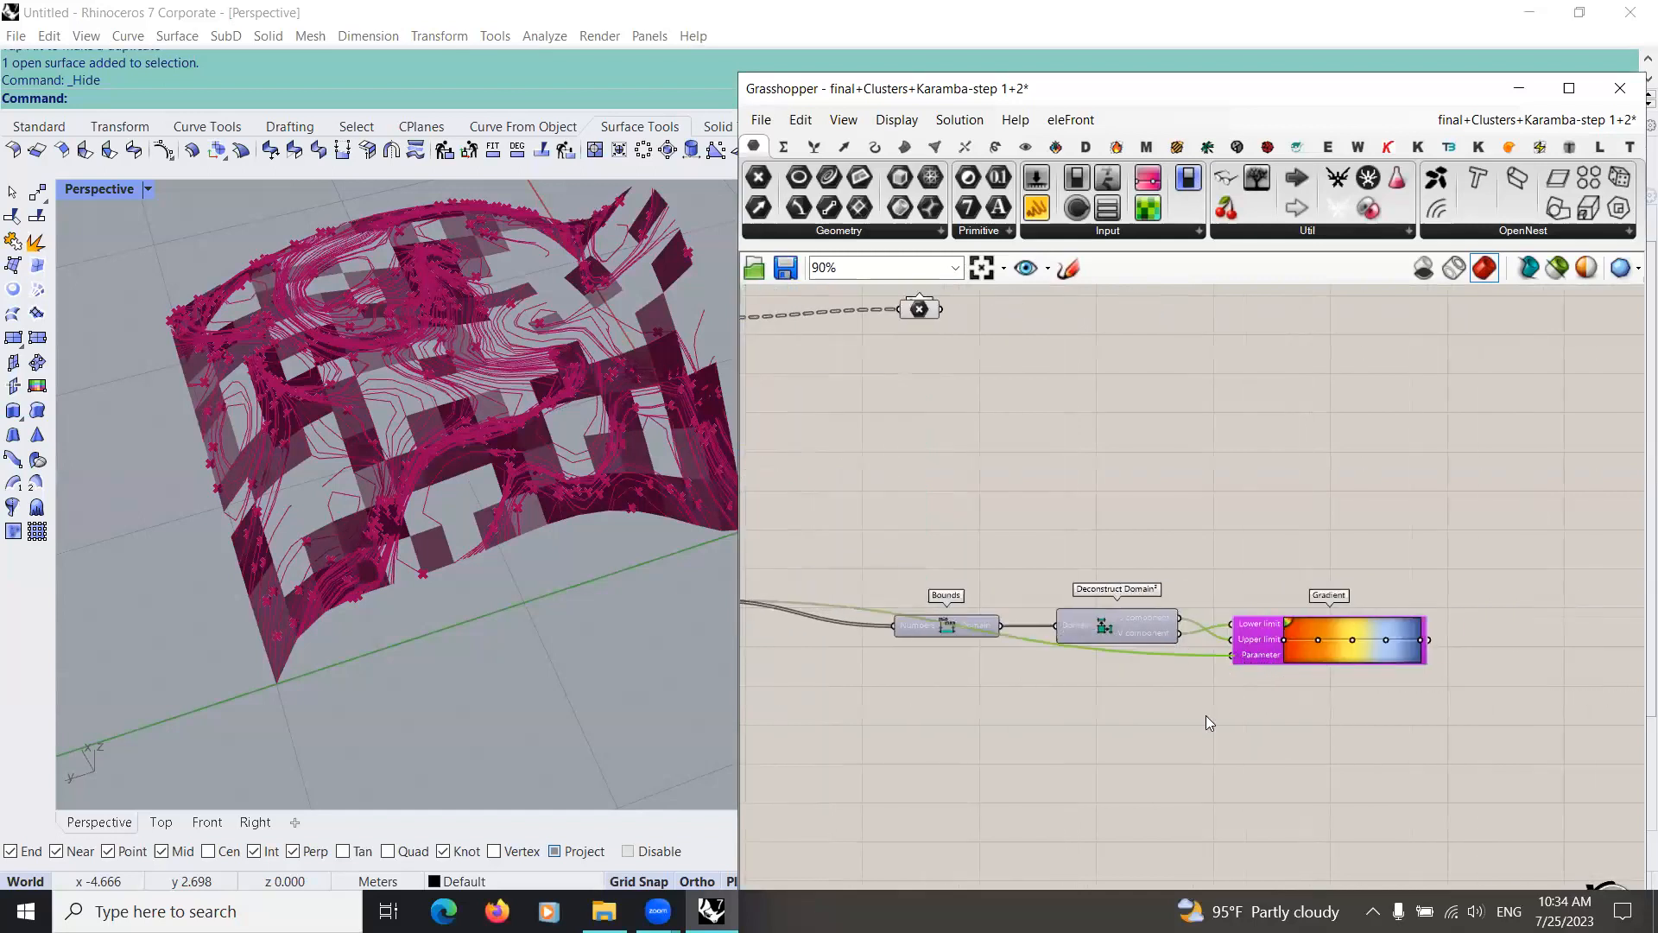
pyautogui.scroll(-2, 976, 674)
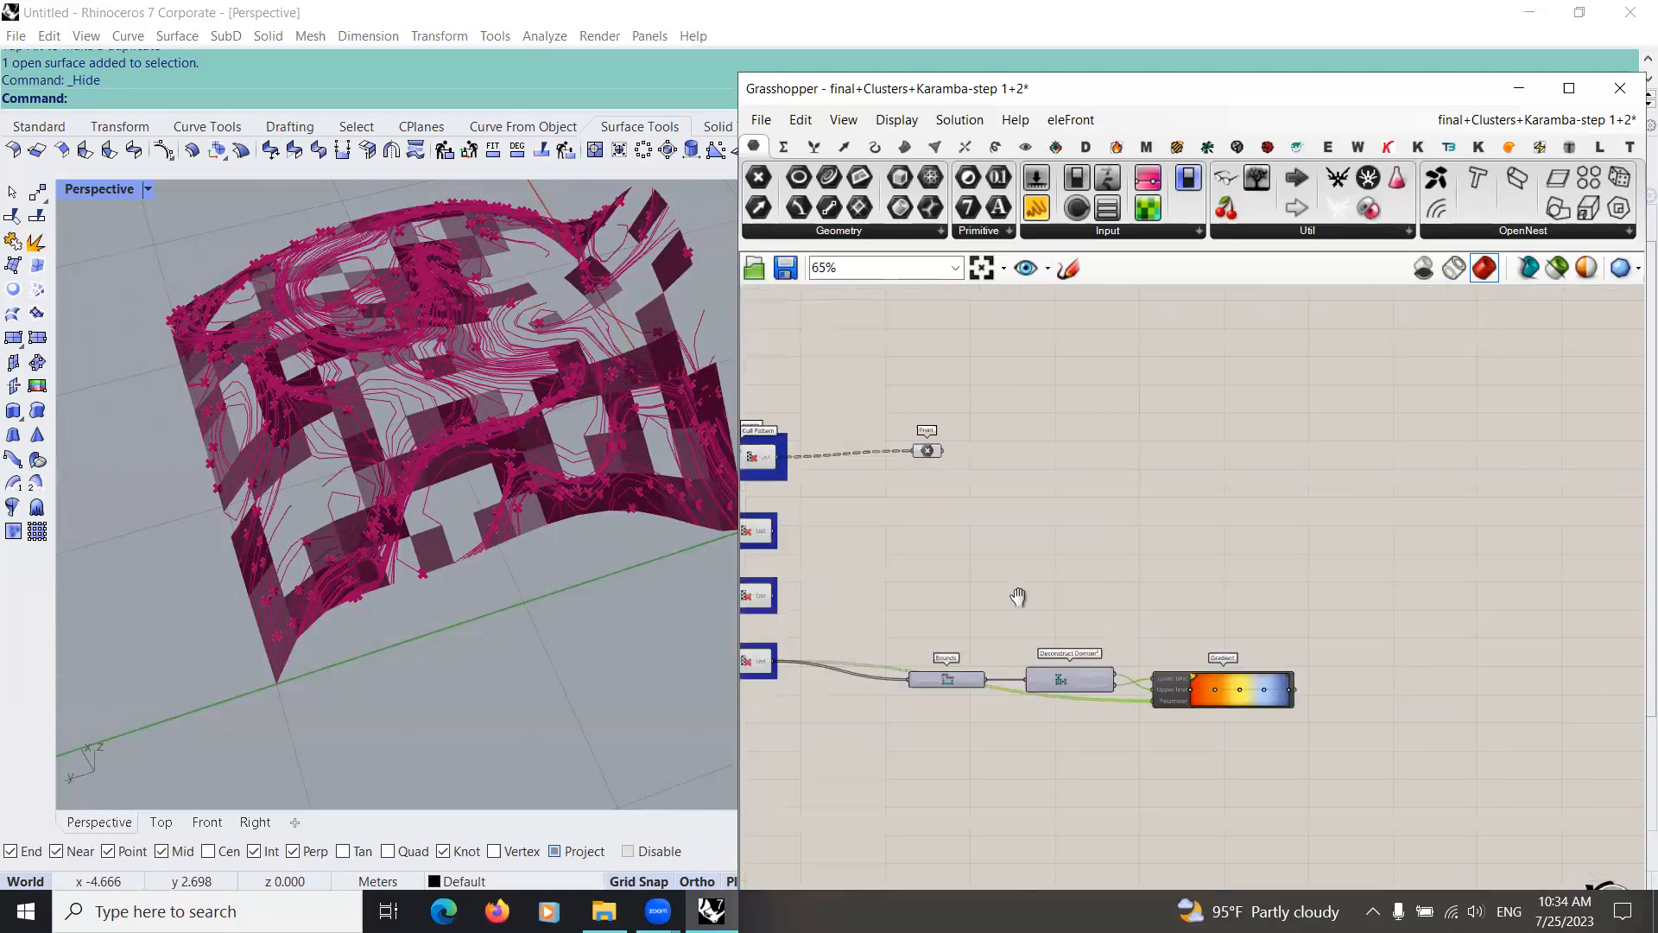
# Step: Add a Custom Preview component after the Gradient and connect the Gradient's output to its Material input
pyautogui.scroll(-2, 1100, 622)
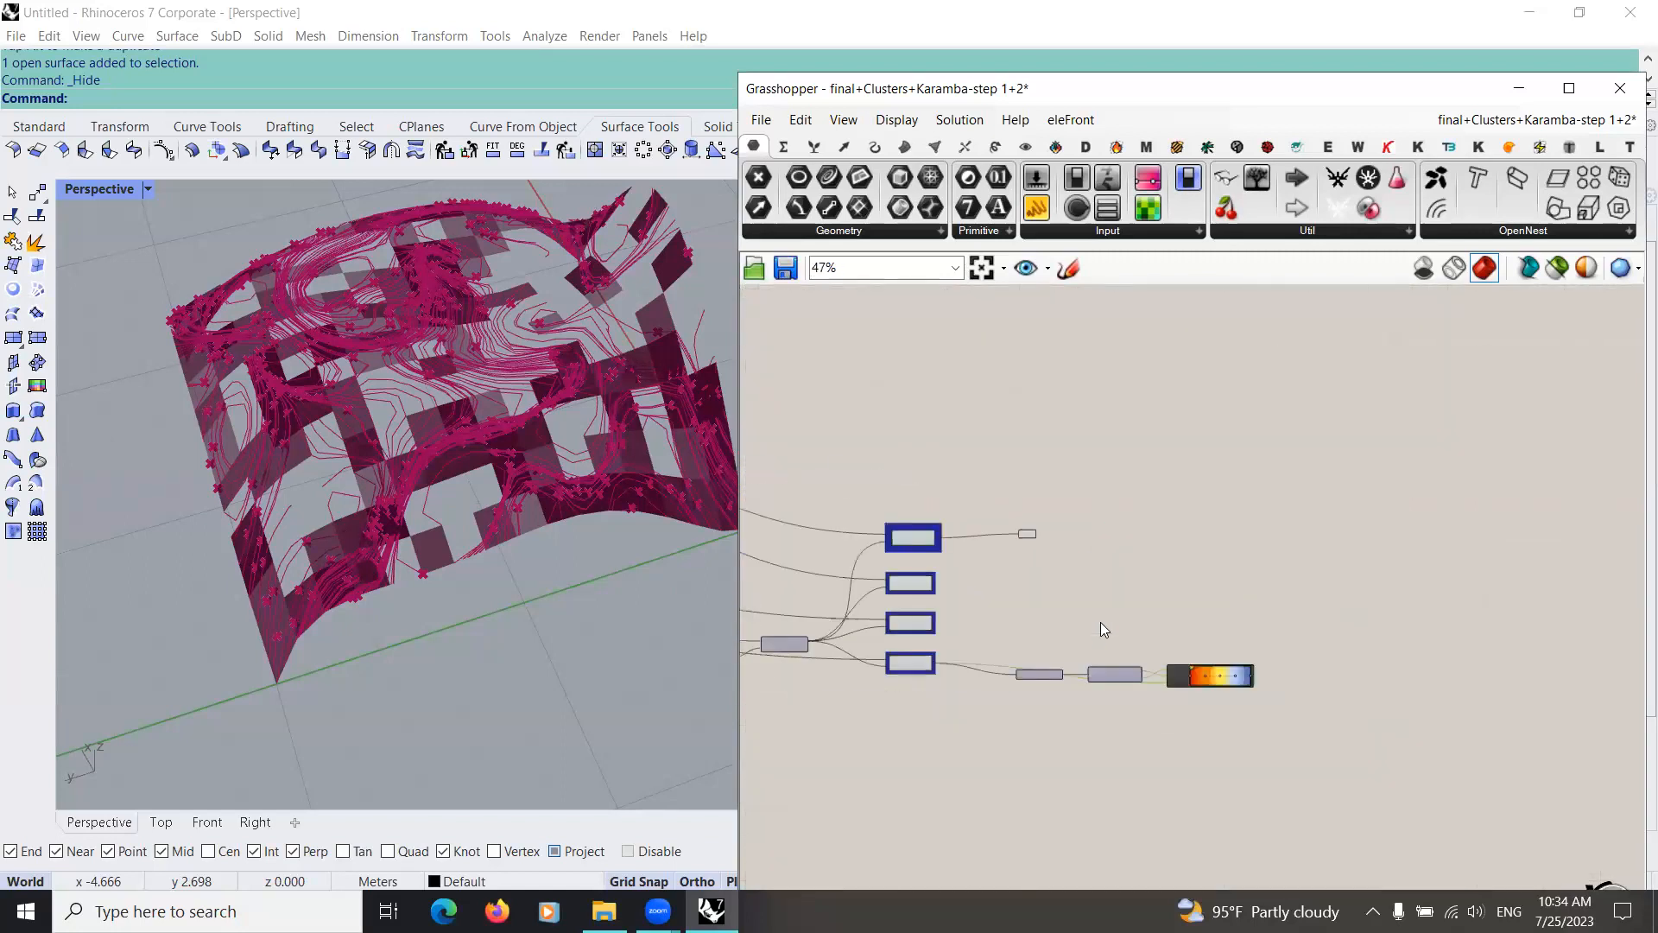
pyautogui.scroll(4, 1100, 622)
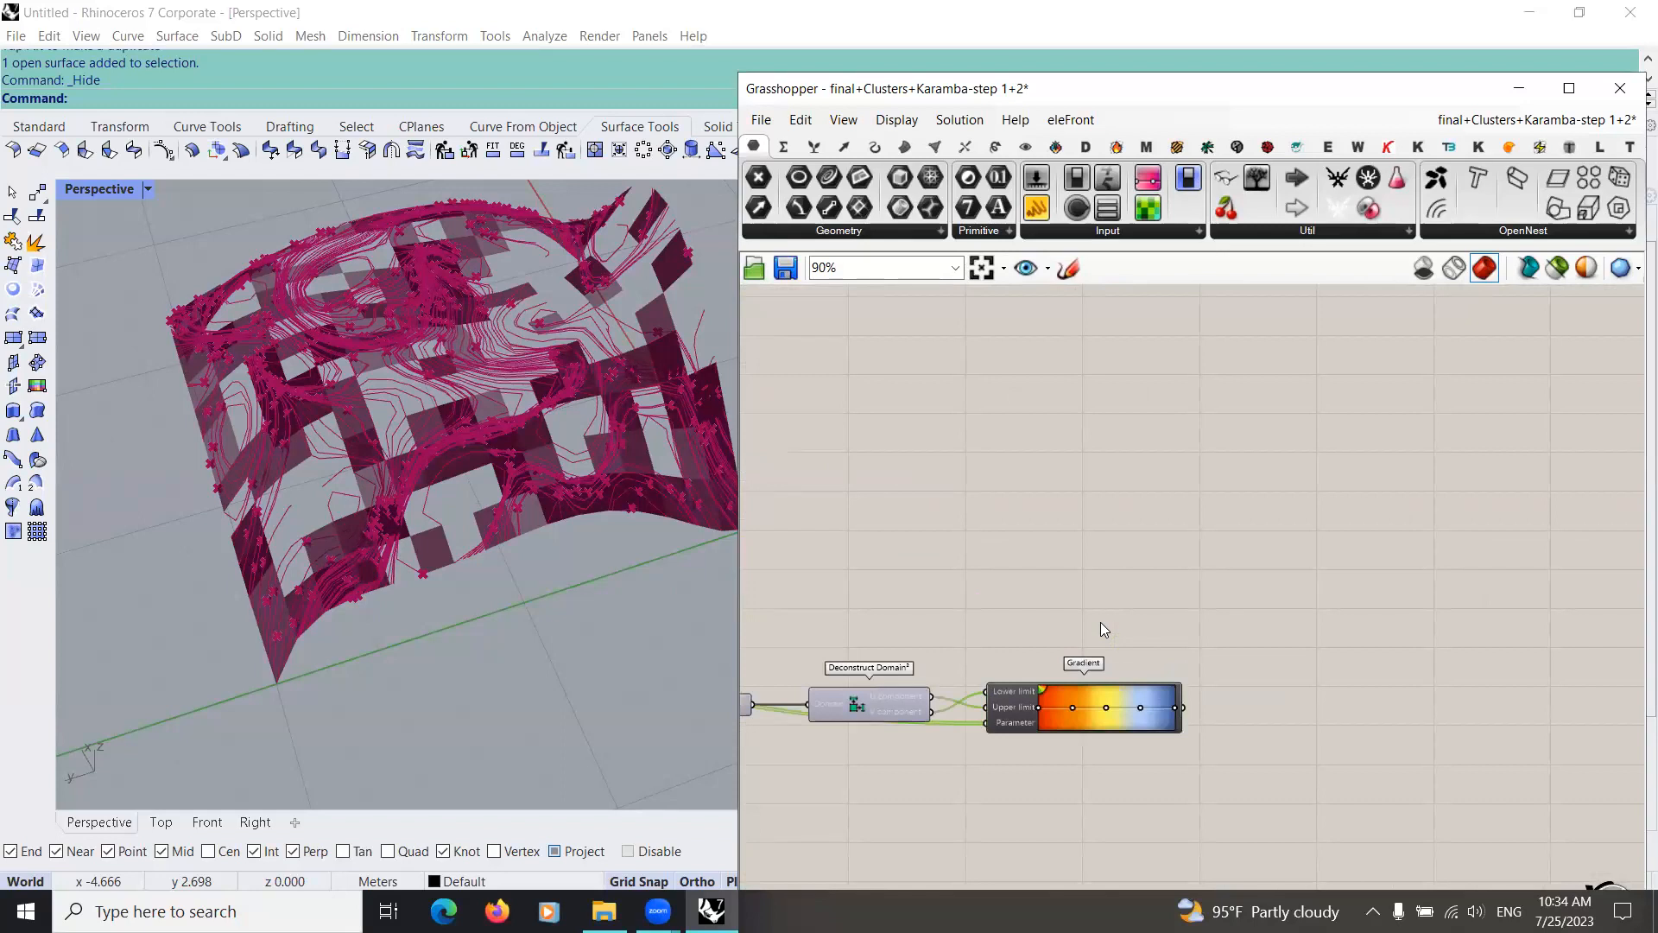
pyautogui.scroll(-2, 1062, 527)
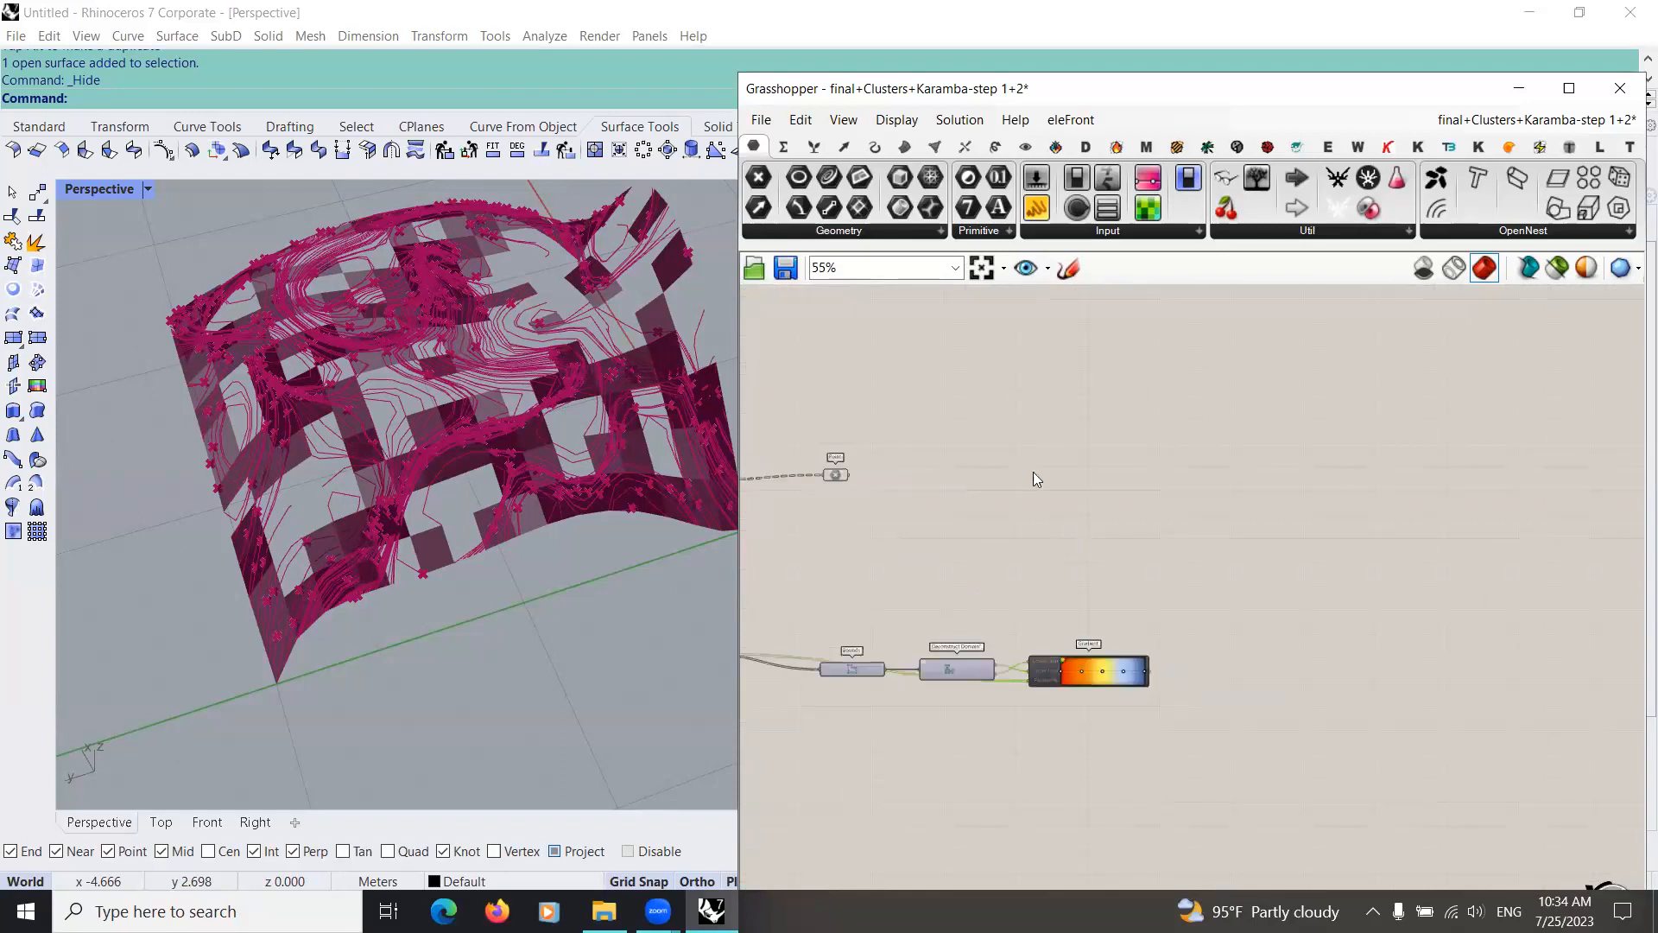
pyautogui.click(1025, 147)
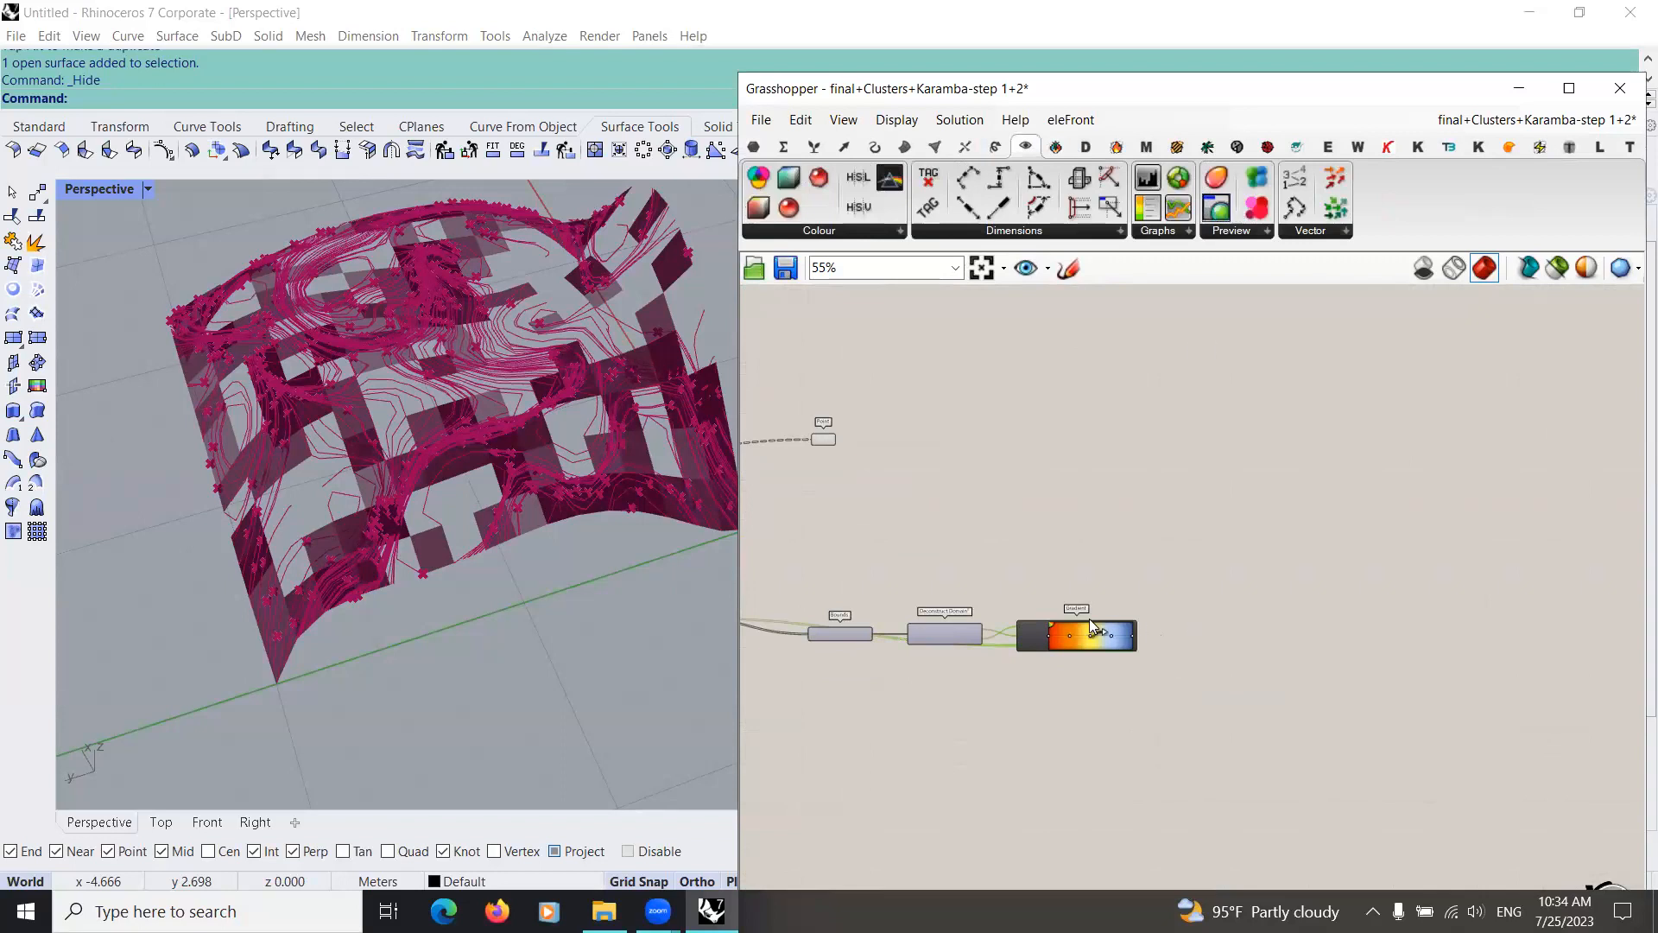
pyautogui.moveTo(1216, 207); pyautogui.dragTo(1193, 618)
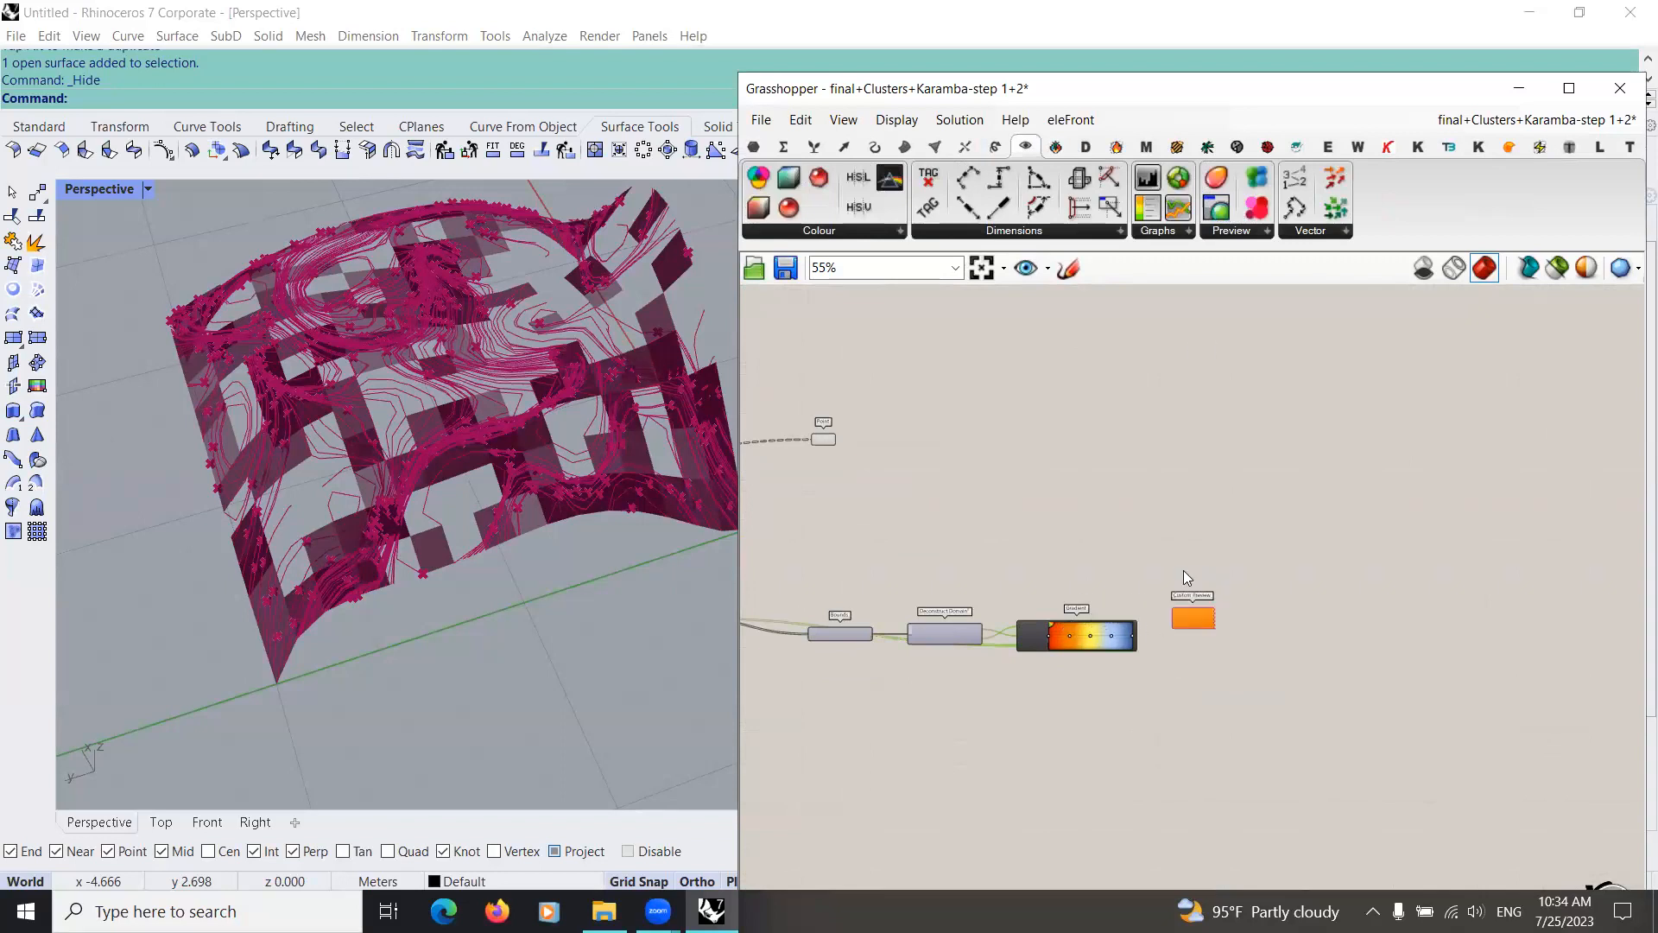
pyautogui.scroll(4, 1145, 509)
pyautogui.moveTo(1296, 619); pyautogui.dragTo(1367, 593)
# Step: Connect the curves Cull Pattern's List output to the Custom Preview's Geometry input
pyautogui.scroll(-4, 1145, 510)
pyautogui.moveTo(872, 442); pyautogui.dragTo(1018, 459, button='right')
pyautogui.moveTo(865, 445); pyautogui.dragTo(1327, 573)
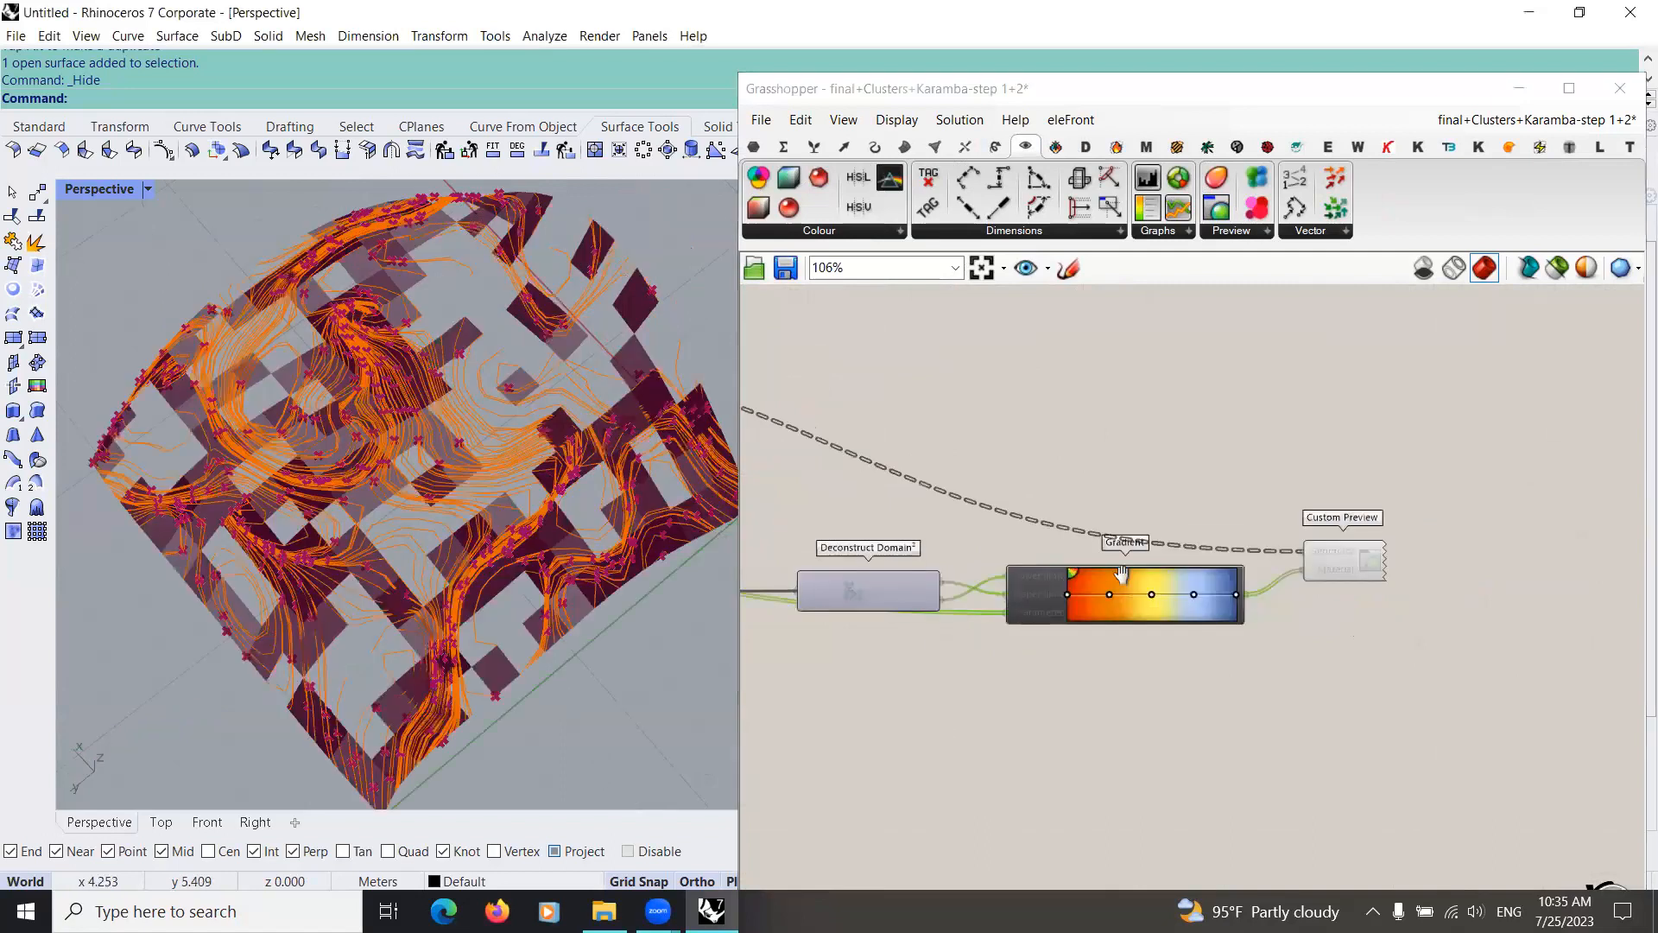
# Step: Examine the Bounds-to-Custom Preview chain, the earlier group with similar Gradient previews, and the coloured curves in the model
pyautogui.scroll(1, 1068, 579)
pyautogui.scroll(2, 1096, 575)
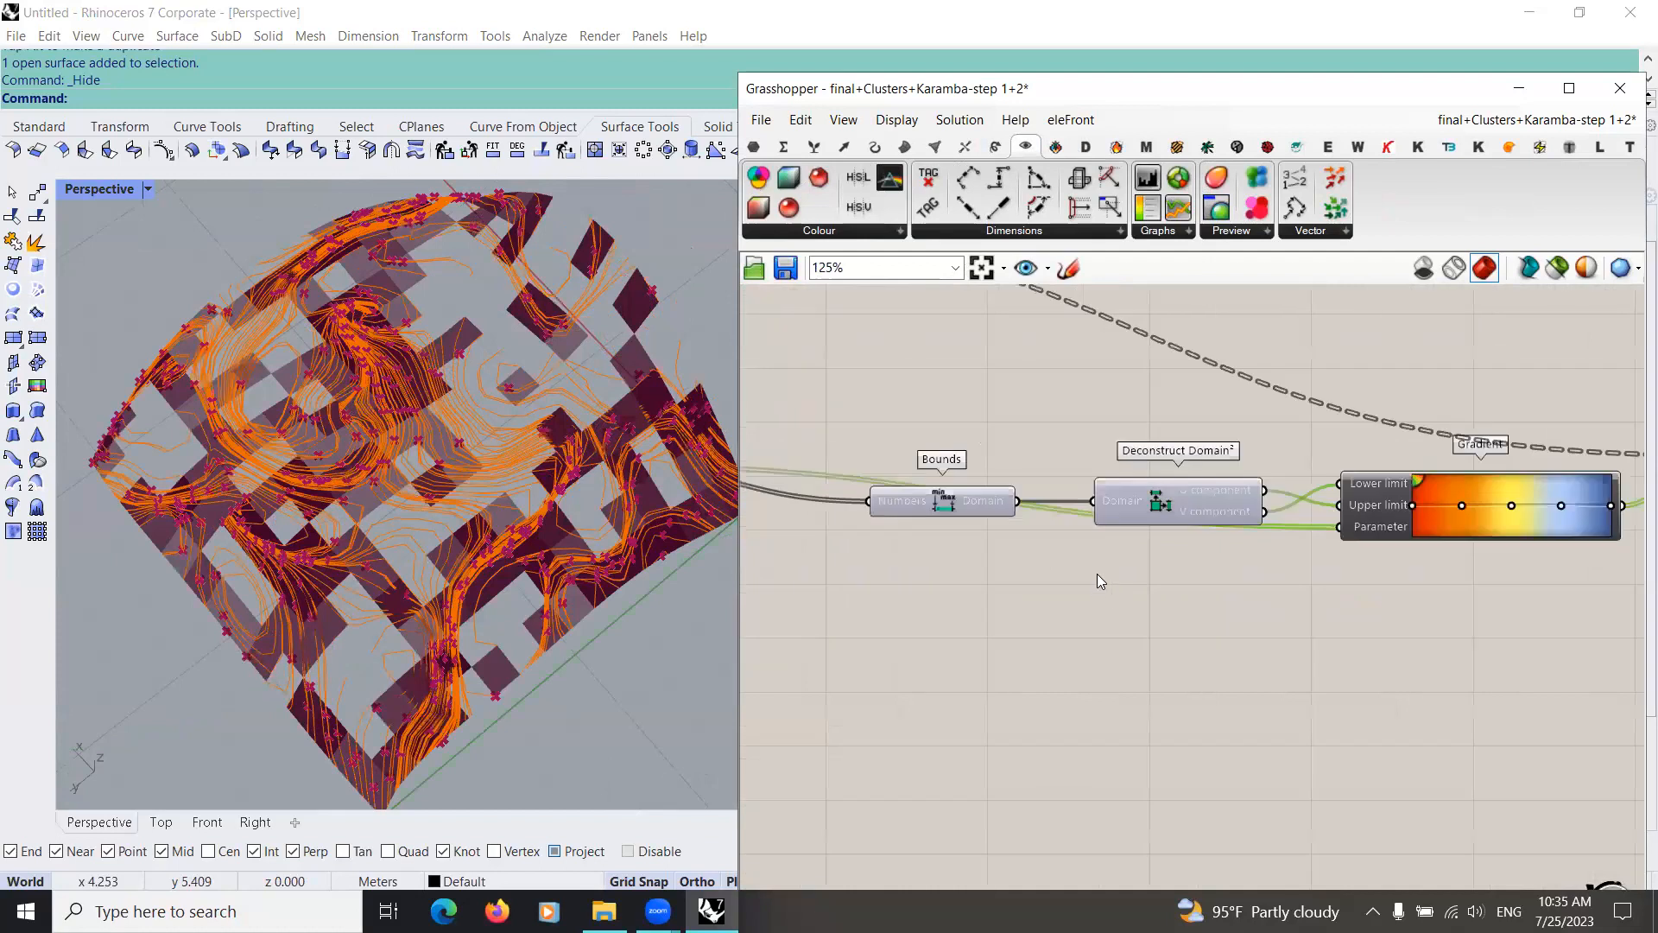
pyautogui.scroll(-15, 1077, 604)
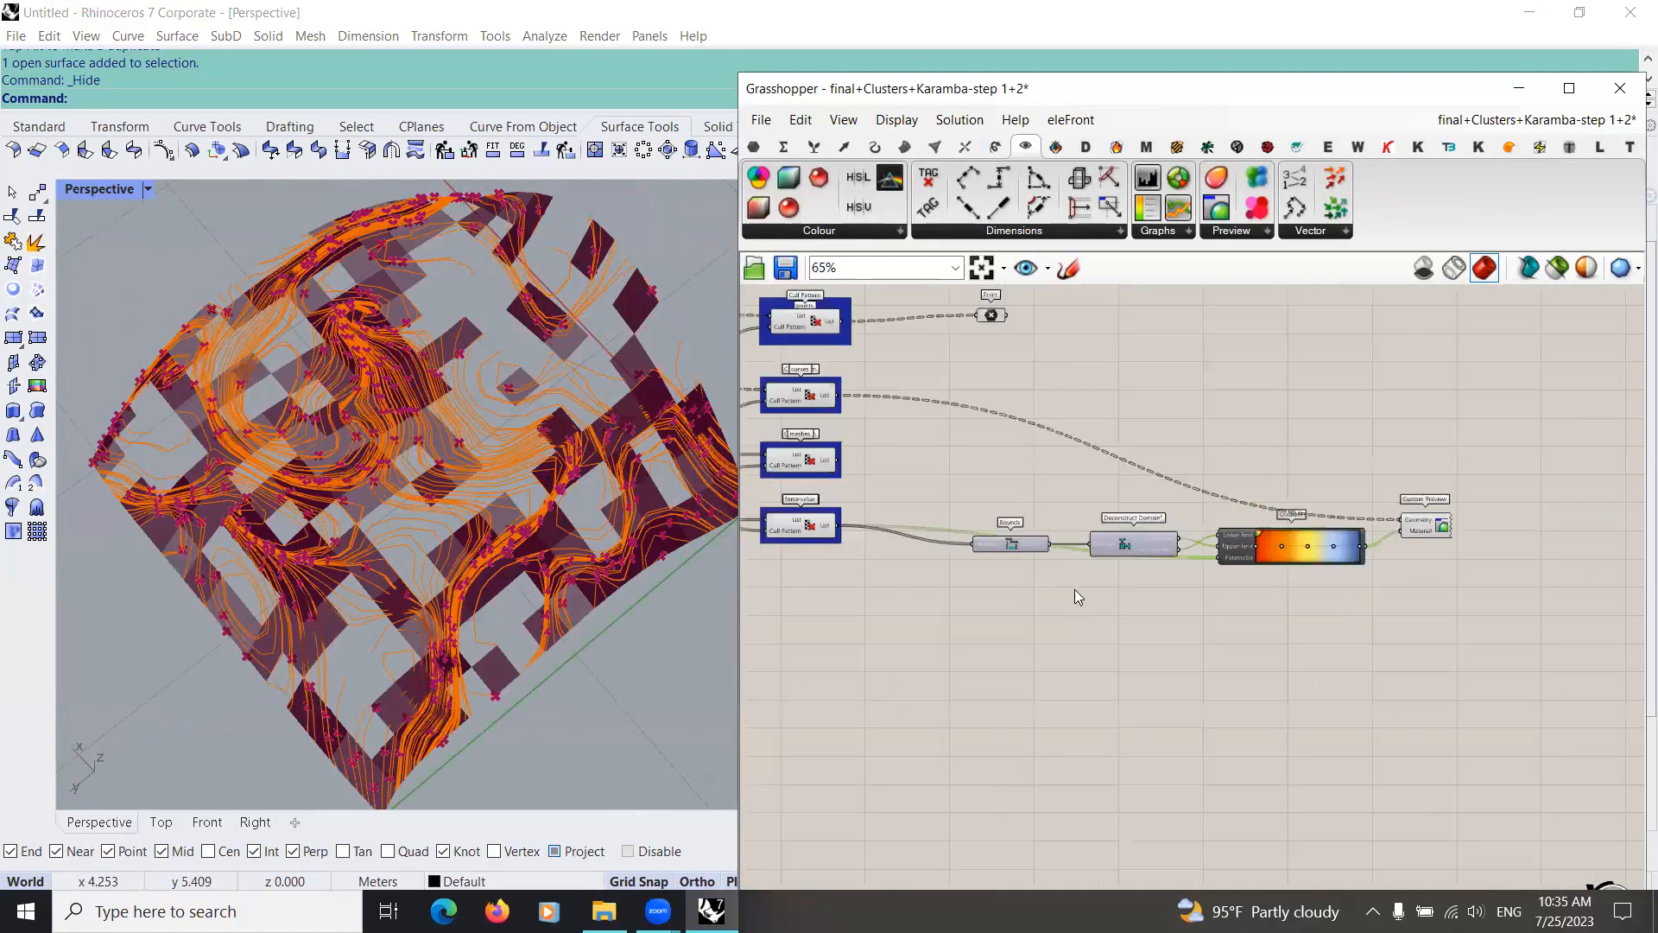
pyautogui.scroll(12, 981, 691)
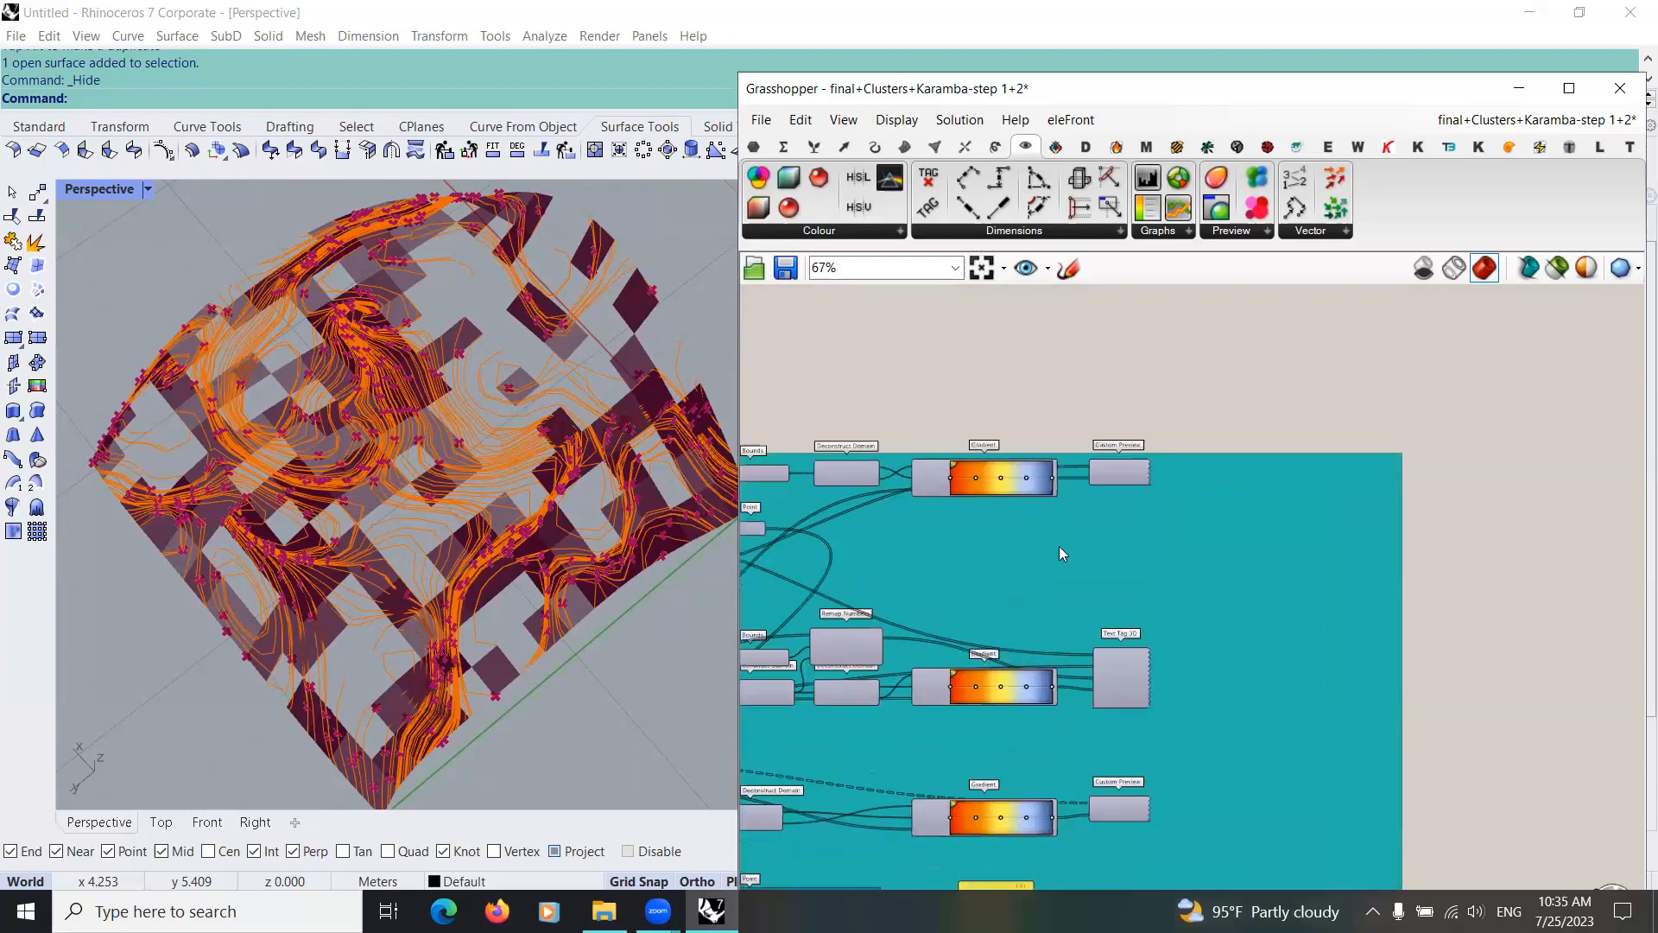
pyautogui.scroll(5, 1058, 553)
pyautogui.scroll(-3, 869, 642)
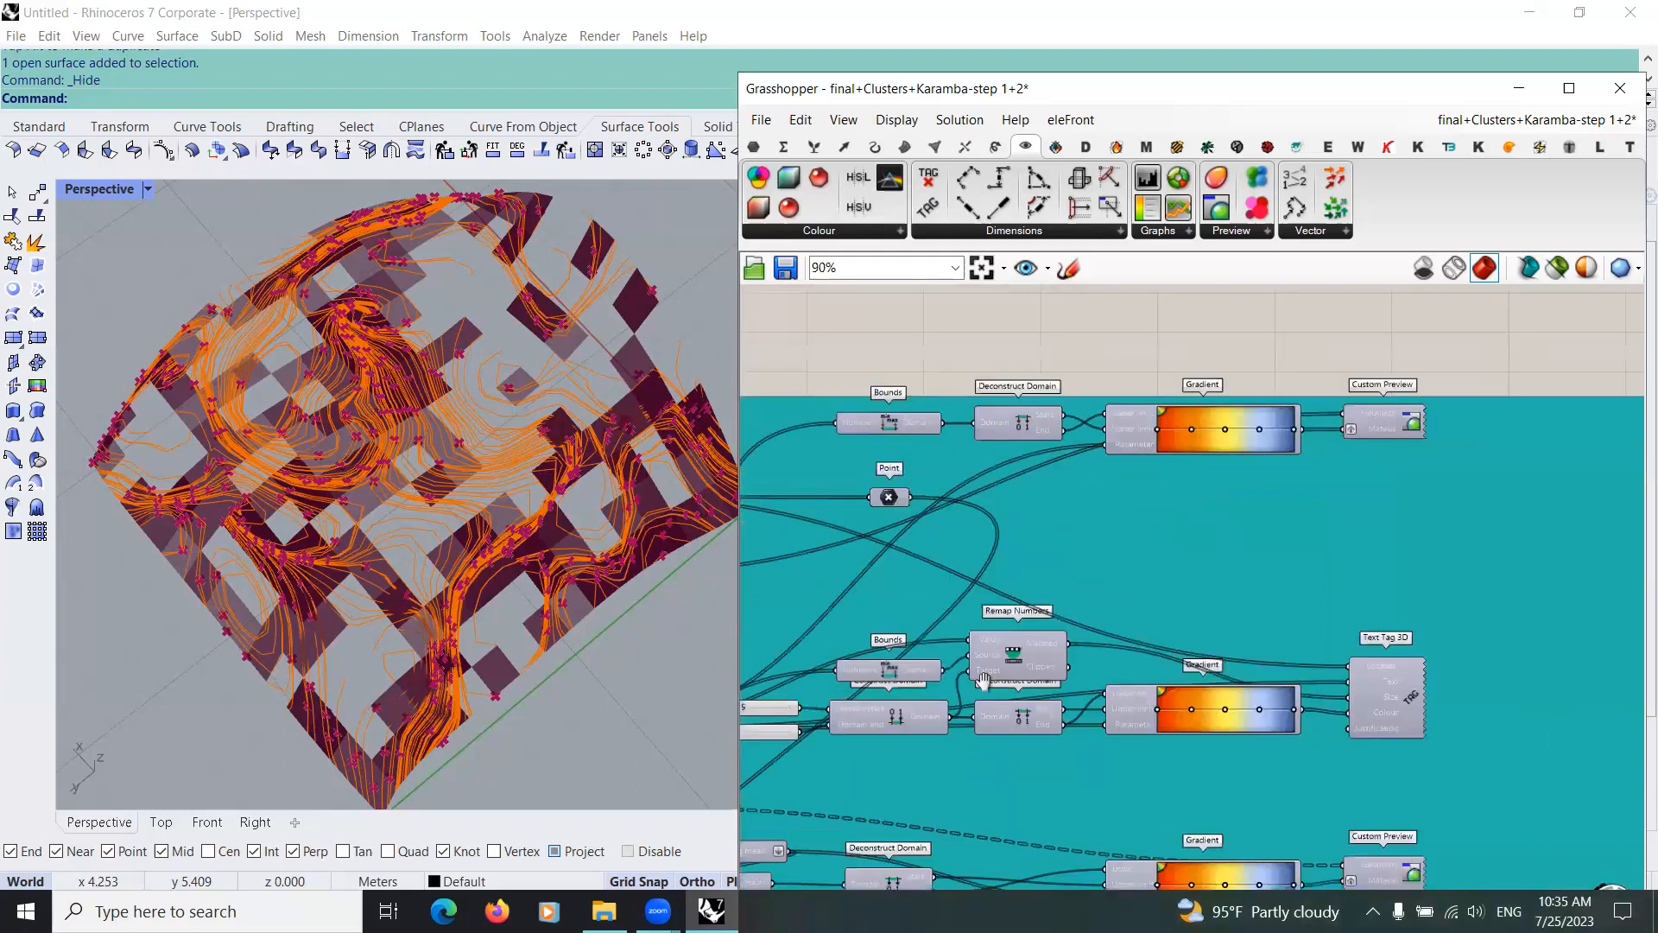
pyautogui.moveTo(1151, 452); pyautogui.dragTo(1180, 481, button='right')
pyautogui.scroll(-2, 906, 534)
pyautogui.scroll(4, 1179, 481)
pyautogui.moveTo(1347, 432); pyautogui.dragTo(1064, 501, button='right')
pyautogui.scroll(-8, 1075, 683)
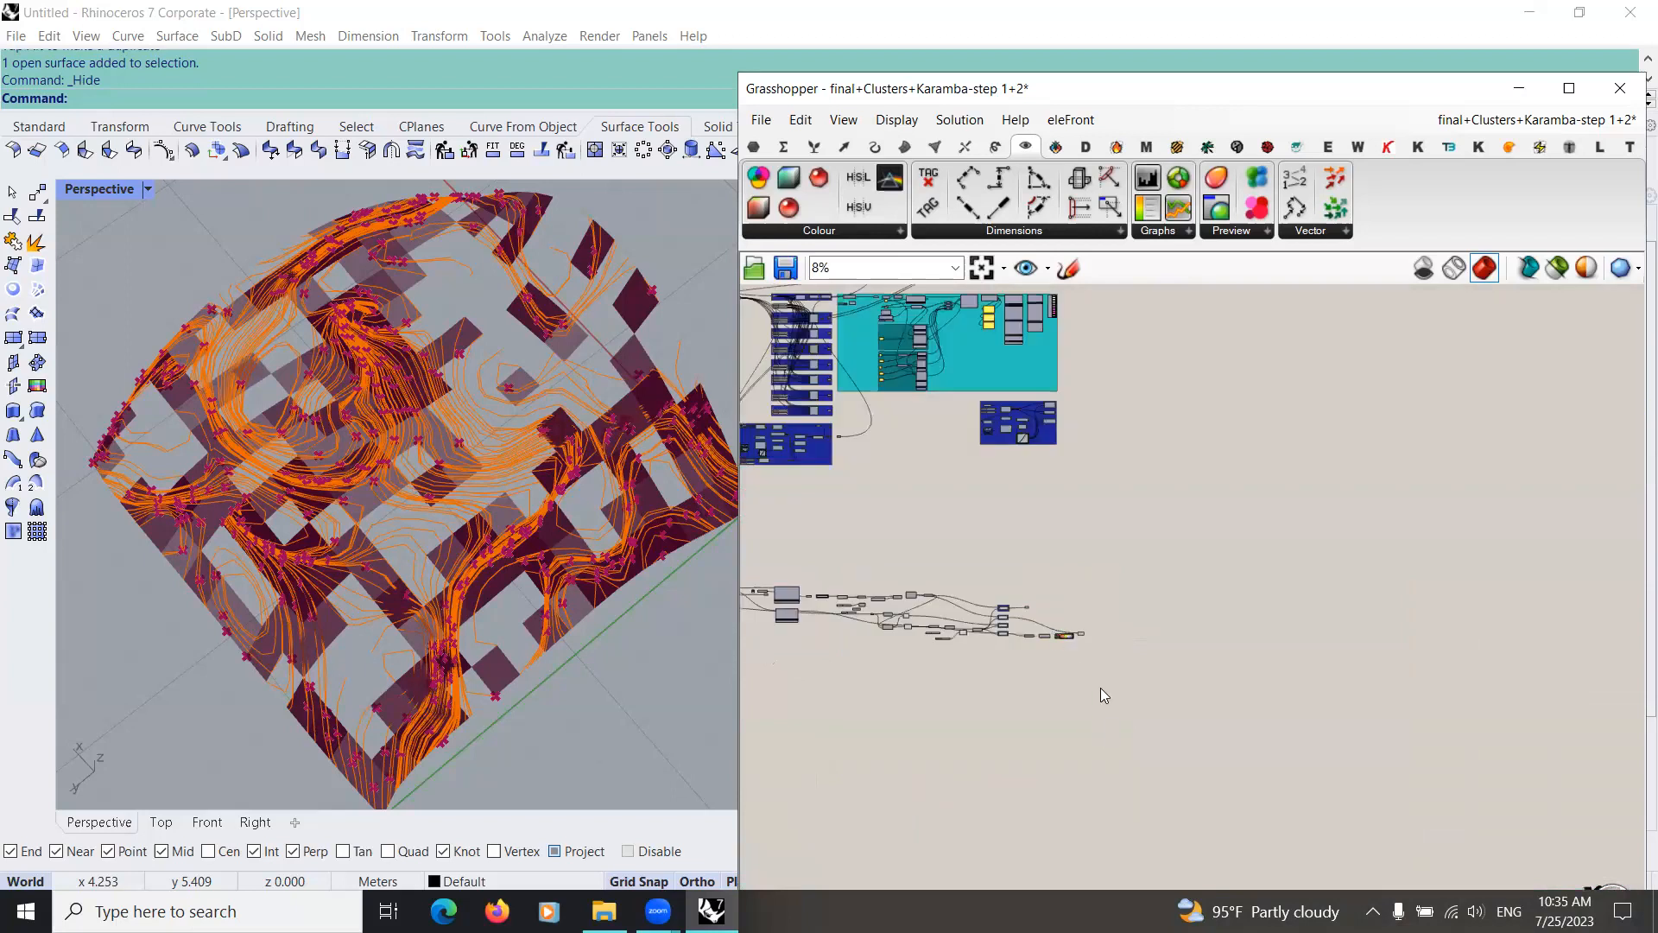
pyautogui.scroll(8, 1106, 699)
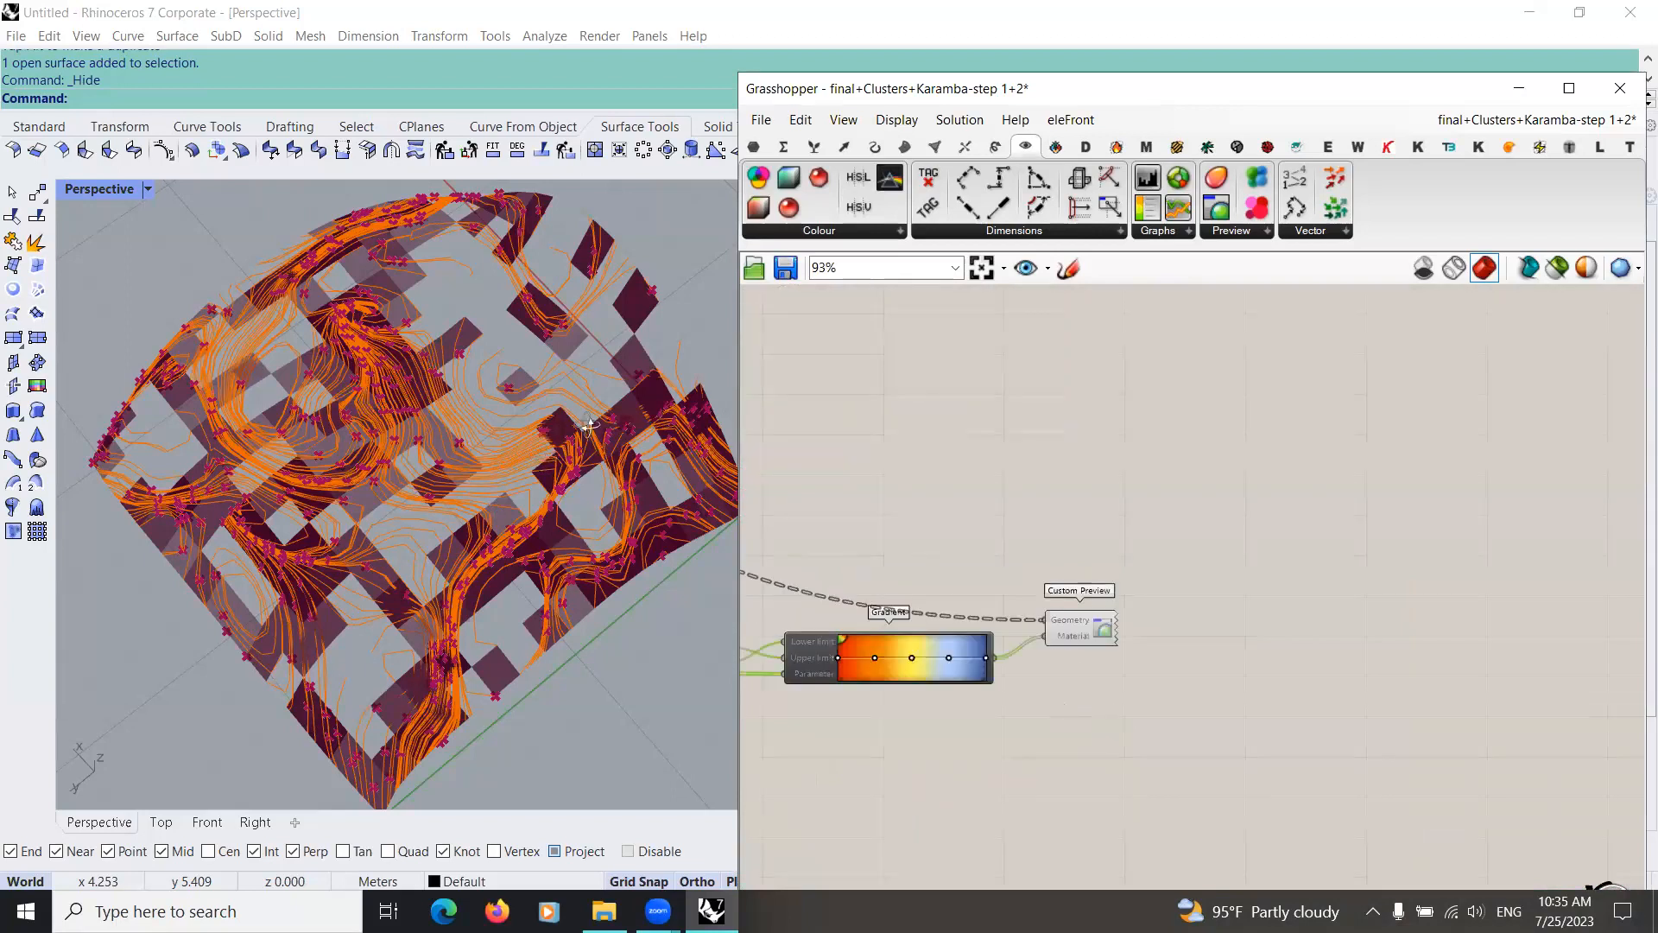
pyautogui.moveTo(522, 467); pyautogui.dragTo(580, 540, button='right')
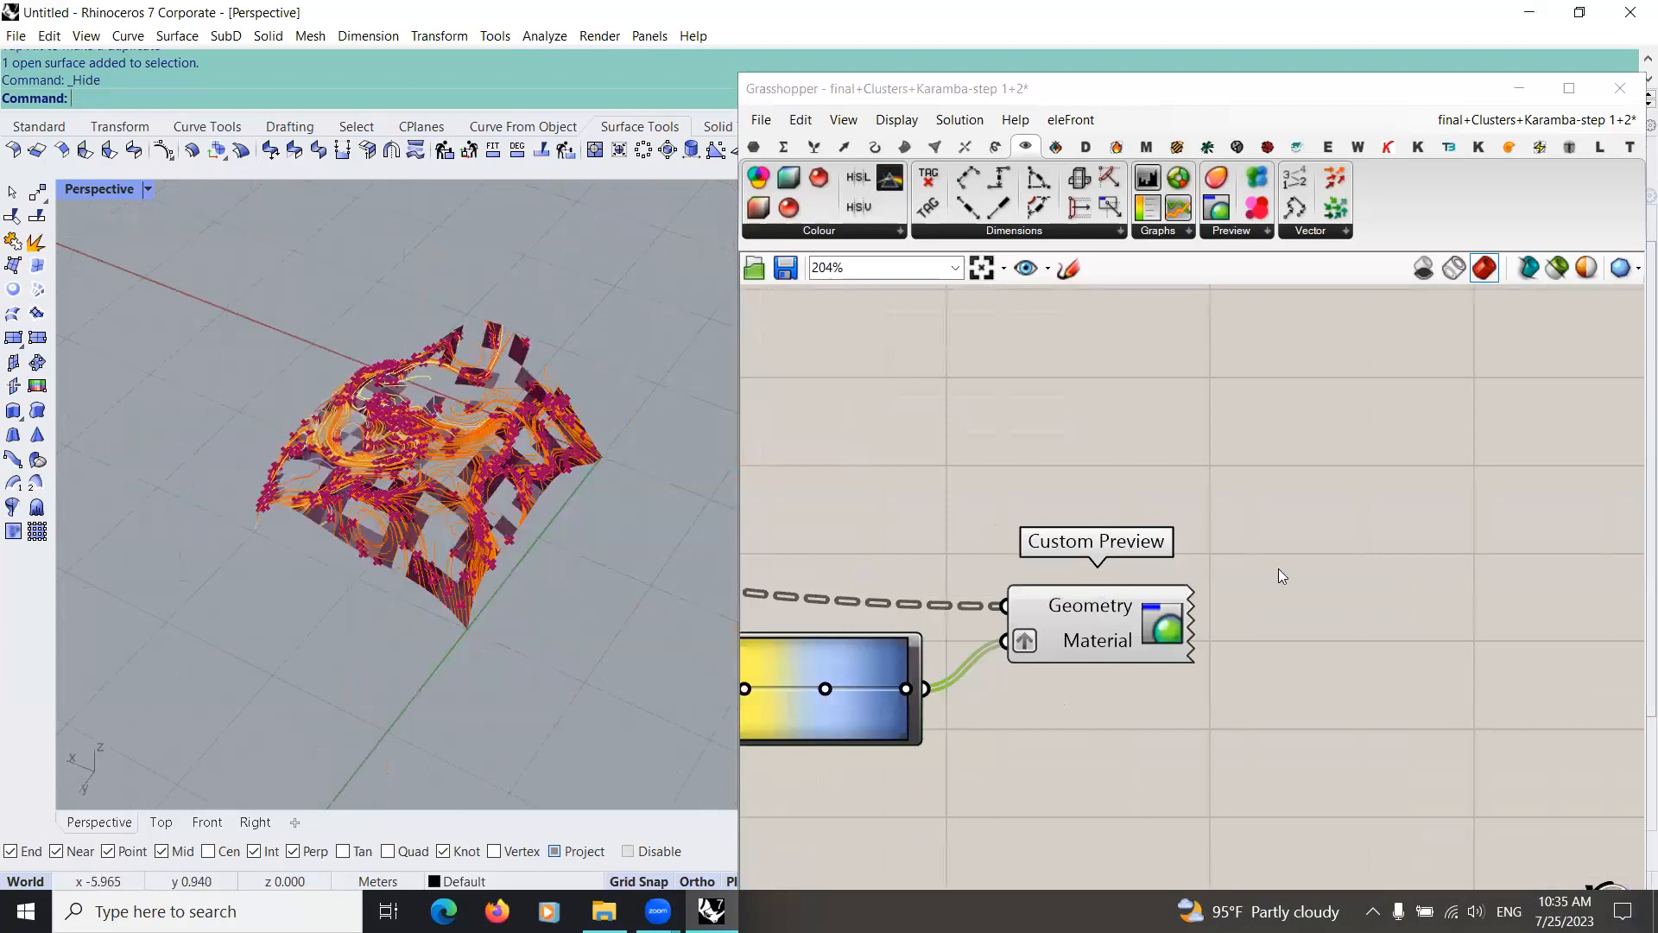
# Step: Move the Point parameter farther from its Cull Pattern and highlight the Custom Preview's curves in the model
pyautogui.scroll(-6, 905, 419)
pyautogui.moveTo(911, 435); pyautogui.dragTo(1052, 409)
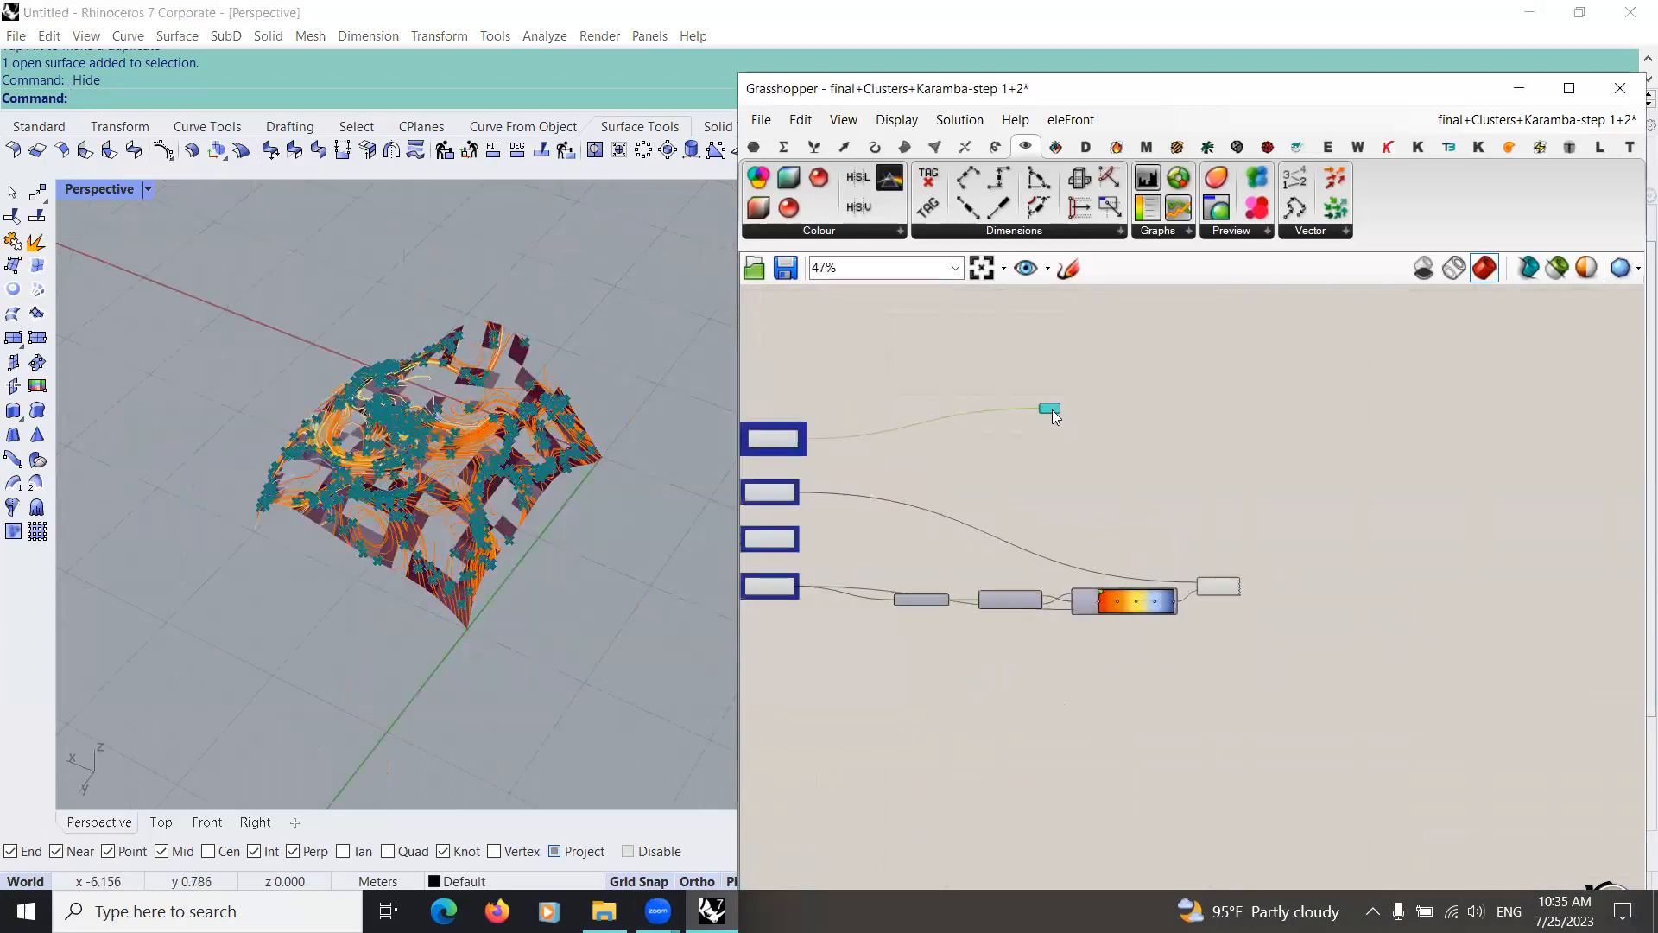
pyautogui.click(1214, 587)
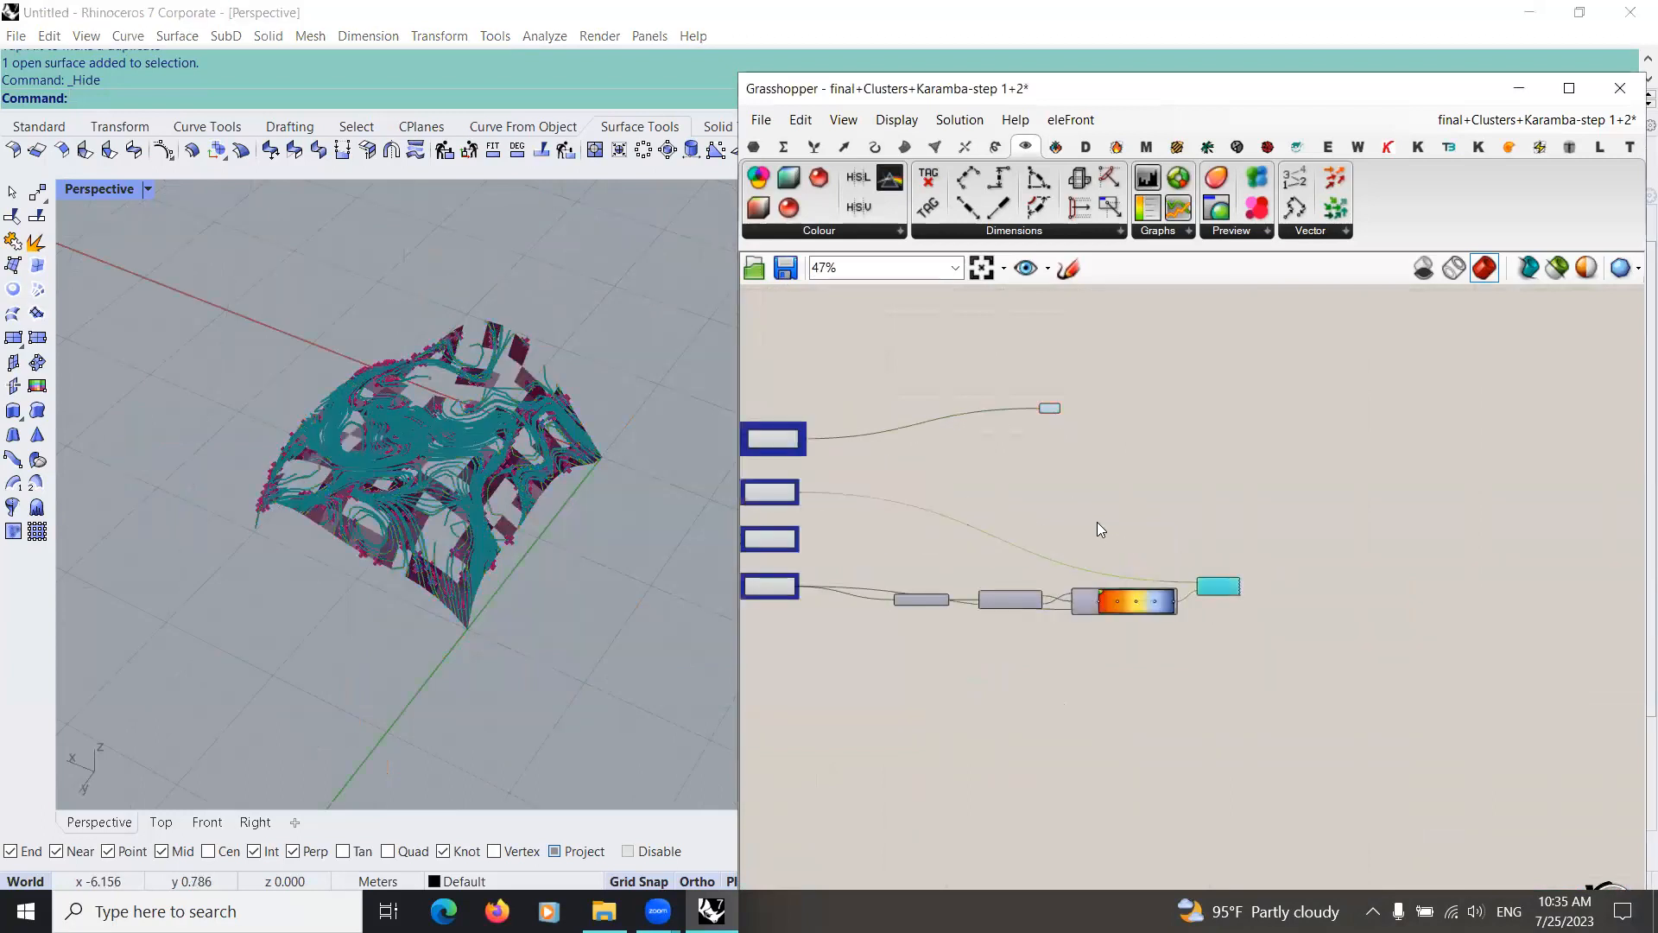
pyautogui.click(822, 600)
# Step: Review the whole definition, including the Girih cluster groups with their grid and domain sliders
pyautogui.scroll(-3, 812, 582)
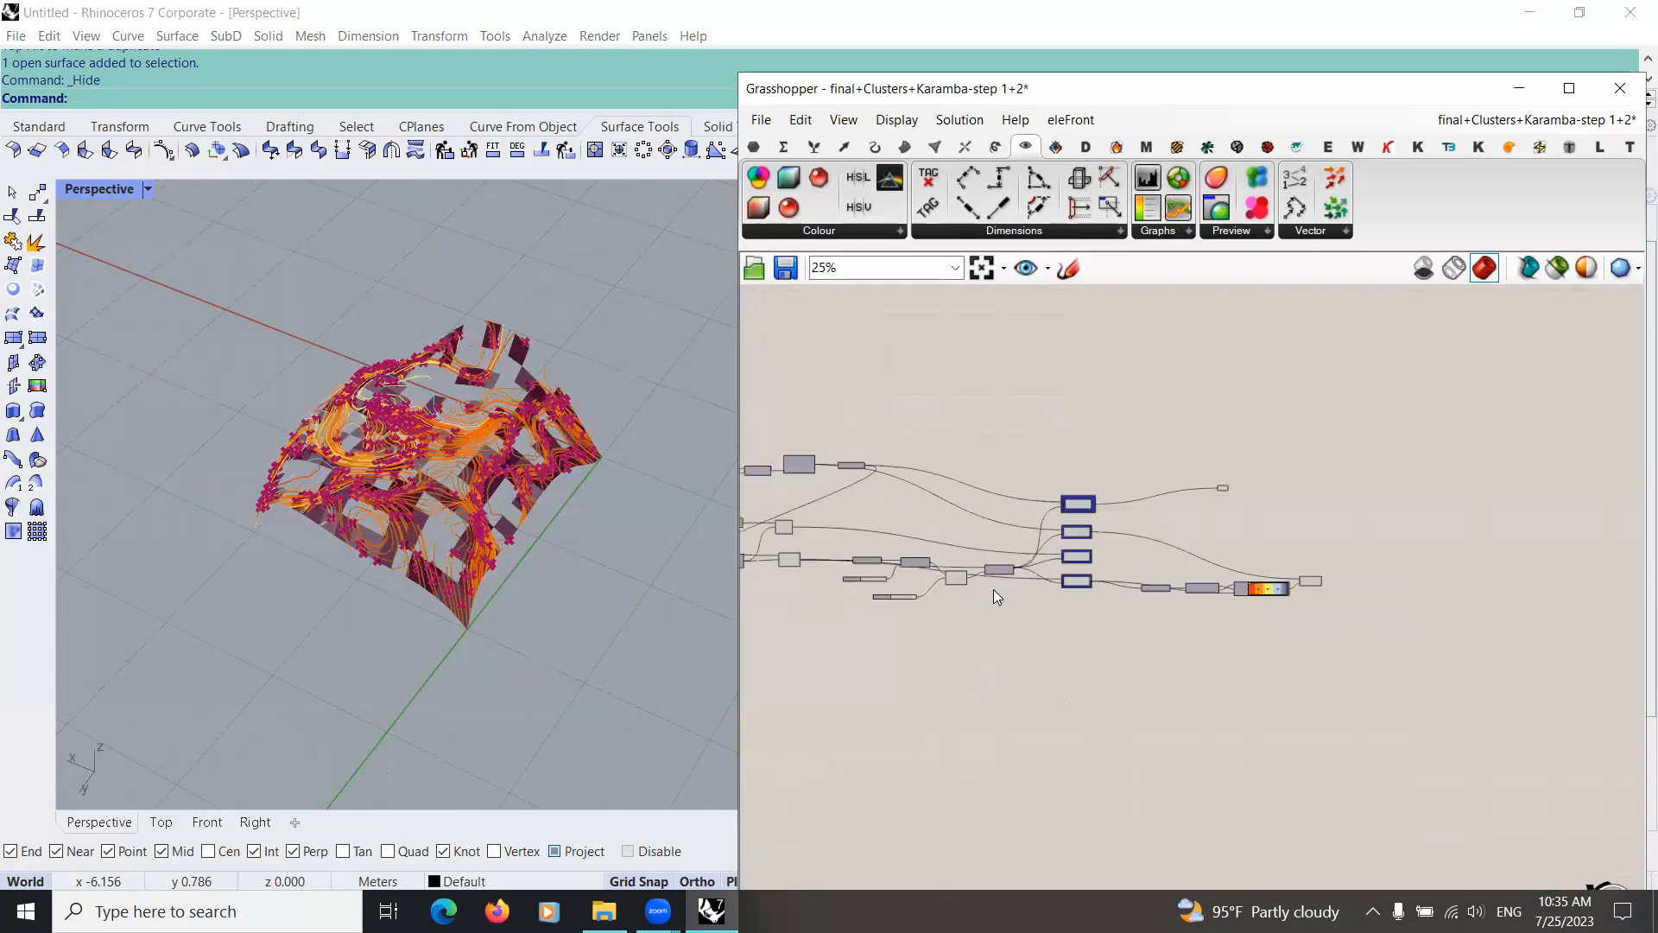
pyautogui.moveTo(1012, 579); pyautogui.dragTo(1190, 570, button='right')
pyautogui.scroll(-2, 1190, 570)
pyautogui.moveTo(1014, 567); pyautogui.dragTo(1066, 501, button='right')
pyautogui.scroll(-2, 1070, 505)
pyautogui.scroll(1, 1050, 648)
pyautogui.scroll(1, 1051, 650)
pyautogui.moveTo(1162, 524); pyautogui.dragTo(1017, 624, button='right')
pyautogui.scroll(-4, 1017, 624)
pyautogui.scroll(3, 901, 421)
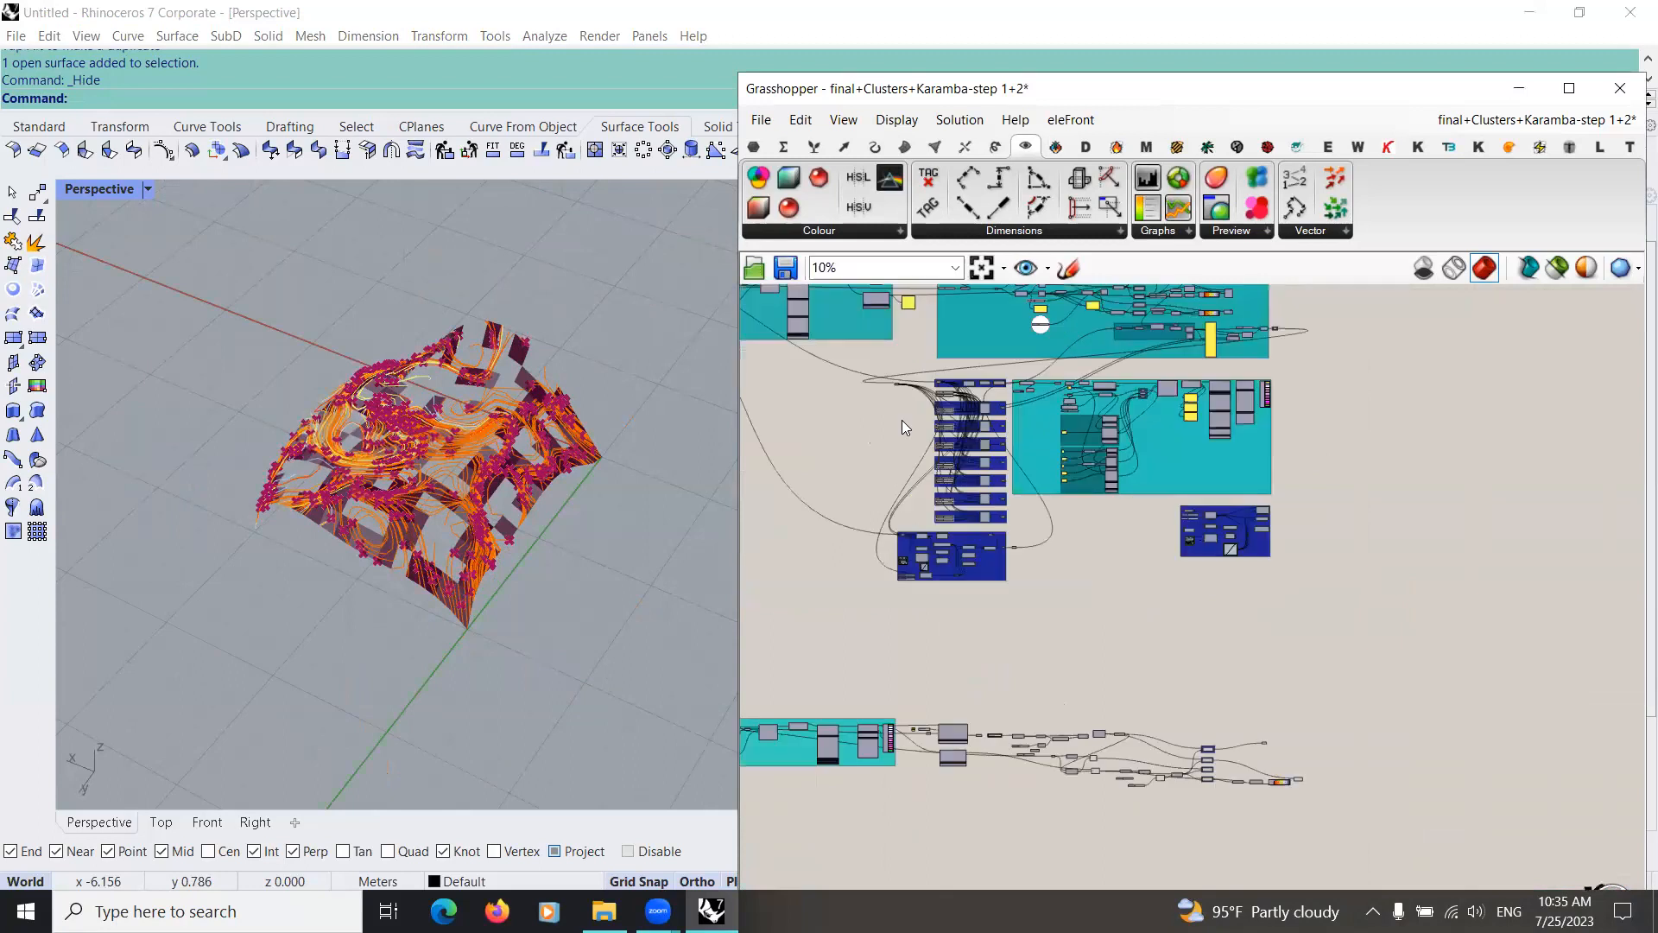
pyautogui.scroll(4, 902, 419)
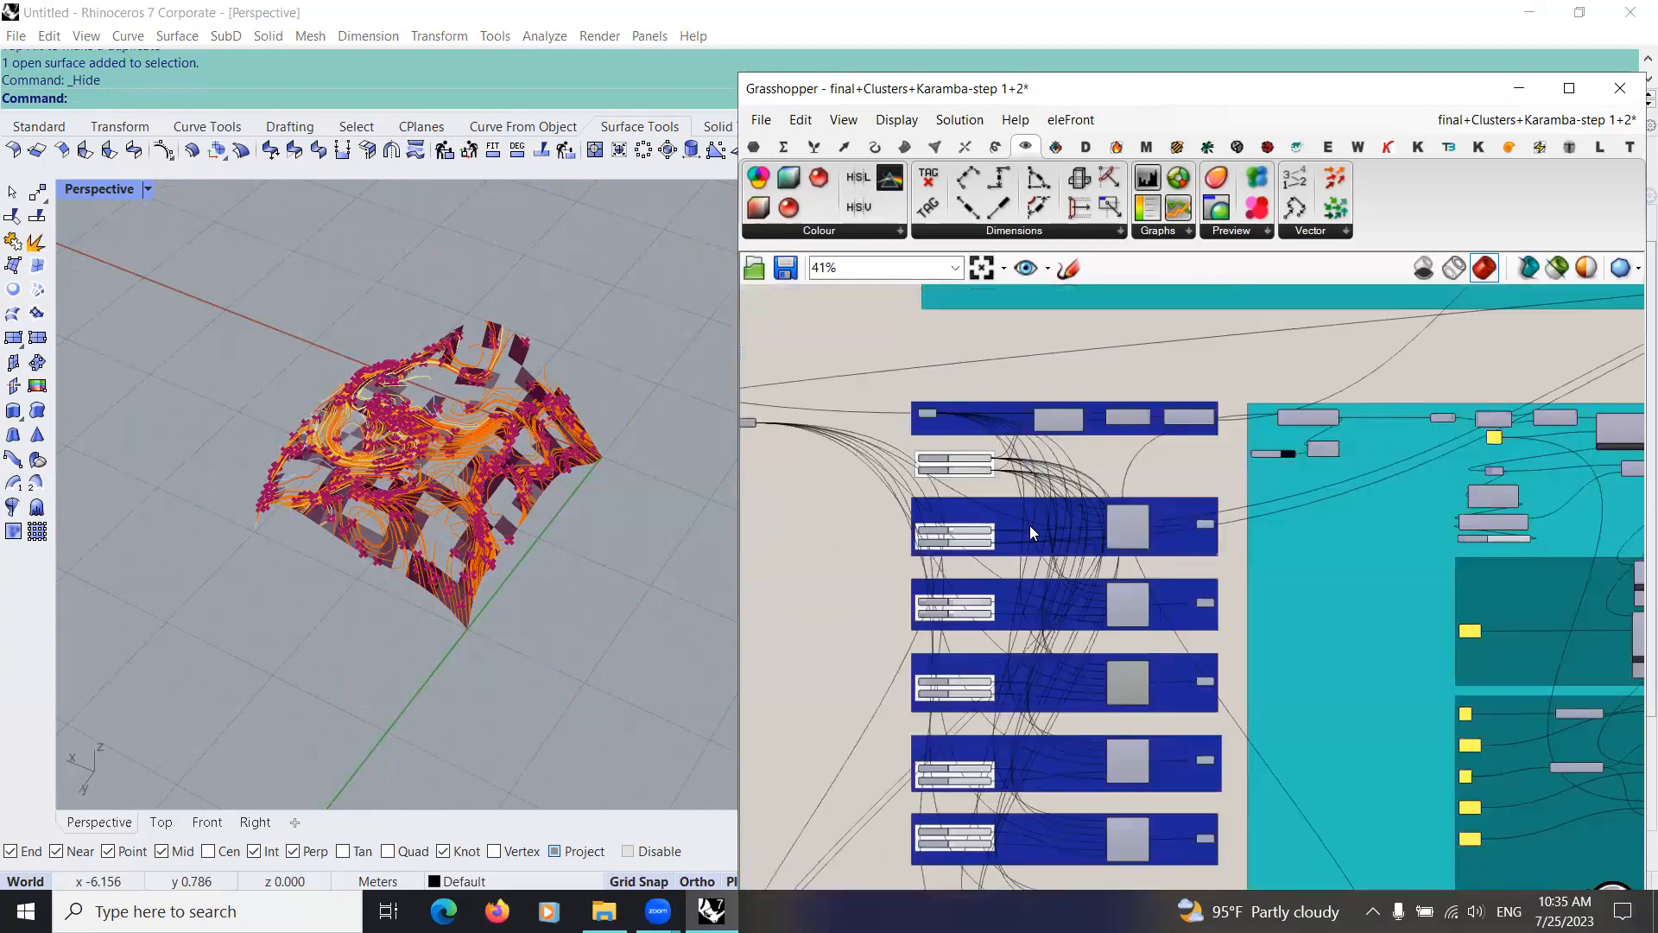
pyautogui.scroll(1, 1029, 525)
pyautogui.scroll(-3, 1005, 425)
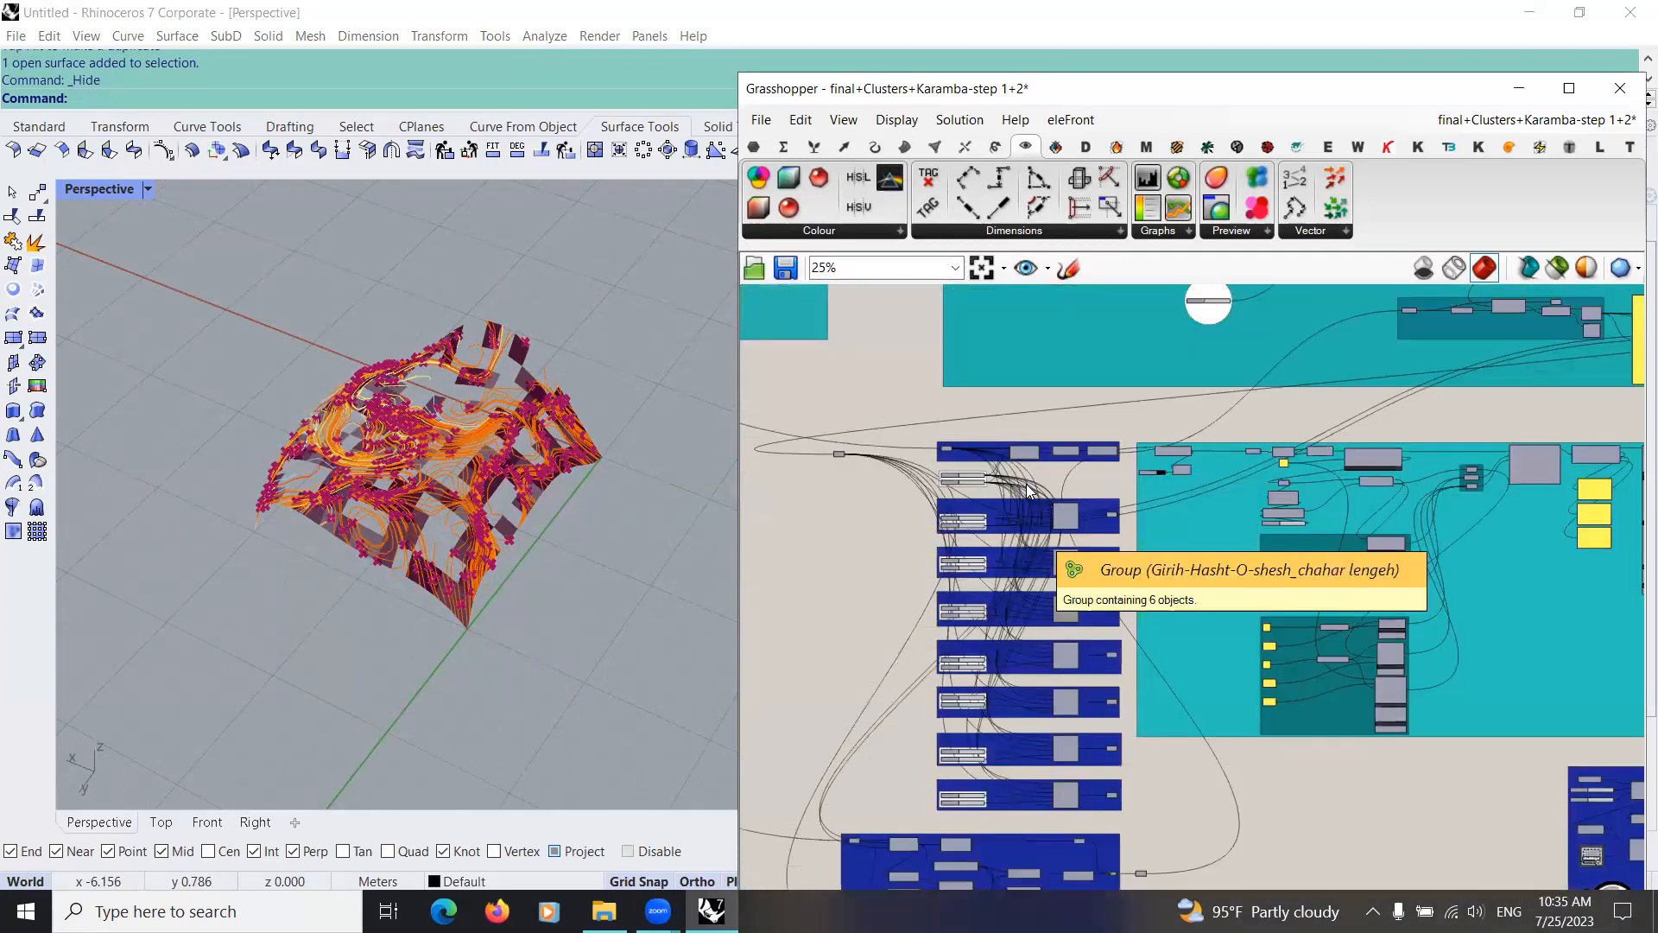
pyautogui.scroll(4, 1052, 525)
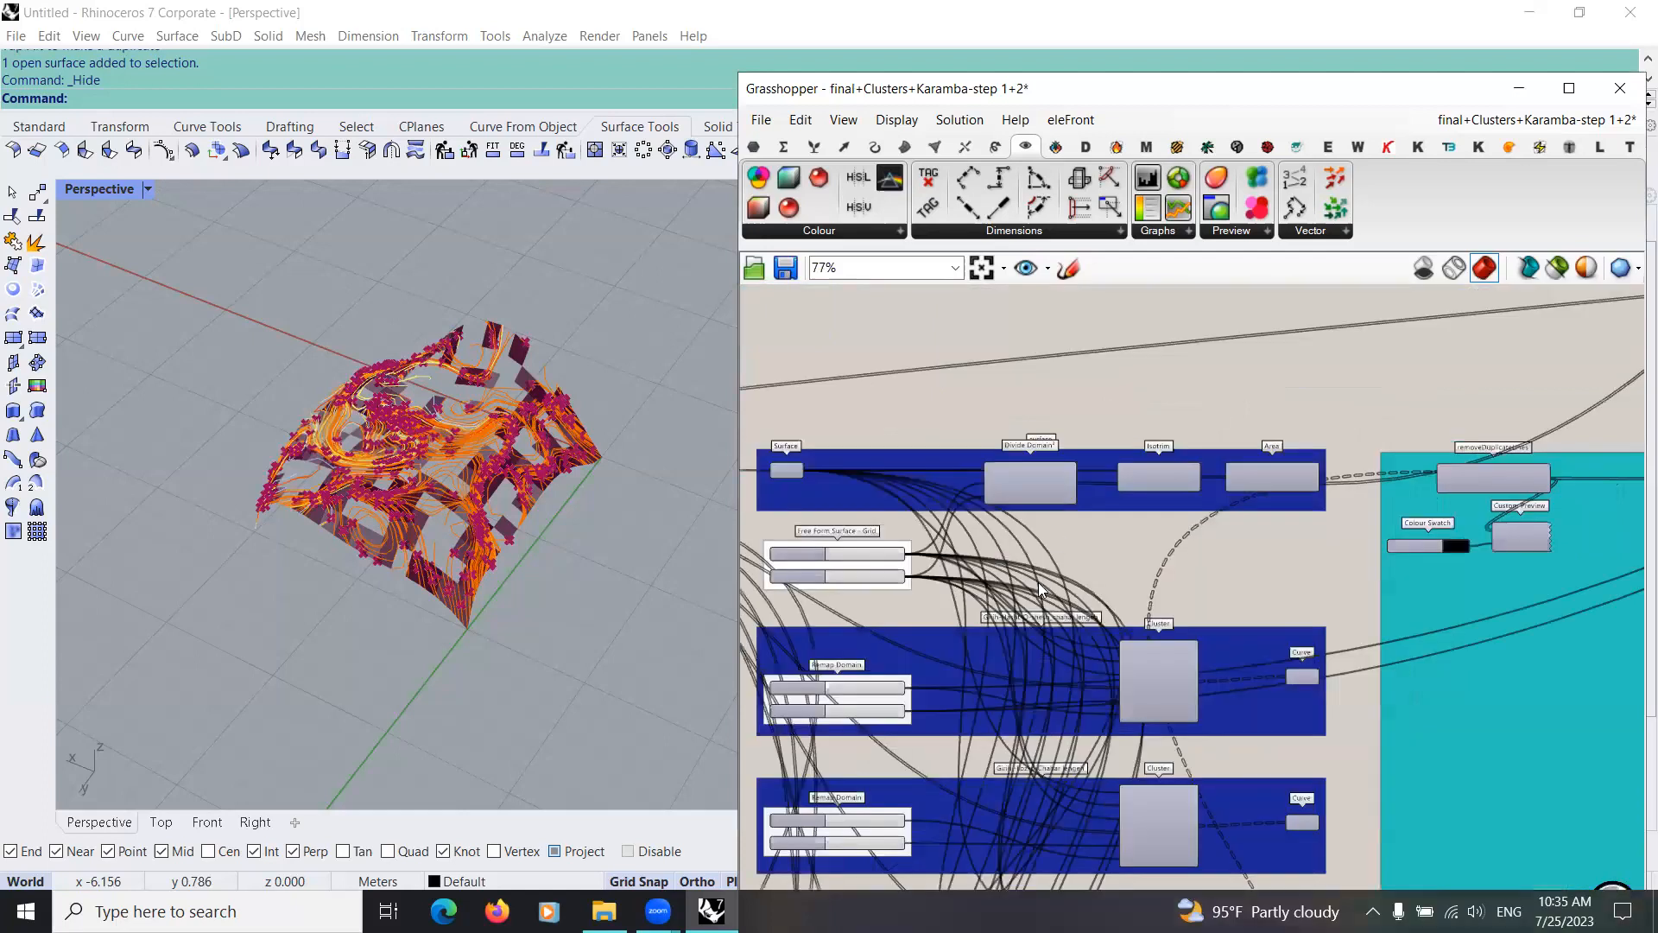
pyautogui.scroll(-3, 1126, 664)
pyautogui.scroll(-3, 847, 448)
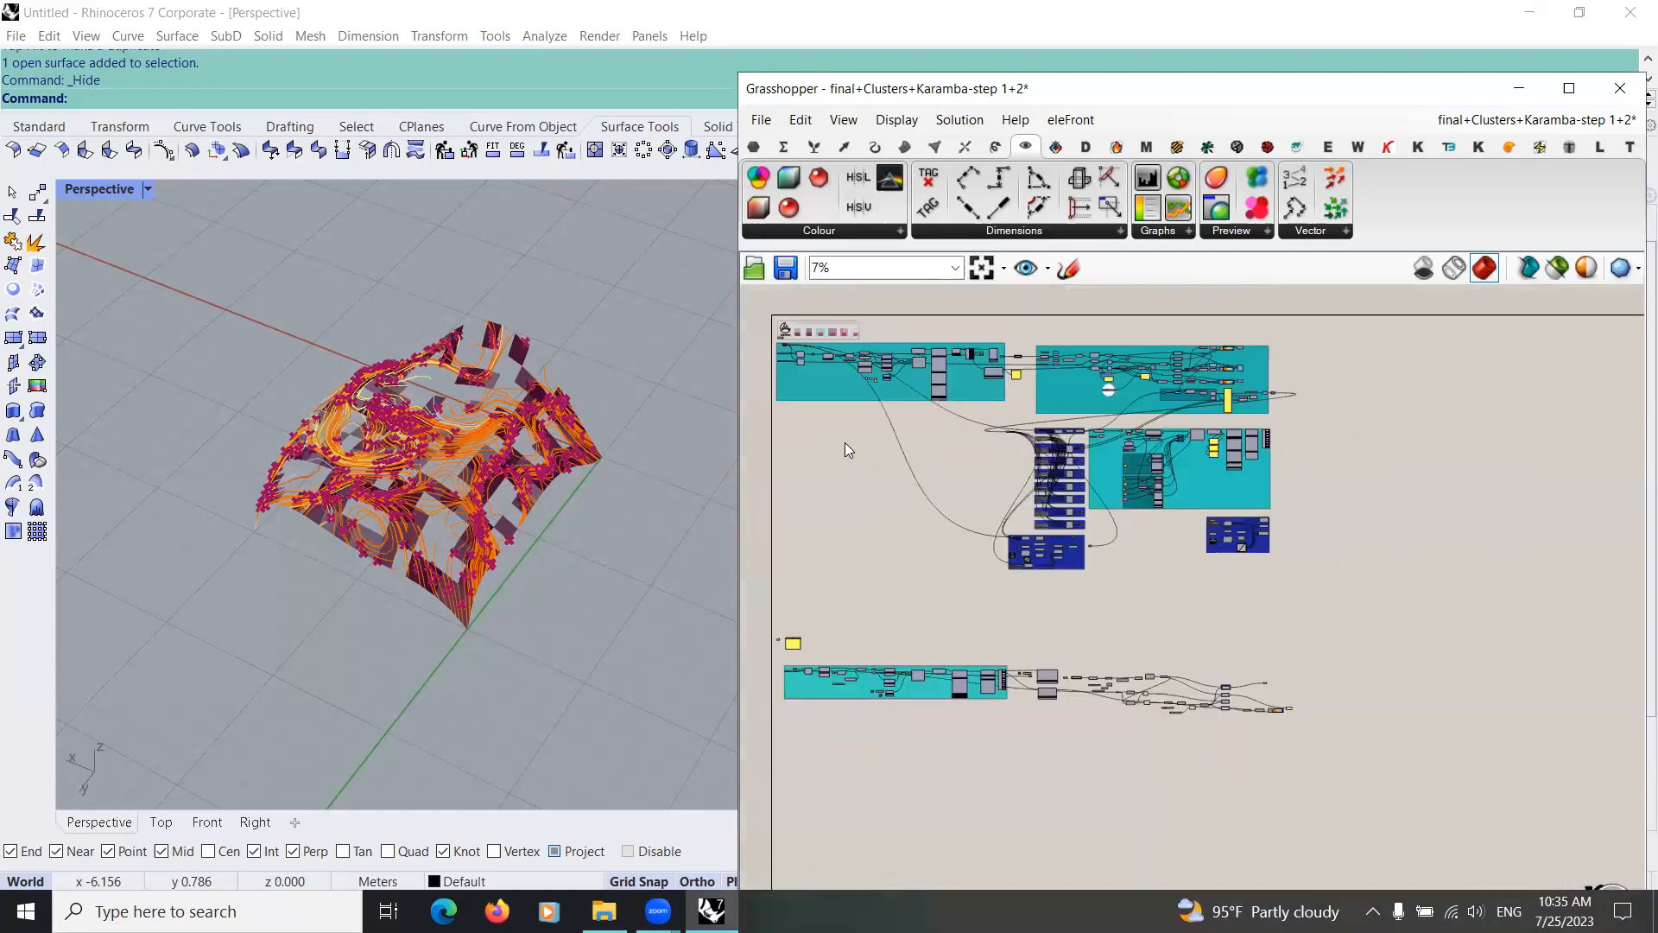
# Step: Duplicate the Surface parameter from the start of the Karamba group, place the copy past the group's end and wire the original into it
pyautogui.scroll(5, 861, 377)
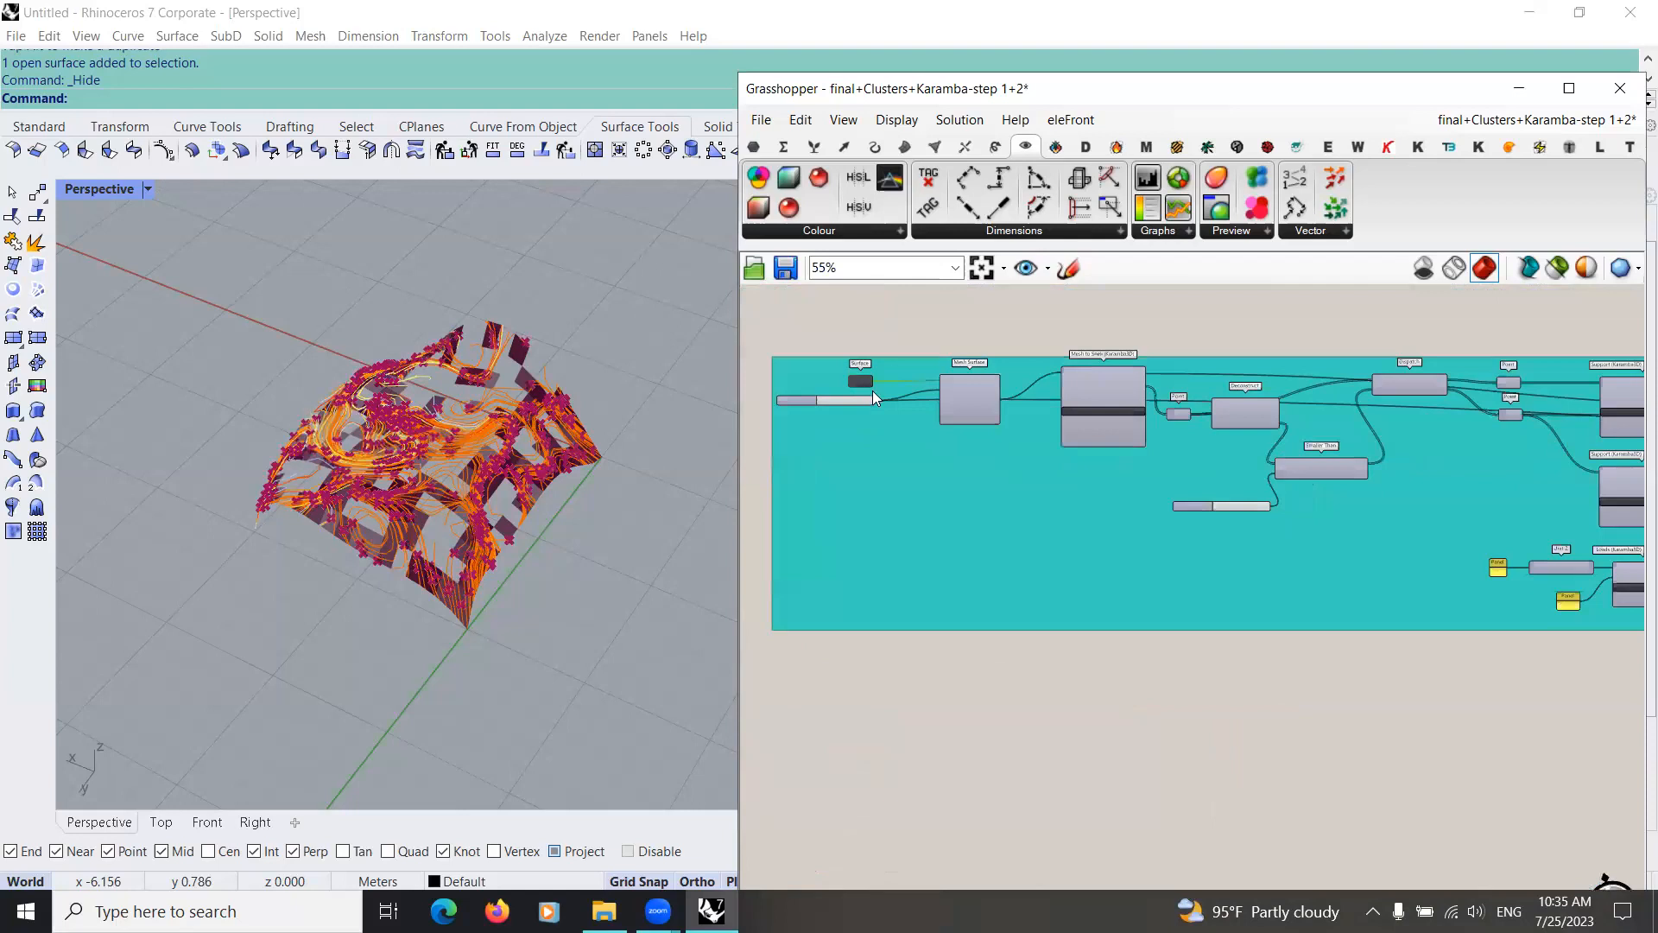
pyautogui.hotkey('ctrl', 'c')
pyautogui.hotkey('ctrl', 'v')
pyautogui.scroll(-3, 812, 511)
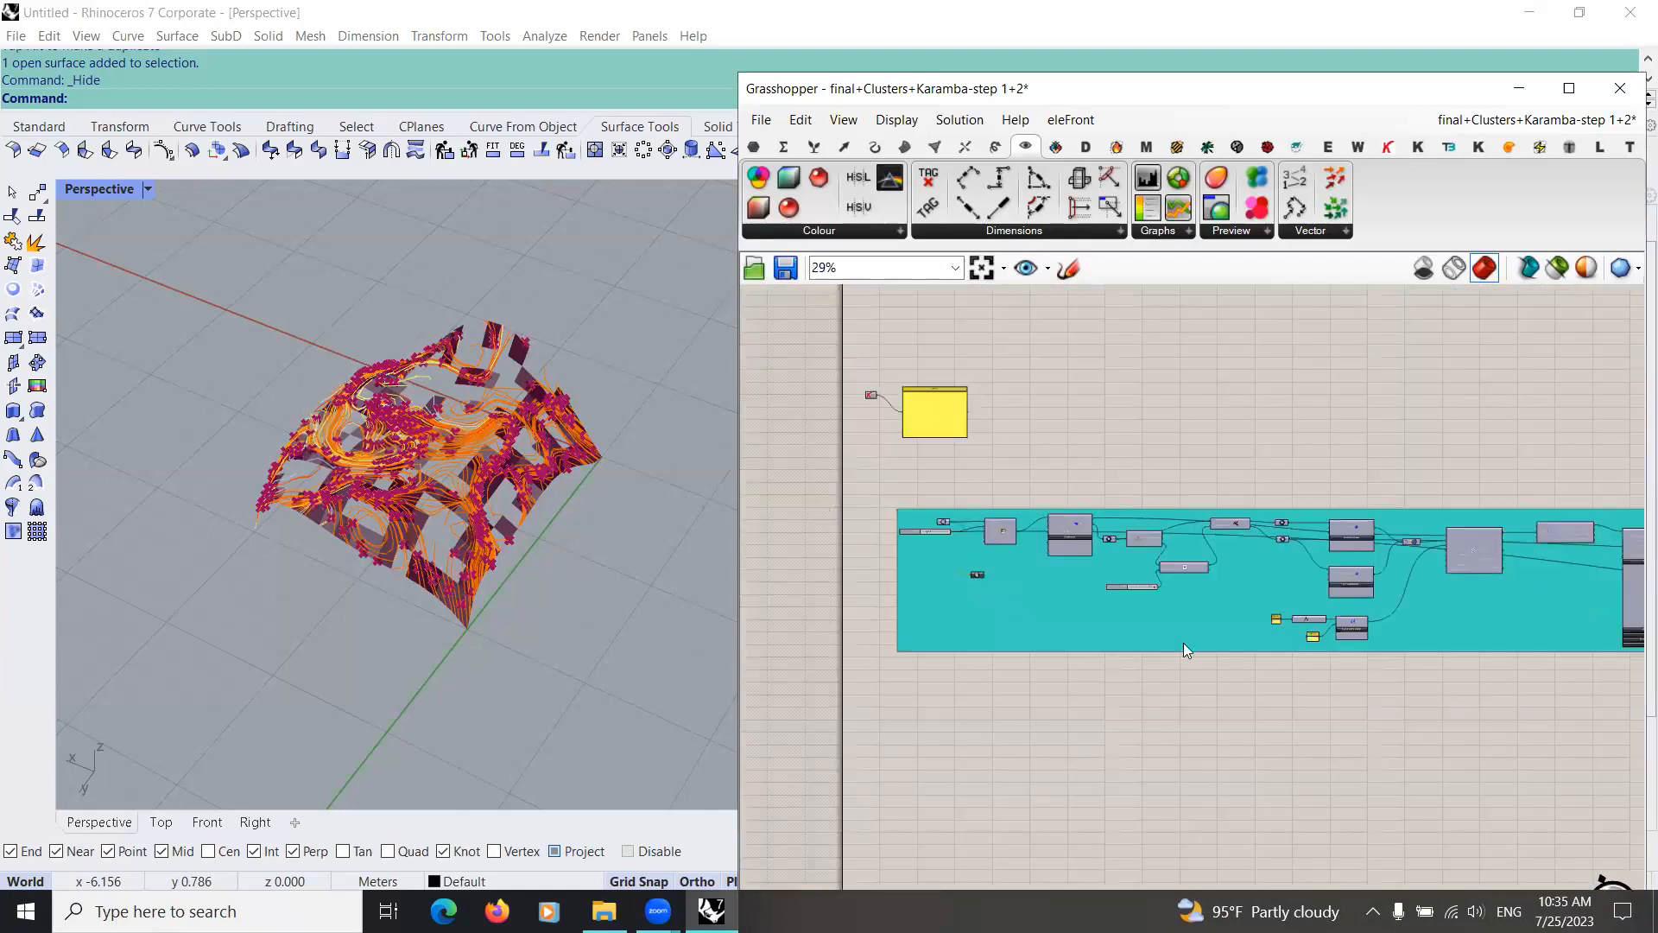
pyautogui.scroll(-2, 1306, 645)
pyautogui.moveTo(1305, 644); pyautogui.dragTo(866, 588, button='right')
pyautogui.scroll(-2, 907, 469)
# Step: Group the culling and gradient preview components and give the group the neighbouring group's teal colour
pyautogui.moveTo(850, 446); pyautogui.dragTo(1325, 562)
pyautogui.hotkey('ctrl', 'g')
pyautogui.click(1237, 464)
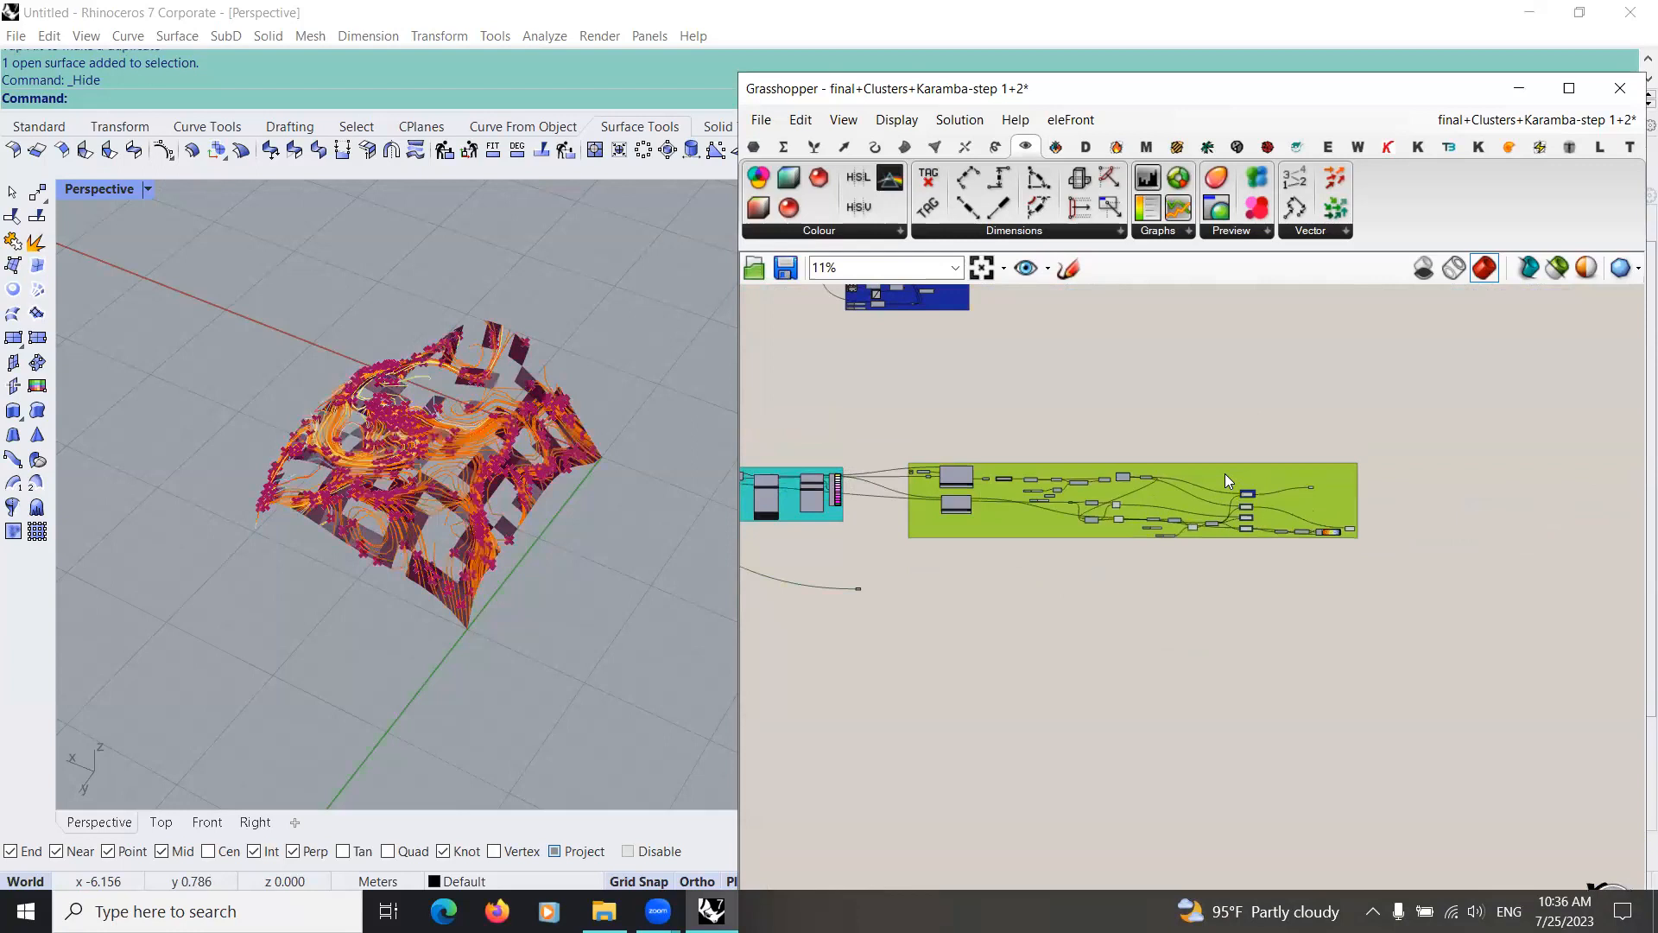
pyautogui.rightClick(1226, 473)
pyautogui.moveTo(1315, 693)
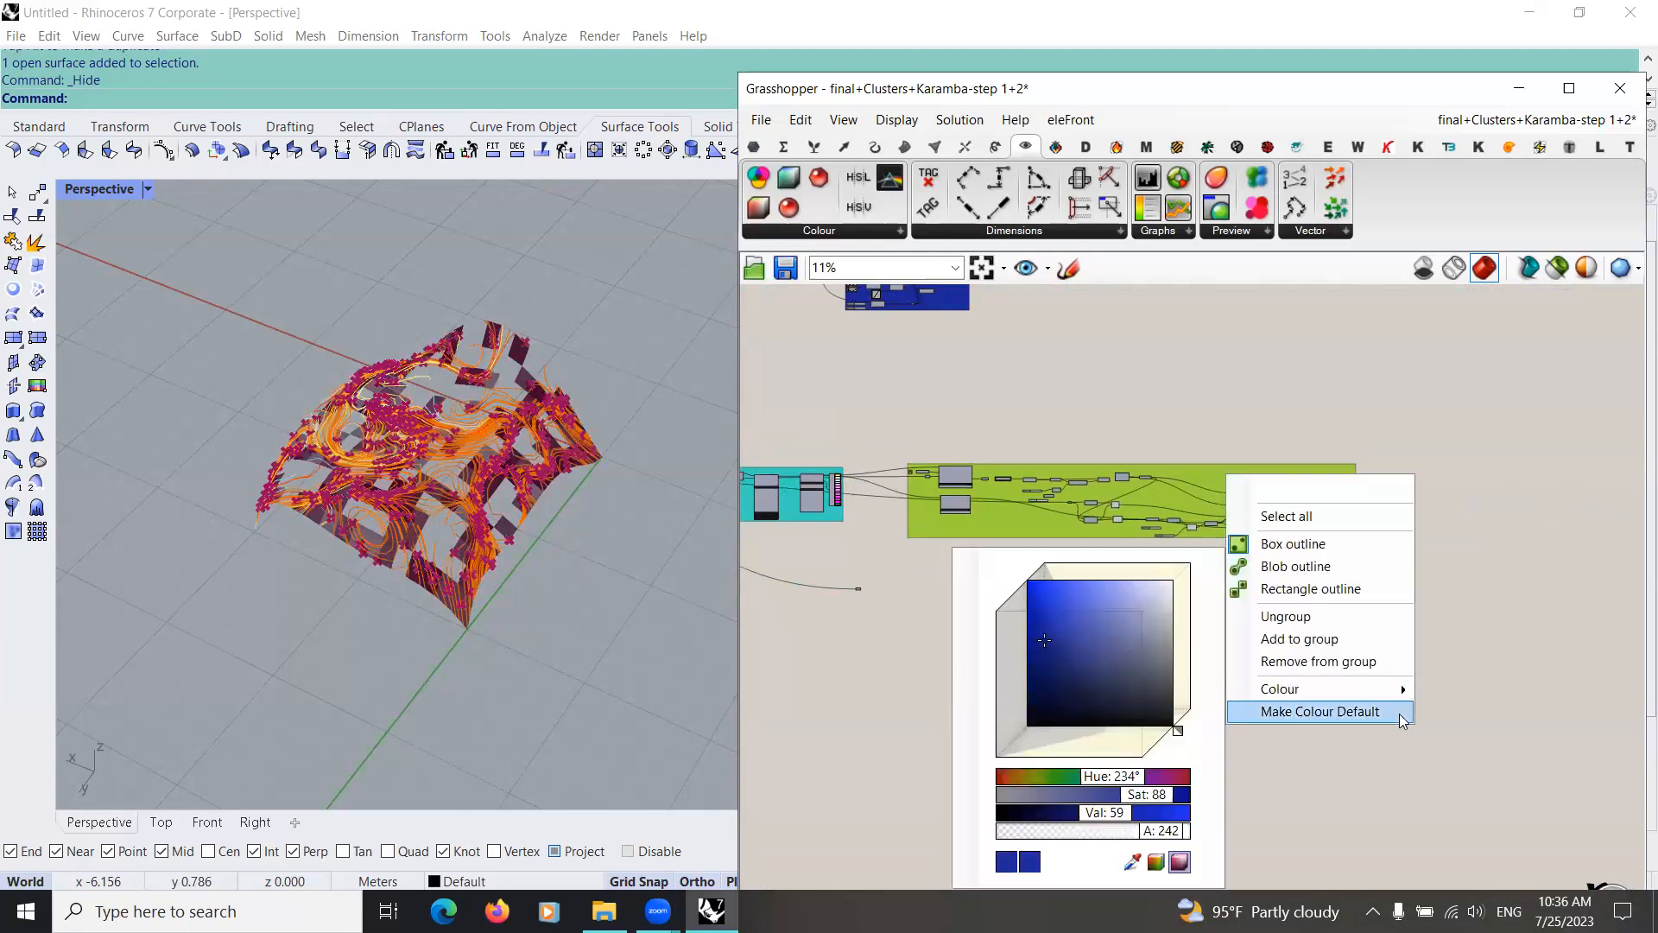
pyautogui.moveTo(1131, 864); pyautogui.dragTo(814, 515)
pyautogui.click(903, 569)
# Step: Add a Divide Domain² component beside the copied Surface parameter and connect the surface to its Domain input
pyautogui.scroll(3, 903, 568)
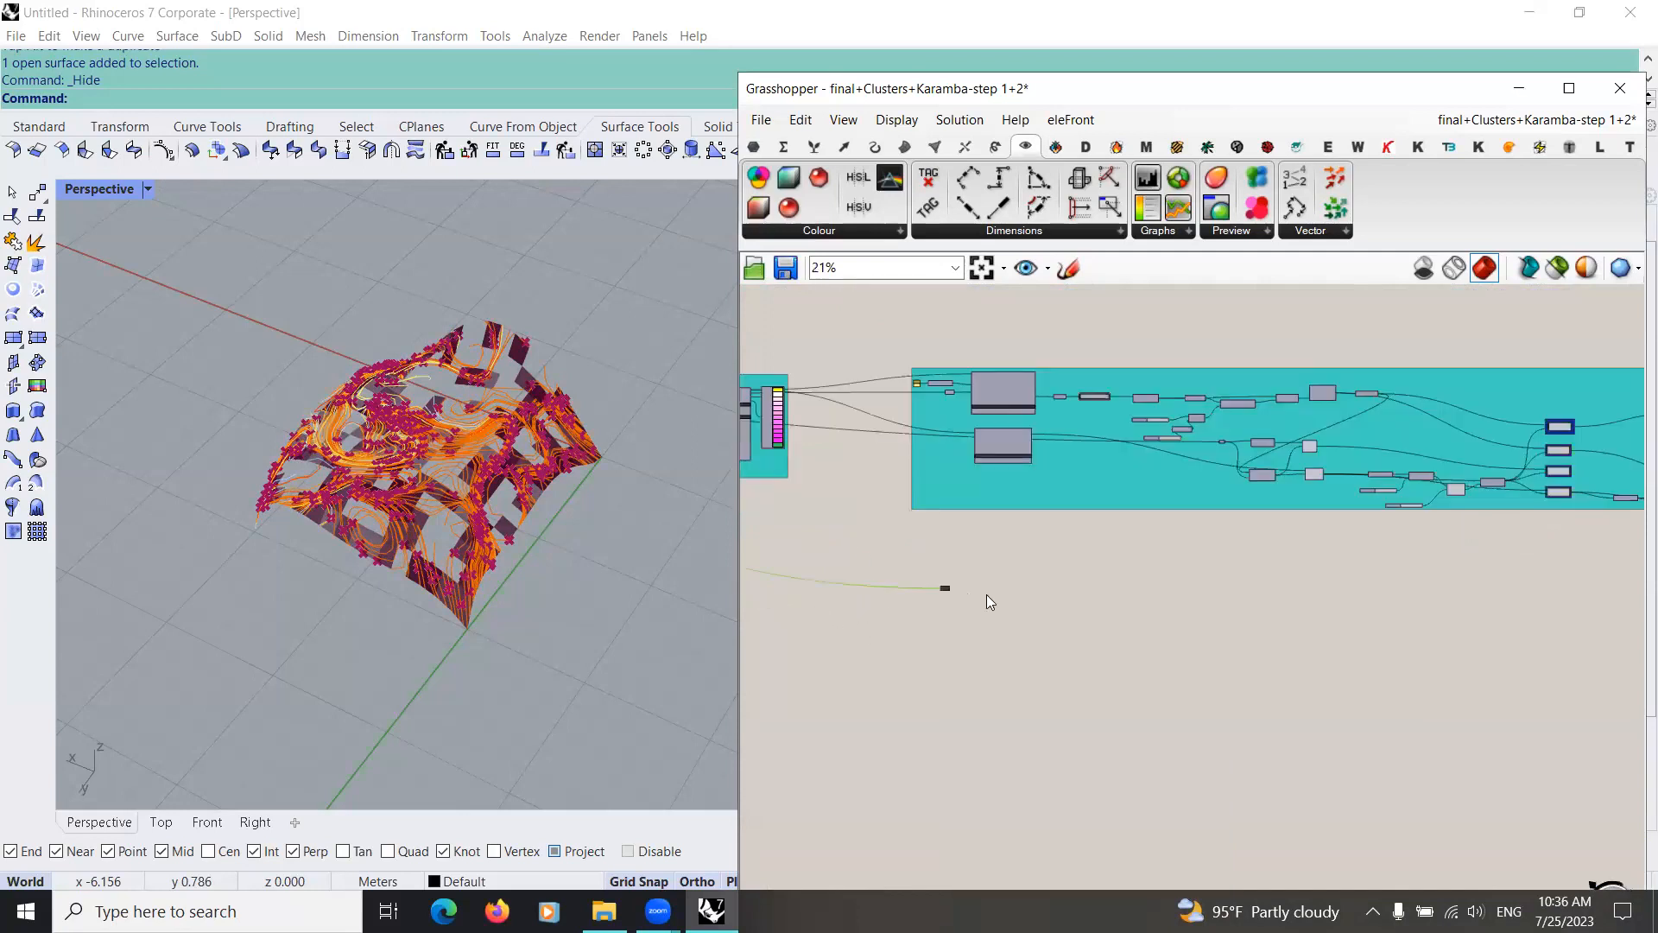
pyautogui.scroll(3, 925, 541)
pyautogui.moveTo(942, 527); pyautogui.dragTo(1103, 584, button='right')
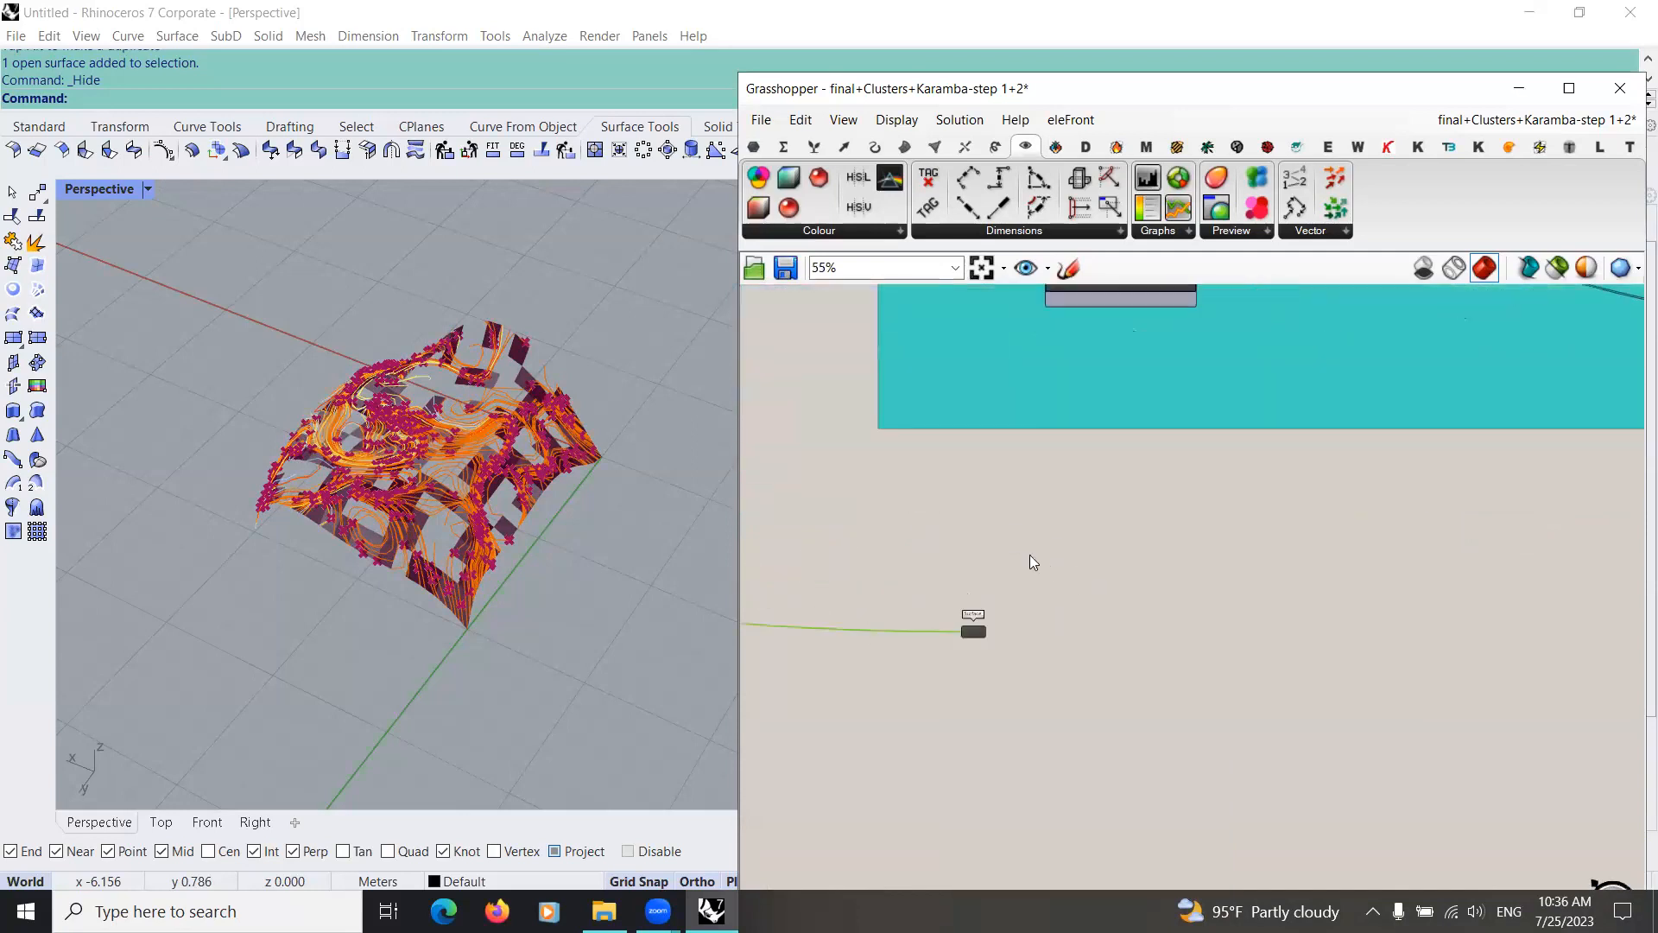
pyautogui.scroll(3, 1068, 557)
pyautogui.scroll(3, 917, 618)
pyautogui.doubleClick(917, 618)
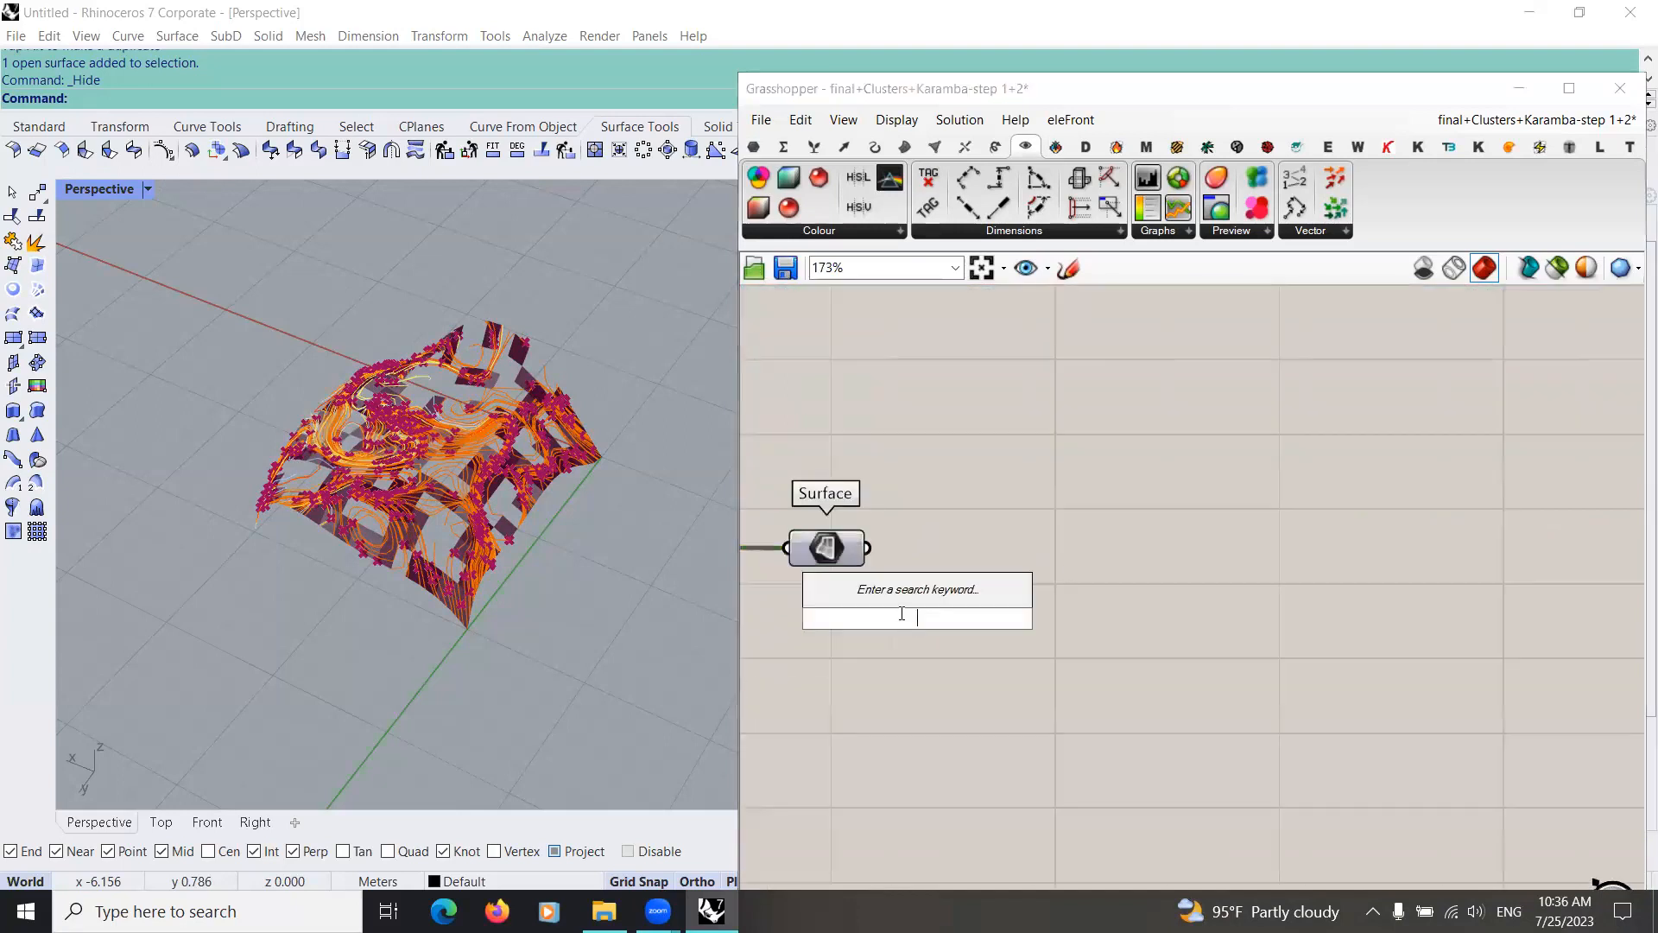
pyautogui.write('divi')
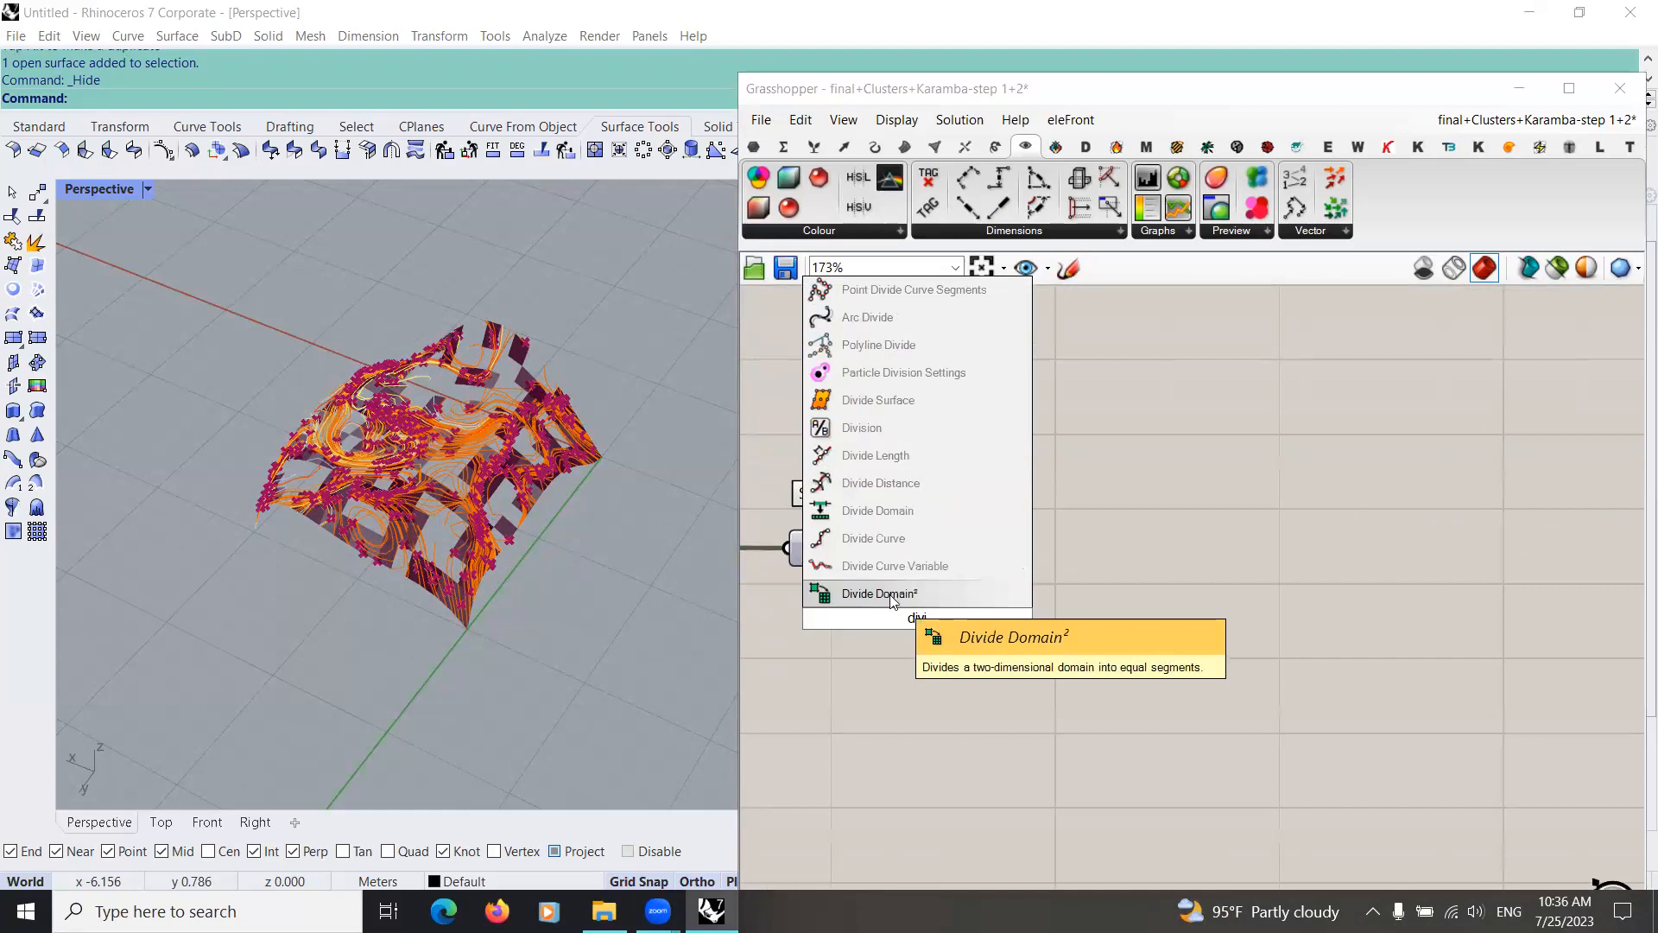
pyautogui.click(892, 596)
pyautogui.moveTo(867, 551); pyautogui.dragTo(812, 588)
pyautogui.moveTo(859, 601); pyautogui.dragTo(1074, 622)
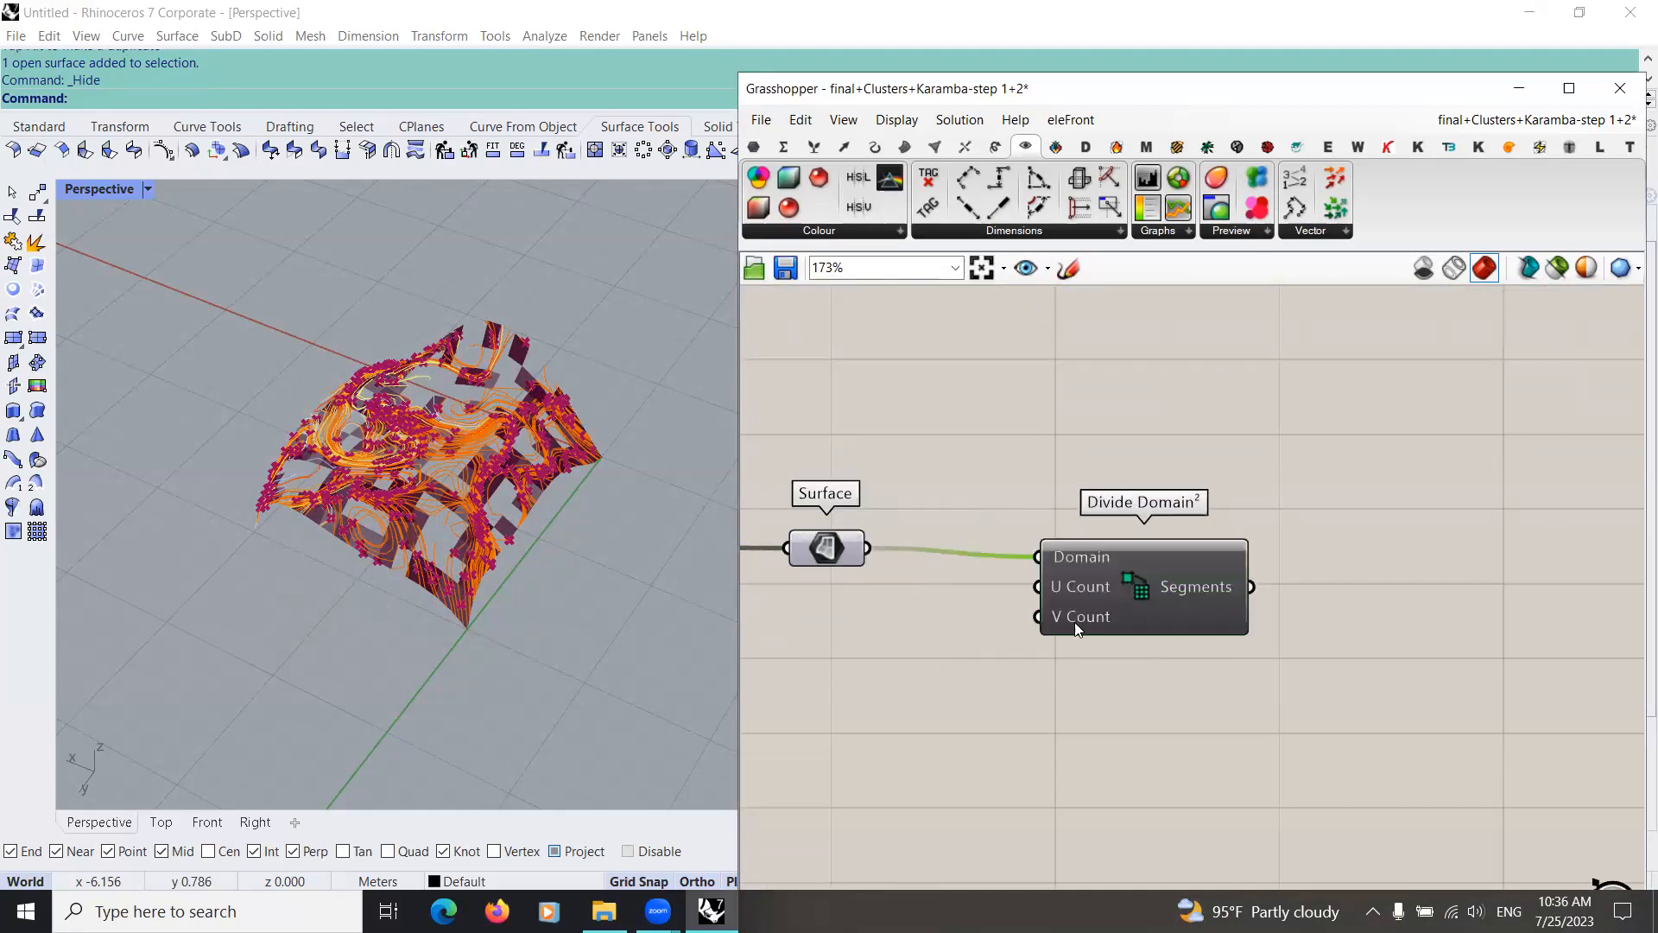
# Step: Add a number slider set to 5 and connect it to the Divide Domain² U Count and V Count inputs
pyautogui.doubleClick(944, 603)
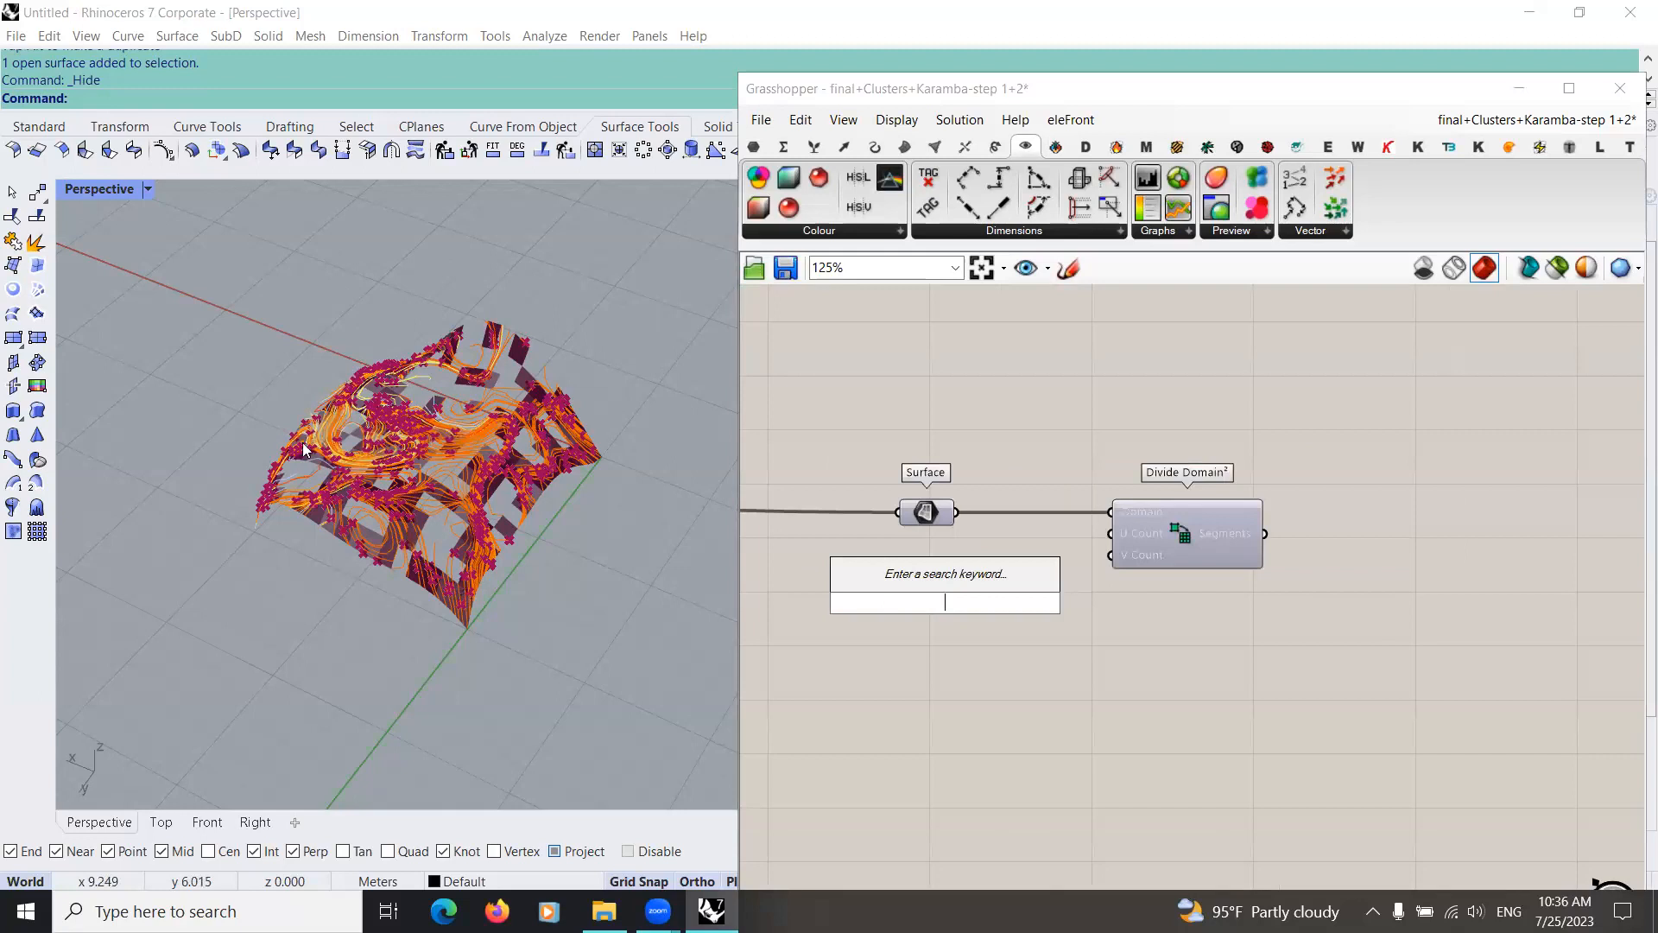
pyautogui.write('5')
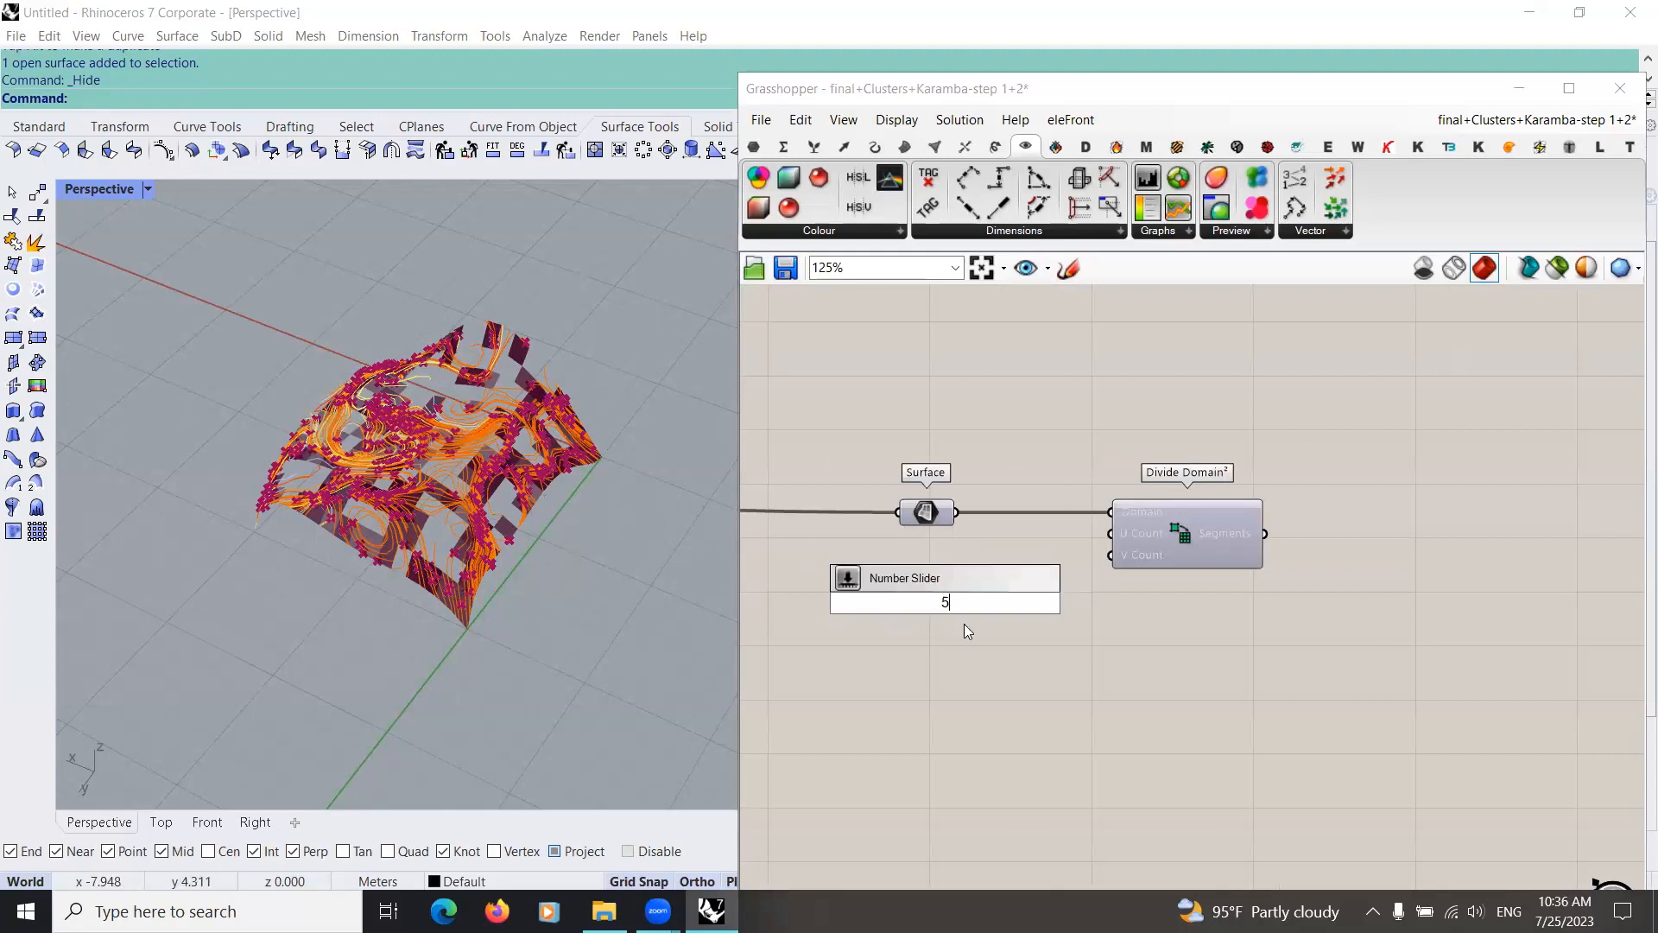
pyautogui.press('Return')
pyautogui.moveTo(1055, 602); pyautogui.dragTo(1111, 533)
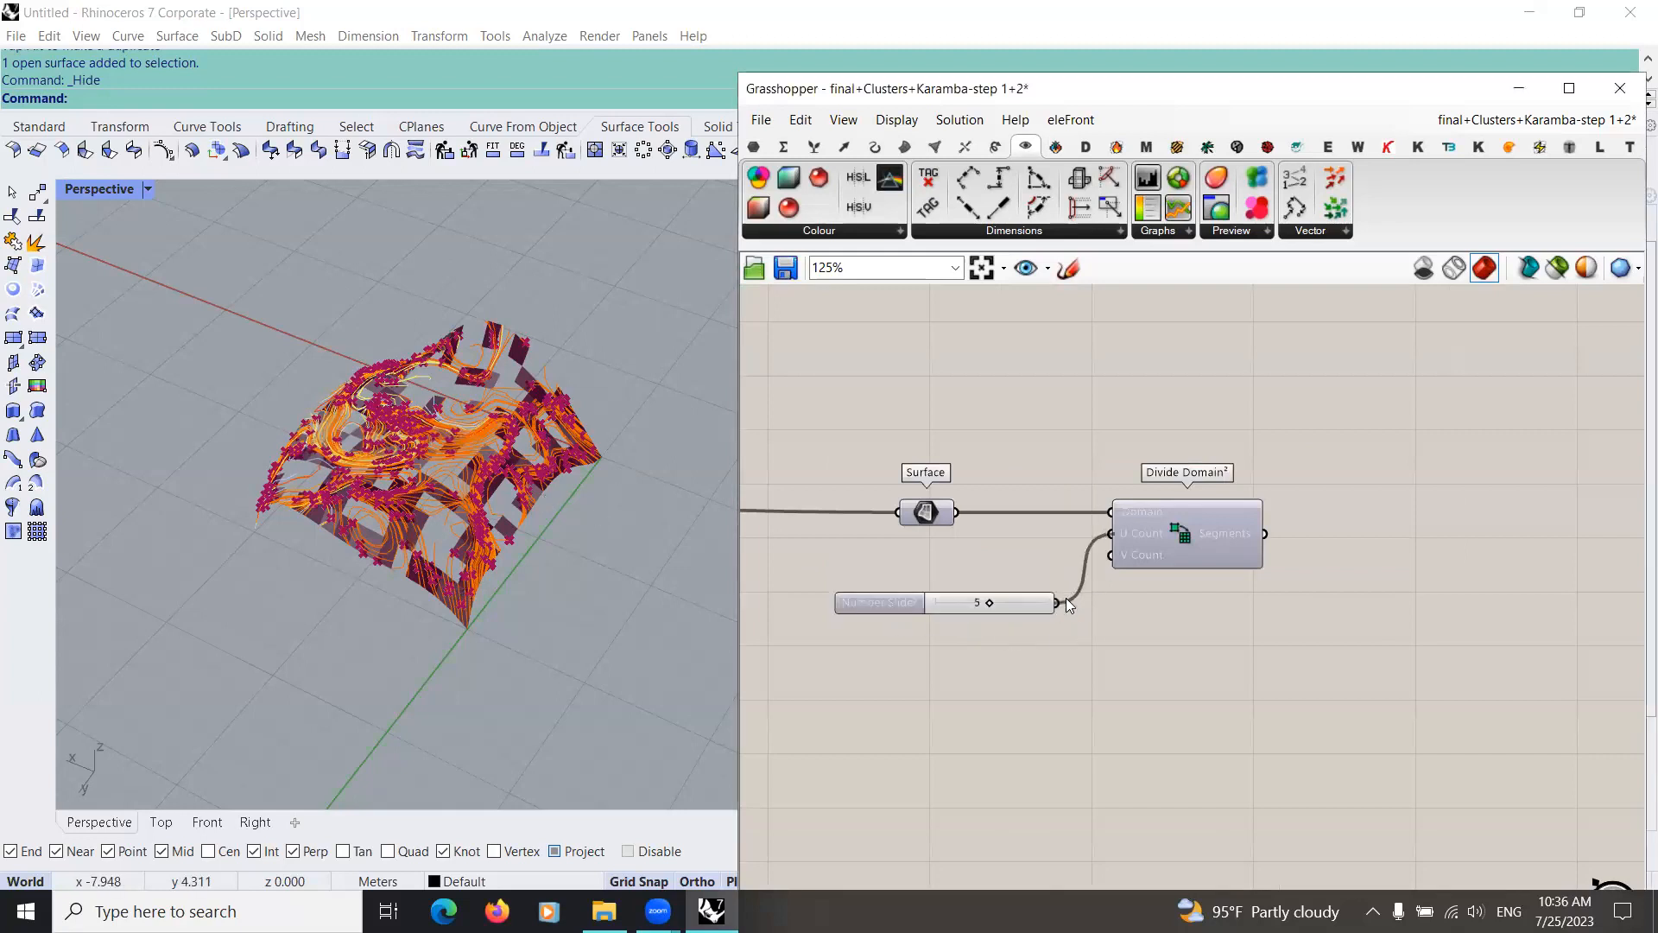
pyautogui.moveTo(974, 609); pyautogui.dragTo(990, 612)
pyautogui.click(907, 603)
pyautogui.scroll(-1, 1088, 574)
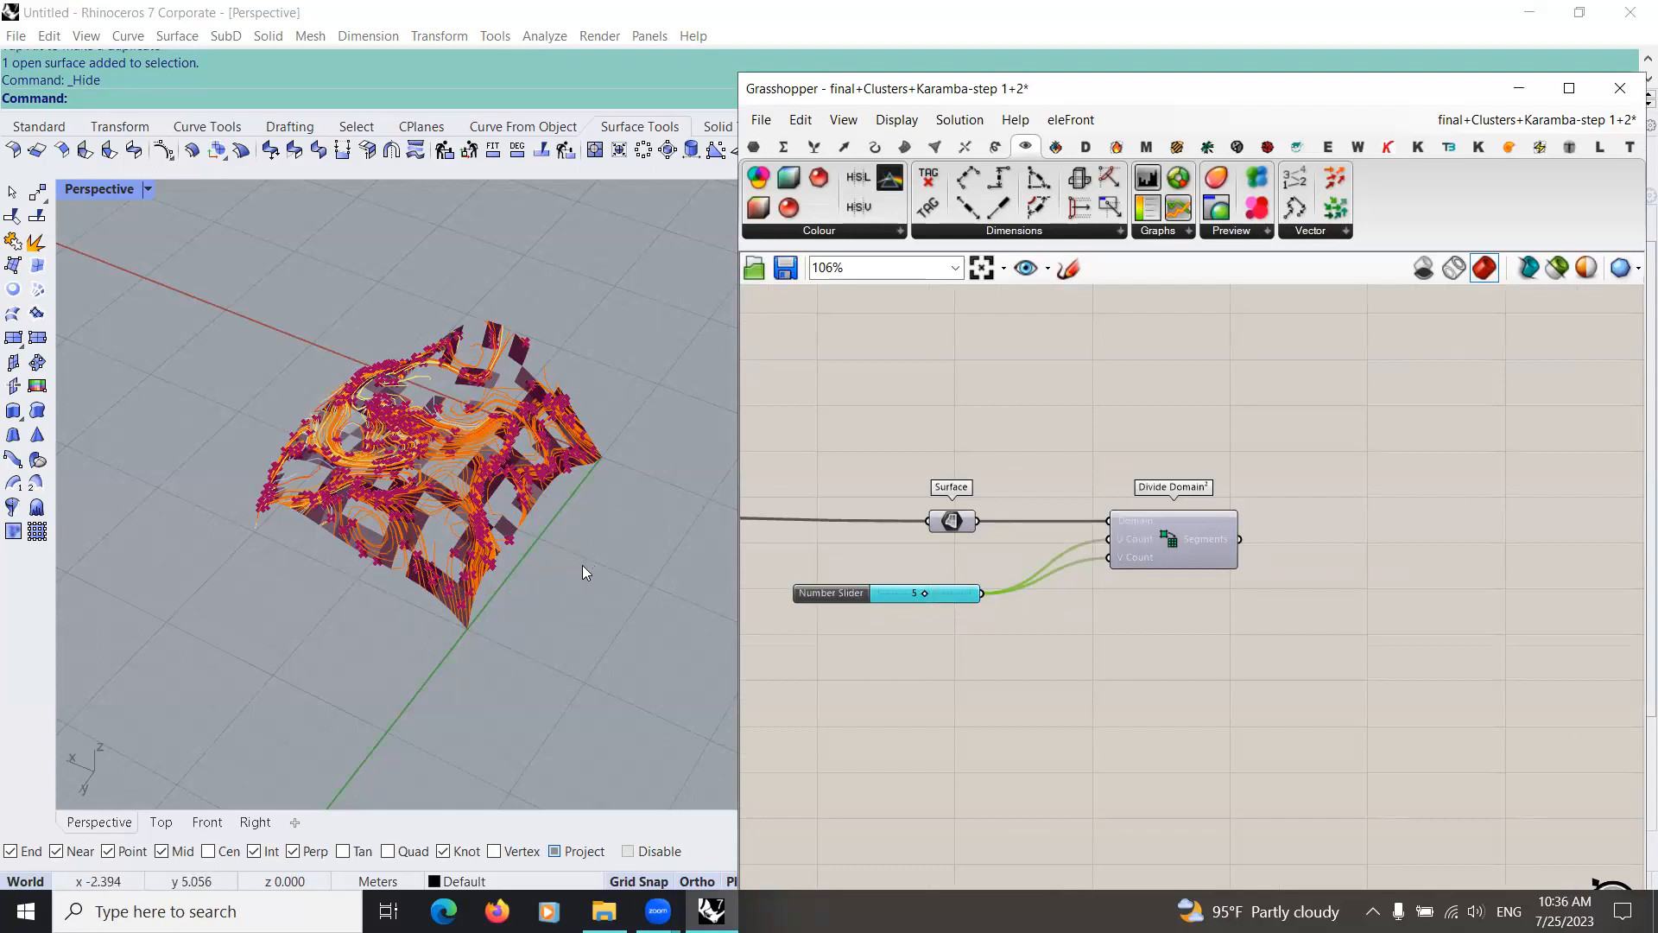
pyautogui.moveTo(1172, 557); pyautogui.dragTo(1067, 585, button='right')
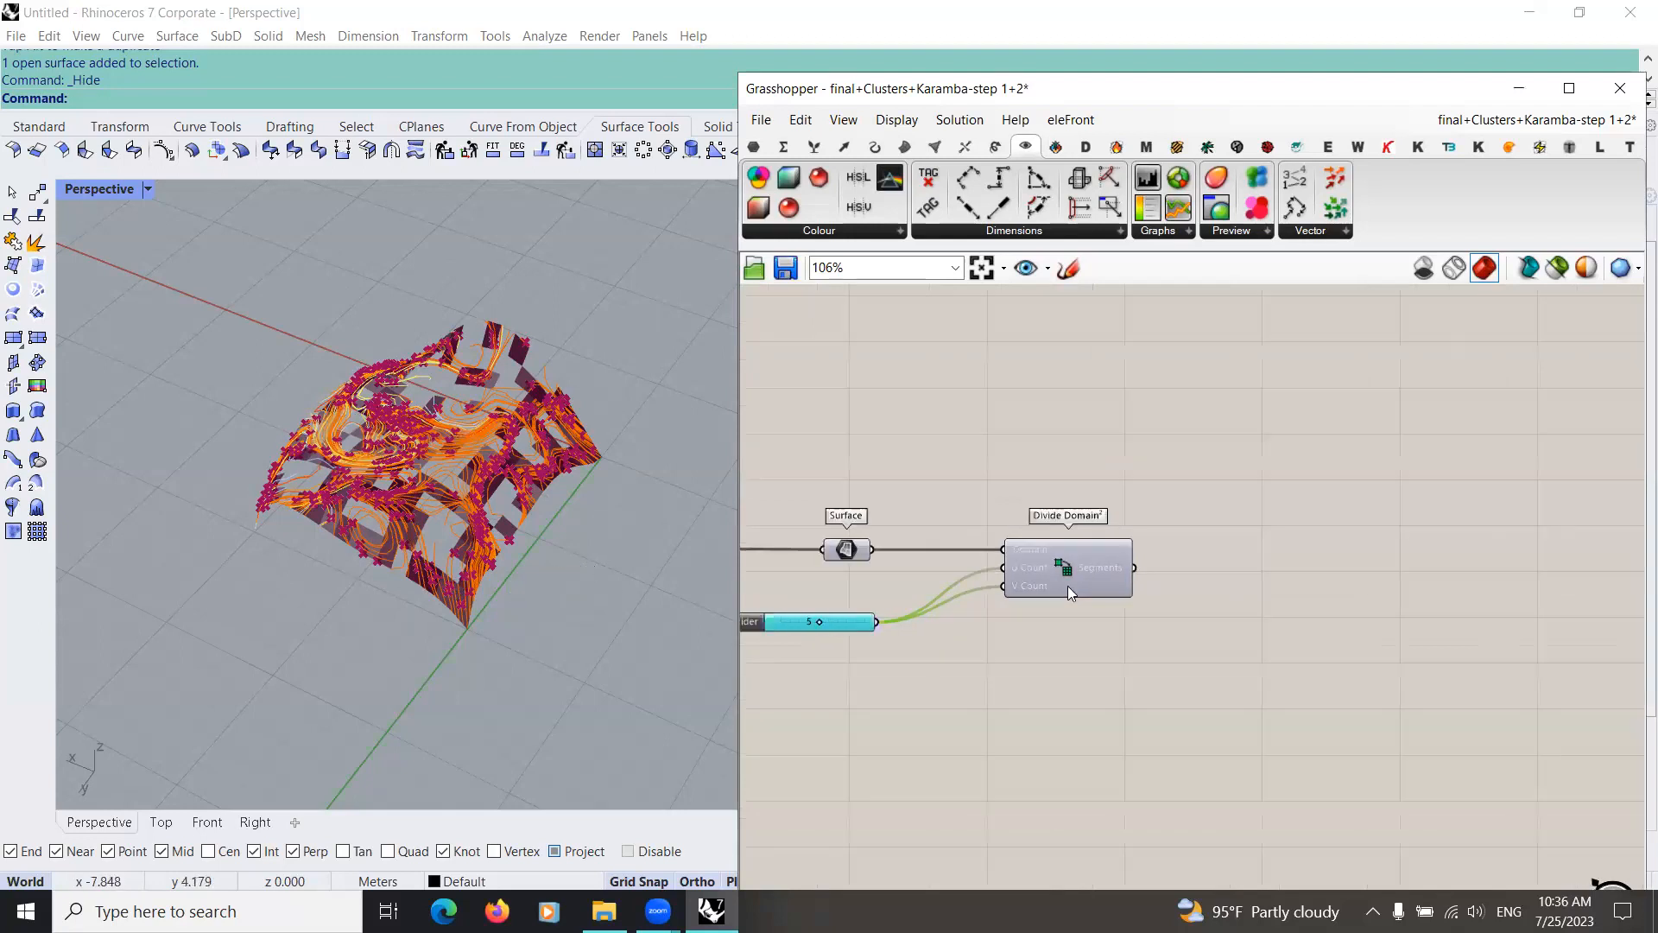
# Step: Review the existing definition groups around the Divide Domain² component and examine the curved surface with its force lines in perspective
pyautogui.moveTo(1071, 658); pyautogui.dragTo(1008, 625, button='right')
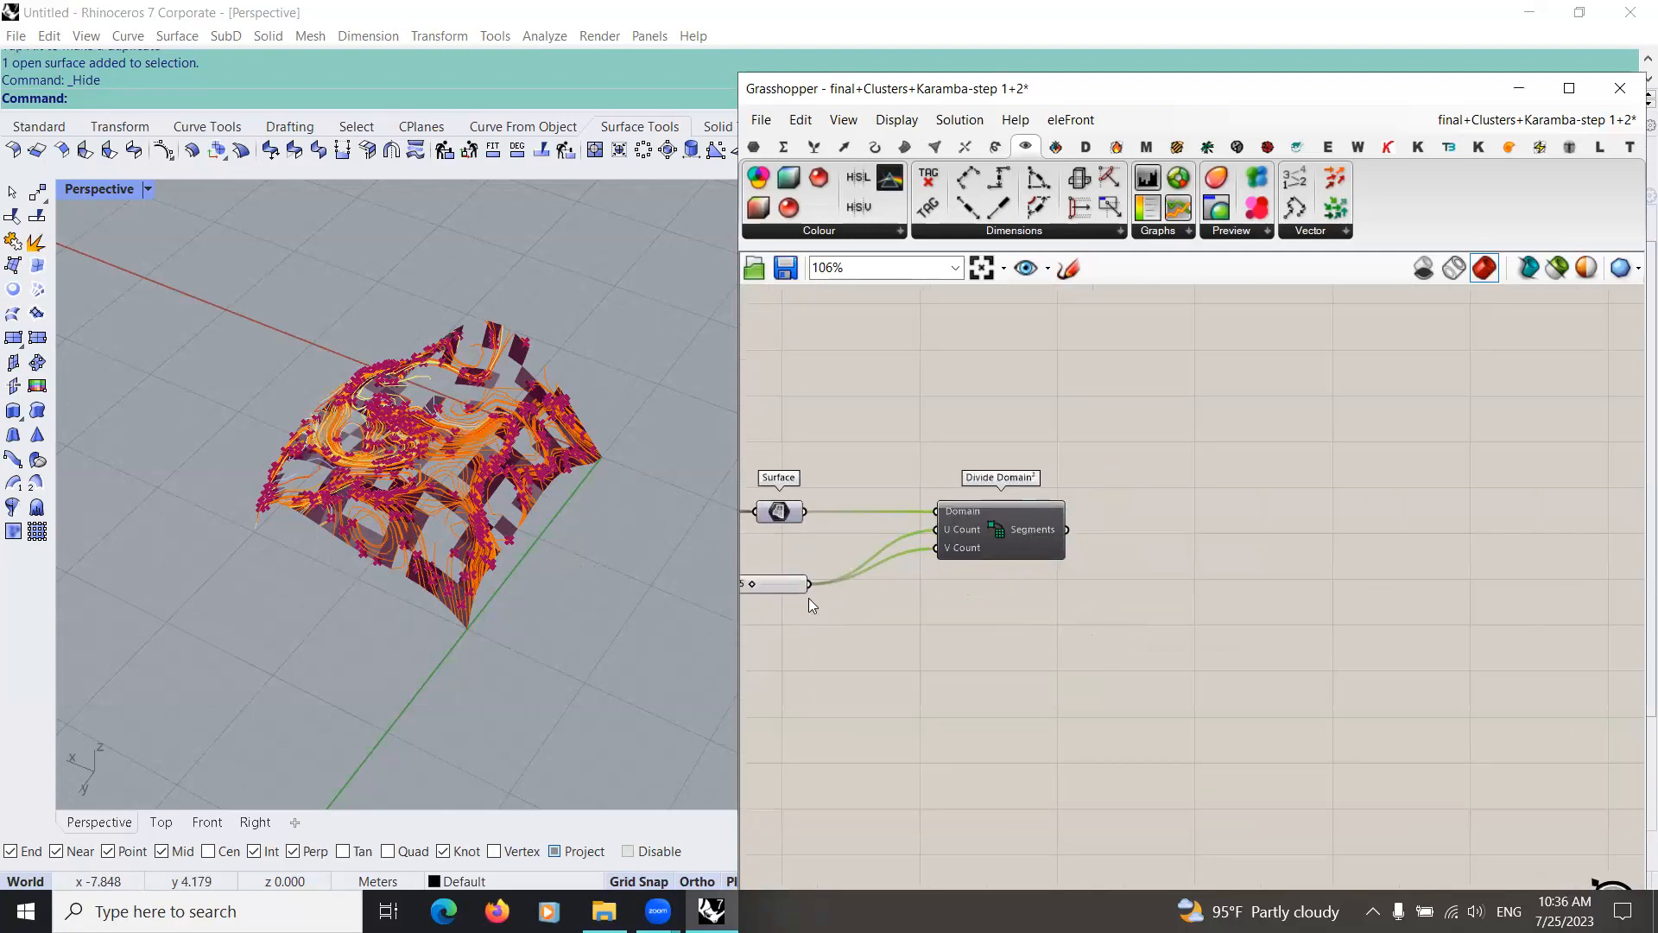
pyautogui.moveTo(846, 595); pyautogui.dragTo(952, 600, button='right')
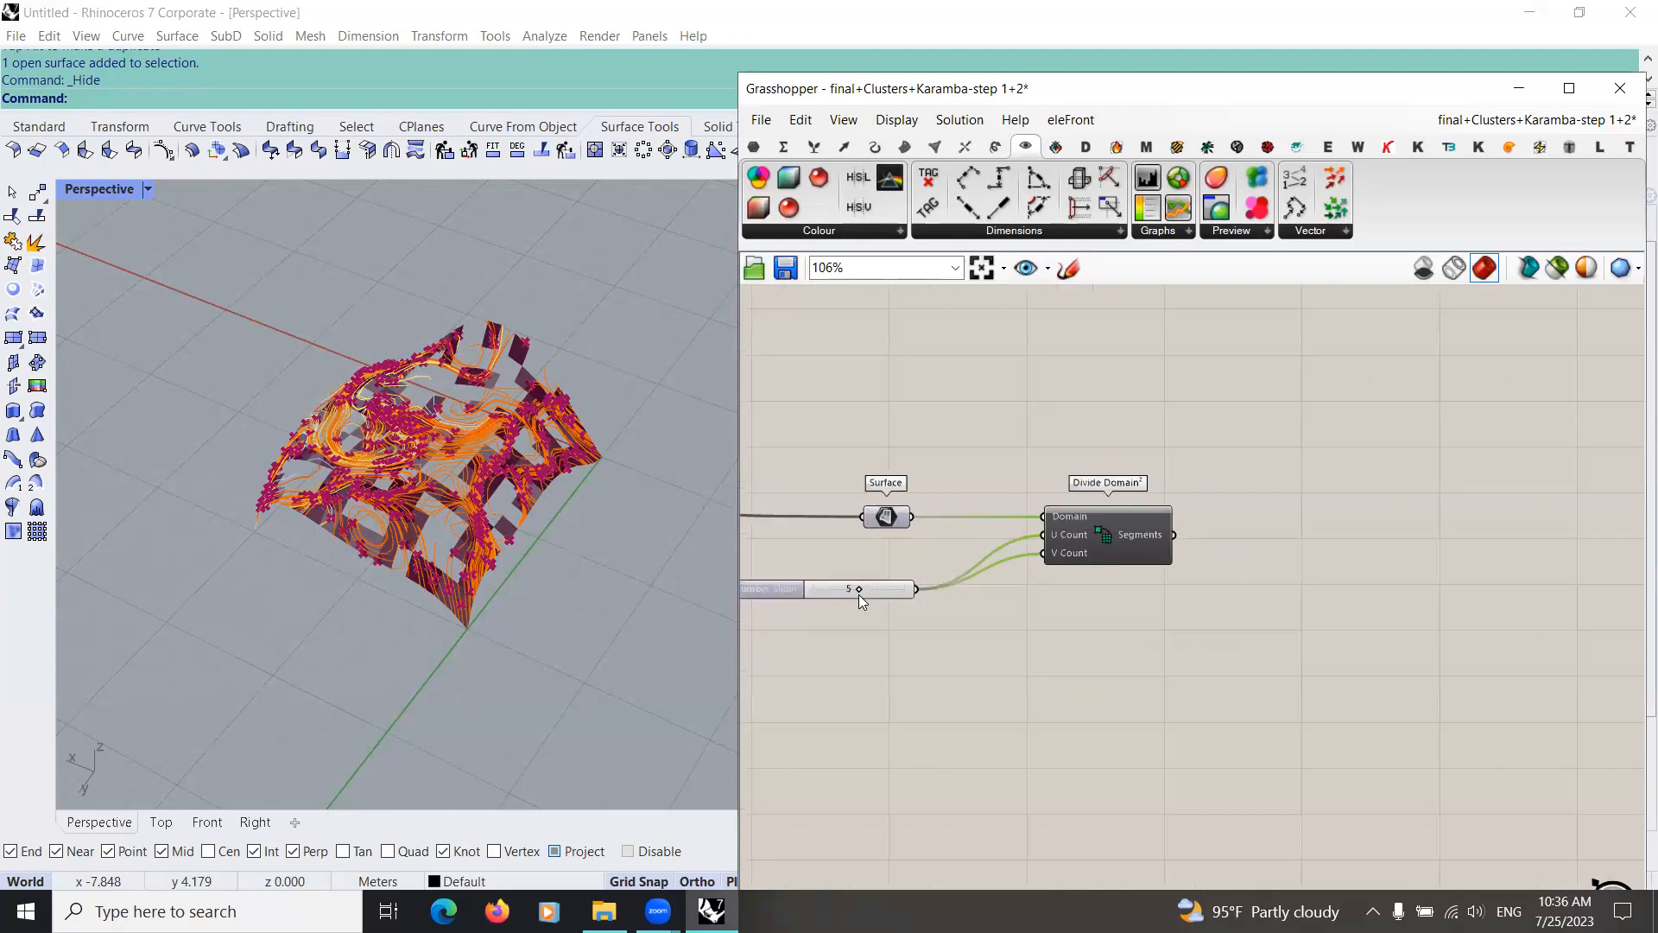
pyautogui.scroll(4, 888, 596)
pyautogui.scroll(-4, 902, 598)
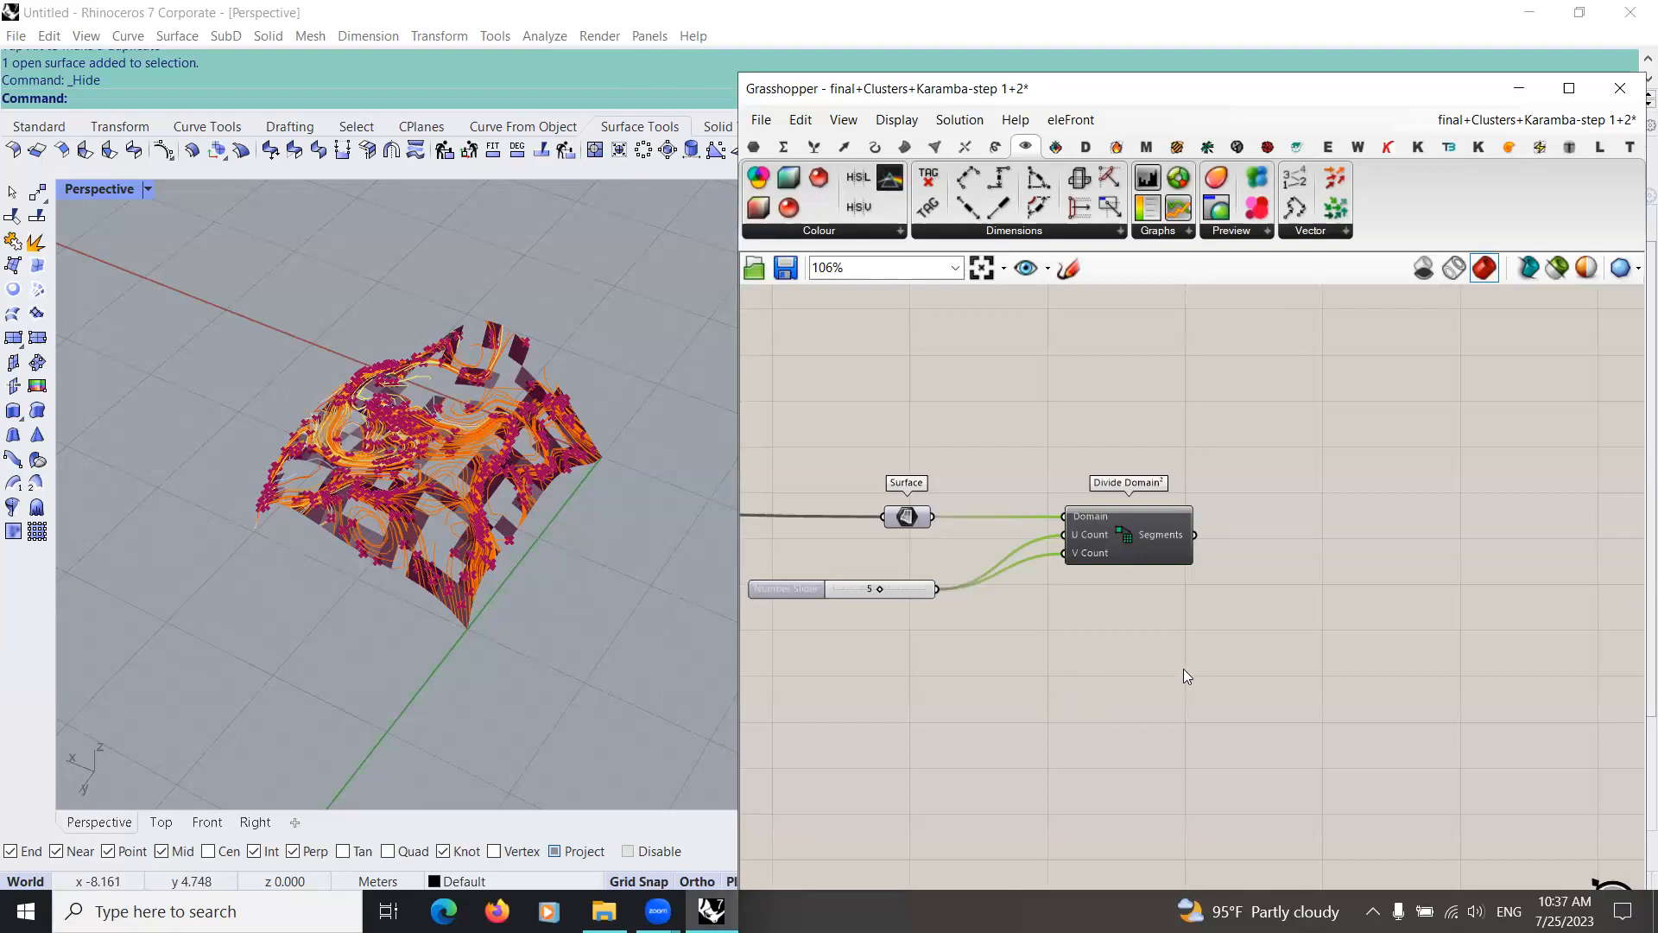
pyautogui.scroll(-8, 1072, 603)
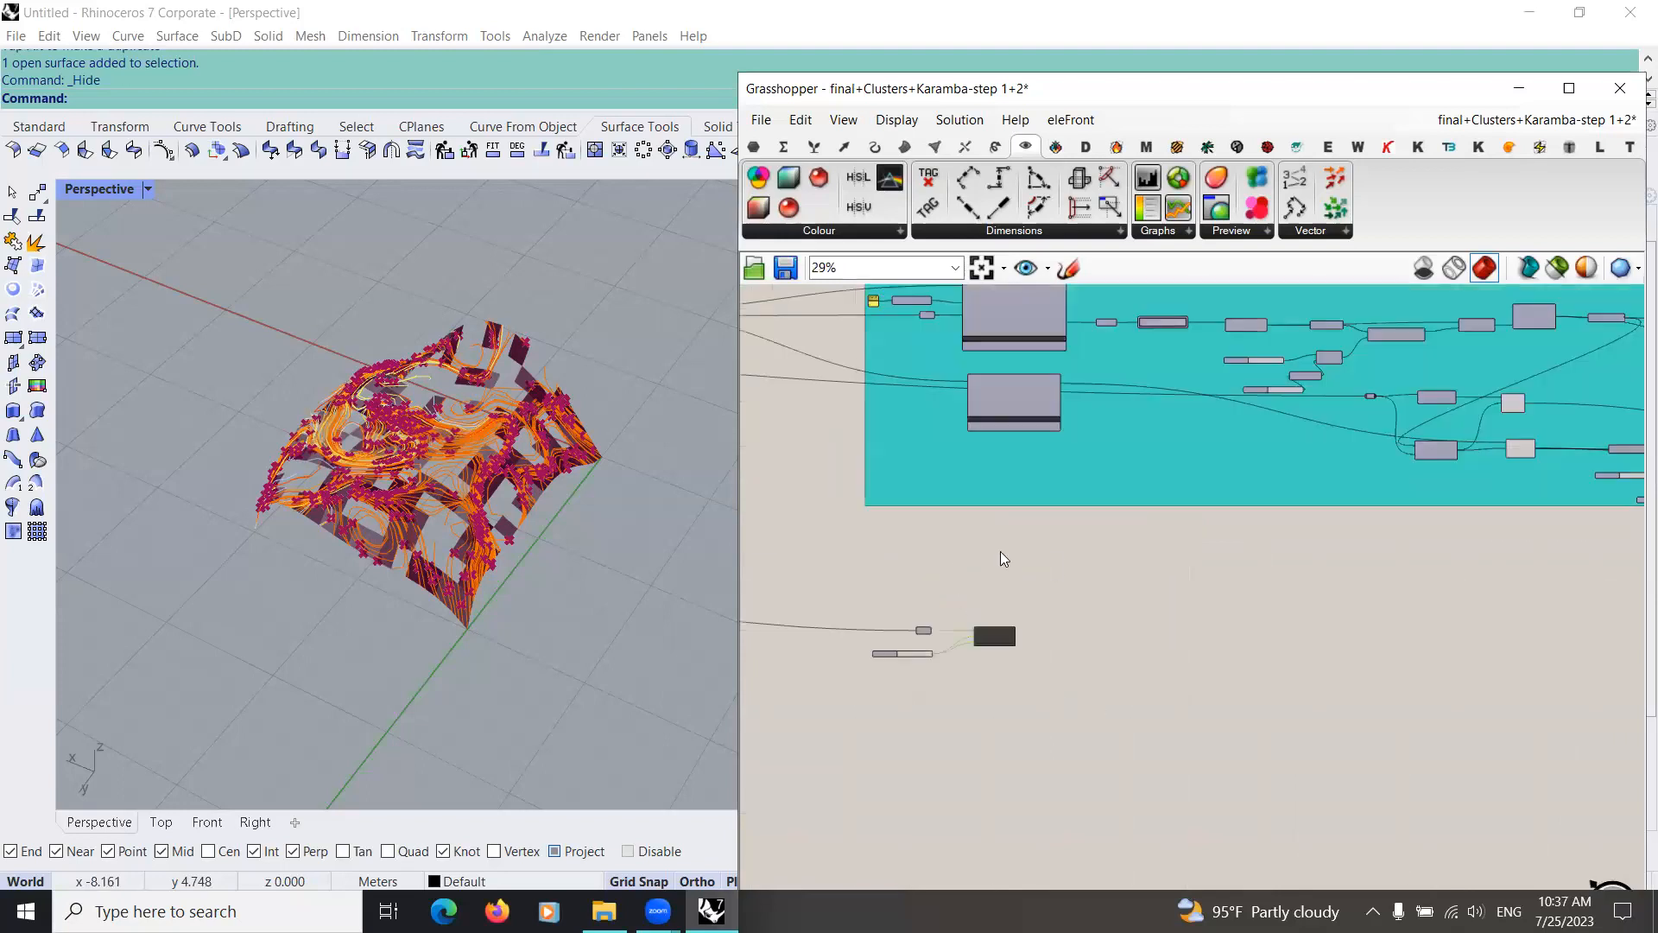
pyautogui.moveTo(999, 482); pyautogui.dragTo(859, 483, button='right')
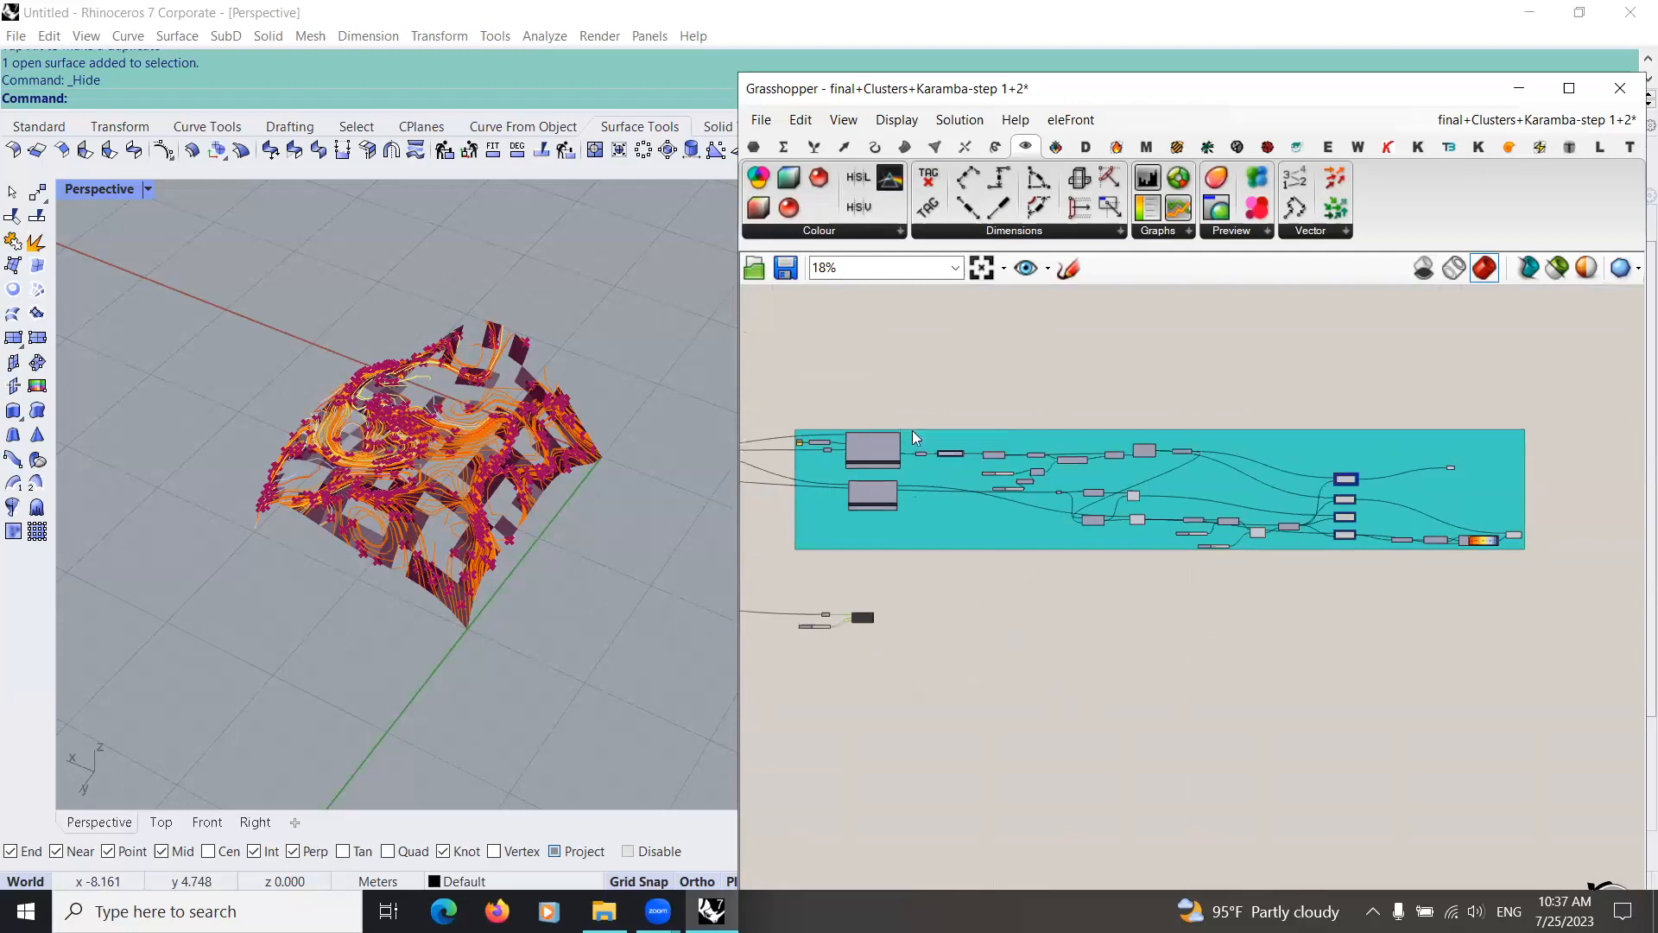
pyautogui.scroll(-3, 1097, 560)
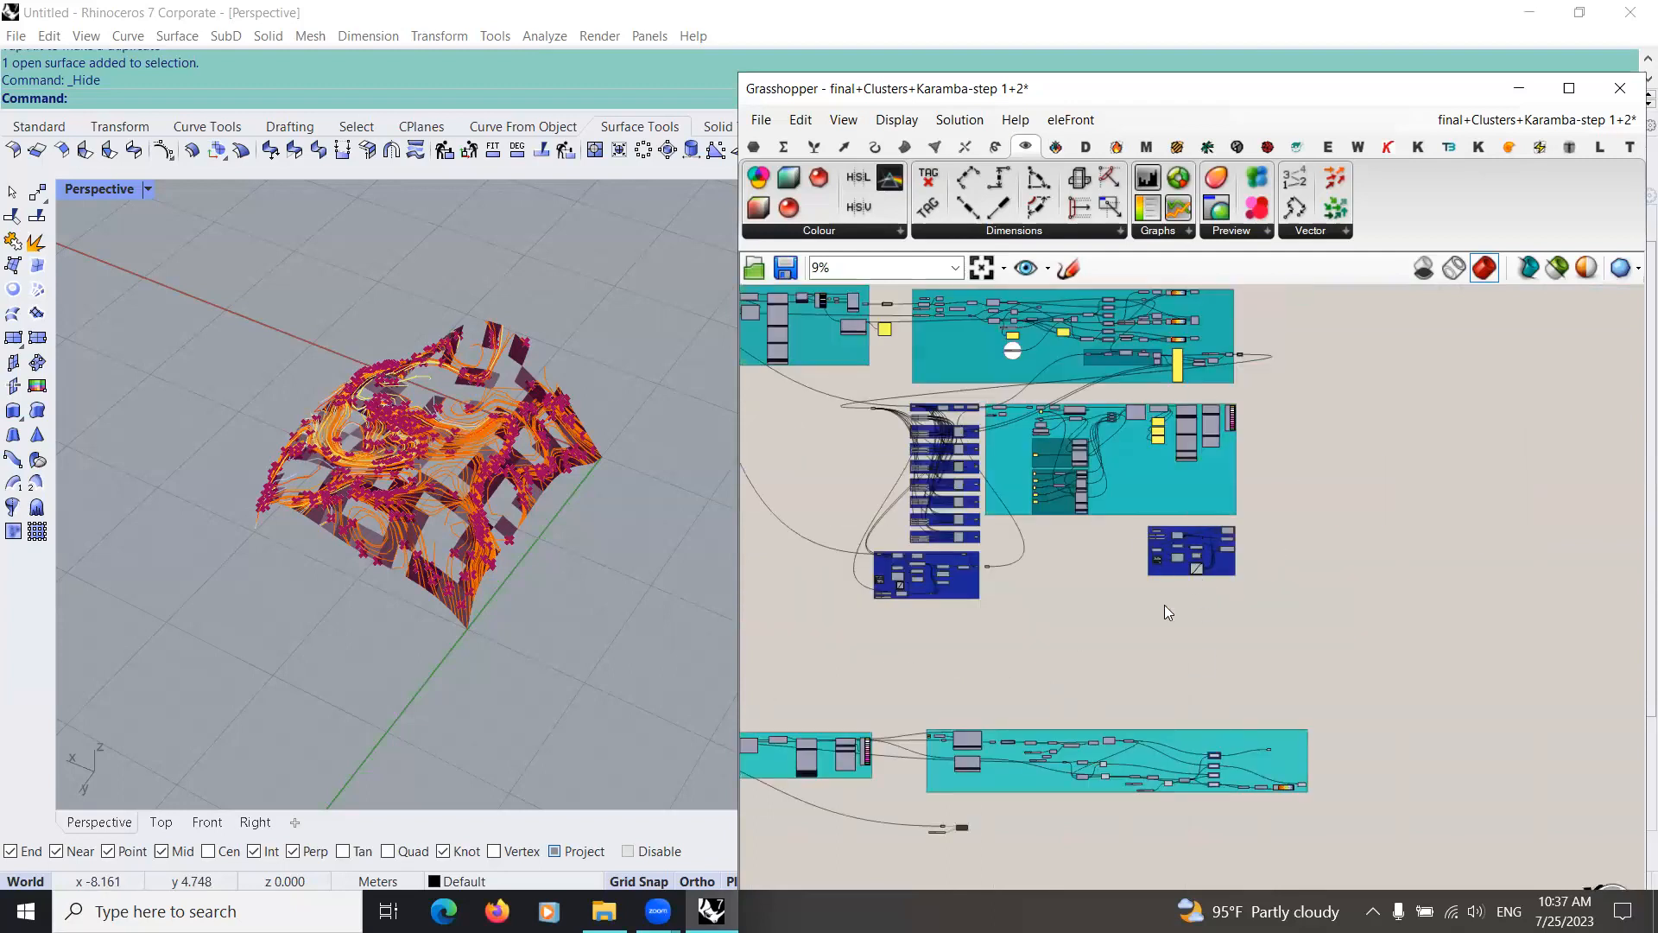
pyautogui.moveTo(1216, 713); pyautogui.dragTo(1210, 565, button='right')
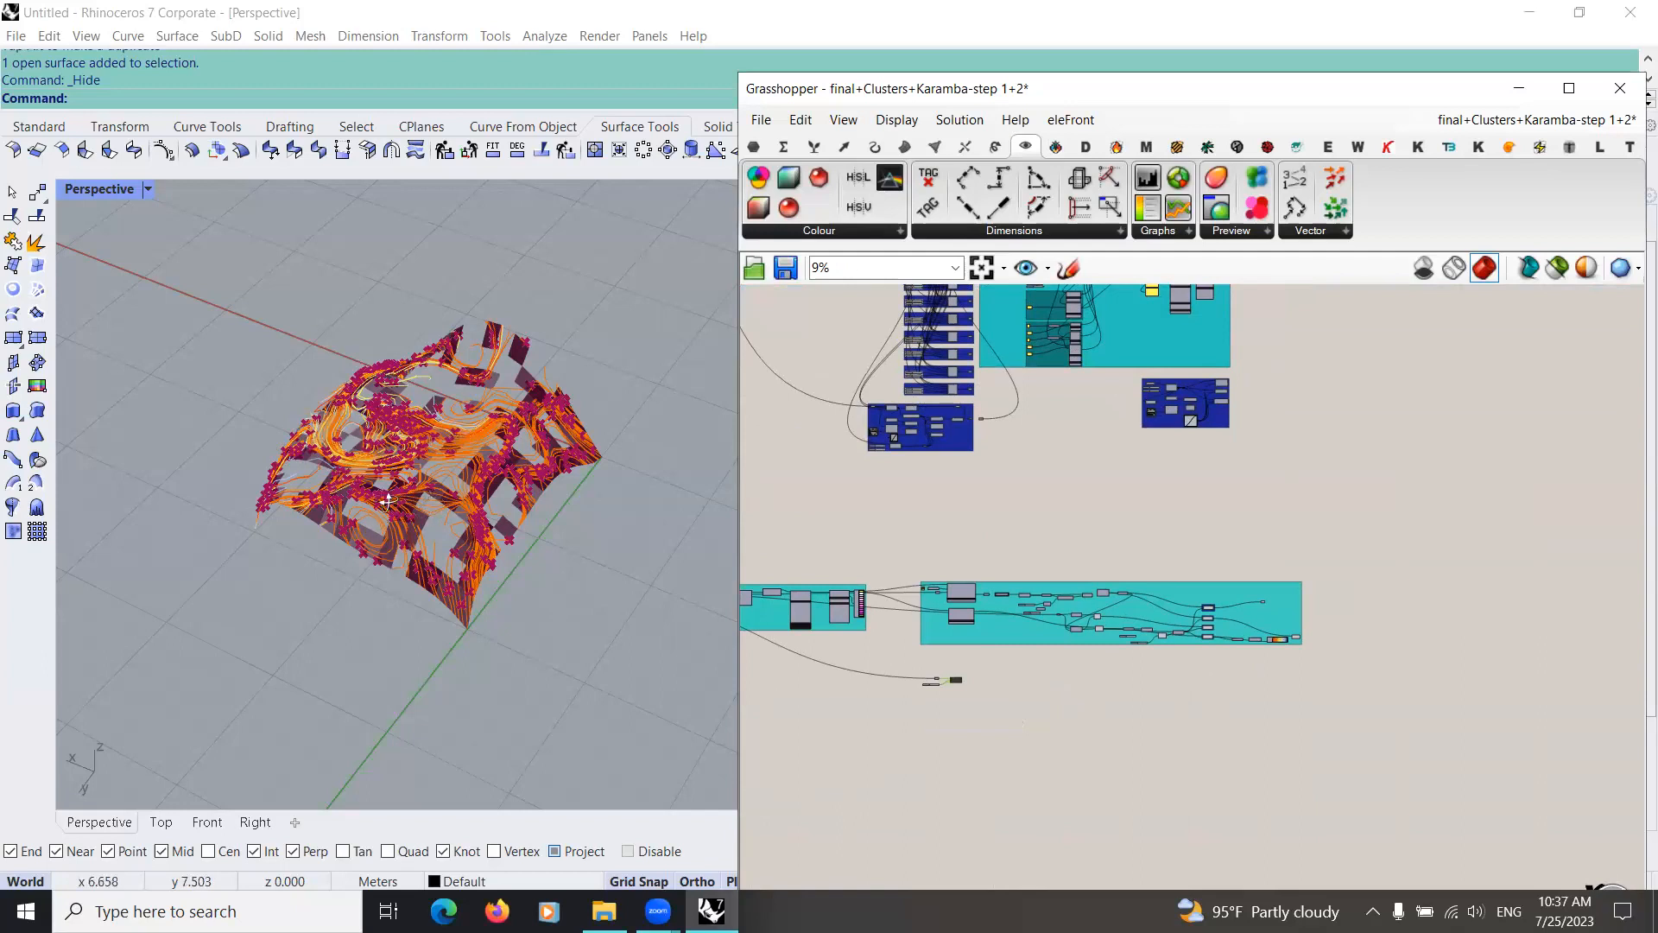
pyautogui.moveTo(438, 480); pyautogui.dragTo(373, 312, button='right')
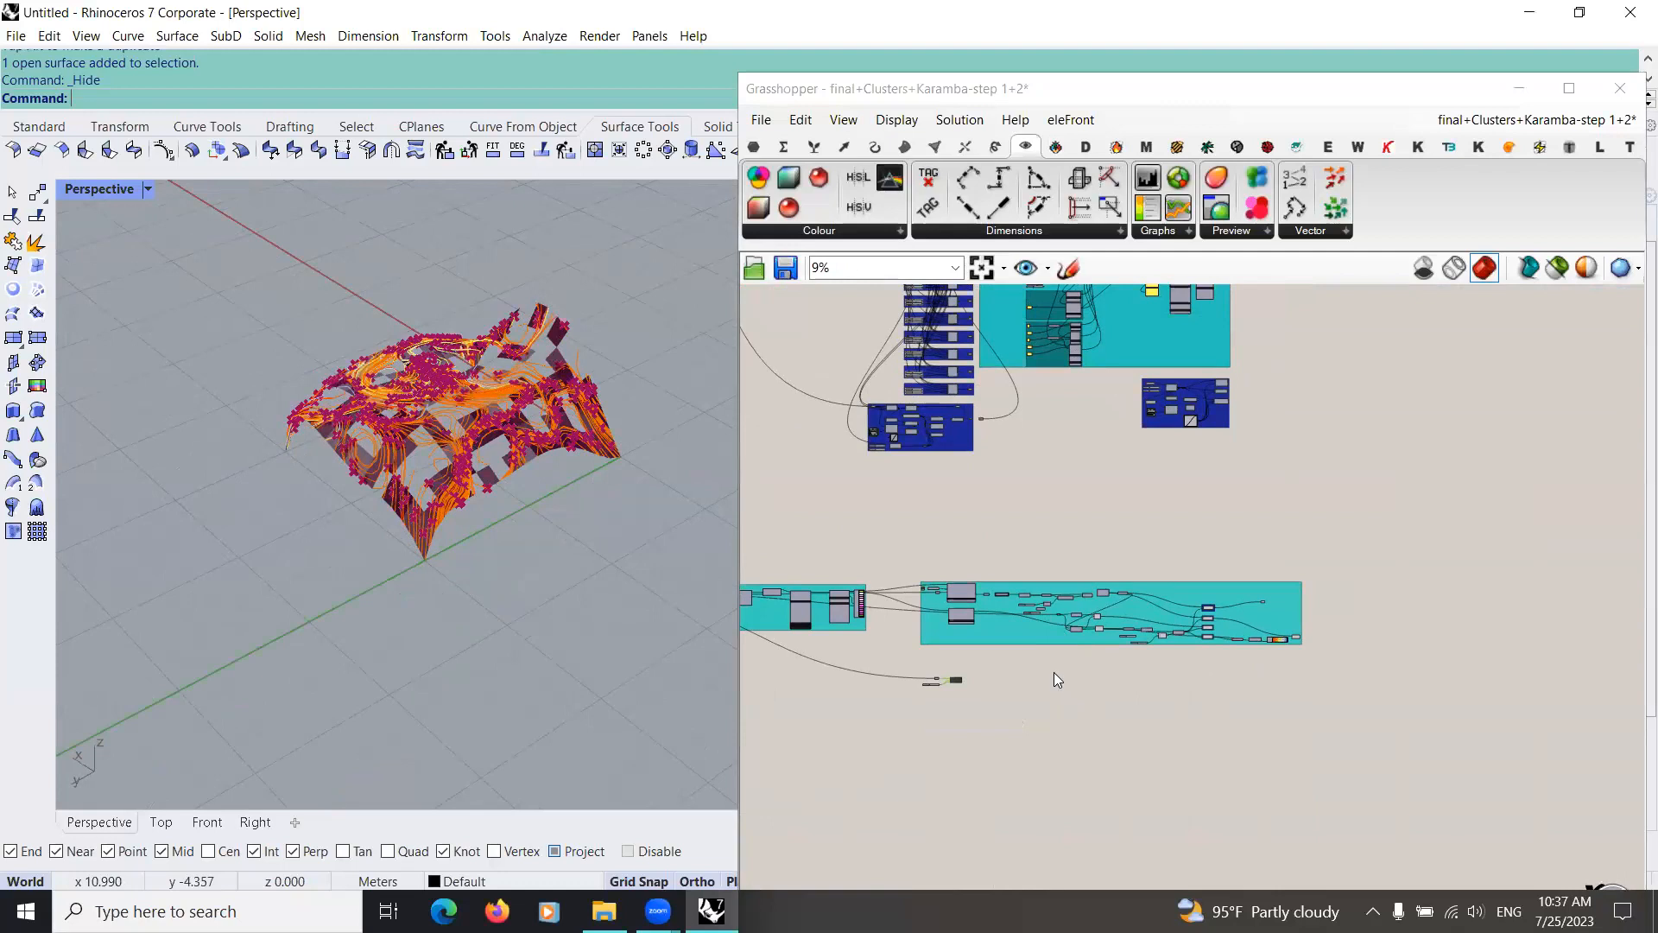
pyautogui.scroll(5, 923, 686)
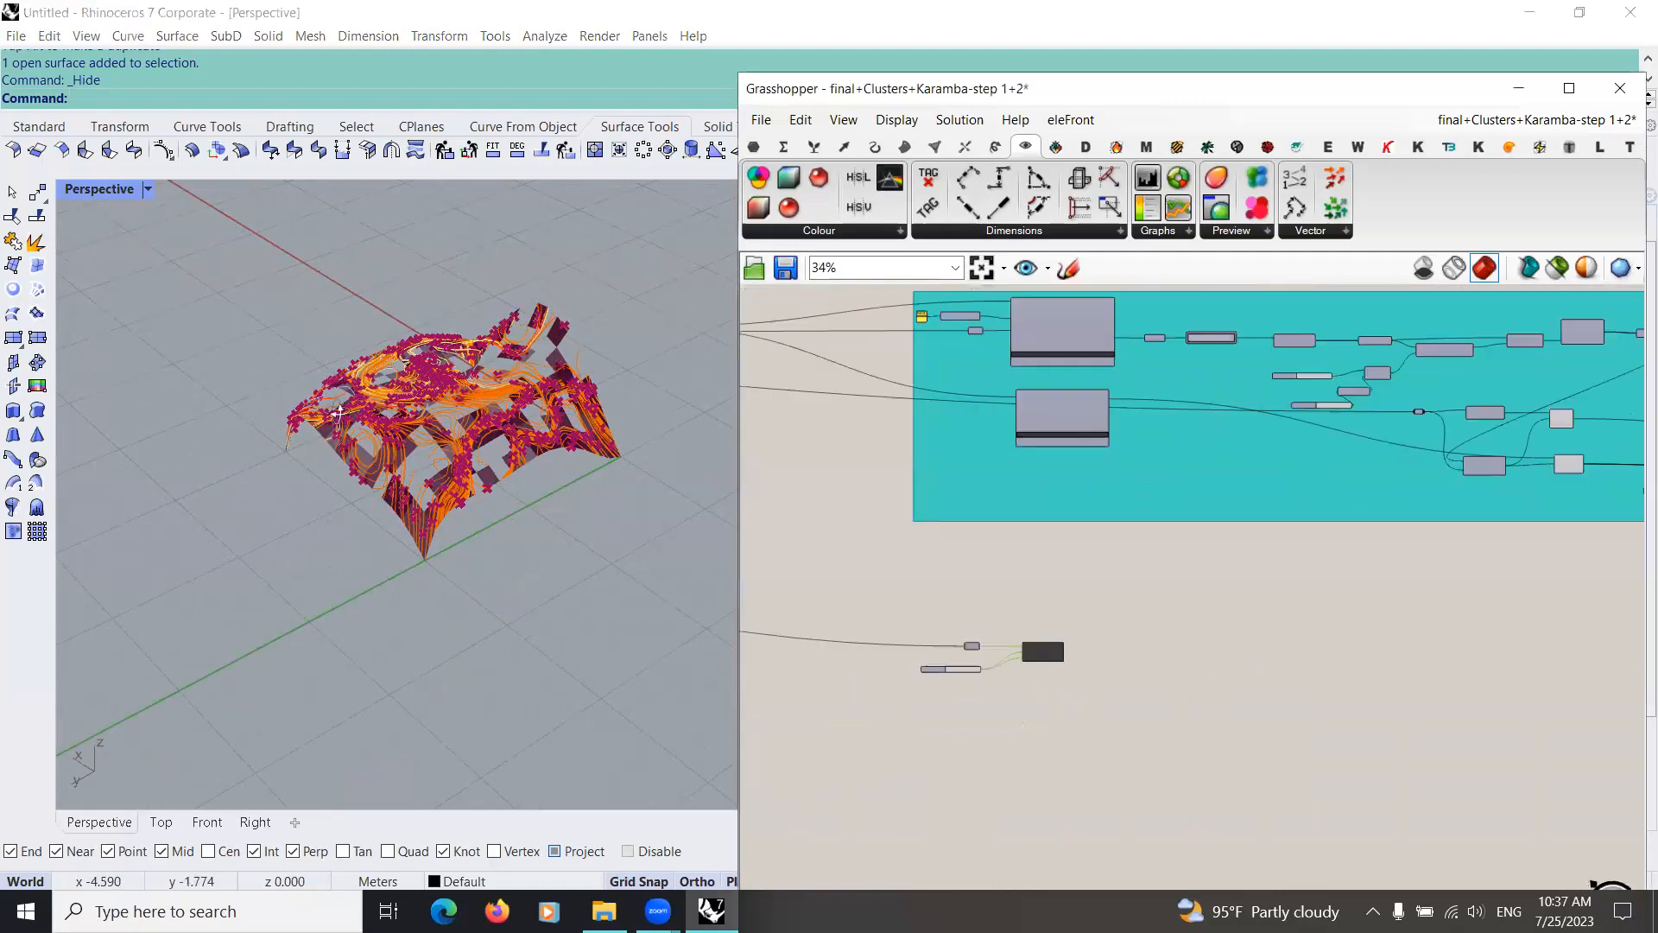
pyautogui.moveTo(322, 404); pyautogui.dragTo(123, 438, button='right')
pyautogui.moveTo(303, 459); pyautogui.dragTo(658, 535, button='right')
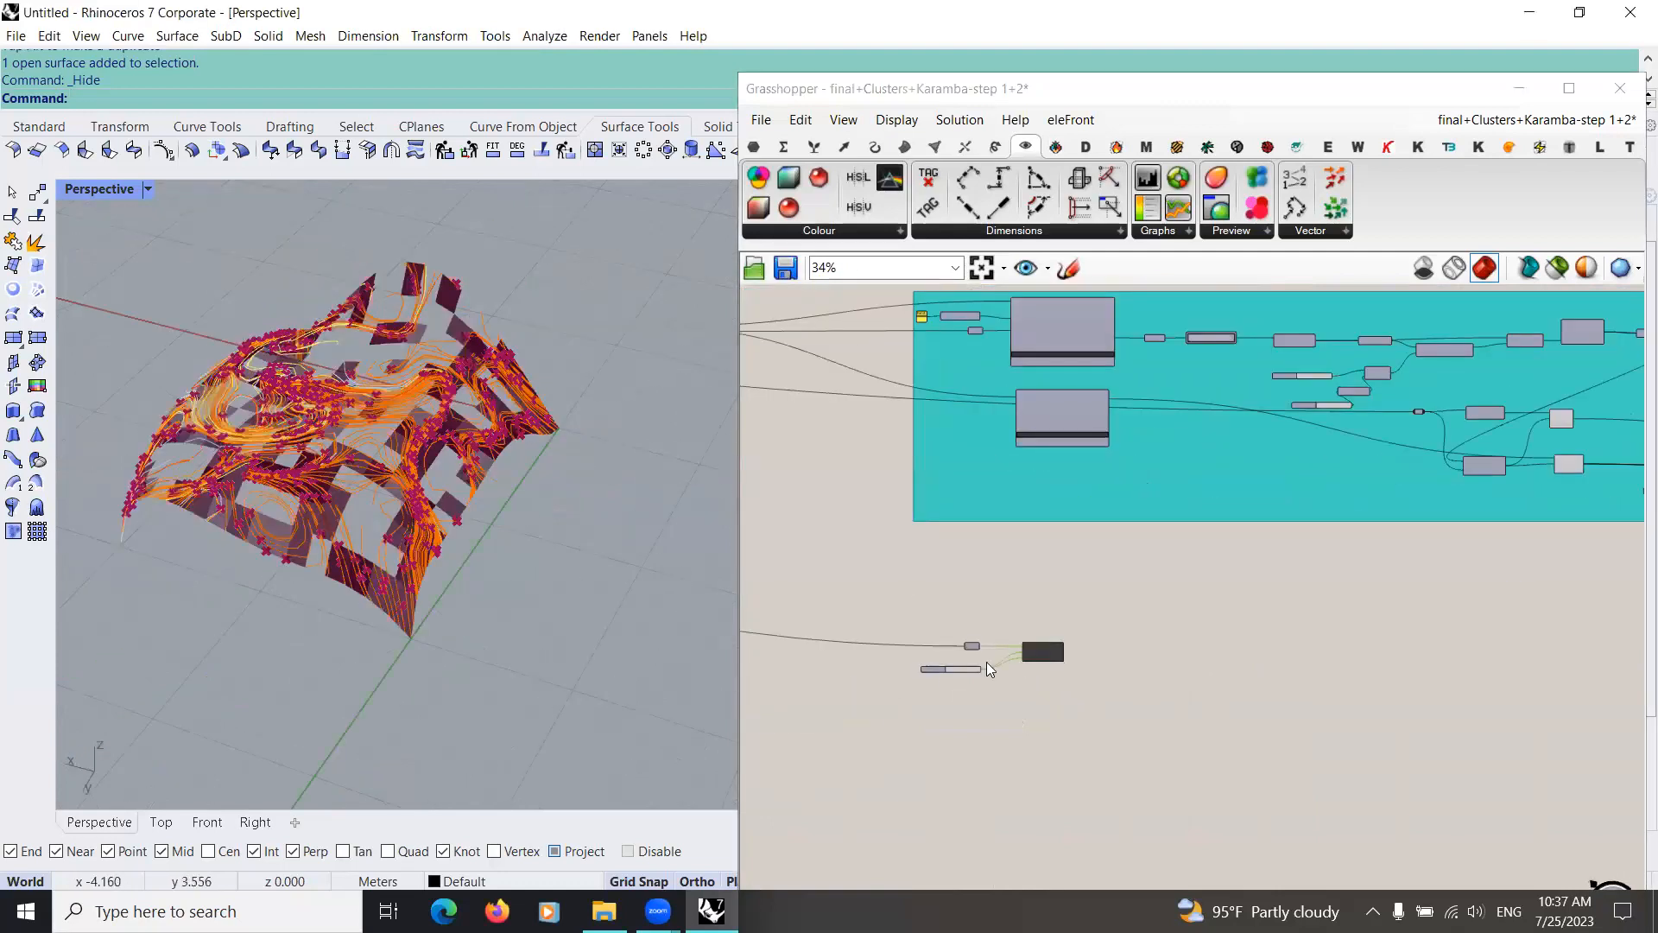
# Step: Add an Isotrim component after Divide Domain², feeding the Surface parameter into its Surface input and the Segments into its Domain input
pyautogui.scroll(3, 1079, 665)
pyautogui.scroll(3, 1012, 643)
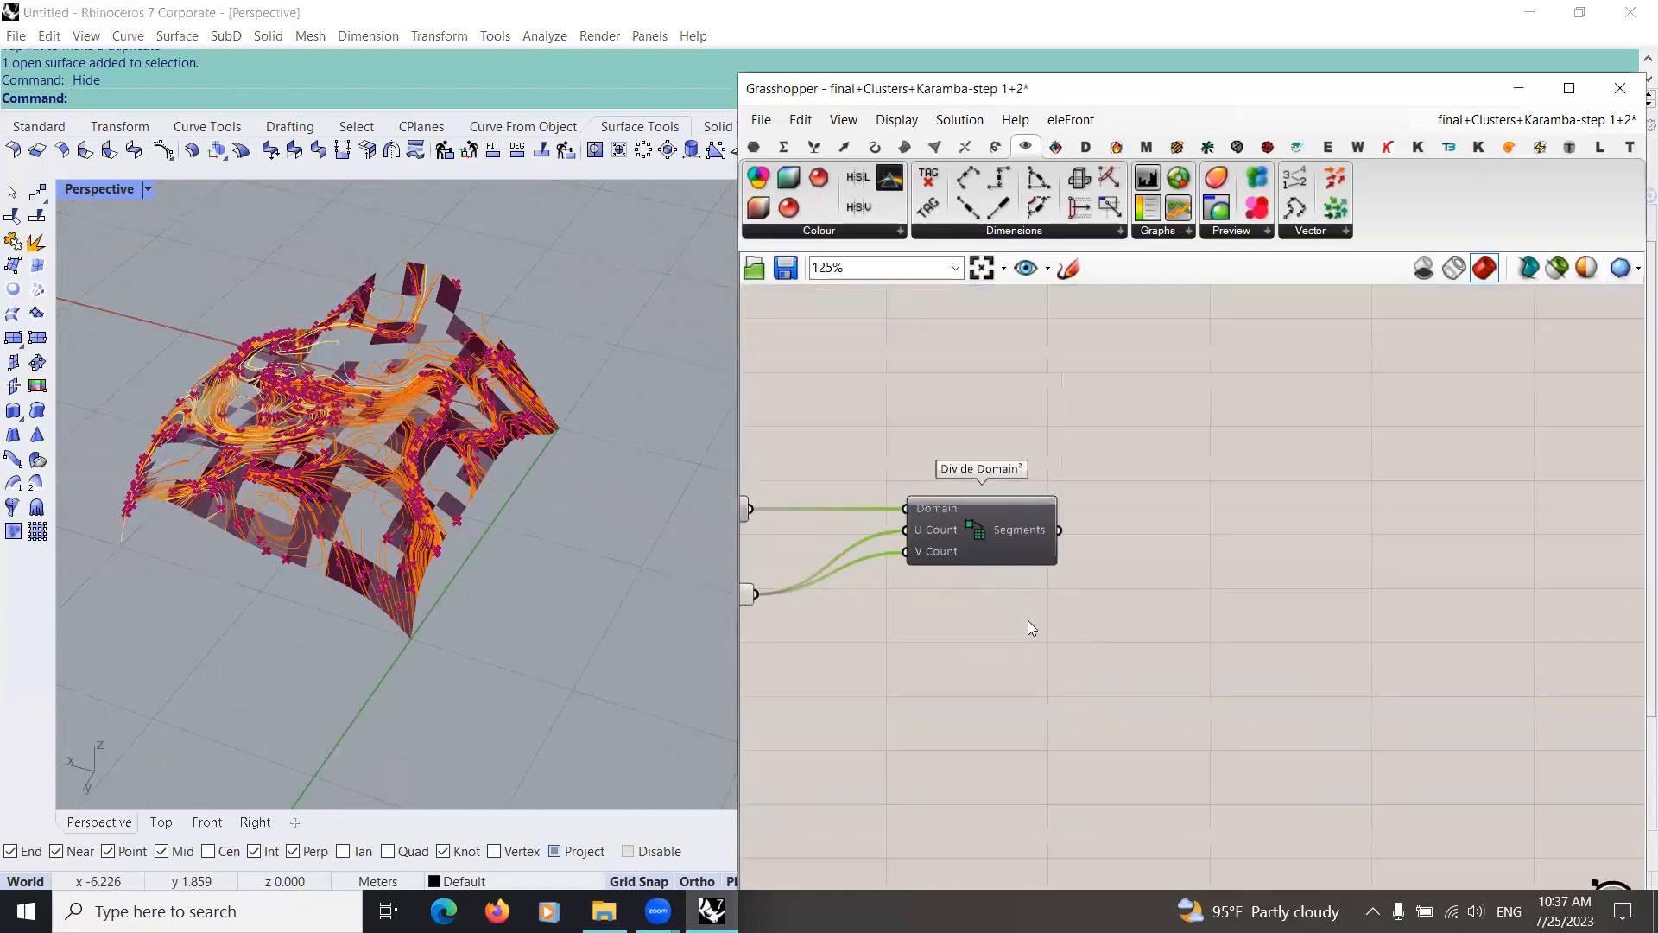
pyautogui.doubleClick(1090, 633)
pyautogui.write('i')
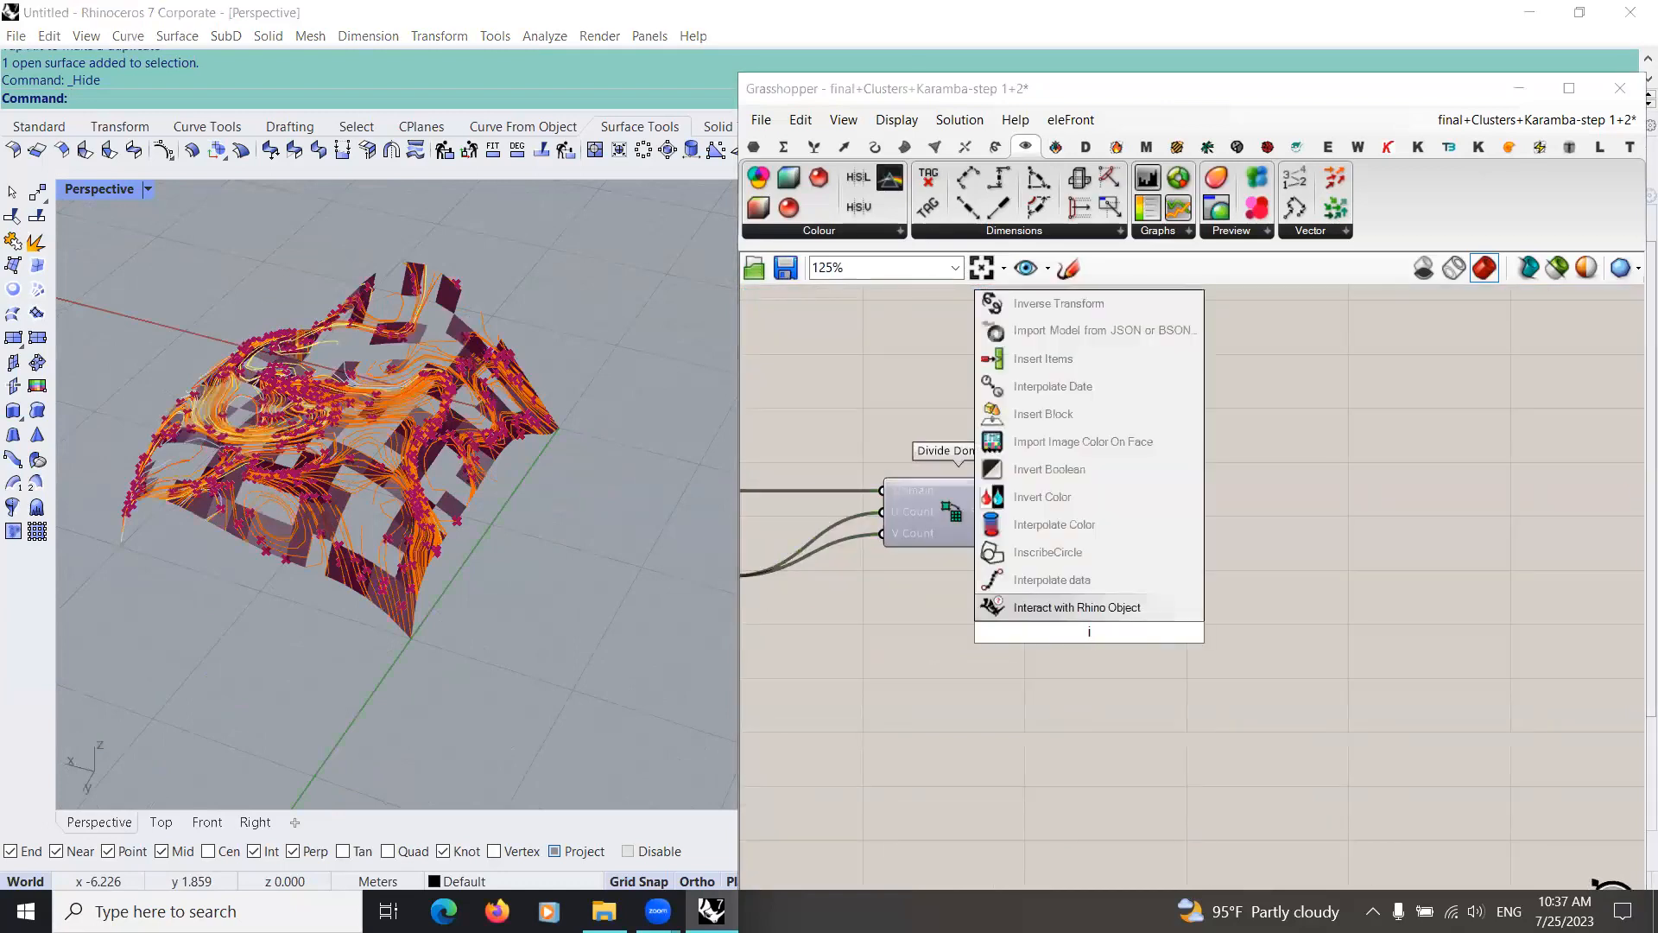
pyautogui.write('s')
pyautogui.click(1058, 473)
pyautogui.moveTo(892, 517); pyautogui.dragTo(915, 514, button='right')
pyautogui.moveTo(914, 501); pyautogui.dragTo(1327, 459)
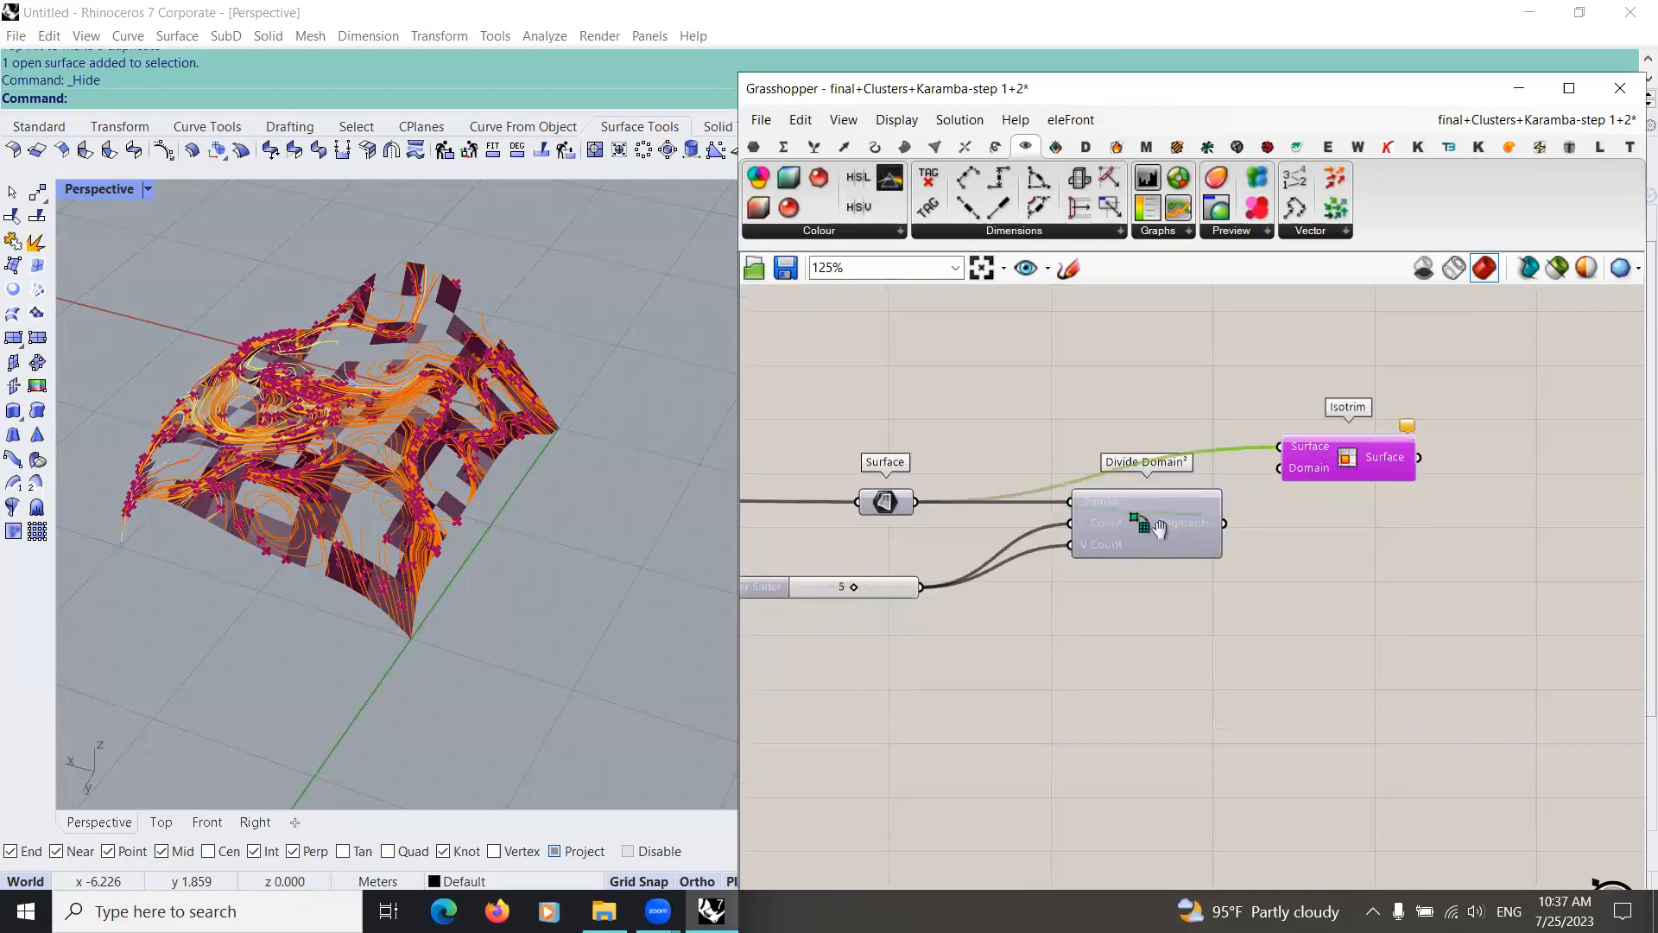
pyautogui.moveTo(1246, 493); pyautogui.dragTo(1071, 558, button='right')
pyautogui.moveTo(1051, 588); pyautogui.dragTo(1212, 582)
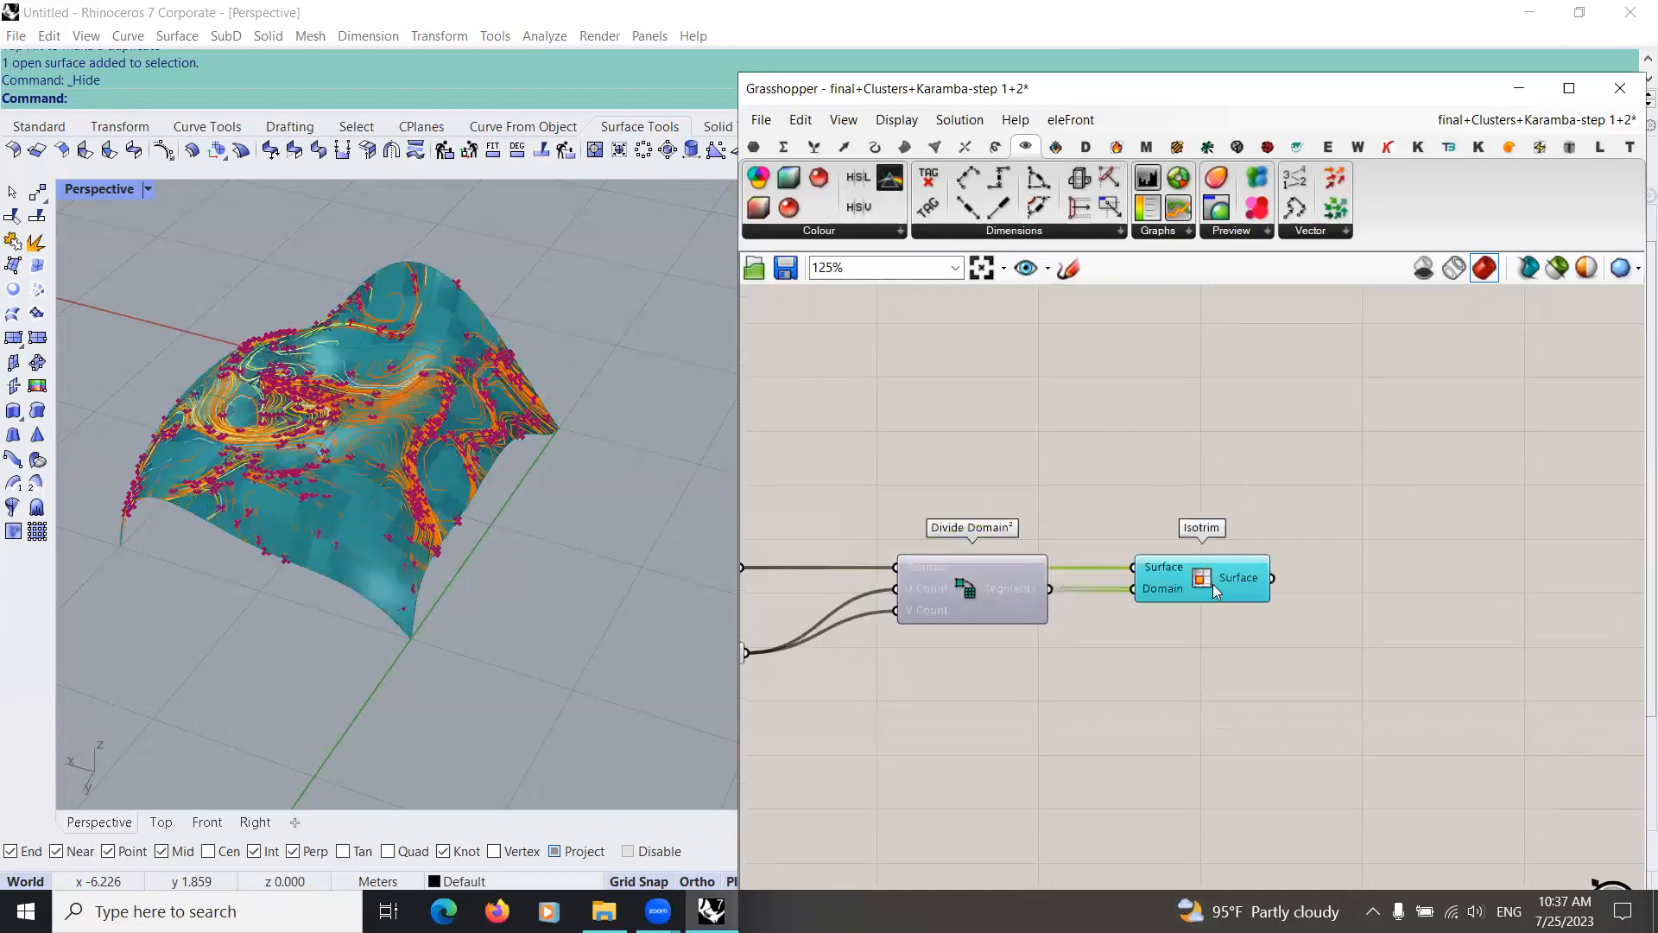
# Step: Add an Area component beside Isotrim and connect the trimmed Surface output to its Geometry input
pyautogui.moveTo(1213, 582); pyautogui.dragTo(995, 658, button='right')
pyautogui.doubleClick(995, 658)
pyautogui.write('are')
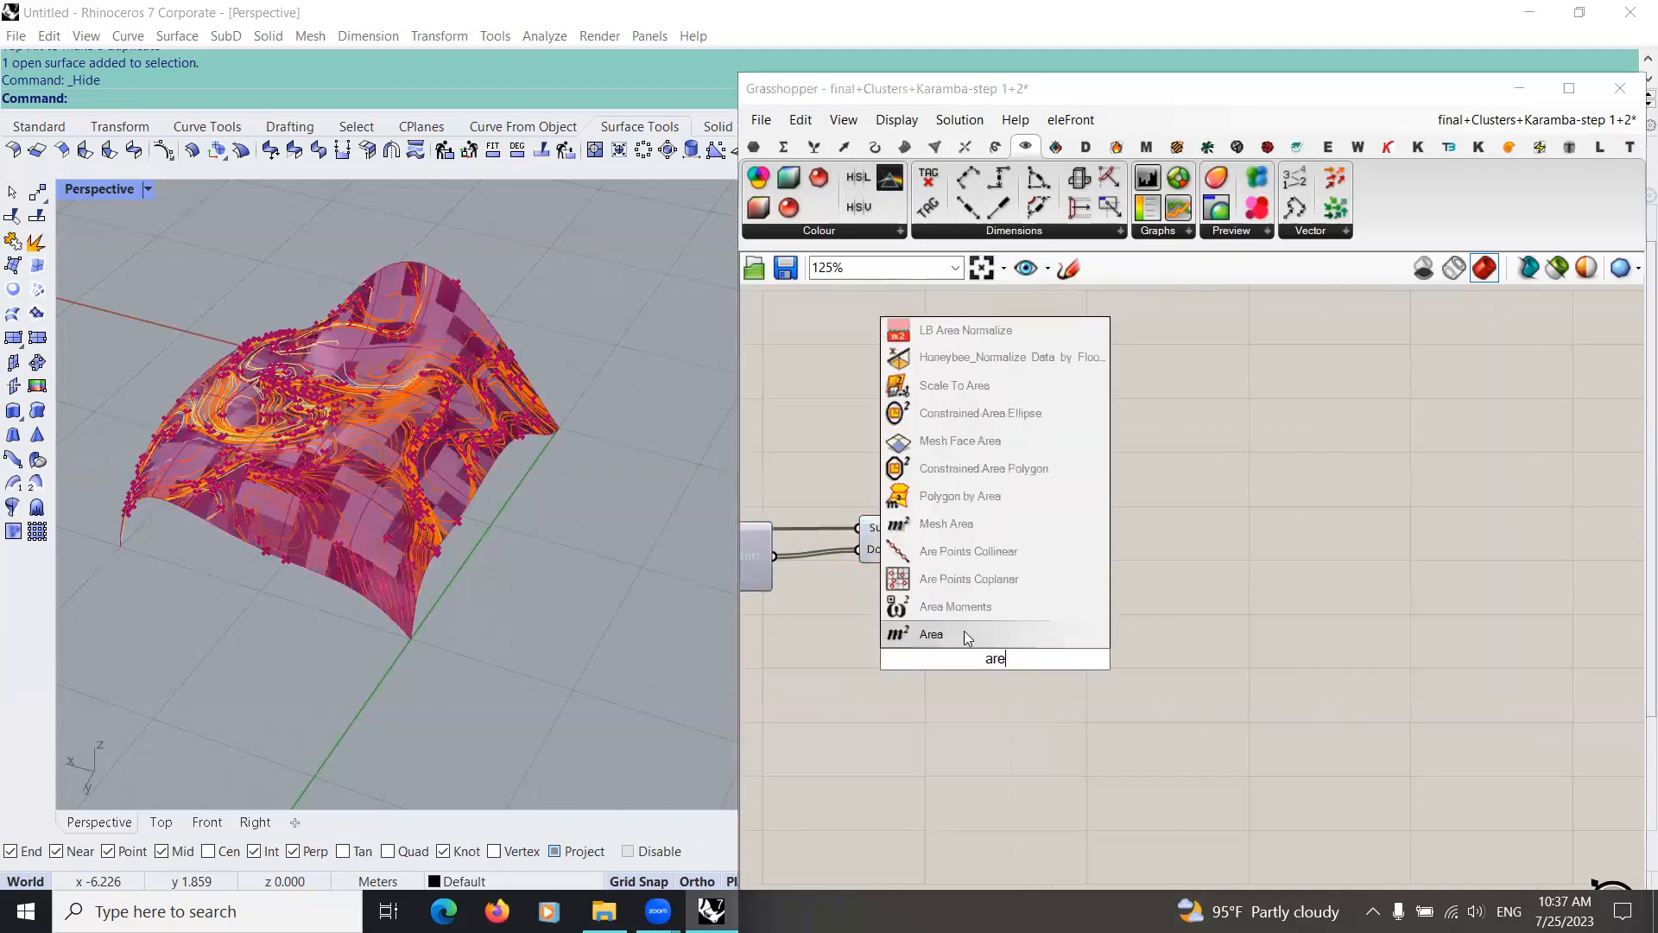
pyautogui.click(967, 636)
pyautogui.moveTo(997, 538); pyautogui.dragTo(1103, 532)
pyautogui.scroll(-3, 1010, 691)
pyautogui.scroll(3, 889, 660)
pyautogui.moveTo(890, 660); pyautogui.dragTo(1020, 608, button='right')
pyautogui.scroll(-4, 1040, 626)
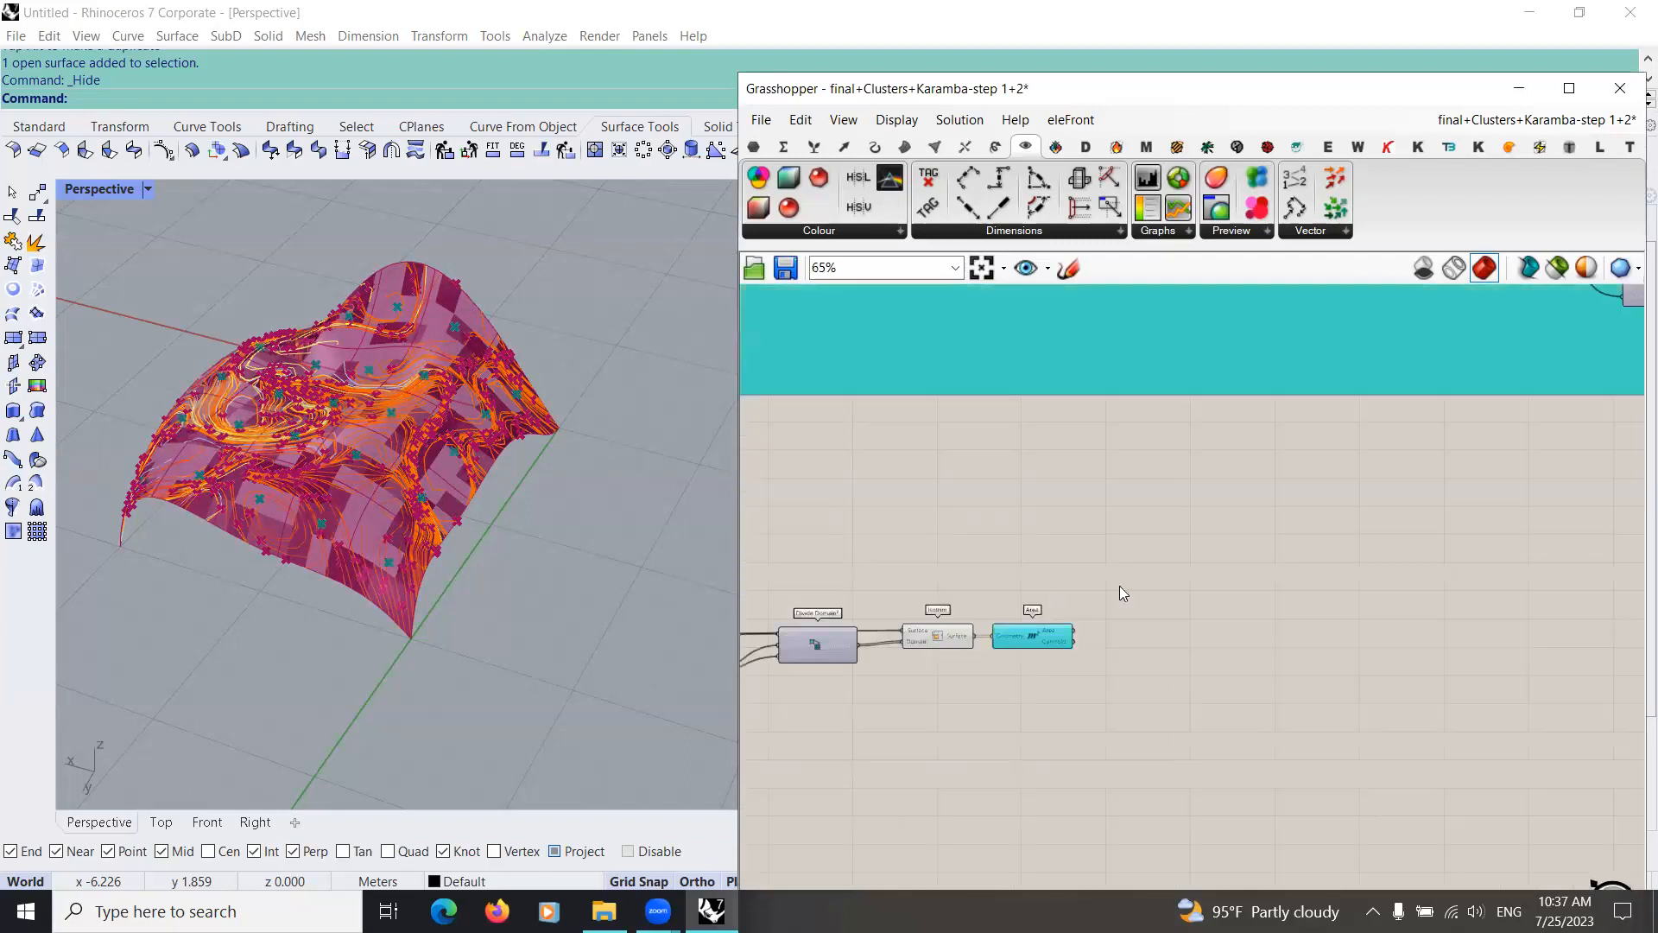
# Step: Select the Surface, slider, Divide Domain², Isotrim and Area components together and move them closer to the teal group above
pyautogui.scroll(-5, 1052, 605)
pyautogui.moveTo(846, 696); pyautogui.dragTo(1069, 603)
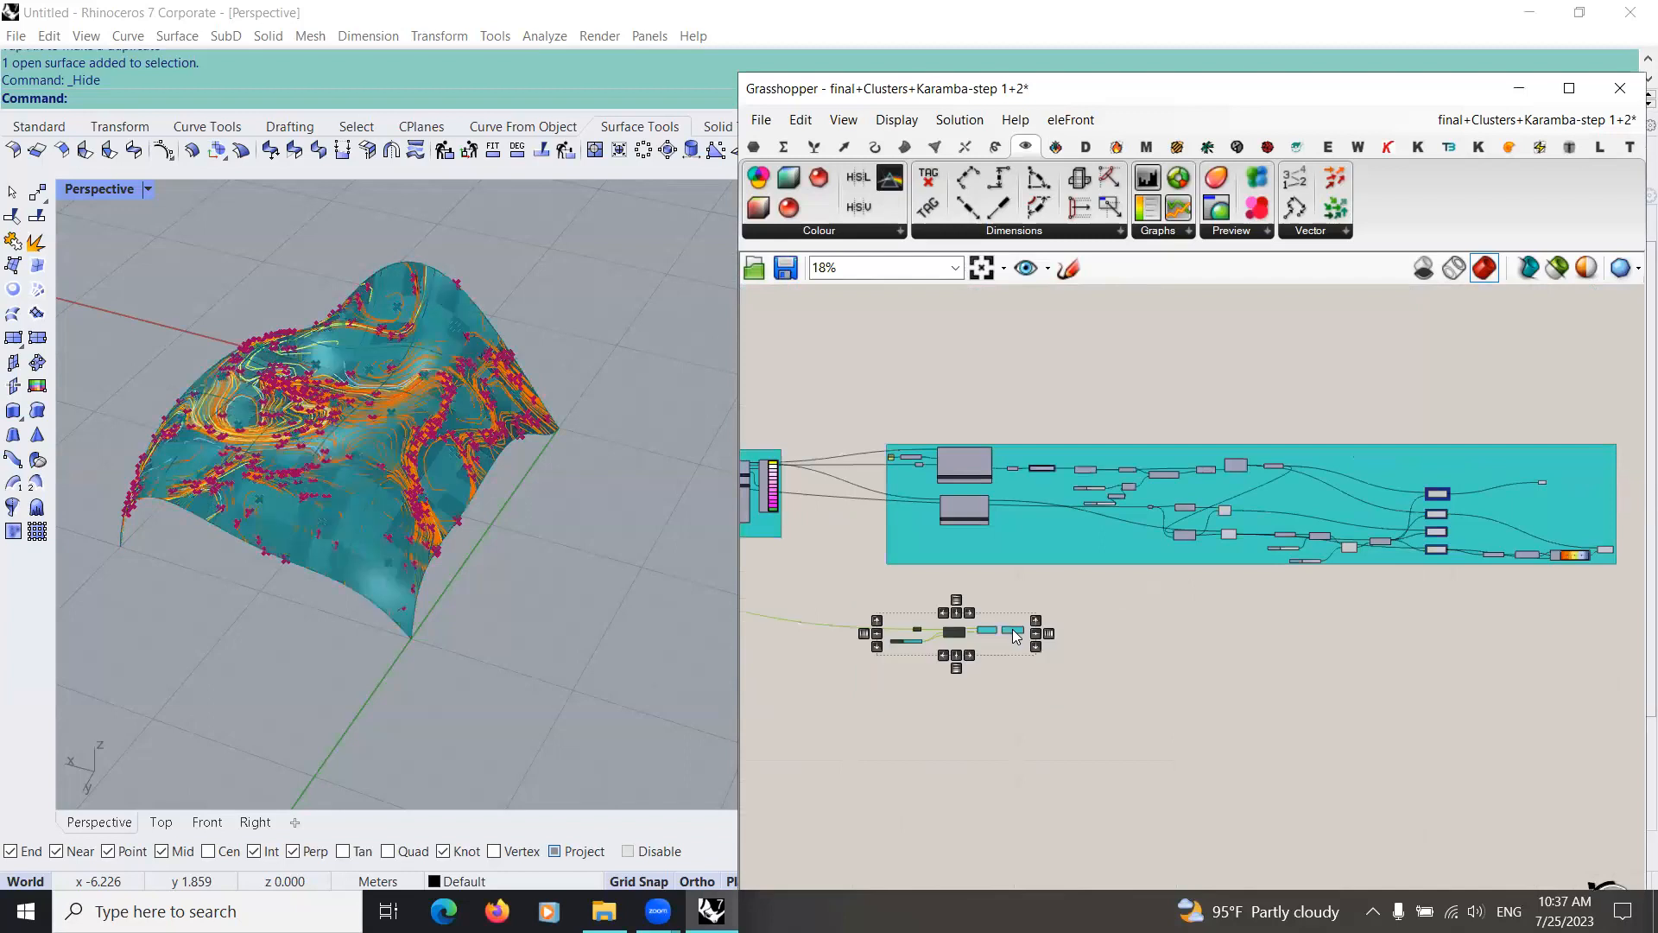
pyautogui.click(1070, 660)
pyautogui.scroll(5, 1060, 669)
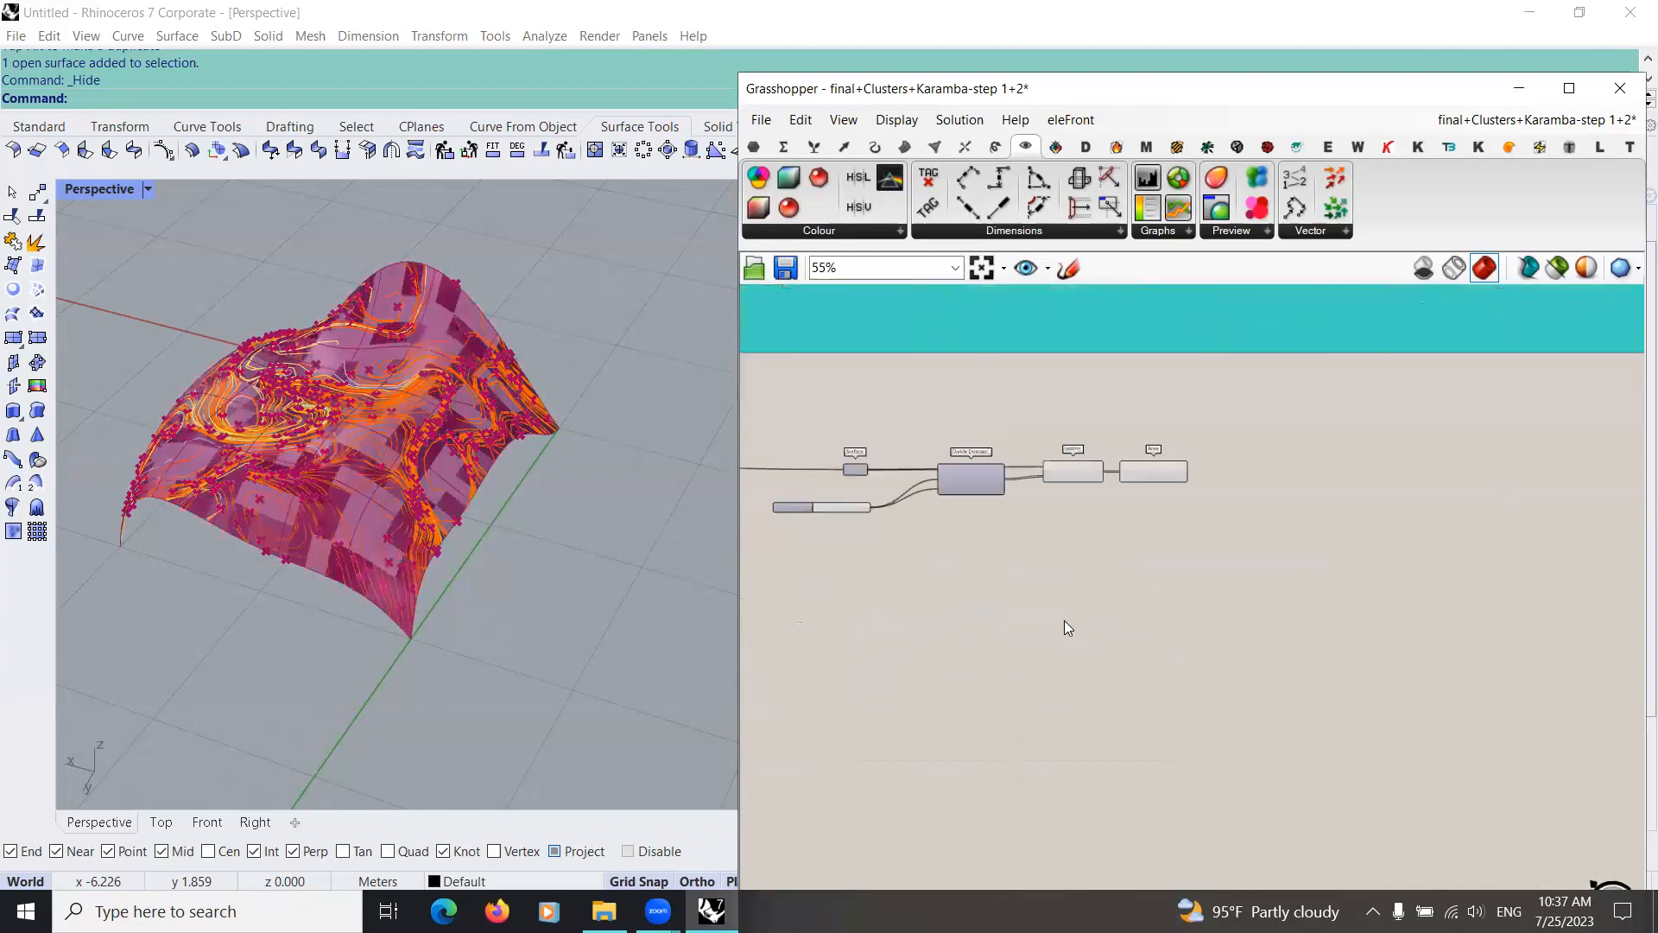
pyautogui.scroll(3, 991, 620)
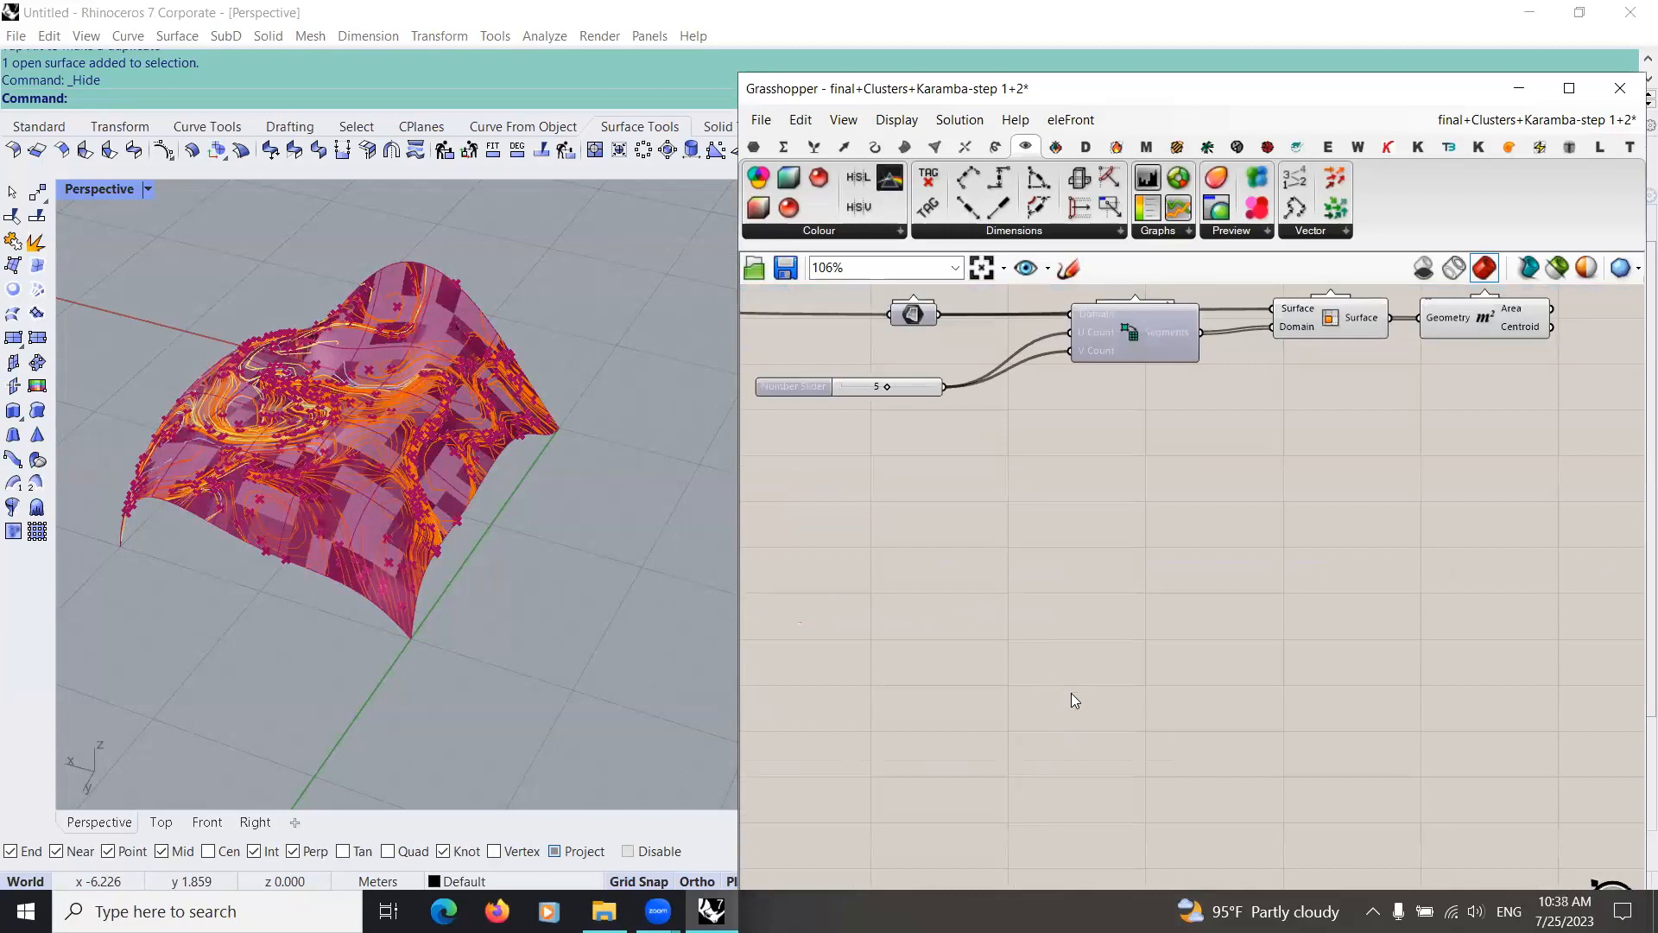
# Step: Insert the cluster file "Girih Hasht-O-chahar lengeh" into the definition and place it below the Divide Domain² and Isotrim components
pyautogui.scroll(-4, 1080, 664)
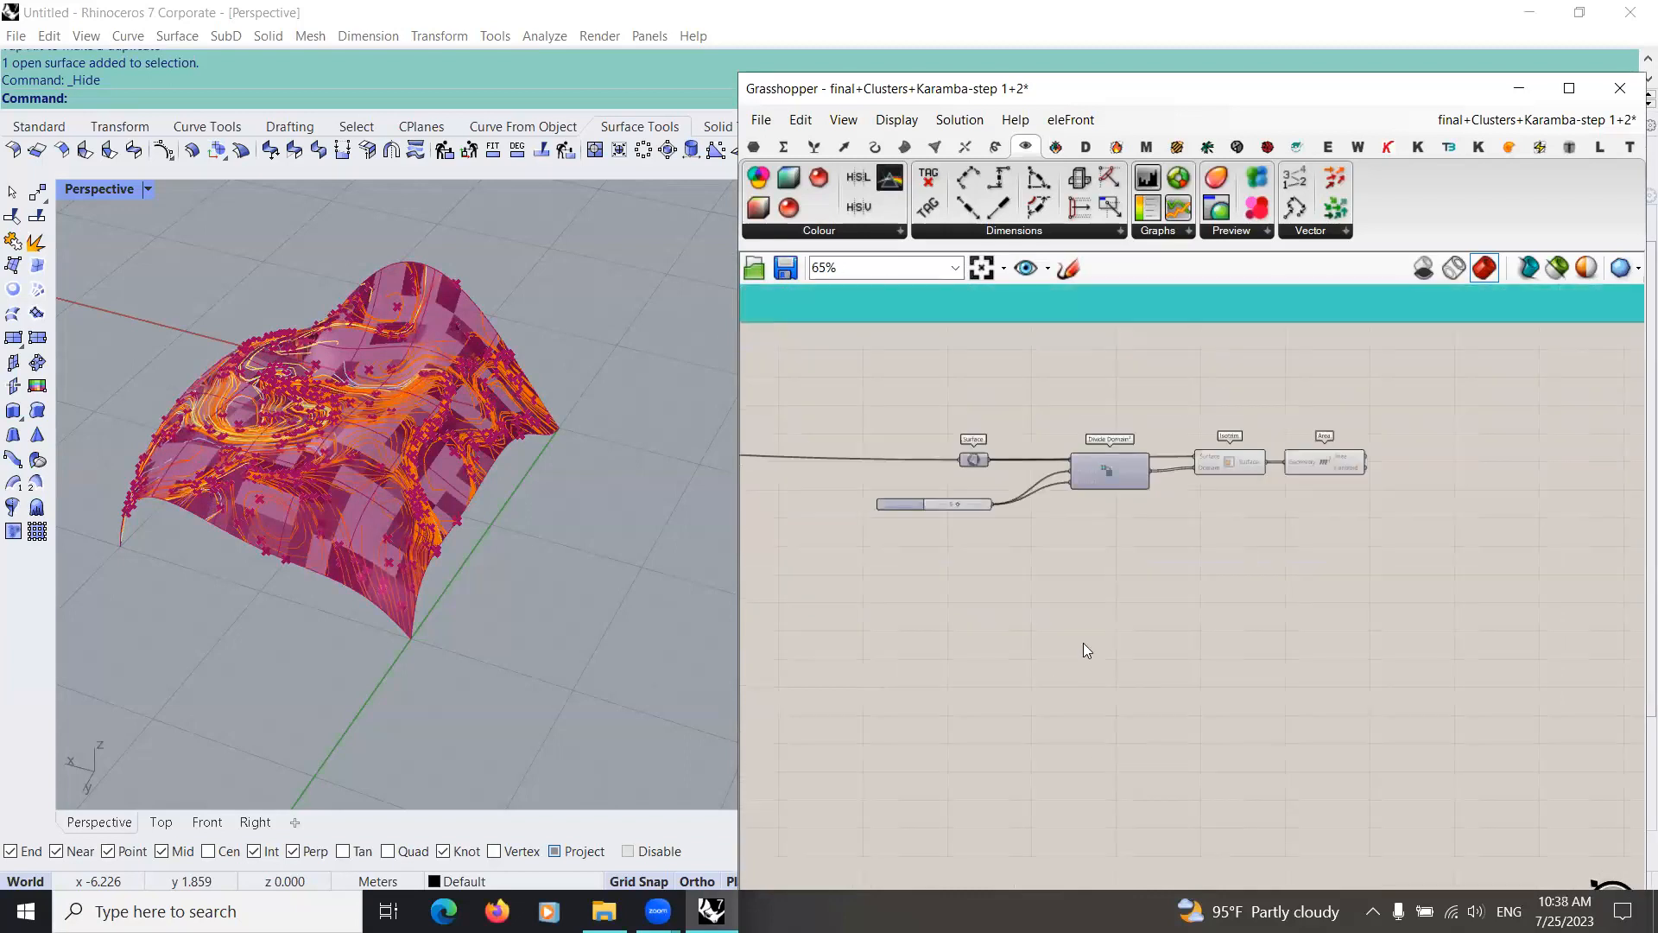
pyautogui.click(759, 120)
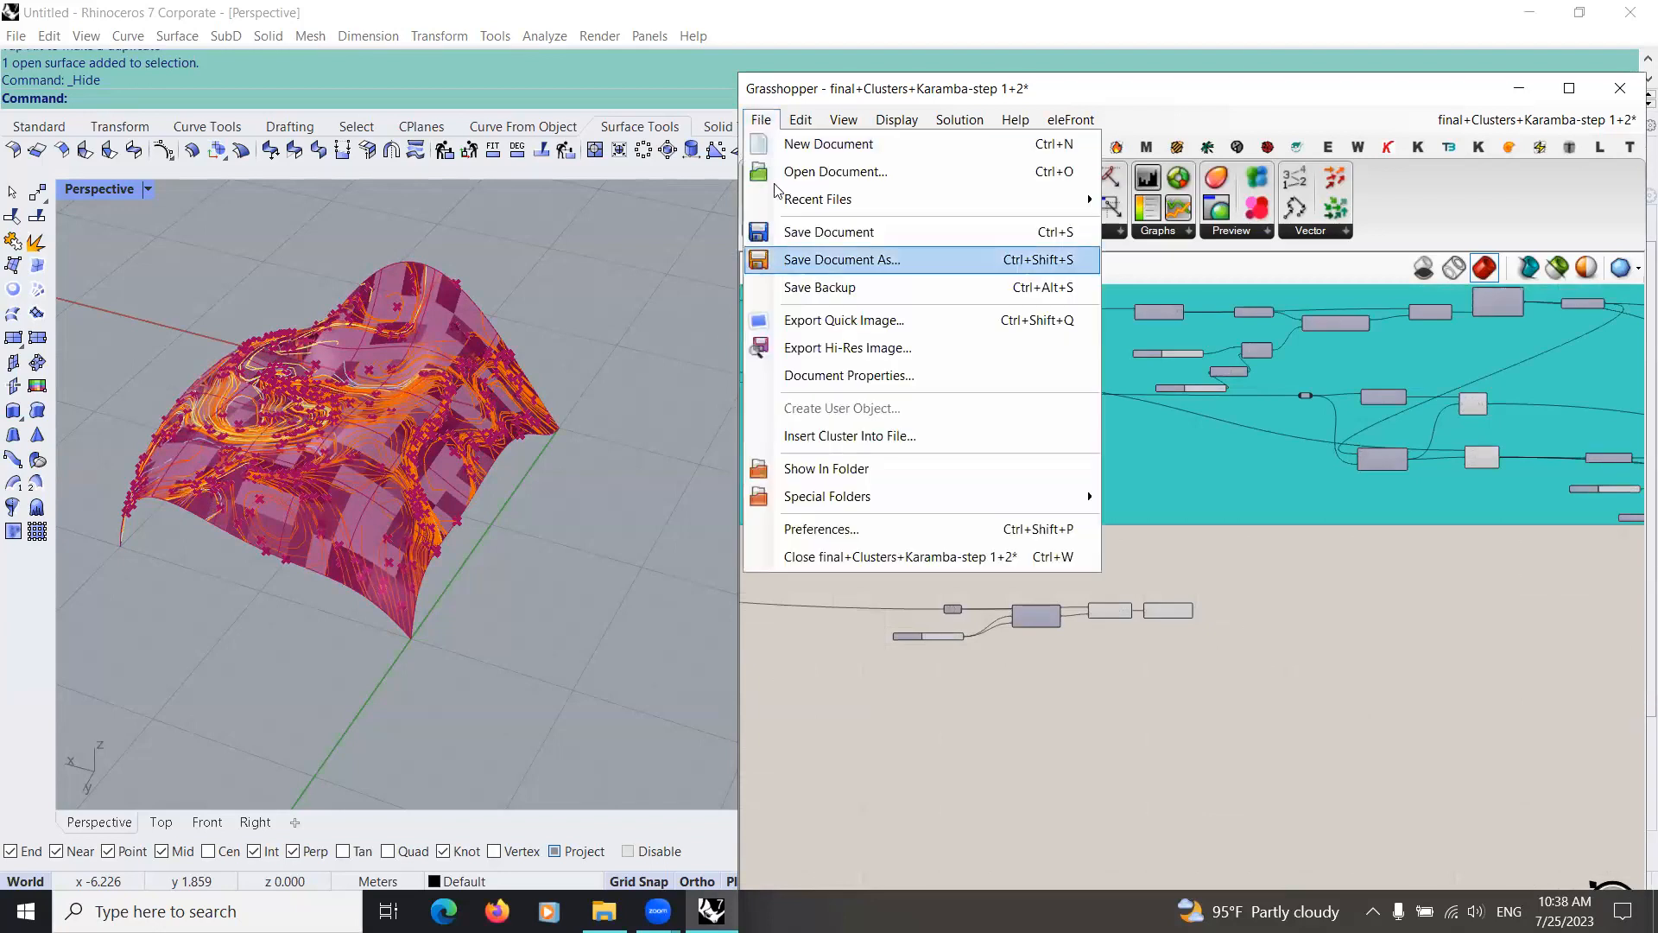
pyautogui.click(855, 437)
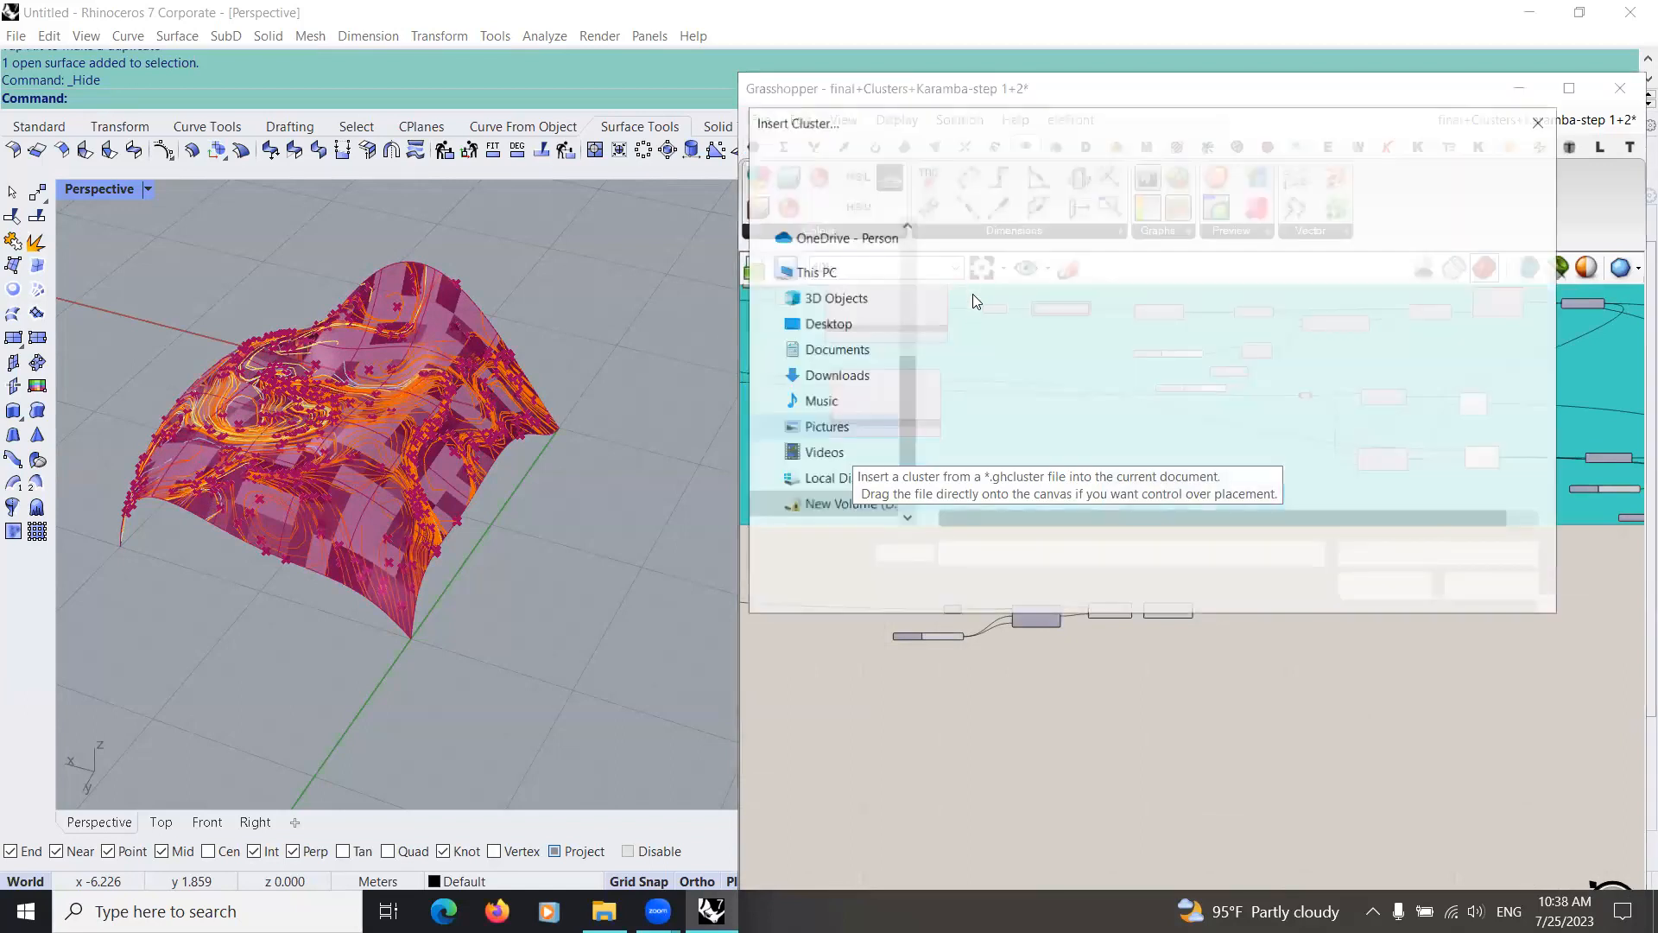
pyautogui.click(1013, 287)
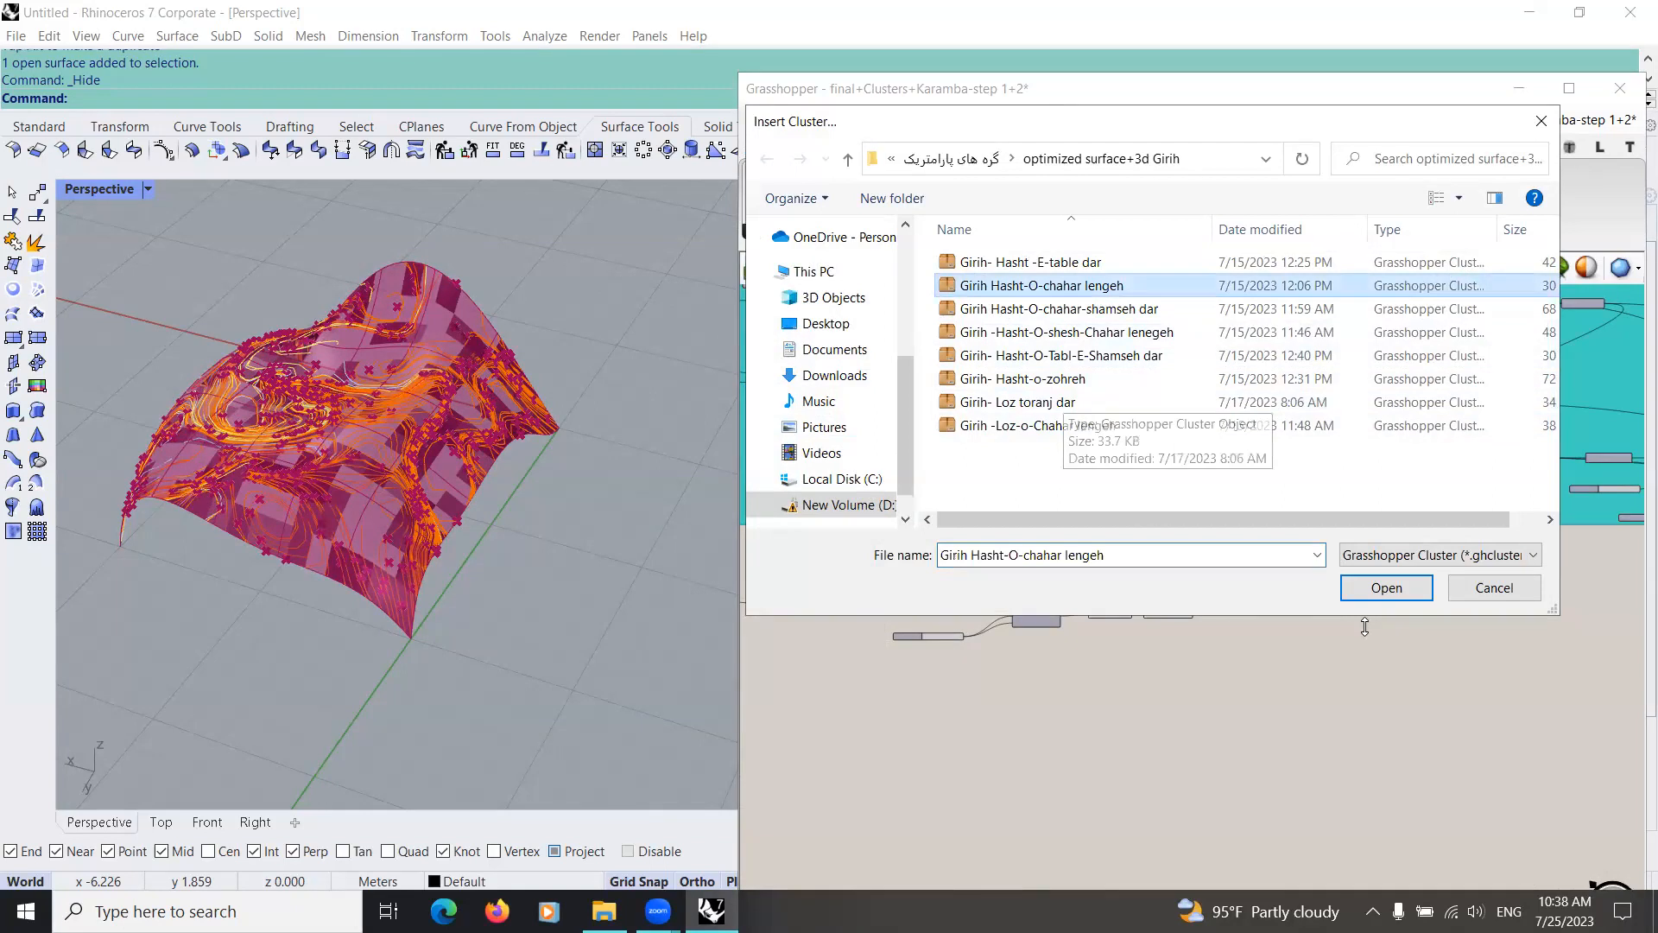
pyautogui.click(1381, 589)
pyautogui.click(1228, 596)
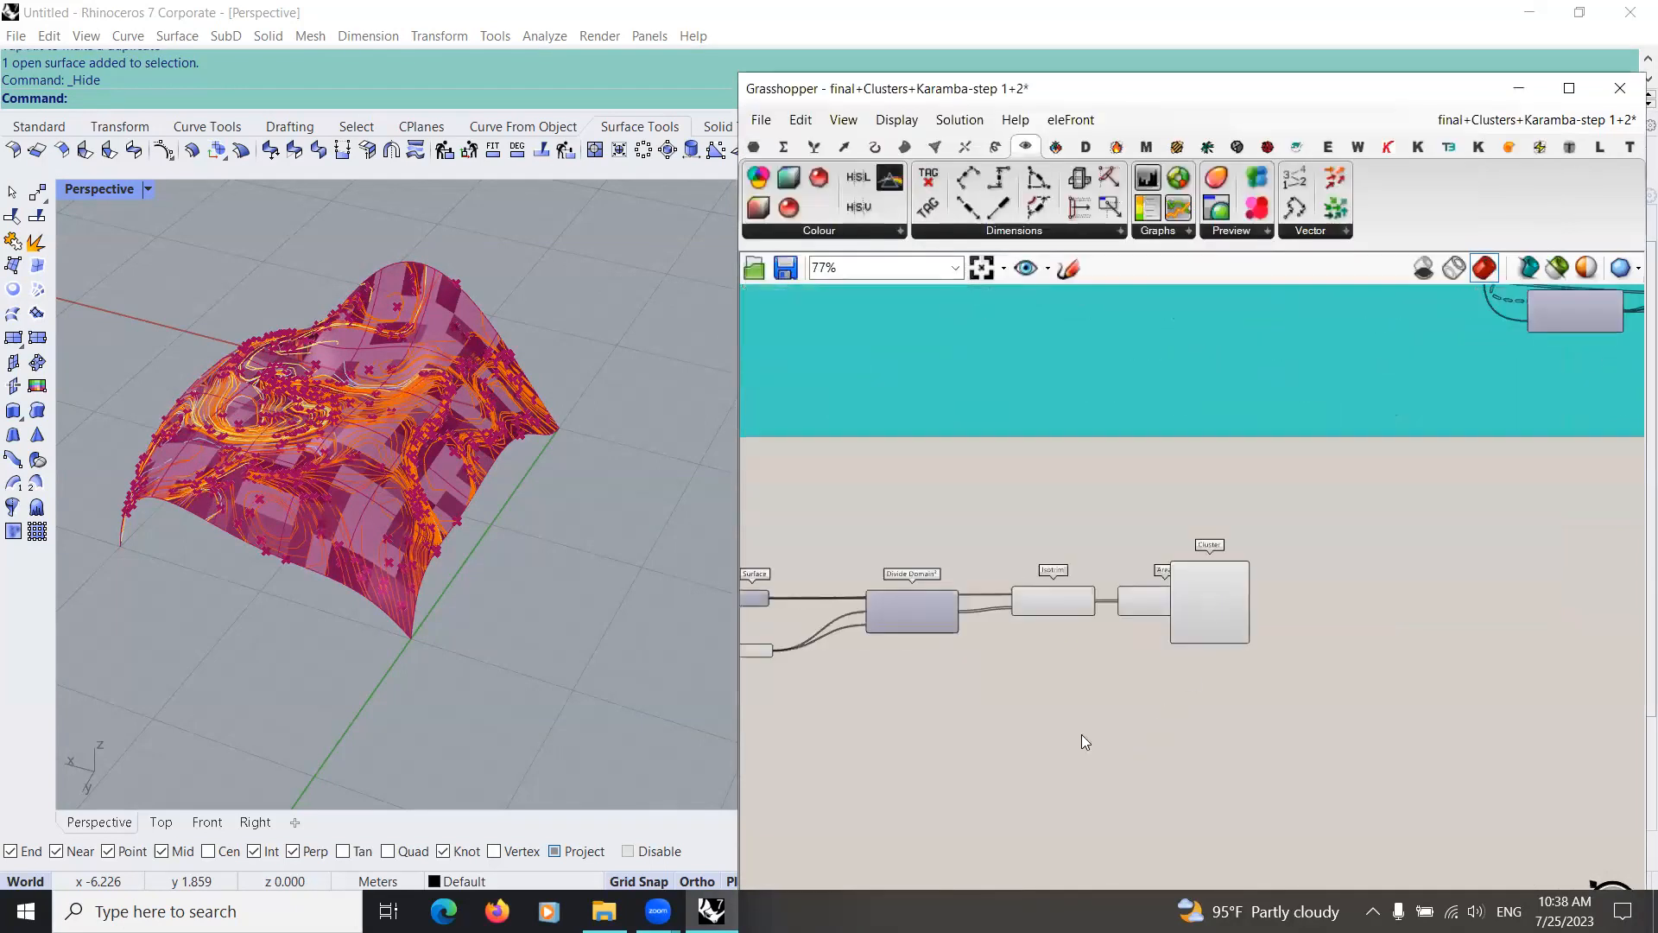
pyautogui.scroll(1, 1227, 606)
pyautogui.moveTo(1205, 602); pyautogui.dragTo(1037, 740)
pyautogui.moveTo(807, 708); pyautogui.dragTo(1069, 634, button='right')
# Step: Connect the Surface parameter to the cluster's Surface input and the slider of 5 to its U Count and V Count inputs
pyautogui.scroll(-3, 1082, 604)
pyautogui.scroll(4, 1082, 596)
pyautogui.moveTo(803, 490); pyautogui.dragTo(1213, 632)
pyautogui.moveTo(848, 535); pyautogui.dragTo(844, 474, button='right')
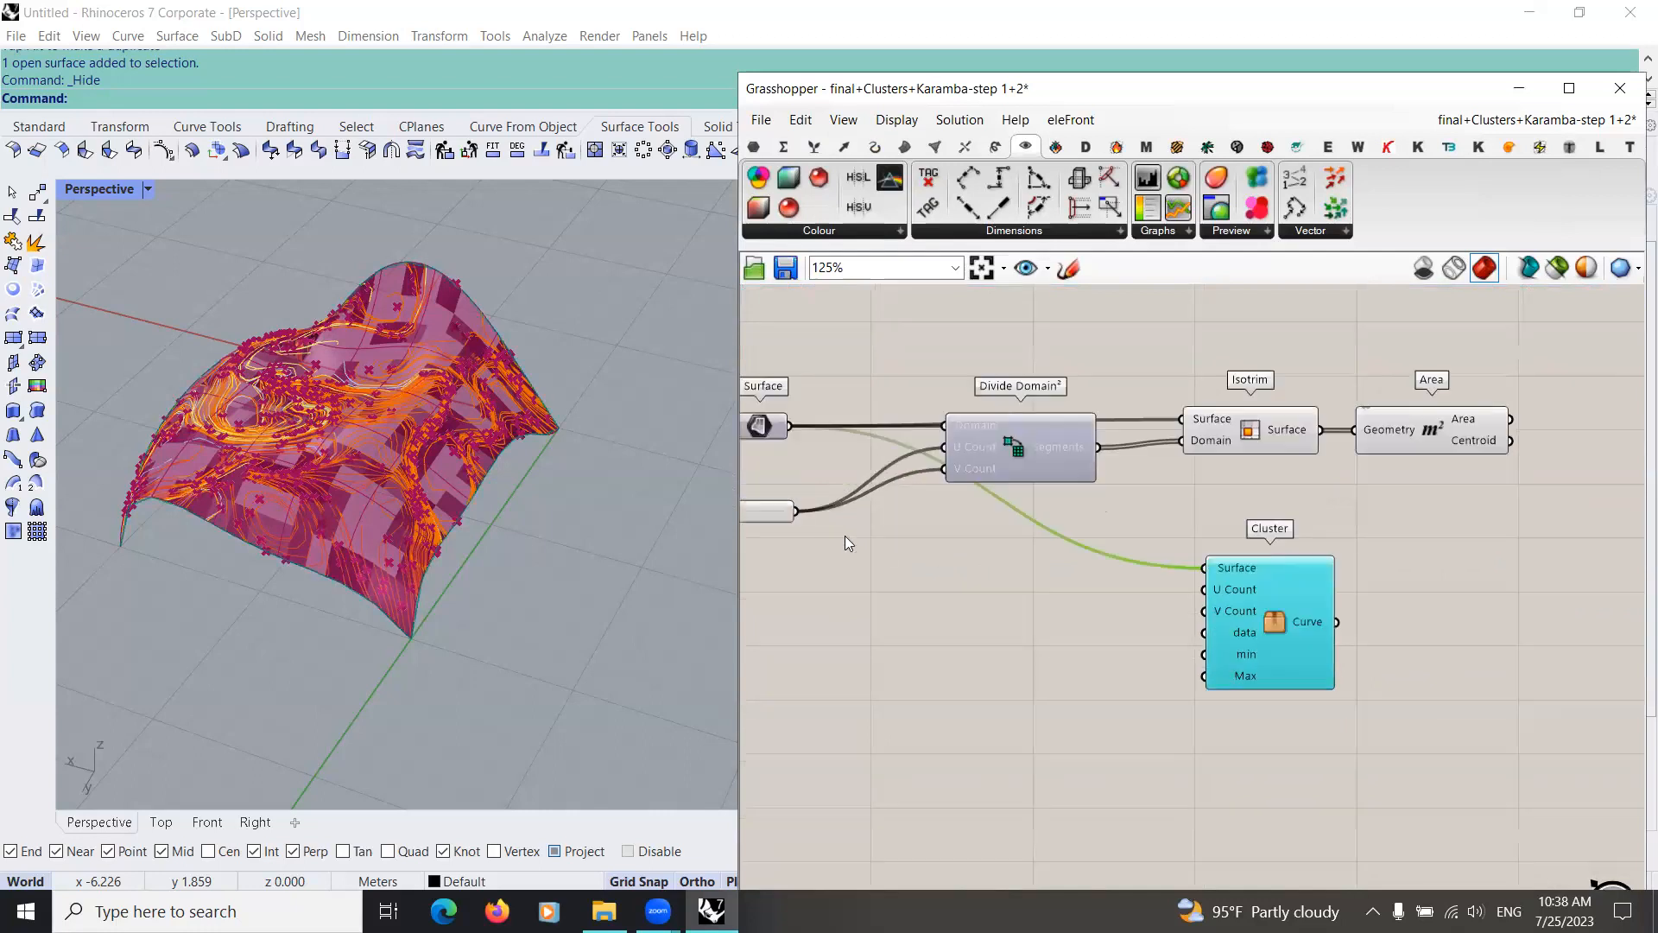
pyautogui.moveTo(800, 513); pyautogui.dragTo(1205, 589)
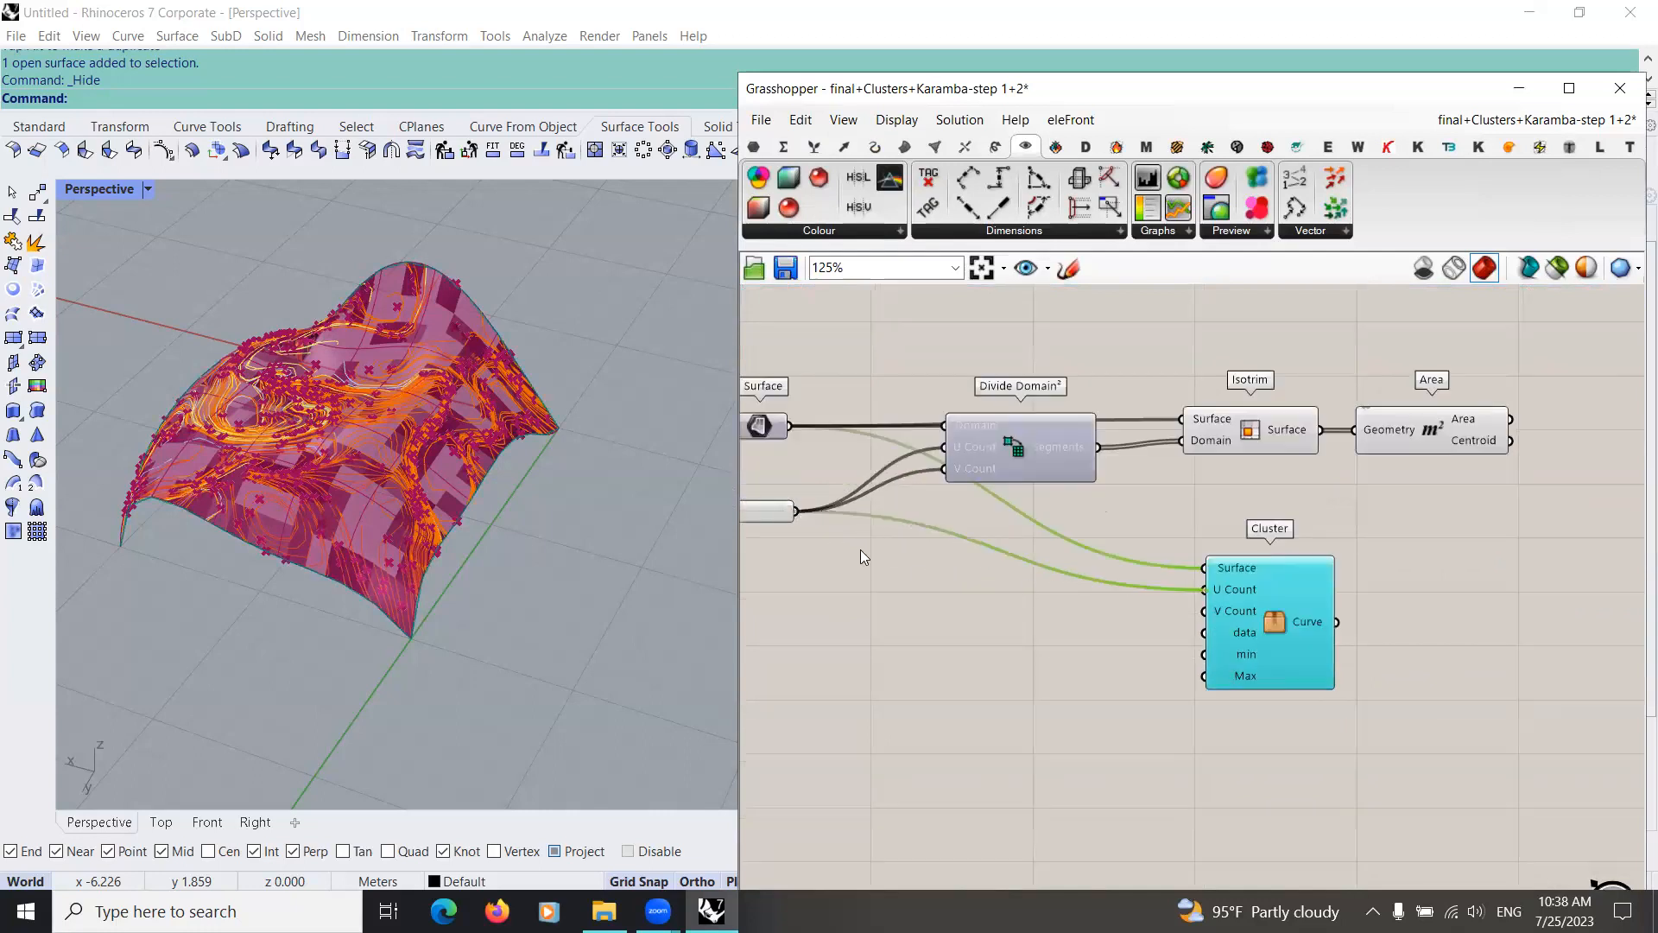
pyautogui.moveTo(800, 512); pyautogui.dragTo(1206, 611)
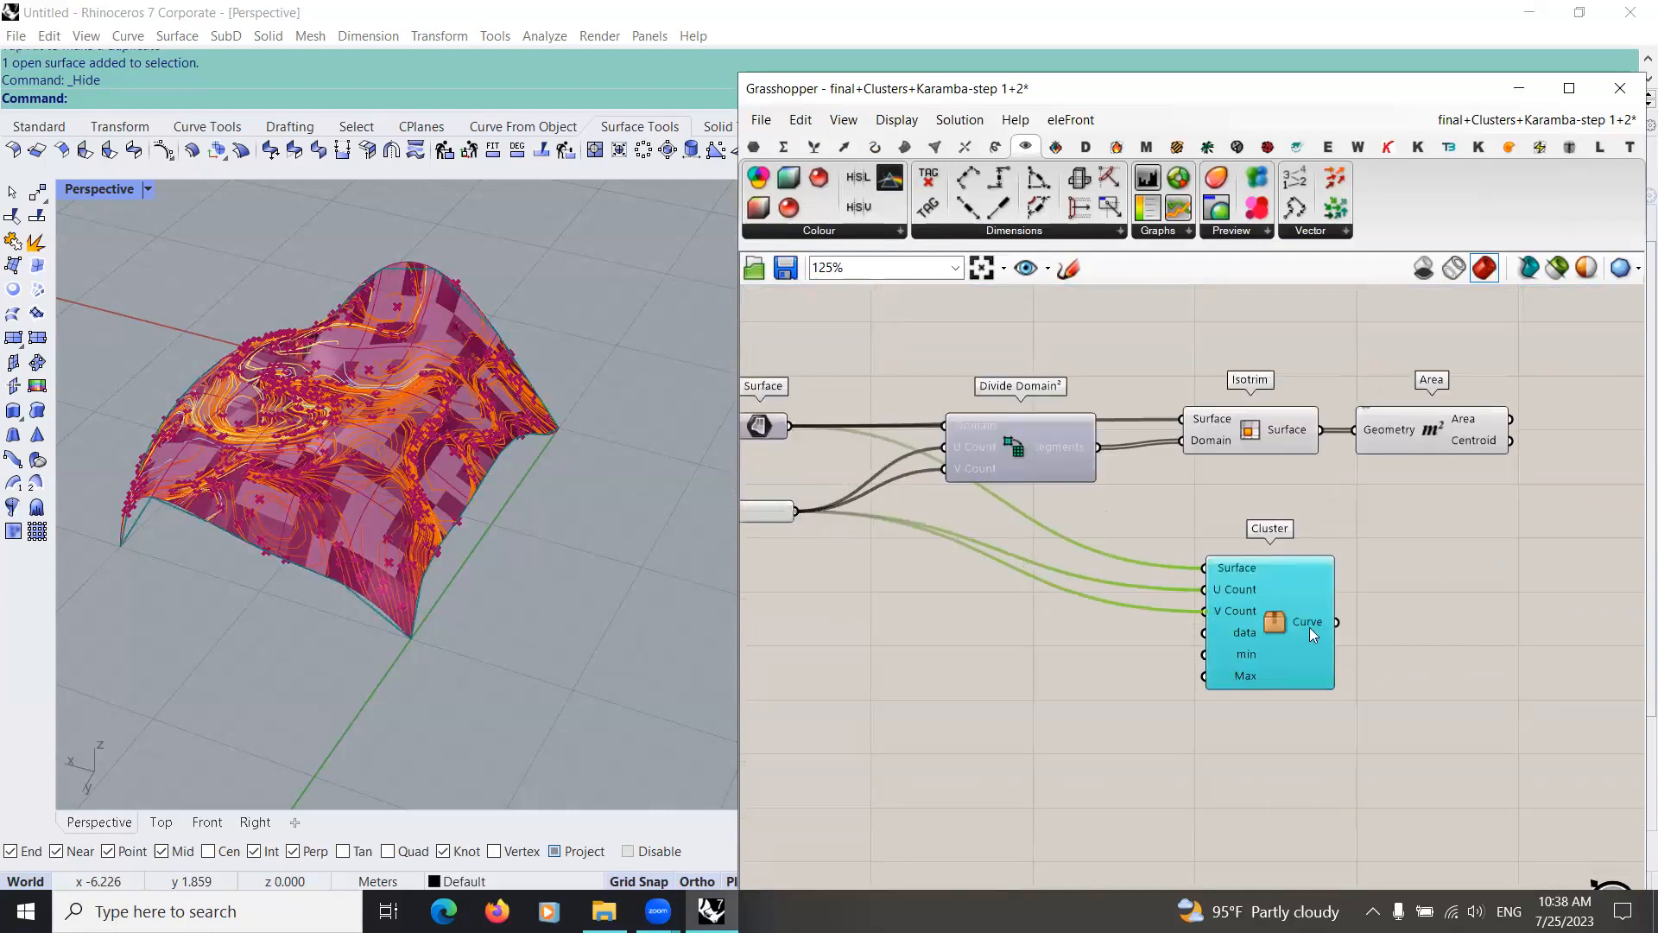
# Step: Add a number slider set to 0.4 beside the cluster and connect it to the data input
pyautogui.scroll(4, 1071, 665)
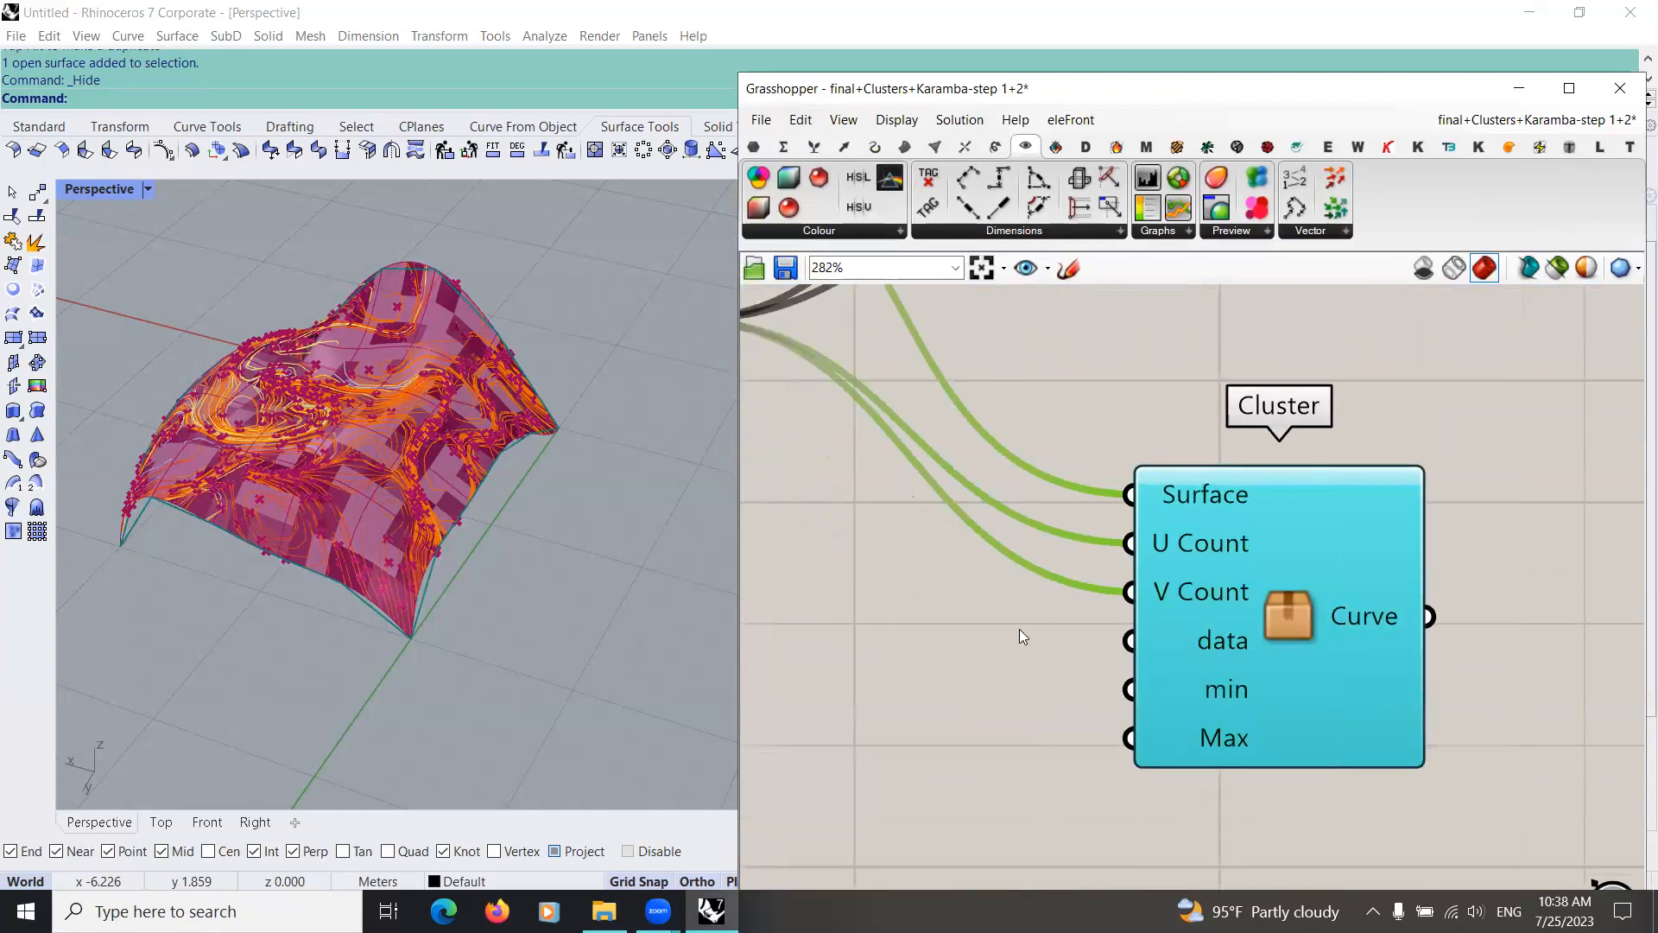
pyautogui.scroll(-5, 1019, 629)
pyautogui.scroll(2, 1164, 563)
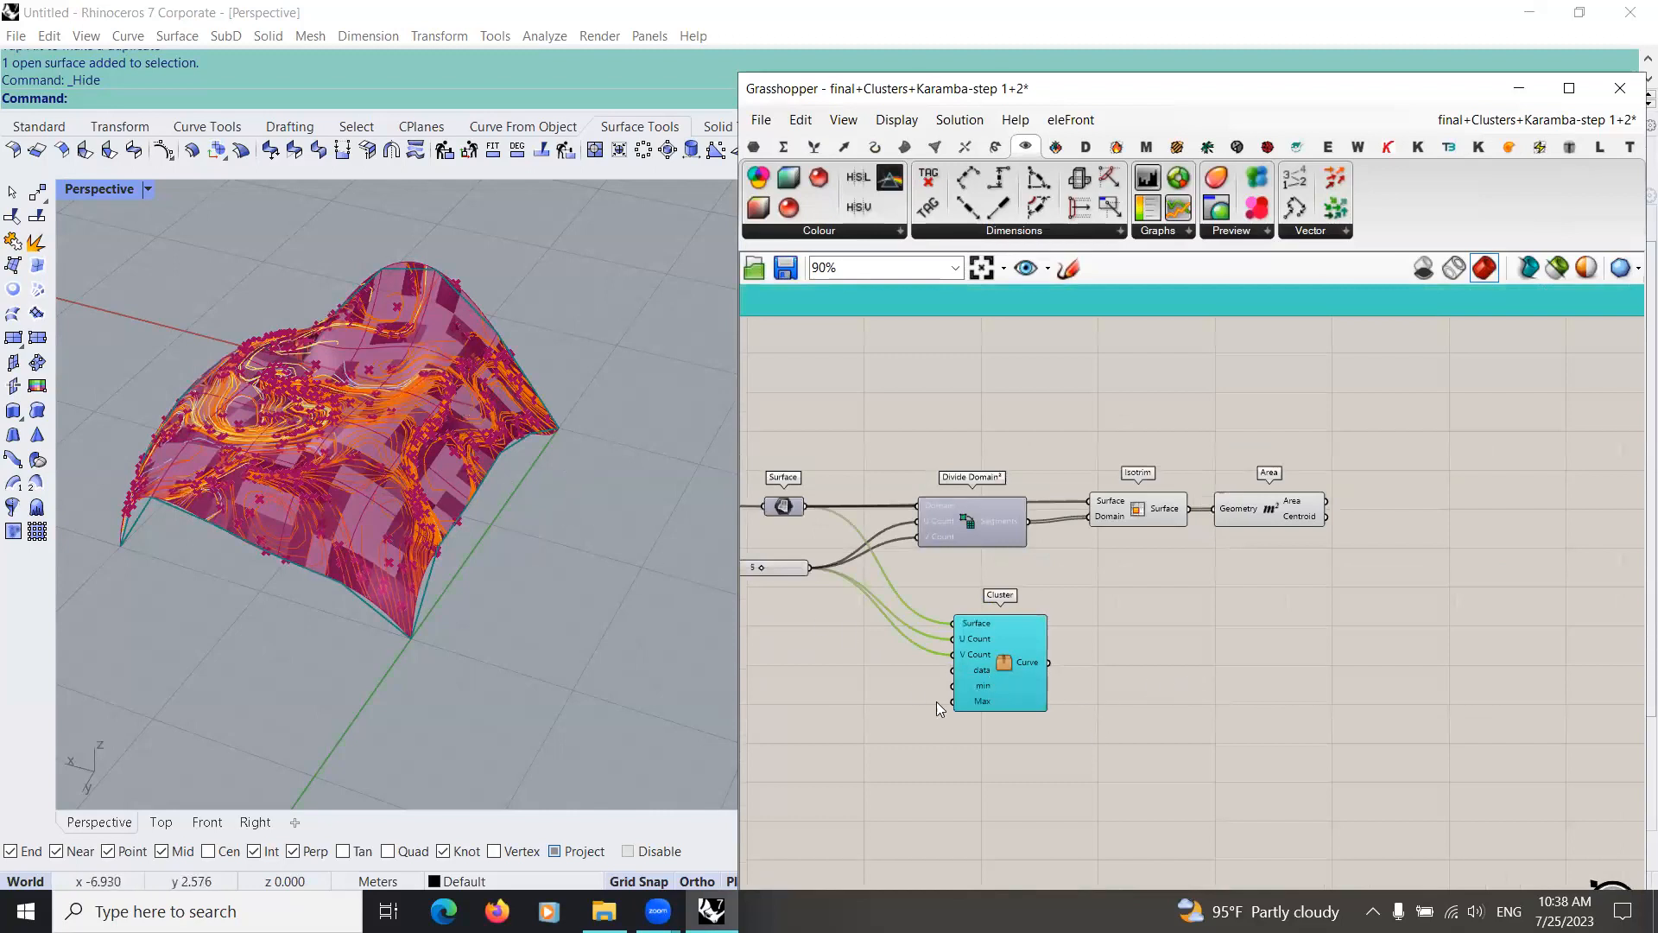
pyautogui.scroll(2, 1001, 722)
pyautogui.moveTo(1106, 640); pyautogui.dragTo(1322, 642, button='right')
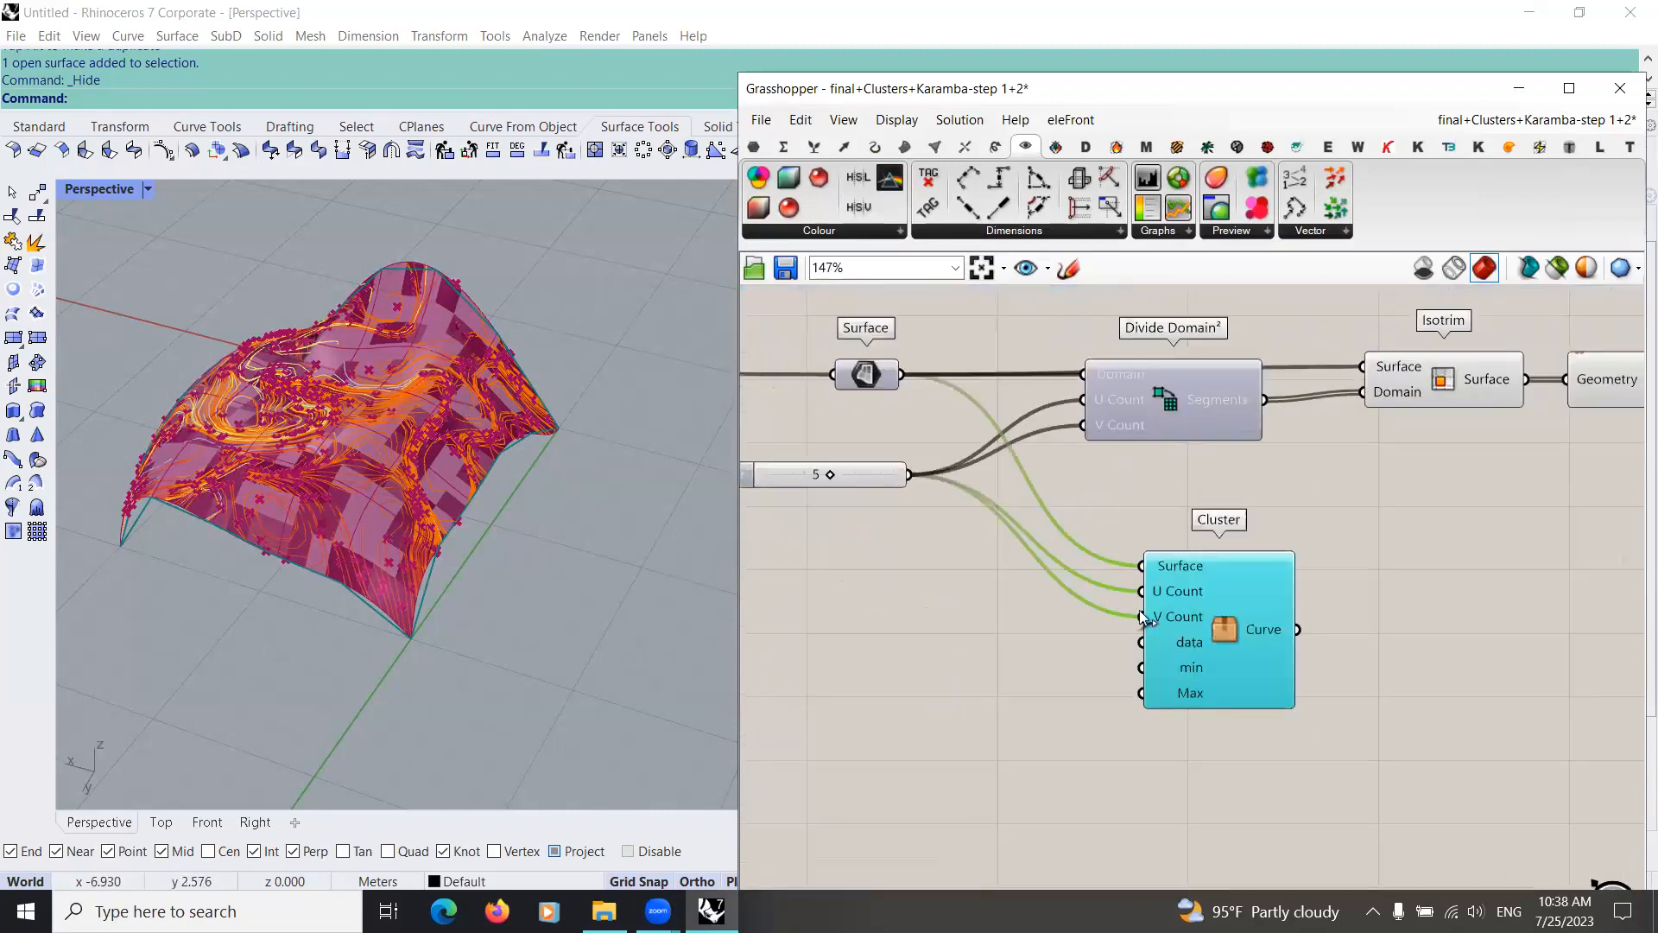
pyautogui.scroll(1, 981, 625)
pyautogui.doubleClick(938, 600)
pyautogui.write('0.4')
pyautogui.press('Return')
pyautogui.moveTo(1093, 600); pyautogui.dragTo(1233, 643)
pyautogui.moveTo(1015, 605); pyautogui.dragTo(1041, 635)
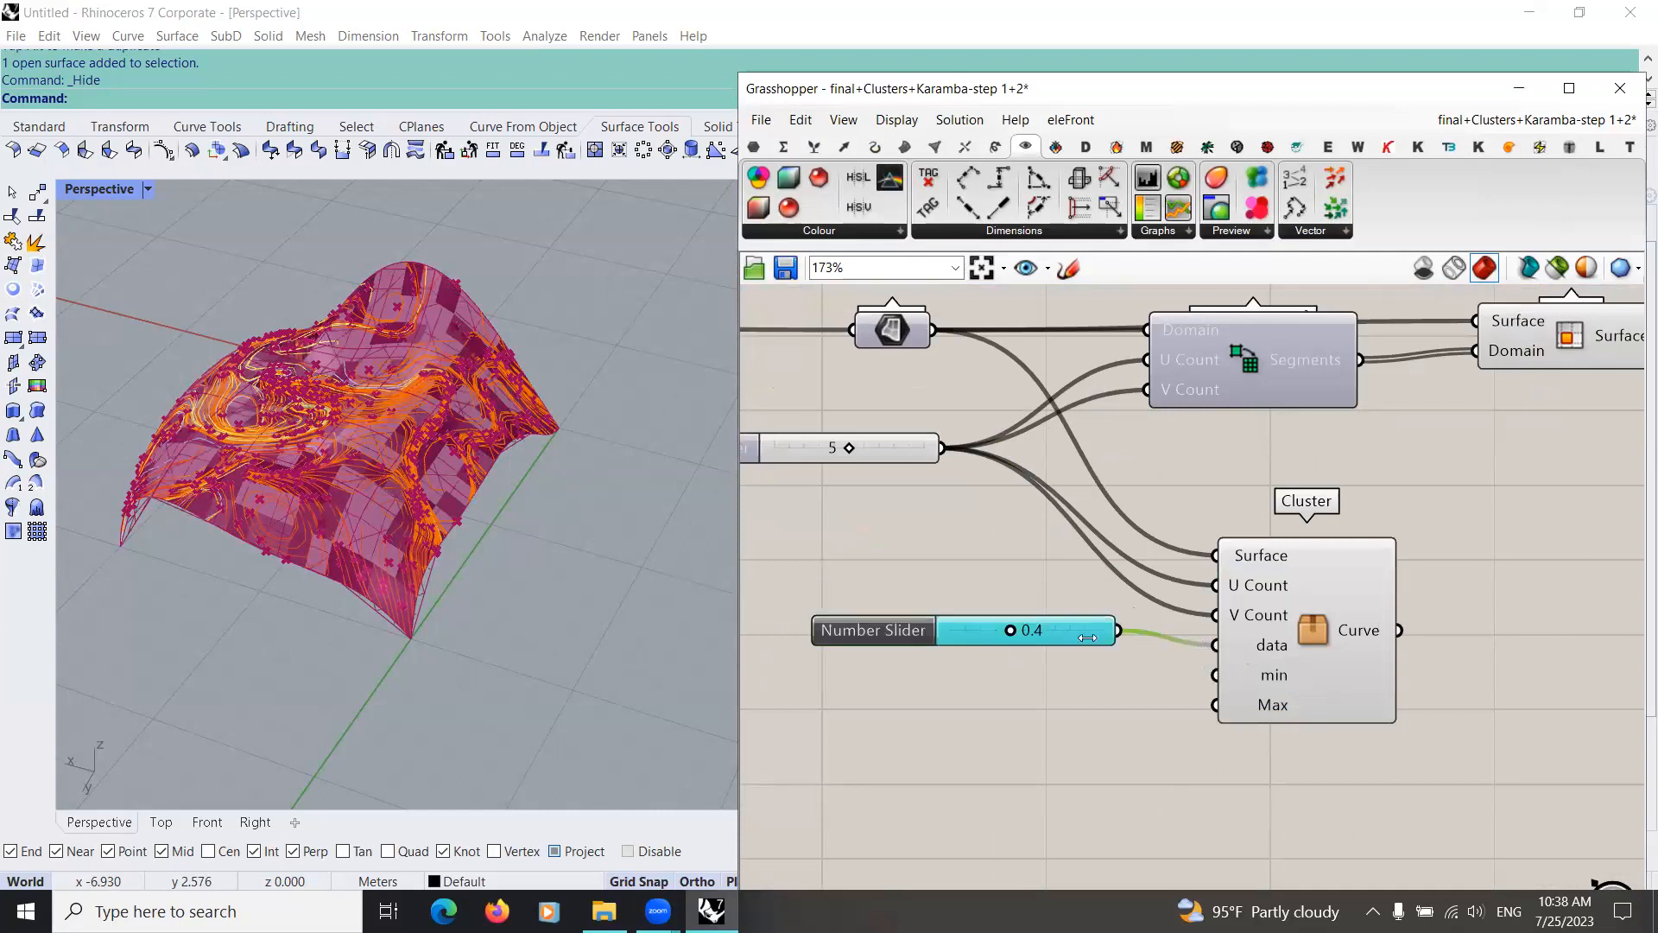
# Step: Add a number slider set to 0.1 below the data slider and connect it to the cluster's min input
pyautogui.scroll(-3, 1007, 650)
pyautogui.scroll(4, 1181, 664)
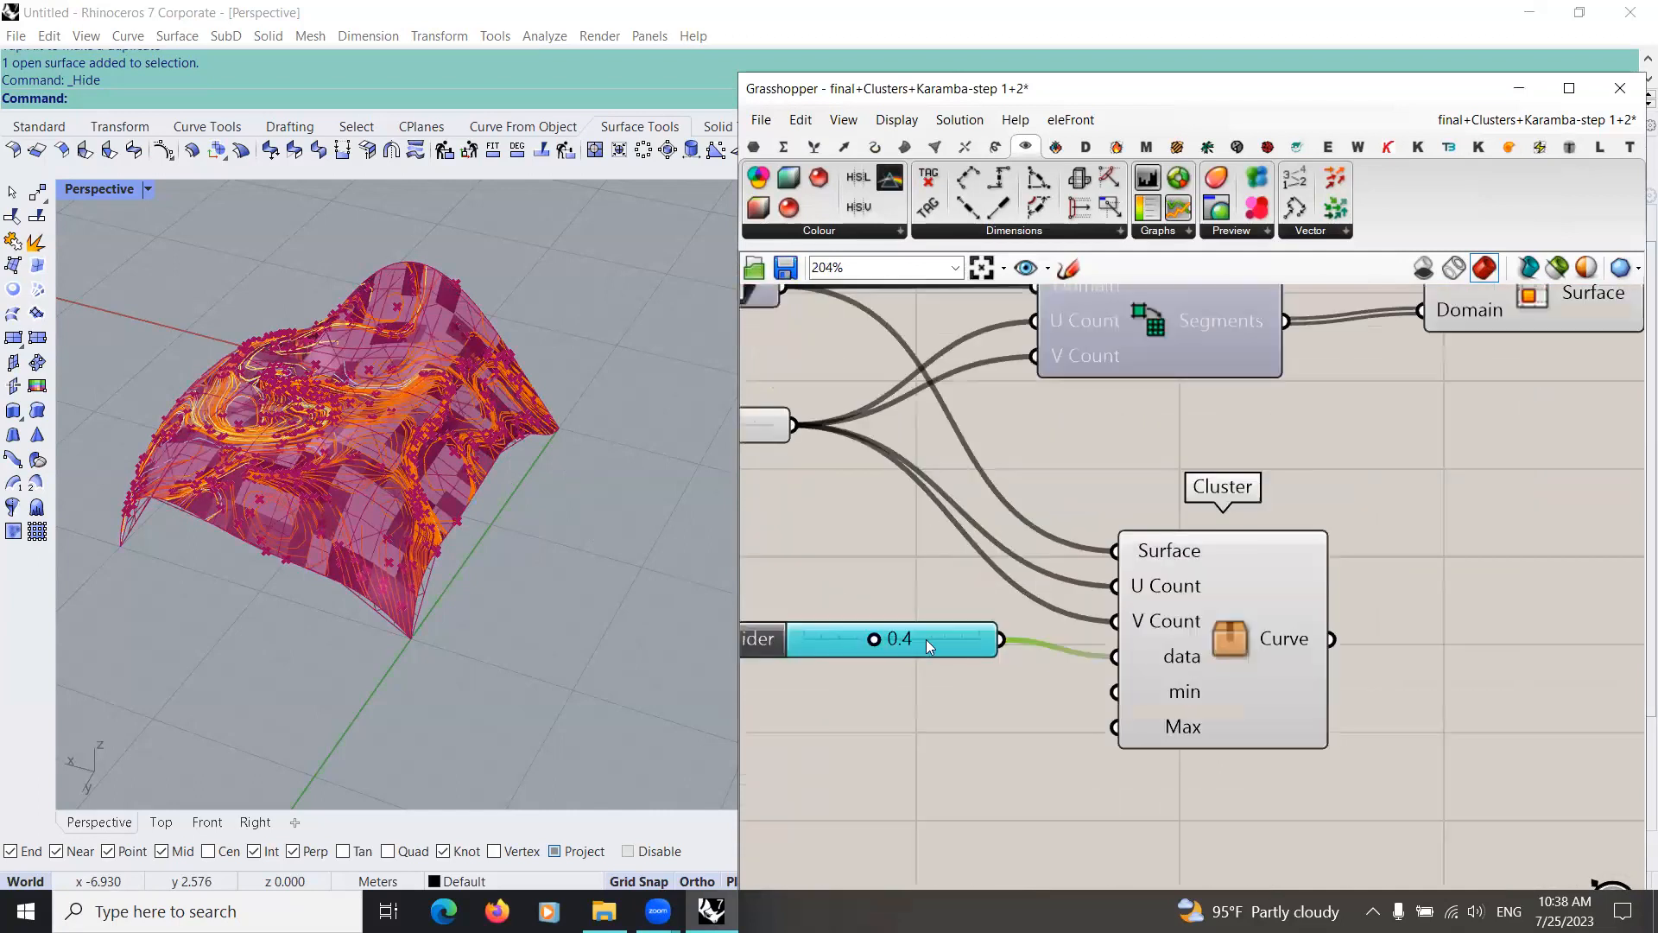
pyautogui.doubleClick(960, 743)
pyautogui.write('0')
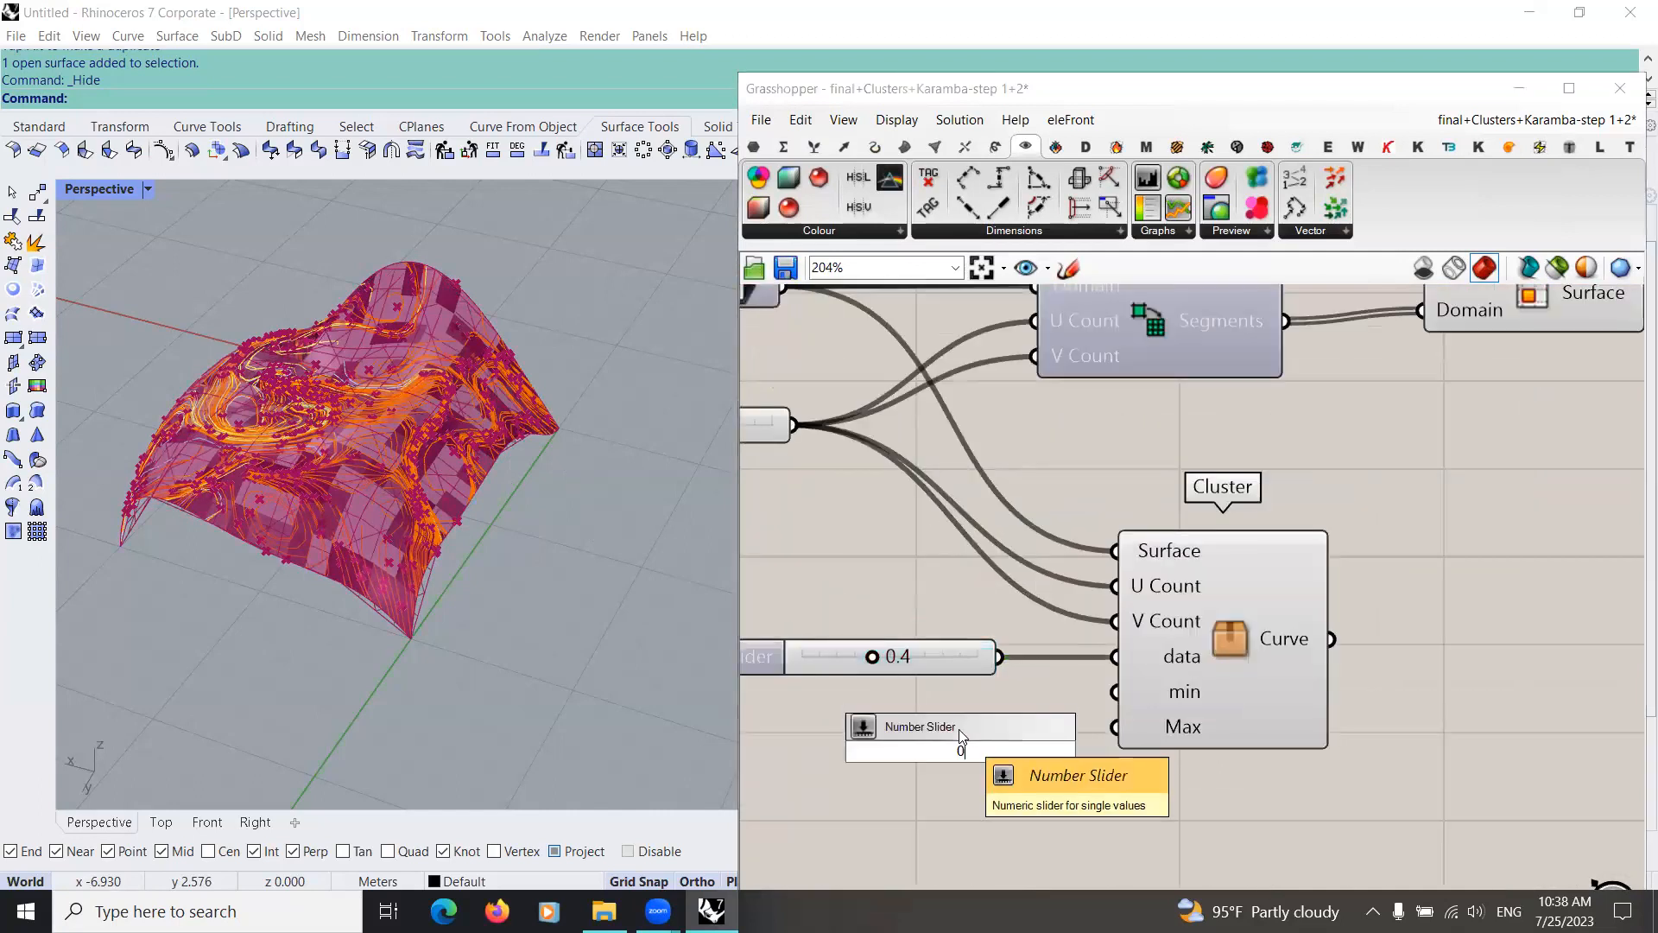
pyautogui.write('.1')
pyautogui.press('Return')
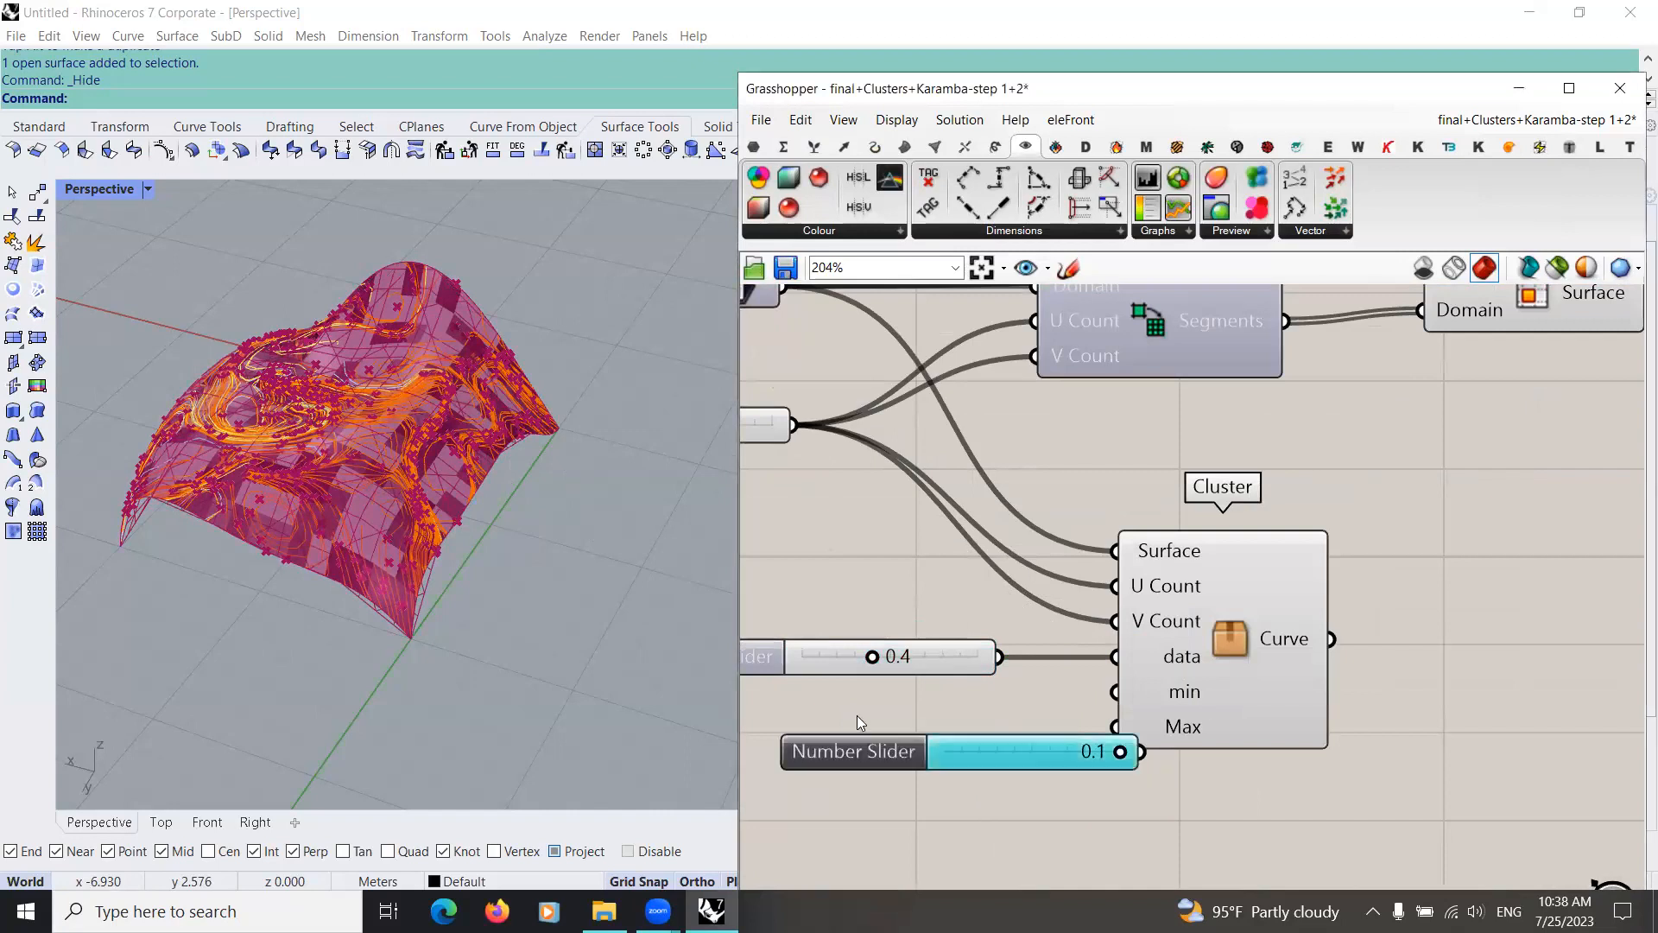
pyautogui.moveTo(855, 746); pyautogui.dragTo(678, 716)
pyautogui.moveTo(956, 721); pyautogui.dragTo(1114, 691)
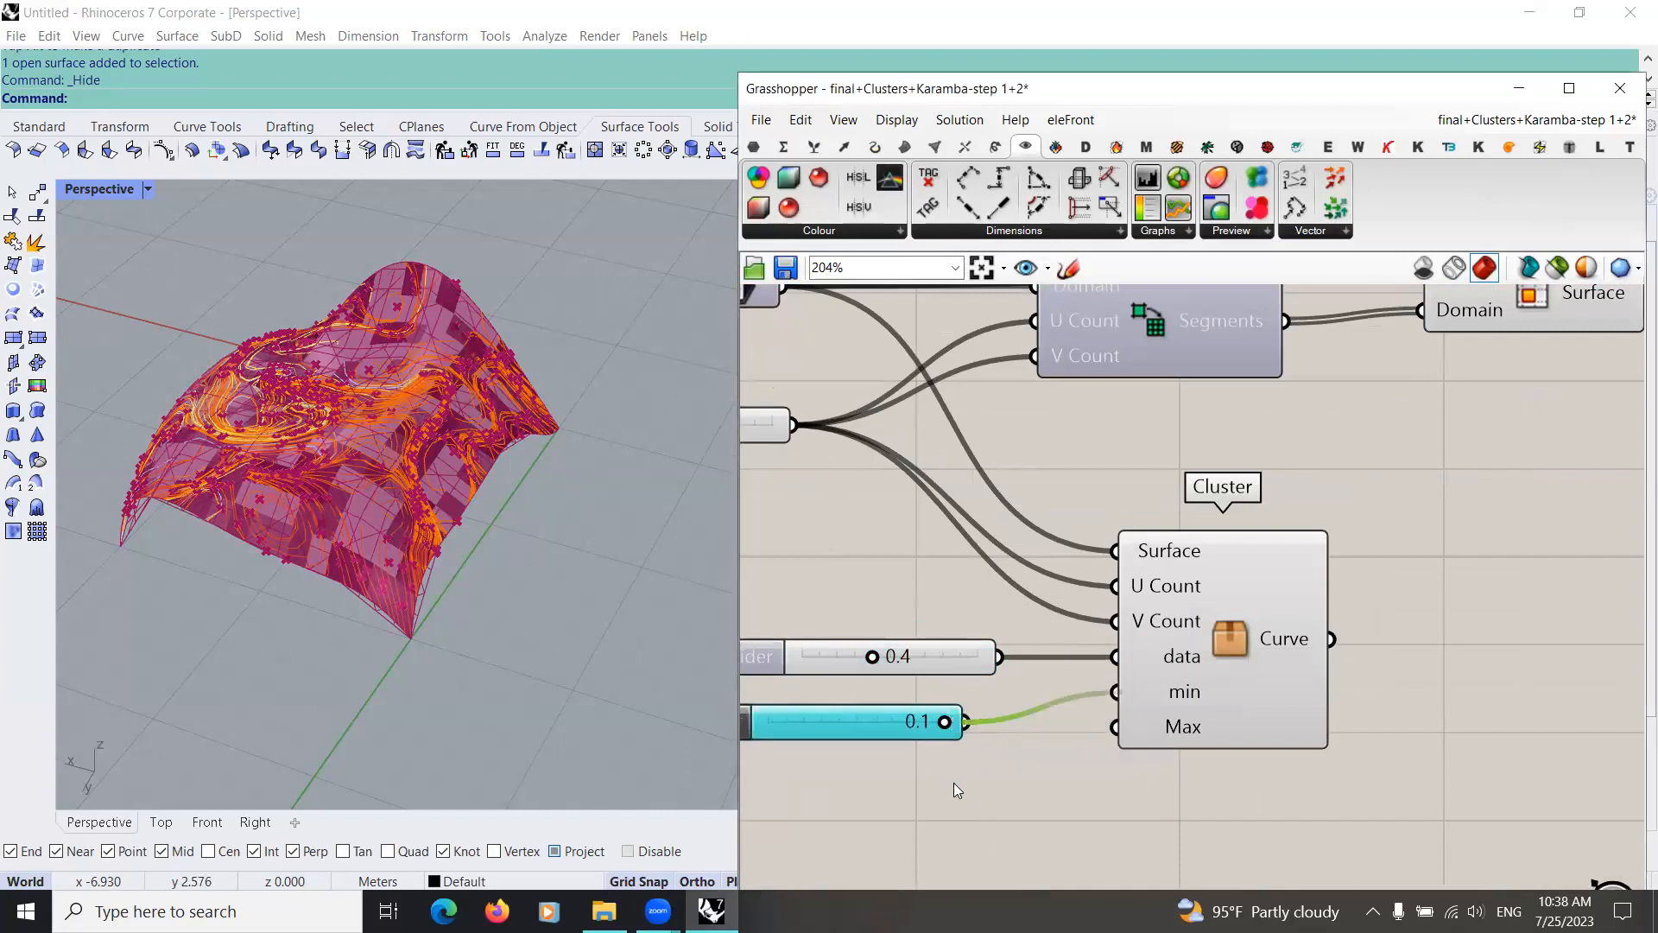
# Step: Examine the existing Girih clusters and their Remap Domain sliders elsewhere in the definition as a reference for the new inputs
pyautogui.scroll(-10, 955, 786)
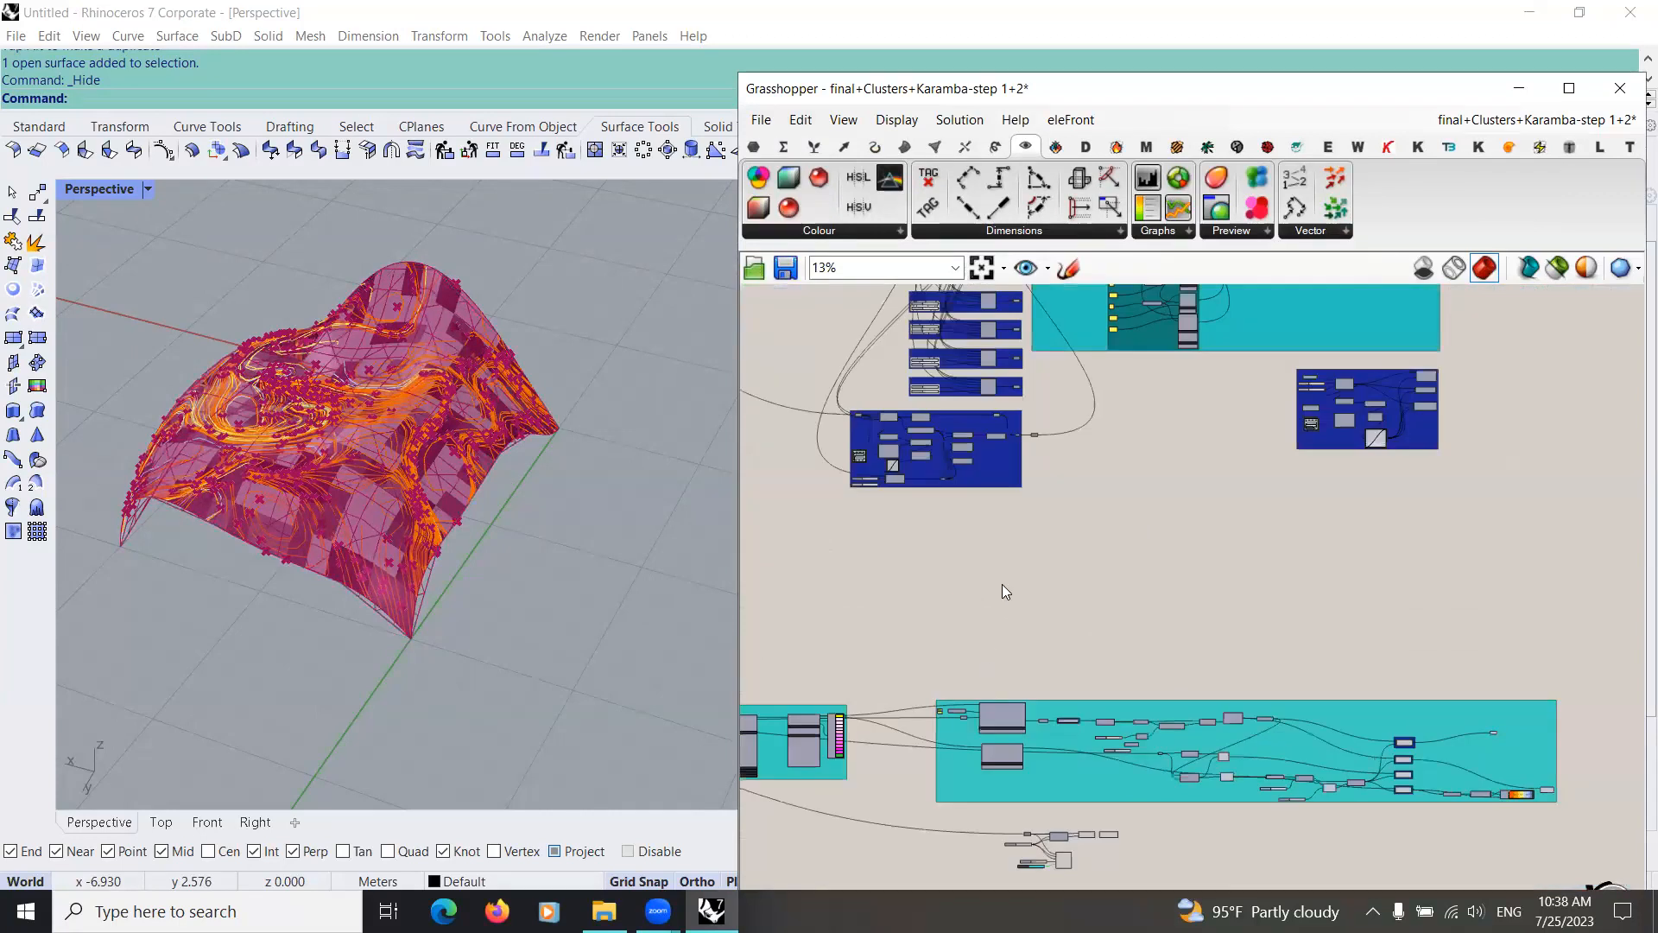
pyautogui.scroll(5, 959, 393)
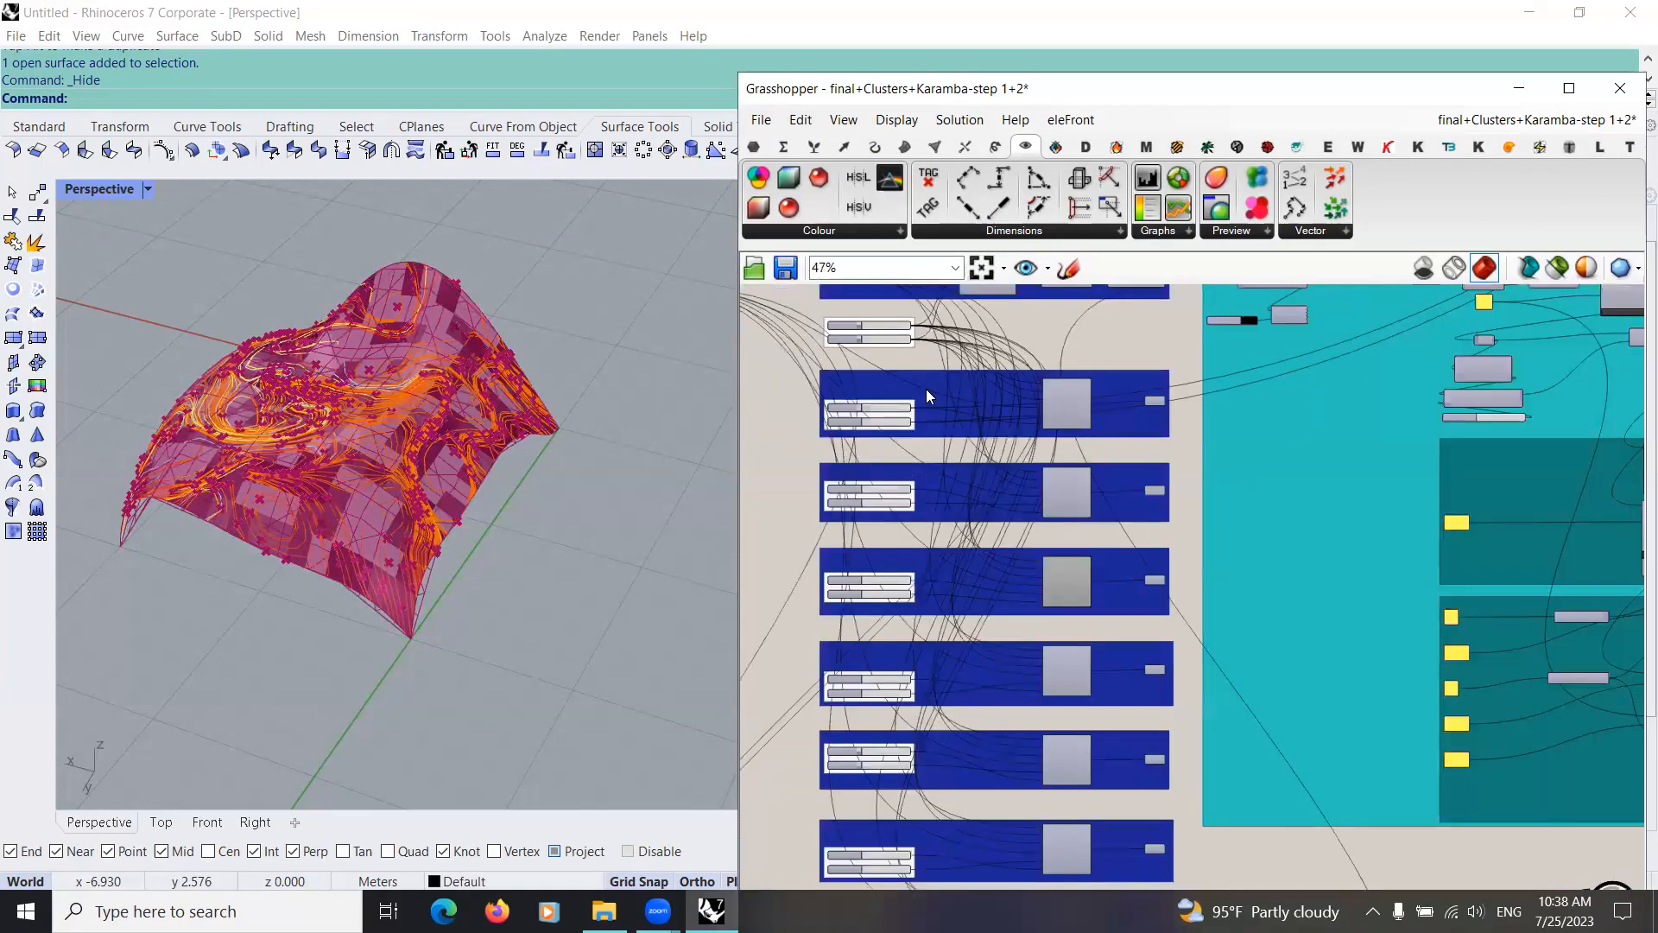
pyautogui.scroll(2, 917, 453)
pyautogui.scroll(4, 873, 444)
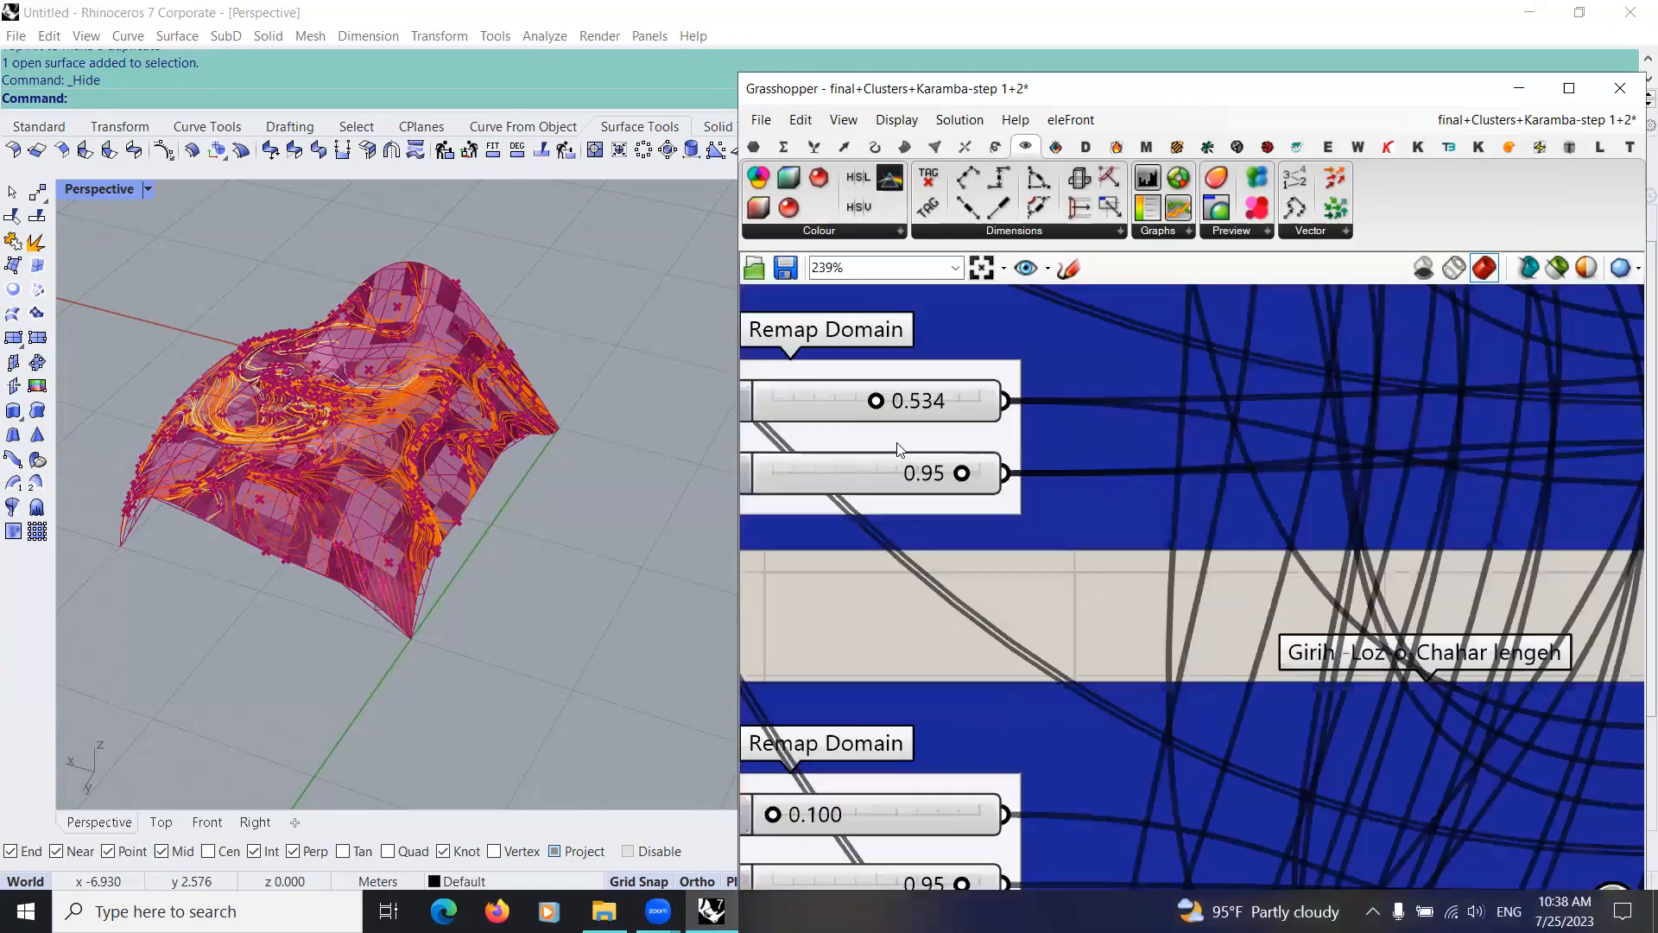
pyautogui.scroll(-4, 887, 530)
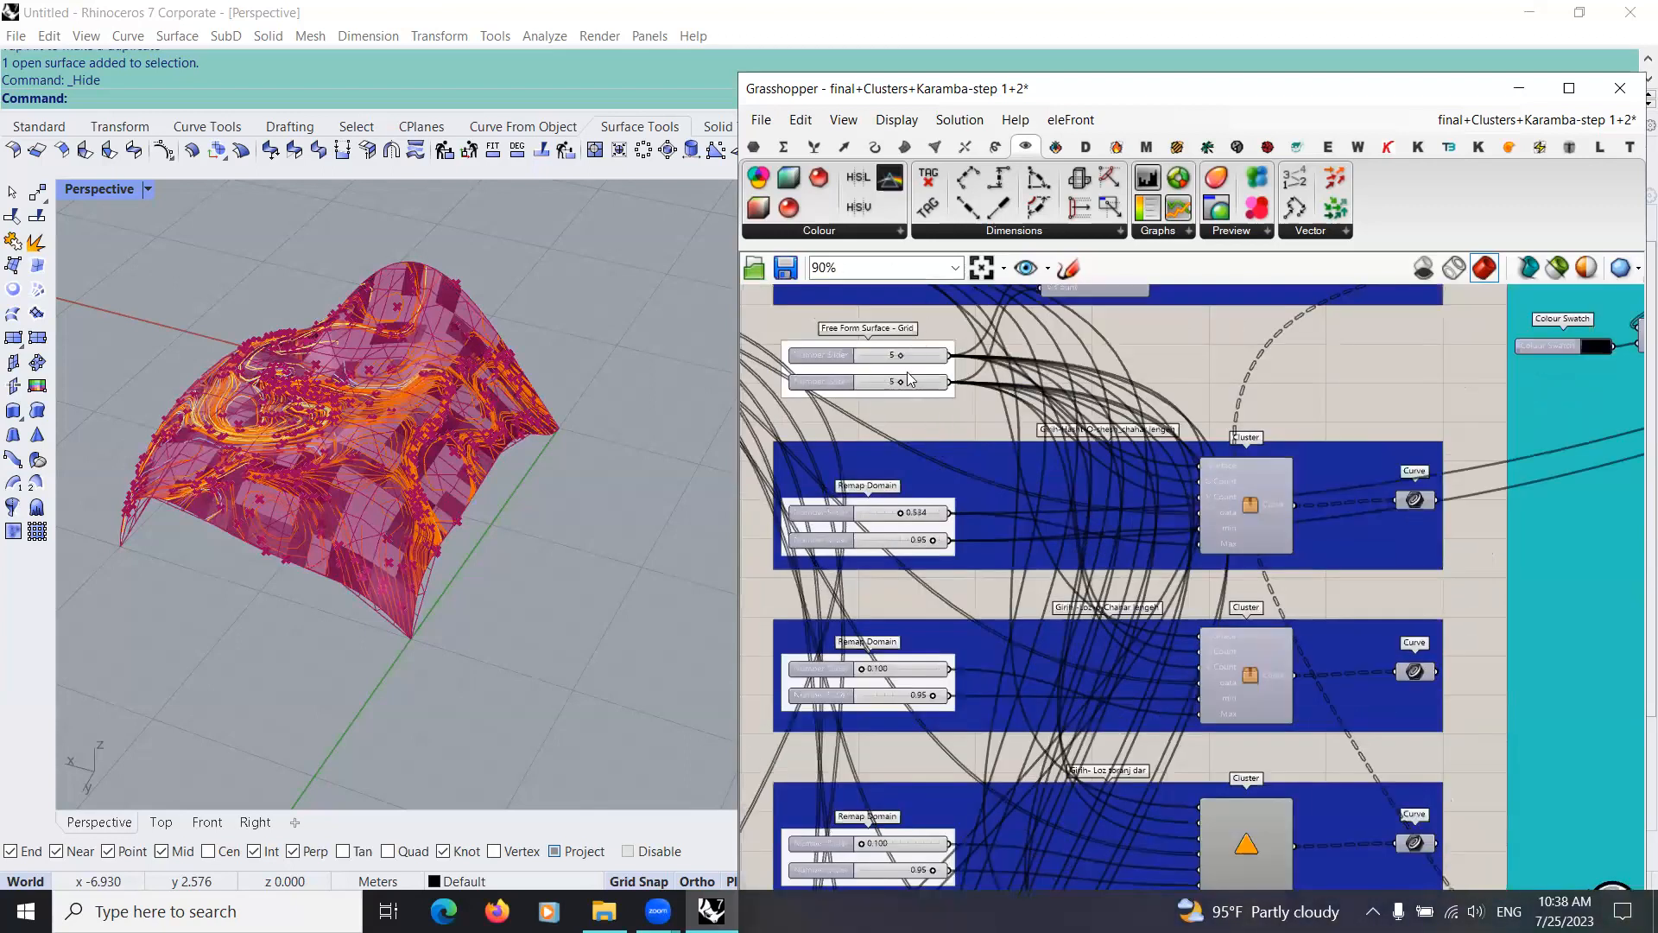
pyautogui.scroll(-1, 986, 375)
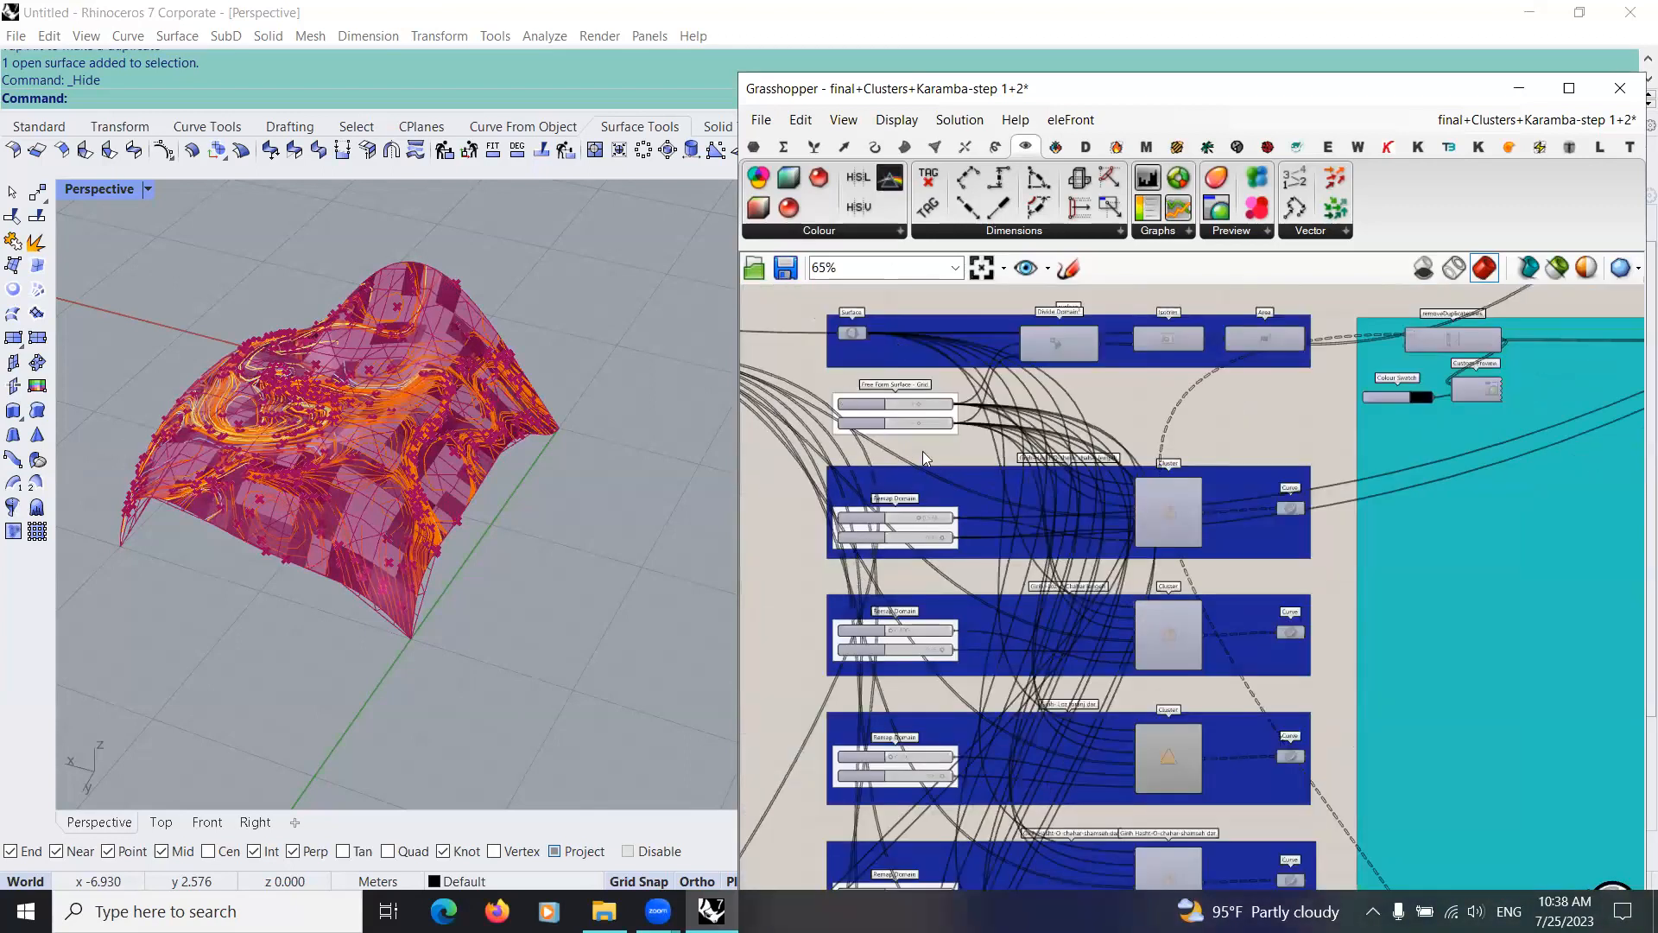
pyautogui.scroll(-1, 833, 458)
pyautogui.scroll(1, 1028, 503)
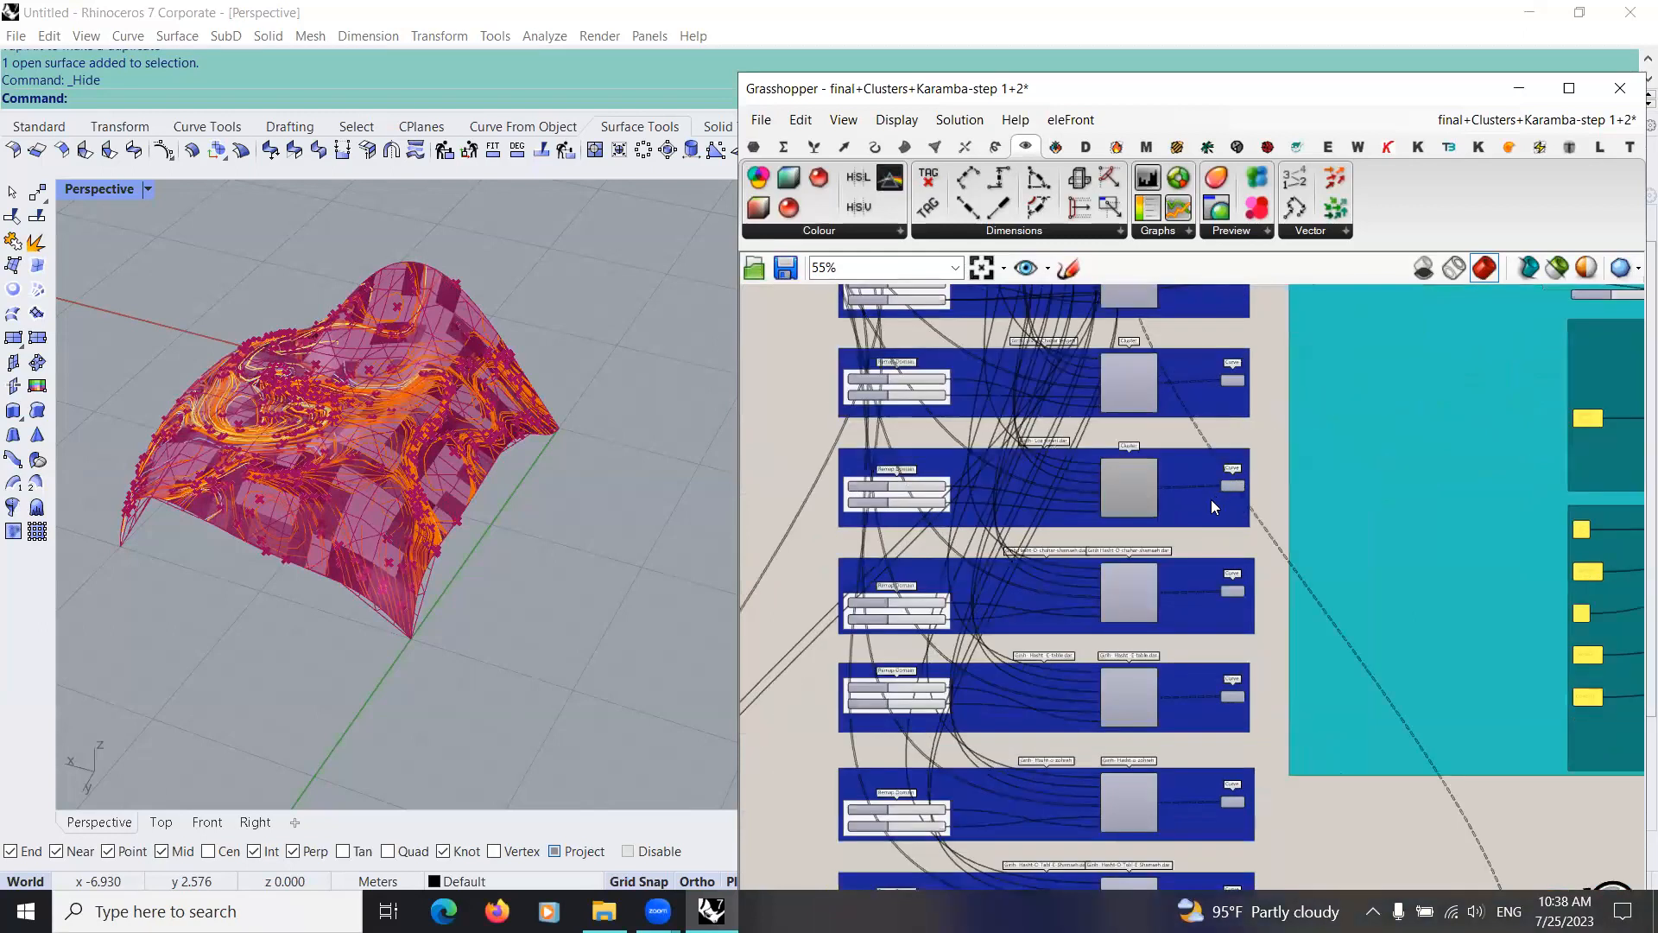
pyautogui.scroll(1, 1064, 573)
pyautogui.scroll(-2, 1120, 453)
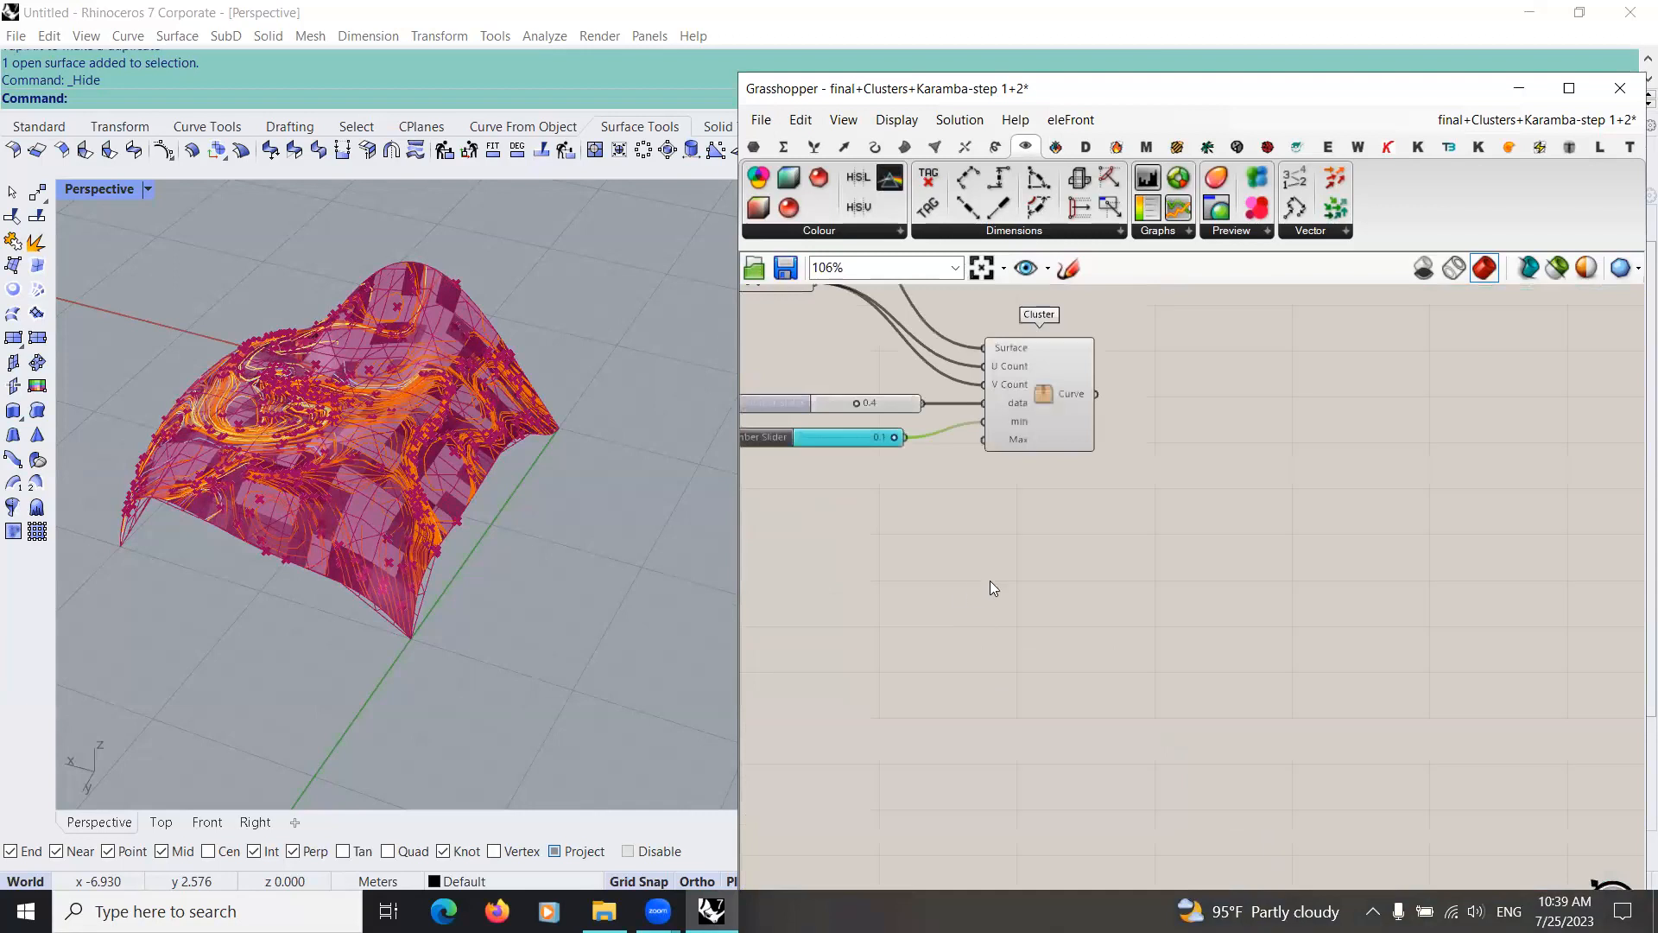
# Step: Add a number slider set to 0.9 below the min slider and connect it to the cluster's Max input
pyautogui.scroll(4, 990, 580)
pyautogui.doubleClick(908, 660)
pyautogui.write('0.9')
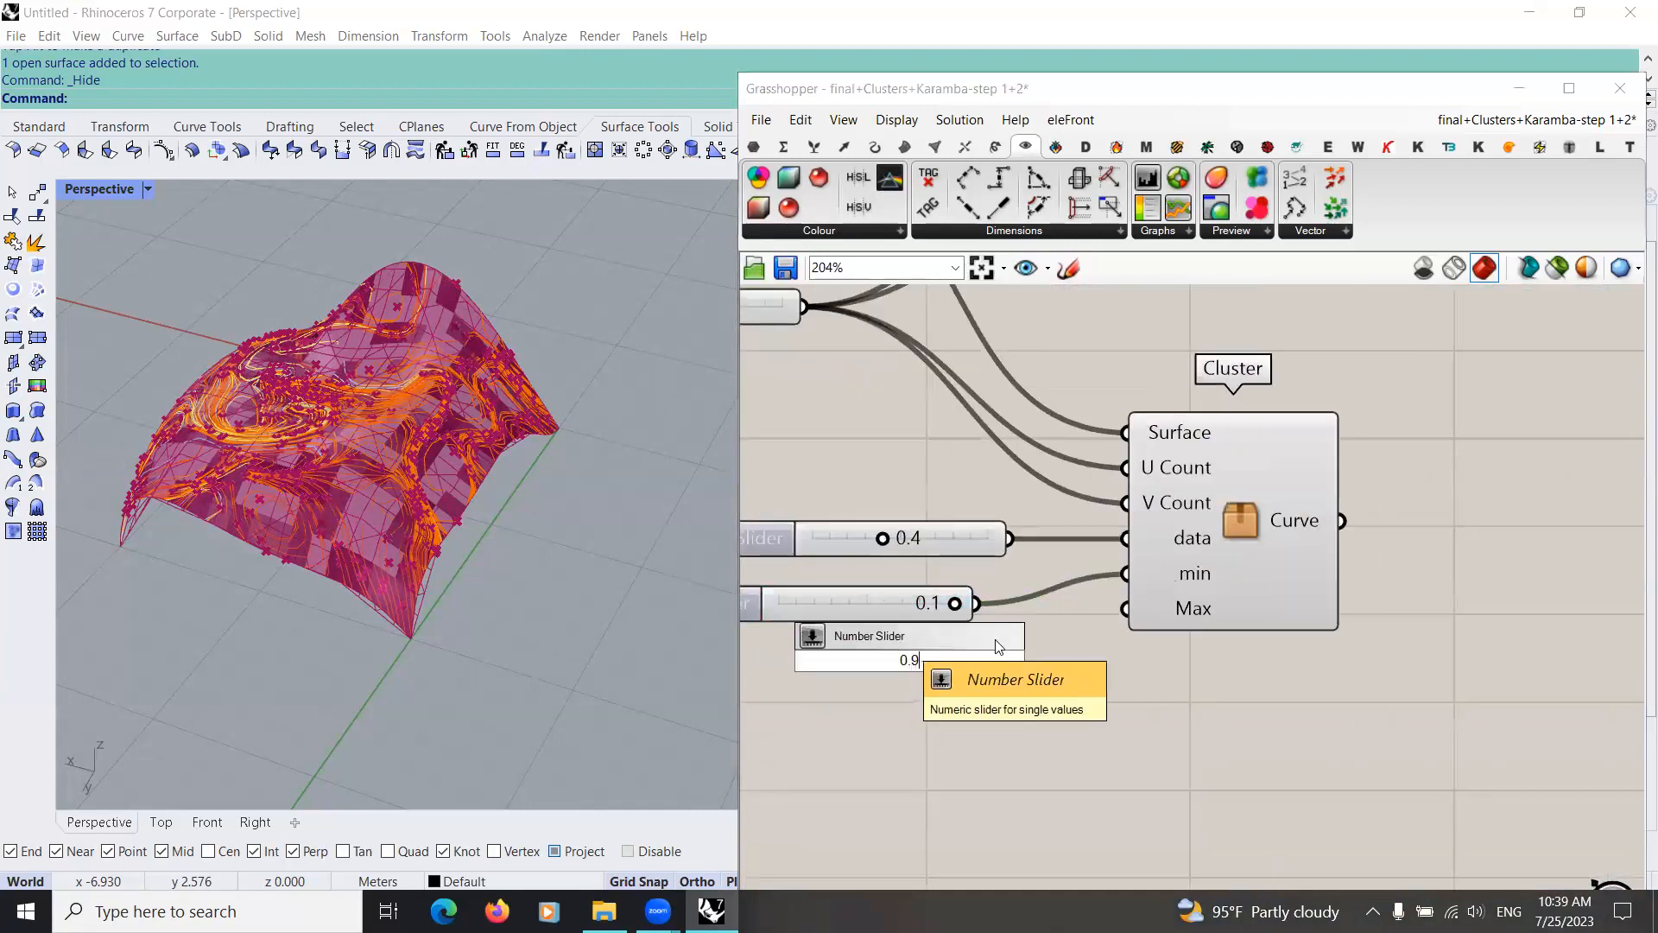
pyautogui.press('Return')
pyautogui.moveTo(1091, 659); pyautogui.dragTo(1133, 635)
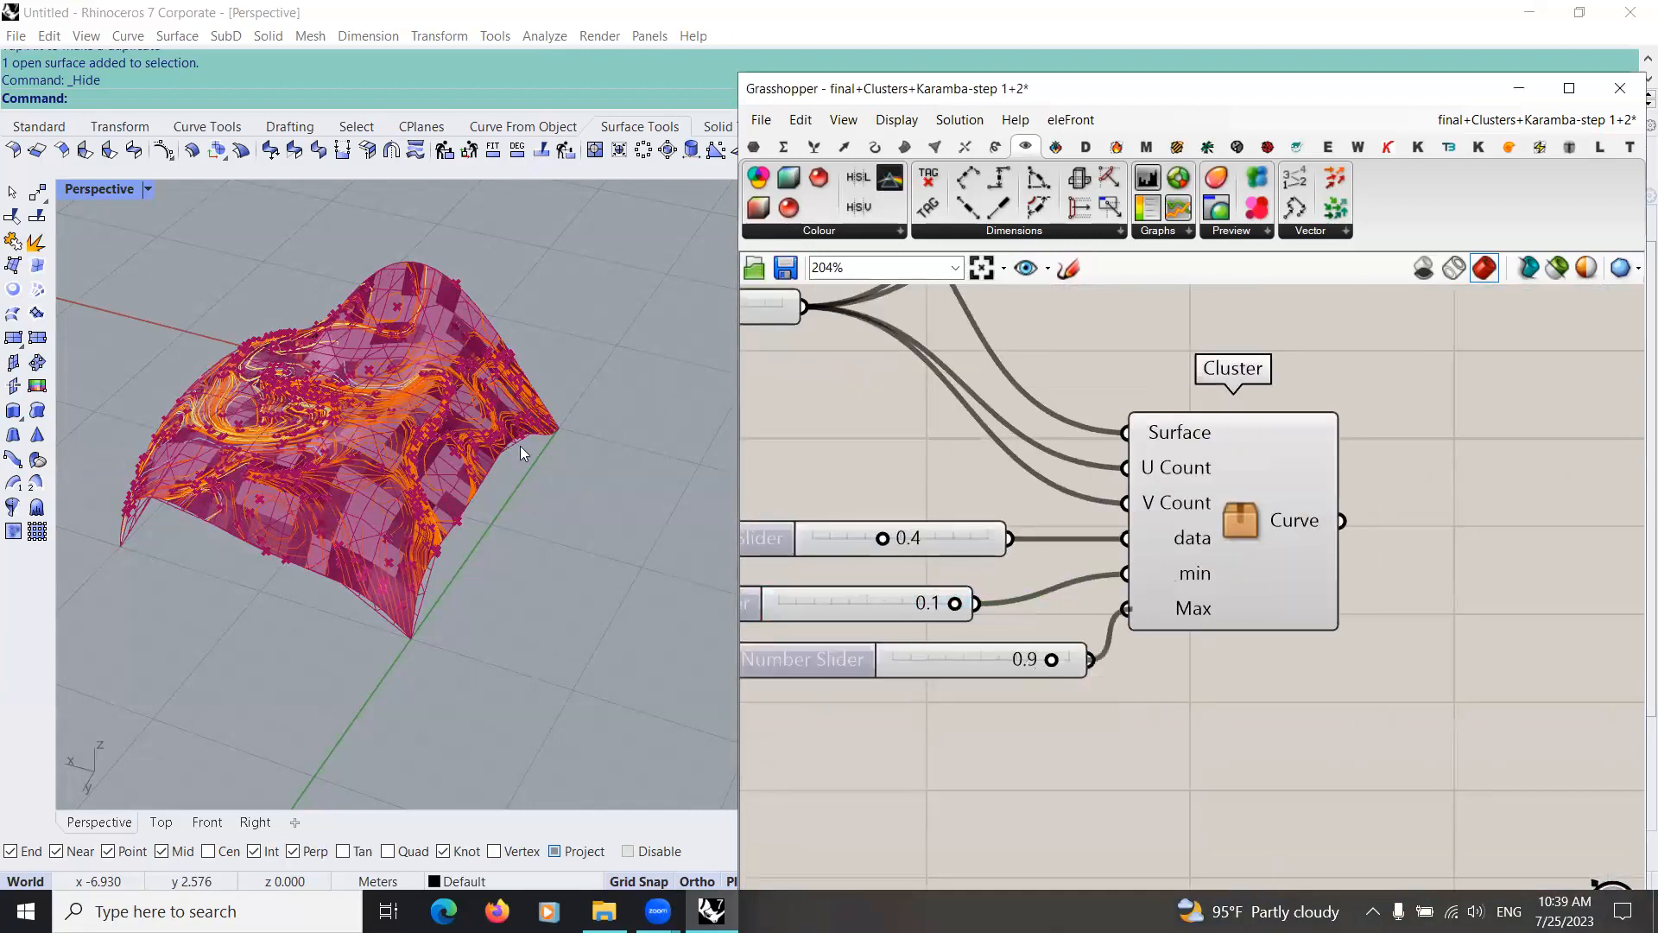
# Step: Turn off the preview of the result components at the downstream end of the turquoise analysis group
pyautogui.scroll(-6, 1111, 680)
pyautogui.moveTo(1310, 658); pyautogui.dragTo(1029, 636, button='right')
pyautogui.moveTo(1328, 639); pyautogui.dragTo(937, 471)
pyautogui.middleClick(1225, 489)
pyautogui.click(1299, 567)
pyautogui.click(1292, 634)
pyautogui.moveTo(1292, 633); pyautogui.dragTo(1025, 645, button='right')
pyautogui.moveTo(1333, 658); pyautogui.dragTo(1000, 459)
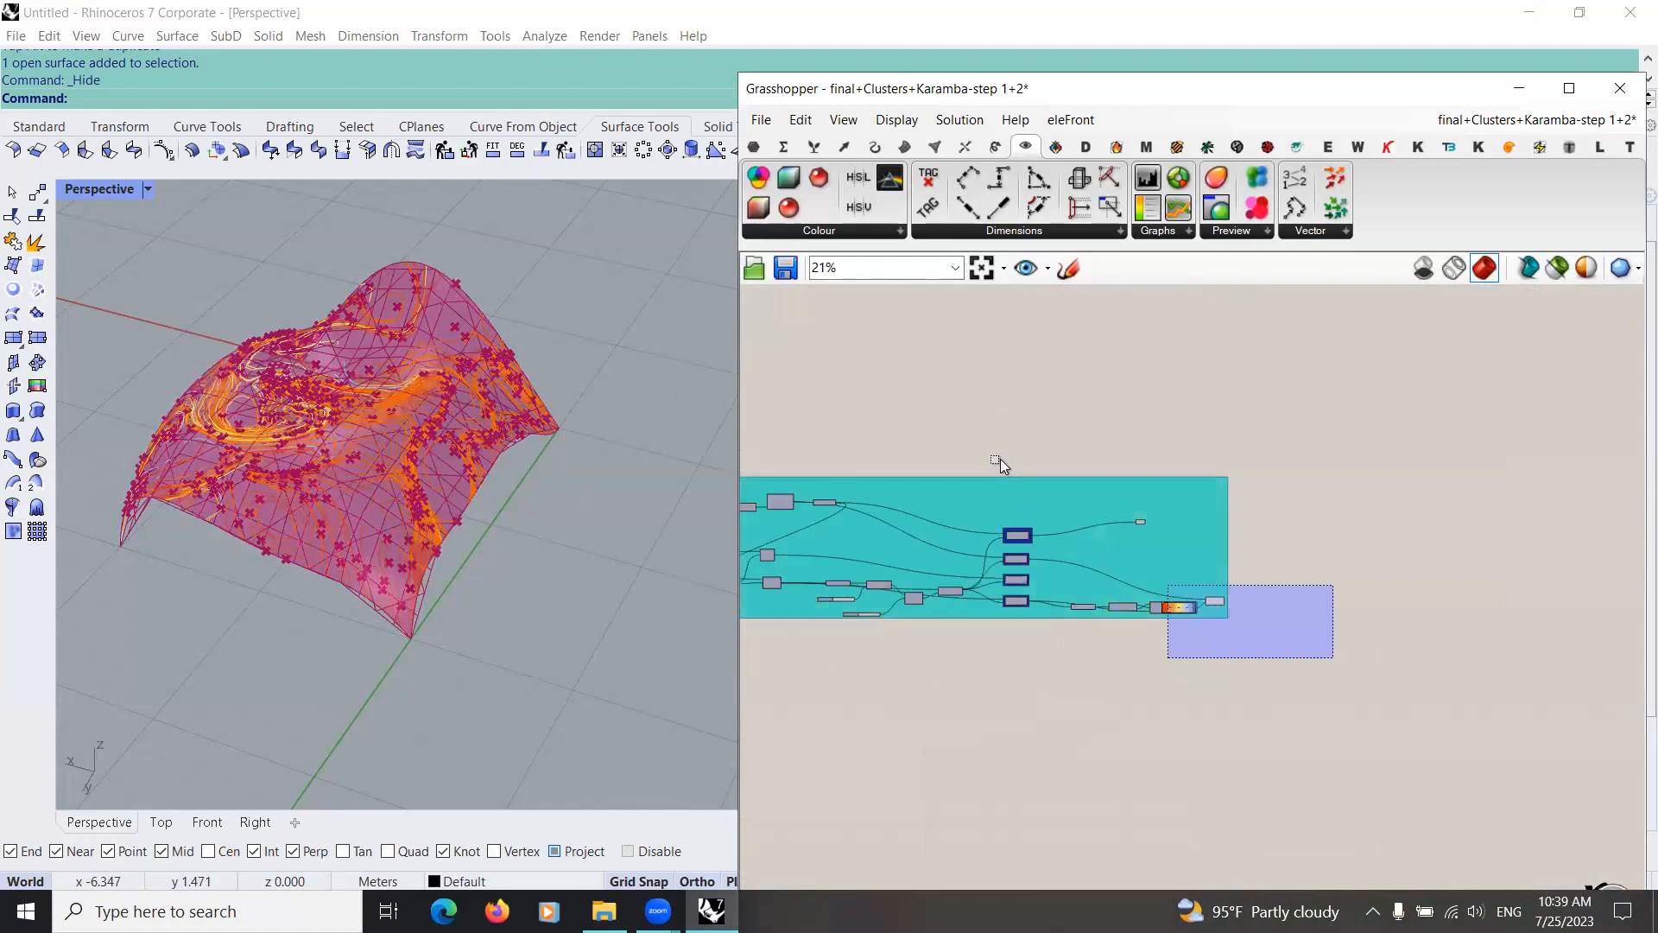
pyautogui.middleClick(1169, 523)
pyautogui.click(1228, 458)
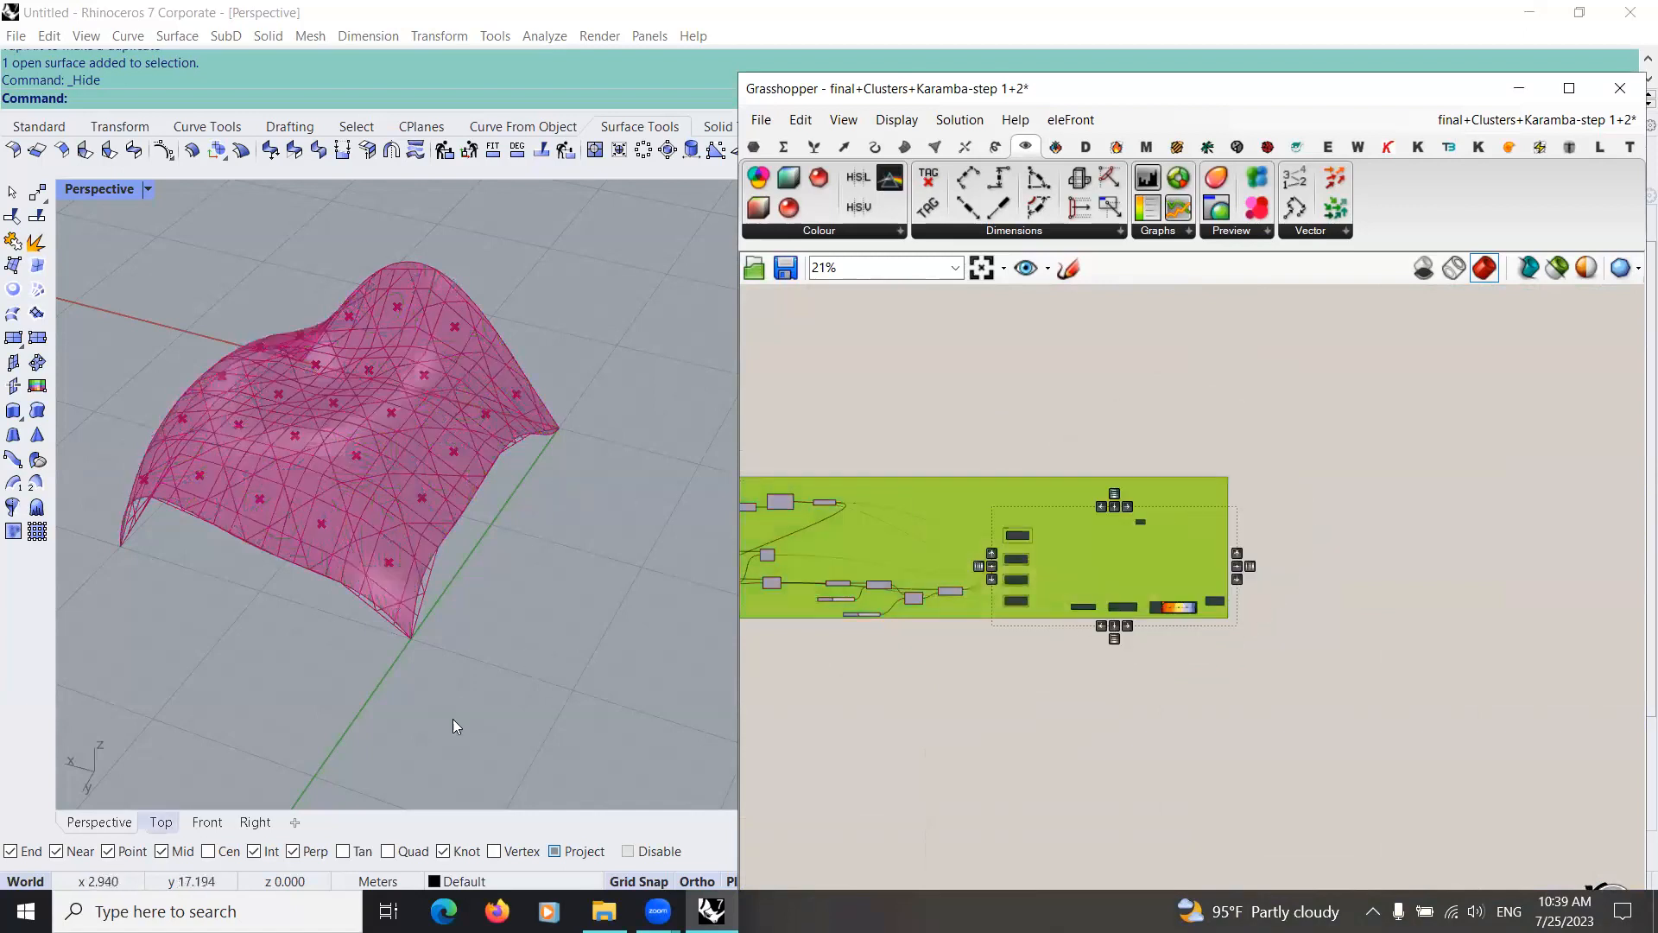
# Step: Show the model in the Top view and raise the slider feeding the cluster's Max input to 1.0
pyautogui.click(161, 822)
pyautogui.scroll(-6, 345, 609)
pyautogui.moveTo(752, 745); pyautogui.dragTo(1171, 633, button='right')
pyautogui.scroll(-2, 1171, 633)
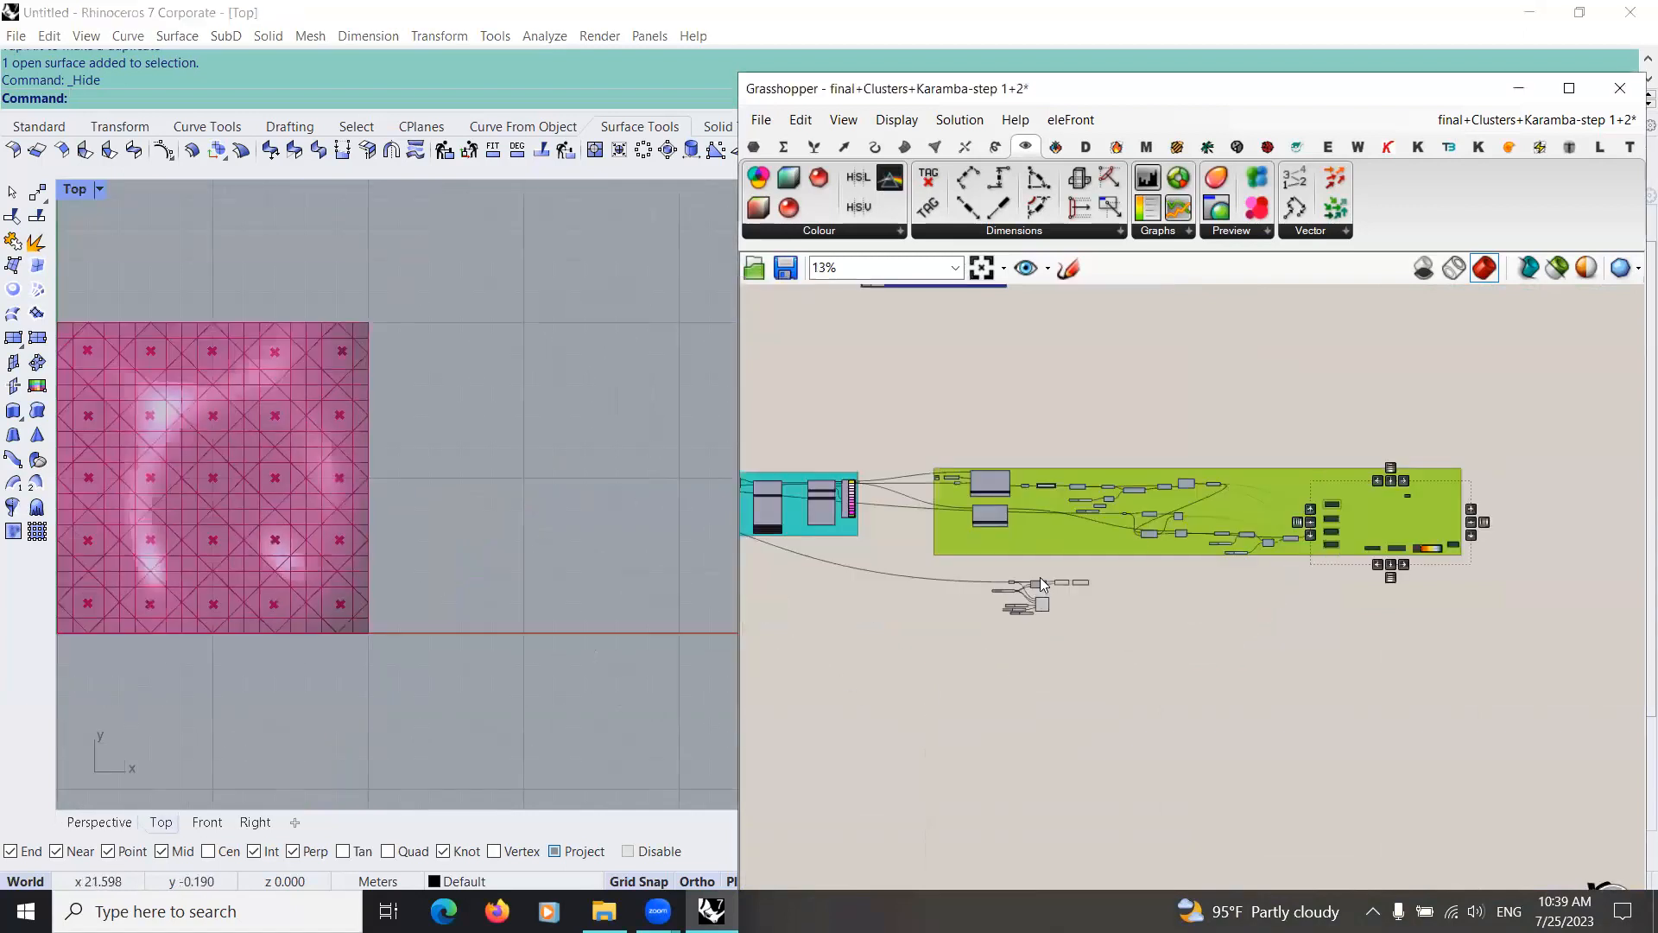
pyautogui.scroll(10, 1040, 578)
pyautogui.moveTo(1190, 639); pyautogui.dragTo(1226, 634)
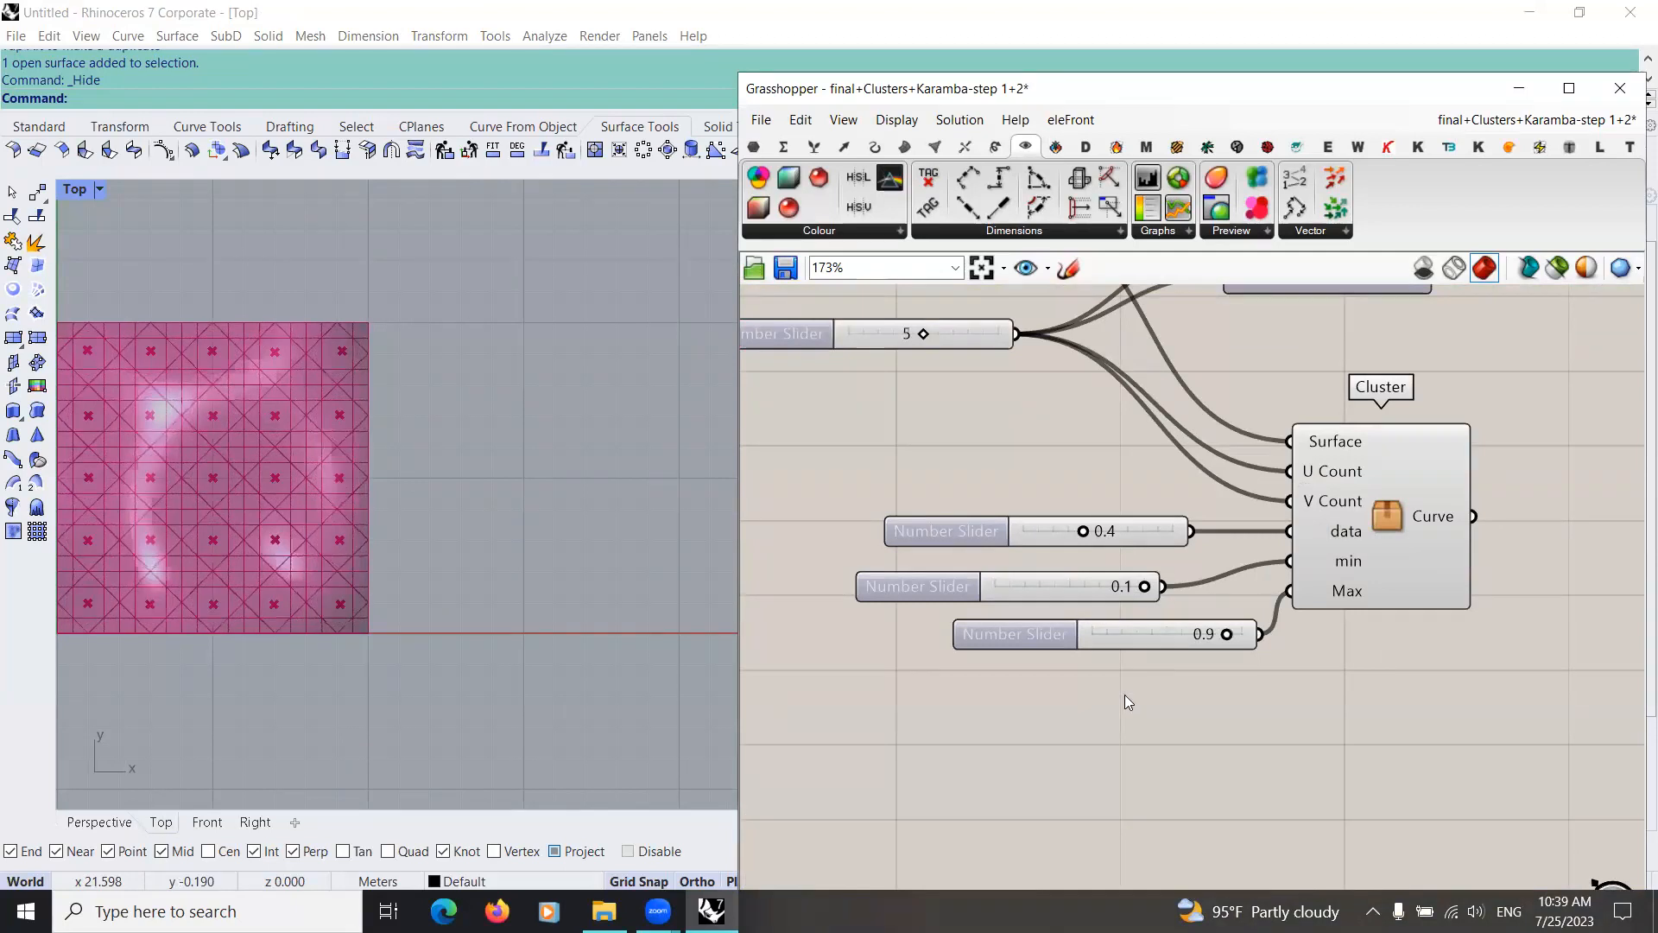
# Step: Add a number slider set to 0.3 for the cluster's Max input and rewire the 1.0 slider to the min input
pyautogui.doubleClick(1124, 694)
pyautogui.write('0.')
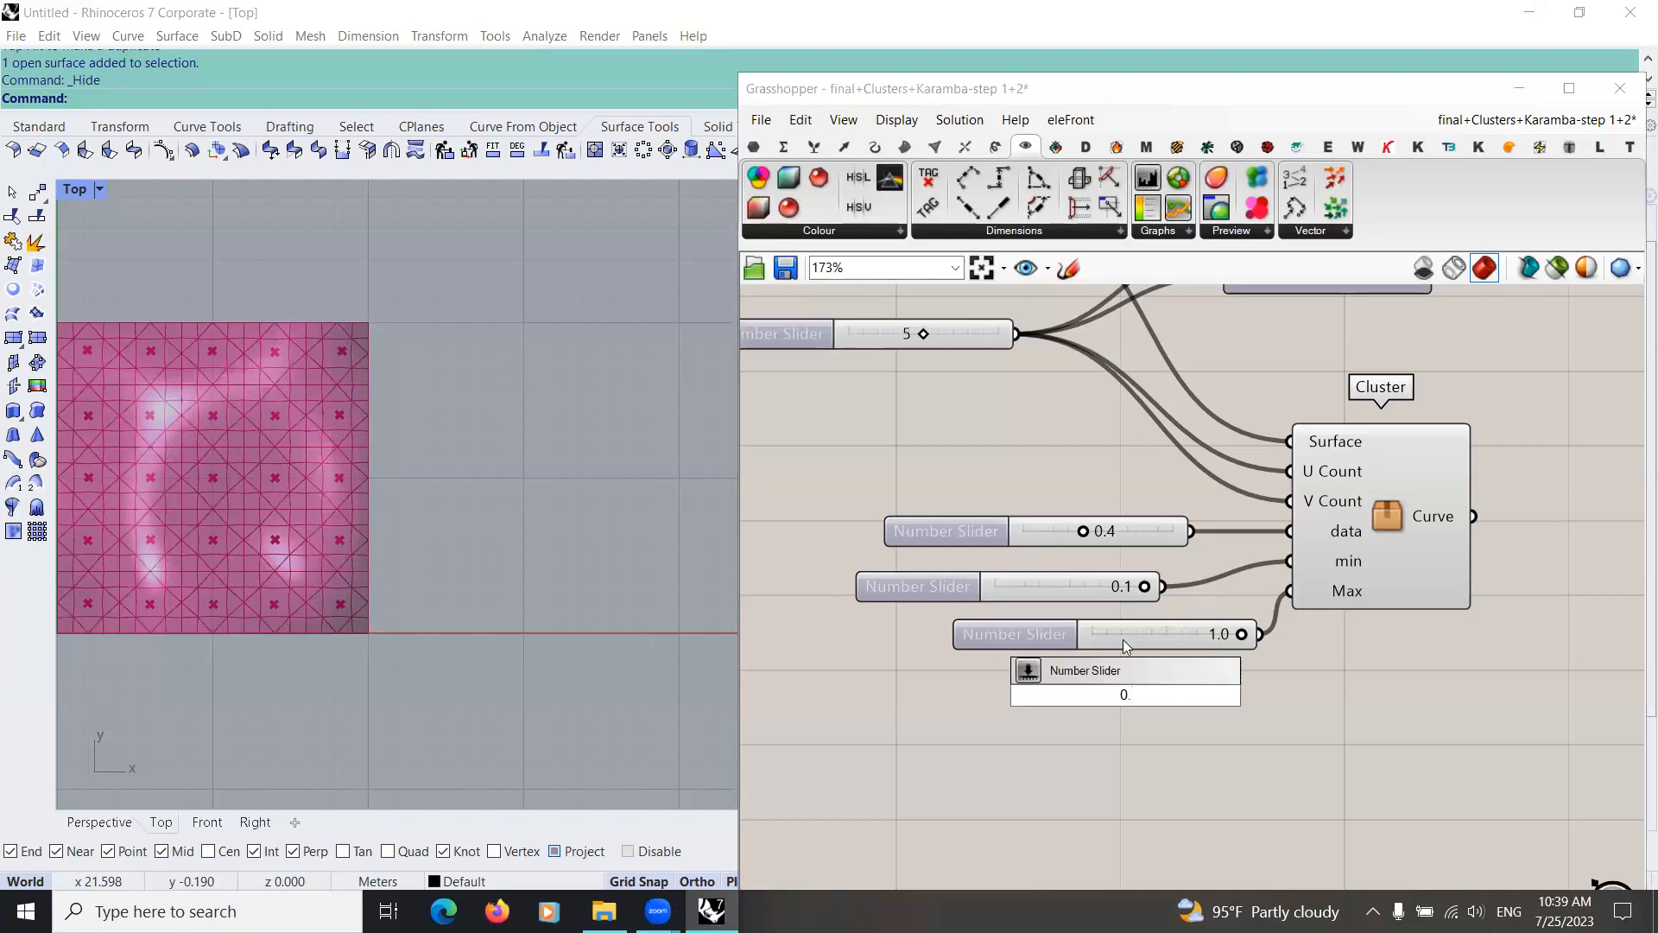
pyautogui.write('3')
pyautogui.press('Return')
pyautogui.moveTo(1279, 695); pyautogui.dragTo(1288, 590)
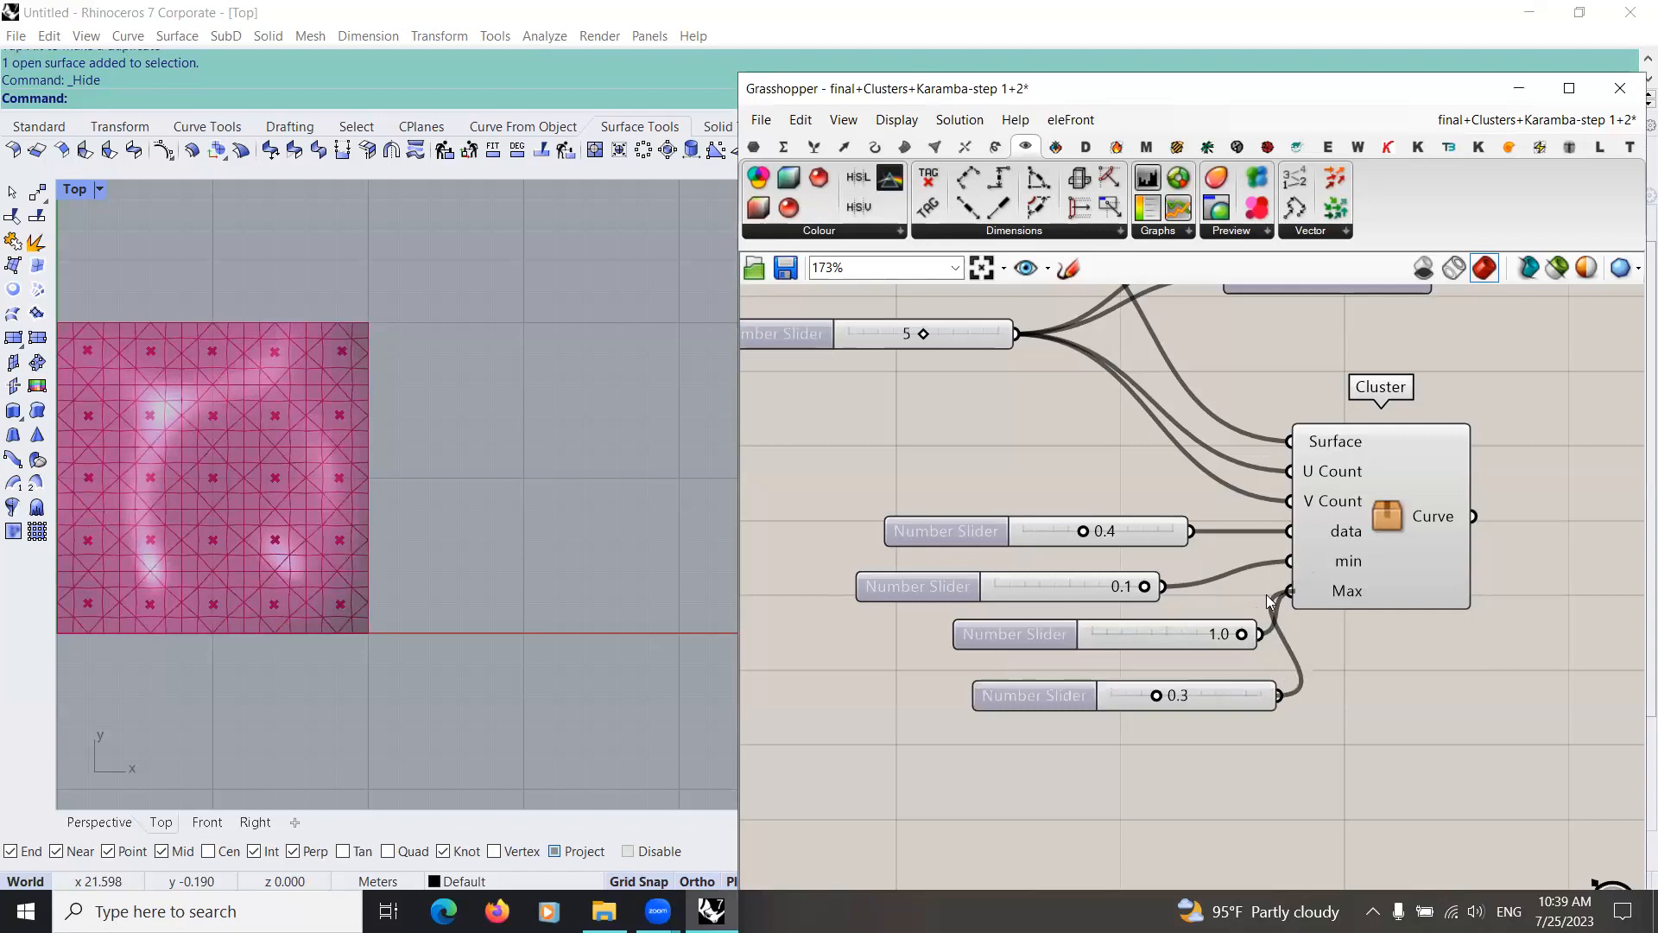
pyautogui.moveTo(1235, 698); pyautogui.dragTo(1192, 564)
# Step: Set the data slider to 0.0 and delete the disconnected 0.1 slider
pyautogui.scroll(3, 489, 547)
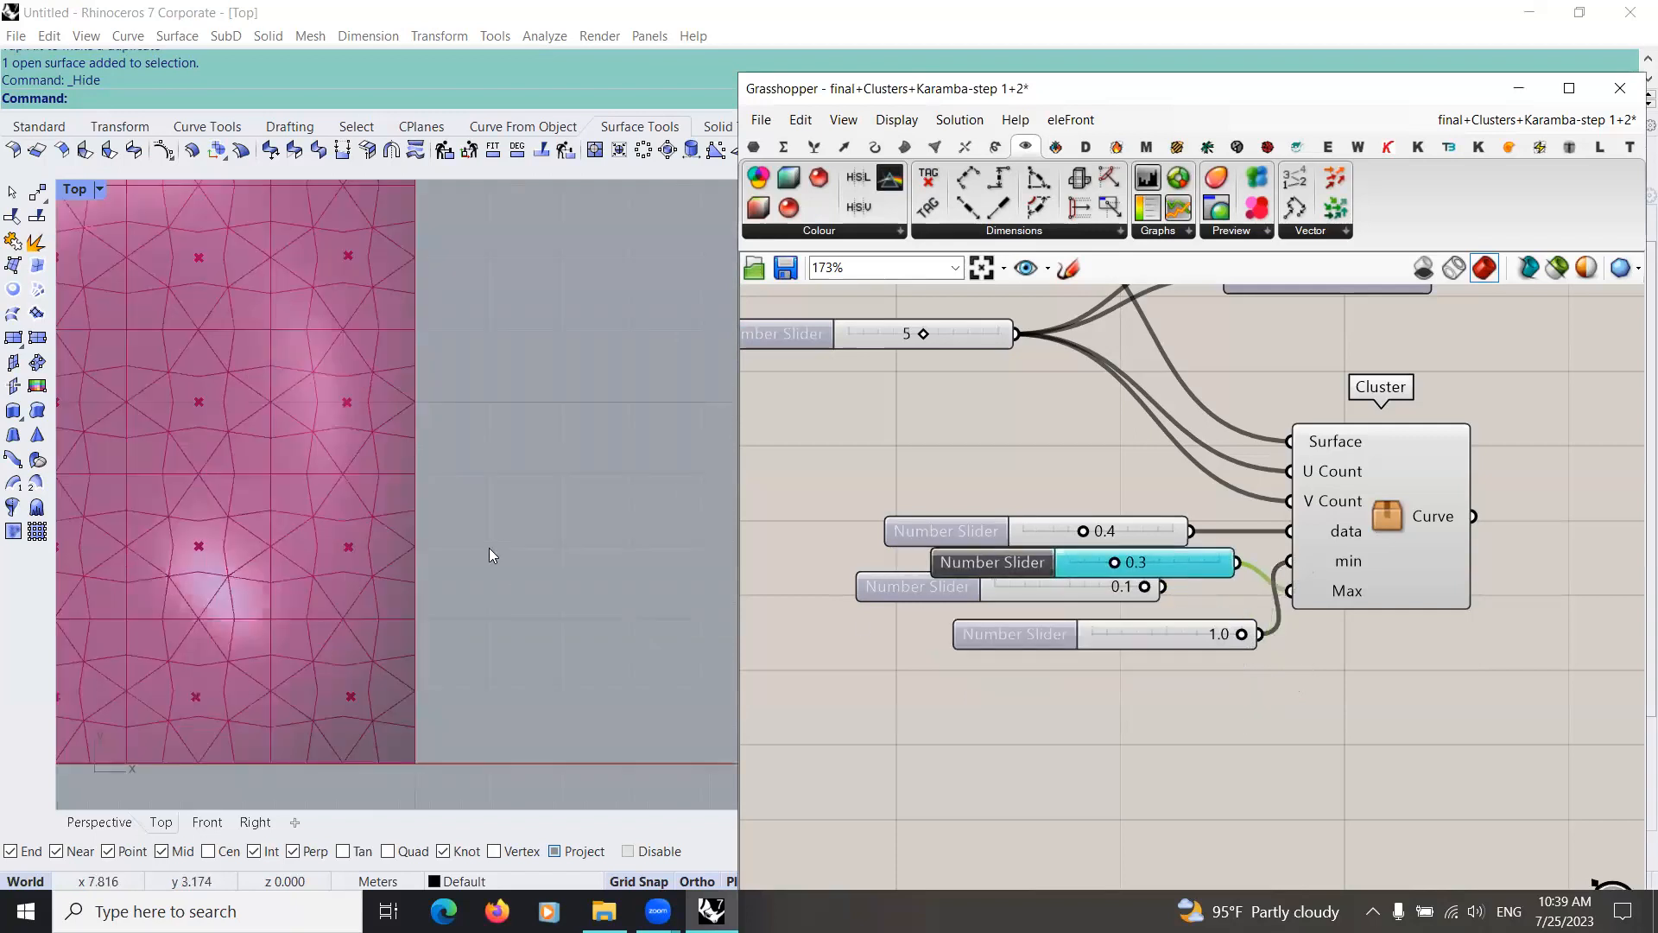
pyautogui.moveTo(1083, 530); pyautogui.dragTo(1127, 531)
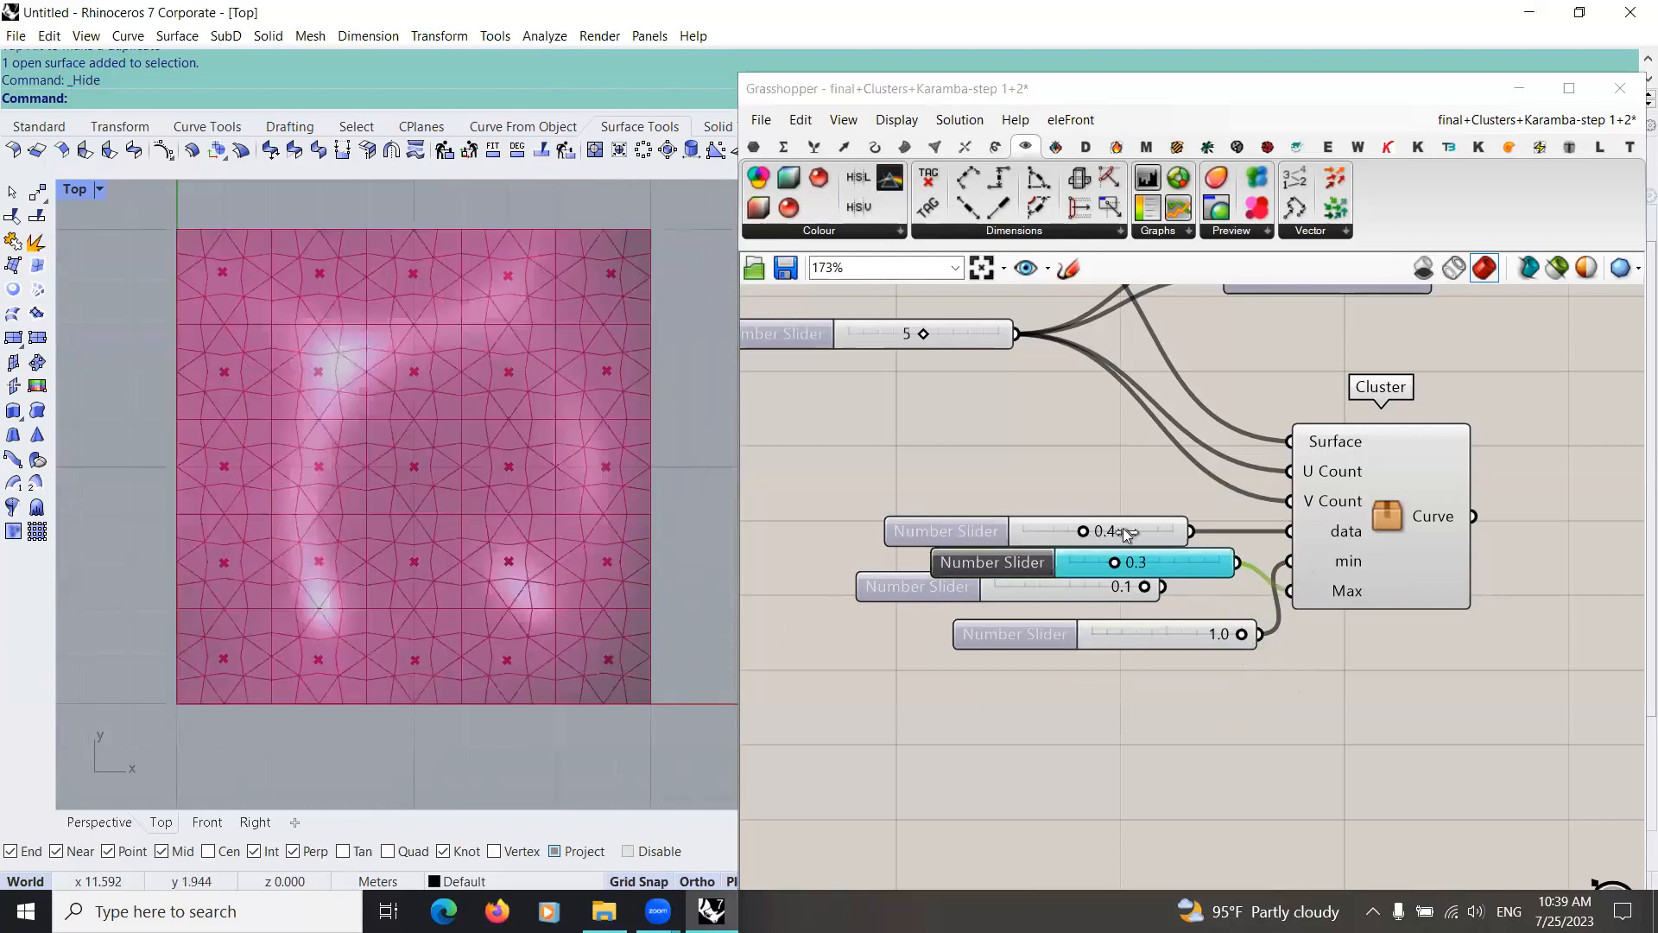
pyautogui.click(1102, 582)
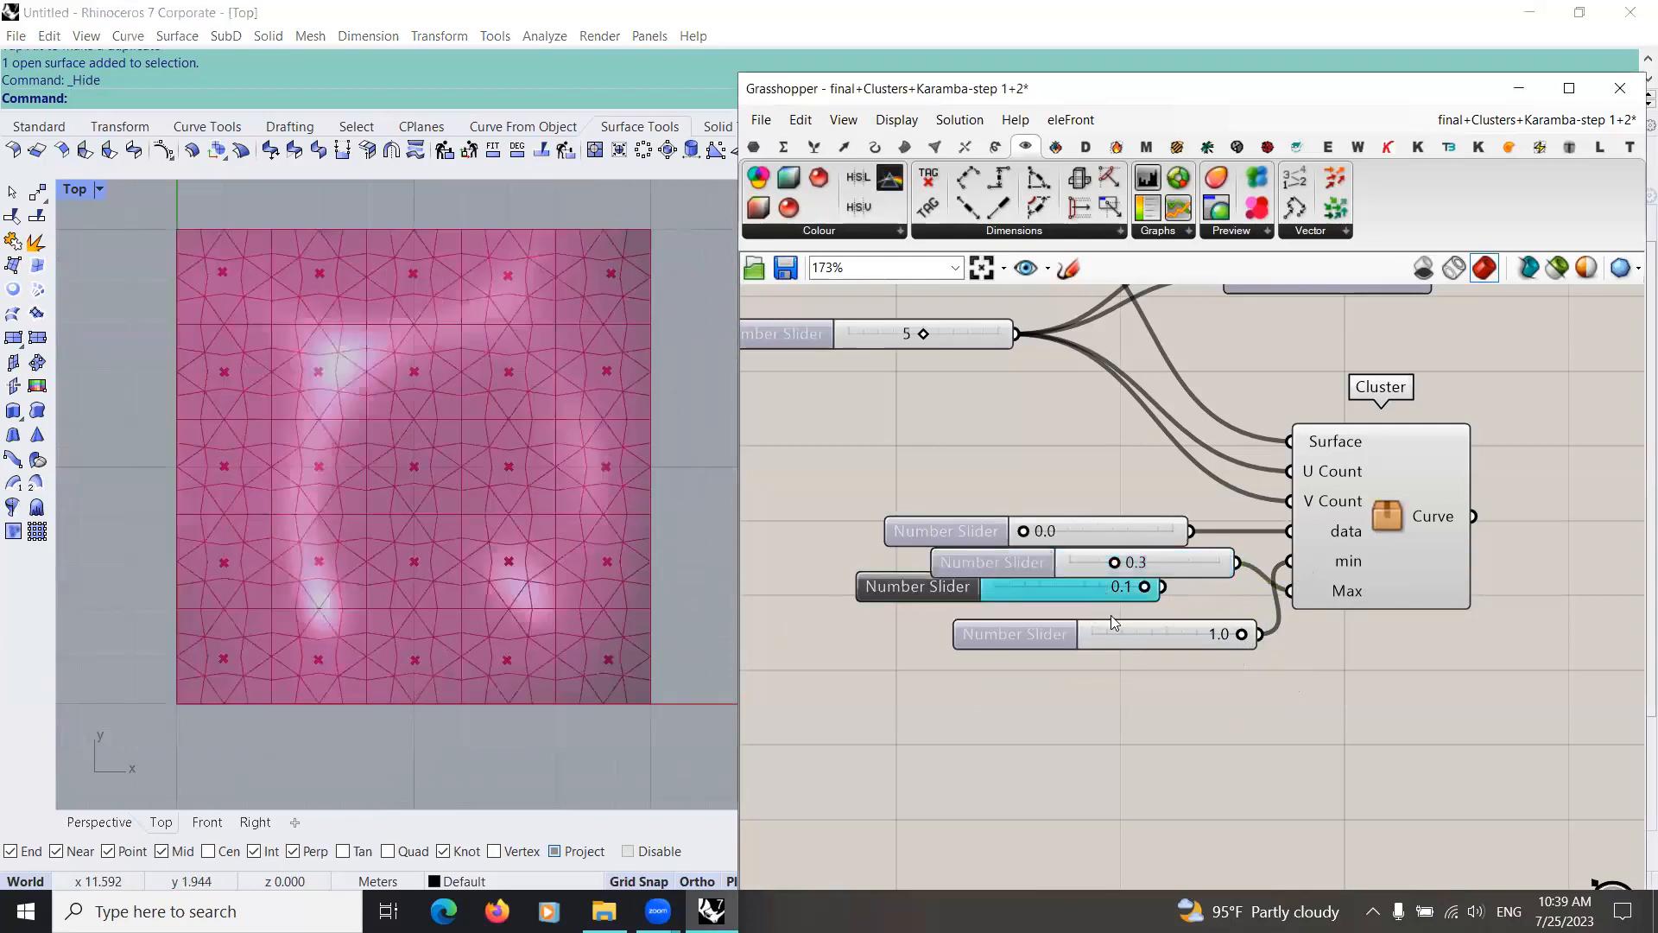
pyautogui.press('Delete')
# Step: Arrange the 0.3 and 1.0 sliders one below the other under the data slider
pyautogui.moveTo(1126, 567); pyautogui.dragTo(1095, 621)
pyautogui.scroll(-3, 993, 686)
pyautogui.moveTo(984, 693); pyautogui.dragTo(763, 721, button='right')
pyautogui.scroll(3, 1083, 610)
pyautogui.moveTo(1088, 616); pyautogui.dragTo(1072, 704, button='right')
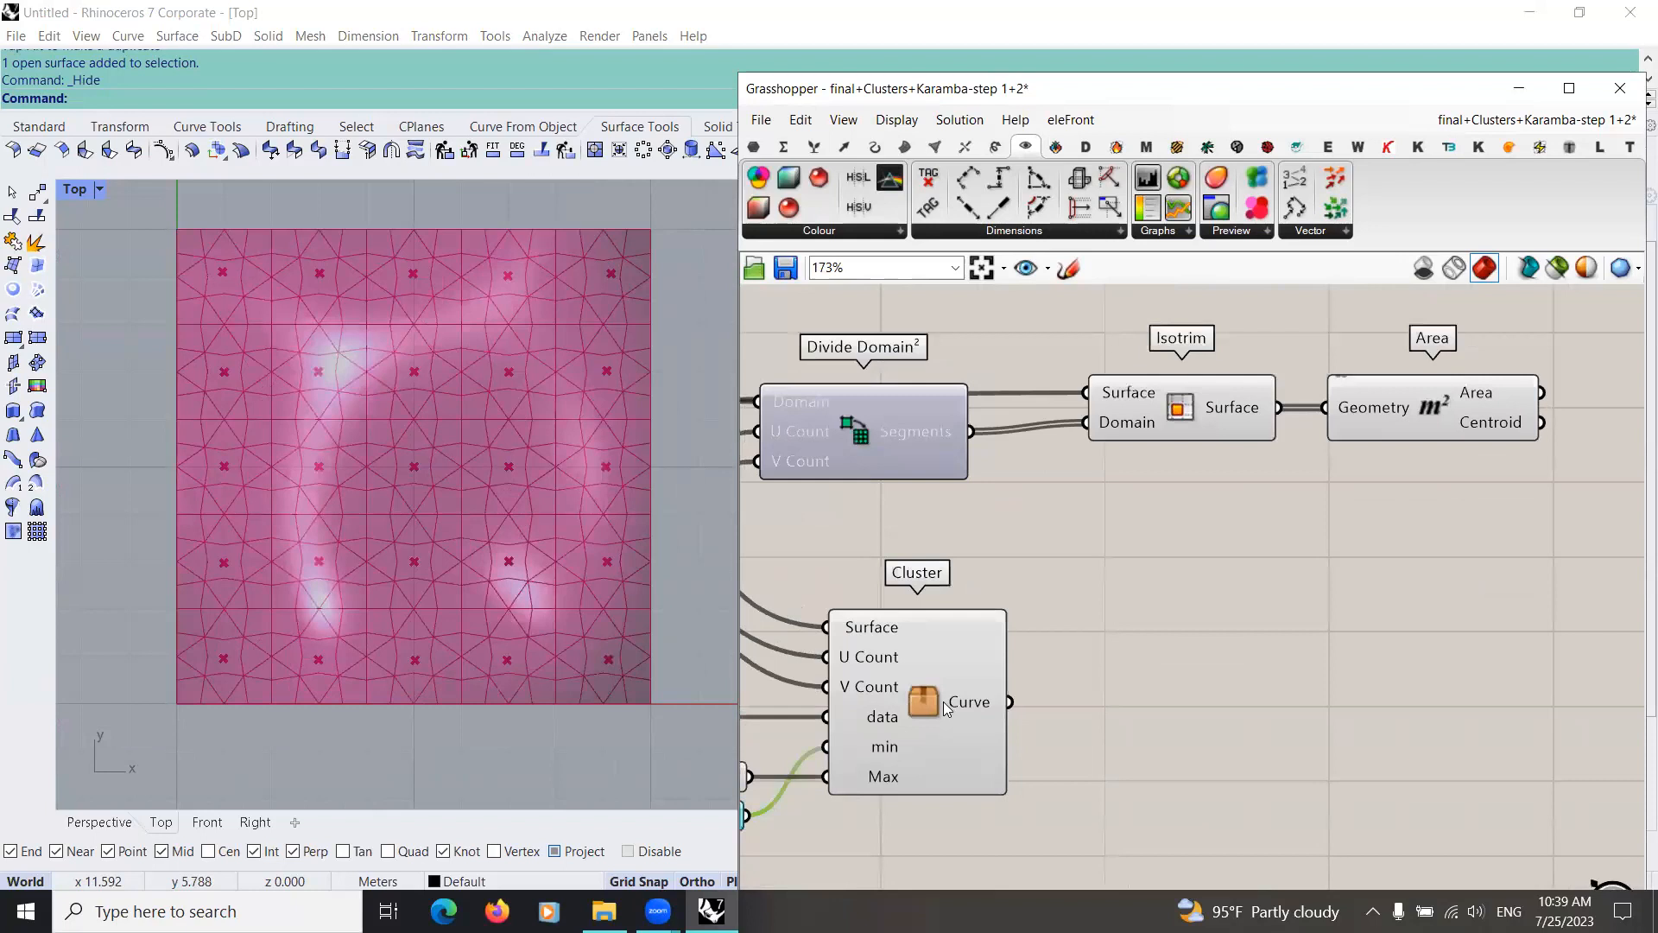
# Step: Open the Girih cluster for editing and examine the Curve parameters that feed its output
pyautogui.click(945, 701)
pyautogui.doubleClick(950, 701)
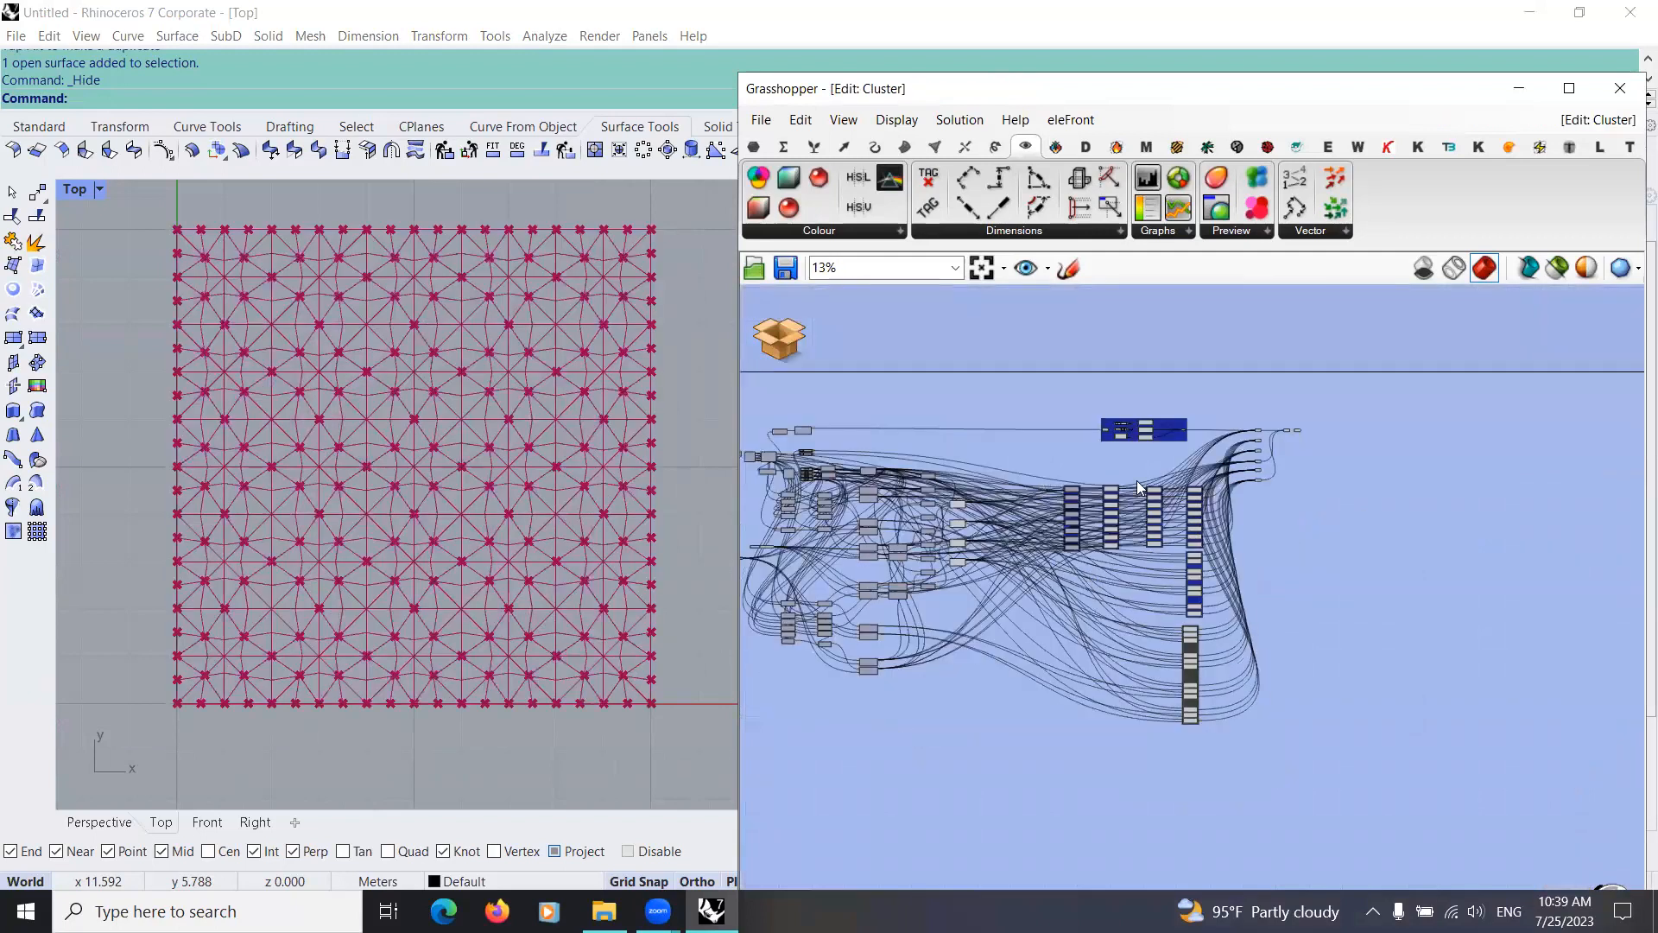
pyautogui.scroll(-1, 1133, 641)
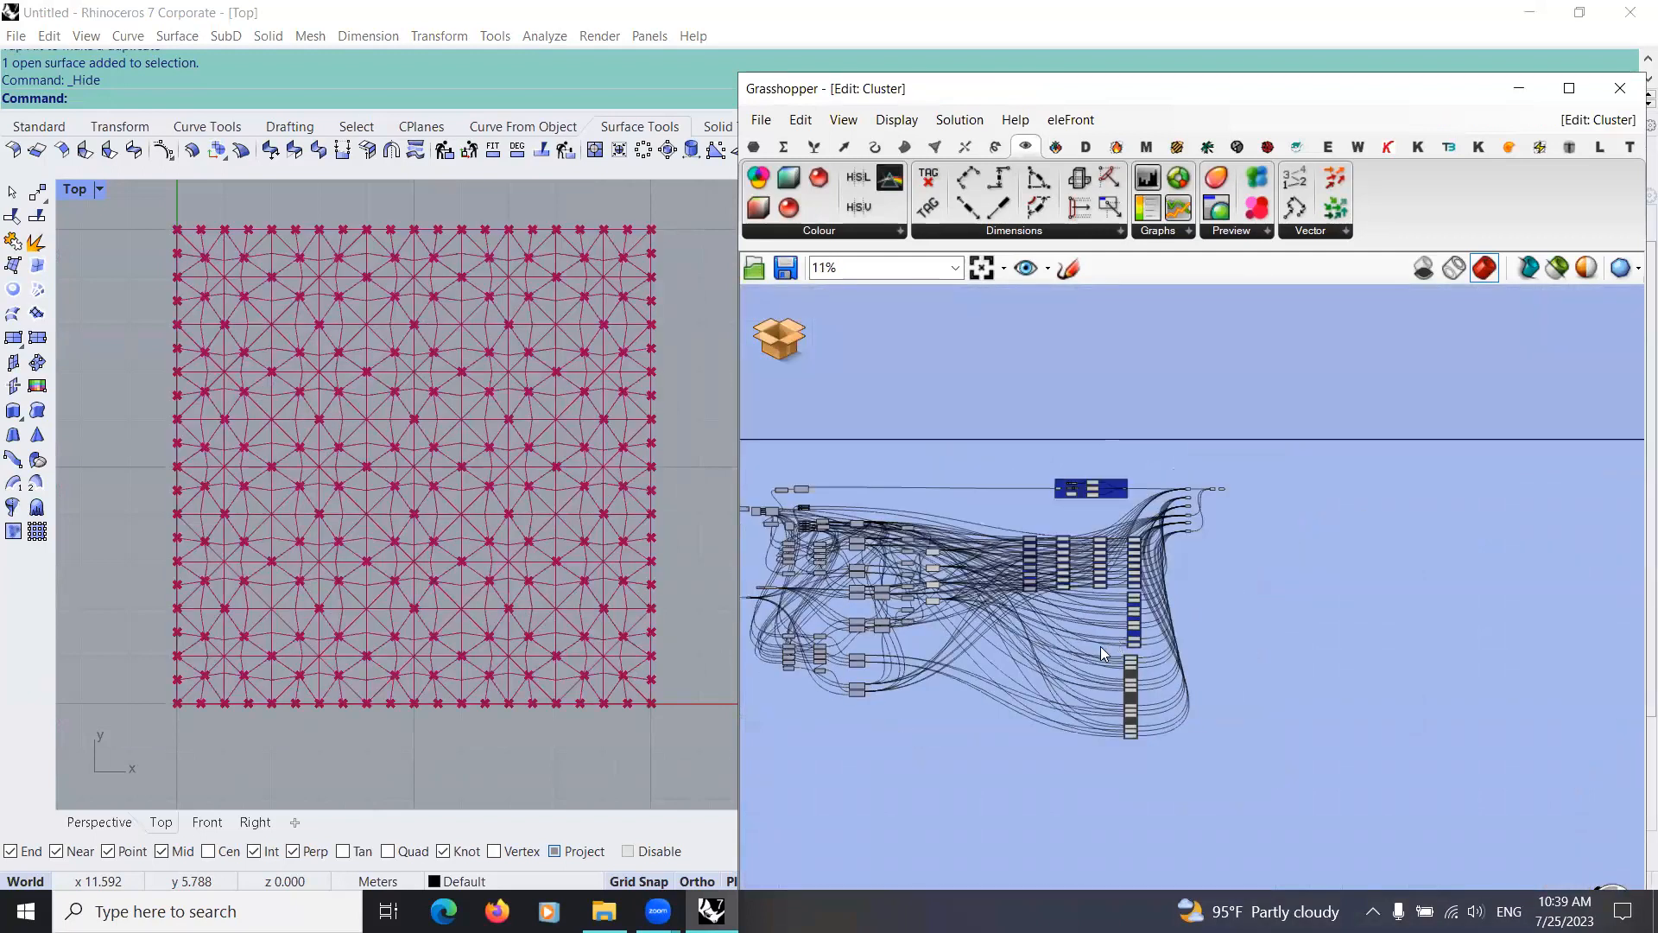
pyautogui.scroll(-1, 1100, 644)
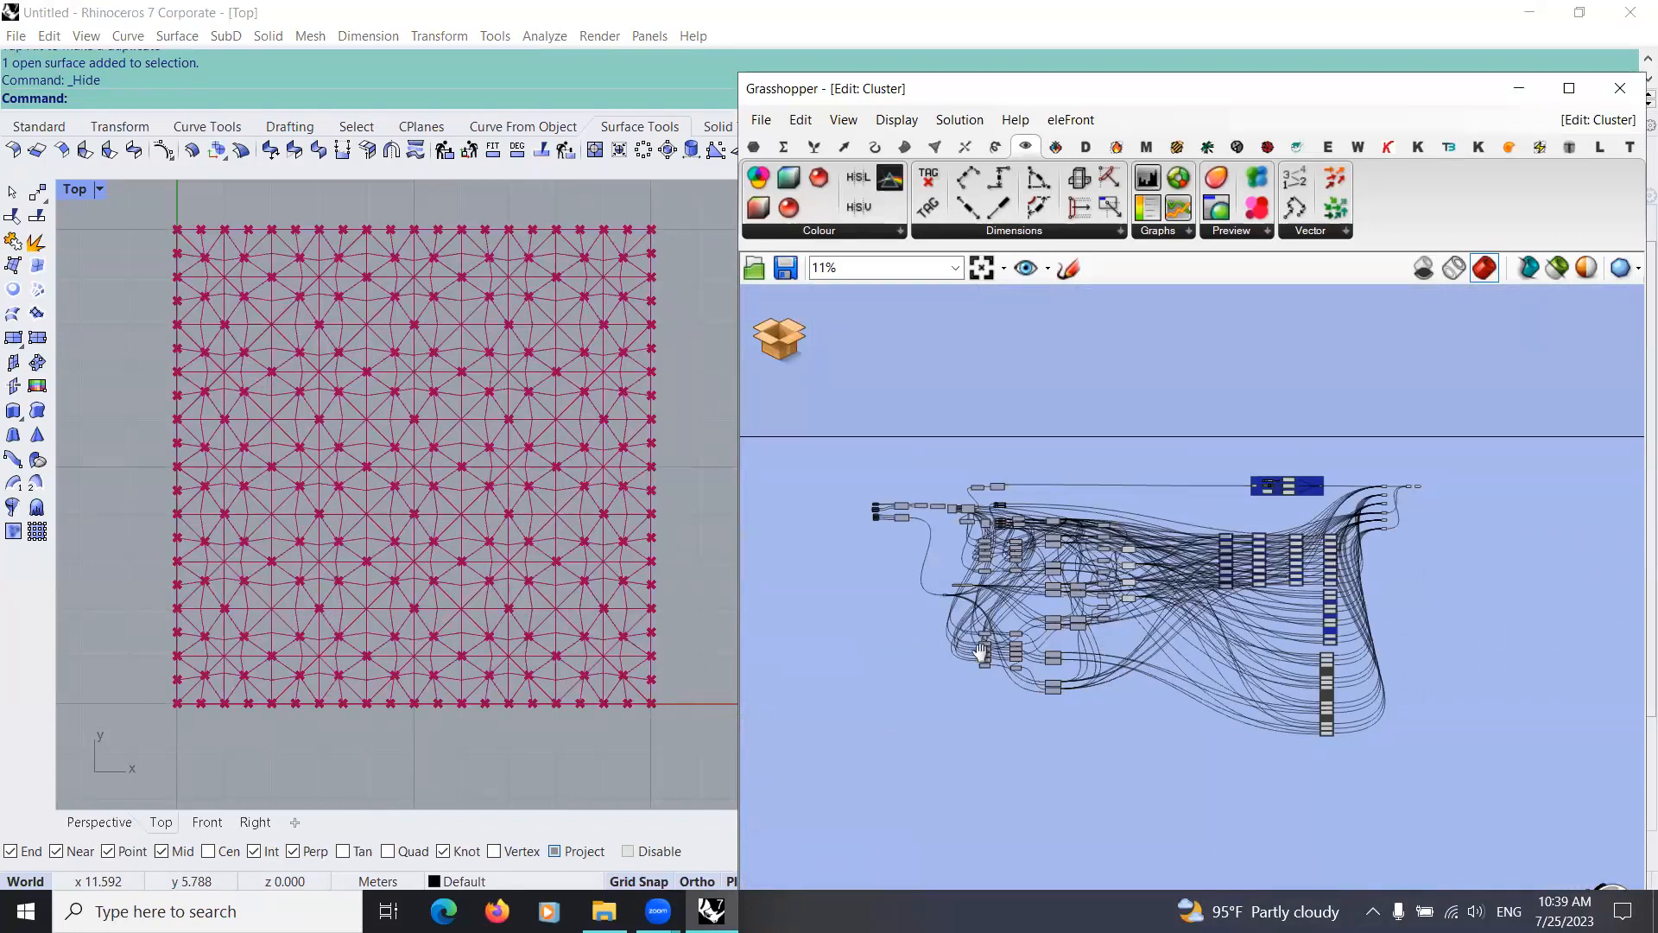
pyautogui.scroll(-1, 1073, 562)
pyautogui.scroll(3, 941, 501)
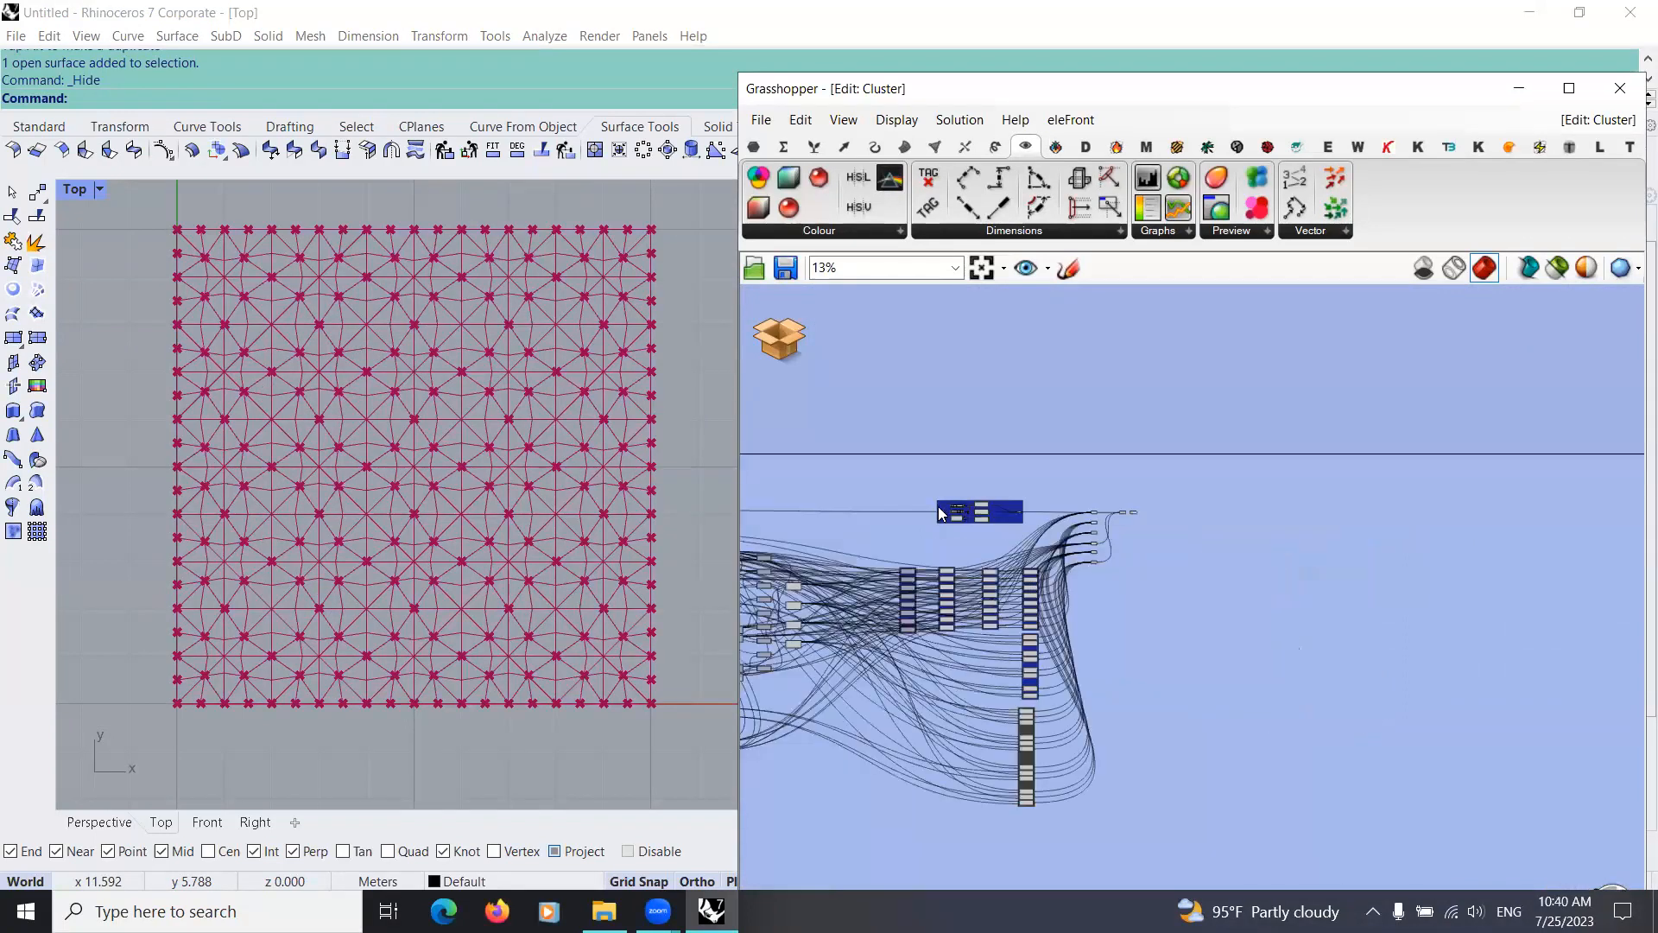
pyautogui.scroll(2, 1161, 501)
pyautogui.scroll(2, 968, 624)
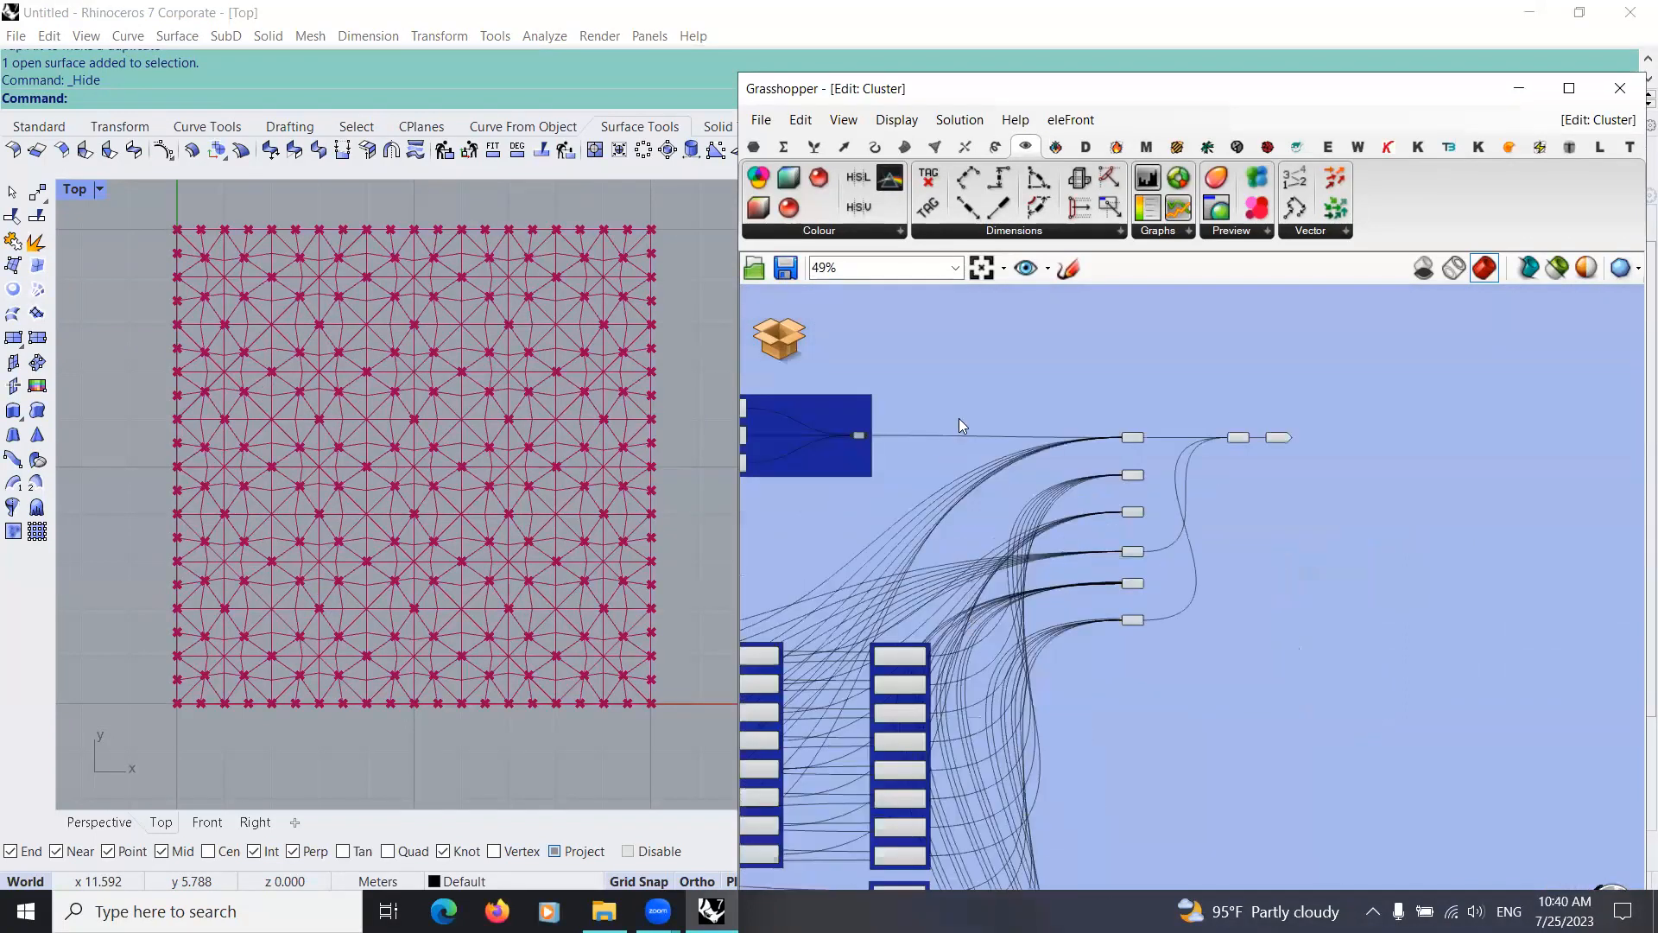
pyautogui.scroll(3, 956, 429)
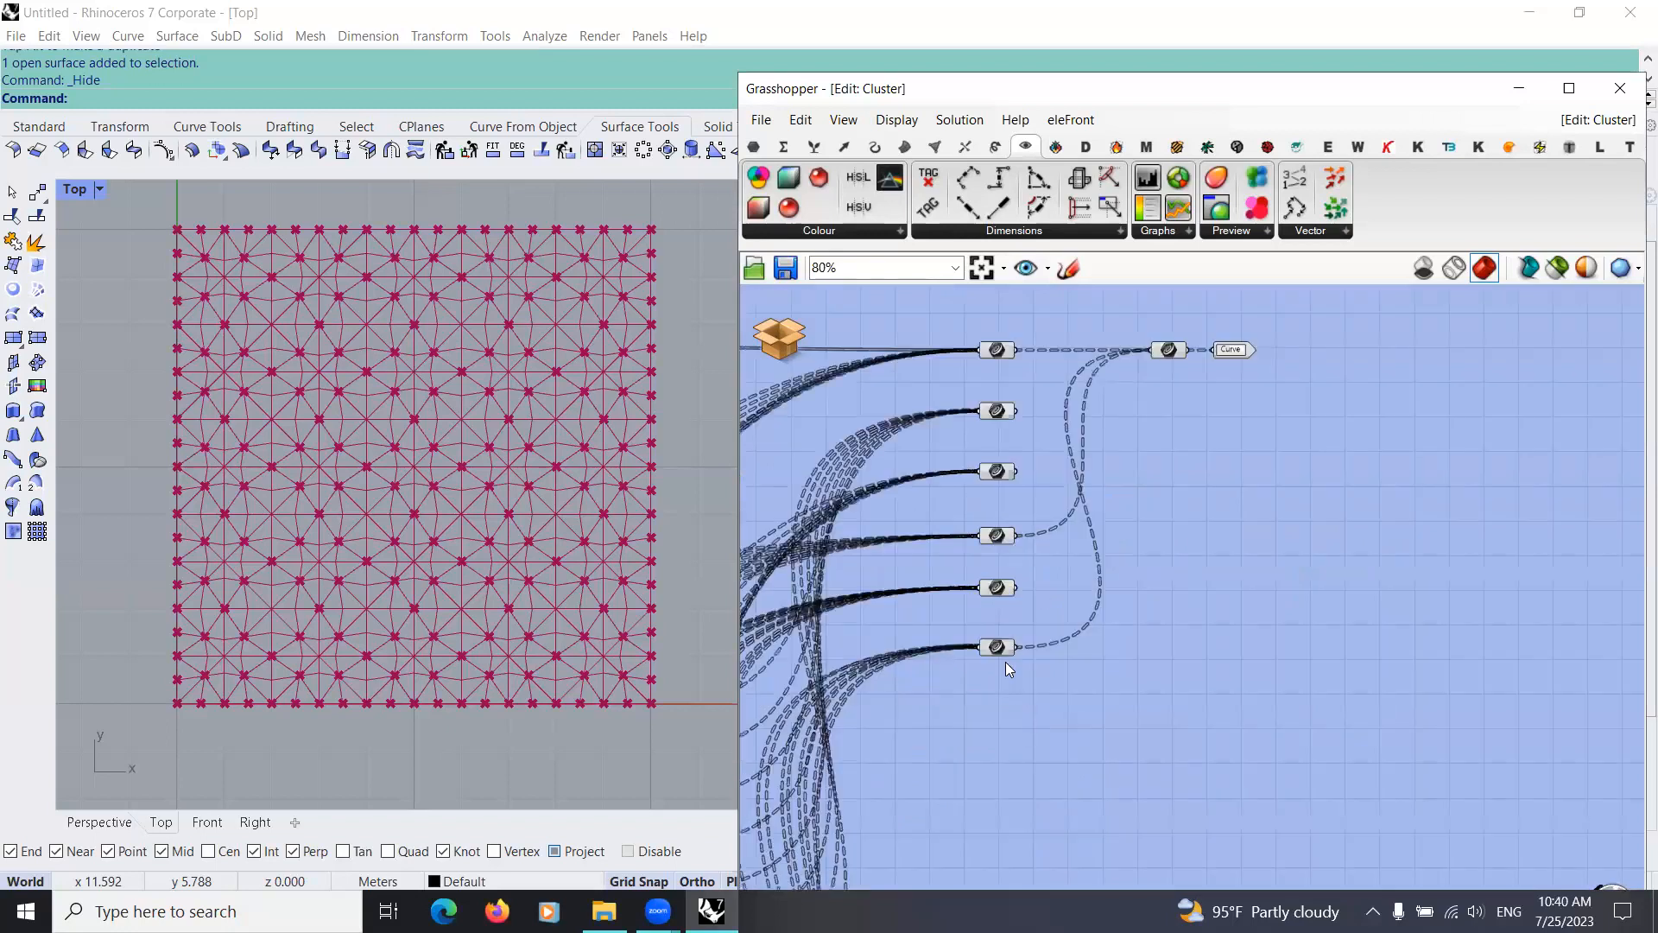
# Step: Select the cluster's Curve parameters together and individually to inspect which pattern lines each one holds
pyautogui.moveTo(1079, 631); pyautogui.dragTo(1087, 679)
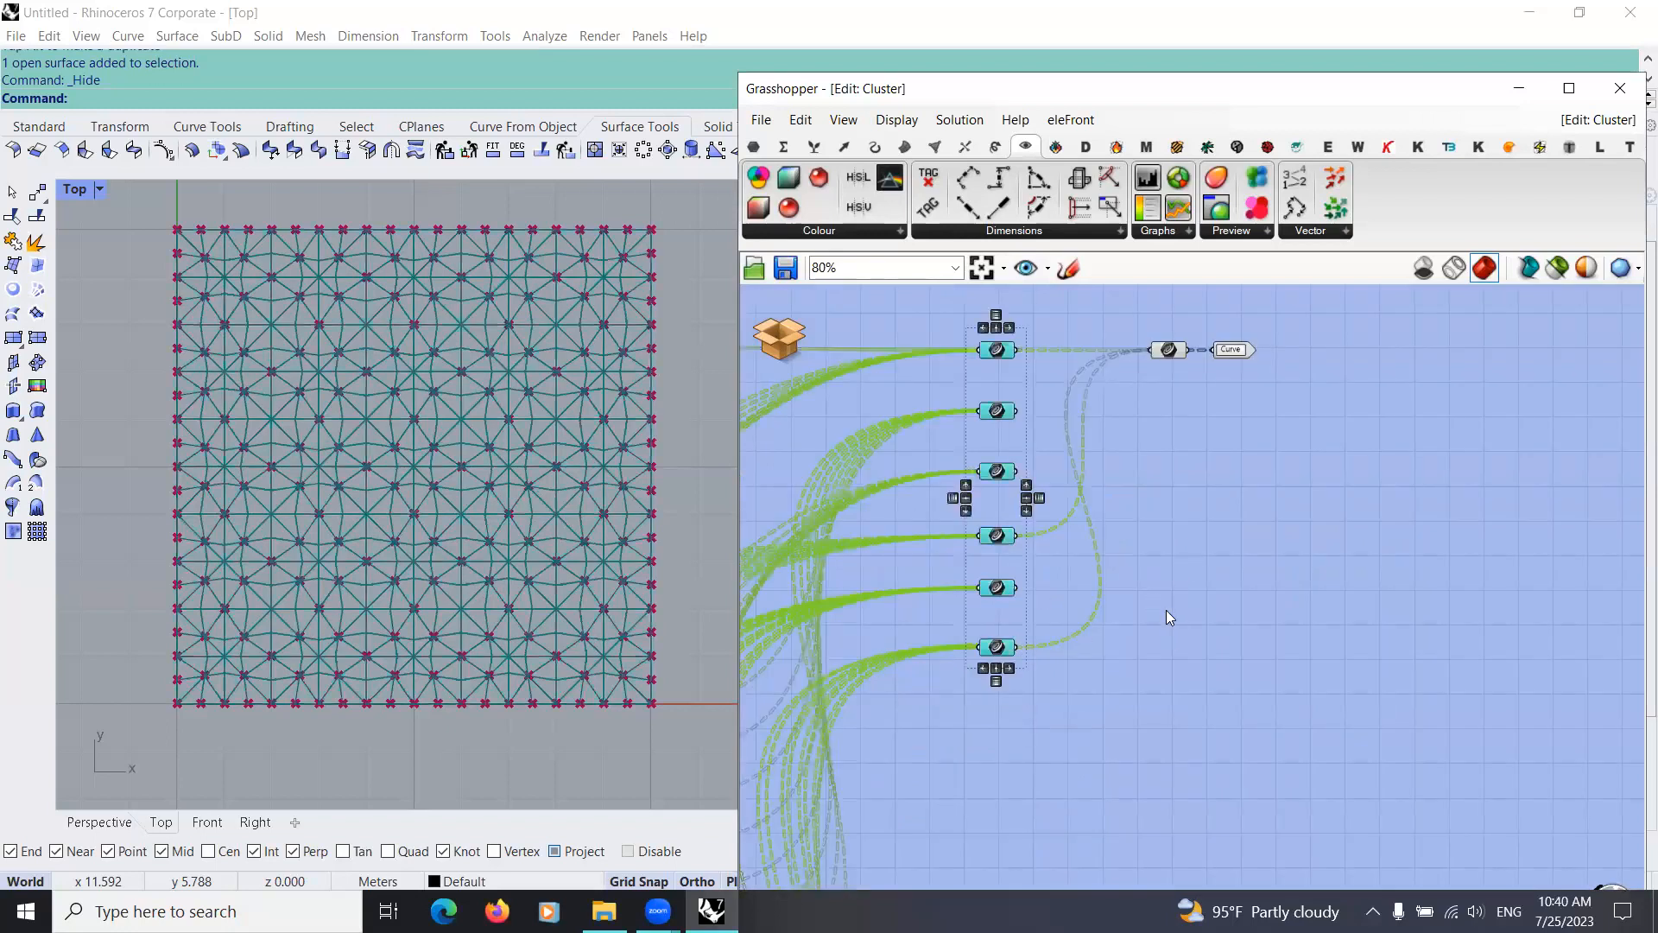
pyautogui.moveTo(1166, 610); pyautogui.dragTo(1149, 689, button='right')
pyautogui.click(1019, 494)
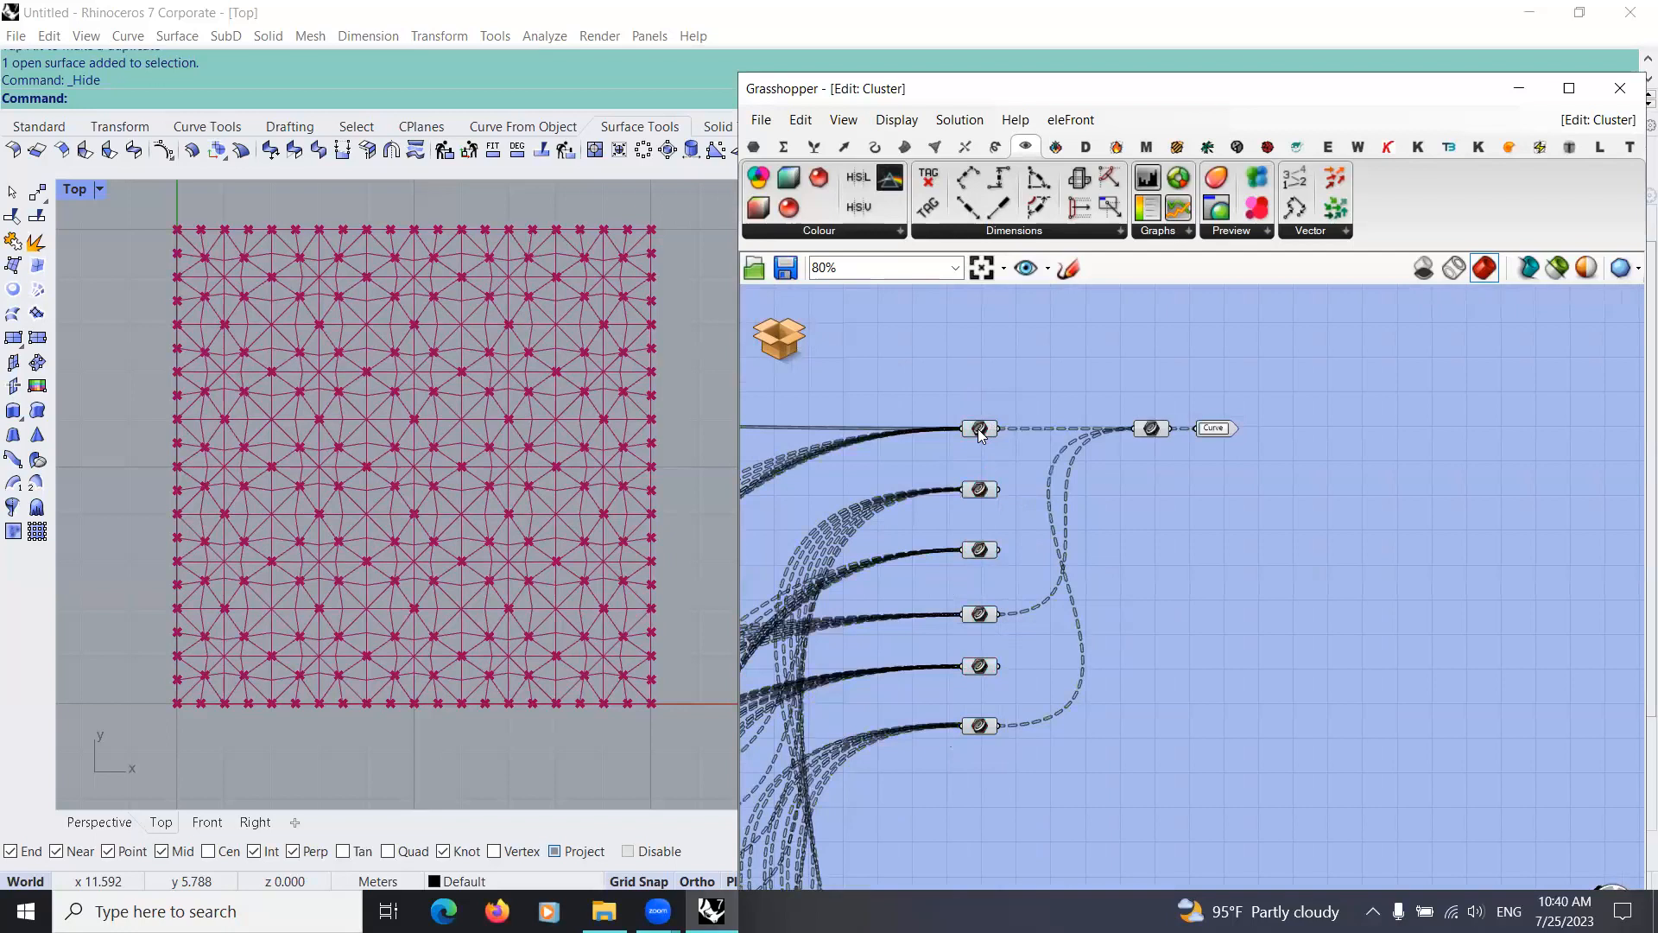
pyautogui.click(981, 431)
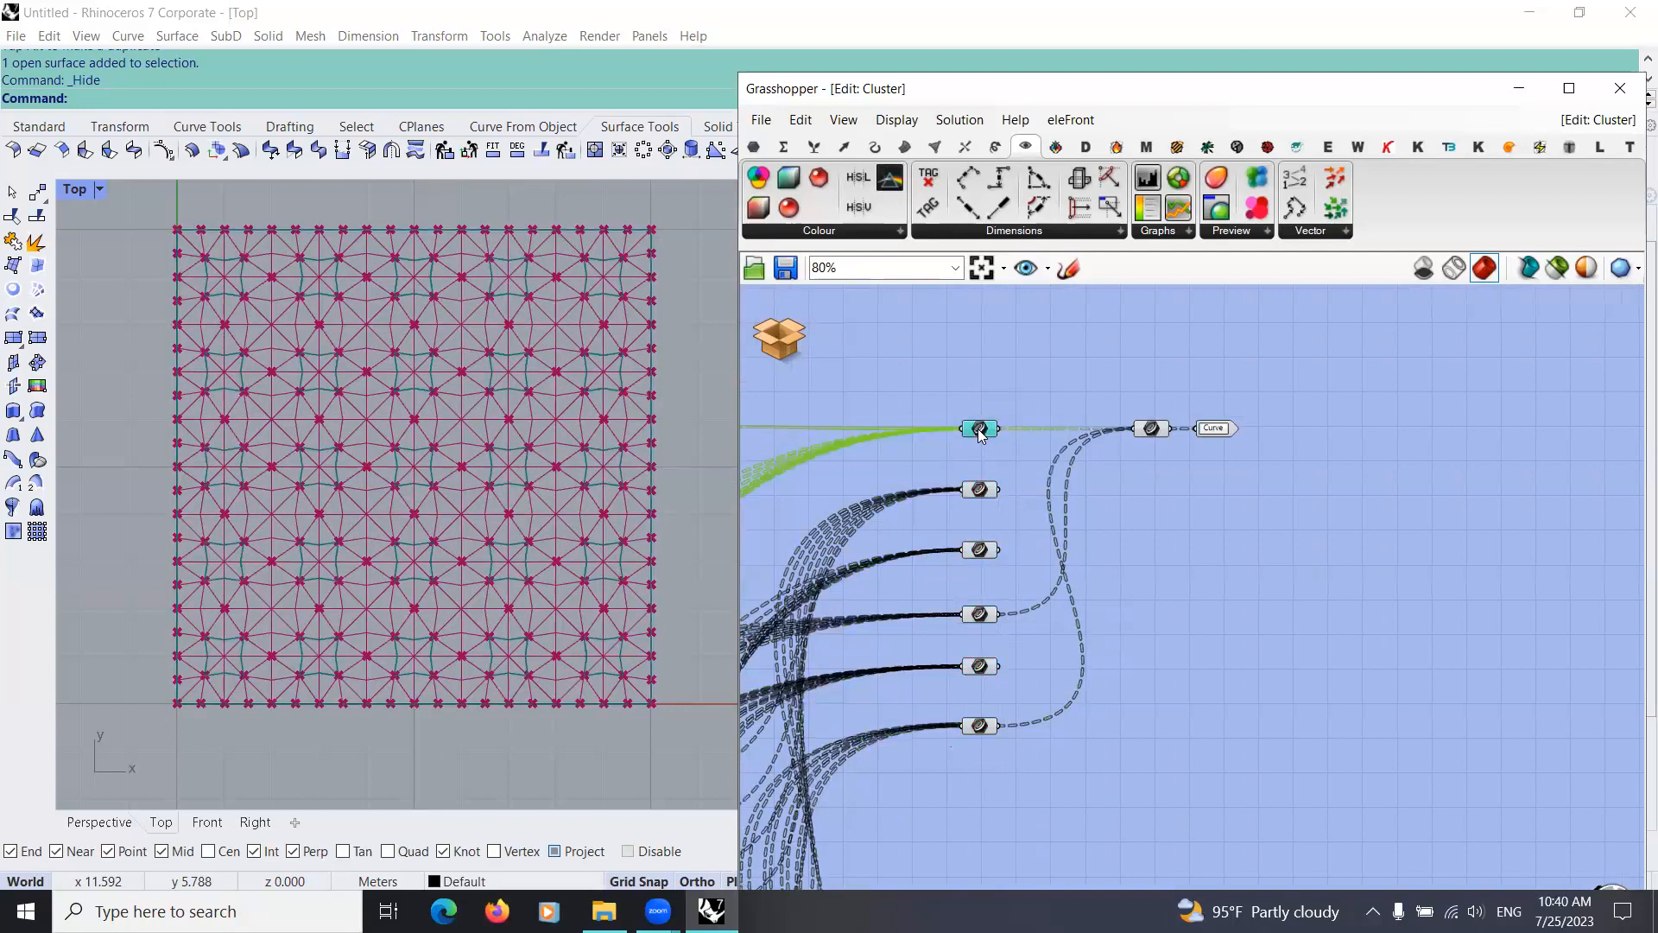
pyautogui.click(981, 490)
pyautogui.click(982, 550)
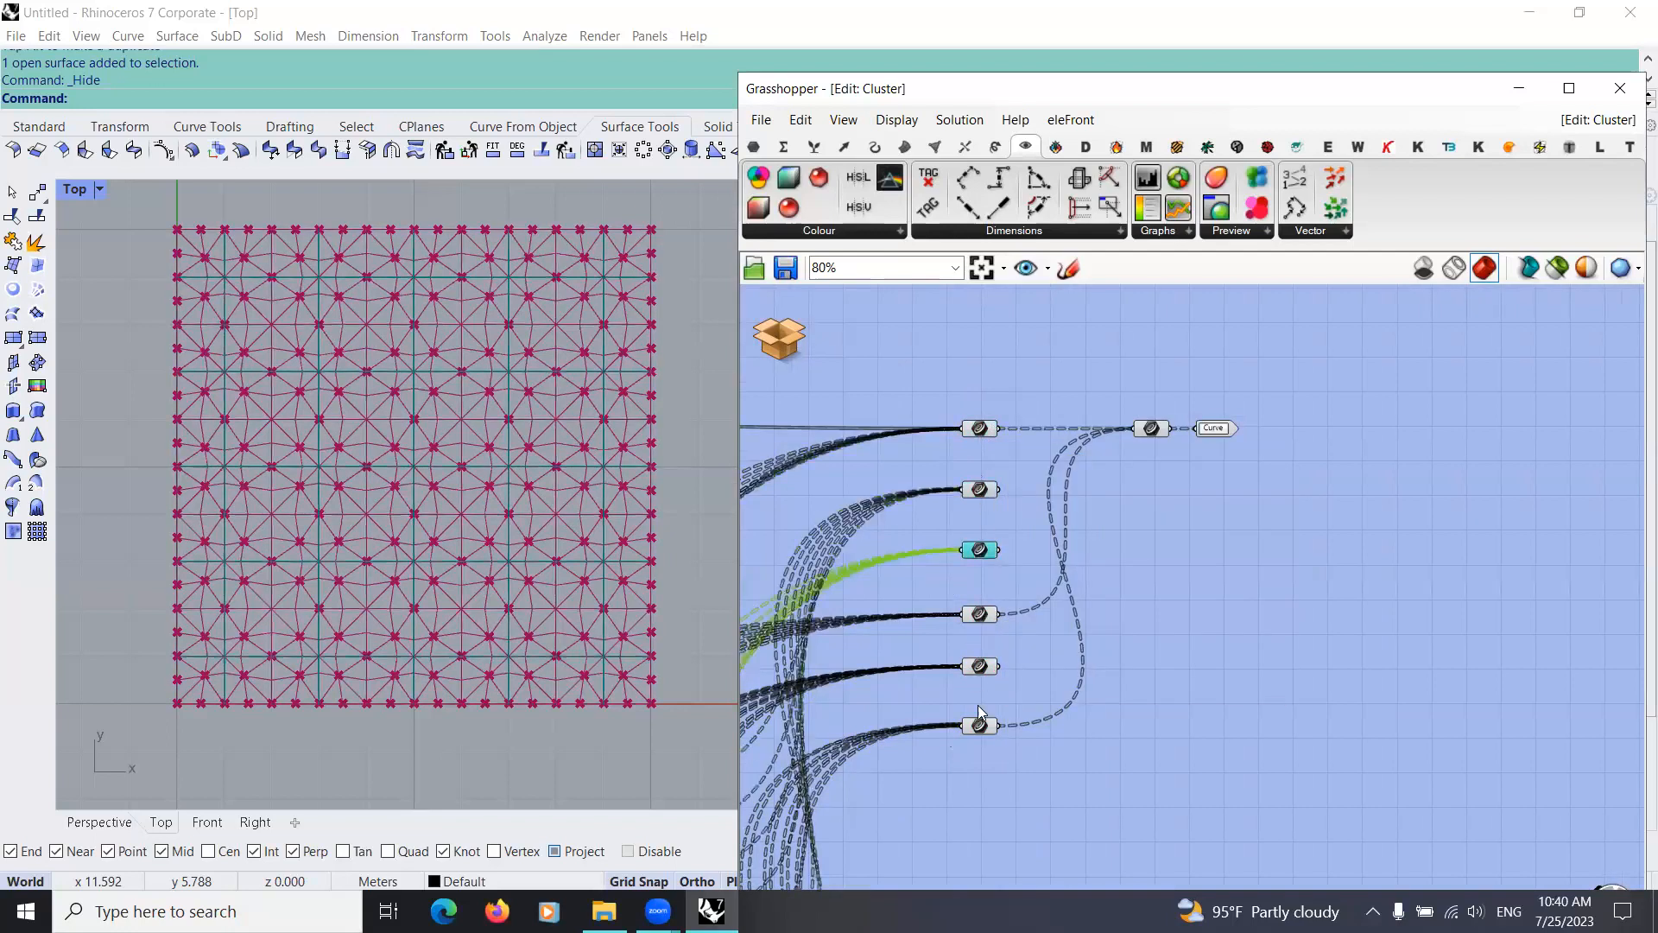
pyautogui.click(980, 614)
pyautogui.keyDown('shift'); pyautogui.click(979, 725); pyautogui.keyUp('shift')
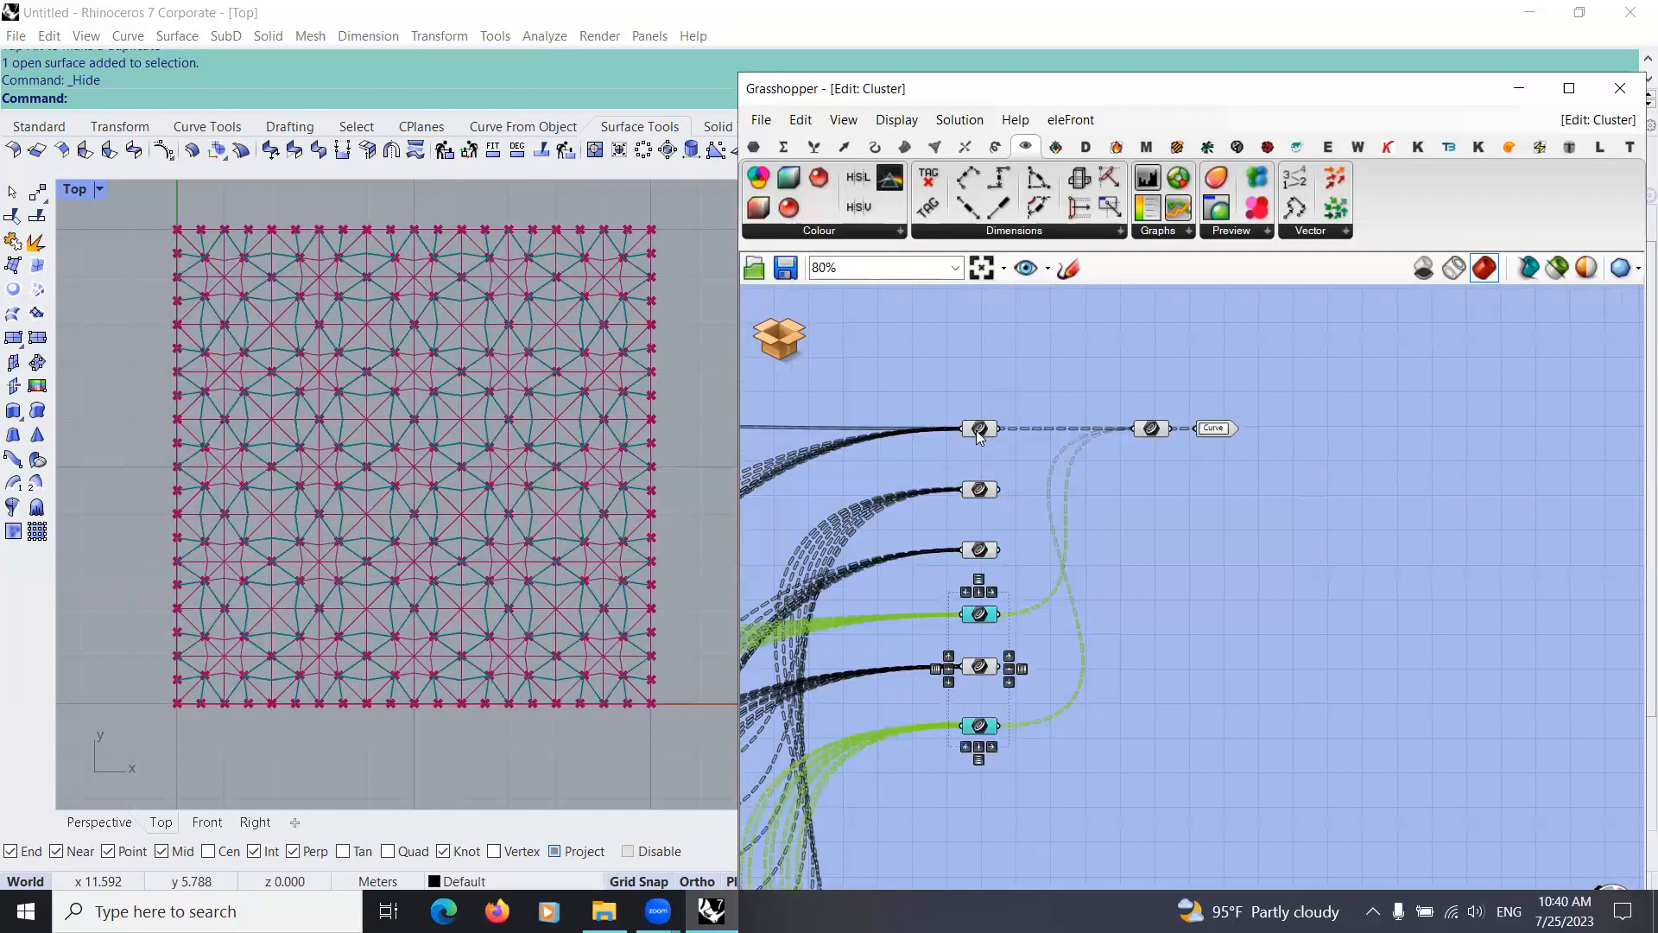
pyautogui.click(1182, 553)
# Step: Try feeding the second and fifth Curve parameters into the final Curve parameter, undoing both links before leaving the cluster
pyautogui.keyDown('shift'); pyautogui.moveTo(1043, 473); pyautogui.dragTo(1133, 429); pyautogui.keyUp('shift')
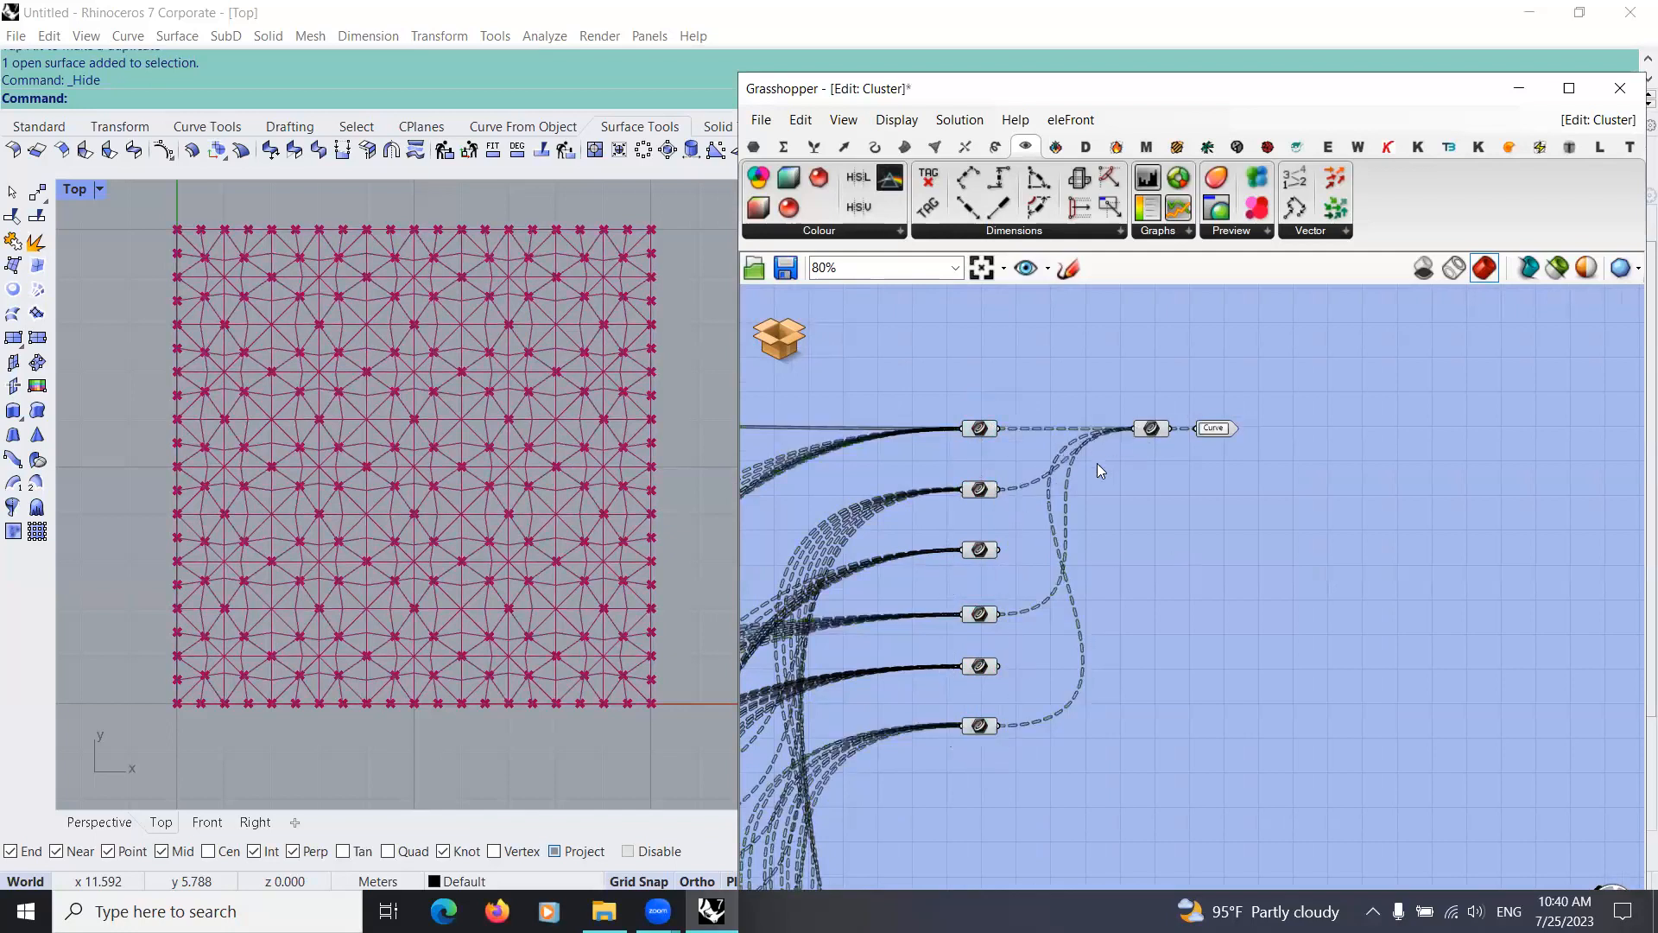
pyautogui.keyDown('shift'); pyautogui.moveTo(1012, 663); pyautogui.dragTo(1133, 429); pyautogui.keyUp('shift')
pyautogui.hotkey('ctrl', 'z')
pyautogui.hotkey('ctrl', 'z')
pyautogui.click(785, 349)
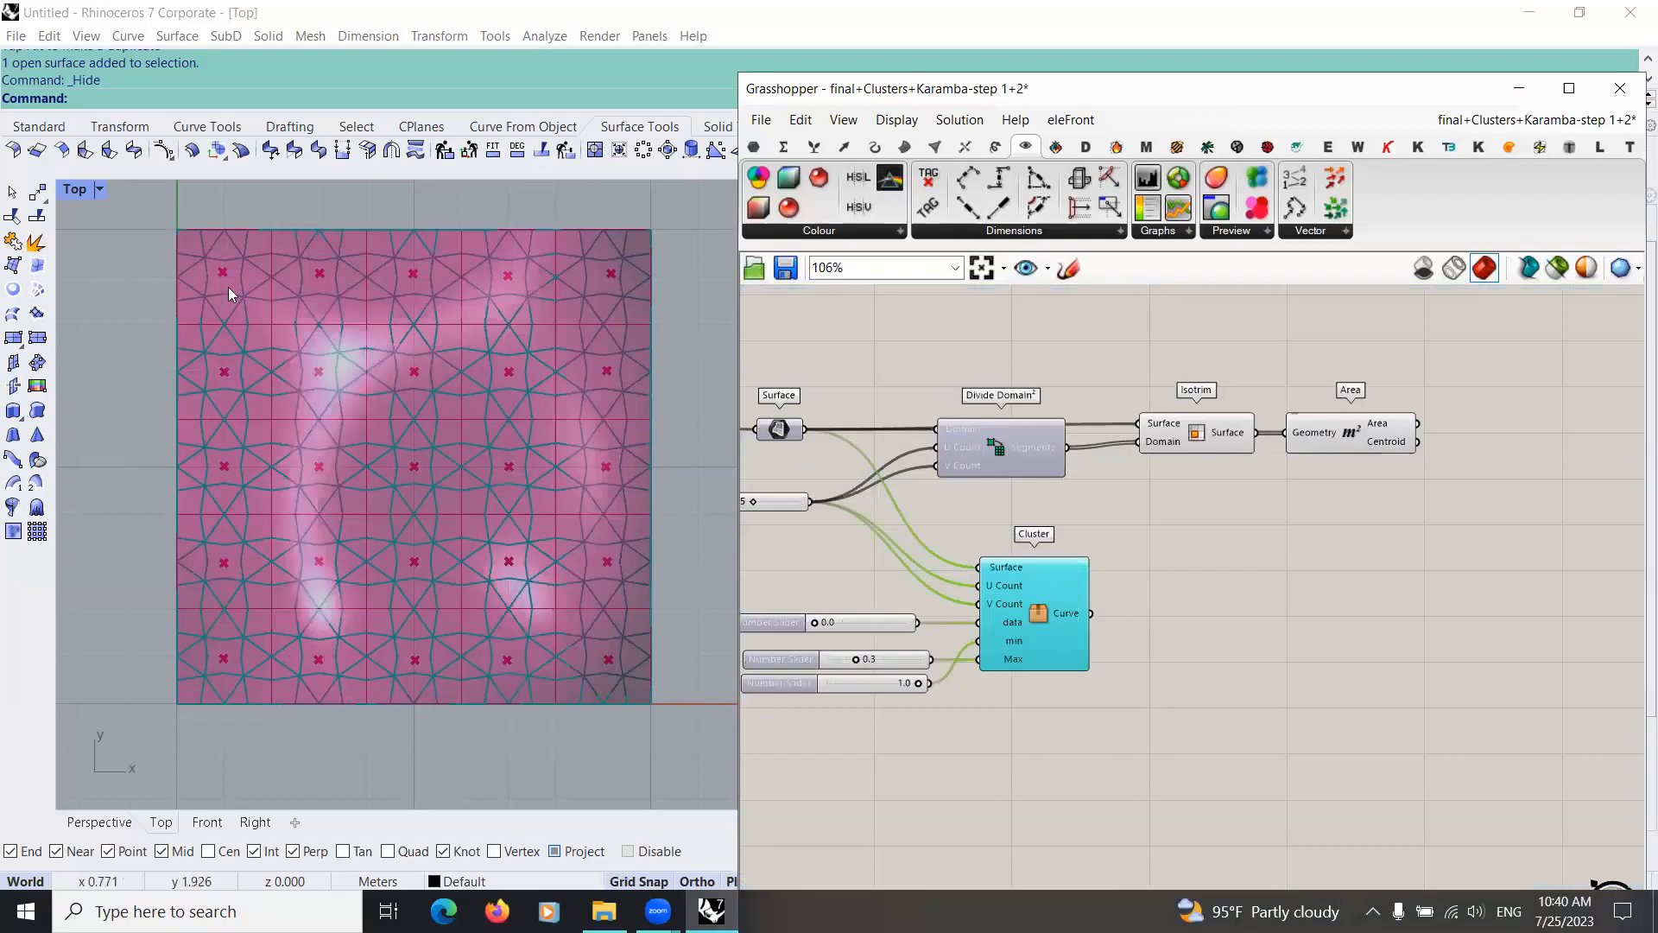
# Step: Space out the cluster and its data slider on the canvas so the input wires are easier to follow
pyautogui.scroll(-2, 1174, 602)
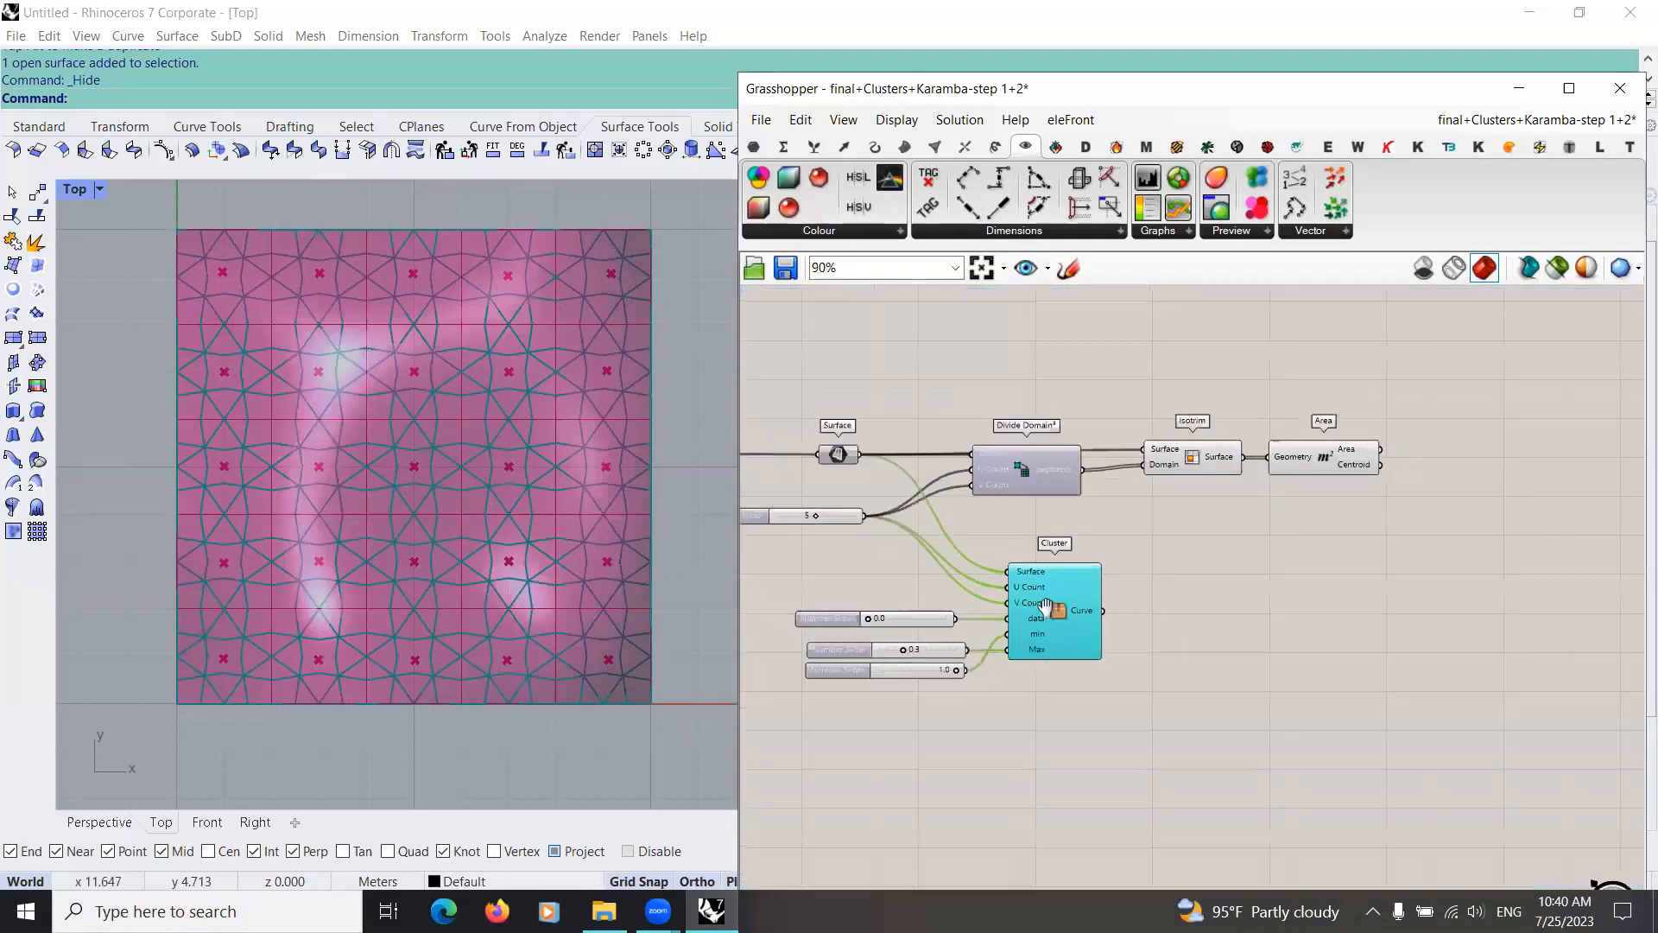
pyautogui.moveTo(1126, 620); pyautogui.dragTo(1240, 629, button='right')
pyautogui.scroll(4, 1081, 611)
pyautogui.scroll(-4, 1240, 629)
pyautogui.moveTo(1187, 695); pyautogui.dragTo(1095, 689, button='right')
pyautogui.scroll(-3, 1019, 626)
pyautogui.moveTo(1019, 626); pyautogui.dragTo(1133, 690, button='right')
pyautogui.scroll(6, 1079, 670)
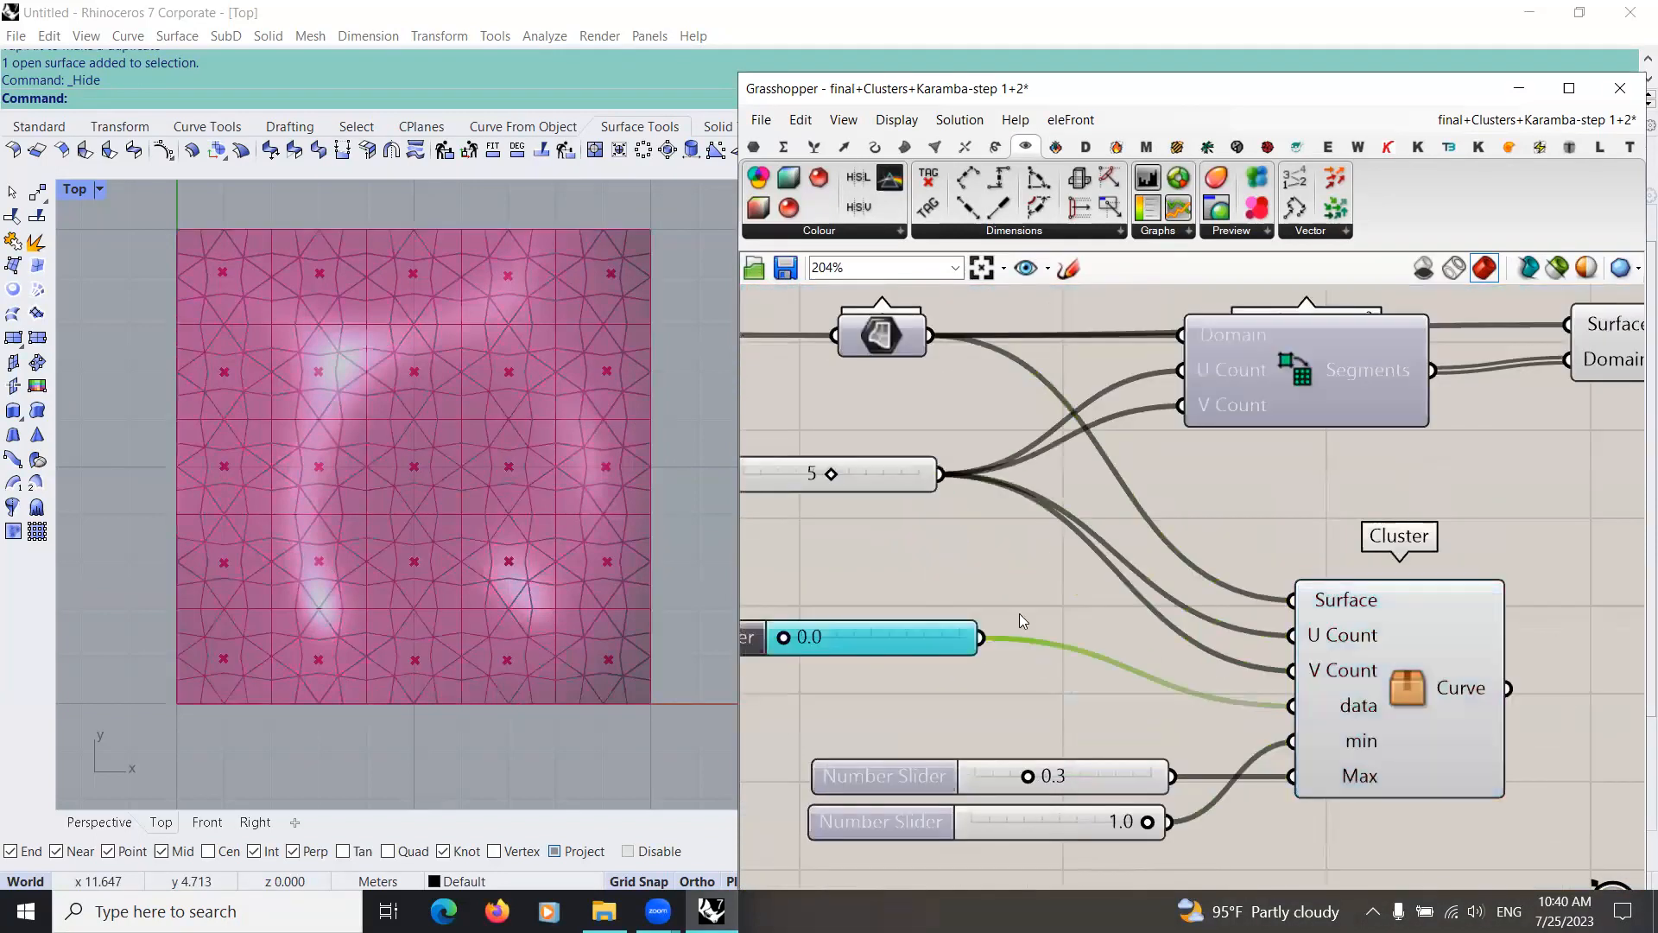
pyautogui.moveTo(1438, 709); pyautogui.dragTo(1268, 661, button='right')
pyautogui.moveTo(957, 657); pyautogui.dragTo(1086, 653, button='right')
pyautogui.moveTo(1244, 652); pyautogui.dragTo(910, 642, button='right')
pyautogui.scroll(-2, 1213, 649)
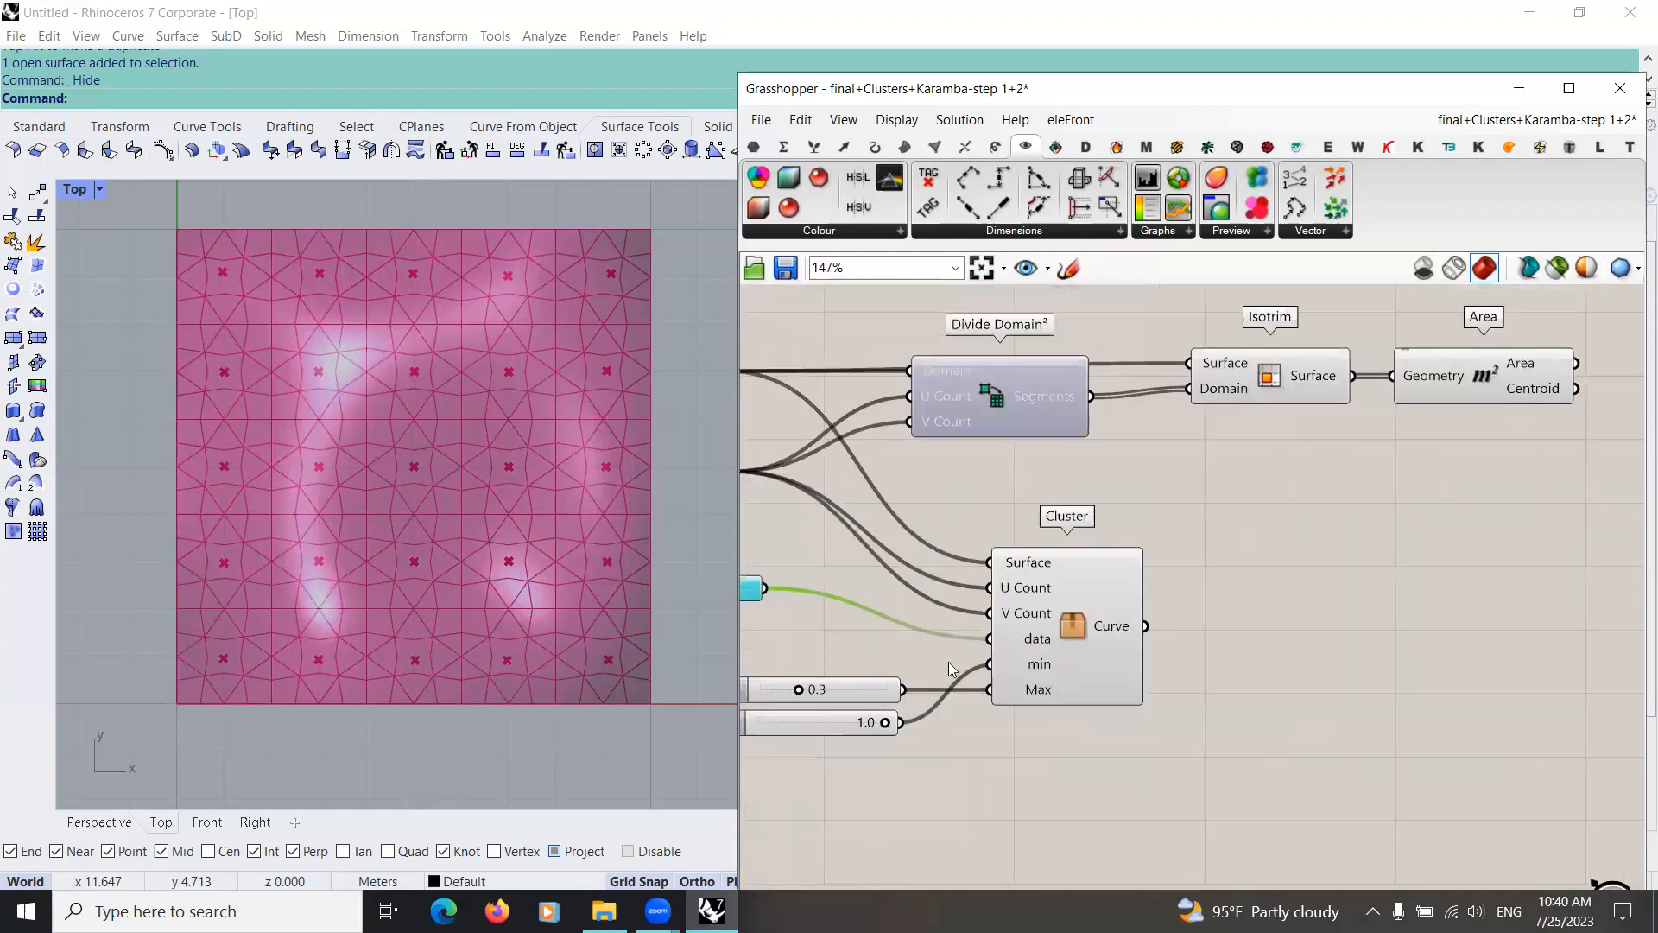
# Step: Move the number slider that feeds the cluster's data input farther away from the cluster so its wire stands clear
pyautogui.scroll(-5, 941, 554)
pyautogui.scroll(5, 807, 520)
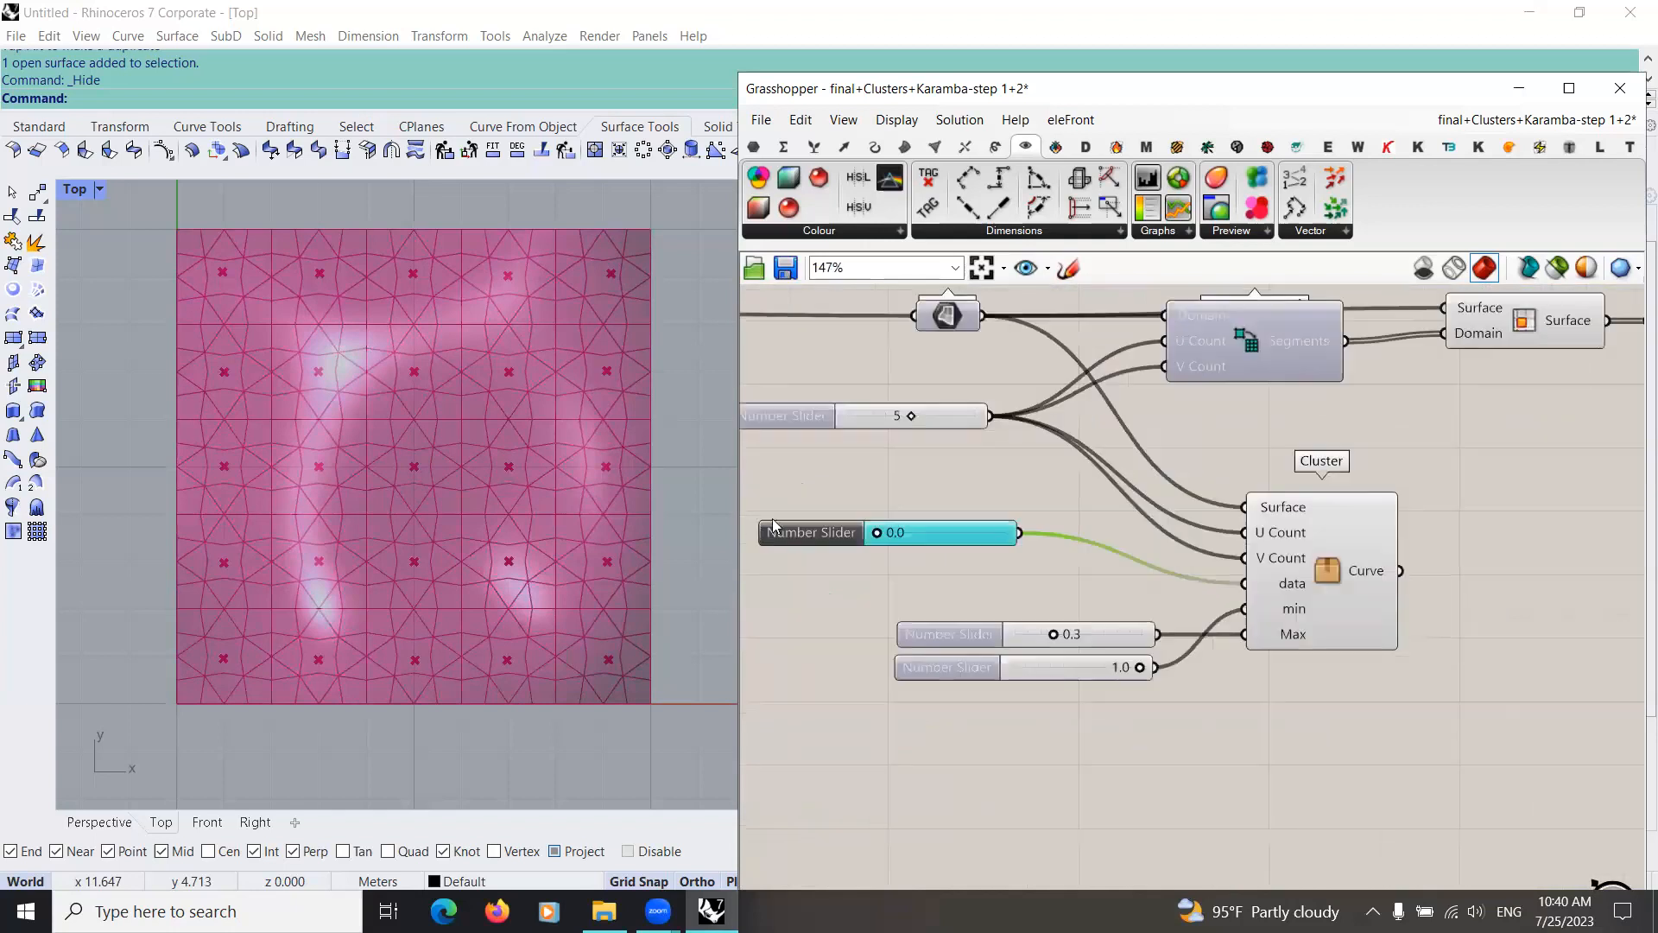
pyautogui.moveTo(1062, 521); pyautogui.dragTo(1308, 528, button='right')
pyautogui.moveTo(931, 524); pyautogui.dragTo(717, 511)
pyautogui.scroll(-9, 993, 518)
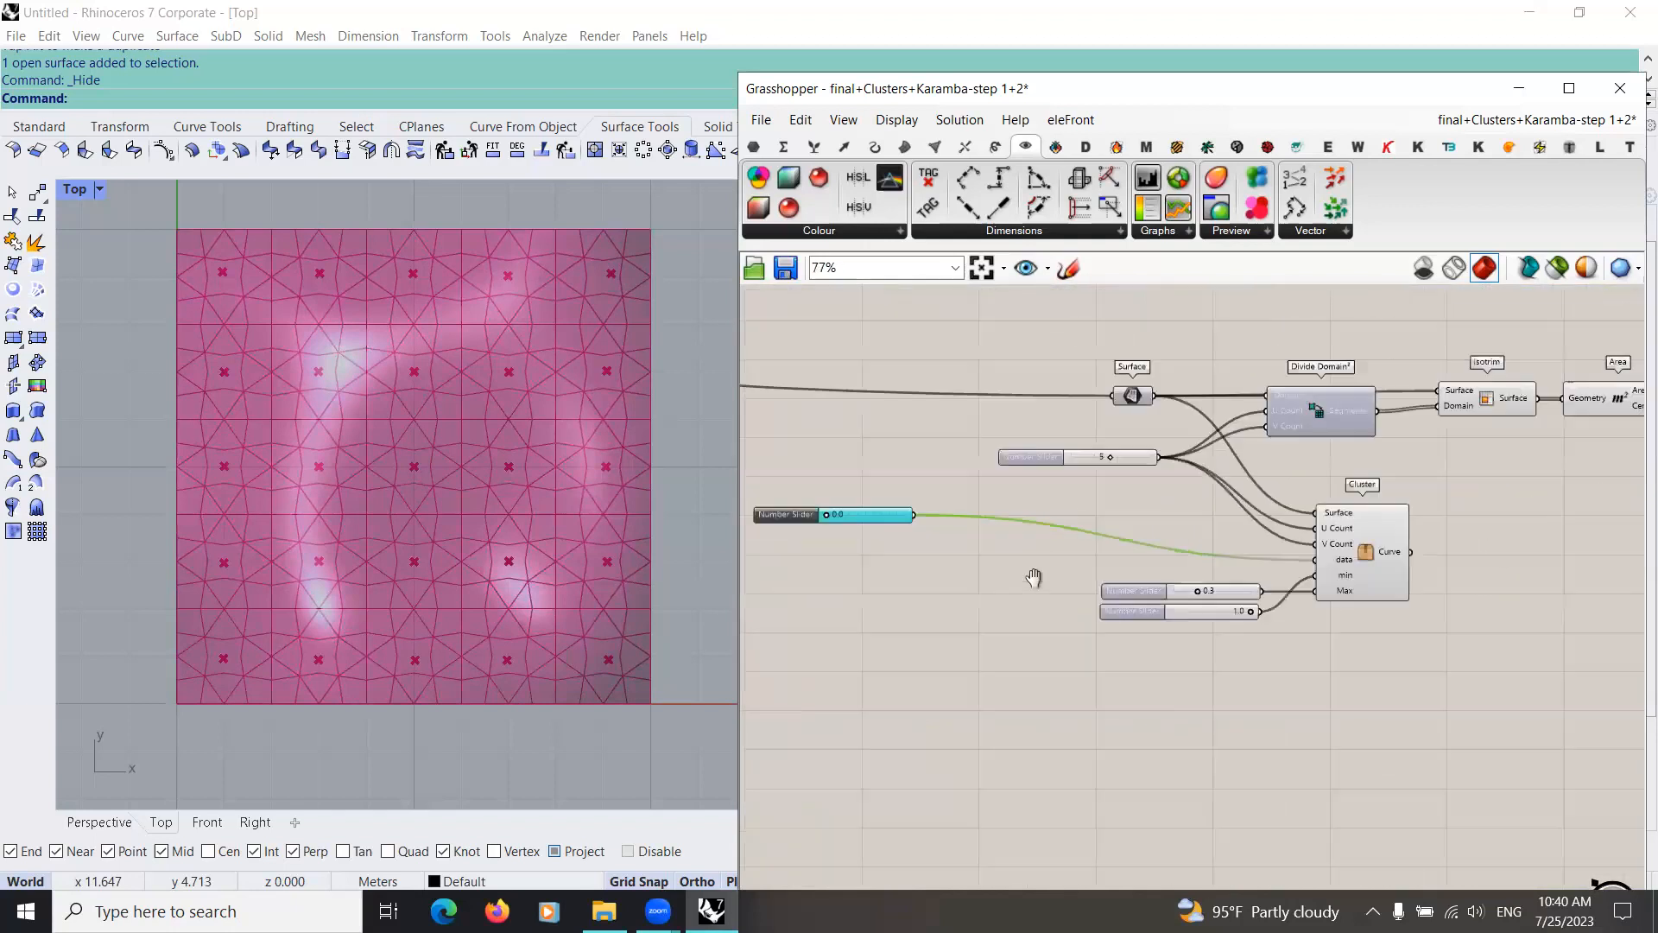
# Step: Look back through the whole definition to locate the Karamba groups that precede the Isotrim and Girih cluster part
pyautogui.moveTo(1195, 573); pyautogui.dragTo(955, 625, button='right')
pyautogui.scroll(7, 955, 625)
pyautogui.scroll(-4, 955, 625)
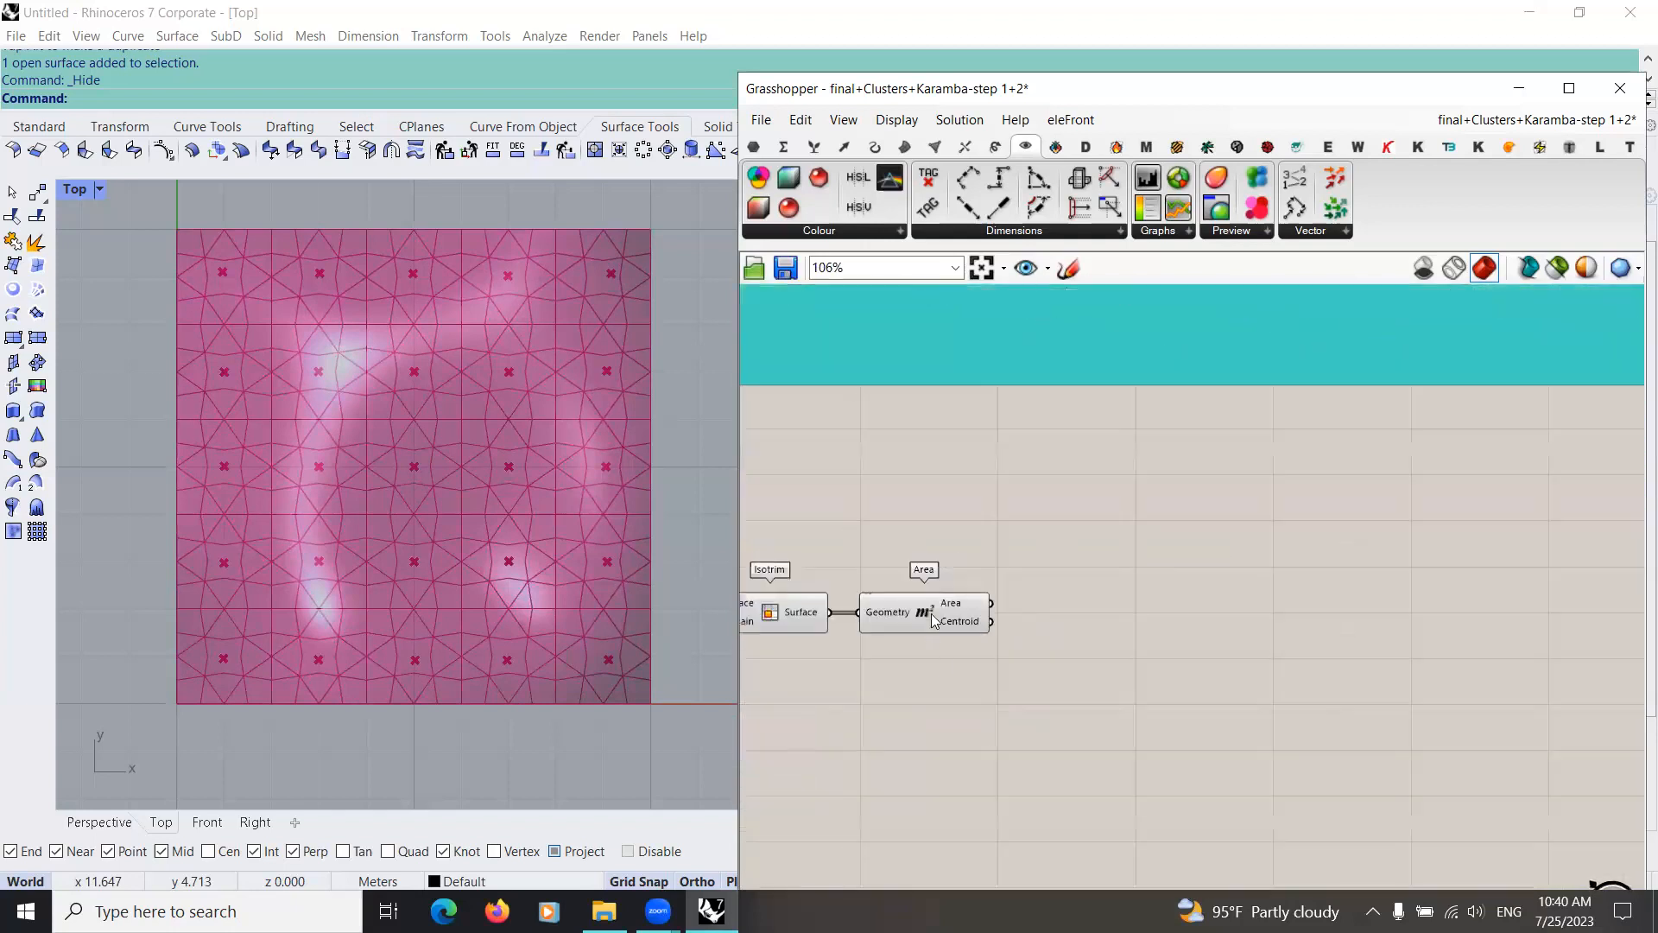
pyautogui.moveTo(1354, 476); pyautogui.dragTo(1036, 553, button='right')
pyautogui.scroll(-3, 1114, 511)
pyautogui.scroll(-3, 1179, 555)
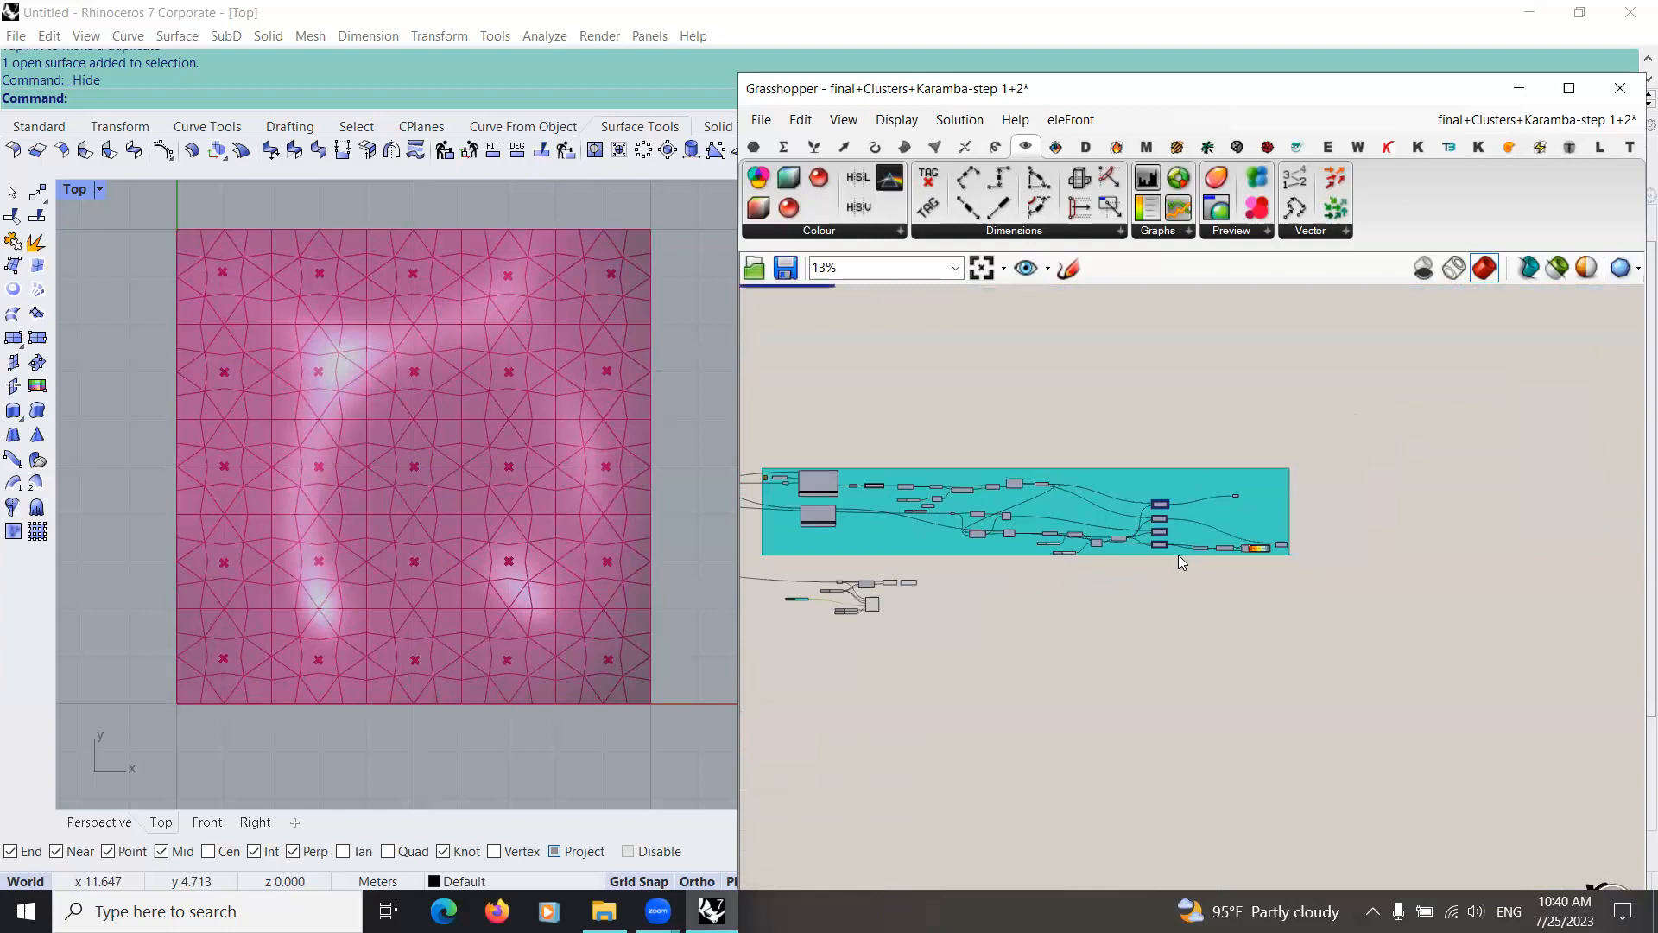
pyautogui.scroll(-1, 1179, 561)
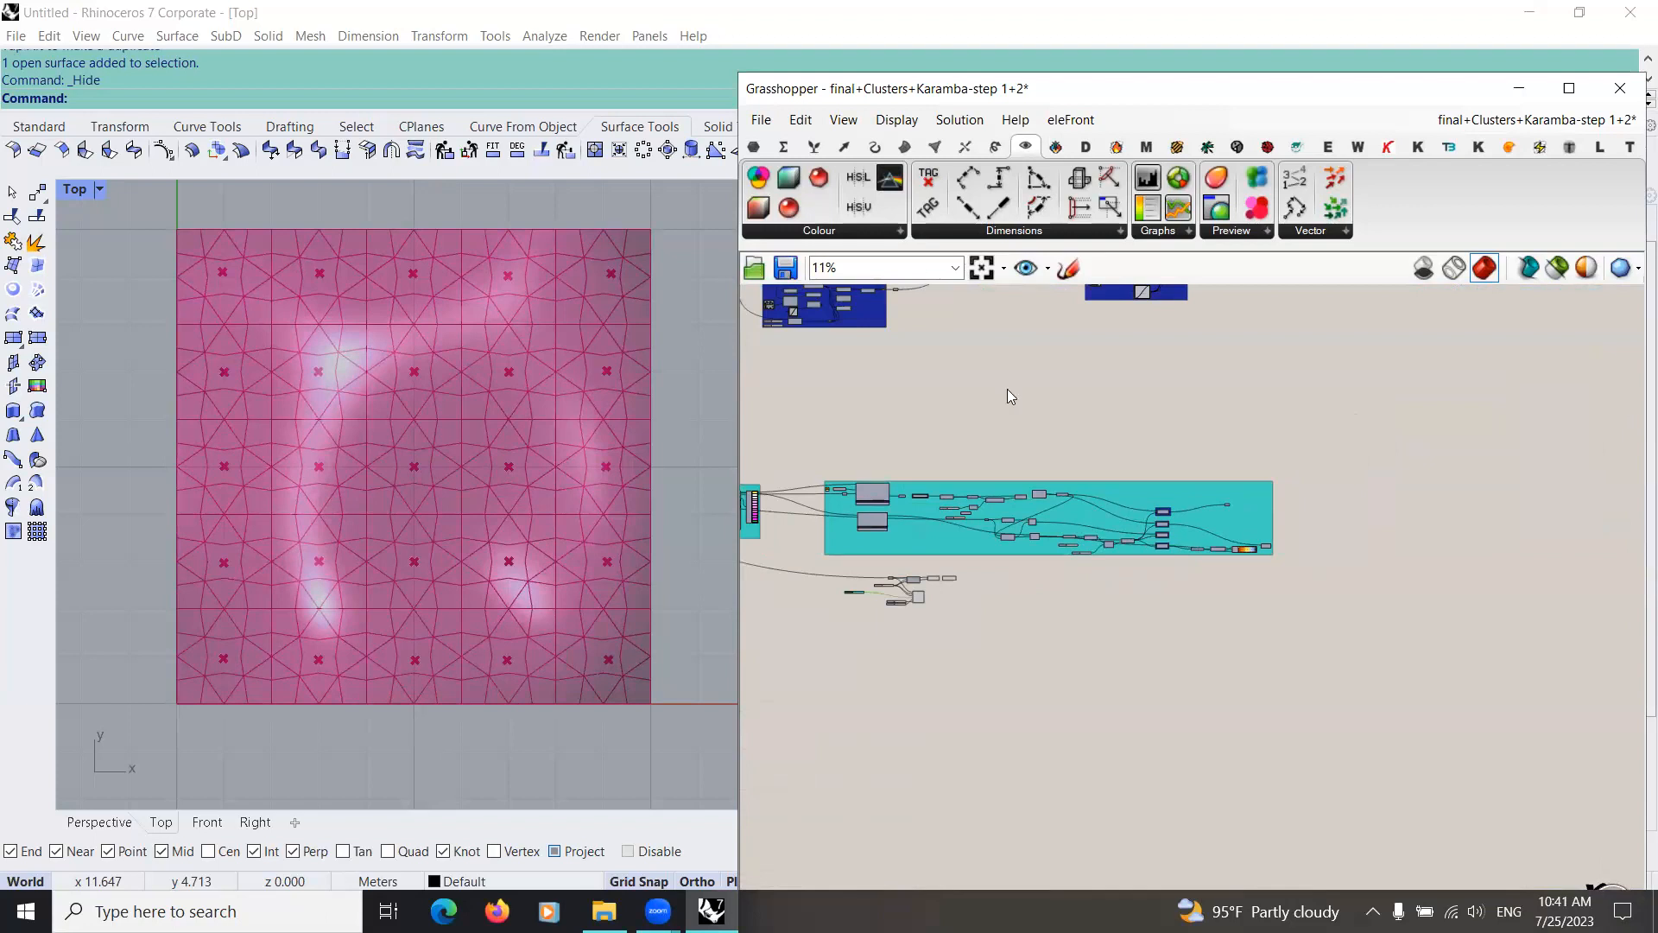
pyautogui.scroll(5, 969, 641)
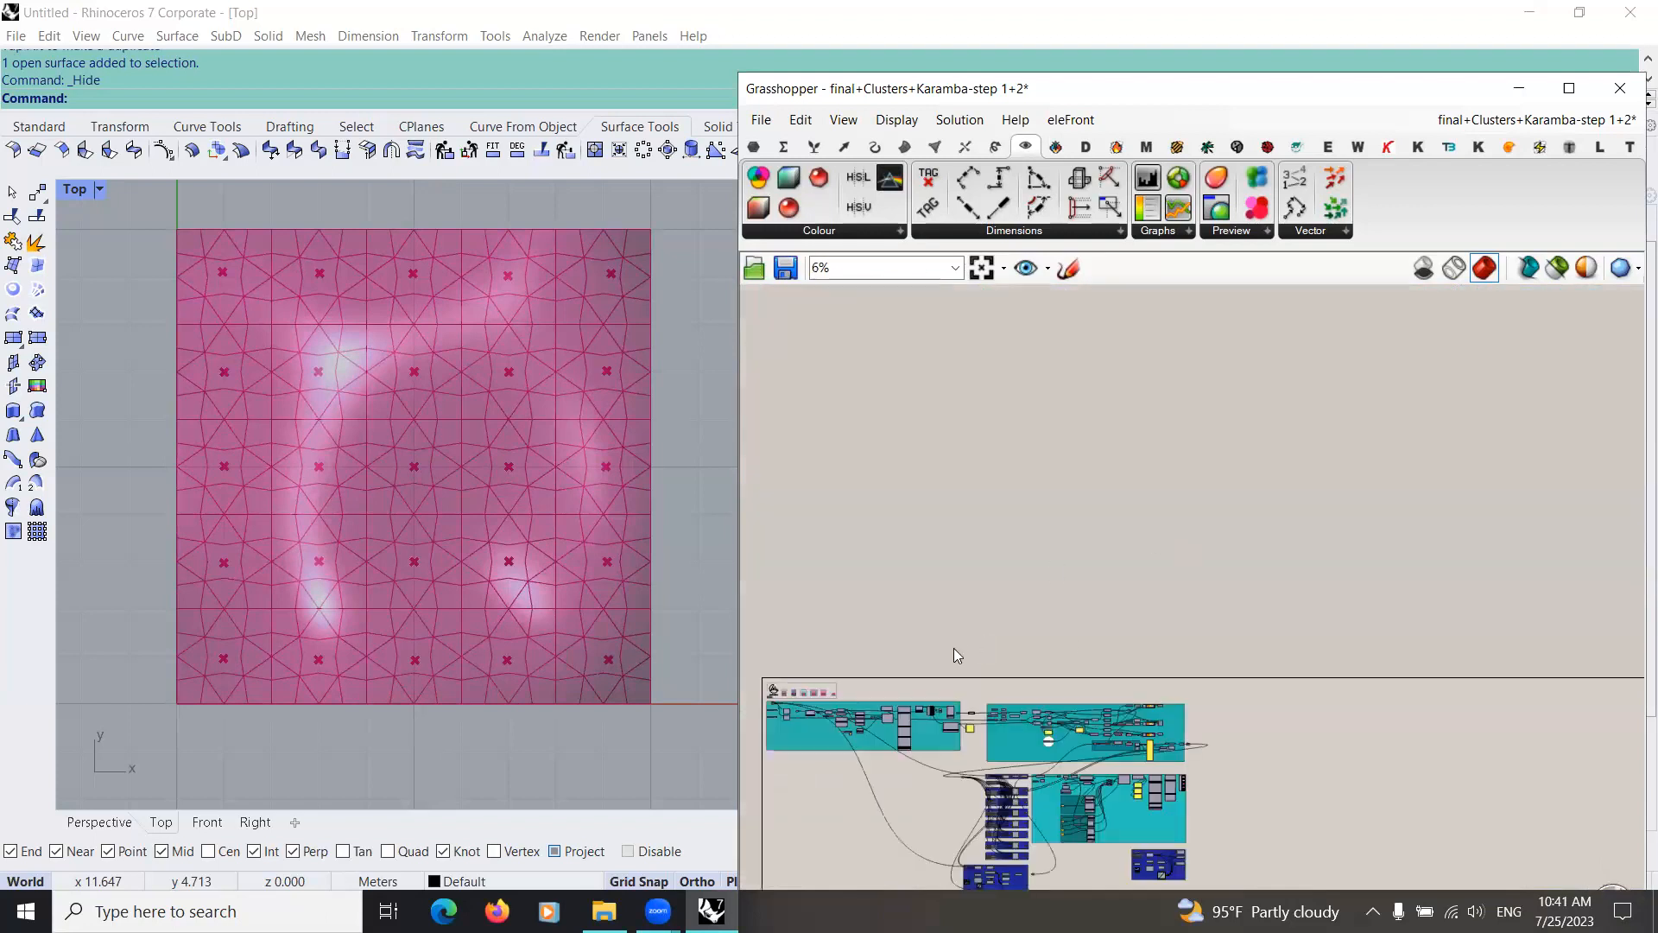
pyautogui.scroll(1, 993, 645)
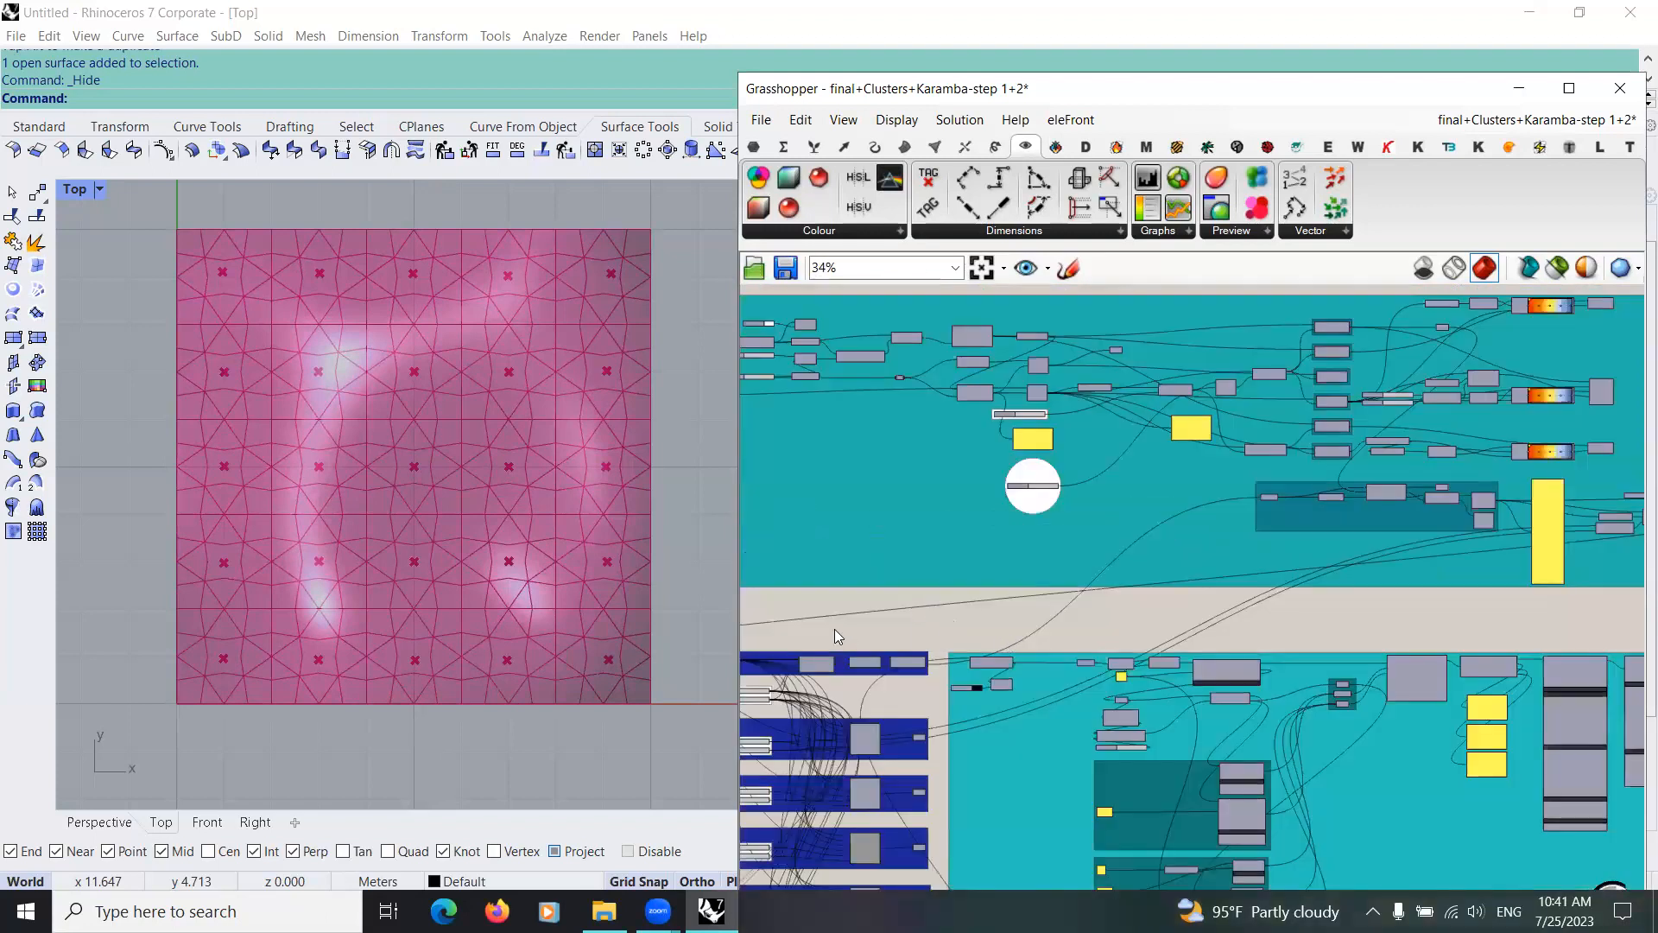
pyautogui.scroll(6, 839, 637)
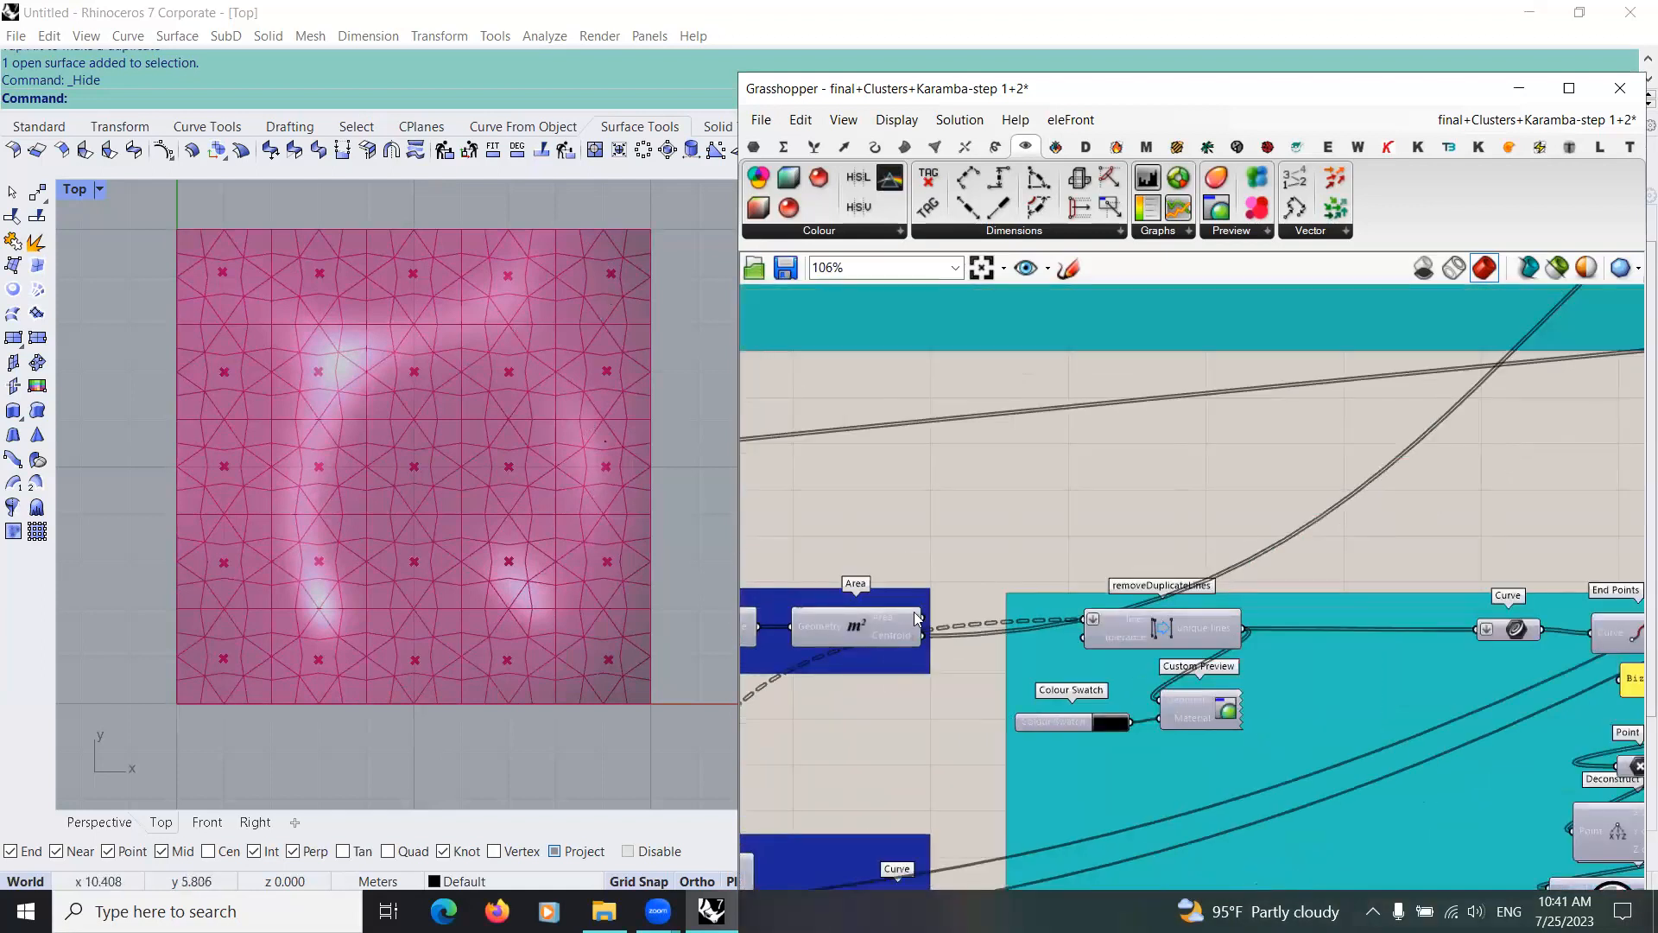
pyautogui.scroll(-6, 839, 635)
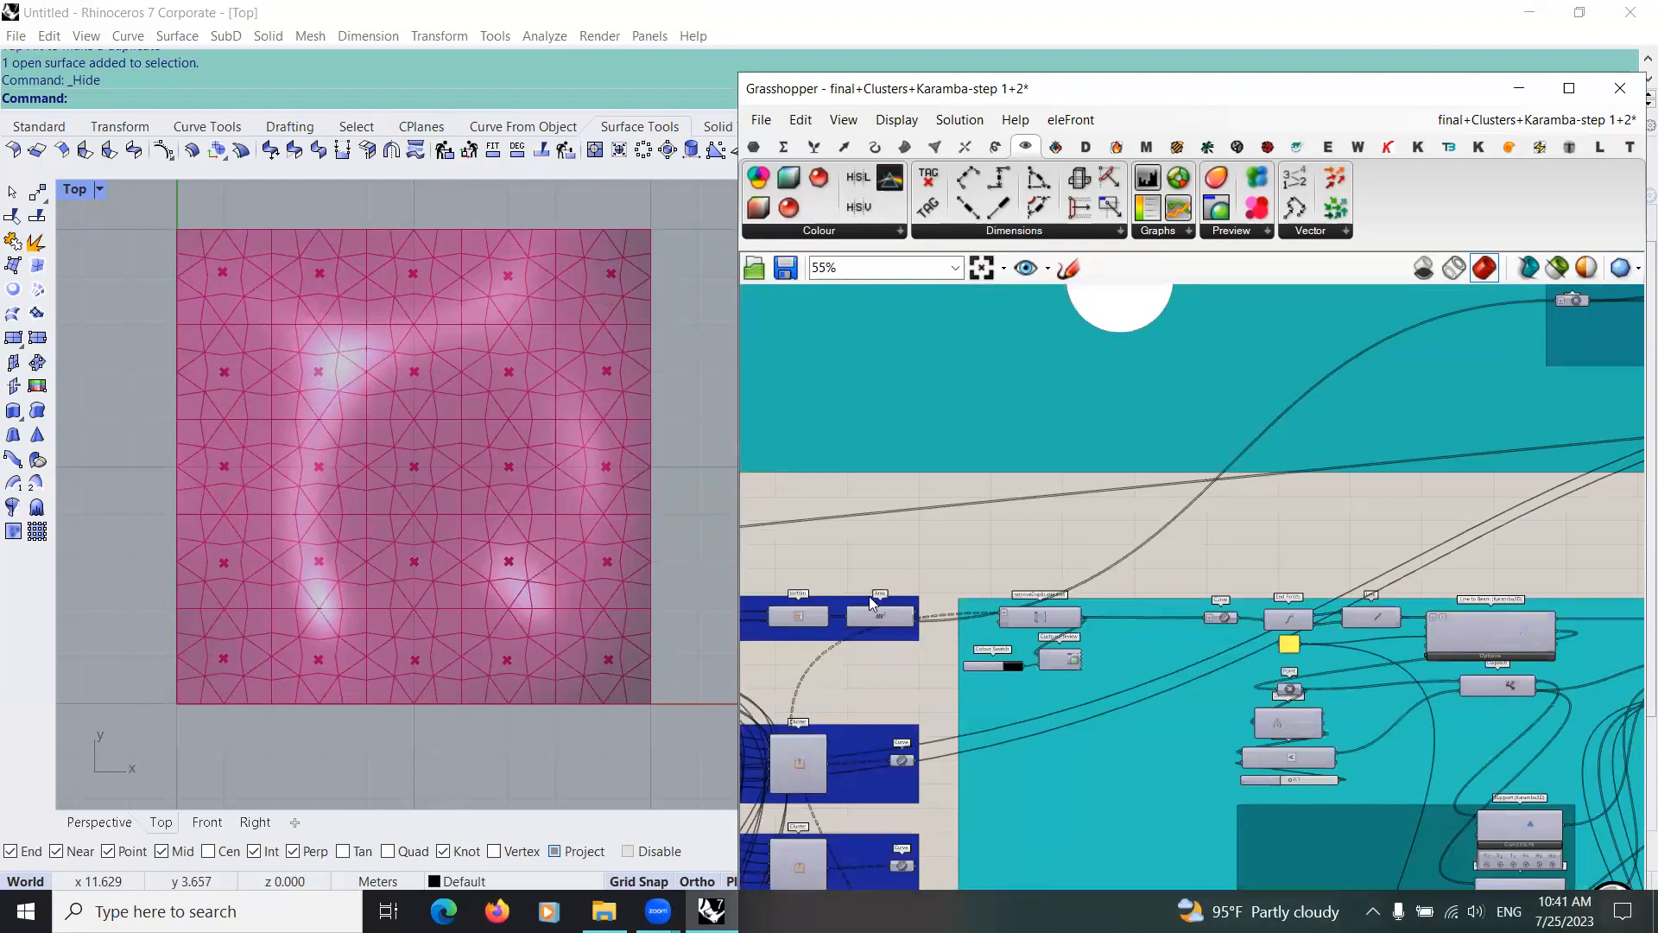
# Step: Examine the Closest Points group, following how Point, List Length, the sort and List Item components are wired together
pyautogui.scroll(8, 791, 564)
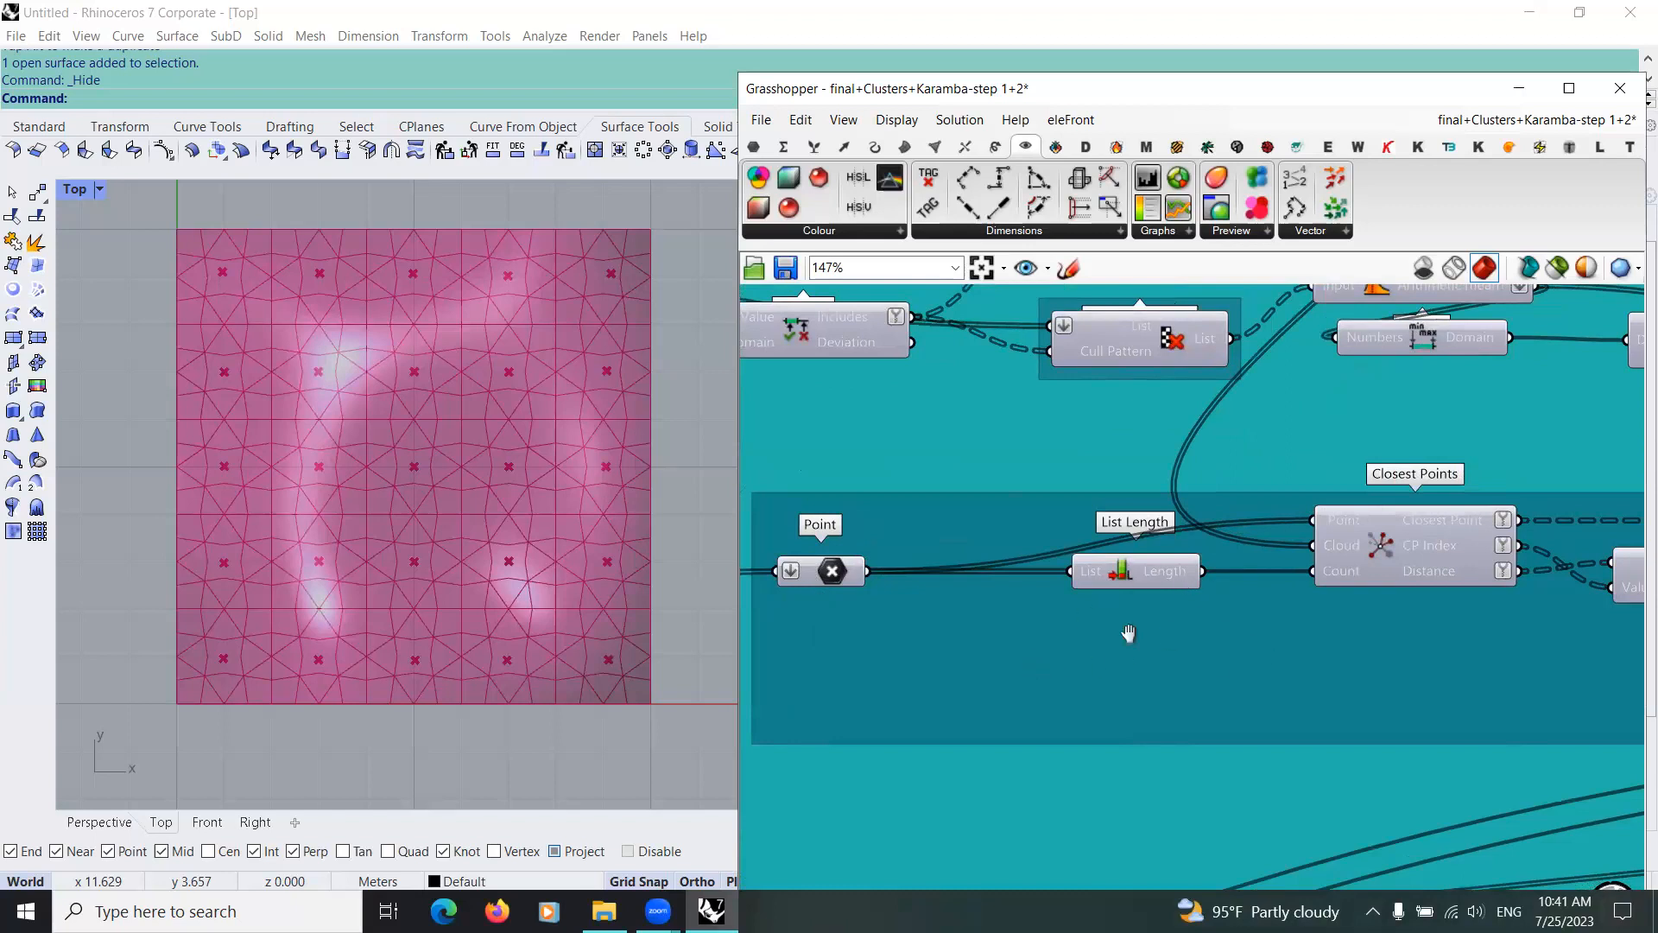
pyautogui.scroll(-3, 1157, 611)
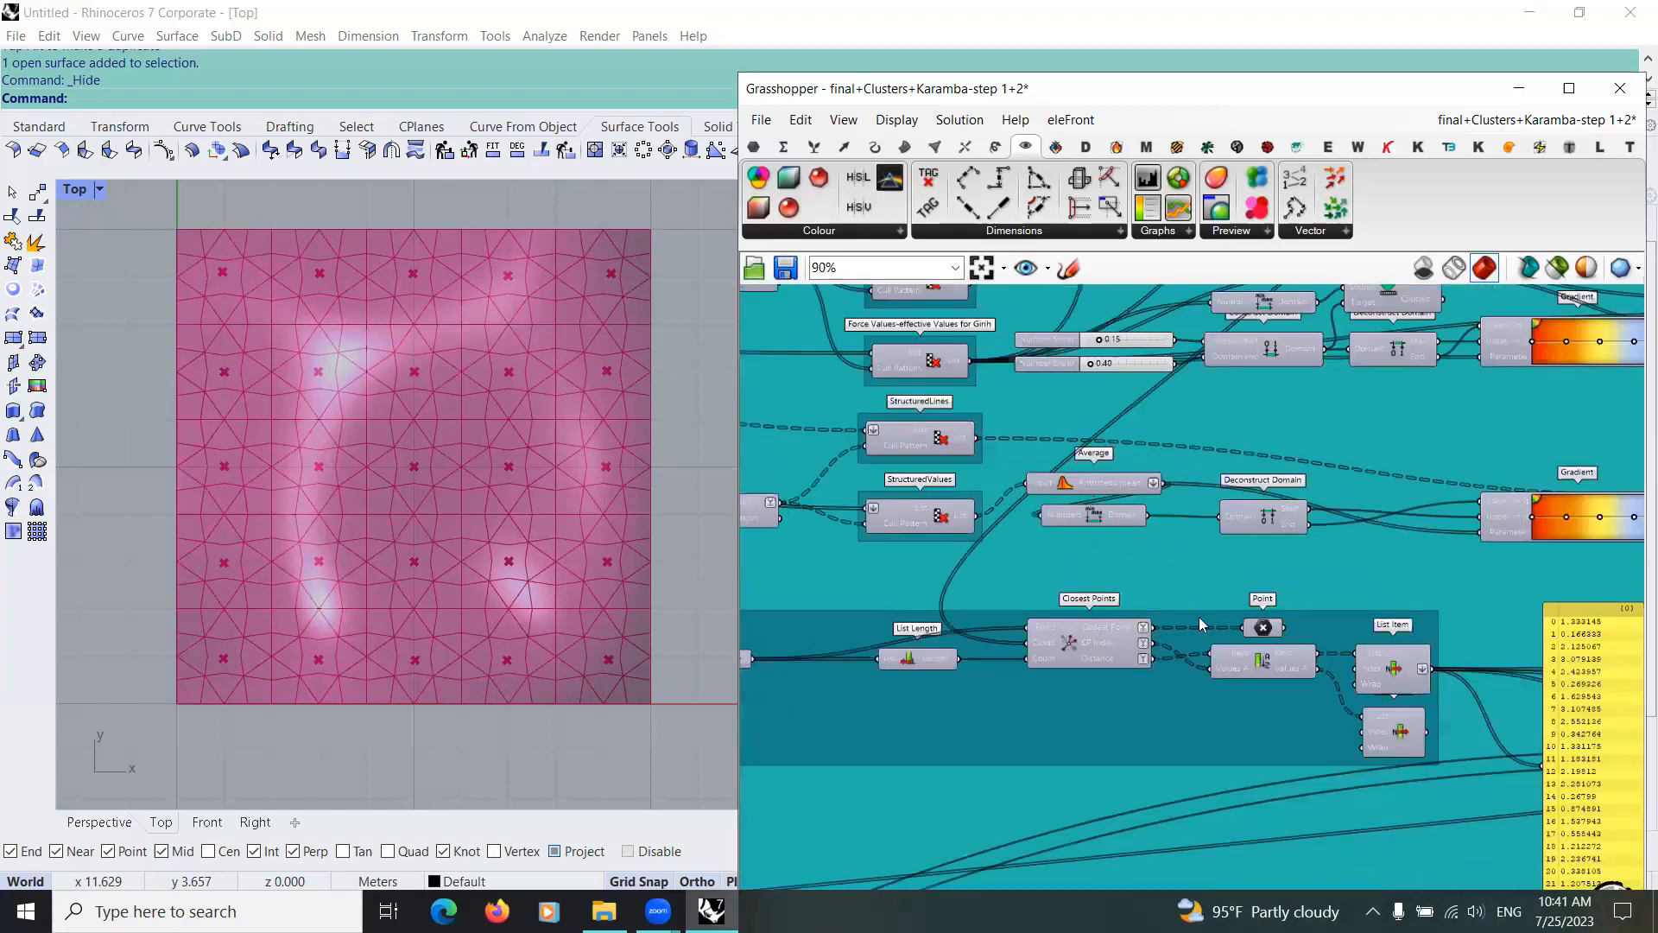
pyautogui.scroll(4, 1221, 624)
pyautogui.moveTo(926, 603); pyautogui.dragTo(1033, 710, button='right')
pyautogui.scroll(-1, 1033, 710)
pyautogui.scroll(-3, 1050, 471)
pyautogui.moveTo(1008, 568); pyautogui.dragTo(909, 657, button='right')
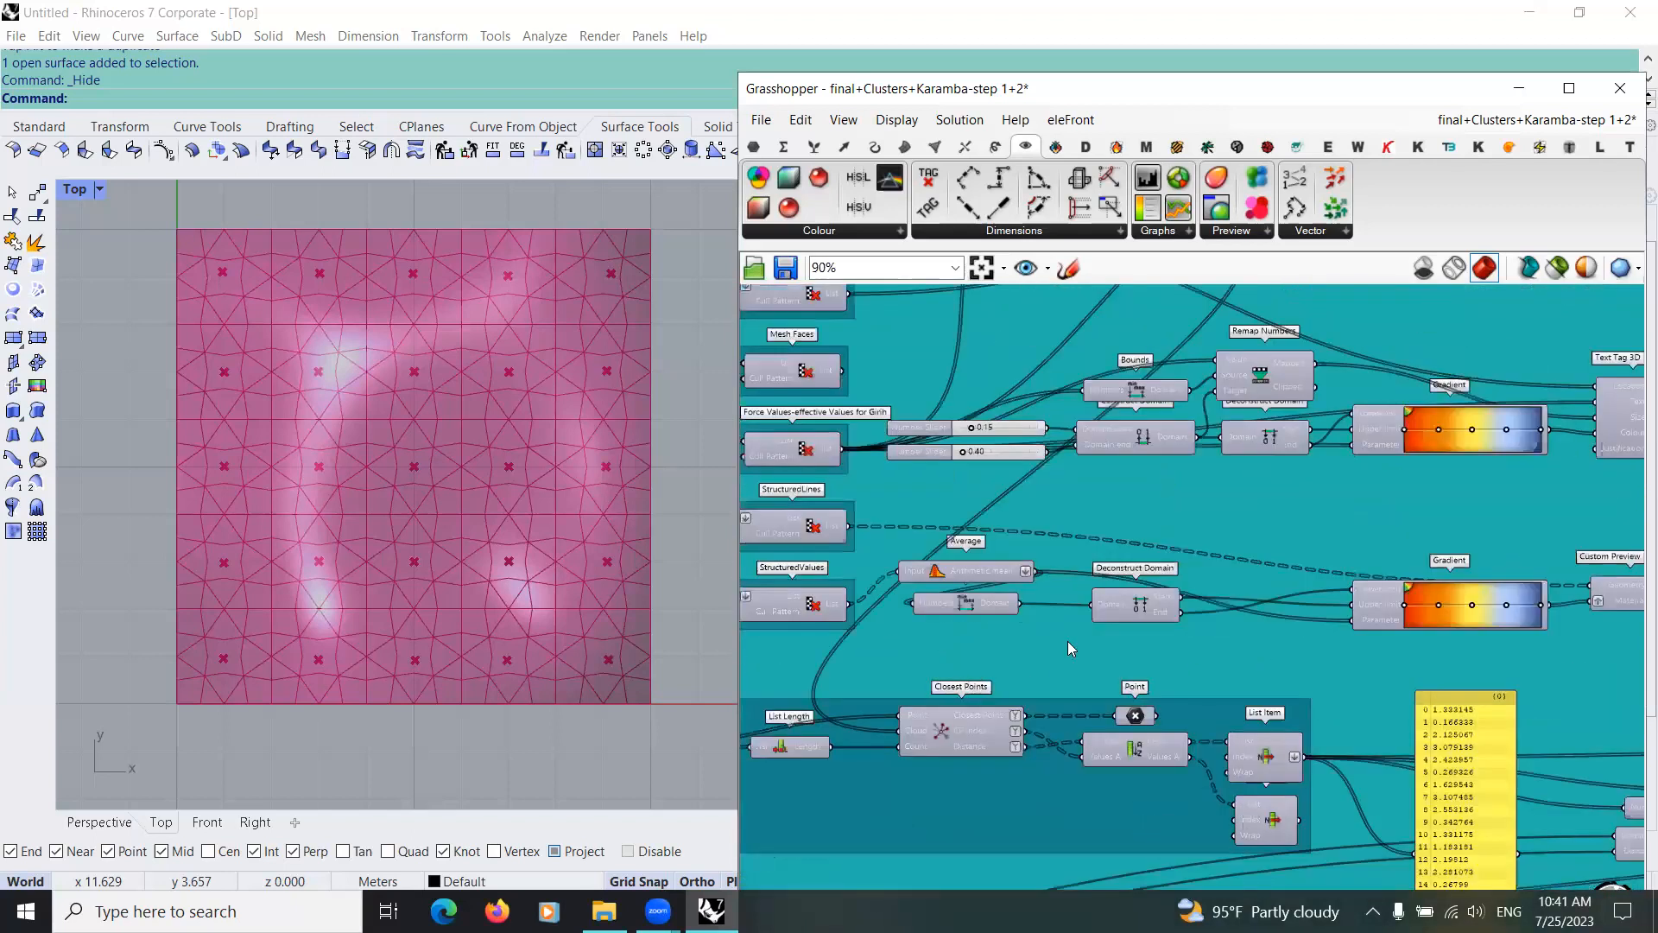
pyautogui.scroll(1, 1193, 667)
pyautogui.scroll(2, 1174, 604)
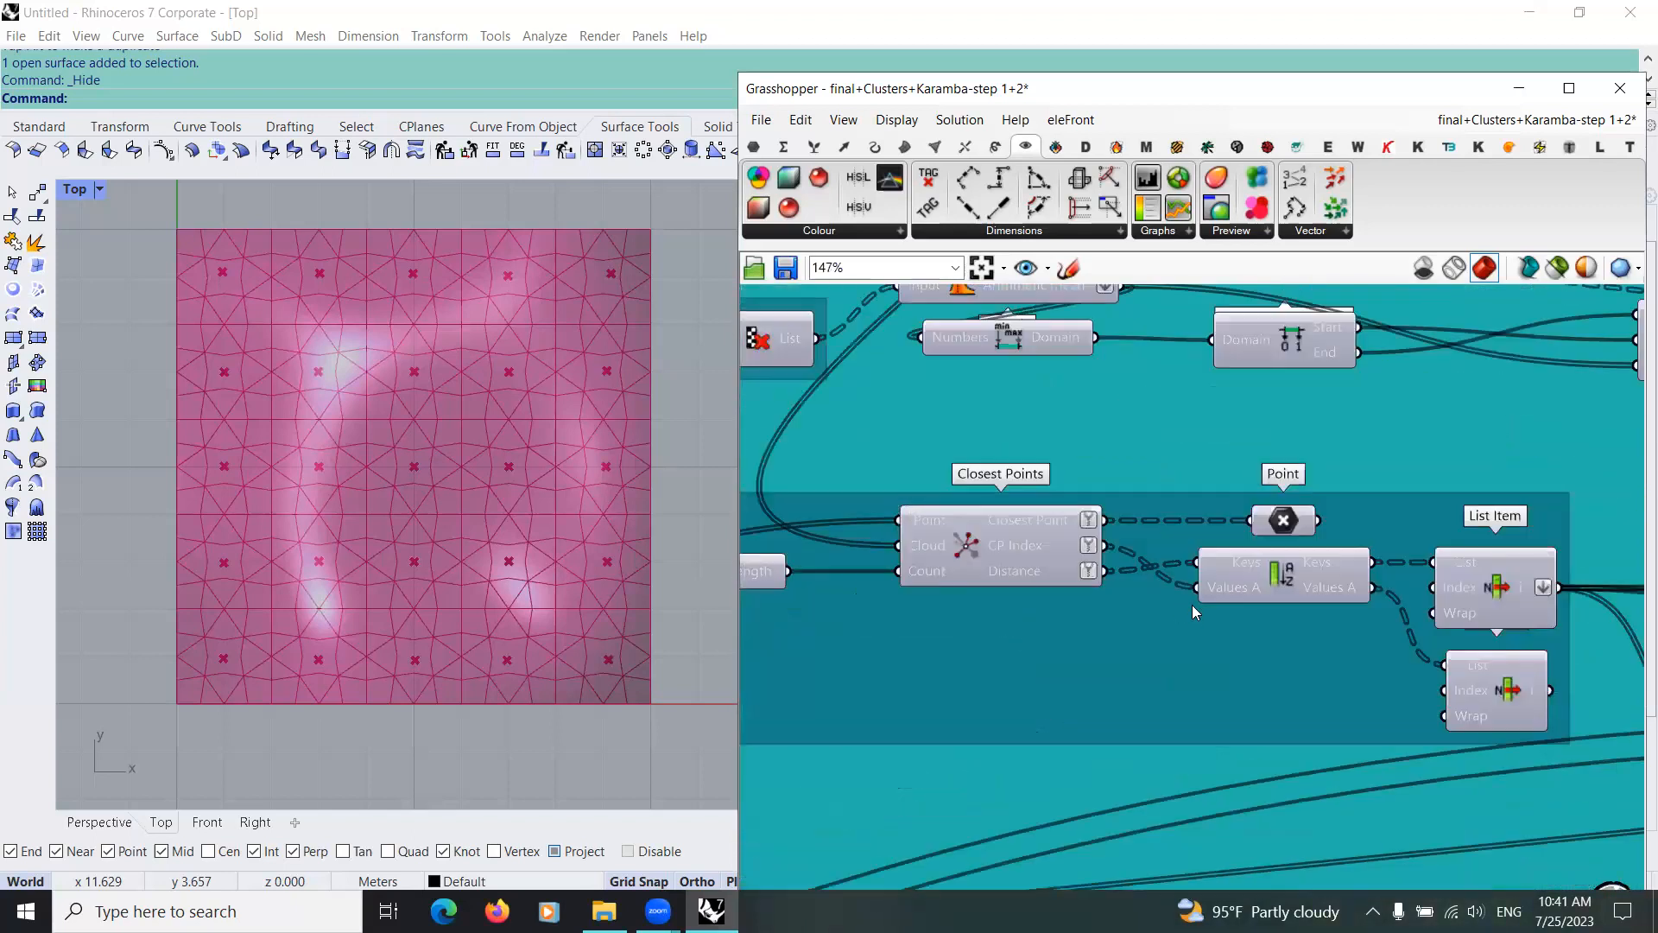
pyautogui.moveTo(882, 608); pyautogui.dragTo(1080, 645, button='right')
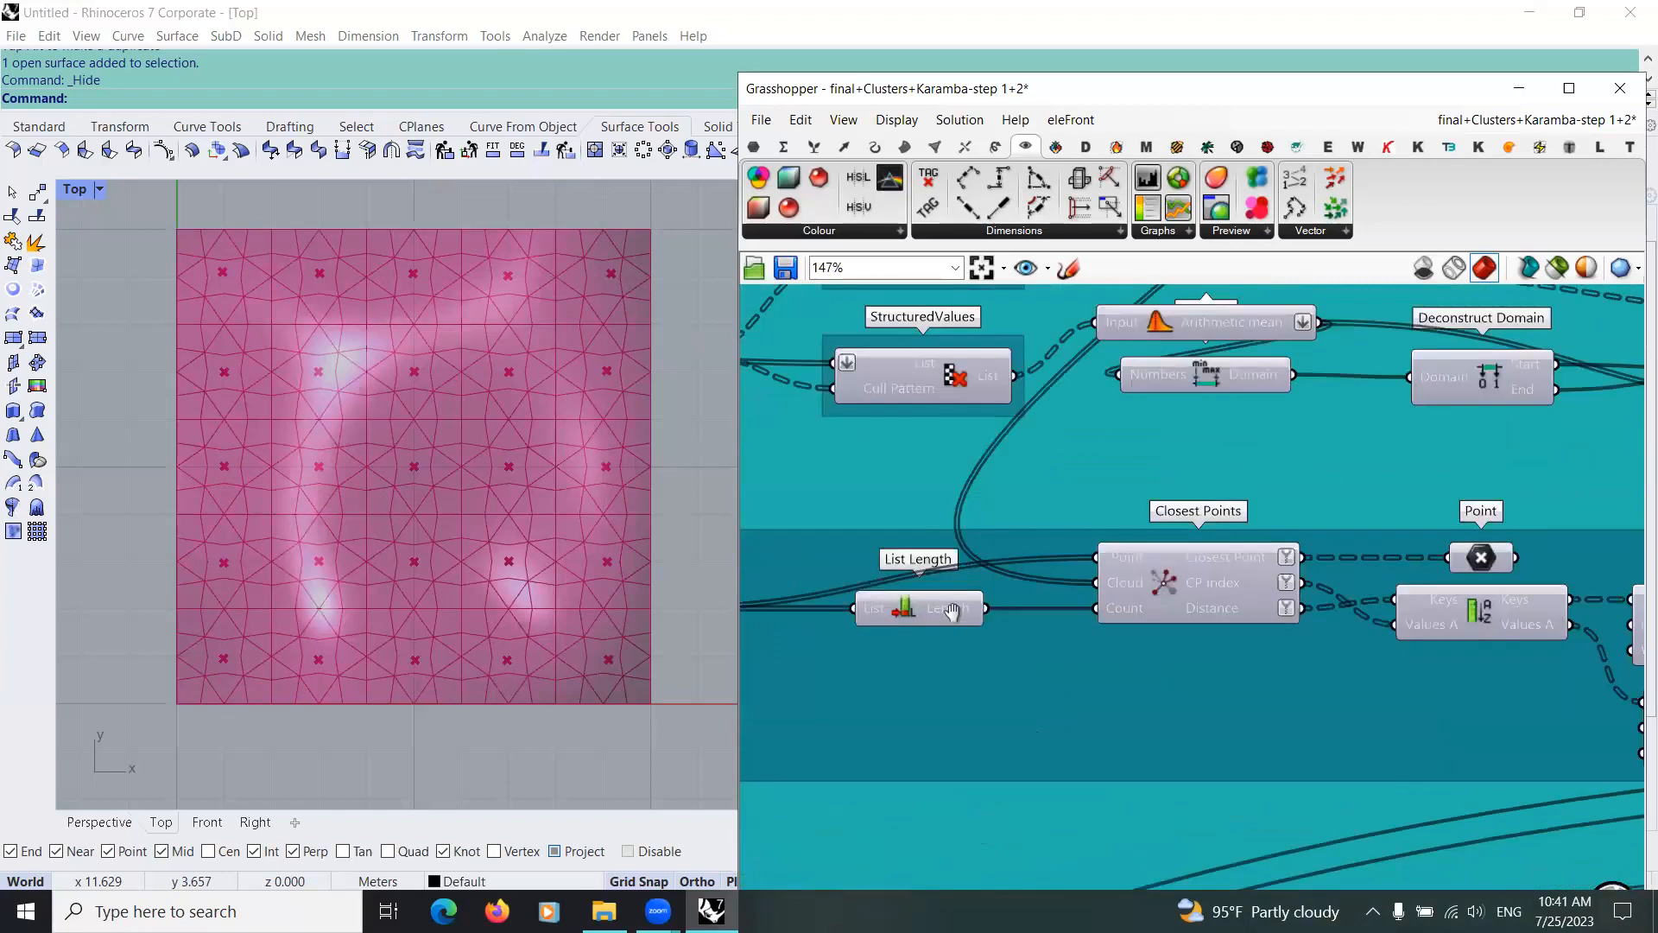
pyautogui.scroll(-2, 1194, 644)
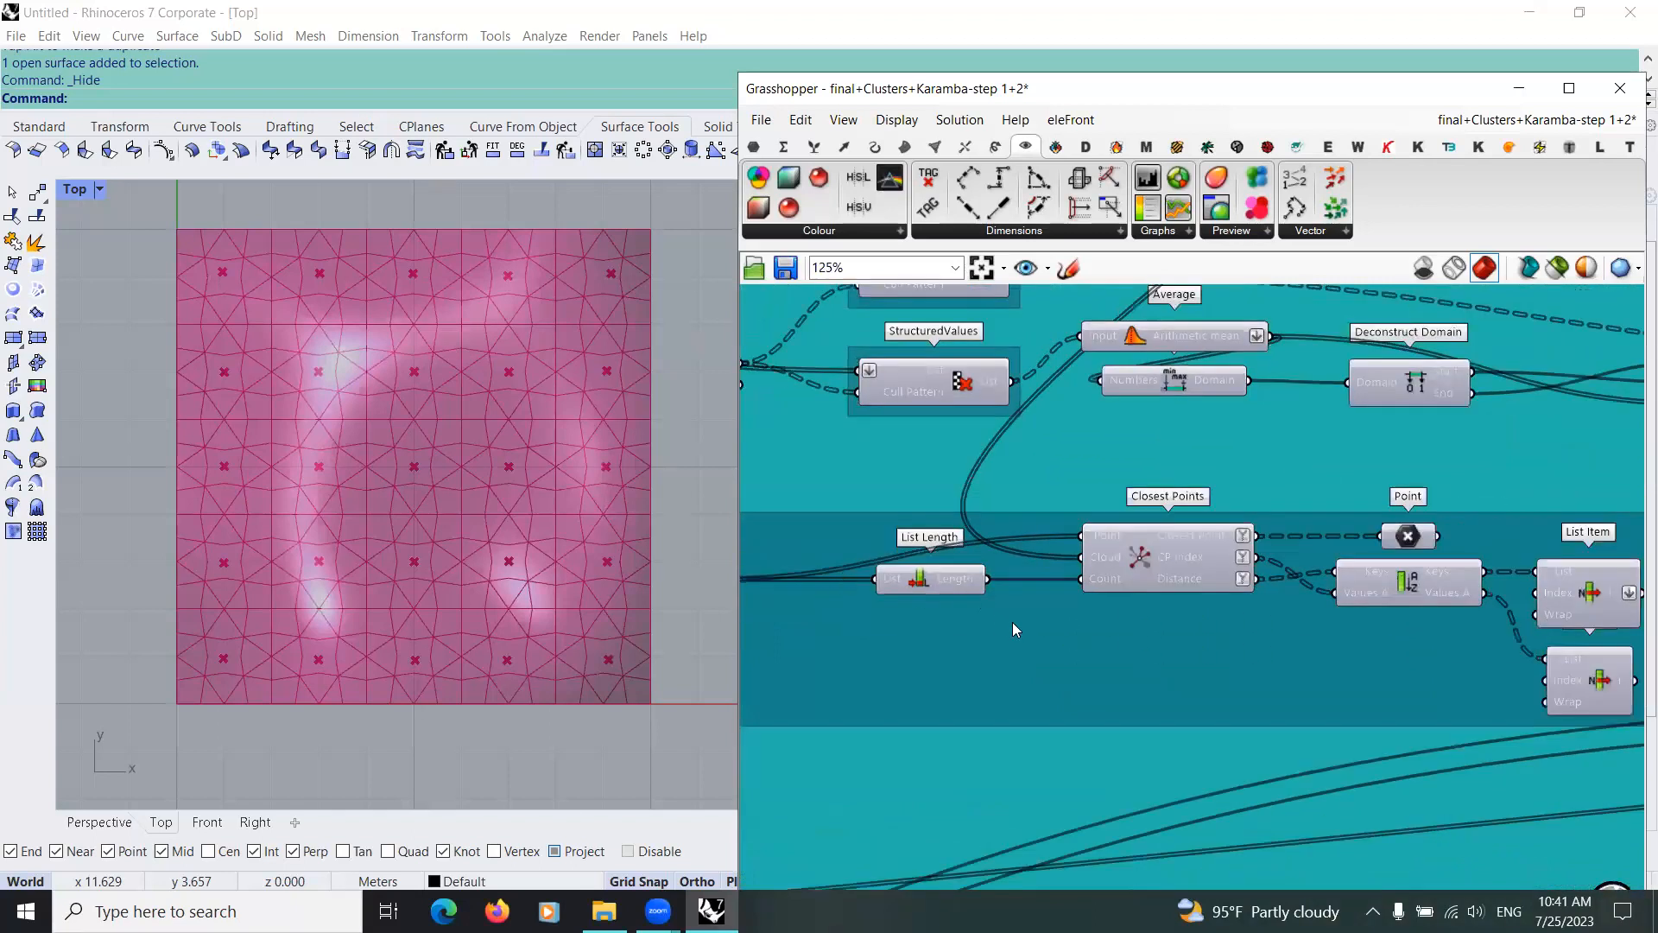
pyautogui.scroll(-2, 1193, 657)
pyautogui.moveTo(999, 647); pyautogui.dragTo(1323, 709, button='right')
pyautogui.scroll(1, 981, 673)
pyautogui.moveTo(1144, 658); pyautogui.dragTo(1147, 660, button='right')
pyautogui.moveTo(1307, 583); pyautogui.dragTo(1169, 572, button='right')
pyautogui.scroll(4, 1169, 572)
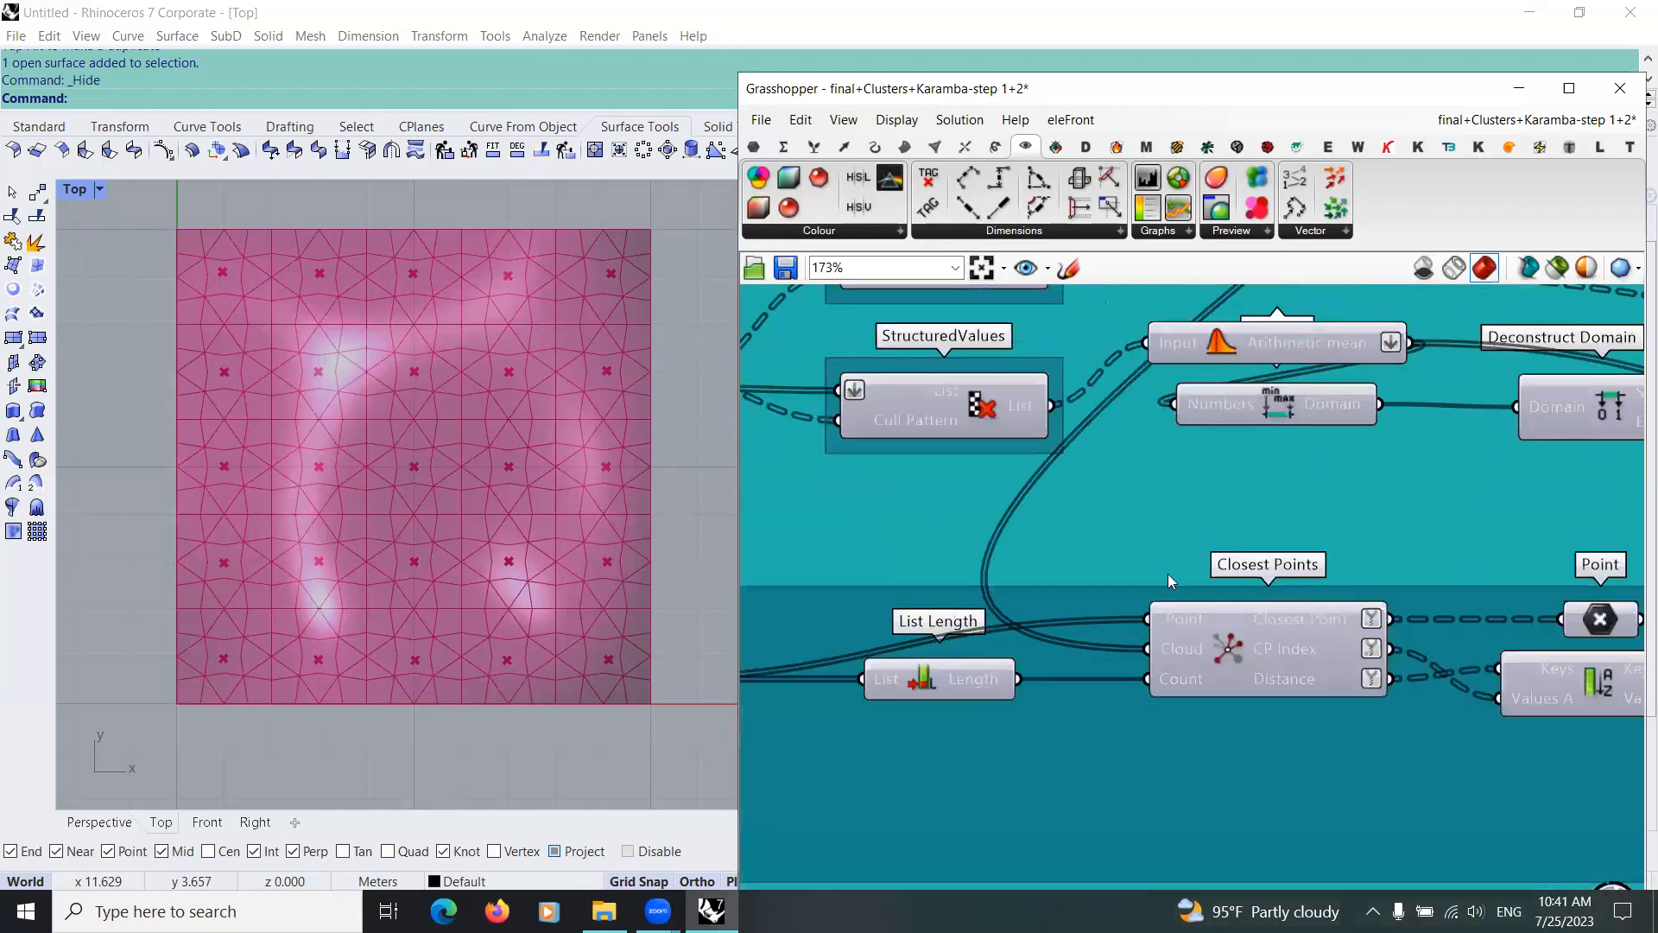
# Step: Trace the Cloud input of Closest Points back to its source Point parameter and select it to highlight its points in the model
pyautogui.scroll(-3, 1169, 571)
pyautogui.moveTo(850, 660); pyautogui.dragTo(929, 670, button='right')
pyautogui.scroll(-3, 948, 532)
pyautogui.moveTo(1332, 320); pyautogui.dragTo(1151, 480, button='right')
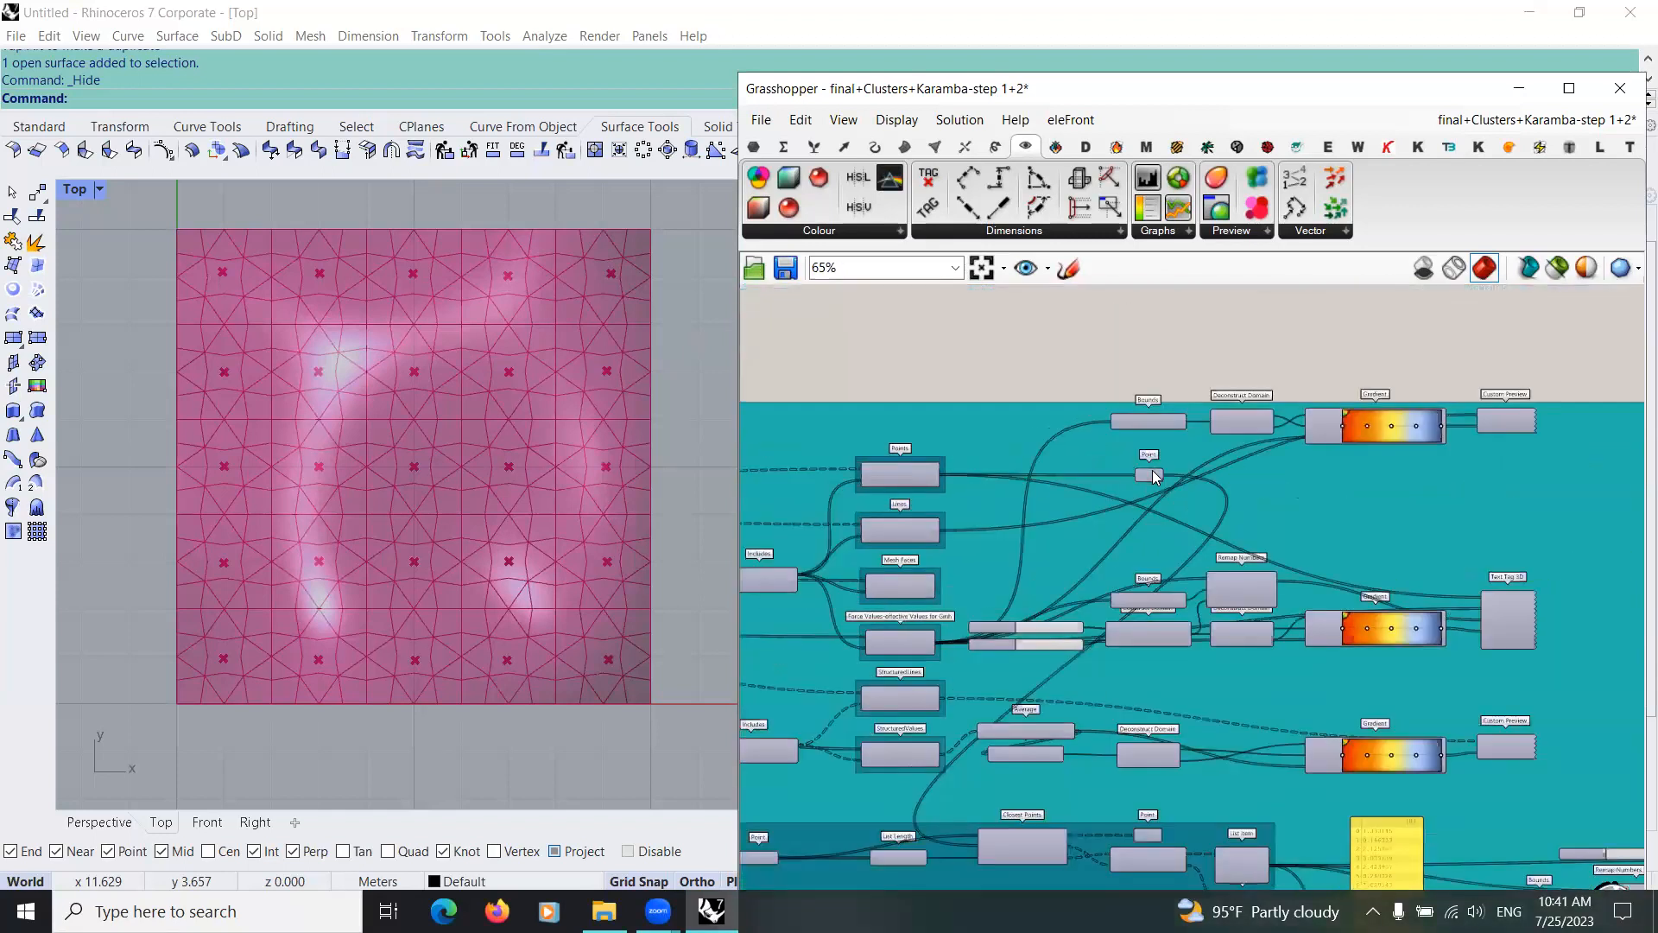
pyautogui.scroll(4, 1149, 472)
pyautogui.middleClick(1148, 474)
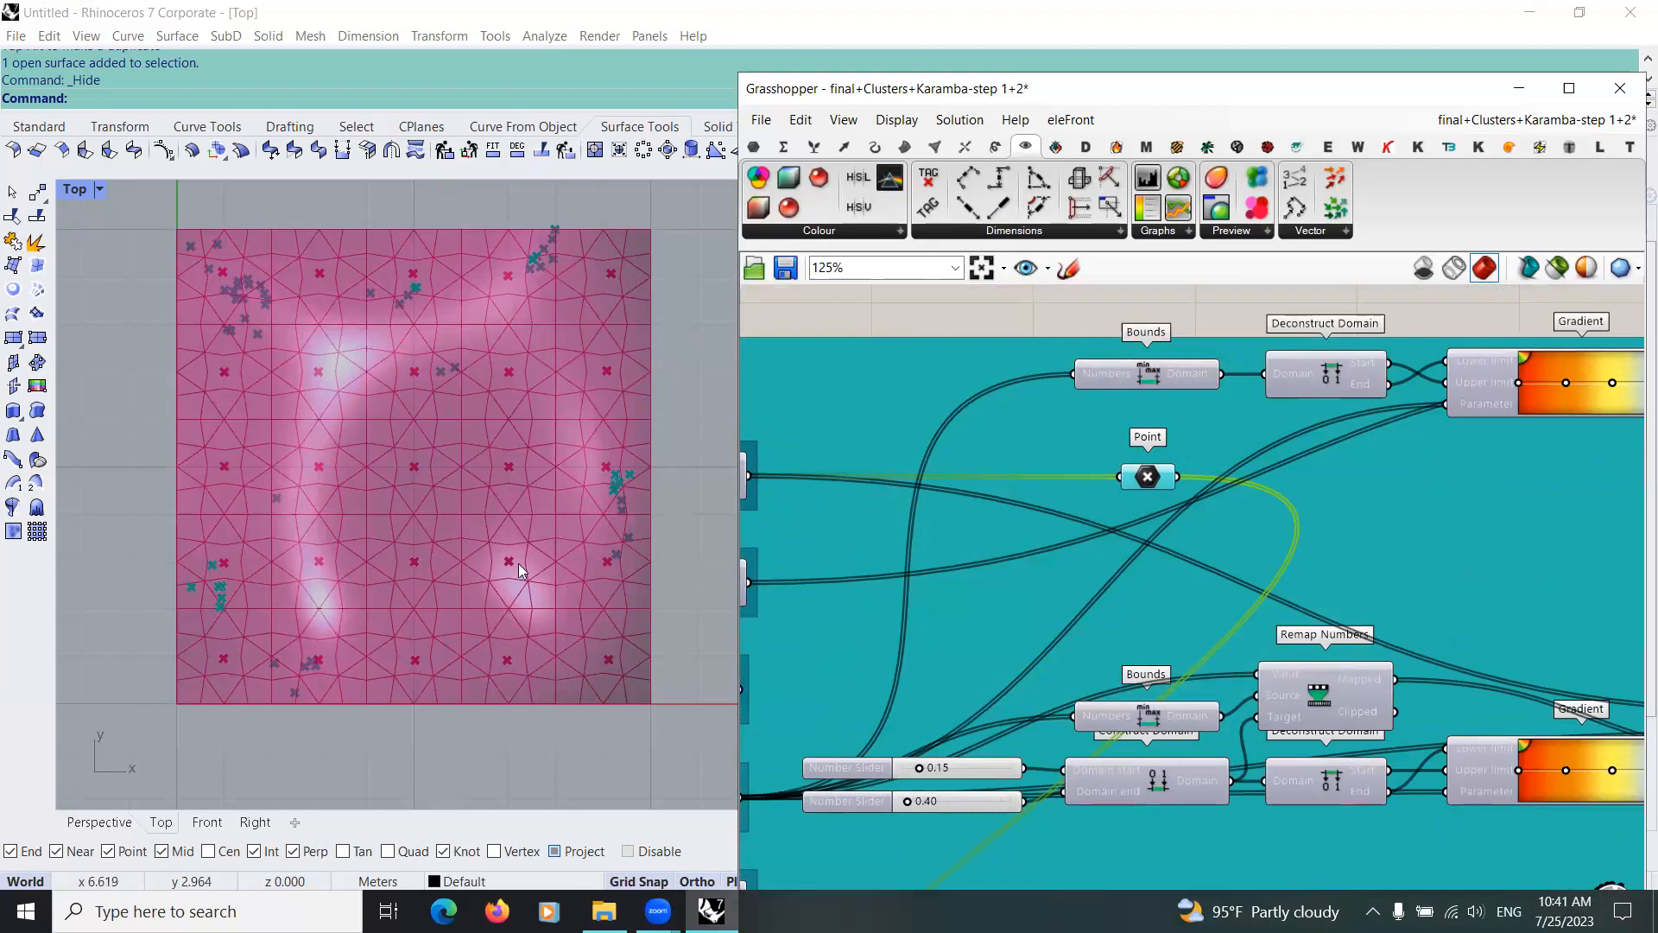
# Step: Add a Param Viewer above the colour gradient group, connect the Point parameter to it, and inspect the data structure
pyautogui.scroll(-3, 1091, 592)
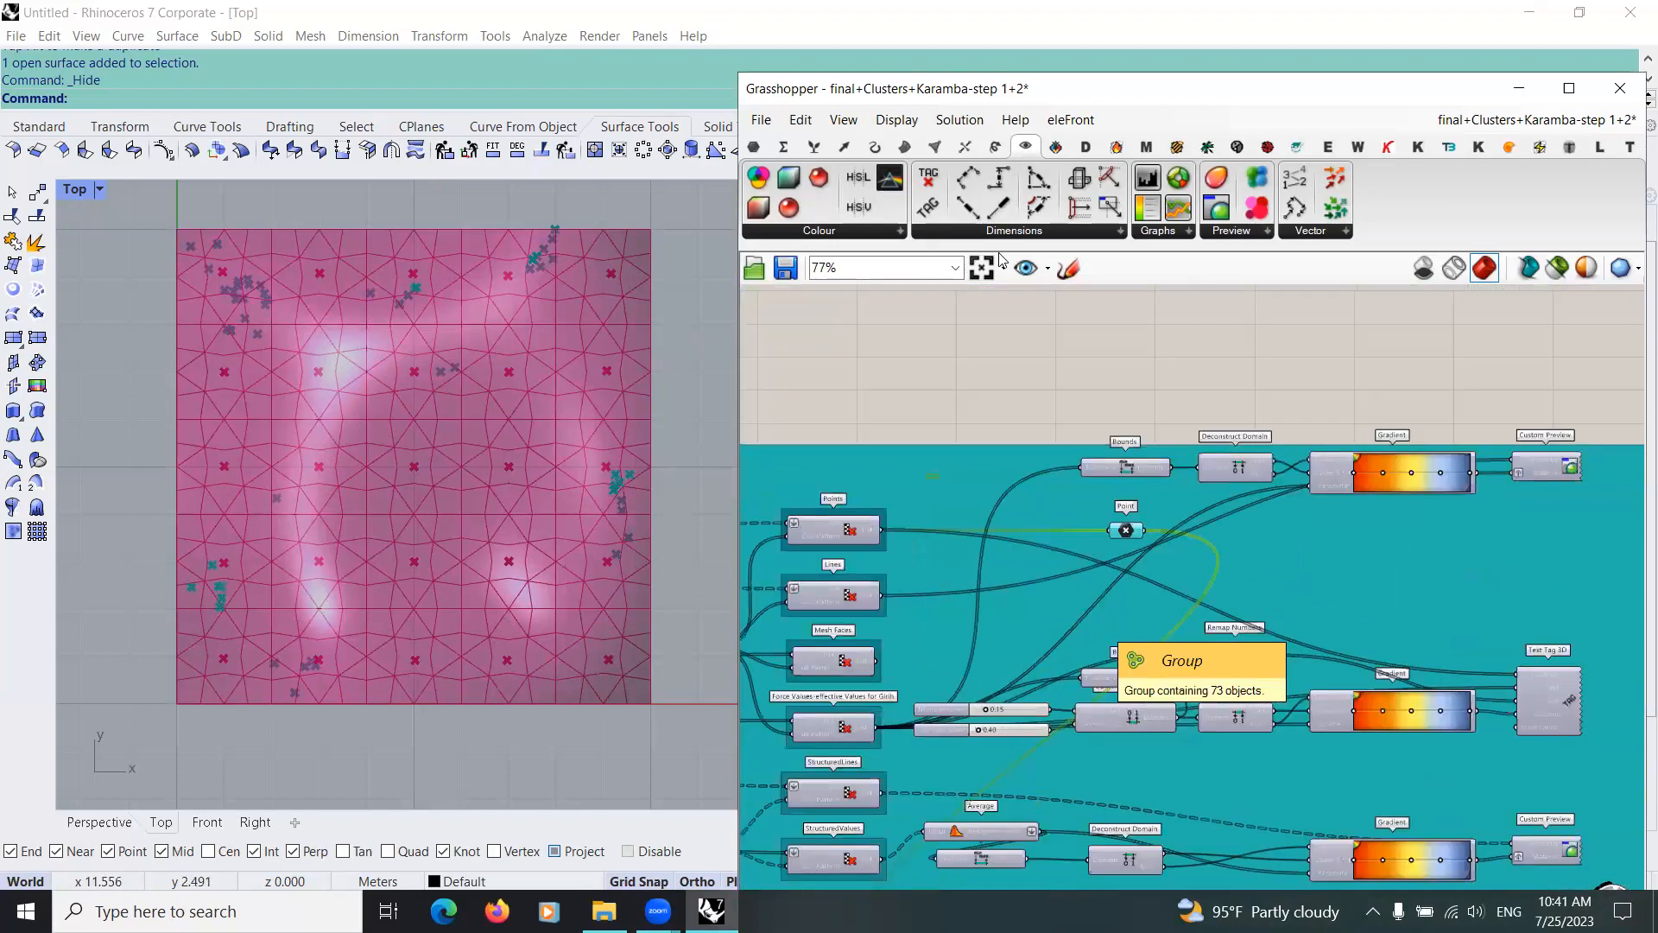
pyautogui.click(785, 148)
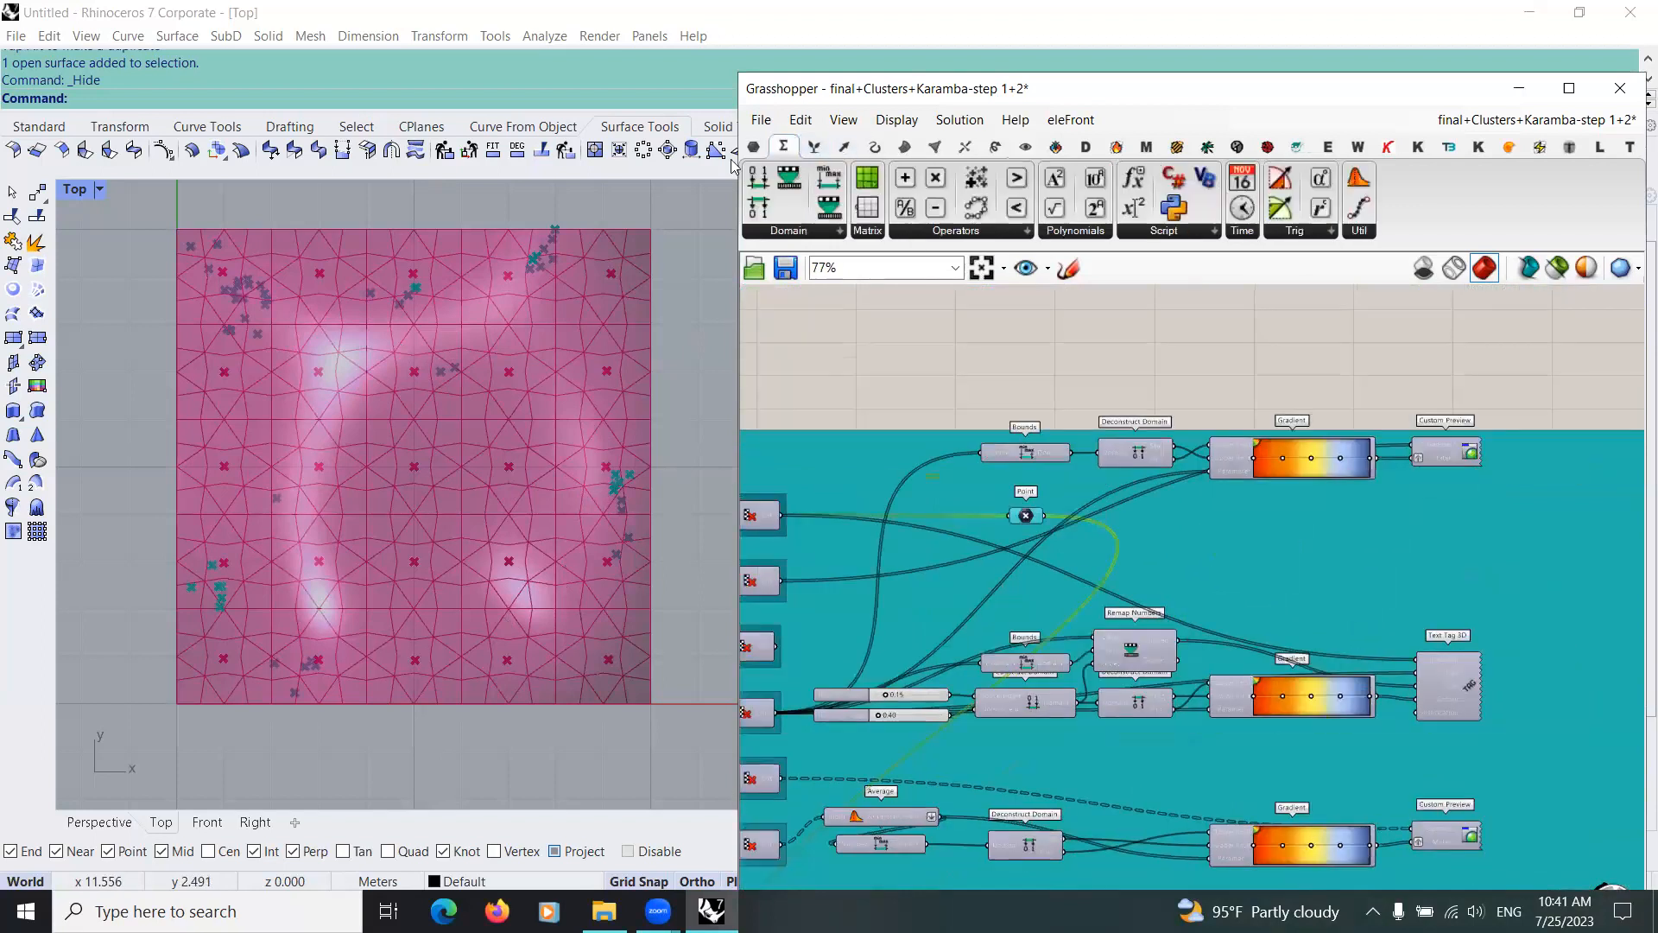
pyautogui.click(748, 149)
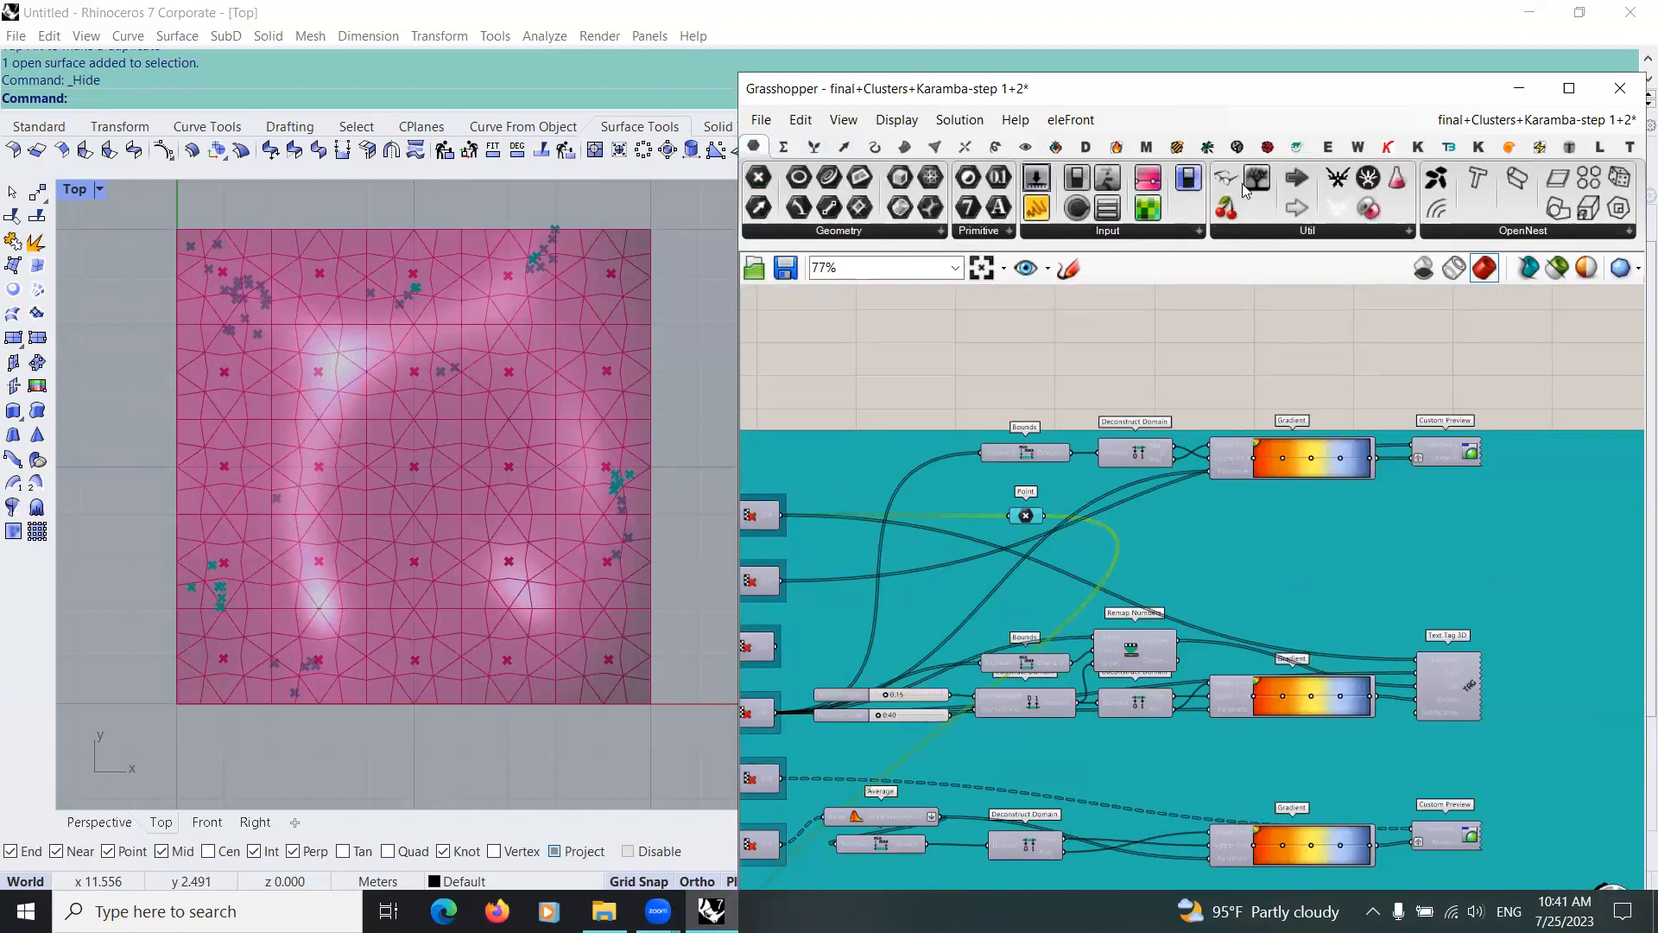
pyautogui.moveTo(1256, 179); pyautogui.dragTo(1245, 322)
pyautogui.moveTo(1050, 517); pyautogui.dragTo(1178, 322)
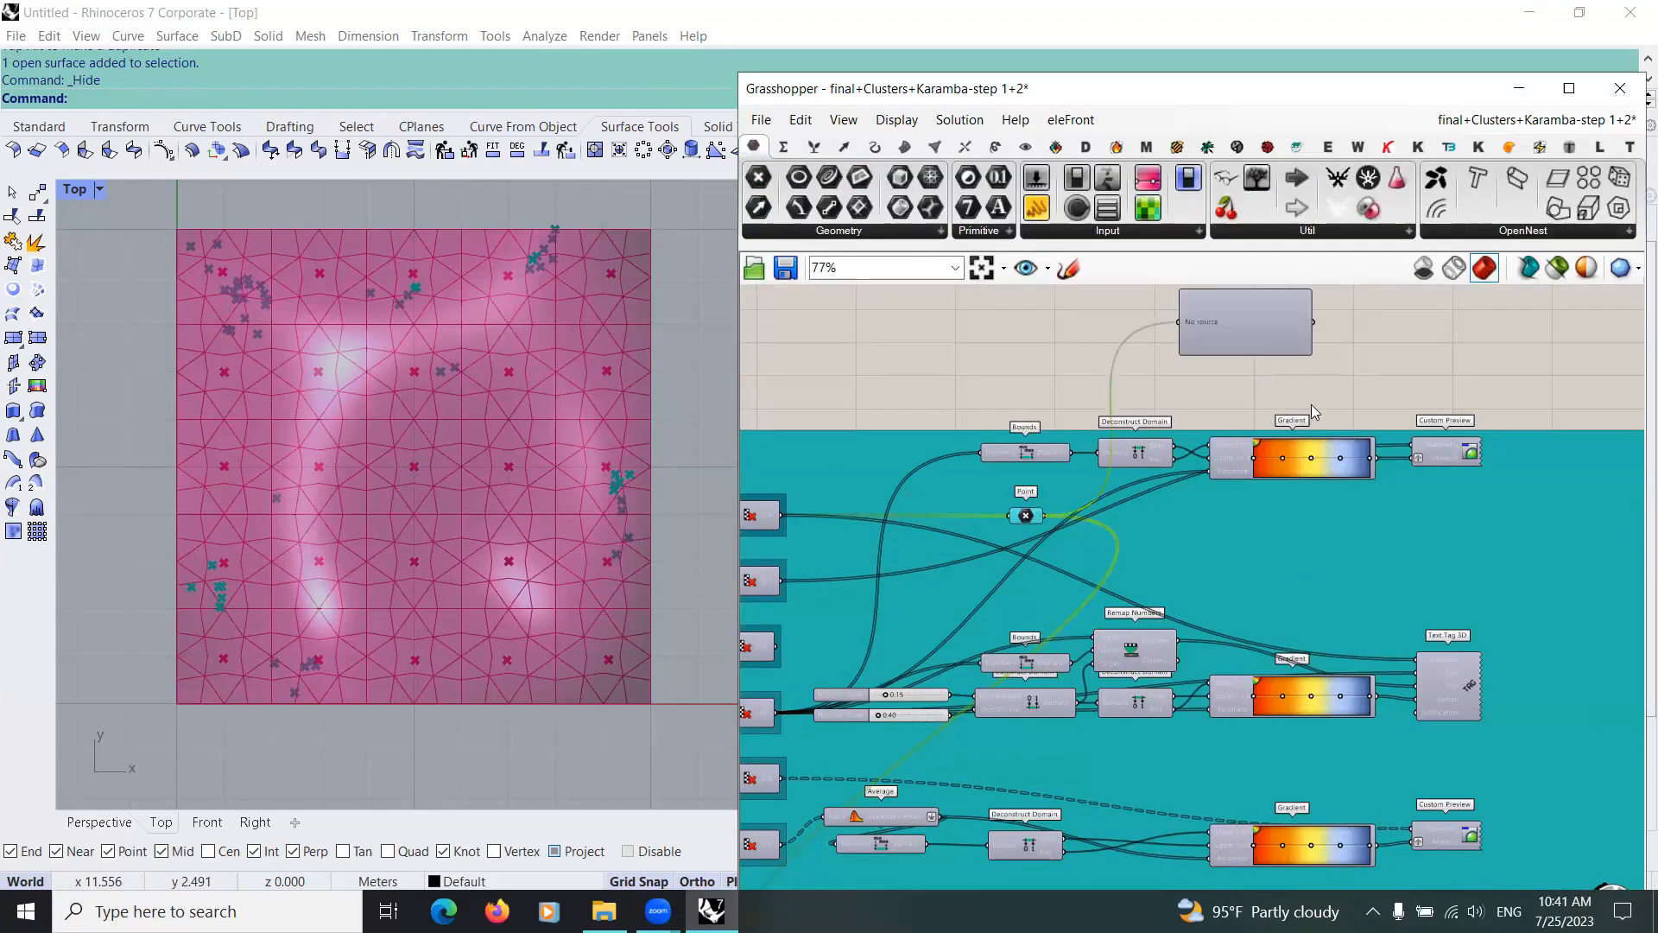
pyautogui.scroll(4, 1286, 324)
pyautogui.scroll(-4, 1171, 472)
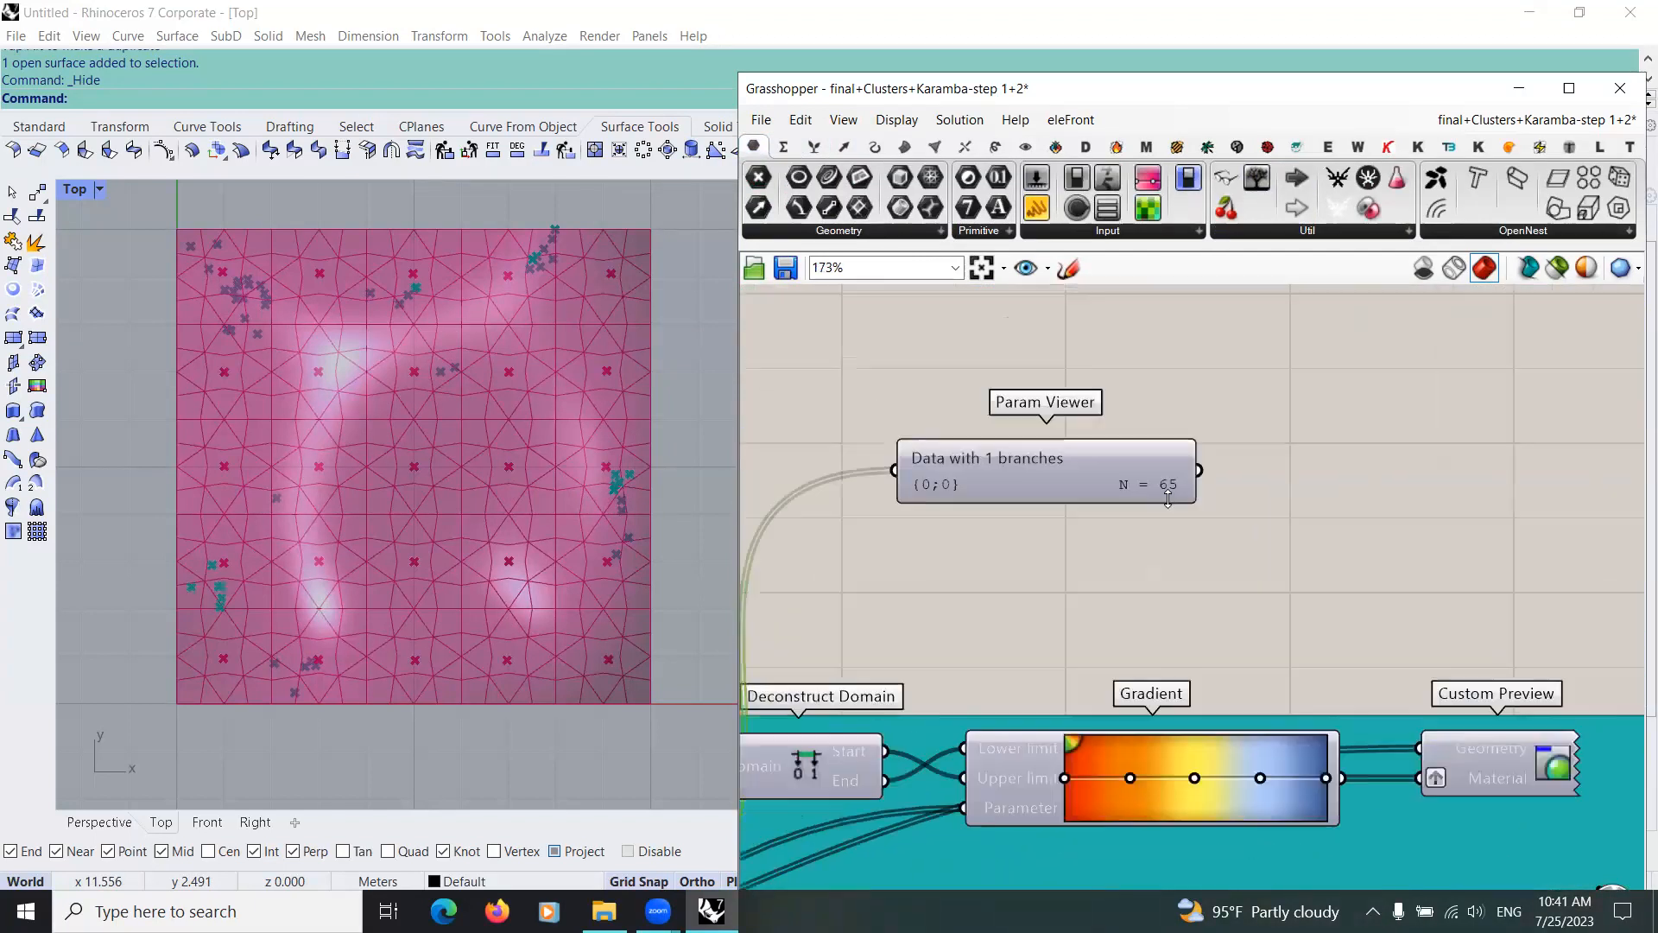
pyautogui.moveTo(798, 762); pyautogui.dragTo(895, 617, button='right')
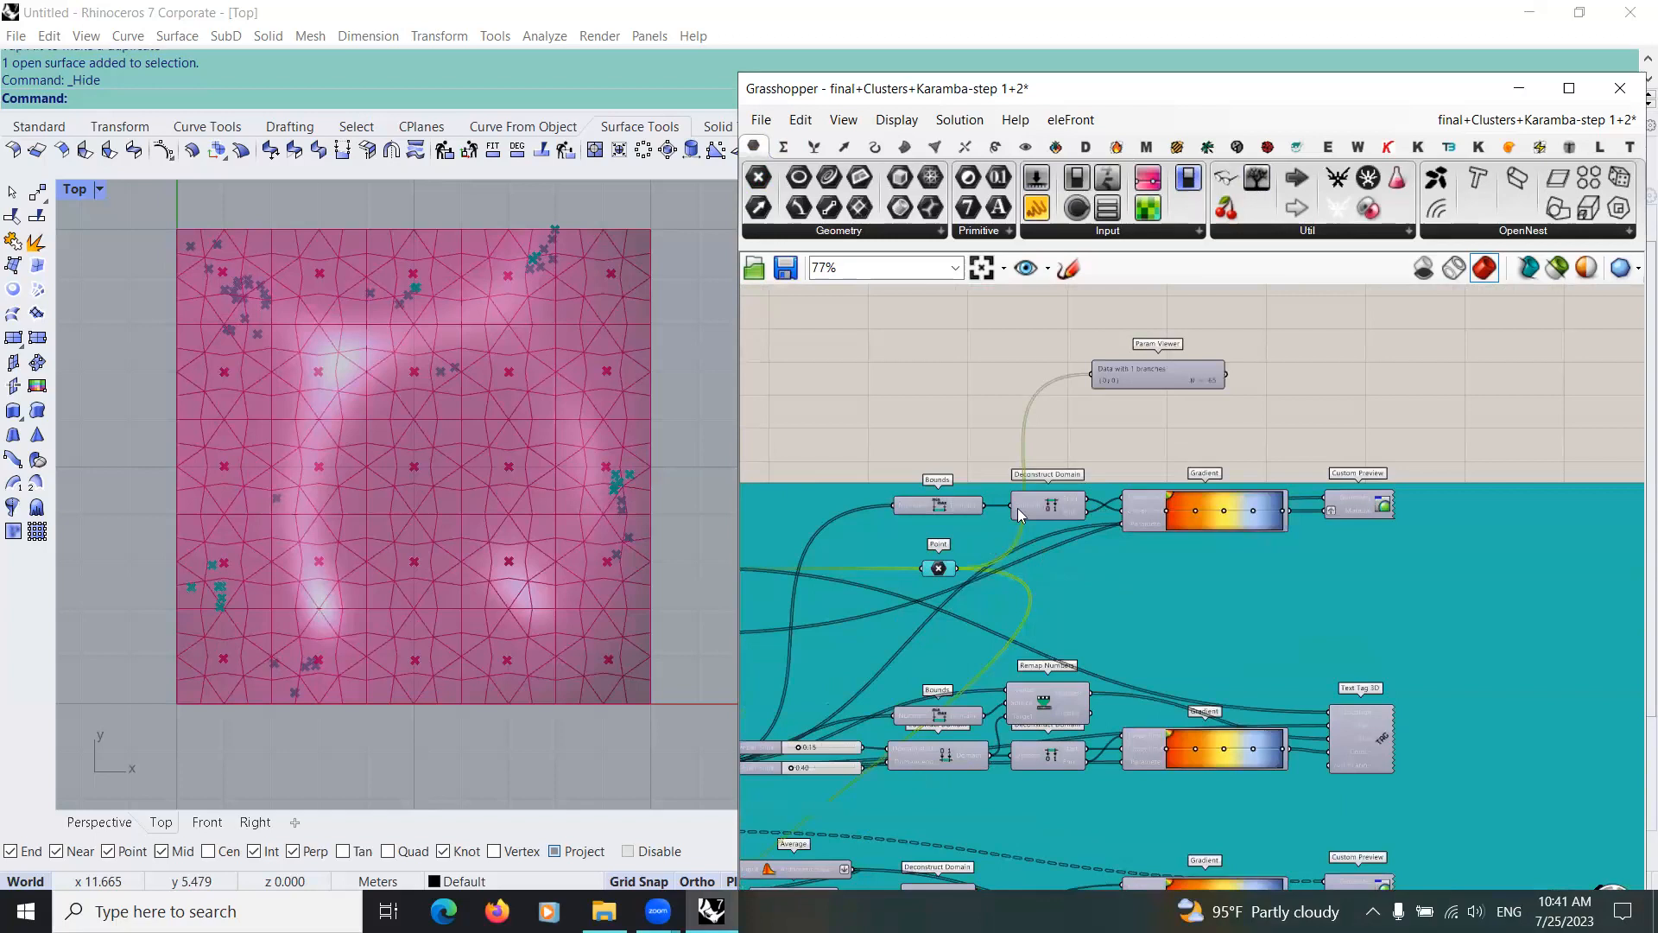
# Step: Move the List Length component down inside the Closest Points group so its wires separate from the Point wire
pyautogui.scroll(-3, 959, 377)
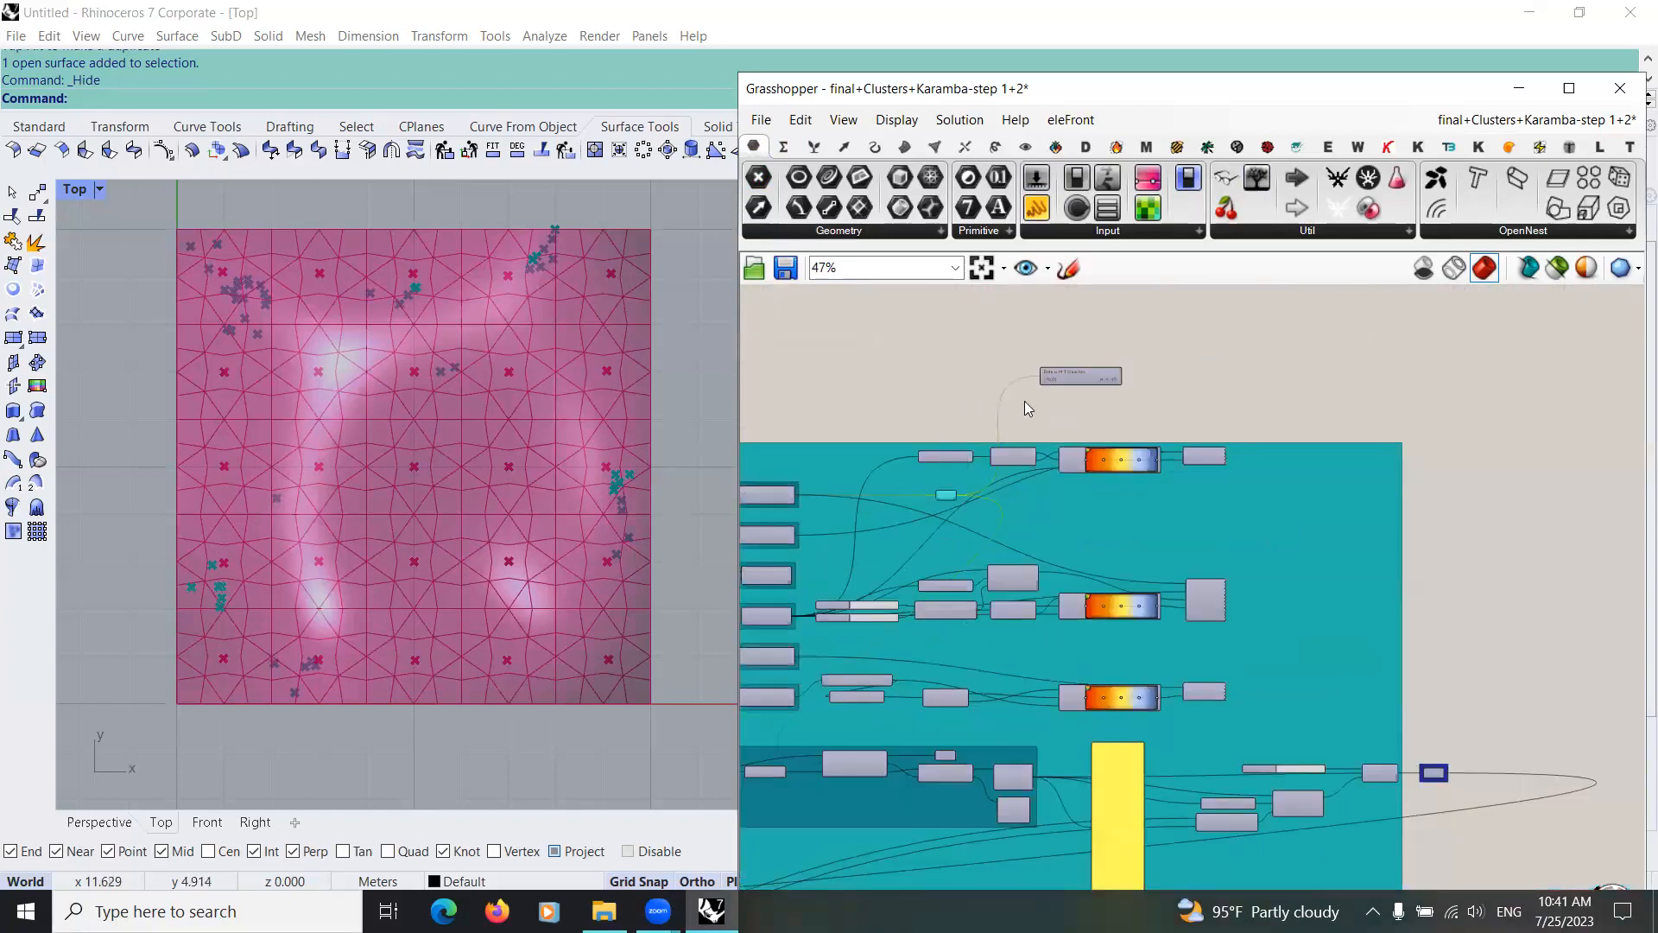
pyautogui.scroll(2, 1032, 604)
pyautogui.moveTo(894, 710); pyautogui.dragTo(1006, 660, button='right')
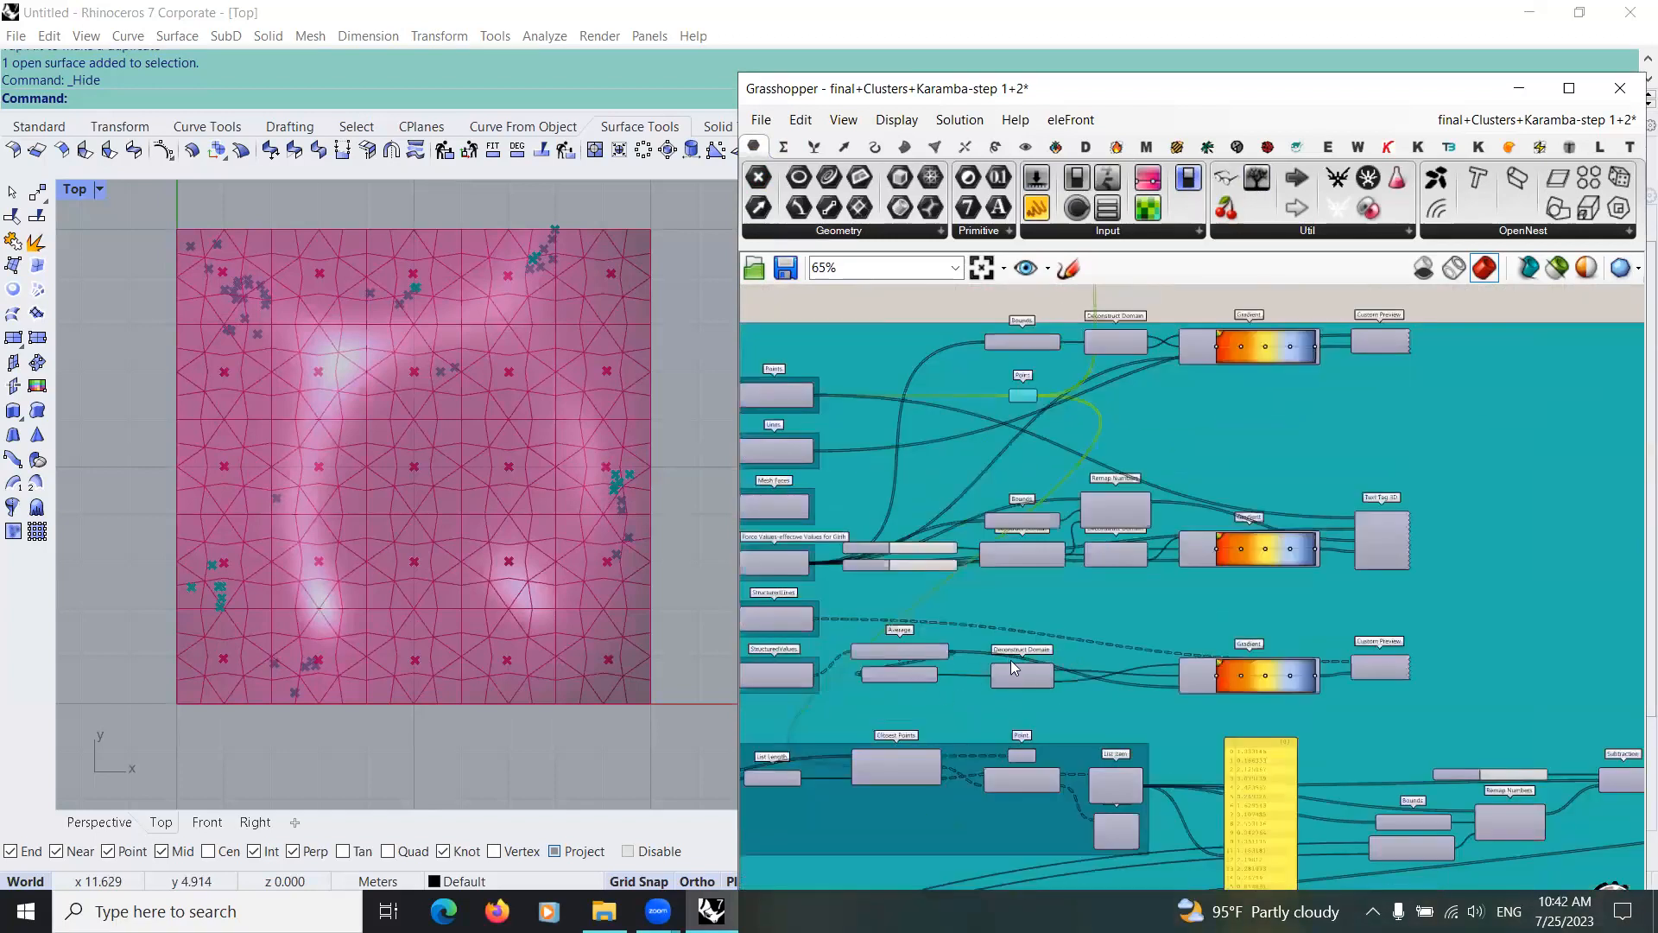
pyautogui.moveTo(856, 799); pyautogui.dragTo(997, 702, button='right')
pyautogui.scroll(4, 774, 660)
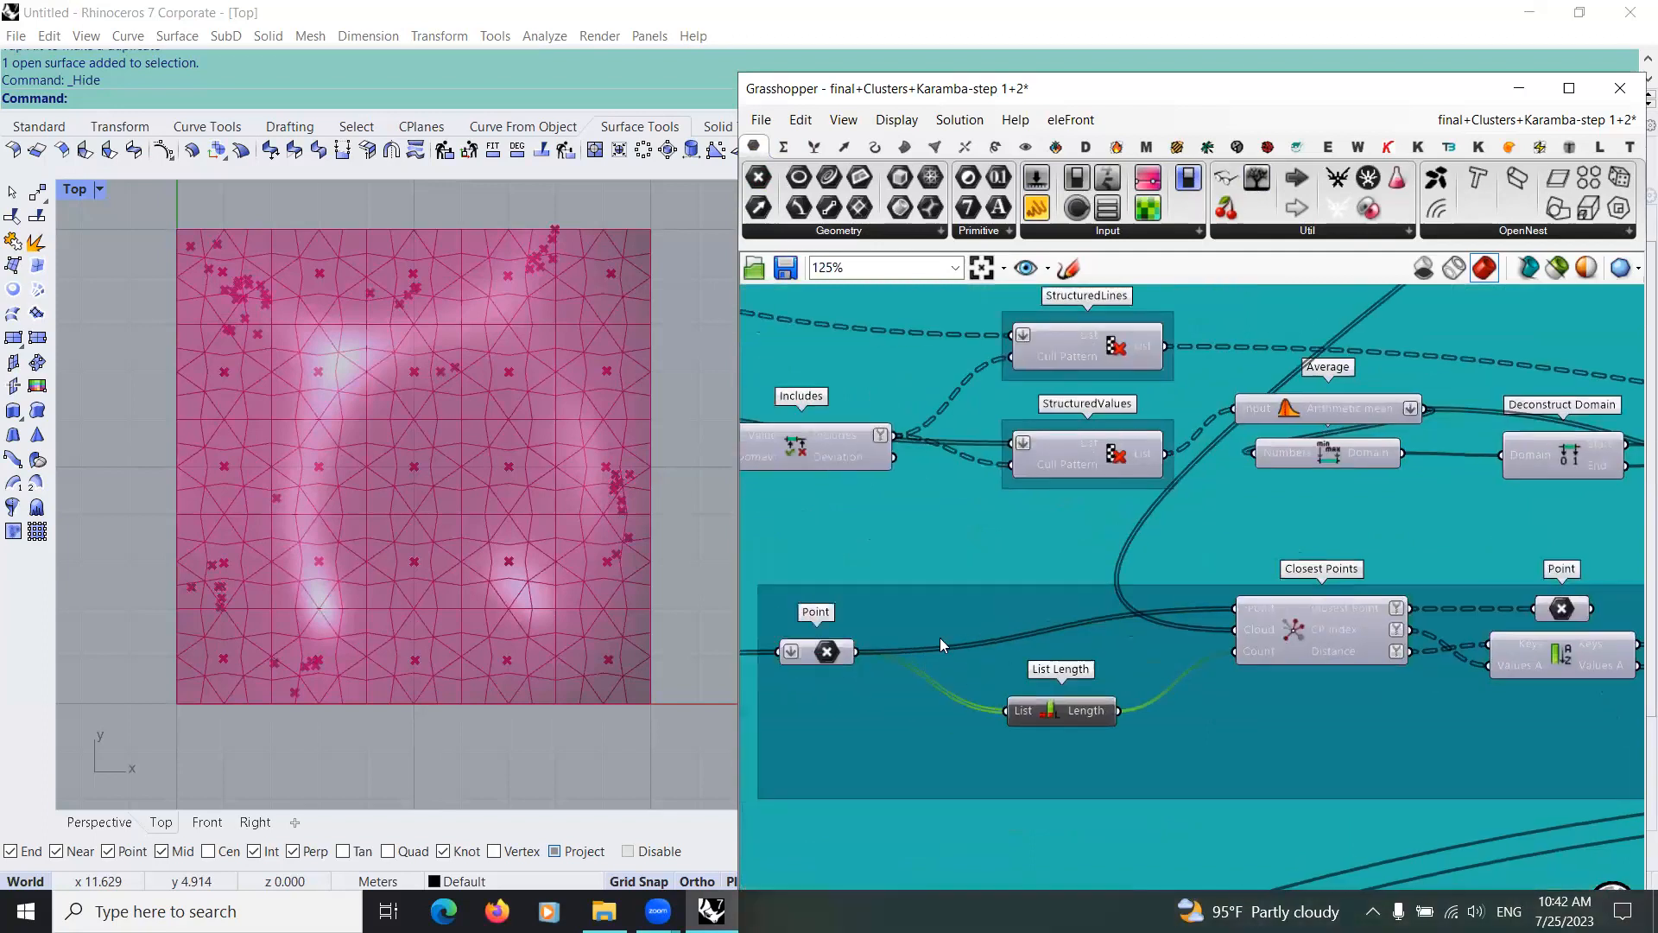
pyautogui.moveTo(803, 647); pyautogui.dragTo(974, 635, button='right')
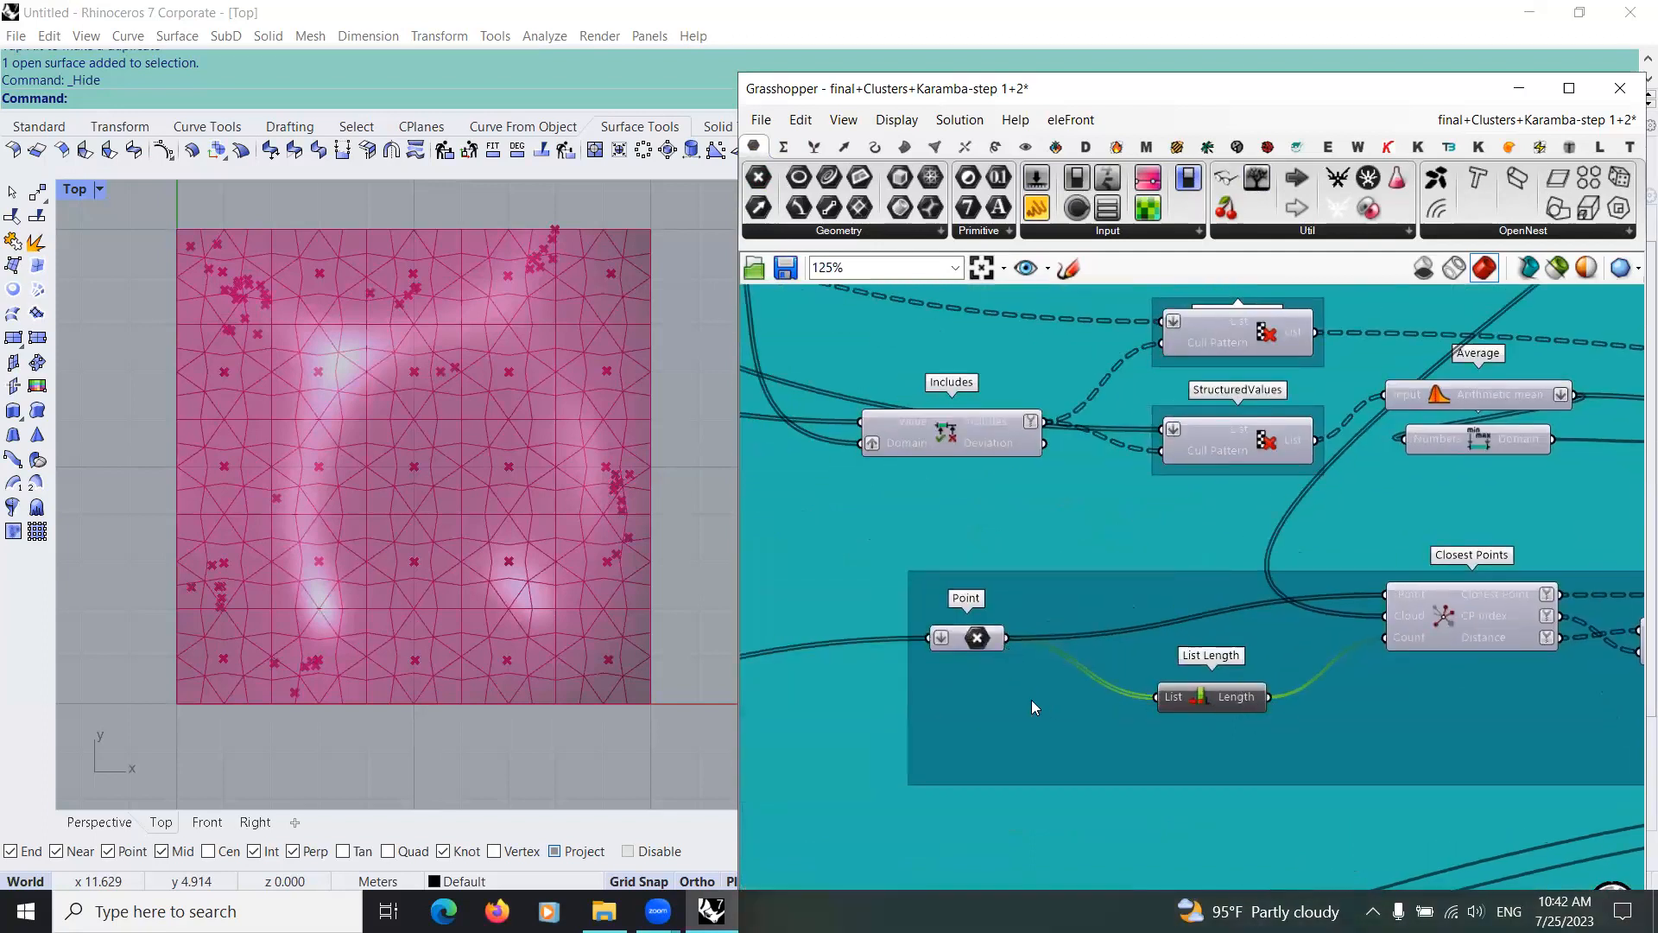
pyautogui.moveTo(1040, 701); pyautogui.dragTo(828, 705, button='right')
pyautogui.moveTo(1197, 683); pyautogui.dragTo(1113, 730, button='right')
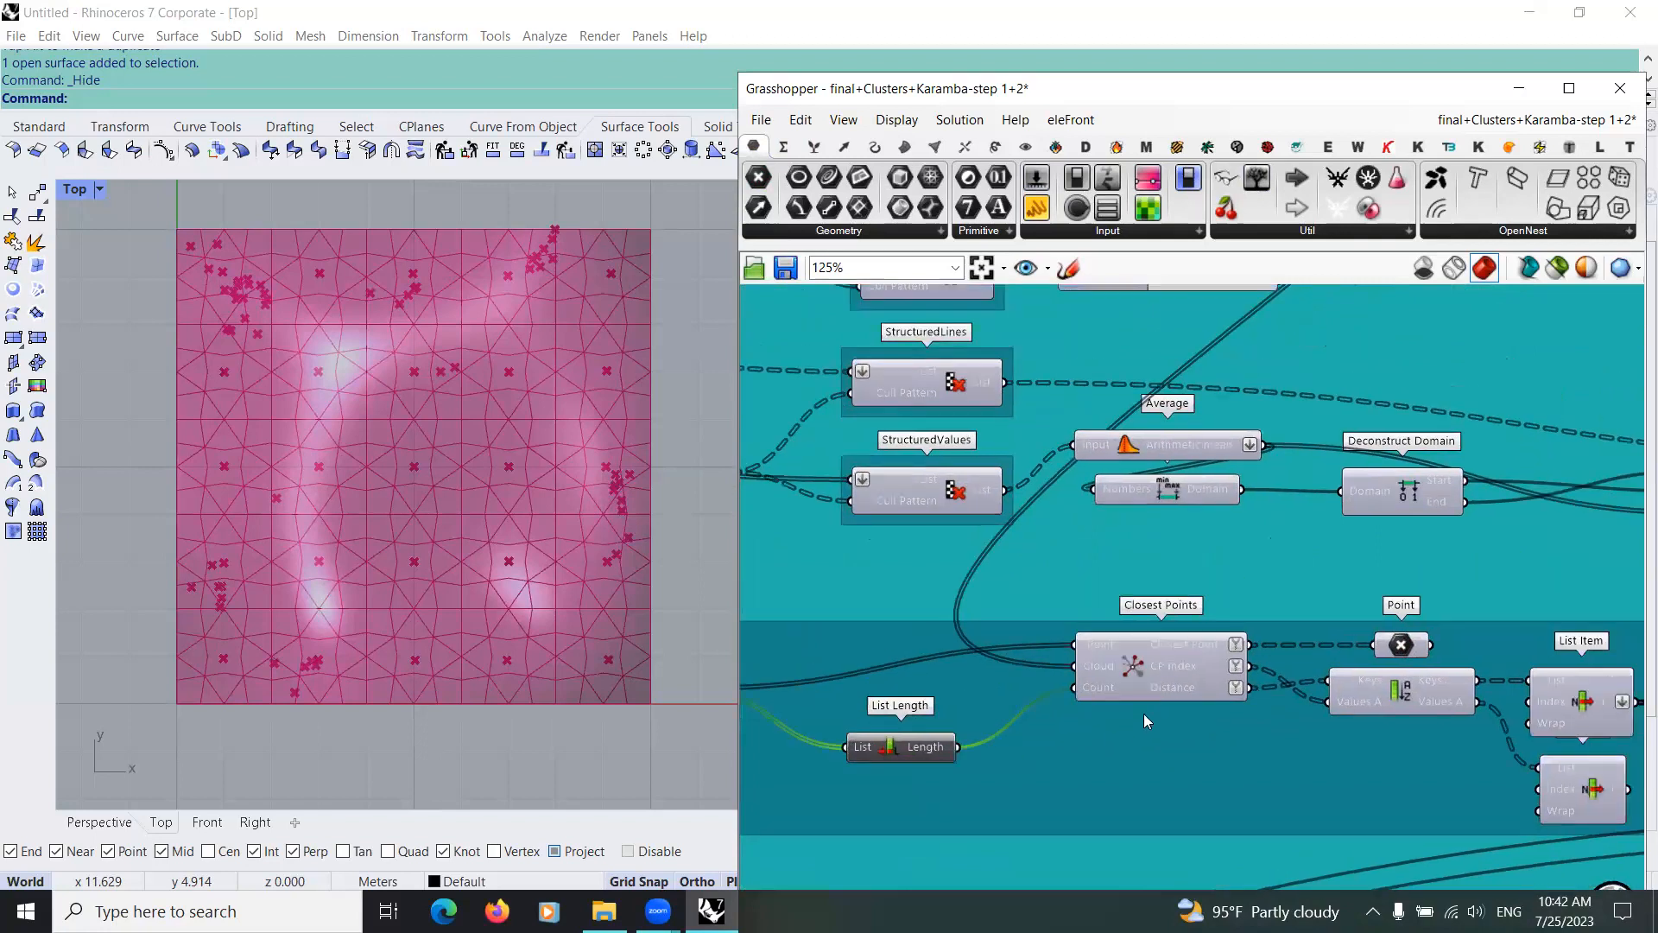
# Step: Select the Point parameters feeding the Cloud and Point inputs of Closest Points in turn to compare their points and wires
pyautogui.scroll(-3, 1133, 722)
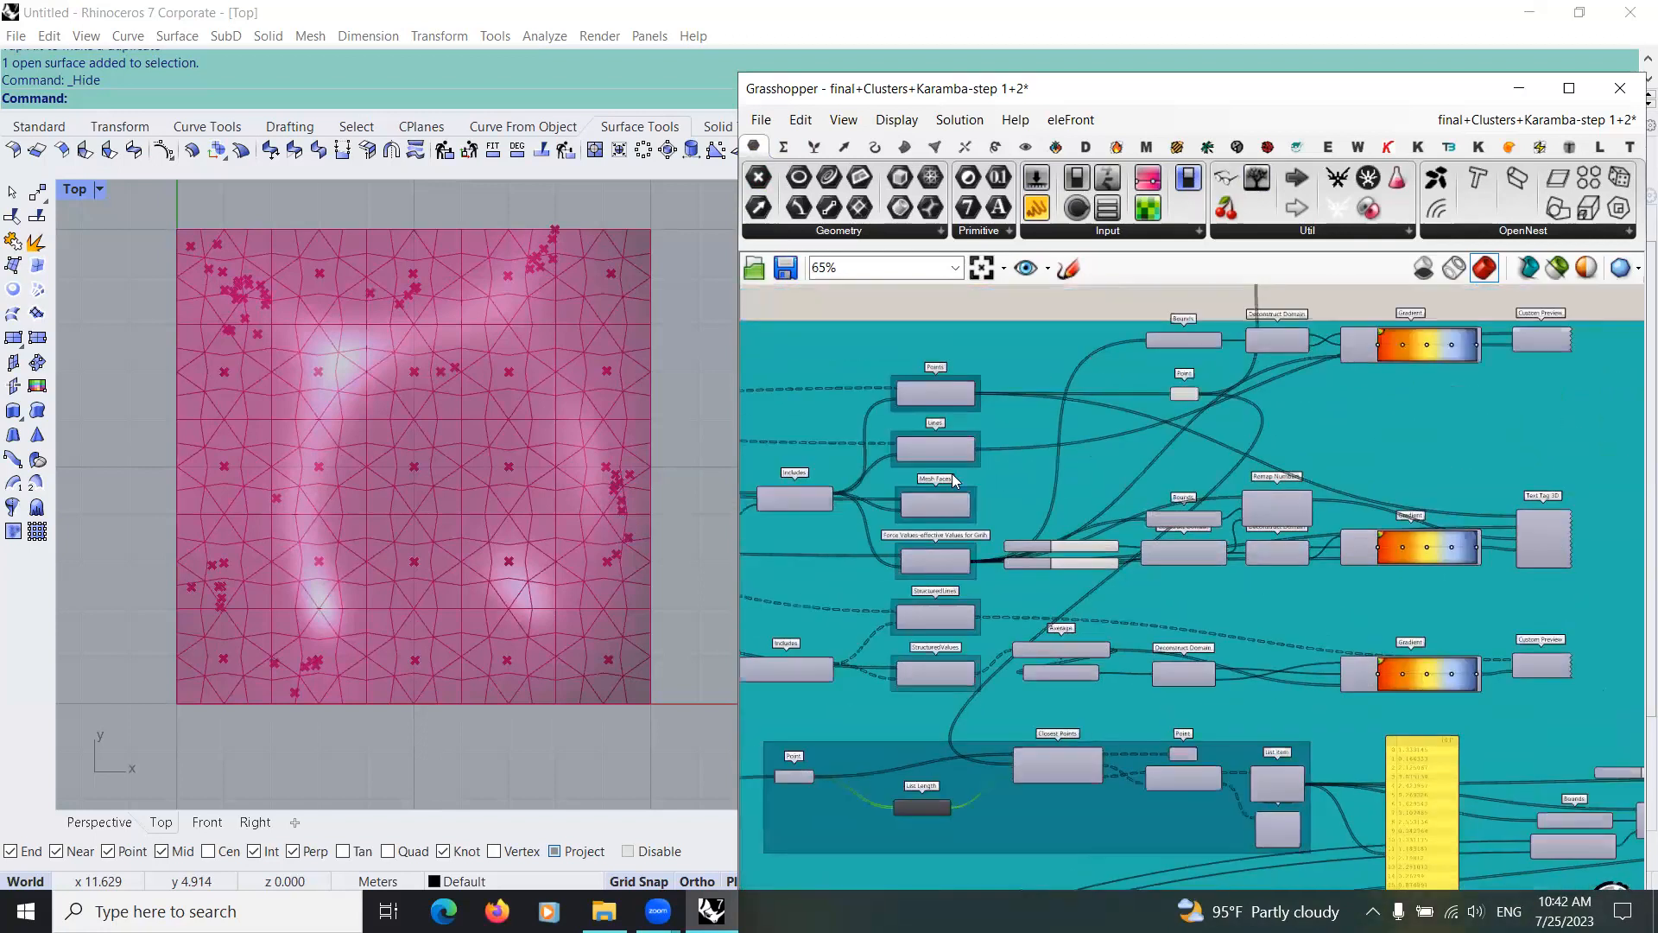
pyautogui.moveTo(952, 471); pyautogui.dragTo(953, 641, button='right')
pyautogui.moveTo(1124, 429); pyautogui.dragTo(1110, 428)
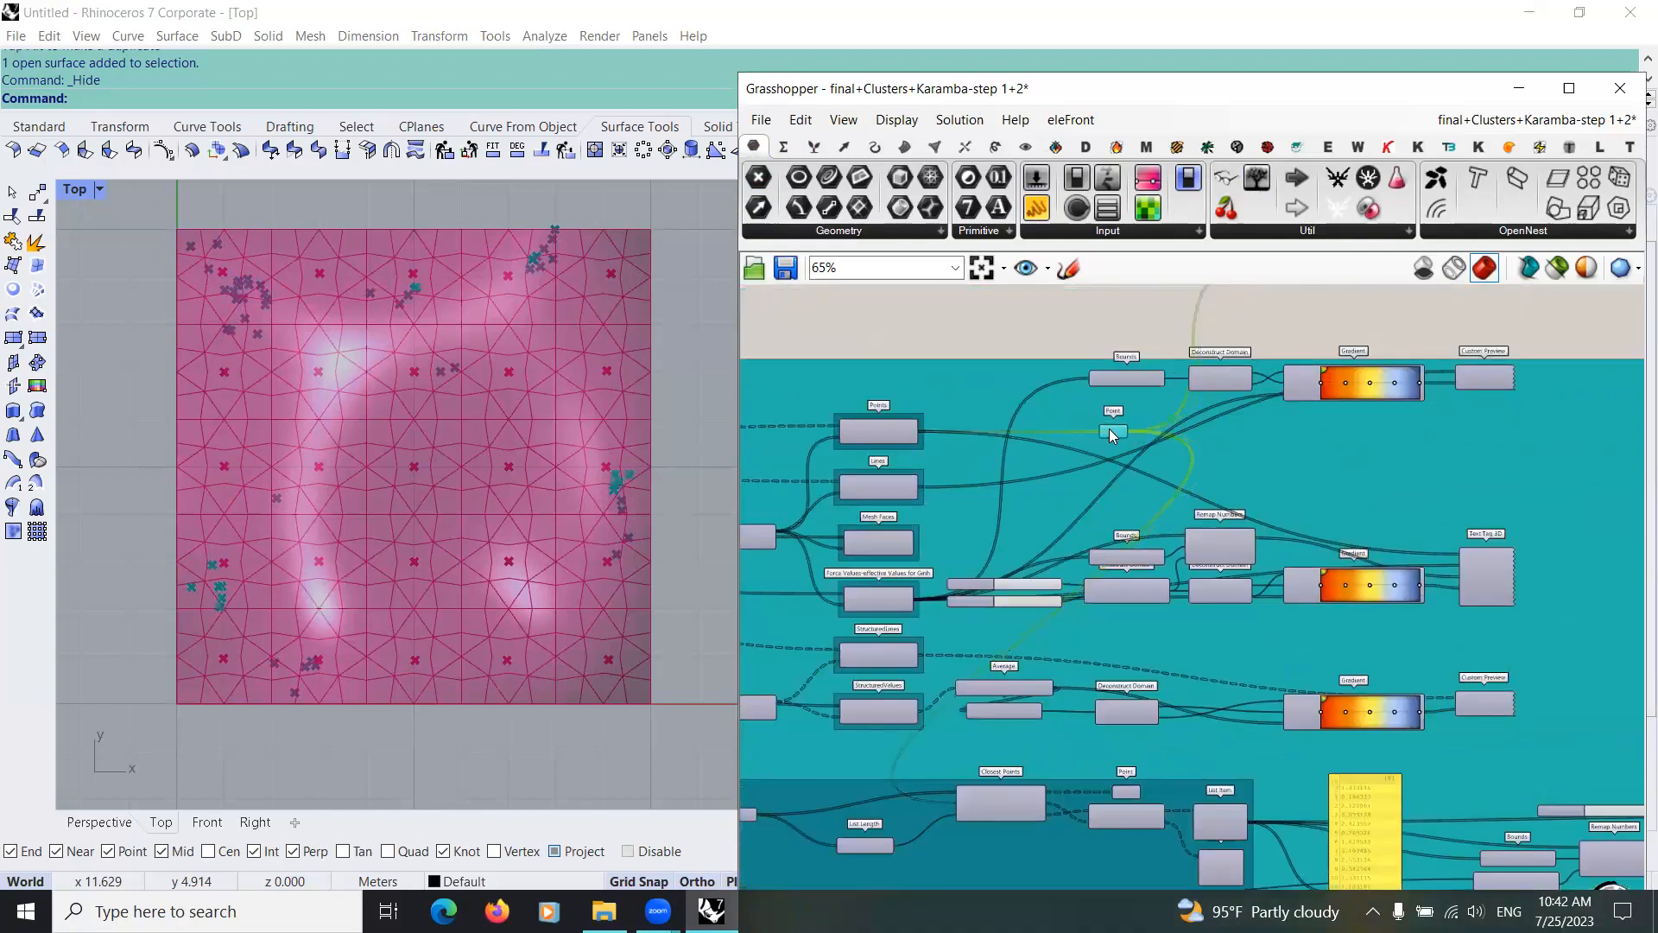
pyautogui.scroll(1, 986, 743)
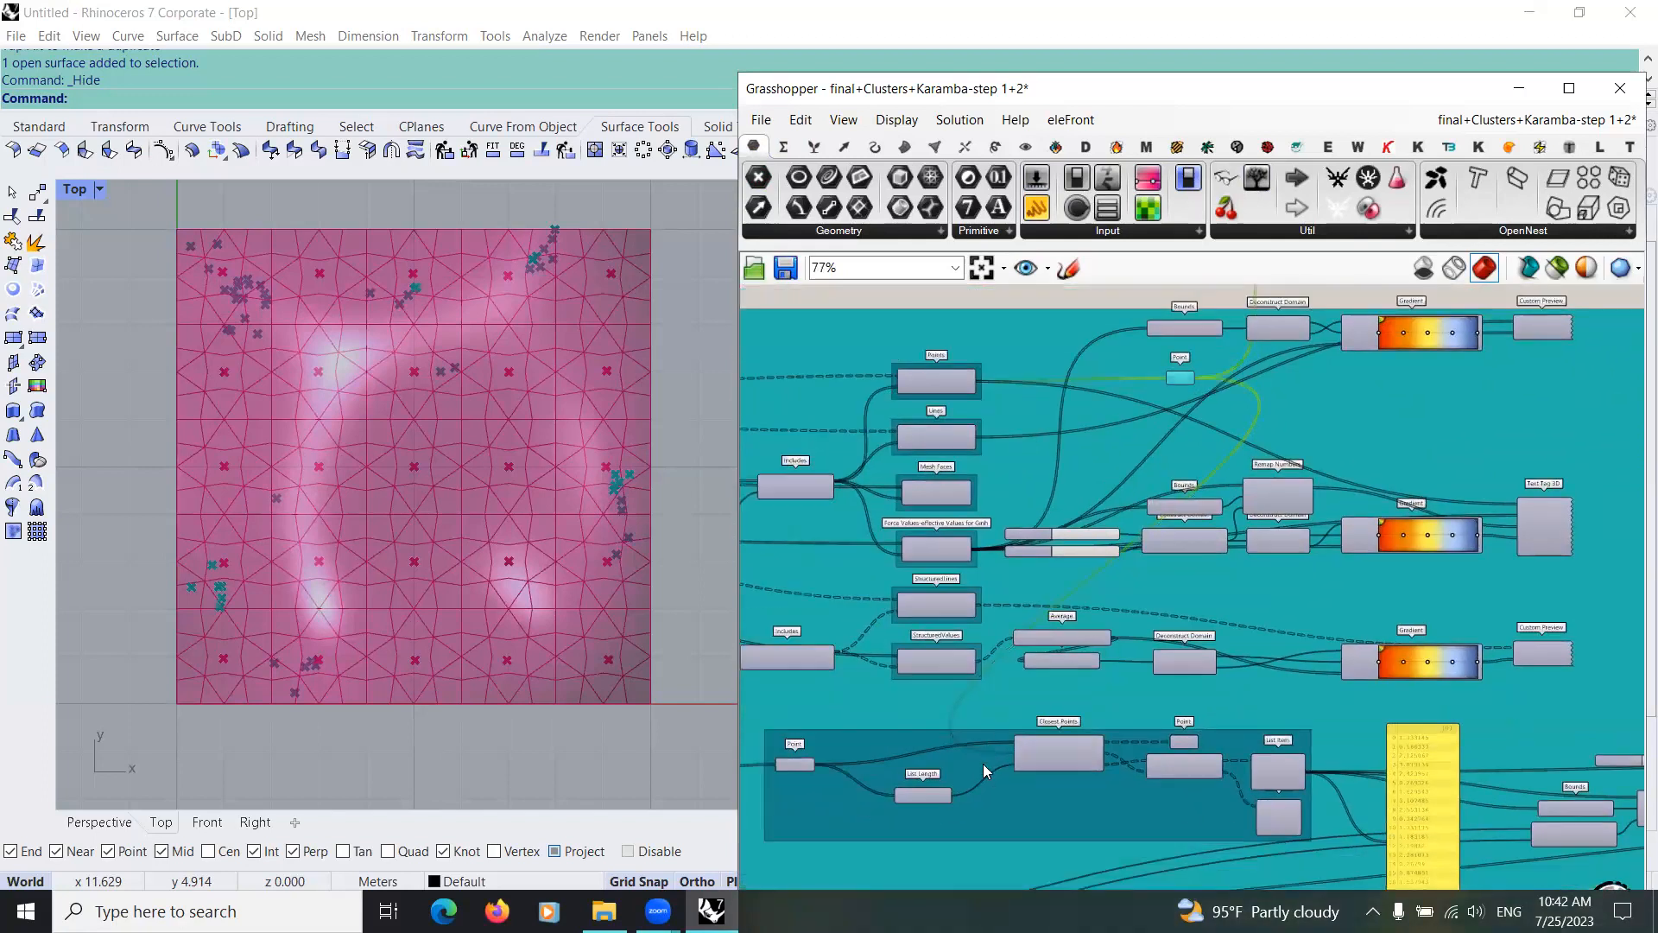
pyautogui.scroll(1, 1003, 810)
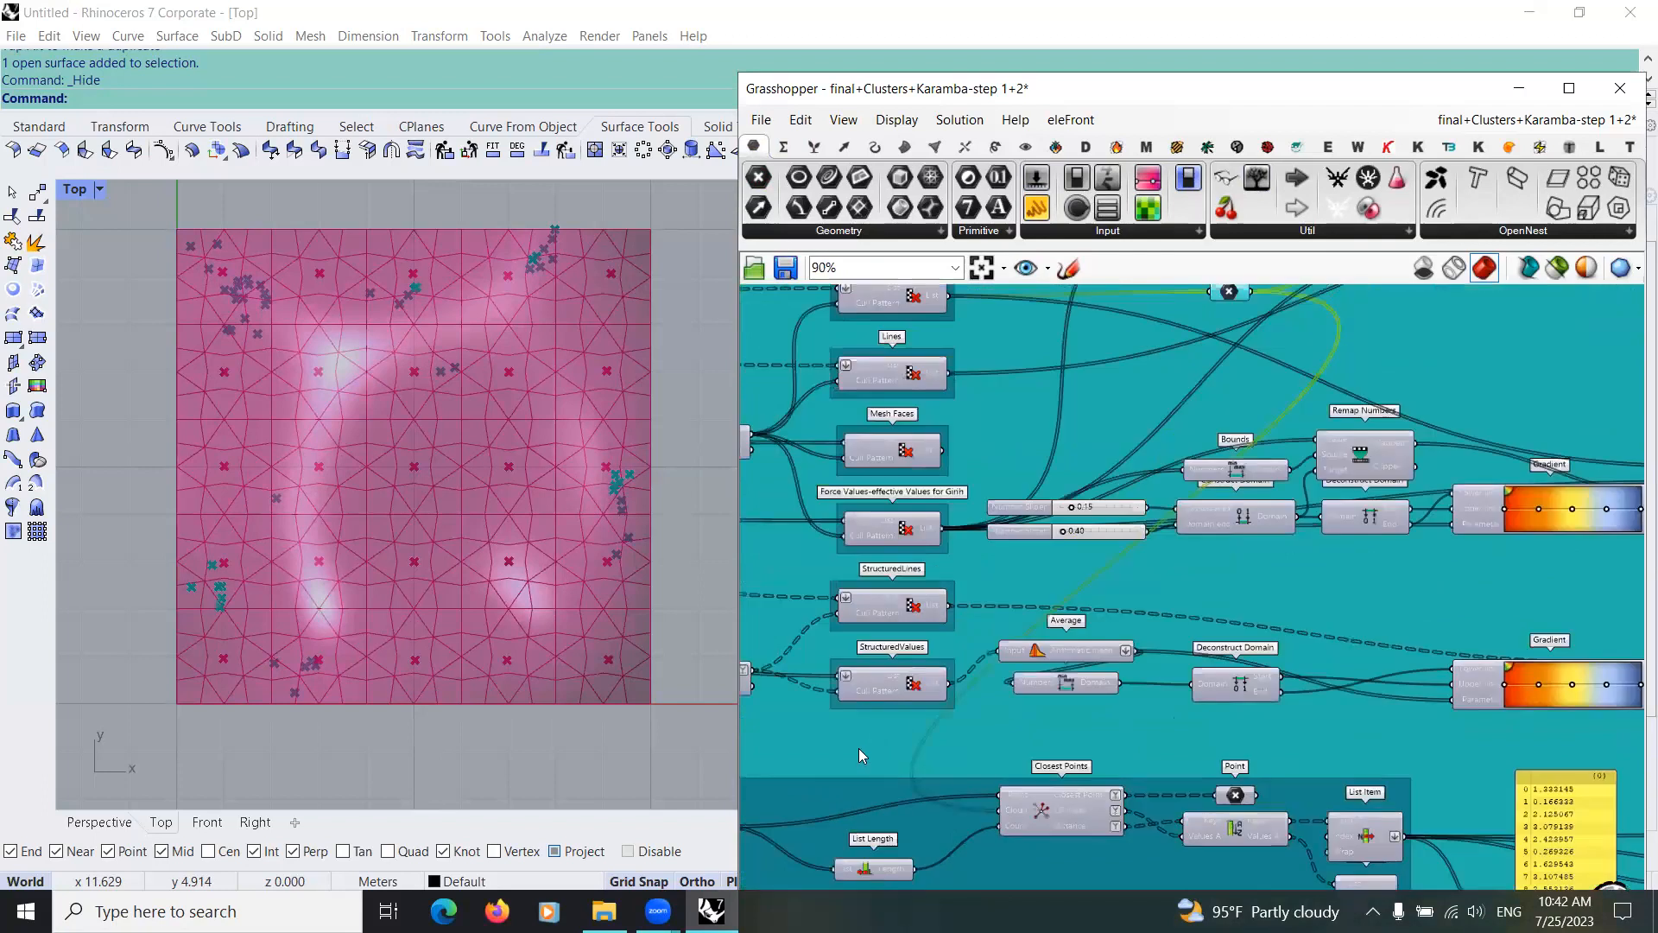
pyautogui.moveTo(883, 741); pyautogui.dragTo(1019, 668, button='right')
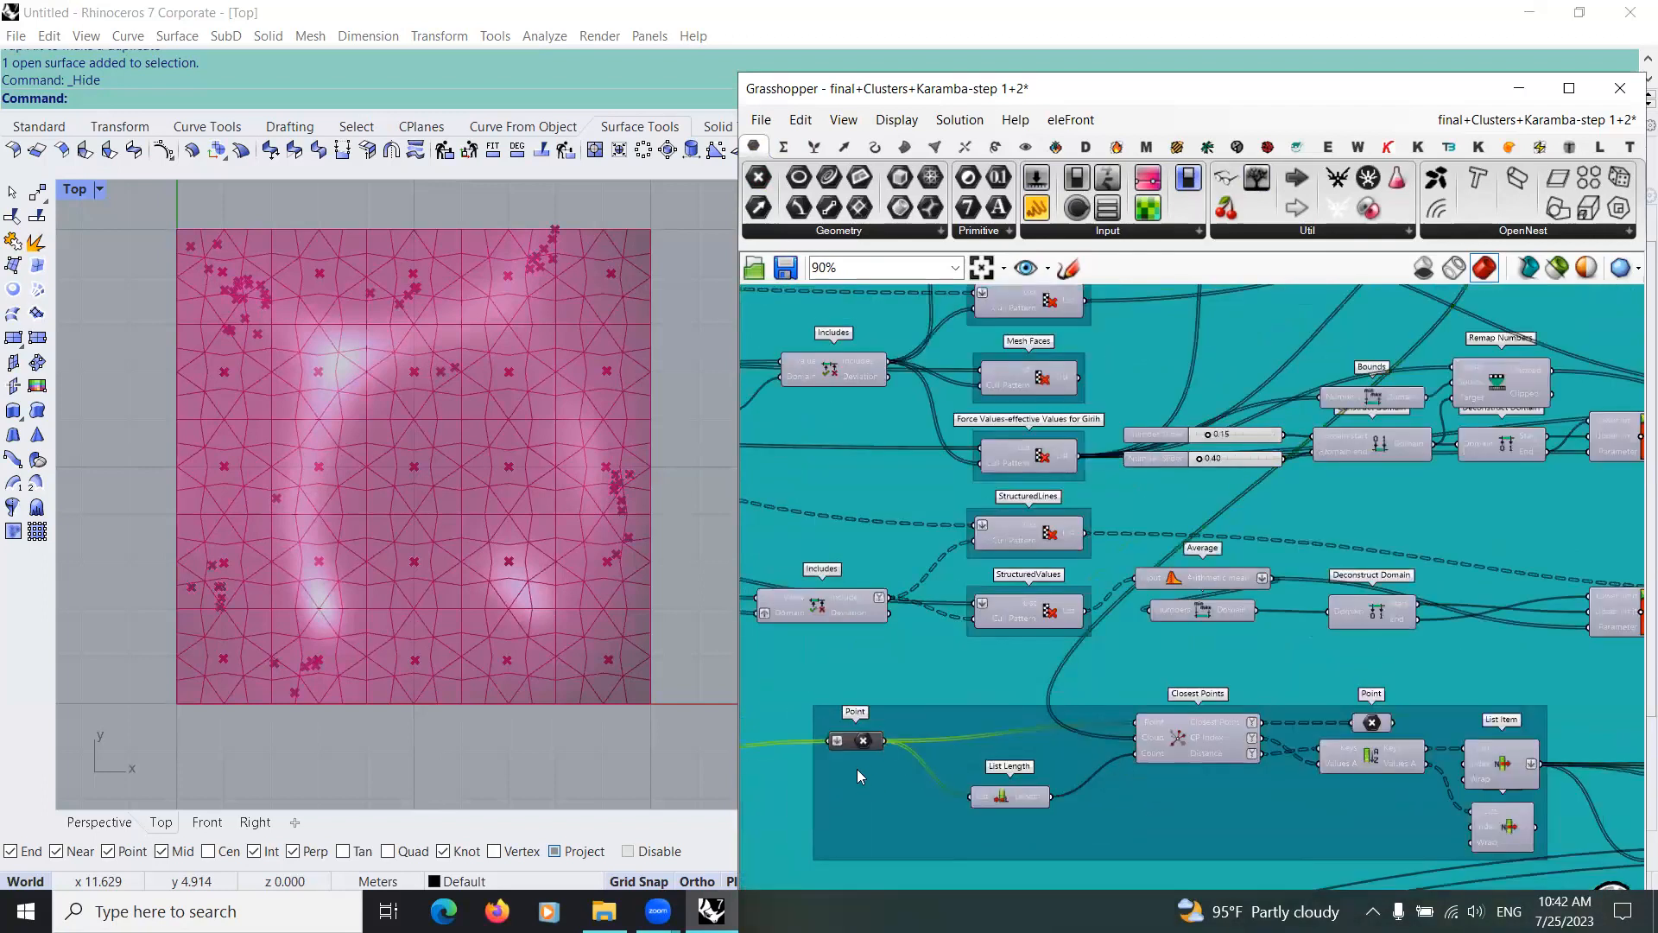
pyautogui.moveTo(910, 755); pyautogui.dragTo(853, 760, button='right')
pyautogui.moveTo(772, 859); pyautogui.dragTo(924, 799, button='right')
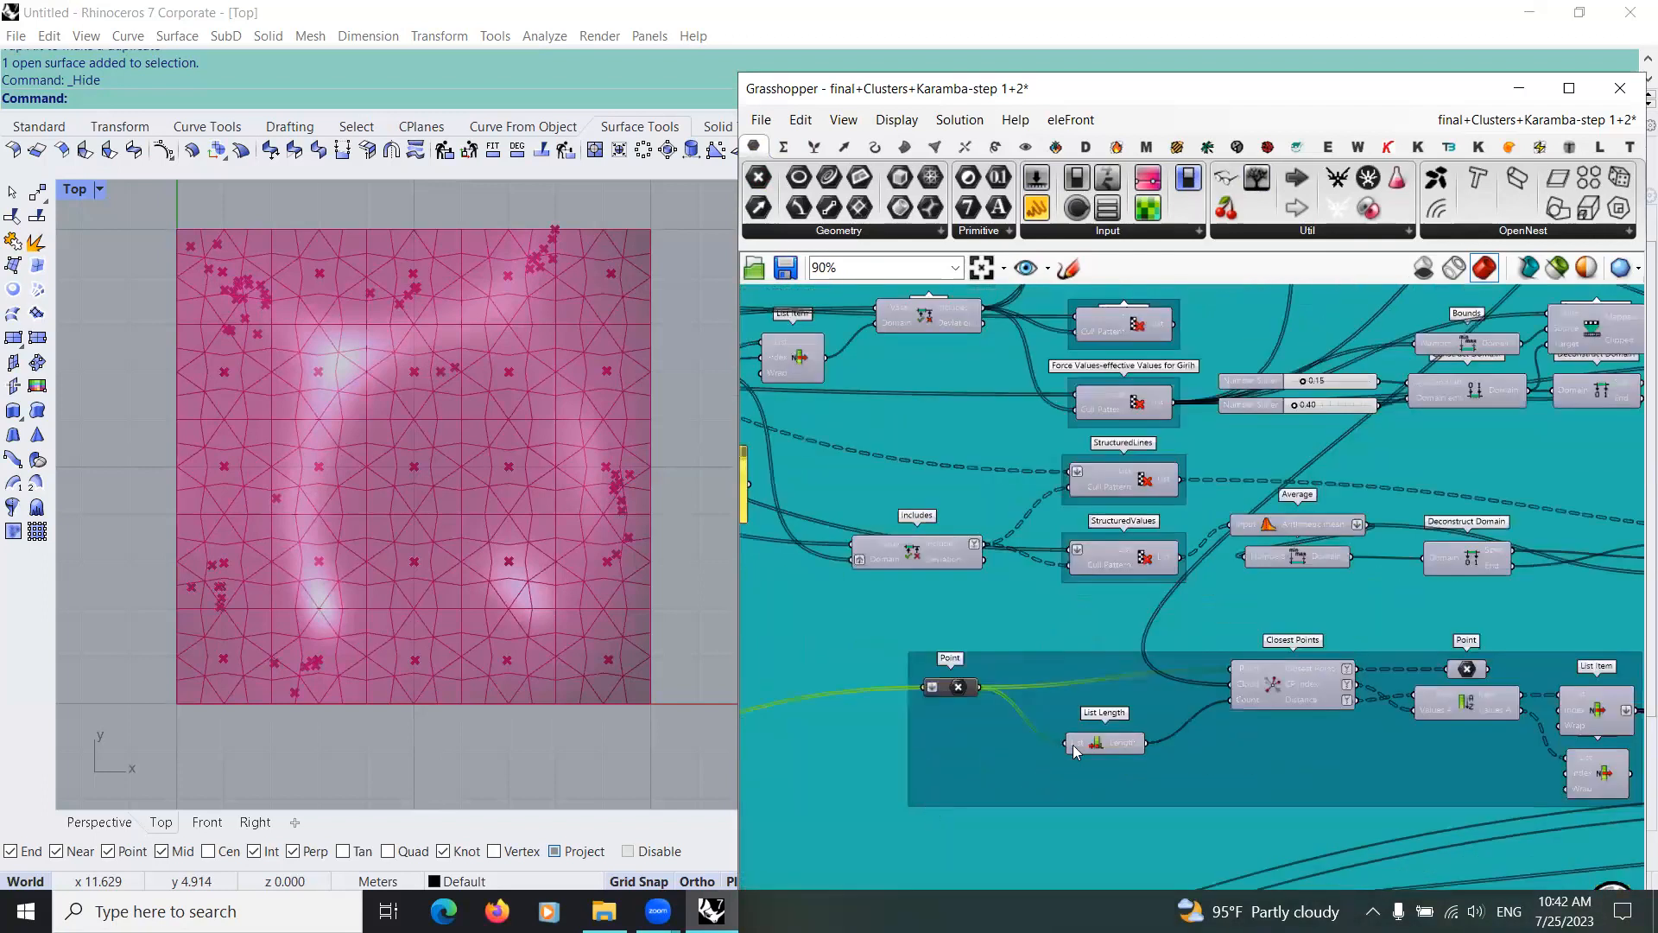
# Step: Select Sort List and the upper List Item in the Closest Points group in turn to trace the values they pass on
pyautogui.moveTo(1161, 677); pyautogui.dragTo(981, 733, button='right')
pyautogui.scroll(6, 941, 754)
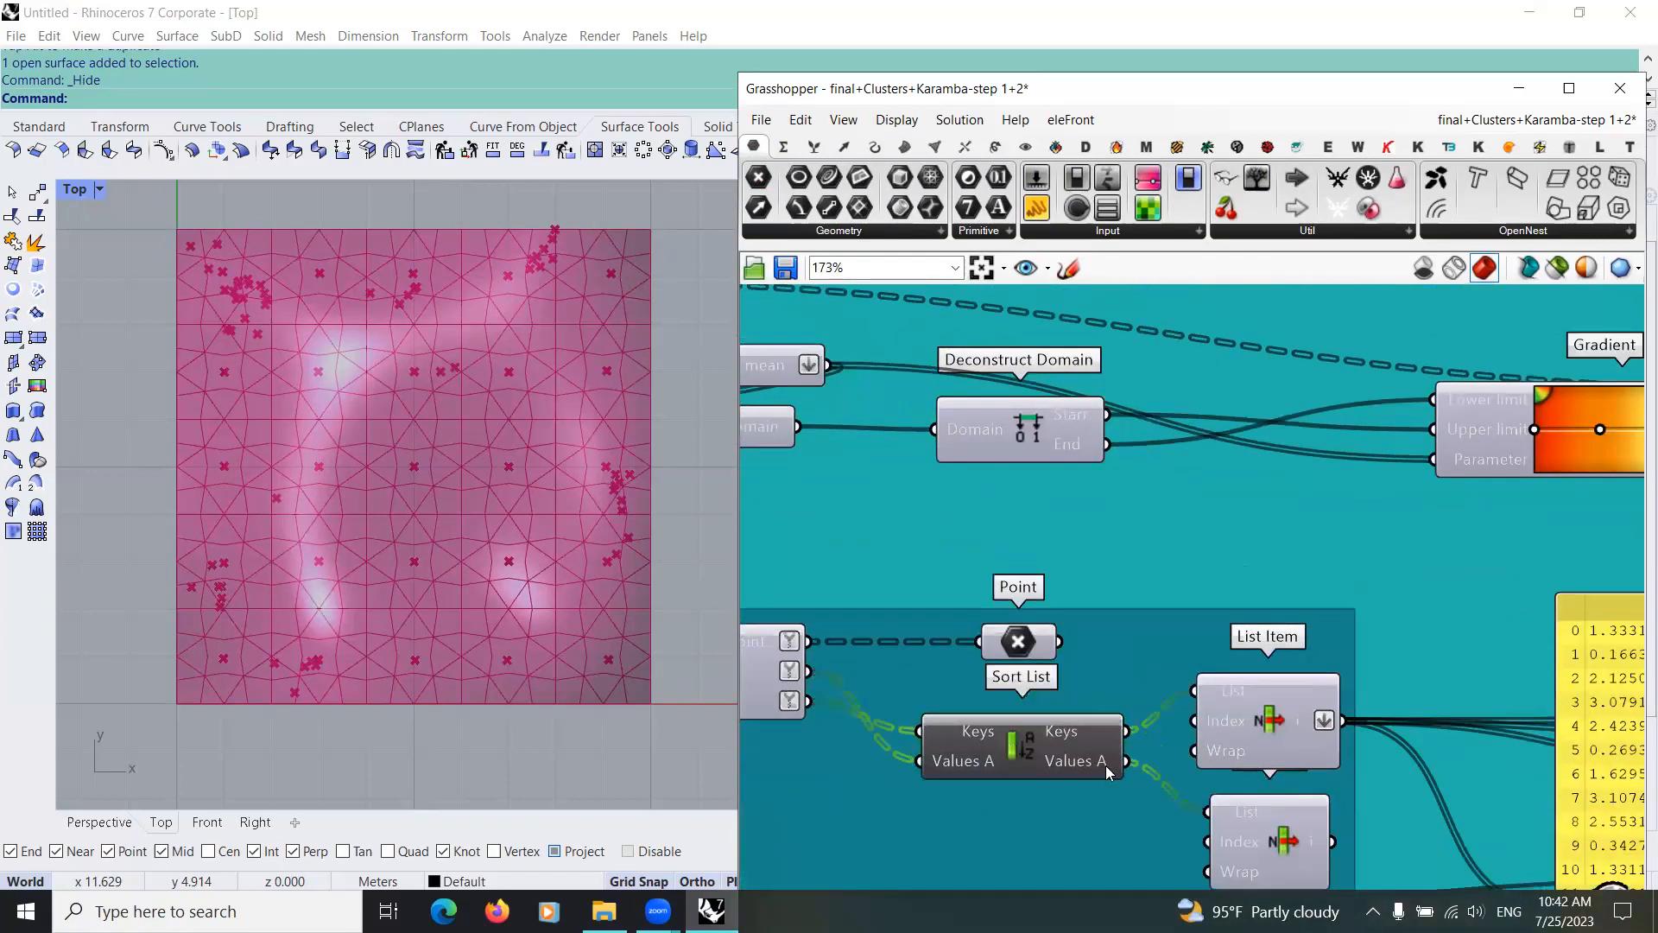
pyautogui.press('Up')
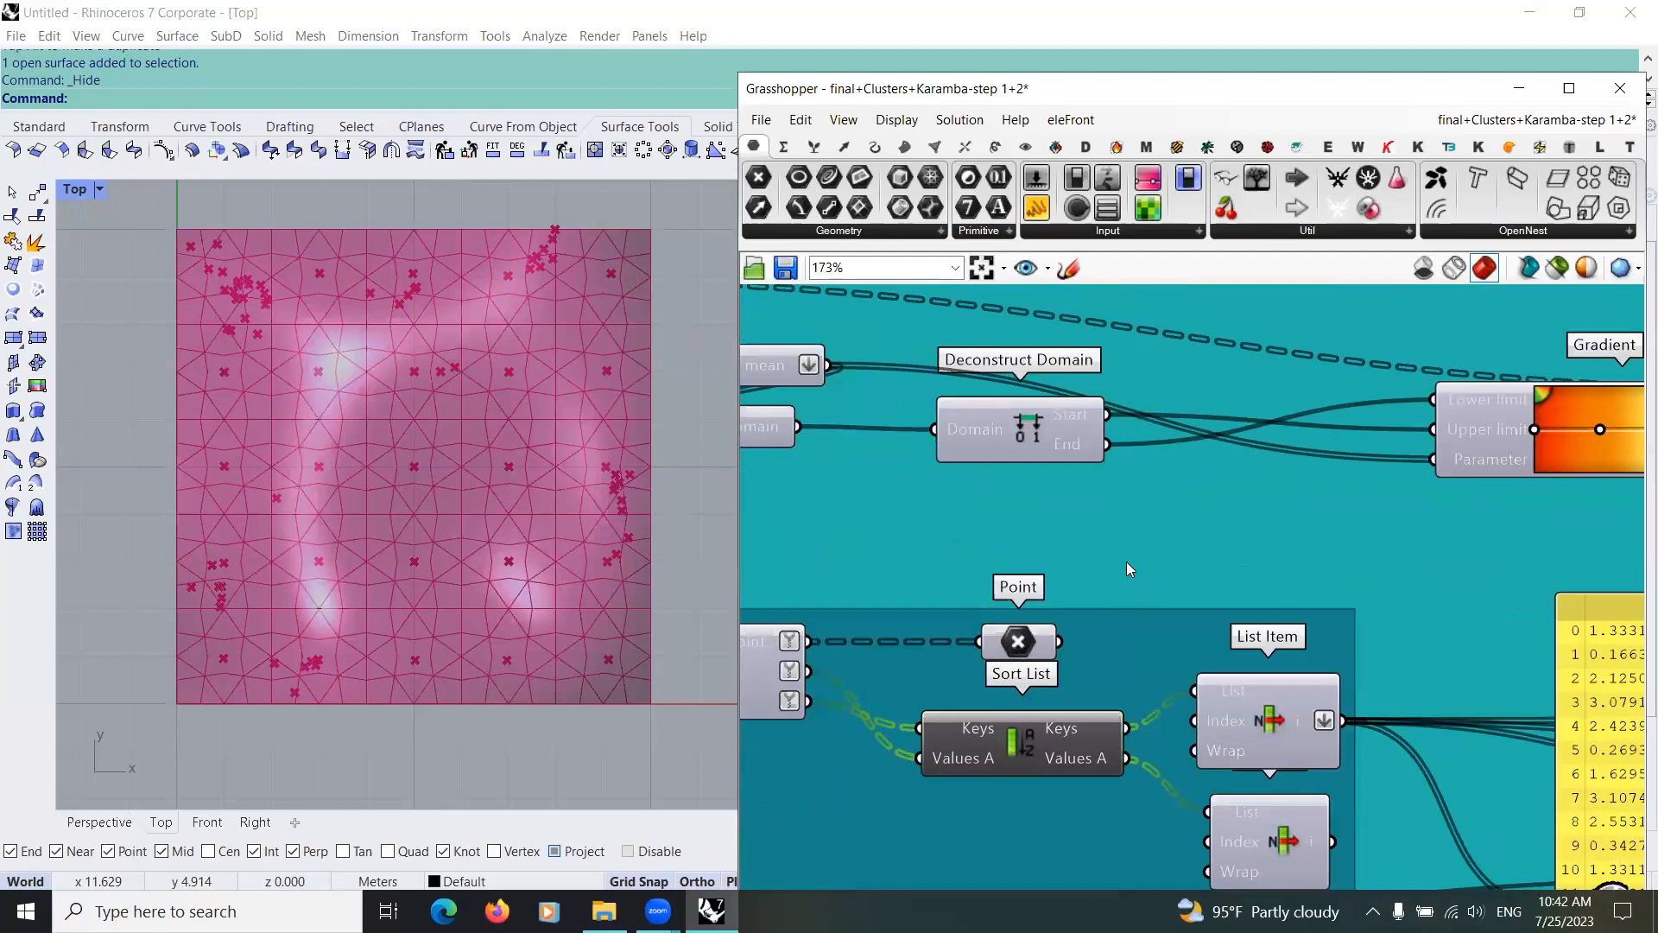
pyautogui.click(1105, 518)
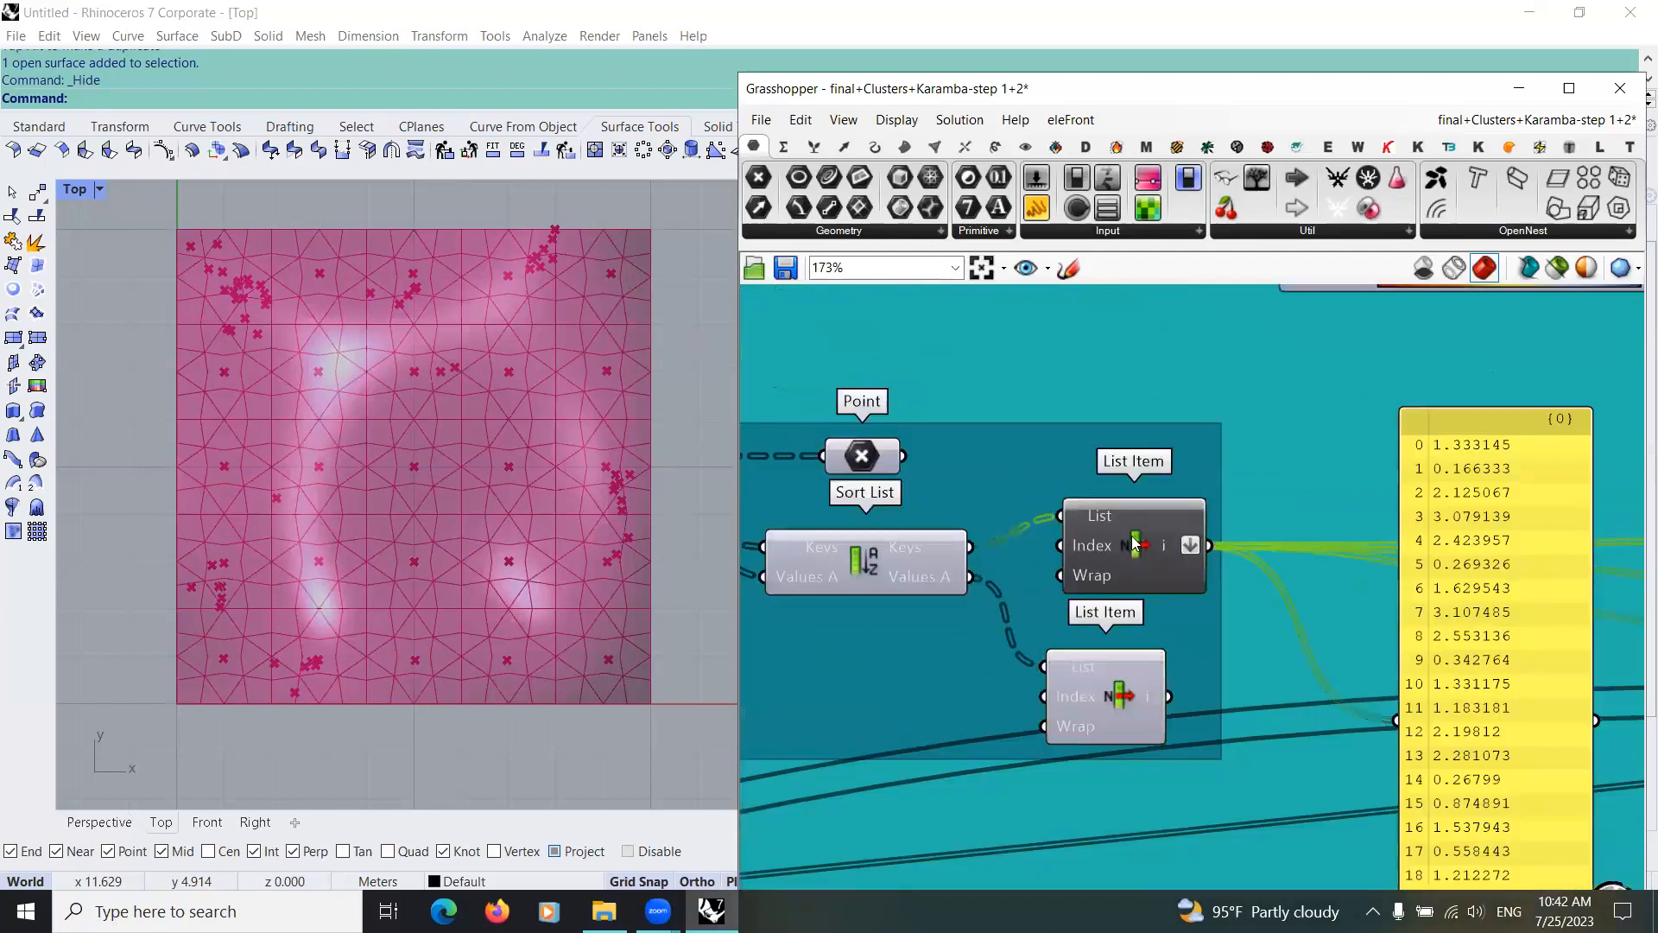
# Step: Move the value panel fed by the upper List Item to just below the gradient and lengthen it slightly
pyautogui.scroll(-3, 1128, 557)
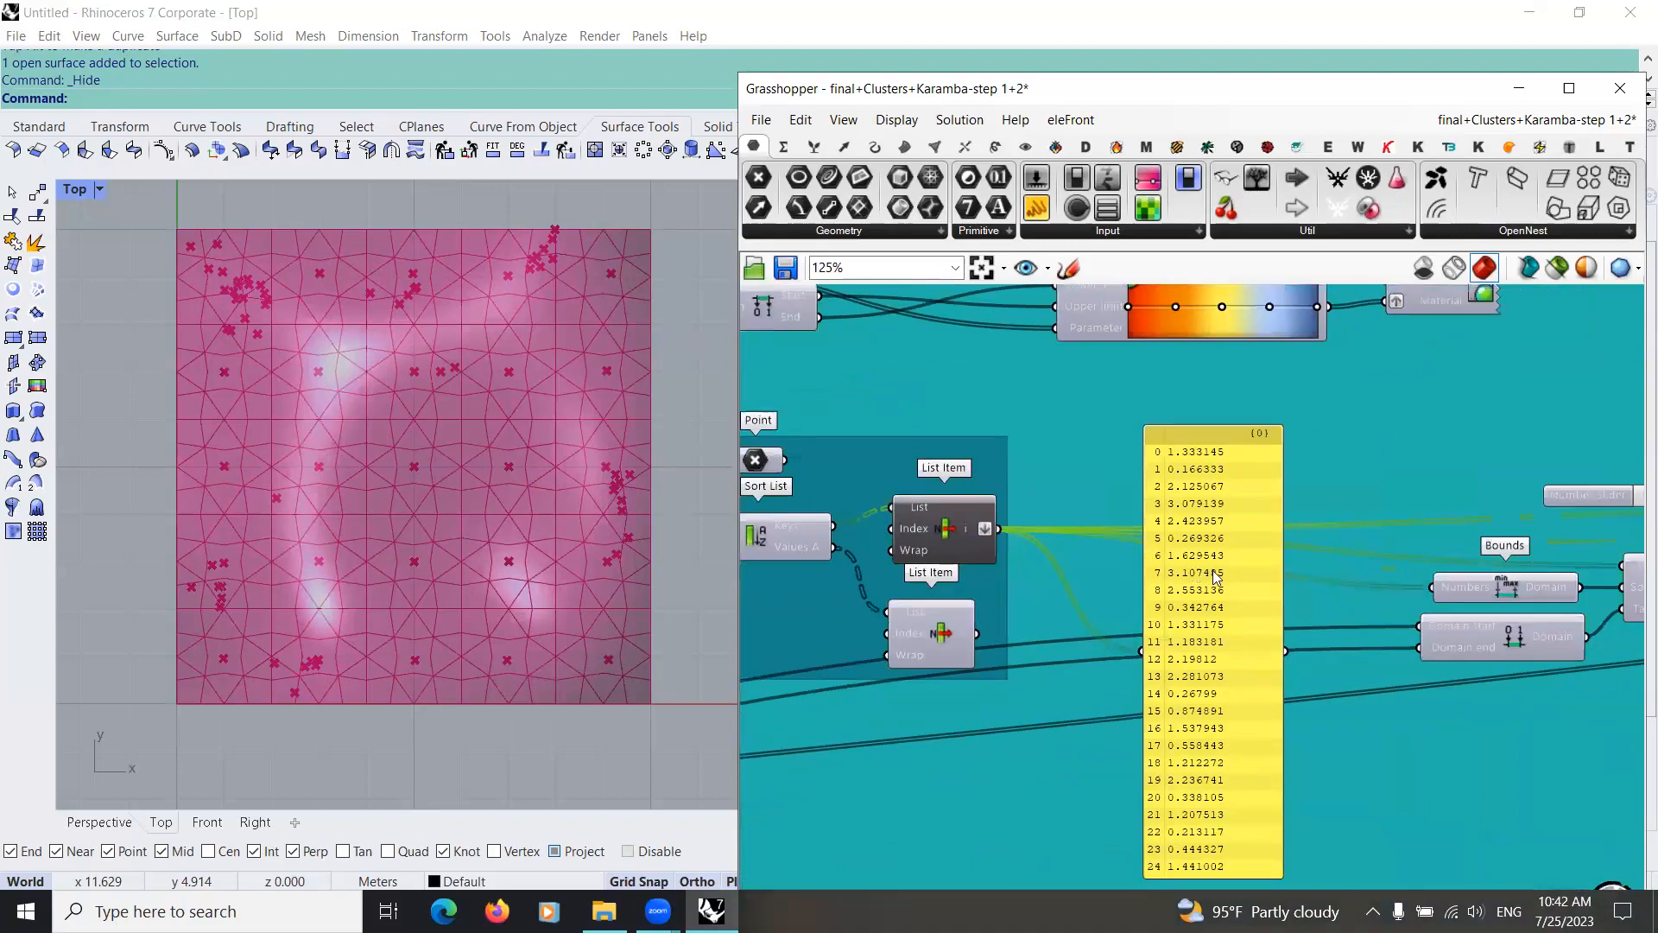
pyautogui.moveTo(1257, 475); pyautogui.dragTo(1299, 376)
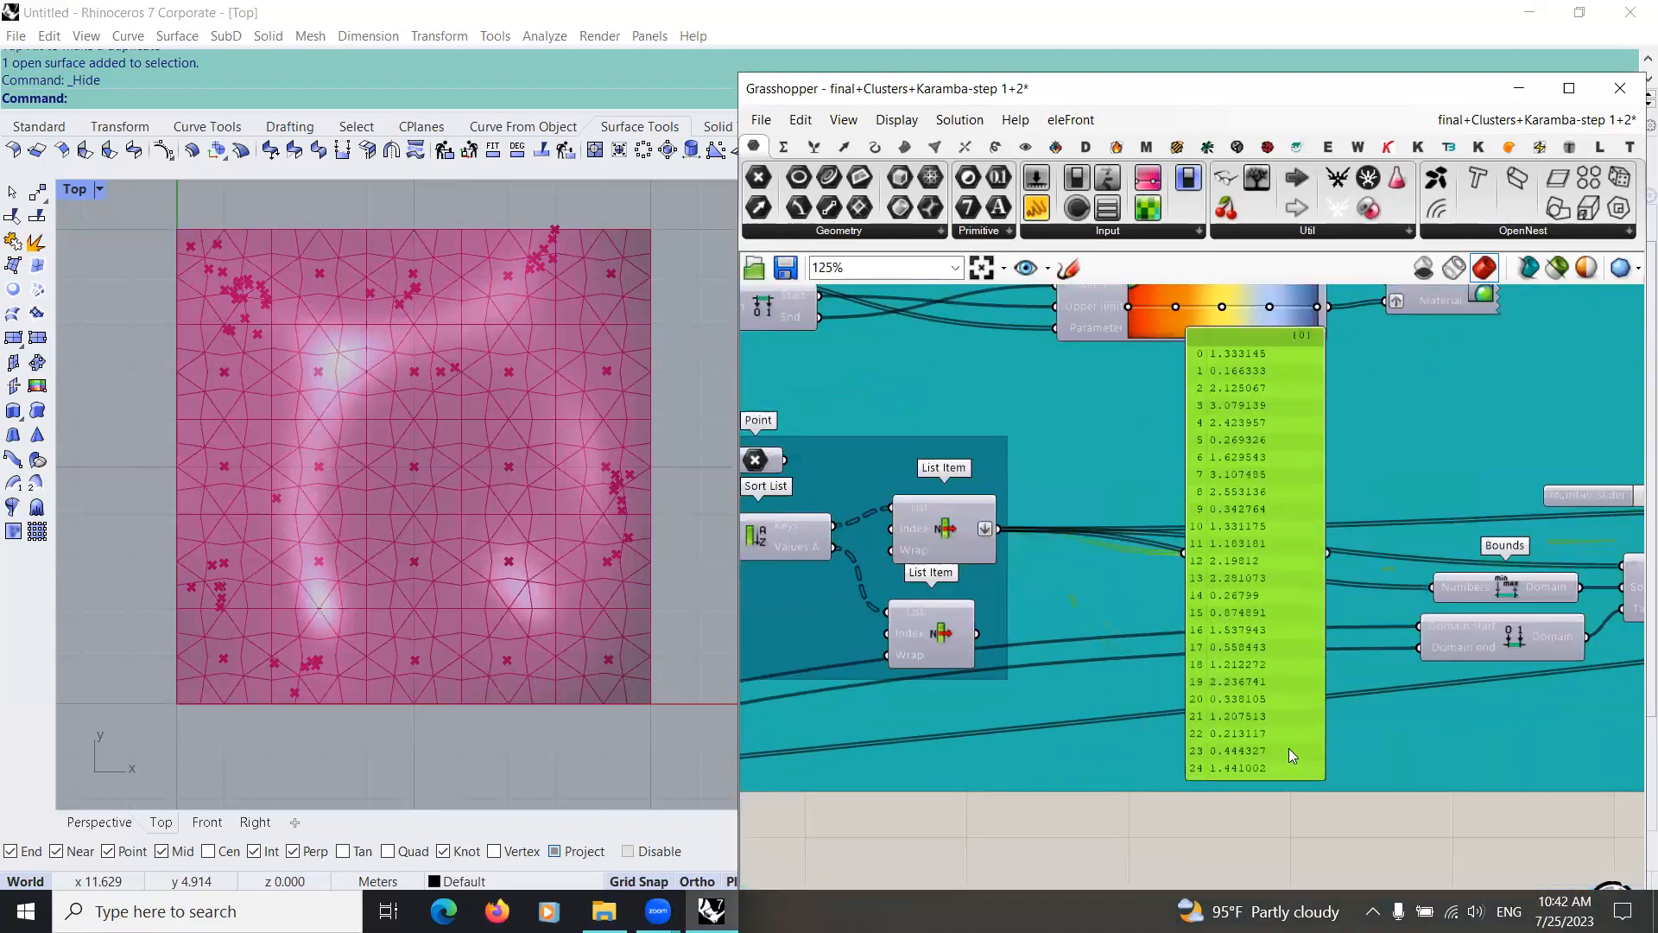
pyautogui.moveTo(1283, 776); pyautogui.dragTo(1283, 797)
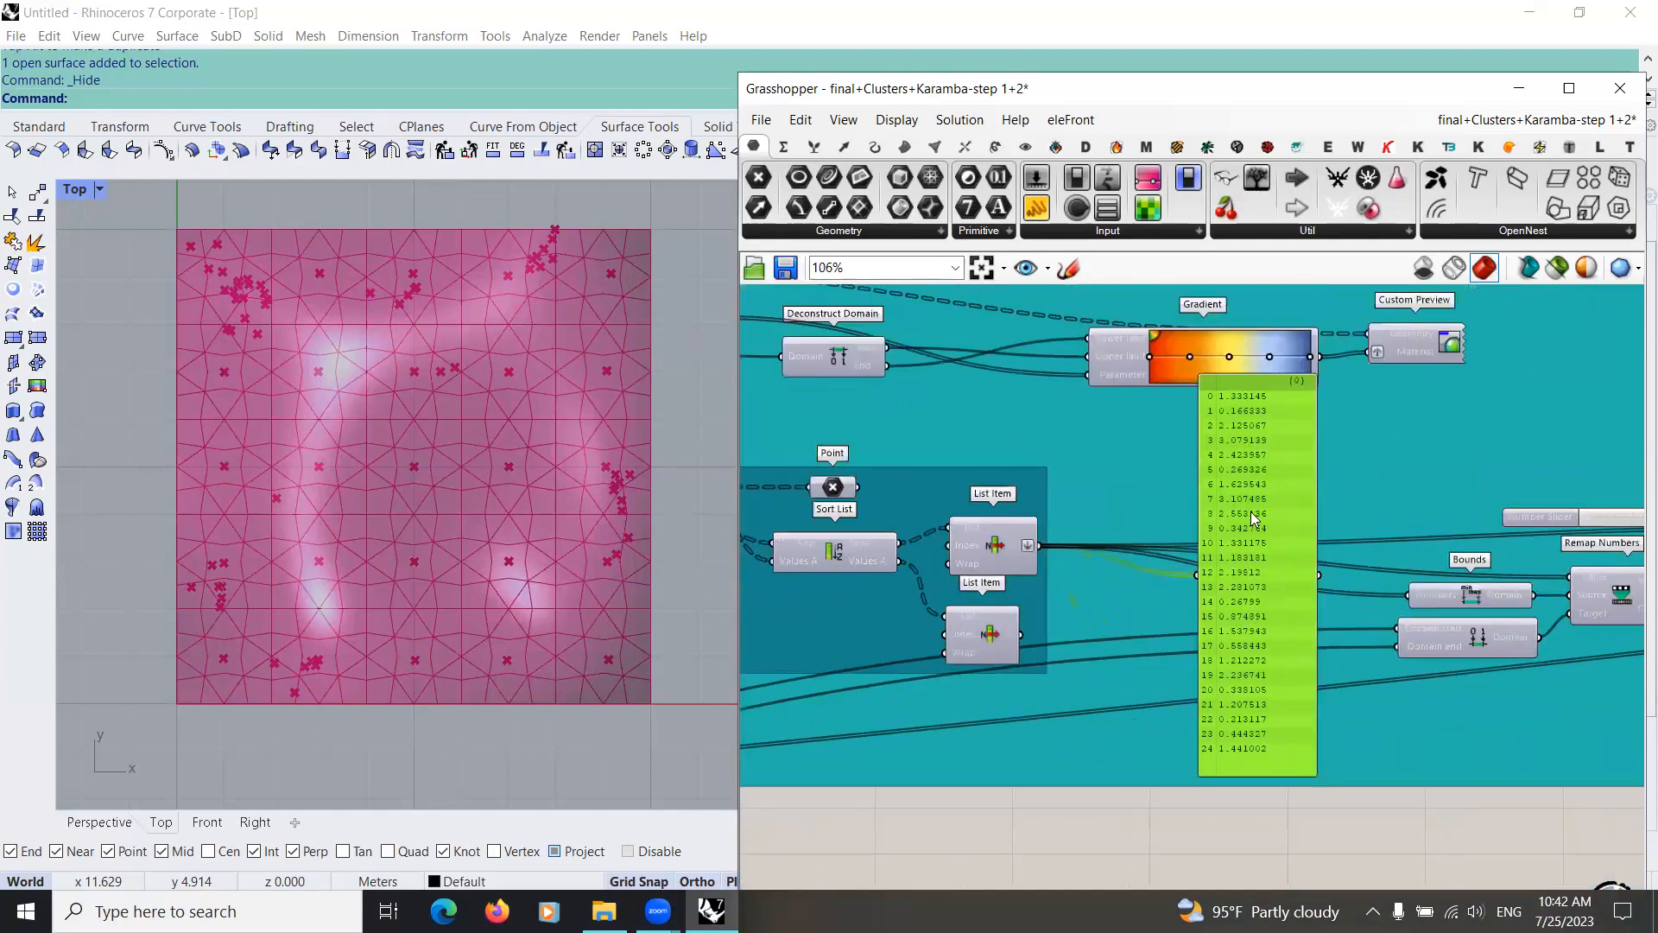
# Step: Open the Cluster that takes data, min and Max for editing and reposition its min and Max inputs below data
pyautogui.scroll(-2, 1253, 518)
pyautogui.scroll(-6, 1292, 632)
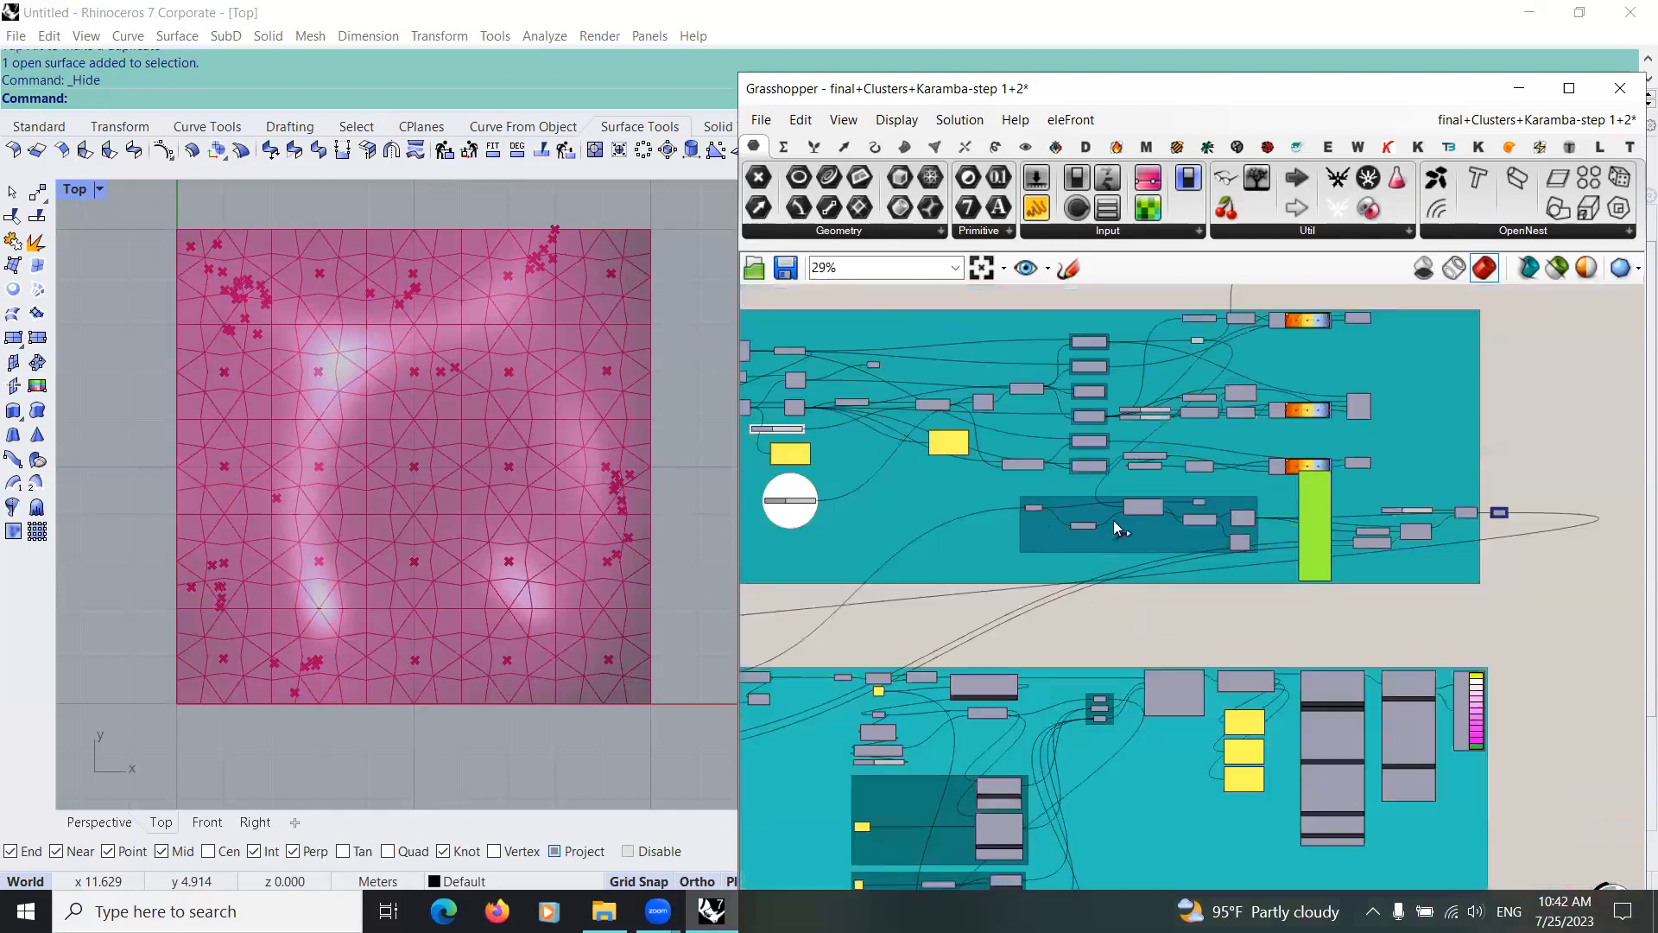
pyautogui.scroll(7, 1027, 829)
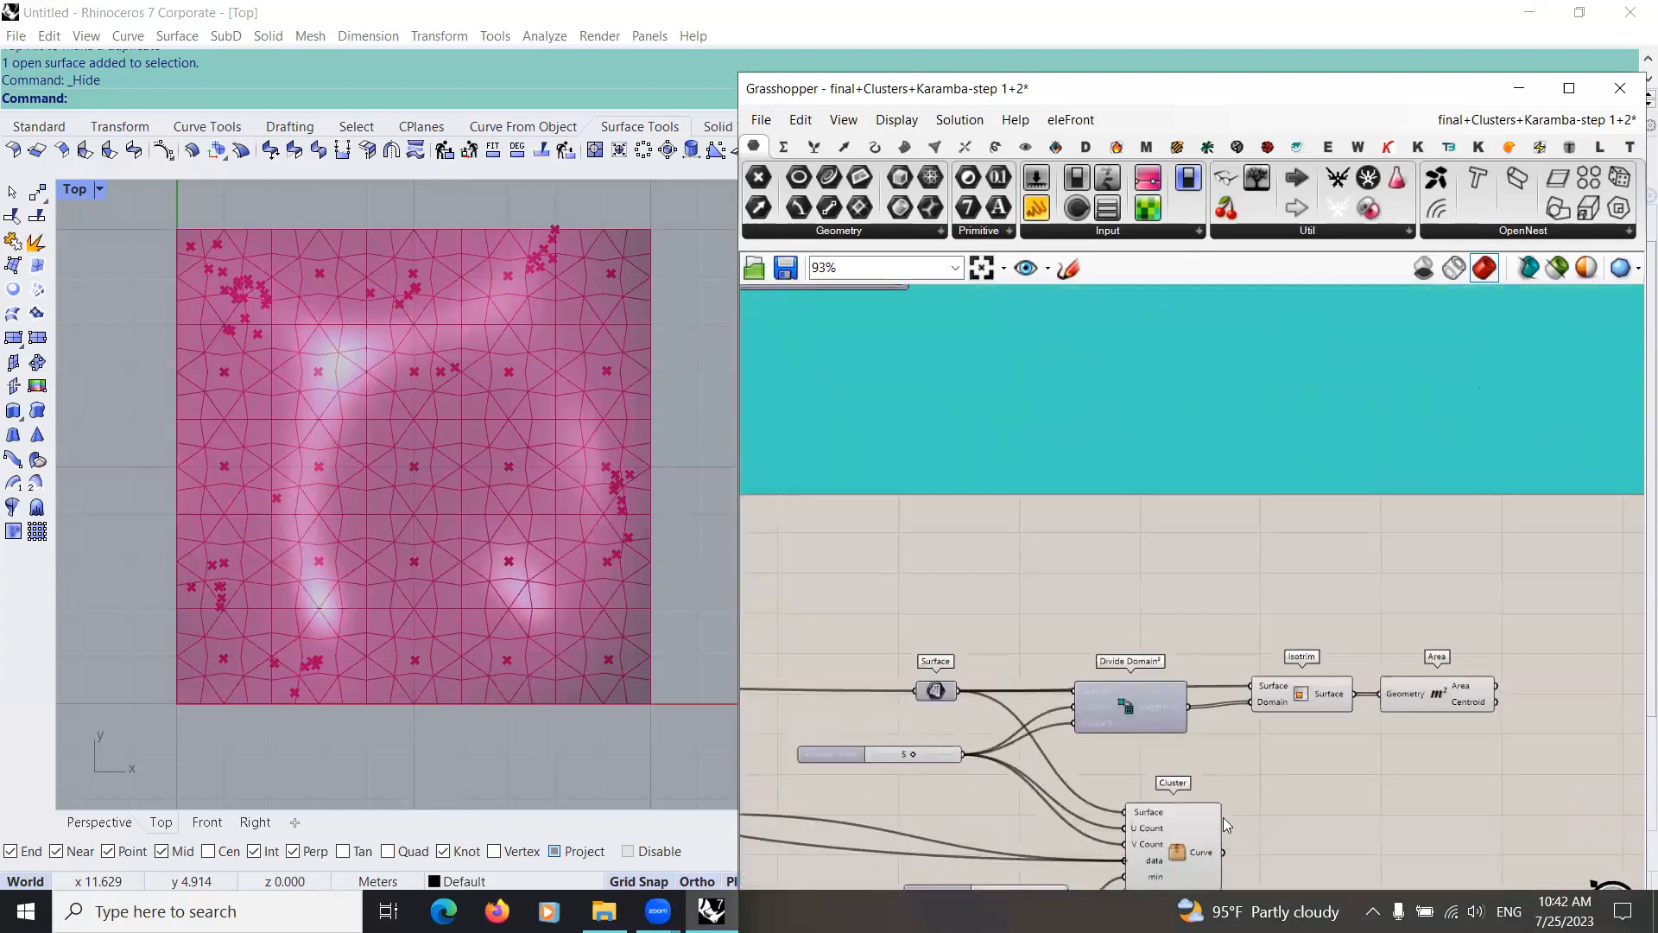
pyautogui.scroll(4, 1209, 777)
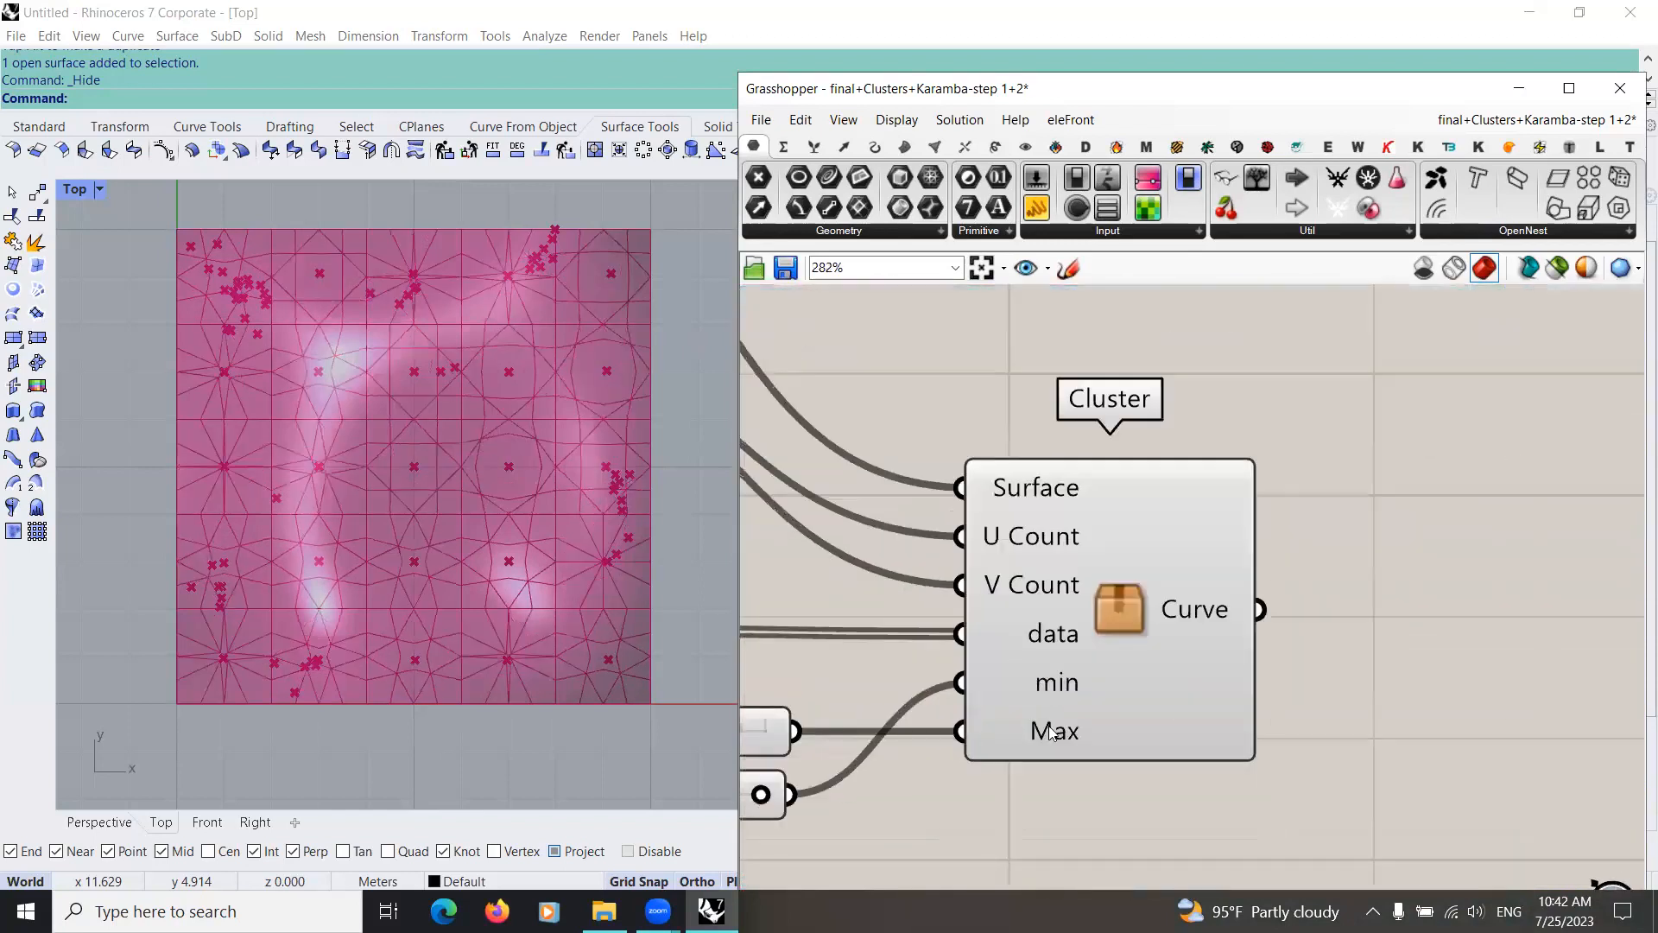
pyautogui.doubleClick(1084, 696)
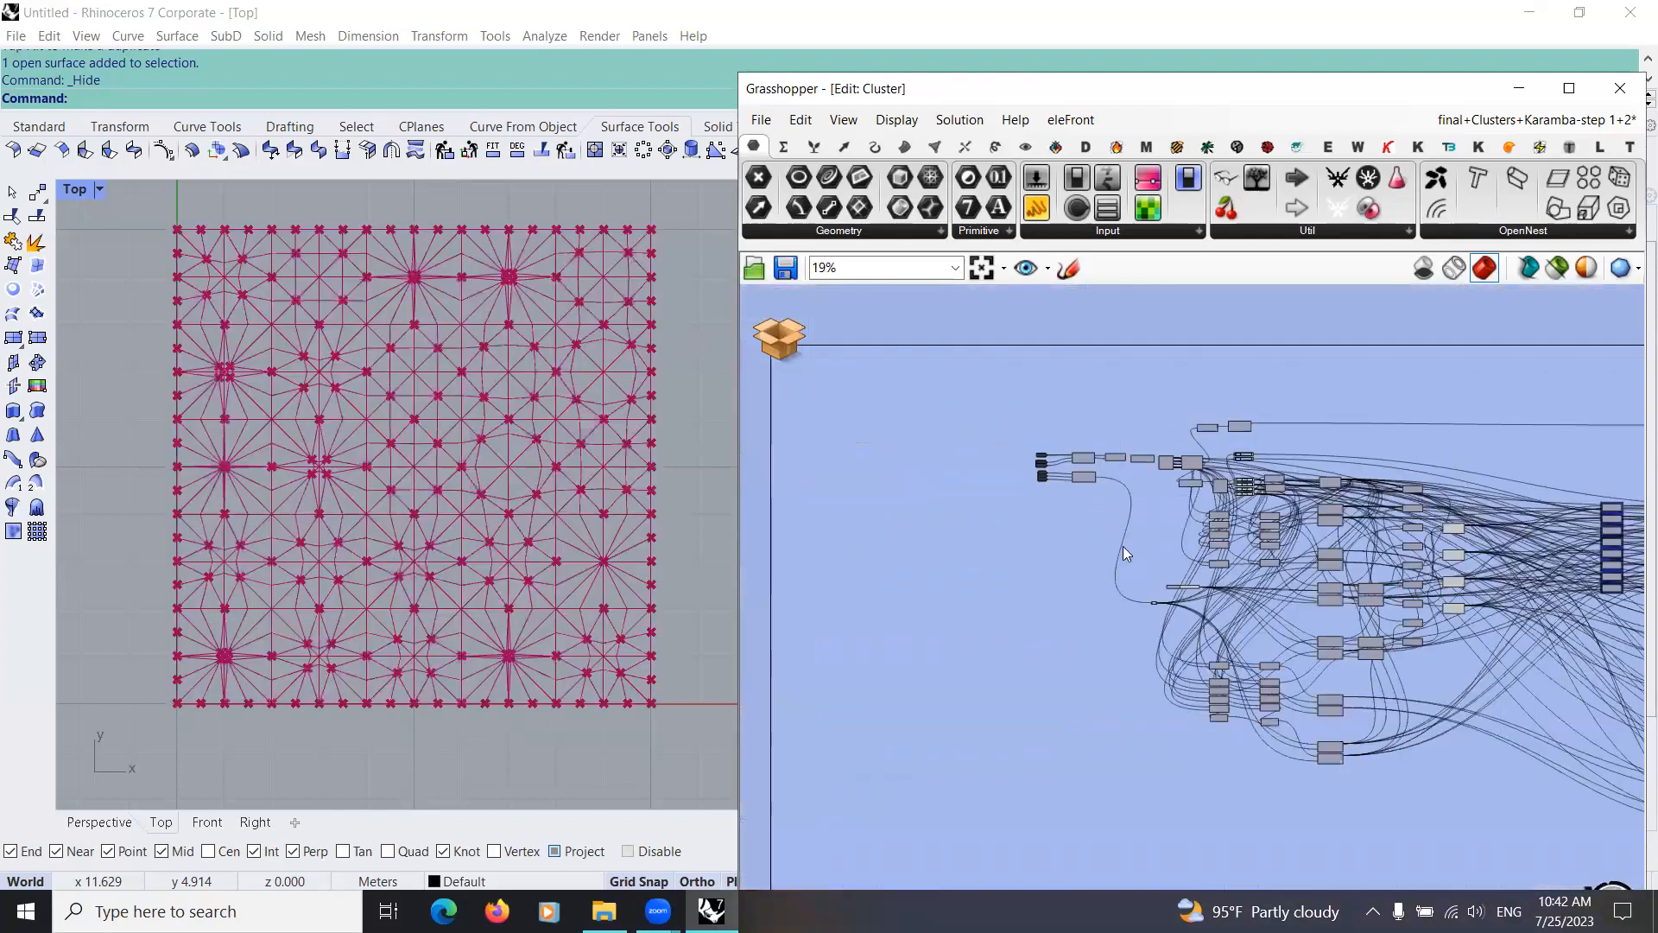
pyautogui.click(851, 540)
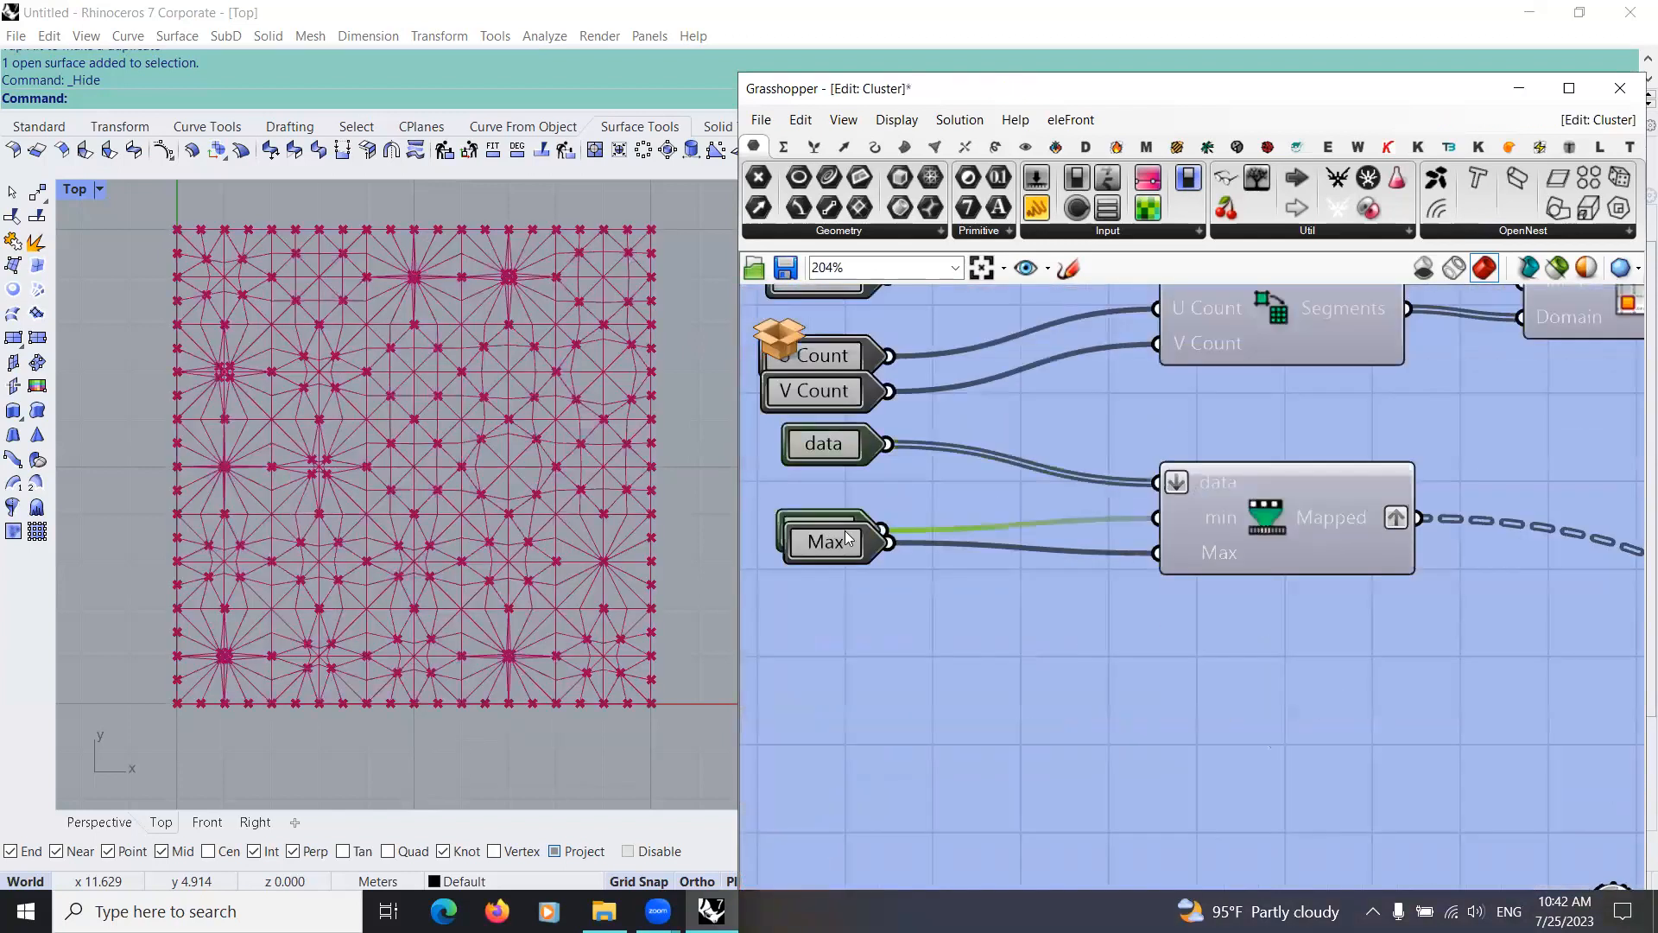
pyautogui.moveTo(845, 557); pyautogui.dragTo(850, 616)
pyautogui.click(856, 664)
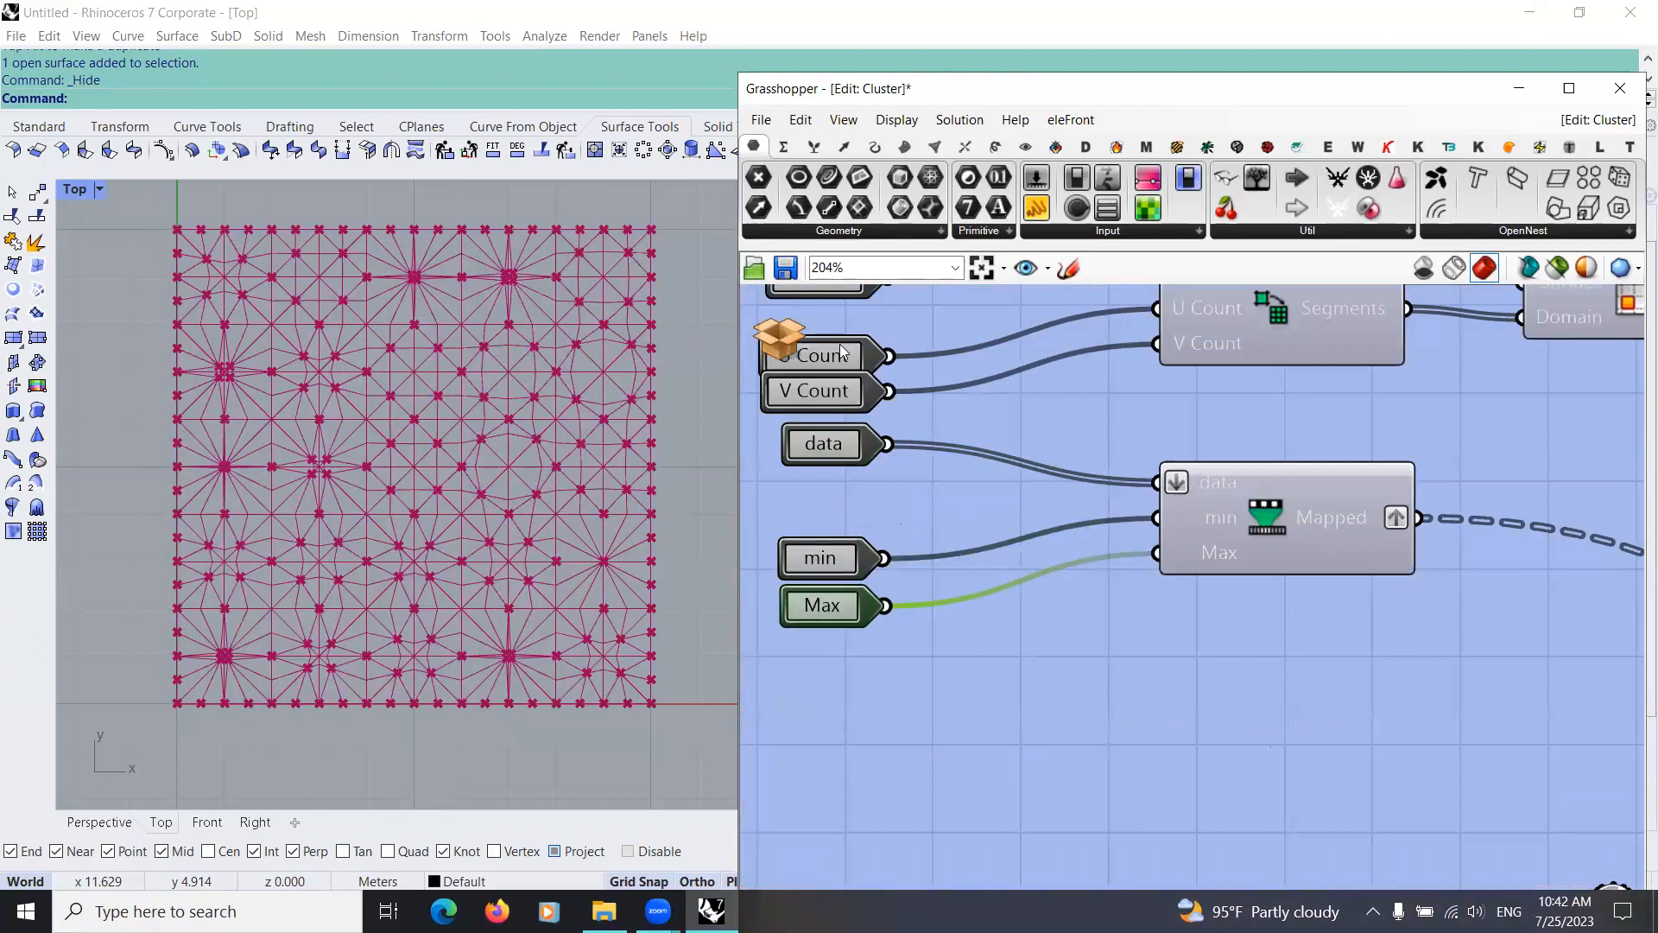
# Step: Leave the cluster editor and examine the Cluster's highlighted Girih pattern against the structural points in the Top viewport
pyautogui.scroll(-5, 881, 378)
pyautogui.click(779, 337)
pyautogui.click(821, 363)
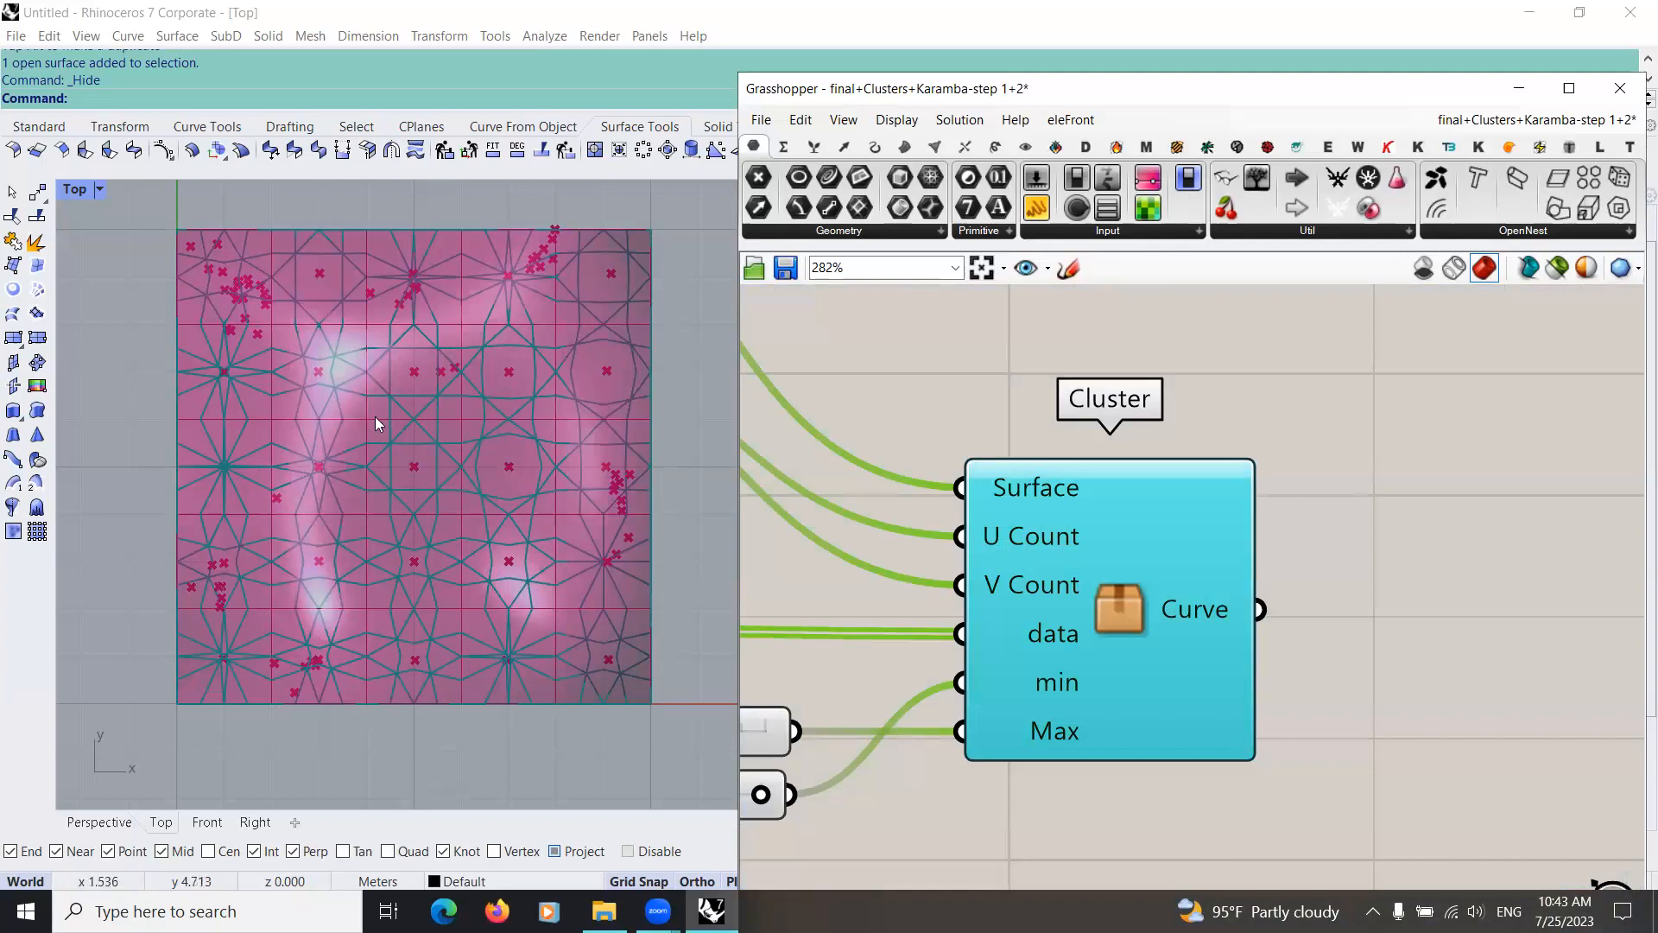
pyautogui.scroll(-5, 448, 500)
pyautogui.moveTo(476, 364); pyautogui.dragTo(505, 421, button='right')
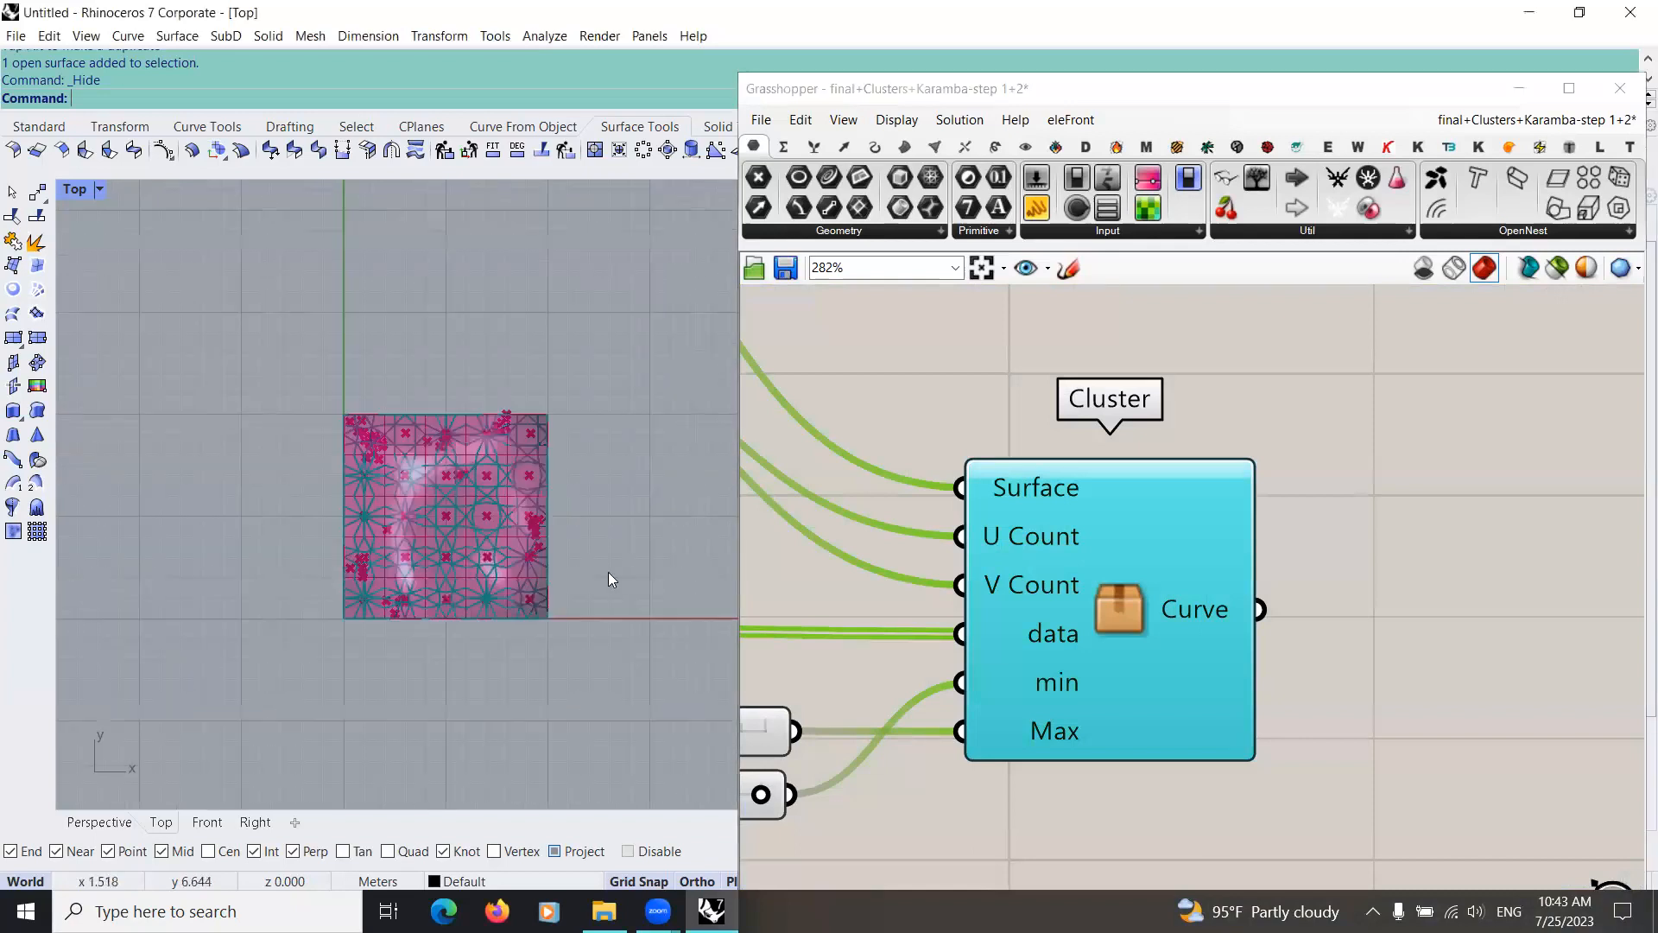
pyautogui.scroll(8, 496, 578)
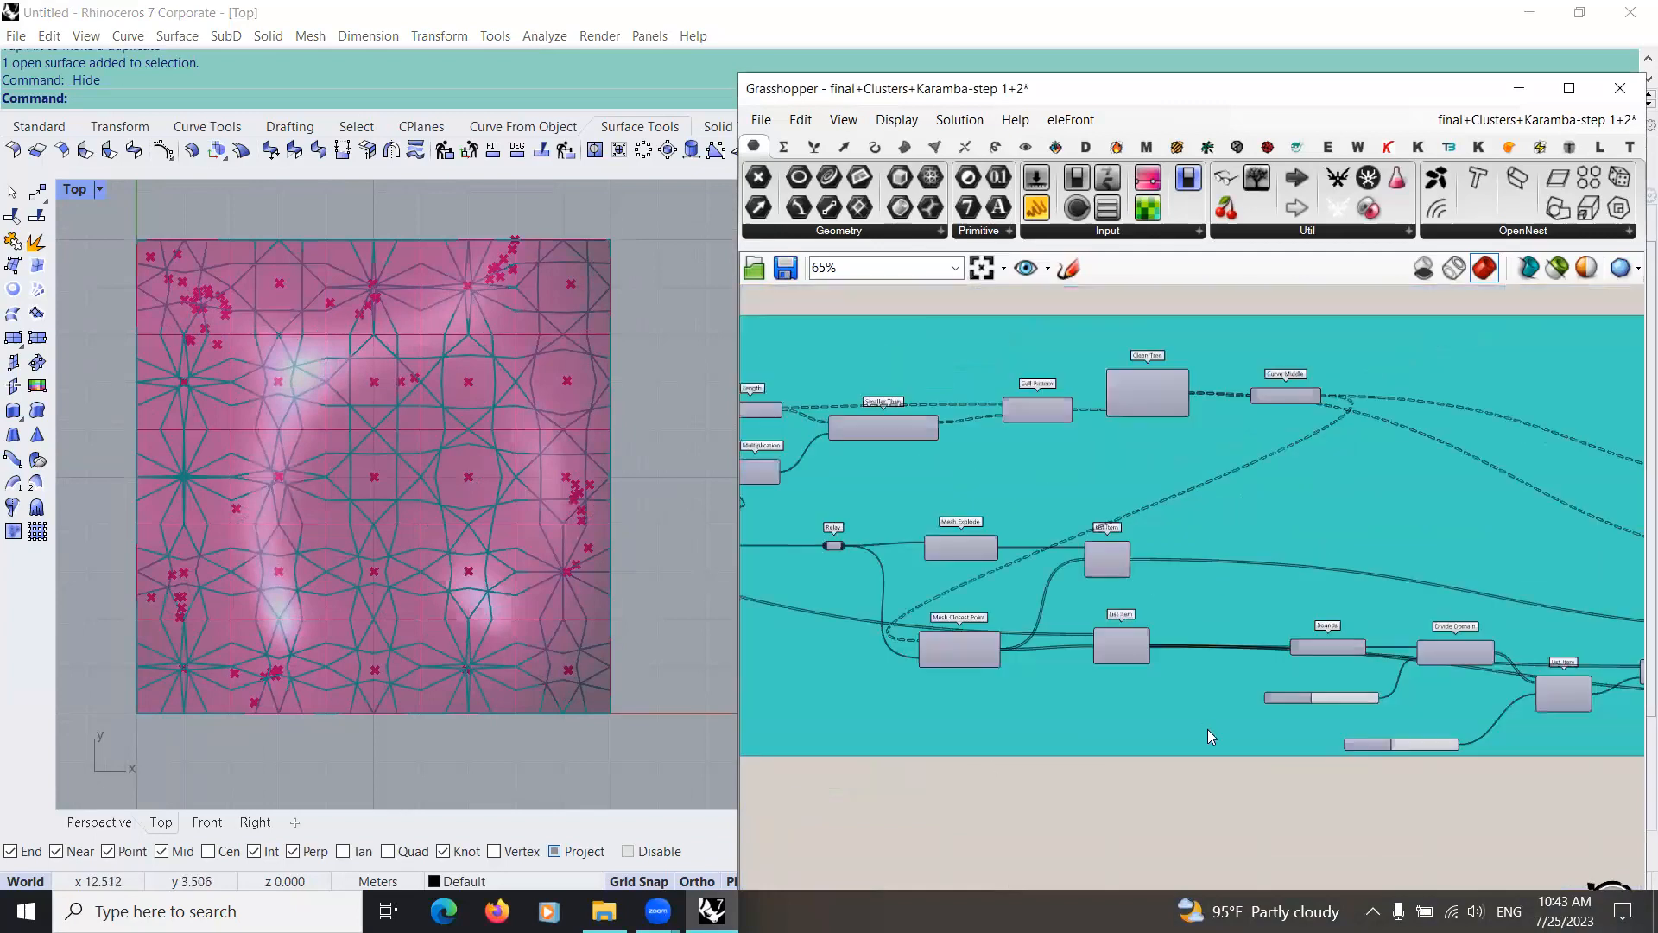
# Step: Flatten the List inputs of the points and curves Cull Pattern components
pyautogui.scroll(4, 1231, 691)
pyautogui.moveTo(1230, 691); pyautogui.dragTo(1047, 614, button='right')
pyautogui.scroll(-3, 1121, 563)
pyautogui.moveTo(1252, 557); pyautogui.dragTo(940, 573, button='right')
pyautogui.moveTo(1200, 577); pyautogui.dragTo(1031, 378, button='right')
pyautogui.scroll(5, 1031, 378)
pyautogui.rightClick(1031, 378)
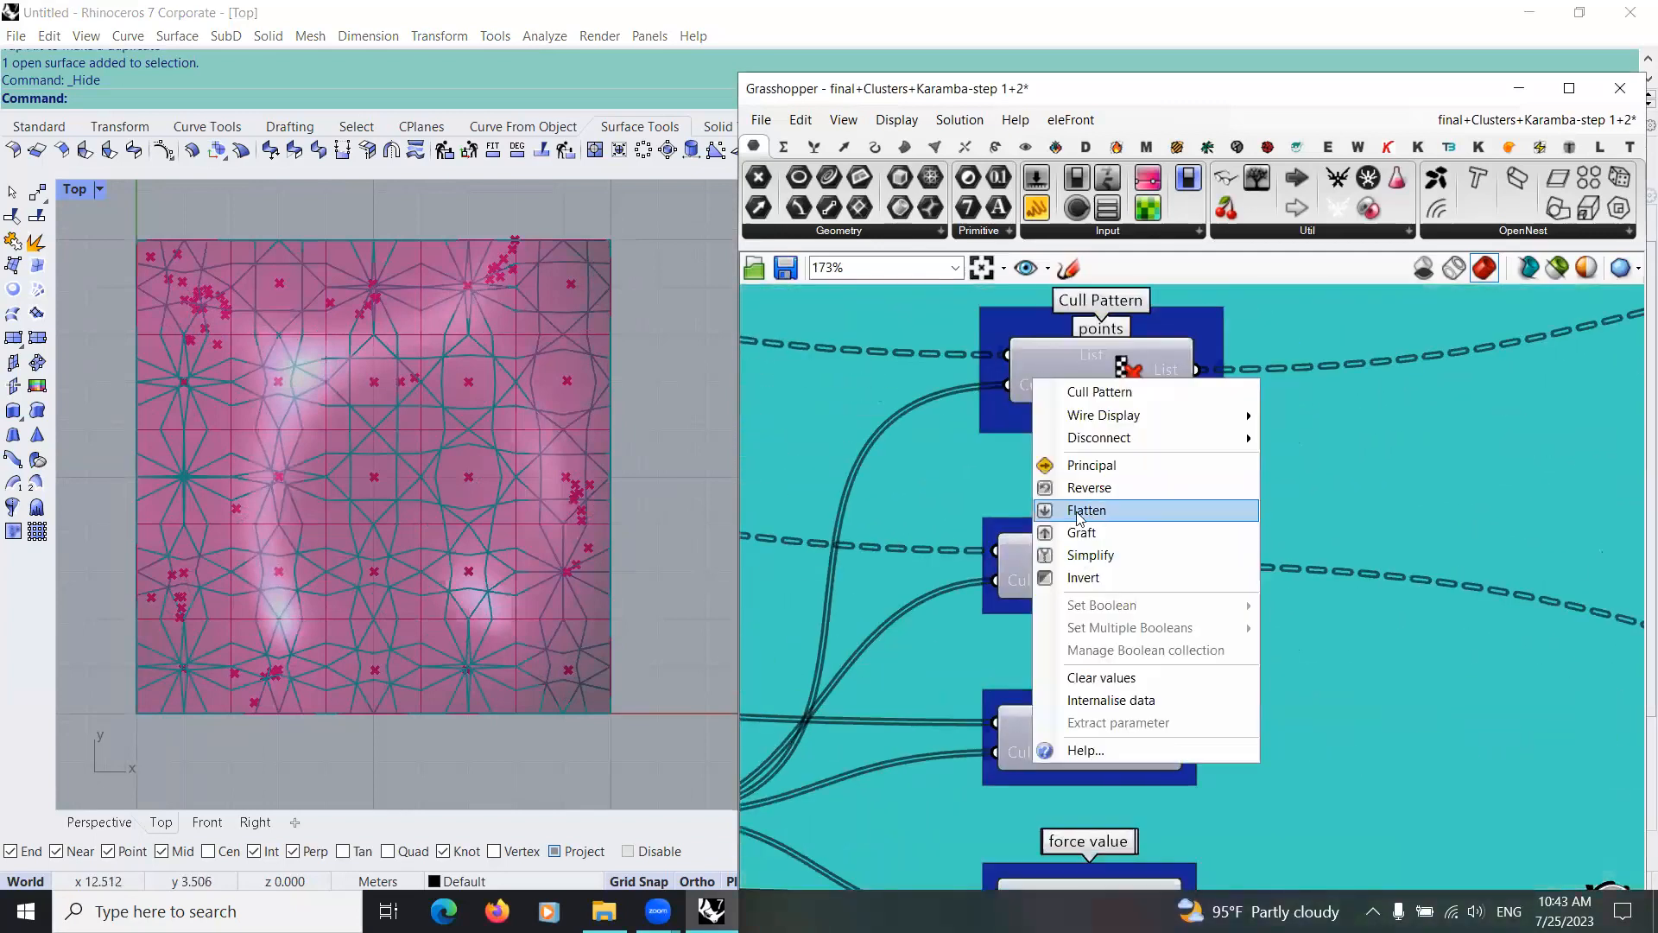
pyautogui.click(1013, 395)
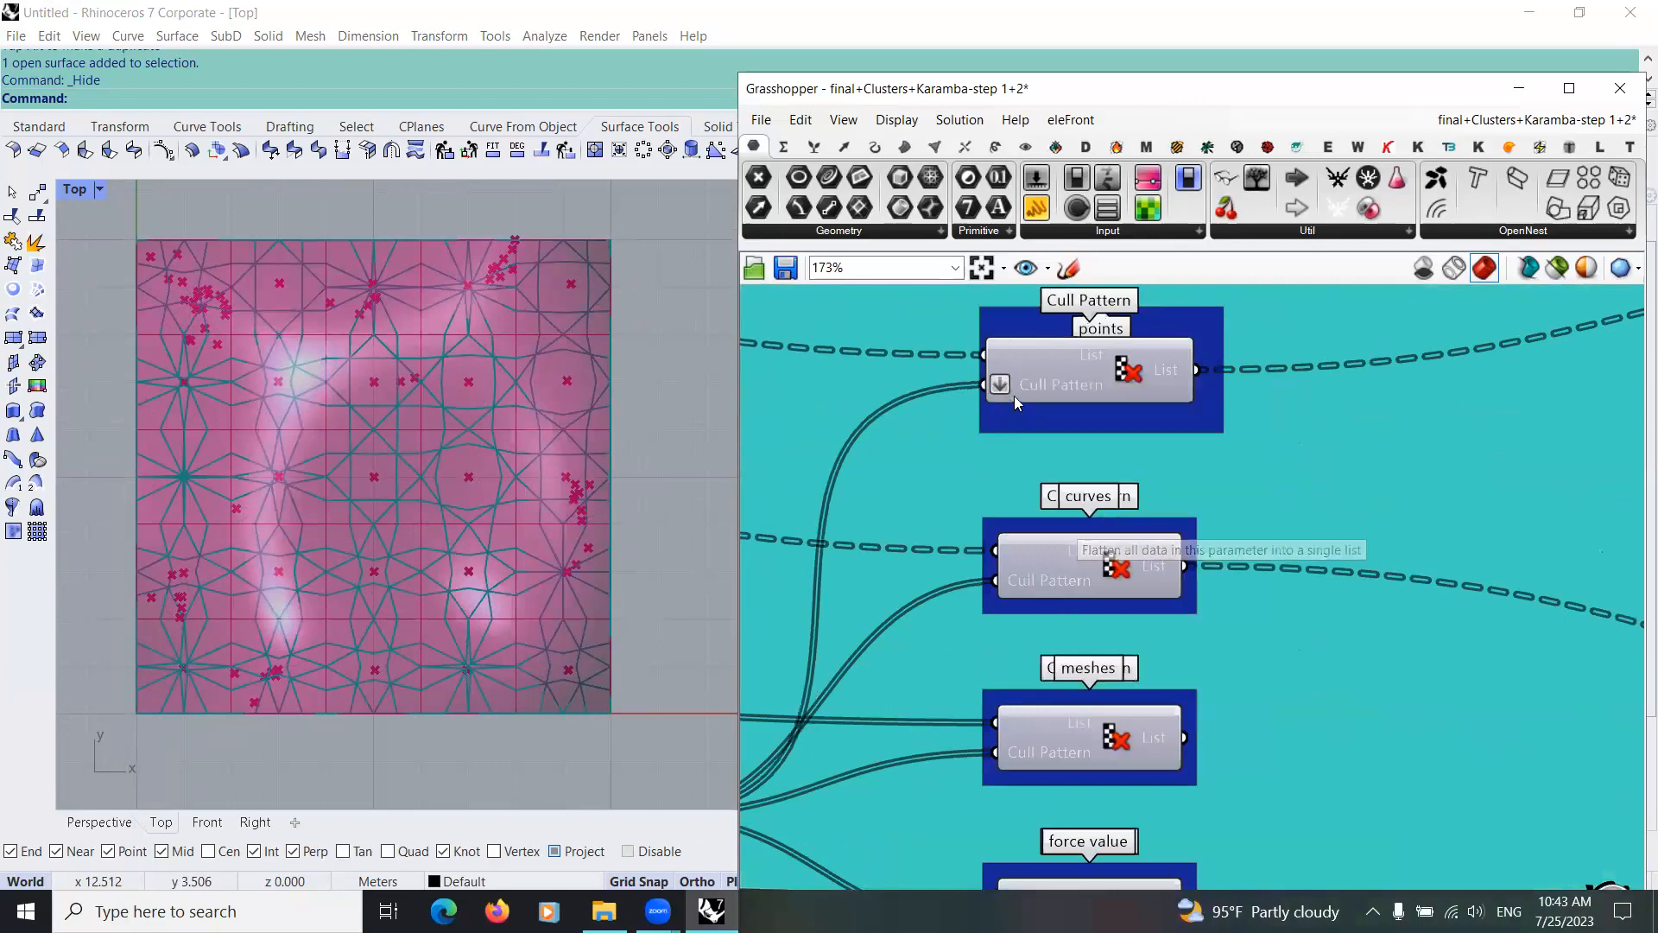
pyautogui.rightClick(1017, 350)
pyautogui.click(1070, 503)
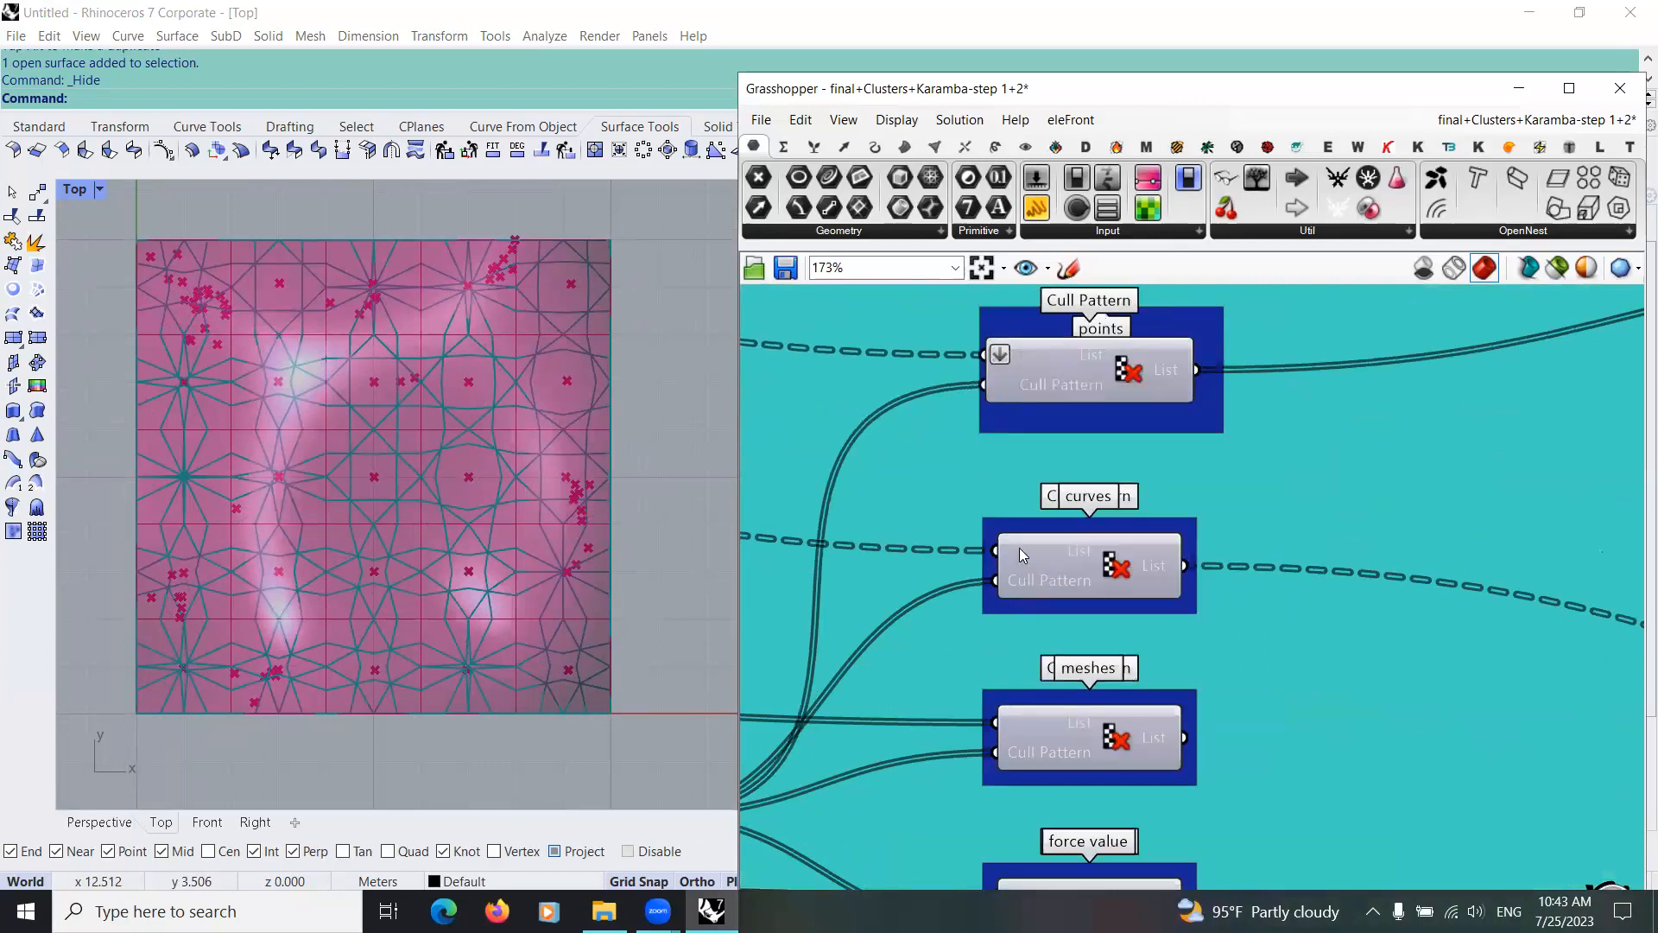
pyautogui.rightClick(1019, 552)
pyautogui.click(1080, 656)
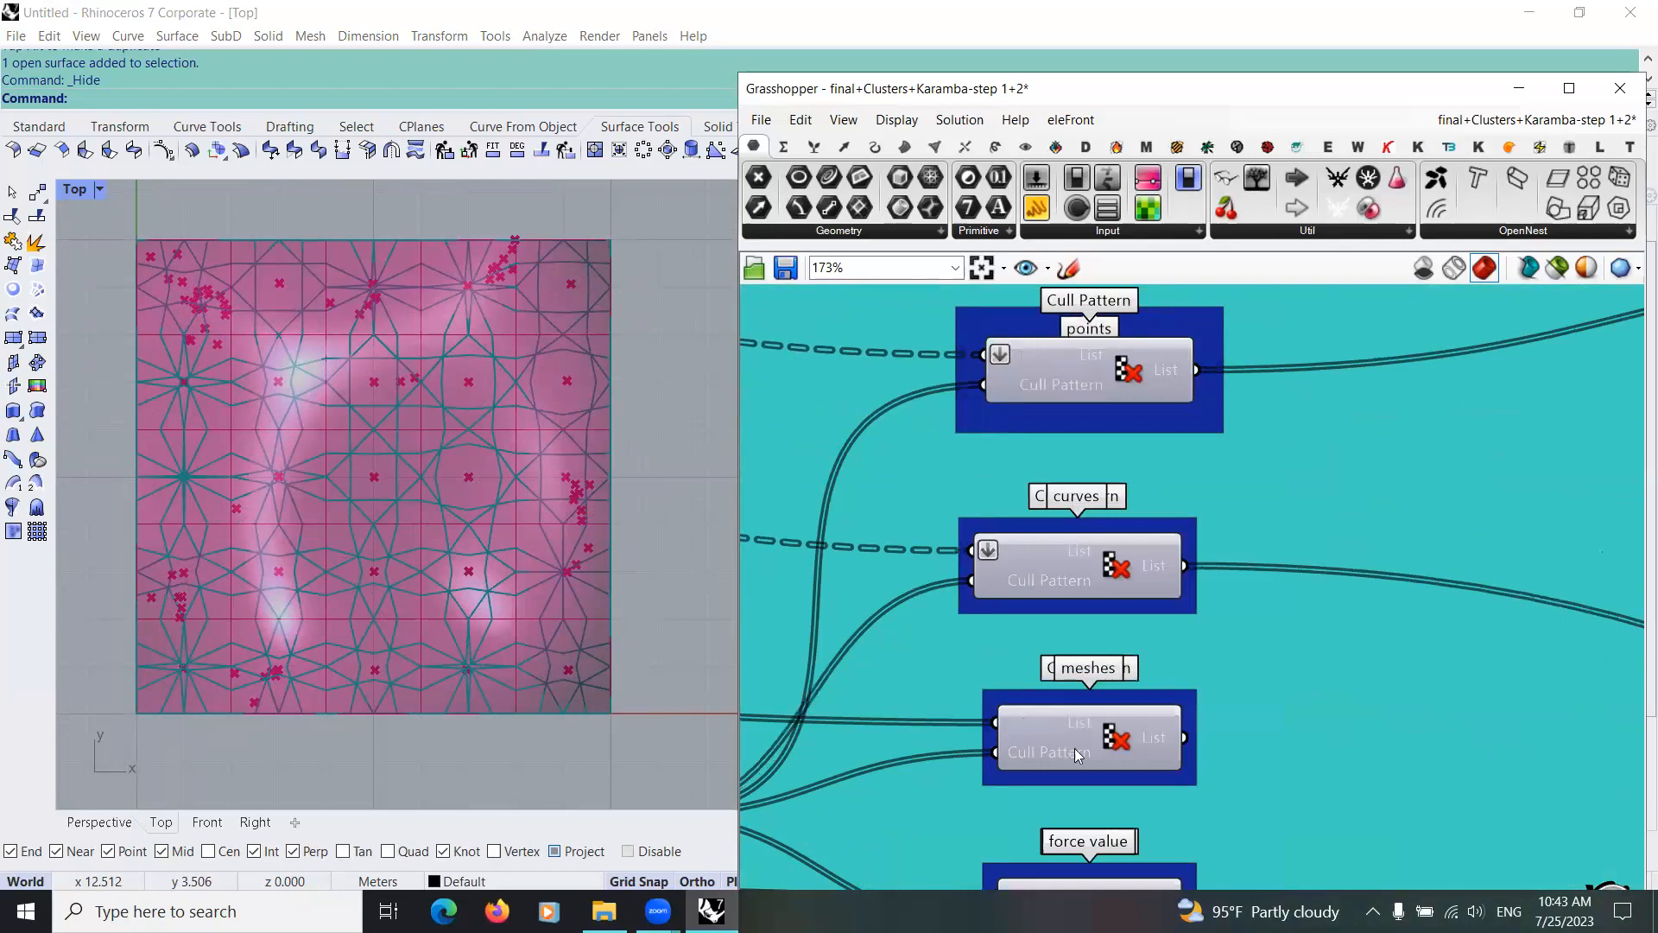
# Step: Flatten the List inputs of the meshes and force value Cull Pattern components
pyautogui.rightClick(1019, 723)
pyautogui.click(1079, 655)
pyautogui.moveTo(1026, 821); pyautogui.dragTo(1015, 598, button='right')
pyautogui.rightClick(1014, 672)
pyautogui.click(1069, 663)
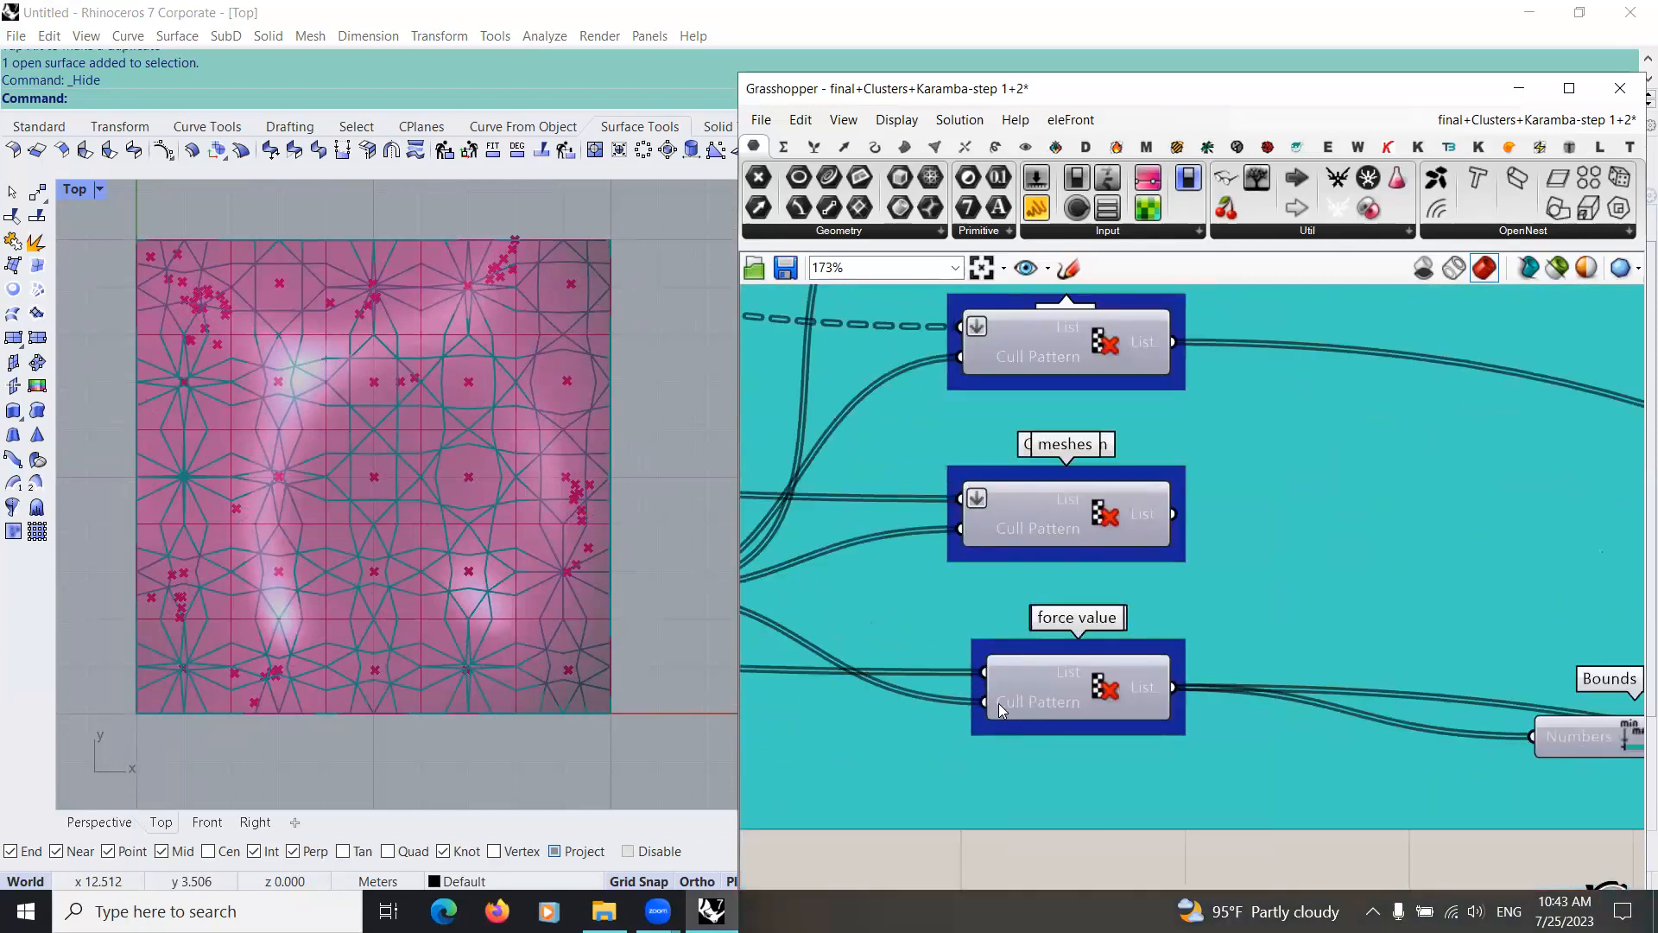
# Step: Enable the preview of the Custom Preview component connected to the force value gradient
pyautogui.scroll(-4, 998, 703)
pyautogui.scroll(-3, 1206, 558)
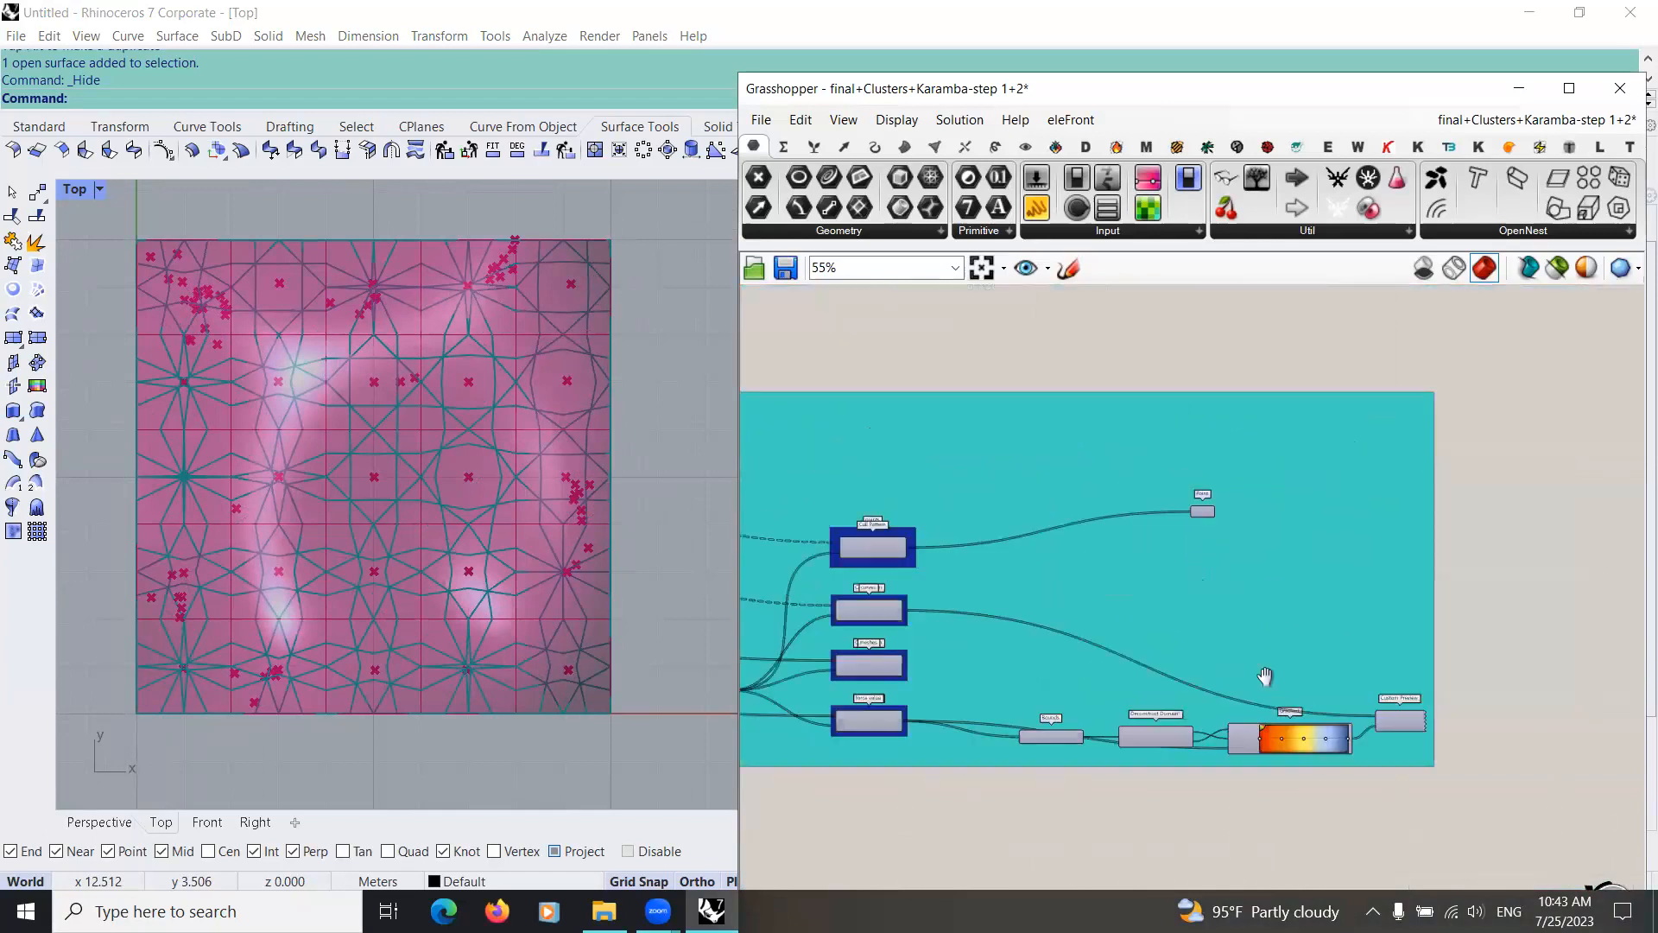
pyautogui.scroll(1, 1274, 657)
pyautogui.middleClick(1273, 657)
pyautogui.click(1312, 619)
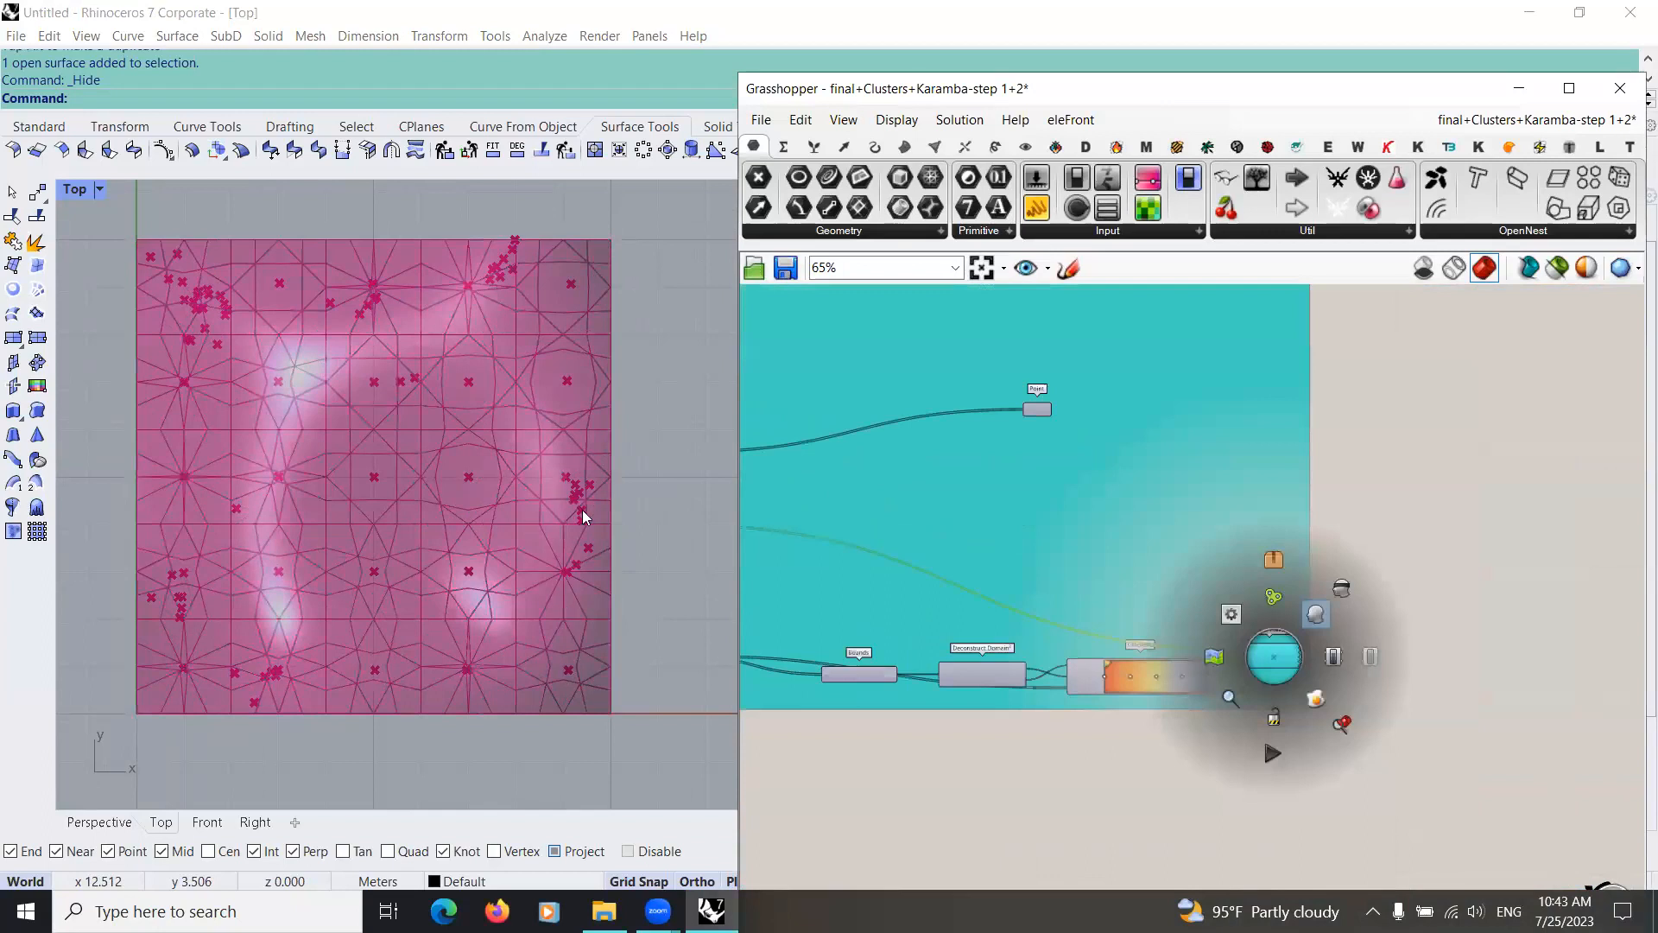
# Step: Examine how the force flow lines run over the Girih pattern and the structural points in the Top viewport
pyautogui.scroll(3, 566, 604)
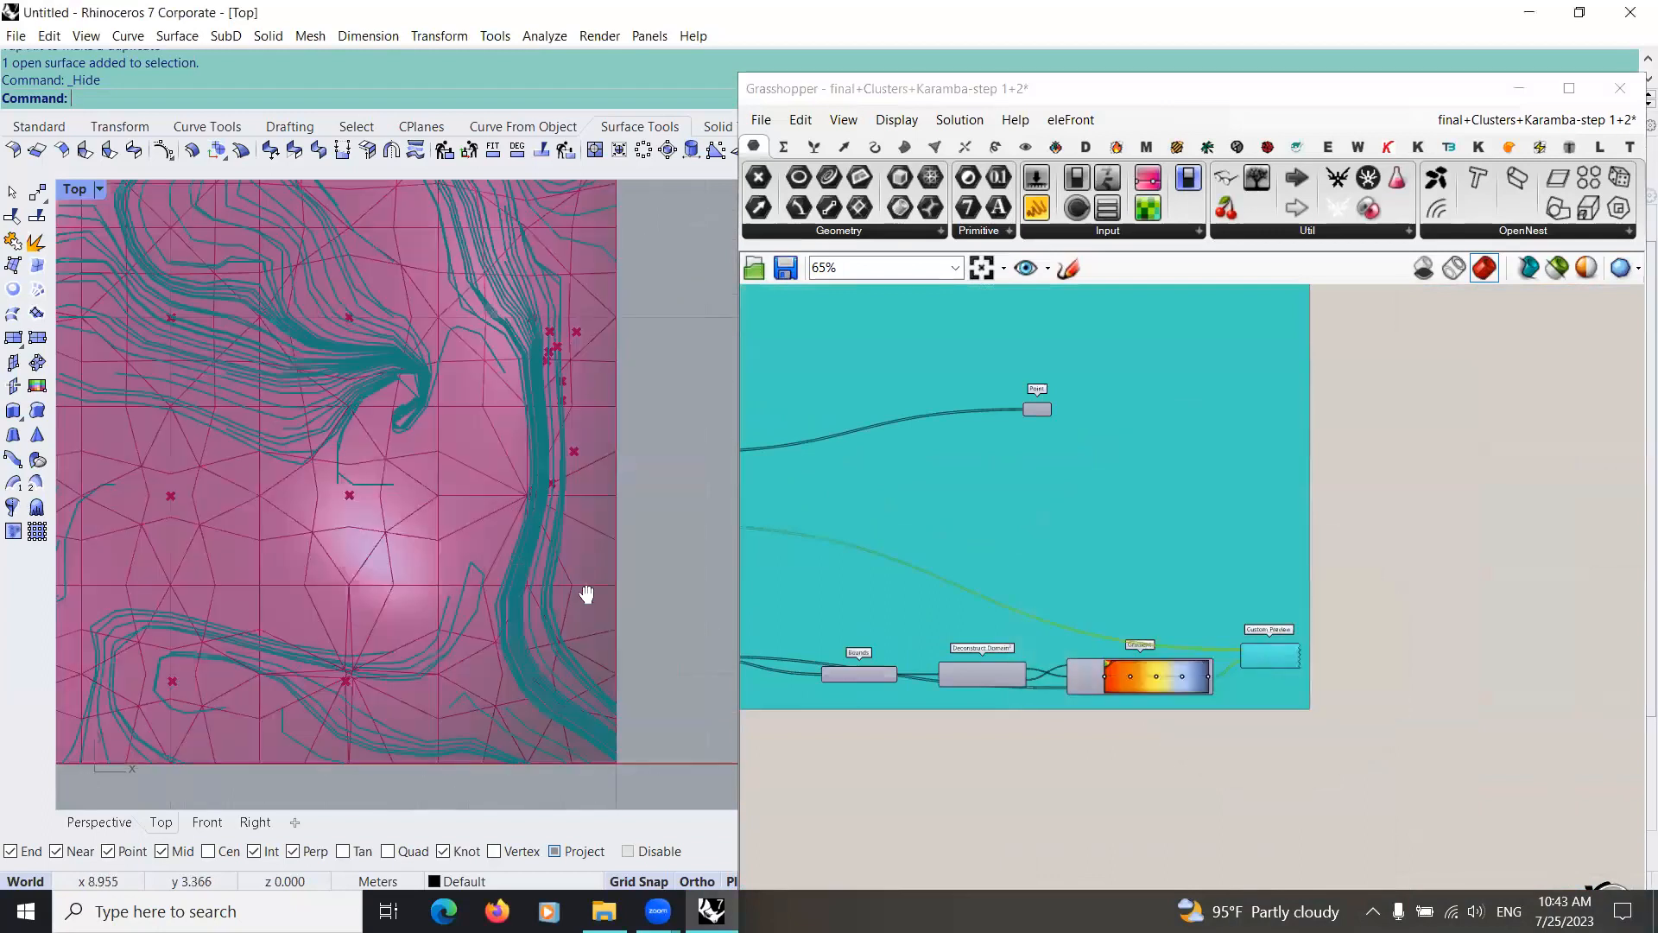
pyautogui.scroll(-3, 380, 393)
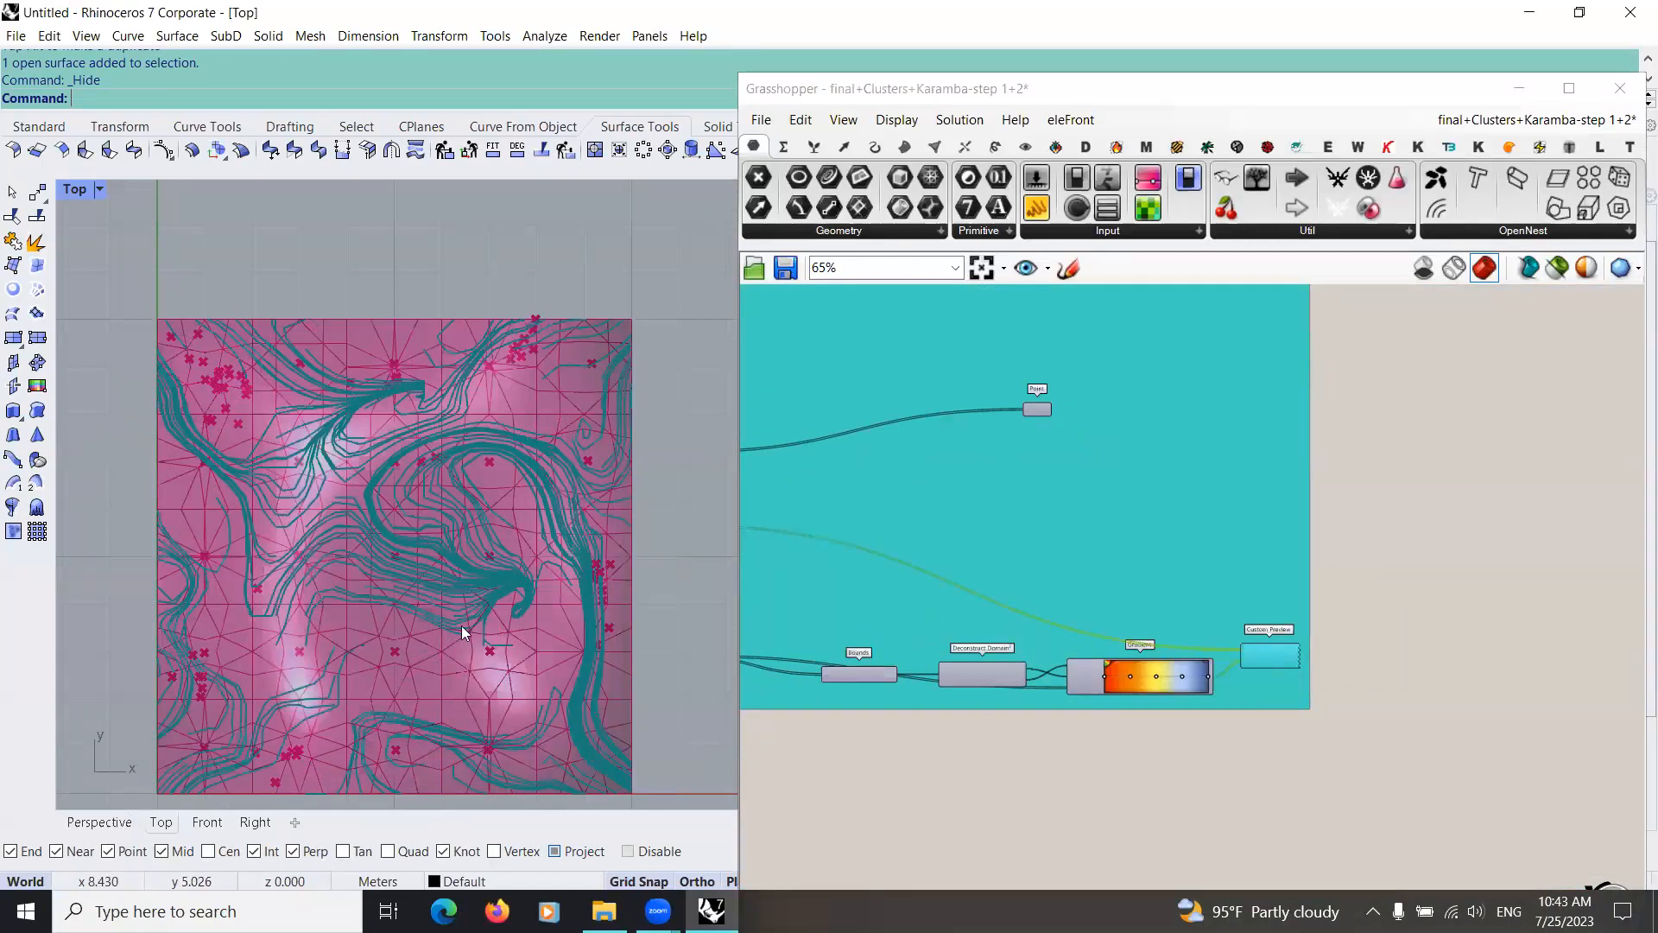
pyautogui.scroll(4, 402, 346)
pyautogui.moveTo(275, 553); pyautogui.dragTo(682, 361, button='right')
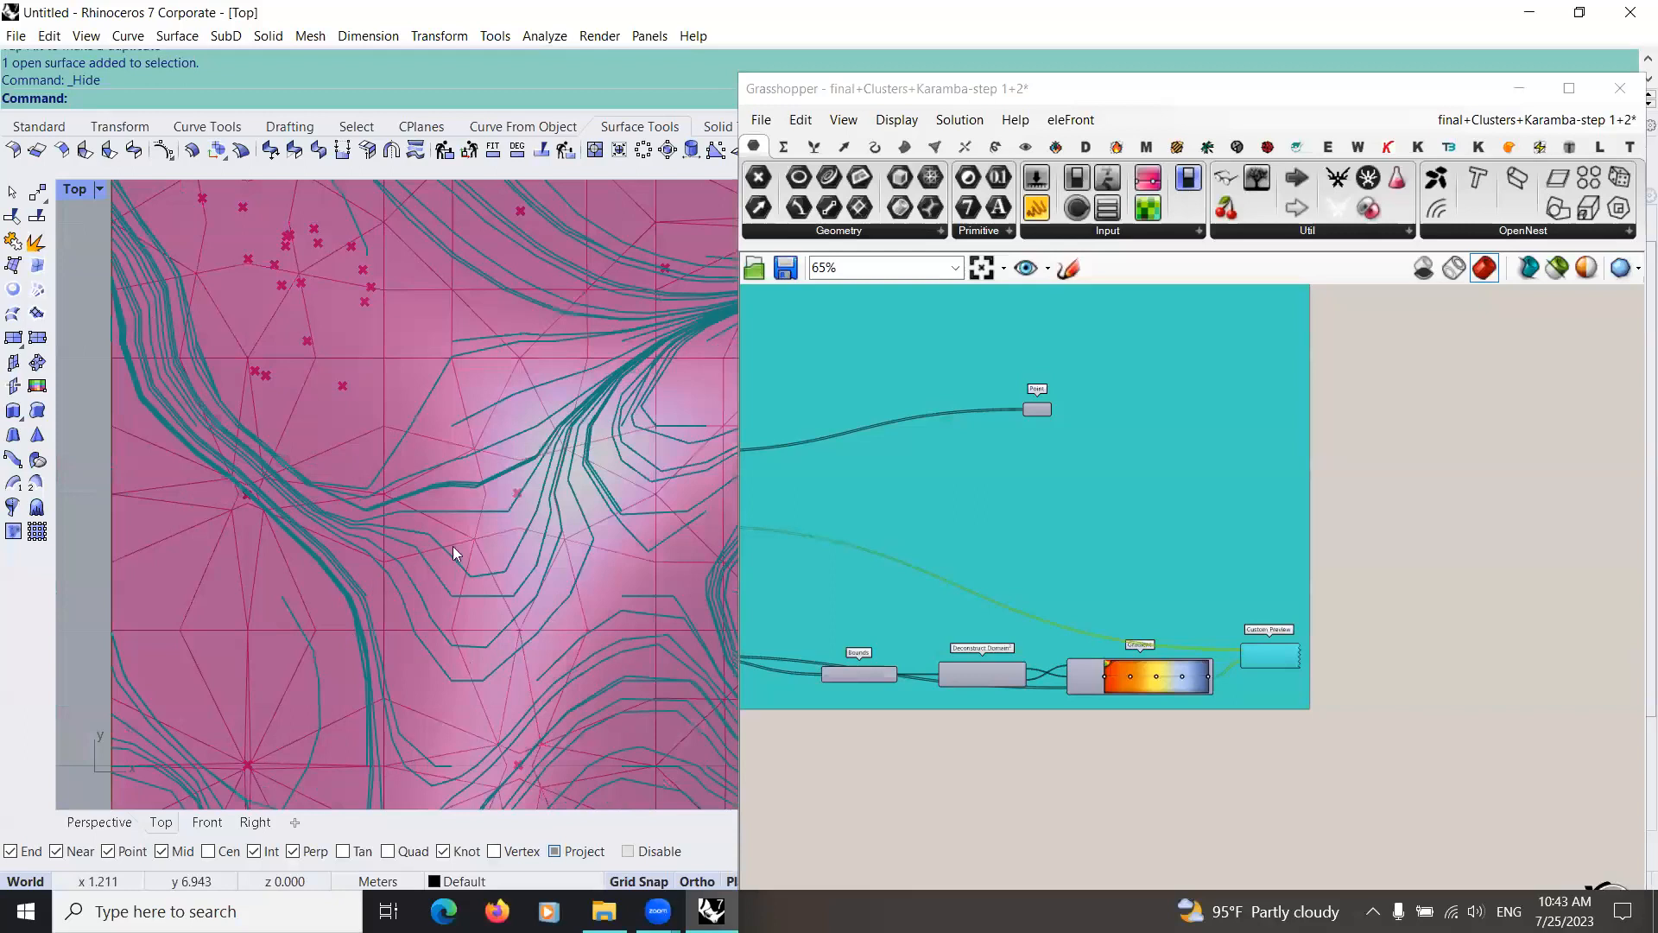
pyautogui.scroll(-2, 394, 489)
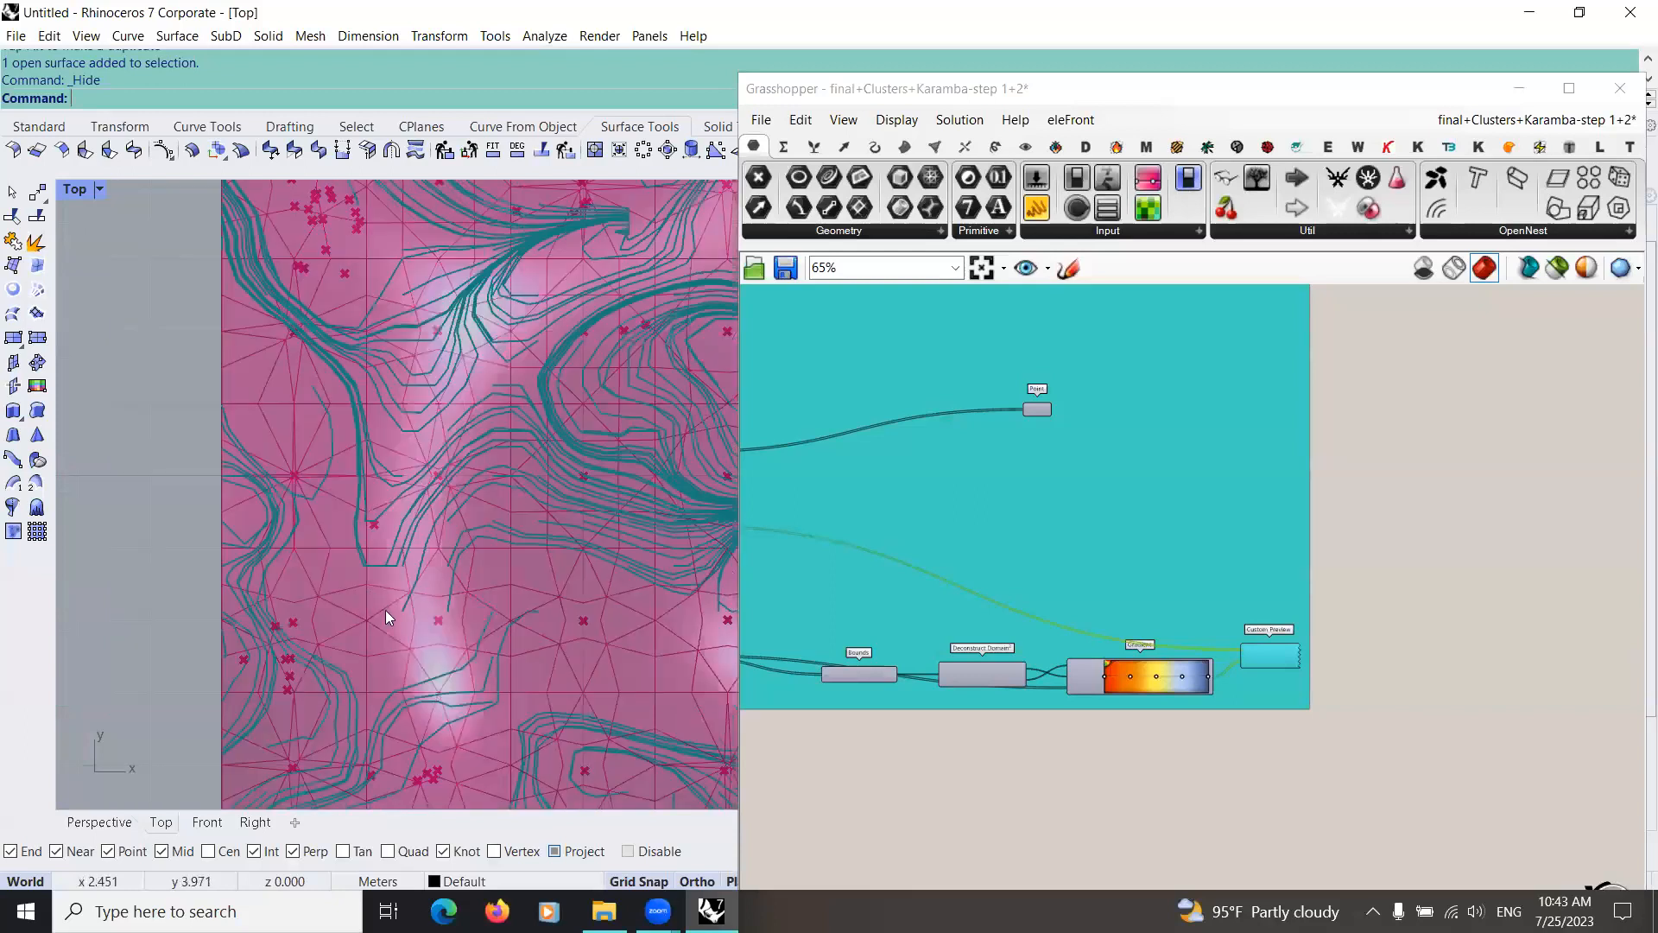
pyautogui.scroll(2, 530, 652)
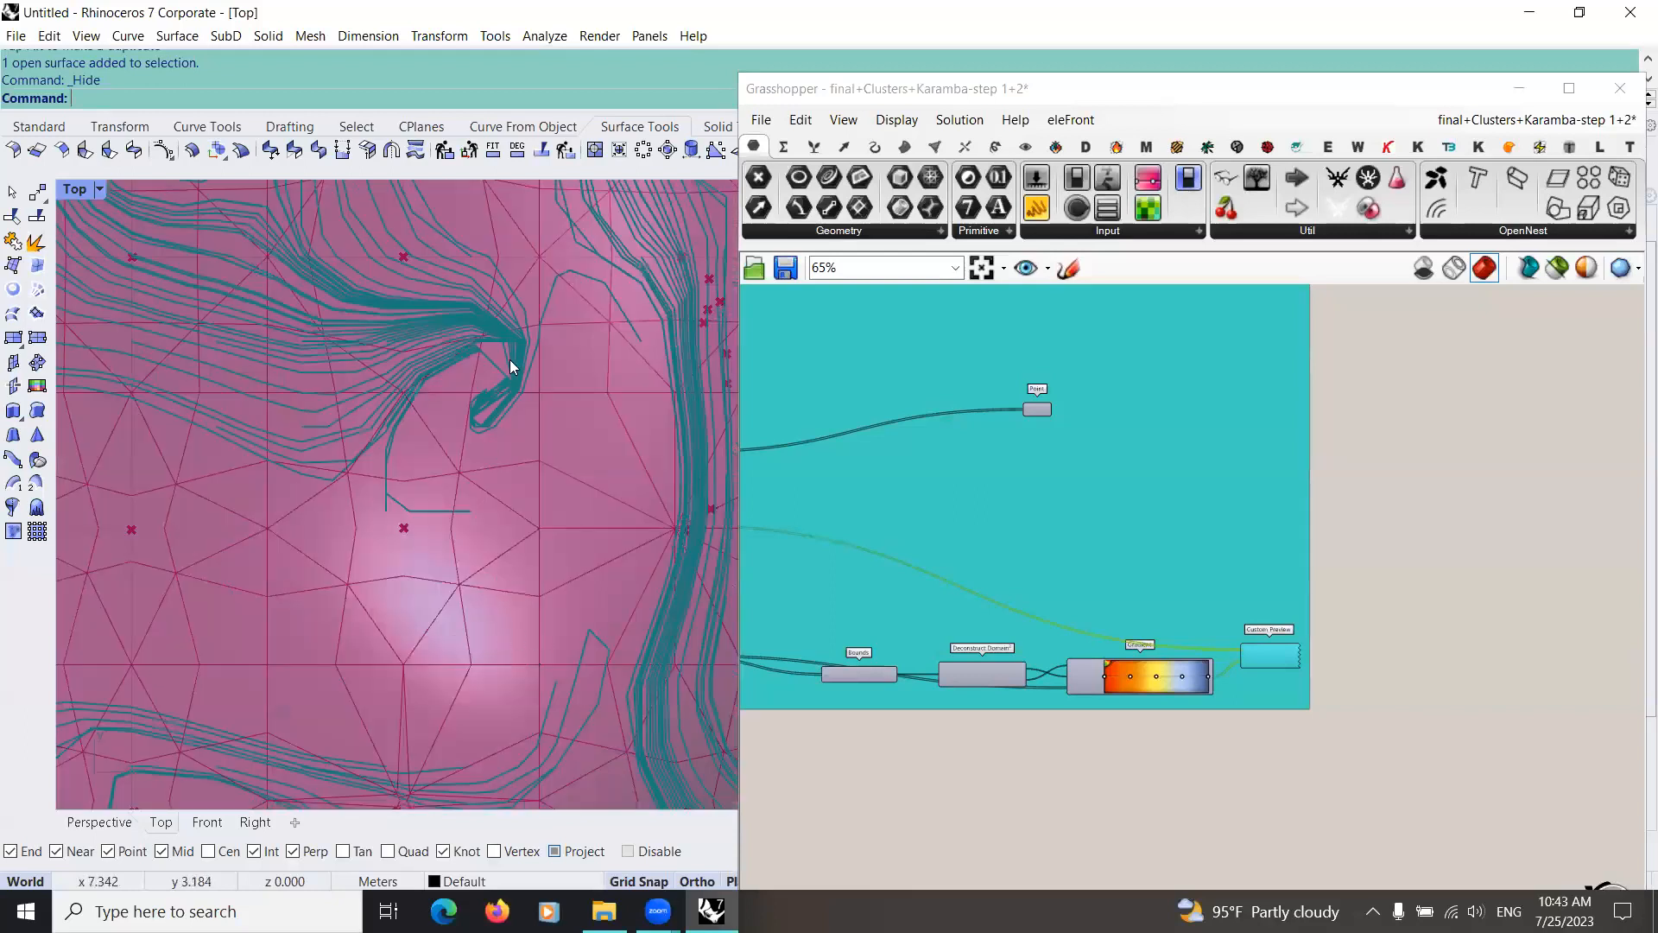
pyautogui.moveTo(446, 620); pyautogui.dragTo(537, 704, button='right')
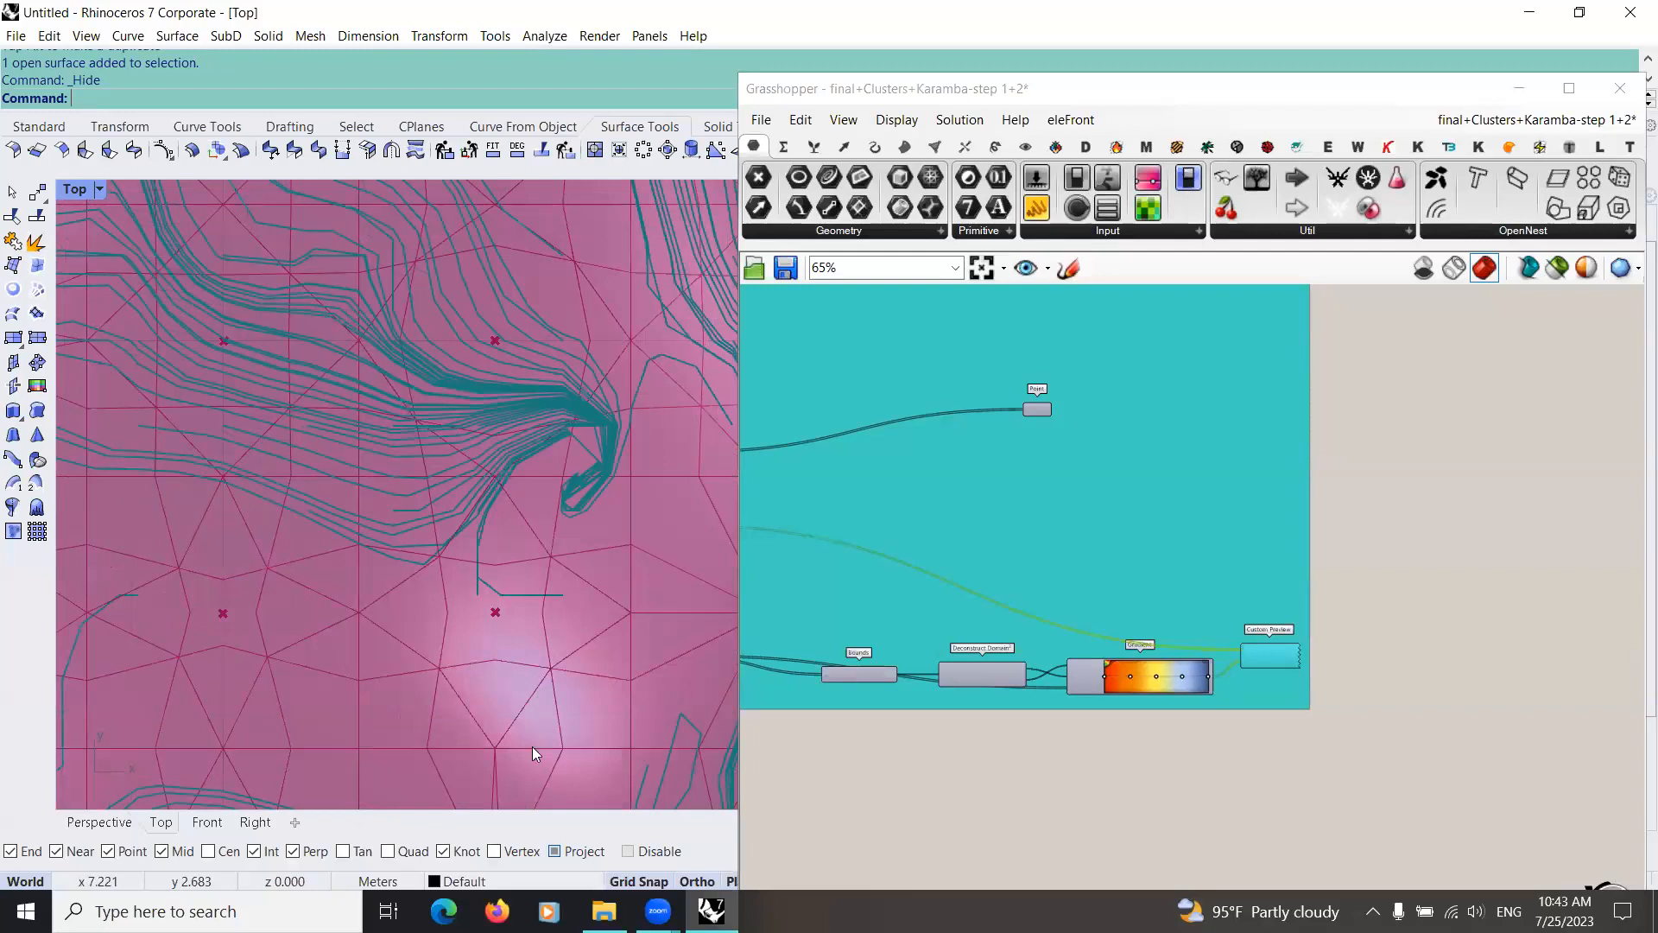
pyautogui.scroll(-2, 608, 621)
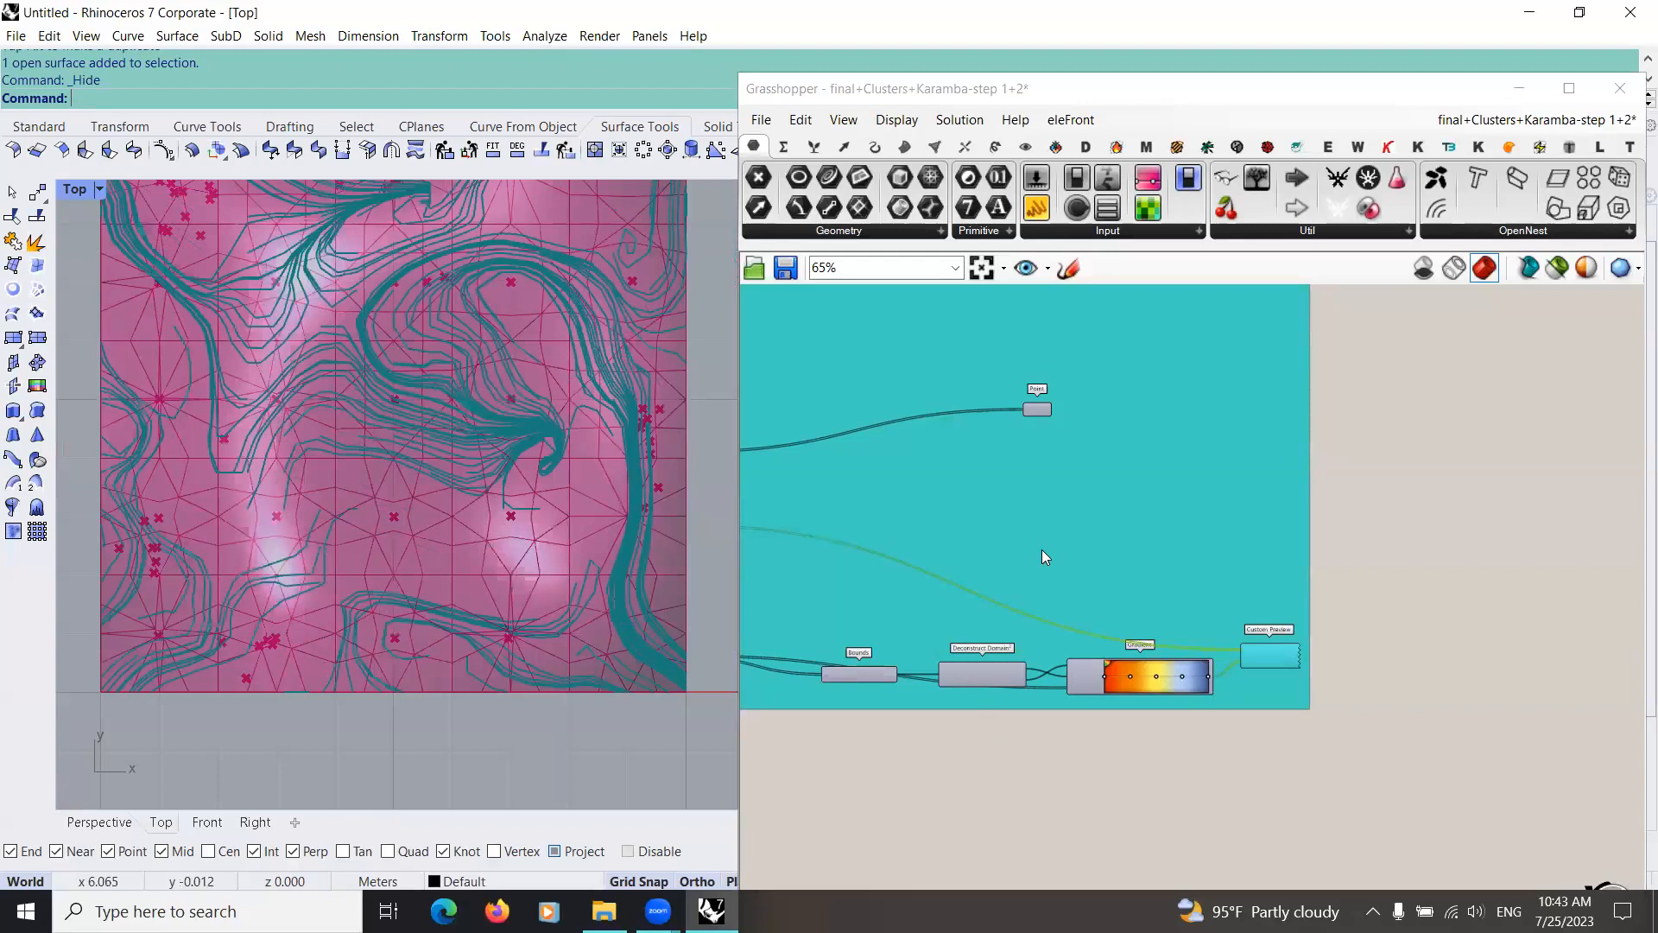
# Step: Locate the removeDuplicateLines component beside the Area component and select it to highlight its wires
pyautogui.scroll(-4, 978, 654)
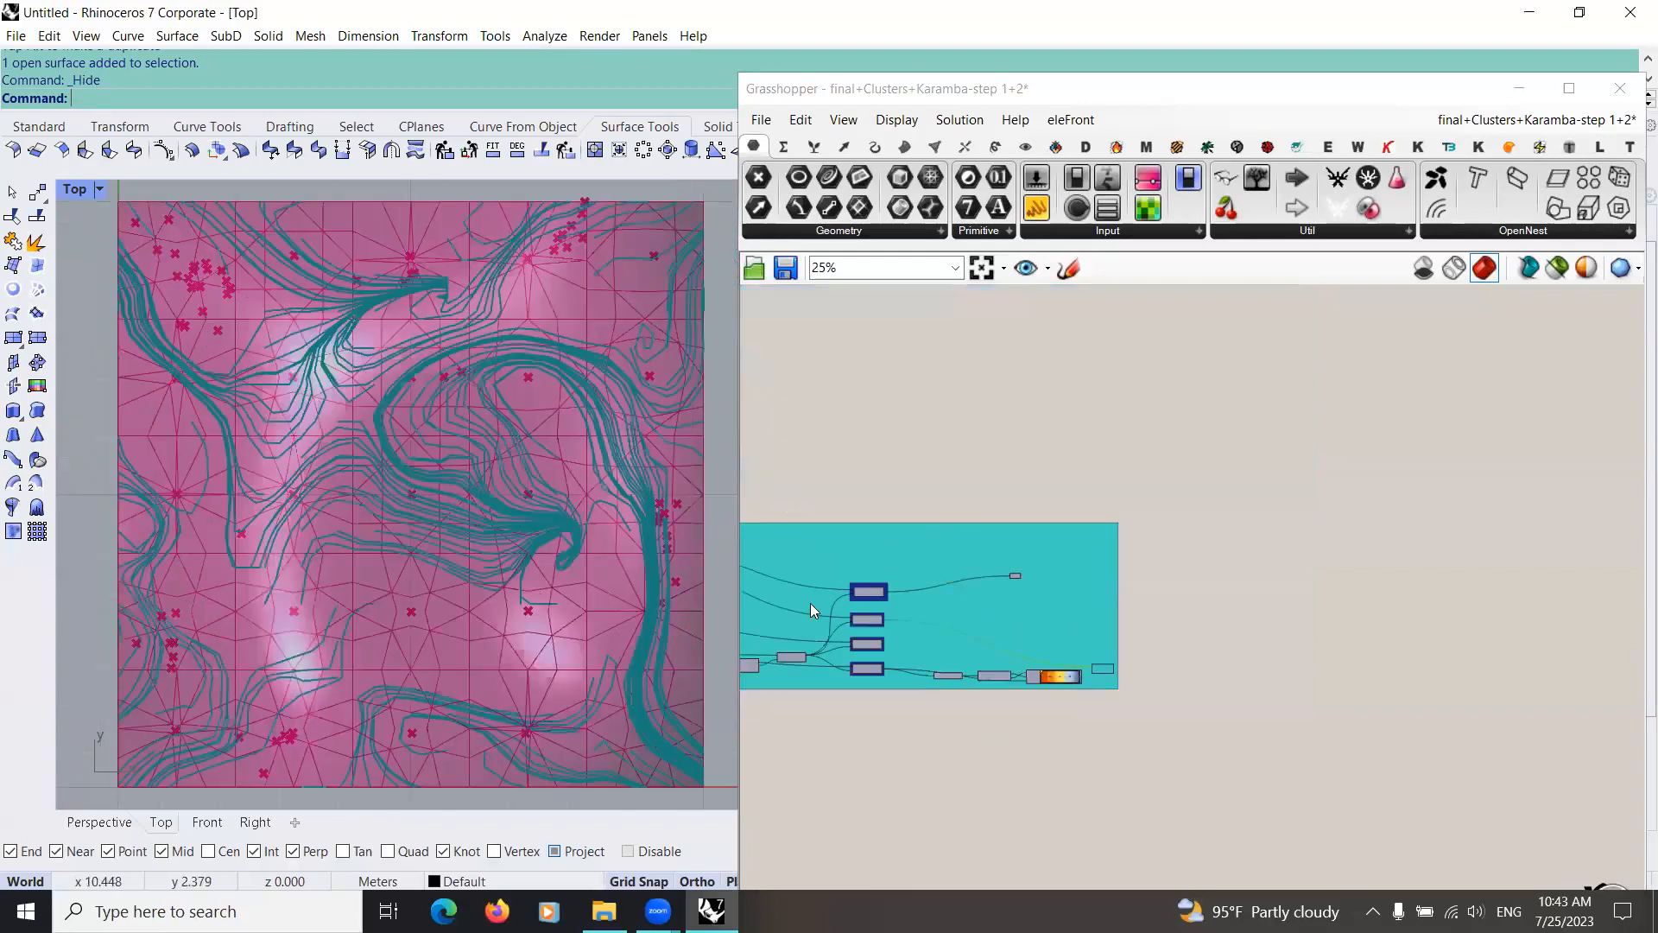
pyautogui.scroll(2, 930, 528)
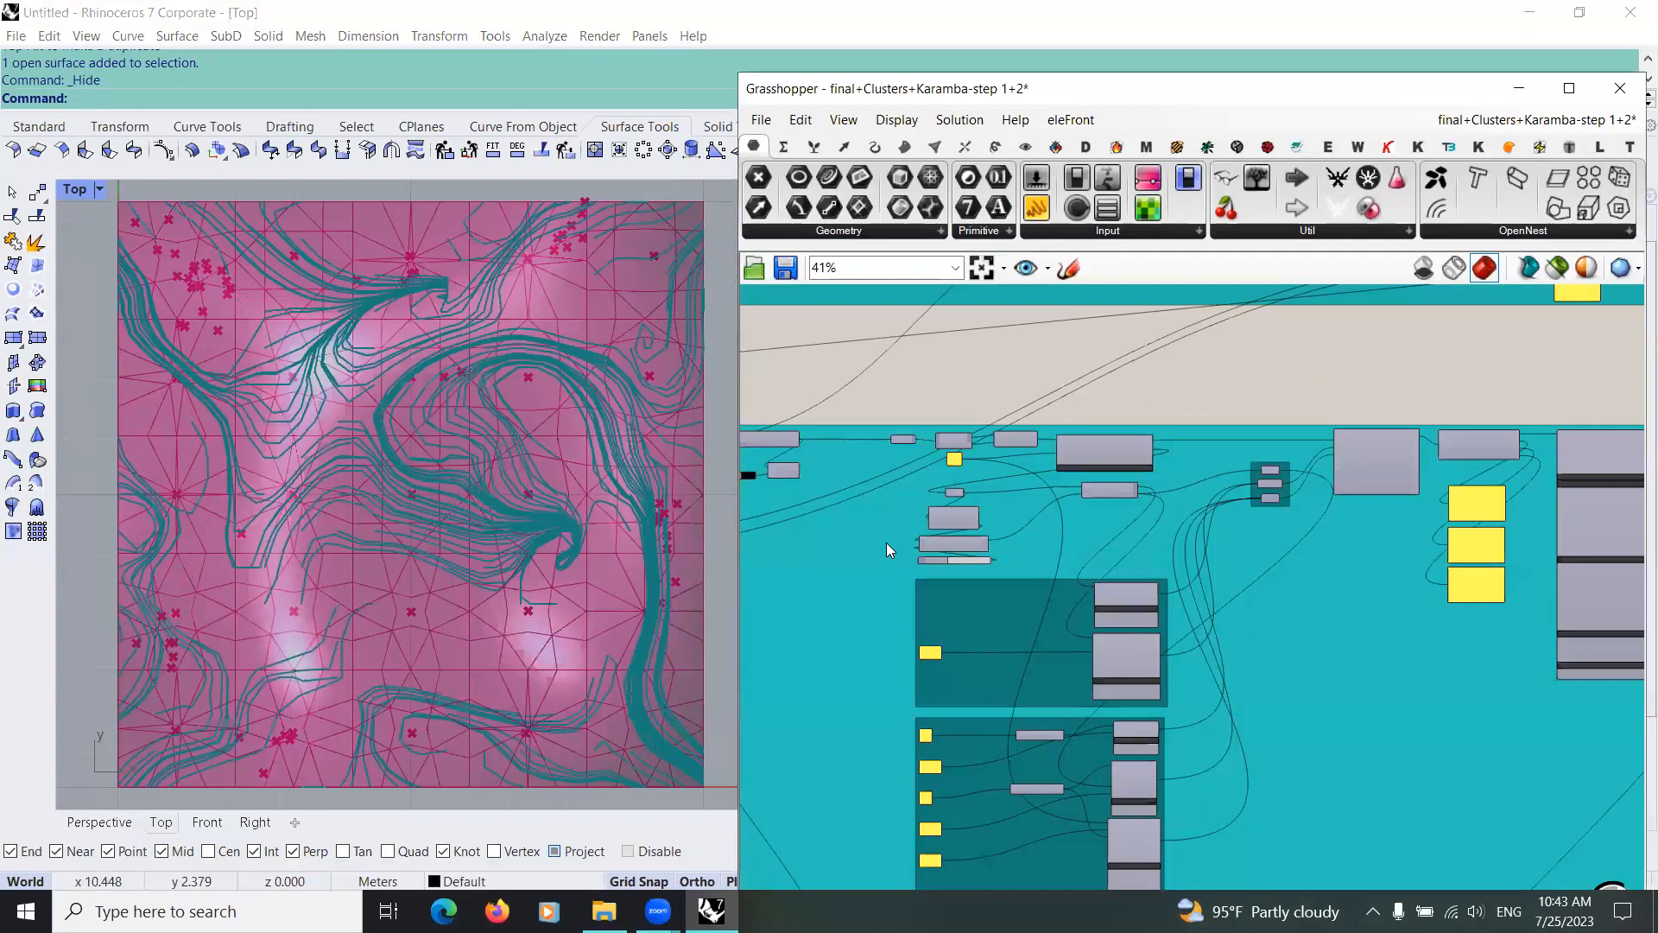
pyautogui.scroll(4, 1059, 501)
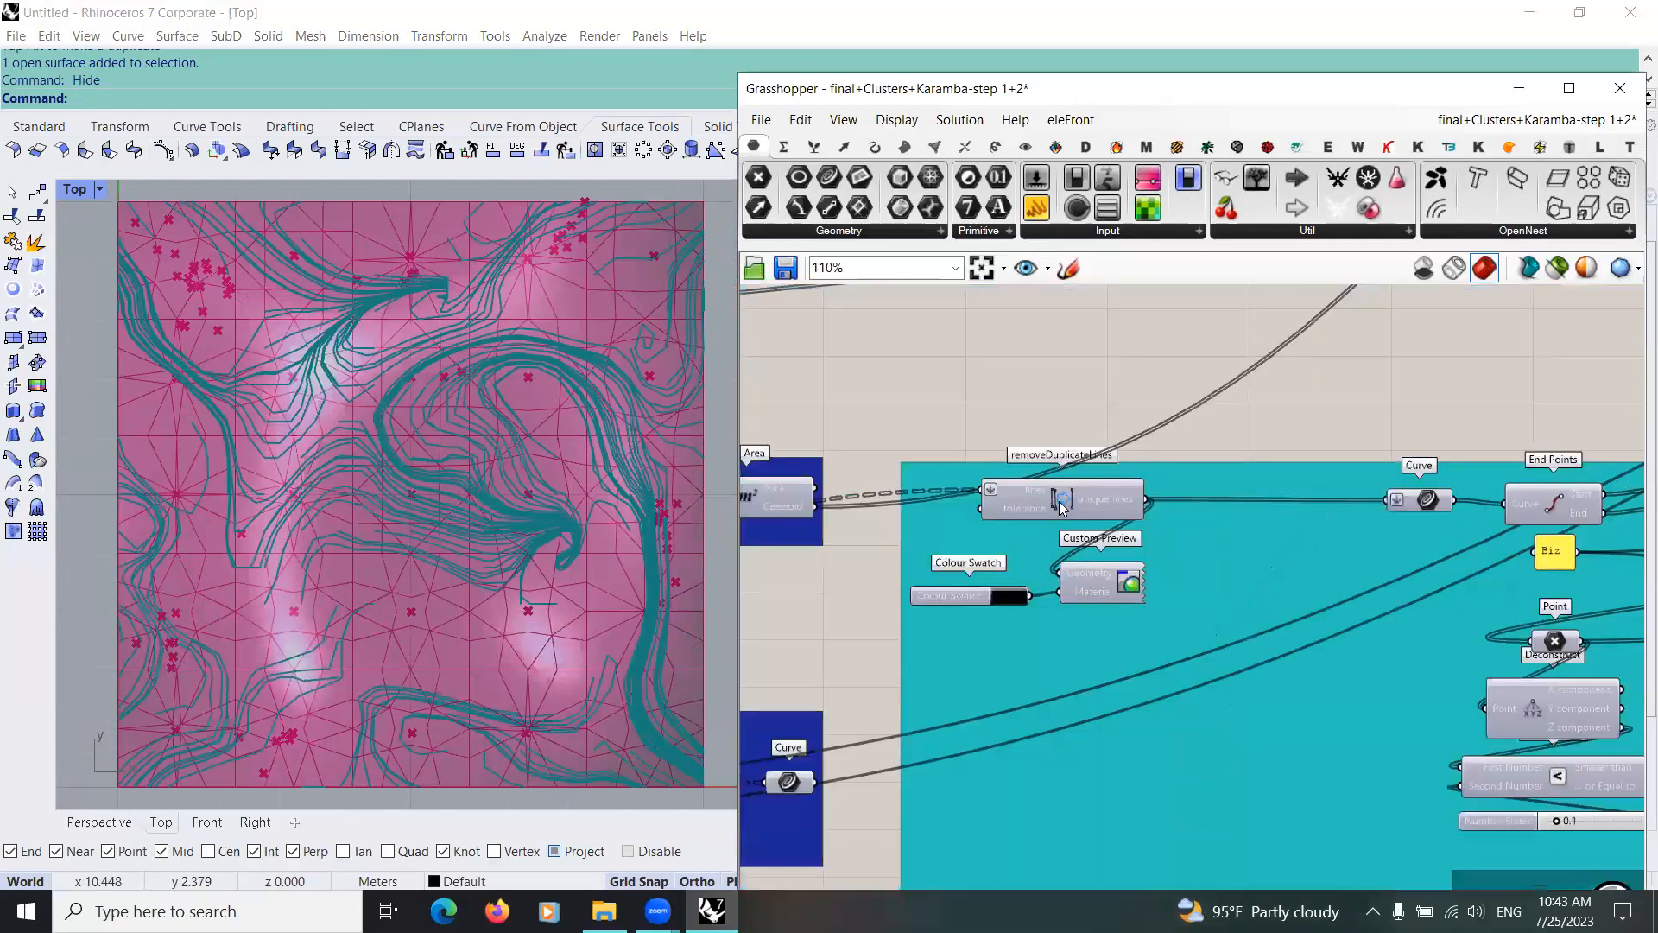
pyautogui.hotkey('ctrl', 'e')
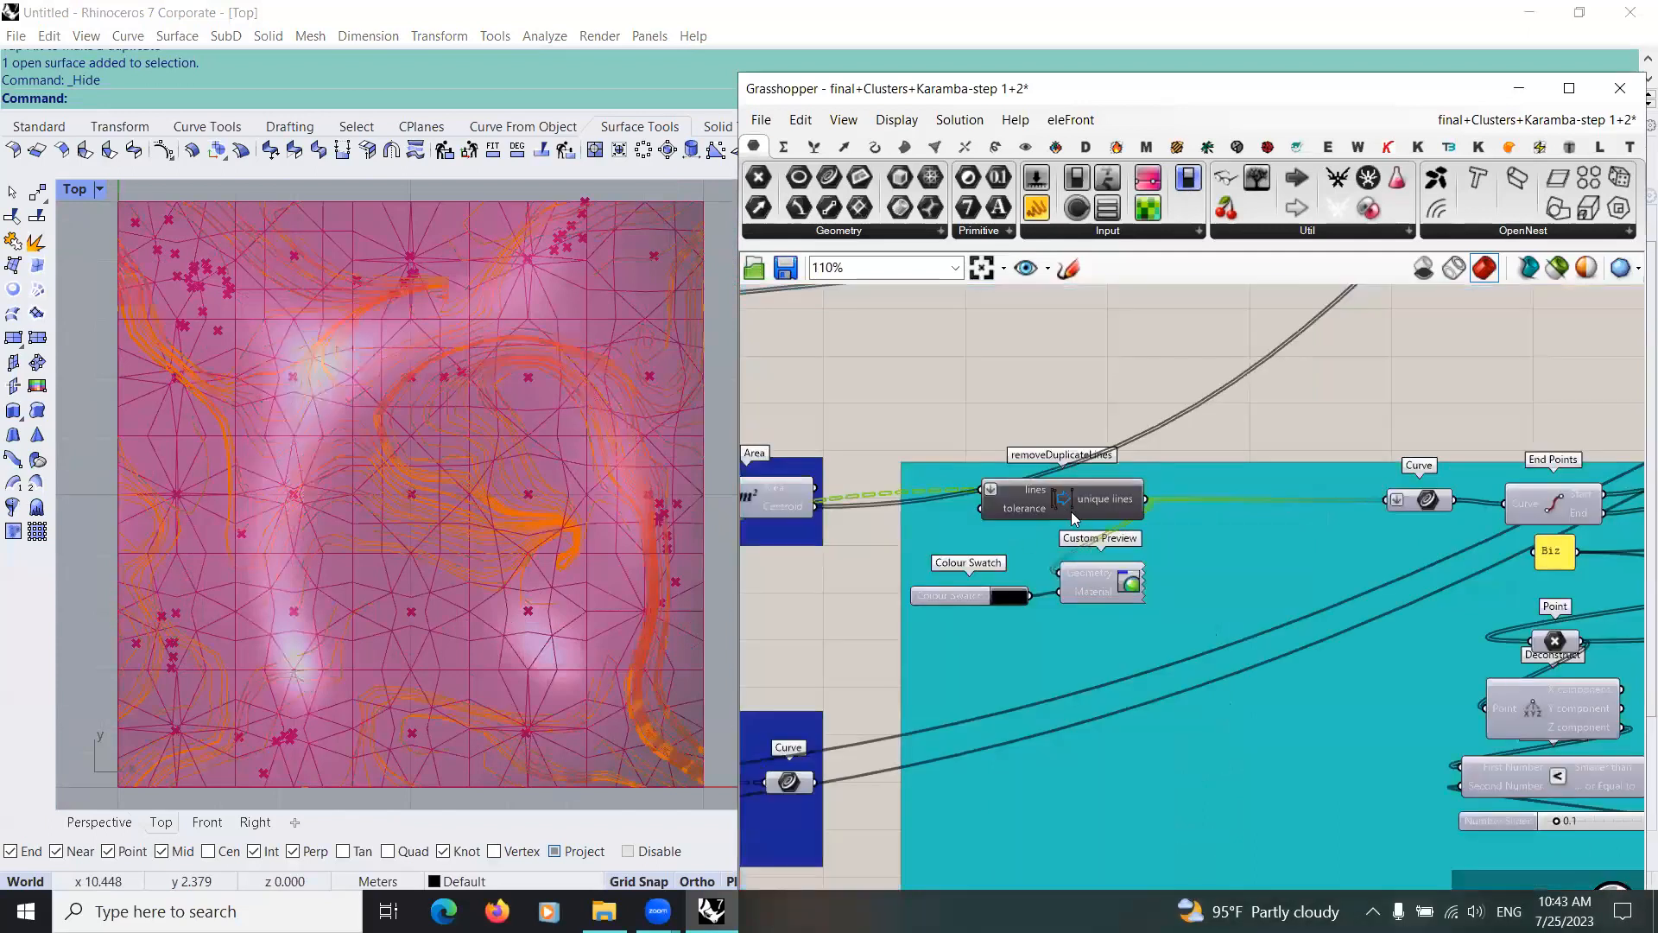
pyautogui.click(1019, 399)
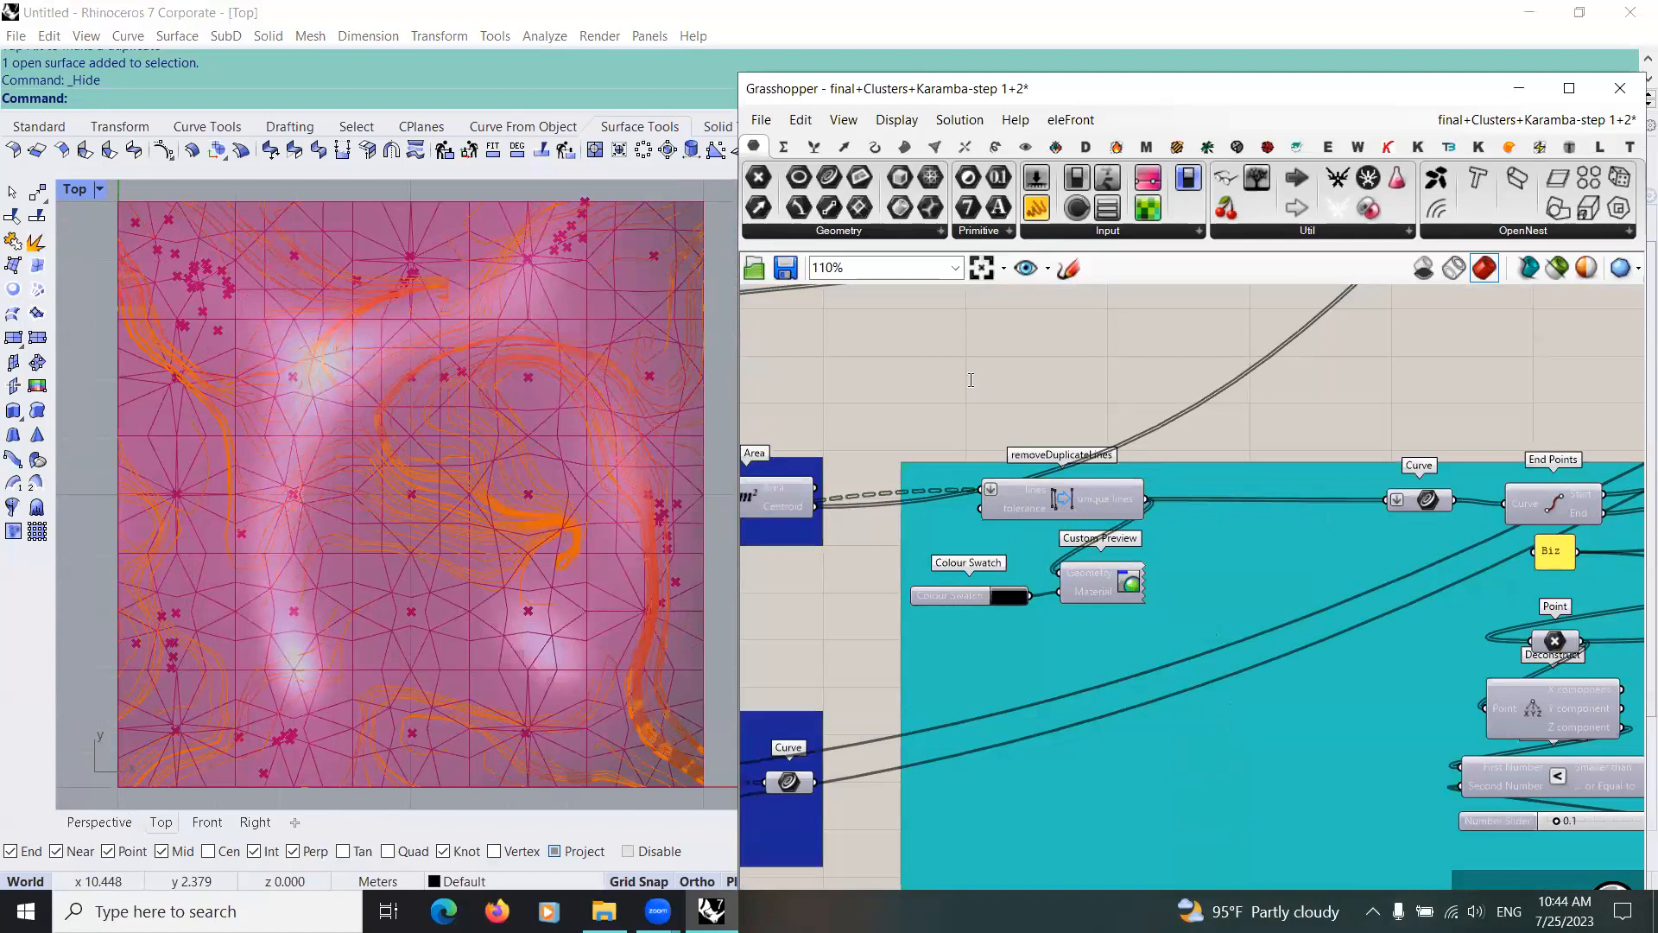
# Step: Add another removeDuplicateLines component above the existing one
pyautogui.doubleClick(1046, 390)
pyautogui.write('remo')
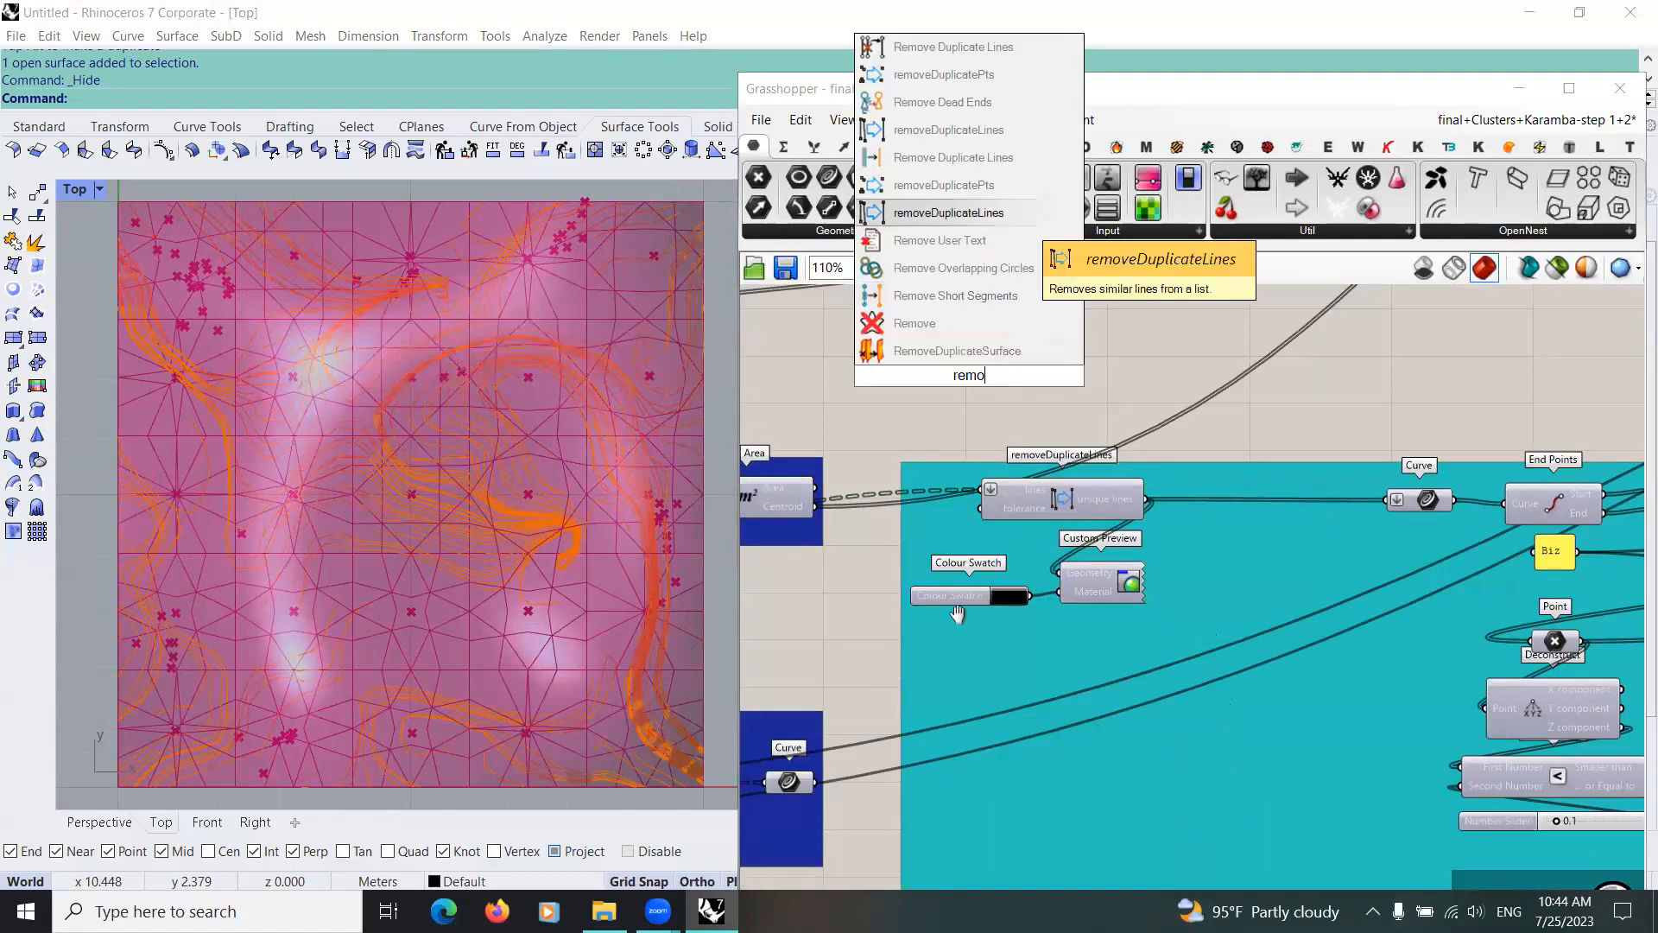
pyautogui.press('Return')
pyautogui.scroll(-3, 991, 509)
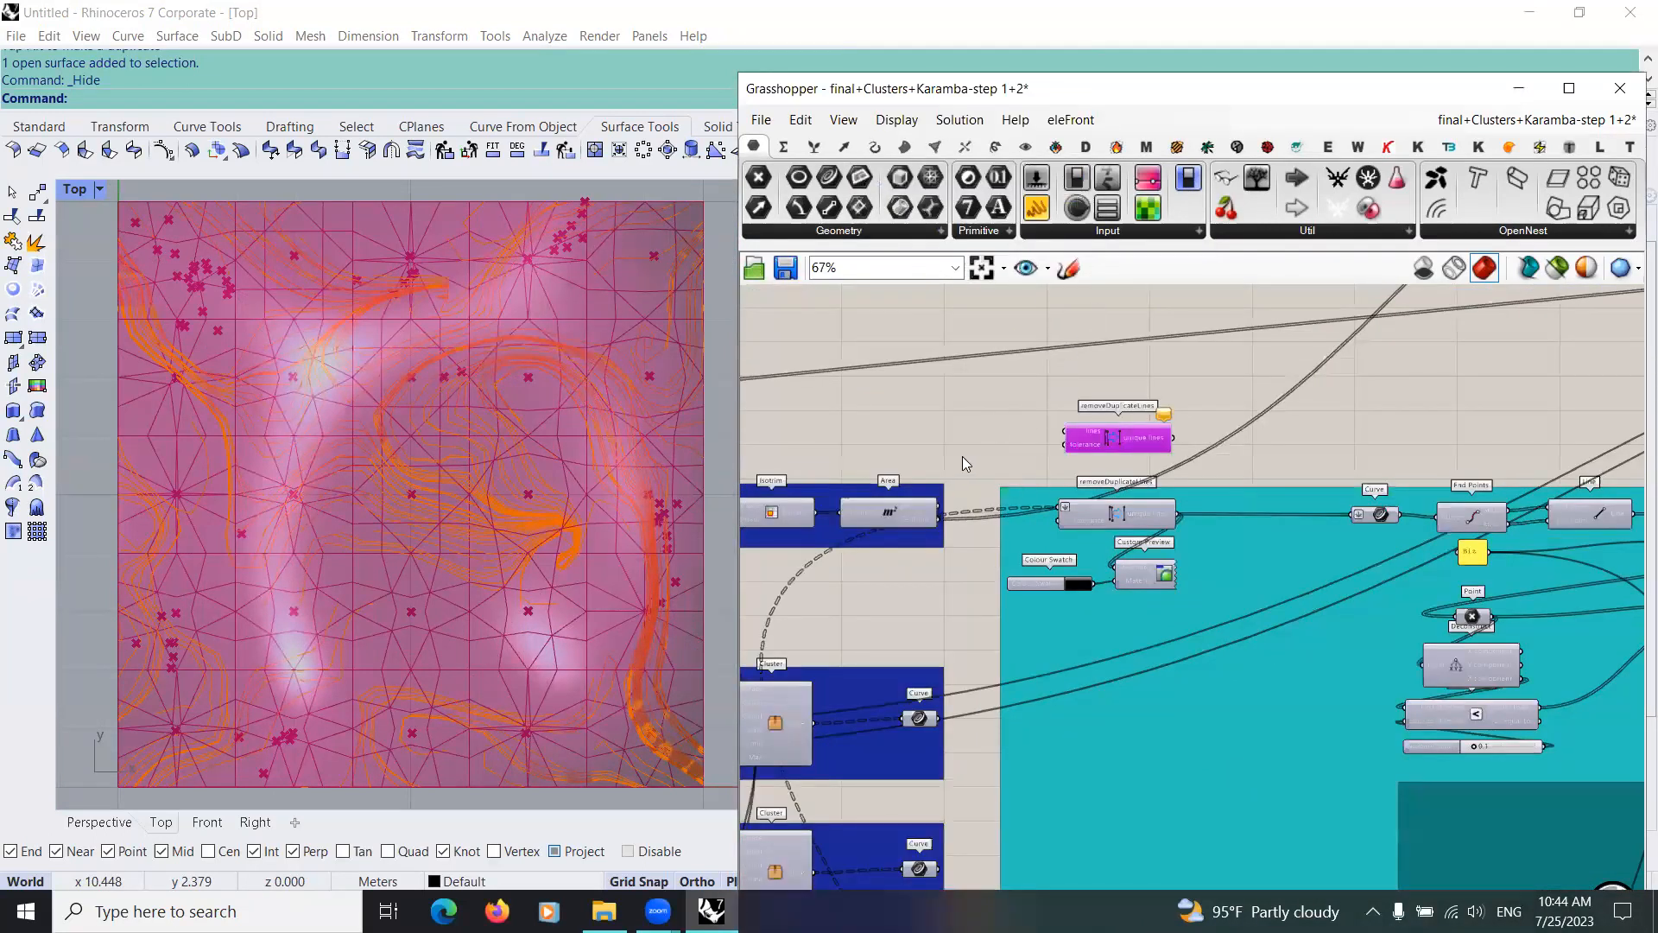
# Step: Flatten the upper removeDuplicateLines component's lines input and feed its unique lines into a new flattened Curve parameter
pyautogui.scroll(4, 1015, 610)
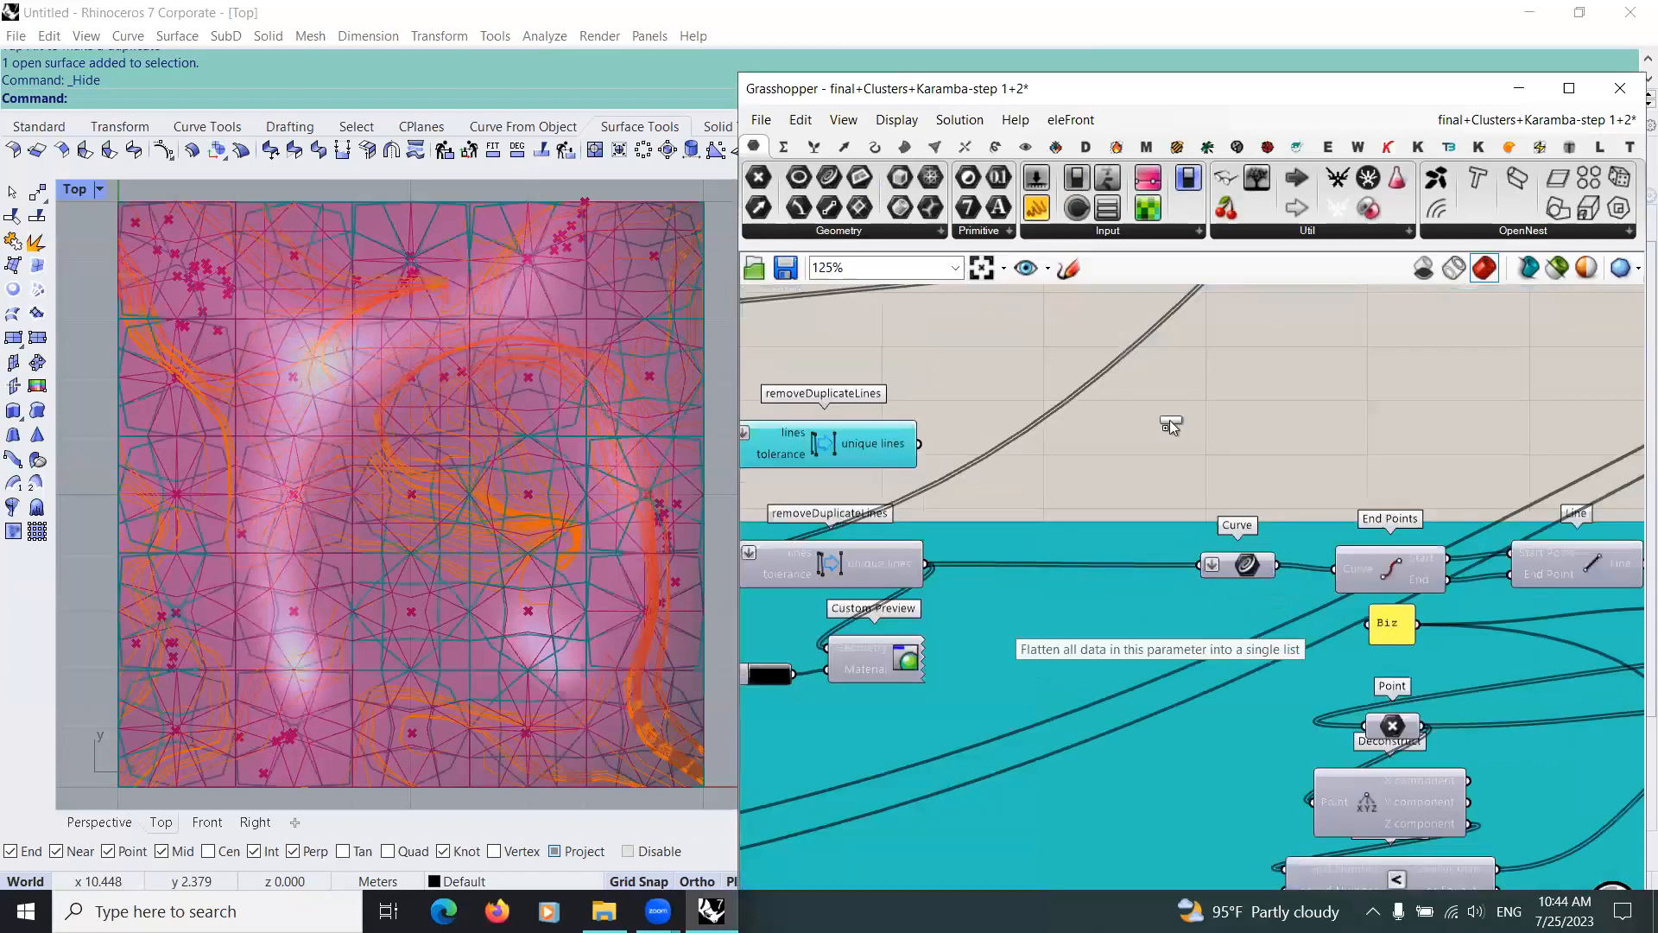
pyautogui.scroll(1, 1148, 481)
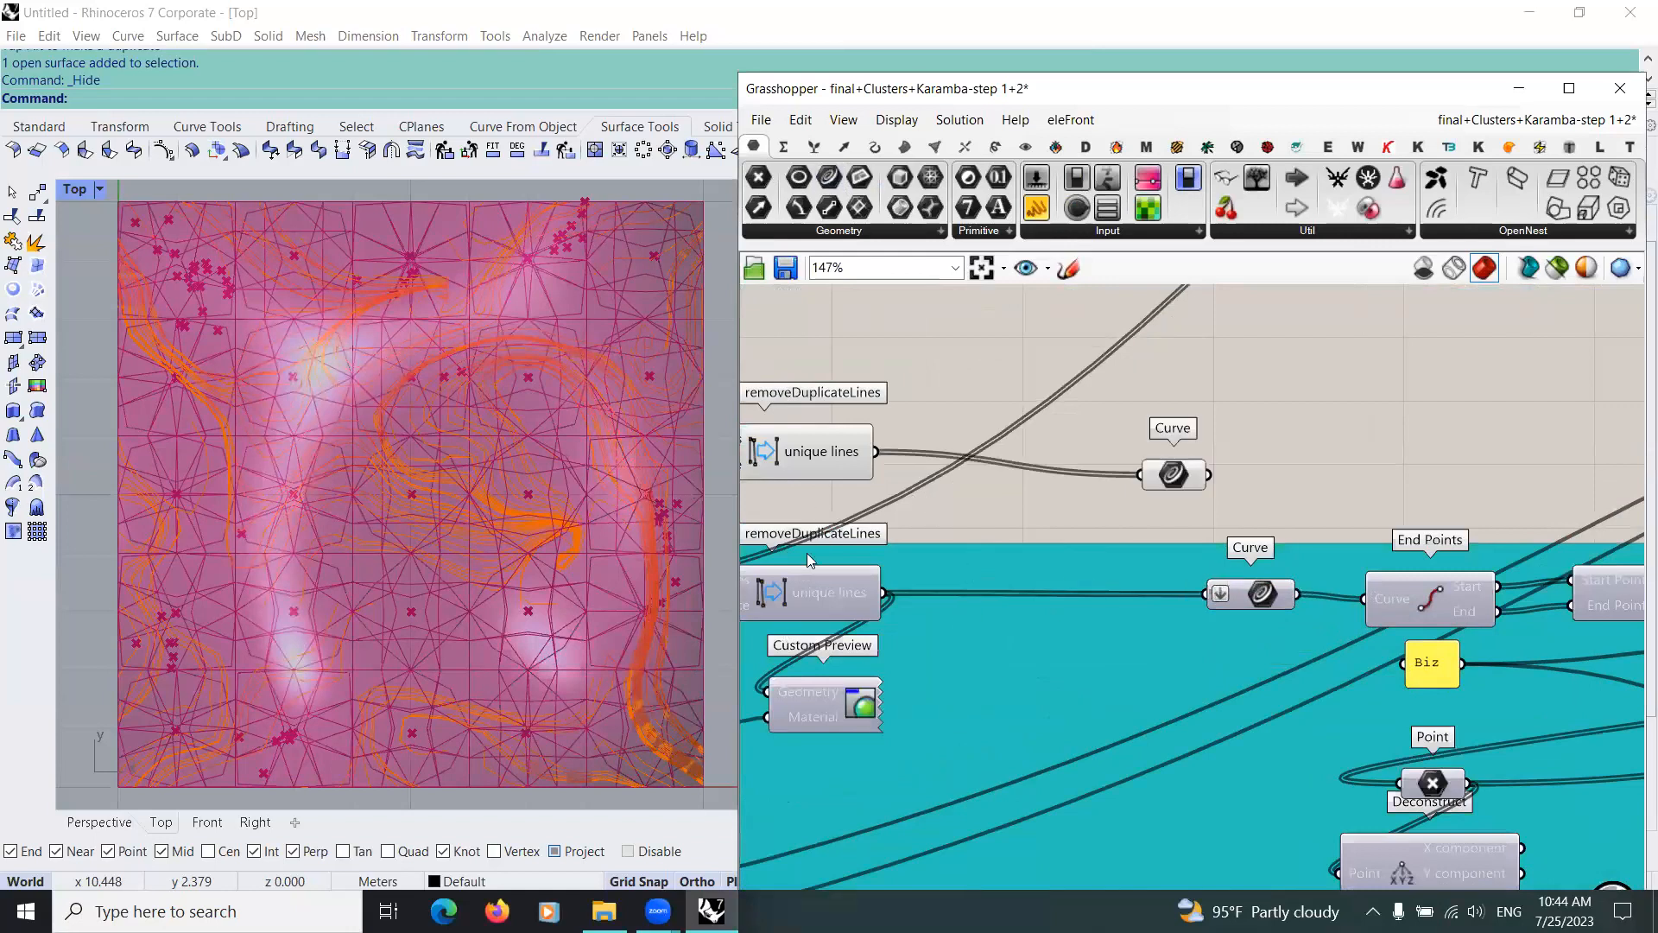
pyautogui.scroll(-2, 803, 634)
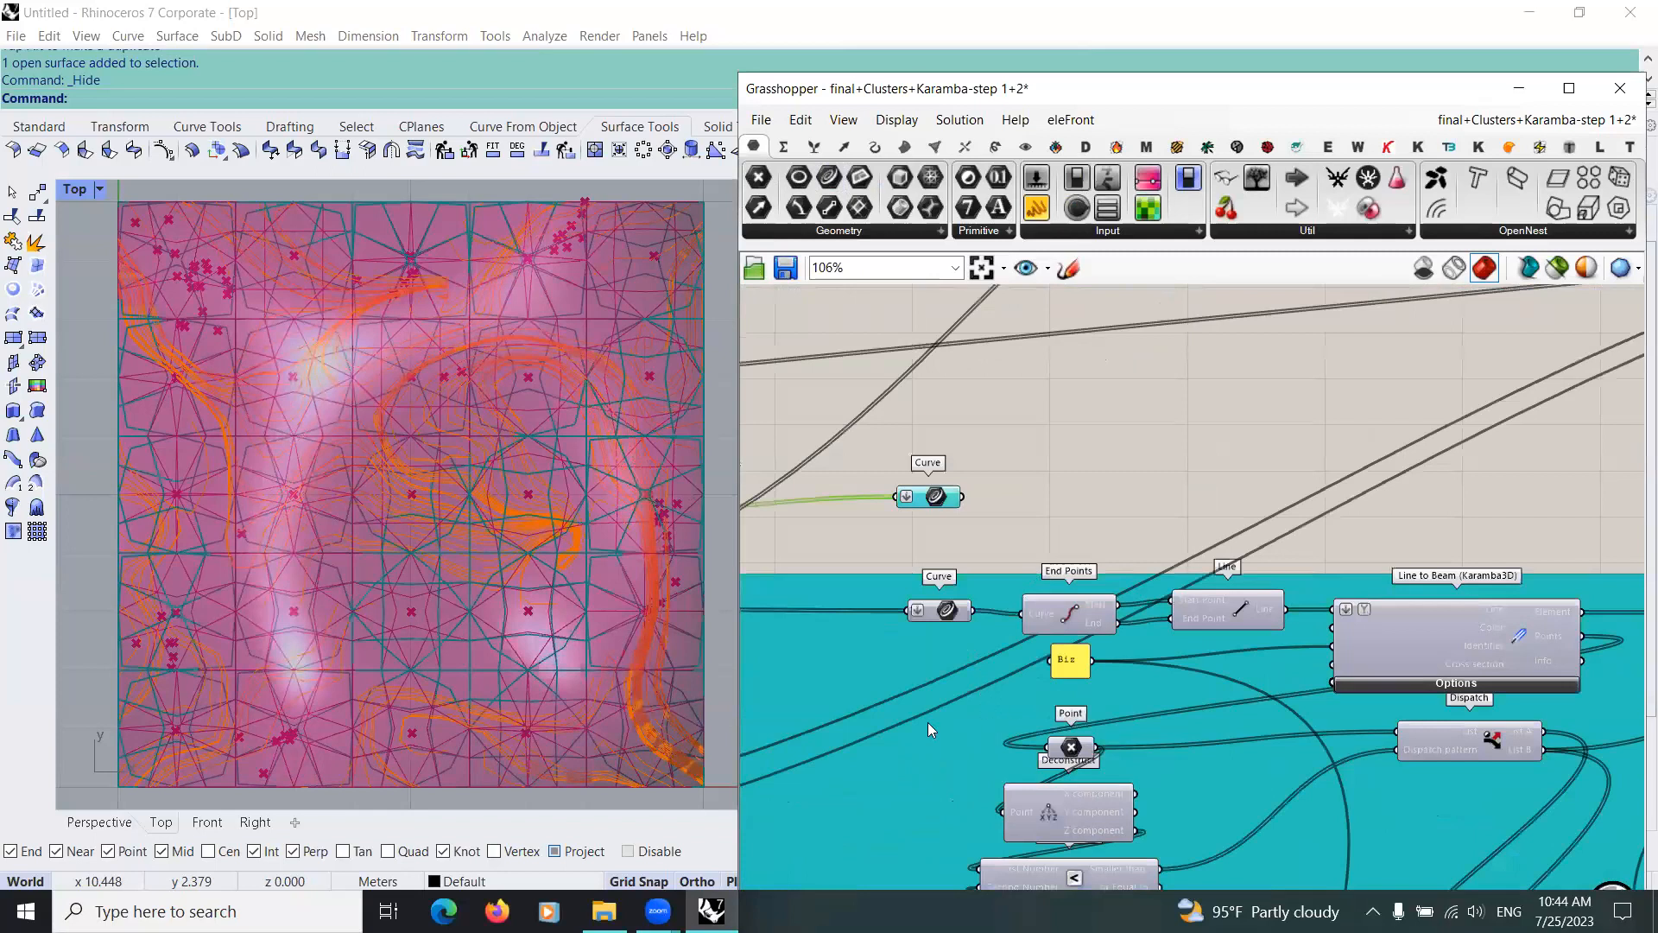
pyautogui.scroll(-5, 928, 724)
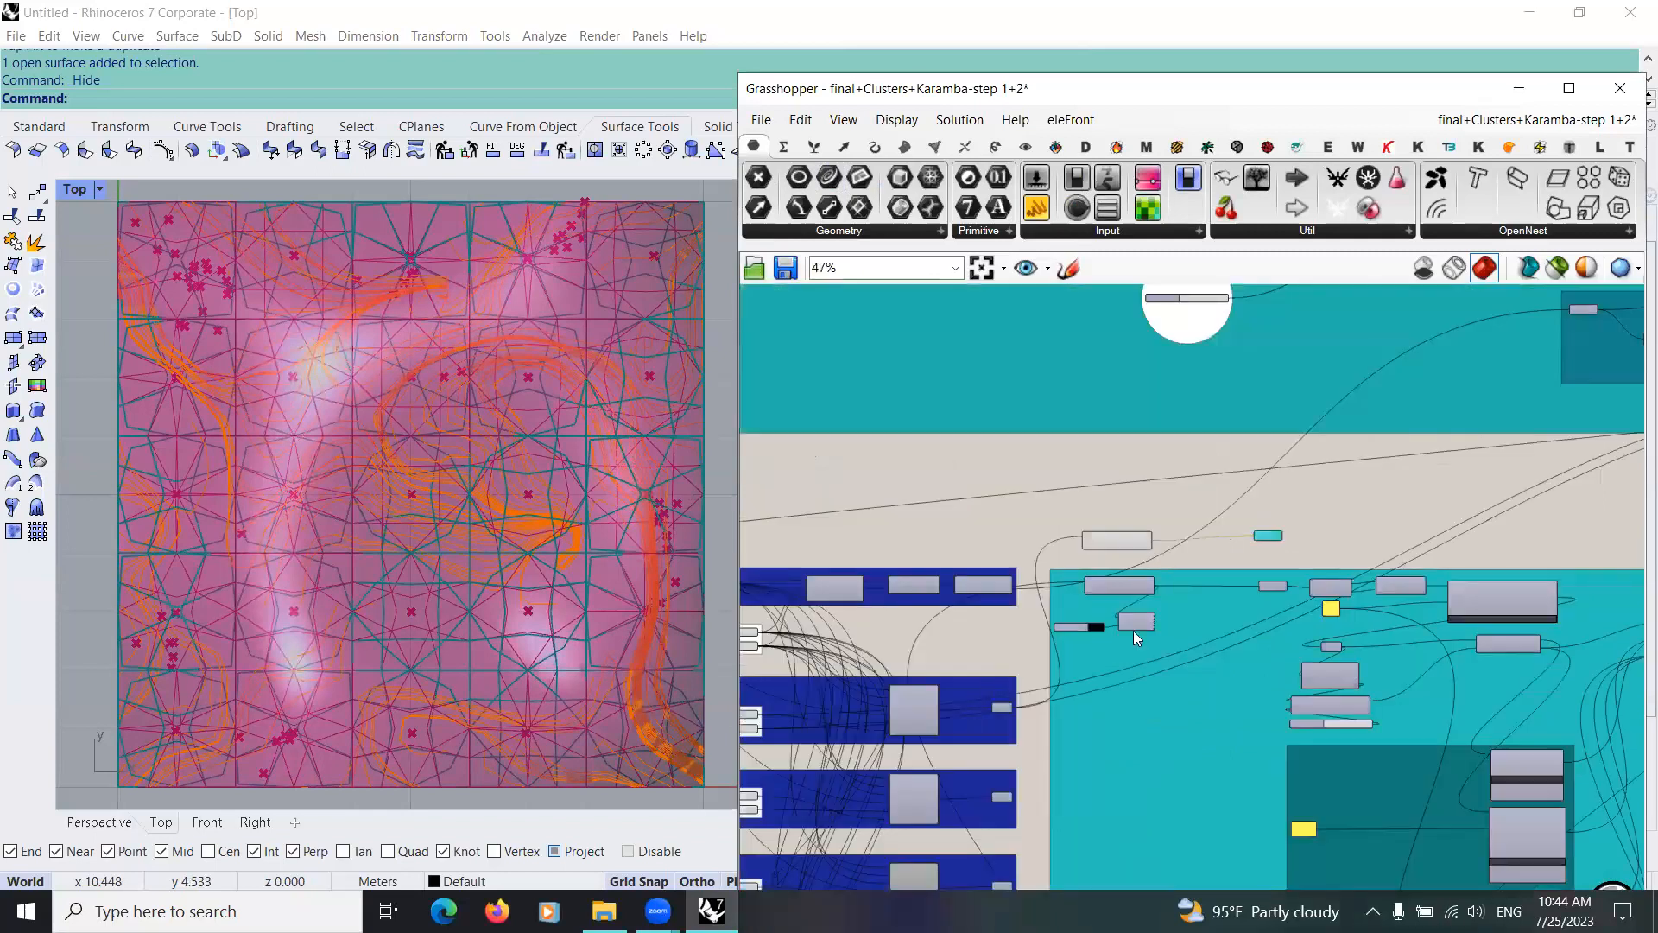
pyautogui.moveTo(1093, 536); pyautogui.dragTo(1082, 536, button='right')
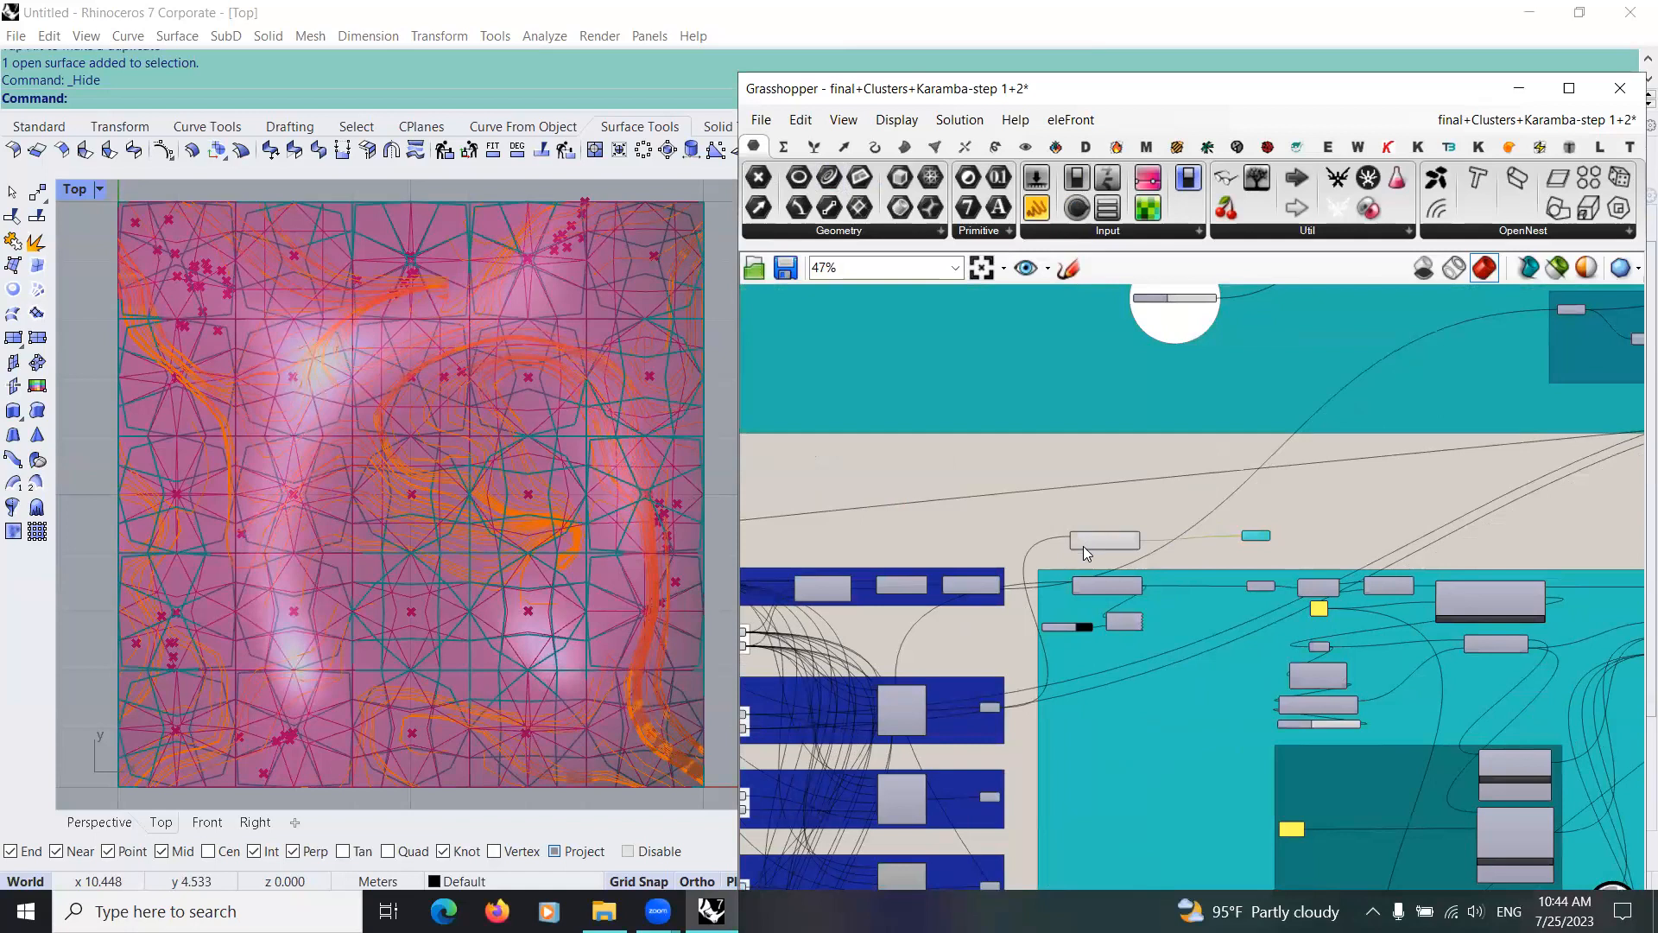
pyautogui.scroll(6, 1086, 549)
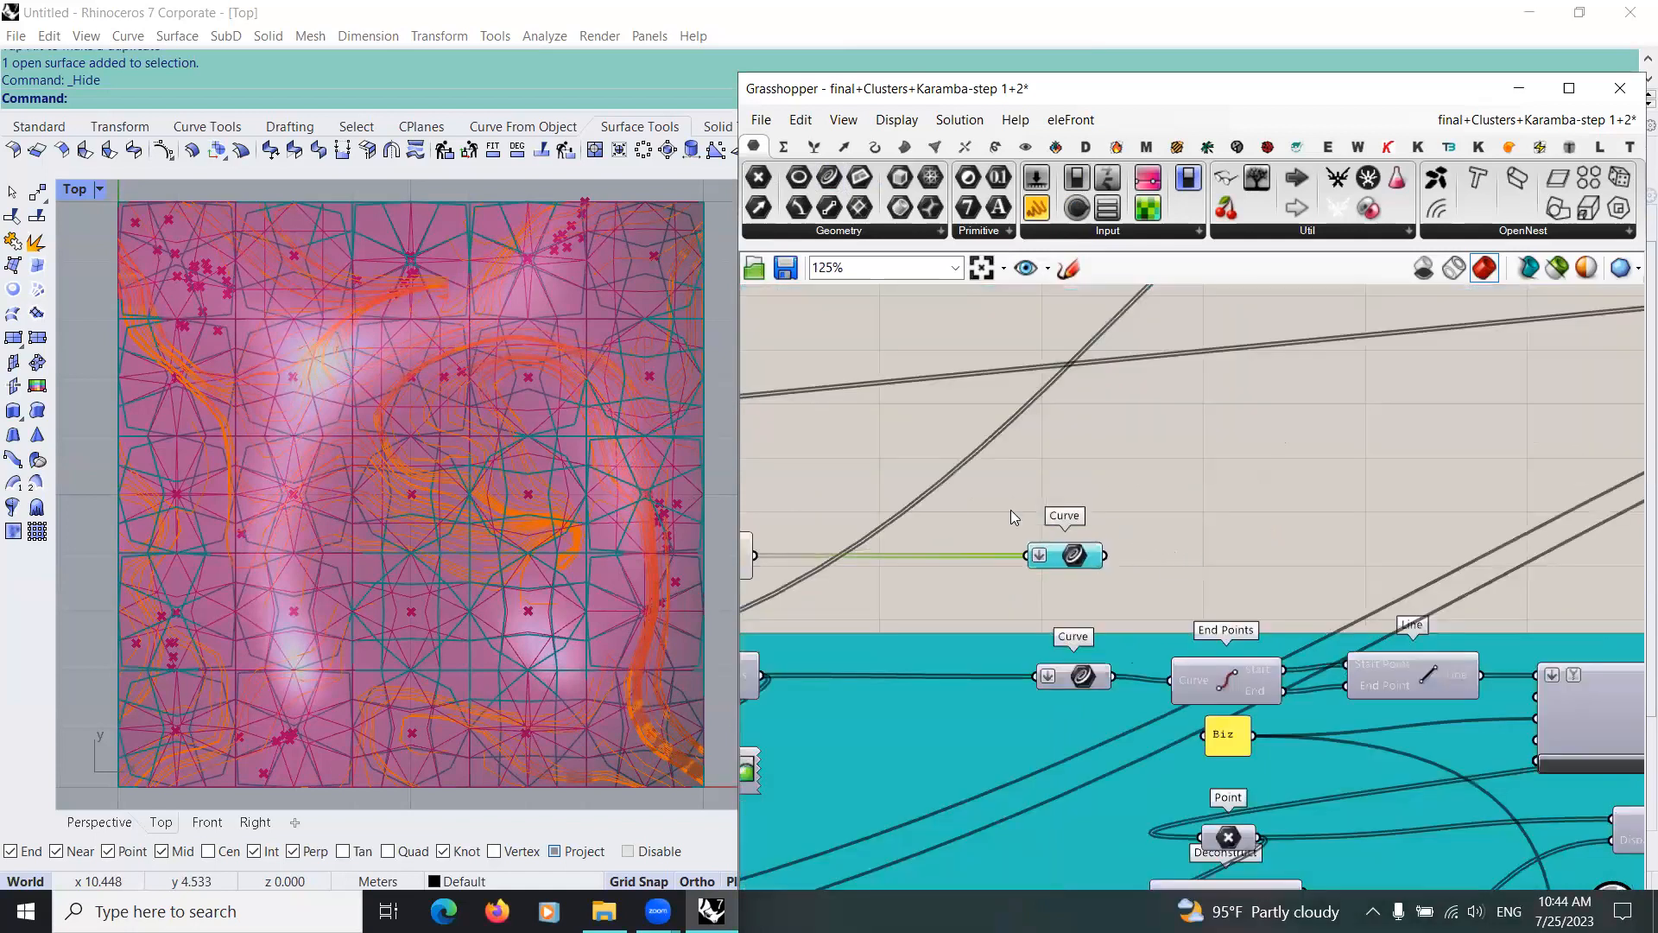
pyautogui.moveTo(1170, 541); pyautogui.dragTo(1033, 510, button='right')
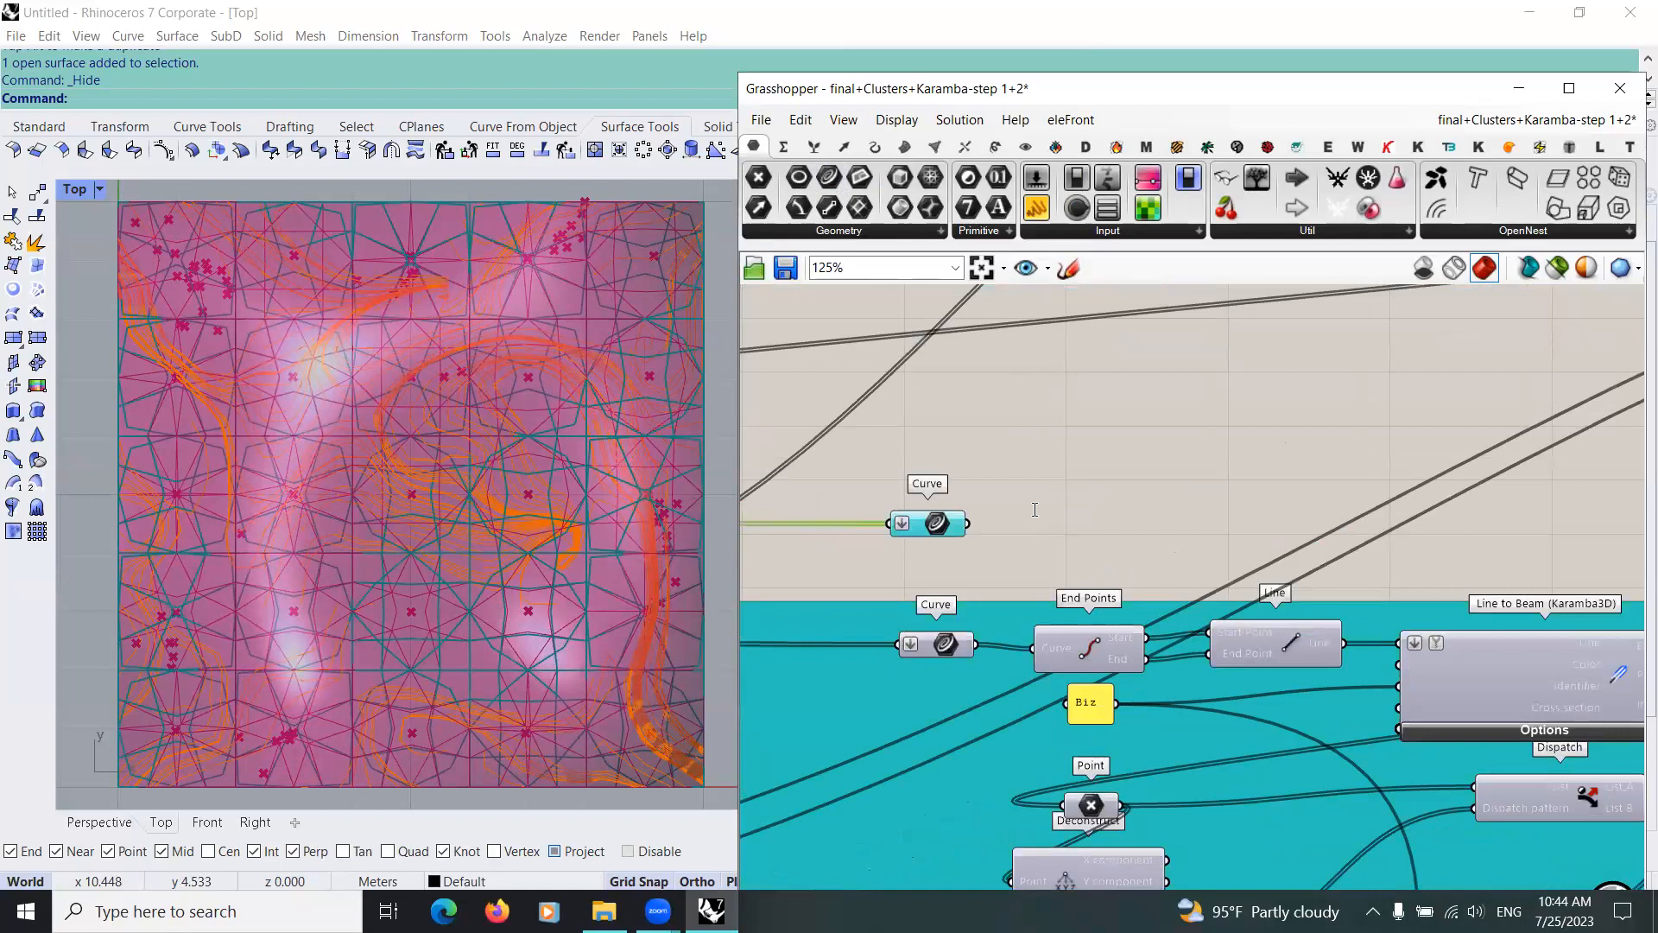
pyautogui.doubleClick(1035, 509)
pyautogui.write('c')
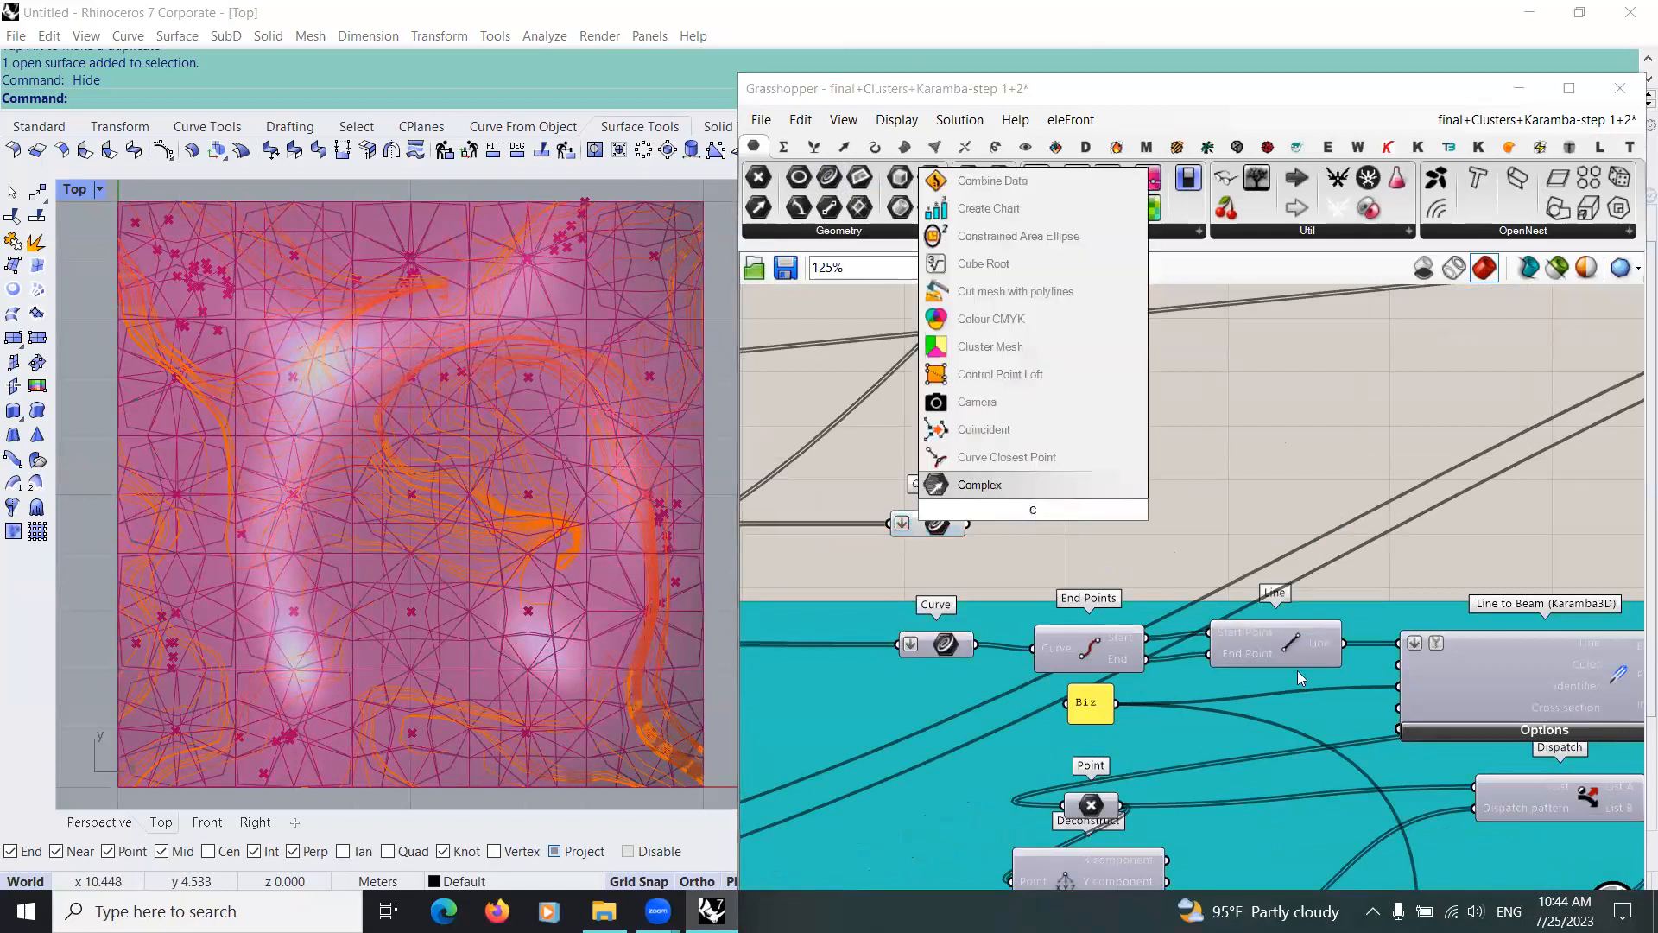
pyautogui.click(1284, 496)
# Step: Add an End Points component fed by the new Curve parameter and connect its Start and End outputs to a Line component
pyautogui.doubleClick(1119, 513)
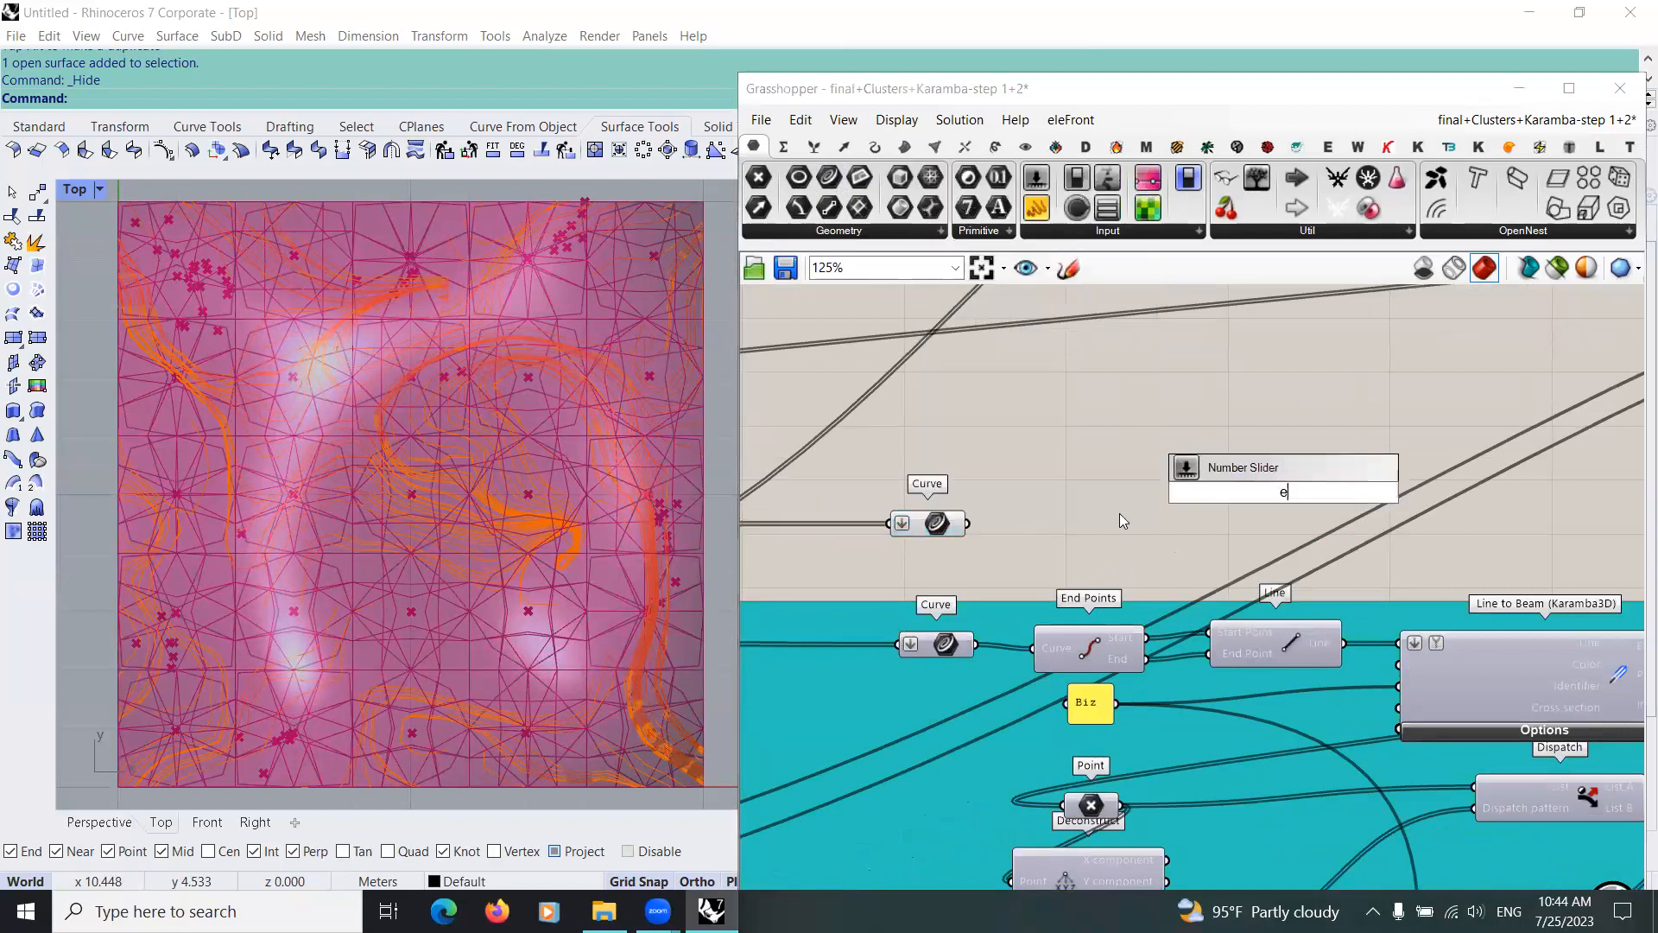
pyautogui.write('end')
pyautogui.press('Return')
pyautogui.moveTo(967, 523); pyautogui.dragTo(1228, 493)
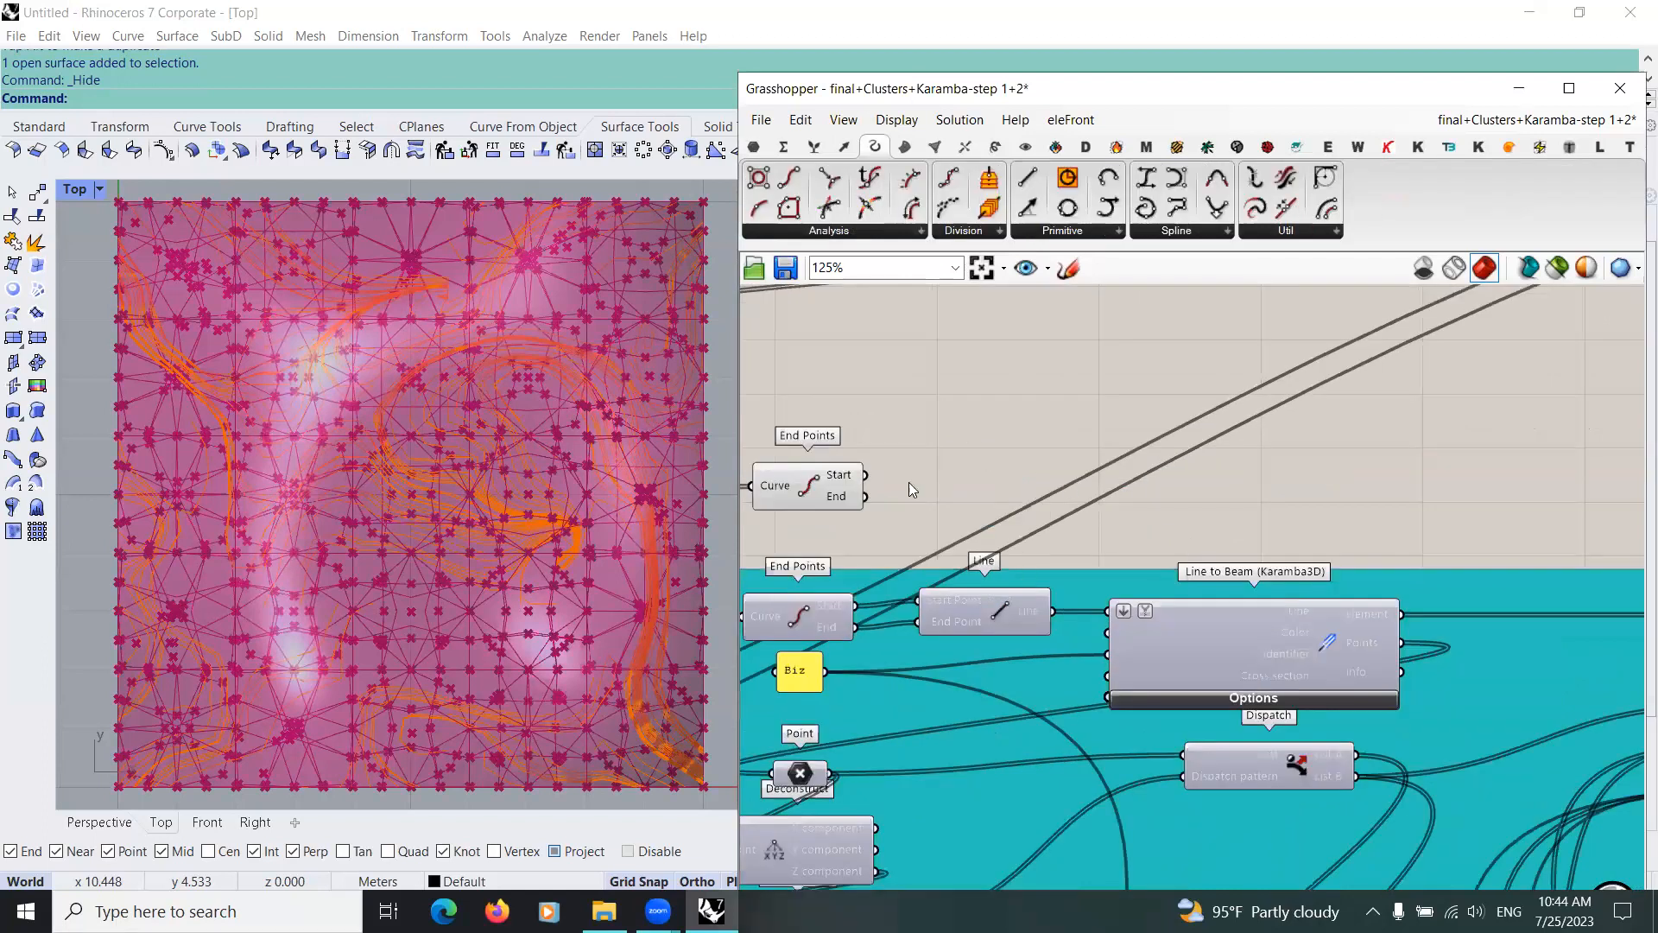
pyautogui.scroll(-5, 1022, 519)
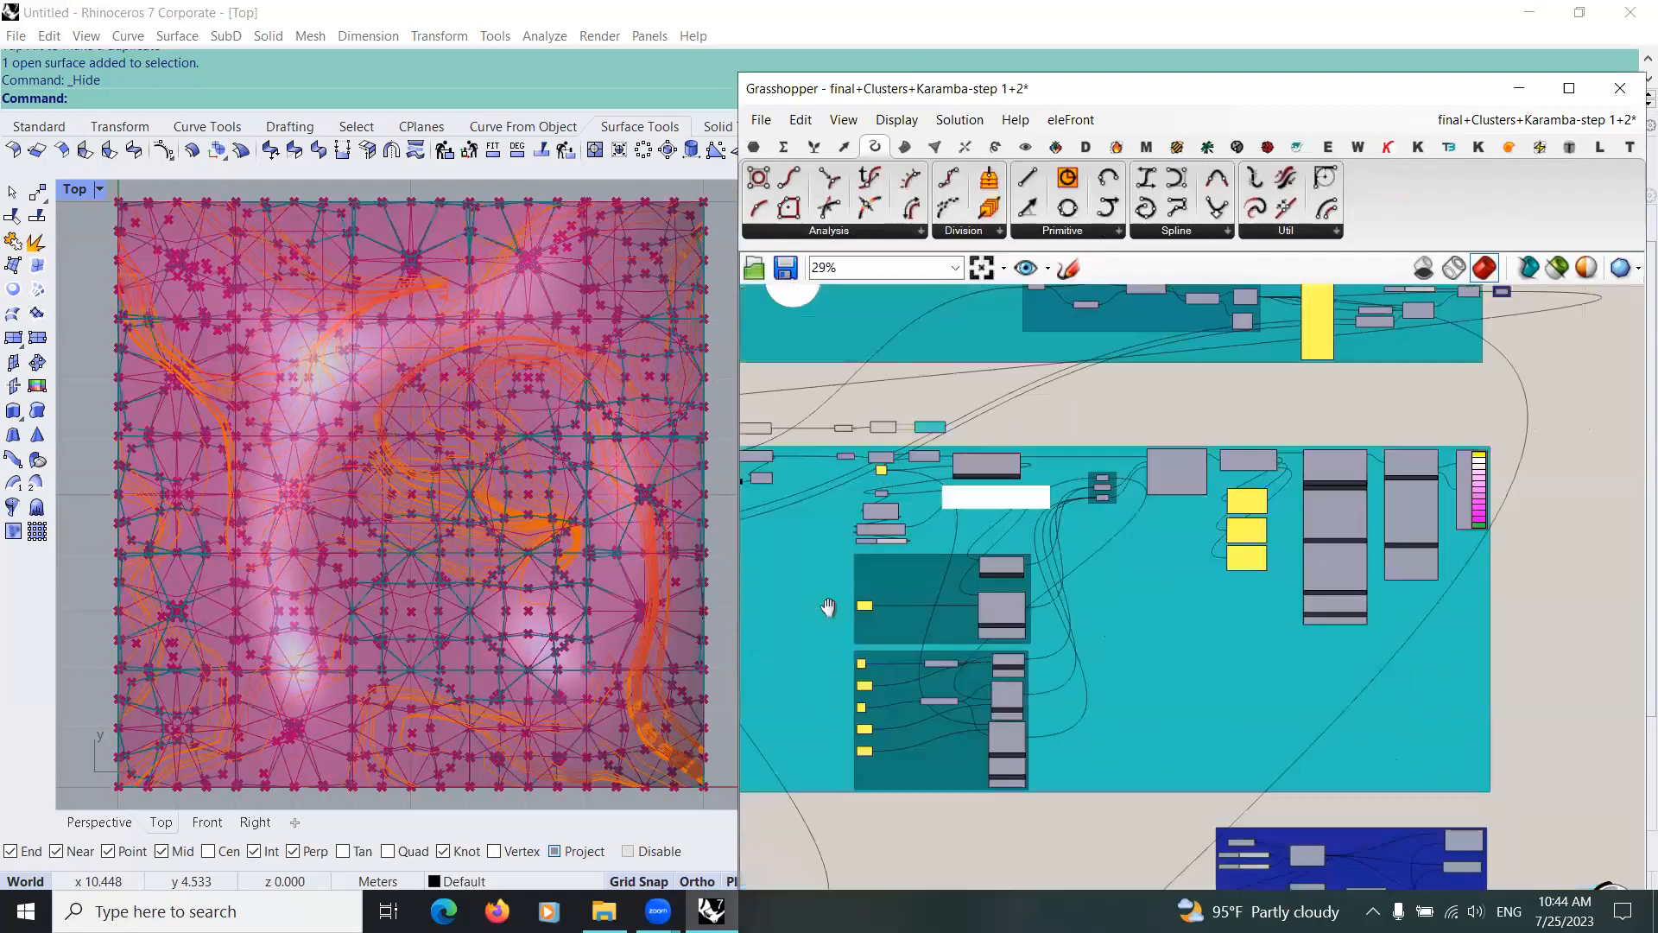
# Step: Locate the Line to Beam (Karamba3D) component below the new Line component and examine its inputs and outputs
pyautogui.scroll(-4, 896, 610)
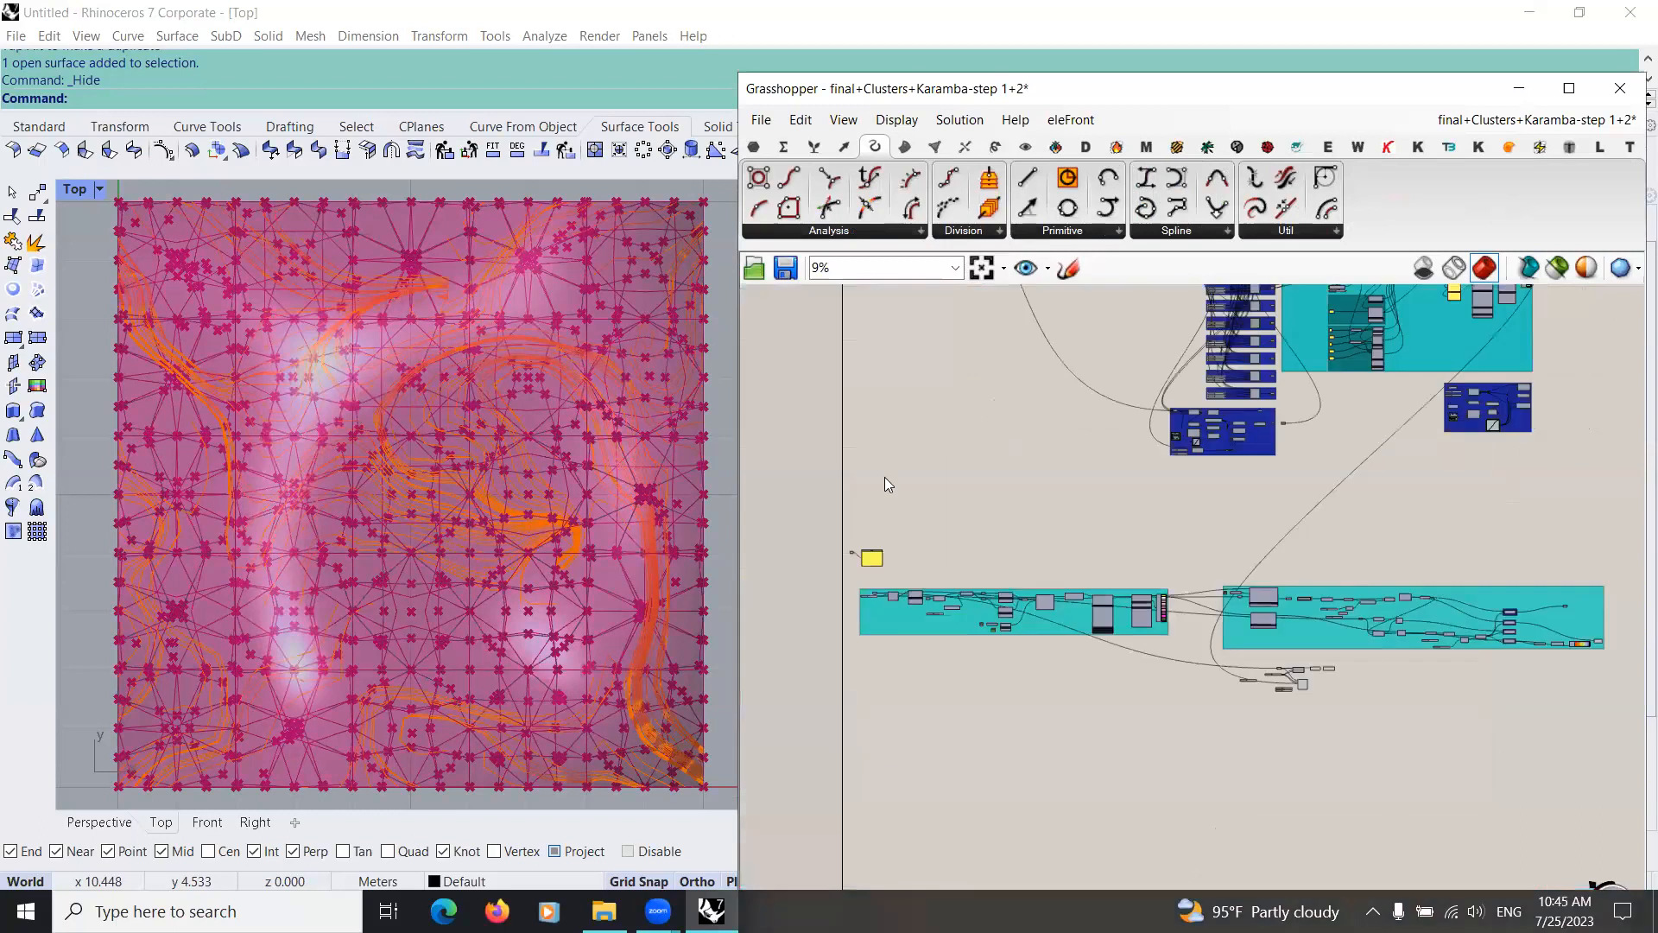
pyautogui.scroll(4, 1005, 544)
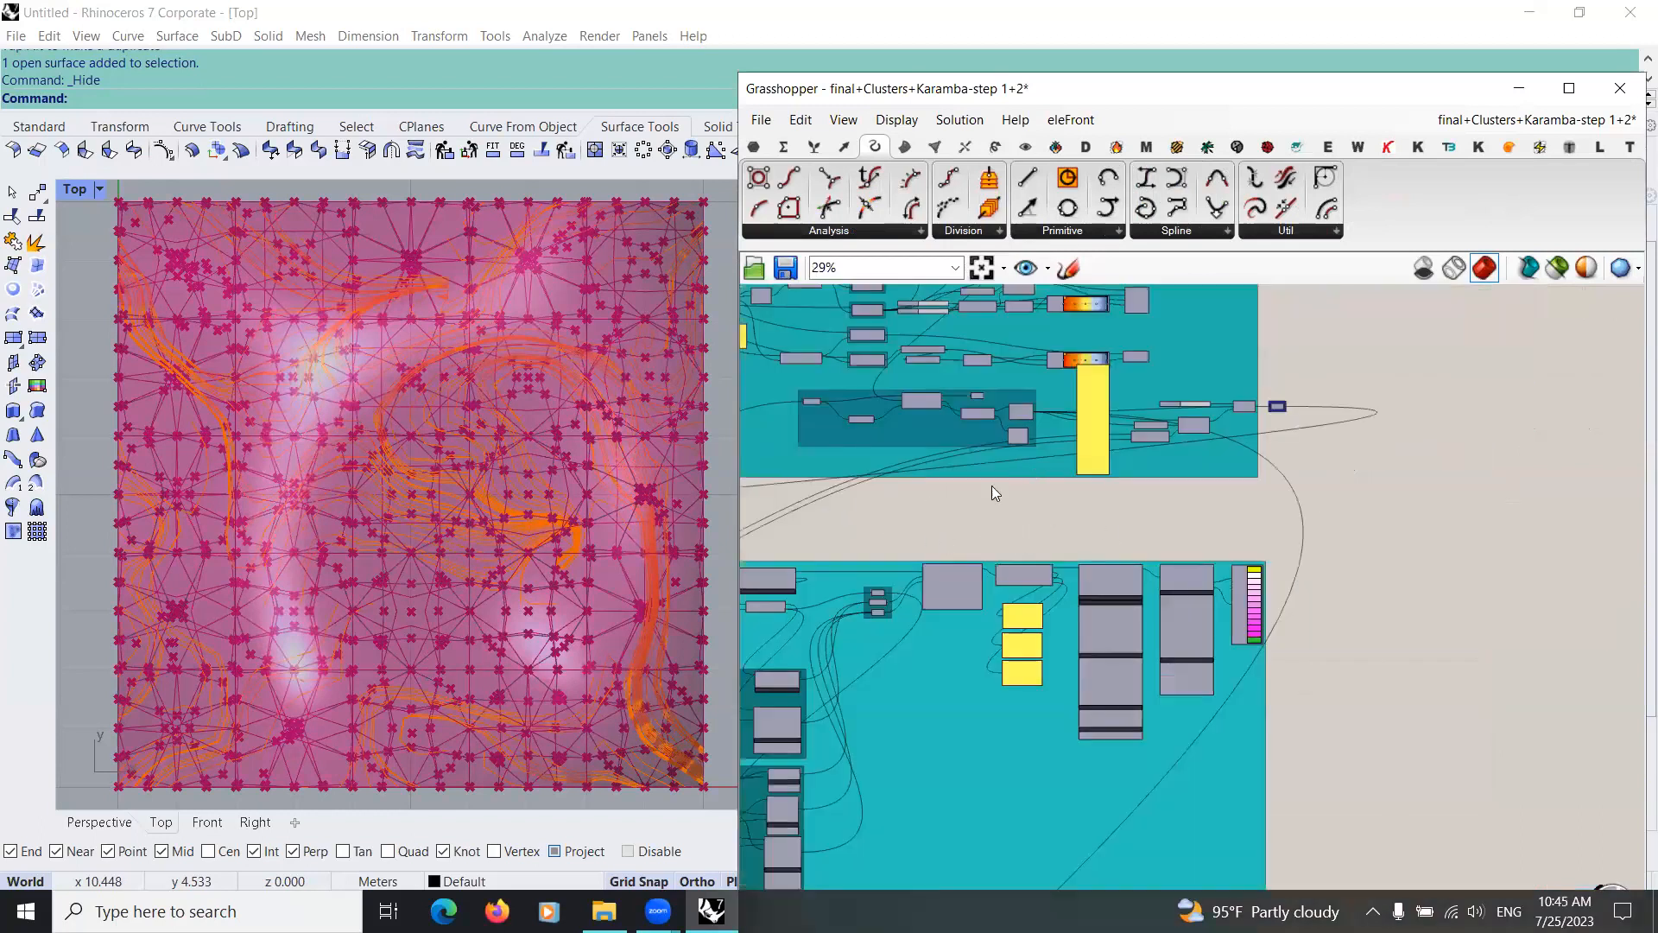
pyautogui.scroll(4, 1033, 515)
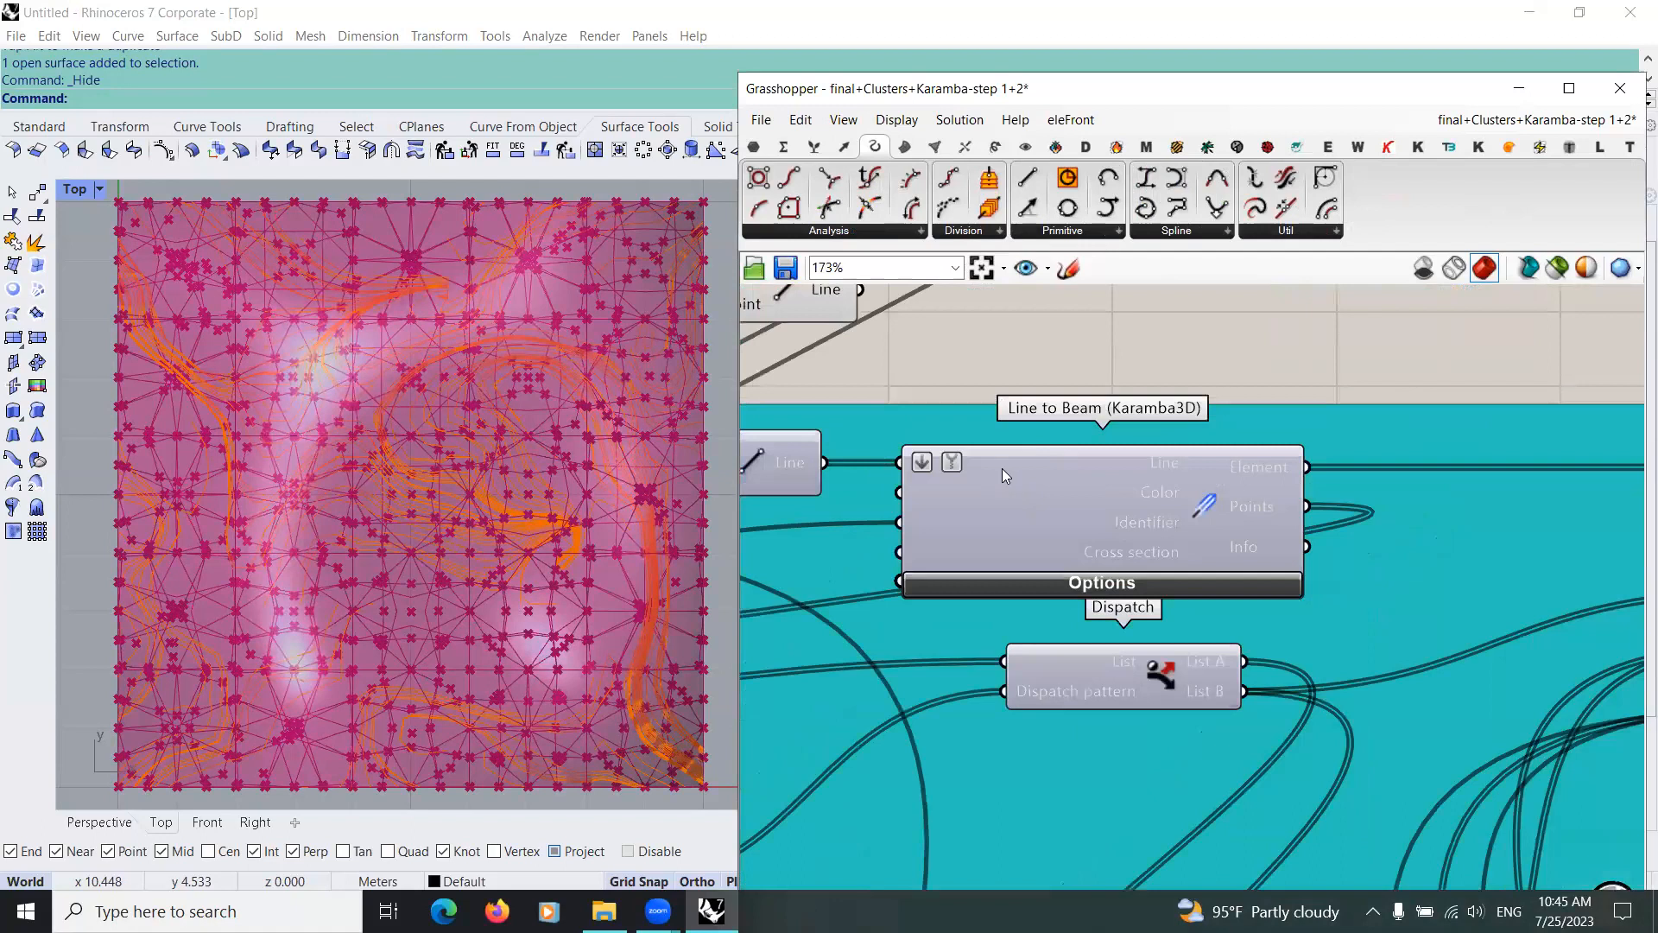
pyautogui.scroll(-3, 998, 468)
pyautogui.scroll(3, 918, 468)
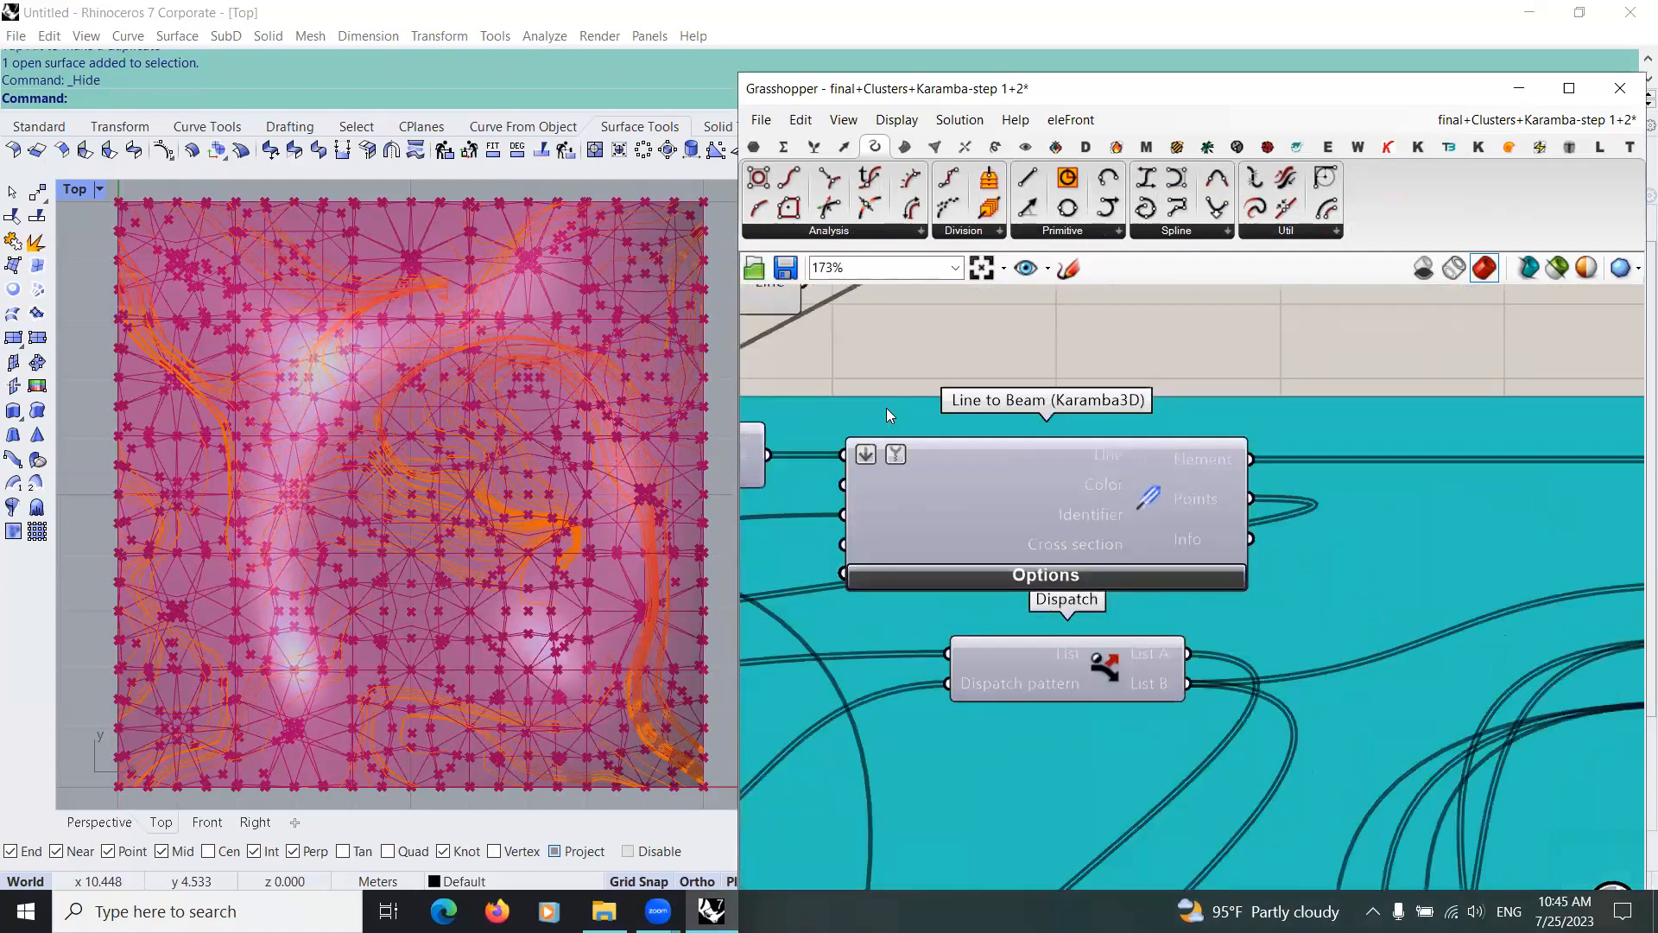
pyautogui.scroll(2, 1052, 419)
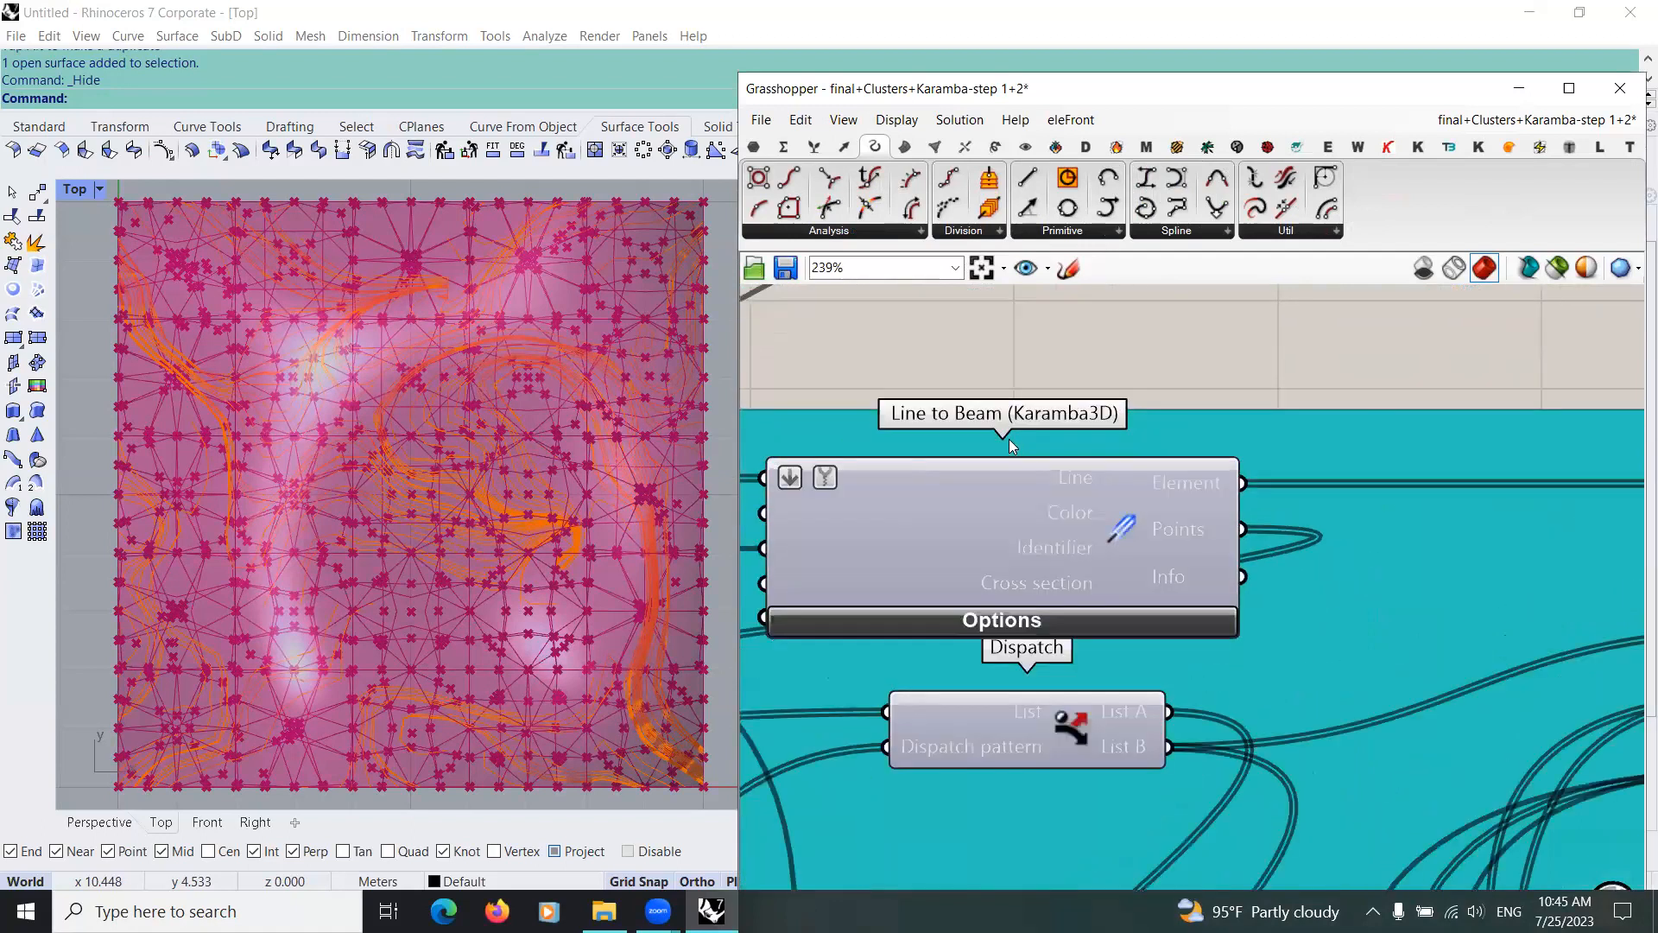
pyautogui.scroll(-1, 1114, 464)
pyautogui.scroll(-3, 1132, 530)
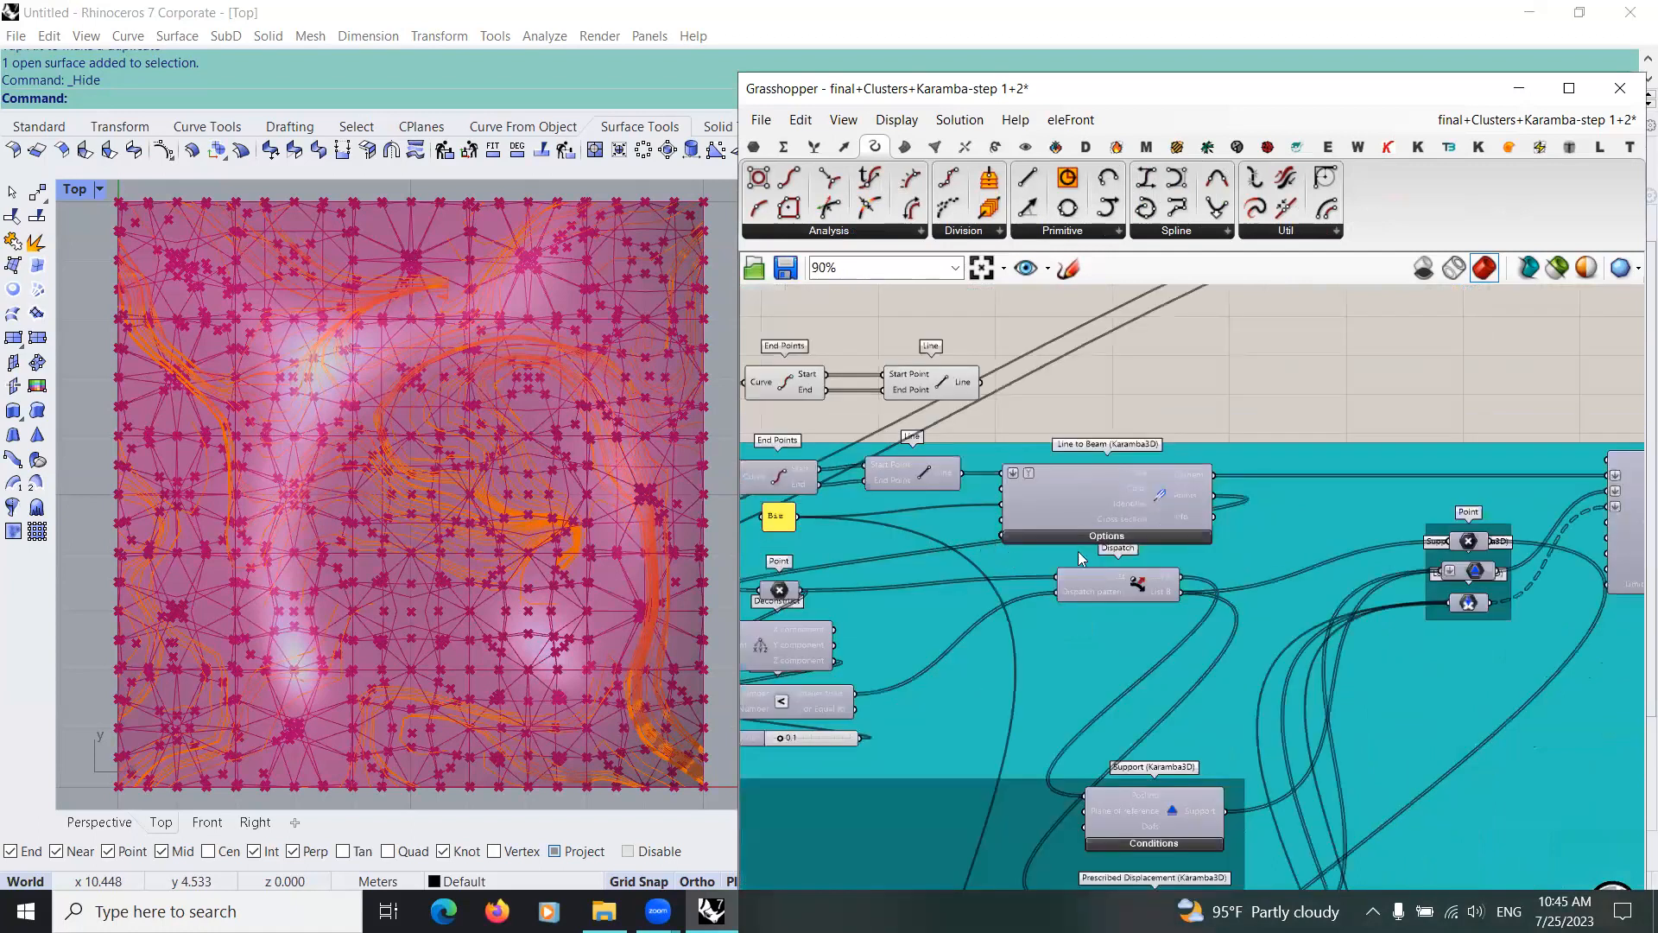
pyautogui.scroll(-1, 1204, 542)
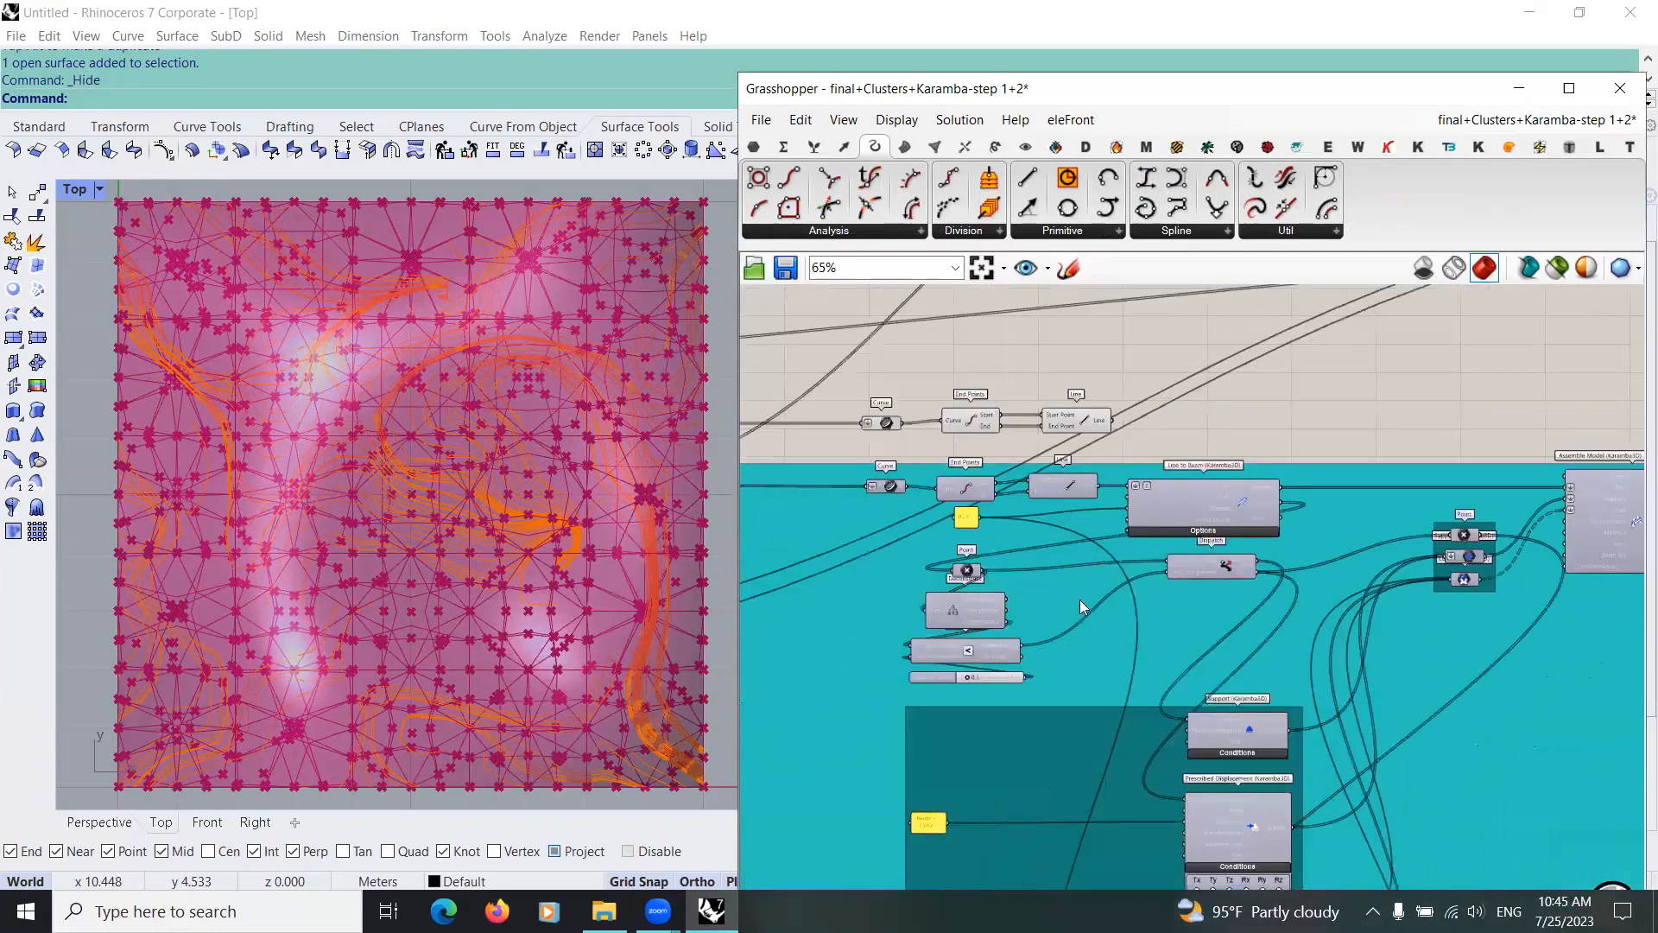
# Step: Select the Dispatch component to highlight its wires and trace them to the Support and Prescribed Displacement components
pyautogui.scroll(1, 1090, 518)
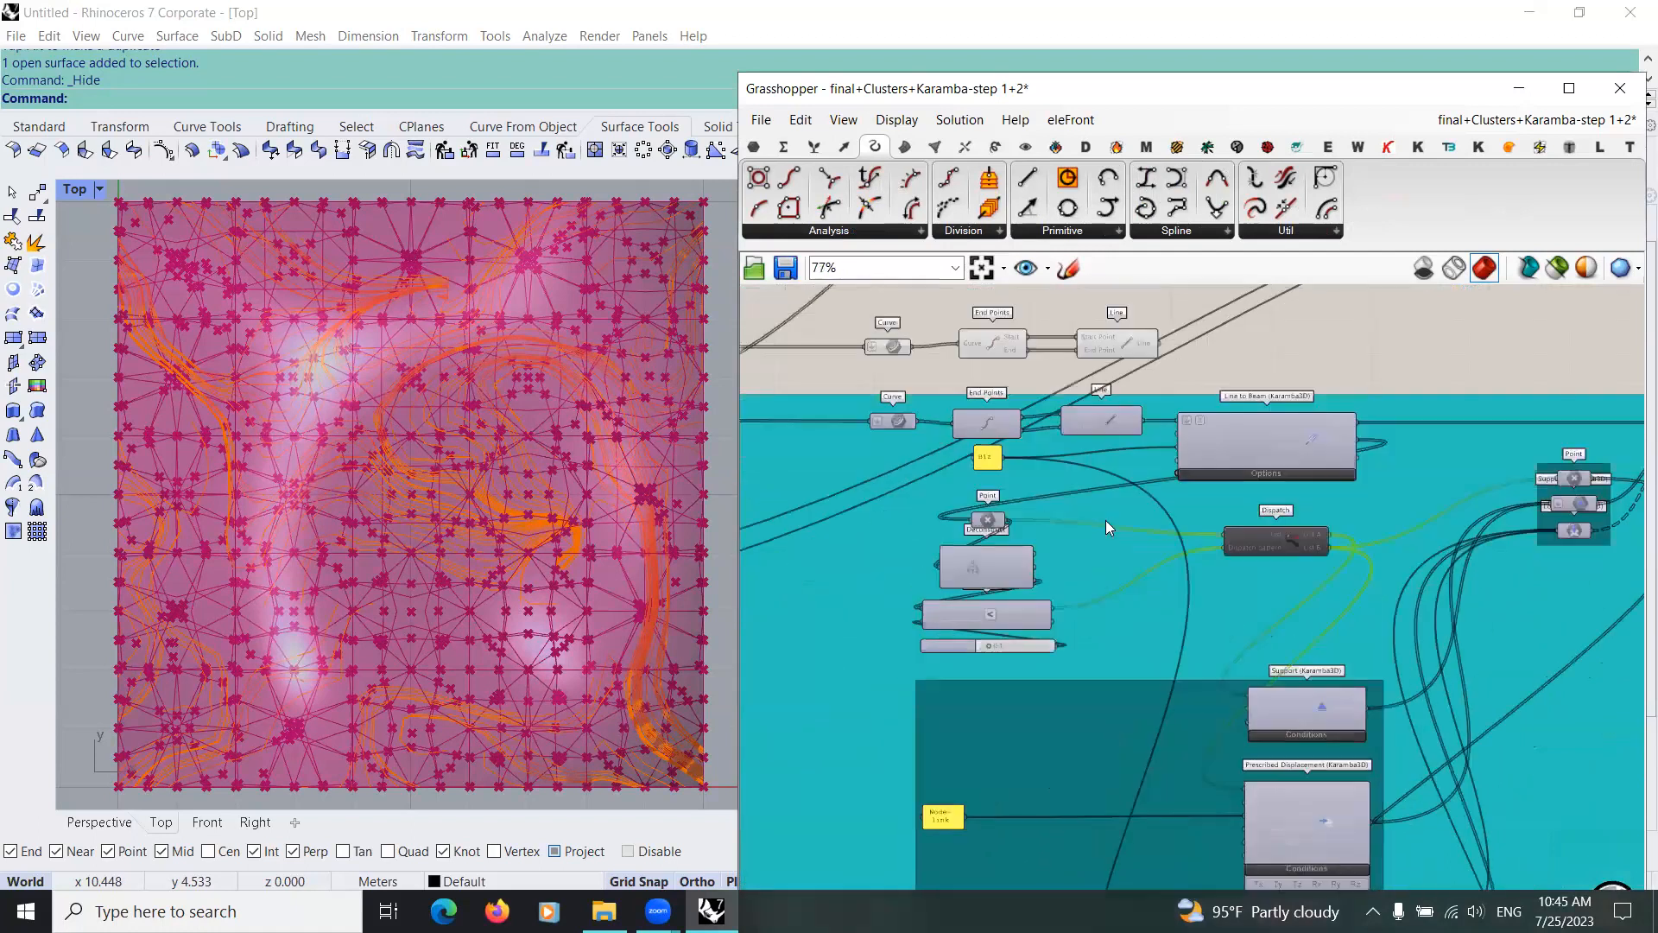
pyautogui.scroll(3, 1107, 523)
pyautogui.moveTo(1343, 500); pyautogui.dragTo(1070, 455, button='right')
pyautogui.scroll(-3, 1067, 452)
pyautogui.moveTo(997, 416); pyautogui.dragTo(995, 354, button='right')
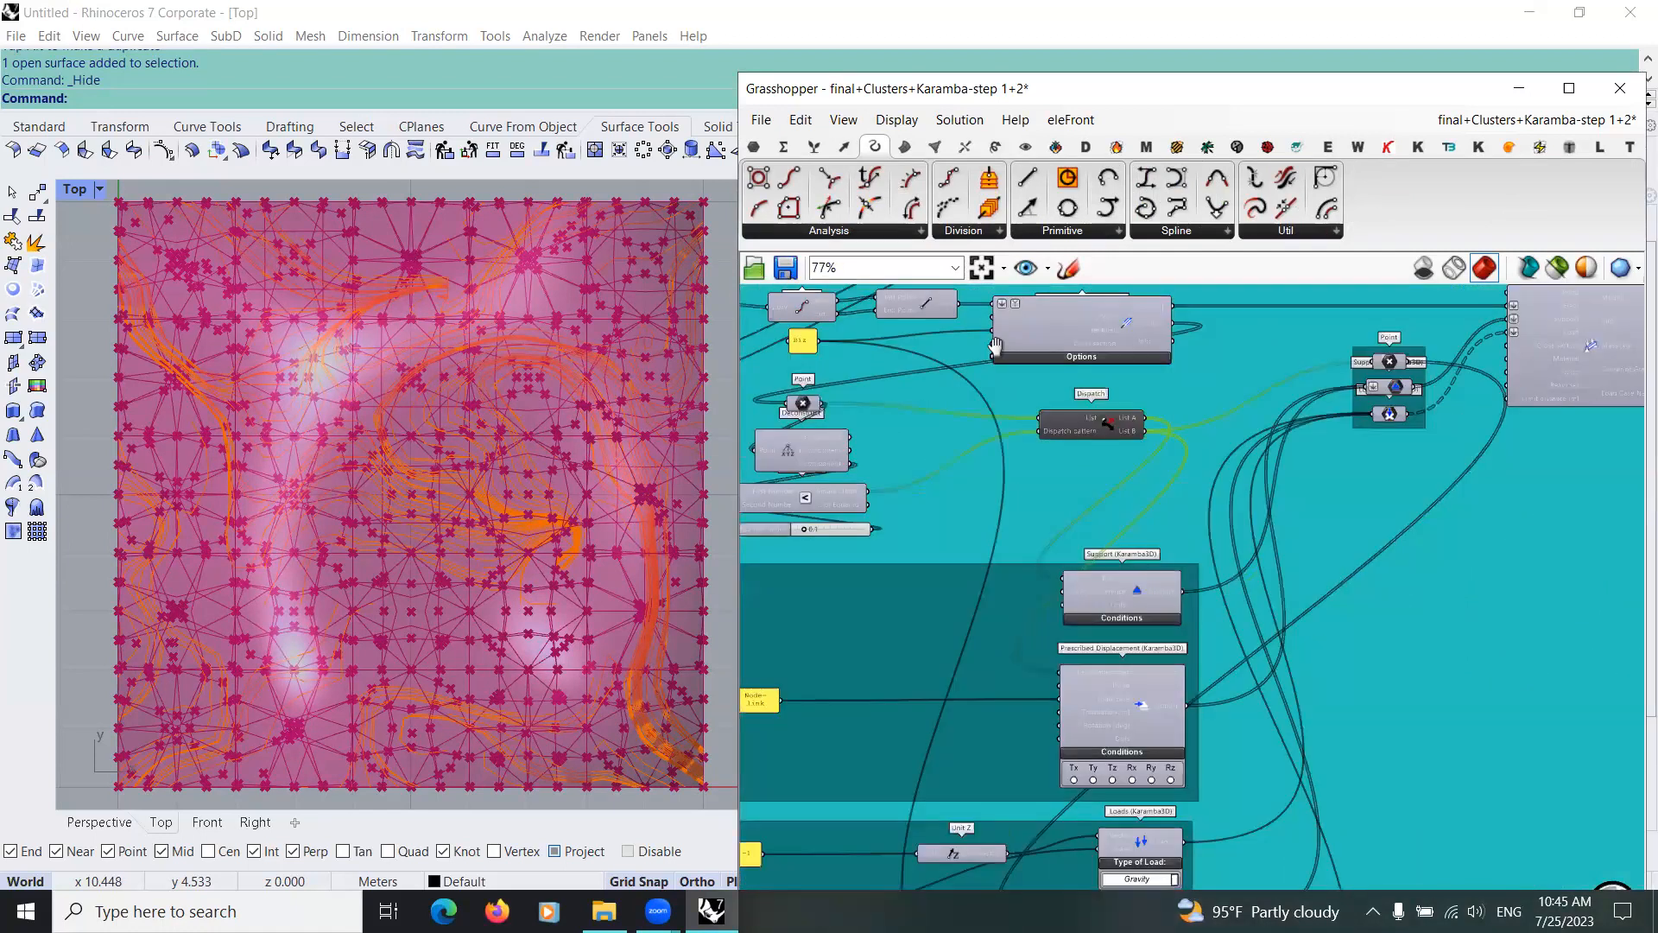
pyautogui.moveTo(1094, 562); pyautogui.dragTo(1060, 456, button='right')
pyautogui.moveTo(1096, 563); pyautogui.dragTo(1138, 443, button='right')
pyautogui.moveTo(1118, 510); pyautogui.dragTo(1092, 576, button='right')
pyautogui.scroll(2, 1066, 617)
pyautogui.moveTo(1174, 749); pyautogui.dragTo(1086, 523, button='right')
pyautogui.scroll(2, 1061, 616)
pyautogui.moveTo(1081, 768); pyautogui.dragTo(1086, 625, button='right')
pyautogui.scroll(-4, 1066, 577)
pyautogui.moveTo(1134, 459); pyautogui.dragTo(907, 671, button='right')
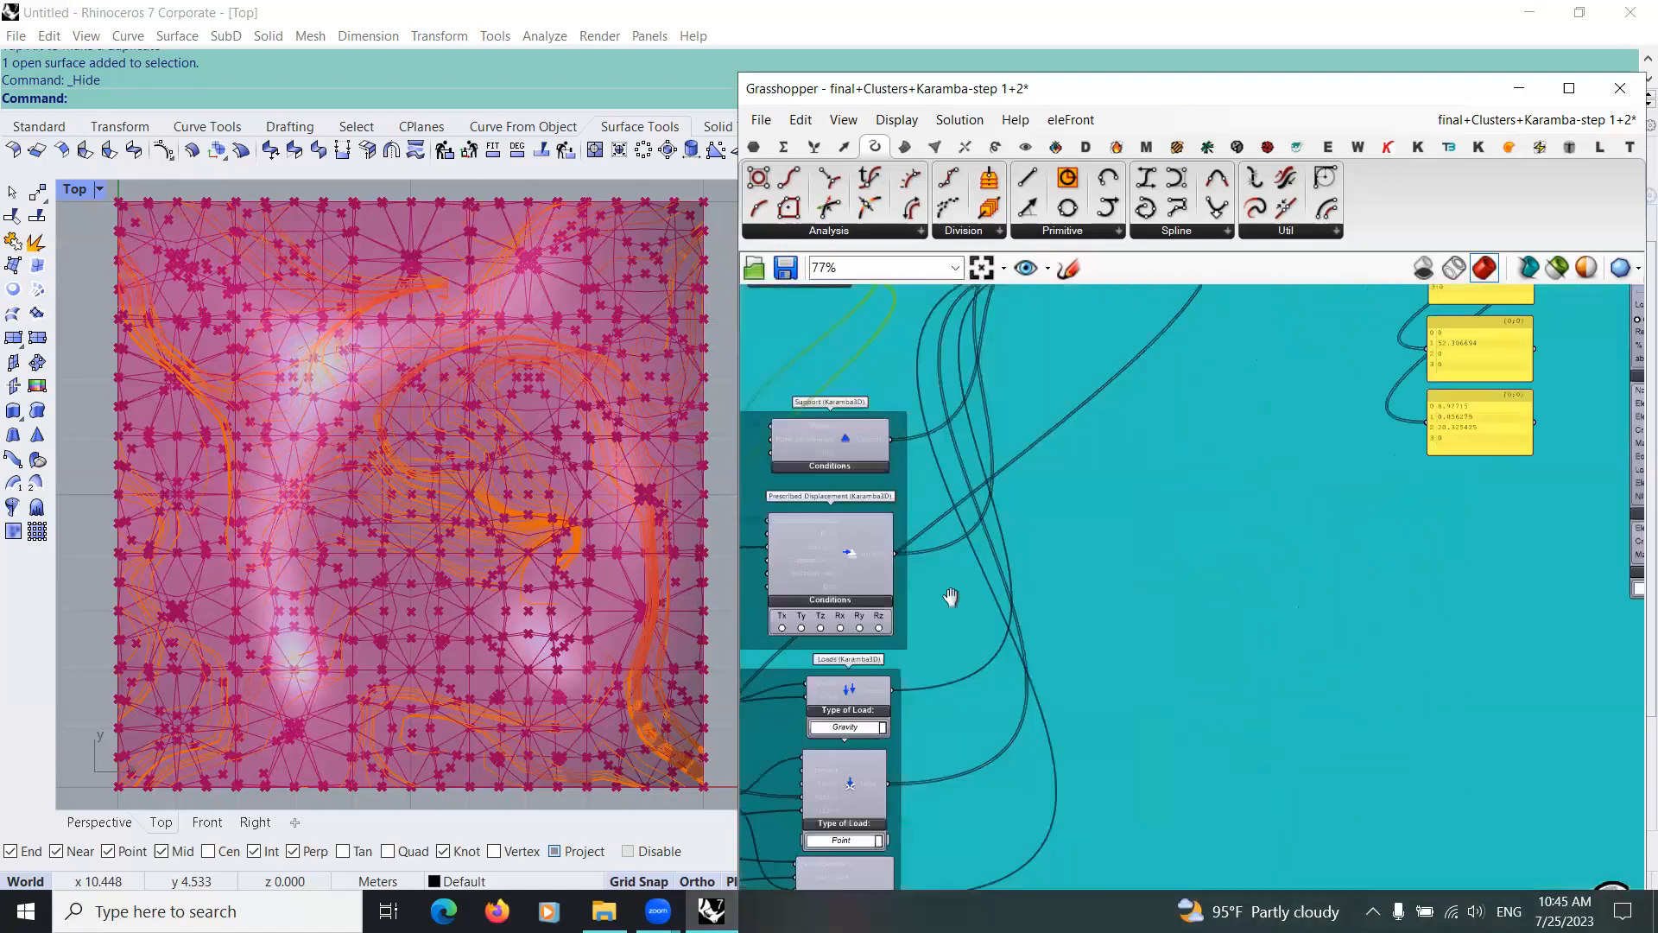
# Step: Examine the Gravity, Point and Block load components and the vectors wired into them in the Karamba loads group
pyautogui.scroll(-3, 974, 639)
pyautogui.moveTo(889, 795); pyautogui.dragTo(974, 636, button='right')
pyautogui.scroll(6, 974, 636)
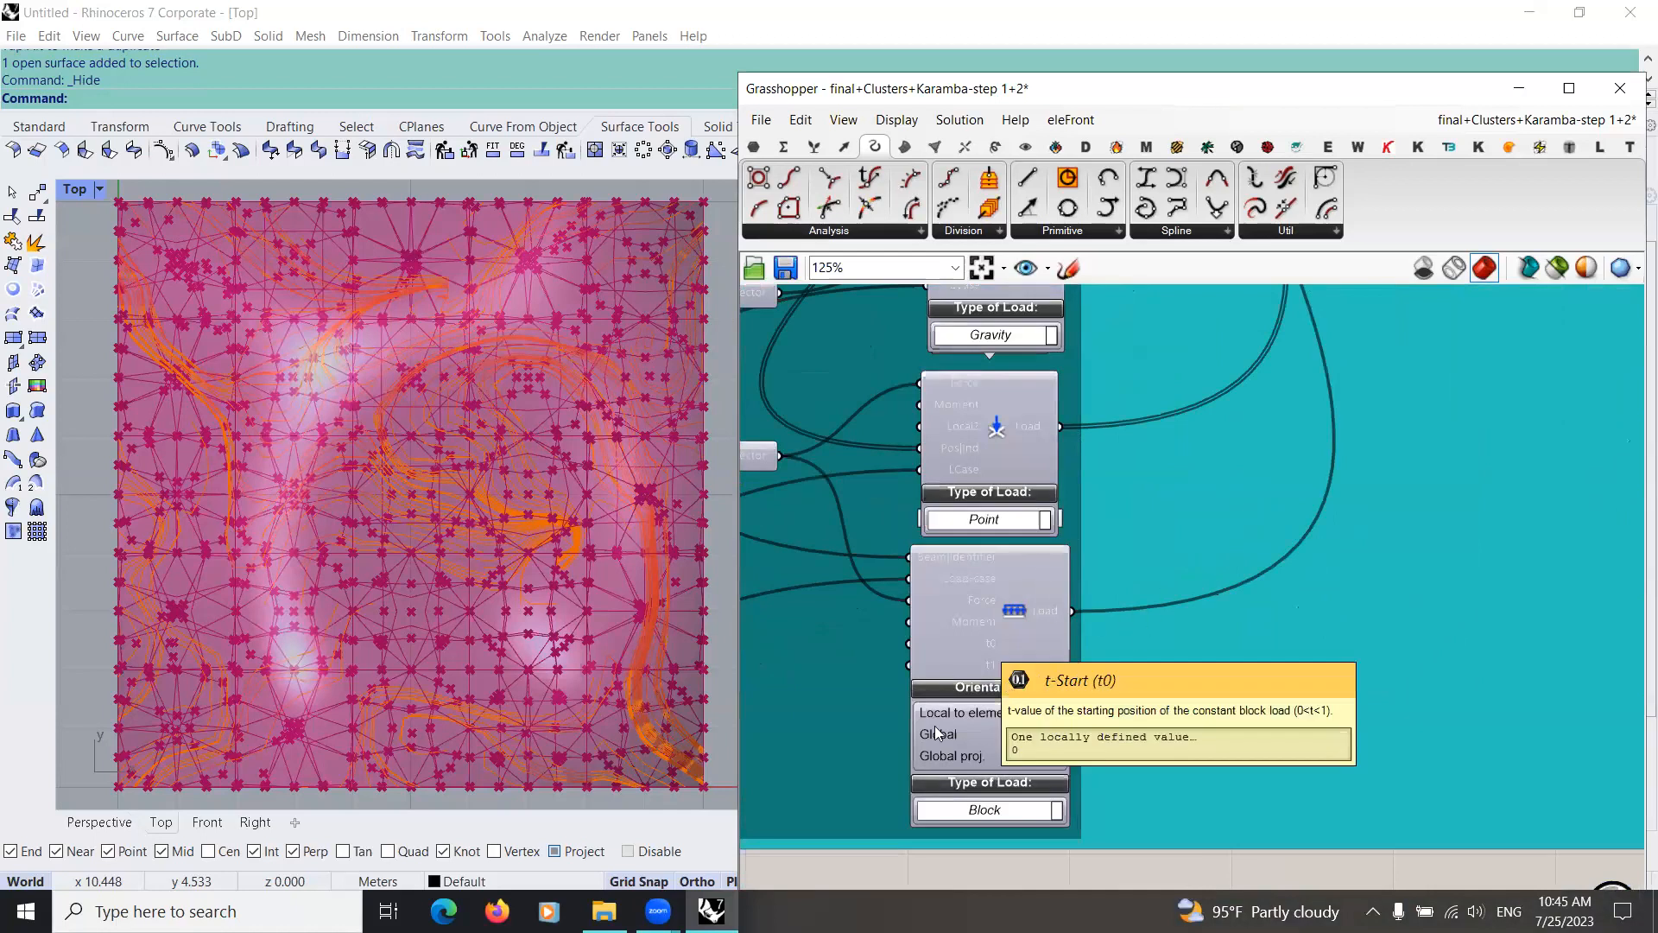
pyautogui.scroll(-6, 914, 748)
pyautogui.scroll(4, 1041, 587)
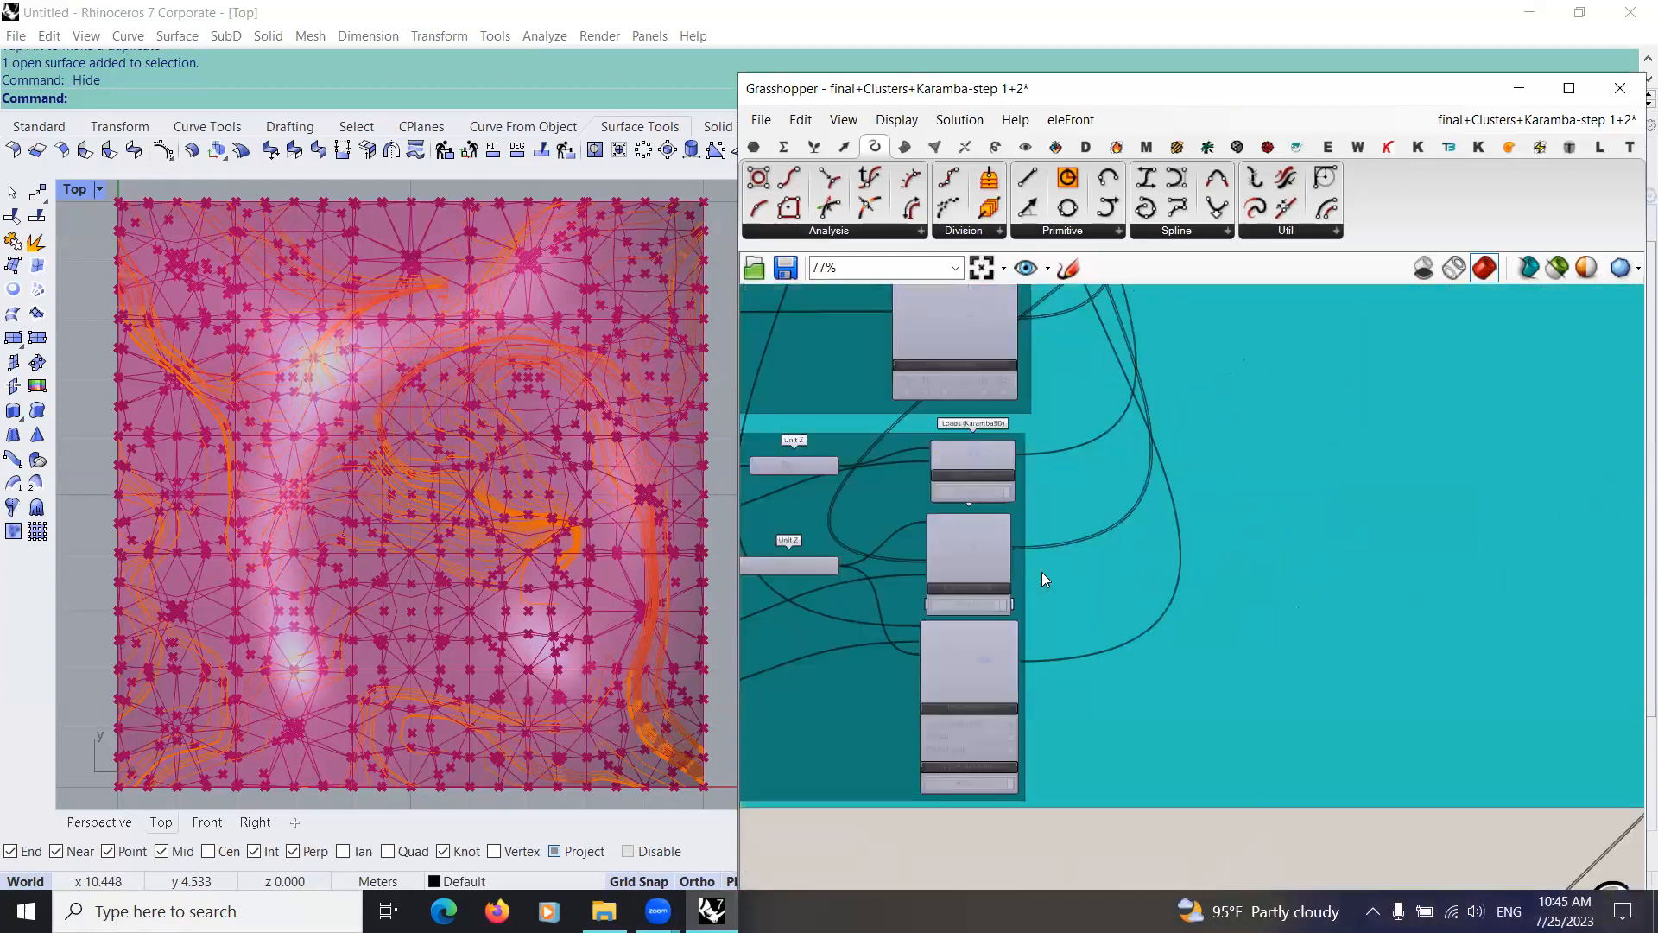
pyautogui.scroll(3, 1042, 572)
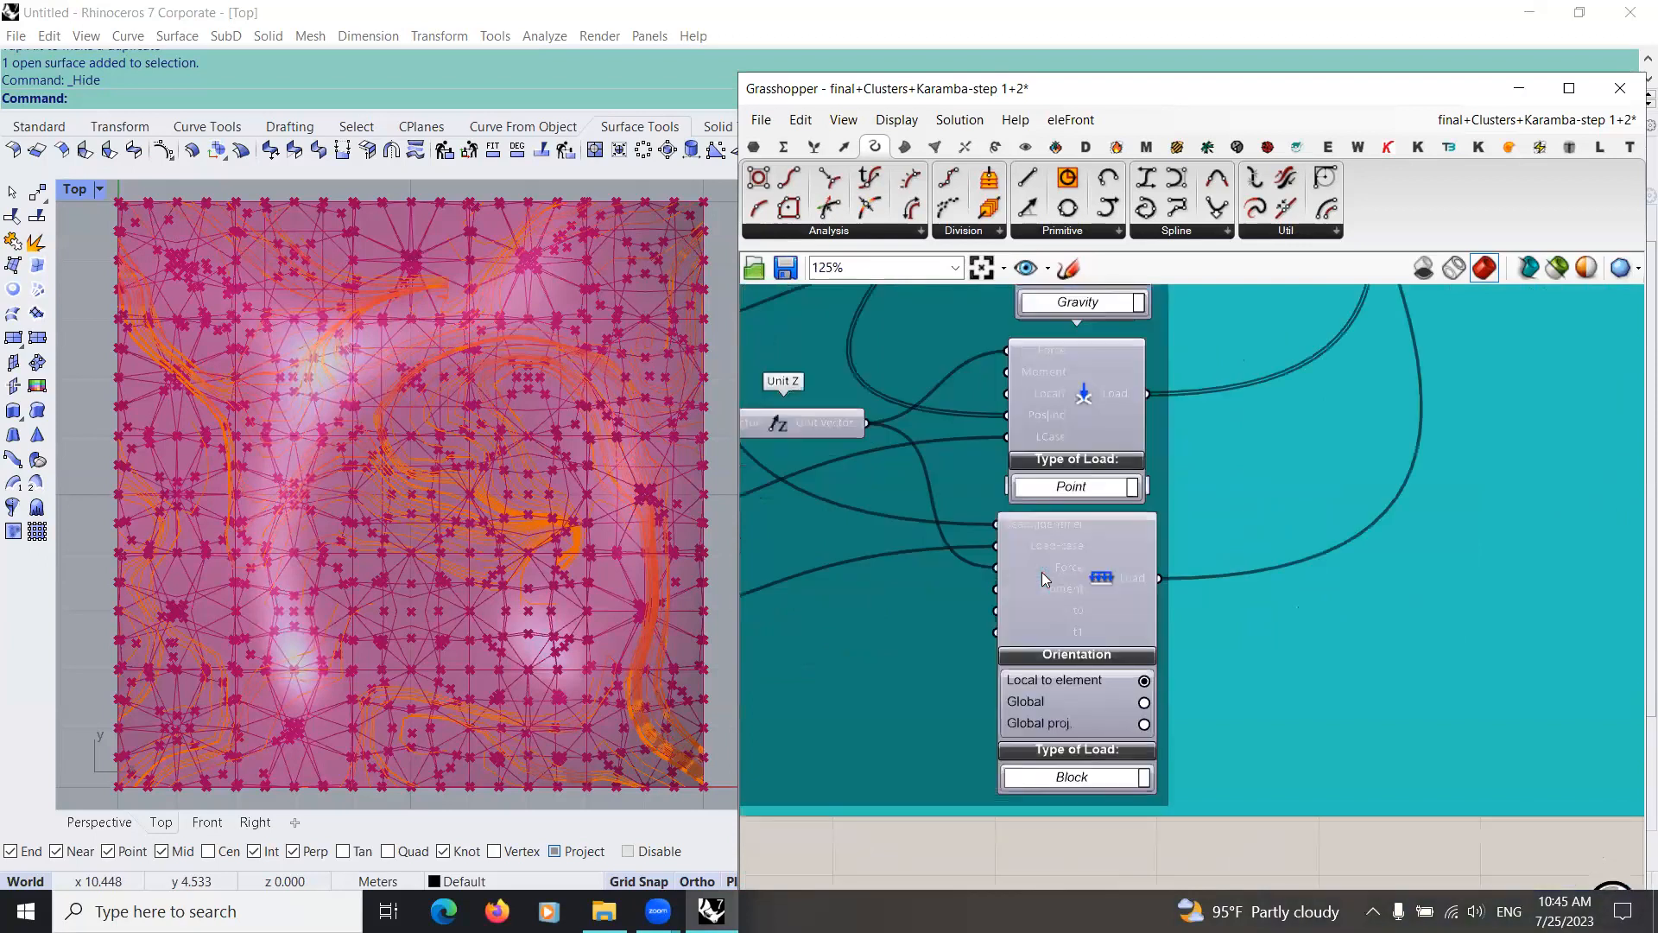
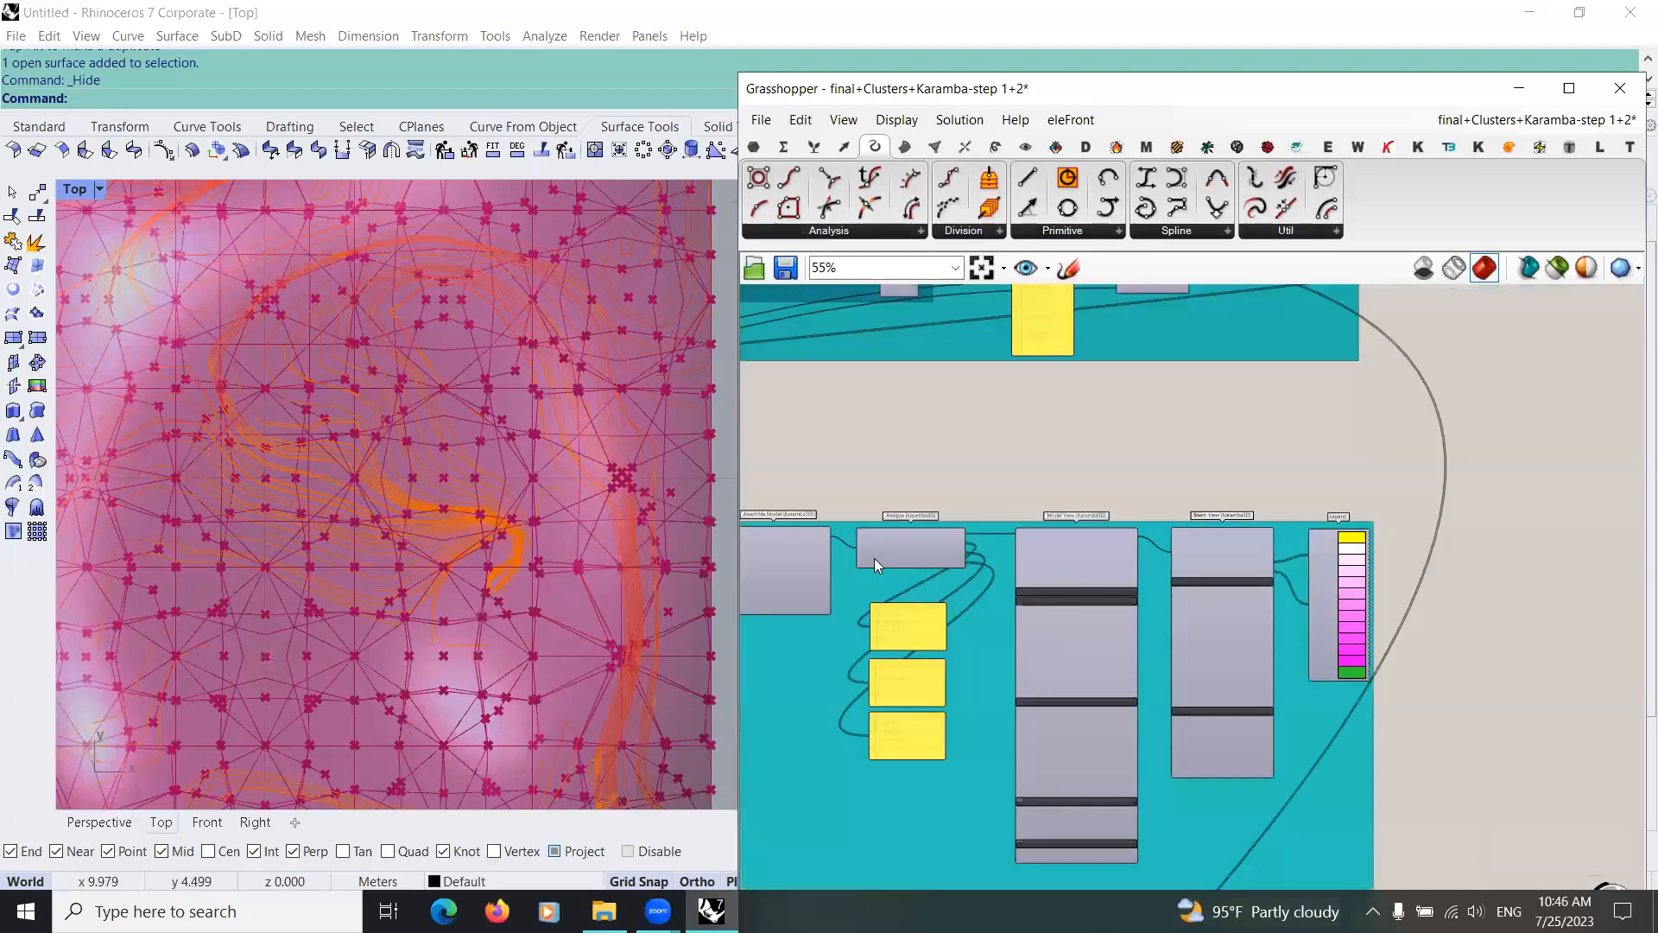
# Step: Turn on the preview of the Beam View (Karamba3D) component
pyautogui.scroll(4, 1157, 551)
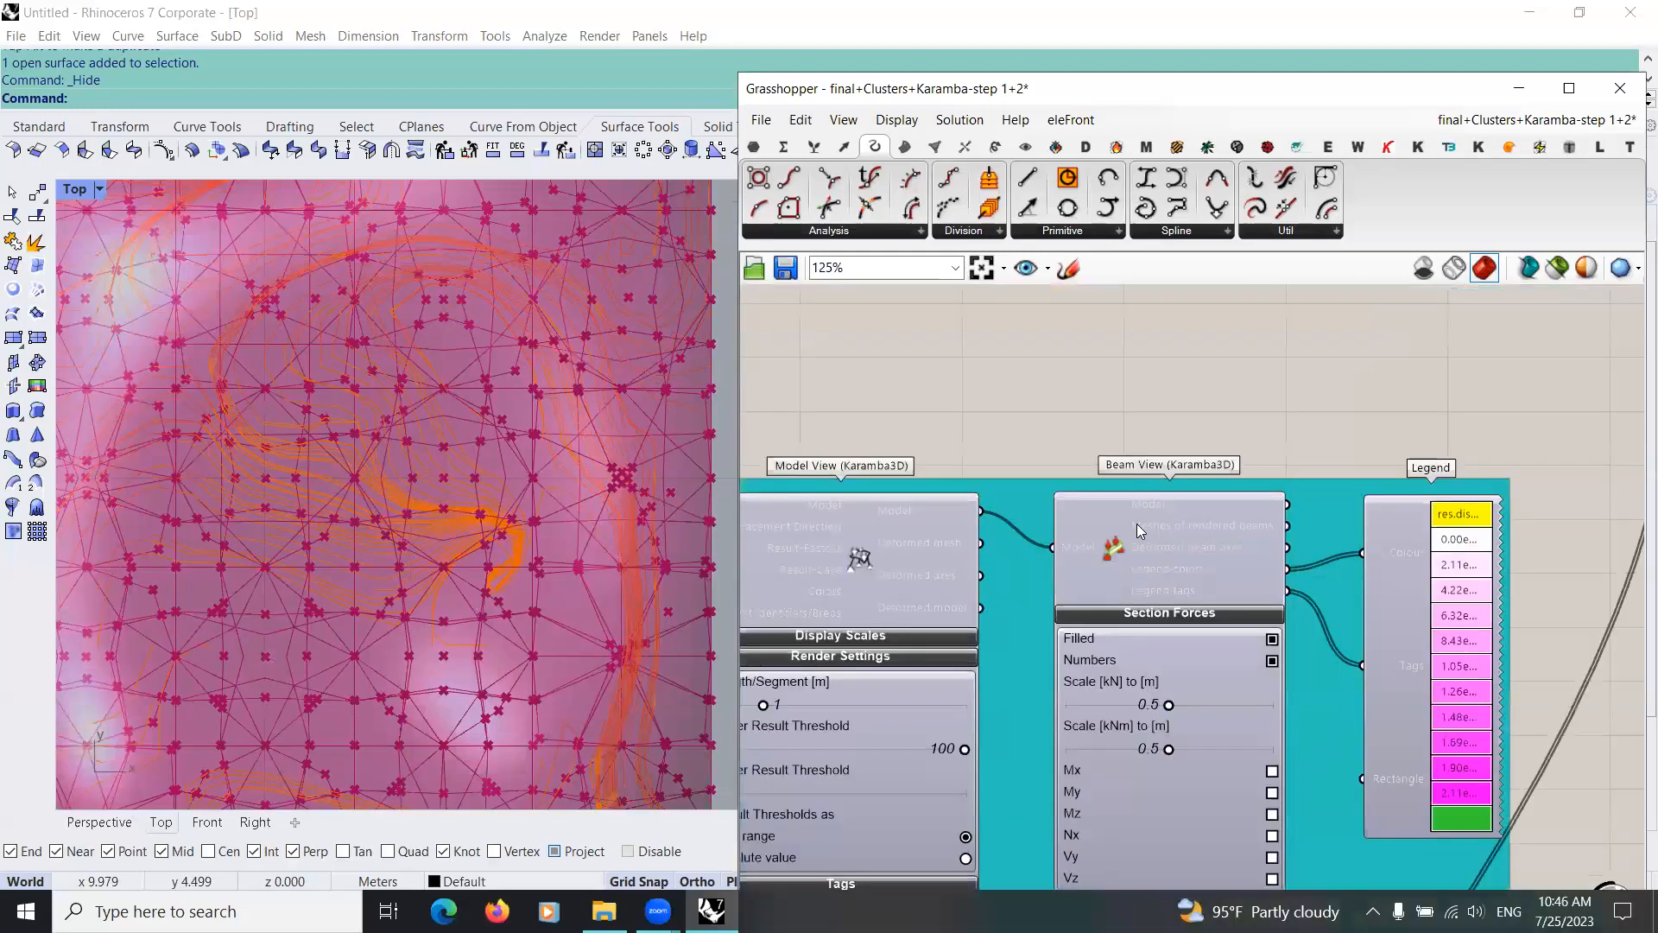
pyautogui.scroll(-1, 1053, 566)
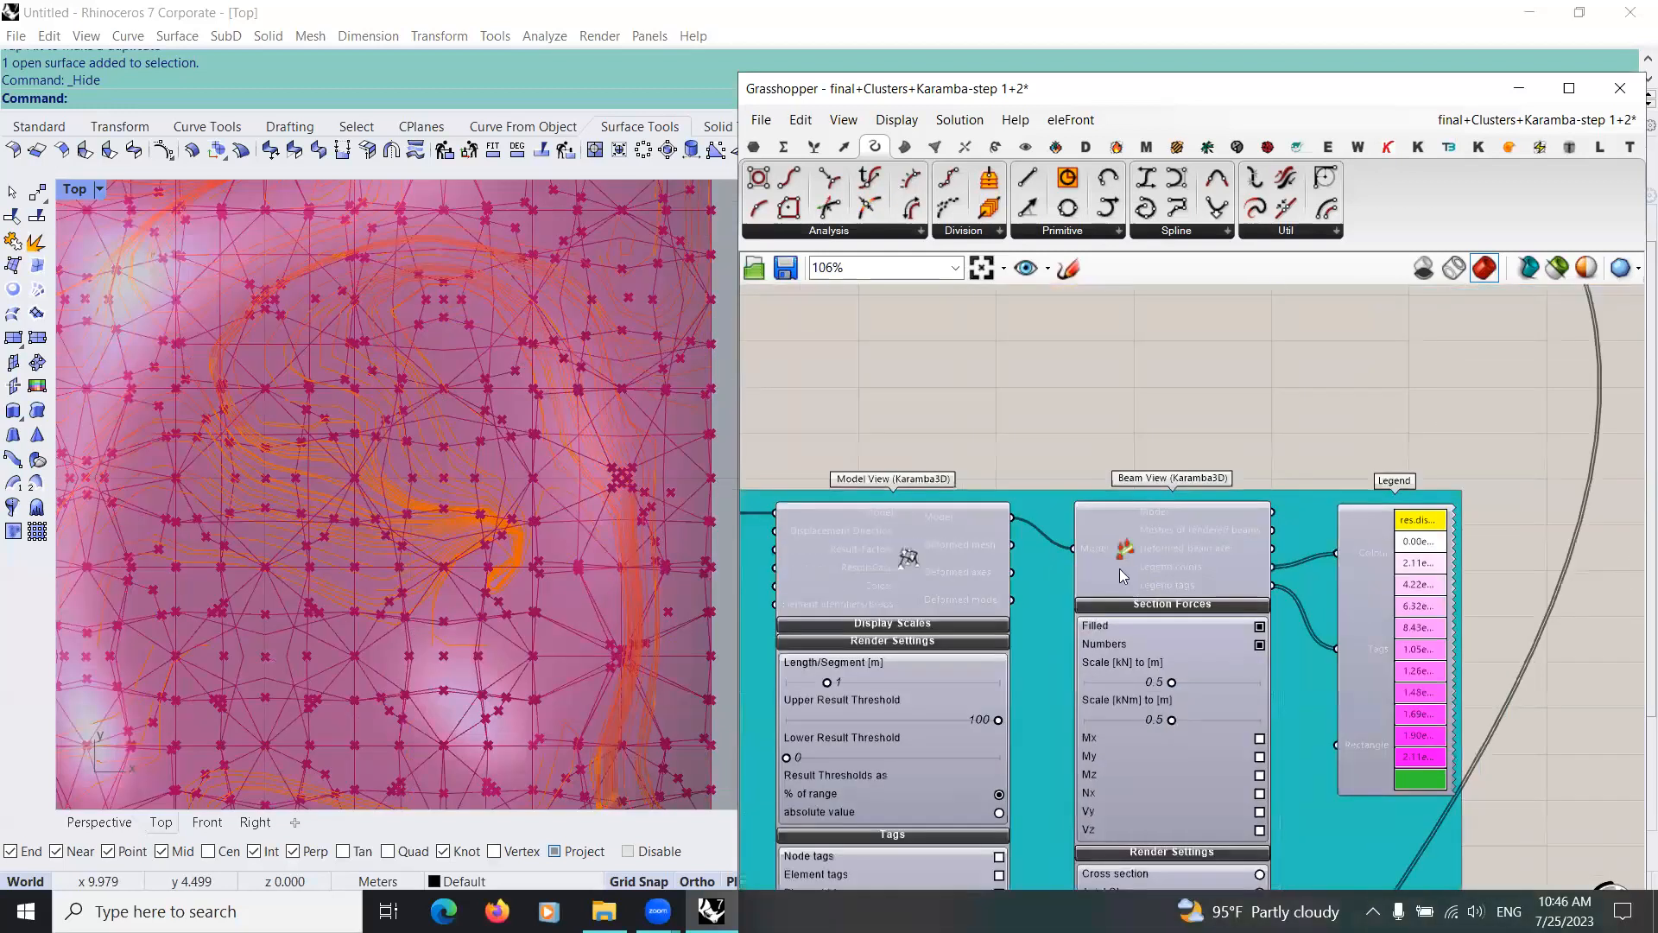
pyautogui.scroll(1, 998, 584)
pyautogui.middleClick(997, 583)
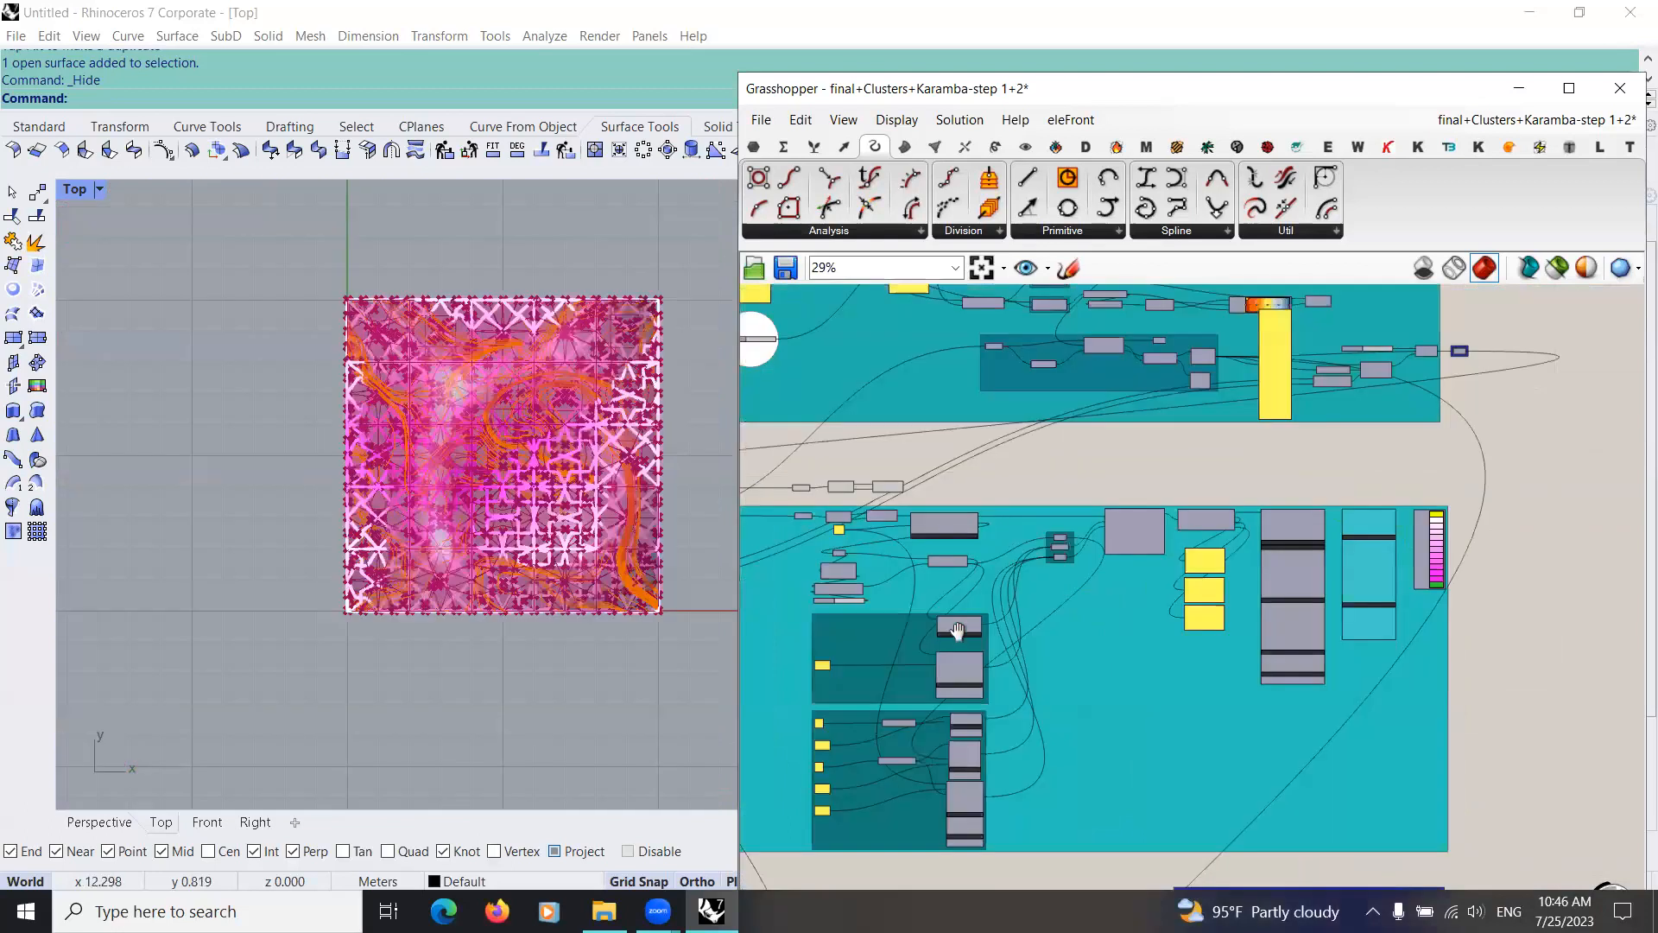
# Step: Rewire the input of the upper removeDuplicateLines component to the Curve outputs of other pattern clusters
pyautogui.scroll(5, 995, 518)
pyautogui.scroll(-3, 1002, 629)
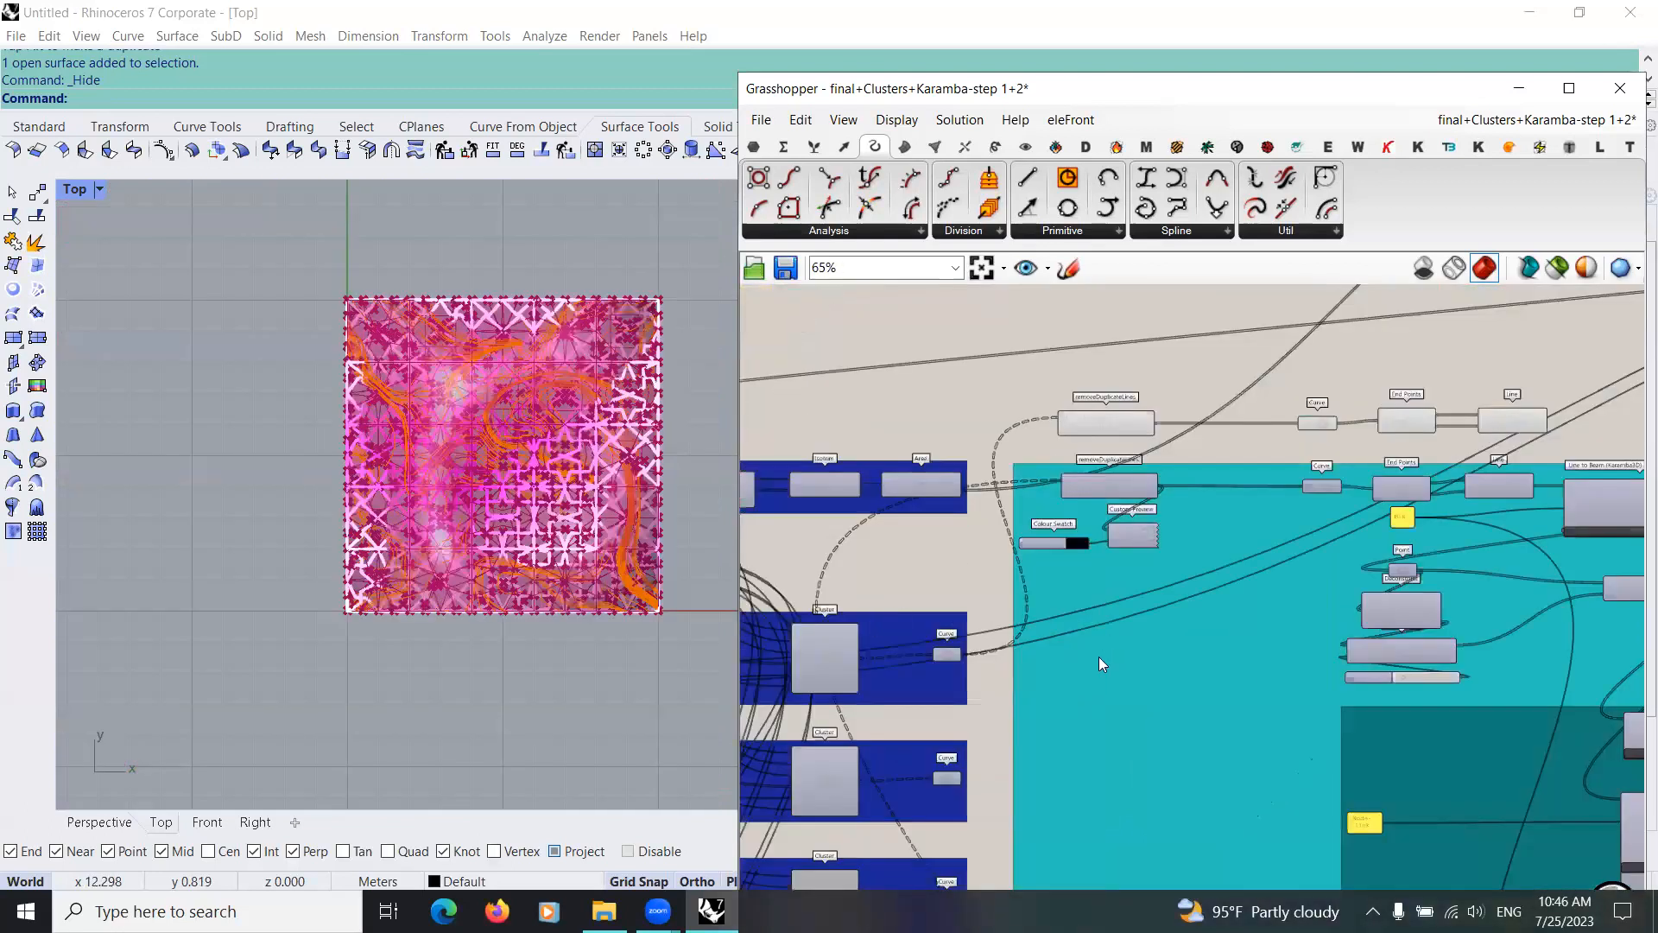
pyautogui.moveTo(1092, 678); pyautogui.dragTo(1112, 536, button='right')
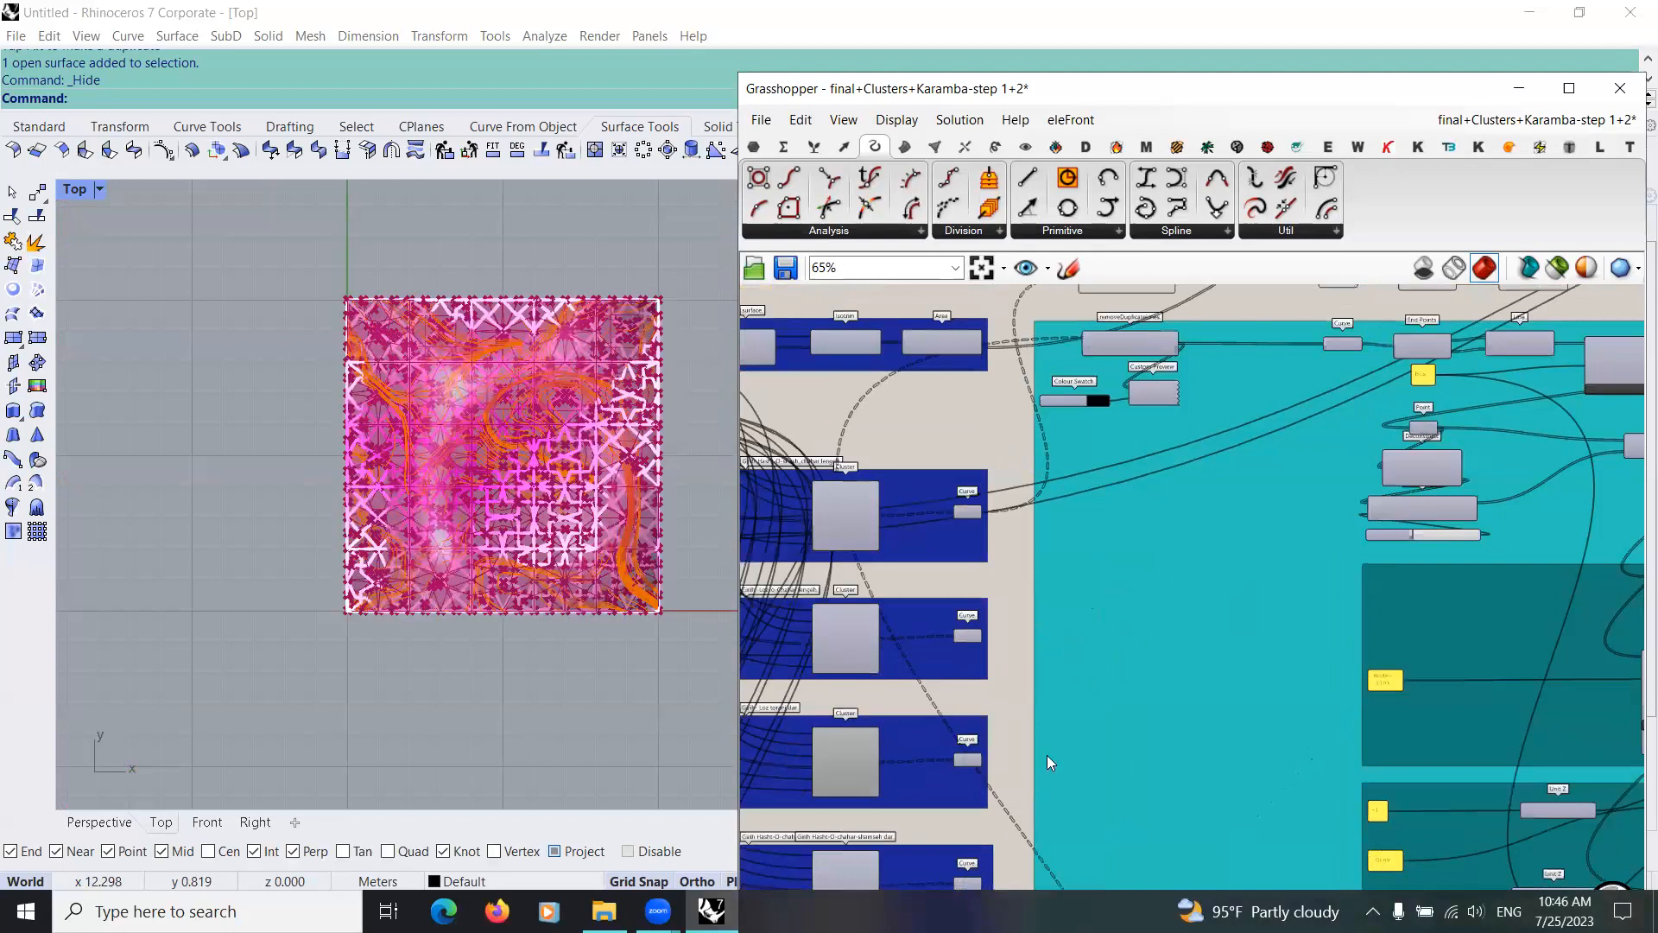
pyautogui.scroll(3, 1046, 755)
pyautogui.scroll(-3, 1030, 733)
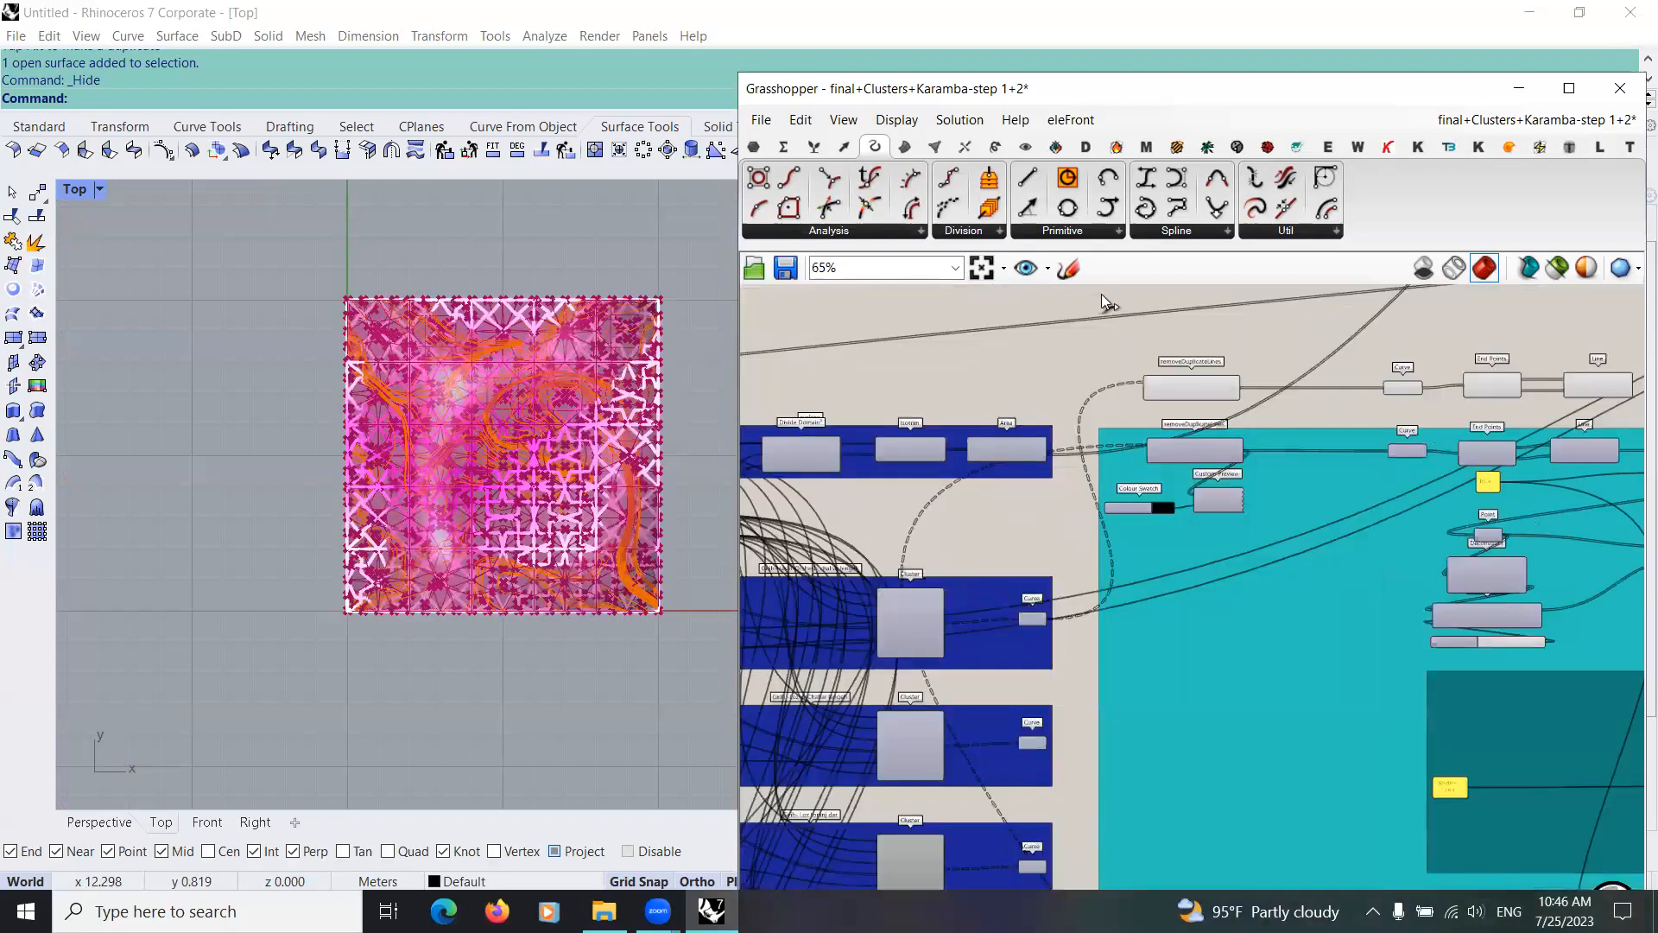
pyautogui.moveTo(1097, 326); pyautogui.dragTo(1101, 307)
pyautogui.moveTo(1039, 788); pyautogui.dragTo(1019, 703, button='right')
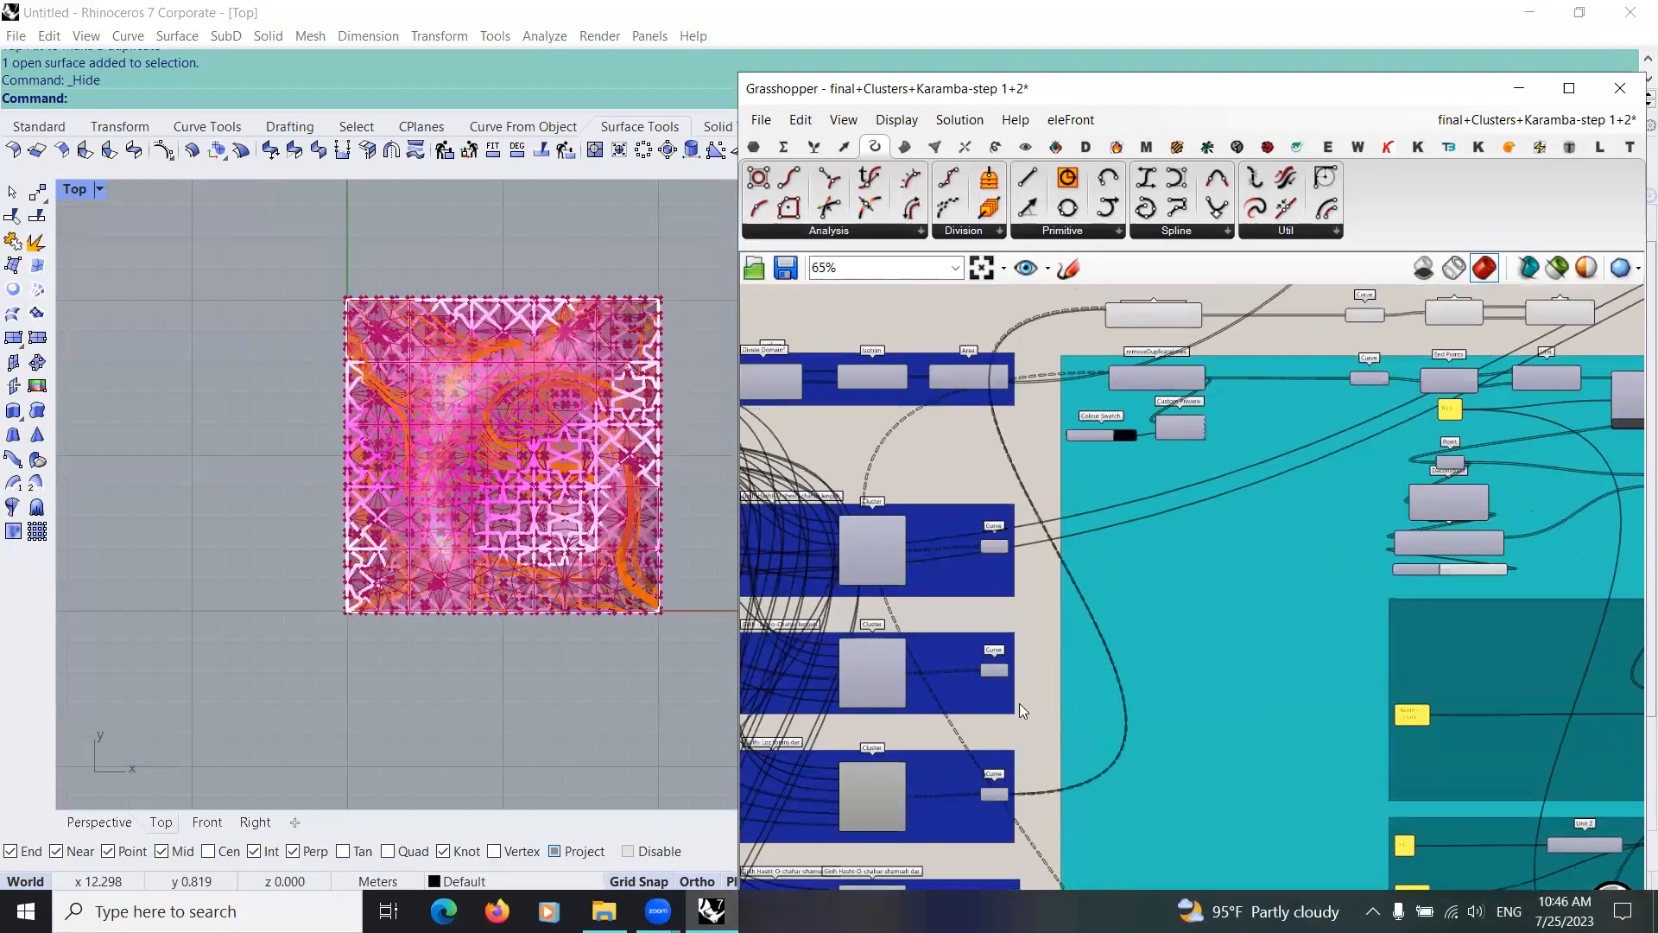
pyautogui.scroll(-2, 1079, 319)
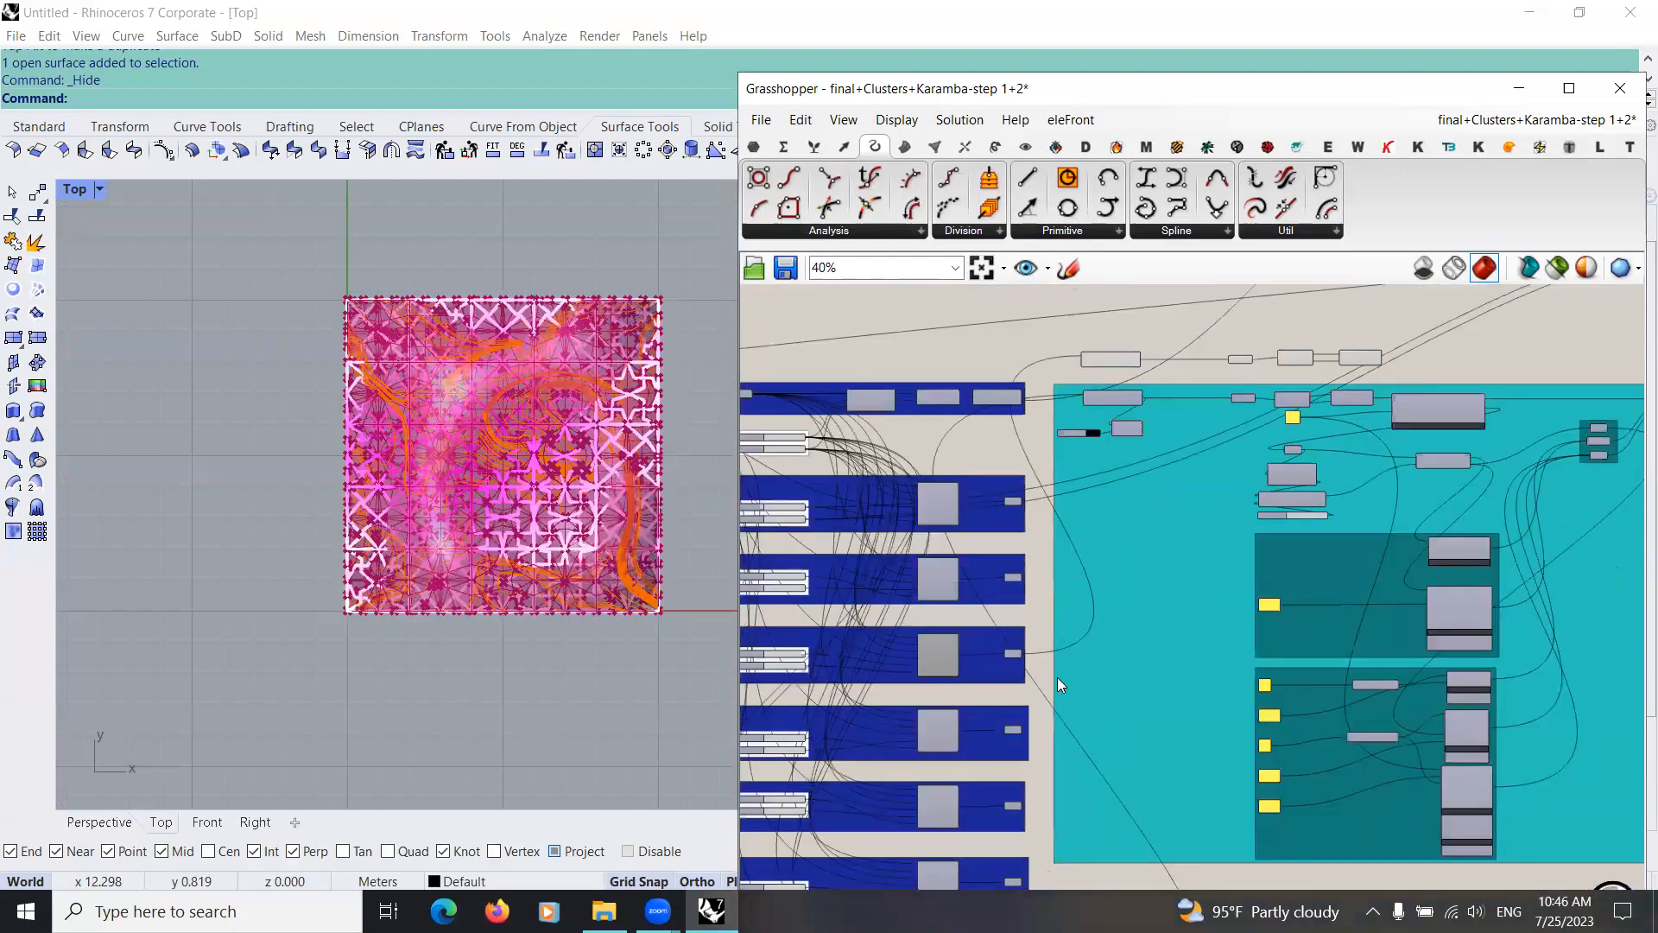
pyautogui.moveTo(1055, 682); pyautogui.dragTo(1055, 648, button='right')
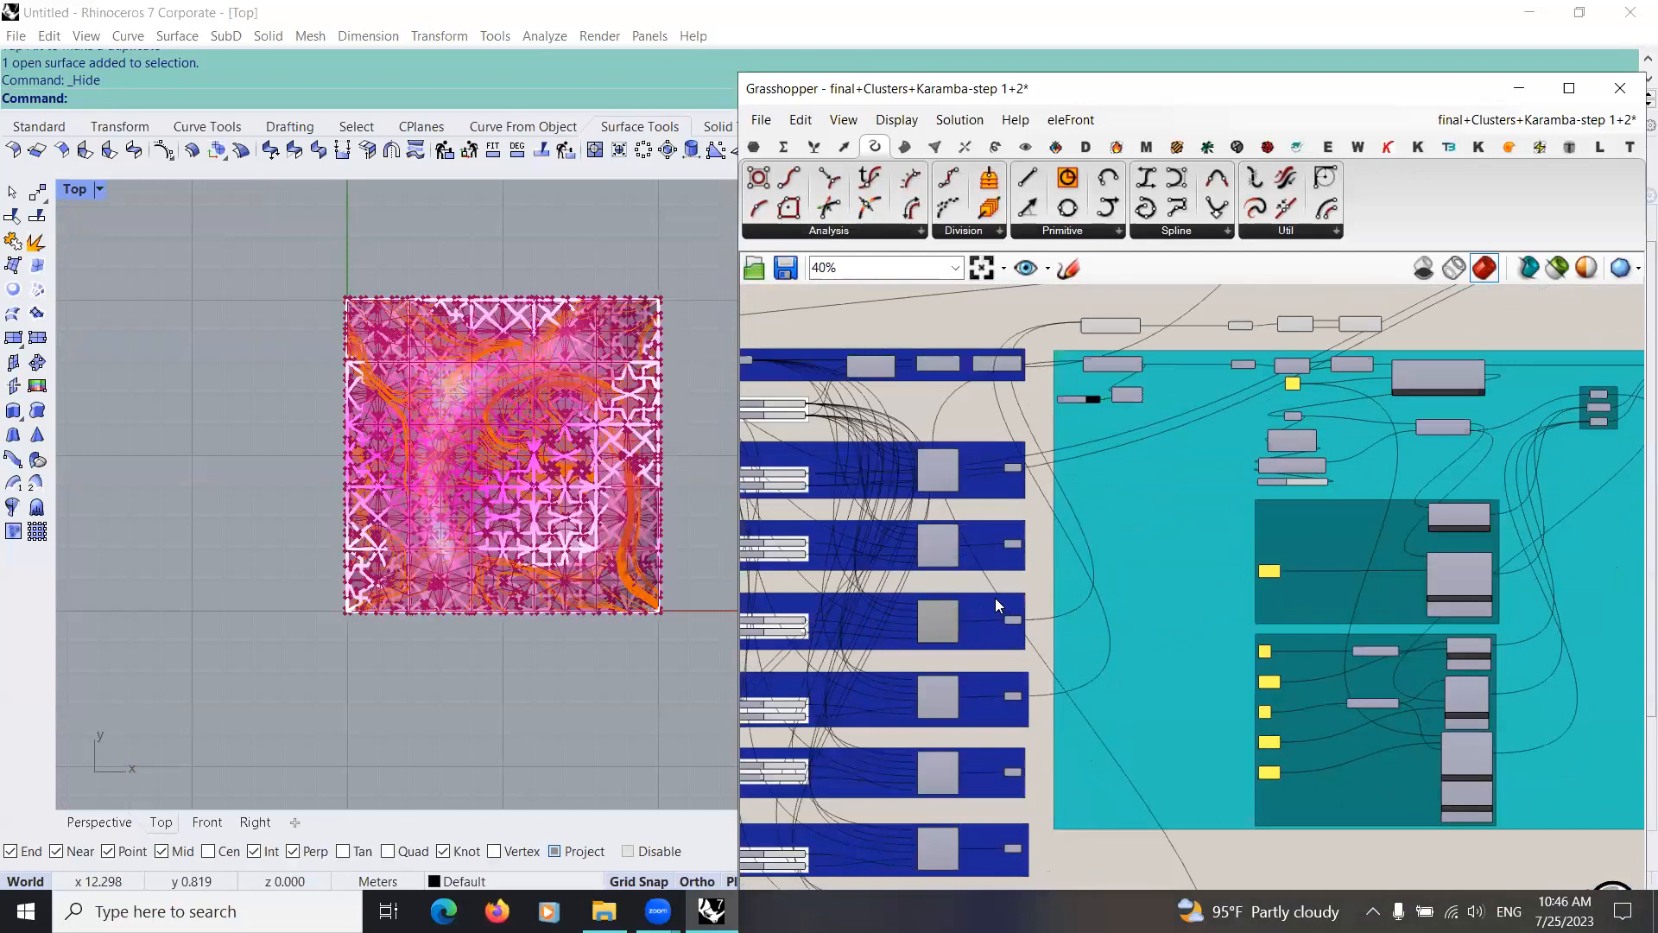
# Step: Turn off the preview of the component groups below and above the pattern clusters
pyautogui.scroll(-8, 986, 603)
pyautogui.click(1059, 584)
pyautogui.middleClick(1059, 584)
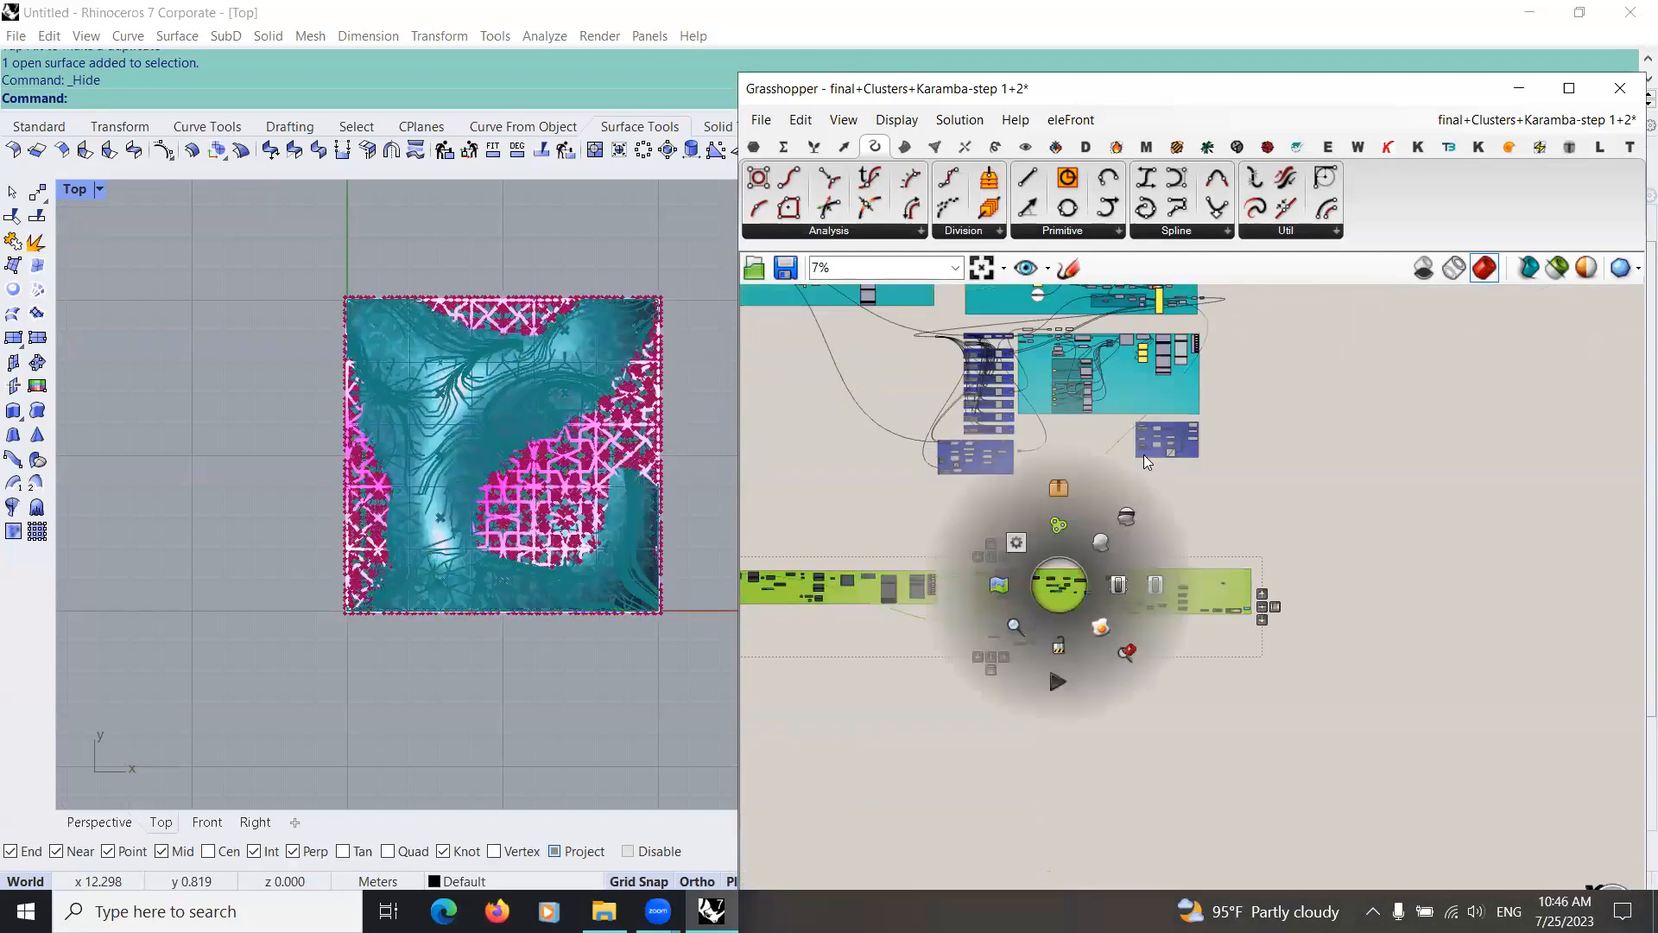
pyautogui.click(1225, 586)
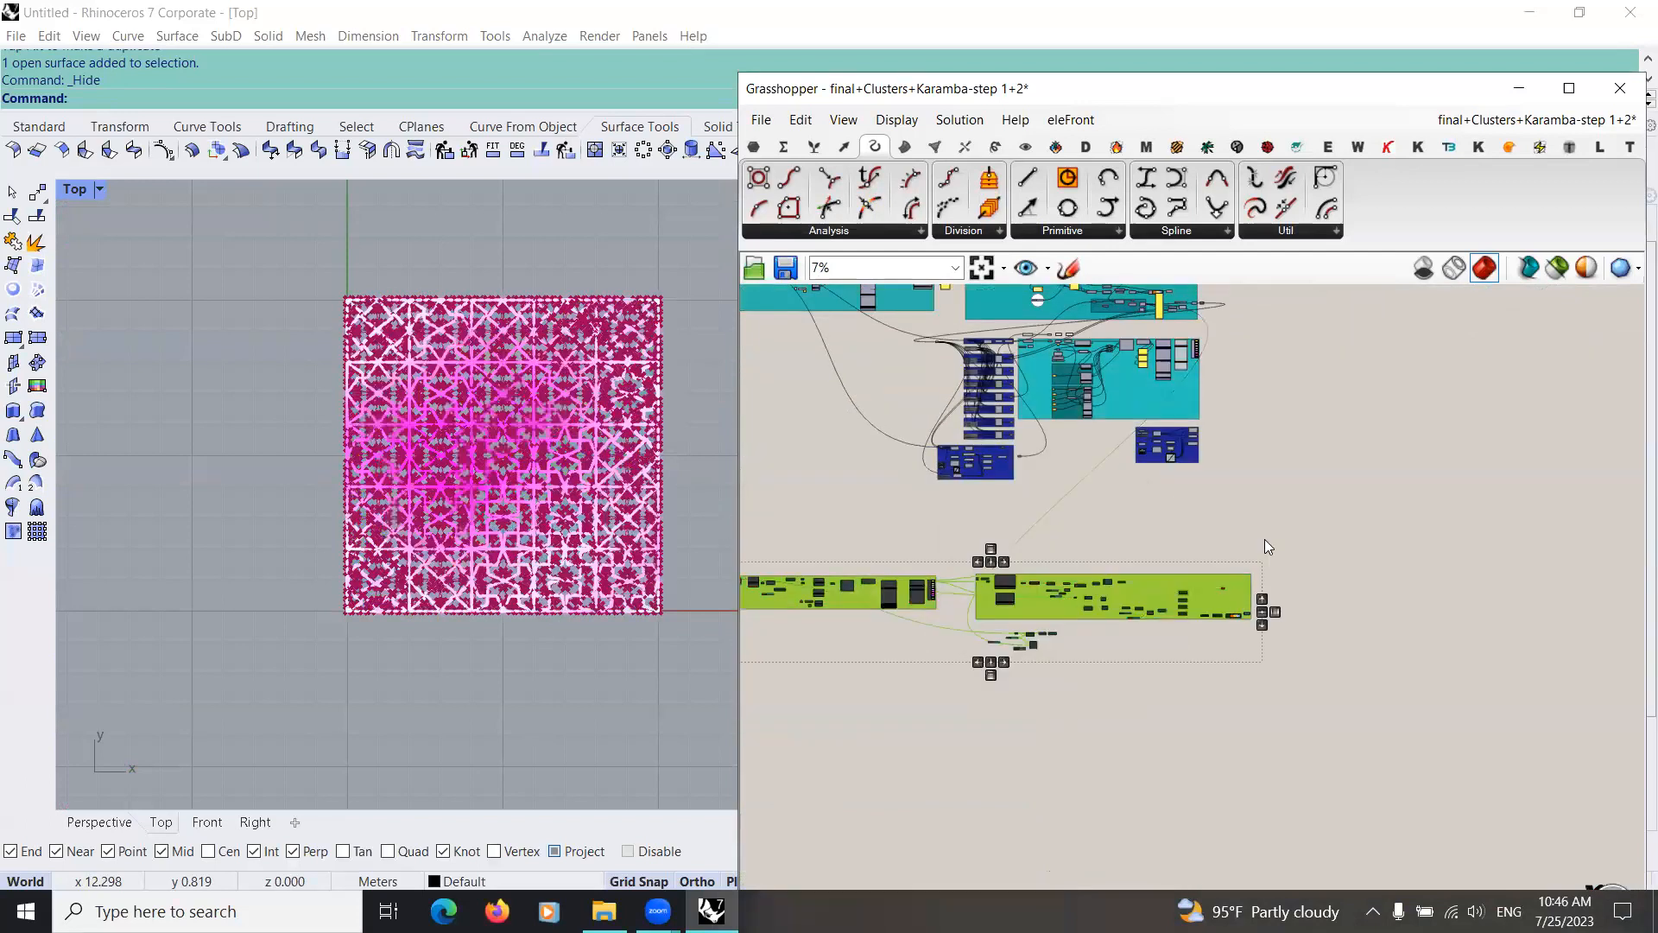
pyautogui.scroll(2, 1112, 296)
pyautogui.moveTo(1112, 295); pyautogui.dragTo(1022, 492, button='right')
pyautogui.moveTo(1081, 387); pyautogui.dragTo(1027, 455)
pyautogui.middleClick(1028, 455)
pyautogui.click(1014, 537)
pyautogui.scroll(3, 1049, 490)
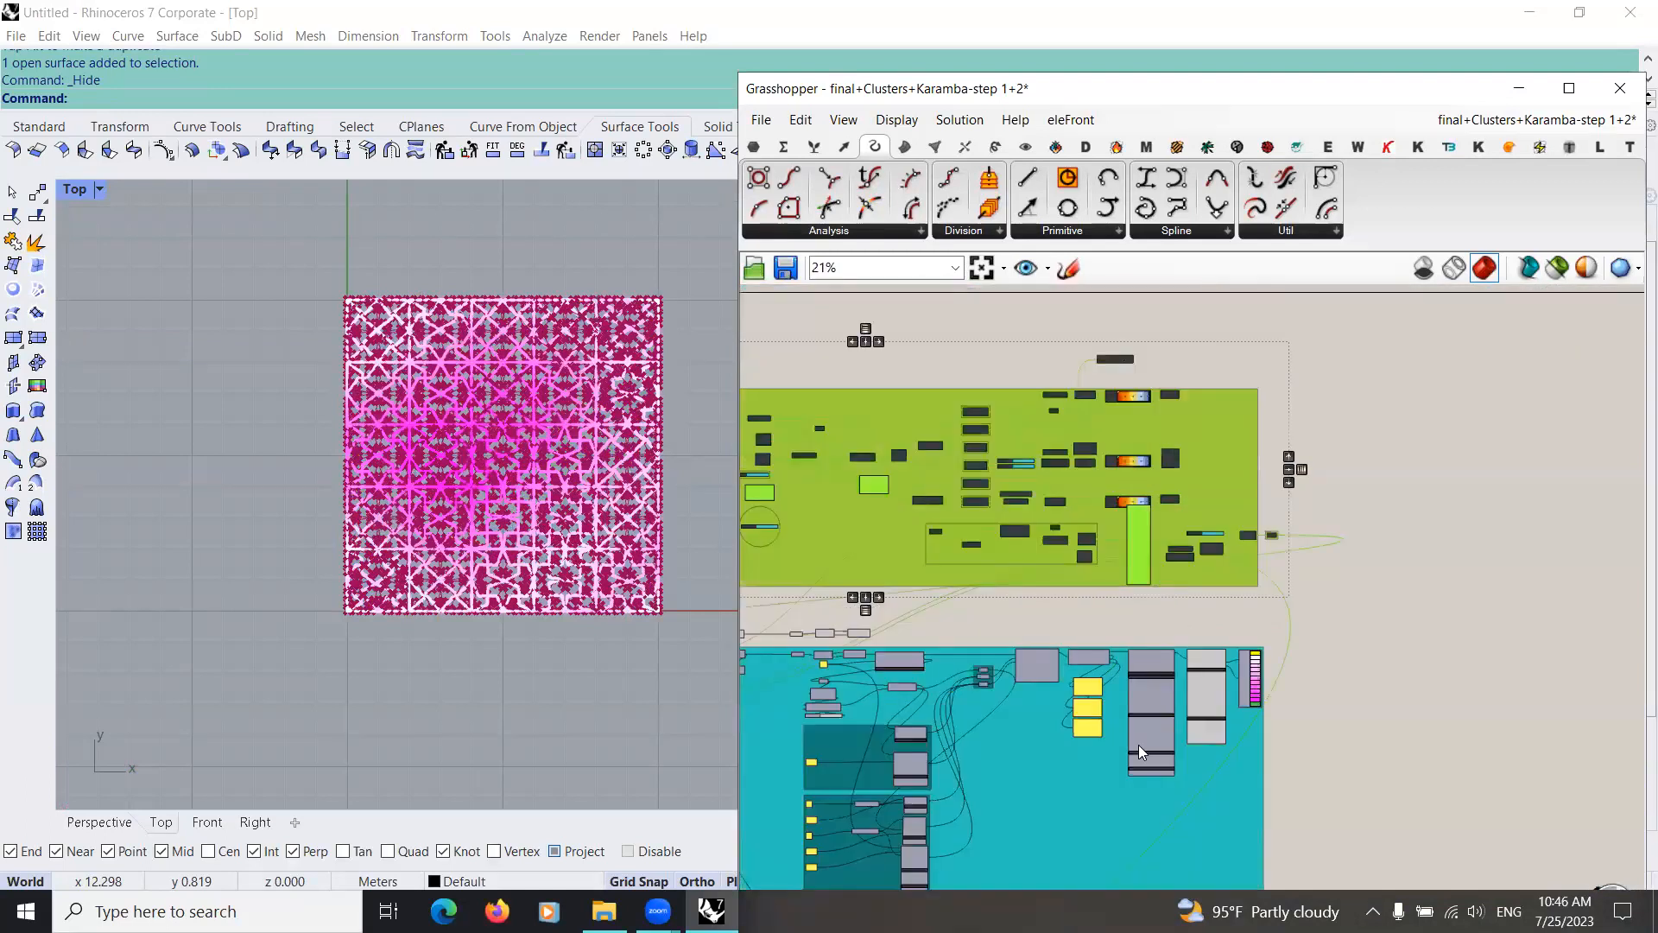
# Step: Turn off the preview of the pattern clusters and the Karamba setup components, leaving the Beam View component out of the selection
pyautogui.scroll(-2, 928, 342)
pyautogui.moveTo(1072, 729)
pyautogui.mouseDown(button='right')
pyautogui.moveTo(1095, 735)
pyautogui.moveTo(1080, 723)
pyautogui.mouseUp(button='right')
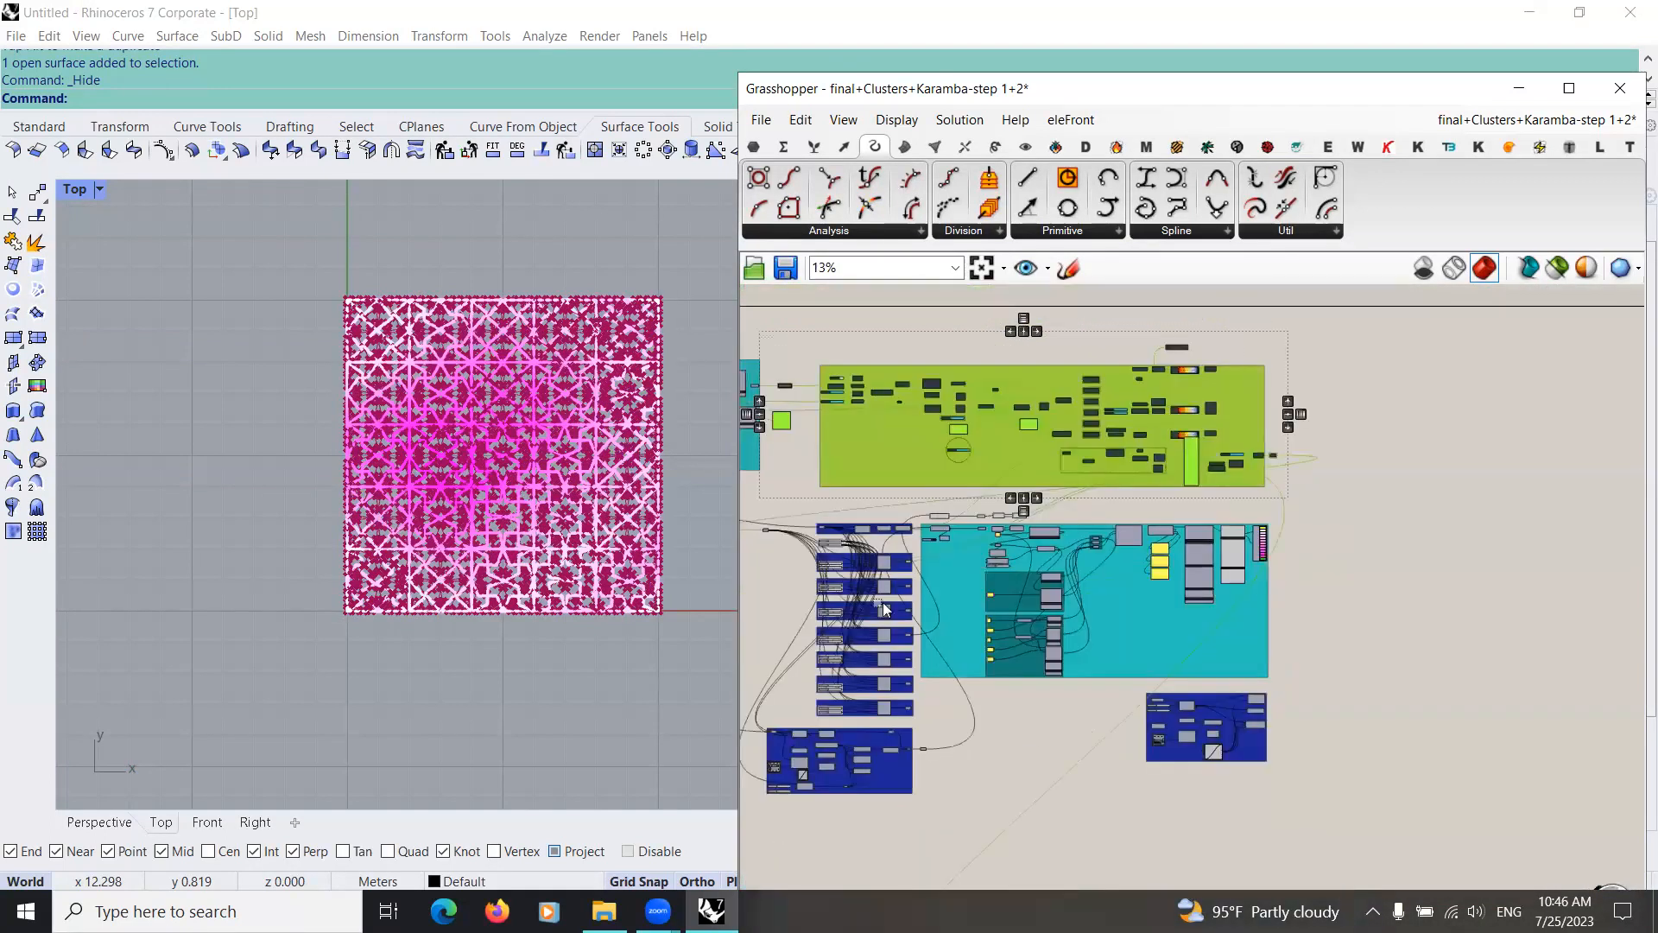
pyautogui.moveTo(783, 513); pyautogui.dragTo(1136, 821)
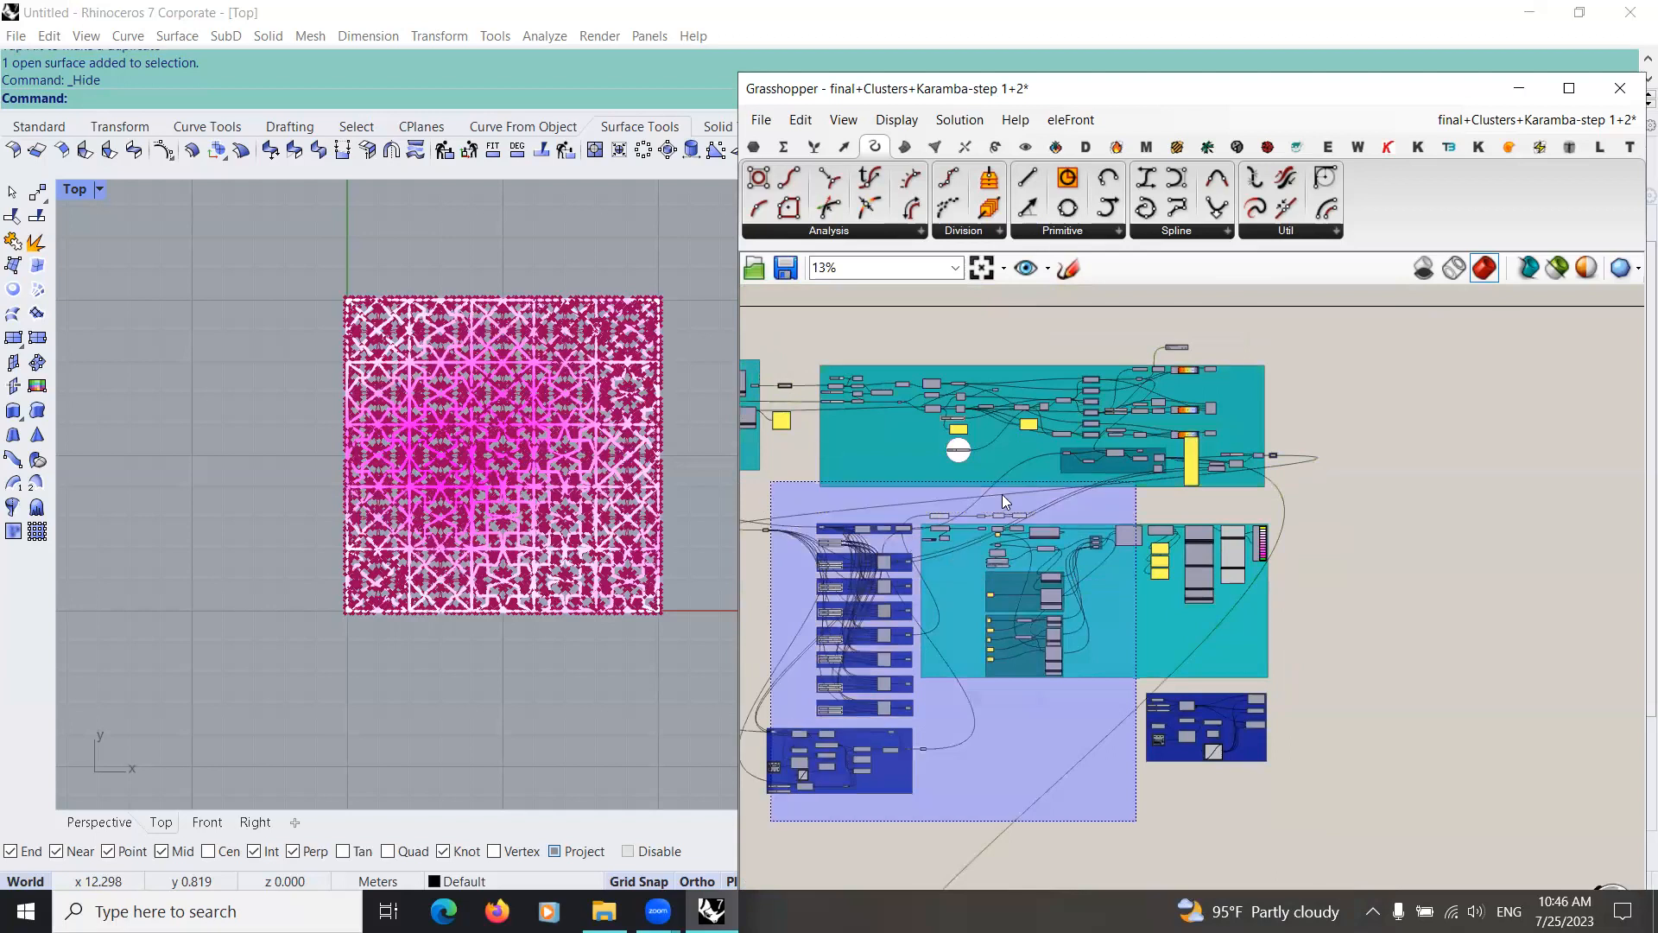
pyautogui.middleClick(907, 548)
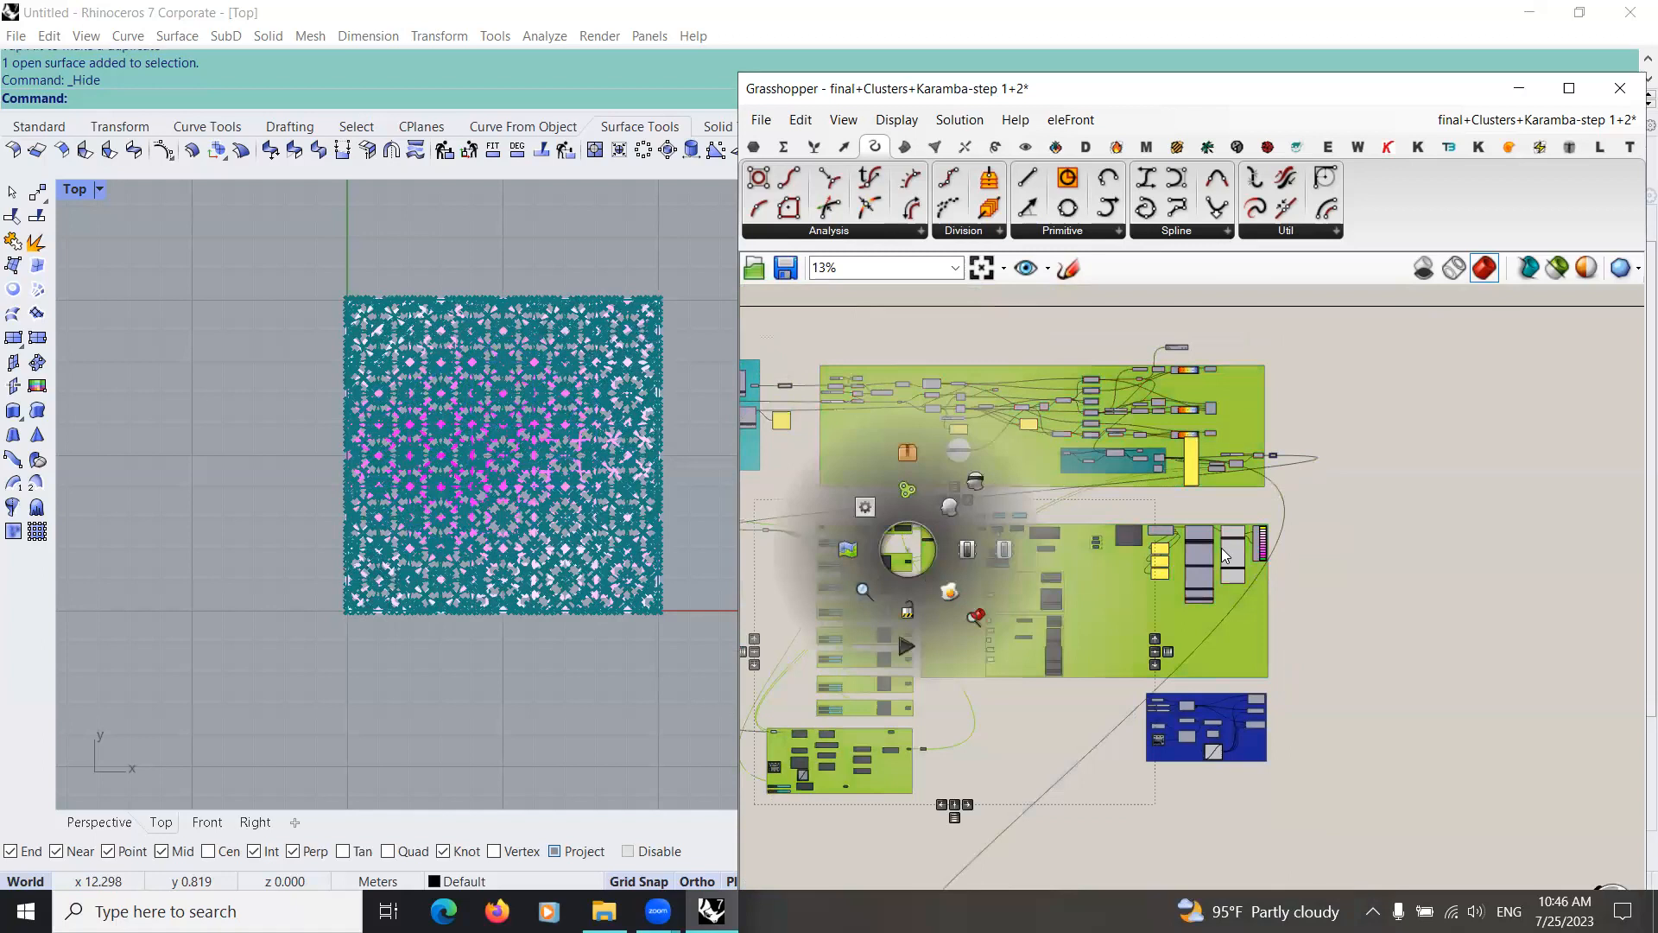
# Step: Add a Surface parameter on the empty canvas near the standalone pattern group below the clusters
pyautogui.scroll(3, 1124, 635)
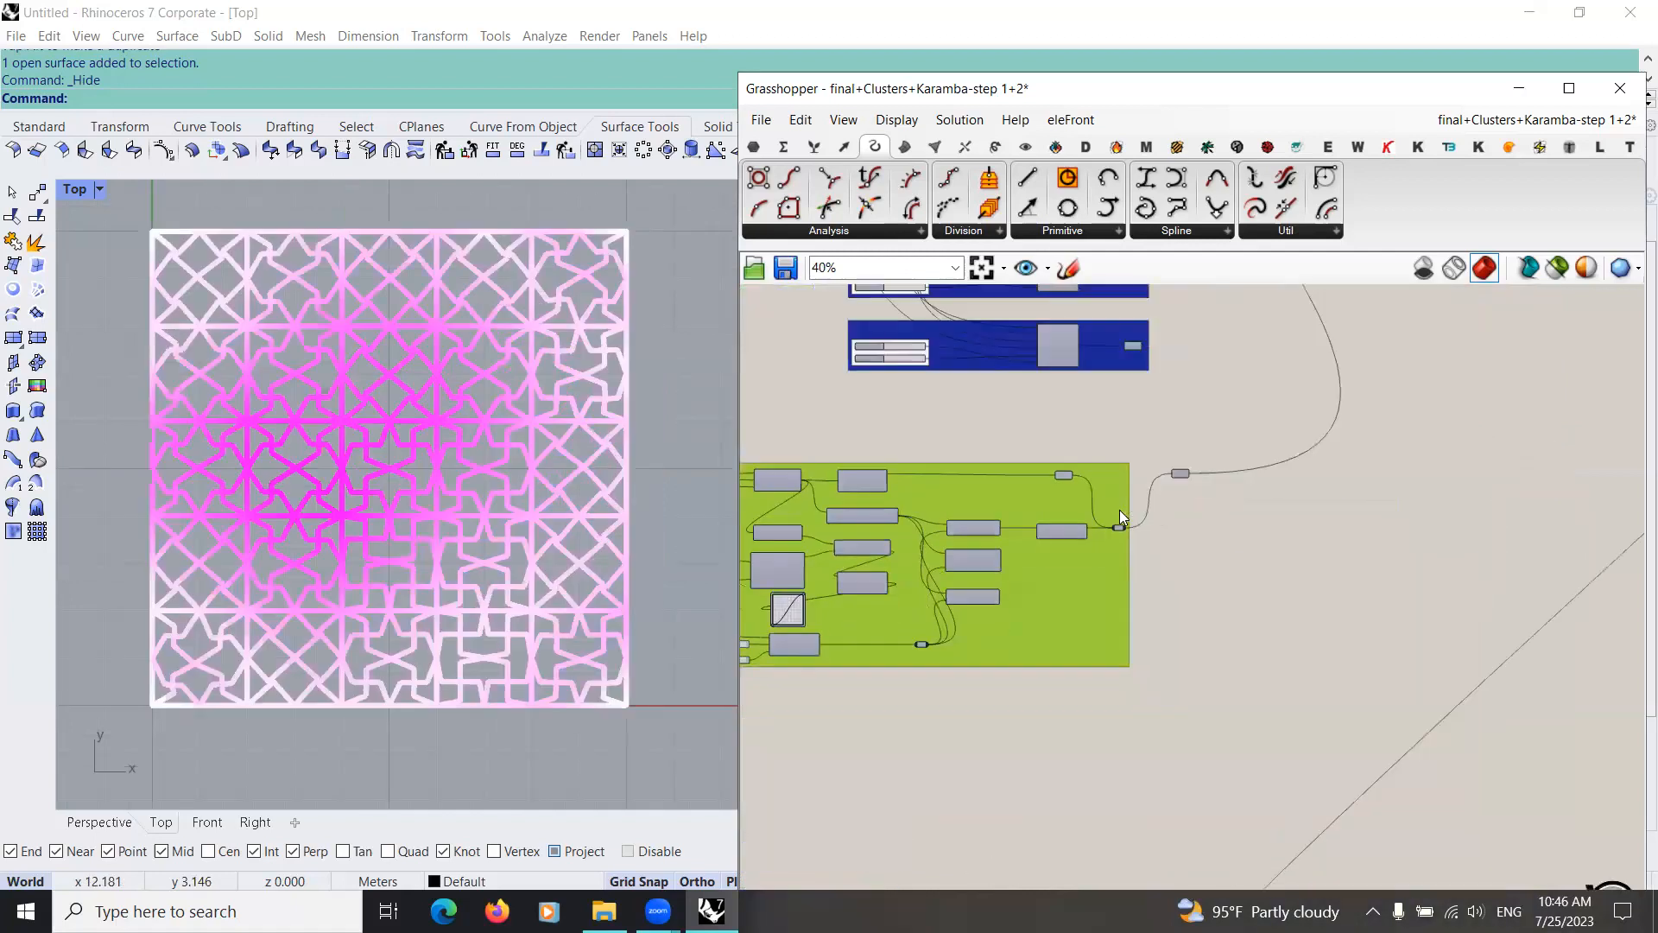
pyautogui.click(924, 685)
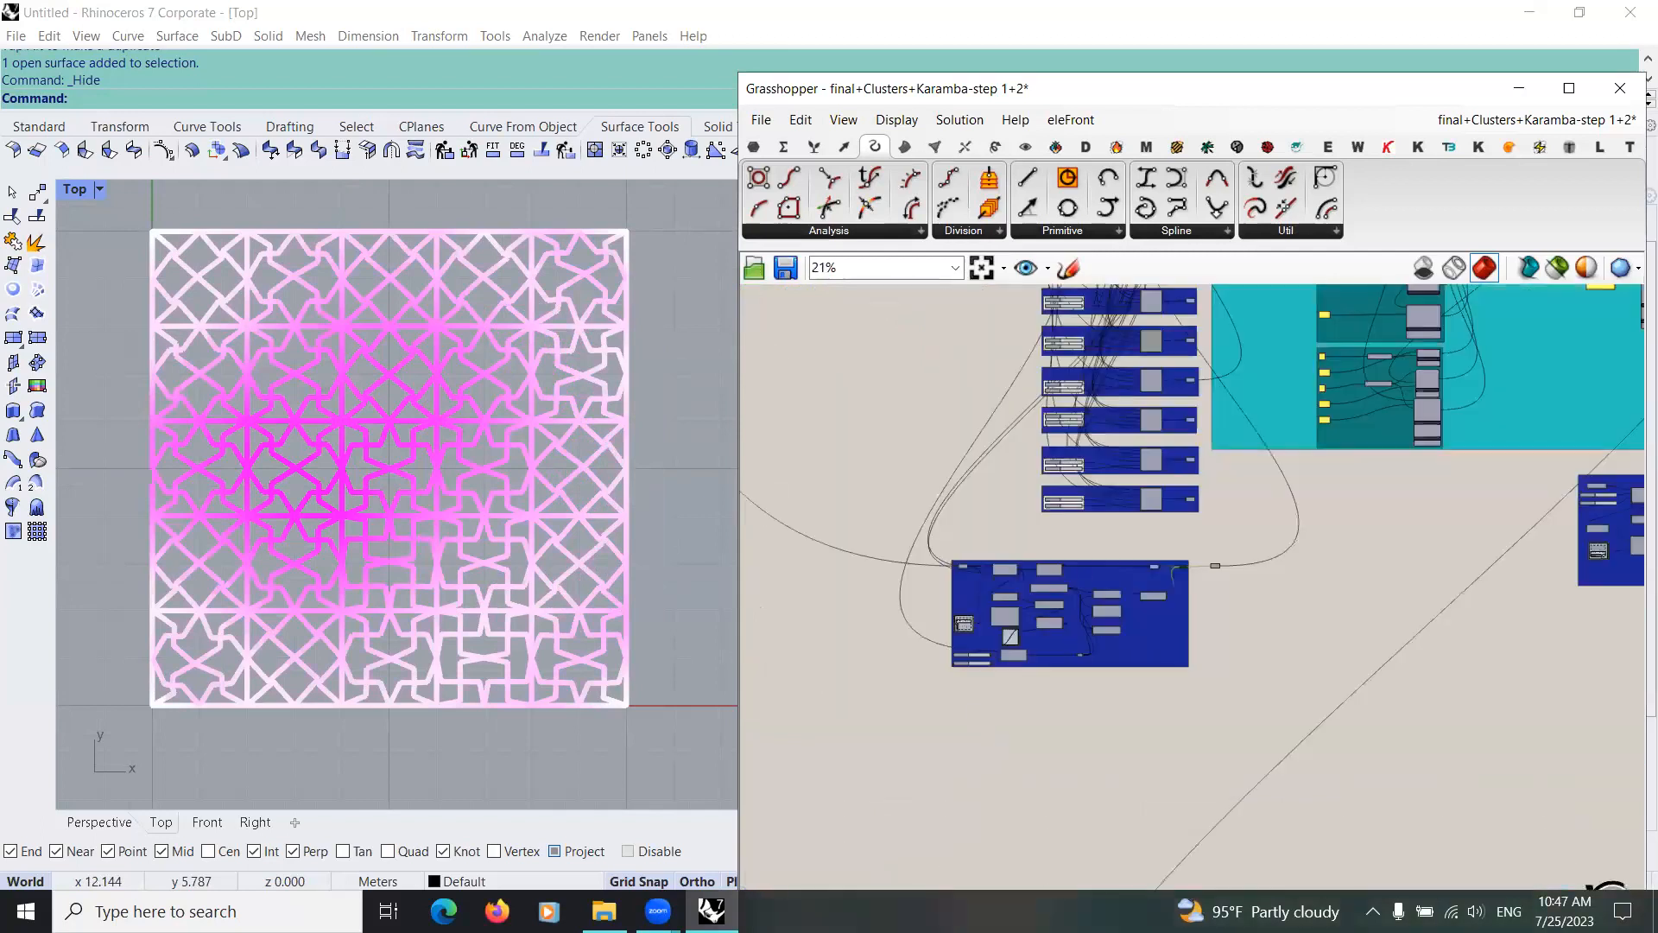
pyautogui.doubleClick(982, 729)
pyautogui.write('sur')
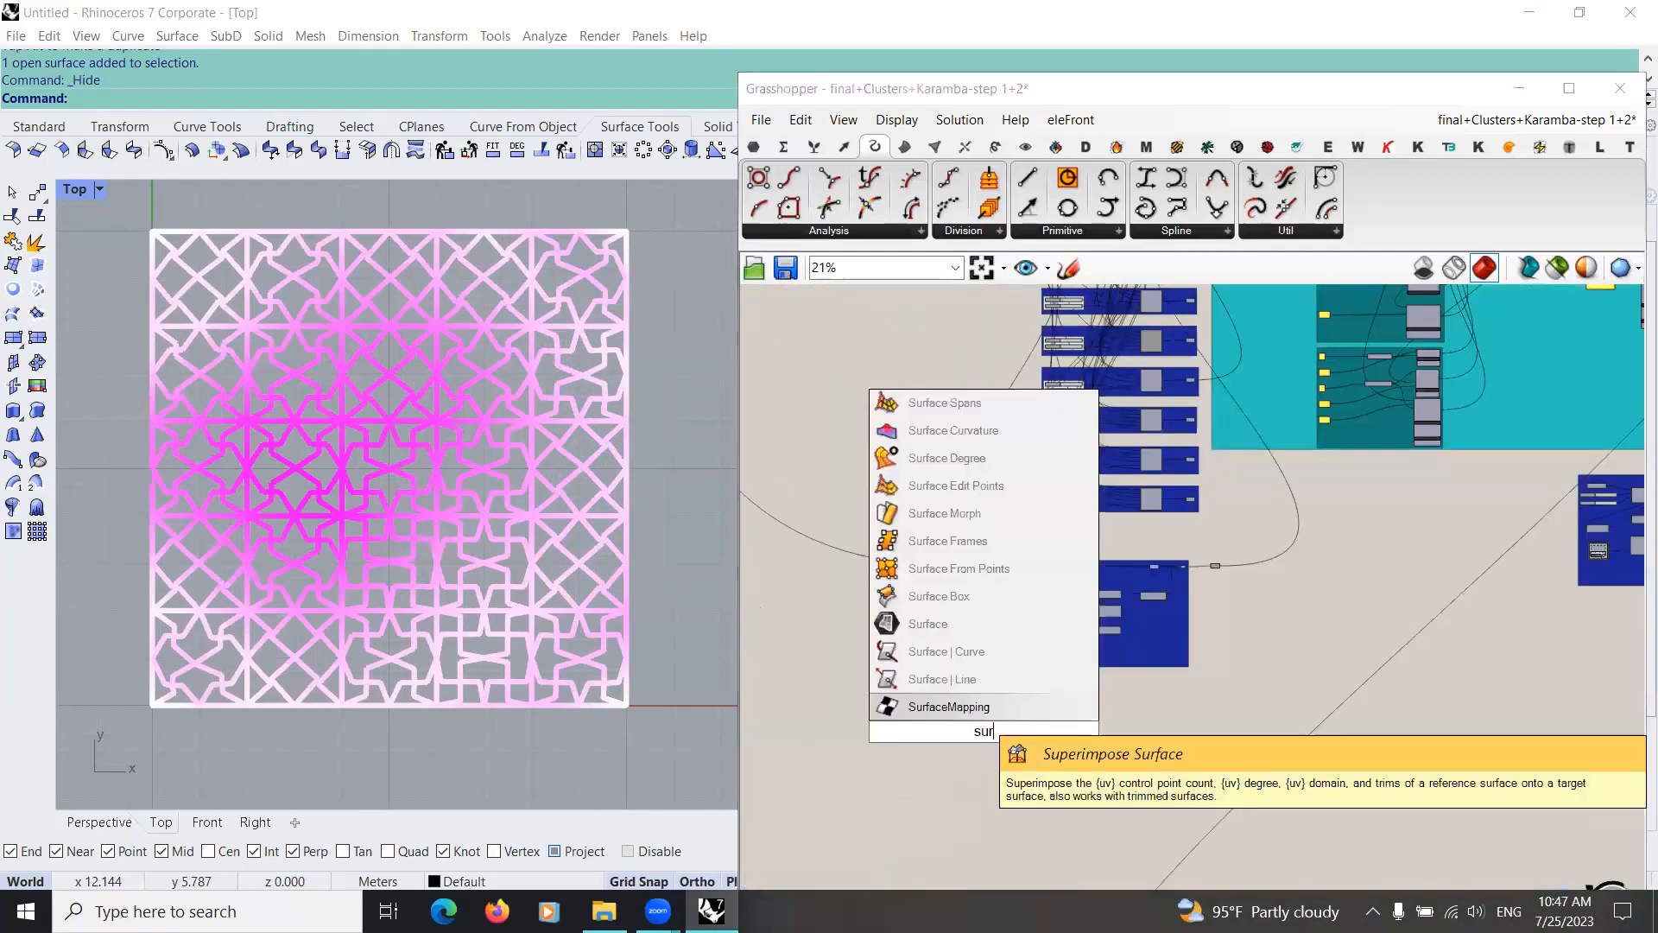
pyautogui.write('face')
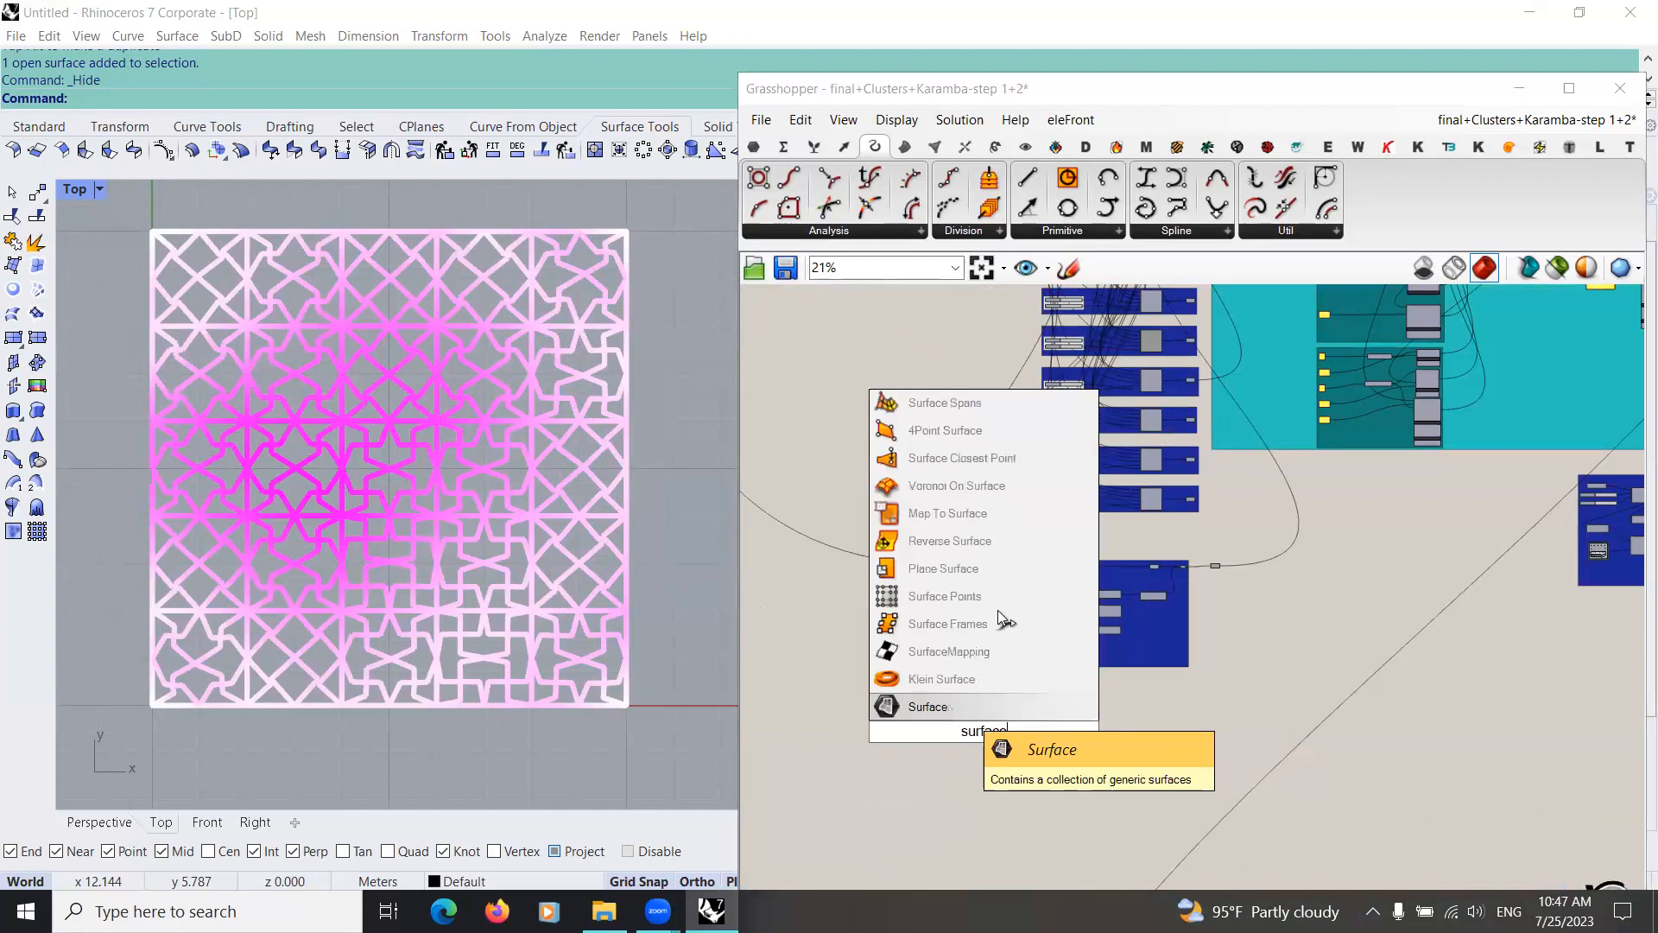
pyautogui.press('Return')
# Step: Connect the pattern group's source surface to the new Surface parameter and position the parameter beneath the group
pyautogui.scroll(2, 981, 723)
pyautogui.scroll(2, 955, 467)
pyautogui.moveTo(963, 468); pyautogui.dragTo(996, 873)
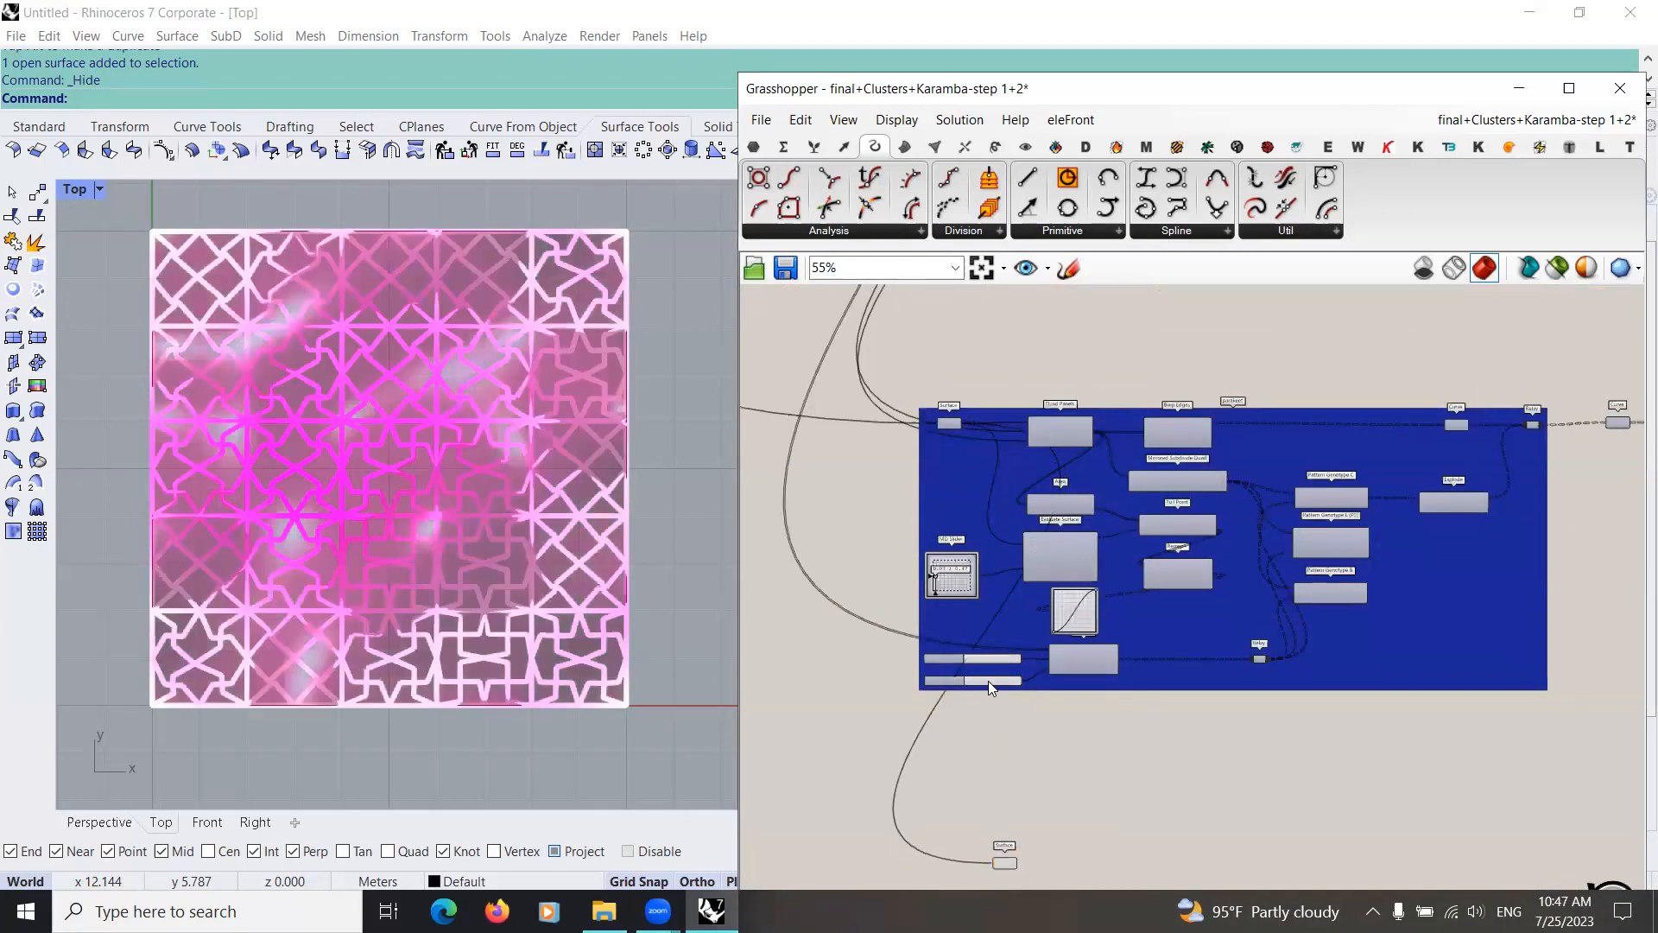
pyautogui.moveTo(992, 807); pyautogui.dragTo(969, 658, button='right')
pyautogui.scroll(3, 987, 681)
pyautogui.moveTo(979, 732); pyautogui.dragTo(987, 681)
pyautogui.scroll(-1, 987, 682)
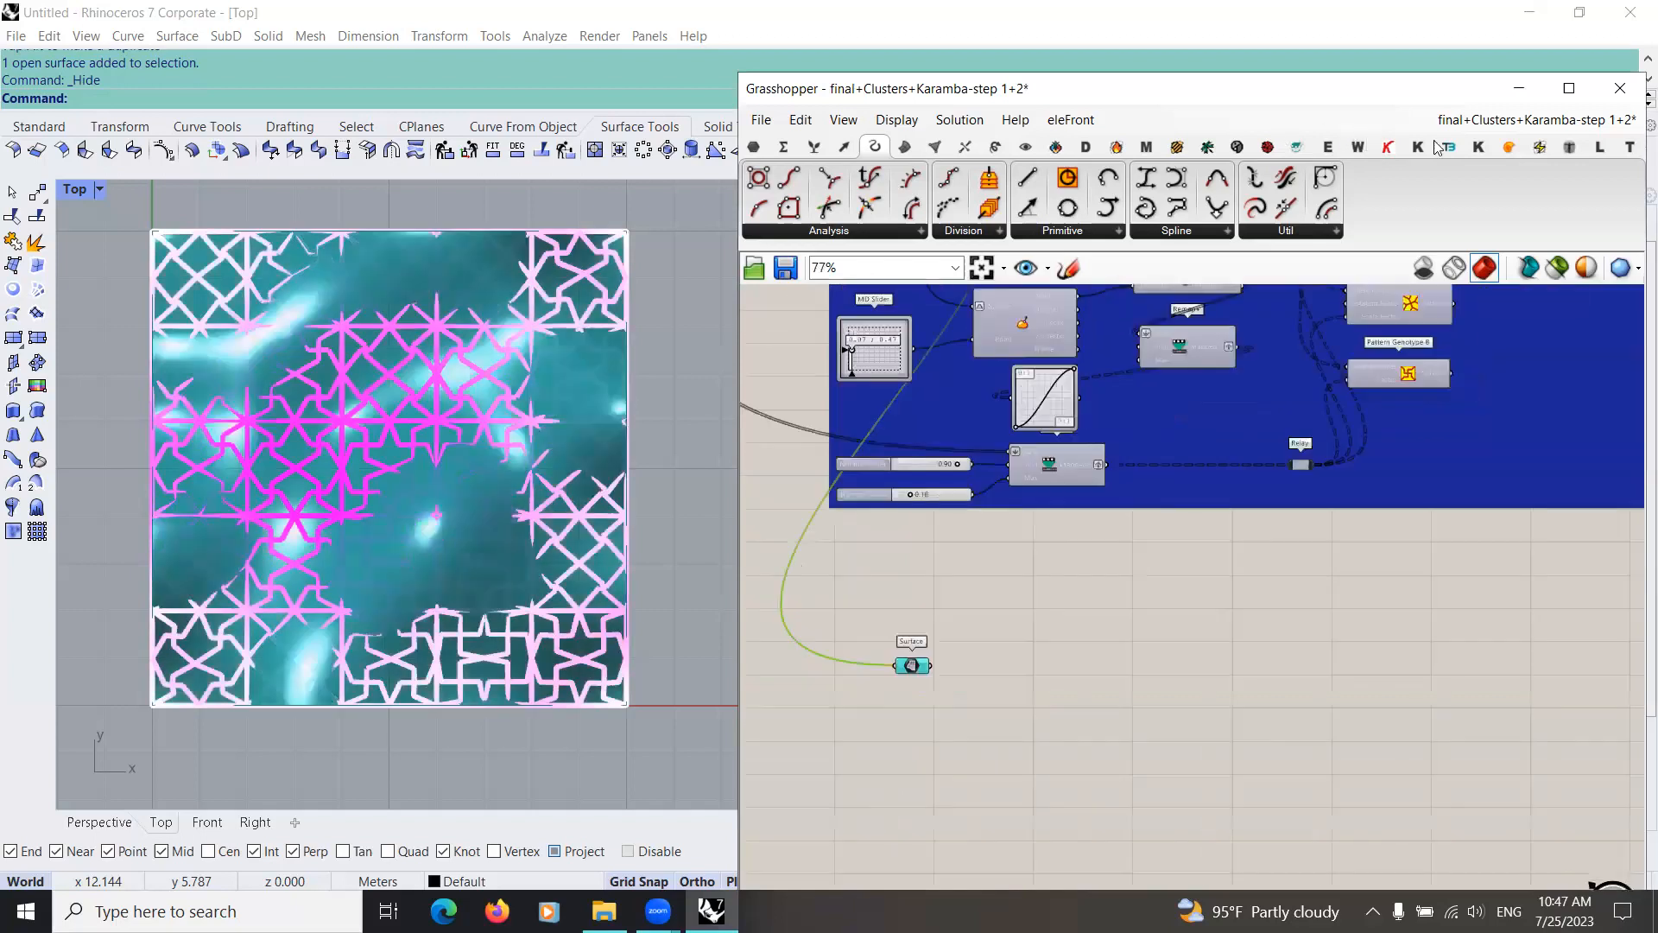
# Step: Add a LunchBox Quad Panels component beside the new Surface parameter and connect the parameter to its Surface input
pyautogui.click(1601, 148)
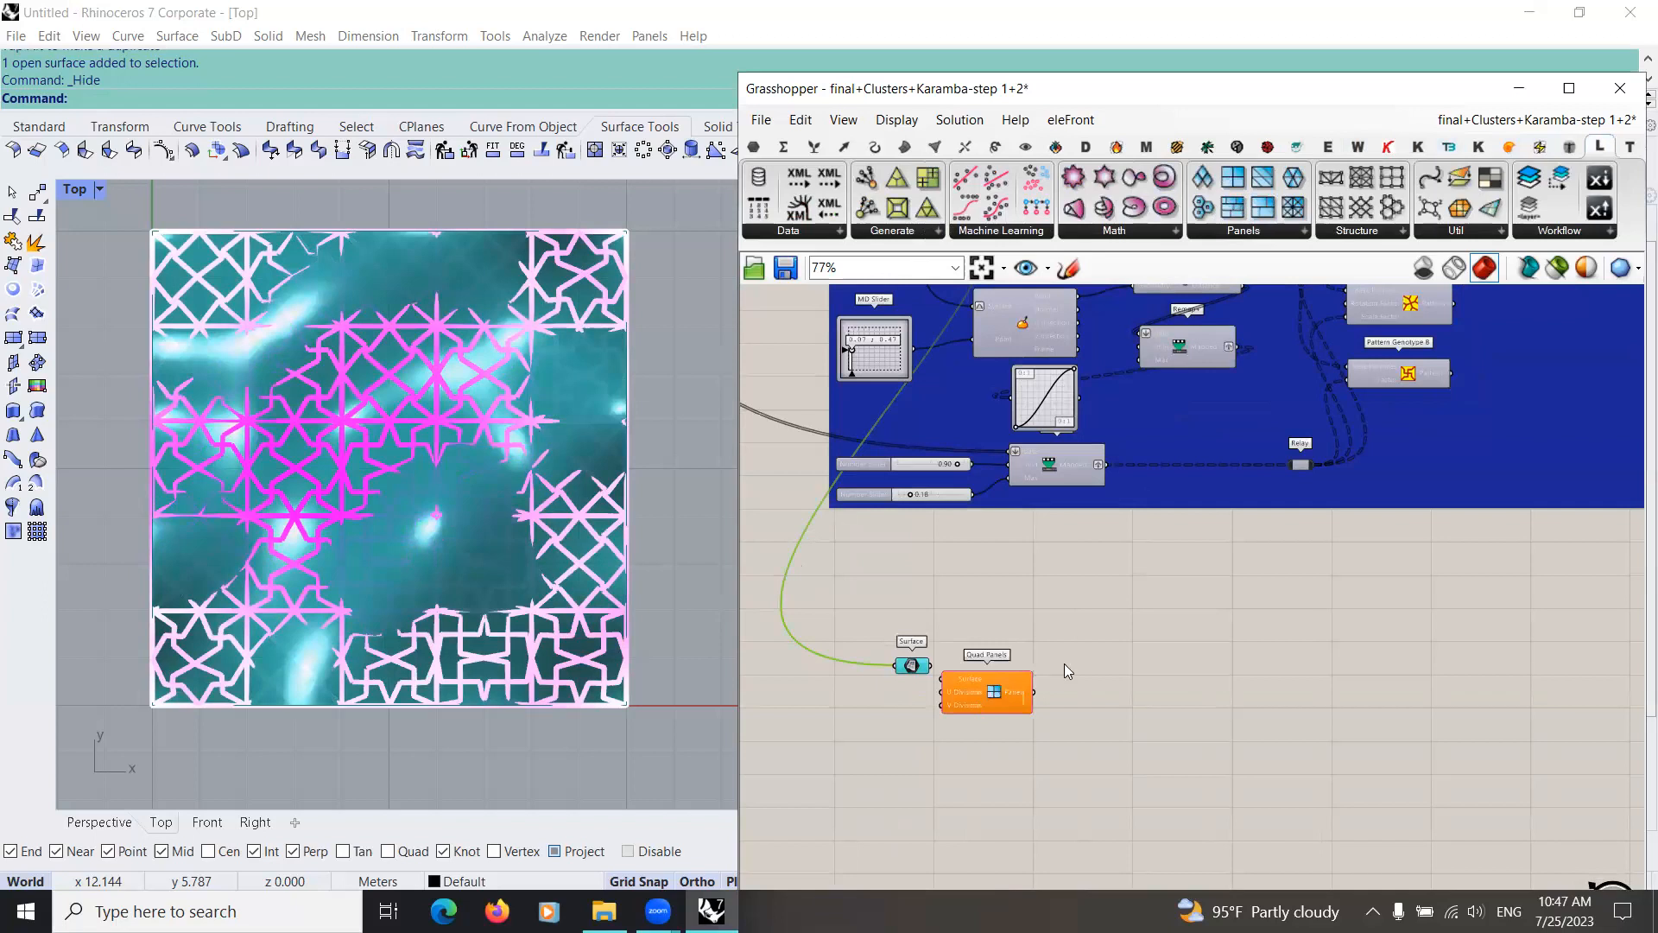
pyautogui.click(1278, 235)
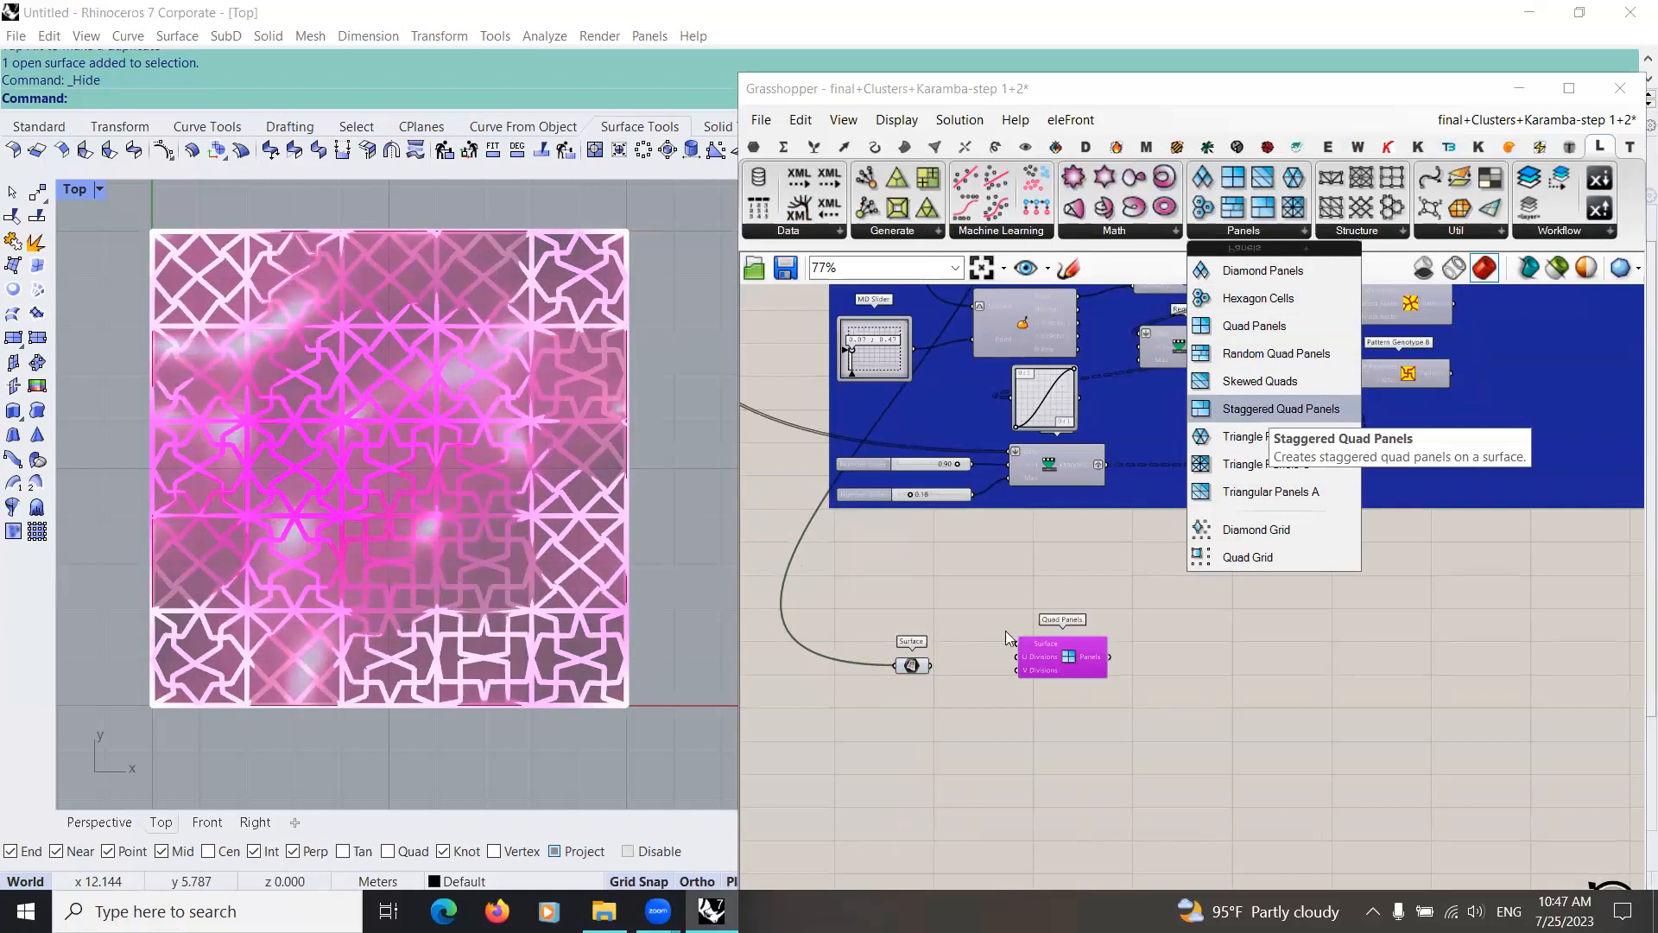
pyautogui.scroll(2, 926, 672)
pyautogui.moveTo(911, 663); pyautogui.dragTo(1057, 626)
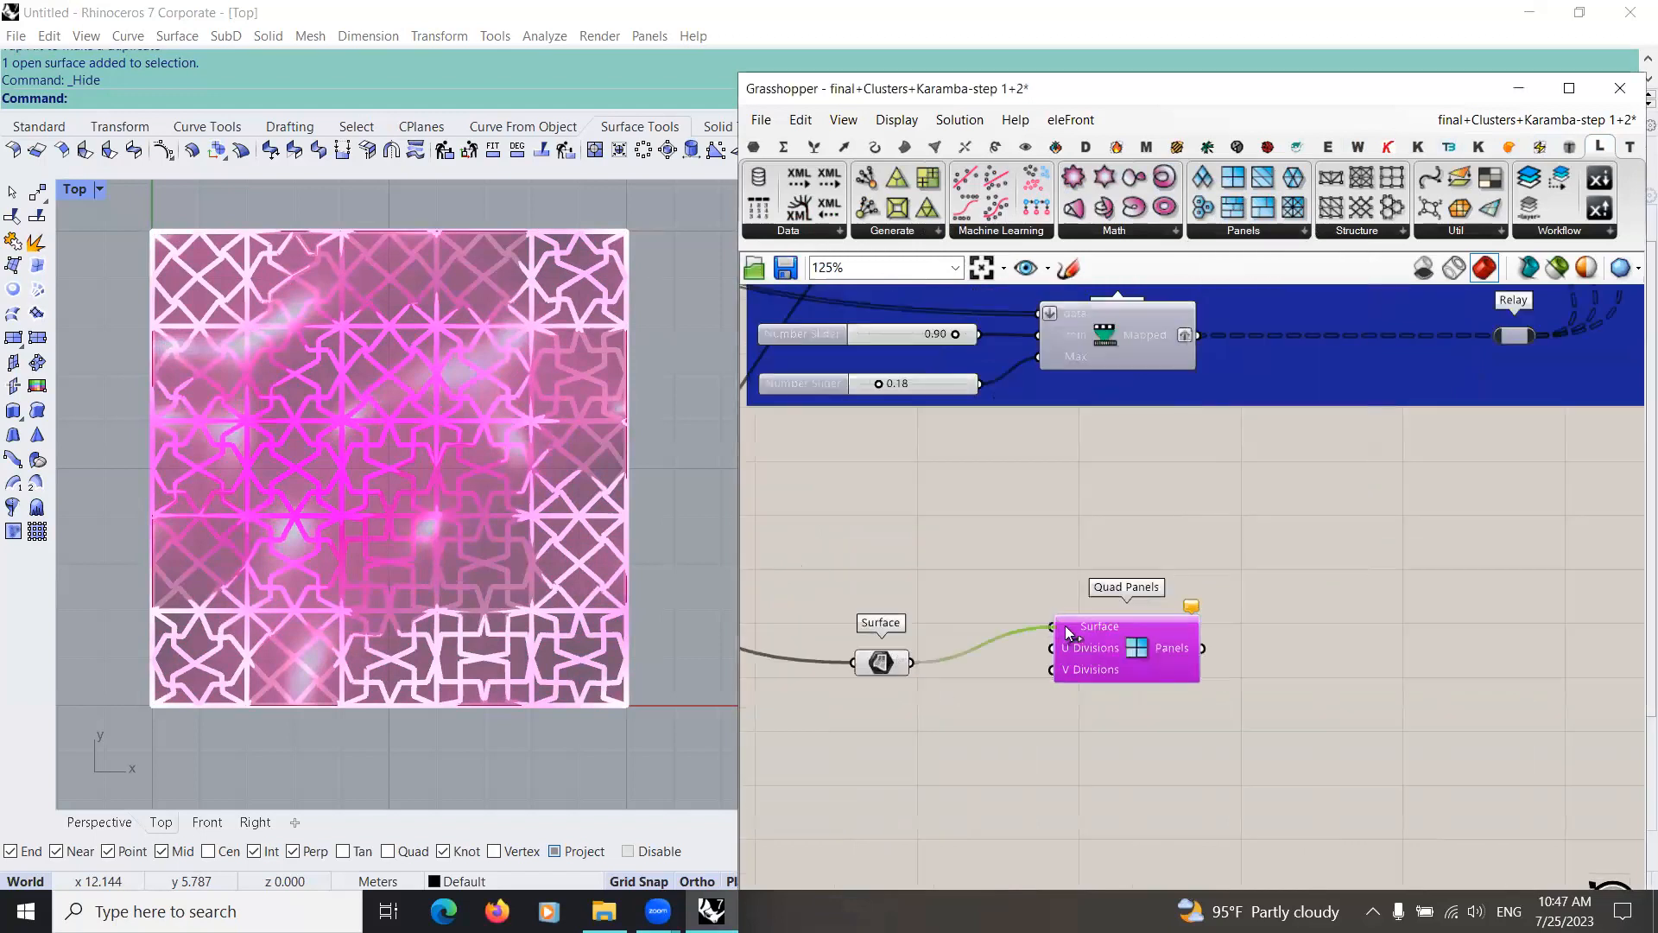
pyautogui.moveTo(1156, 656); pyautogui.dragTo(1128, 683)
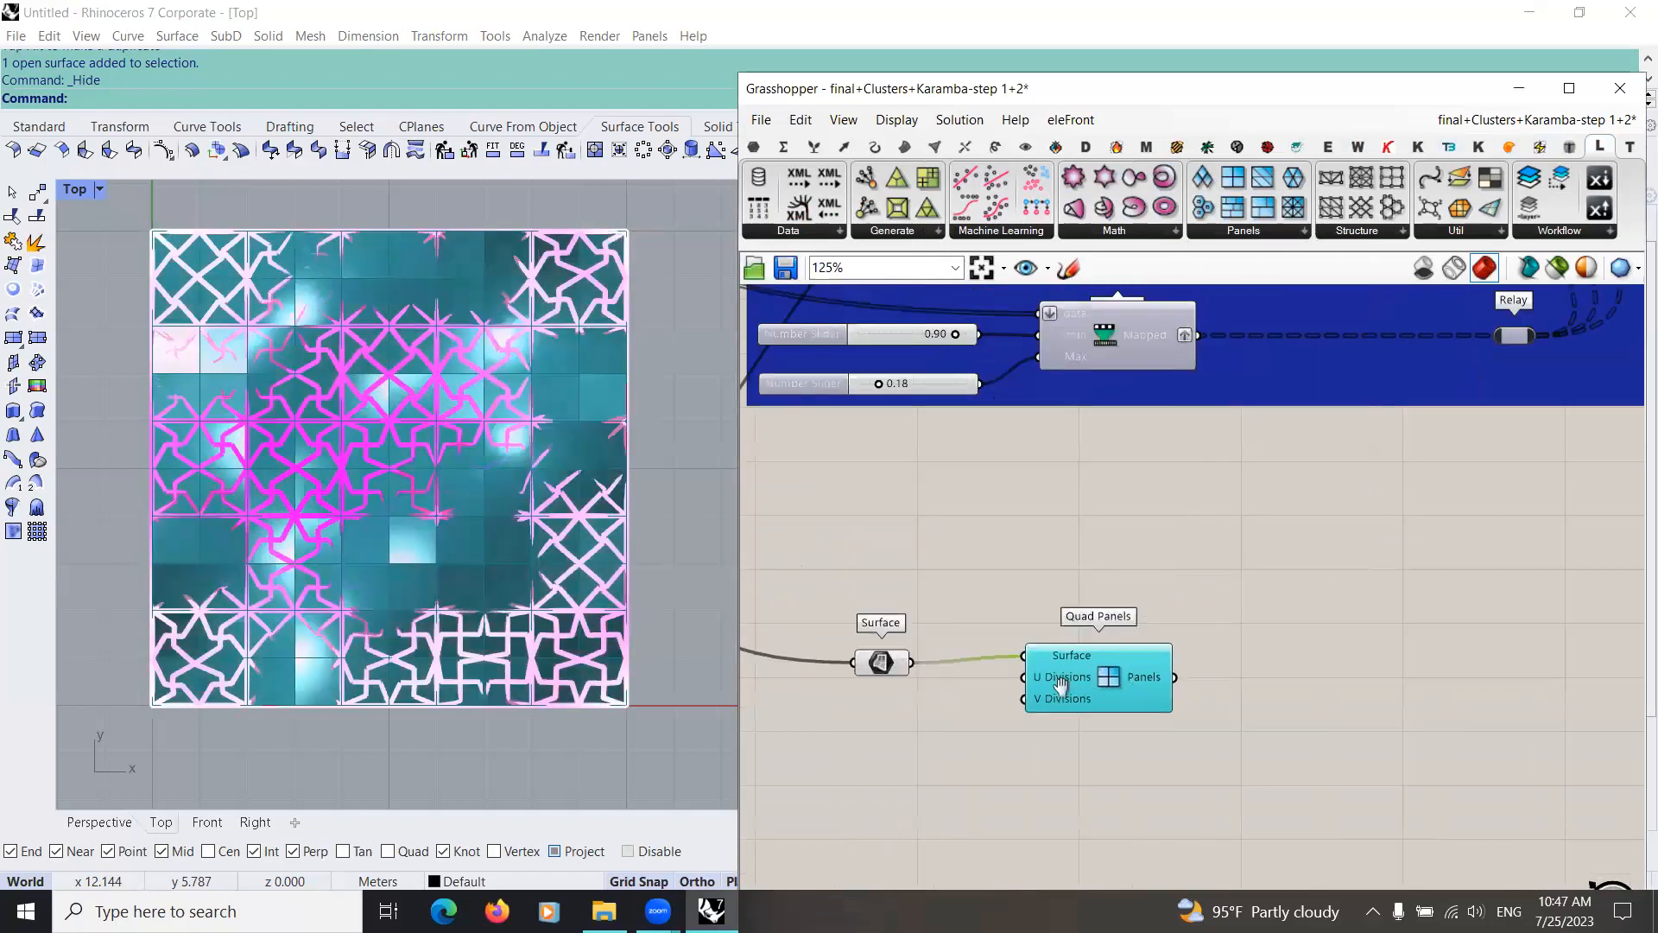
# Step: Create a number slider set to 5 and connect it to both U Divisions and V Divisions of Quad Panels
pyautogui.doubleClick(990, 686)
pyautogui.write('5')
pyautogui.press('Return')
pyautogui.moveTo(1026, 694); pyautogui.dragTo(986, 610)
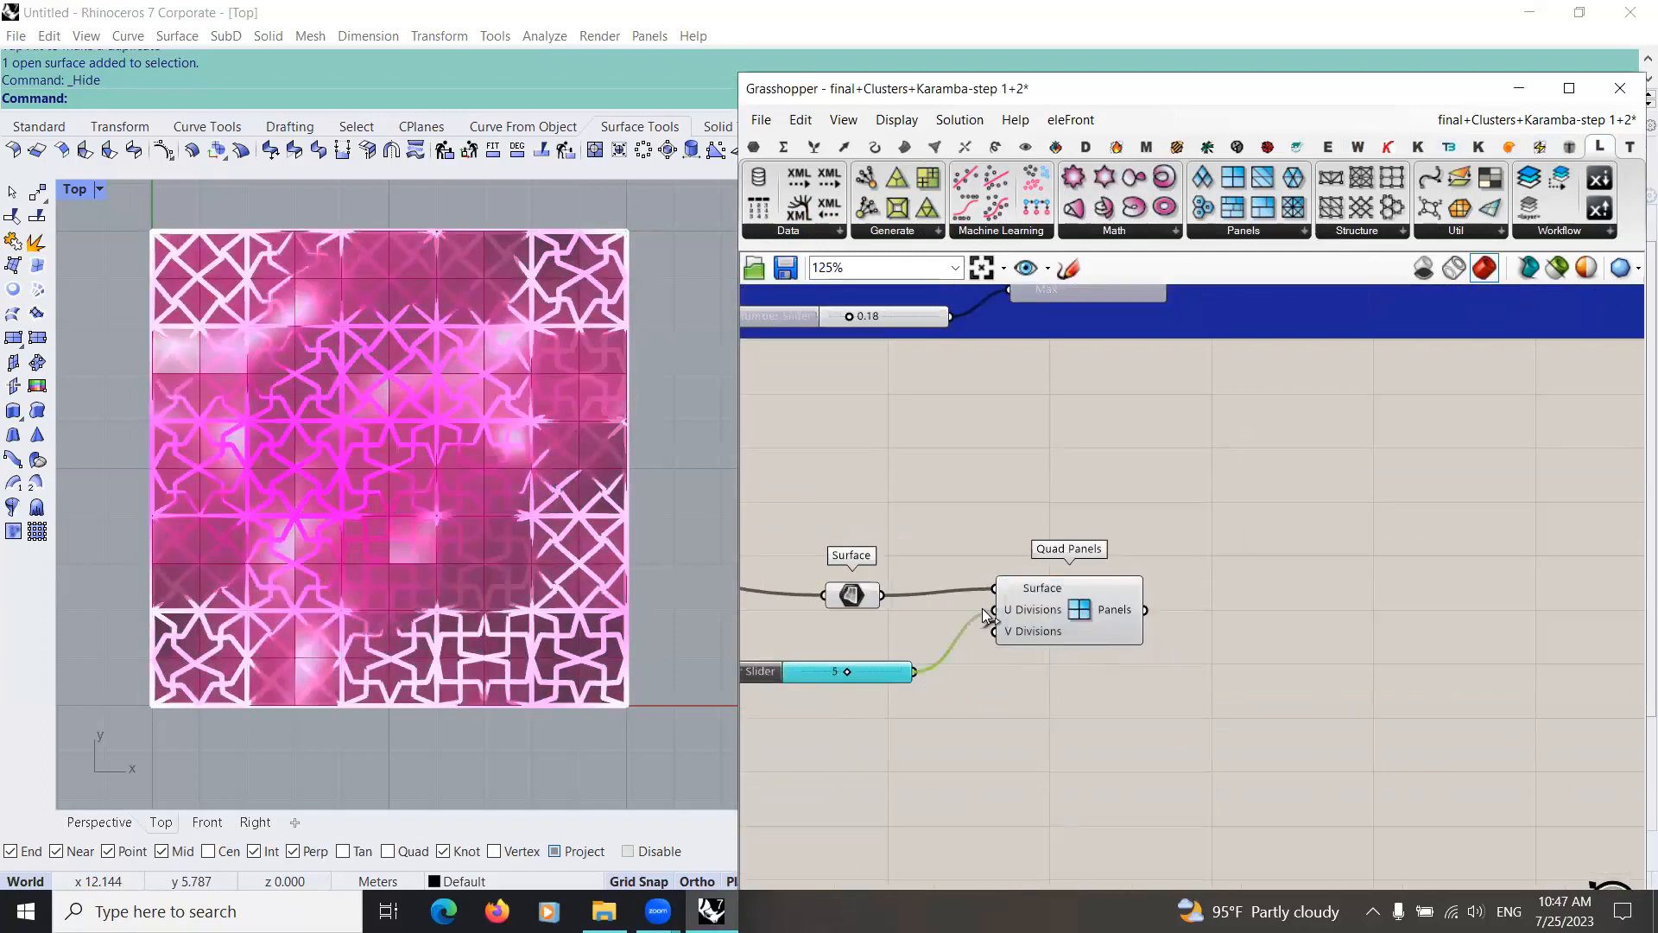
pyautogui.moveTo(916, 673); pyautogui.dragTo(1002, 633)
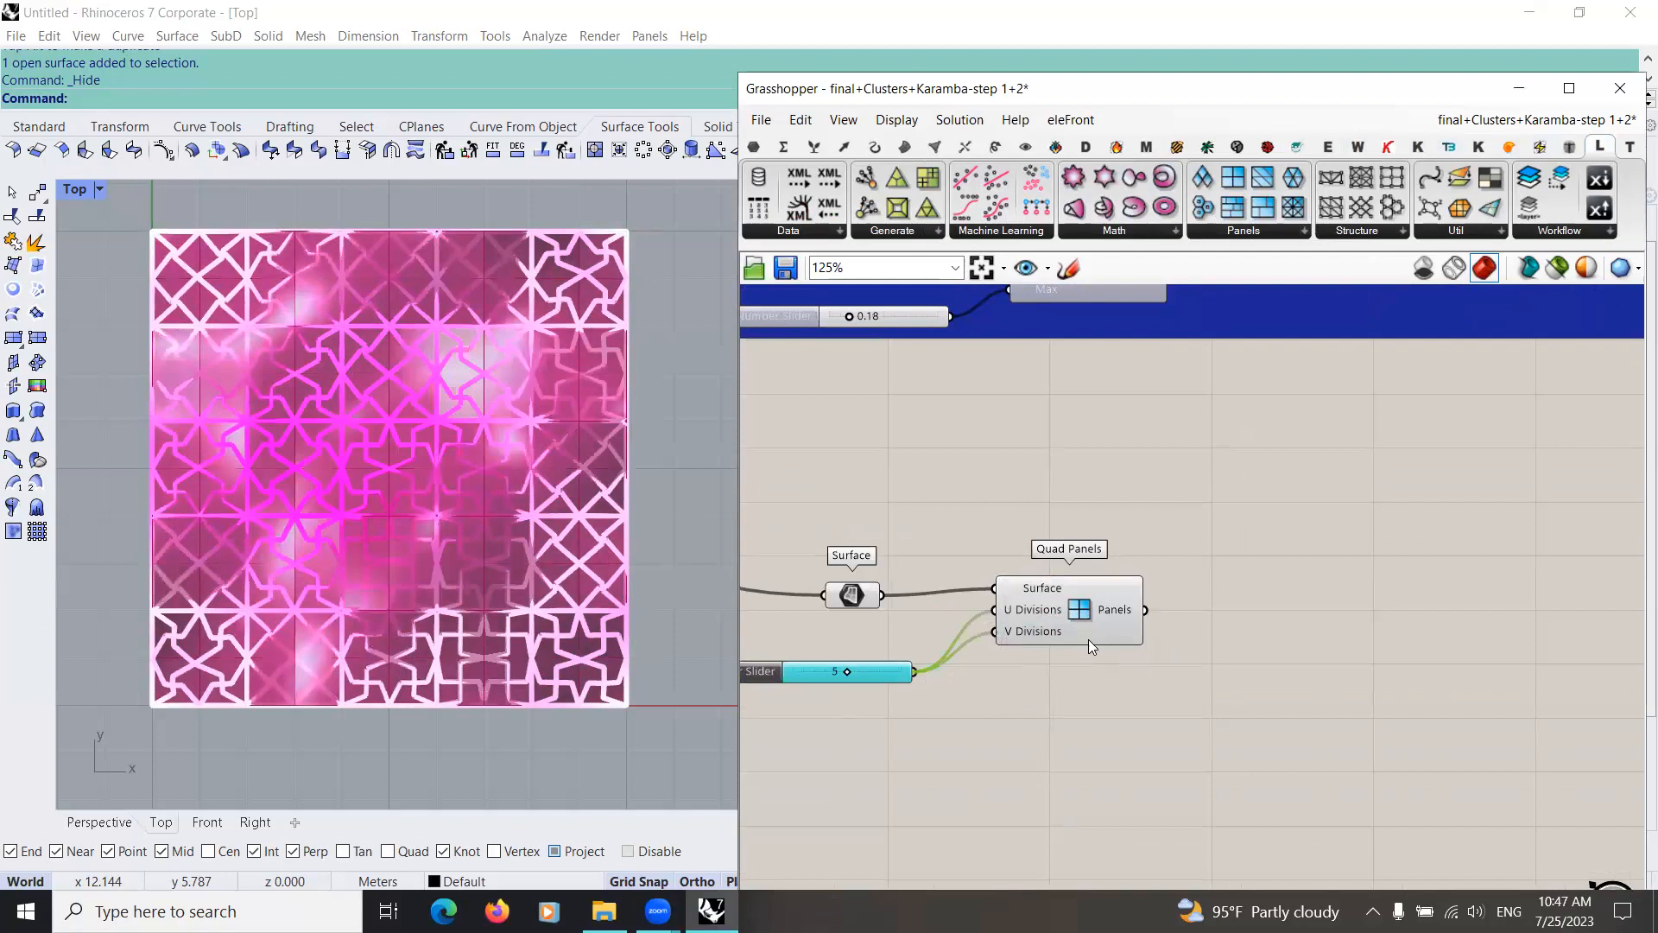
pyautogui.click(1088, 639)
pyautogui.scroll(-4, 1121, 730)
pyautogui.scroll(2, 1045, 630)
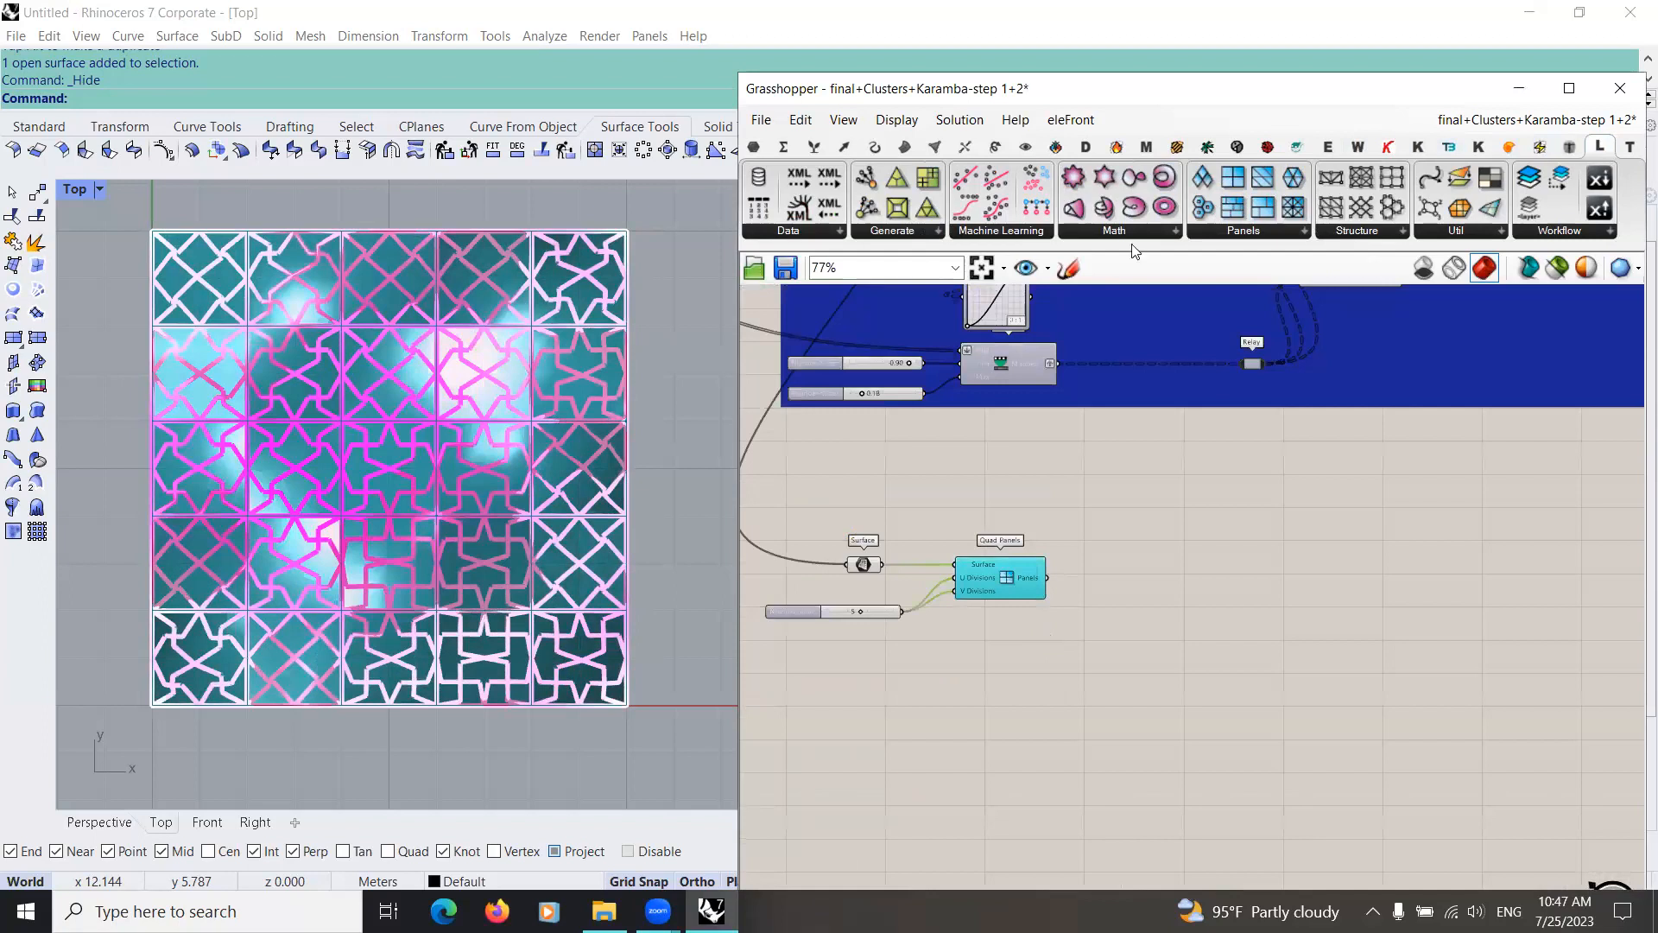
# Step: Add a Pattern Genotype D component and connect the Quad Panels output to its Base Polylines input
pyautogui.click(1236, 147)
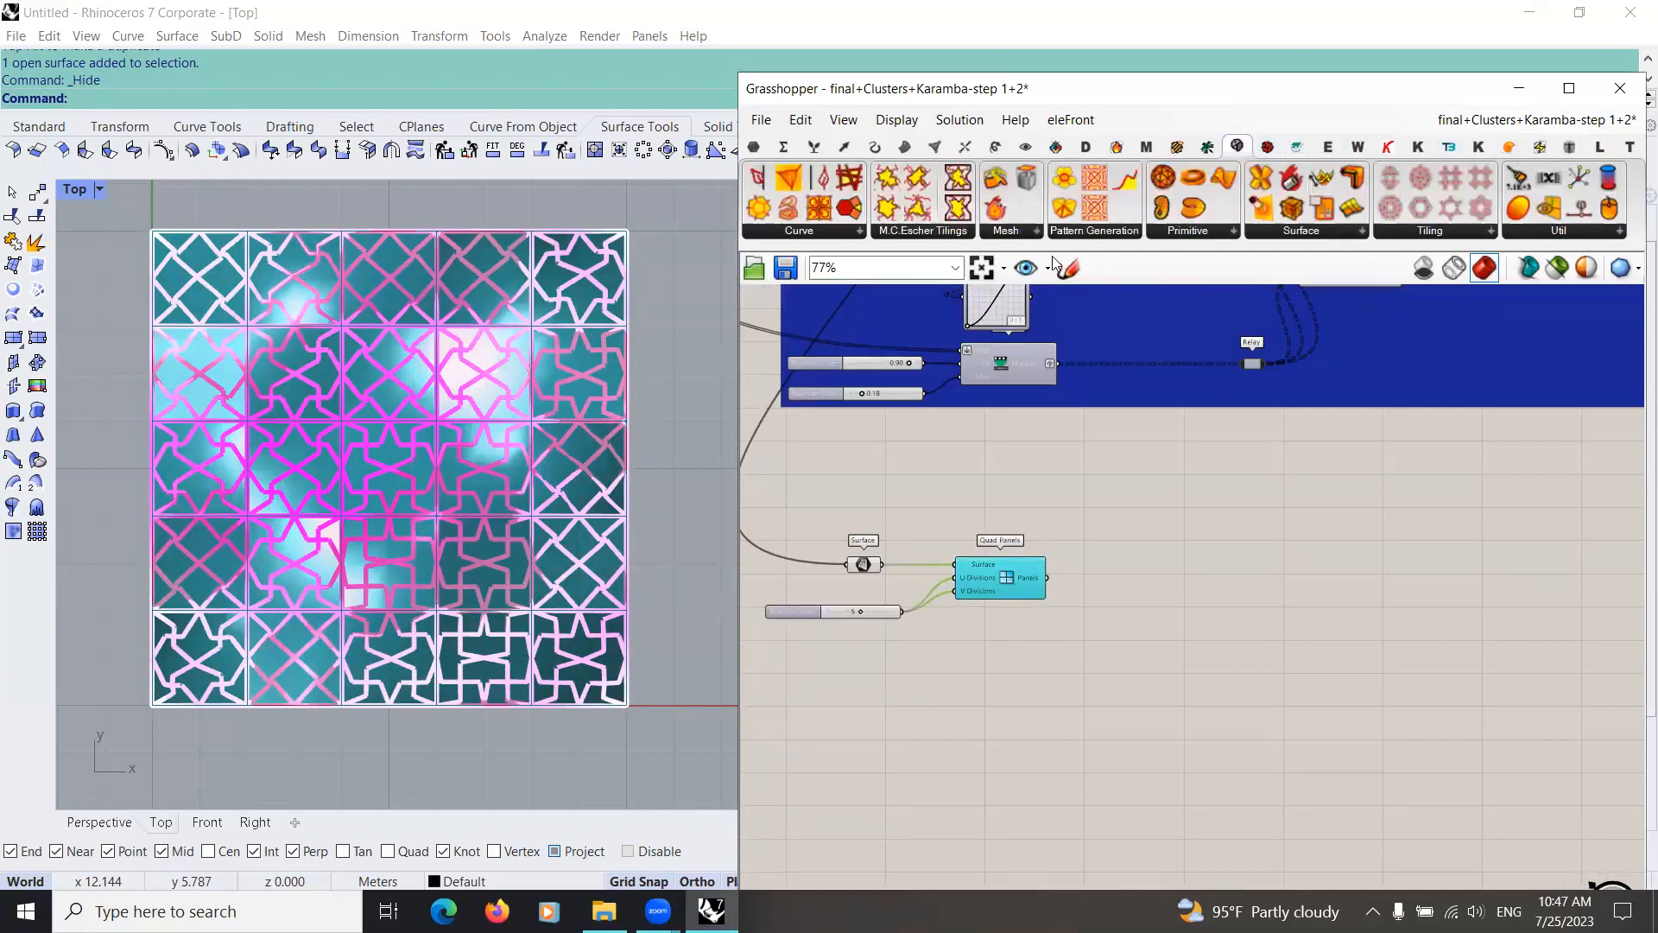
pyautogui.click(844, 233)
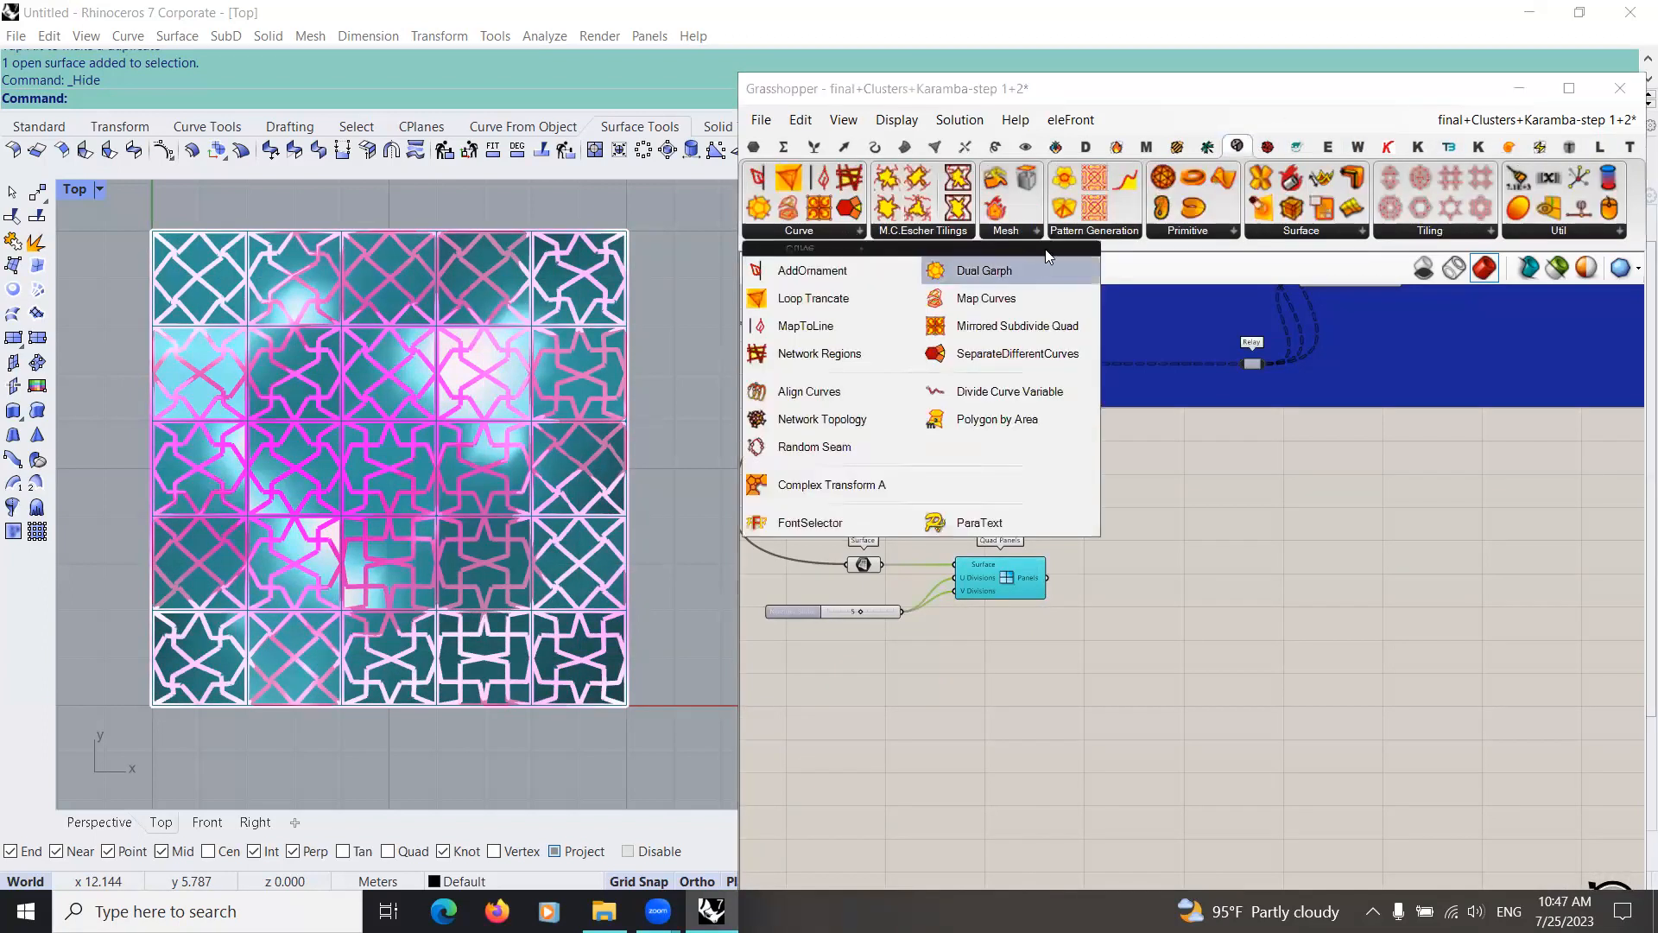
pyautogui.click(1148, 235)
pyautogui.click(960, 234)
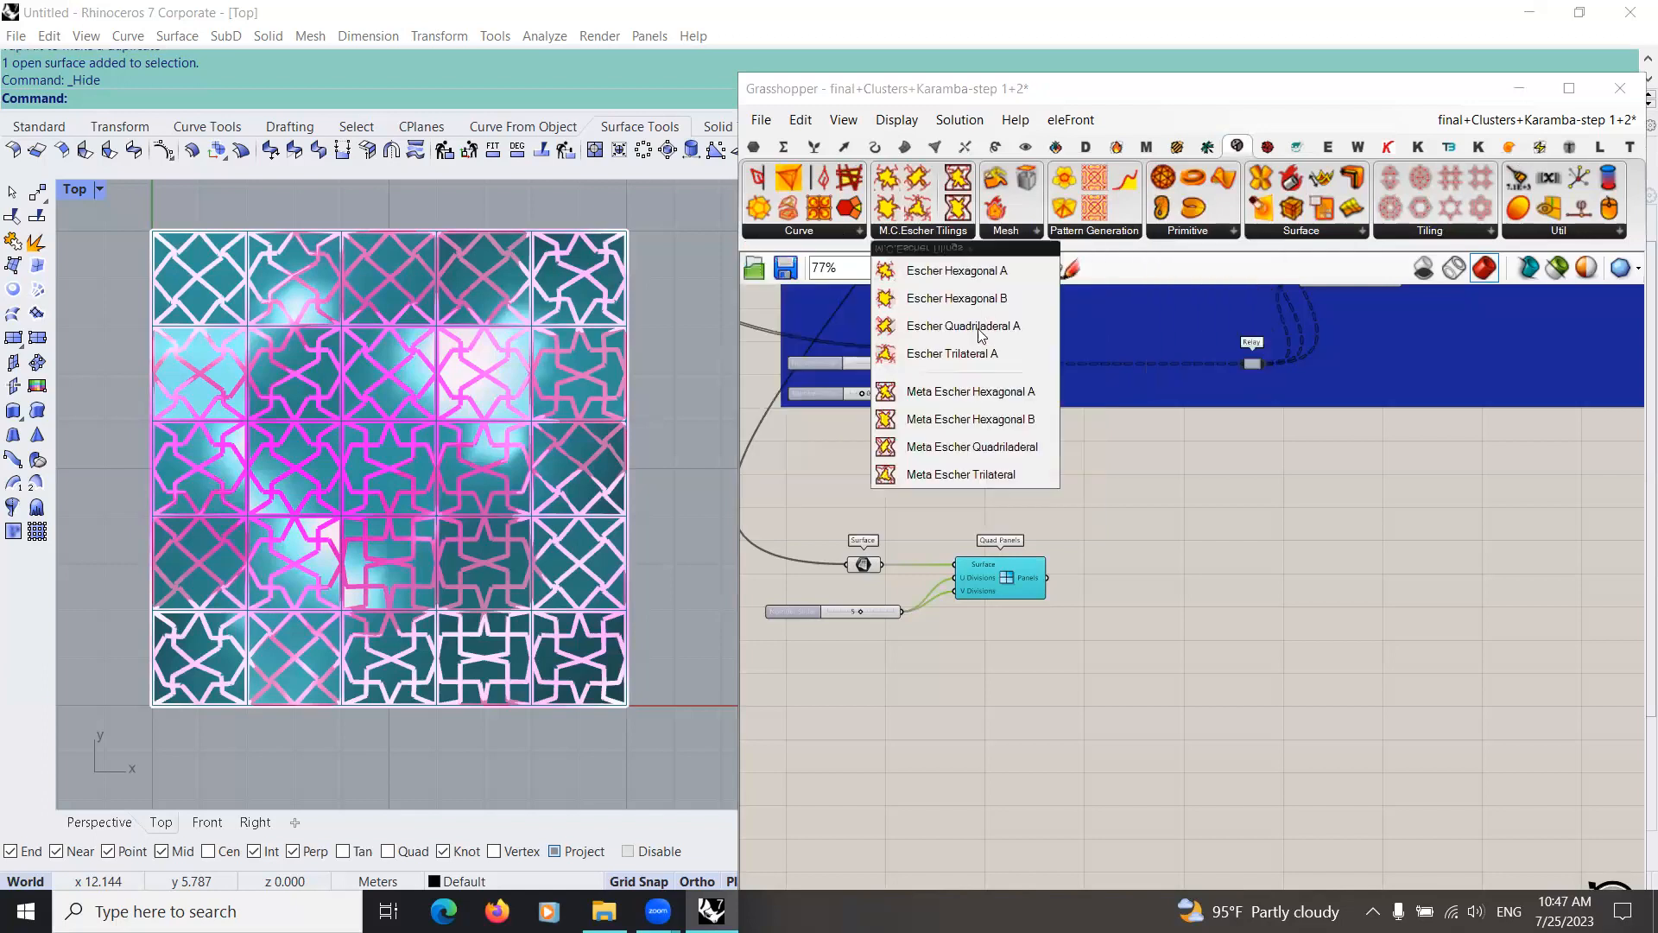
pyautogui.click(1037, 237)
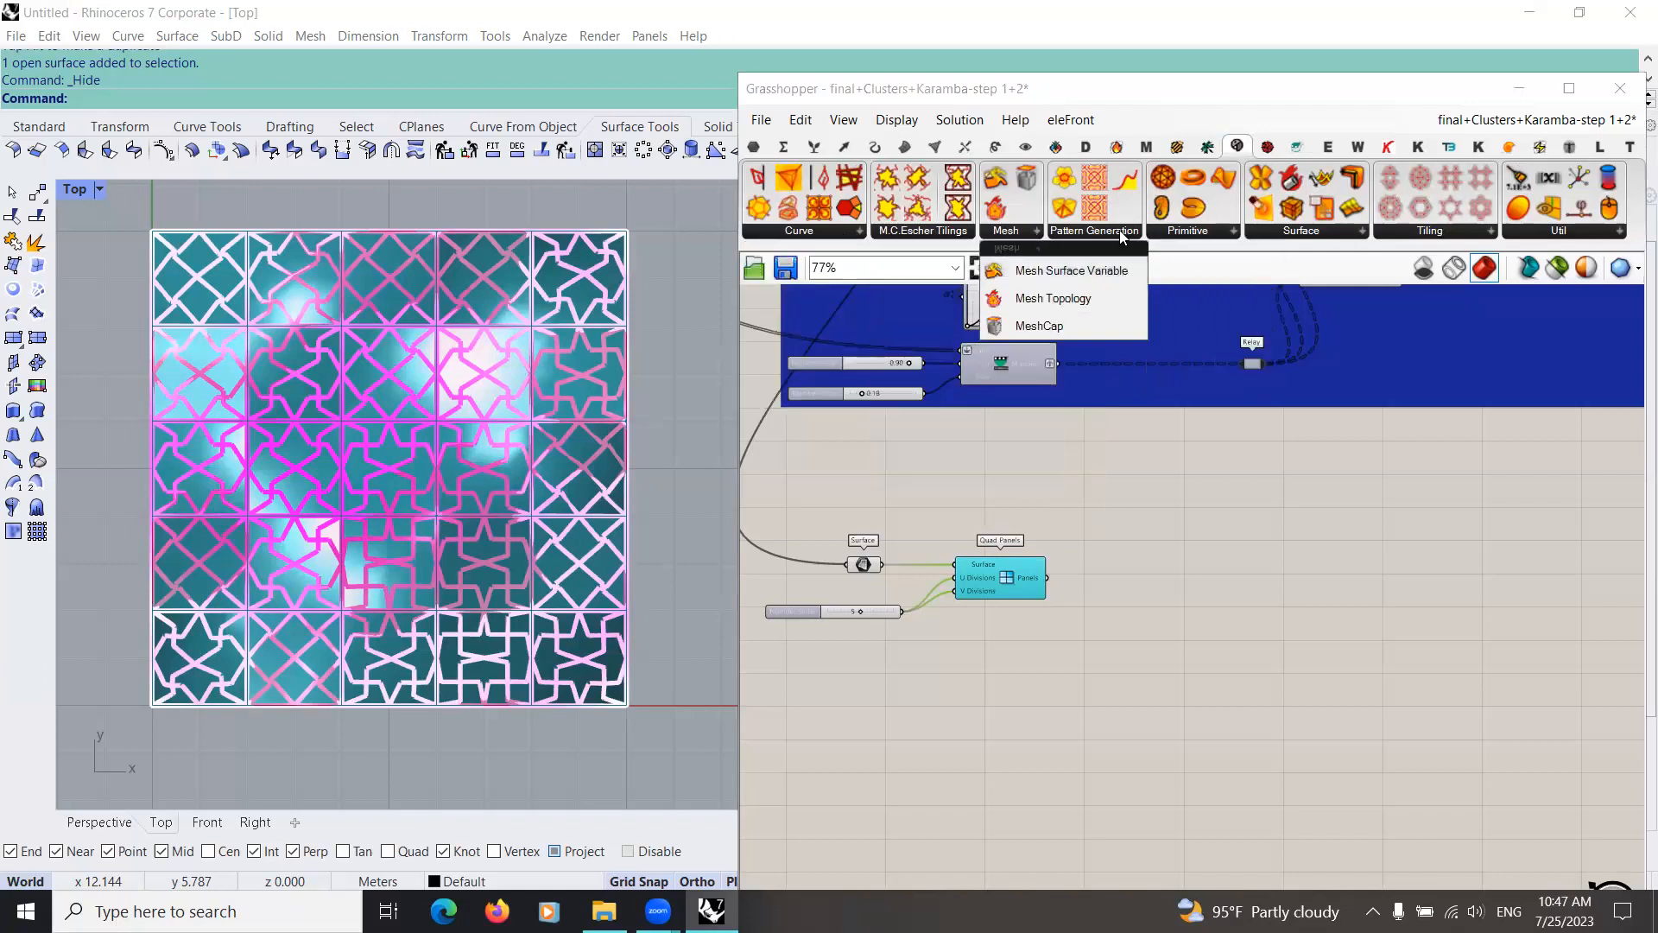
pyautogui.click(1094, 231)
pyautogui.moveTo(1295, 344); pyautogui.dragTo(1132, 605)
pyautogui.scroll(3, 1191, 553)
pyautogui.moveTo(906, 608); pyautogui.dragTo(912, 535, button='right')
pyautogui.moveTo(1003, 529); pyautogui.dragTo(1094, 536)
pyautogui.moveTo(1193, 559); pyautogui.dragTo(1205, 560)
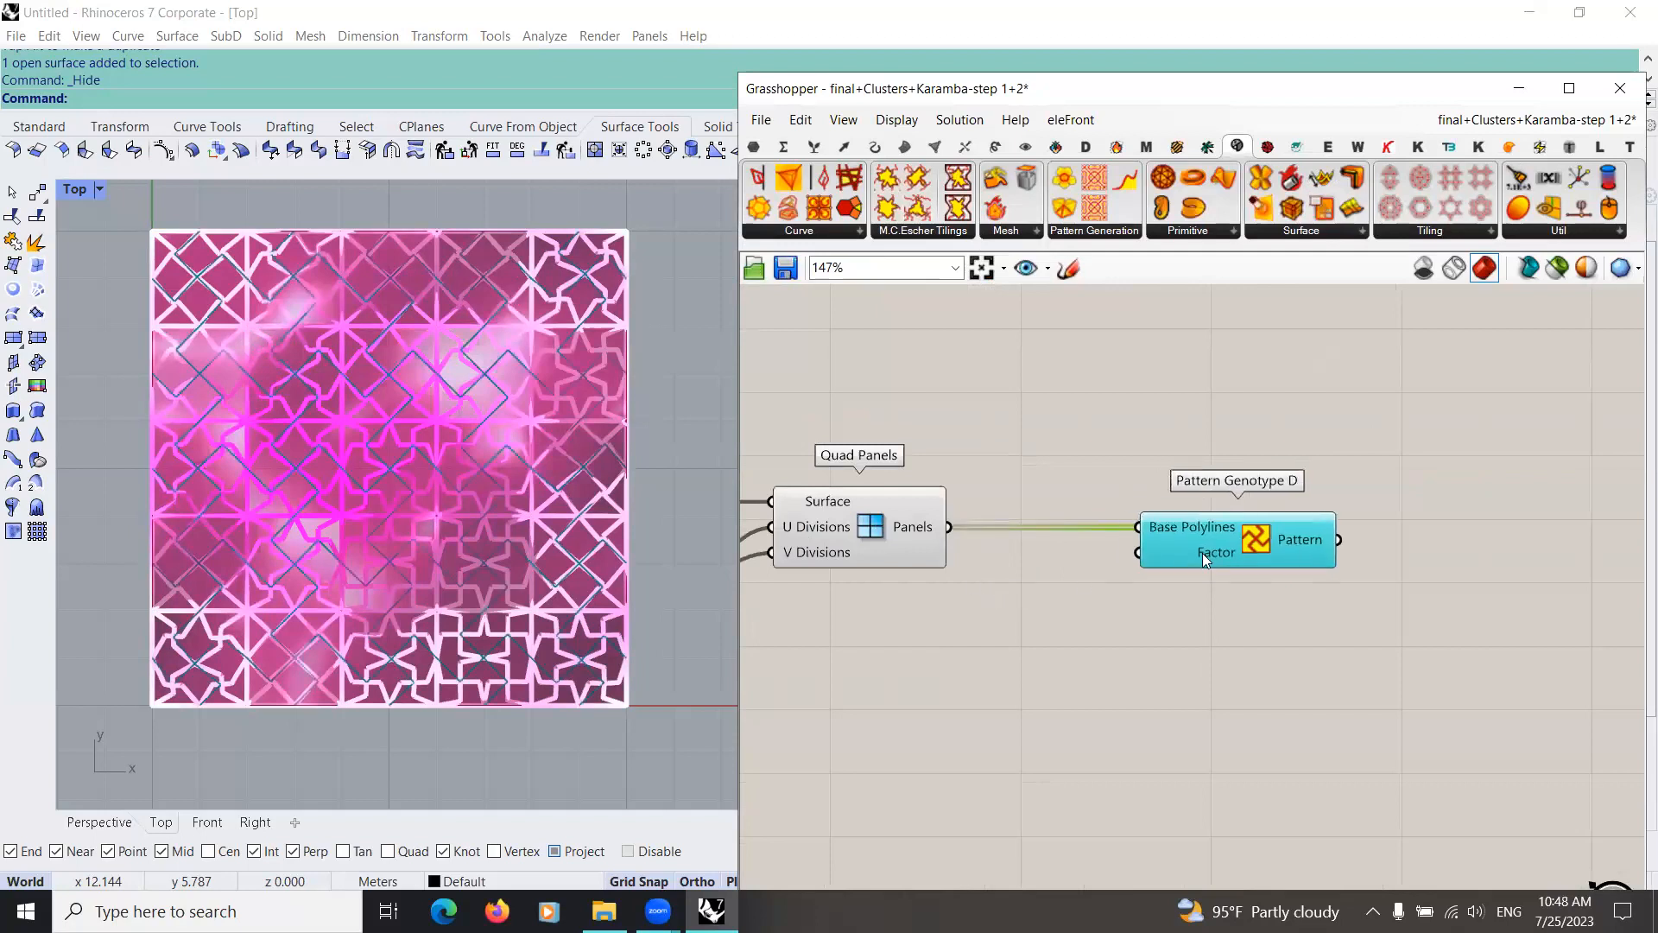
pyautogui.scroll(-2, 1197, 553)
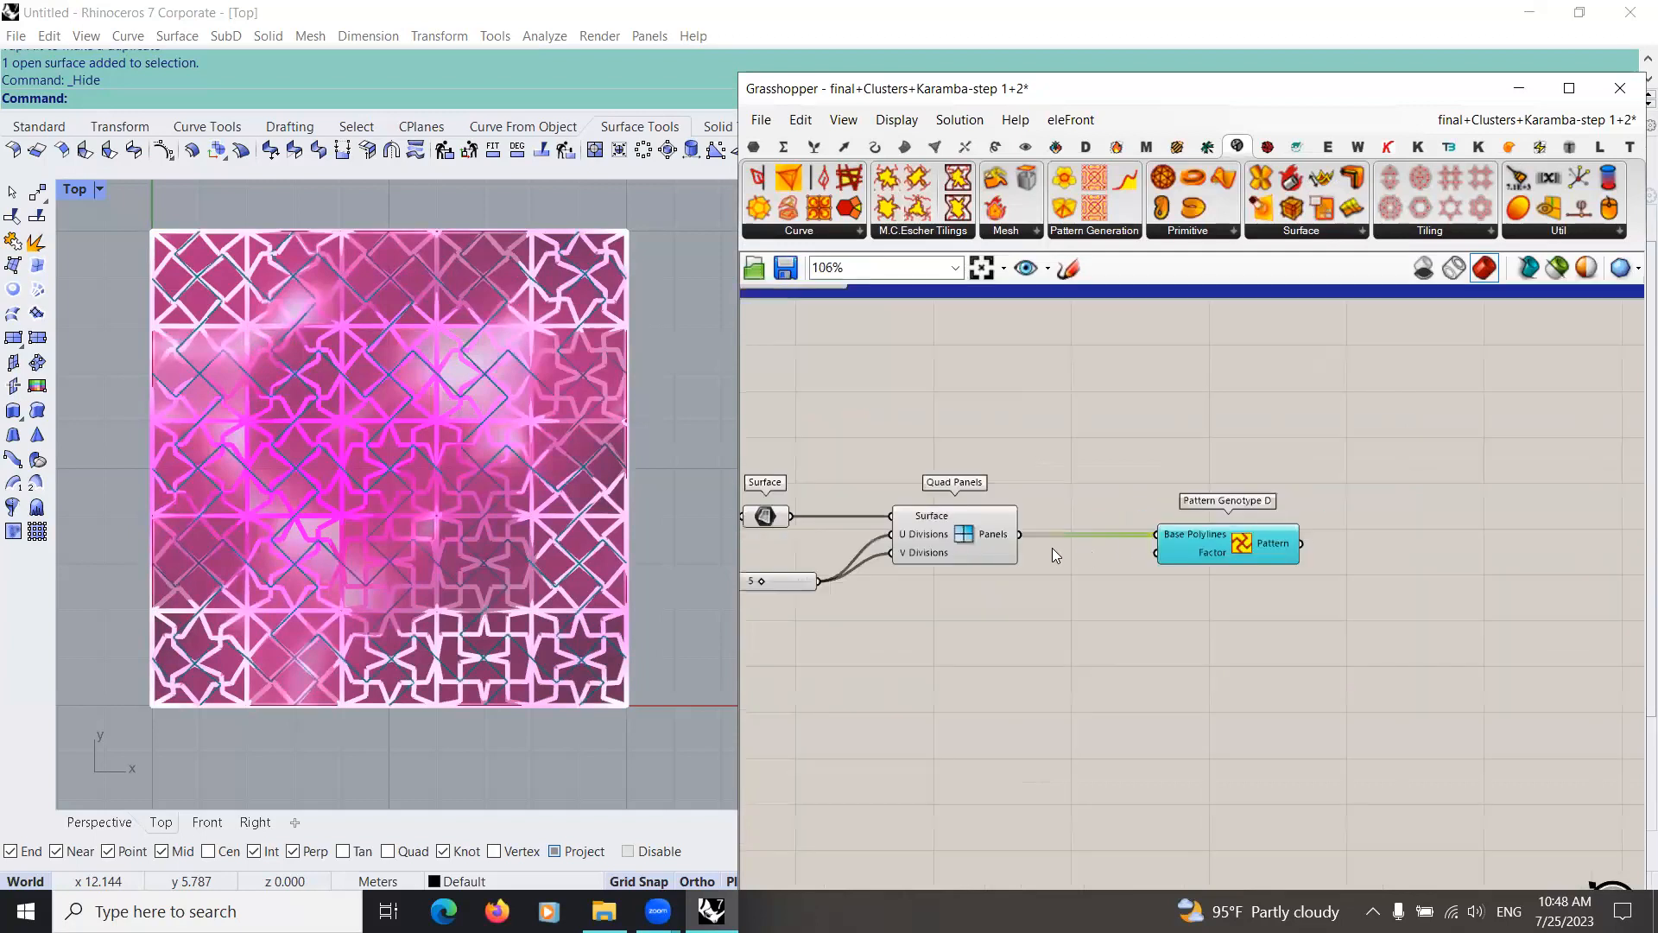
pyautogui.scroll(-6, 1050, 577)
pyautogui.moveTo(895, 428); pyautogui.dragTo(950, 570, button='right')
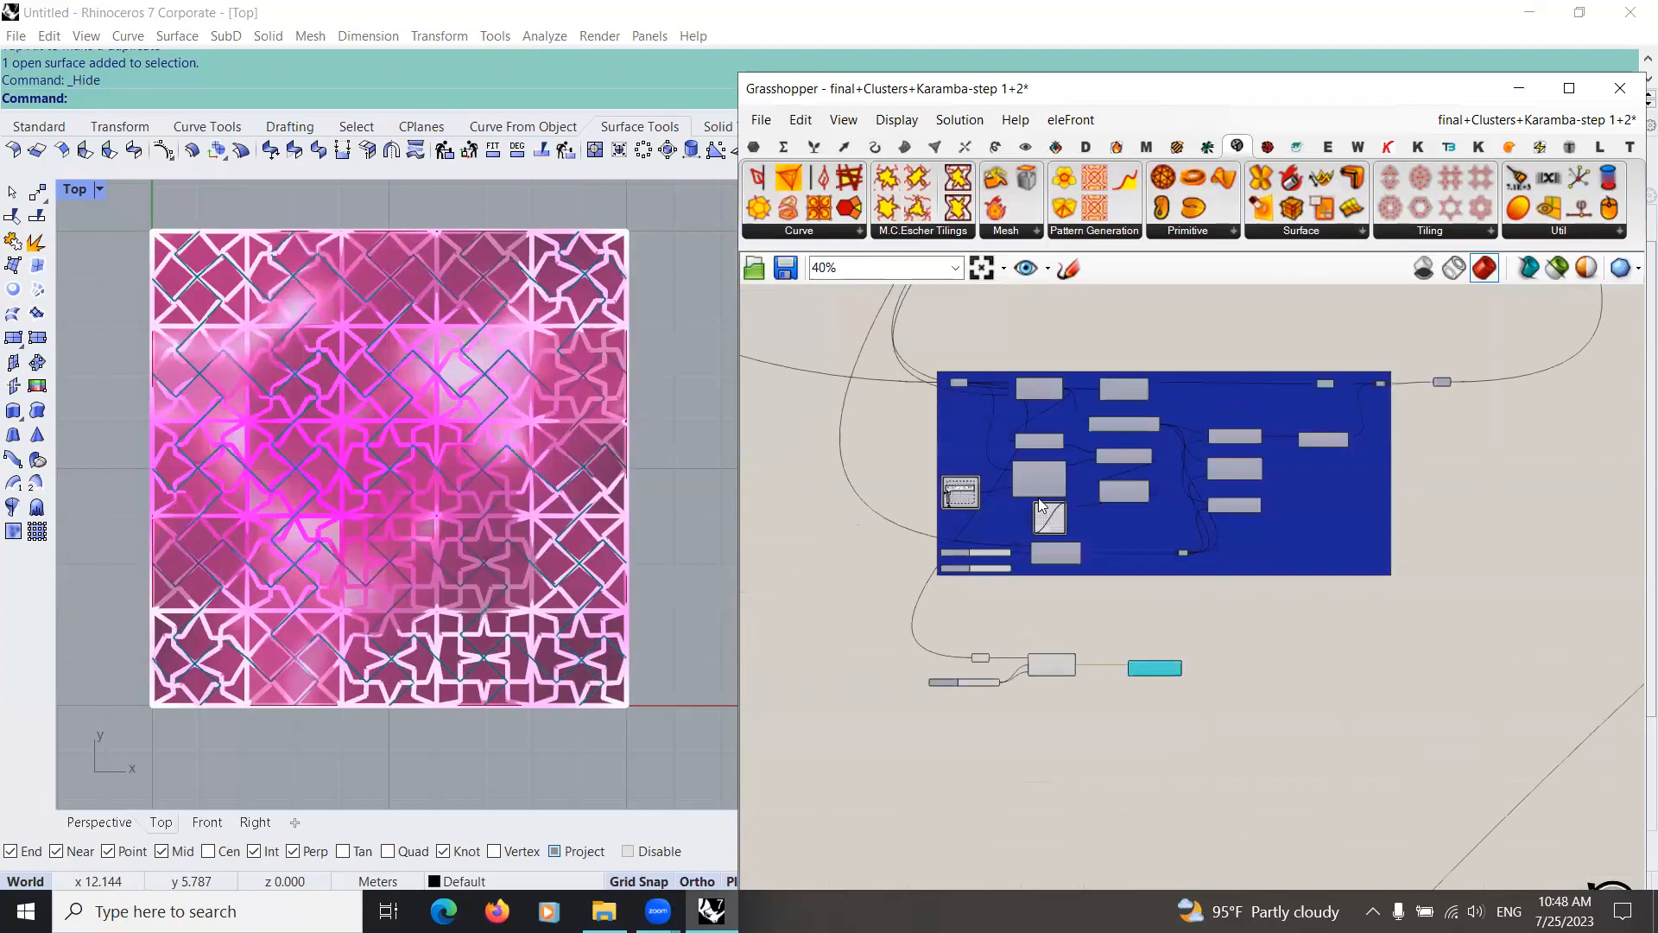
# Step: Connect the shared Number parameter beside the pattern clusters to the Factor input of Pattern Genotype D
pyautogui.scroll(-4, 1006, 510)
pyautogui.moveTo(1039, 453); pyautogui.dragTo(955, 717, button='right')
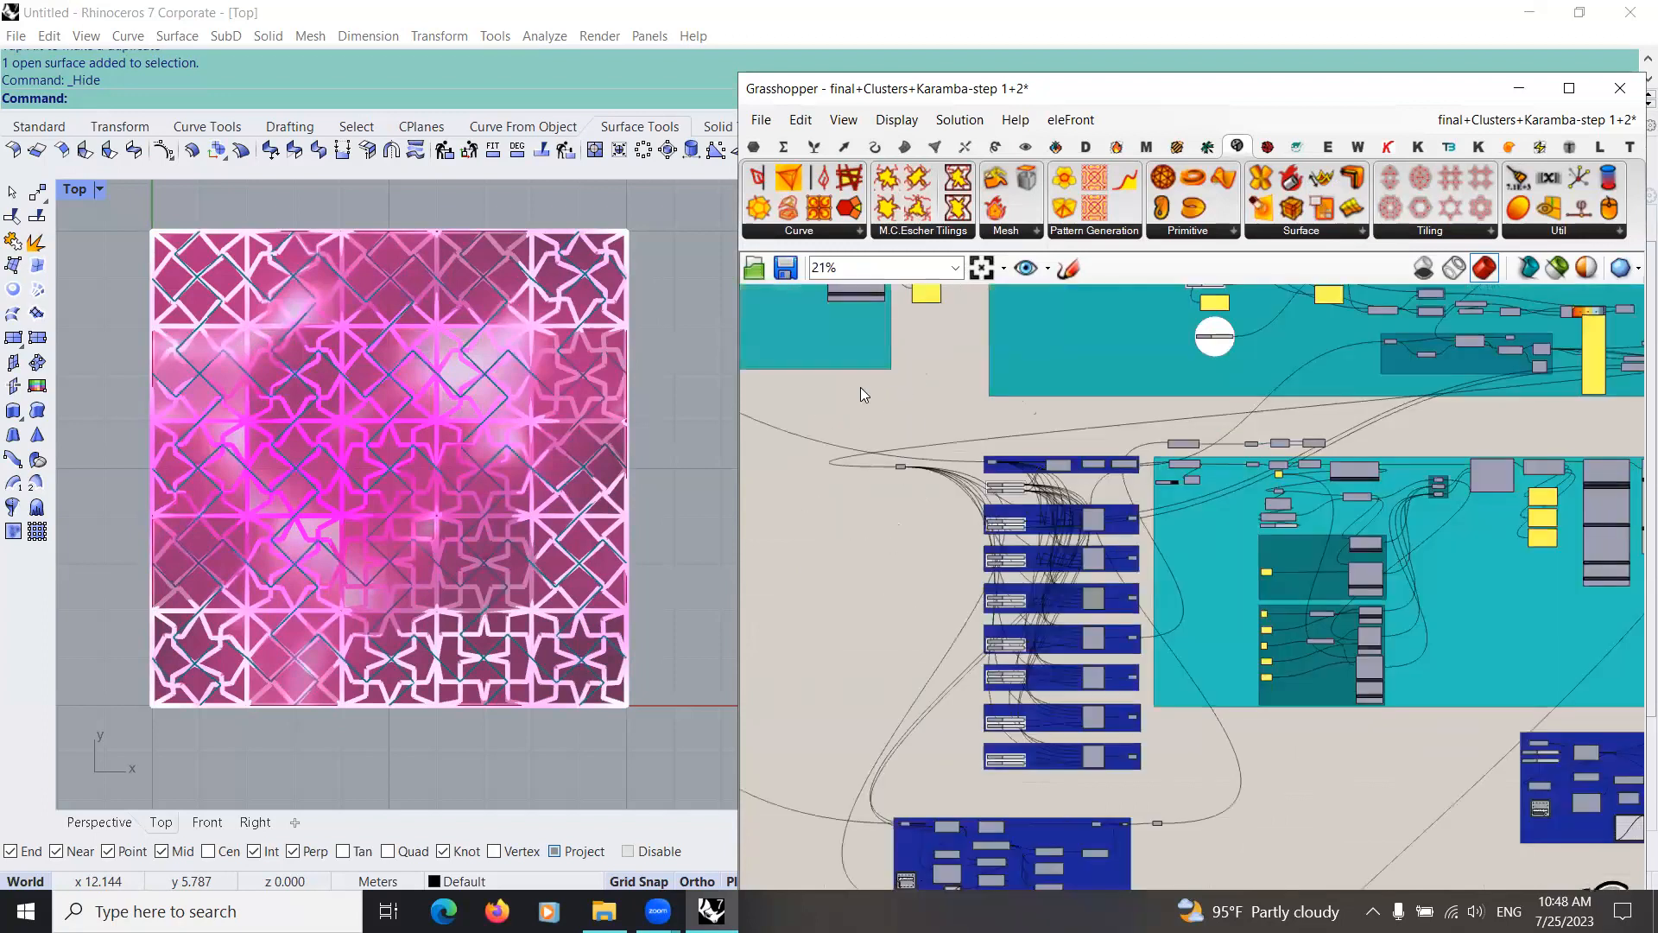
pyautogui.scroll(7, 831, 472)
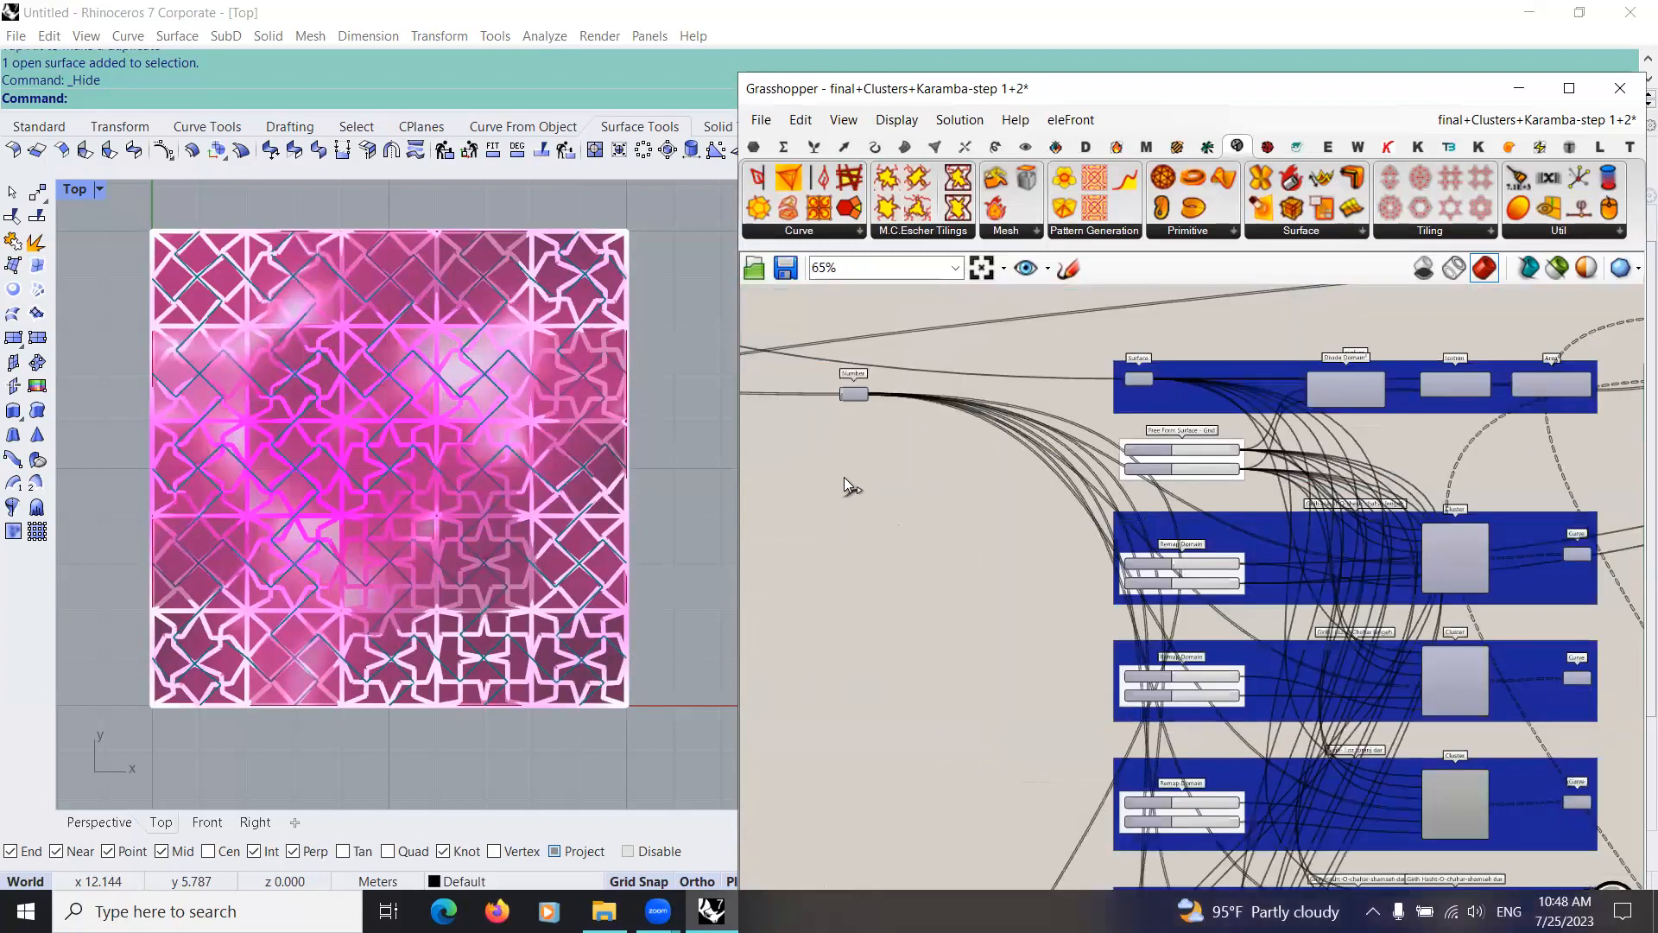
pyautogui.click(843, 476)
pyautogui.scroll(-1, 862, 672)
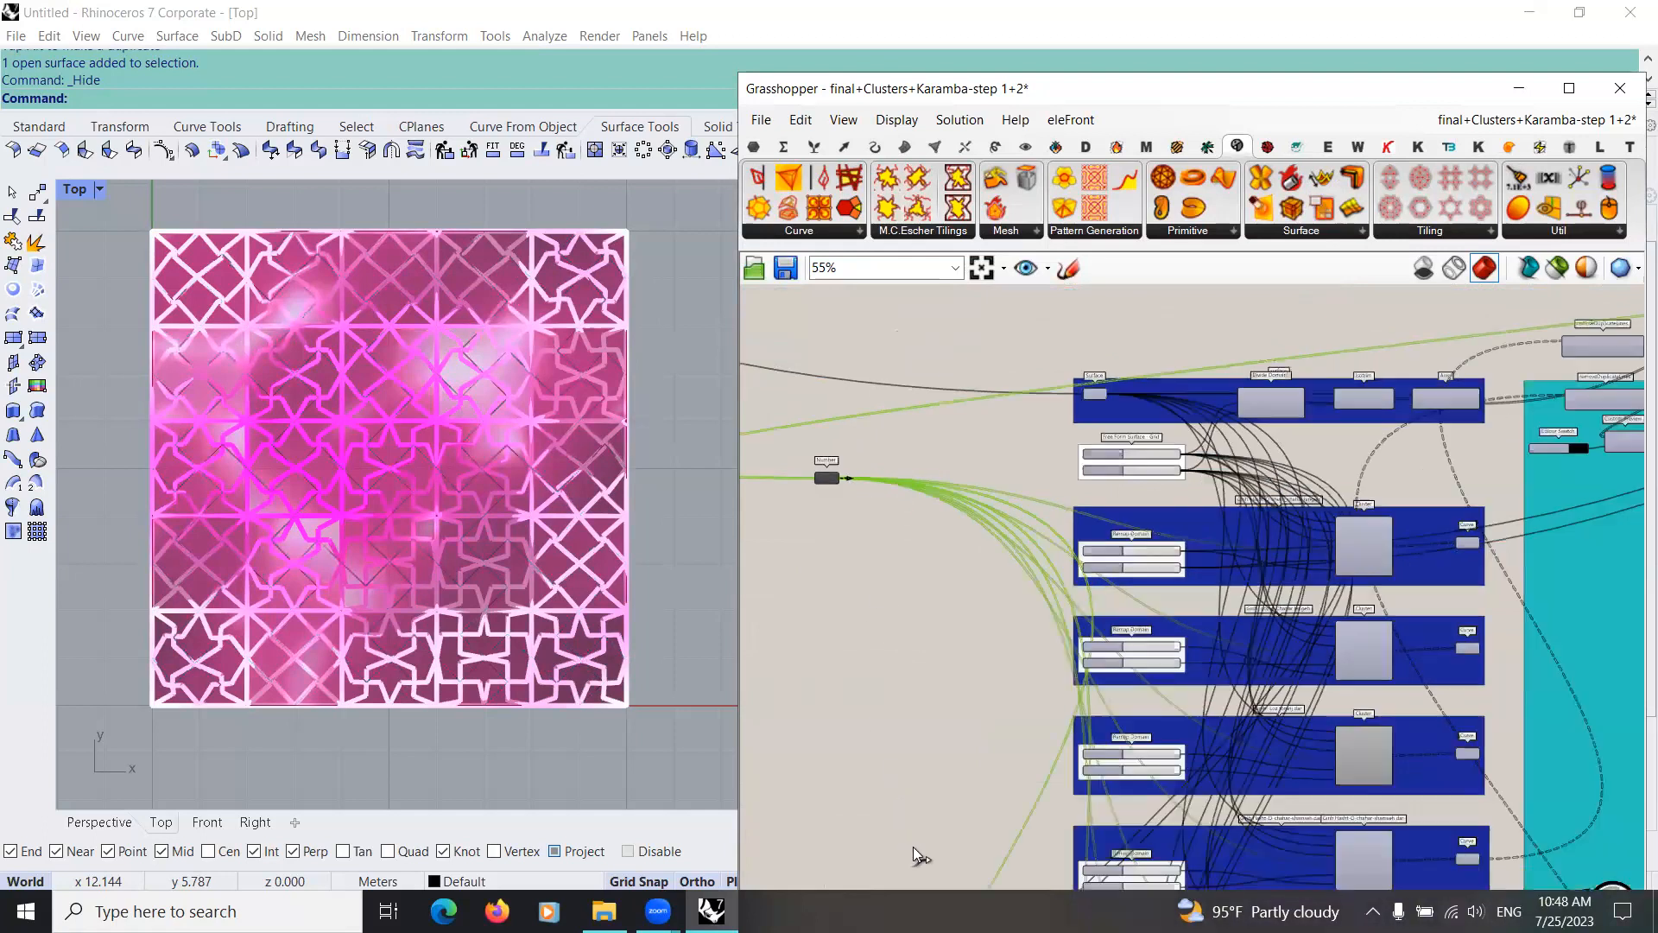
pyautogui.scroll(4, 941, 812)
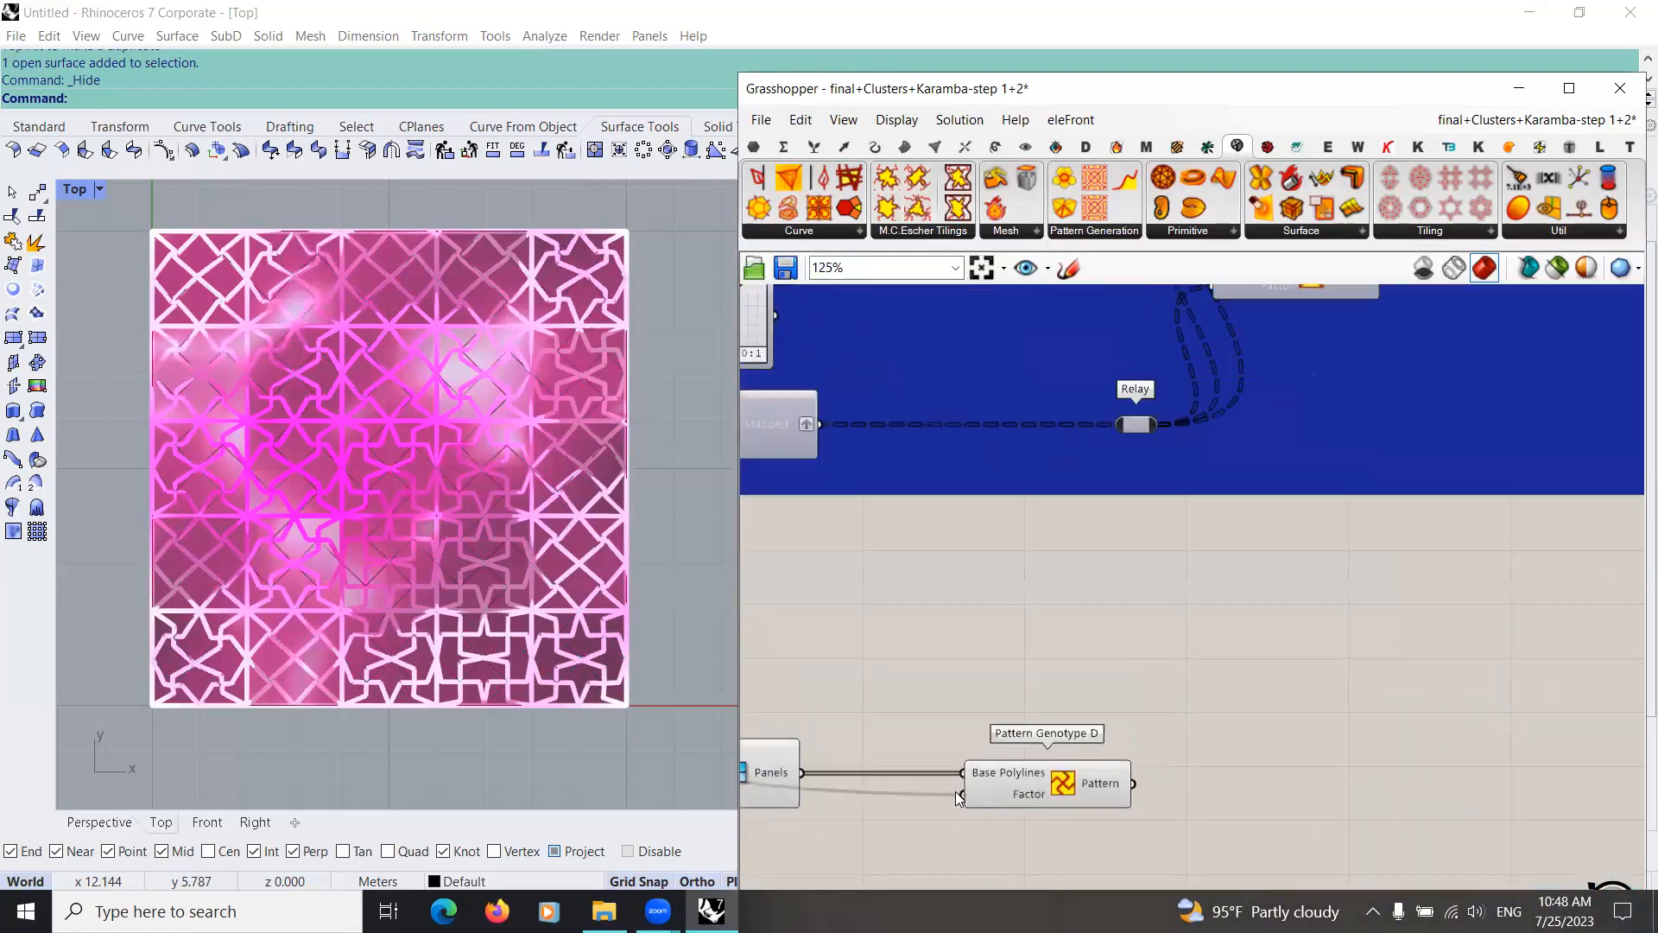
pyautogui.moveTo(1047, 791); pyautogui.dragTo(1109, 724, button='right')
pyautogui.moveTo(1166, 700); pyautogui.dragTo(1269, 734)
pyautogui.moveTo(1008, 780); pyautogui.dragTo(926, 791, button='right')
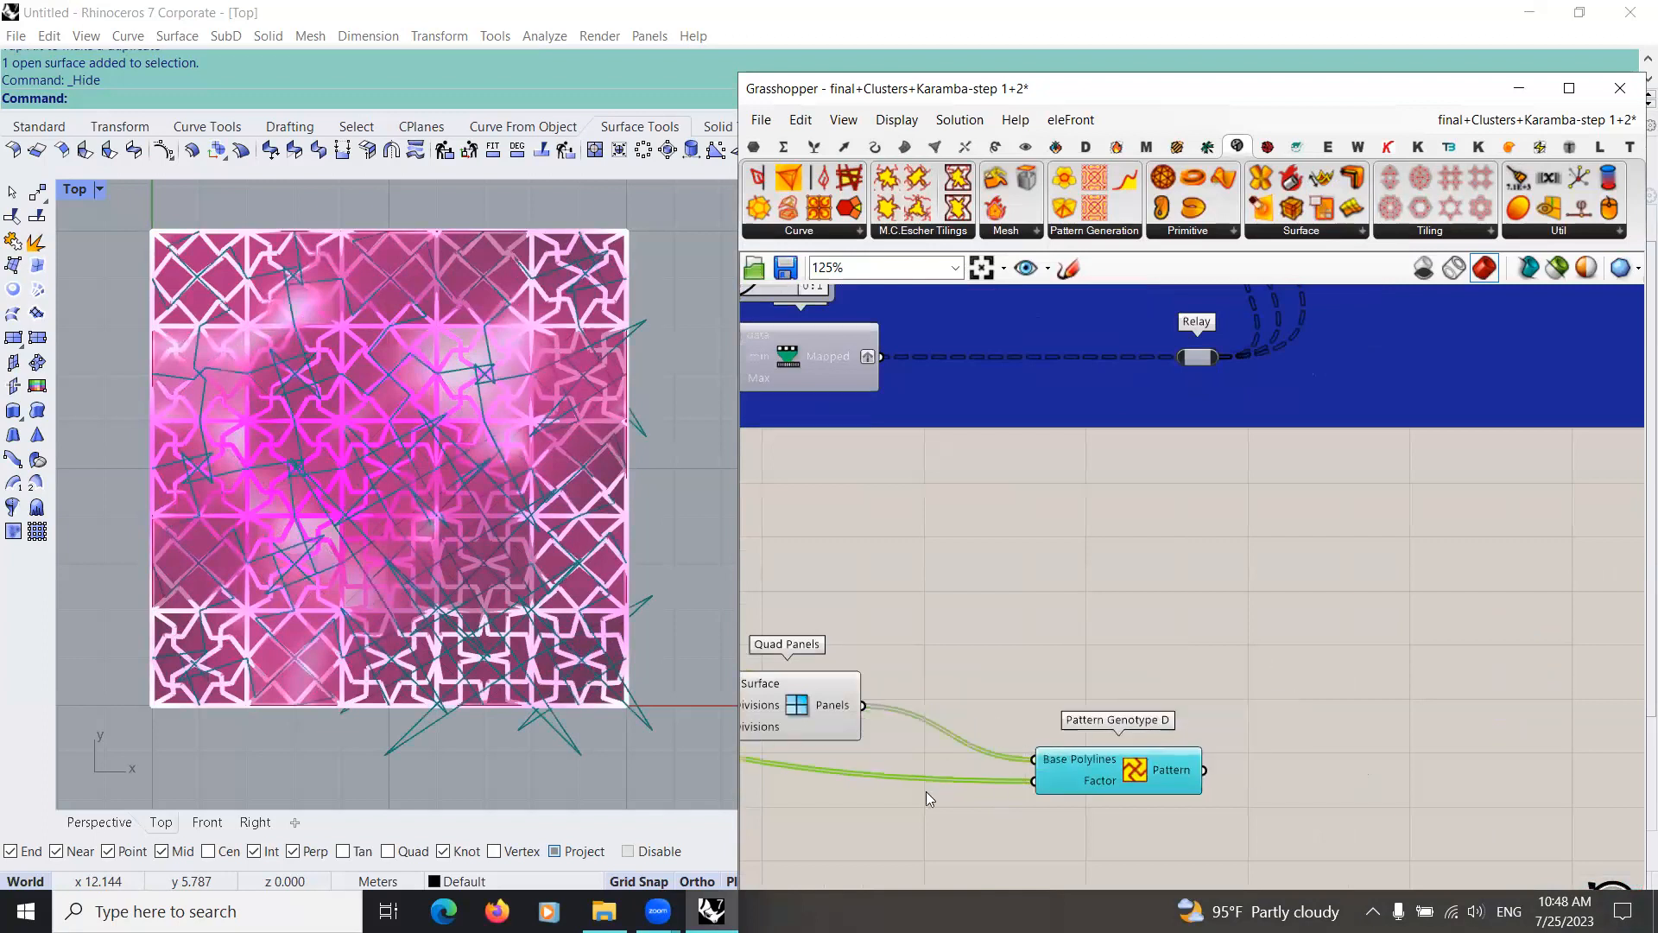
# Step: Examine how the components in the existing parakeet group are wired to its Pattern Genotype components
pyautogui.scroll(-4, 926, 791)
pyautogui.moveTo(966, 484); pyautogui.dragTo(985, 749, button='right')
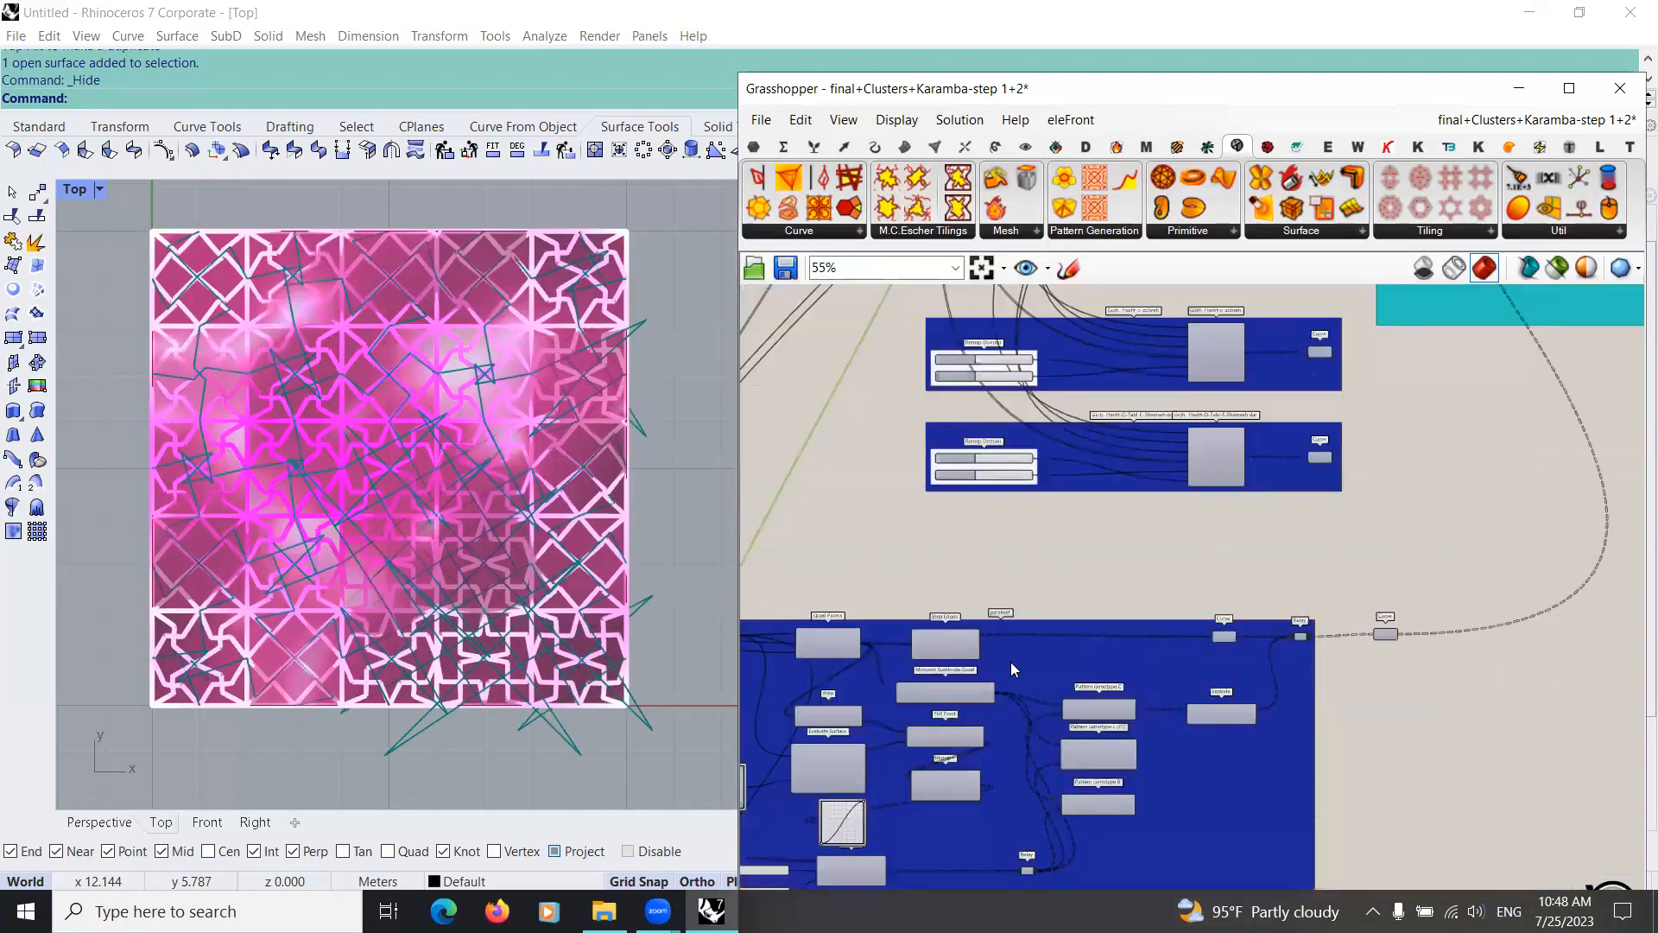
pyautogui.scroll(5, 1010, 665)
pyautogui.scroll(-4, 1116, 736)
pyautogui.moveTo(1115, 737); pyautogui.dragTo(942, 626, button='right')
pyautogui.moveTo(1081, 606); pyautogui.dragTo(1199, 533, button='right')
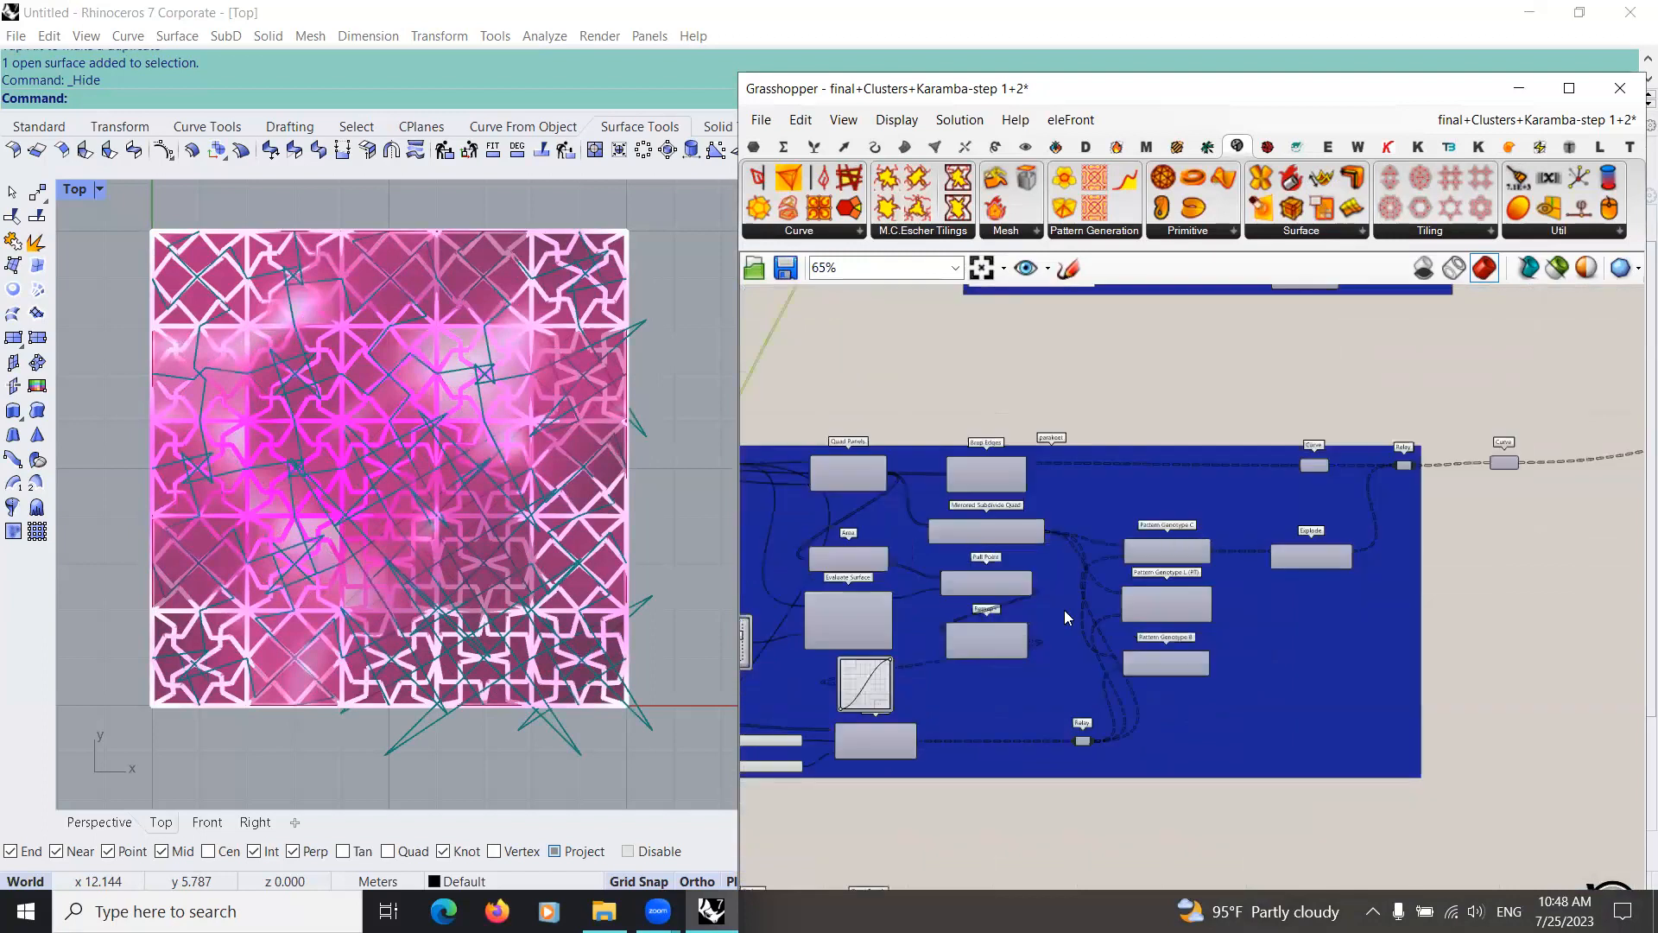
pyautogui.scroll(3, 985, 545)
pyautogui.moveTo(1310, 689); pyautogui.dragTo(1019, 652, button='right')
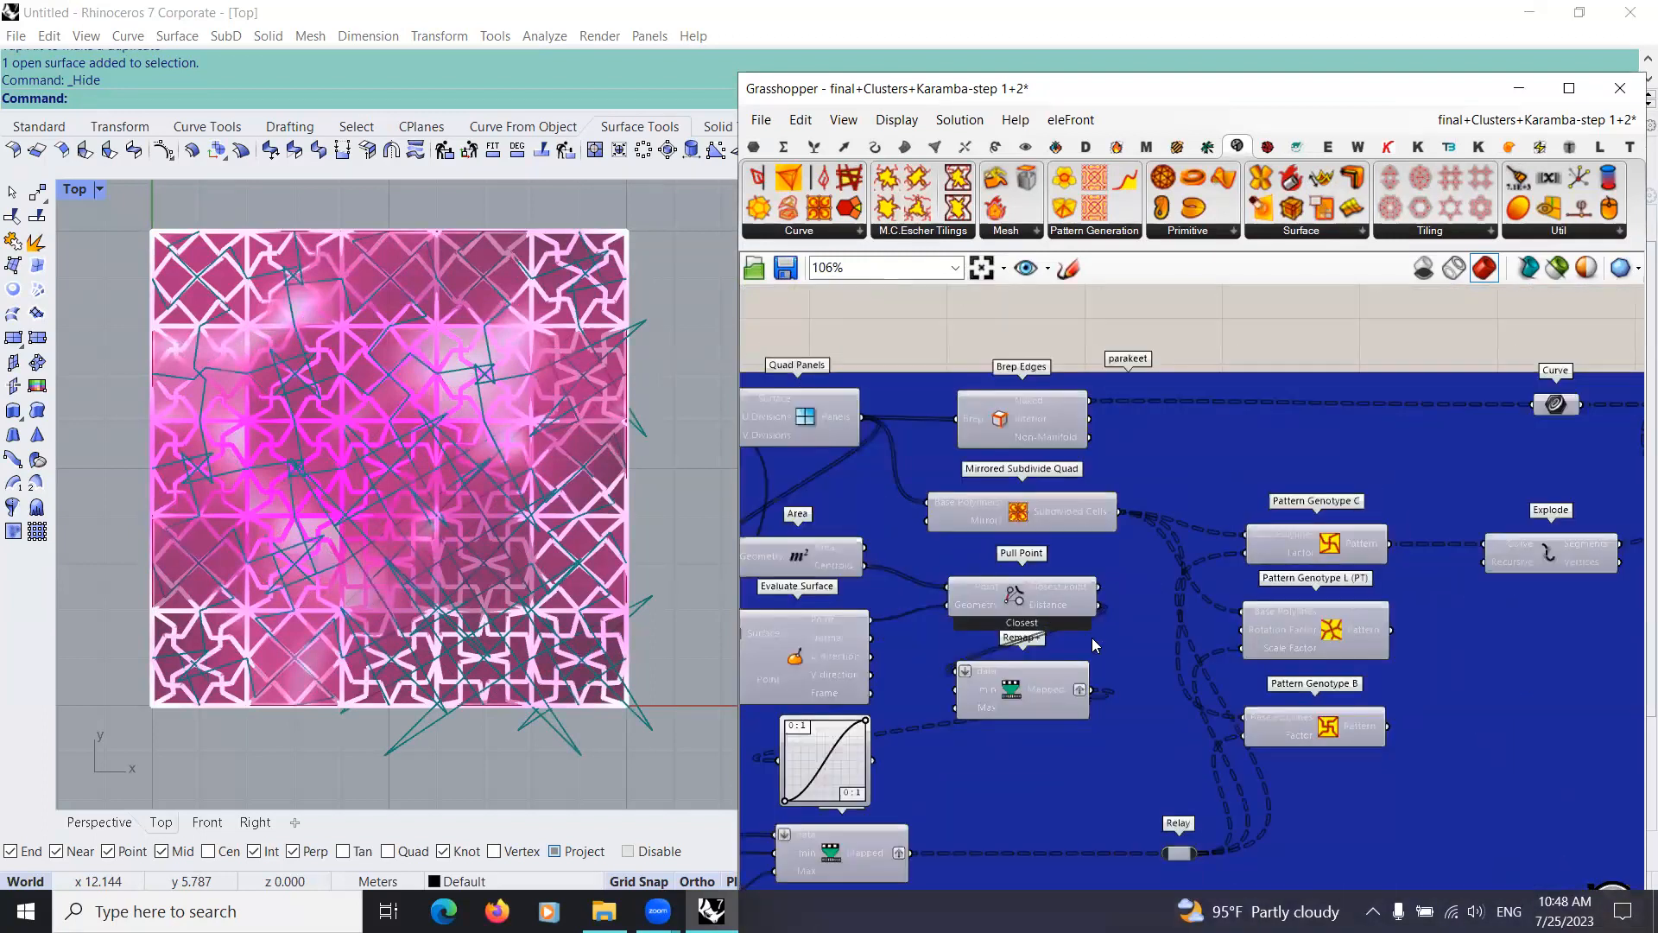
pyautogui.scroll(-4, 1094, 643)
pyautogui.moveTo(1093, 855); pyautogui.dragTo(1075, 587, button='right')
pyautogui.scroll(7, 1075, 587)
pyautogui.moveTo(1083, 662); pyautogui.dragTo(1186, 573)
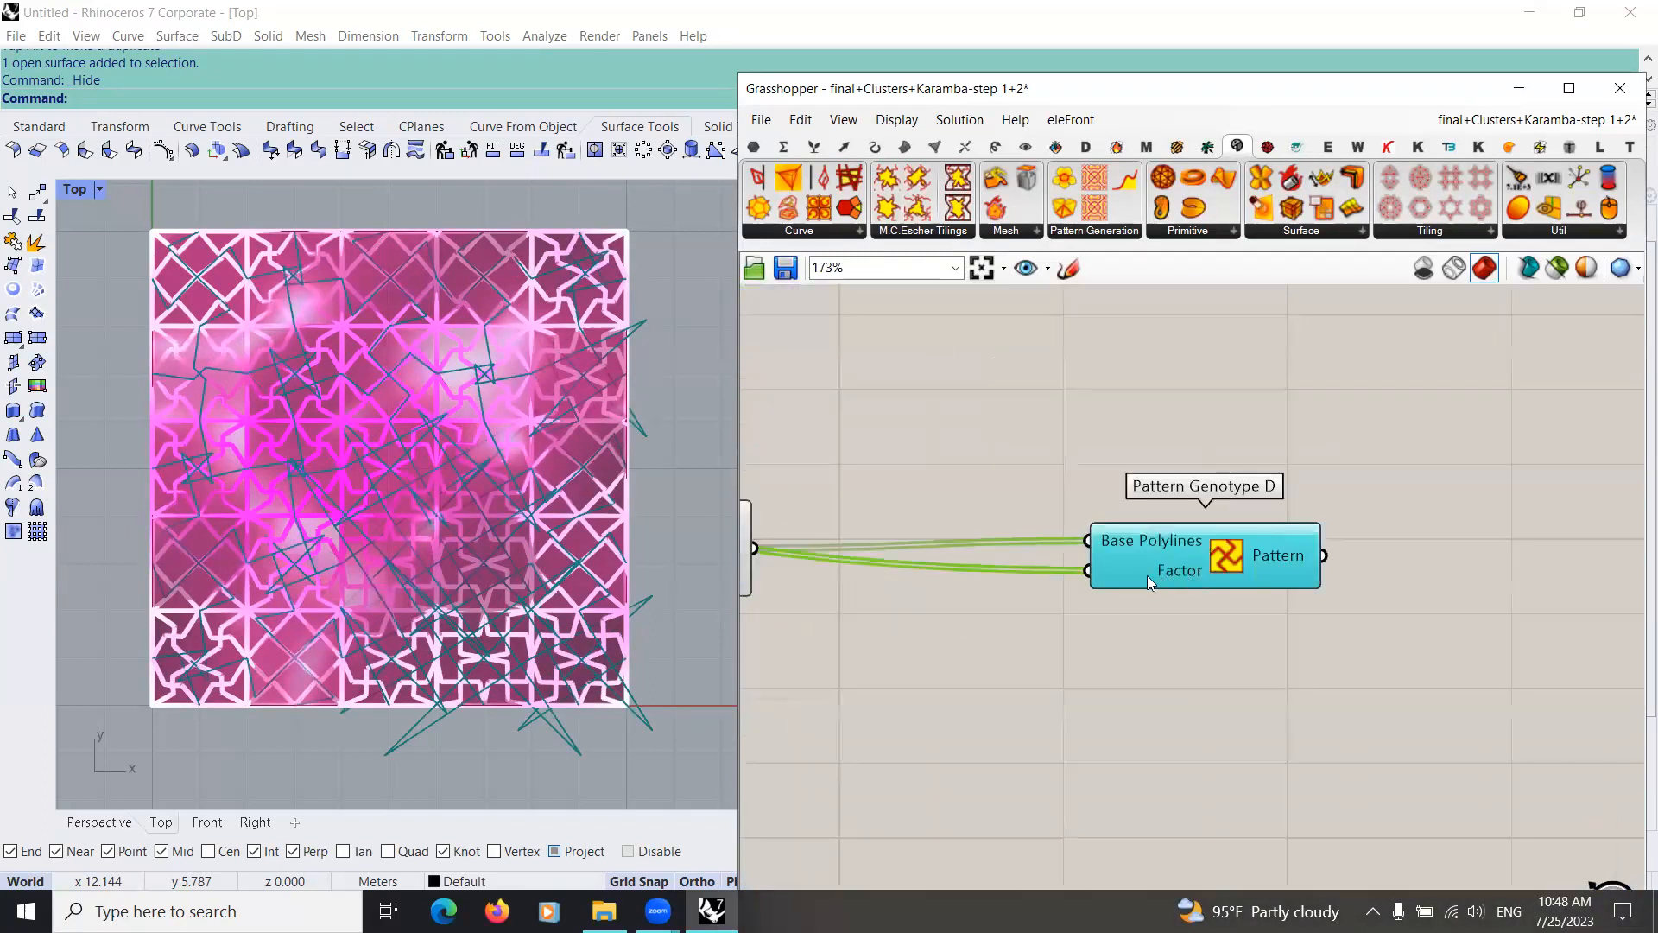
# Step: Delete the Pattern Genotype D component and check how Mirrored Subdivide Quad is wired in the parakeet group
pyautogui.press('Delete')
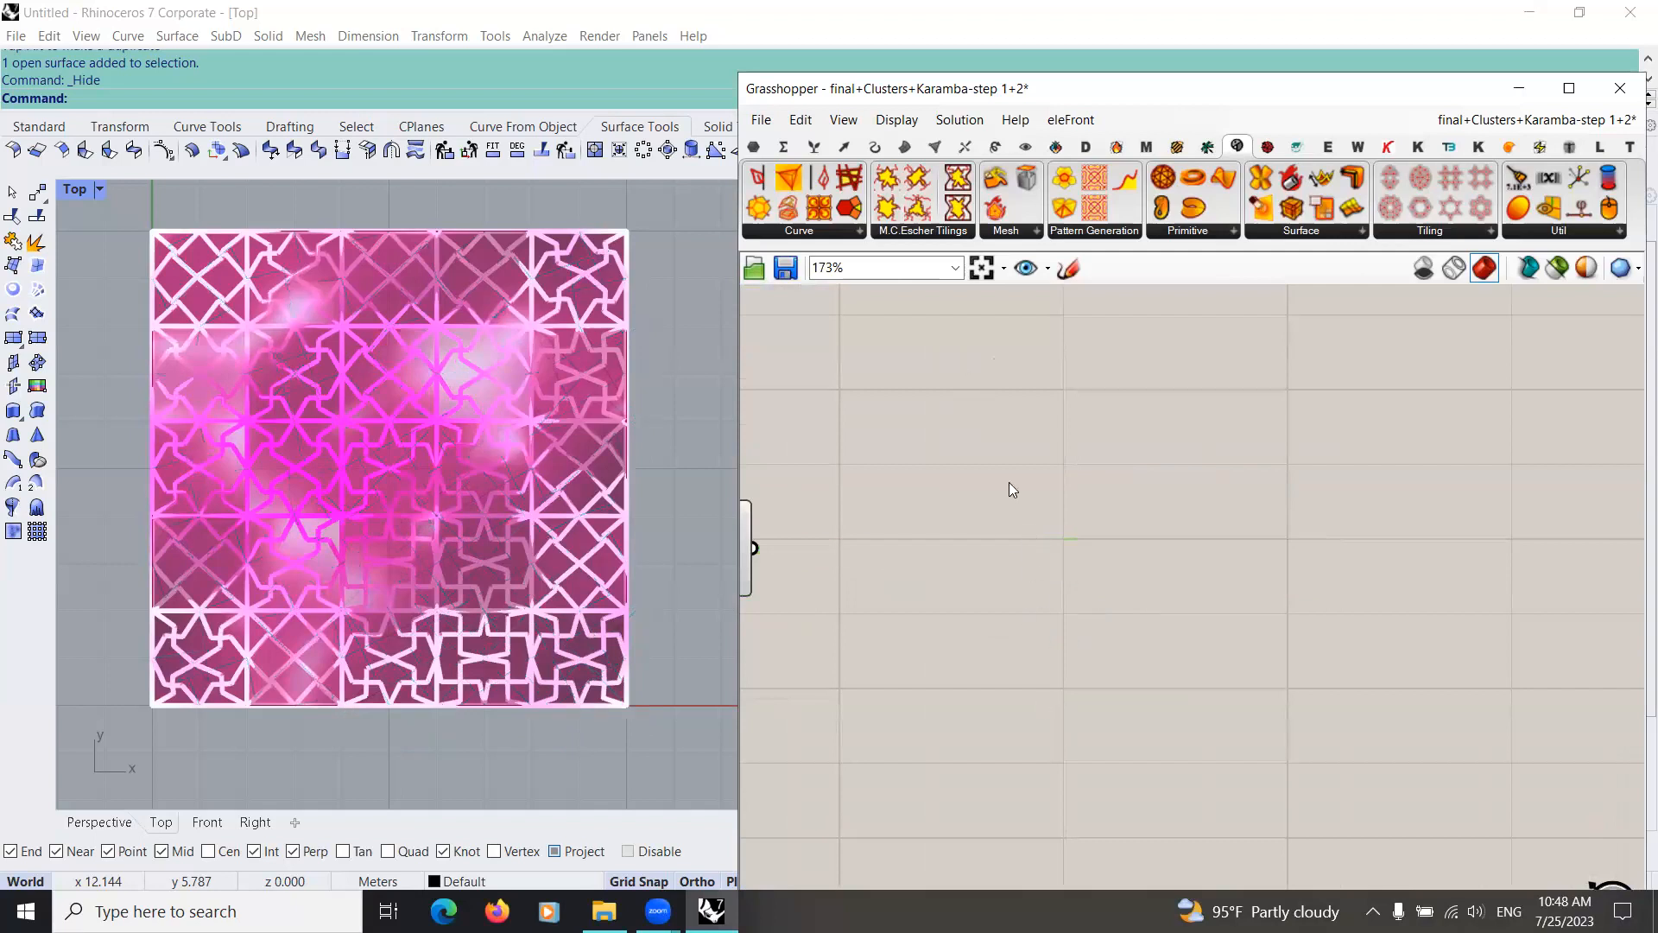
pyautogui.scroll(-4, 1011, 466)
pyautogui.moveTo(1019, 328); pyautogui.dragTo(1140, 846, button='right')
pyautogui.scroll(5, 1090, 540)
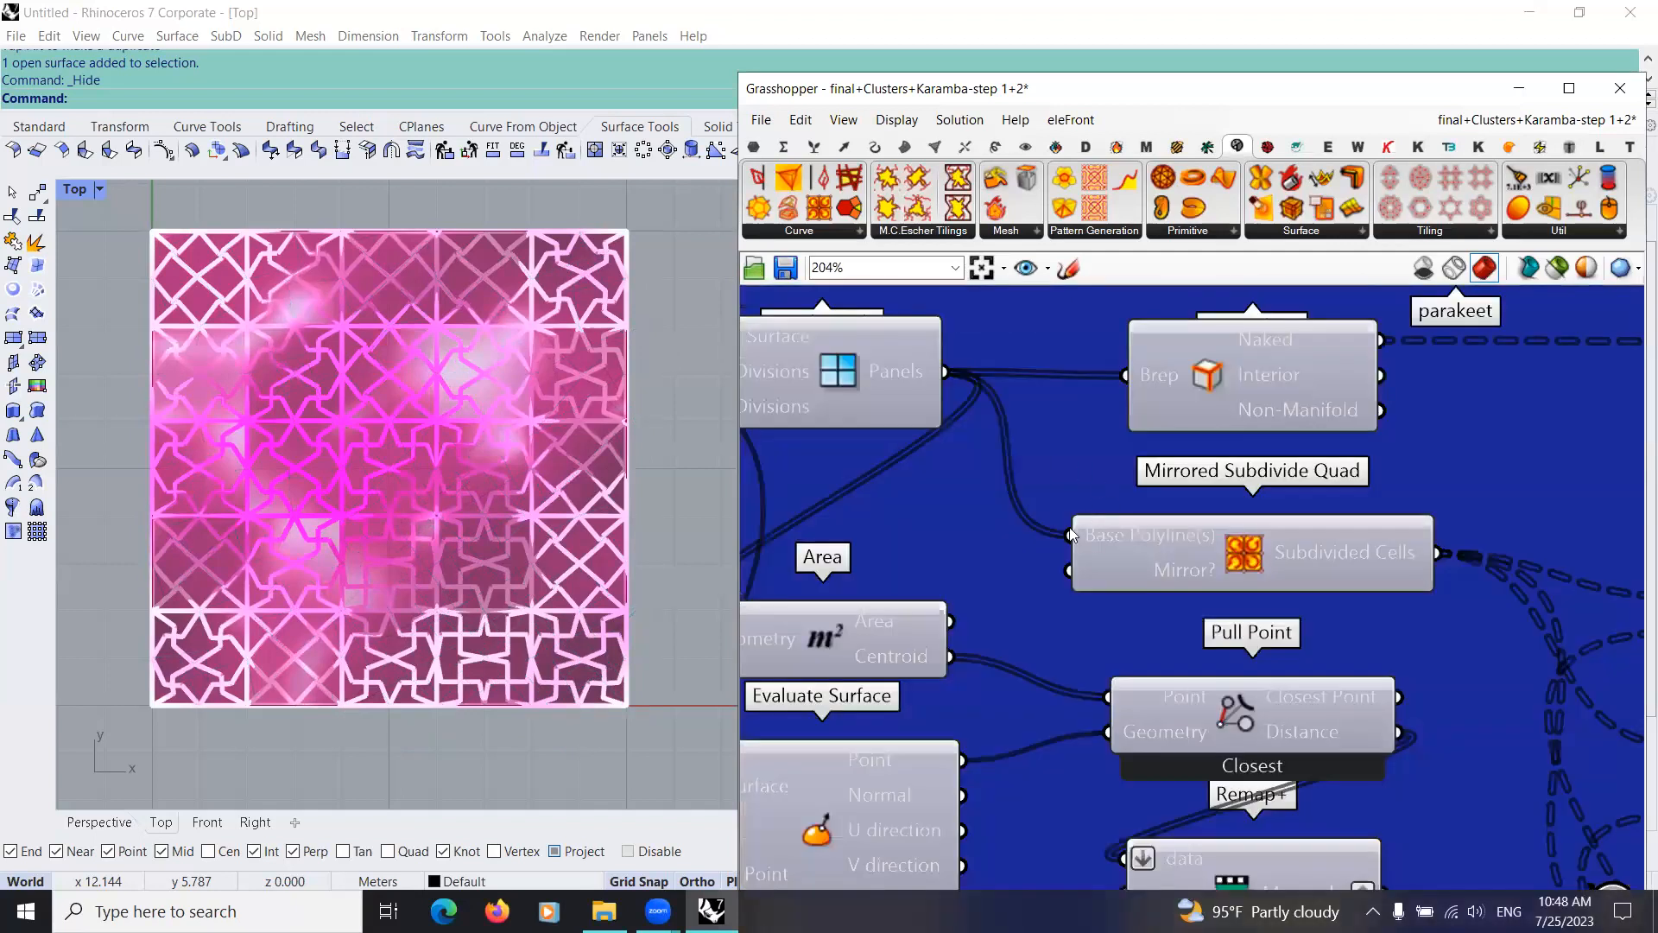
pyautogui.scroll(-4, 993, 454)
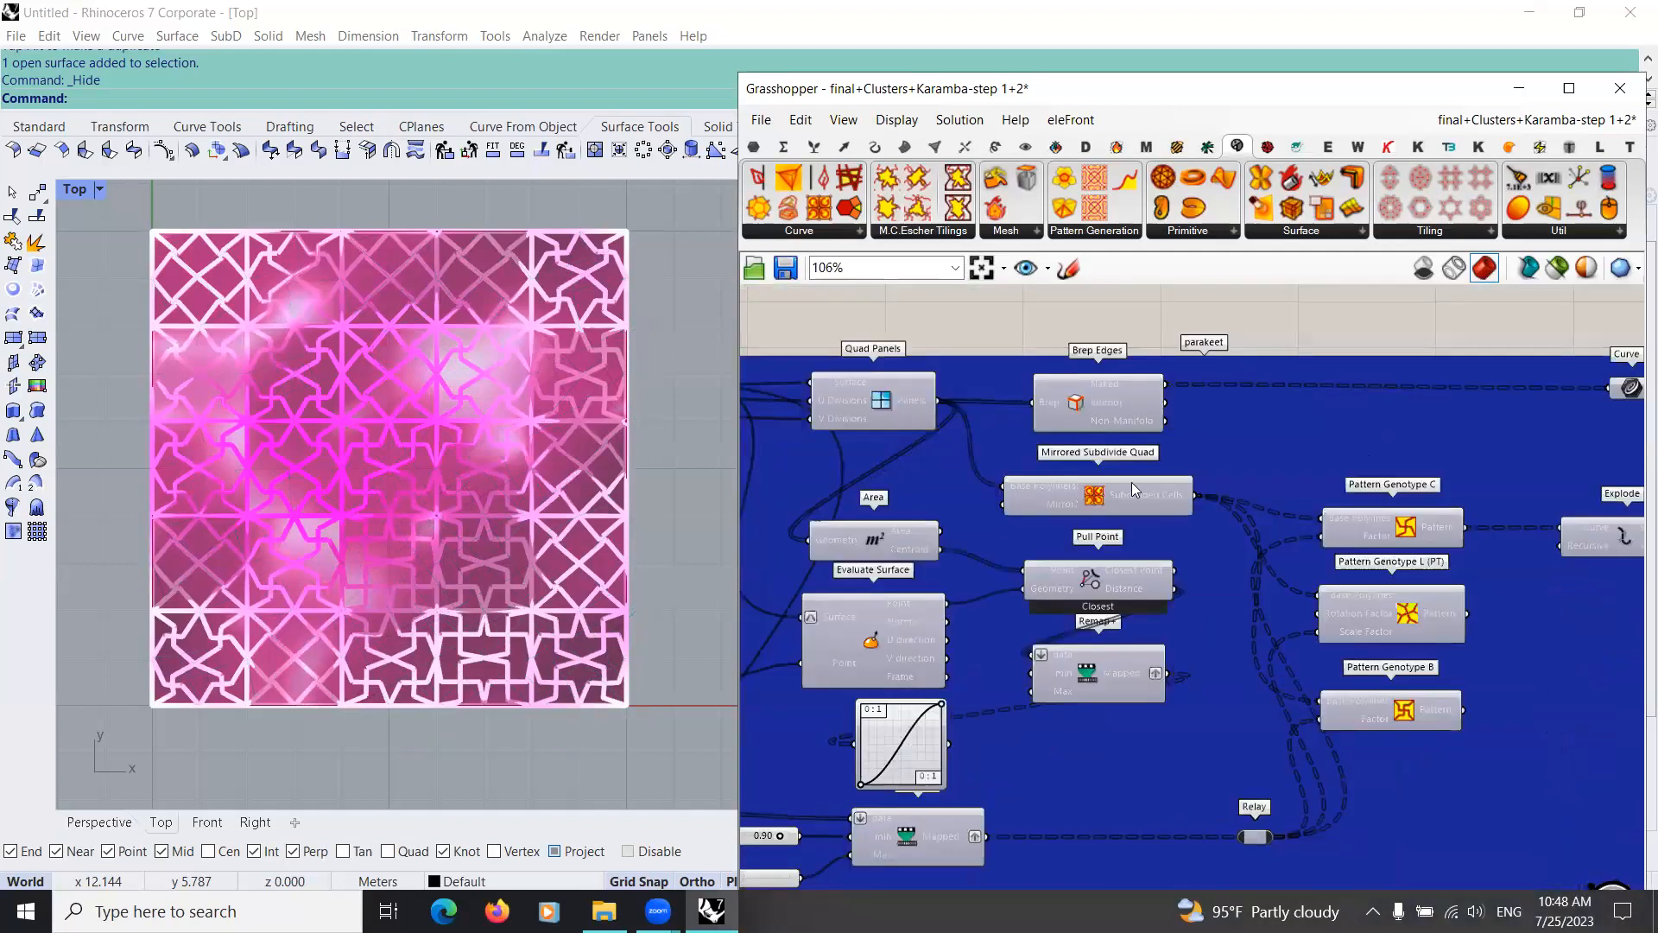
pyautogui.scroll(-3, 1034, 592)
pyautogui.scroll(5, 1167, 586)
# Step: Add a Mirrored Subdivide Quad component and connect the Quad Panels output to its Base Polyline(s) input
pyautogui.doubleClick(1167, 585)
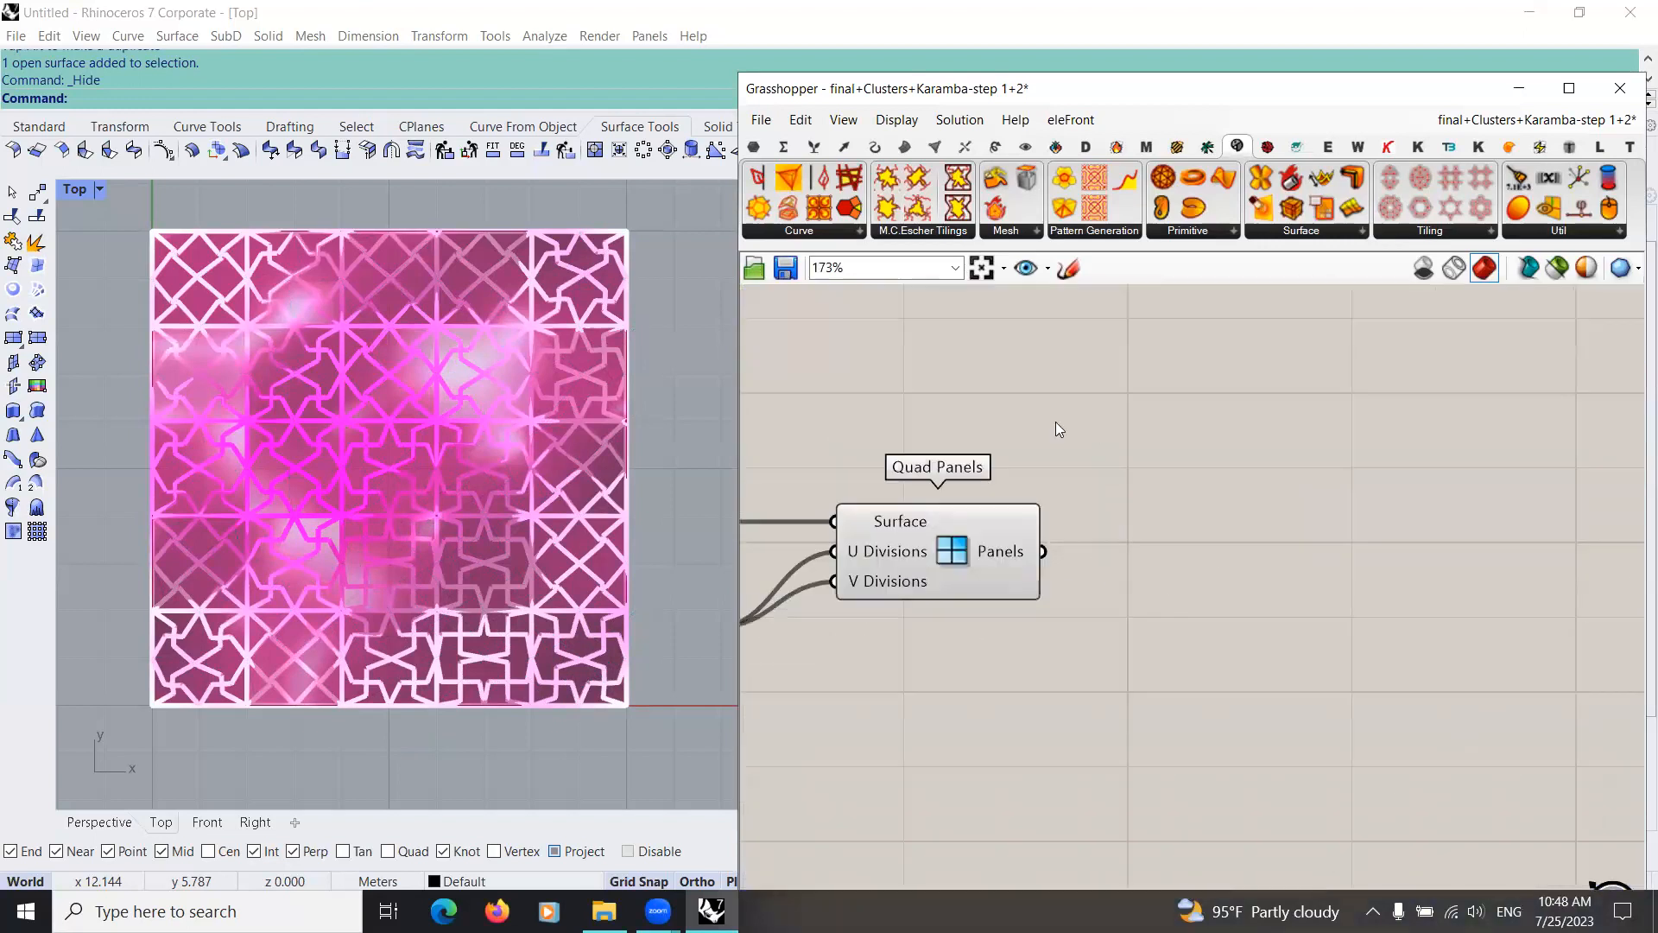
pyautogui.click(818, 212)
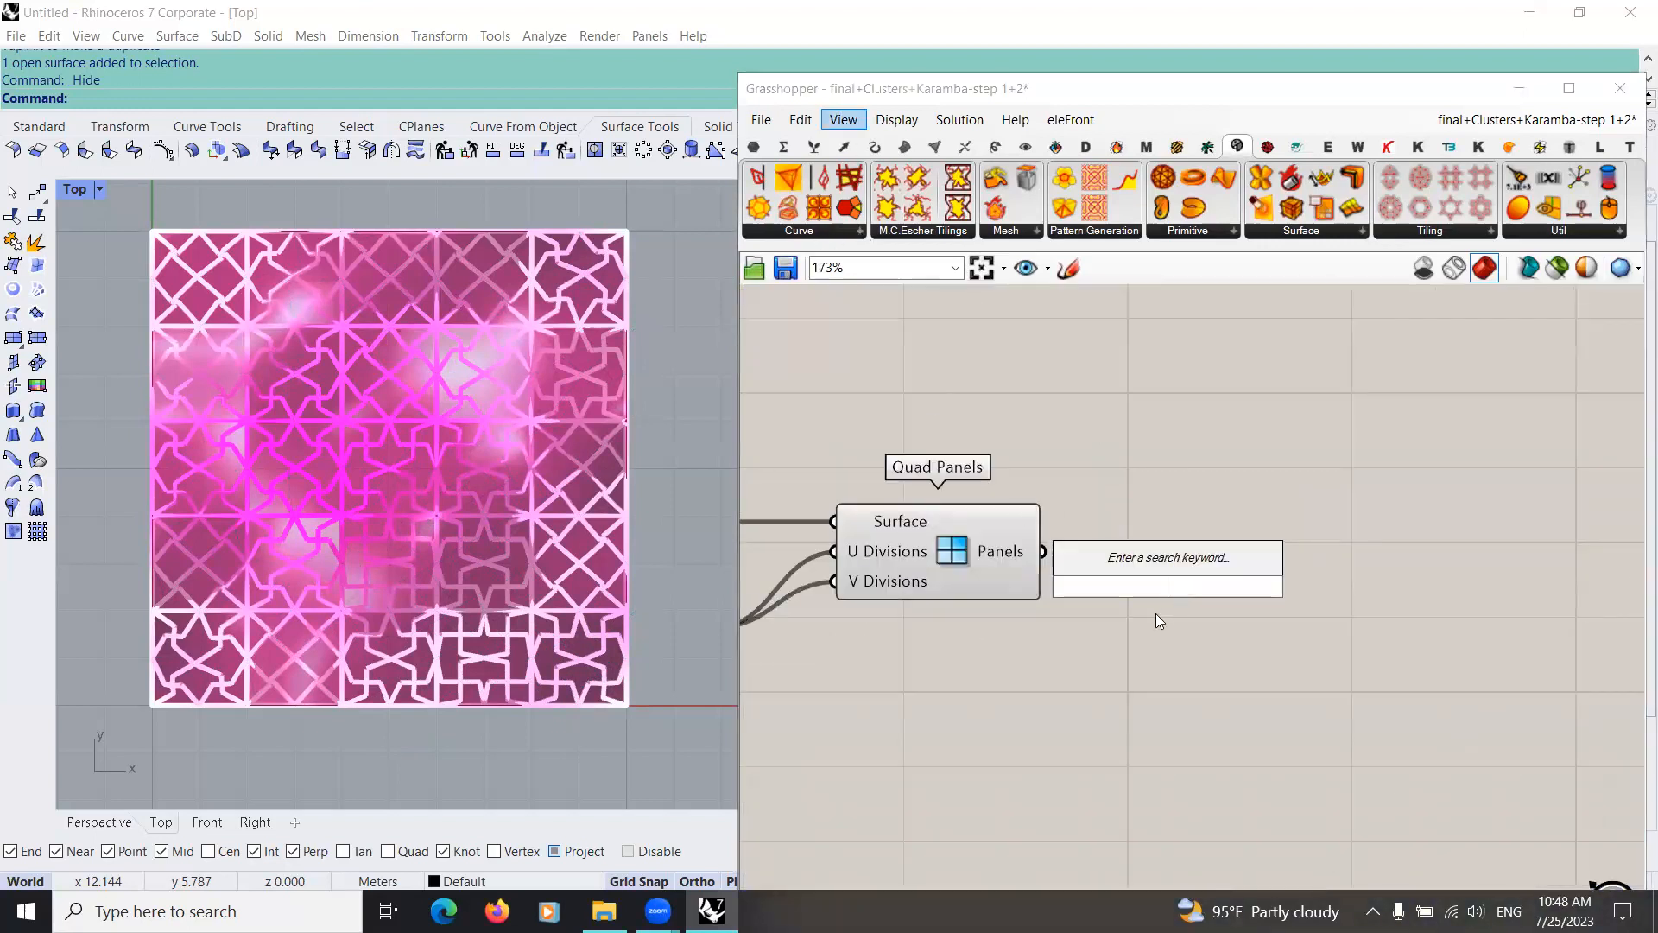
pyautogui.click(1323, 611)
pyautogui.moveTo(1043, 553); pyautogui.dragTo(1265, 572)
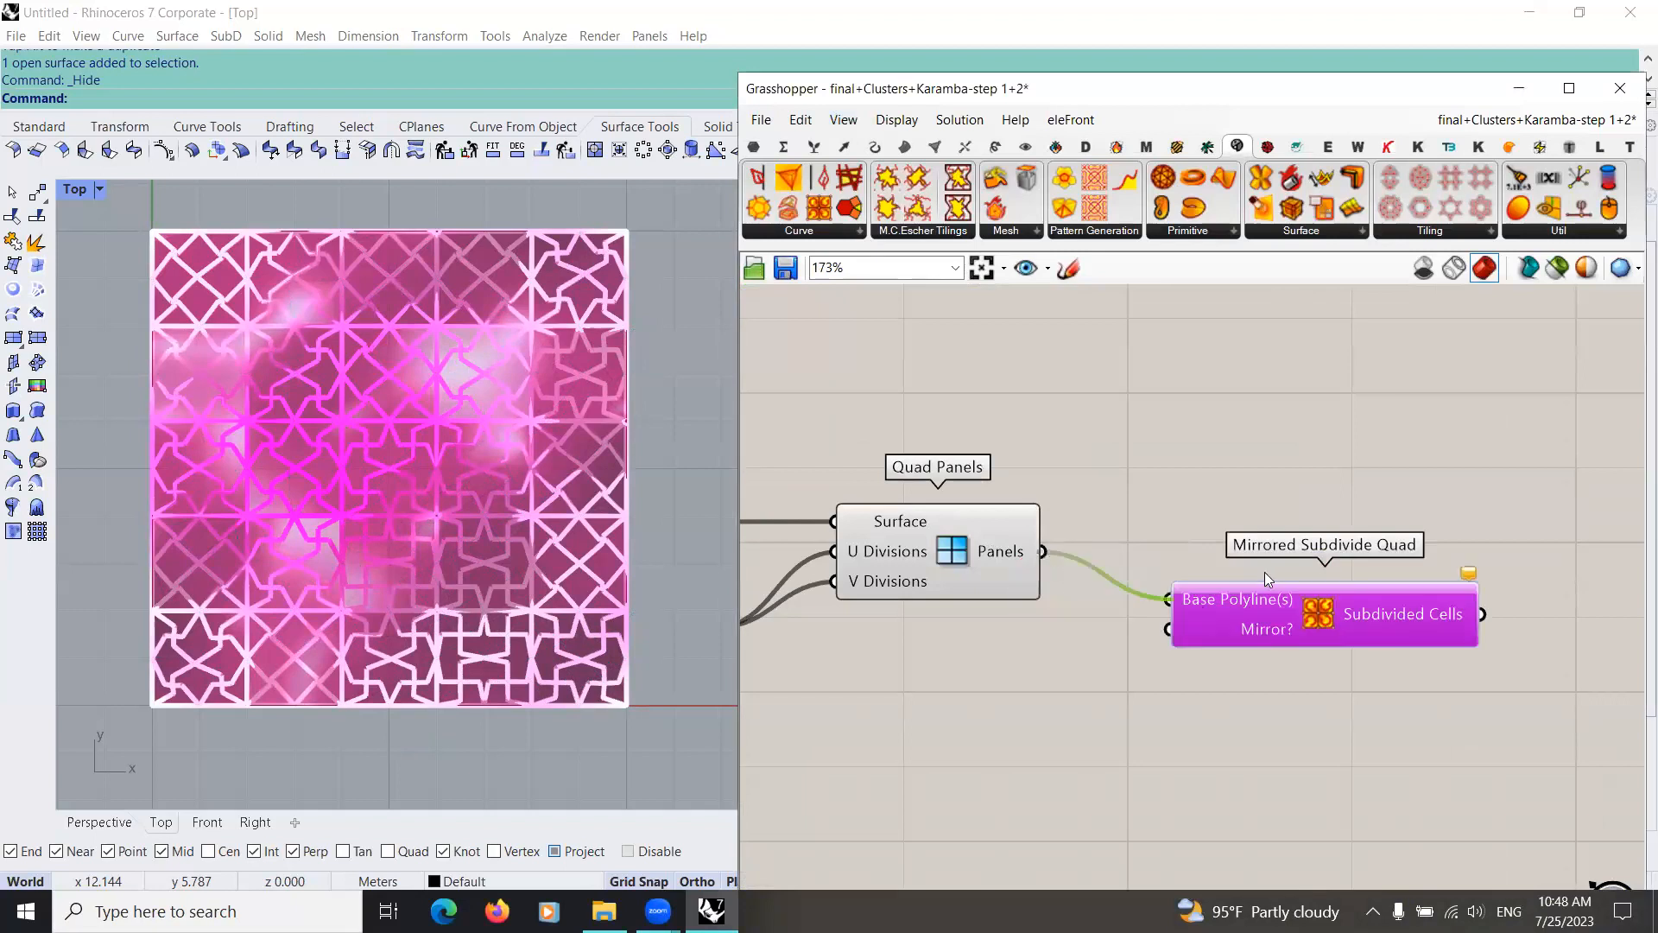
pyautogui.moveTo(1073, 638); pyautogui.dragTo(776, 589, button='right')
pyautogui.moveTo(974, 591); pyautogui.dragTo(1103, 596, button='right')
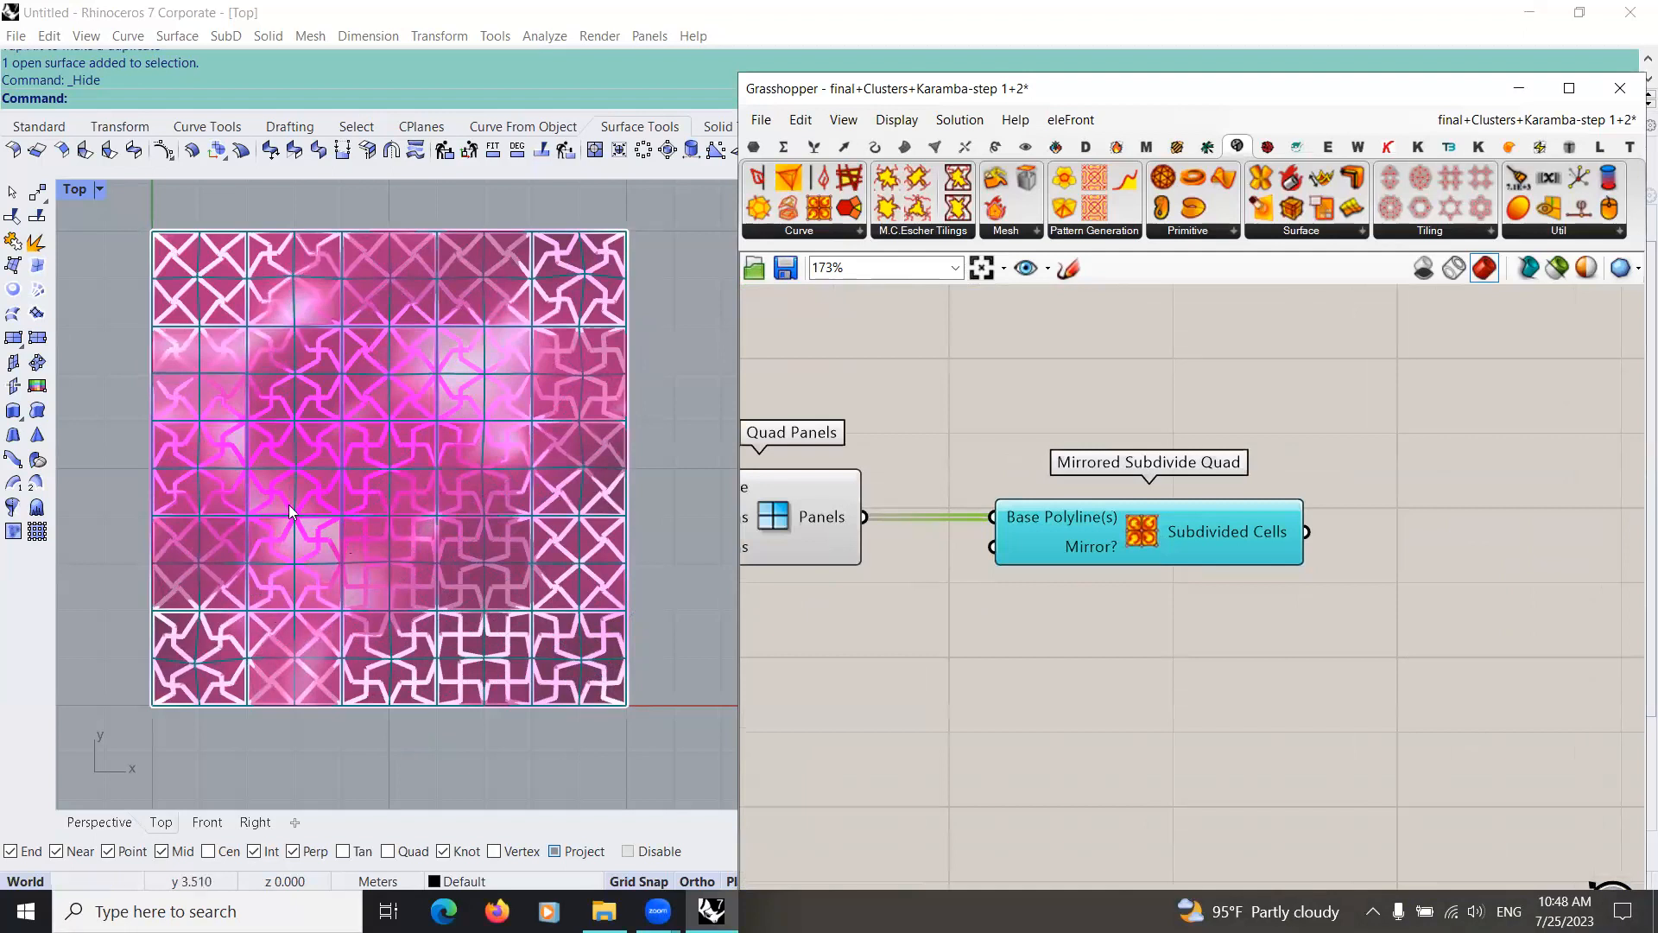
# Step: Show the Rhino model in the Perspective view and inspect the subdivided cells on the surface
pyautogui.moveTo(452, 530); pyautogui.dragTo(358, 476, button='right')
pyautogui.moveTo(447, 502); pyautogui.dragTo(397, 428, button='right')
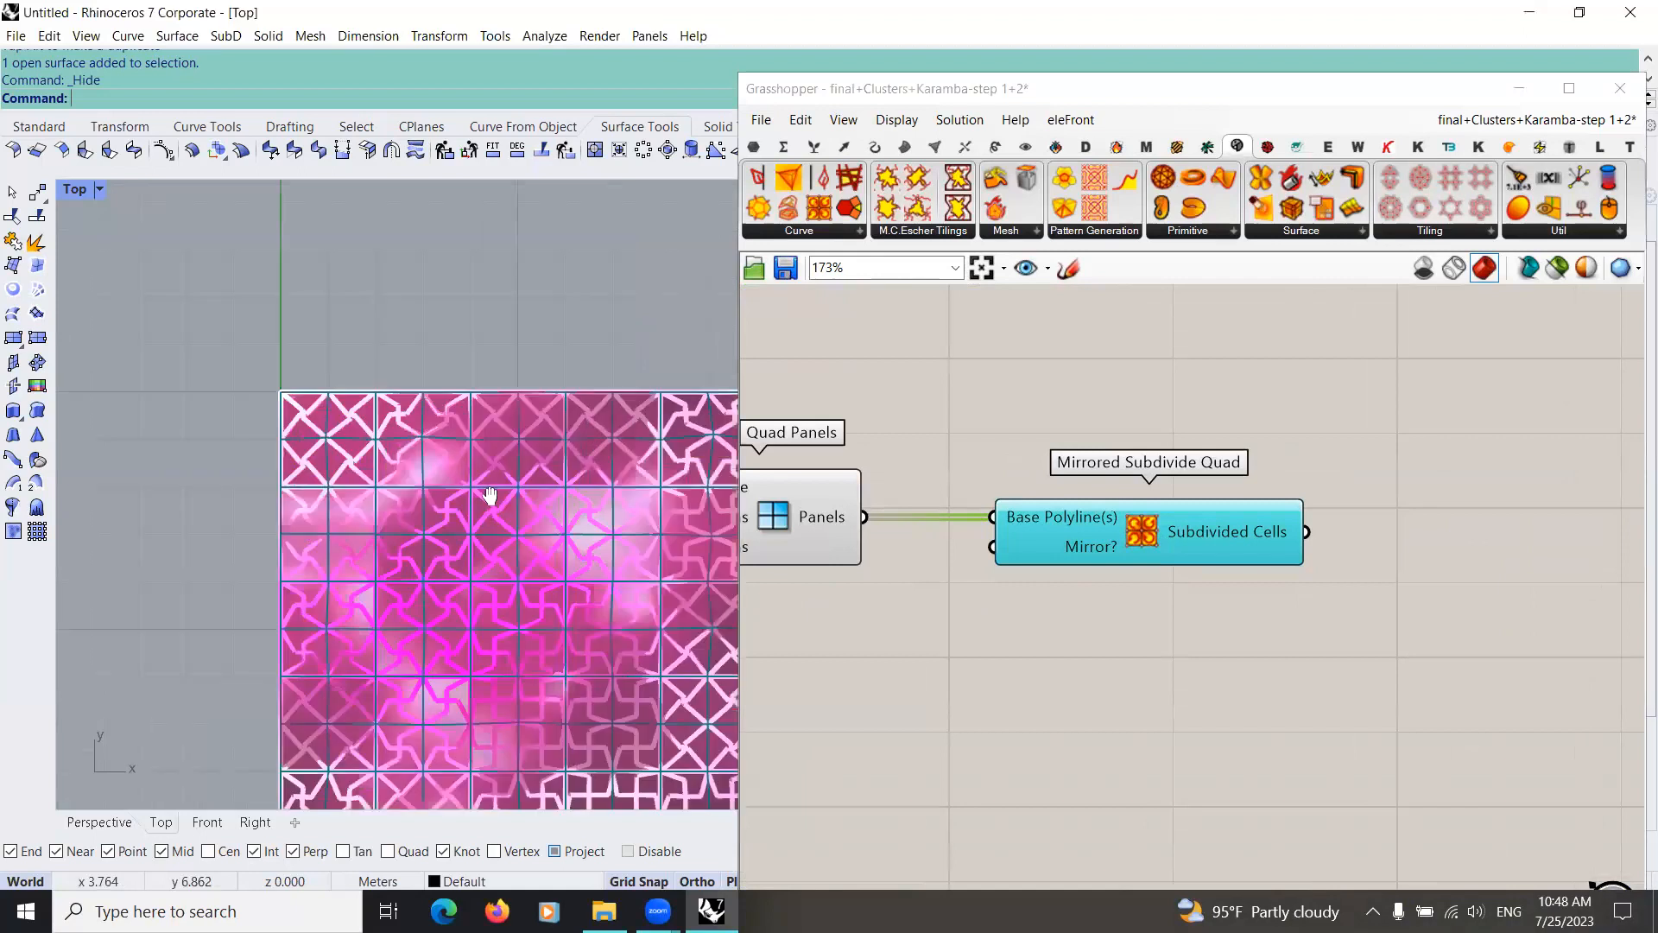
pyautogui.click(108, 821)
pyautogui.moveTo(472, 586); pyautogui.dragTo(400, 618, button='right')
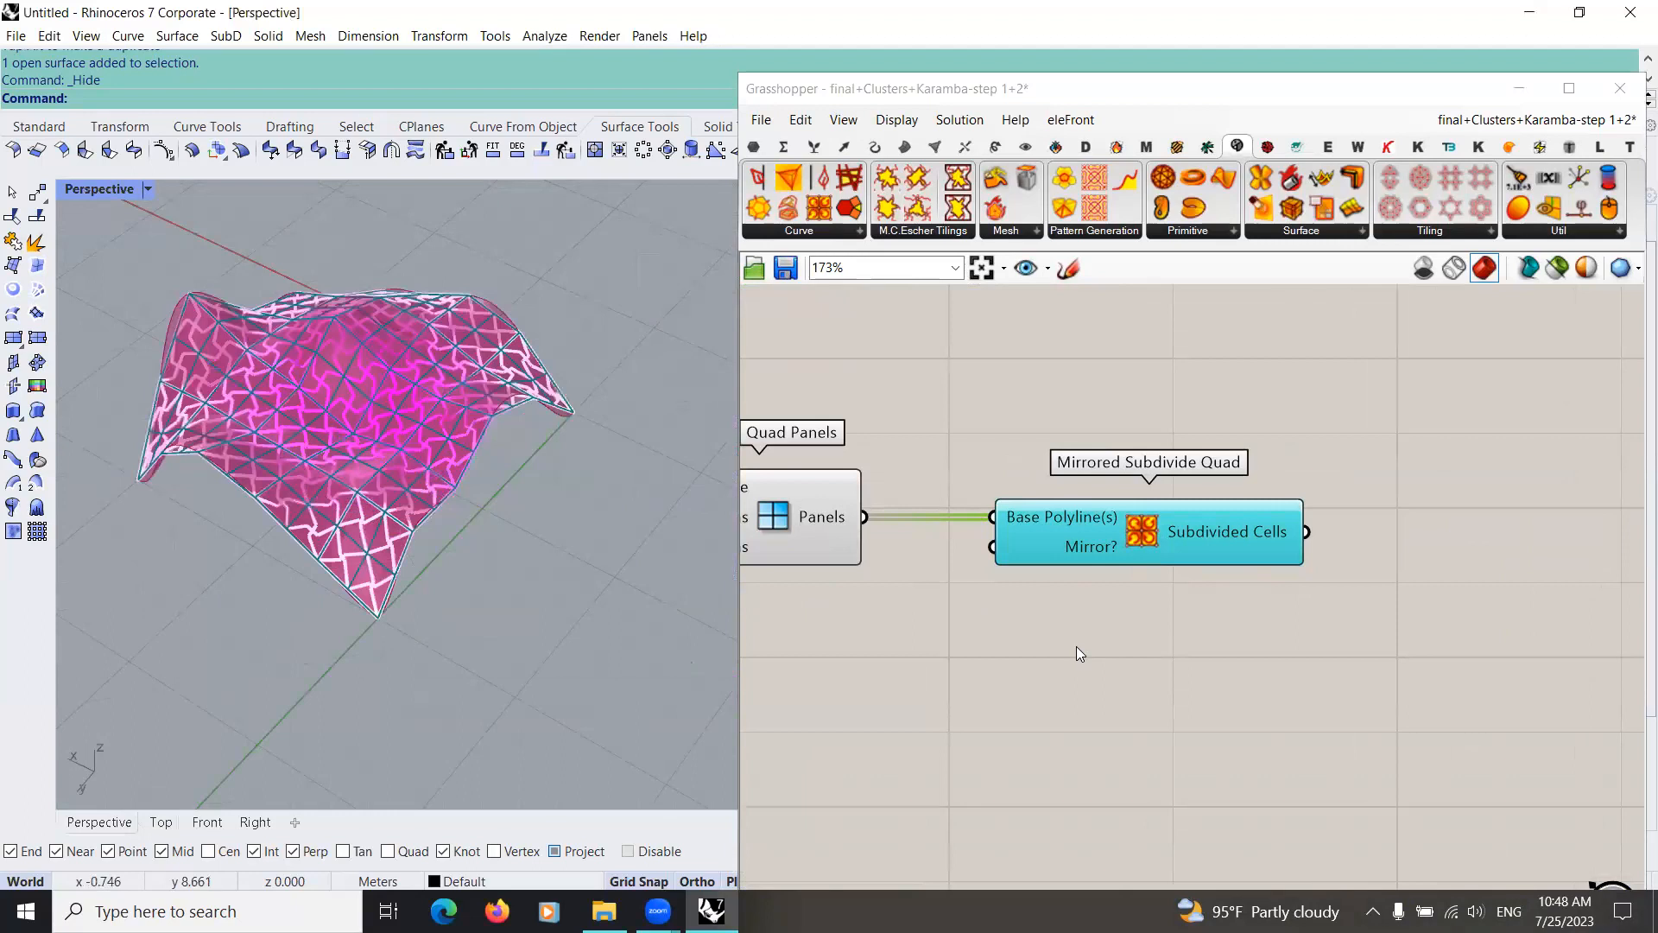
# Step: Examine the remapping components that feed the pattern factors in the existing parakeet group
pyautogui.scroll(-4, 1031, 639)
pyautogui.scroll(3, 1031, 639)
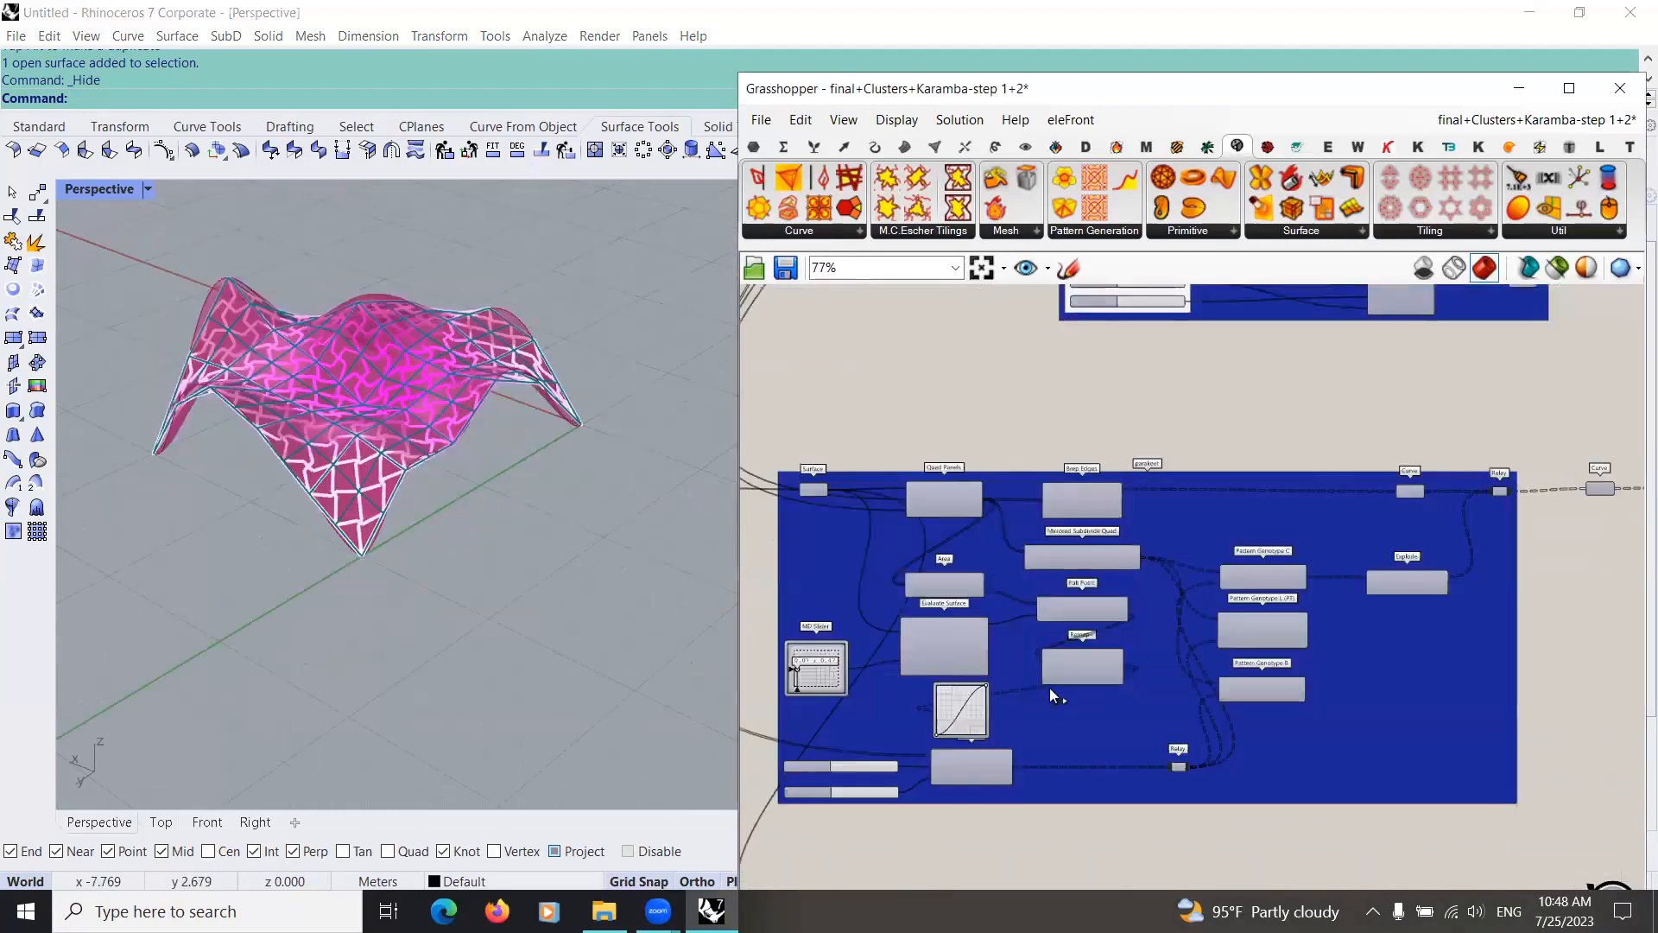
pyautogui.scroll(-3, 993, 591)
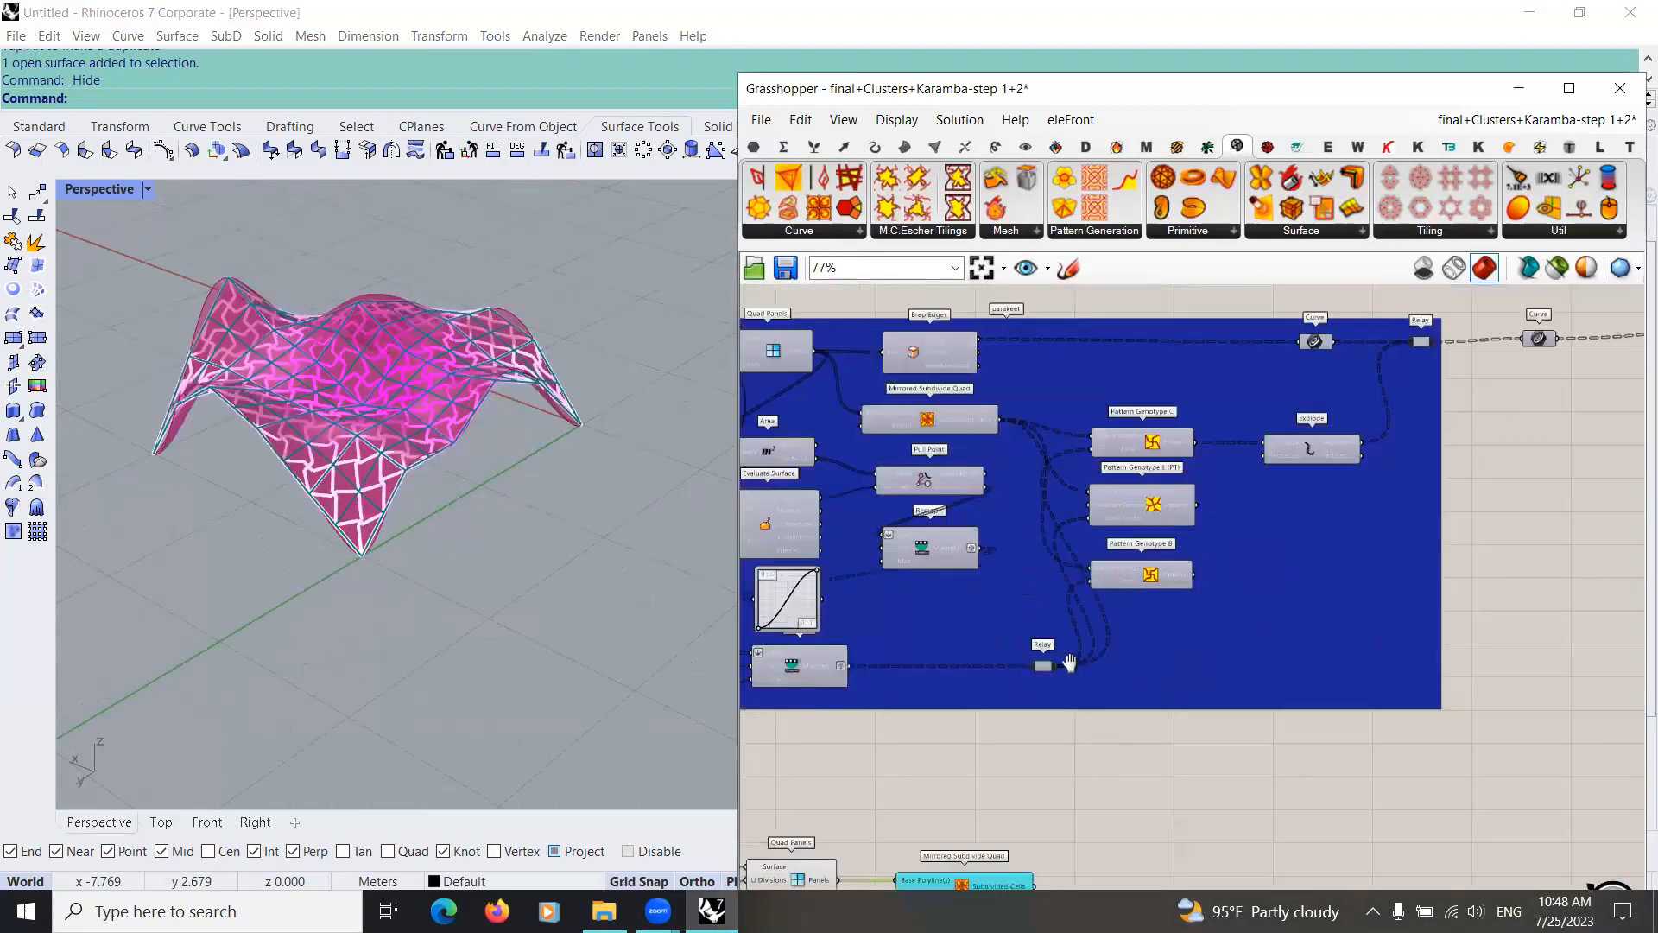
pyautogui.scroll(3, 1071, 784)
pyautogui.scroll(-2, 1044, 648)
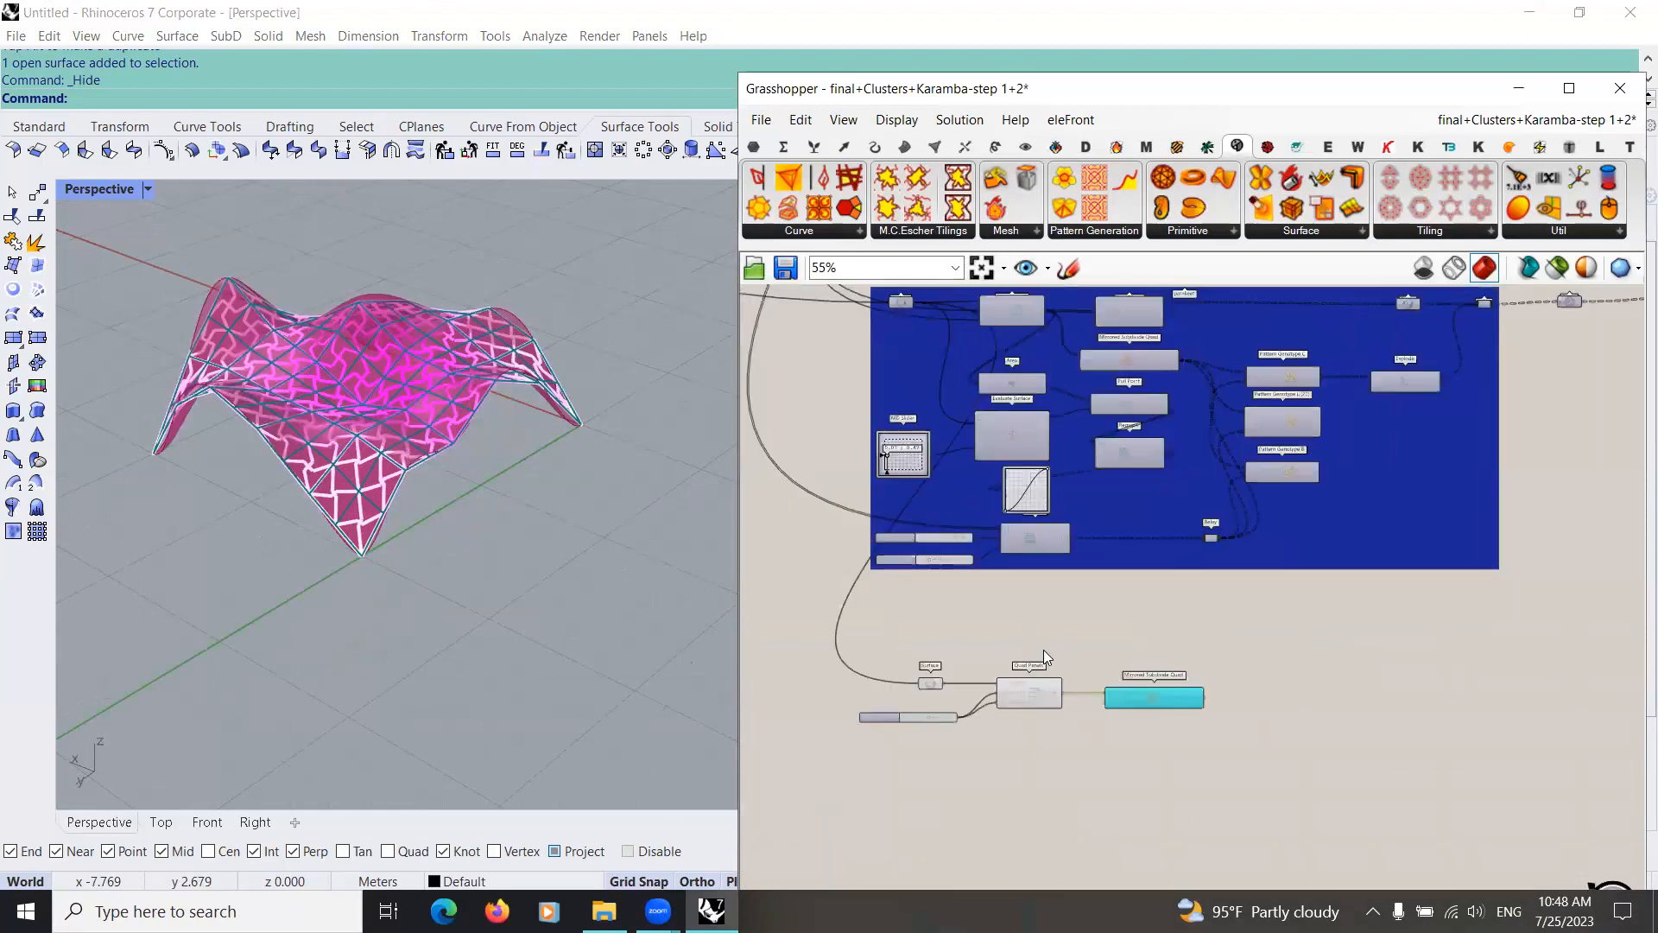
pyautogui.scroll(4, 1027, 691)
pyautogui.scroll(-3, 1040, 695)
# Step: Add a Remap+ component beneath the new Quad Panels component
pyautogui.click(872, 151)
pyautogui.click(810, 145)
pyautogui.click(784, 146)
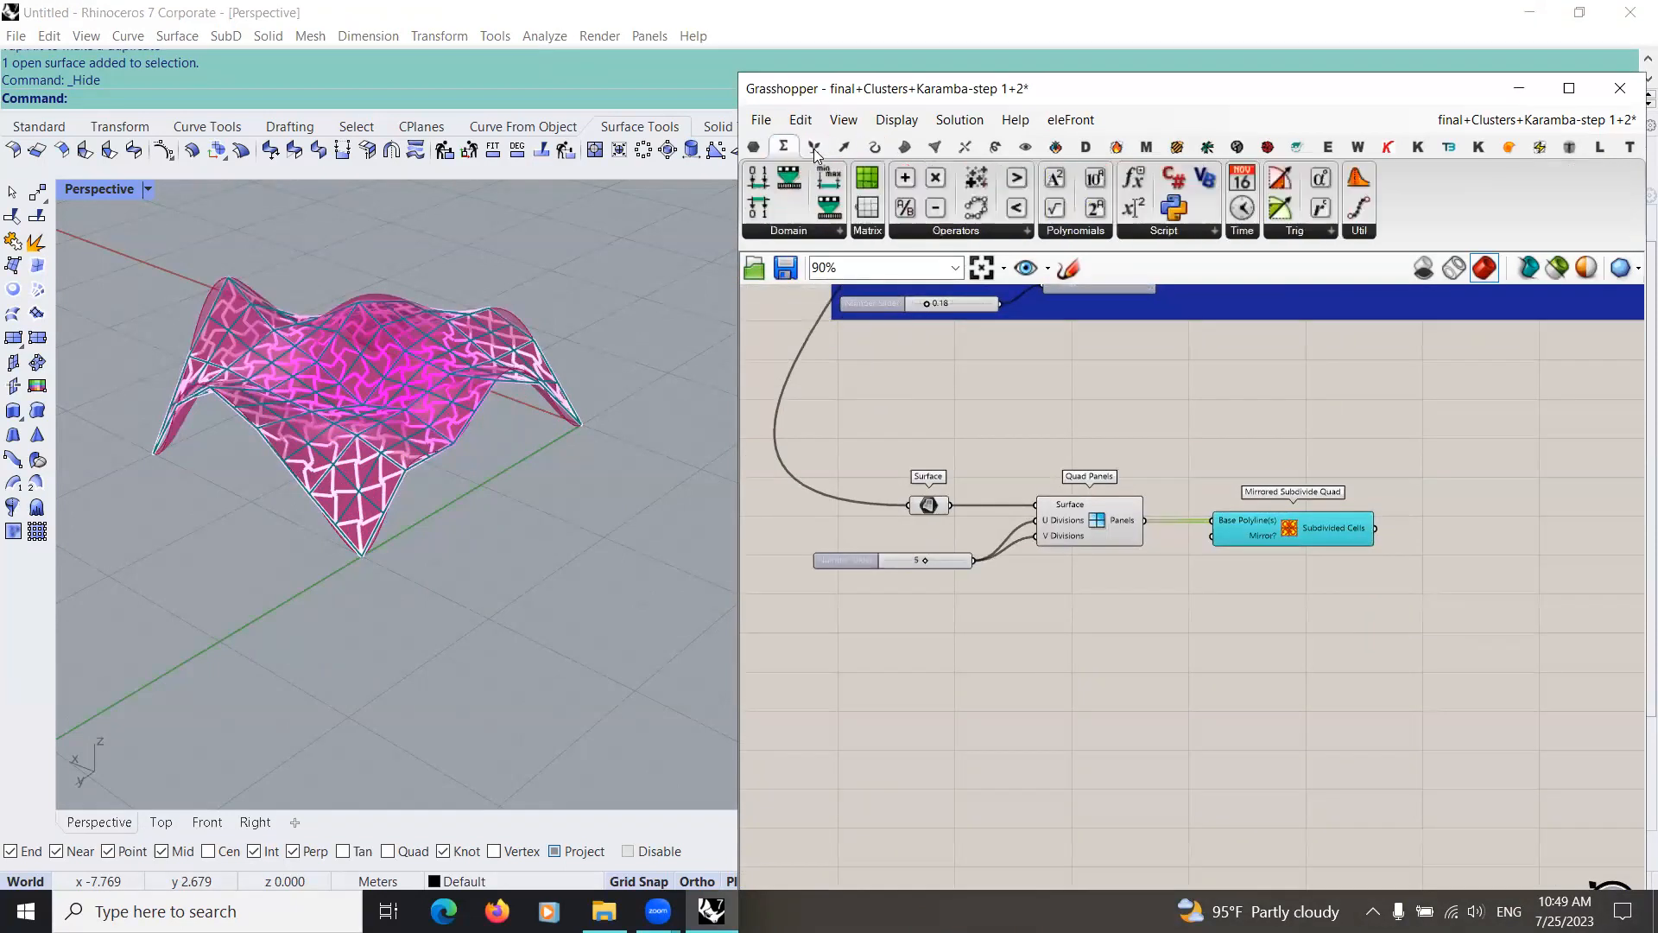
pyautogui.click(812, 232)
pyautogui.moveTo(822, 325); pyautogui.dragTo(1126, 683)
# Step: Connect the shared Number parameter beside the pattern clusters to the data input of the new Remap+ component
pyautogui.scroll(3, 1074, 634)
pyautogui.scroll(-4, 1126, 682)
pyautogui.moveTo(958, 643); pyautogui.dragTo(1007, 722, button='right')
pyautogui.scroll(-4, 1007, 722)
pyautogui.moveTo(986, 445); pyautogui.dragTo(1012, 584, button='right')
pyautogui.scroll(-3, 1013, 495)
pyautogui.moveTo(1009, 373); pyautogui.dragTo(1017, 592, button='right')
pyautogui.moveTo(1039, 584); pyautogui.dragTo(1029, 741)
pyautogui.scroll(-5, 1049, 674)
pyautogui.scroll(3, 1041, 712)
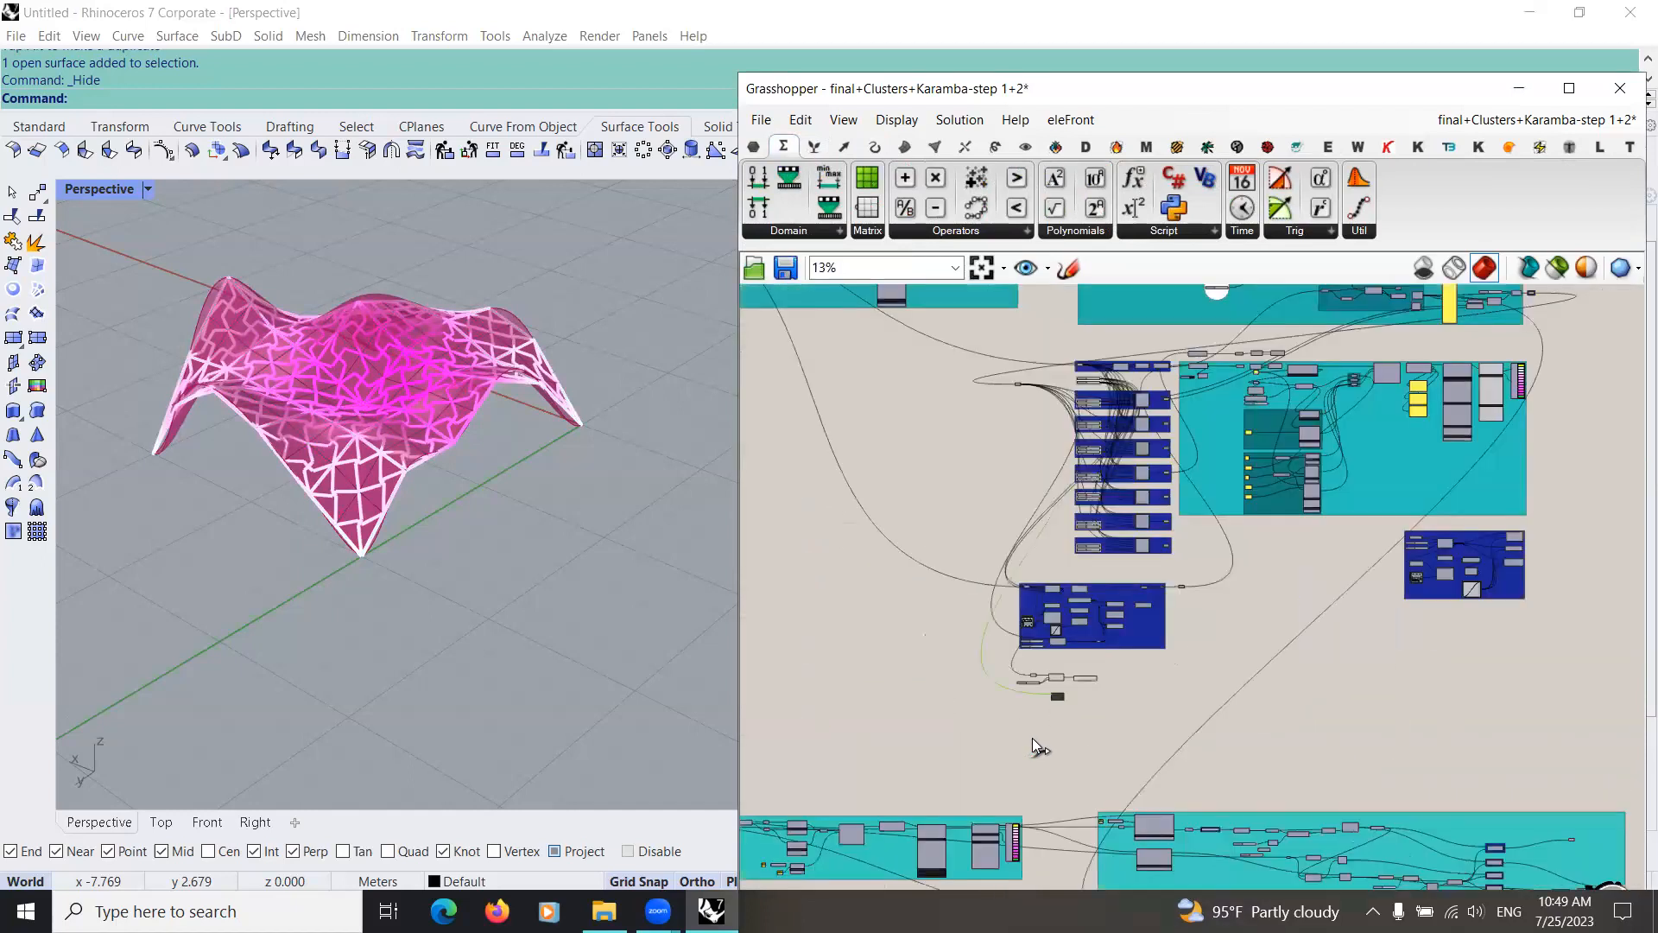
pyautogui.scroll(5, 1088, 605)
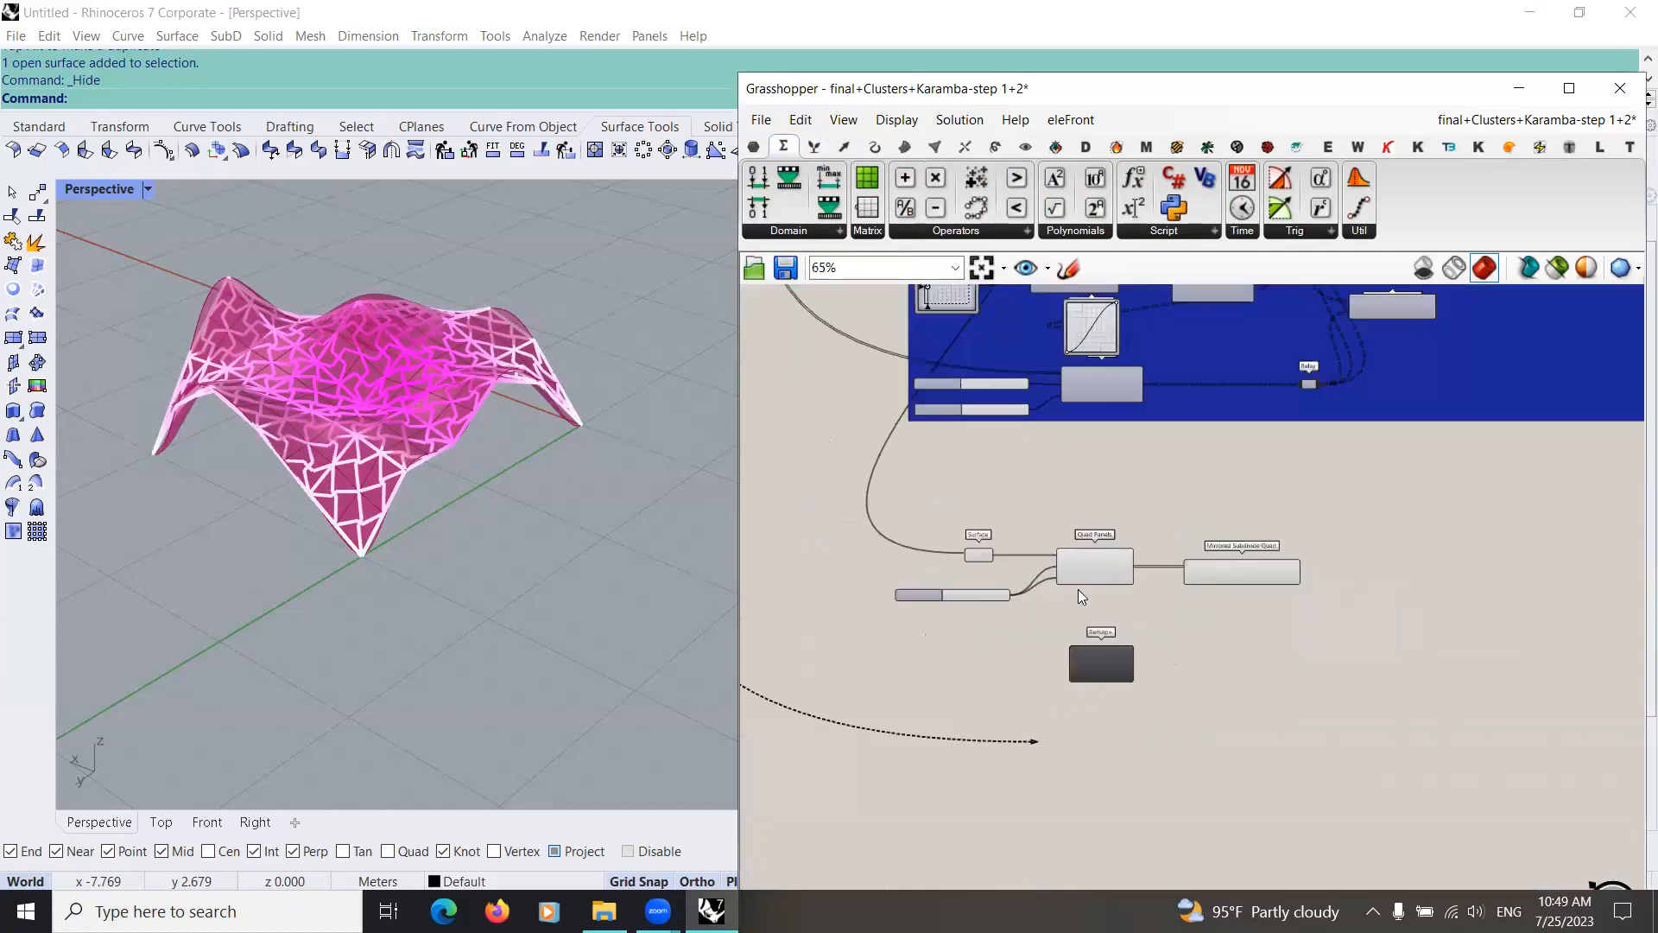
pyautogui.scroll(5, 1076, 604)
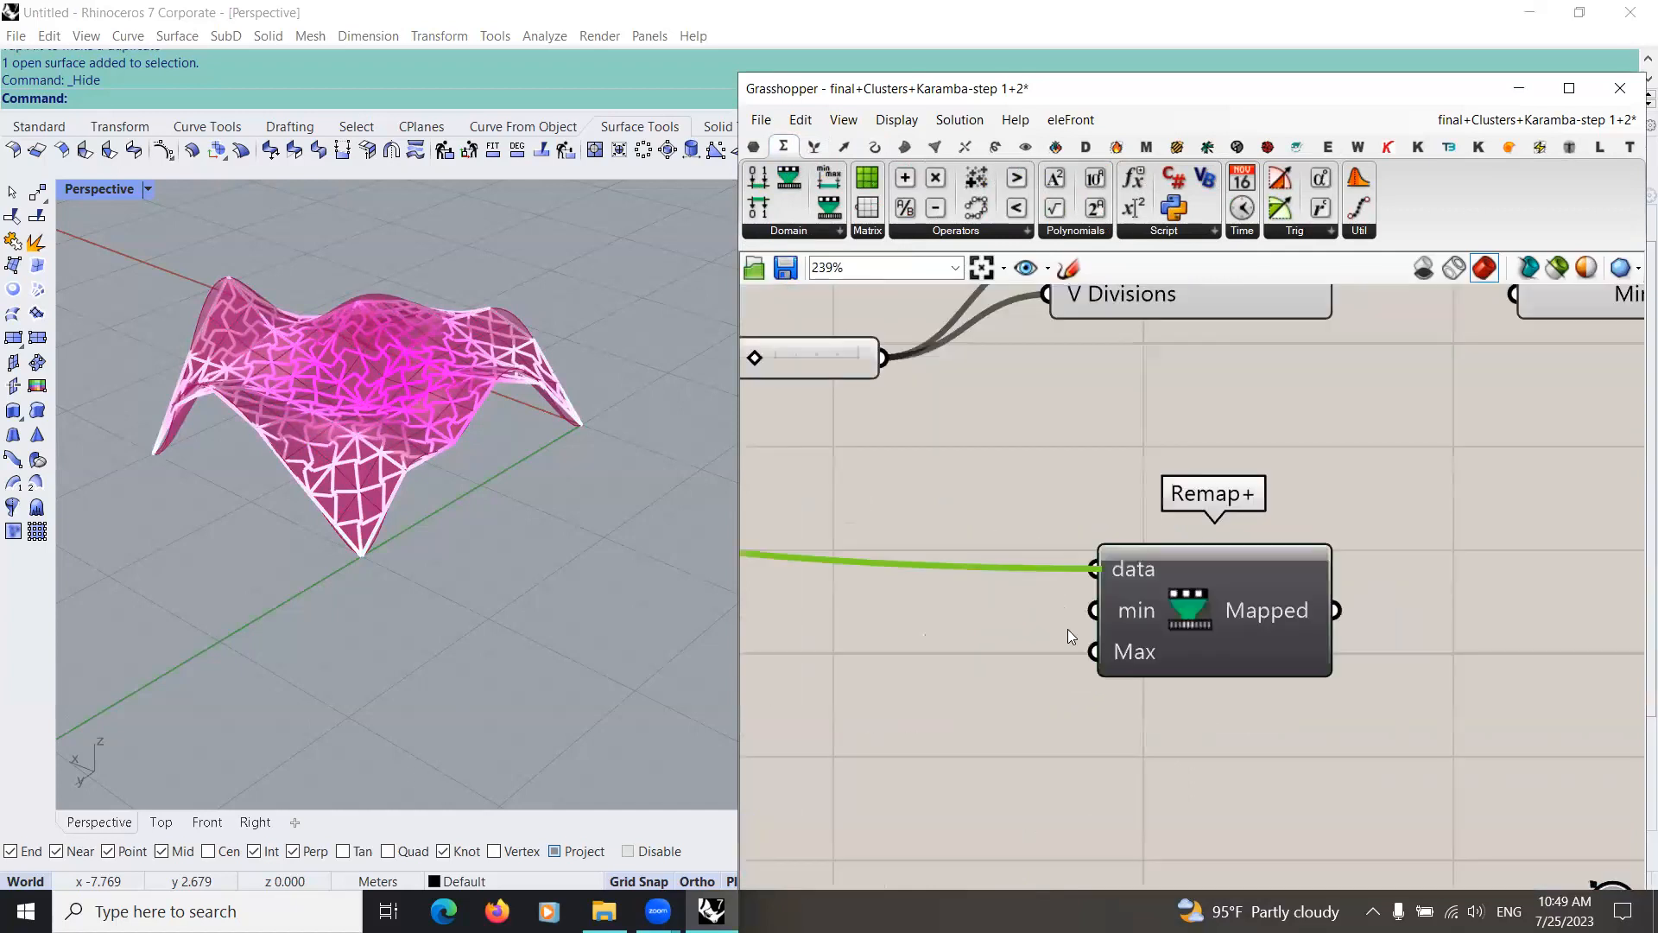
# Step: Create a number slider set to 0.1 and connect it to the min input of Remap+
pyautogui.doubleClick(897, 737)
pyautogui.write('0')
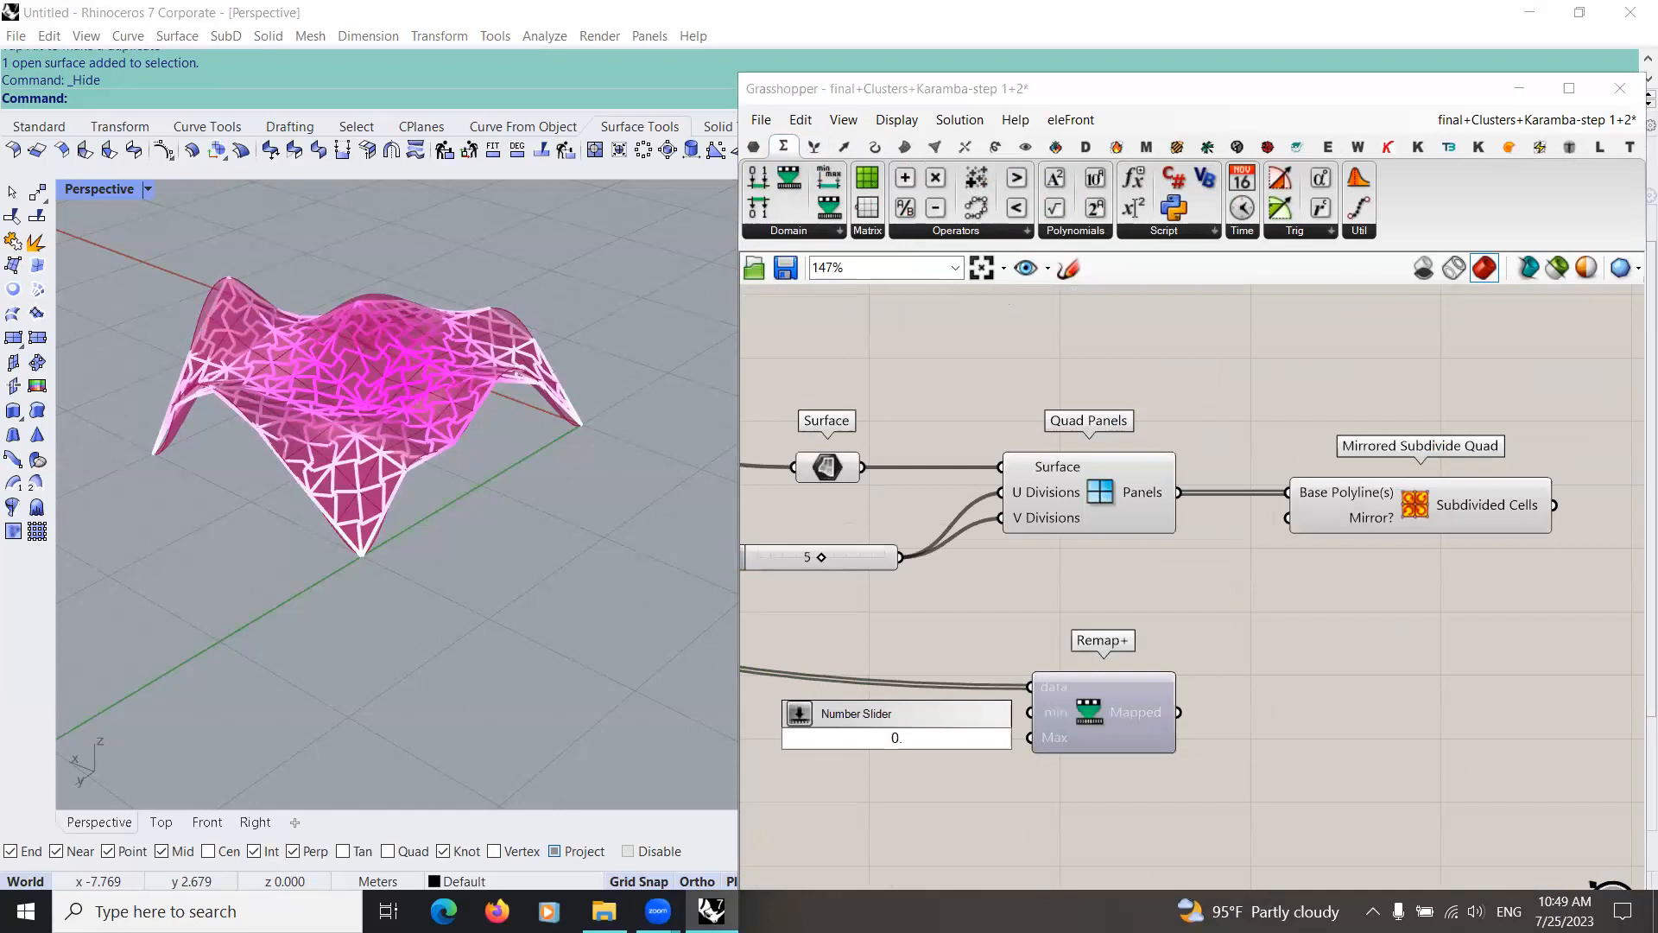
pyautogui.write('.1')
pyautogui.press('Return')
pyautogui.moveTo(1026, 716); pyautogui.dragTo(927, 730)
# Step: Create a number slider set to 0.9, connect it to the Max input of Remap+ and align it beneath the 0.1 slider
pyautogui.doubleClick(900, 793)
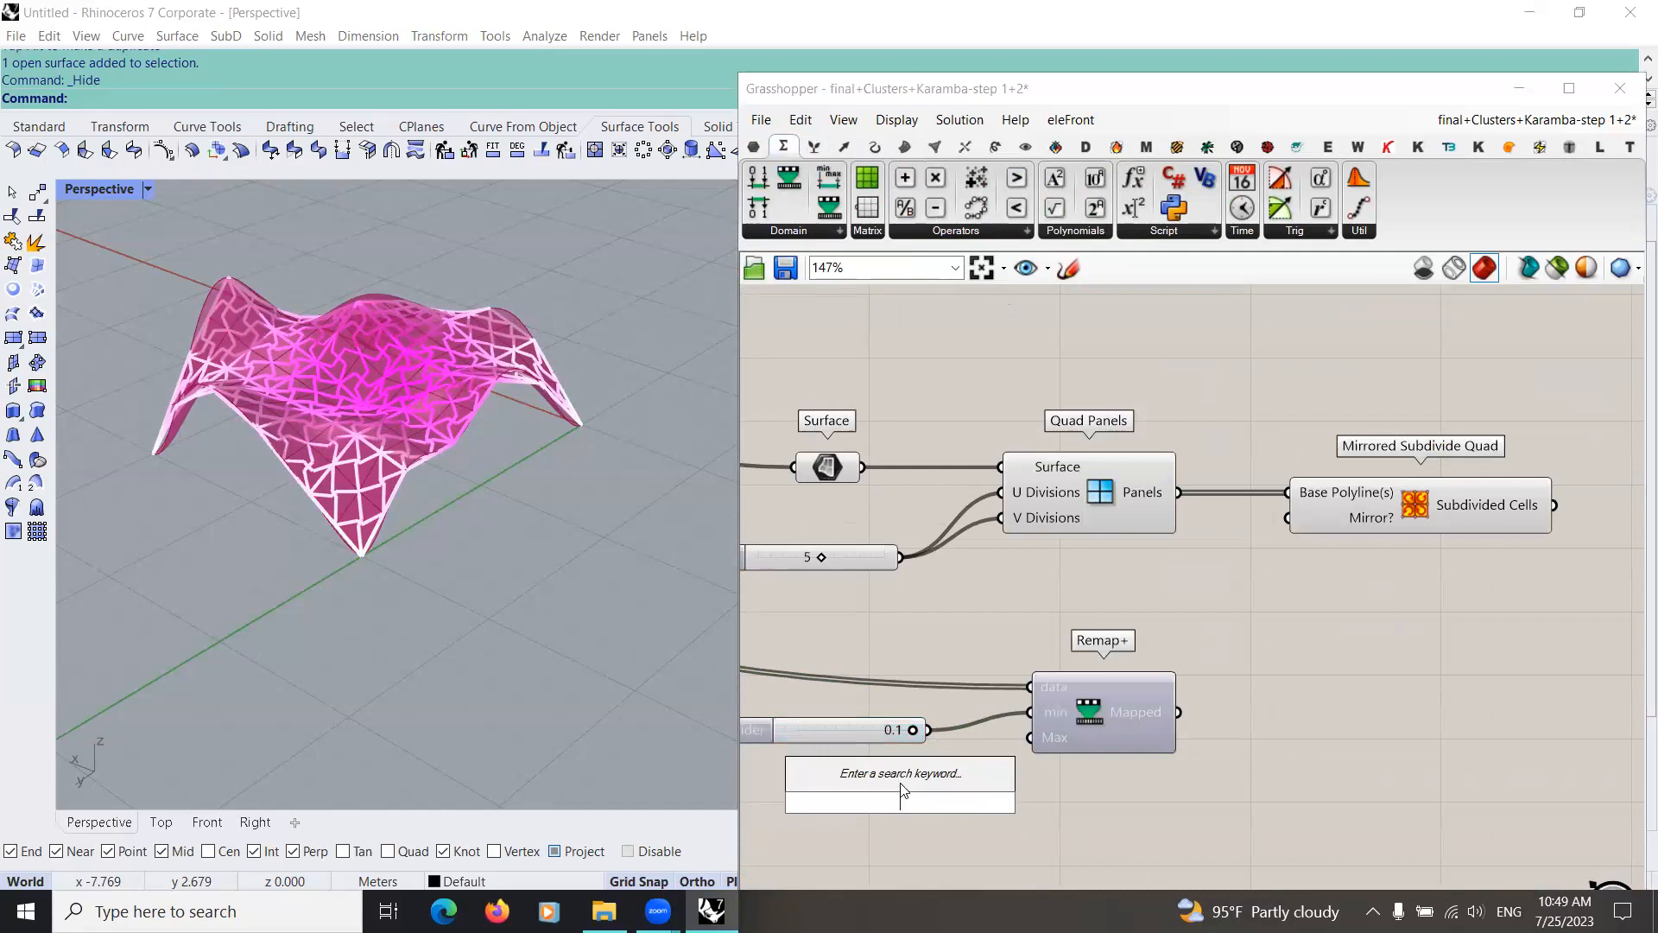
pyautogui.write('0')
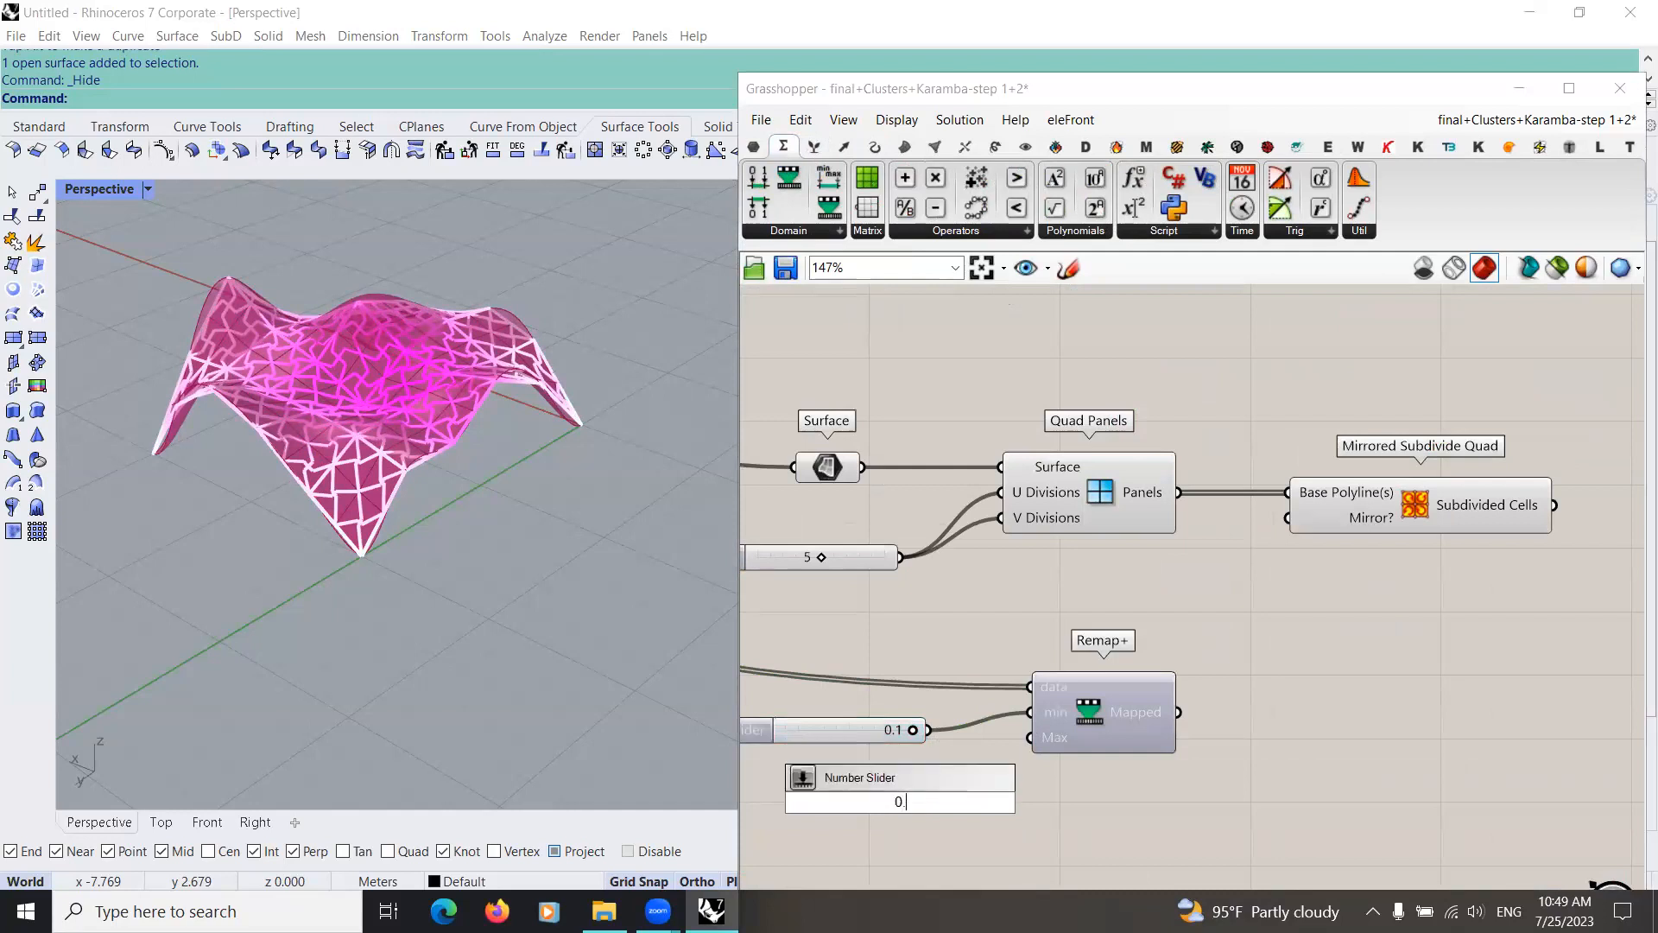
pyautogui.write('.9')
pyautogui.press('Return')
pyautogui.moveTo(1032, 802); pyautogui.dragTo(1029, 737)
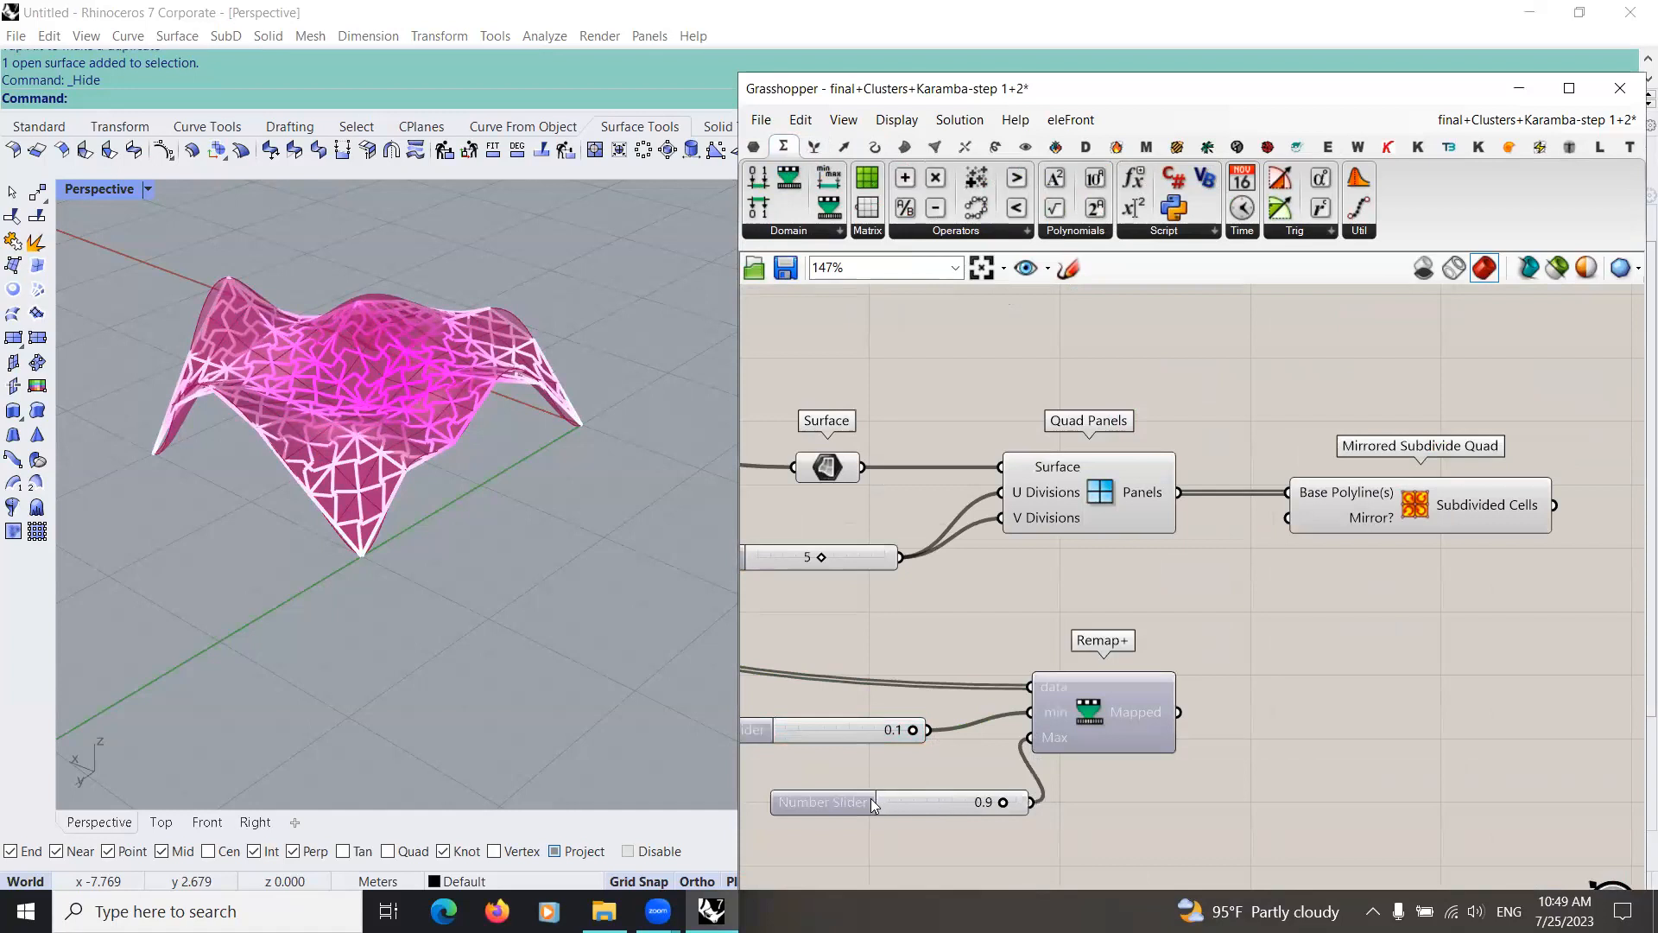
pyautogui.moveTo(878, 804); pyautogui.dragTo(795, 798)
# Step: Flatten the data input and graft the Mapped output of the new Remap+ component
pyautogui.rightClick(1054, 686)
pyautogui.click(1109, 636)
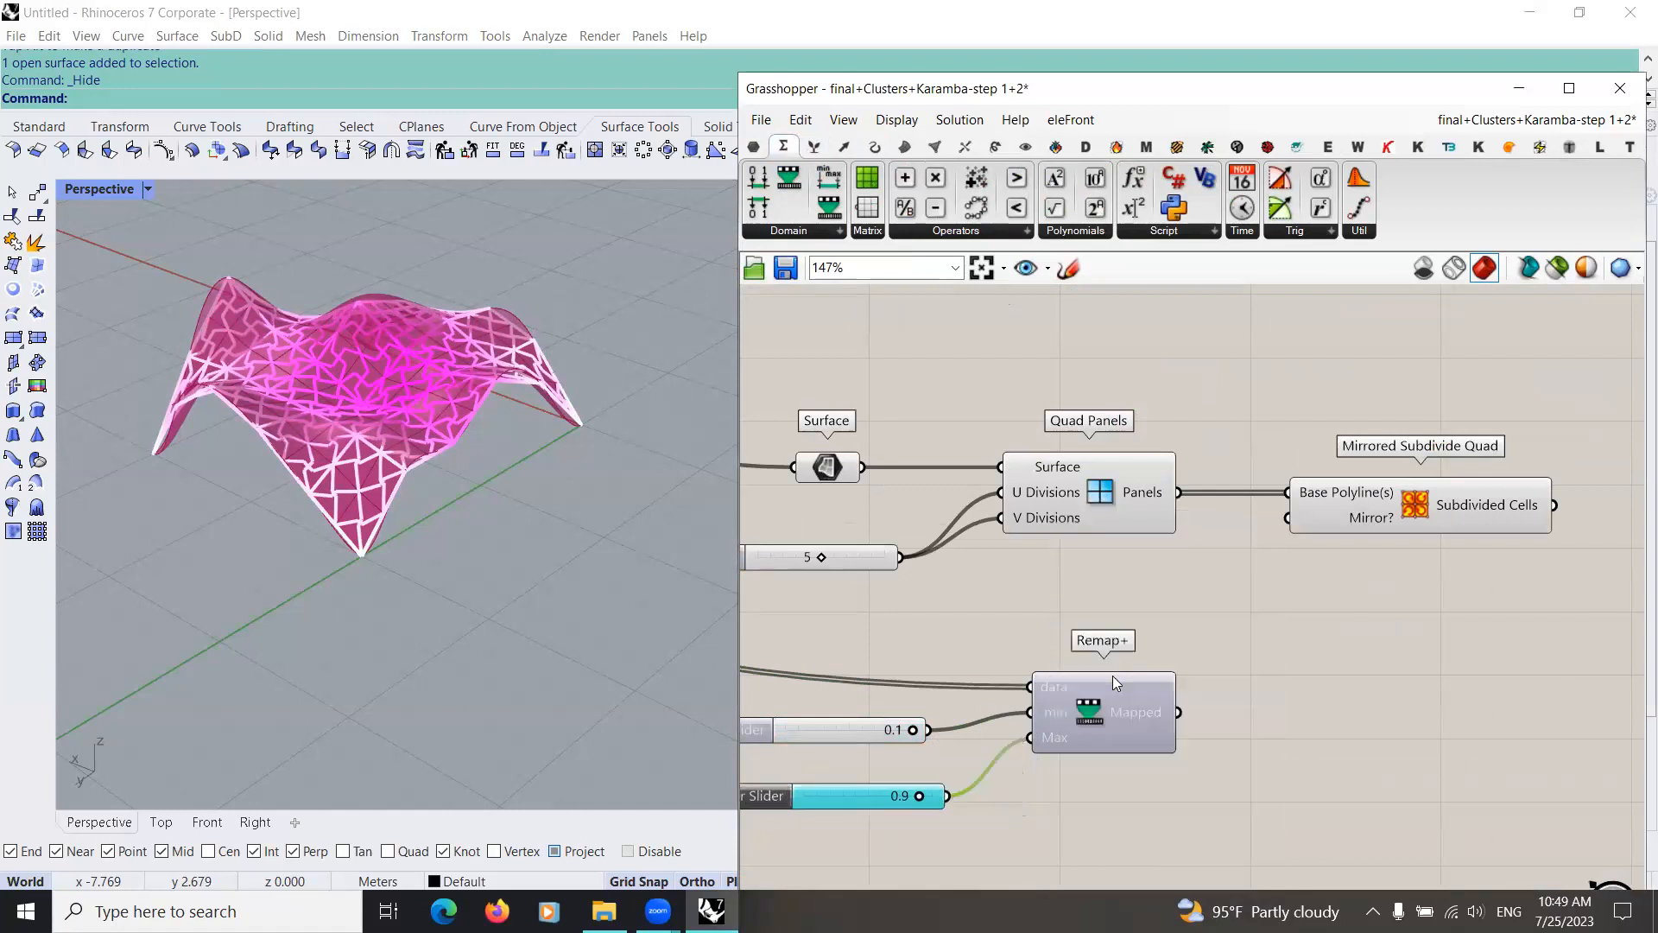
pyautogui.rightClick(1138, 710)
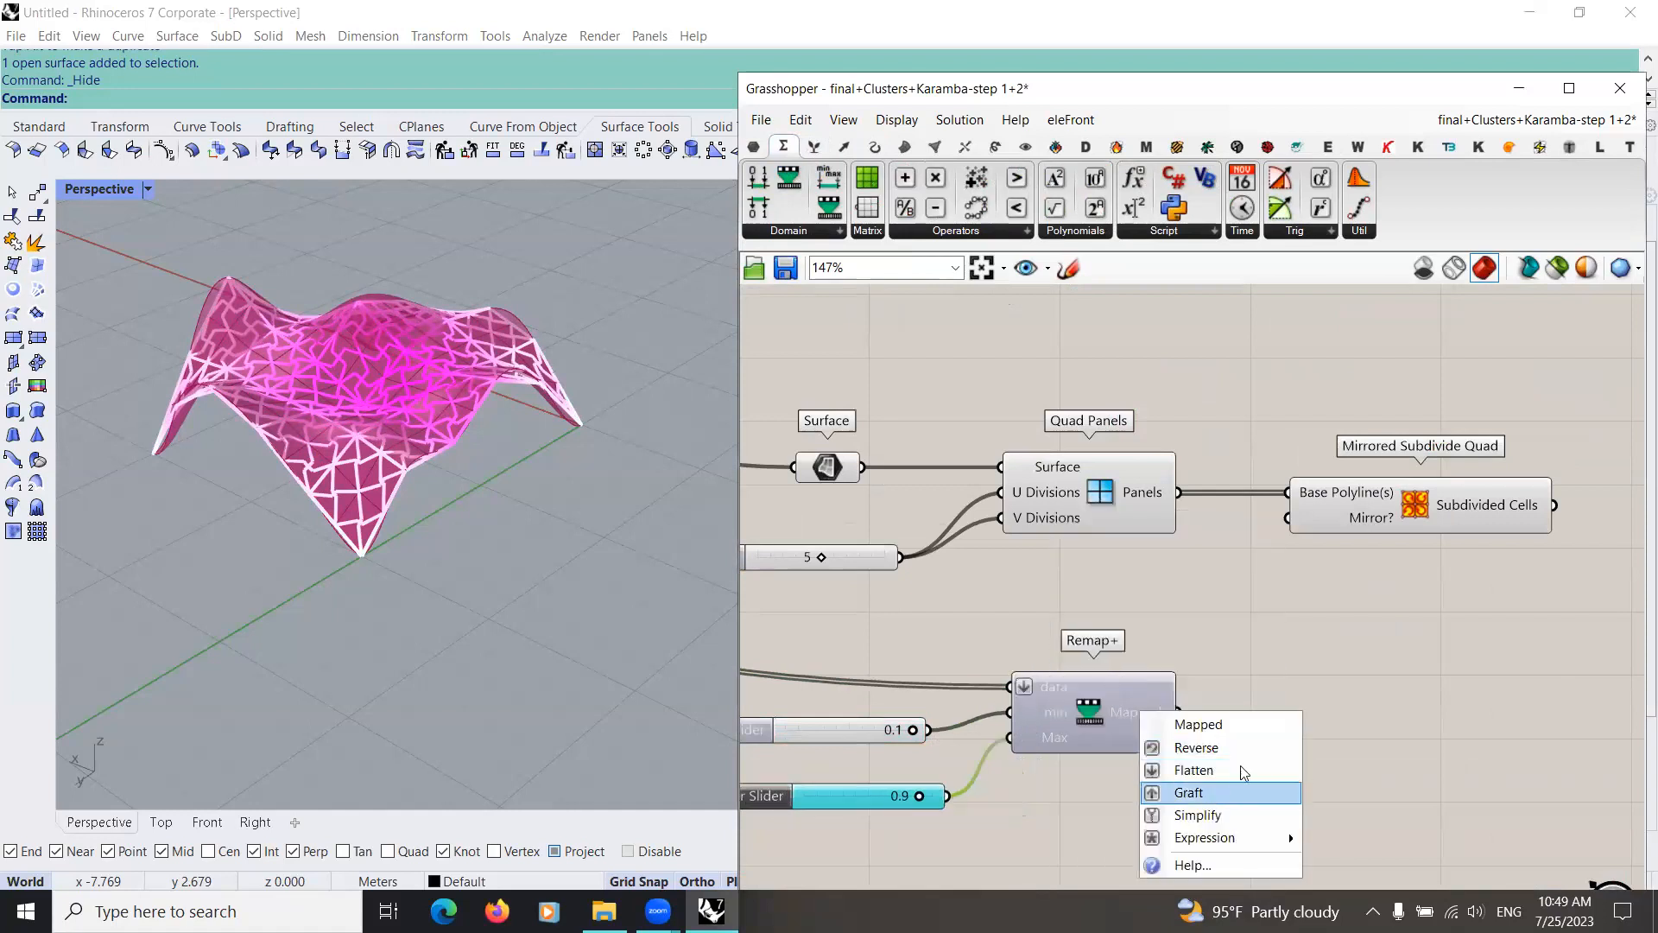
pyautogui.click(1190, 792)
# Step: Add a Pattern Genotype E component below and beyond the Mirrored Subdivide Quad component
pyautogui.scroll(-2, 1002, 717)
pyautogui.scroll(-1, 1062, 682)
pyautogui.moveTo(1003, 717); pyautogui.dragTo(832, 803, button='right')
pyautogui.click(1240, 147)
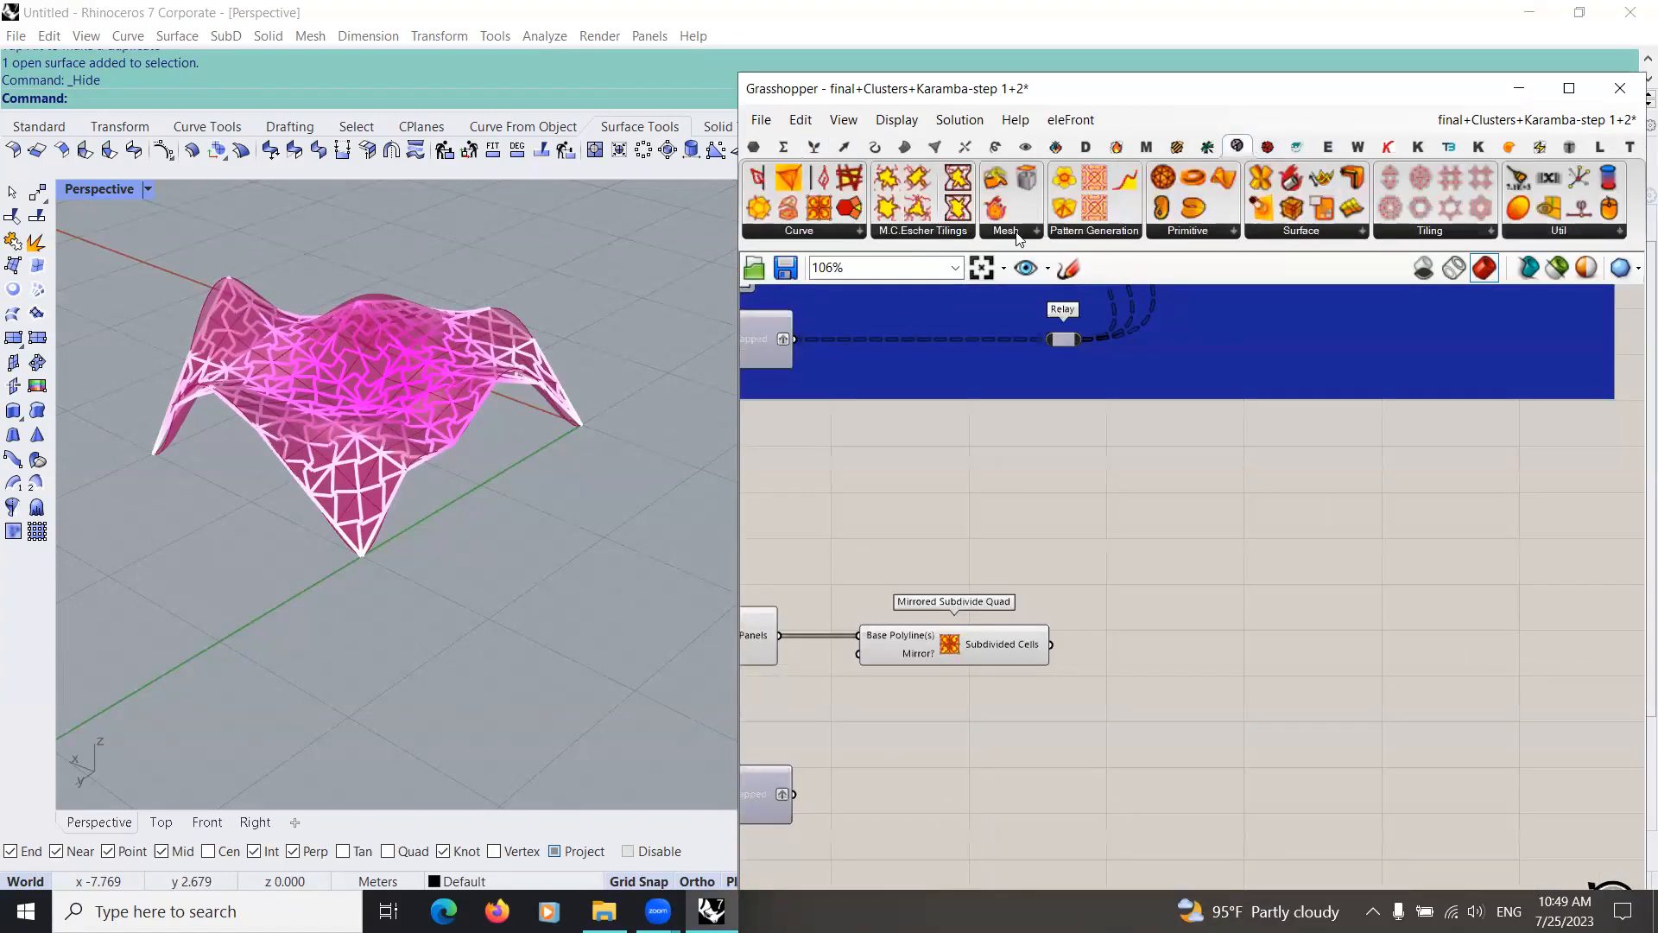
pyautogui.click(973, 231)
pyautogui.click(1121, 232)
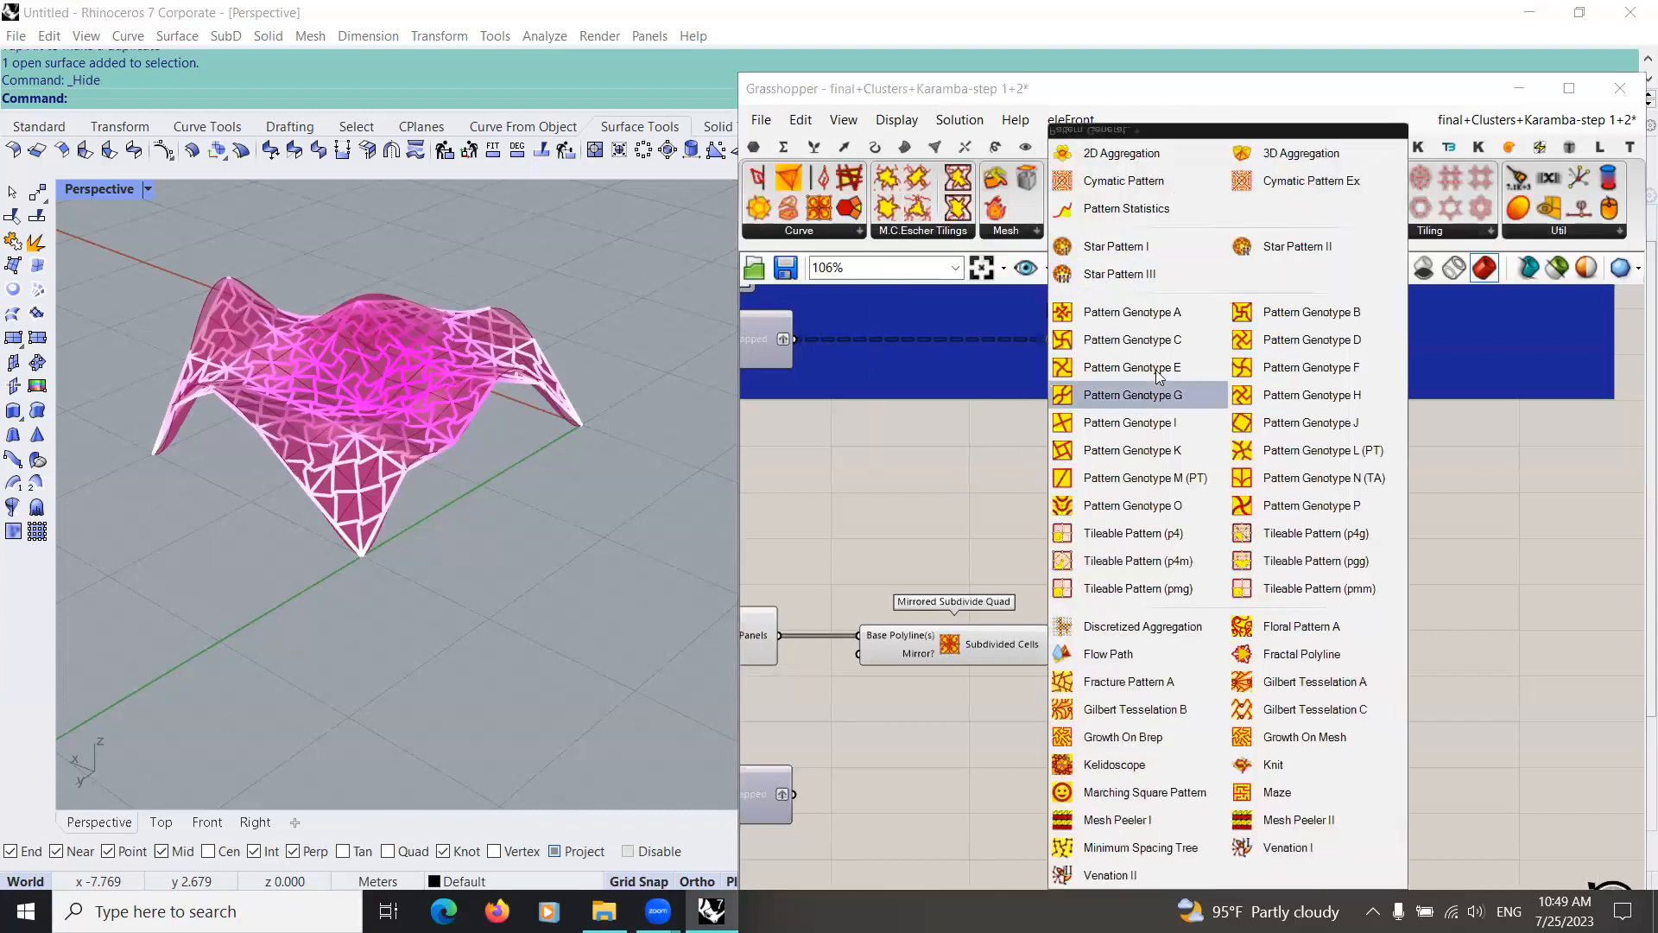
pyautogui.click(1067, 762)
pyautogui.click(1109, 747)
# Step: Connect the Quad Panels output to Base Polylines and the Remap+ Mapped output to Factor of Pattern Genotype E
pyautogui.moveTo(796, 645); pyautogui.dragTo(945, 561, button='right')
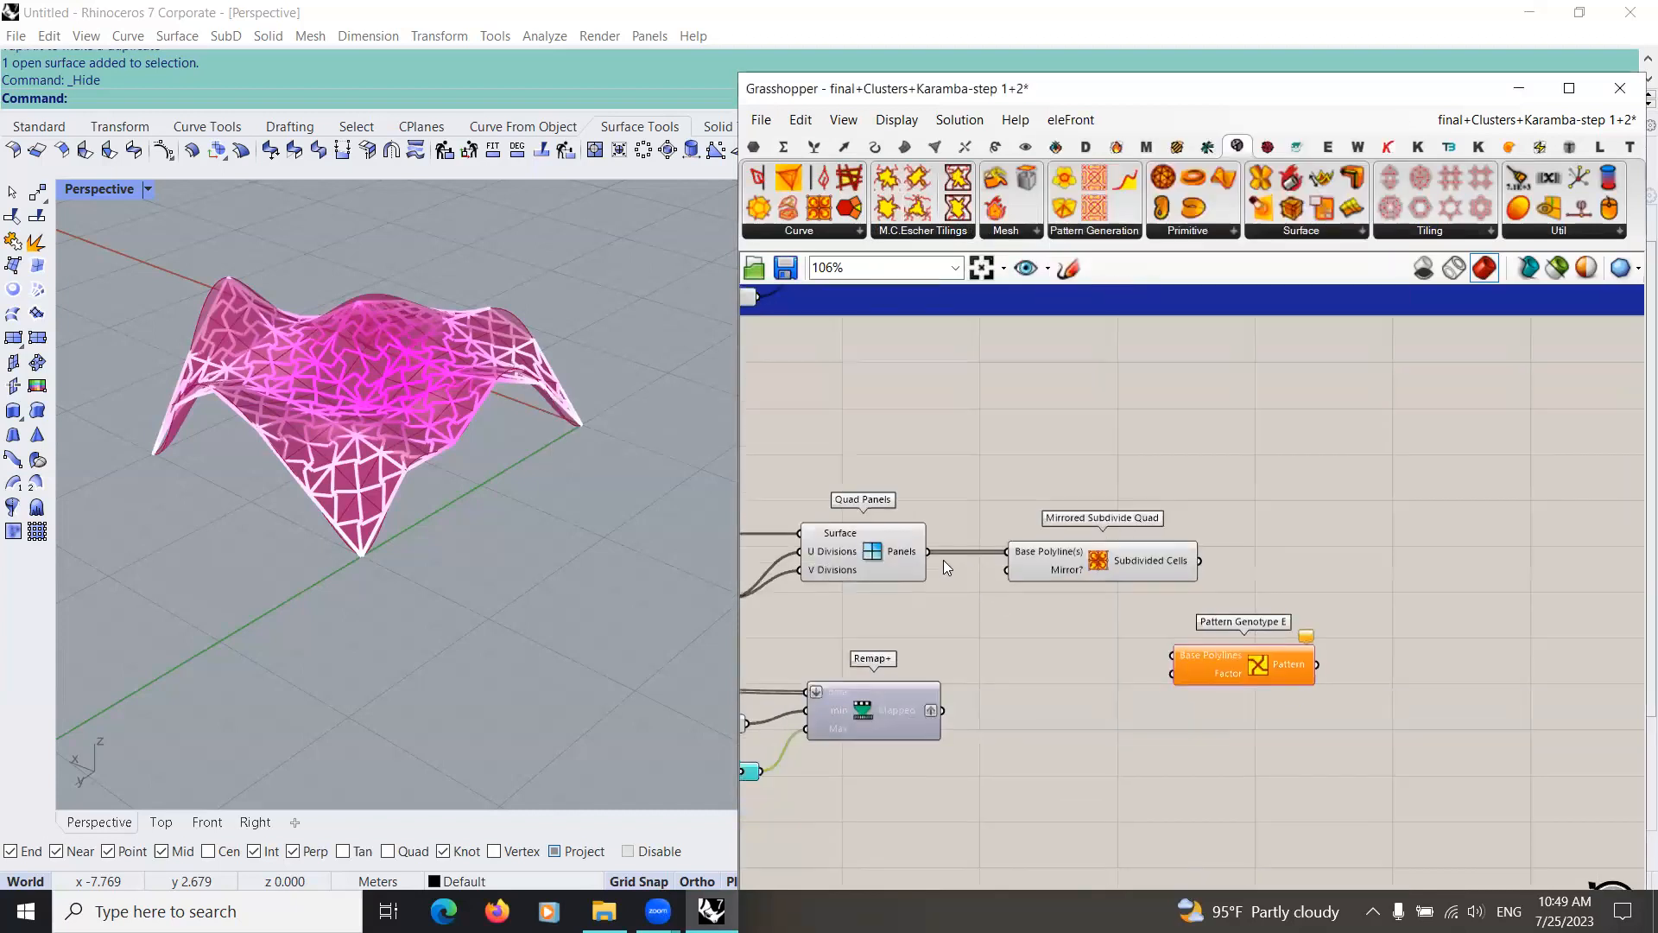
pyautogui.moveTo(947, 708); pyautogui.dragTo(1179, 675)
pyautogui.hotkey('ctrl', 'z')
pyautogui.moveTo(946, 709); pyautogui.dragTo(1206, 677)
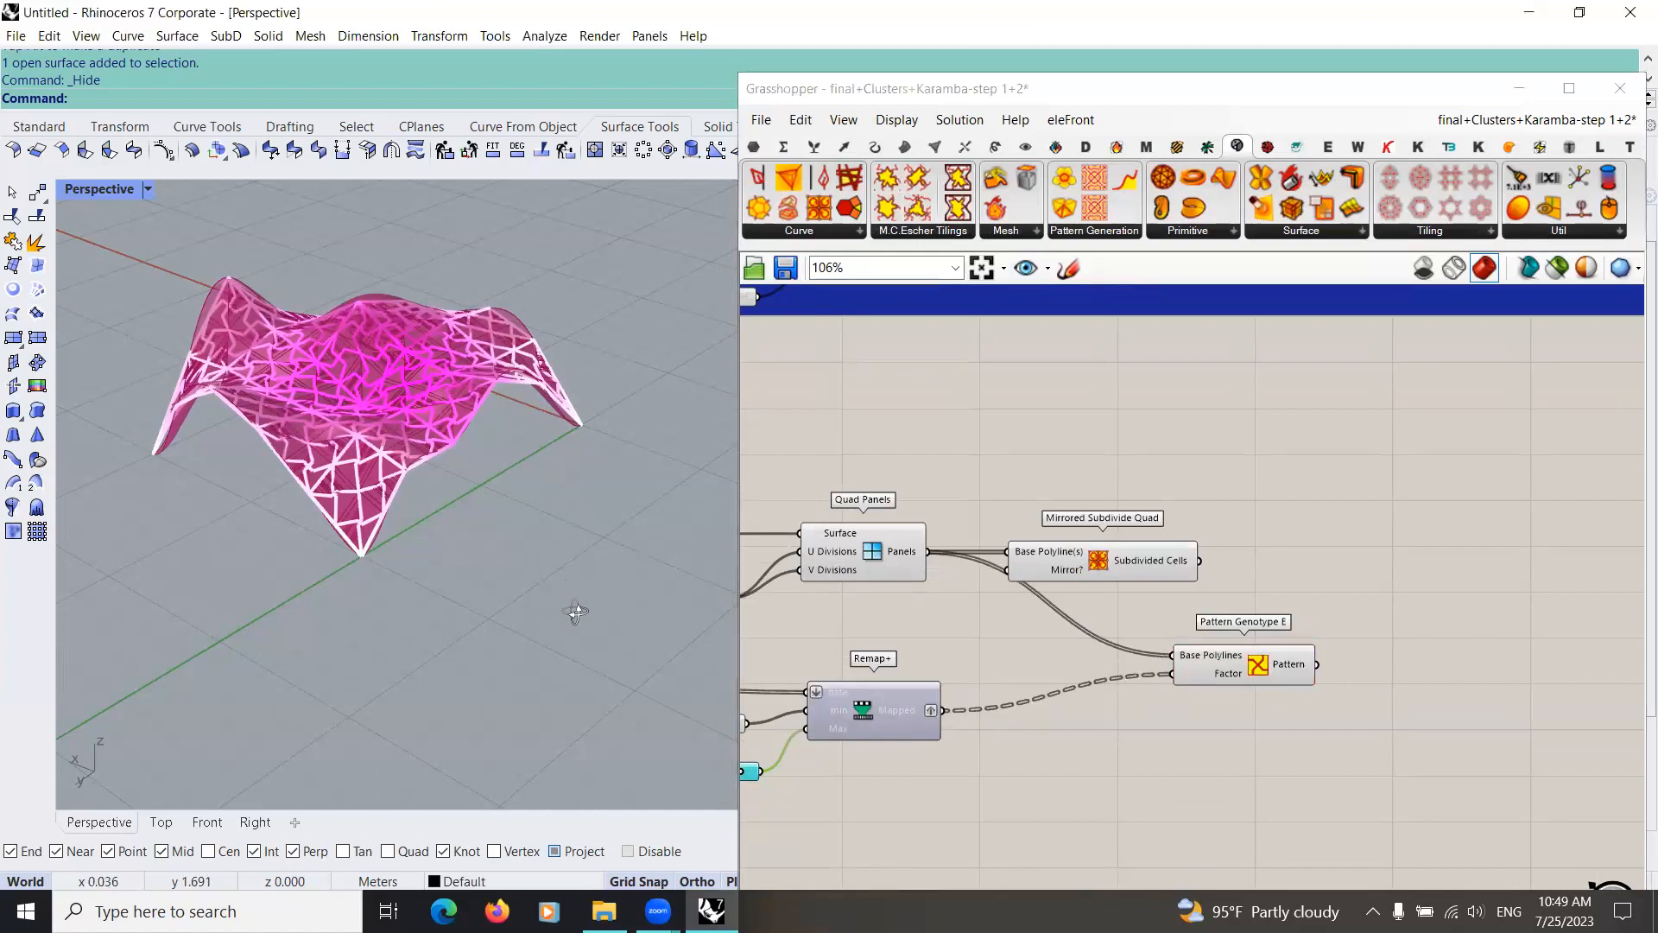
# Step: Display the model in the Top view and graft the Base Polylines input of Pattern Genotype E
pyautogui.moveTo(575, 612); pyautogui.dragTo(624, 562, button='right')
pyautogui.moveTo(298, 721); pyautogui.dragTo(334, 736, button='right')
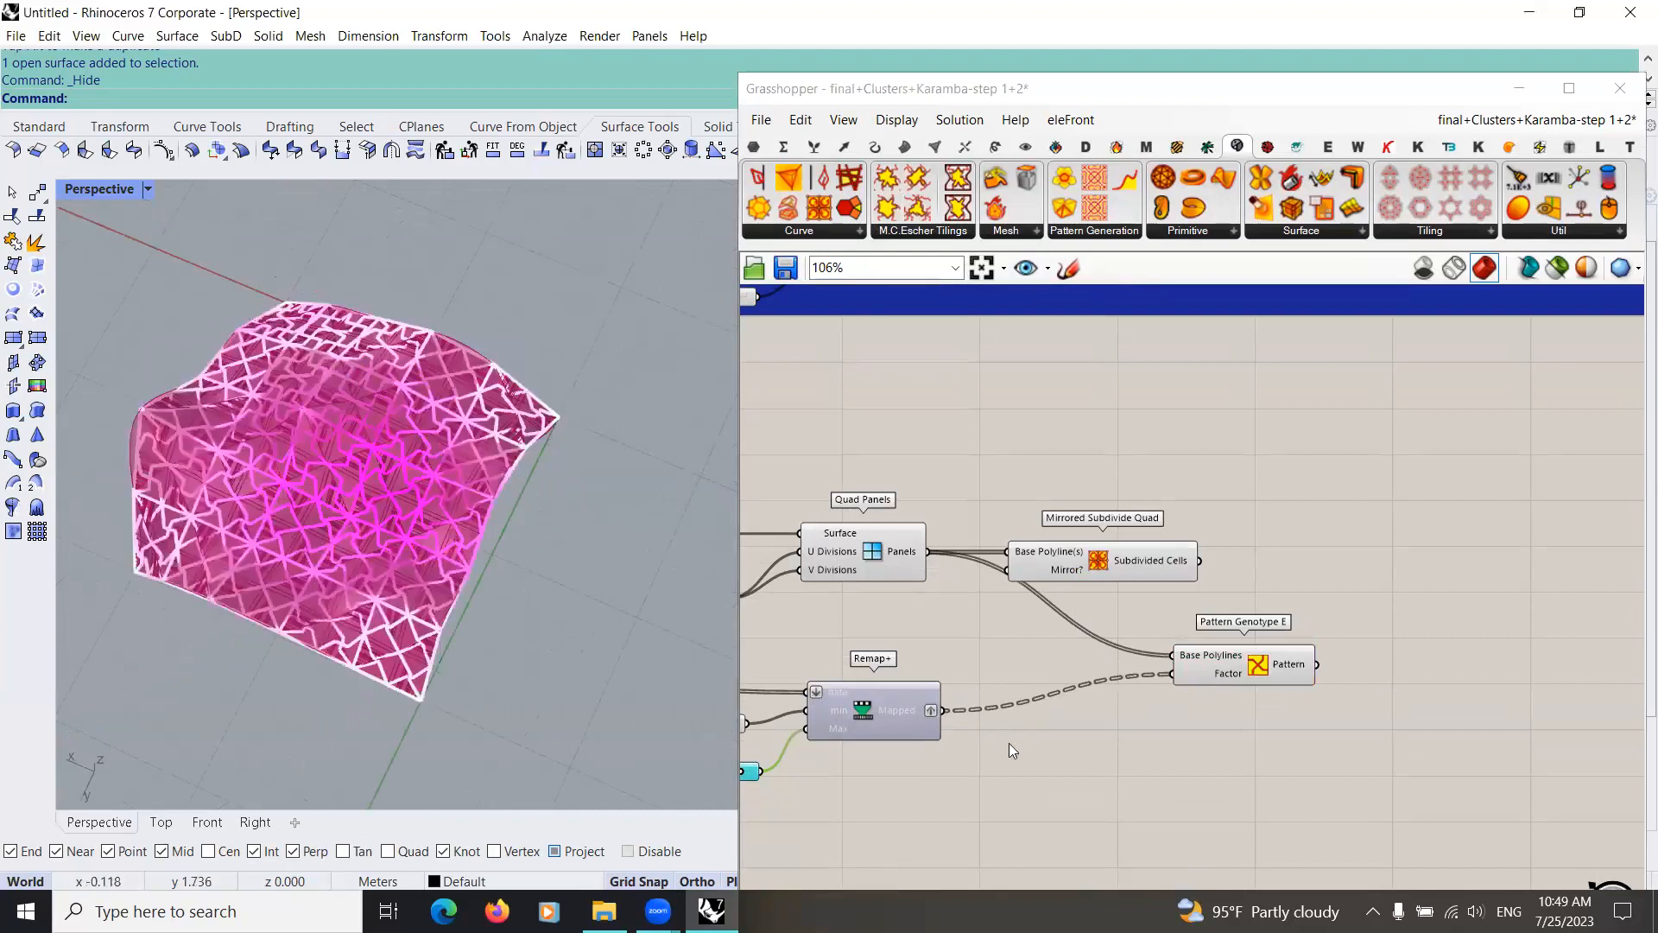
pyautogui.rightClick(909, 719)
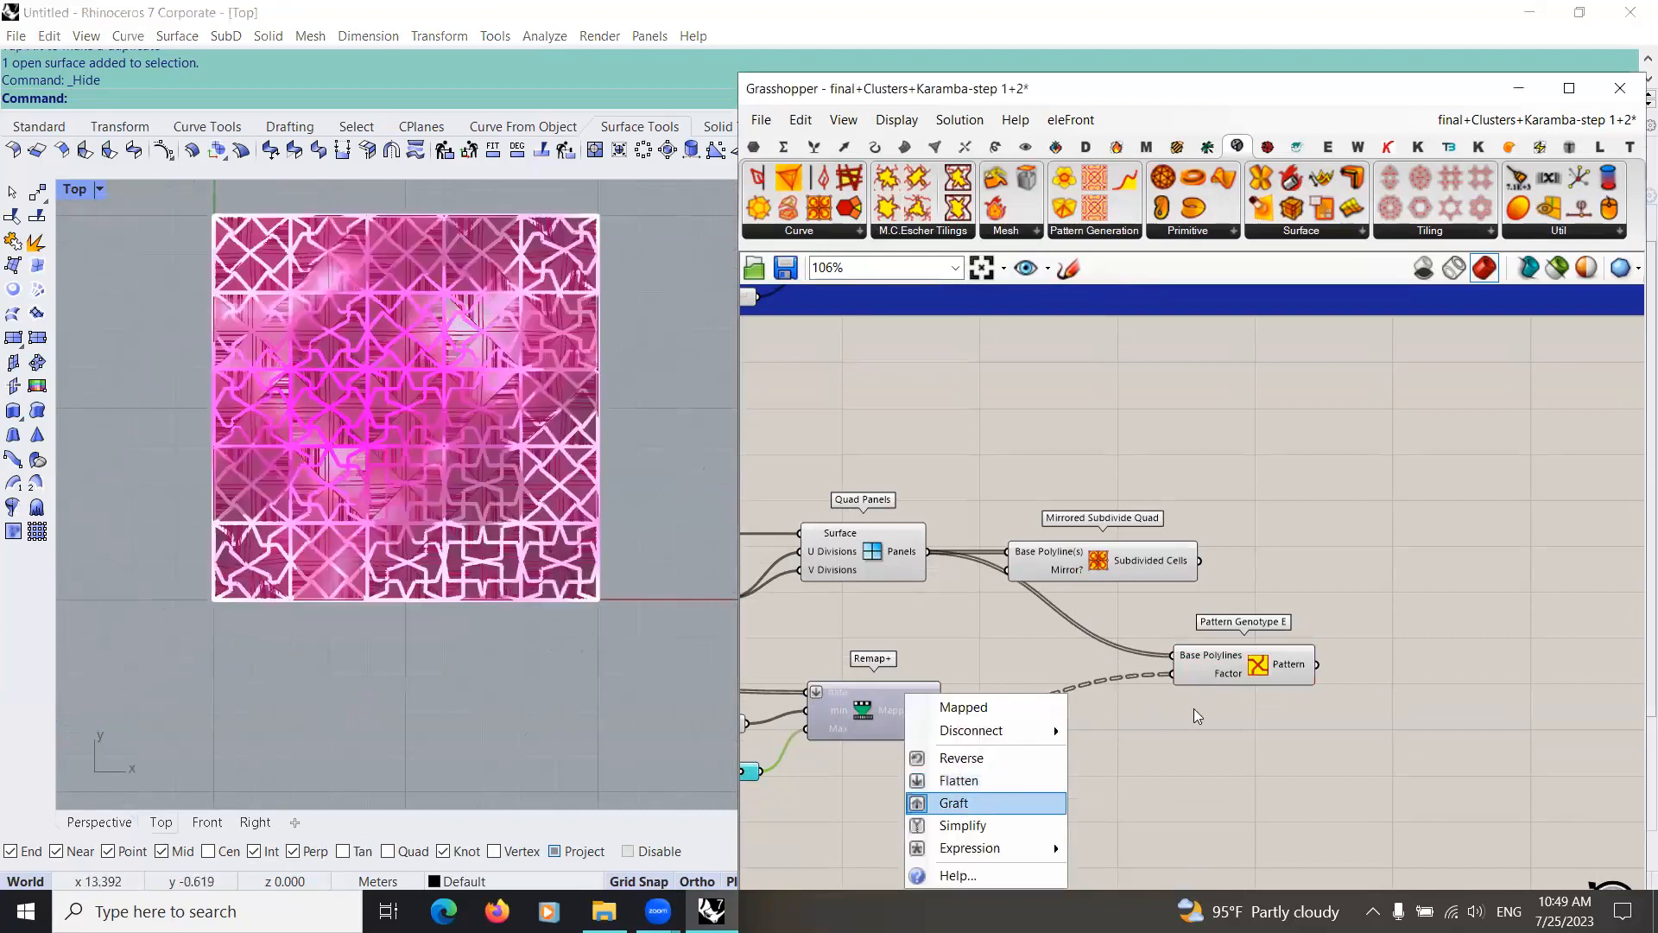
pyautogui.rightClick(1197, 656)
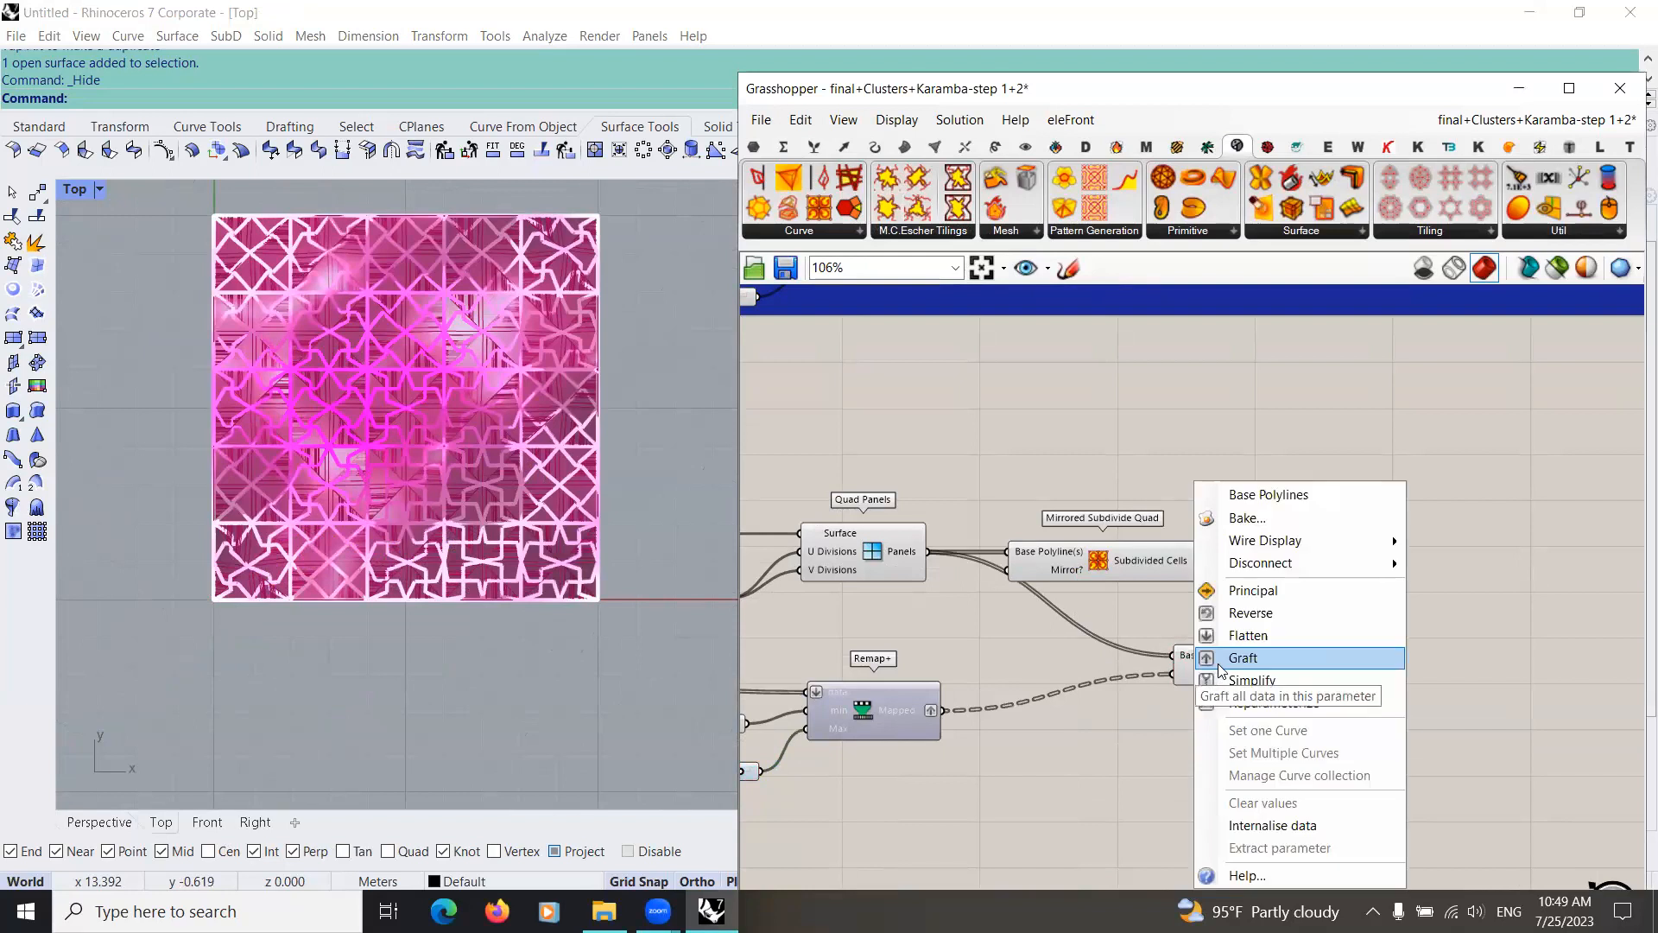
pyautogui.click(1230, 636)
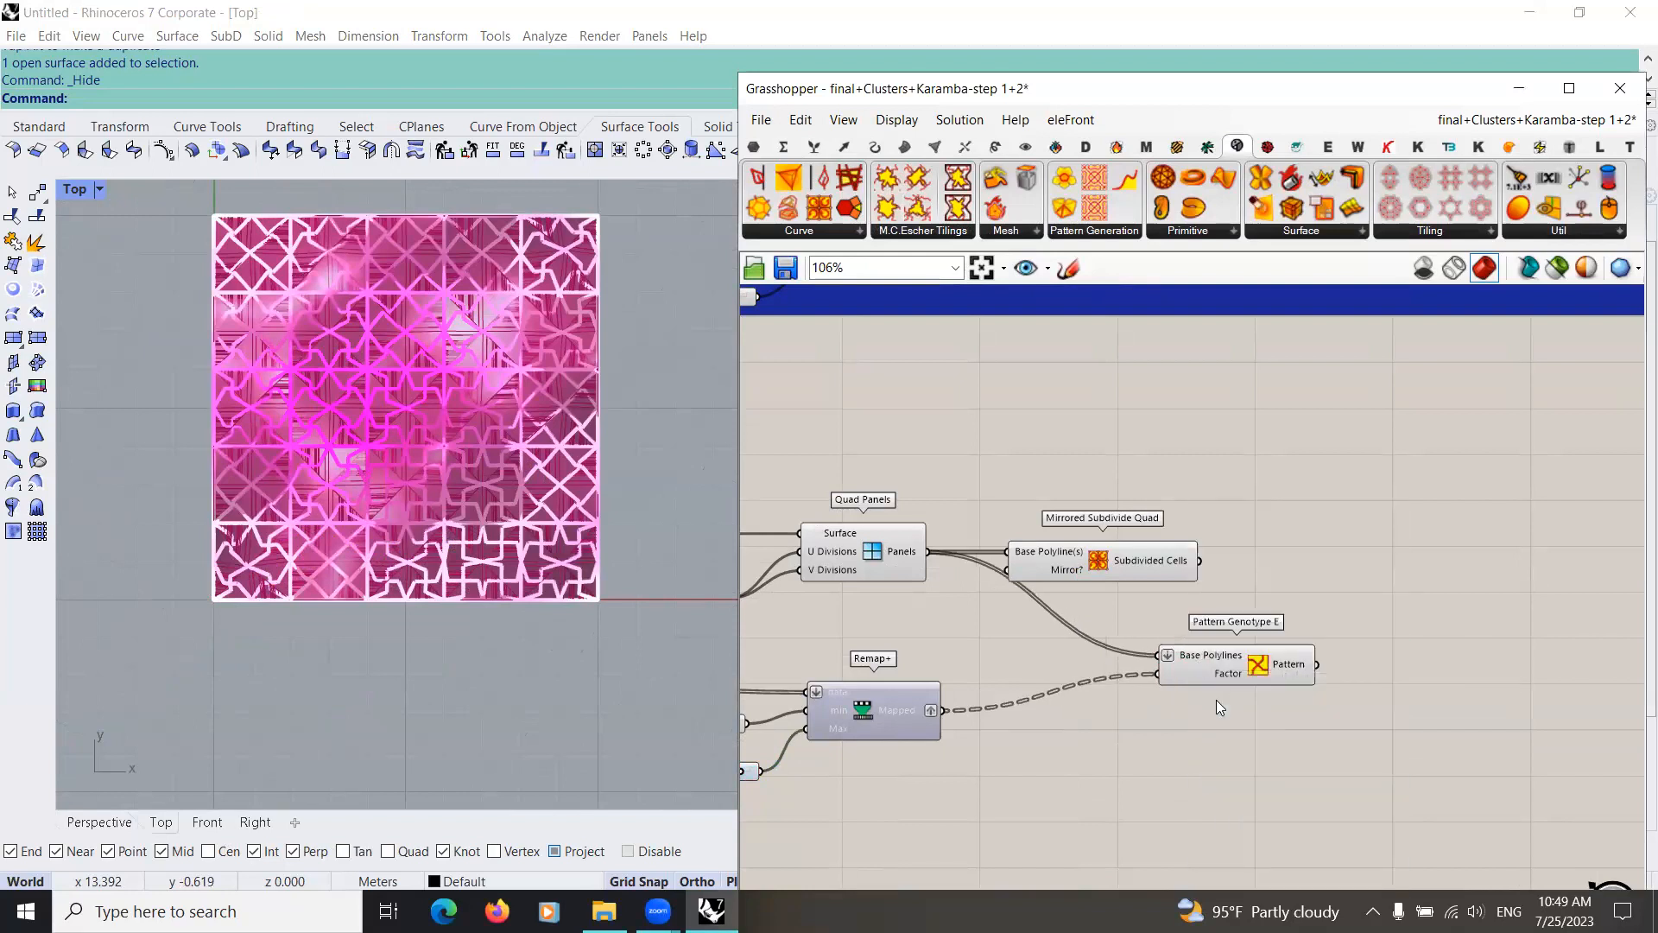
pyautogui.rightClick(1198, 657)
pyautogui.click(1245, 657)
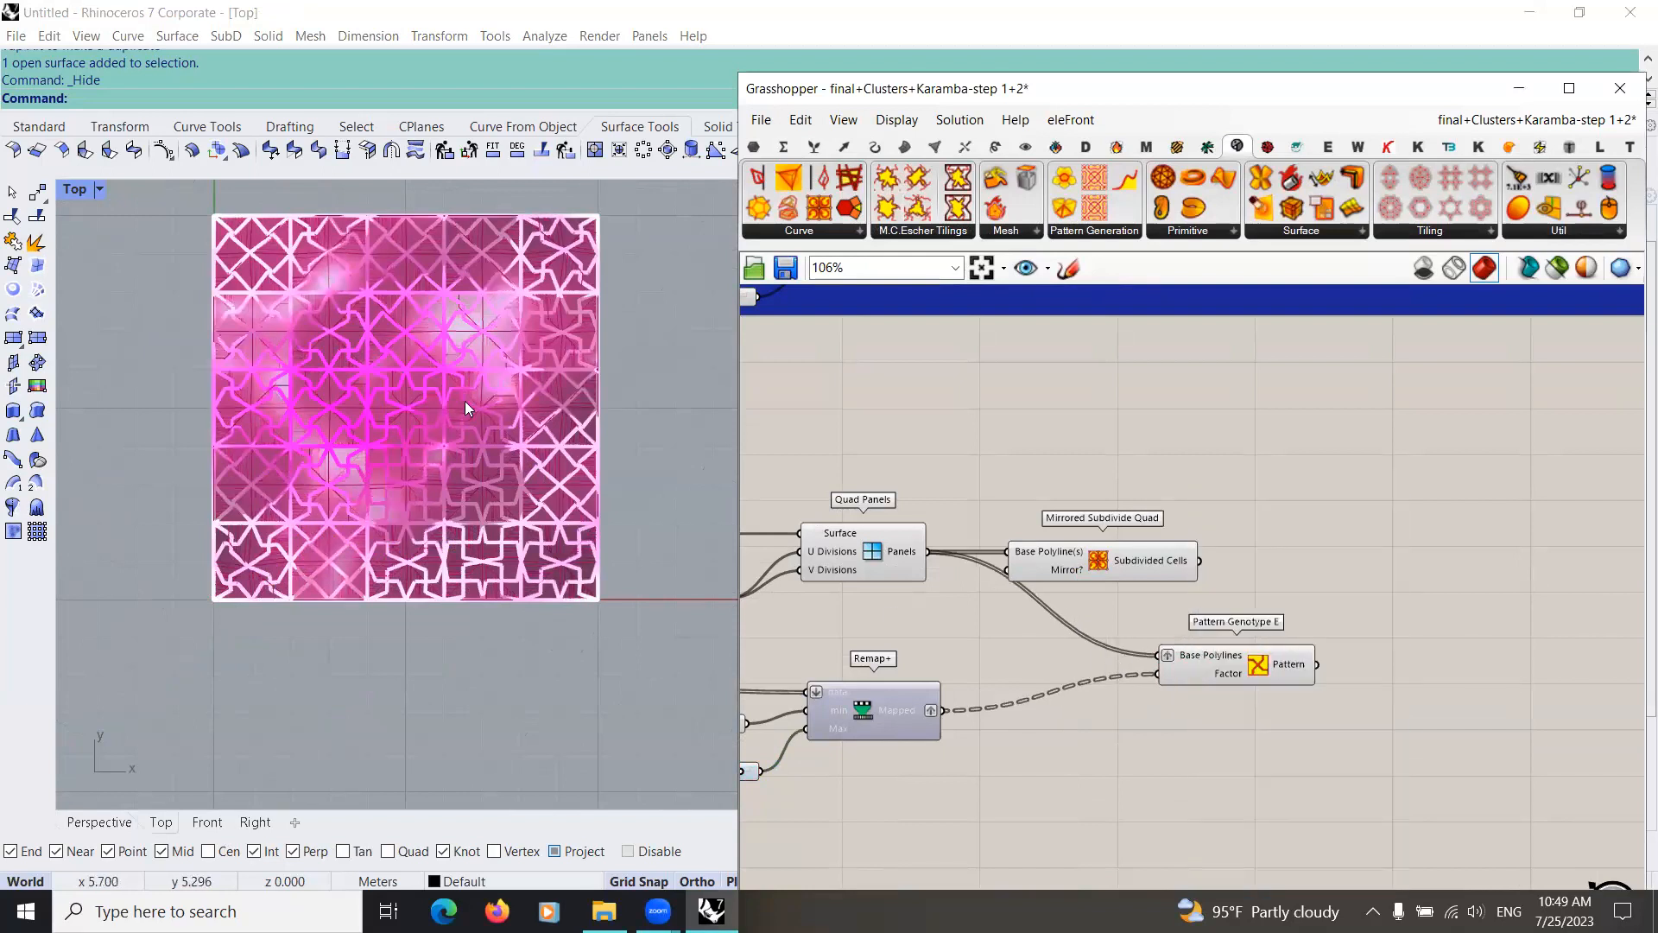
# Step: Hide the preview of the components in the green groups, leaving only the thin panel and pattern curves displayed on the surface
pyautogui.scroll(4, 407, 372)
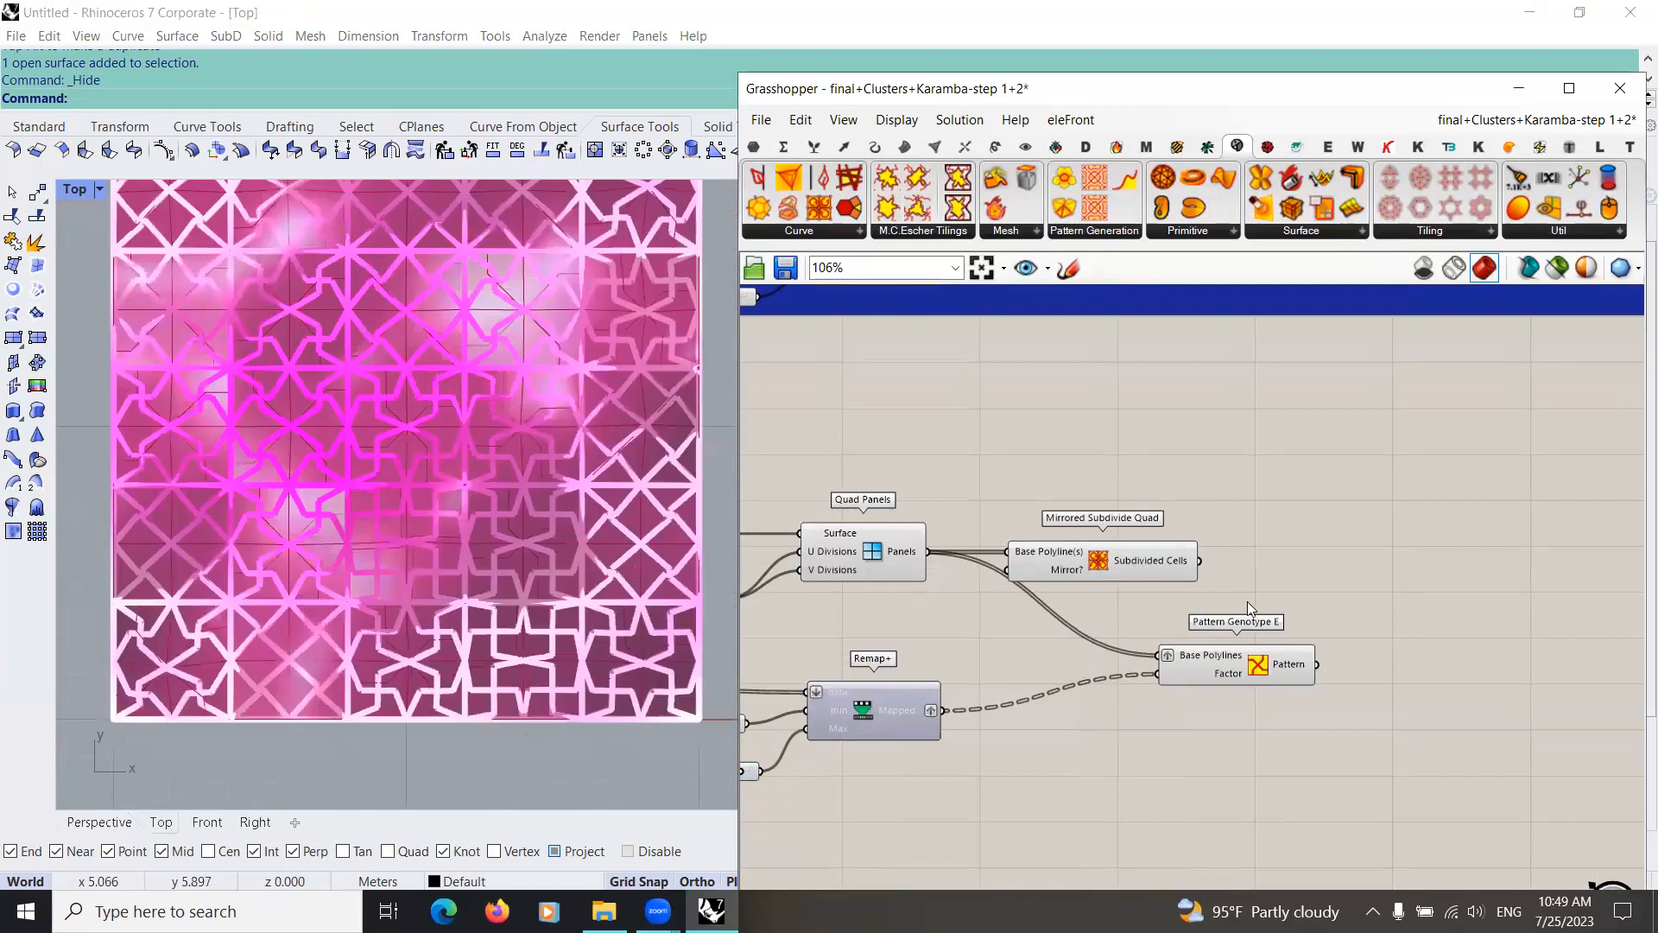
pyautogui.scroll(-3, 1122, 691)
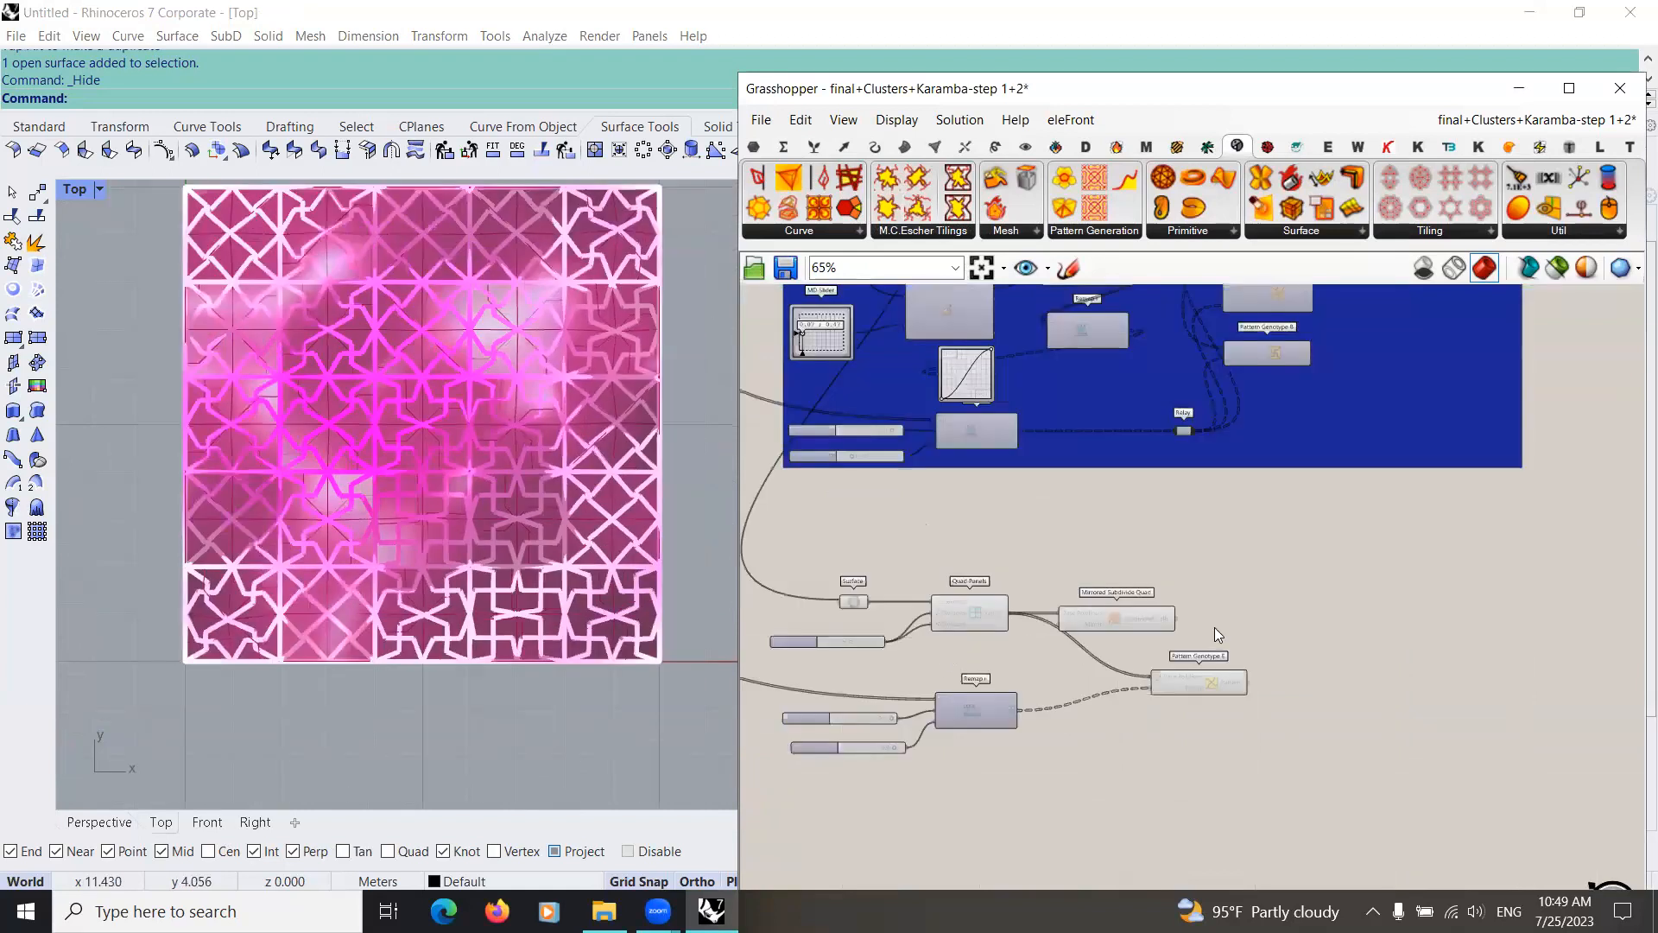
pyautogui.scroll(-6, 1214, 627)
pyautogui.scroll(8, 438, 489)
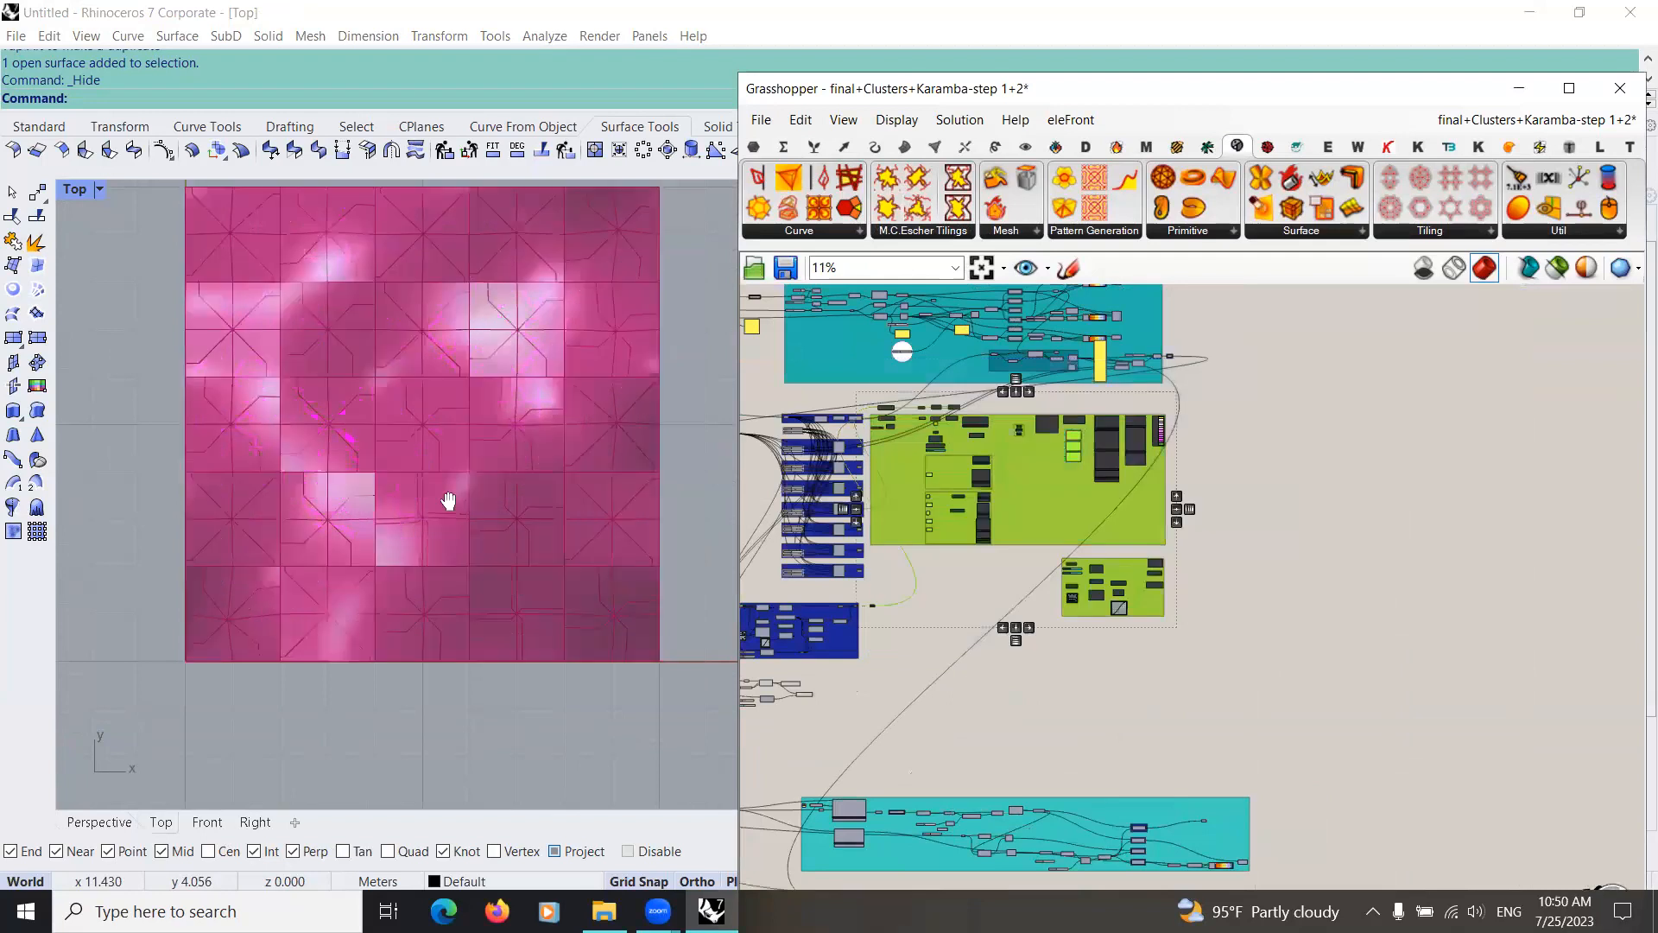
# Step: Replace the Base Polylines source of Pattern Genotype E with Subdivided Cells and place the component beside Mirrored Subdivide Quad
pyautogui.scroll(2, 457, 440)
pyautogui.scroll(8, 900, 453)
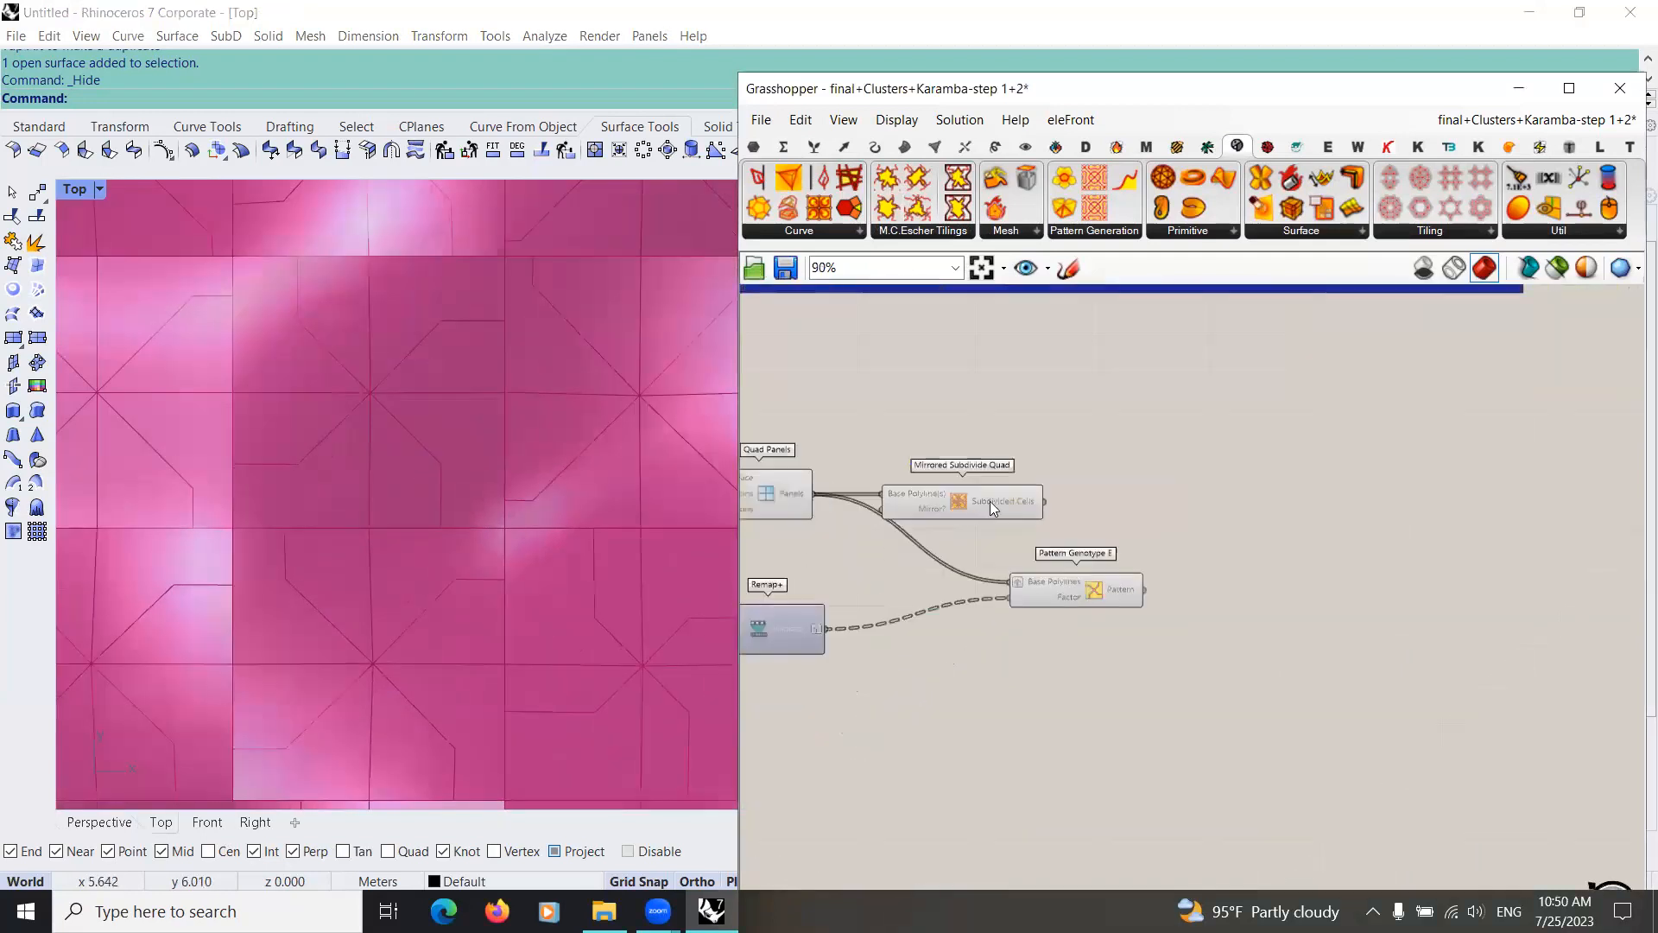
pyautogui.scroll(3, 980, 512)
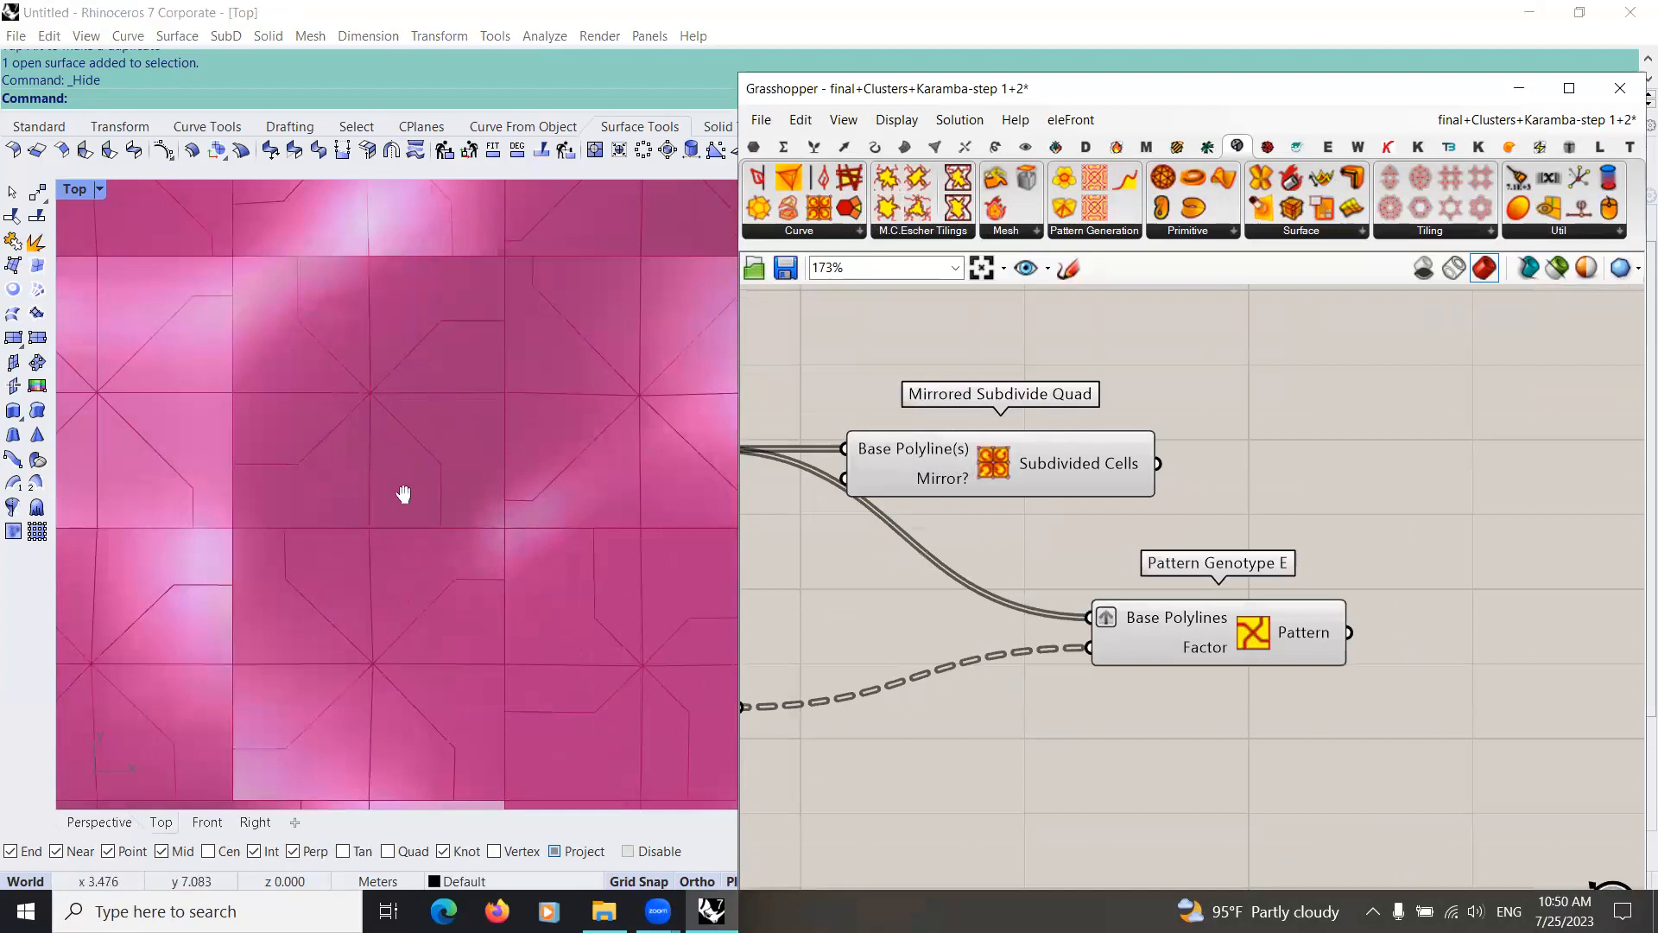
pyautogui.moveTo(407, 484); pyautogui.dragTo(484, 385, button='right')
pyautogui.moveTo(1151, 469); pyautogui.dragTo(1026, 459, button='right')
pyautogui.moveTo(1032, 452); pyautogui.dragTo(955, 610)
pyautogui.moveTo(1074, 617); pyautogui.dragTo(1201, 580)
pyautogui.scroll(-5, 423, 444)
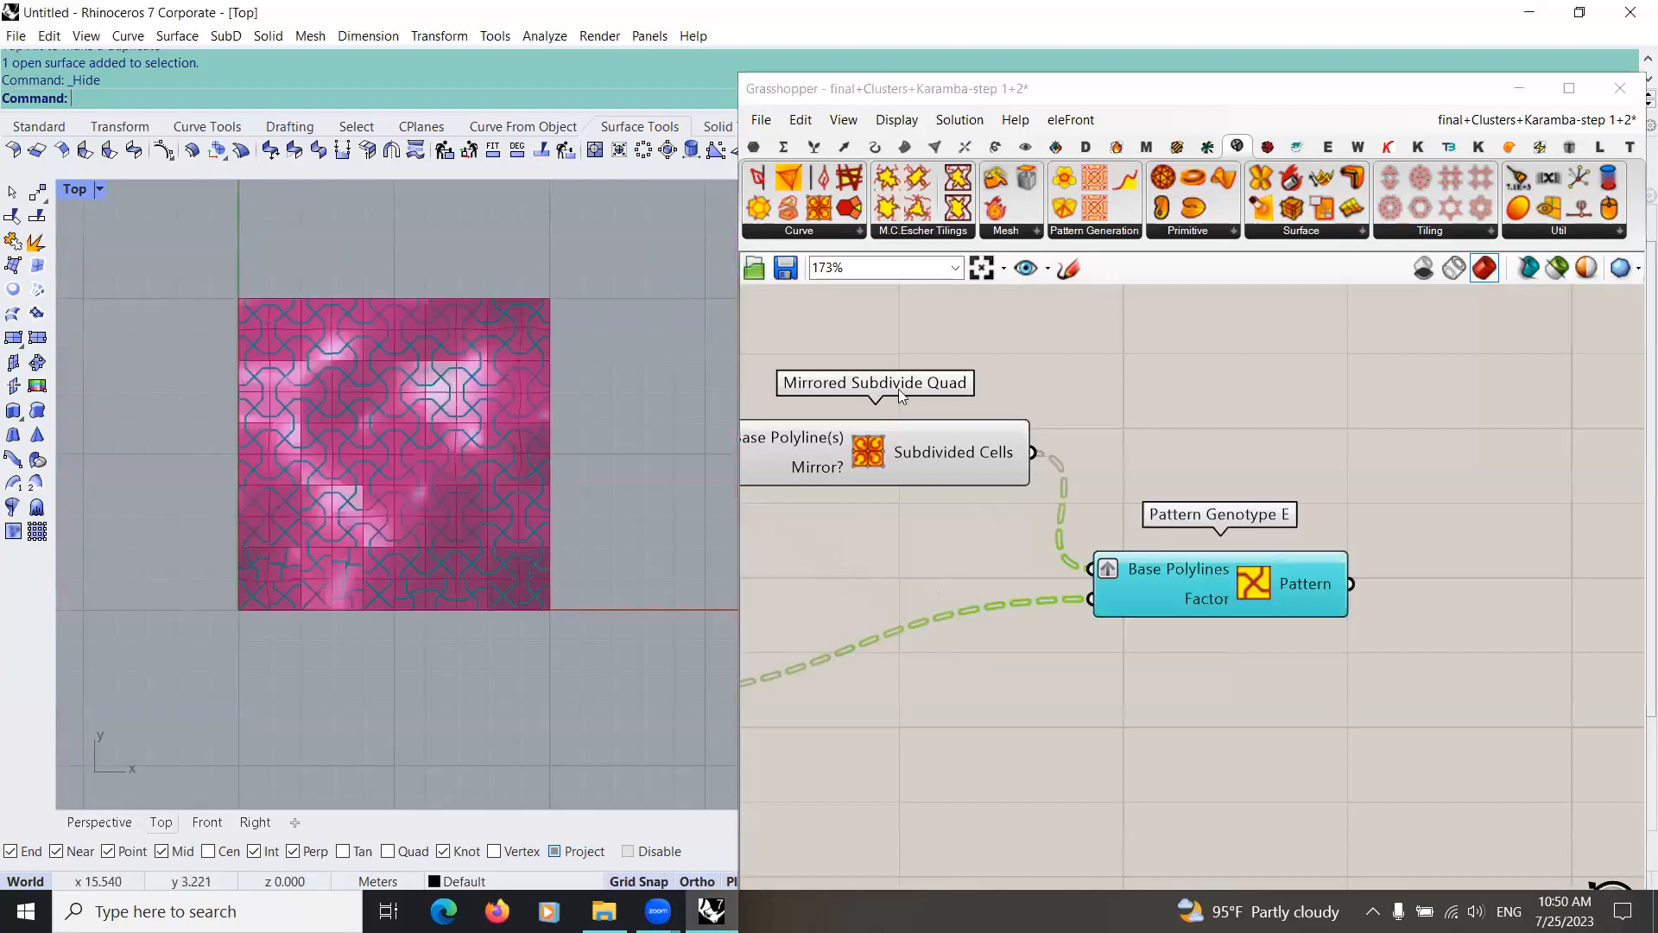
pyautogui.moveTo(1164, 579); pyautogui.dragTo(1188, 464)
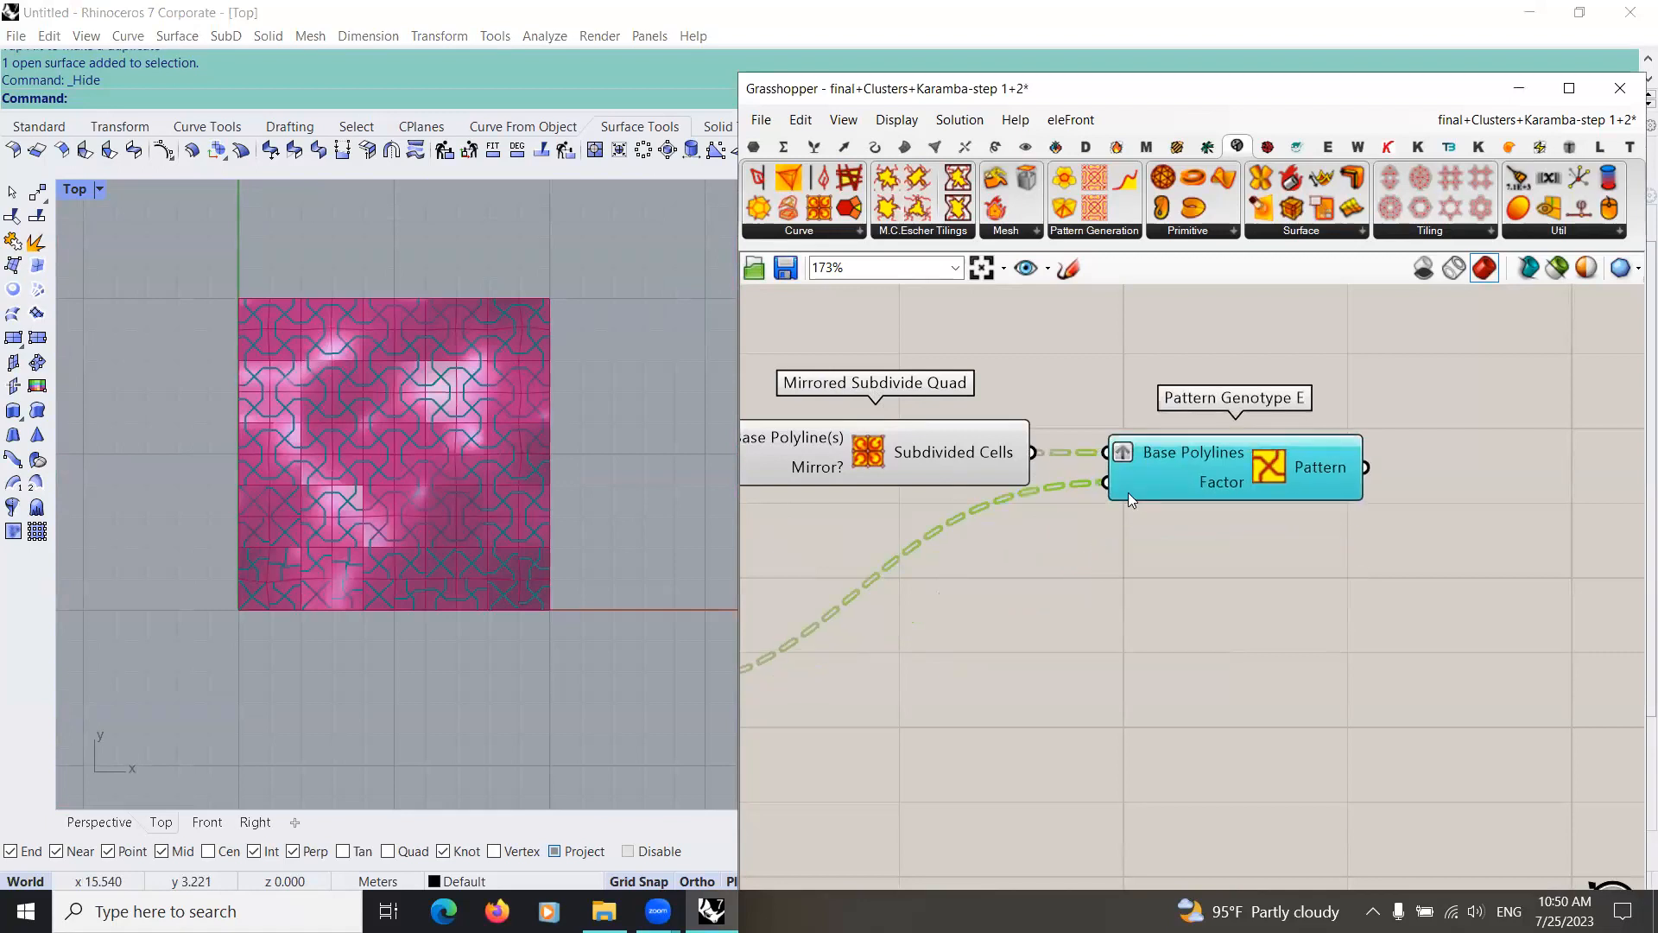
# Step: Examine the Pattern Genotype E curves across the surface cells in the Top view
pyautogui.scroll(-1, 1128, 492)
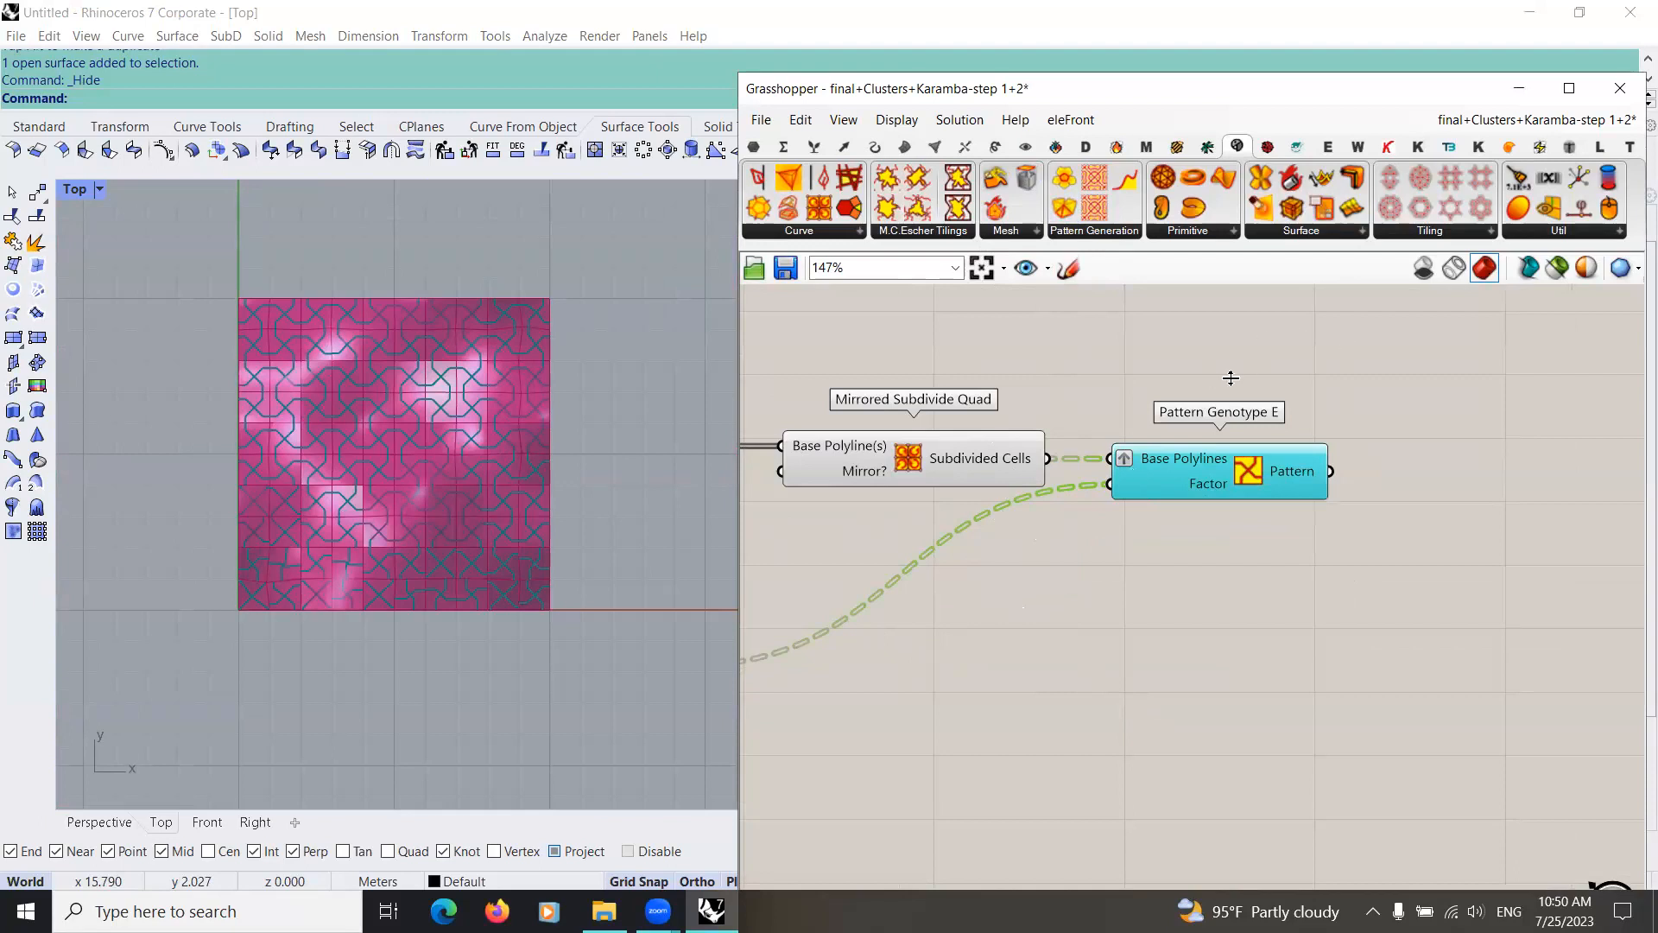
pyautogui.scroll(3, 412, 362)
pyautogui.scroll(2, 410, 357)
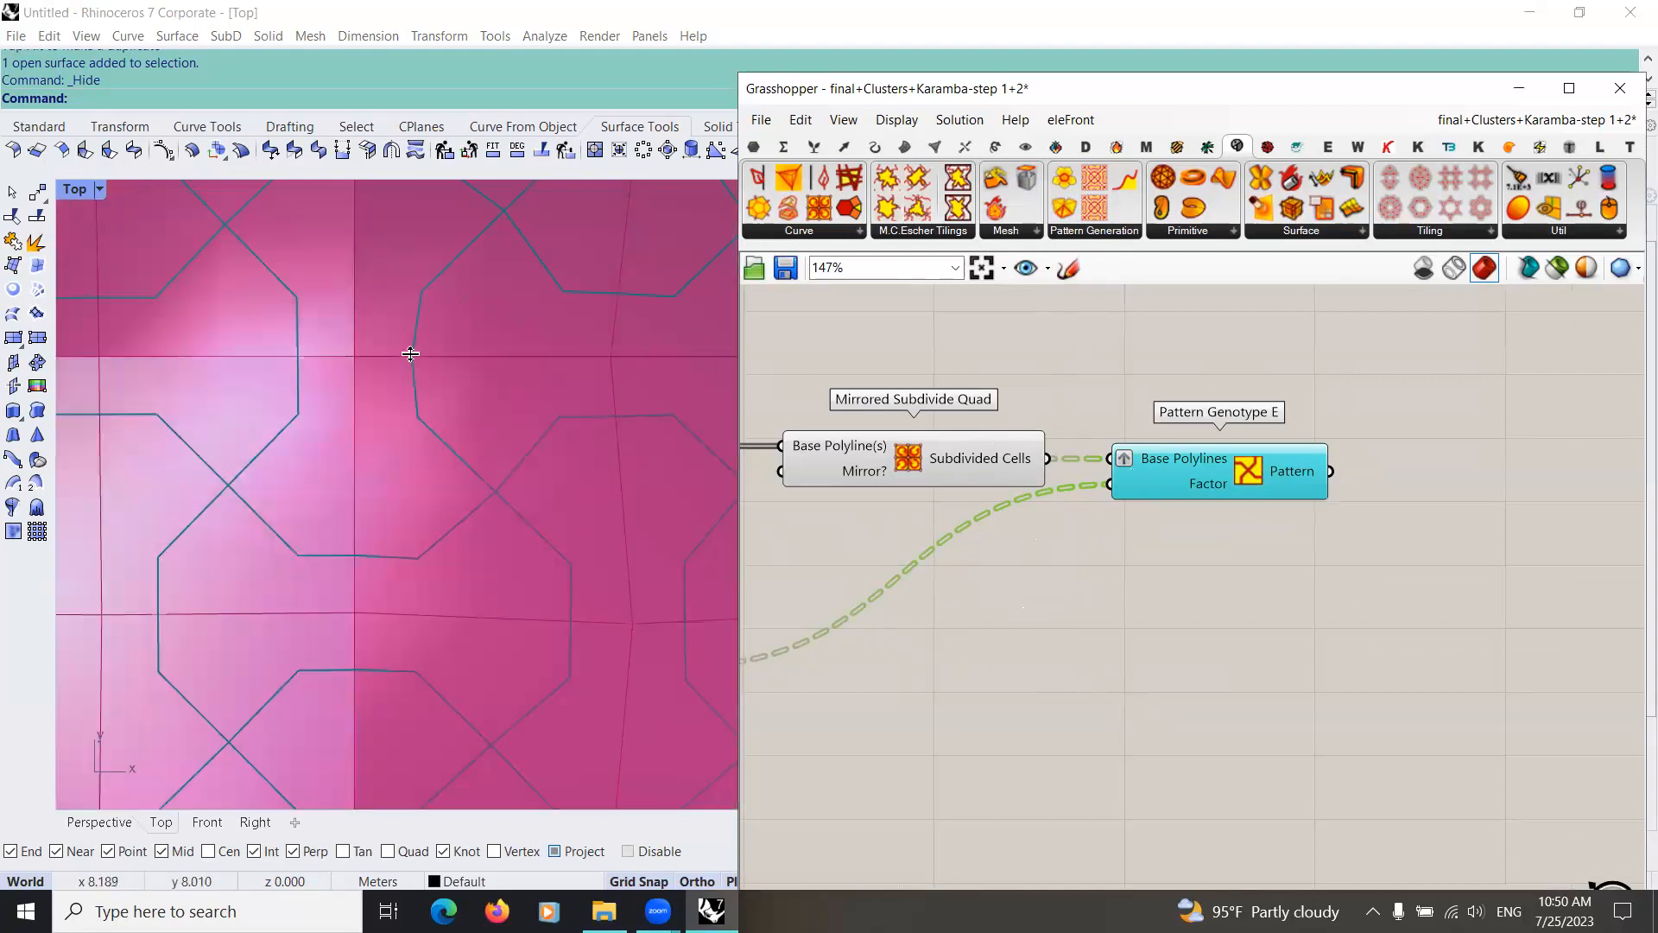
pyautogui.scroll(-2, 430, 350)
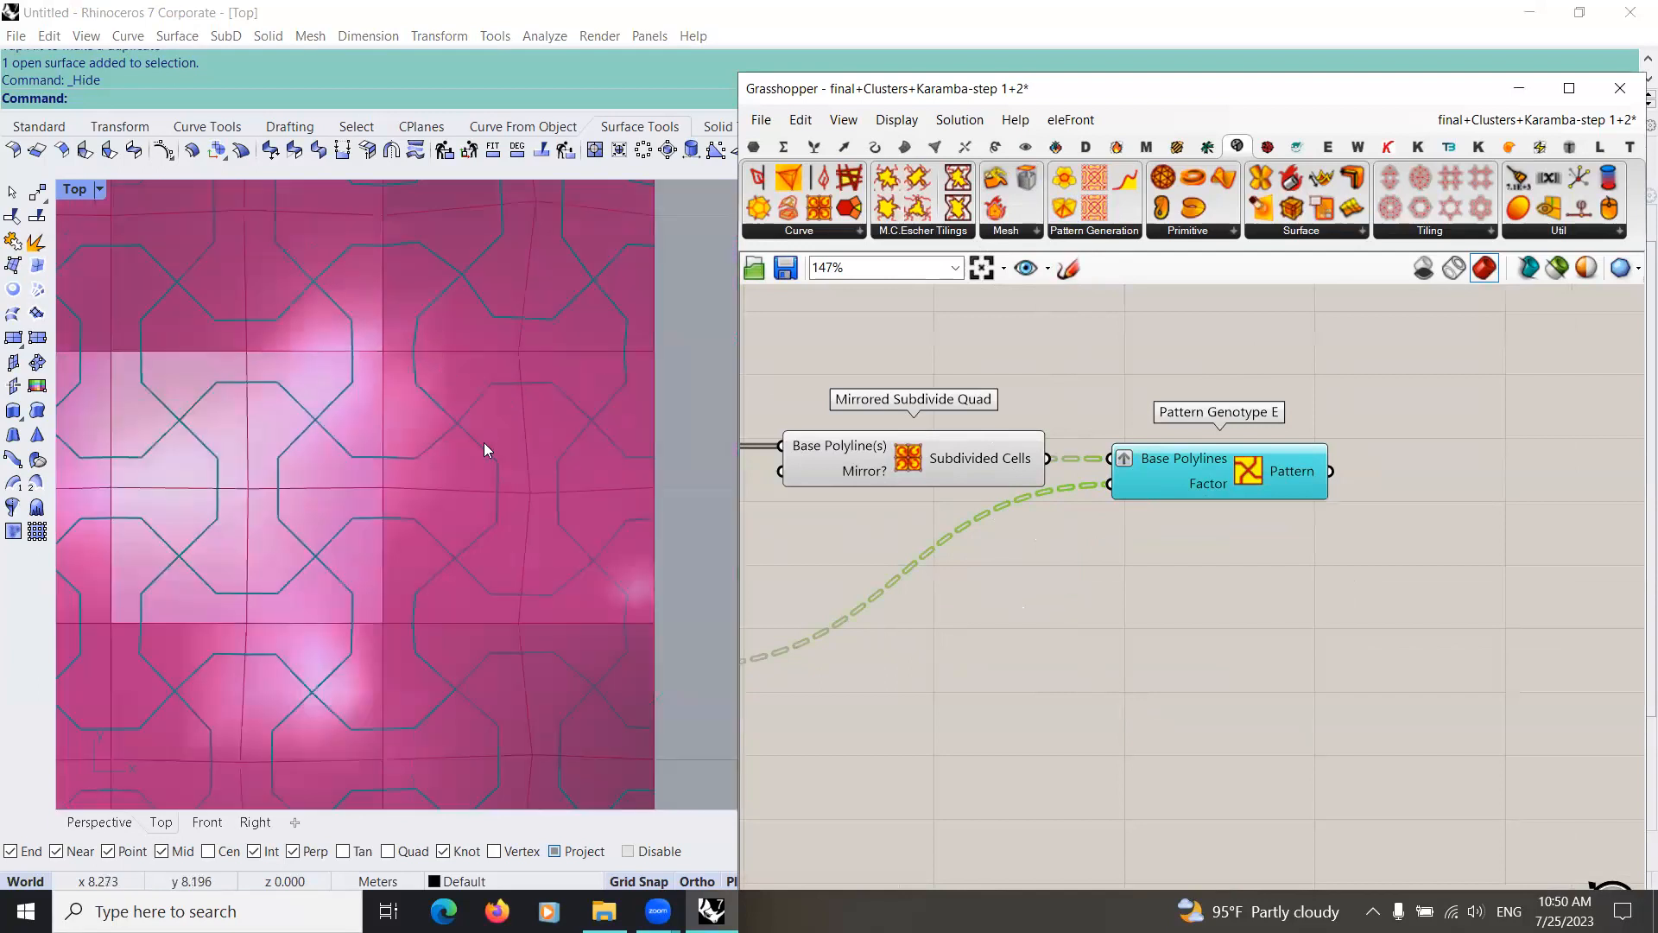
pyautogui.scroll(-4, 485, 435)
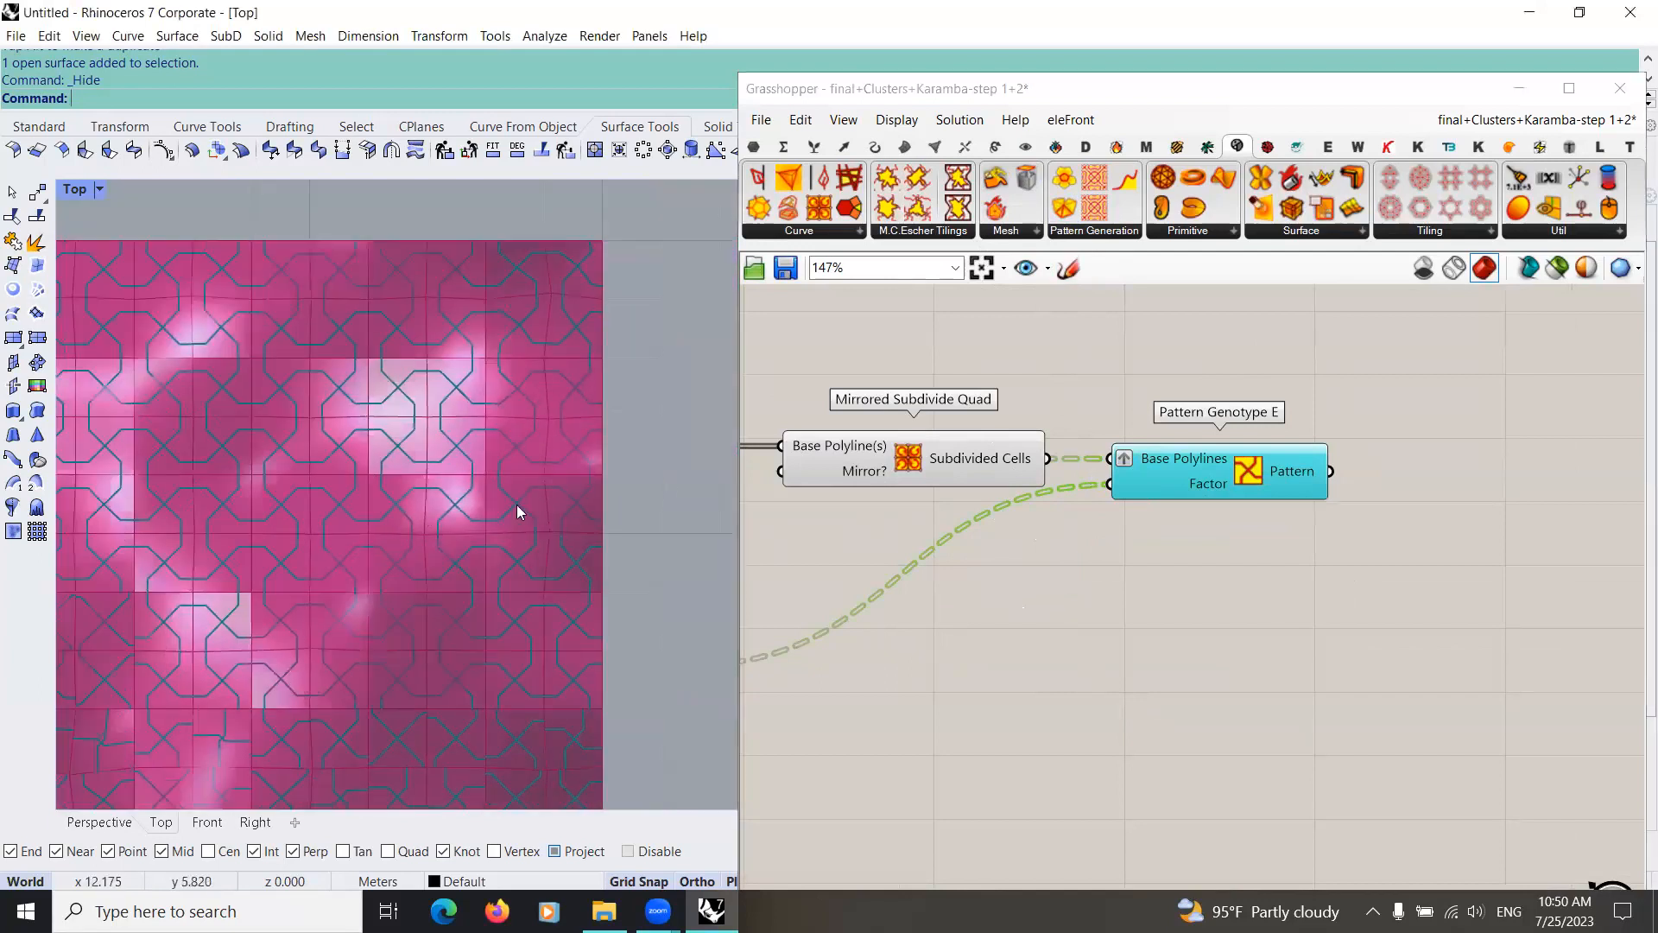
pyautogui.scroll(-1, 416, 521)
pyautogui.scroll(3, 497, 570)
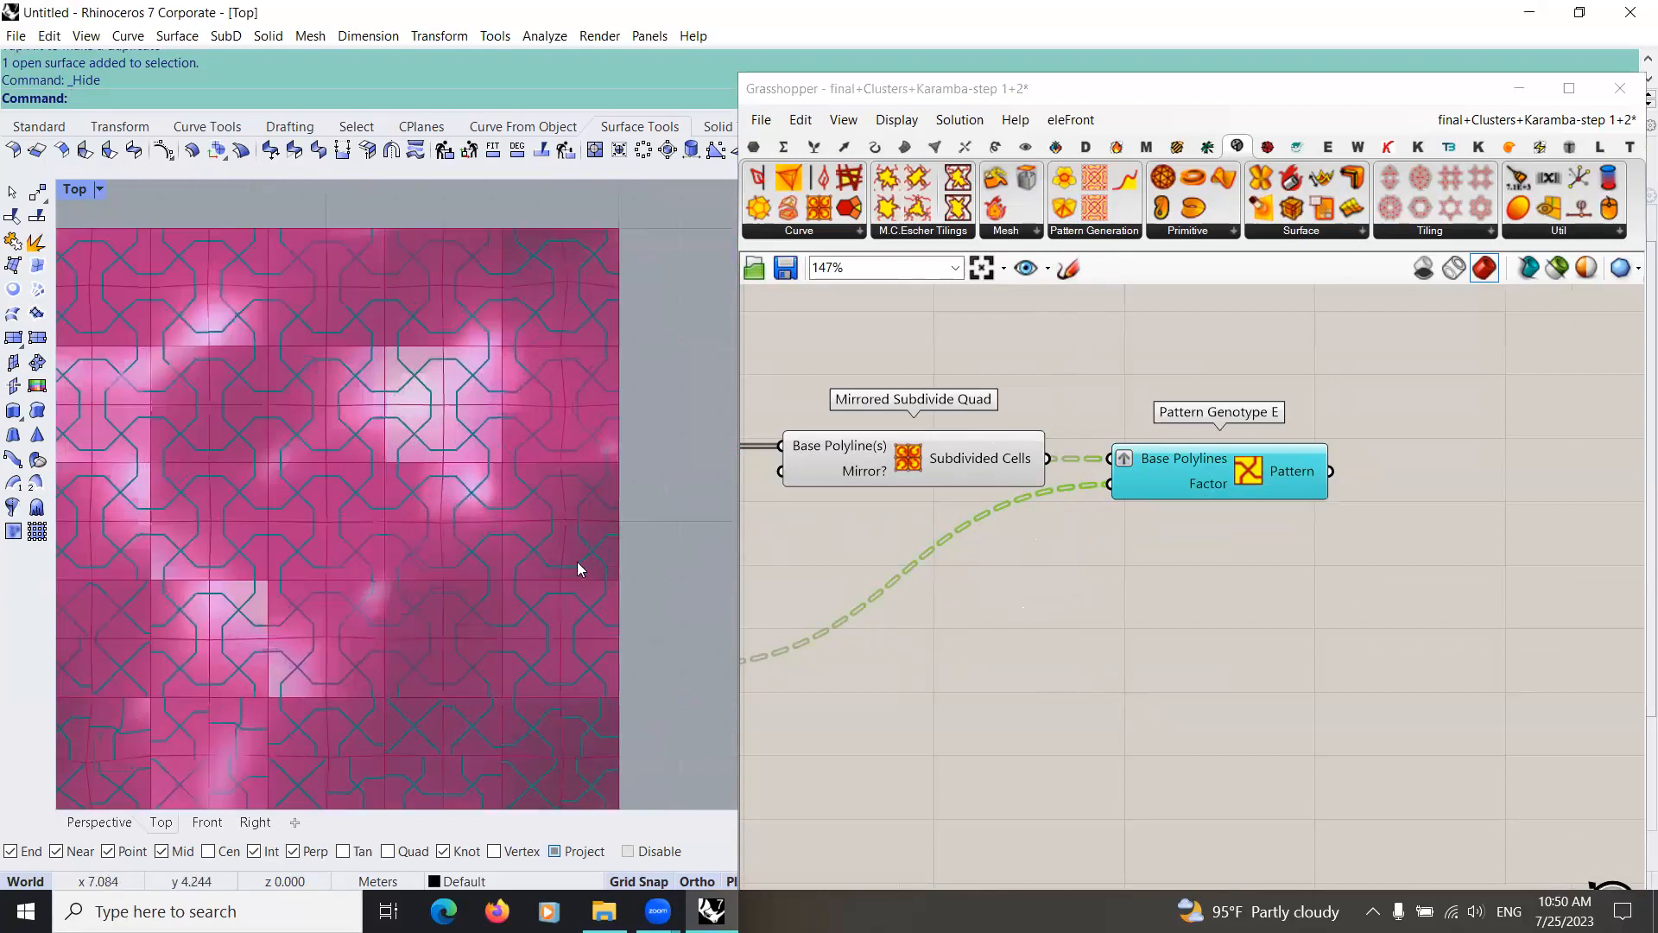
pyautogui.scroll(-1, 973, 634)
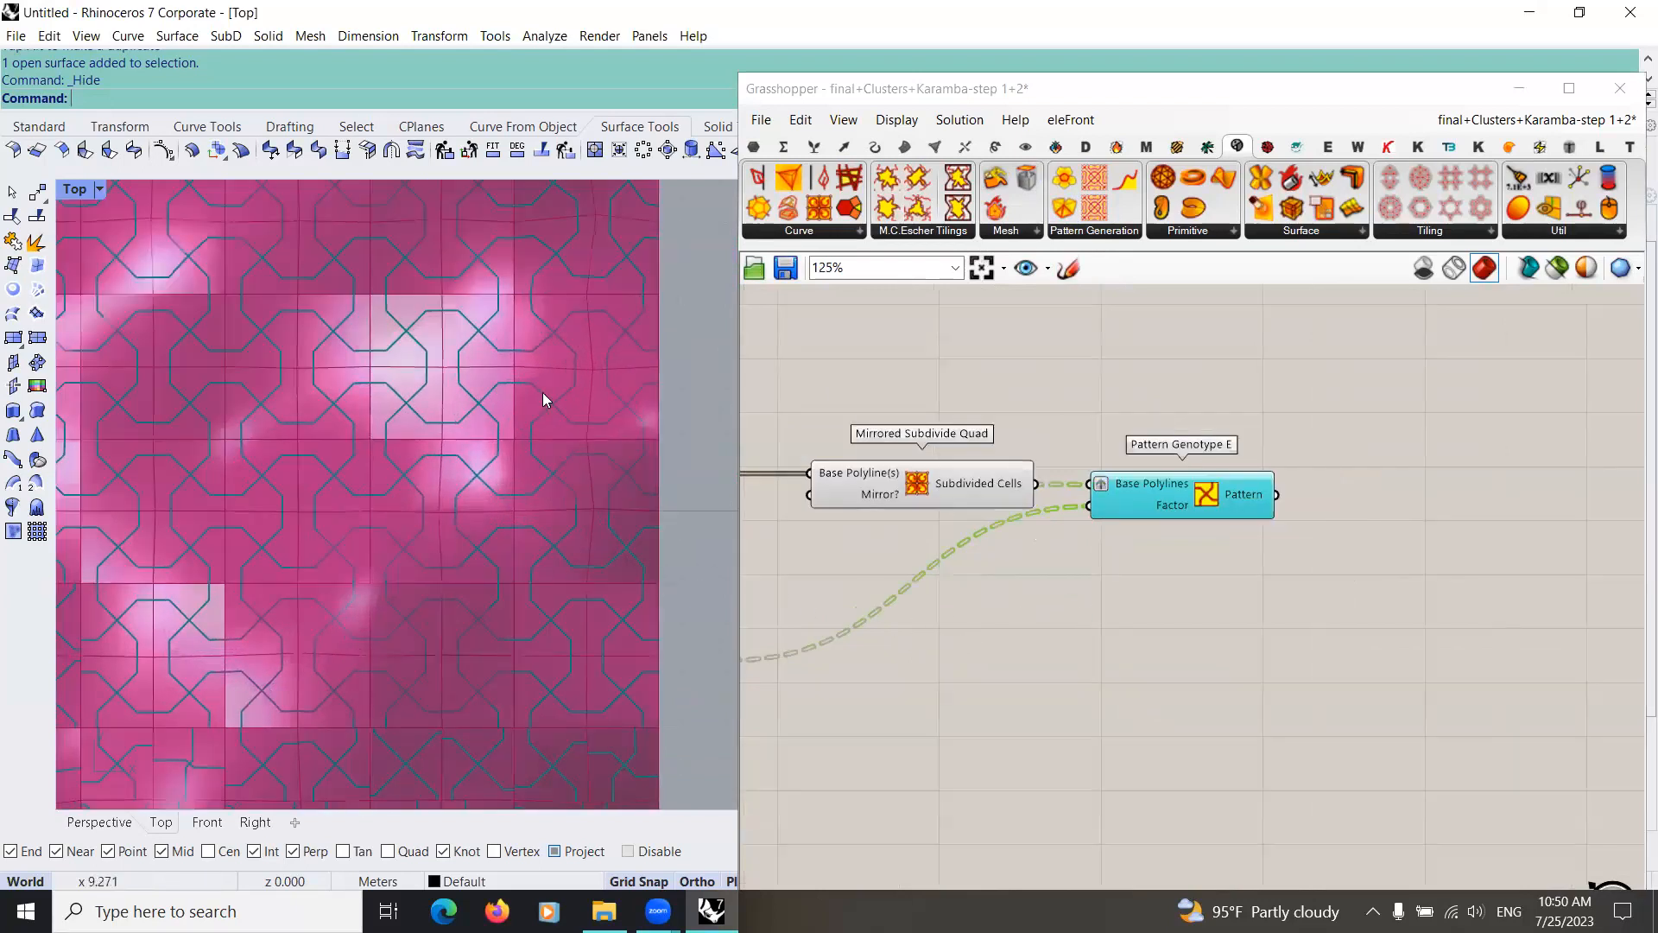
# Step: Move Pattern Genotype E lower on the canvas and add a Pattern Genotype I component beneath it
pyautogui.scroll(-3, 1090, 553)
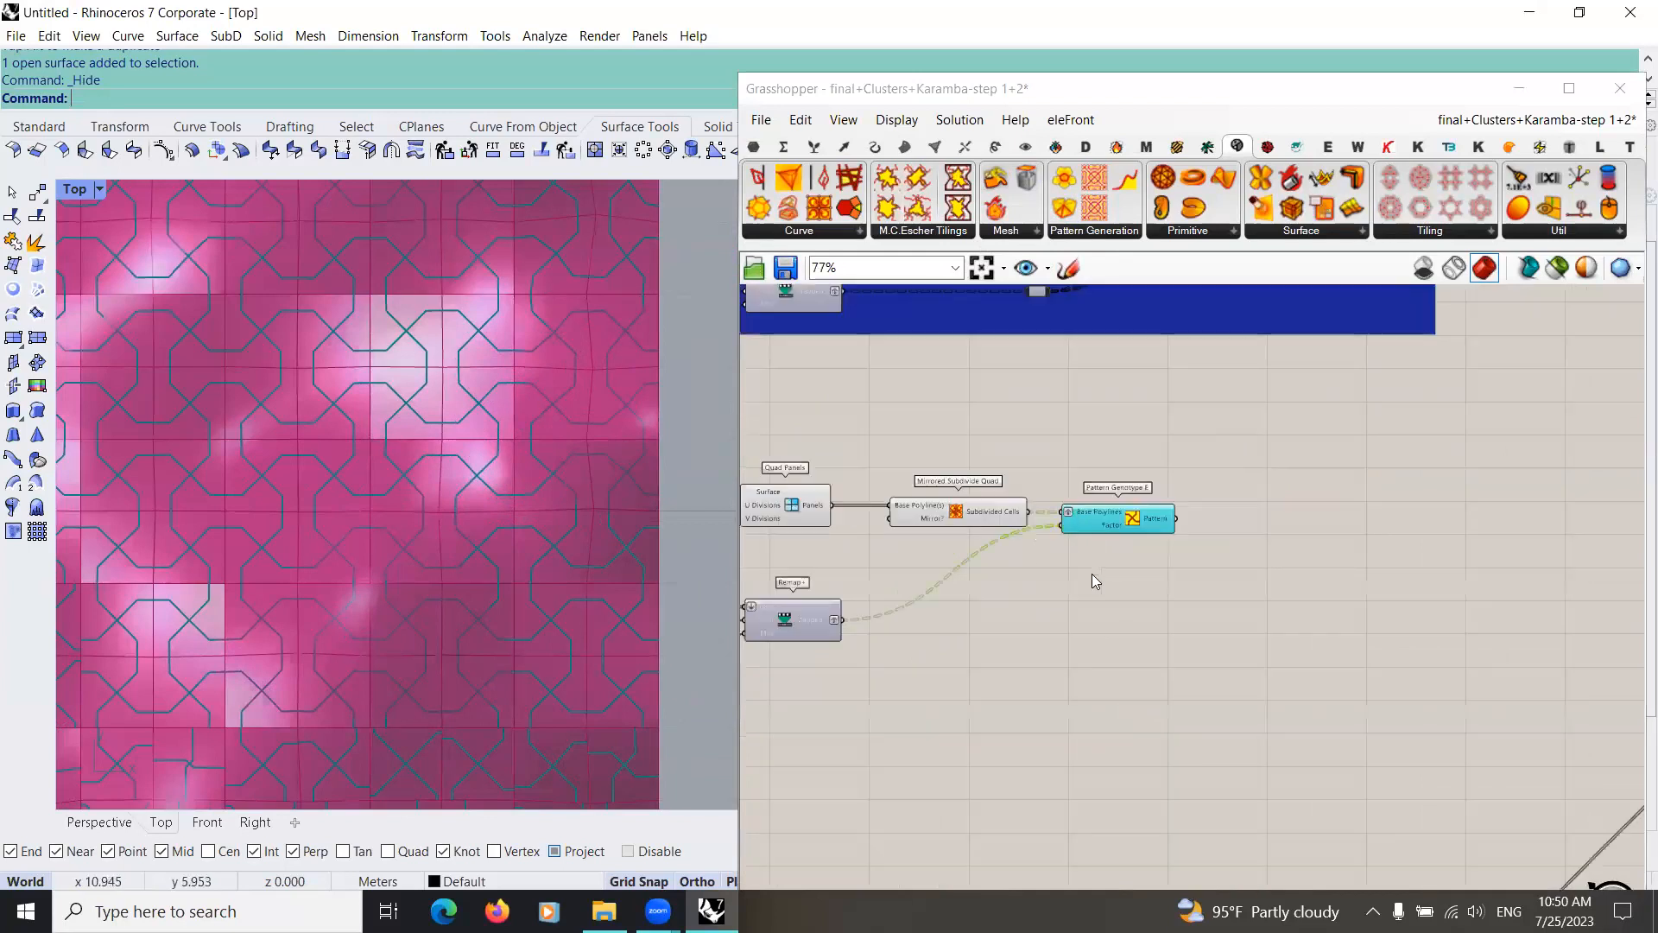
pyautogui.scroll(3, 1150, 591)
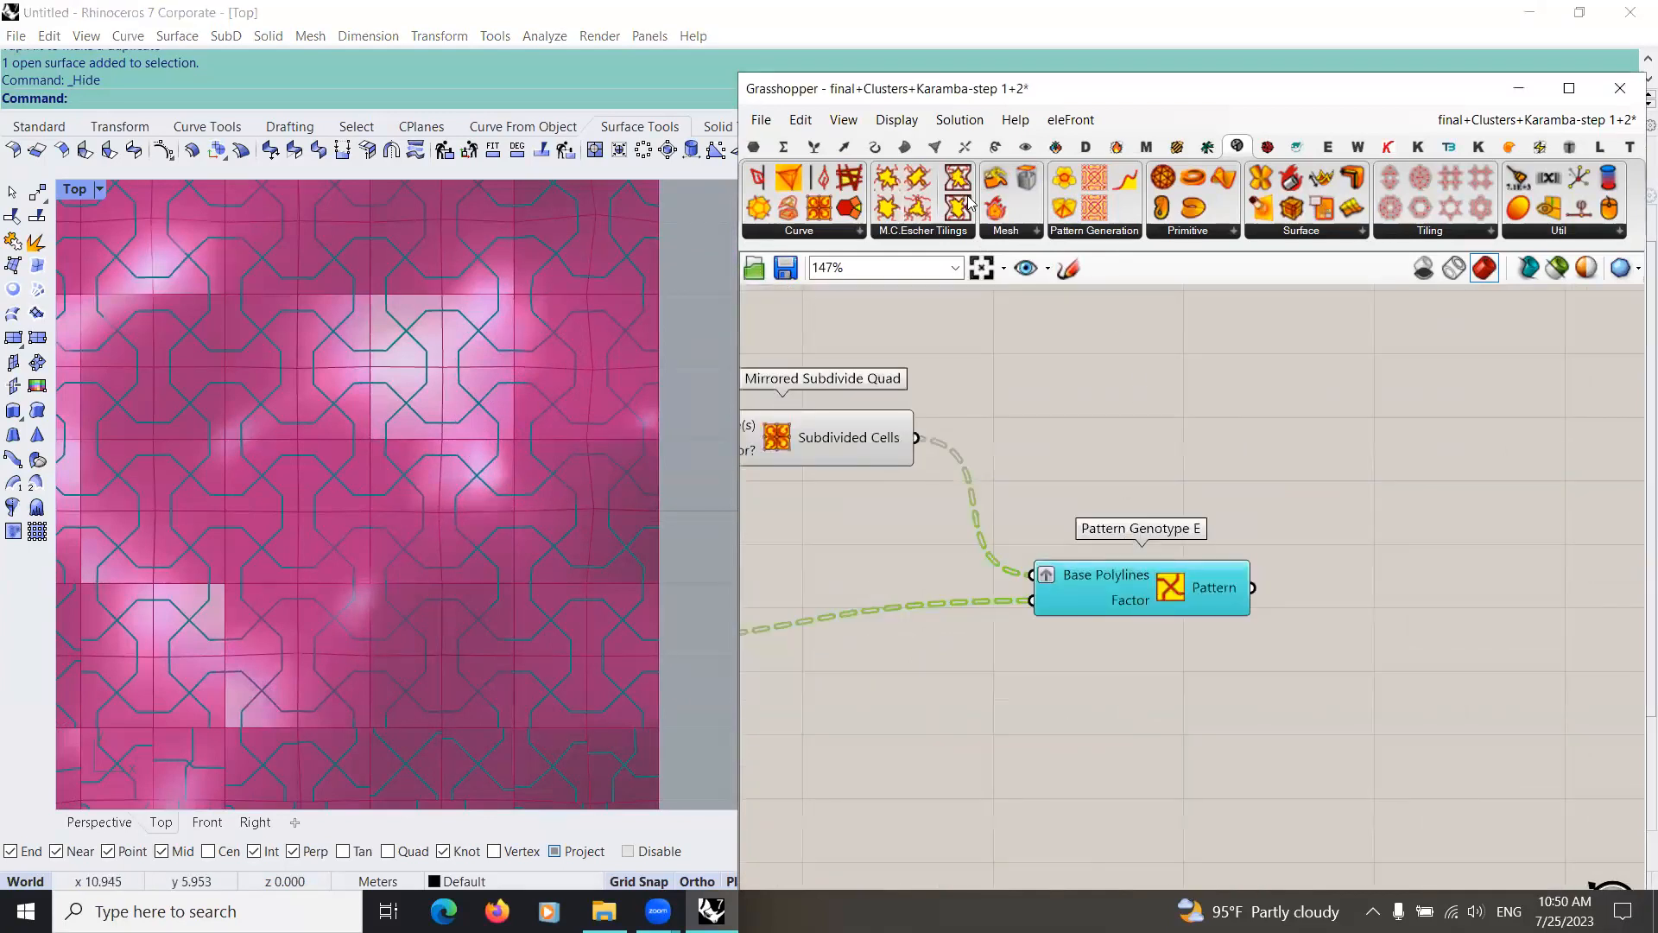
pyautogui.click(939, 231)
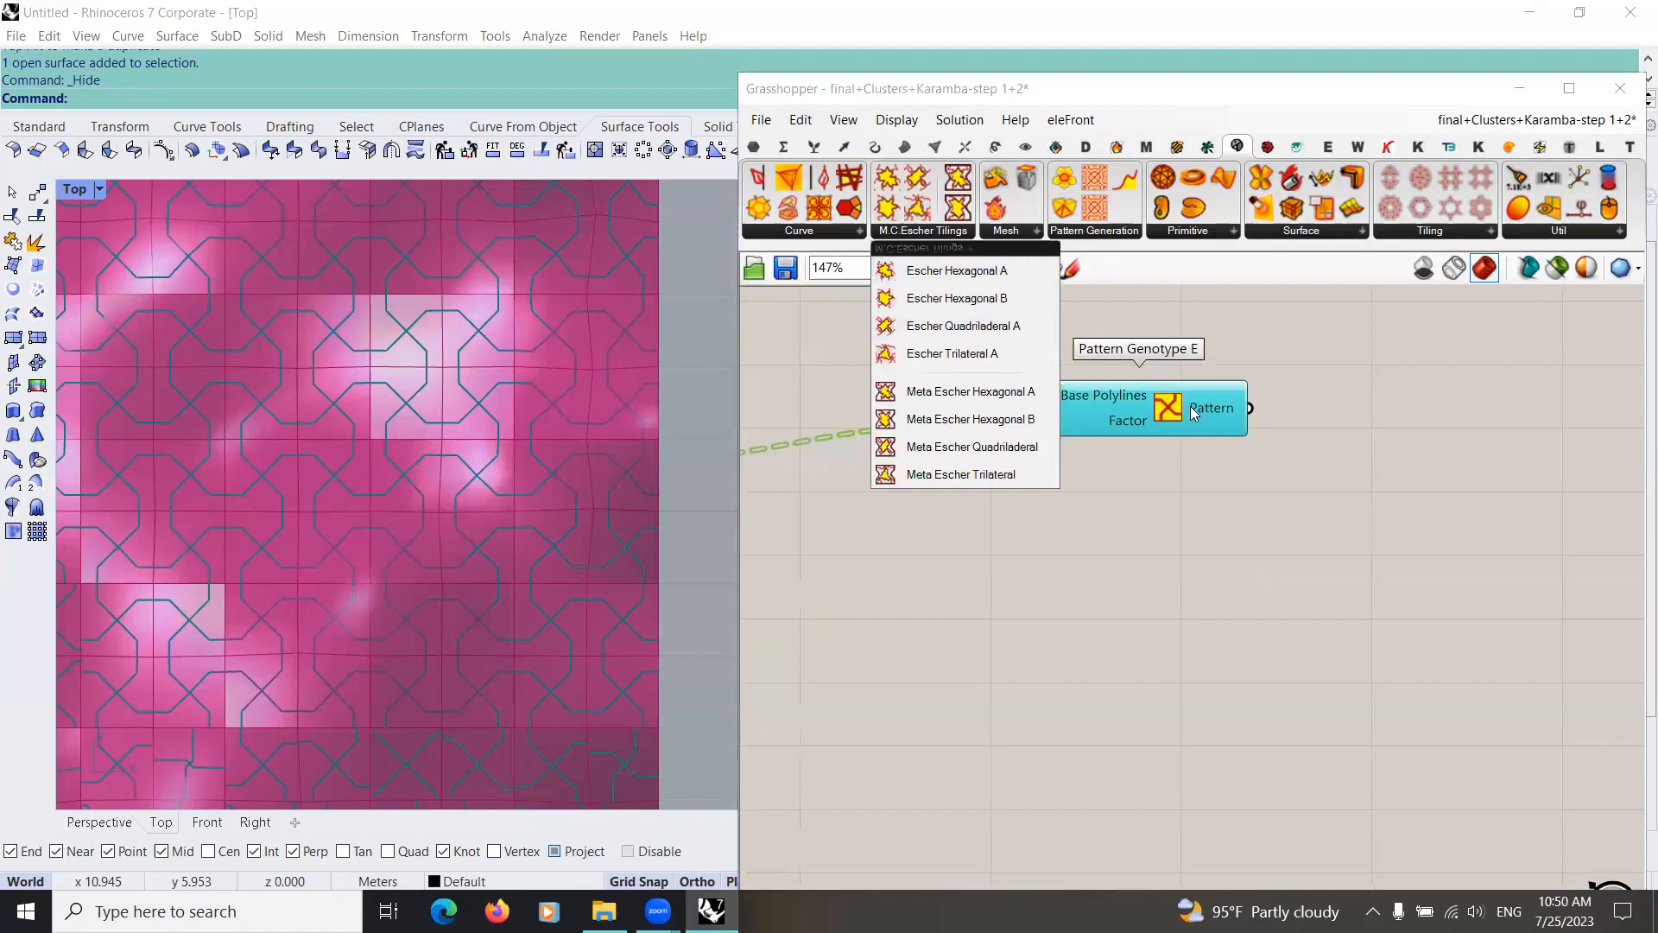
pyautogui.click(1089, 231)
pyautogui.click(1202, 419)
pyautogui.click(1180, 544)
pyautogui.moveTo(1180, 546); pyautogui.dragTo(1098, 613, button='right')
pyautogui.scroll(-2, 1095, 610)
pyautogui.scroll(2, 1114, 600)
pyautogui.click(1079, 549)
# Step: Connect Subdivided Cells to Base Polylines and the Remap+ Mapped output to Factor of Pattern Genotype I, aligning it beneath Pattern Genotype E
pyautogui.moveTo(976, 347); pyautogui.dragTo(1071, 600)
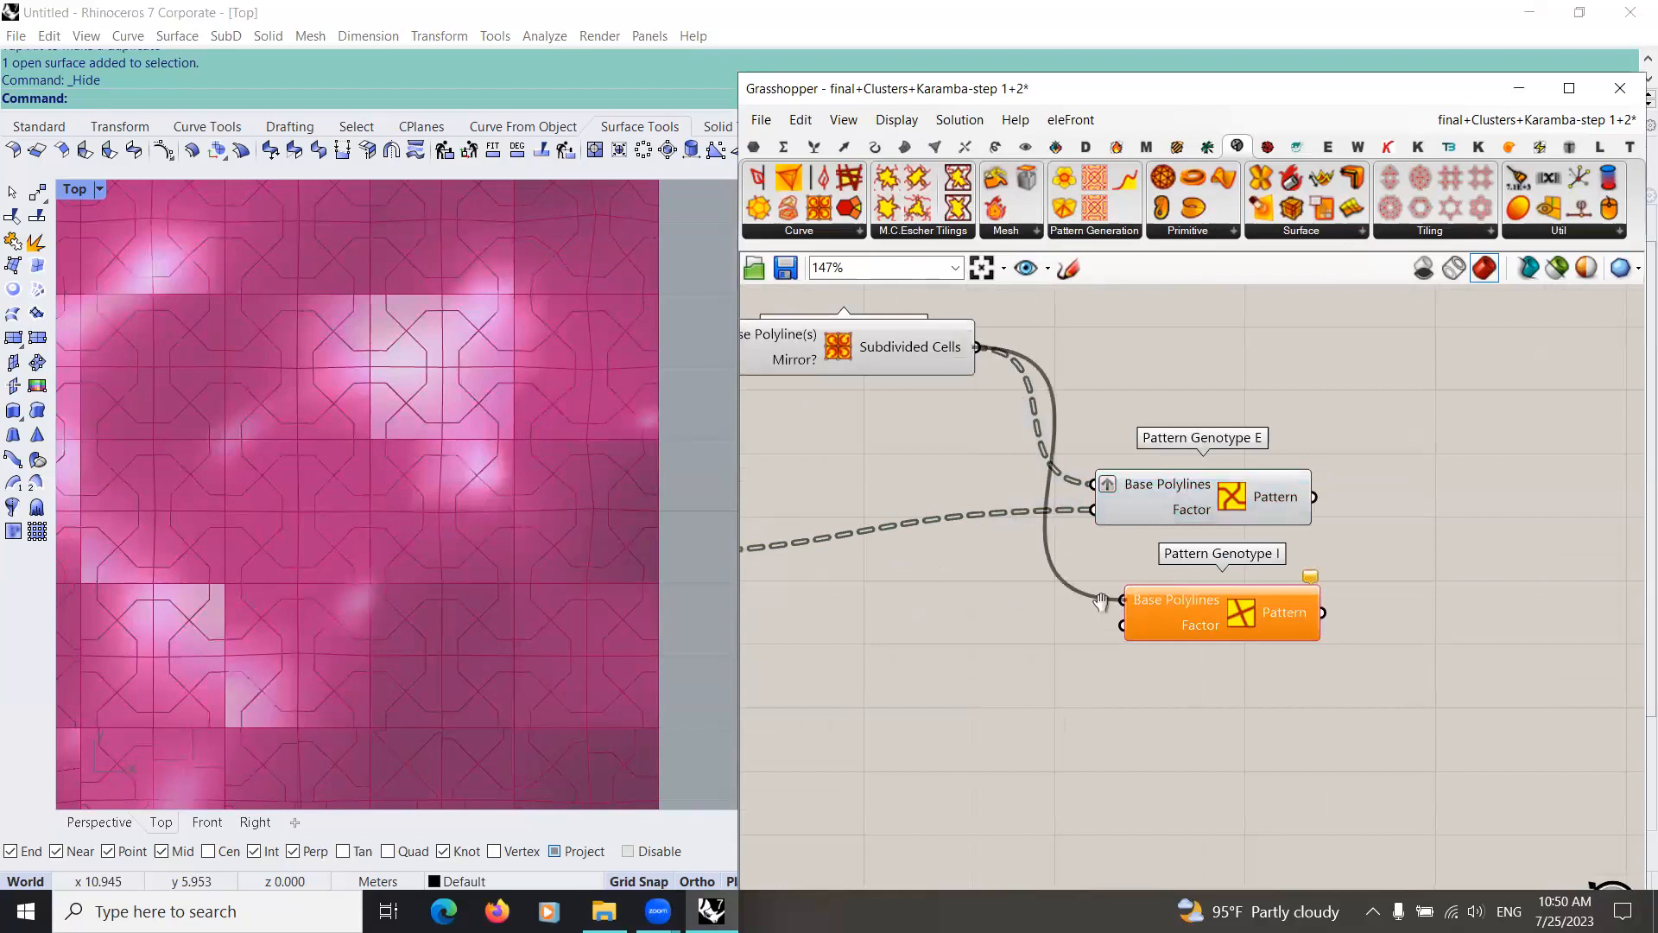
pyautogui.moveTo(849, 556); pyautogui.dragTo(1345, 632)
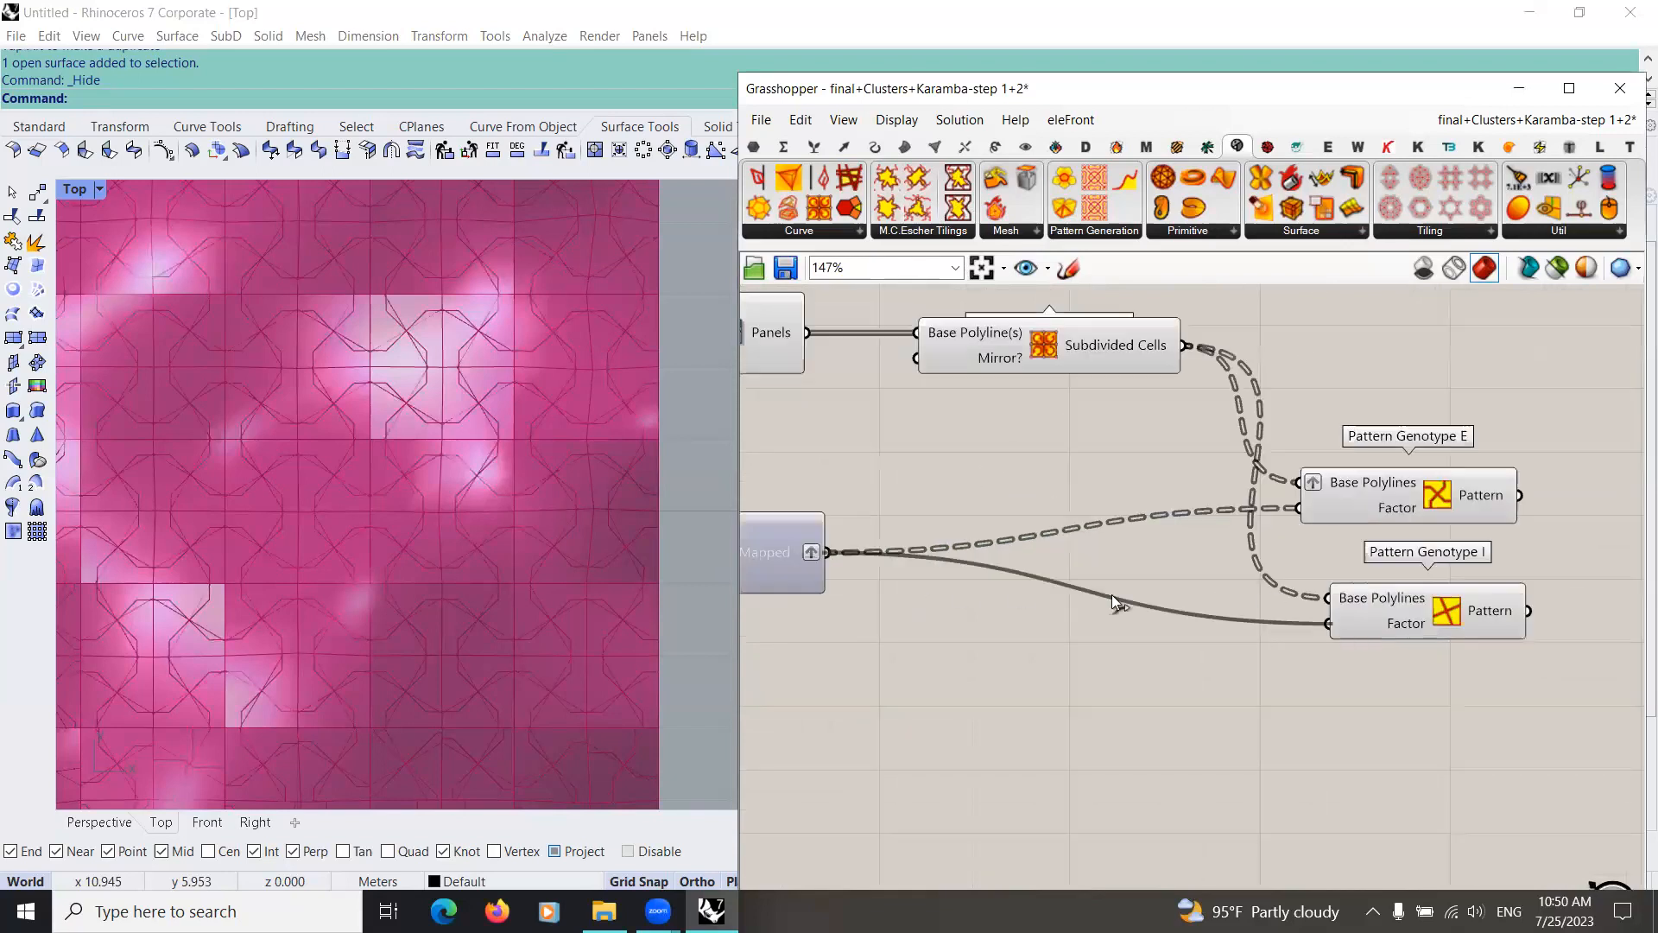
pyautogui.moveTo(1355, 593); pyautogui.dragTo(1072, 584, button='right')
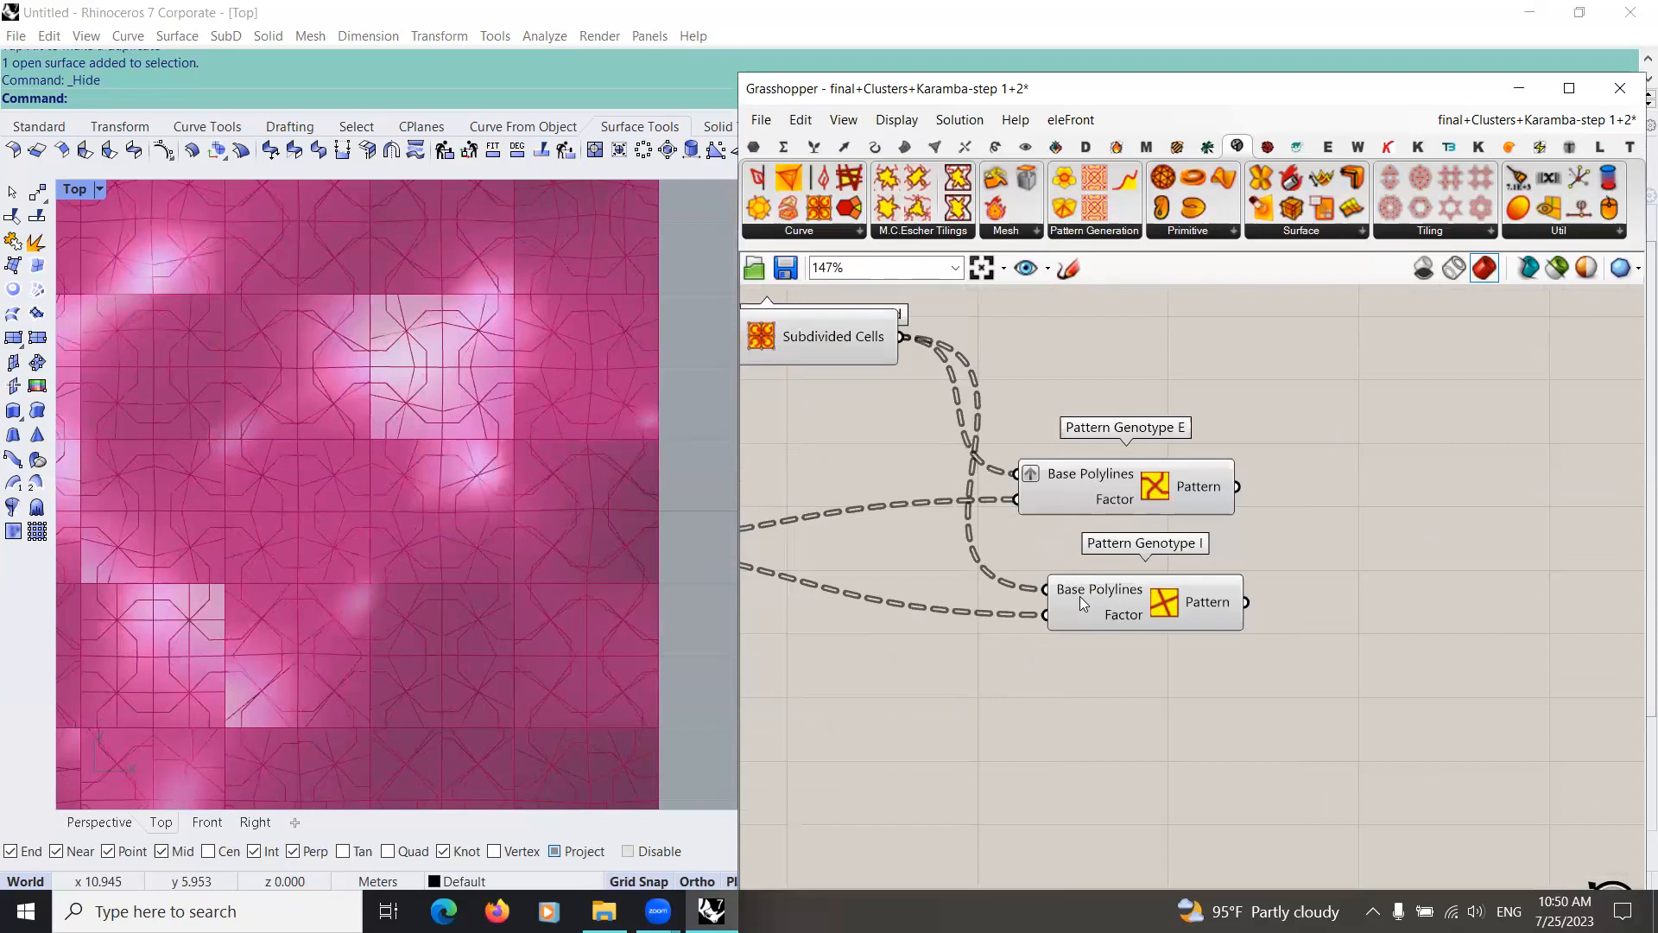
pyautogui.moveTo(1079, 595); pyautogui.dragTo(991, 572)
pyautogui.moveTo(924, 575); pyautogui.dragTo(1052, 601, button='right')
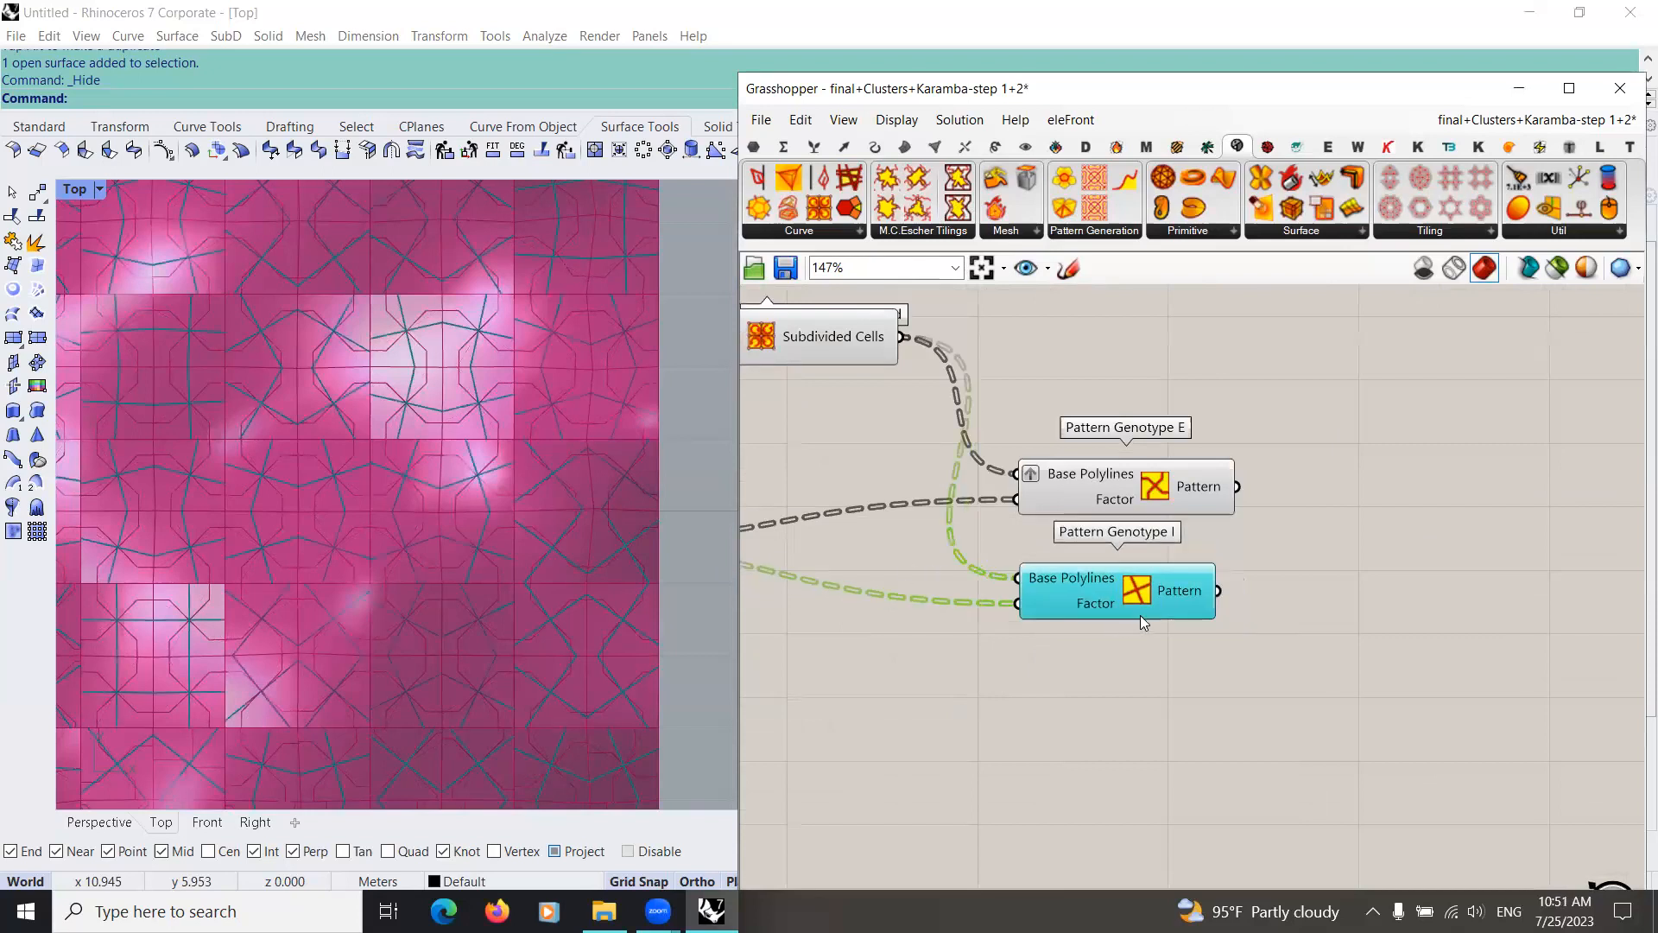
# Step: Graft the Base Polylines input of Pattern Genotype I
pyautogui.scroll(2, 1140, 614)
pyautogui.scroll(-2, 1069, 579)
pyautogui.scroll(2, 1190, 617)
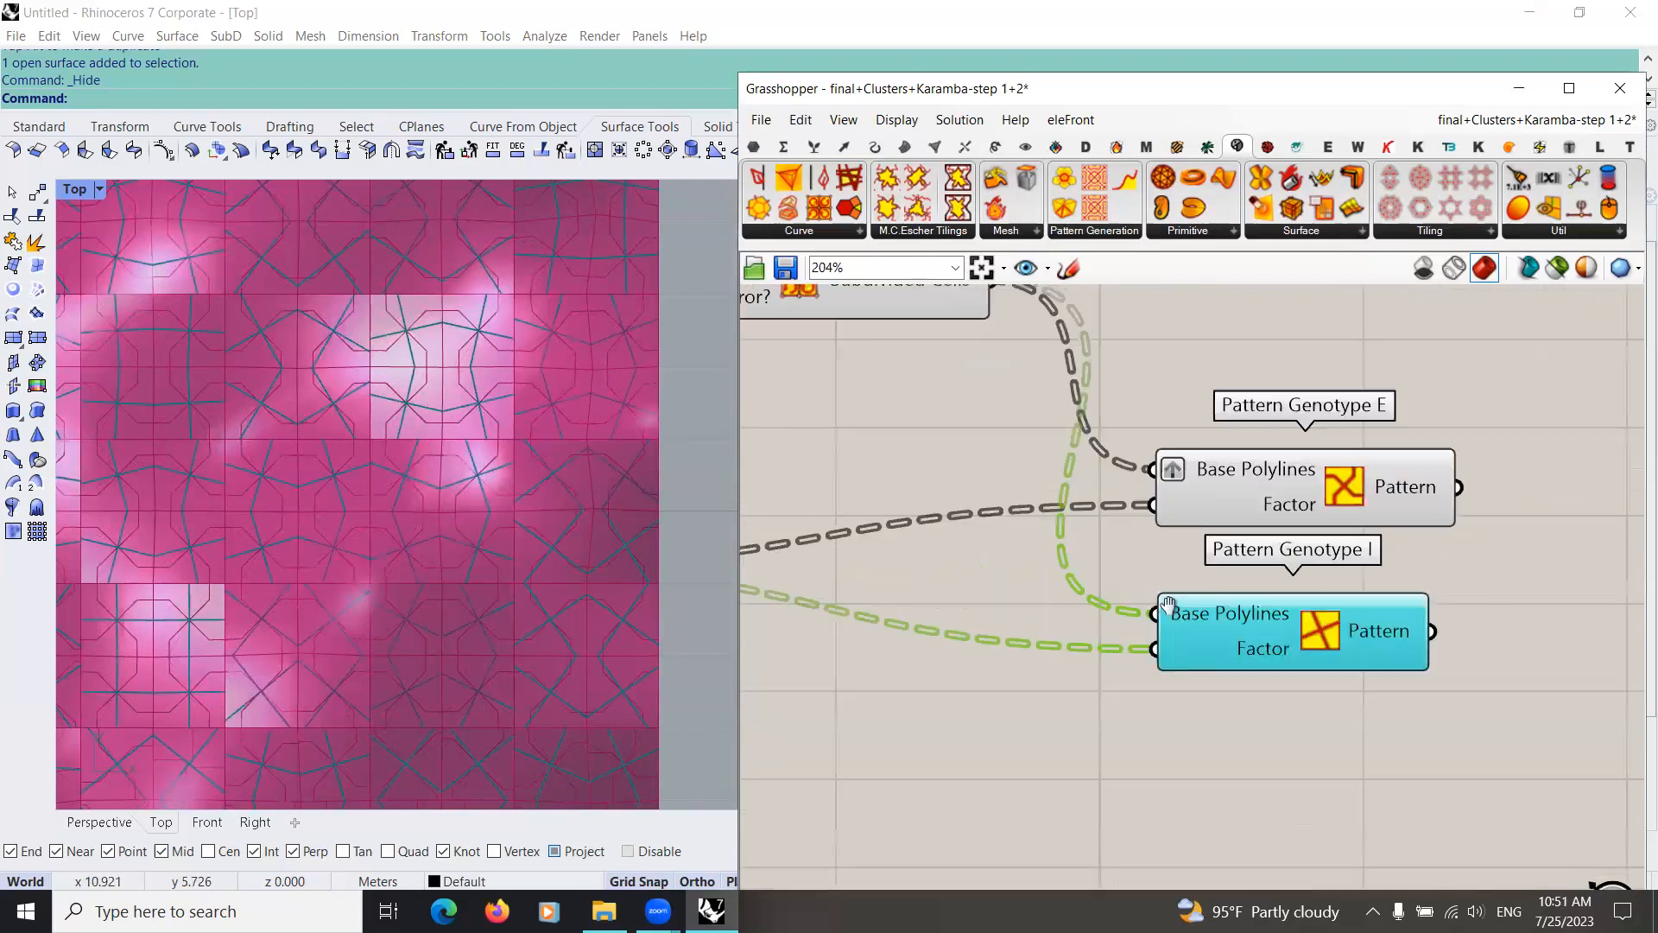
pyautogui.rightClick(1190, 617)
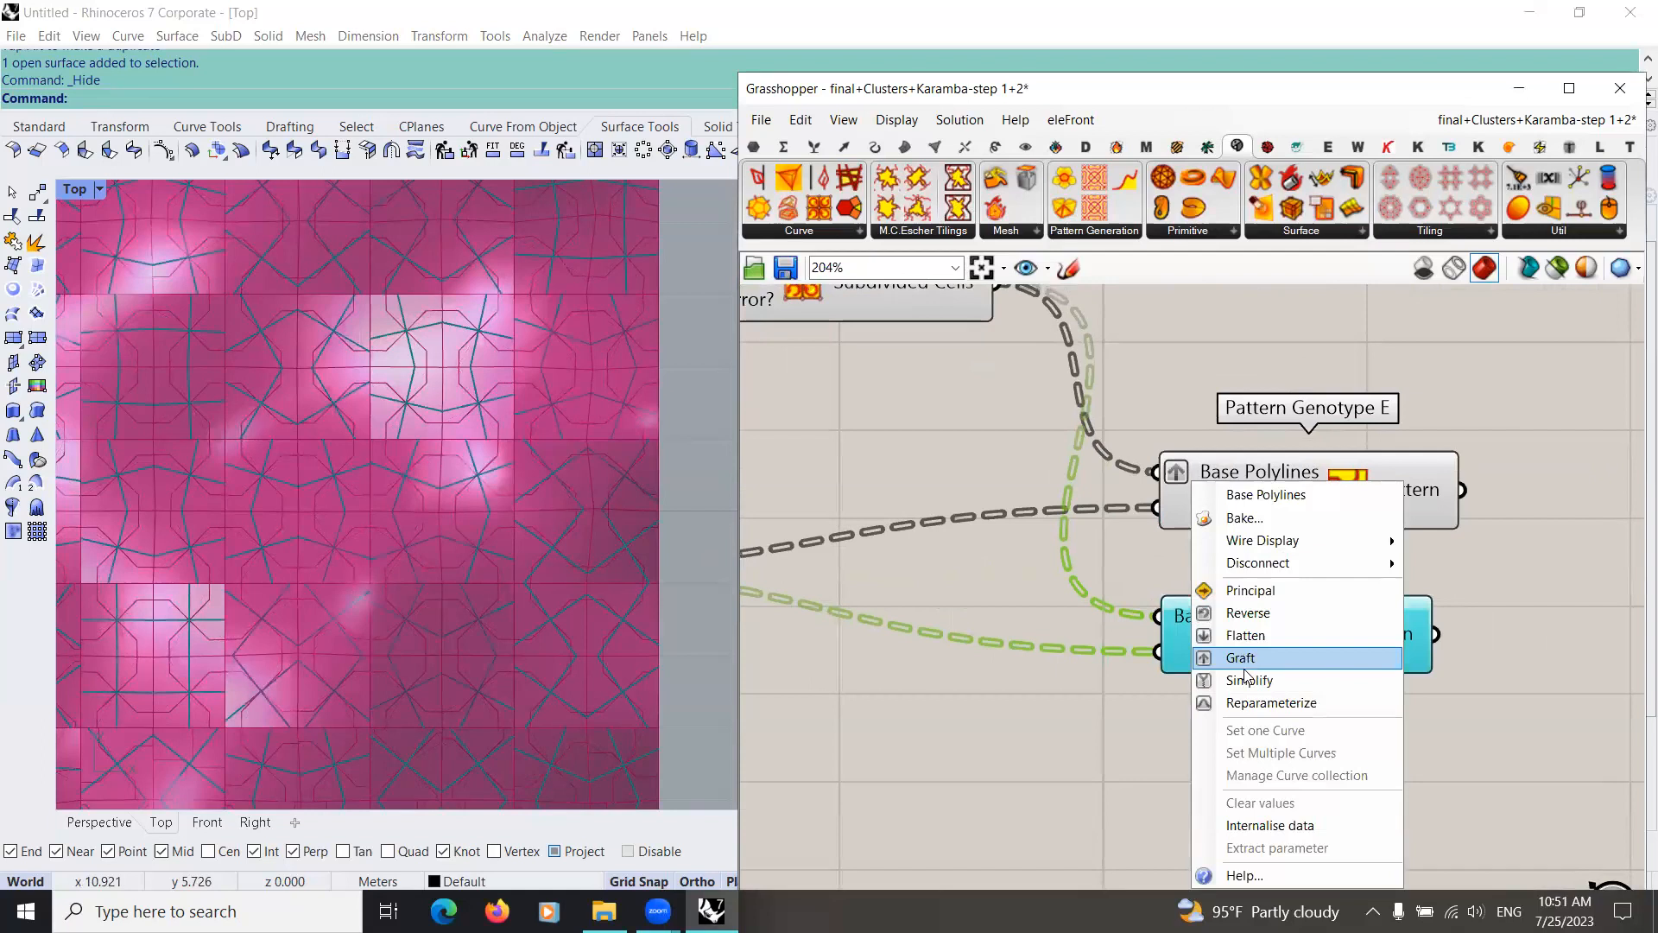
pyautogui.click(1240, 657)
pyautogui.scroll(-3, 1152, 648)
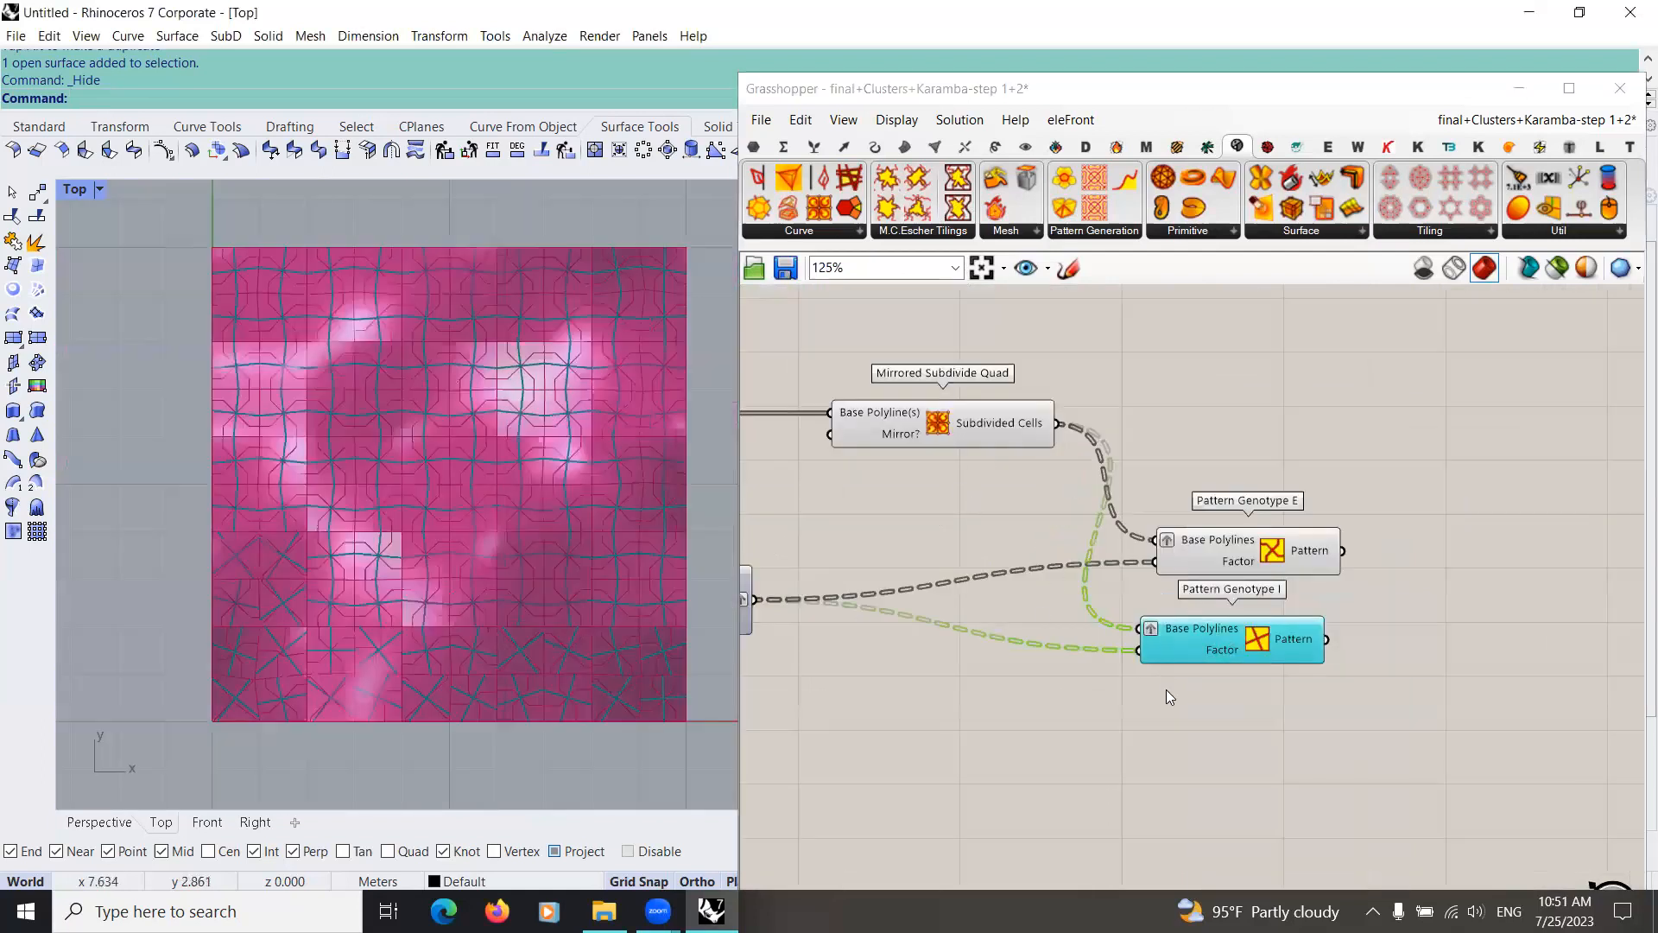
# Step: Examine the pattern components and Explode wiring in the parakeet group against the Pattern Genotype I curves in the Top view
pyautogui.scroll(-4, 1150, 730)
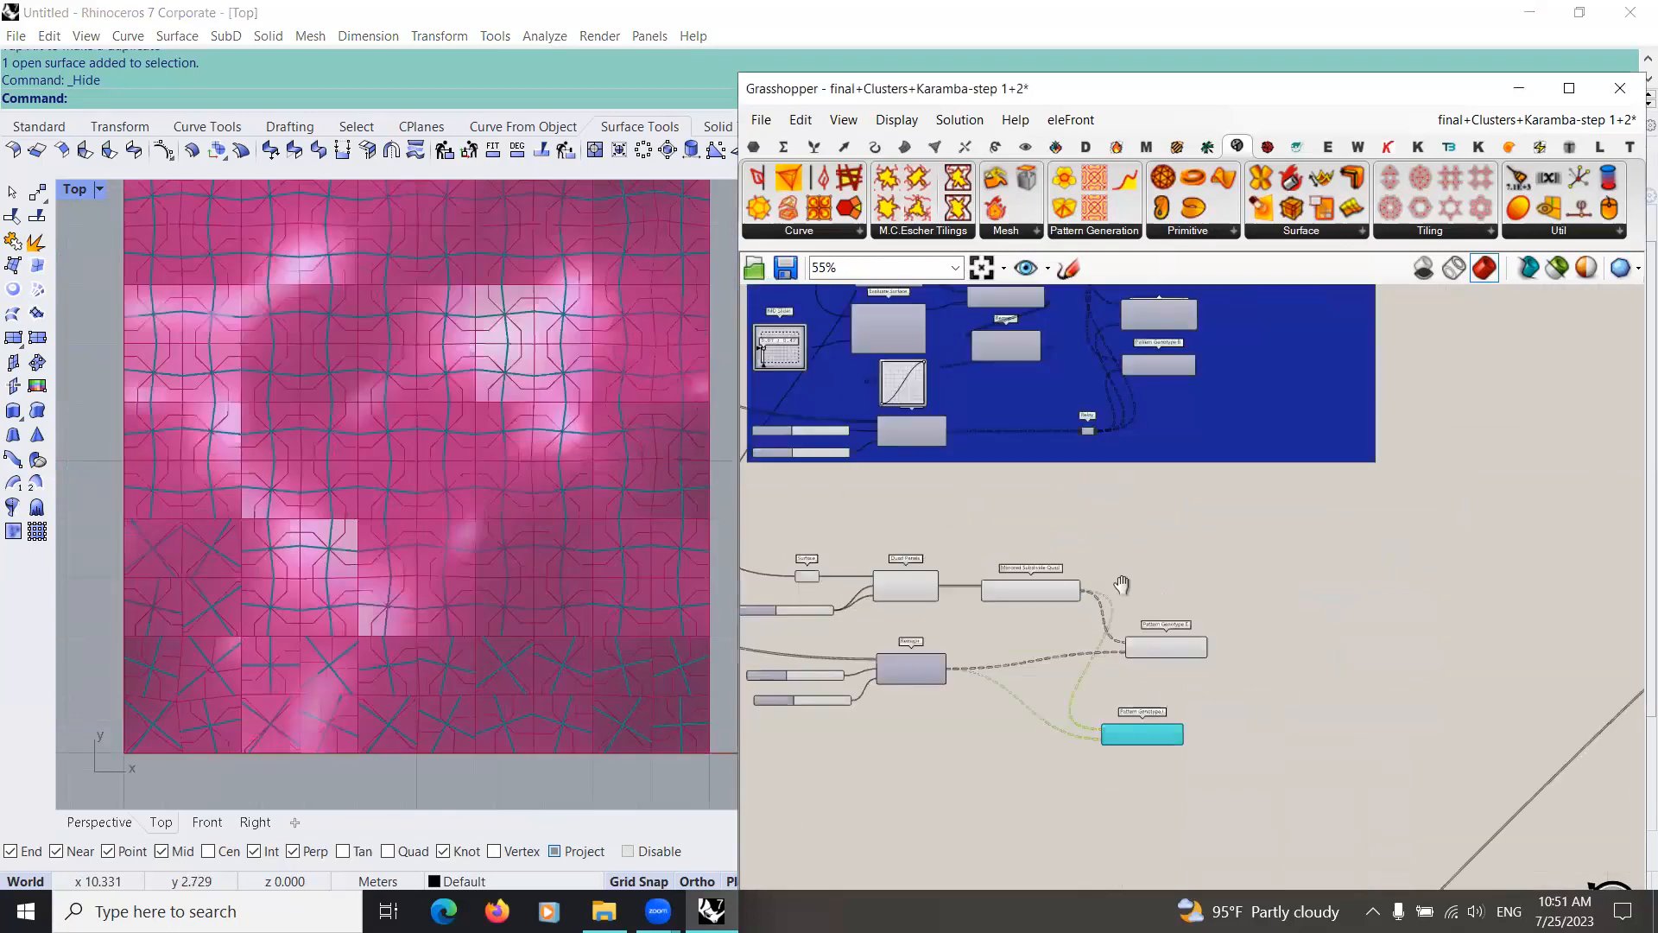
pyautogui.moveTo(1071, 481); pyautogui.dragTo(1070, 580, button='right')
pyautogui.moveTo(936, 386); pyautogui.dragTo(1078, 565, button='right')
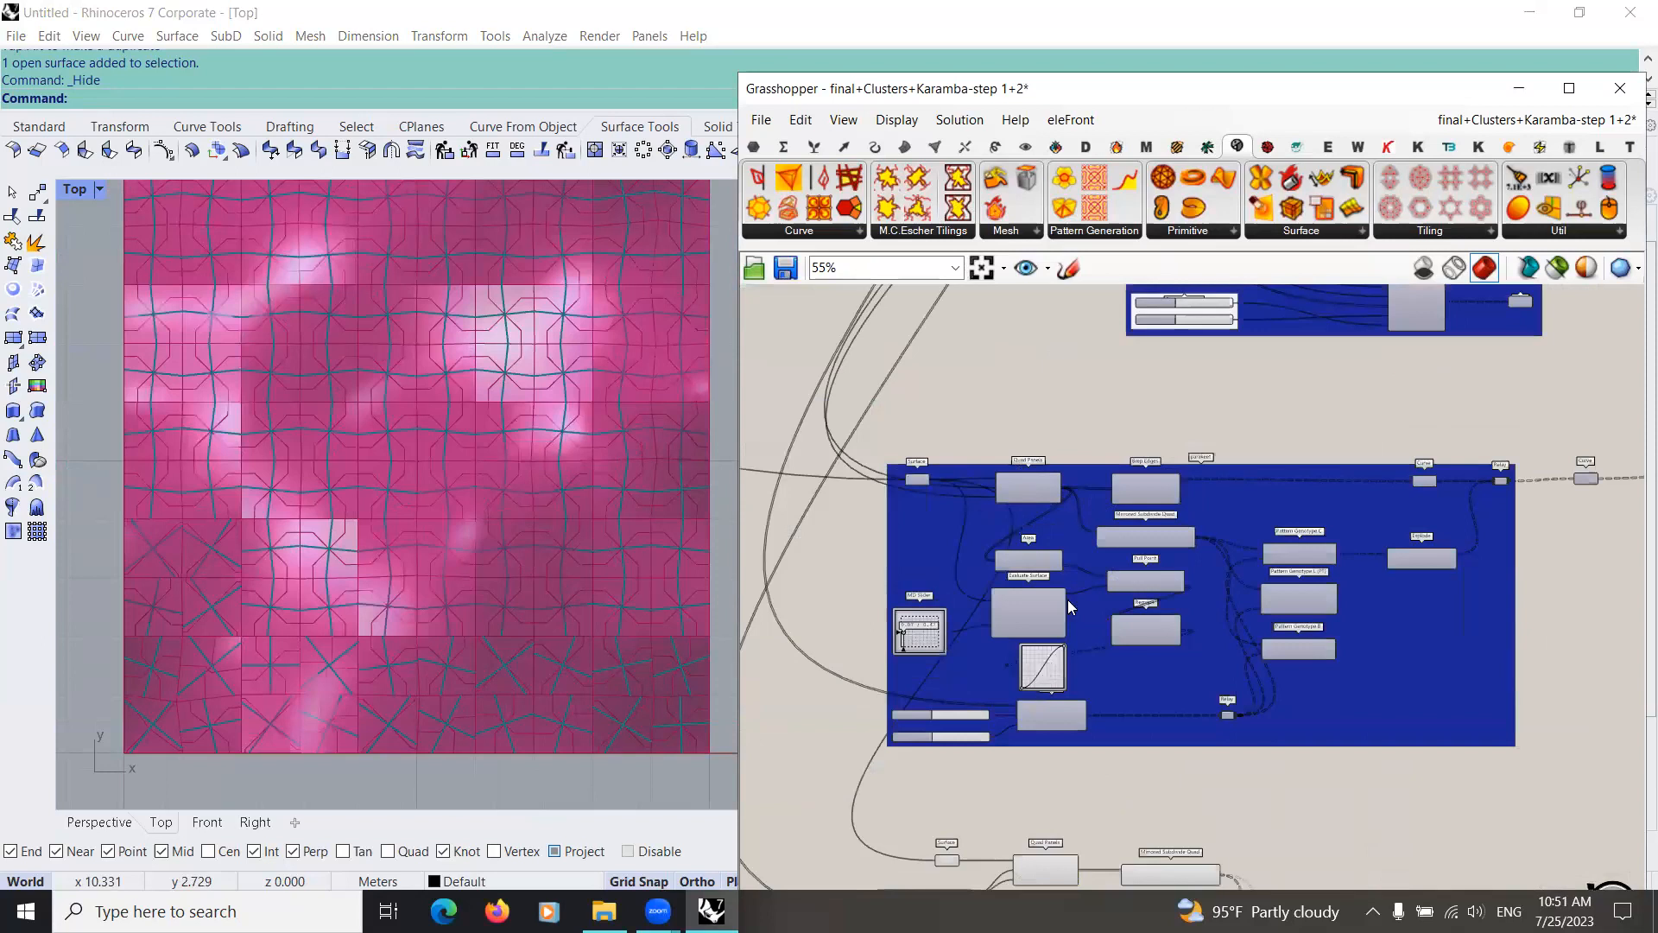
pyautogui.scroll(-2, 1062, 624)
pyautogui.scroll(5, 1053, 647)
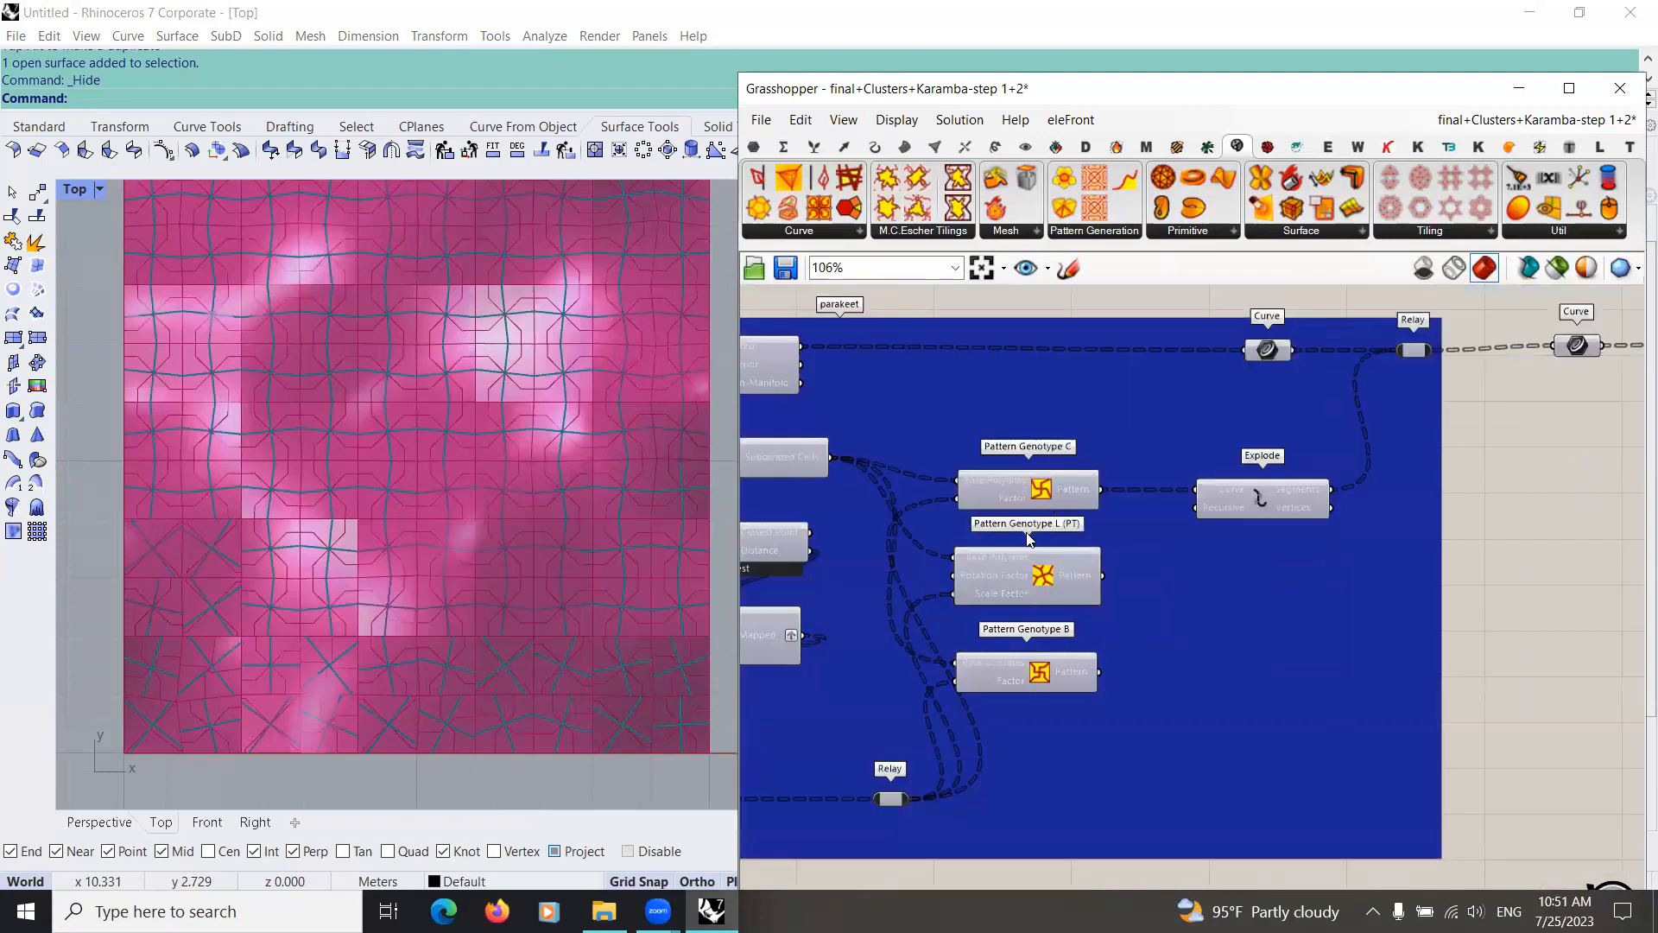
pyautogui.scroll(-2, 1033, 532)
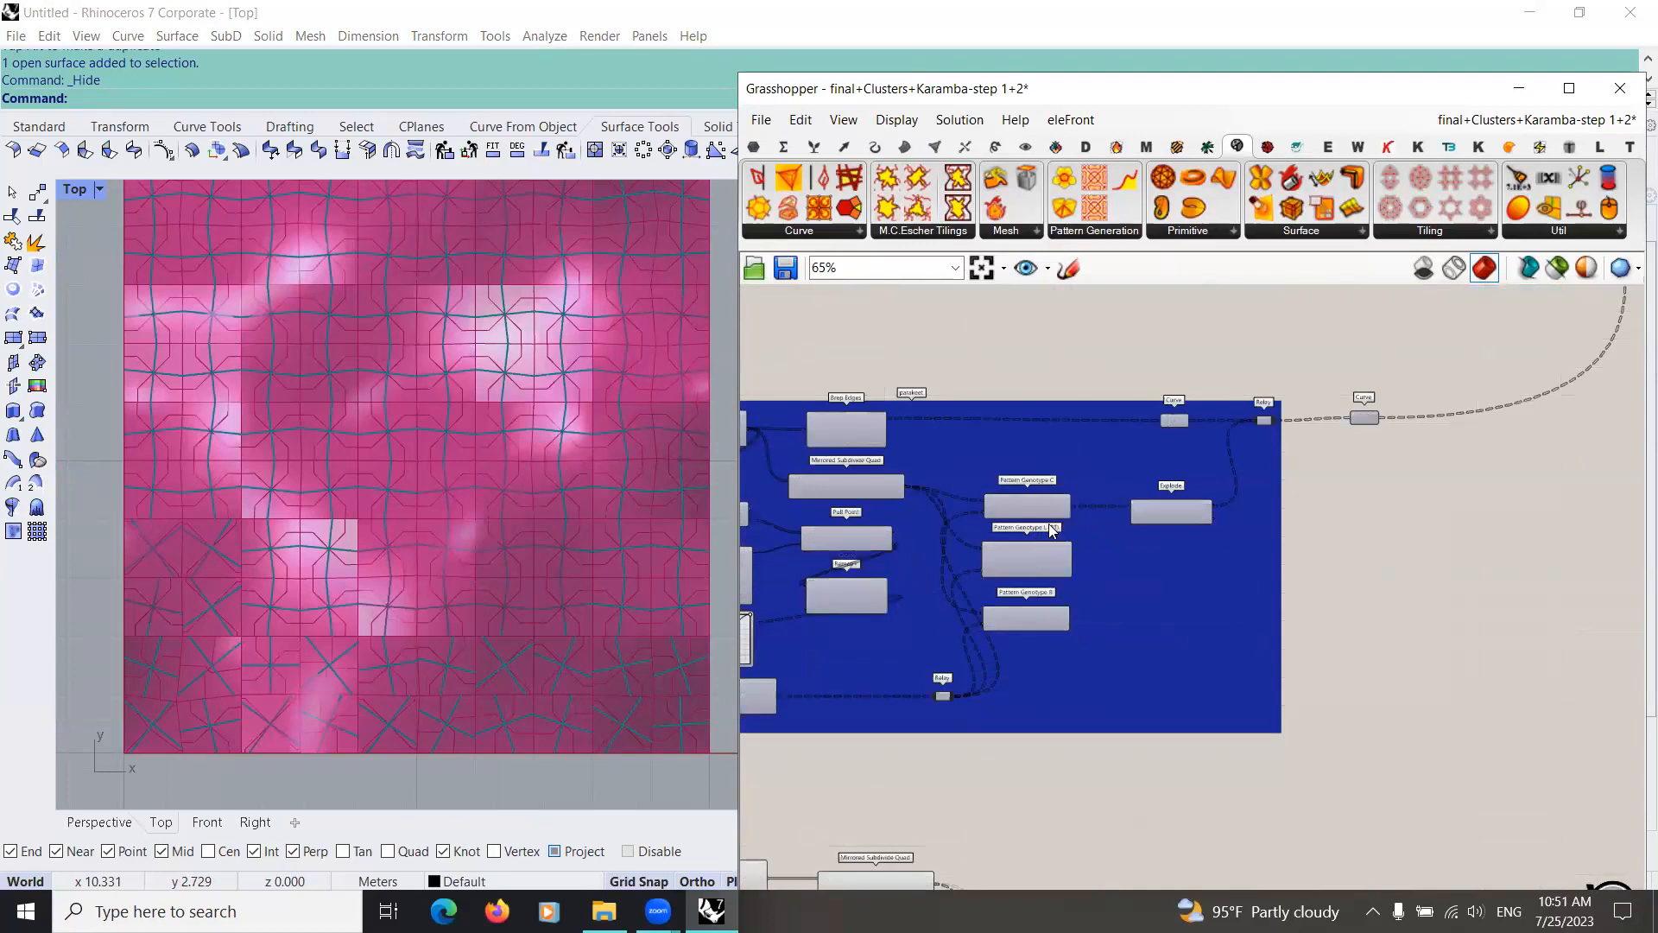
pyautogui.scroll(3, 1050, 534)
pyautogui.scroll(-3, 1056, 563)
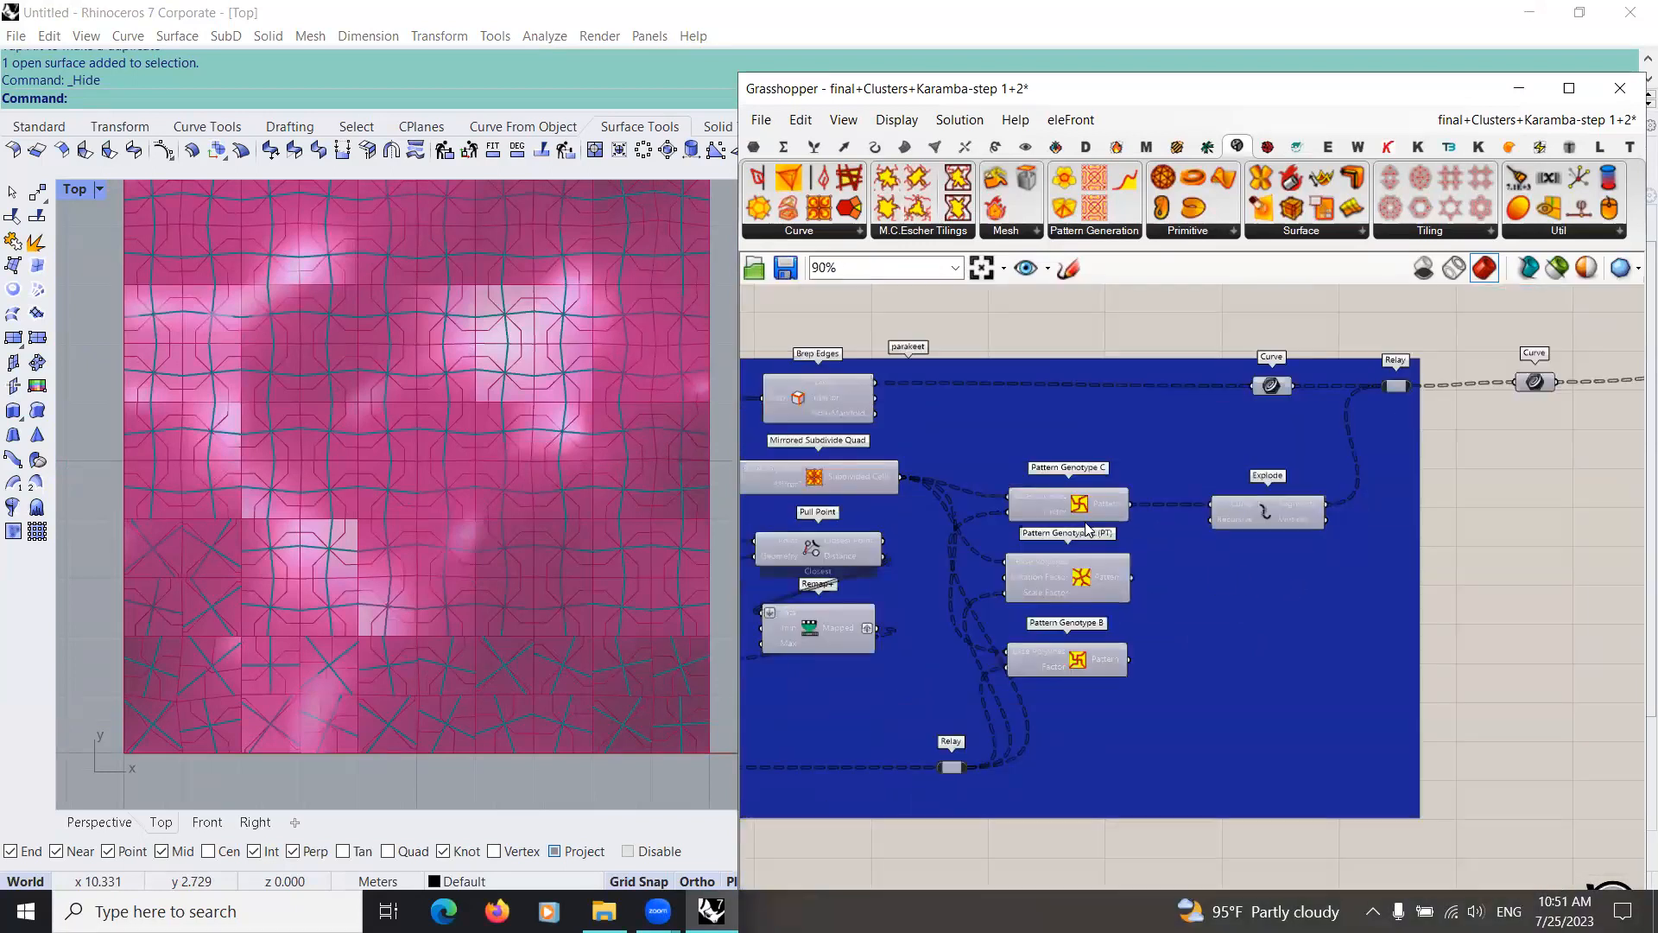
pyautogui.scroll(3, 1086, 521)
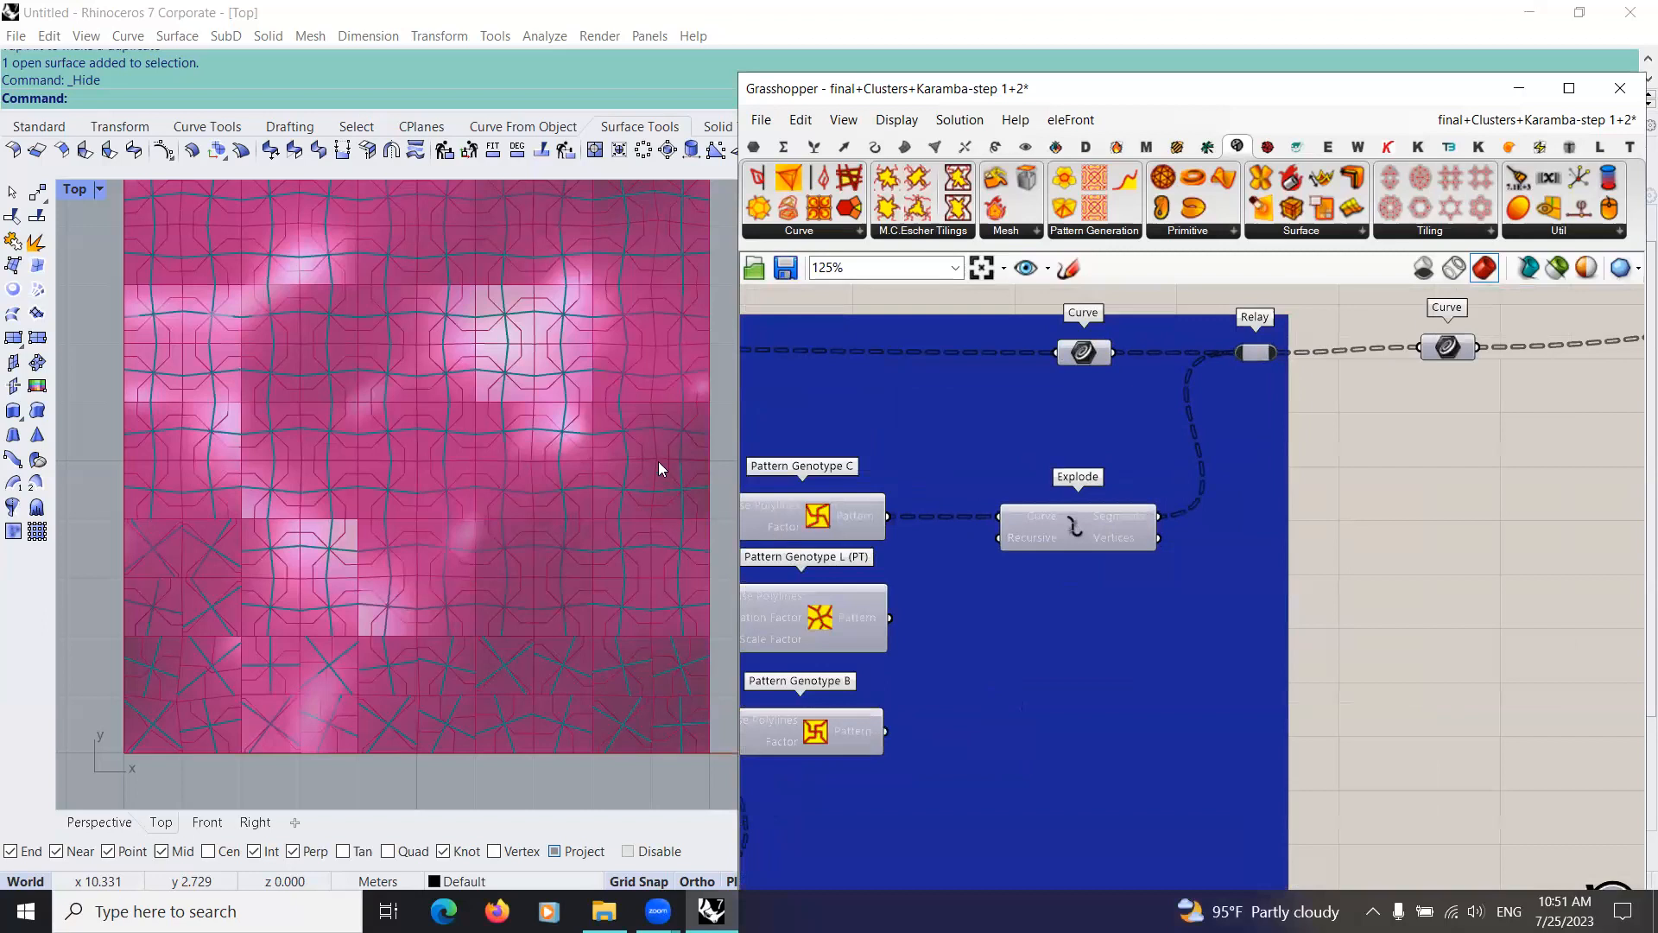
pyautogui.scroll(5, 643, 458)
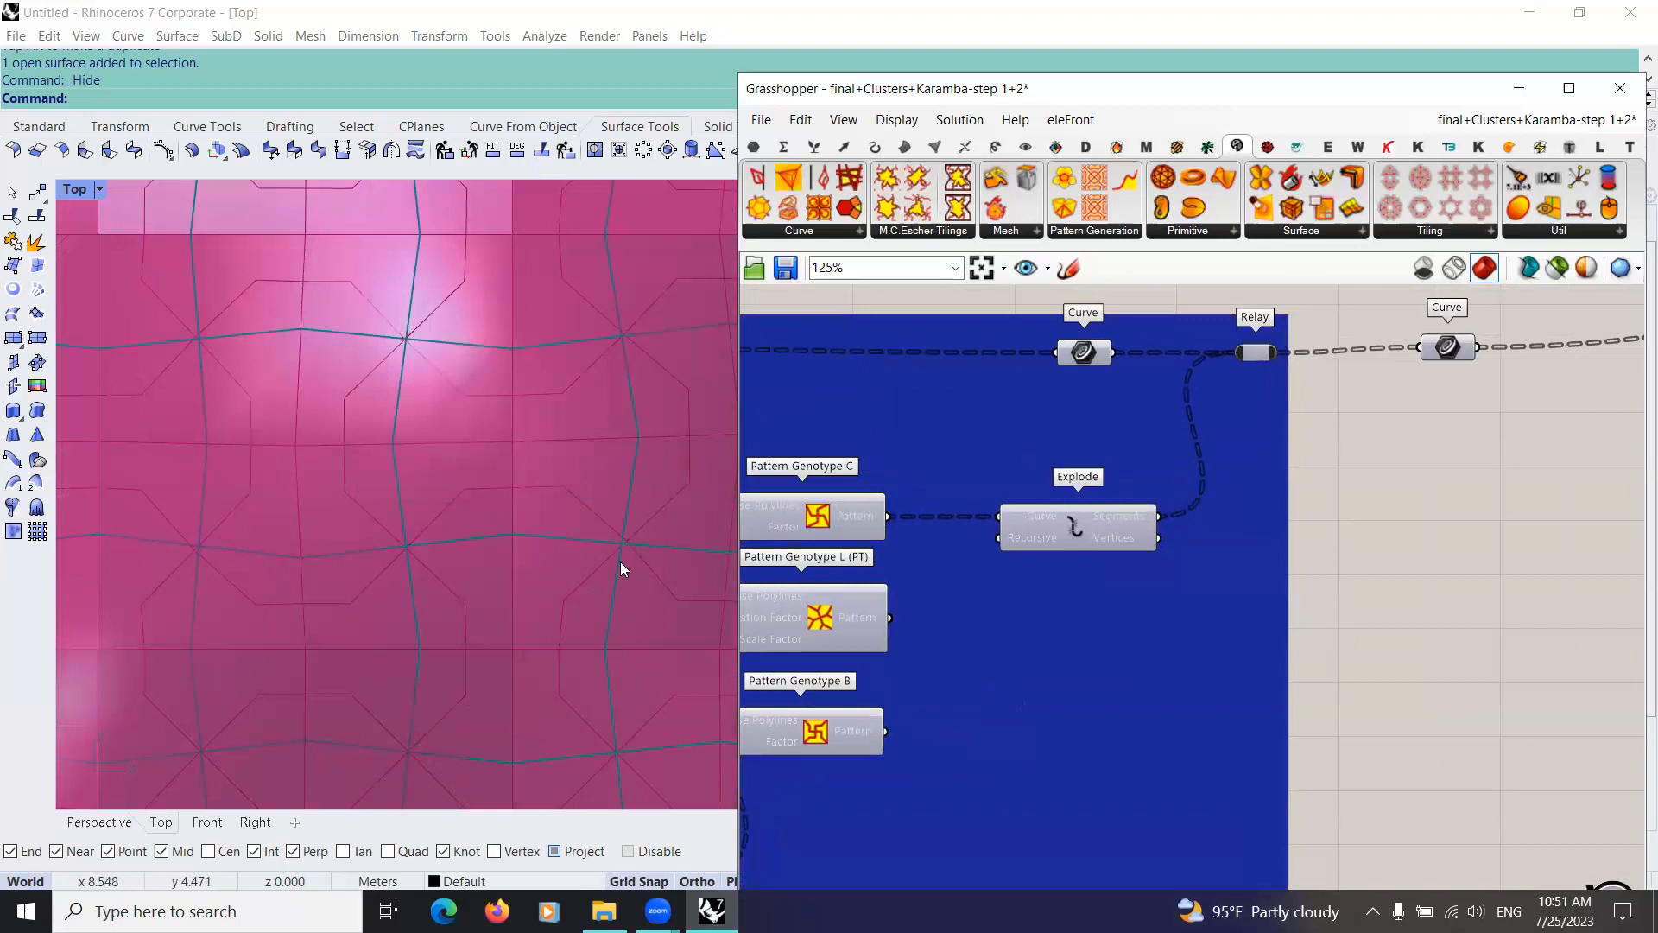
# Step: Examine the parakeet group's Brep Edges, pattern components and curve outputs against the panel grid in the Top view
pyautogui.moveTo(1077, 633); pyautogui.dragTo(1108, 703, button='right')
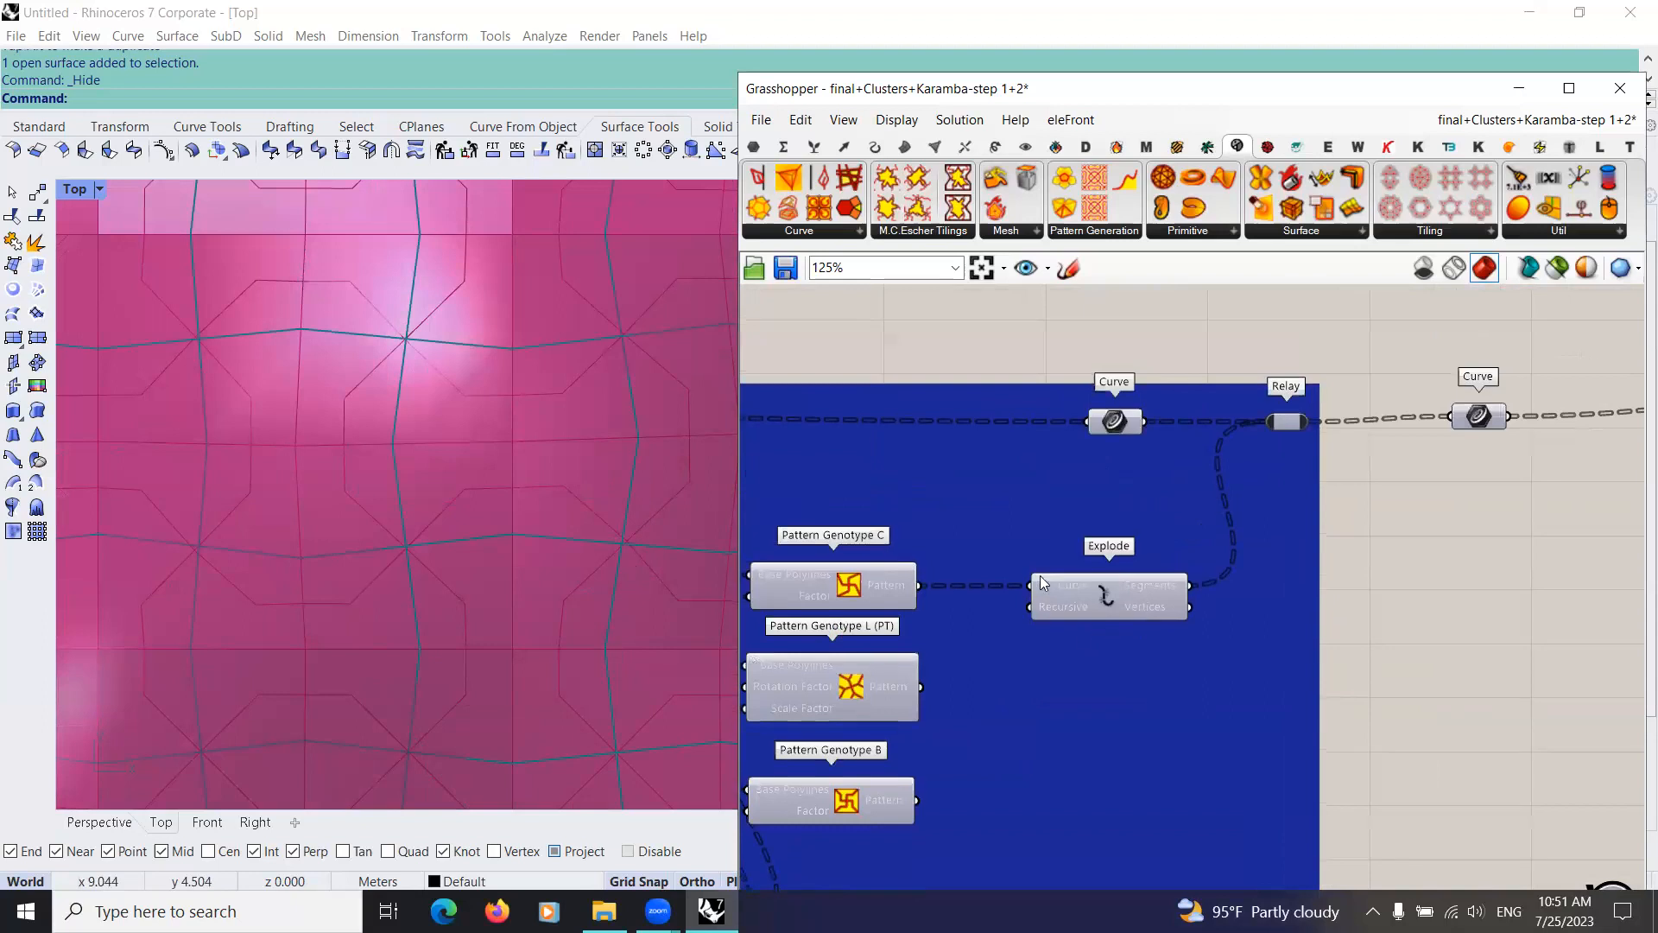
pyautogui.scroll(-3, 1136, 623)
pyautogui.scroll(5, 1095, 547)
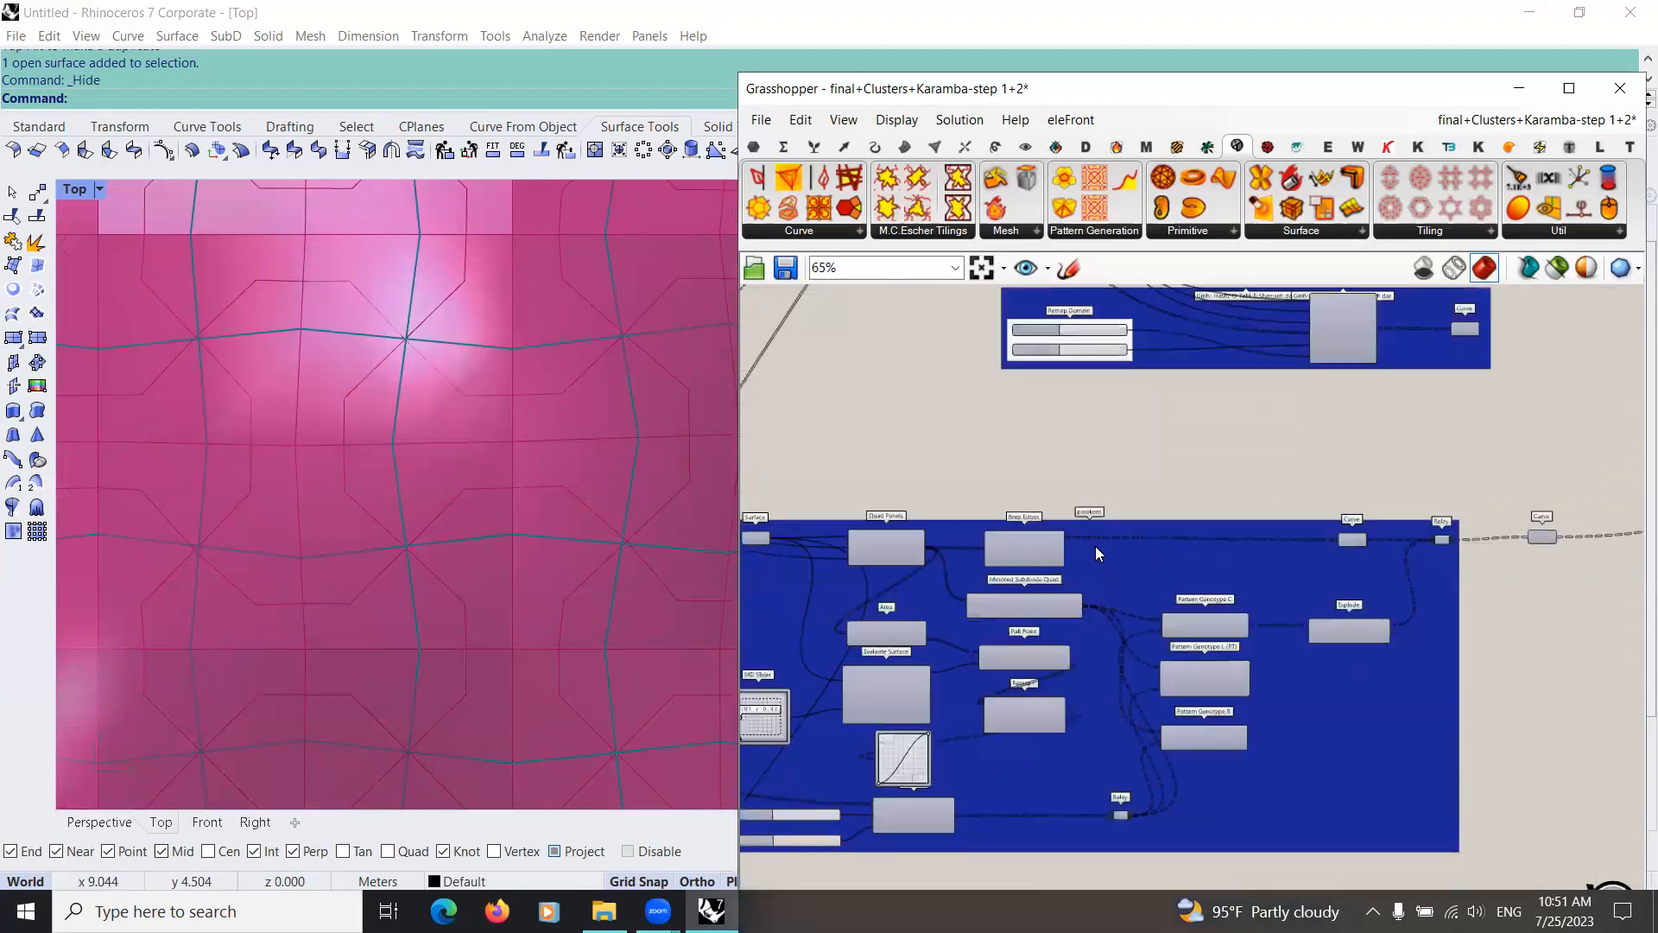
pyautogui.scroll(-1, 1152, 458)
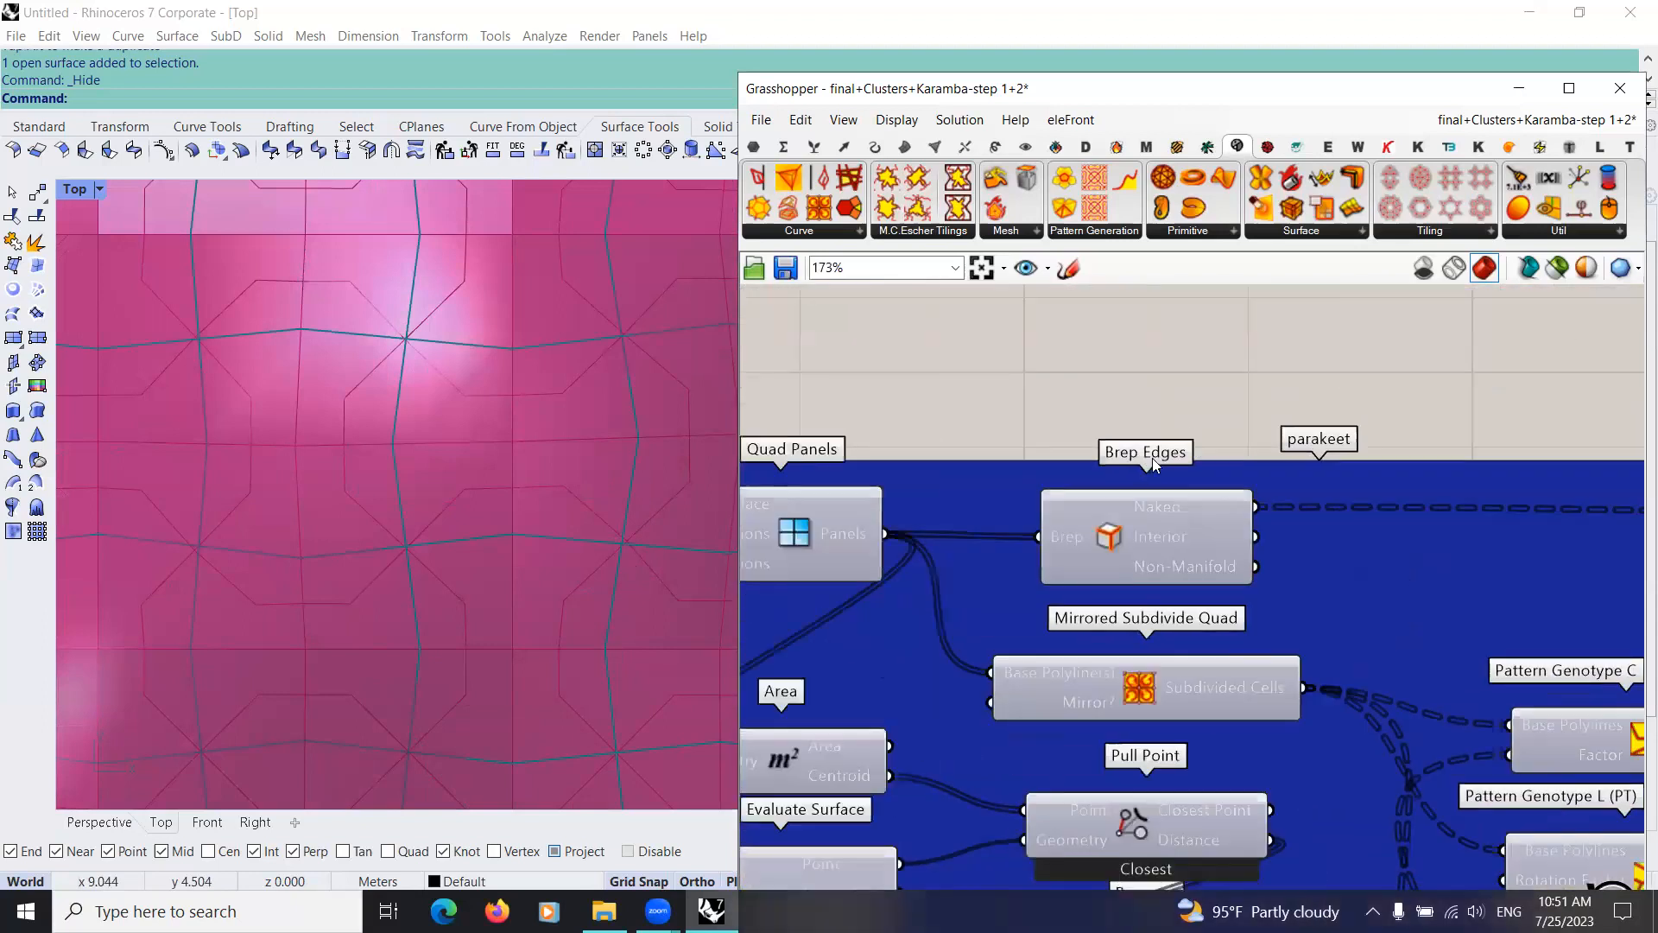
pyautogui.scroll(1, 972, 505)
pyautogui.scroll(-2, 960, 494)
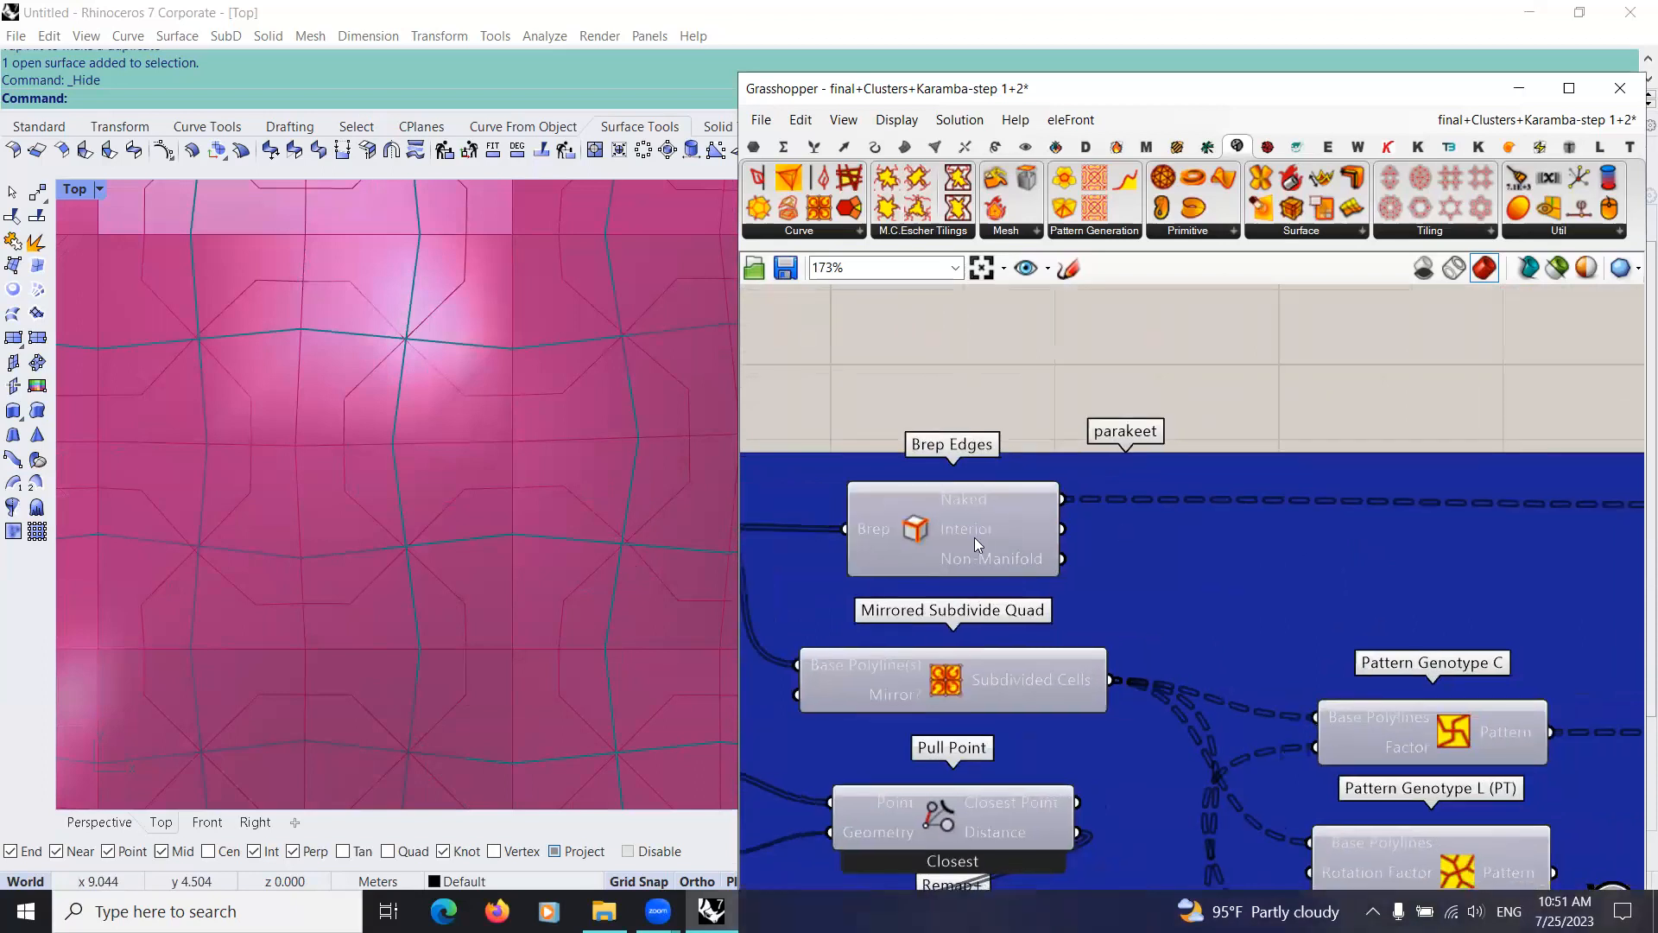
pyautogui.scroll(-2, 1187, 518)
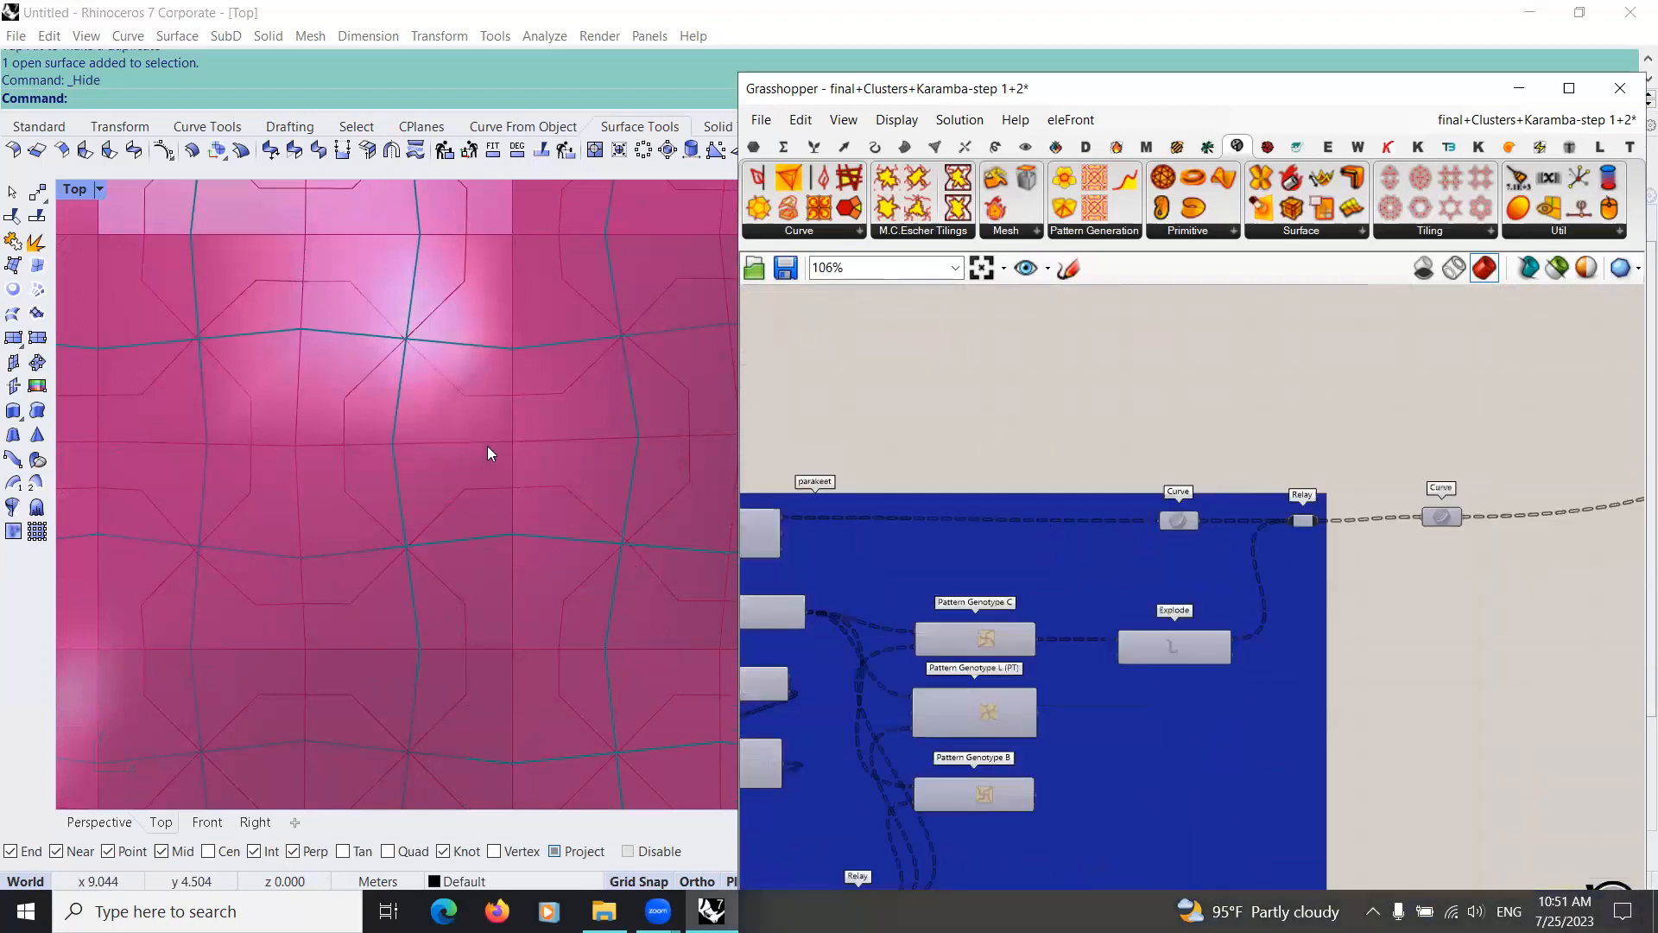
pyautogui.scroll(-10, 604, 639)
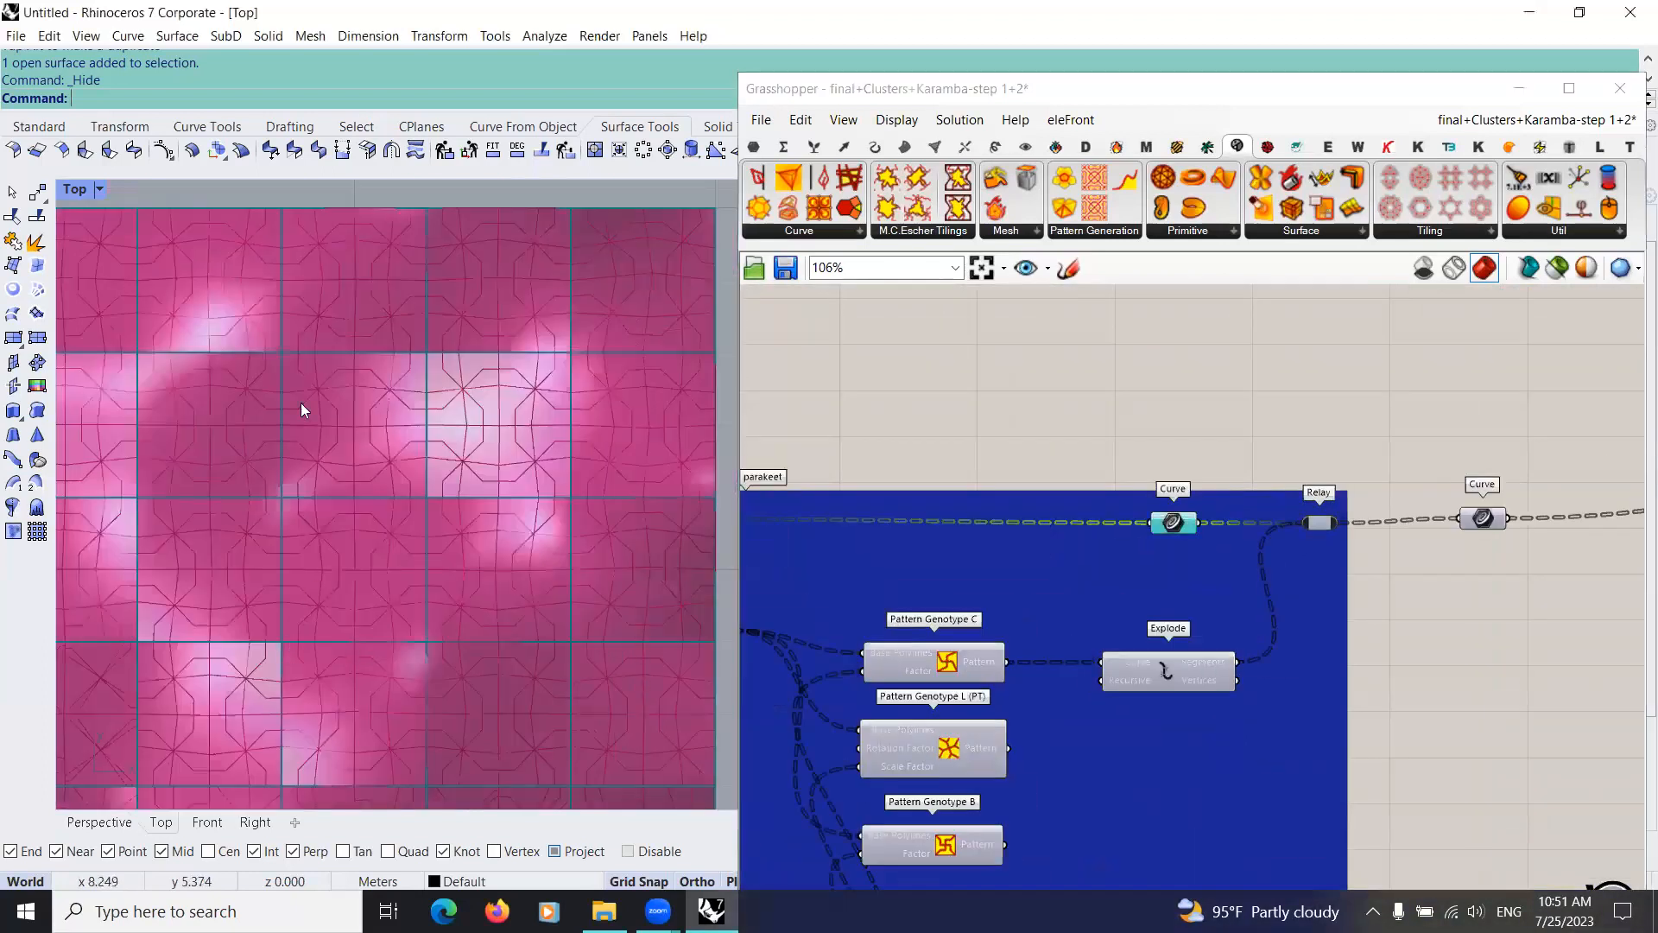
pyautogui.scroll(-6, 576, 511)
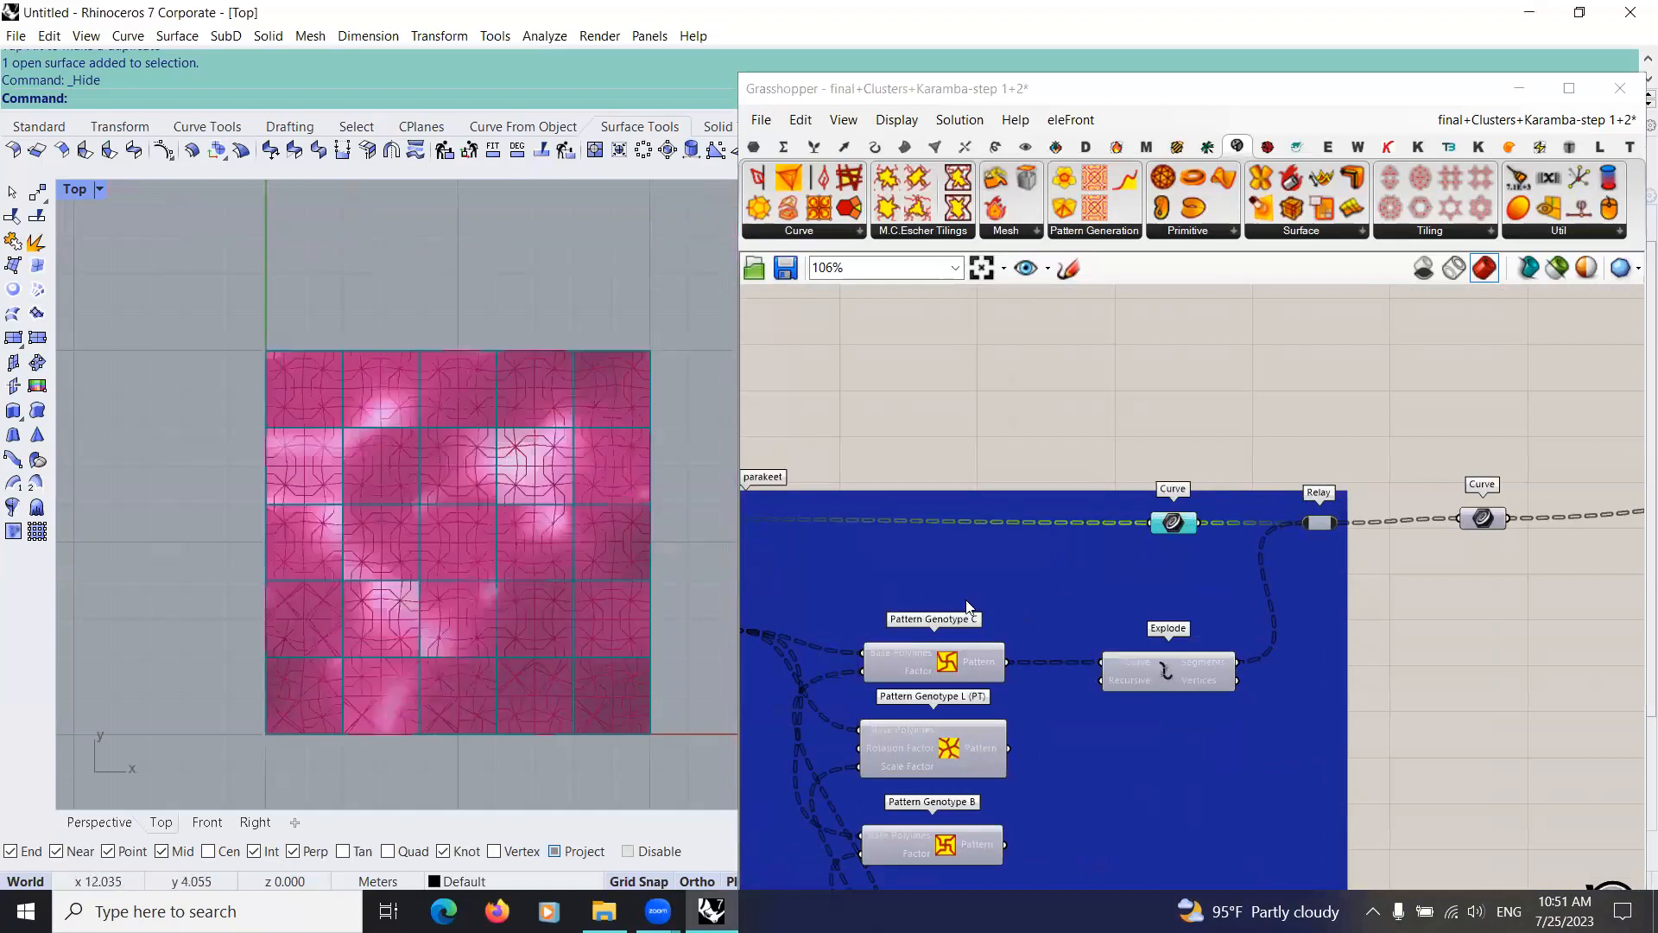
pyautogui.scroll(-4, 989, 743)
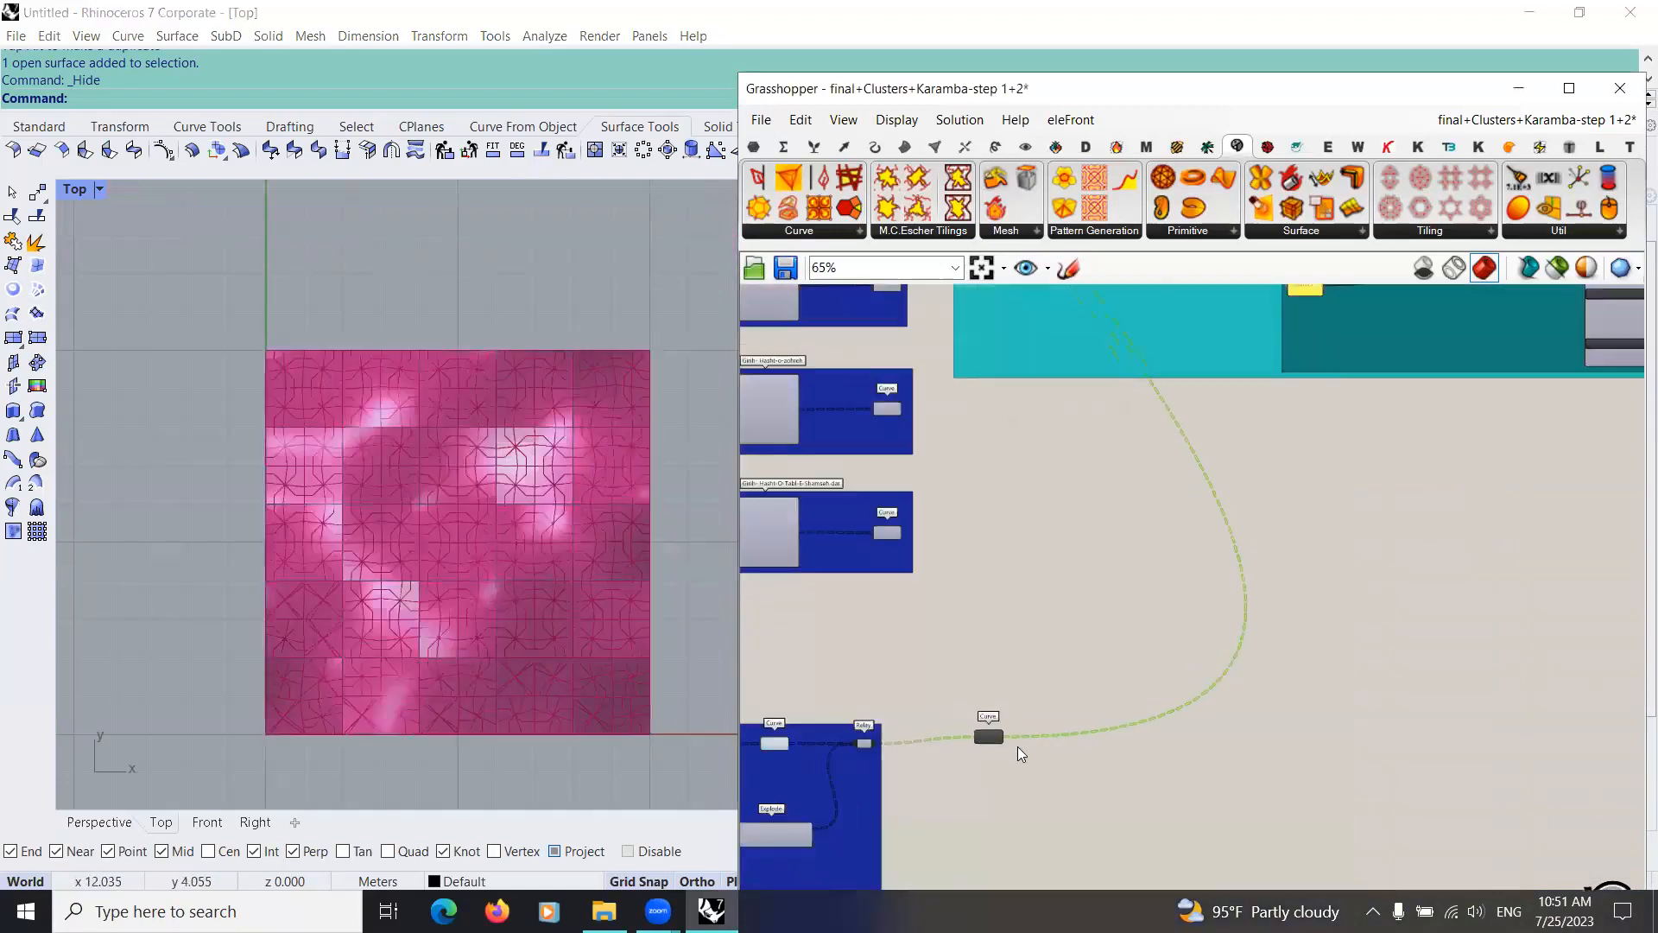
# Step: Align the output Curve parameter with the parakeet group's Relay and turn on the preview of the tall Karamba component beside the colour legend
pyautogui.moveTo(1019, 747); pyautogui.dragTo(1004, 738)
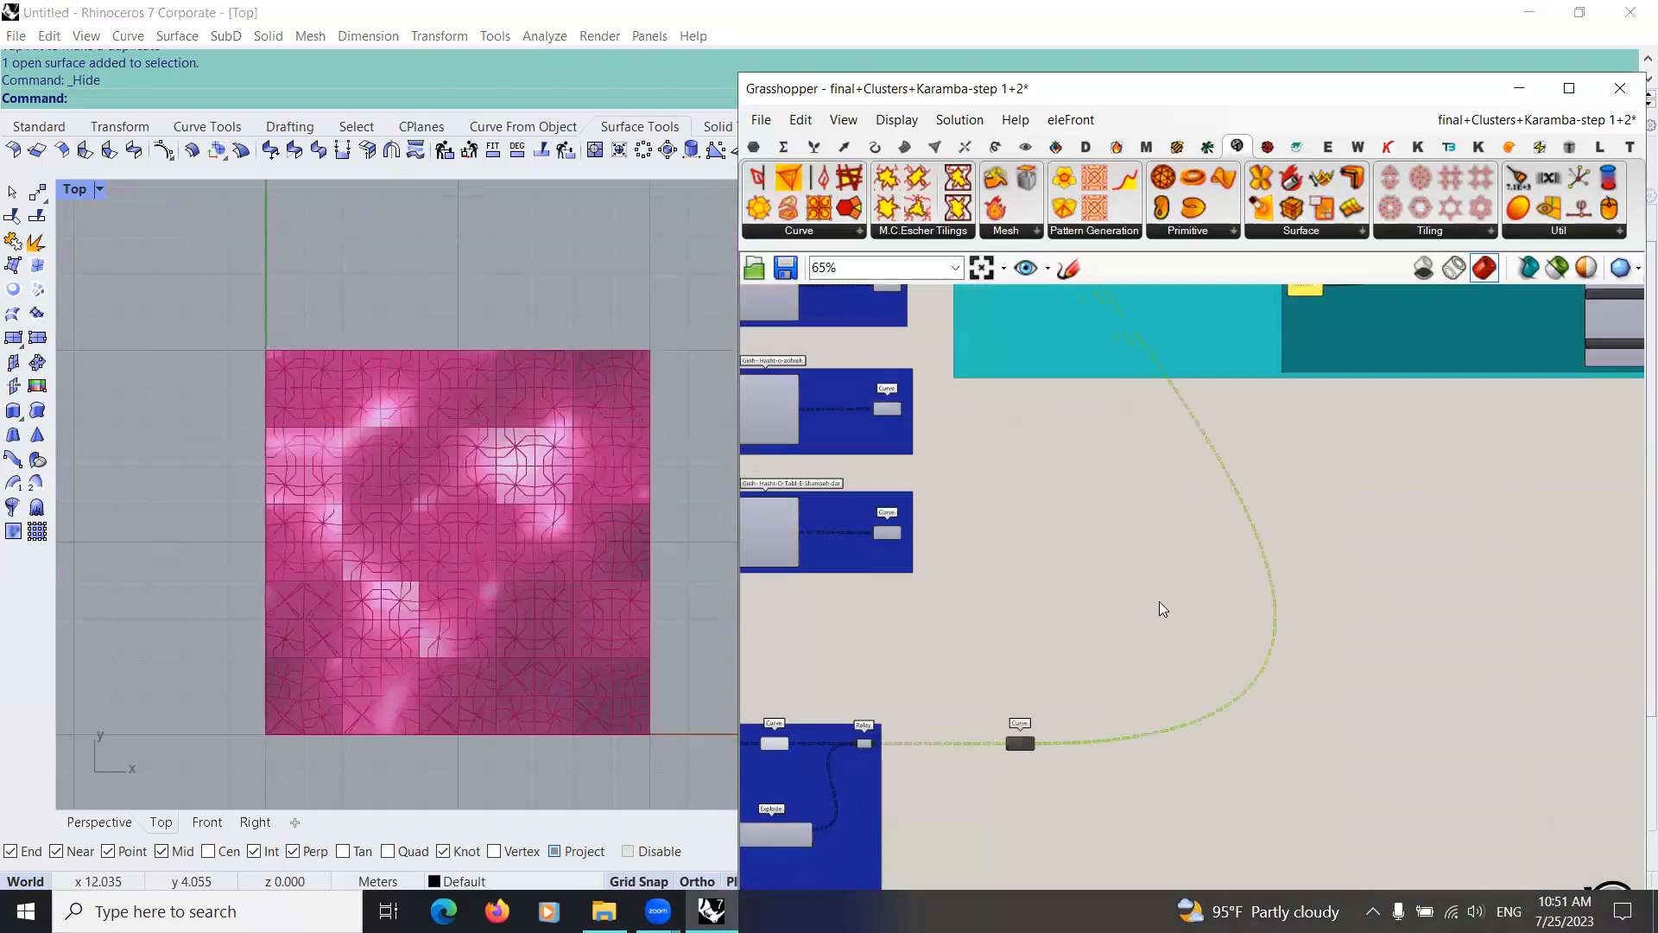
pyautogui.scroll(-10, 1117, 604)
pyautogui.scroll(4, 1006, 604)
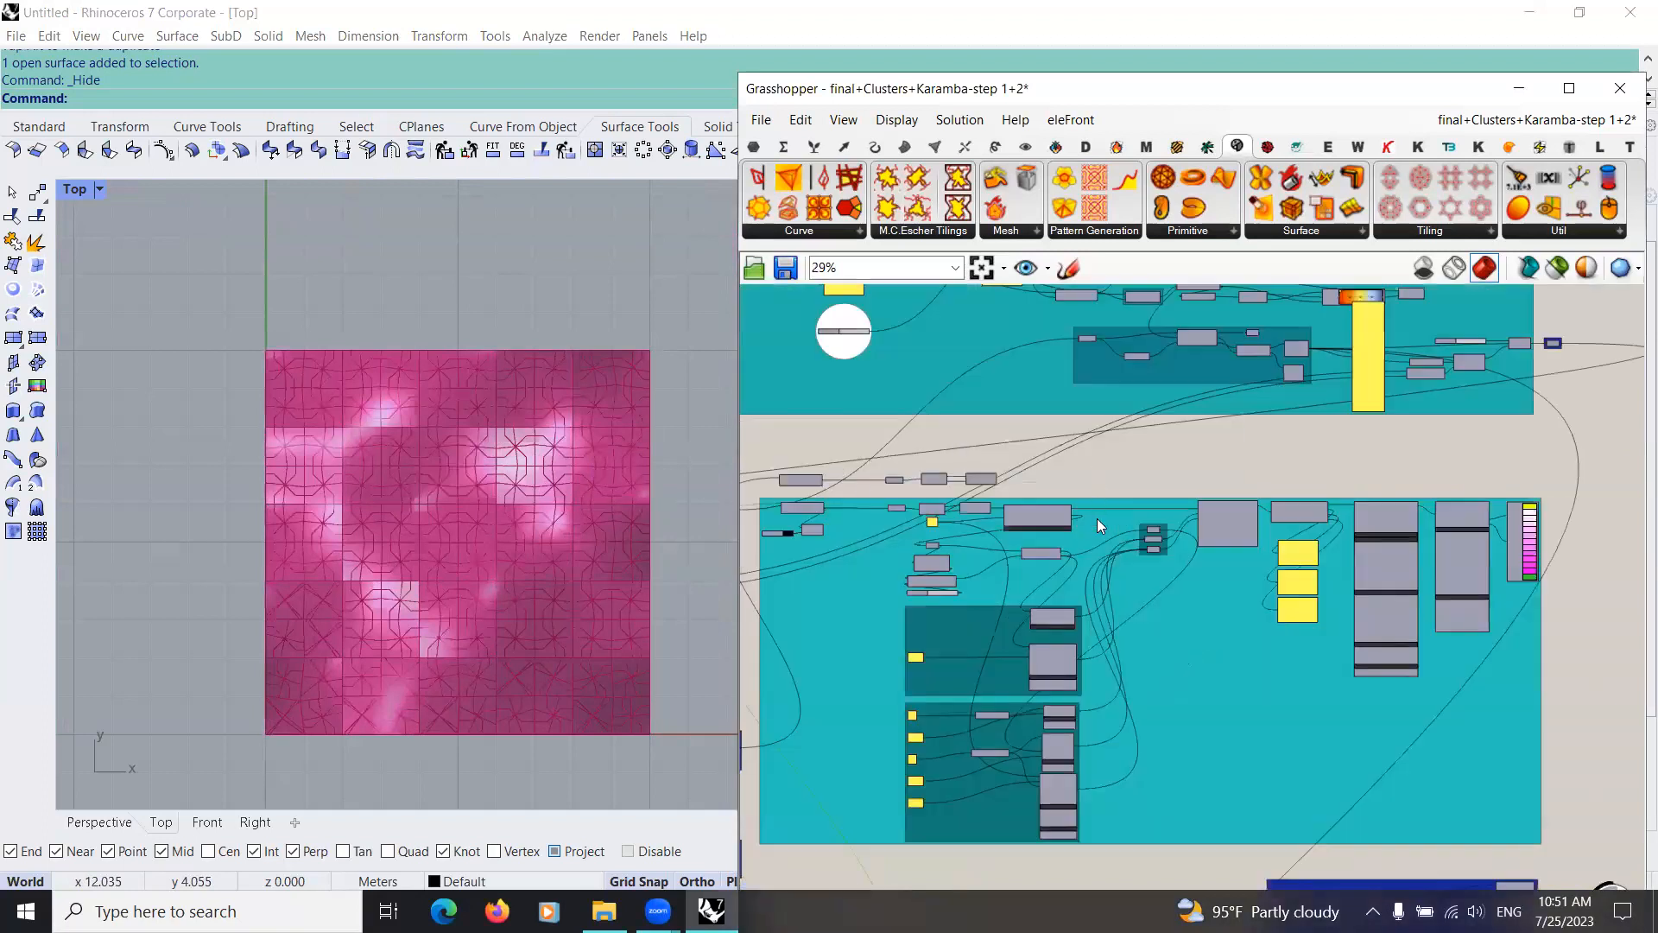
pyautogui.scroll(-4, 1095, 500)
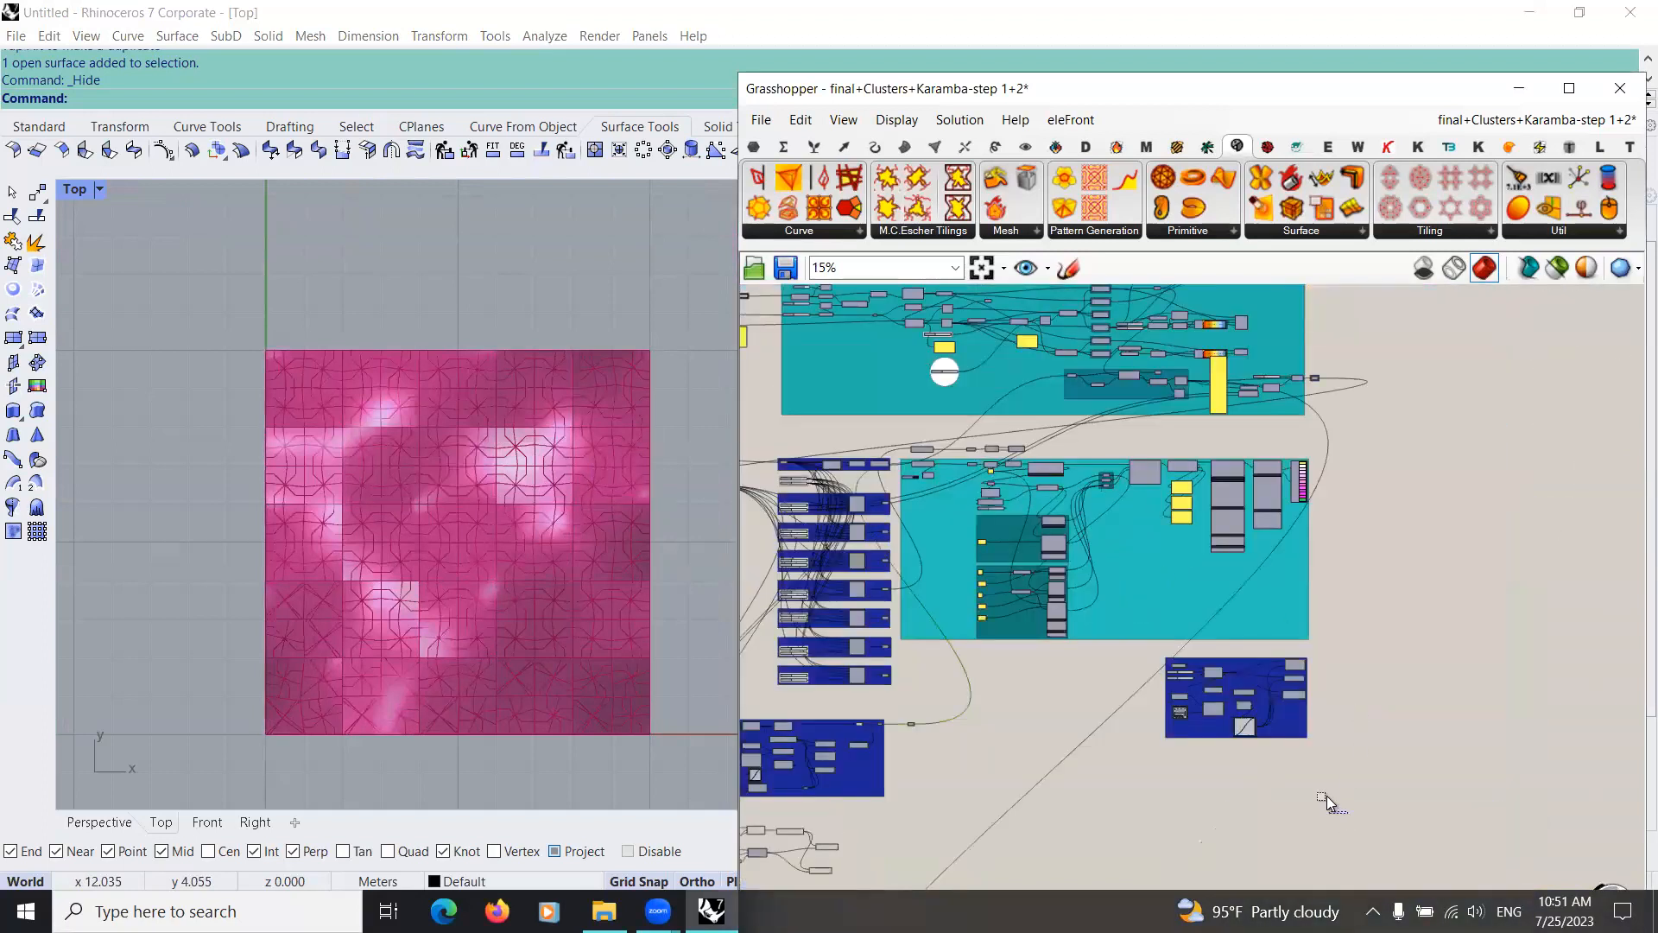
pyautogui.scroll(-2, 1259, 606)
pyautogui.scroll(6, 1233, 683)
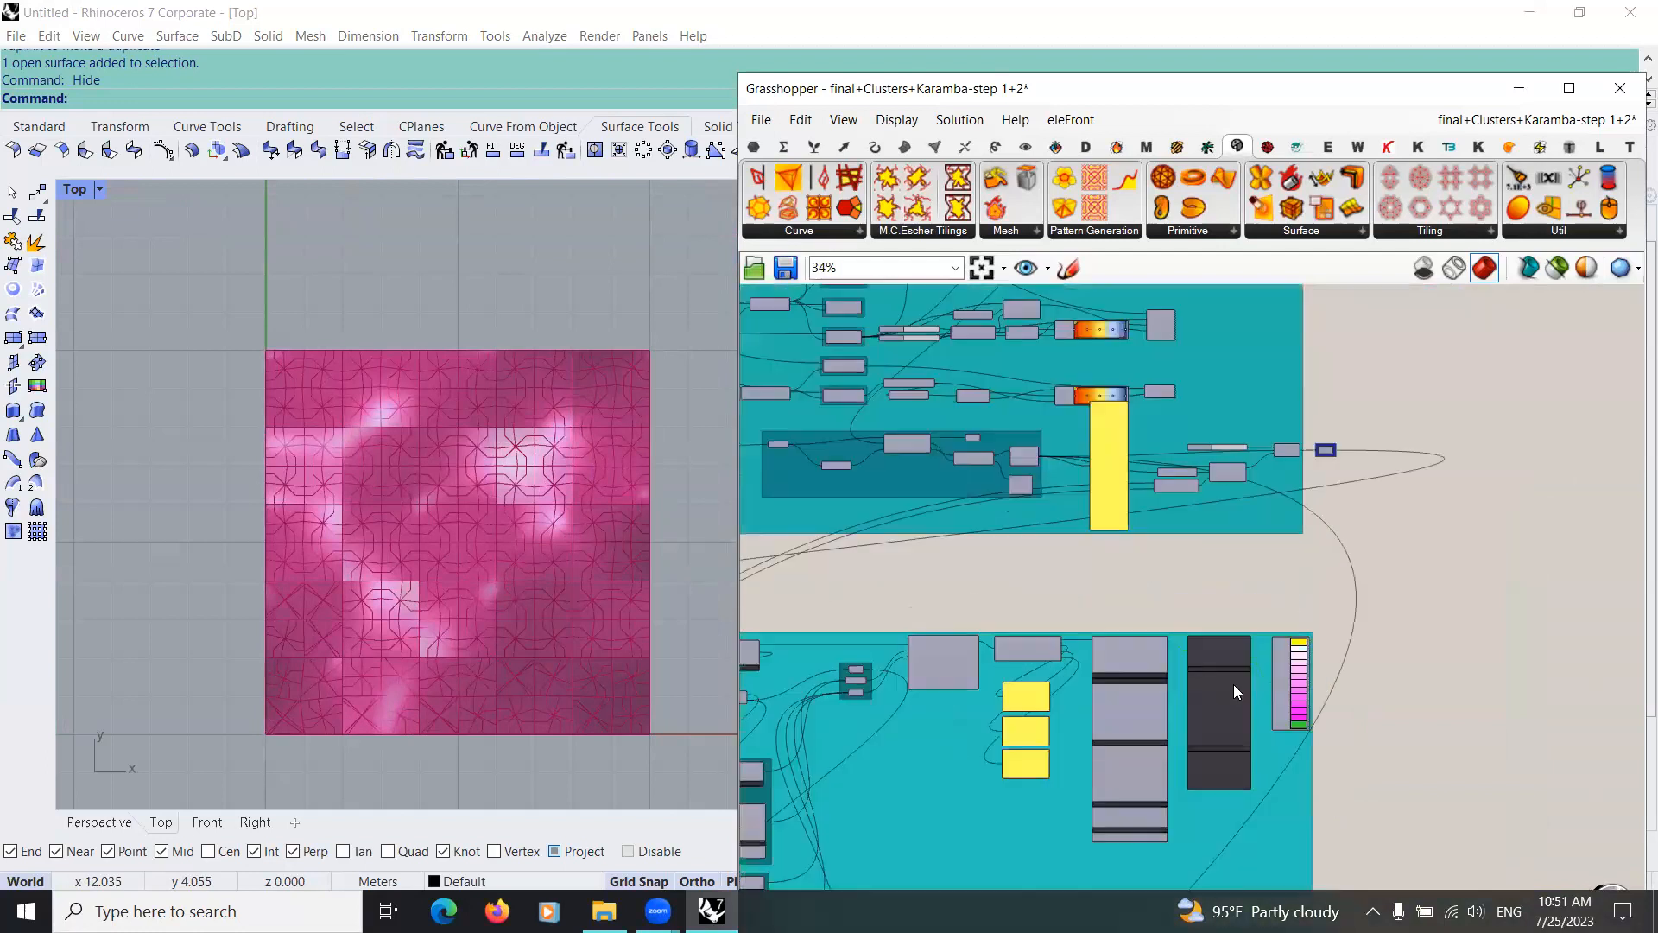
pyautogui.middleClick(1233, 683)
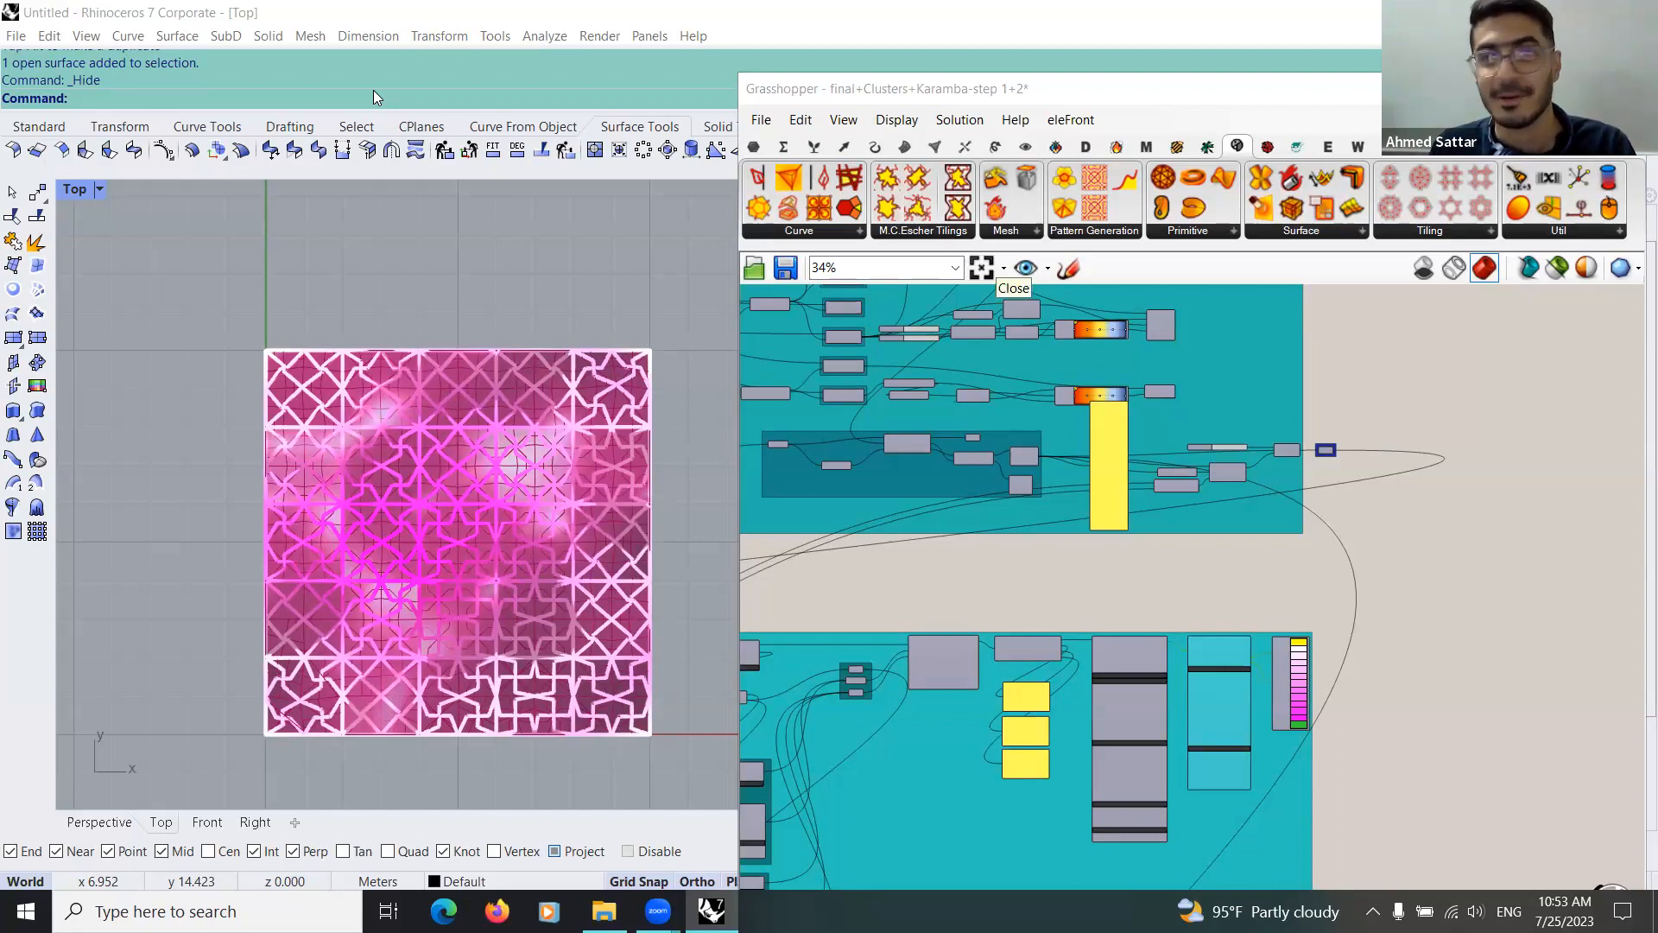
# Step: Switch to File Explorer and load the 3d girih-Karamba form finding-step3 definition from the optimized surface+3d Girih folder into Grasshopper
pyautogui.scroll(-10, 1156, 518)
pyautogui.scroll(-2, 1169, 547)
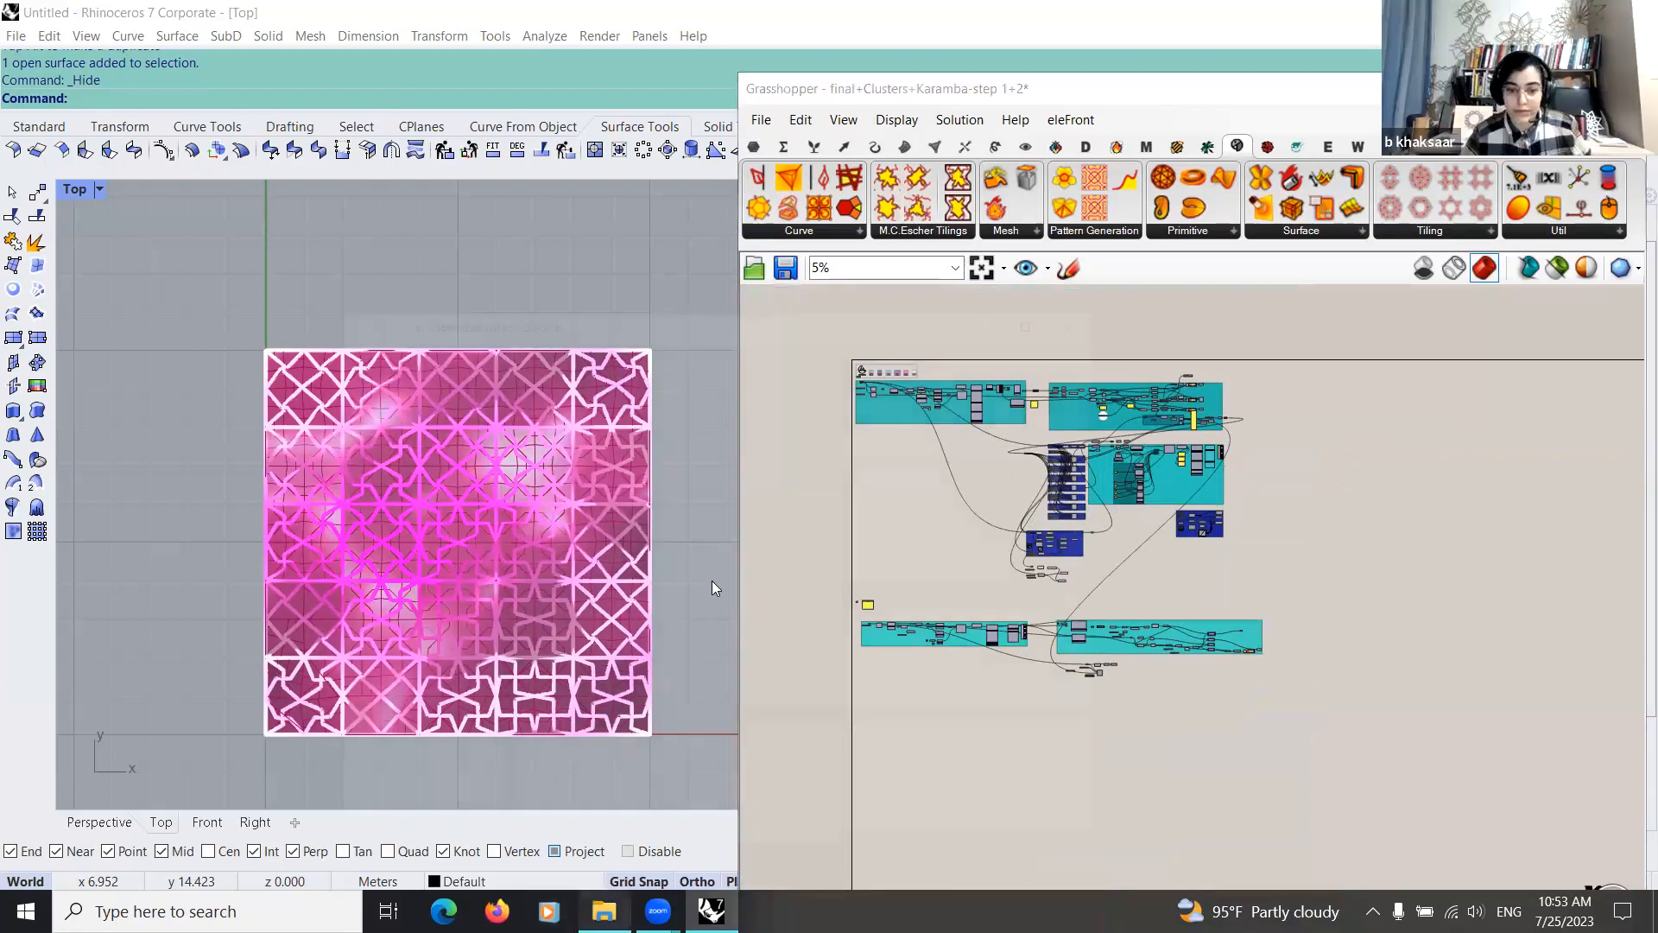
pyautogui.click(603, 911)
pyautogui.click(581, 298)
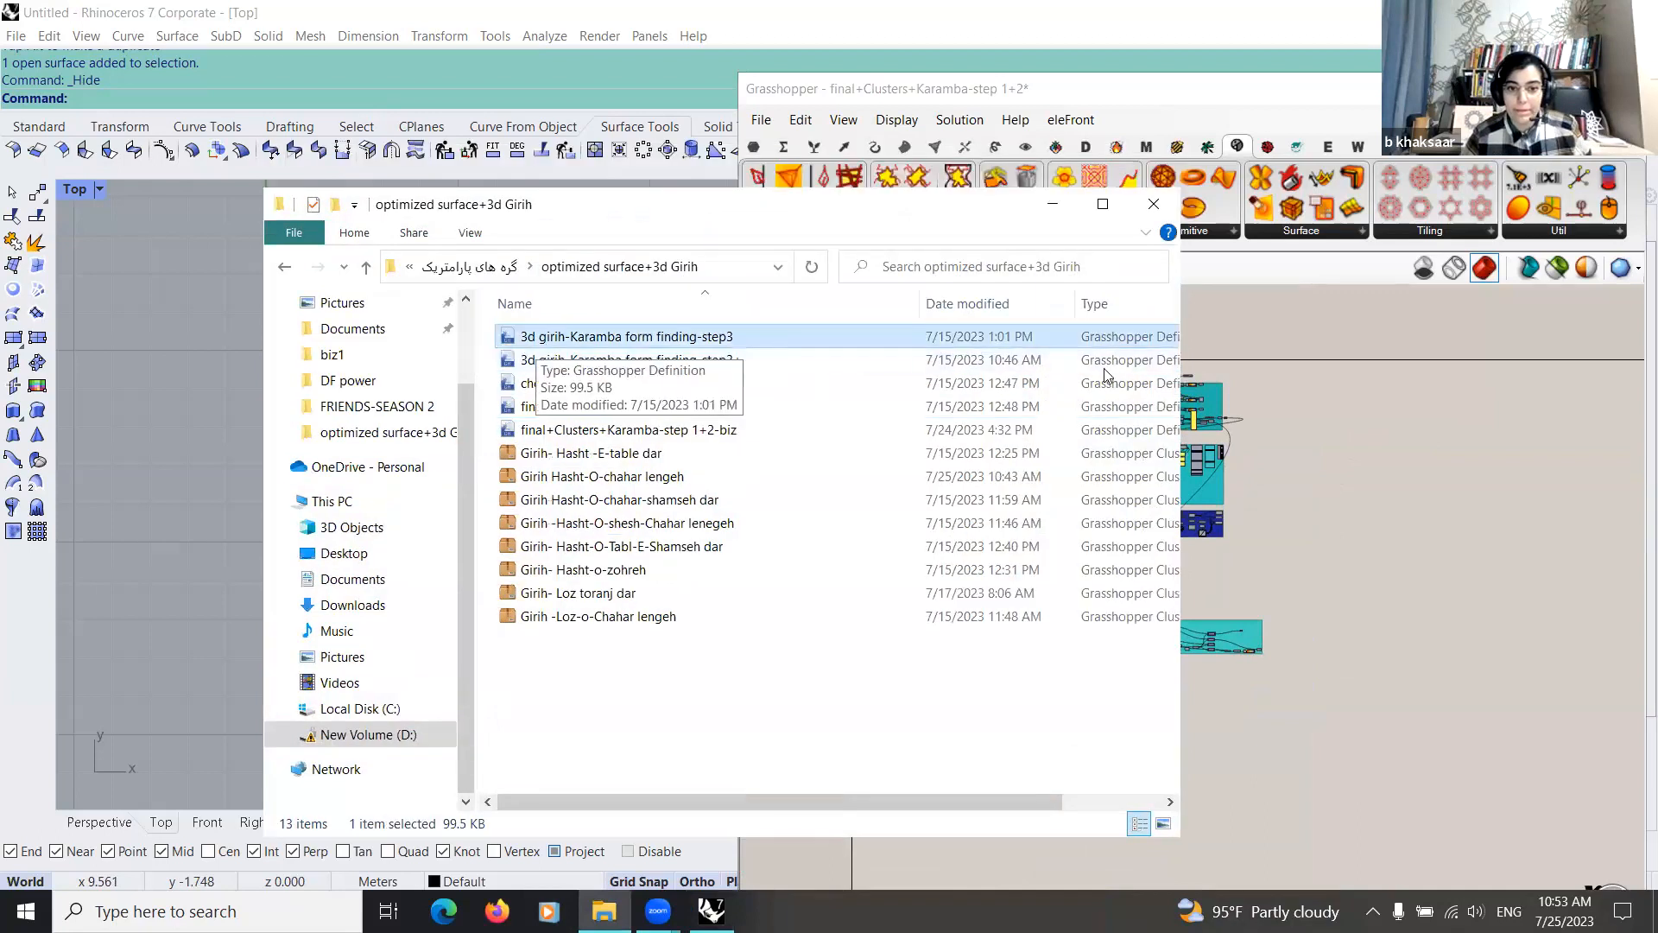
pyautogui.moveTo(1312, 473); pyautogui.dragTo(1313, 474)
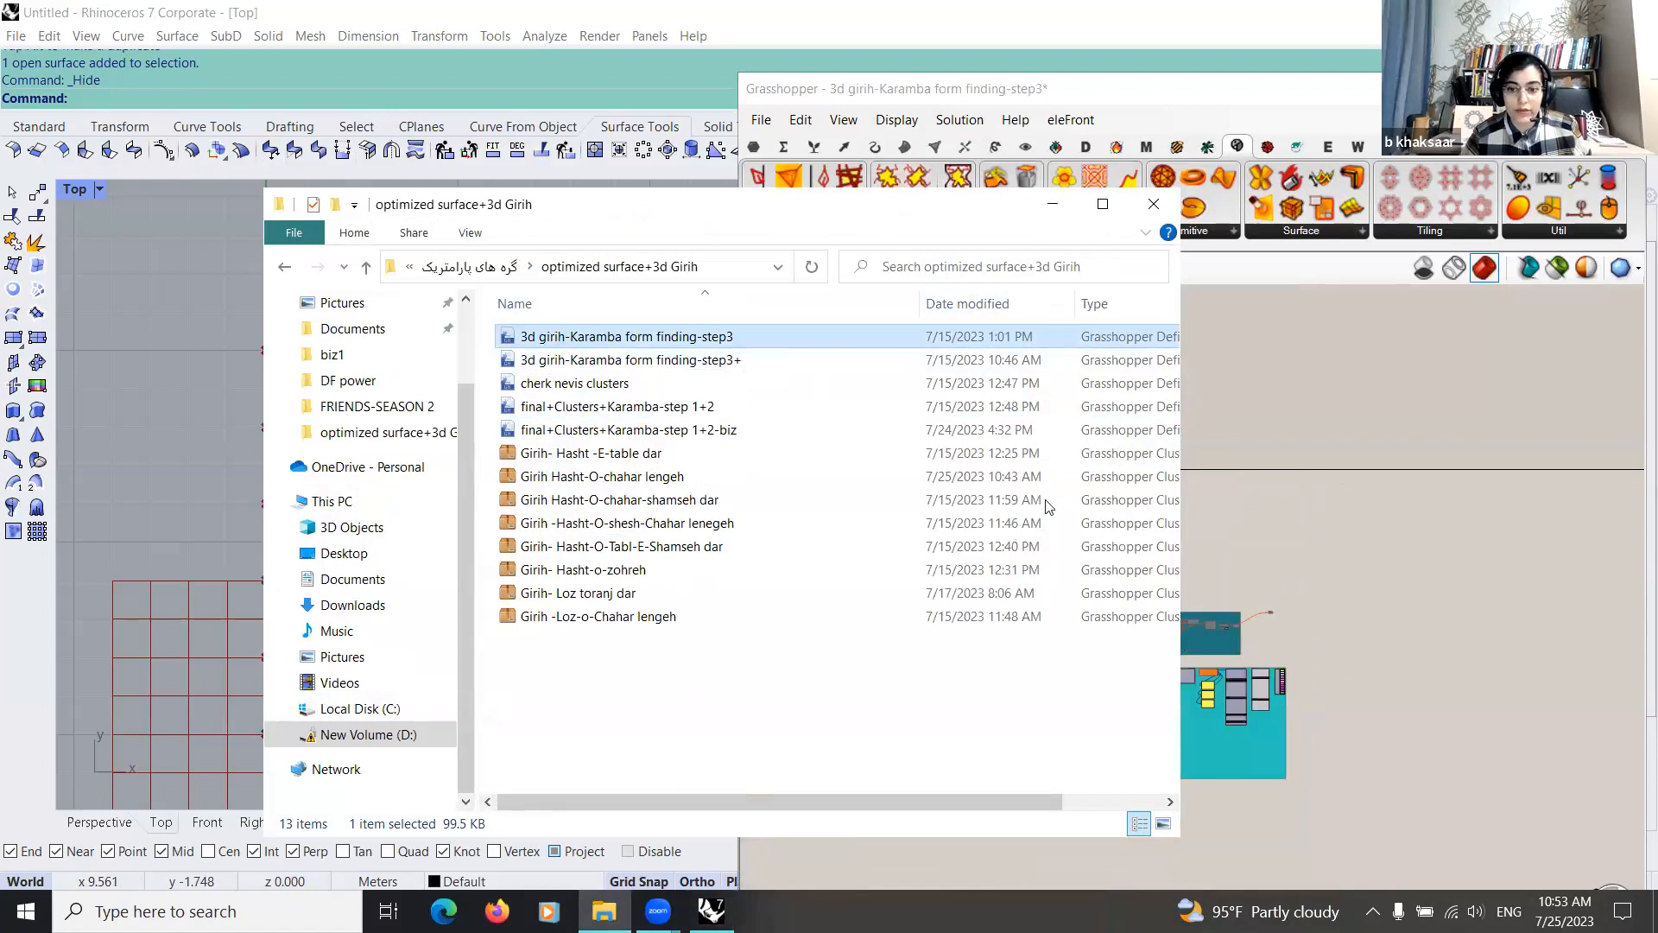
pyautogui.moveTo(1036, 512); pyautogui.dragTo(1056, 495, button='right')
# Step: Inspect the arched girih structure in the Perspective view alongside the overall layout of the loaded definition
pyautogui.click(130, 829)
pyautogui.moveTo(495, 622); pyautogui.dragTo(425, 621, button='right')
pyautogui.moveTo(895, 678); pyautogui.dragTo(1088, 590, button='right')
pyautogui.scroll(-2, 1088, 591)
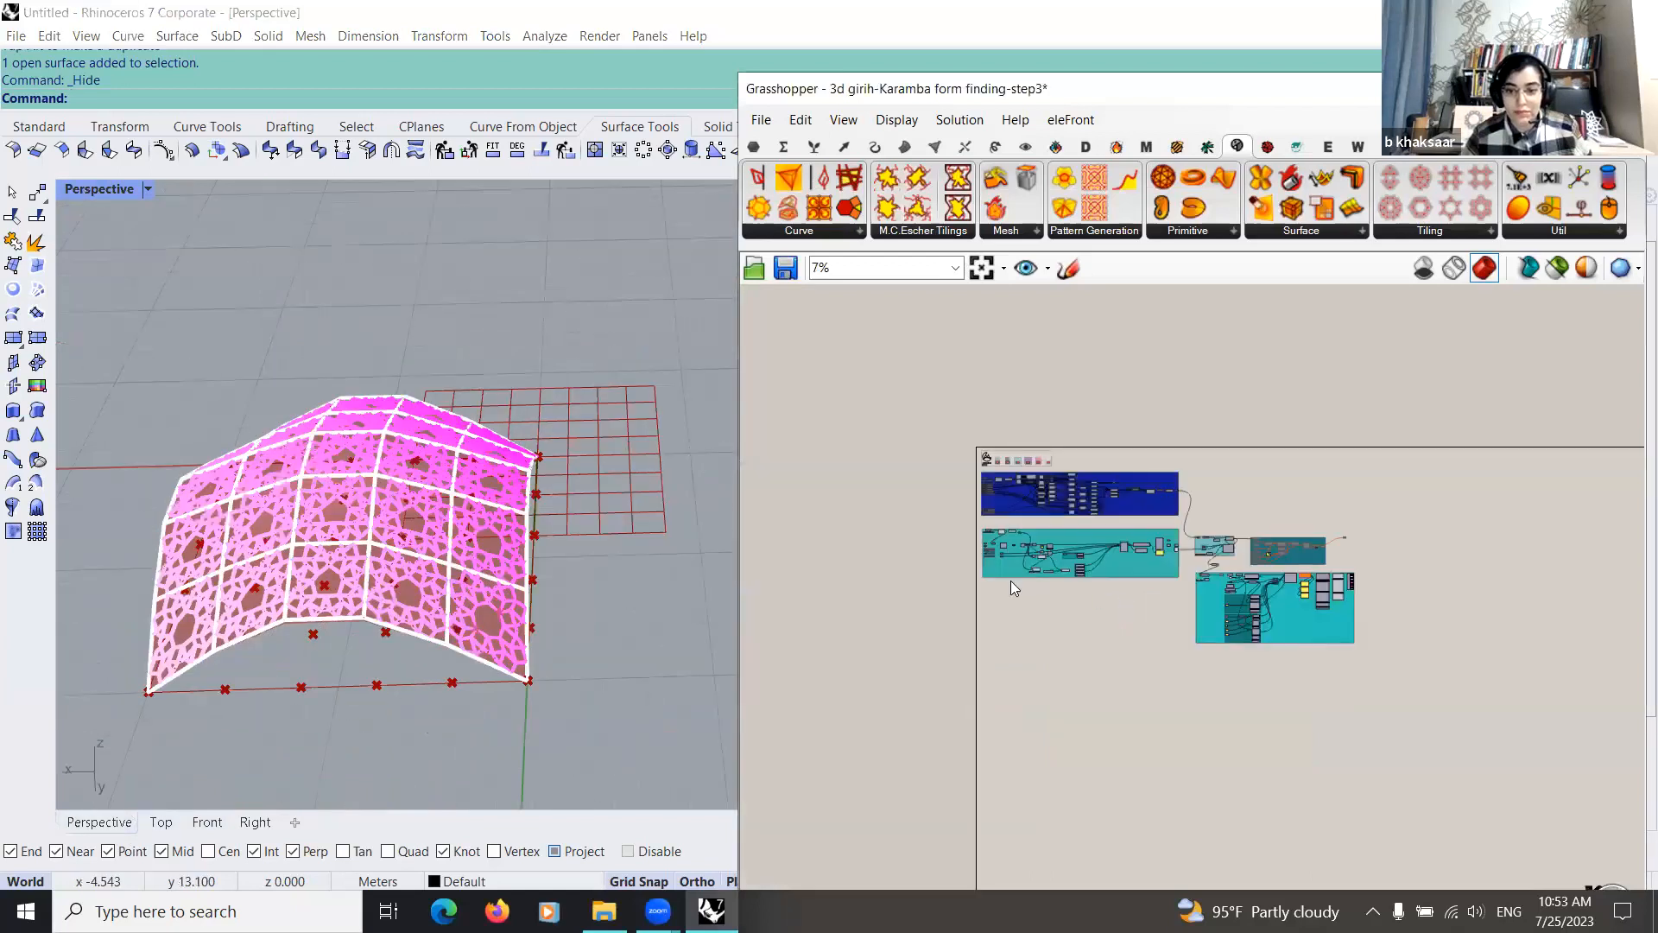
pyautogui.scroll(2, 938, 594)
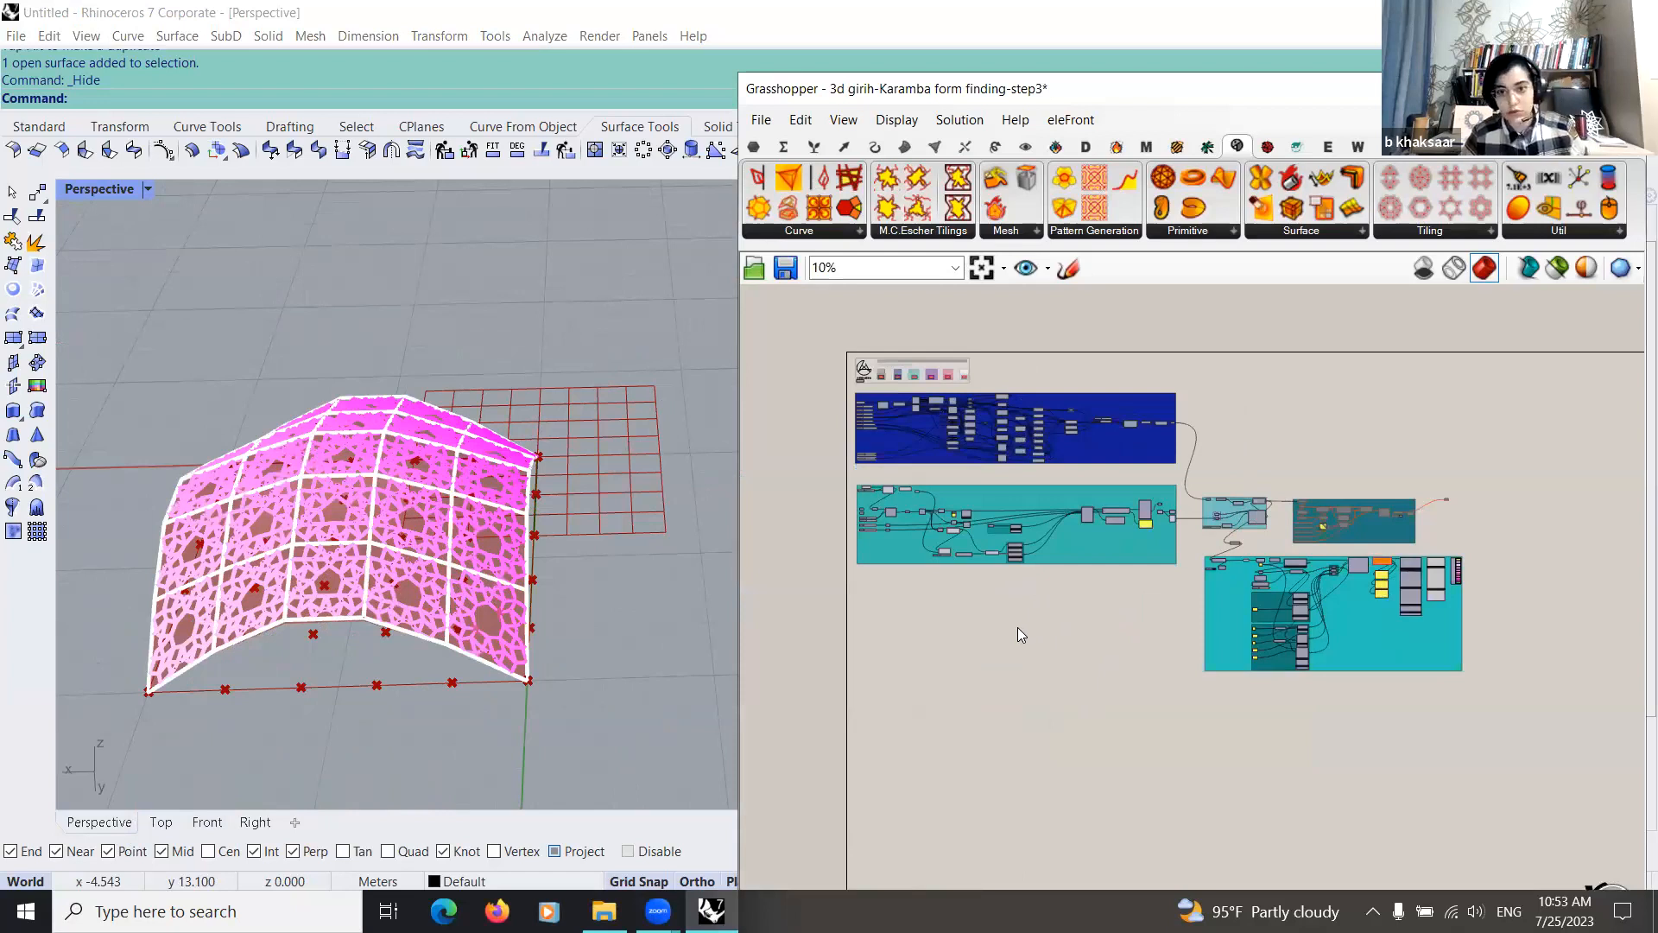
pyautogui.moveTo(298, 584)
pyautogui.mouseDown(button='right')
pyautogui.moveTo(391, 588)
pyautogui.moveTo(294, 613)
pyautogui.mouseUp(button='right')
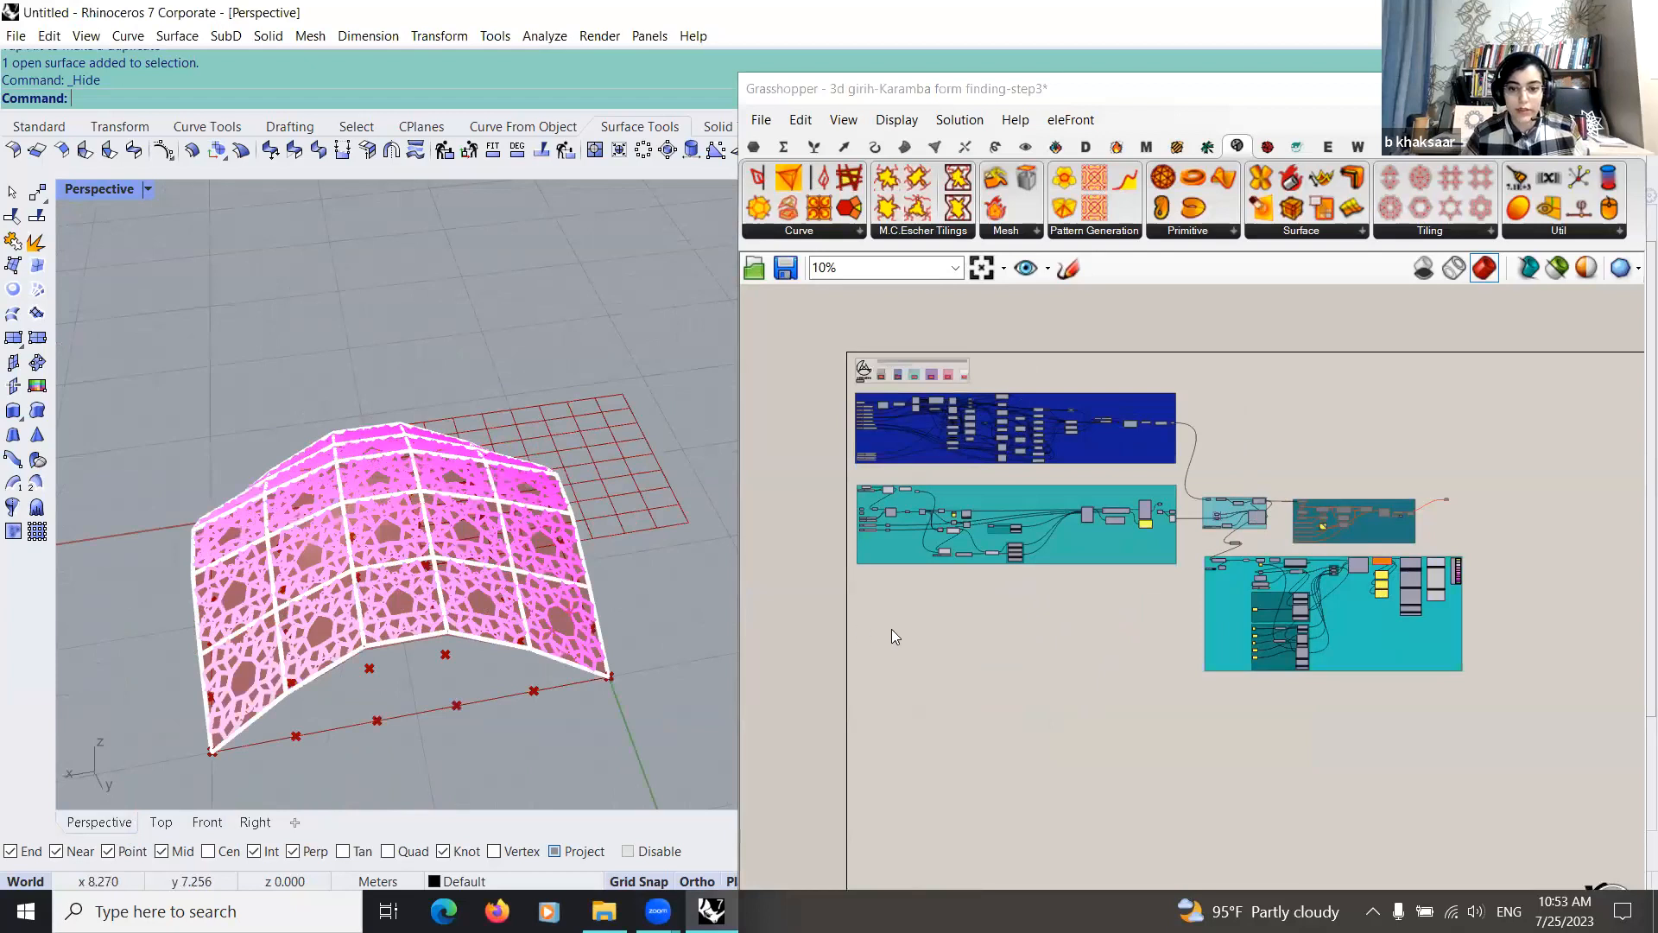
pyautogui.moveTo(891, 629); pyautogui.dragTo(997, 550, button='right')
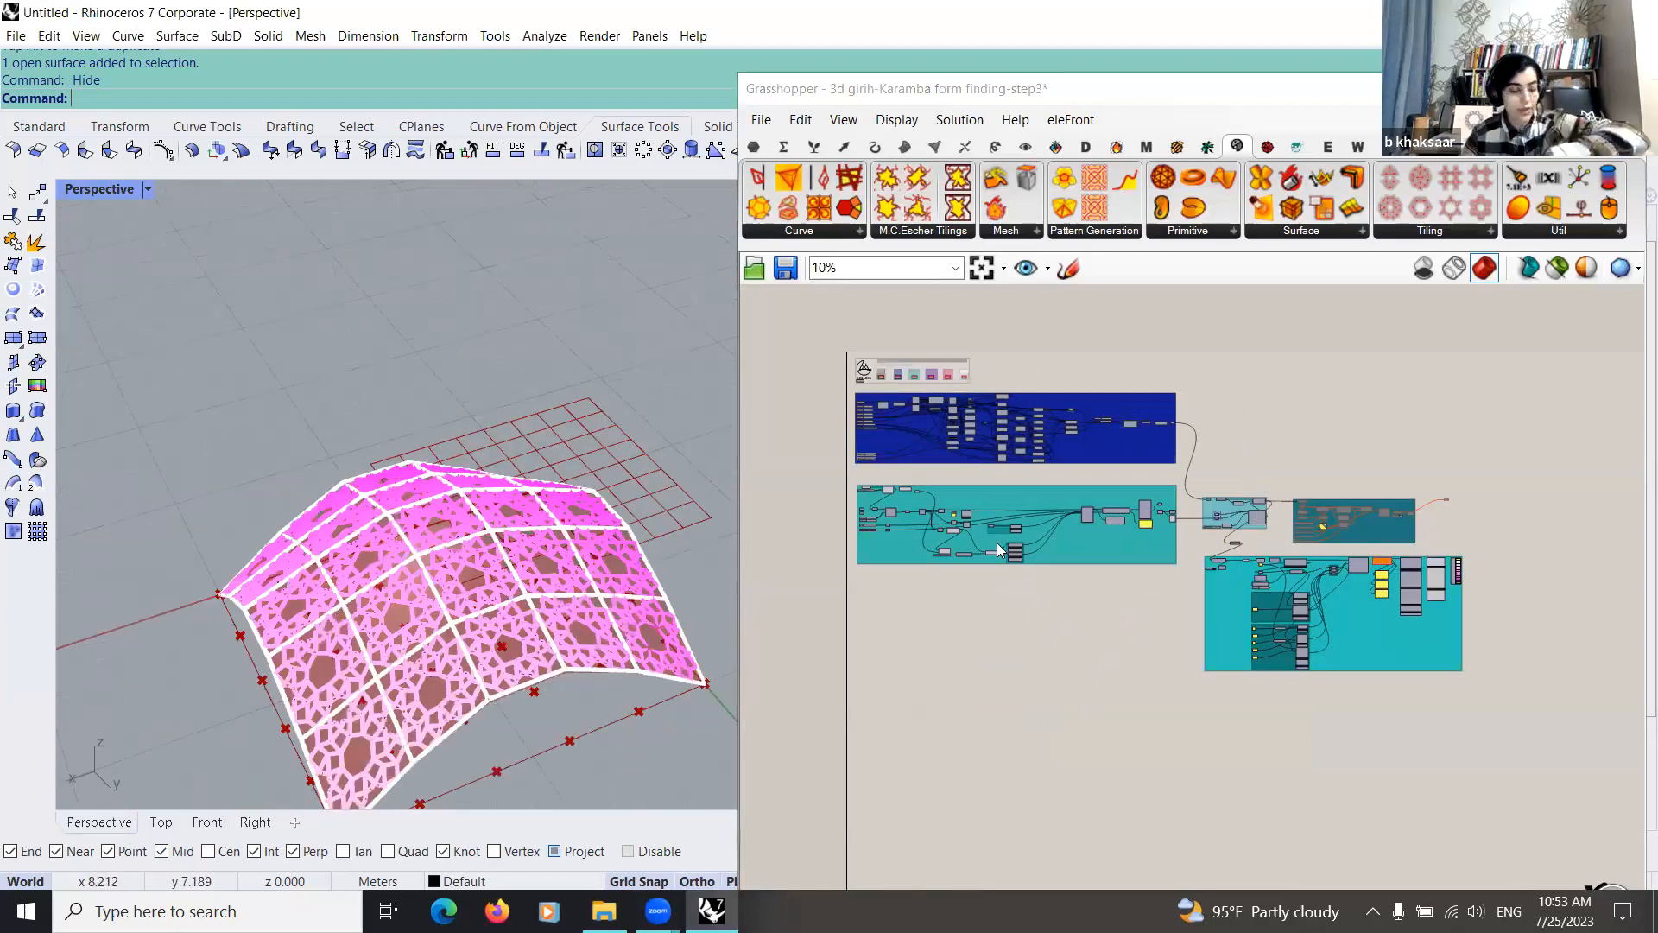
pyautogui.scroll(-2, 999, 550)
pyautogui.scroll(1, 1026, 607)
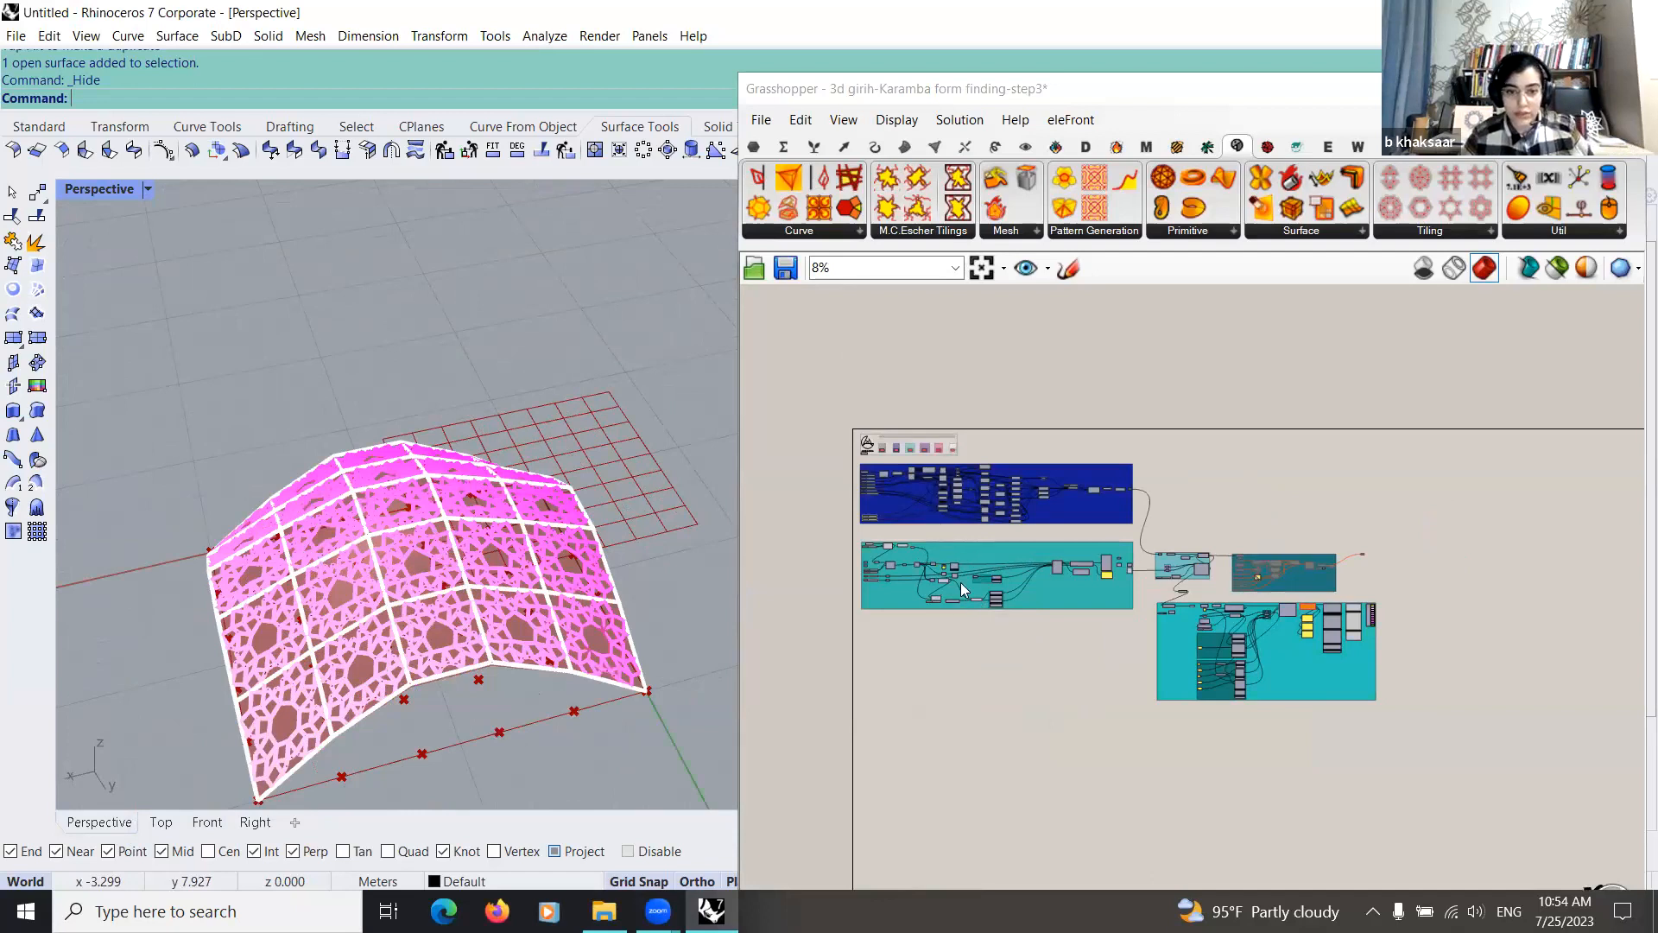
# Step: Examine the blue girih pattern group from its input sliders through to its output into the Karamba analysis
pyautogui.moveTo(964, 589); pyautogui.dragTo(1032, 651, button='right')
pyautogui.scroll(2, 789, 525)
pyautogui.moveTo(769, 473); pyautogui.dragTo(1236, 587)
pyautogui.moveTo(1126, 555); pyautogui.dragTo(1124, 560)
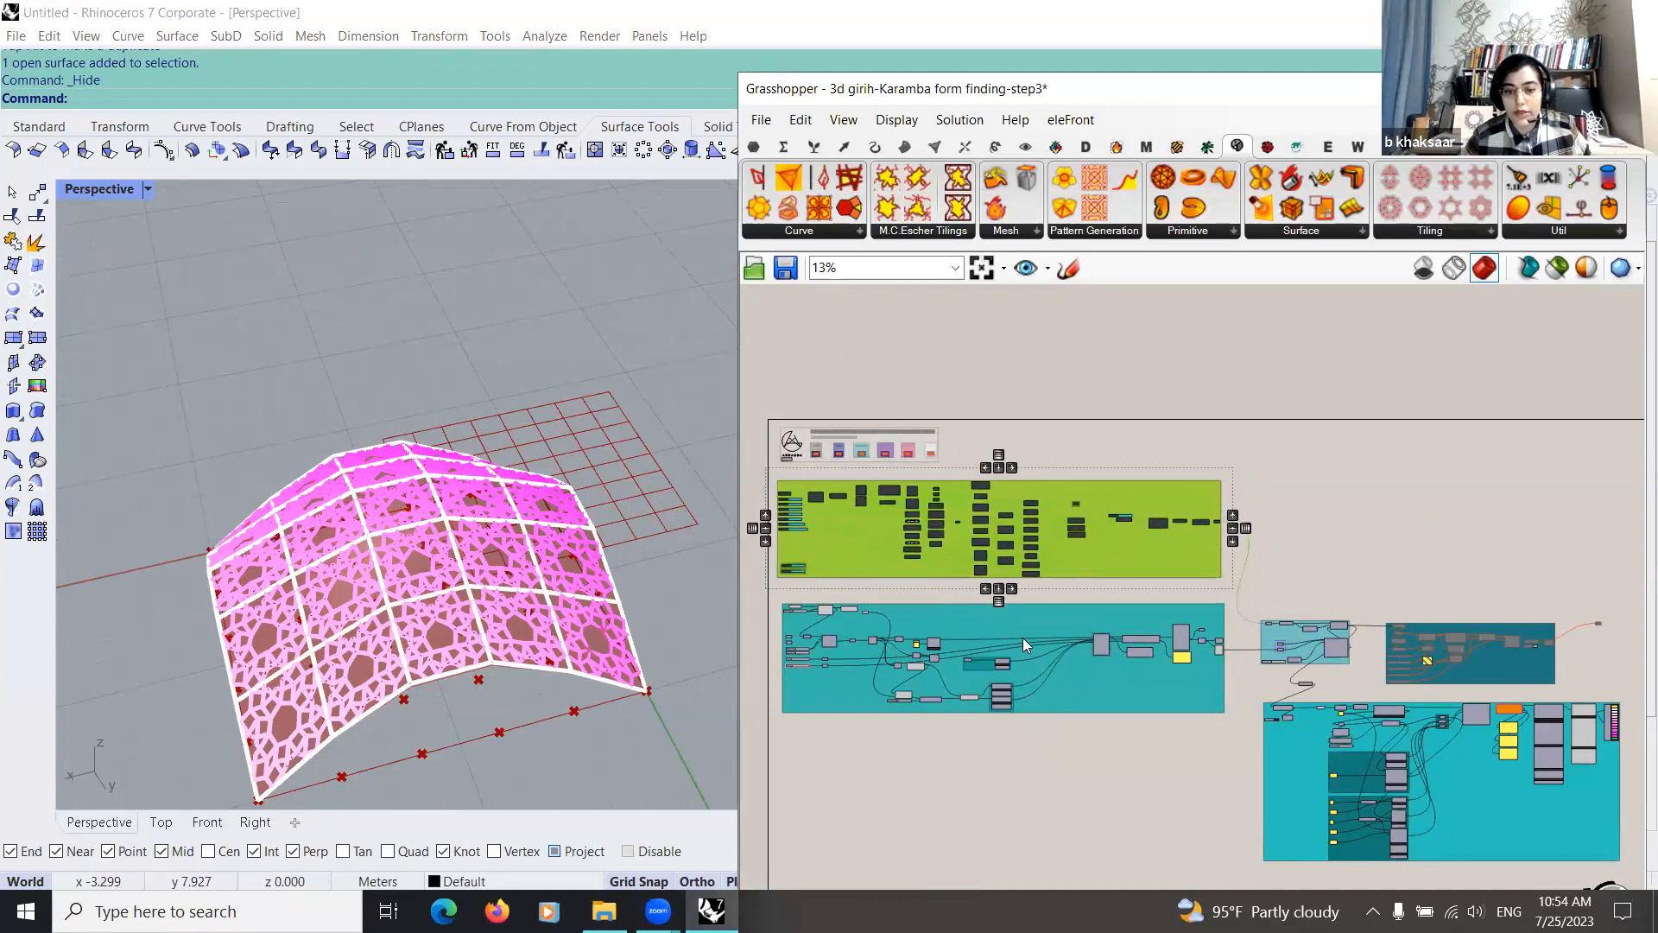
pyautogui.scroll(3, 1024, 643)
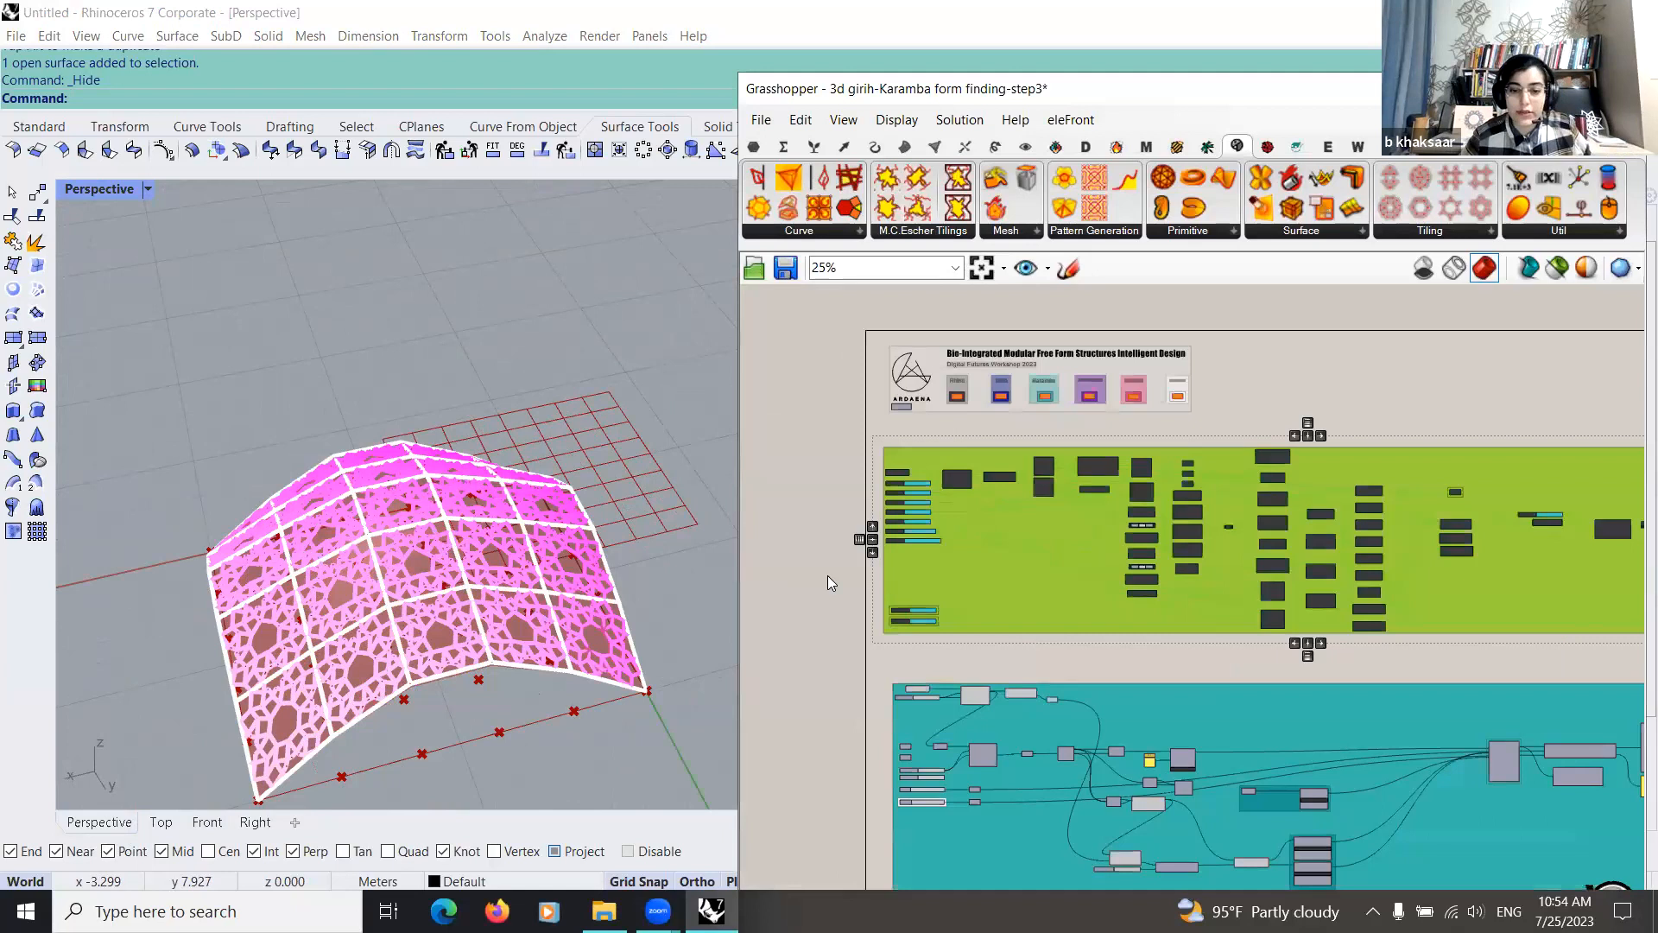
pyautogui.scroll(2, 1179, 539)
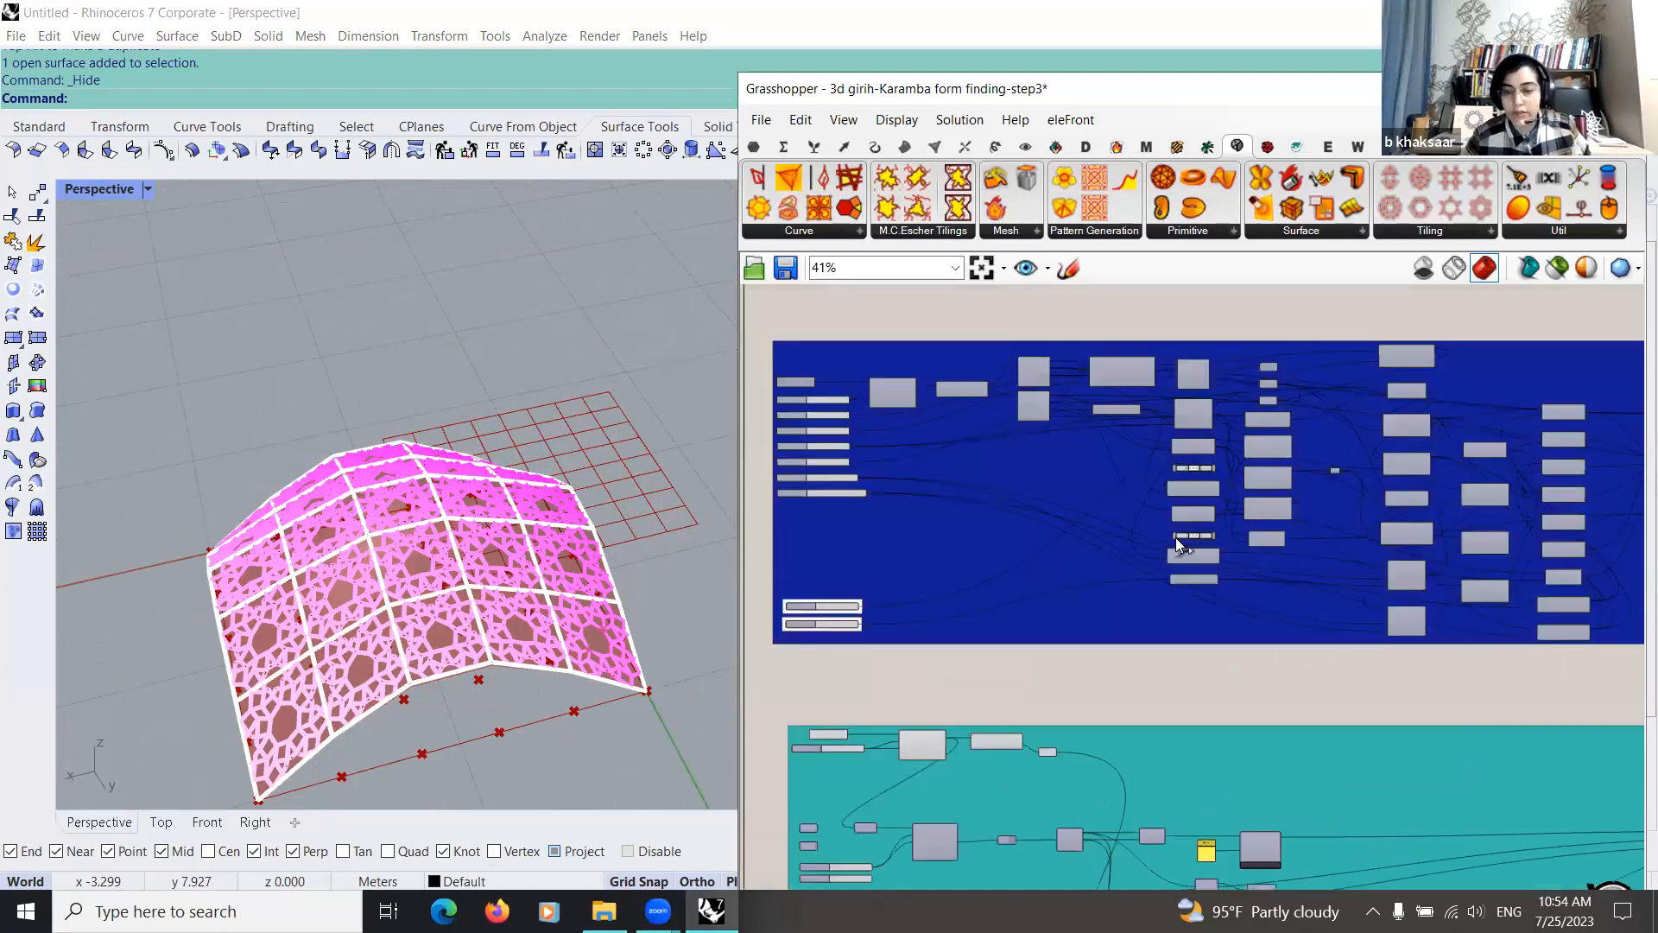
pyautogui.scroll(-1, 974, 617)
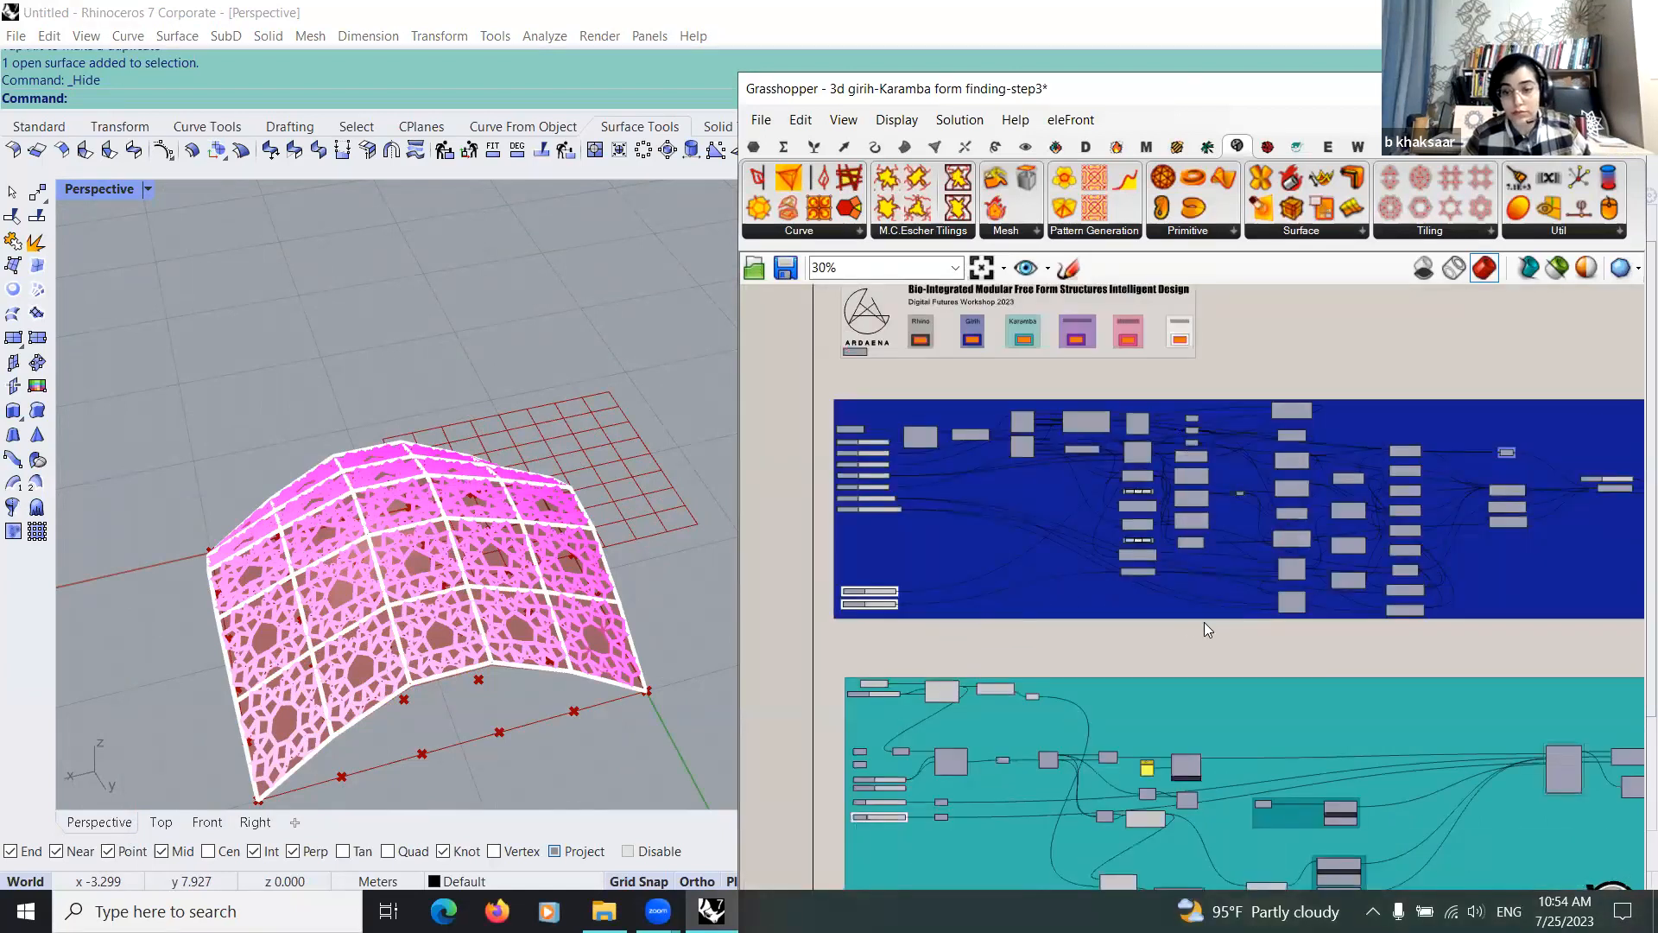
pyautogui.scroll(2, 1184, 626)
pyautogui.scroll(-2, 1002, 579)
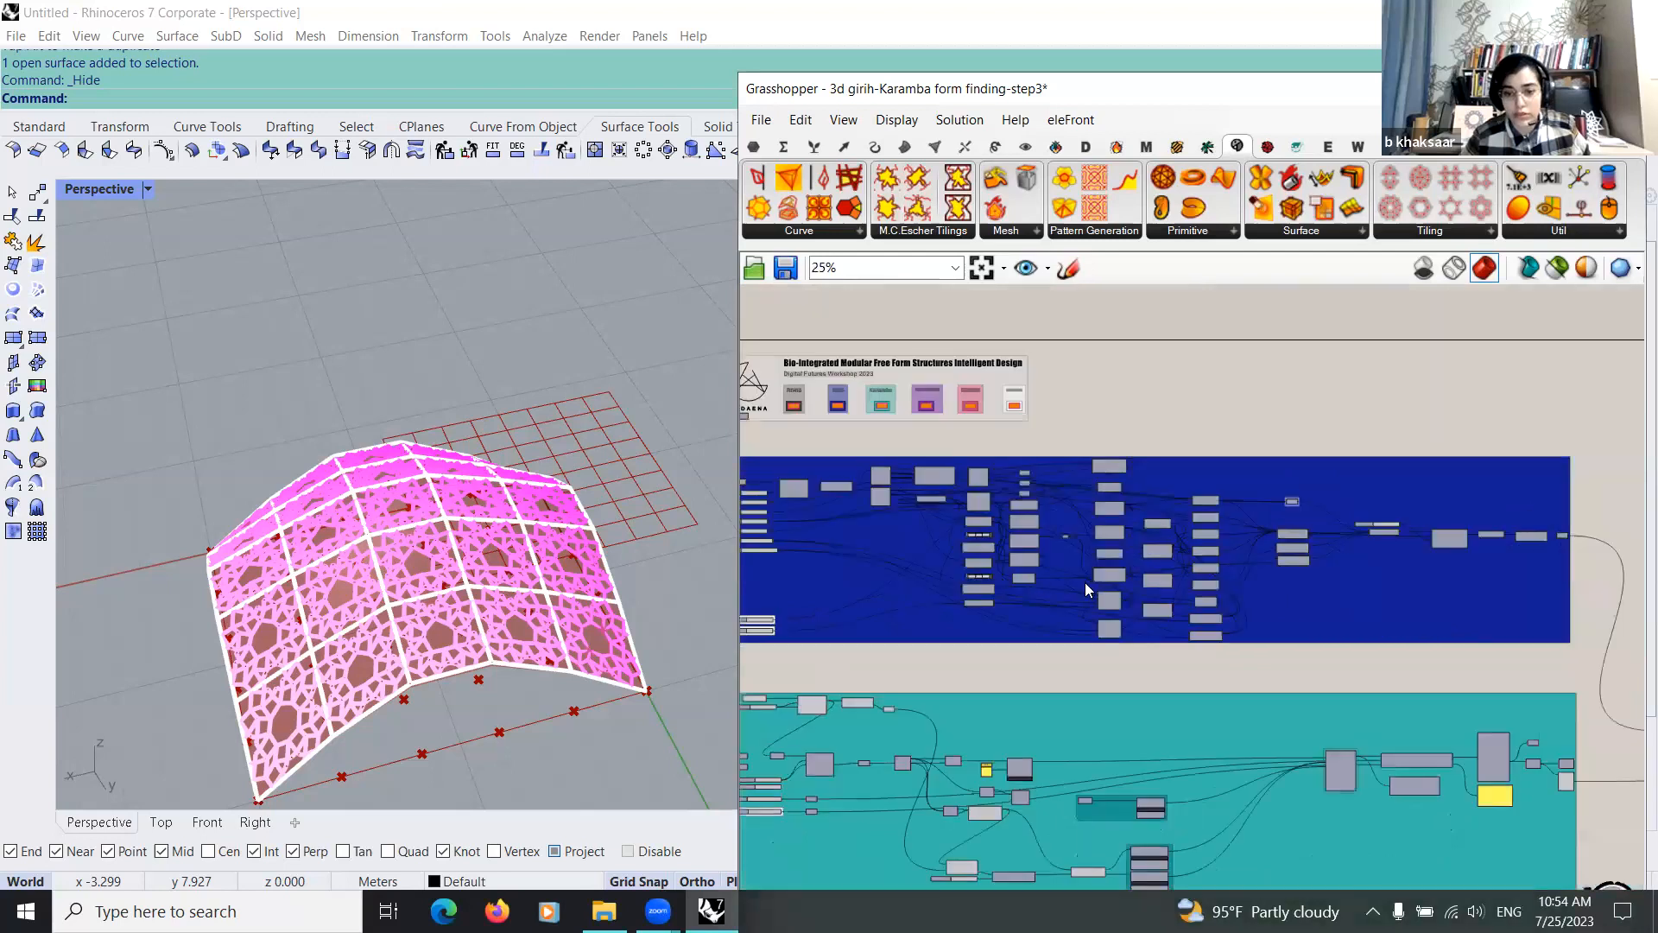
pyautogui.scroll(2, 1252, 557)
pyautogui.scroll(-2, 1282, 553)
pyautogui.scroll(1, 1124, 621)
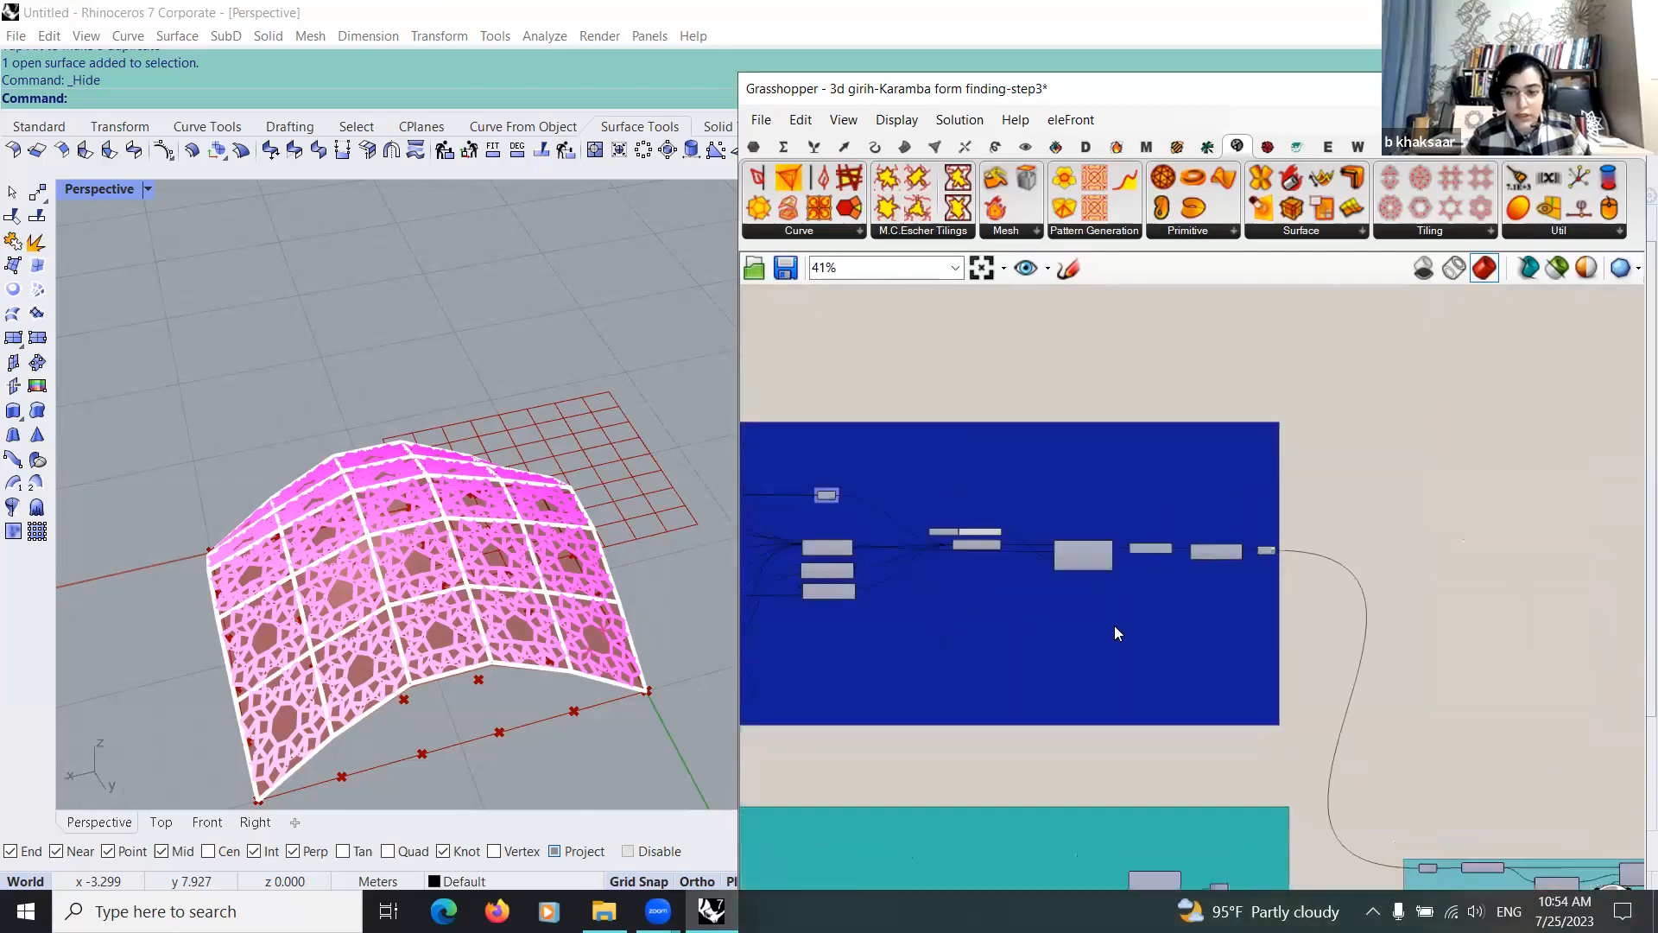
pyautogui.scroll(4, 836, 643)
pyautogui.scroll(-4, 1091, 681)
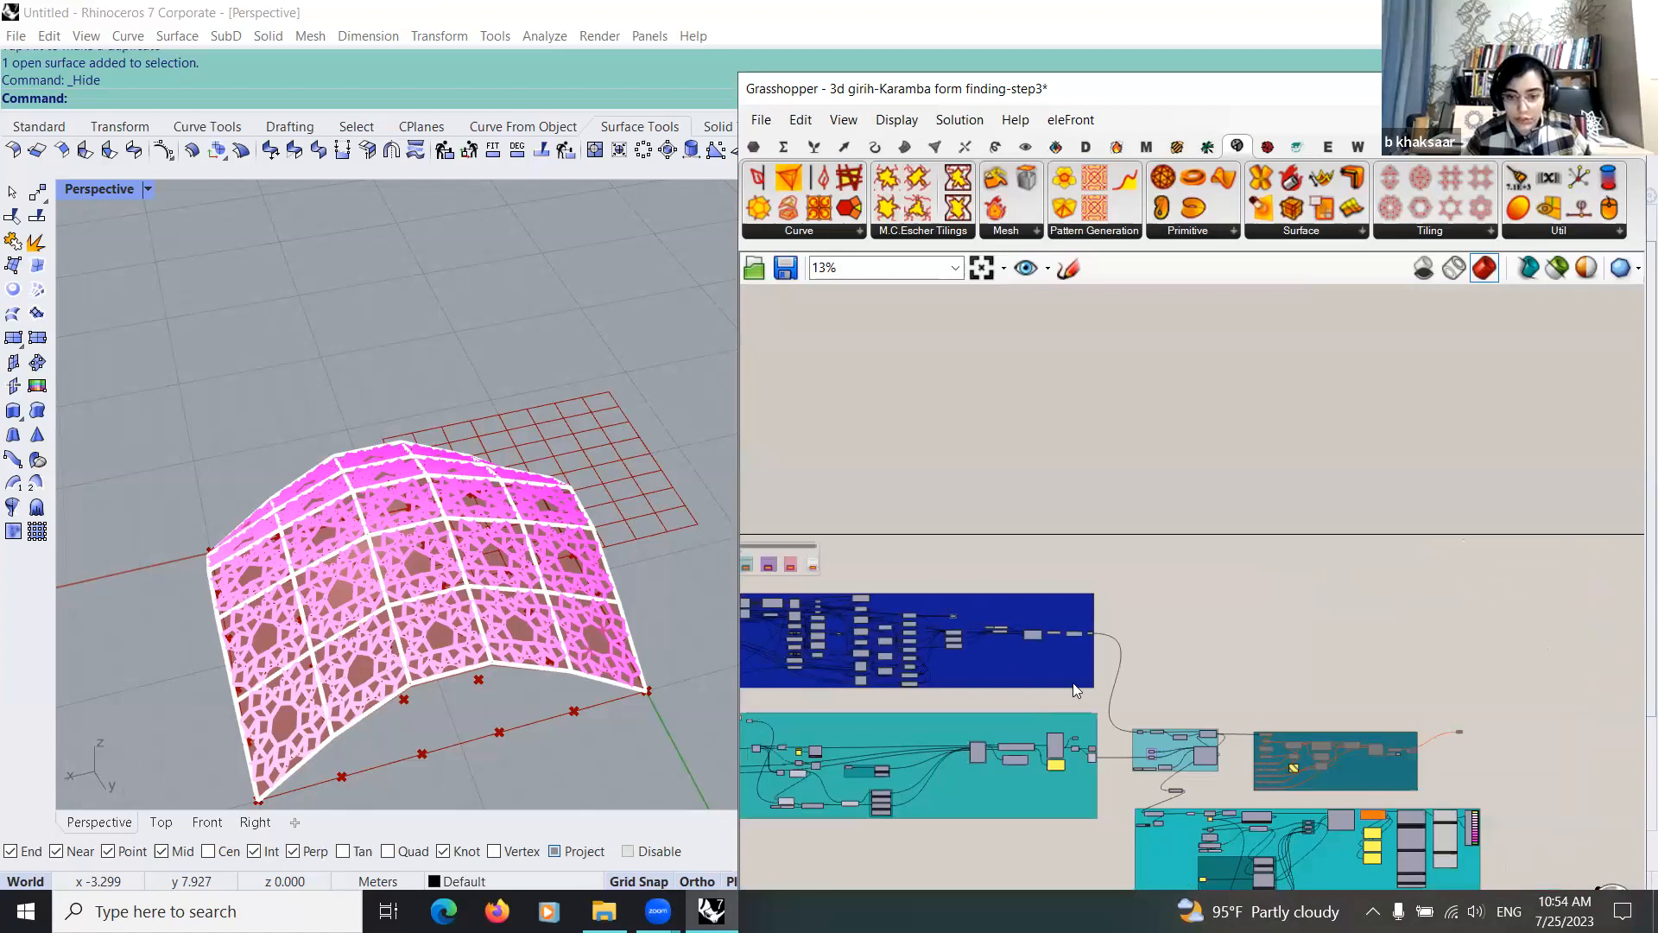
# Step: Try 0.308 on the upper of the girih group's two separate number sliders, show the Top view and set the slider to 0.405
pyautogui.scroll(5, 1057, 691)
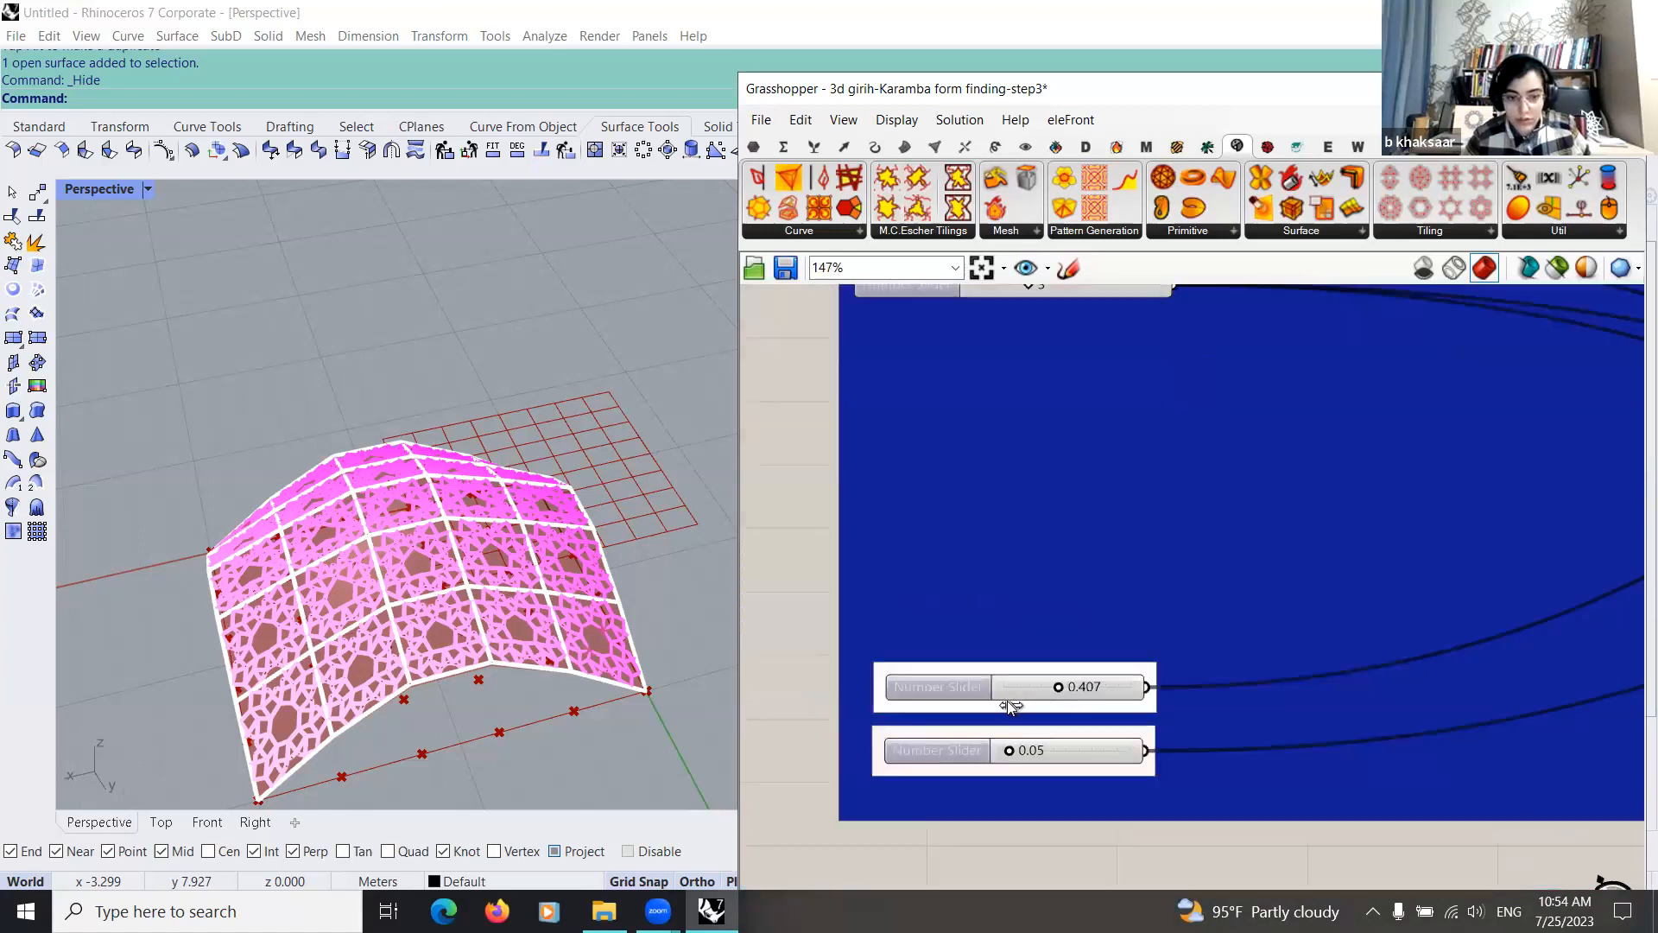
pyautogui.moveTo(1006, 701); pyautogui.dragTo(348, 790)
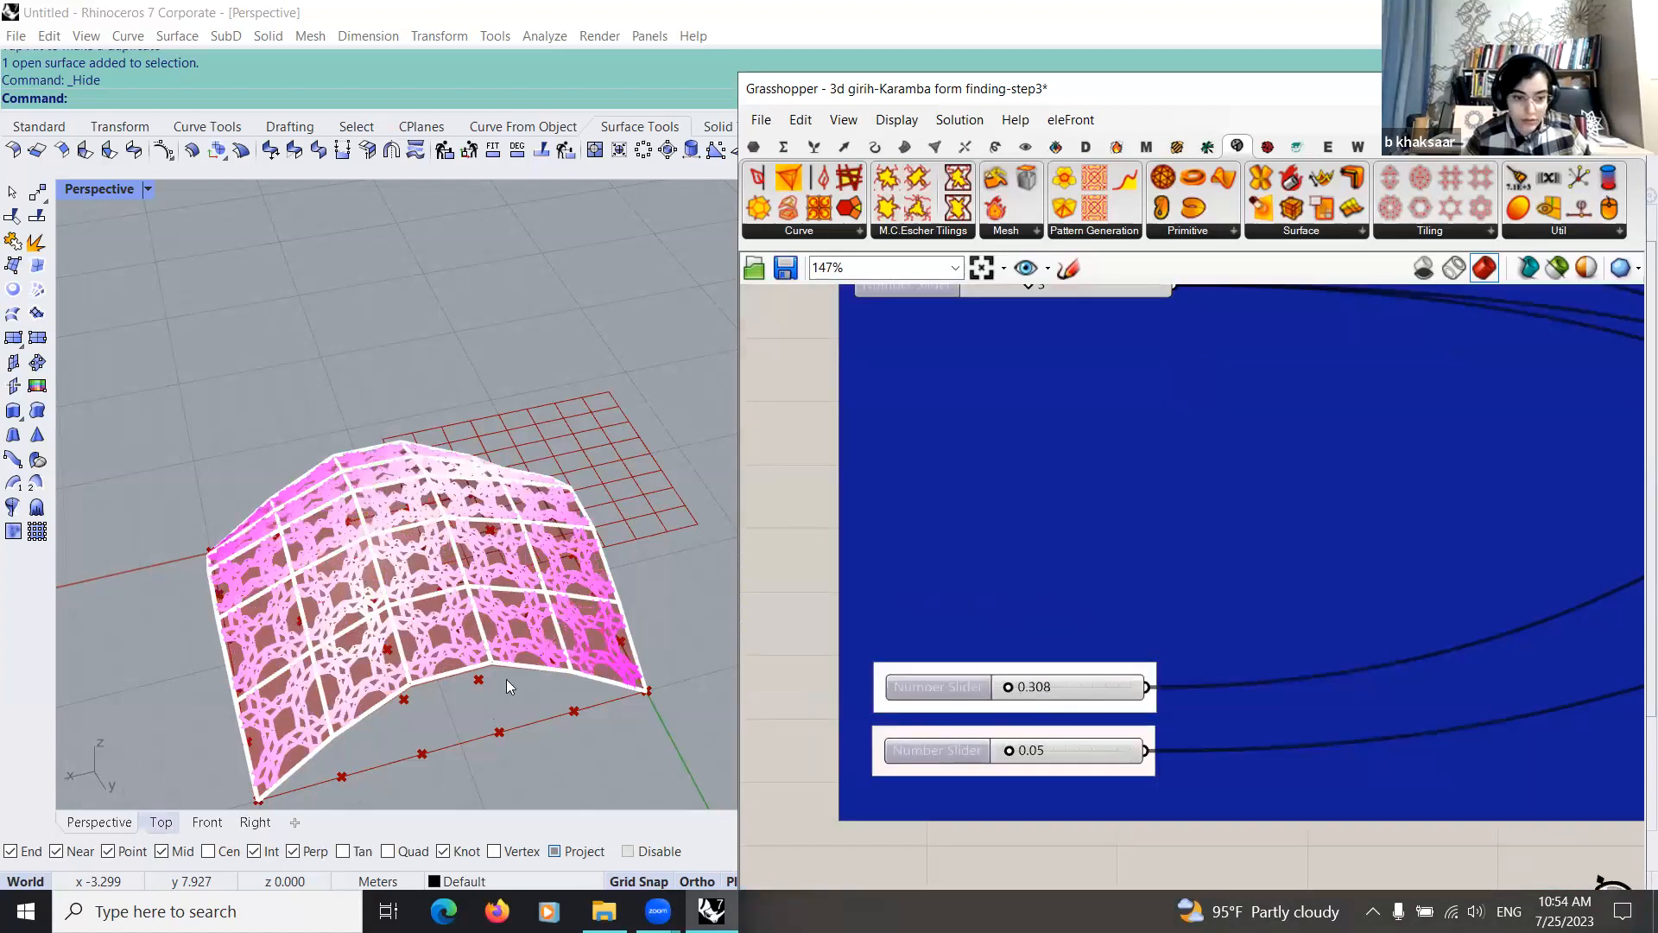
pyautogui.scroll(2, 1101, 687)
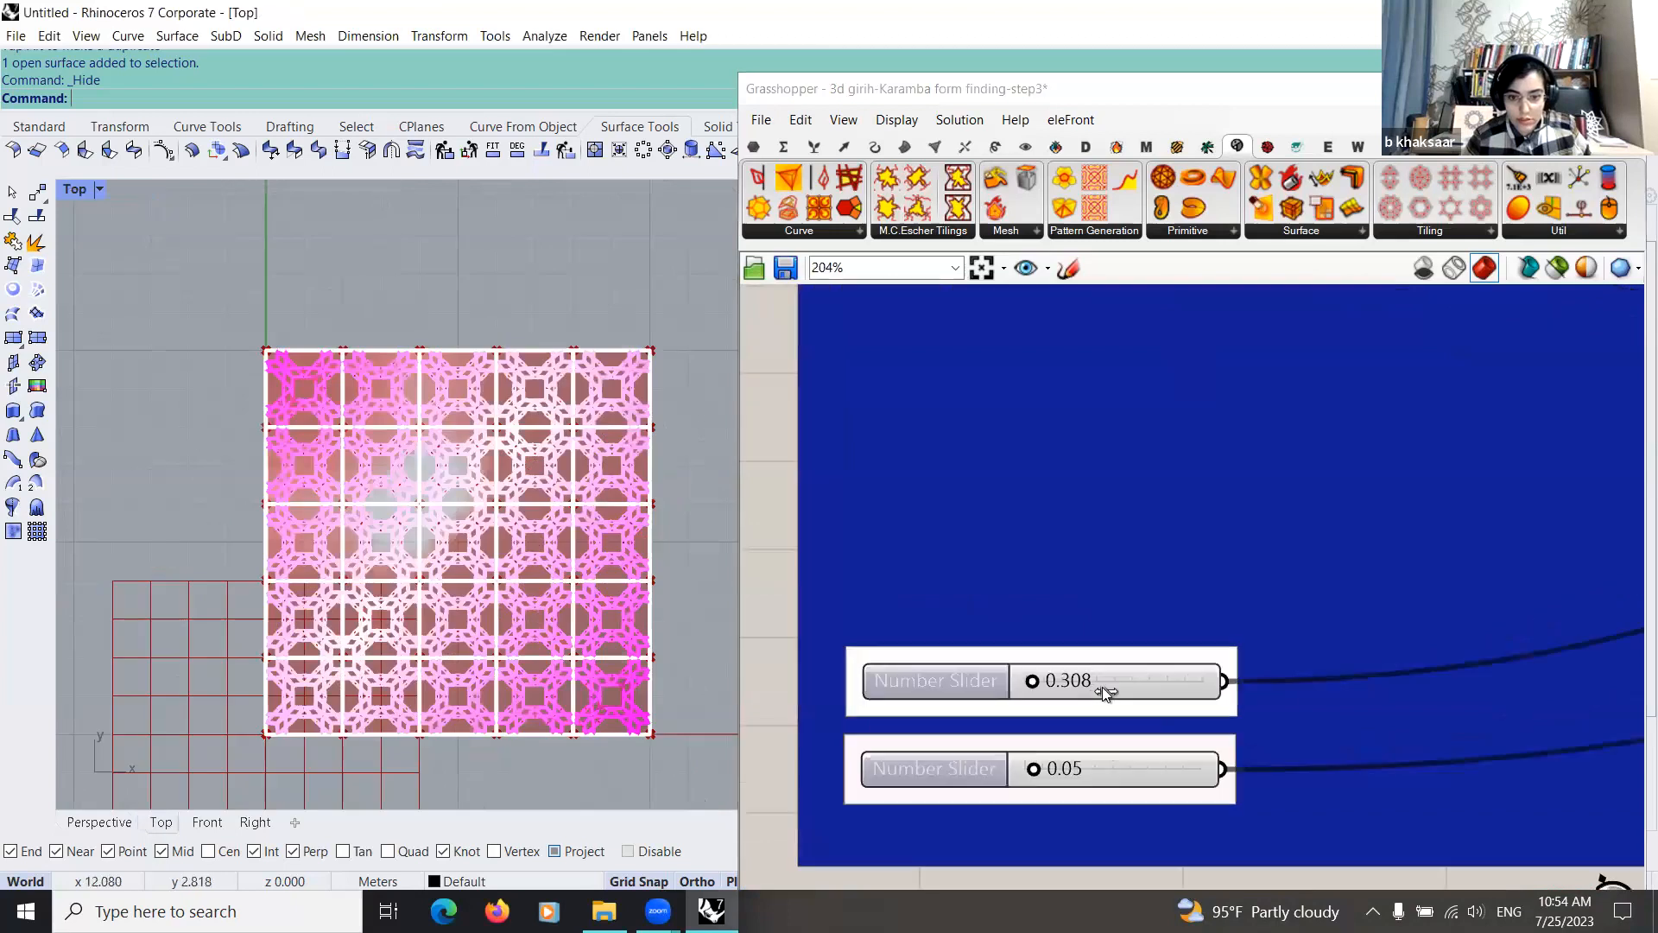
pyautogui.moveTo(1032, 681); pyautogui.dragTo(1102, 687)
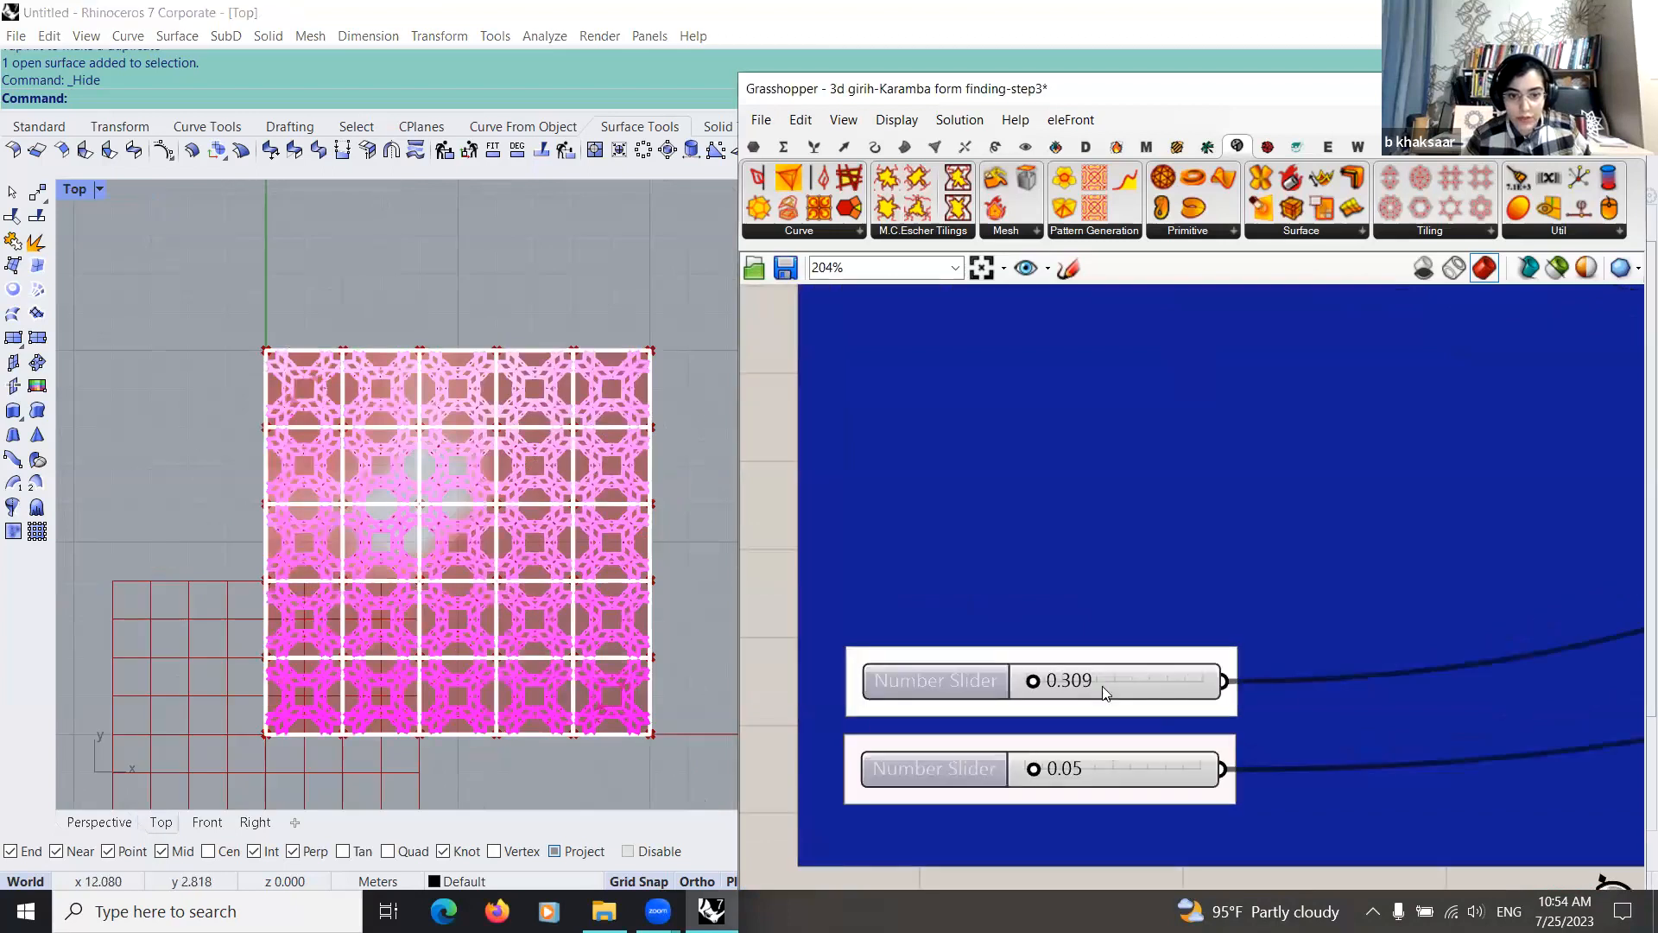
# Step: Set the lower of the two separate number sliders to 0.23 and show the structure in the Perspective view
pyautogui.scroll(-1, 1041, 767)
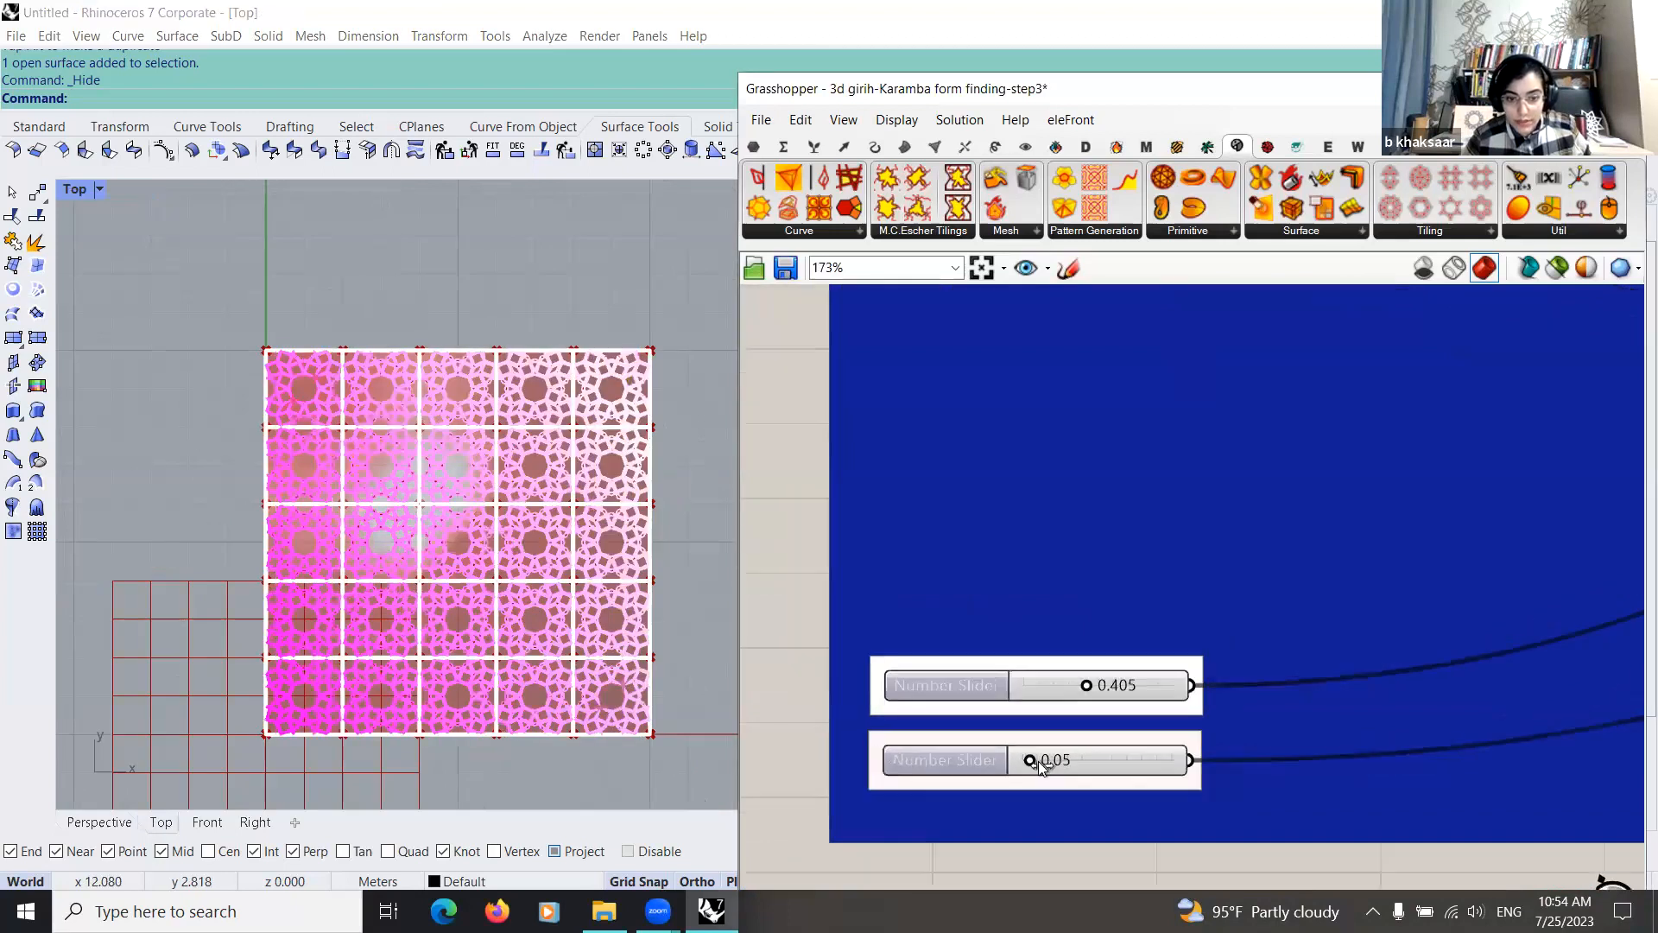
pyautogui.moveTo(1030, 761); pyautogui.dragTo(1053, 764)
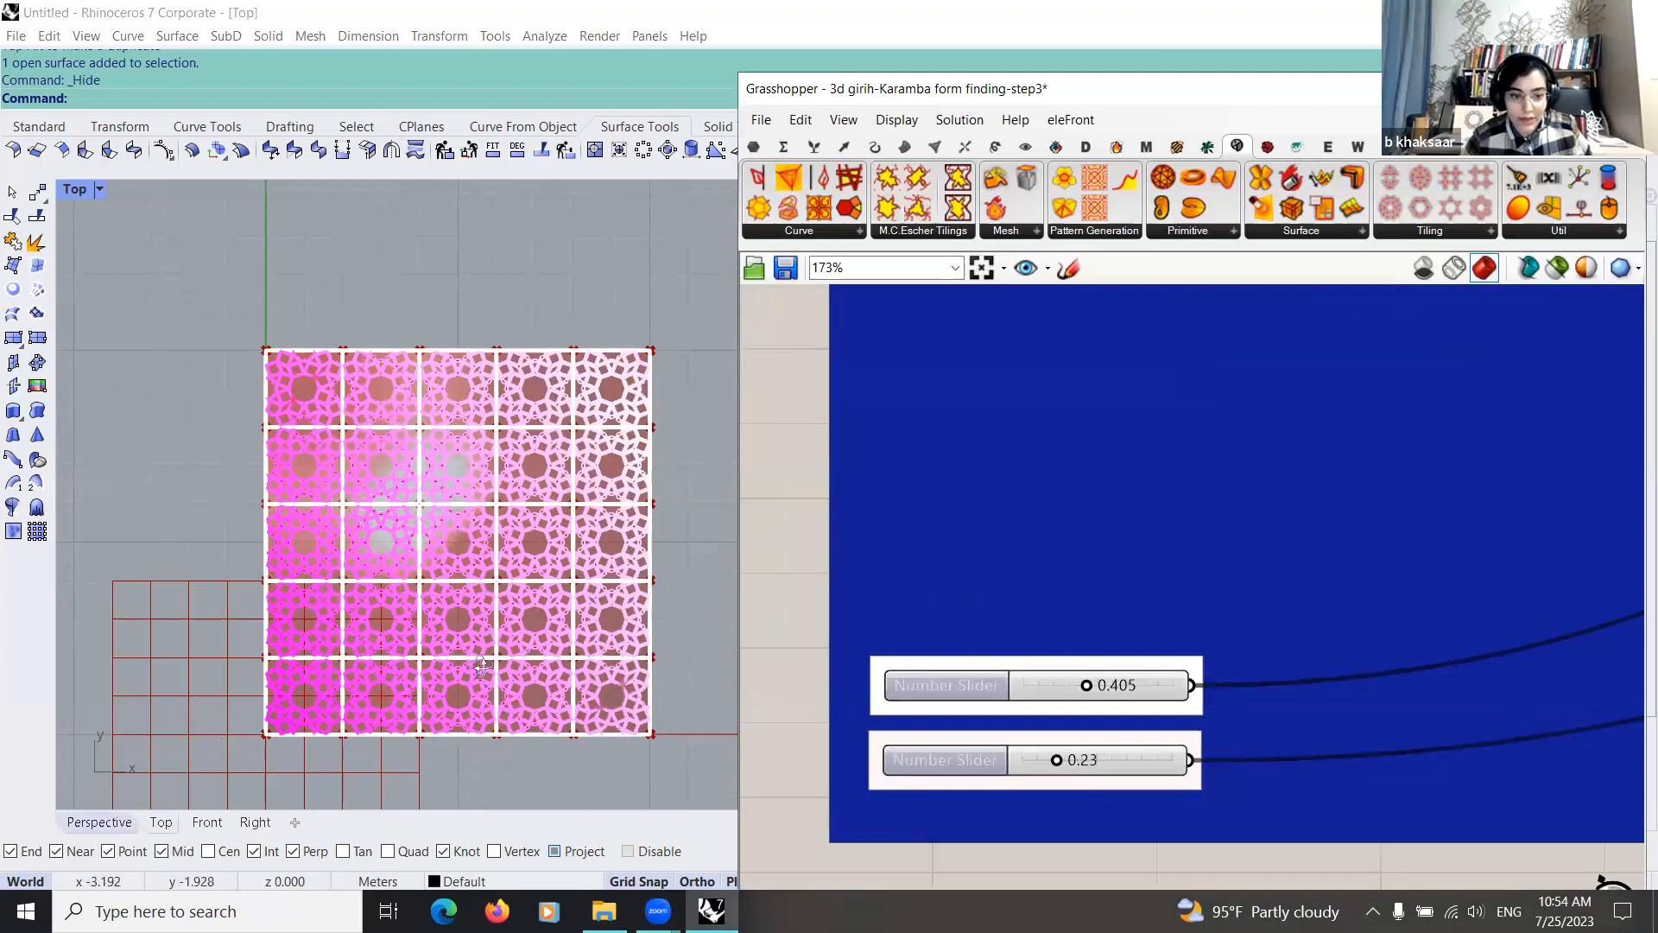
pyautogui.click(98, 822)
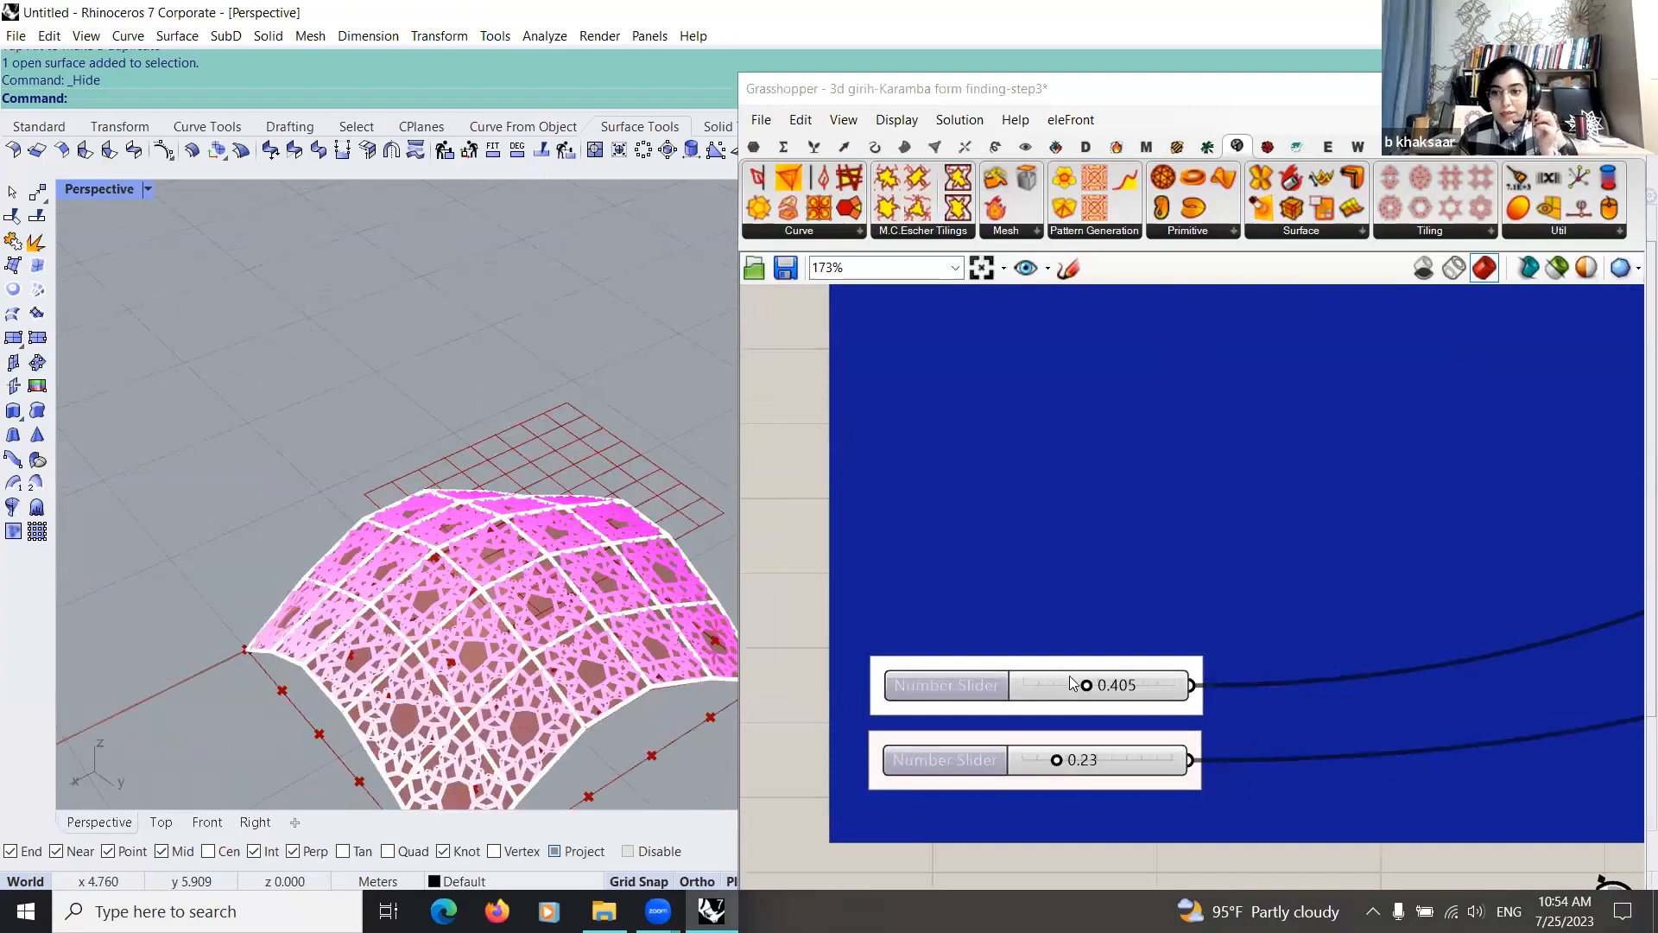
# Step: Hide the arched girih panel structure in the Perspective view and orbit around the flat base grid with its points
pyautogui.scroll(-5, 1071, 677)
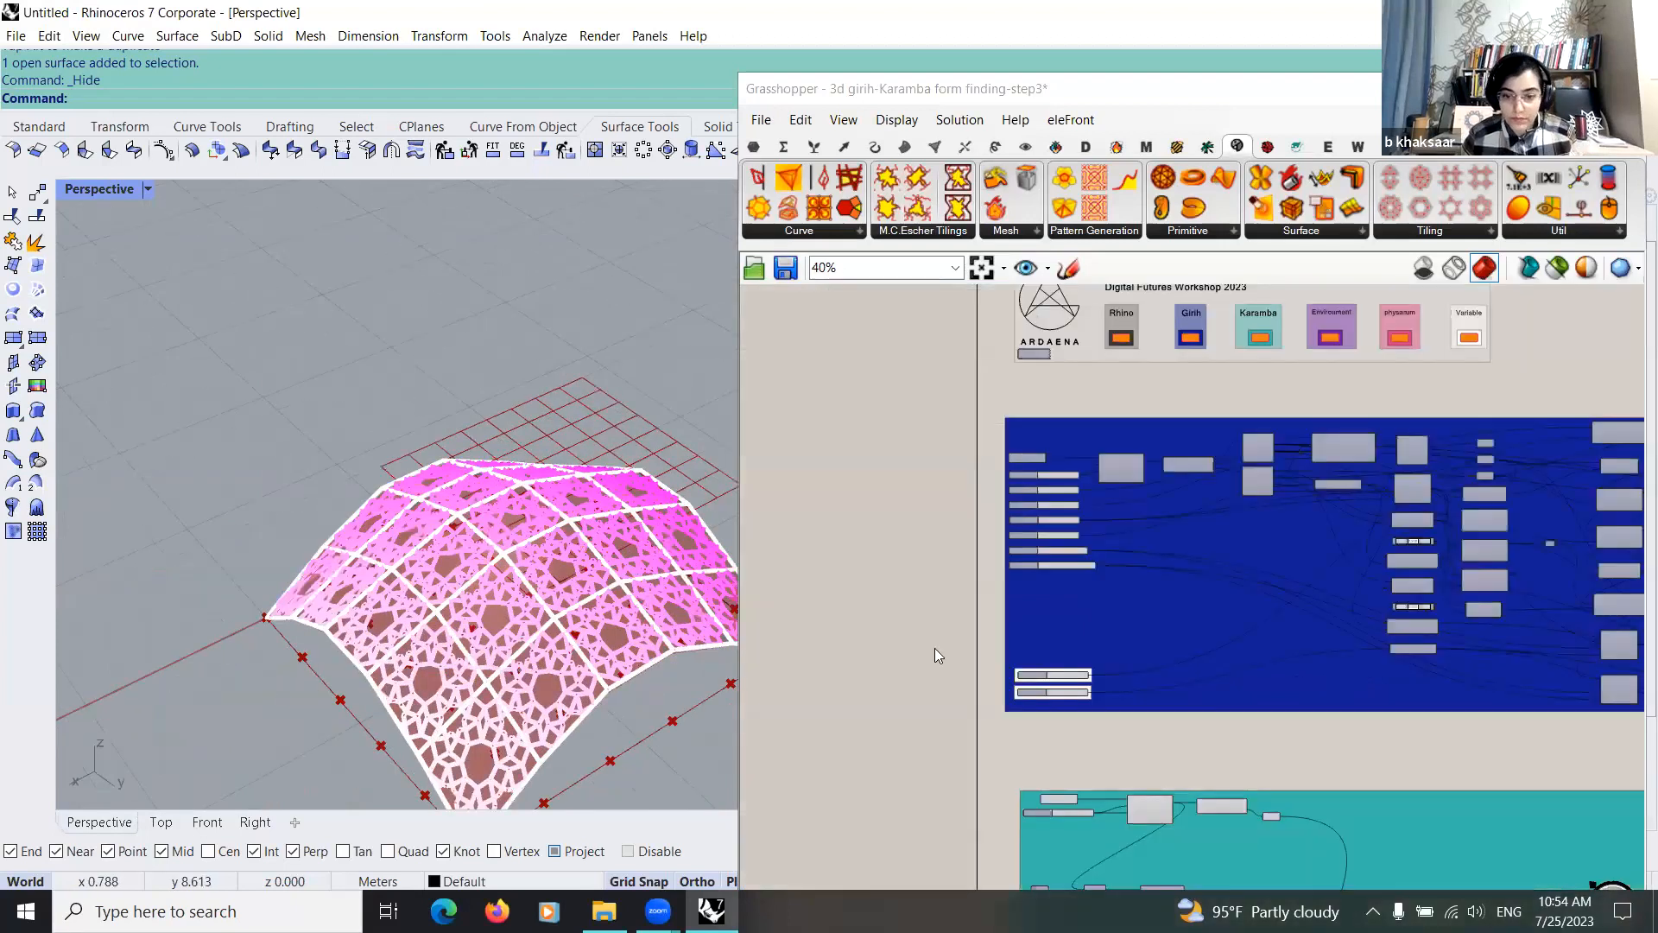
pyautogui.scroll(-2, 978, 542)
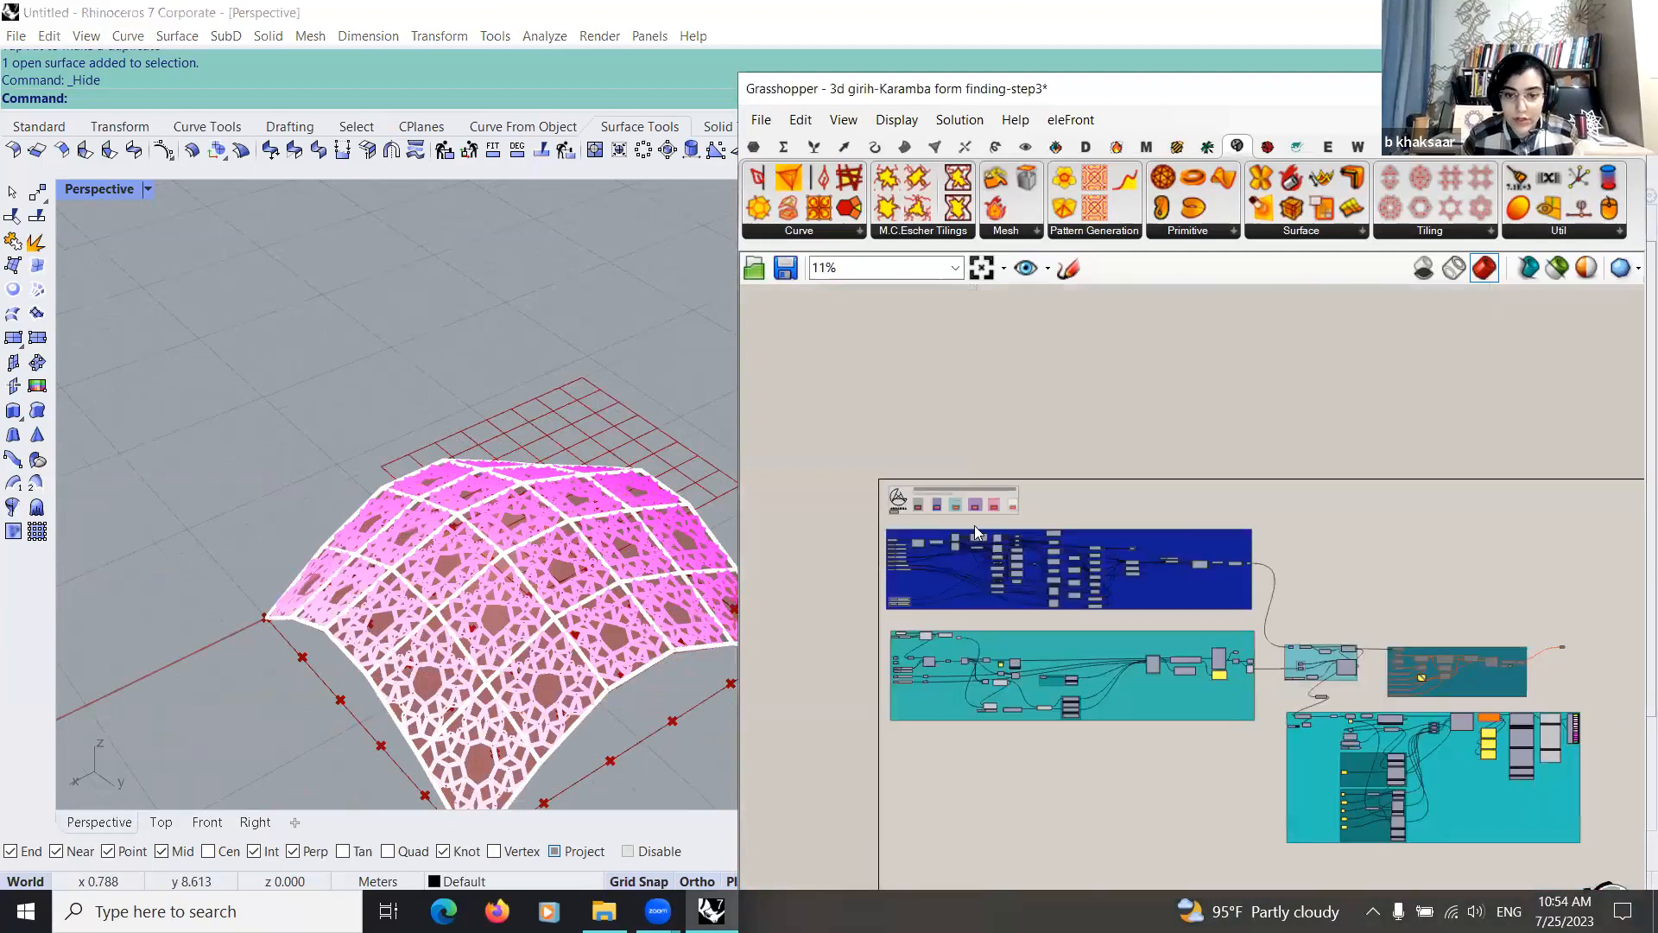
pyautogui.scroll(5, 974, 525)
pyautogui.middleClick(974, 525)
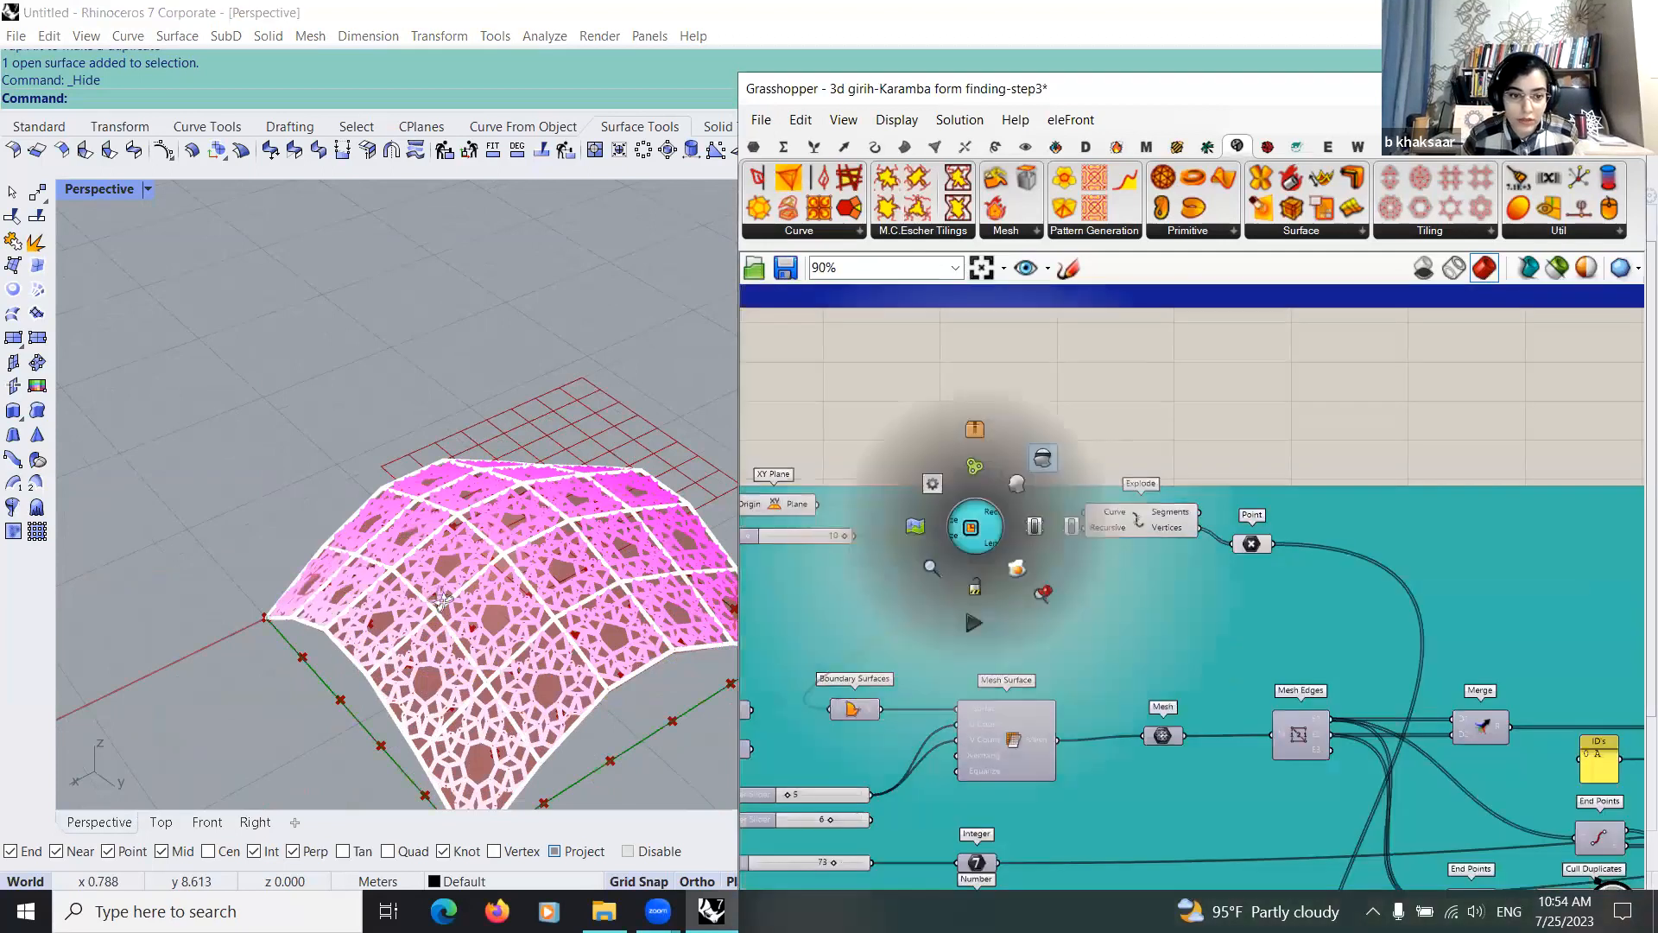
pyautogui.click(931, 566)
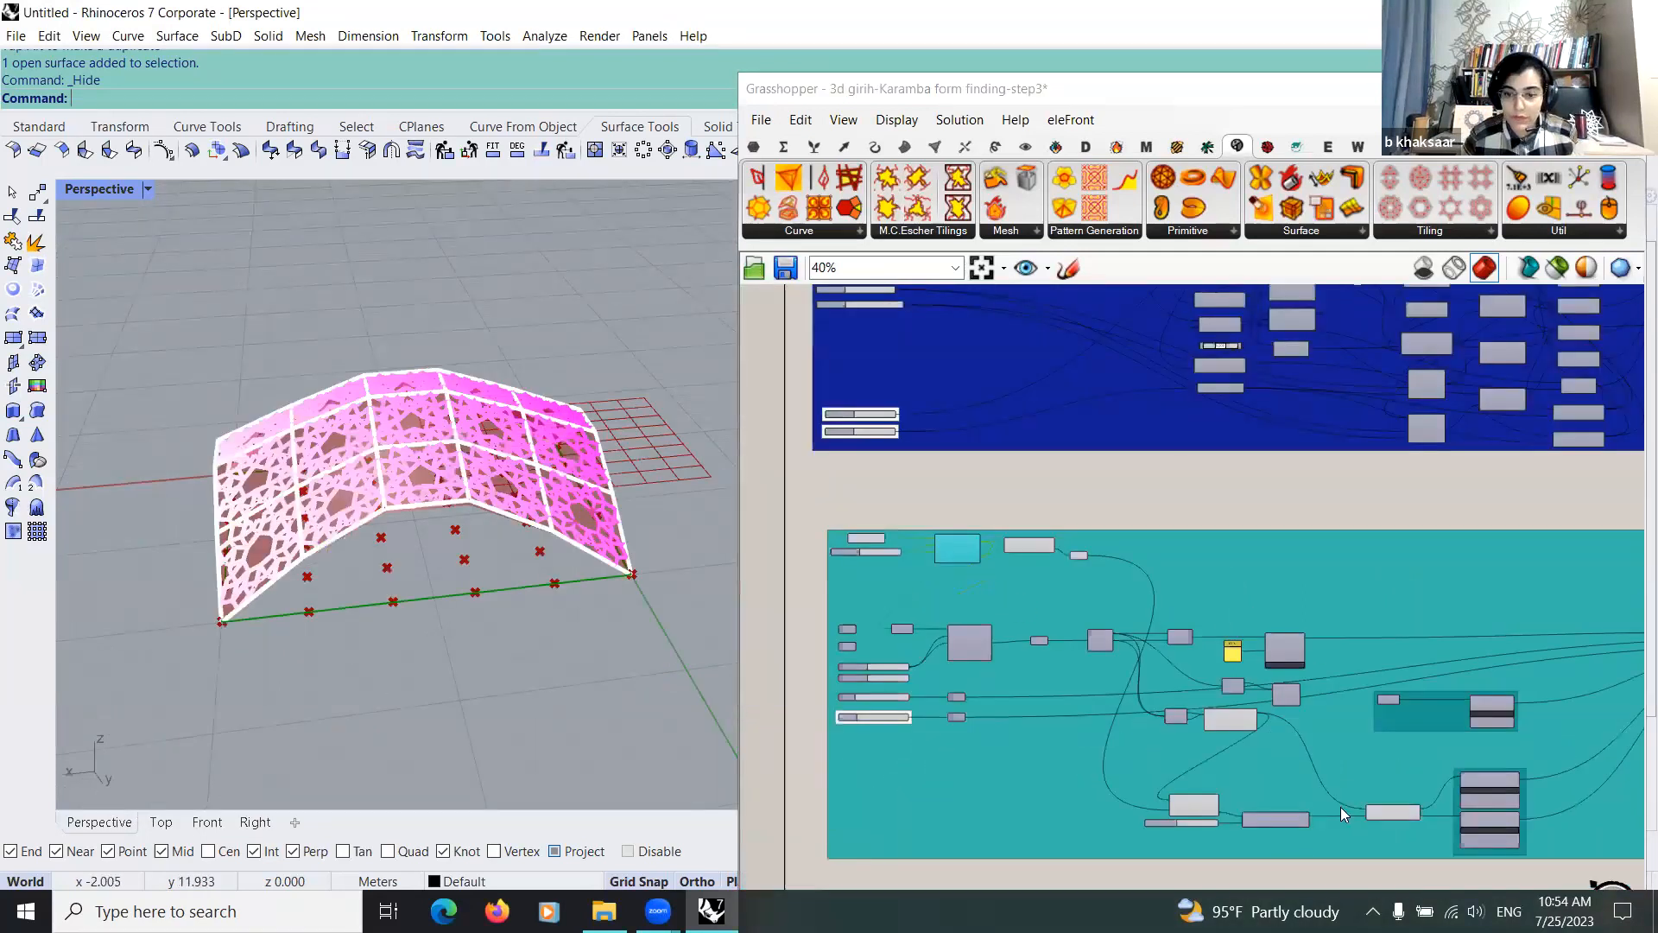
pyautogui.scroll(-5, 1340, 806)
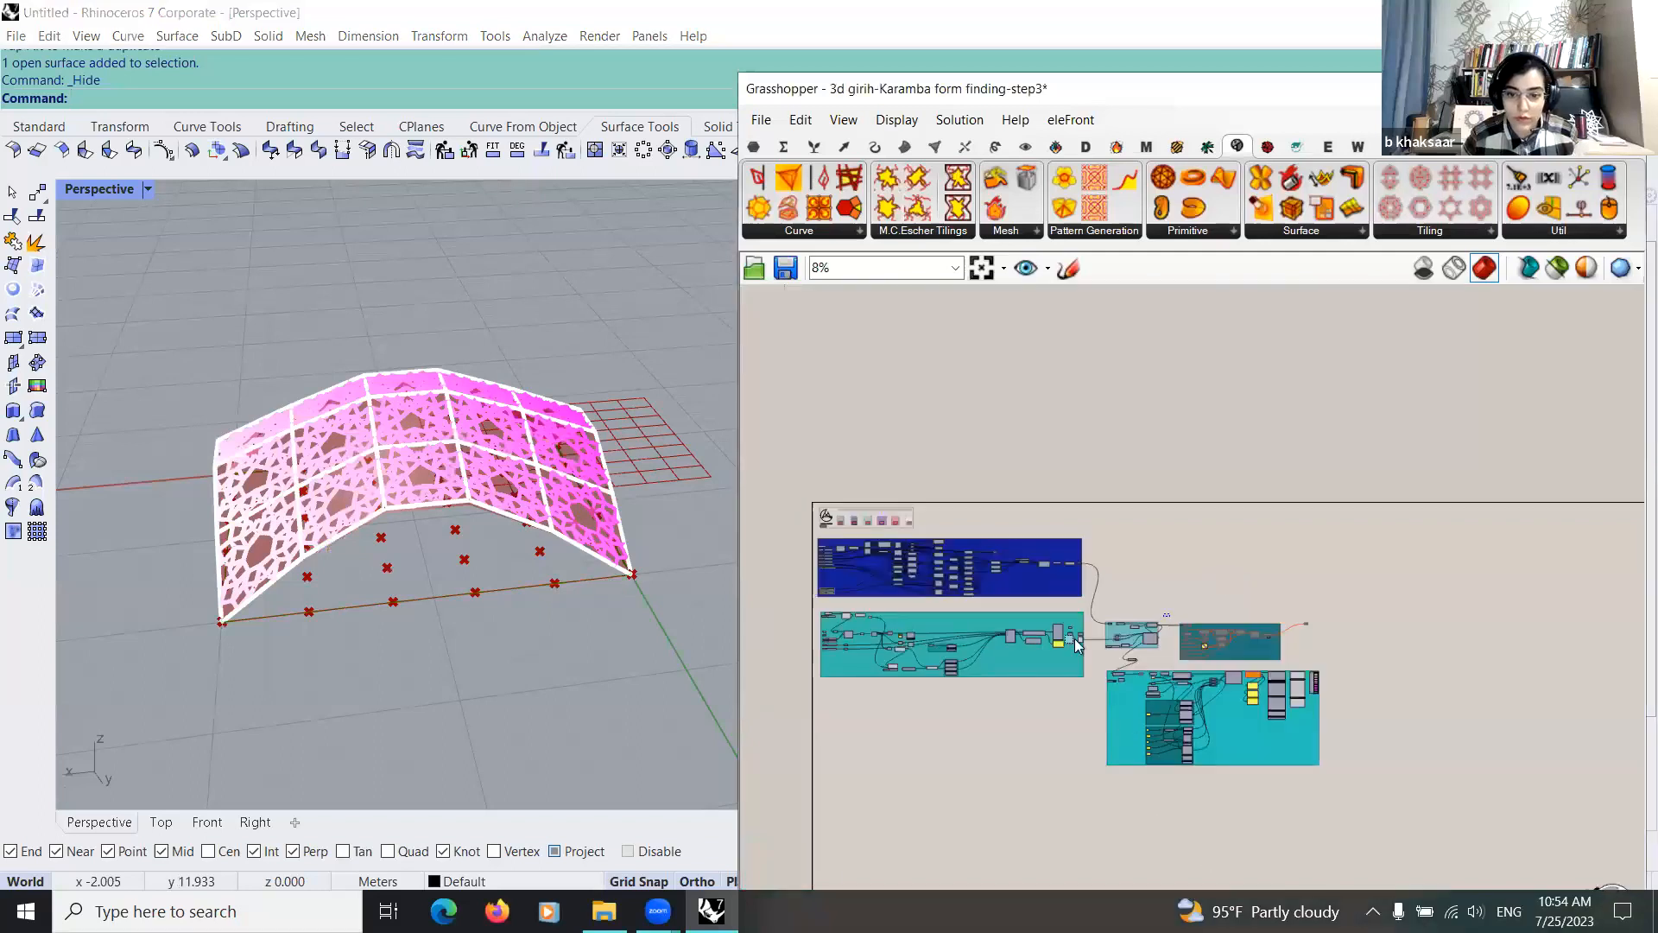
pyautogui.click(1180, 632)
pyautogui.moveTo(333, 520); pyautogui.dragTo(421, 533, button='right')
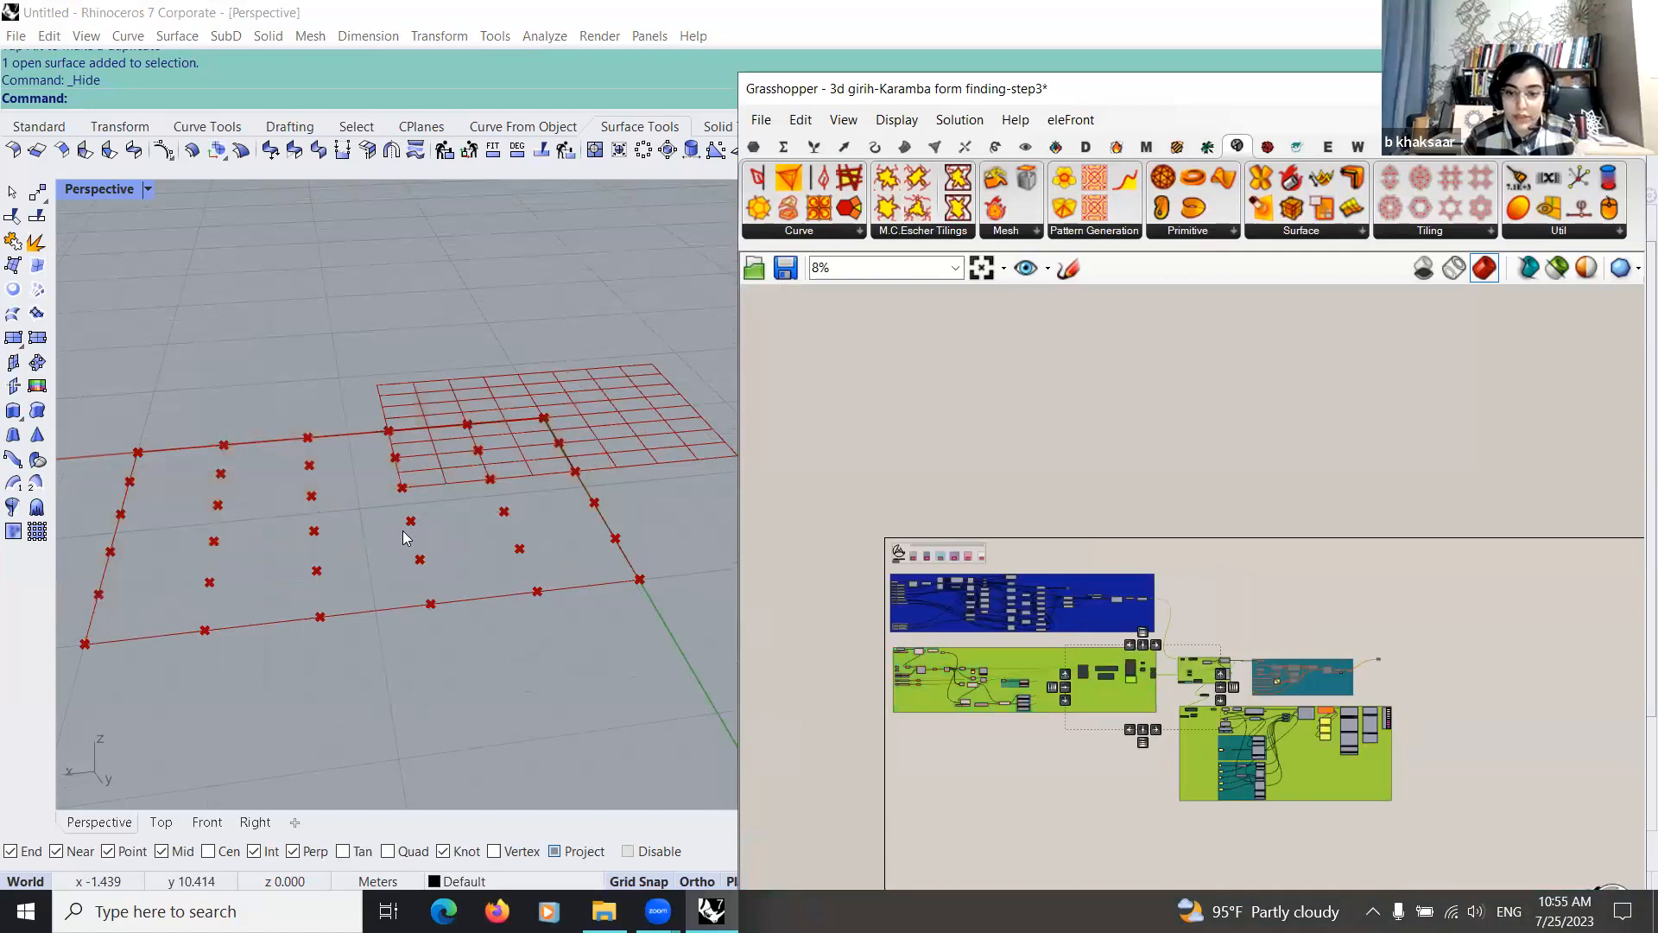
pyautogui.moveTo(403, 530); pyautogui.dragTo(338, 537, button='right')
# Step: Examine the start of the teal Karamba group, from the Rectangle through Boundary Surfaces and Mesh Surface to the Mesh parameter
pyautogui.moveTo(940, 633); pyautogui.dragTo(1128, 563, button='right')
pyautogui.scroll(9, 1127, 563)
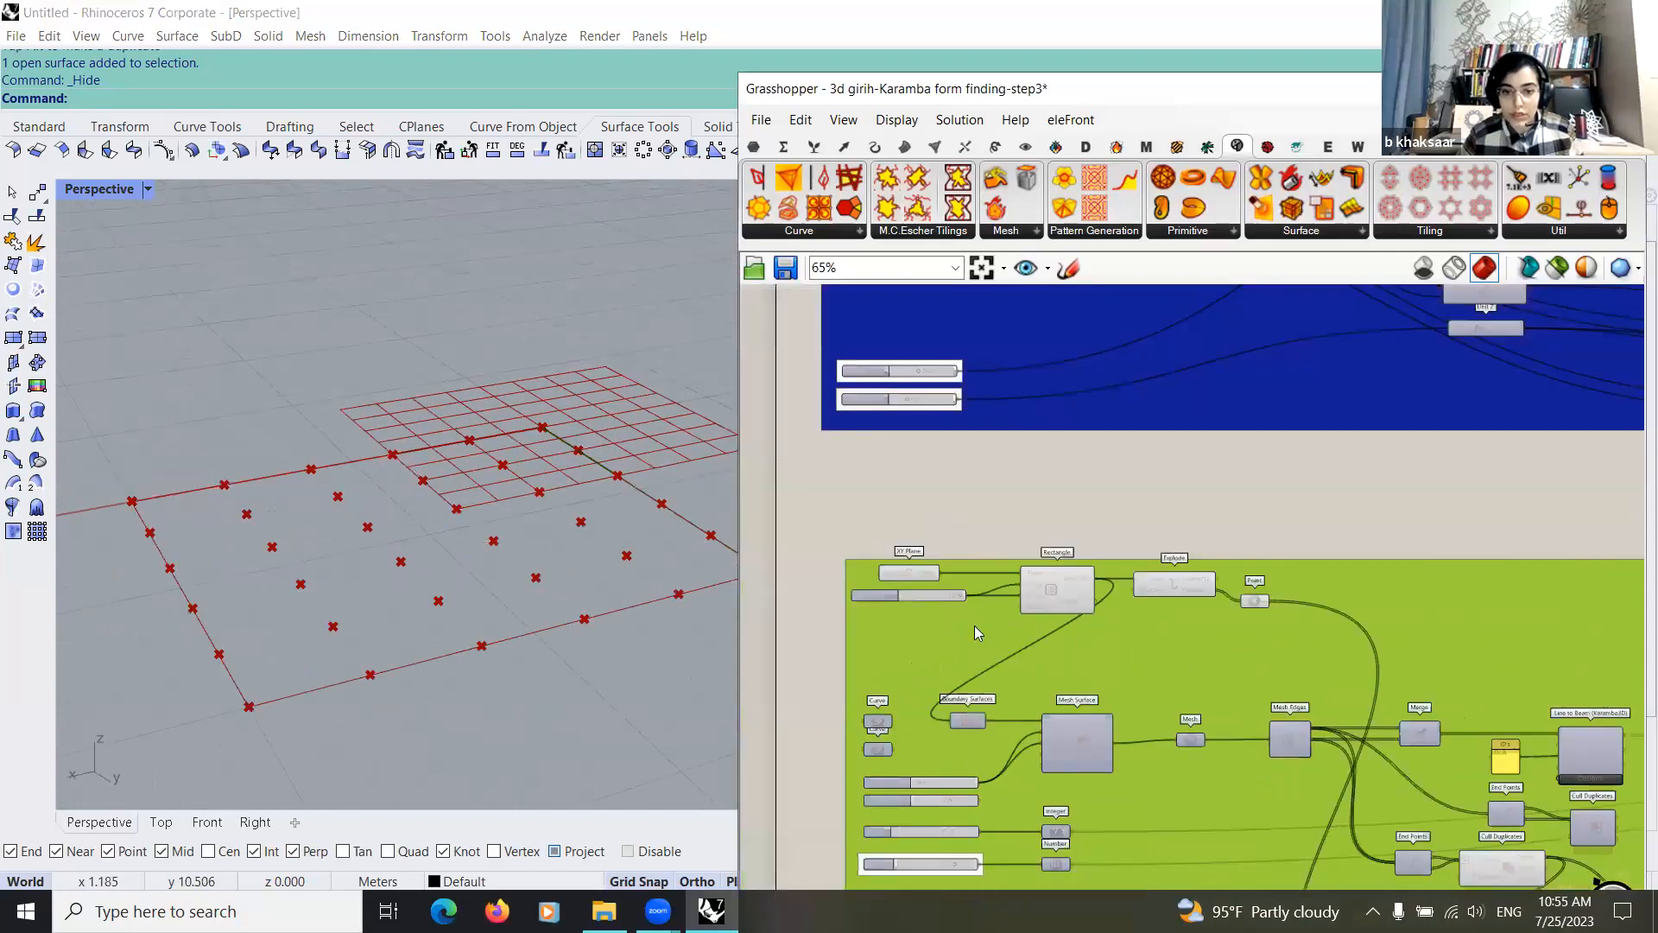
pyautogui.scroll(2, 974, 625)
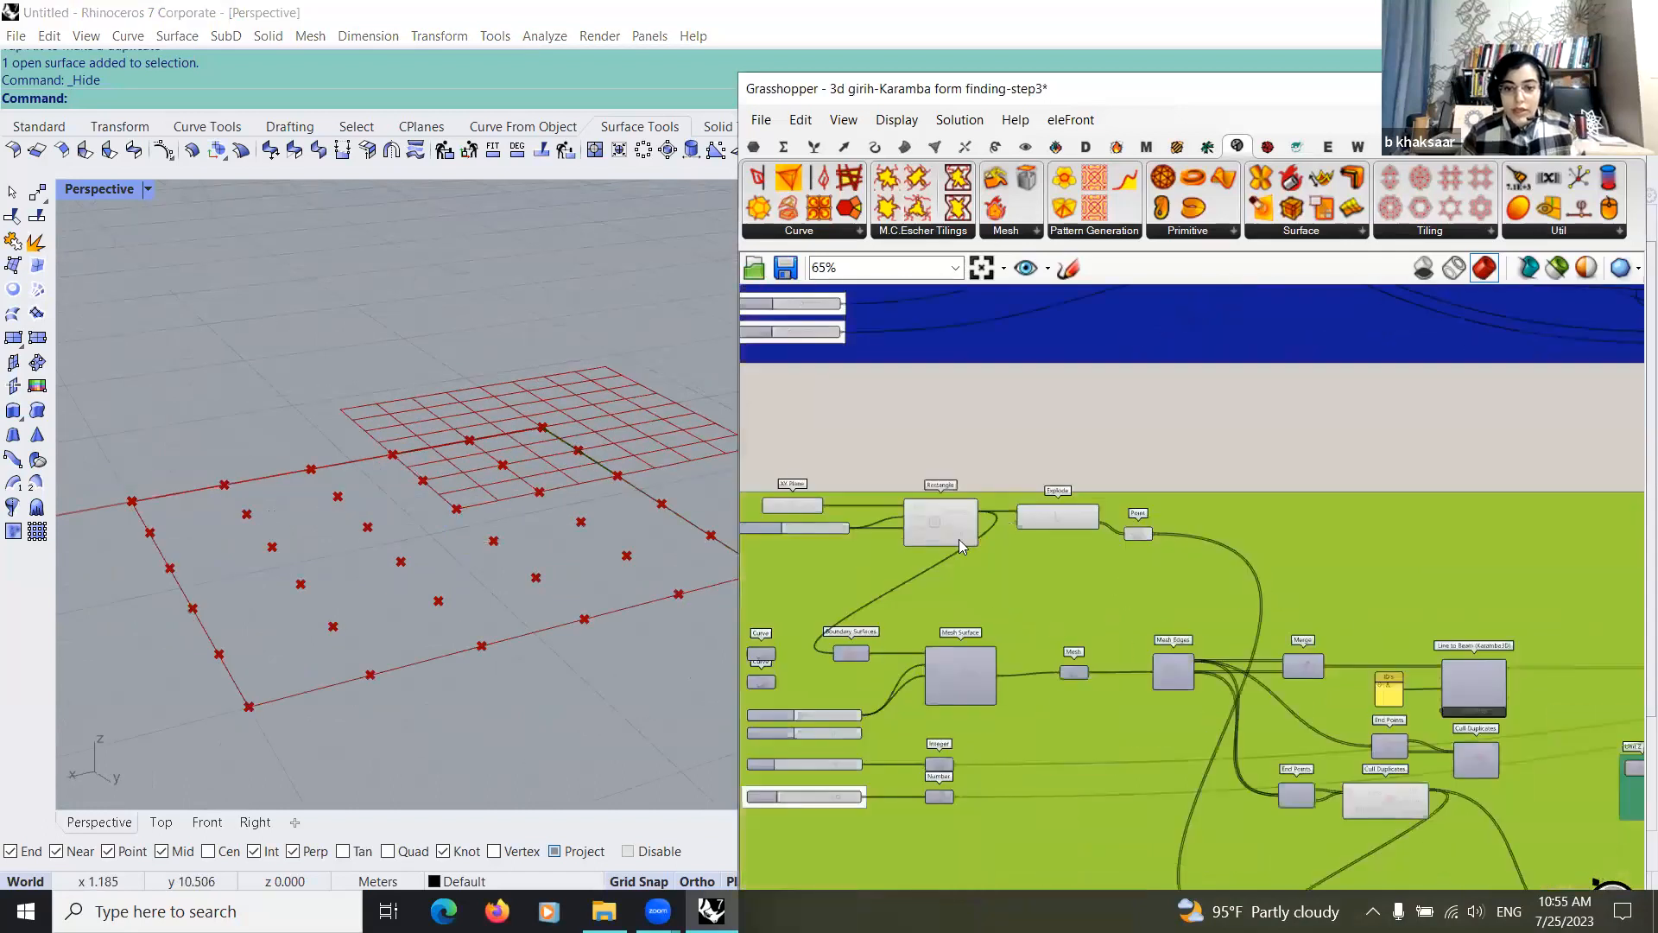
pyautogui.scroll(2, 959, 539)
pyautogui.moveTo(996, 535); pyautogui.dragTo(946, 524, button='right')
pyautogui.moveTo(968, 522); pyautogui.dragTo(990, 523)
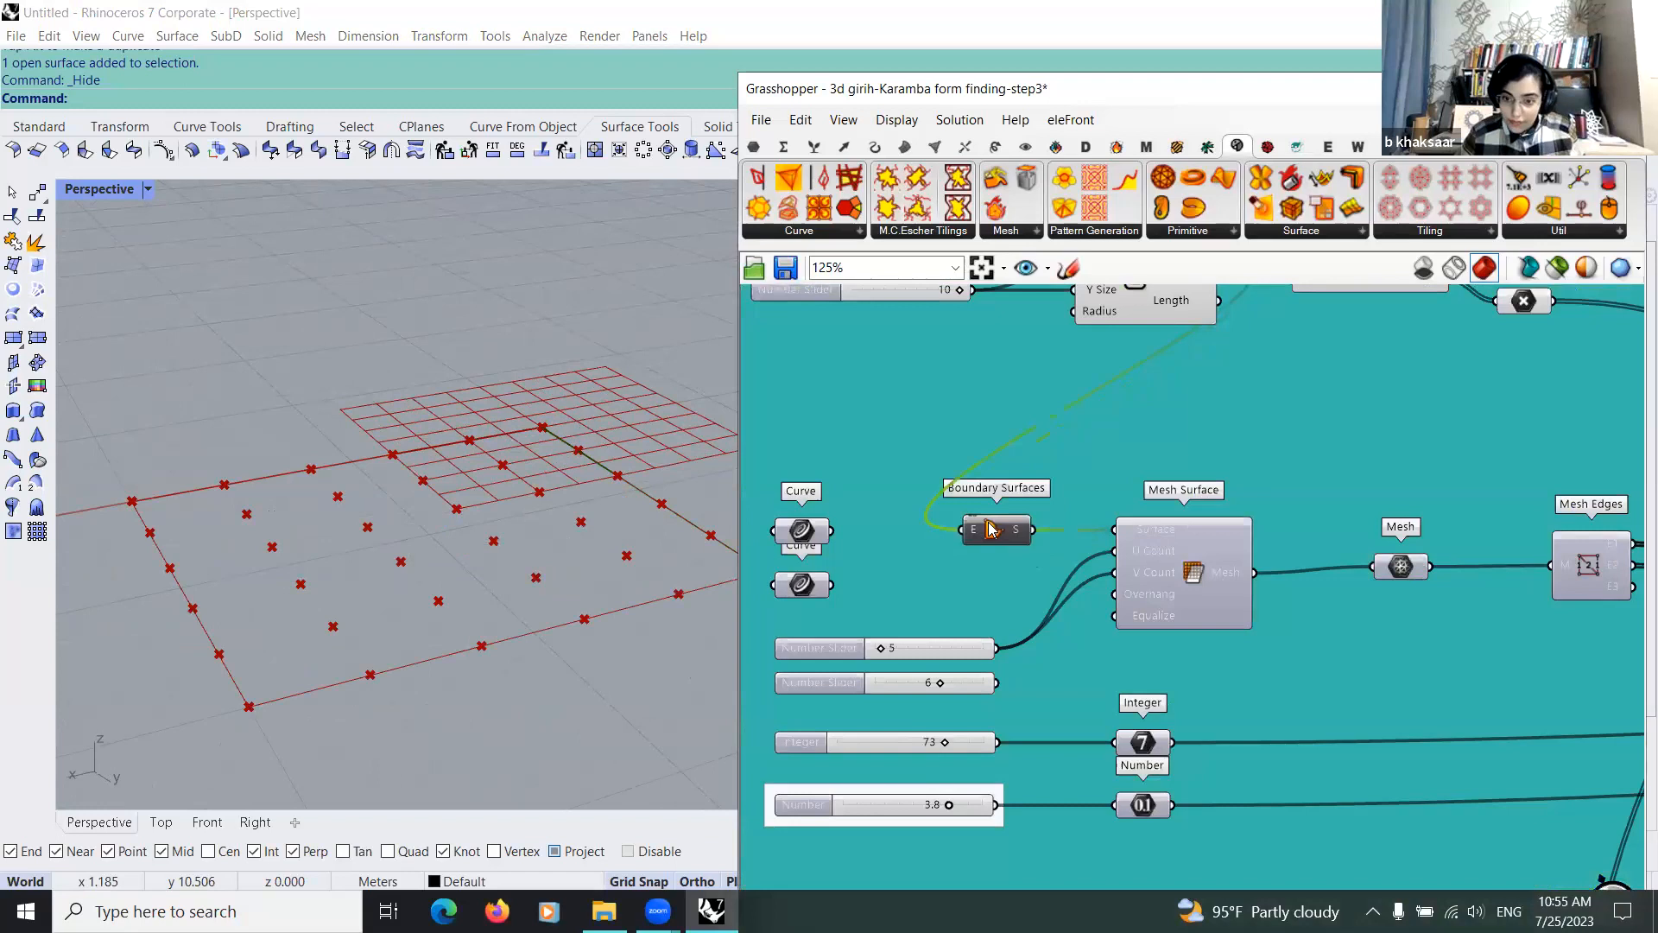
pyautogui.scroll(-1, 1165, 586)
pyautogui.click(1210, 592)
pyautogui.moveTo(1210, 592); pyautogui.dragTo(989, 600, button='right')
pyautogui.moveTo(1135, 586); pyautogui.dragTo(1130, 591)
pyautogui.moveTo(981, 567); pyautogui.dragTo(968, 566, button='right')
pyautogui.moveTo(1296, 594); pyautogui.dragTo(968, 566, button='right')
pyautogui.click(968, 566)
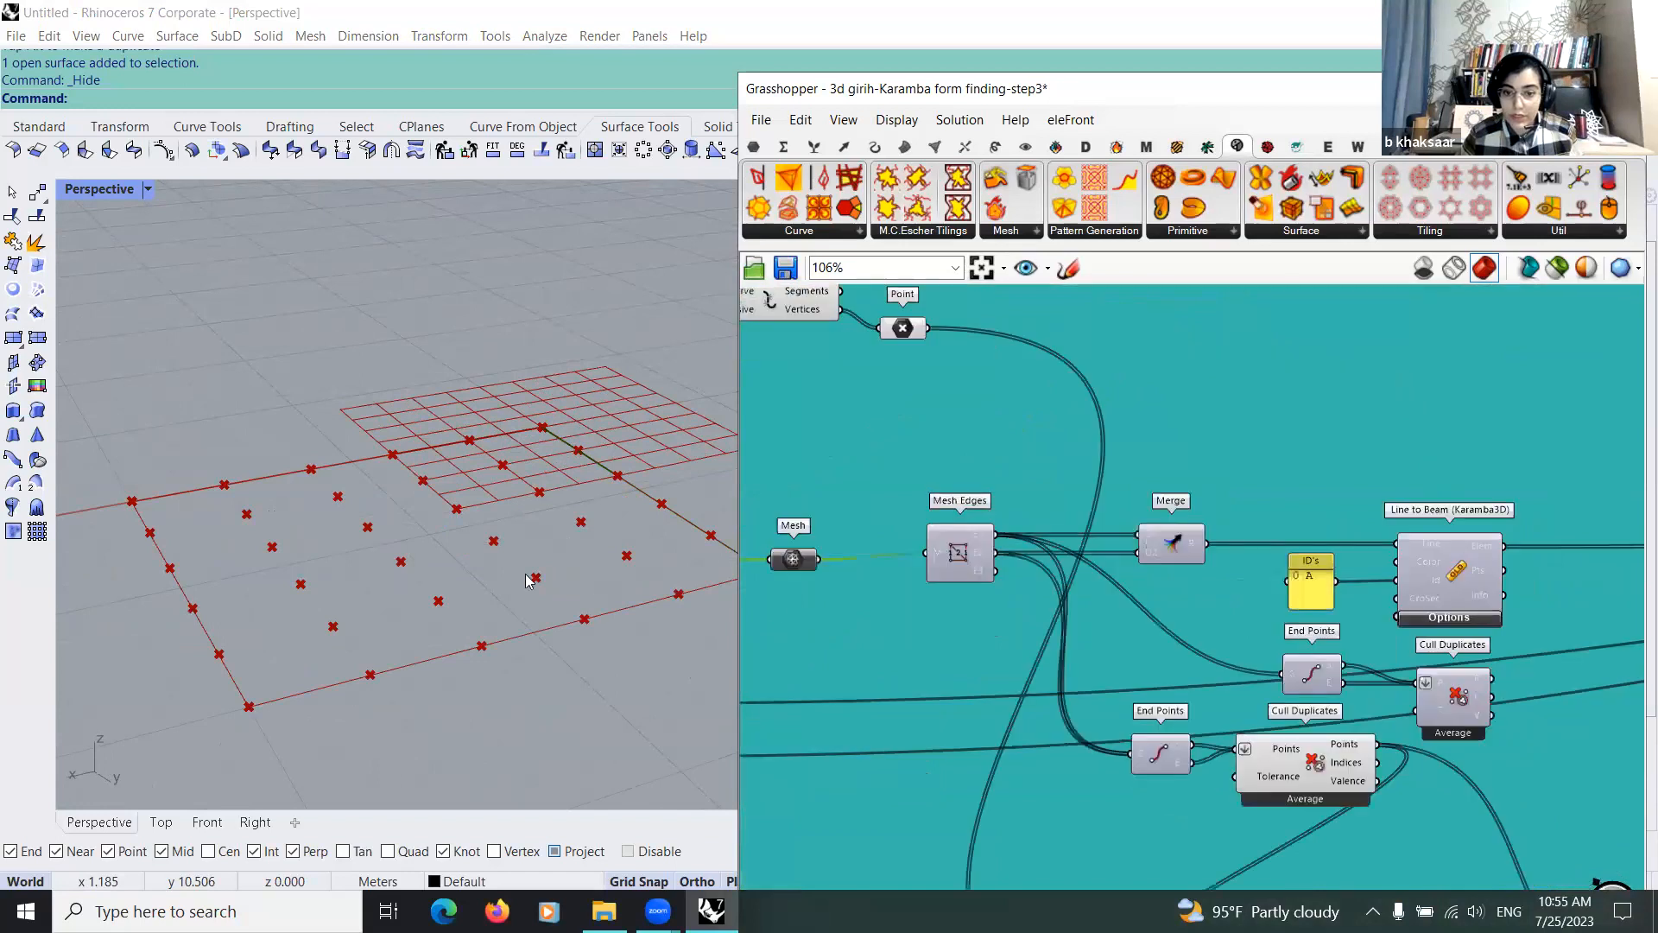
# Step: Trace the Mesh Edges output through Merge, Line to Beam and Cull Duplicates on to the load and support components
pyautogui.moveTo(1151, 711); pyautogui.dragTo(1082, 696, button='right')
pyautogui.scroll(-1, 1082, 695)
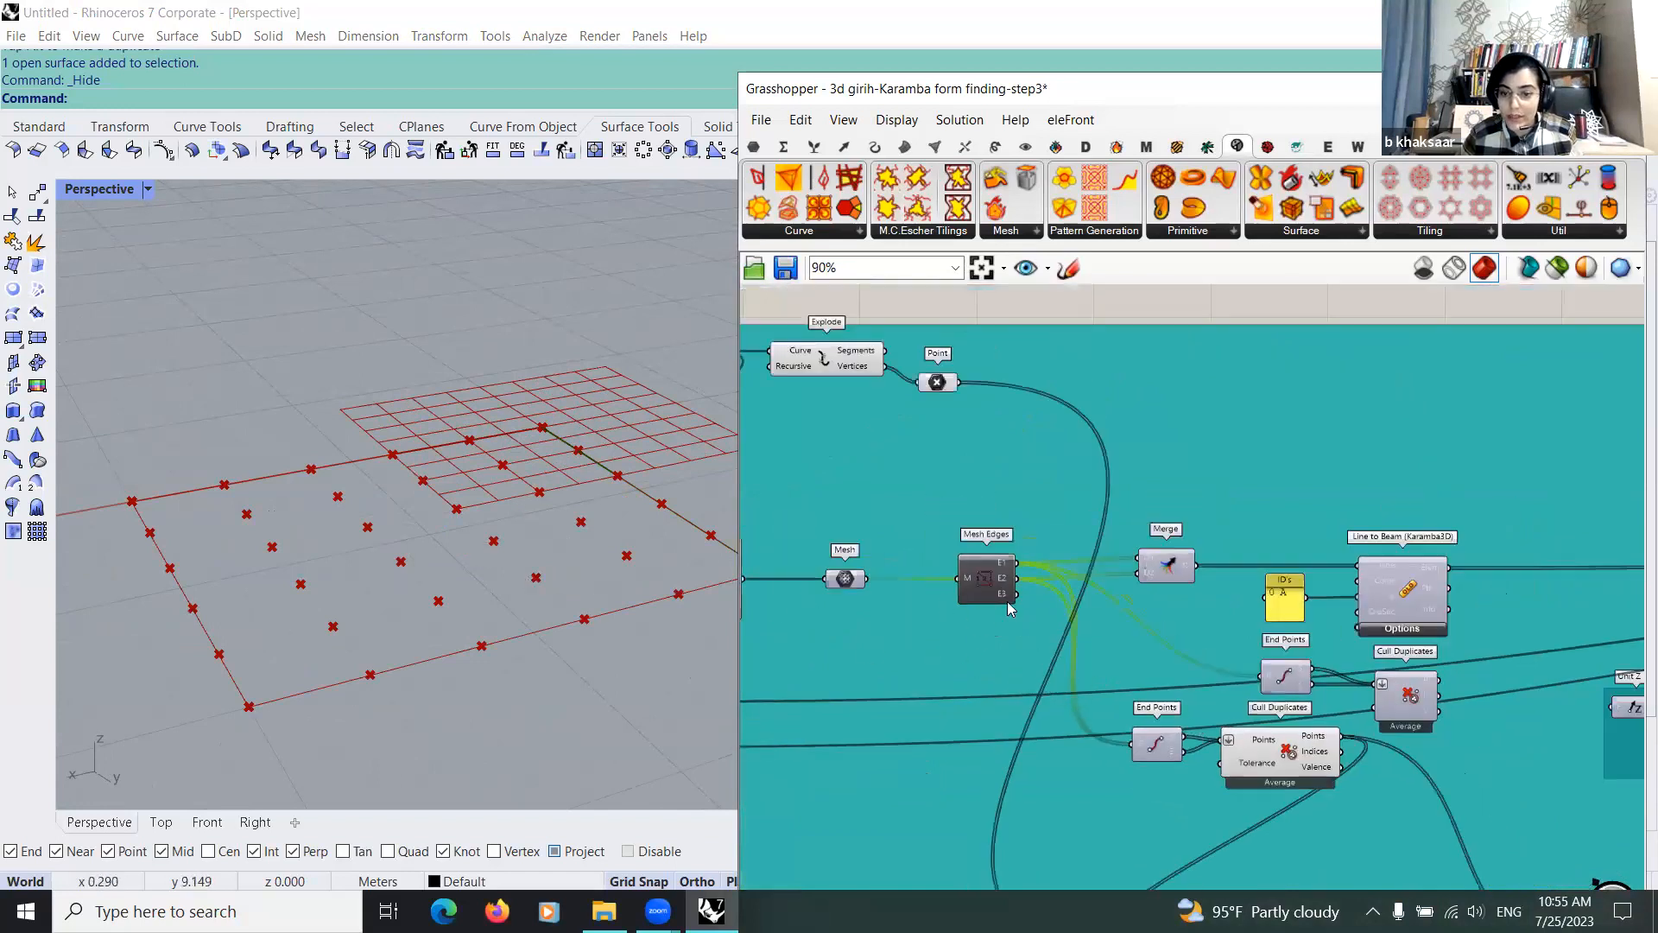
pyautogui.moveTo(1284, 753); pyautogui.dragTo(1009, 686, button='right')
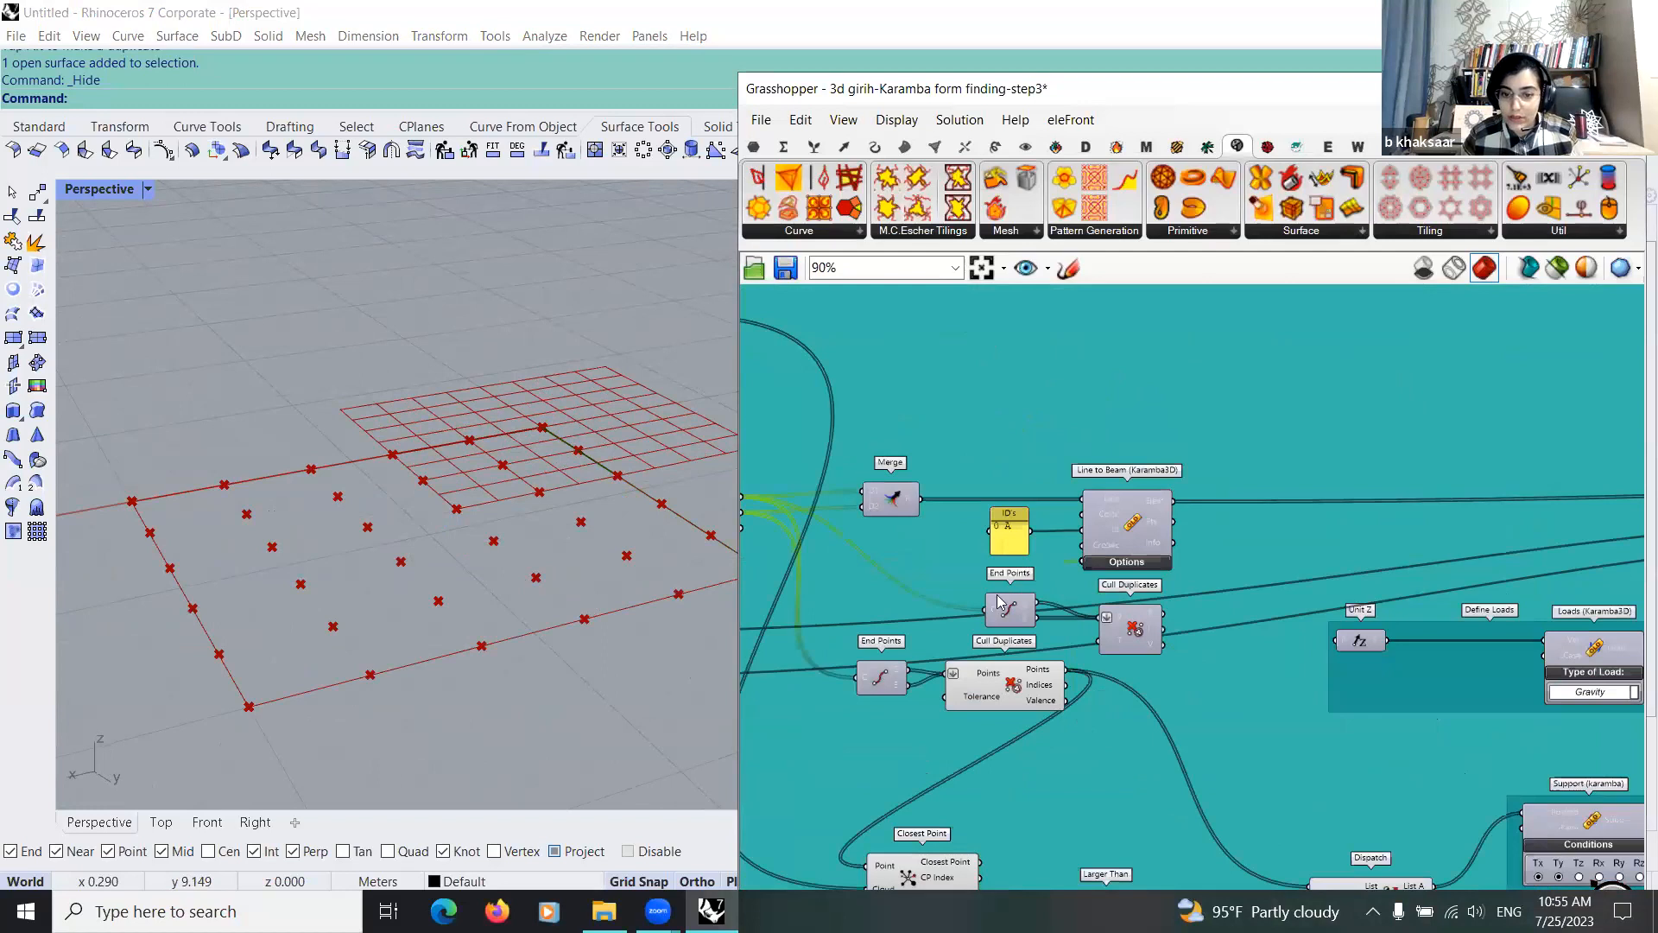
pyautogui.moveTo(1627, 884); pyautogui.dragTo(1056, 698, button='right')
pyautogui.scroll(3, 1056, 698)
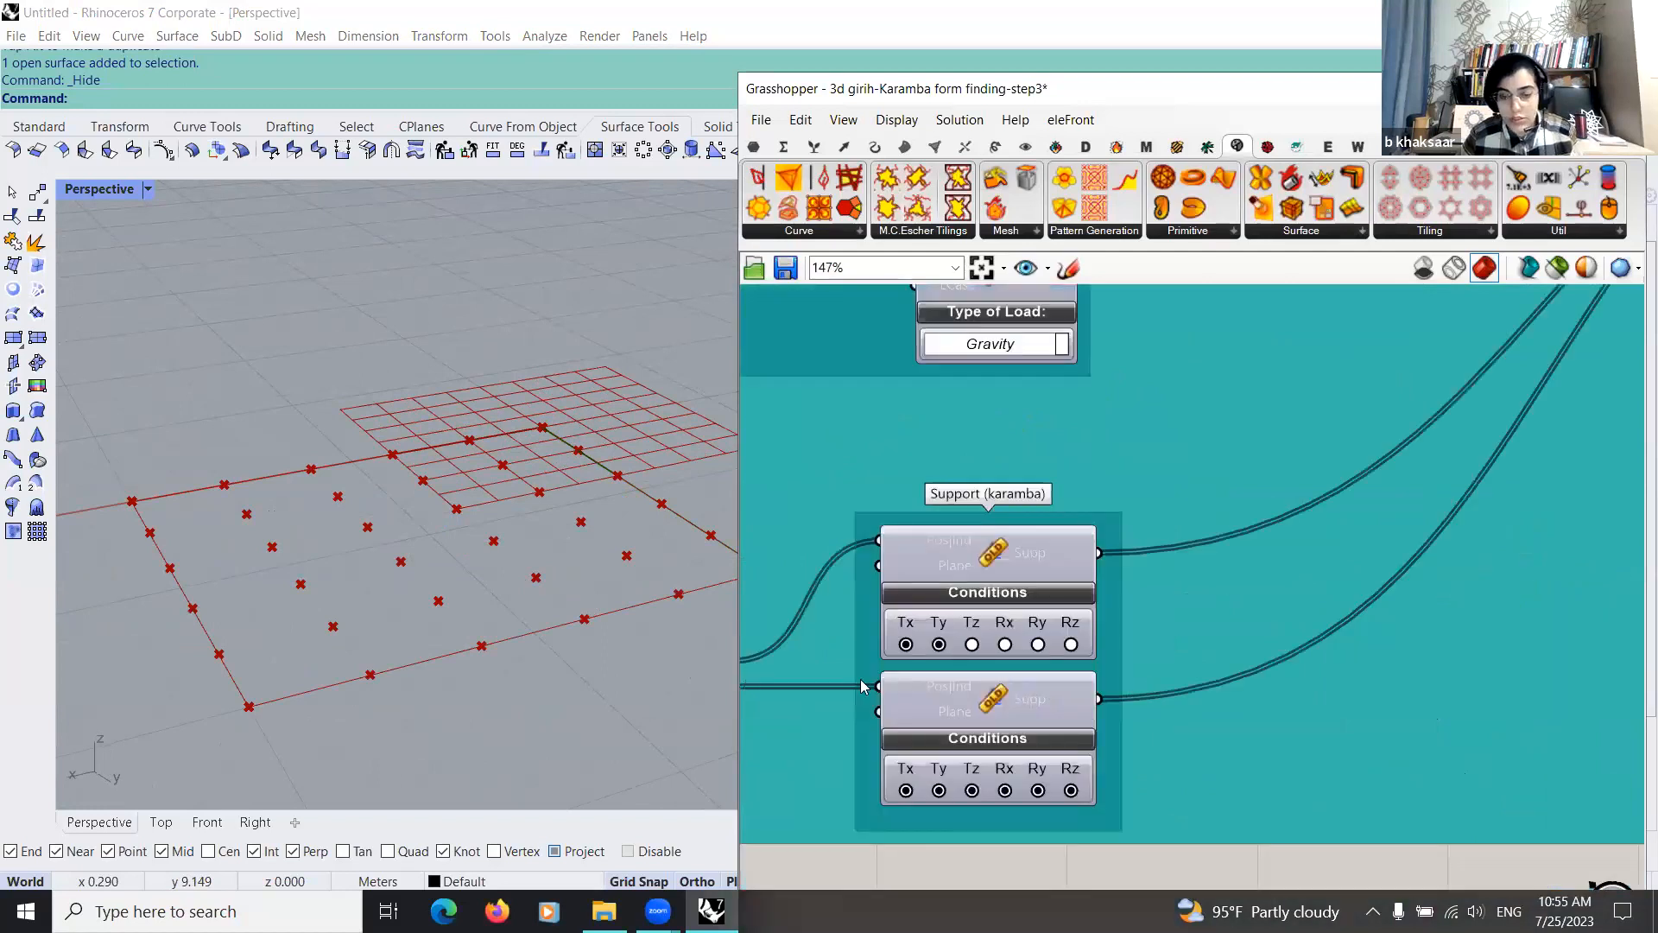
pyautogui.scroll(-3, 1045, 695)
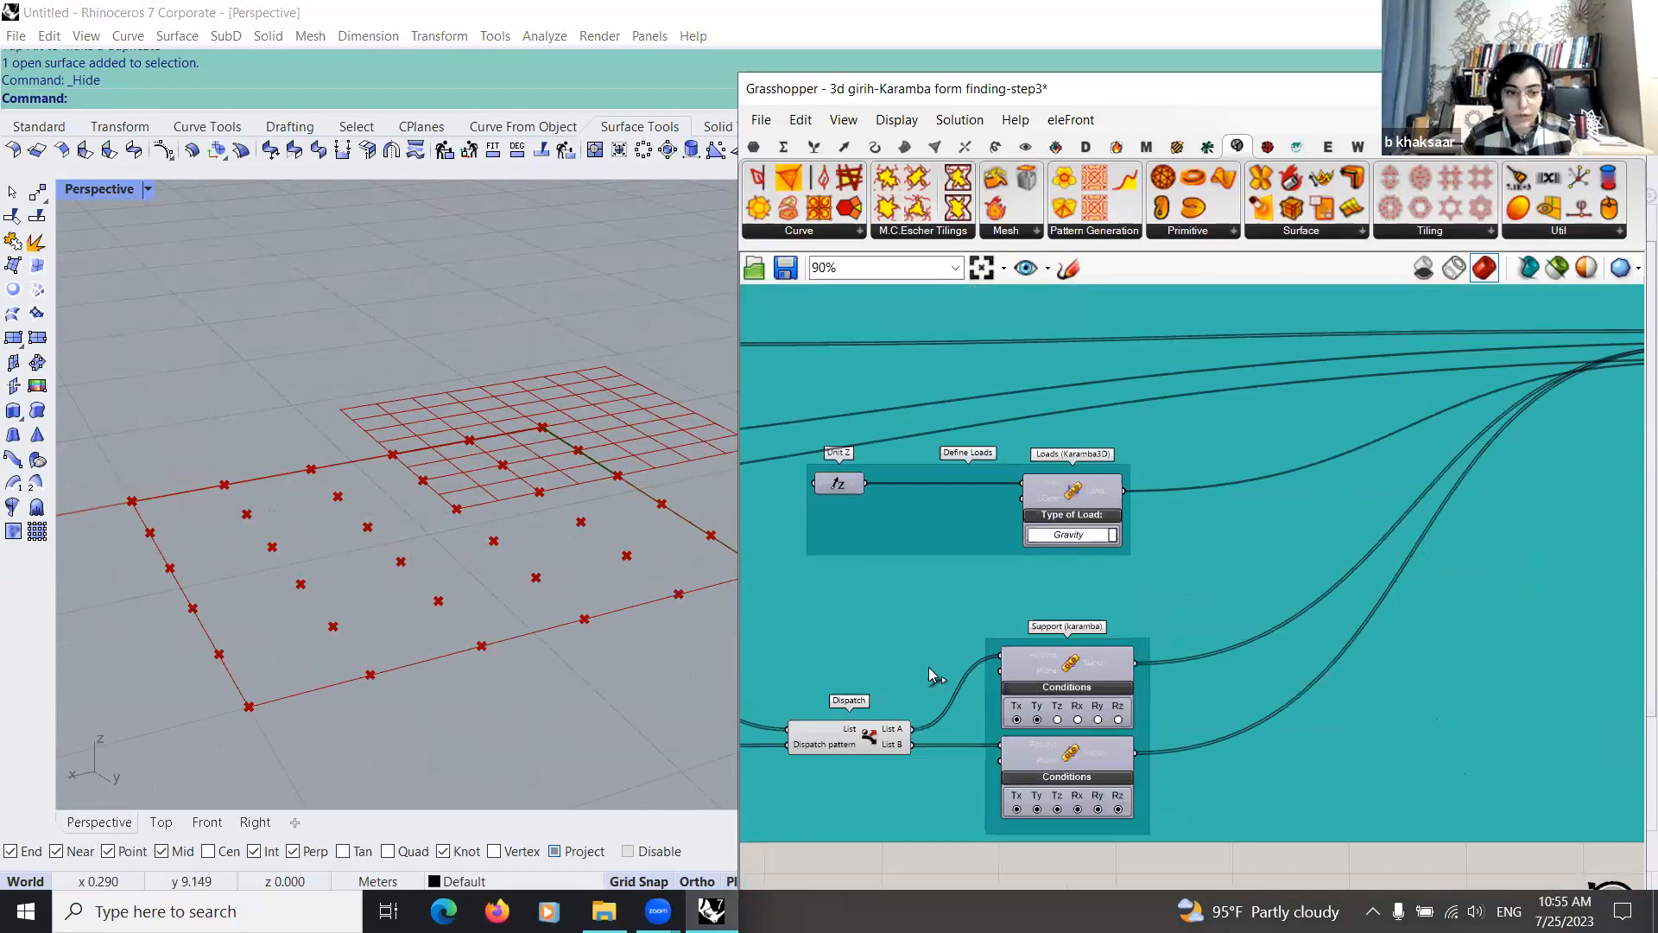
pyautogui.scroll(2, 950, 643)
pyautogui.scroll(-5, 979, 617)
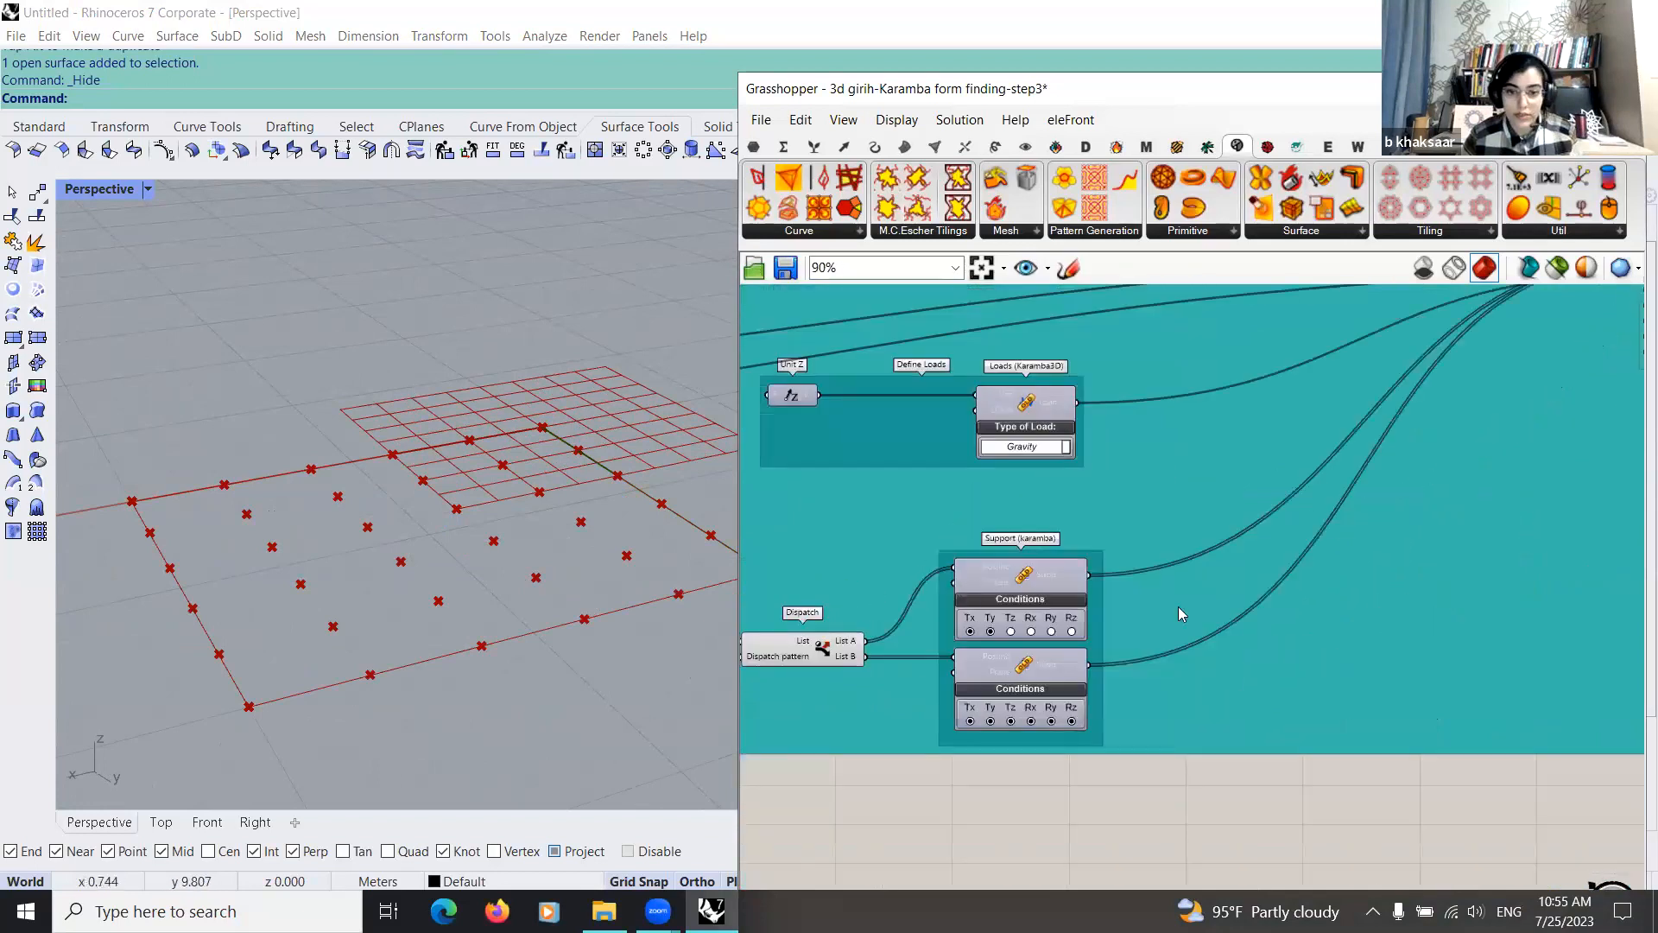
# Step: Review how Closest Point, Larger Than and Dispatch sort the points feeding the two Support components and their Tx to Rz conditions
pyautogui.moveTo(979, 577); pyautogui.dragTo(1411, 600, button='right')
pyautogui.scroll(3, 1403, 639)
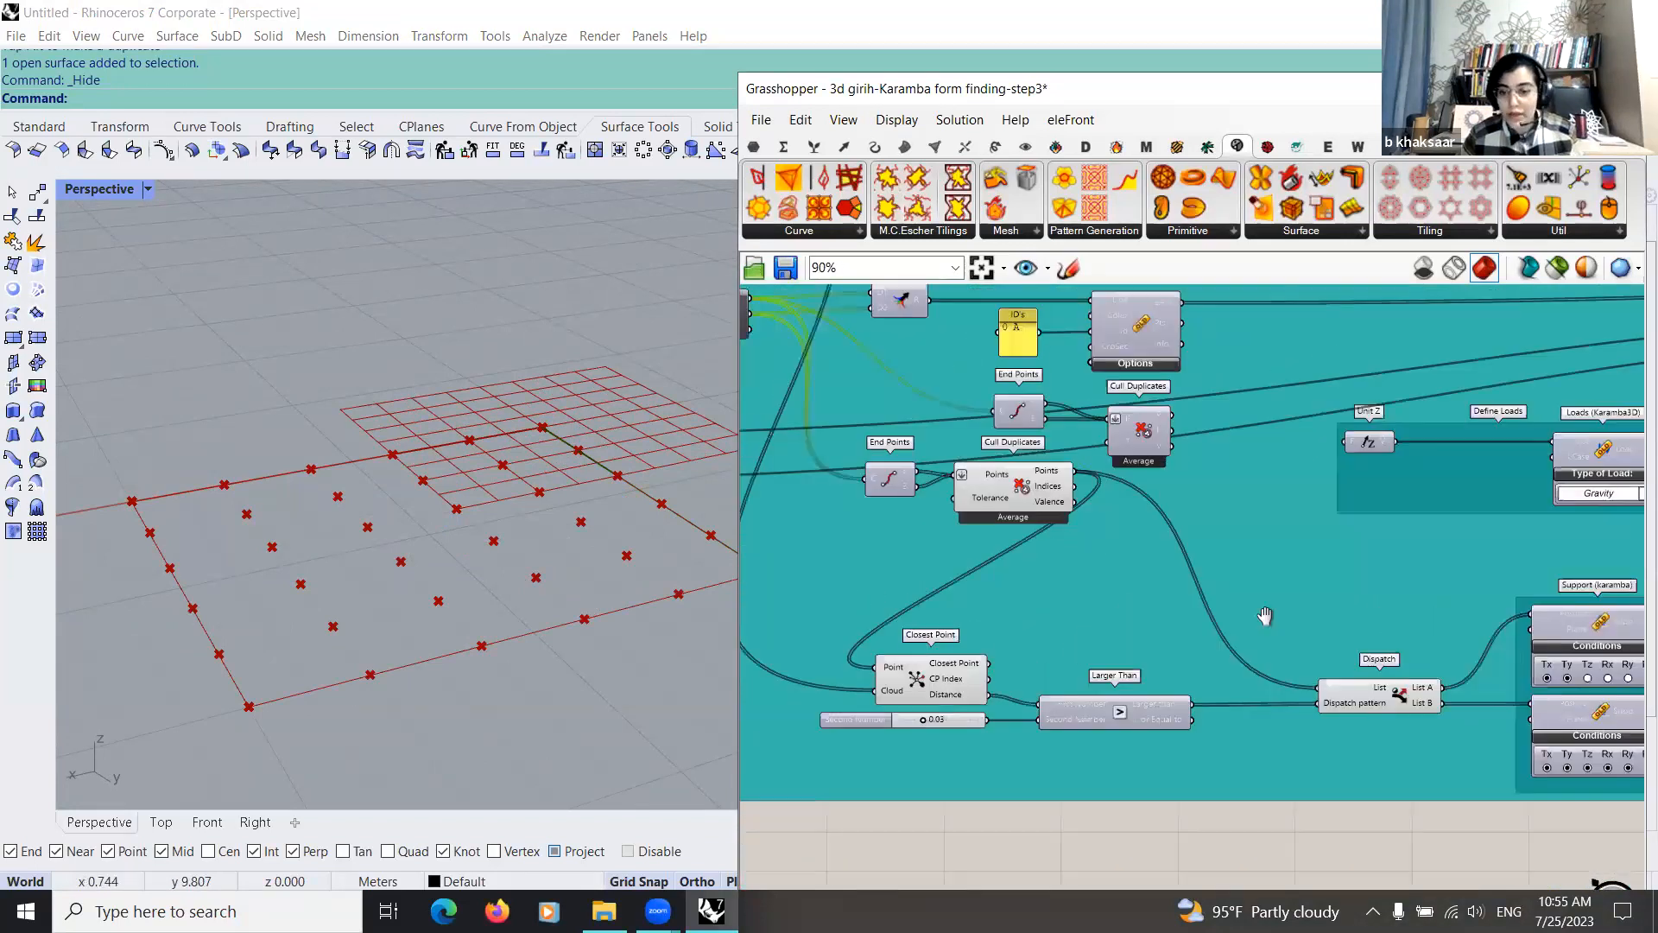
pyautogui.moveTo(1022, 672); pyautogui.dragTo(829, 614, button='right')
pyautogui.scroll(-1, 1126, 701)
pyautogui.moveTo(1352, 678); pyautogui.dragTo(967, 715, button='right')
pyautogui.scroll(4, 964, 708)
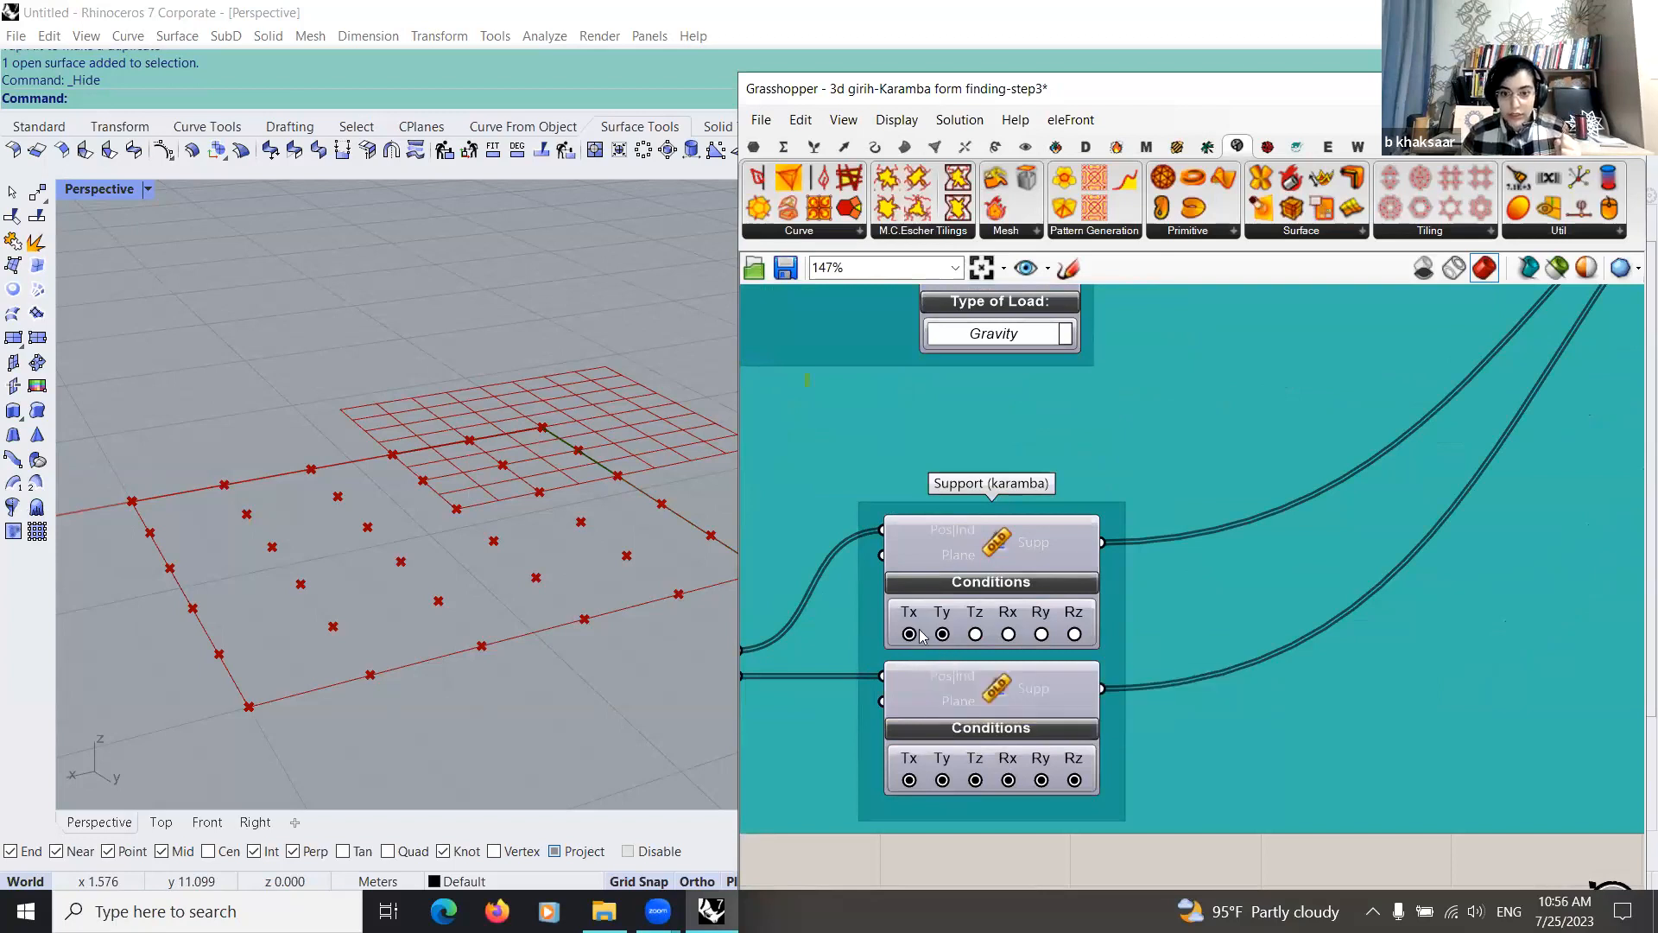
pyautogui.scroll(-1, 912, 600)
pyautogui.scroll(2, 915, 608)
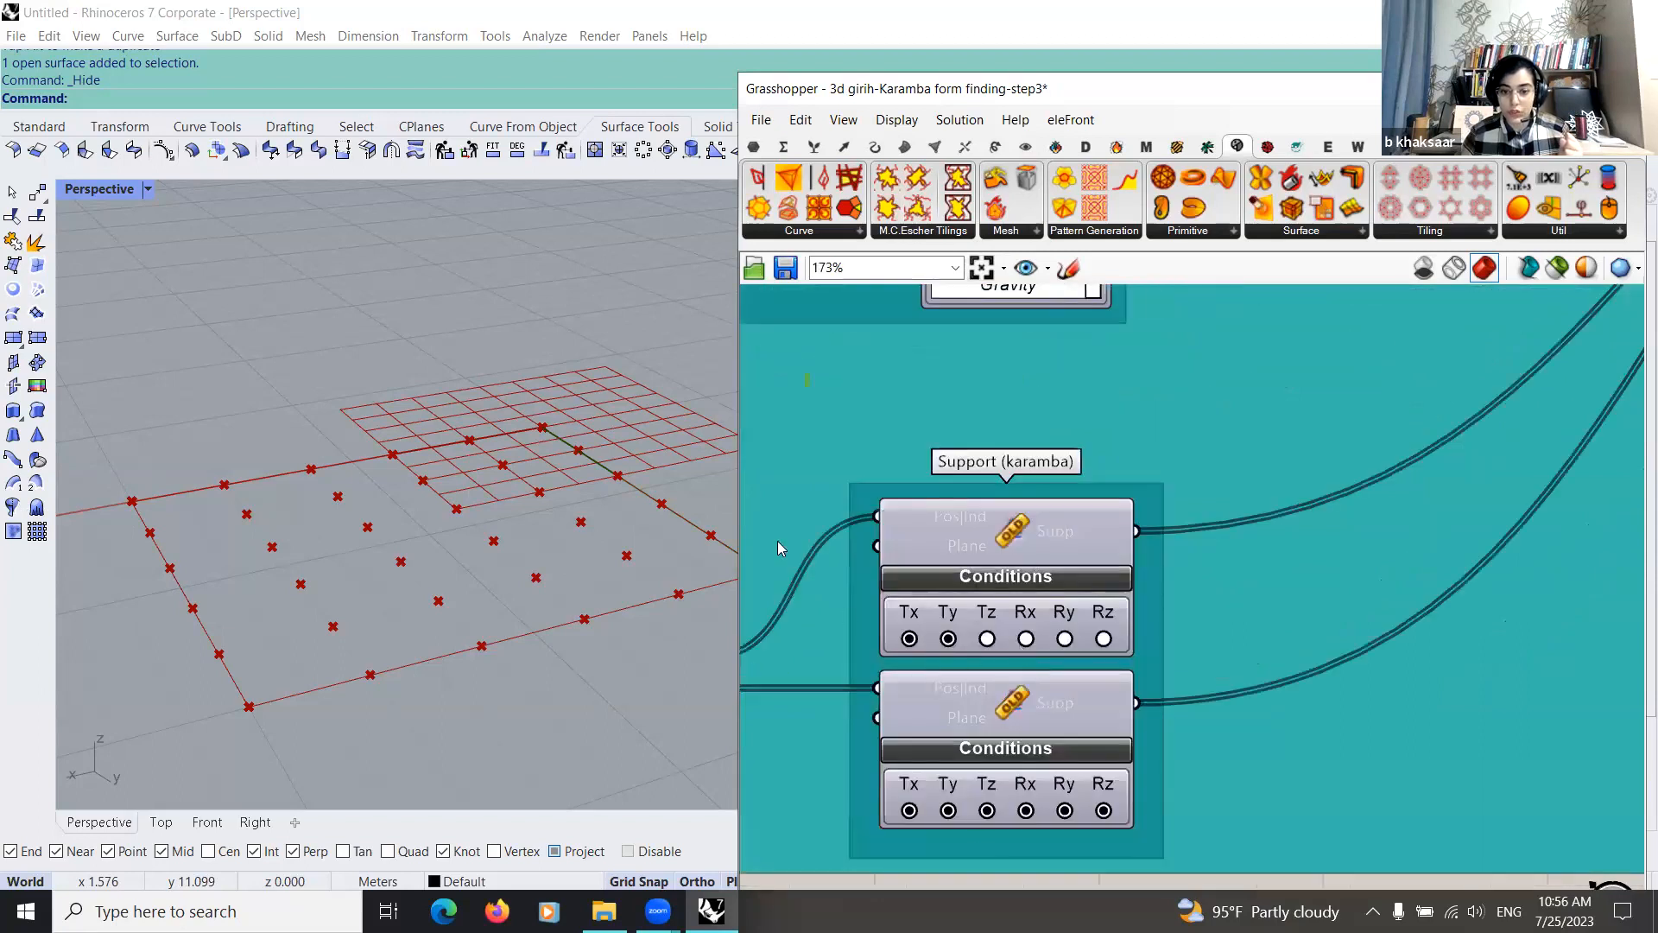
pyautogui.scroll(-4, 863, 539)
# Step: Move the Unit Z component closer to the gravity Loads component in the Define Loads group
pyautogui.scroll(3, 1243, 561)
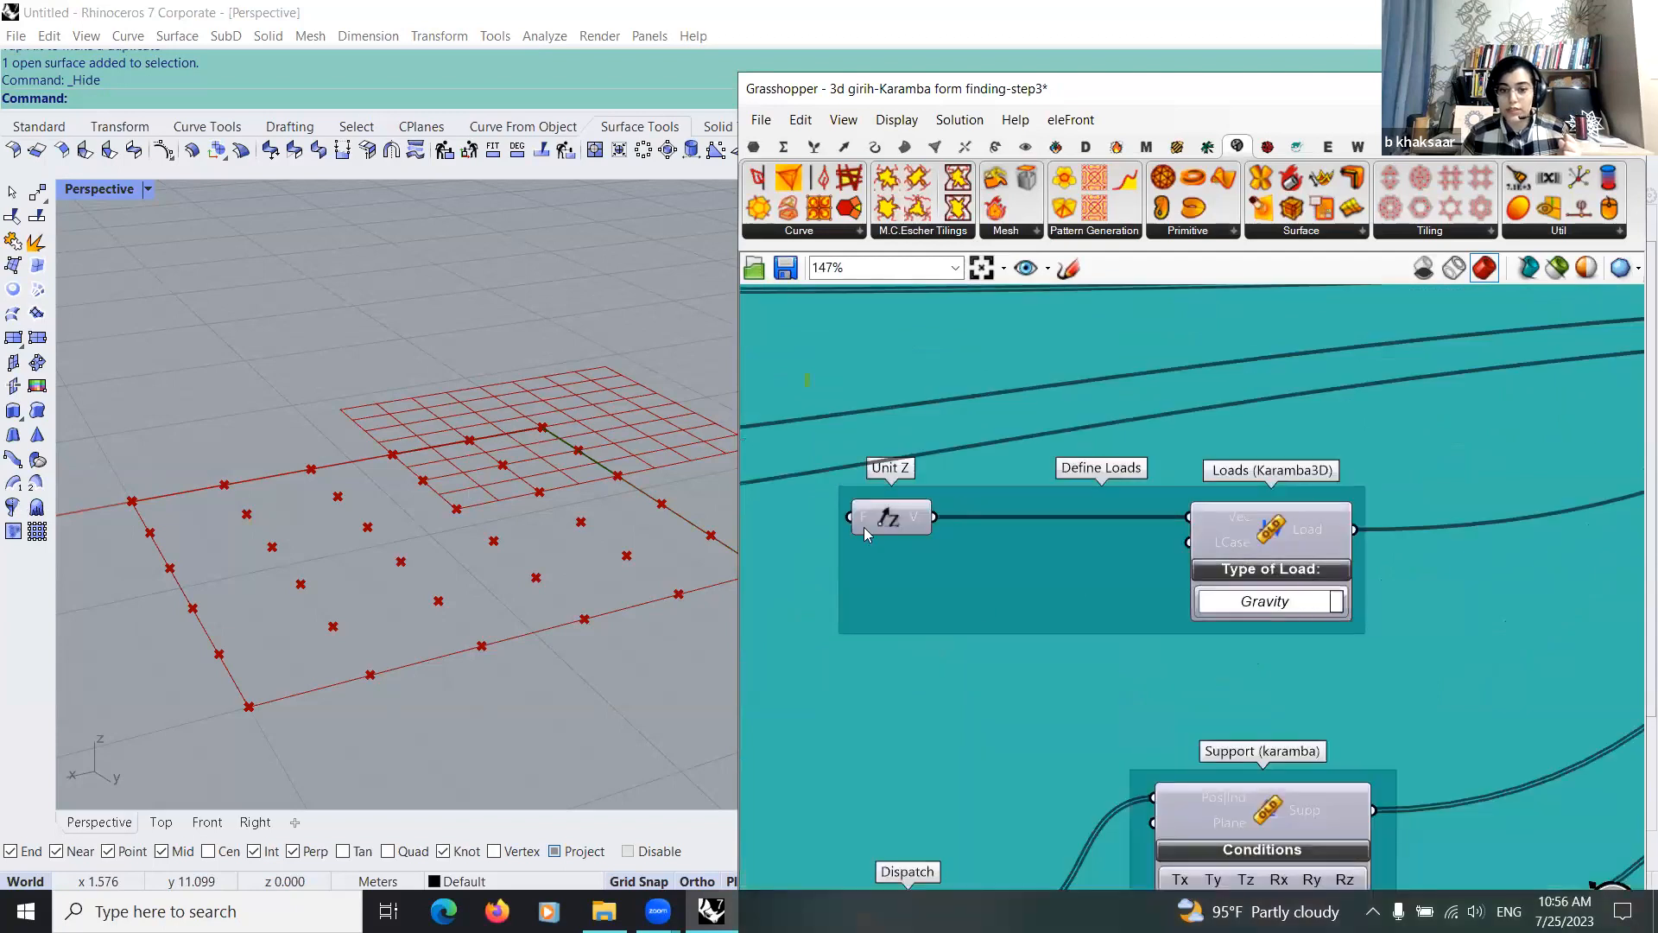
pyautogui.moveTo(887, 518); pyautogui.dragTo(1021, 519)
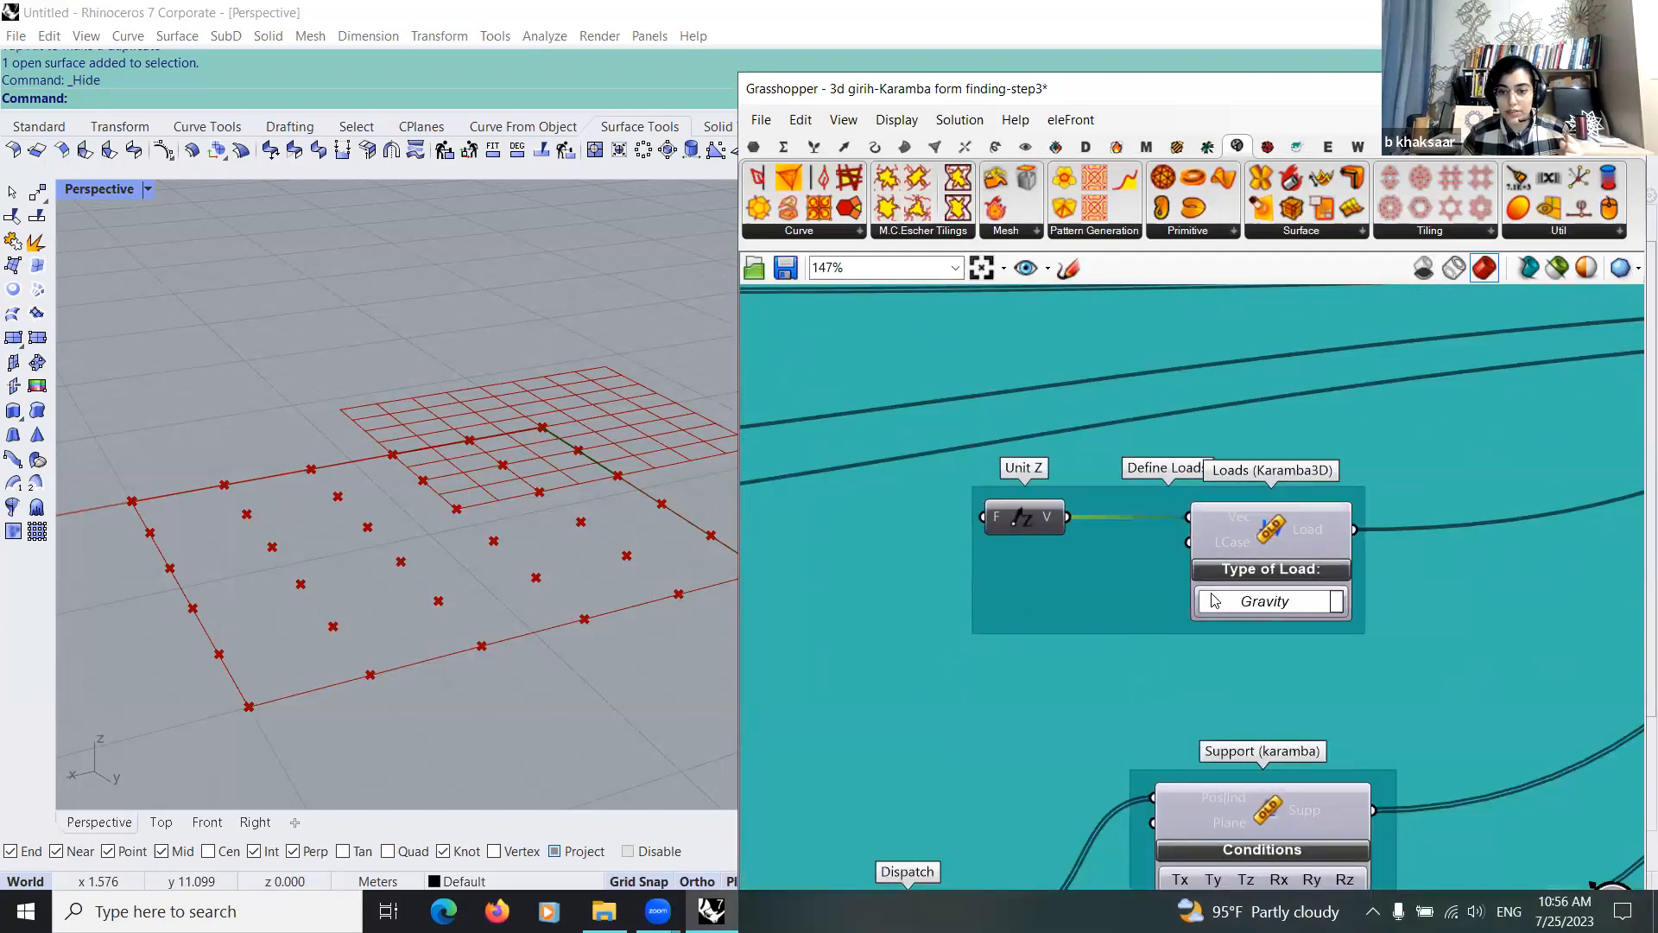
pyautogui.scroll(-1, 930, 702)
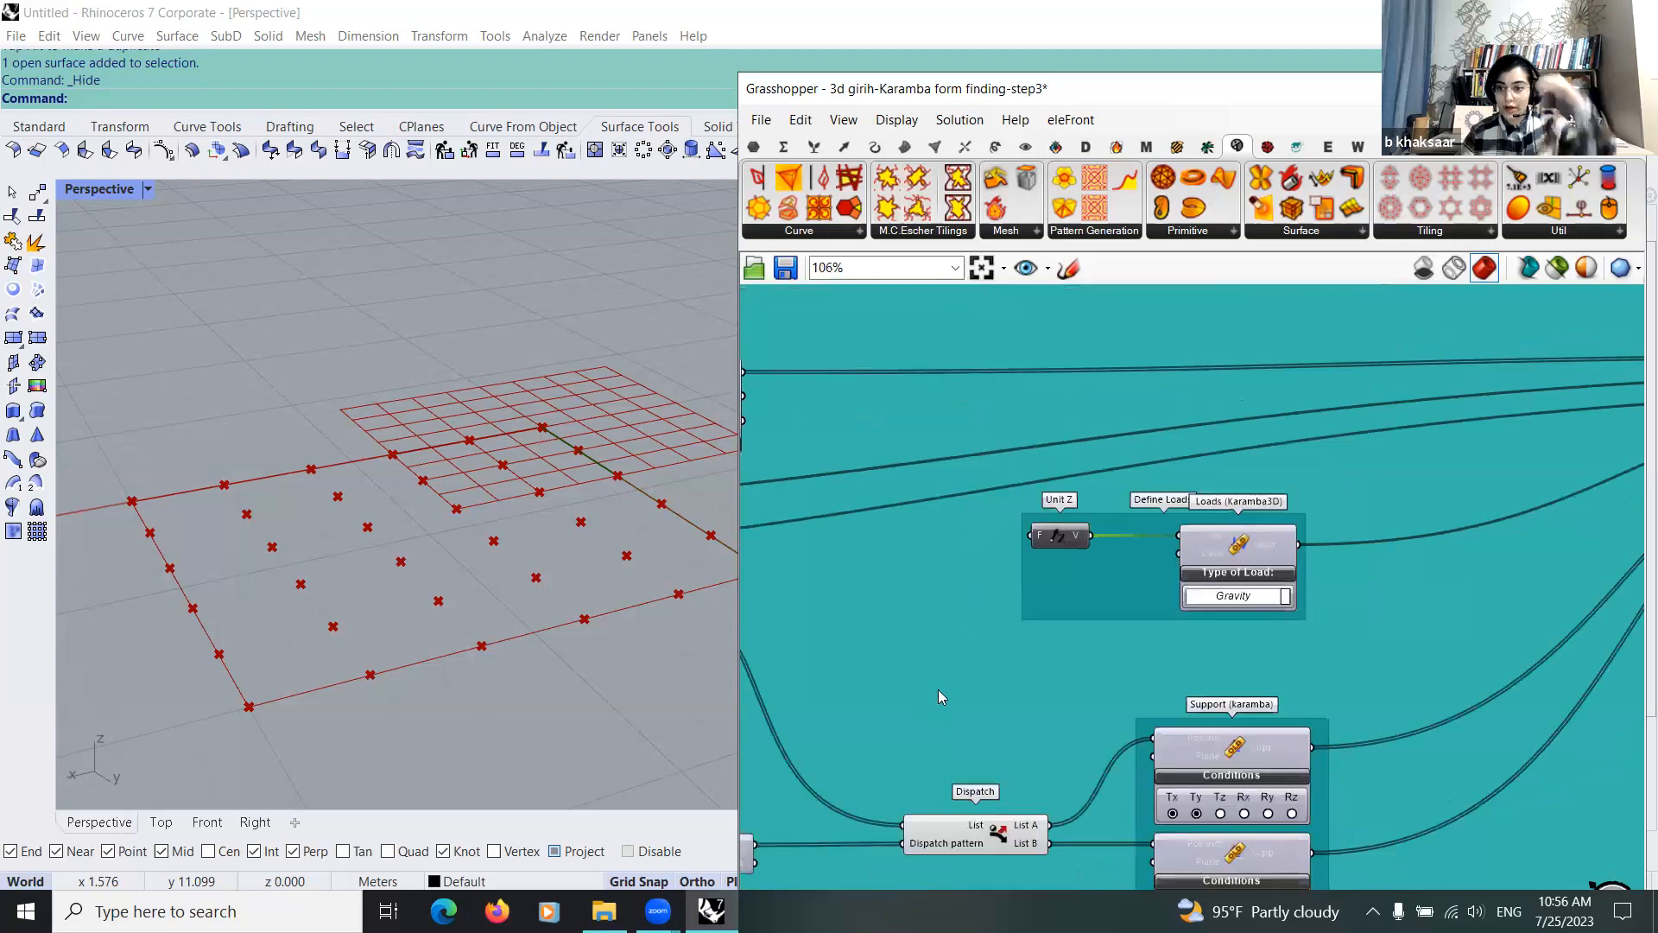
pyautogui.scroll(-1, 938, 689)
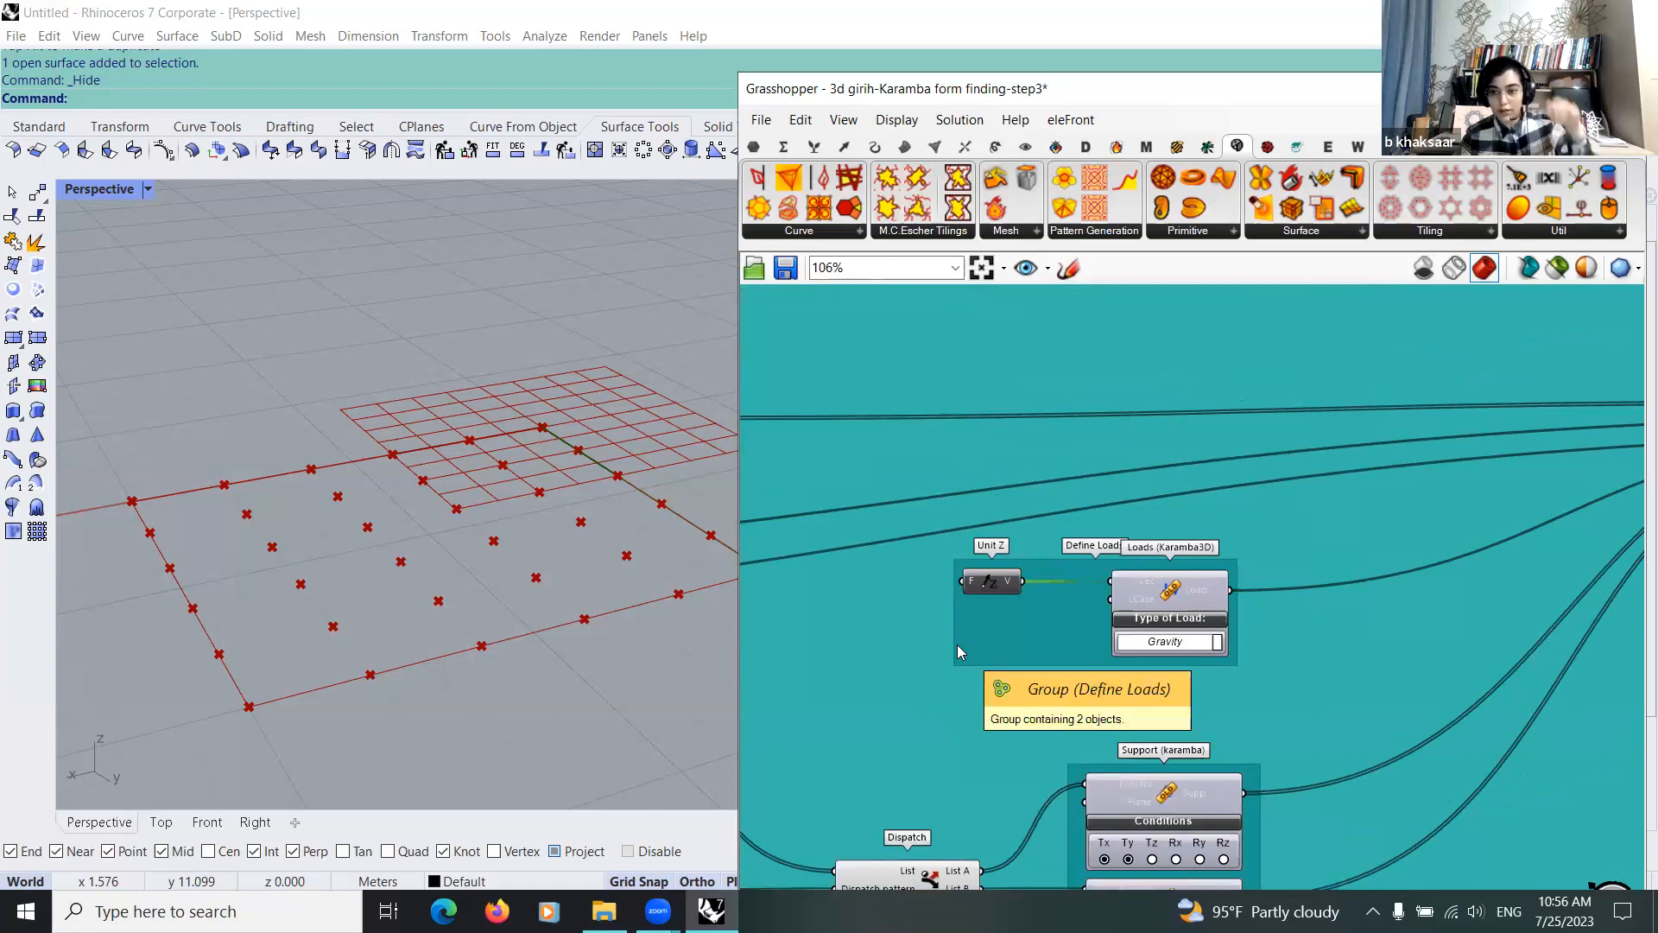
pyautogui.scroll(-1, 956, 651)
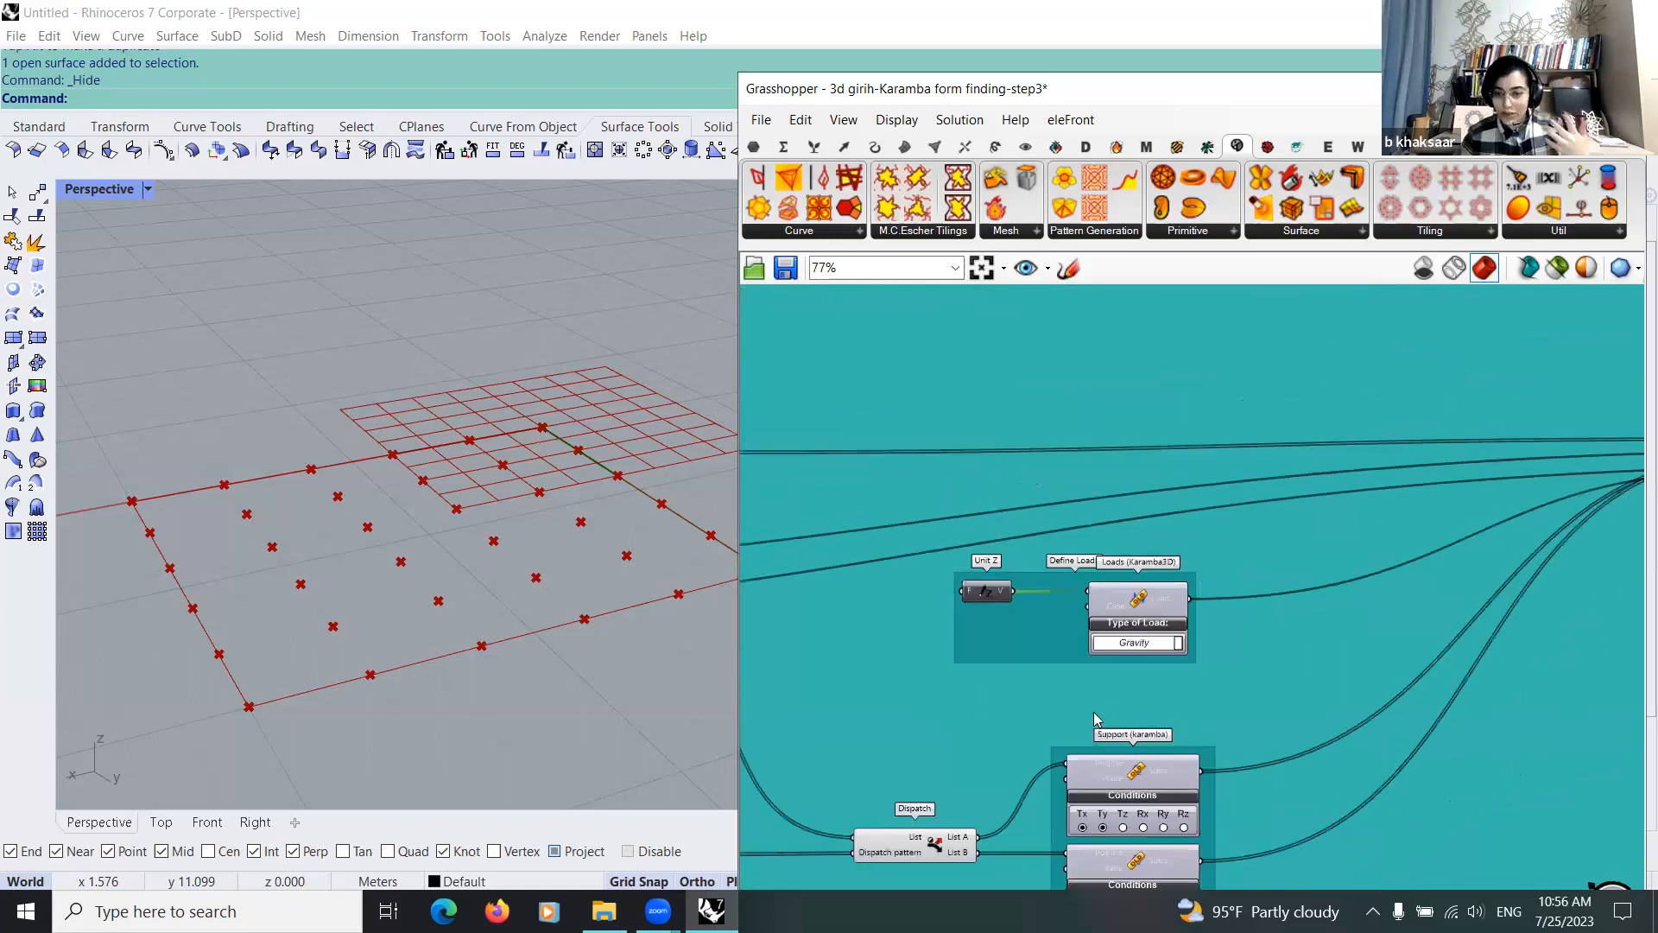
# Step: Follow the load and support connections into Assemble Model and on to the Large Deformation Analysis and Disassemble Model components
pyautogui.scroll(-1, 1094, 675)
pyautogui.moveTo(1095, 672); pyautogui.dragTo(1056, 675, button='right')
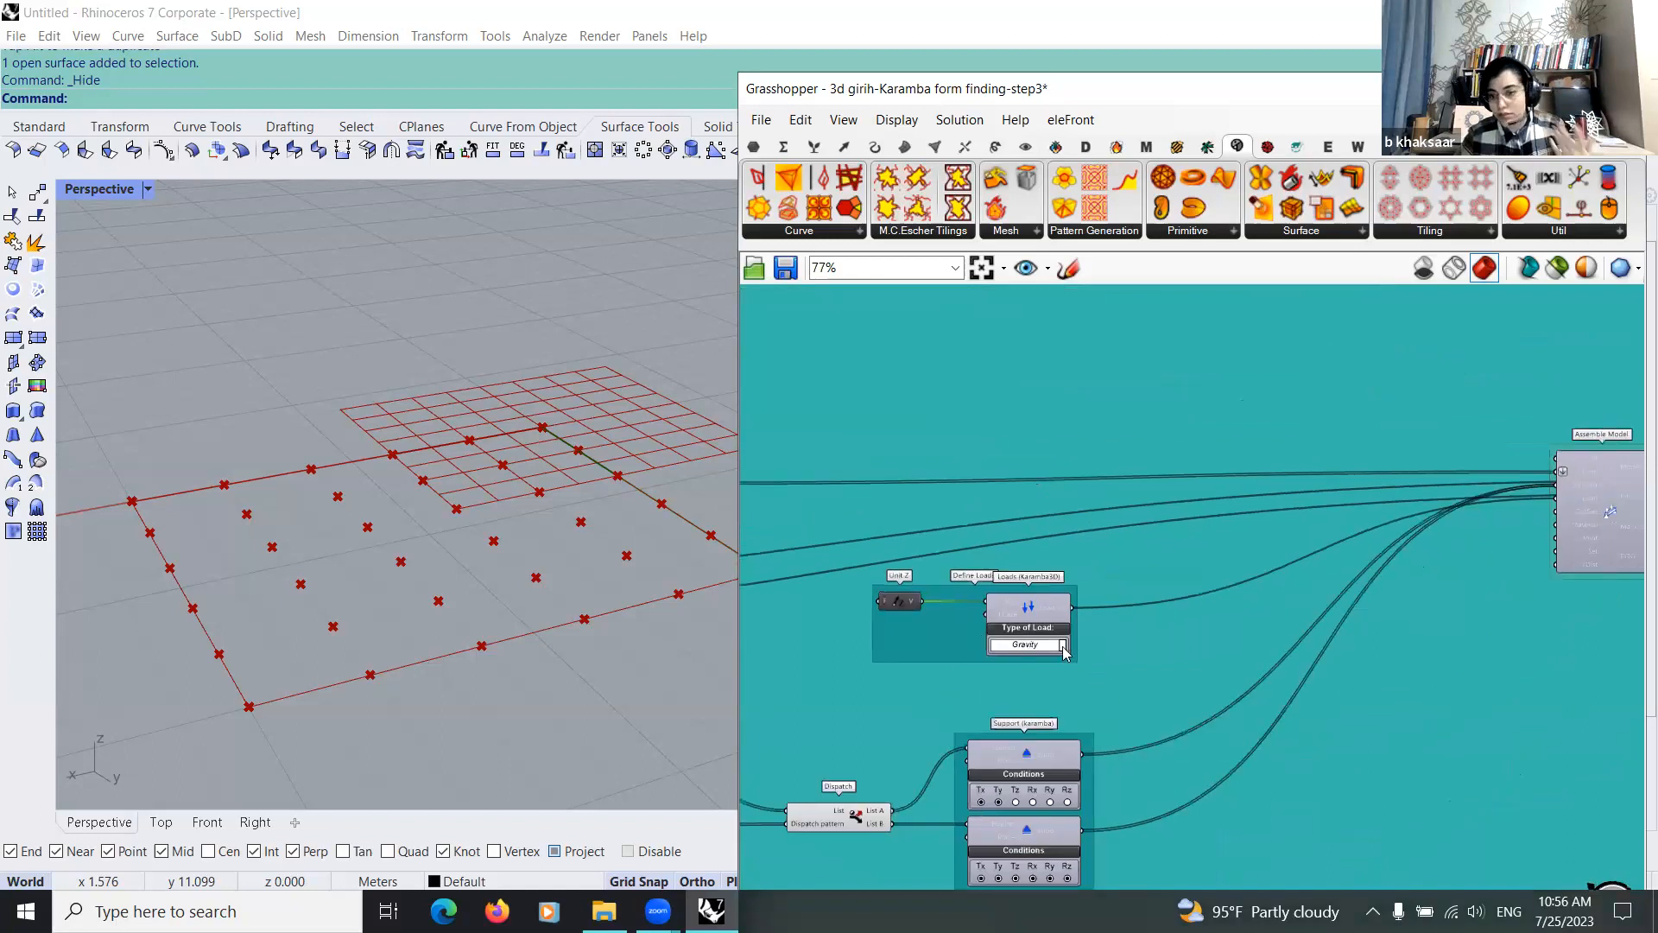
pyautogui.scroll(1, 1134, 651)
pyautogui.scroll(1, 1134, 651)
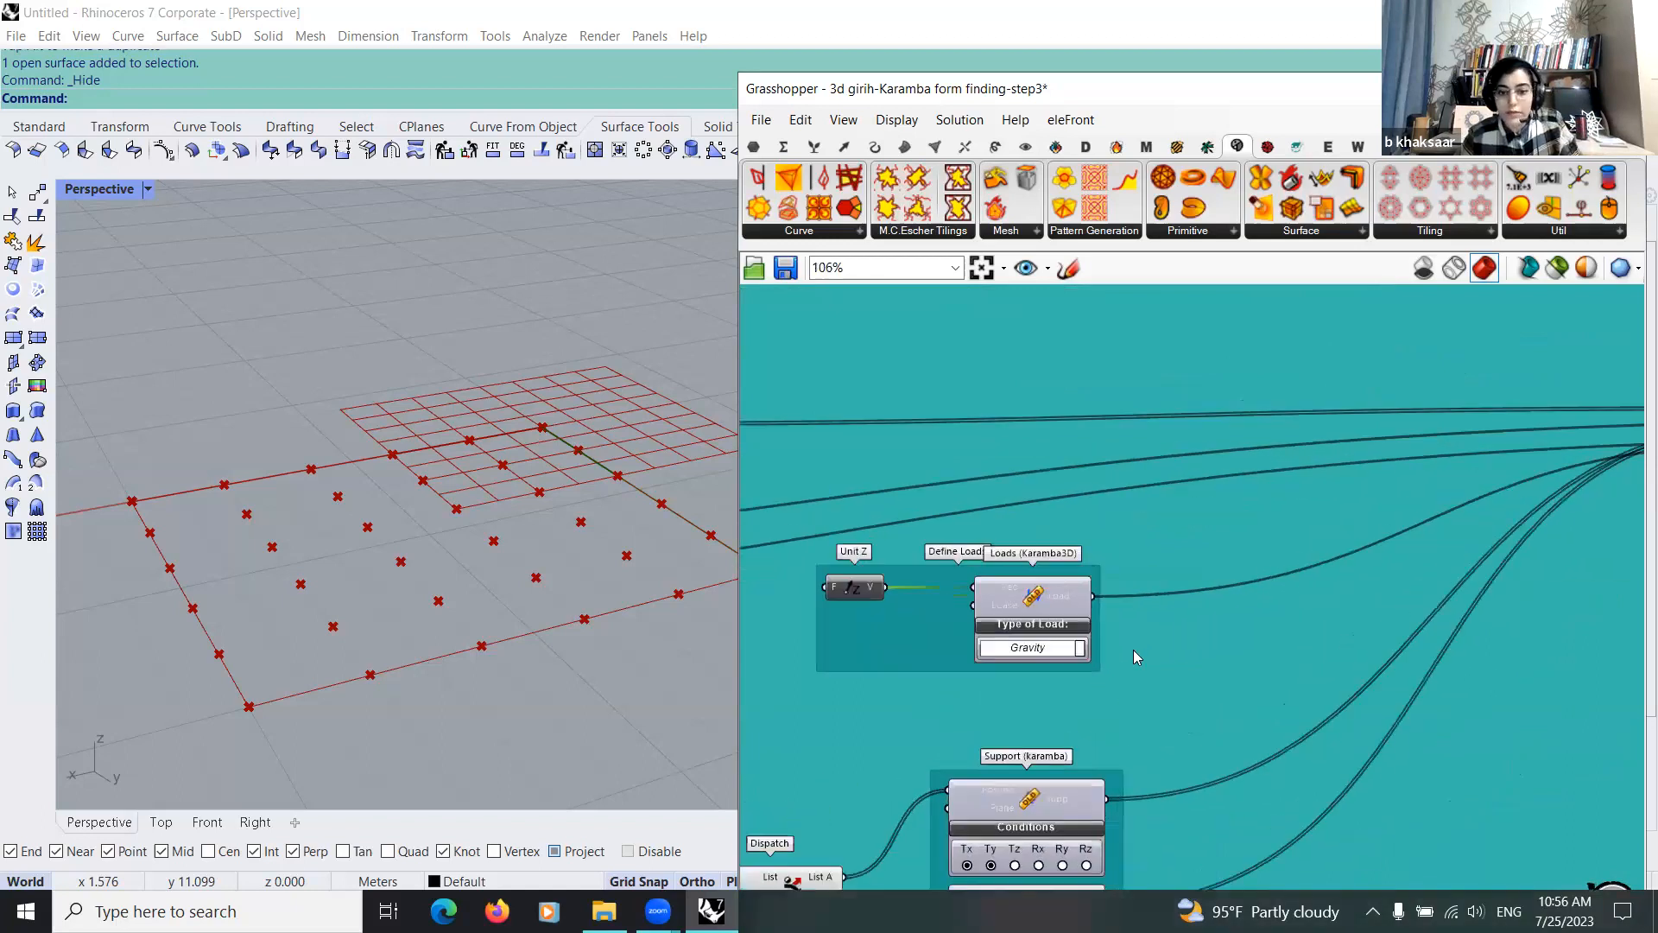
pyautogui.scroll(-3, 1197, 651)
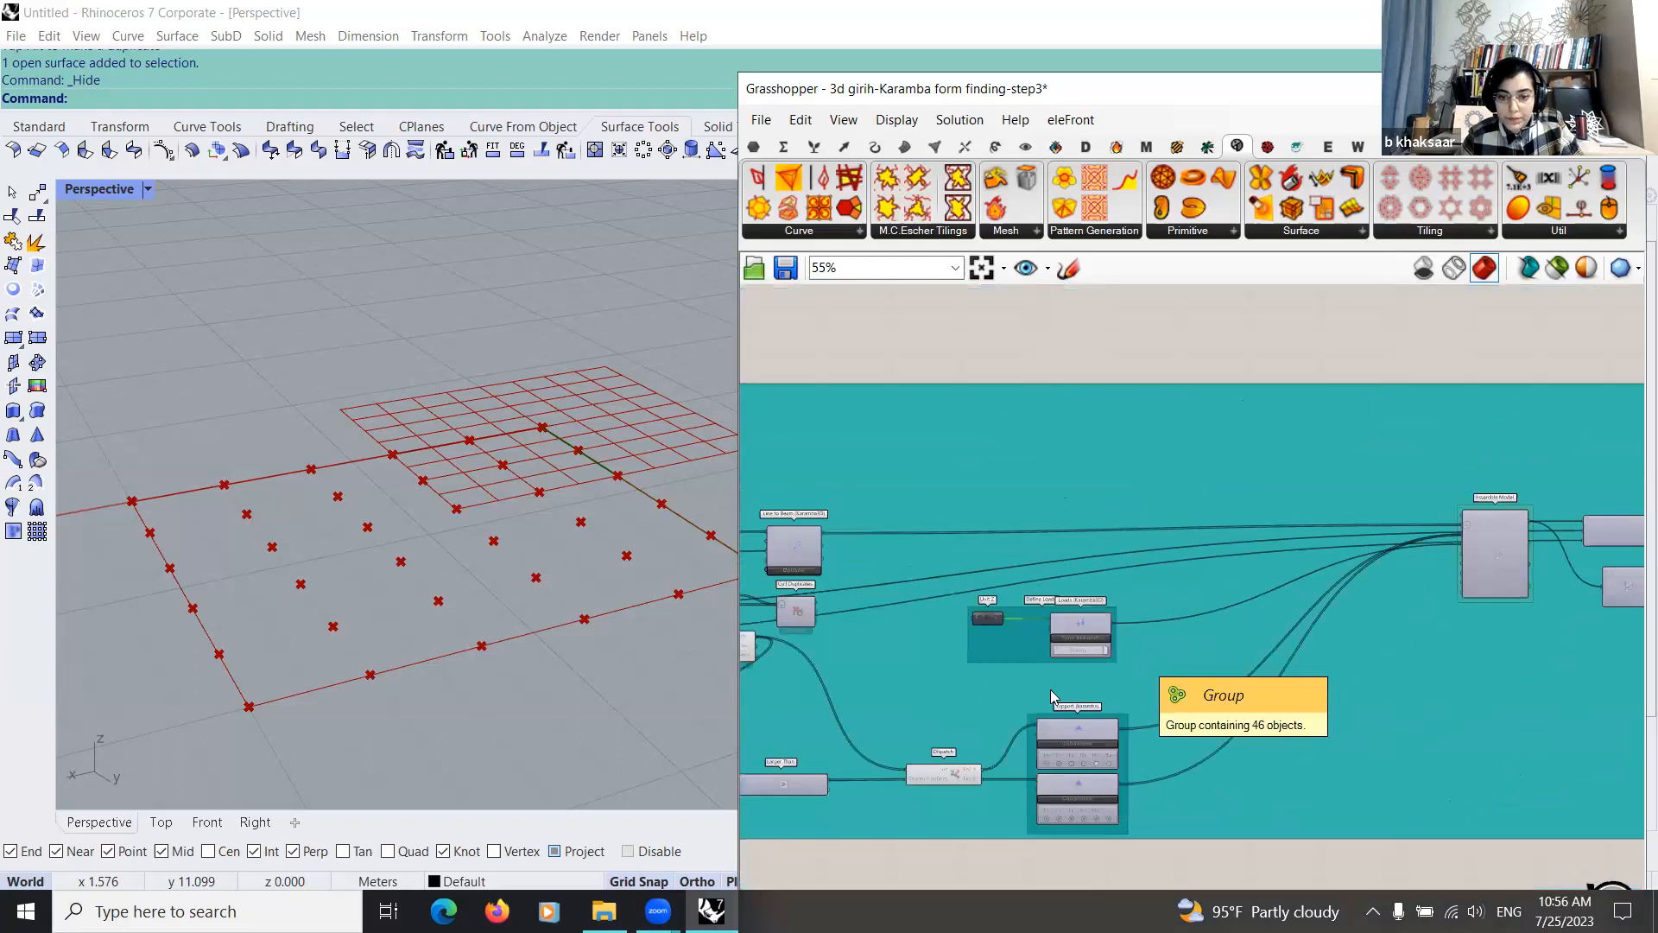
pyautogui.scroll(3, 1049, 687)
pyautogui.scroll(-2, 1021, 696)
pyautogui.moveTo(1022, 696); pyautogui.dragTo(872, 672, button='right')
pyautogui.moveTo(991, 667); pyautogui.dragTo(1086, 690, button='right')
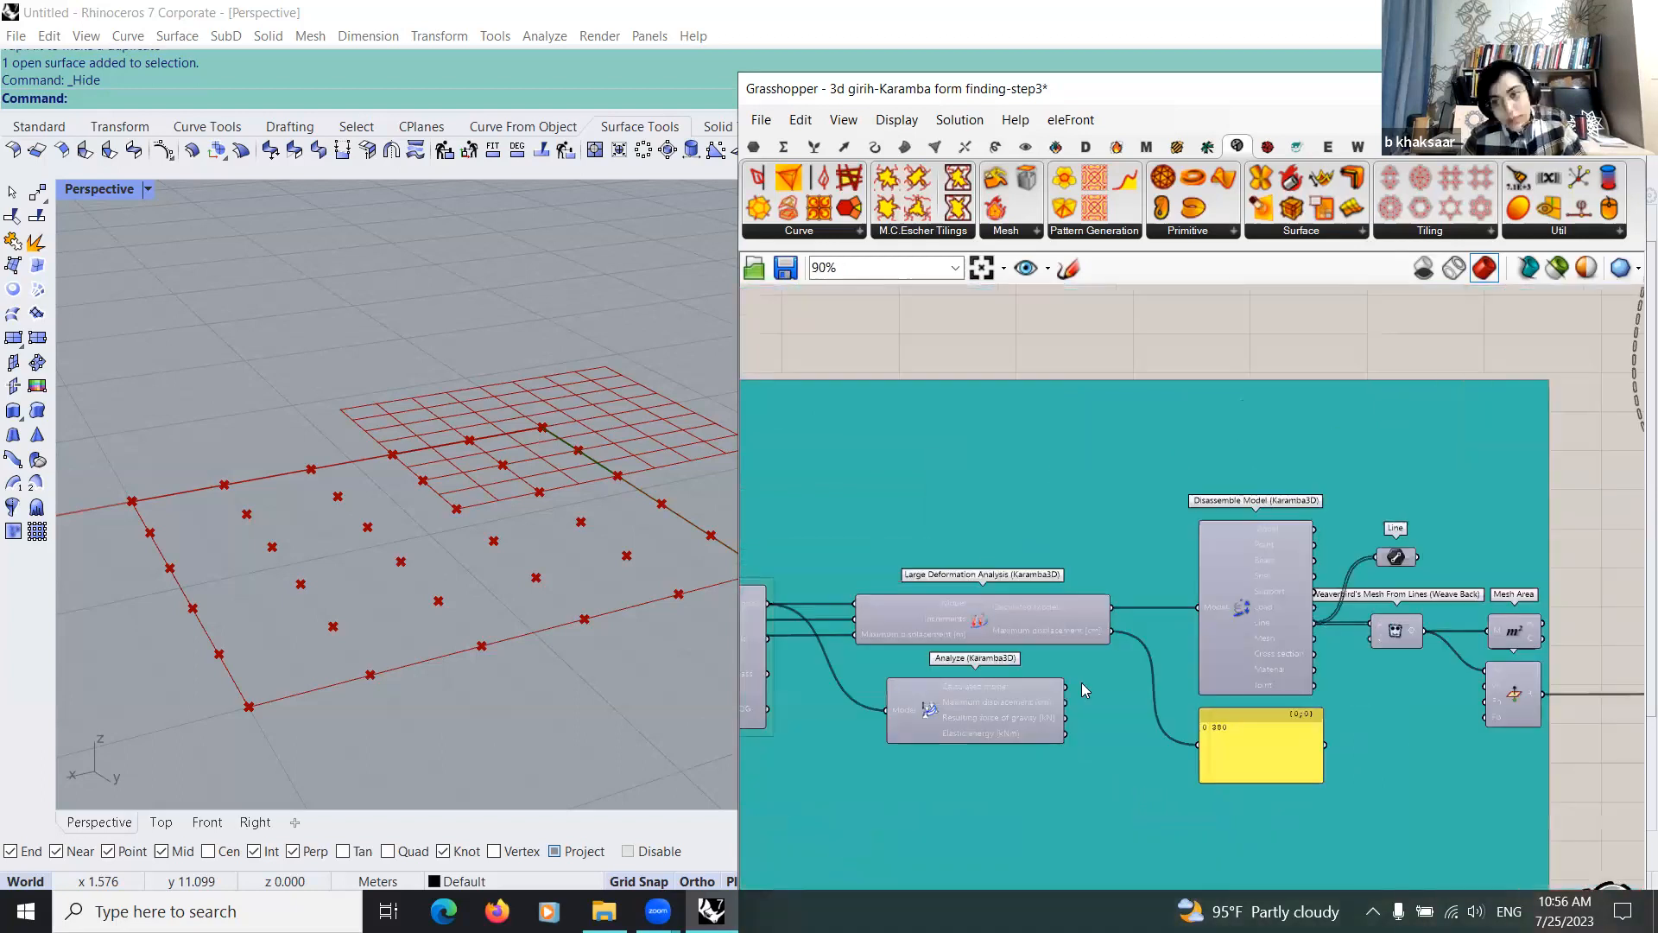
# Step: Move the Large Deformation Analysis component higher above the Analyze component to separate the two analysis branches
pyautogui.scroll(2, 1070, 648)
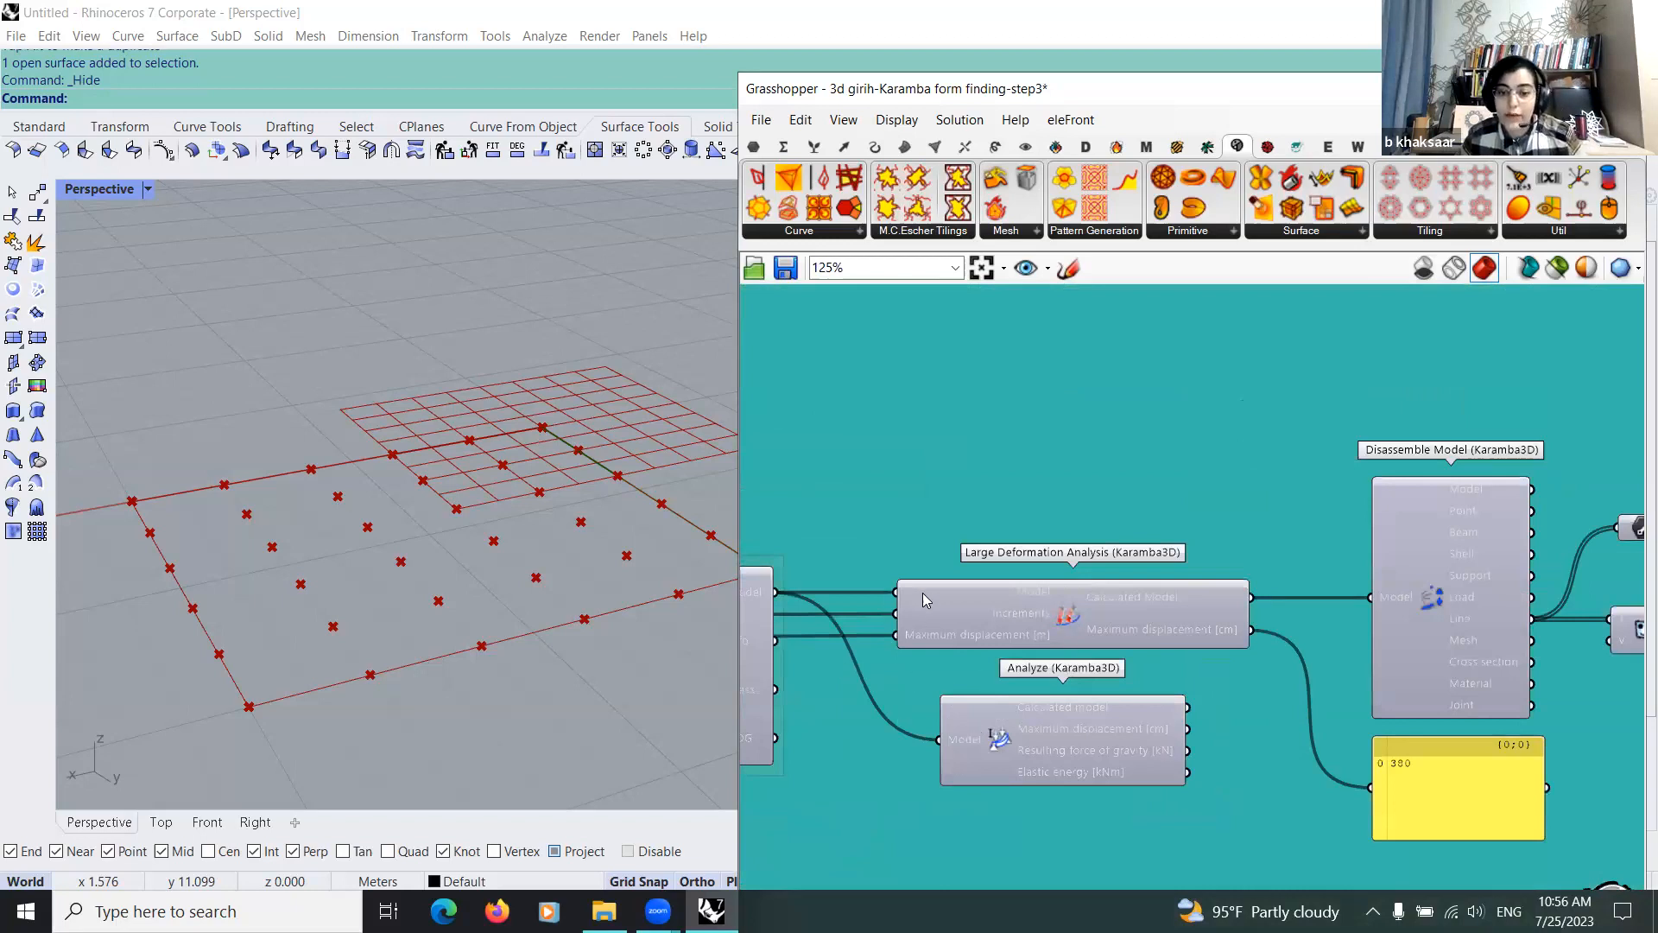
pyautogui.moveTo(832, 639); pyautogui.dragTo(1044, 628, button='right')
pyautogui.moveTo(1283, 455); pyautogui.dragTo(1177, 448, button='right')
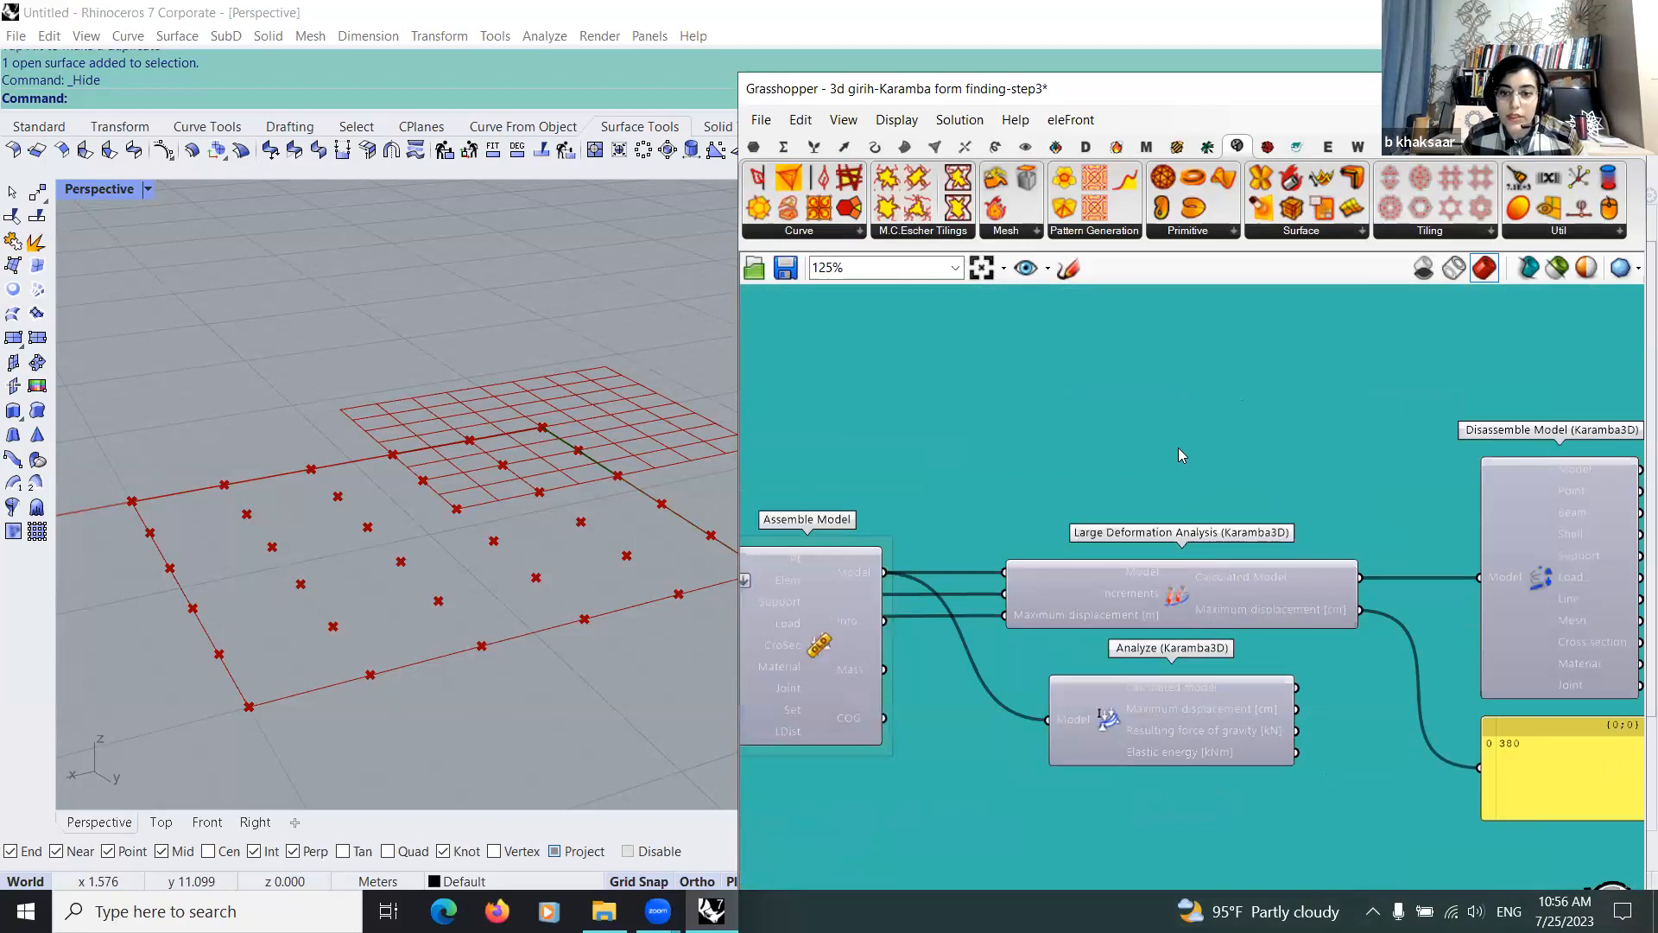
pyautogui.moveTo(1162, 587); pyautogui.dragTo(1166, 465)
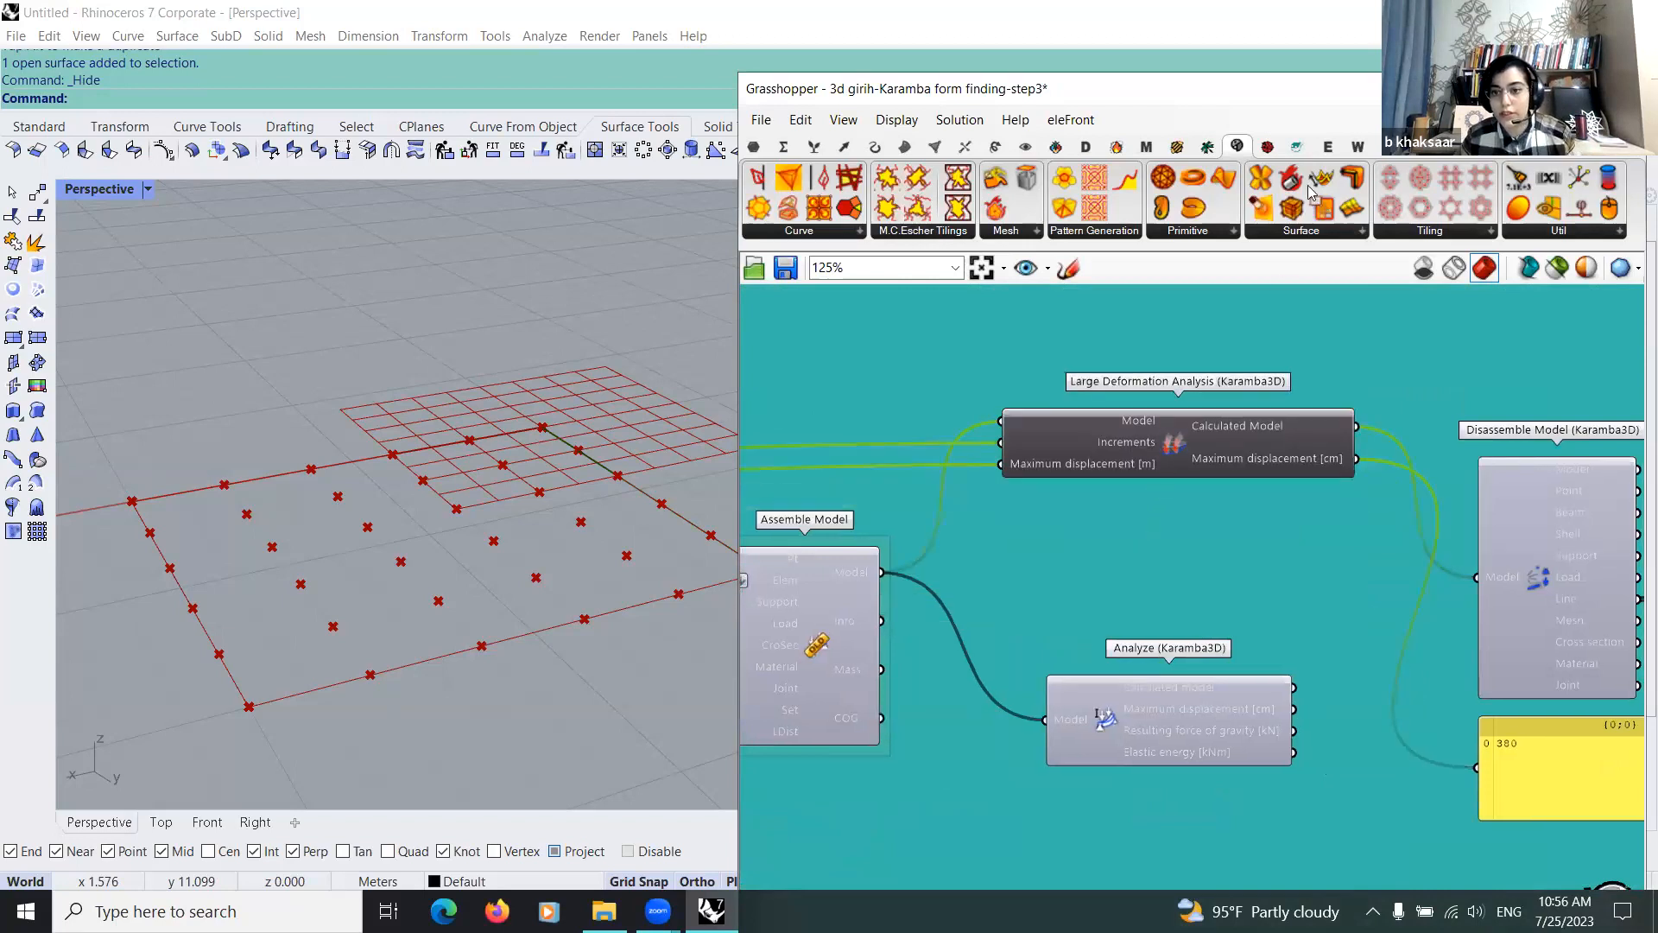
# Step: Look through Karamba's Algorithms component list, including Analyze and Large Deformation Analysis
pyautogui.click(1296, 146)
pyautogui.click(1317, 231)
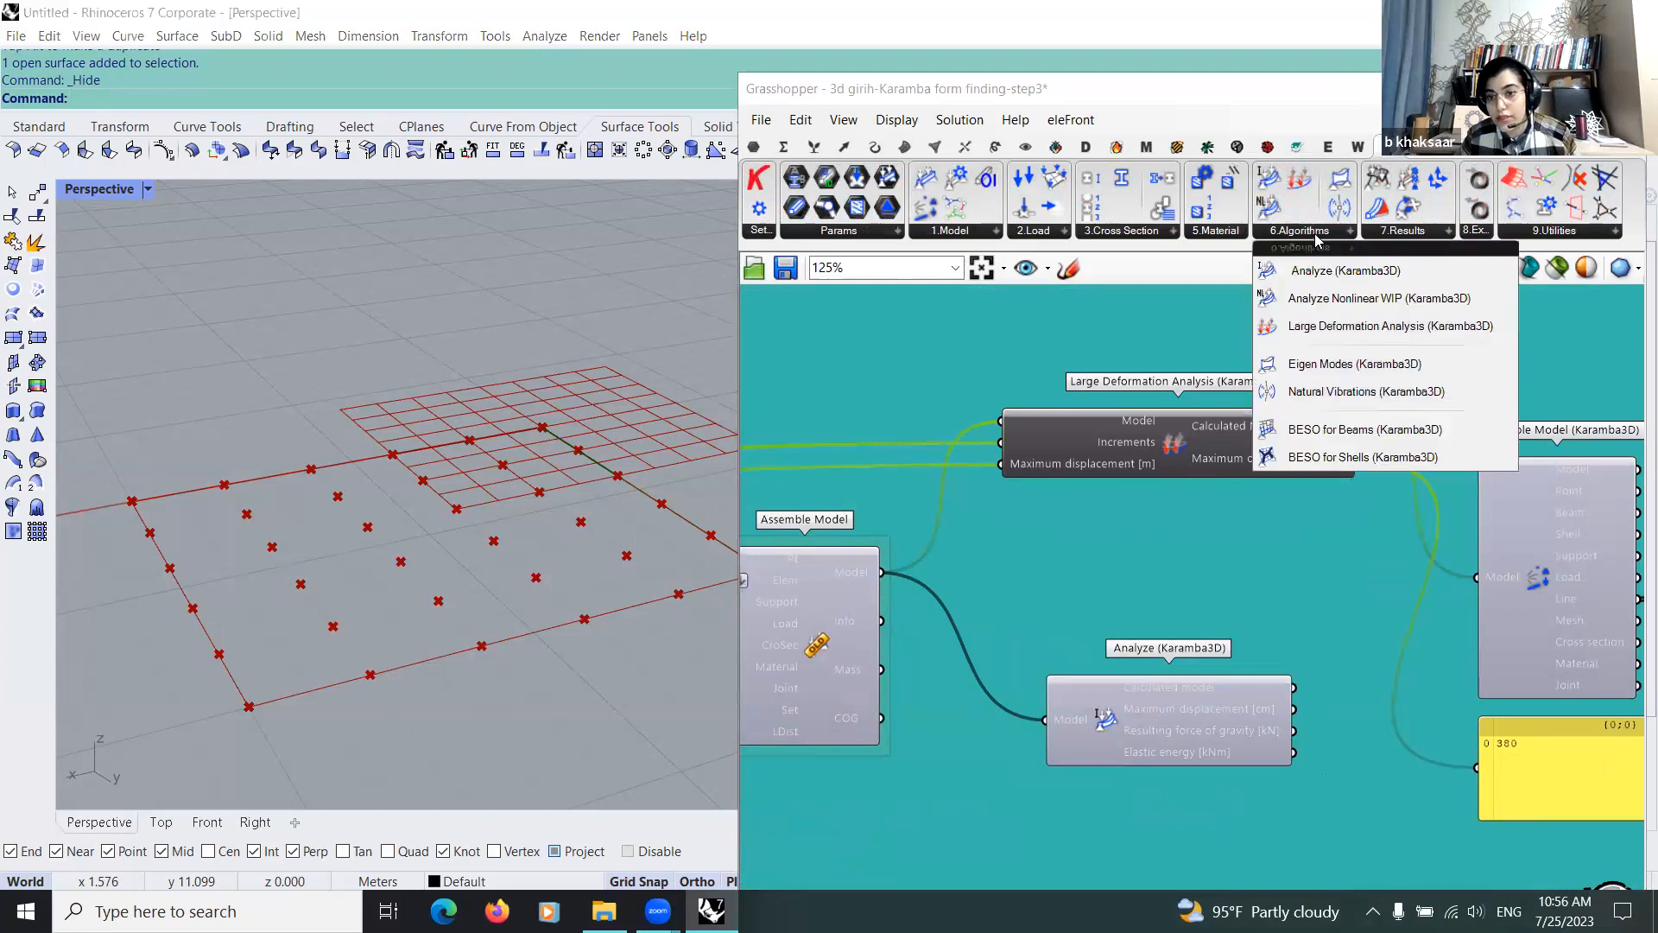
pyautogui.scroll(-3, 1055, 535)
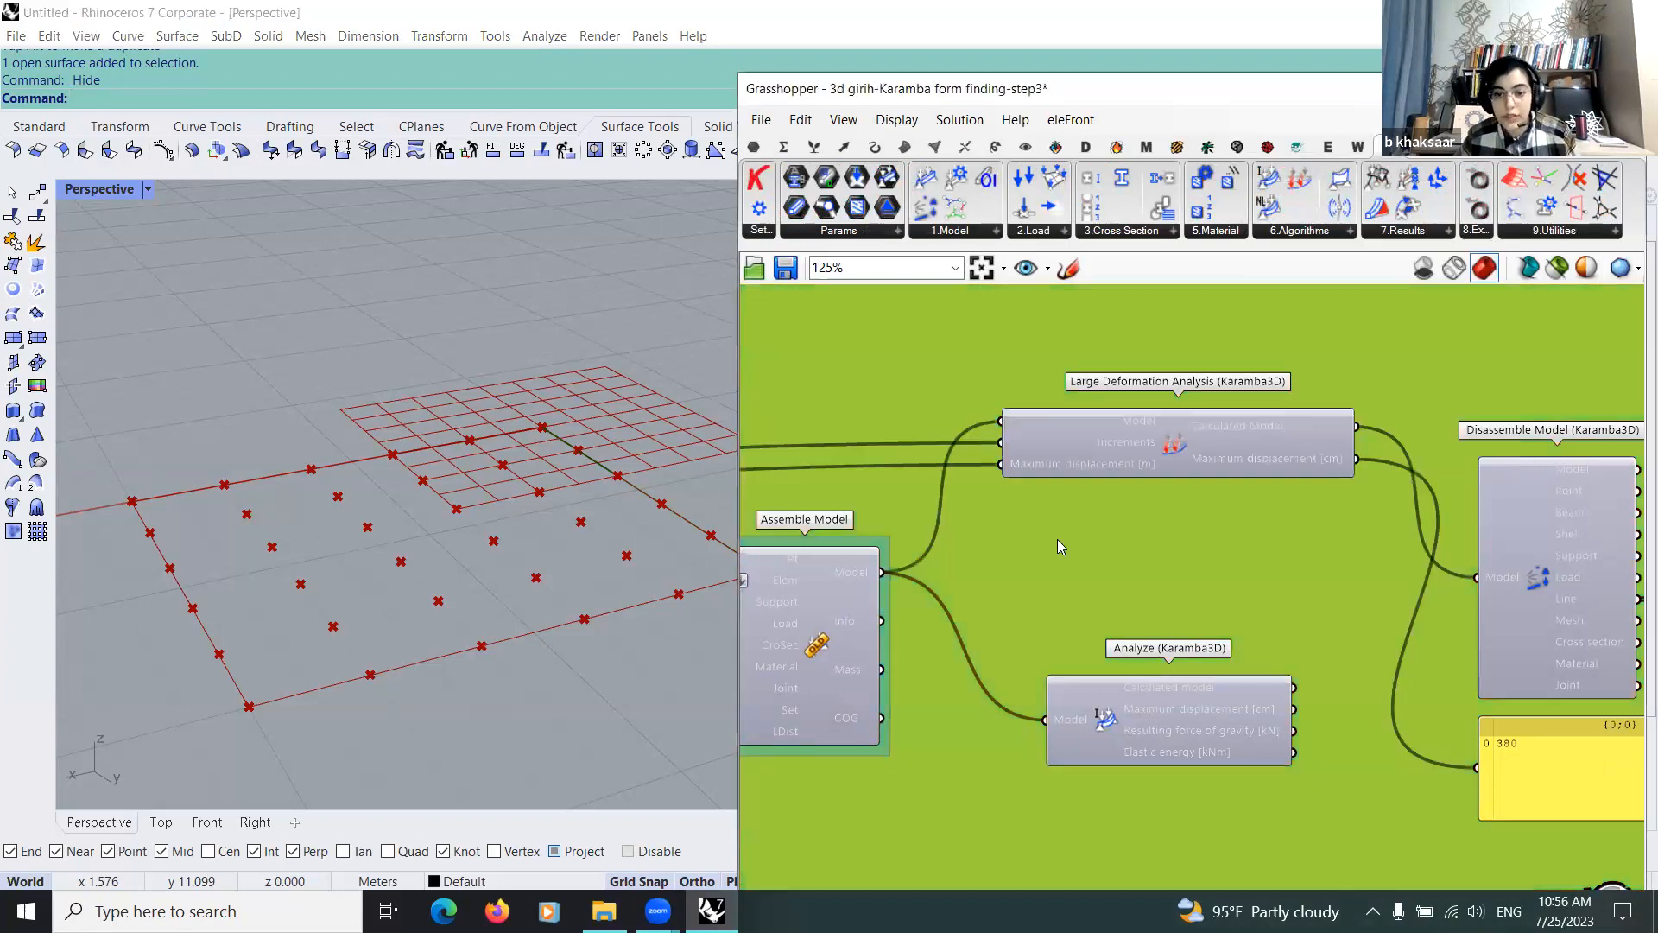
# Step: Create a number slider set to 73 and connect it to the Increments input of Large Deformation Analysis
pyautogui.scroll(4, 1043, 531)
pyautogui.moveTo(1096, 501); pyautogui.dragTo(1278, 544, button='right')
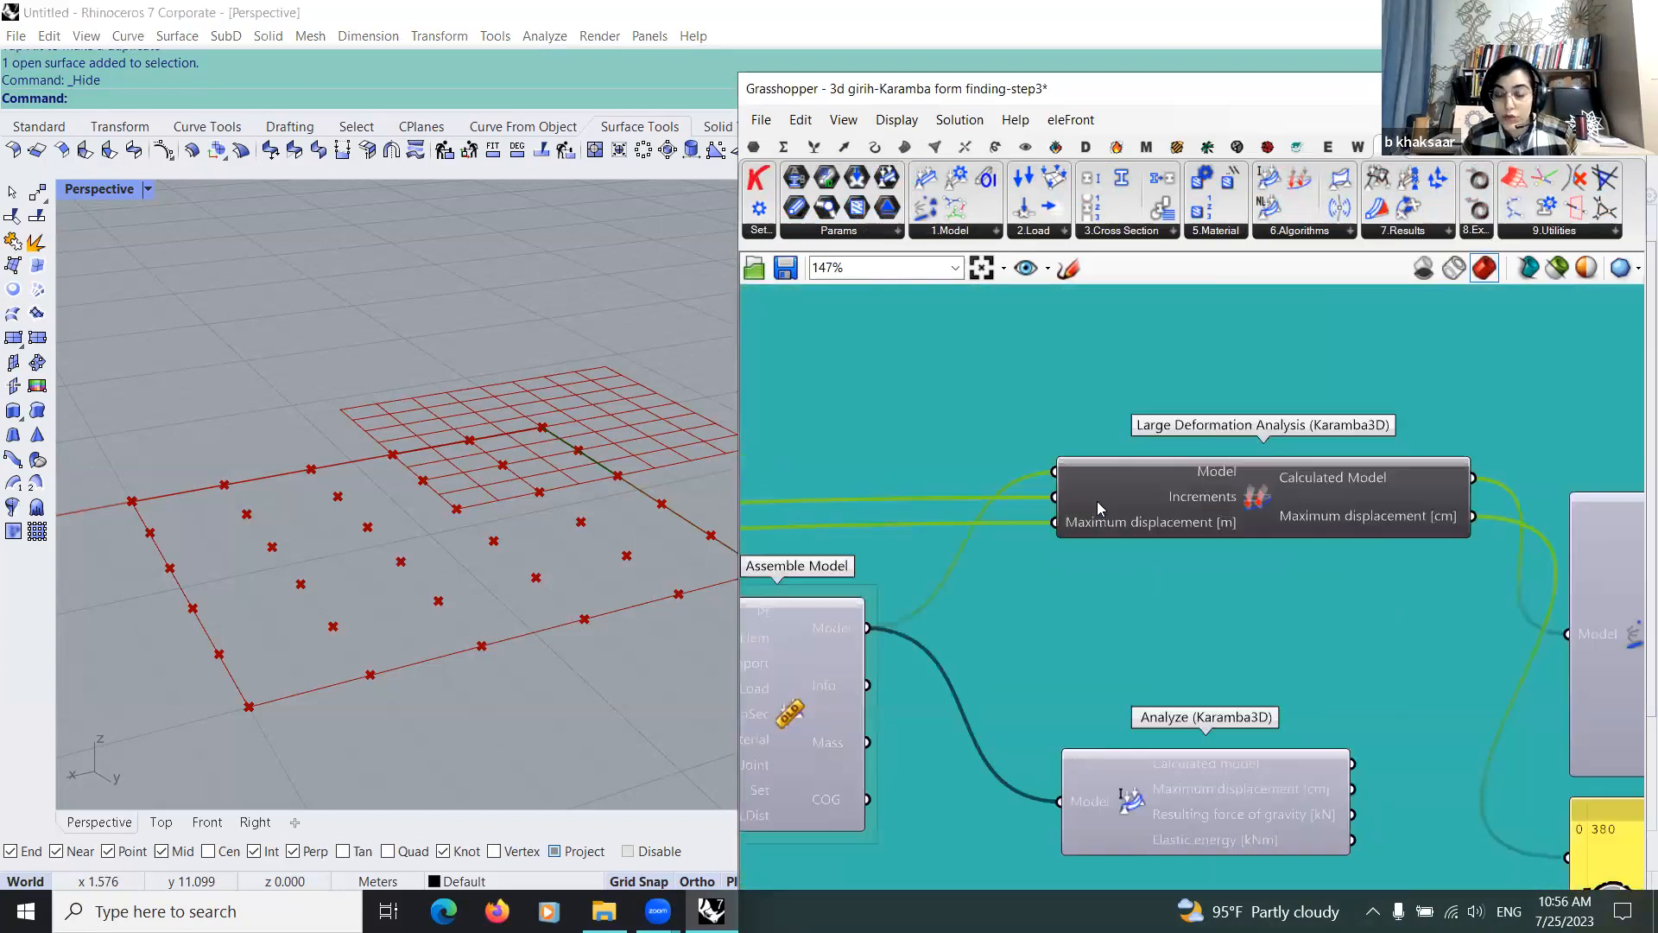
pyautogui.doubleClick(897, 358)
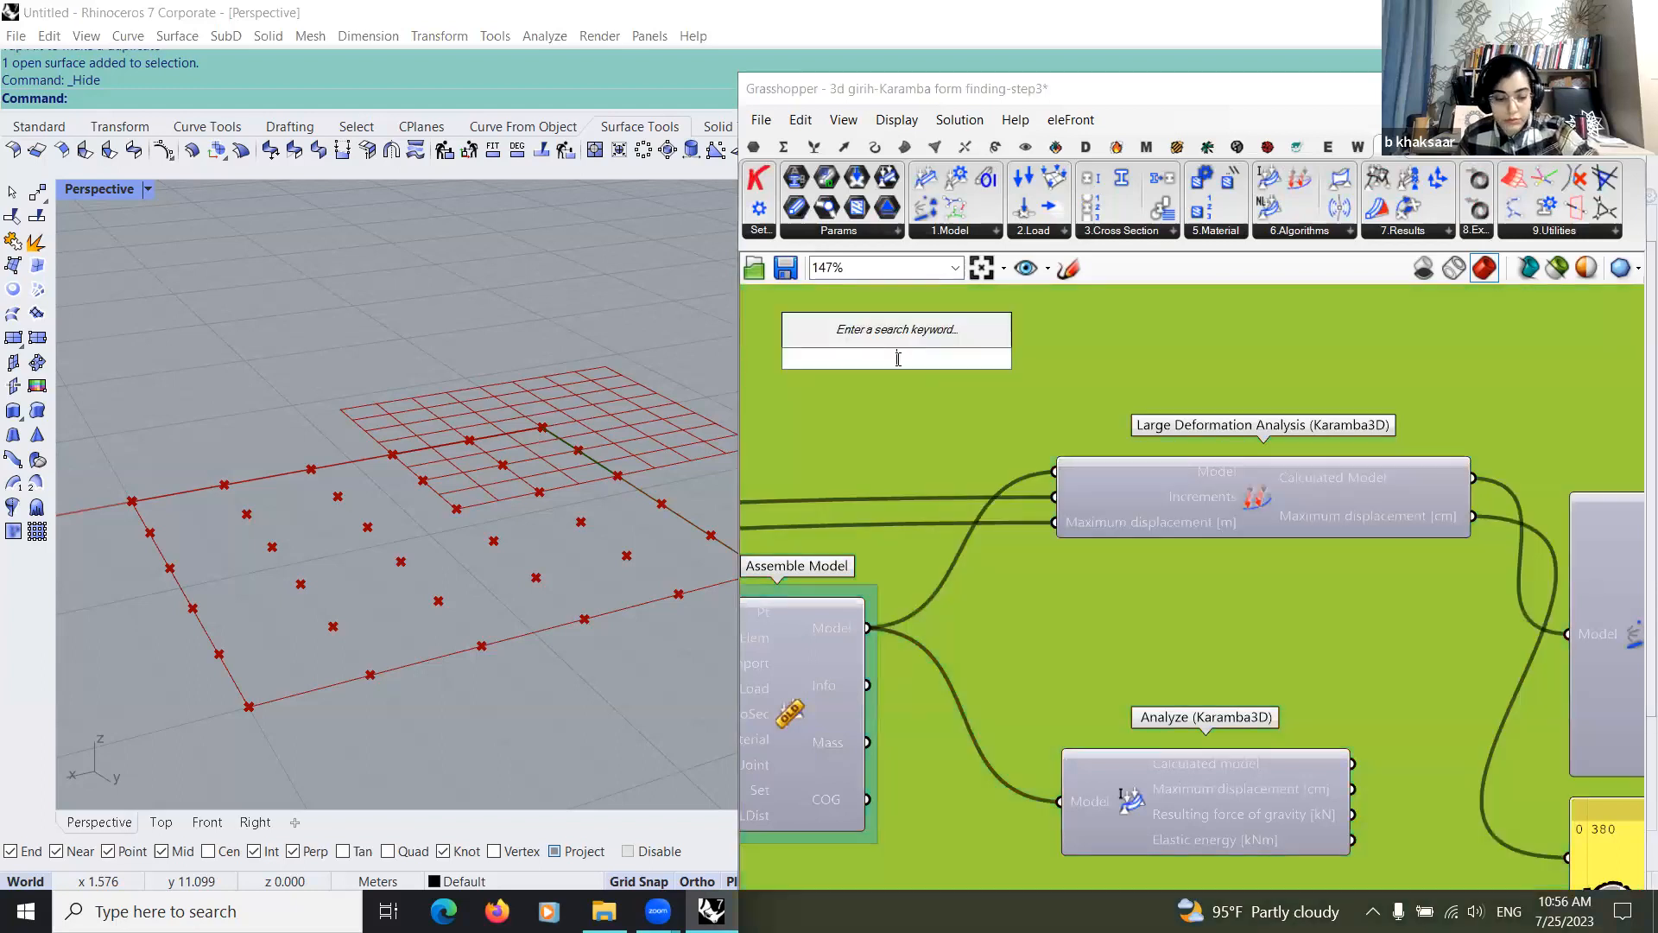
pyautogui.write('73')
pyautogui.press('Return')
pyautogui.moveTo(1027, 357); pyautogui.dragTo(1053, 497)
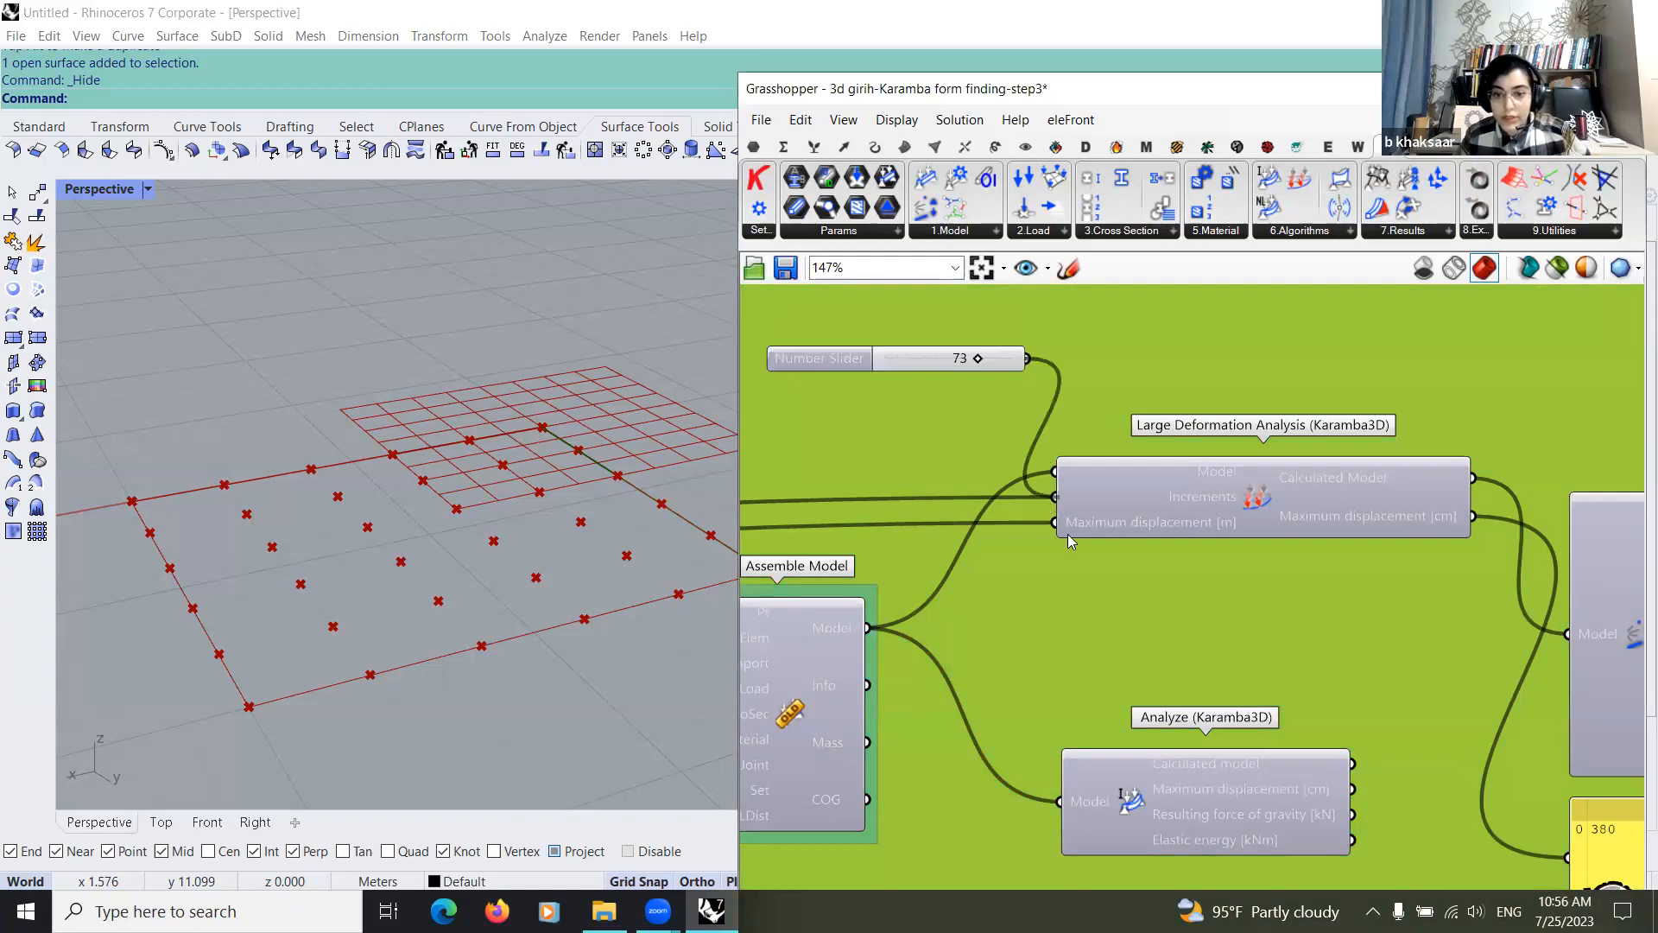
# Step: Create a number slider set to 3.8 and connect it to the Maximum displacement input of Large Deformation Analysis
pyautogui.doubleClick(930, 429)
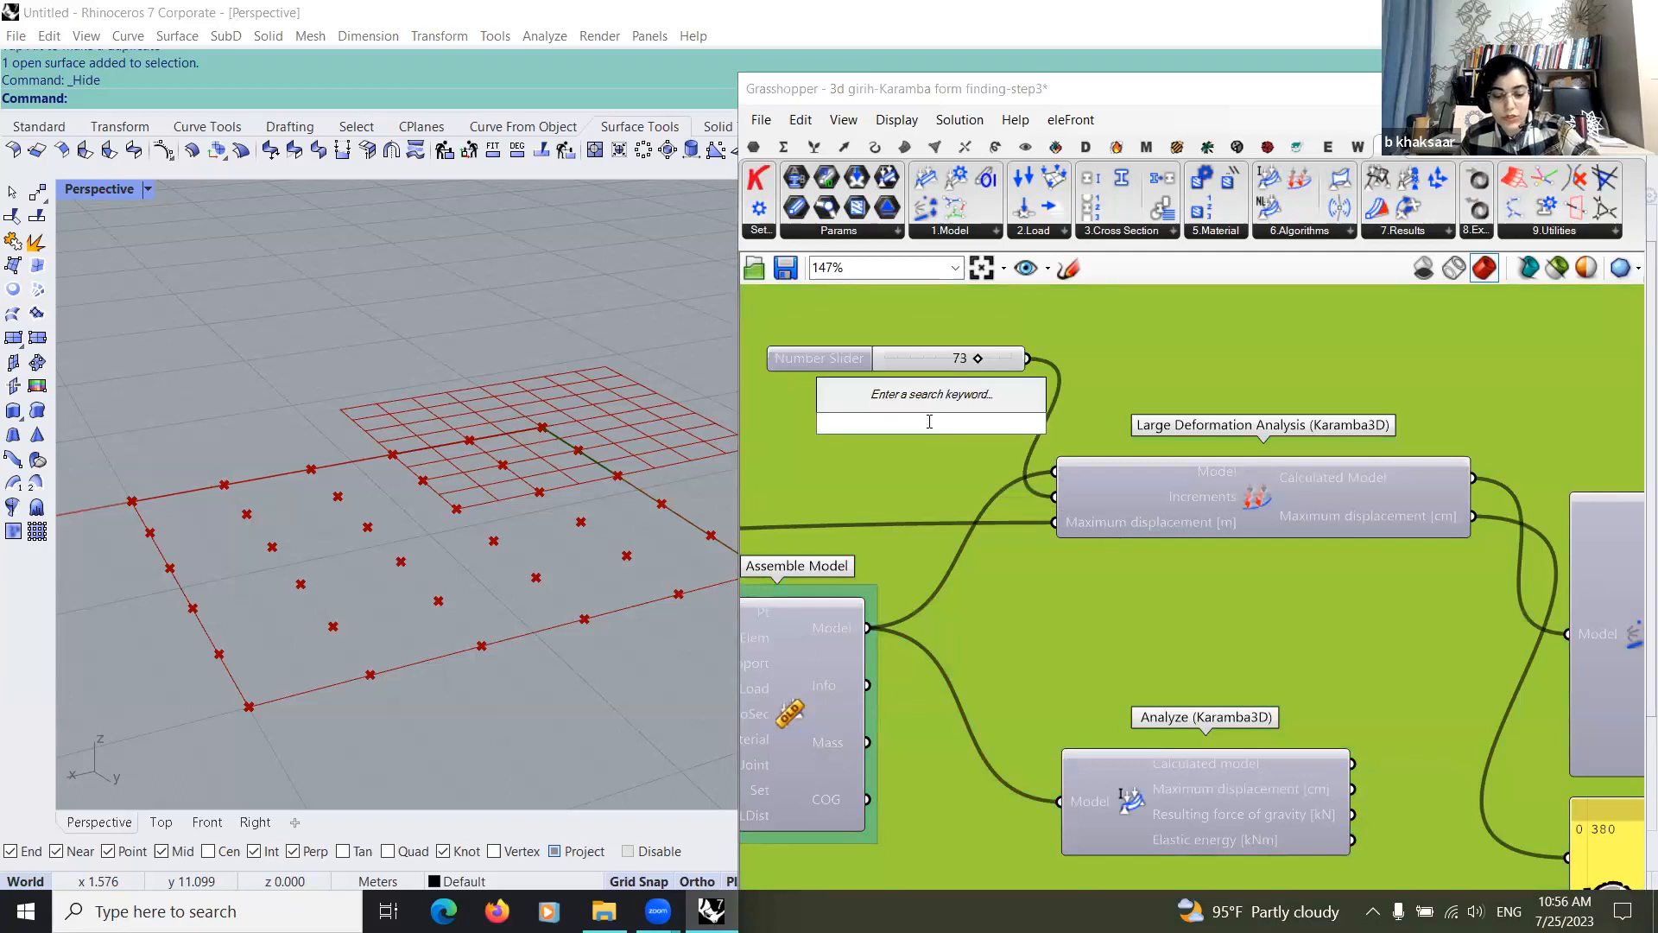
pyautogui.write('3.8')
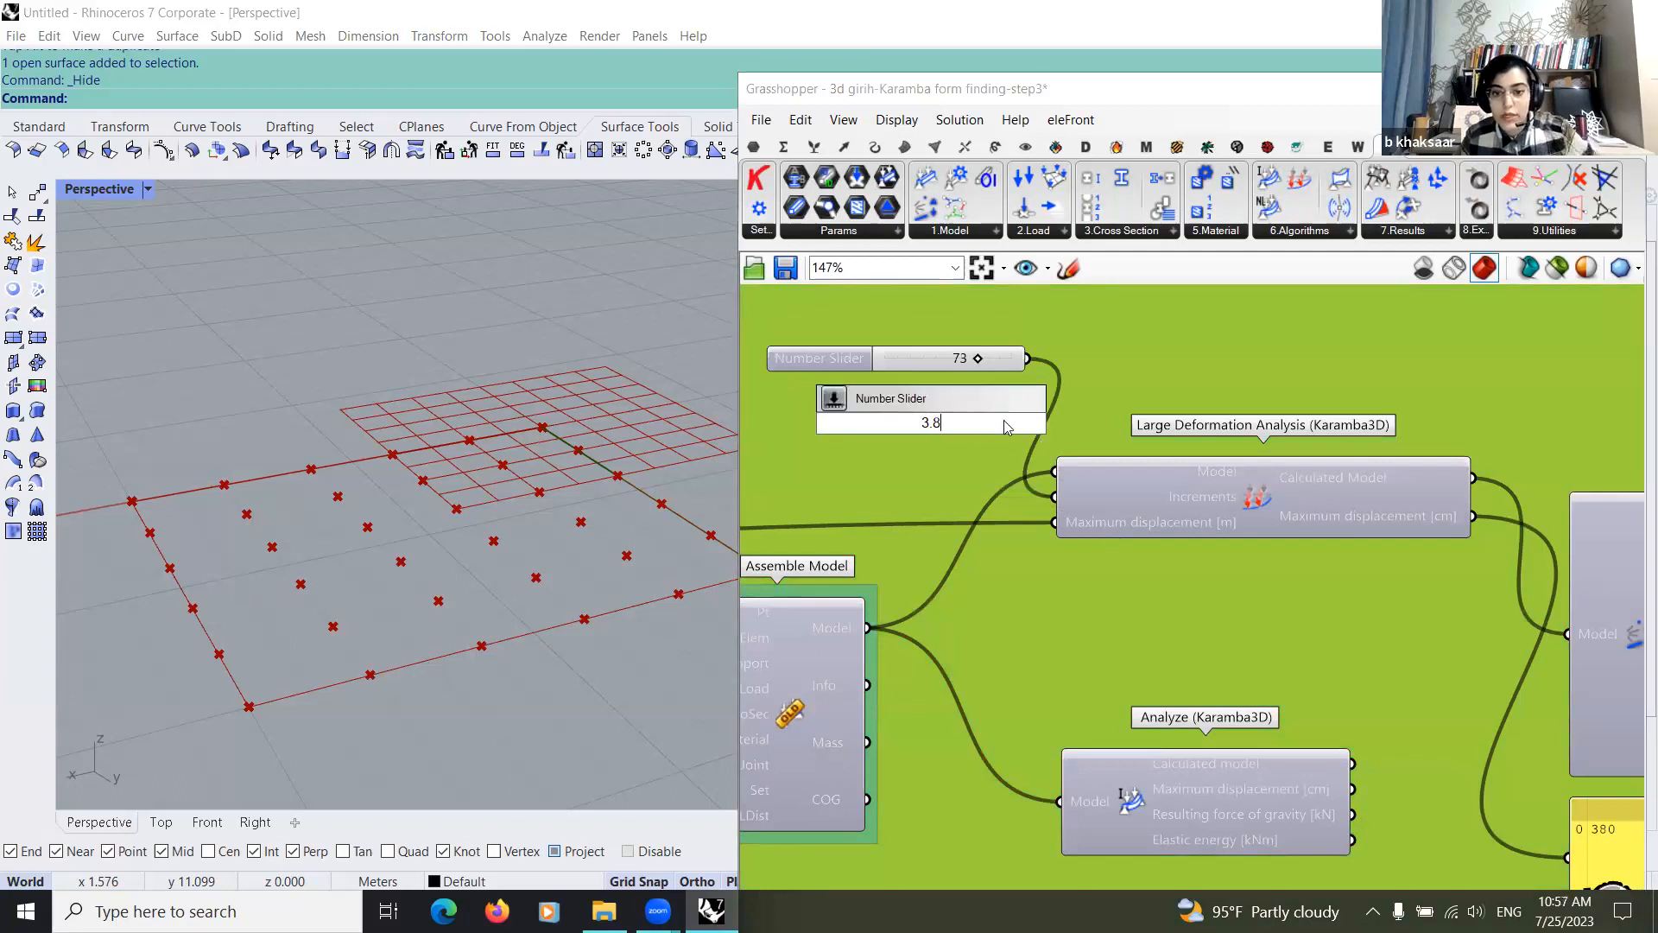
pyautogui.press('Return')
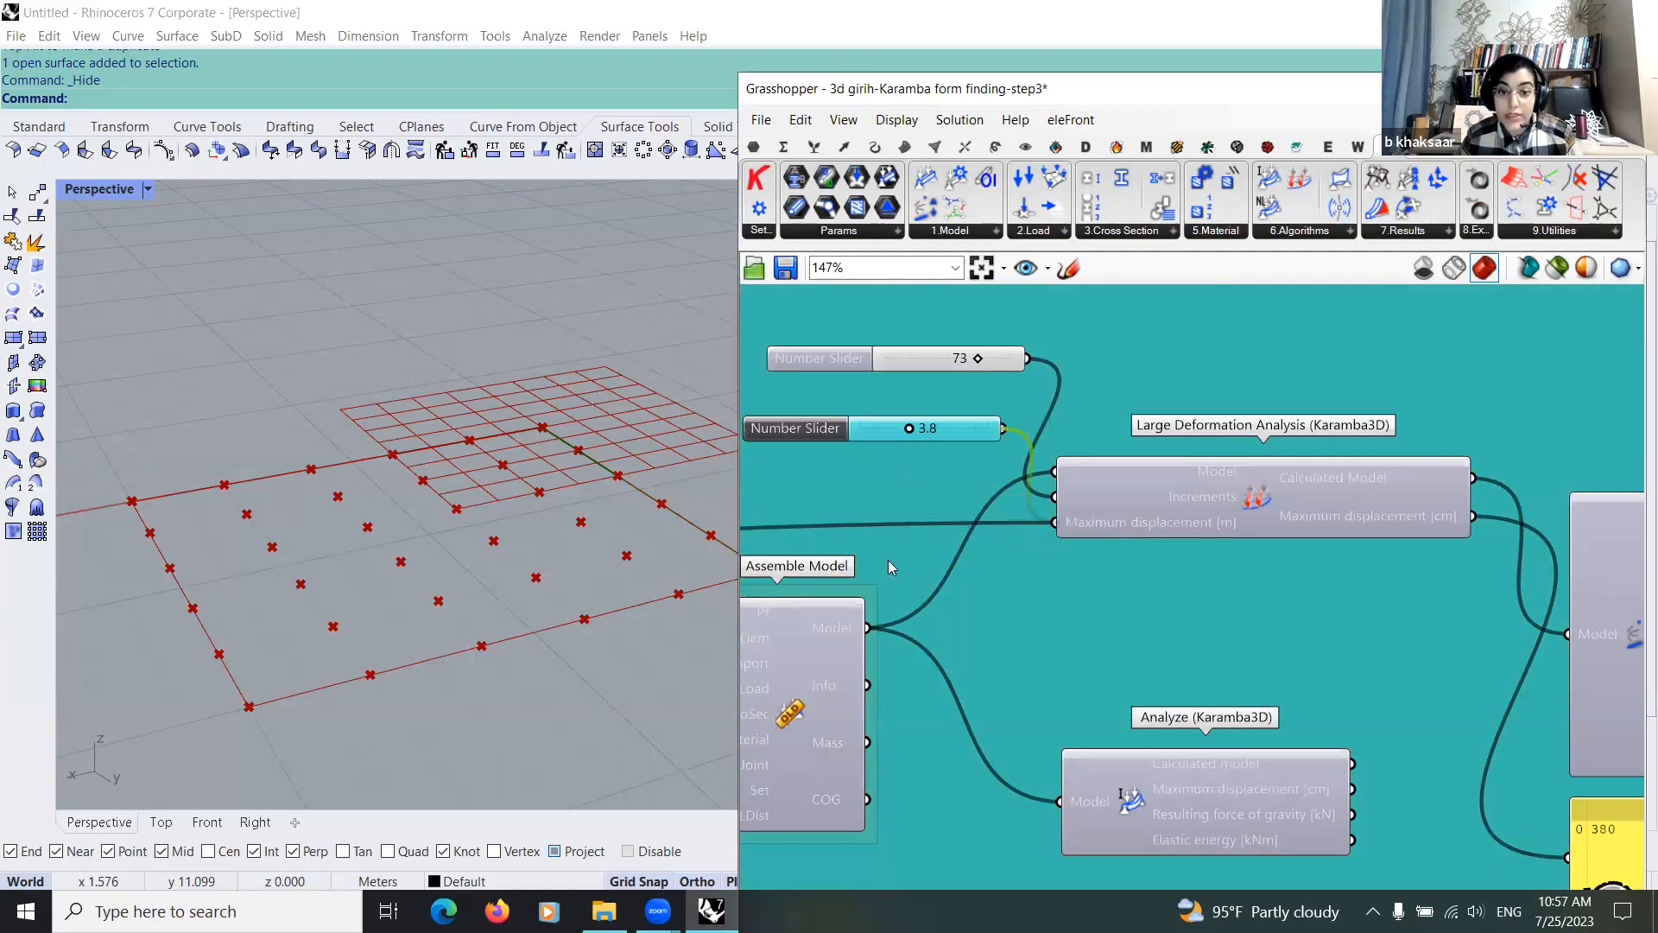
# Step: Move Disassemble Model higher and spread the Line and Weaverbird's Mesh From Lines components apart so their wires are easier to follow
pyautogui.scroll(-1, 888, 562)
pyautogui.moveTo(1577, 646); pyautogui.dragTo(920, 557, button='right')
pyautogui.moveTo(1158, 582); pyautogui.dragTo(1262, 605, button='right')
pyautogui.moveTo(1038, 553); pyautogui.dragTo(1078, 565, button='right')
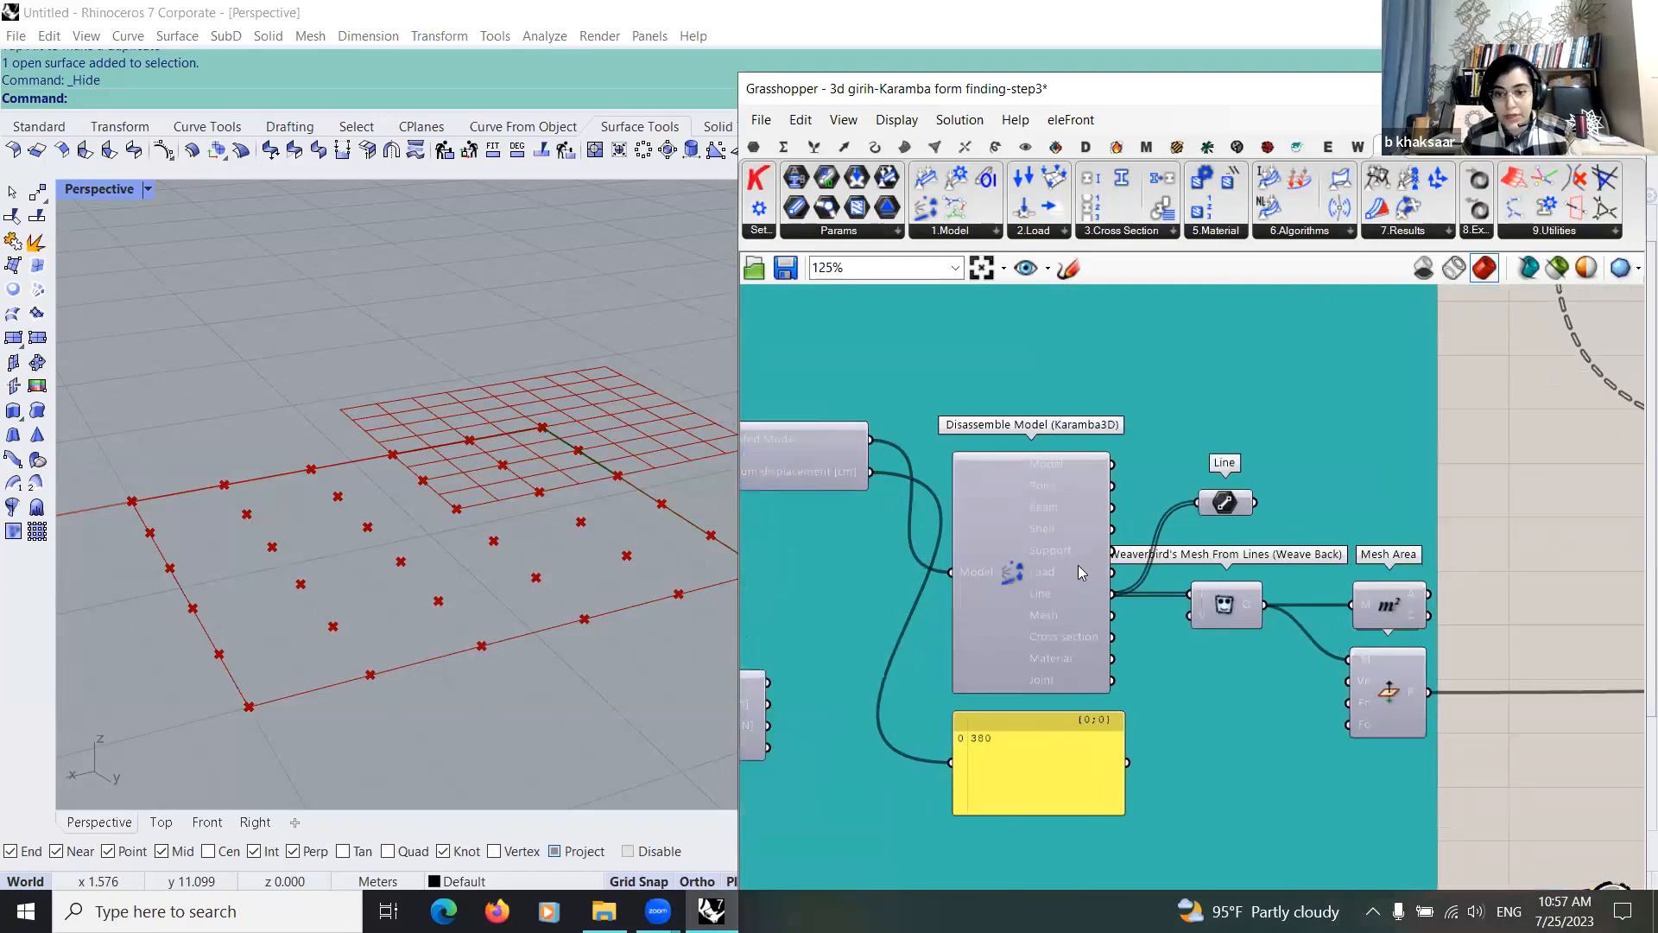
pyautogui.moveTo(1062, 461); pyautogui.dragTo(977, 438, button='right')
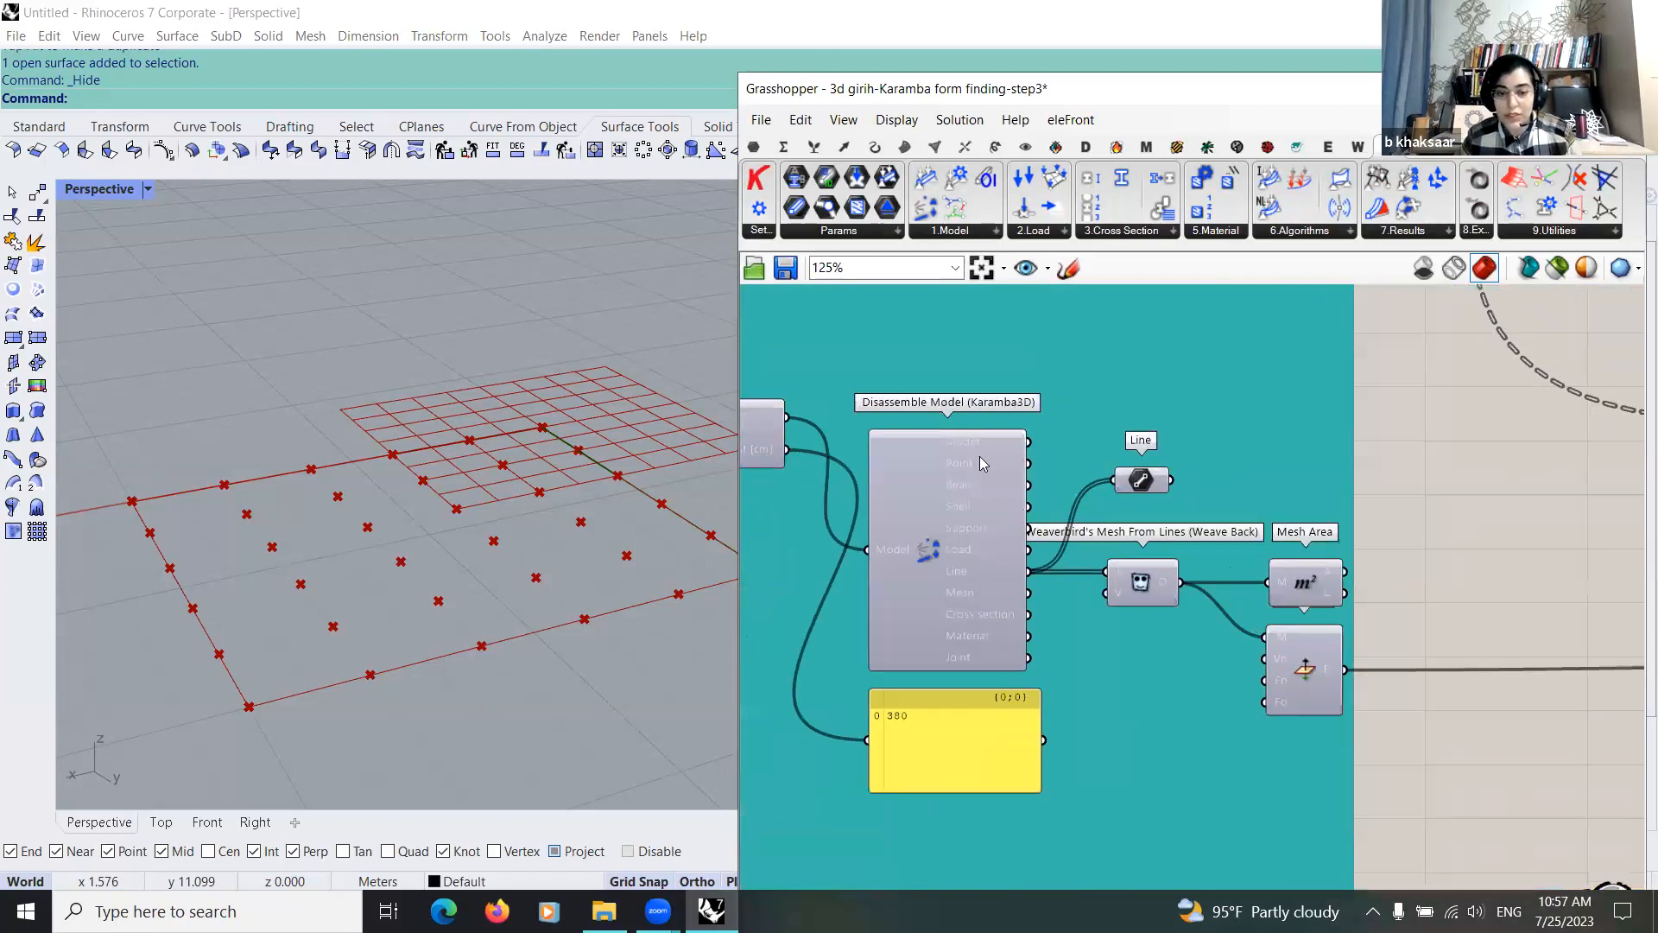
pyautogui.moveTo(978, 438); pyautogui.dragTo(988, 309)
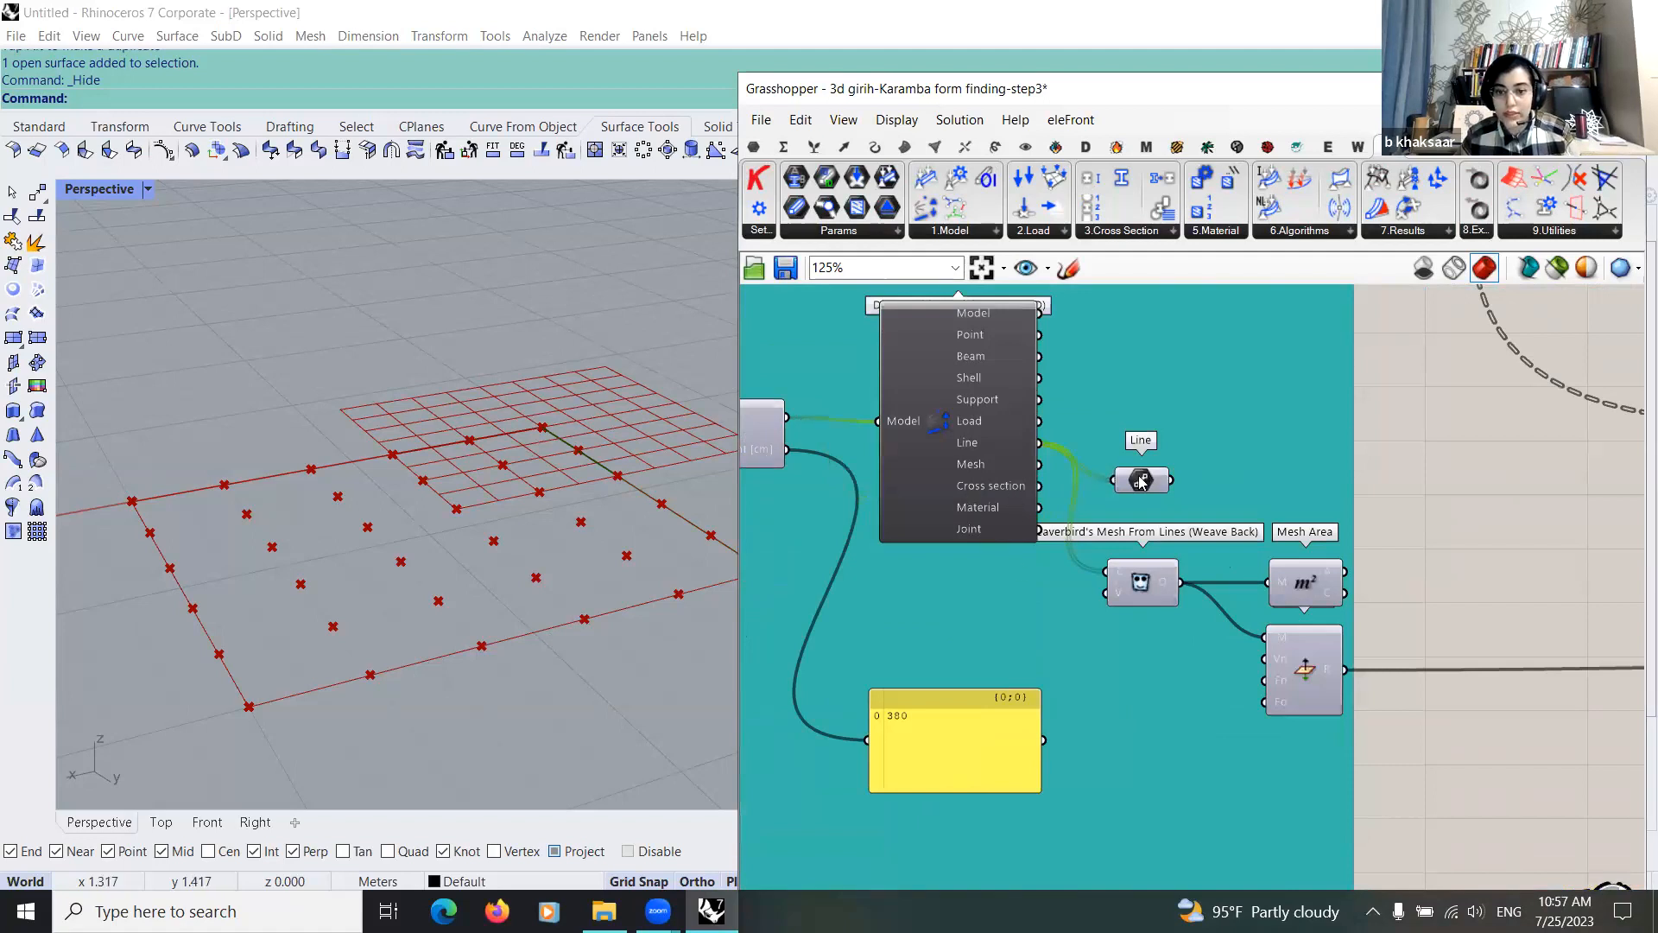
pyautogui.moveTo(1141, 480); pyautogui.dragTo(1166, 468)
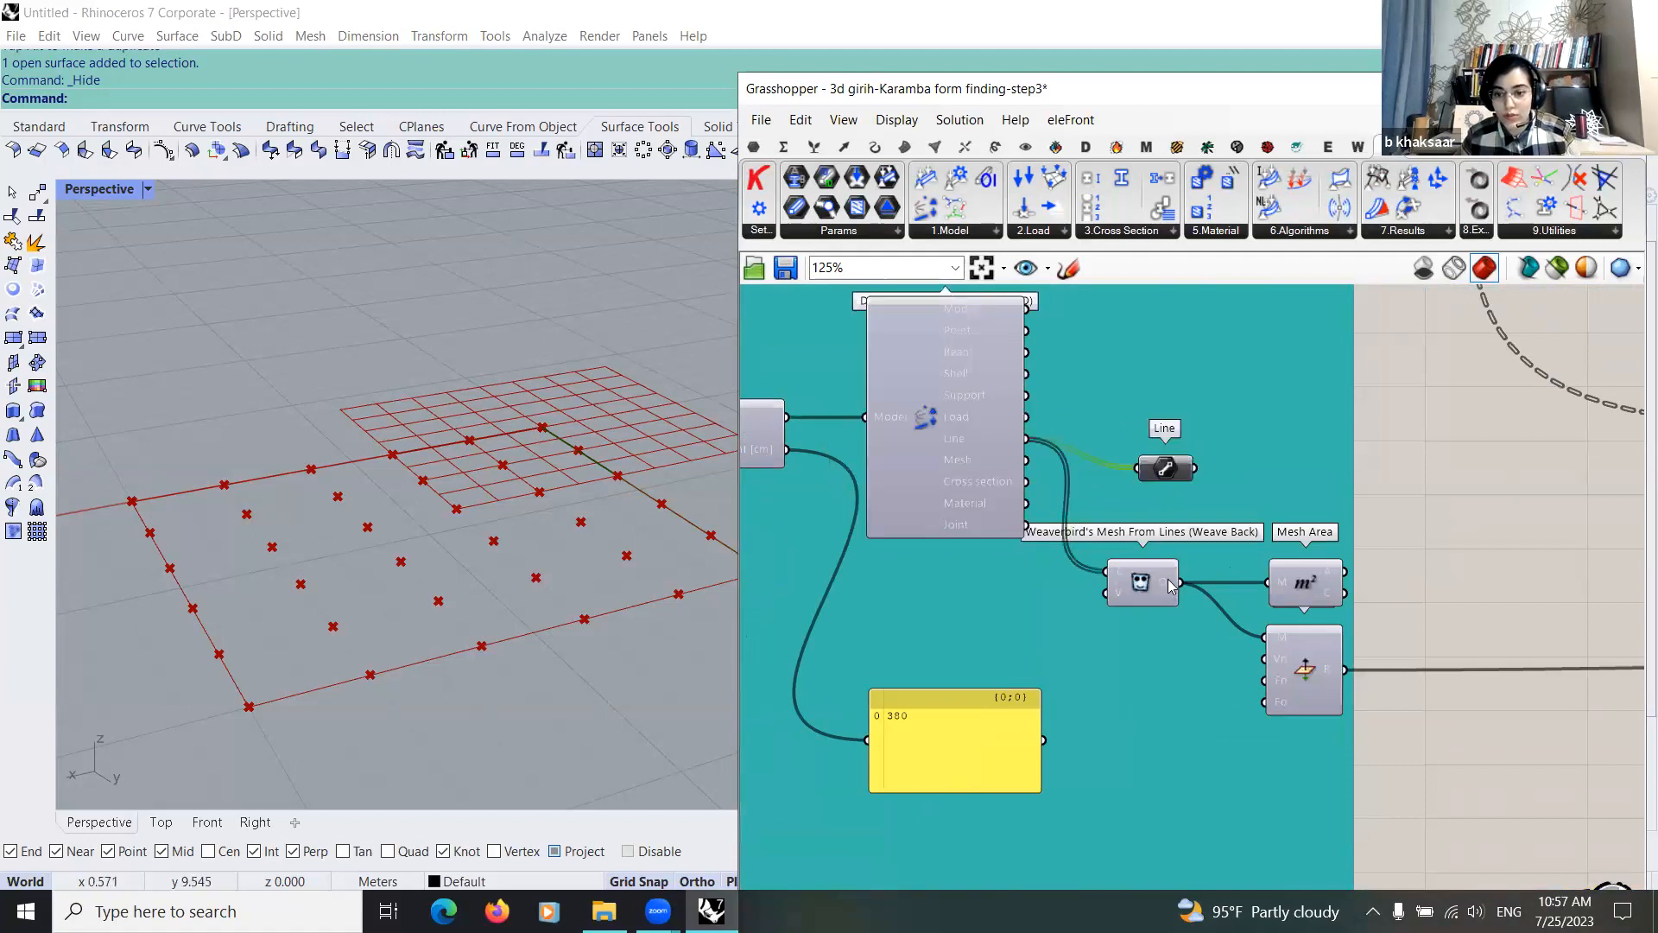
pyautogui.moveTo(1140, 581); pyautogui.dragTo(1095, 653)
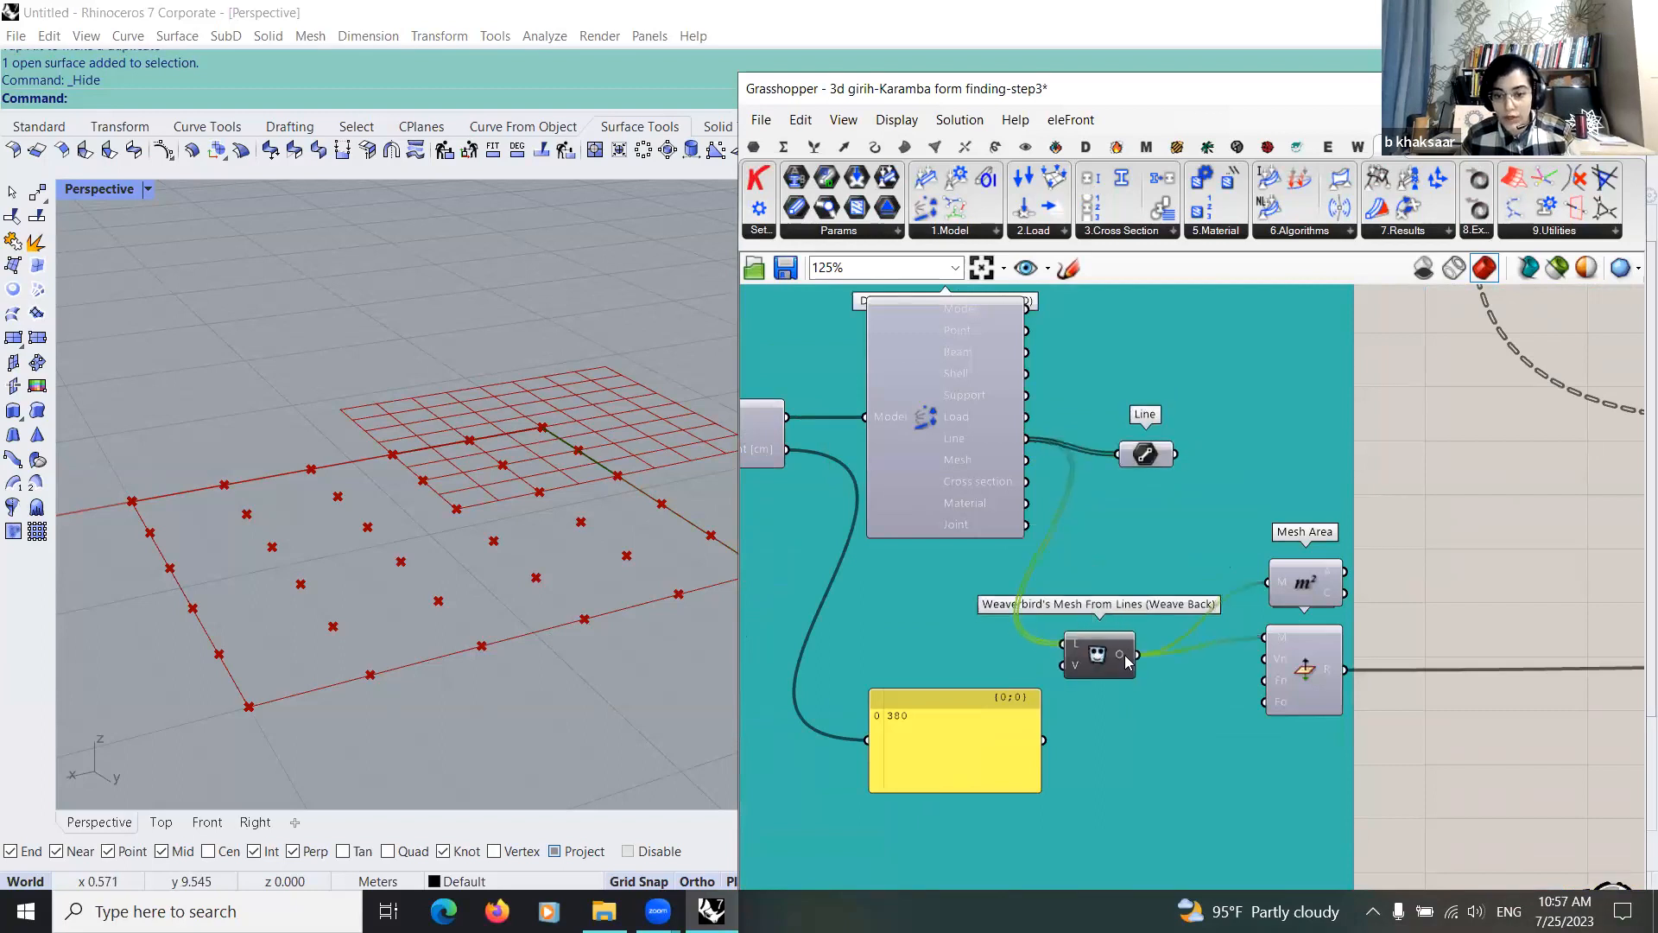
# Step: Turn on the preview of the mesh component below Mesh Area and view the form-found shell from the side
pyautogui.click(1321, 649)
pyautogui.moveTo(1360, 649); pyautogui.dragTo(1143, 636, button='right')
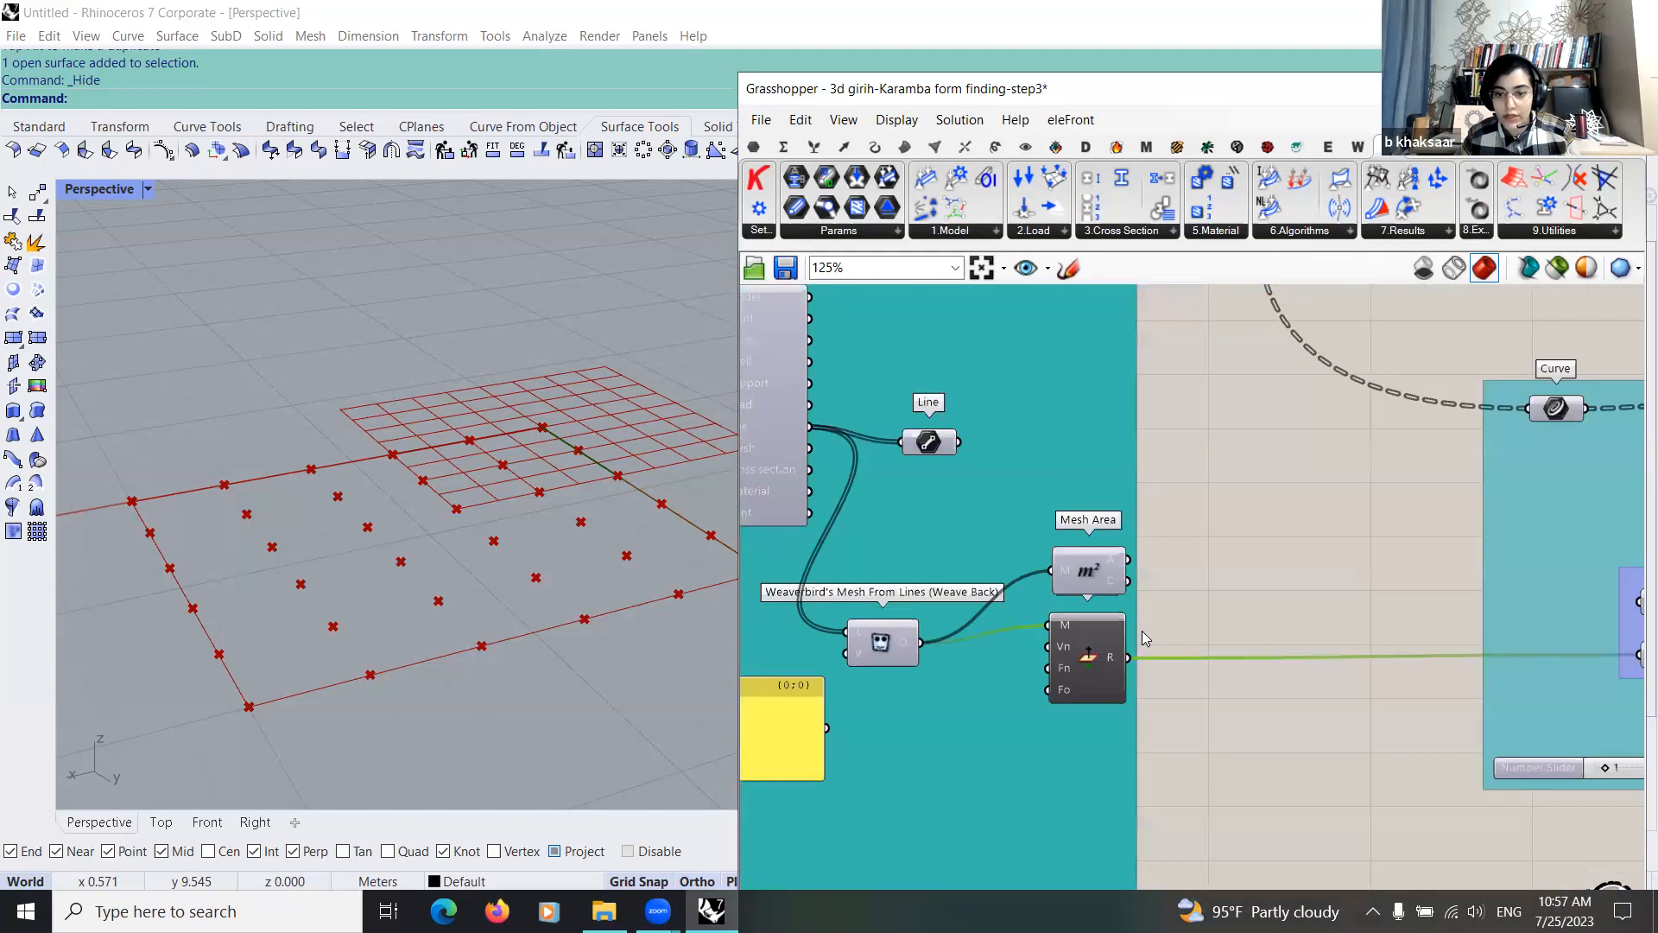
pyautogui.middleClick(1108, 669)
pyautogui.moveTo(351, 527); pyautogui.dragTo(439, 455, button='right')
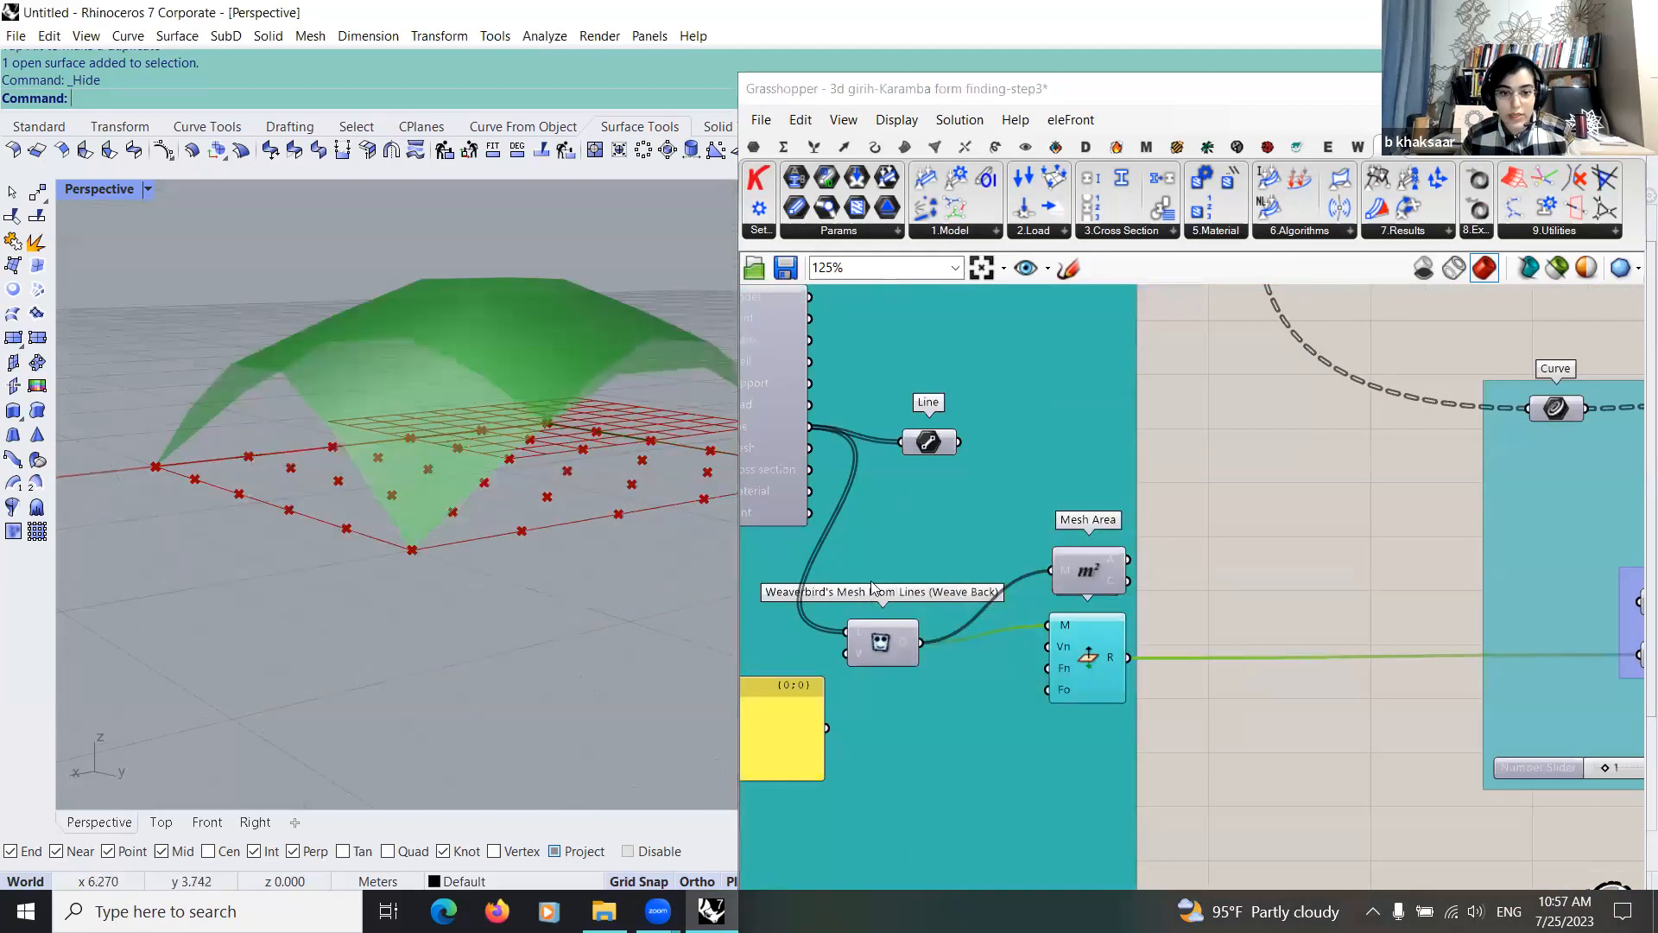
# Step: Vary the Maximum displacement slider to test the shell's height, trying 0.8 and settling on 4.6
pyautogui.scroll(-4, 958, 467)
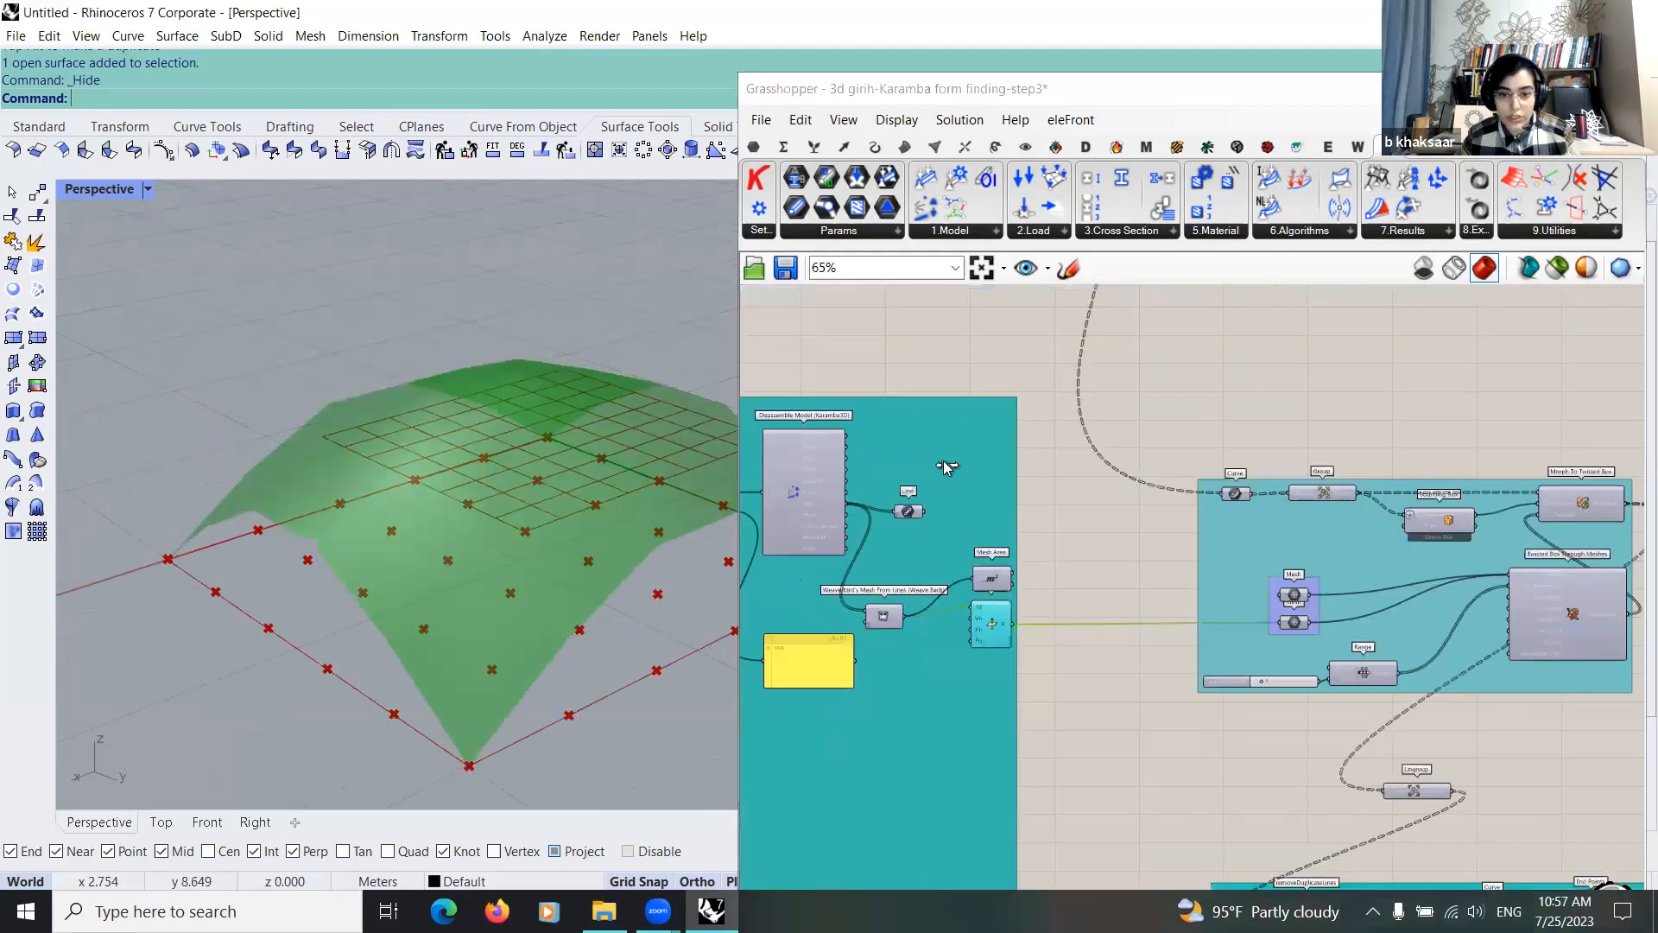
pyautogui.scroll(5, 918, 462)
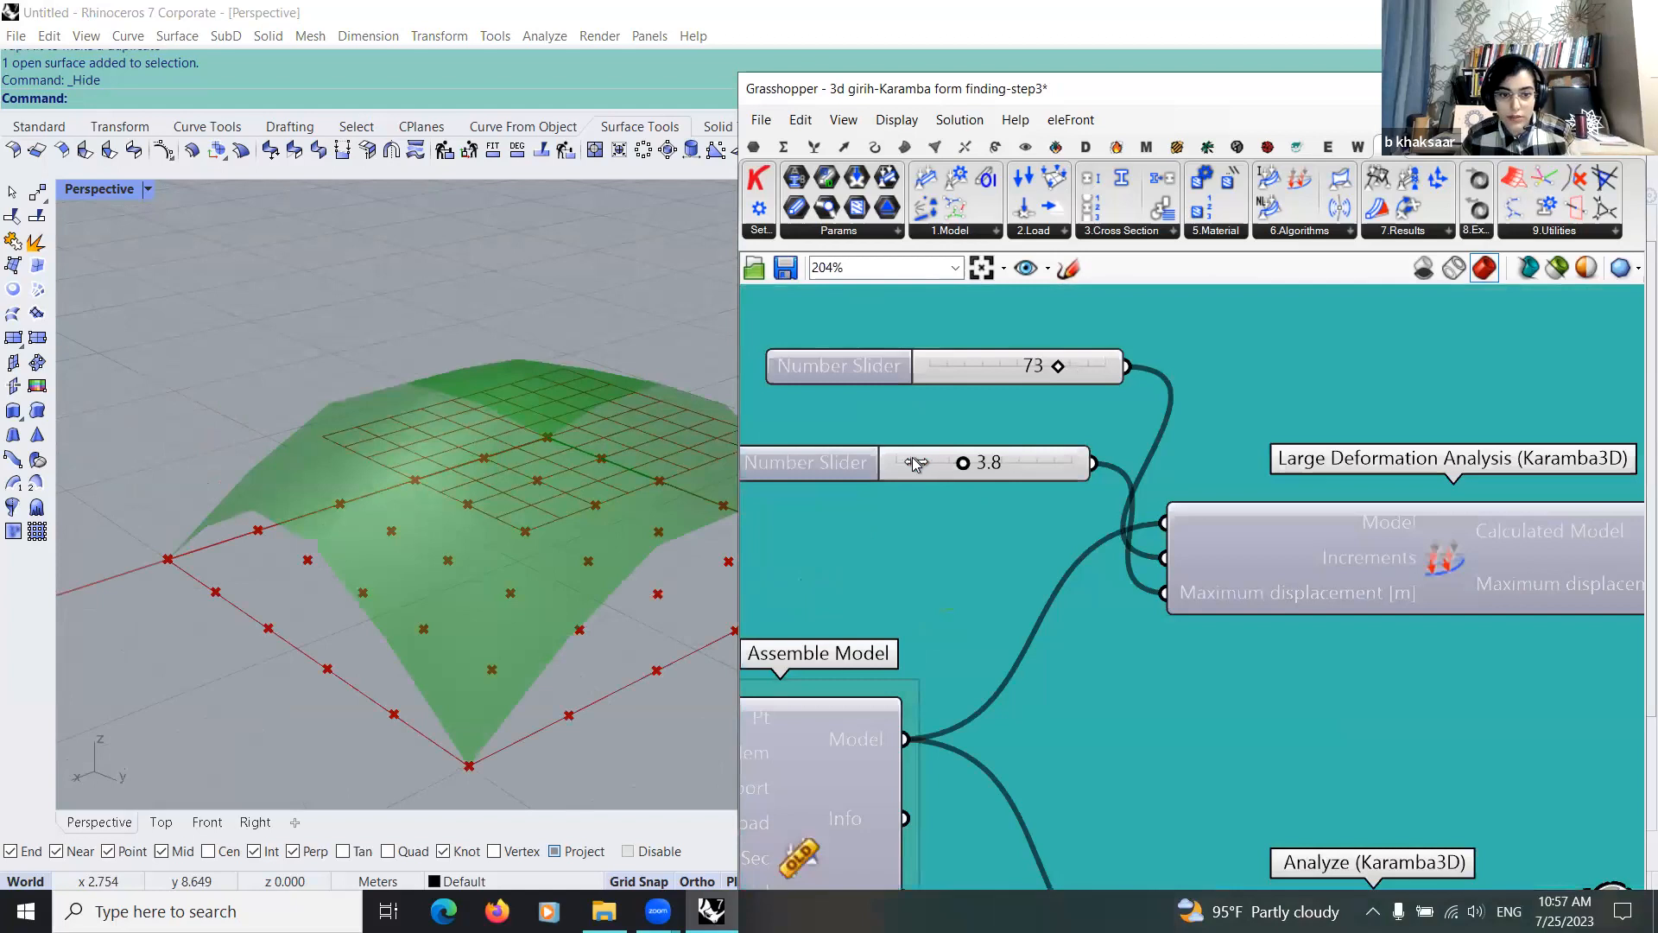
pyautogui.moveTo(905, 461); pyautogui.dragTo(921, 462)
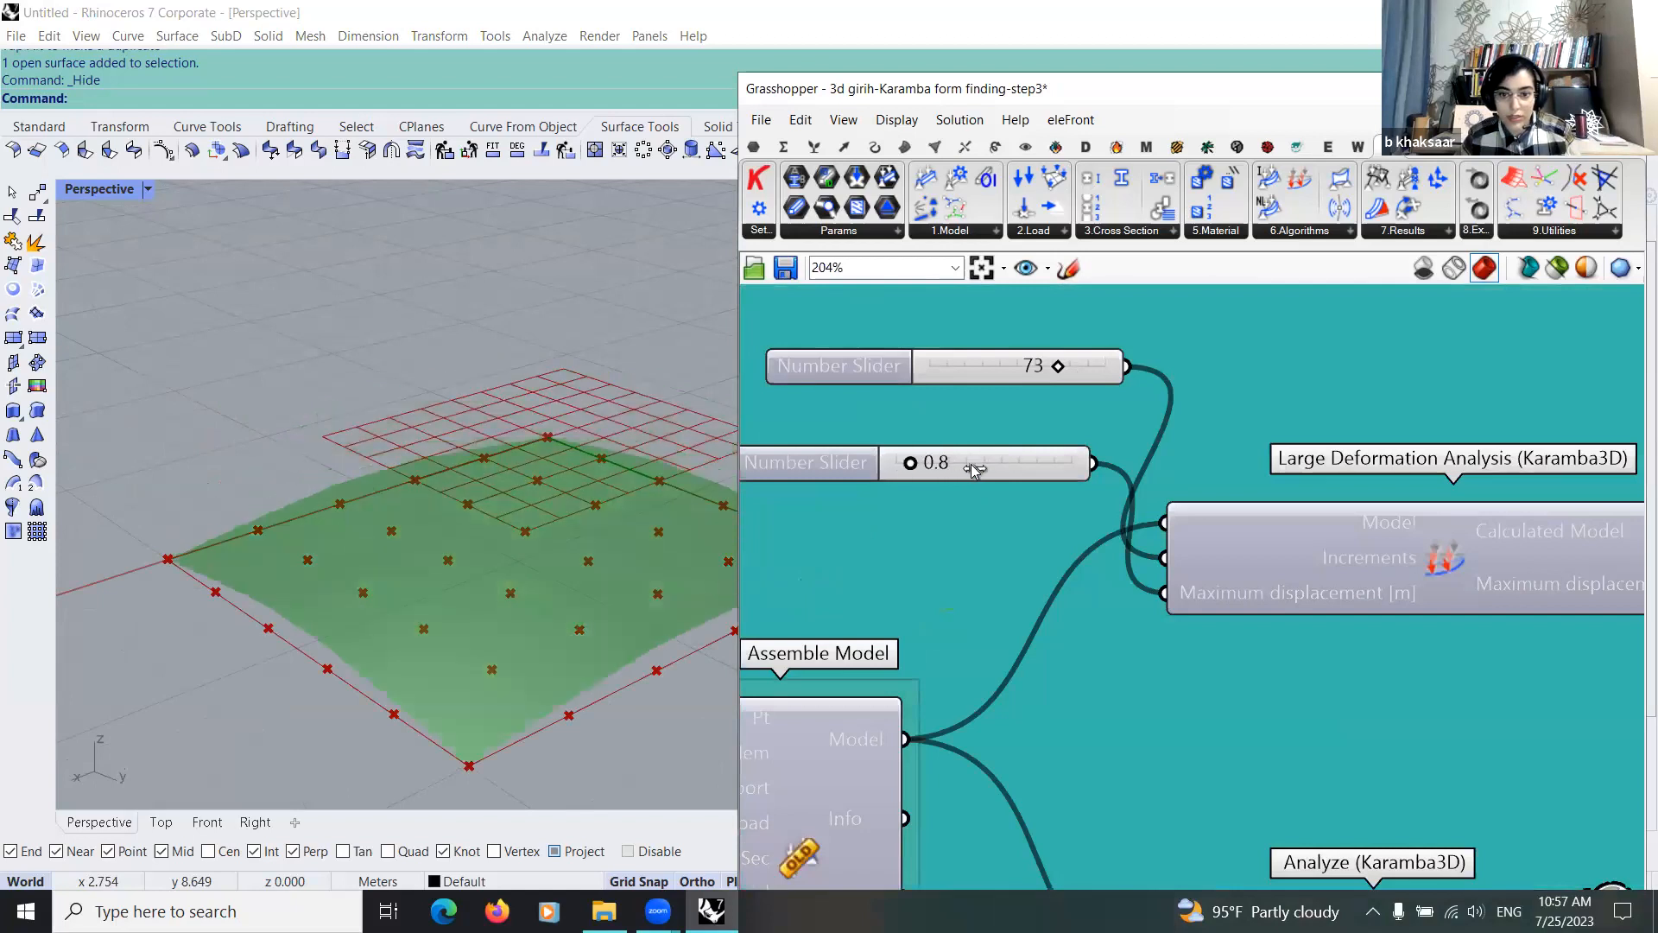
pyautogui.moveTo(922, 462); pyautogui.dragTo(959, 462)
pyautogui.moveTo(966, 530); pyautogui.dragTo(1154, 669)
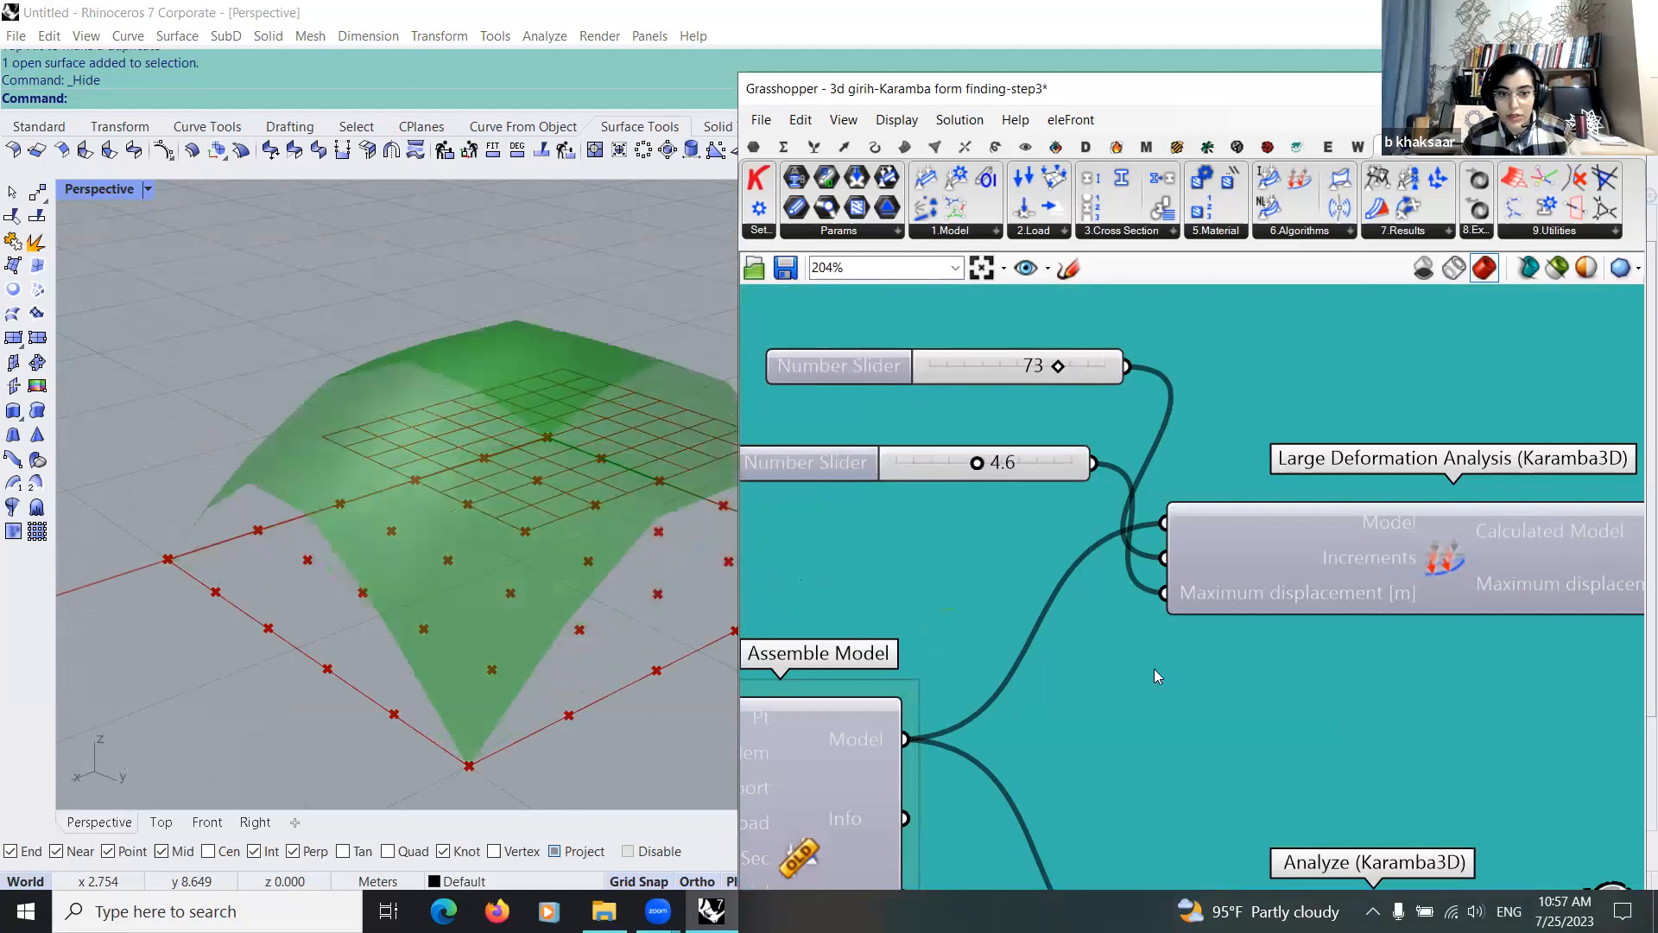
# Step: Follow the resulting mesh to the two Mesh parameters and move the lower one clear of the upper one
pyautogui.scroll(-4, 969, 622)
pyautogui.moveTo(1552, 712); pyautogui.dragTo(771, 584, button='right')
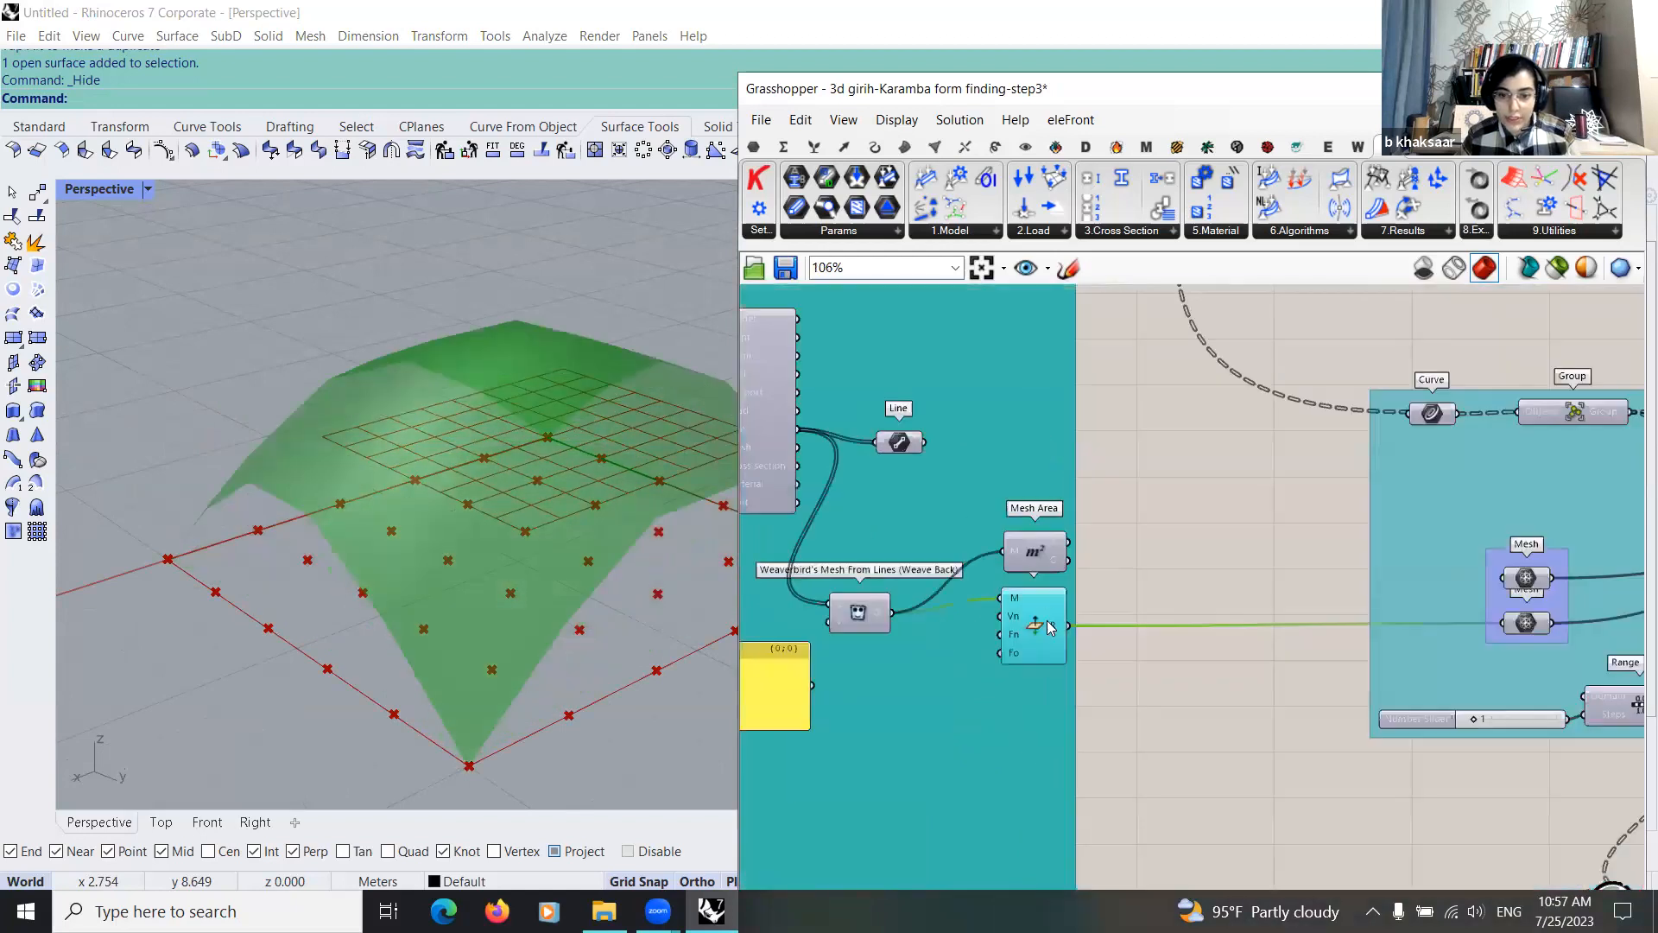
pyautogui.moveTo(1242, 643); pyautogui.dragTo(1047, 625, button='right')
pyautogui.scroll(2, 1047, 626)
pyautogui.scroll(-4, 1207, 614)
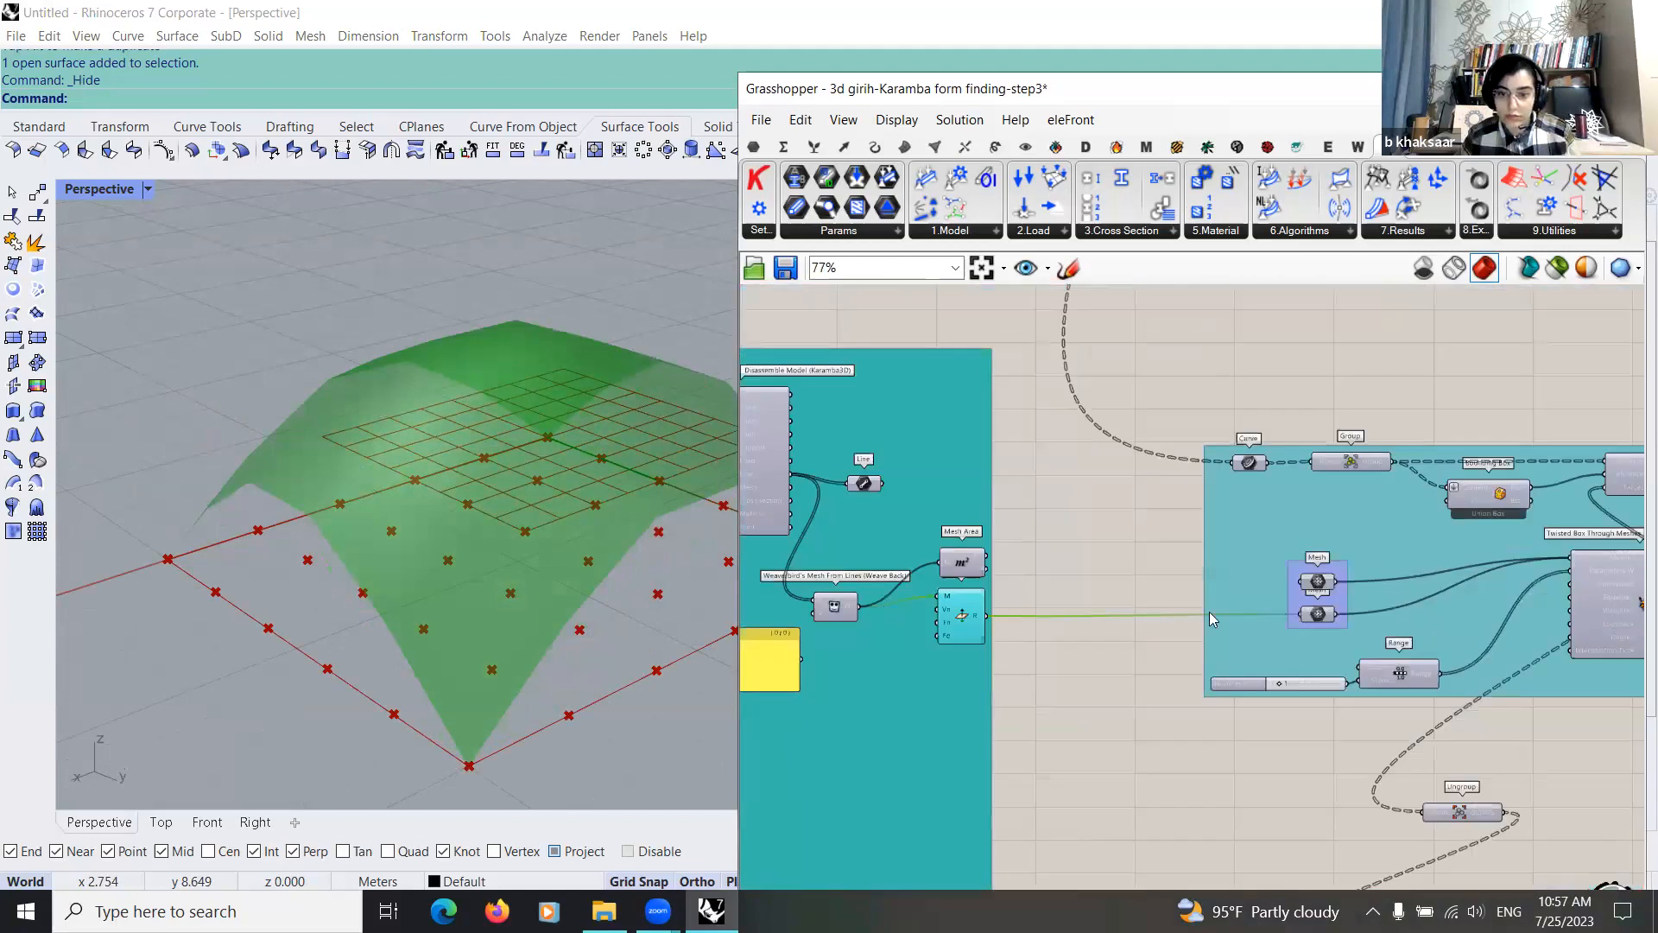
pyautogui.scroll(3, 1027, 615)
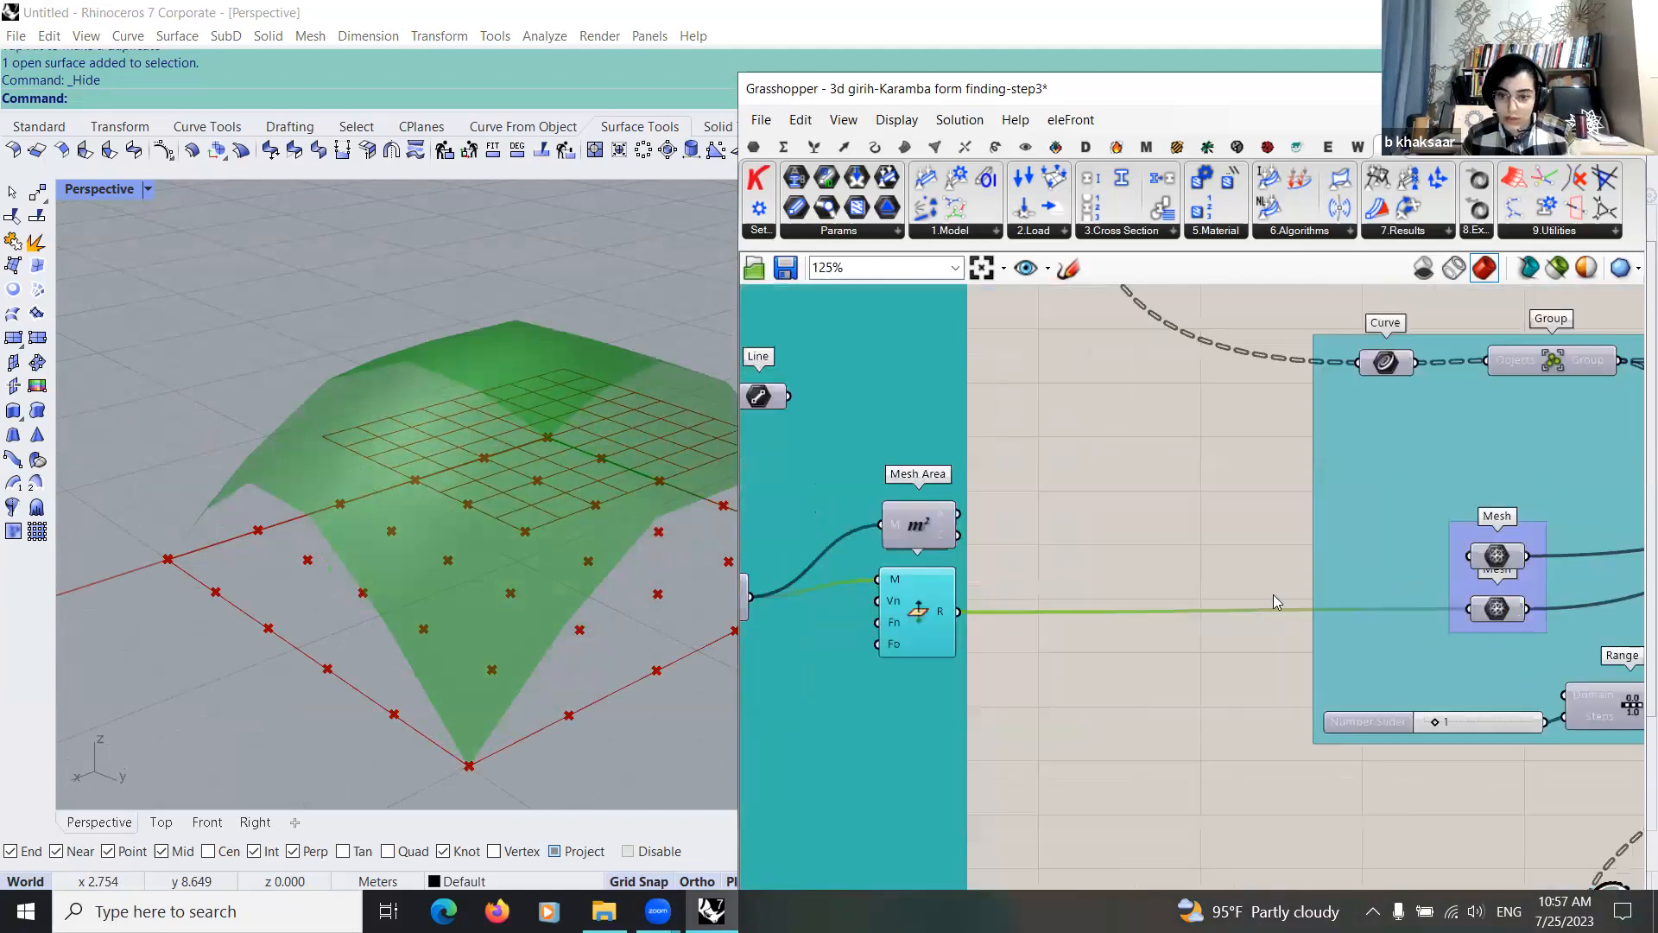
pyautogui.moveTo(1502, 612); pyautogui.dragTo(1273, 594, button='right')
pyautogui.moveTo(1272, 594); pyautogui.dragTo(1233, 596)
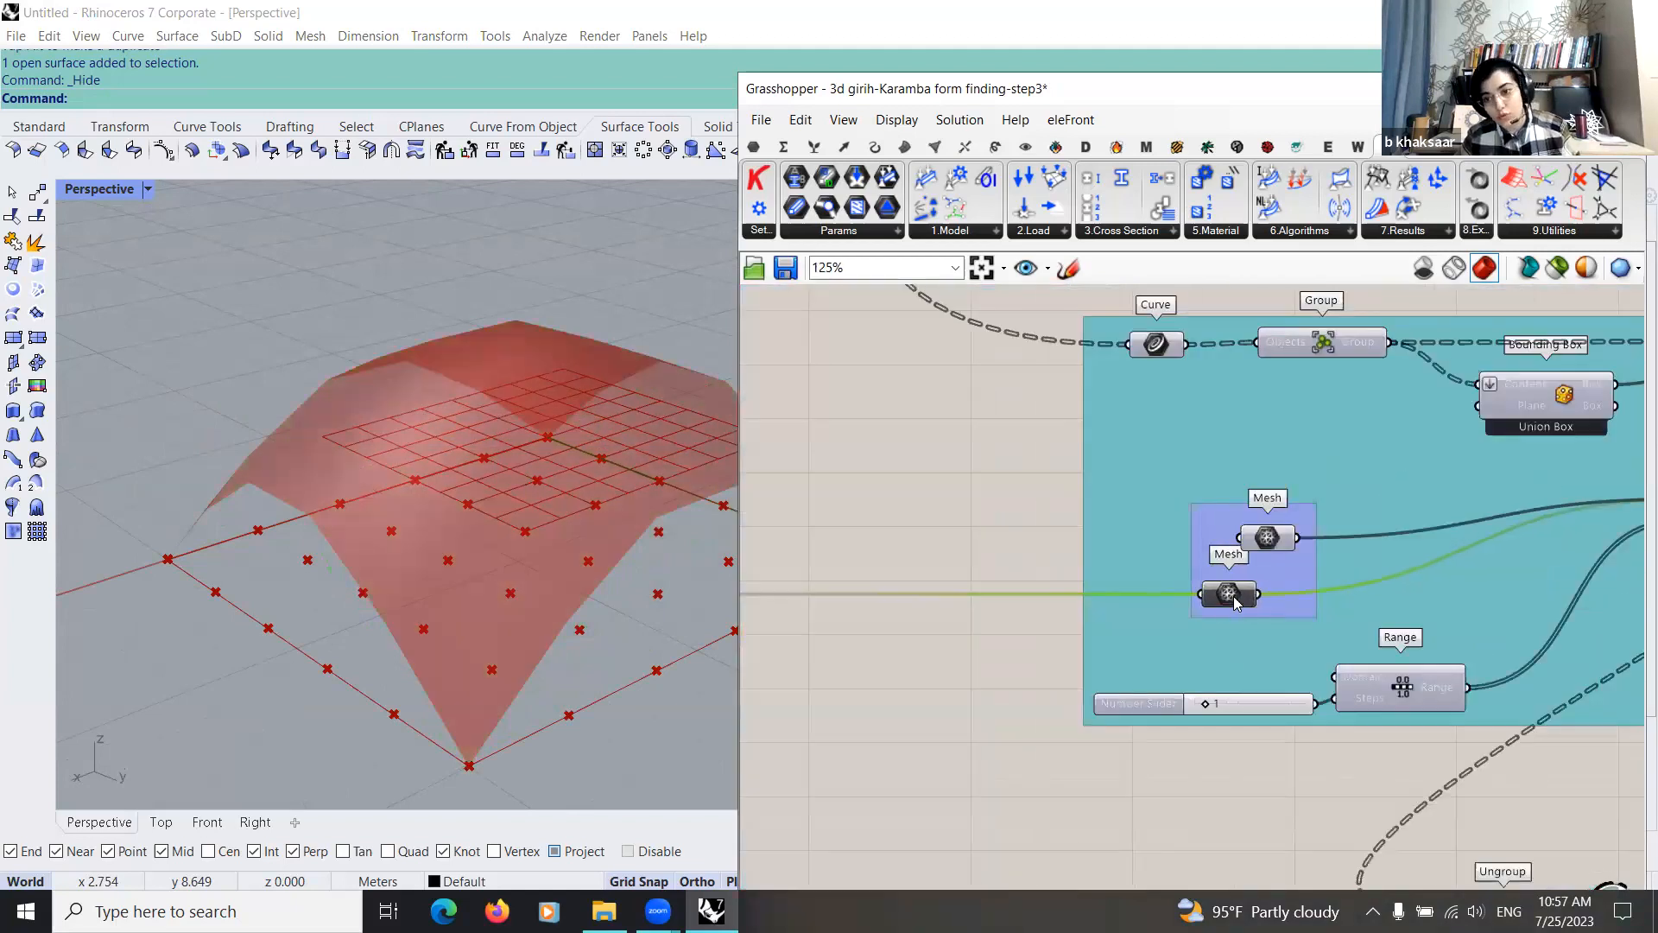
# Step: Internalise the data of the lower Mesh parameter and connect the form-finding mesh output to the upper Mesh parameter
pyautogui.scroll(-2, 1234, 602)
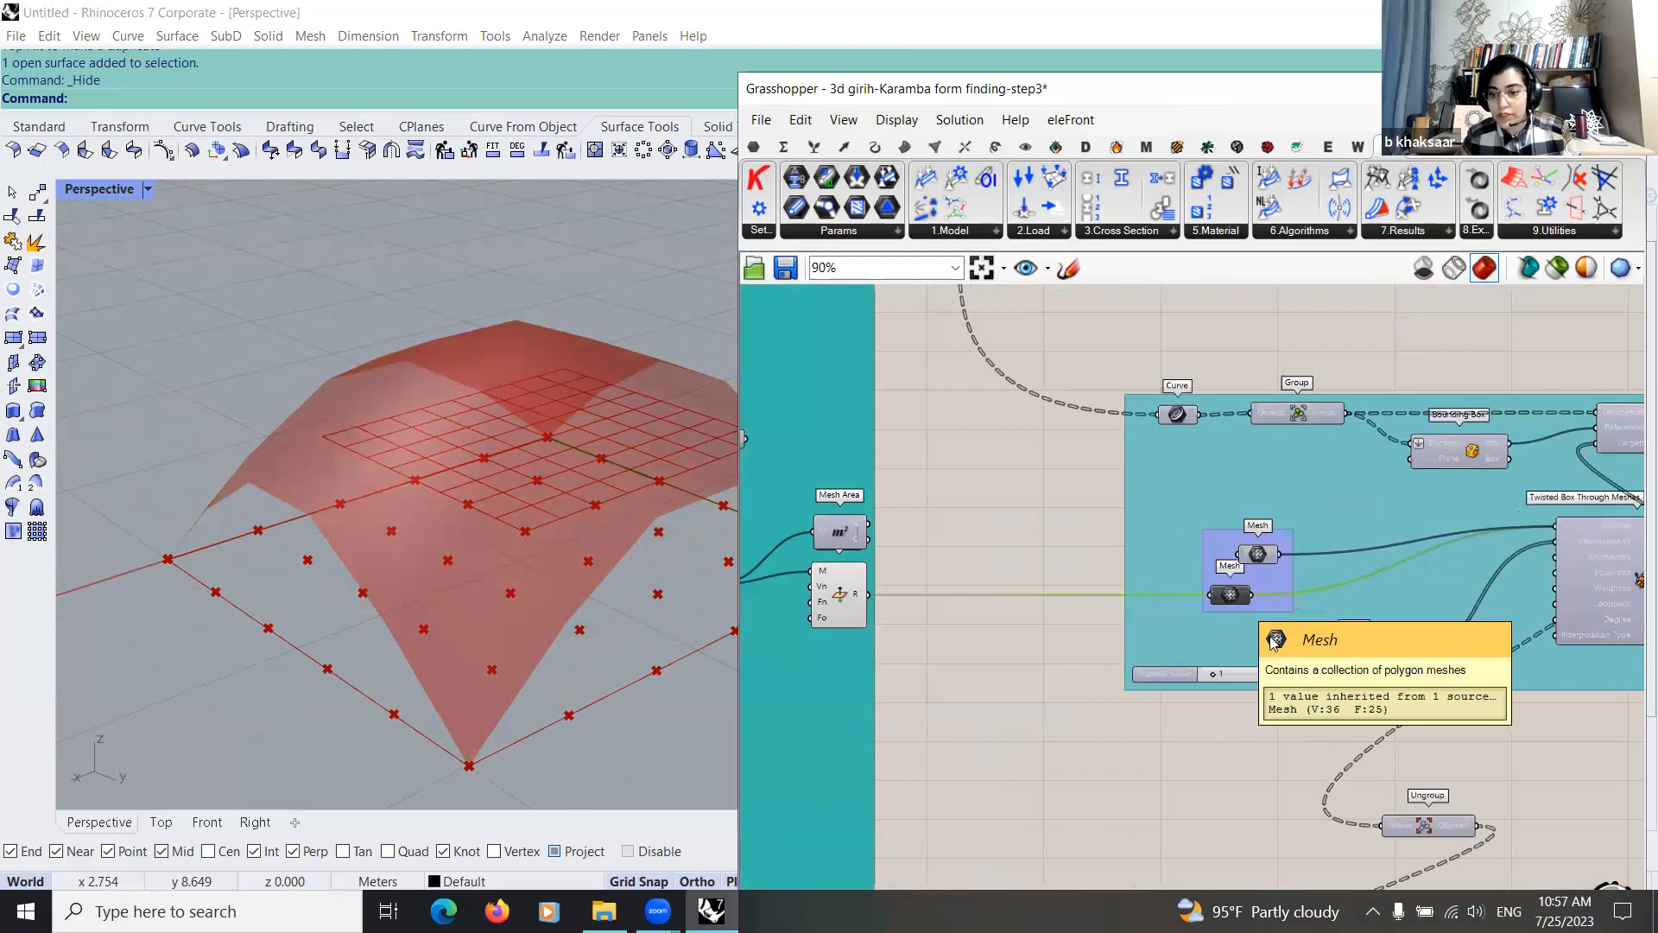
pyautogui.moveTo(1310, 680); pyautogui.dragTo(1357, 724, button='right')
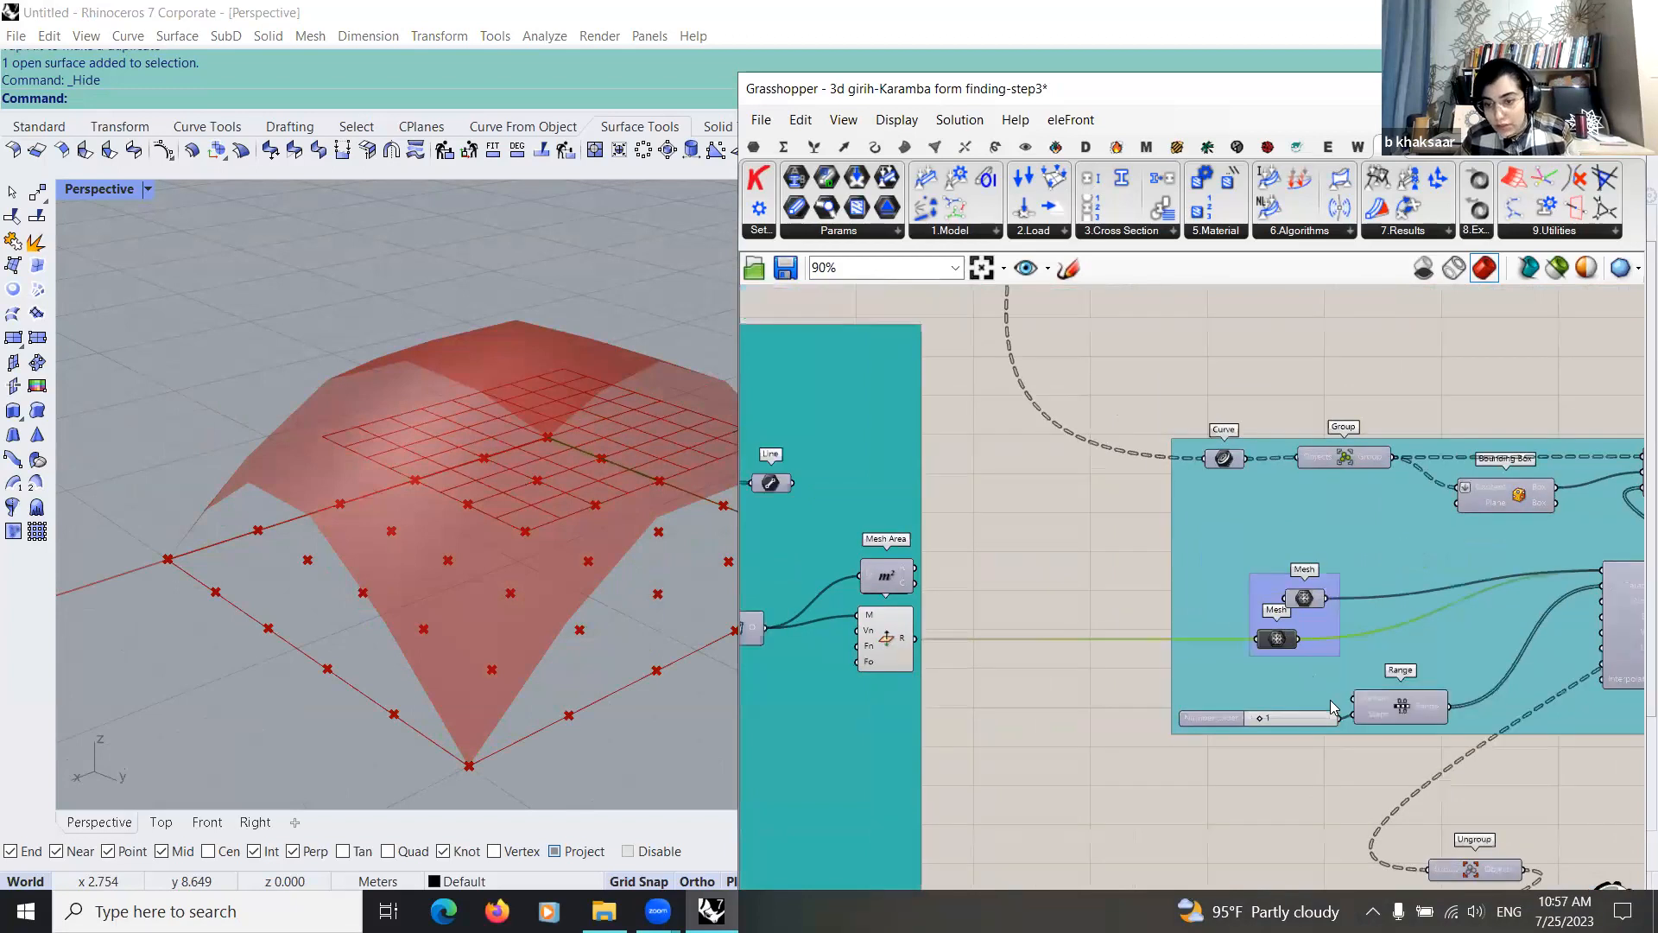
pyautogui.rightClick(1273, 638)
pyautogui.click(1349, 820)
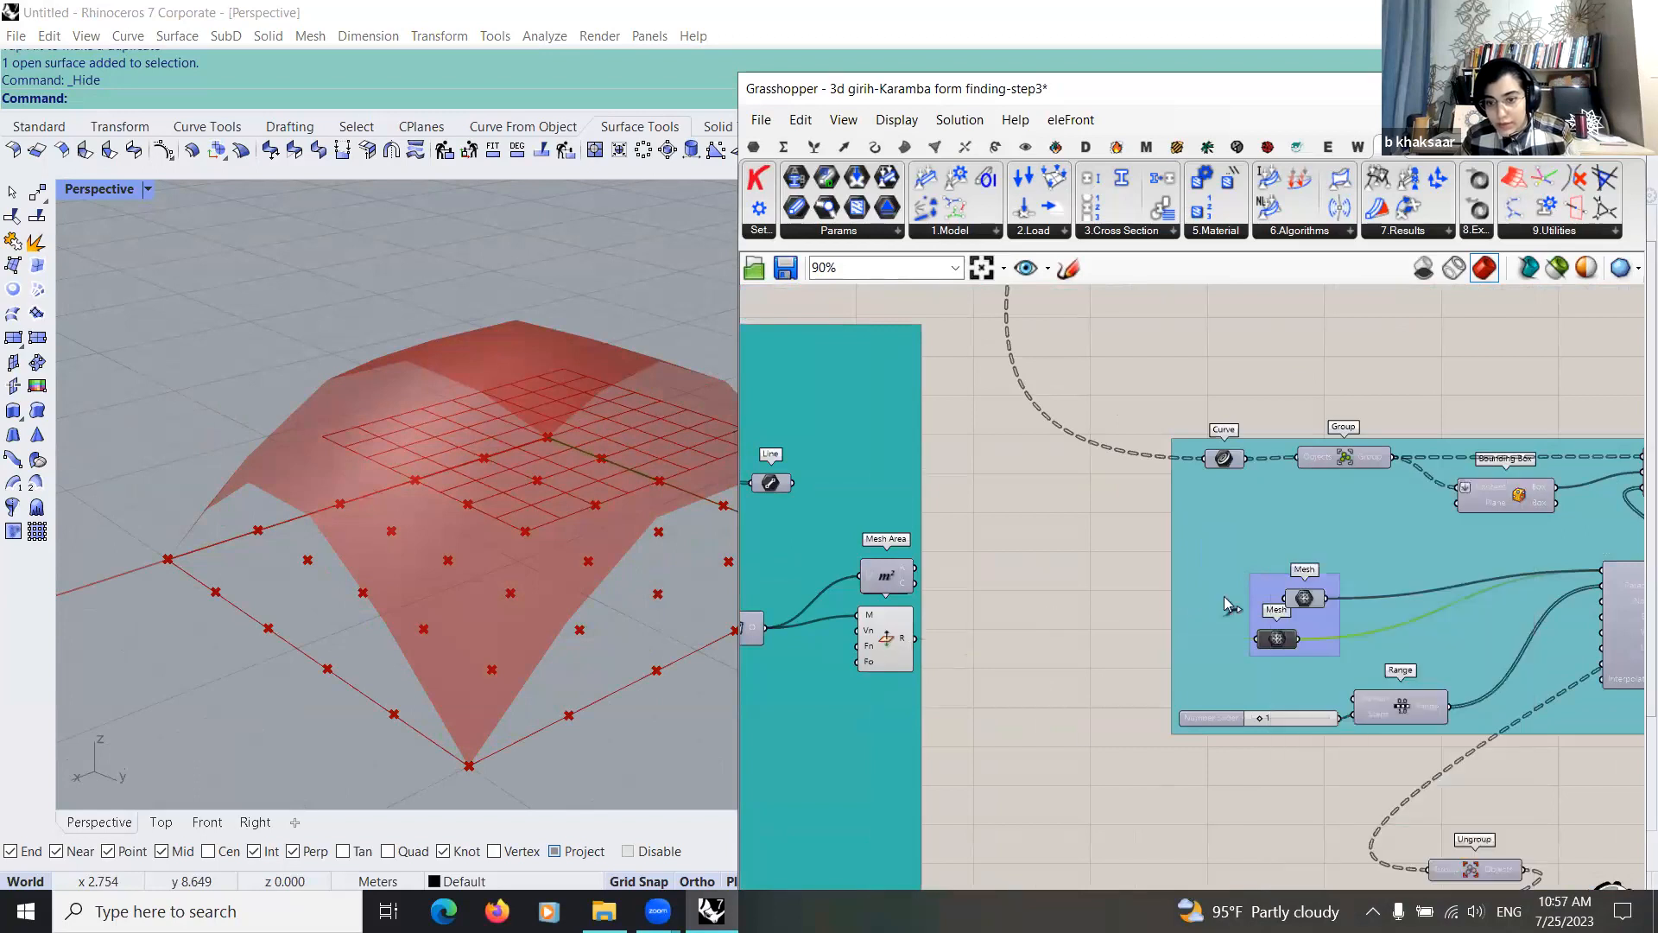
pyautogui.moveTo(1275, 600); pyautogui.dragTo(1283, 599)
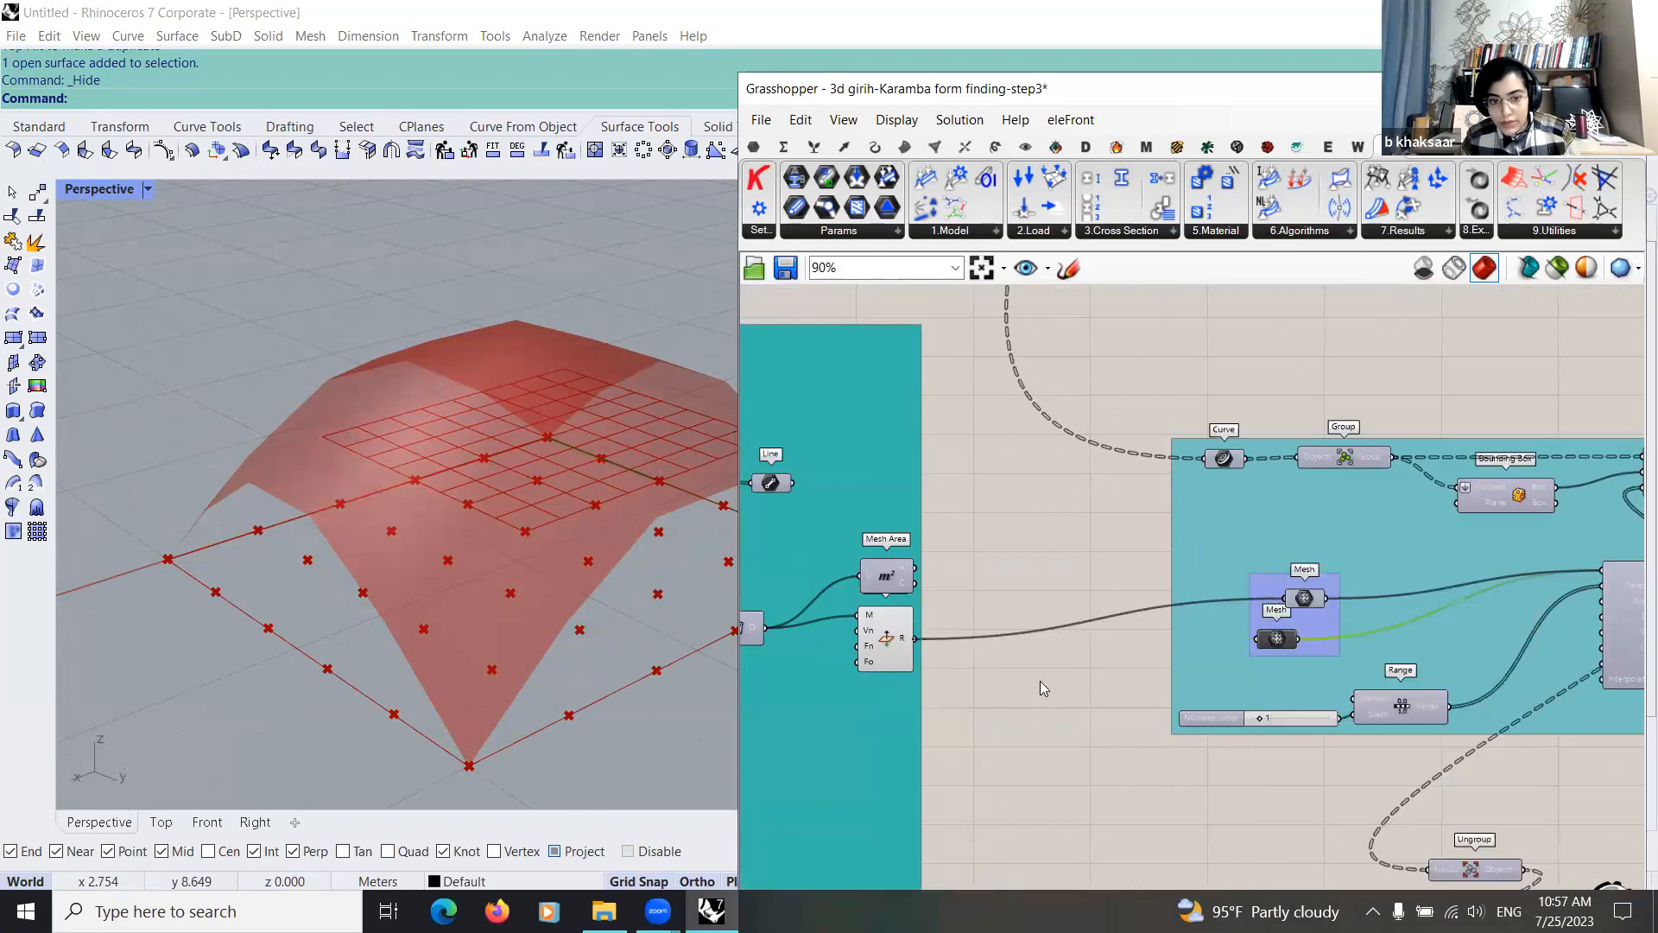
# Step: Set the Maximum displacement slider to 3.9 to produce a second, lower shell
pyautogui.scroll(5, 929, 551)
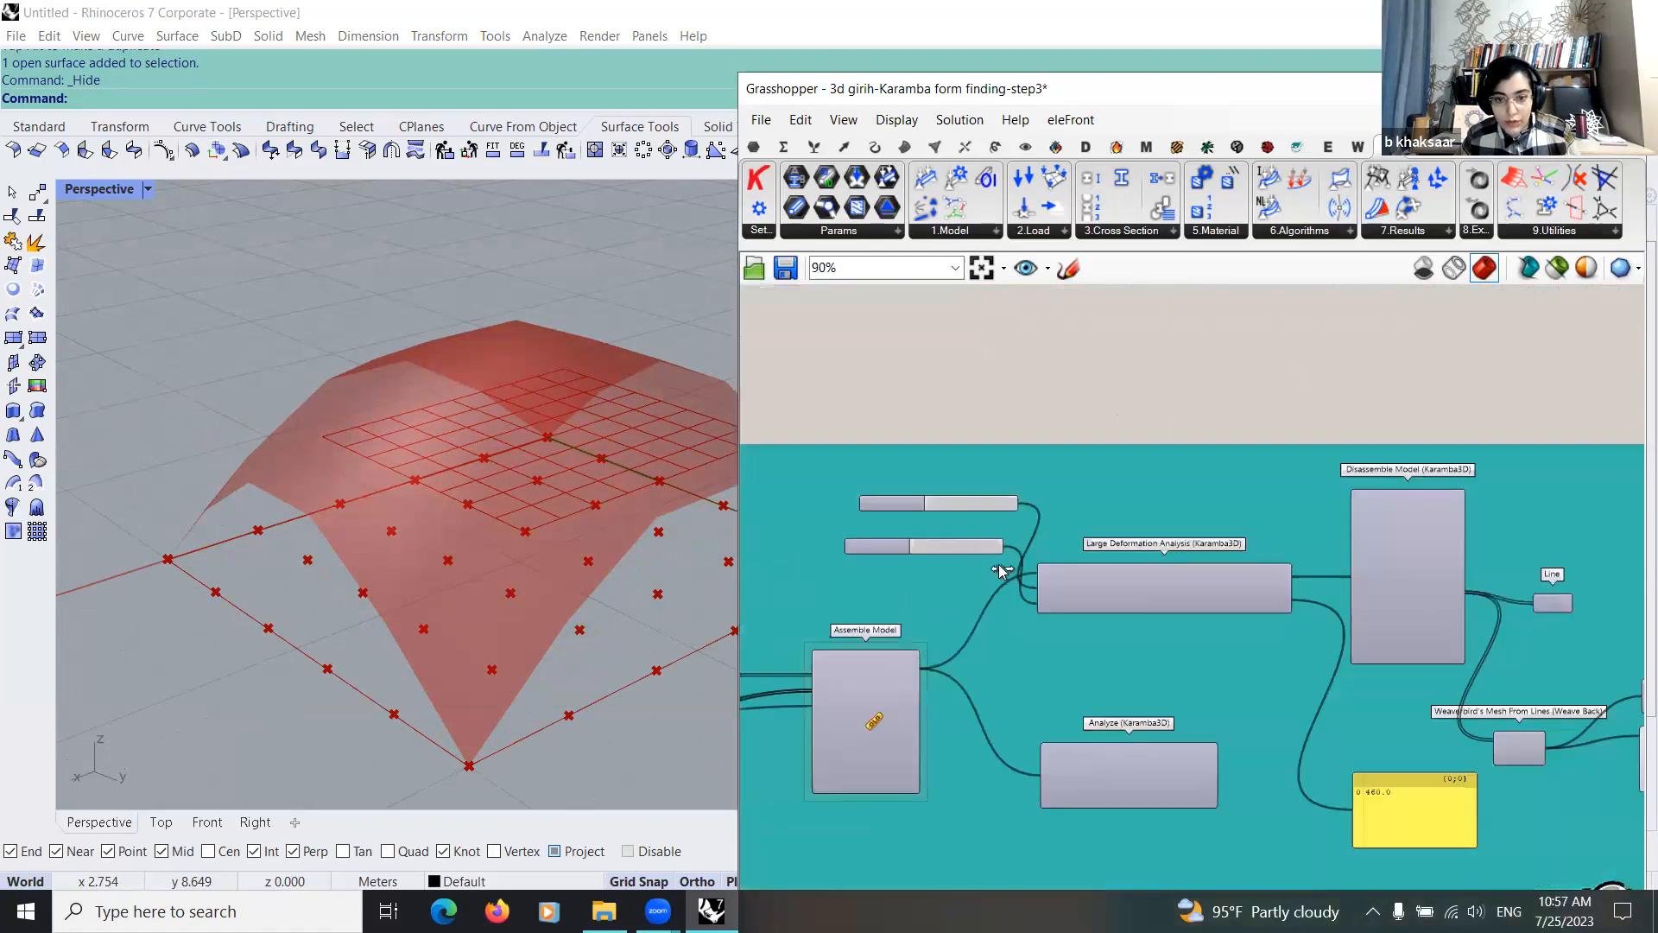
pyautogui.moveTo(972, 563); pyautogui.dragTo(993, 568)
pyautogui.scroll(-3, 991, 568)
pyautogui.scroll(-5, 1263, 649)
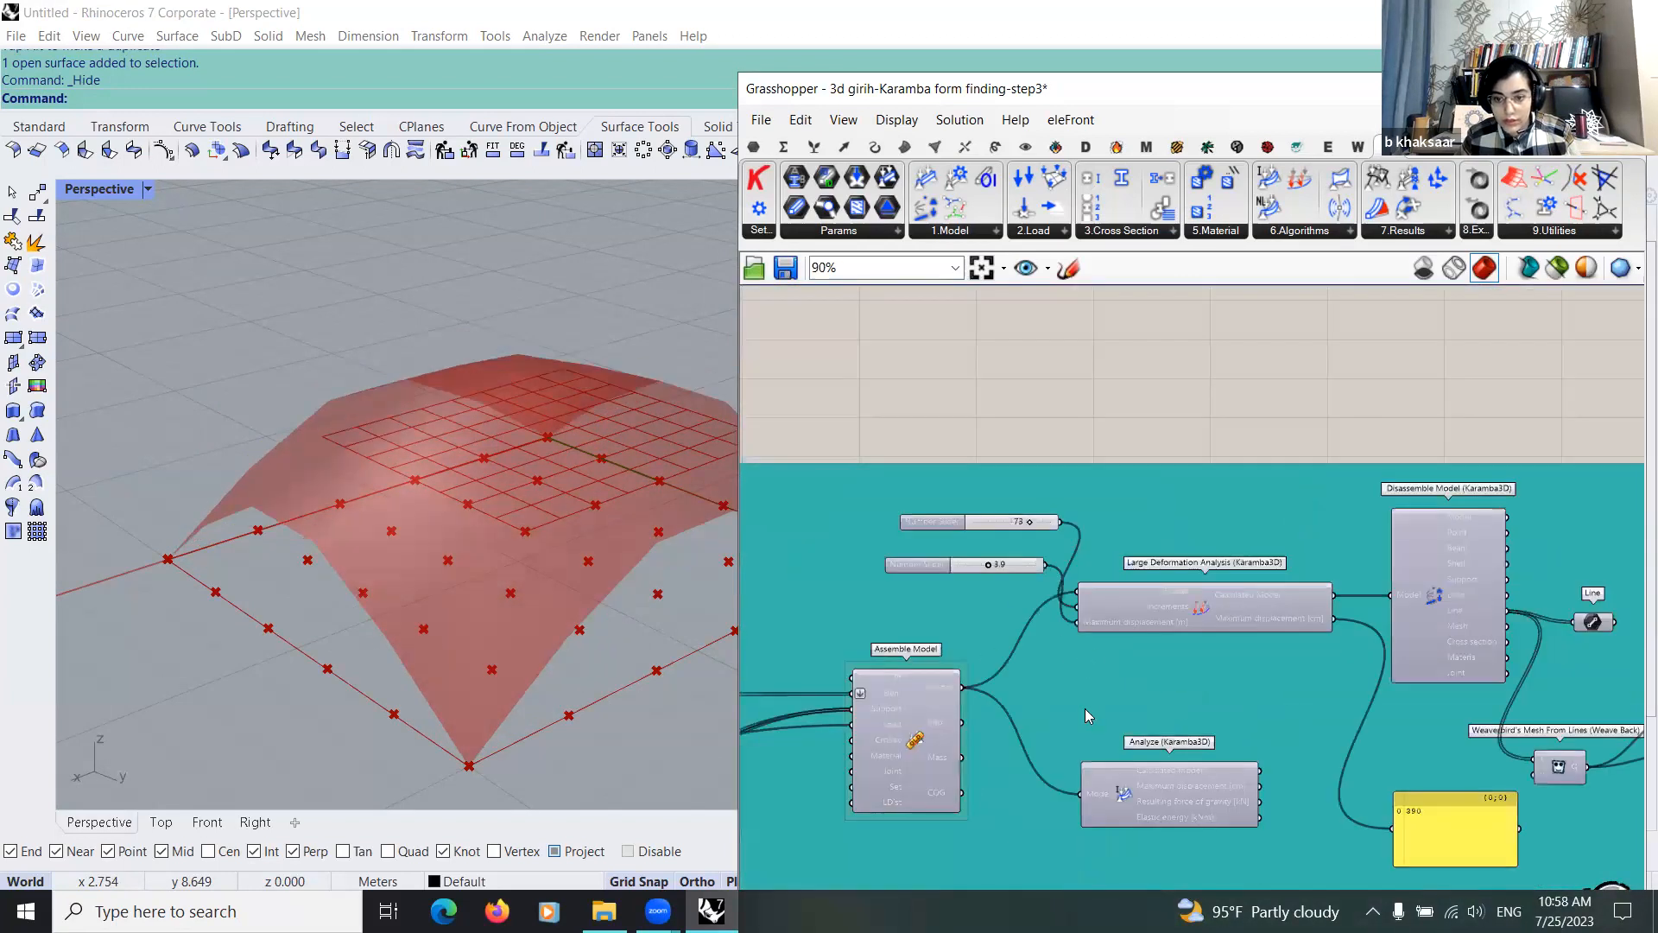
# Step: Select both Mesh parameters, turn on their preview, and inspect the gap and shared corners between the two shells
pyautogui.scroll(4, 1233, 624)
pyautogui.moveTo(837, 742); pyautogui.dragTo(1233, 623)
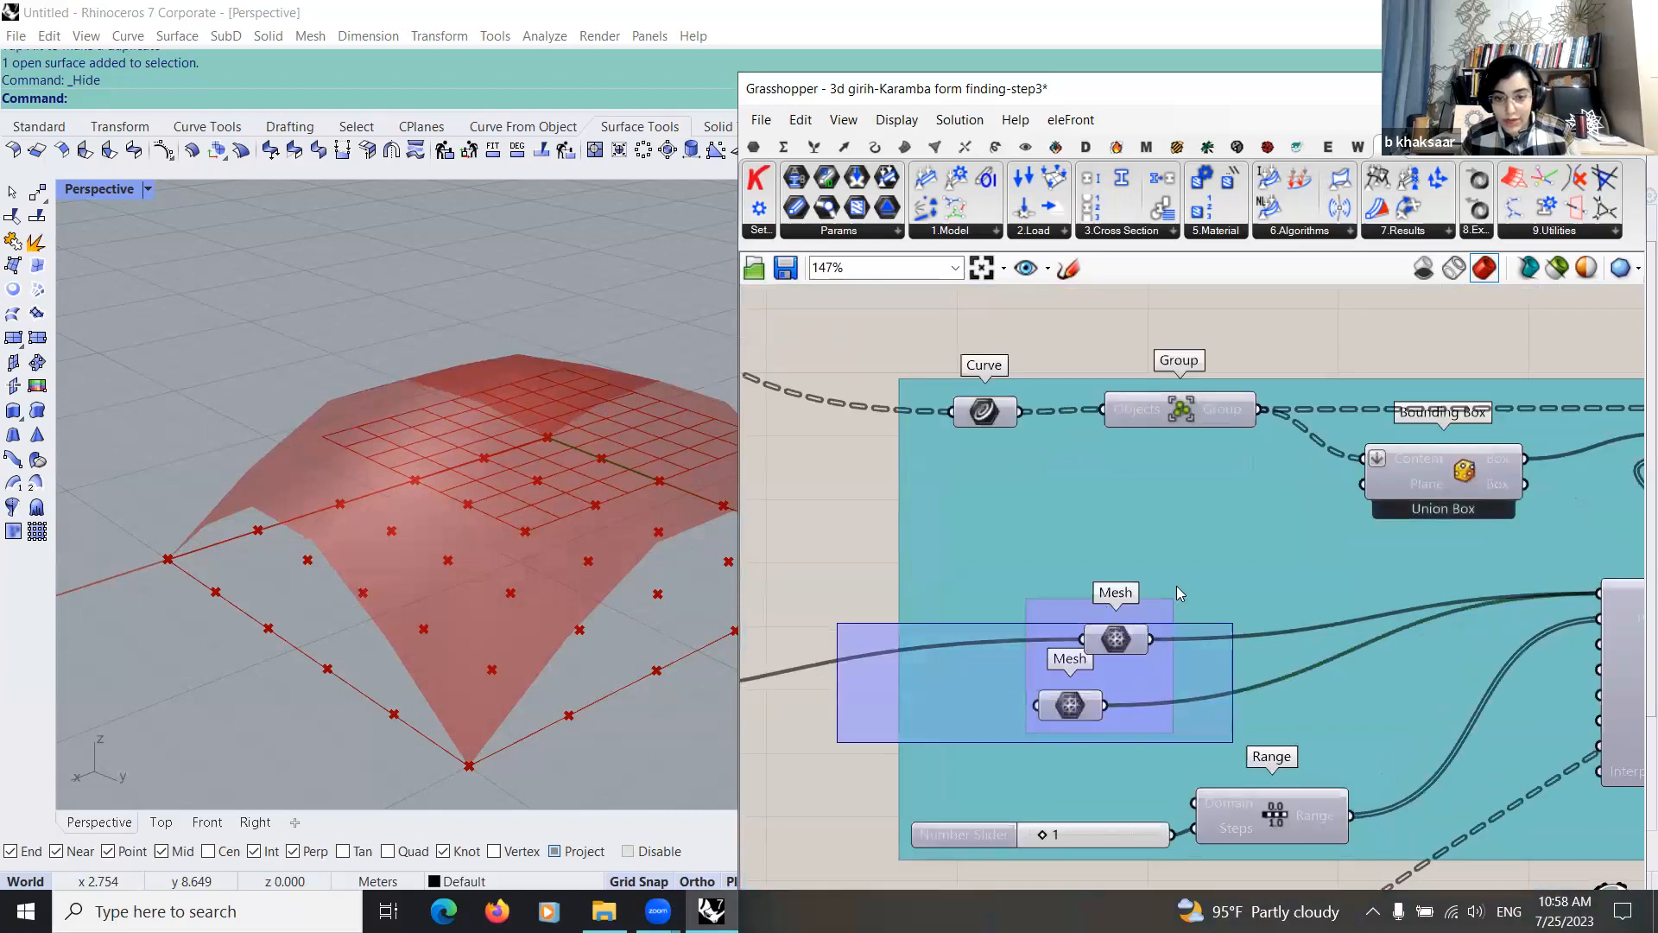
pyautogui.middleClick(1132, 620)
pyautogui.click(1175, 584)
pyautogui.moveTo(508, 513); pyautogui.dragTo(286, 459, button='right')
pyautogui.moveTo(615, 412); pyautogui.dragTo(469, 435, button='right')
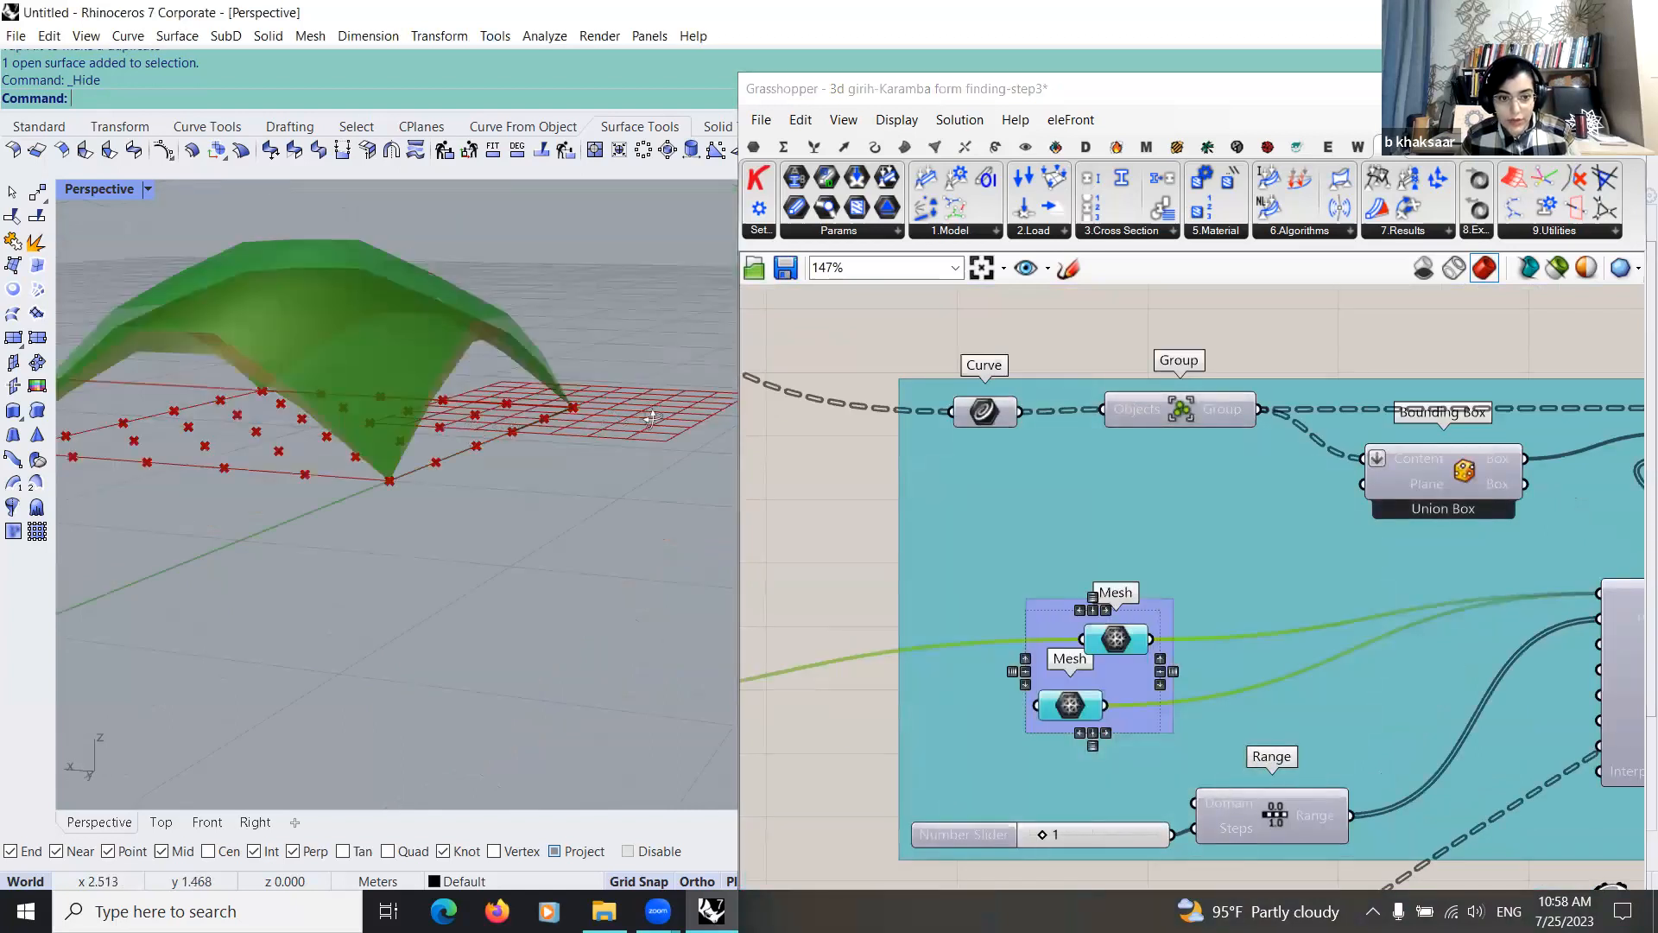
pyautogui.scroll(3, 683, 523)
pyautogui.scroll(3, 550, 569)
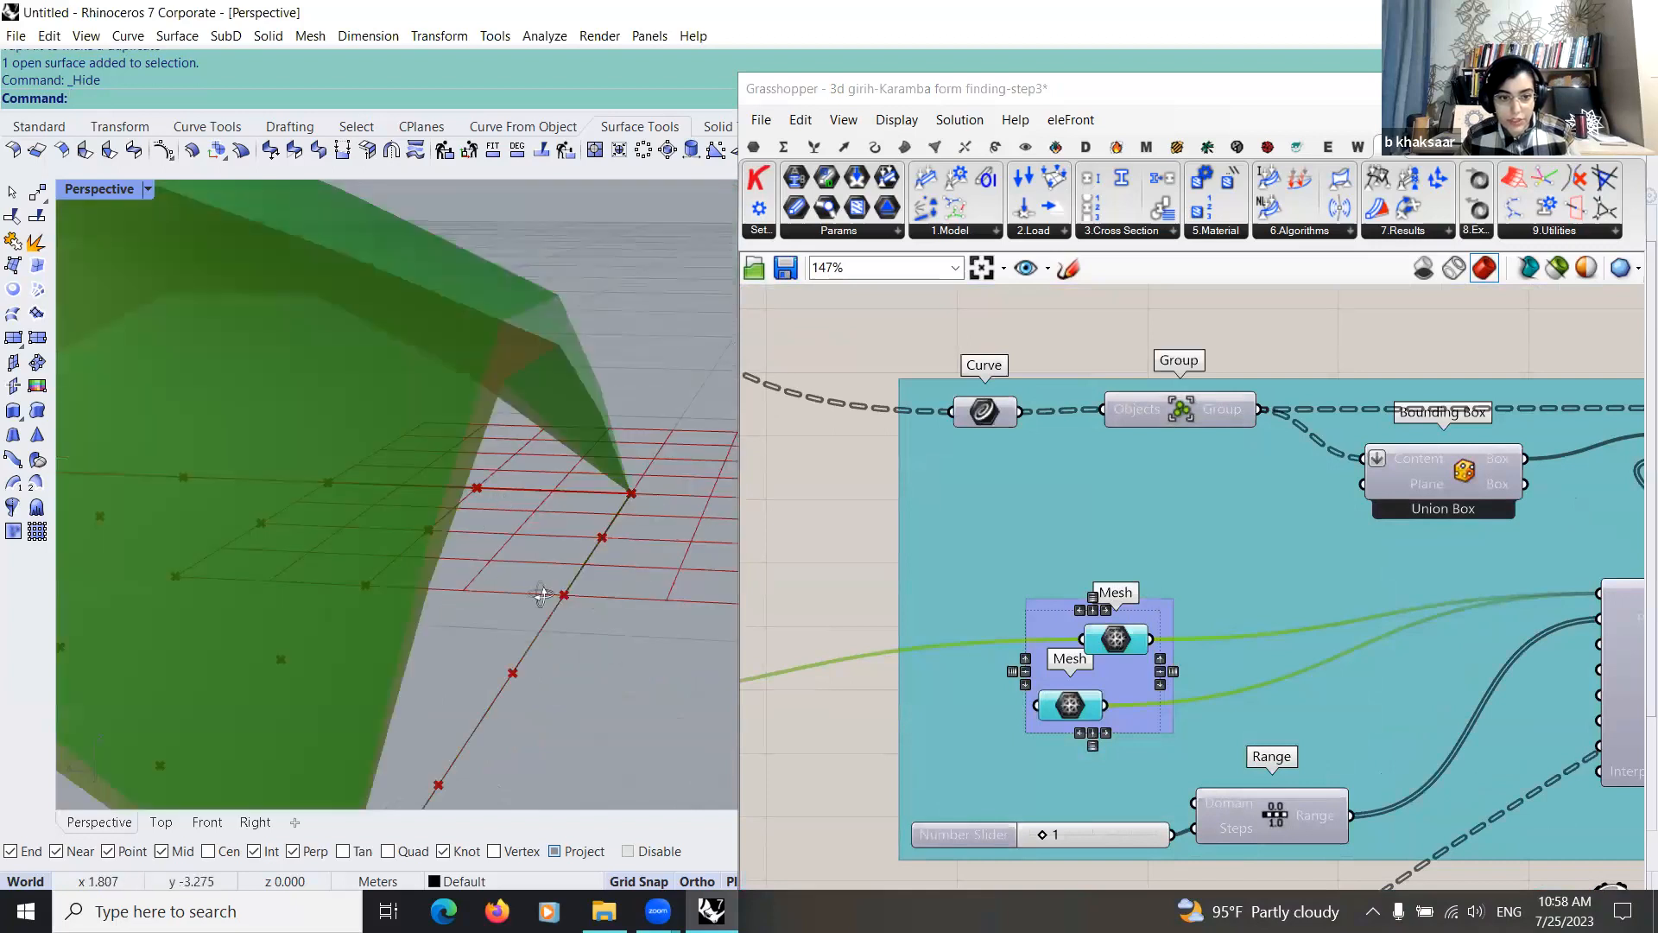
pyautogui.scroll(-5, 508, 521)
pyautogui.moveTo(674, 528); pyautogui.dragTo(514, 610, button='right')
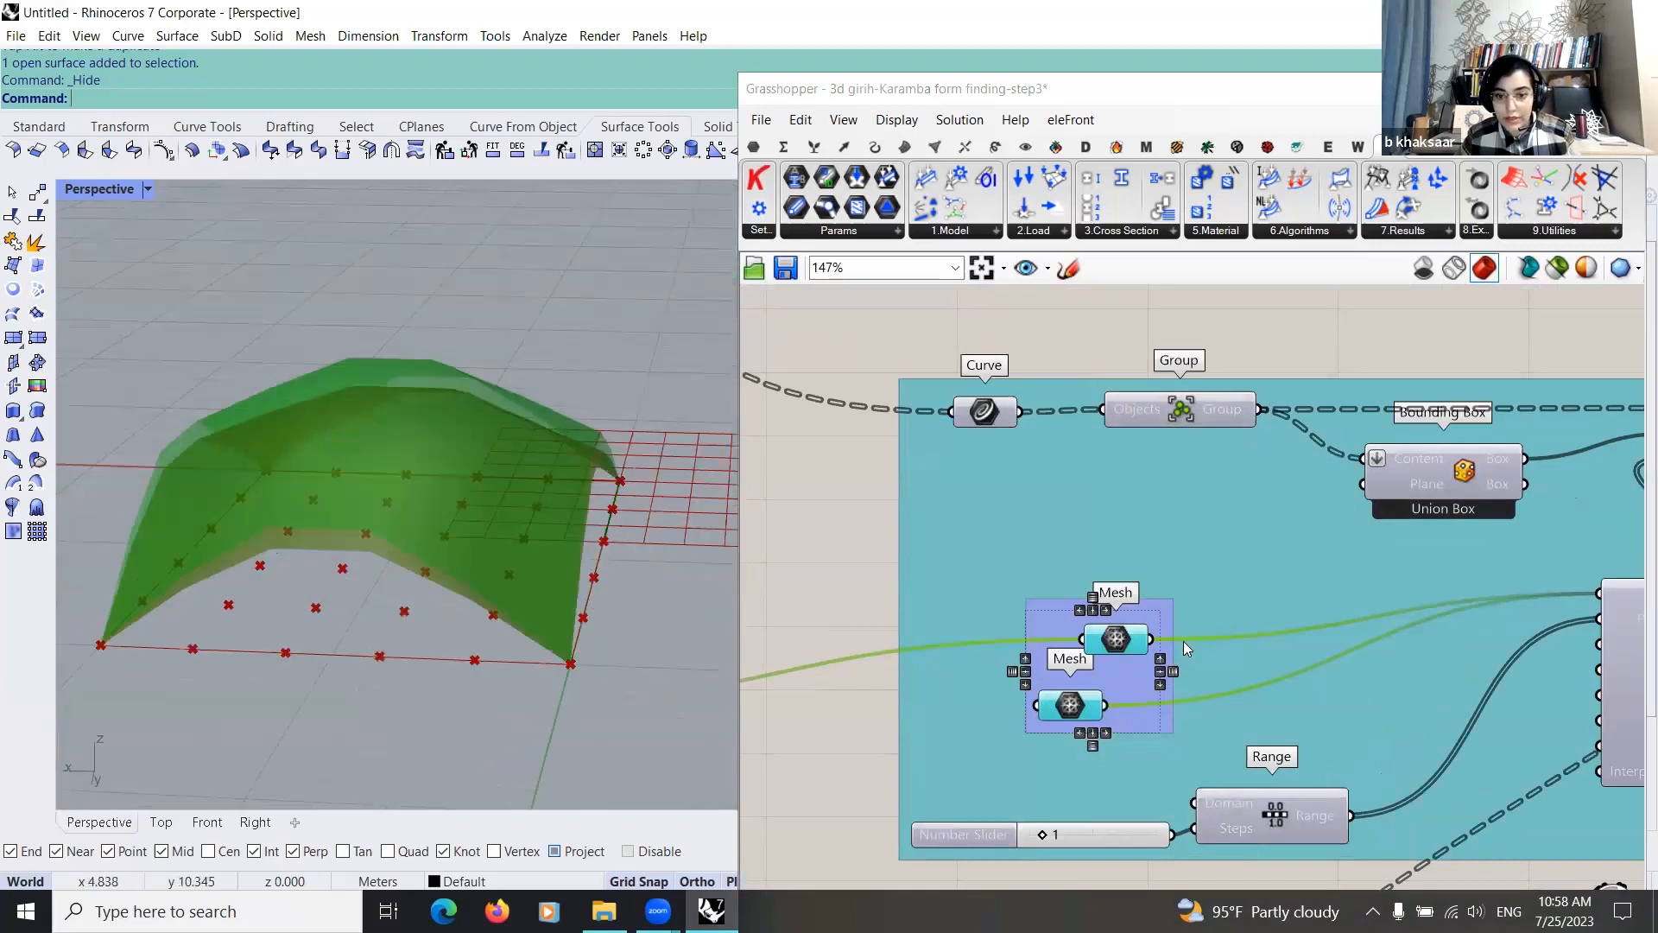
# Step: Follow the two meshes and the Range into Twisted Box Through Meshes and on to Morph To Twisted Box
pyautogui.scroll(-5, 1088, 652)
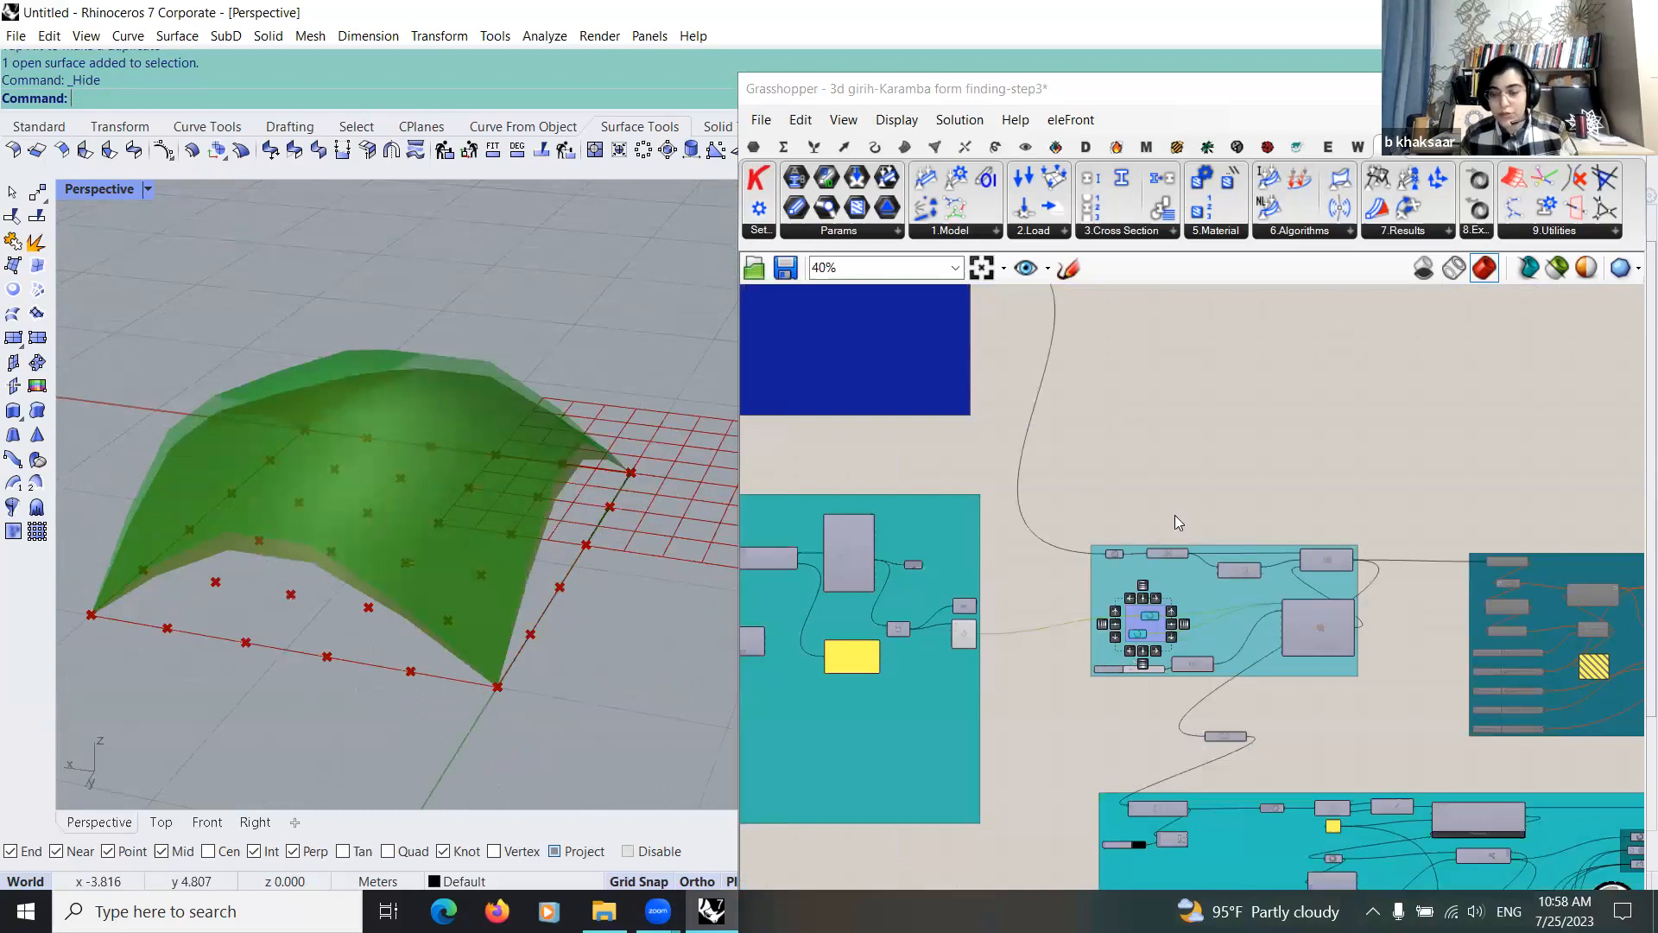
pyautogui.click(1107, 677)
pyautogui.scroll(5, 1429, 632)
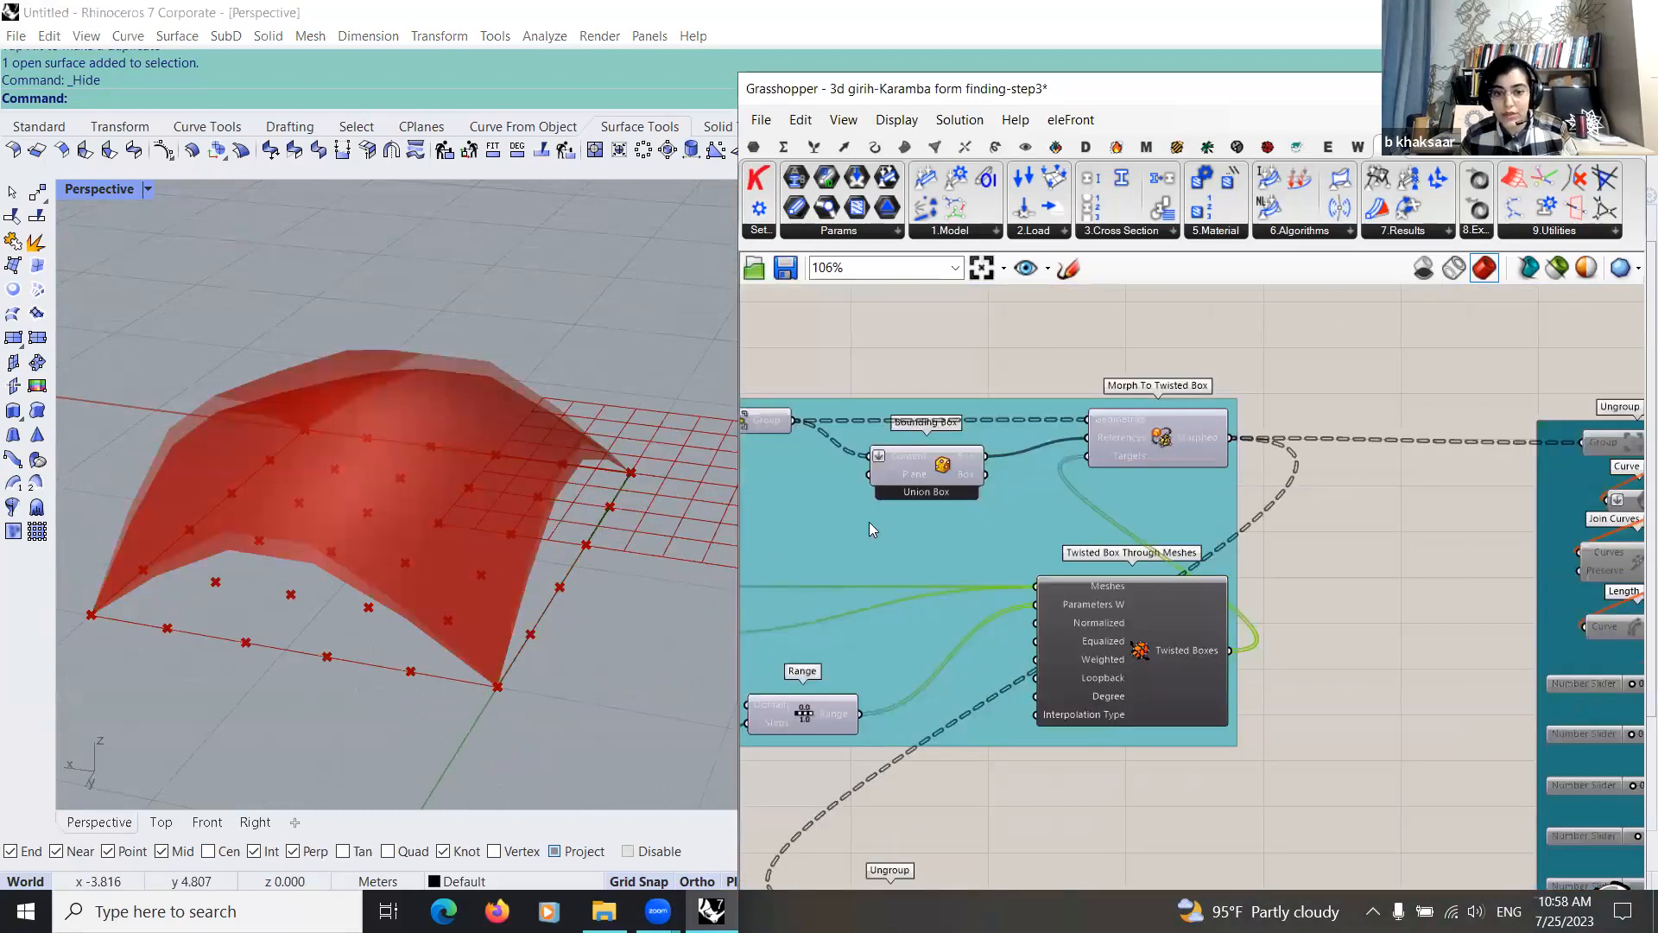
pyautogui.scroll(-1, 930, 524)
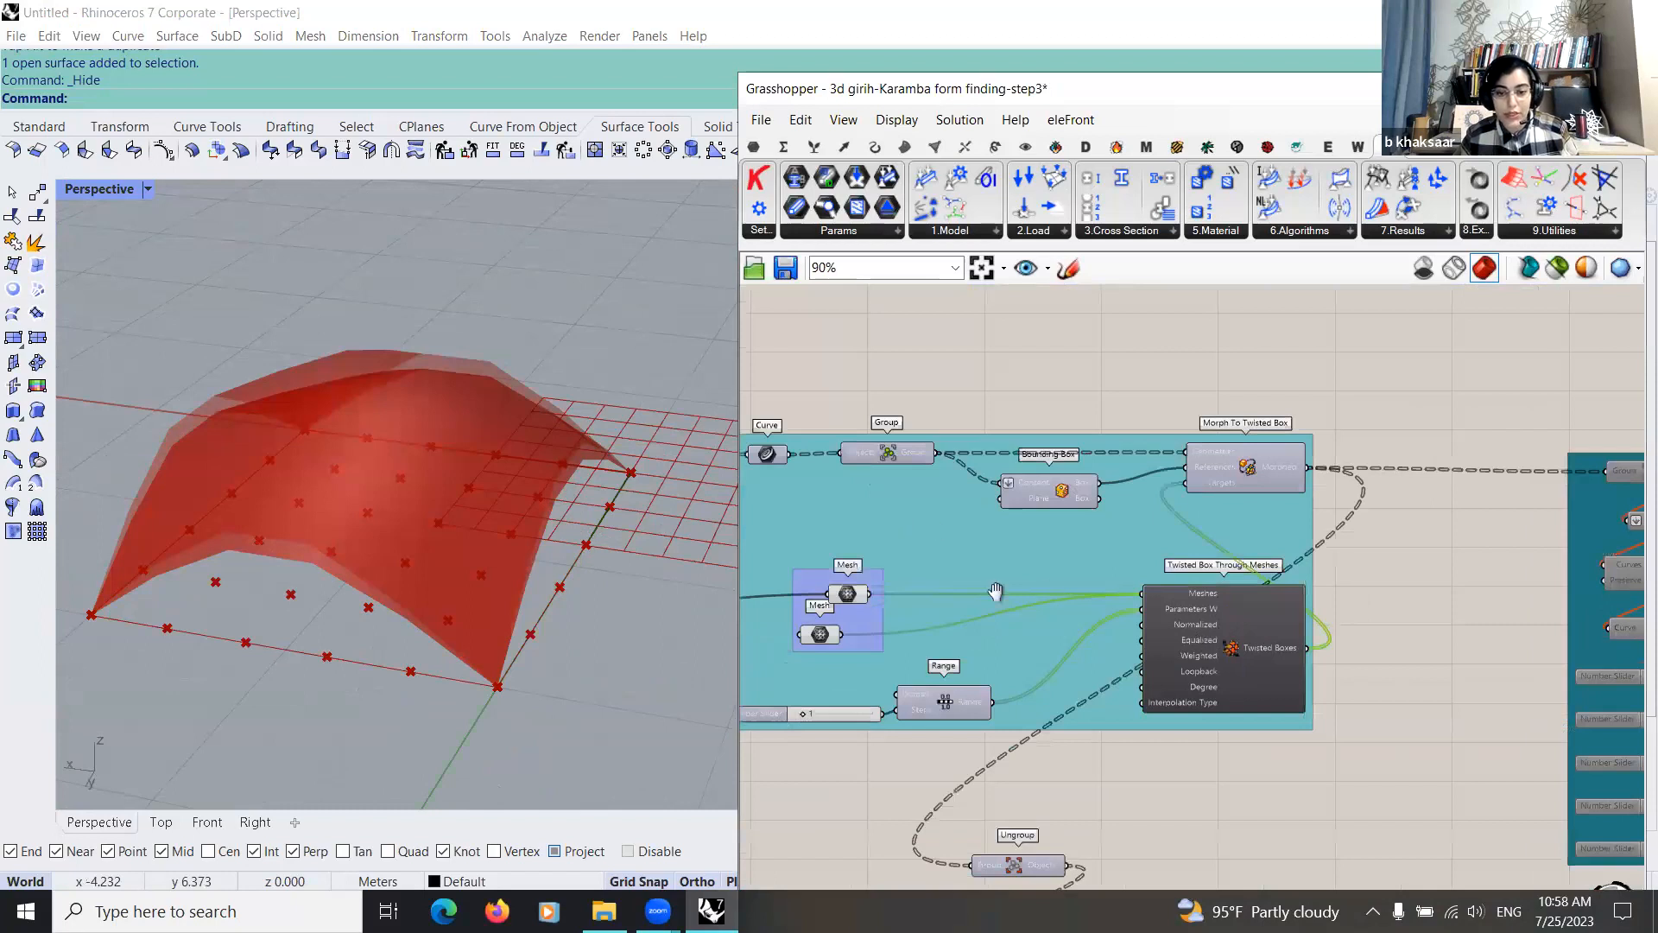
pyautogui.scroll(-2, 992, 584)
pyautogui.moveTo(1306, 683); pyautogui.dragTo(1054, 632, button='right')
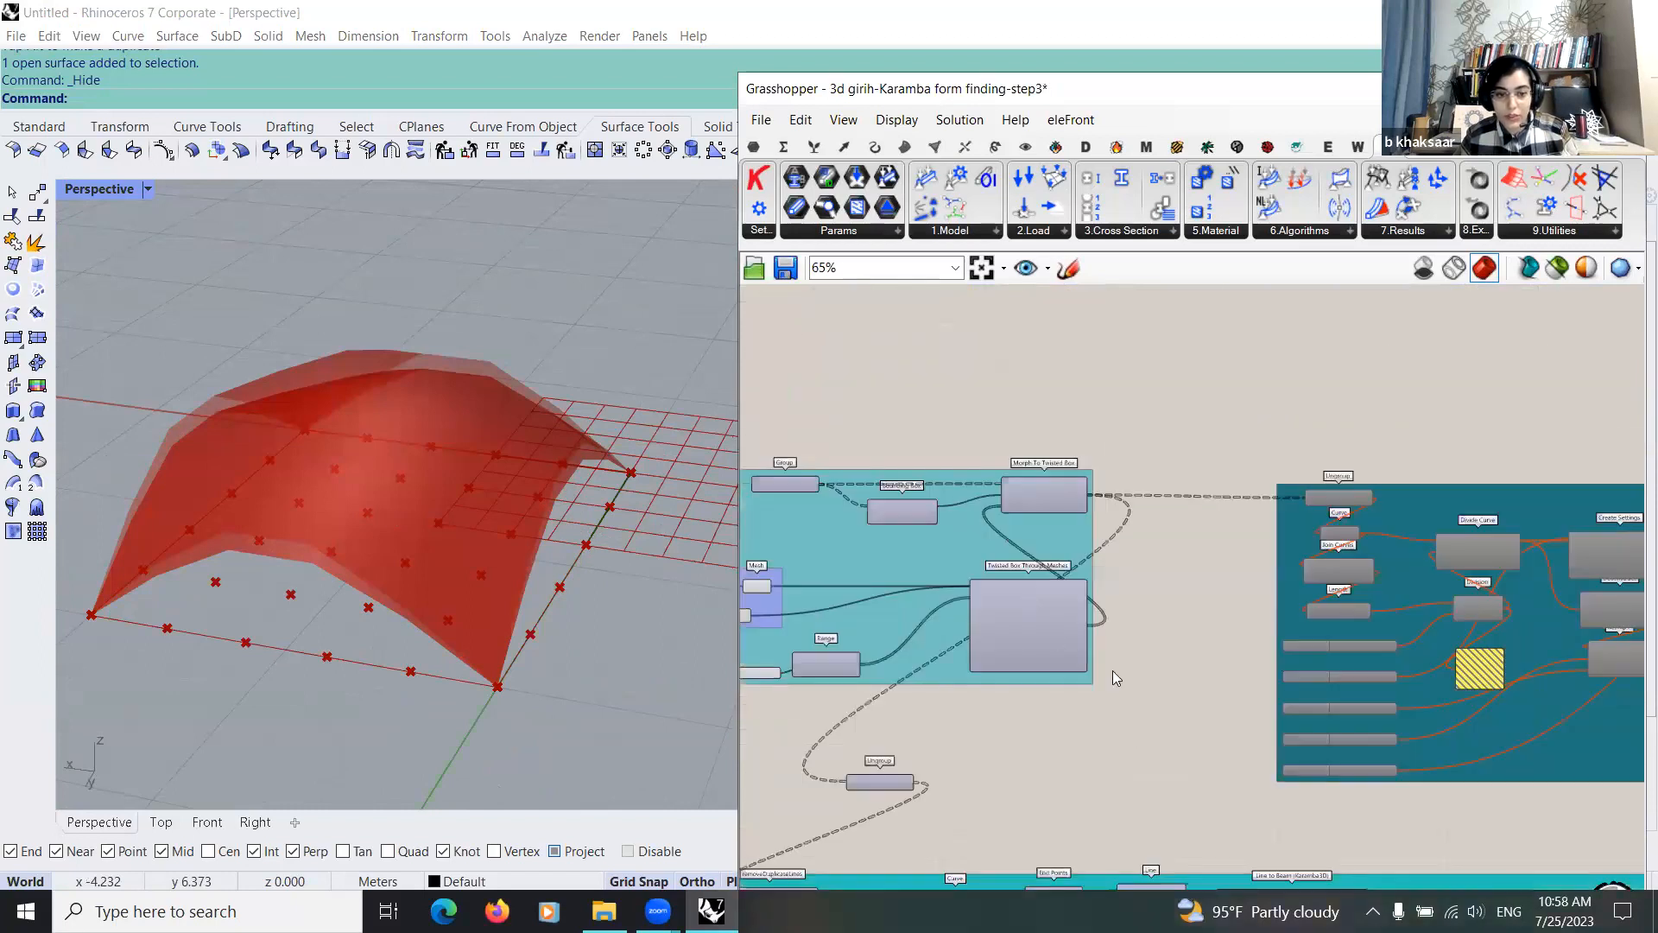
# Step: Turn on the preview of Morph To Twisted Box and inspect the morphed girih pattern between the two shells
pyautogui.scroll(3, 1152, 633)
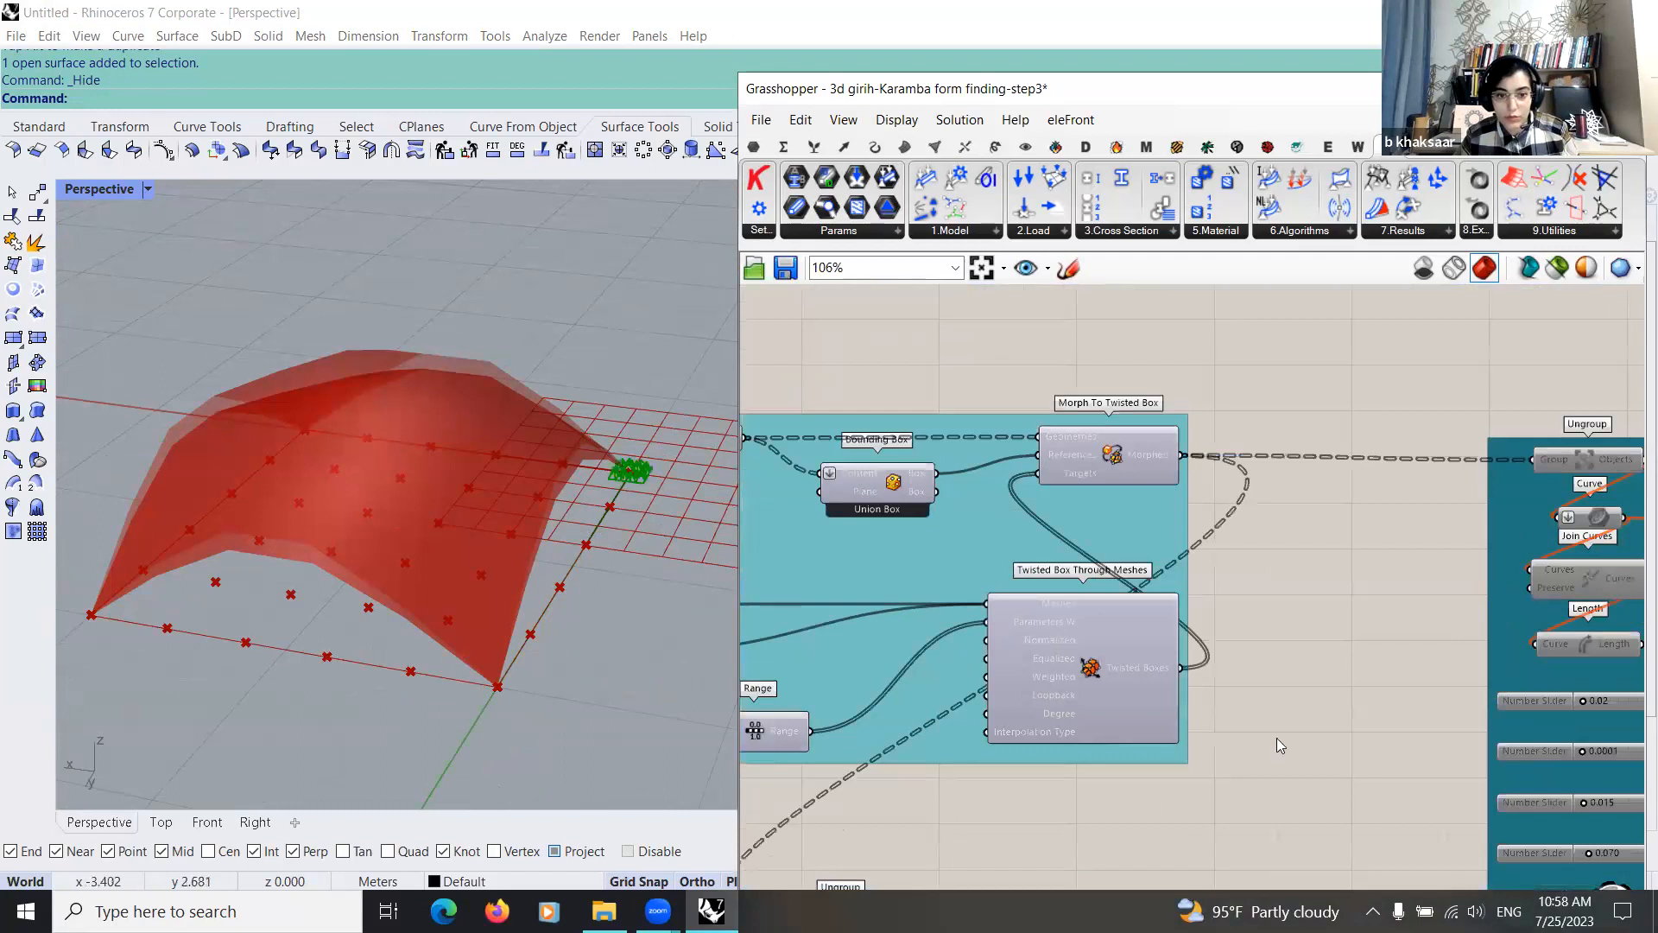
pyautogui.scroll(3, 1107, 672)
pyautogui.scroll(-5, 1109, 670)
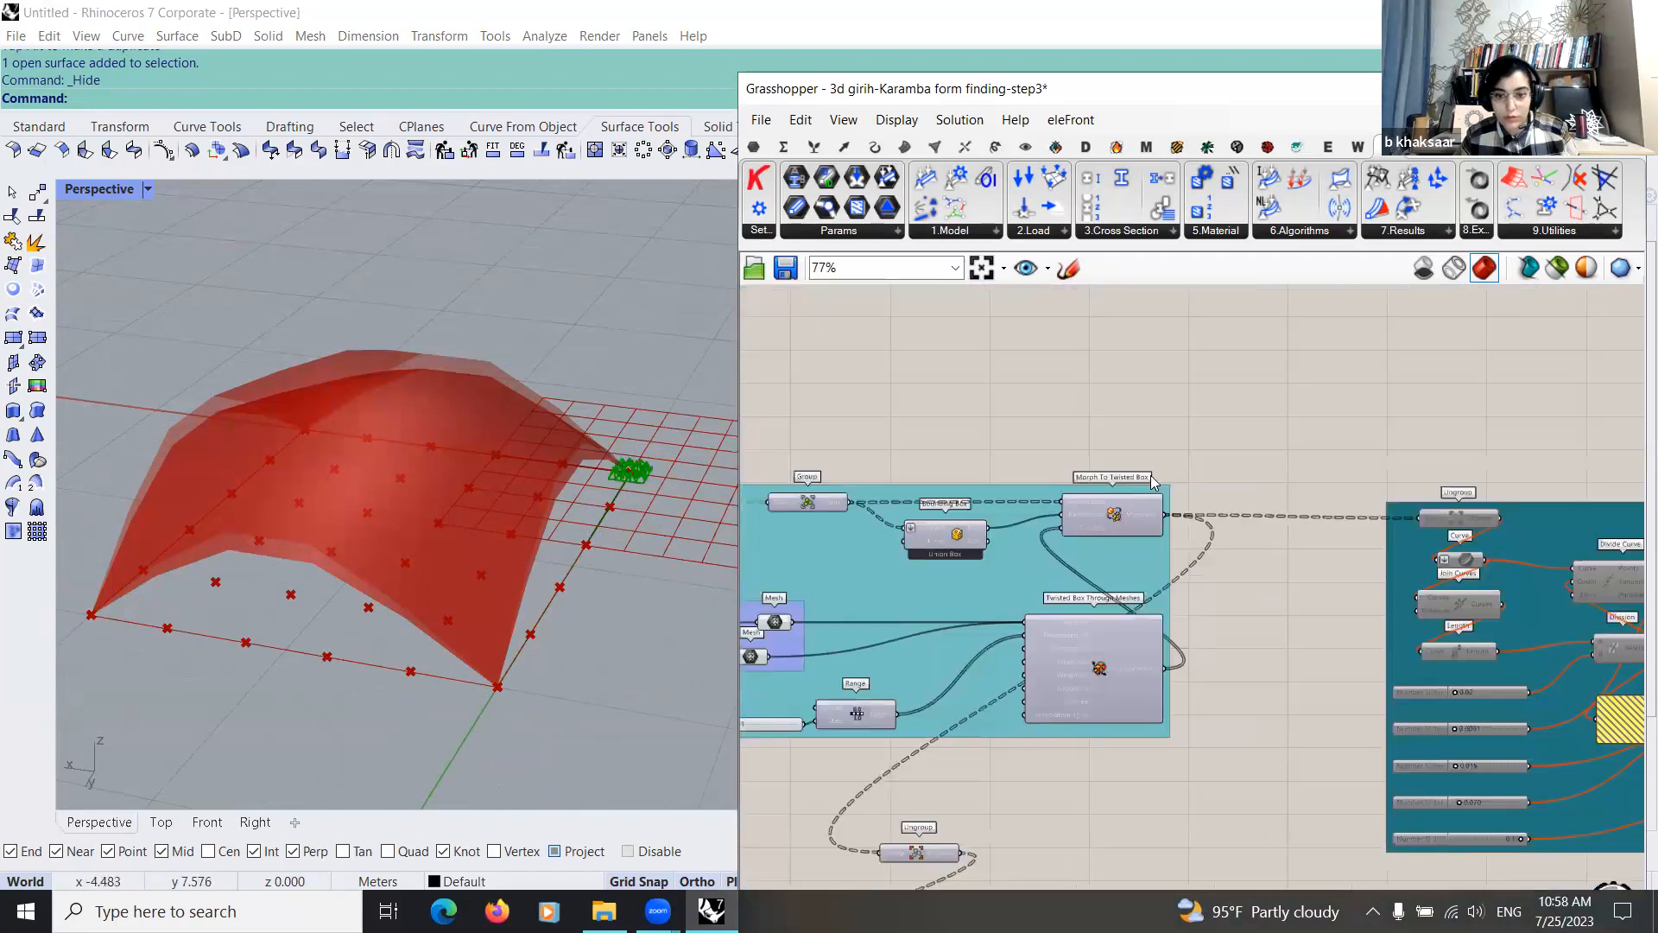
pyautogui.middleClick(1116, 514)
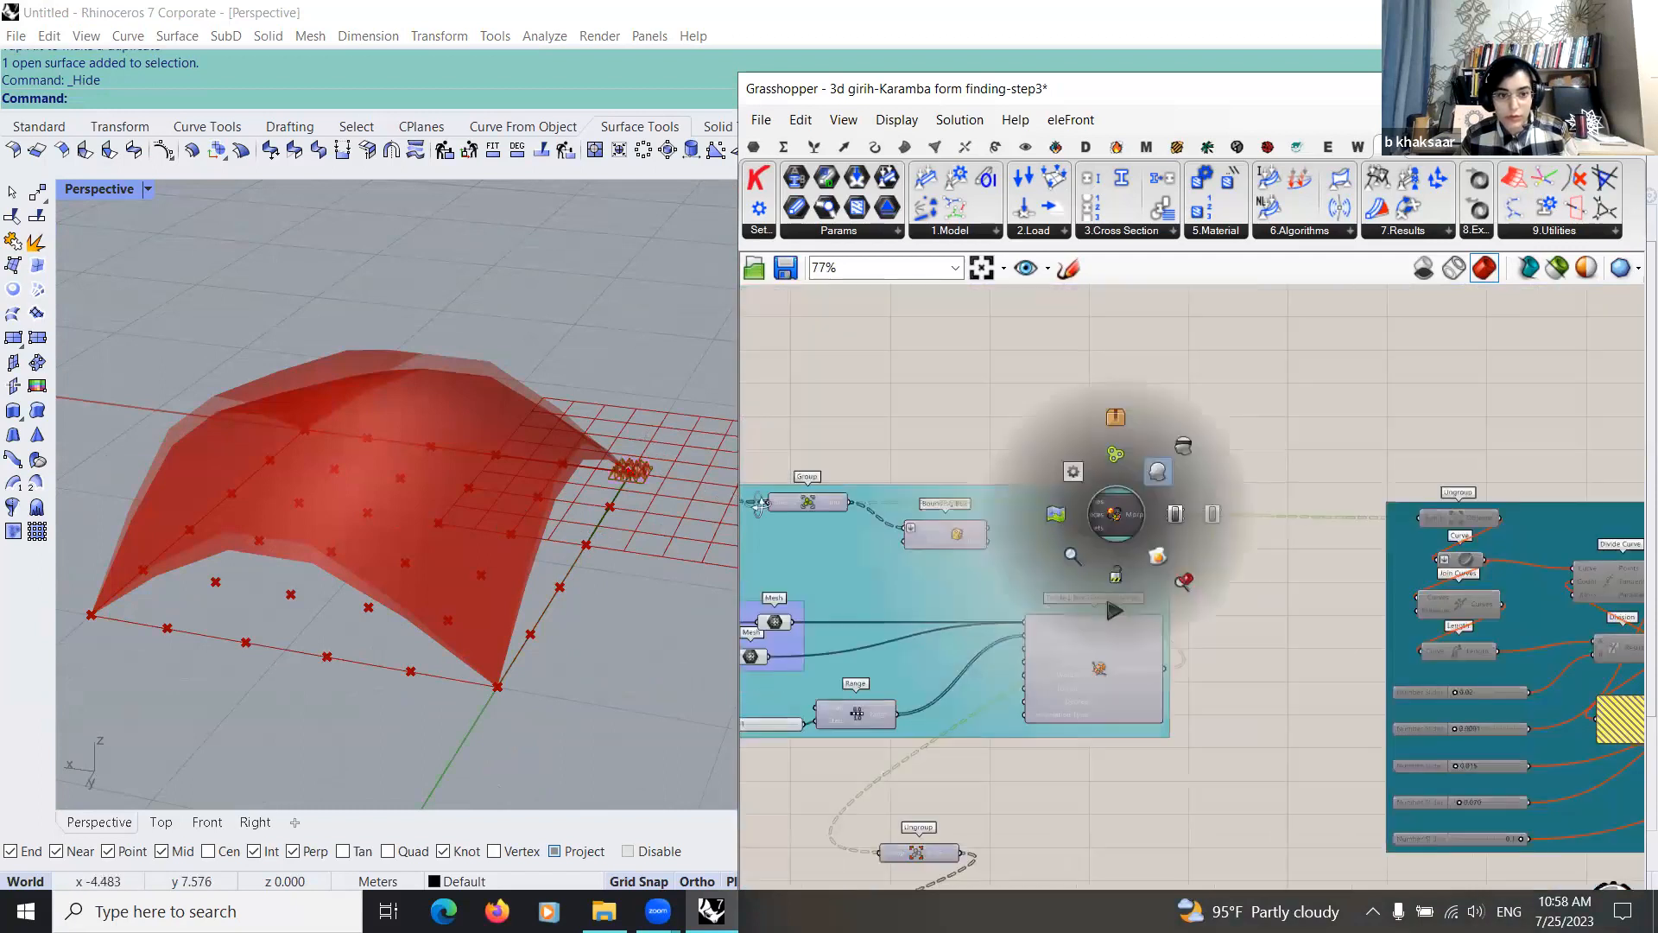
pyautogui.moveTo(507, 535); pyautogui.dragTo(468, 531, button='right')
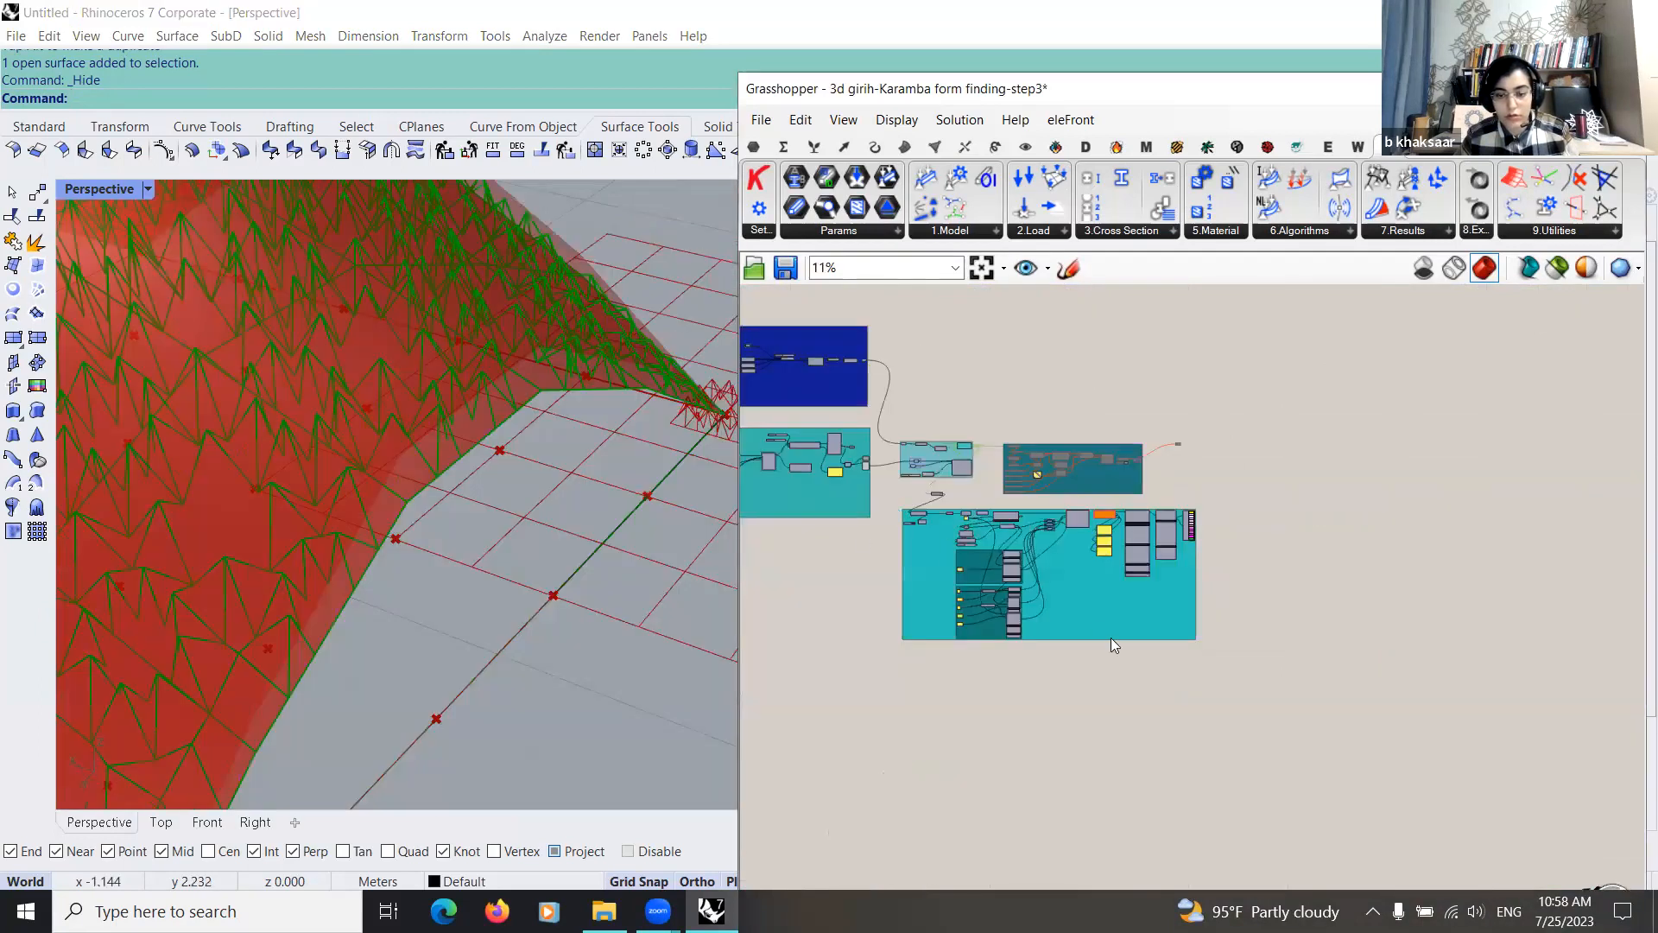
pyautogui.scroll(3, 996, 542)
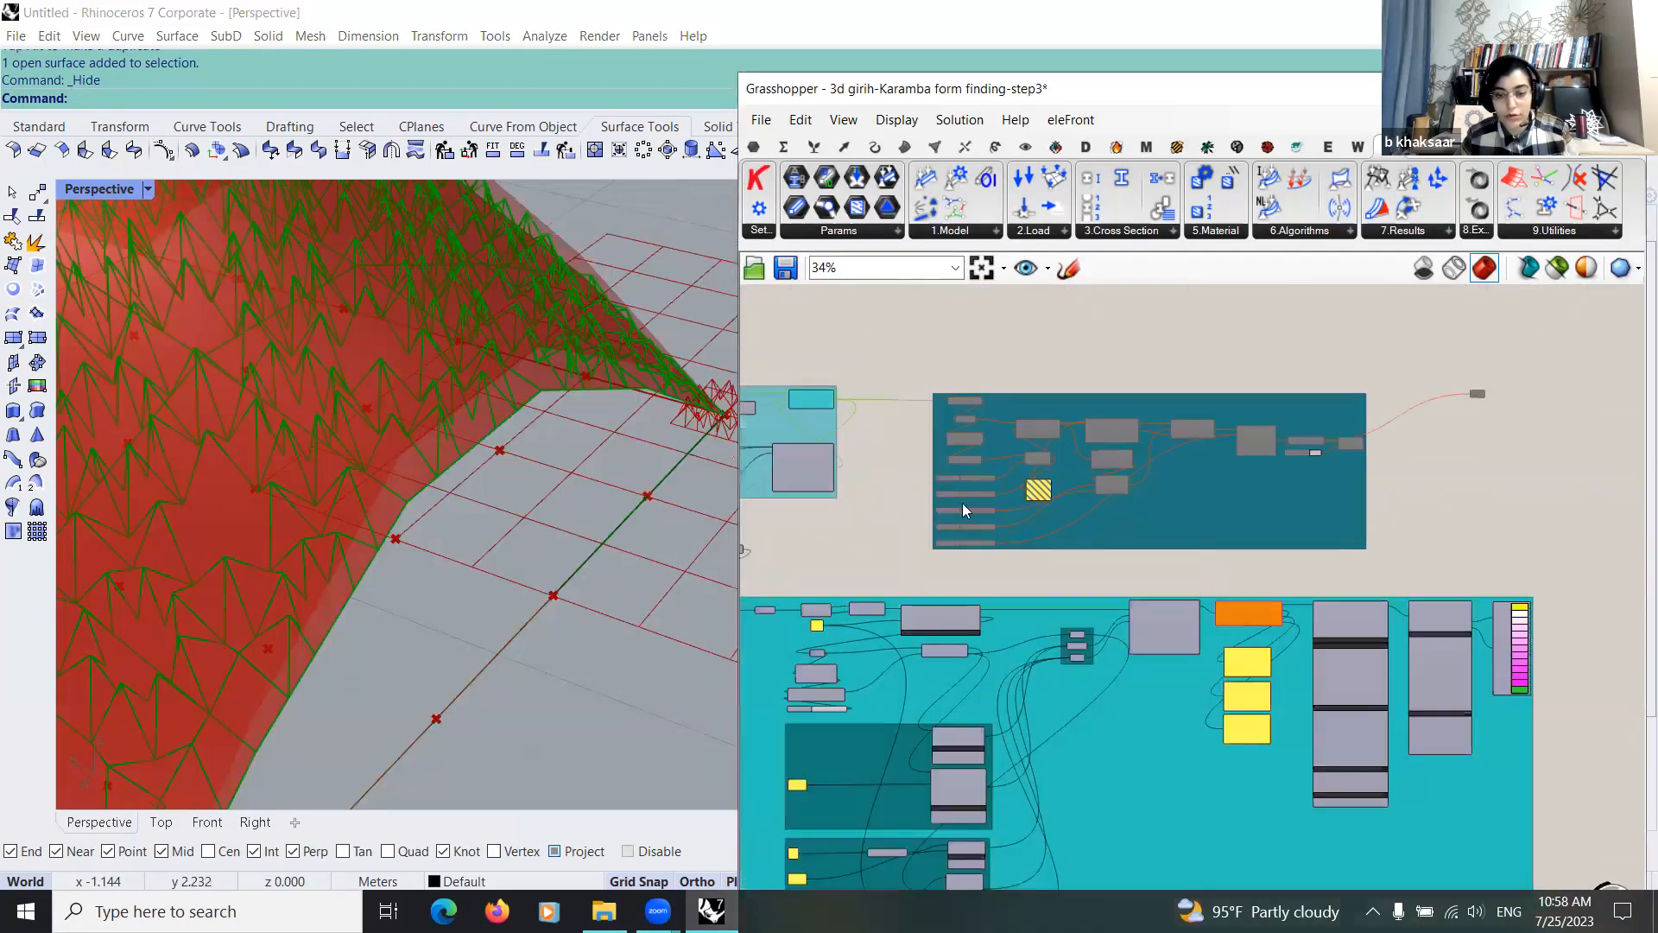
# Step: Preview the coloured Karamba beam result and hide the mesh and morph previews around it
pyautogui.scroll(-3, 911, 422)
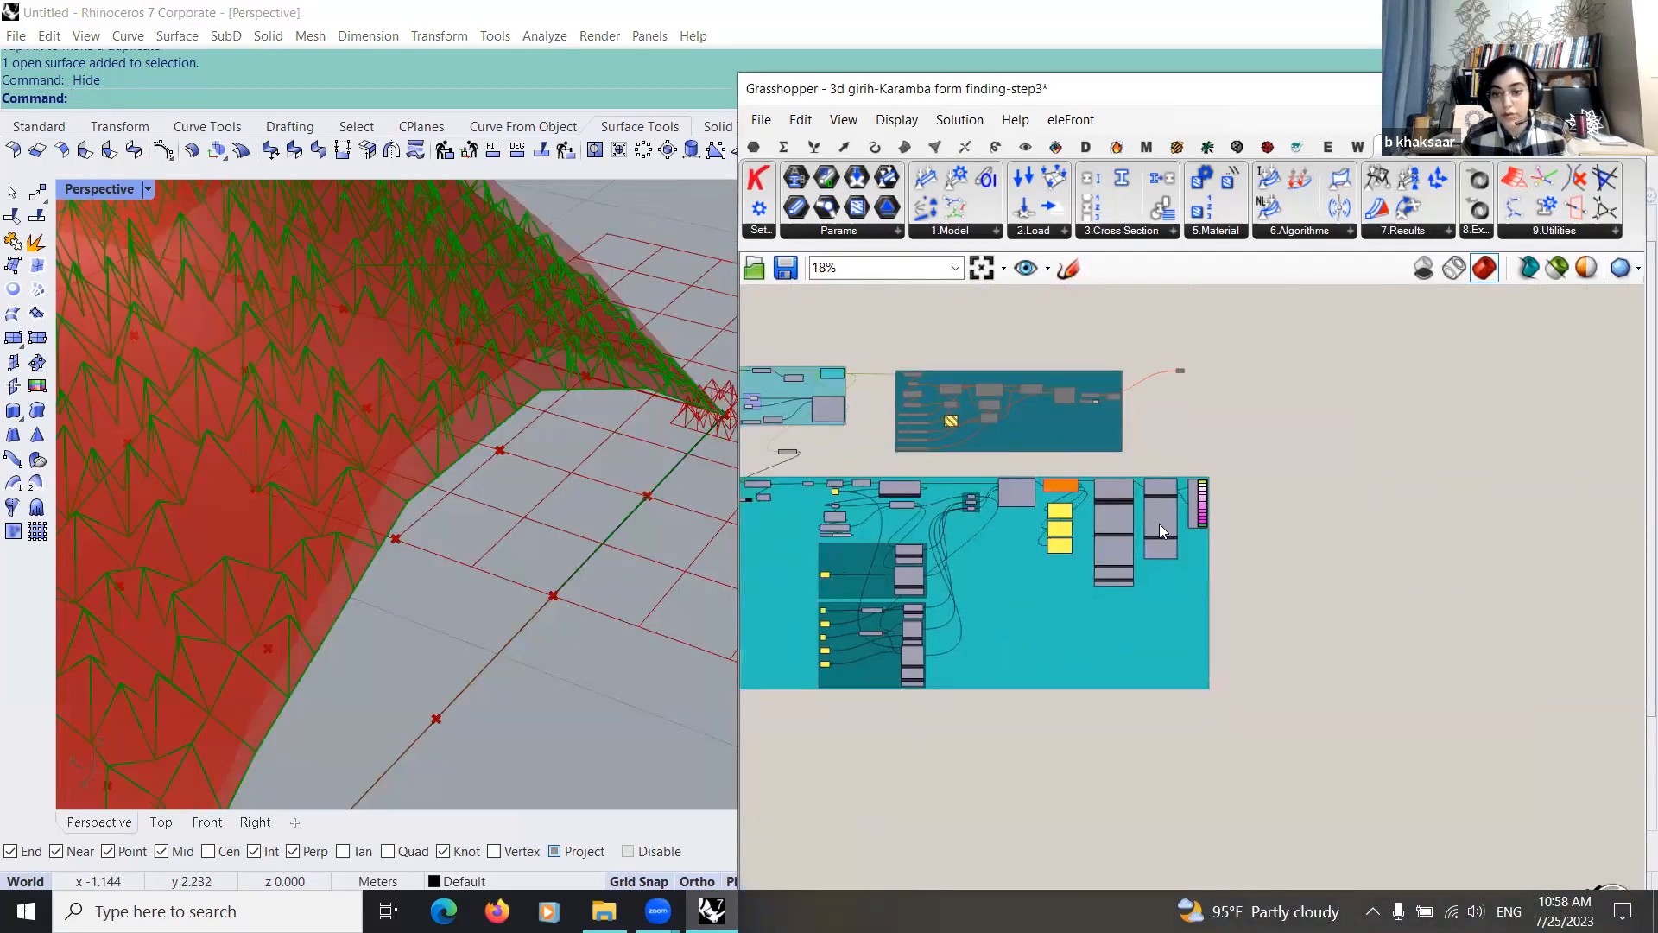
pyautogui.scroll(3, 1159, 529)
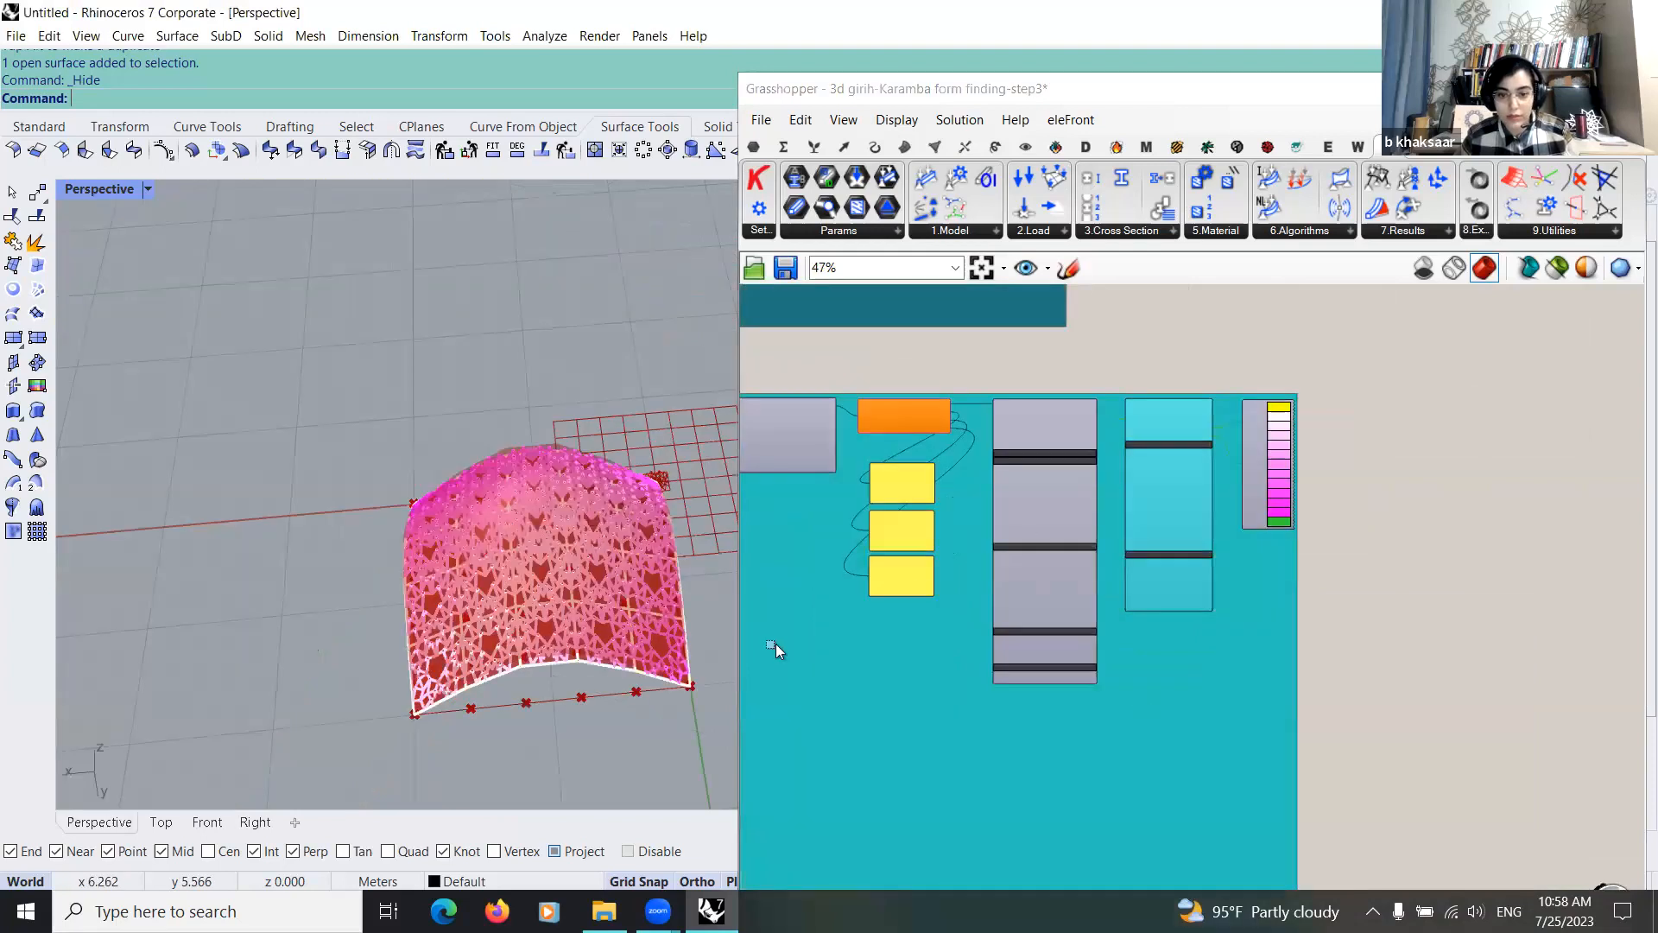
pyautogui.scroll(-3, 1055, 546)
pyautogui.hotkey('ctrl', 'a')
pyautogui.middleClick(1041, 556)
pyautogui.moveTo(560, 574); pyautogui.dragTo(533, 516, button='right')
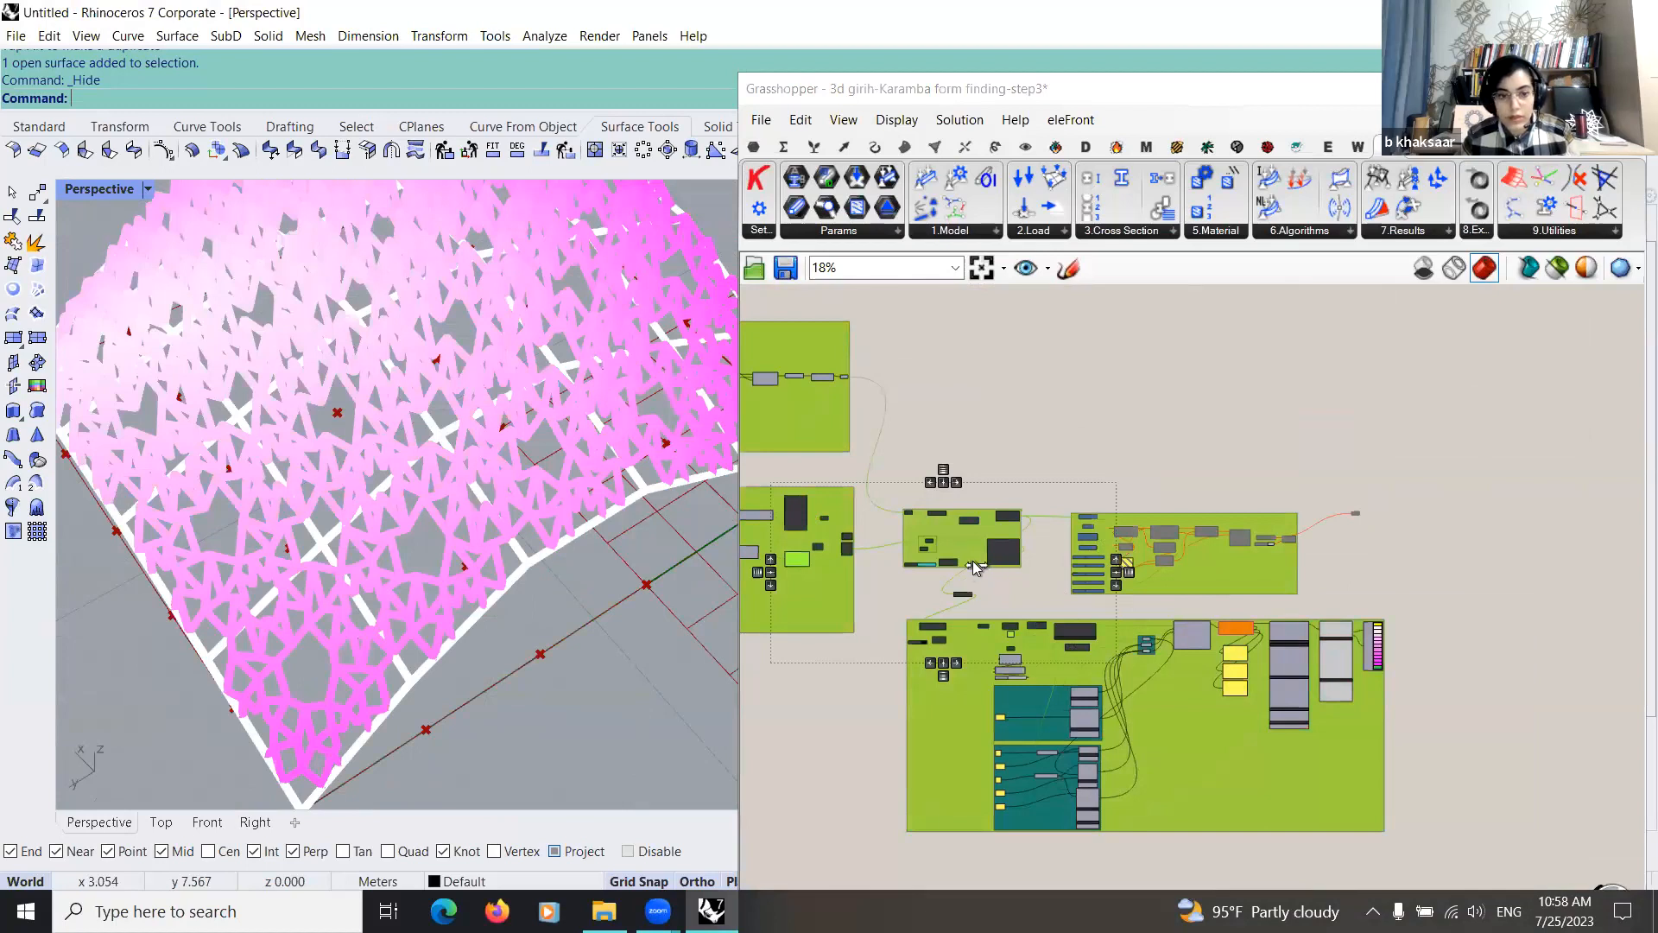
# Step: Examine the Increments and Maximum displacement sliders of Large Deformation Analysis alongside the shell's side profile
pyautogui.scroll(3, 955, 566)
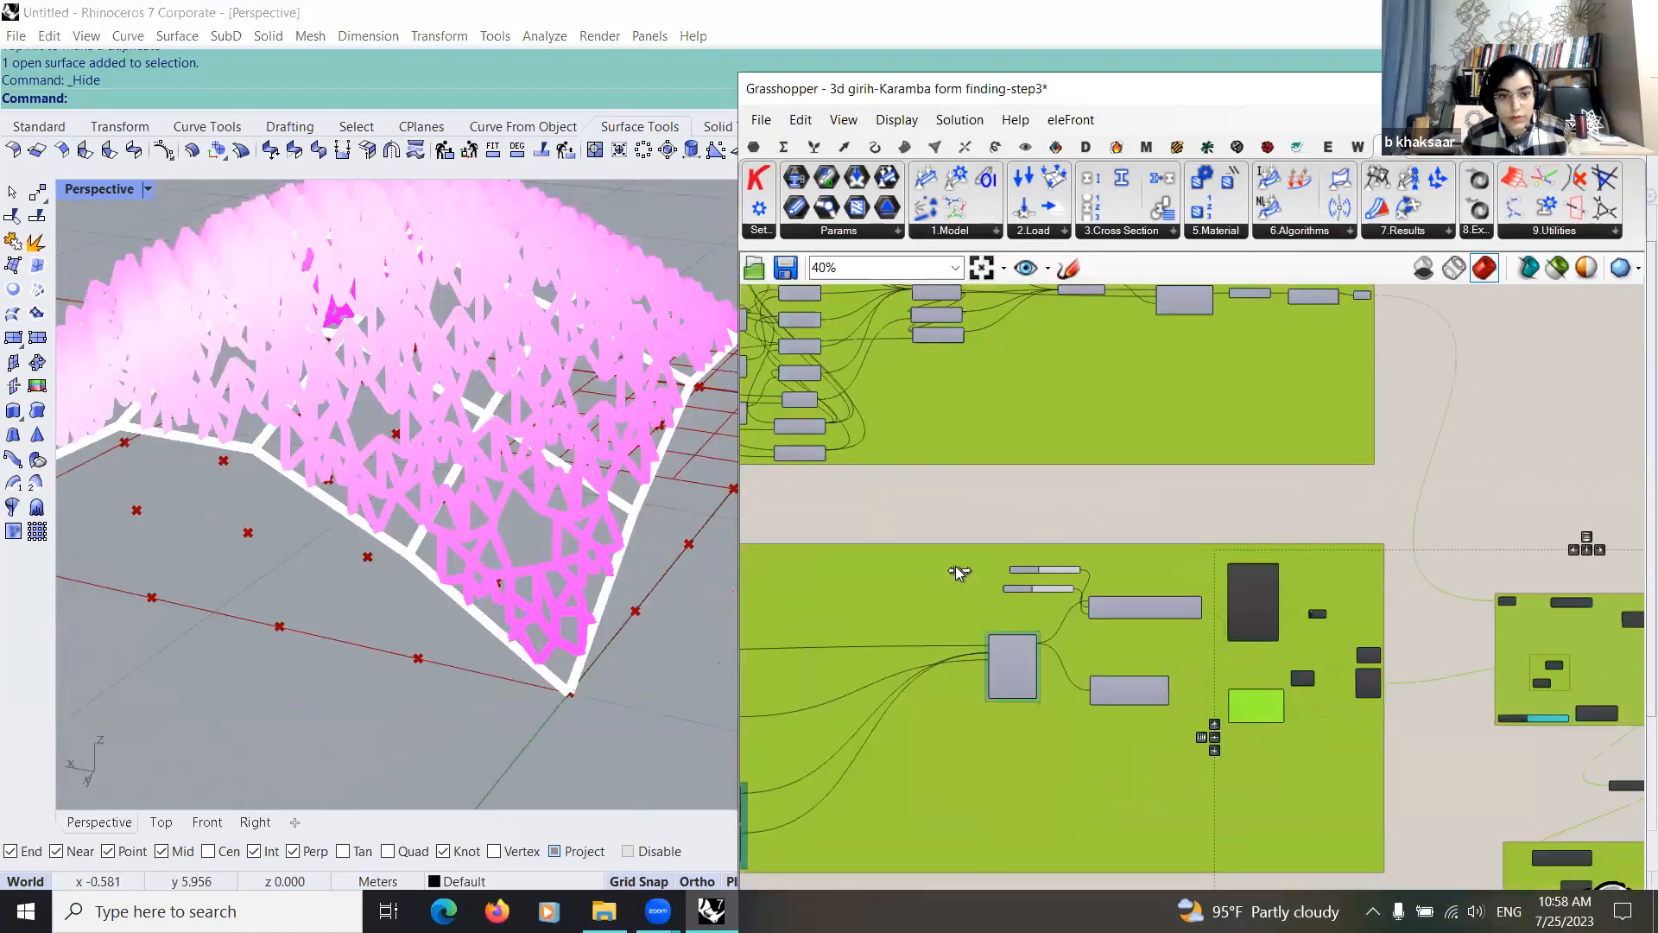
pyautogui.scroll(5, 957, 572)
pyautogui.moveTo(964, 570); pyautogui.dragTo(964, 577)
pyautogui.moveTo(390, 566); pyautogui.dragTo(433, 666, button='right')
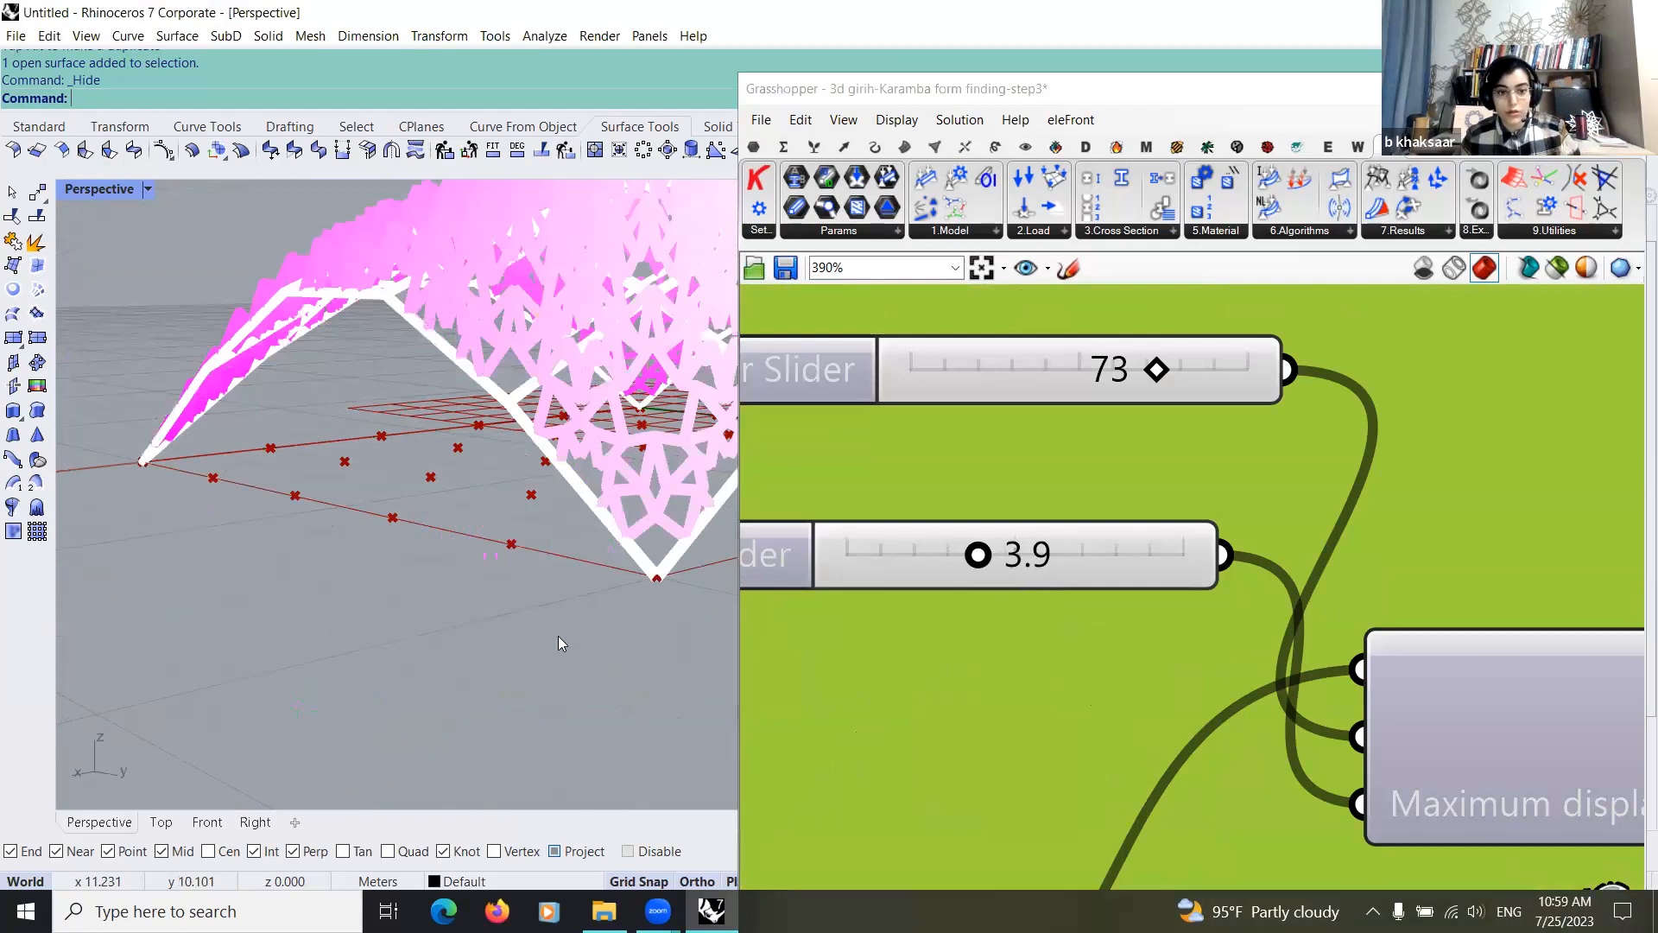
pyautogui.scroll(-8, 941, 626)
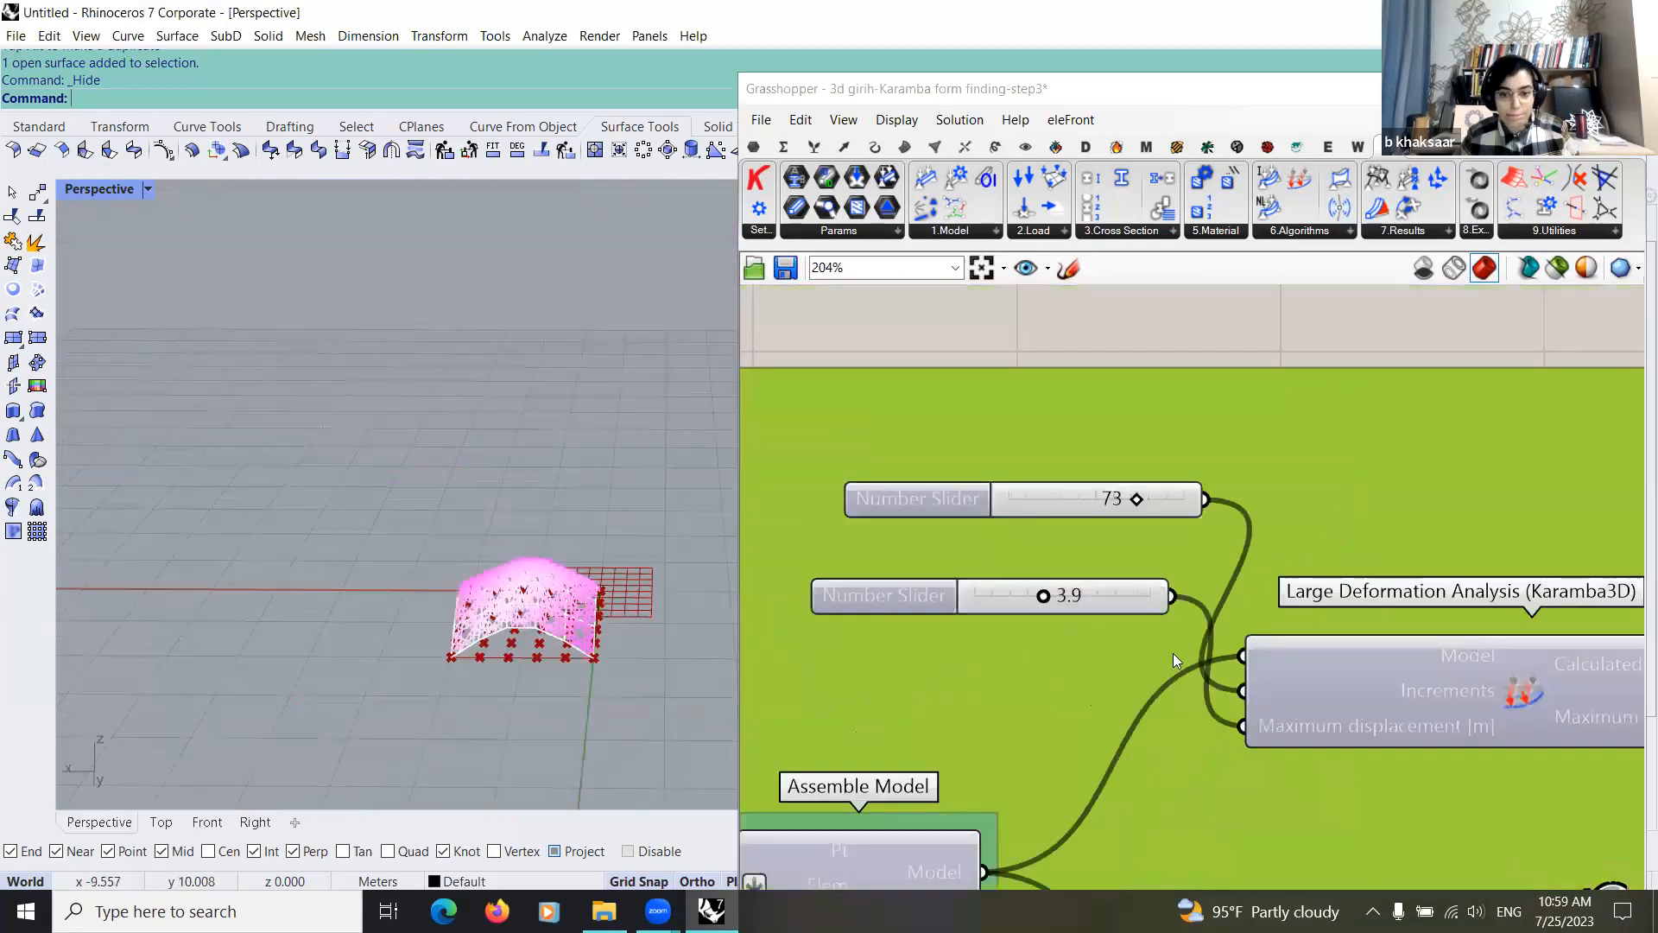
pyautogui.scroll(-4, 1094, 644)
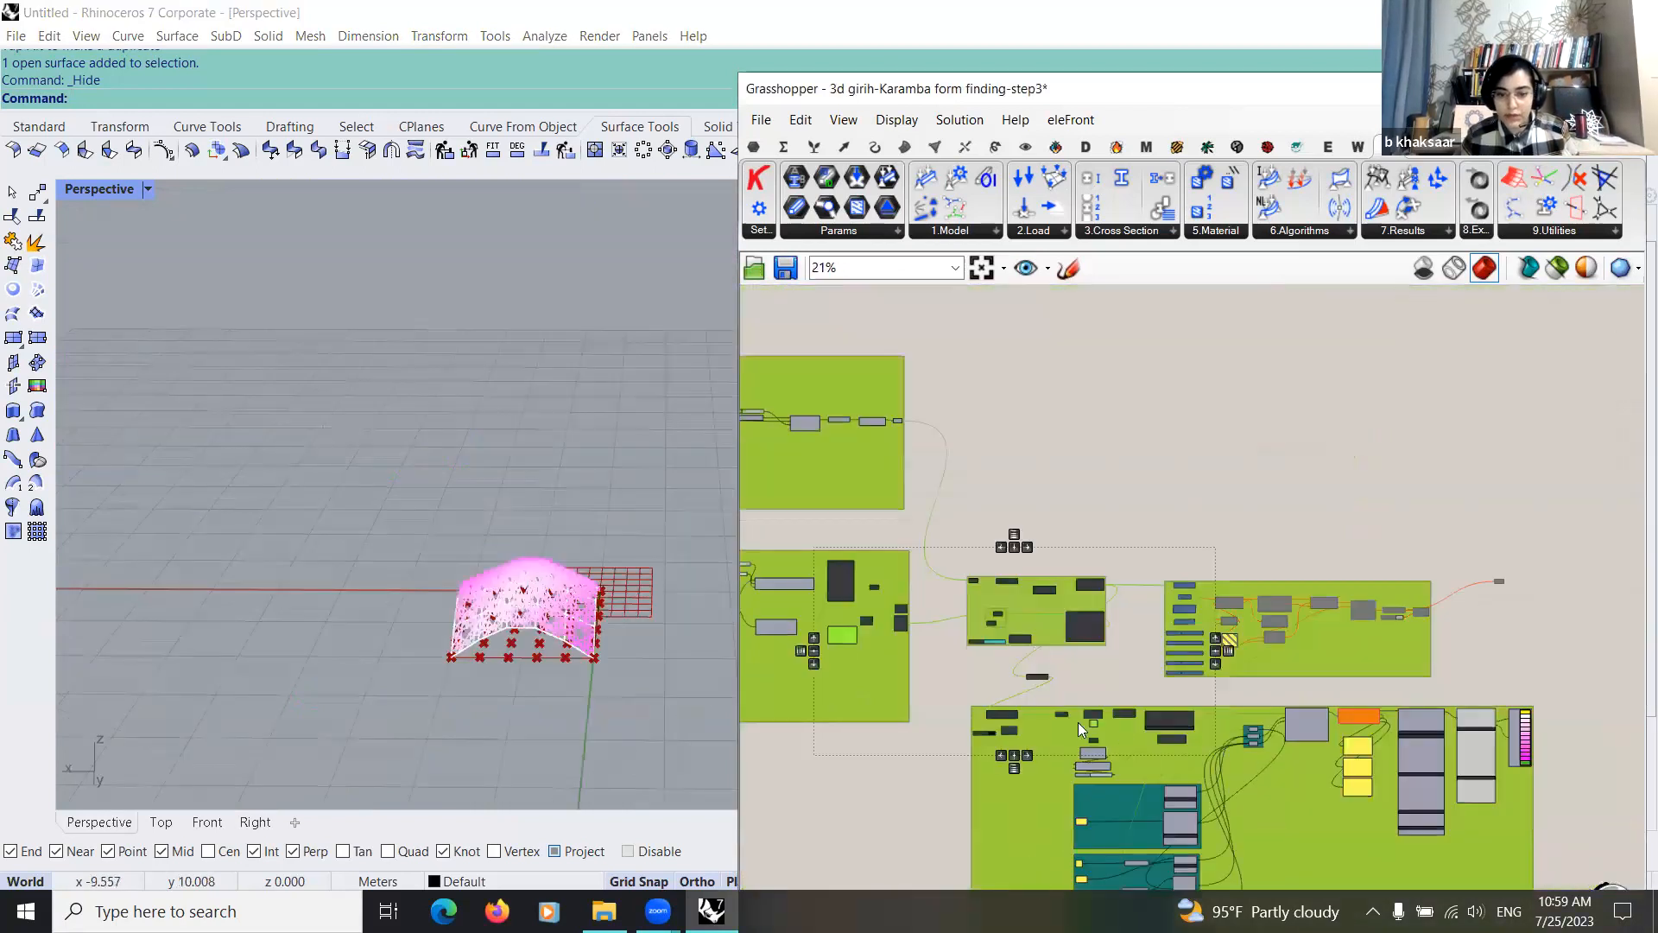
# Step: Review the whole definition, from the pattern and form-finding groups to the twisted-box and Karamba analysis groups
pyautogui.scroll(4, 1047, 682)
pyautogui.click(1055, 681)
pyautogui.scroll(-3, 1056, 680)
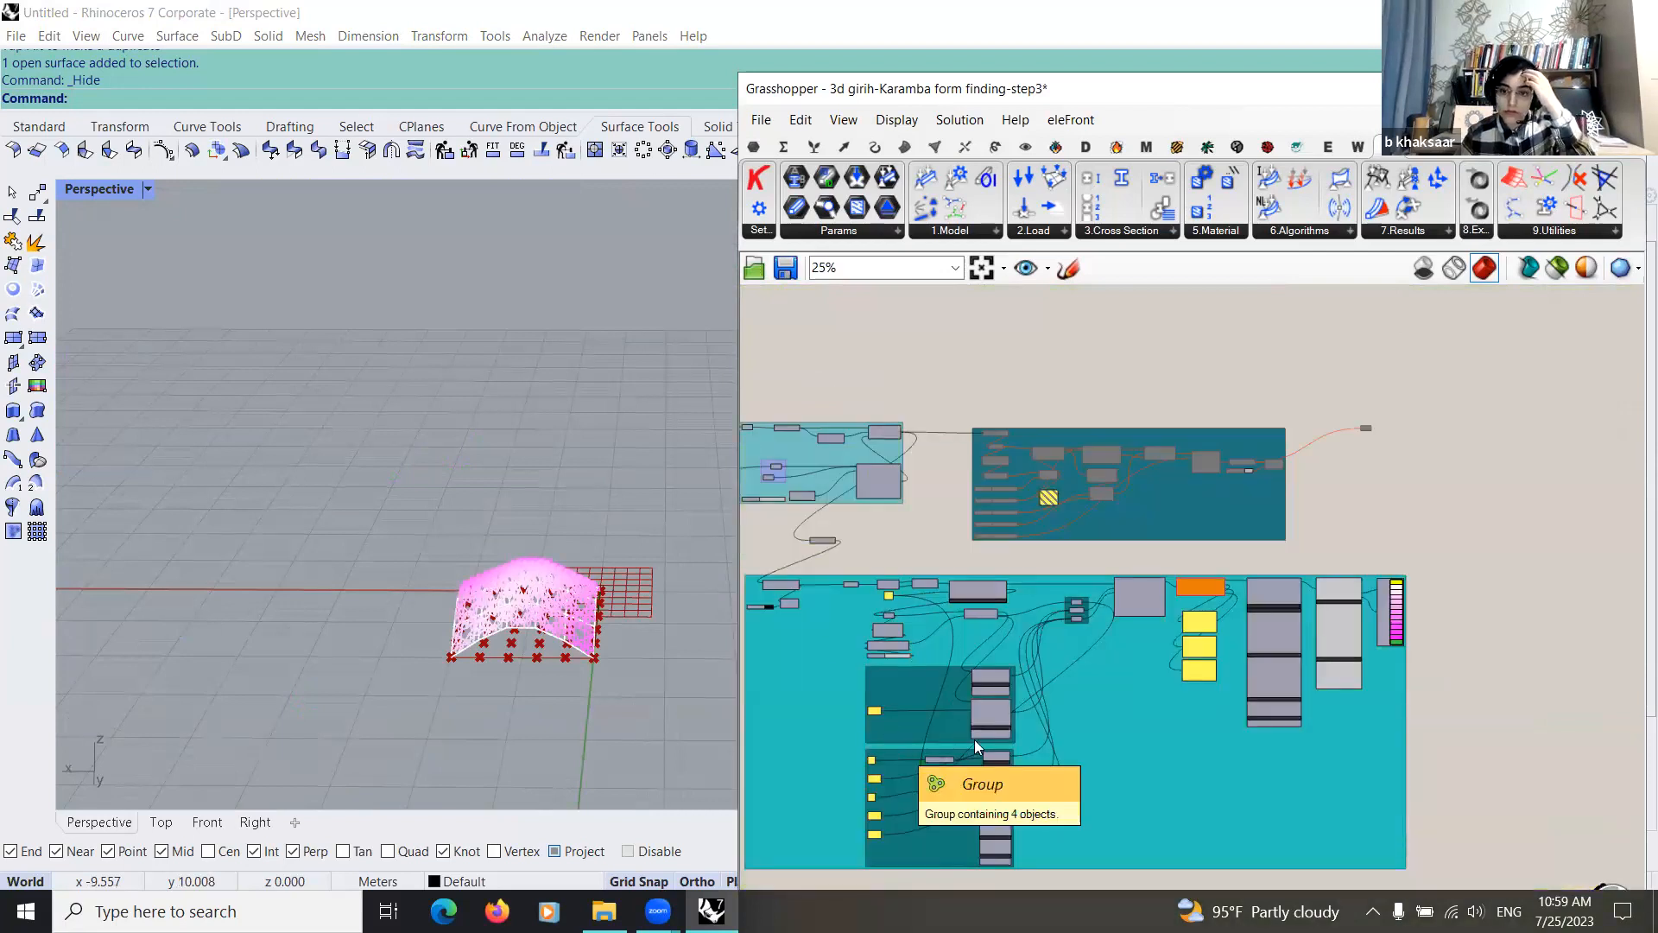
pyautogui.scroll(-1, 1038, 746)
pyautogui.moveTo(992, 744); pyautogui.dragTo(1076, 658, button='right')
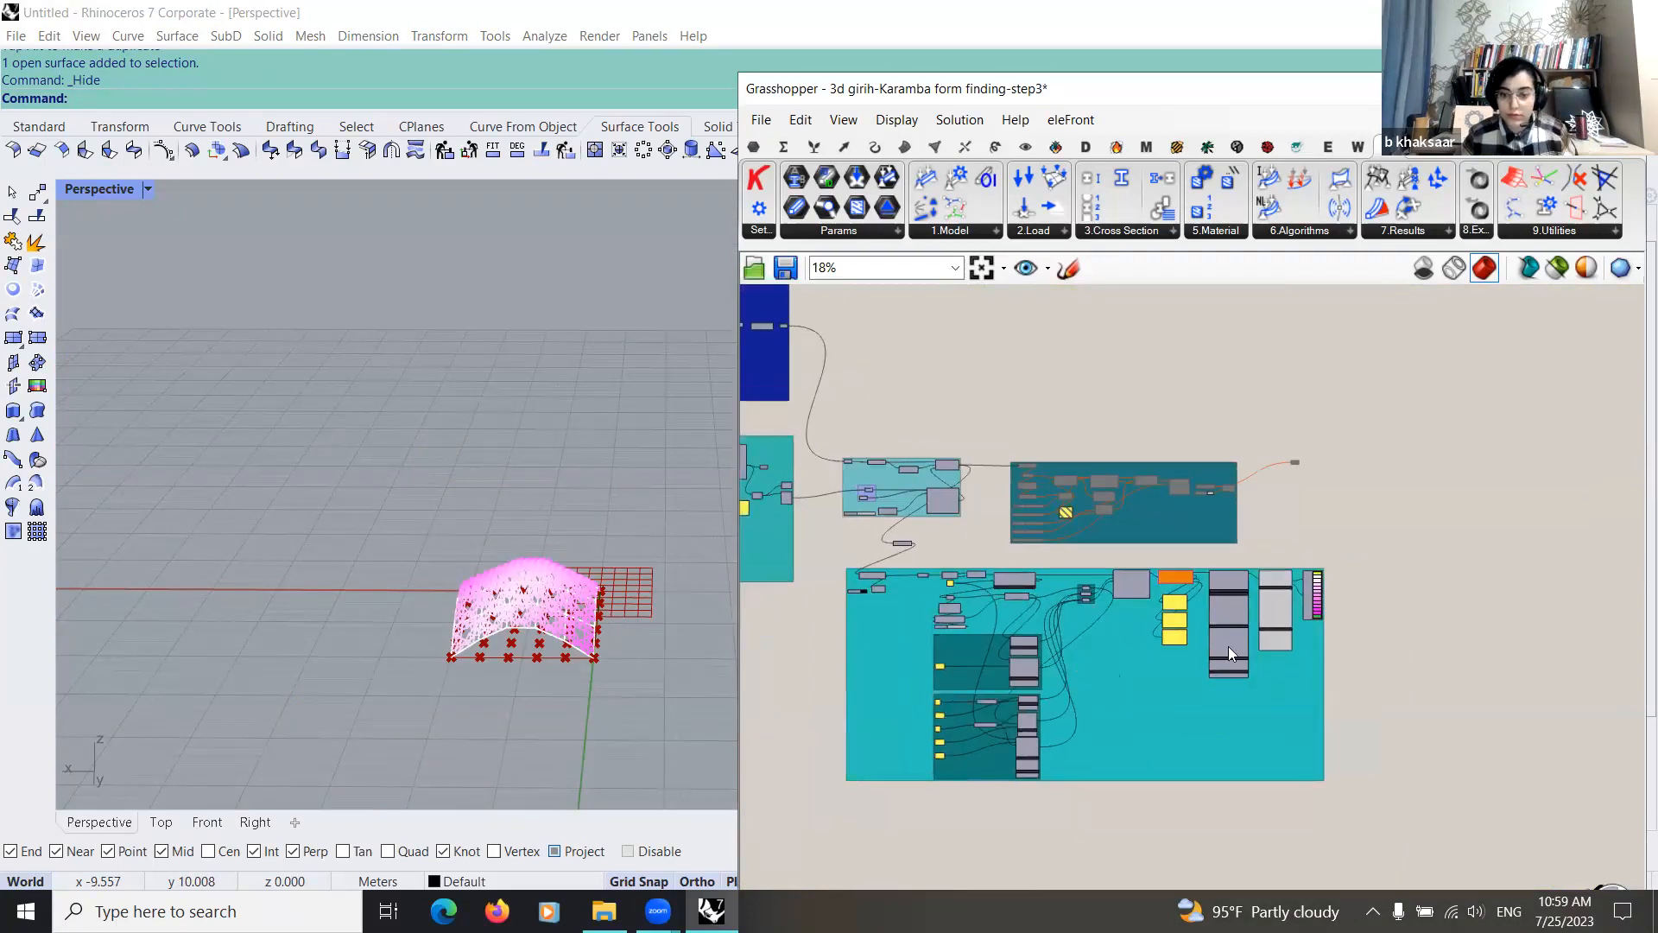
pyautogui.scroll(-2, 911, 625)
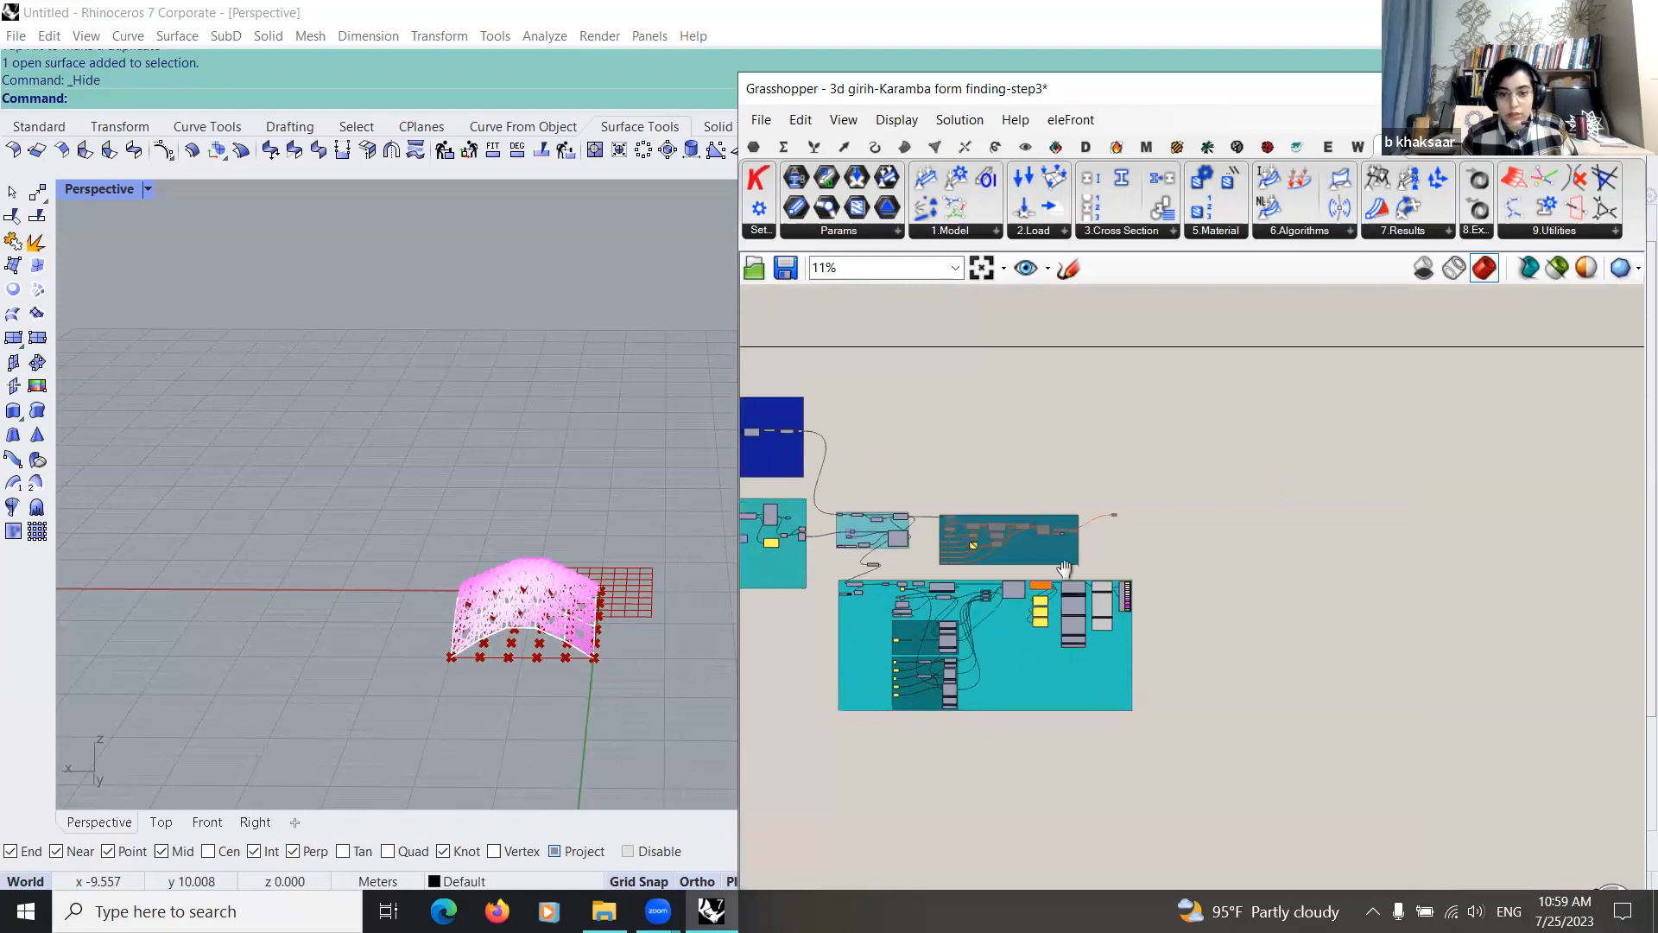
pyautogui.moveTo(1194, 587); pyautogui.dragTo(1346, 542, button='right')
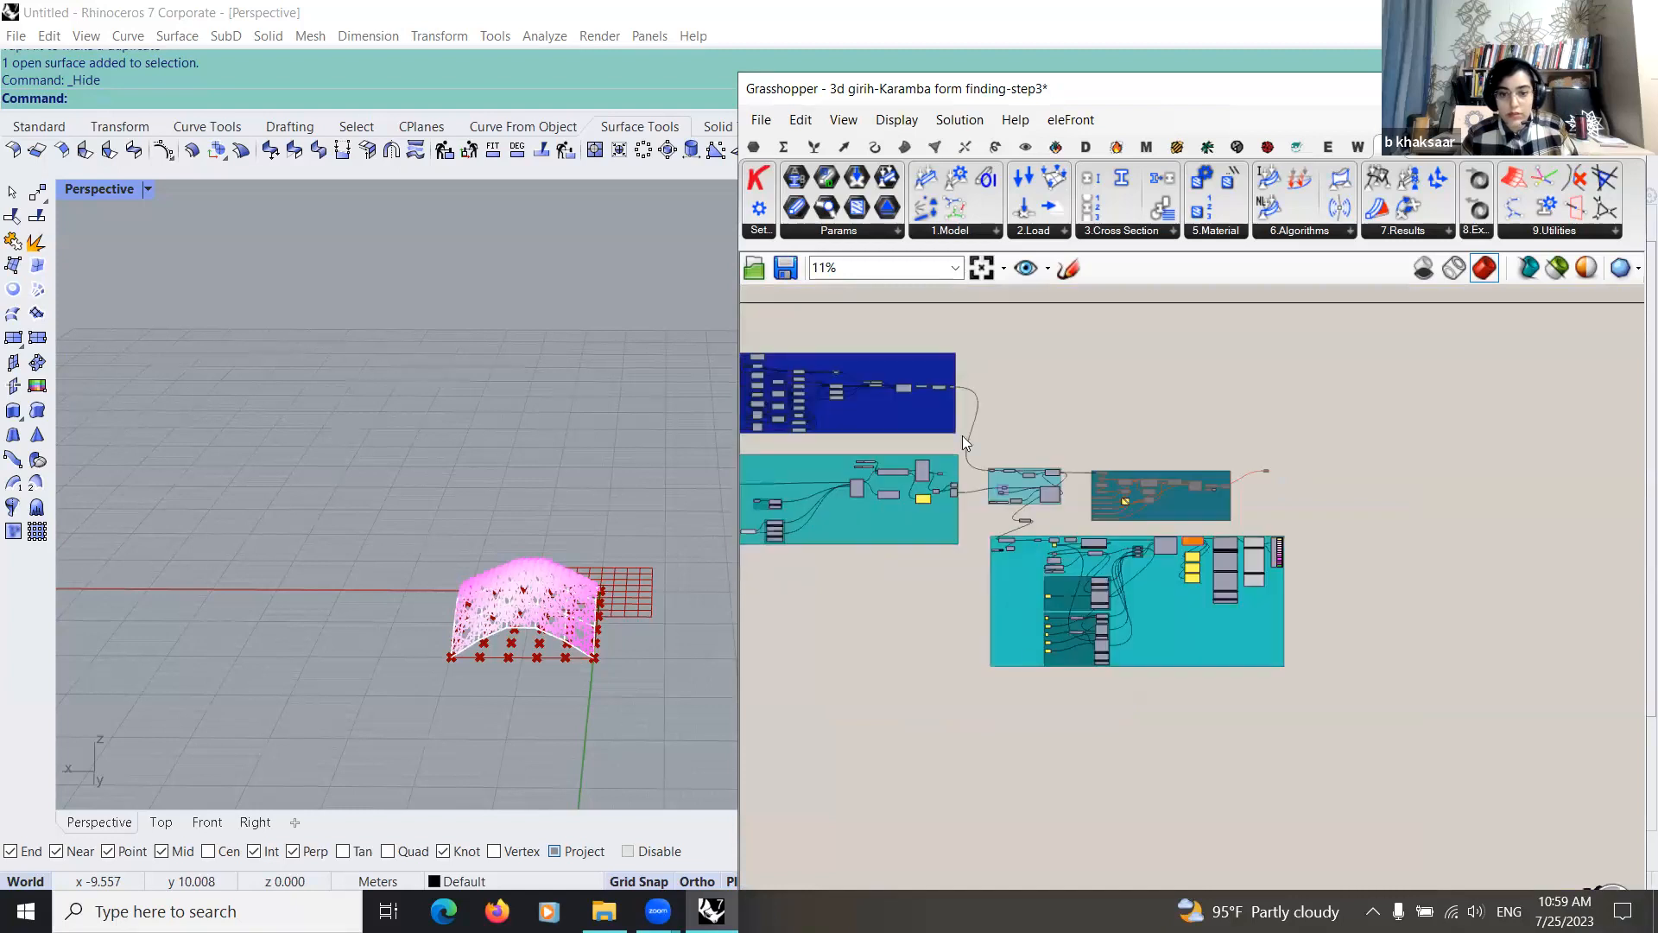
pyautogui.moveTo(982, 594); pyautogui.dragTo(1287, 644, button='right')
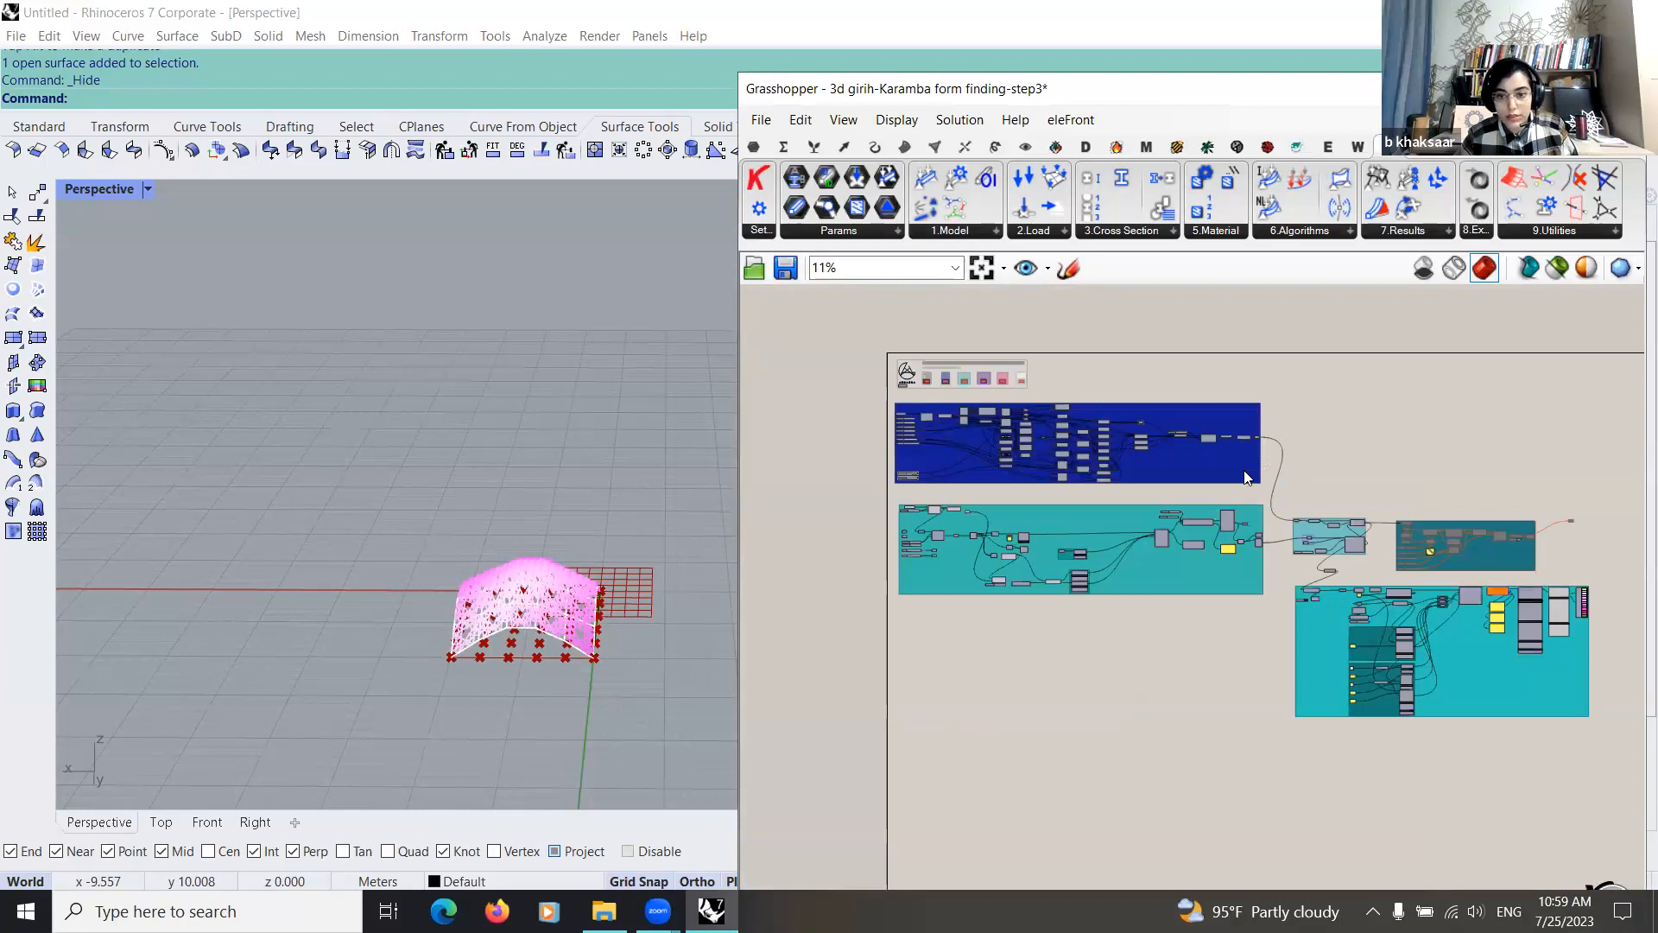
# Step: Examine Large Deformation Analysis and Disassemble Model within the form-finding group
pyautogui.scroll(3, 1119, 544)
pyautogui.scroll(6, 1071, 542)
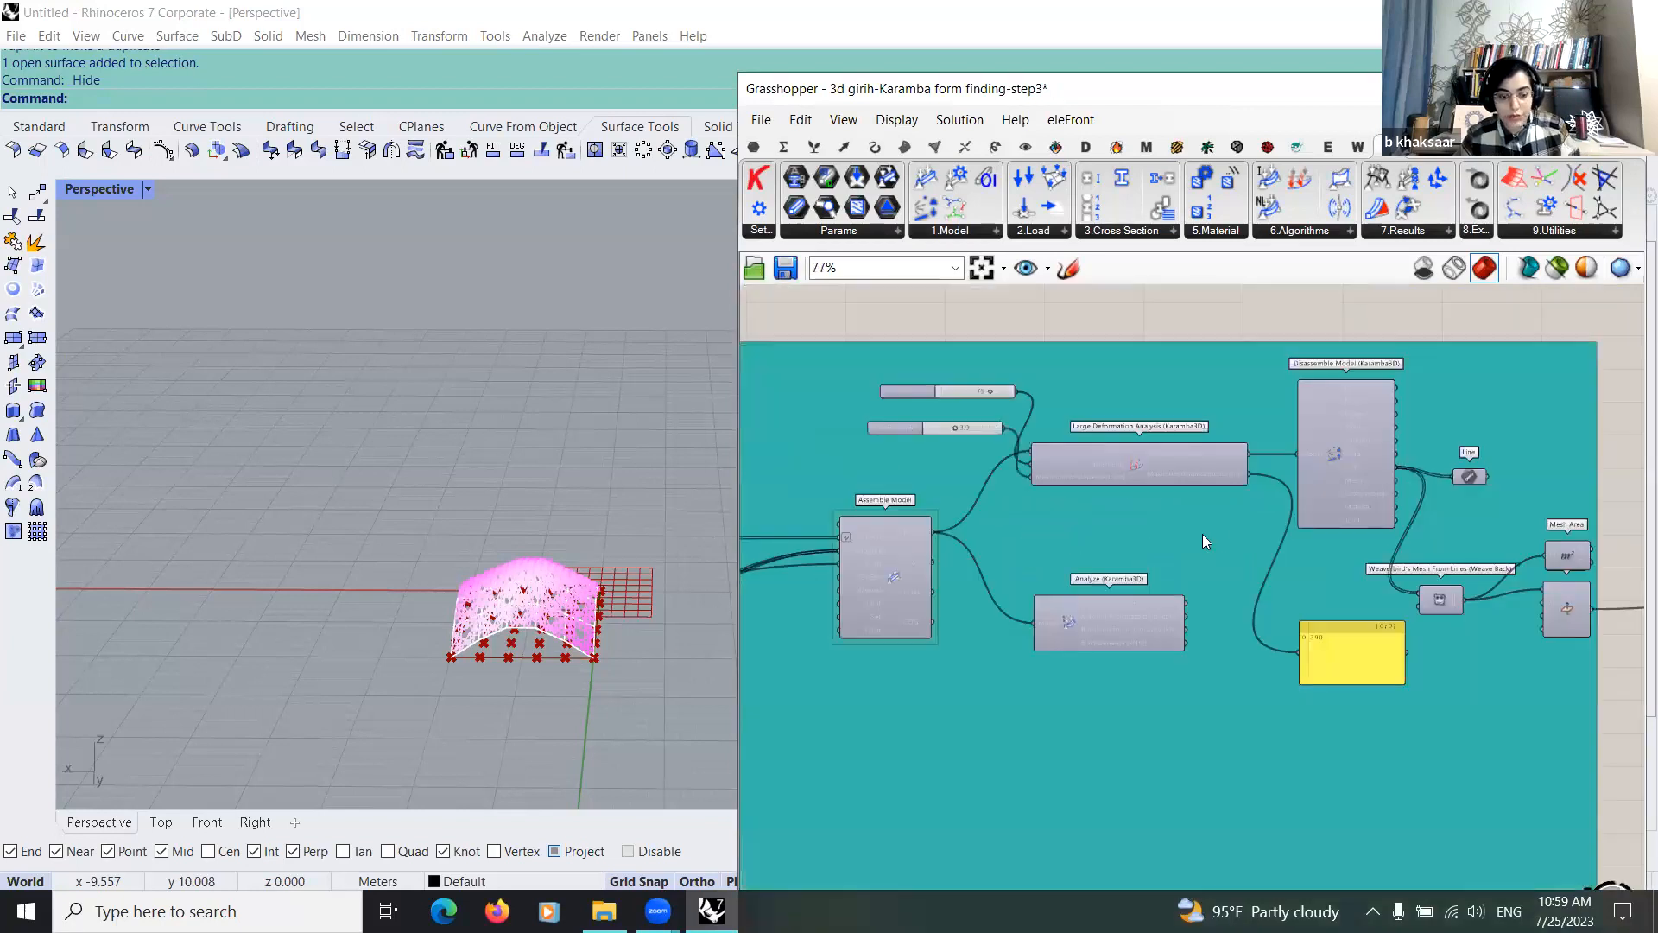
pyautogui.moveTo(1143, 540); pyautogui.dragTo(1028, 605, button='right')
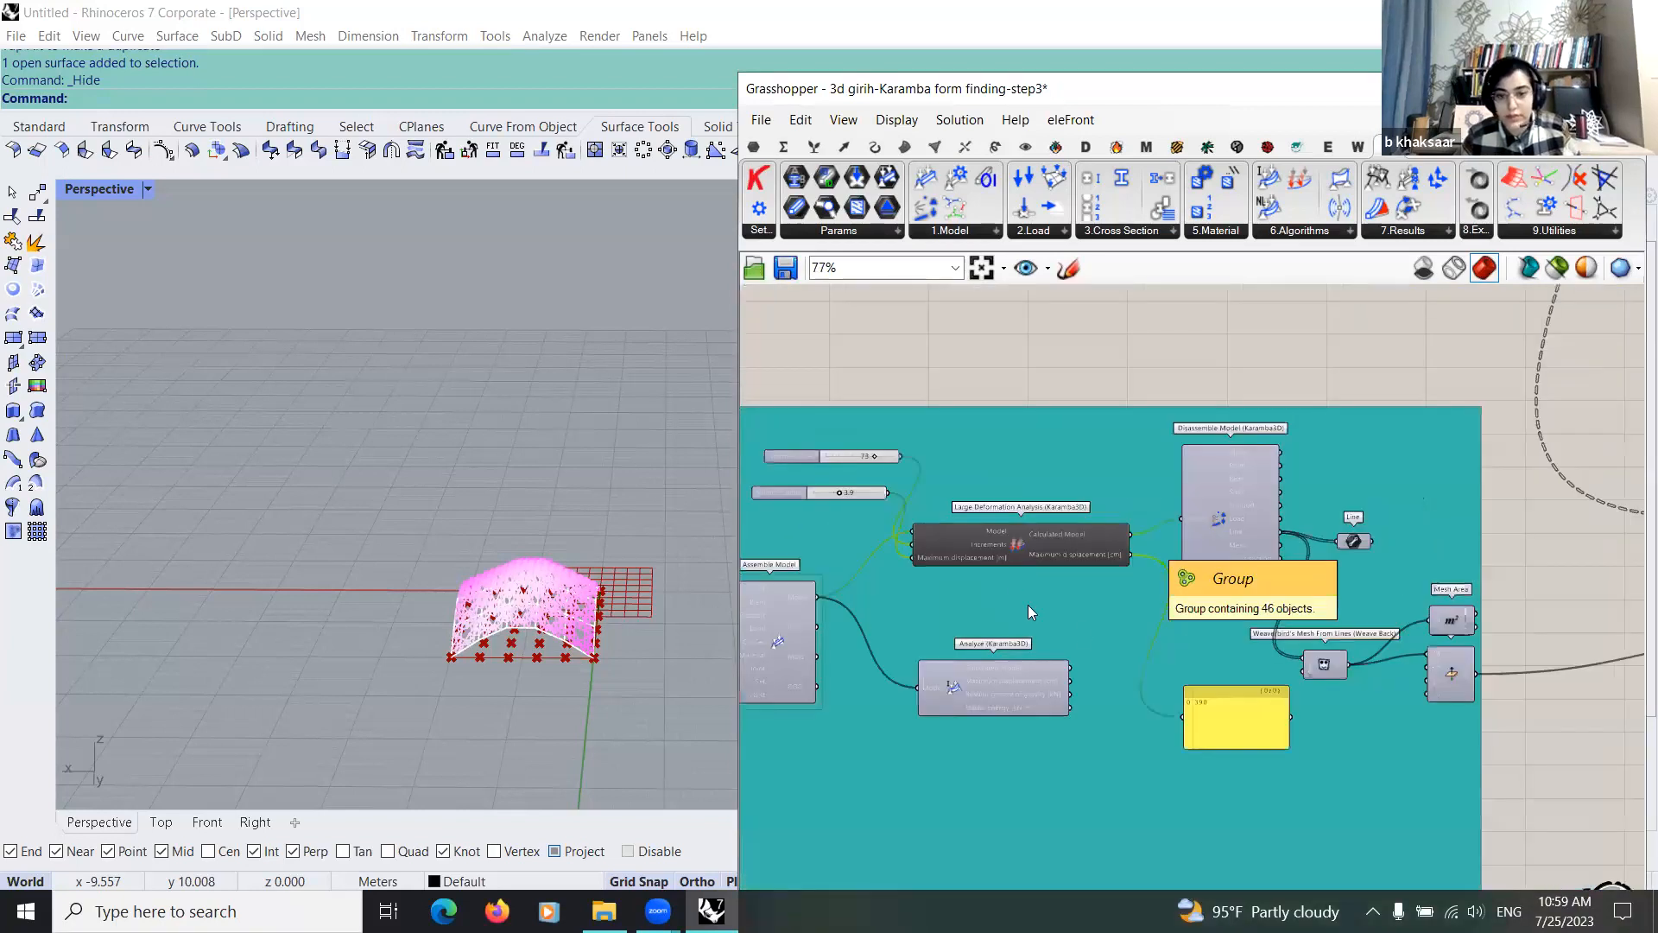
pyautogui.scroll(-3, 1074, 522)
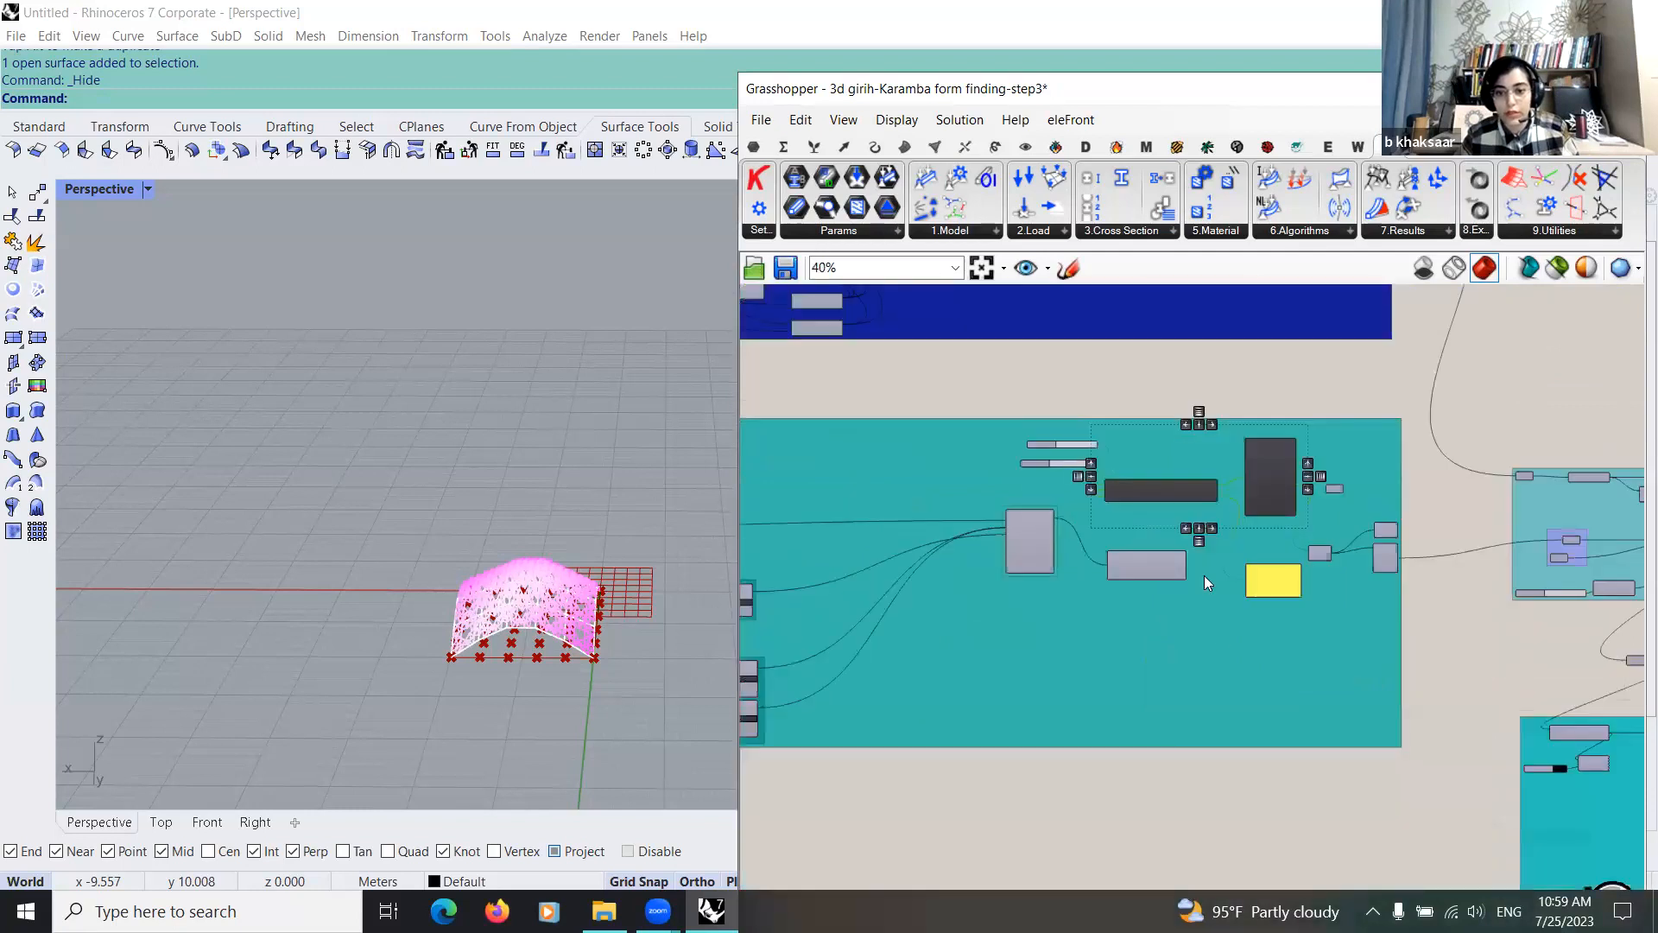
pyautogui.scroll(-5, 1203, 575)
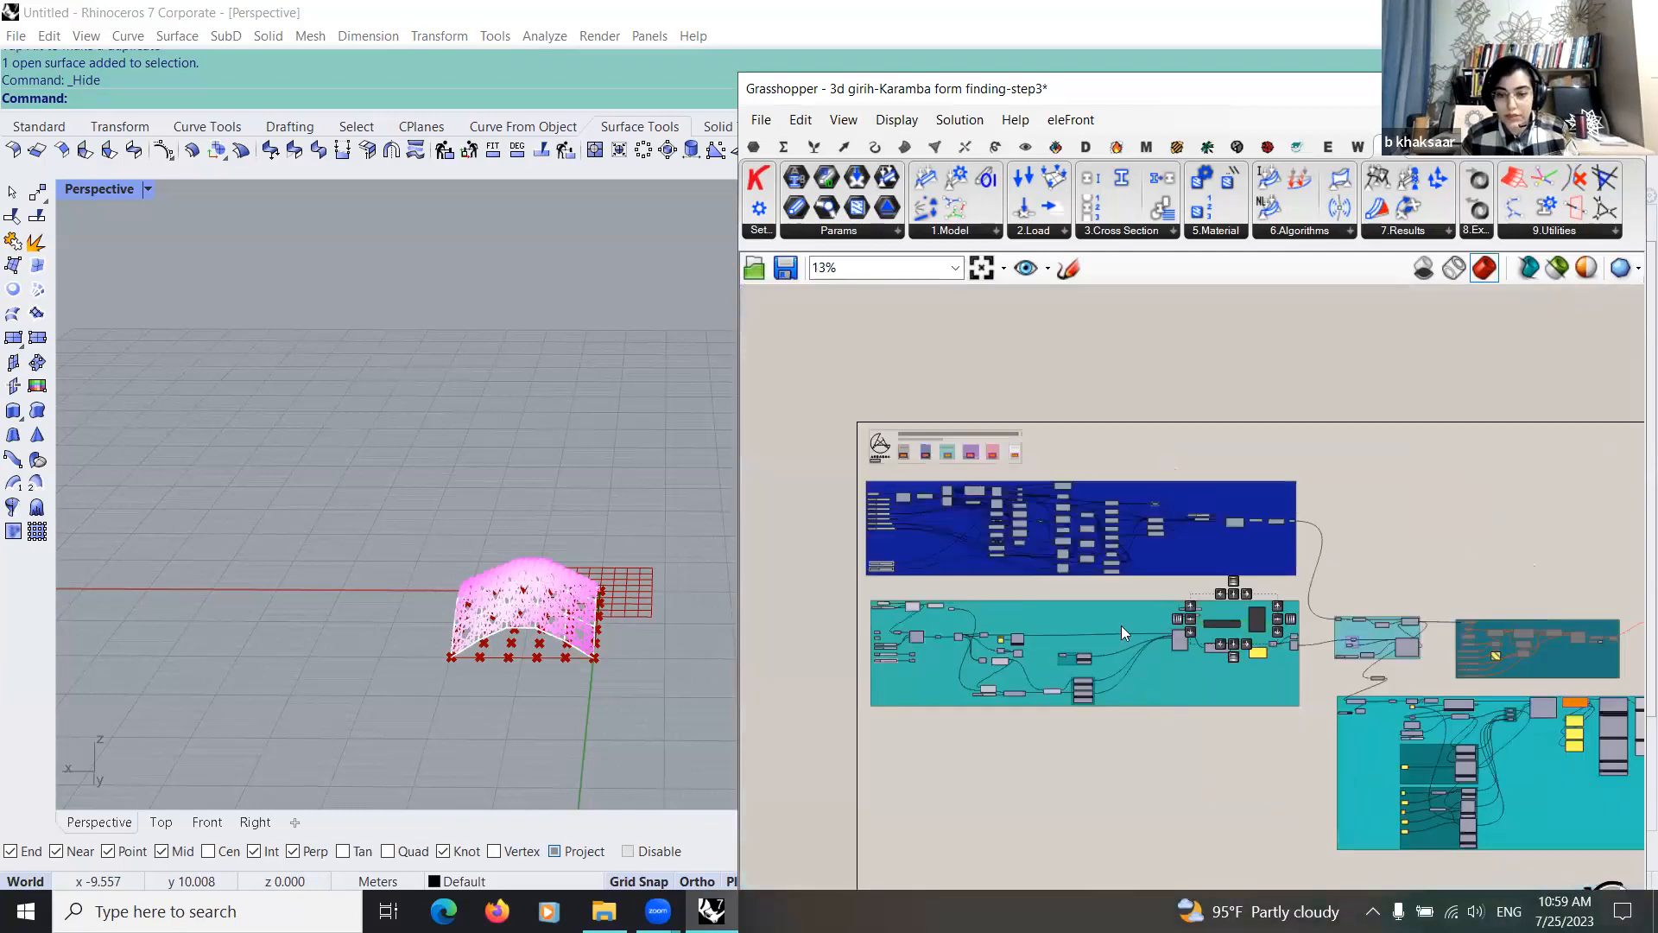
# Step: Follow the morphed curves from the twisted-box group through Ungroup and removeDuplicateLines into the Curve, End Points and Line components
pyautogui.scroll(6, 1117, 622)
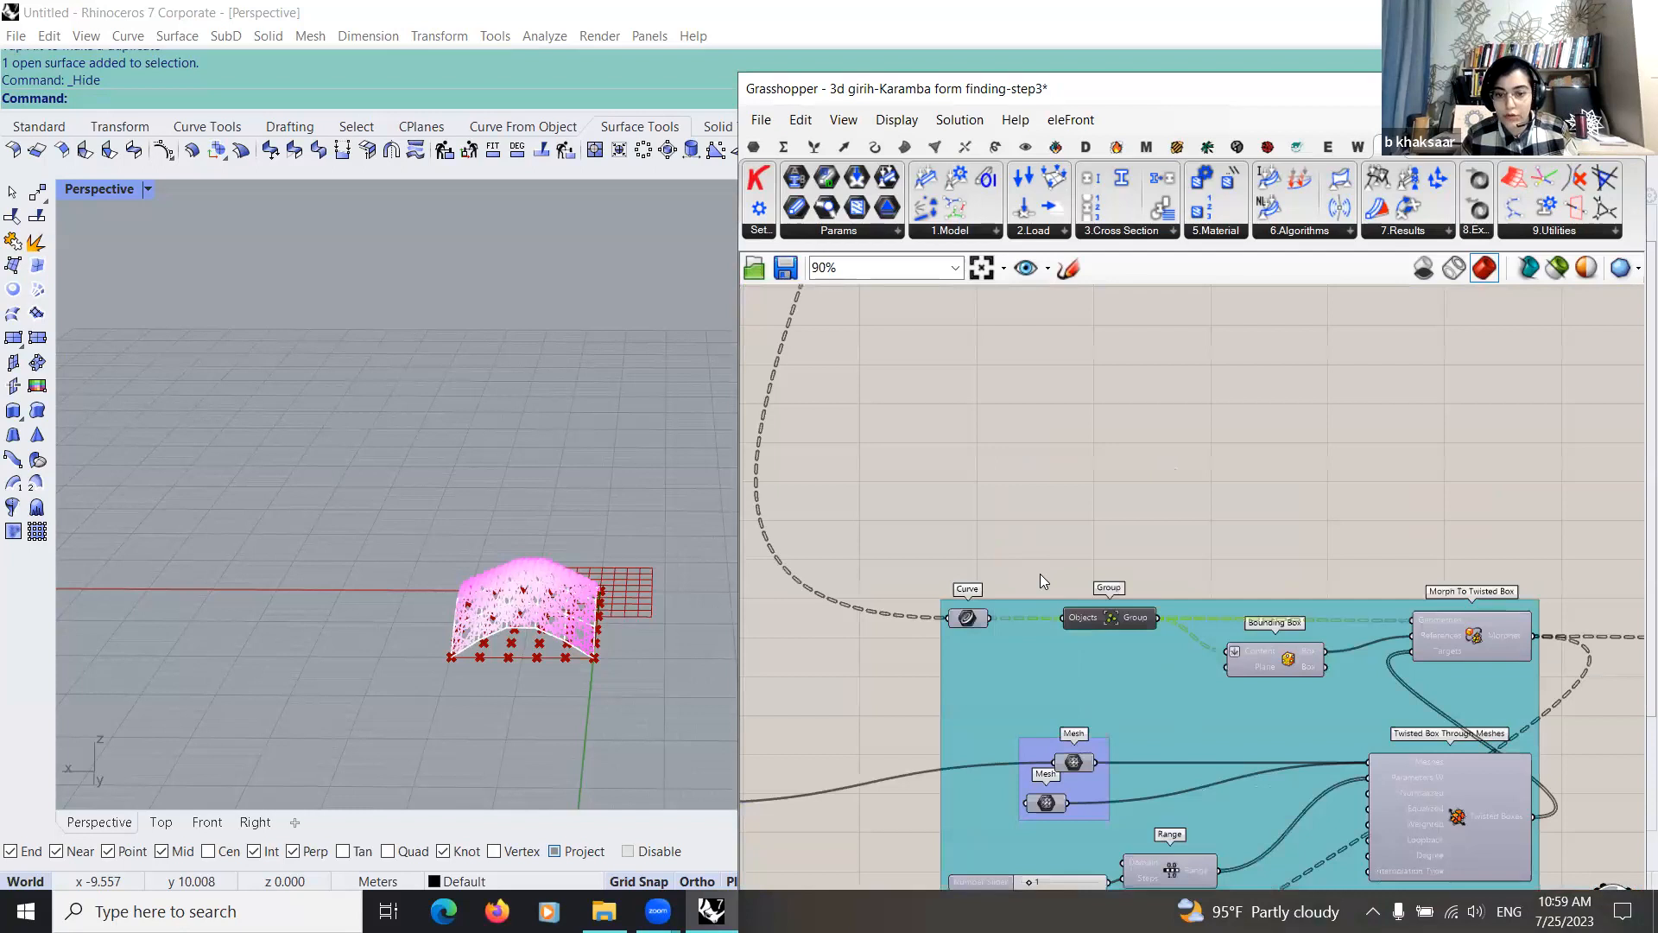
pyautogui.moveTo(1039, 573); pyautogui.dragTo(845, 435, button='right')
pyautogui.scroll(-1, 941, 610)
pyautogui.moveTo(1104, 881); pyautogui.dragTo(1095, 526, button='right')
pyautogui.click(904, 646)
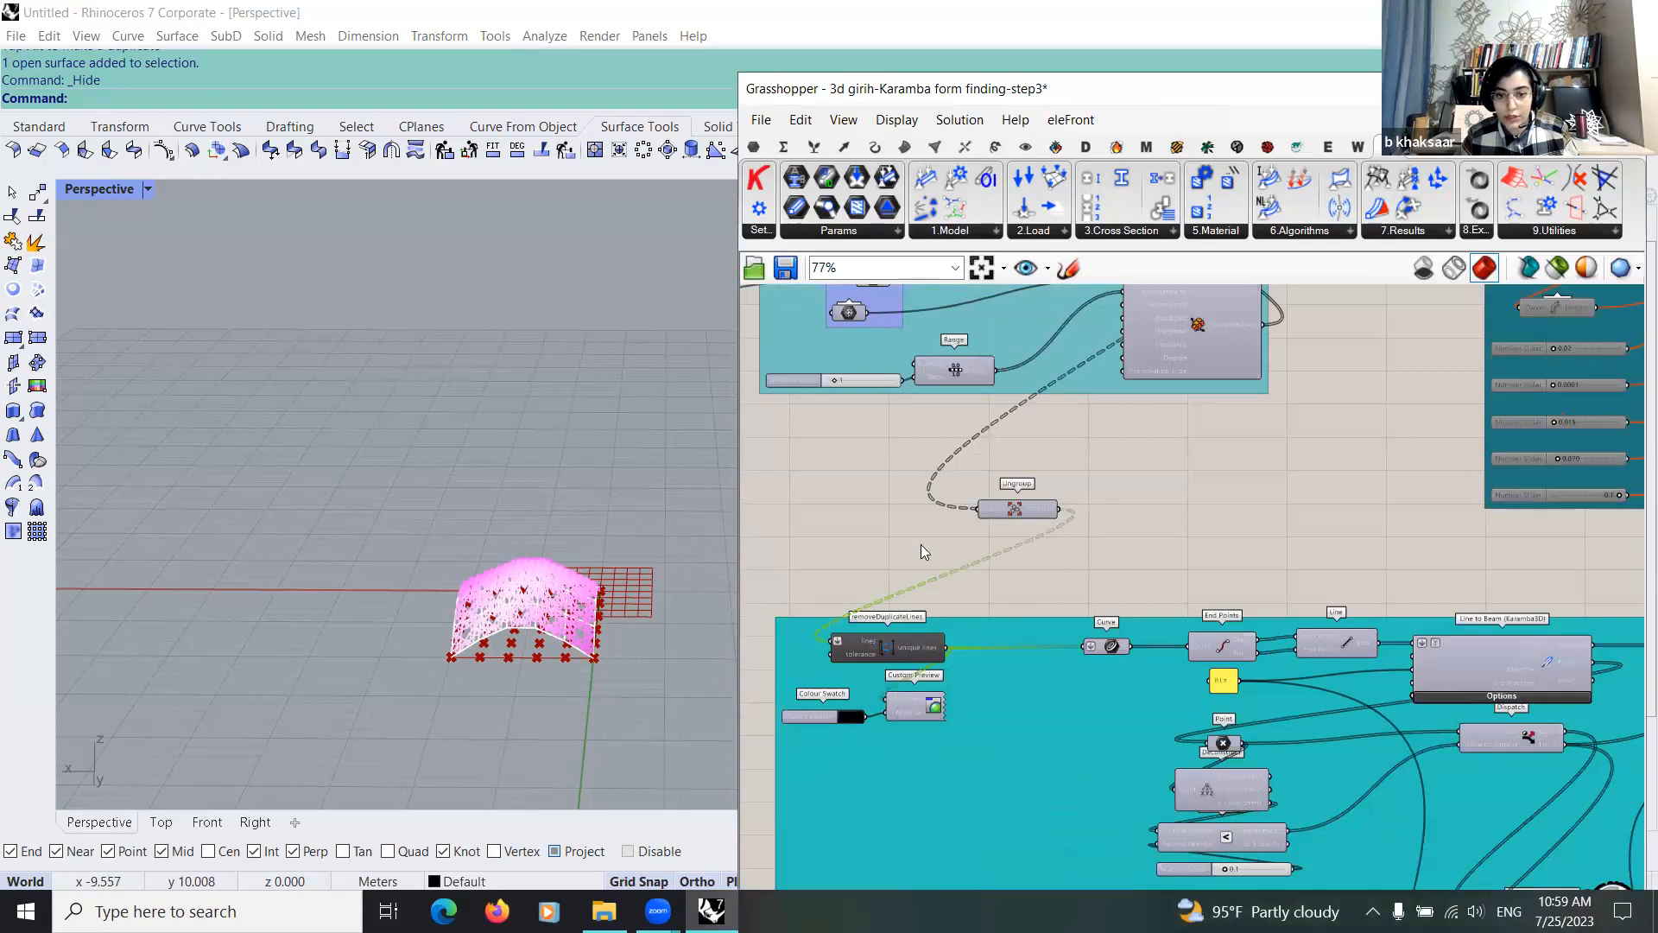
pyautogui.moveTo(901, 553); pyautogui.dragTo(834, 532, button='right')
pyautogui.scroll(-3, 834, 532)
pyautogui.scroll(4, 1155, 682)
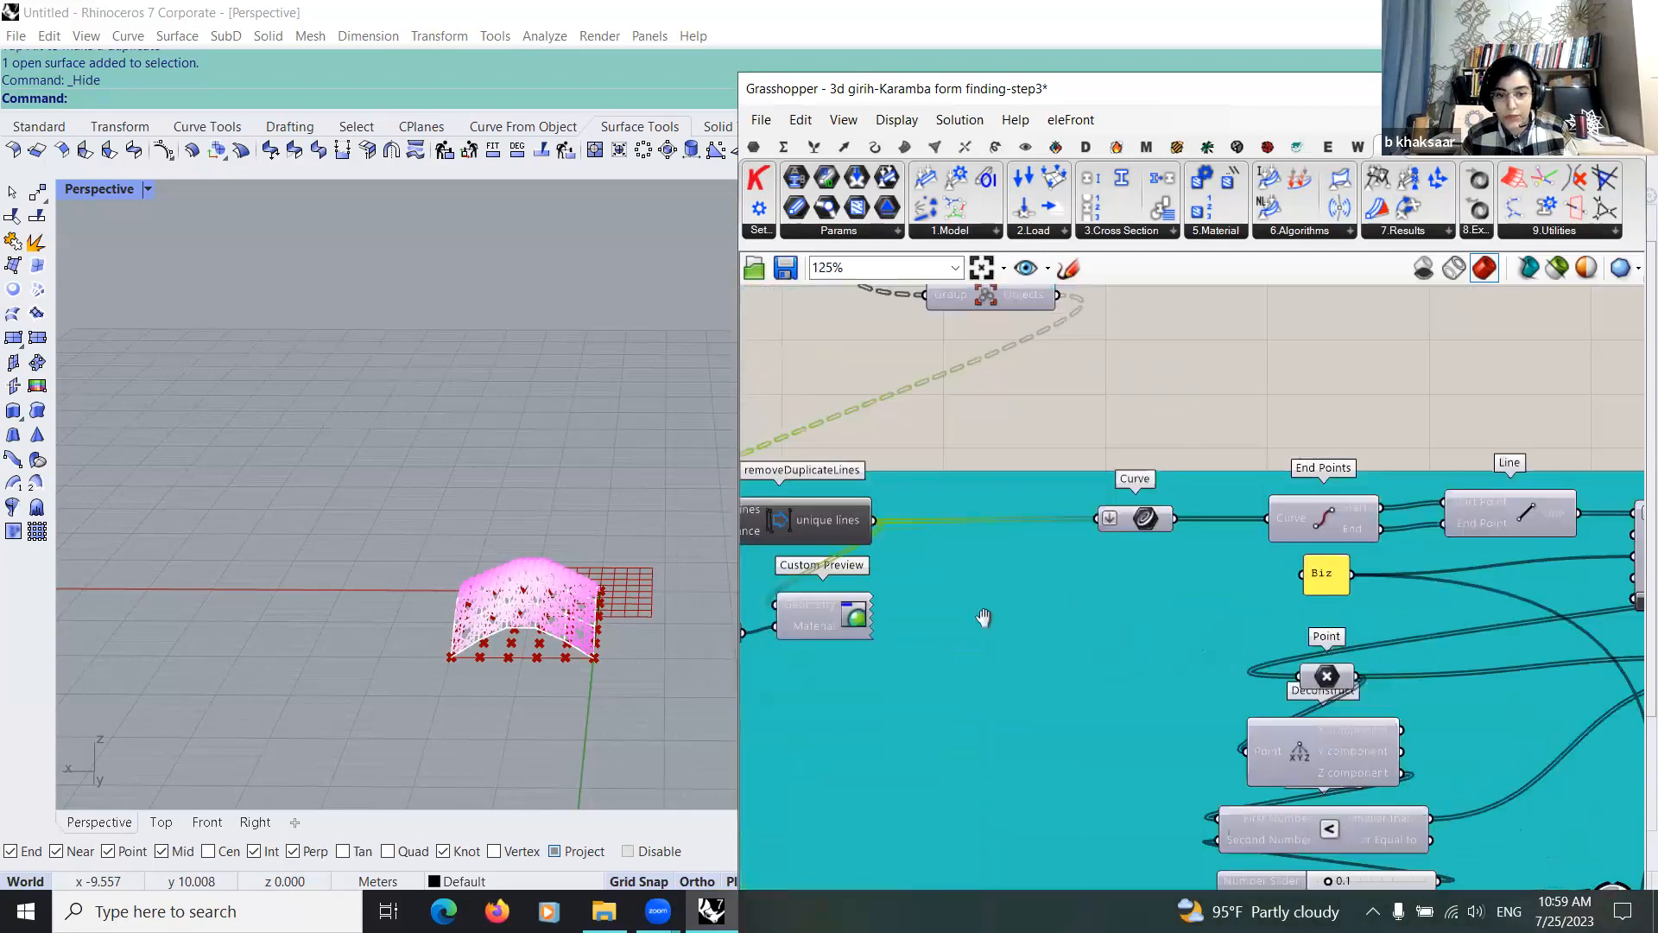
pyautogui.scroll(-2, 1190, 706)
pyautogui.scroll(-4, 1109, 724)
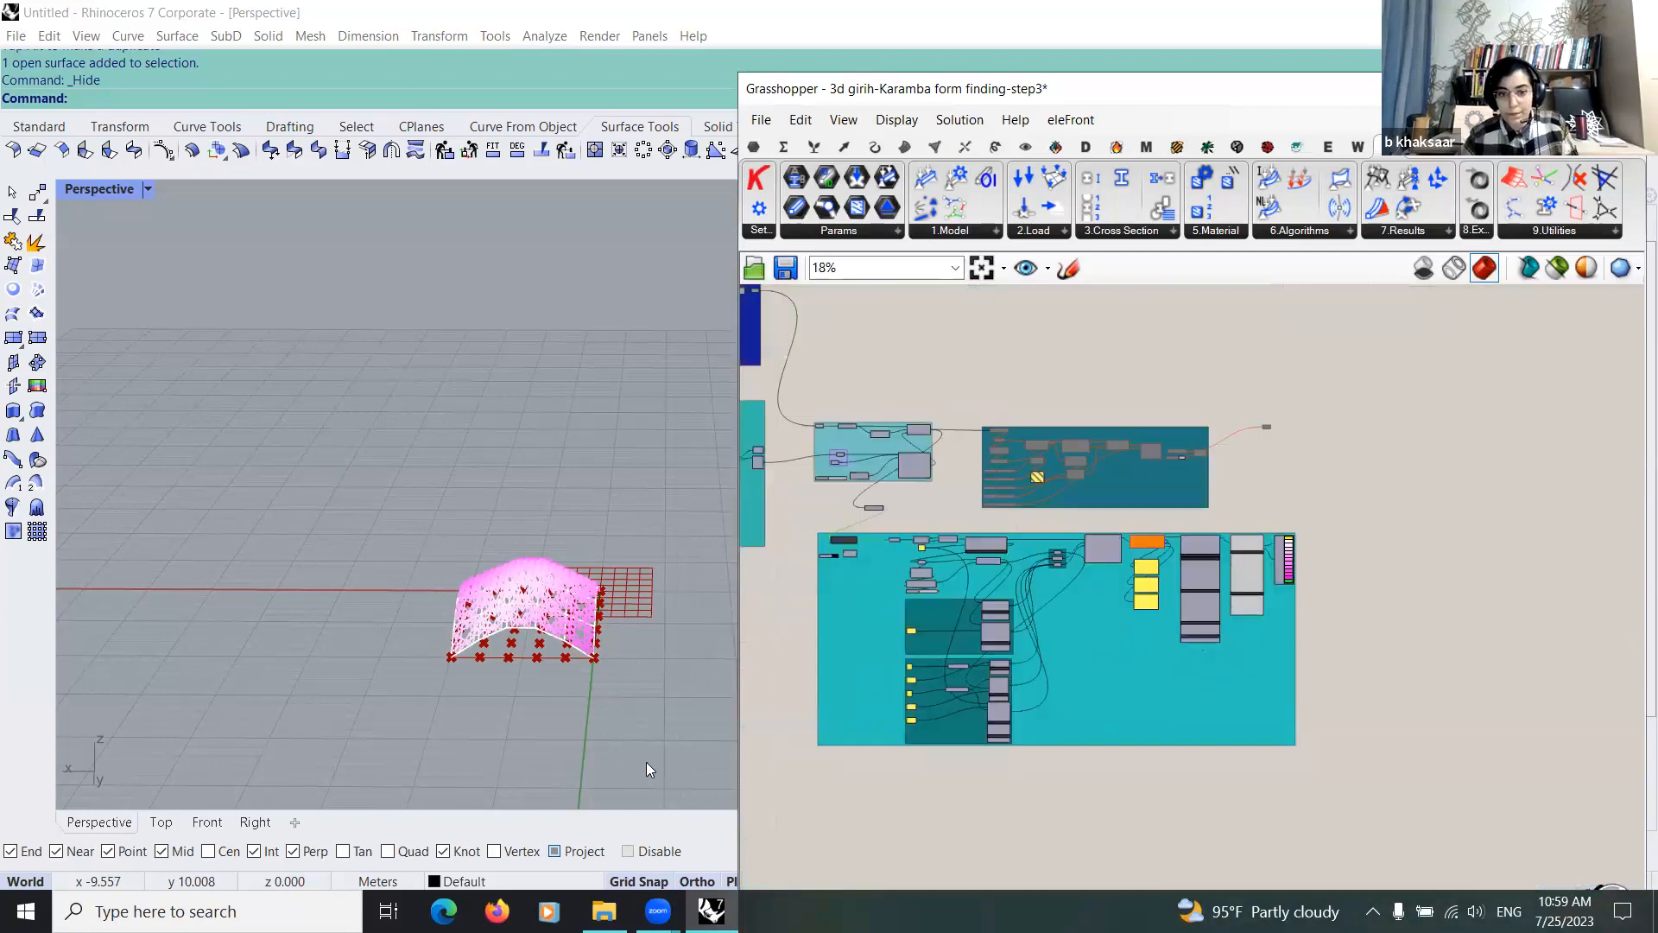
# Step: Inspect the coloured girih shell in perspective and select the Karamba analysis group
pyautogui.moveTo(749, 722); pyautogui.dragTo(559, 717, button='right')
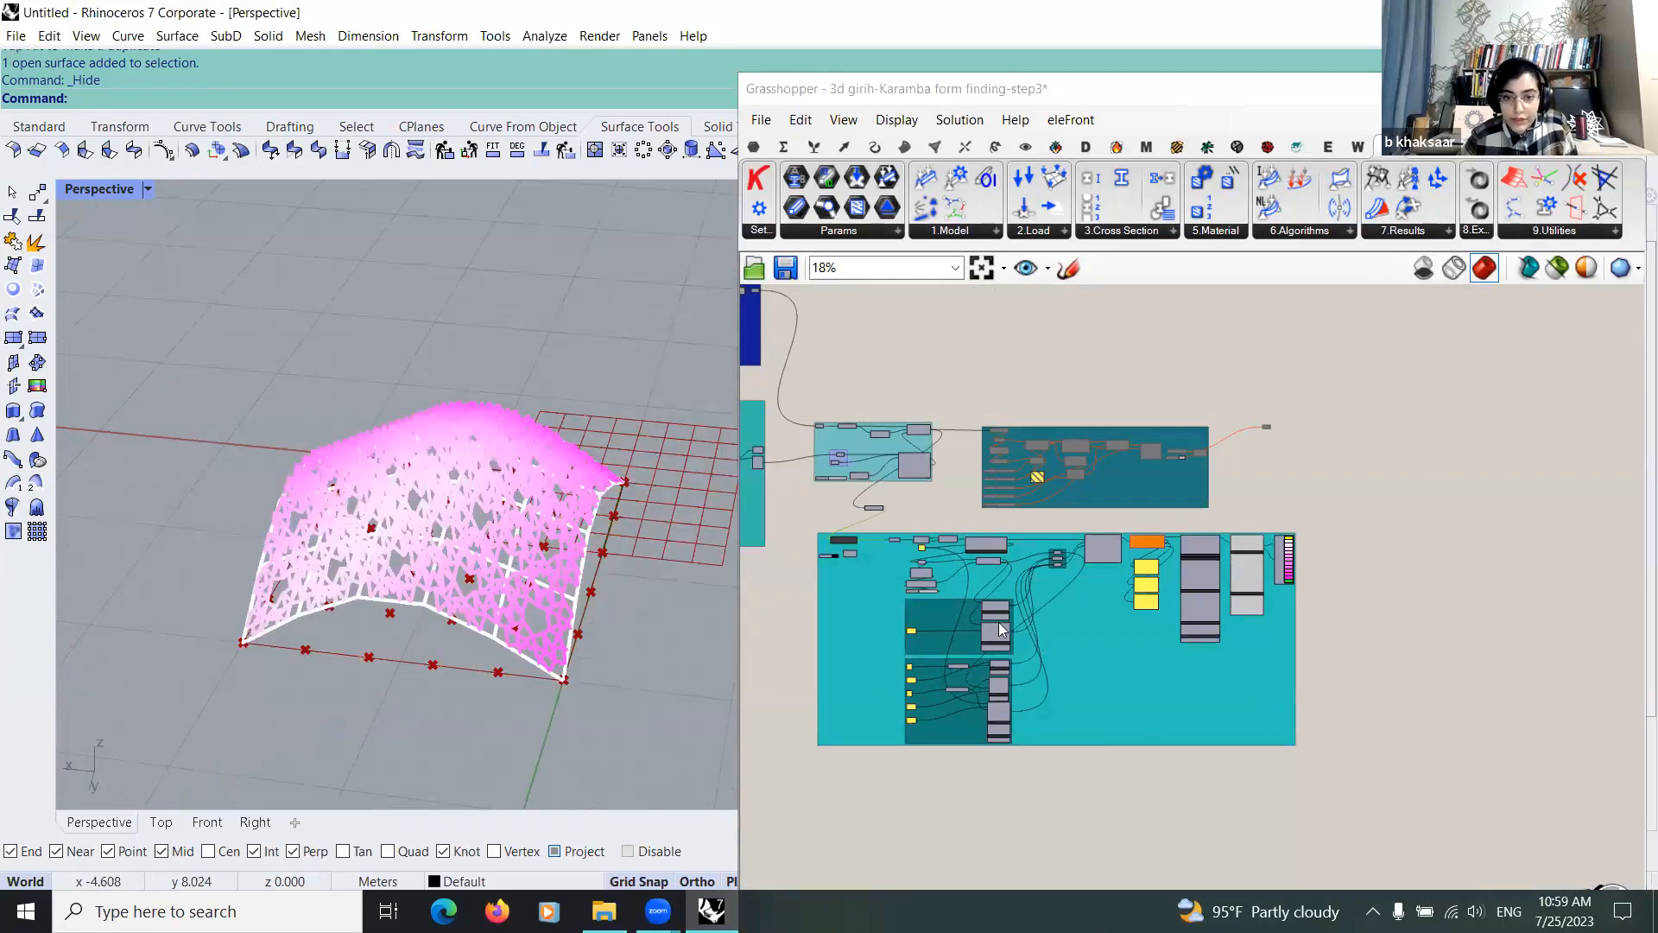
pyautogui.moveTo(993, 662); pyautogui.dragTo(1147, 658, button='right')
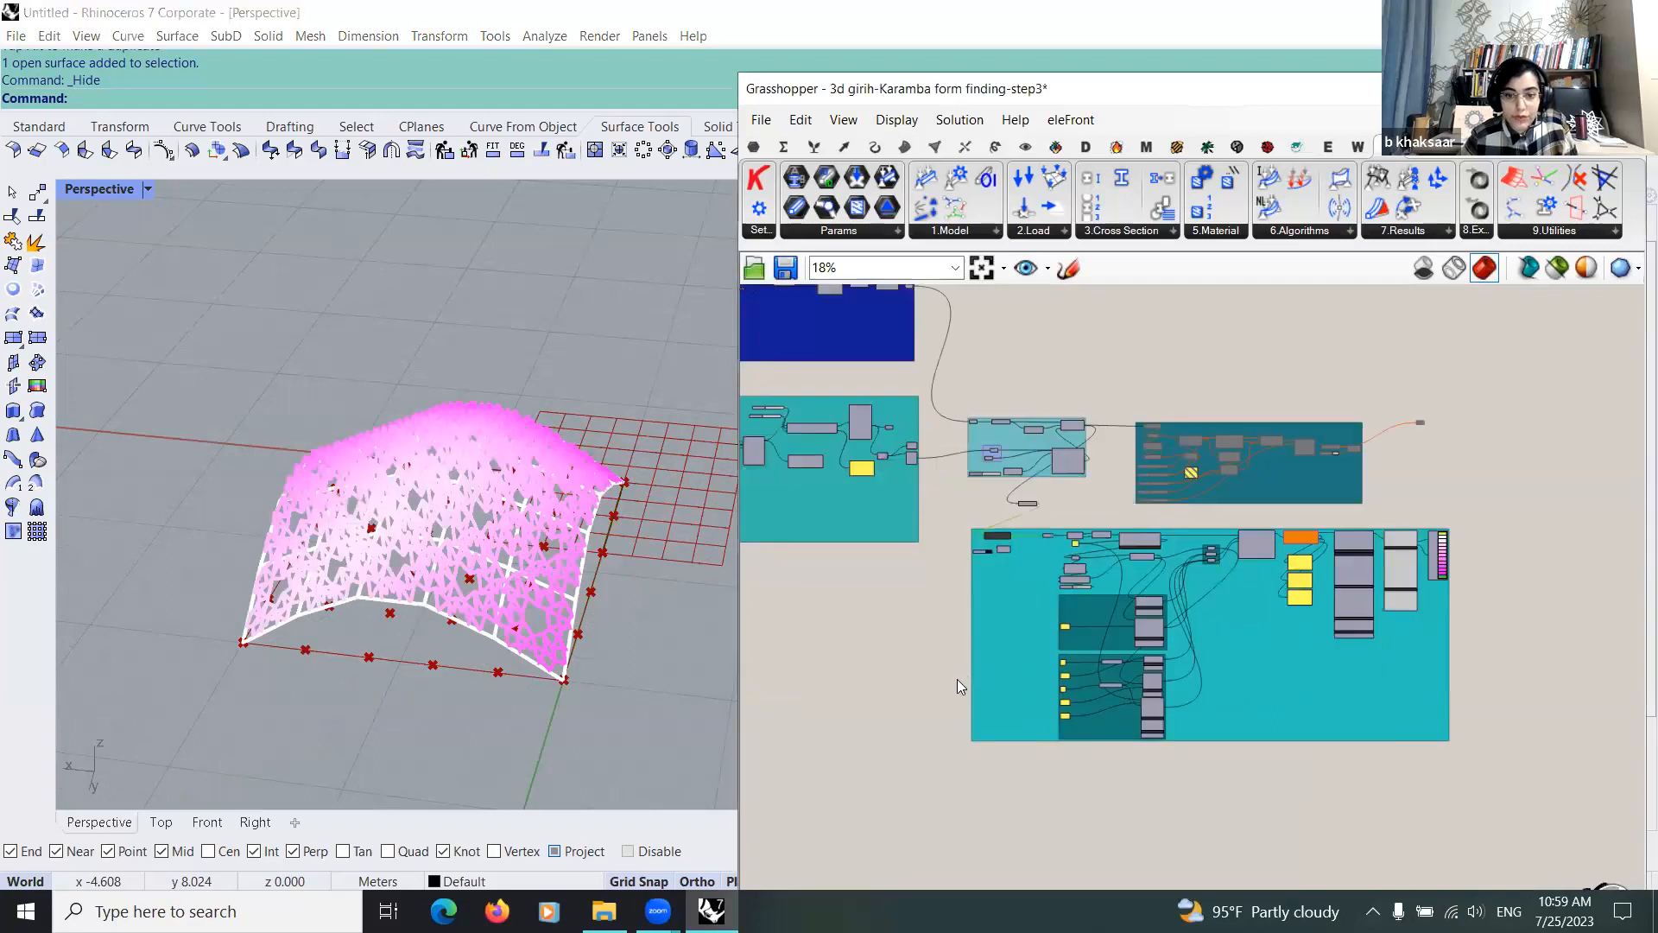
pyautogui.click(983, 609)
# Step: Move the Weaverbird's Mesh From Lines component up to just below the Line parameter in the form-finding group
pyautogui.scroll(-2, 1158, 633)
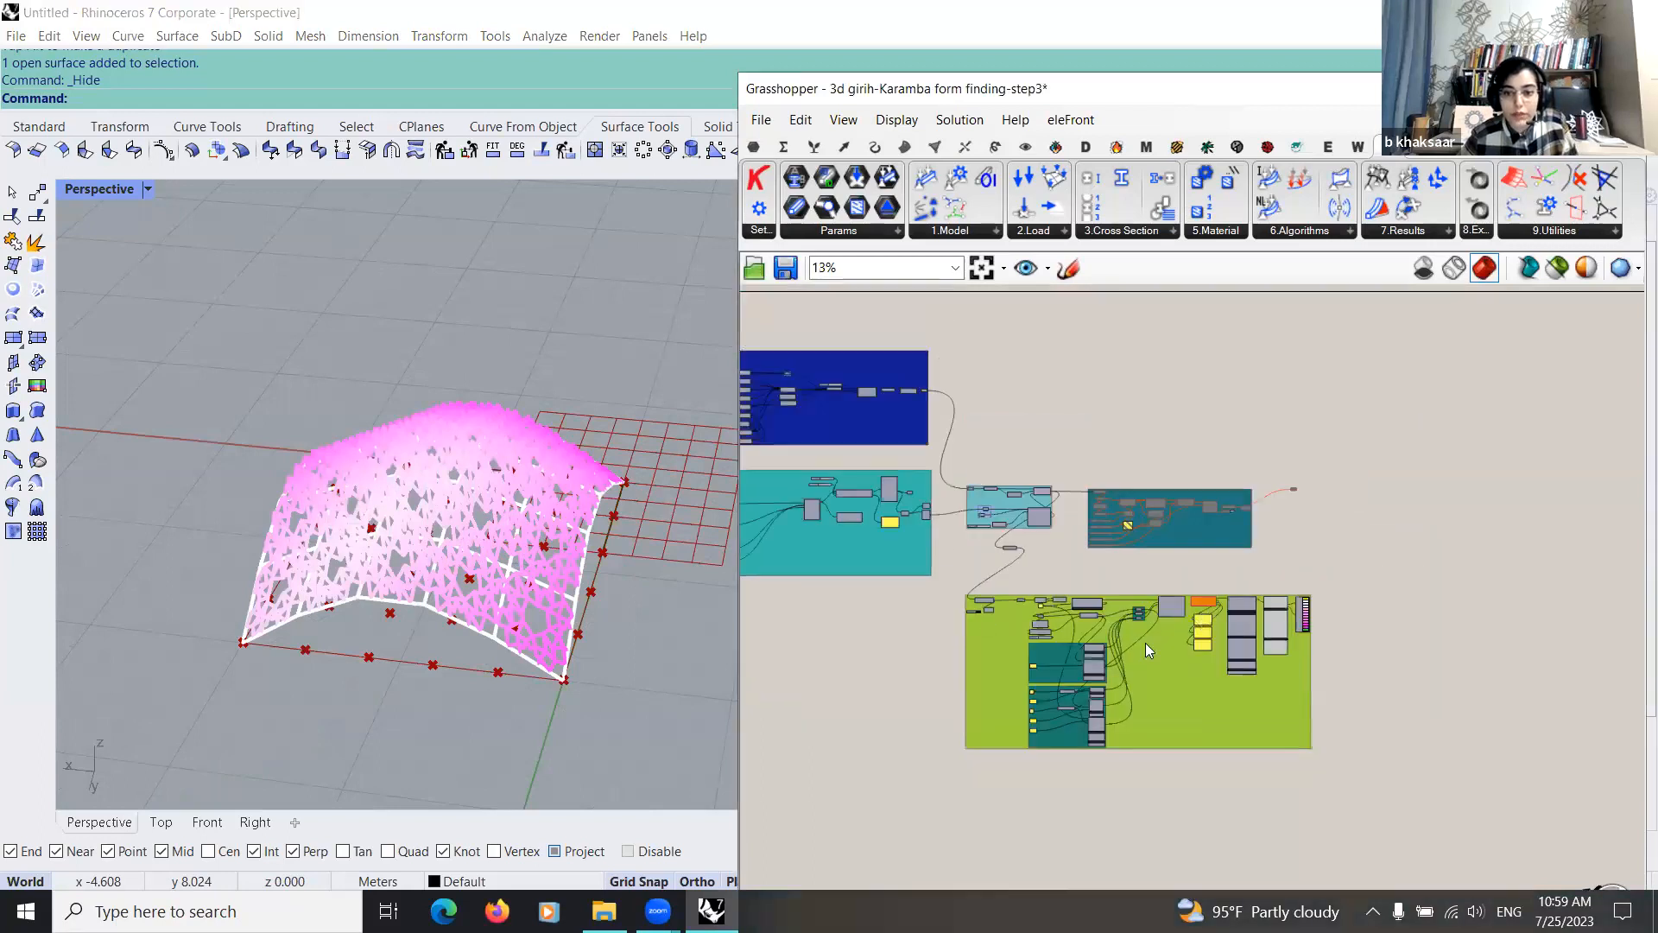
pyautogui.scroll(2, 1043, 567)
pyautogui.scroll(2, 1097, 552)
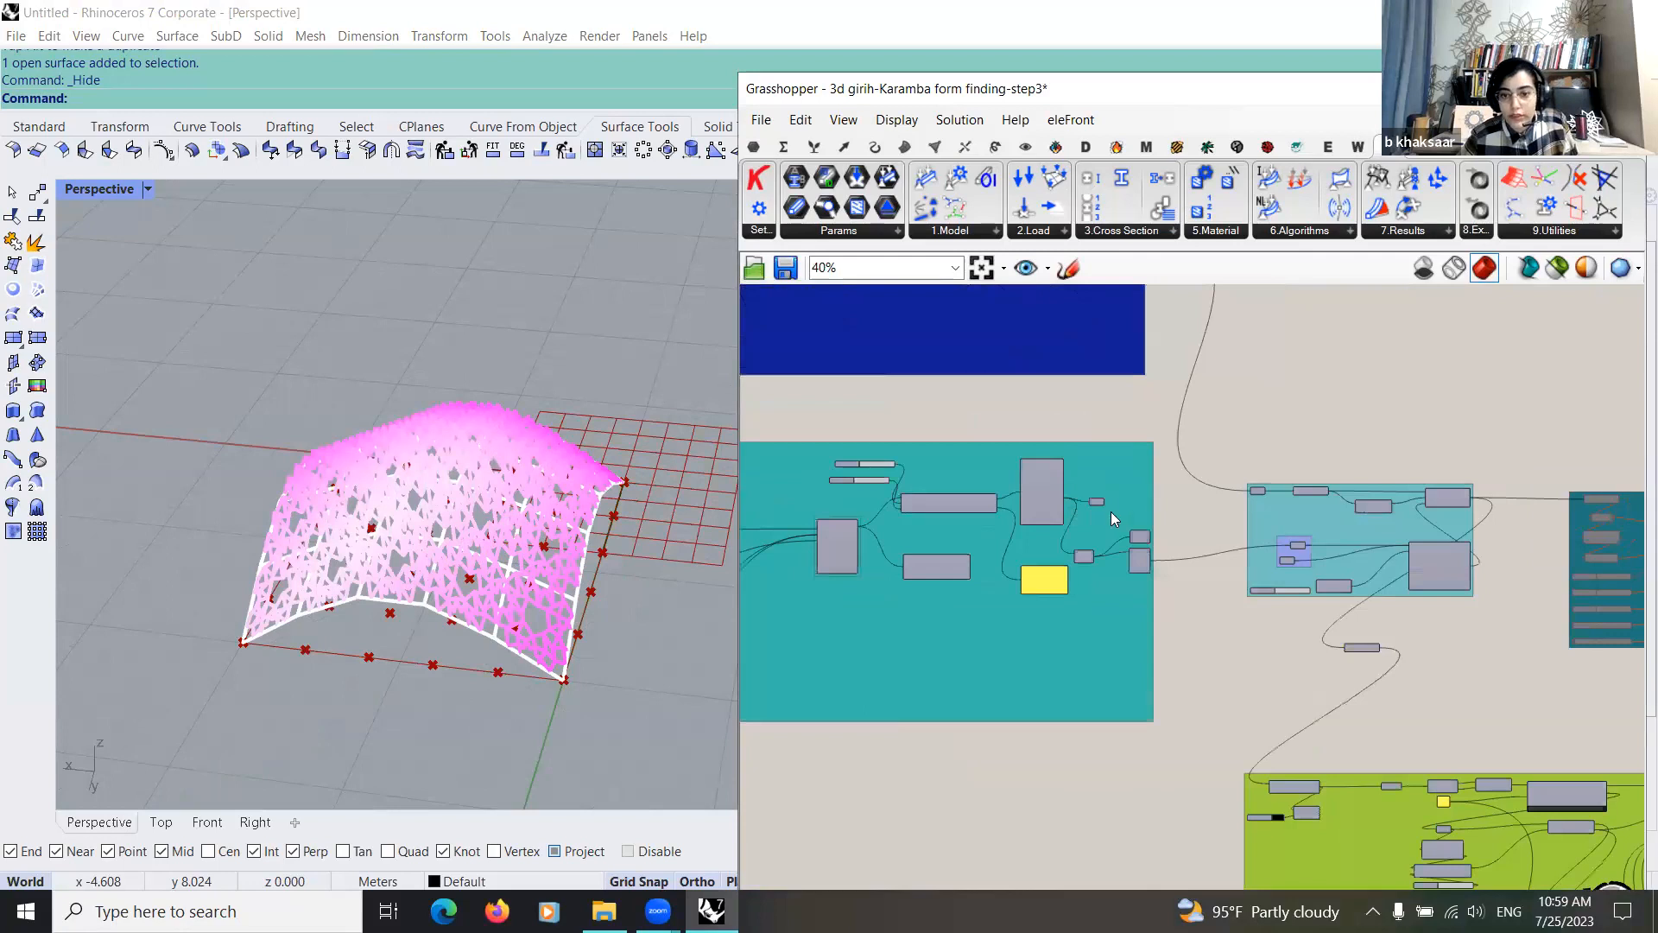
pyautogui.scroll(4, 1095, 547)
pyautogui.moveTo(1072, 589); pyautogui.dragTo(1116, 480)
pyautogui.scroll(-4, 1123, 544)
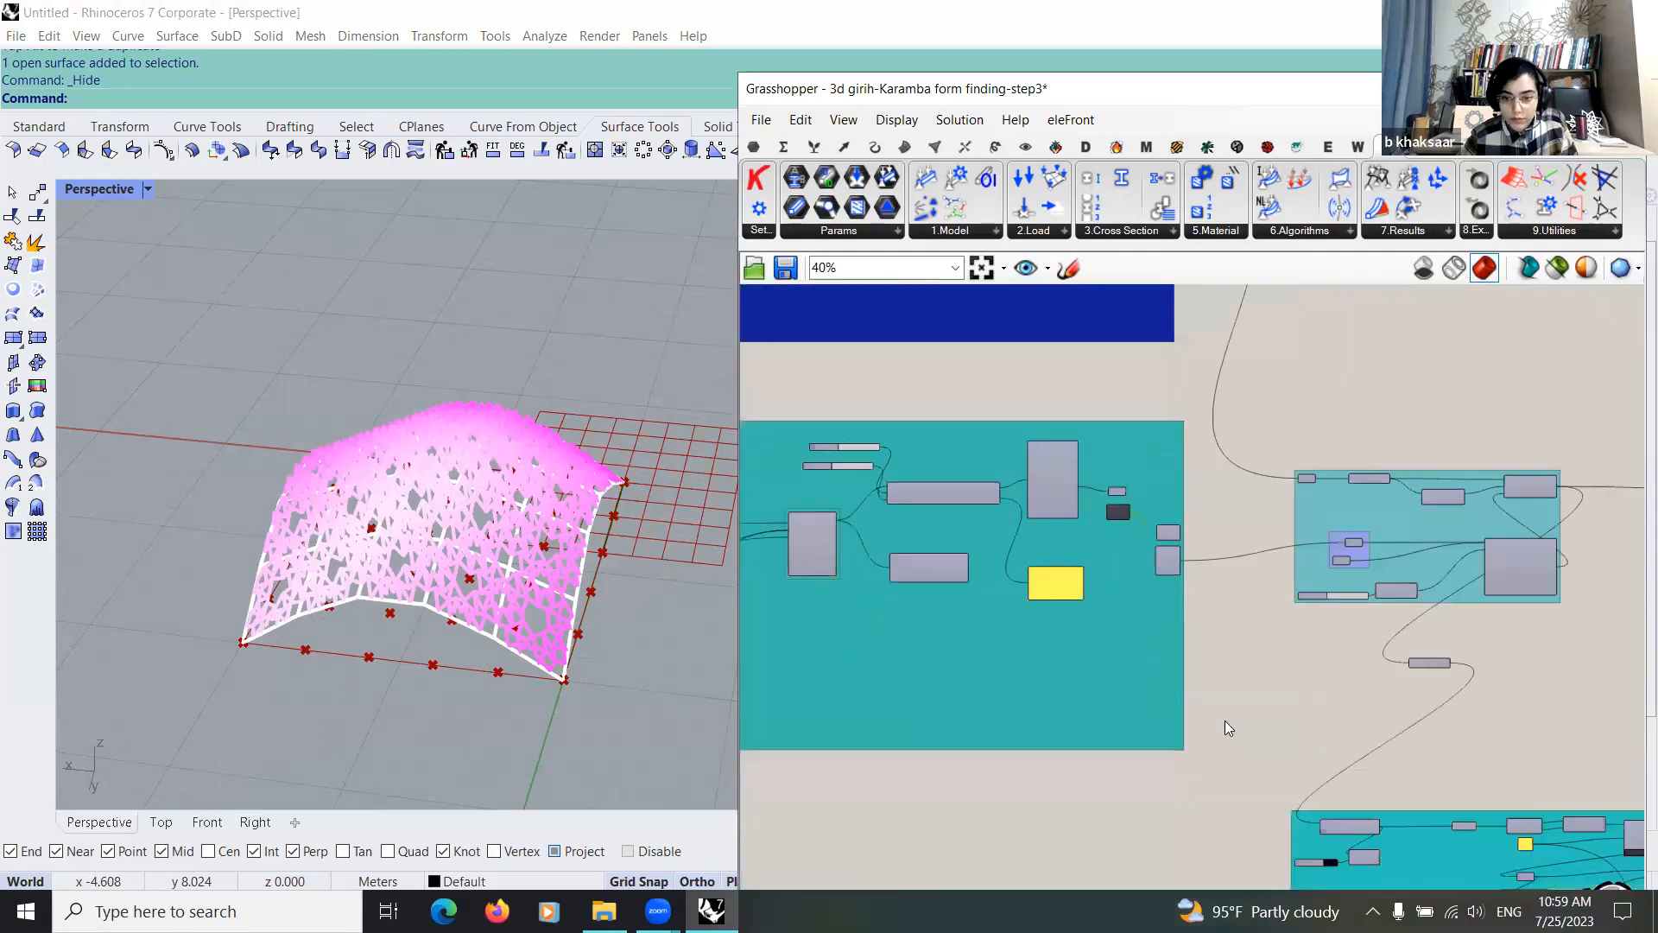
# Step: Review the Morph To Twisted Box inputs and move the Bounding Box component slightly lower in the twisted-box group
pyautogui.scroll(-3, 1168, 684)
pyautogui.moveTo(1326, 671); pyautogui.dragTo(1162, 651, button='right')
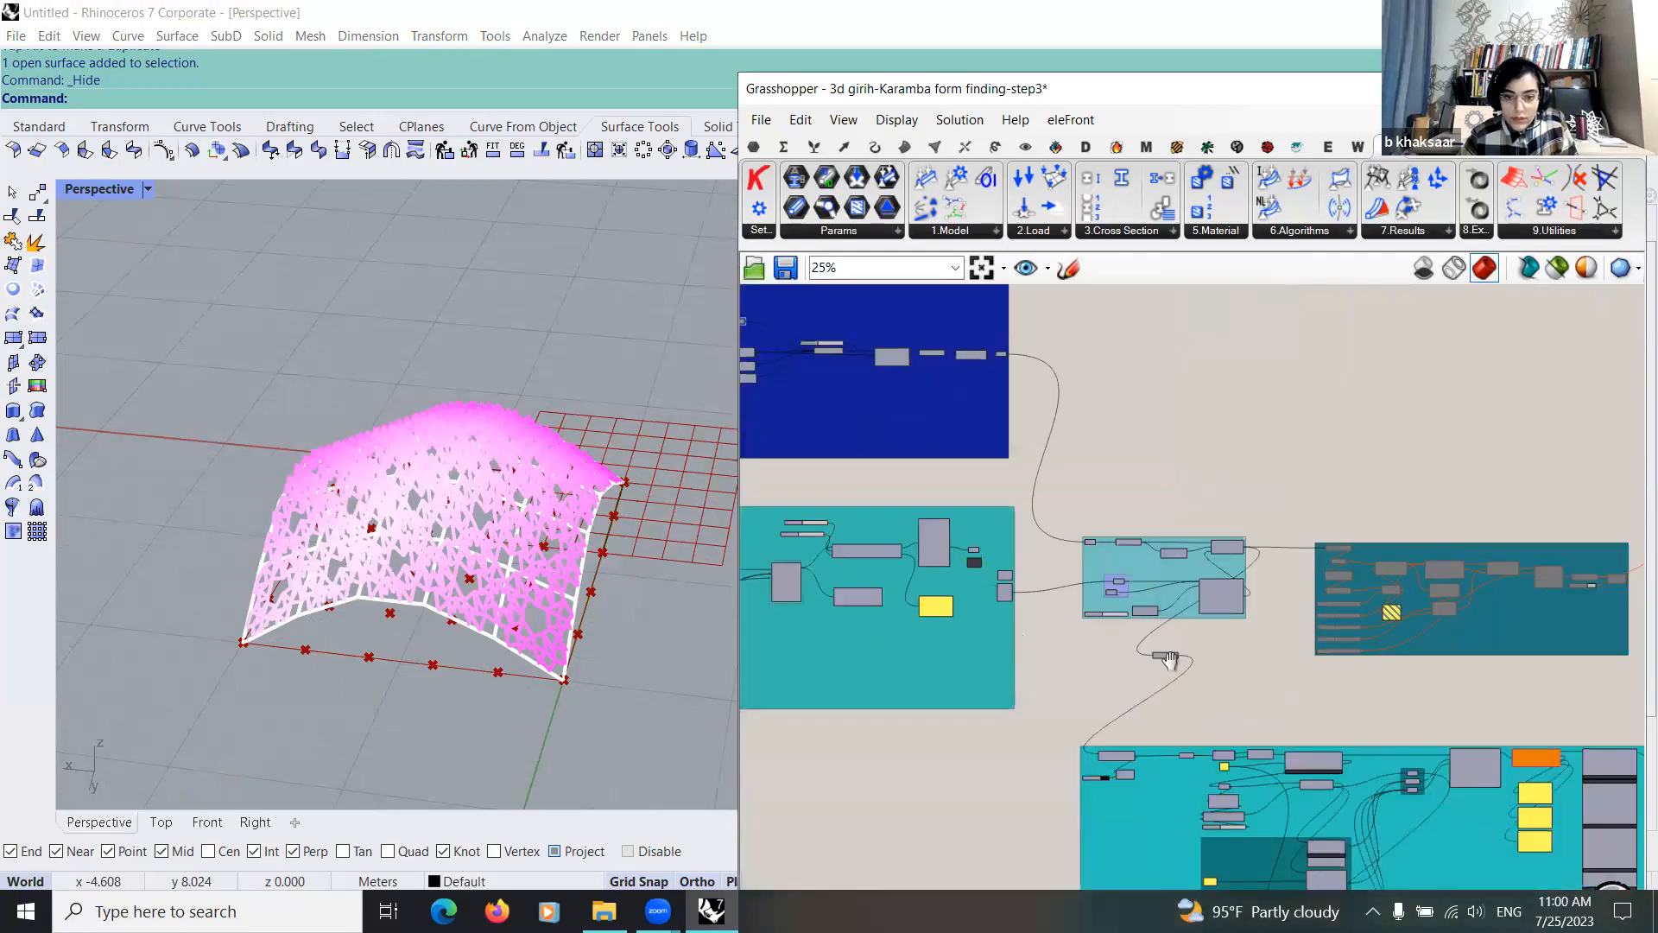
pyautogui.scroll(4, 1358, 548)
pyautogui.moveTo(1052, 641); pyautogui.dragTo(1309, 606, button='right')
pyautogui.scroll(3, 1309, 604)
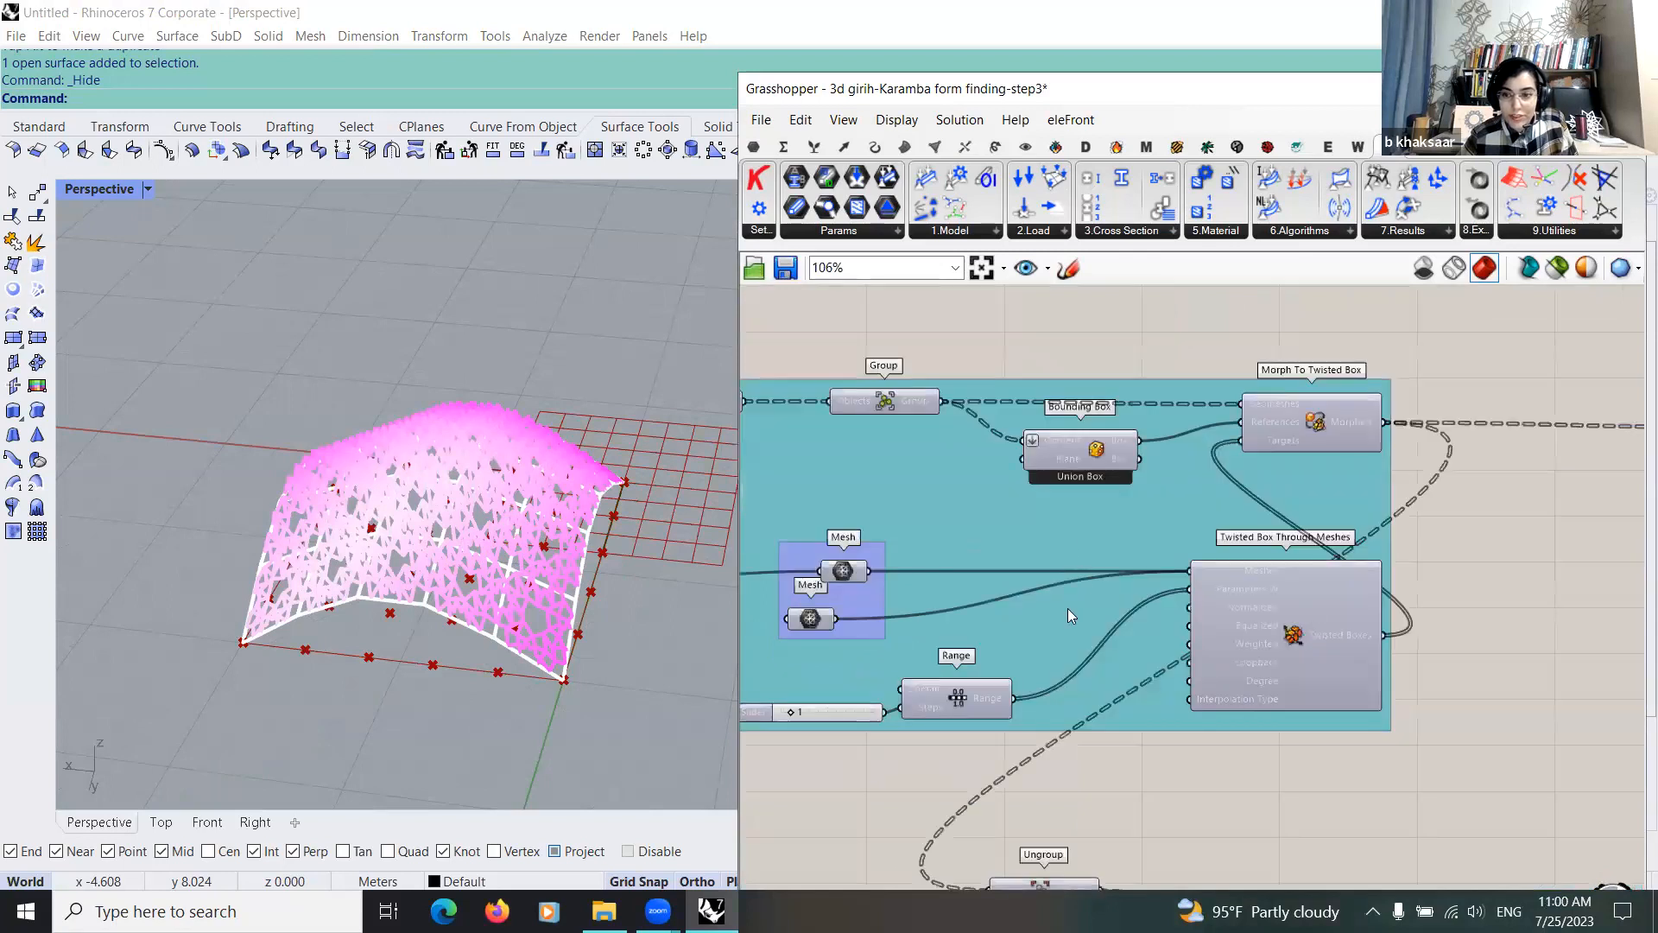
pyautogui.moveTo(1284, 438); pyautogui.dragTo(1215, 479, button='right')
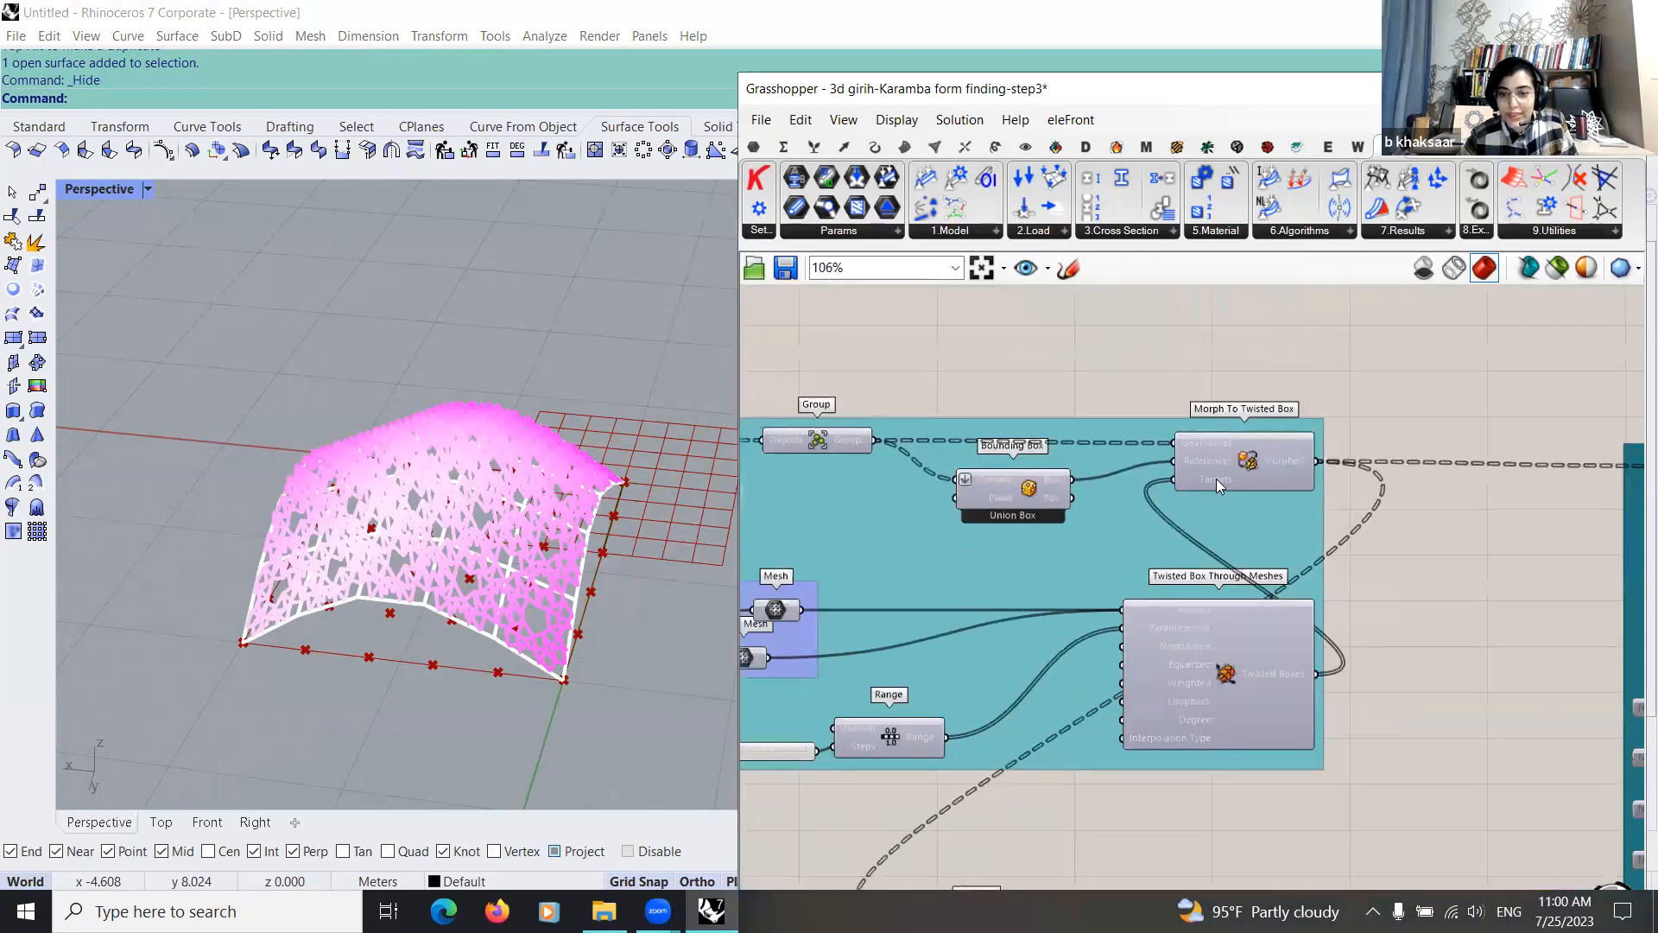
pyautogui.moveTo(1215, 478); pyautogui.dragTo(1222, 476)
pyautogui.moveTo(1186, 525); pyautogui.dragTo(1156, 541, button='right')
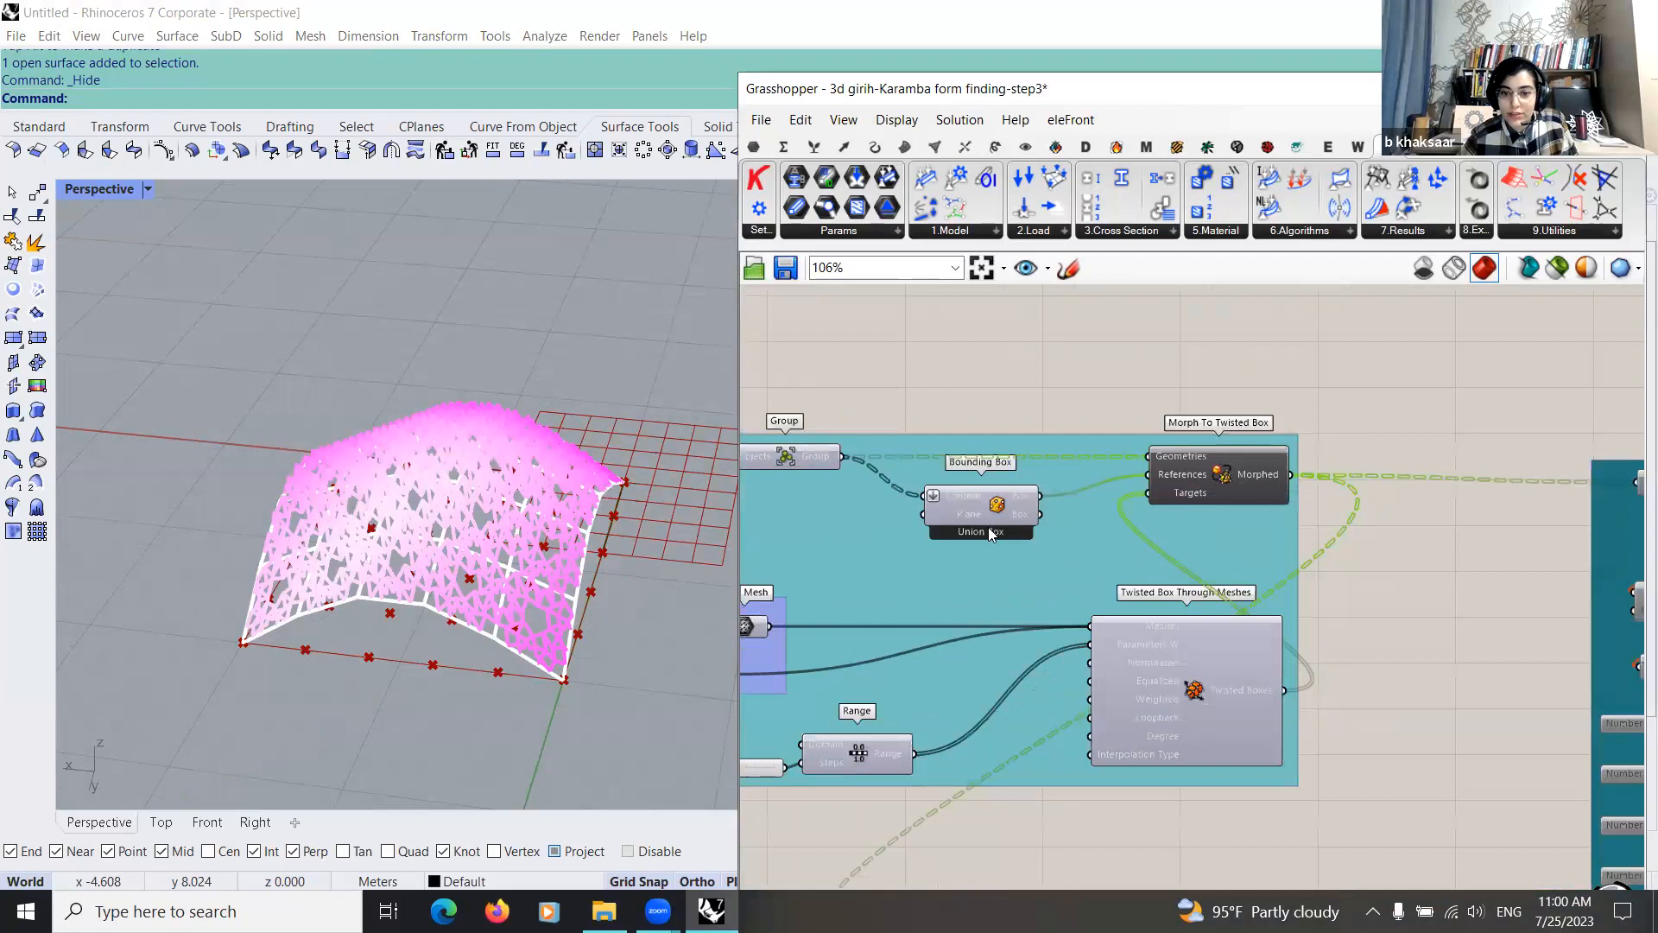
pyautogui.moveTo(996, 528); pyautogui.dragTo(990, 543)
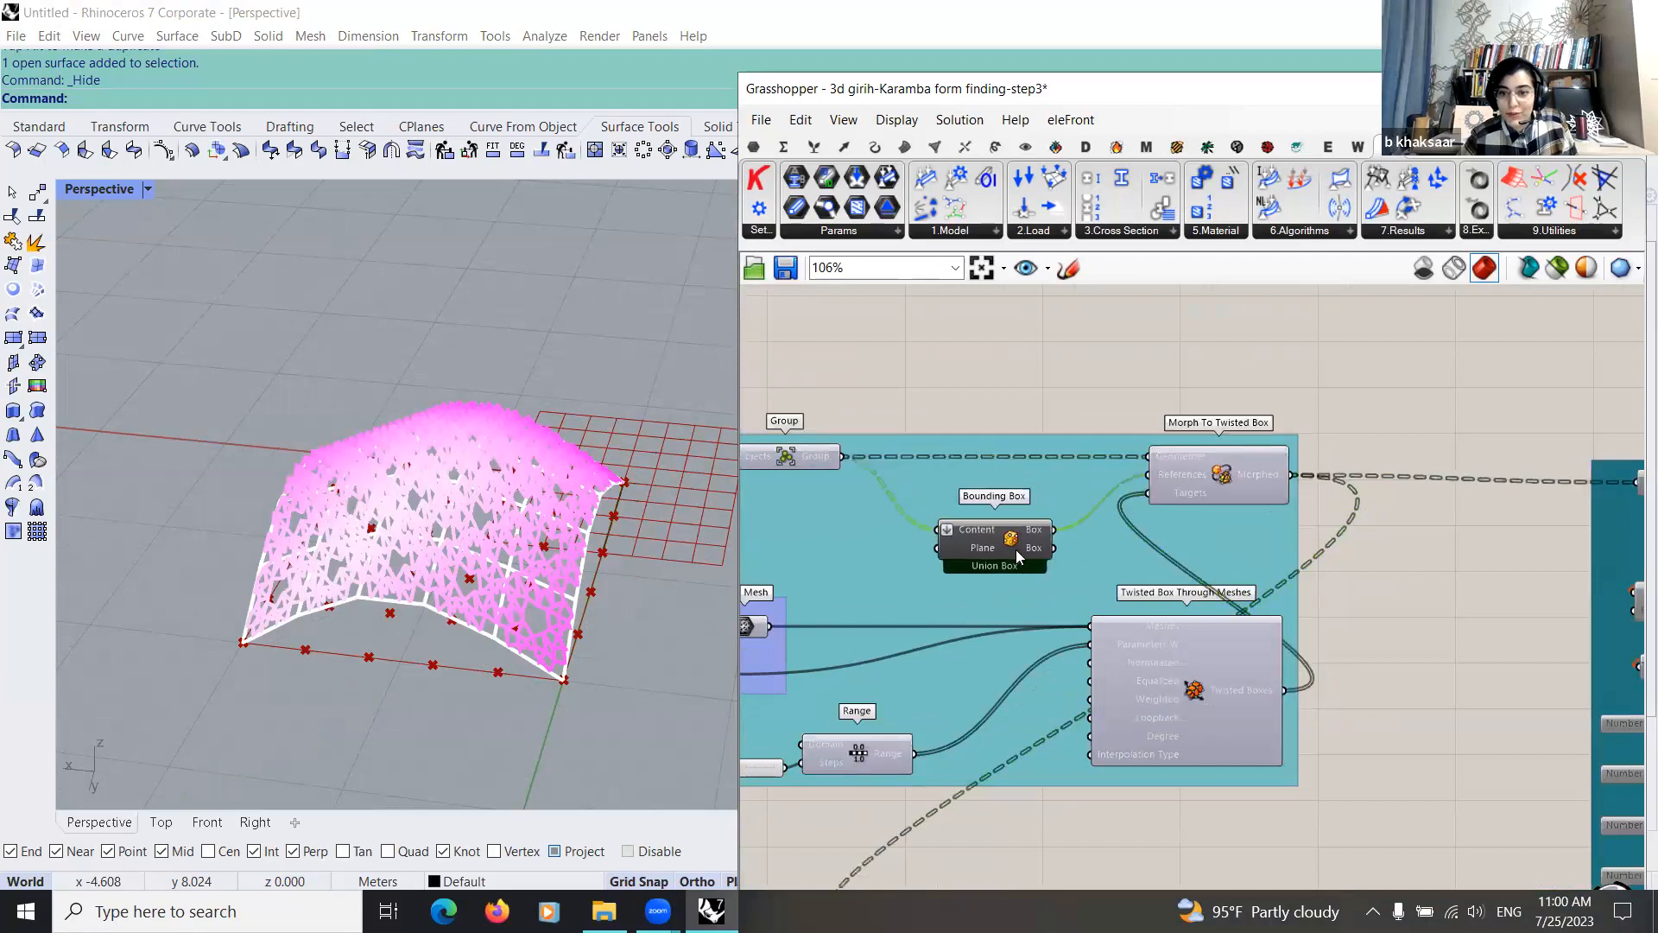
# Step: Review the two Mesh parameters, the Range and its Number Slider feeding Twisted Box Through Meshes in the twisted-box group
pyautogui.scroll(-3, 1083, 483)
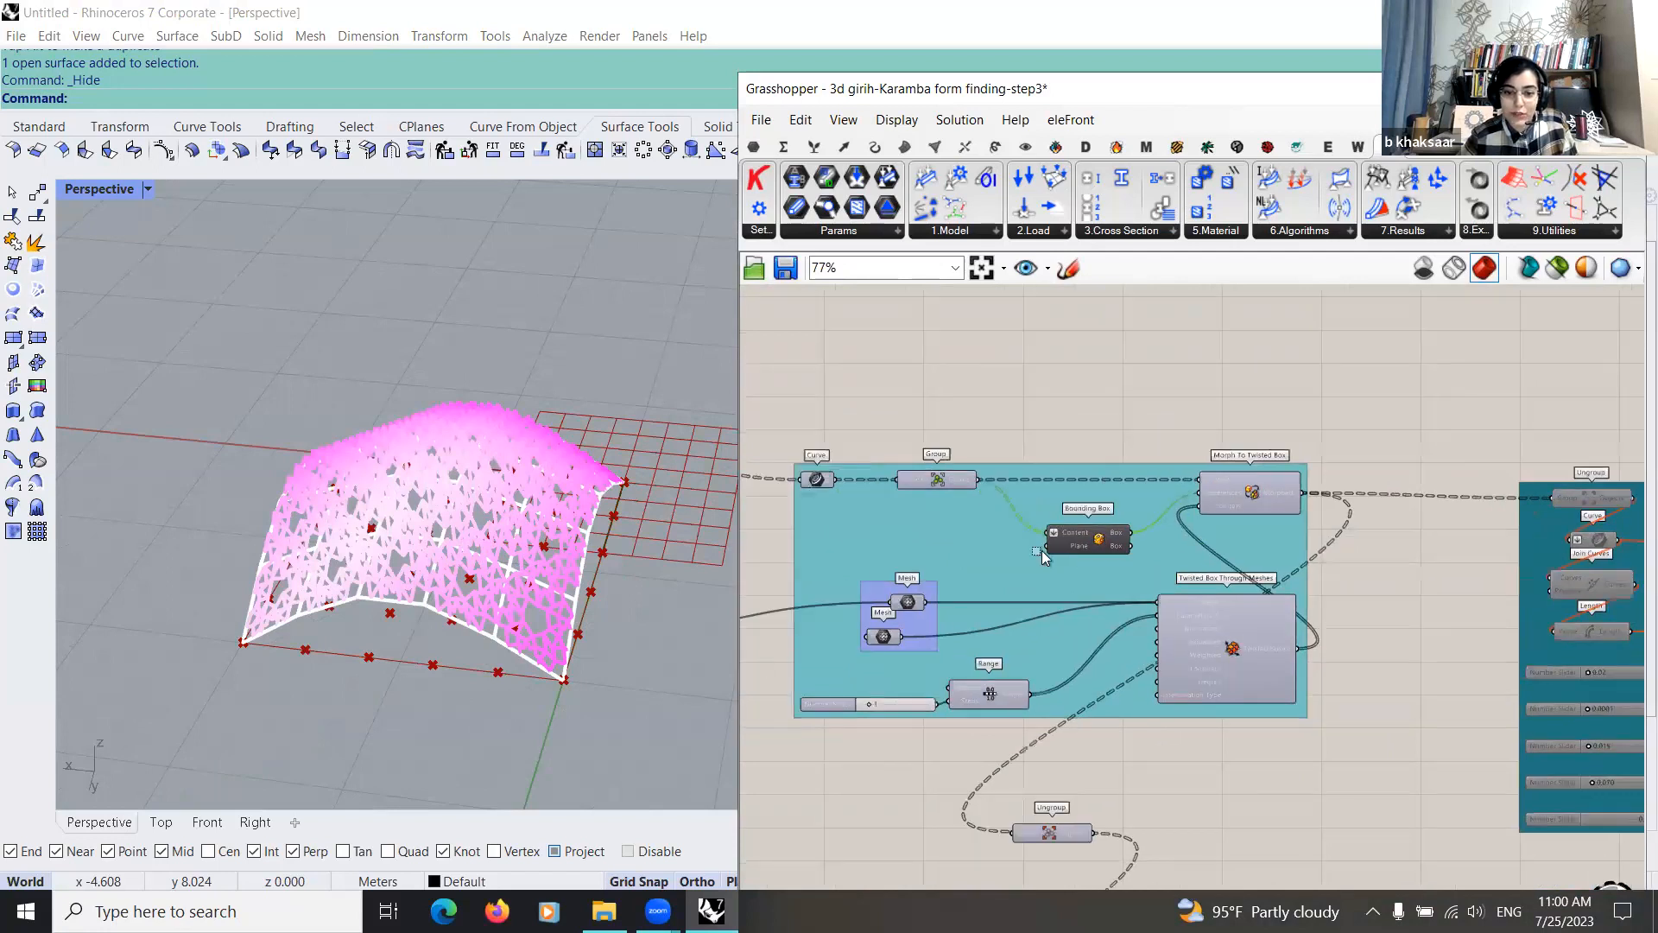
pyautogui.scroll(4, 798, 655)
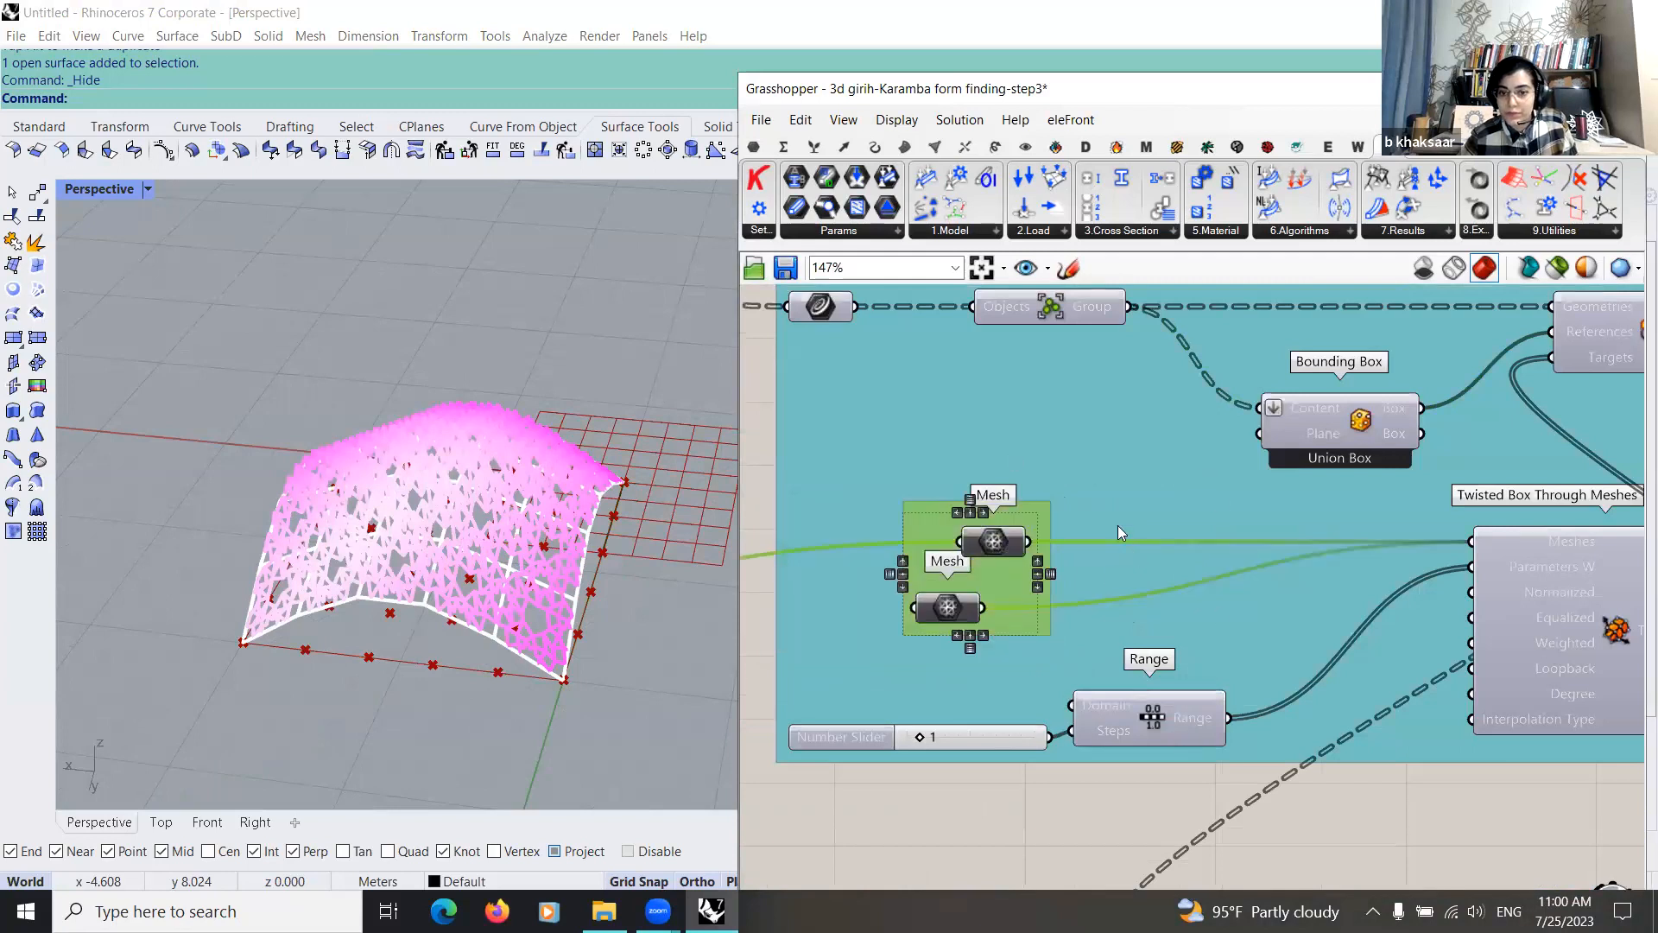
pyautogui.scroll(-5, 1168, 620)
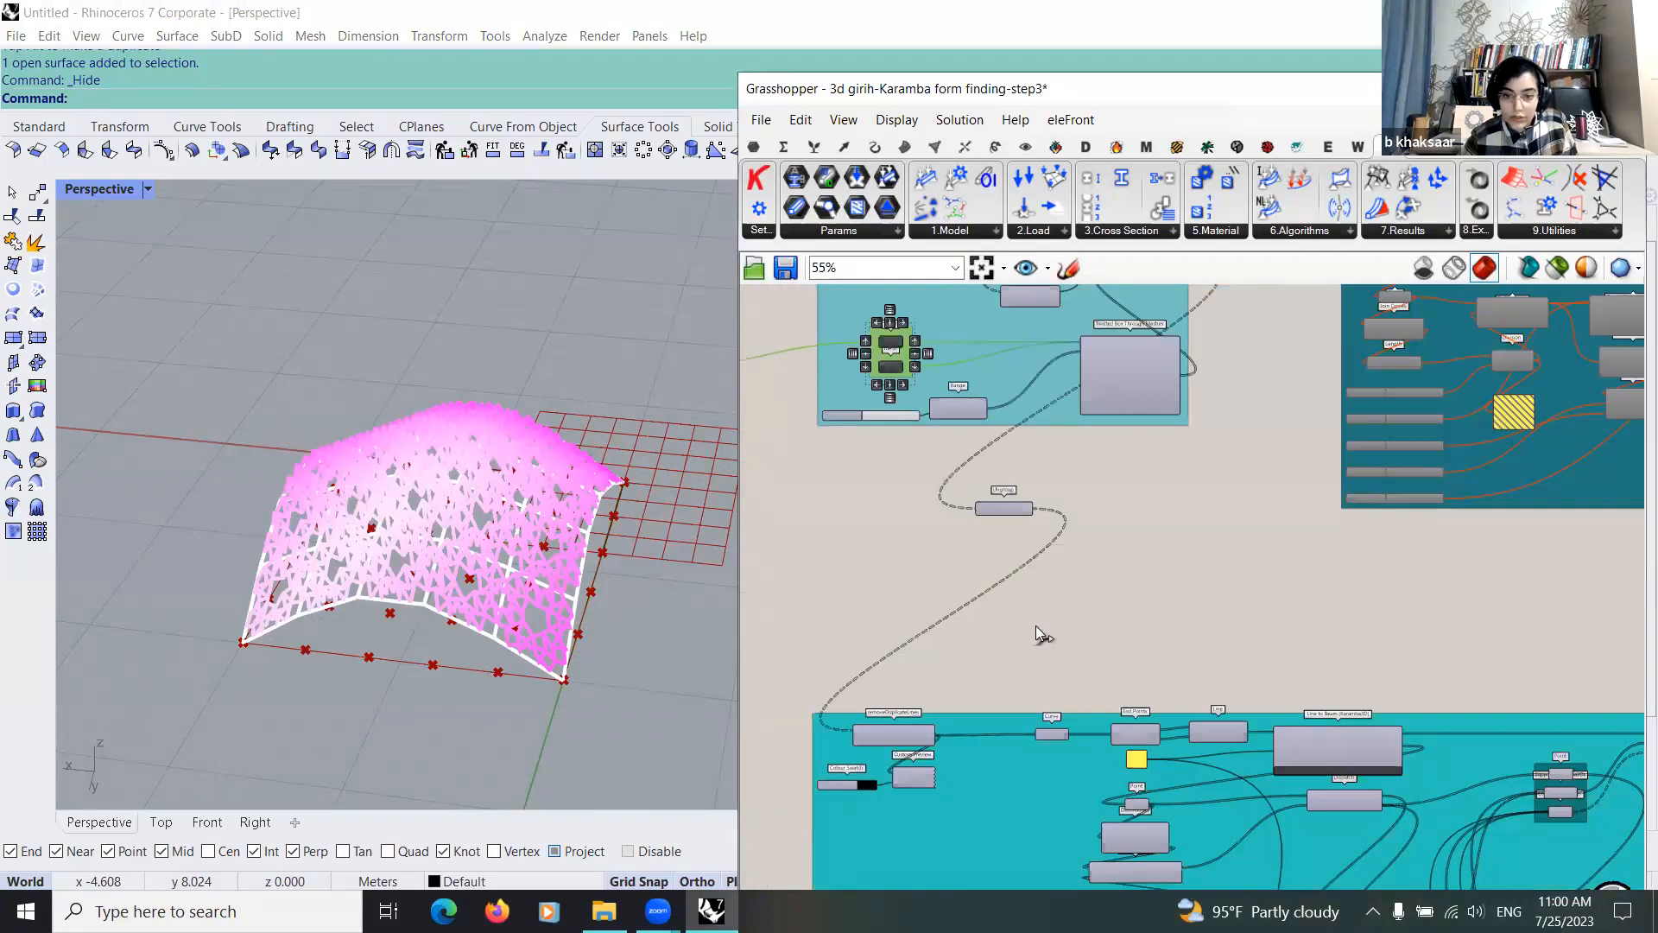
pyautogui.scroll(6, 914, 633)
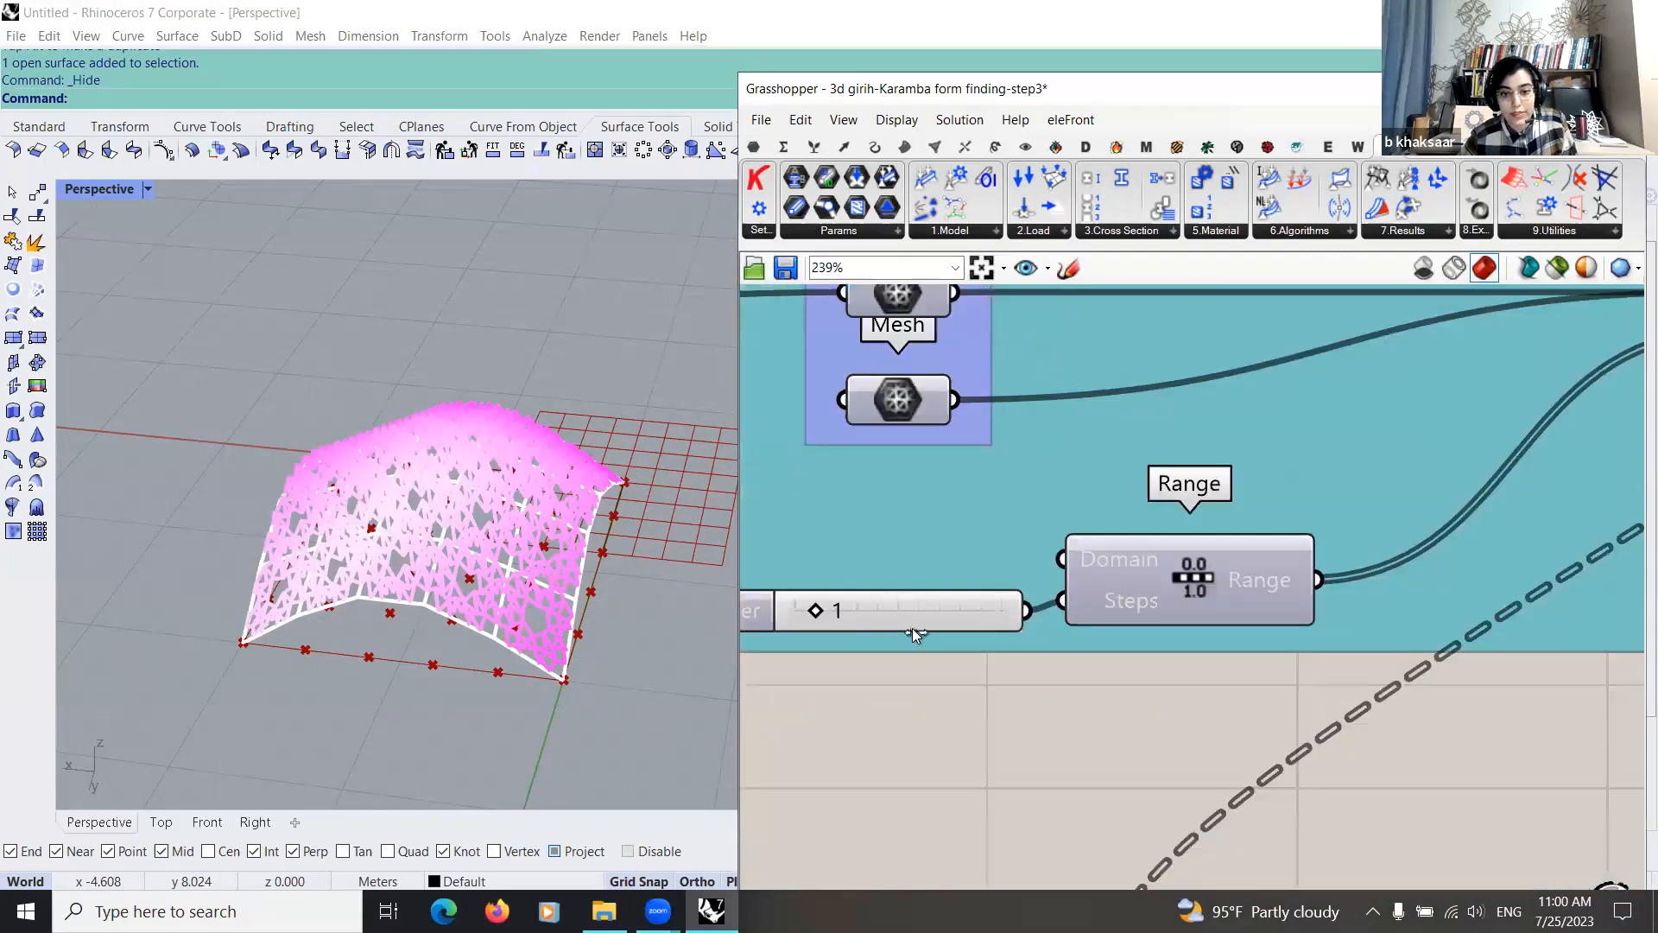
pyautogui.scroll(-3, 912, 629)
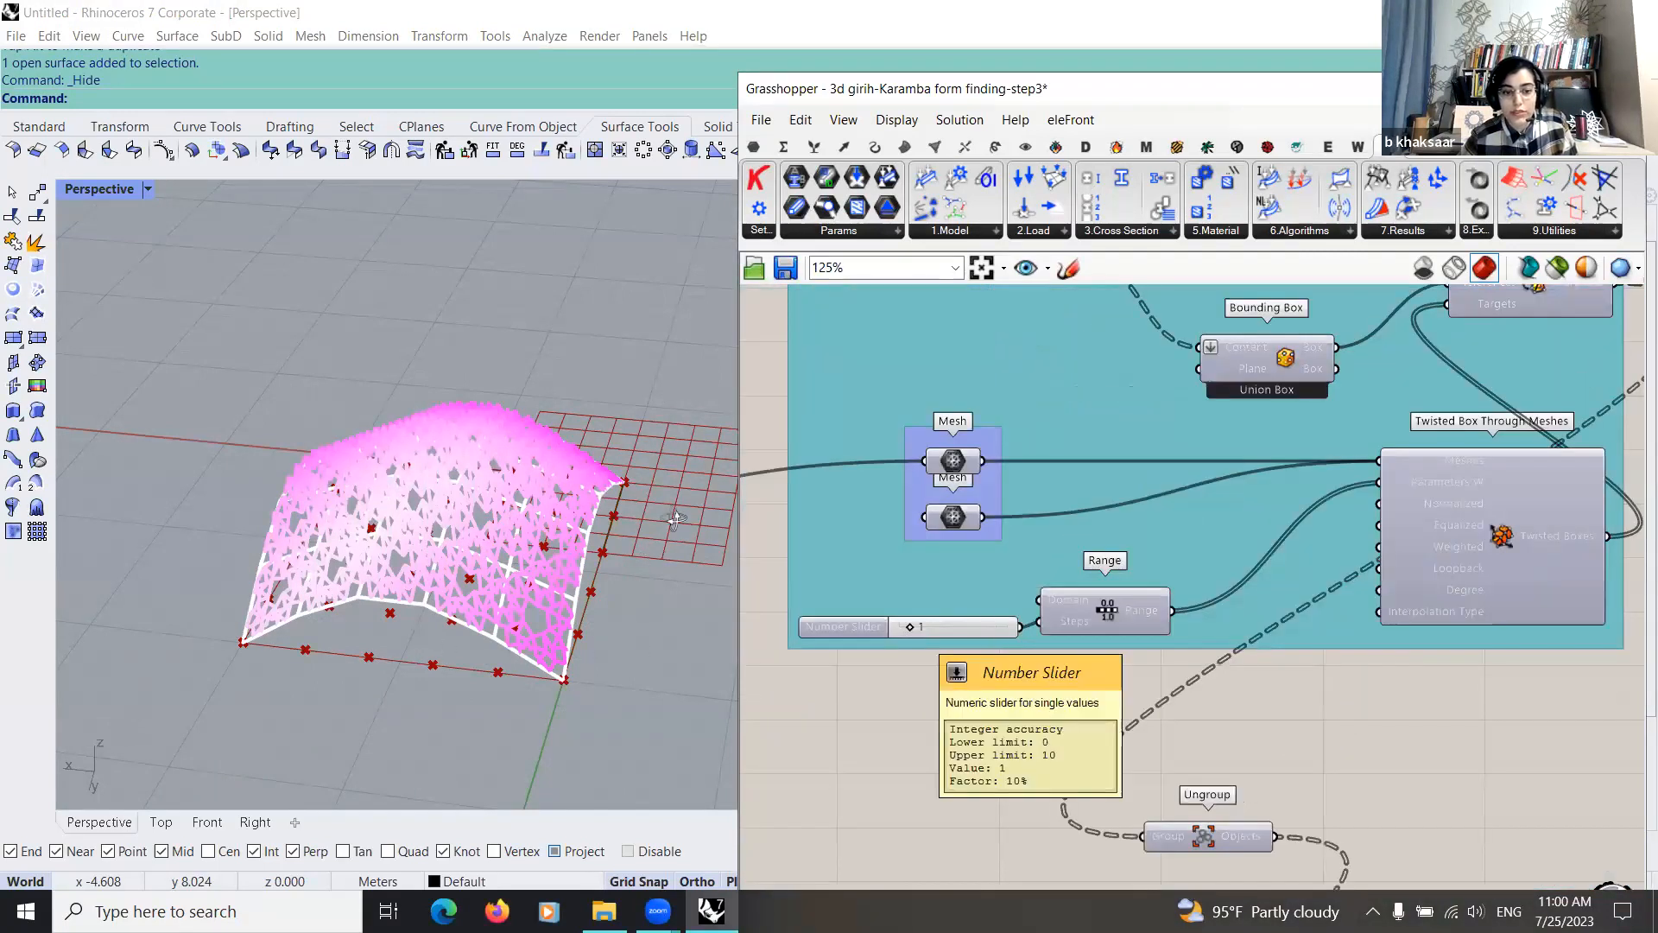
pyautogui.scroll(-4, 1160, 874)
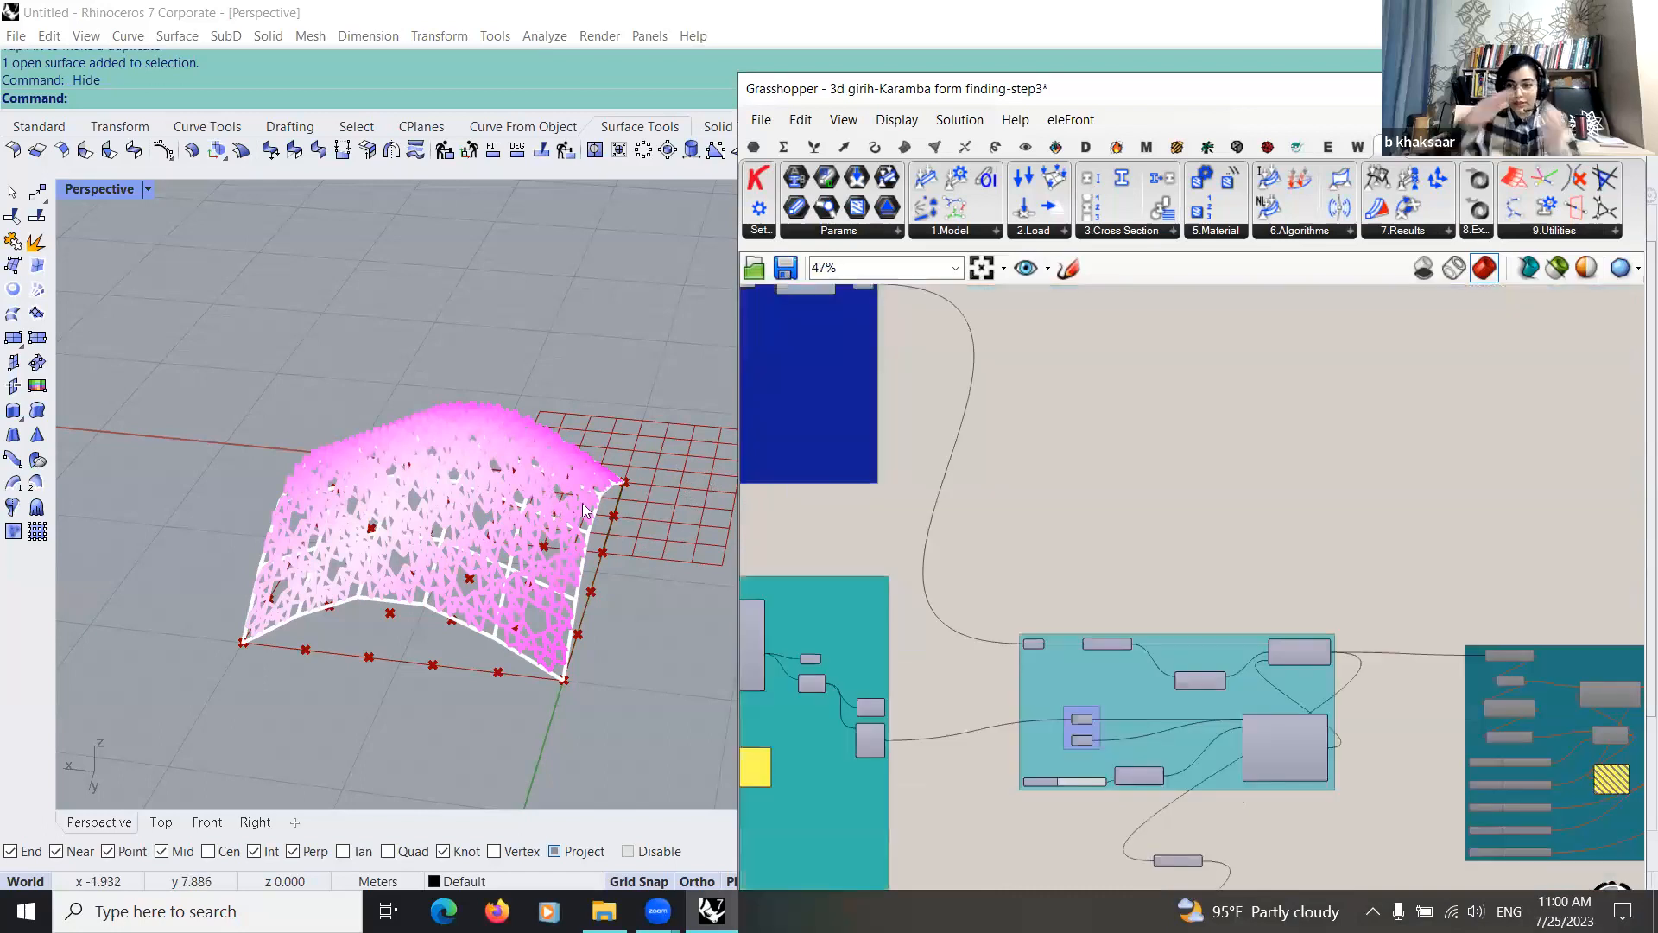
# Step: Inspect the morphed girih shell from several angles and up close in the perspective view
pyautogui.moveTo(582, 502); pyautogui.dragTo(696, 439, button='right')
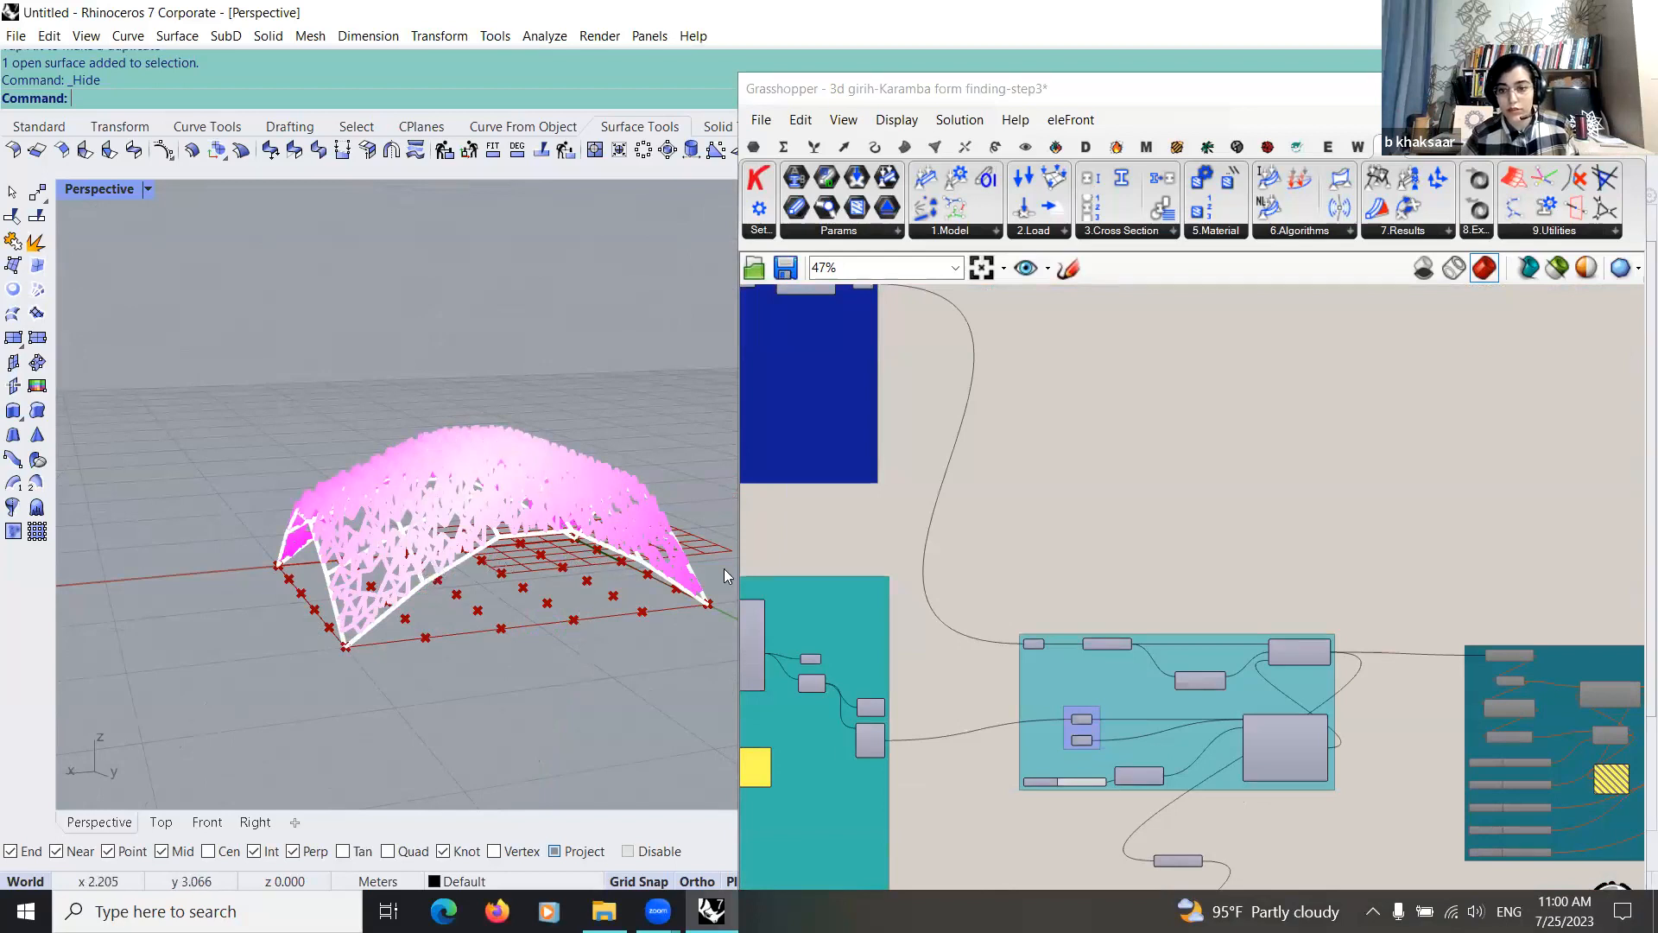
pyautogui.moveTo(603, 561); pyautogui.dragTo(457, 604, button='right')
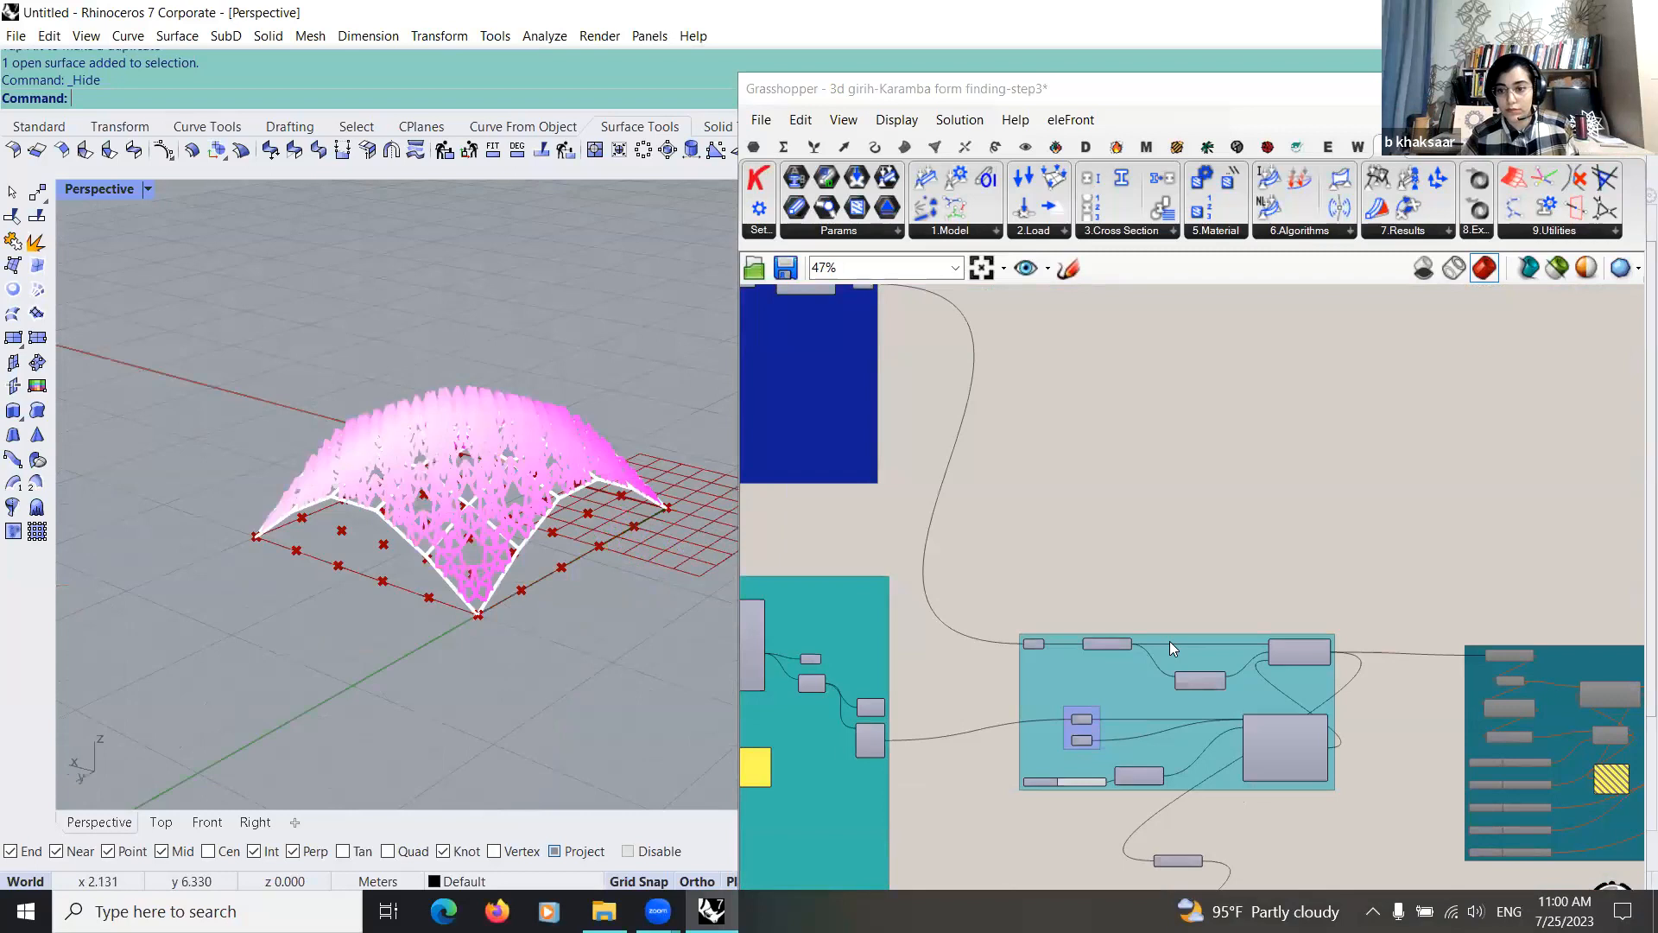
pyautogui.scroll(-1, 1309, 629)
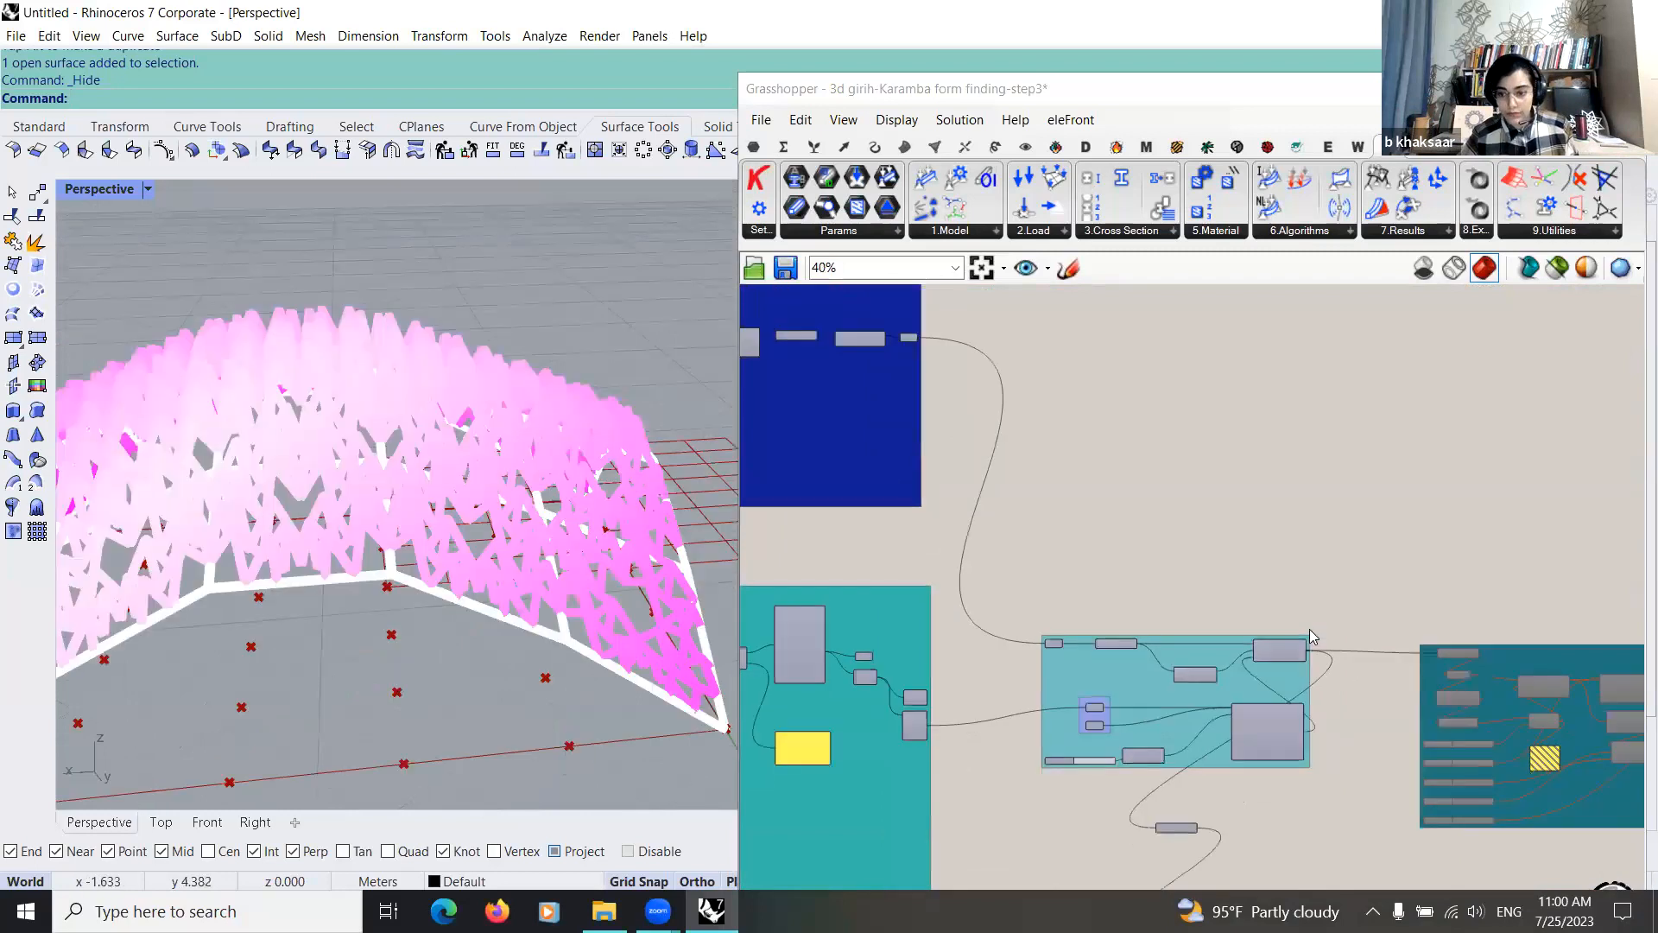